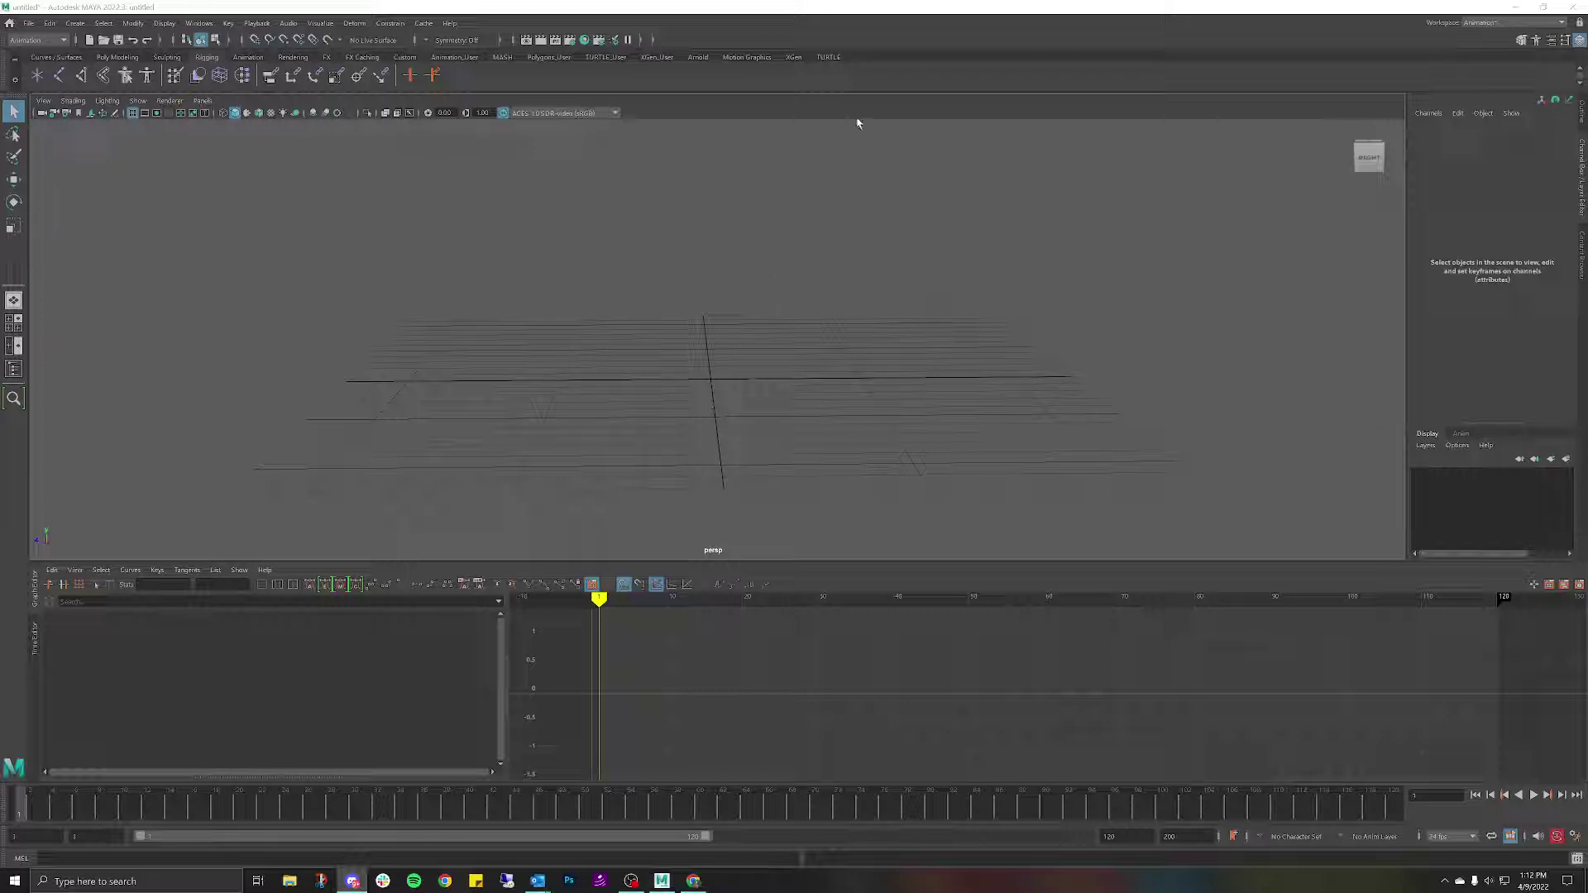
Reference the BodyMechanic_Rigv2 character rig from the Body_Mechanic_V2 folder in Animation Rigs into the scene.
{"action": "left_click", "coordinate": [28, 23]}
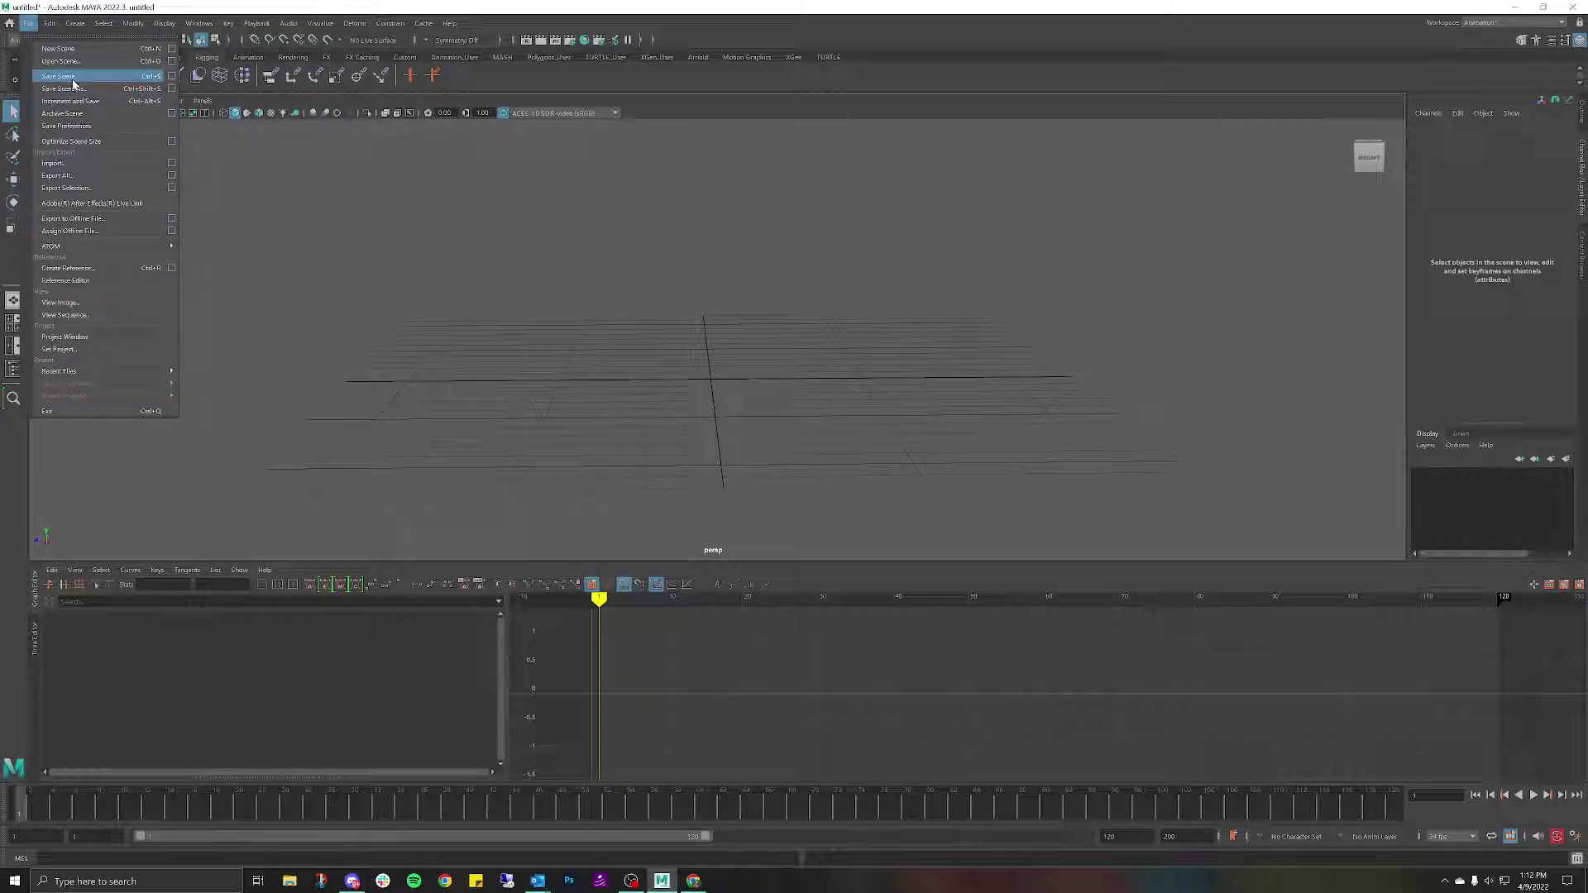
{"action": "left_click", "coordinate": [95, 271]}
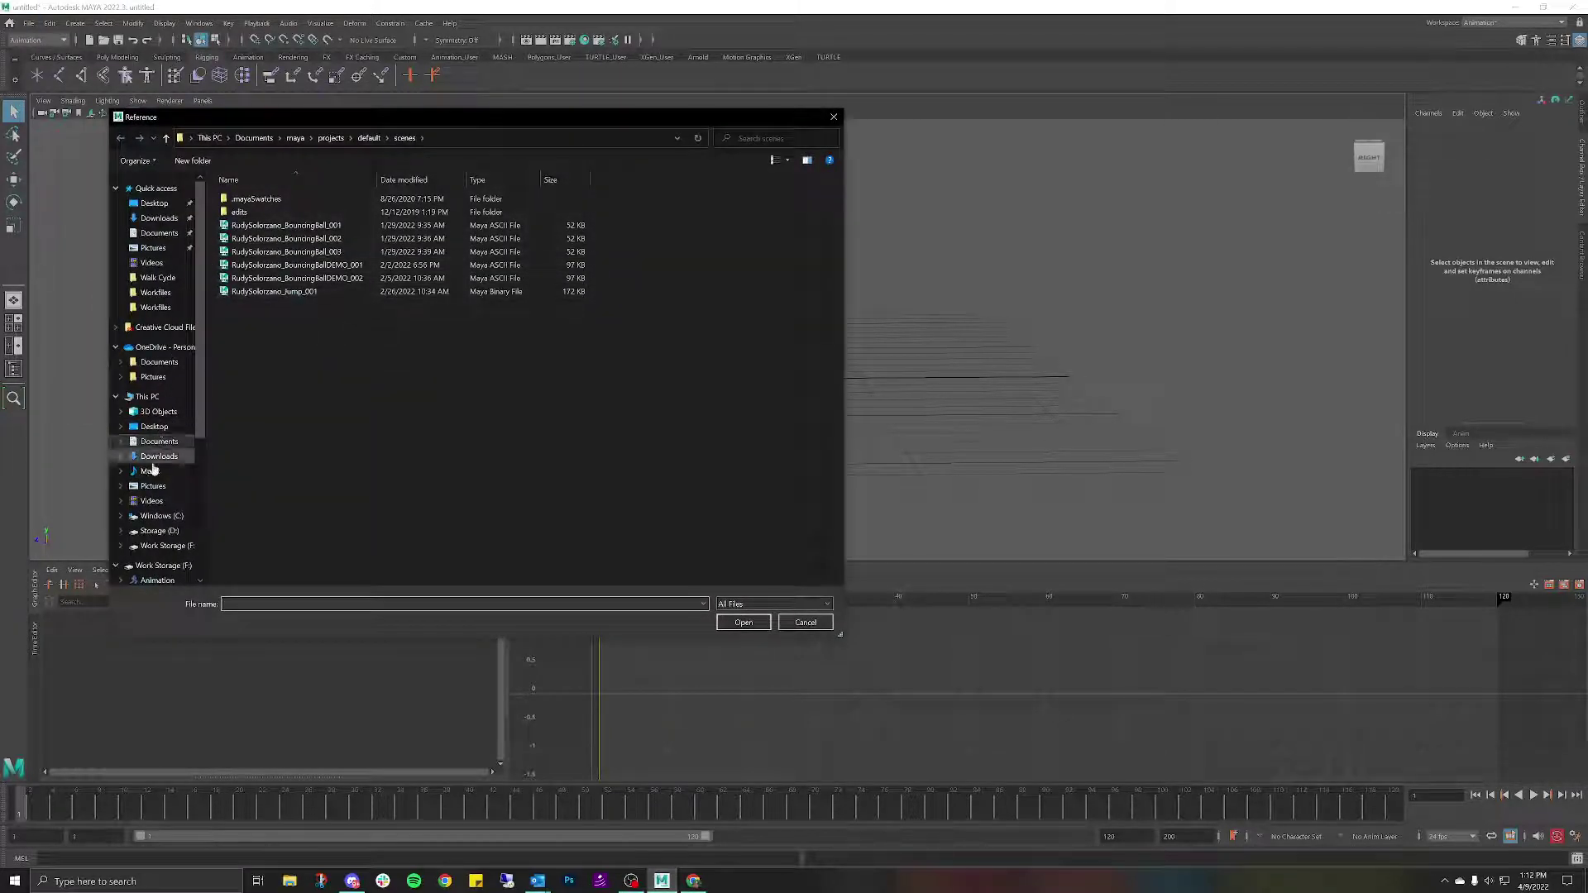
{"action": "scroll", "coordinate": [149, 455], "scroll_direction": "down", "scroll_amount": 2}
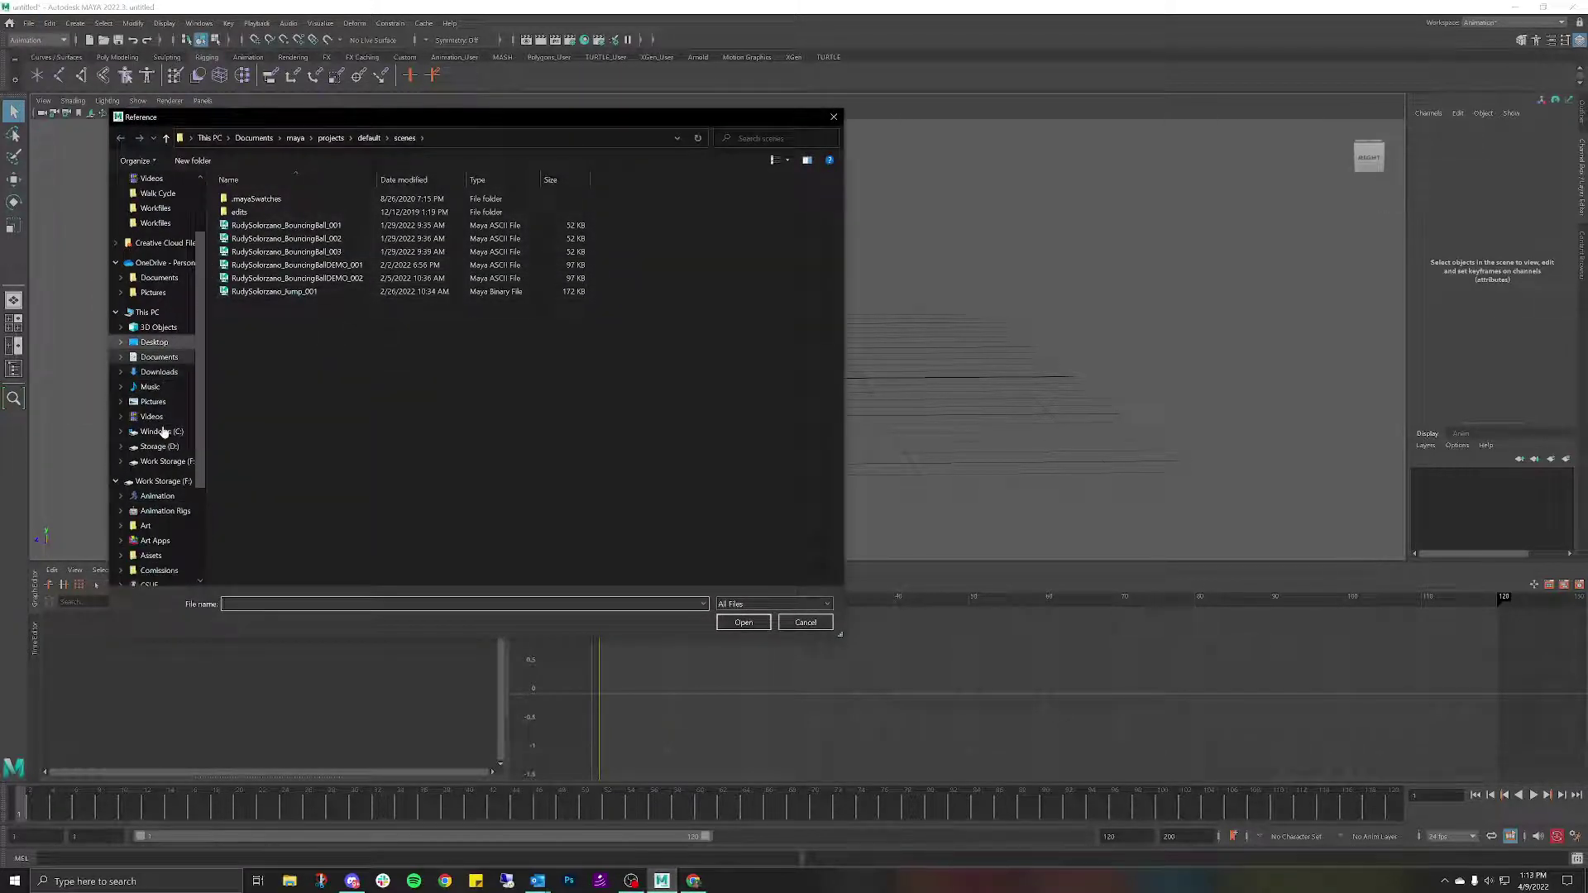
{"action": "left_click", "coordinate": [157, 511]}
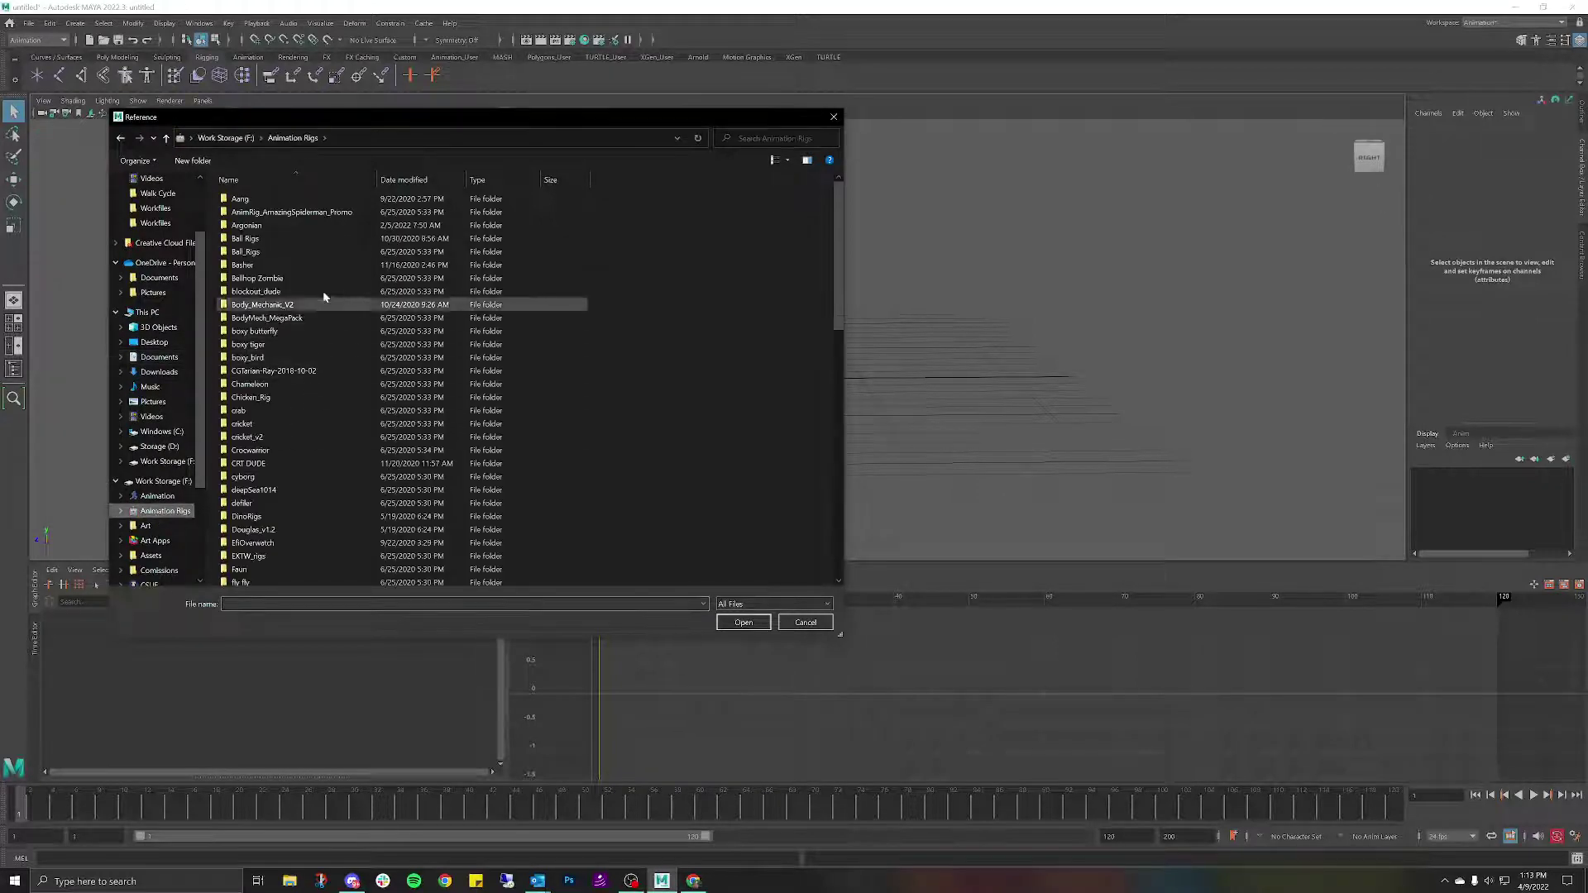
{"action": "scroll", "coordinate": [290, 252], "scroll_direction": "down", "scroll_amount": 11}
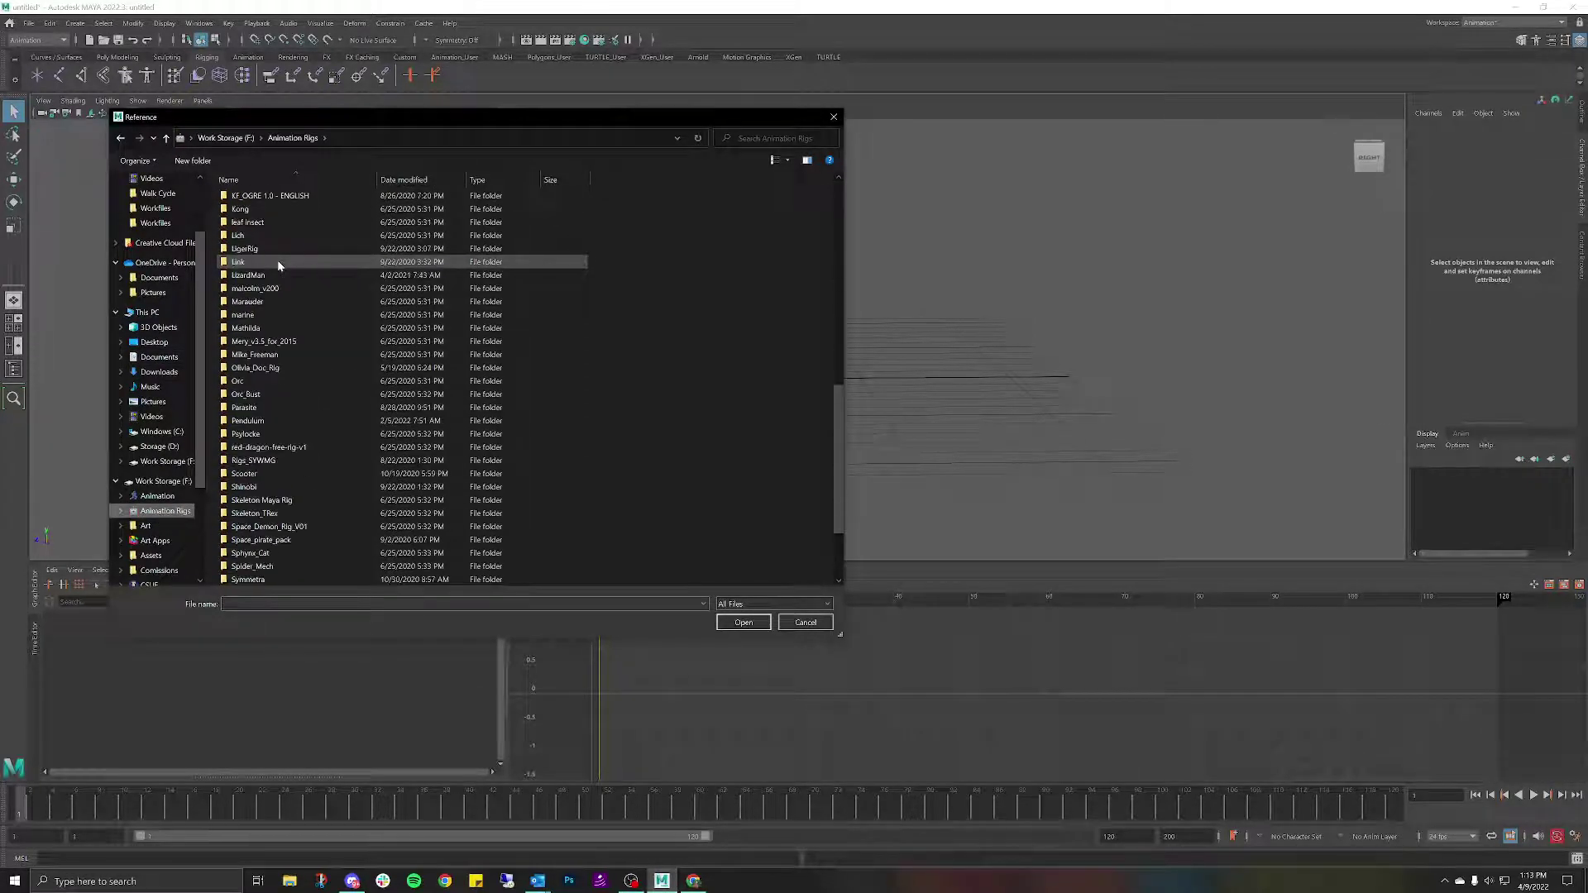
{"action": "scroll", "coordinate": [278, 263], "scroll_direction": "up", "scroll_amount": 13}
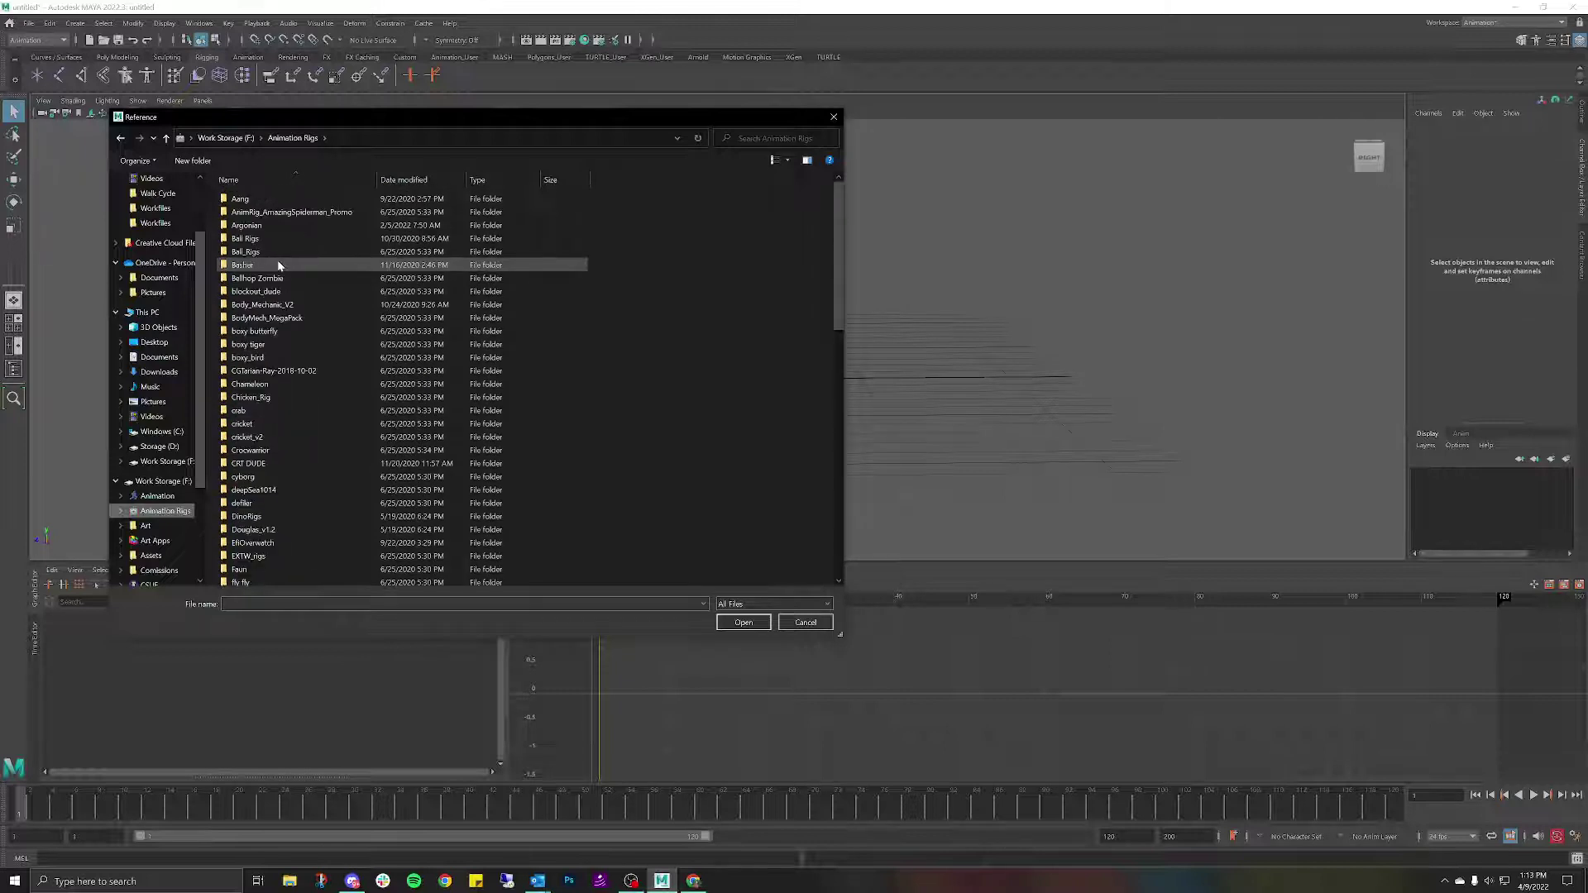
{"action": "double_click", "coordinate": [291, 305]}
{"action": "double_click", "coordinate": [301, 201]}
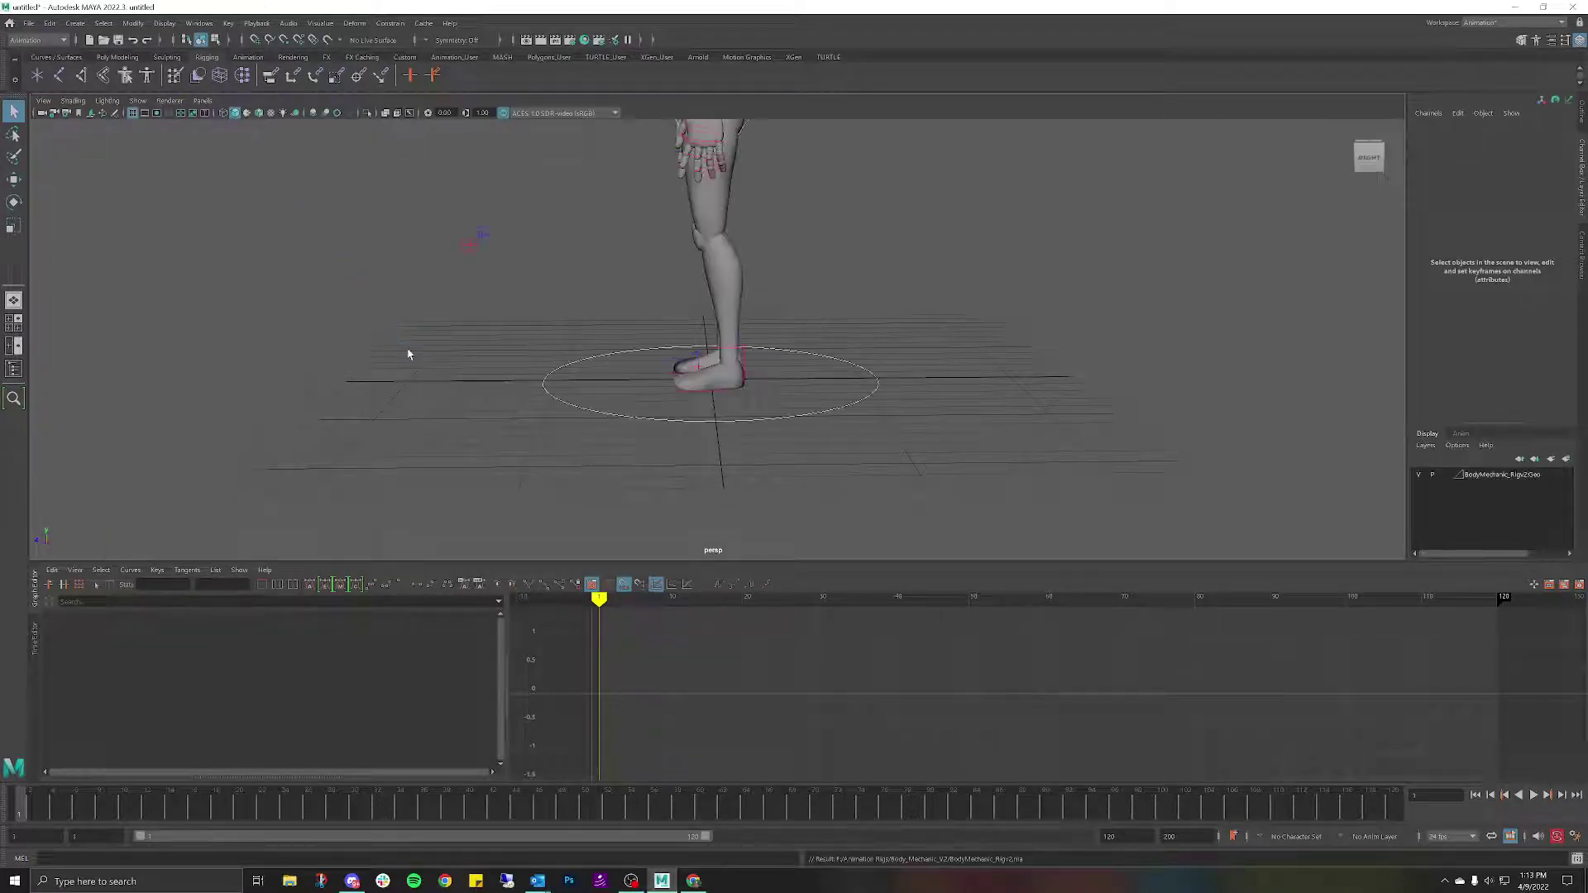
Inspect the character rig and the channel attributes of its right foot IK control, IKLeg_R.
{"action": "scroll", "coordinate": [602, 342], "scroll_direction": "down", "scroll_amount": 2}
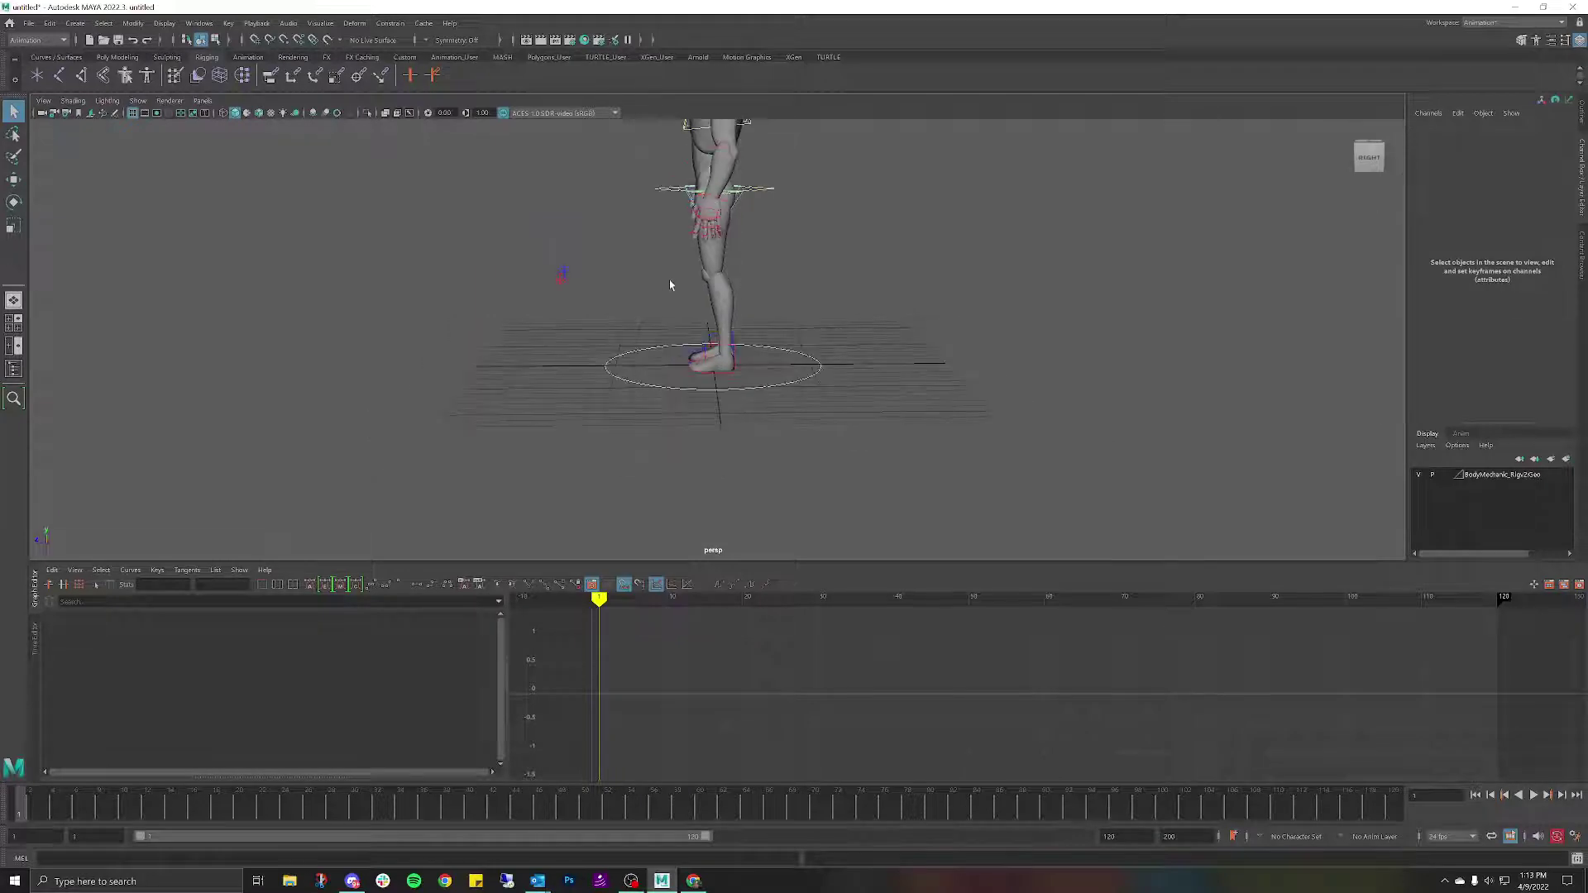
{"action": "middle_click_drag", "start_coordinate": [669, 279], "coordinate": [642, 371], "text": "alt"}
{"action": "left_click_drag", "start_coordinate": [637, 364], "coordinate": [819, 335], "text": "alt"}
{"action": "middle_click_drag", "start_coordinate": [899, 377], "coordinate": [865, 403], "text": "alt"}
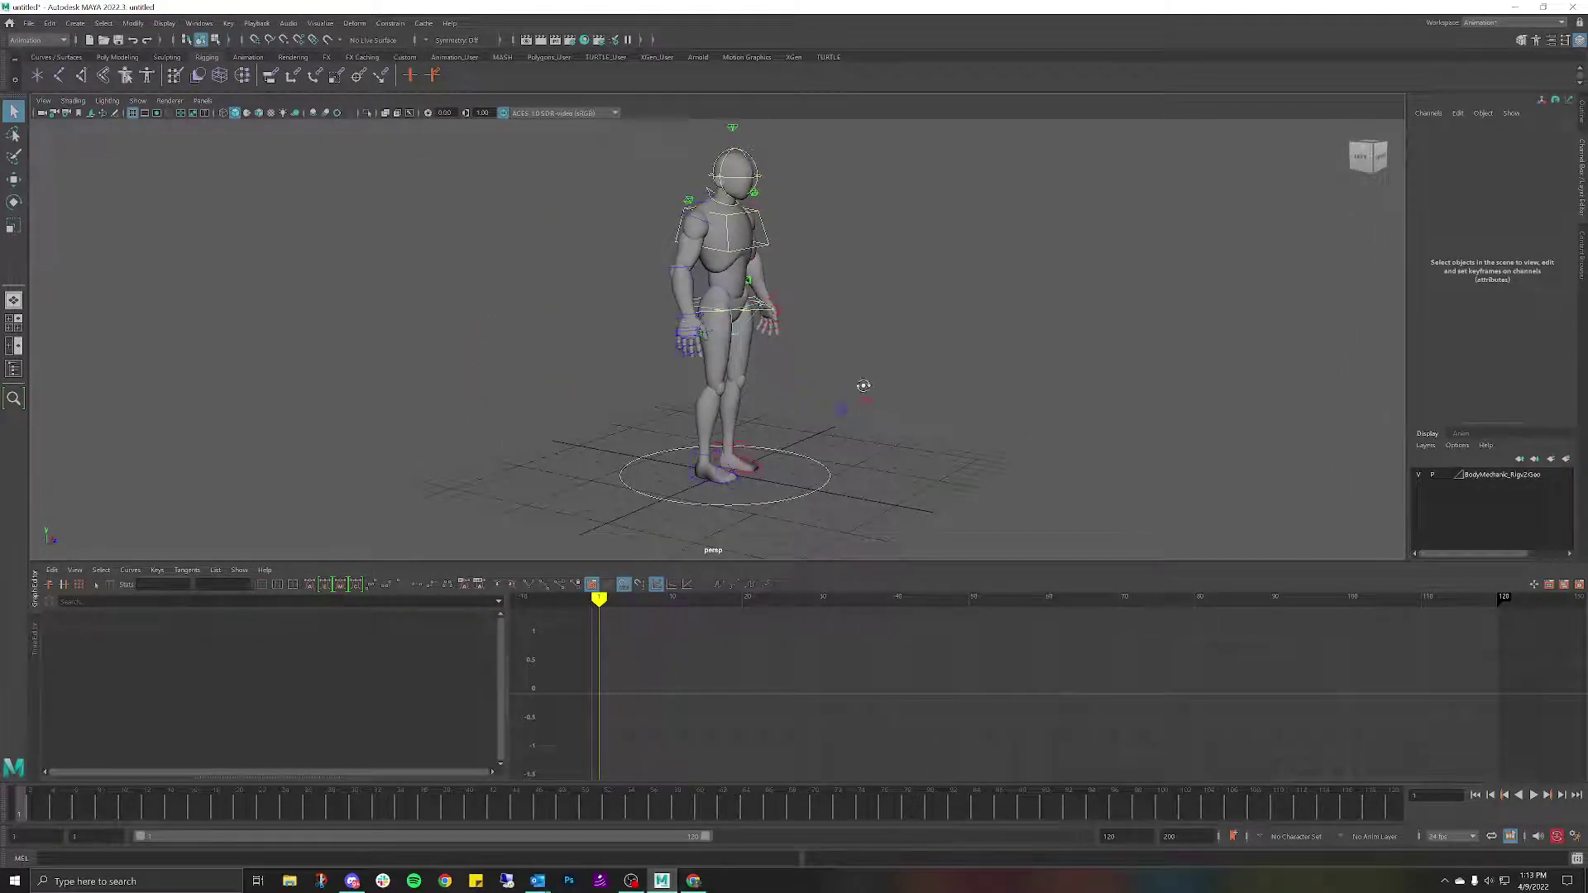
{"action": "left_click_drag", "start_coordinate": [861, 382], "coordinate": [838, 382], "text": "alt"}
{"action": "left_click", "coordinate": [702, 457]}
{"action": "middle_click_drag", "start_coordinate": [733, 463], "coordinate": [765, 333], "text": "alt"}
{"action": "scroll", "coordinate": [755, 467], "scroll_direction": "up", "scroll_amount": 3}
{"action": "scroll", "coordinate": [783, 448], "scroll_direction": "up", "scroll_amount": 2}
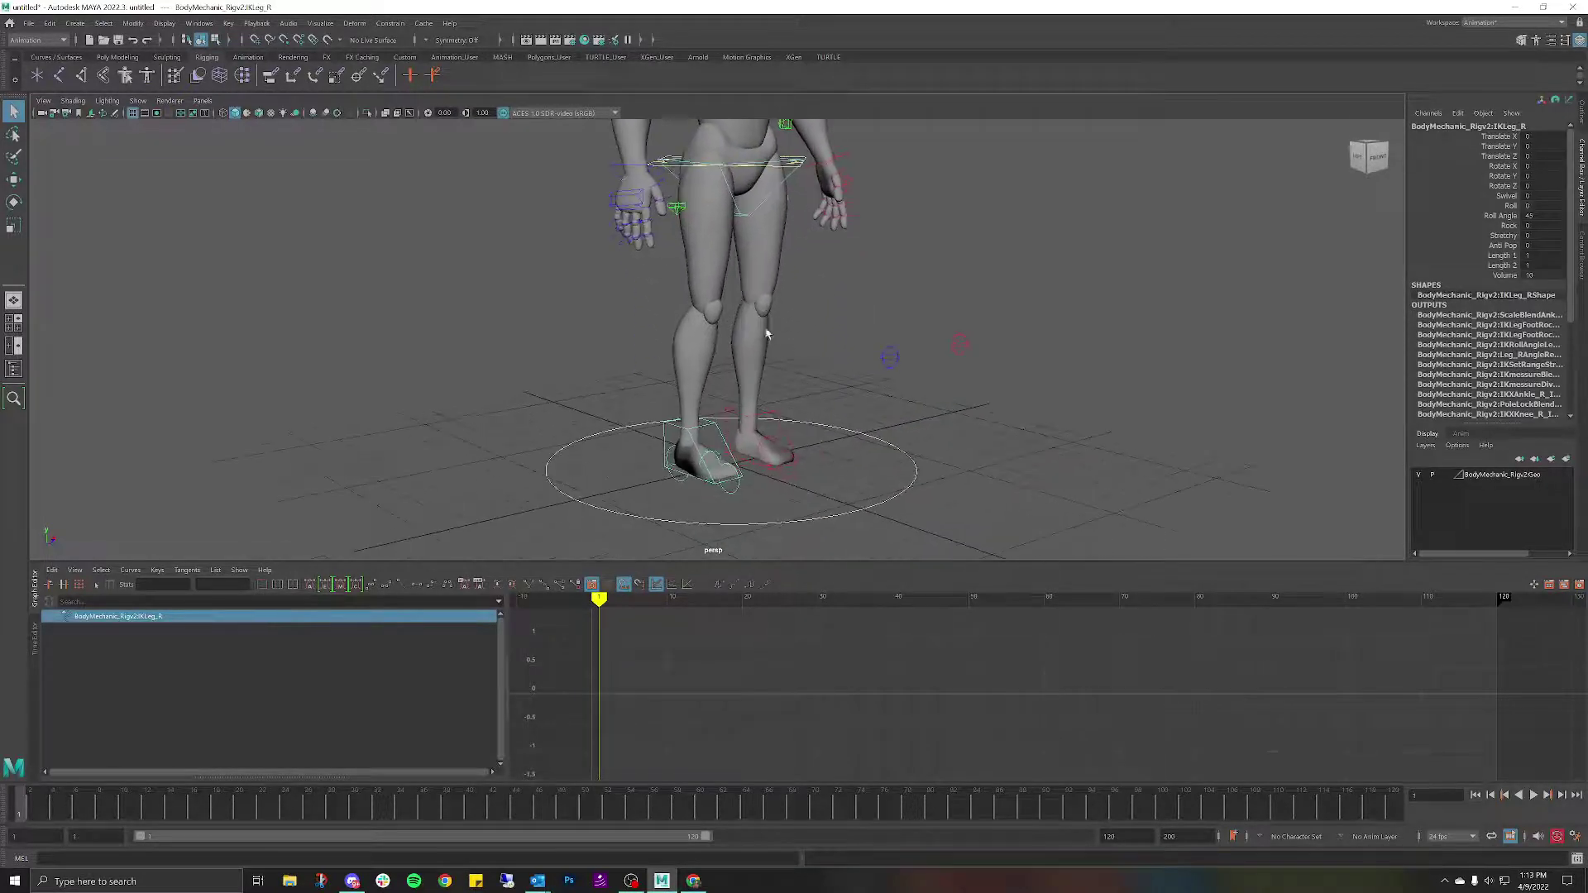
{"action": "scroll", "coordinate": [758, 404], "scroll_direction": "up", "scroll_amount": 4}
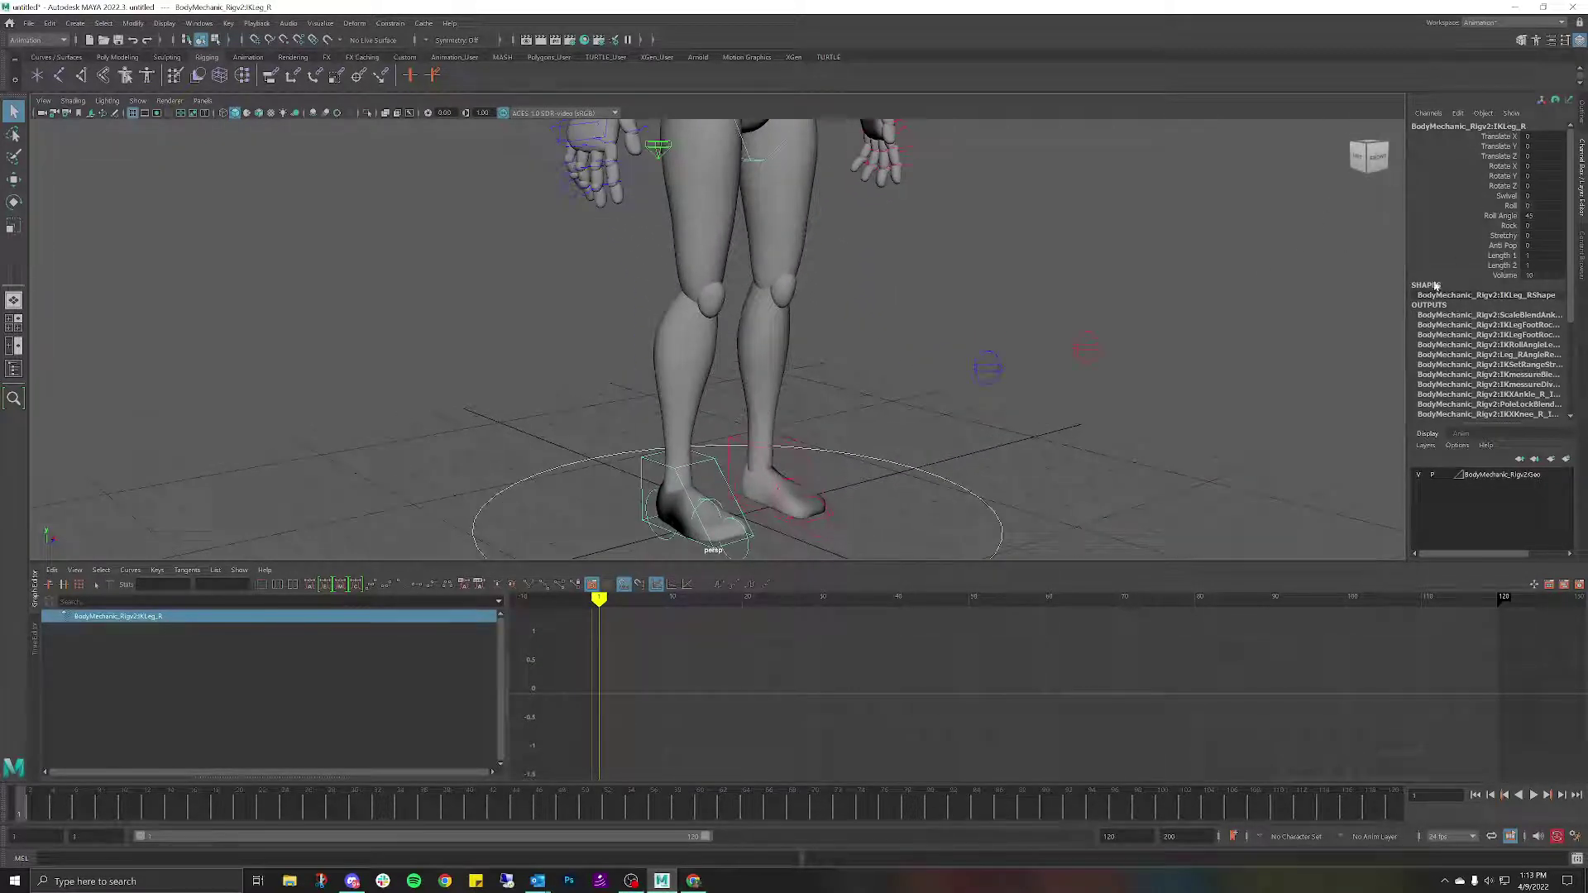
{"action": "left_click_drag", "start_coordinate": [835, 413], "coordinate": [799, 467], "text": "alt"}
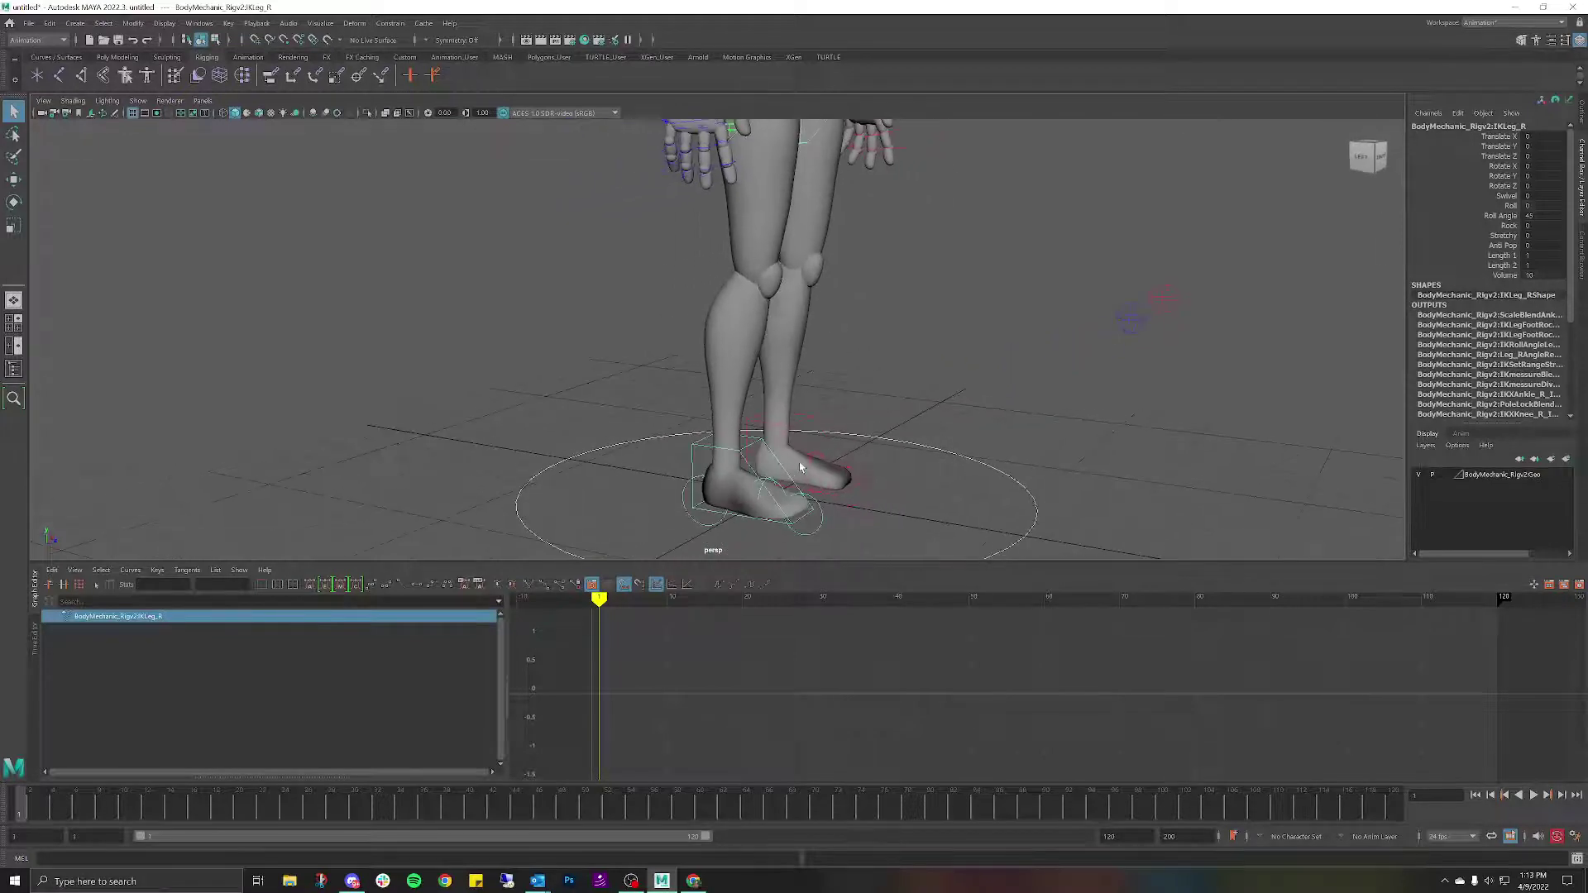
Try rotating the right foot's toe control, IKToes_R, and undo the rotation.
{"action": "left_click", "coordinate": [762, 490]}
{"action": "key", "text": "e"}
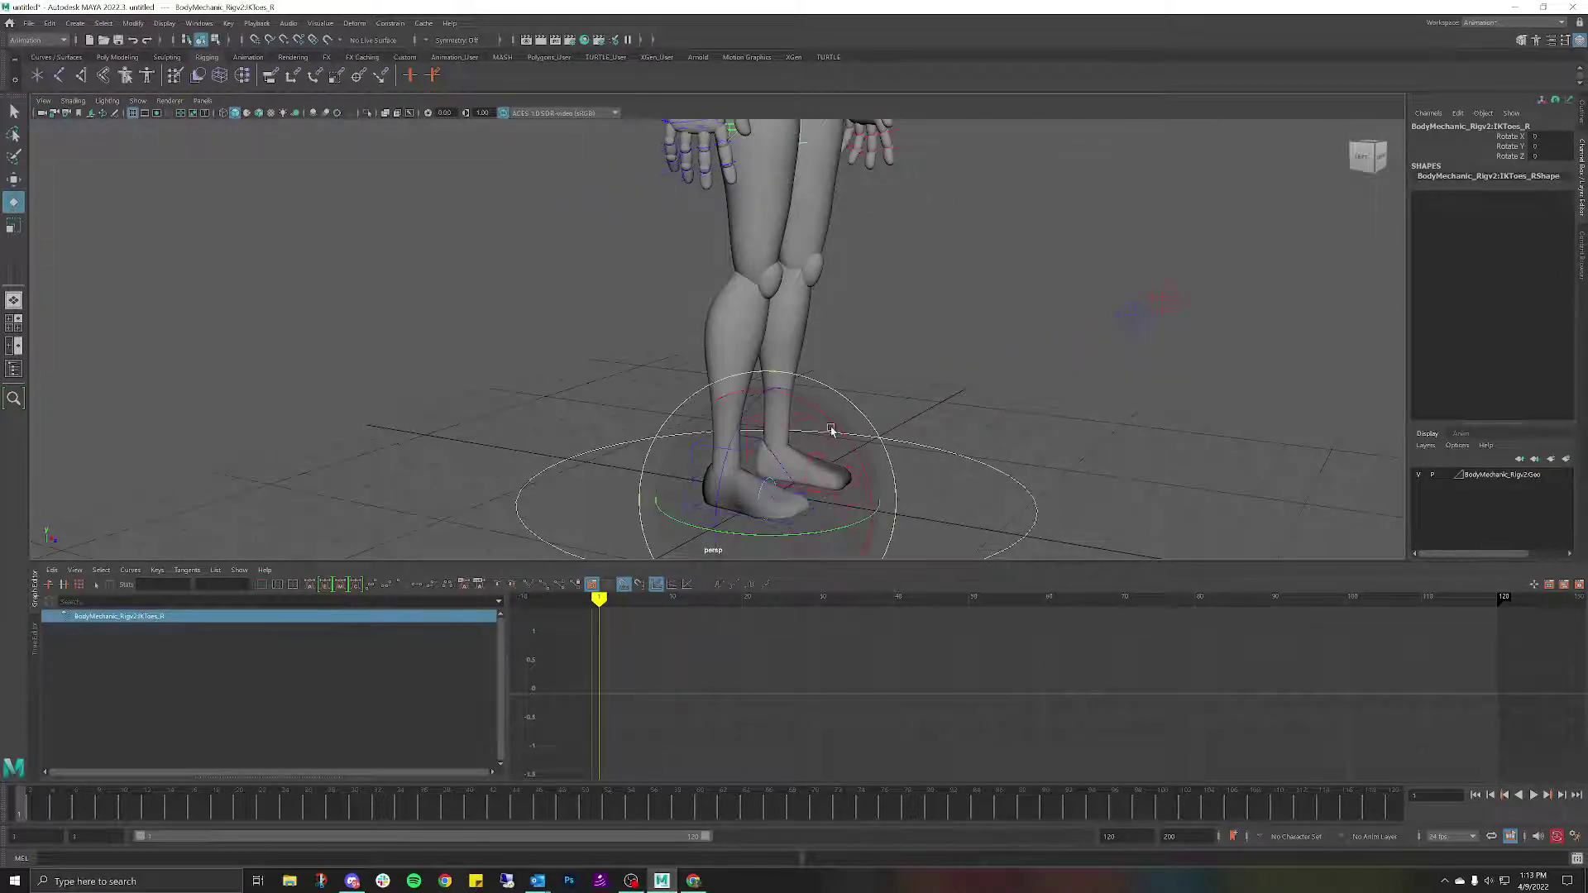
{"action": "mouse_move", "coordinate": [837, 428]}
{"action": "left_mouse_down"}
{"action": "mouse_move", "coordinate": [783, 390]}
{"action": "mouse_move", "coordinate": [915, 365]}
{"action": "mouse_move", "coordinate": [860, 373]}
{"action": "mouse_move", "coordinate": [899, 365]}
{"action": "left_mouse_up"}
{"action": "key", "text": "ctrl+z"}
{"action": "scroll", "coordinate": [896, 360], "scroll_direction": "down", "scroll_amount": 5}
{"action": "middle_click_drag", "start_coordinate": [917, 269], "coordinate": [887, 366], "text": "alt"}
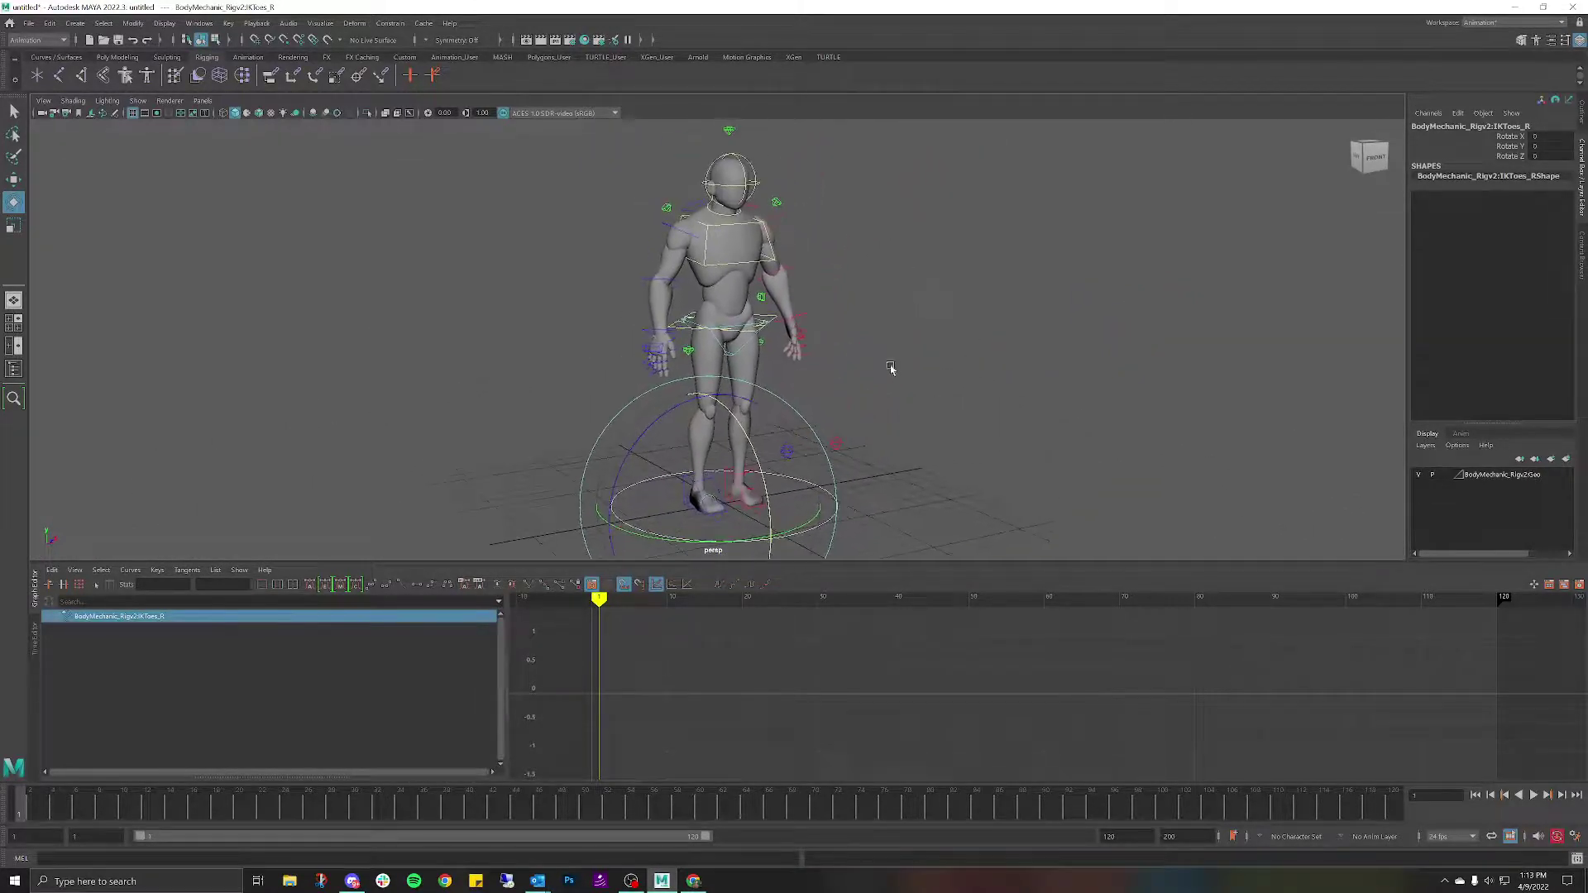
{"action": "scroll", "coordinate": [878, 303], "scroll_direction": "down", "scroll_amount": 2}
{"action": "left_click", "coordinate": [878, 305]}
Try moving and rotating the chest's IK spine control, IKSpine3_M, and undo the changes.
{"action": "scroll", "coordinate": [830, 273], "scroll_direction": "up", "scroll_amount": 1}
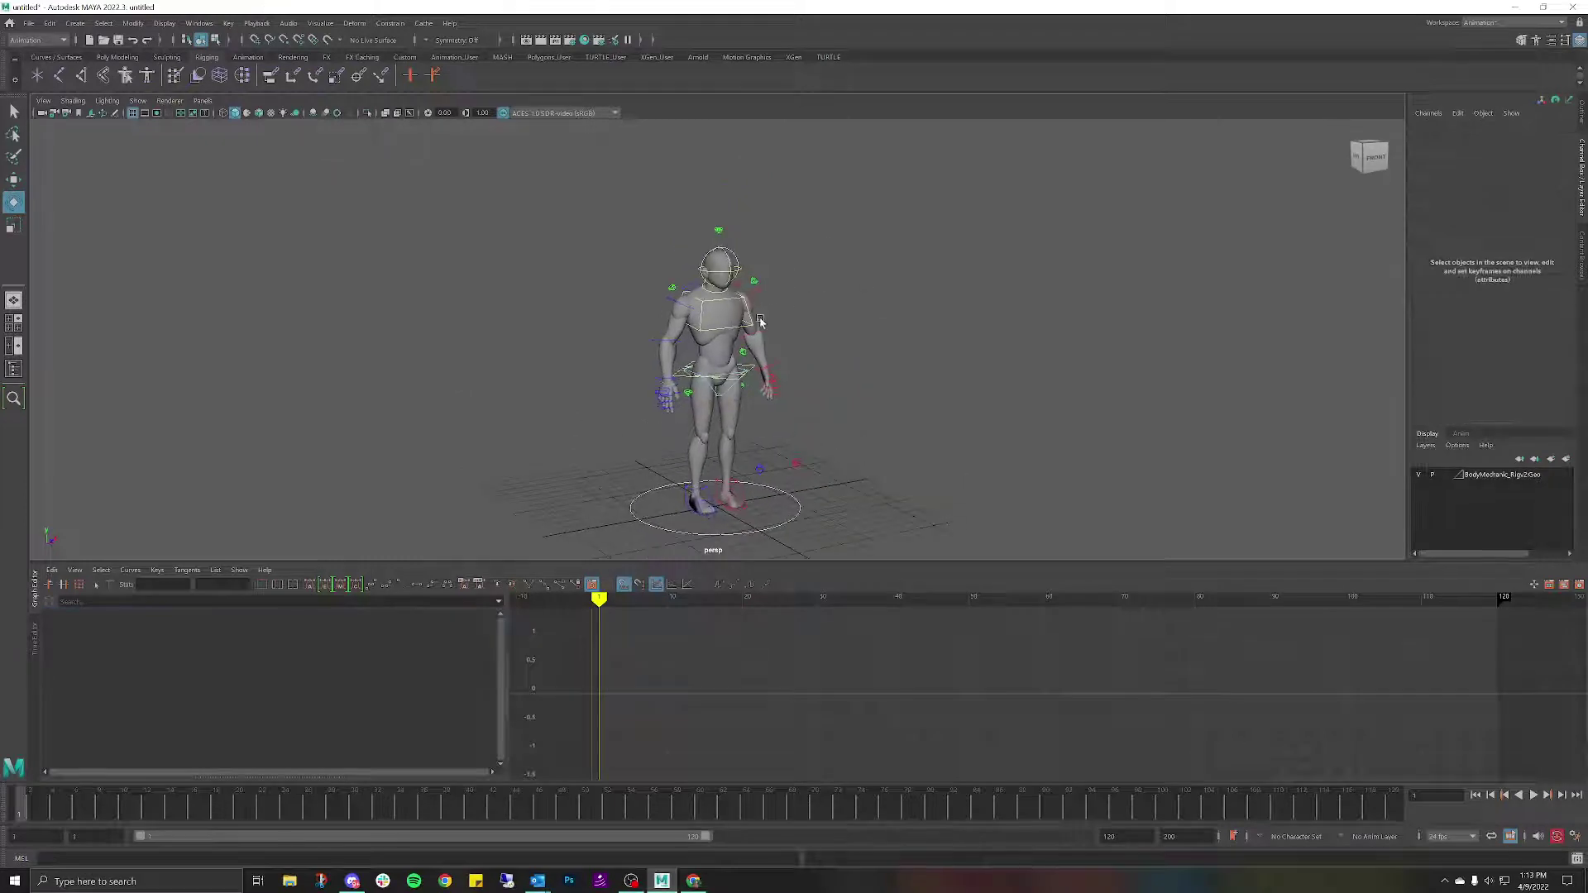
{"action": "scroll", "coordinate": [755, 335], "scroll_direction": "up", "scroll_amount": 2}
{"action": "scroll", "coordinate": [751, 341], "scroll_direction": "up", "scroll_amount": 2}
{"action": "left_click_drag", "start_coordinate": [851, 289], "coordinate": [820, 292], "text": "alt"}
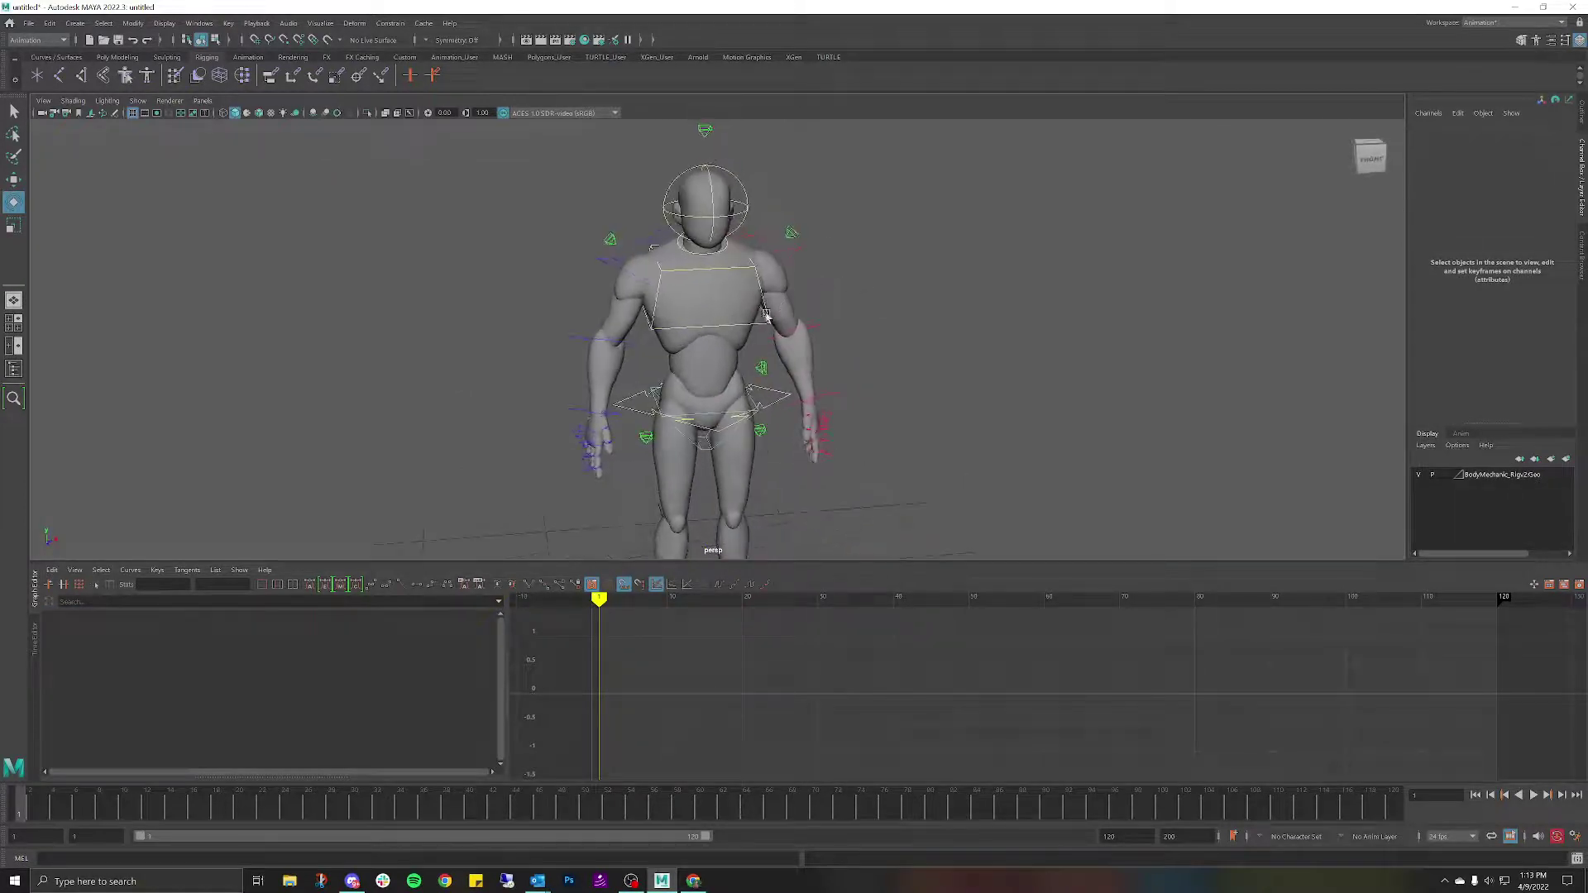
{"action": "left_click", "coordinate": [738, 329]}
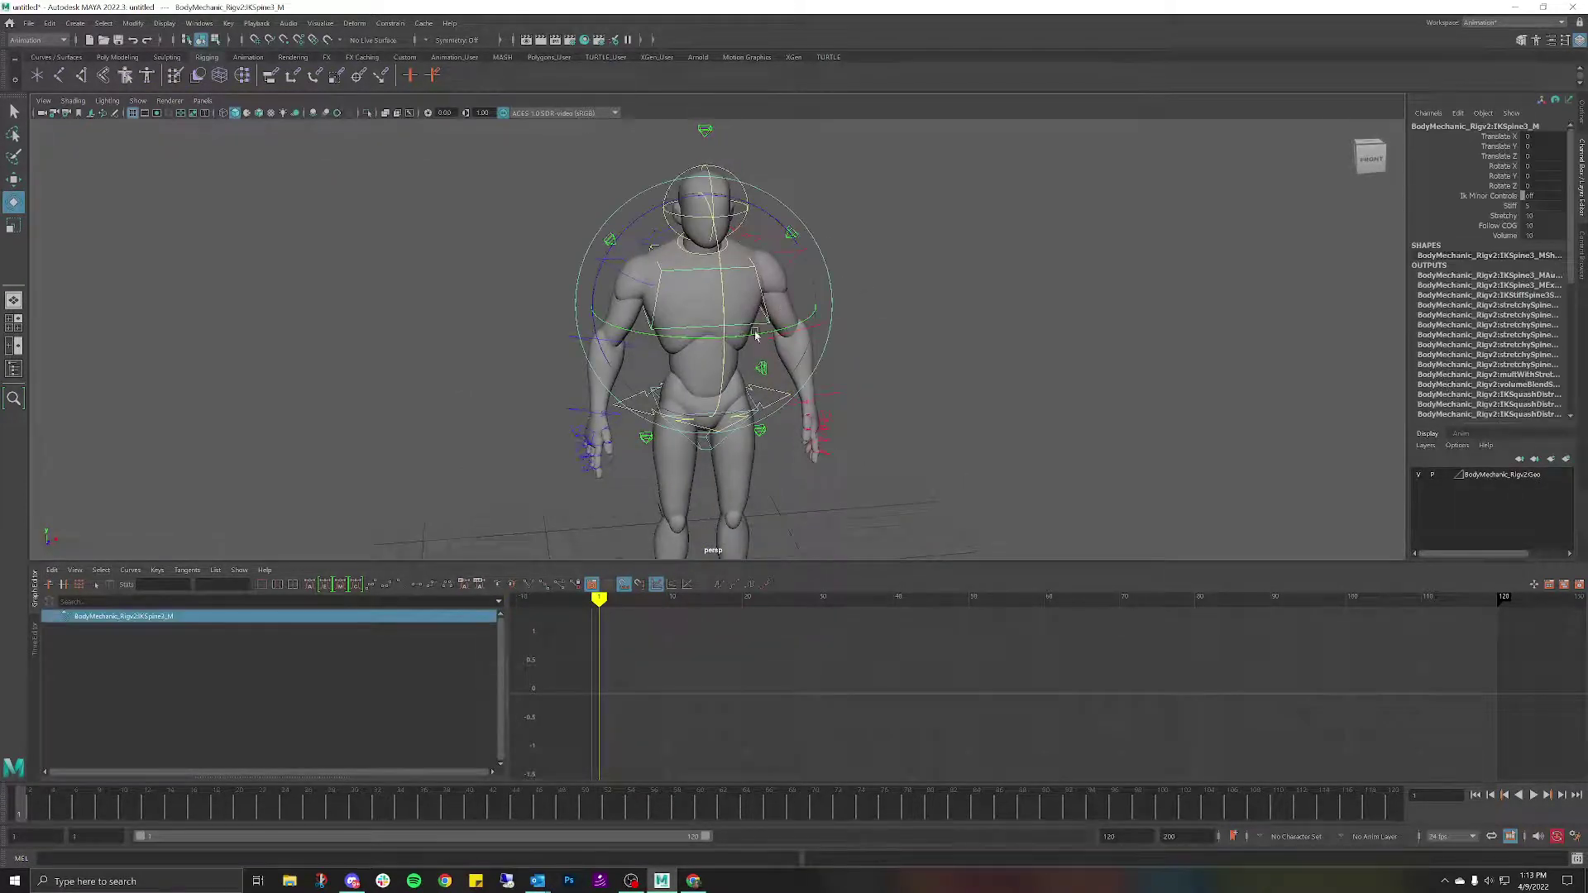
{"action": "left_click_drag", "start_coordinate": [755, 335], "coordinate": [797, 337], "text": "alt"}
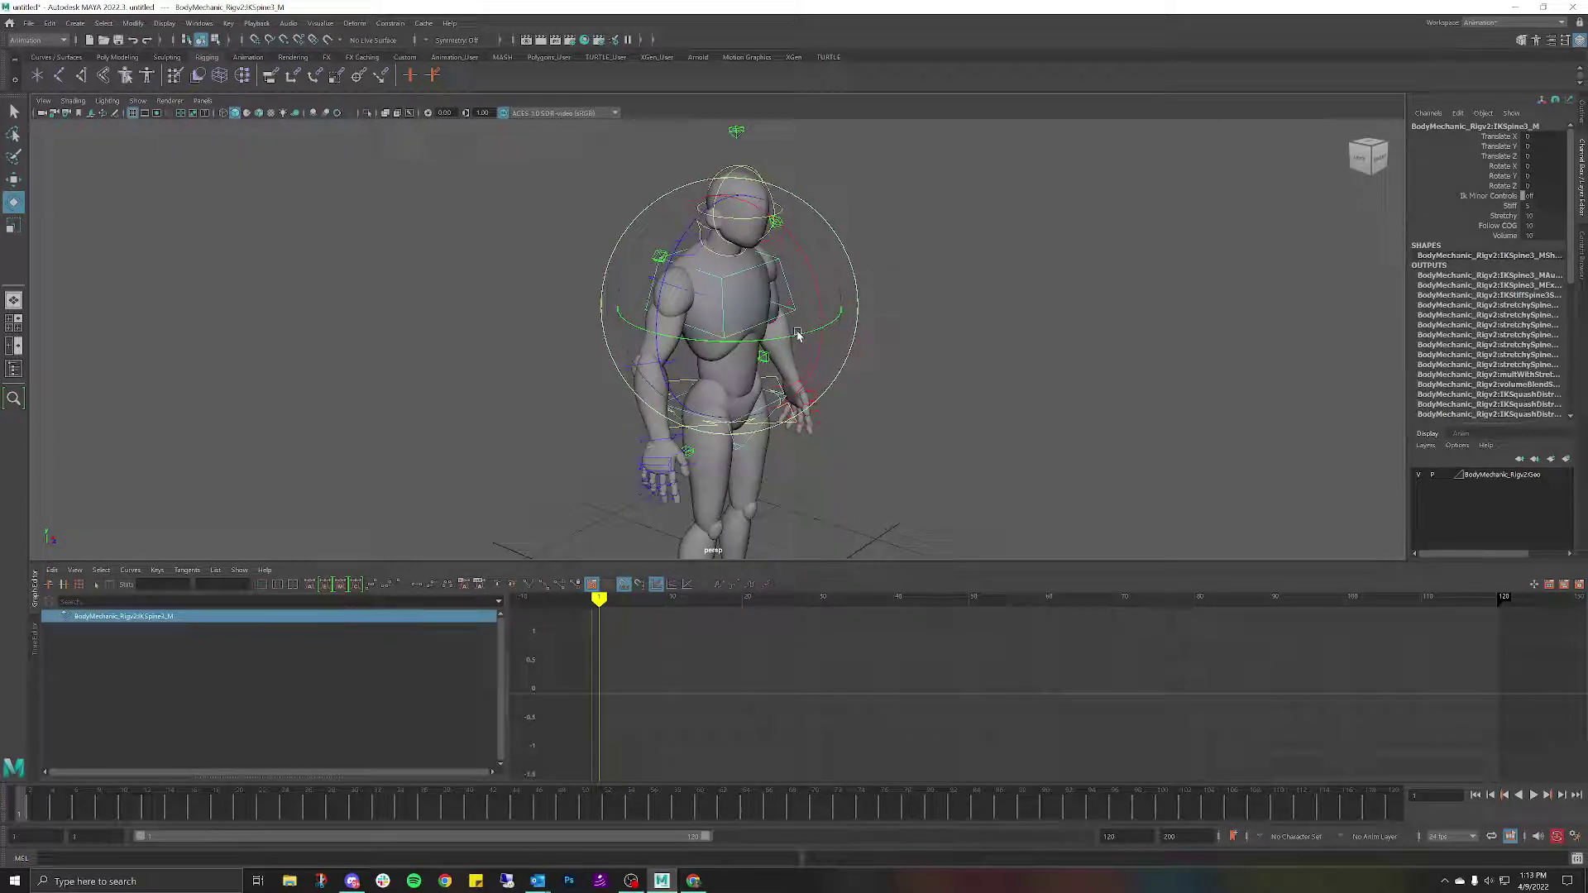
{"action": "left_click", "coordinate": [919, 286]}
{"action": "left_click", "coordinate": [783, 273]}
{"action": "key", "text": "w"}
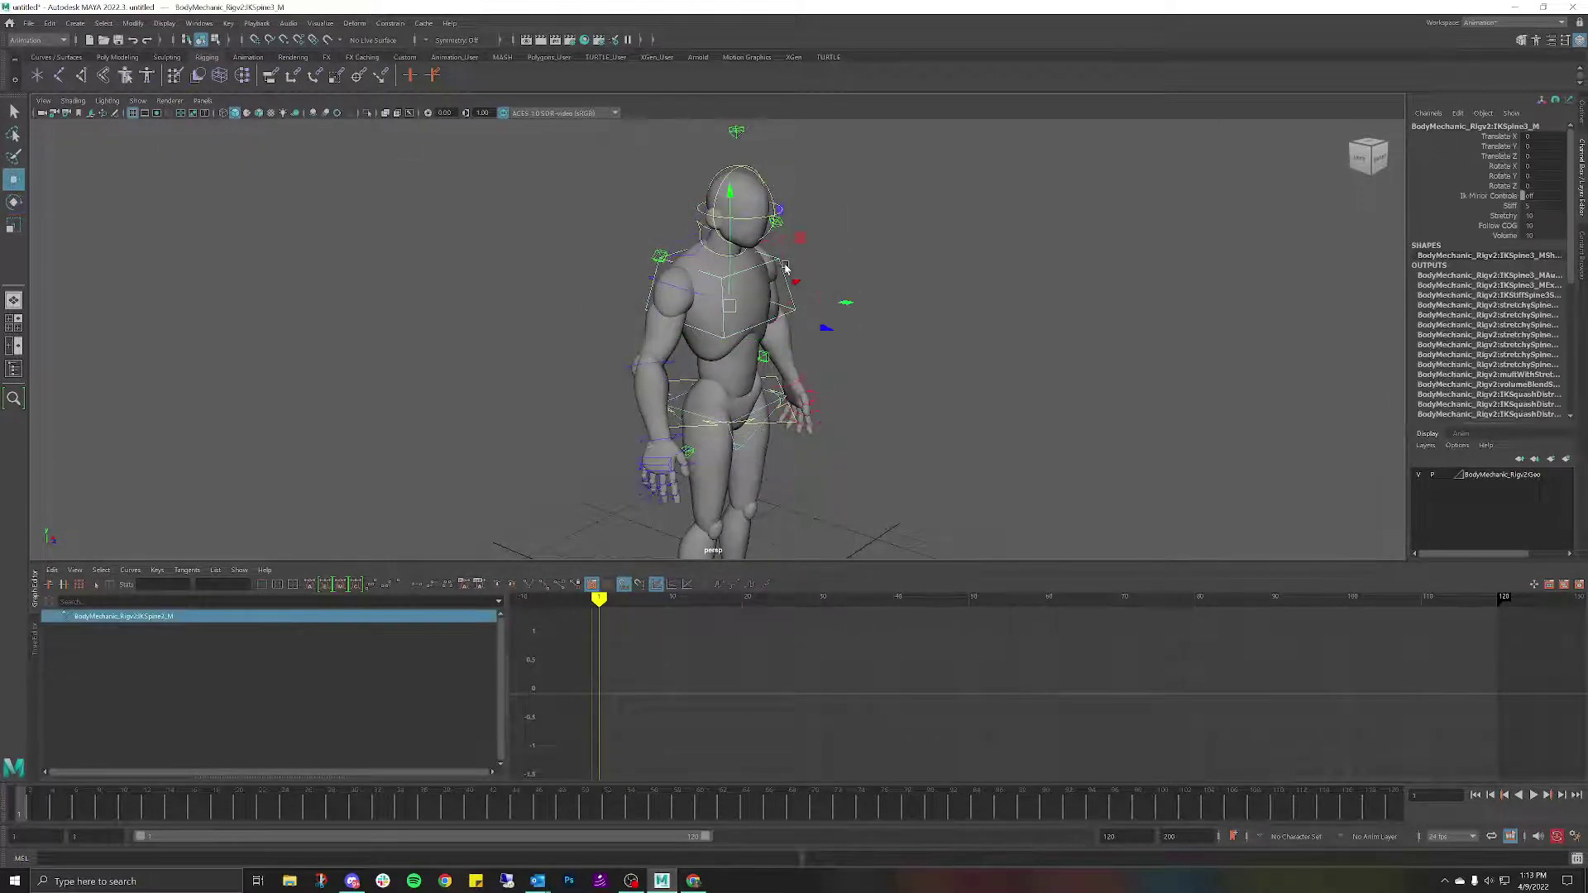
{"action": "left_click_drag", "start_coordinate": [824, 324], "coordinate": [779, 318]}
{"action": "key", "text": "e"}
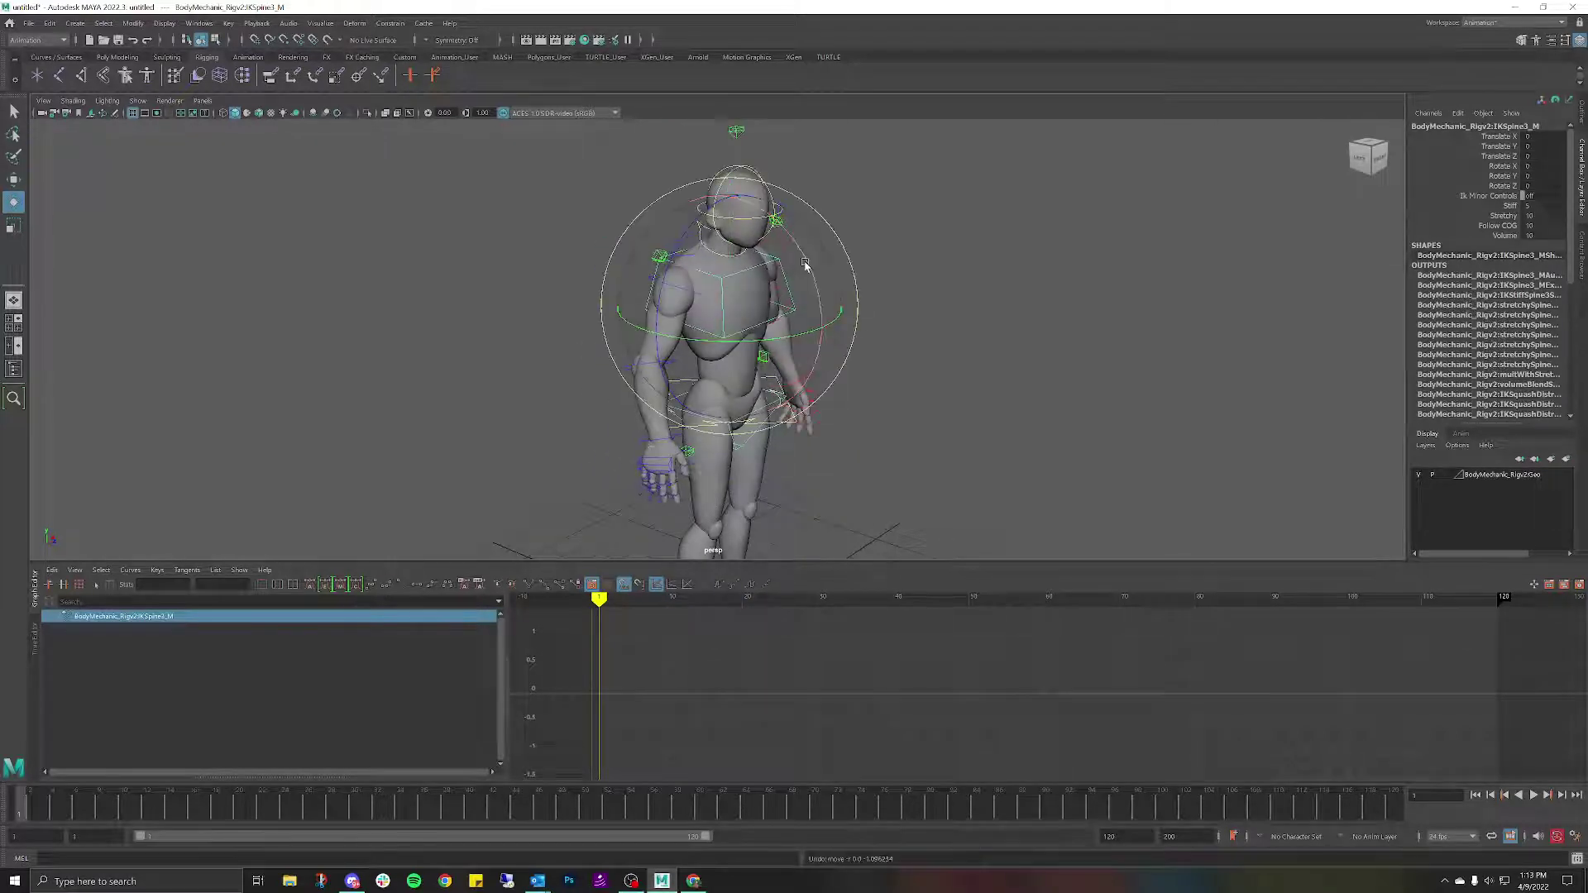
{"action": "left_click_drag", "start_coordinate": [808, 265], "coordinate": [769, 300]}
{"action": "key", "text": "w"}
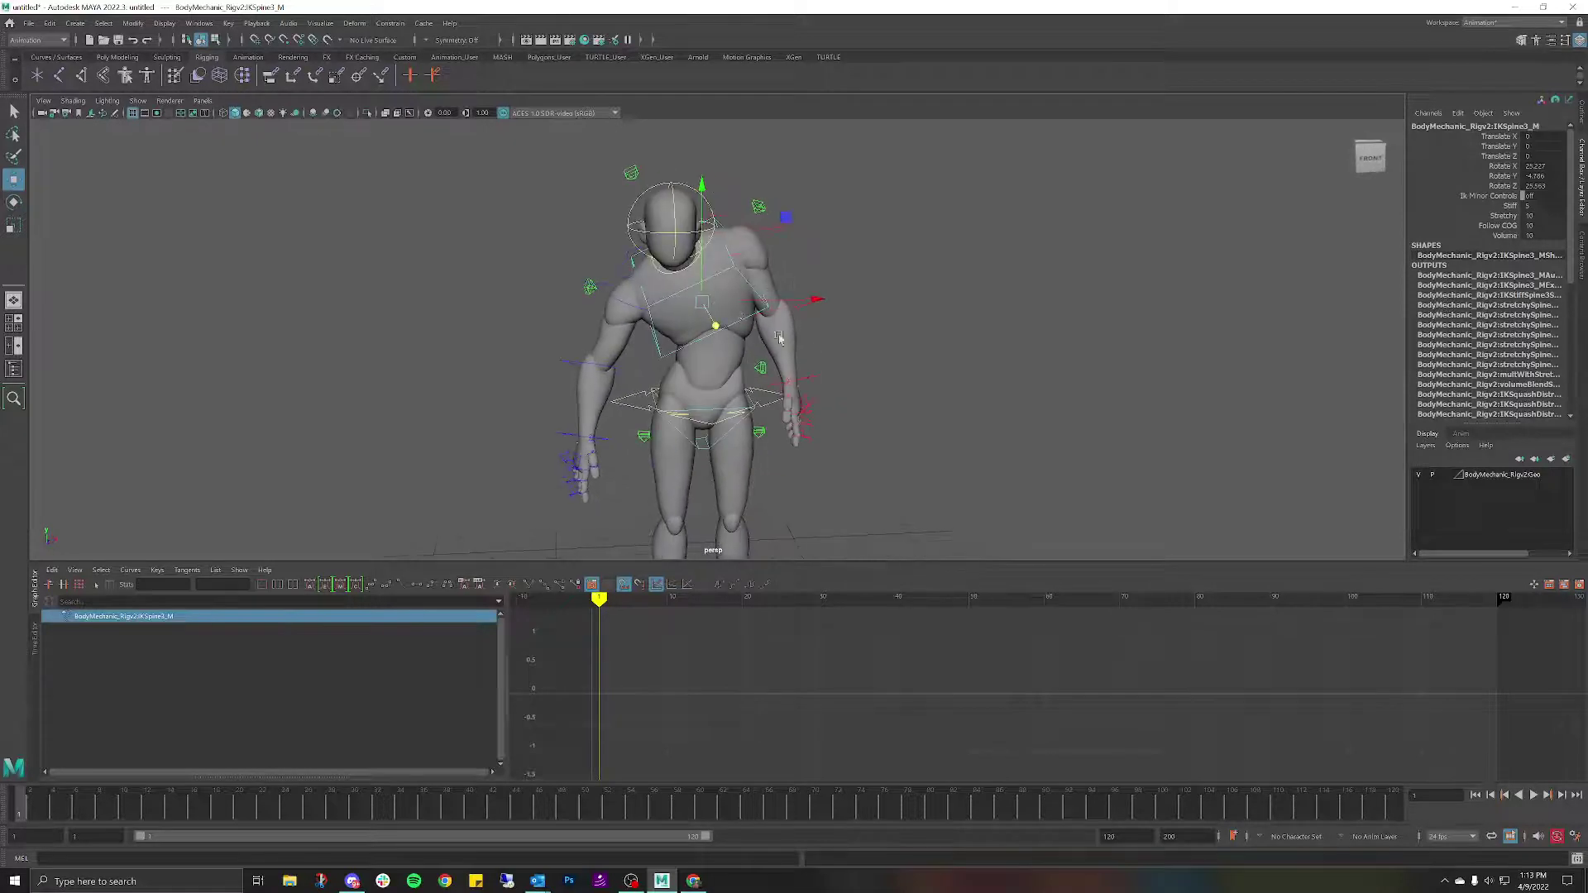
{"action": "key", "text": "ctrl+z"}
{"action": "key", "text": "ctrl+z"}
{"action": "key", "text": "ctrl+z"}
{"action": "key", "text": "ctrl+z"}
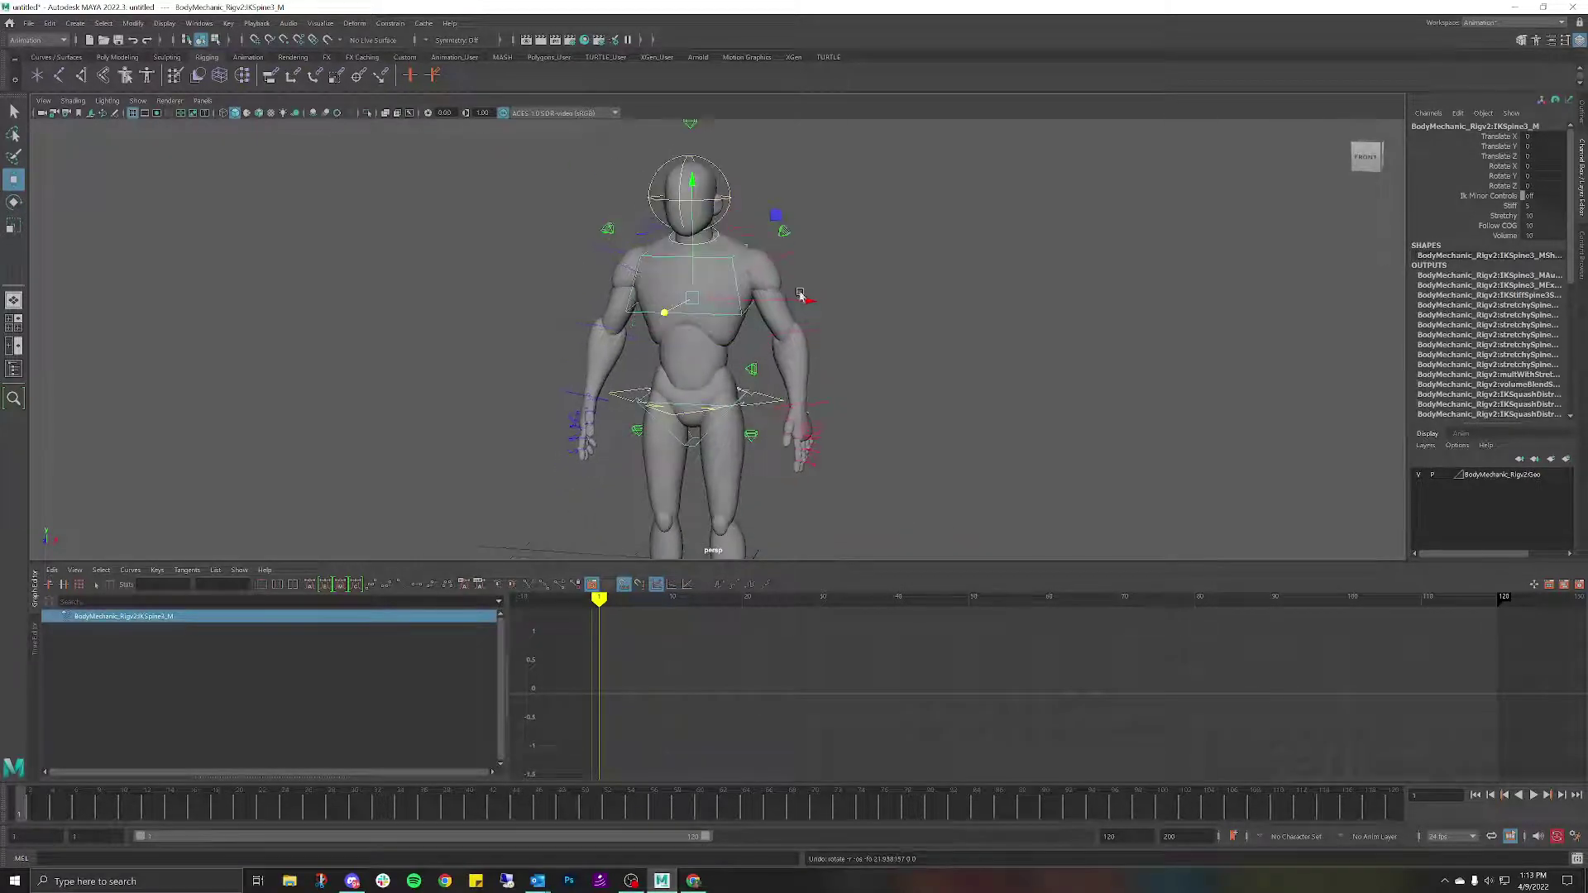
Set FKIKBlend to 0 on the spine's FK/IK switch control to put the spine in FK mode.
{"action": "left_click_drag", "start_coordinate": [799, 293], "coordinate": [807, 303], "text": "alt"}
{"action": "left_click", "coordinate": [757, 367]}
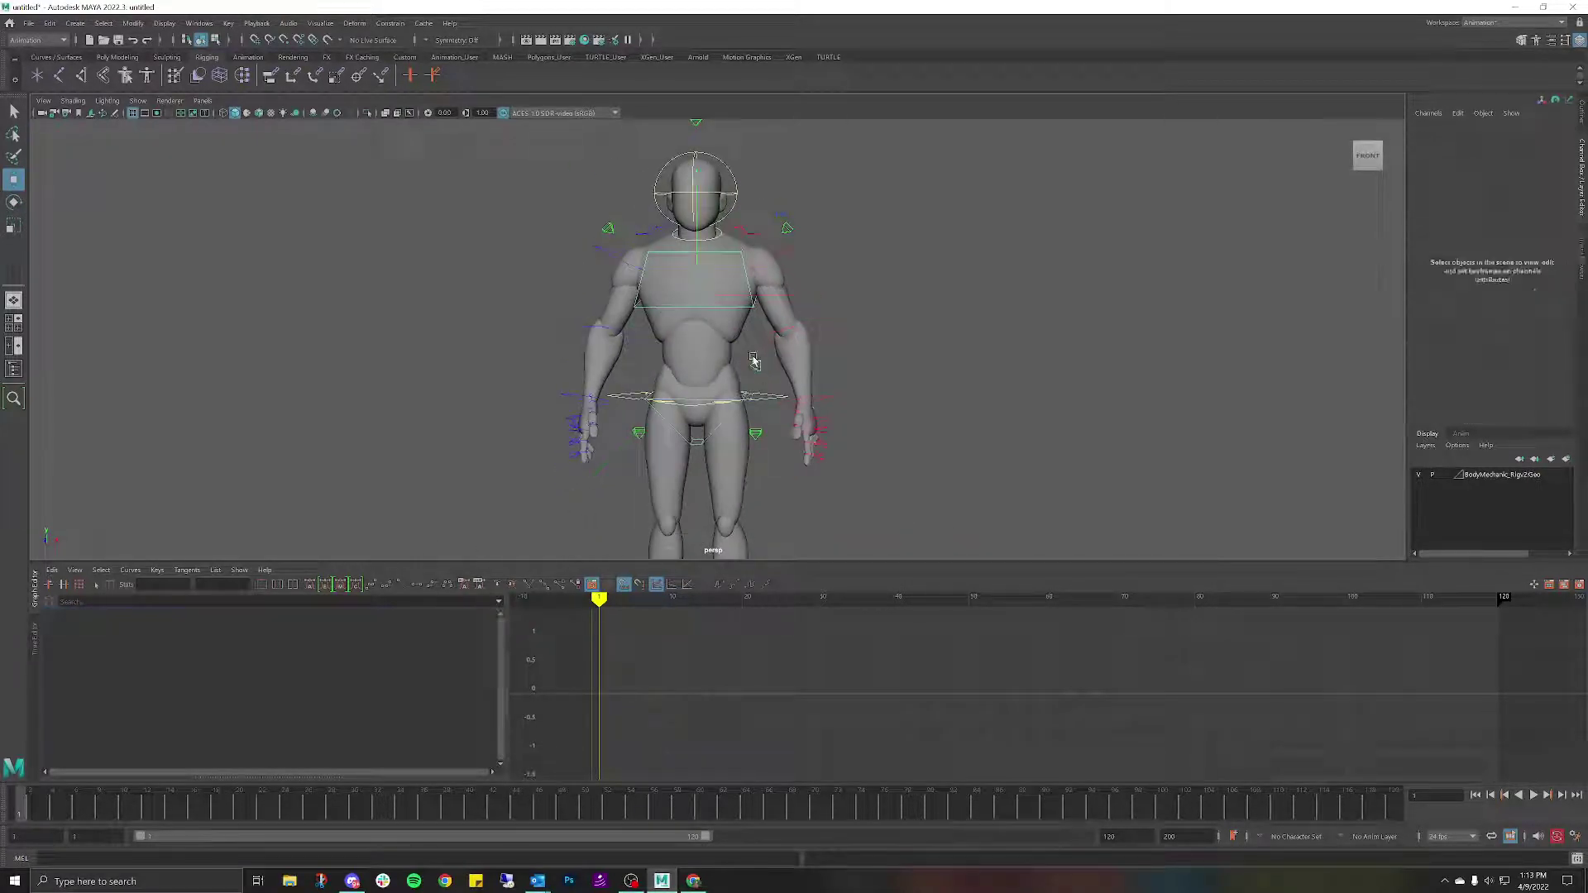
{"action": "left_click", "coordinate": [755, 365]}
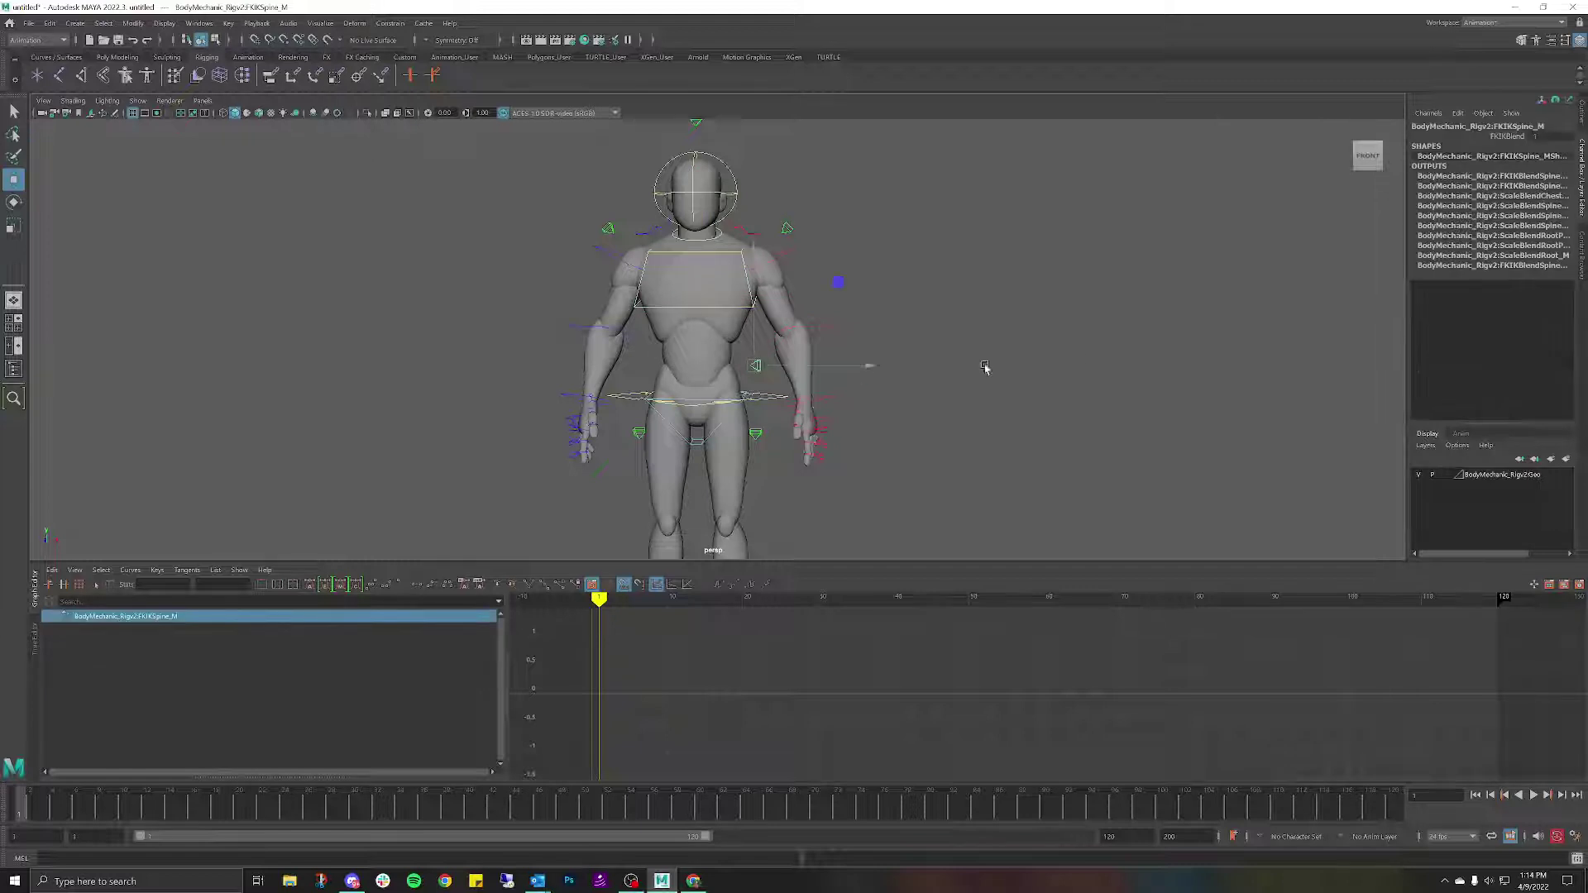
{"action": "left_click", "coordinate": [1565, 136]}
{"action": "type", "text": "0"}
{"action": "key", "text": "Return"}
Try rotating the FK spine control at the waist, FKSpine1_M, to bend the torso, and undo each rotation.
{"action": "left_click_drag", "start_coordinate": [1211, 246], "coordinate": [1042, 282], "text": "alt"}
{"action": "left_click", "coordinate": [649, 324]}
{"action": "key", "text": "e"}
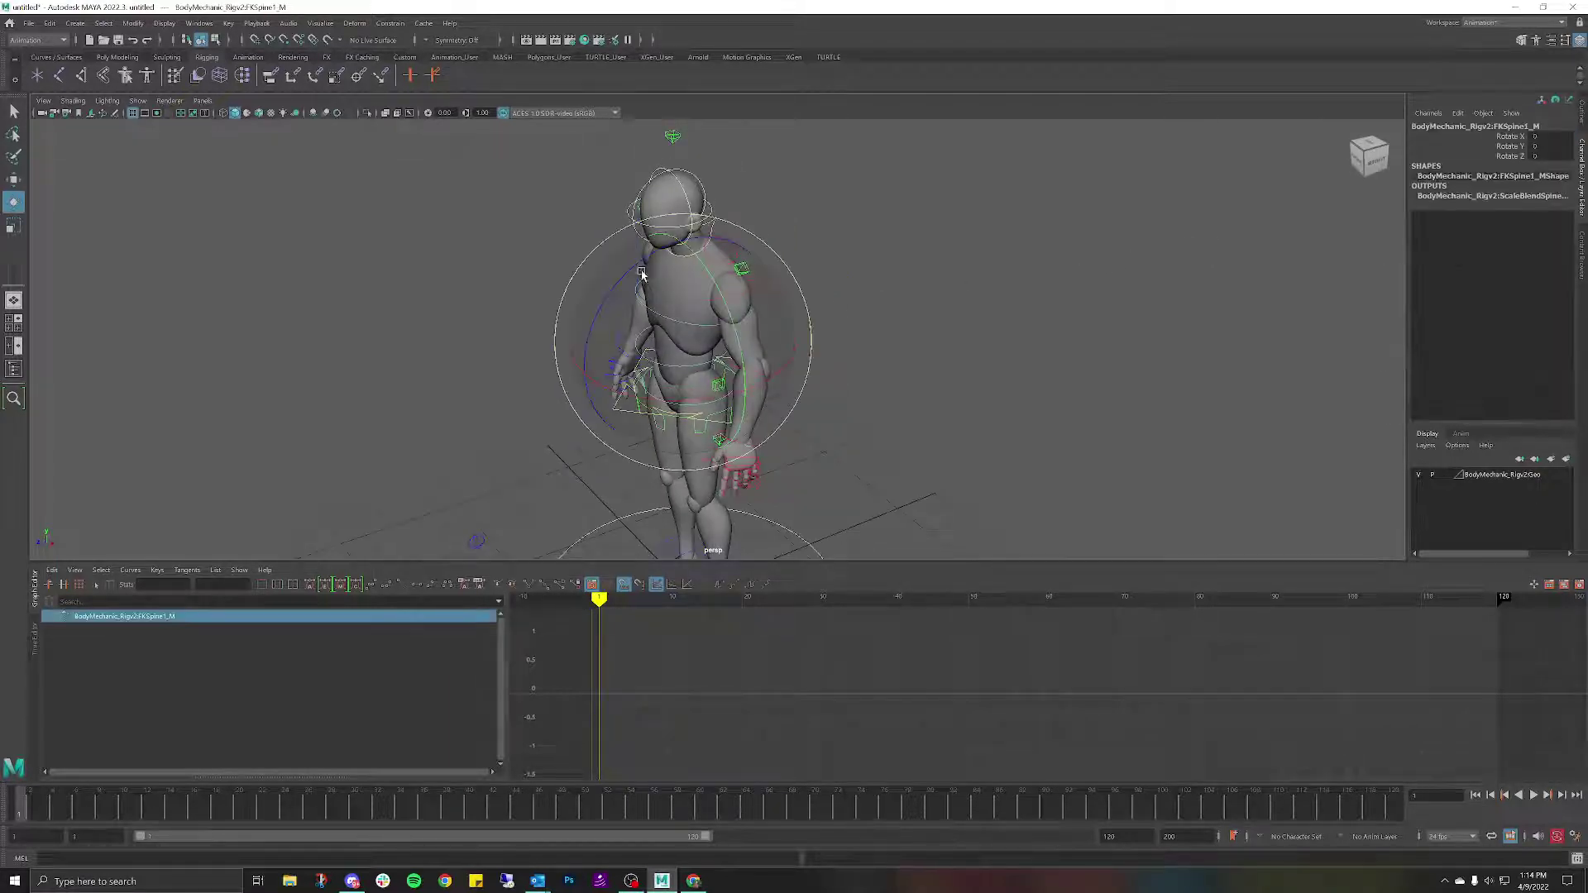
{"action": "mouse_move", "coordinate": [641, 267]}
{"action": "left_mouse_down"}
{"action": "mouse_move", "coordinate": [624, 288]}
{"action": "mouse_move", "coordinate": [640, 278]}
{"action": "left_mouse_up"}
{"action": "key", "text": "ctrl+z"}
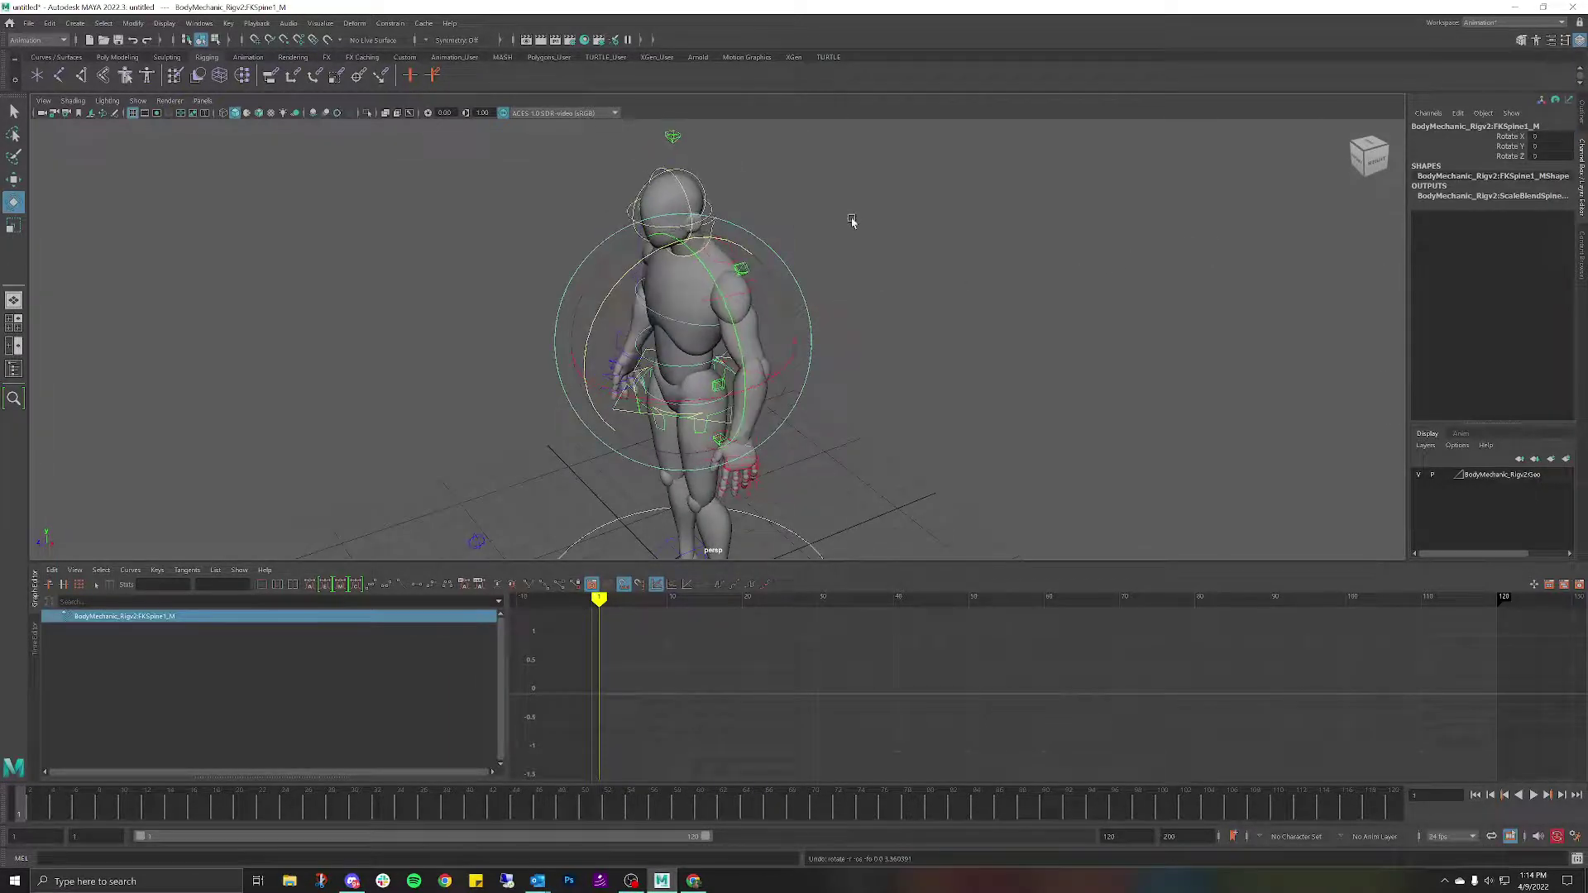
{"action": "left_click", "coordinate": [851, 220]}
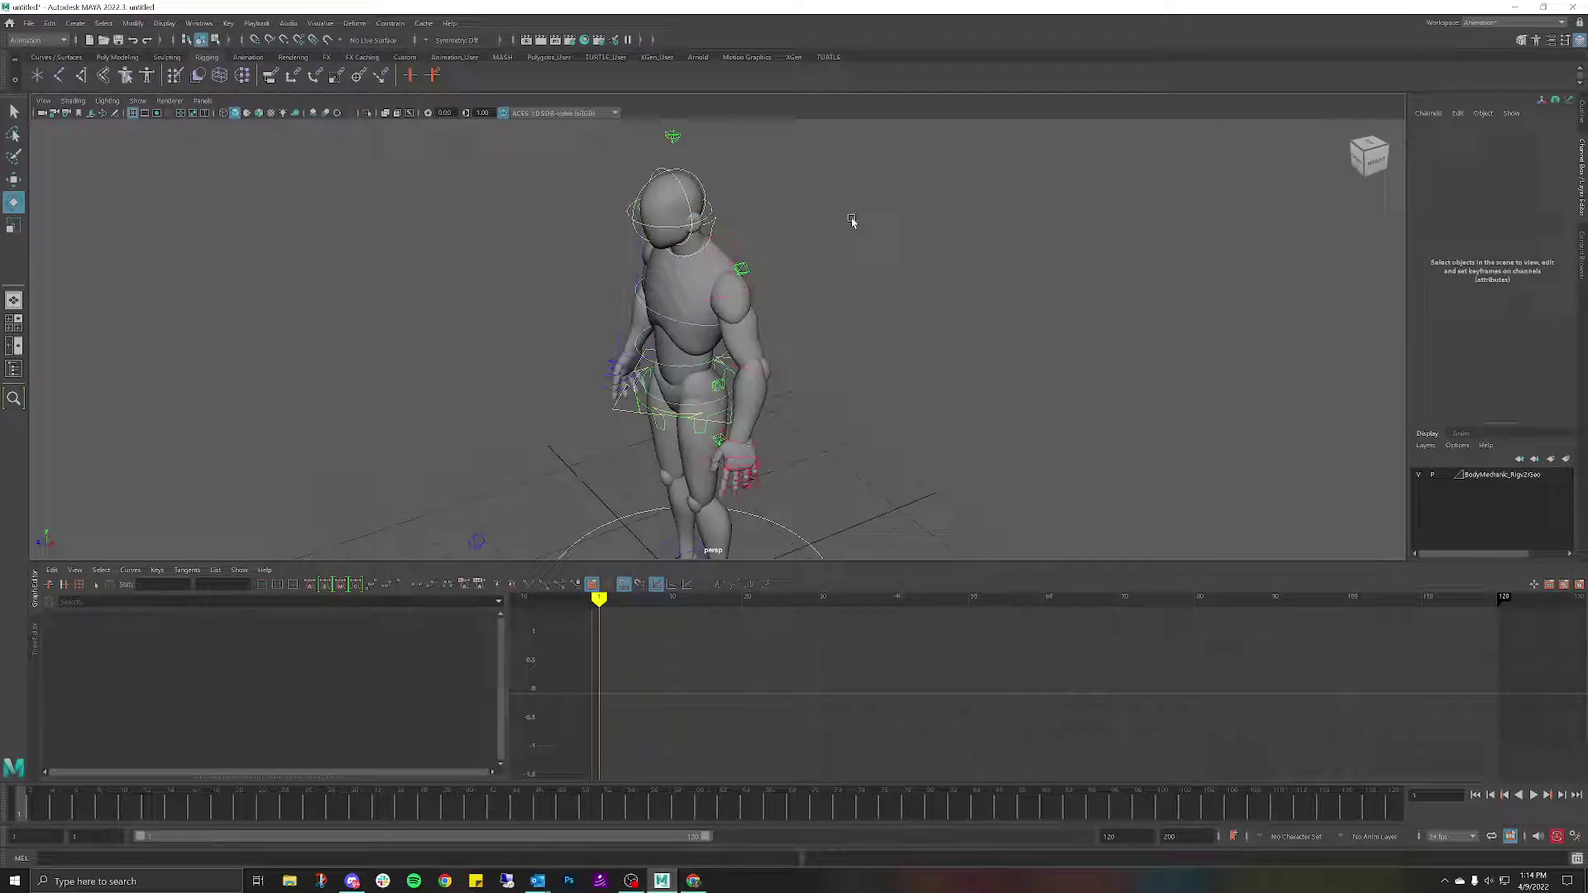
{"action": "left_click_drag", "start_coordinate": [851, 220], "coordinate": [867, 290], "text": "alt"}
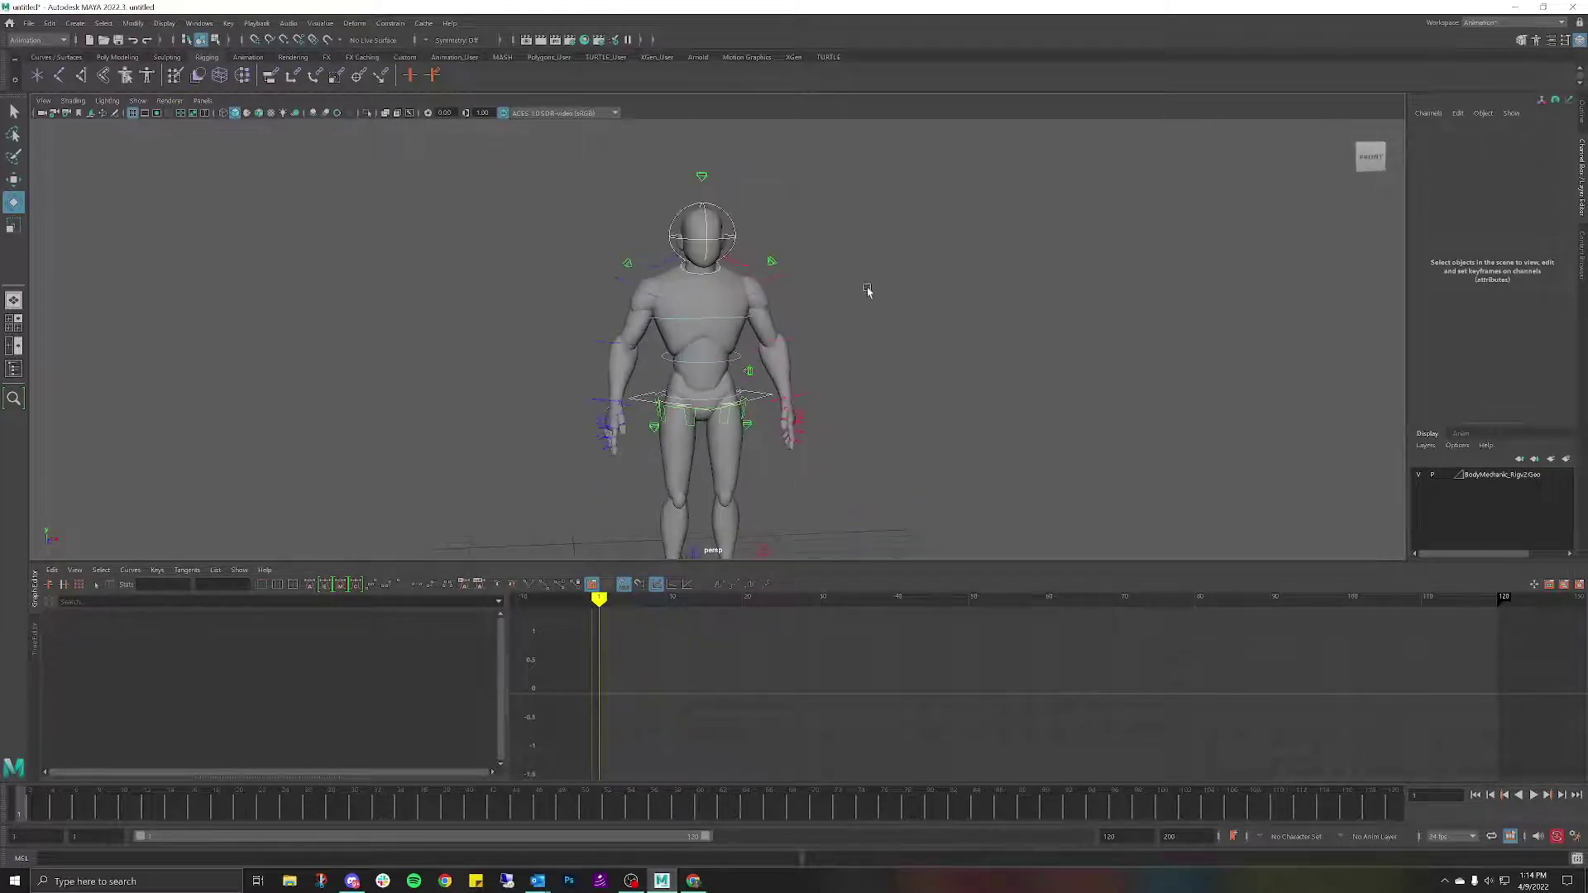
{"action": "left_click", "coordinate": [732, 357]}
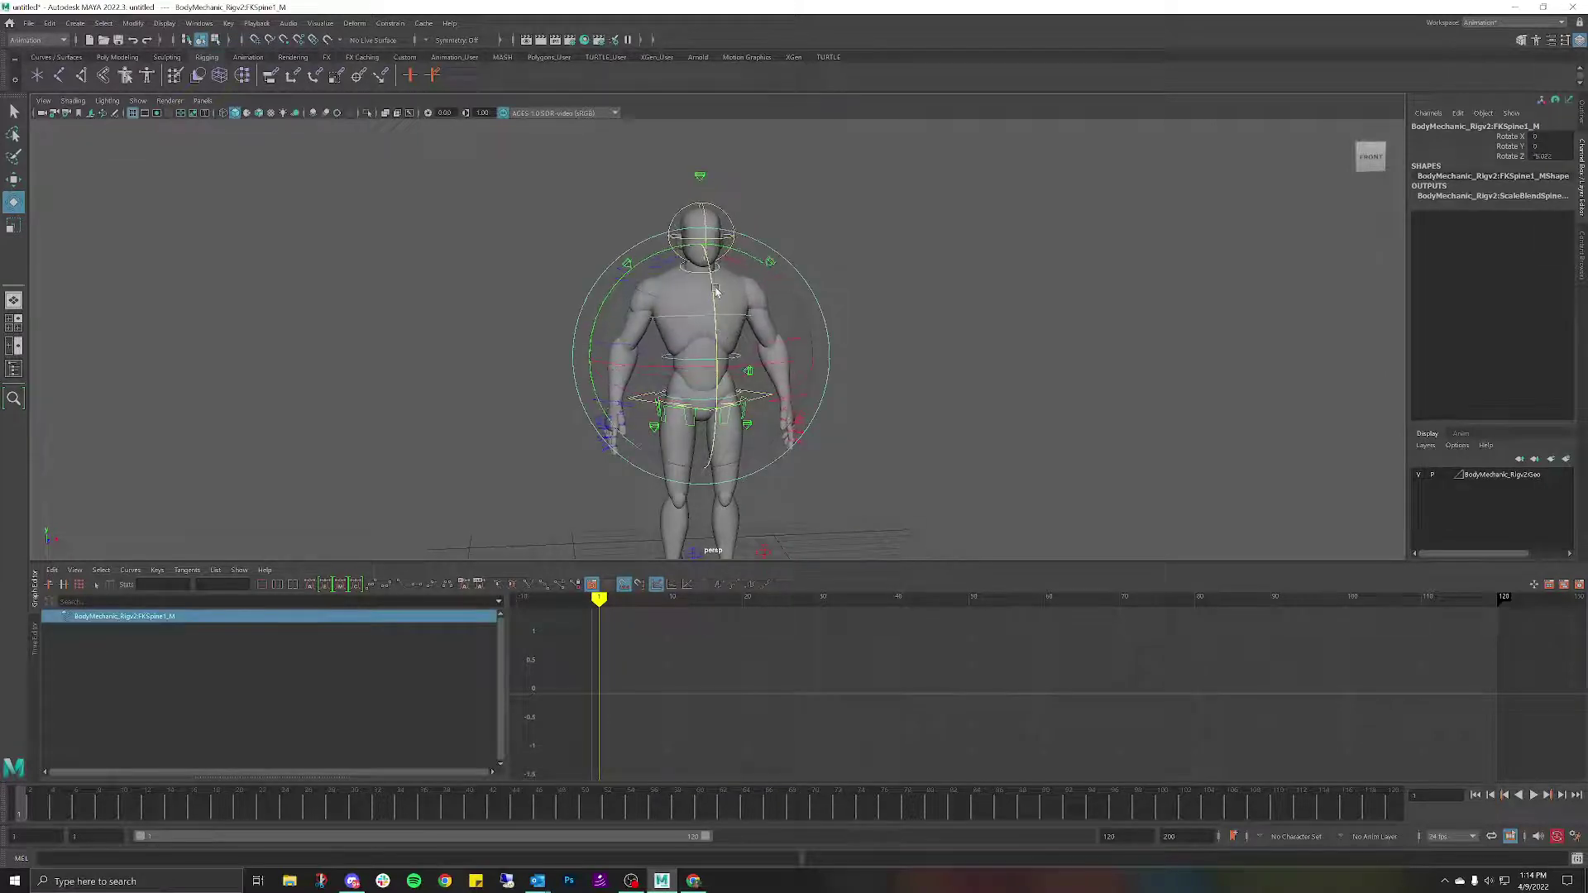
{"action": "key", "text": "ctrl+z"}
{"action": "key", "text": "ctrl+z"}
{"action": "left_click", "coordinate": [886, 298]}
{"action": "middle_click_drag", "start_coordinate": [762, 311], "coordinate": [791, 284], "text": "alt"}
{"action": "scroll", "coordinate": [786, 294], "scroll_direction": "down", "scroll_amount": 2}
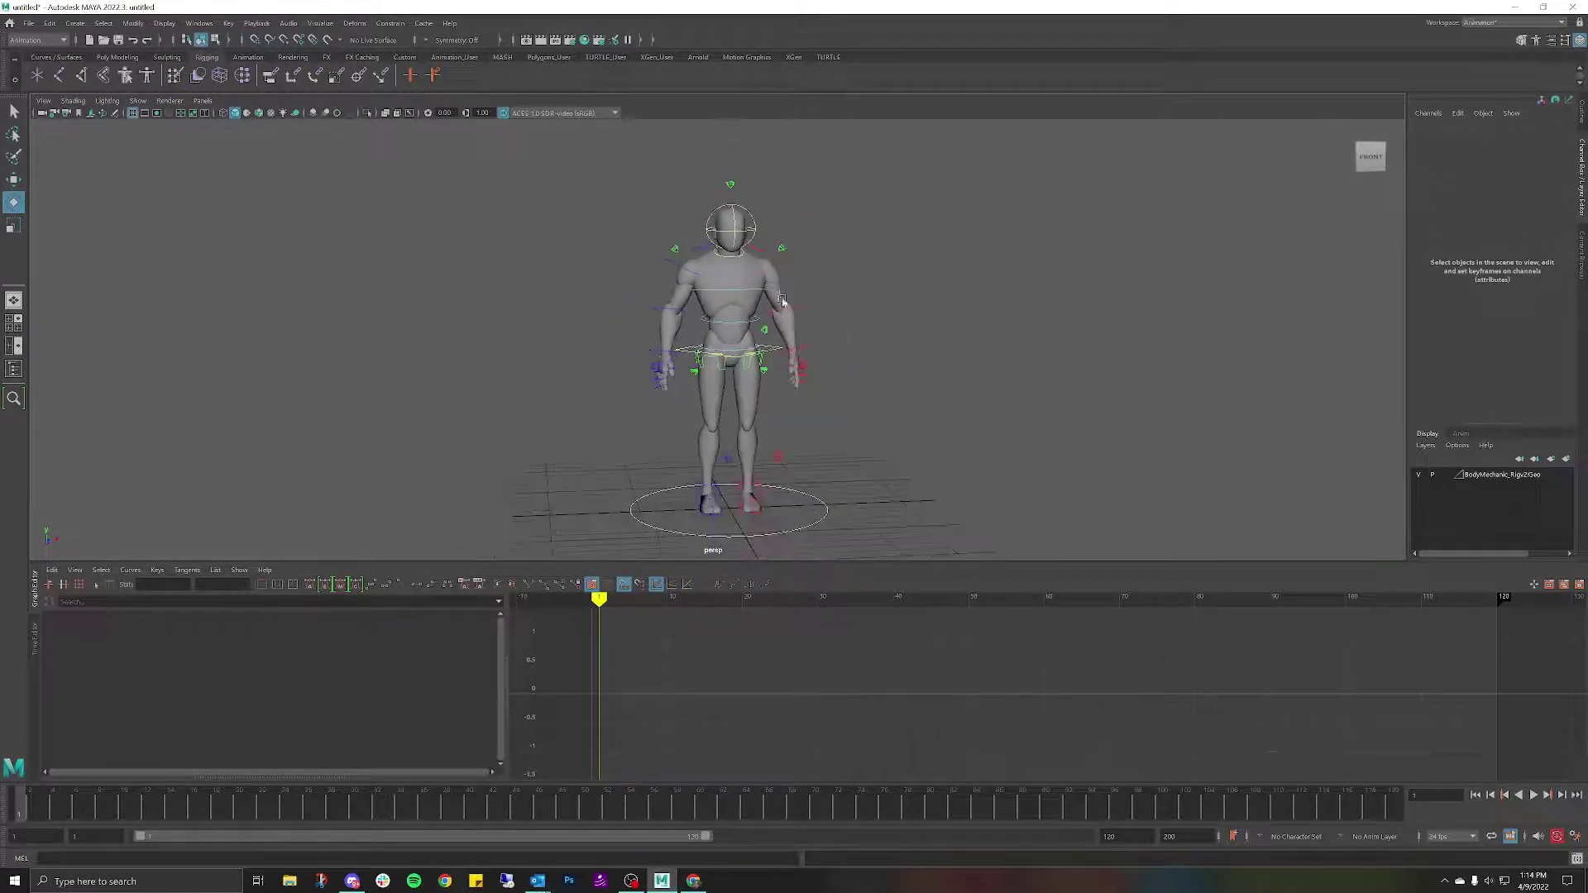
{"action": "scroll", "coordinate": [782, 302], "scroll_direction": "down", "scroll_amount": 2}
{"action": "left_click_drag", "start_coordinate": [782, 302], "coordinate": [836, 284], "text": "alt"}
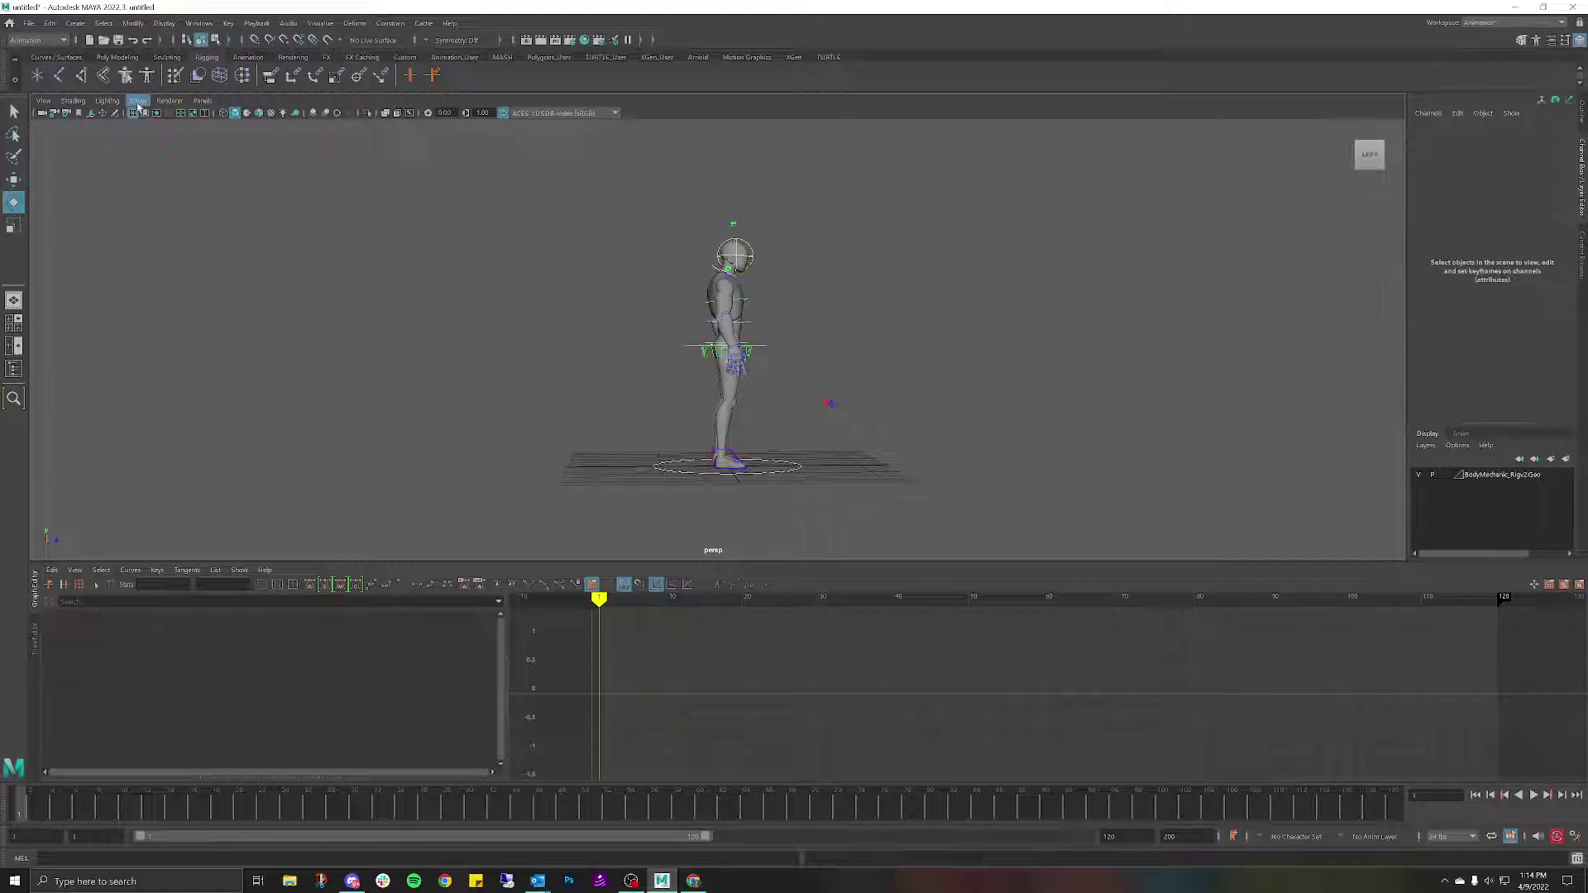
{"action": "left_click", "coordinate": [44, 101]}
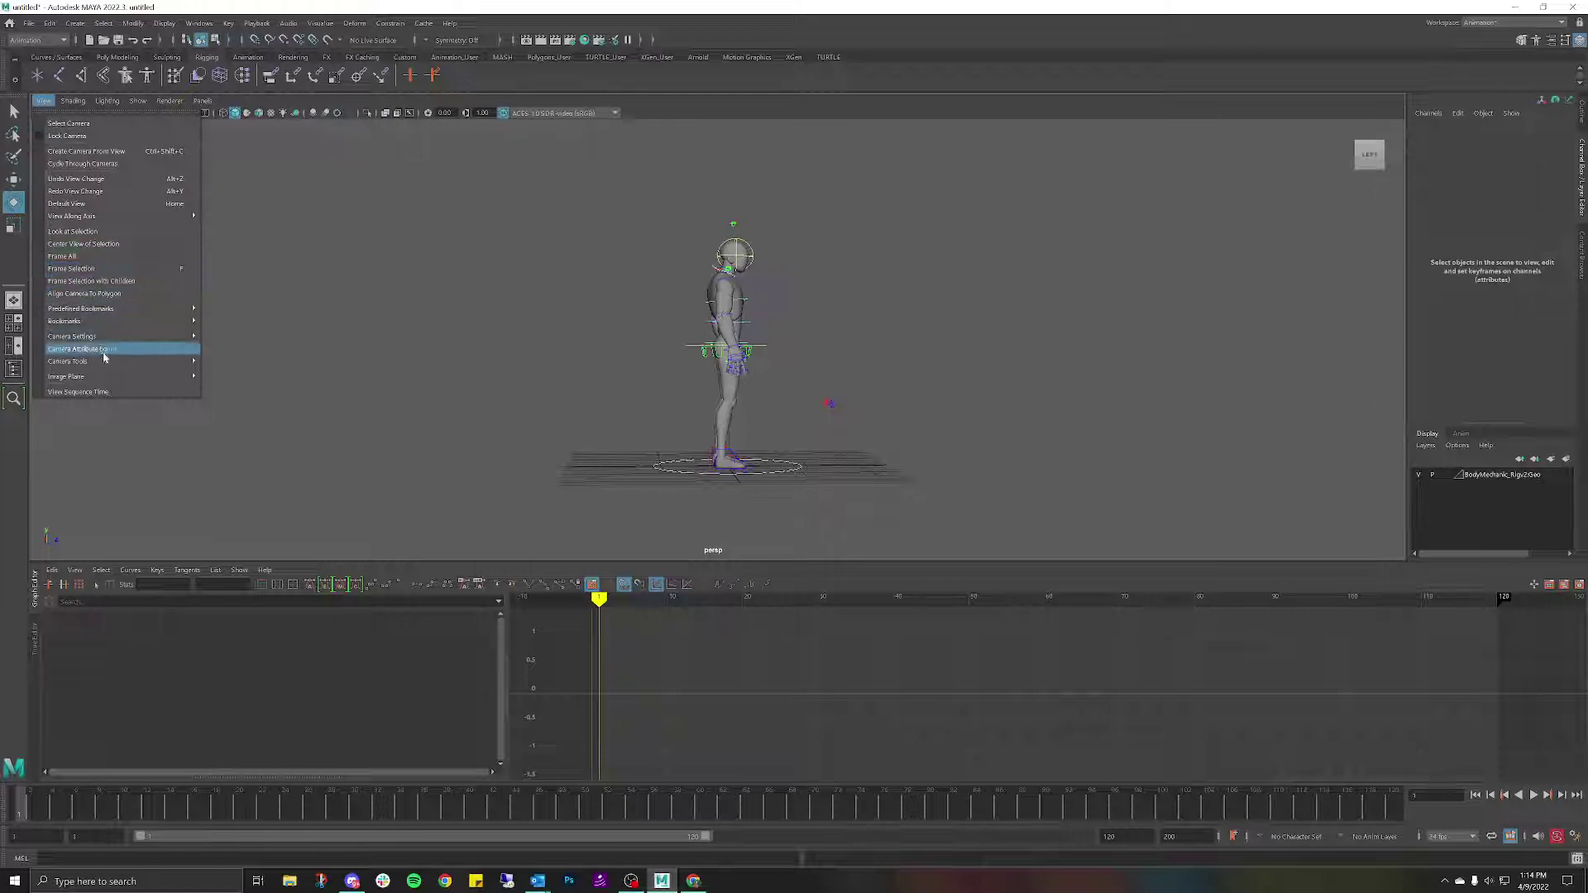
{"action": "mouse_move", "coordinate": [107, 376]}
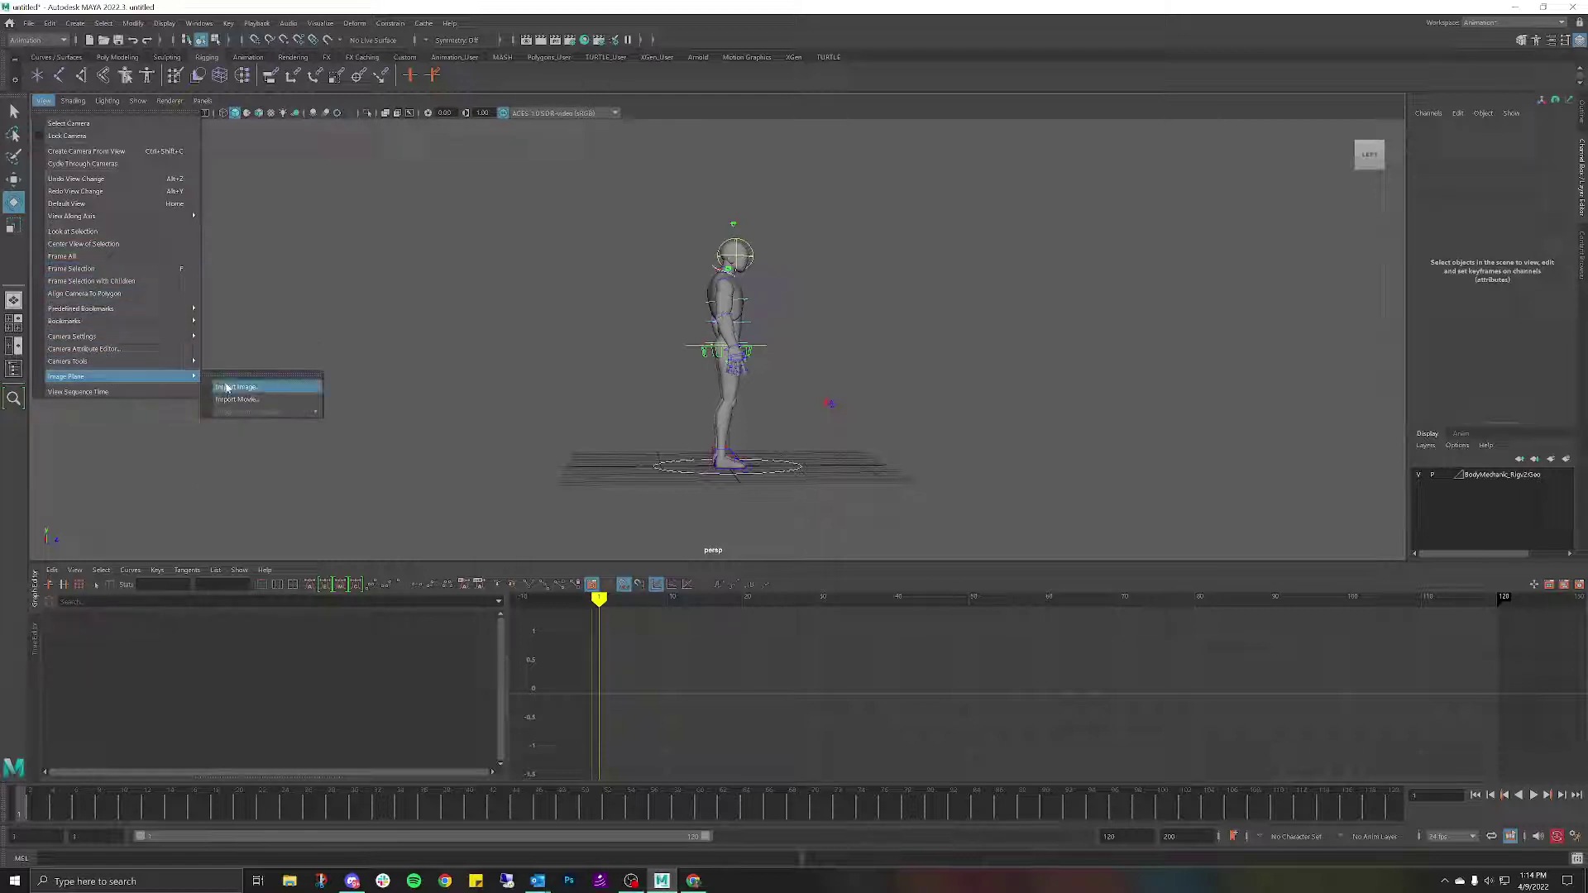
{"action": "left_click", "coordinate": [571, 273]}
Switch from the perspective view to the orthographic left side view of the character.
{"action": "key", "text": "space"}
{"action": "left_click_drag", "start_coordinate": [577, 269], "coordinate": [530, 250]}
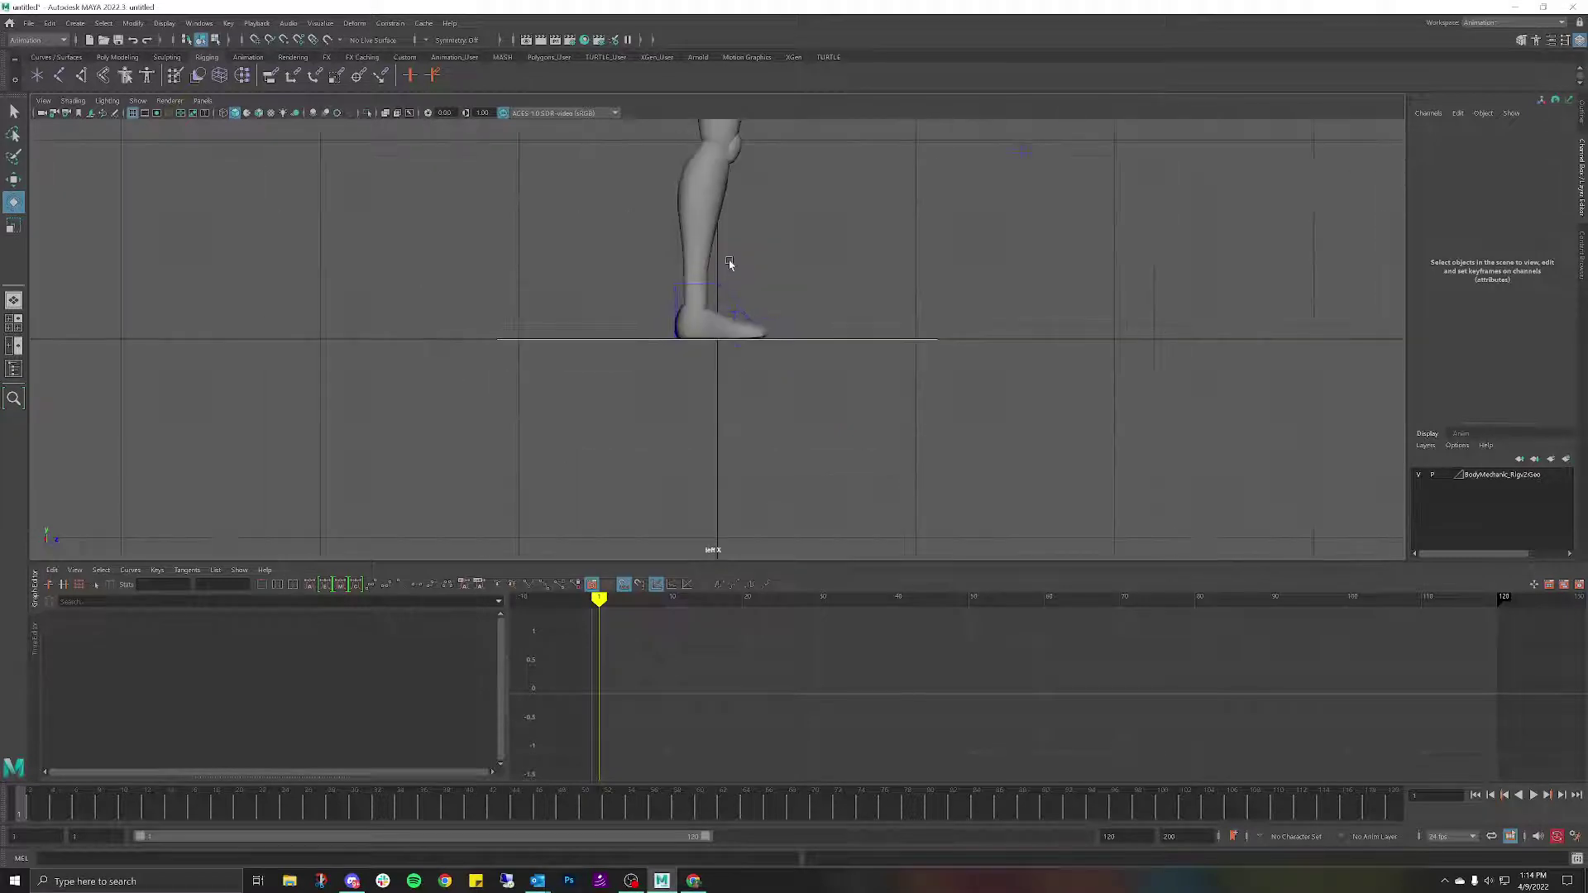
{"action": "scroll", "coordinate": [728, 259], "scroll_direction": "down", "scroll_amount": 5}
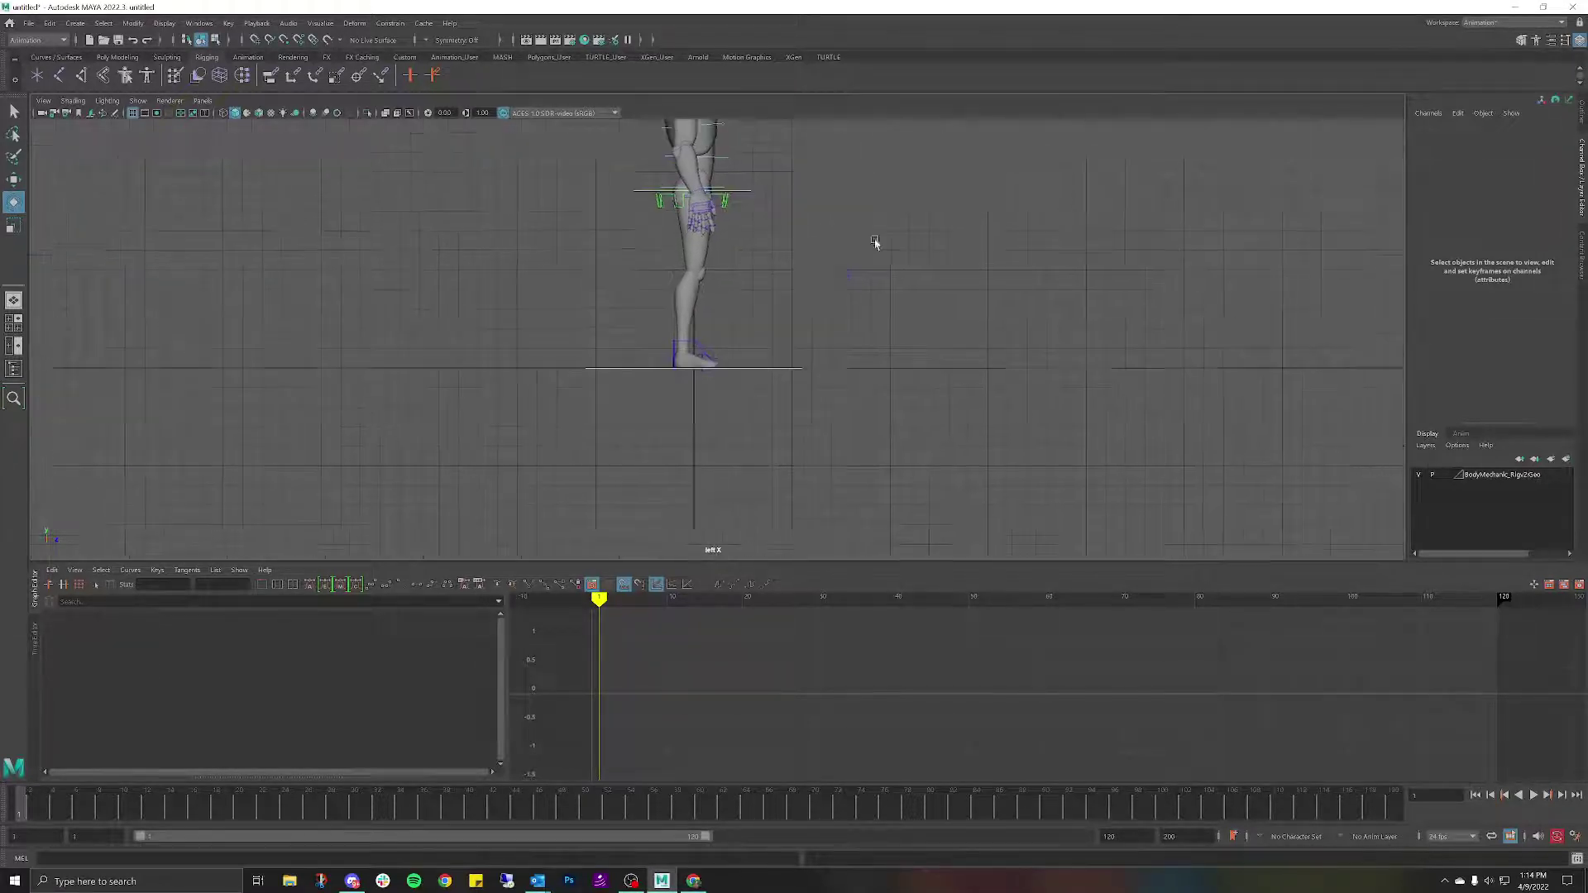
{"action": "middle_click_drag", "start_coordinate": [875, 240], "coordinate": [781, 350], "text": "alt"}
{"action": "scroll", "coordinate": [781, 345], "scroll_direction": "down", "scroll_amount": 1}
{"action": "middle_click_drag", "start_coordinate": [817, 260], "coordinate": [751, 268], "text": "alt"}
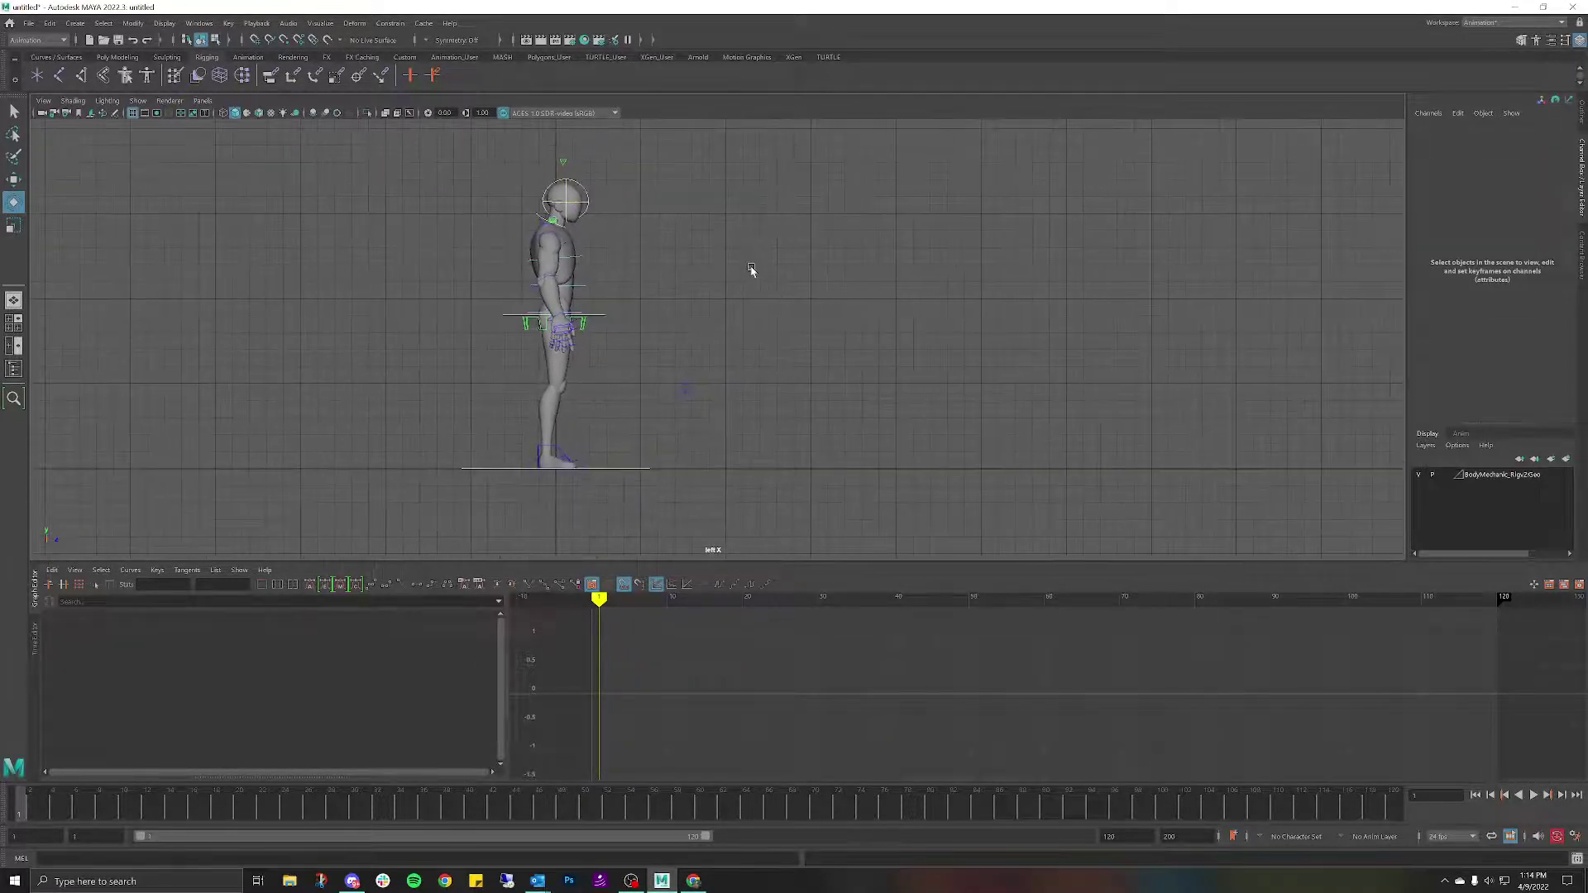
{"action": "left_click", "coordinate": [43, 101]}
{"action": "mouse_move", "coordinate": [107, 379]}
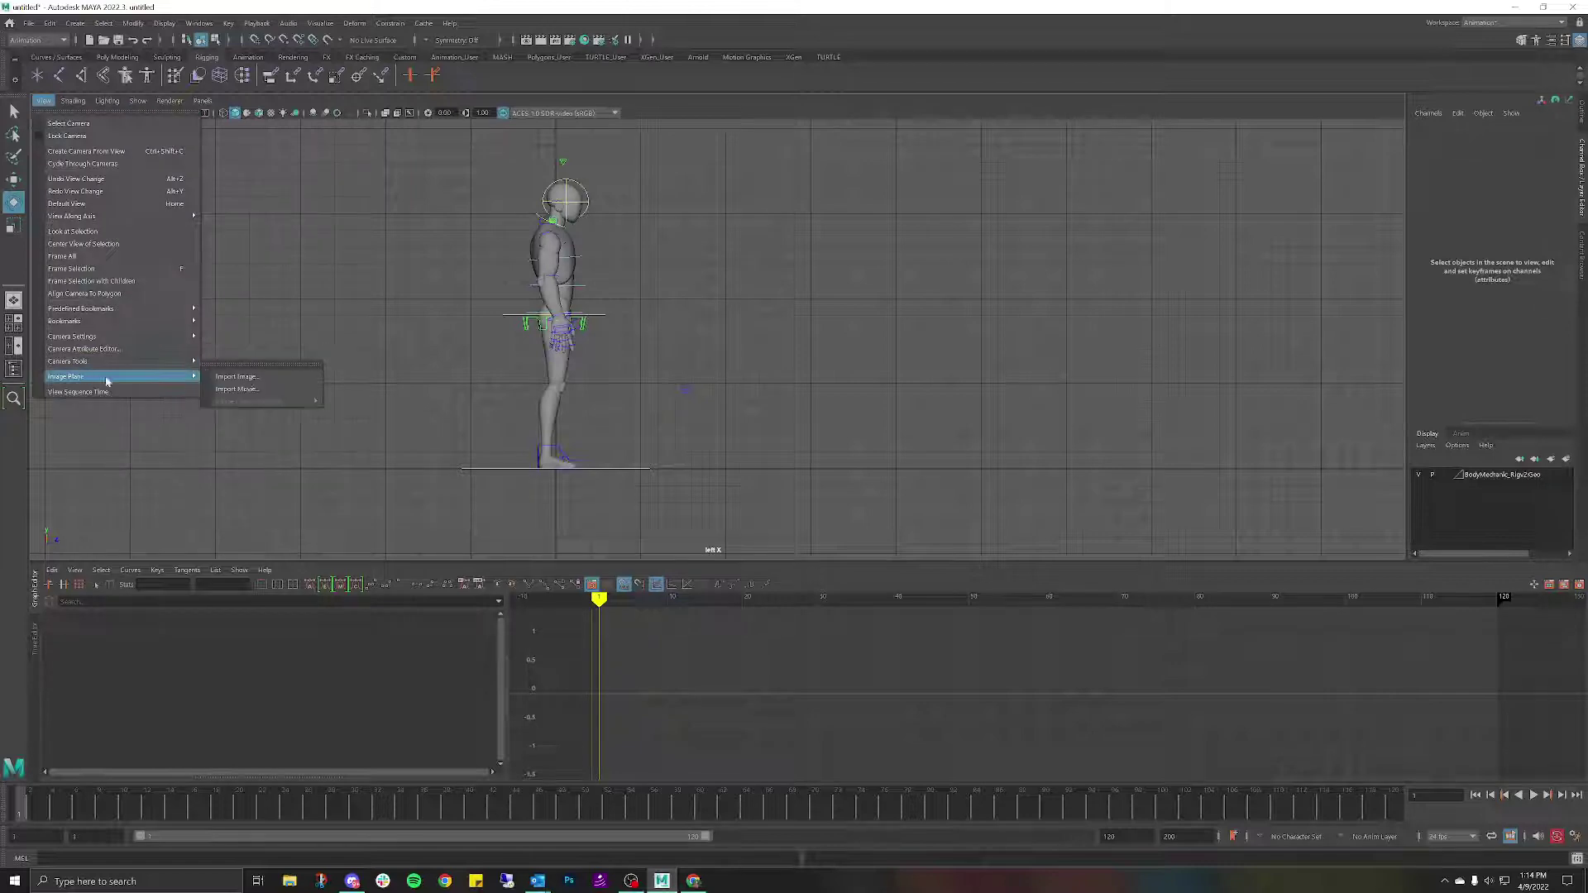
{"action": "left_click", "coordinate": [258, 376]}
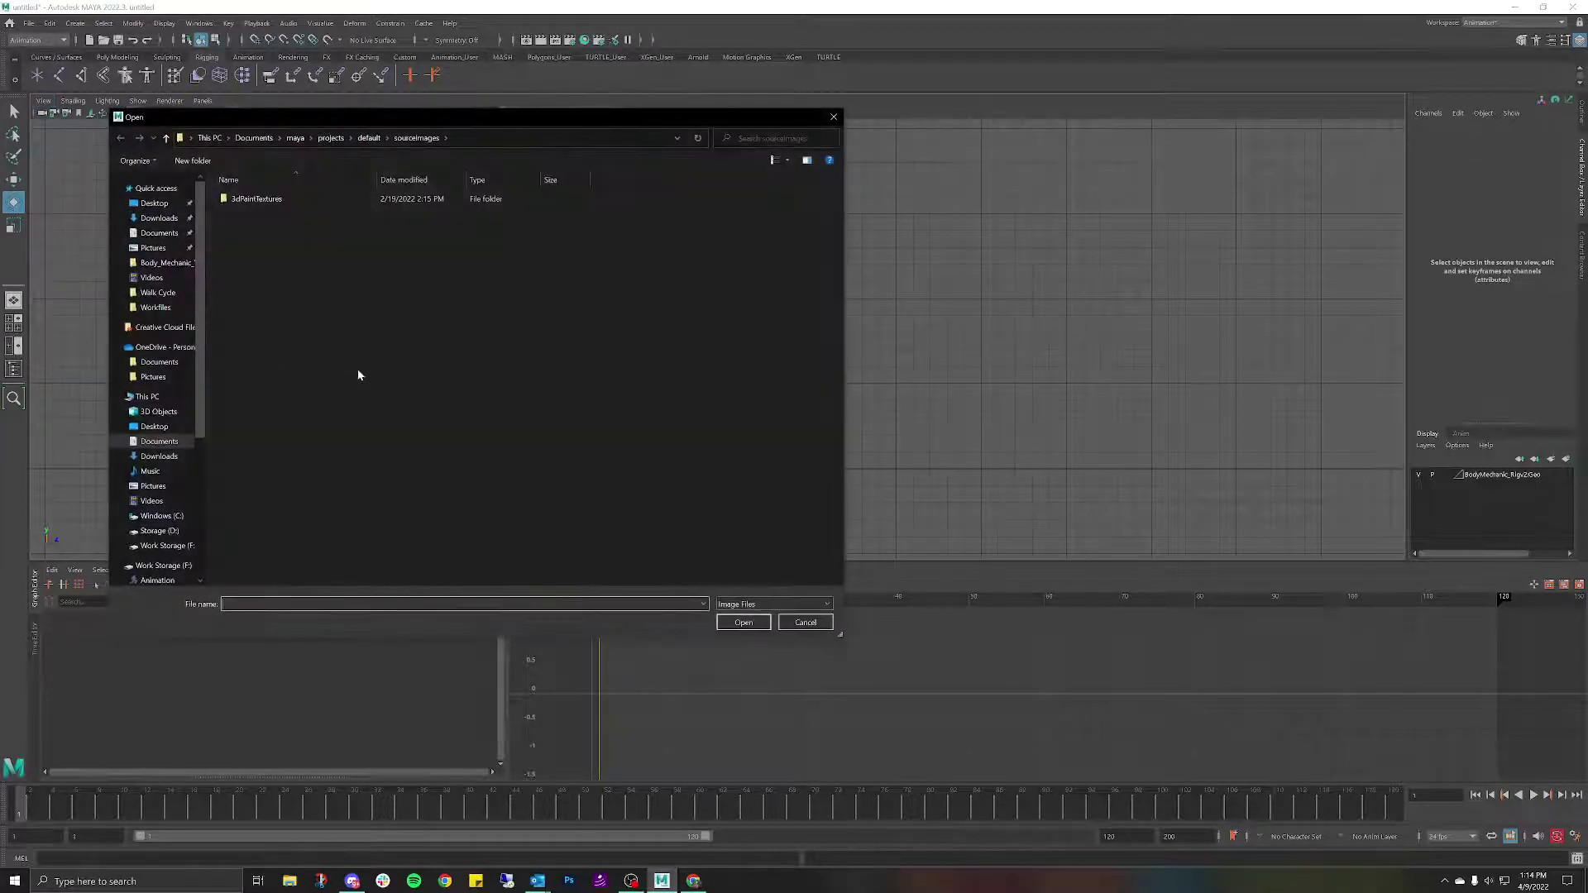
{"action": "left_click", "coordinate": [161, 218]}
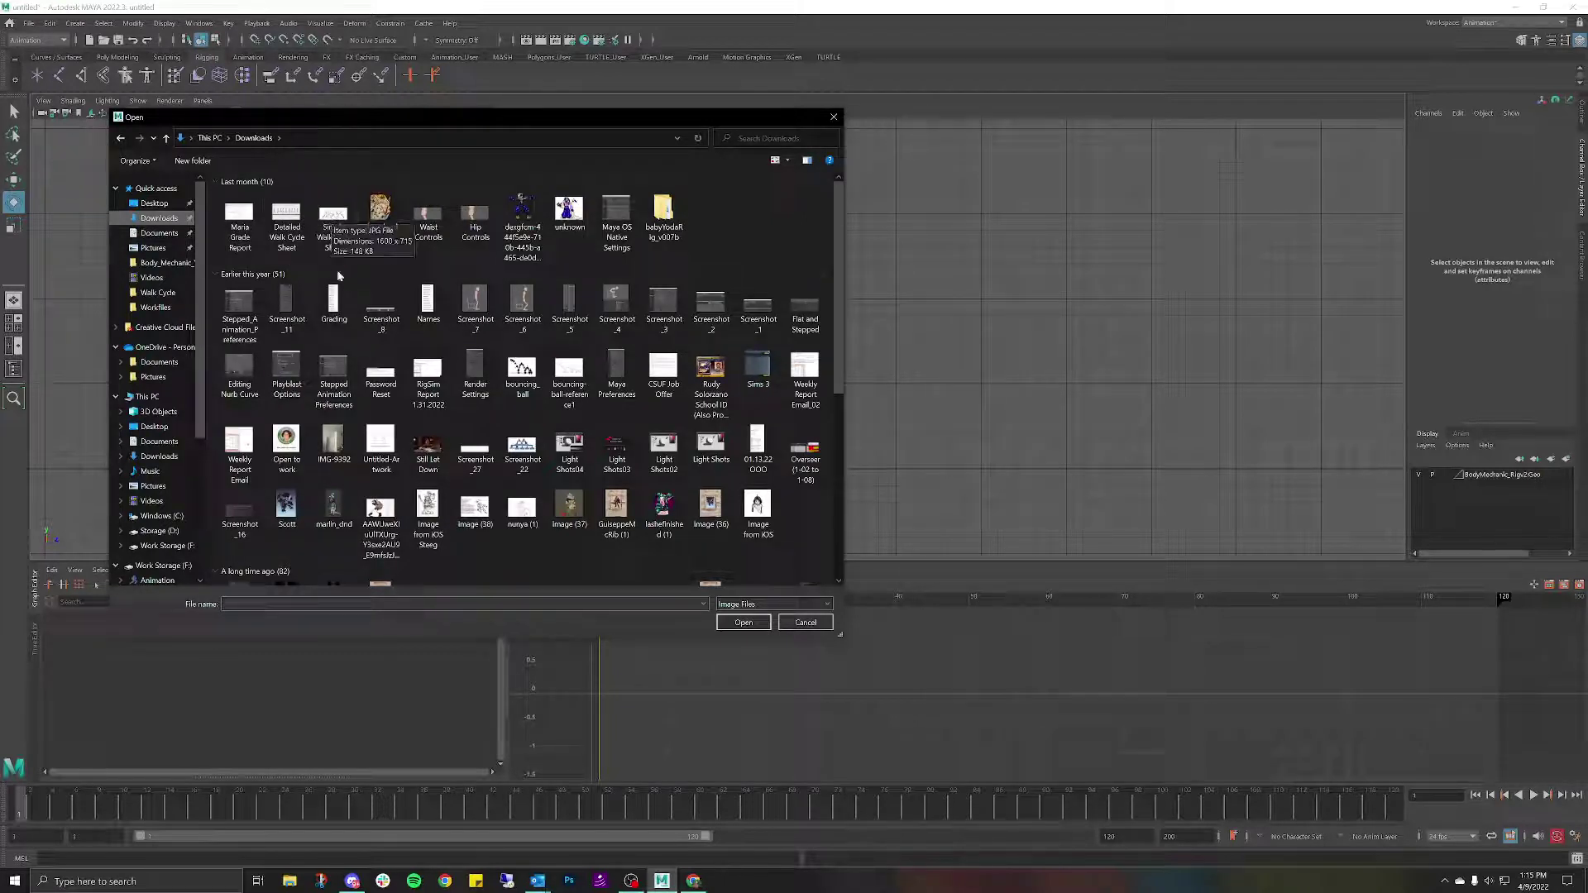
{"action": "scroll", "coordinate": [511, 260], "scroll_direction": "down", "scroll_amount": 15}
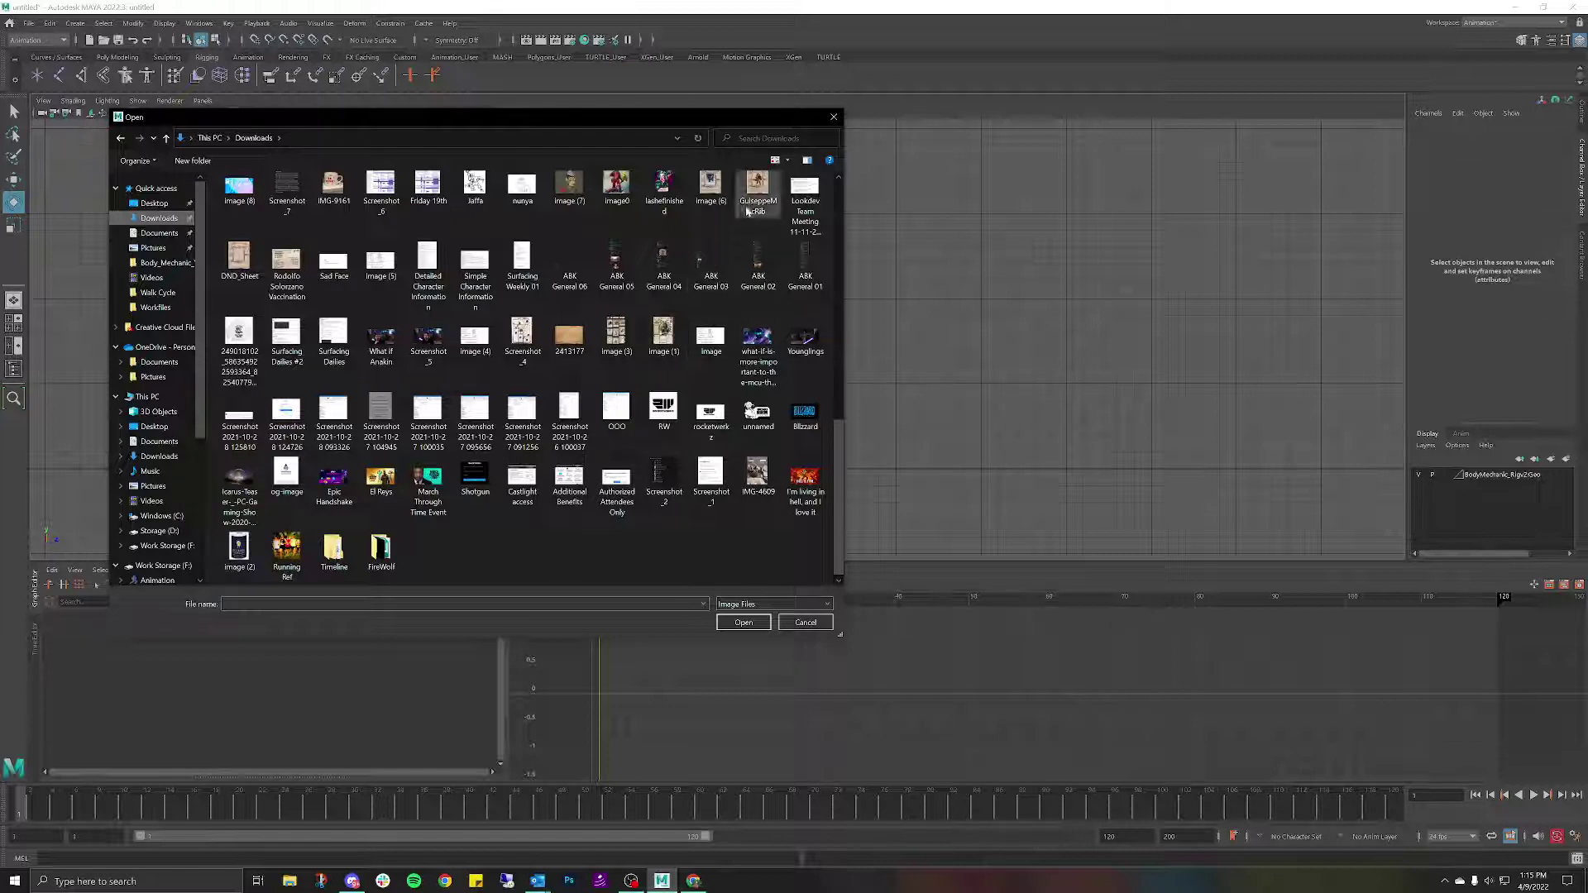
{"action": "scroll", "coordinate": [704, 335], "scroll_direction": "up", "scroll_amount": 15}
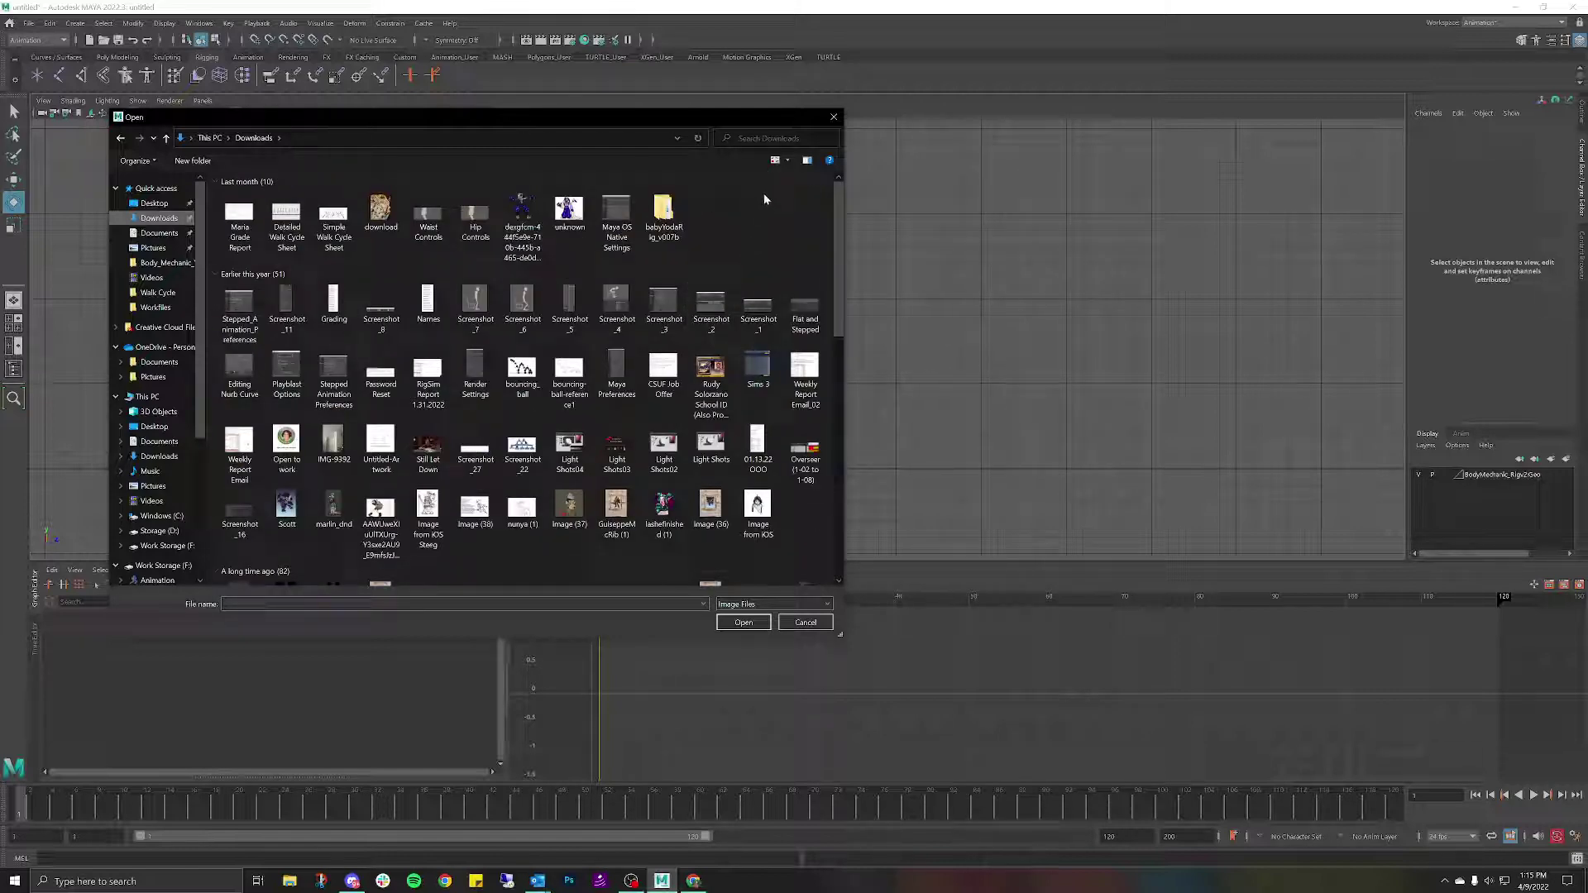
{"action": "left_click", "coordinate": [826, 115]}
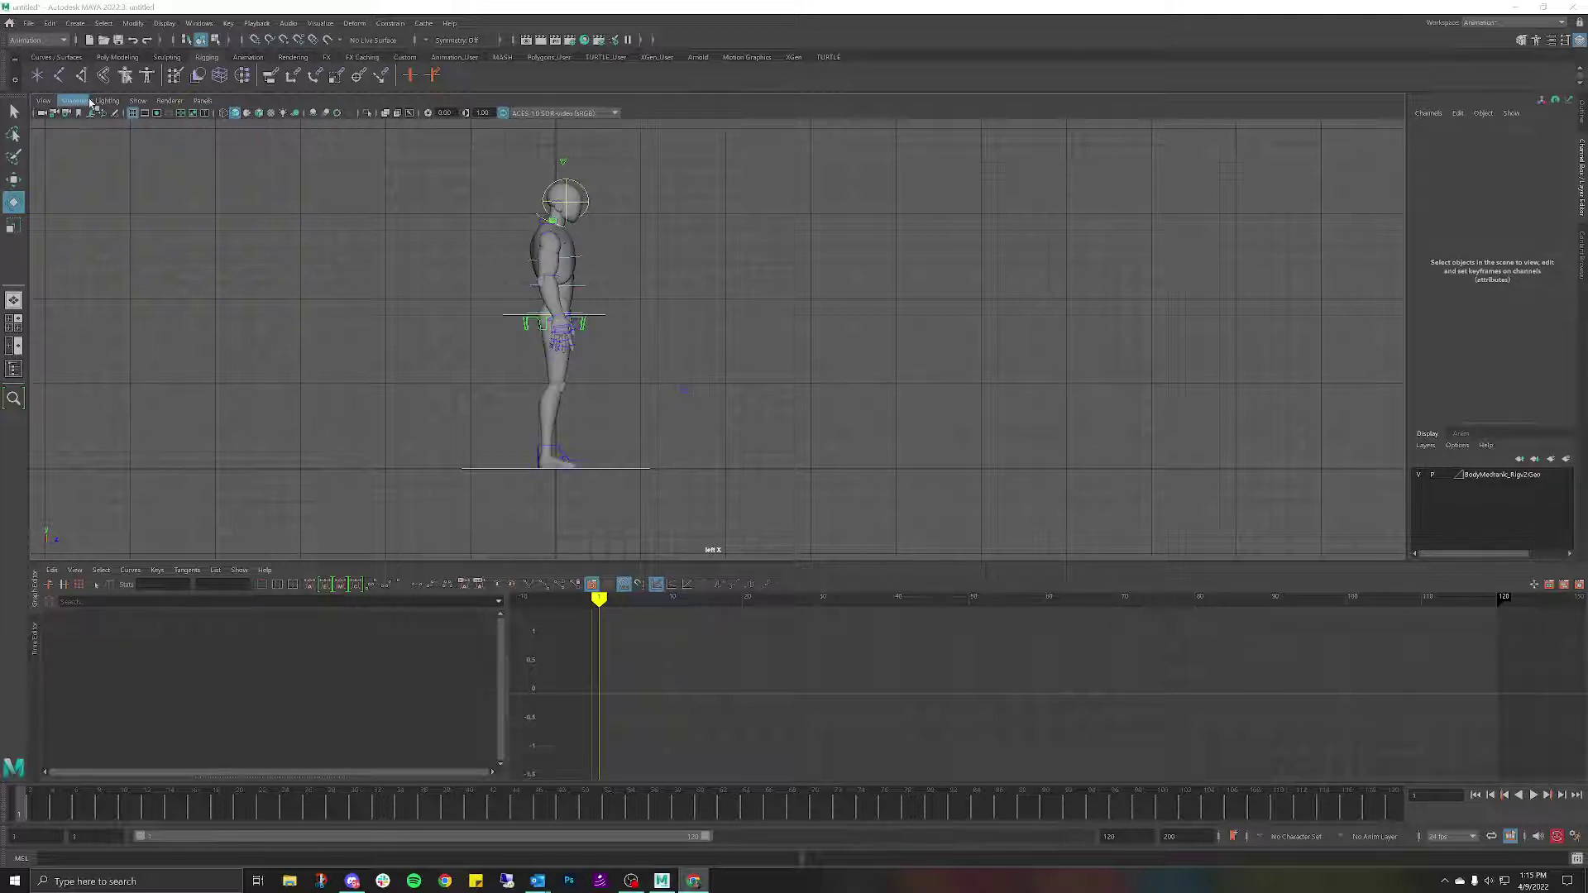
Import the run cycle picture unknown (1) from the Downloads folder as an image plane in the left side view.
{"action": "left_click", "coordinate": [45, 101]}
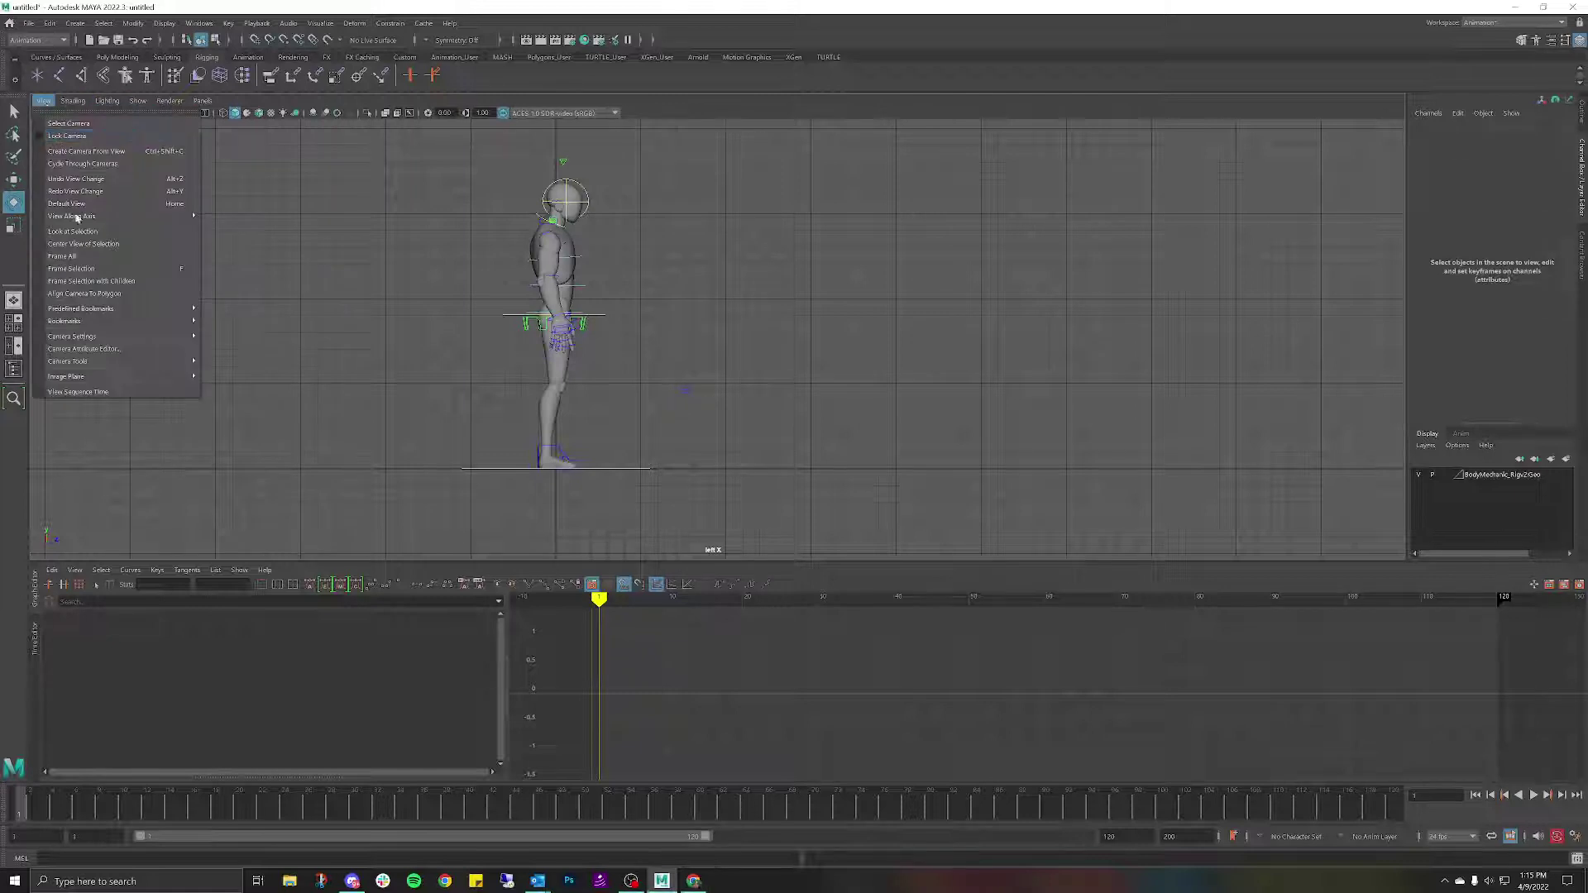
{"action": "mouse_move", "coordinate": [95, 379]}
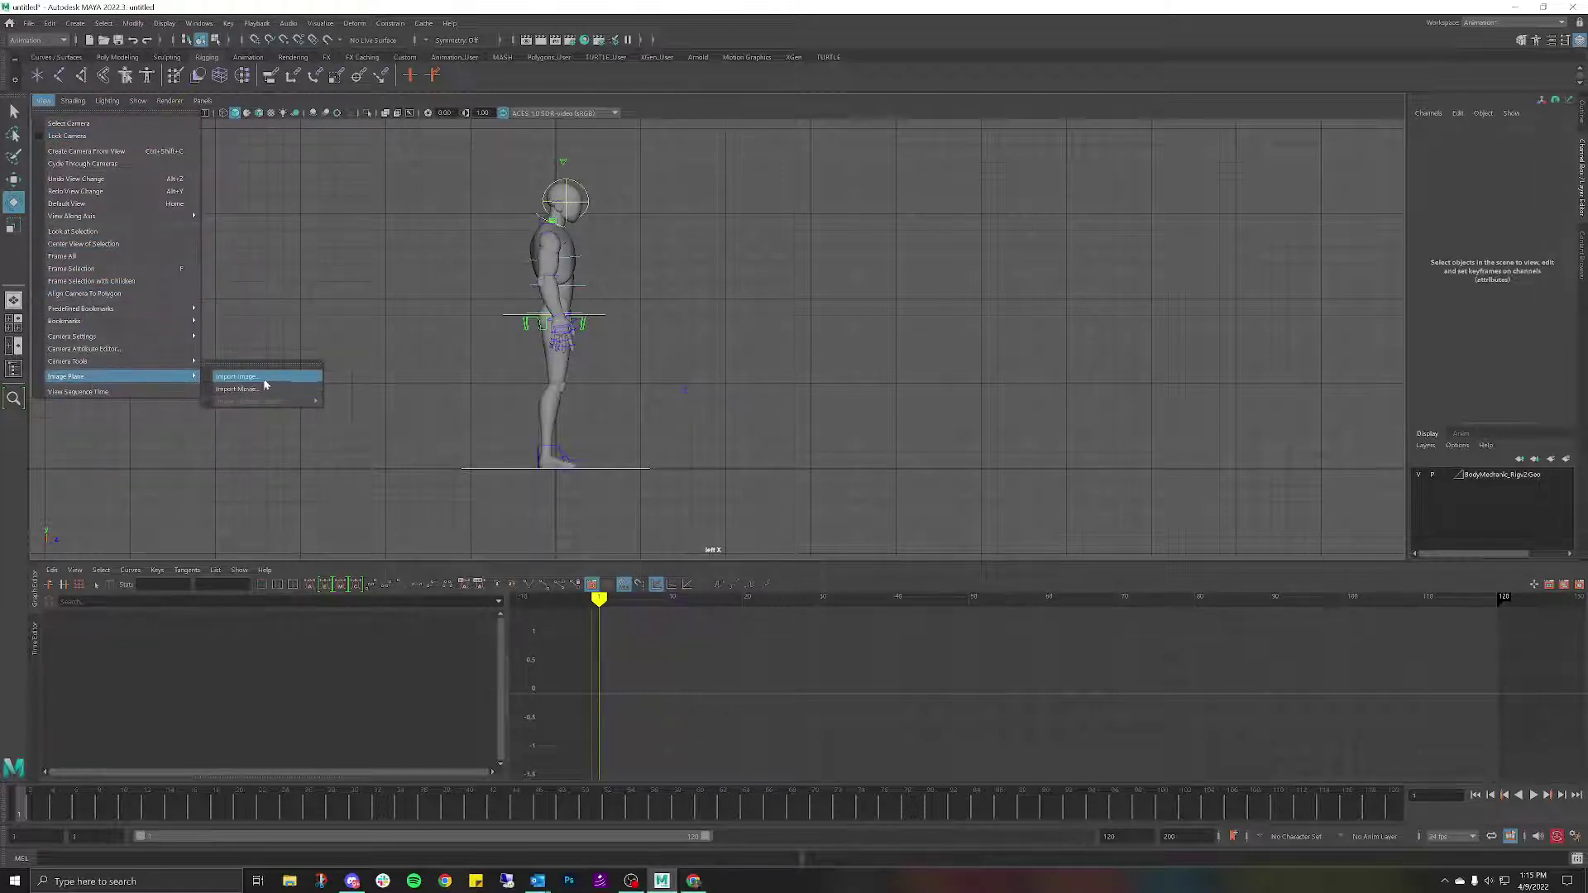
{"action": "left_click", "coordinate": [265, 377]}
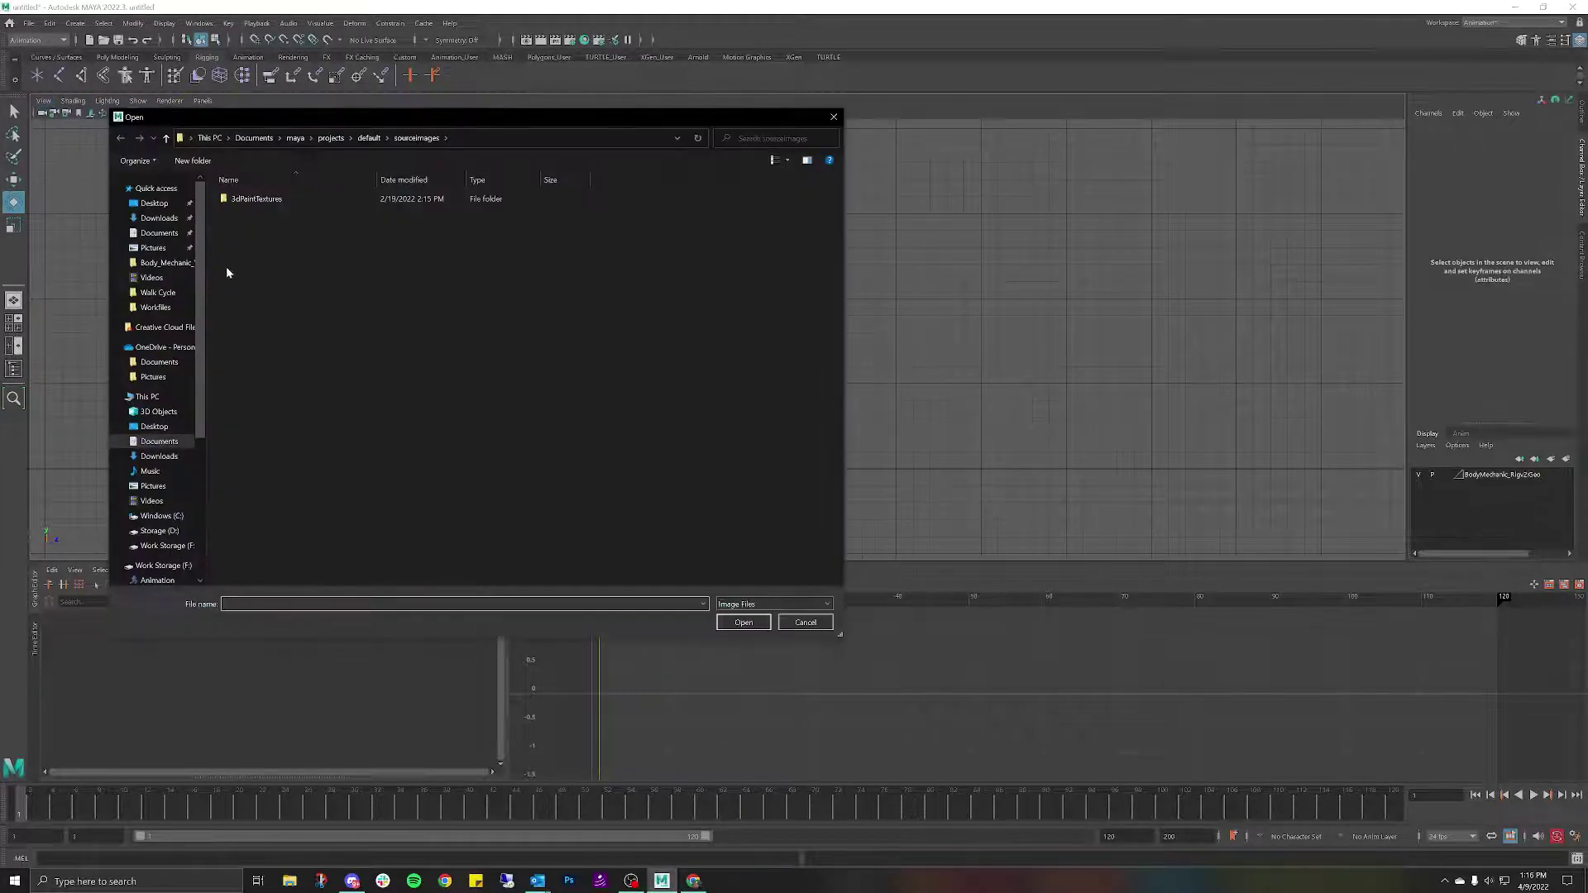
{"action": "left_click", "coordinate": [161, 218]}
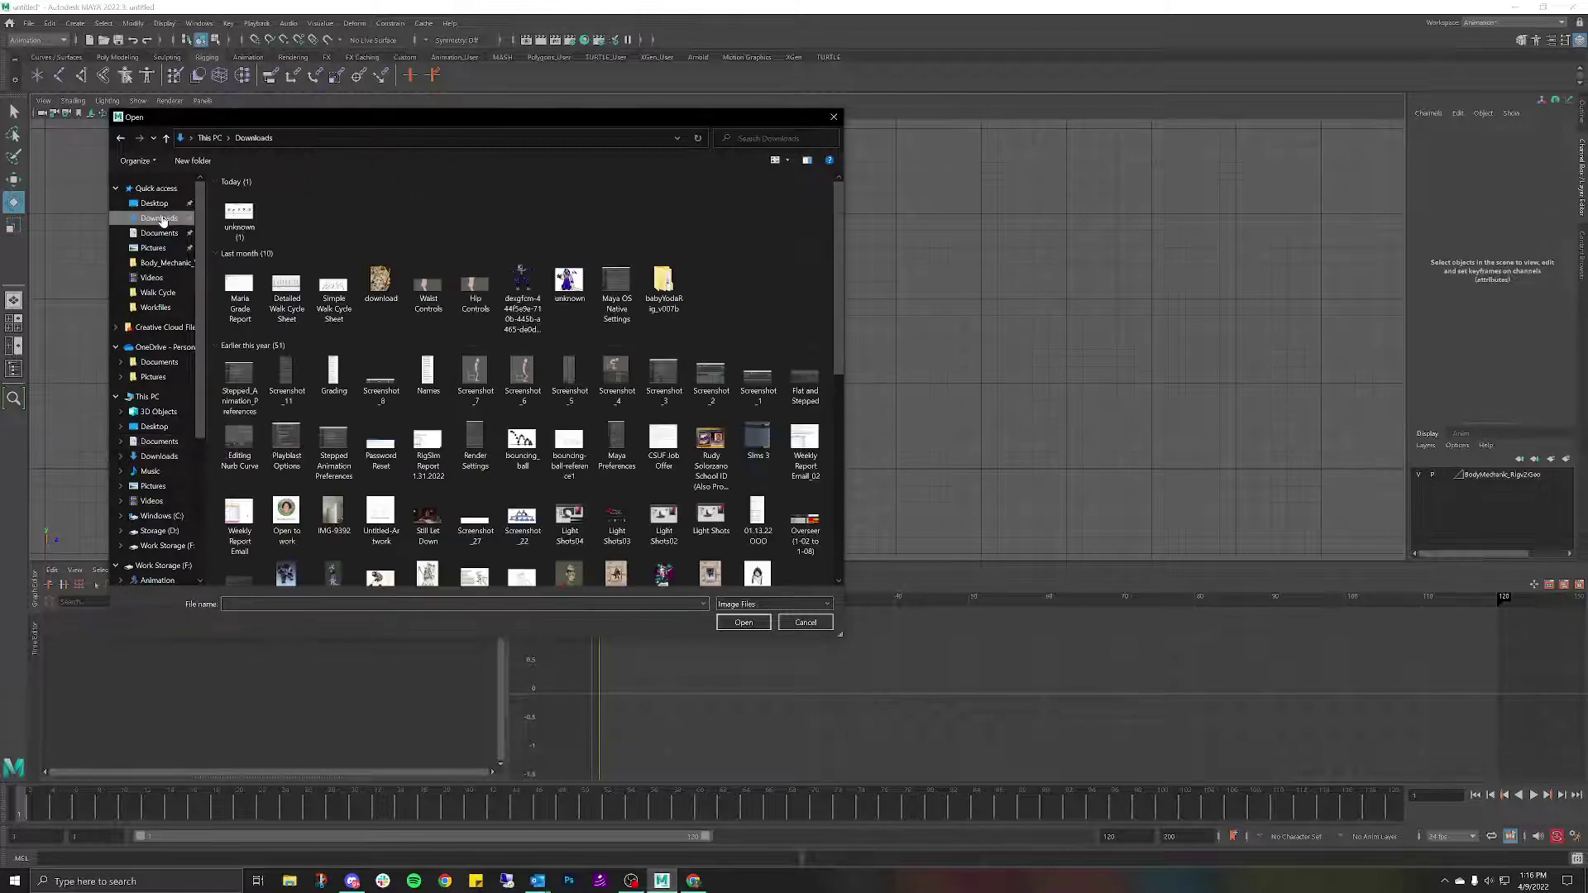
{"action": "double_click", "coordinate": [239, 213]}
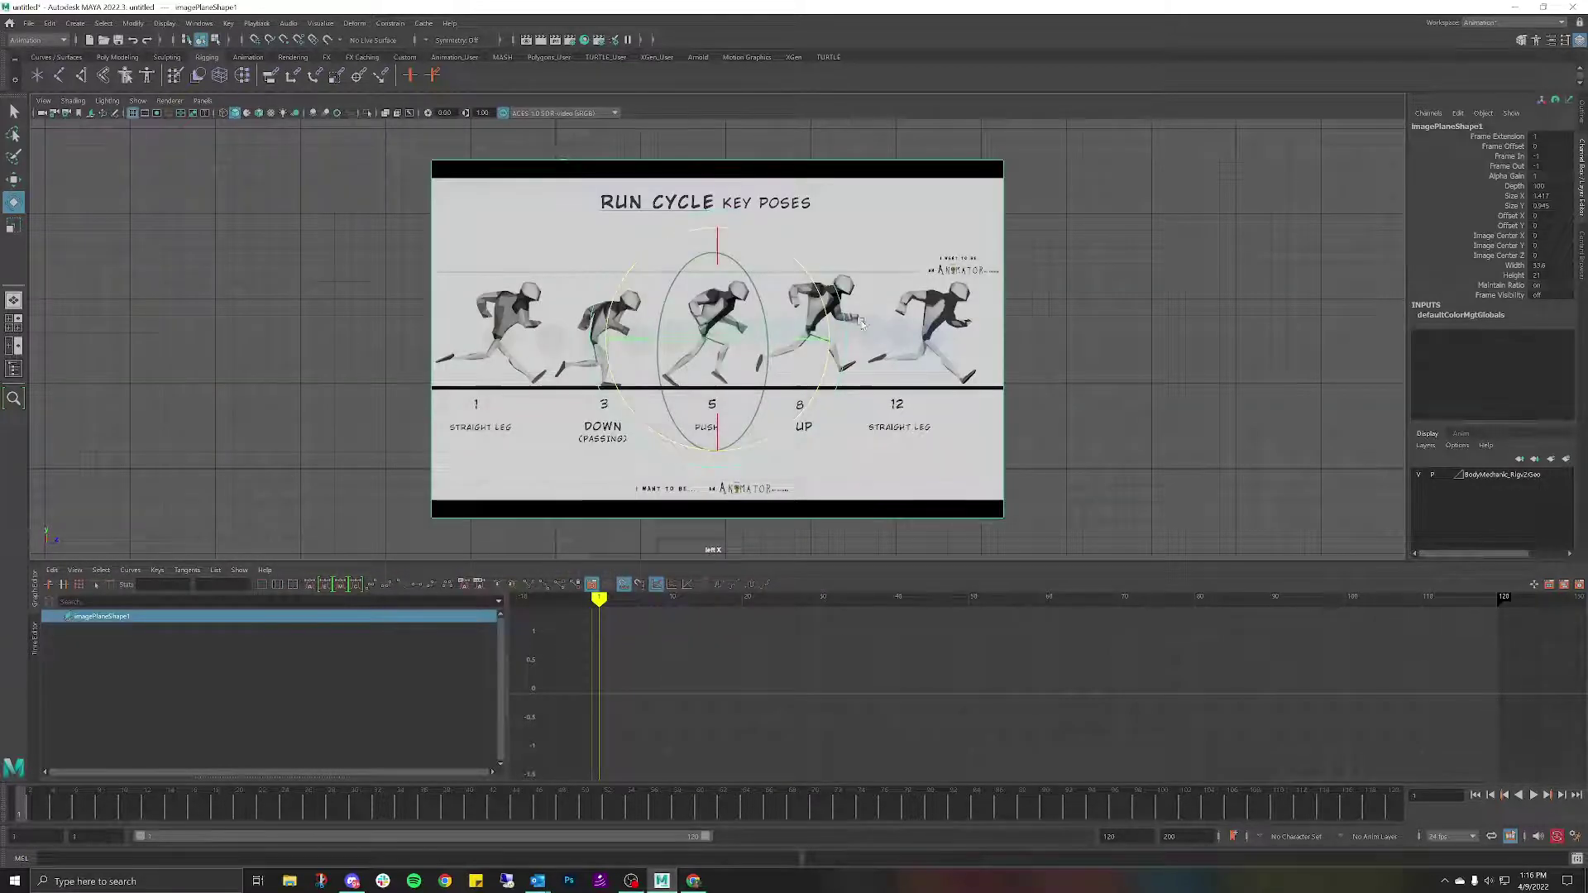
Select the imported run cycle image plane in the left side view and delete it.
{"action": "left_click", "coordinate": [1043, 273]}
{"action": "left_click", "coordinate": [981, 269]}
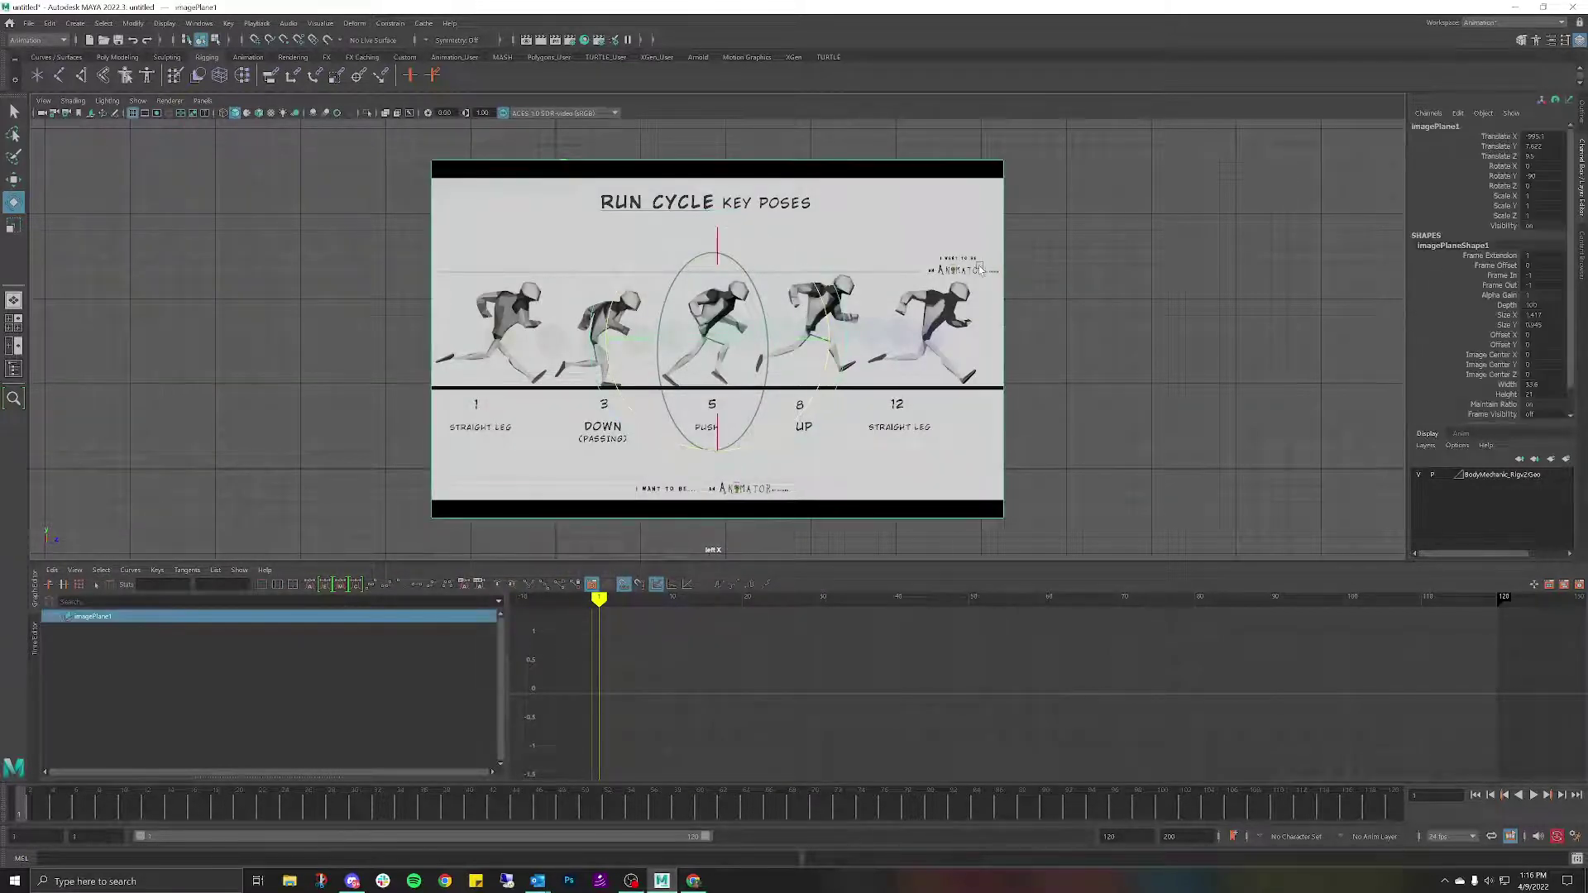
{"action": "left_click", "coordinate": [1044, 267]}
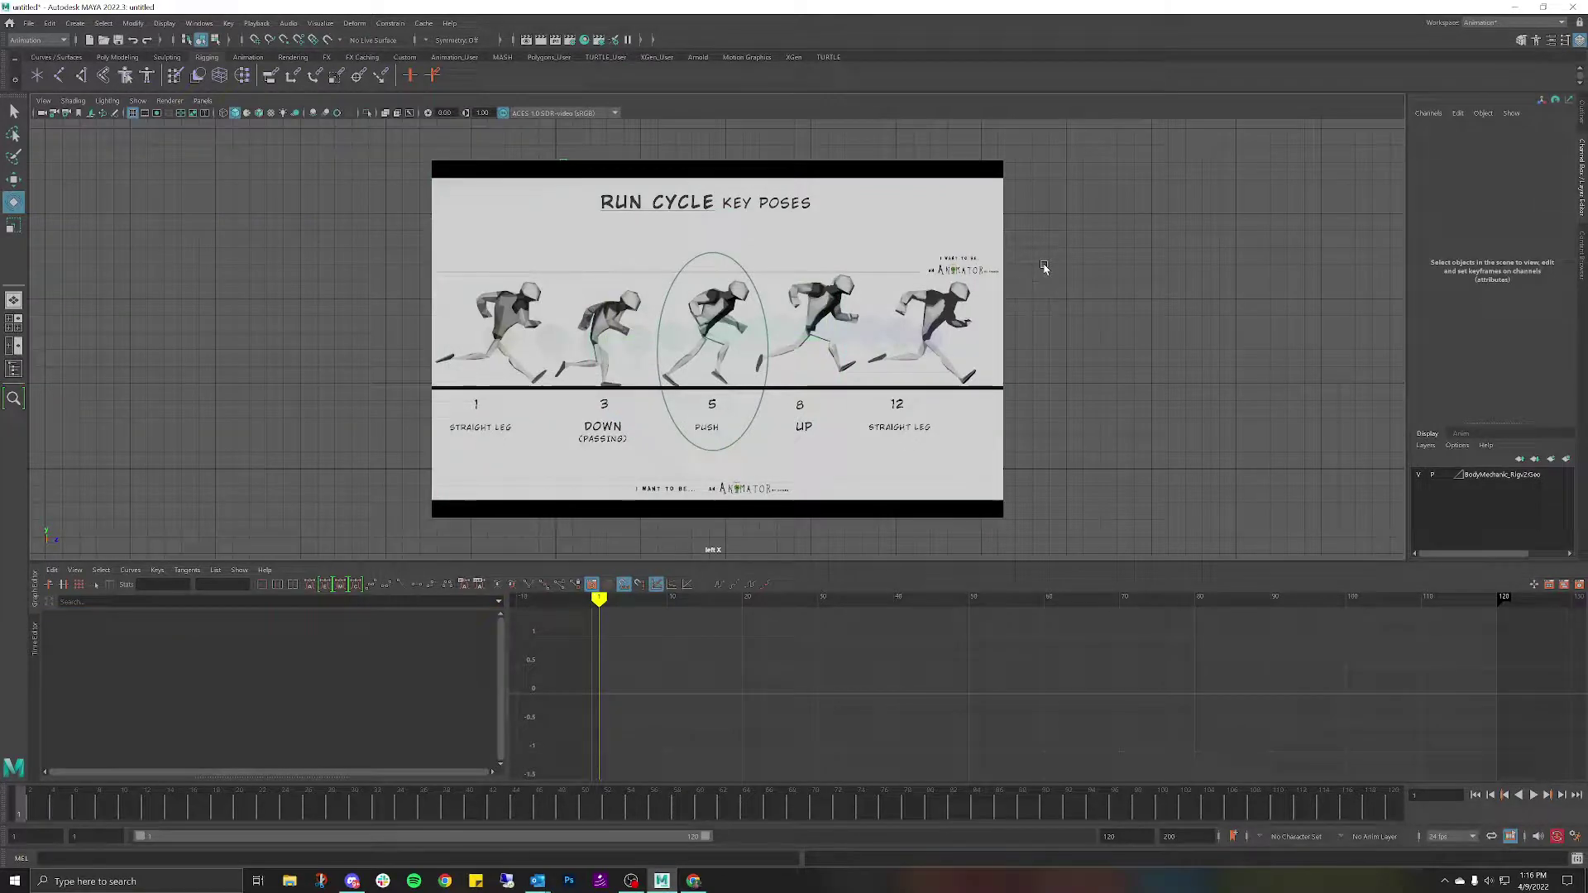
{"action": "key", "text": "ctrl+z"}
{"action": "key", "text": "ctrl+z"}
{"action": "key", "text": "ctrl+z"}
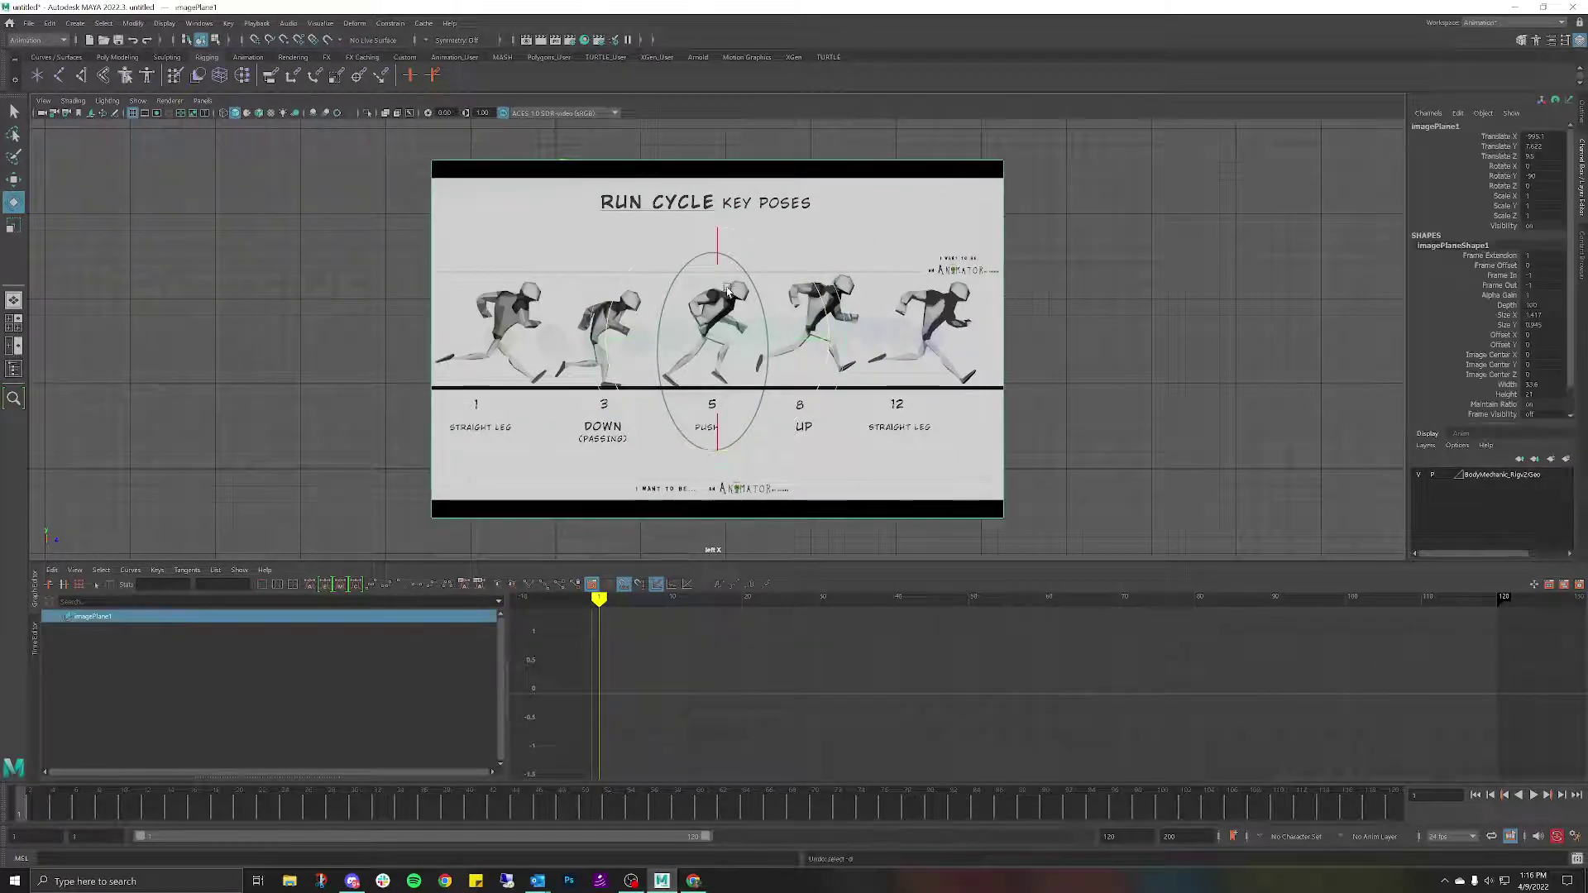
{"action": "key", "text": "Delete"}
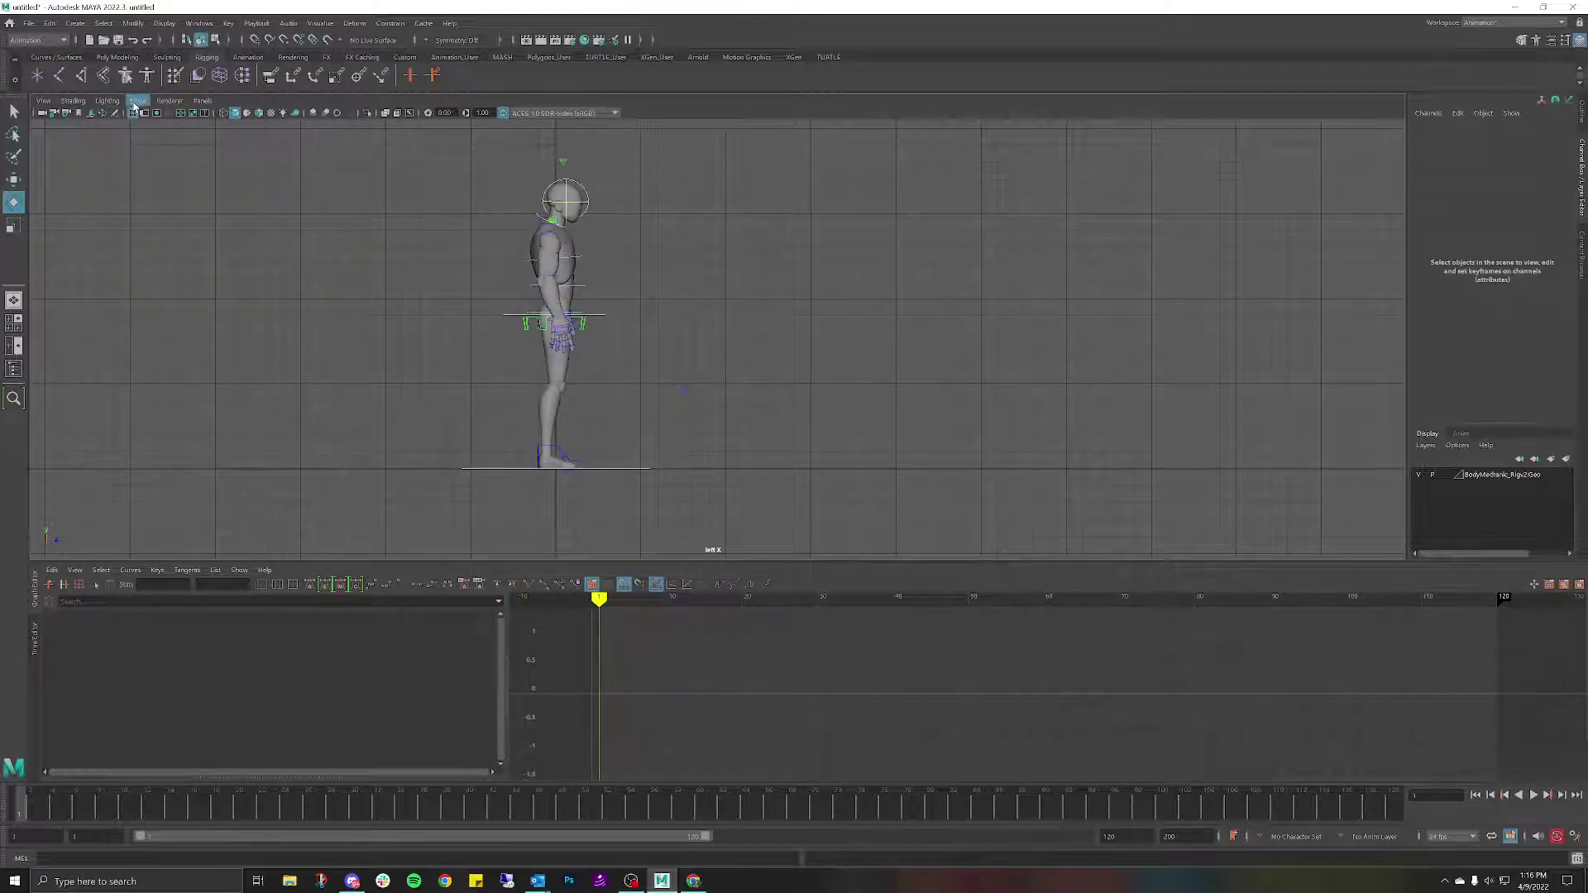
Import unknown (1) from Downloads again as an image plane for the left side view, and select the new plane.
{"action": "left_click", "coordinate": [48, 101]}
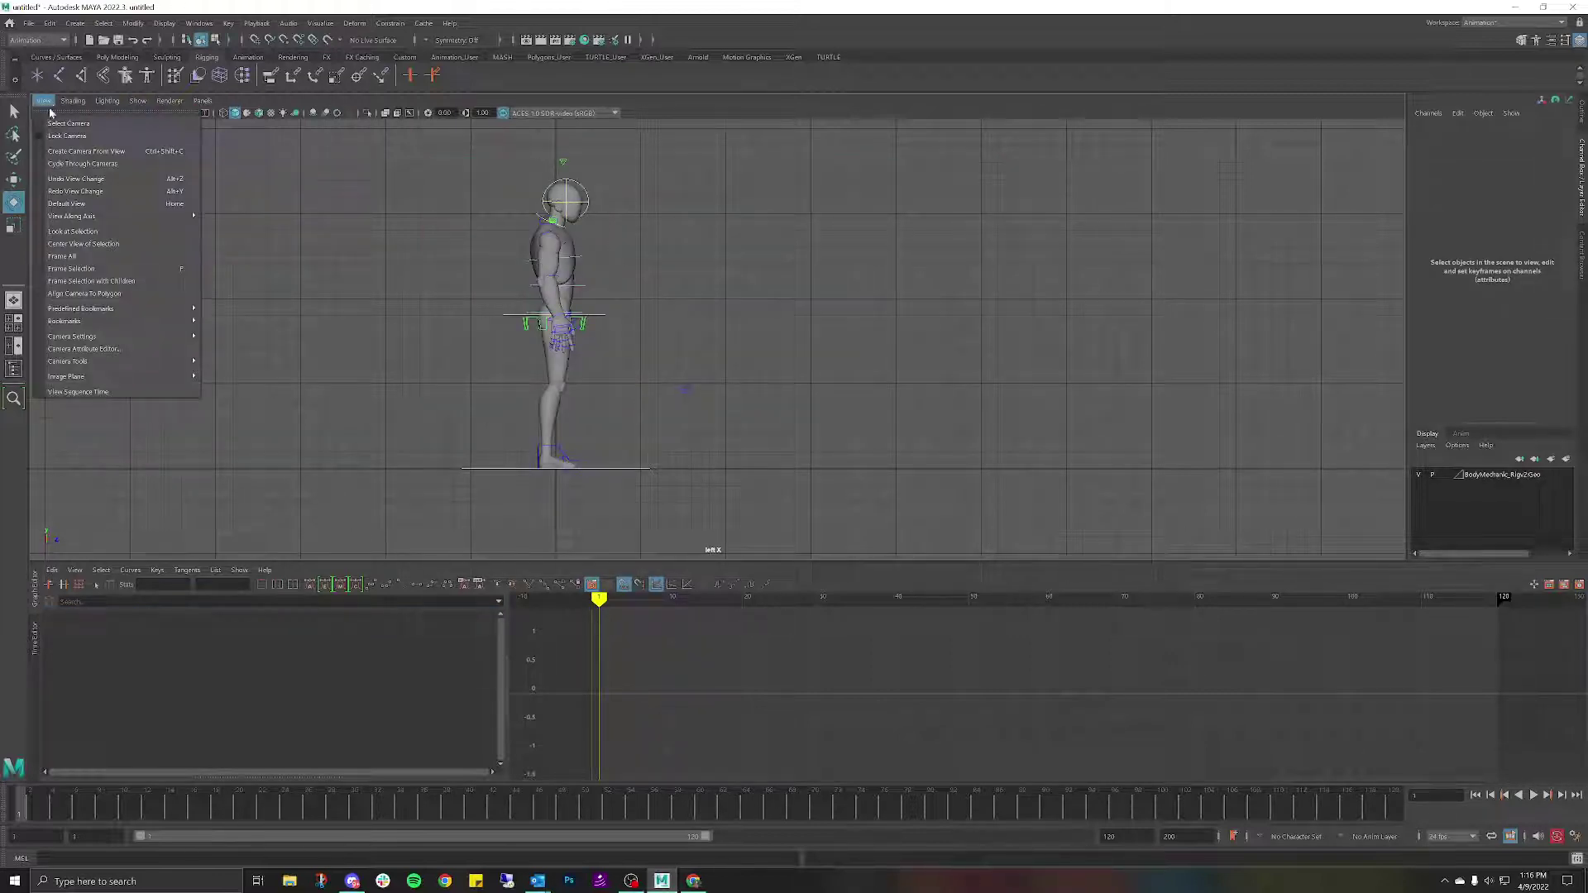
{"action": "mouse_move", "coordinate": [103, 378]}
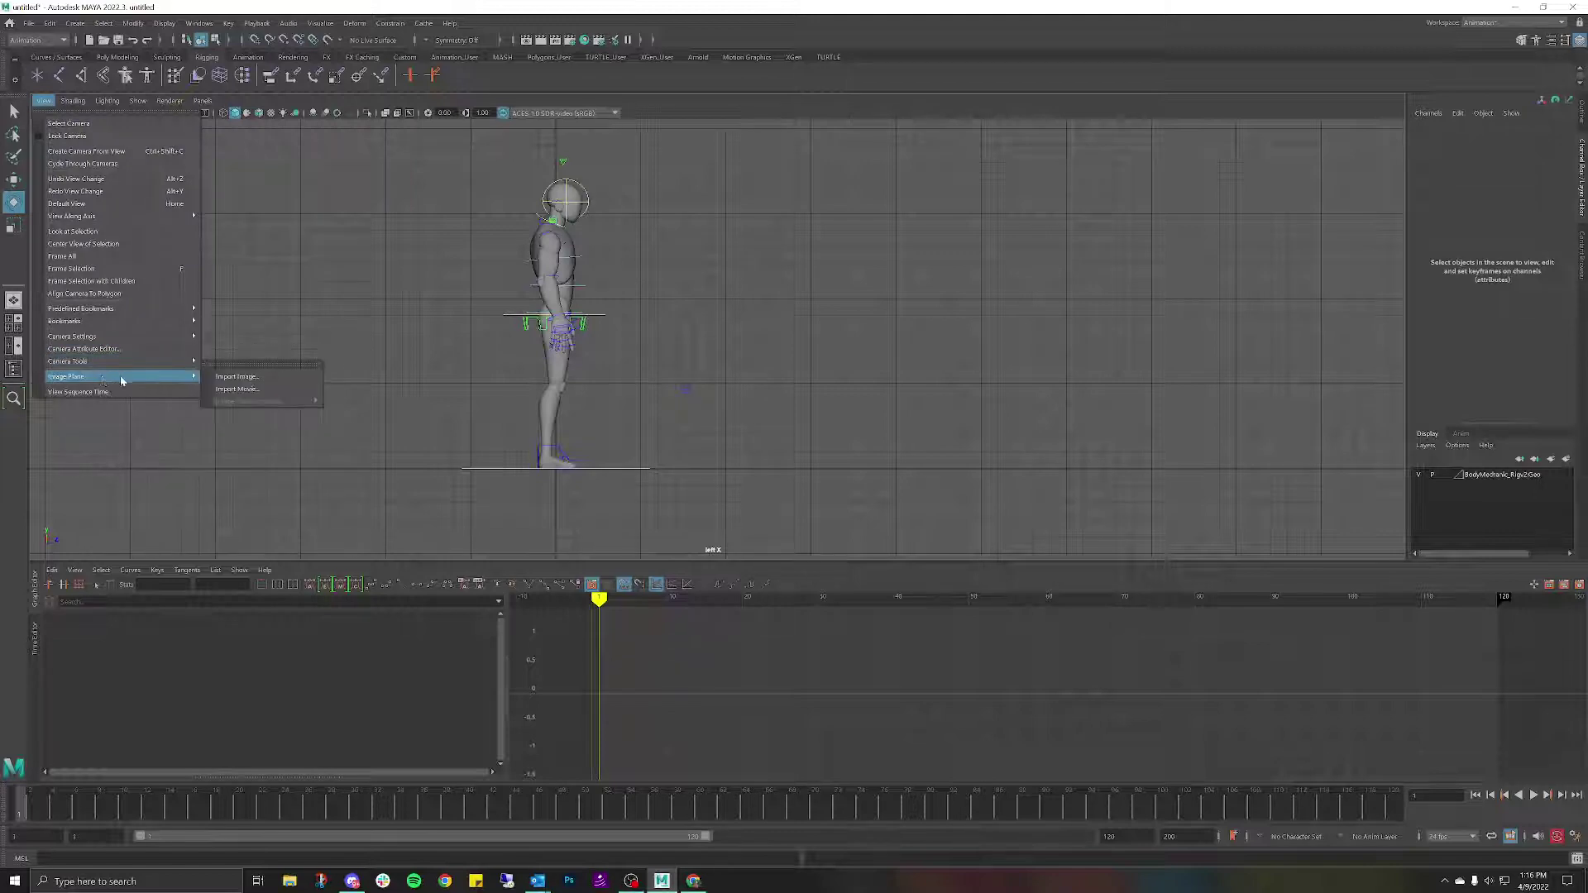
{"action": "left_click", "coordinate": [263, 378]}
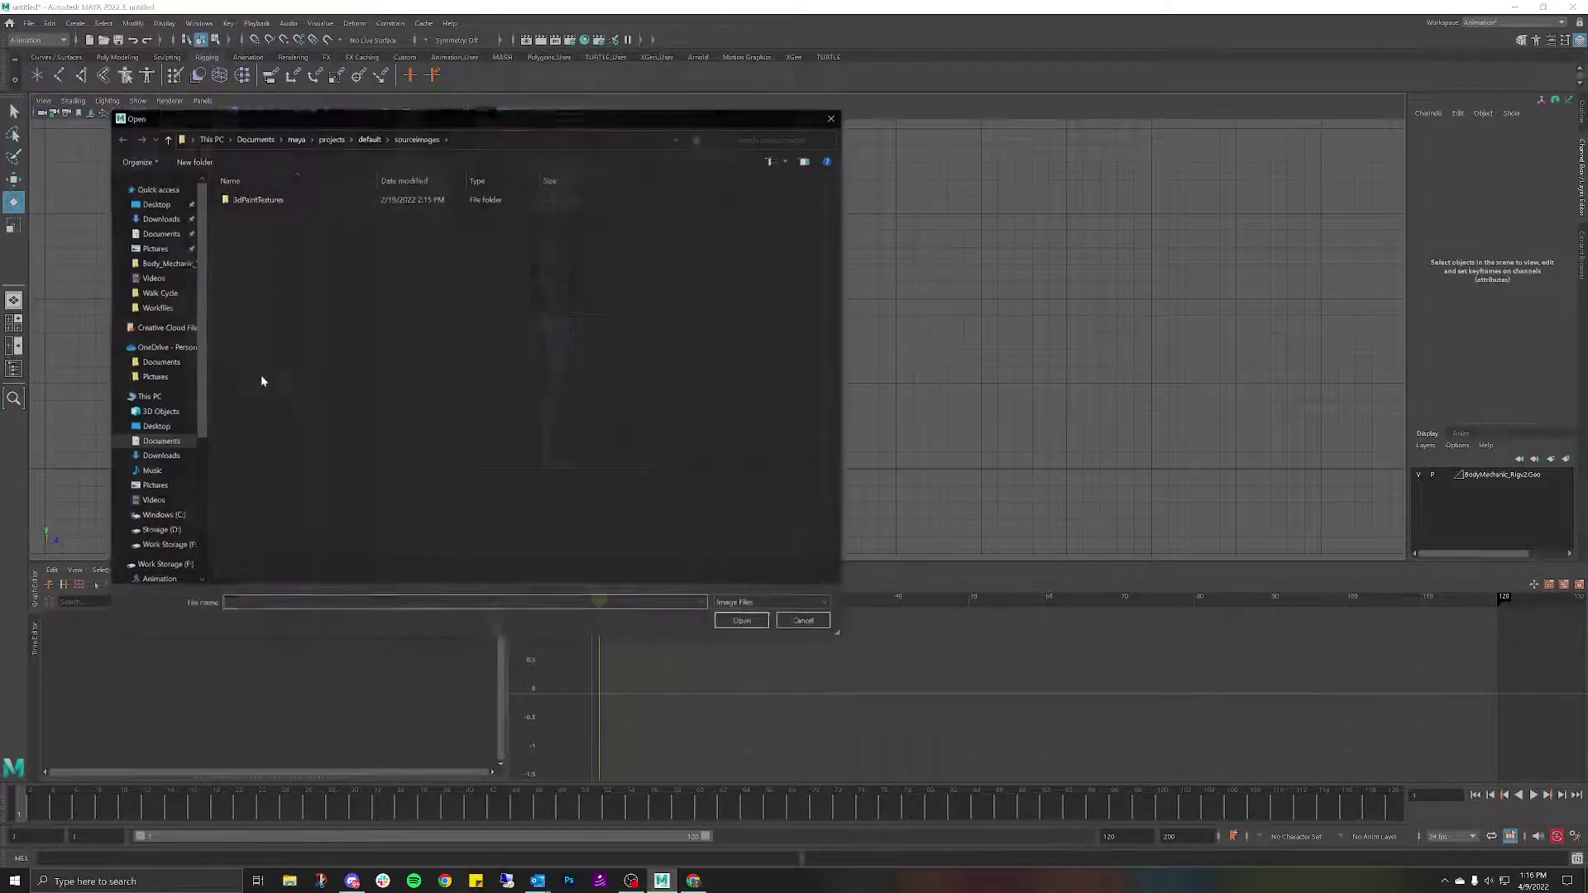
{"action": "left_click", "coordinate": [159, 219]}
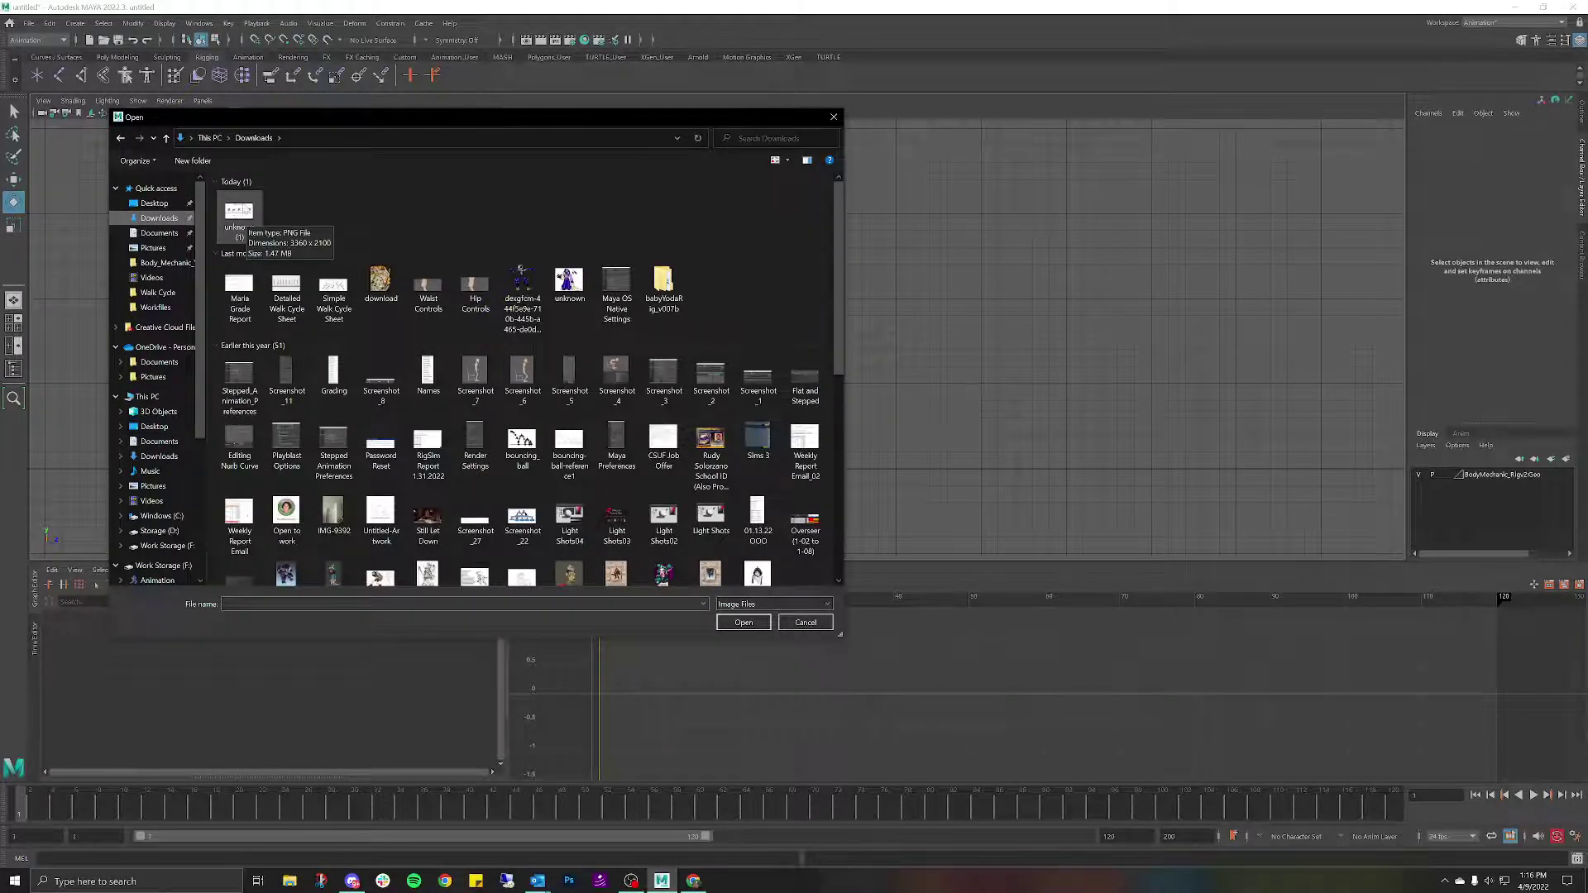
{"action": "double_click", "coordinate": [255, 212]}
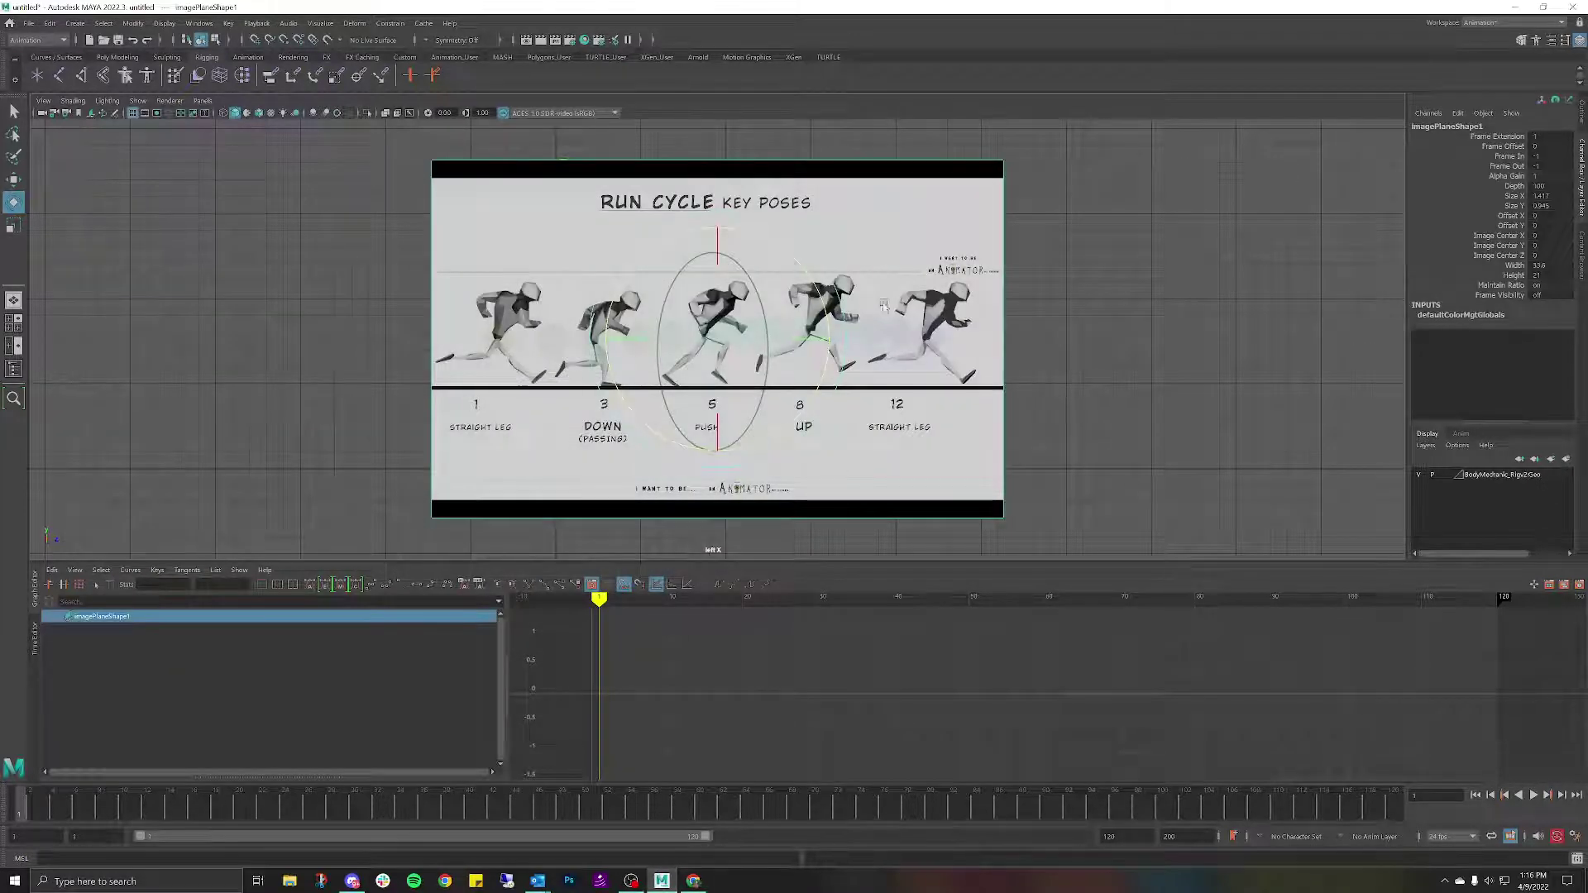
{"action": "left_click", "coordinate": [703, 547]}
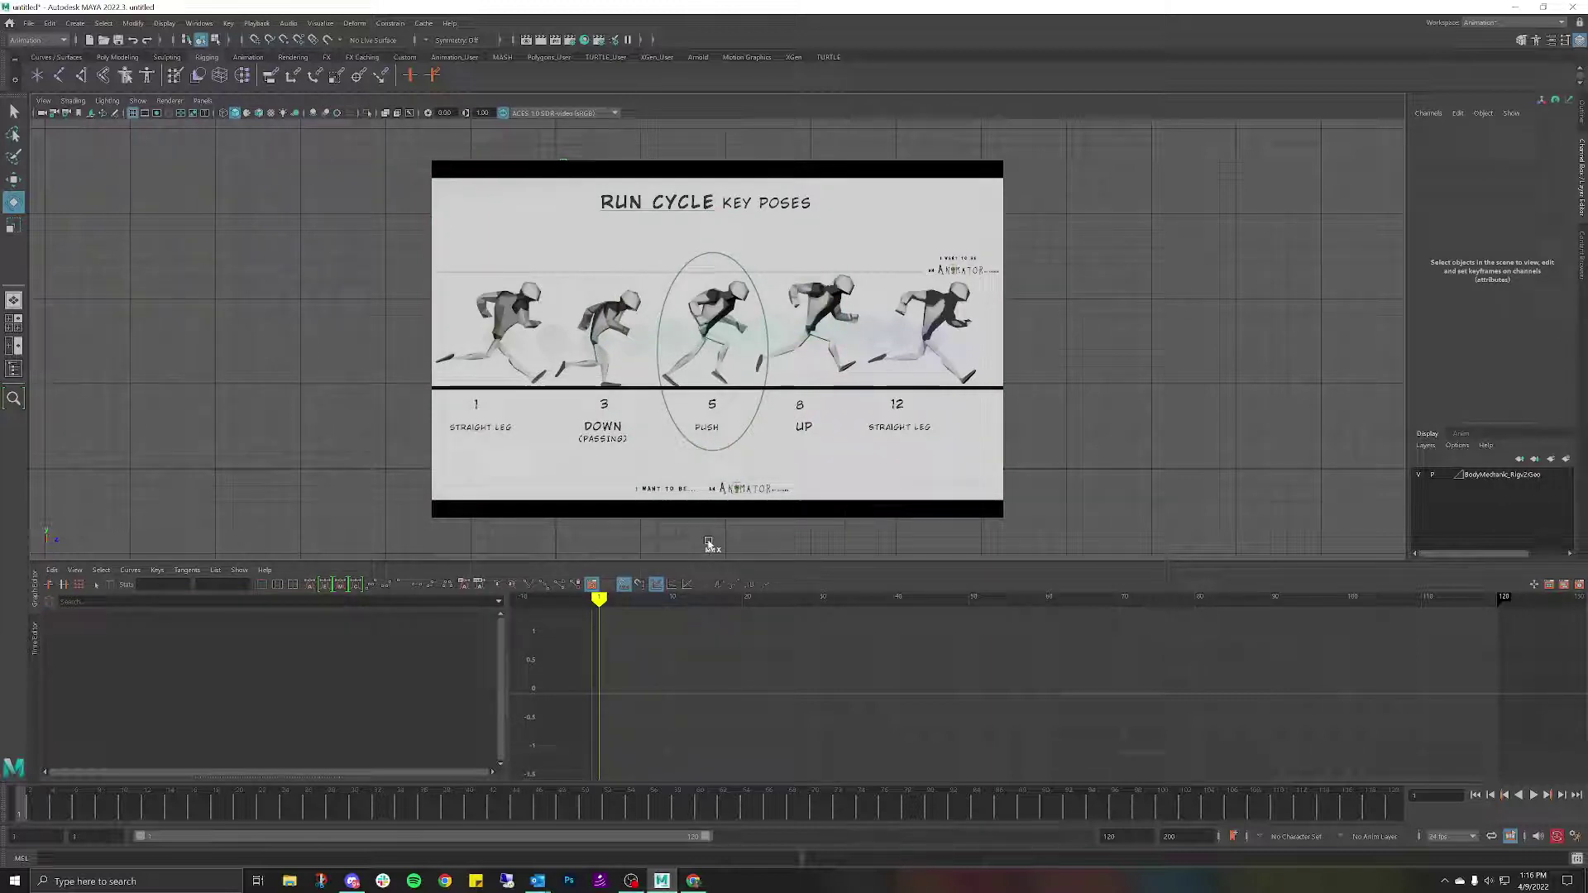
{"action": "left_click", "coordinate": [1001, 261]}
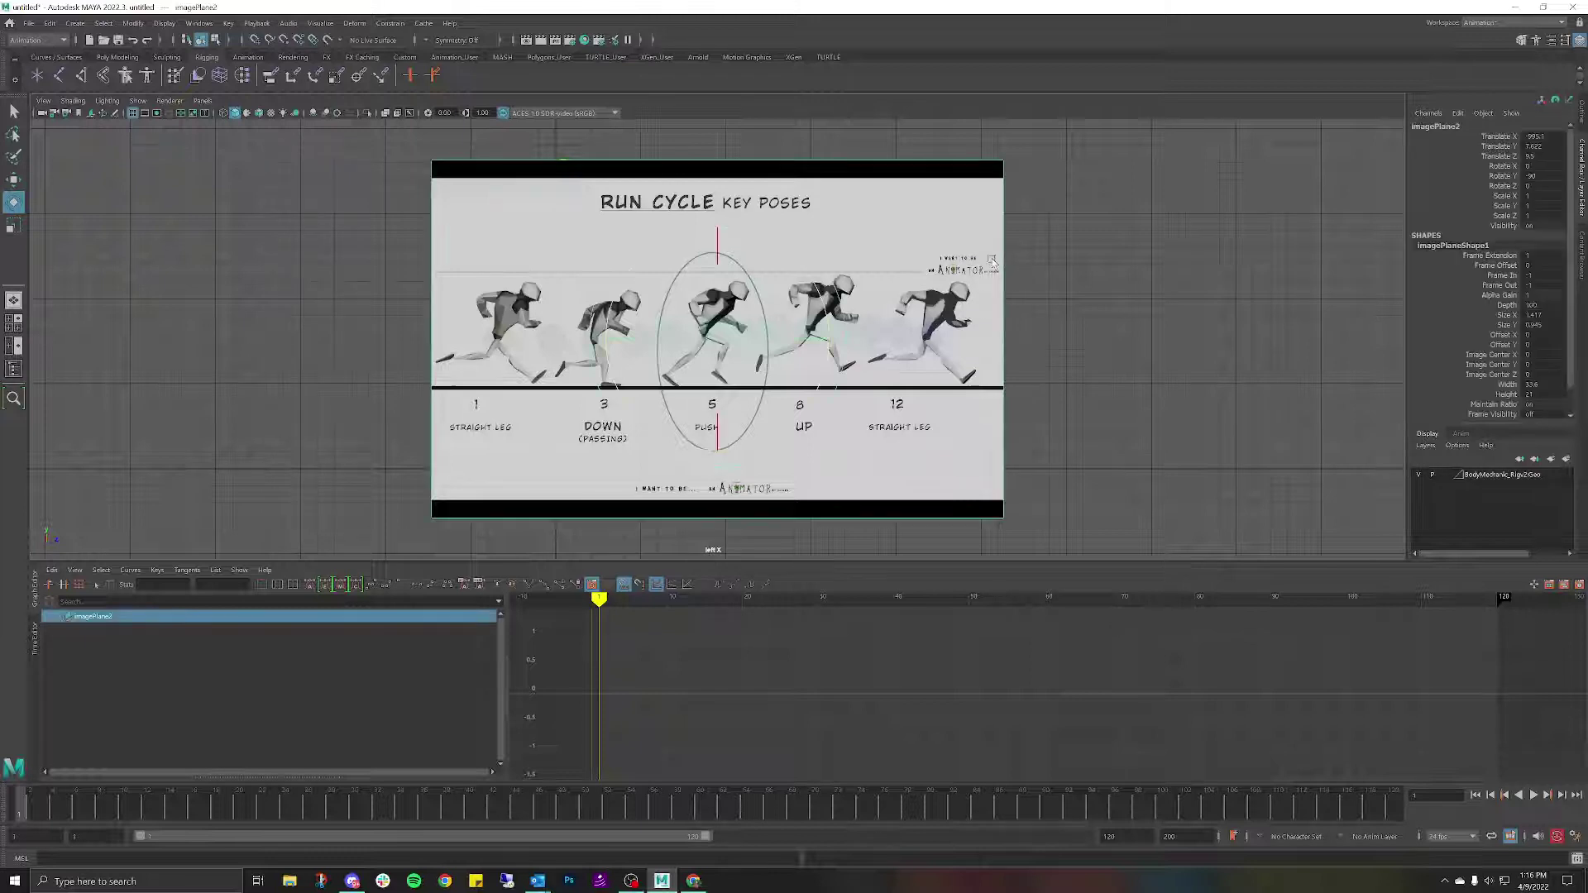
Switch to the perspective view and select the run cycle image plane to examine its size and position relative to the character.
{"action": "key", "text": "space"}
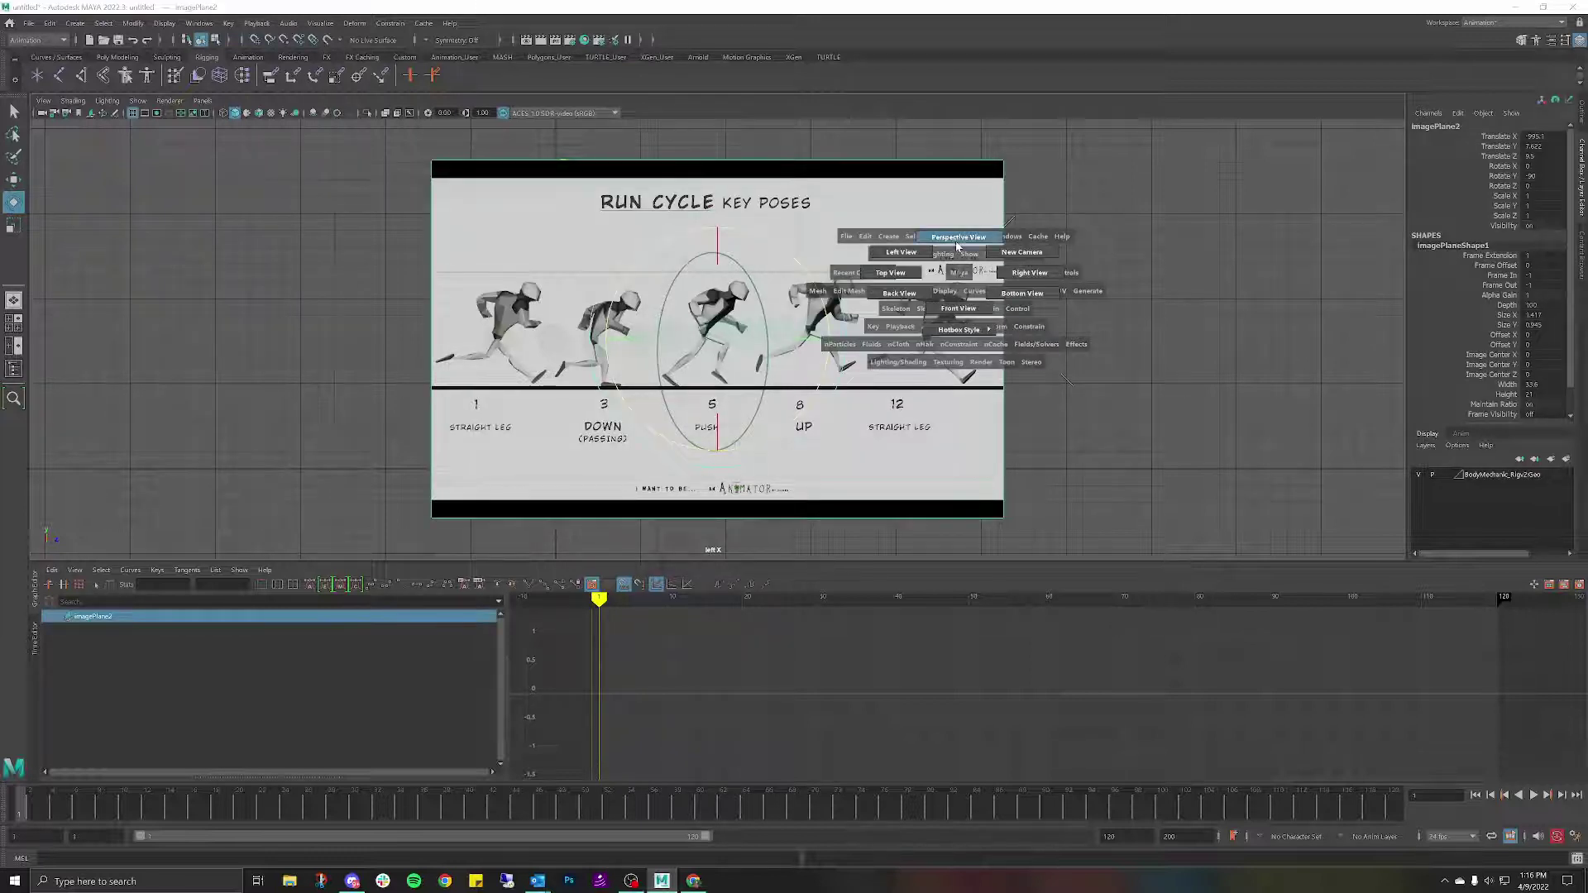
{"action": "left_click", "coordinate": [959, 238]}
{"action": "left_click_drag", "start_coordinate": [989, 287], "coordinate": [805, 295], "text": "alt"}
{"action": "left_click", "coordinate": [1017, 296]}
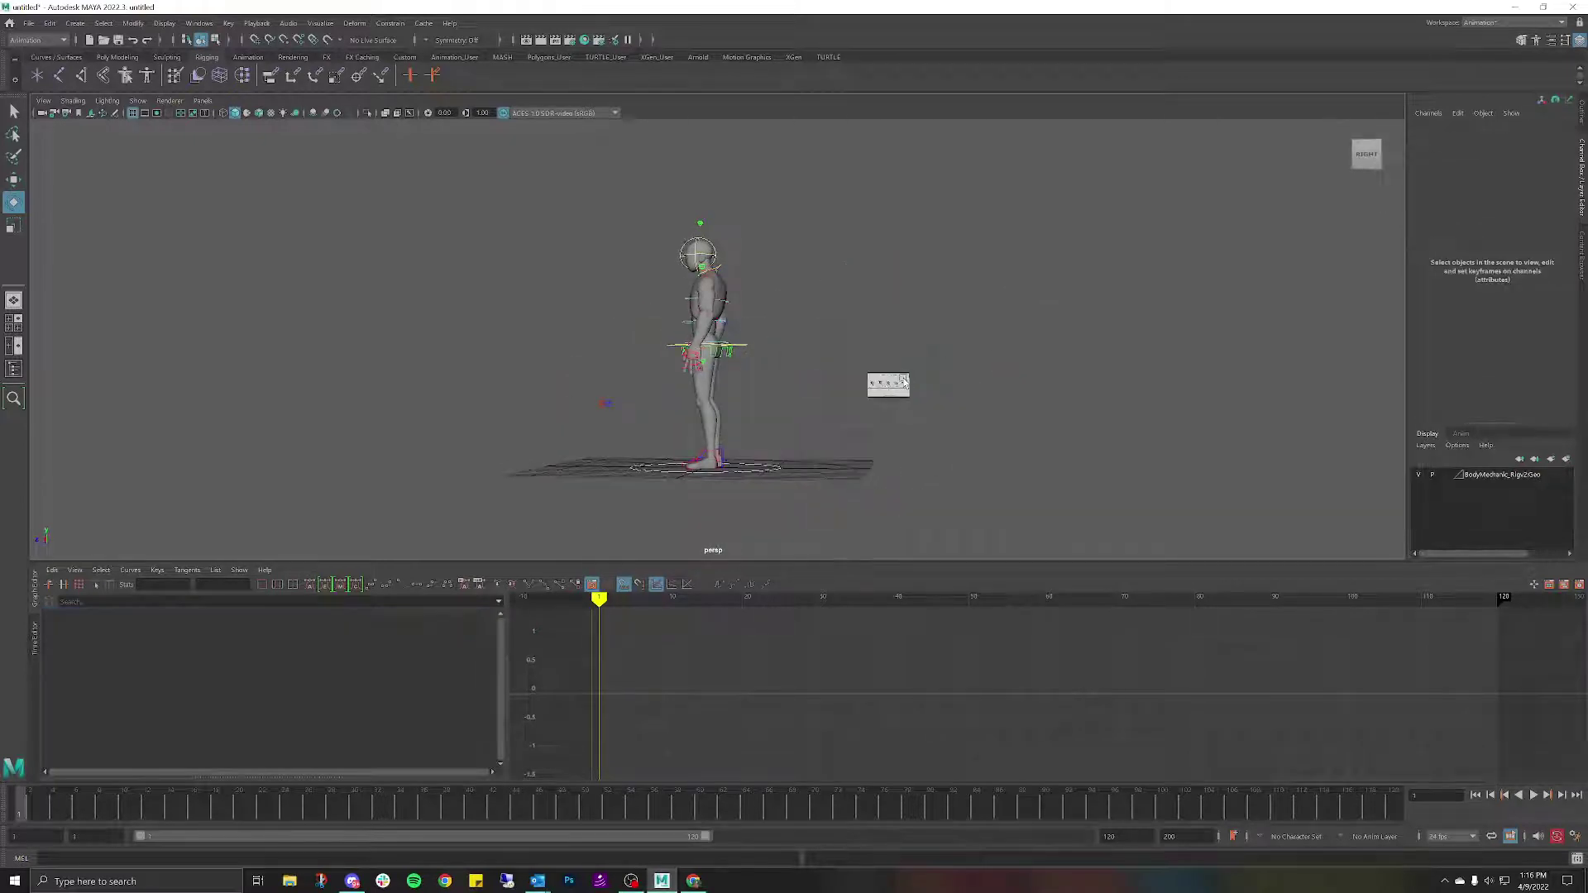
{"action": "left_click", "coordinate": [904, 380]}
{"action": "left_click", "coordinate": [983, 360]}
{"action": "left_click", "coordinate": [889, 383]}
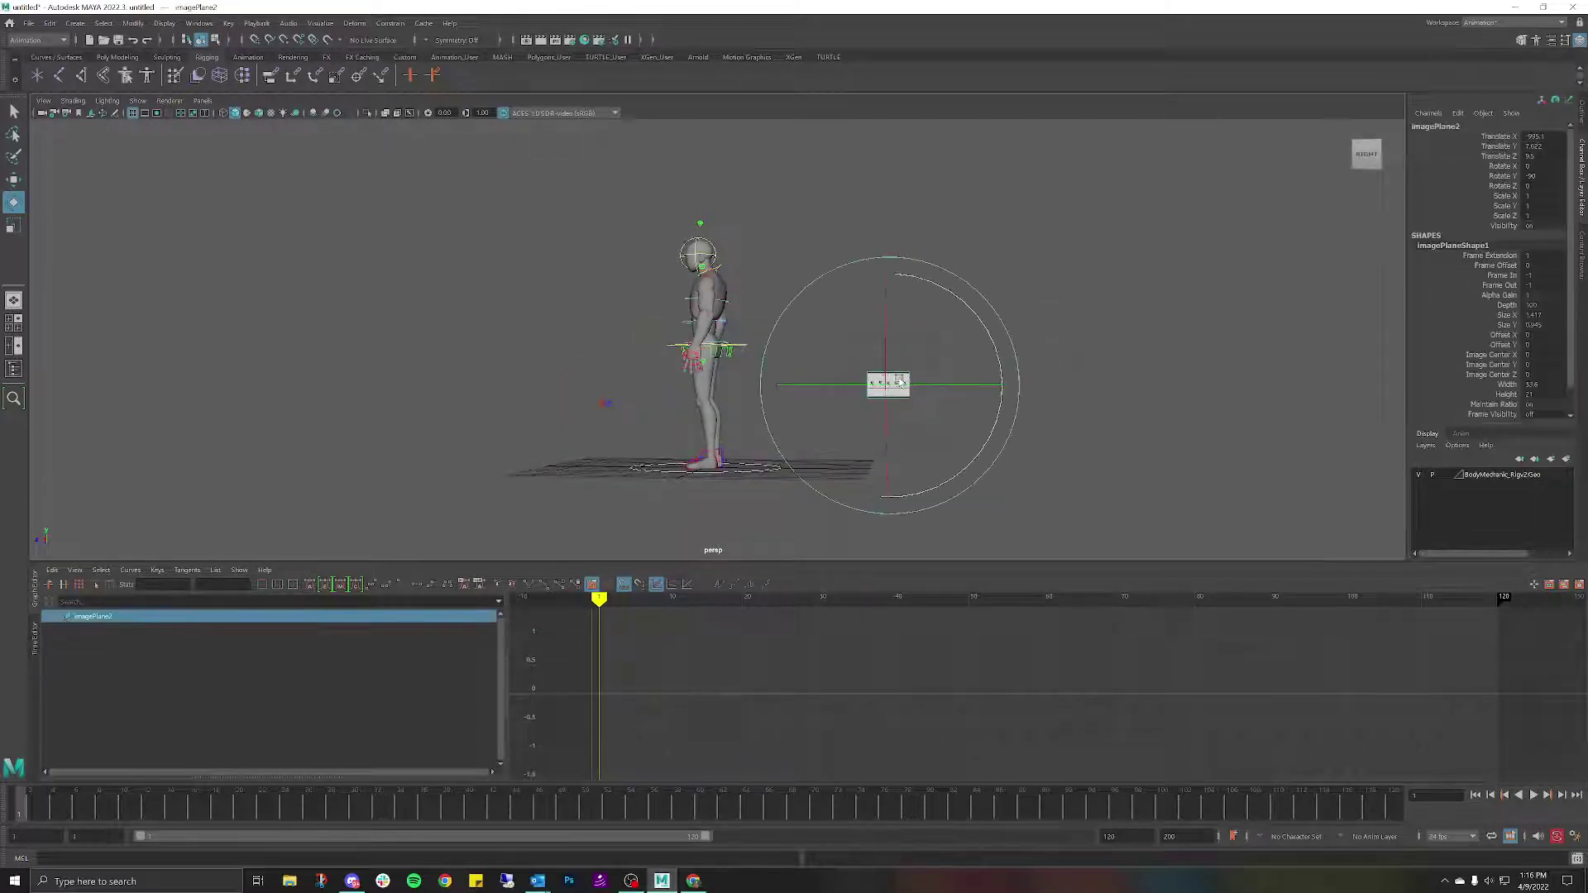
{"action": "left_click_drag", "start_coordinate": [900, 380], "coordinate": [927, 290], "text": "alt"}
Compare the image plane in the left side view and the perspective view, examining its placement from around the character.
{"action": "key", "text": "space"}
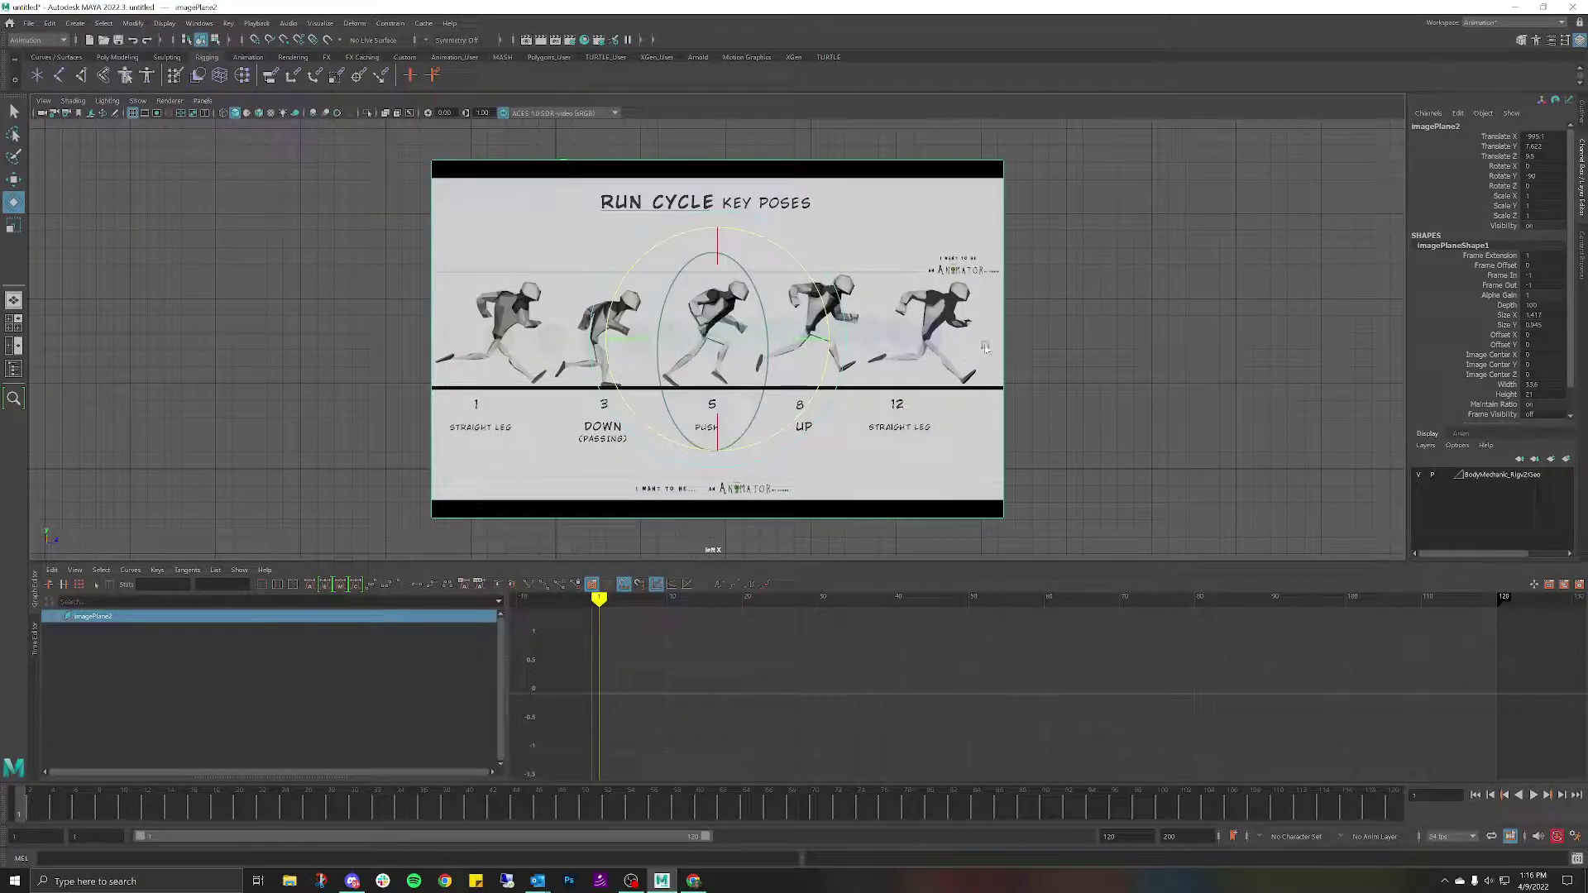
{"action": "key", "text": "space"}
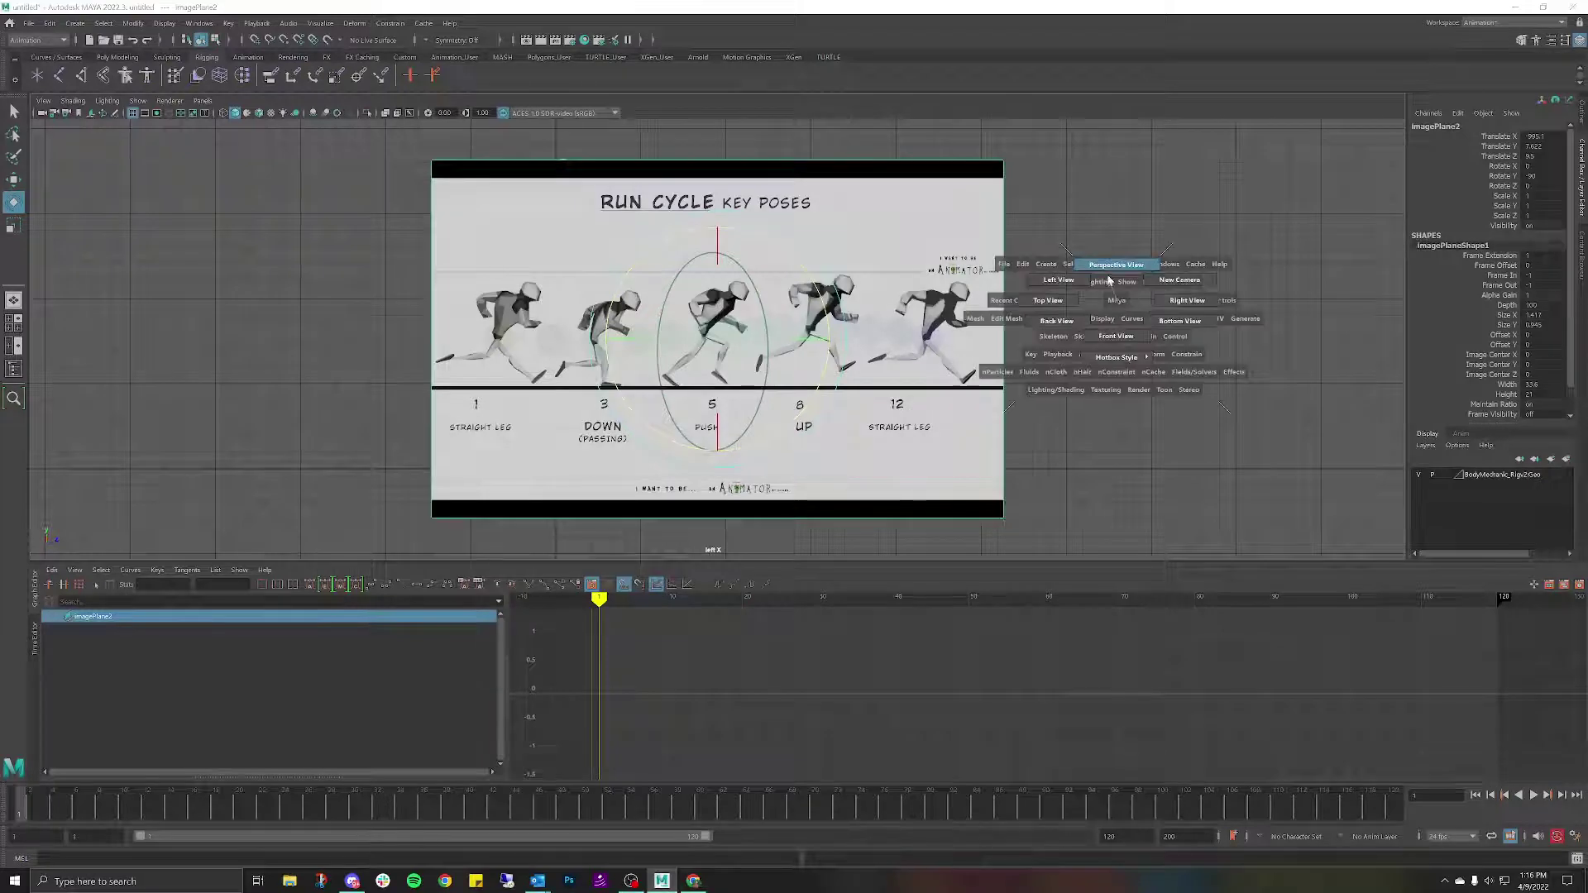
{"action": "left_click_drag", "start_coordinate": [1116, 300], "coordinate": [1106, 273]}
{"action": "mouse_move", "coordinate": [1007, 310]}
{"action": "left_mouse_down", "text": "alt"}
{"action": "mouse_move", "coordinate": [971, 322]}
{"action": "mouse_move", "coordinate": [1001, 322]}
{"action": "left_mouse_up", "text": "alt"}
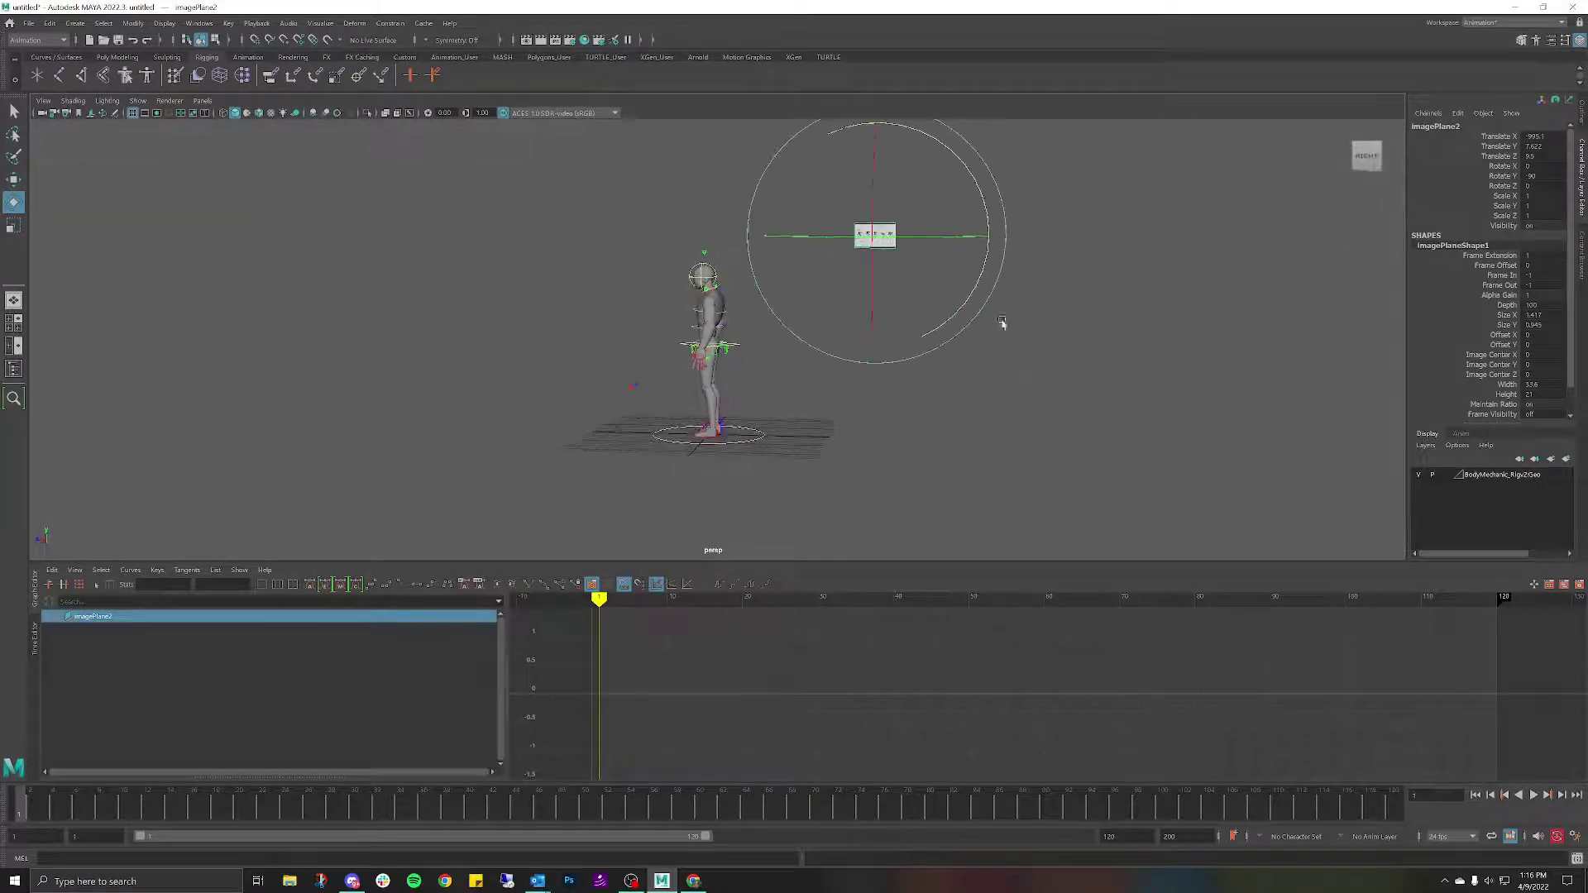
{"action": "left_click", "coordinate": [1080, 291]}
{"action": "mouse_move", "coordinate": [841, 322]}
{"action": "left_mouse_down", "text": "alt"}
{"action": "mouse_move", "coordinate": [815, 351]}
{"action": "mouse_move", "coordinate": [872, 347]}
{"action": "mouse_move", "coordinate": [838, 353]}
{"action": "left_mouse_up", "text": "alt"}
{"action": "left_click", "coordinate": [404, 206]}
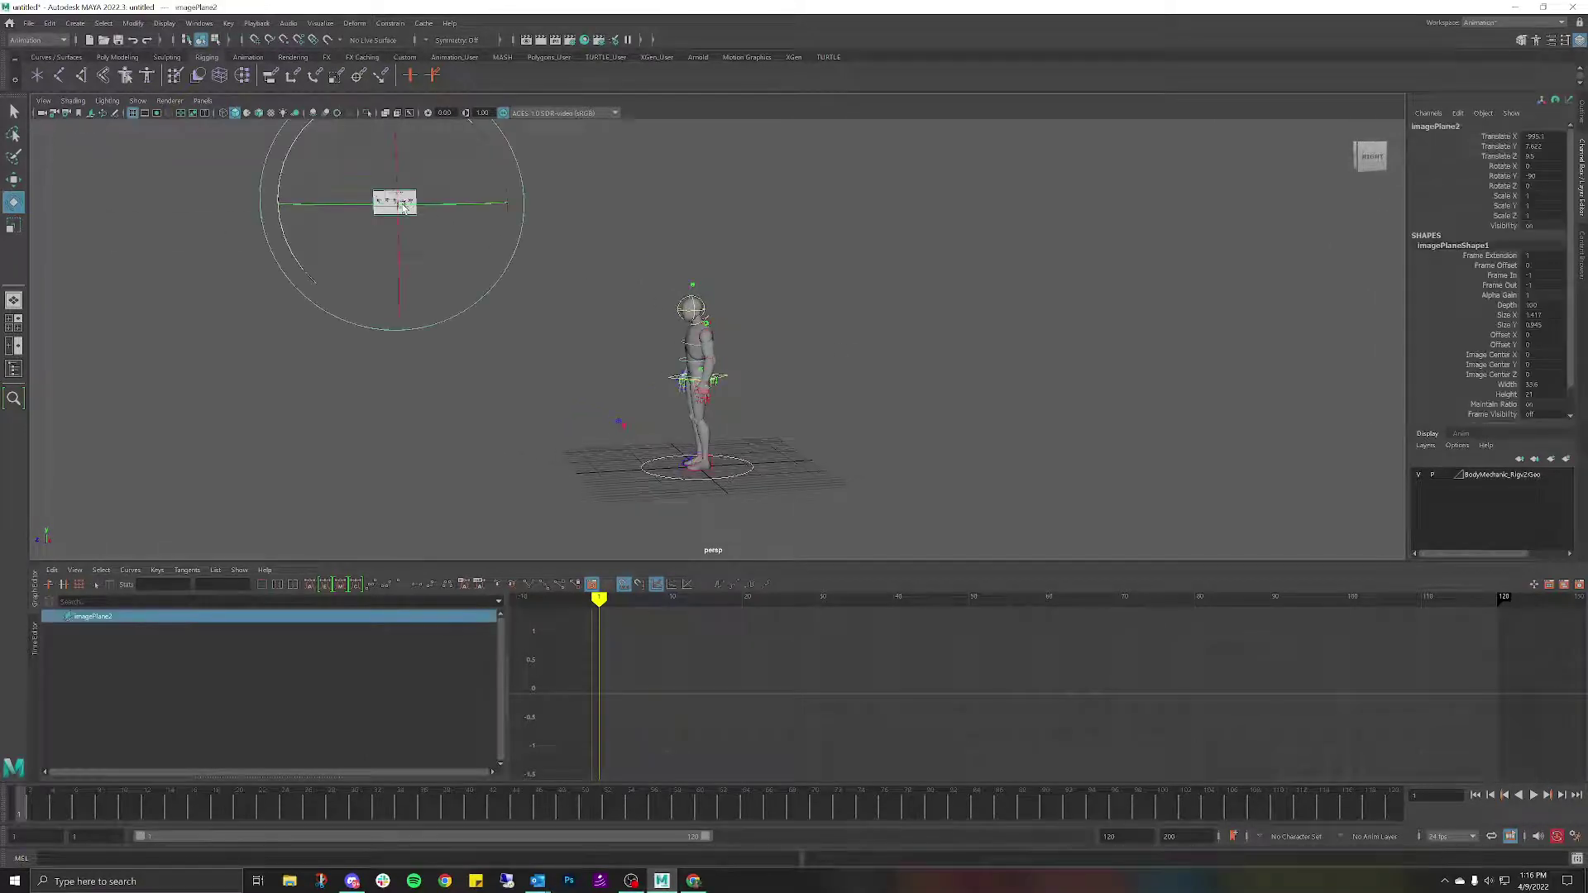
{"action": "left_click", "coordinate": [701, 223]}
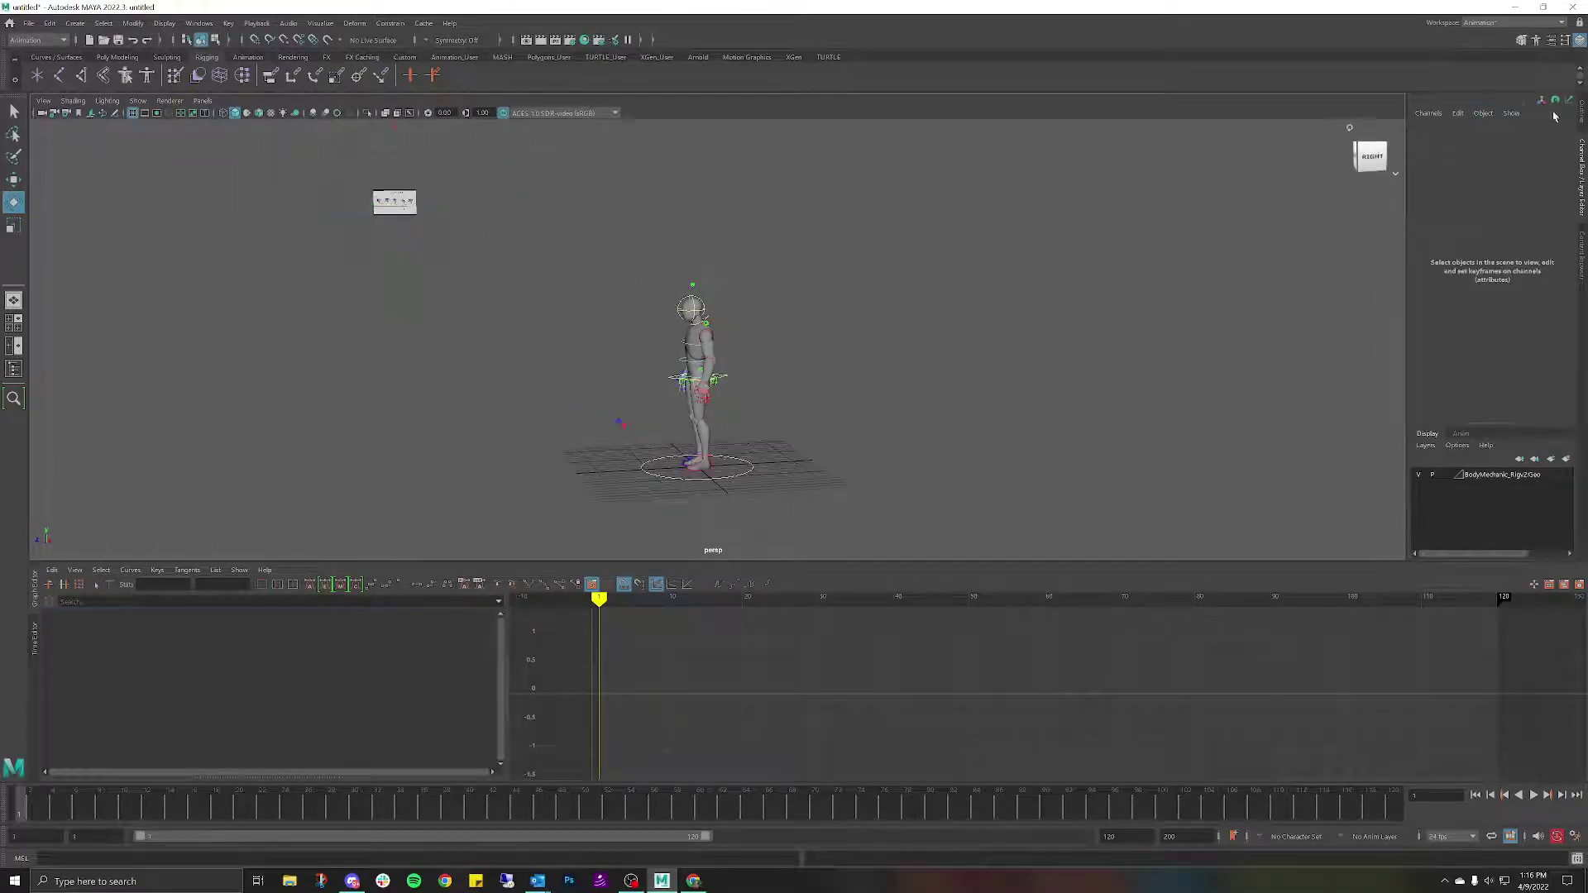
Rename the imagePlane1 node in the scene hierarchy as Reference.
{"action": "left_click", "coordinate": [1581, 114]}
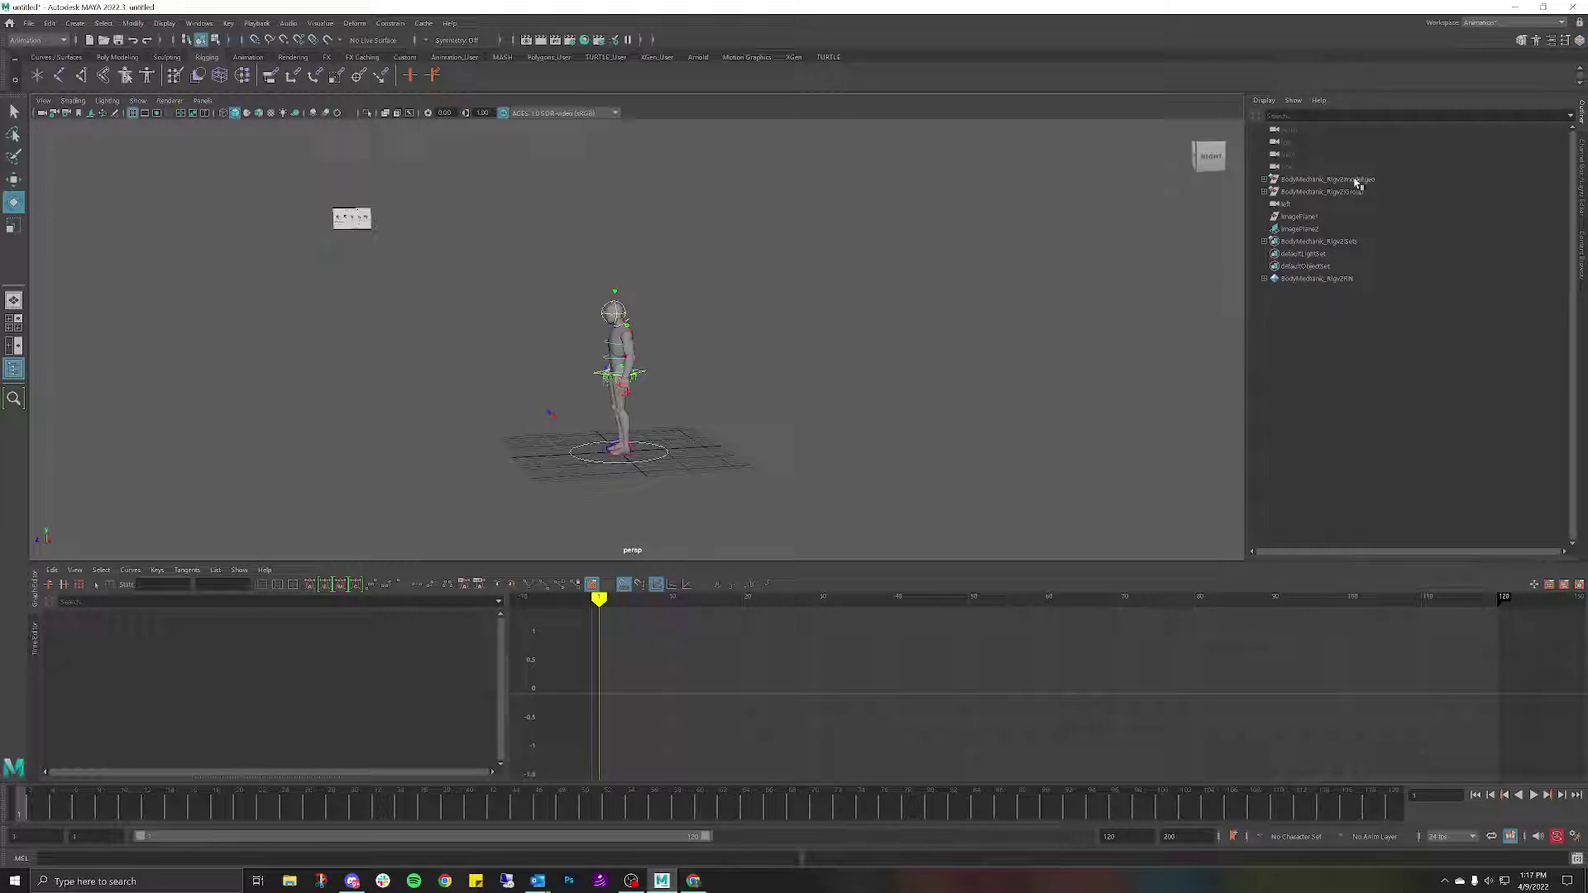
{"action": "double_click", "coordinate": [1312, 217]}
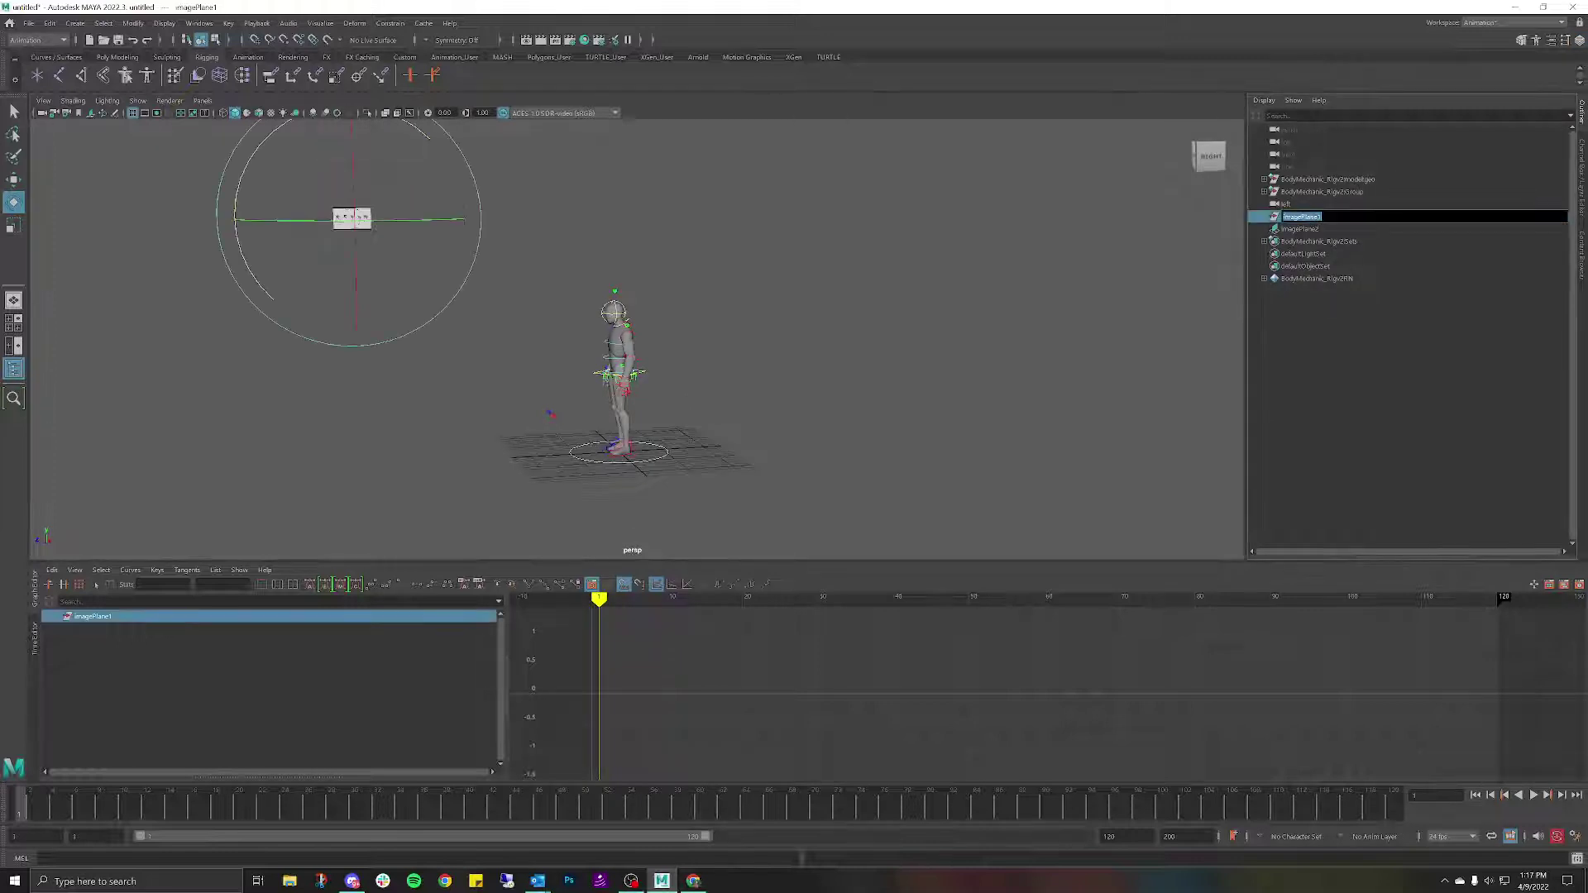
{"action": "type", "text": "Reference"}
{"action": "key", "text": "Return"}
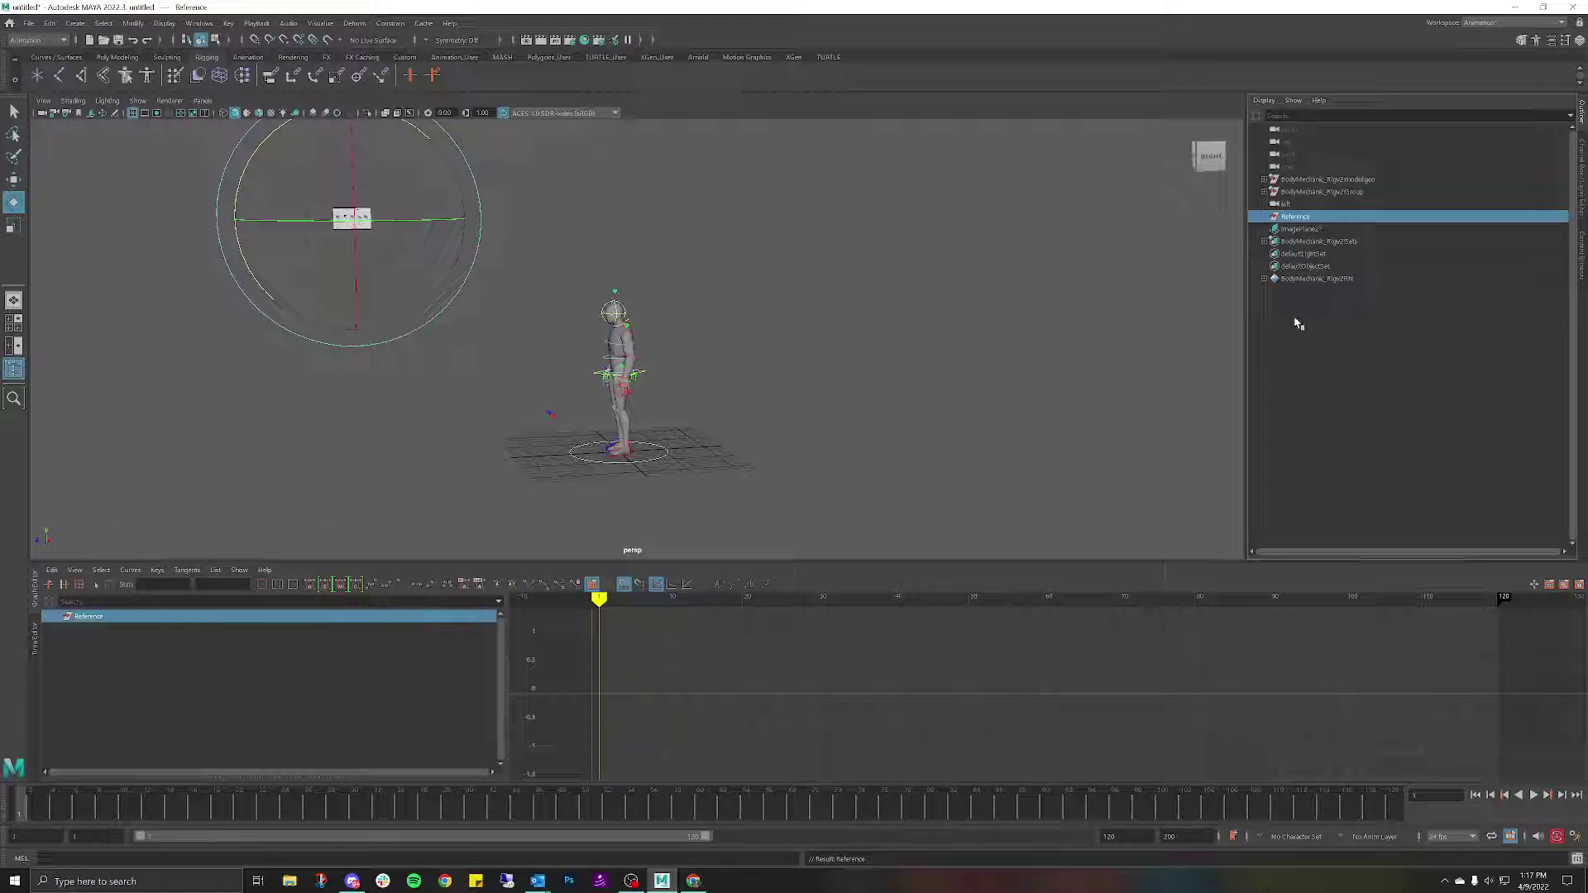
Select the Reference node and display its transform channels.
{"action": "left_click", "coordinate": [1298, 324]}
{"action": "left_click", "coordinate": [1298, 217]}
{"action": "left_click", "coordinate": [1582, 170]}
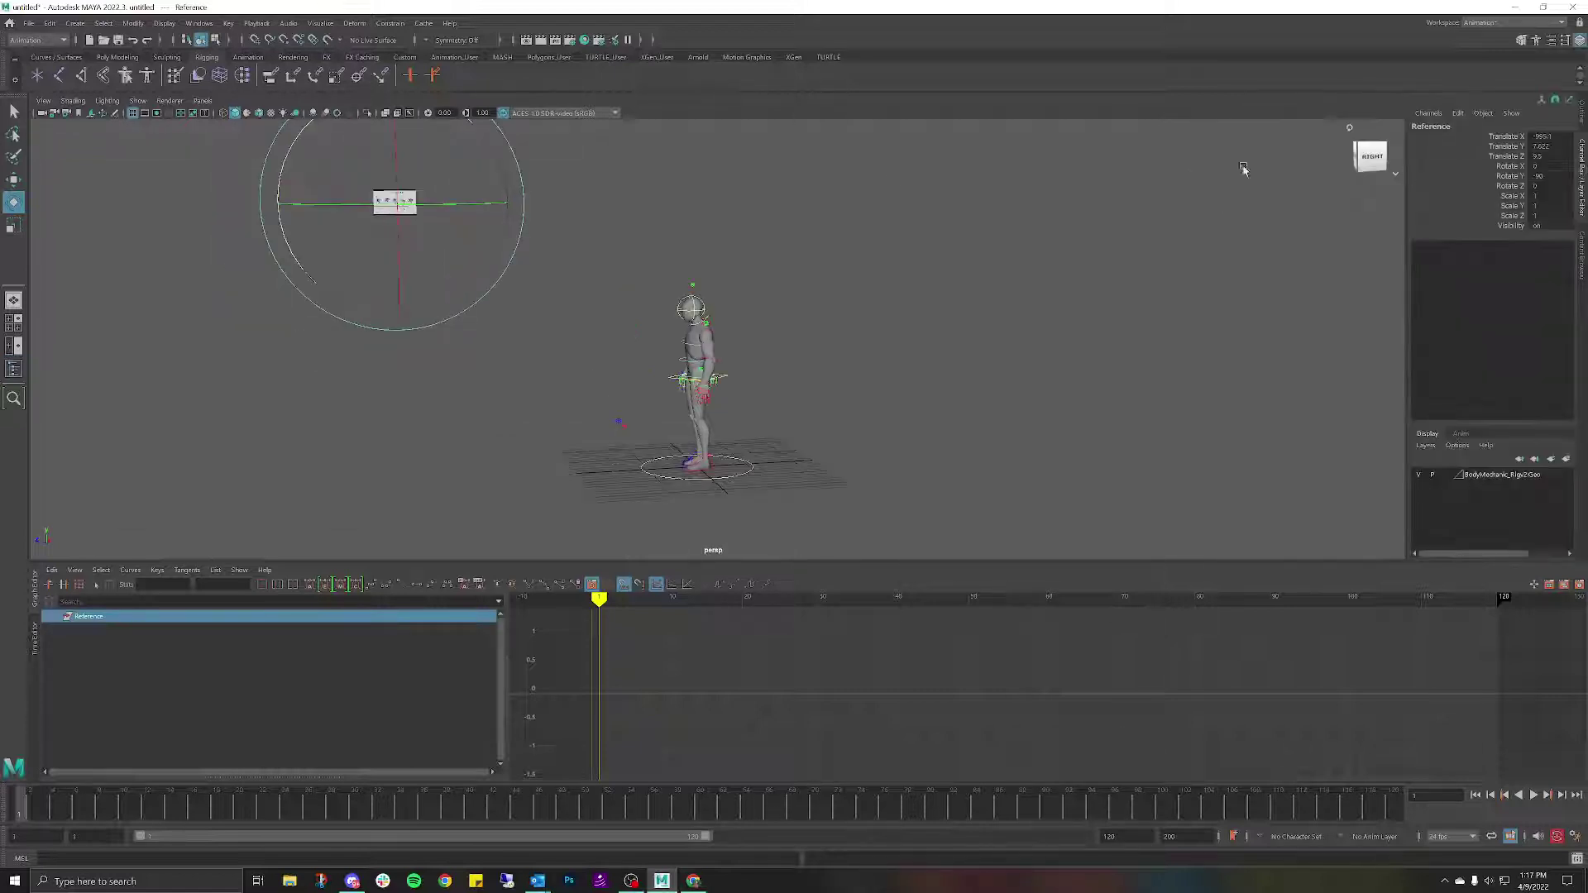
Select the imagePlane2 run cycle image in the perspective view and set its Translate X to 0.
{"action": "left_click", "coordinate": [496, 199]}
{"action": "key", "text": "w"}
{"action": "left_click", "coordinate": [416, 203]}
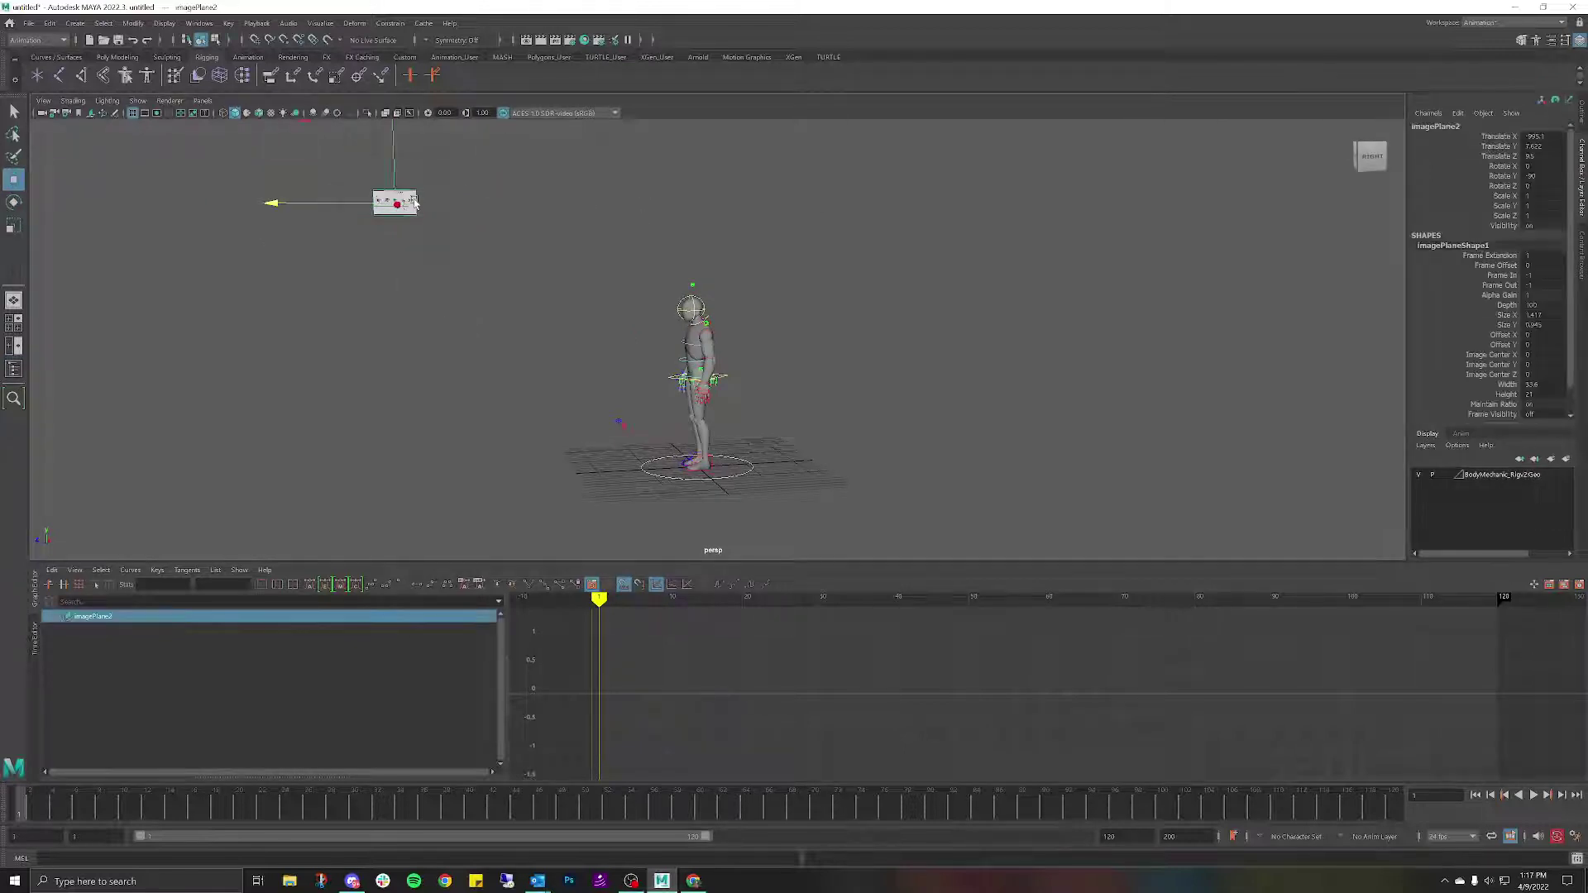
{"action": "left_click_drag", "start_coordinate": [397, 204], "coordinate": [966, 446]}
{"action": "key", "text": "ctrl+z"}
{"action": "double_click", "coordinate": [1543, 136]}
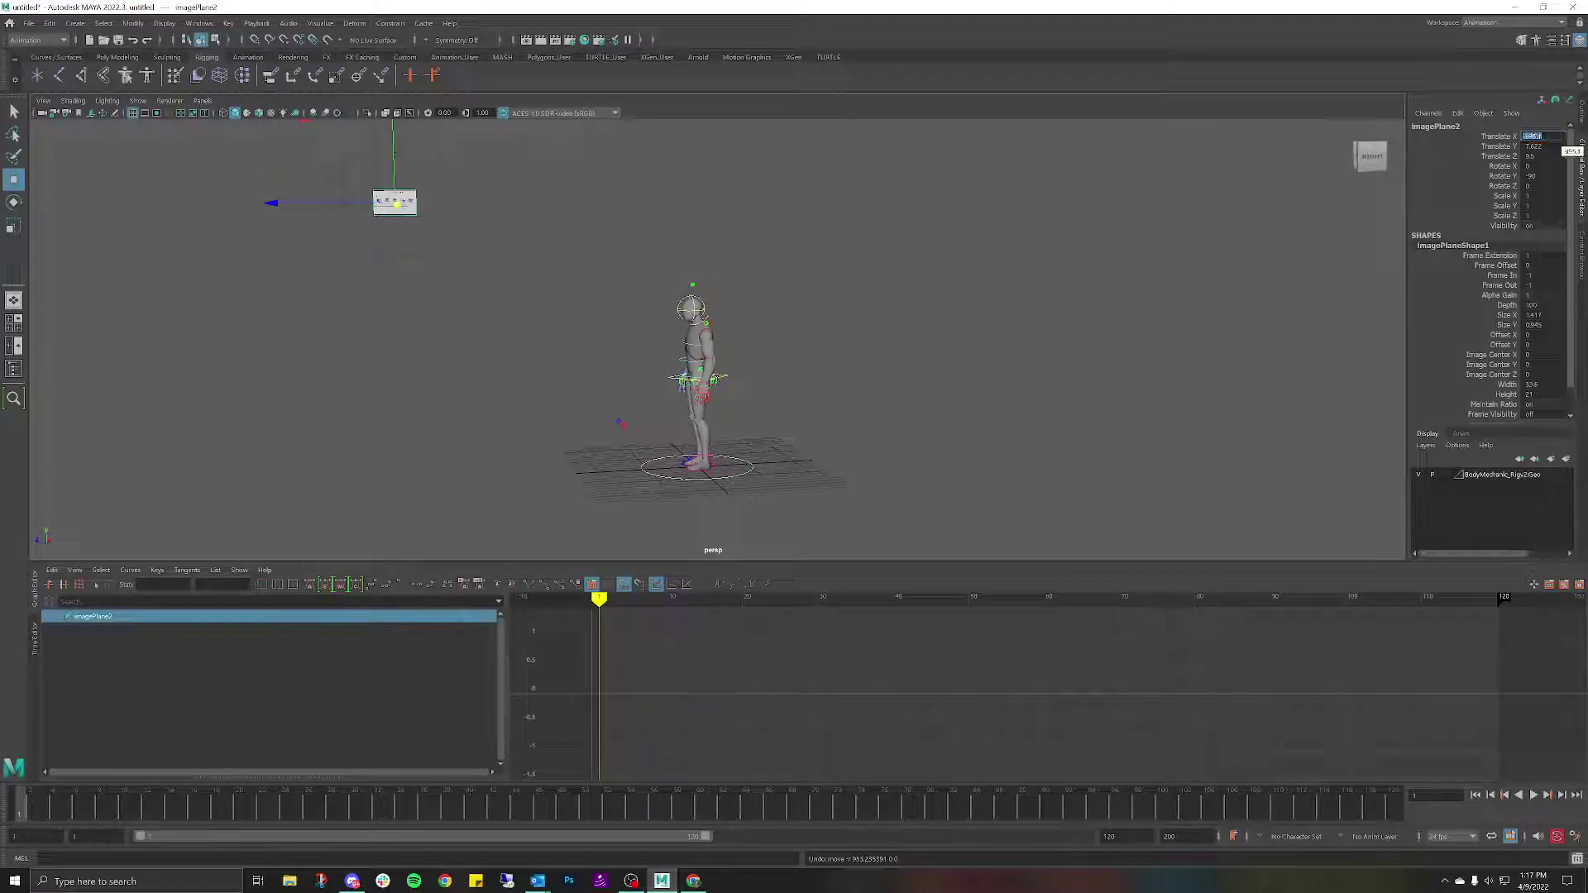
{"action": "type", "text": "0"}
{"action": "key", "text": "Return"}
Move the image plane along X to about 11.4, clear of the character, and check it in the left side view.
{"action": "left_click_drag", "start_coordinate": [978, 329], "coordinate": [1045, 325], "text": "alt"}
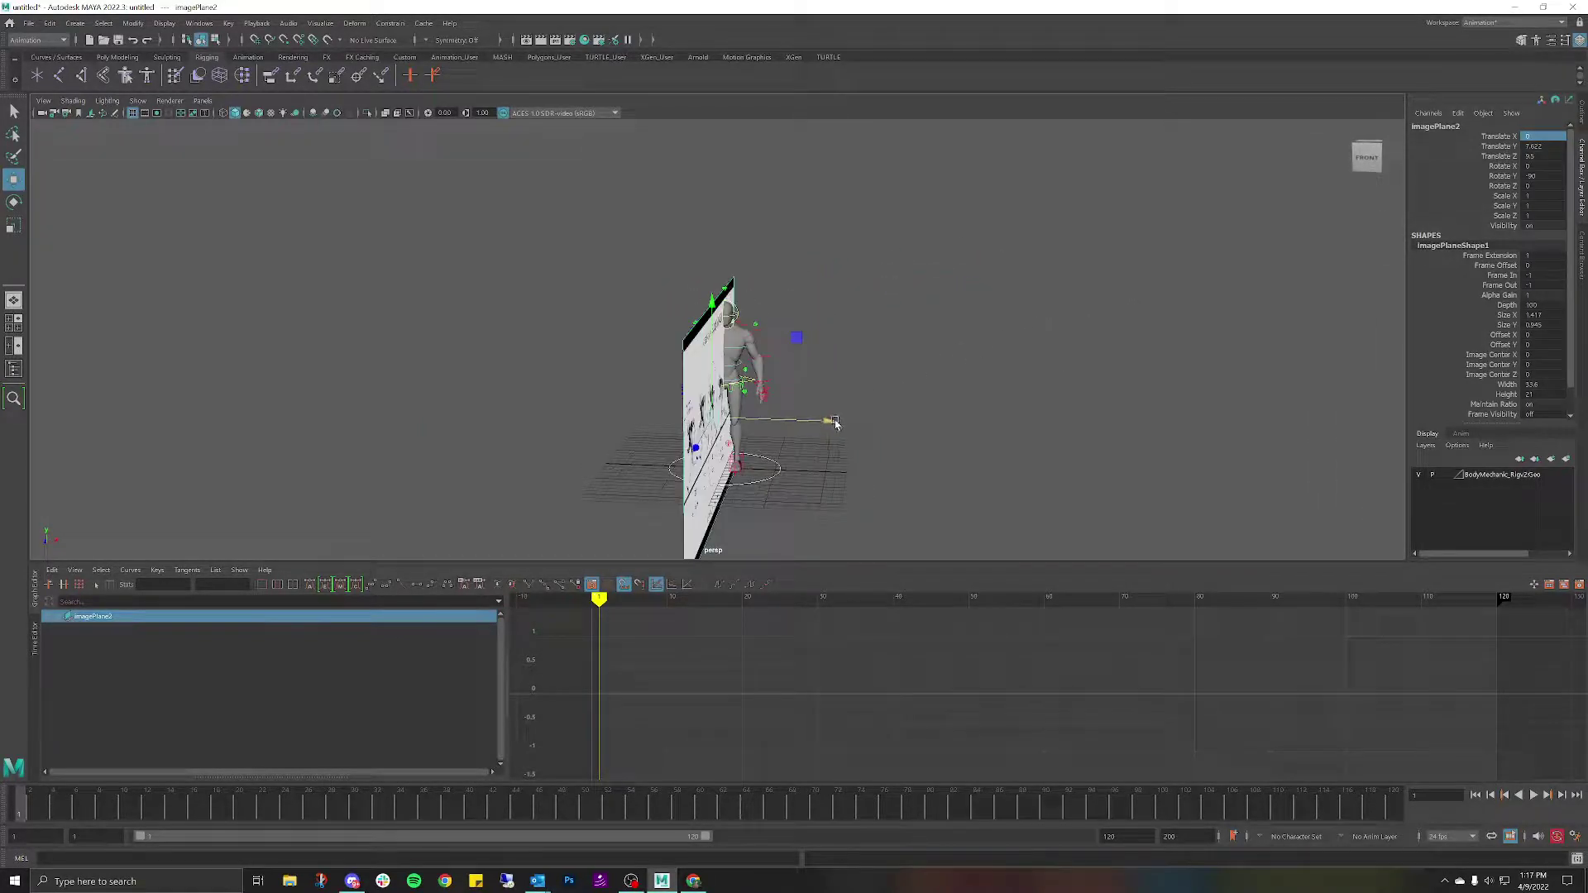
{"action": "left_click_drag", "start_coordinate": [834, 423], "coordinate": [957, 426]}
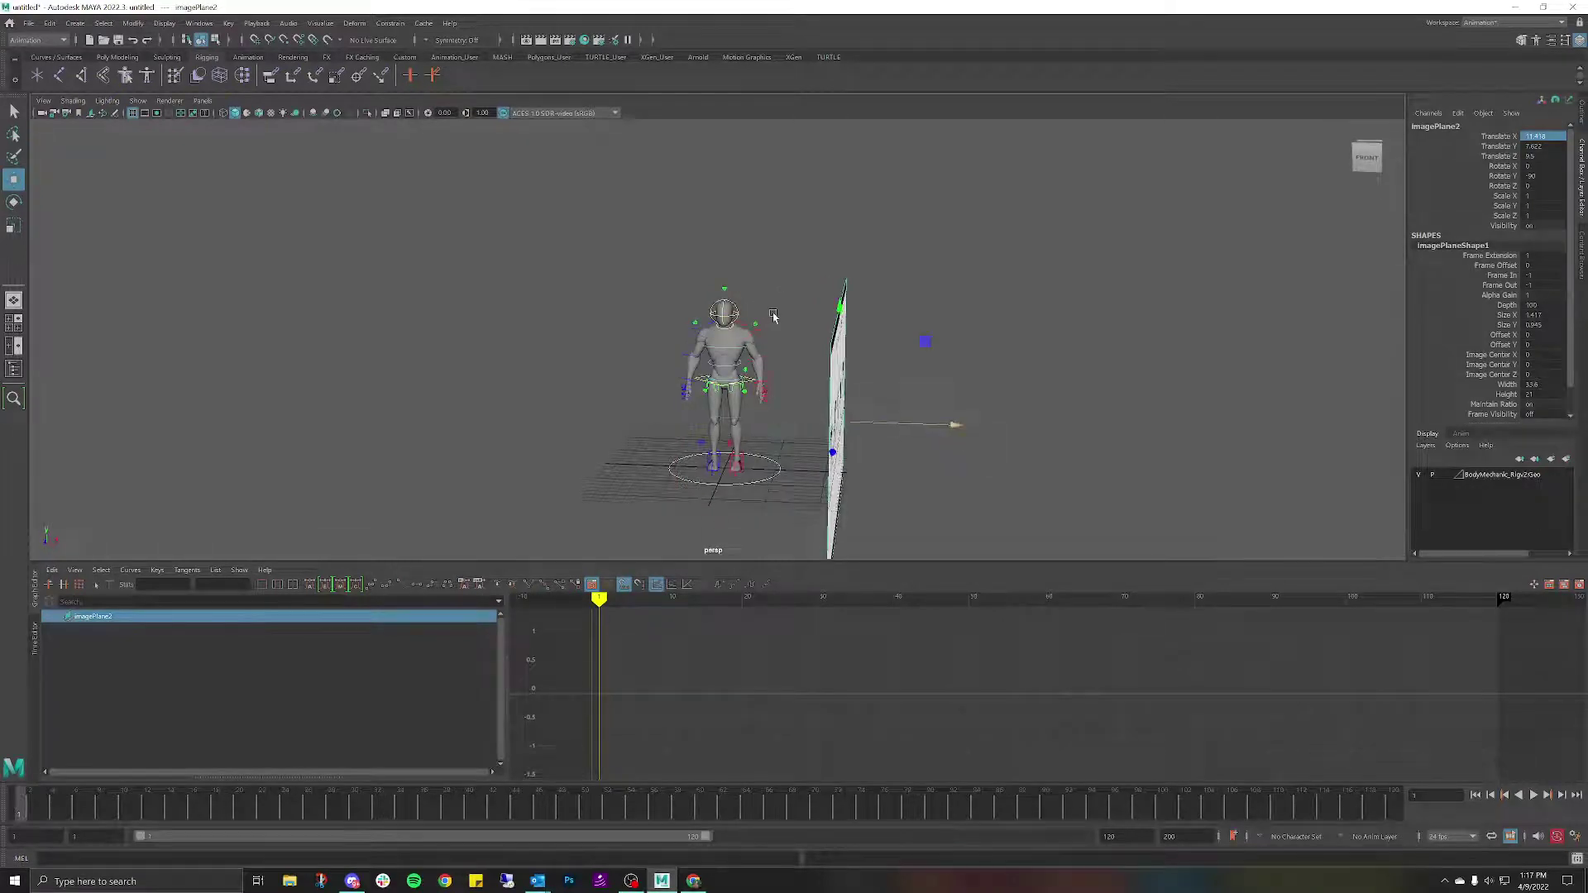
{"action": "left_click_drag", "start_coordinate": [773, 315], "coordinate": [811, 289], "text": "alt"}
{"action": "key", "text": "space"}
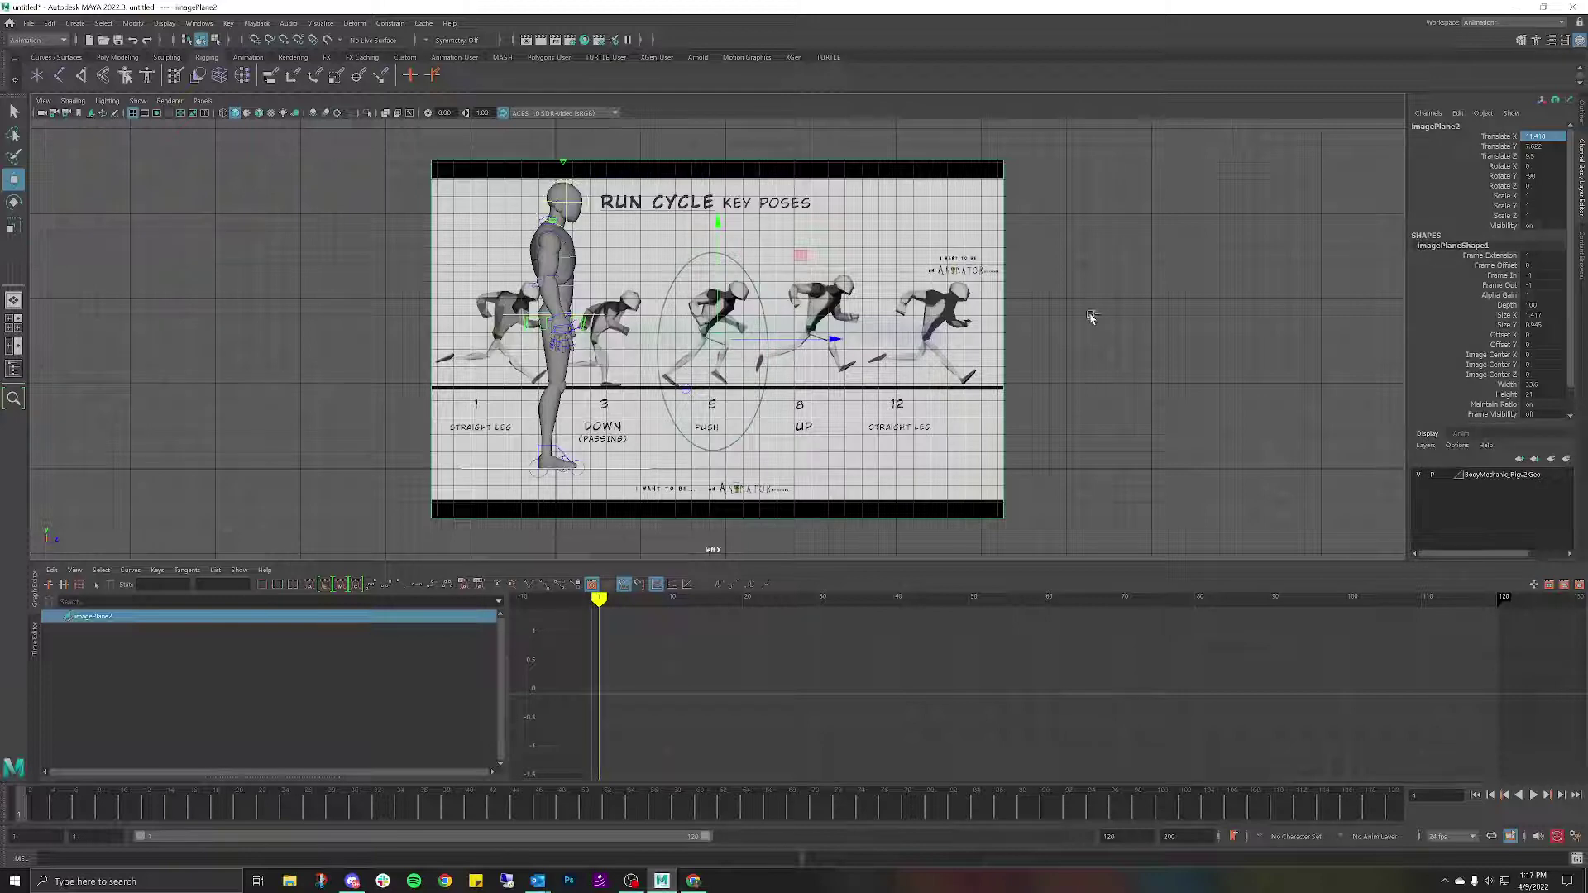
Undo the image plane's last move and return to the perspective view.
{"action": "key", "text": "ctrl+z"}
{"action": "key", "text": "space"}
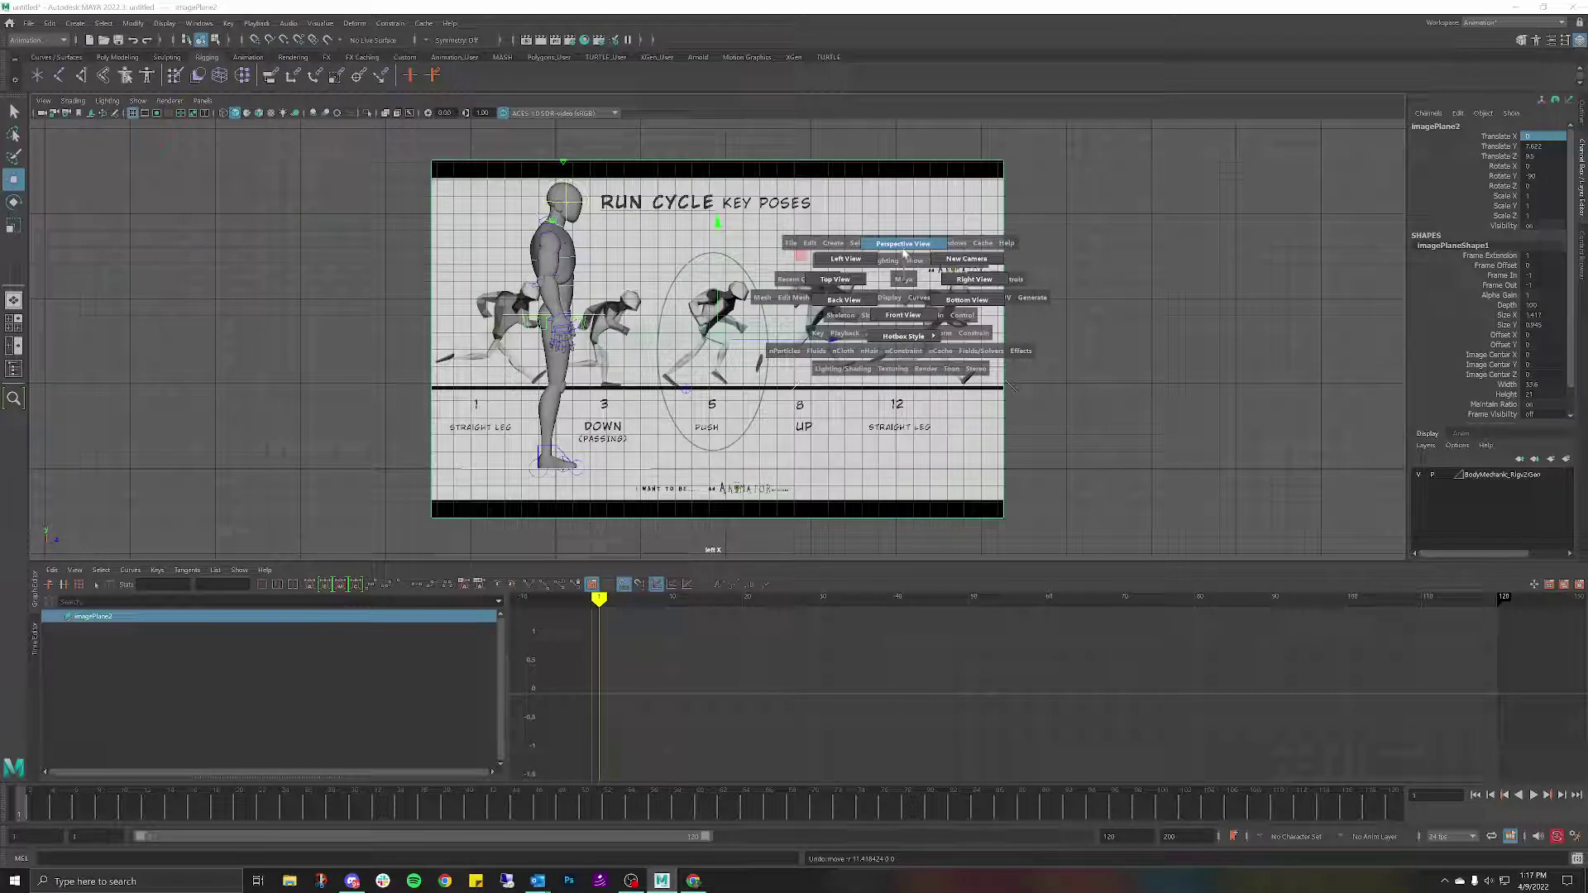
{"action": "left_click", "coordinate": [903, 251]}
{"action": "left_click_drag", "start_coordinate": [904, 256], "coordinate": [764, 335], "text": "alt"}
Try rotating the character's FKShoulder_L control and examine the arm against the image plane from around the rig.
{"action": "left_click", "coordinate": [754, 334]}
{"action": "key", "text": "e"}
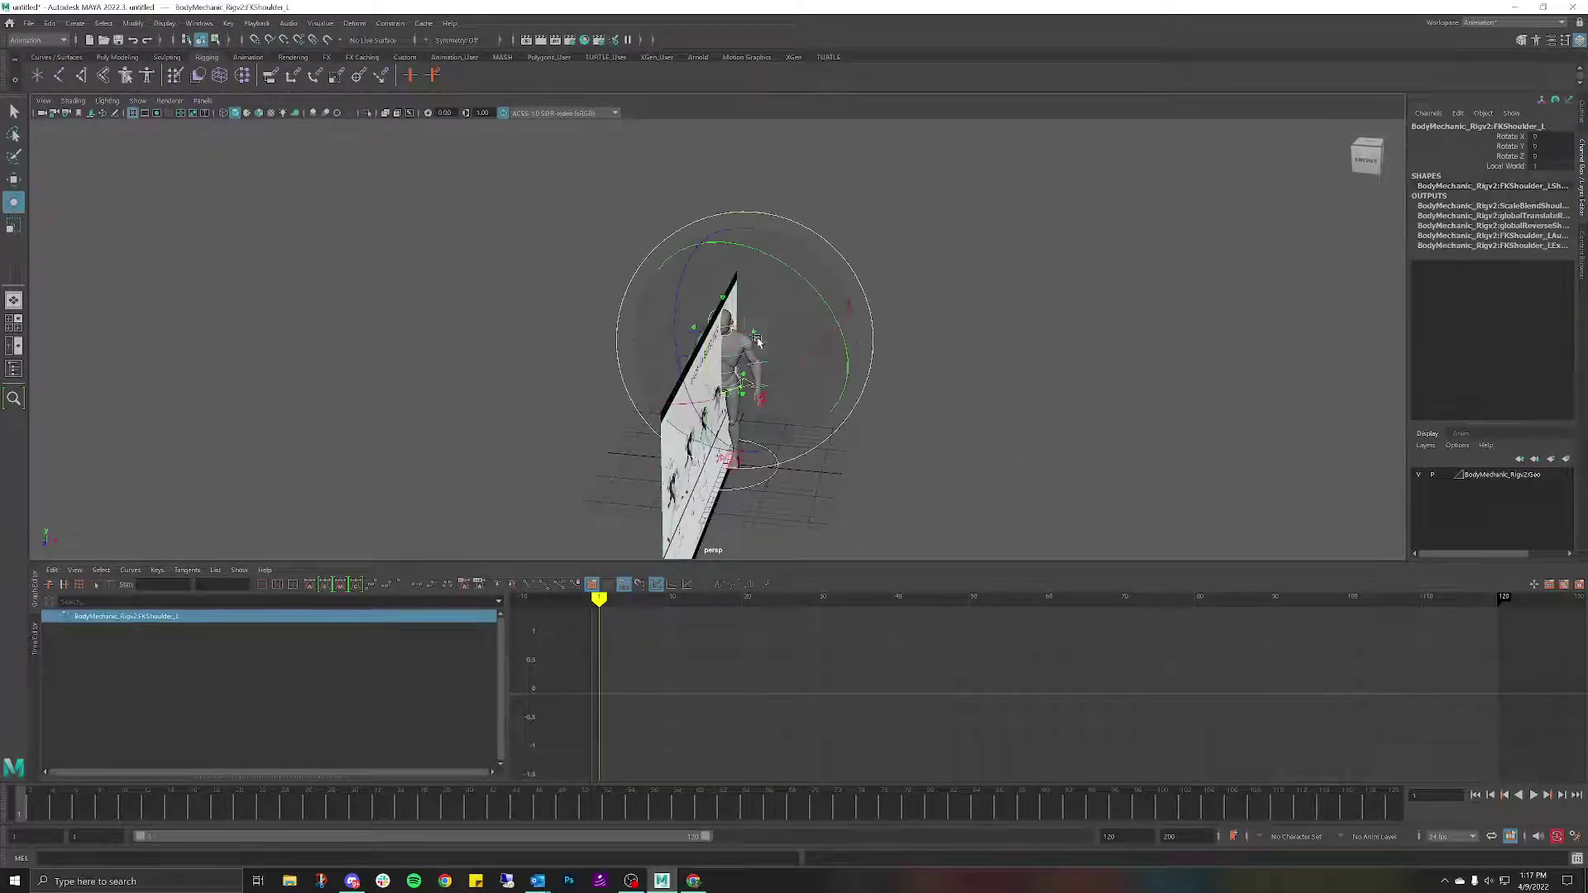
{"action": "left_click_drag", "start_coordinate": [677, 308], "coordinate": [797, 259]}
{"action": "left_click_drag", "start_coordinate": [1052, 303], "coordinate": [871, 332], "text": "alt"}
{"action": "left_click_drag", "start_coordinate": [721, 501], "coordinate": [774, 484], "text": "alt"}
Undo the trial changes until the shoulder pose and the image plane's original distant position are restored.
{"action": "left_click", "coordinate": [825, 470]}
{"action": "left_click_drag", "start_coordinate": [951, 434], "coordinate": [918, 413], "text": "alt"}
{"action": "key", "text": "w"}
{"action": "key", "text": "ctrl+z"}
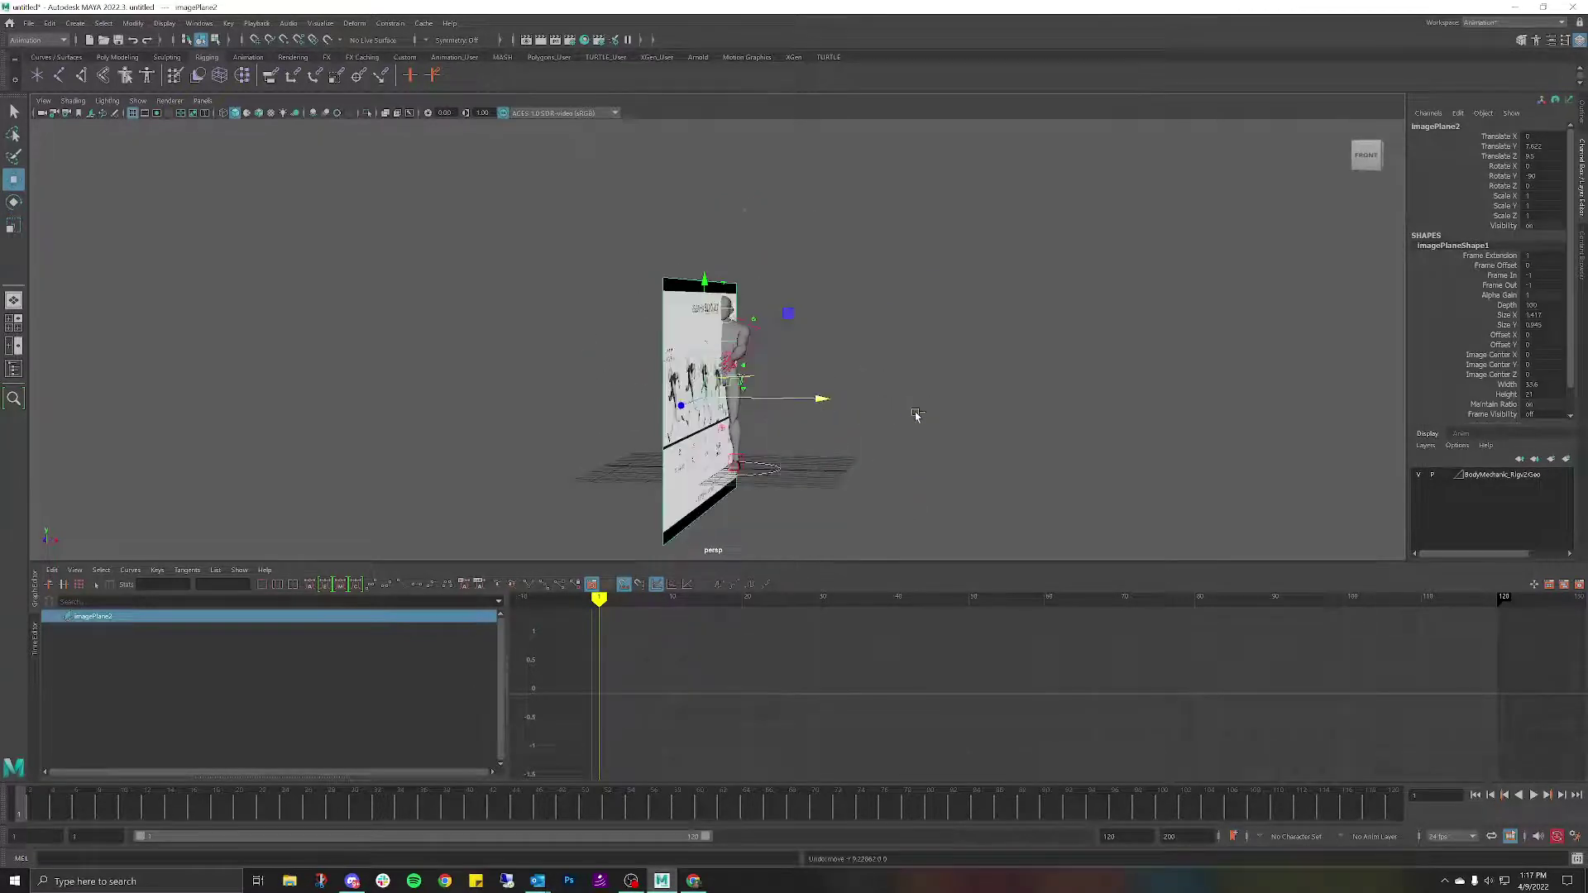
{"action": "key", "text": "ctrl+z"}
{"action": "key", "text": "ctrl+z"}
{"action": "key", "text": "ctrl+z"}
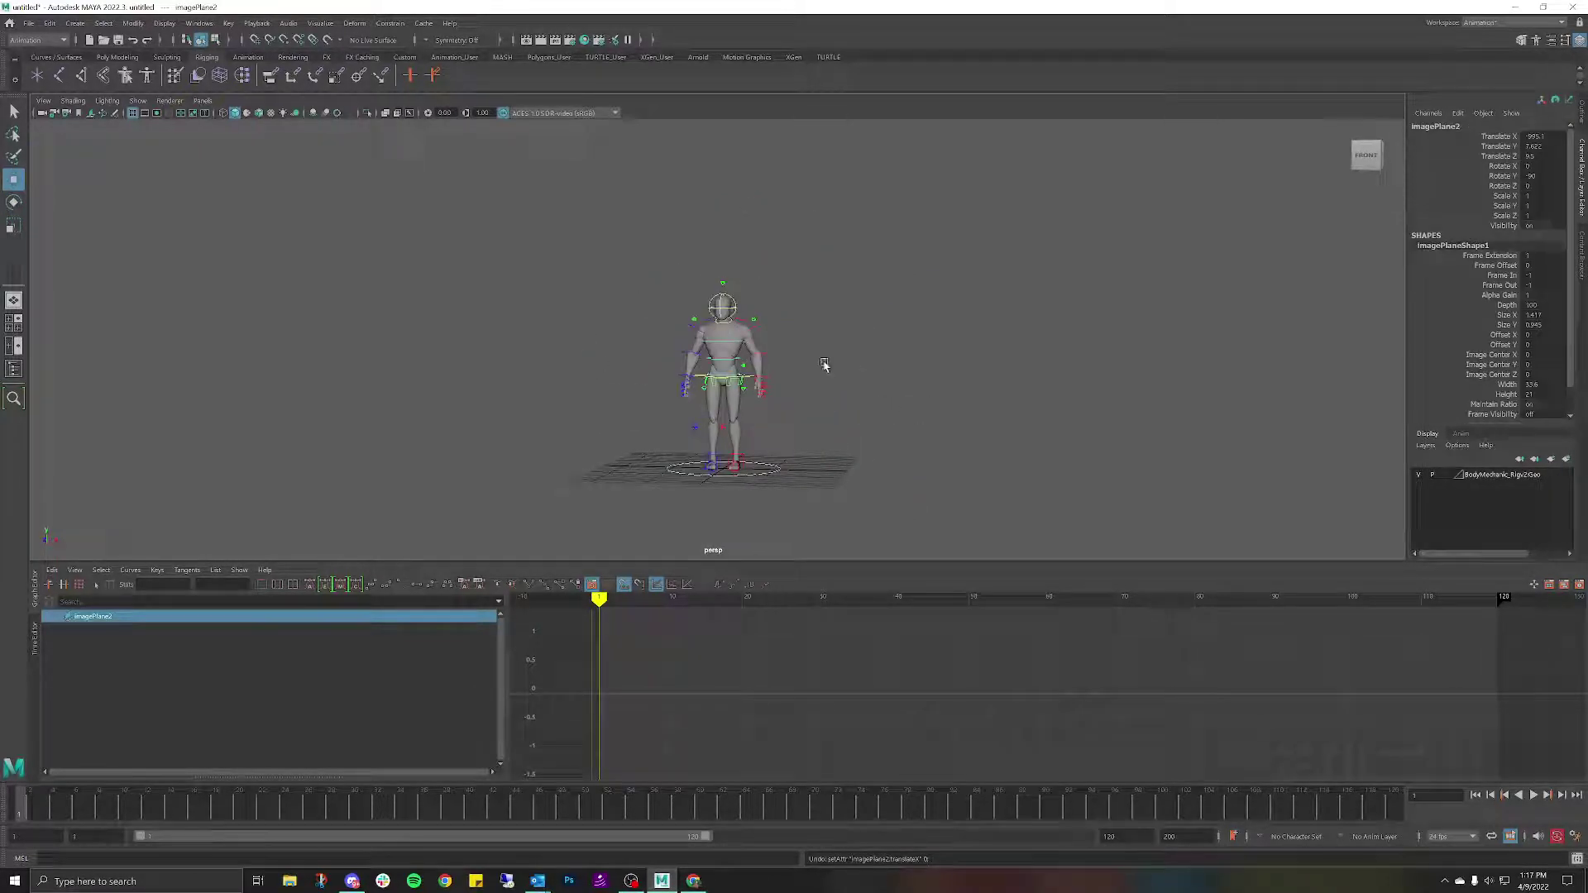
Select the Reference node in the scene hierarchy and set its Translate X to 0.
{"action": "left_click", "coordinate": [1063, 351]}
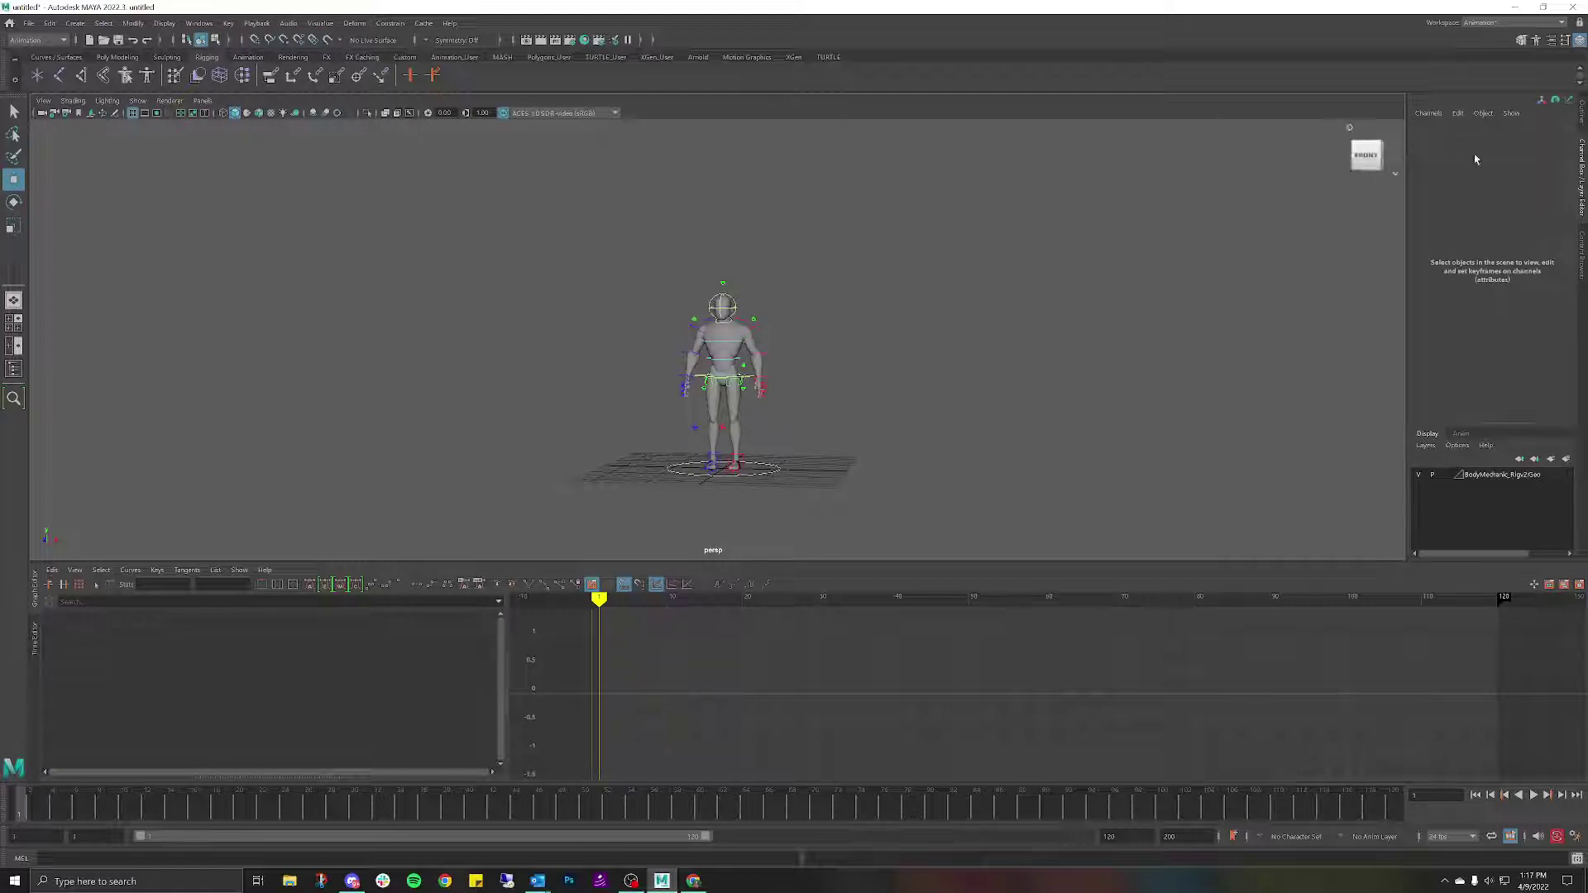
{"action": "left_click", "coordinate": [1582, 105]}
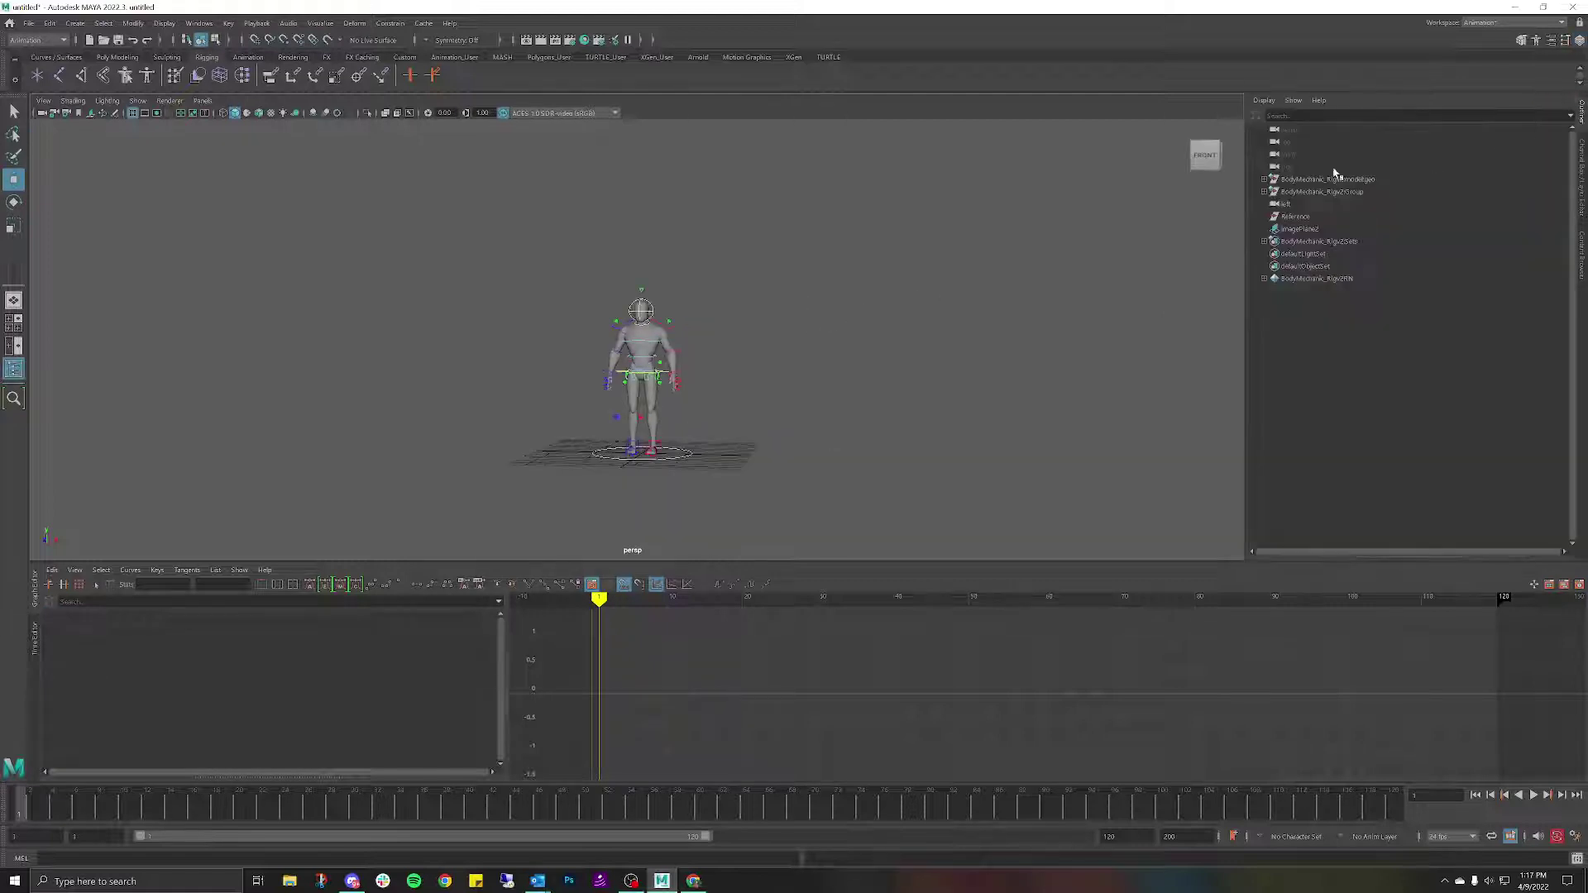
{"action": "left_click", "coordinate": [1292, 217]}
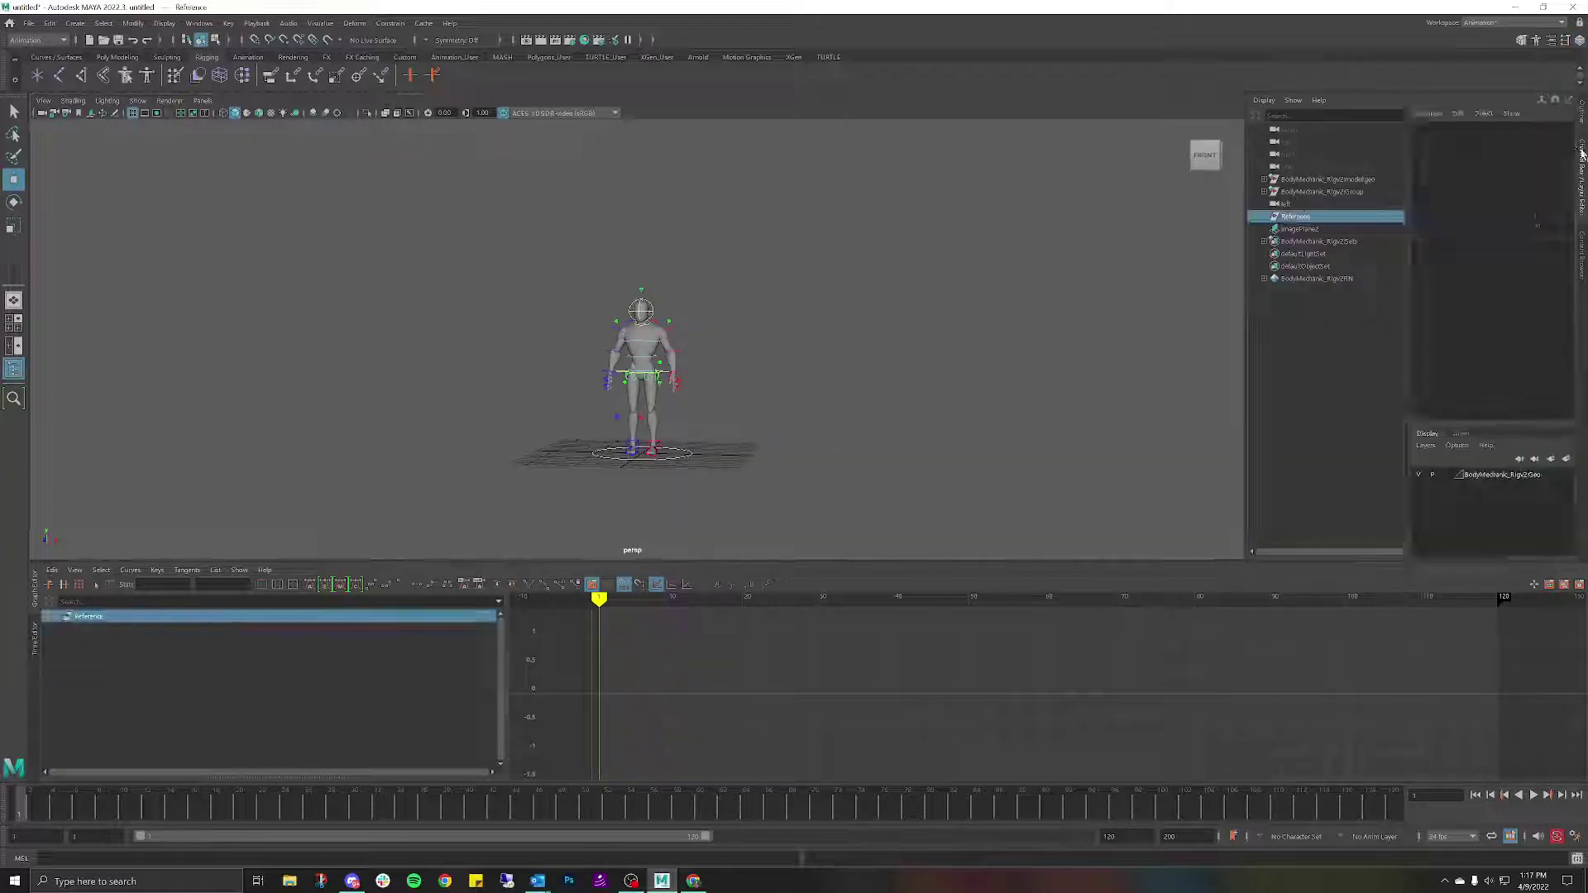
{"action": "left_click", "coordinate": [1581, 165]}
{"action": "type", "text": "0"}
{"action": "key", "text": "Return"}
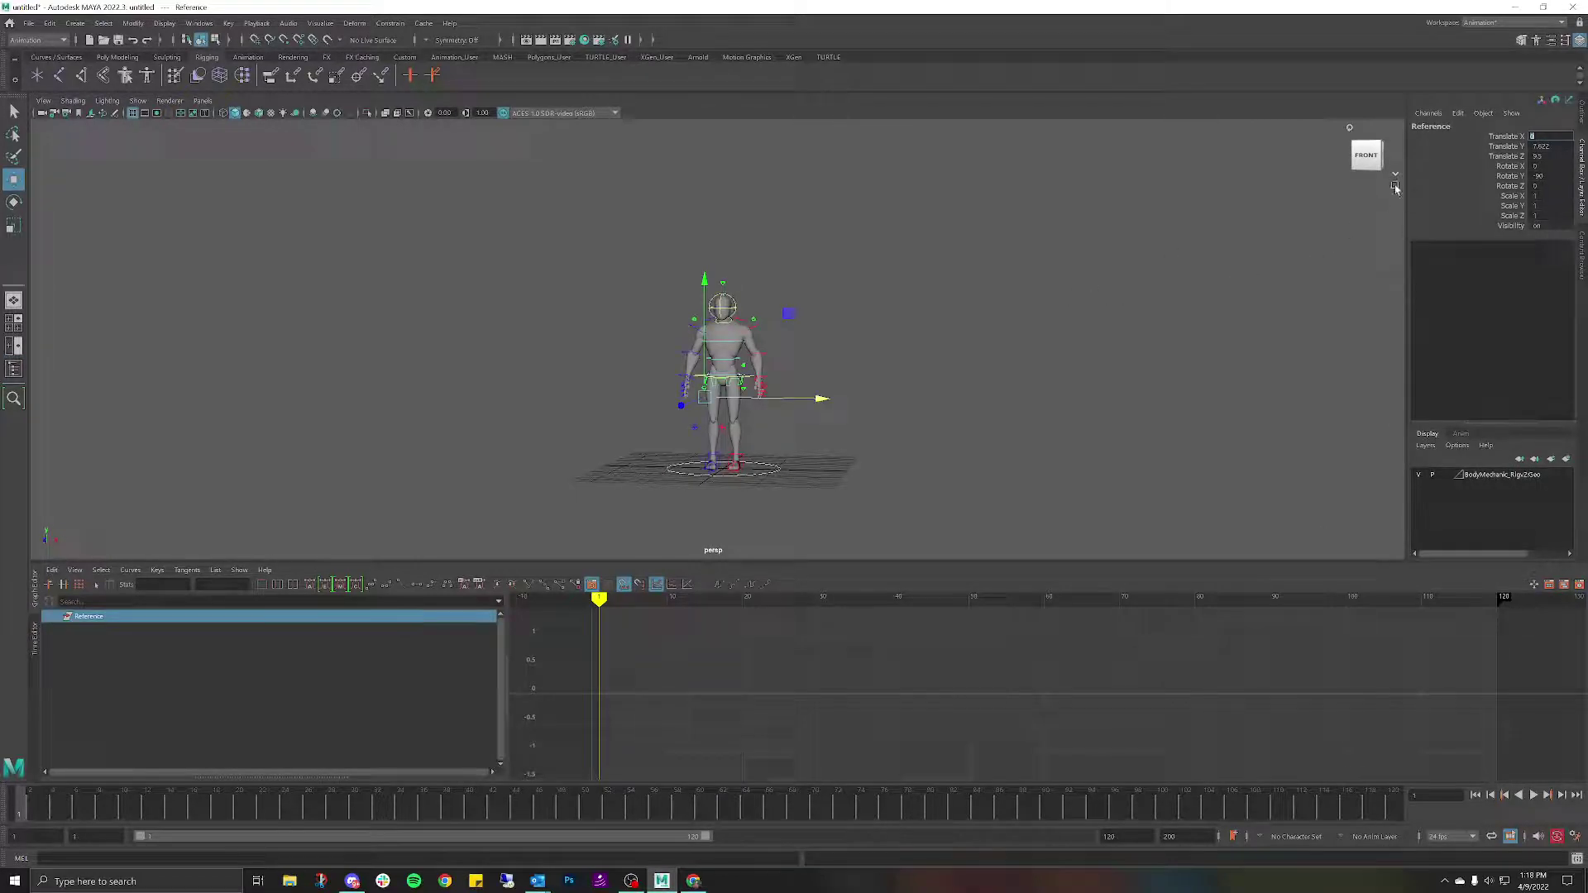
Try moving the Reference node in the perspective view and undo the latest changes to it.
{"action": "left_click", "coordinate": [1430, 156]}
{"action": "left_click_drag", "start_coordinate": [917, 325], "coordinate": [892, 330], "text": "alt"}
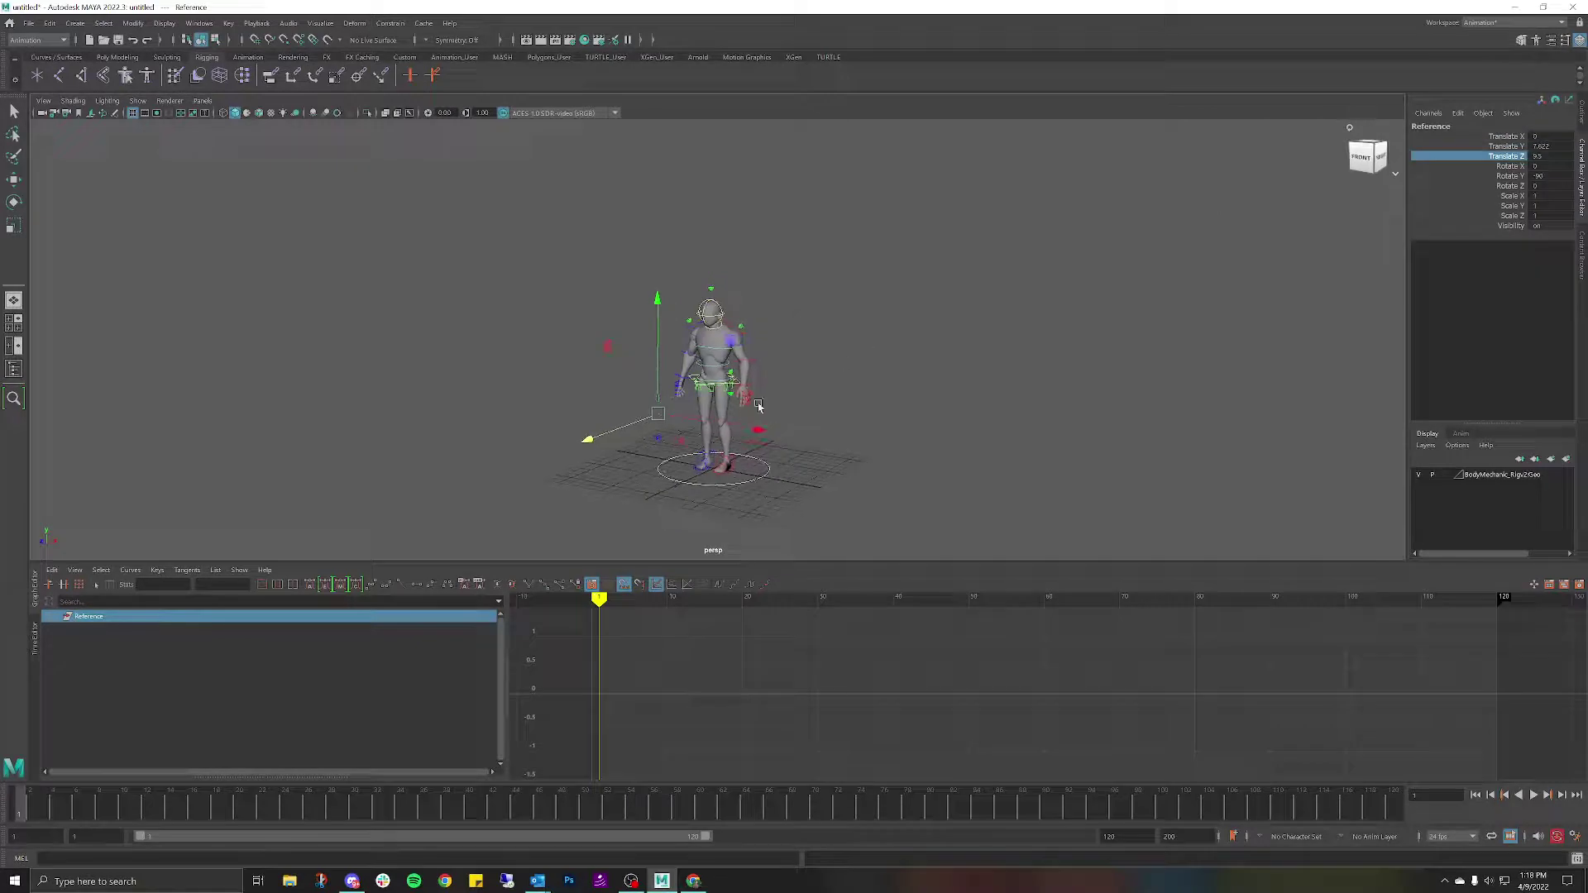
{"action": "left_click_drag", "start_coordinate": [757, 428], "coordinate": [882, 464]}
{"action": "key", "text": "ctrl+z"}
{"action": "key", "text": "ctrl+z"}
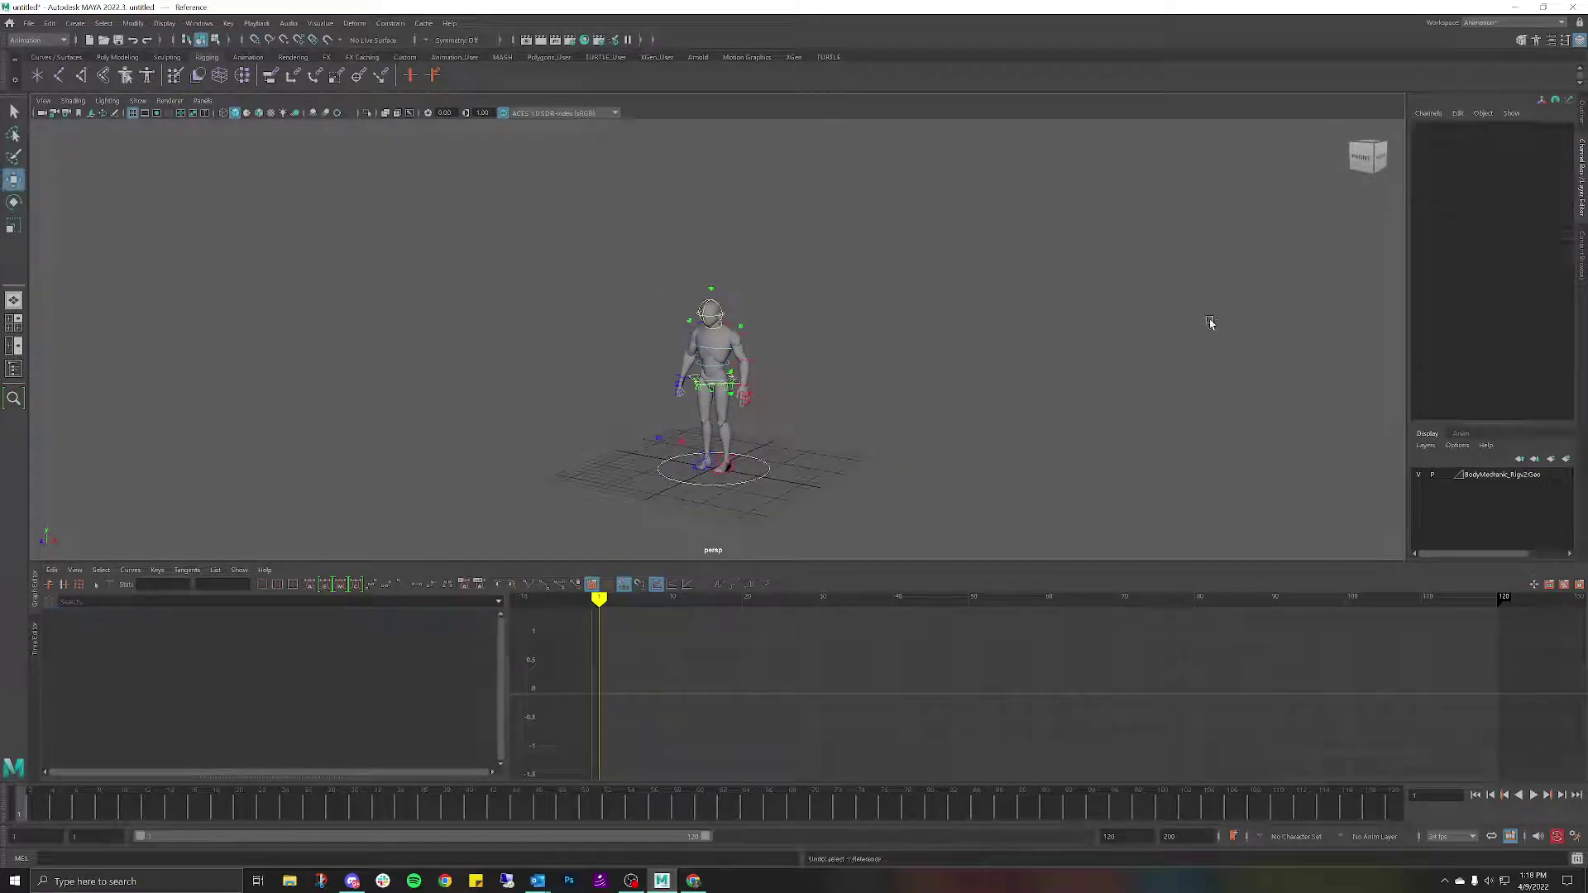
Select the imagePlane2 image plane beside the character's head and set its Translate X to 0.
{"action": "left_click_drag", "start_coordinate": [1020, 273], "coordinate": [957, 266], "text": "alt"}
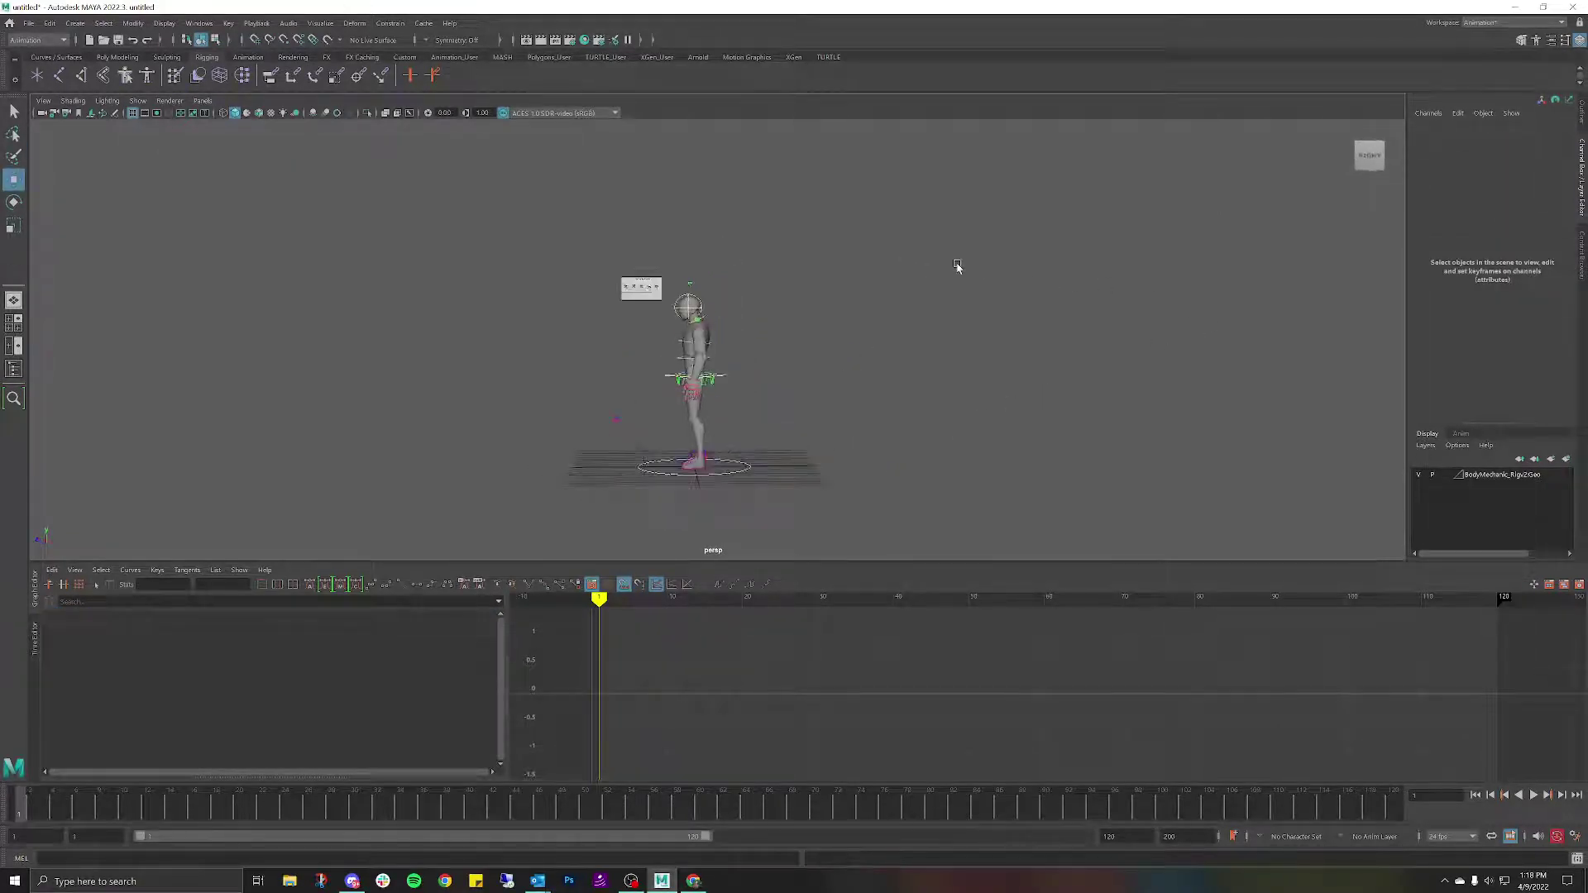
{"action": "left_click", "coordinate": [660, 289]}
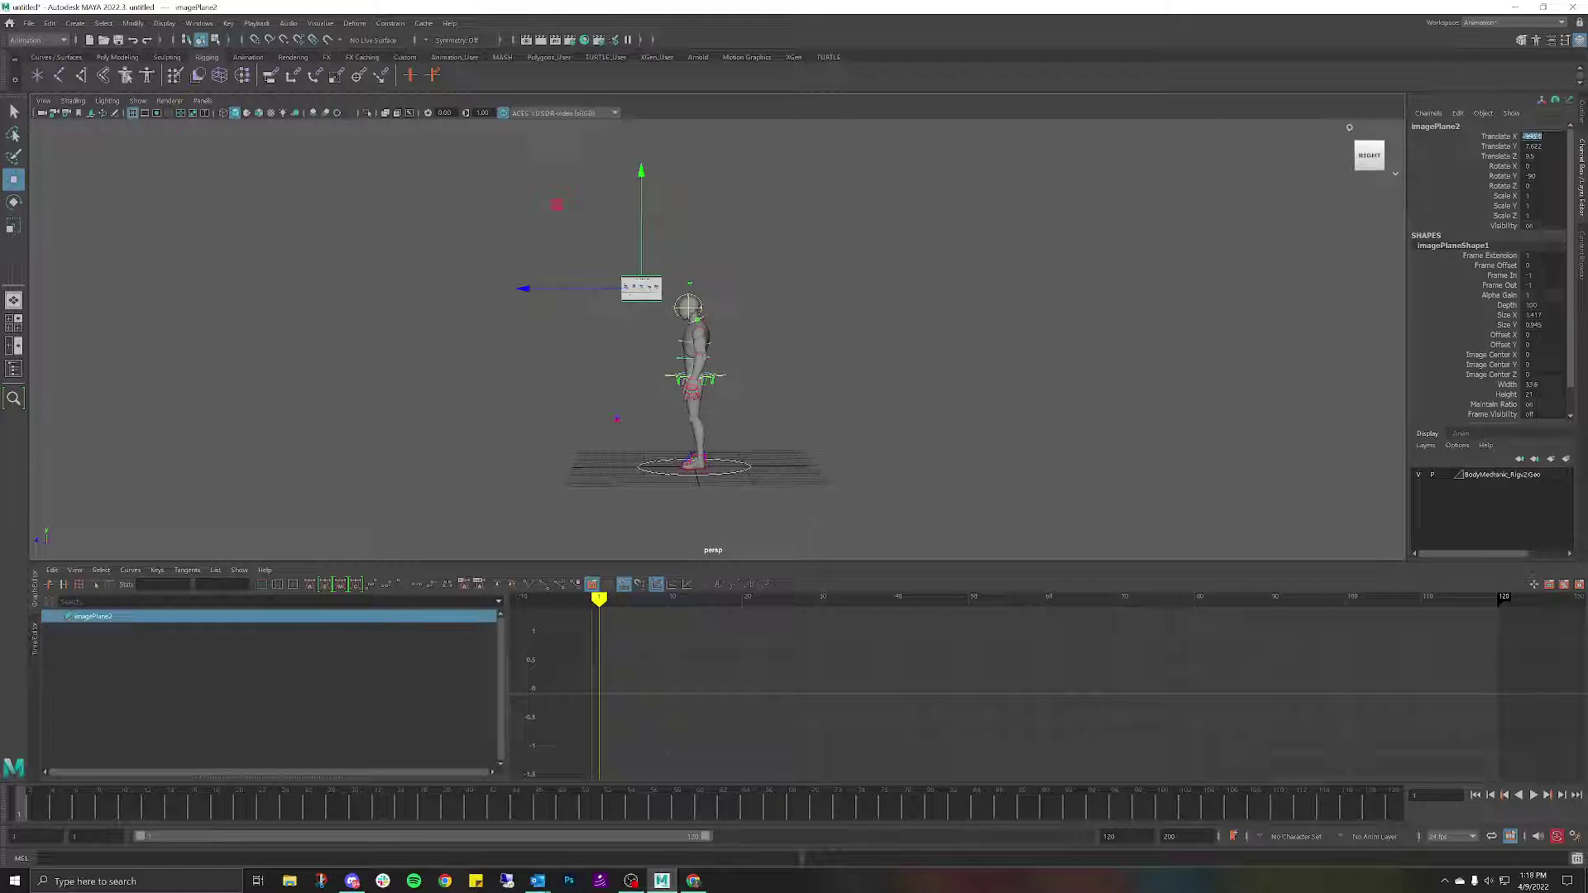
{"action": "type", "text": "0"}
{"action": "key", "text": "Return"}
Move the image plane along X to about 11.8, behind the character, and switch to the left side view.
{"action": "left_click_drag", "start_coordinate": [1109, 168], "coordinate": [880, 350], "text": "alt"}
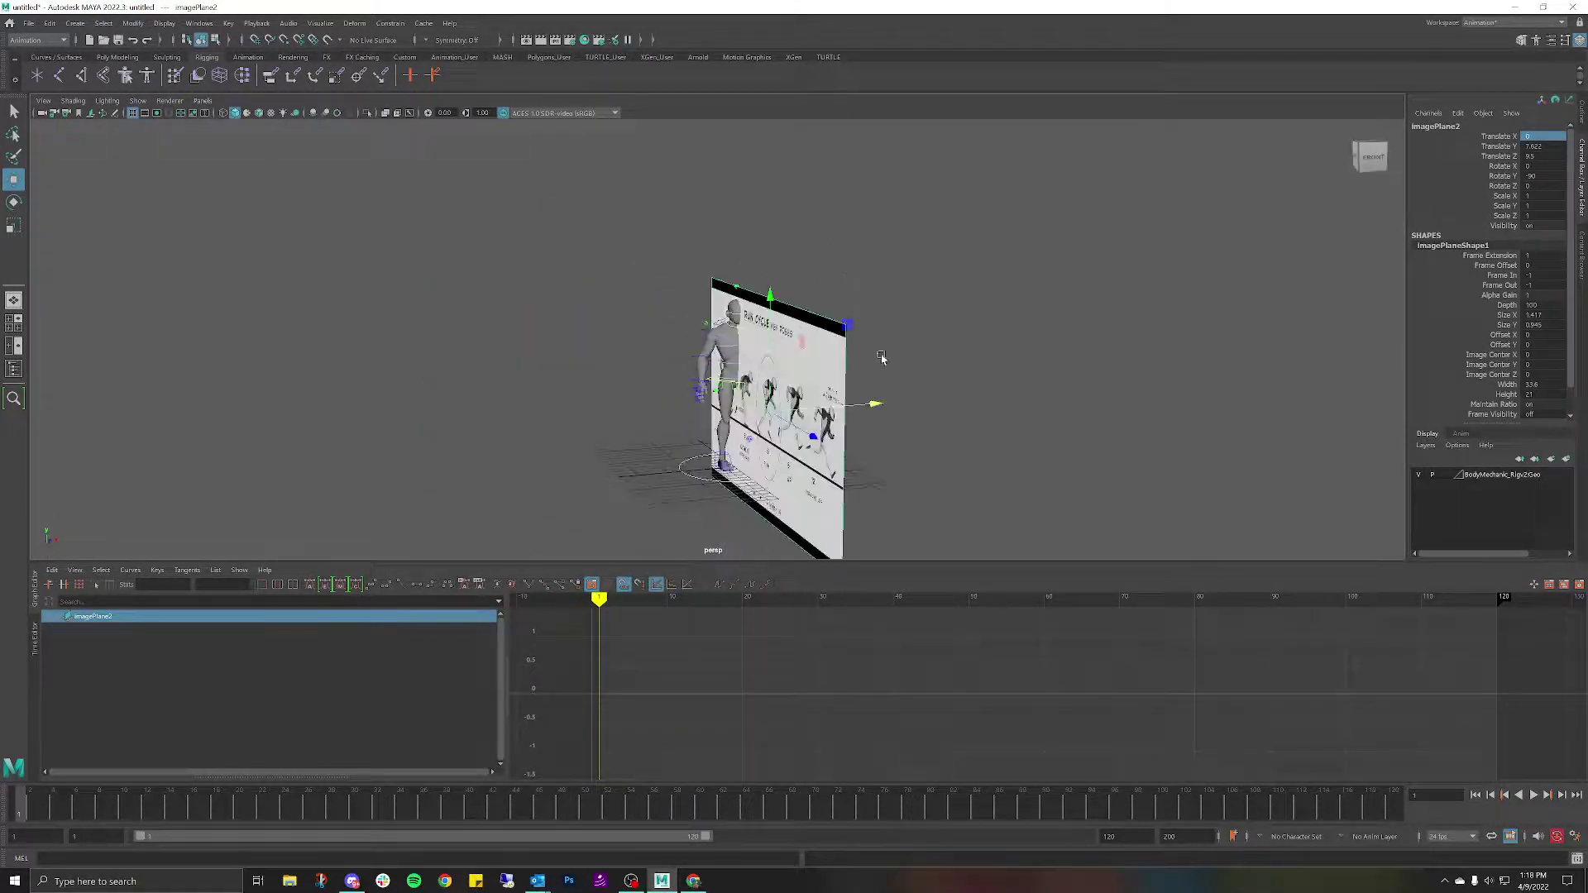
{"action": "left_click_drag", "start_coordinate": [872, 405], "coordinate": [999, 382]}
{"action": "left_click_drag", "start_coordinate": [878, 374], "coordinate": [1050, 369], "text": "alt"}
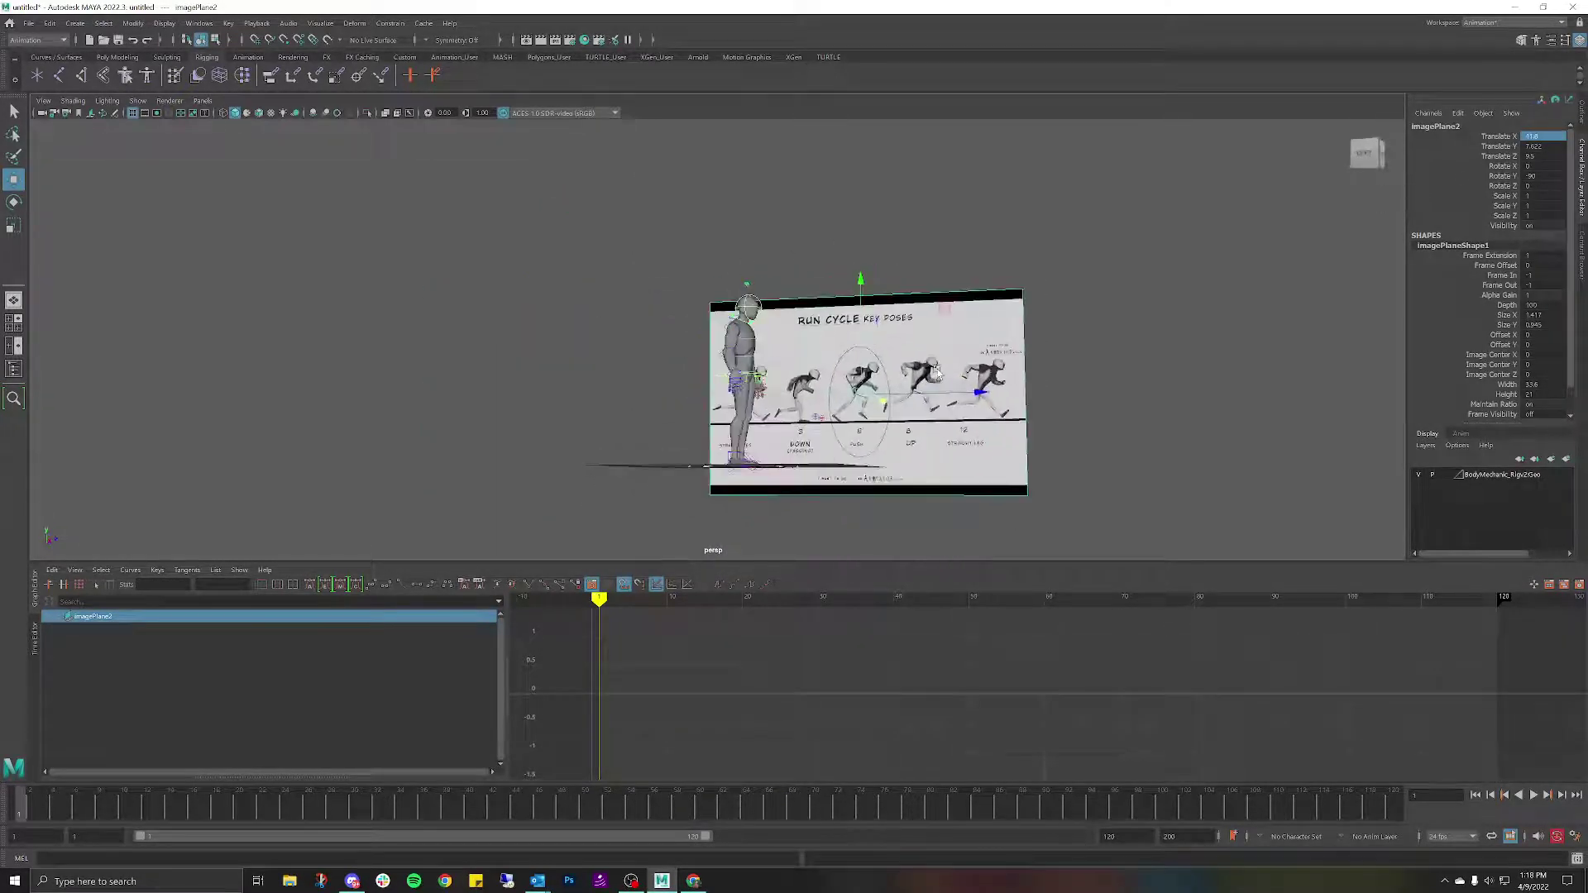
{"action": "key", "text": "space"}
{"action": "left_click_drag", "start_coordinate": [894, 365], "coordinate": [837, 348]}
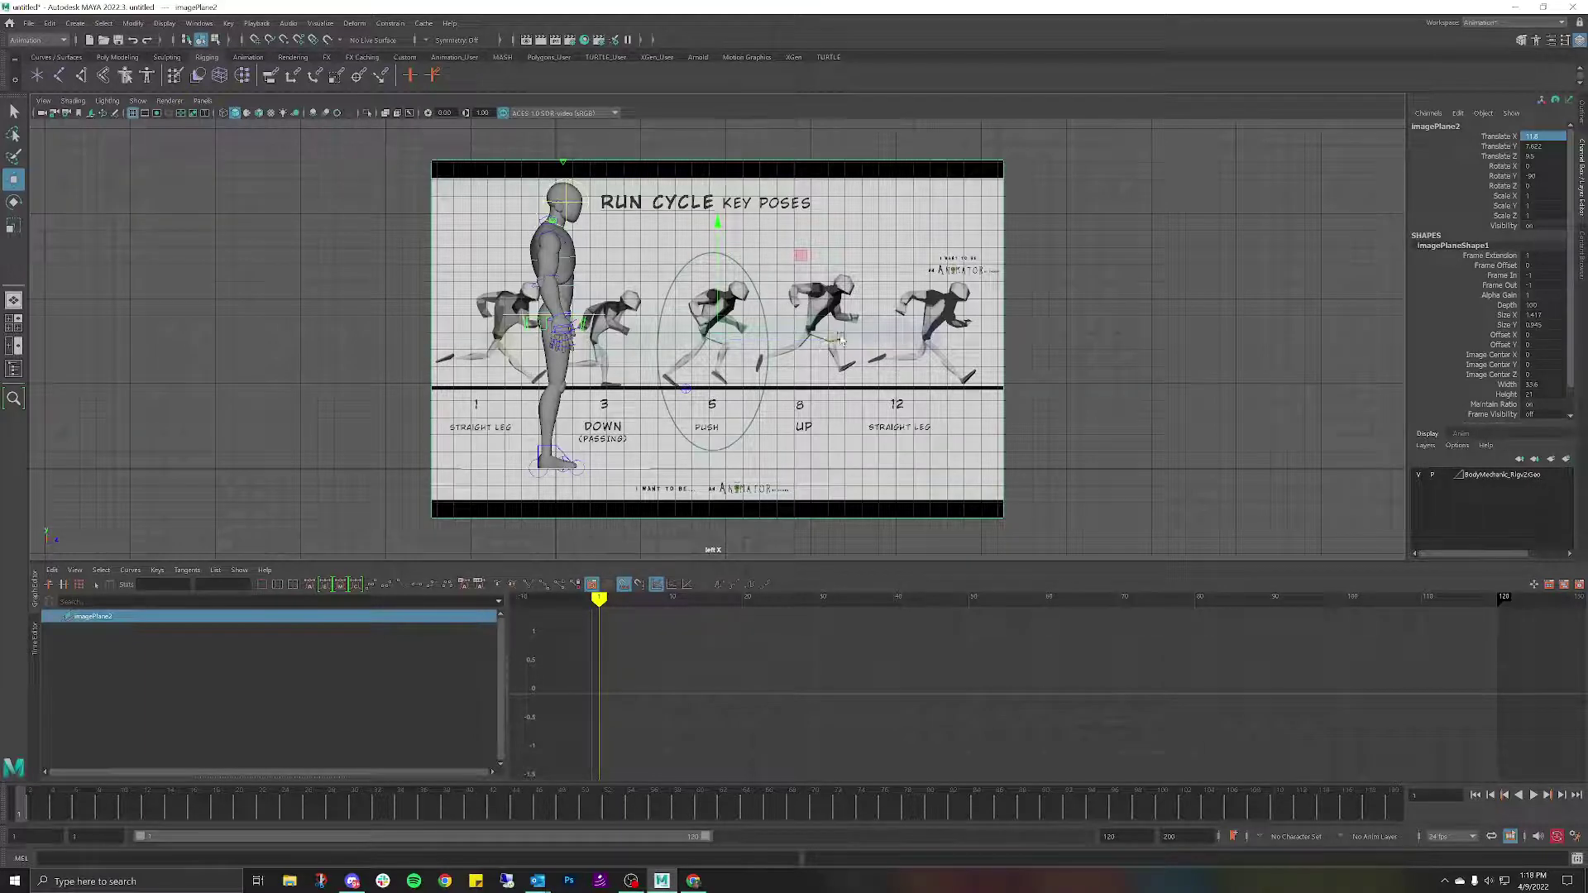
Shift the image plane along Z to about 30.3, in front of the character, and scale it uniformly to about 1.72.
{"action": "left_click_drag", "start_coordinate": [831, 337], "coordinate": [1193, 325]}
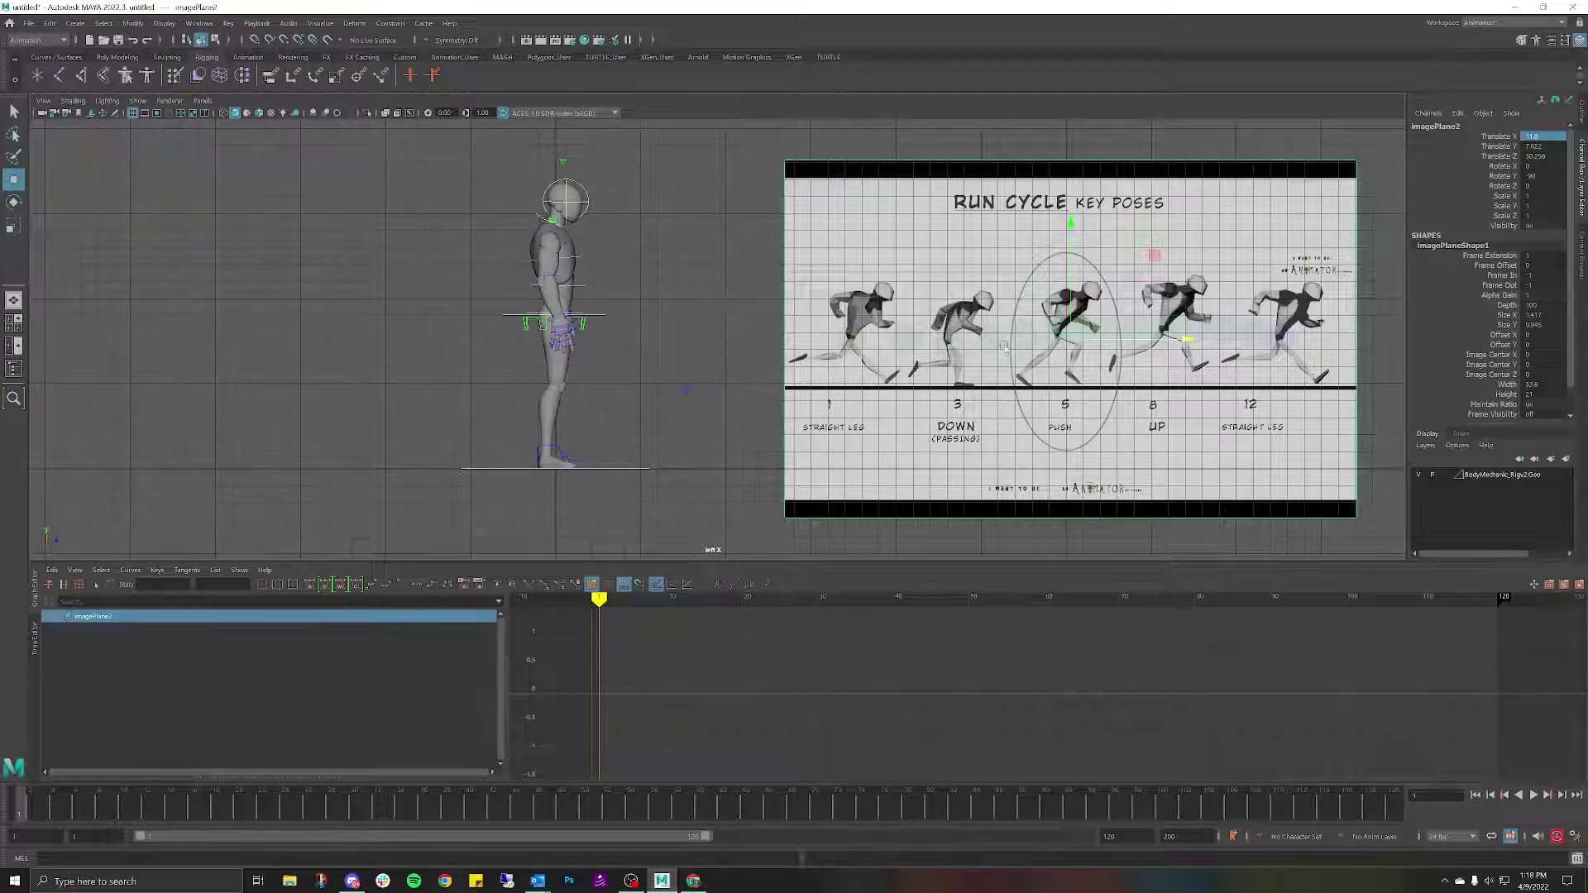
{"action": "key", "text": "r"}
{"action": "left_click_drag", "start_coordinate": [1061, 357], "coordinate": [1258, 355]}
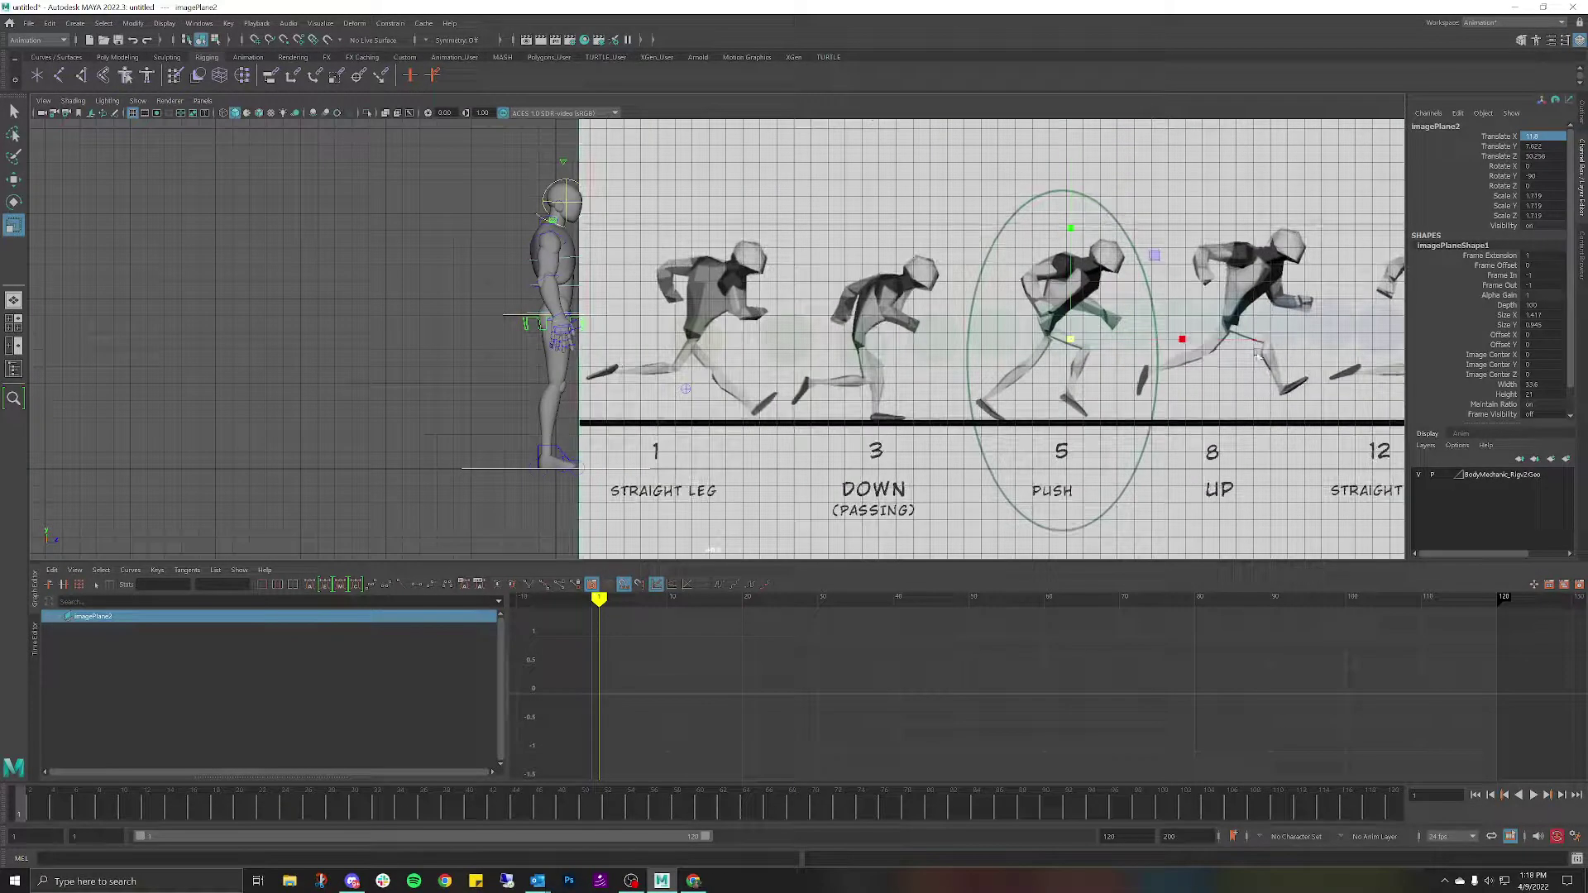
Lower the image plane to Y about 5.0 to match the ground line to the feet, and shift it to Z about 21.8.
{"action": "key", "text": "w"}
{"action": "left_click_drag", "start_coordinate": [1072, 231], "coordinate": [1075, 273]}
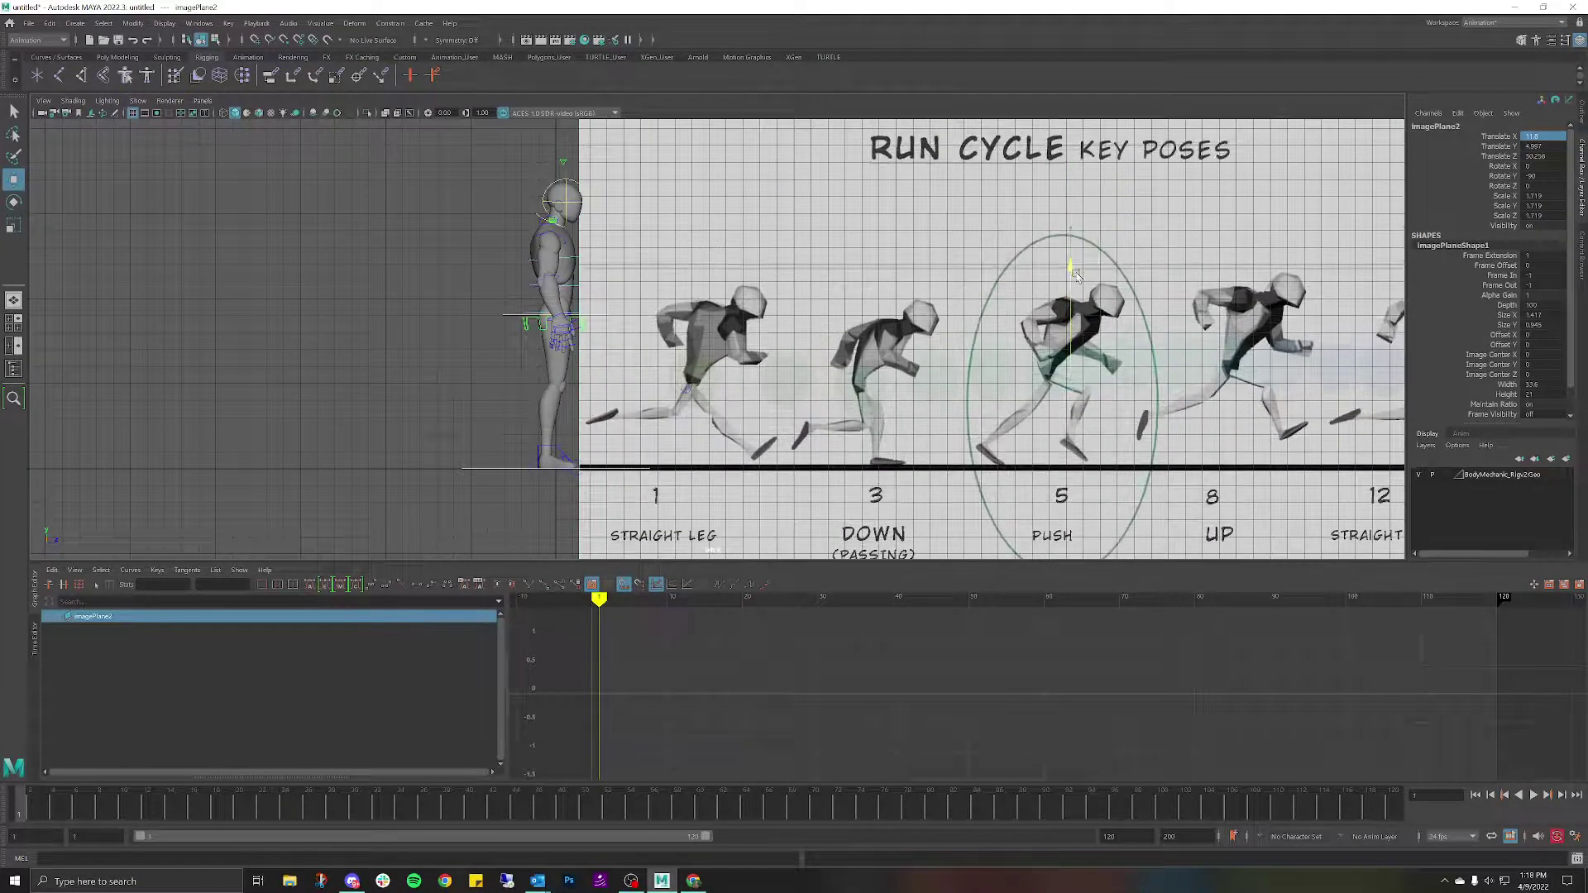
{"action": "middle_click_drag", "start_coordinate": [1192, 389], "coordinate": [1006, 382]}
Scale the image plane uniformly to about 2.21 and realign it with the character at Y about 6.3 and Z about 28.1.
{"action": "key", "text": "r"}
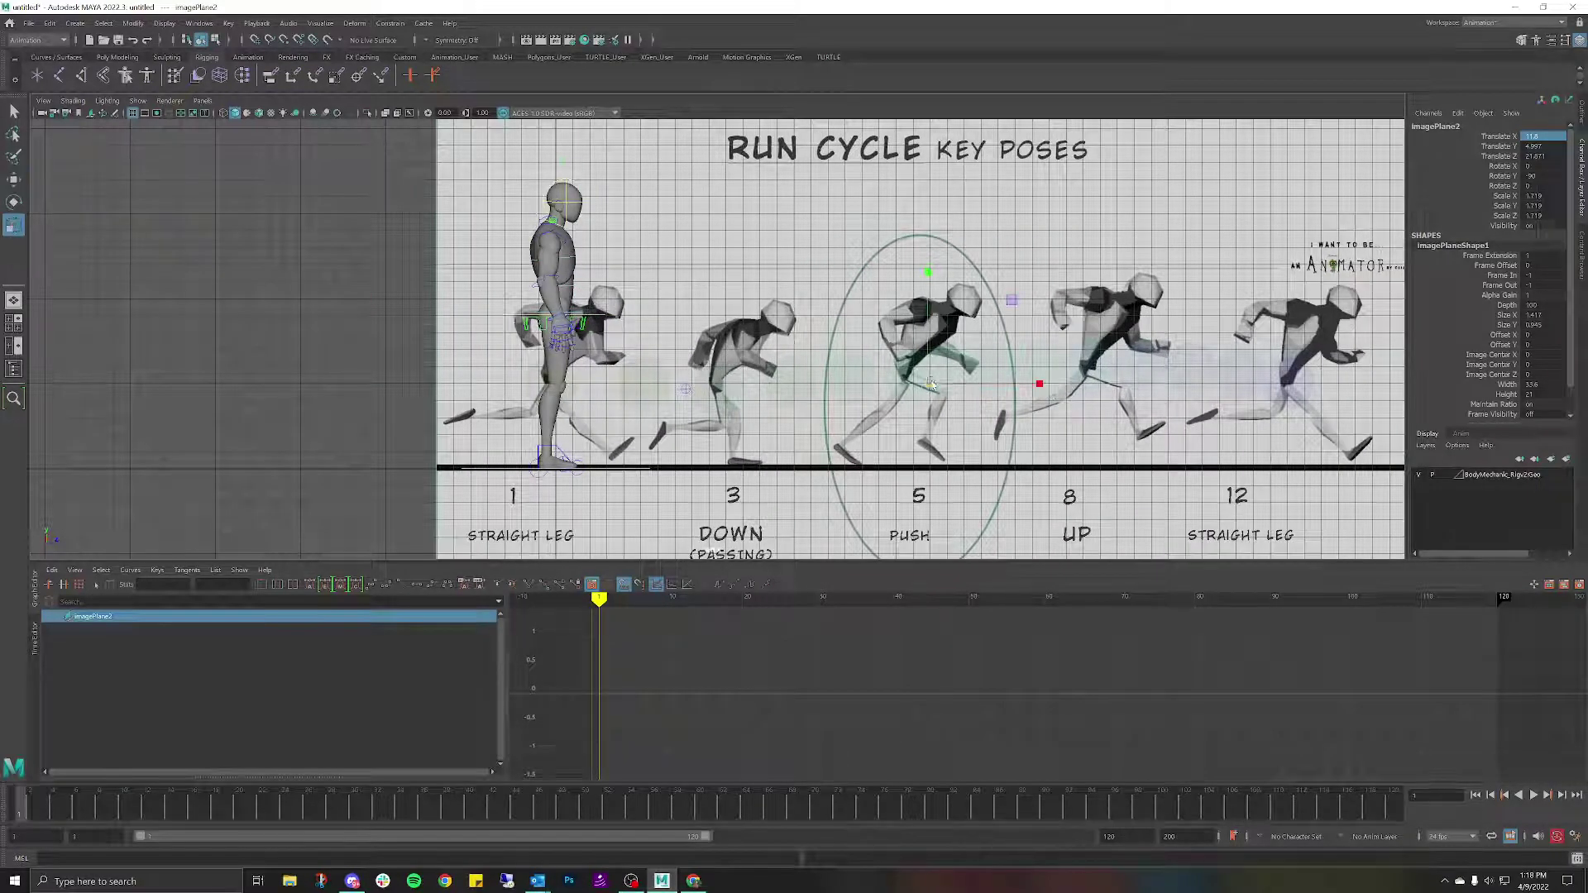
{"action": "left_click_drag", "start_coordinate": [930, 383], "coordinate": [1095, 392]}
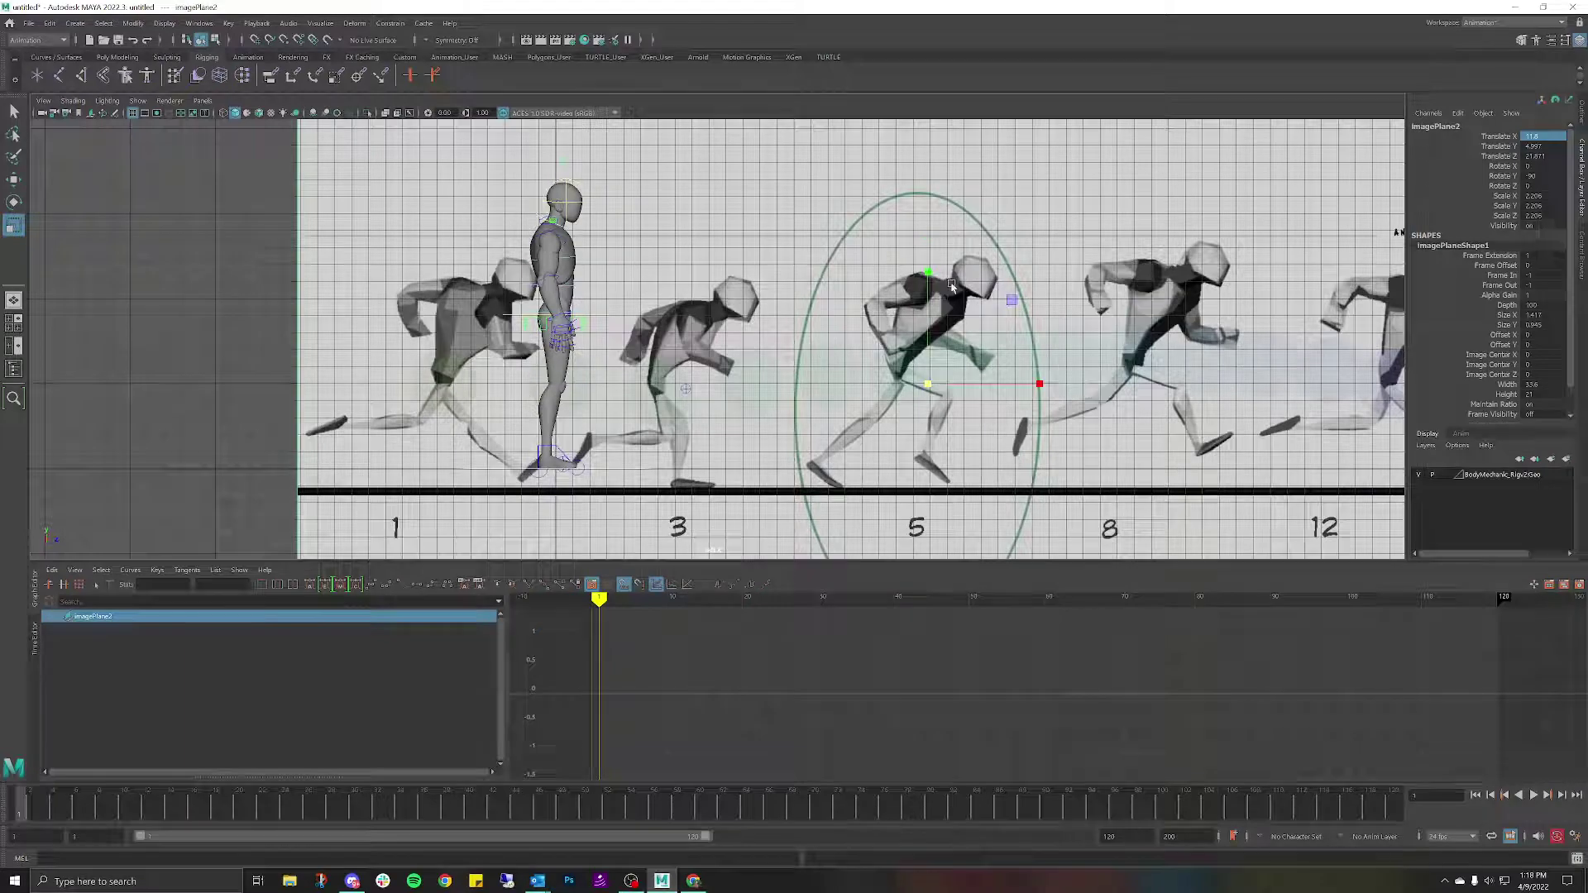
{"action": "key", "text": "w"}
{"action": "left_click_drag", "start_coordinate": [927, 273], "coordinate": [922, 251]}
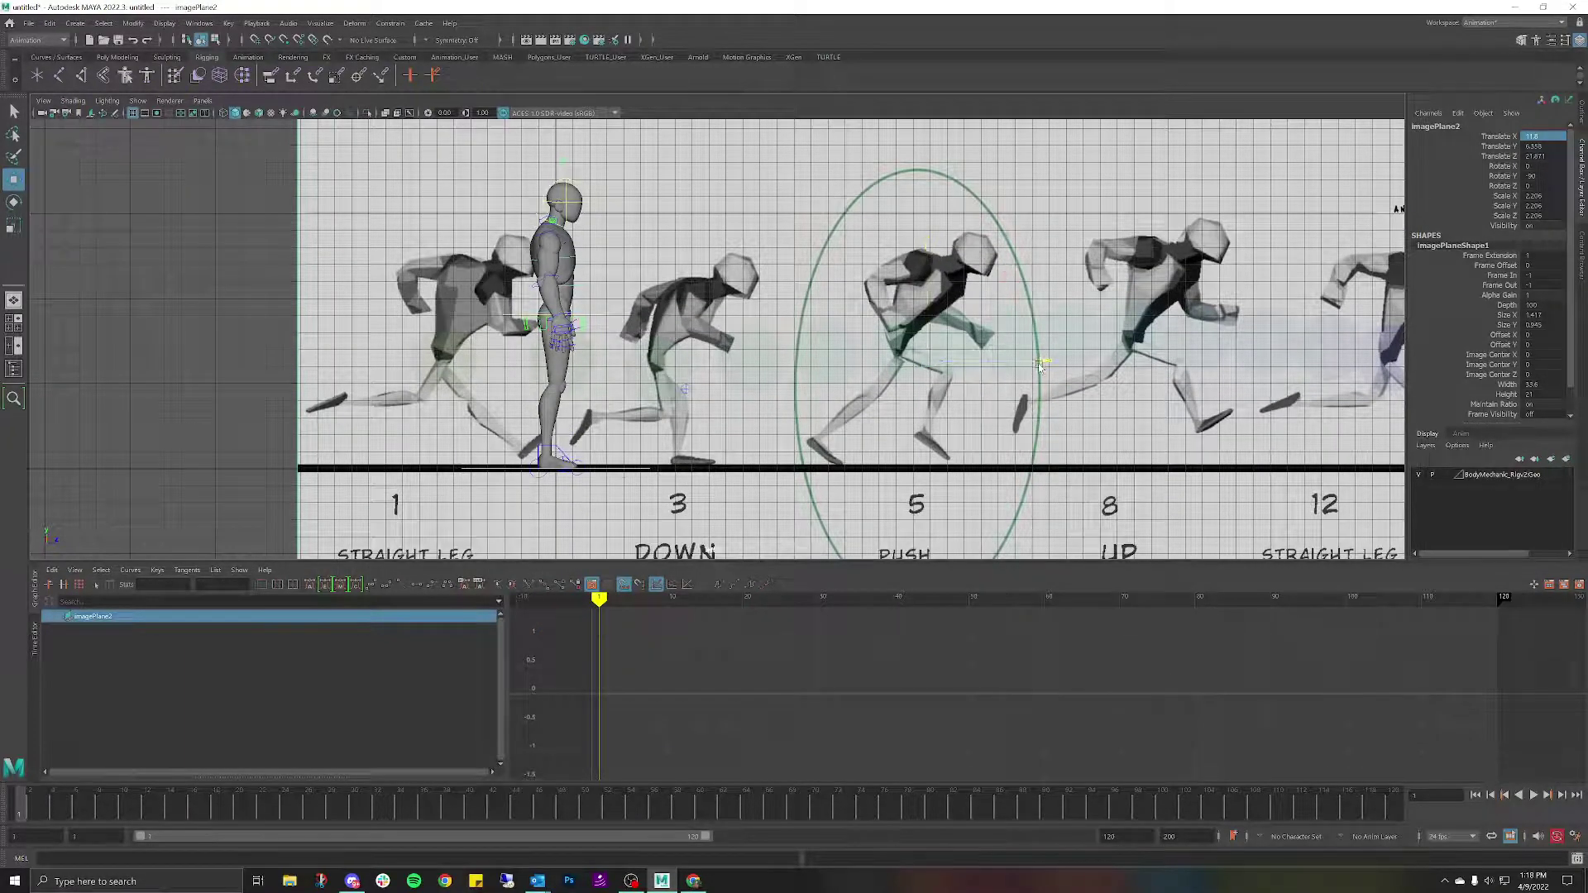
{"action": "left_click_drag", "start_coordinate": [1043, 360], "coordinate": [1147, 358]}
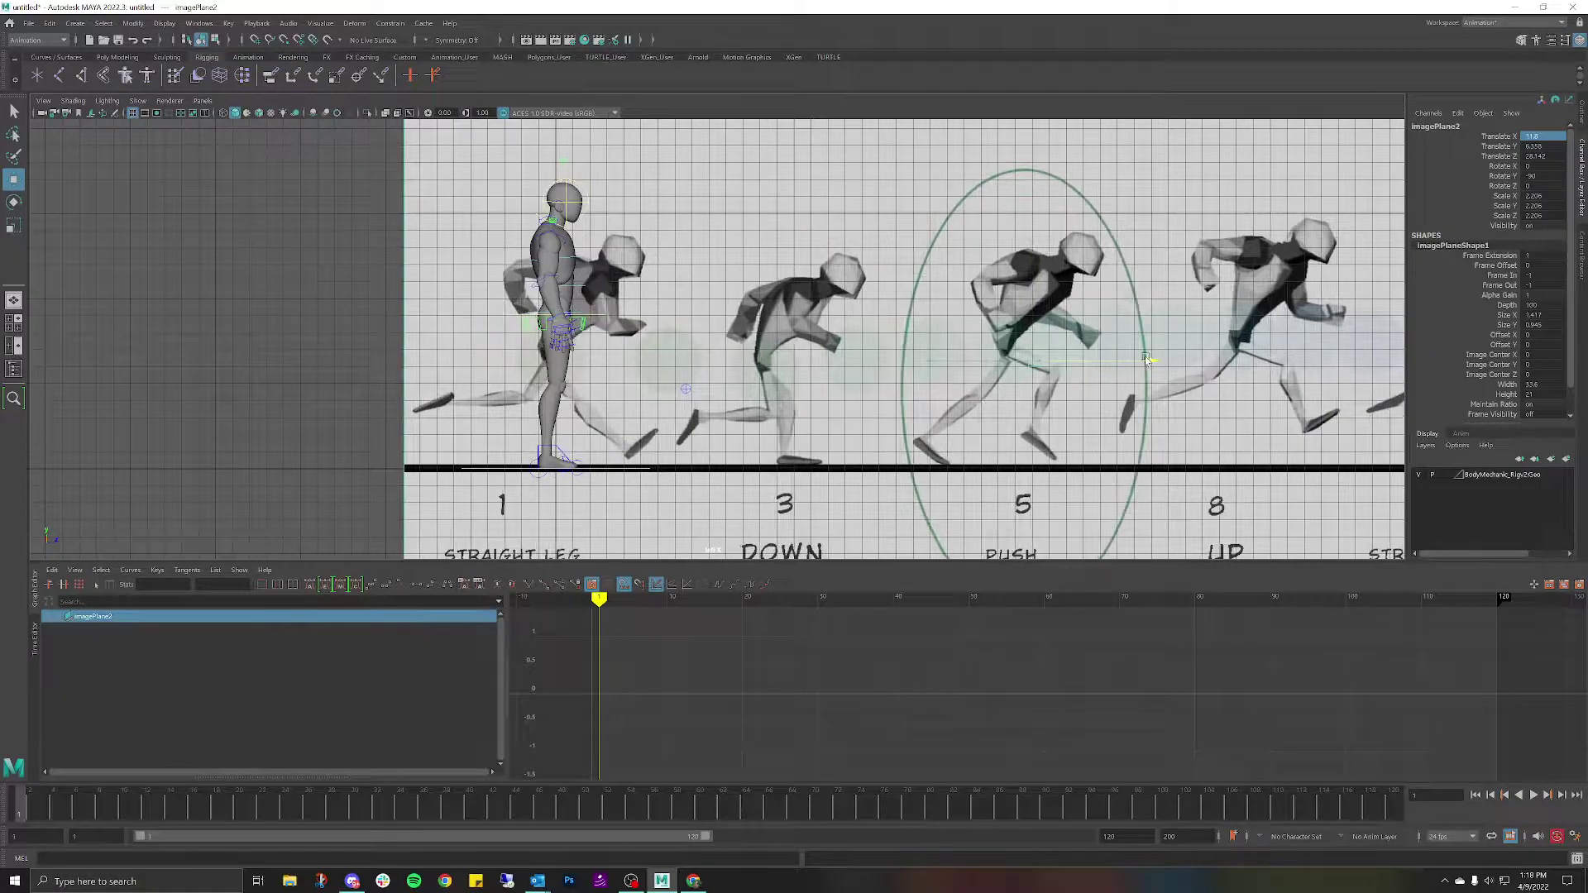
Scale the image plane uniformly to about 2.4, align pose 1 with the character at Y about 7.1 and Z about 30.9, and deselect it.
{"action": "key", "text": "r"}
{"action": "left_click_drag", "start_coordinate": [1035, 360], "coordinate": [1093, 357]}
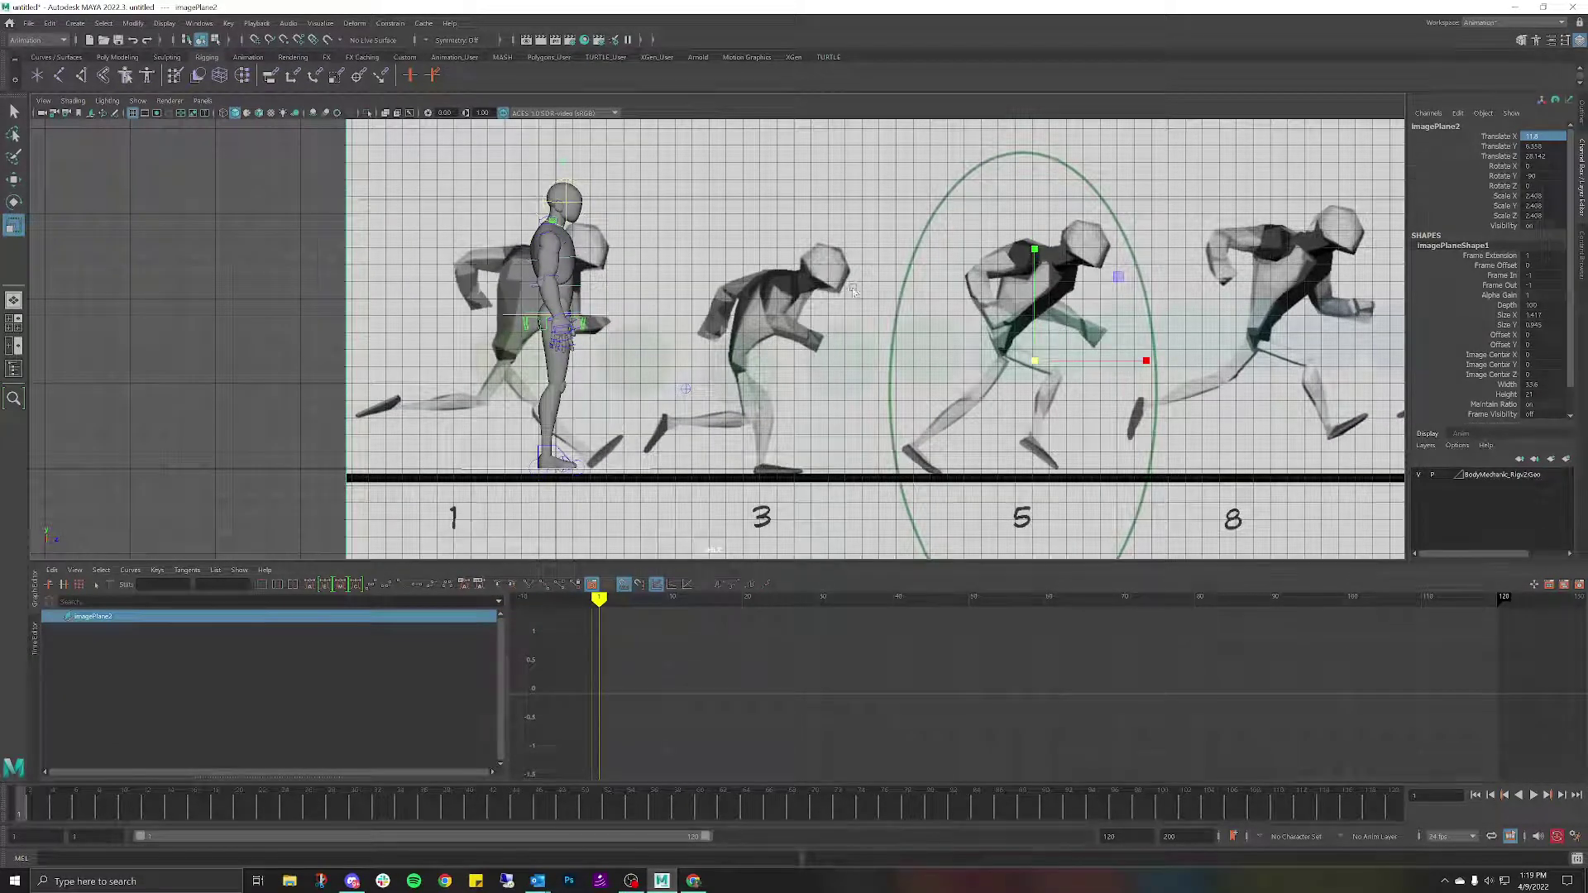
{"action": "key", "text": "w"}
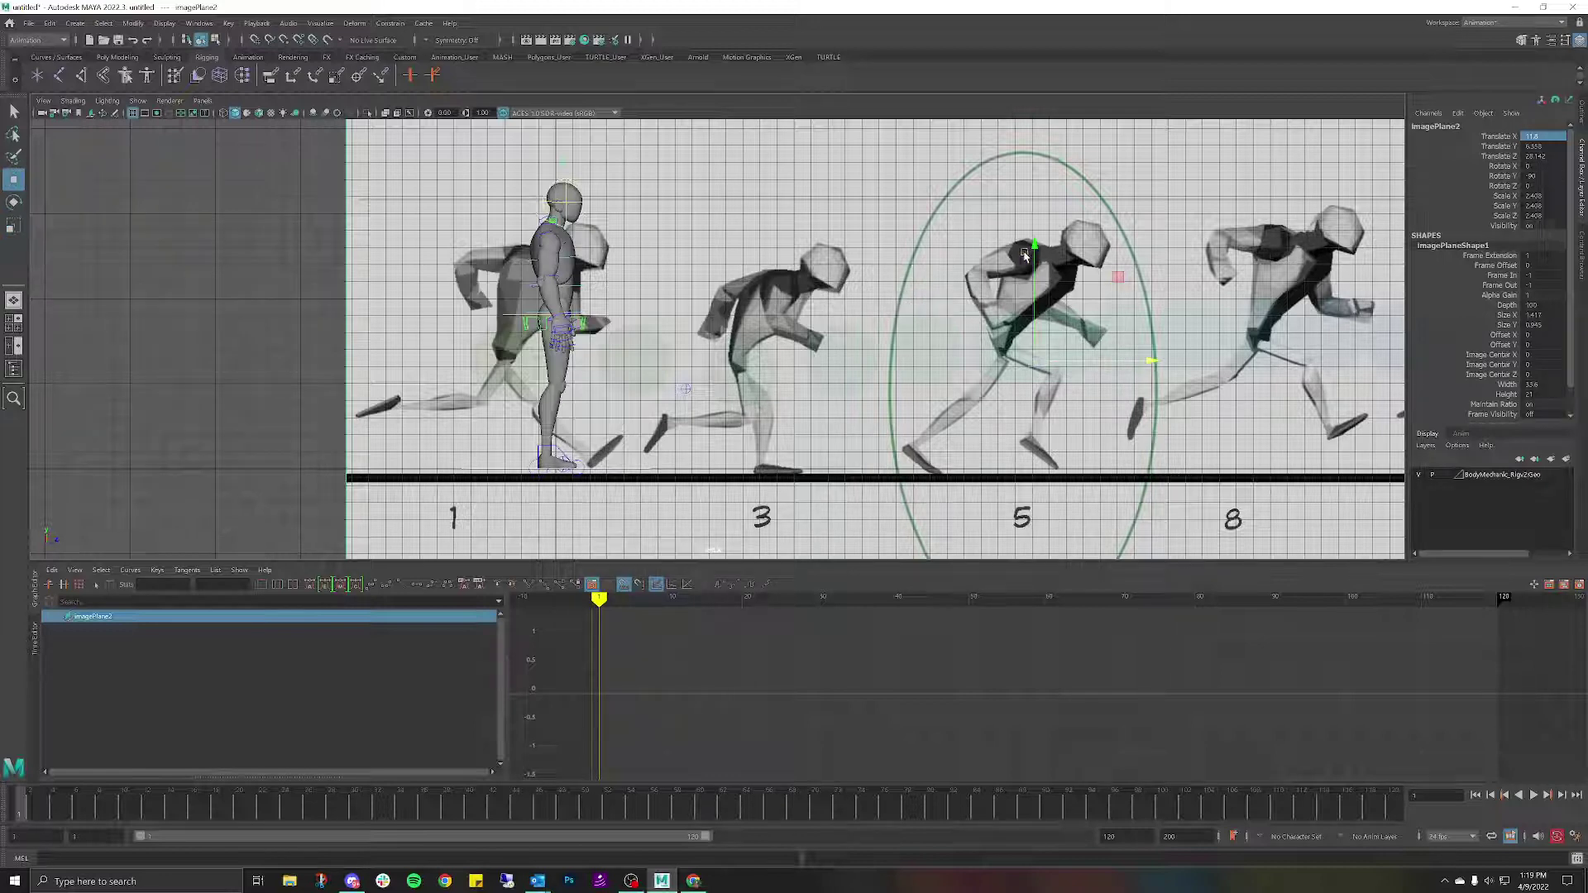
{"action": "left_click_drag", "start_coordinate": [1035, 250], "coordinate": [1035, 234]}
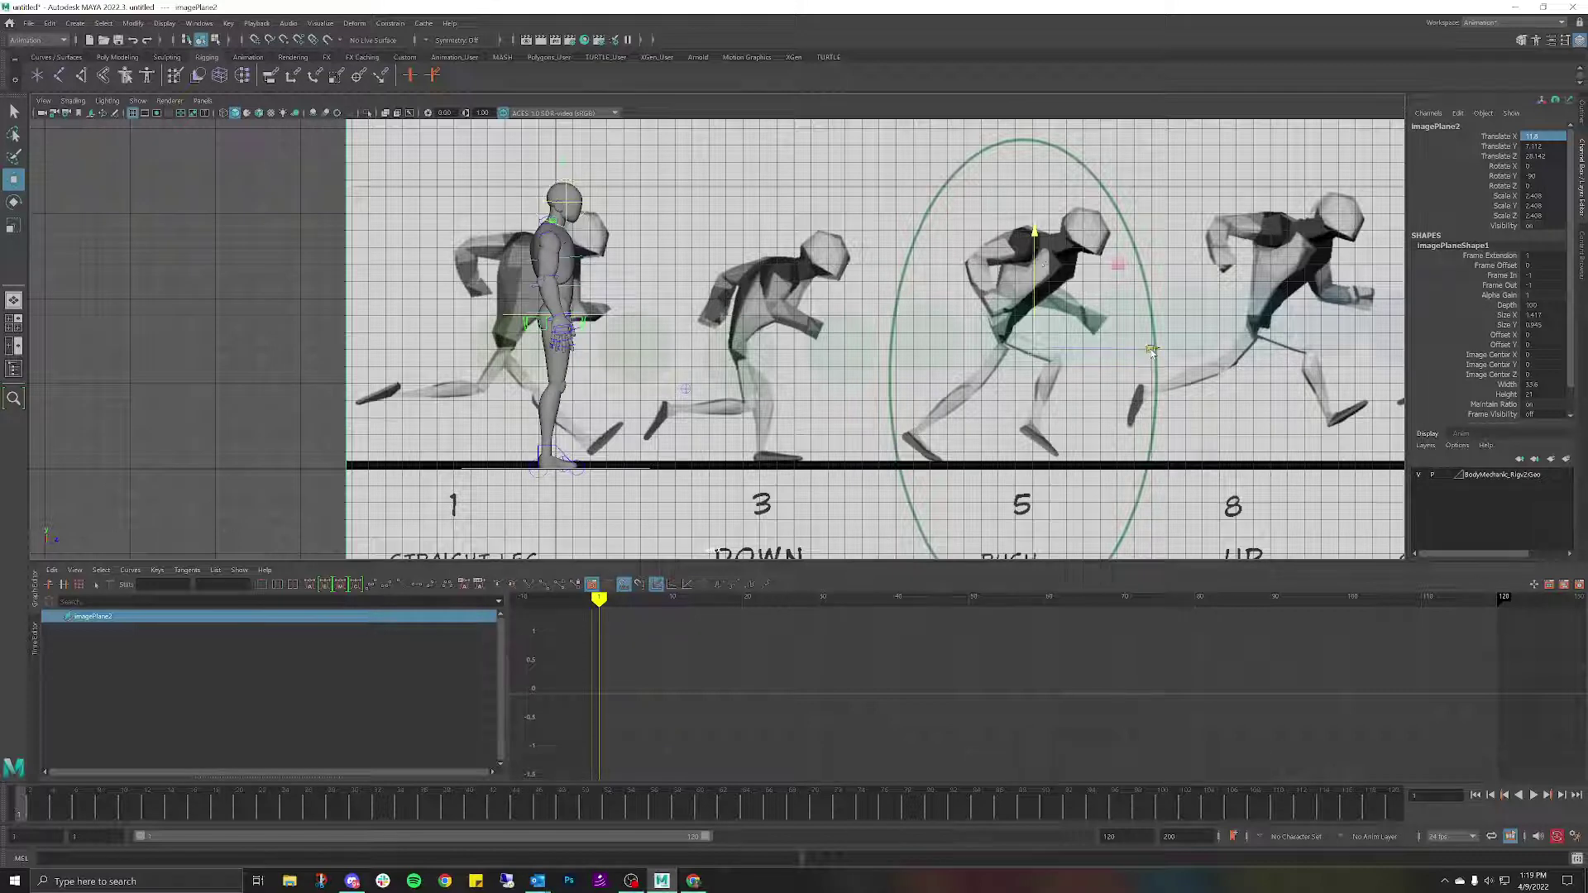
{"action": "left_click_drag", "start_coordinate": [1151, 347], "coordinate": [1197, 340]}
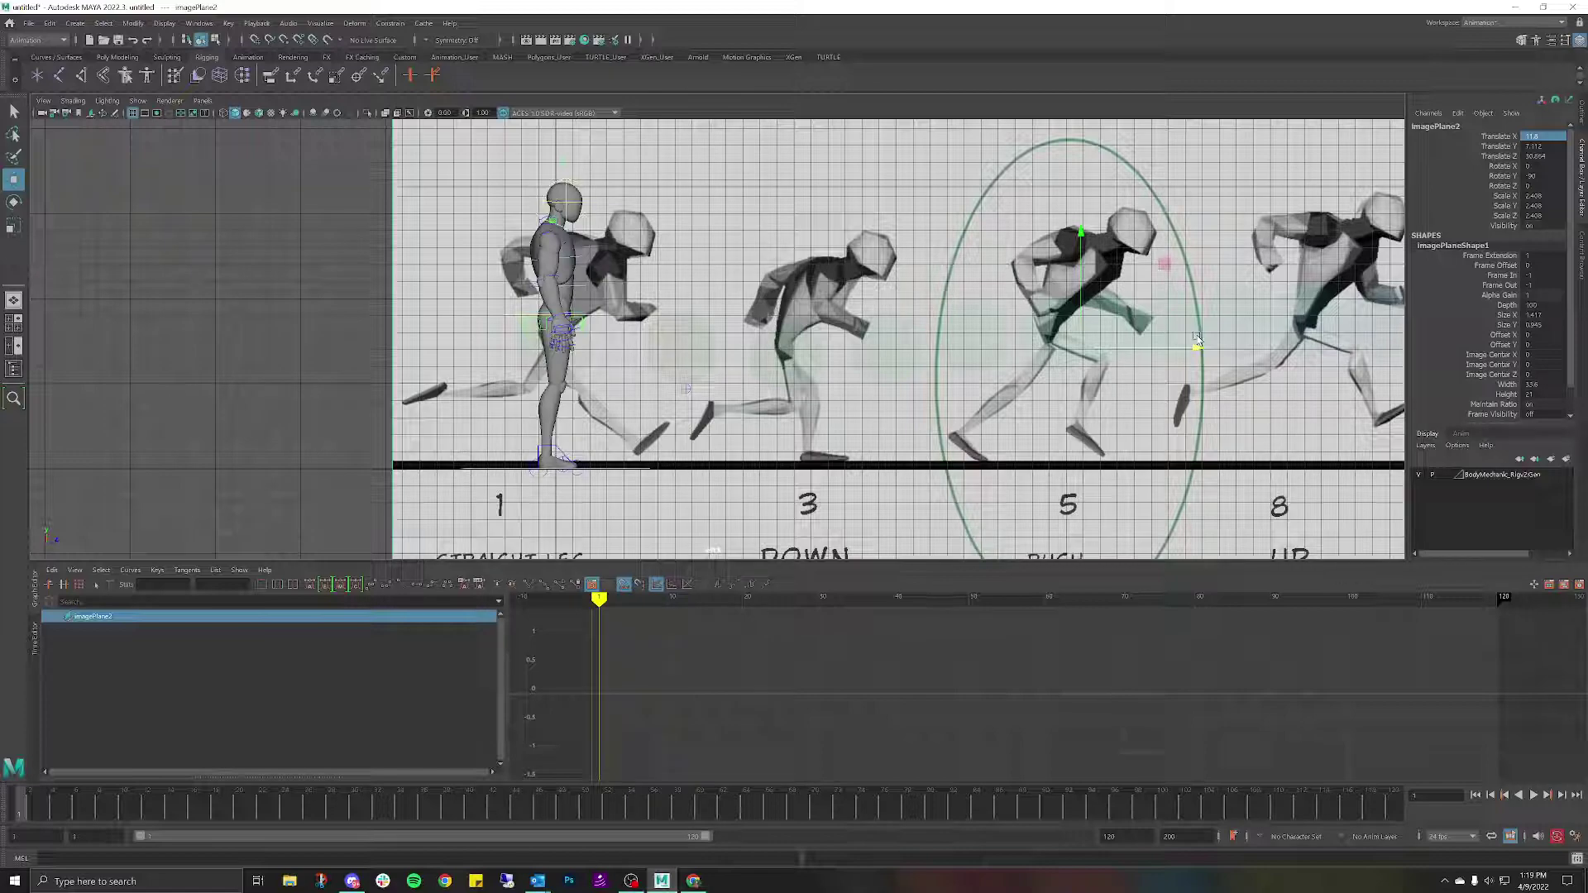
{"action": "scroll", "coordinate": [978, 482], "scroll_direction": "down", "scroll_amount": 5}
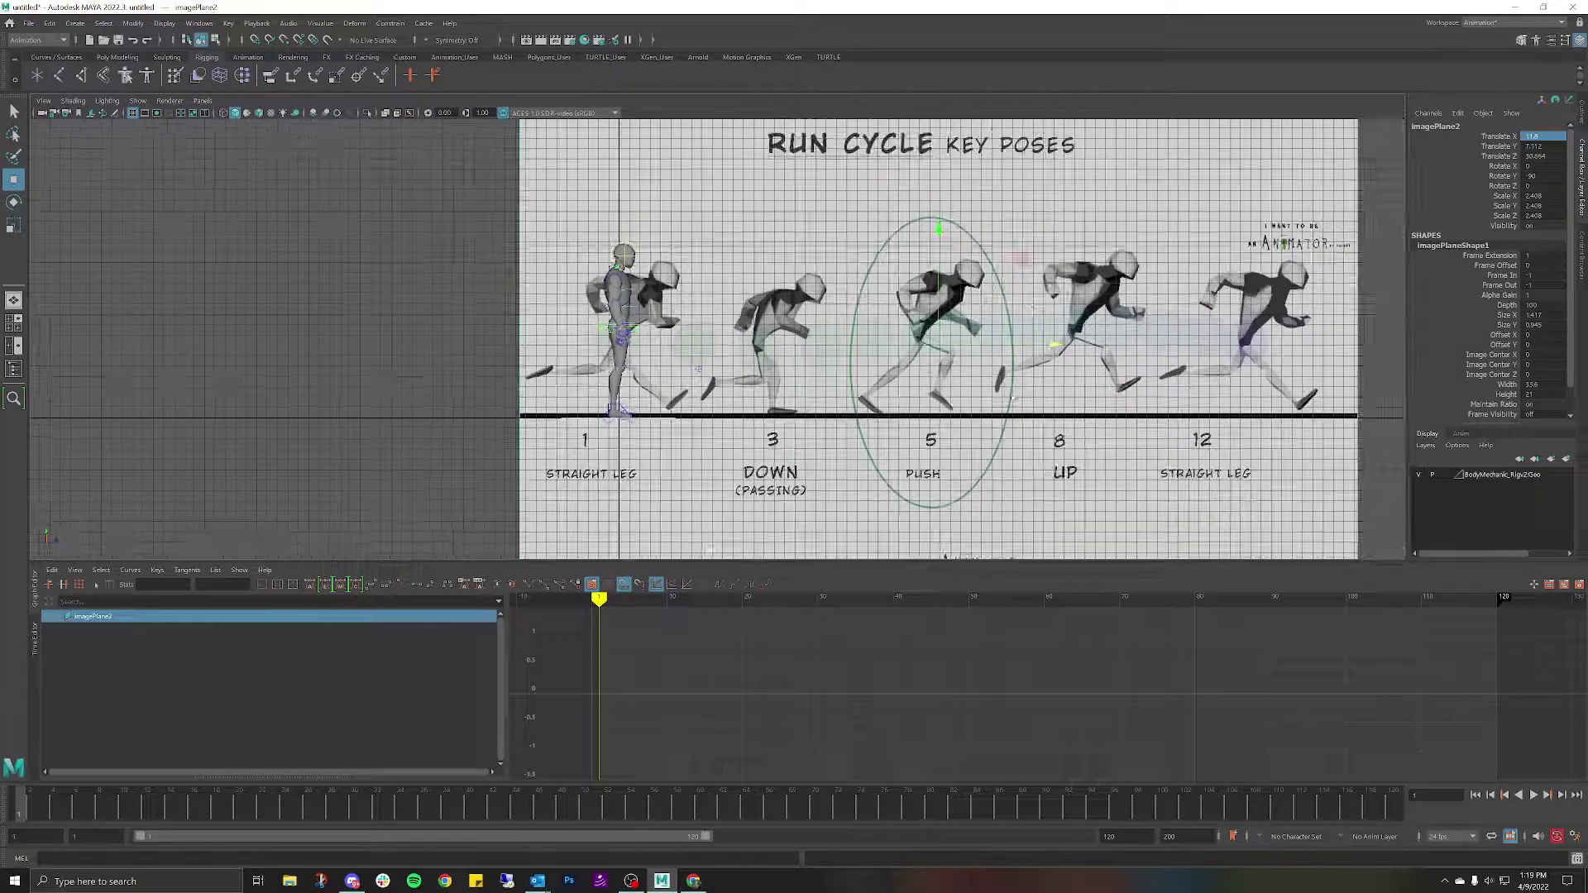
{"action": "middle_click_drag", "start_coordinate": [699, 369], "coordinate": [603, 379], "text": "alt"}
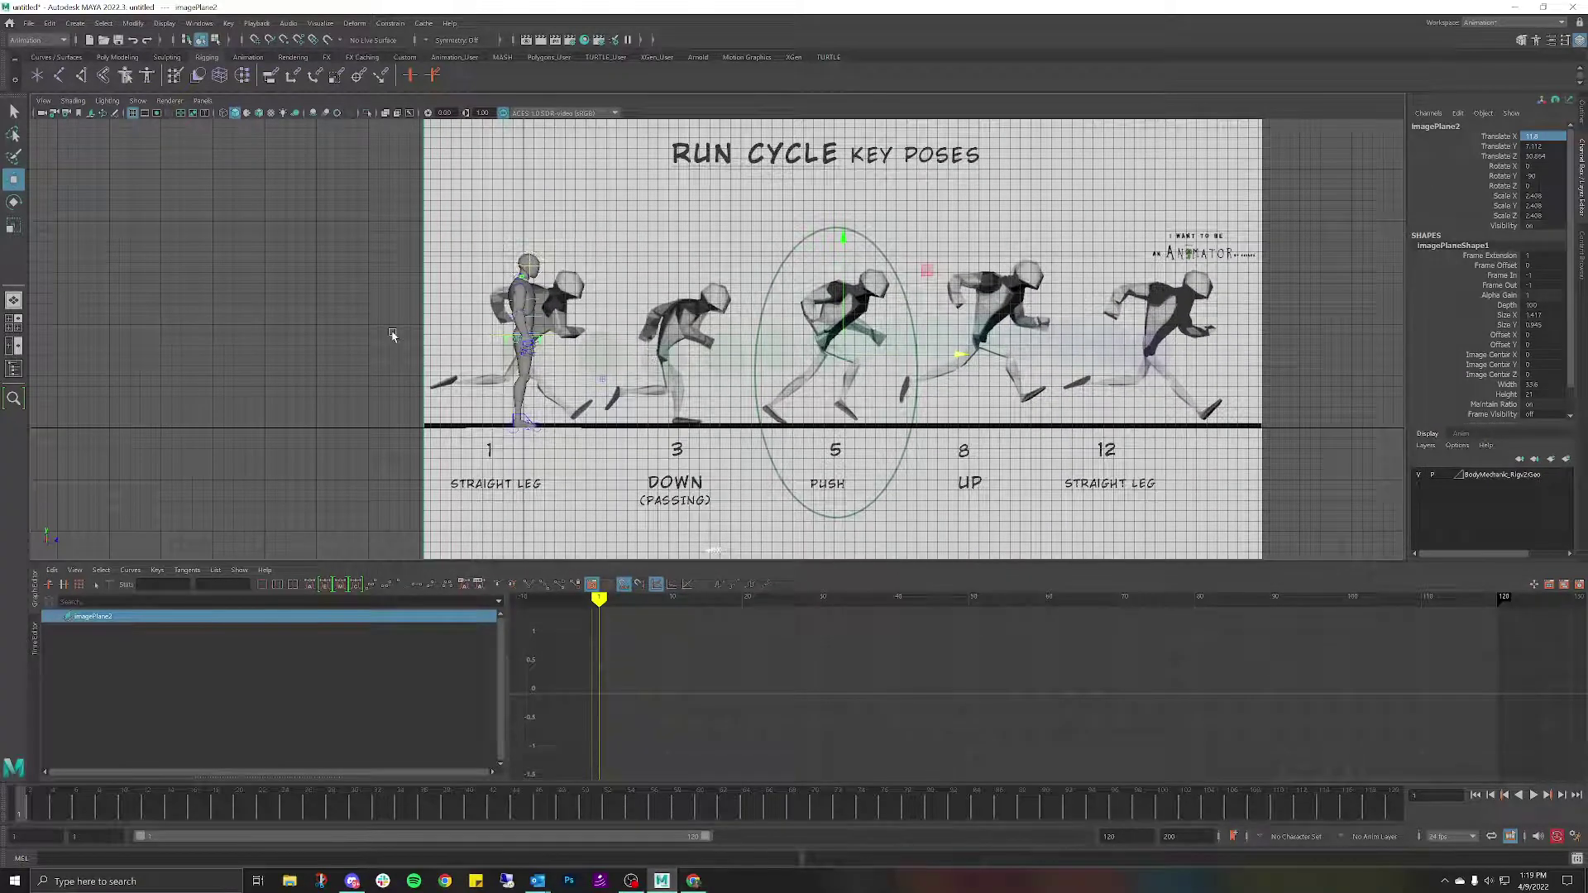
{"action": "left_click", "coordinate": [392, 335]}
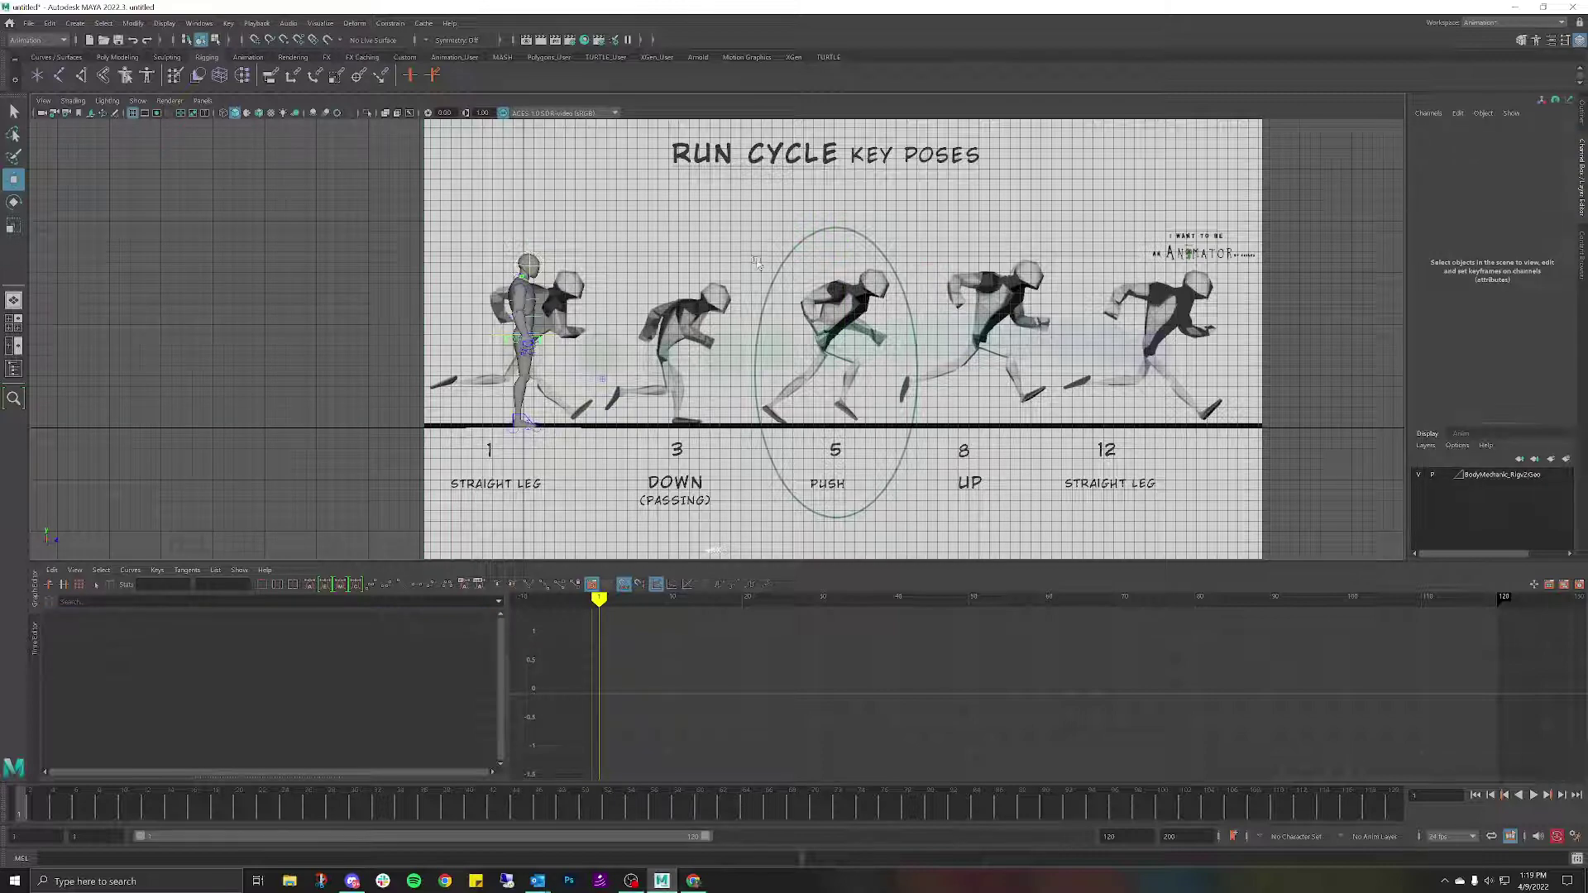
{"action": "scroll", "coordinate": [547, 353], "scroll_direction": "up", "scroll_amount": 2}
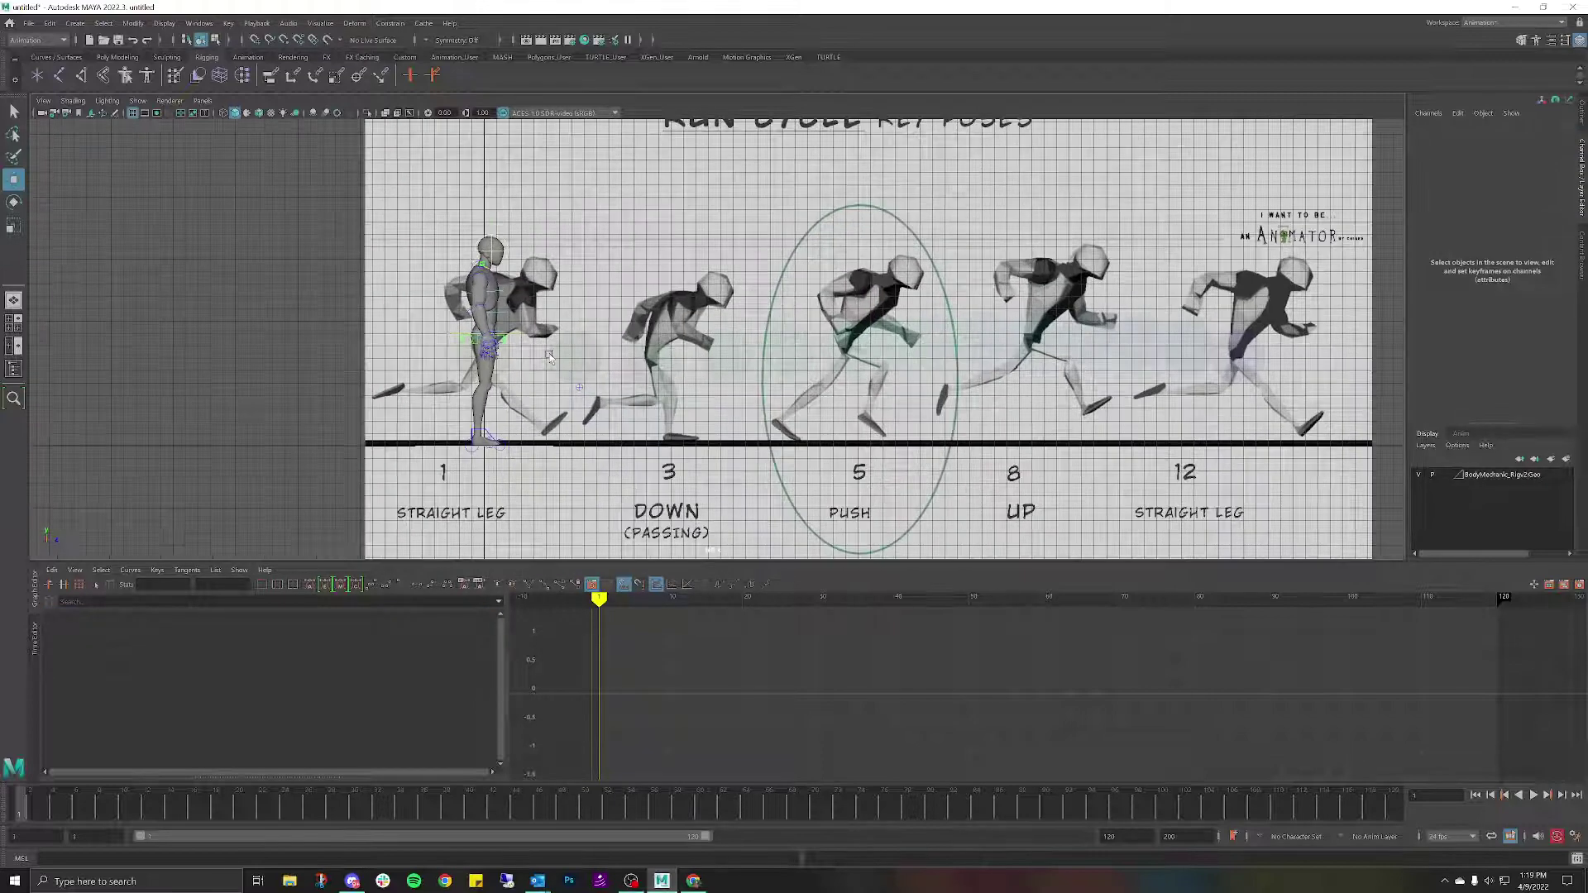
Examine the image plane's placement against the character in the perspective view and again in the side view.
{"action": "middle_click_drag", "start_coordinate": [542, 355], "coordinate": [696, 317], "text": "alt"}
{"action": "scroll", "coordinate": [692, 319], "scroll_direction": "up", "scroll_amount": 2}
{"action": "scroll", "coordinate": [693, 321], "scroll_direction": "up", "scroll_amount": 1}
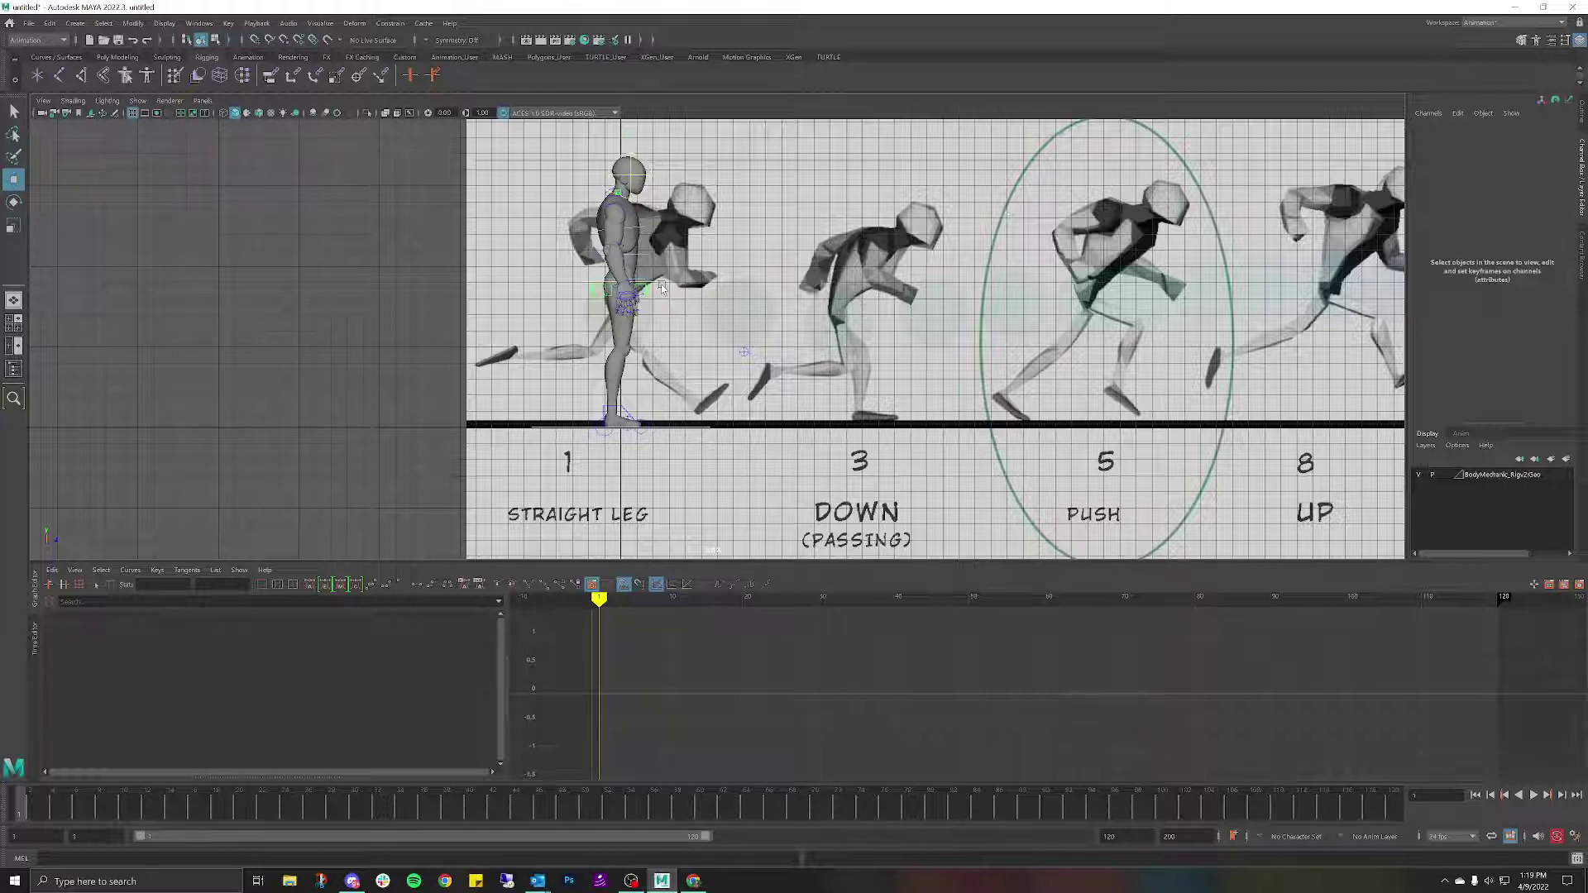
{"action": "key", "text": "space"}
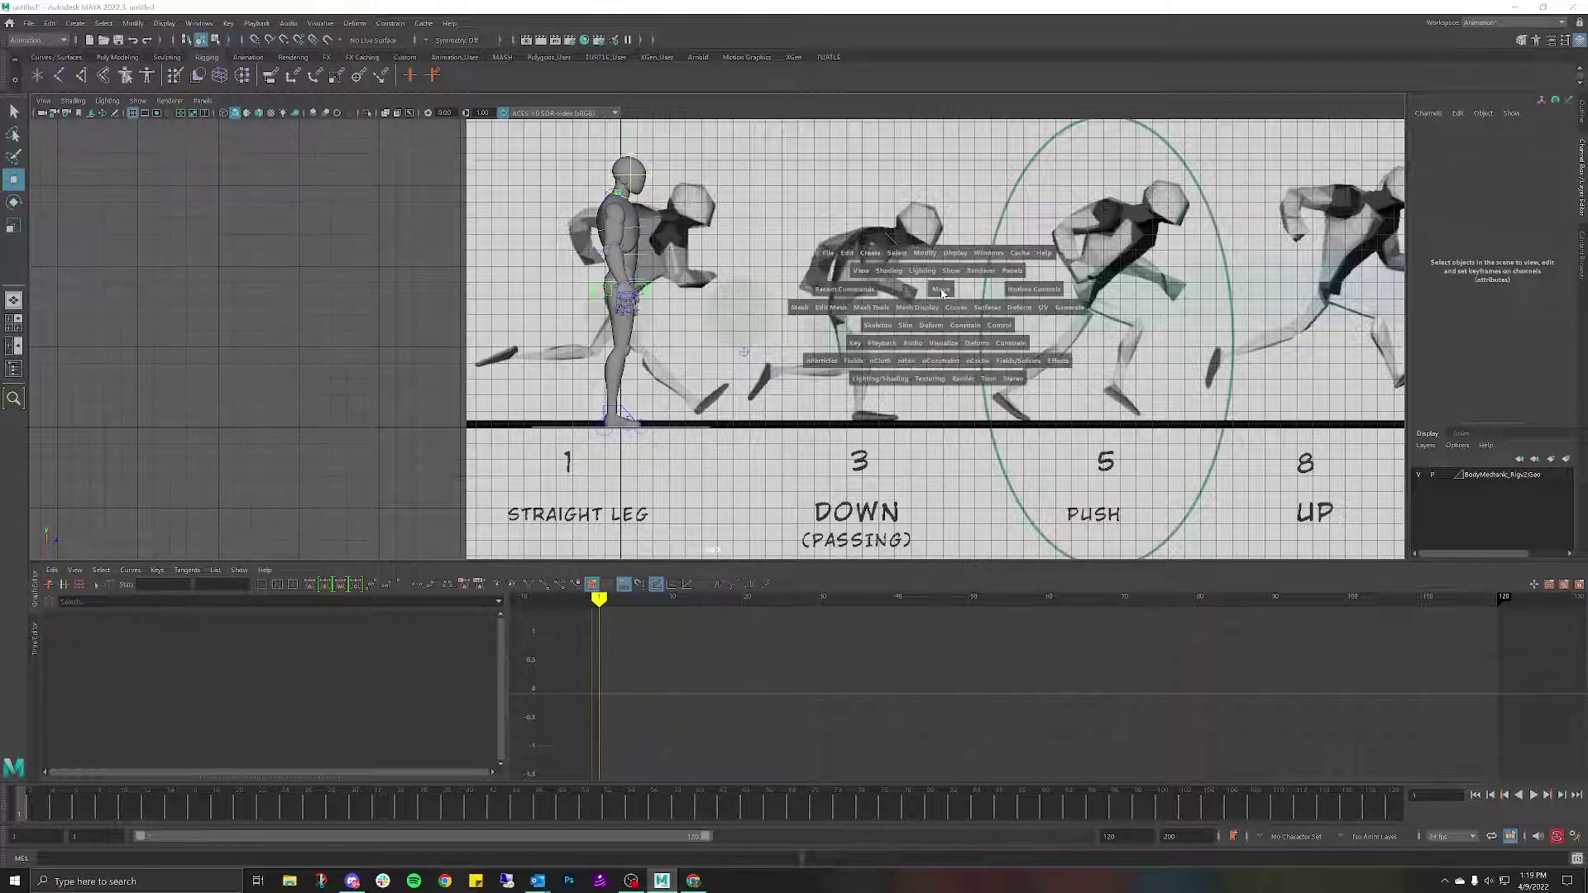
{"action": "left_click_drag", "start_coordinate": [939, 304], "coordinate": [953, 274]}
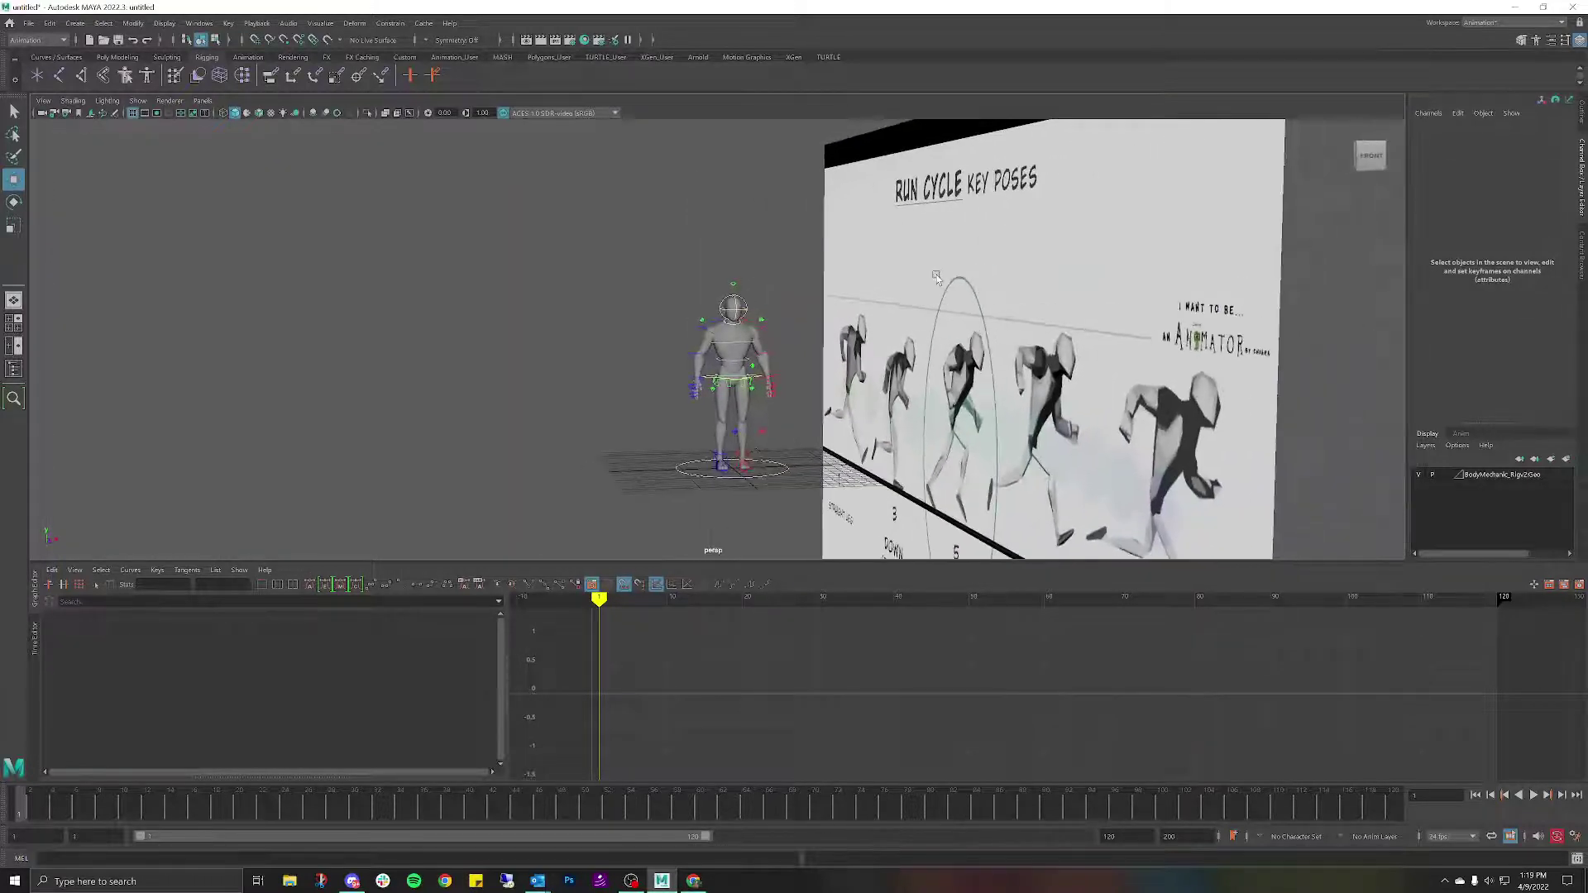
{"action": "left_click", "coordinate": [994, 278]}
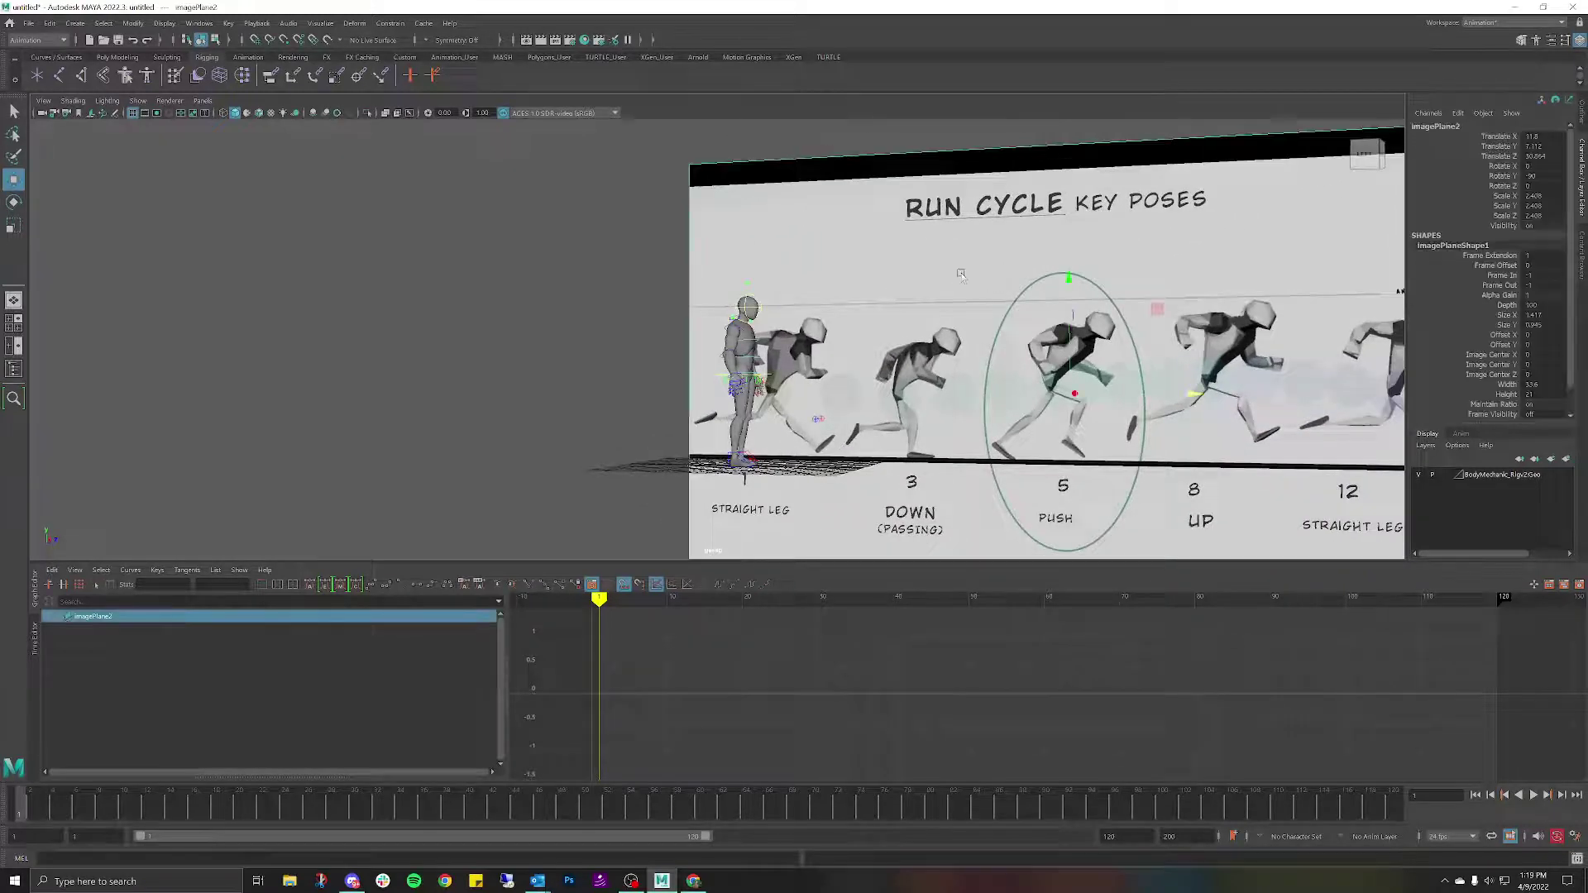
{"action": "key", "text": "f"}
{"action": "left_click_drag", "start_coordinate": [831, 281], "coordinate": [778, 281], "text": "alt"}
{"action": "middle_click_drag", "start_coordinate": [833, 264], "coordinate": [666, 258], "text": "alt"}
{"action": "left_click_drag", "start_coordinate": [666, 258], "coordinate": [724, 255], "text": "alt"}
{"action": "left_click", "coordinate": [720, 211]}
{"action": "key", "text": "space"}
{"action": "left_click_drag", "start_coordinate": [641, 311], "coordinate": [591, 305]}
{"action": "scroll", "coordinate": [591, 305], "scroll_direction": "up", "scroll_amount": 5}
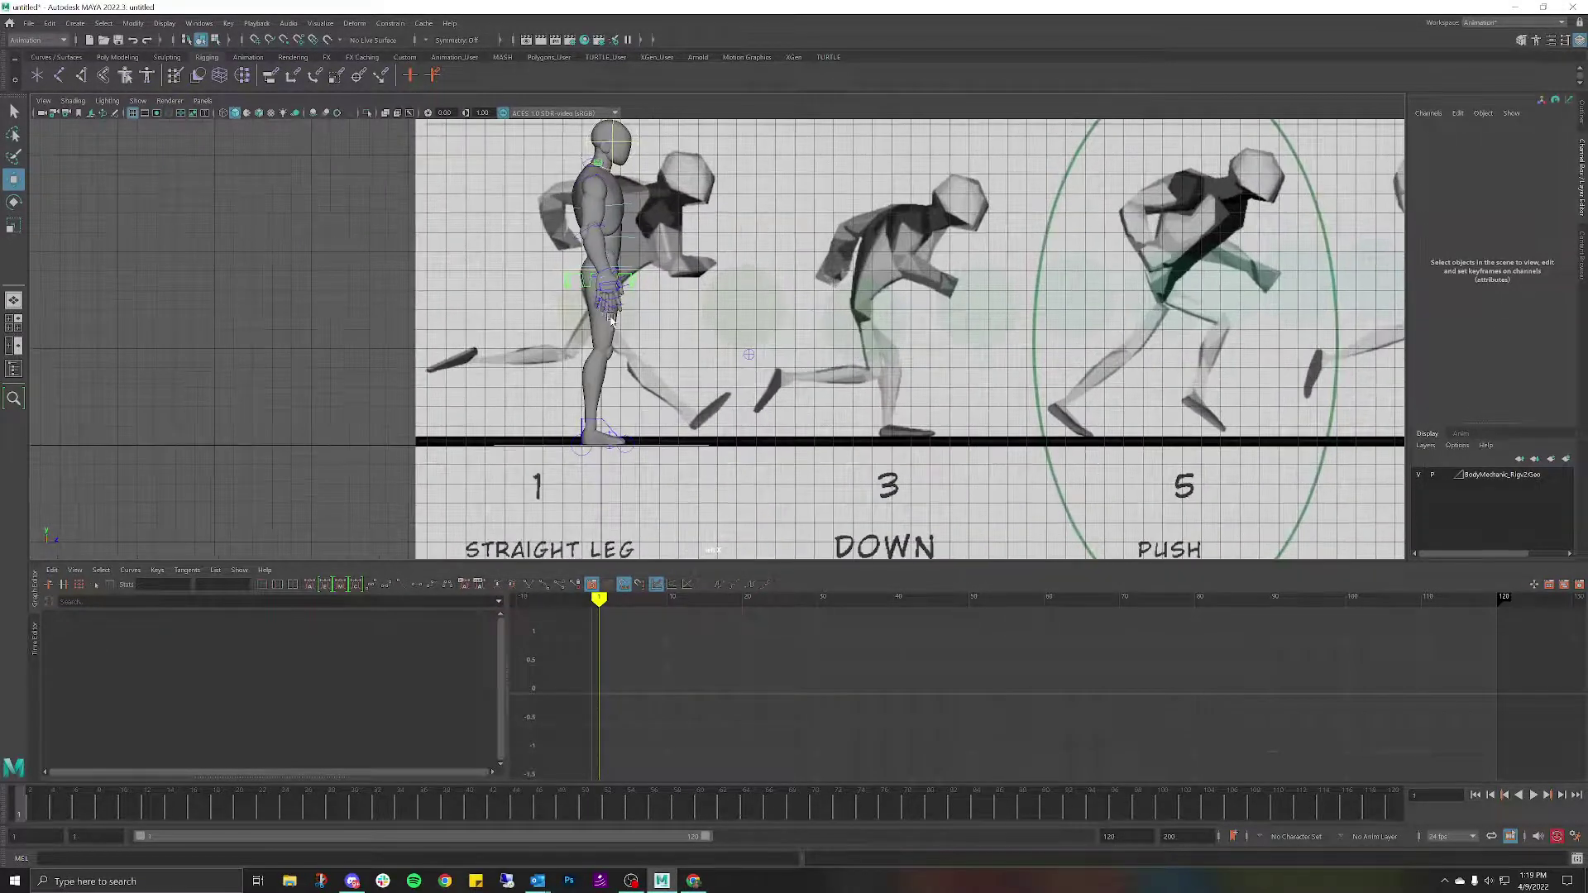
Assign the run cycle image plane to a new display layer and check the layer's visibility toggle.
{"action": "left_click", "coordinate": [611, 262]}
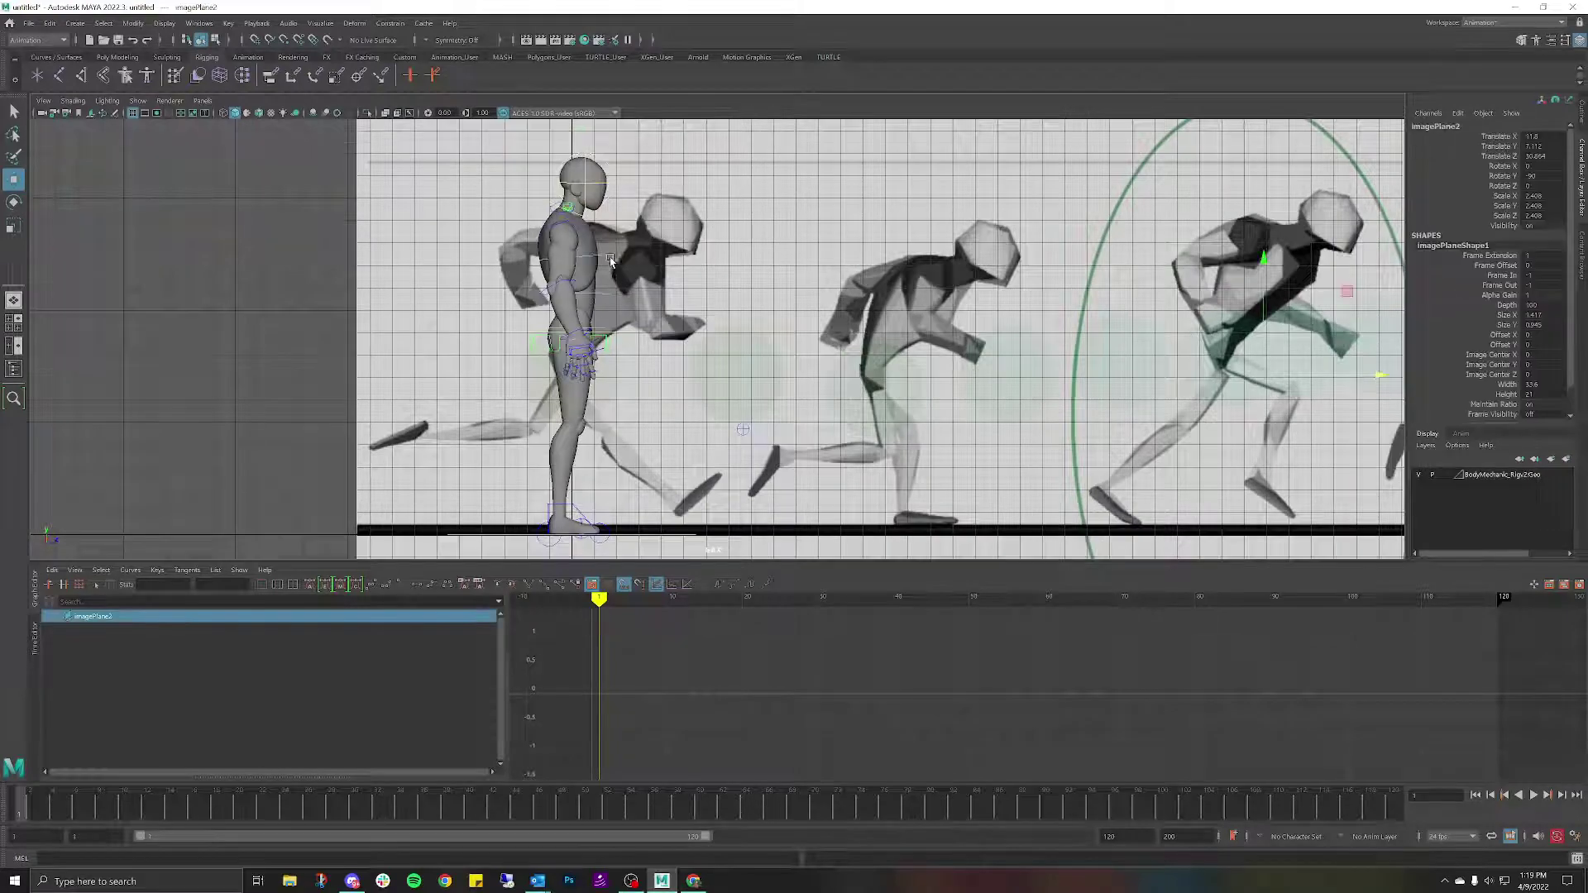
{"action": "scroll", "coordinate": [607, 252], "scroll_direction": "down", "scroll_amount": 5}
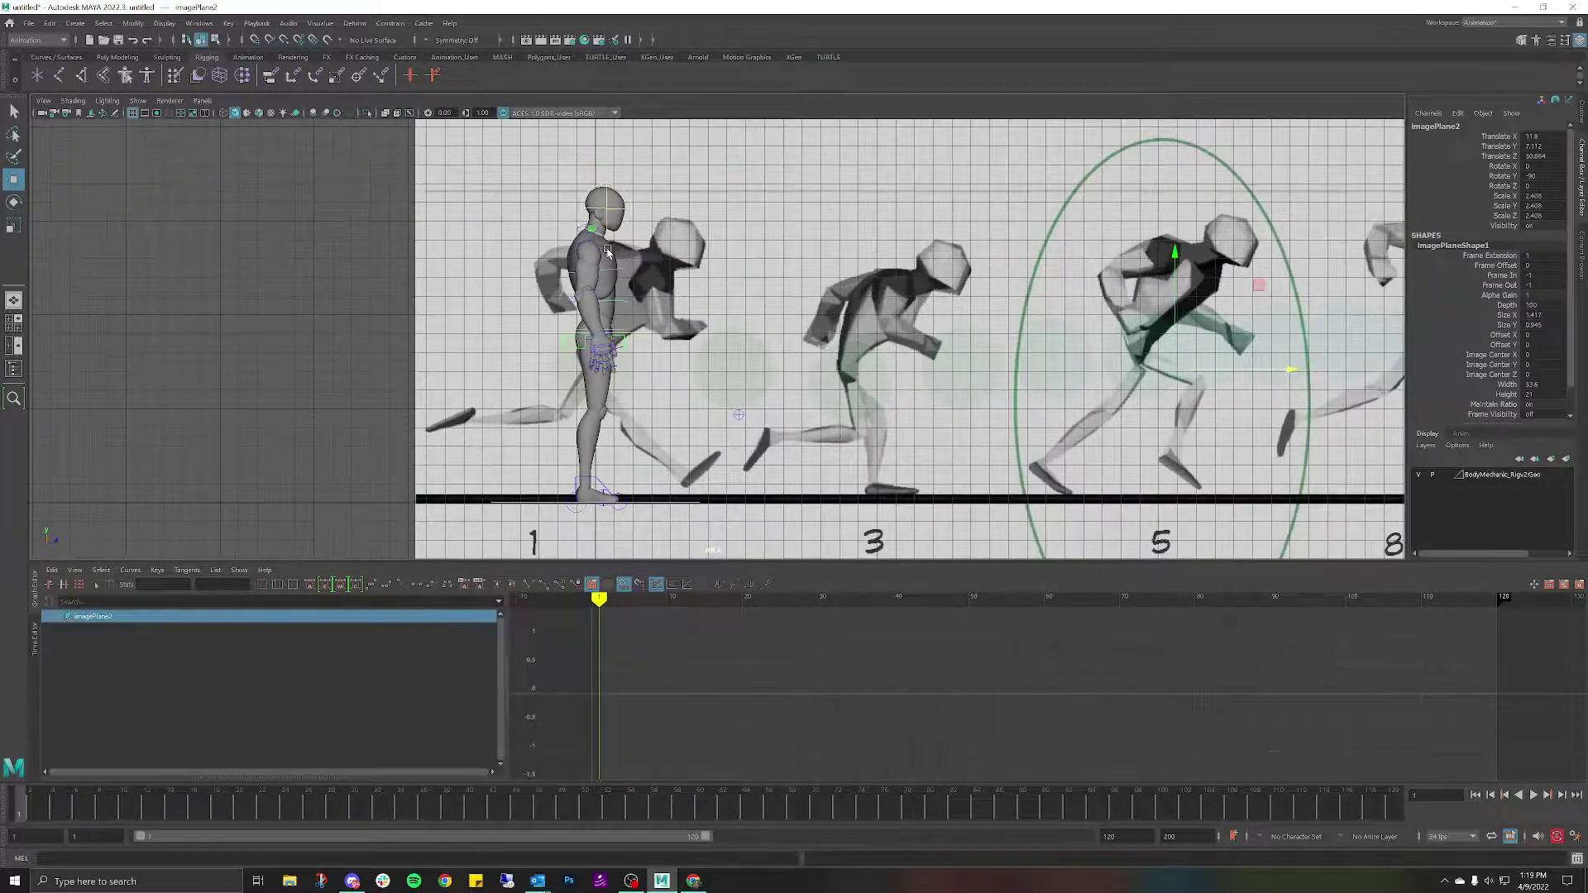
{"action": "middle_click_drag", "start_coordinate": [1059, 321], "coordinate": [775, 350], "text": "alt"}
{"action": "scroll", "coordinate": [775, 351], "scroll_direction": "down", "scroll_amount": 2}
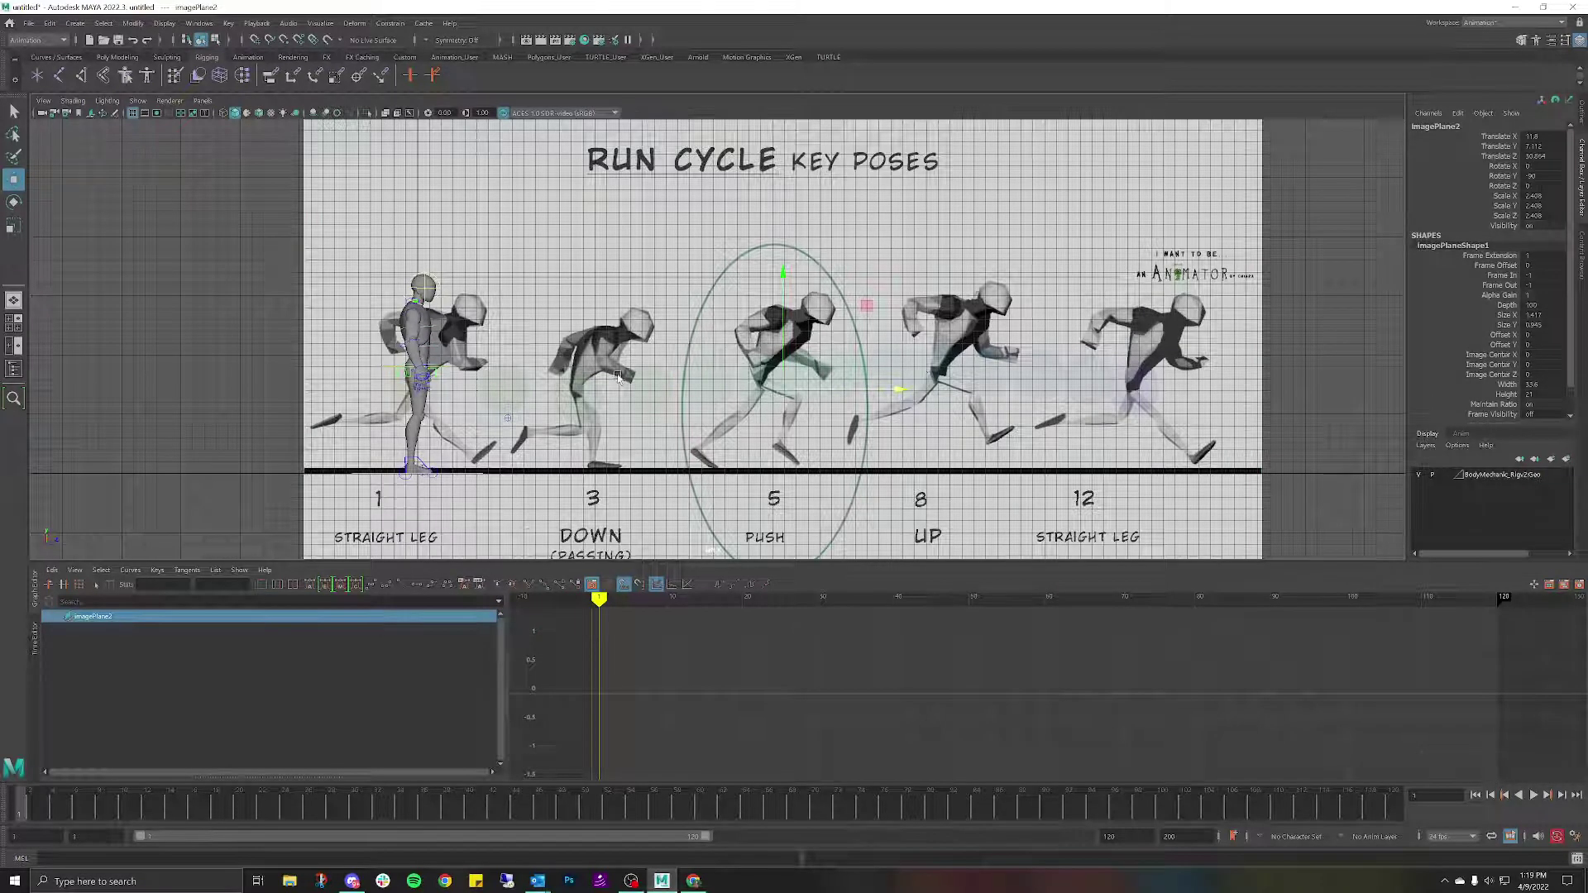
{"action": "left_click", "coordinate": [1567, 459]}
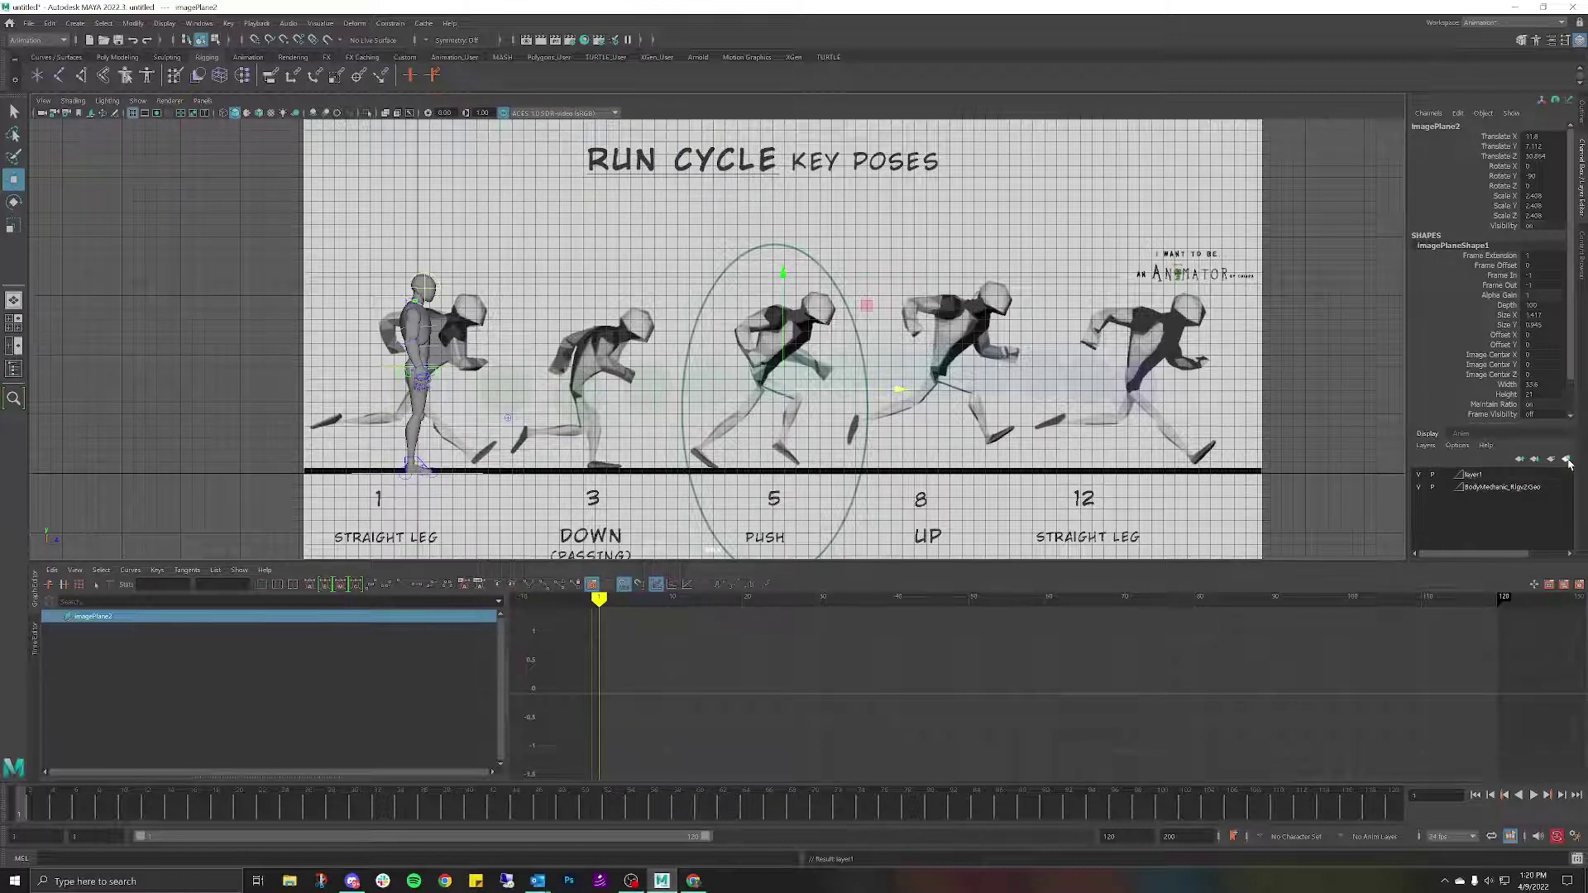
{"action": "left_click", "coordinate": [1419, 474]}
{"action": "left_click", "coordinate": [1419, 475]}
Set the image plane's layer to Reference display type and check that the image cannot be selected in the side view.
{"action": "left_click", "coordinate": [1445, 476]}
{"action": "left_click", "coordinate": [1445, 475]}
{"action": "left_click", "coordinate": [1444, 475]}
{"action": "left_click", "coordinate": [1445, 475]}
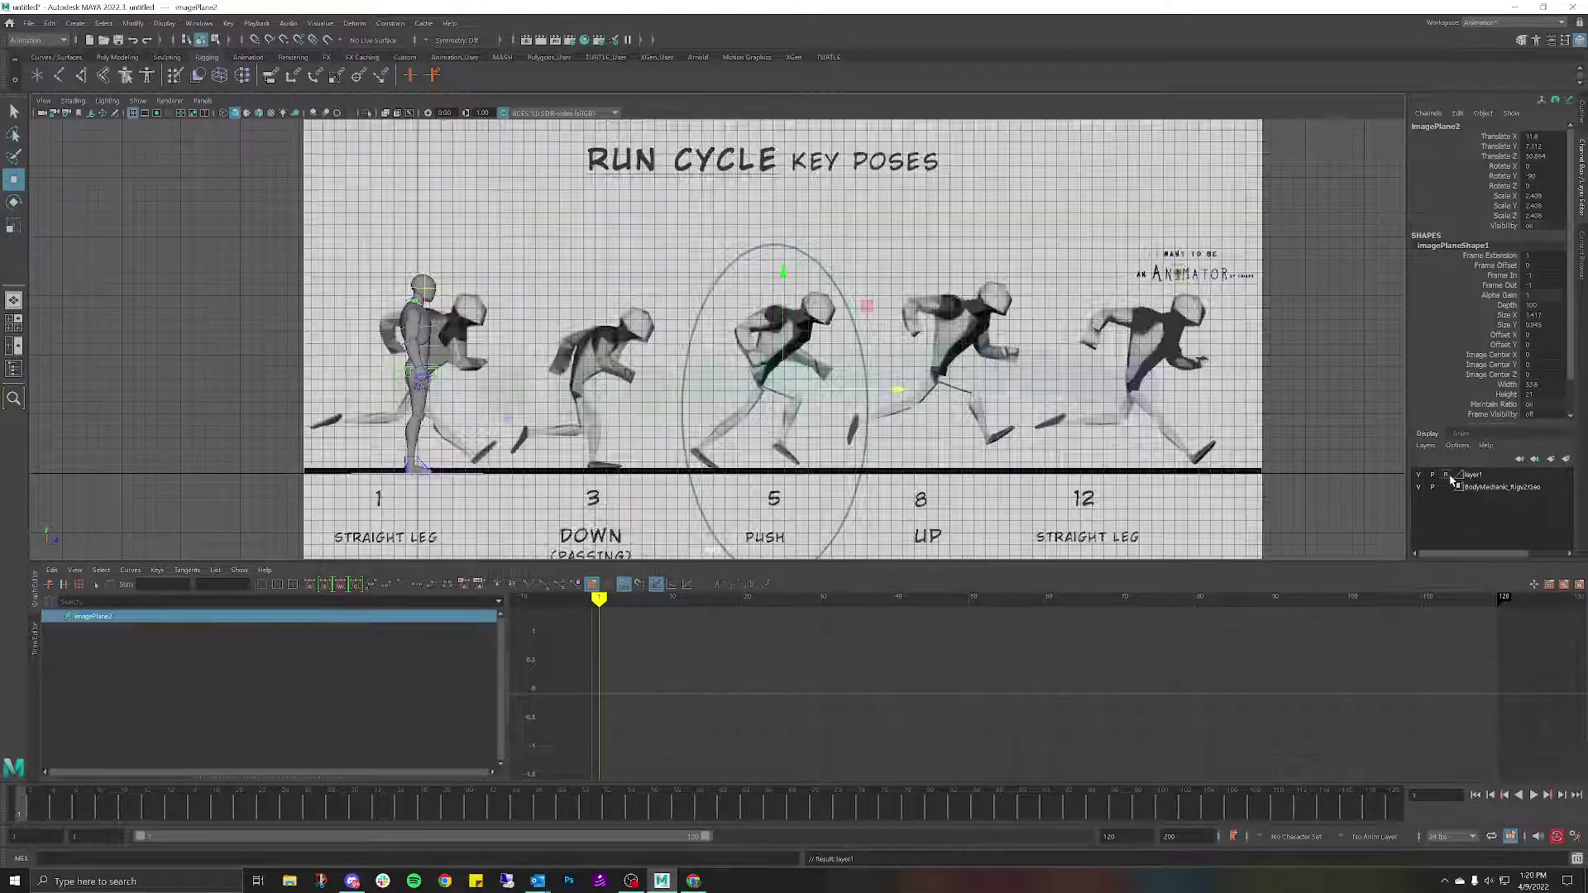
{"action": "left_click", "coordinate": [988, 337]}
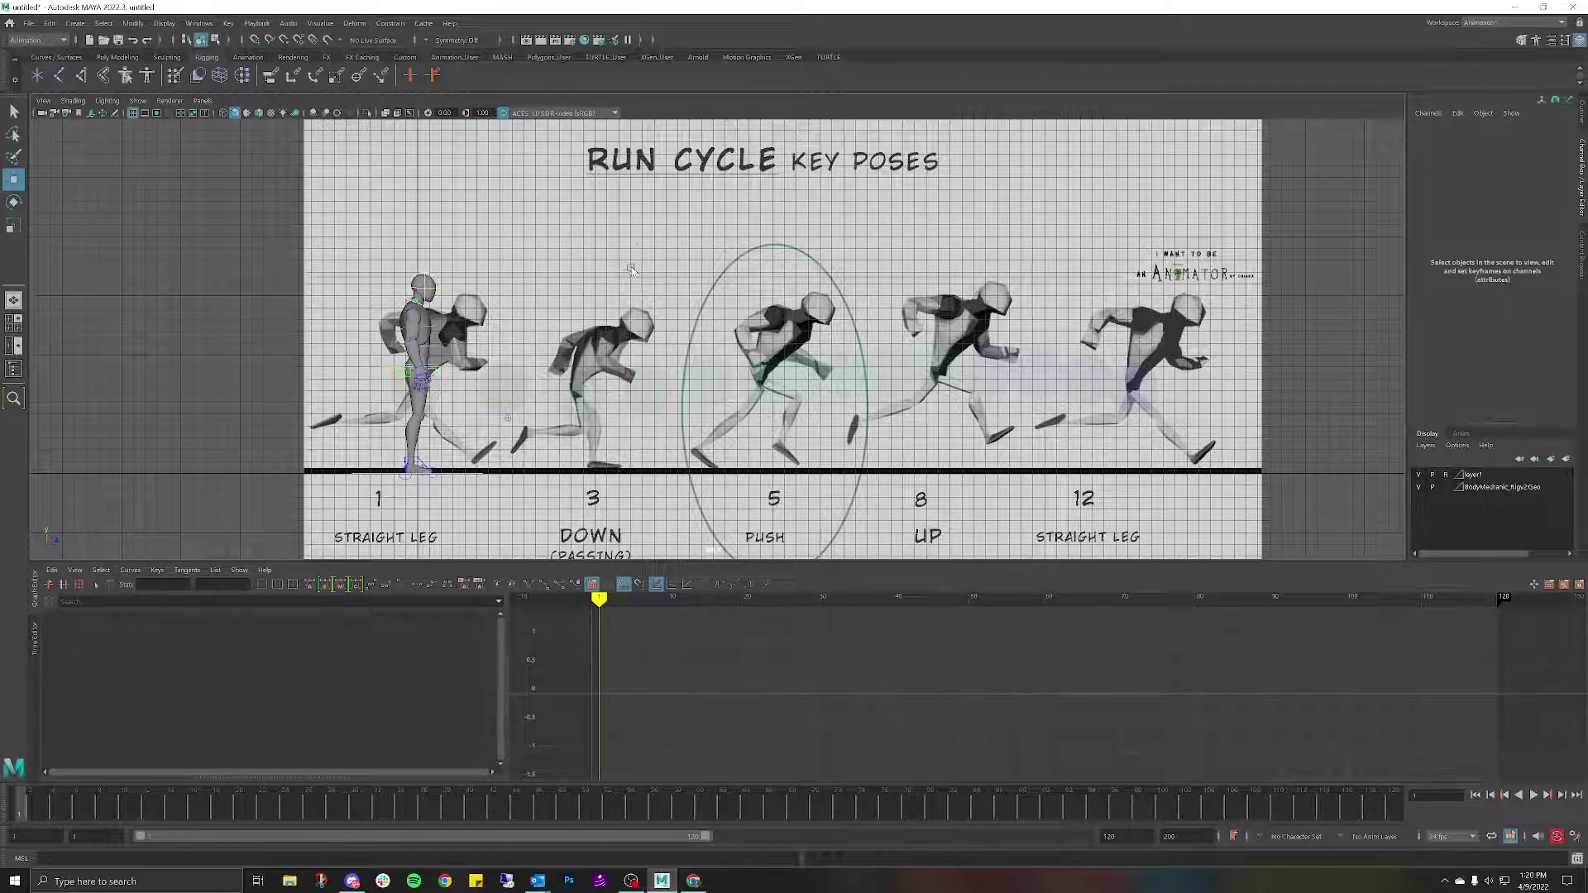
{"action": "middle_click_drag", "start_coordinate": [631, 271], "coordinate": [838, 225], "text": "alt"}
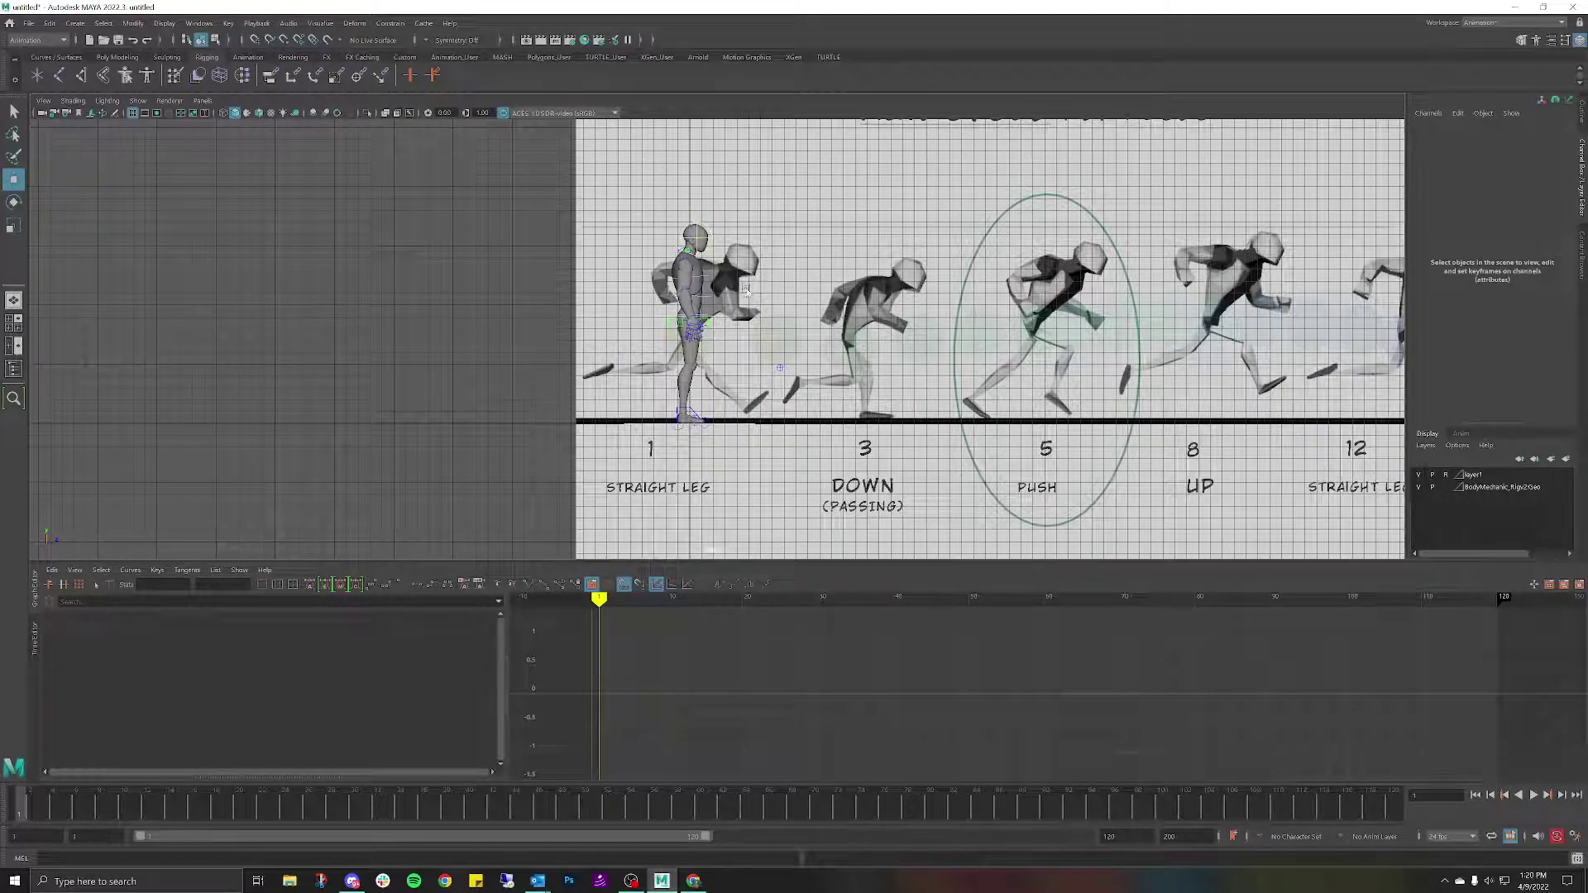
{"action": "middle_click_drag", "start_coordinate": [1005, 266], "coordinate": [850, 296], "text": "alt"}
{"action": "scroll", "coordinate": [864, 281], "scroll_direction": "down", "scroll_amount": 2}
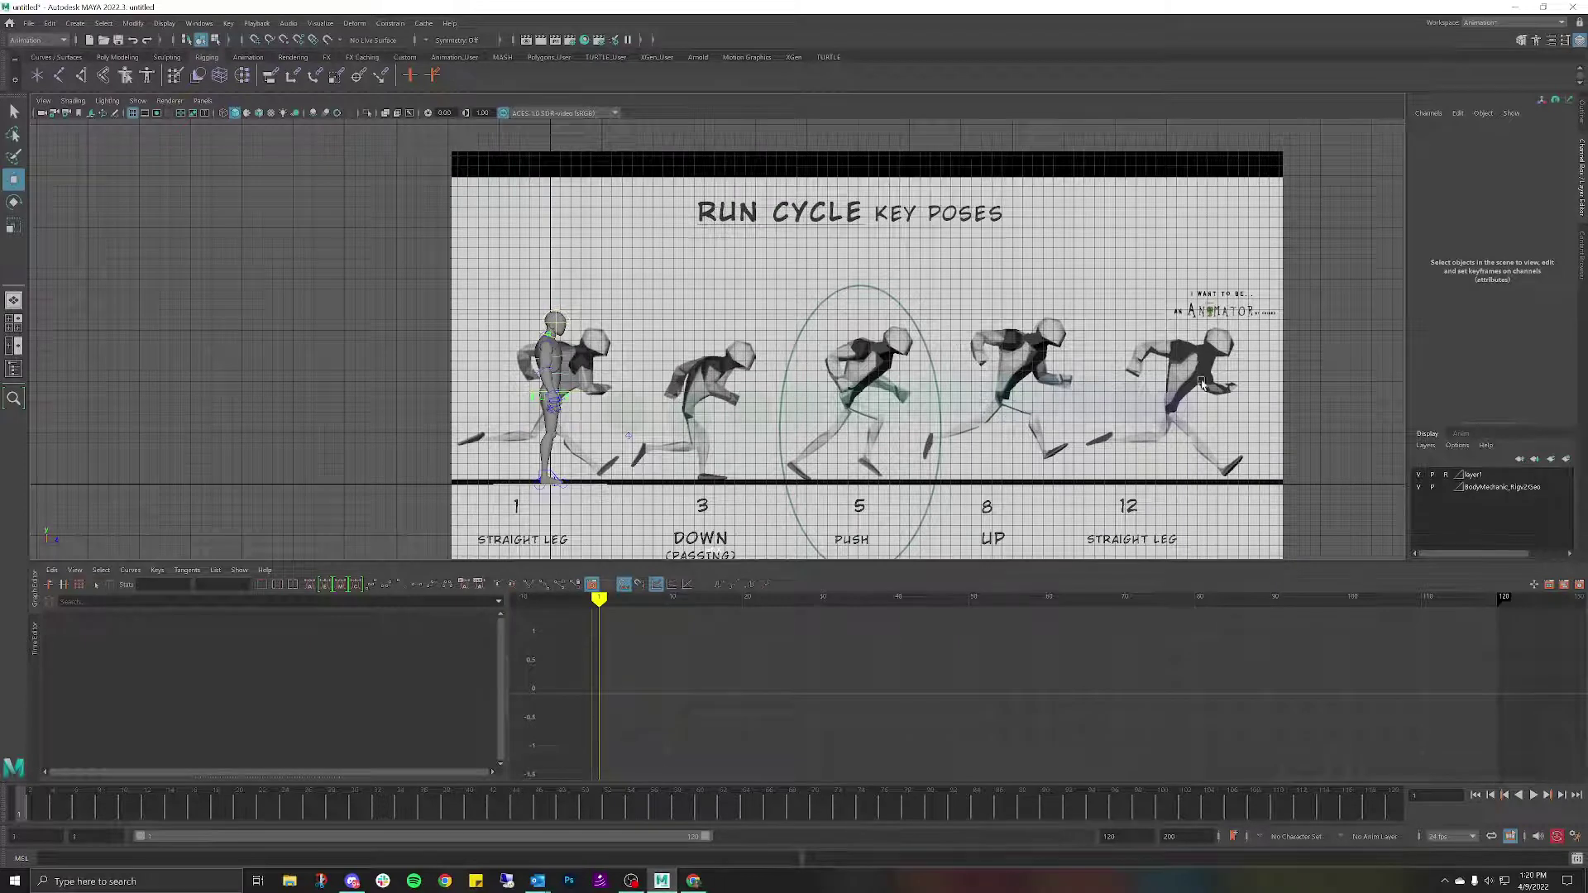
Unlock the layer, try shifting the image plane to Z about 17.3 to align pose 3 with the character, and undo the move.
{"action": "left_click", "coordinate": [1447, 476]}
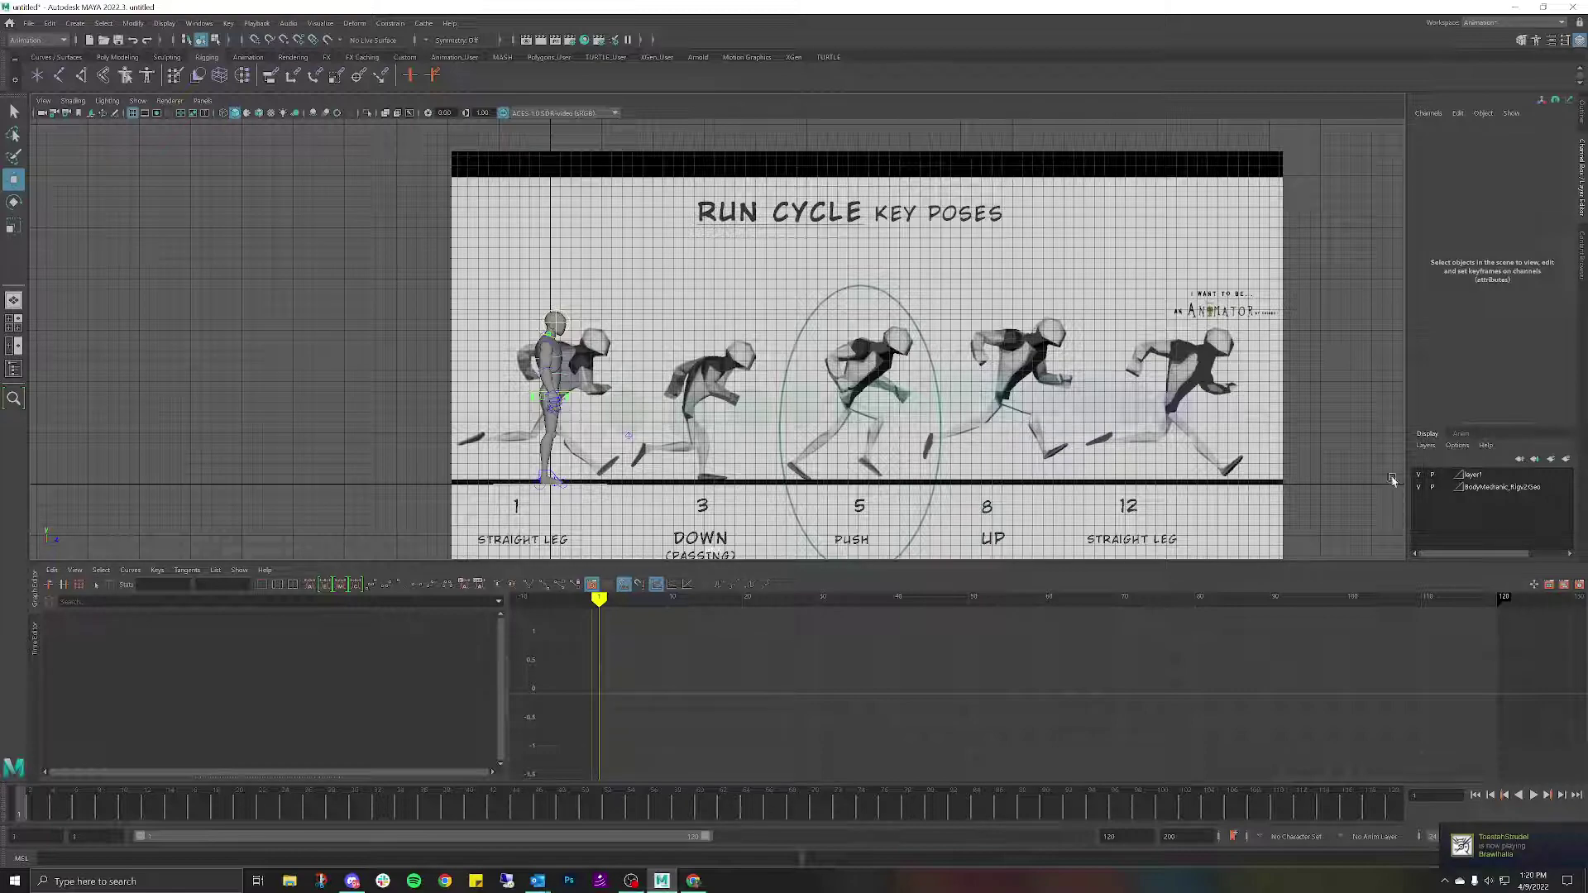
{"action": "left_click", "coordinate": [1175, 379]}
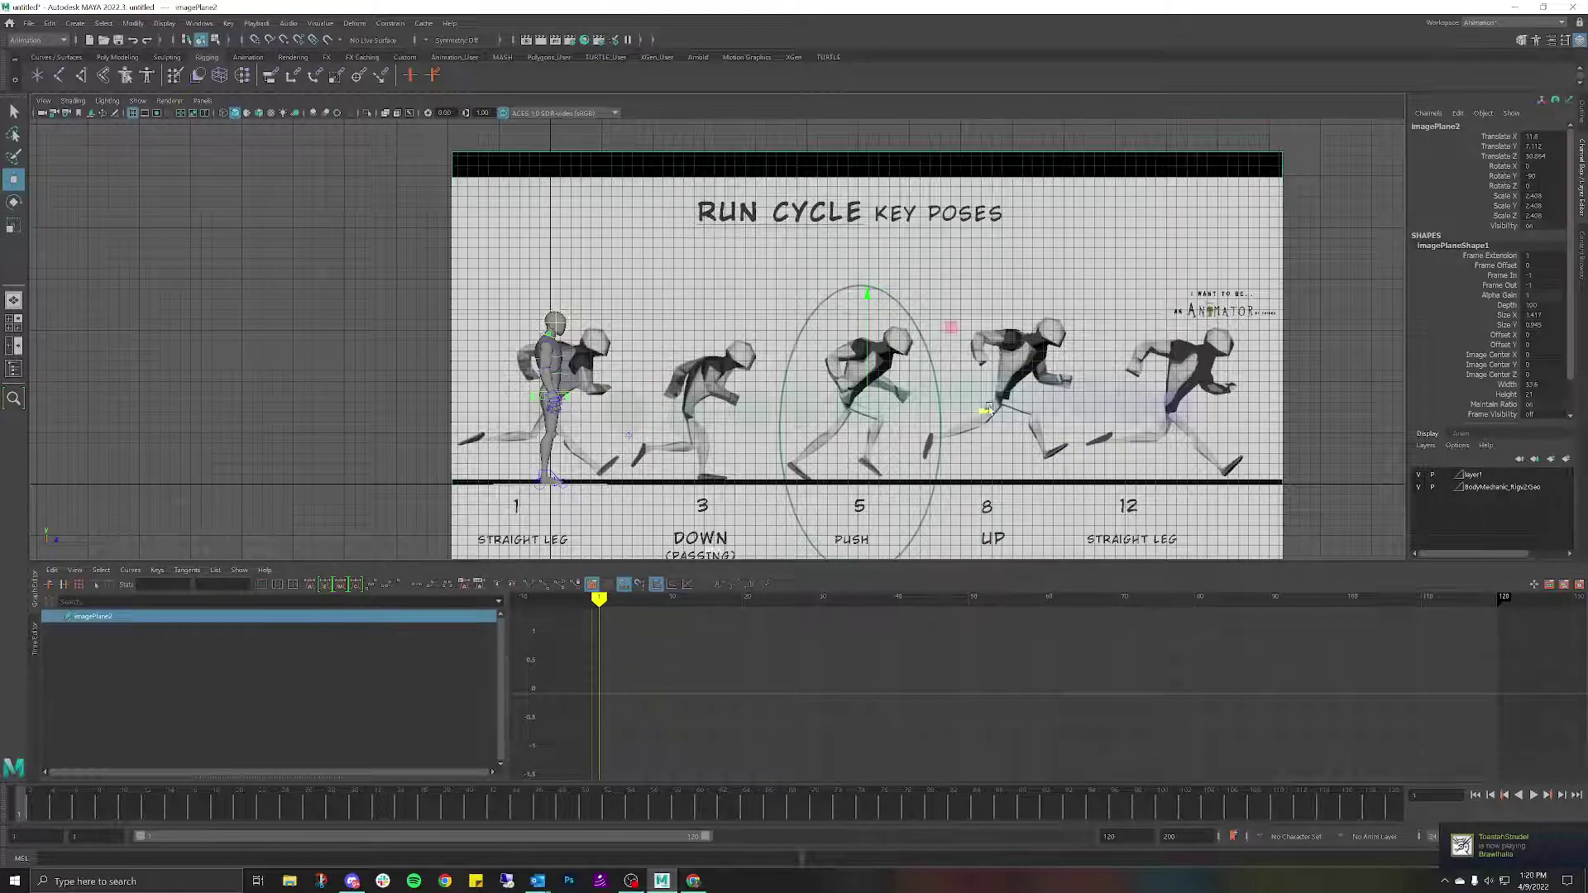
{"action": "left_click_drag", "start_coordinate": [982, 411], "coordinate": [839, 432]}
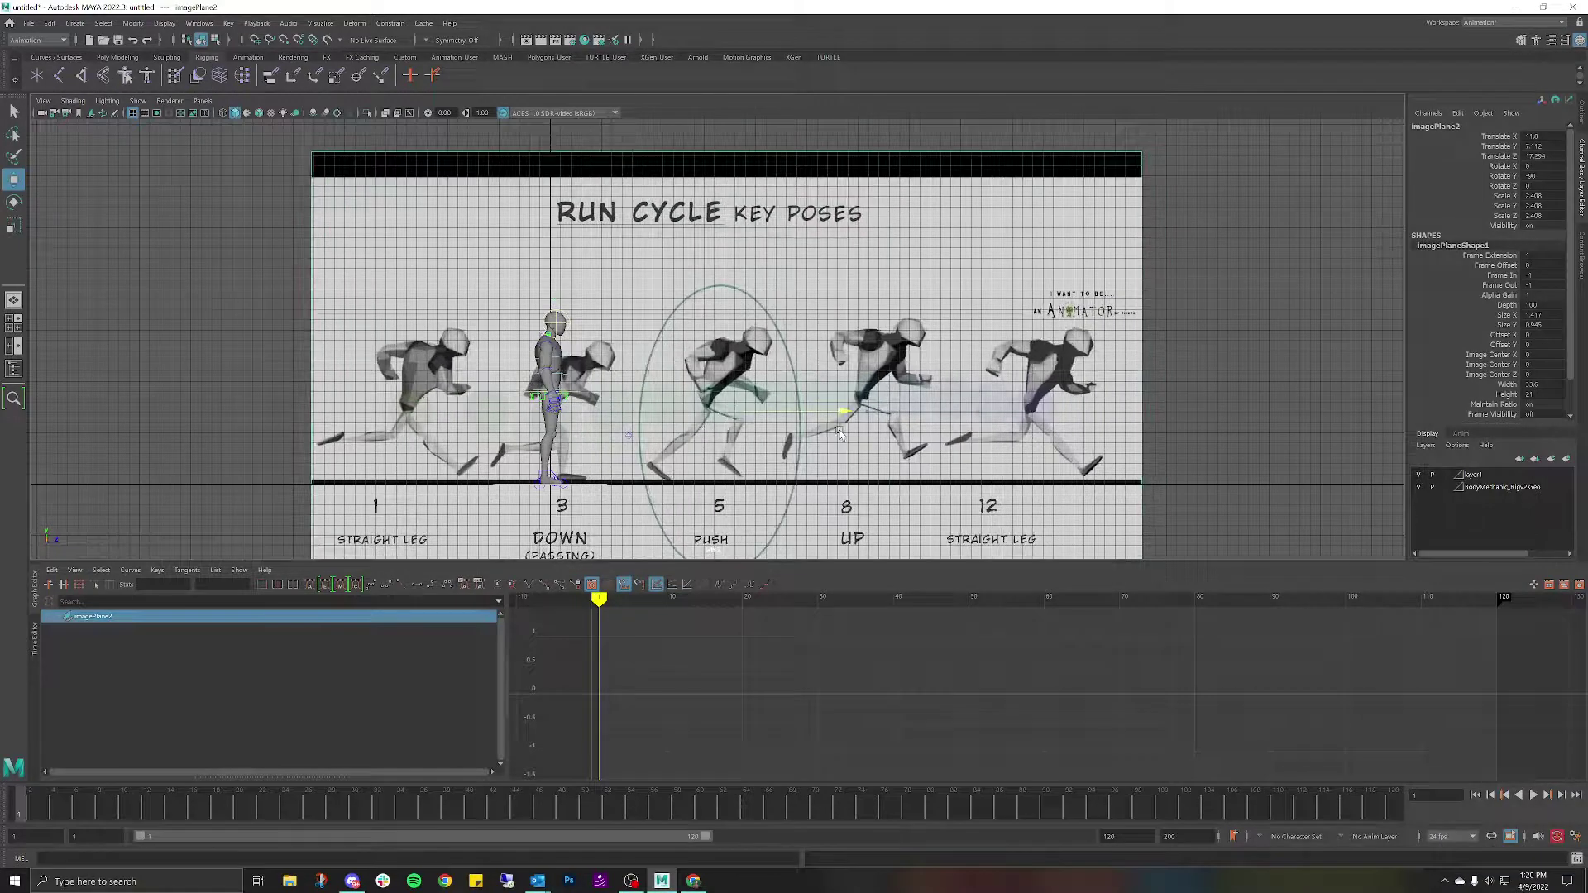
{"action": "key", "text": "ctrl+z"}
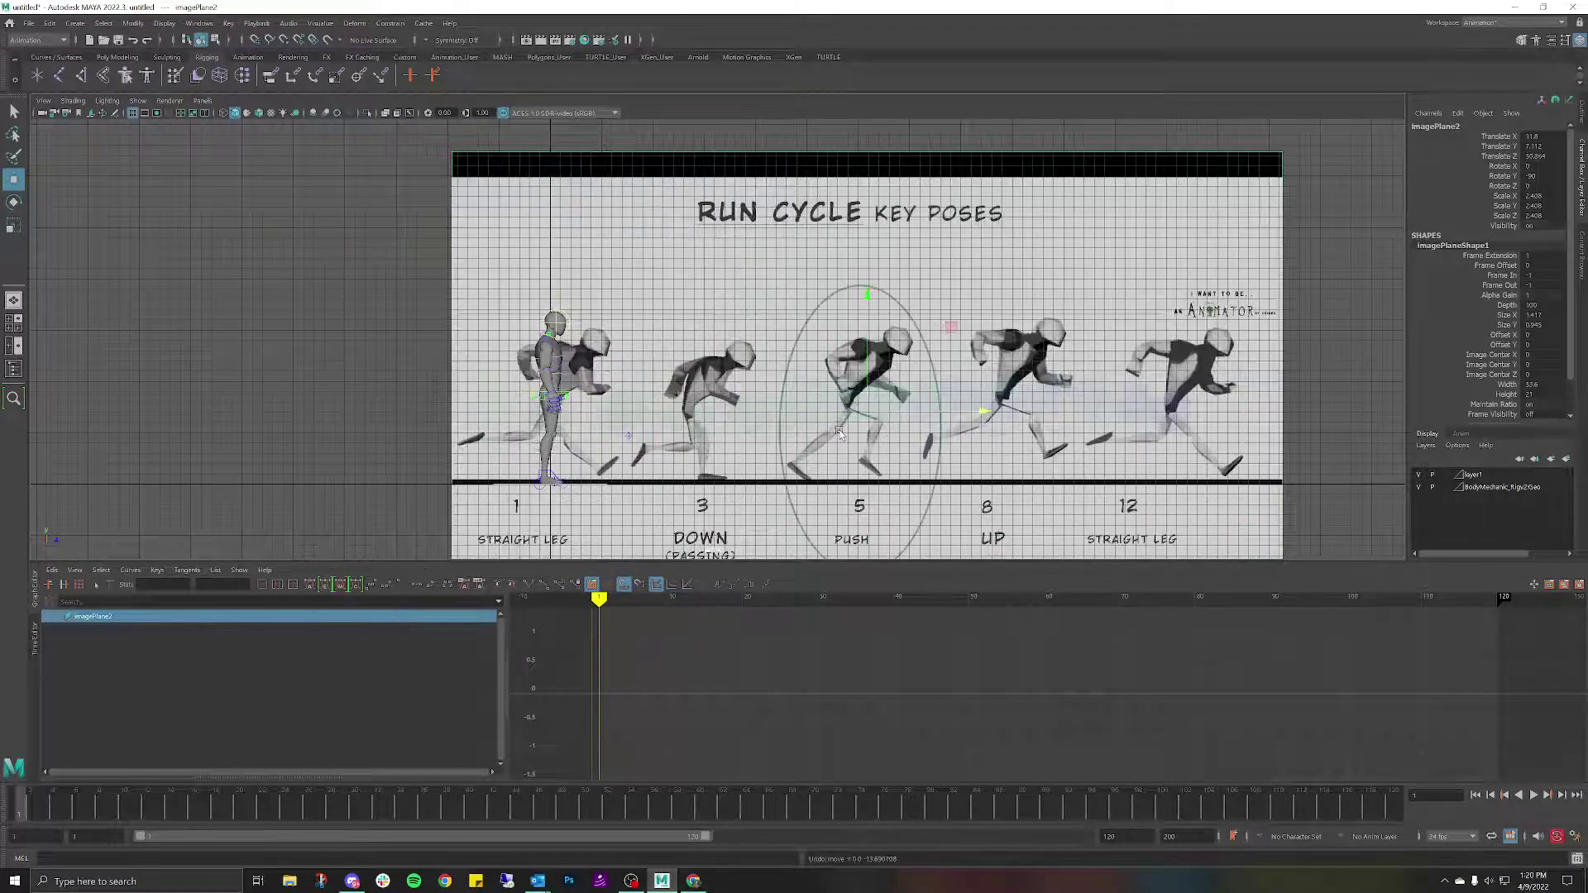
Set the image plane's layer back to Reference display type and deselect the image plane.
{"action": "left_click", "coordinate": [1446, 477]}
{"action": "left_click", "coordinate": [1446, 477]}
{"action": "left_click", "coordinate": [1192, 370]}
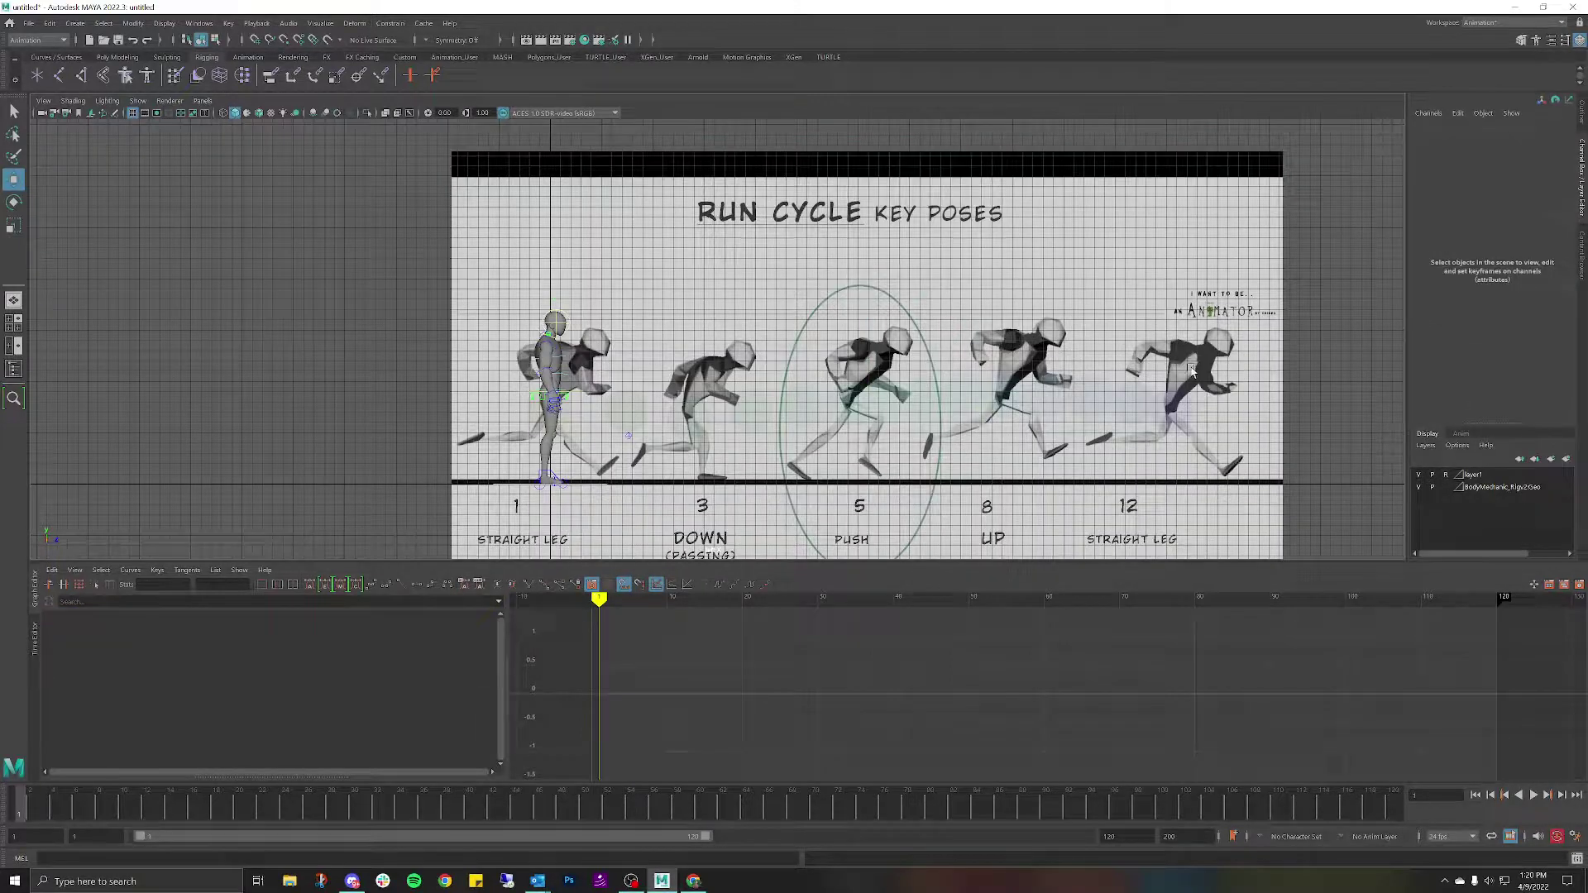
Open the image plane layer's settings and try to rename the layer Reference.
{"action": "left_click", "coordinate": [1474, 476]}
{"action": "right_click", "coordinate": [1477, 477]}
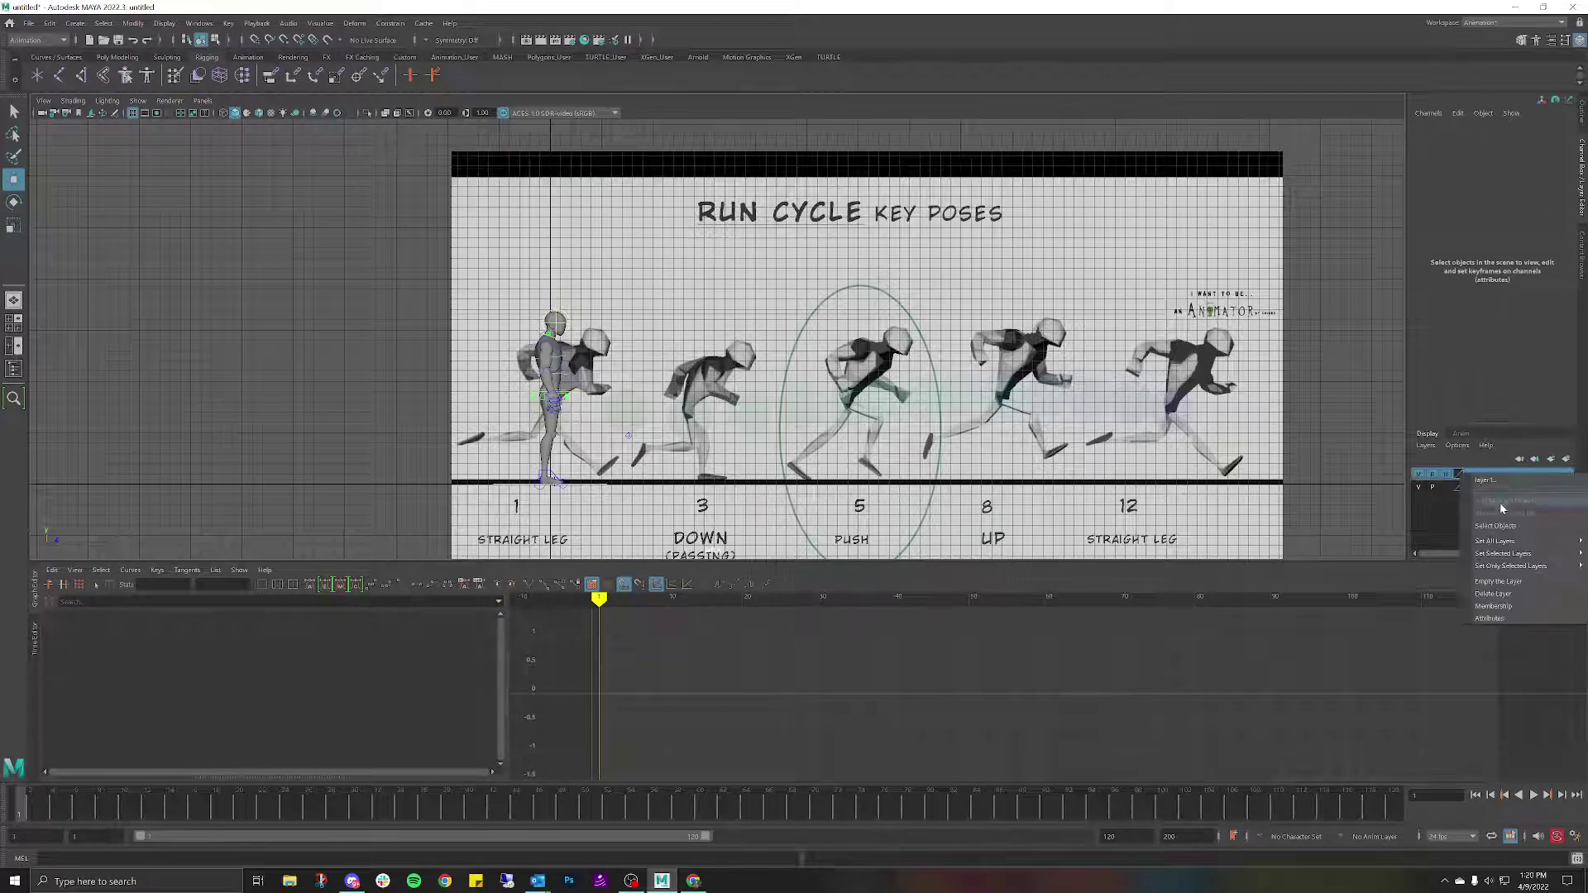
{"action": "mouse_move", "coordinate": [1514, 541]}
{"action": "left_click", "coordinate": [1485, 476]}
{"action": "double_click", "coordinate": [1488, 476]}
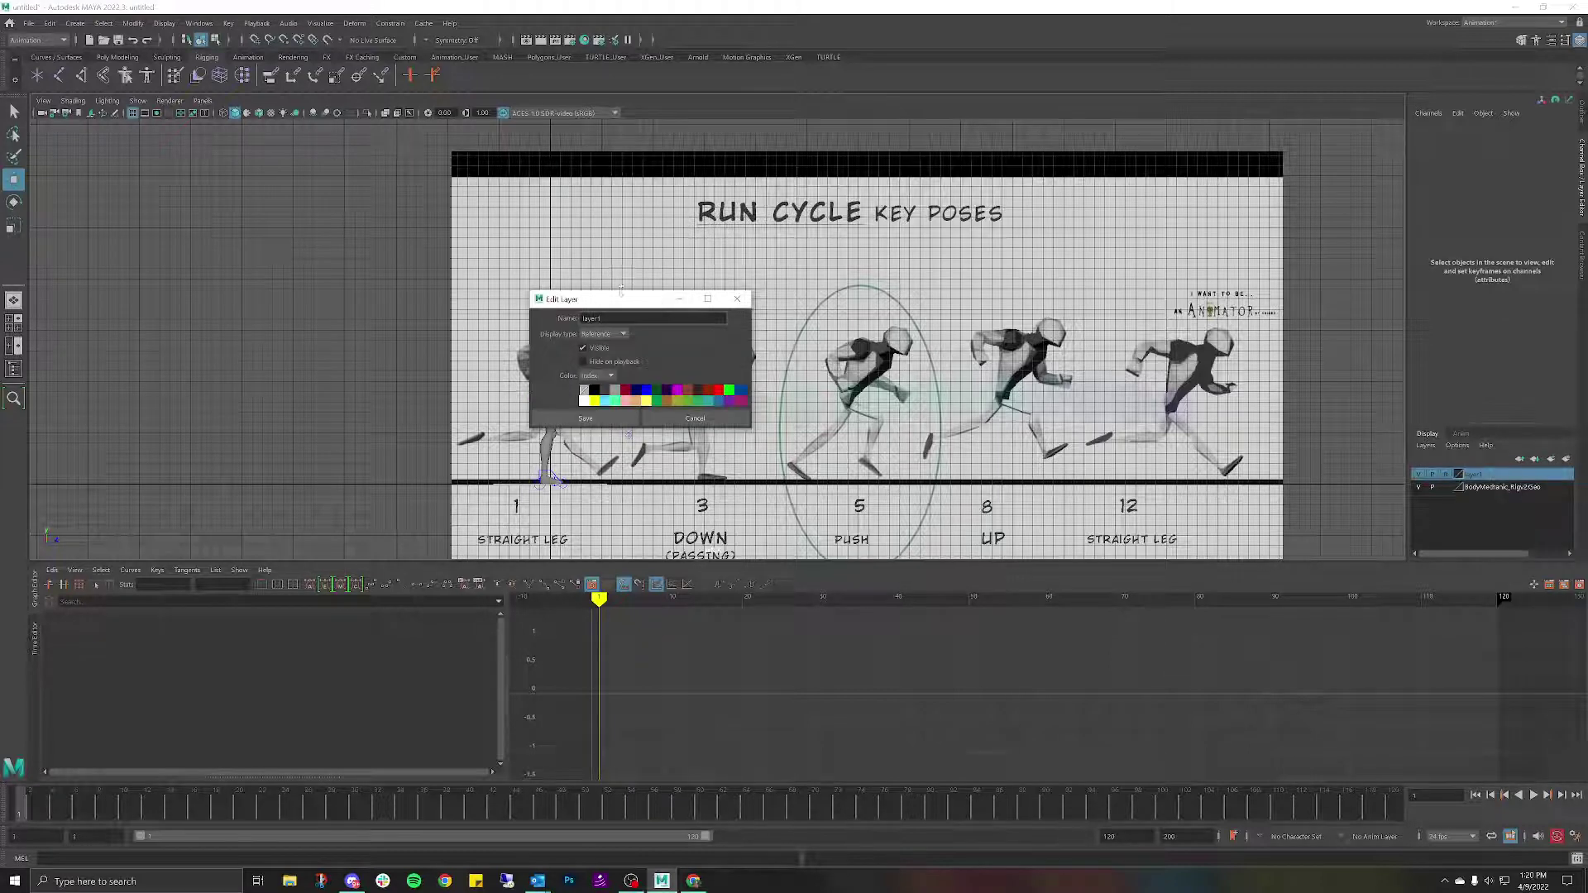
{"action": "double_click", "coordinate": [601, 319]}
{"action": "type", "text": "Reference"}
{"action": "left_click", "coordinate": [585, 418]}
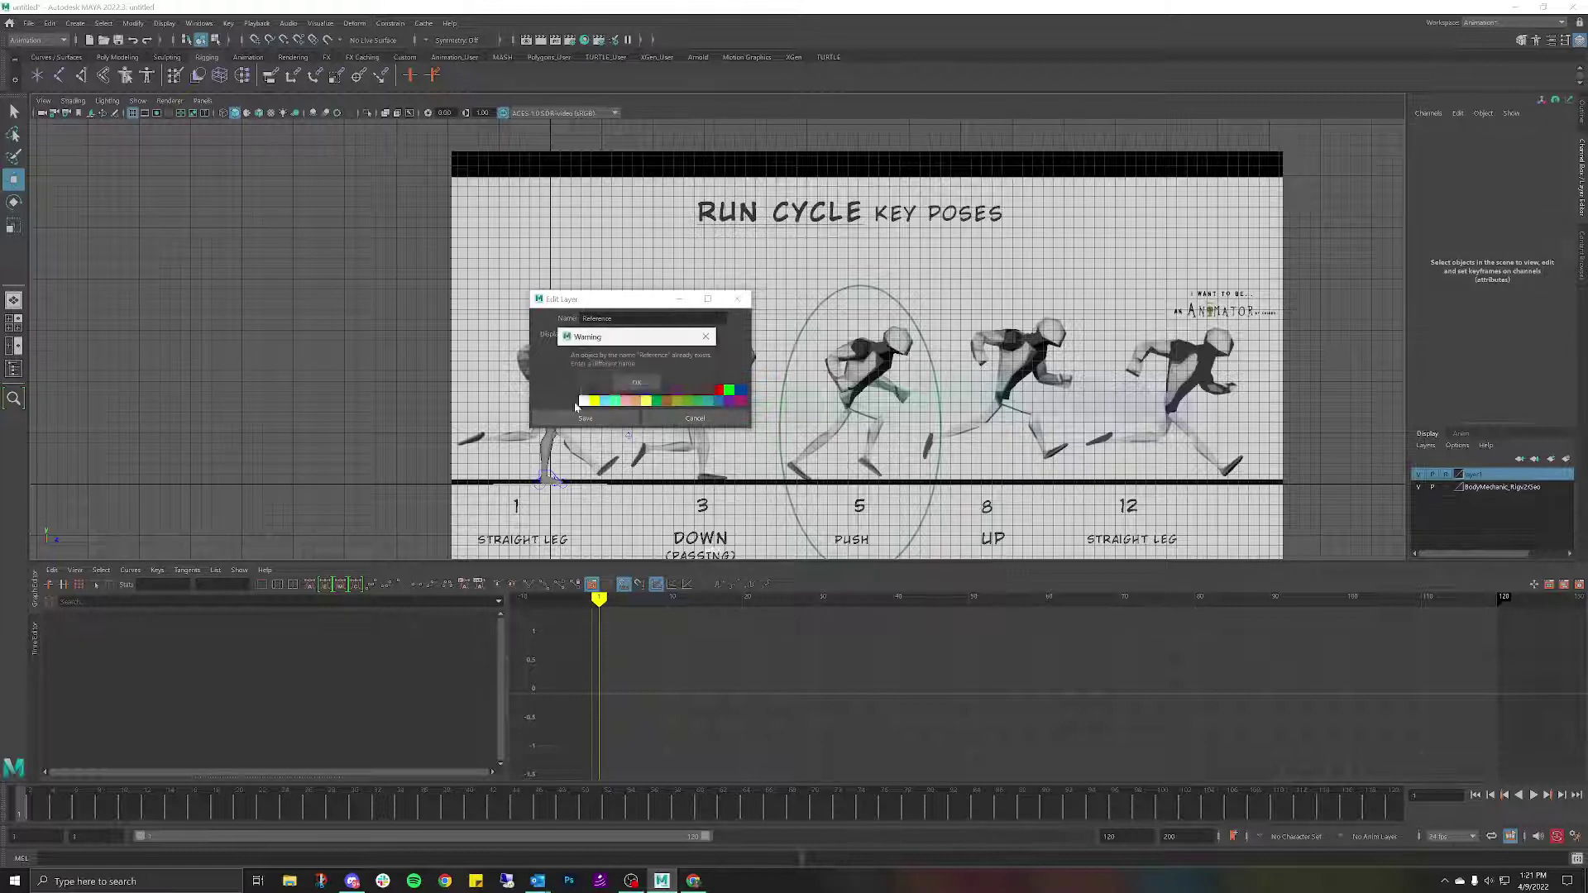
{"action": "left_click", "coordinate": [651, 379]}
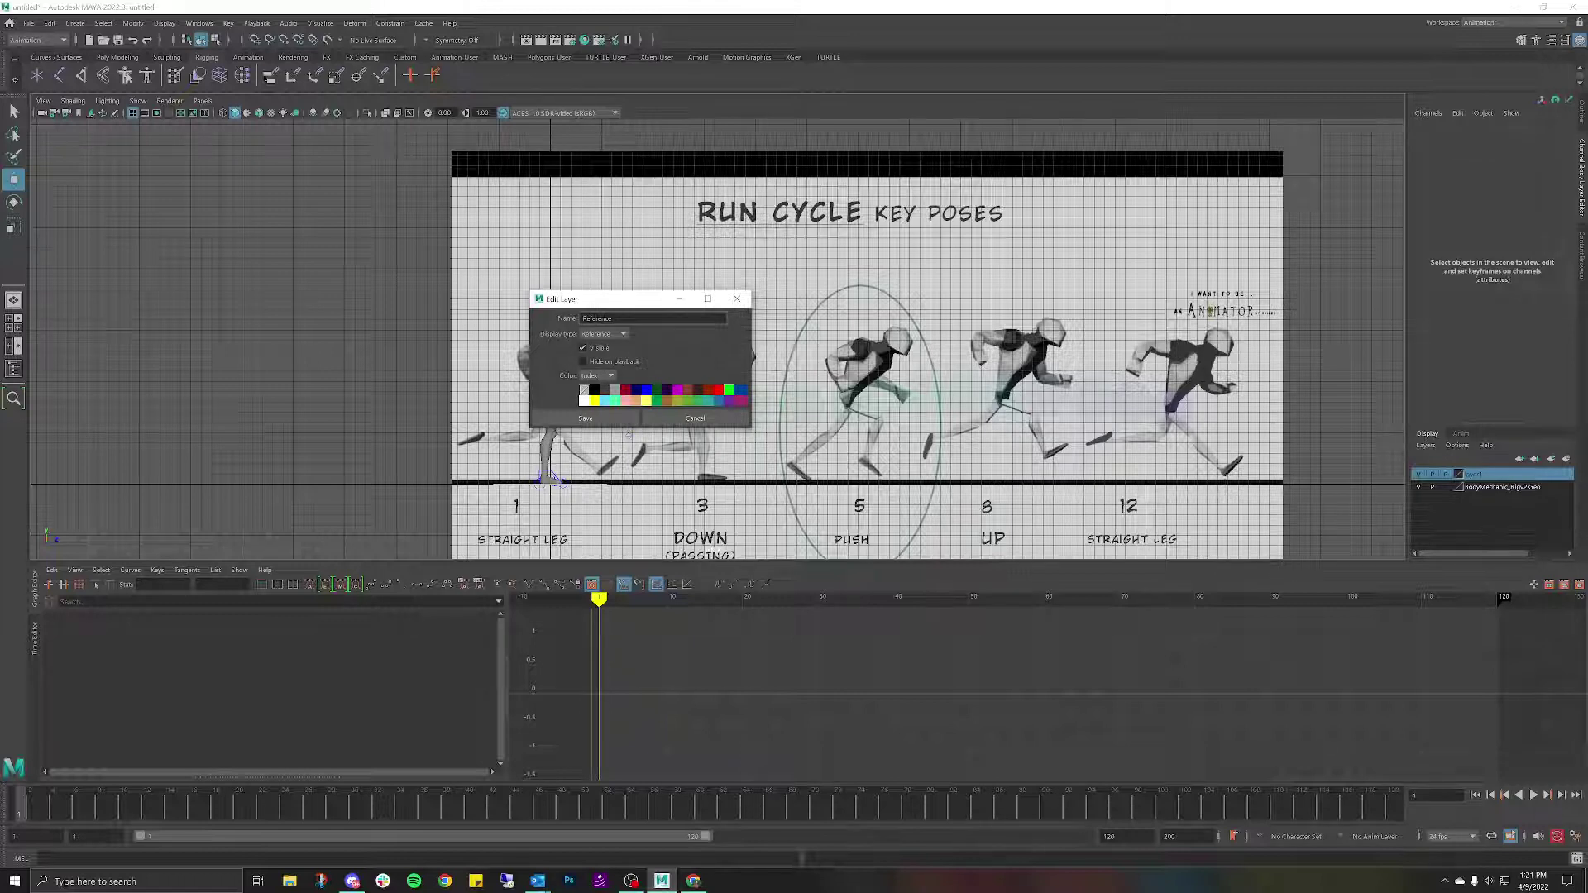
Name the image plane's layer Reference_Image and save the layer settings.
{"action": "type", "text": "Image"}
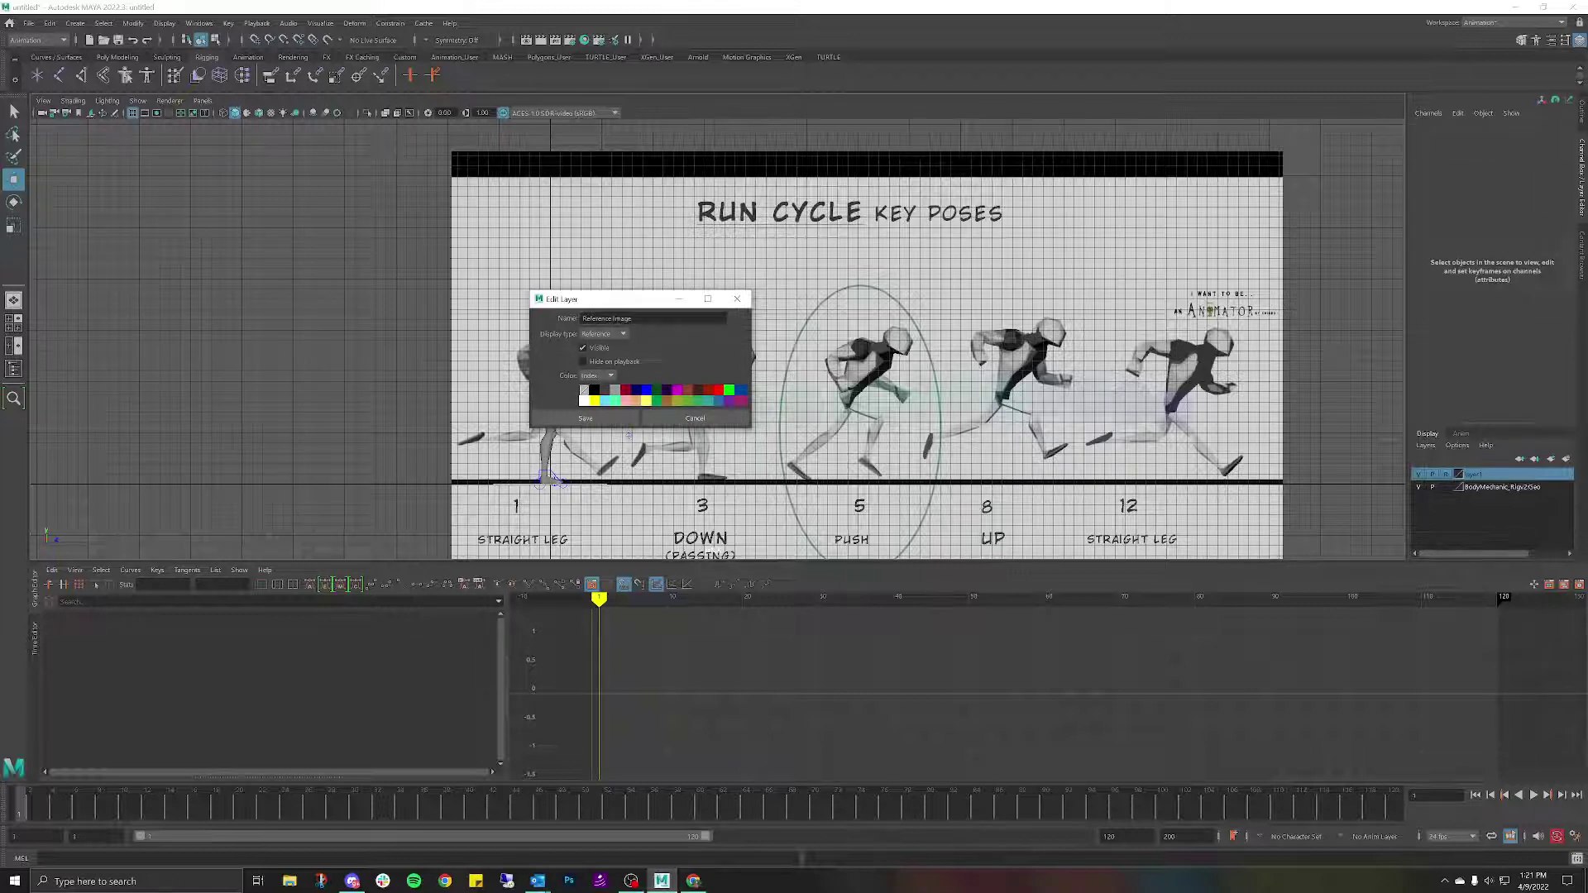
{"action": "left_click", "coordinate": [616, 419]}
{"action": "left_click", "coordinate": [634, 387]}
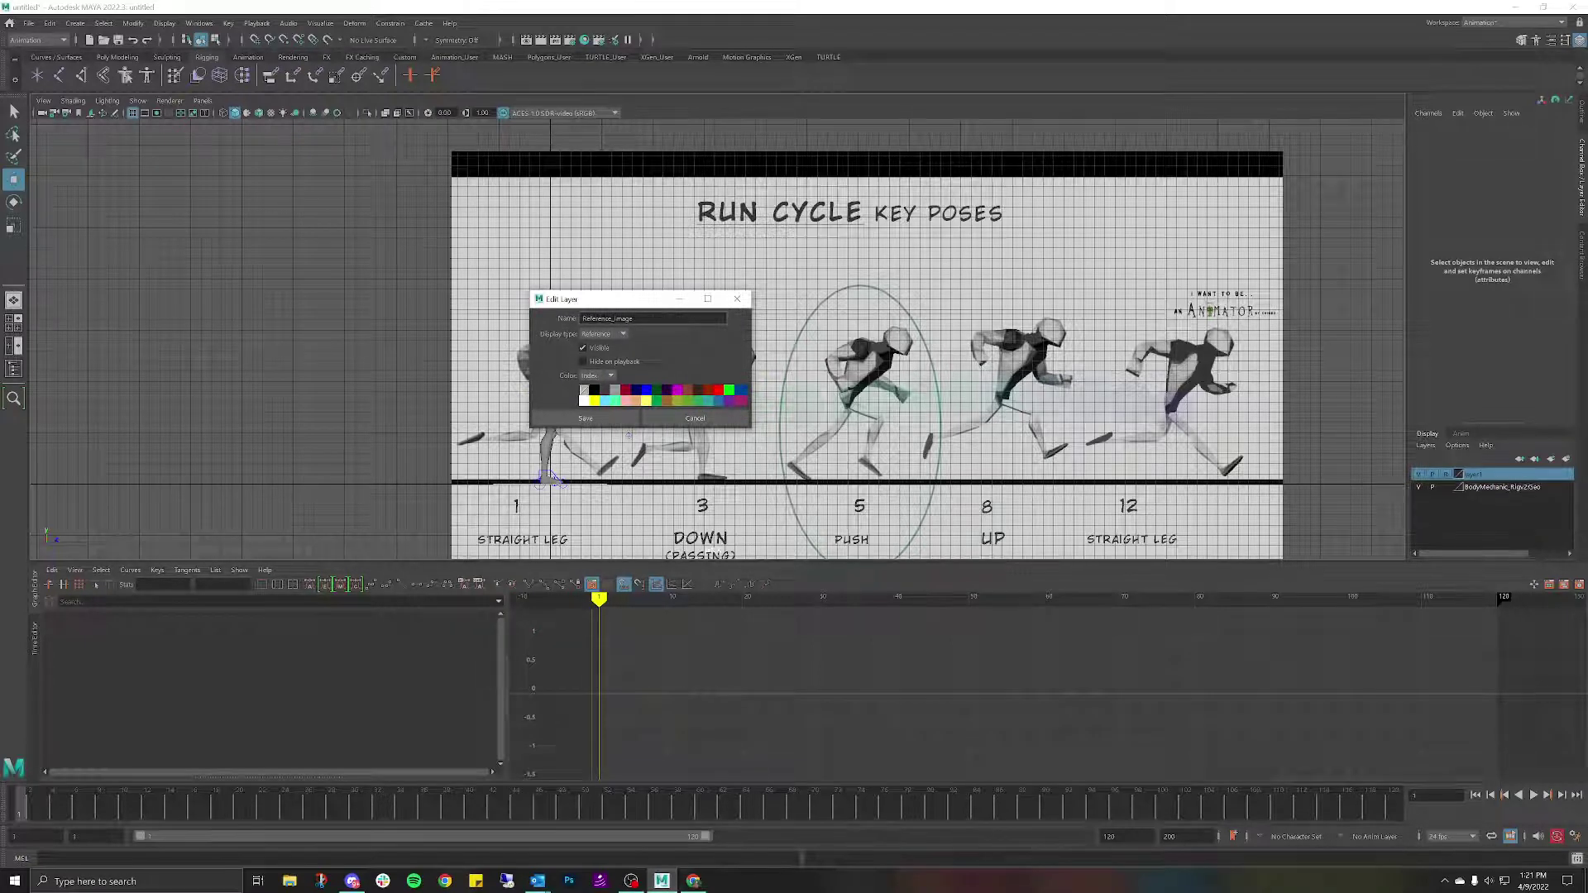
{"action": "left_click", "coordinate": [584, 418]}
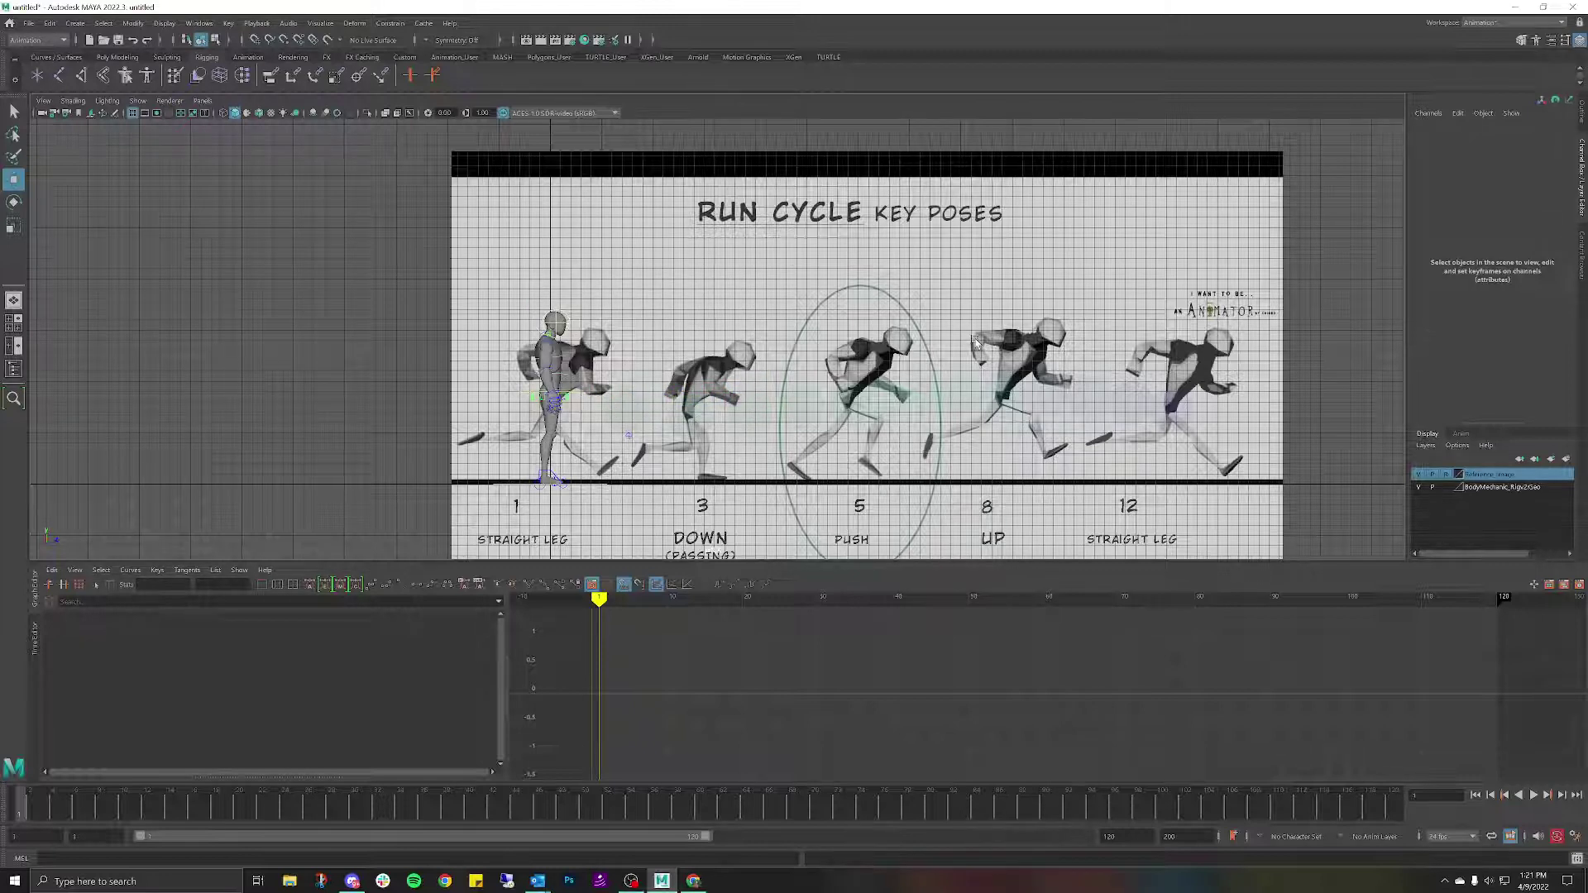
Select the character's body mesh in the side view and copy its keys at the current frame.
{"action": "left_click", "coordinate": [550, 354]}
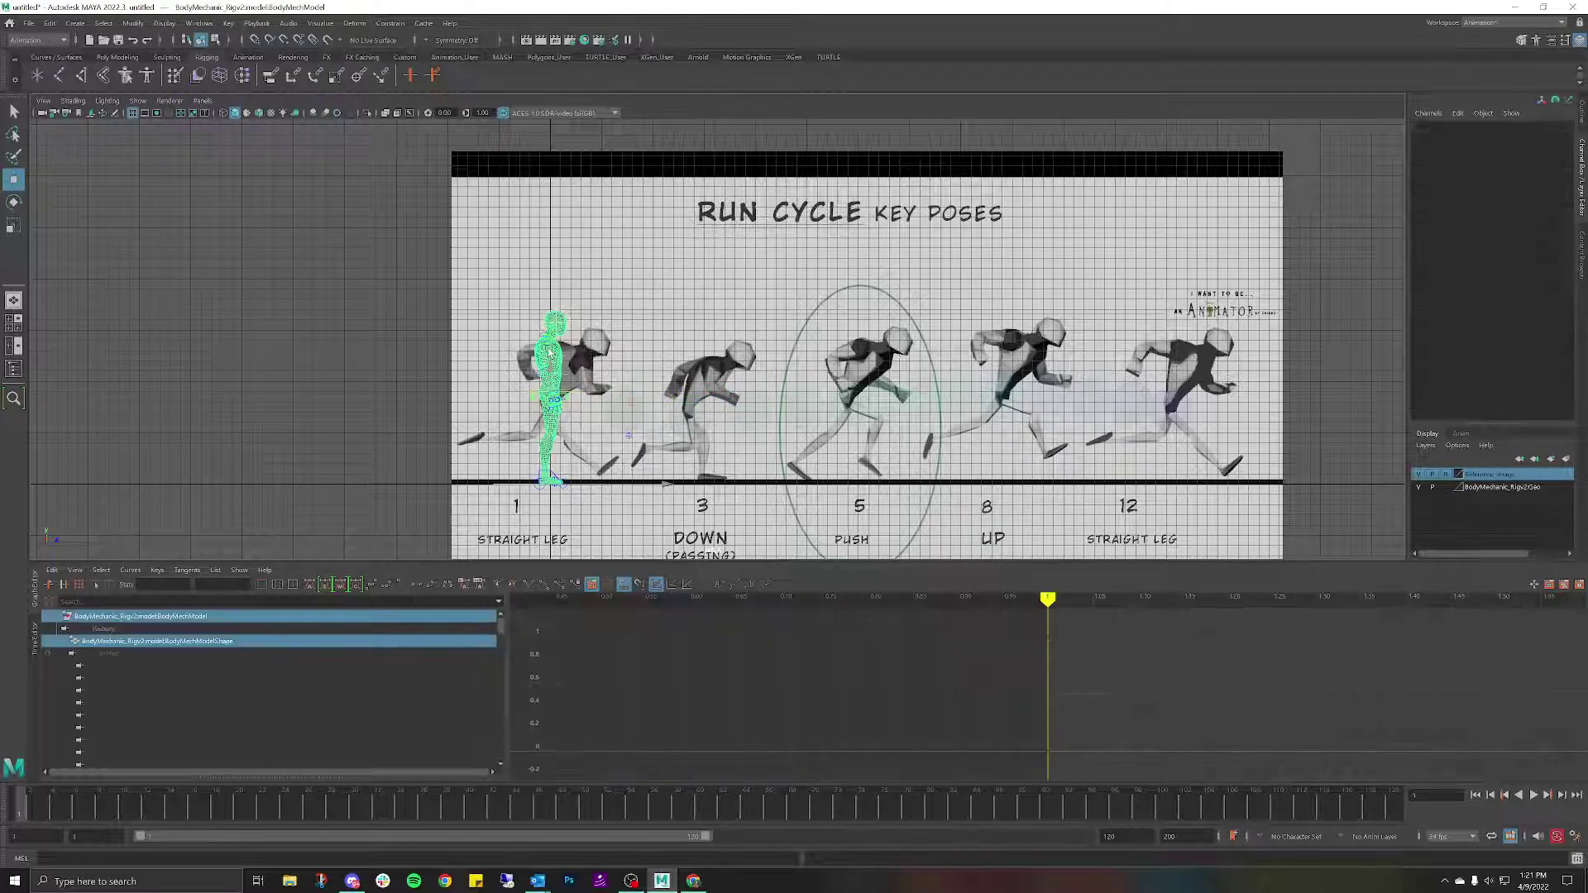
{"action": "left_click_drag", "start_coordinate": [716, 350], "coordinate": [648, 348], "text": "alt"}
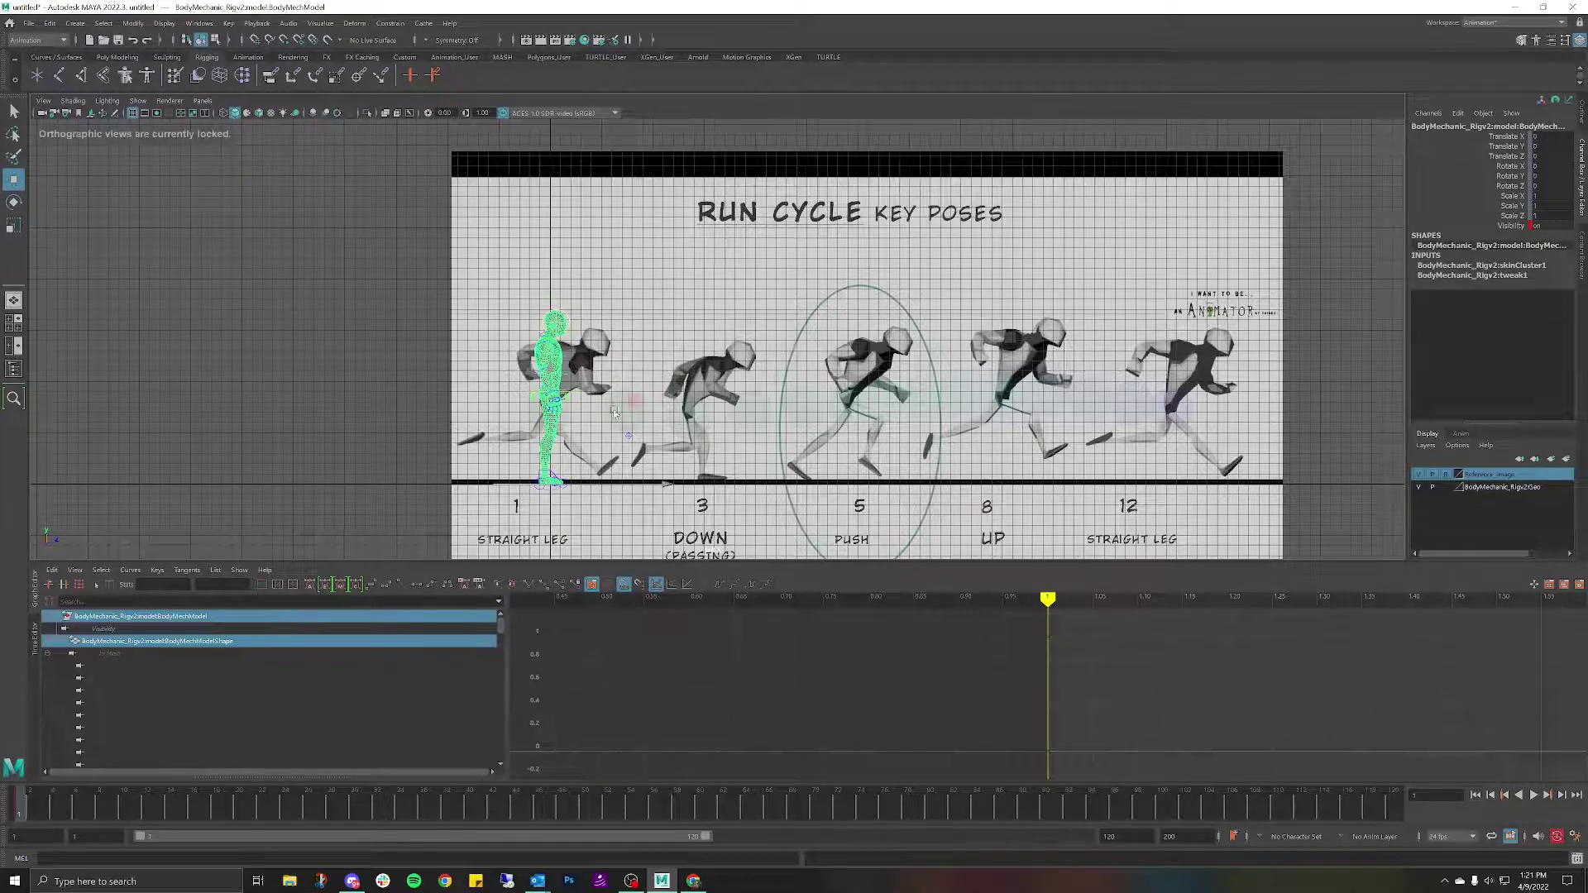
{"action": "scroll", "coordinate": [592, 359], "scroll_direction": "up", "scroll_amount": 5}
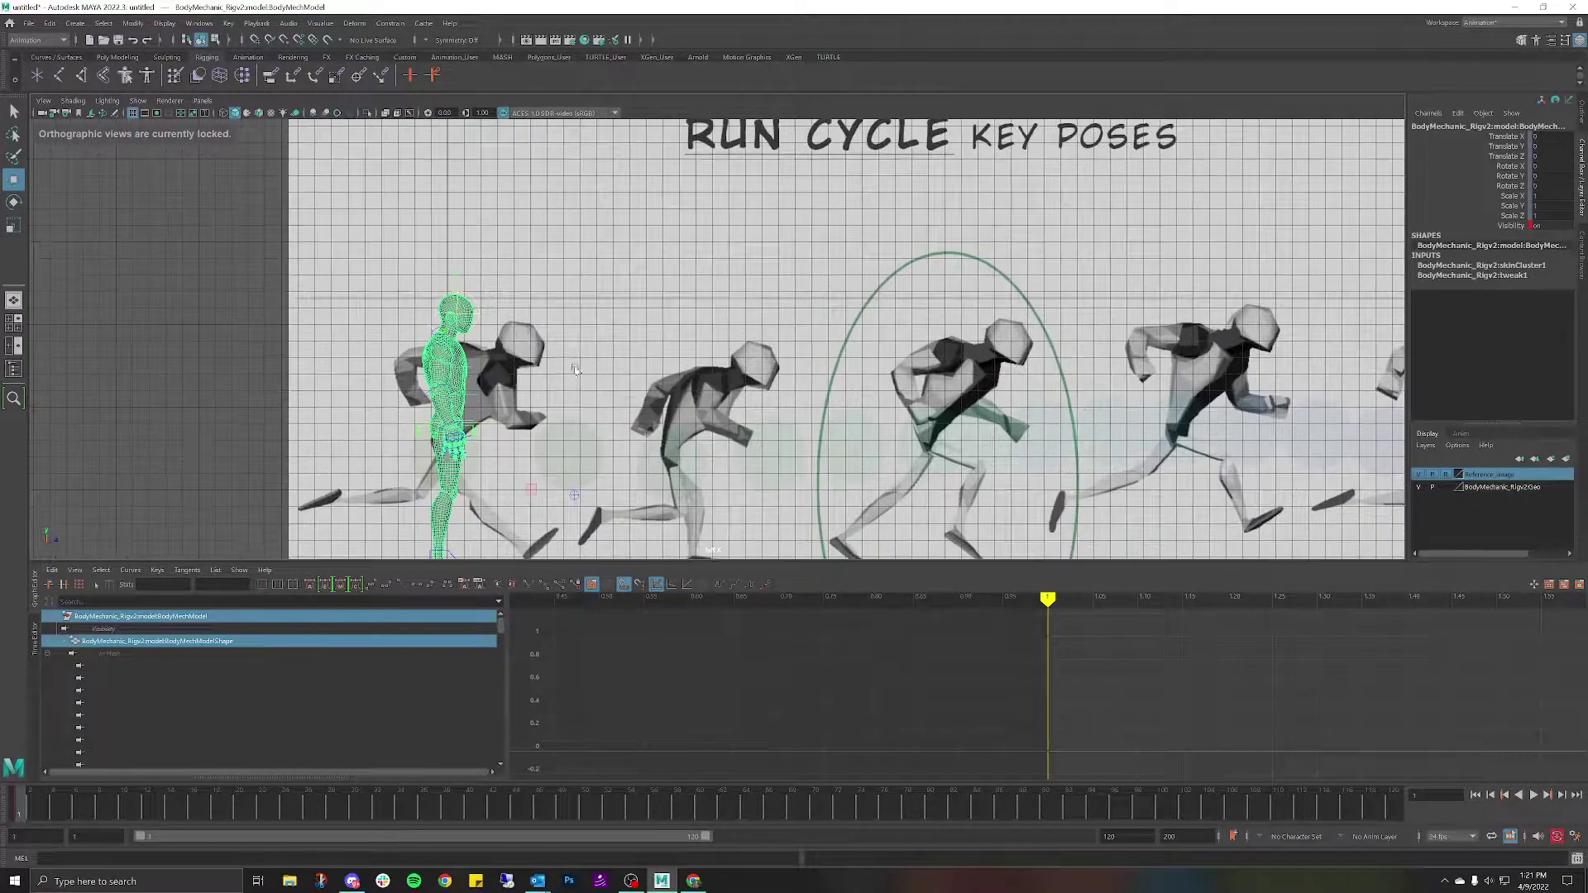
{"action": "scroll", "coordinate": [576, 370], "scroll_direction": "up", "scroll_amount": 4}
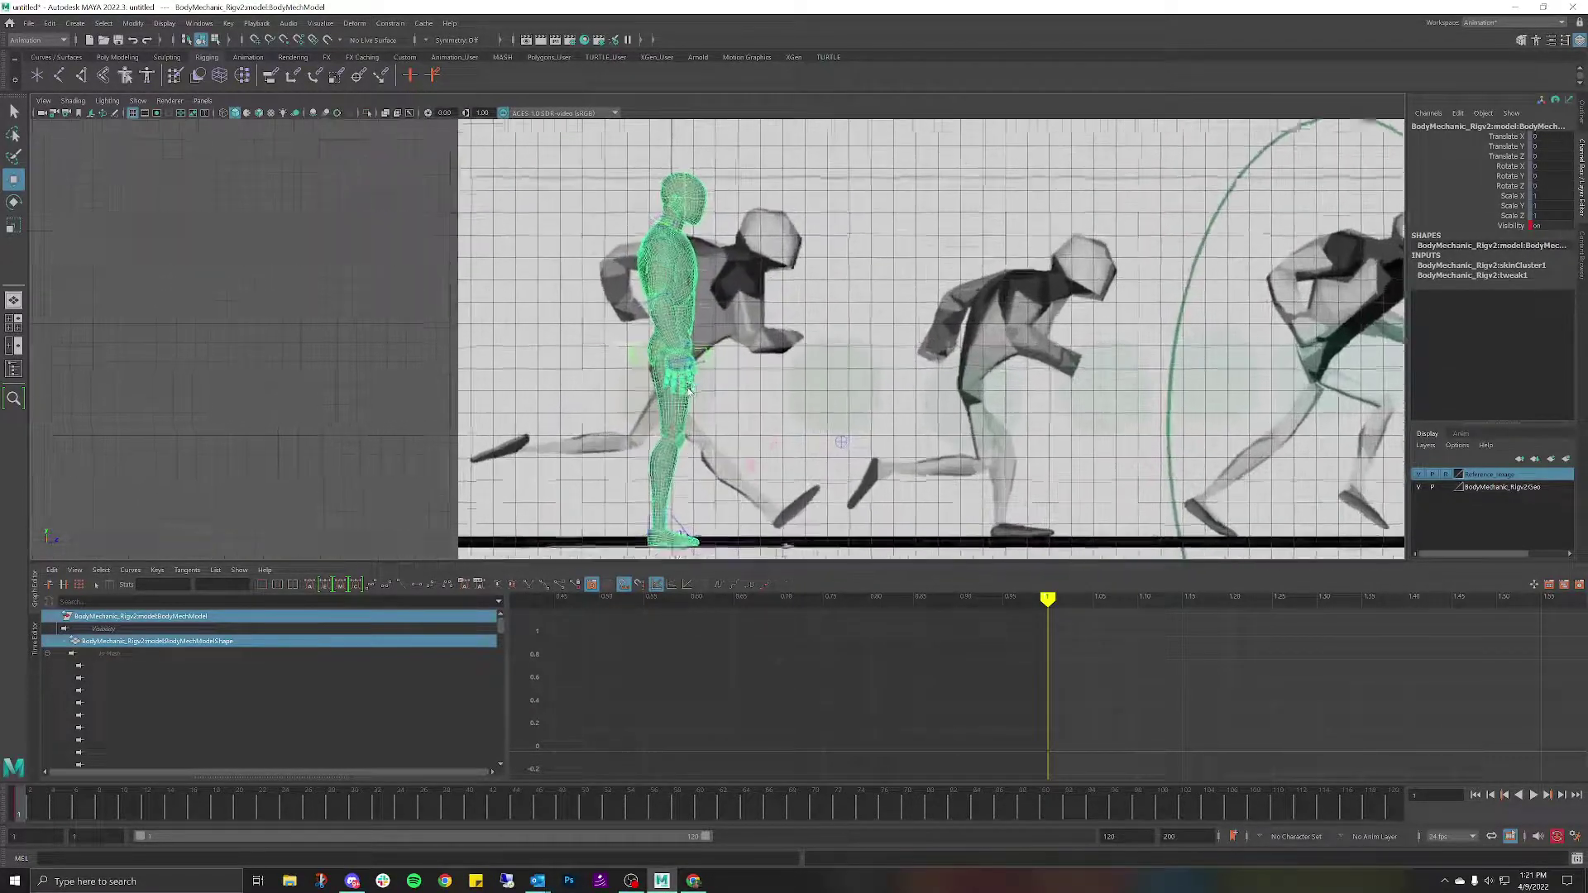
{"action": "scroll", "coordinate": [687, 389], "scroll_direction": "up", "scroll_amount": 2}
{"action": "middle_click_drag", "start_coordinate": [722, 362], "coordinate": [831, 352], "text": "alt"}
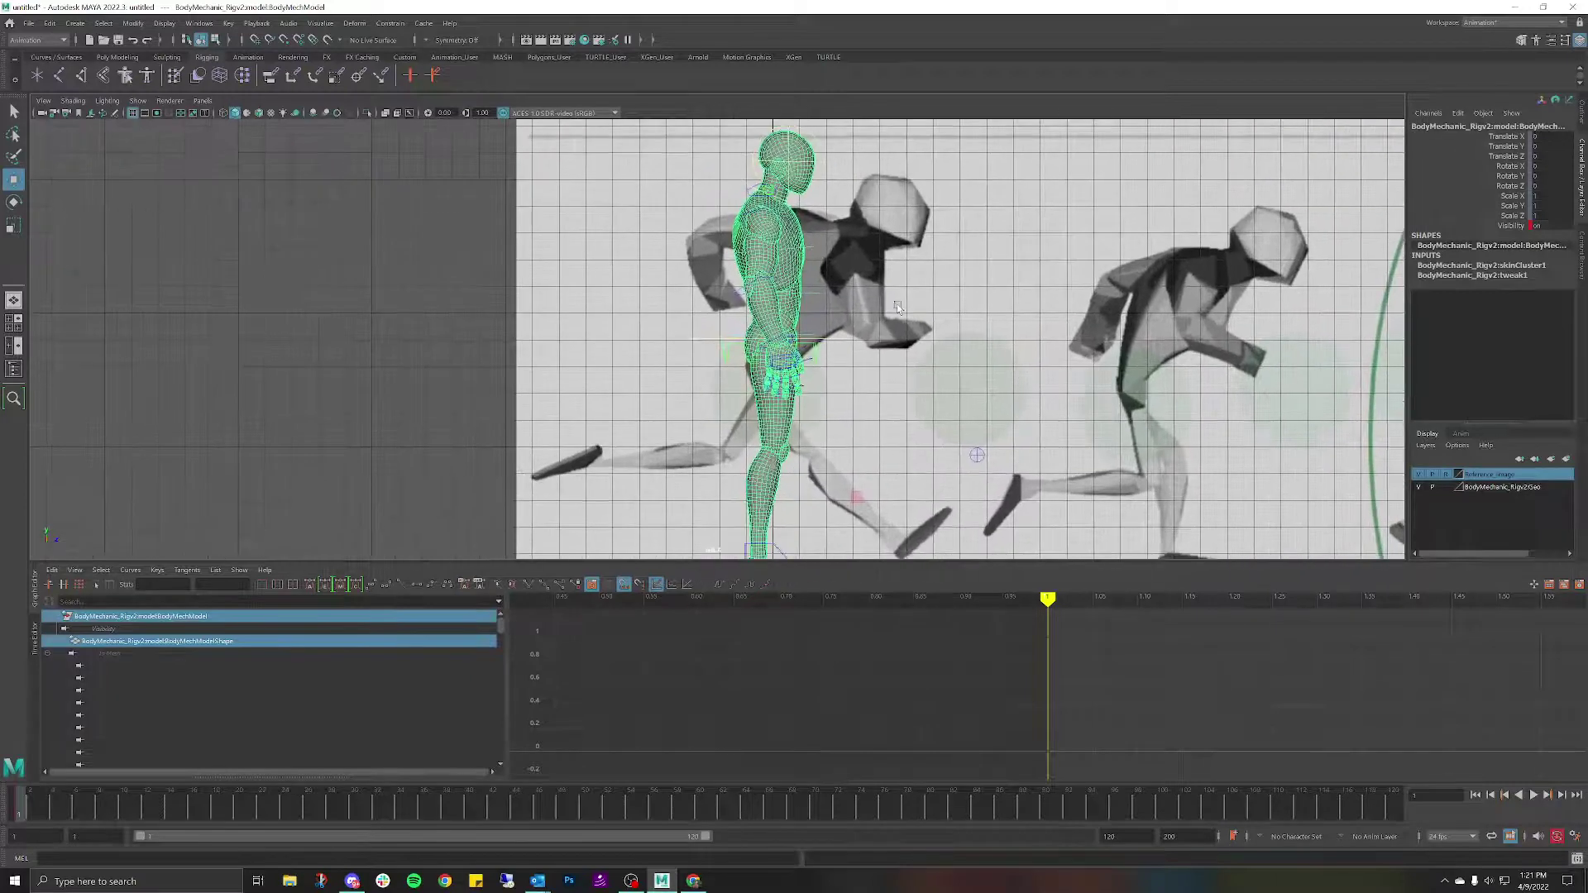
{"action": "left_click", "coordinate": [802, 225]}
{"action": "left_click", "coordinate": [787, 234]}
{"action": "right_click", "coordinate": [22, 808]}
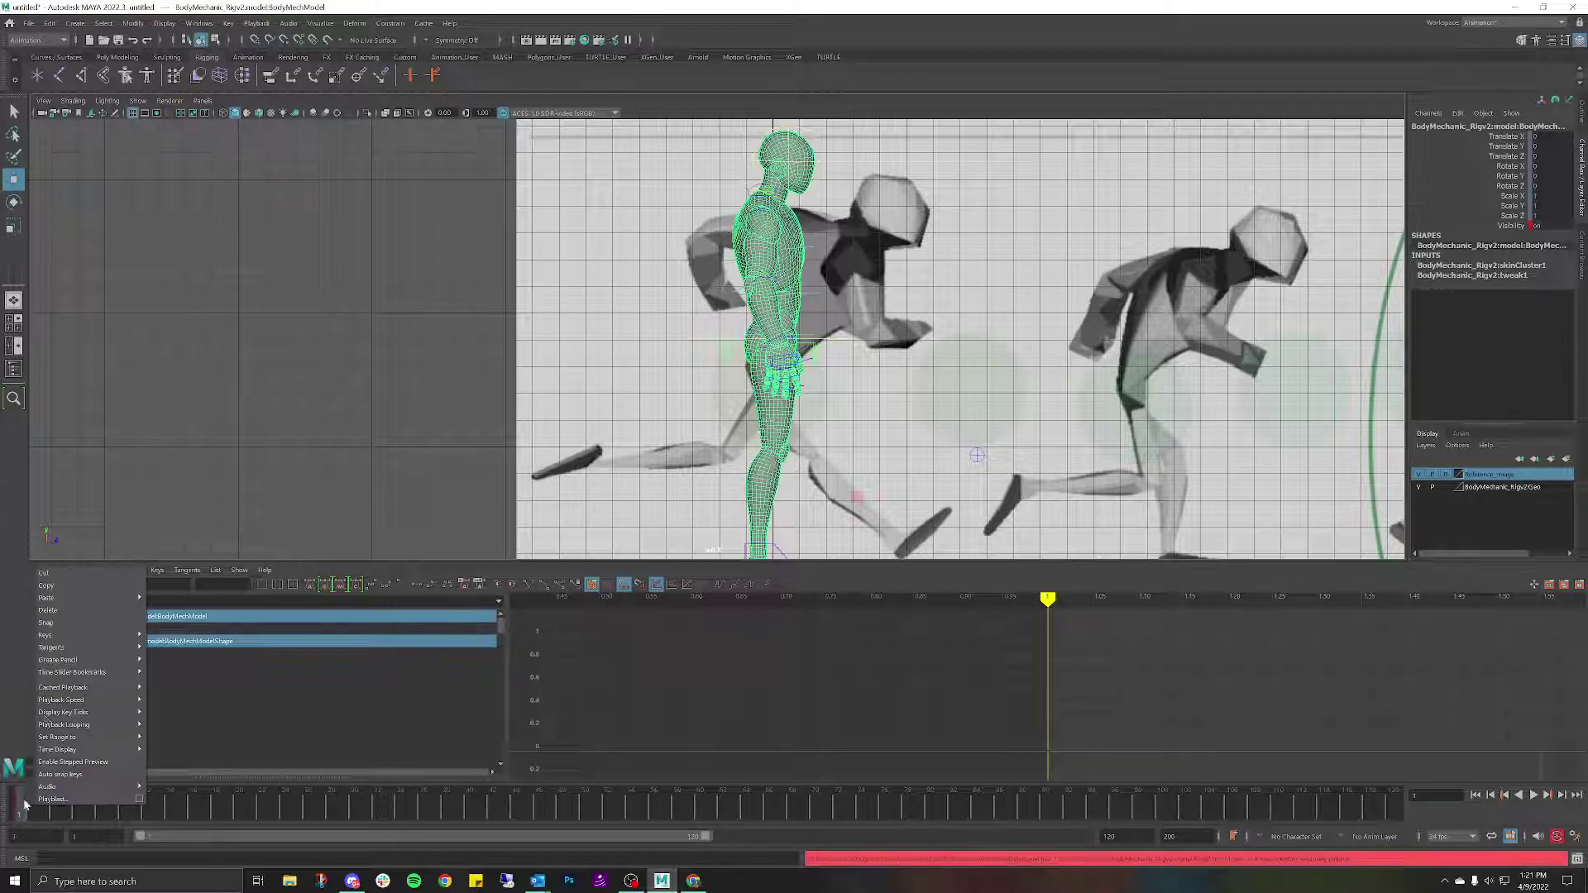
{"action": "left_click", "coordinate": [81, 585]}
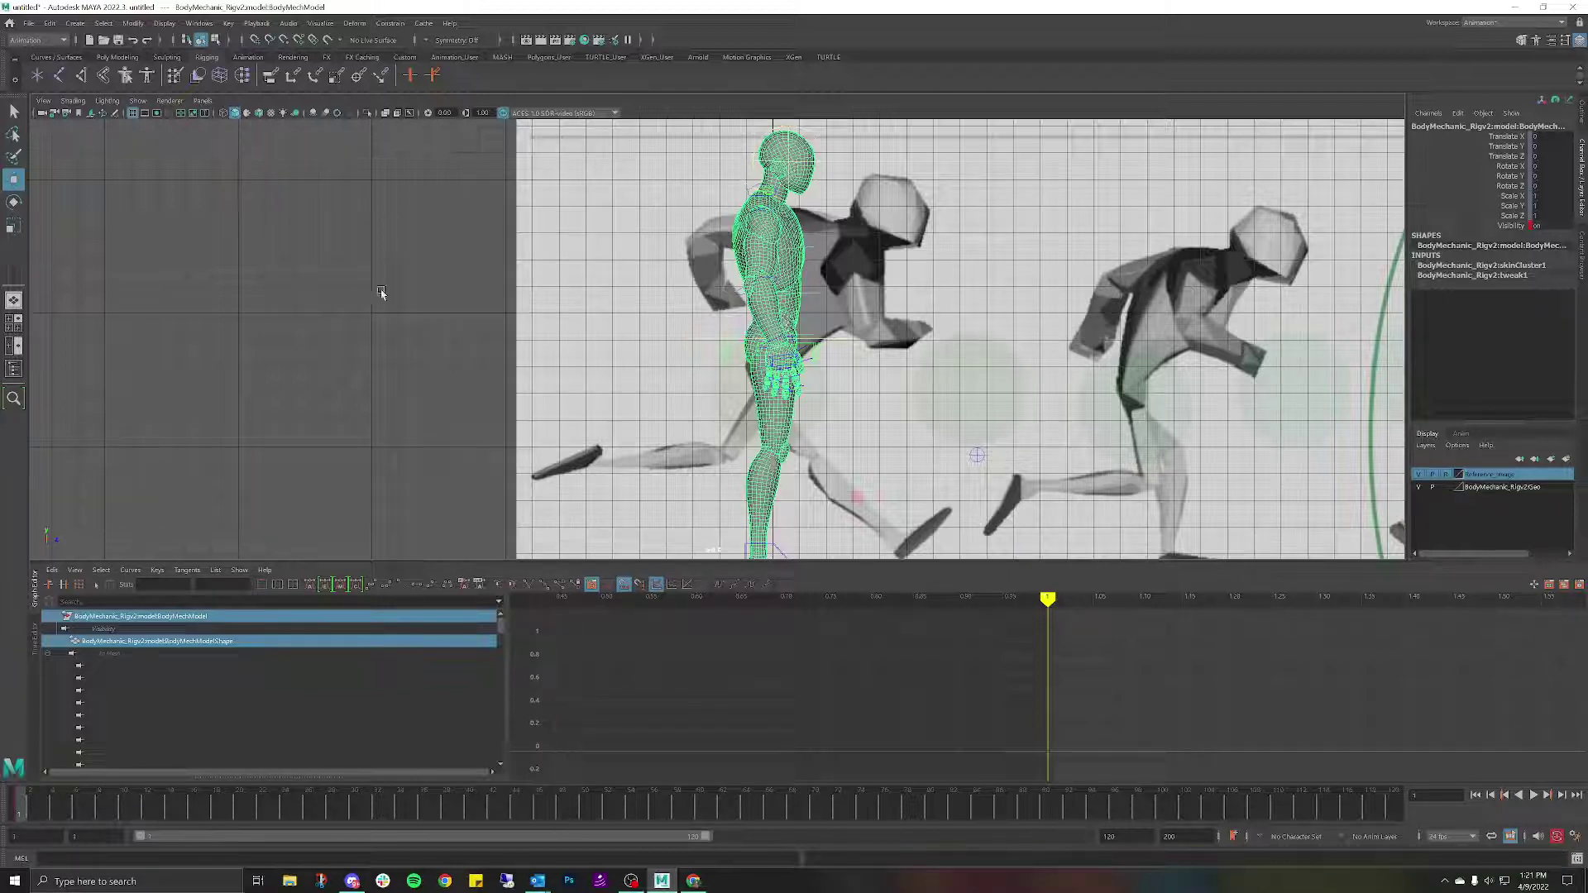
Assign the character's body mesh to a new display layer set to Reference, and check that only the rig controls are selectable.
{"action": "left_click", "coordinate": [819, 276]}
{"action": "left_click", "coordinate": [796, 268]}
{"action": "left_click", "coordinate": [1567, 460]}
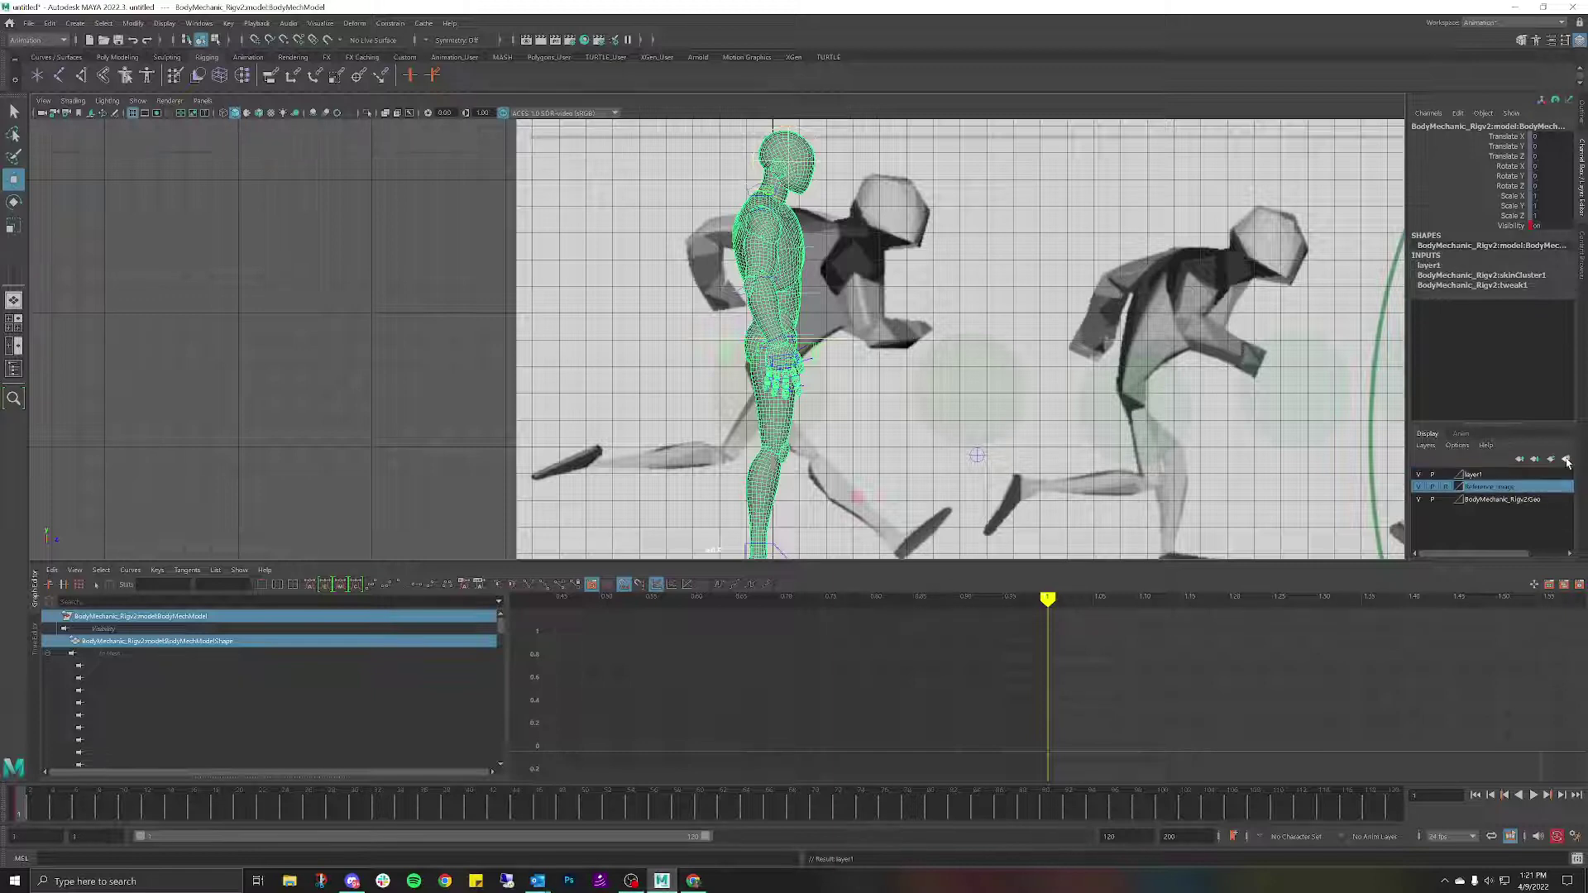
{"action": "left_click", "coordinate": [1446, 475]}
{"action": "left_click", "coordinate": [1446, 475]}
{"action": "left_click", "coordinate": [859, 263]}
{"action": "left_click", "coordinate": [762, 227]}
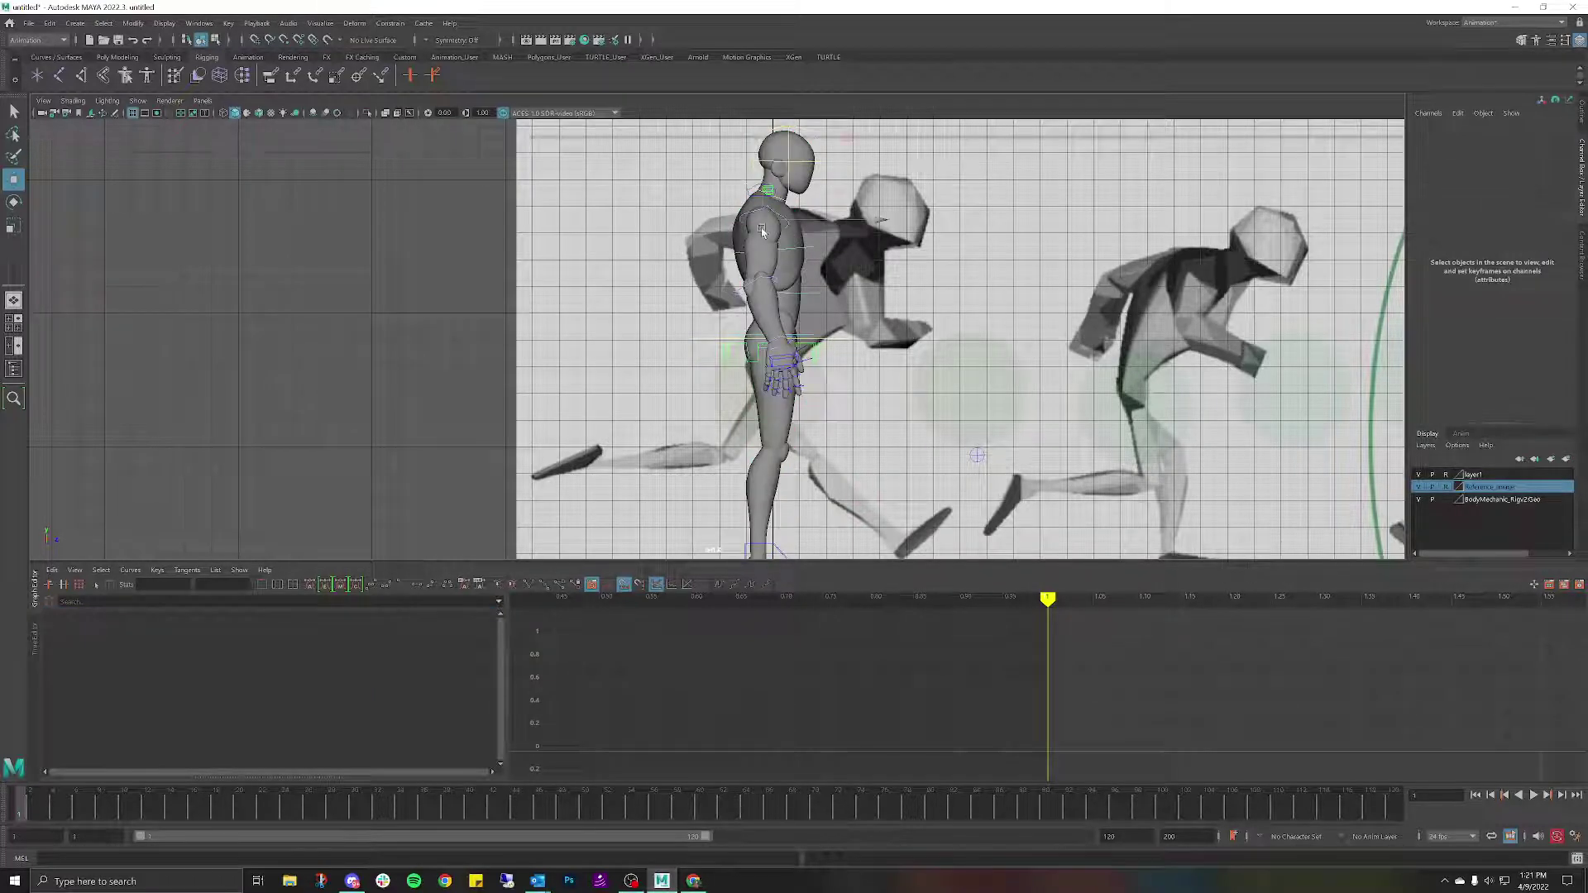
Rename the body mesh's display layer layer1 as Geo, save the layer settings, and clear the selection.
{"action": "left_click", "coordinate": [1485, 476]}
{"action": "double_click", "coordinate": [1486, 478]}
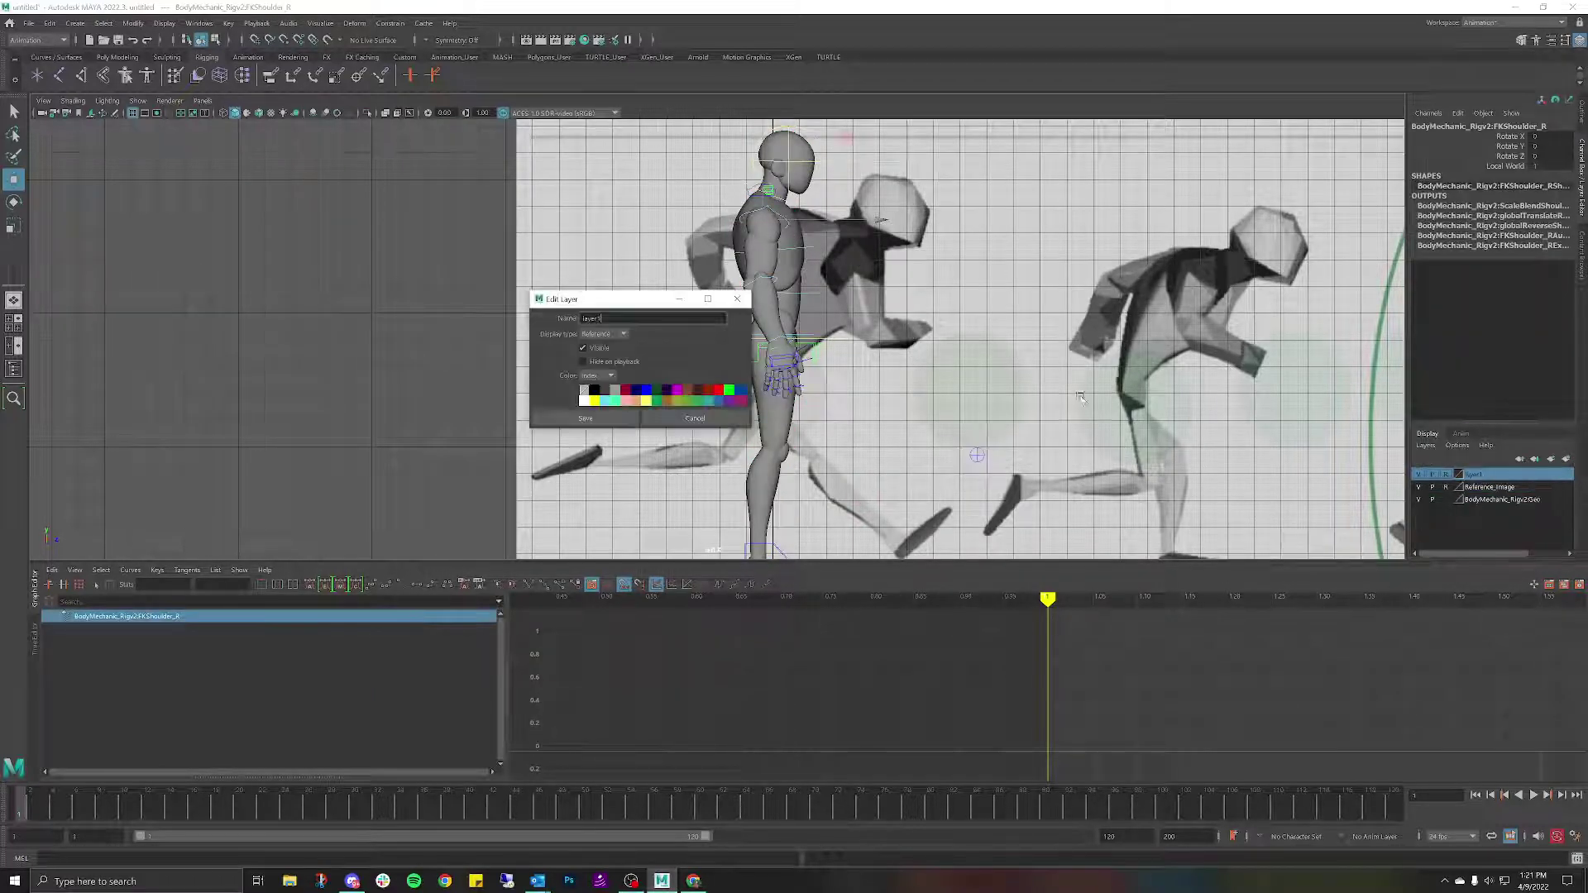
{"action": "double_click", "coordinate": [640, 318]}
{"action": "type", "text": "Geo"}
{"action": "left_click", "coordinate": [585, 418]}
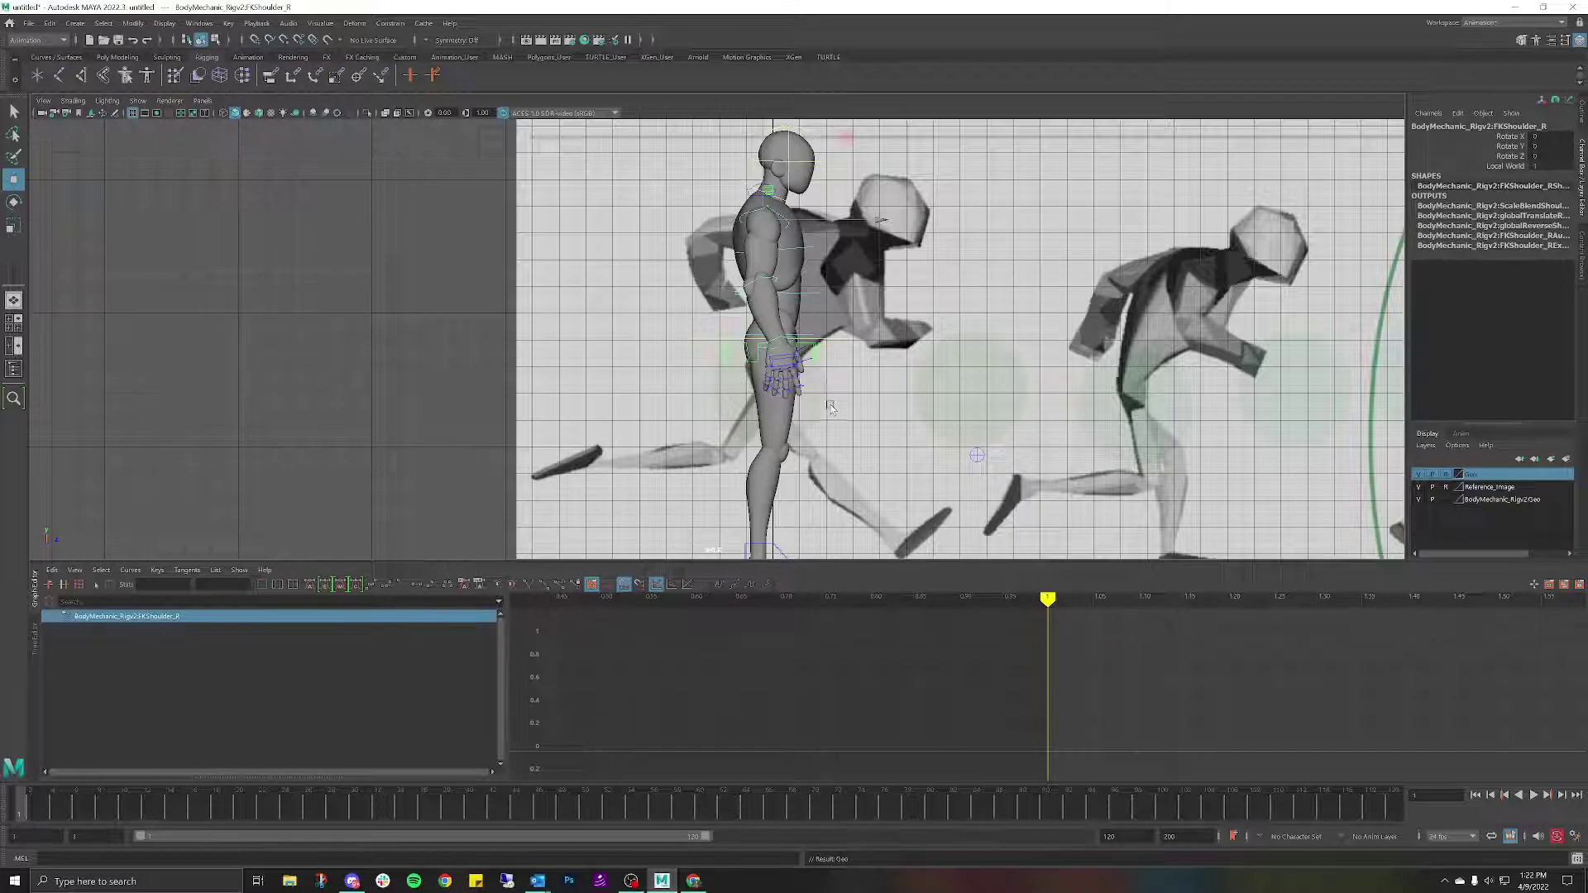
{"action": "left_click", "coordinate": [1039, 351]}
Examine the run cycle key poses beside the rig in the side view, and check that the character's right shoulder control can be selected.
{"action": "scroll", "coordinate": [951, 285], "scroll_direction": "down", "scroll_amount": 5}
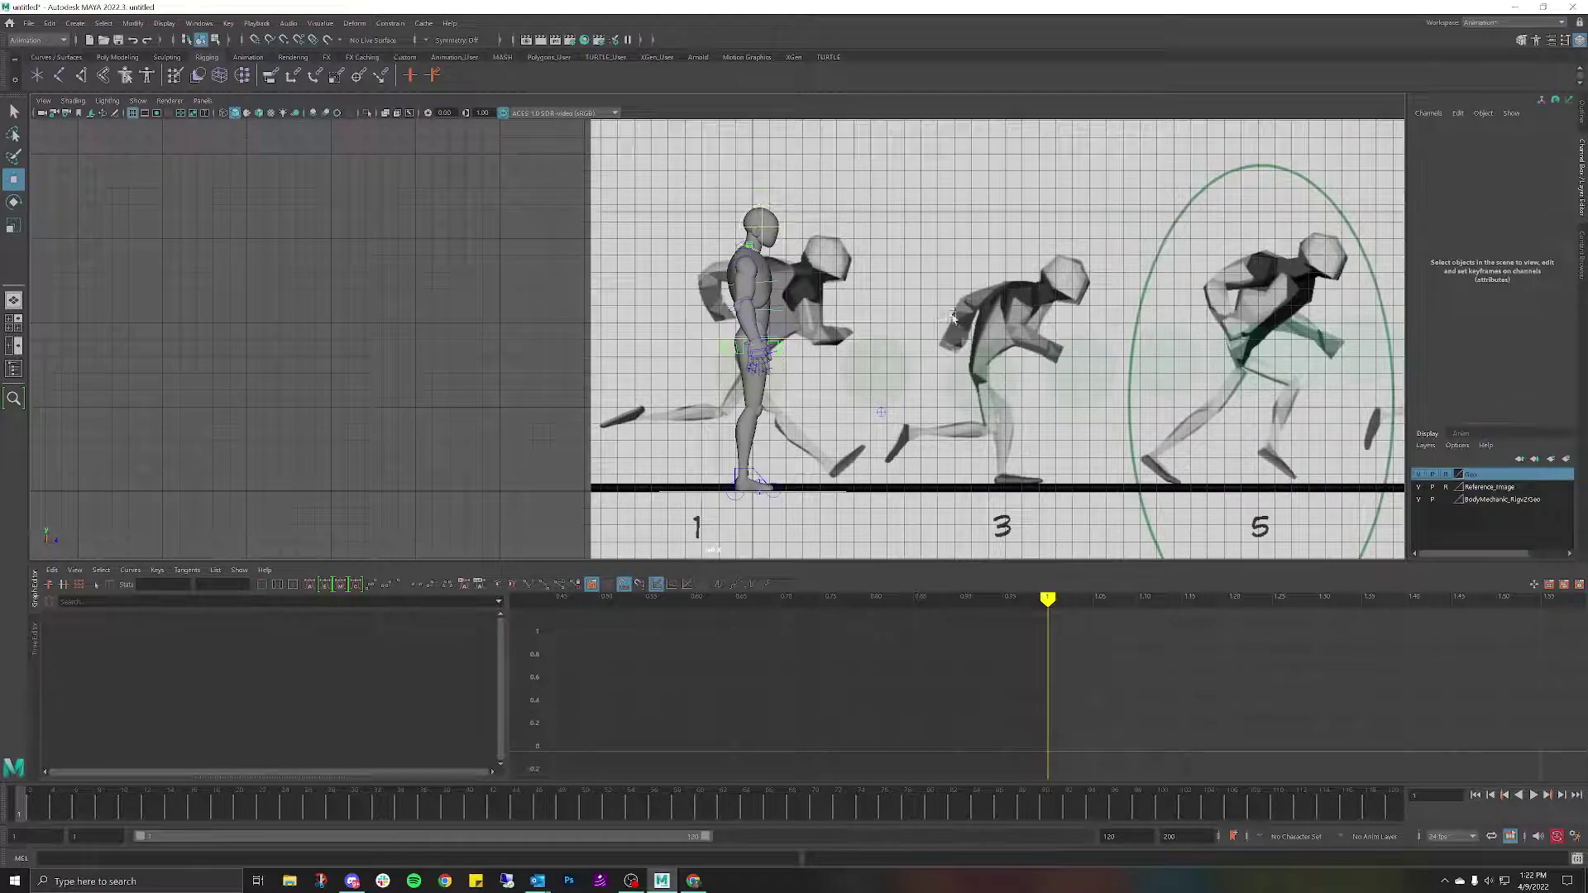
{"action": "middle_click_drag", "start_coordinate": [1082, 294], "coordinate": [914, 350], "text": "alt"}
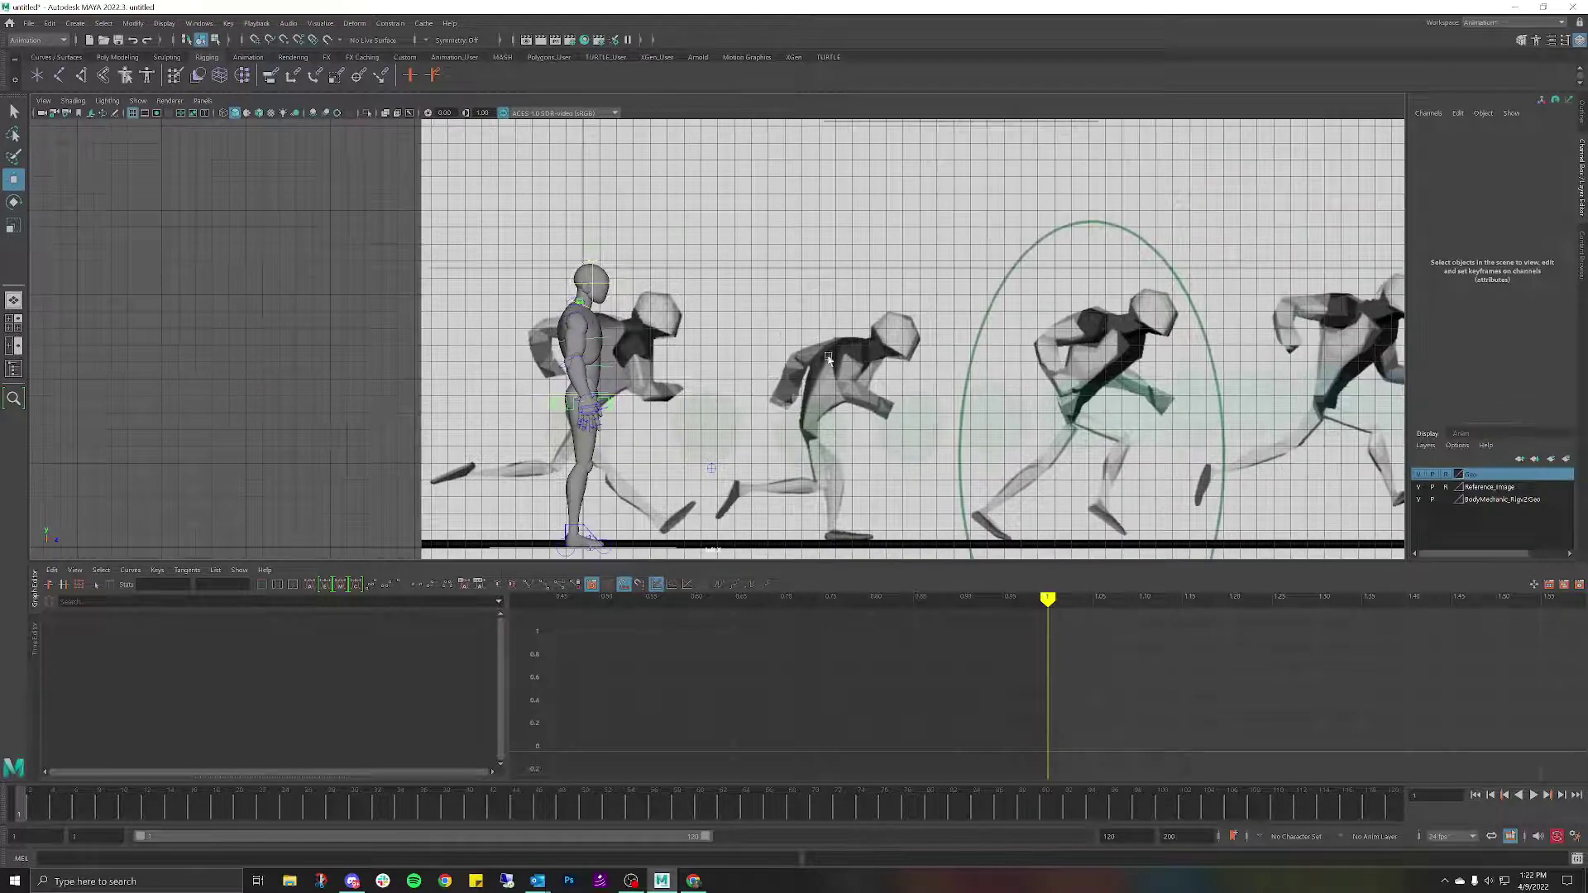
{"action": "middle_click_drag", "start_coordinate": [719, 321], "coordinate": [817, 314], "text": "alt"}
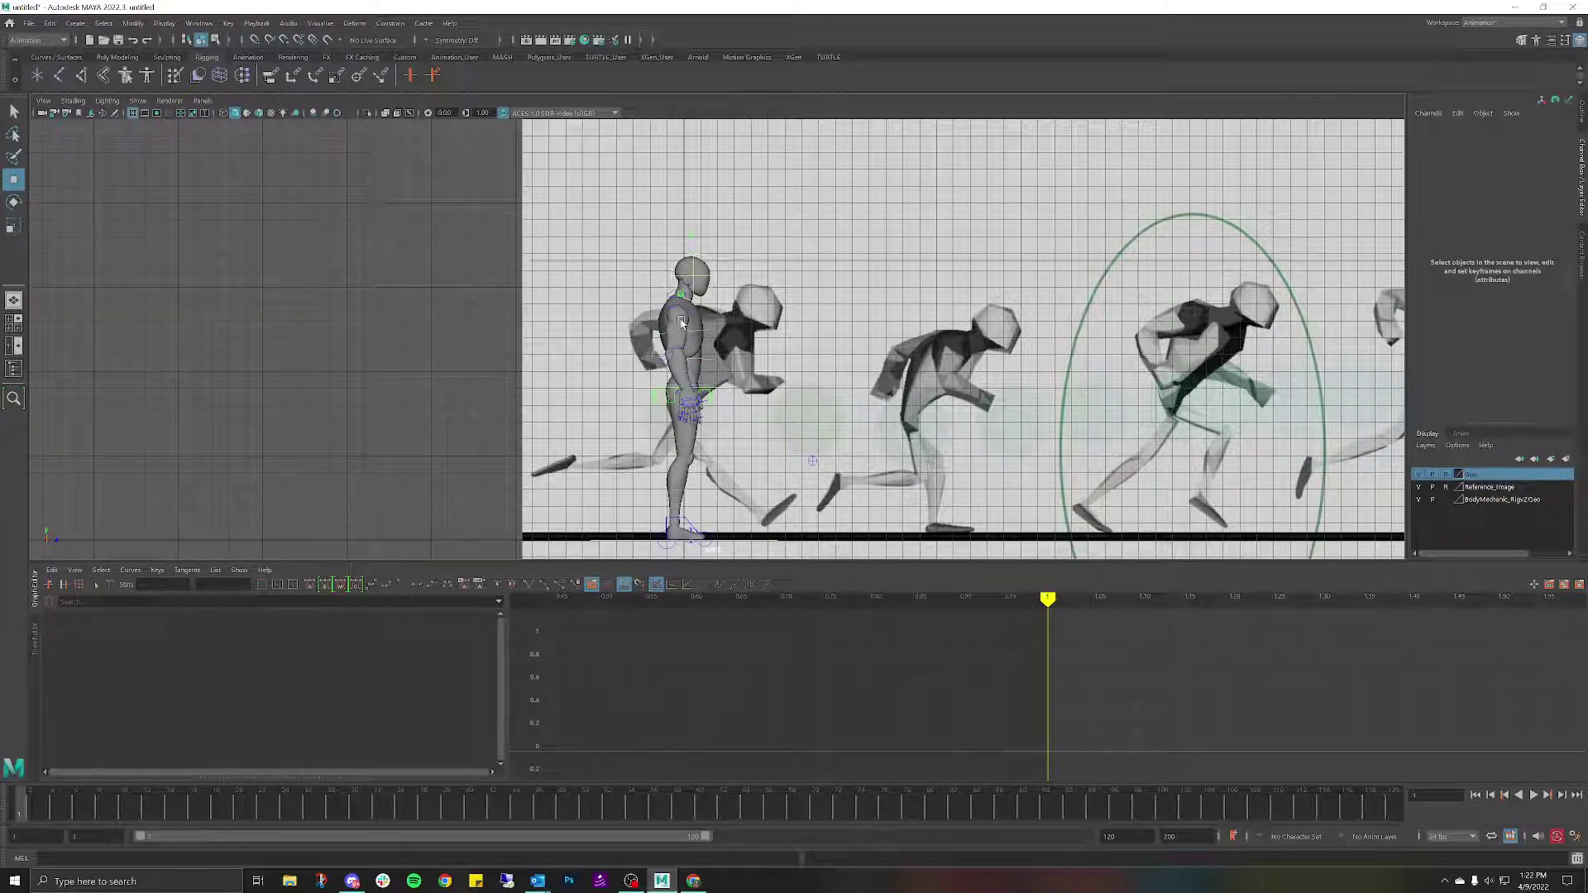
{"action": "left_click", "coordinate": [677, 318]}
{"action": "left_click", "coordinate": [769, 267]}
{"action": "left_click", "coordinate": [681, 316]}
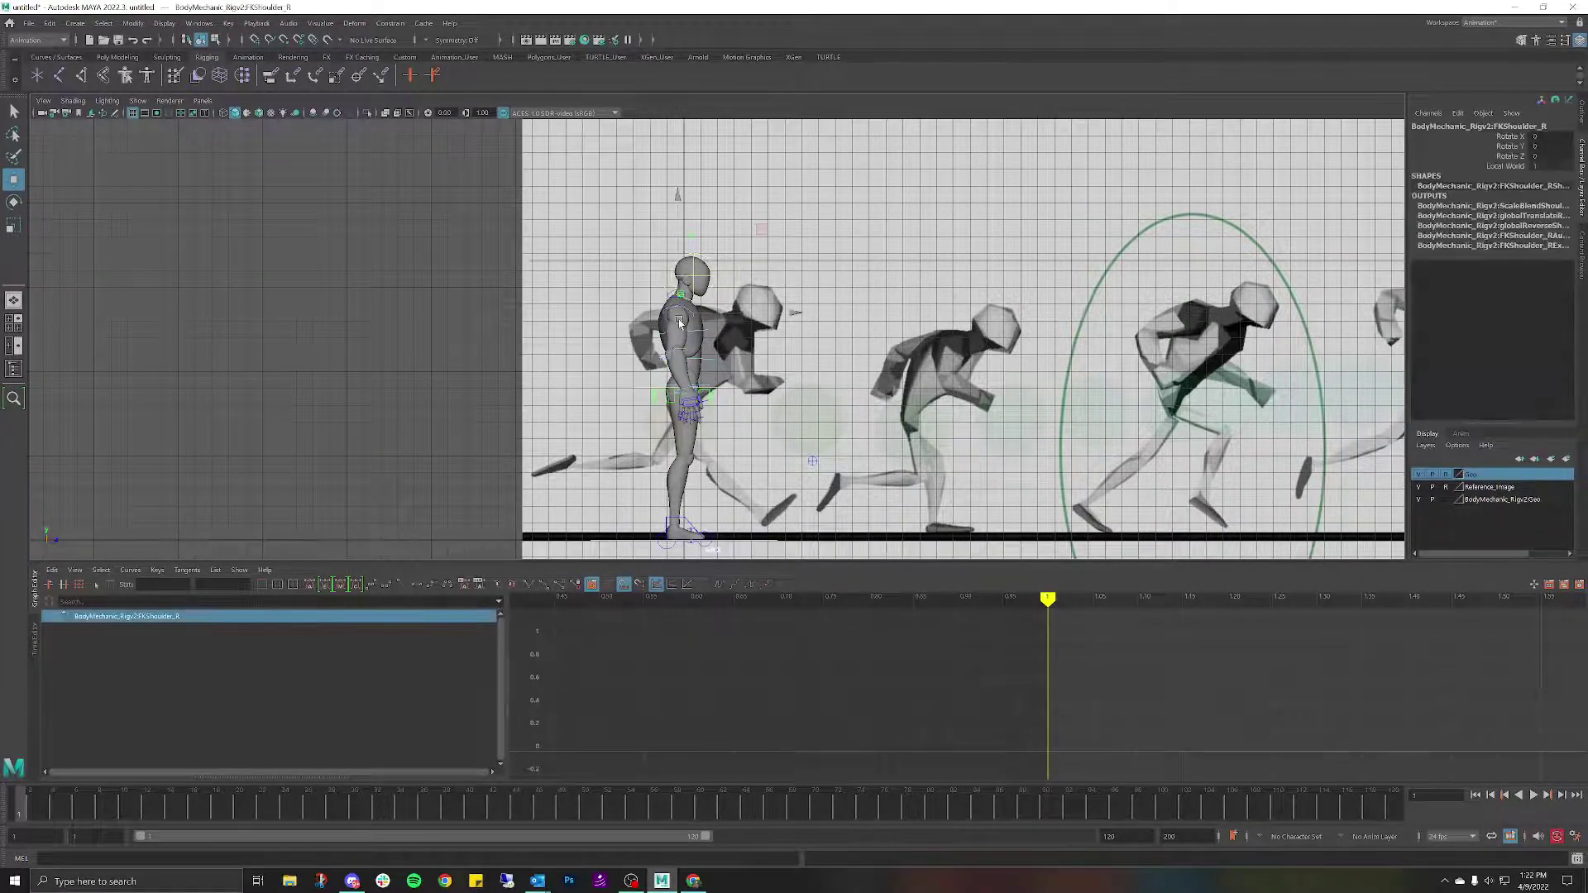
{"action": "left_click", "coordinate": [824, 298]}
{"action": "left_click_drag", "start_coordinate": [961, 266], "coordinate": [902, 273], "text": "alt"}
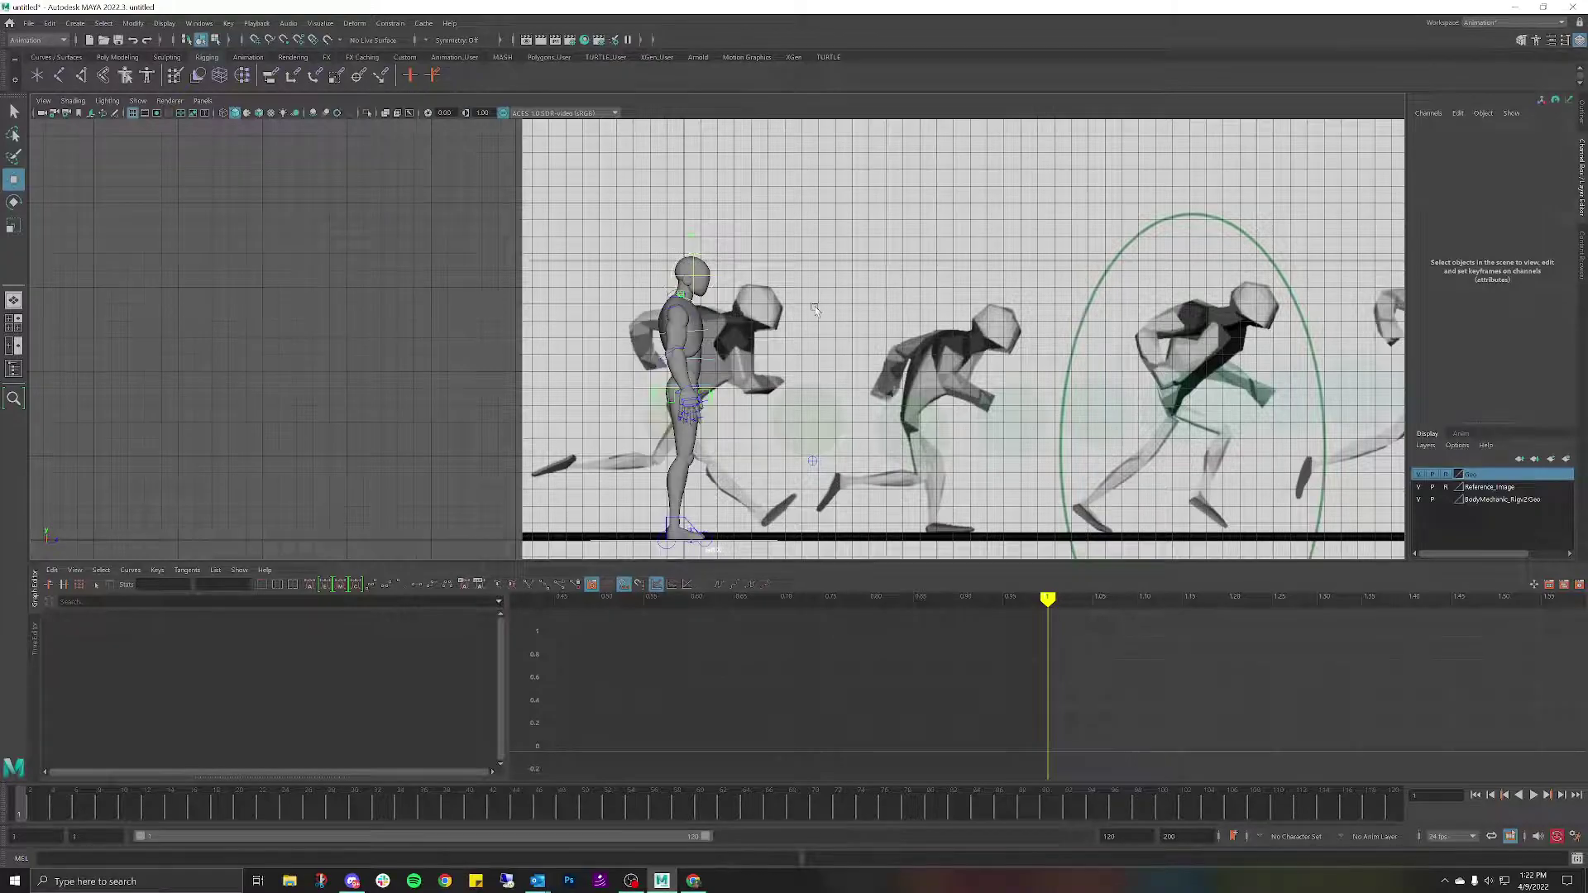
{"action": "middle_click_drag", "start_coordinate": [814, 308], "coordinate": [642, 199], "text": "alt"}
{"action": "scroll", "coordinate": [783, 277], "scroll_direction": "down", "scroll_amount": 4}
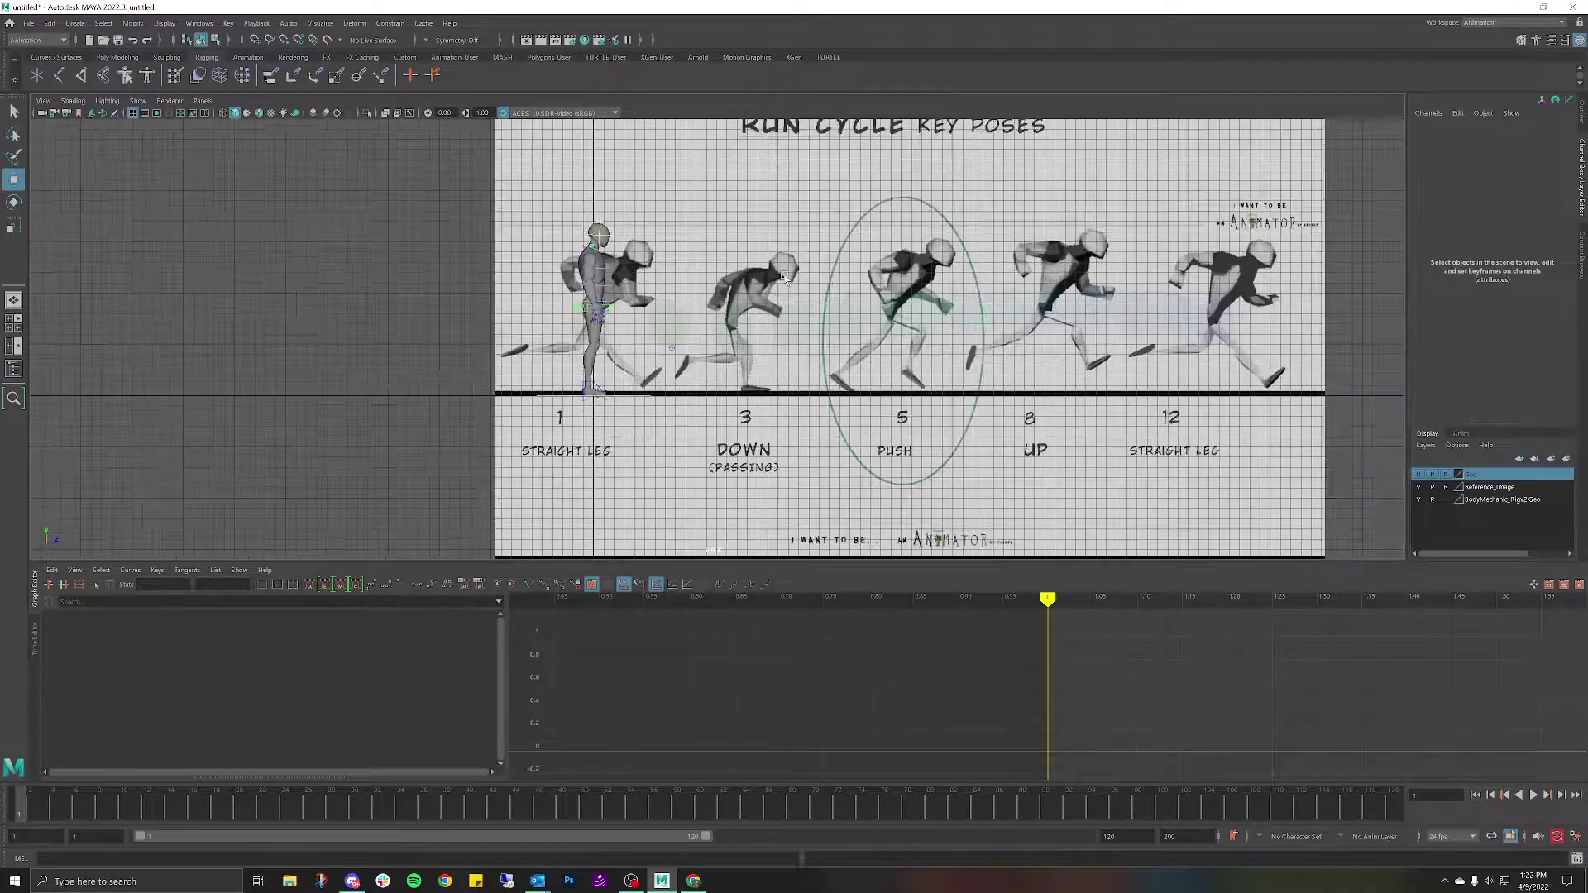
{"action": "middle_click_drag", "start_coordinate": [1038, 220], "coordinate": [989, 254], "text": "alt"}
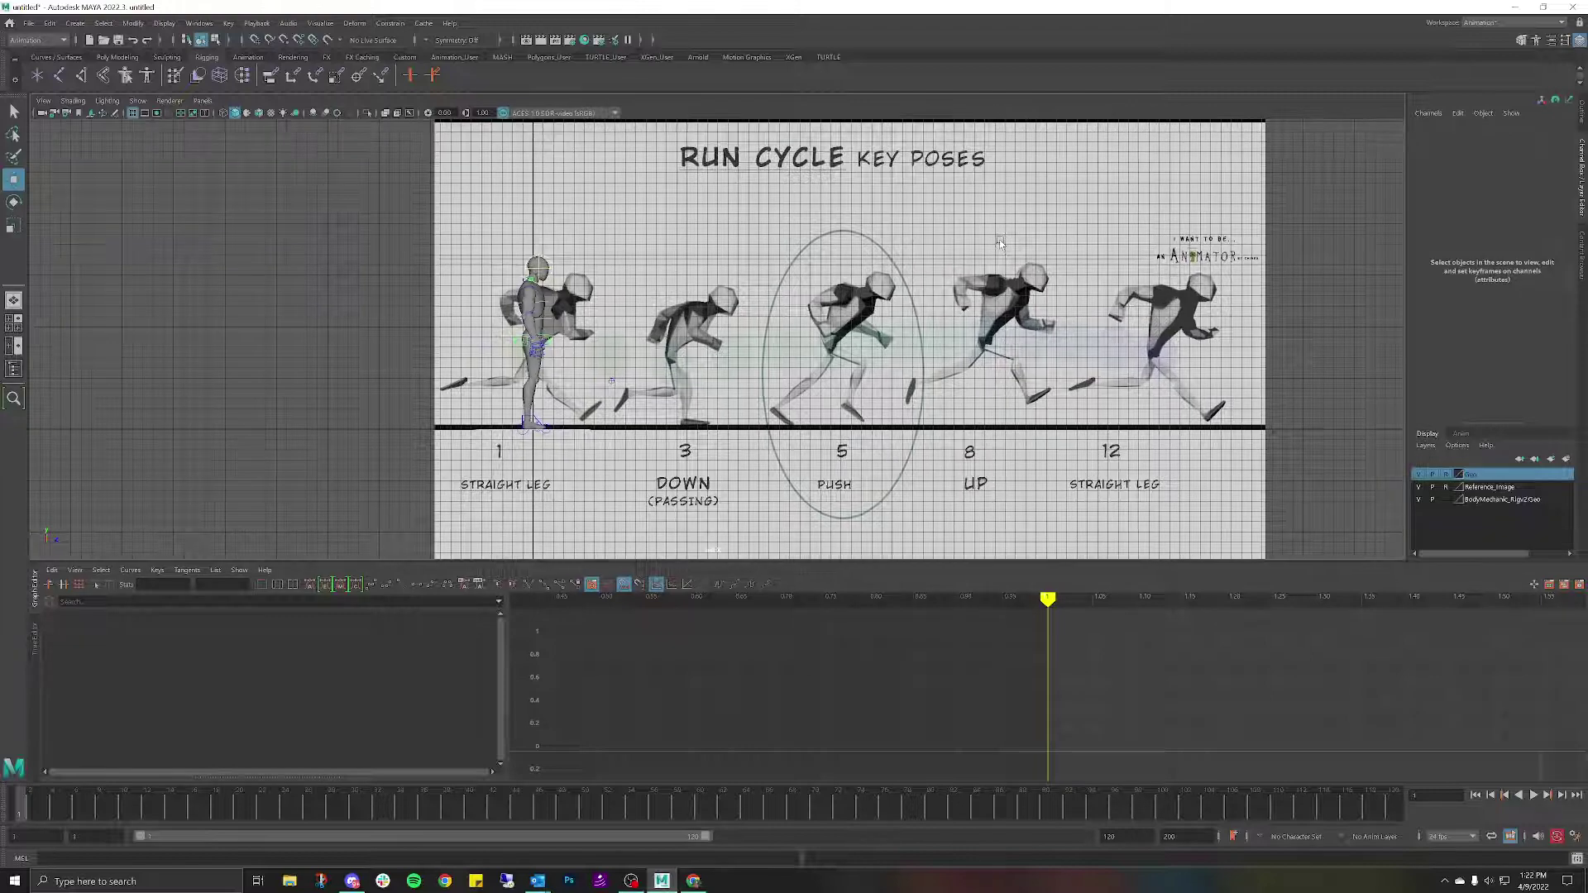
{"action": "scroll", "coordinate": [682, 317], "scroll_direction": "up", "scroll_amount": 2}
{"action": "scroll", "coordinate": [832, 303], "scroll_direction": "down", "scroll_amount": 1}
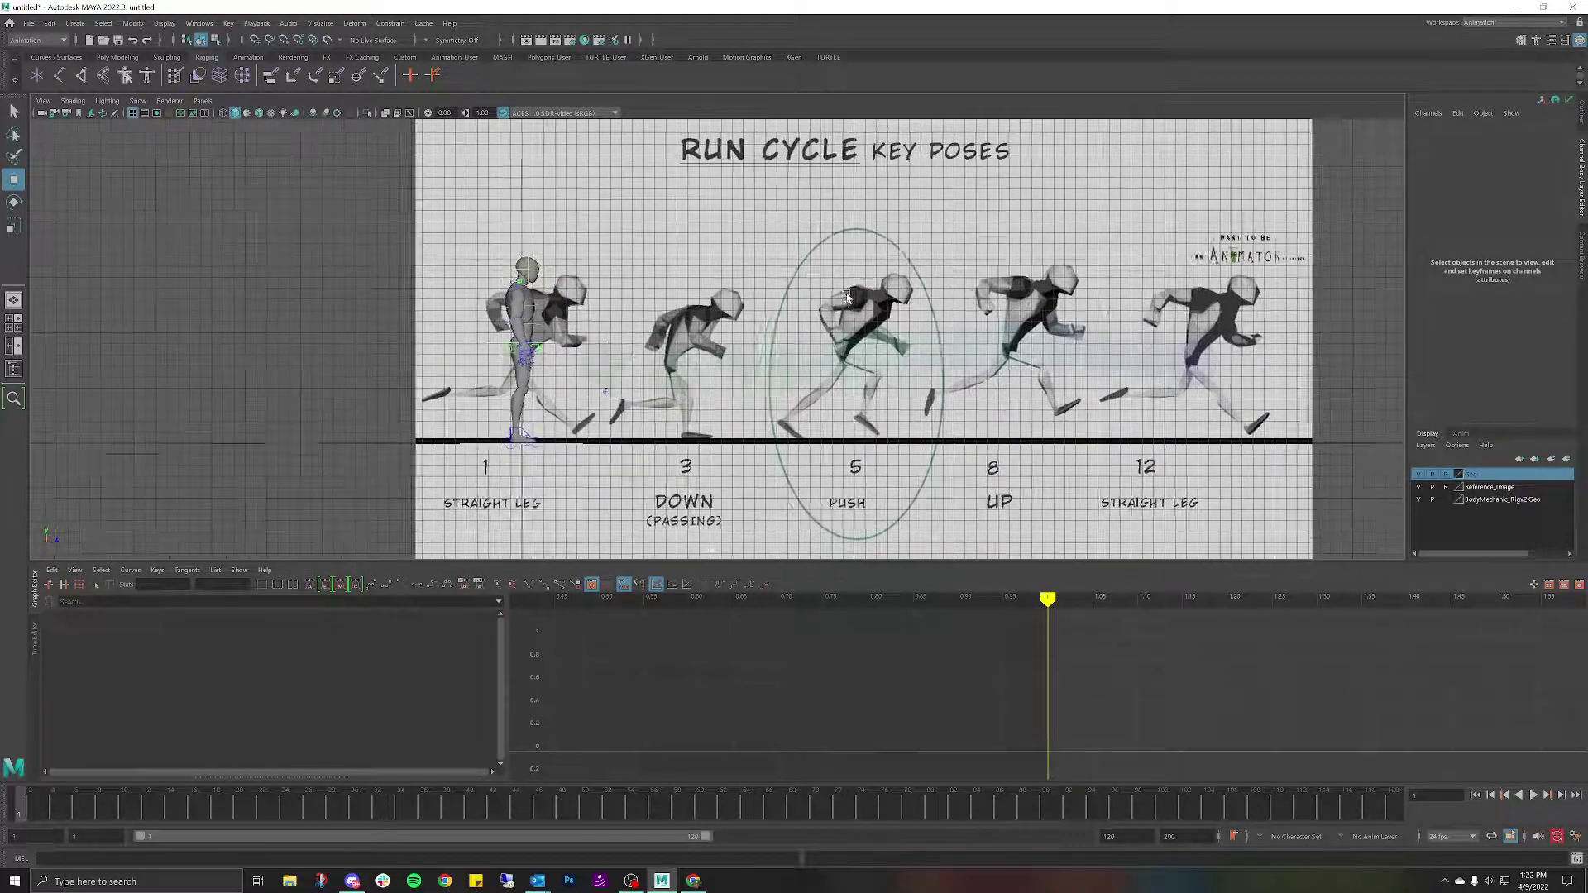
{"action": "middle_click_drag", "start_coordinate": [845, 299], "coordinate": [881, 285], "text": "alt"}
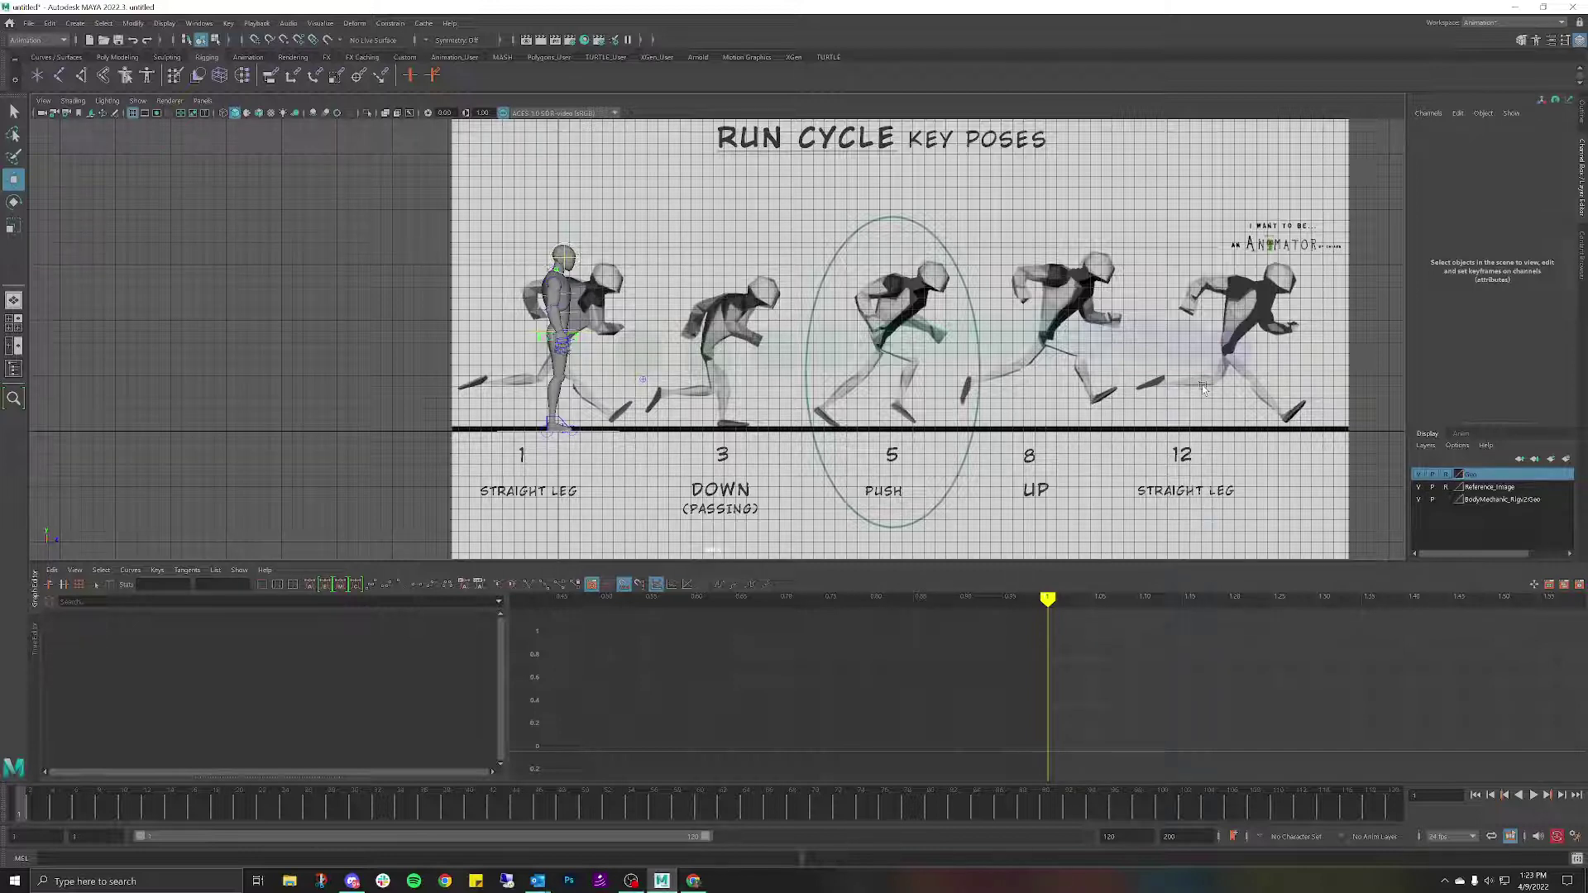
Lower the character's root control slightly in the side view so the hips drop toward the first straight-leg pose and the knees bend.
{"action": "scroll", "coordinate": [541, 288], "scroll_direction": "up", "scroll_amount": 3}
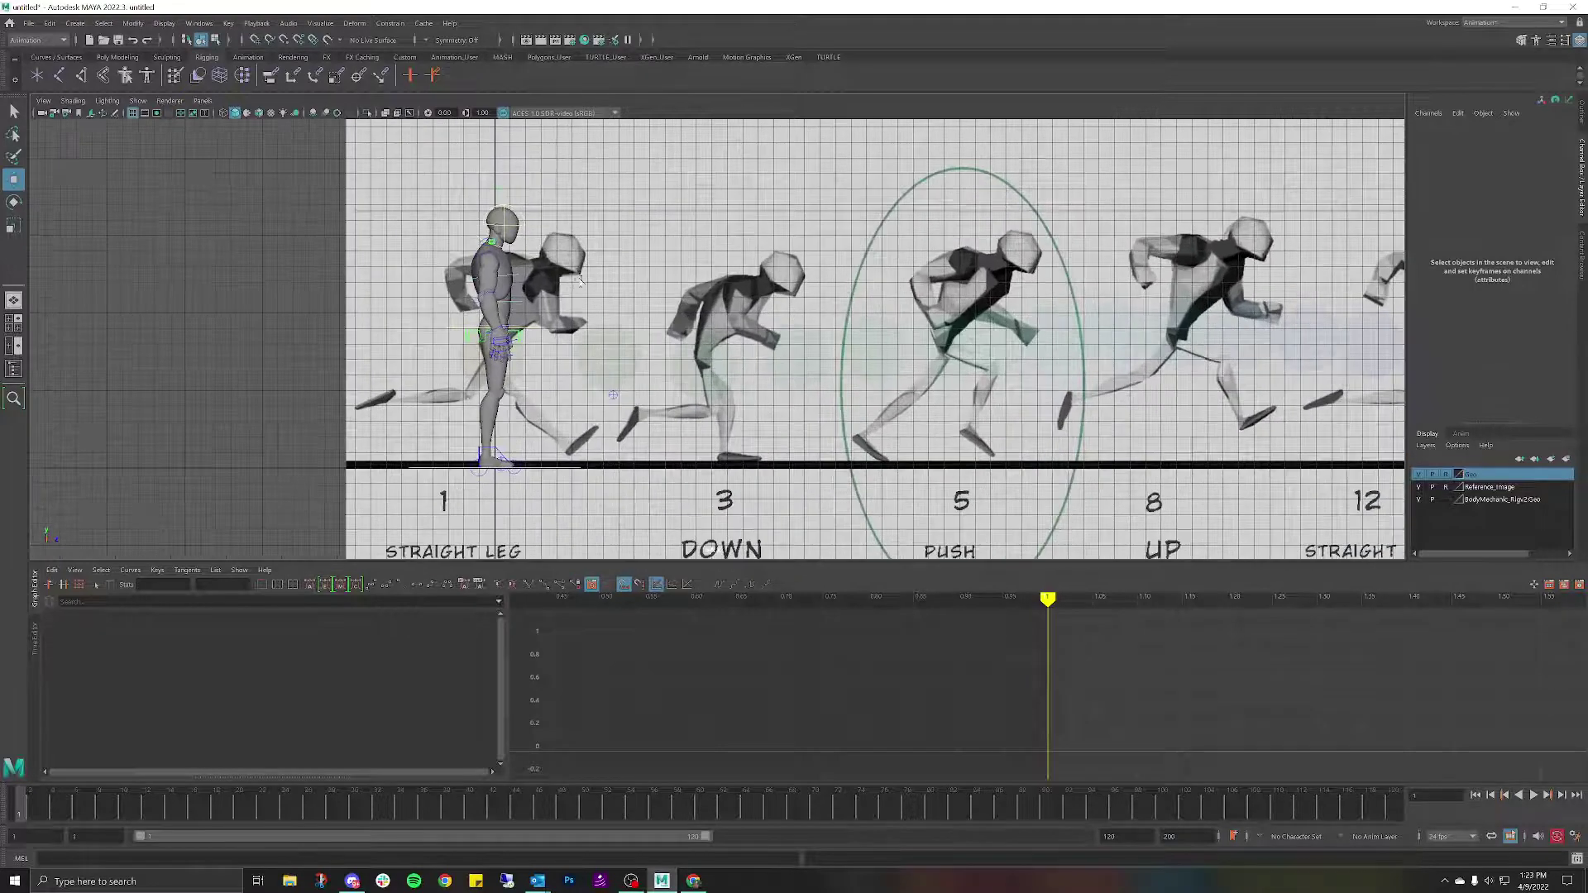
{"action": "scroll", "coordinate": [725, 280], "scroll_direction": "up", "scroll_amount": 5}
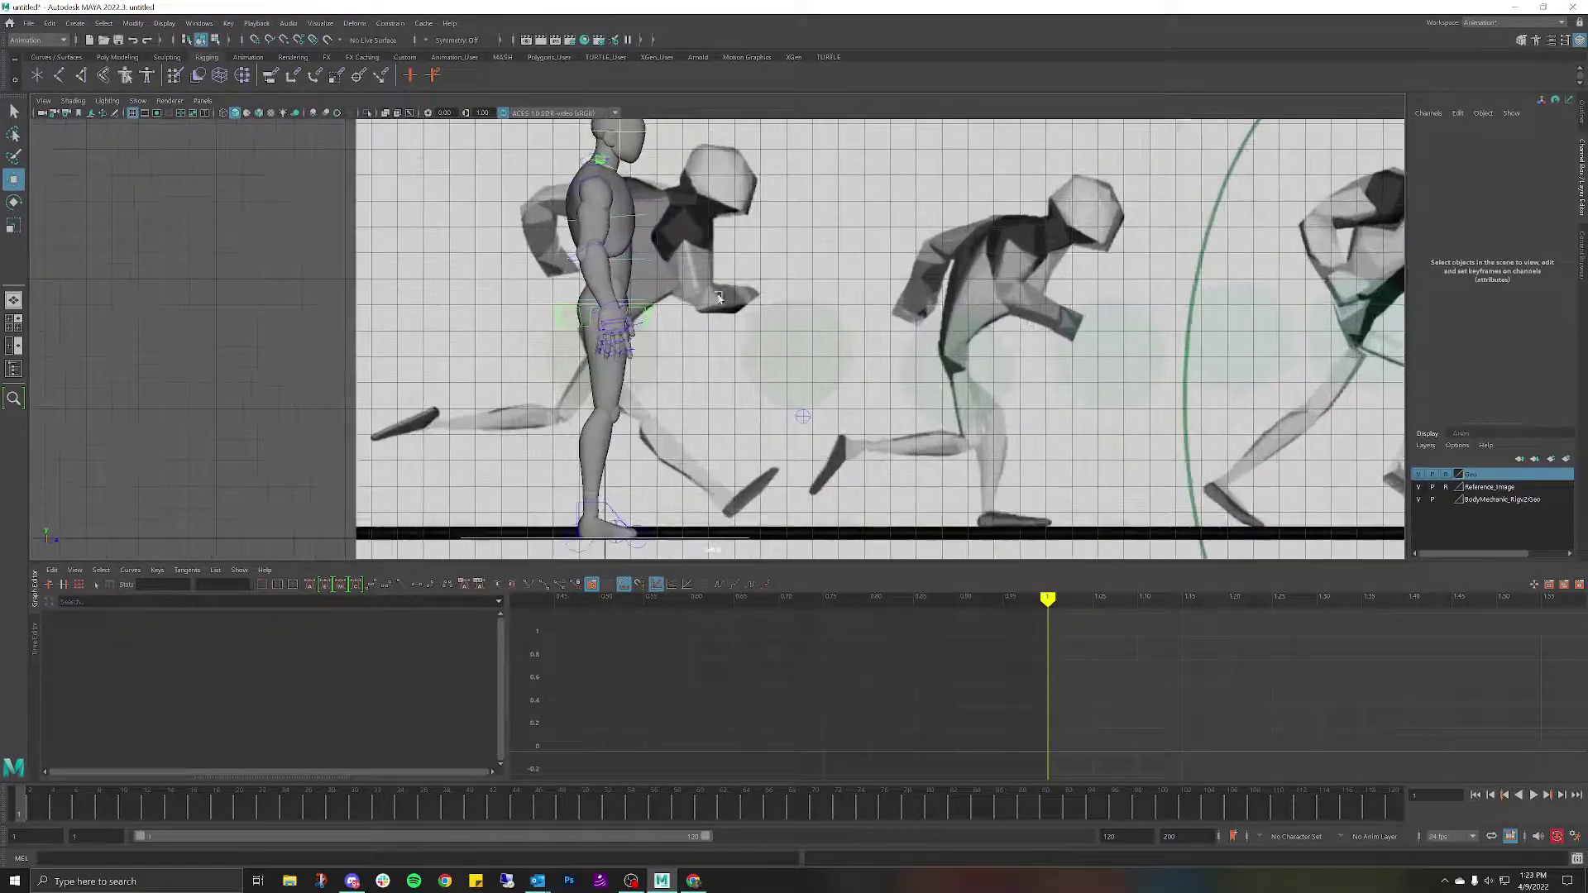
{"action": "left_click", "coordinate": [671, 305]}
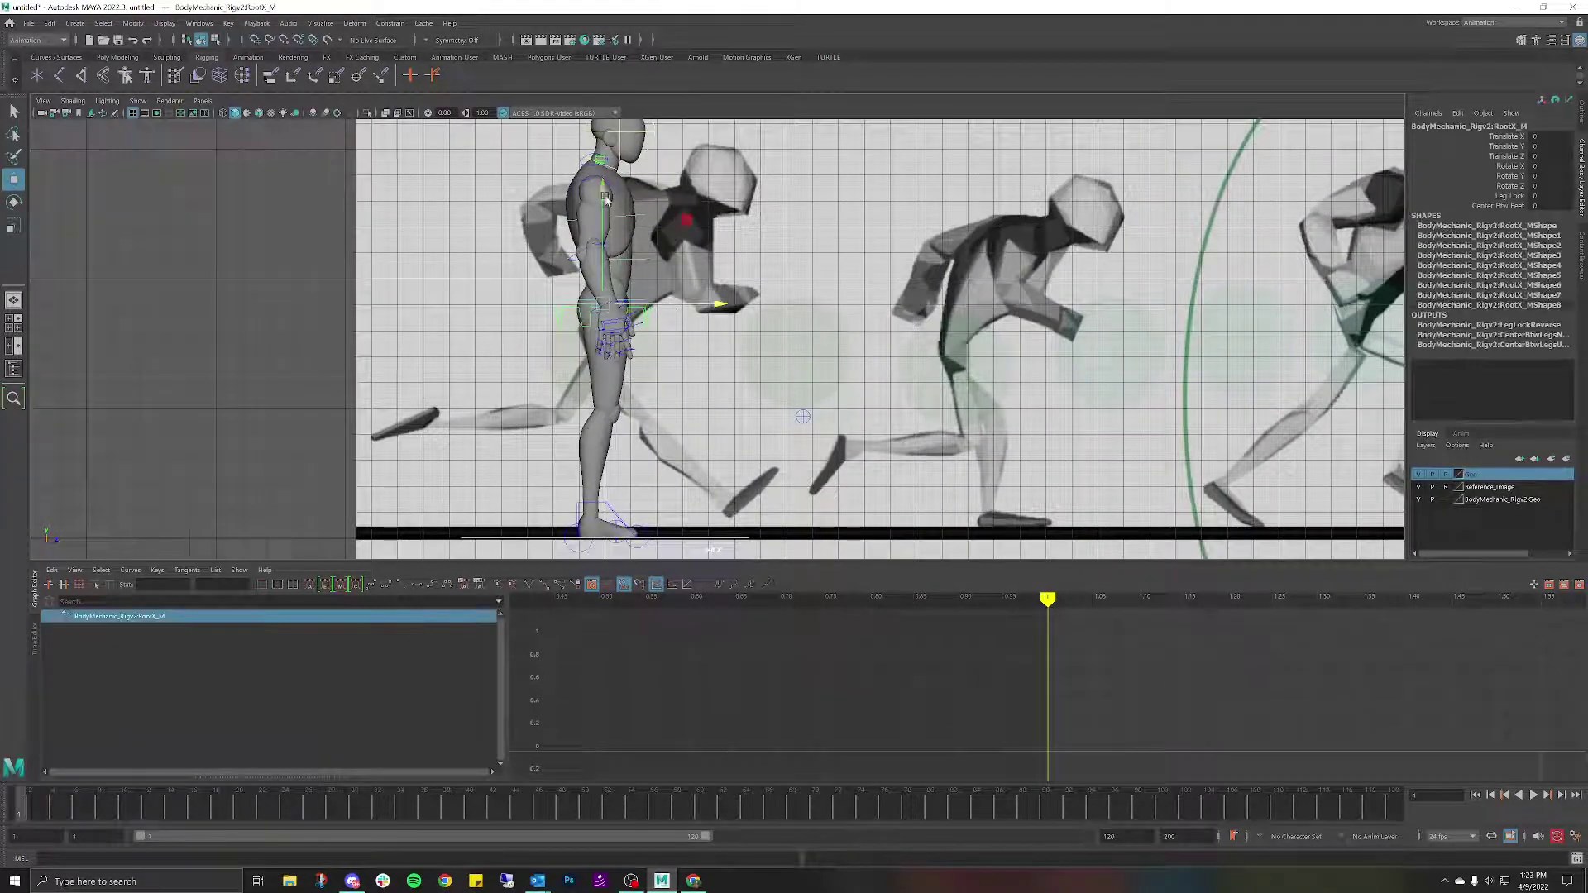
{"action": "left_click_drag", "start_coordinate": [606, 199], "coordinate": [601, 221]}
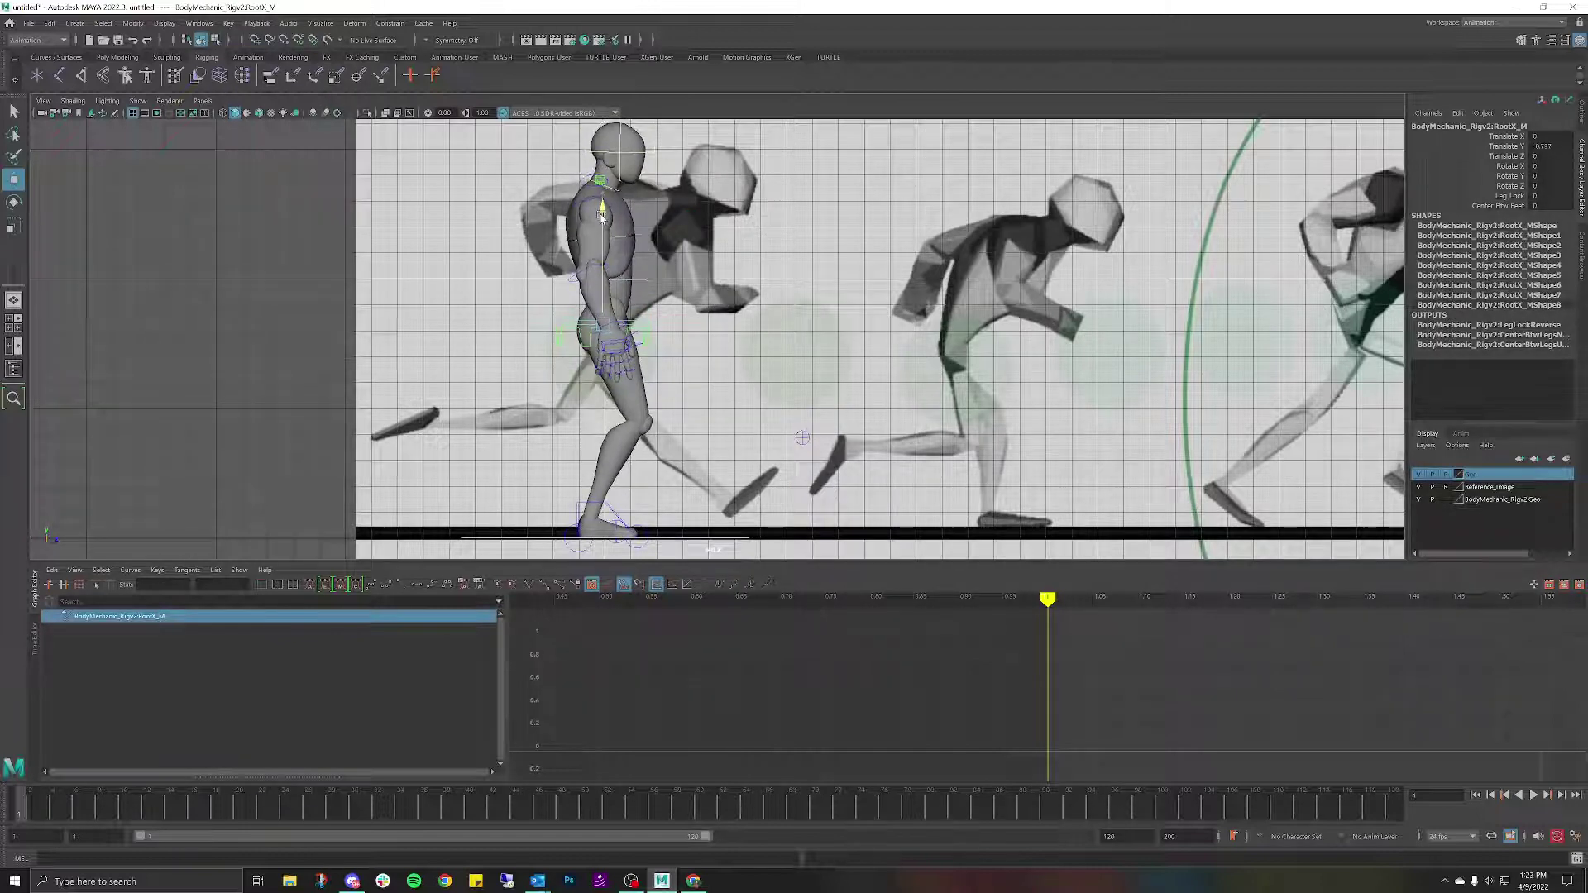
Move the right leg's IK control forward and up and rotate the toes upward to match the front foot of pose 1.
{"action": "left_click", "coordinate": [608, 519]}
{"action": "left_click_drag", "start_coordinate": [705, 517], "coordinate": [801, 488]}
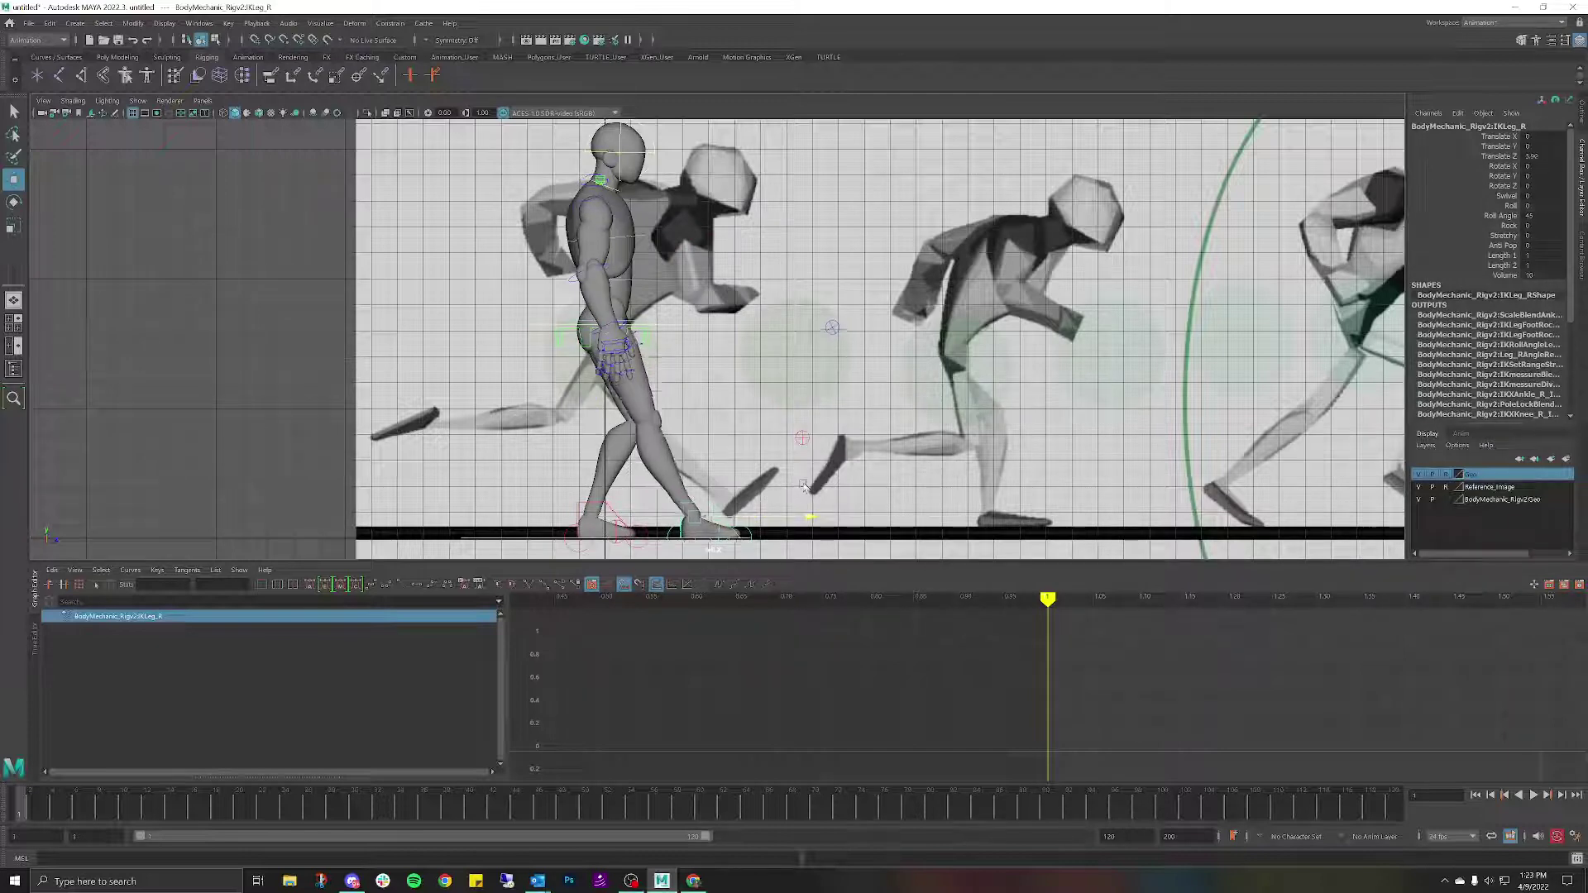
{"action": "key", "text": "e"}
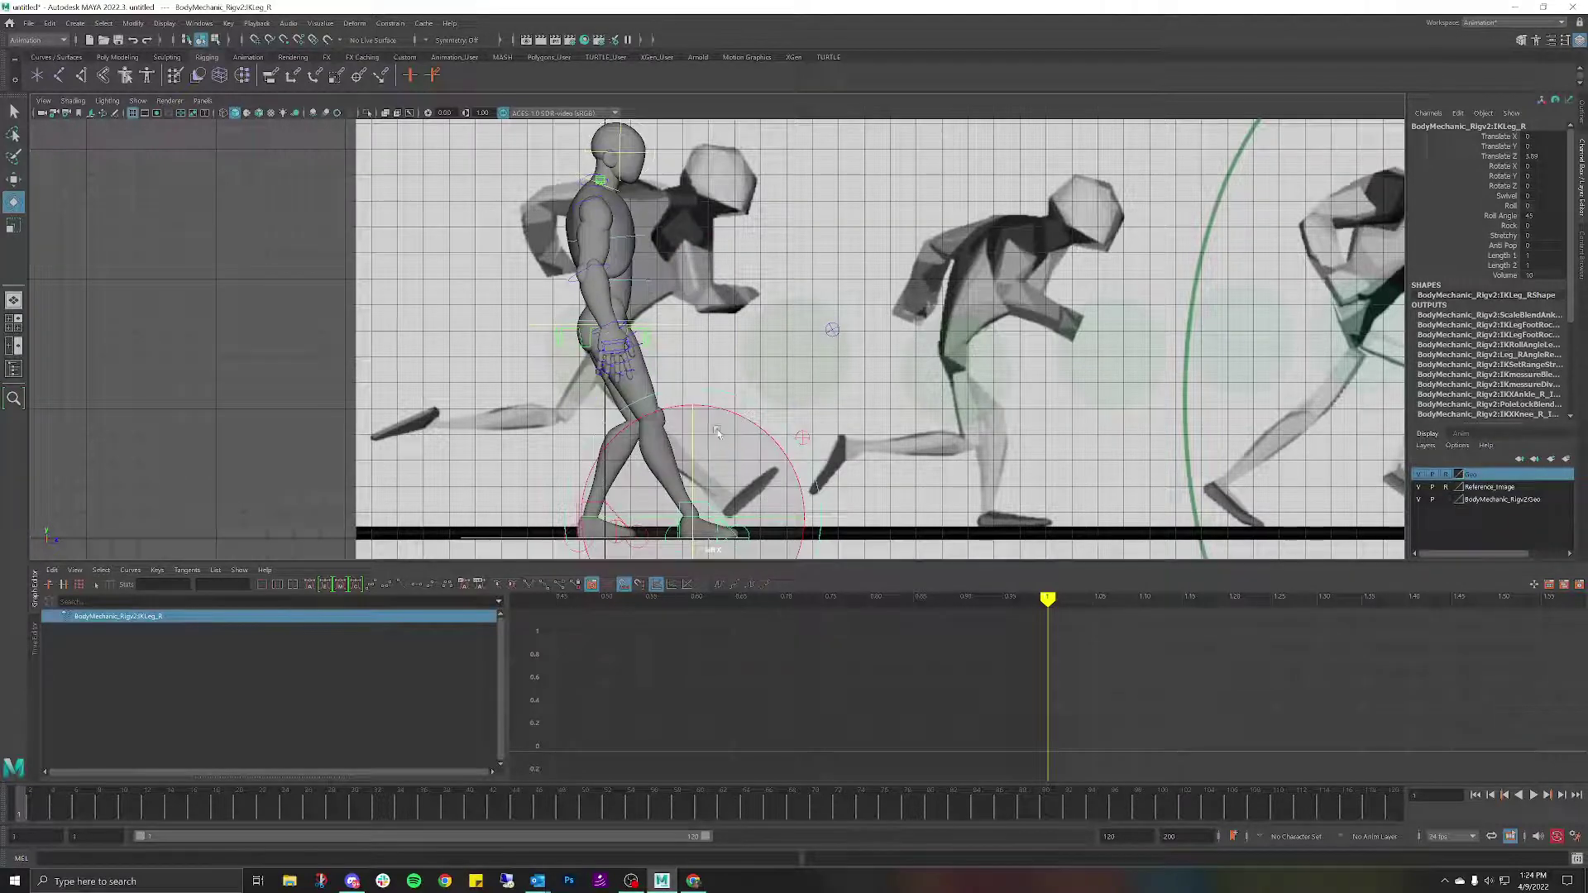
{"action": "key", "text": "w"}
{"action": "left_click_drag", "start_coordinate": [695, 399], "coordinate": [658, 370]}
{"action": "key", "text": "e"}
{"action": "key", "text": "w"}
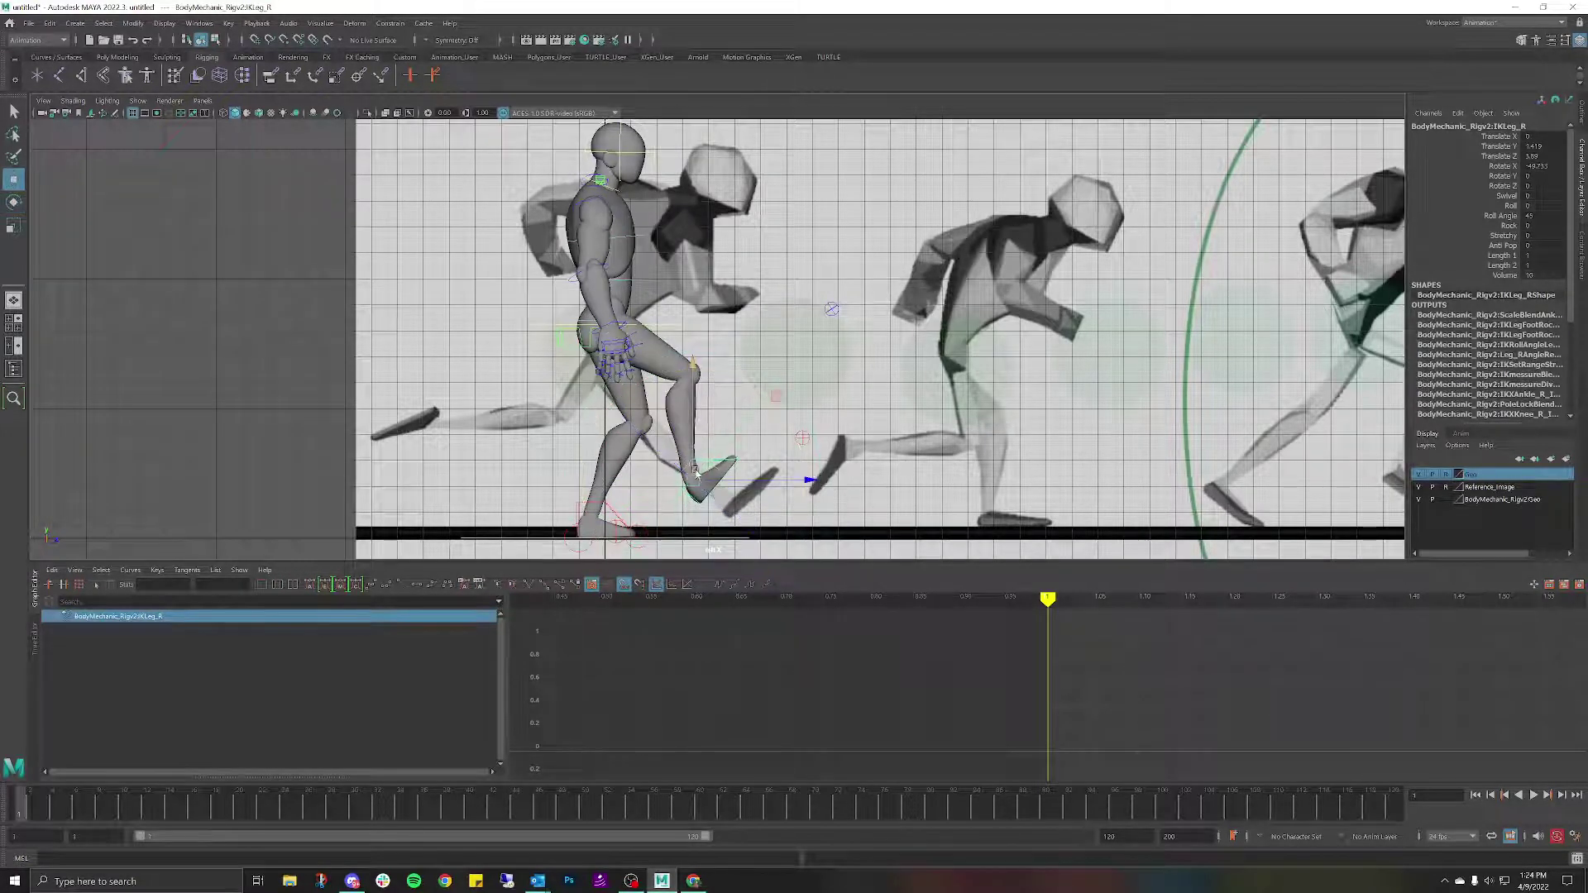
{"action": "left_click_drag", "start_coordinate": [695, 474], "coordinate": [723, 494]}
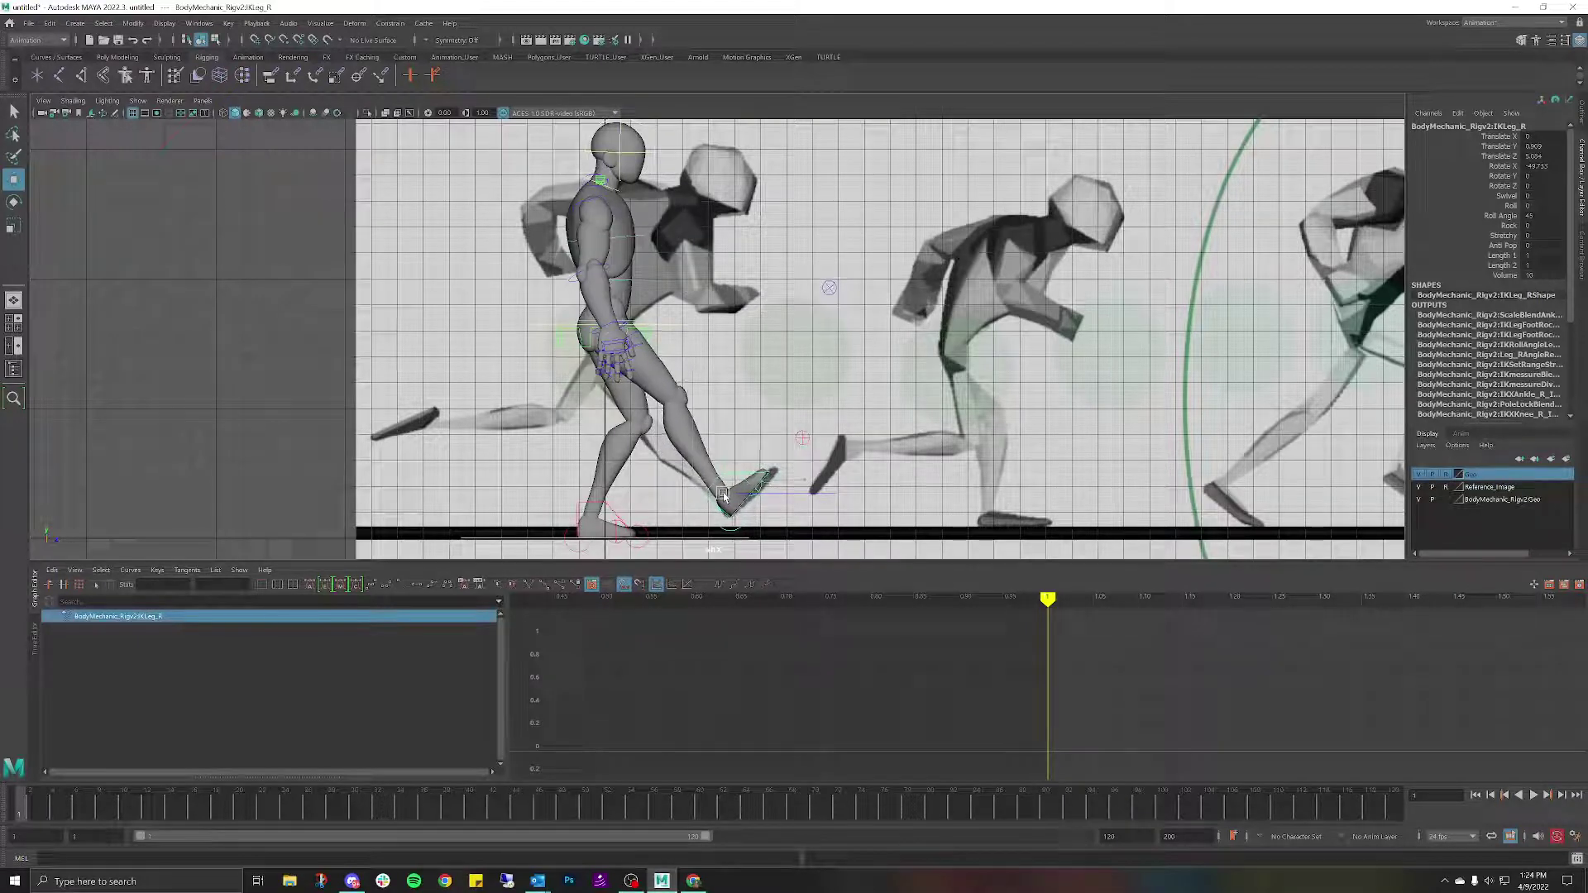
Move the left leg's IK control back and up and rotate the toes downward to follow the trailing foot of pose 1.
{"action": "left_click", "coordinate": [616, 518]}
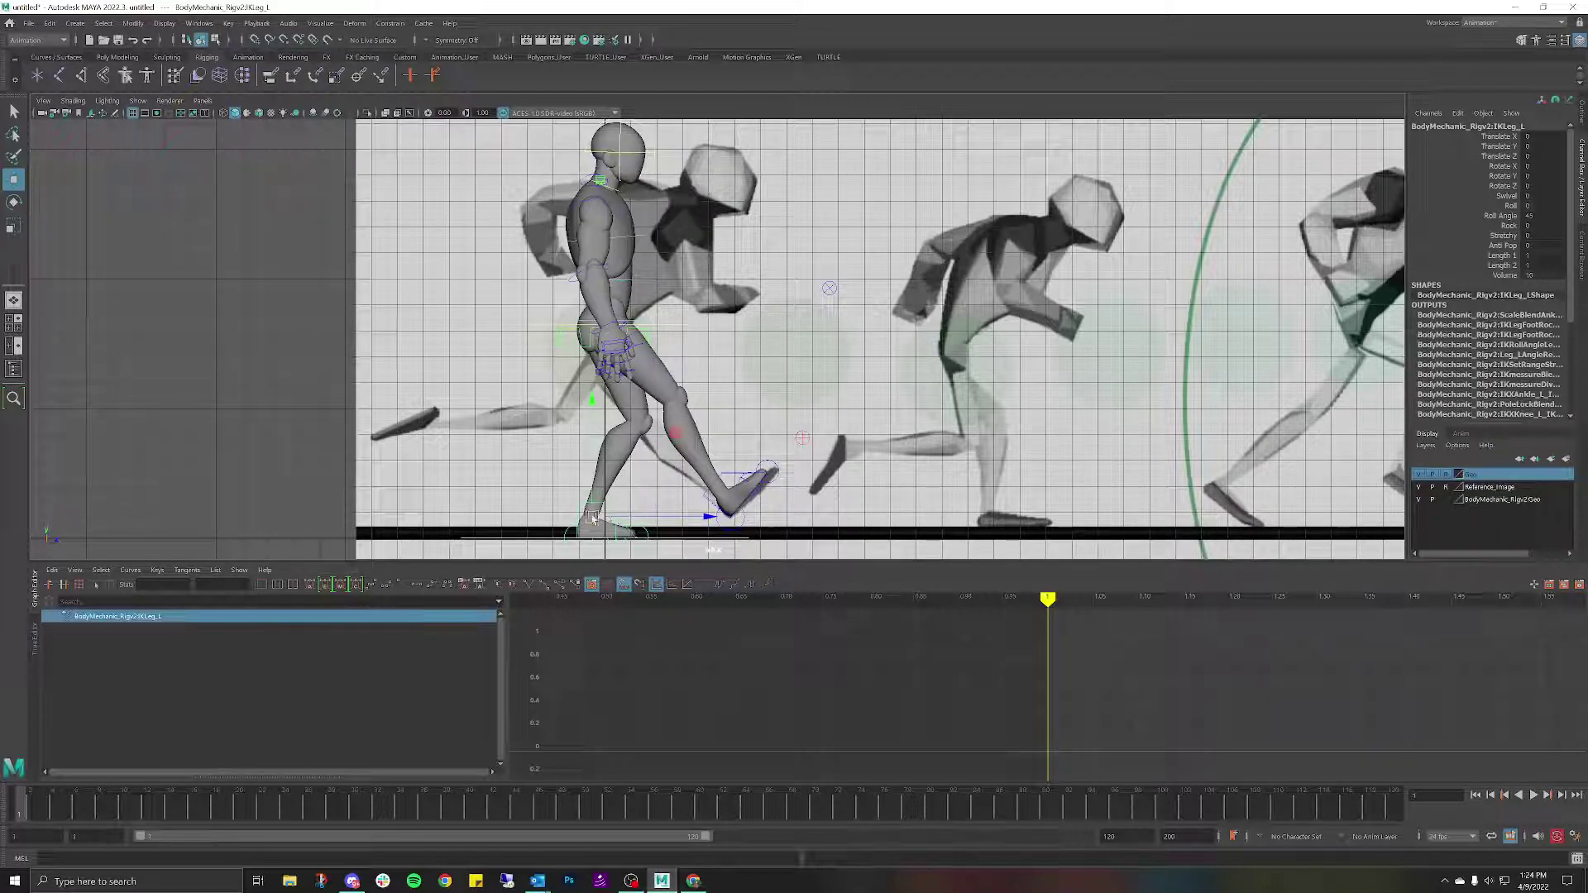
{"action": "left_click_drag", "start_coordinate": [592, 517], "coordinate": [452, 433]}
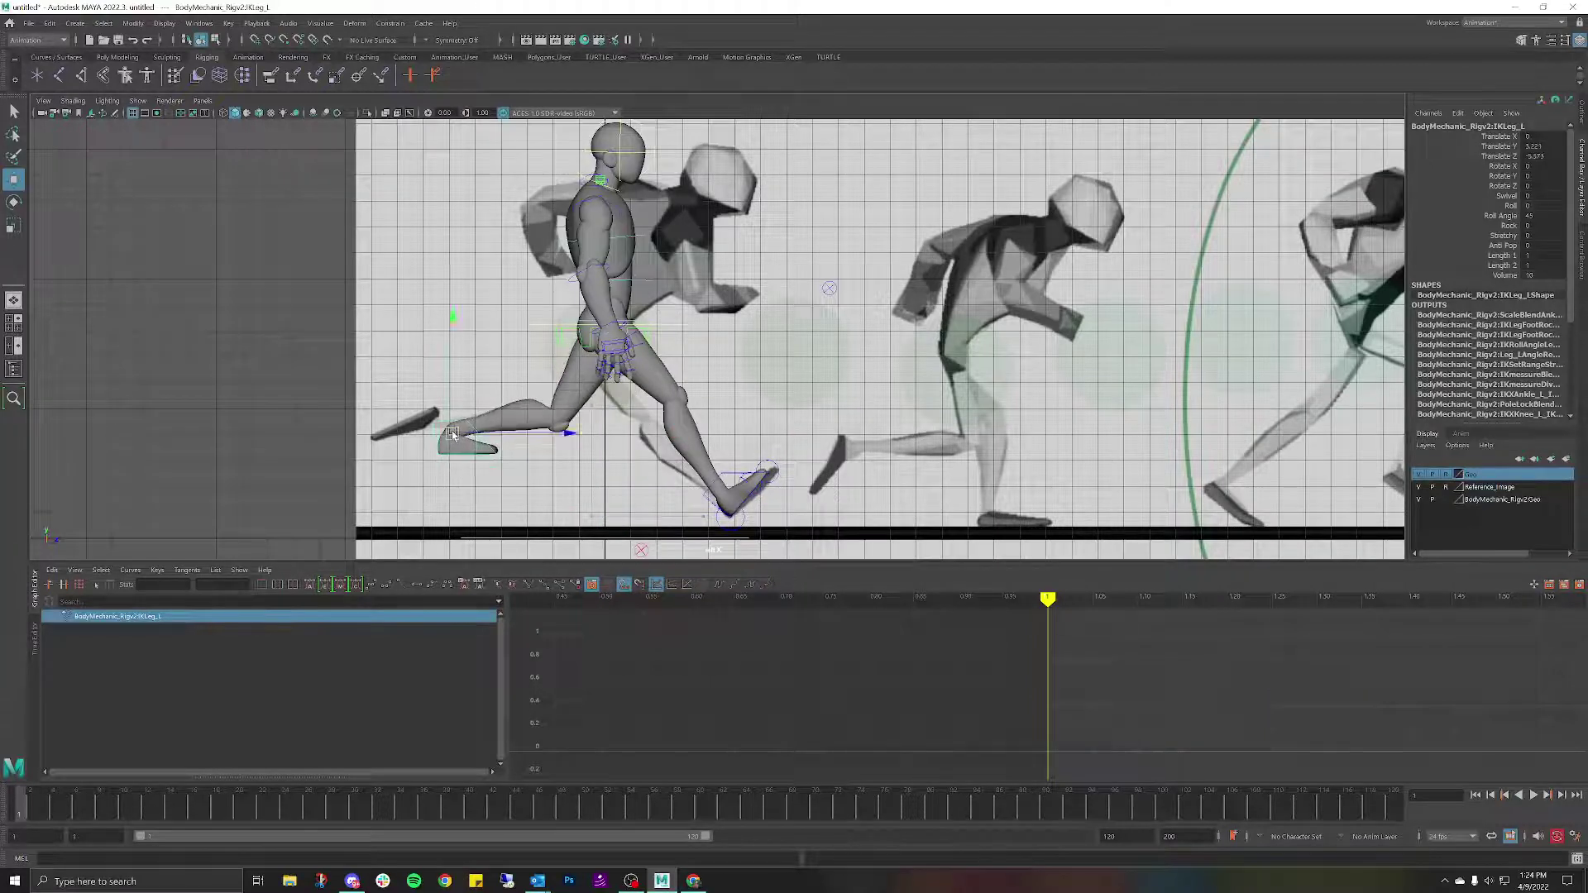
{"action": "key", "text": "e"}
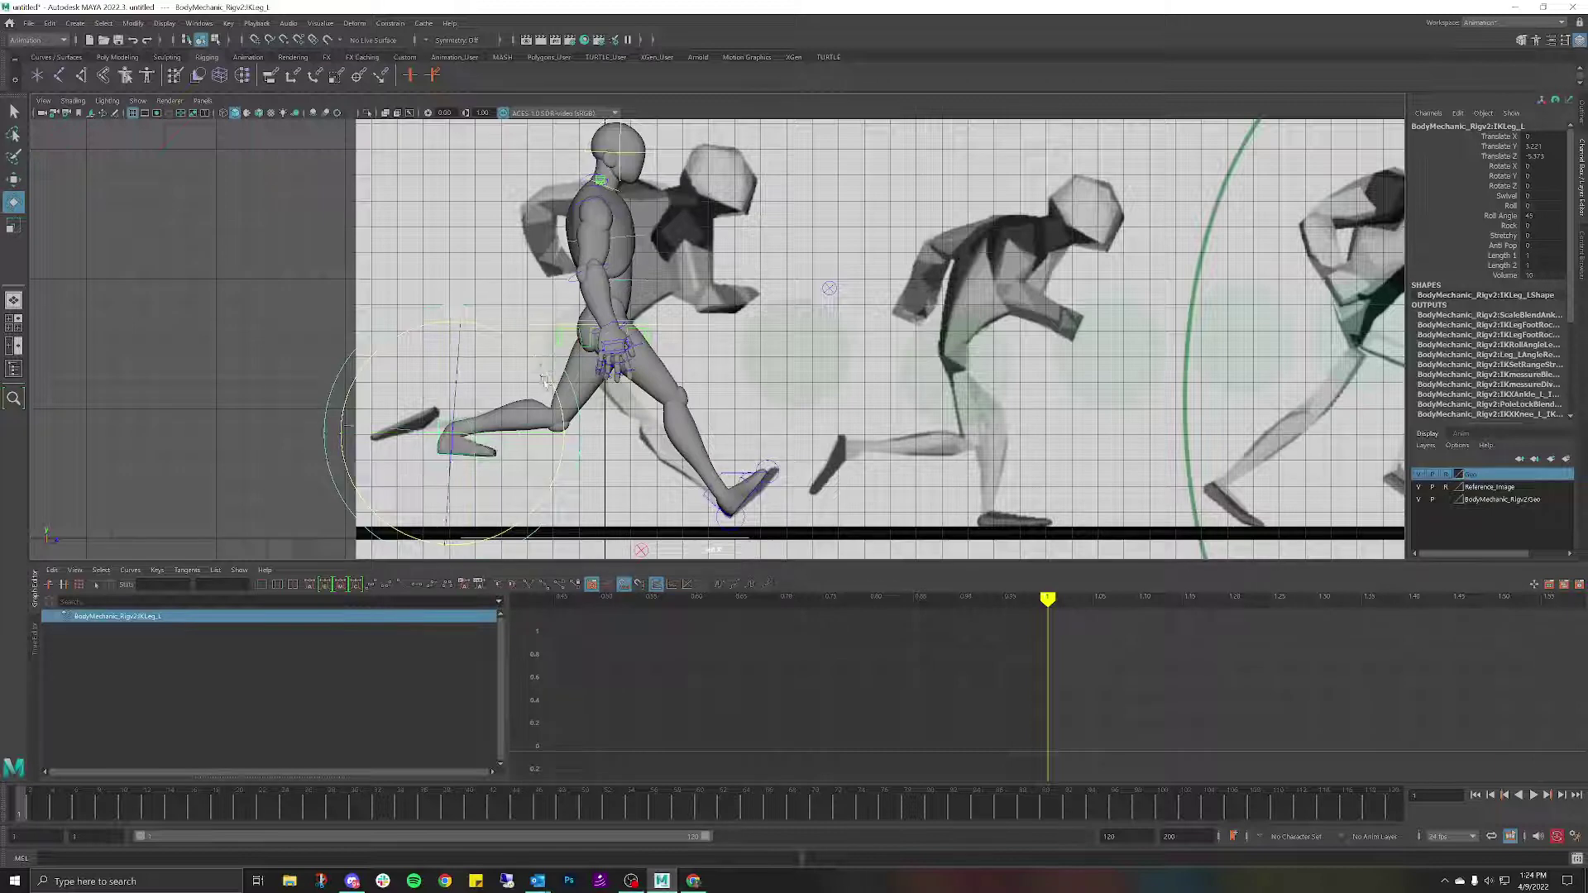
{"action": "left_click_drag", "start_coordinate": [545, 378], "coordinate": [451, 565]}
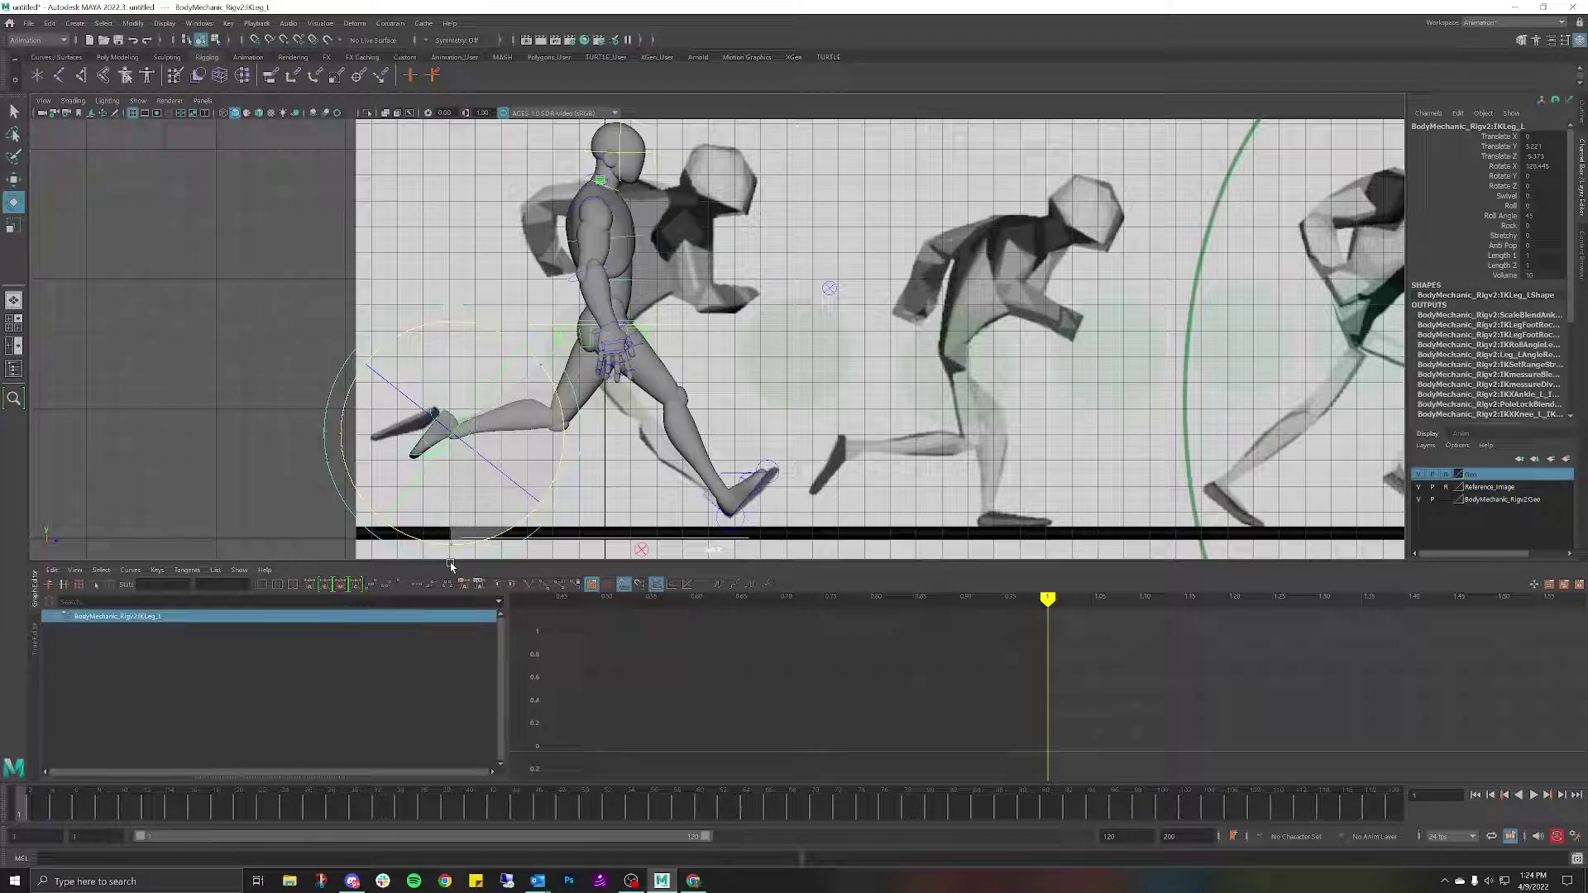
{"action": "mouse_move", "coordinate": [451, 562]}
{"action": "left_mouse_down"}
{"action": "mouse_move", "coordinate": [469, 529]}
{"action": "mouse_move", "coordinate": [483, 535]}
{"action": "left_mouse_up"}
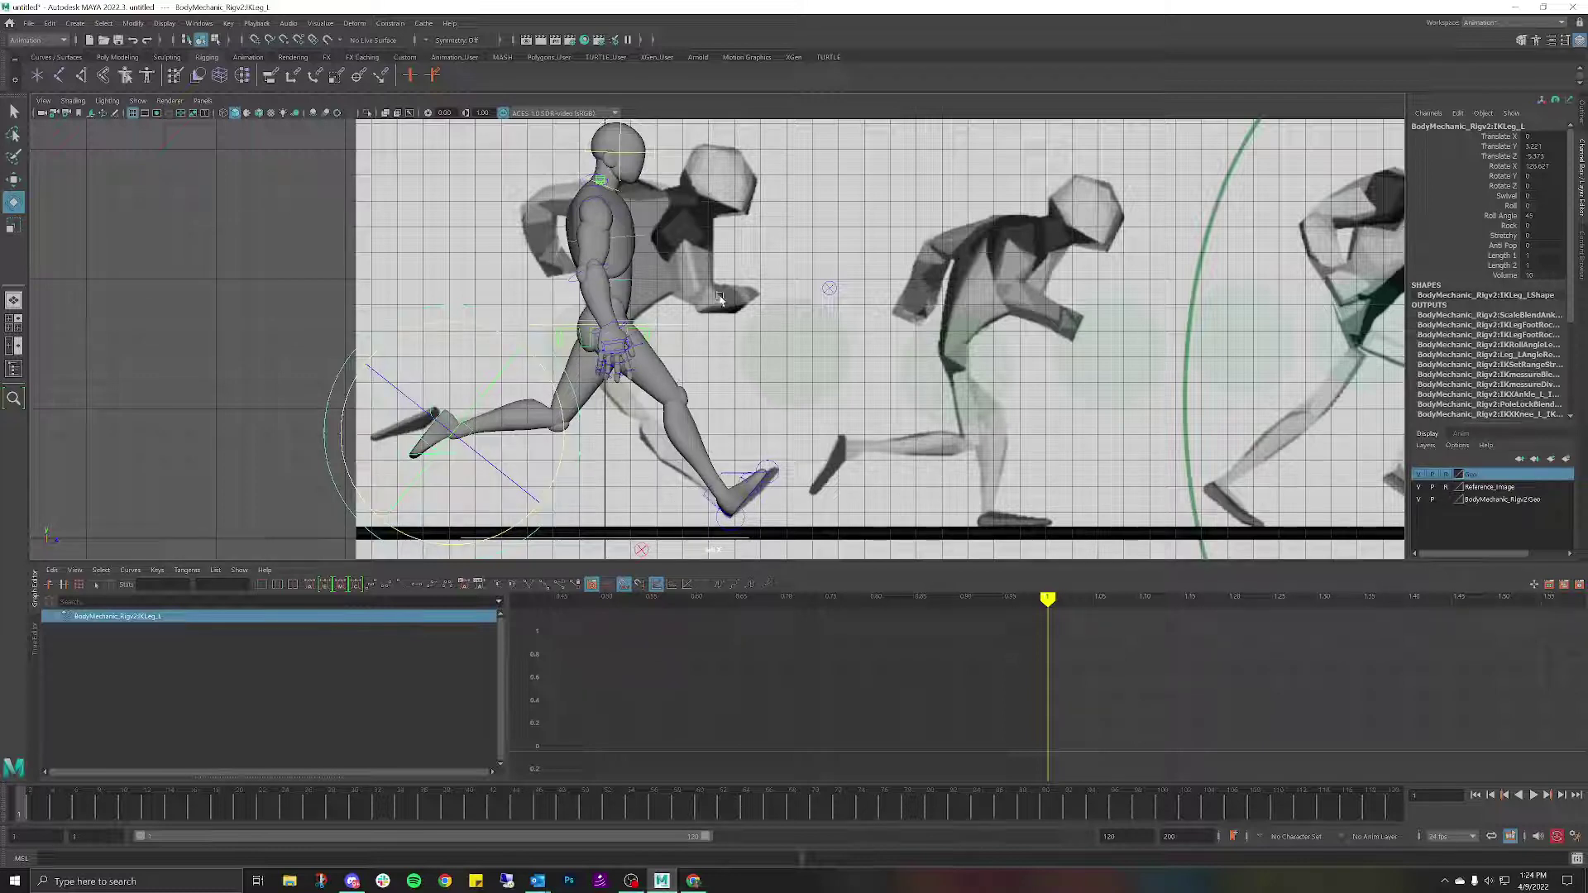
Rotate the root control to lean the character's body forward toward the reference torso, and undo the last rotation.
{"action": "left_click", "coordinate": [674, 323]}
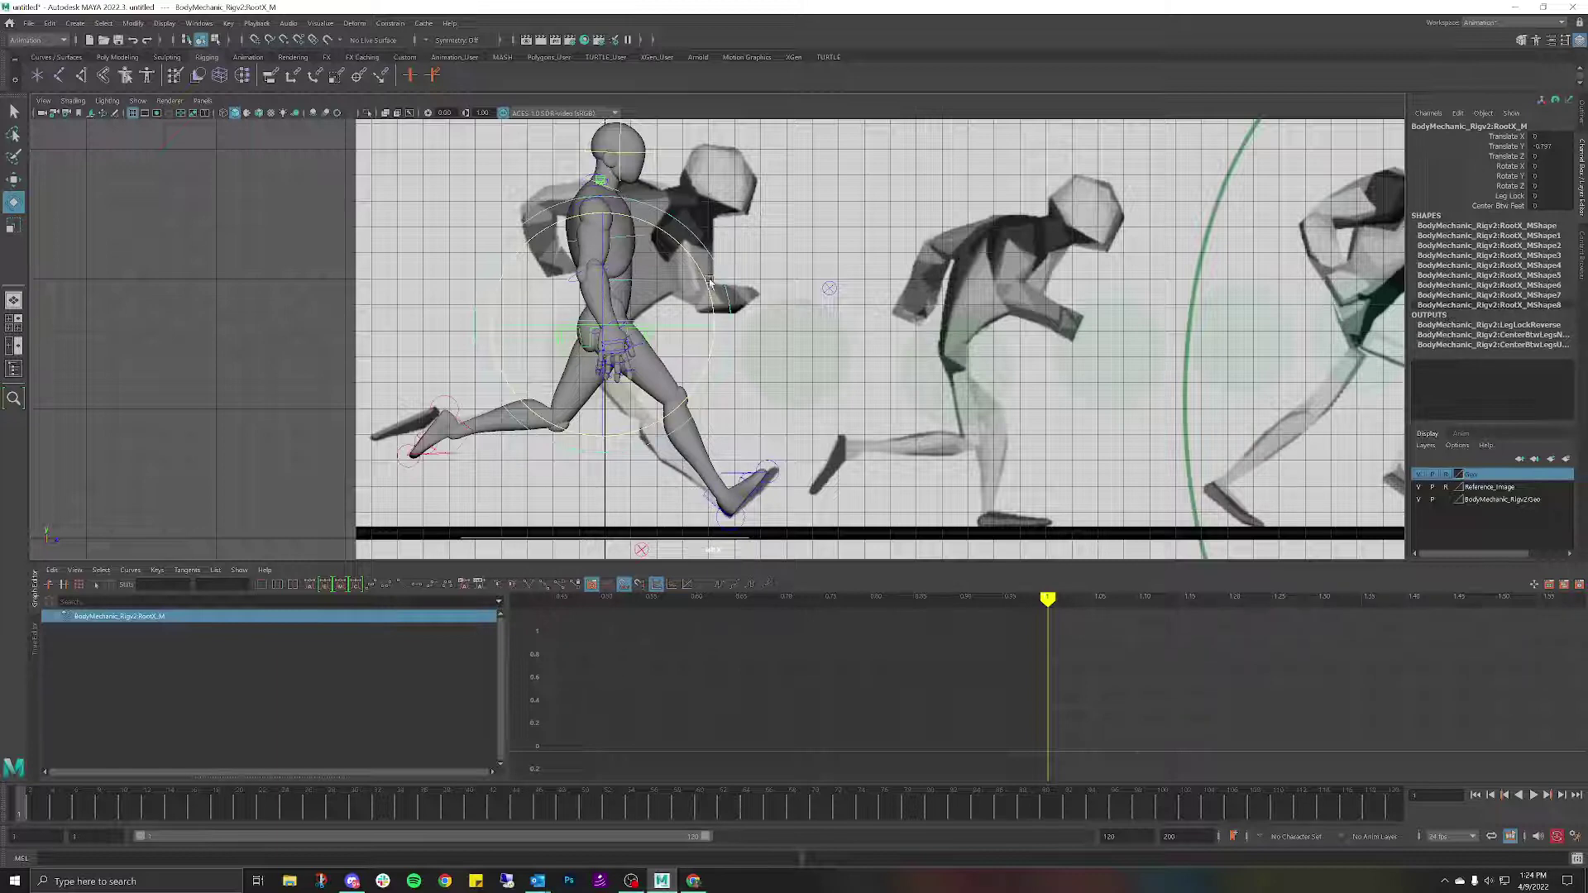
{"action": "left_click", "coordinate": [617, 350]}
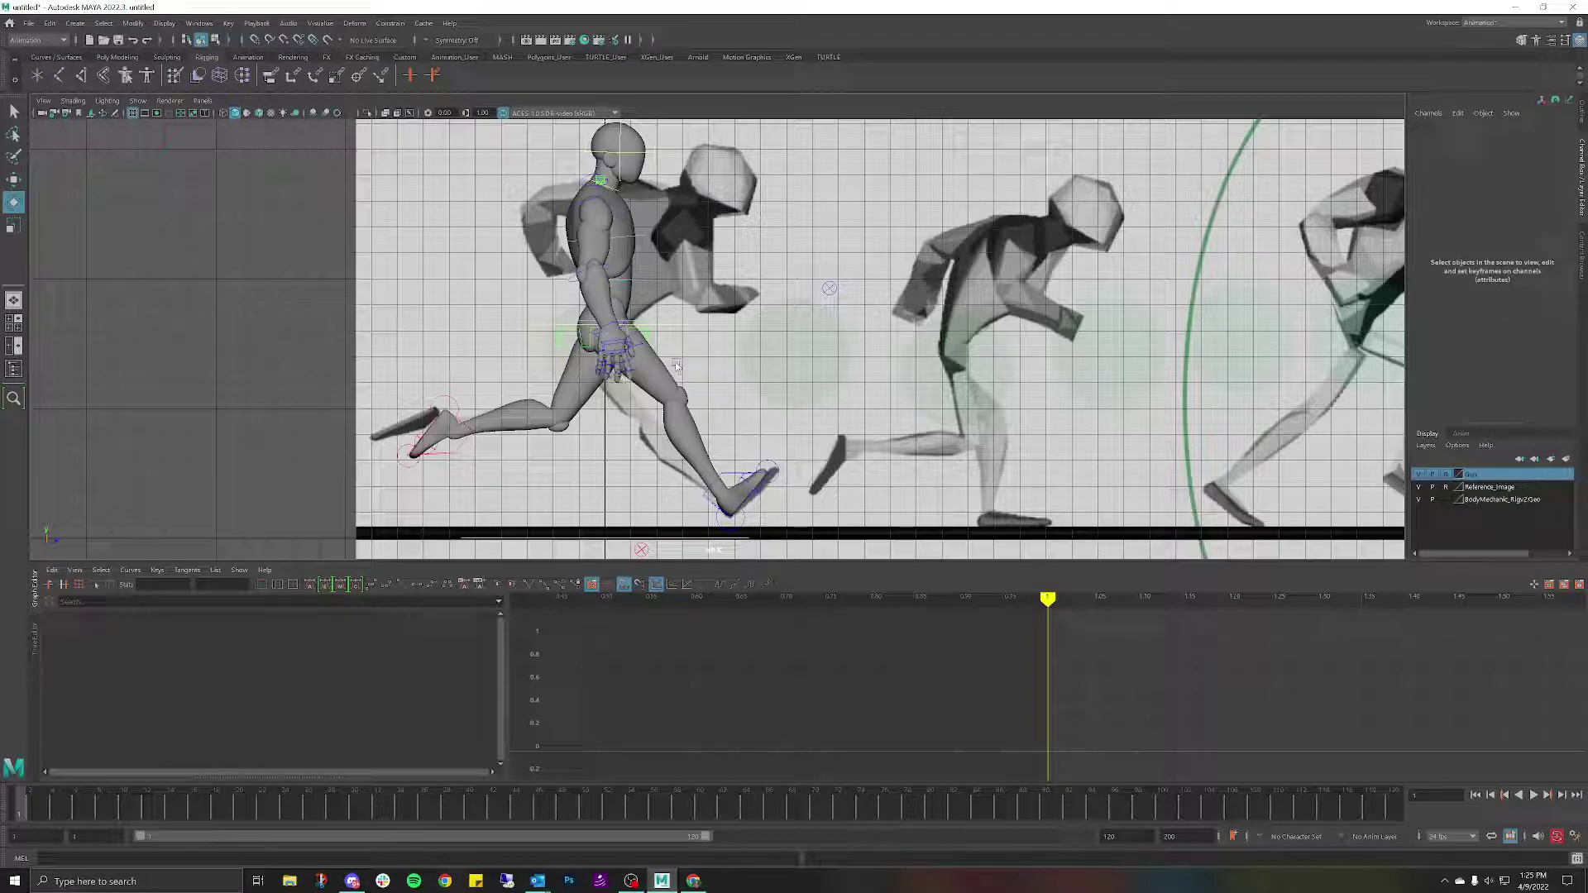
{"action": "left_click", "coordinate": [672, 328]}
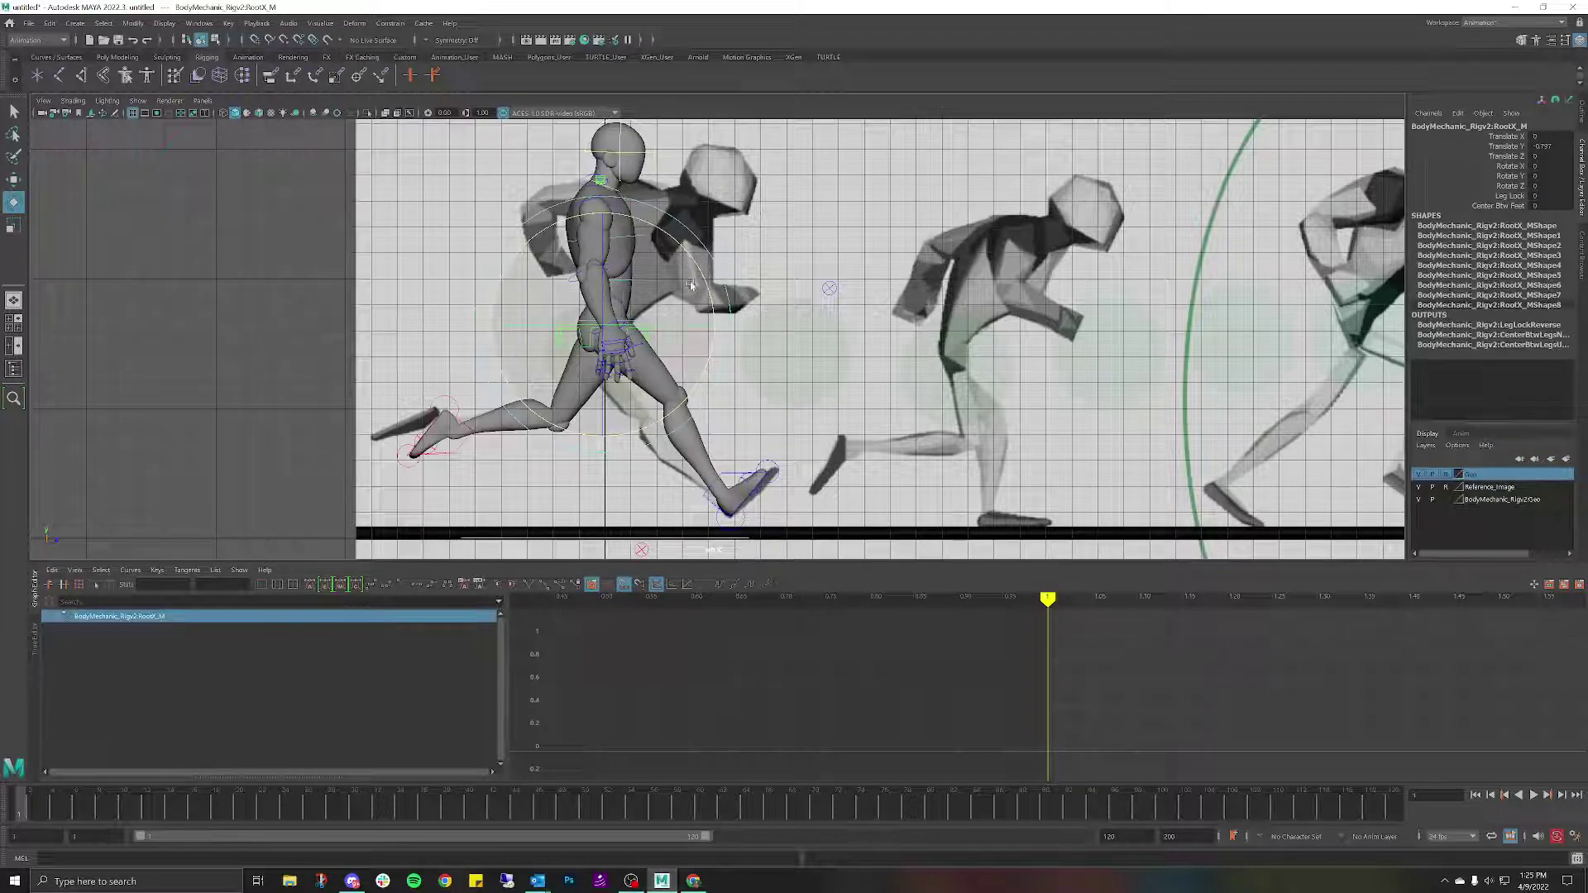
{"action": "left_click_drag", "start_coordinate": [692, 255], "coordinate": [715, 297]}
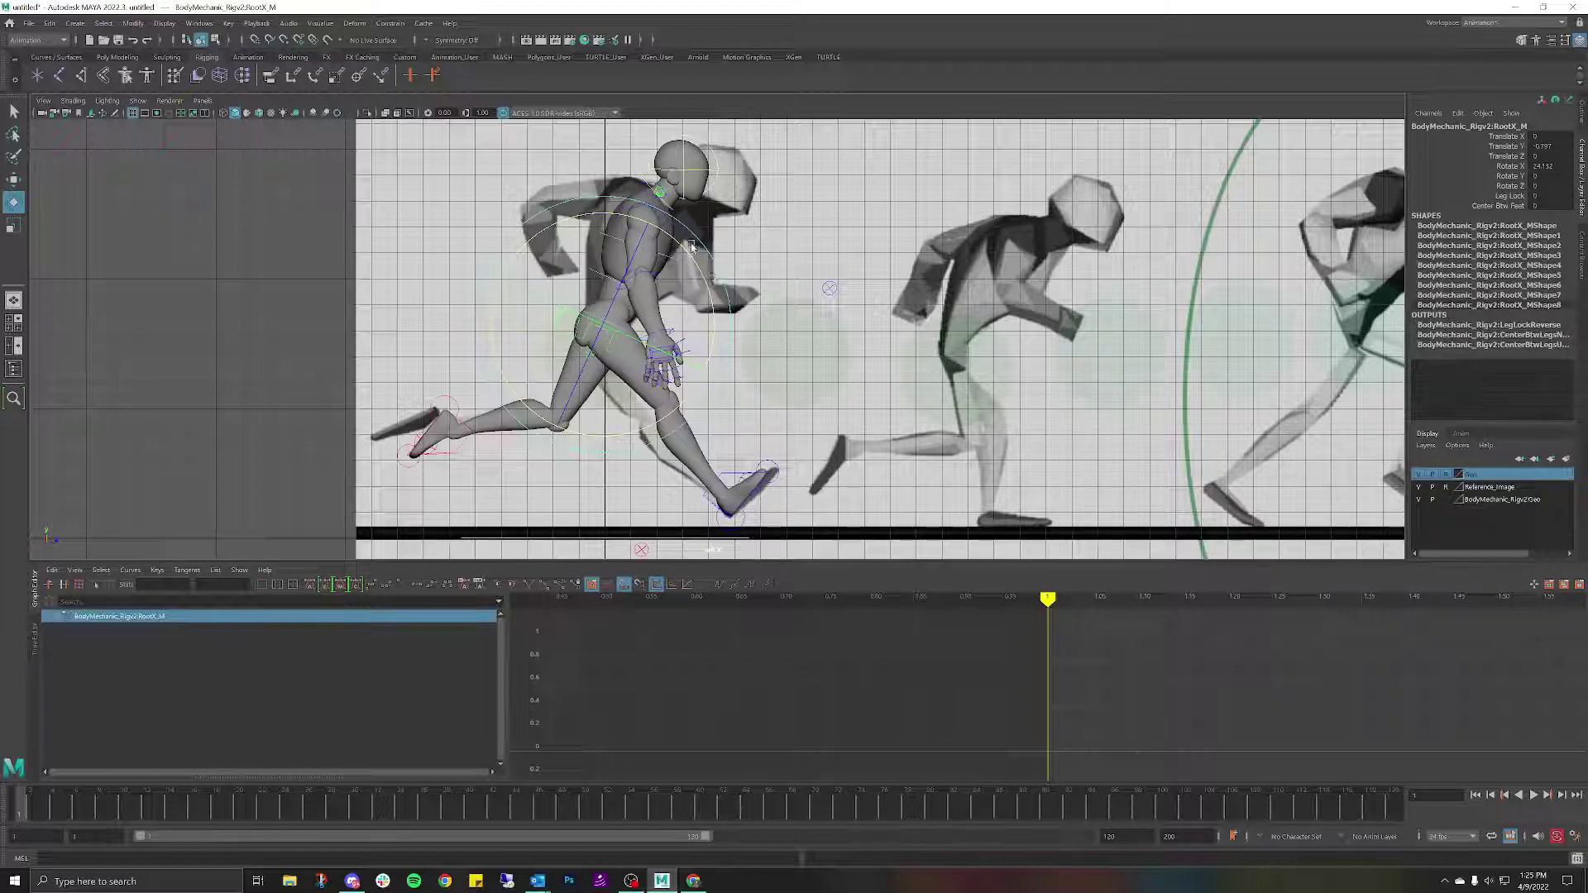
{"action": "left_click_drag", "start_coordinate": [674, 240], "coordinate": [684, 250]}
{"action": "left_click_drag", "start_coordinate": [694, 312], "coordinate": [697, 244]}
{"action": "key", "text": "ctrl+z"}
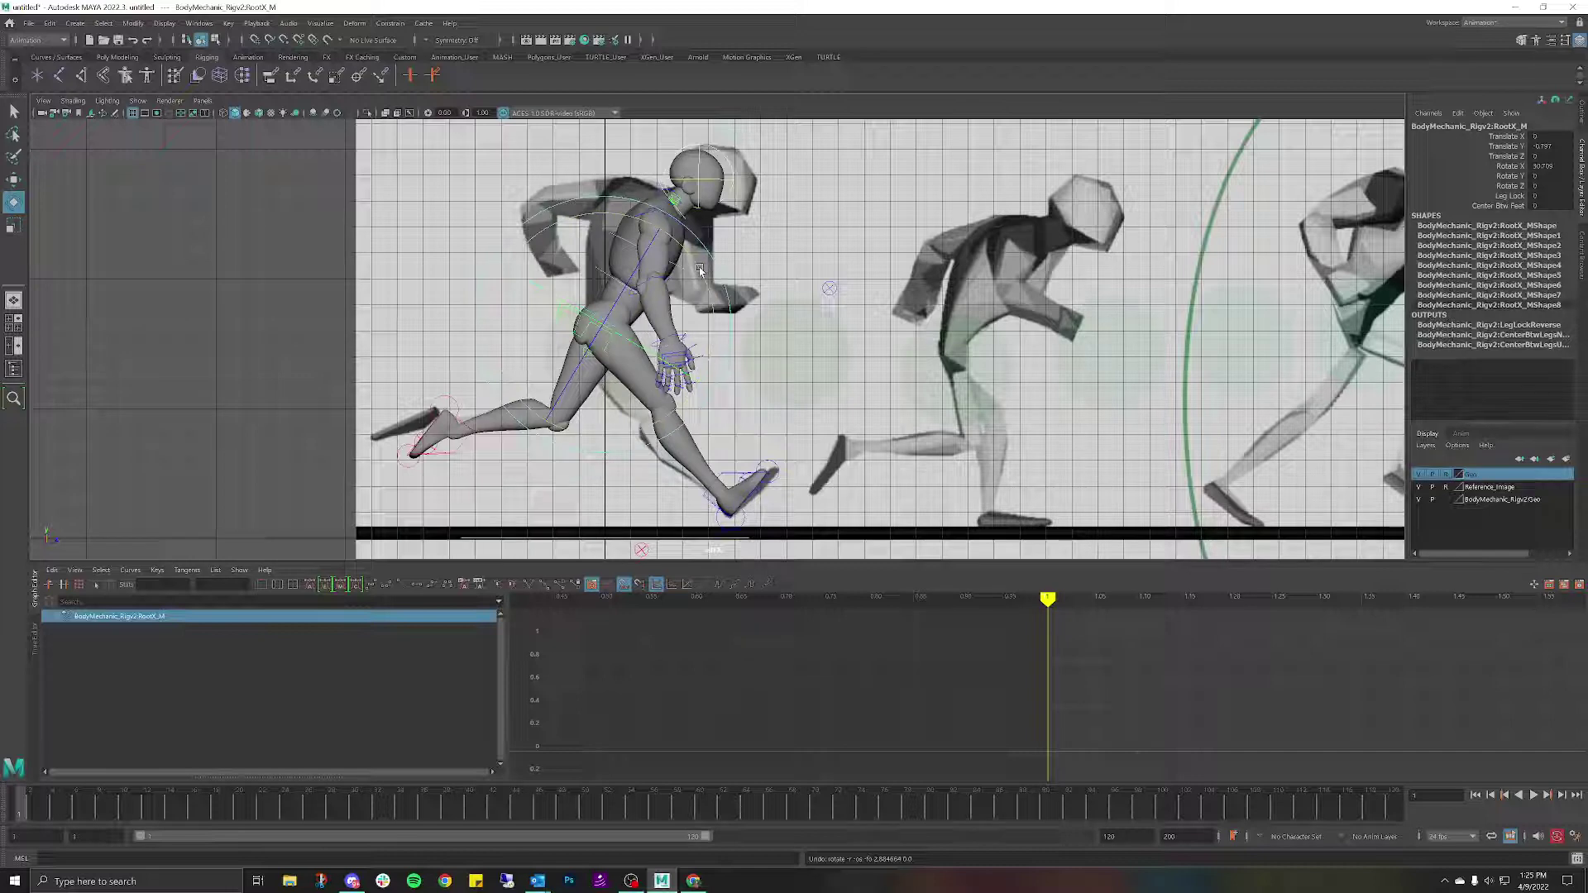
Readjust the root control's forward lean to about 24 degrees on Rotate X and deselect it.
{"action": "left_click", "coordinate": [740, 279]}
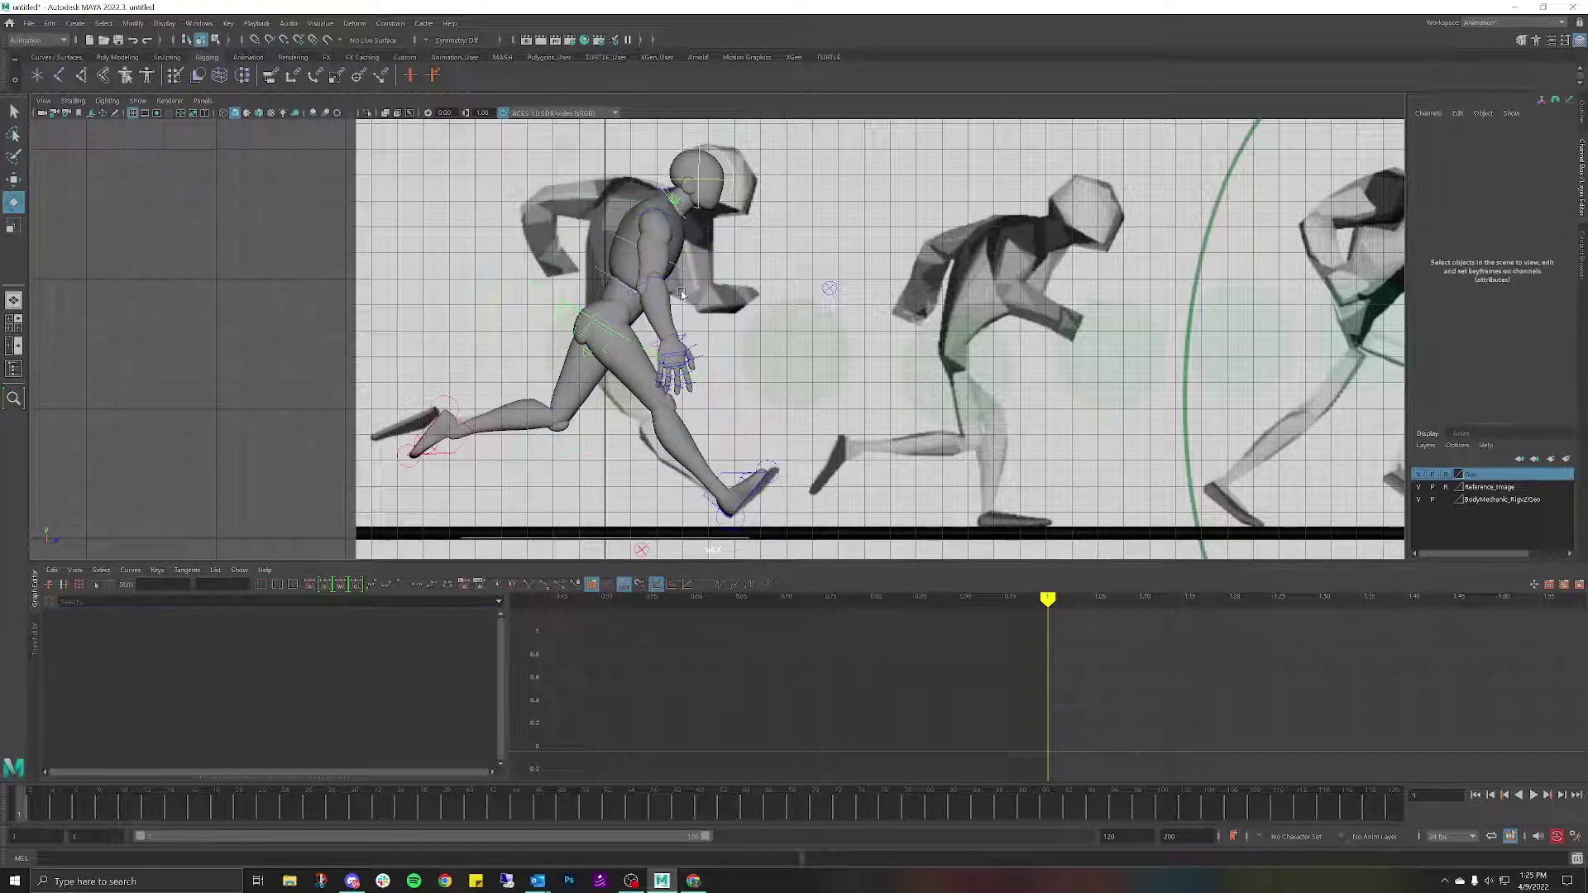
{"action": "left_click", "coordinate": [554, 297]}
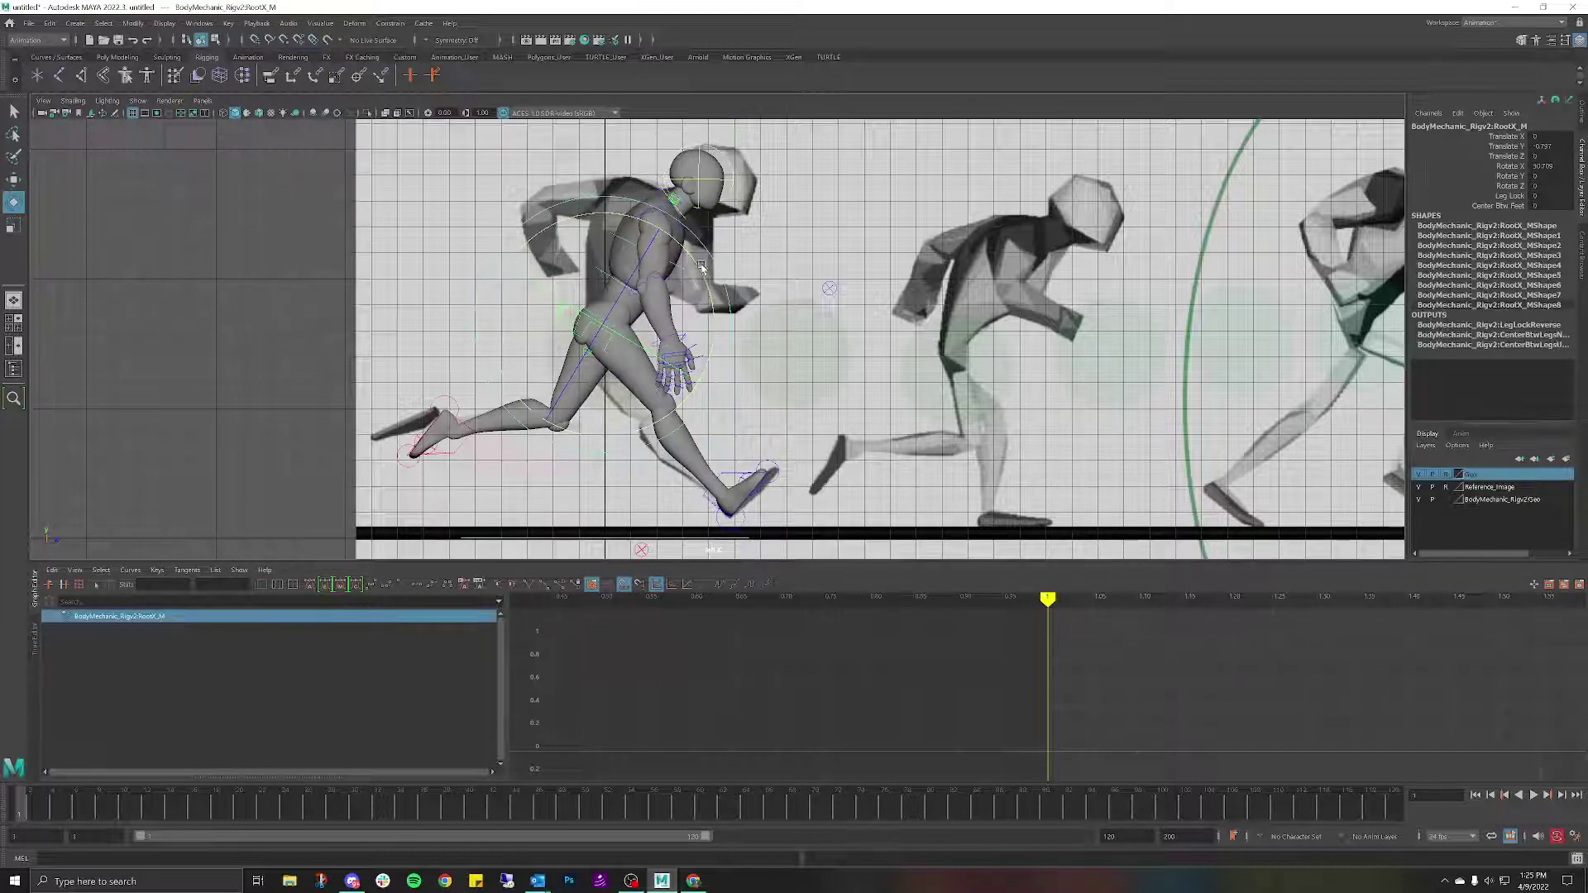
{"action": "left_click_drag", "start_coordinate": [702, 266], "coordinate": [709, 269]}
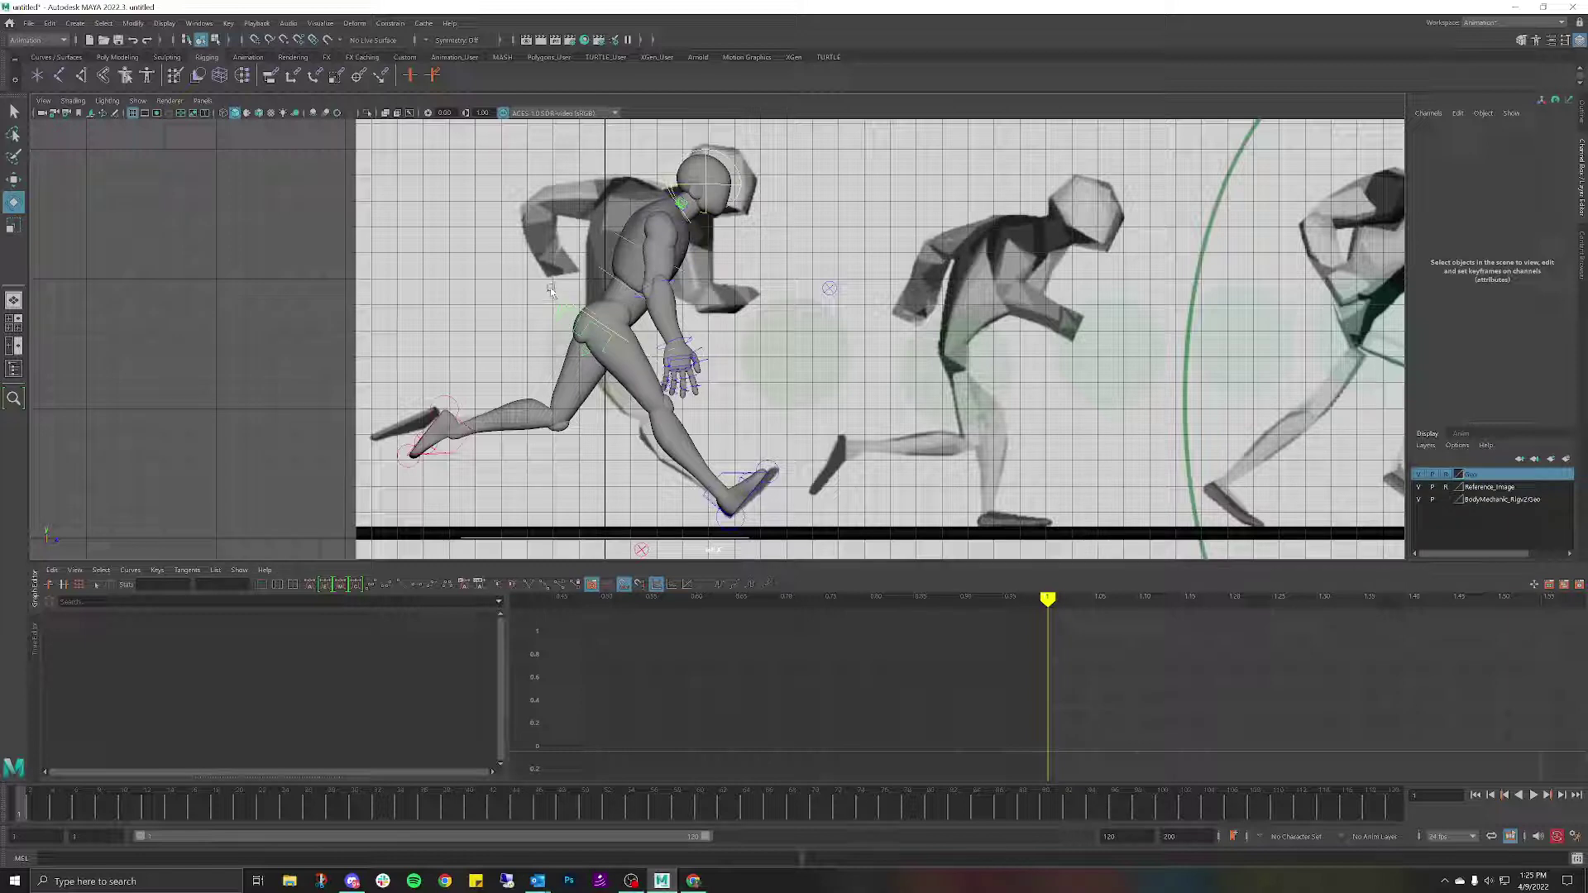
{"action": "left_click", "coordinate": [566, 306]}
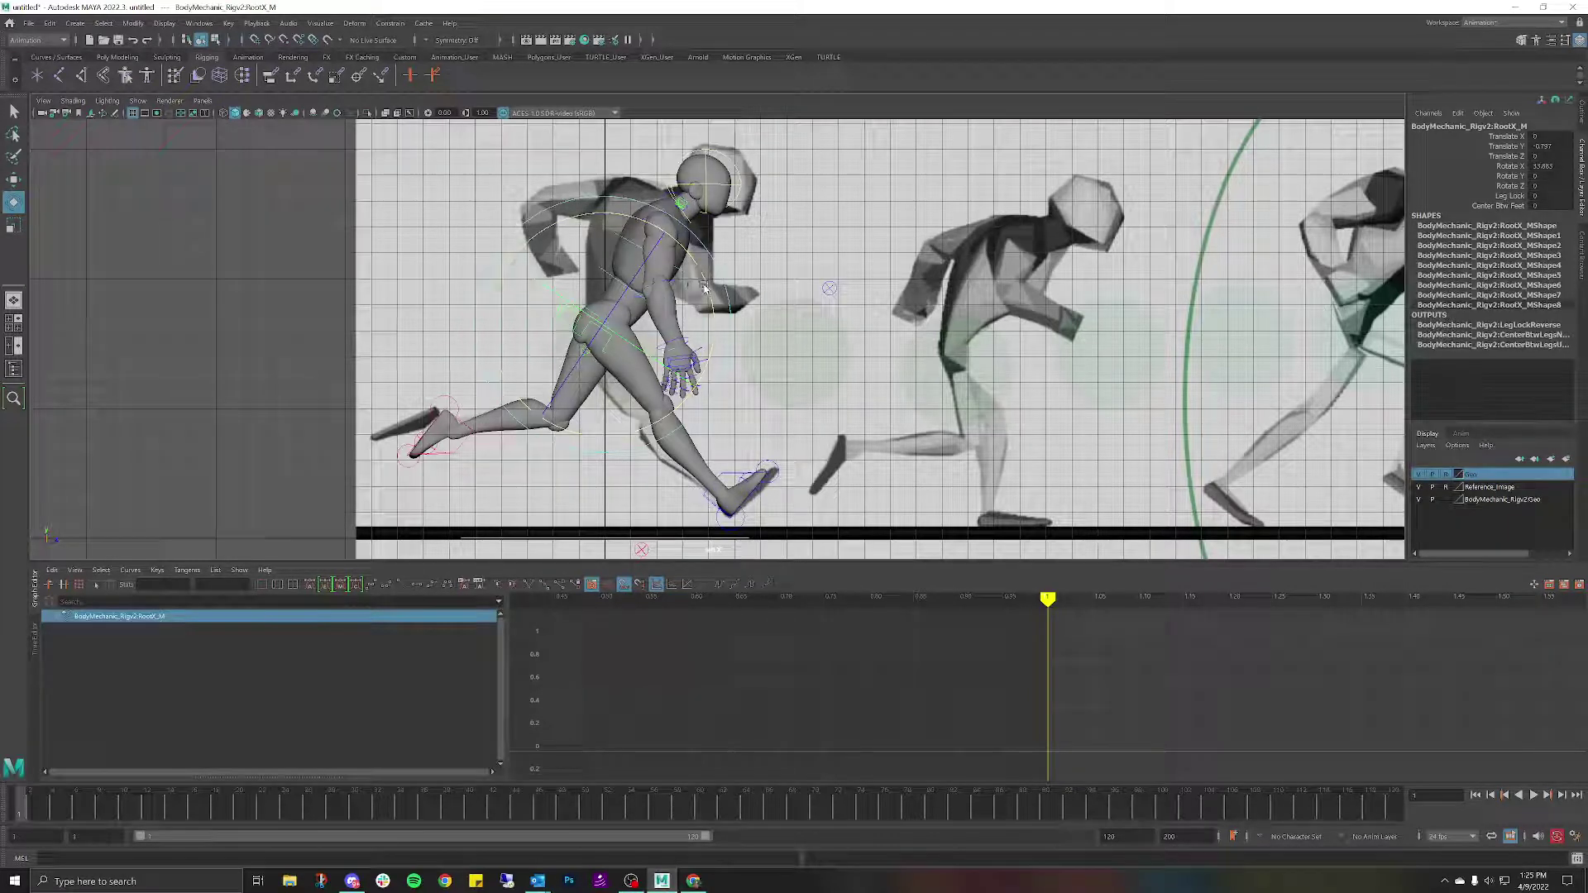
{"action": "left_click_drag", "start_coordinate": [707, 293], "coordinate": [705, 271]}
{"action": "middle_click_drag", "start_coordinate": [705, 271], "coordinate": [709, 265]}
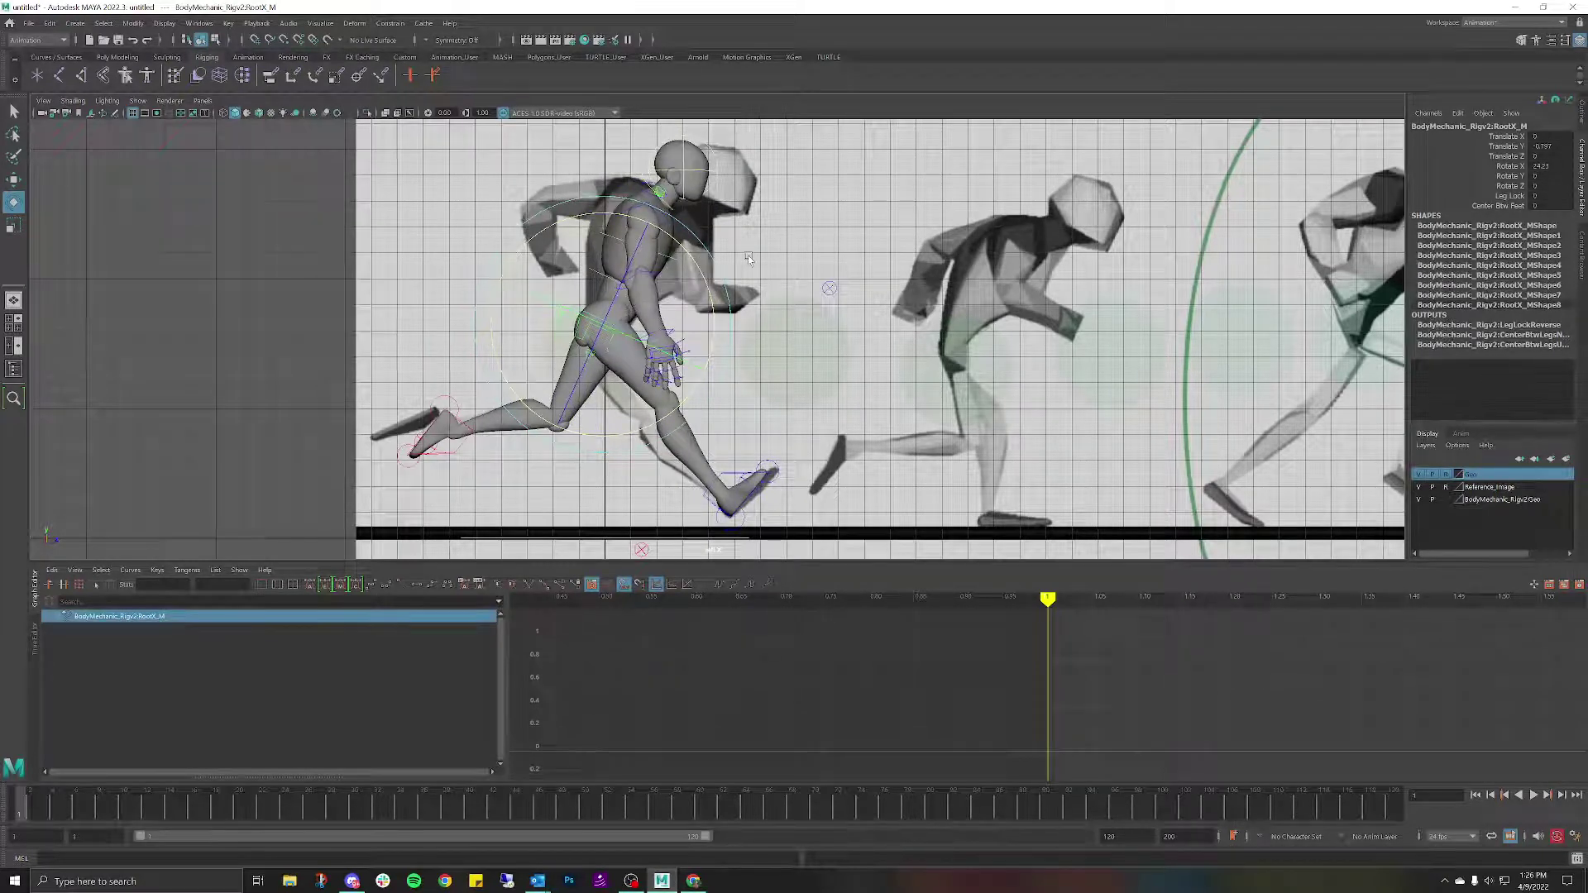
{"action": "left_click", "coordinate": [630, 277]}
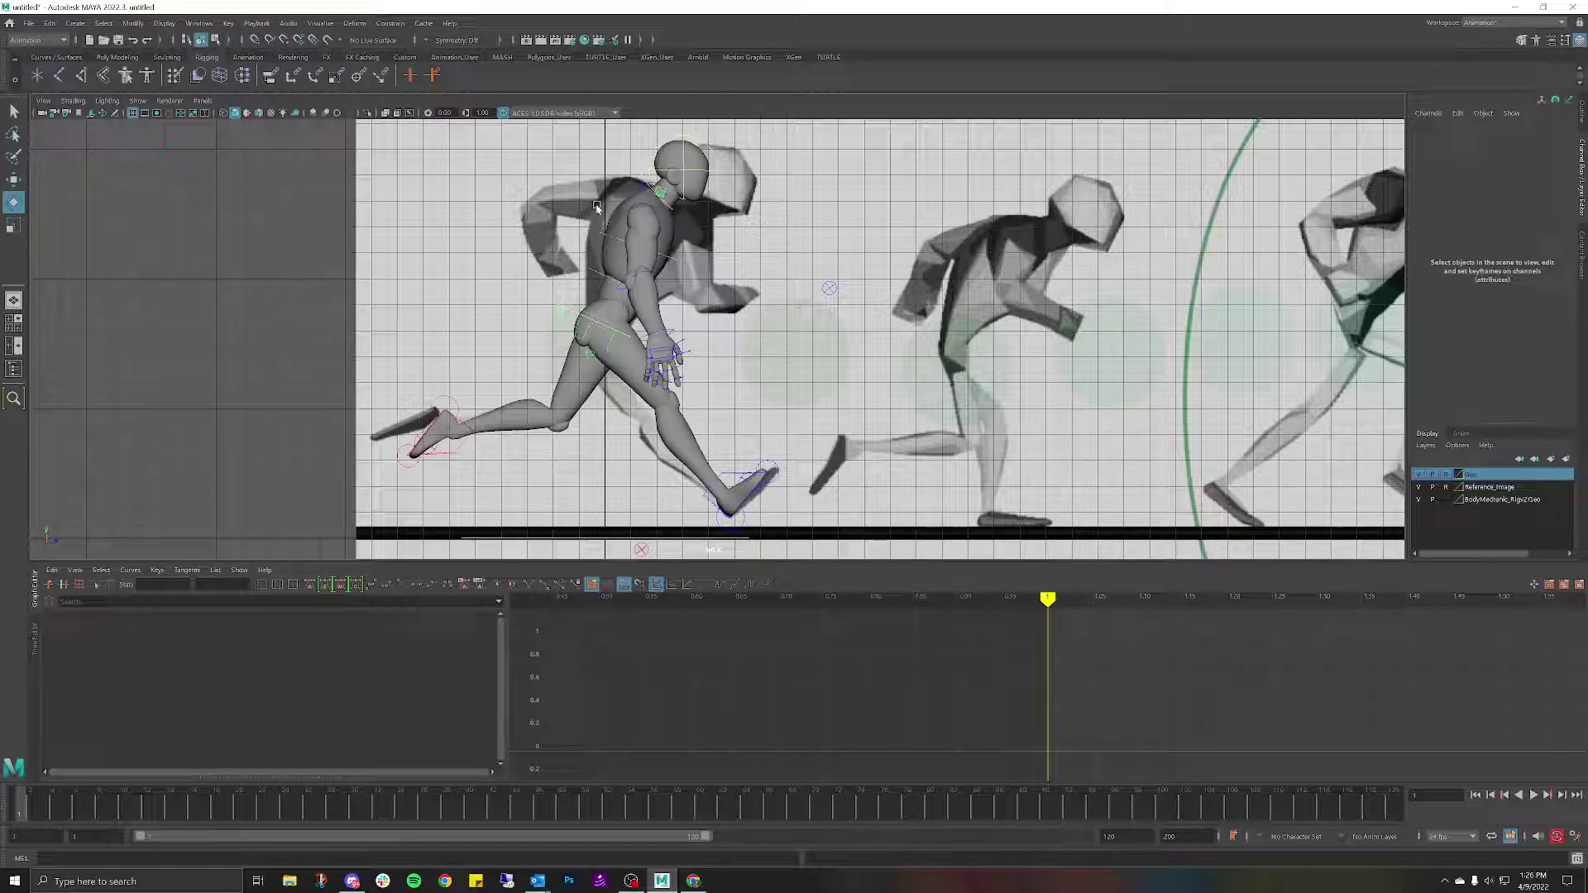
Try to rotate the spine and chest controls forward together to bend the torso toward the pose 1 reference.
{"action": "left_click", "coordinate": [612, 280]}
{"action": "left_click_drag", "start_coordinate": [725, 192], "coordinate": [745, 201]}
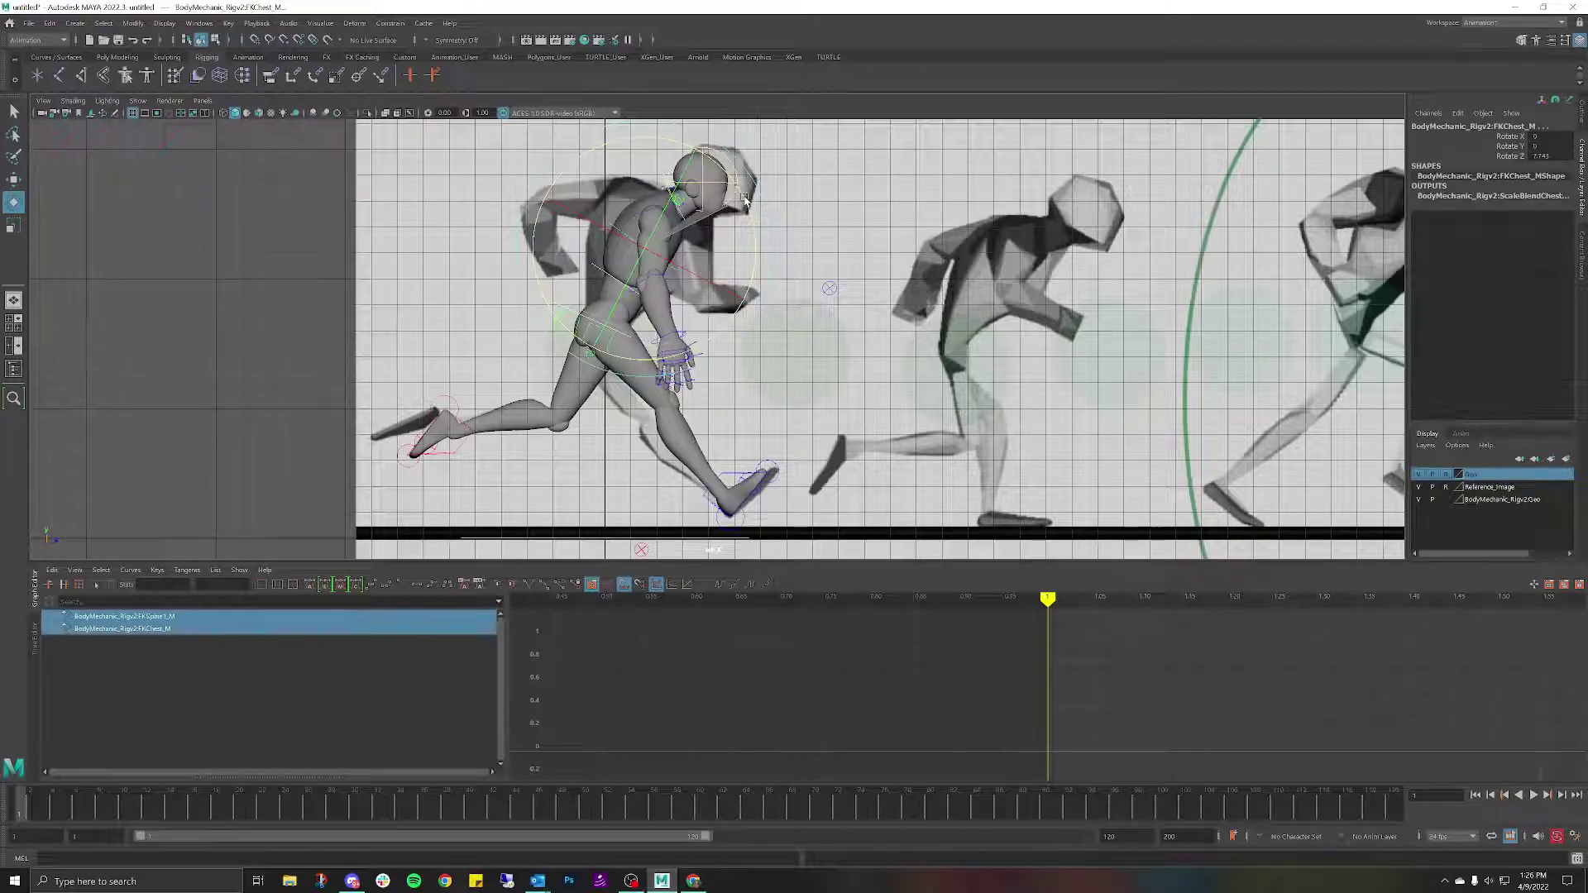
{"action": "key", "text": "ctrl+z"}
Undo the root control's forward lean so the torso is upright again, and deselect the root control.
{"action": "key", "text": "ctrl+z"}
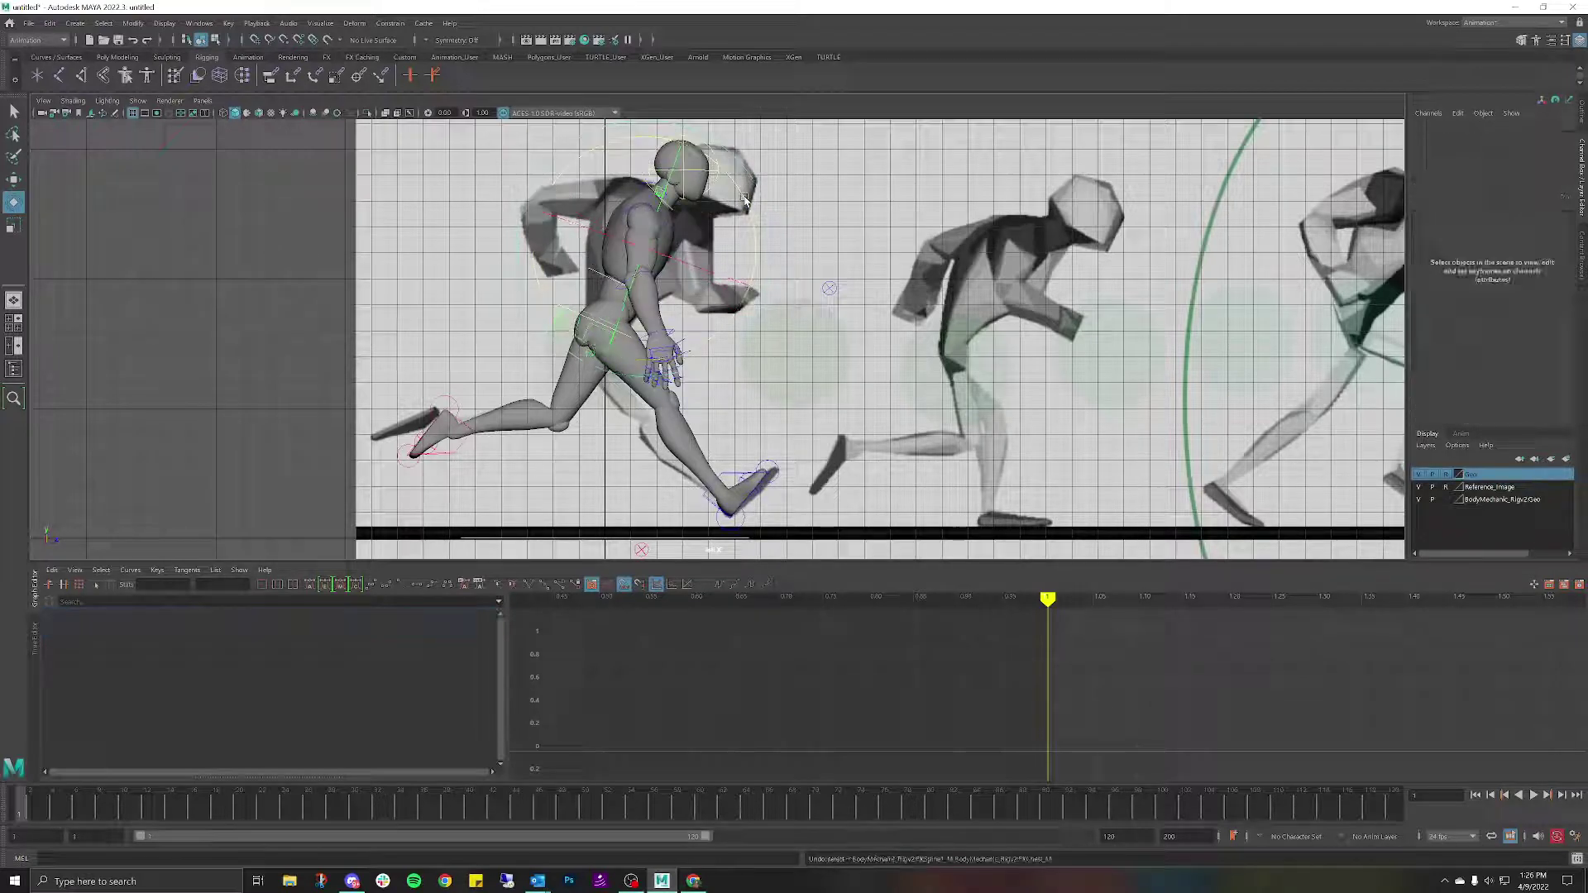
{"action": "key", "text": "ctrl+z"}
{"action": "key", "text": "ctrl+z"}
{"action": "key", "text": "ctrl+z"}
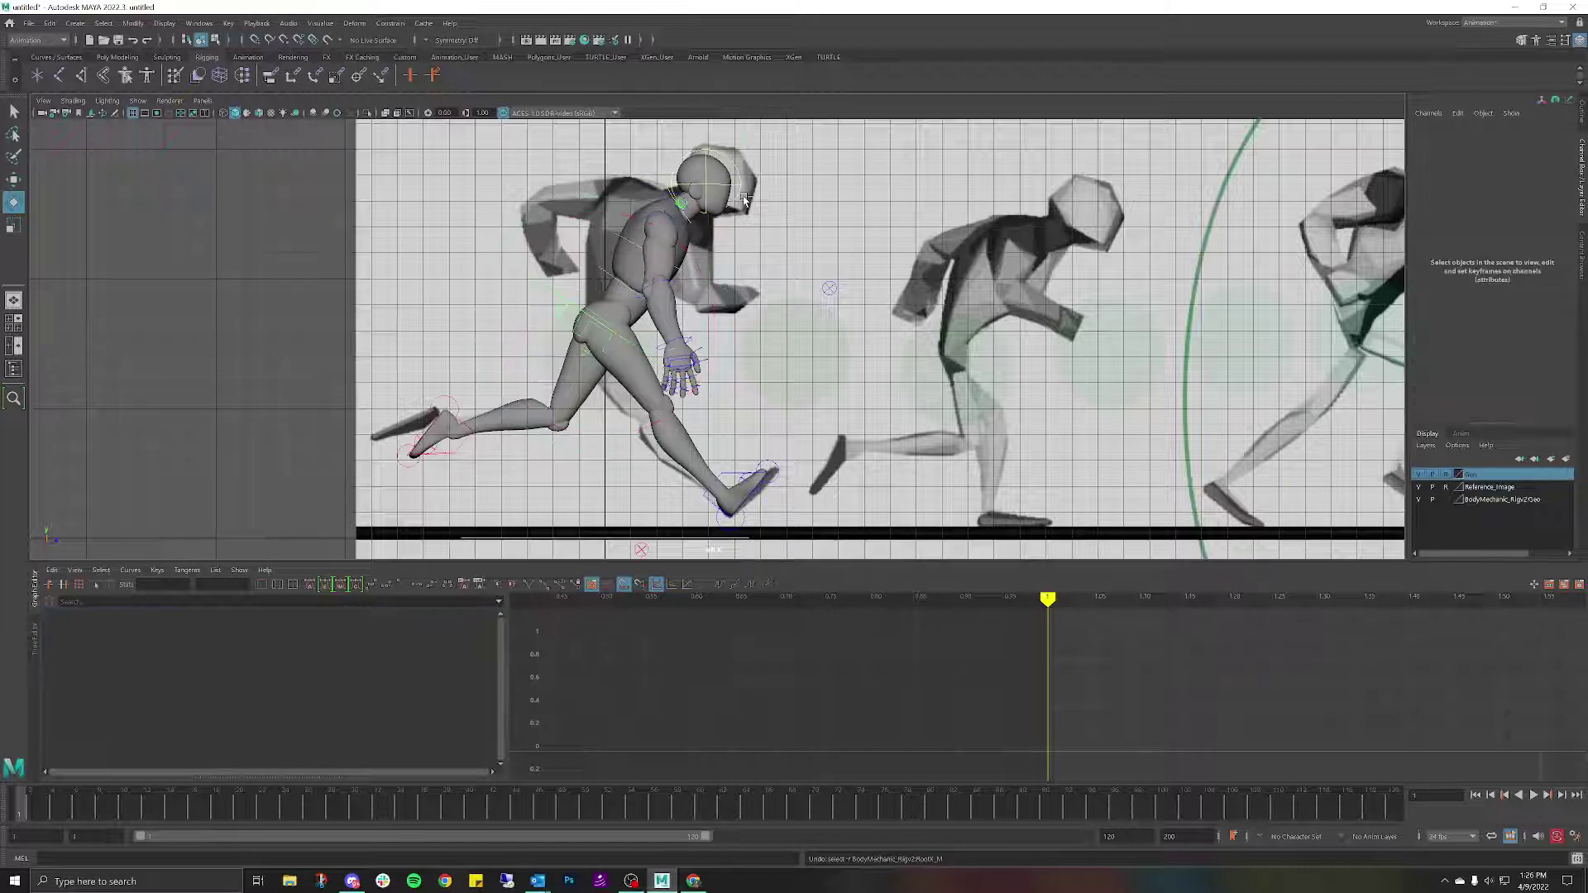
{"action": "key", "text": "ctrl+z"}
{"action": "key", "text": "ctrl+z"}
{"action": "key", "text": "ctrl+z"}
{"action": "key", "text": "ctrl+z"}
{"action": "key", "text": "ctrl+z"}
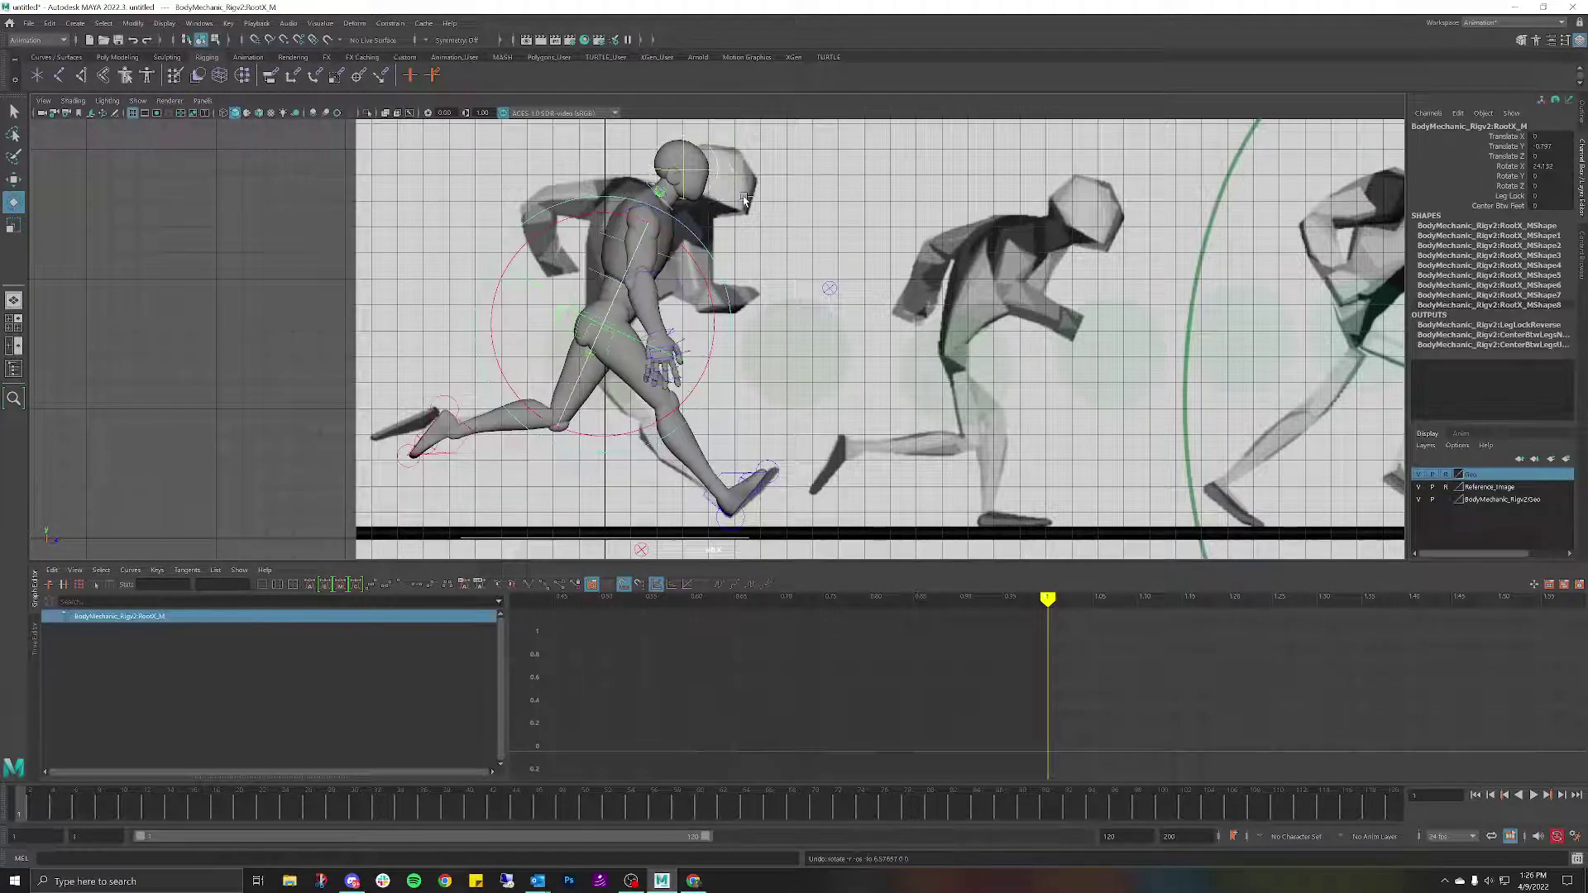
{"action": "key", "text": "ctrl+z"}
{"action": "left_click", "coordinate": [713, 299]}
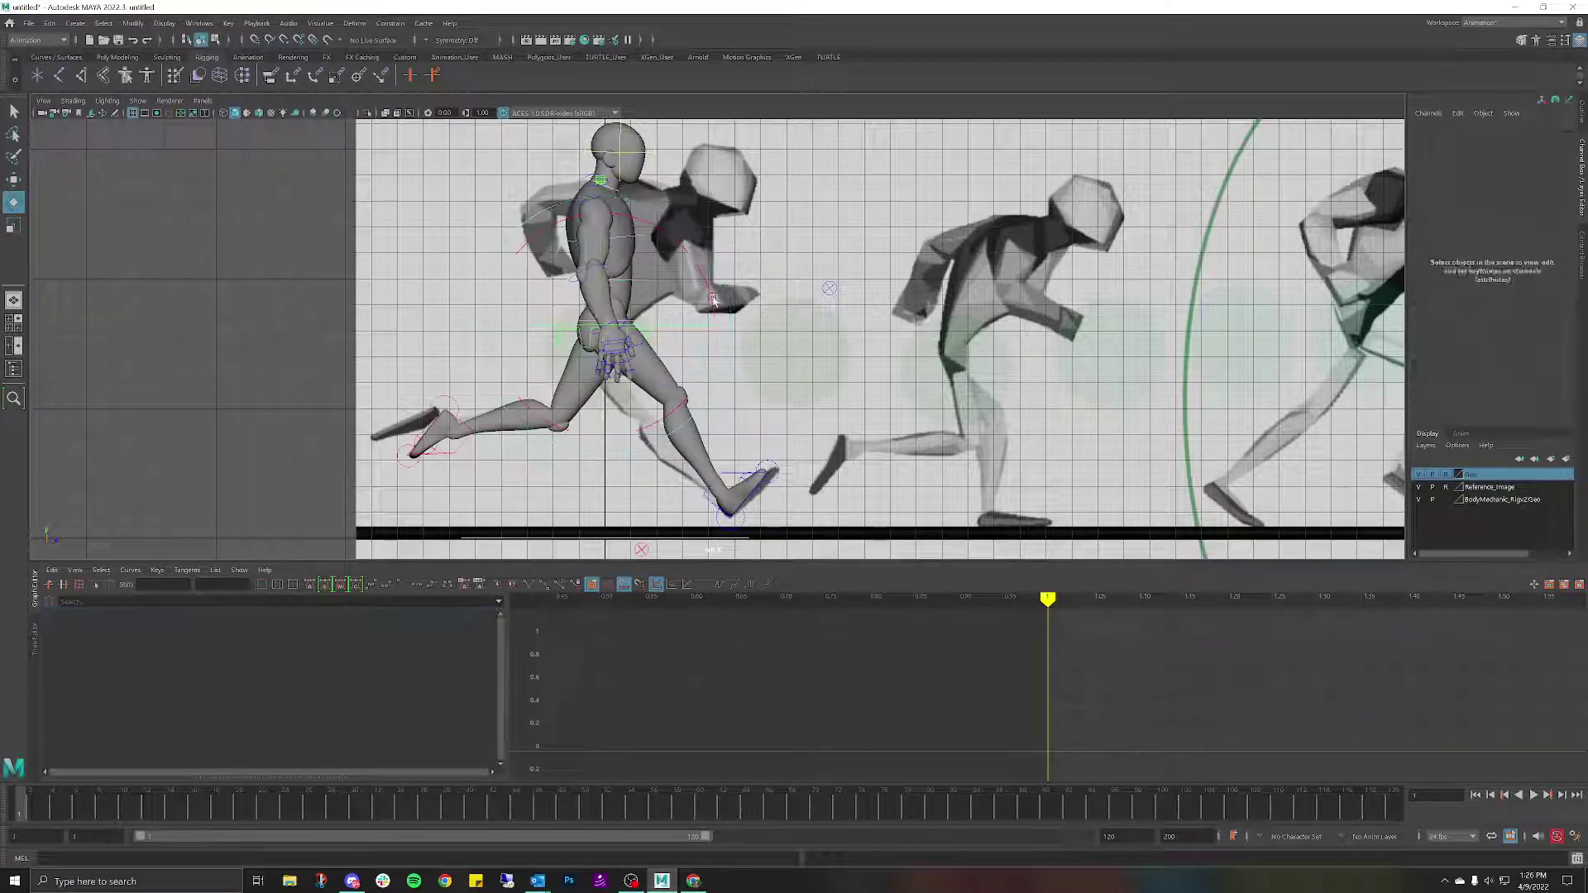
{"action": "key", "text": "ctrl+z"}
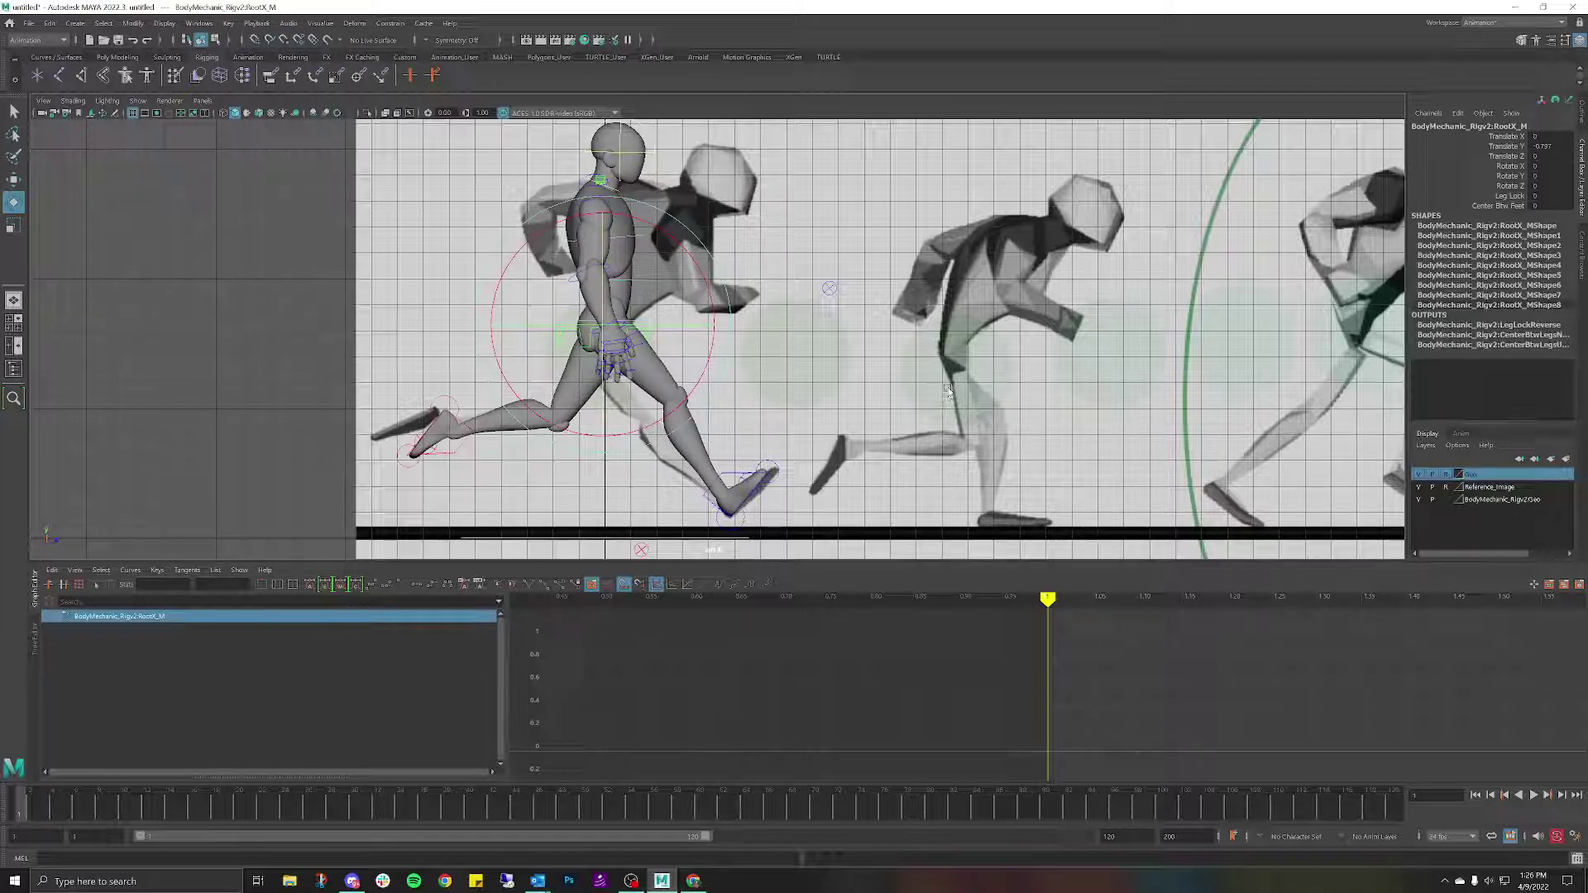
{"action": "left_click", "coordinate": [776, 353]}
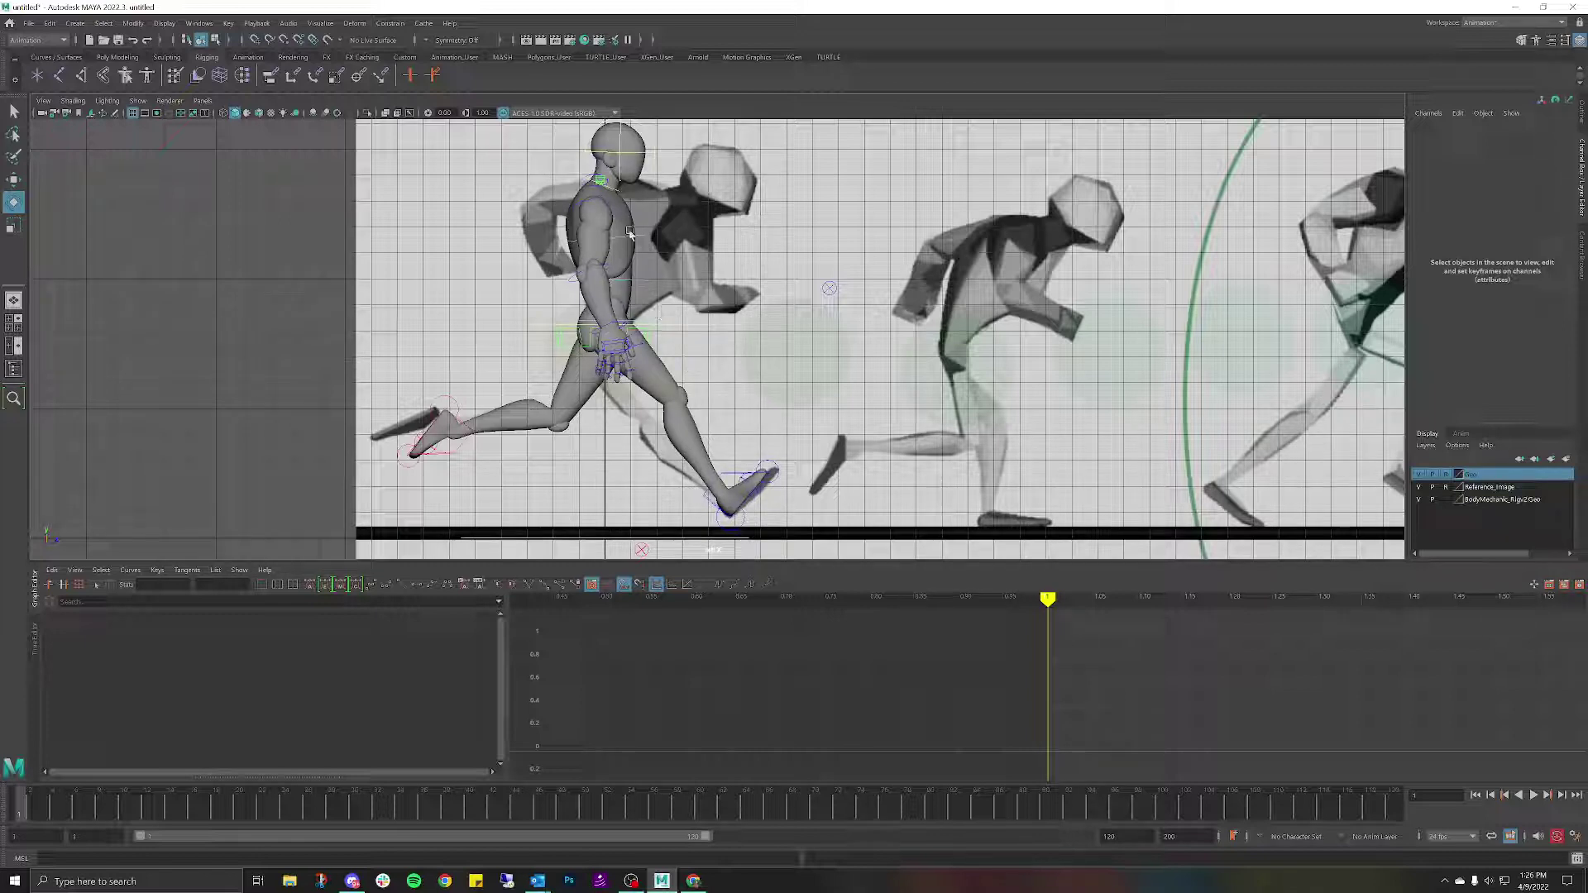
Lower the right leg's IK control slightly toward the ground line of the front foot in pose 1, and deselect it.
{"action": "scroll", "coordinate": [802, 299], "scroll_direction": "down", "scroll_amount": 4}
{"action": "scroll", "coordinate": [803, 299], "scroll_direction": "down", "scroll_amount": 1}
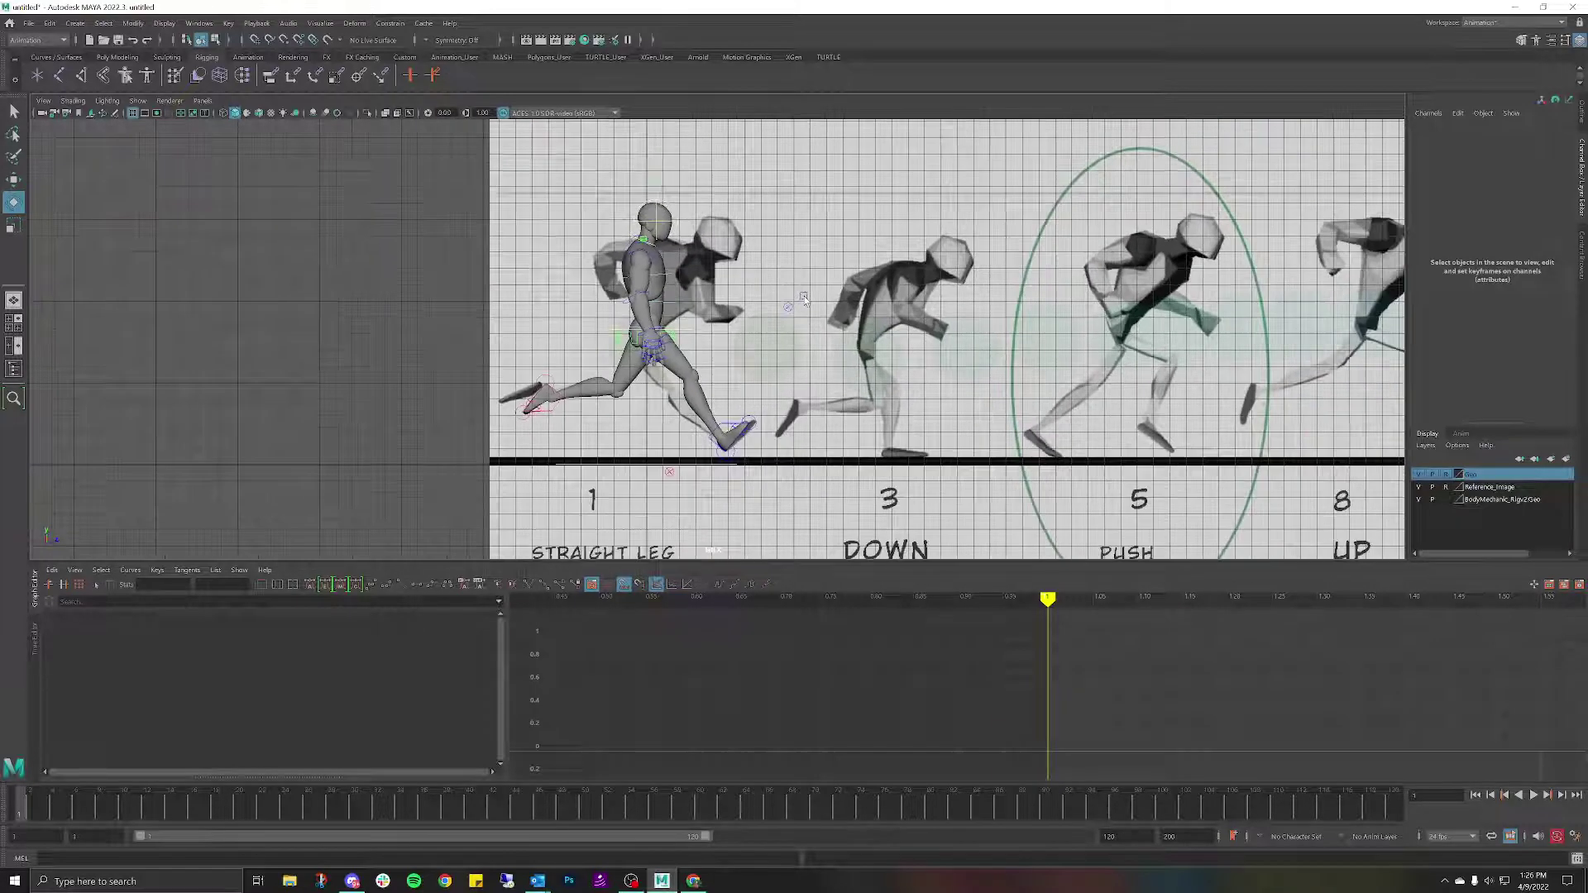
{"action": "scroll", "coordinate": [822, 295], "scroll_direction": "down", "scroll_amount": 3}
{"action": "scroll", "coordinate": [955, 281], "scroll_direction": "down", "scroll_amount": 3}
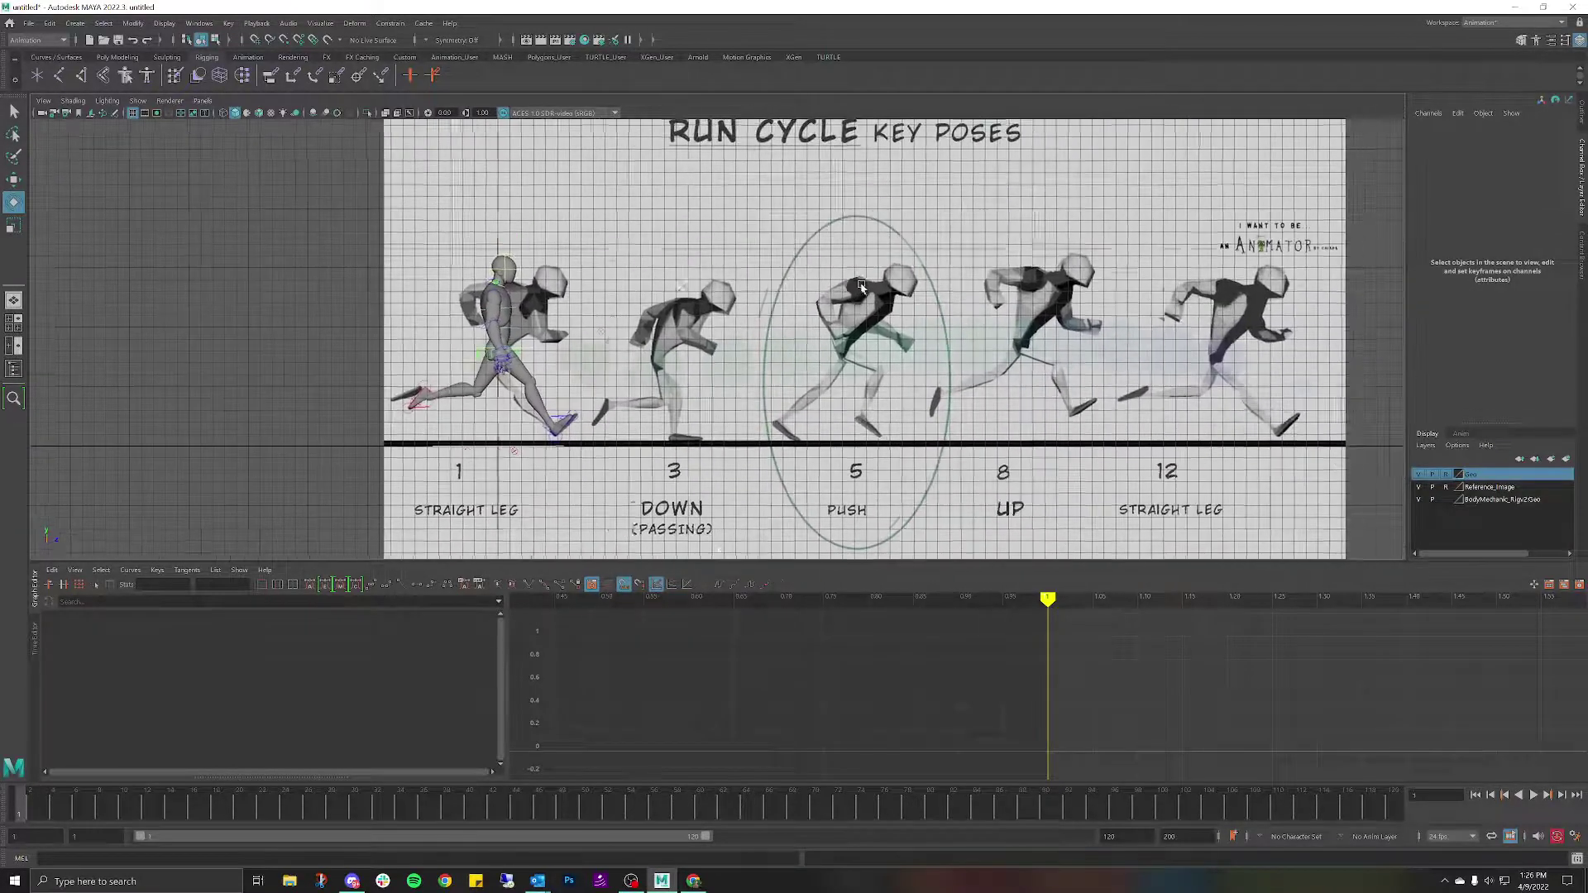
{"action": "middle_click_drag", "start_coordinate": [652, 329], "coordinate": [749, 316], "text": "alt"}
{"action": "scroll", "coordinate": [731, 340], "scroll_direction": "up", "scroll_amount": 1}
{"action": "scroll", "coordinate": [730, 344], "scroll_direction": "up", "scroll_amount": 2}
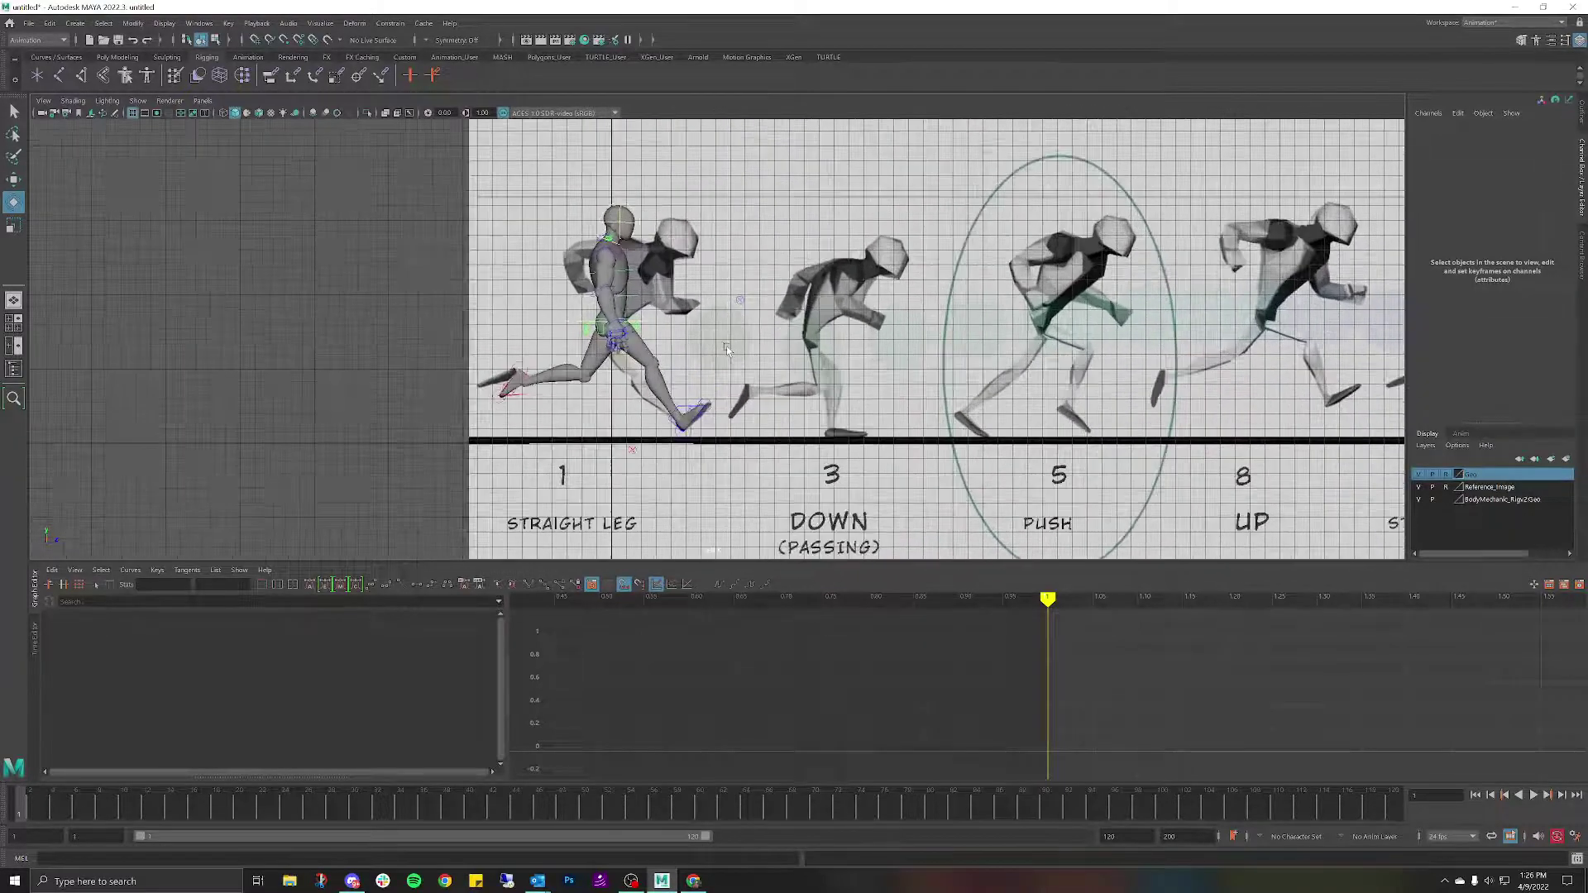
{"action": "left_click", "coordinate": [682, 416]}
{"action": "key", "text": "w"}
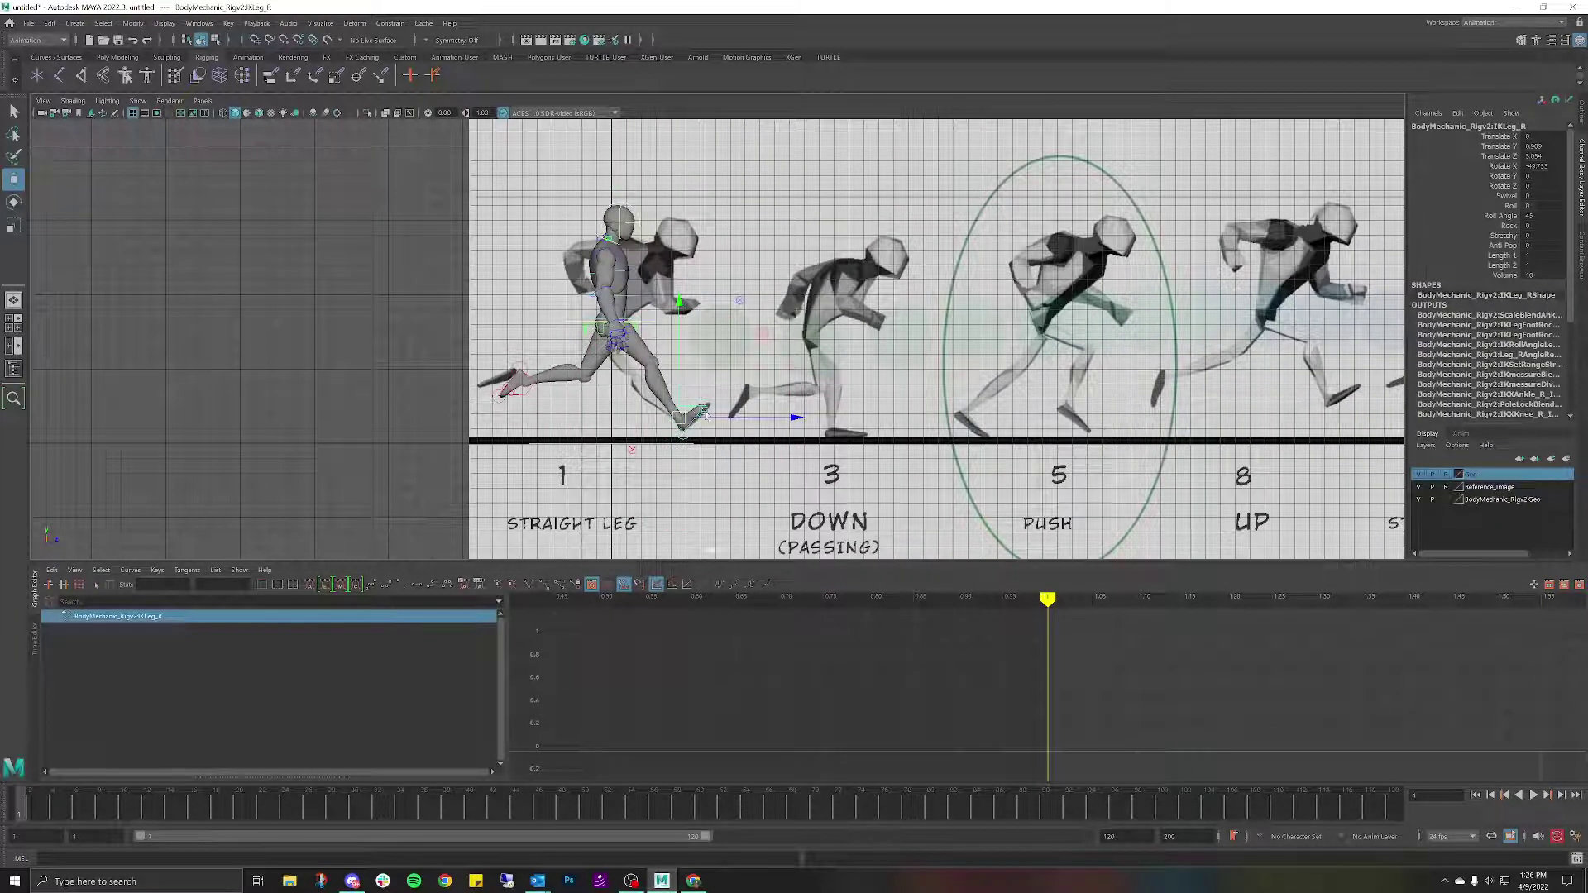
{"action": "left_click_drag", "start_coordinate": [680, 416], "coordinate": [684, 420]}
{"action": "left_click_drag", "start_coordinate": [683, 420], "coordinate": [679, 419]}
{"action": "left_click", "coordinate": [762, 323]}
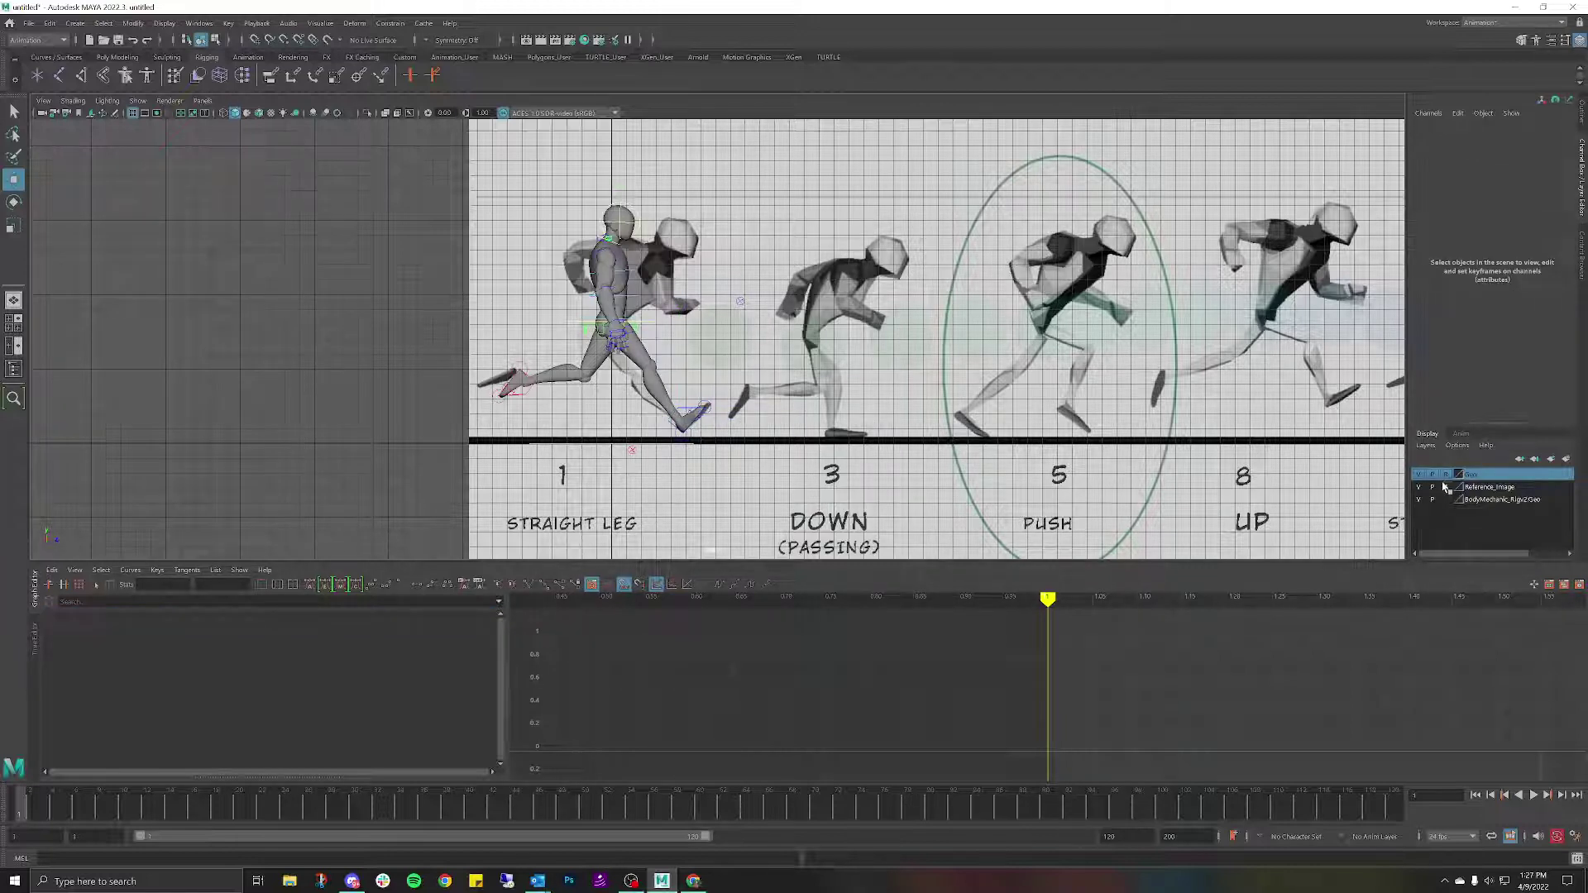
Make the Reference_Image layer selectable and slide the run-cycle image plane along its Translate Z until pose 3 lines up with the character.
{"action": "scroll", "coordinate": [1012, 346], "scroll_direction": "down", "scroll_amount": 8}
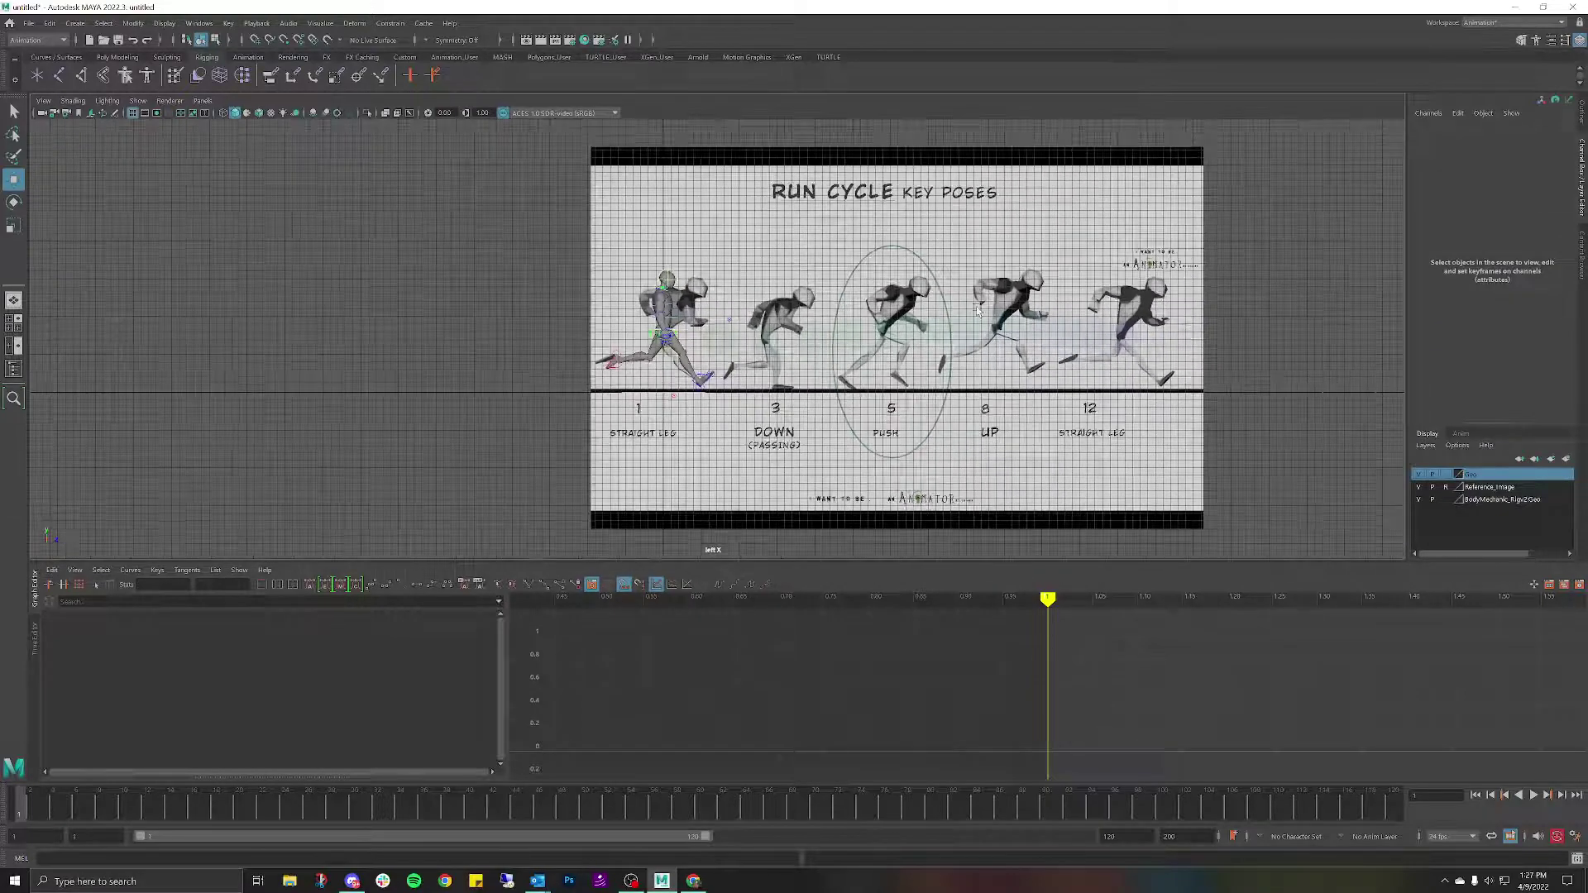
{"action": "left_click", "coordinate": [1445, 474]}
{"action": "left_click", "coordinate": [1447, 477]}
{"action": "scroll", "coordinate": [879, 340], "scroll_direction": "up", "scroll_amount": 2}
{"action": "scroll", "coordinate": [984, 321], "scroll_direction": "up", "scroll_amount": 2}
{"action": "left_click", "coordinate": [989, 319]}
{"action": "scroll", "coordinate": [989, 319], "scroll_direction": "up", "scroll_amount": 3}
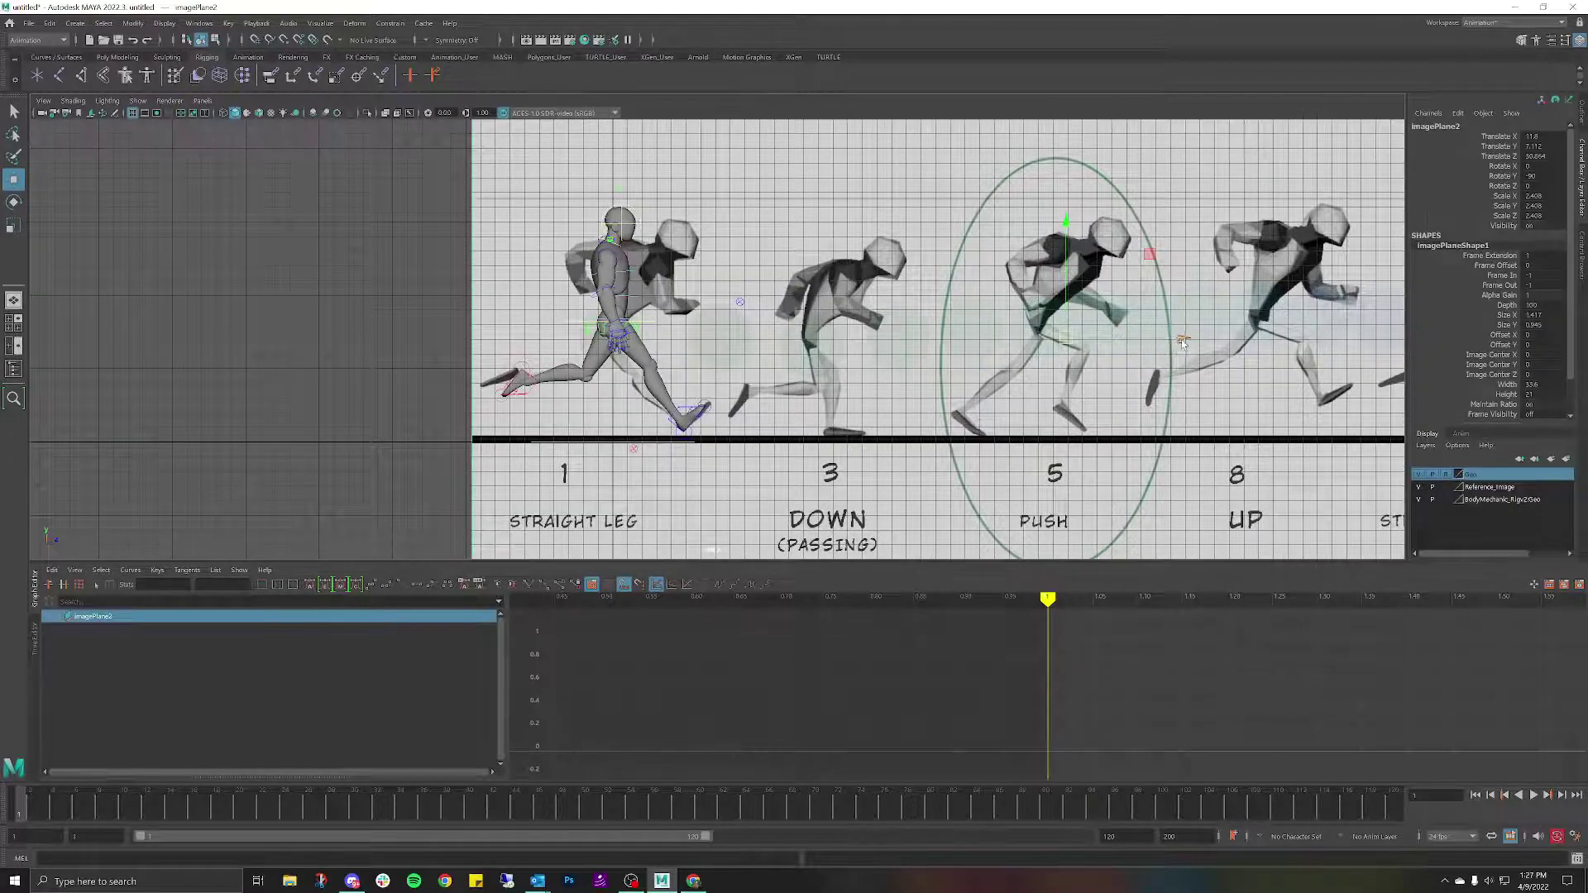
{"action": "left_click_drag", "start_coordinate": [1181, 339], "coordinate": [986, 332]}
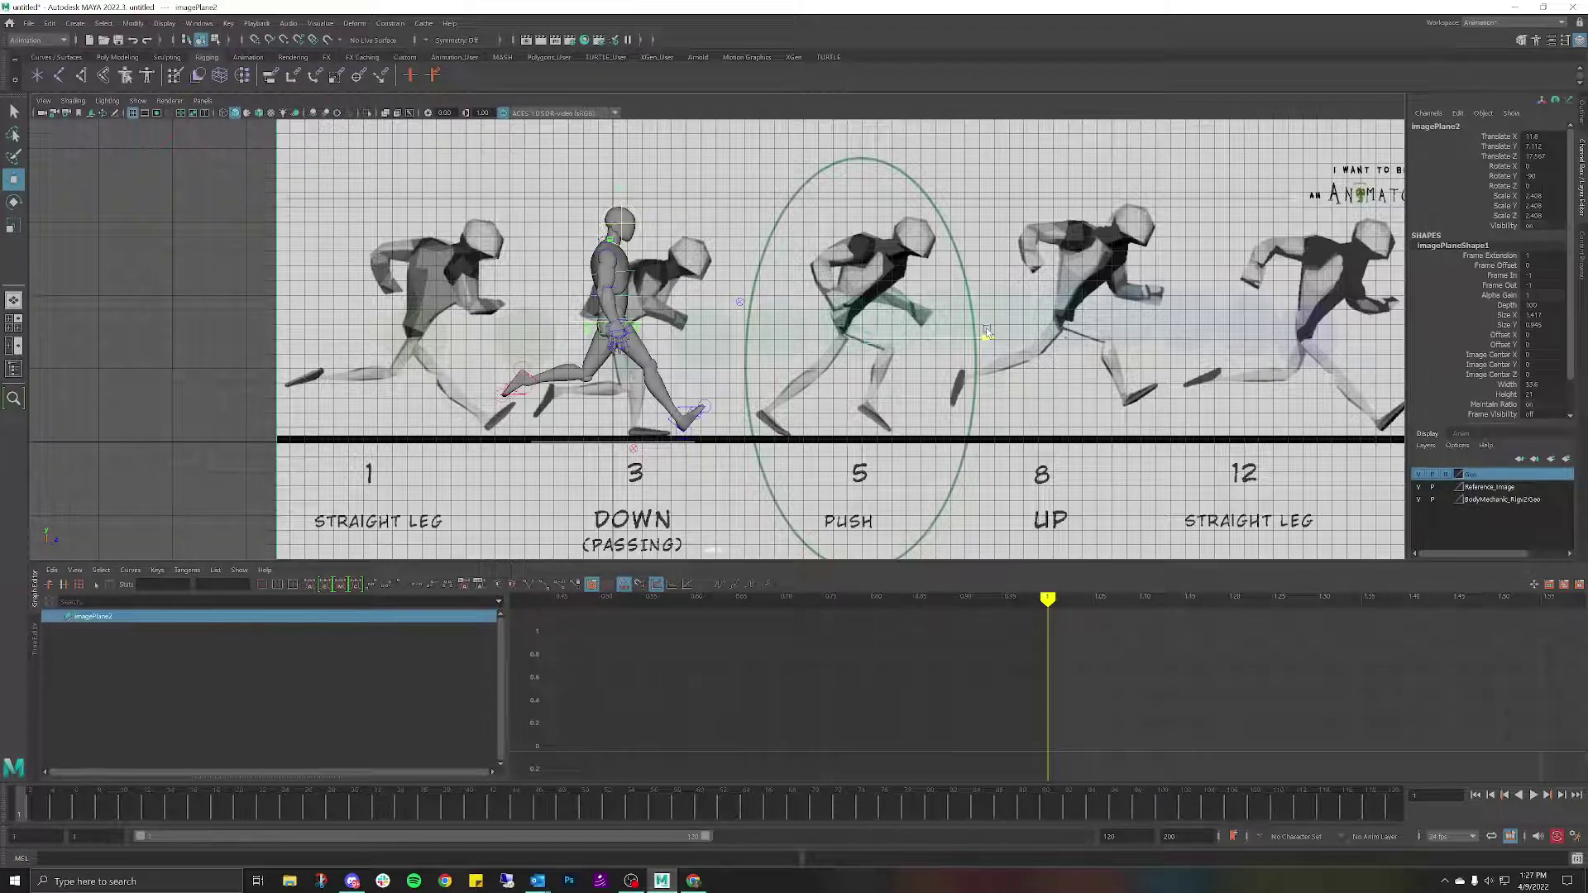
{"action": "left_click_drag", "start_coordinate": [986, 331], "coordinate": [980, 331]}
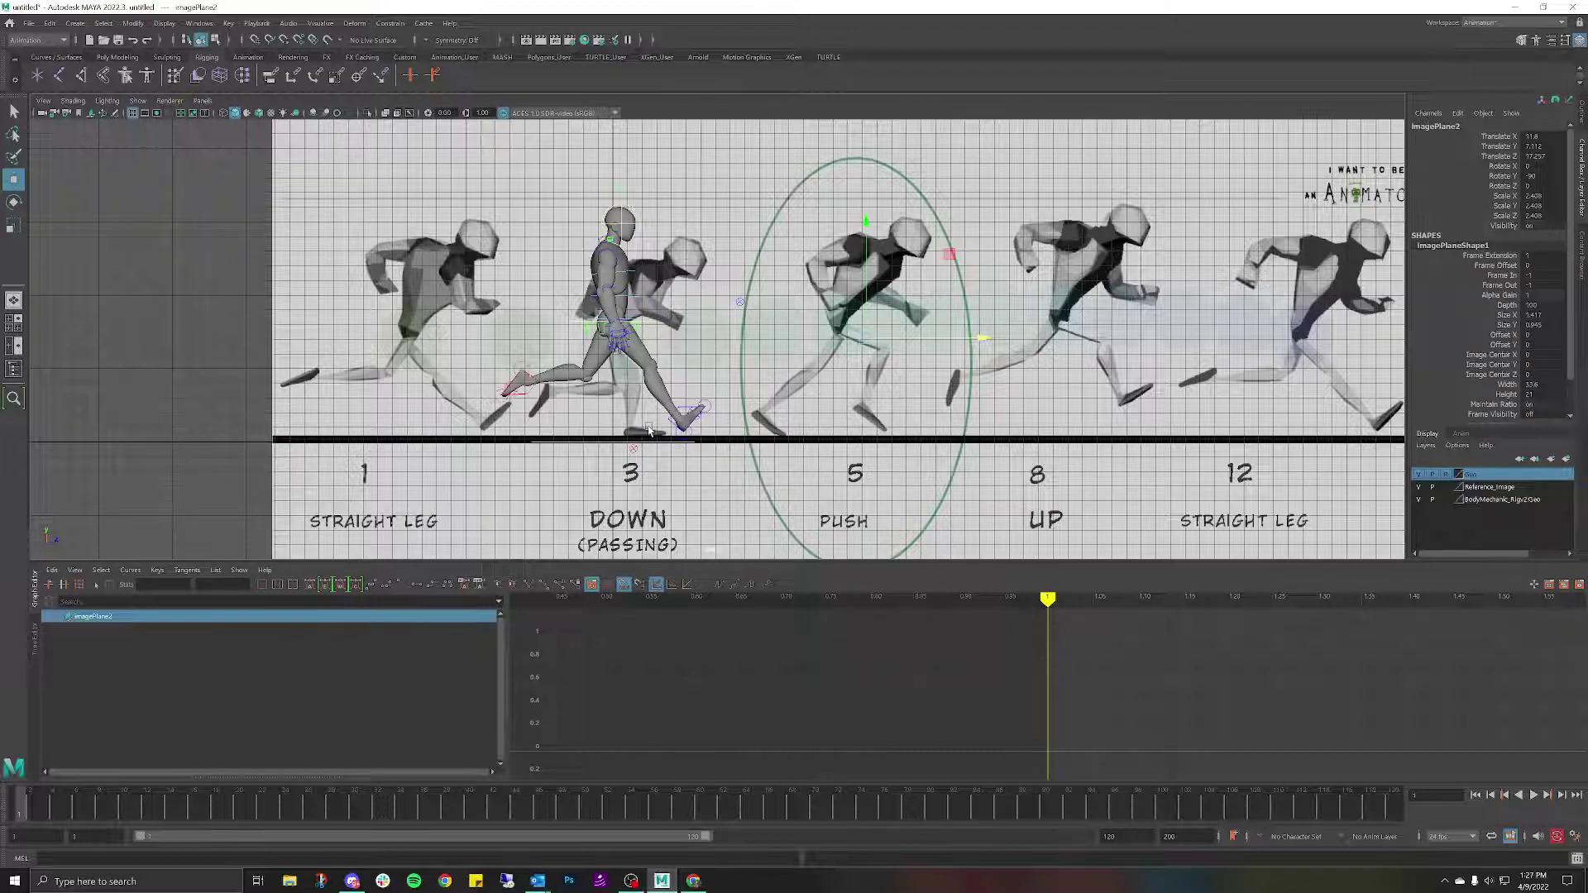
{"action": "left_click_drag", "start_coordinate": [981, 338], "coordinate": [978, 338]}
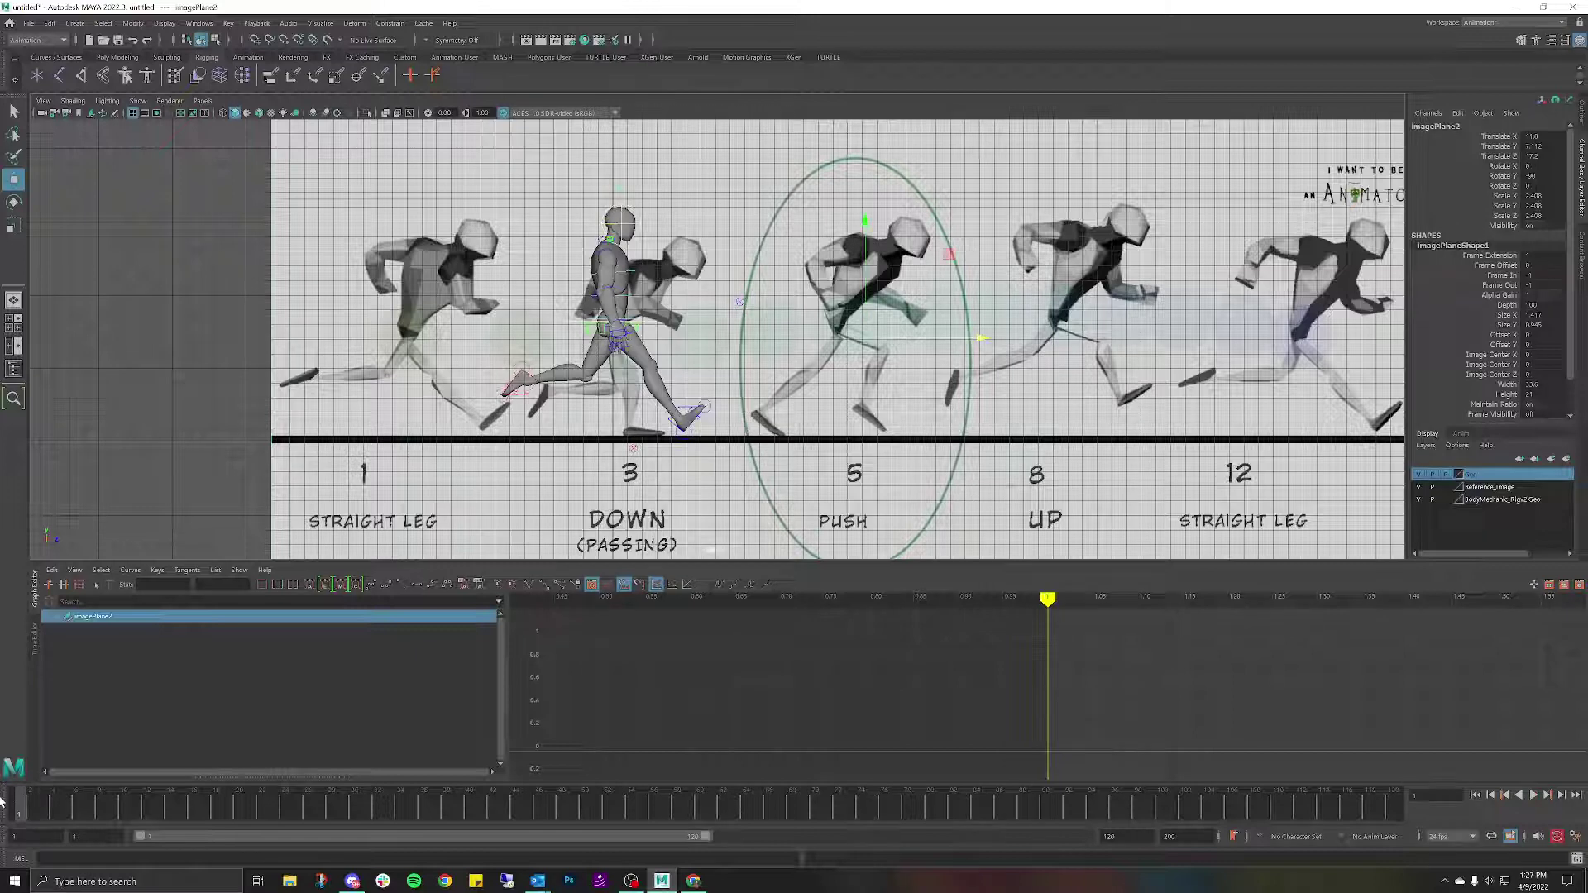
Key the image plane's position at frame 1, set the Reference_Image layer back to reference mode and deselect the image.
{"action": "key", "text": "s"}
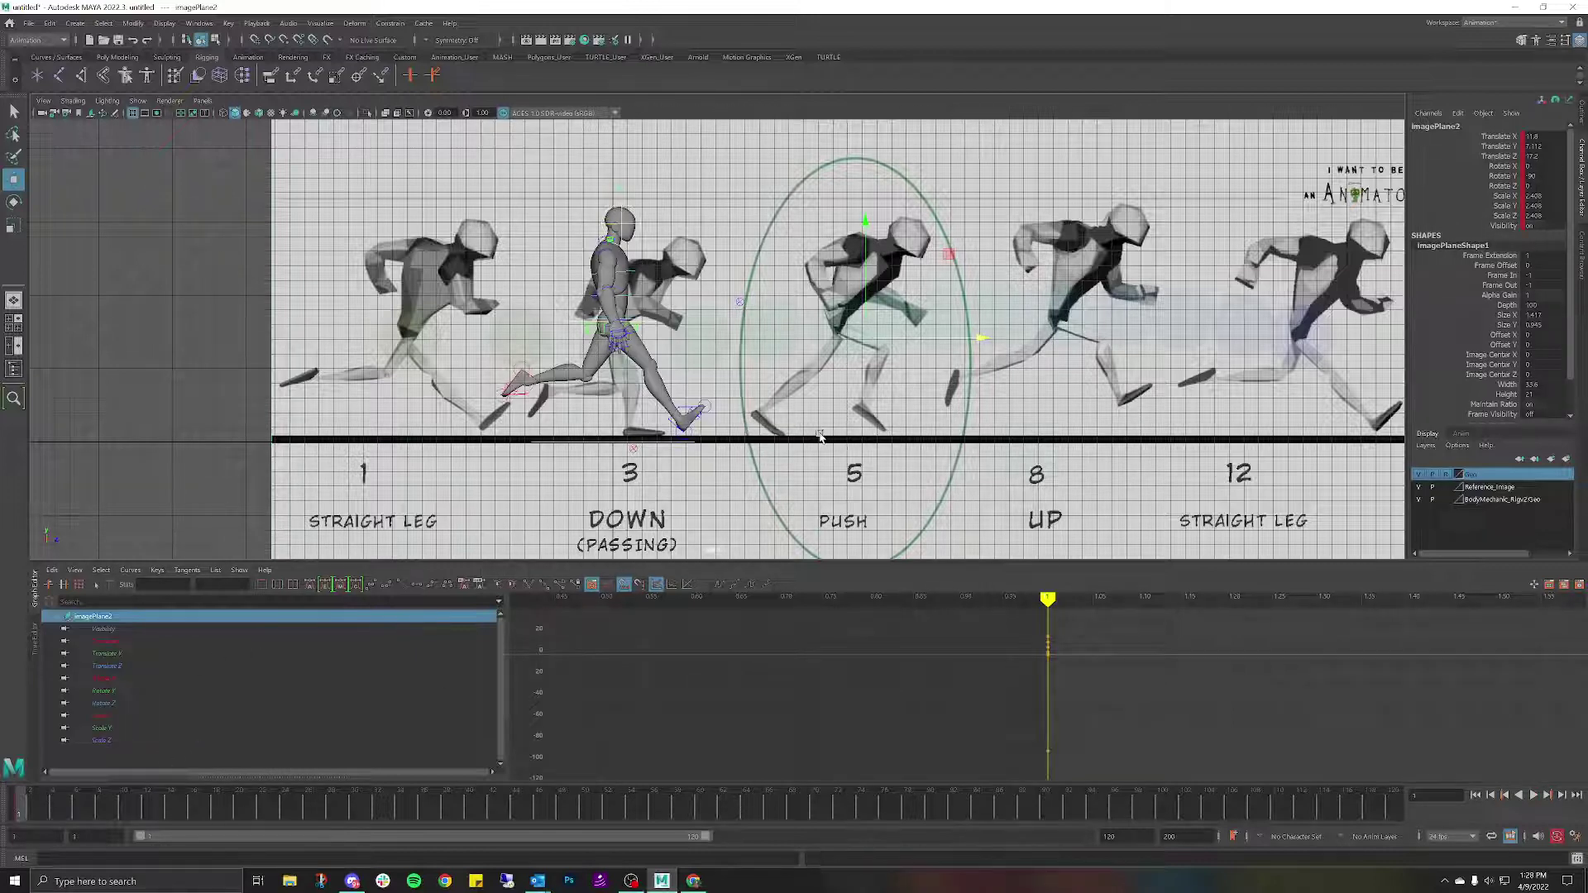
{"action": "left_click", "coordinate": [1451, 488]}
{"action": "left_click", "coordinate": [1451, 489]}
{"action": "left_click", "coordinate": [716, 203]}
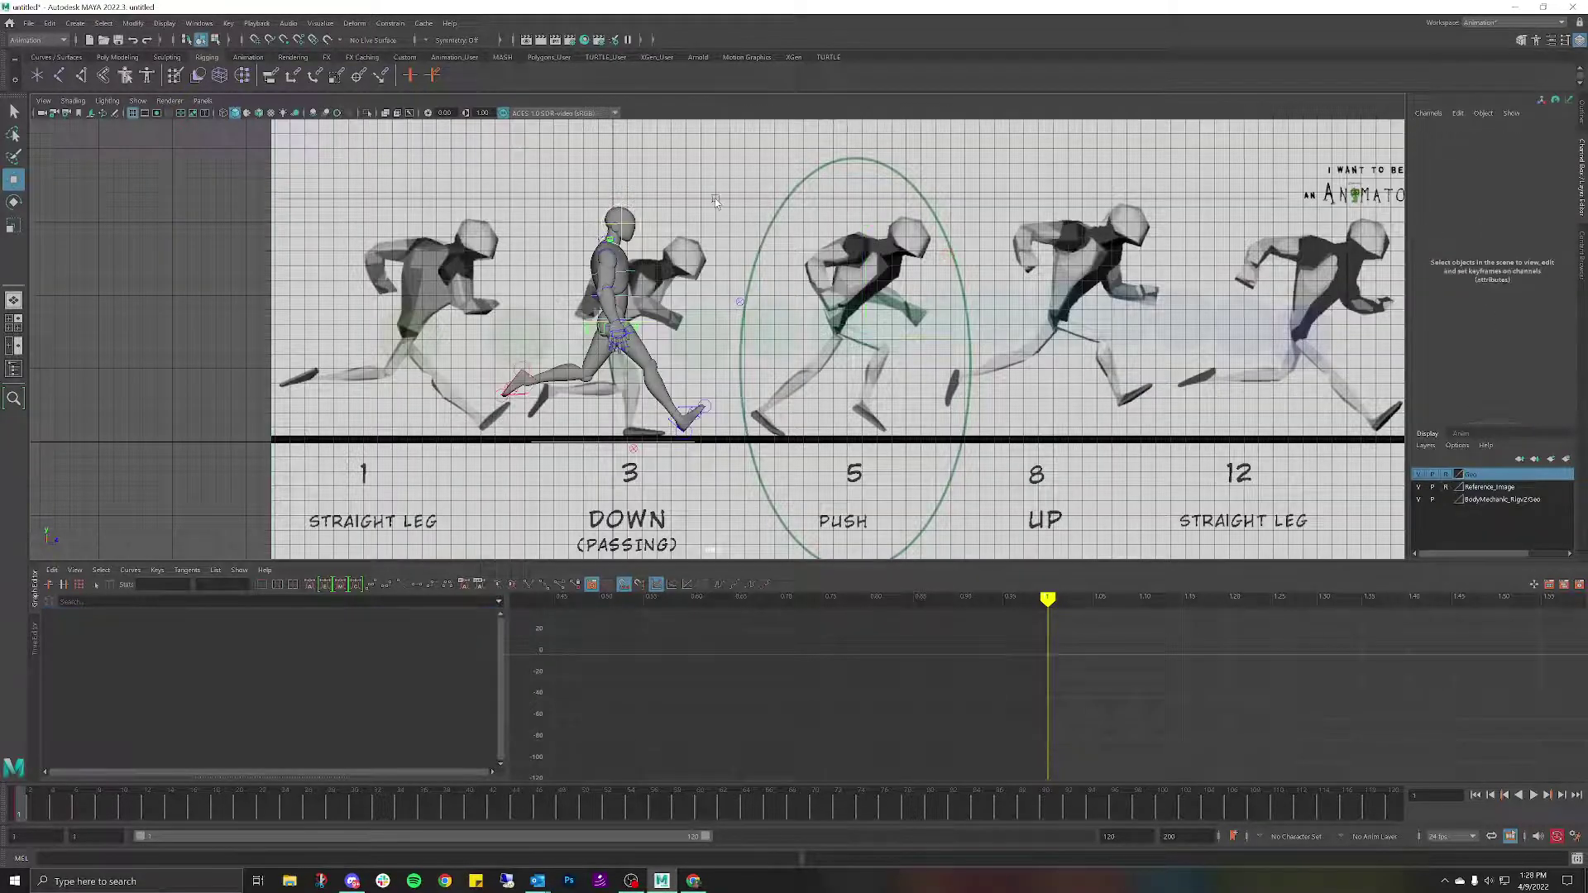
Compare selecting all of the rig's body controls with selecting the Main control at the feet on its own.
{"action": "left_click", "coordinate": [826, 432]}
{"action": "scroll", "coordinate": [662, 447], "scroll_direction": "up", "scroll_amount": 5}
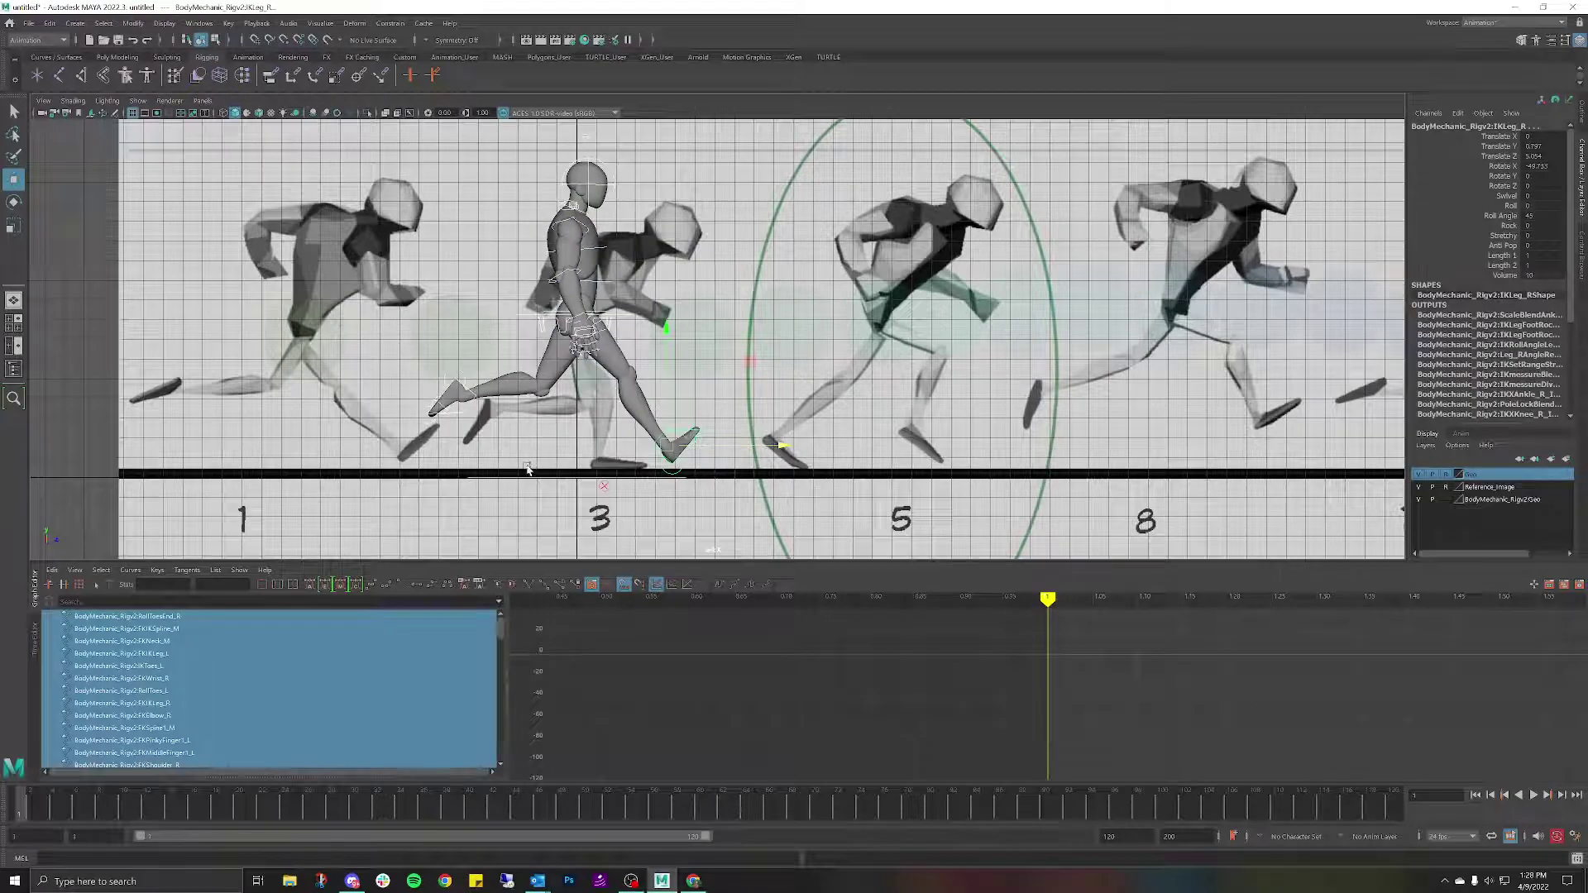
{"action": "left_click", "coordinate": [526, 469]}
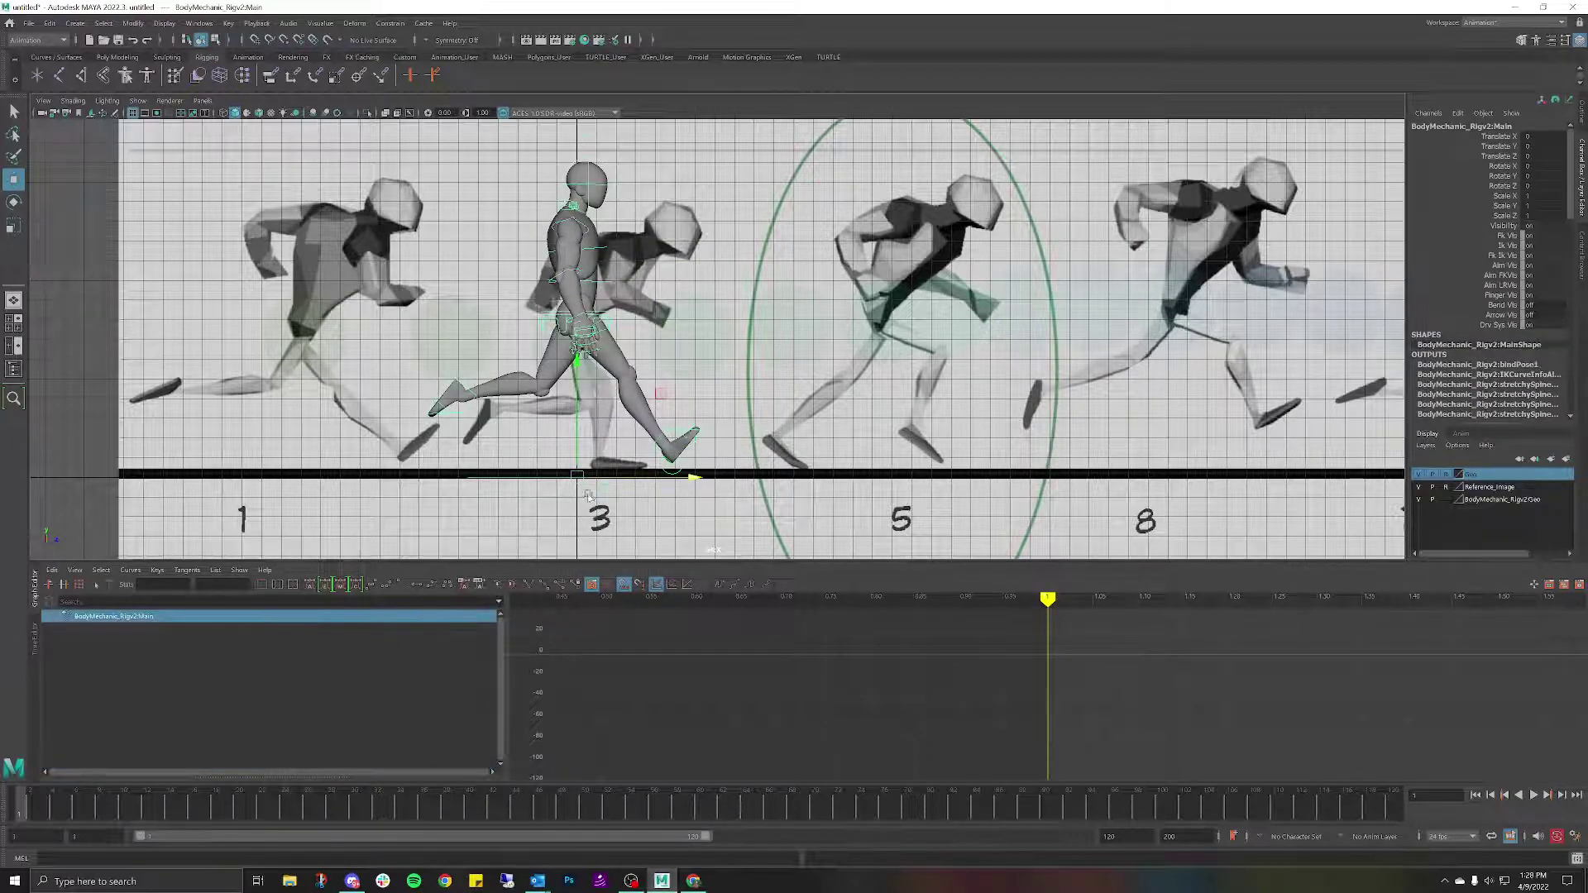
{"action": "left_click", "coordinate": [724, 385]}
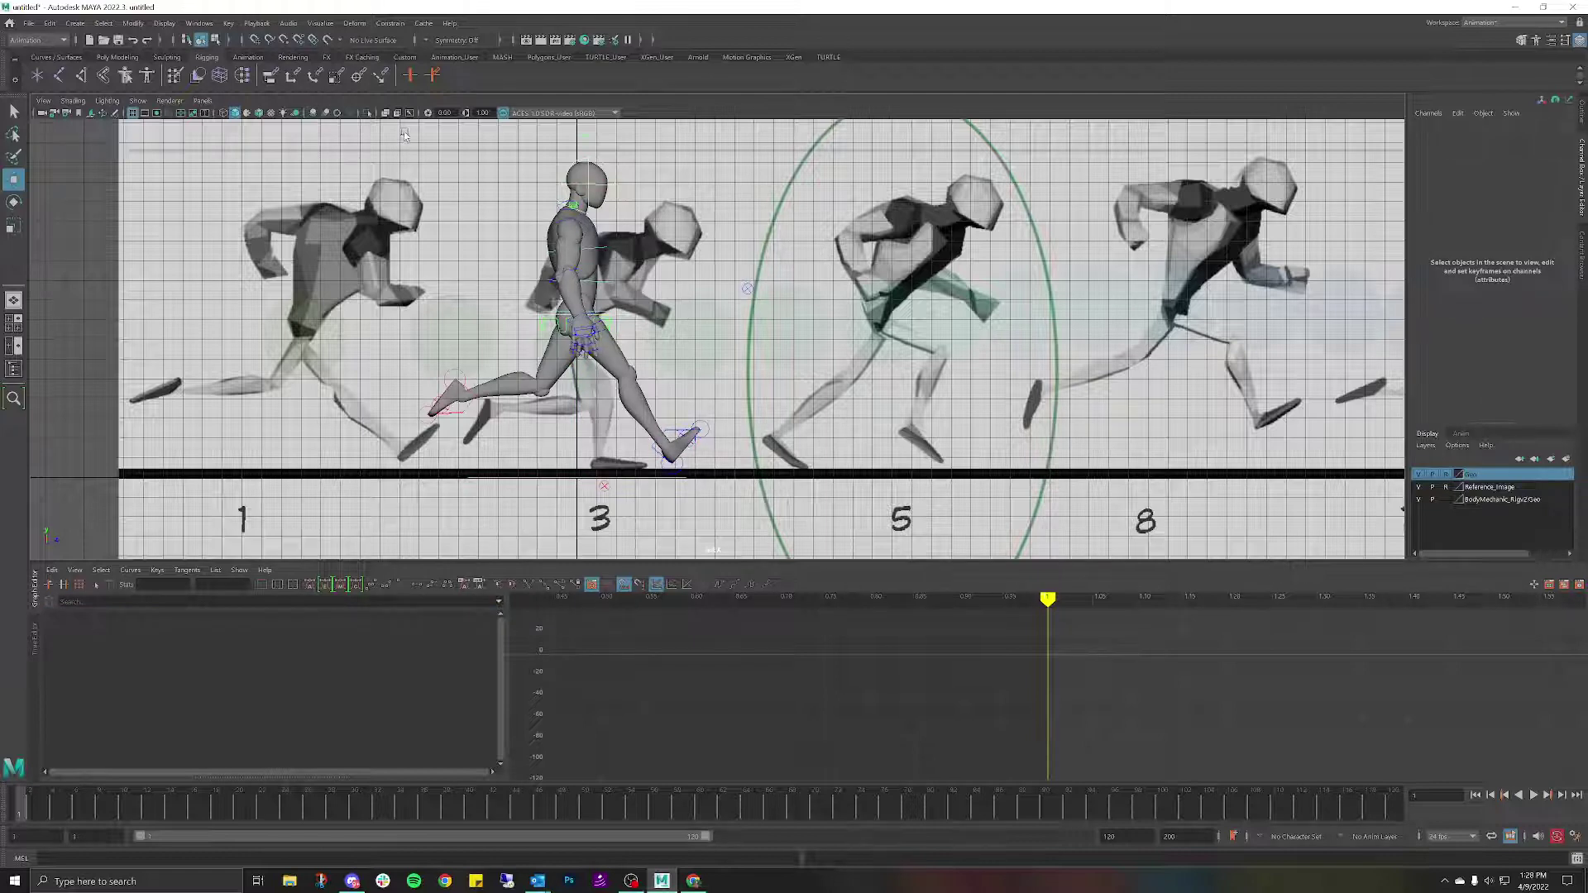
{"action": "left_click", "coordinate": [857, 458]}
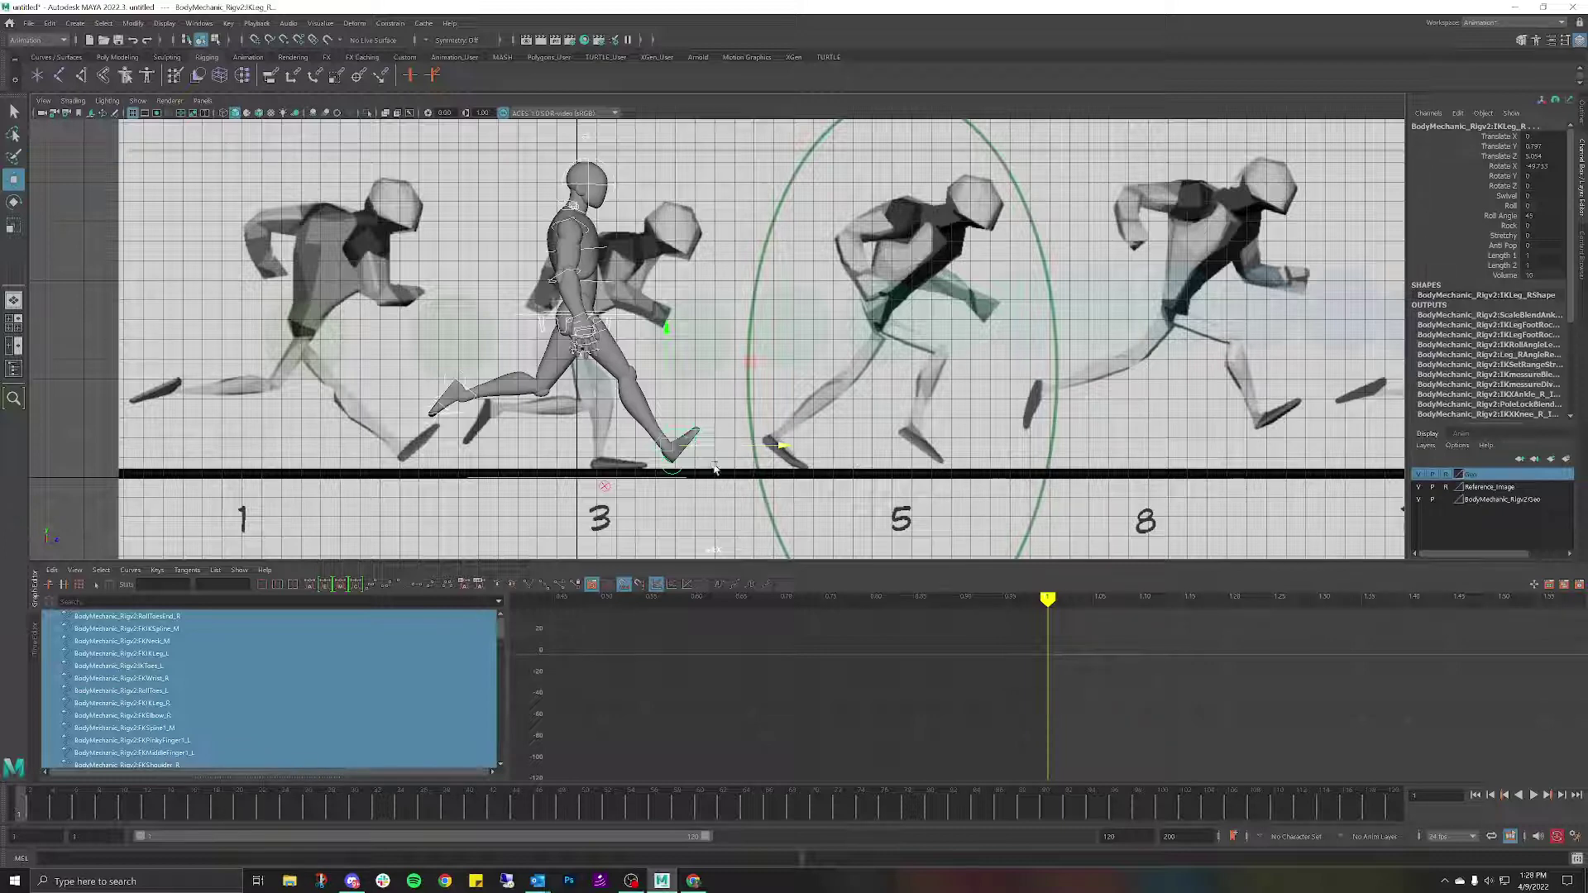
{"action": "left_click", "coordinate": [492, 488]}
Examine the Main control ring around the character's feet in the perspective view, and return to the side view.
{"action": "left_click_drag", "start_coordinate": [502, 463], "coordinate": [539, 459]}
{"action": "key", "text": "space"}
{"action": "left_click_drag", "start_coordinate": [740, 413], "coordinate": [671, 410], "text": "alt"}
{"action": "scroll", "coordinate": [695, 383], "scroll_direction": "up", "scroll_amount": 10}
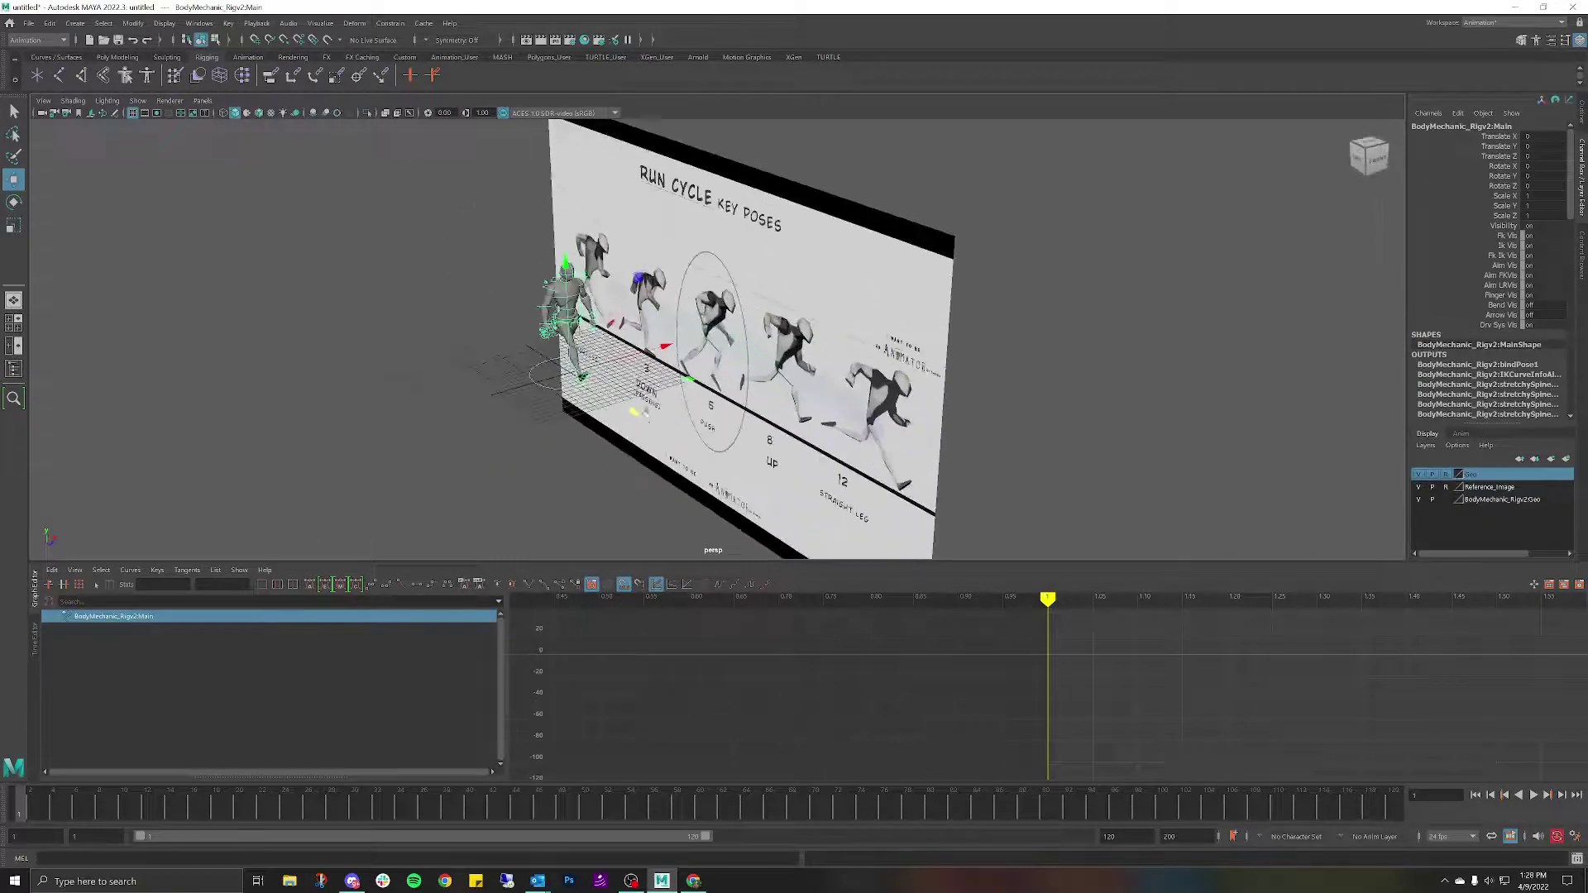
{"action": "middle_click_drag", "start_coordinate": [695, 383], "coordinate": [850, 393], "text": "alt"}
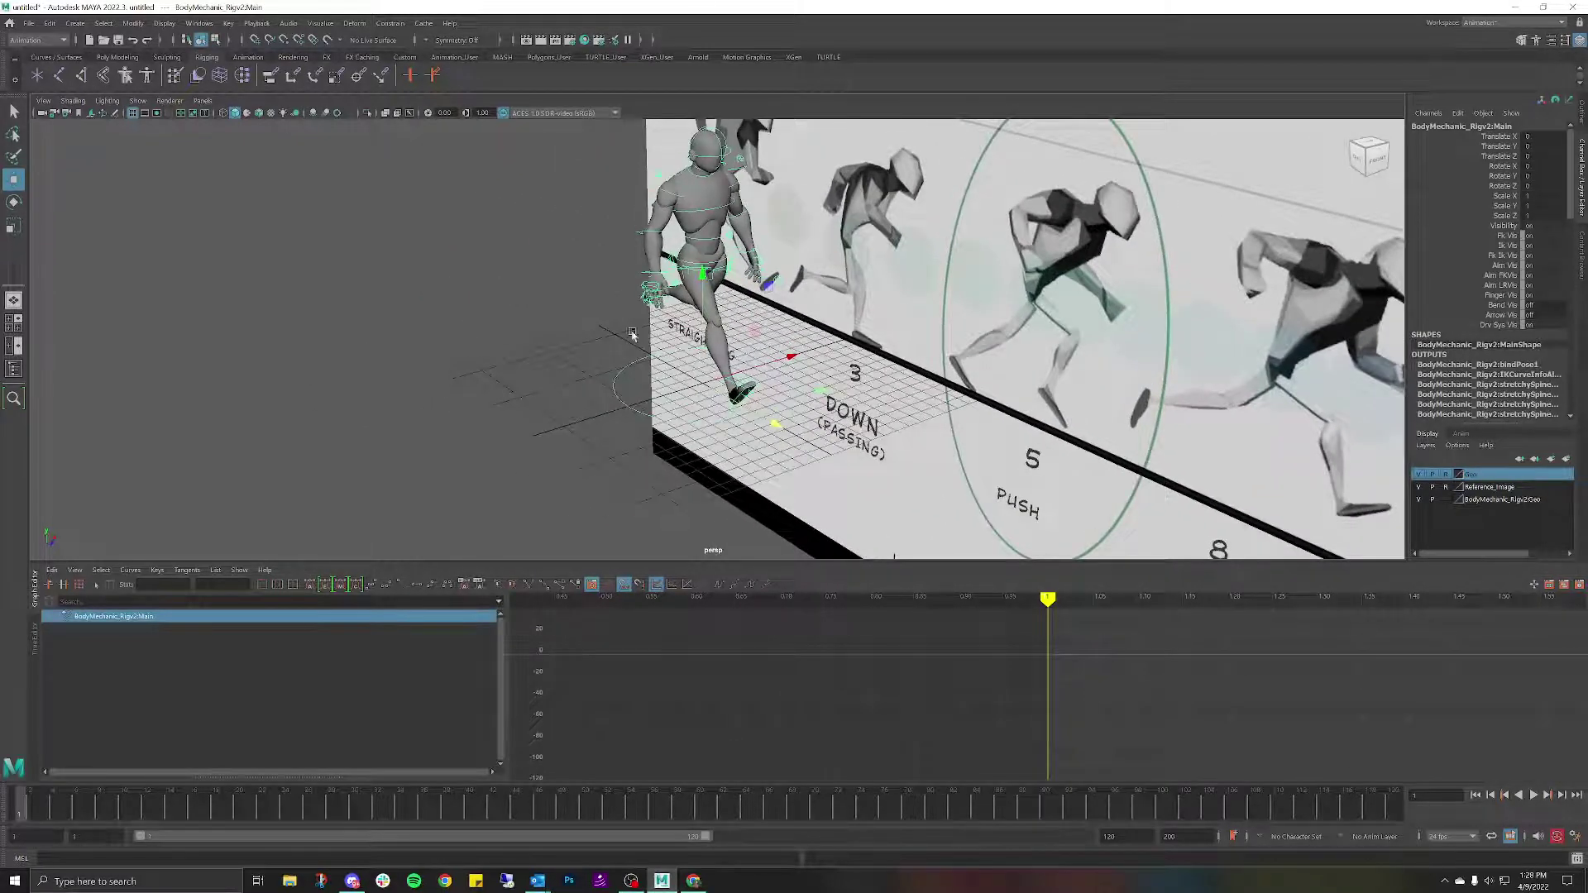
{"action": "left_click", "coordinate": [579, 308]}
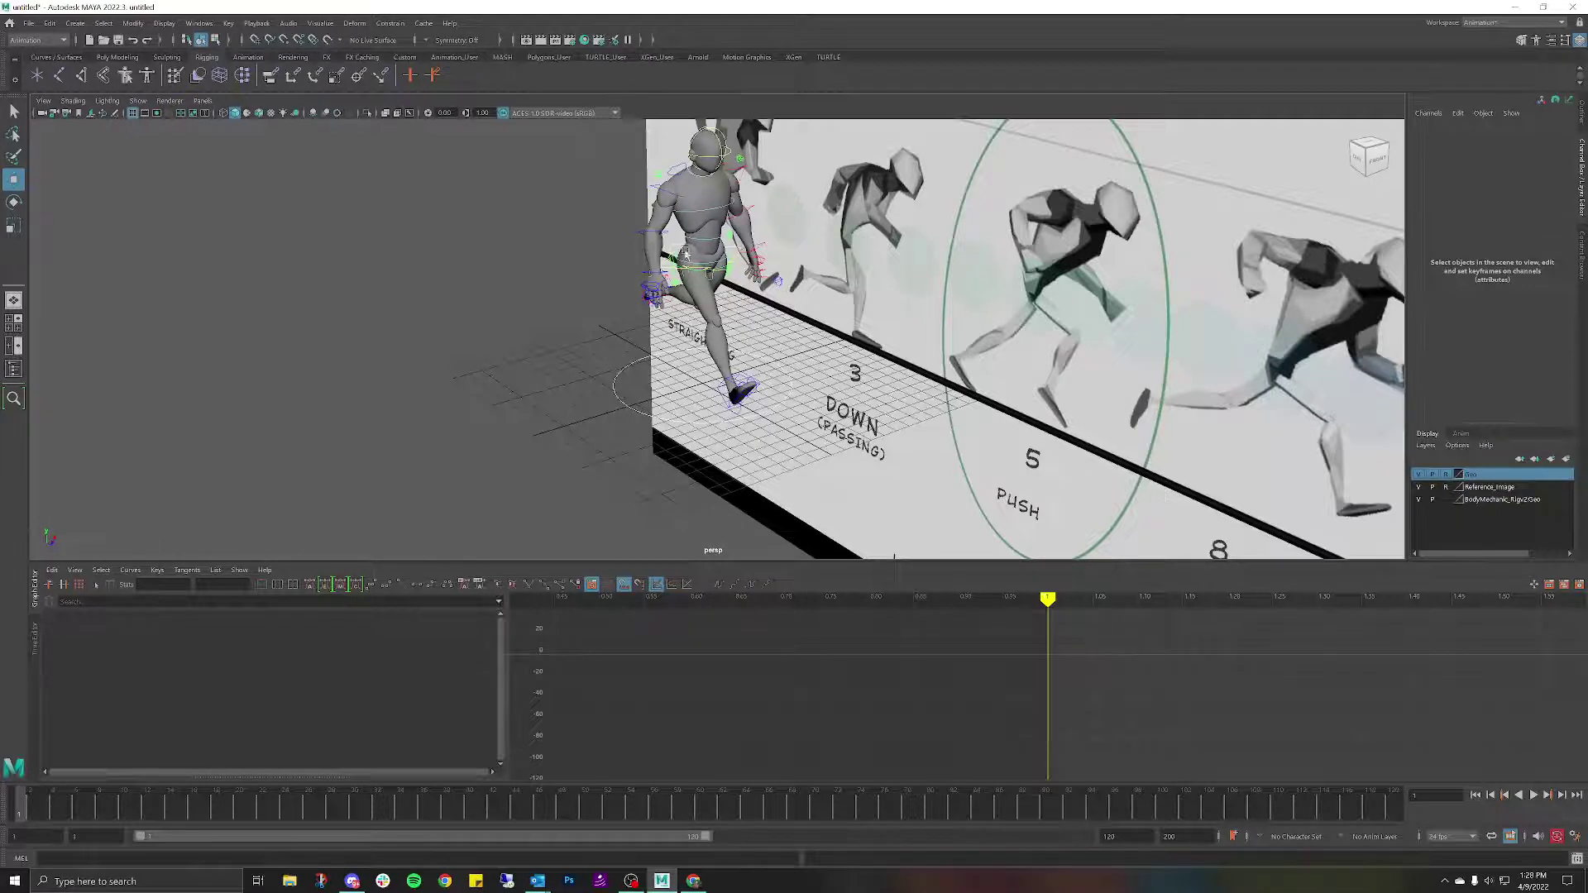
{"action": "mouse_move", "coordinate": [823, 240]}
{"action": "left_mouse_down", "text": "alt"}
{"action": "mouse_move", "coordinate": [777, 240]}
{"action": "mouse_move", "coordinate": [792, 240]}
{"action": "left_mouse_up", "text": "alt"}
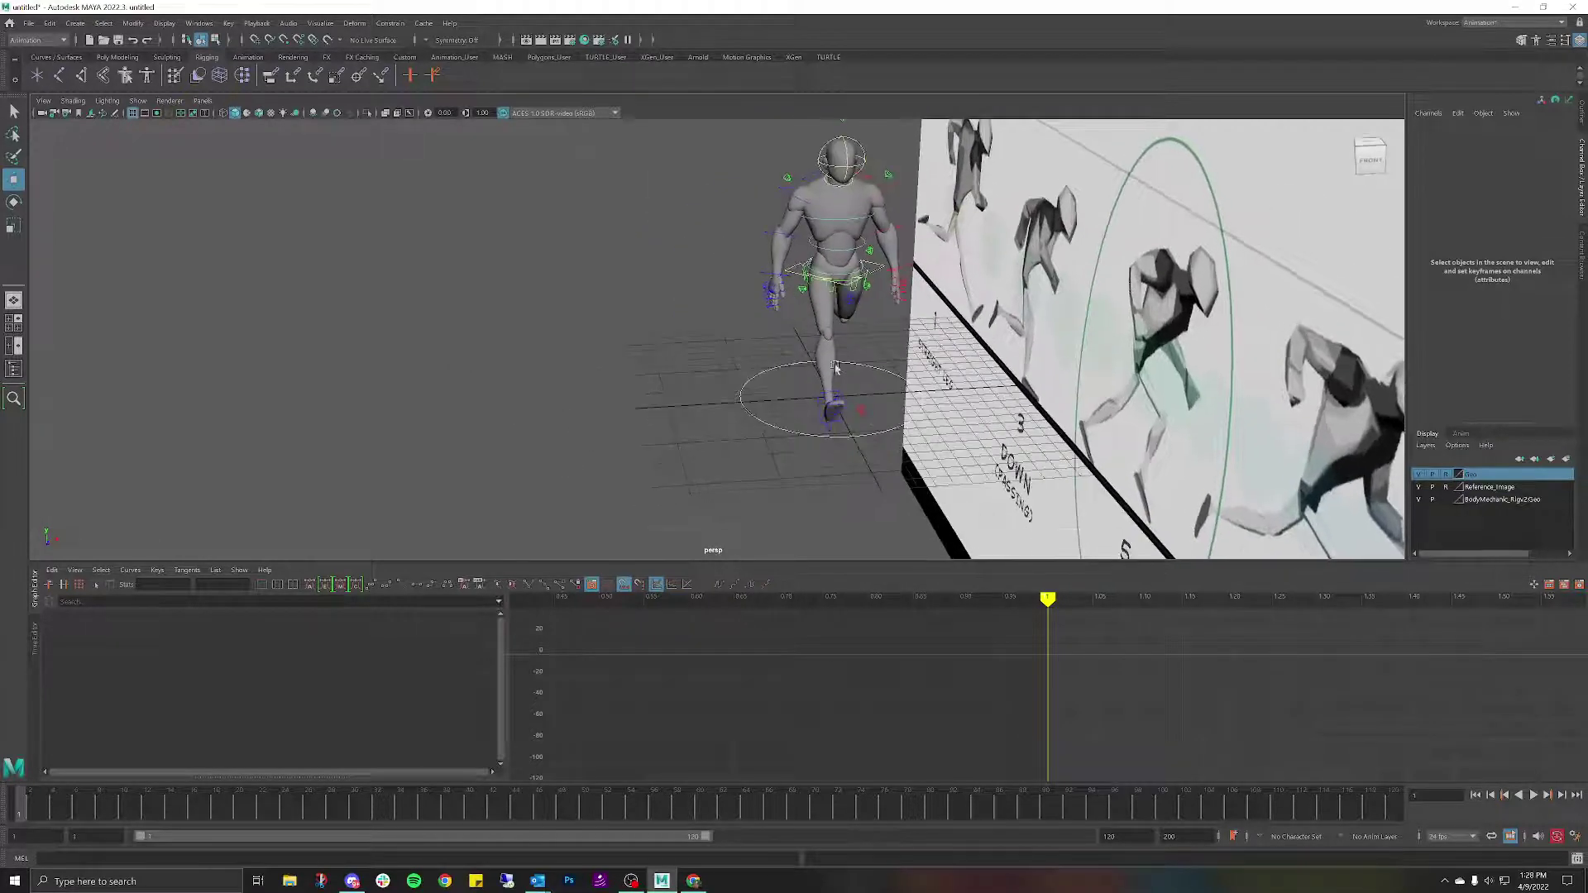
{"action": "left_click", "coordinate": [766, 372]}
{"action": "left_click", "coordinate": [717, 311]}
{"action": "left_click_drag", "start_coordinate": [632, 319], "coordinate": [646, 287], "text": "alt"}
{"action": "key", "text": "space"}
{"action": "middle_click_drag", "start_coordinate": [668, 354], "coordinate": [734, 340], "text": "alt"}
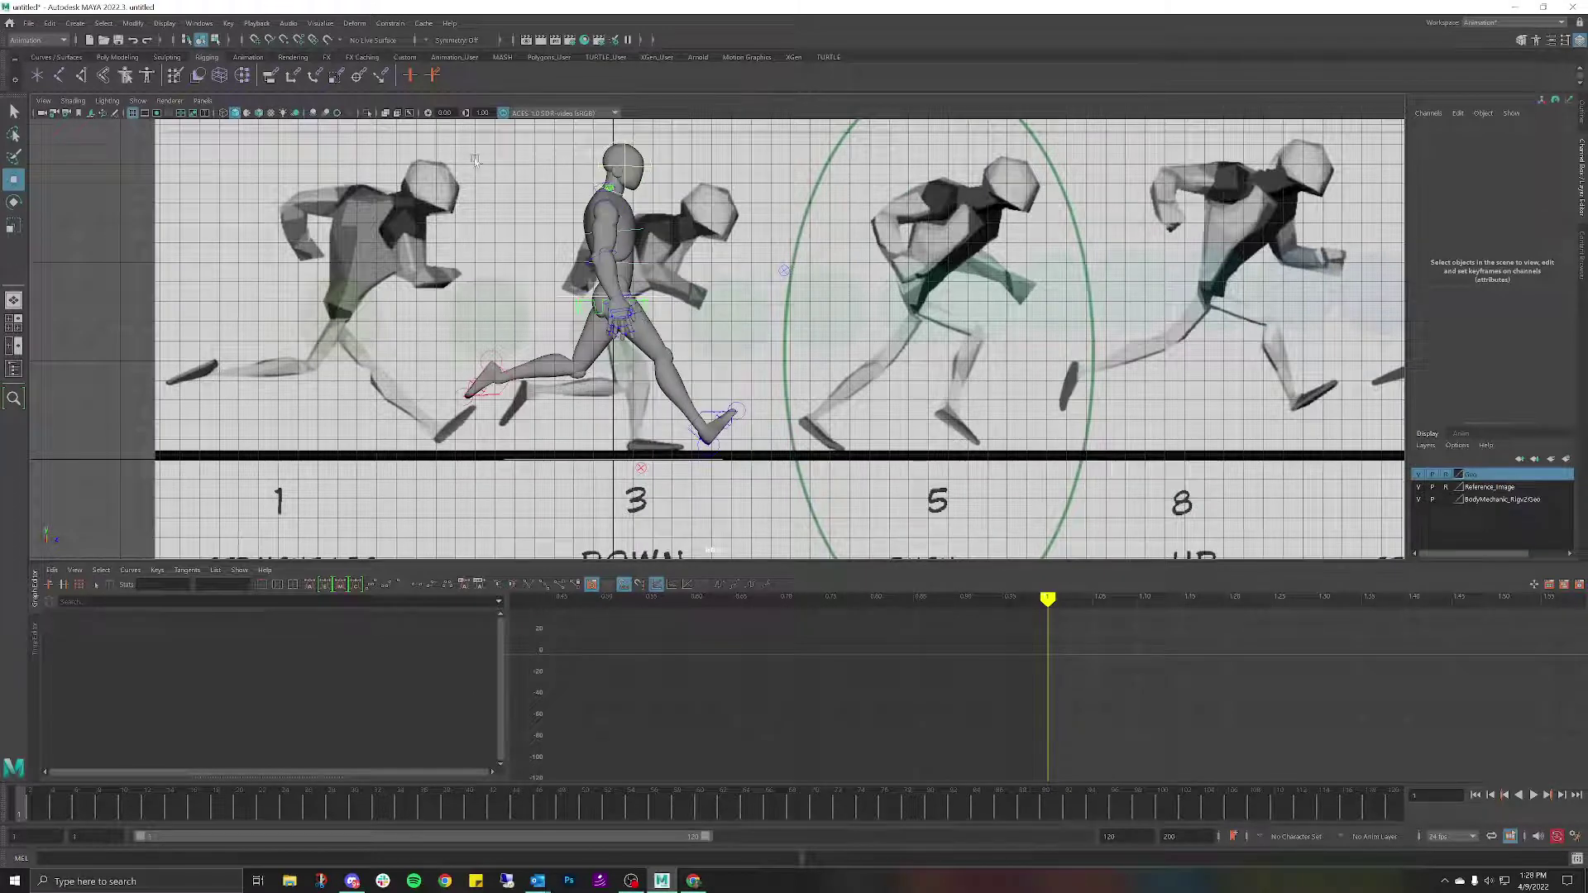
Select all of the rig's body controls except Main and key them at frame 1.
{"action": "left_click_drag", "start_coordinate": [439, 133], "coordinate": [725, 267]}
{"action": "scroll", "coordinate": [727, 269], "scroll_direction": "down", "scroll_amount": 1}
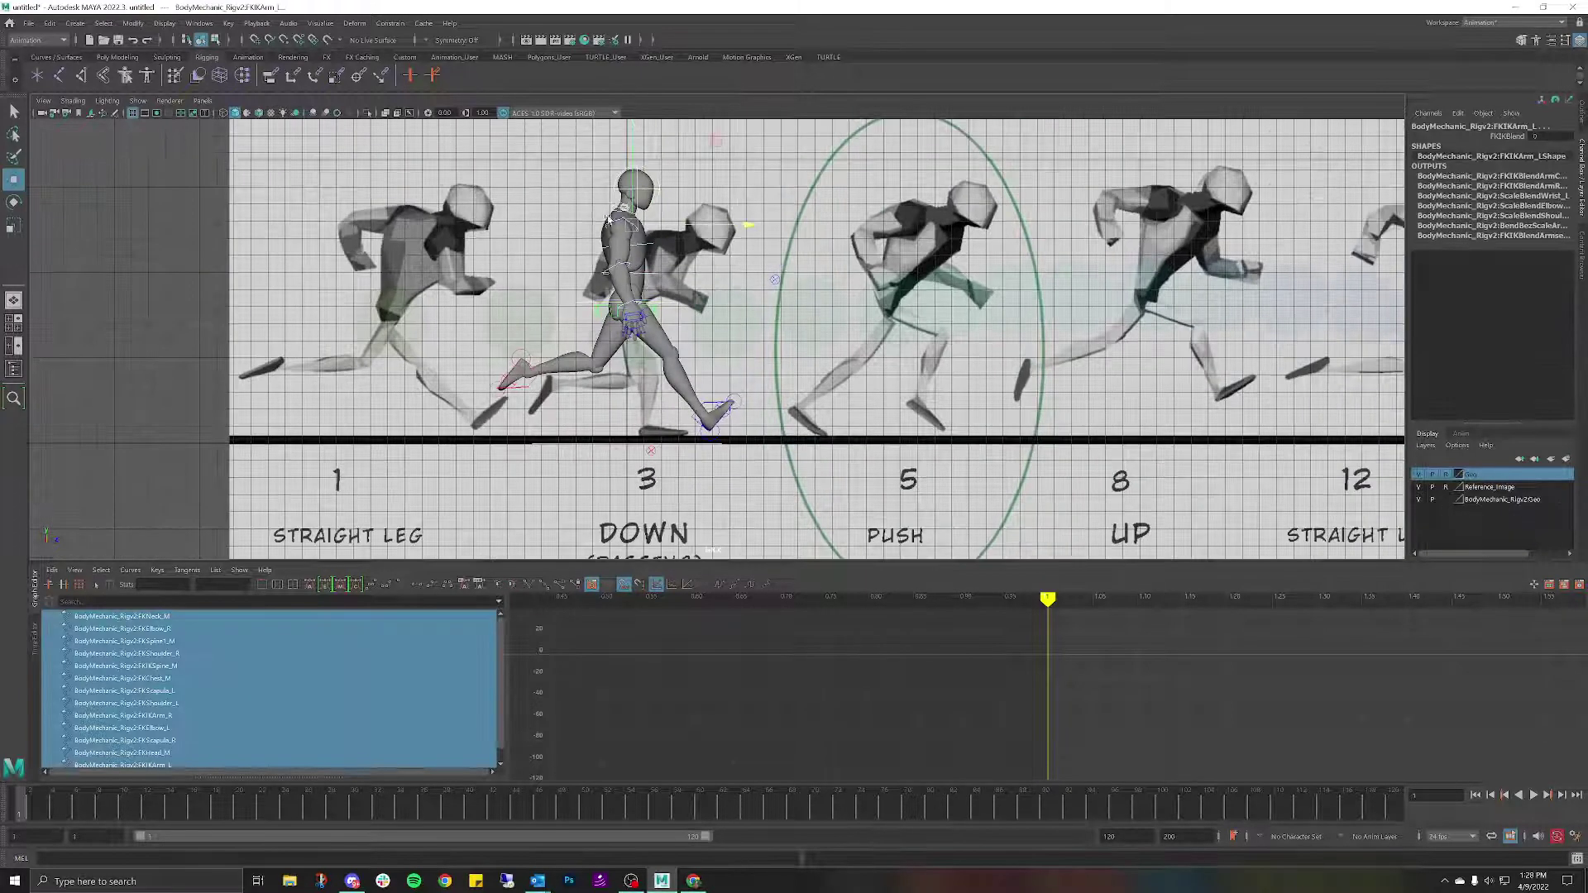
{"action": "left_click", "coordinate": [409, 137]}
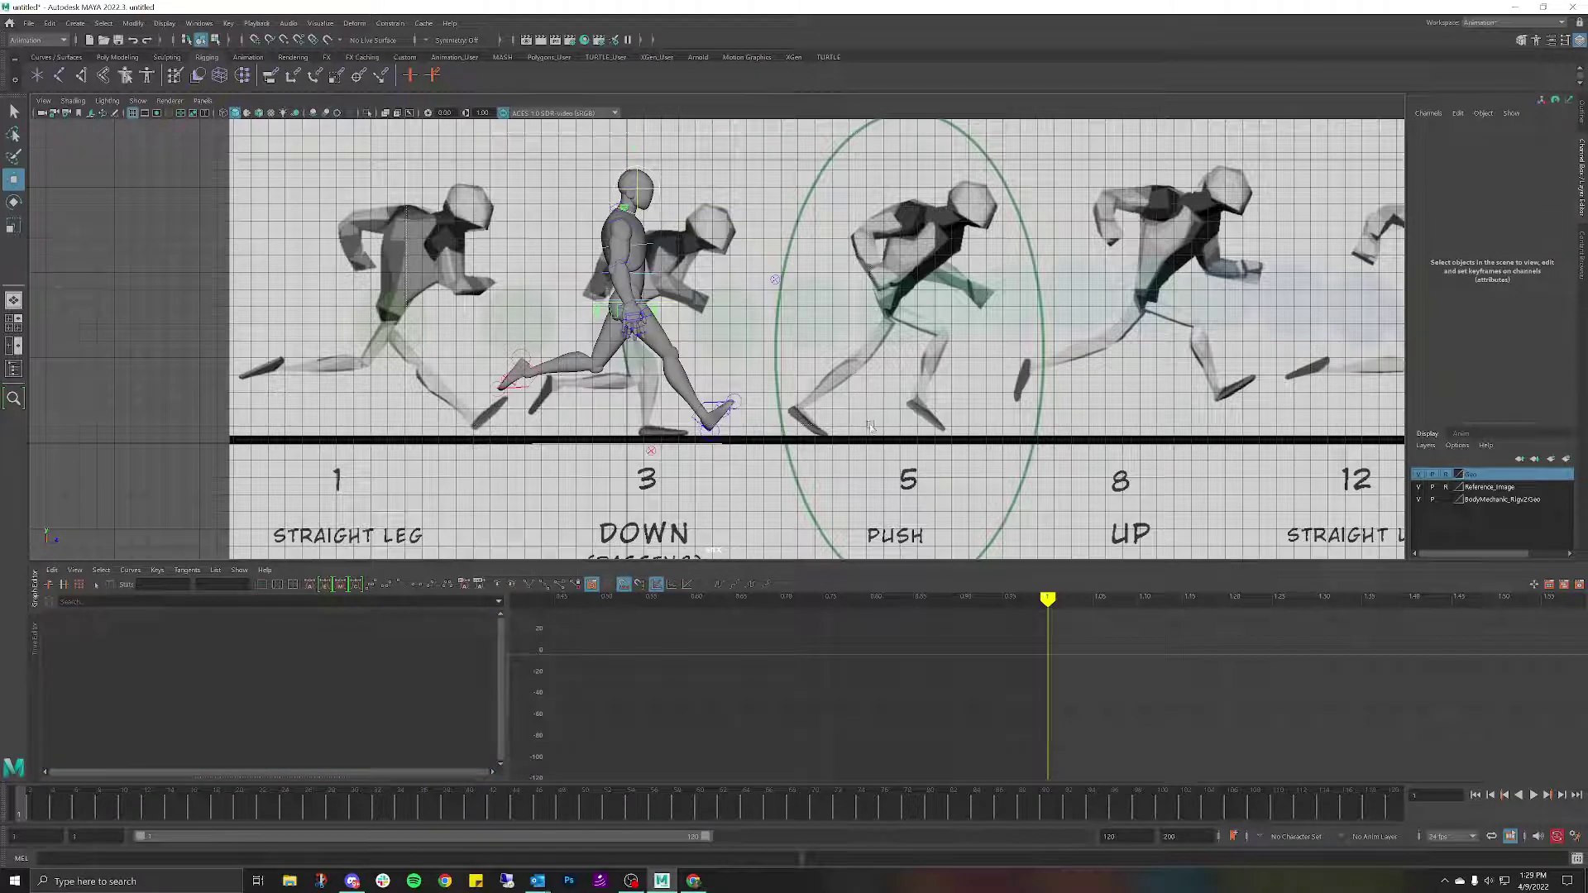
{"action": "left_click_drag", "start_coordinate": [873, 431], "coordinate": [872, 430]}
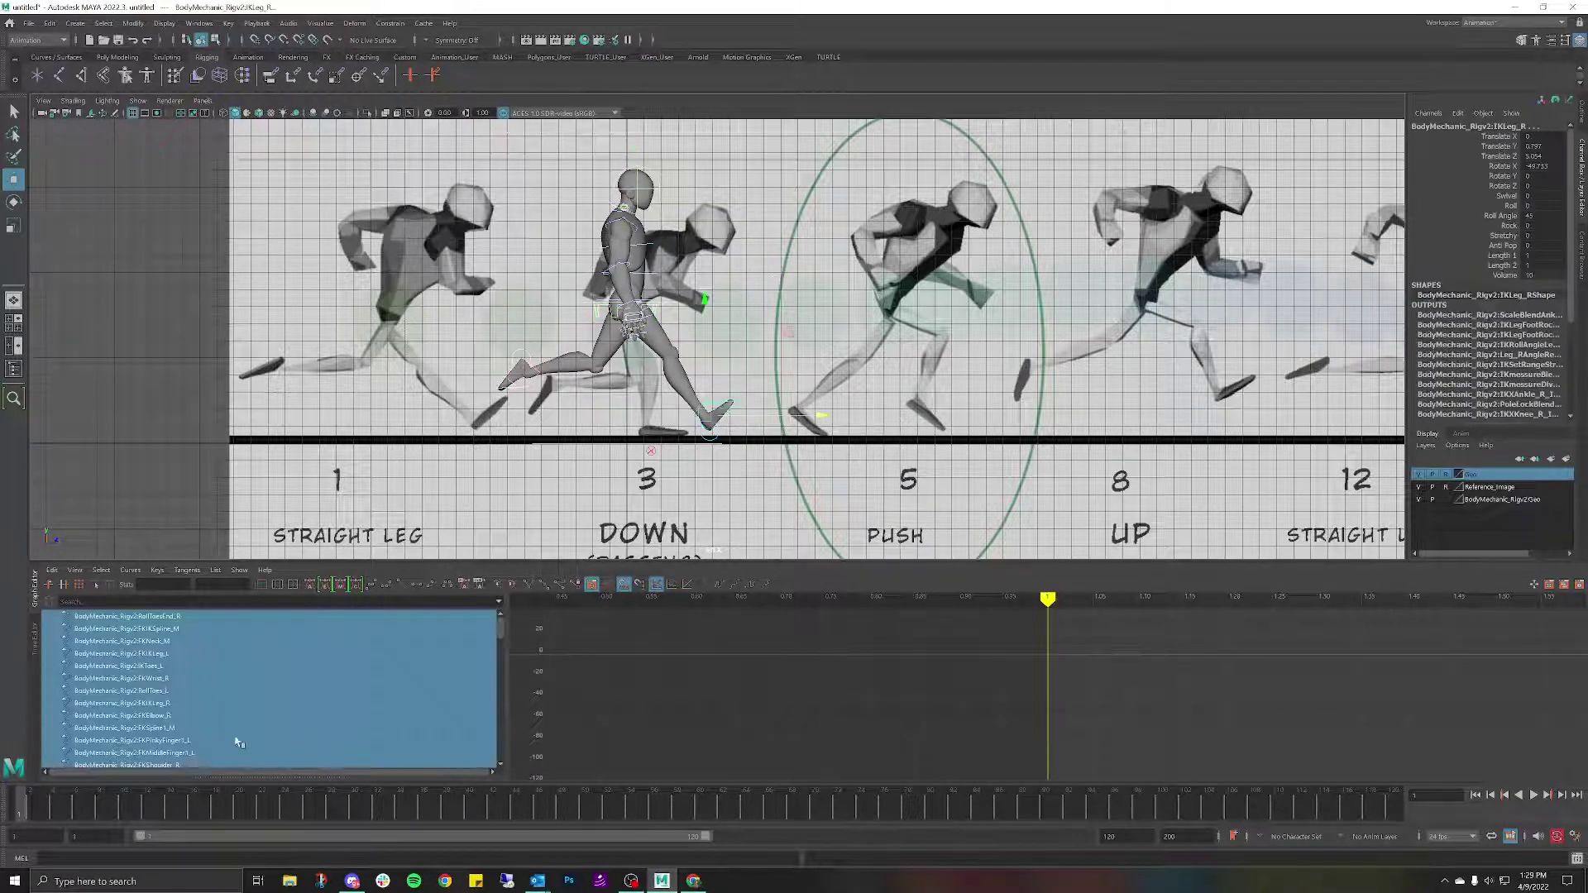
{"action": "key", "text": "s"}
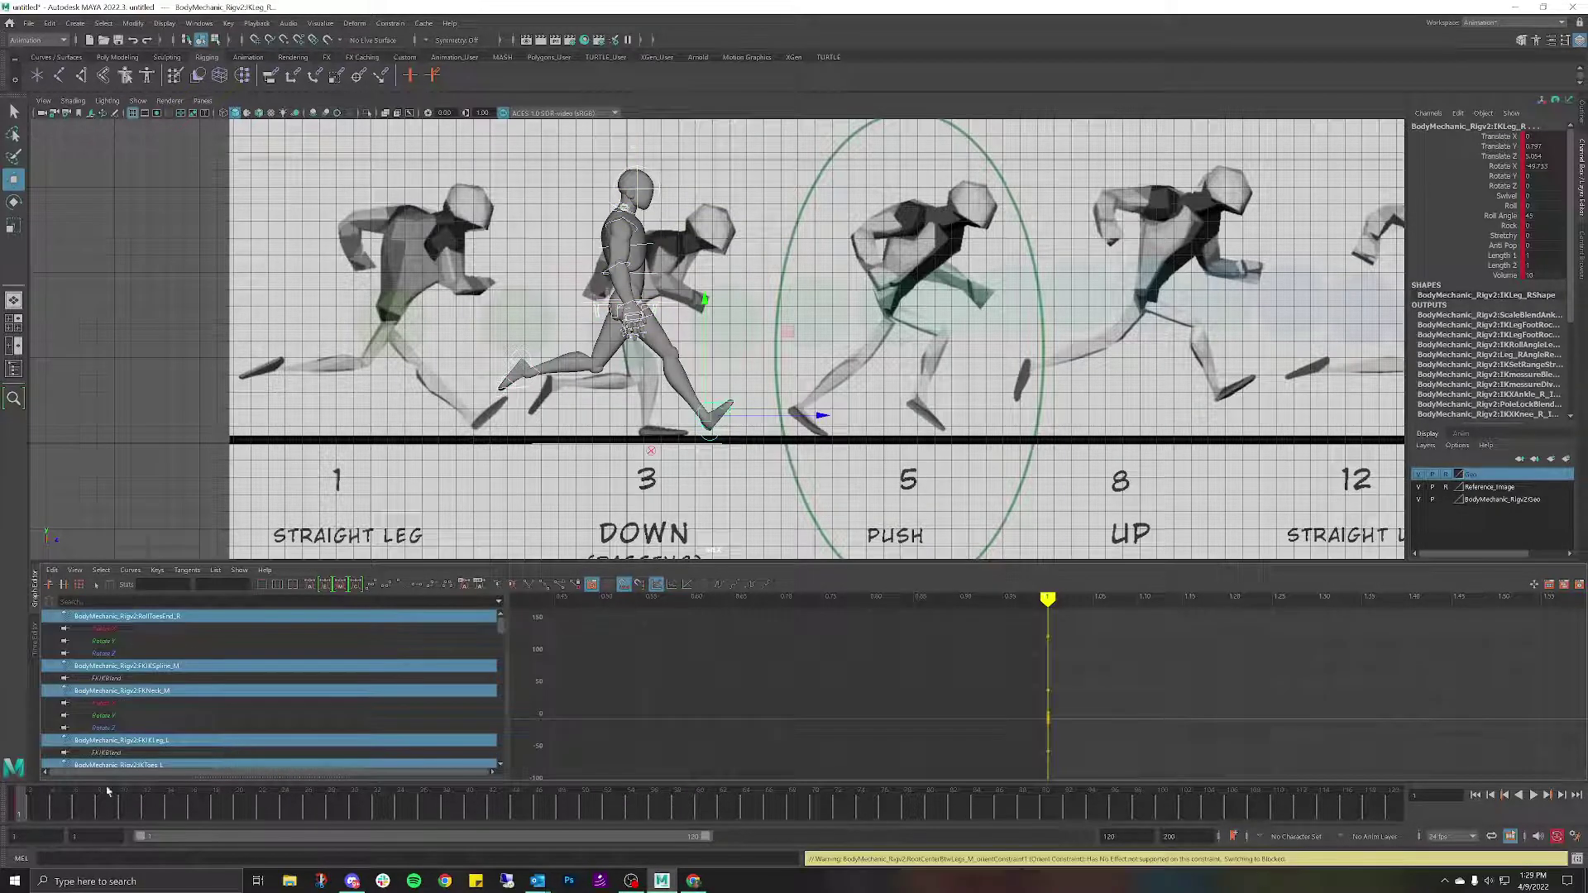
Move the current time to frame 3 and bring the reference poses from 3 to 12 into view.
{"action": "left_click_drag", "start_coordinate": [30, 812], "coordinate": [43, 814]}
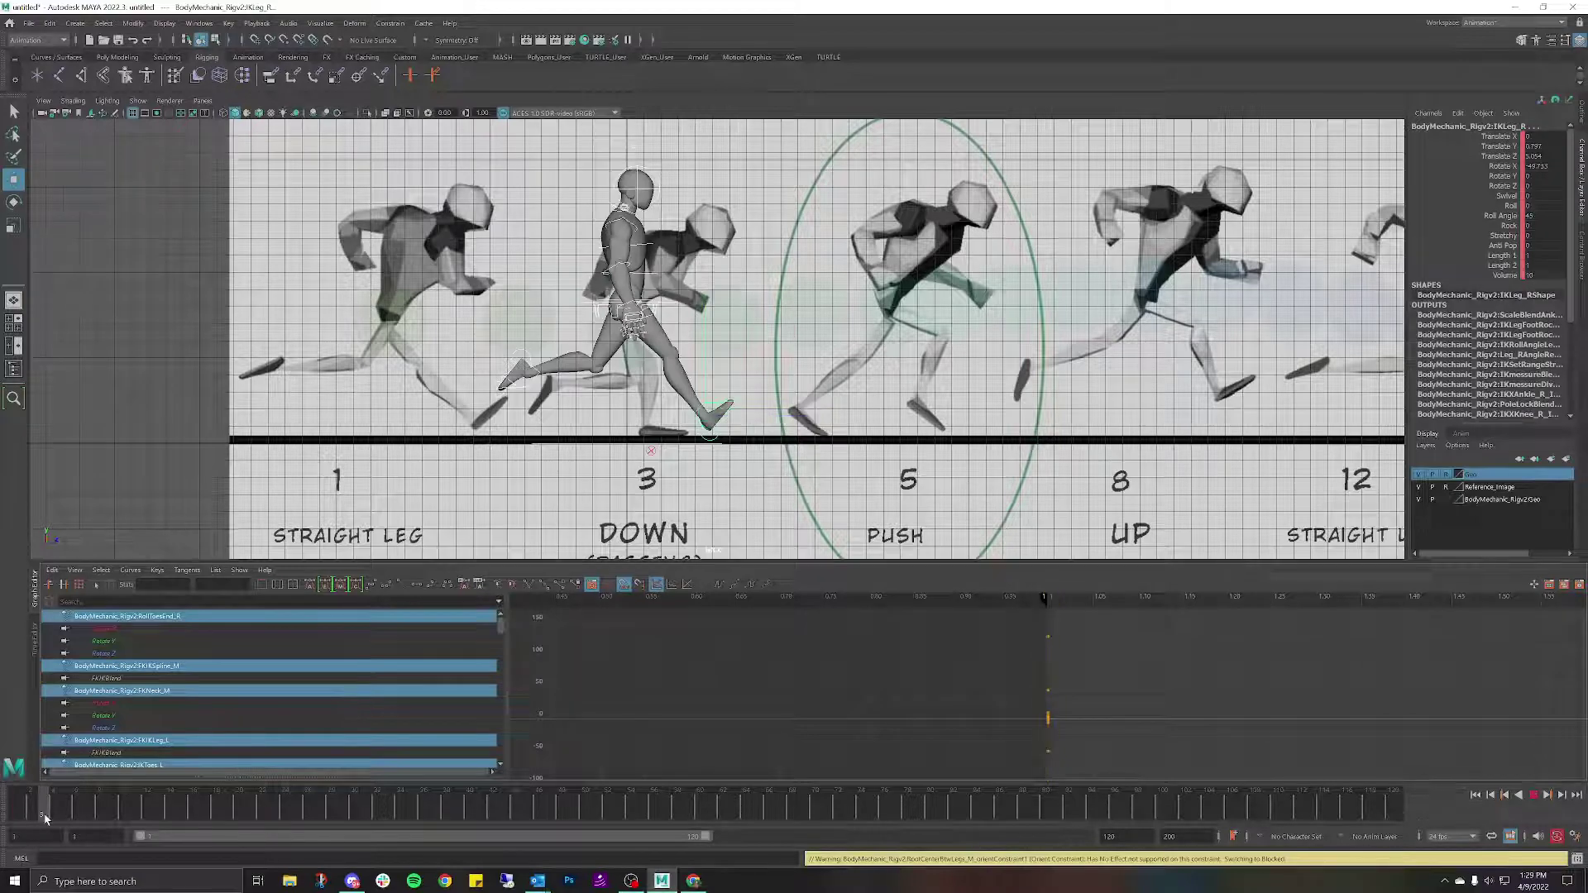
{"action": "middle_click_drag", "start_coordinate": [734, 468], "coordinate": [796, 427], "text": "alt"}
{"action": "scroll", "coordinate": [796, 427], "scroll_direction": "up", "scroll_amount": 1}
{"action": "middle_click_drag", "start_coordinate": [1051, 376], "coordinate": [723, 400], "text": "alt"}
{"action": "scroll", "coordinate": [723, 400], "scroll_direction": "up", "scroll_amount": 1}
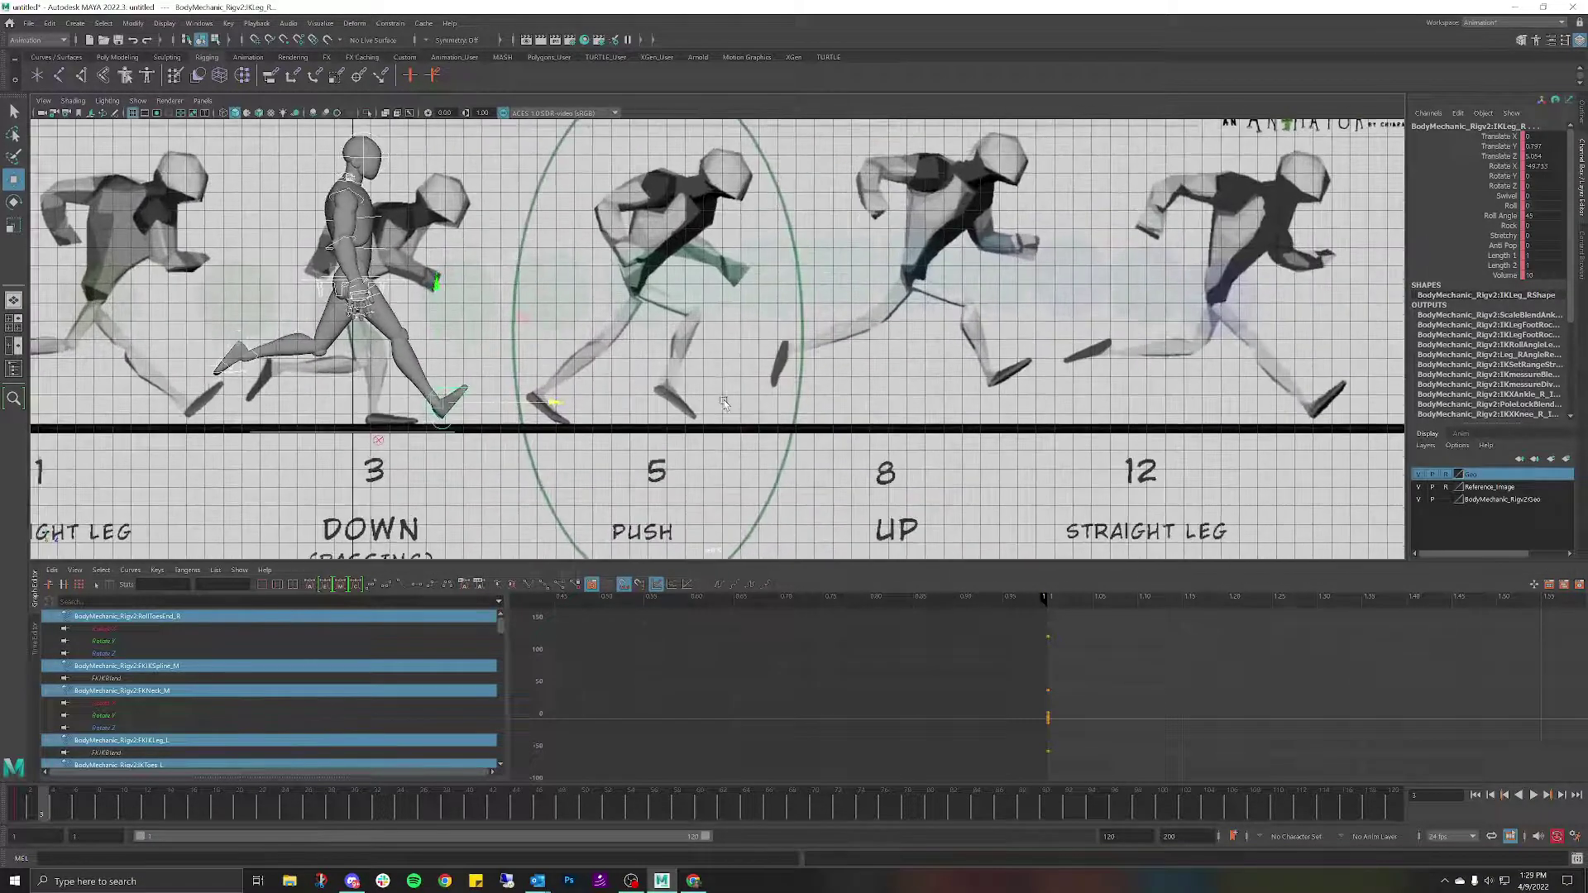
{"action": "scroll", "coordinate": [728, 326], "scroll_direction": "down", "scroll_amount": 8}
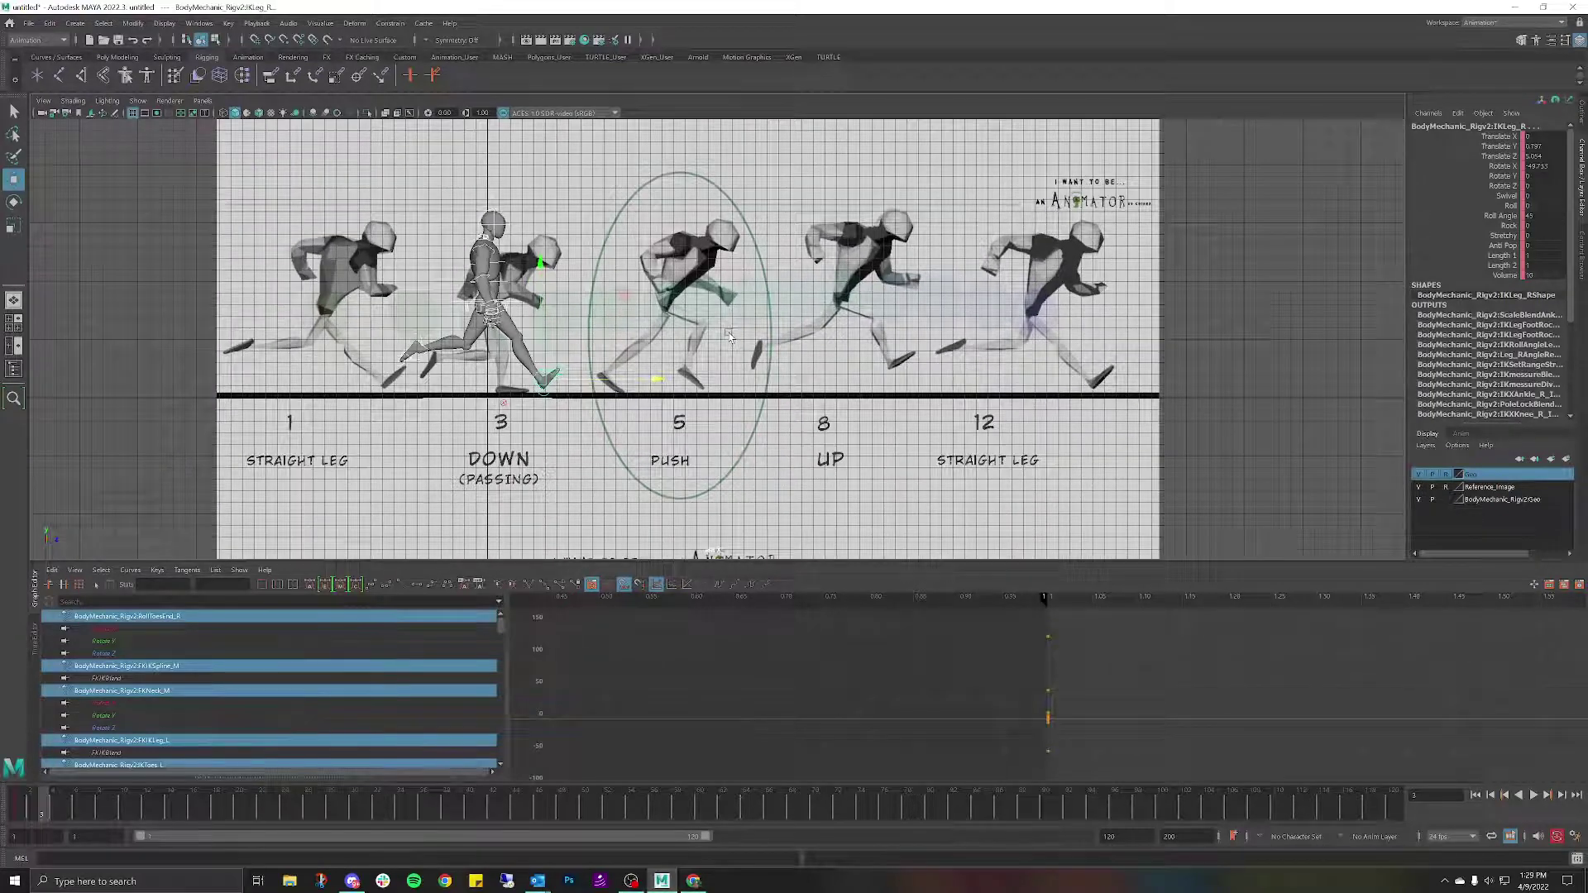
Lower the RootX_M hip control at frame 3 for the Down pose, and play and scrub the motion from frame 1.
{"action": "middle_click_drag", "start_coordinate": [829, 361], "coordinate": [930, 395], "text": "alt"}
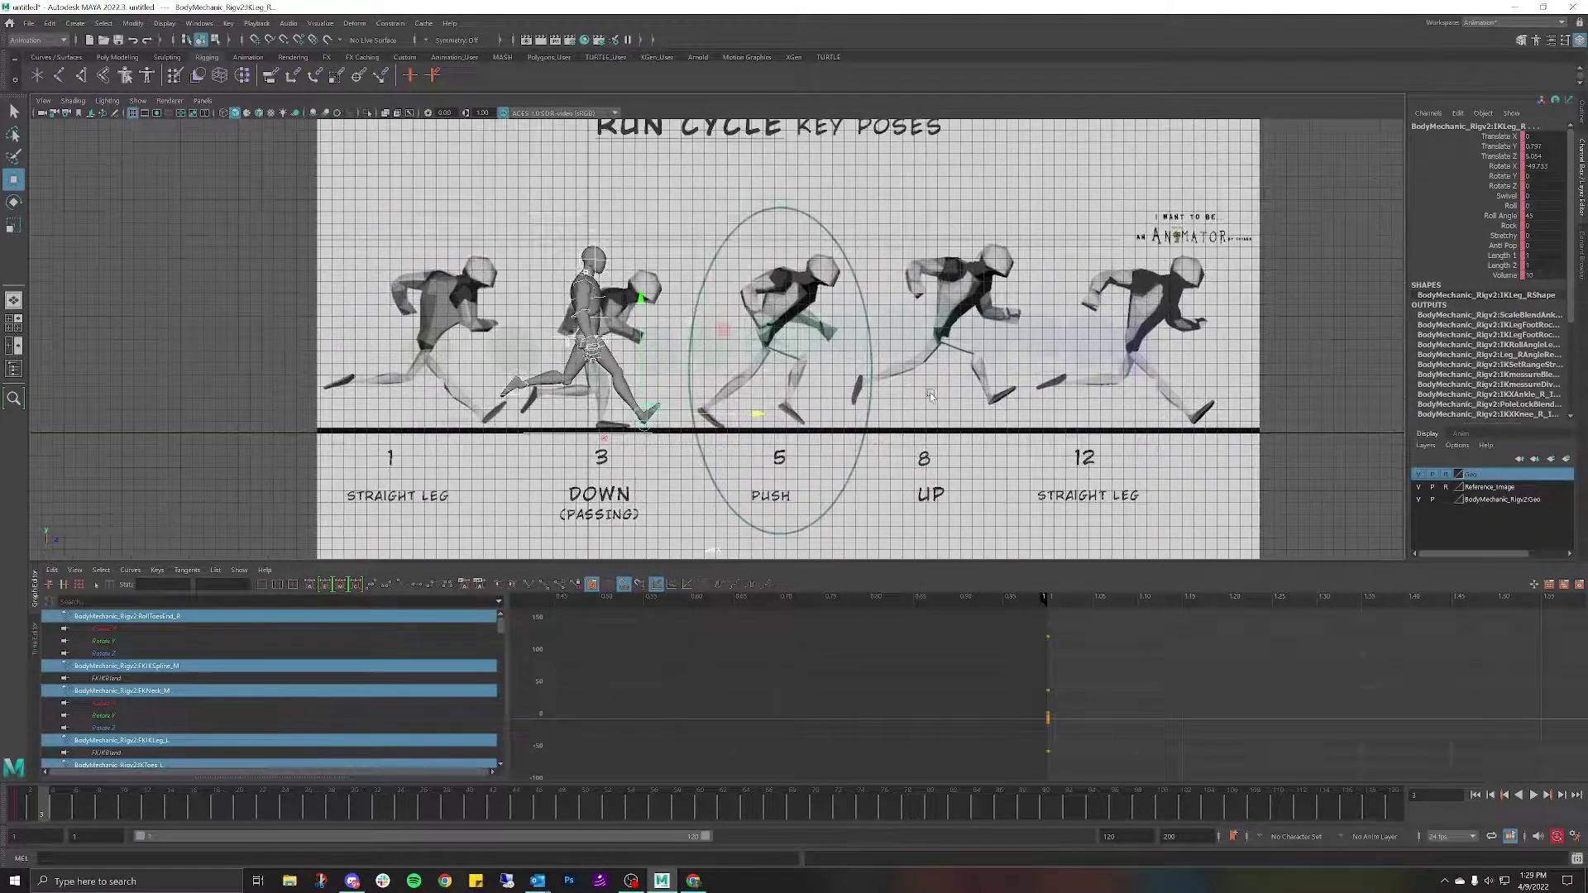
{"action": "scroll", "coordinate": [933, 339], "scroll_direction": "down", "scroll_amount": 2}
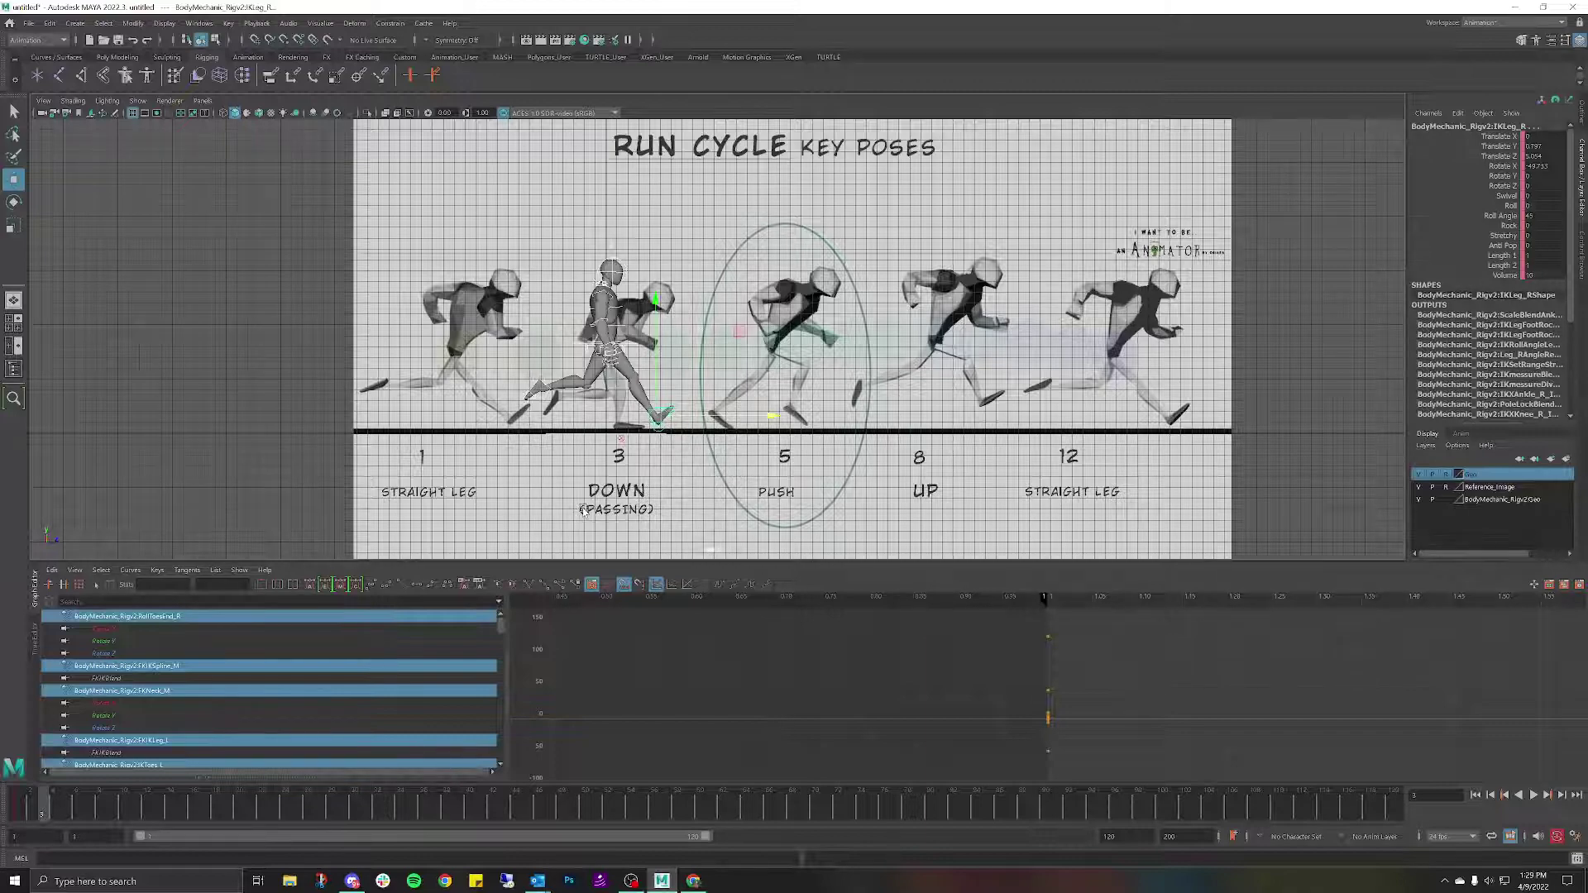
{"action": "scroll", "coordinate": [554, 402], "scroll_direction": "up", "scroll_amount": 5}
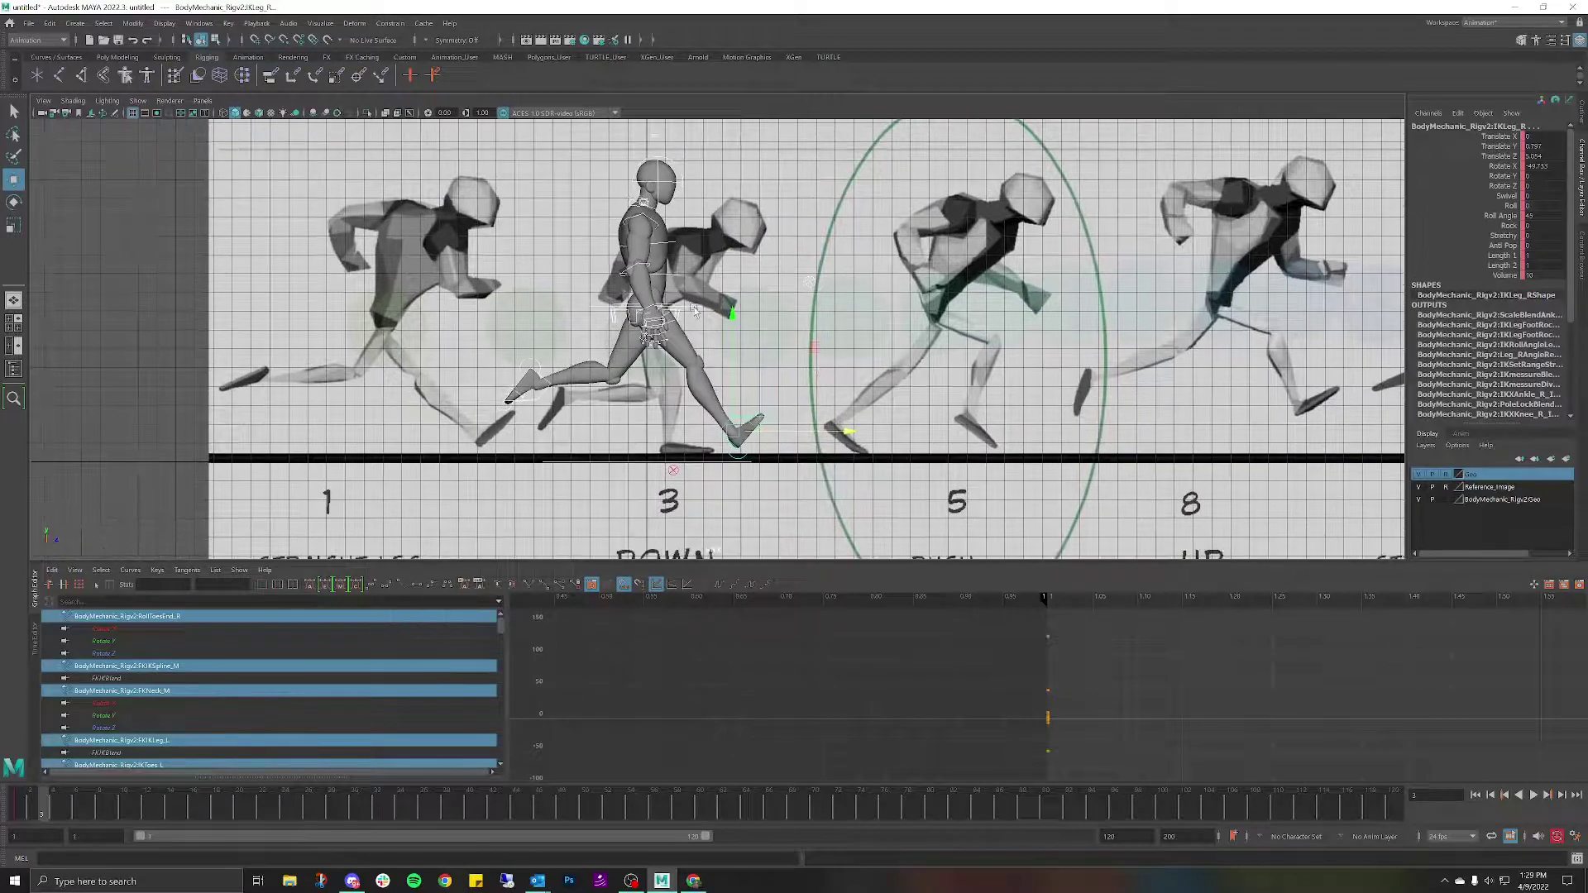
{"action": "left_click", "coordinate": [693, 311]}
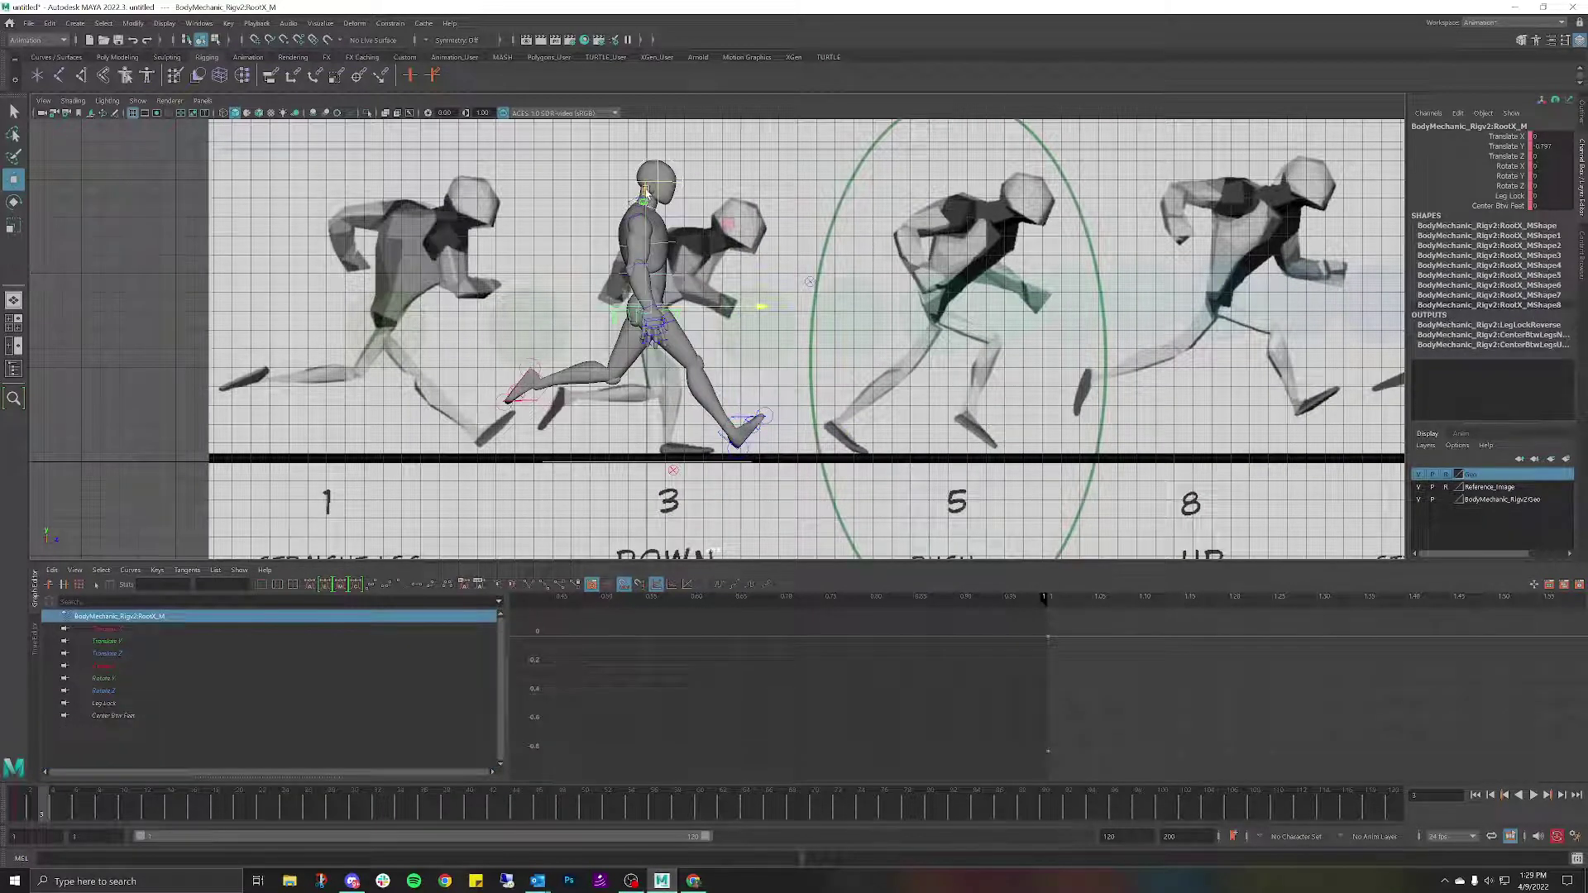
{"action": "mouse_move", "coordinate": [645, 192]}
{"action": "left_mouse_down"}
{"action": "mouse_move", "coordinate": [647, 241]}
{"action": "mouse_move", "coordinate": [649, 209]}
{"action": "left_mouse_up"}
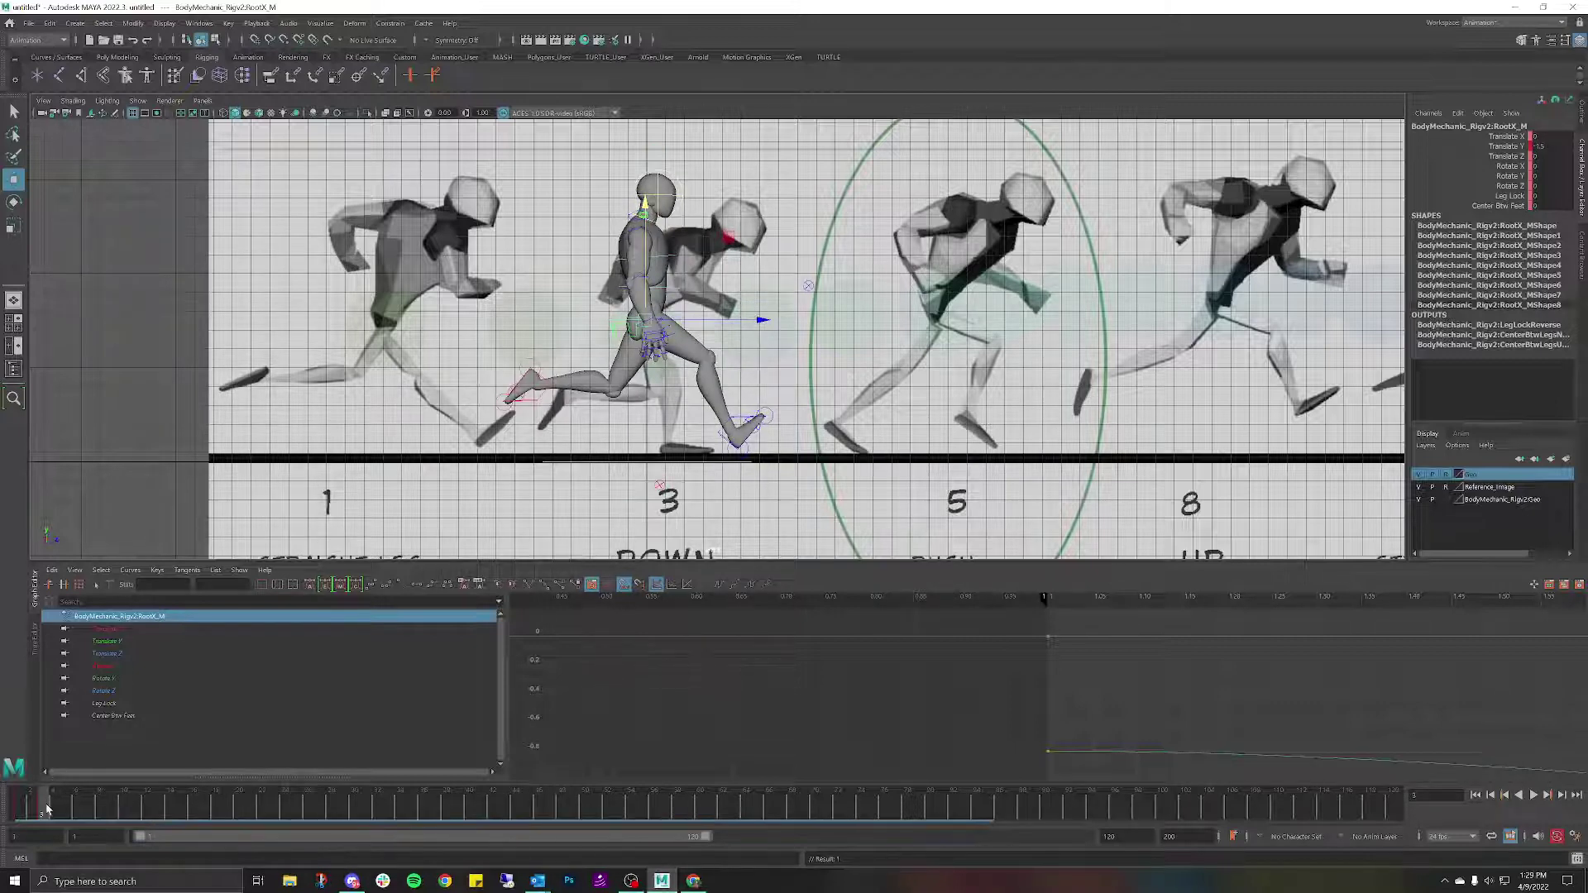
{"action": "key", "text": "alt+v"}
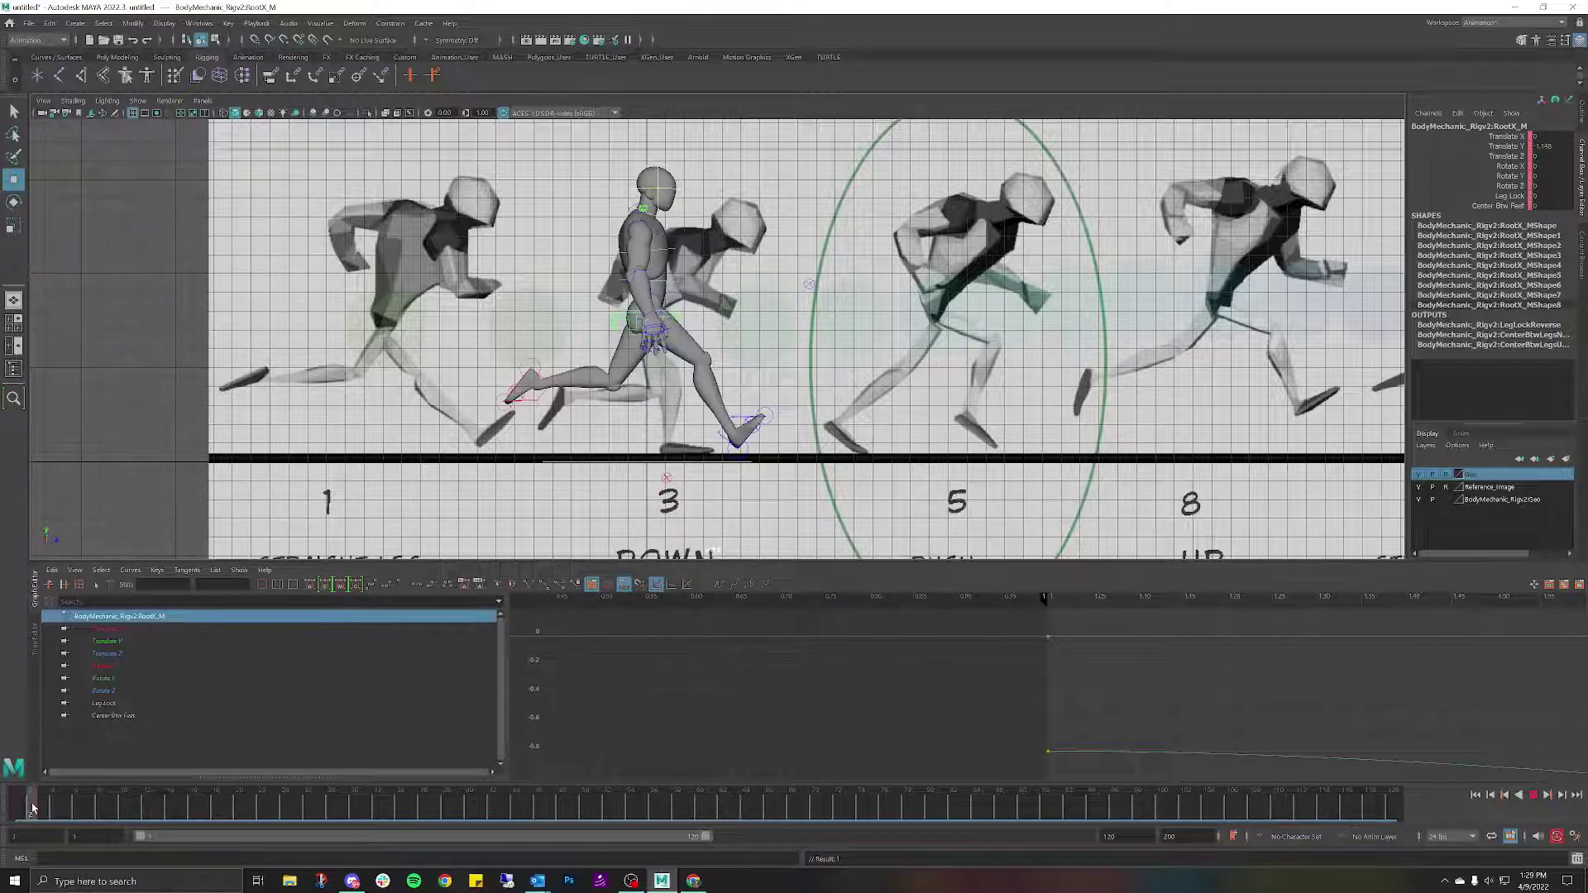
{"action": "mouse_move", "coordinate": [33, 808]}
{"action": "left_mouse_down"}
{"action": "mouse_move", "coordinate": [19, 808]}
{"action": "mouse_move", "coordinate": [40, 808]}
{"action": "left_mouse_up"}
Copy the RootX_M hip control's key at frame 3 and select all of the rig's body controls except Main.
{"action": "right_click", "coordinate": [41, 807]}
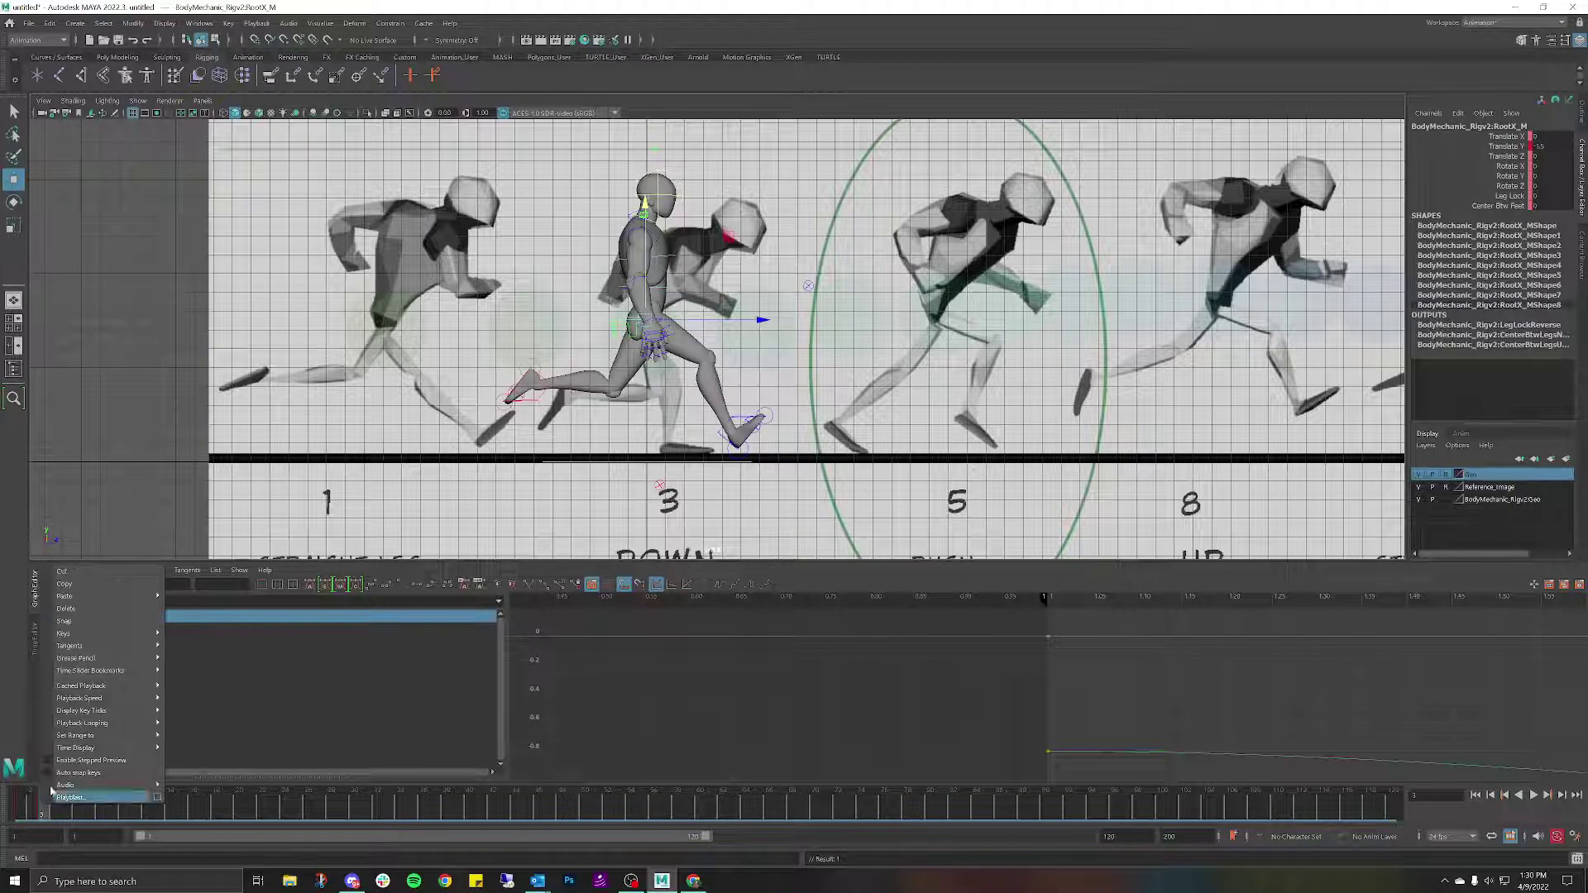
{"action": "left_click", "coordinate": [88, 585]}
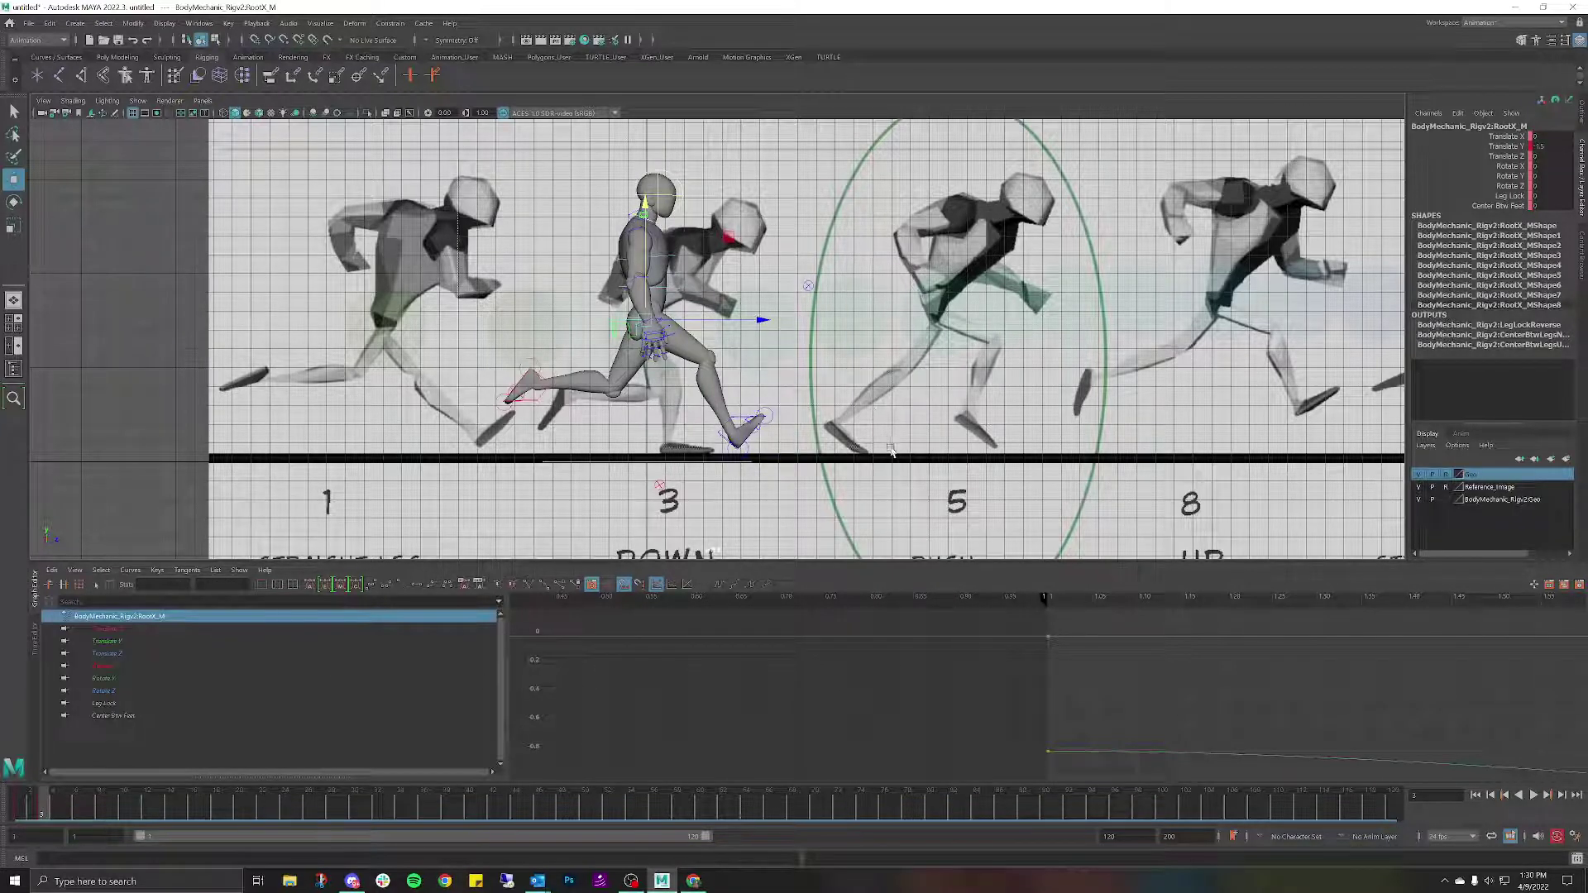
{"action": "left_click_drag", "start_coordinate": [892, 449], "coordinate": [877, 451]}
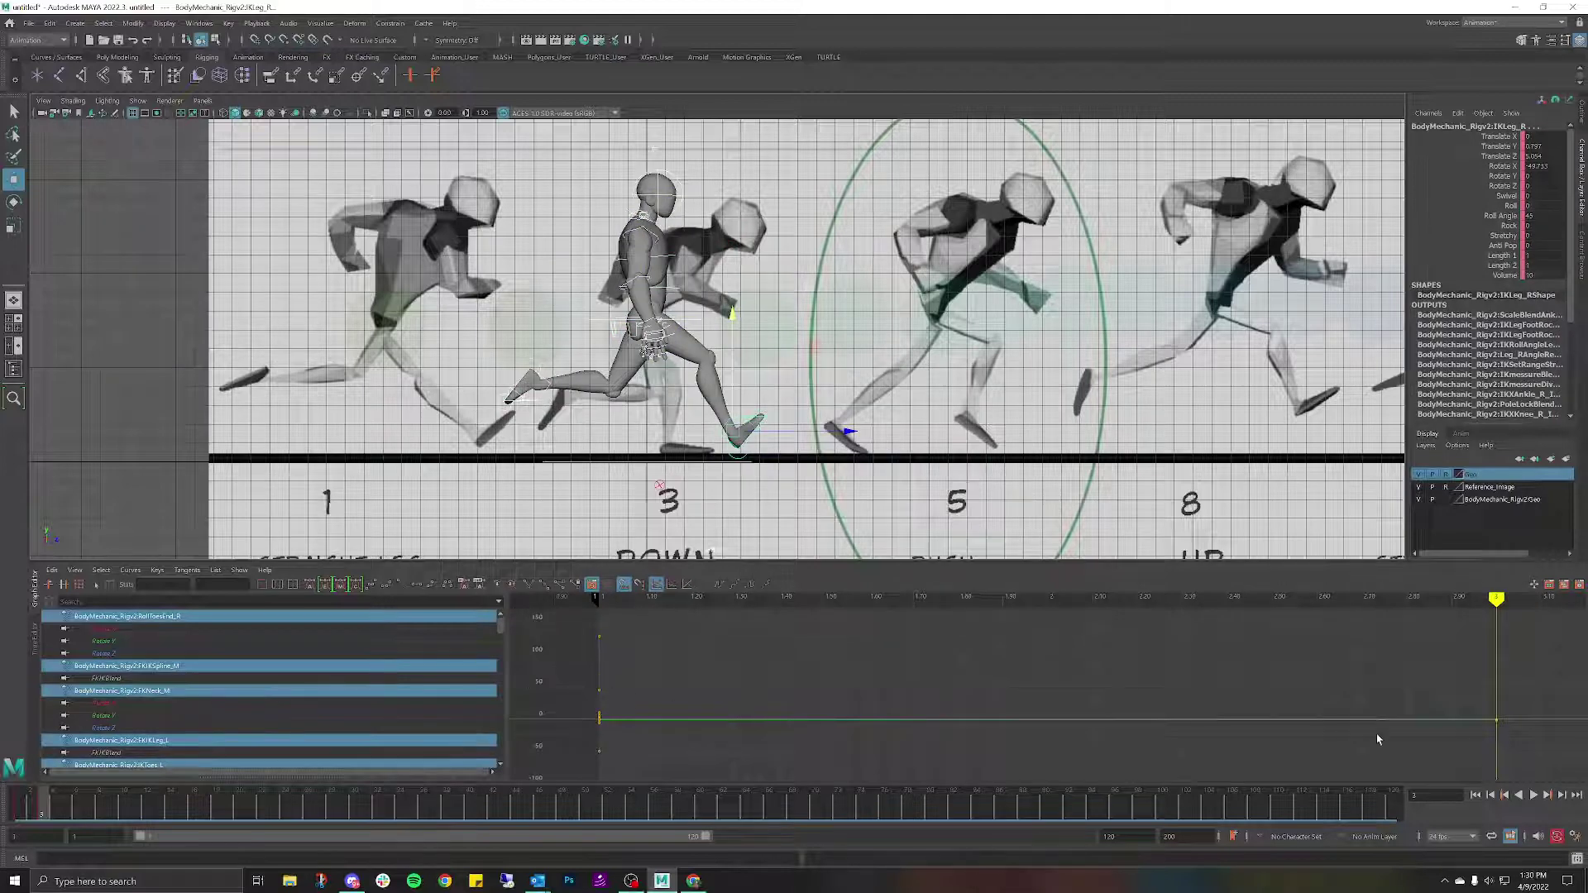
Set the default in tangent to Flat and the default out tangent to Stepped in the Animation preferences.
{"action": "left_click", "coordinate": [1572, 837]}
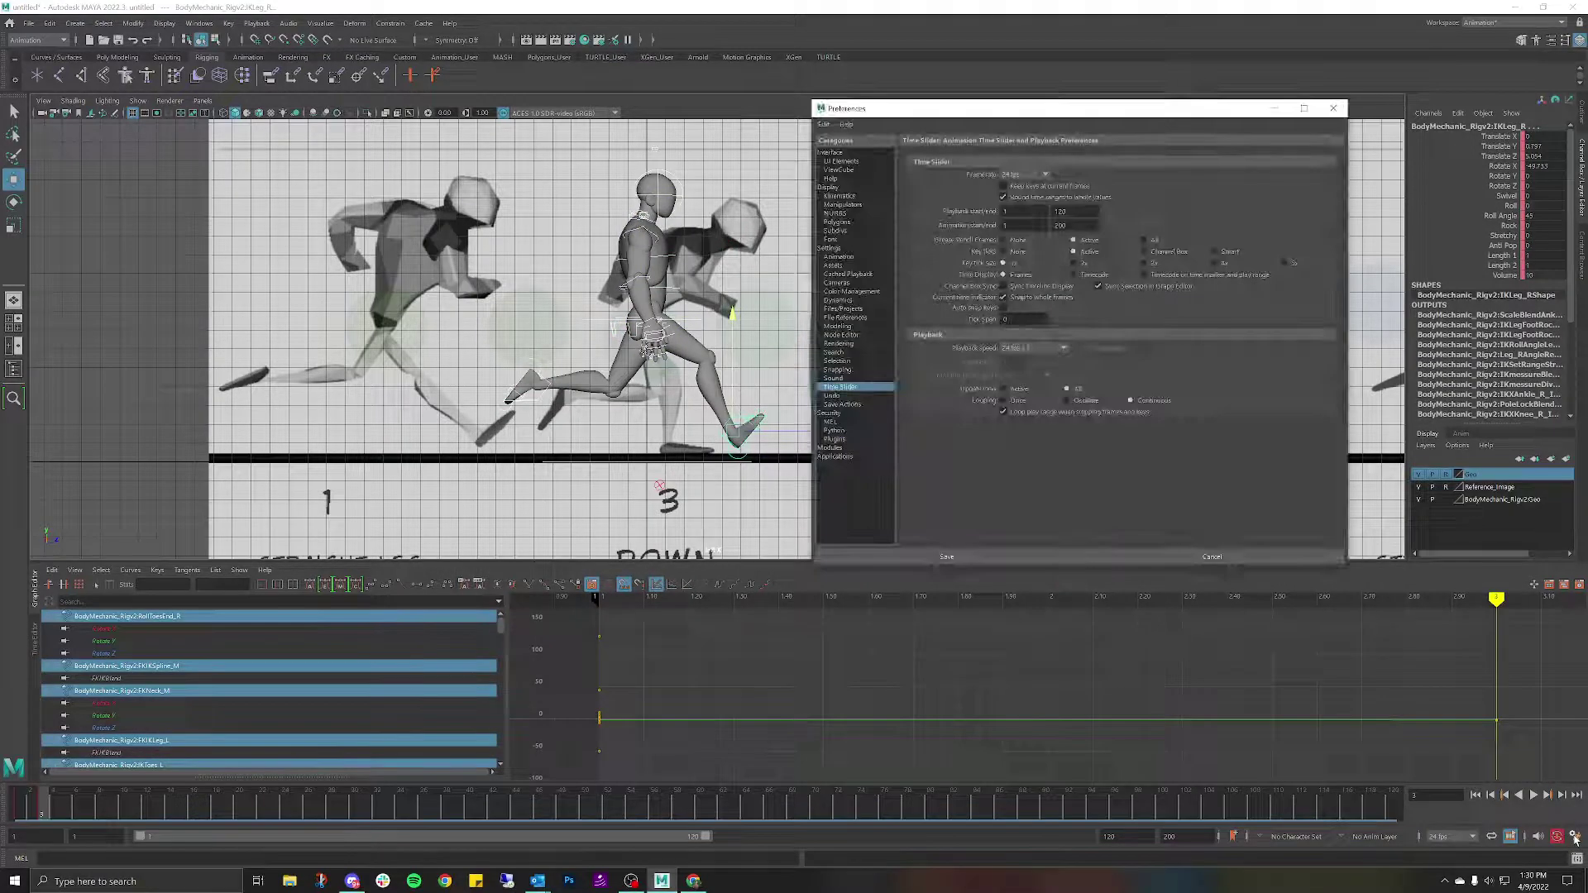
{"action": "left_click", "coordinate": [840, 257]}
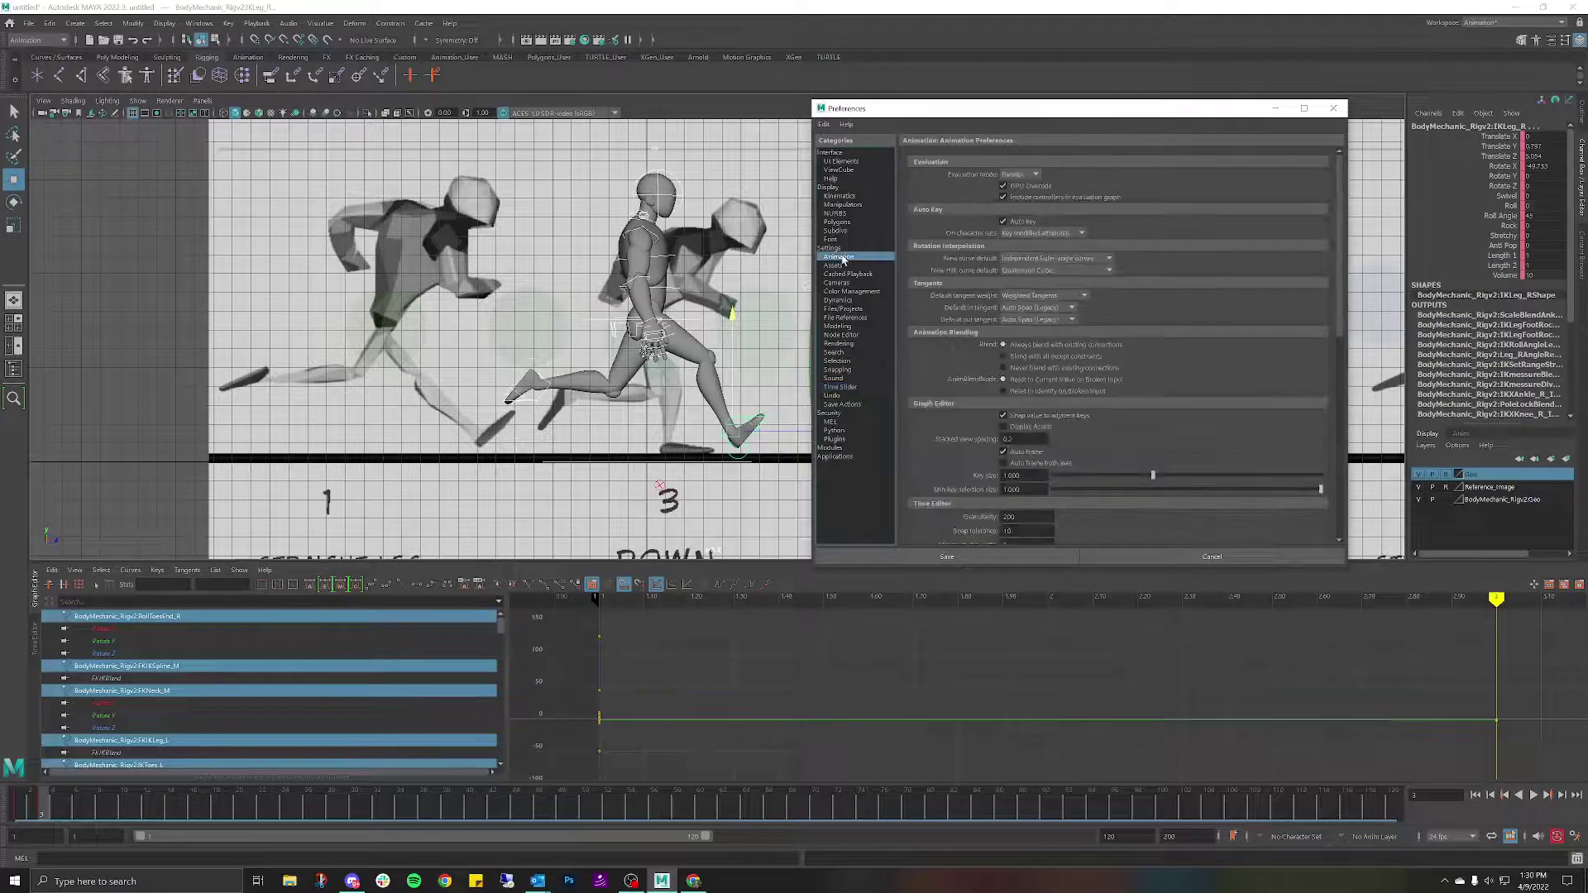
{"action": "left_click", "coordinate": [1072, 308]}
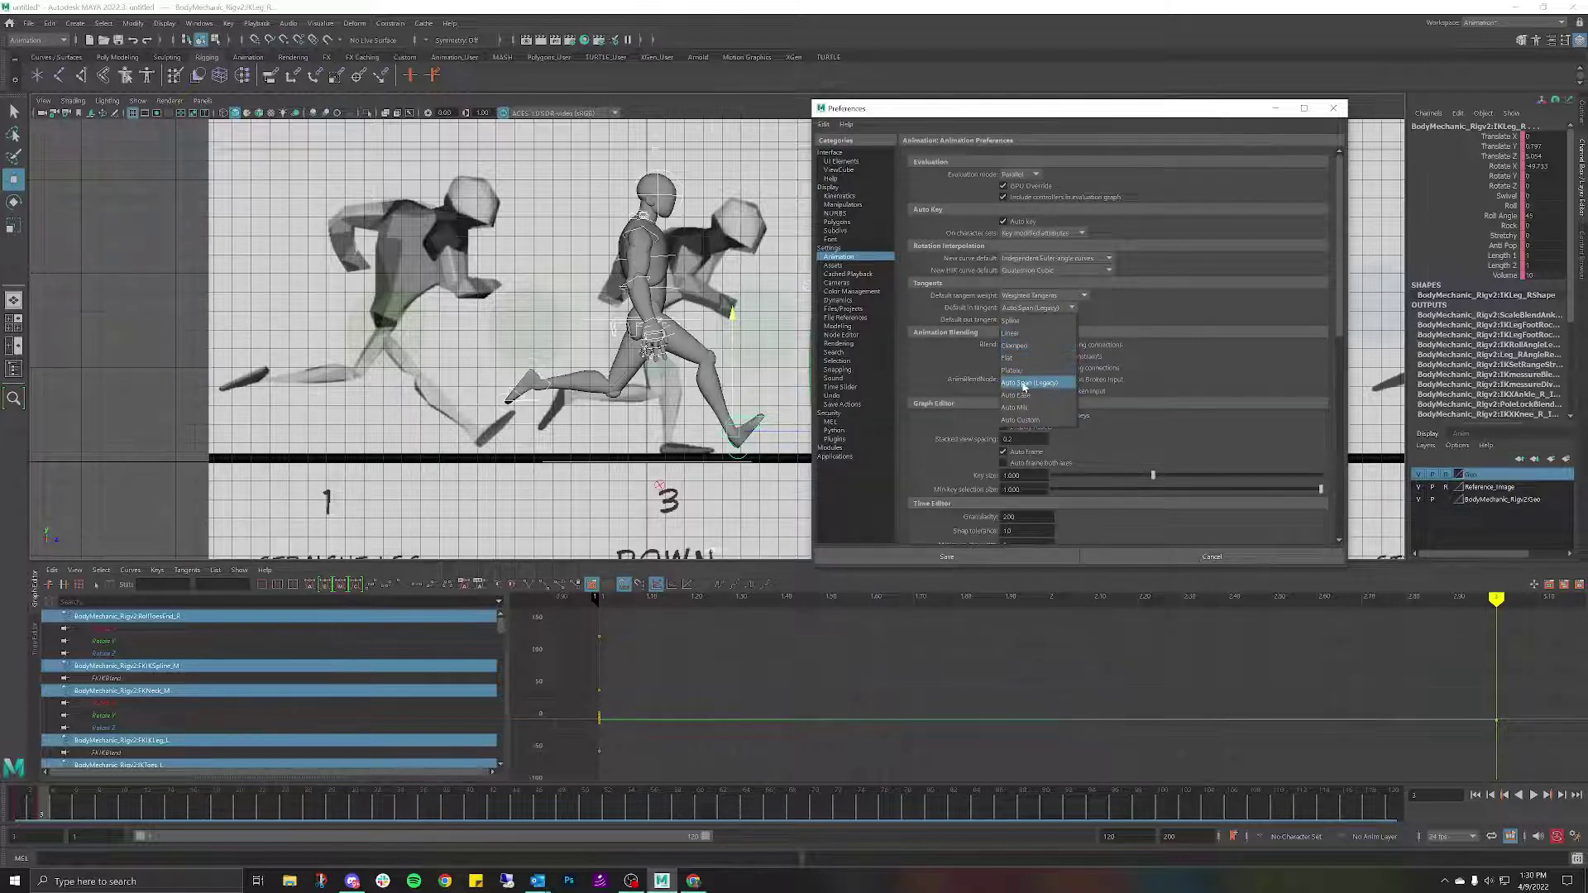
{"action": "left_click", "coordinate": [1018, 358]}
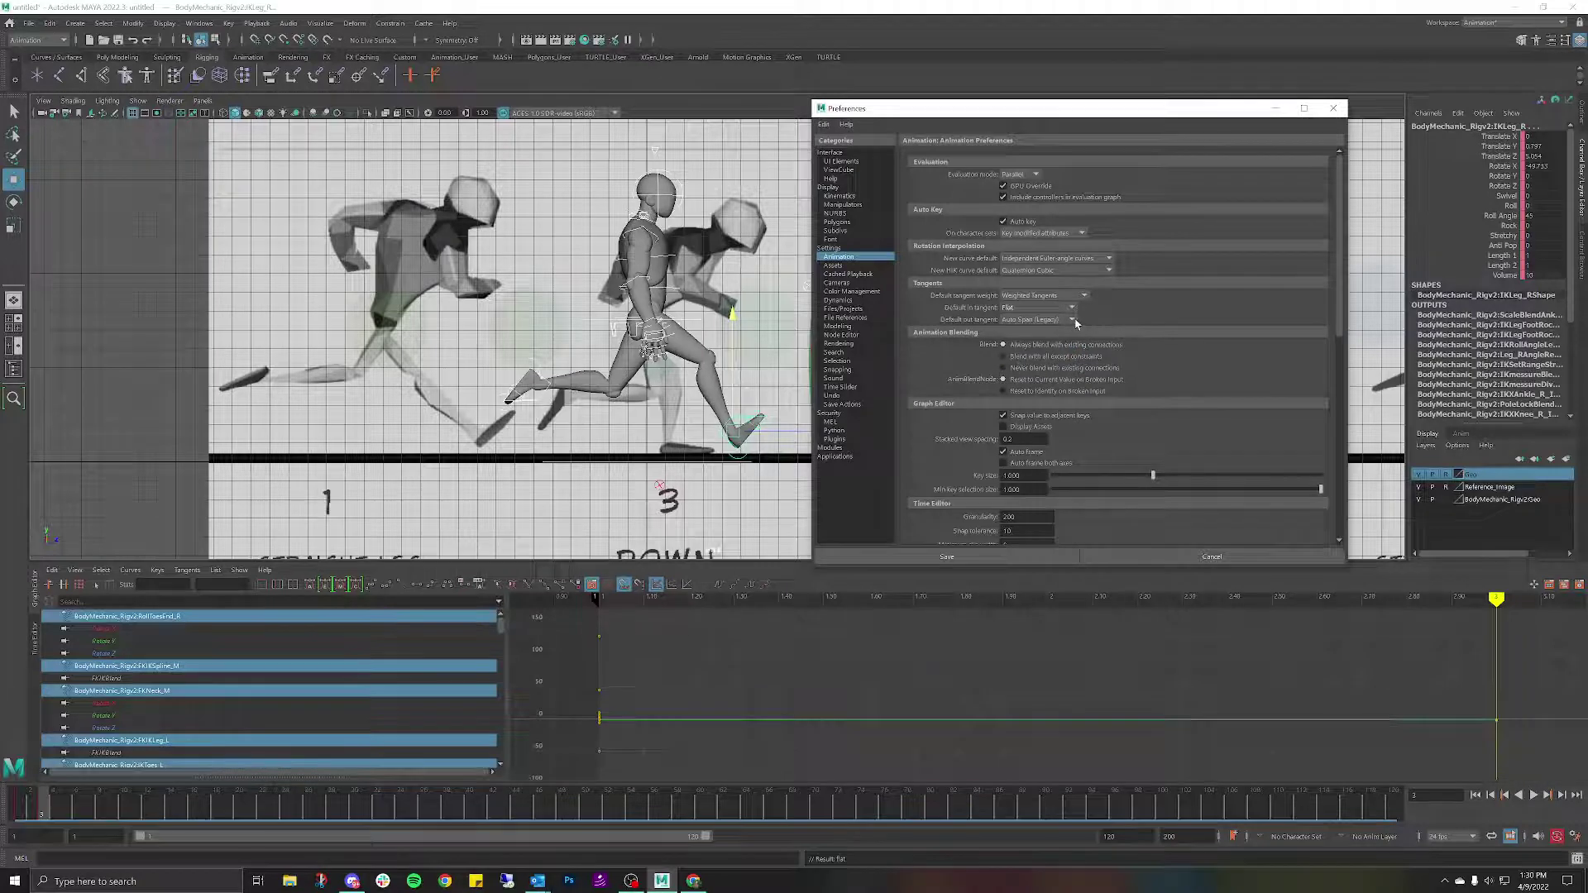
{"action": "left_click", "coordinate": [1072, 321]}
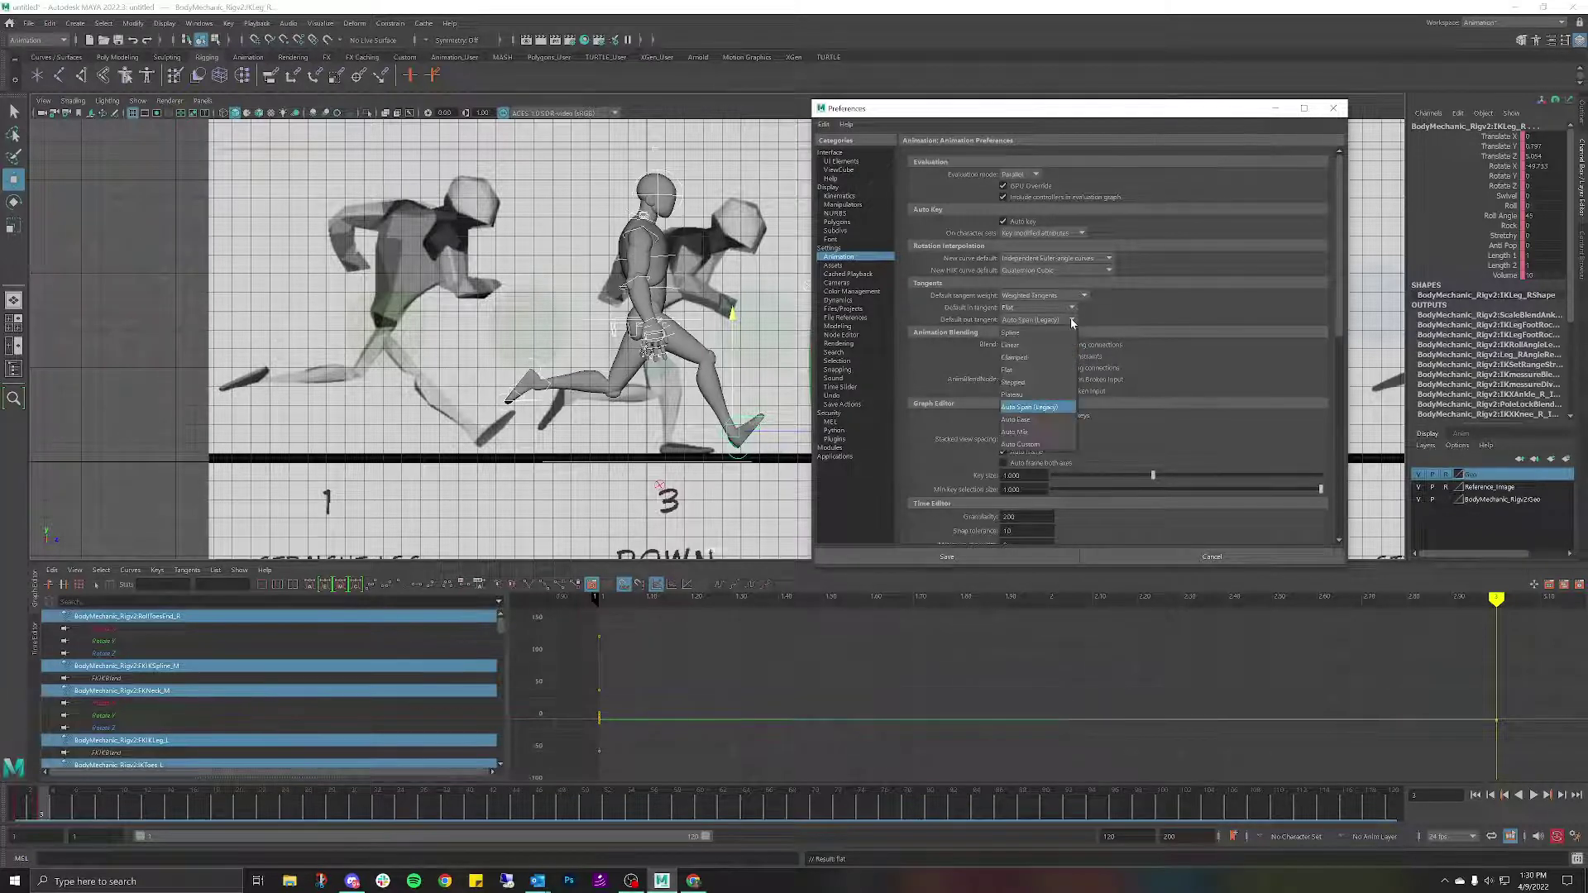
{"action": "left_click", "coordinate": [1044, 382]}
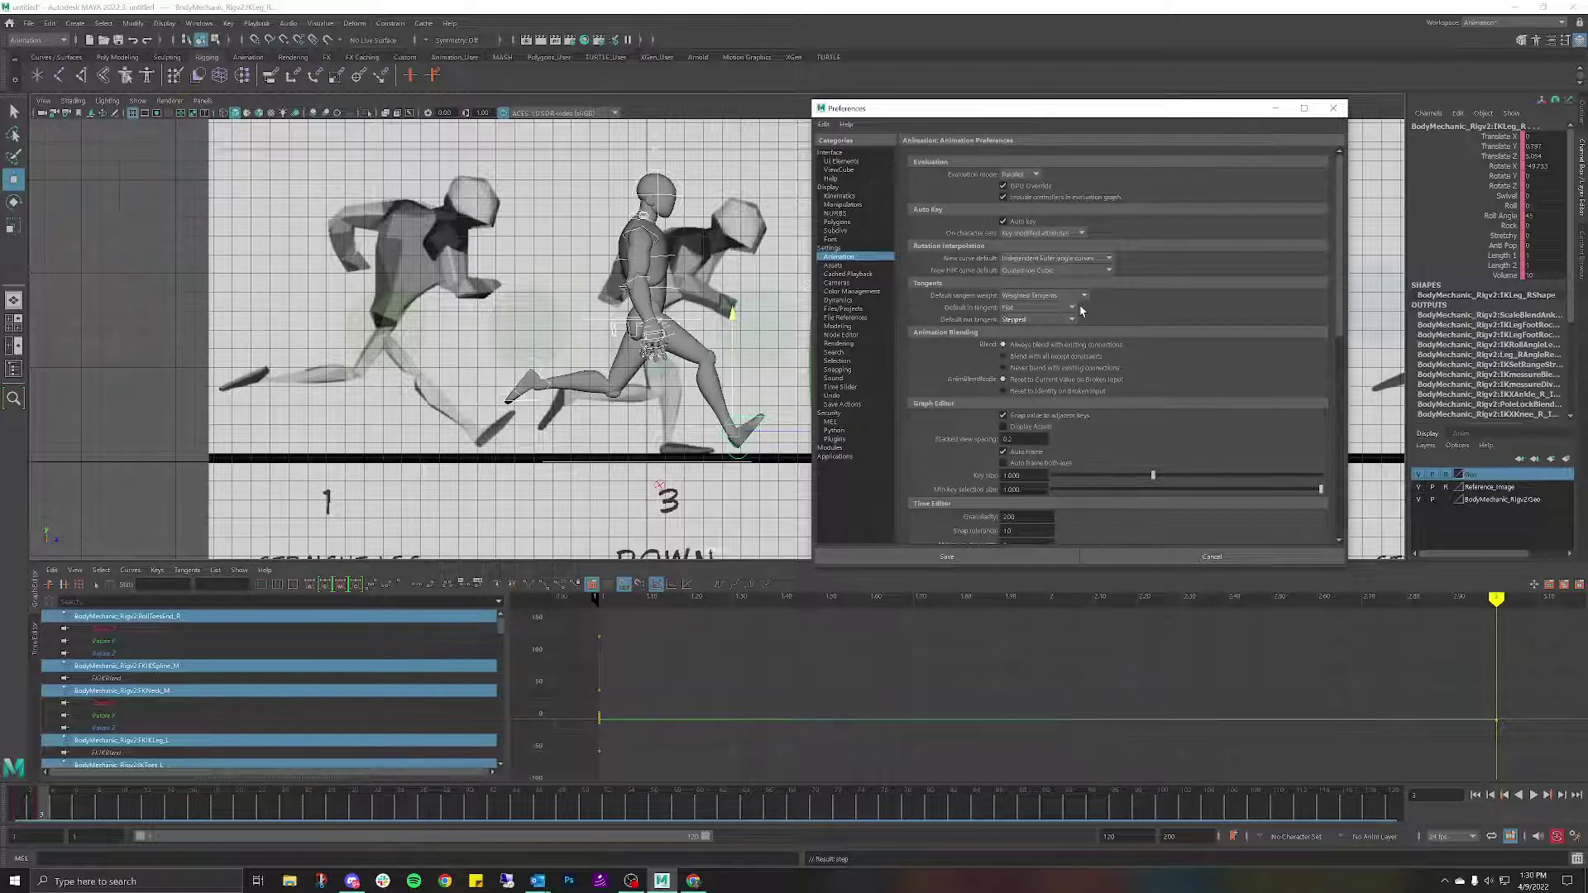
Save the preferences and delete the keys at frame 3 for all the rig's body controls.
{"action": "left_click", "coordinate": [993, 557]}
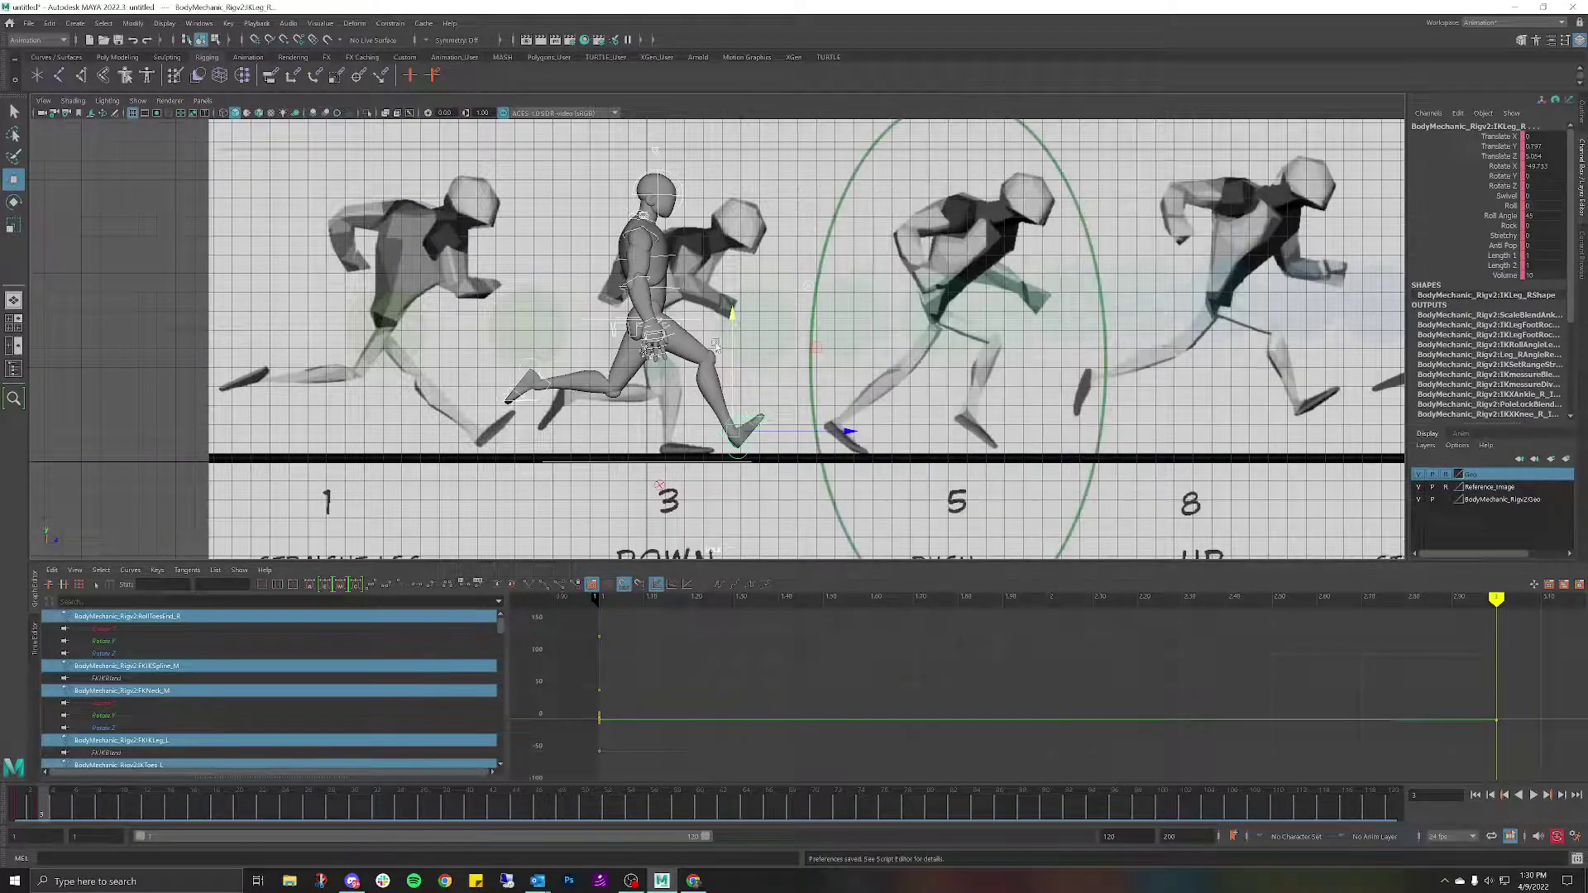
{"action": "left_click", "coordinate": [454, 163]}
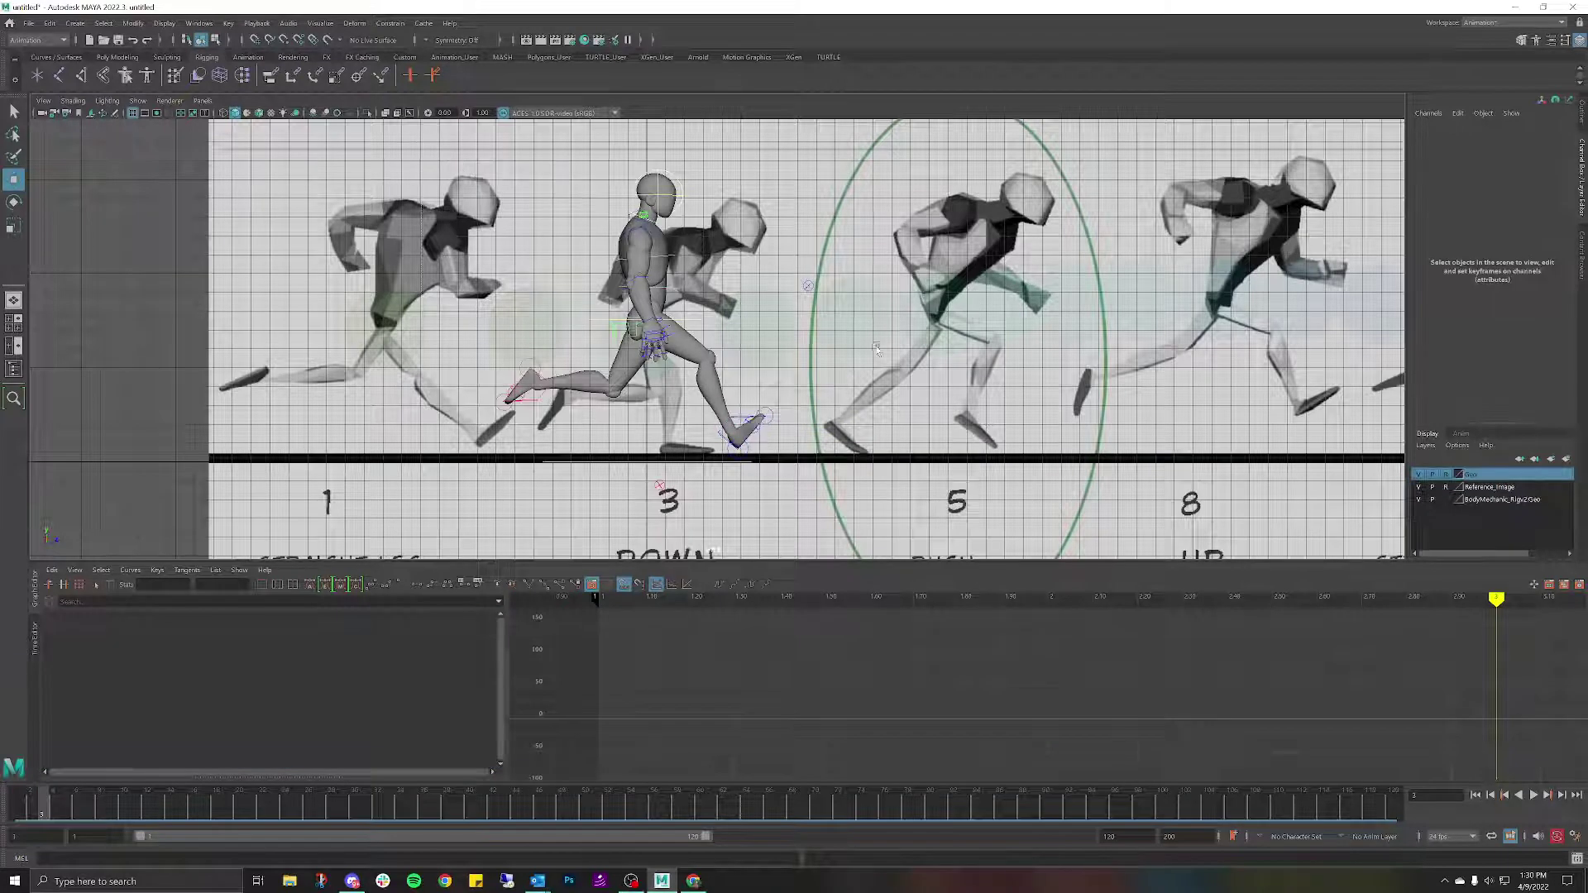
{"action": "key", "text": "ctrl+z"}
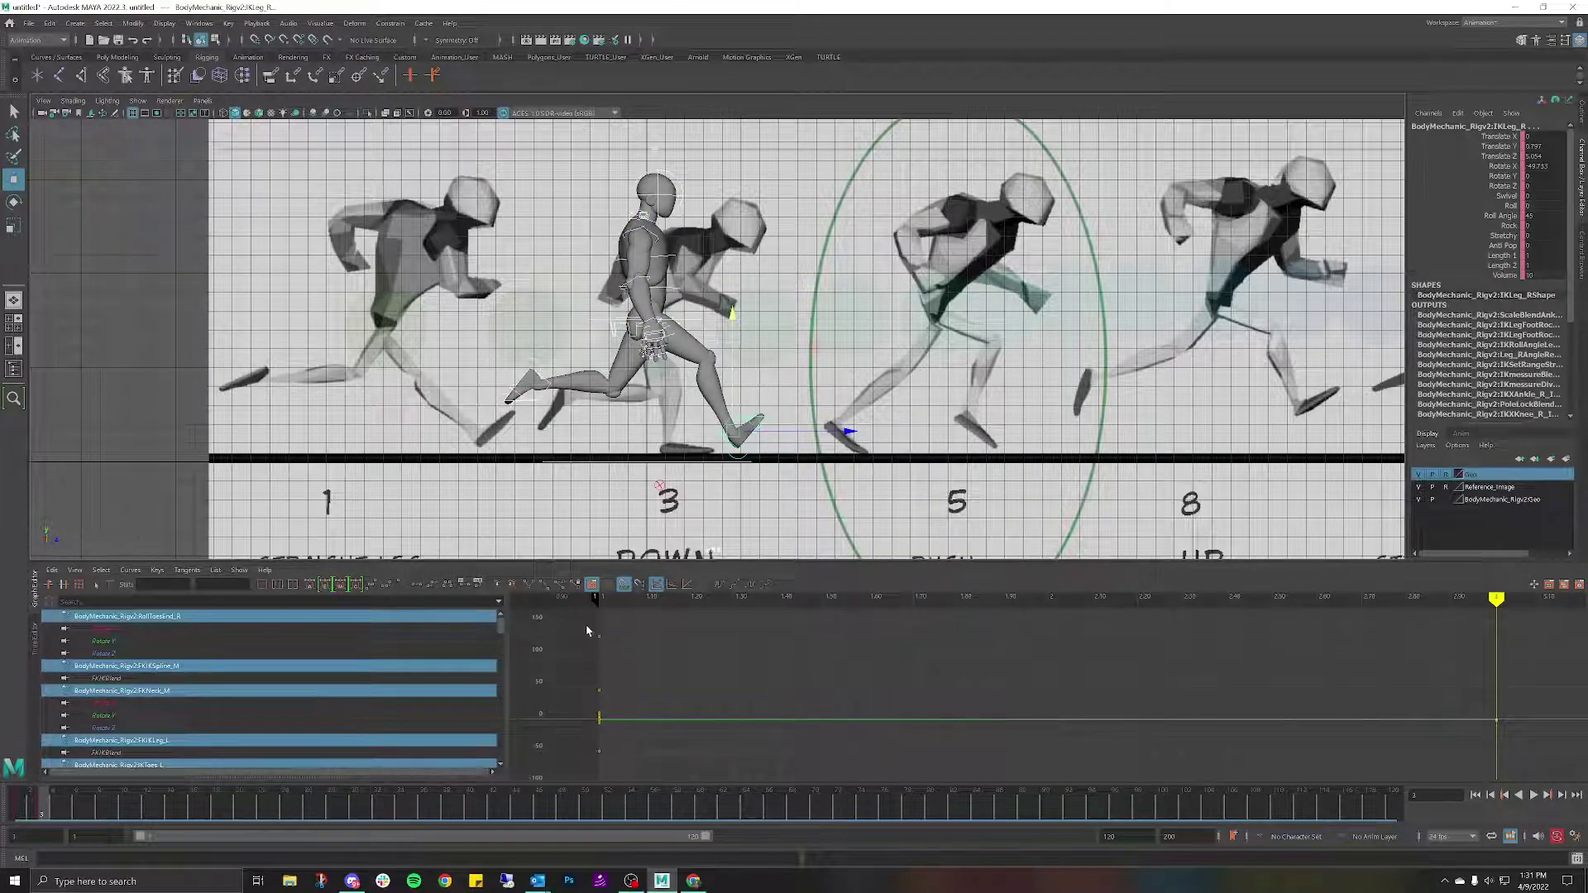
{"action": "left_click_drag", "start_coordinate": [627, 643], "coordinate": [1517, 790]}
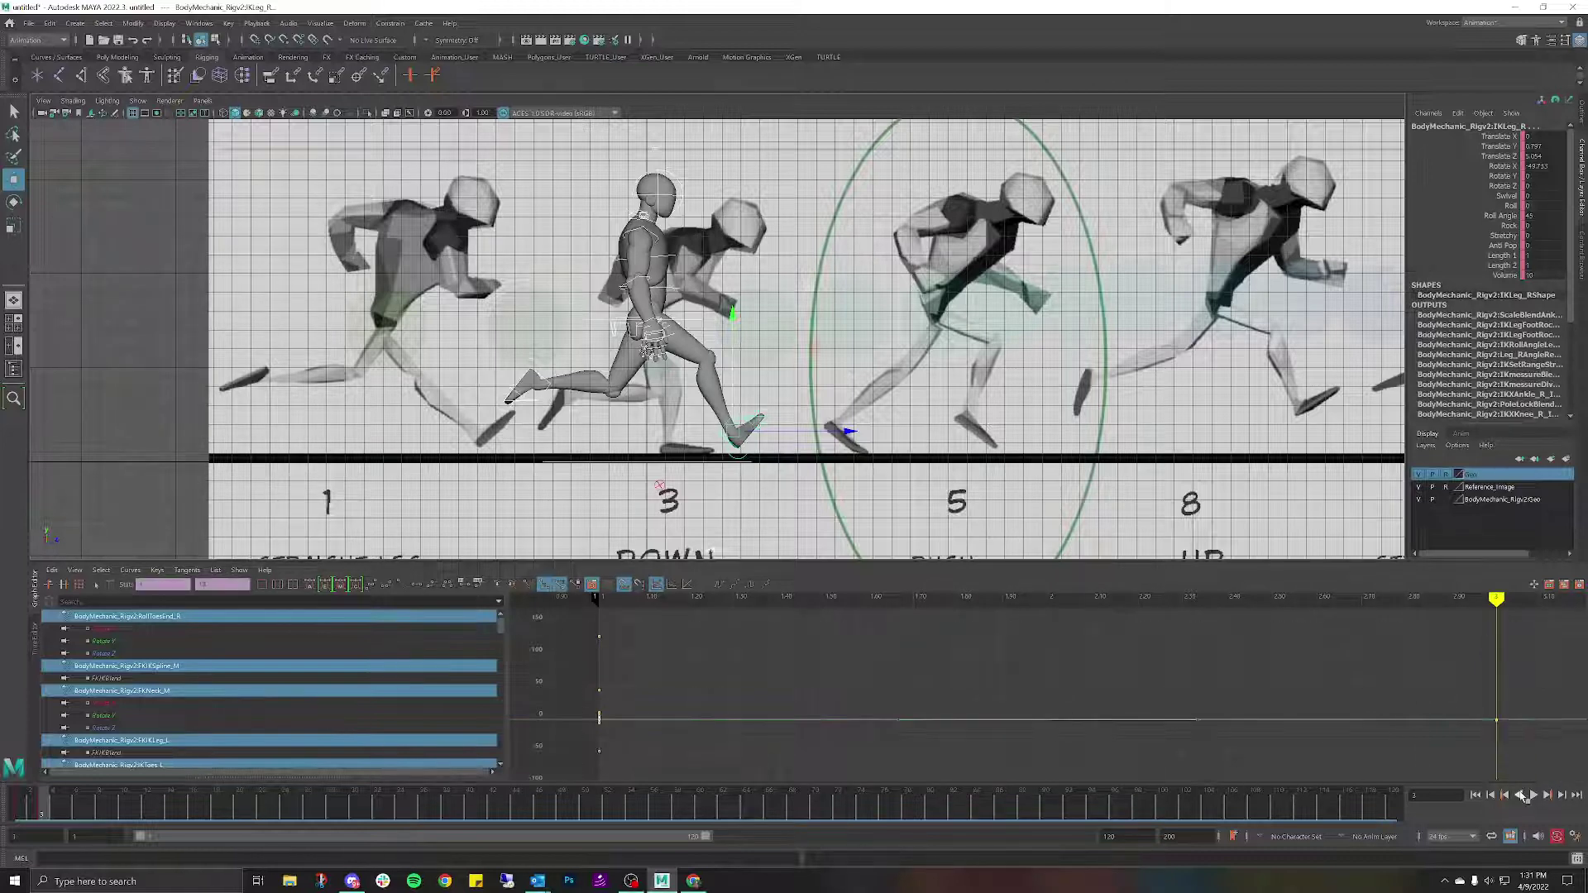
{"action": "left_click_drag", "start_coordinate": [1445, 692], "coordinate": [1523, 737]}
{"action": "key", "text": "Delete"}
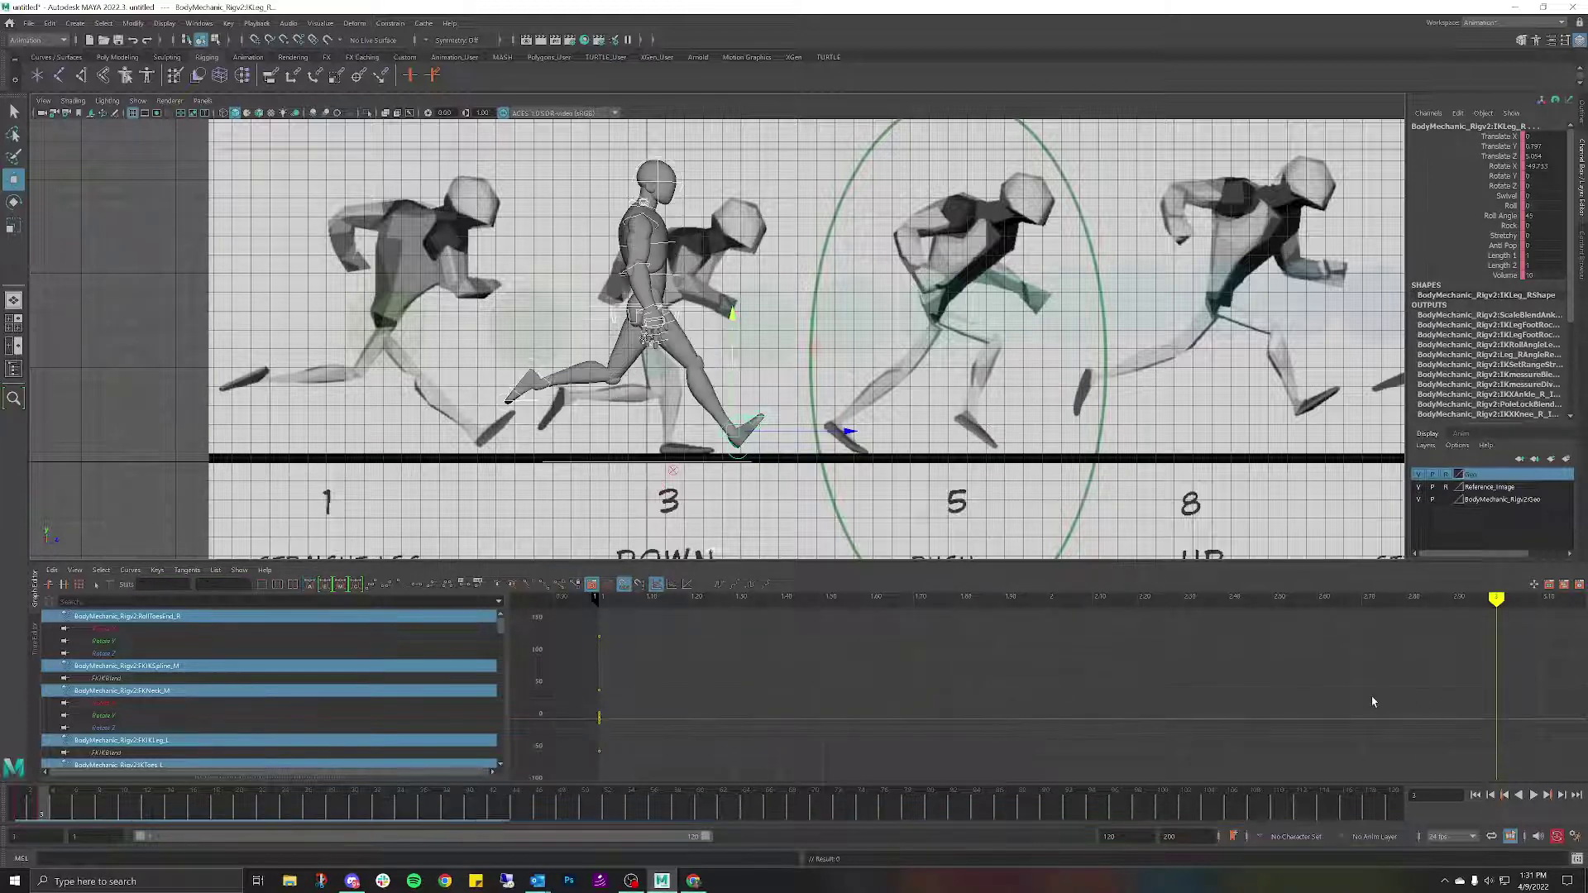
Give all the body controls' frame 1 keys stepped tangents and scrub from frame 1 to frame 3.
{"action": "left_click_drag", "start_coordinate": [580, 620], "coordinate": [672, 769]}
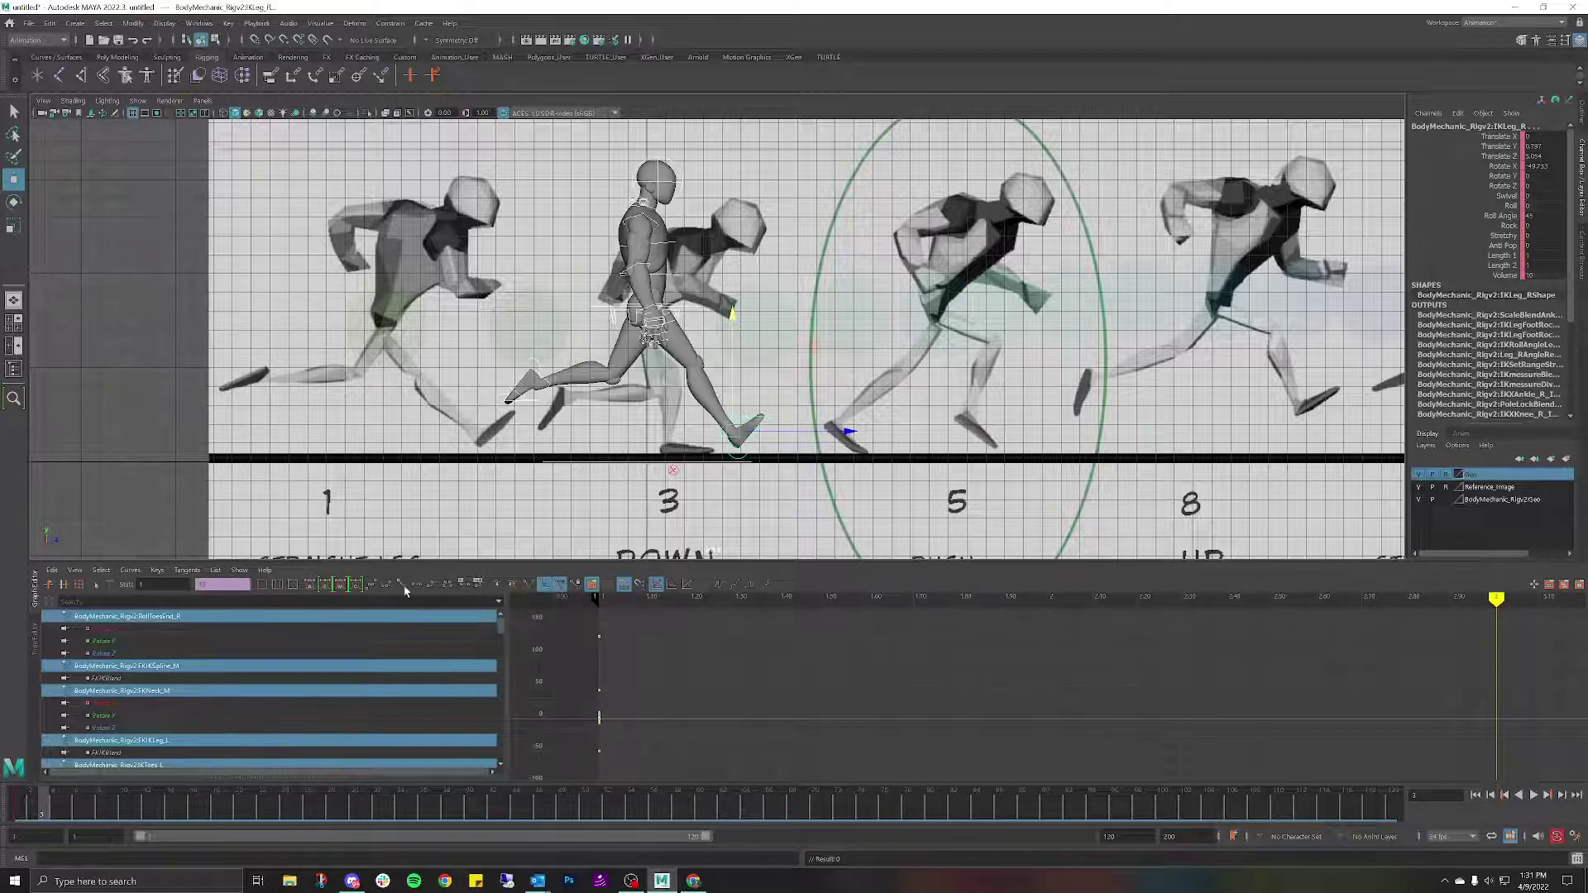
{"action": "left_click", "coordinate": [423, 585]}
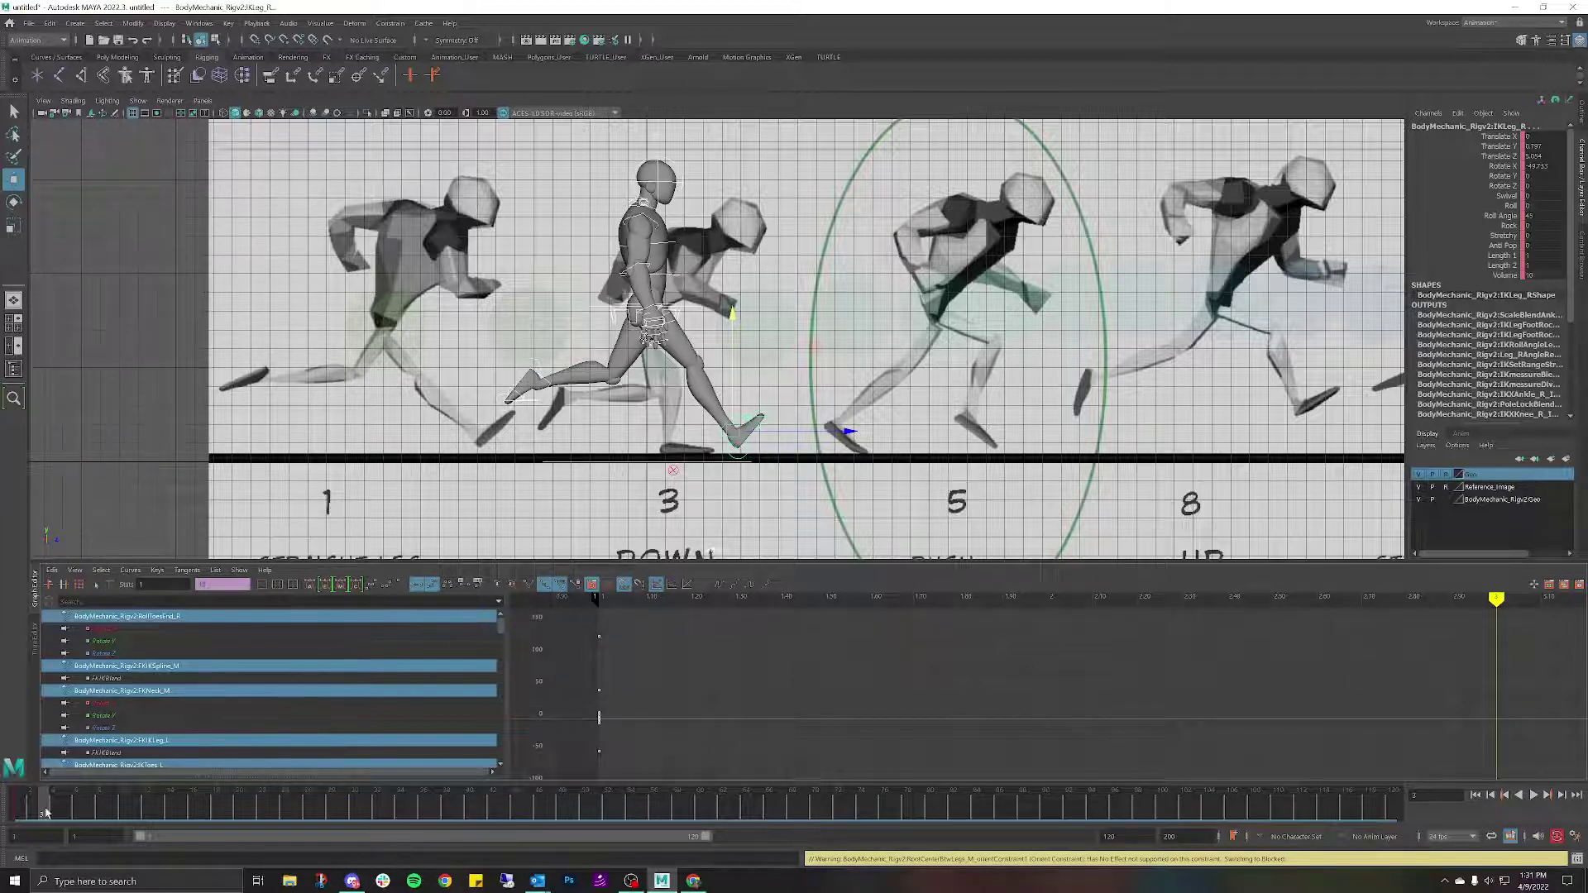
{"action": "left_click", "coordinate": [24, 808]}
{"action": "left_click_drag", "start_coordinate": [23, 810], "coordinate": [40, 811]}
Lower the RootX_M hip control at frame 3 to a Translate Y of about -1.41 and scrub between frames 1 and 3.
{"action": "left_click", "coordinate": [746, 258]}
{"action": "left_click", "coordinate": [694, 307]}
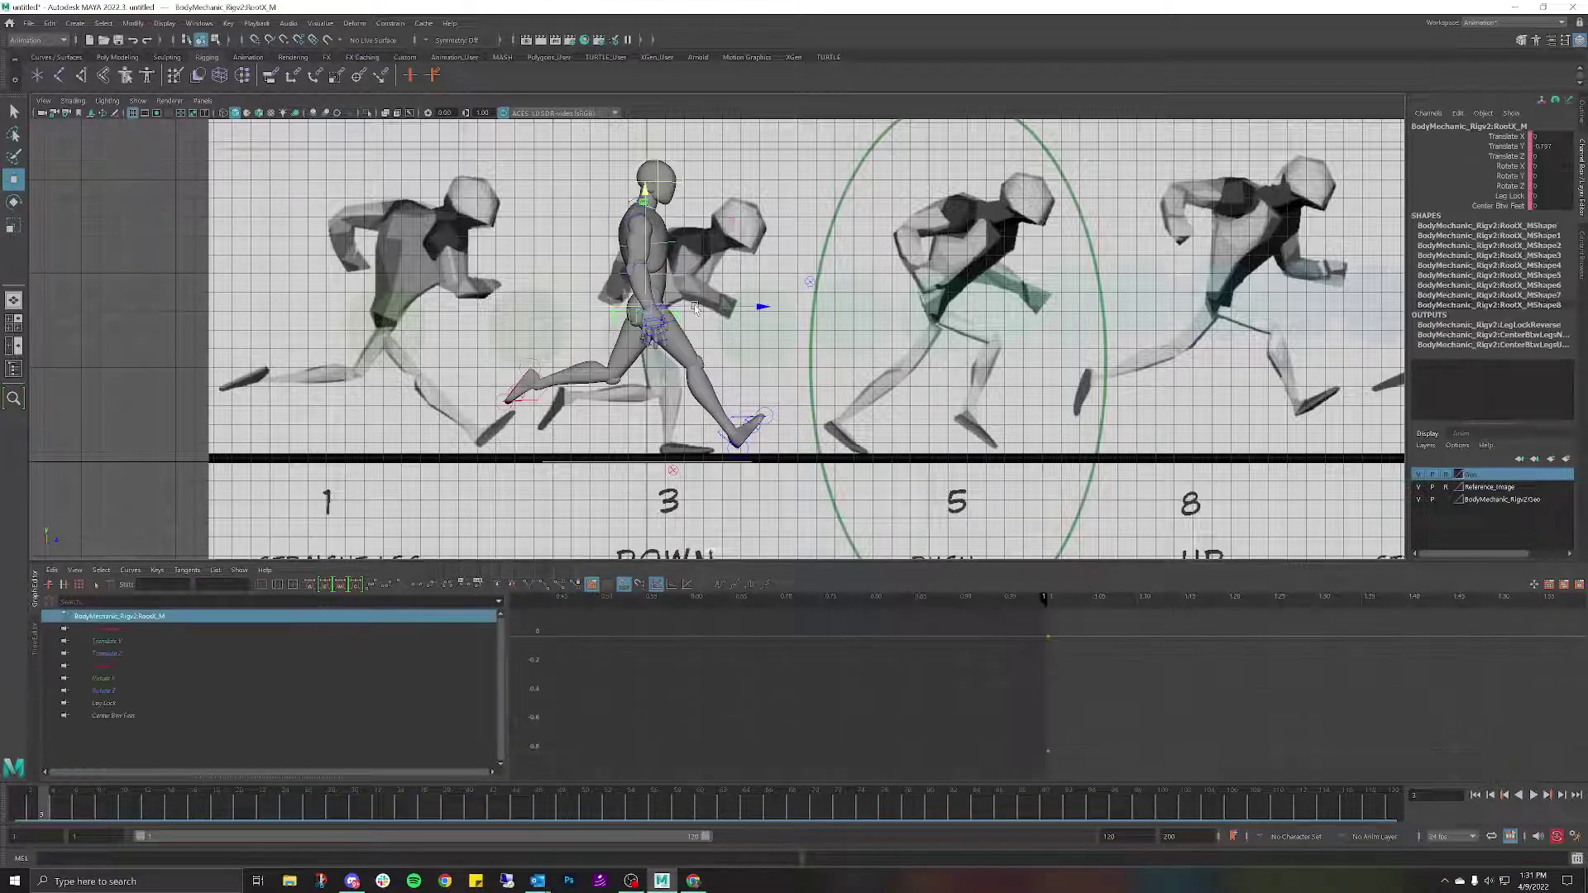
{"action": "left_click_drag", "start_coordinate": [645, 199], "coordinate": [644, 218]}
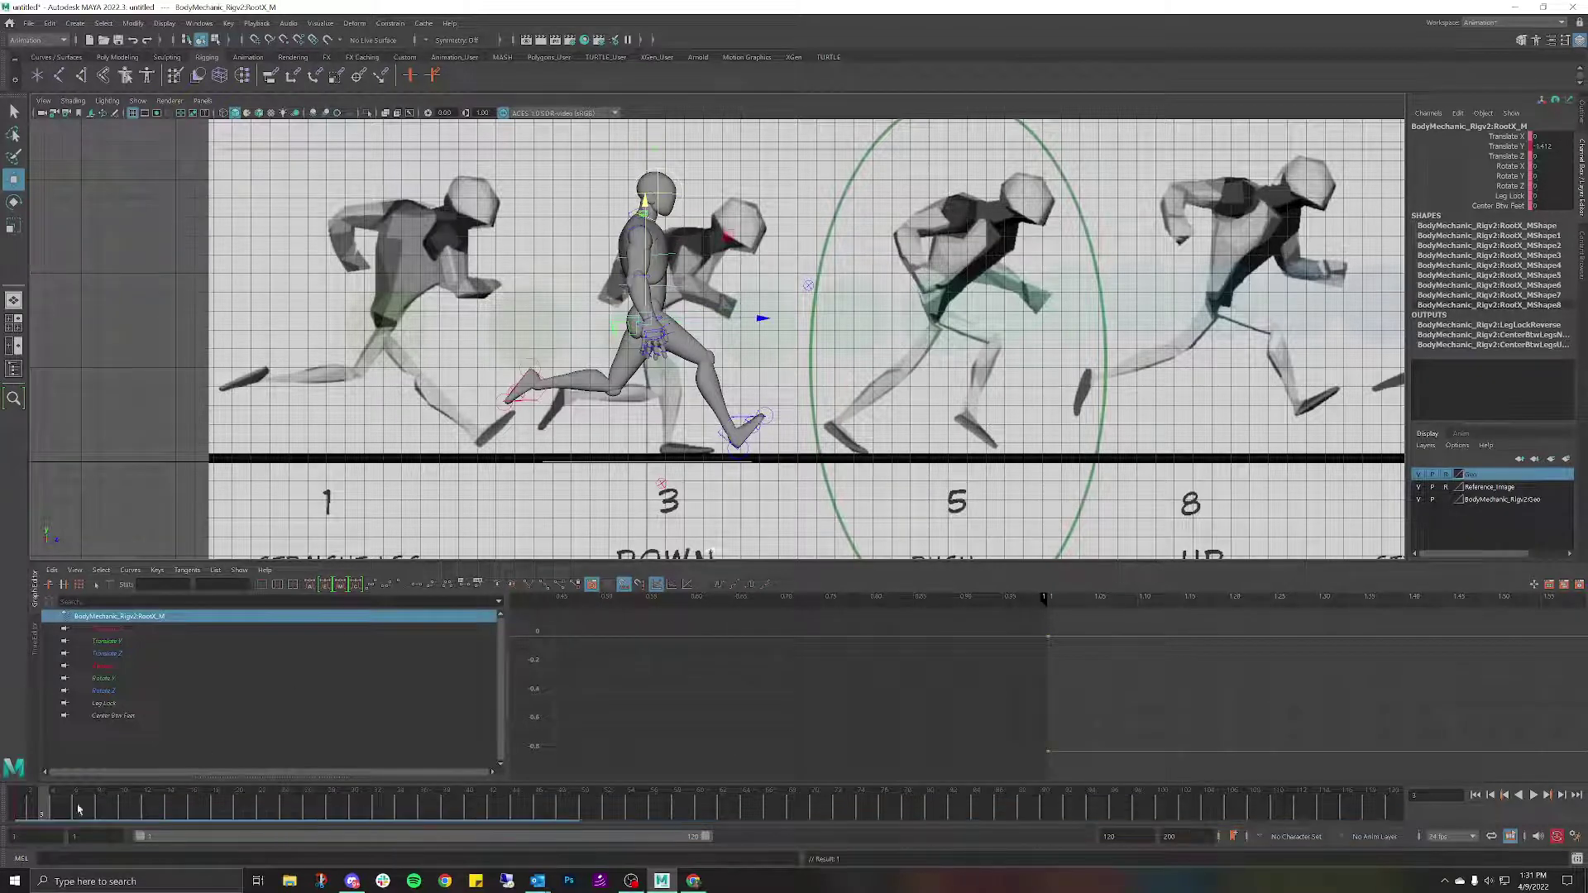
{"action": "left_click", "coordinate": [22, 810]}
{"action": "left_click_drag", "start_coordinate": [21, 810], "coordinate": [39, 809]}
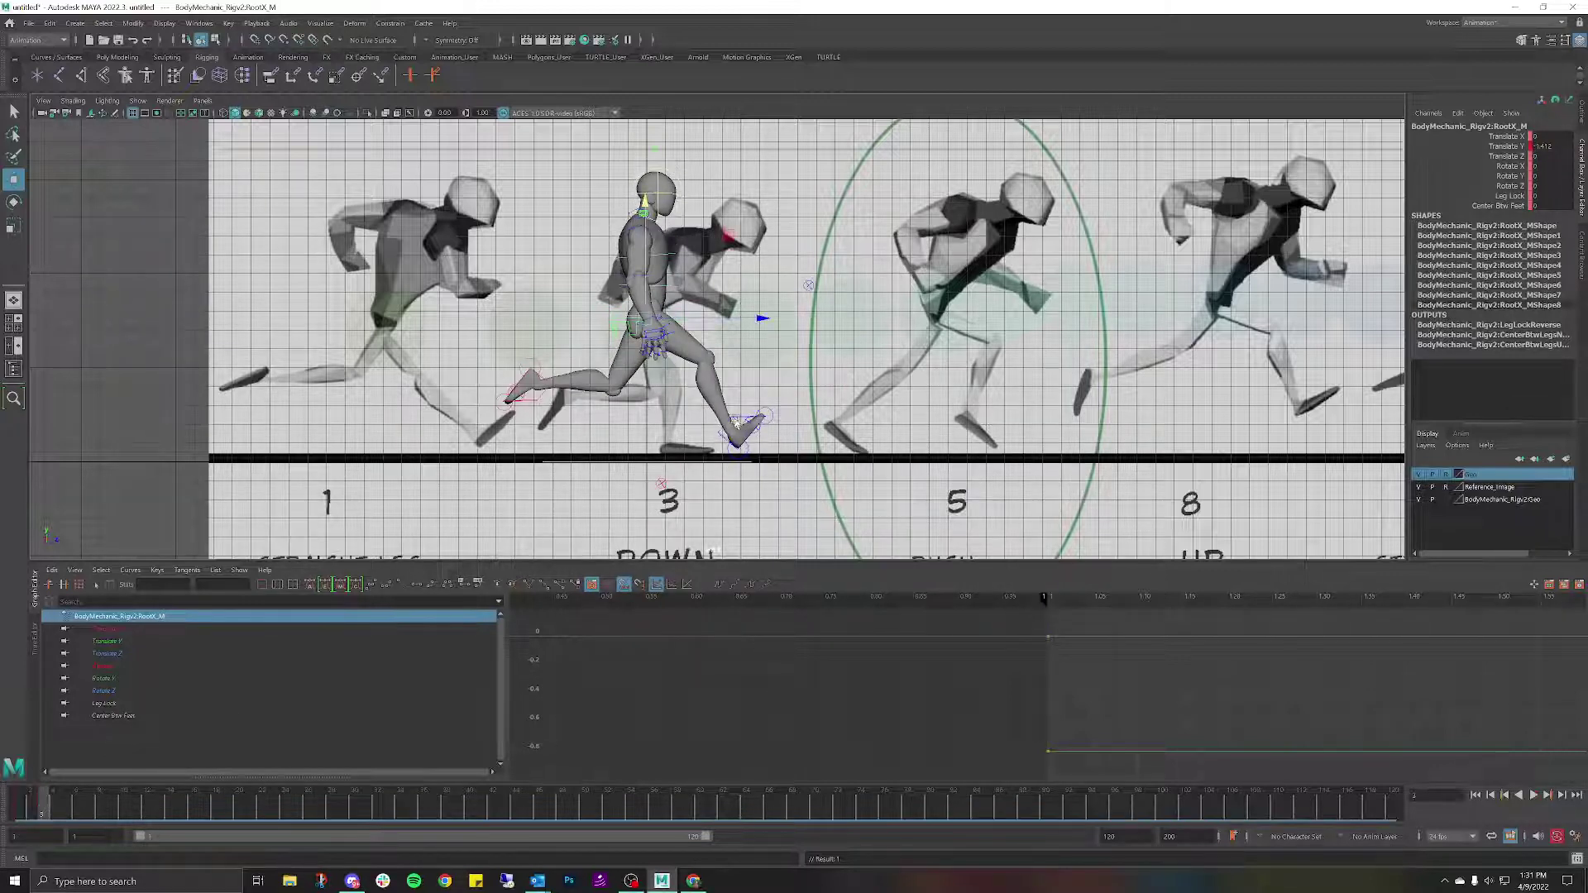
Set the IKLeg_R foot control's Rotate X and Translate Y to 0 at frame 3, and raise the foot slightly.
{"action": "left_click", "coordinate": [737, 422]}
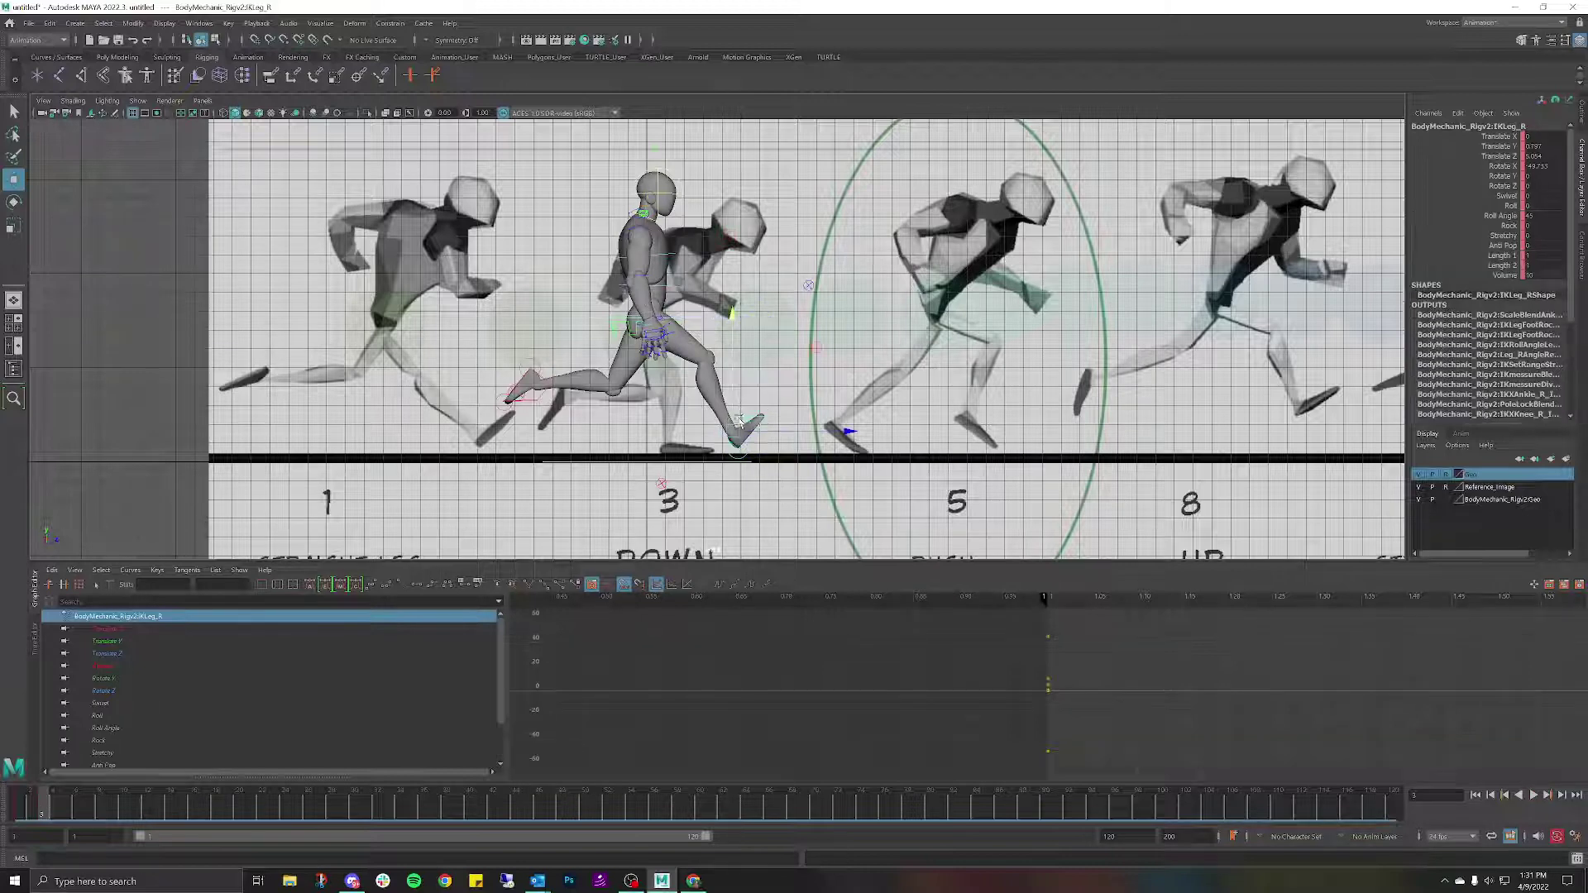
{"action": "left_click", "coordinate": [1551, 165]}
{"action": "type", "text": "0"}
{"action": "key", "text": "Return"}
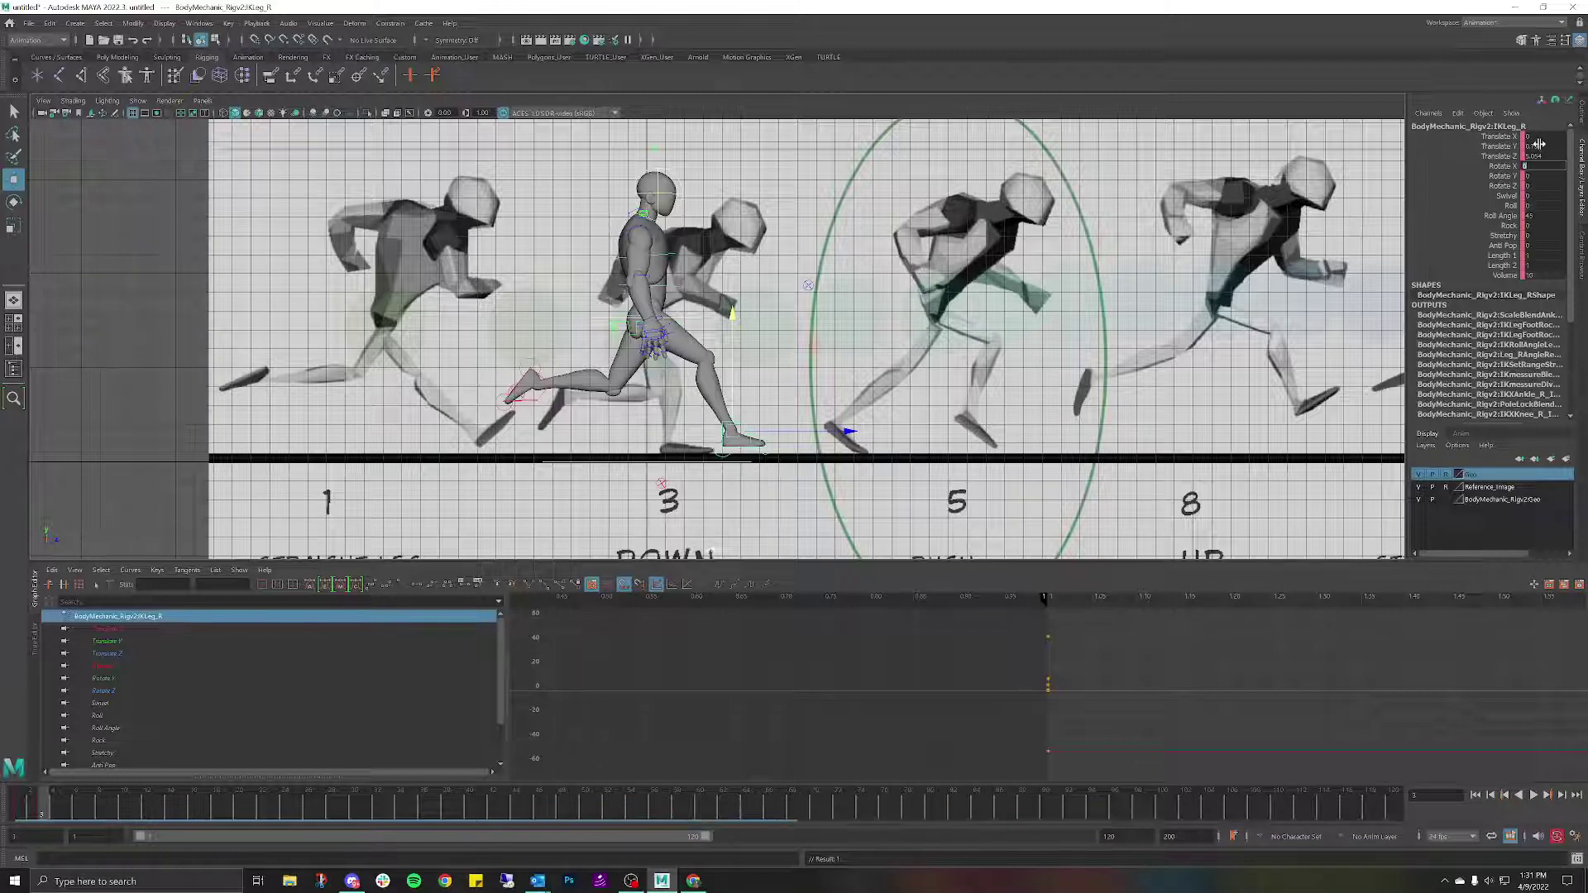
{"action": "left_click", "coordinate": [1538, 144]}
{"action": "type", "text": "0"}
{"action": "key", "text": "Return"}
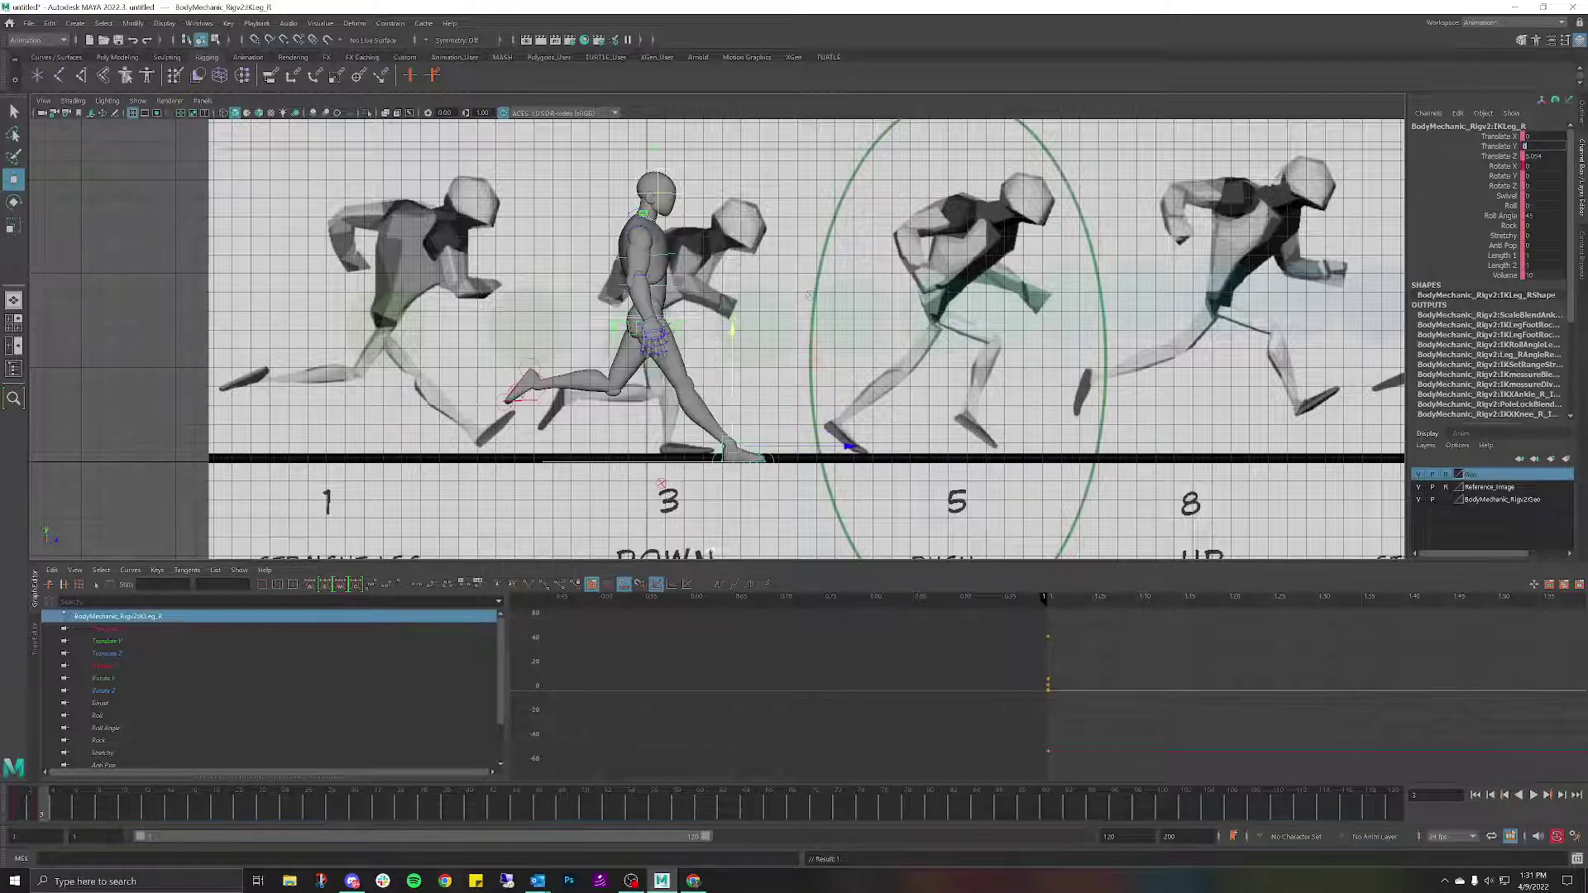
{"action": "left_click_drag", "start_coordinate": [736, 329], "coordinate": [733, 321]}
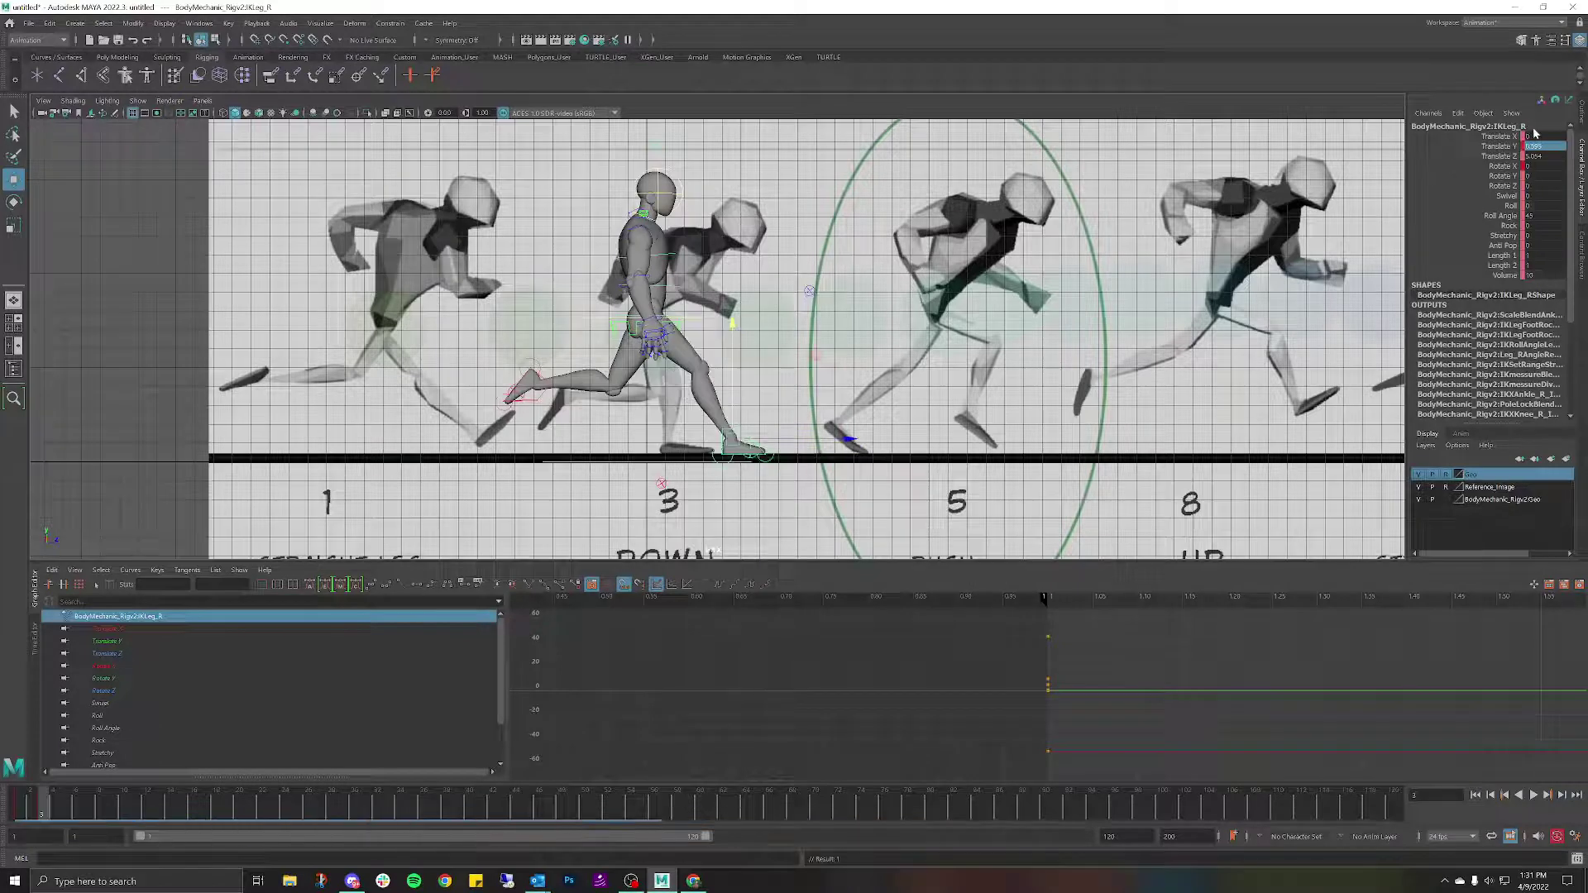
Zero IKLeg_R's Translate X, Y and Z, move the foot forward onto the Down pose's planted foot, and key it.
{"action": "left_click", "coordinate": [1539, 137]}
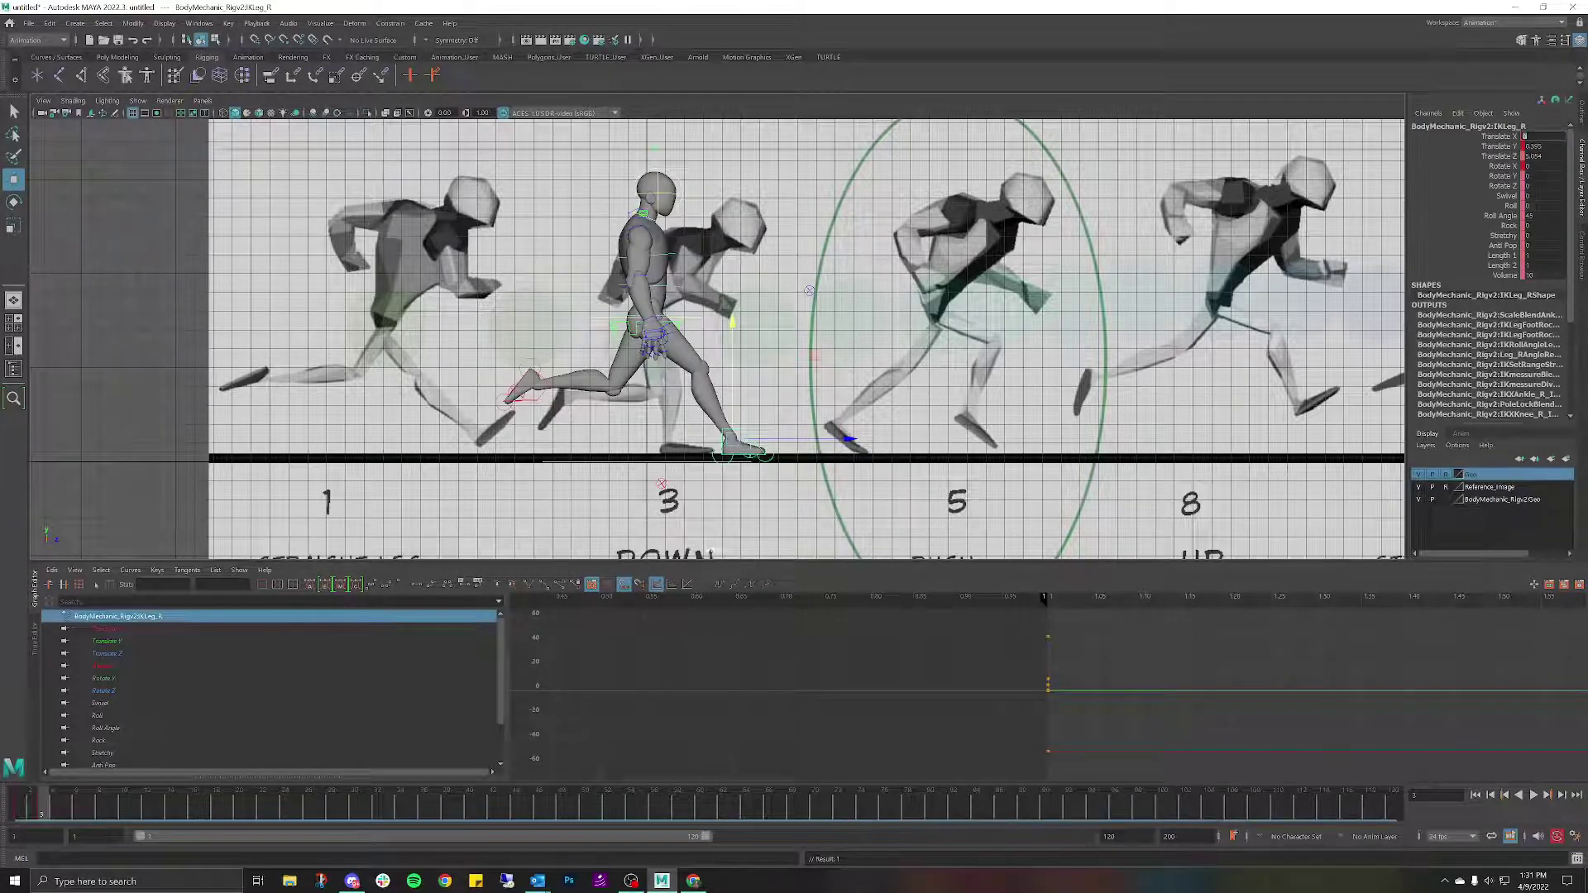
{"action": "left_click", "coordinate": [1536, 165], "text": "shift"}
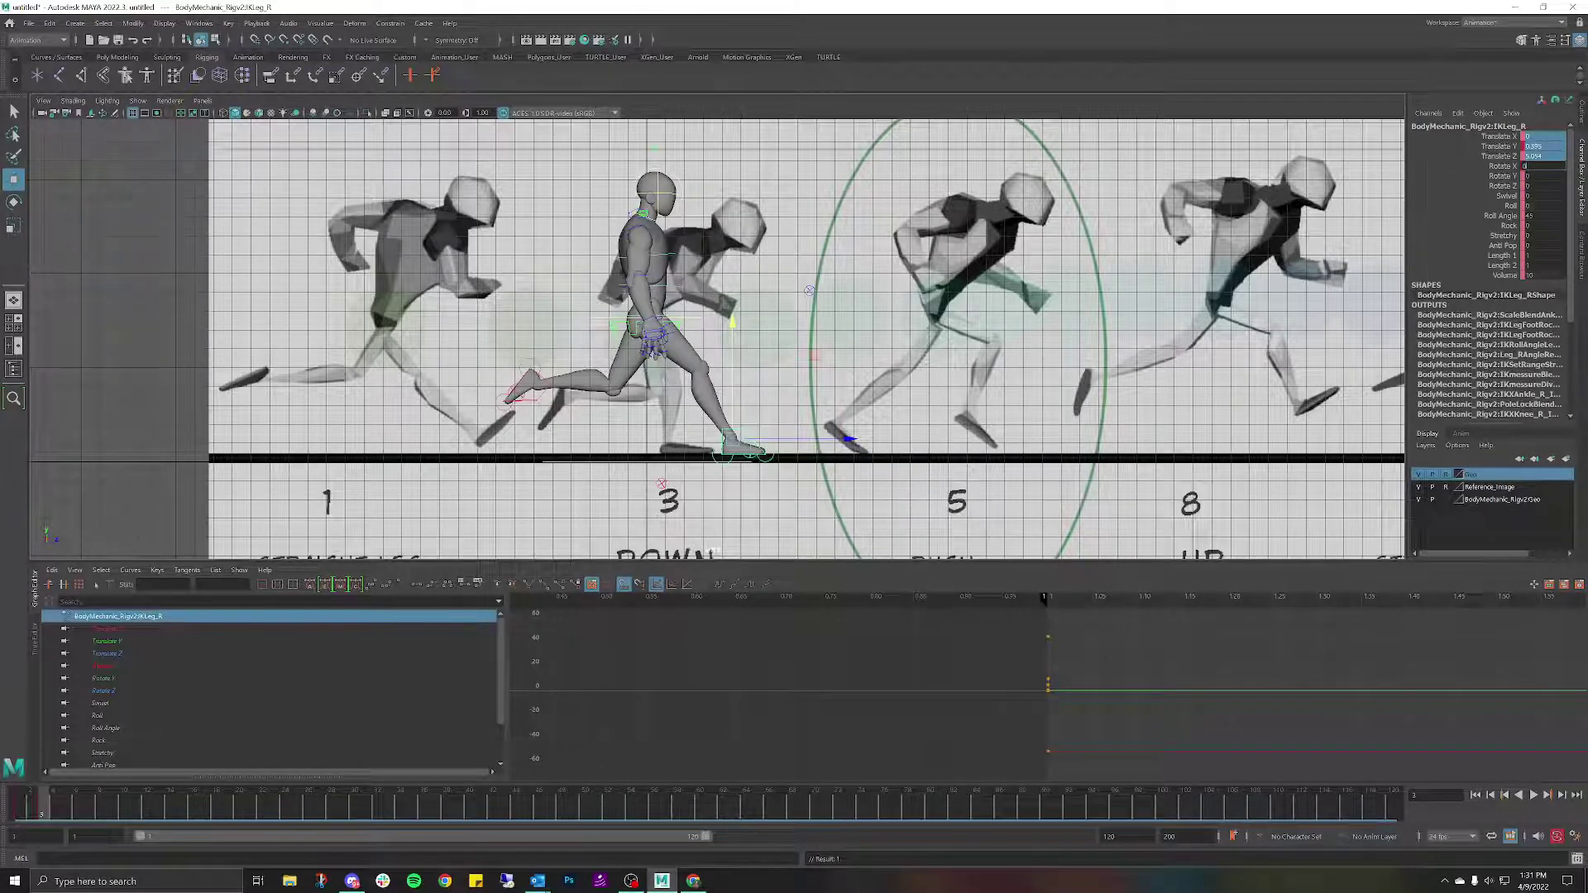
{"action": "type", "text": "0"}
{"action": "key", "text": "Return"}
{"action": "scroll", "coordinate": [636, 449], "scroll_direction": "up", "scroll_amount": 3}
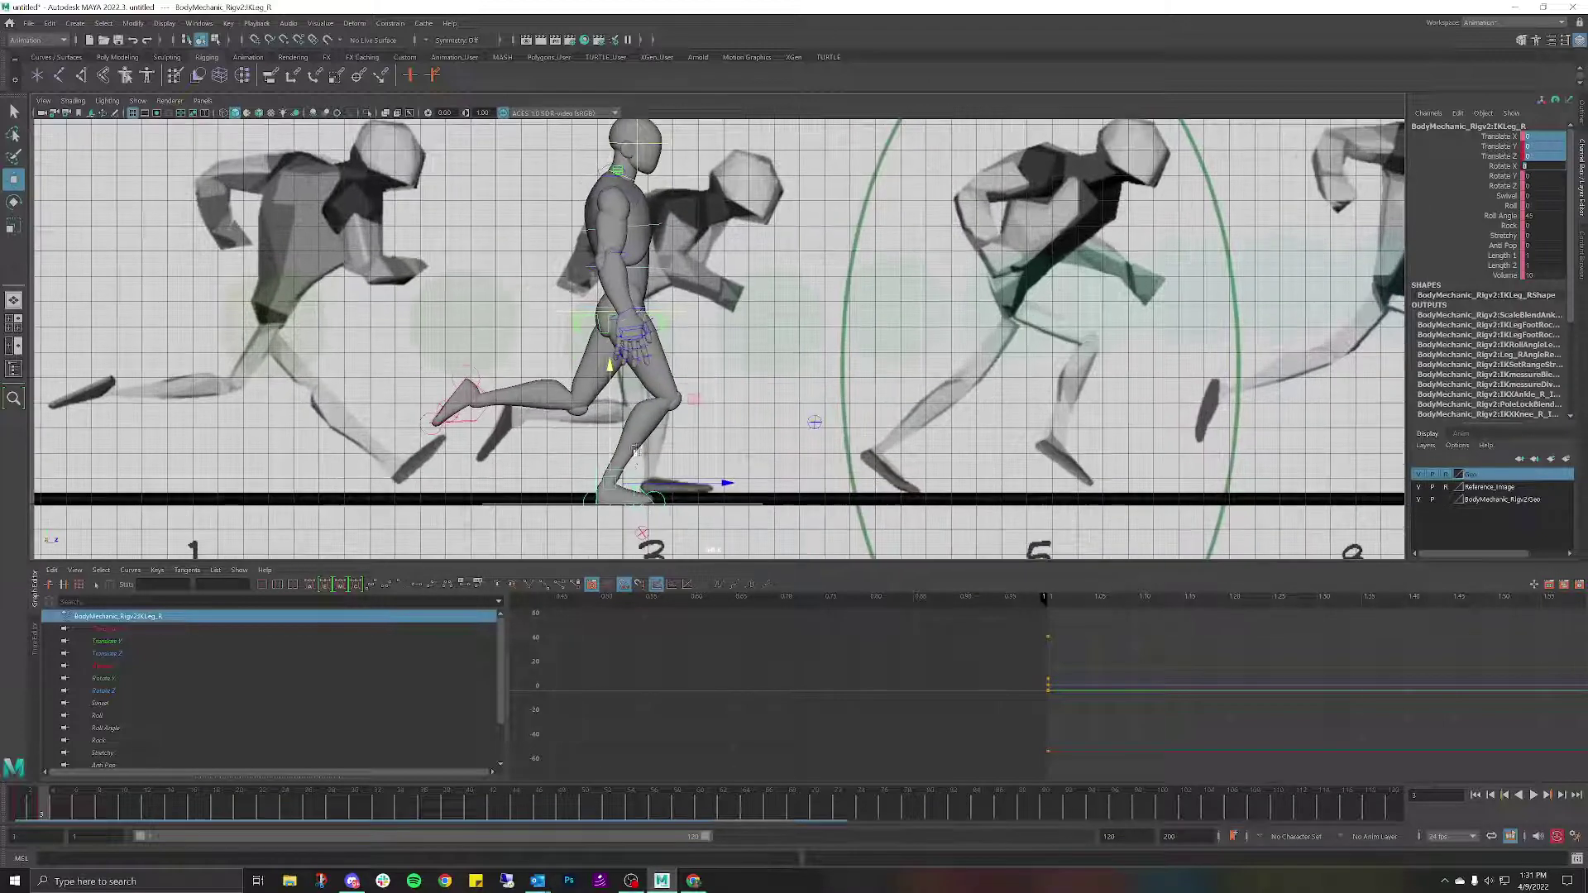
{"action": "left_click", "coordinate": [633, 447]}
{"action": "left_click", "coordinate": [626, 468]}
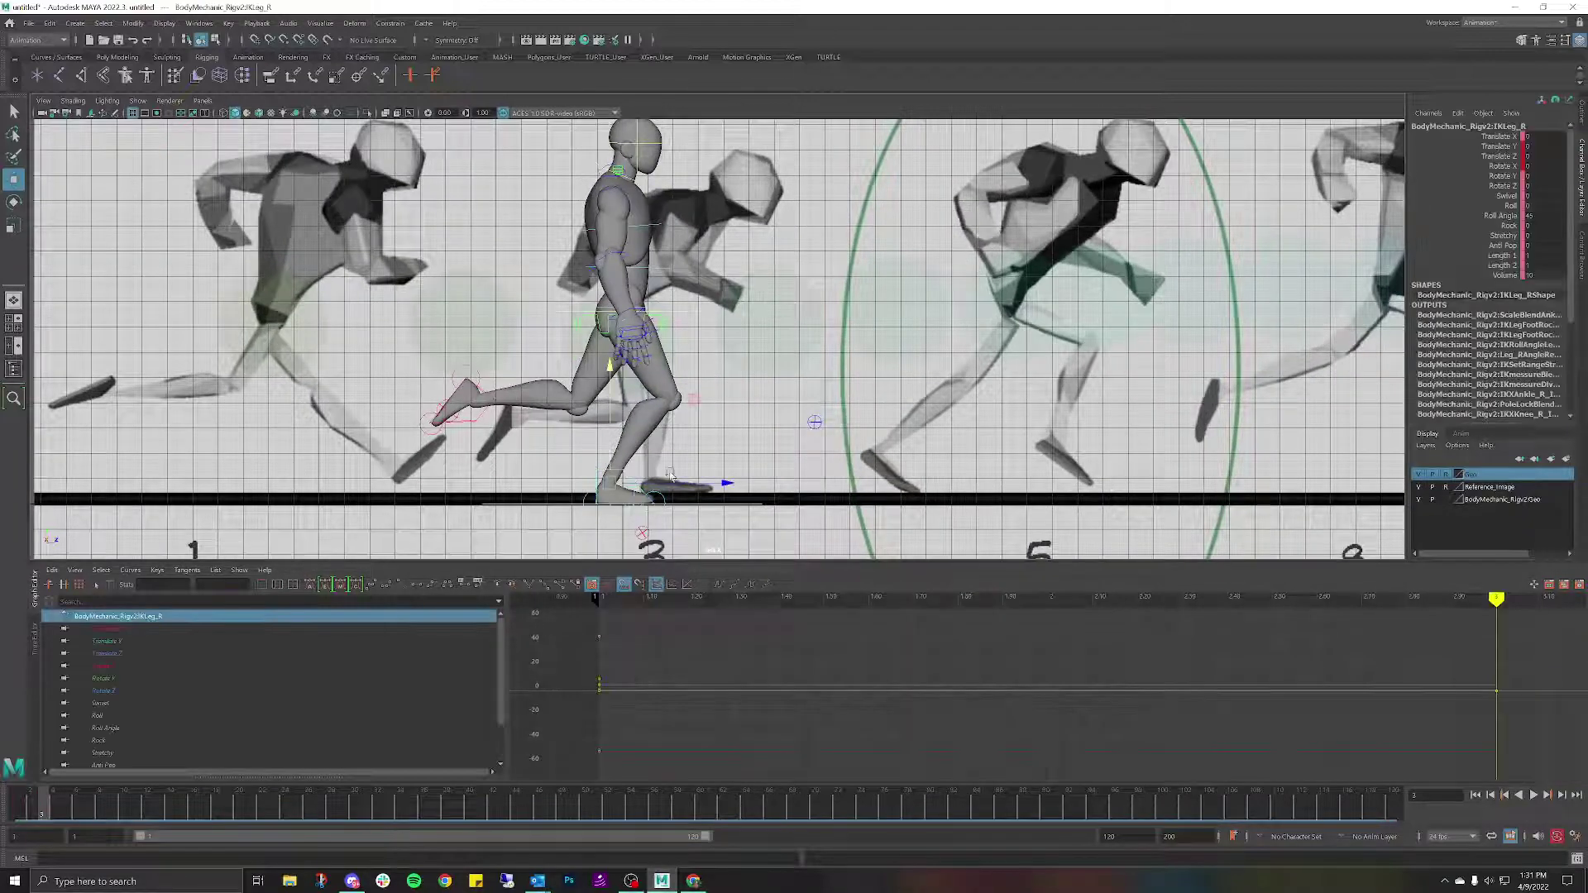
{"action": "left_click_drag", "start_coordinate": [726, 483], "coordinate": [776, 485]}
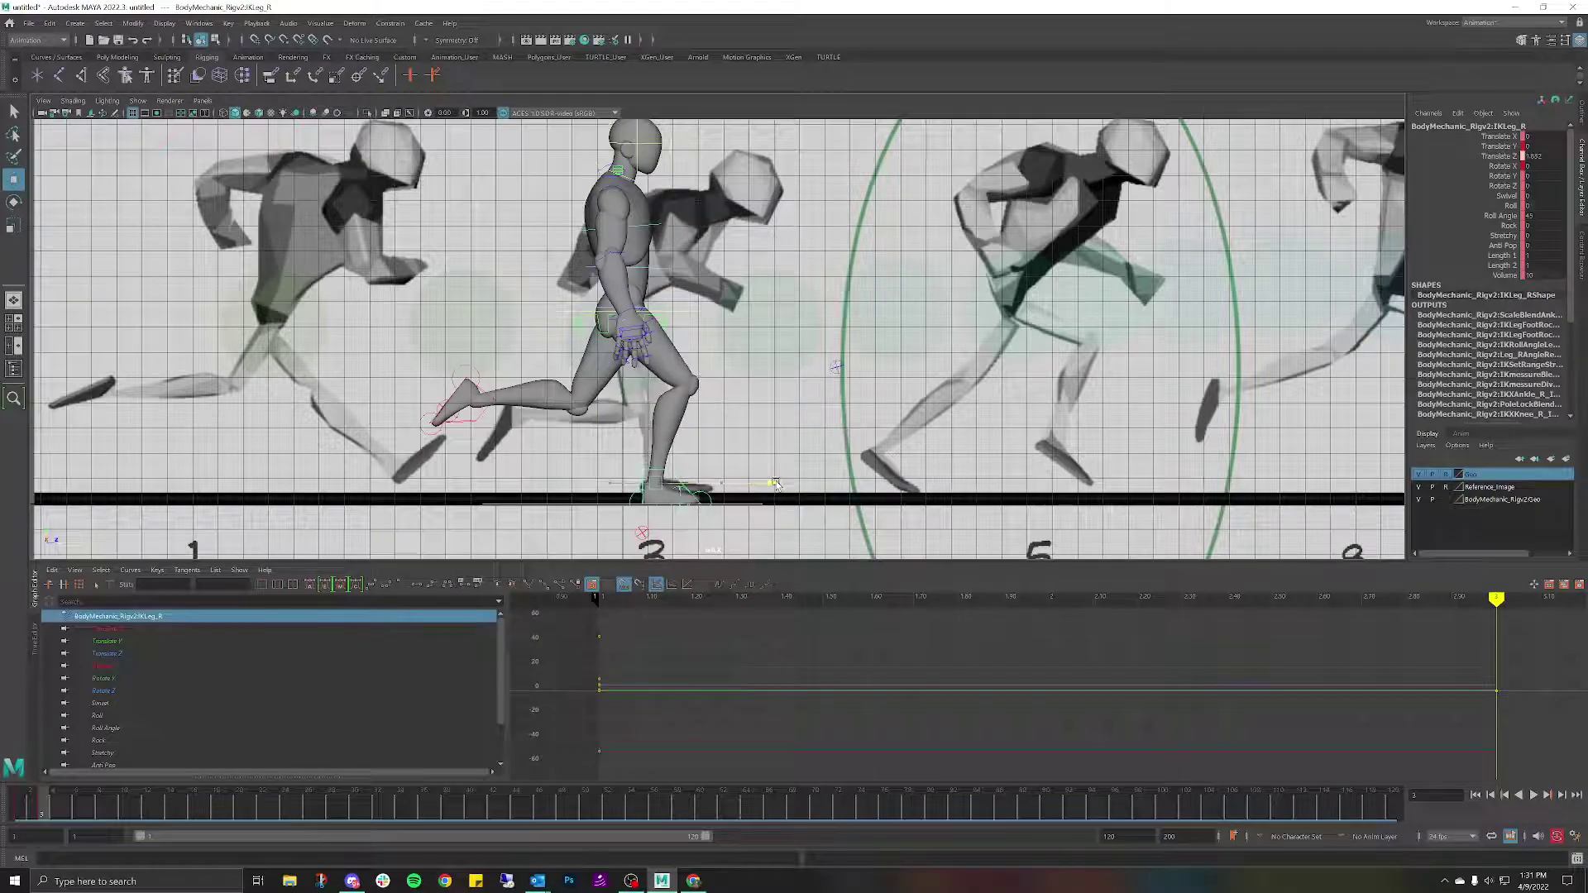
{"action": "key", "text": "s"}
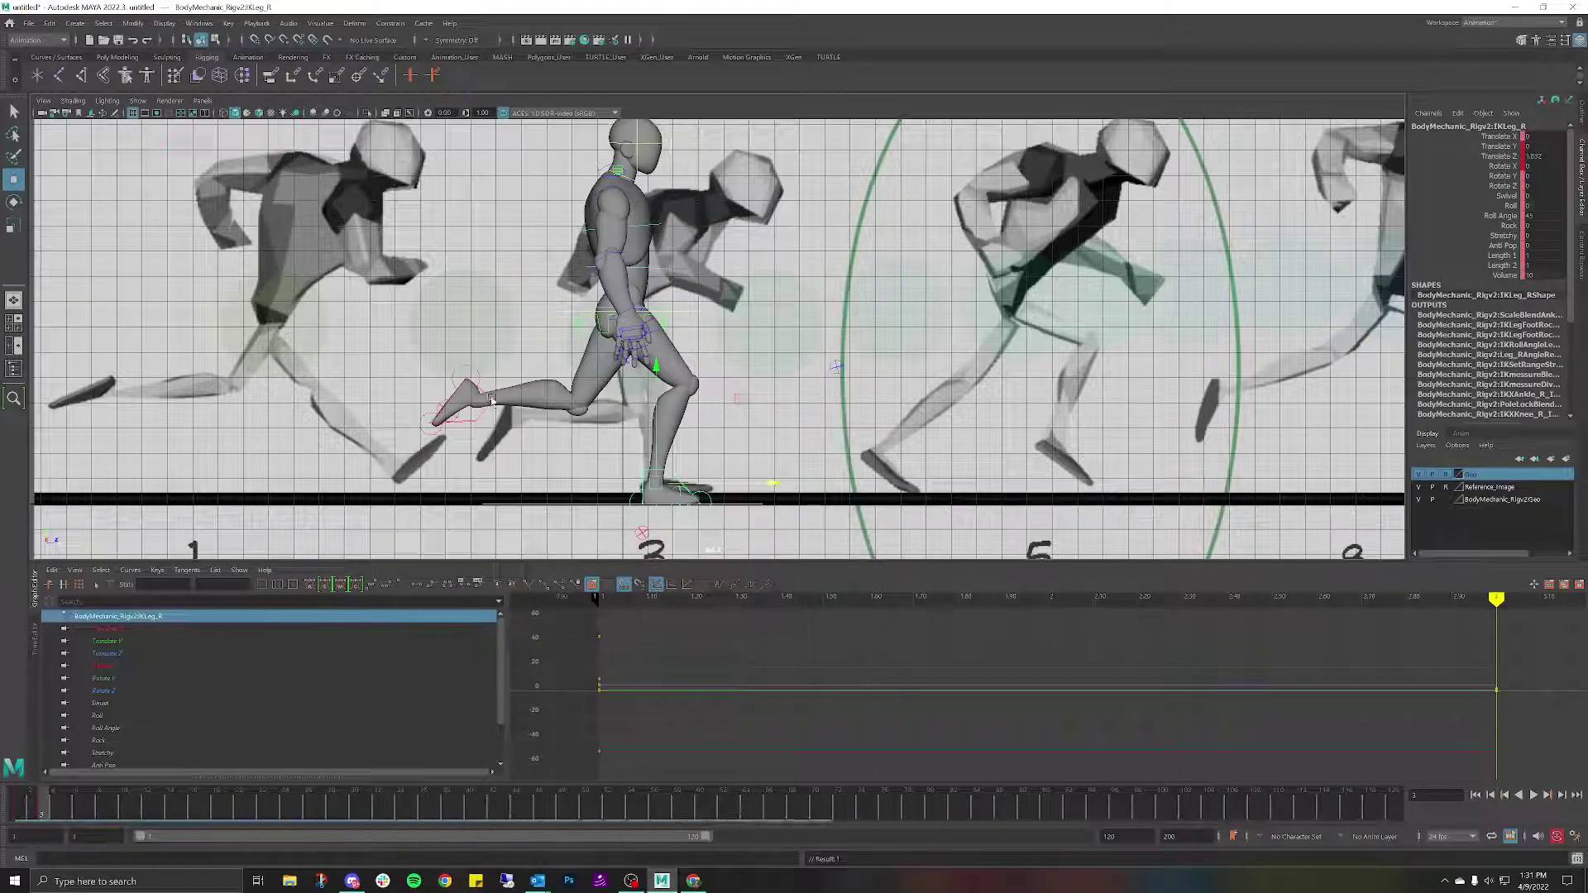
Move the IKLeg_L control down and forward at frame 3 and rotate it to match the Down pose's trailing foot.
{"action": "left_click", "coordinate": [492, 401]}
{"action": "scroll", "coordinate": [536, 378], "scroll_direction": "down", "scroll_amount": 2}
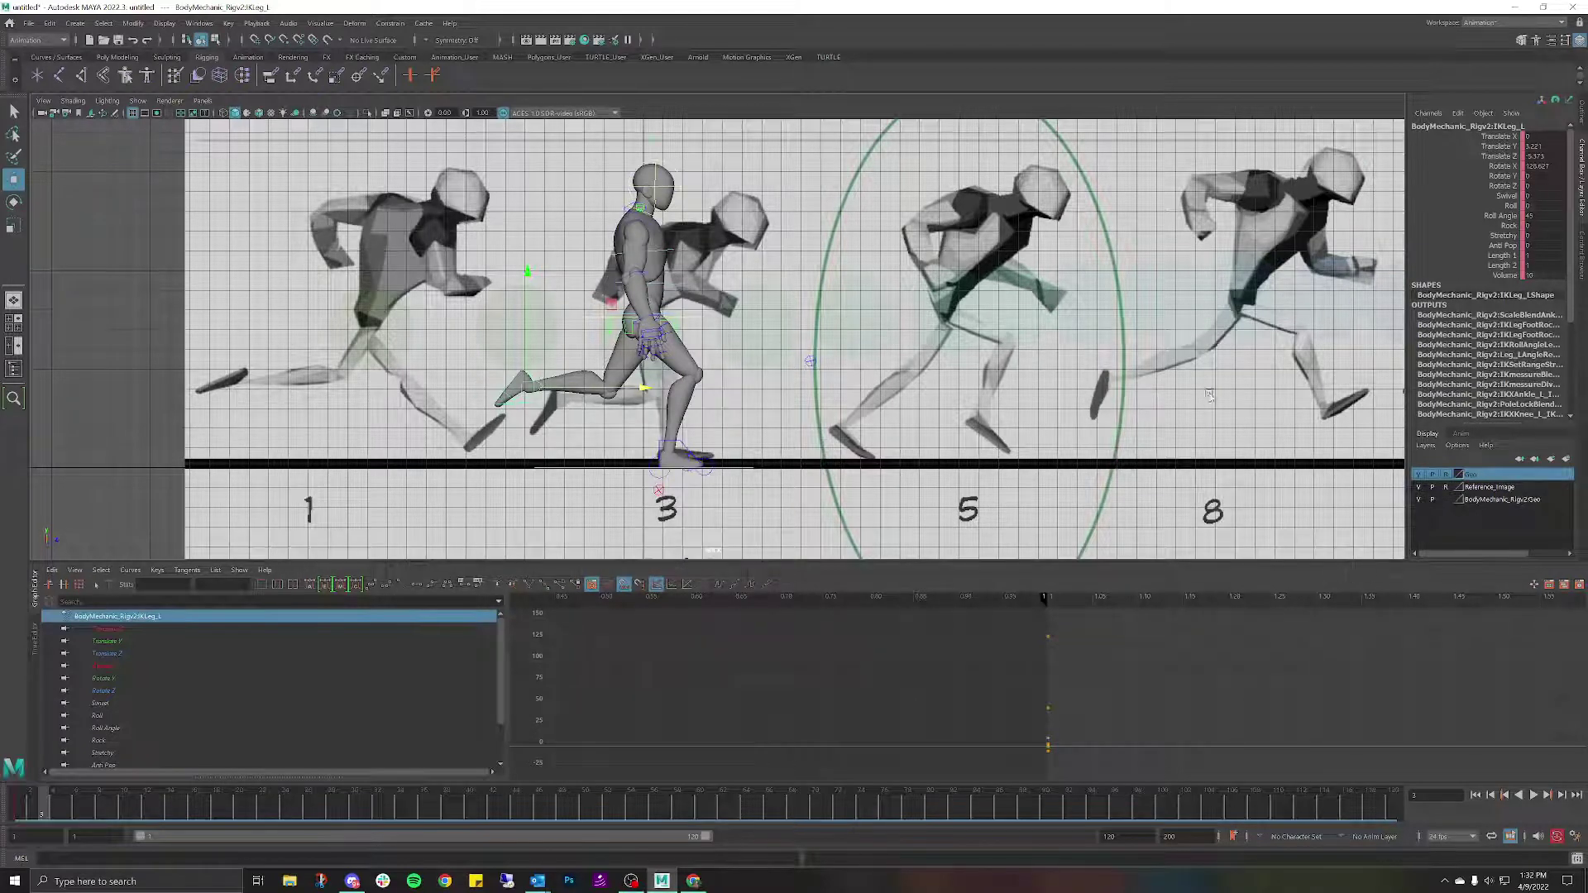
{"action": "scroll", "coordinate": [1185, 411], "scroll_direction": "down", "scroll_amount": 2}
{"action": "scroll", "coordinate": [1184, 411], "scroll_direction": "down", "scroll_amount": 3}
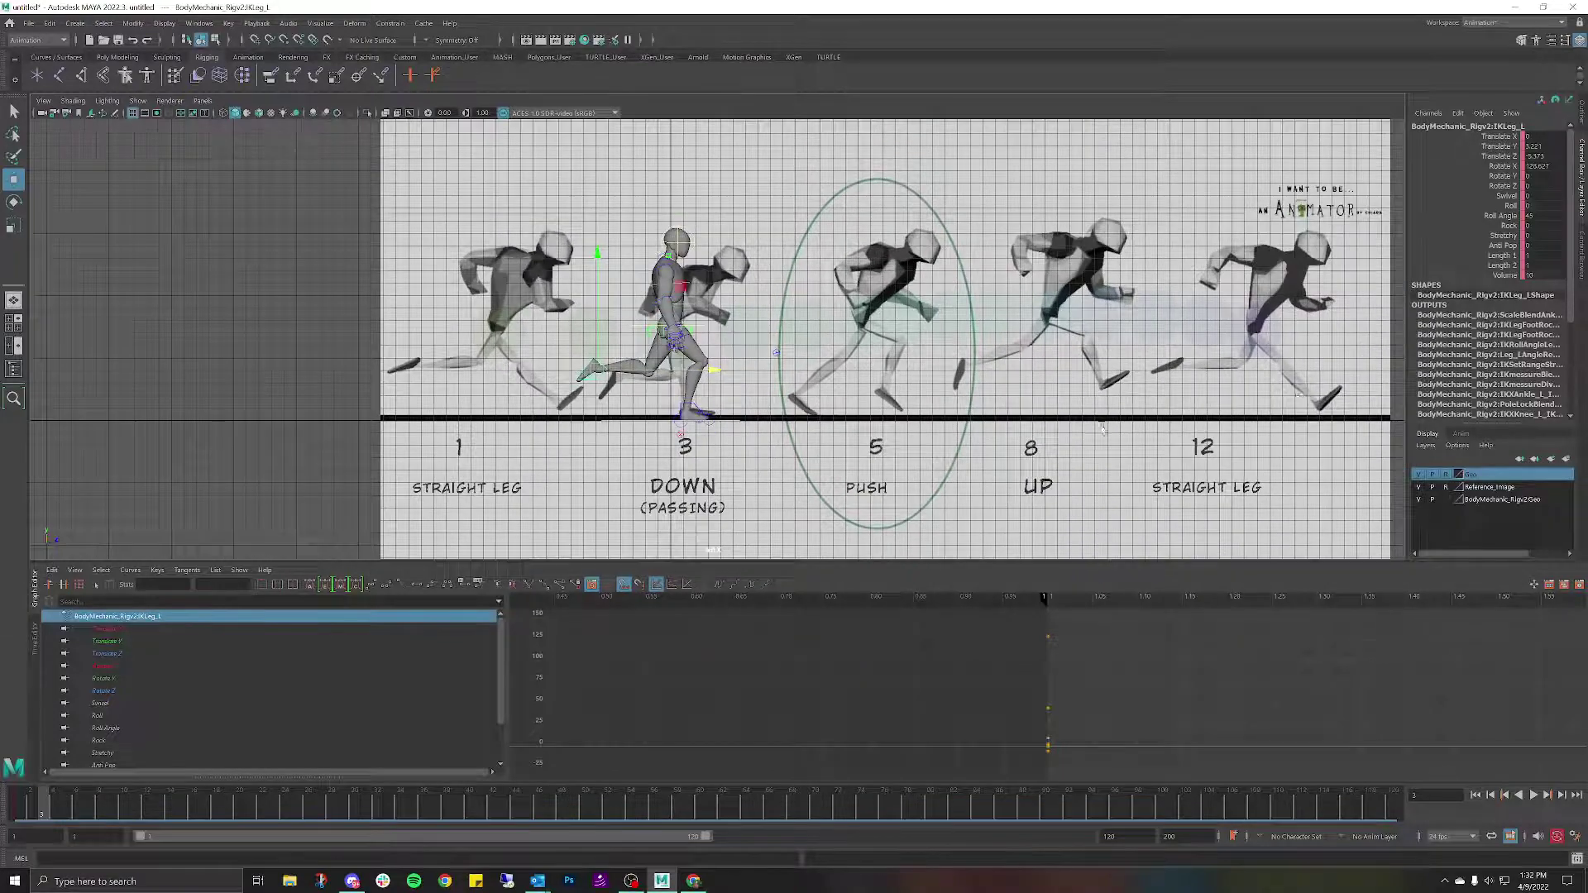
{"action": "scroll", "coordinate": [1300, 393], "scroll_direction": "up", "scroll_amount": 1}
{"action": "scroll", "coordinate": [582, 376], "scroll_direction": "up", "scroll_amount": 4}
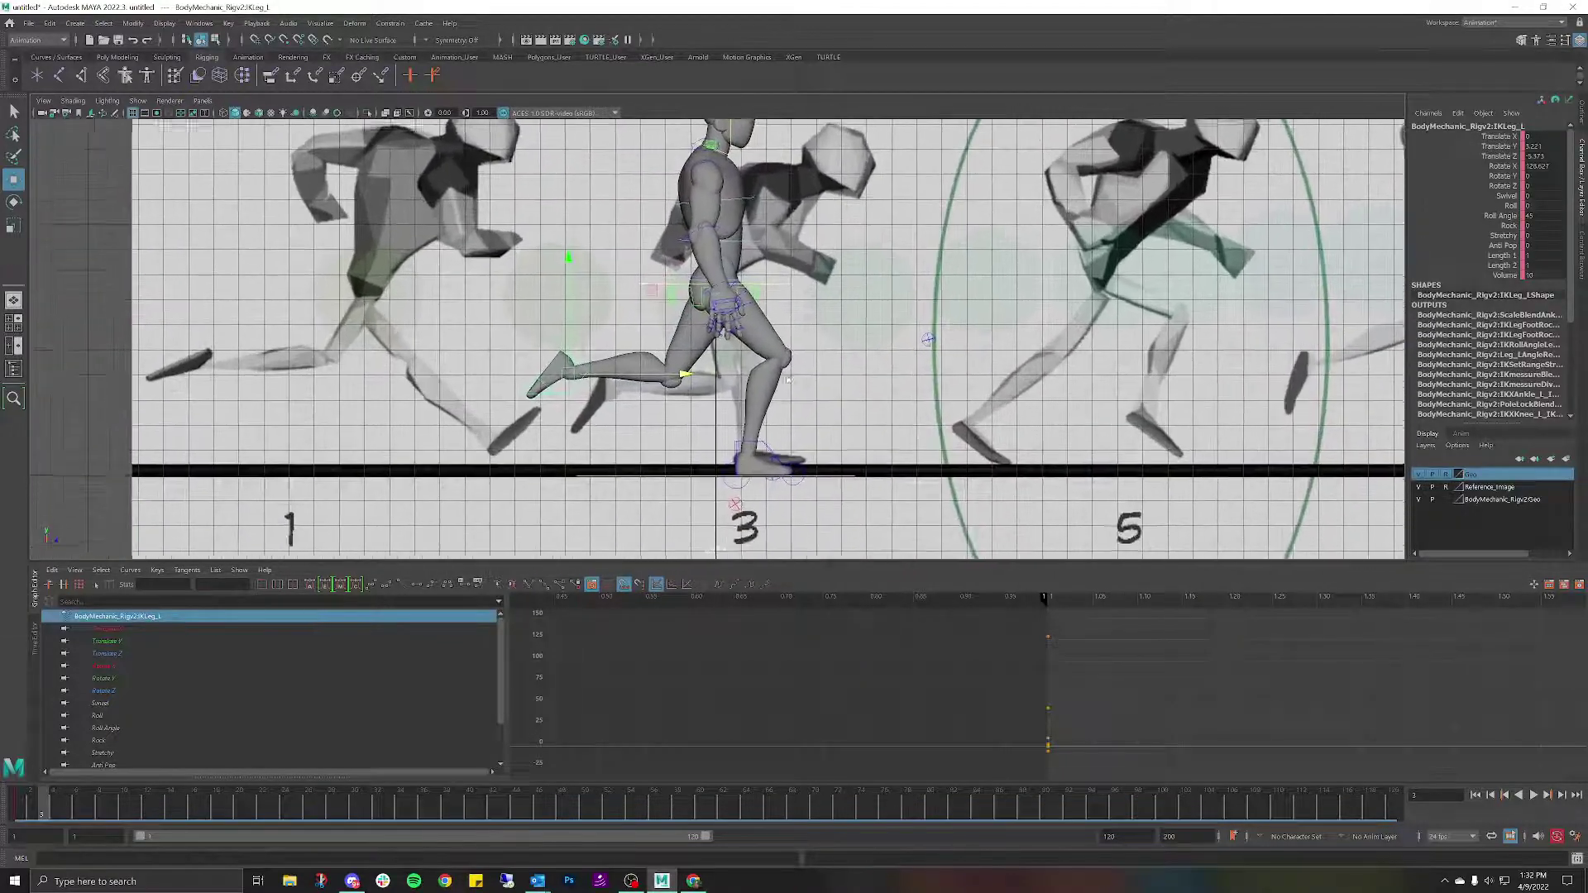
{"action": "left_click_drag", "start_coordinate": [583, 376], "coordinate": [611, 397]}
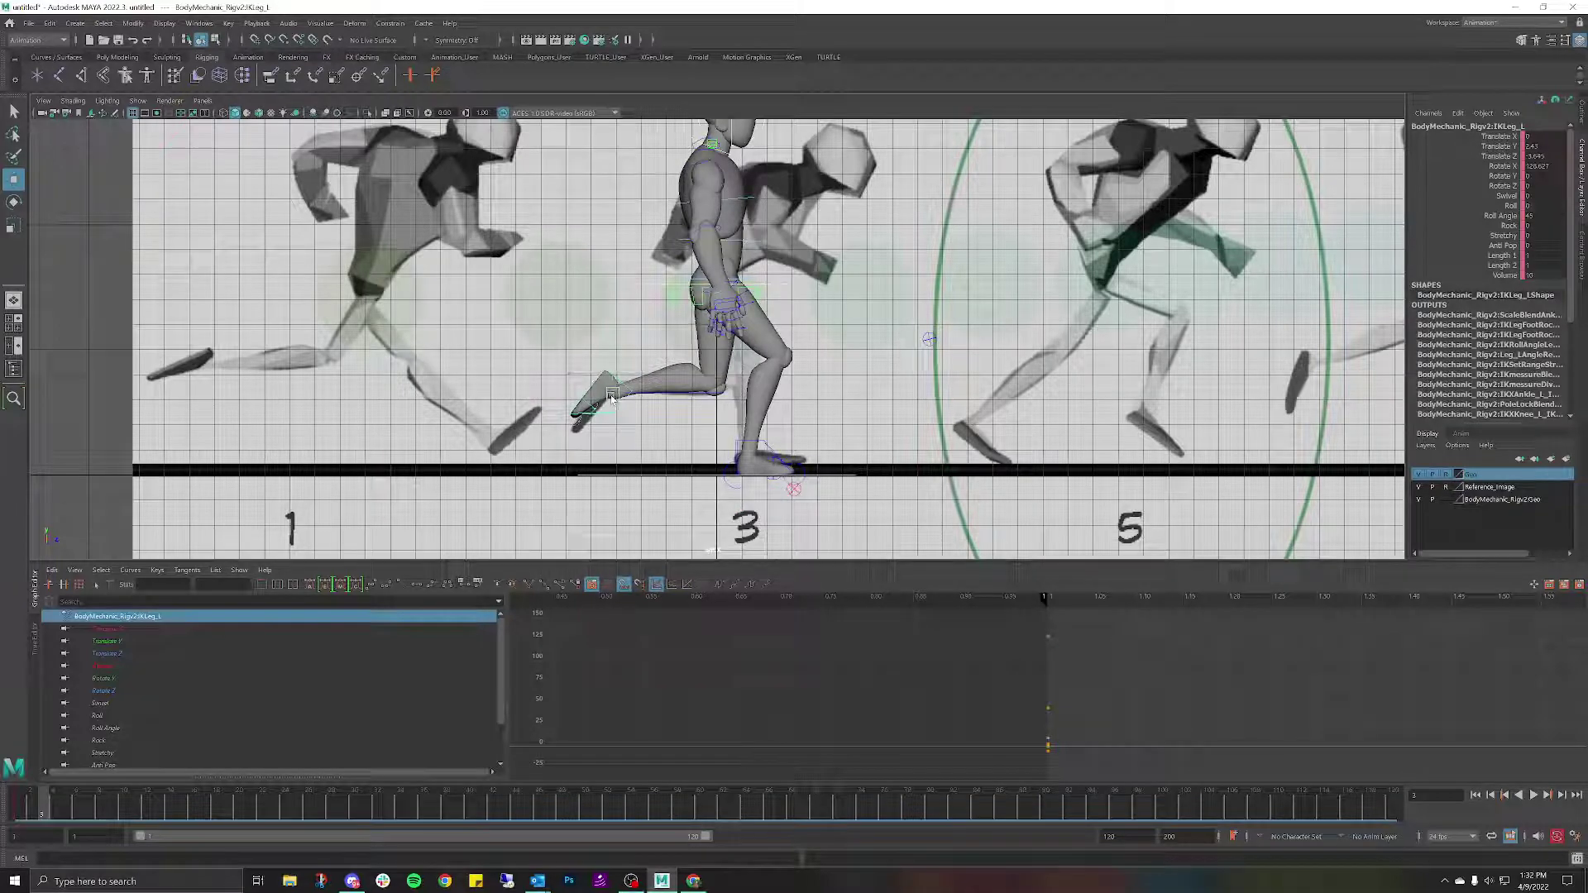
{"action": "key", "text": "e"}
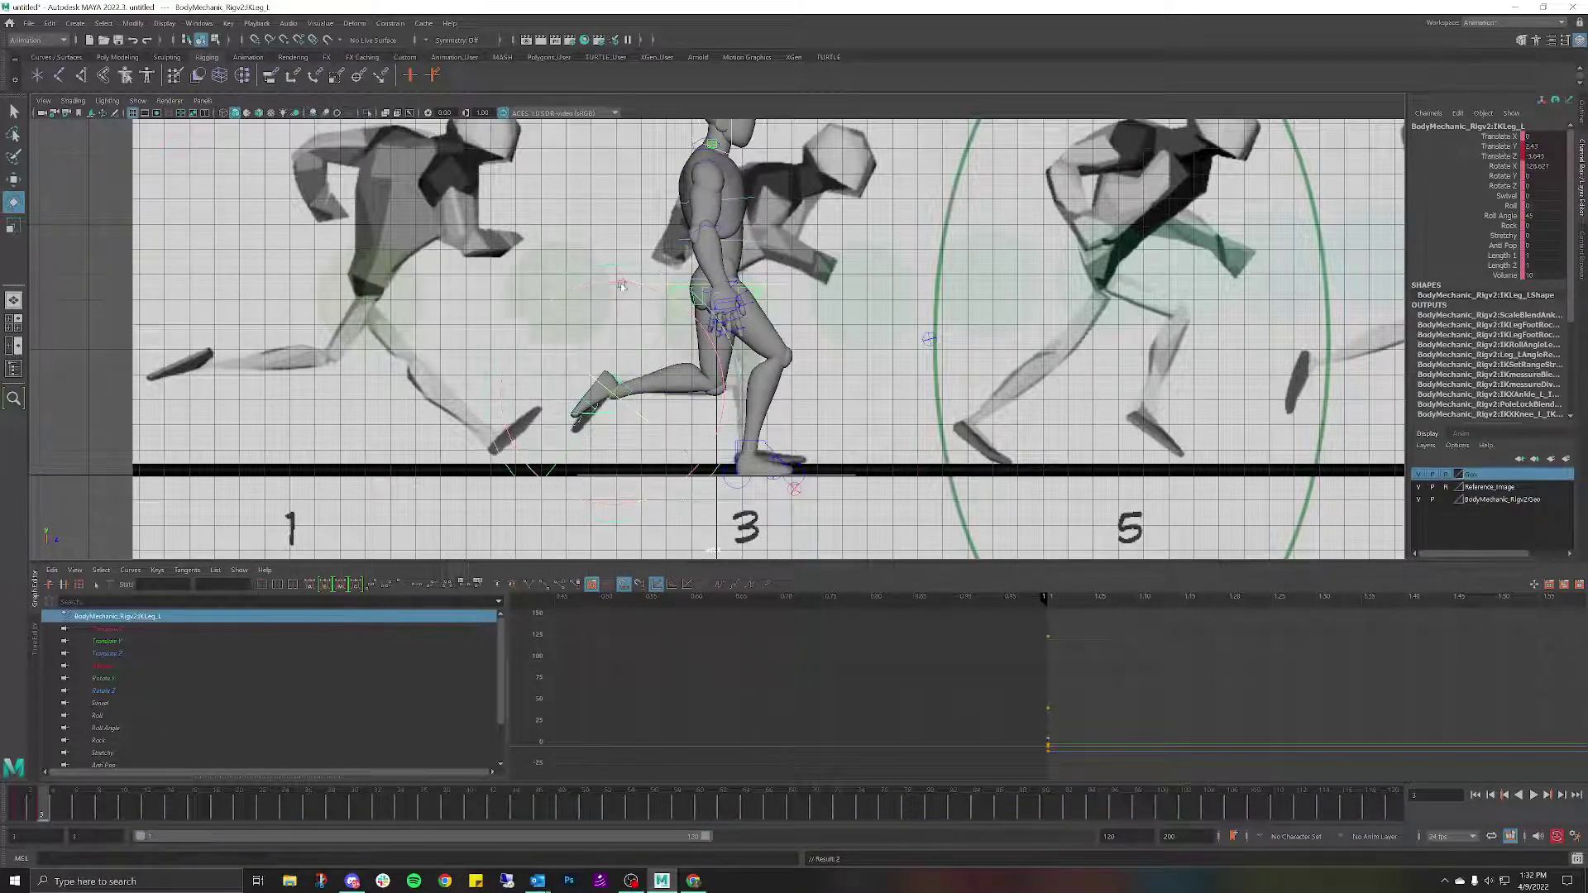
{"action": "left_click_drag", "start_coordinate": [622, 285], "coordinate": [602, 281]}
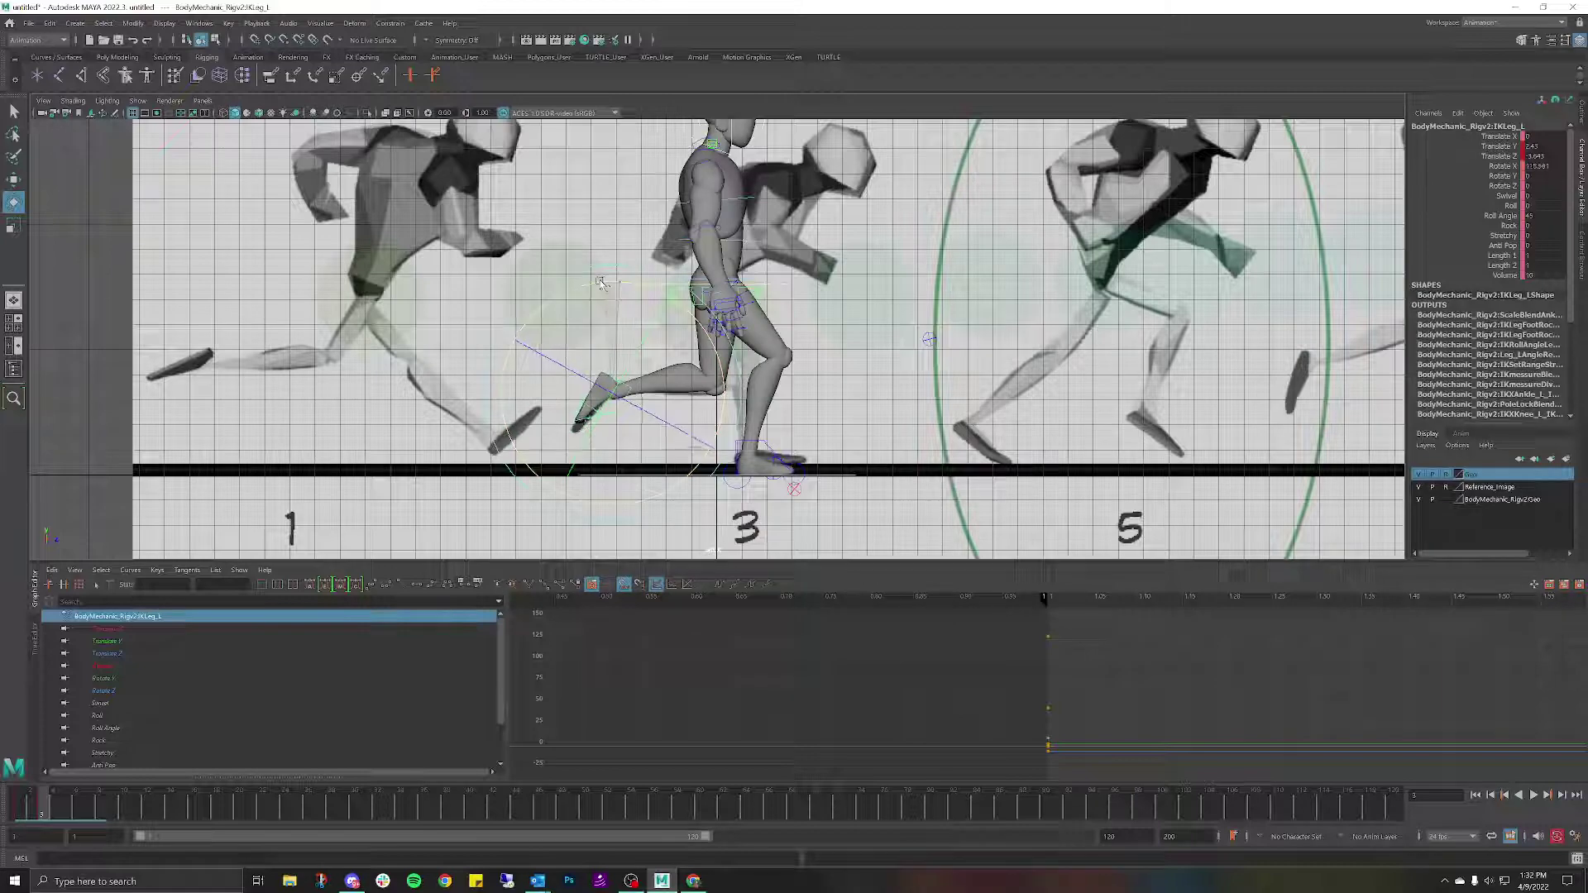
{"action": "left_click", "coordinate": [634, 241]}
Scrub and play the motion to compare the Straight Leg pose at frame 1 with the Down pose at frame 3.
{"action": "scroll", "coordinate": [634, 241], "scroll_direction": "down", "scroll_amount": 3}
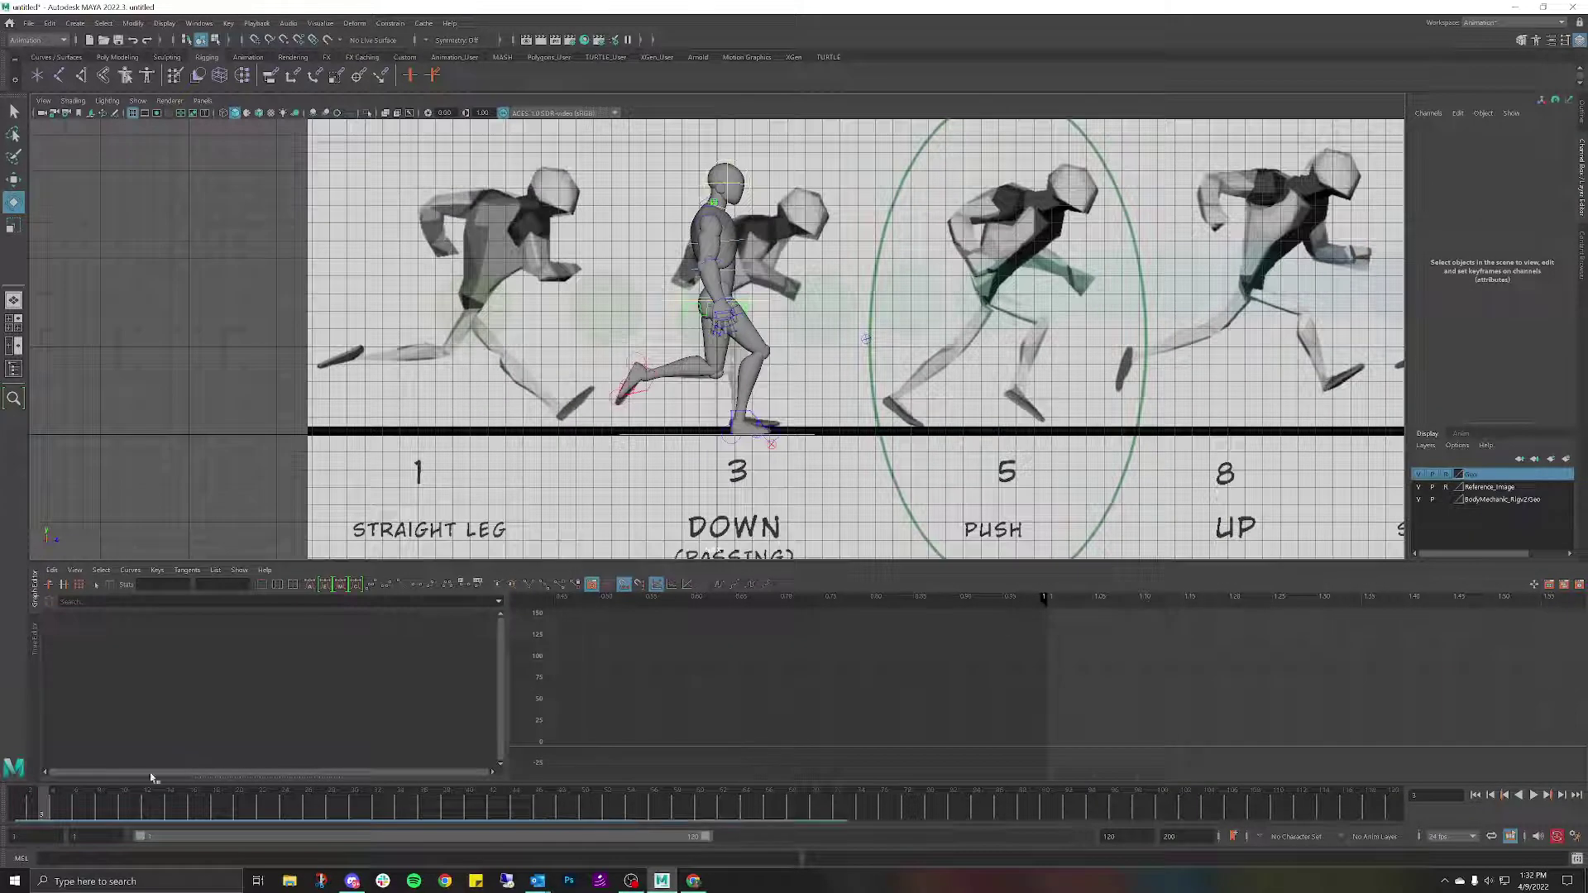
{"action": "mouse_move", "coordinate": [42, 807]}
{"action": "left_mouse_down"}
{"action": "mouse_move", "coordinate": [5, 806]}
{"action": "mouse_move", "coordinate": [86, 806]}
{"action": "mouse_move", "coordinate": [8, 811]}
{"action": "mouse_move", "coordinate": [98, 816]}
{"action": "mouse_move", "coordinate": [32, 810]}
{"action": "mouse_move", "coordinate": [76, 834]}
{"action": "mouse_move", "coordinate": [29, 815]}
{"action": "mouse_move", "coordinate": [91, 836]}
{"action": "left_mouse_up"}
{"action": "left_click_drag", "start_coordinate": [23, 815], "coordinate": [1, 788]}
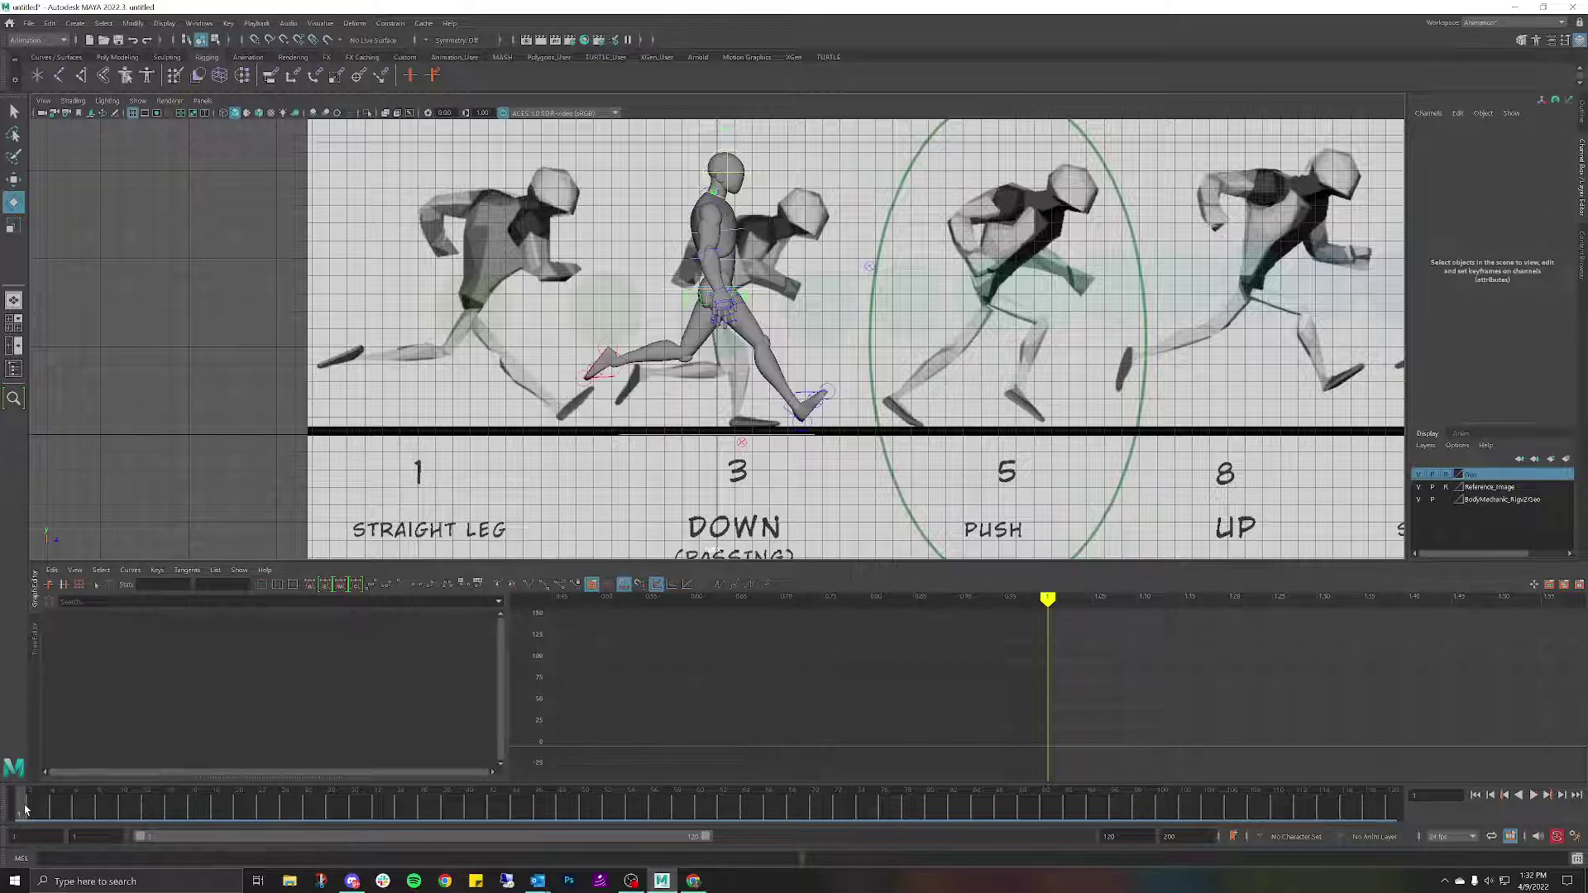
{"action": "key", "text": "alt+v"}
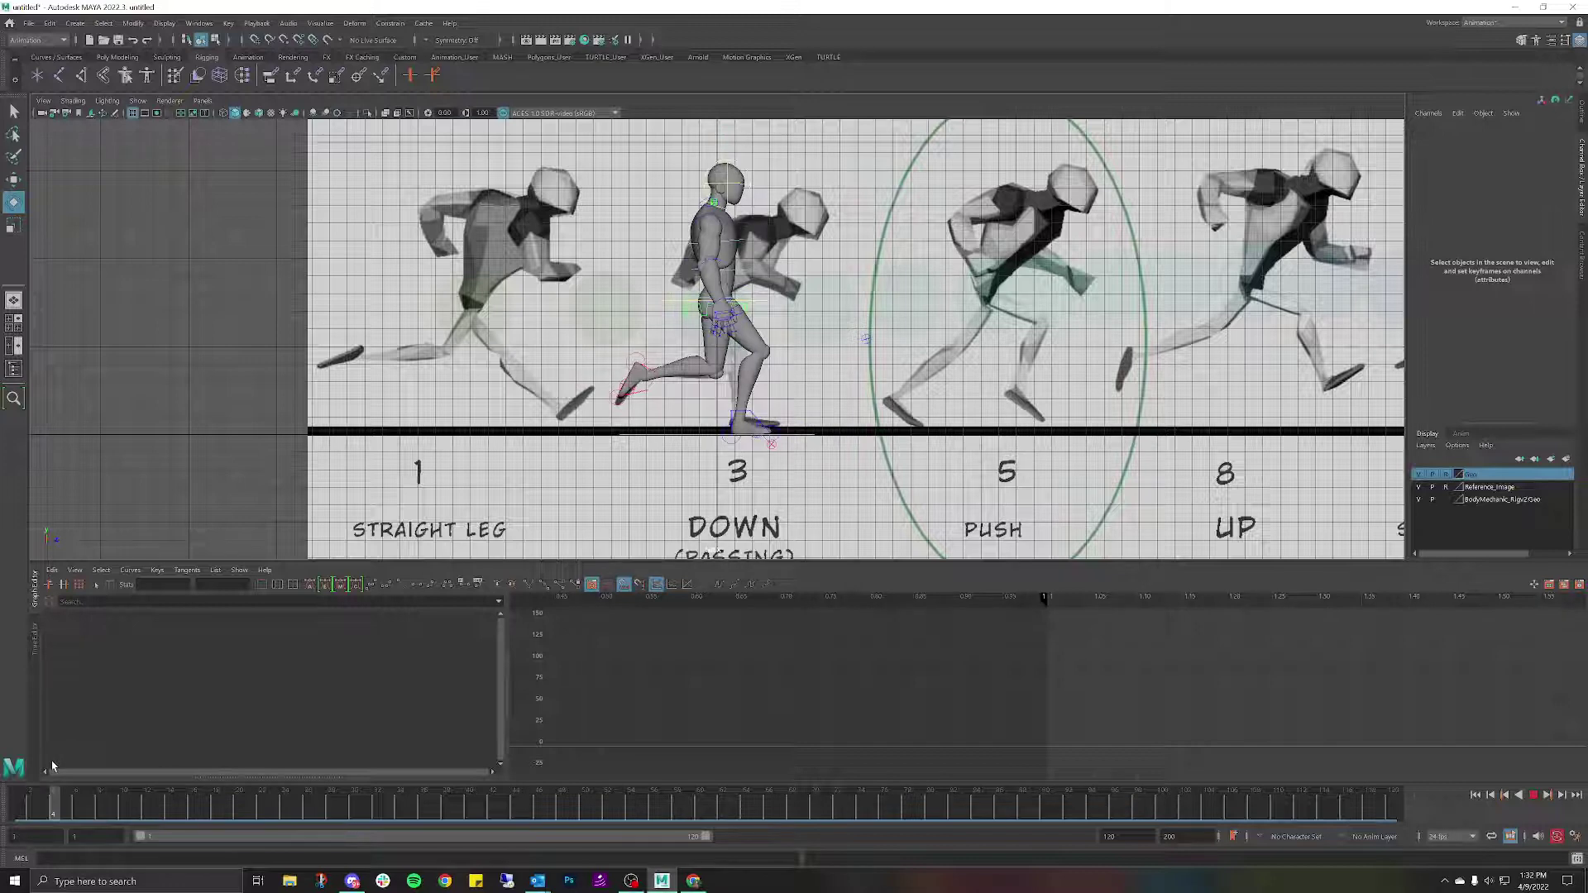
{"action": "left_click_drag", "start_coordinate": [43, 804], "coordinate": [18, 804]}
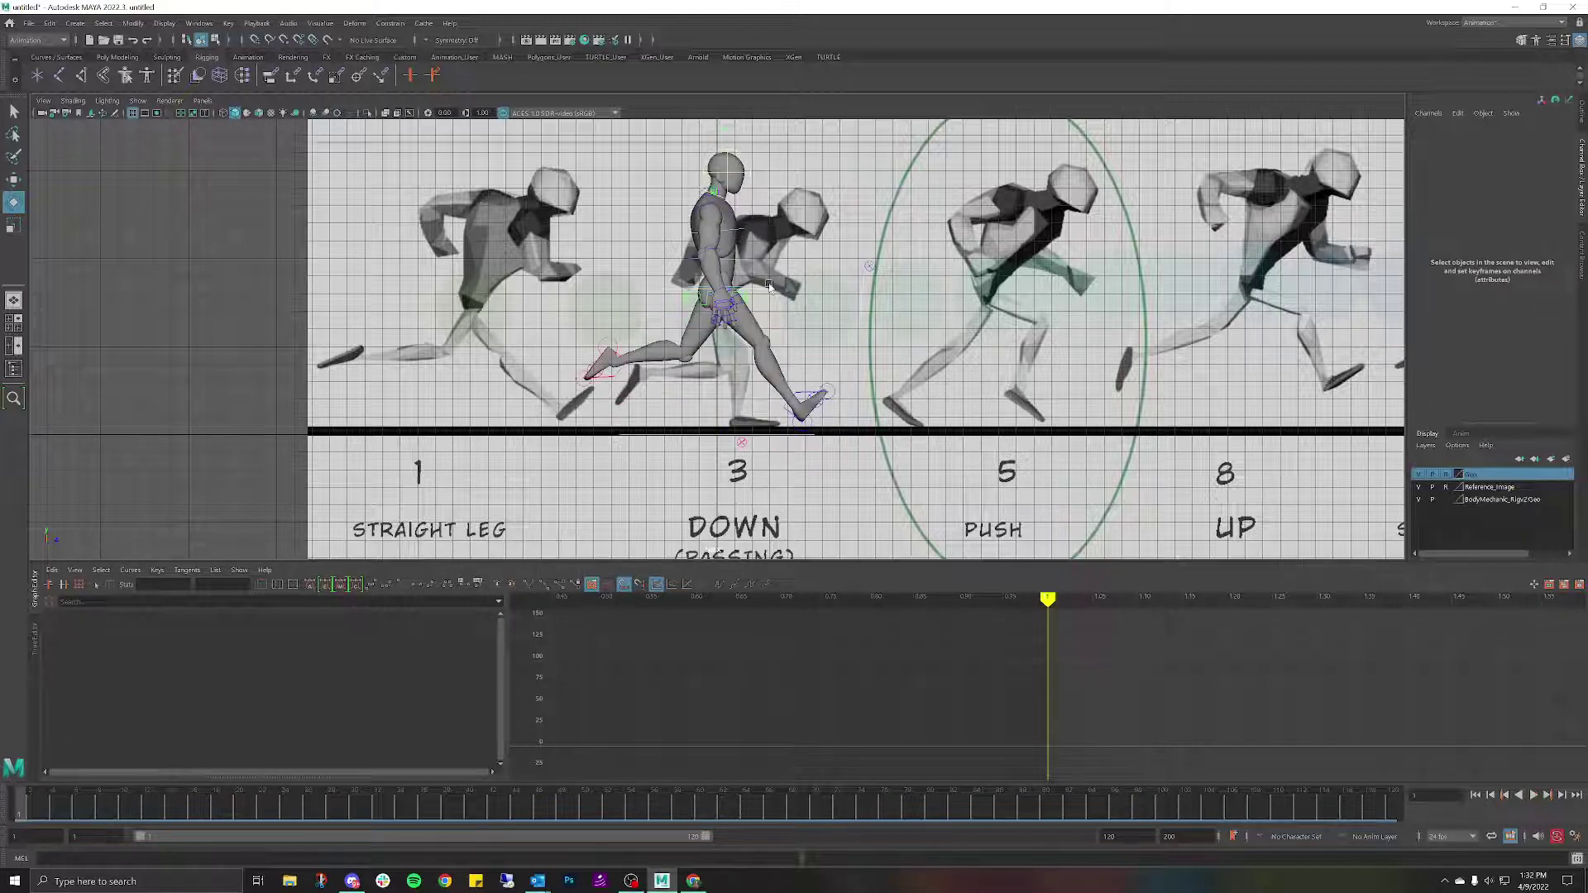
Try to lean the body forward by rotating the RootX_M hip control at frame 1, and undo the rotation.
{"action": "left_click", "coordinate": [685, 288]}
{"action": "left_click_drag", "start_coordinate": [792, 211], "coordinate": [806, 335]}
{"action": "key", "text": "ctrl+z"}
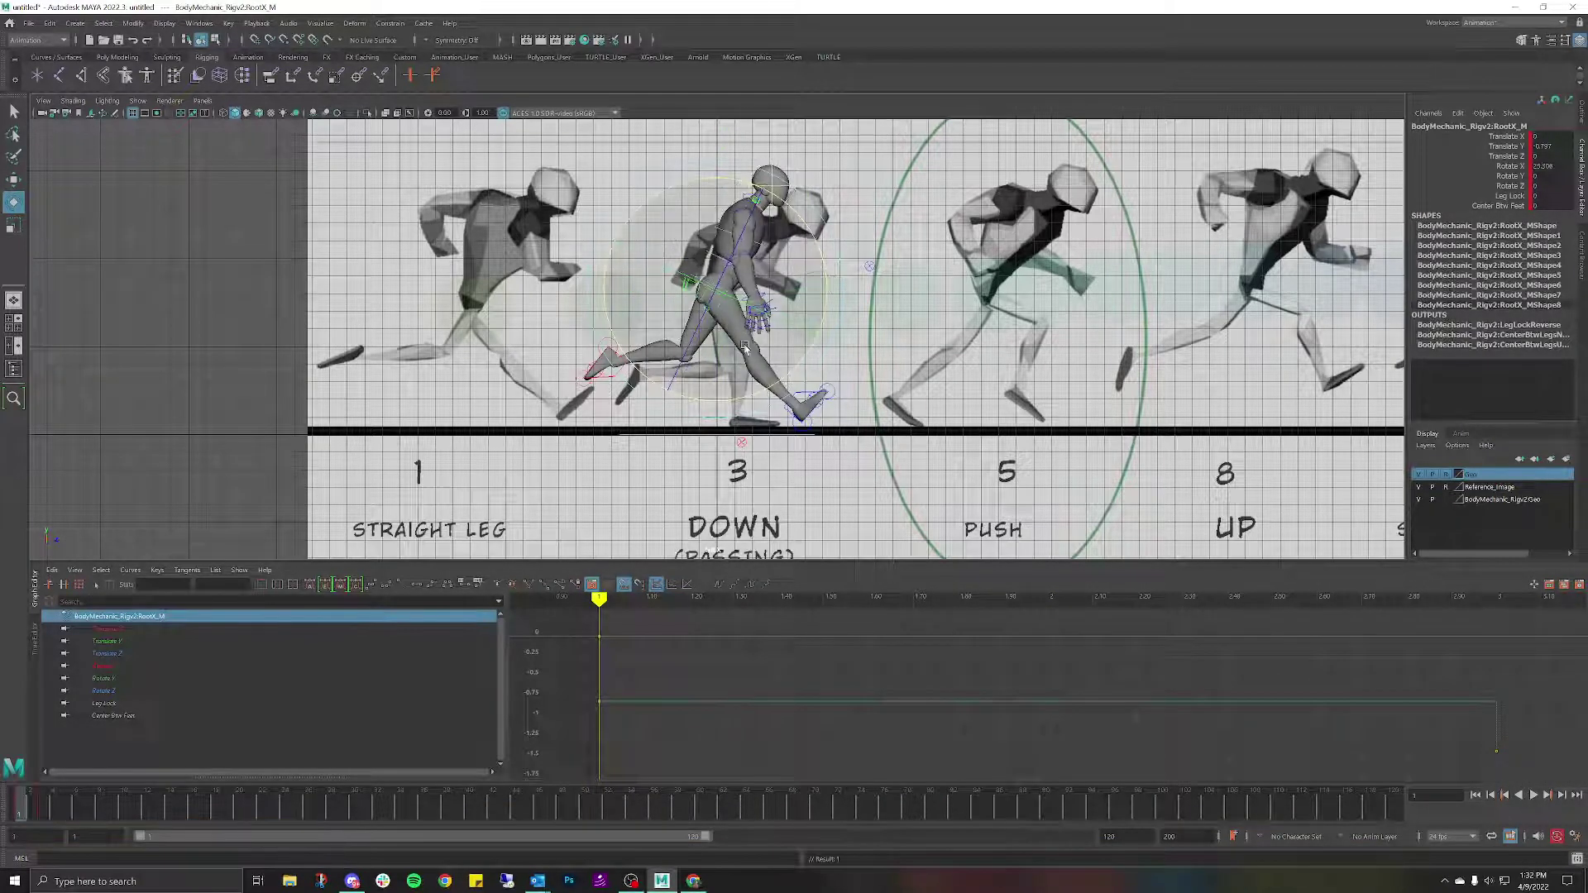
{"action": "key", "text": "ctrl+z"}
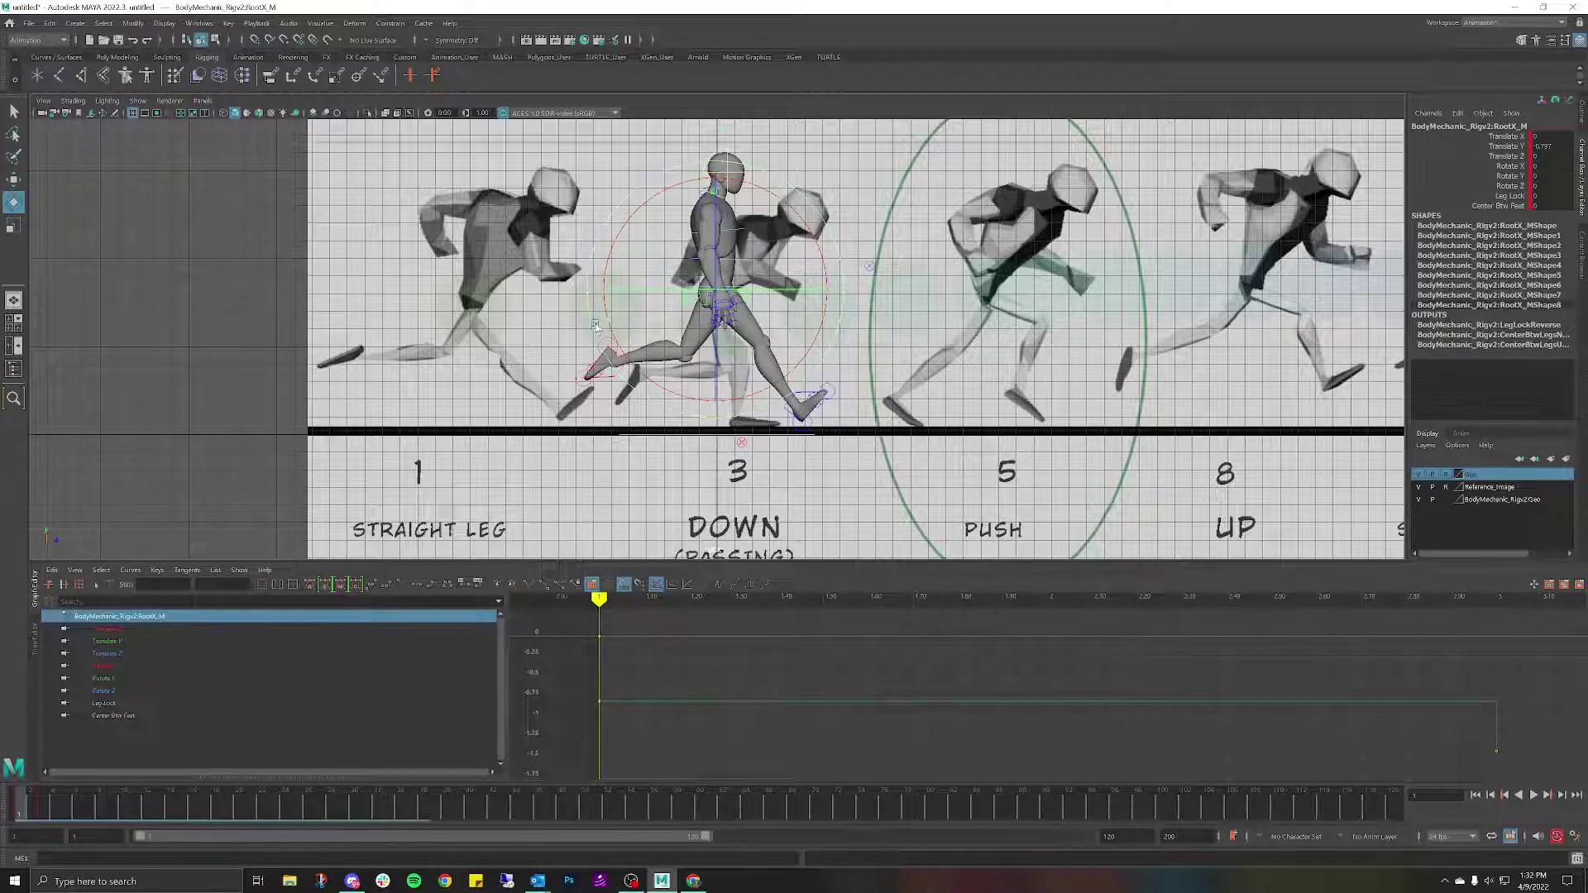
Deselect the hip control and play the stepped poses from frame 1 again.
{"action": "left_click", "coordinate": [943, 237]}
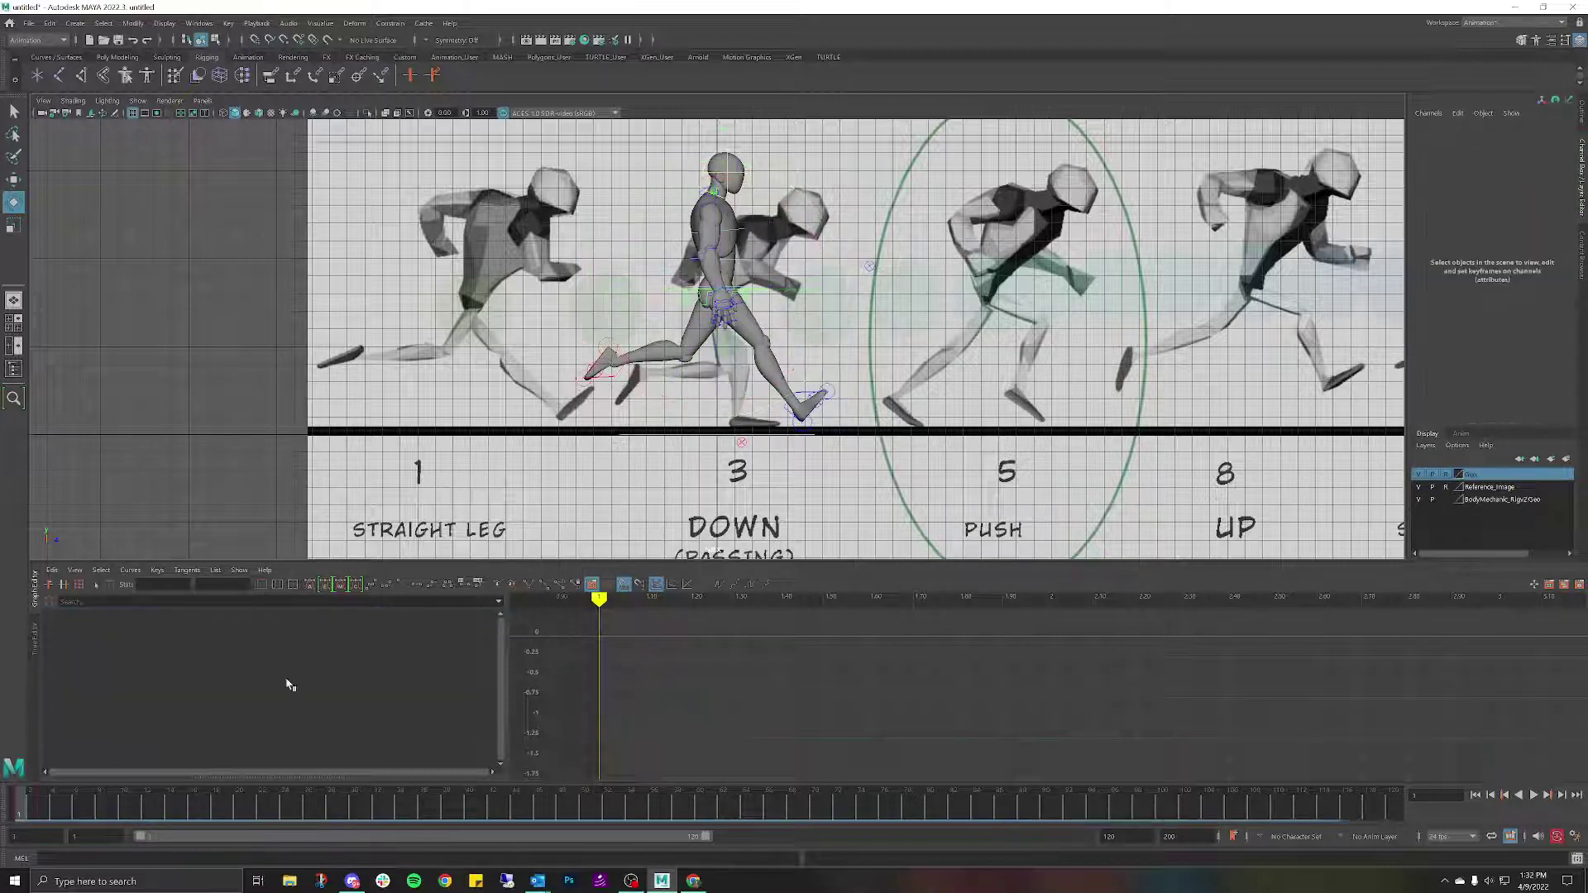
{"action": "key", "text": "alt+v"}
{"action": "left_click", "coordinate": [22, 800]}
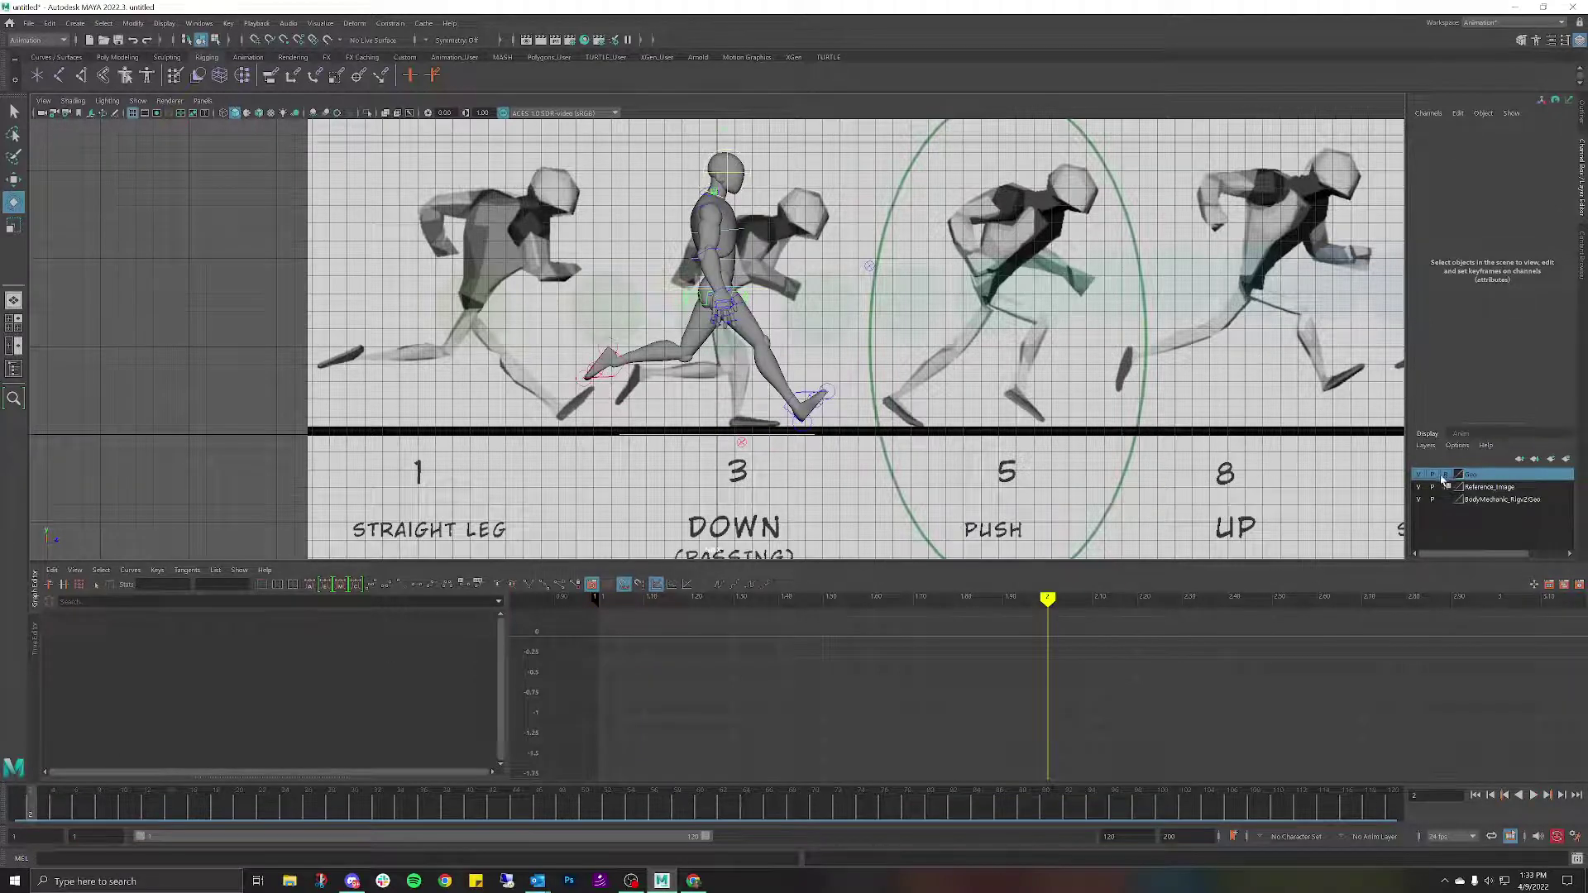
Slide the reference image plane sideways until its frame 5 Push figure sits behind the character.
{"action": "left_click", "coordinate": [1172, 315]}
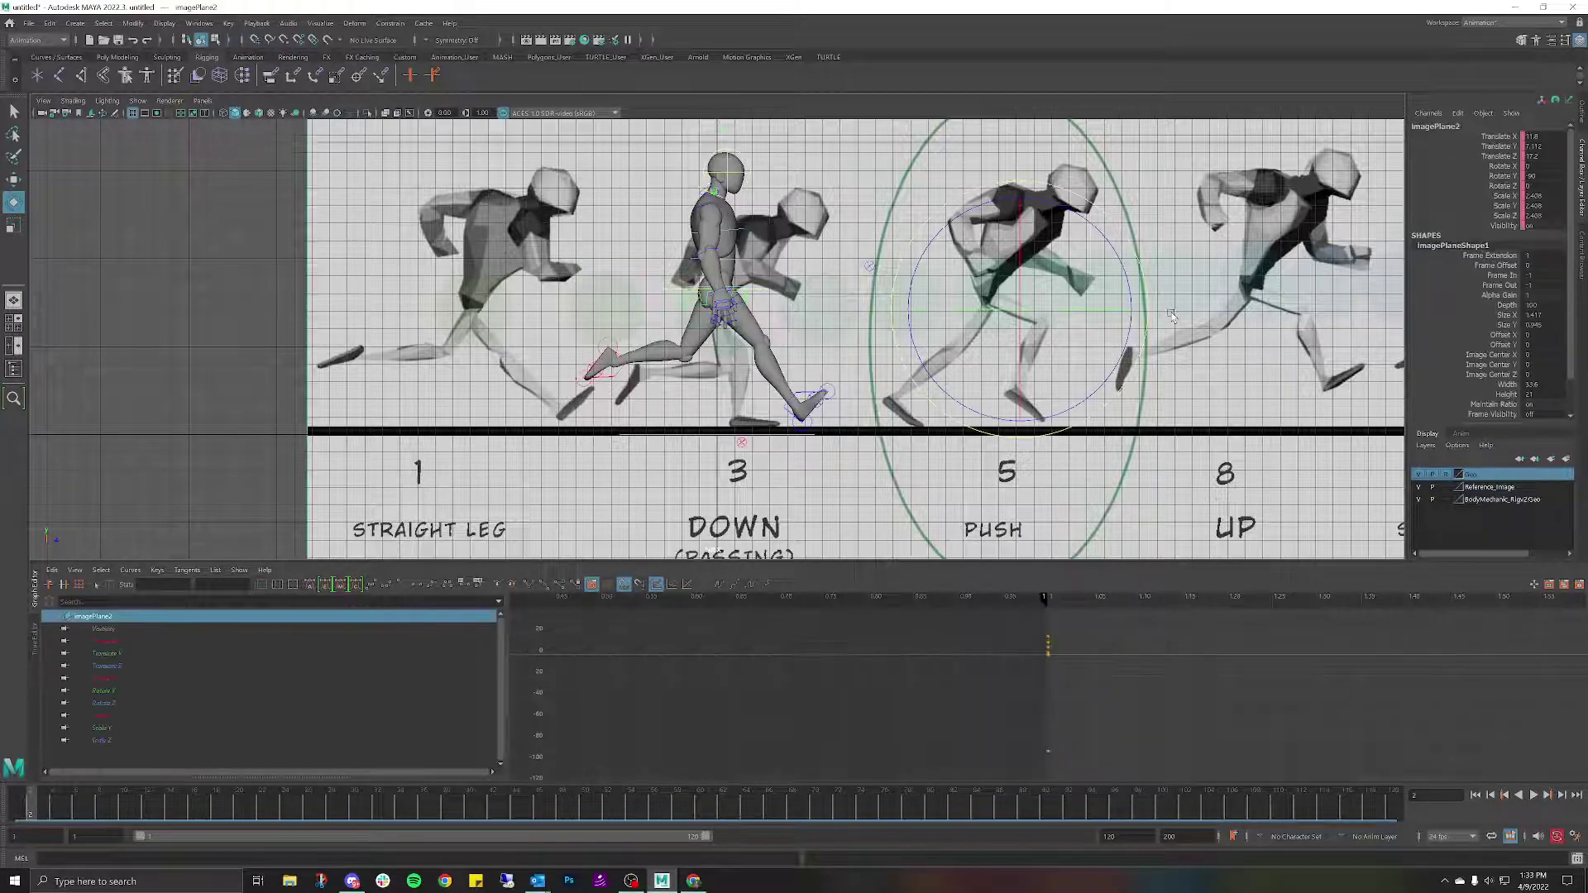
{"action": "scroll", "coordinate": [1171, 315], "scroll_direction": "down", "scroll_amount": 1}
{"action": "key", "text": "w"}
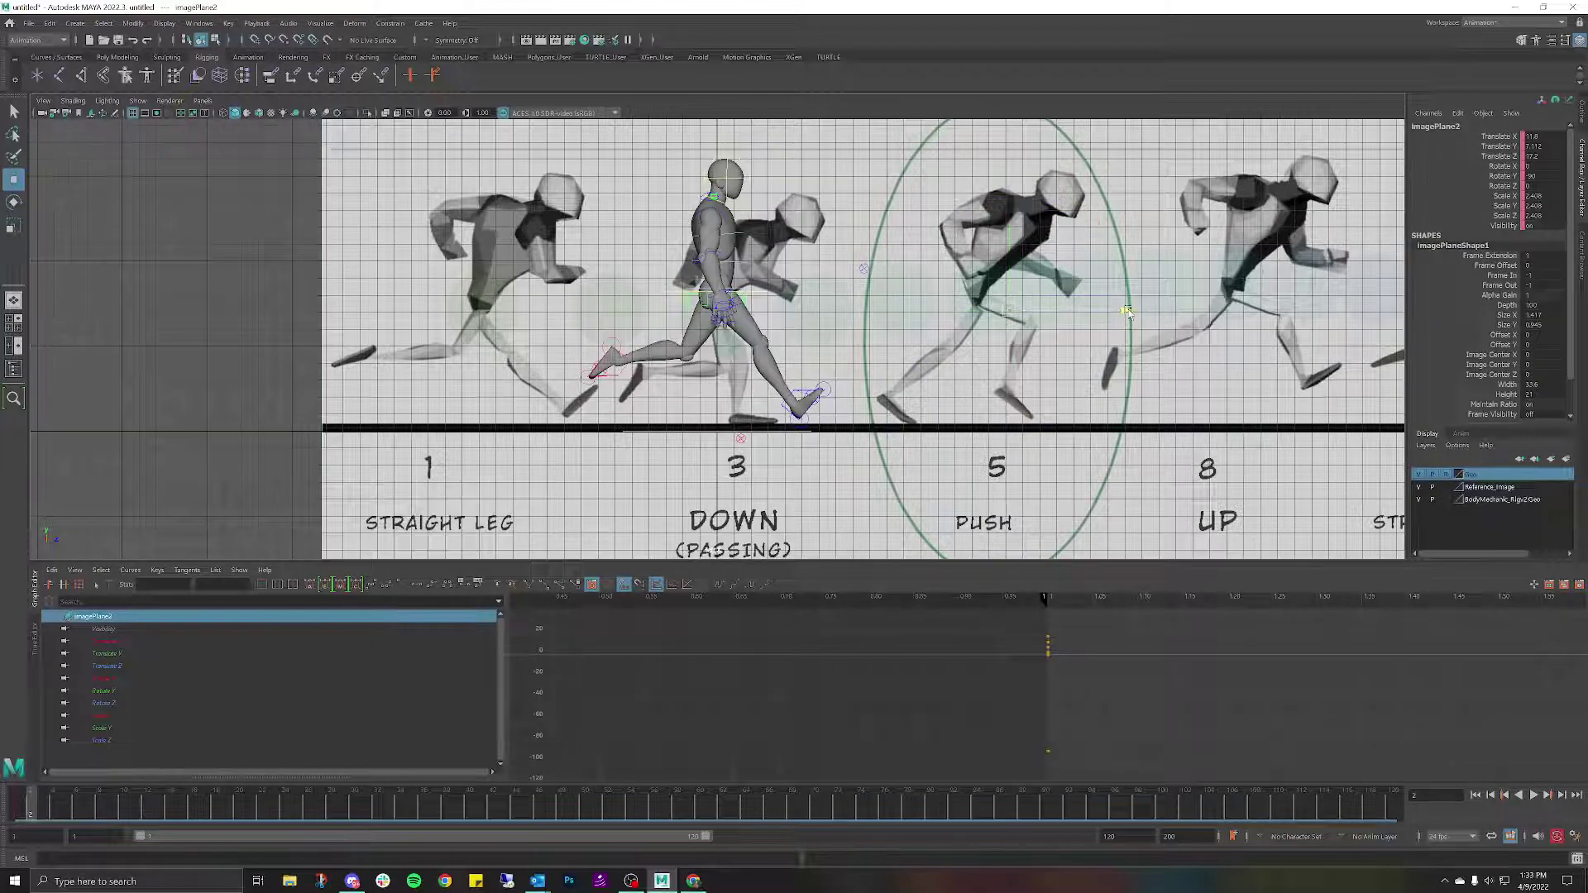
{"action": "left_click_drag", "start_coordinate": [1126, 312], "coordinate": [870, 329]}
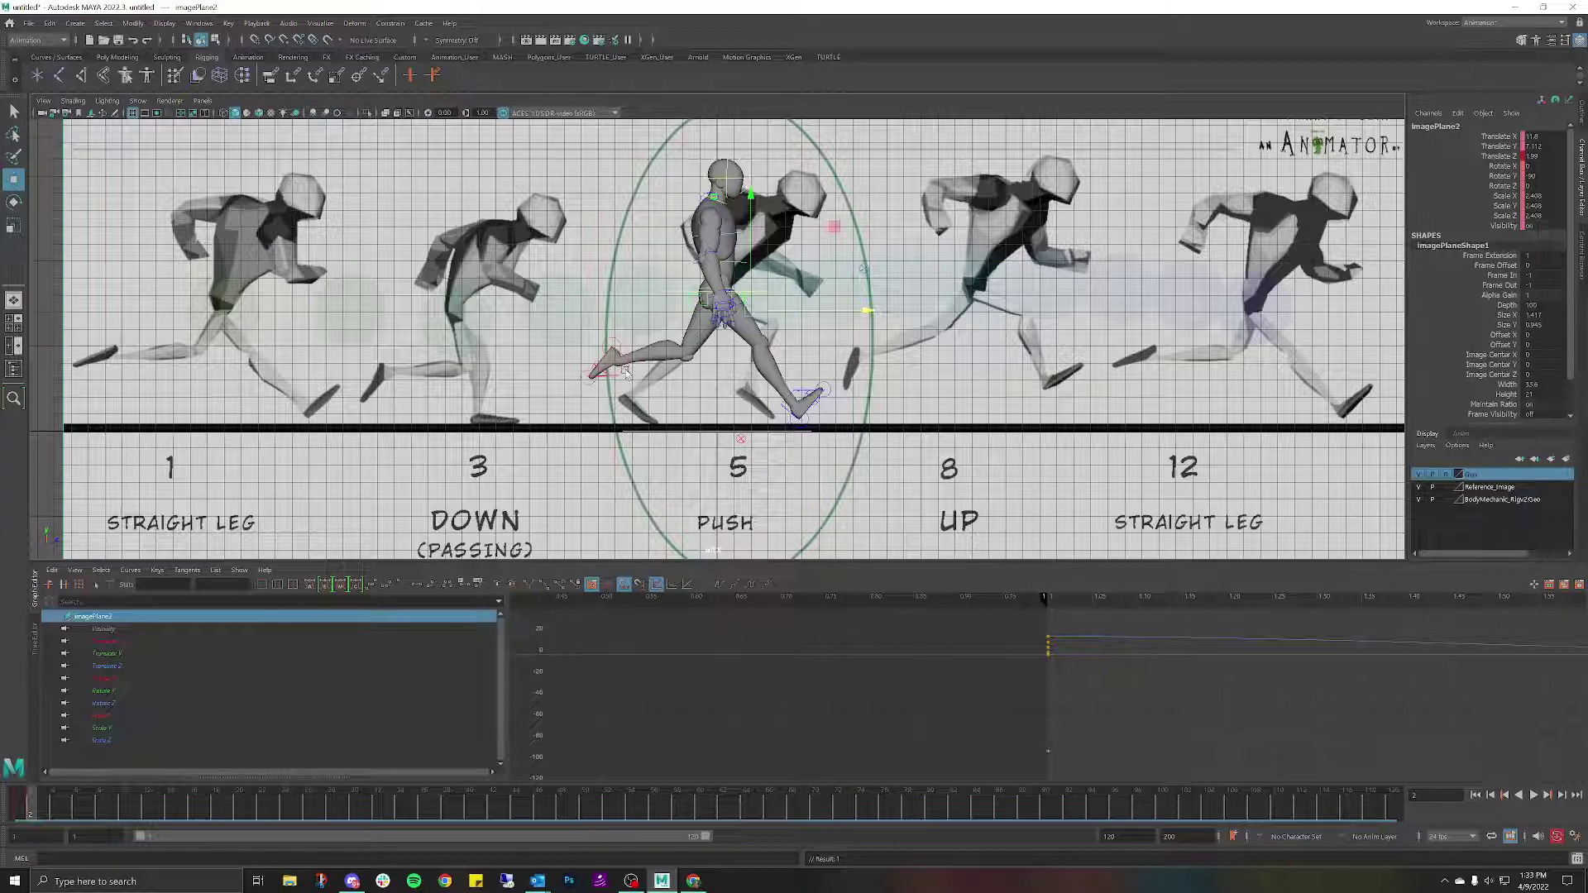
{"action": "scroll", "coordinate": [661, 389], "scroll_direction": "up", "scroll_amount": 3}
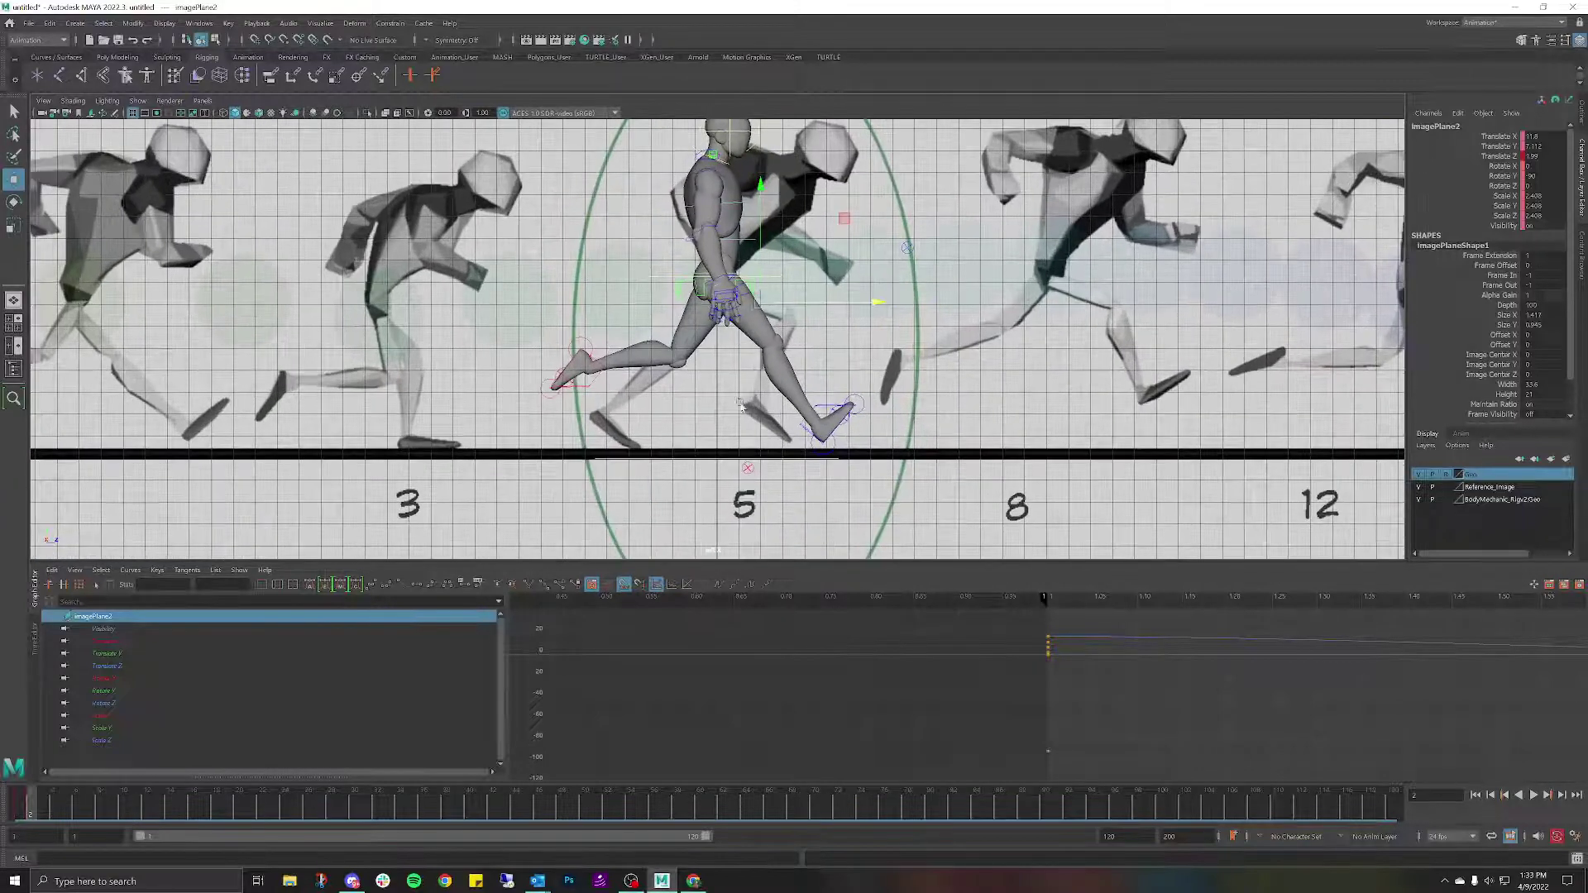
{"action": "scroll", "coordinate": [702, 391], "scroll_direction": "down", "scroll_amount": 1}
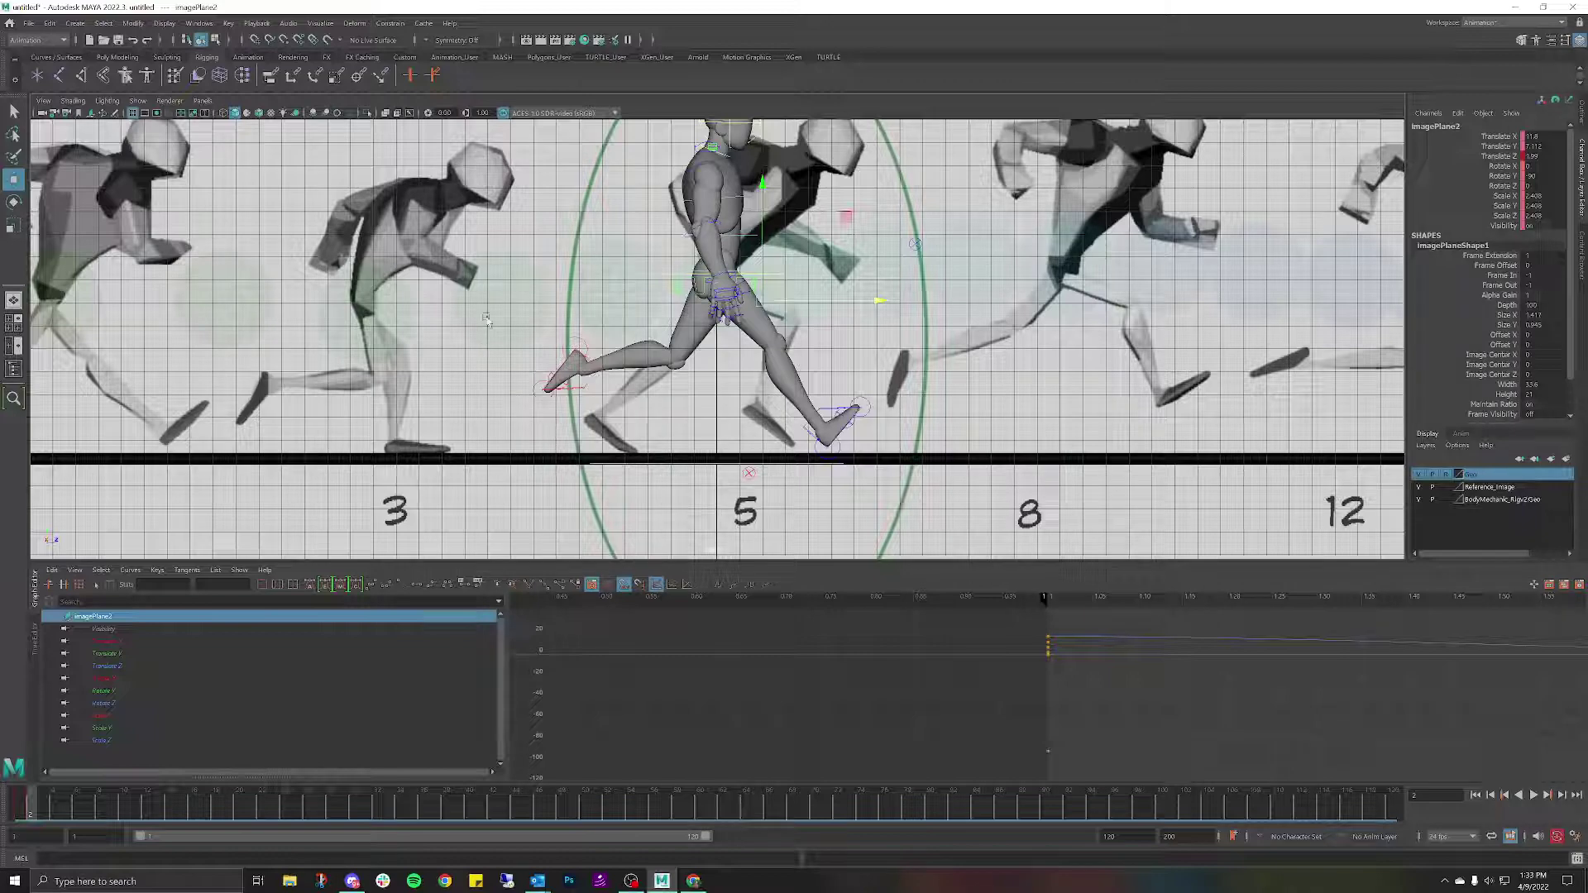
{"action": "scroll", "coordinate": [486, 320], "scroll_direction": "down", "scroll_amount": 1}
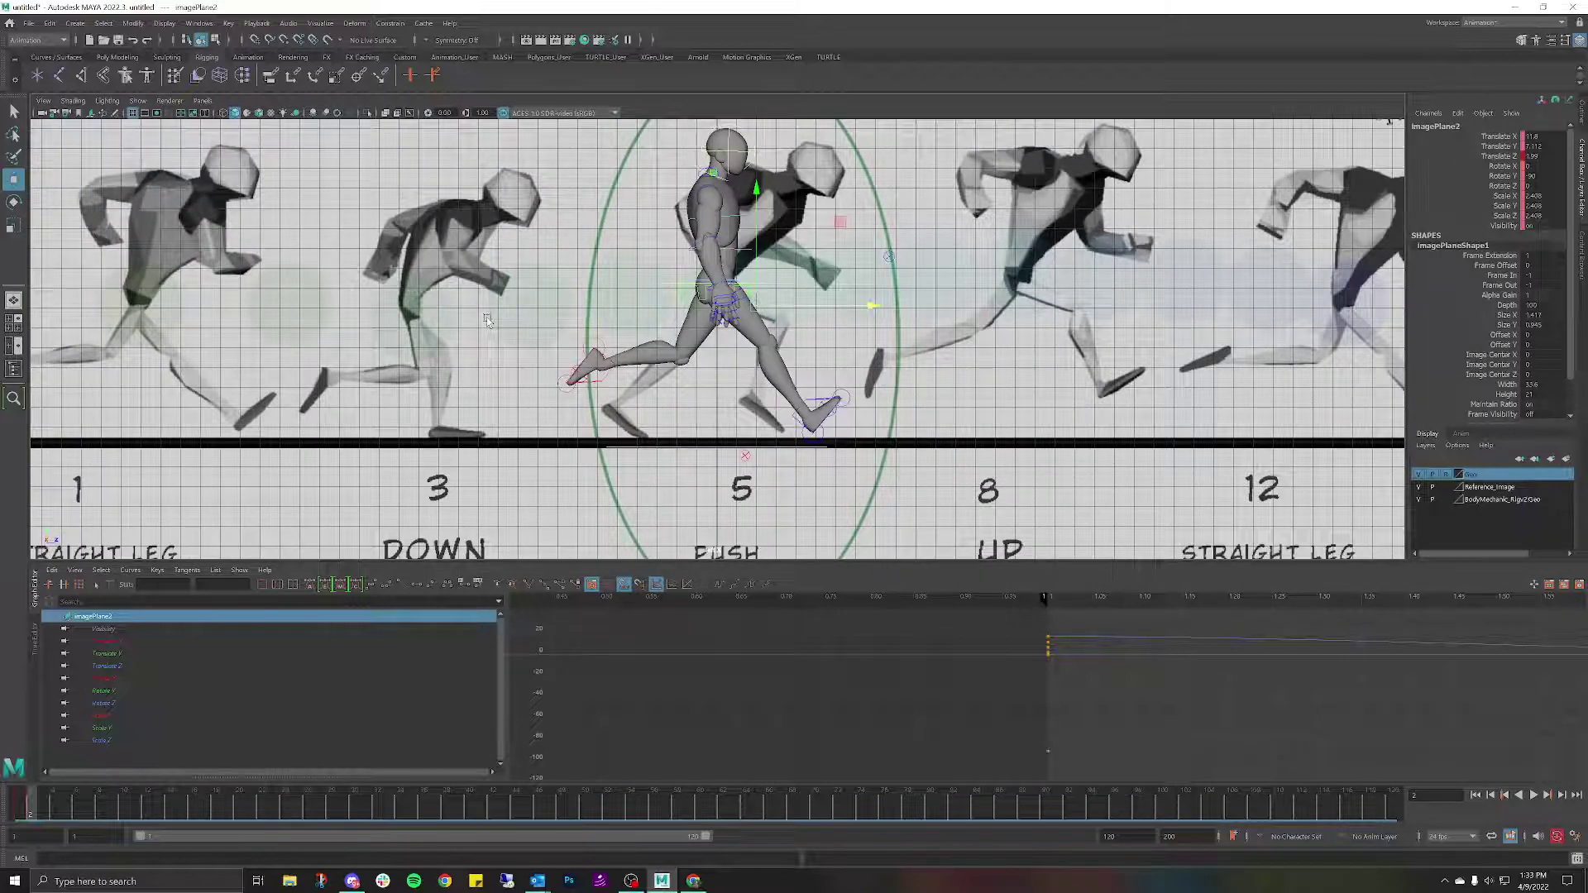
{"action": "scroll", "coordinate": [487, 316], "scroll_direction": "down", "scroll_amount": 1}
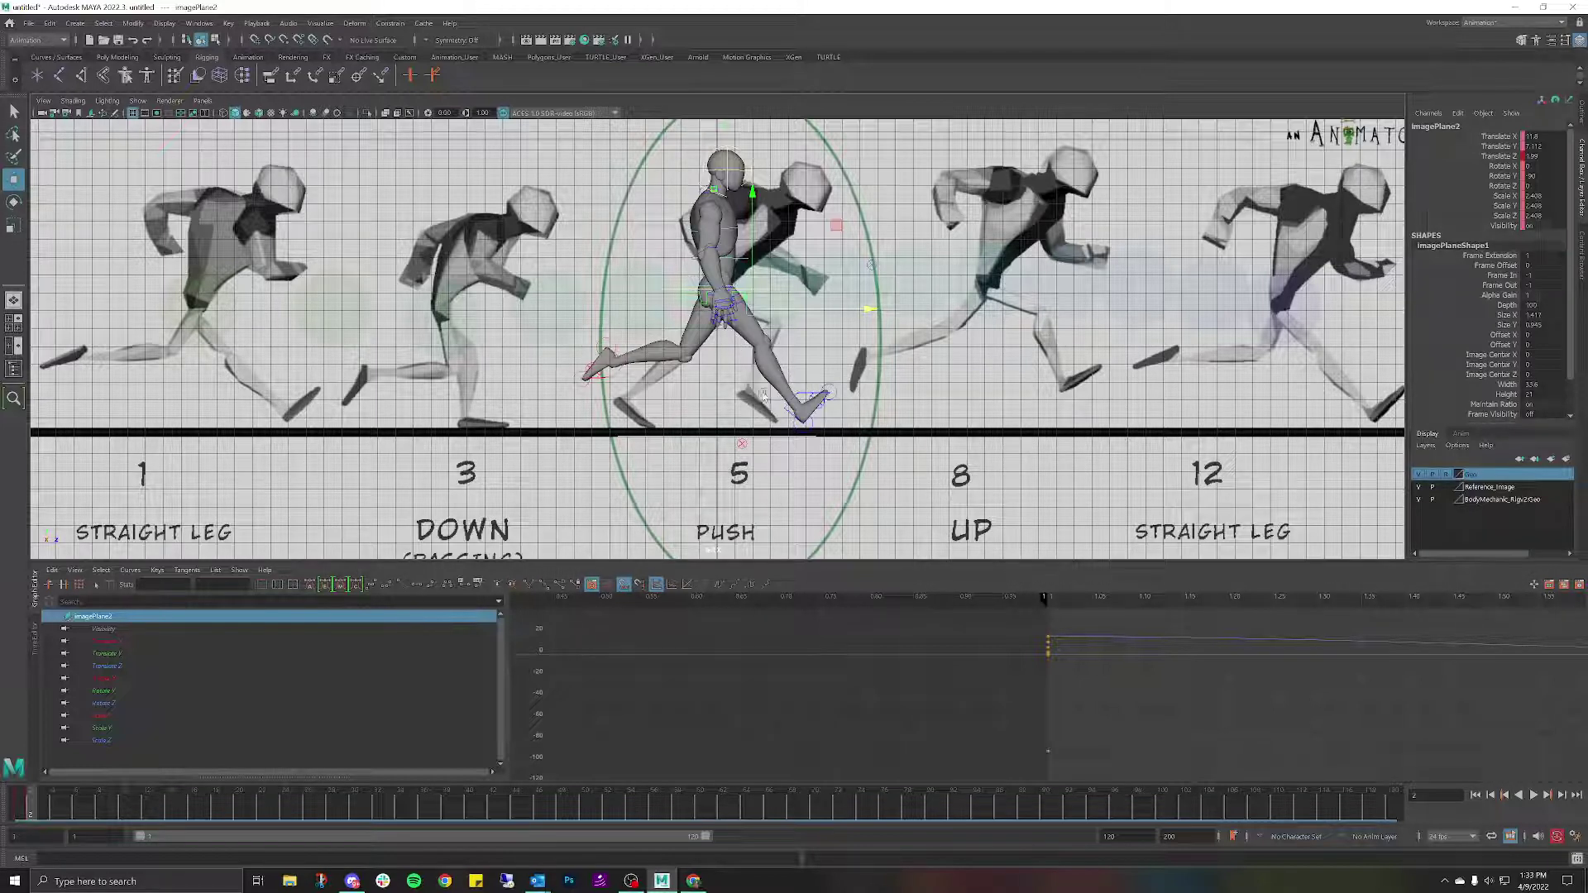
Scrub between frames 1, 3 and 5 with the rig controls selected to check the poses against the reference image's position.
{"action": "left_click_drag", "start_coordinate": [31, 812], "coordinate": [32, 812]}
{"action": "left_click", "coordinate": [33, 812], "text": "shift"}
{"action": "left_click_drag", "start_coordinate": [33, 814], "coordinate": [44, 814]}
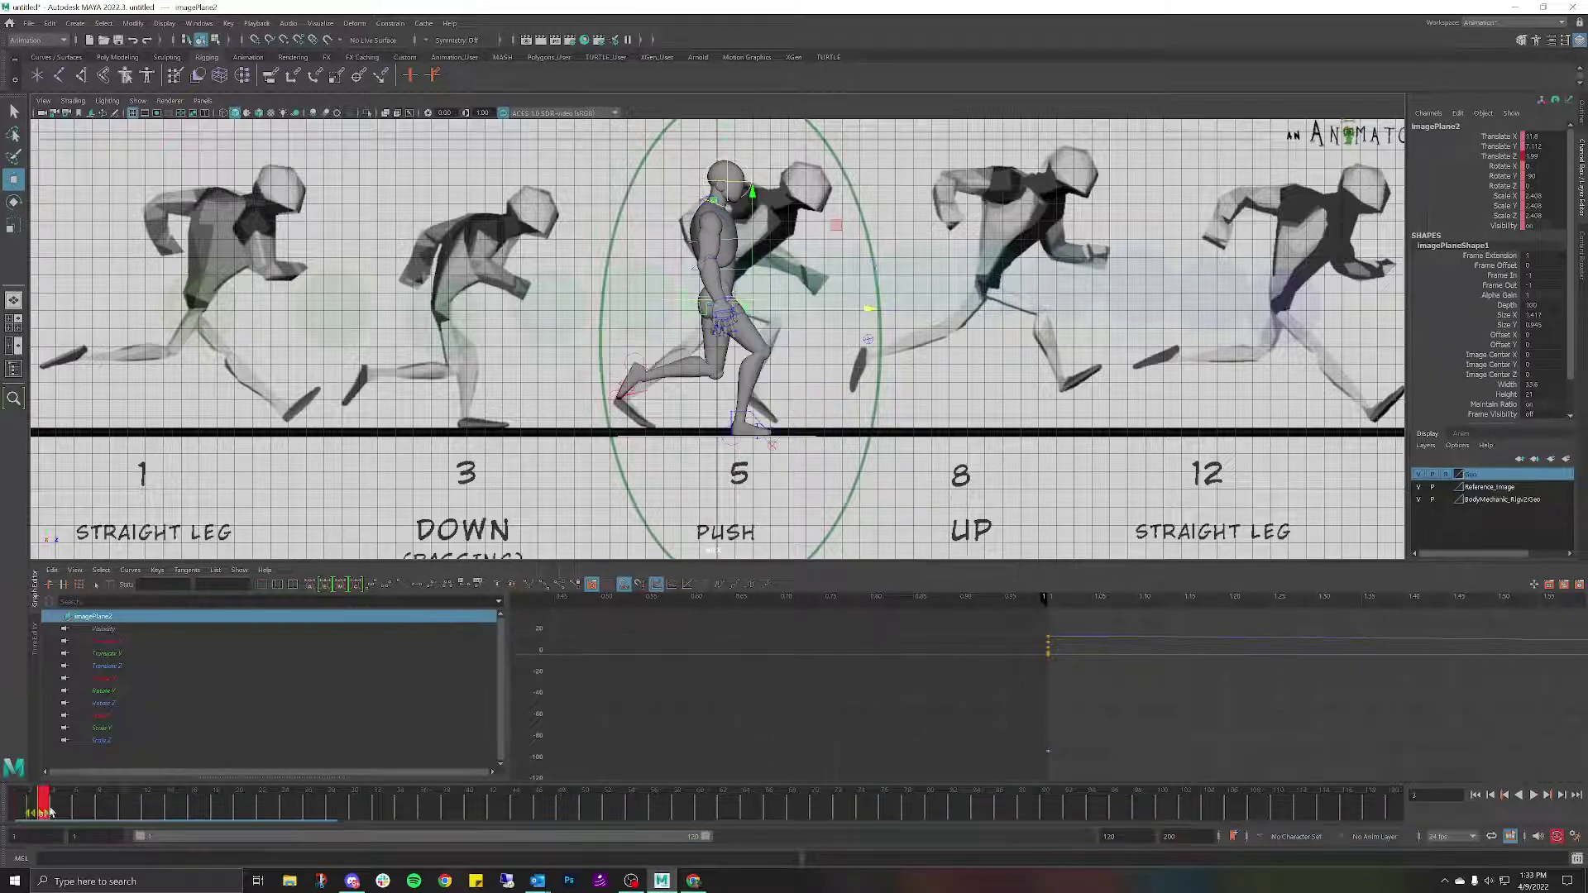
{"action": "left_click", "coordinate": [65, 807]}
{"action": "scroll", "coordinate": [656, 228], "scroll_direction": "down", "scroll_amount": 1}
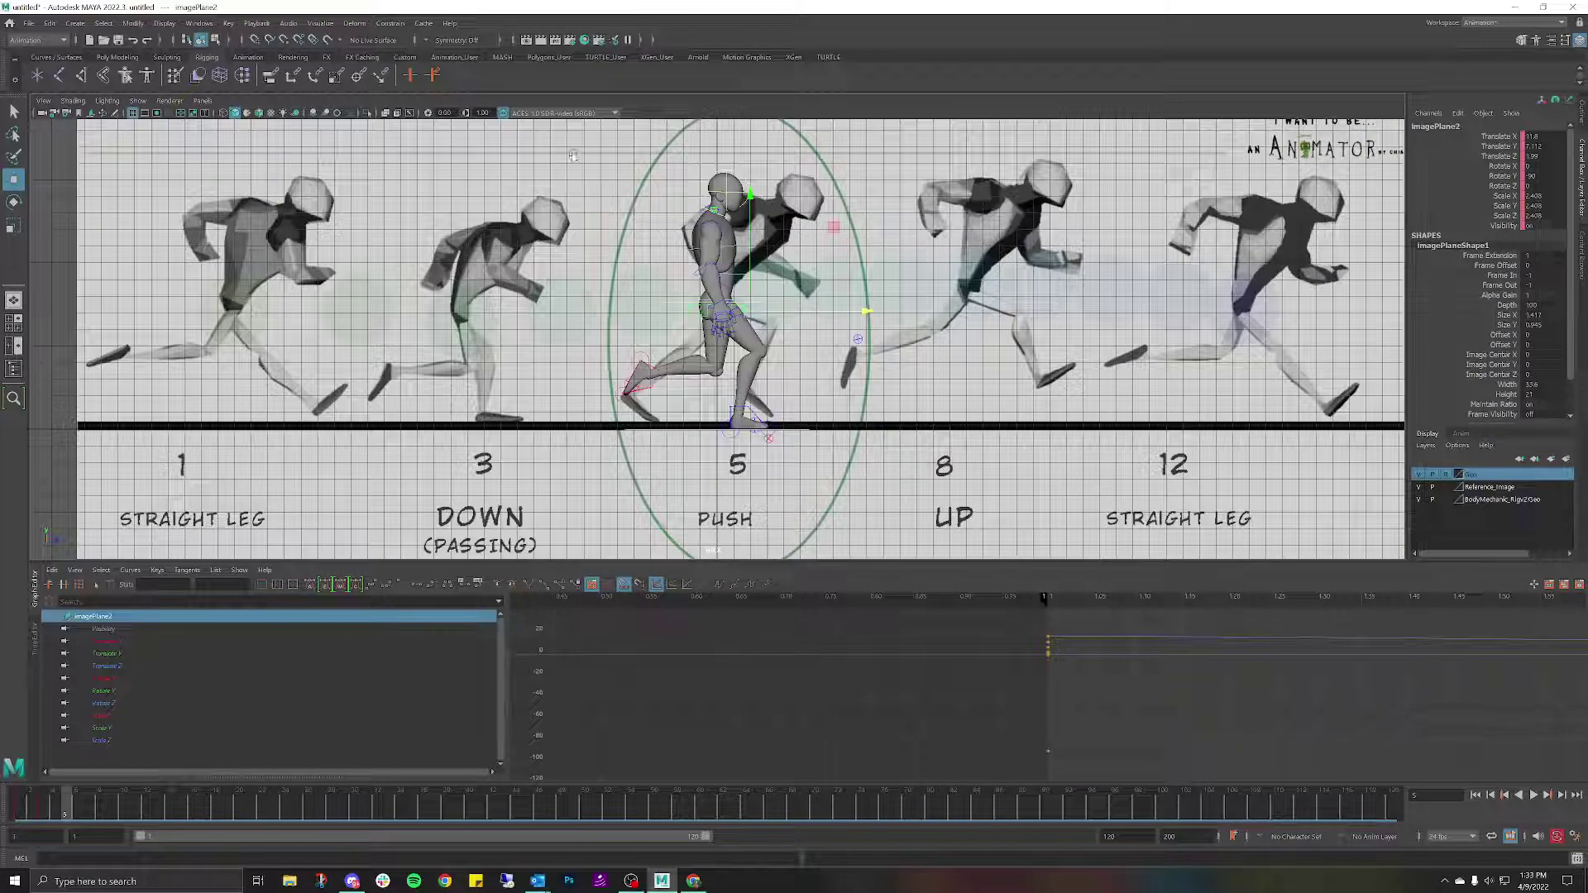
{"action": "left_click", "coordinate": [889, 427]}
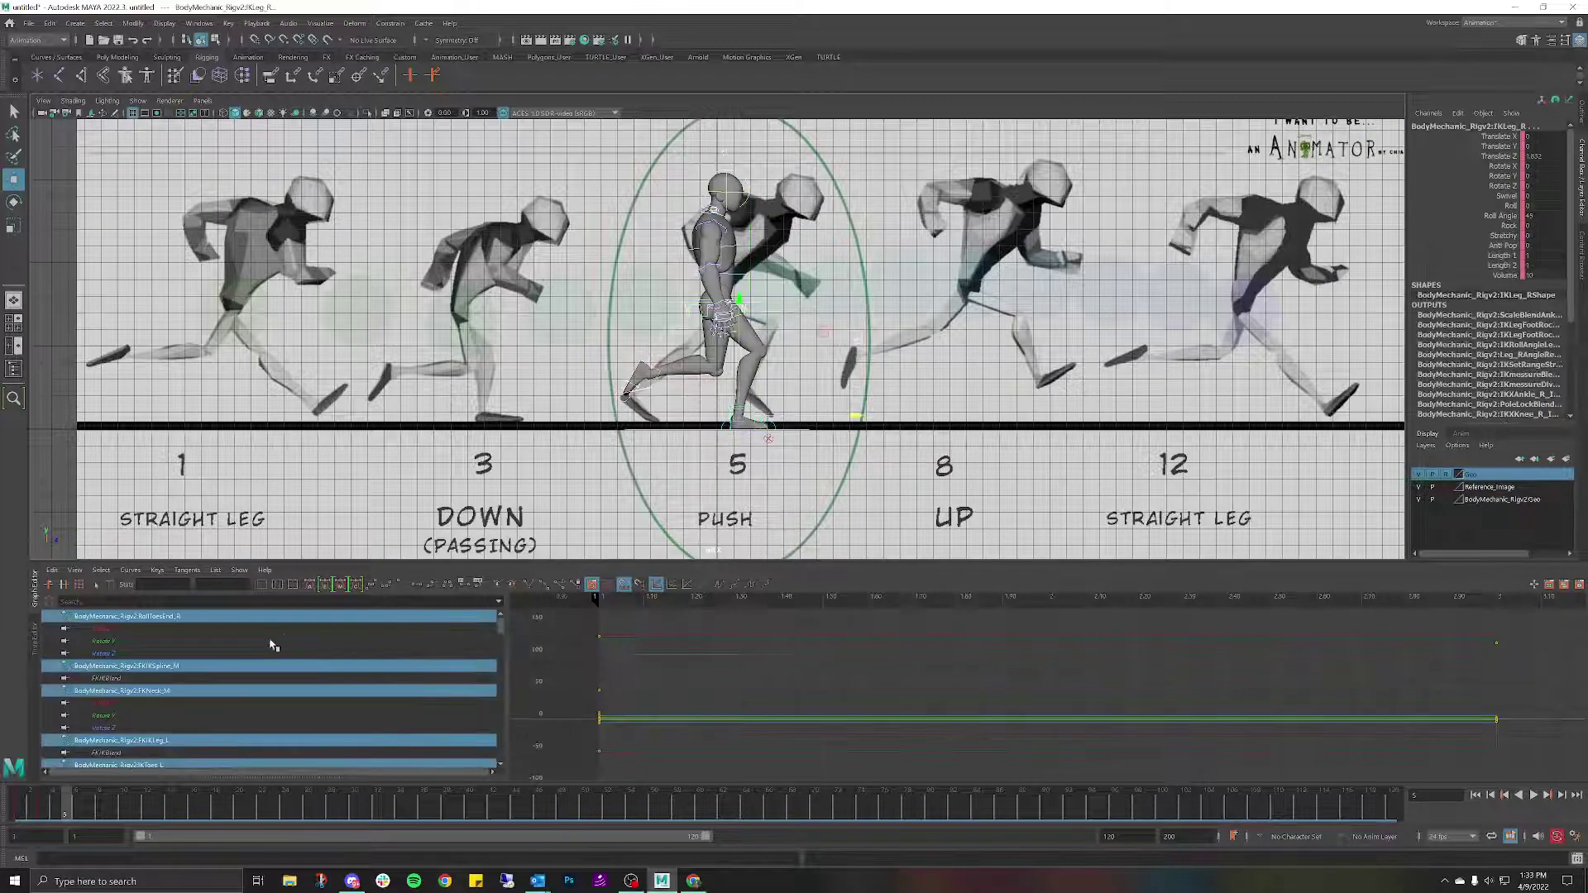
{"action": "left_click", "coordinate": [31, 817]}
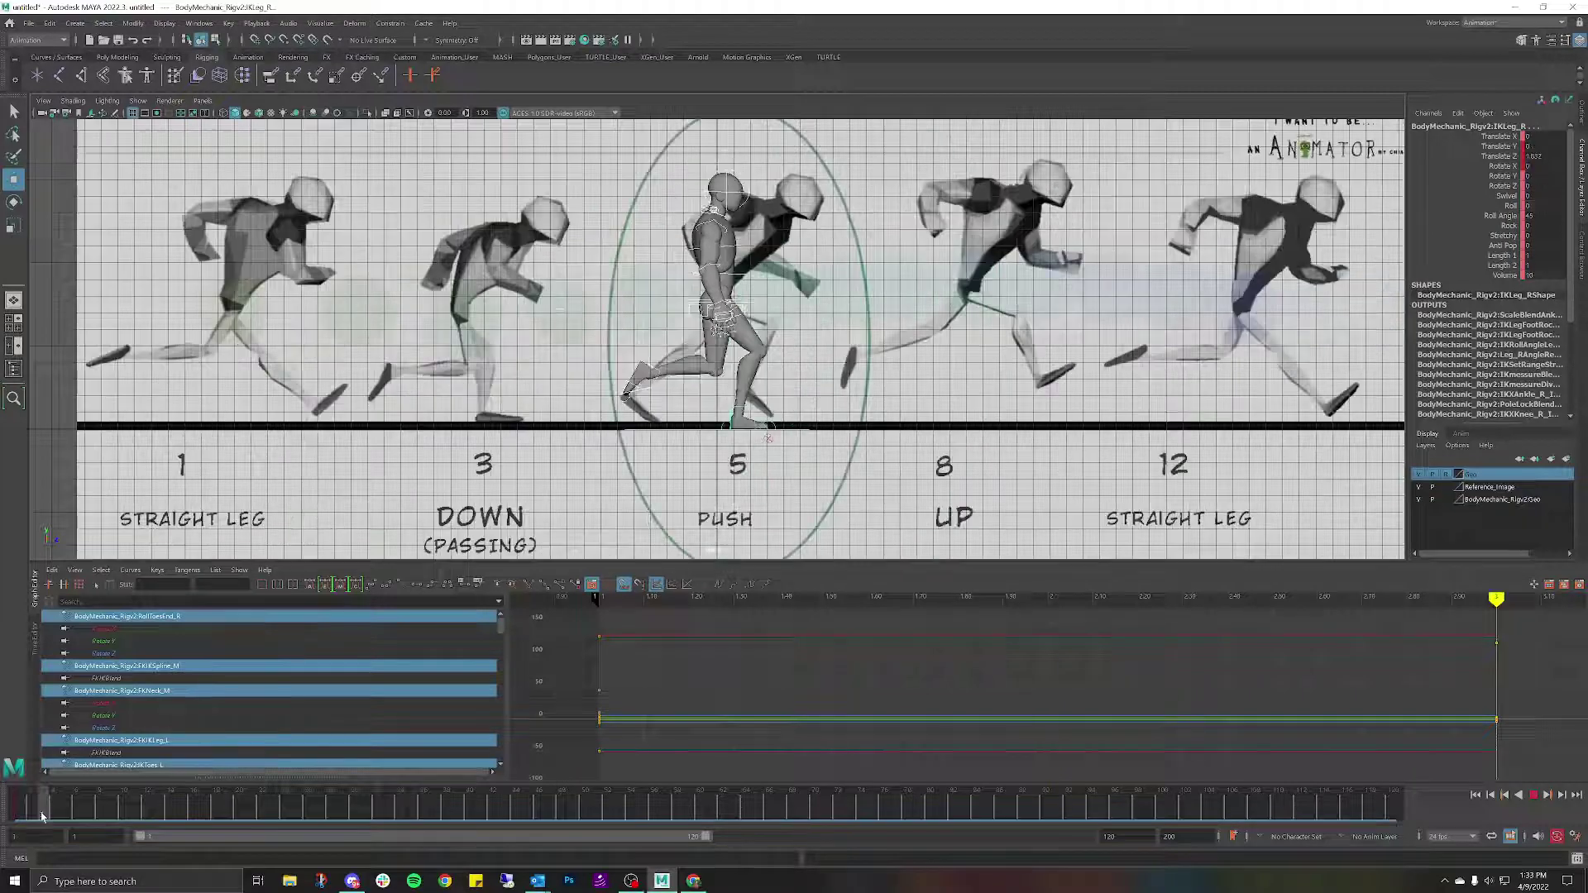
{"action": "left_click", "coordinate": [39, 815]}
{"action": "left_click", "coordinate": [21, 817]}
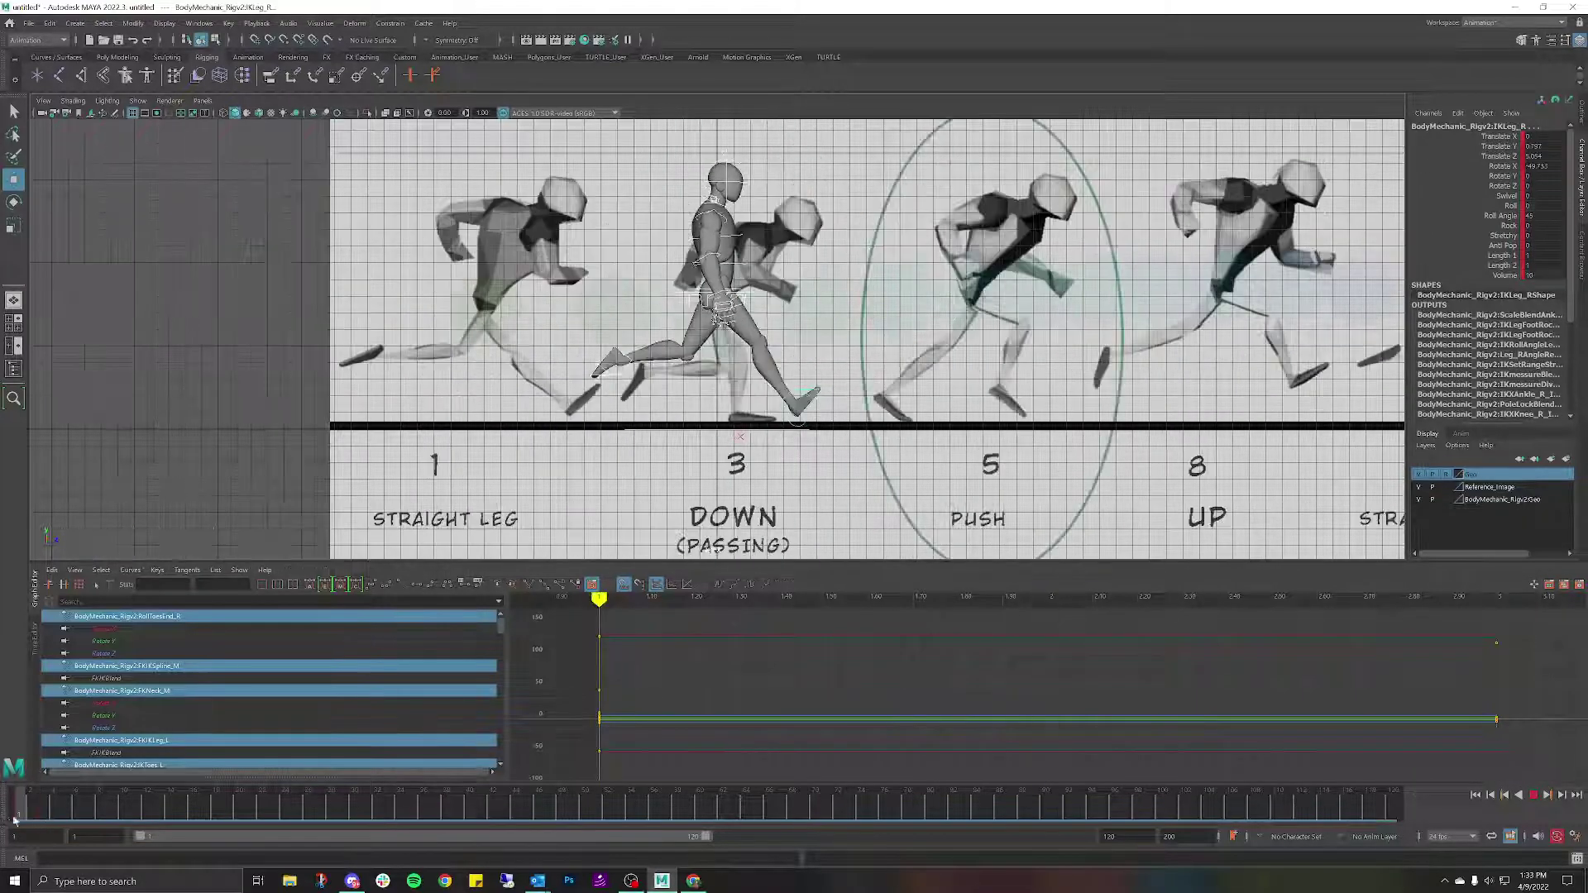
{"action": "left_click", "coordinate": [31, 817]}
{"action": "left_click", "coordinate": [39, 818]}
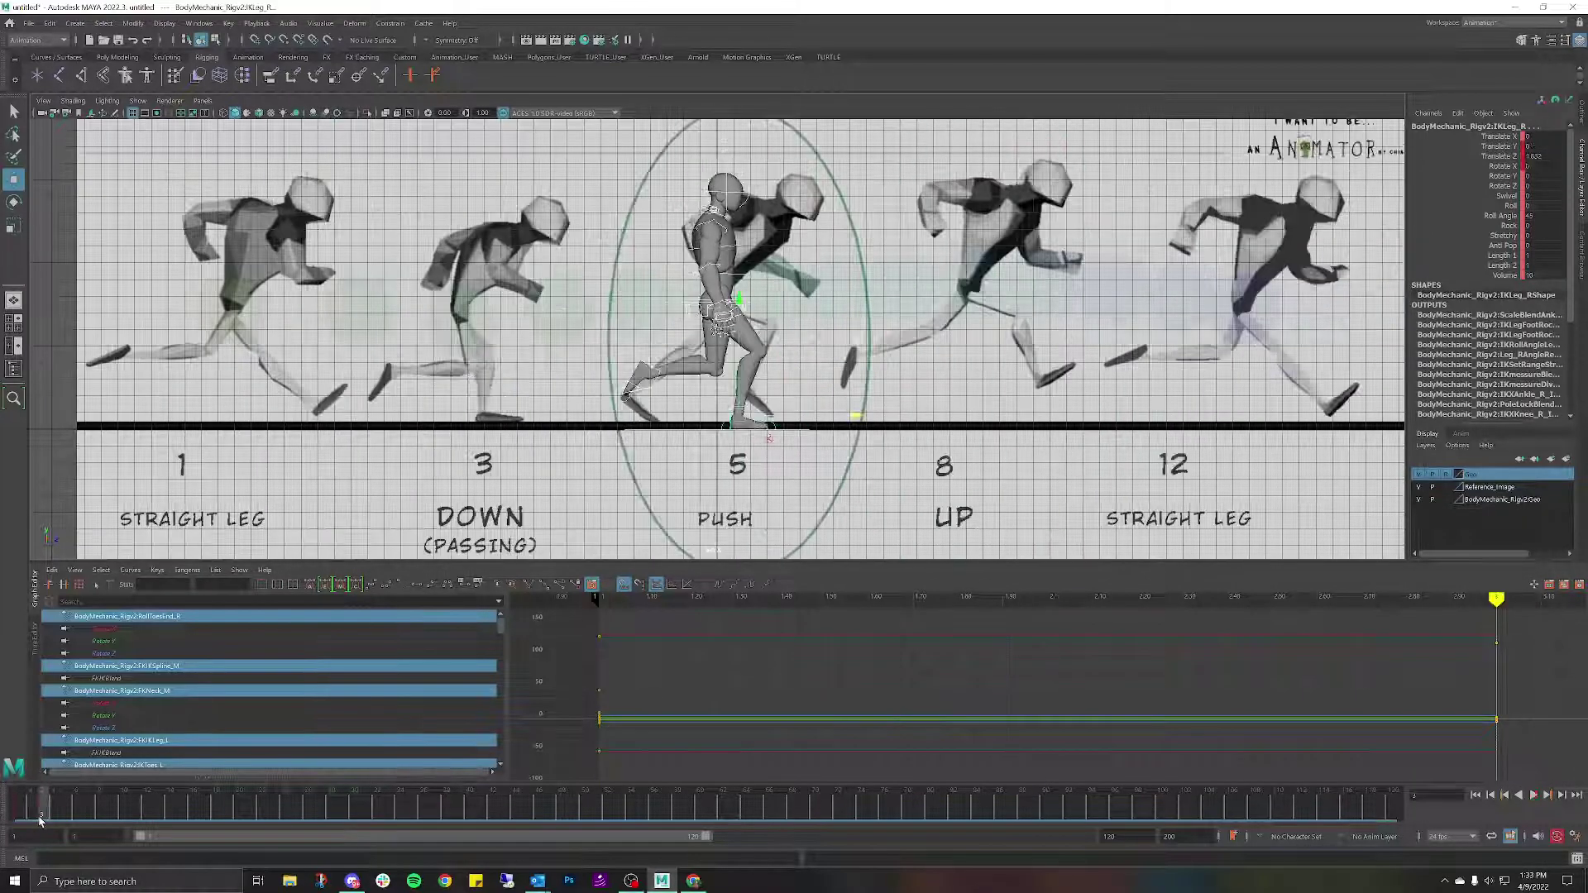
Delete all keyframes from the reference image plane.
{"action": "left_click", "coordinate": [327, 258]}
{"action": "double_click", "coordinate": [1468, 488]}
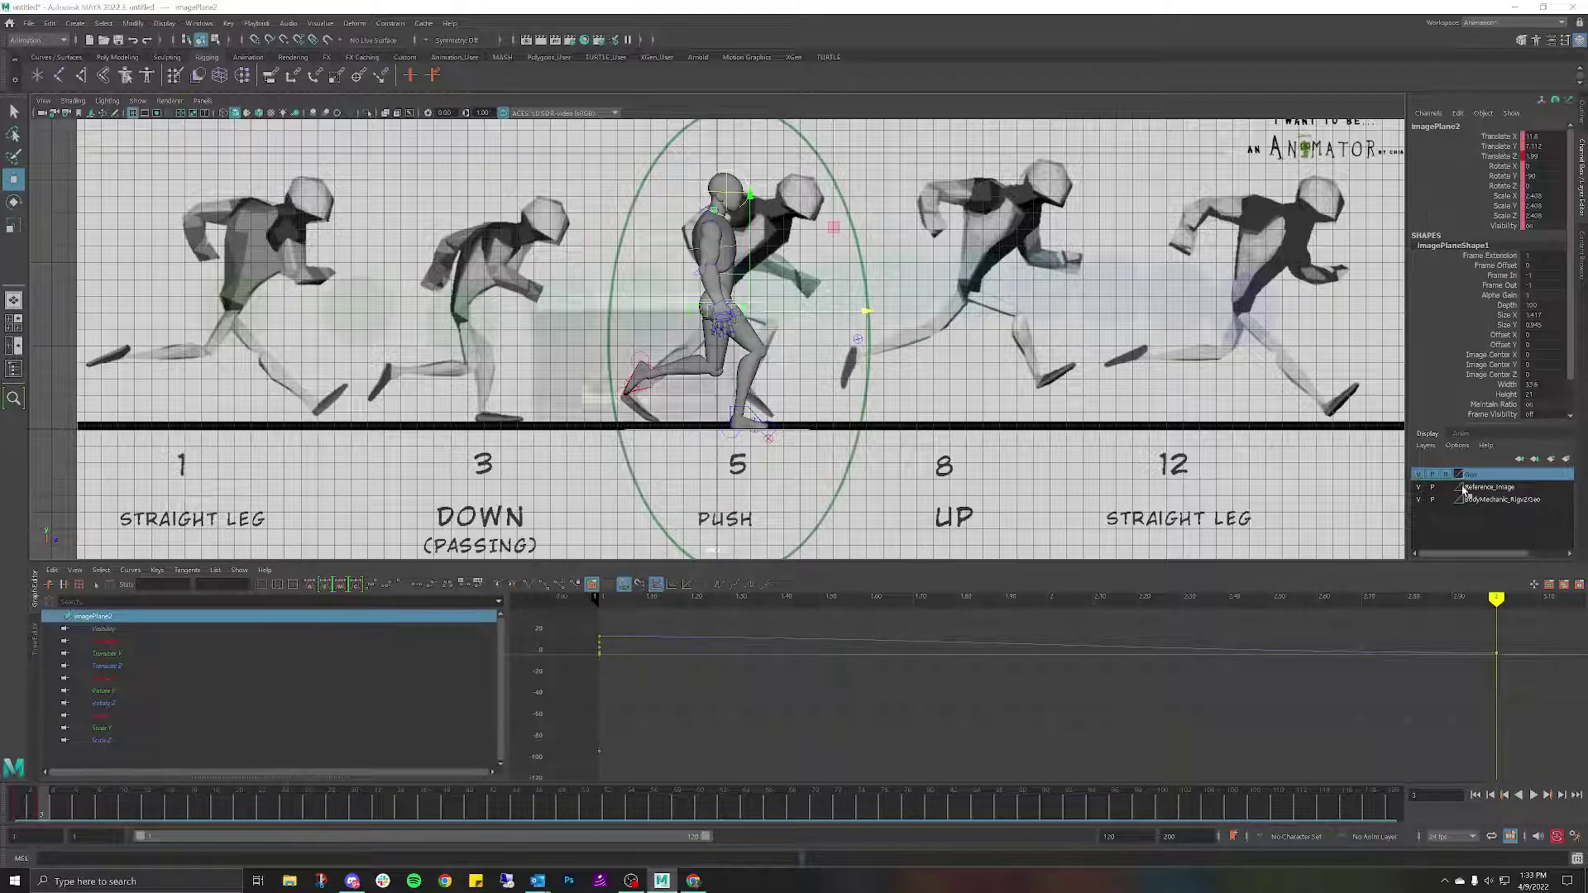
{"action": "left_click", "coordinate": [736, 298]}
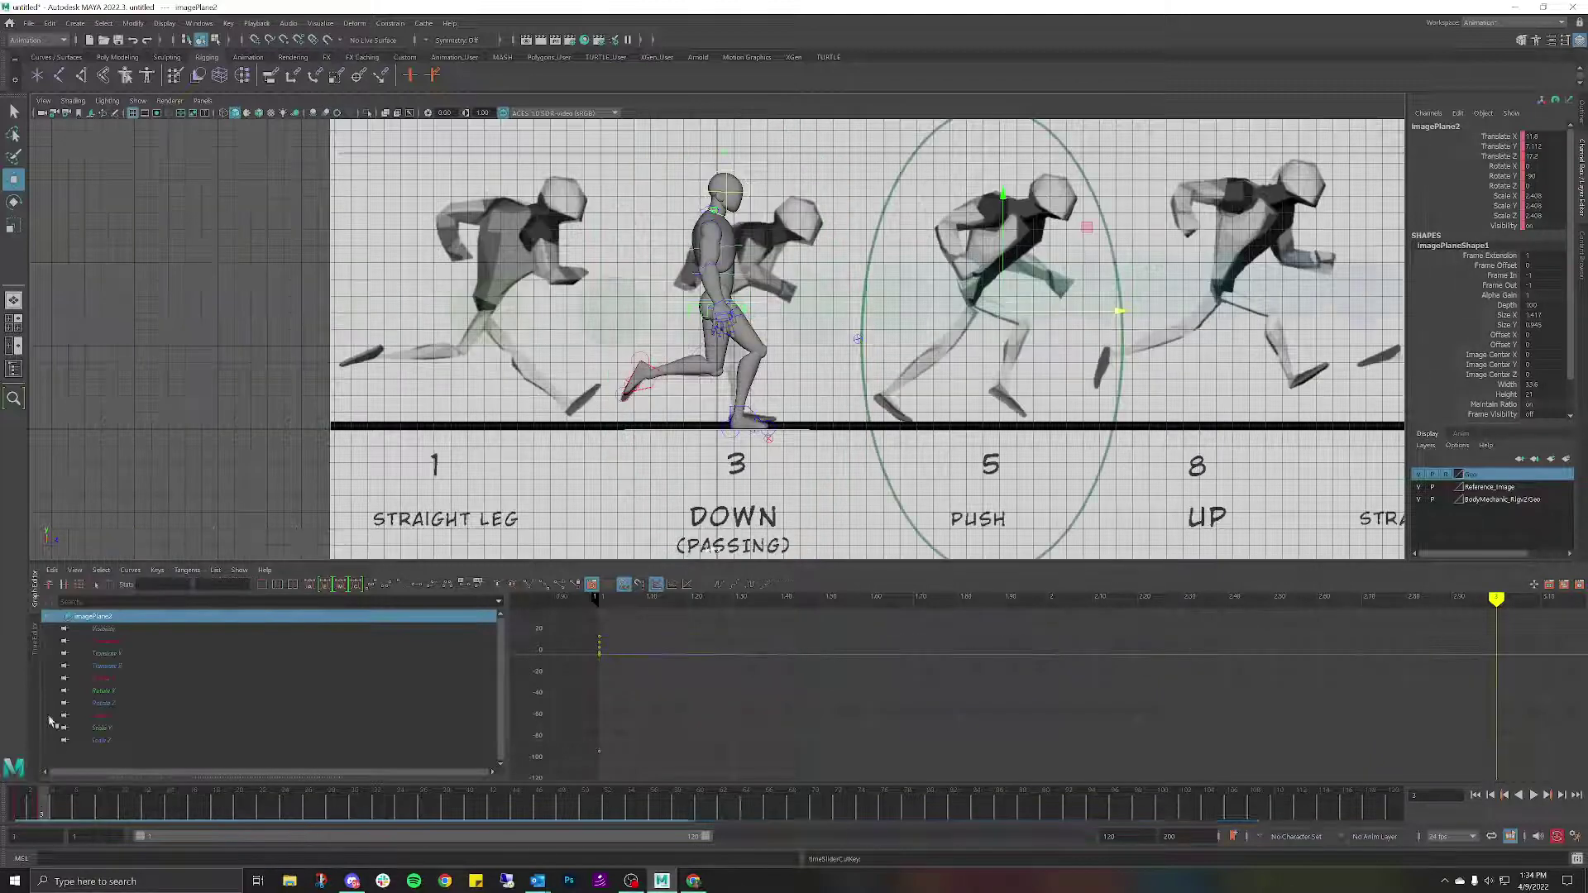
{"action": "left_click", "coordinate": [25, 813]}
{"action": "right_click", "coordinate": [24, 813]}
{"action": "left_click", "coordinate": [64, 576]}
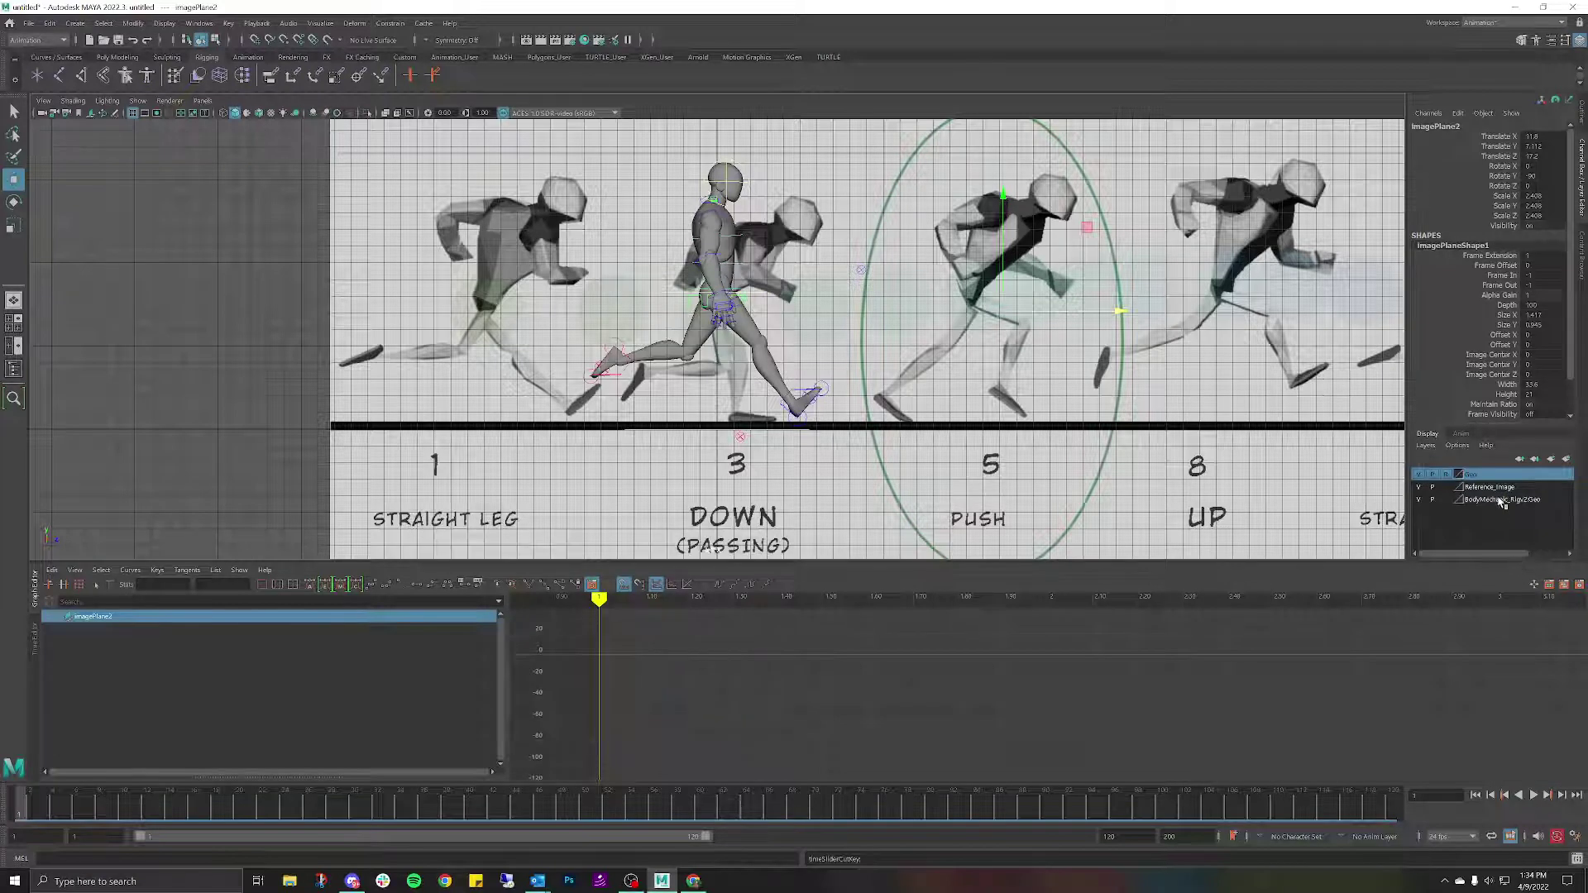
Align the reference image's Push figure with the character and set the Reference_Image layer back to reference mode.
{"action": "left_click", "coordinate": [1449, 491]}
{"action": "left_click", "coordinate": [1449, 488]}
{"action": "left_click_drag", "start_coordinate": [1121, 317], "coordinate": [870, 341]}
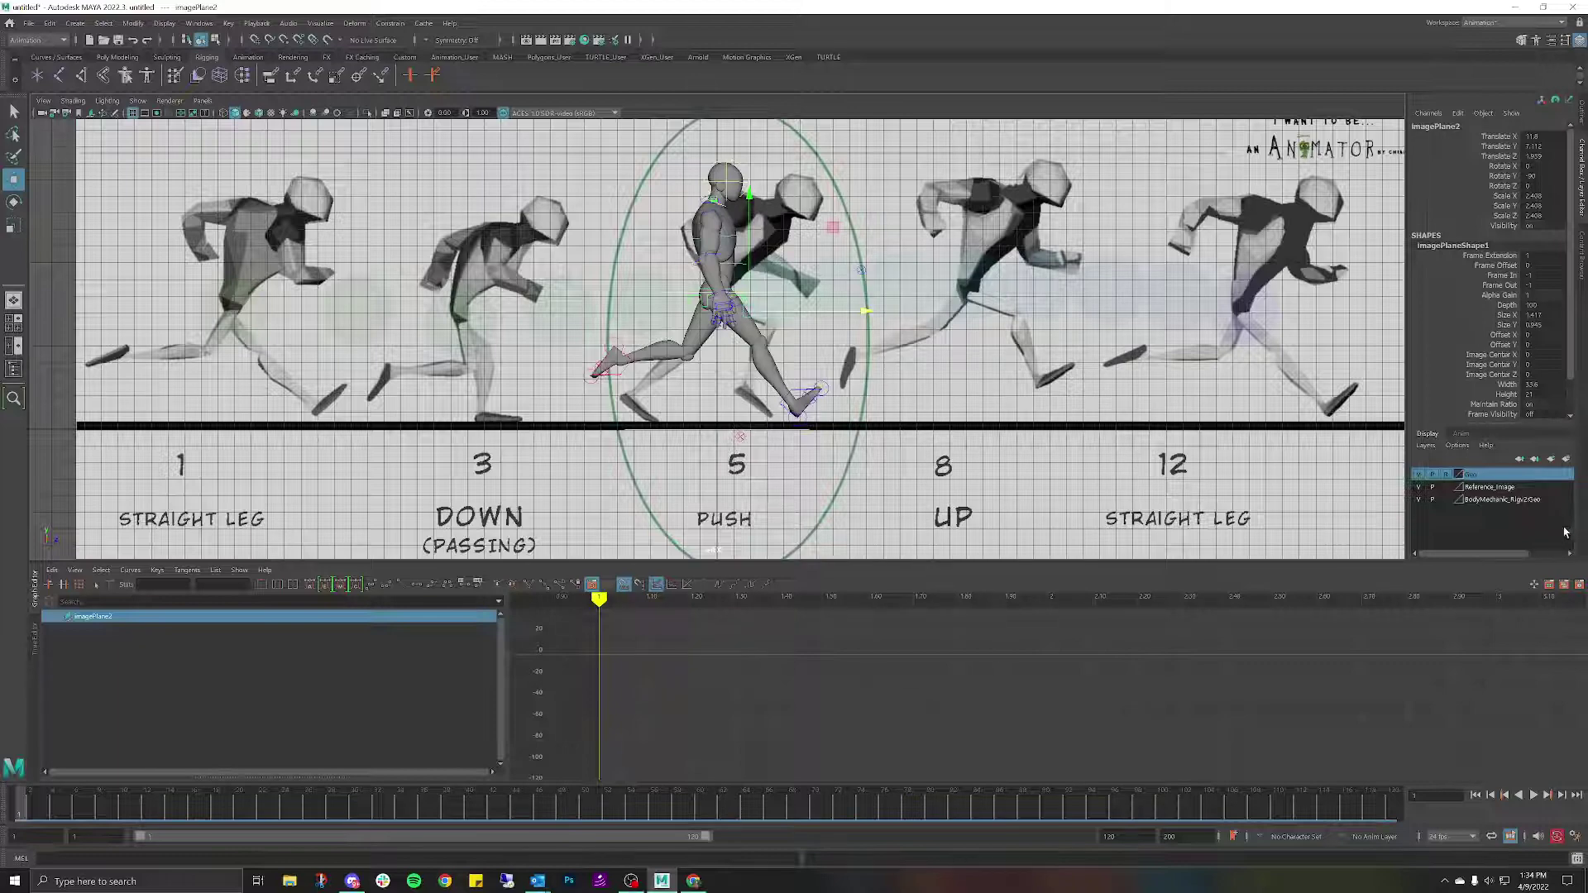
{"action": "left_click", "coordinate": [1445, 487]}
{"action": "left_click", "coordinate": [981, 310]}
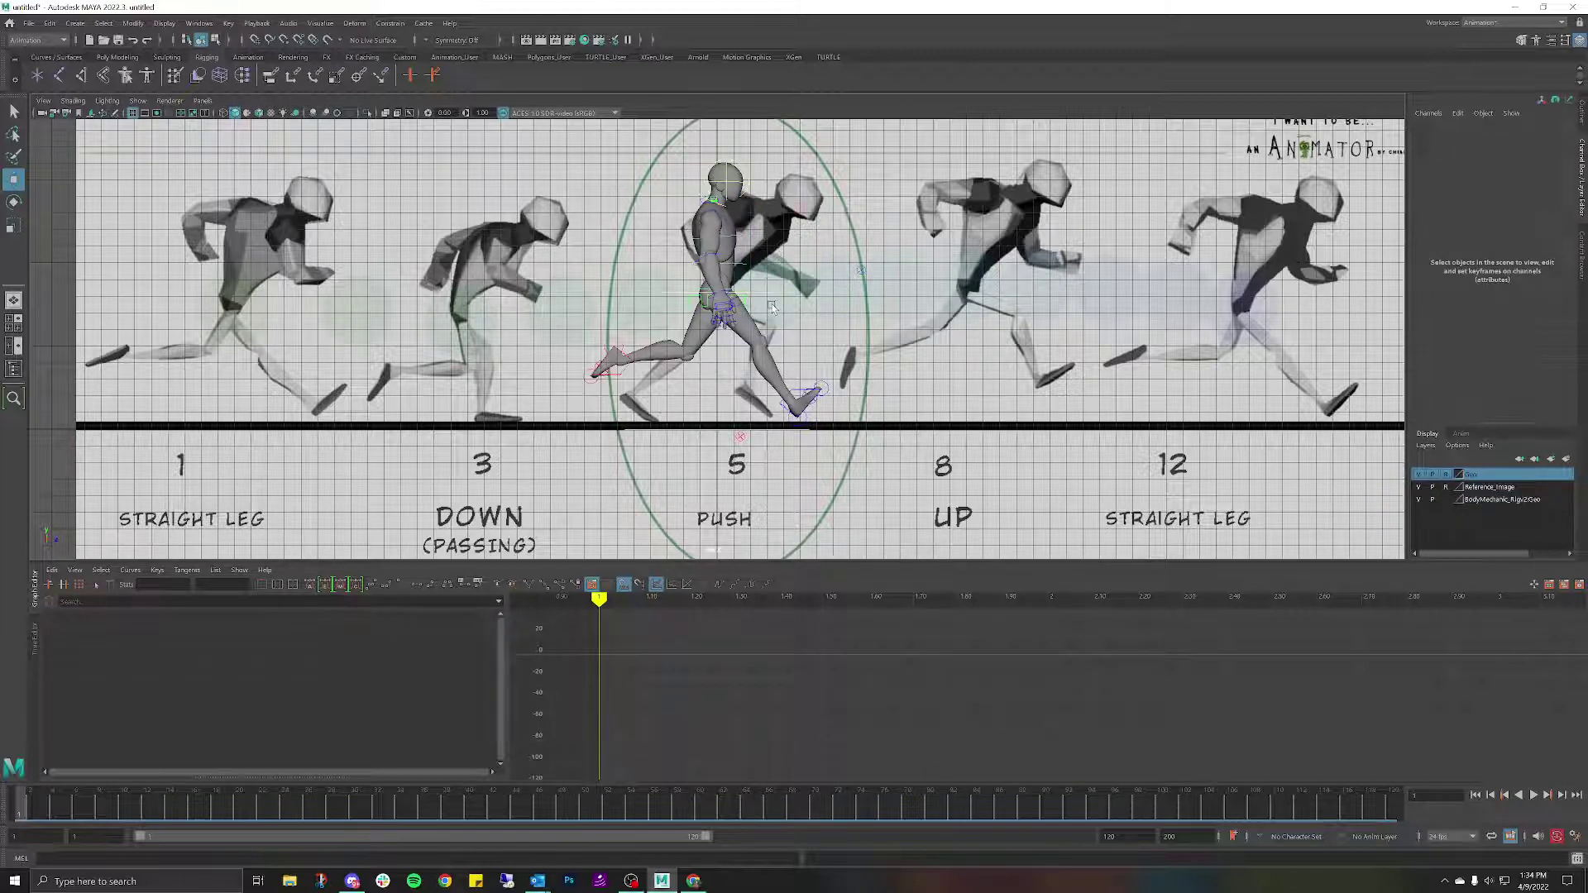
Raise the RootX_M hip control at frame 5 for the Push pose.
{"action": "left_click", "coordinate": [772, 308]}
{"action": "left_click", "coordinate": [65, 804]}
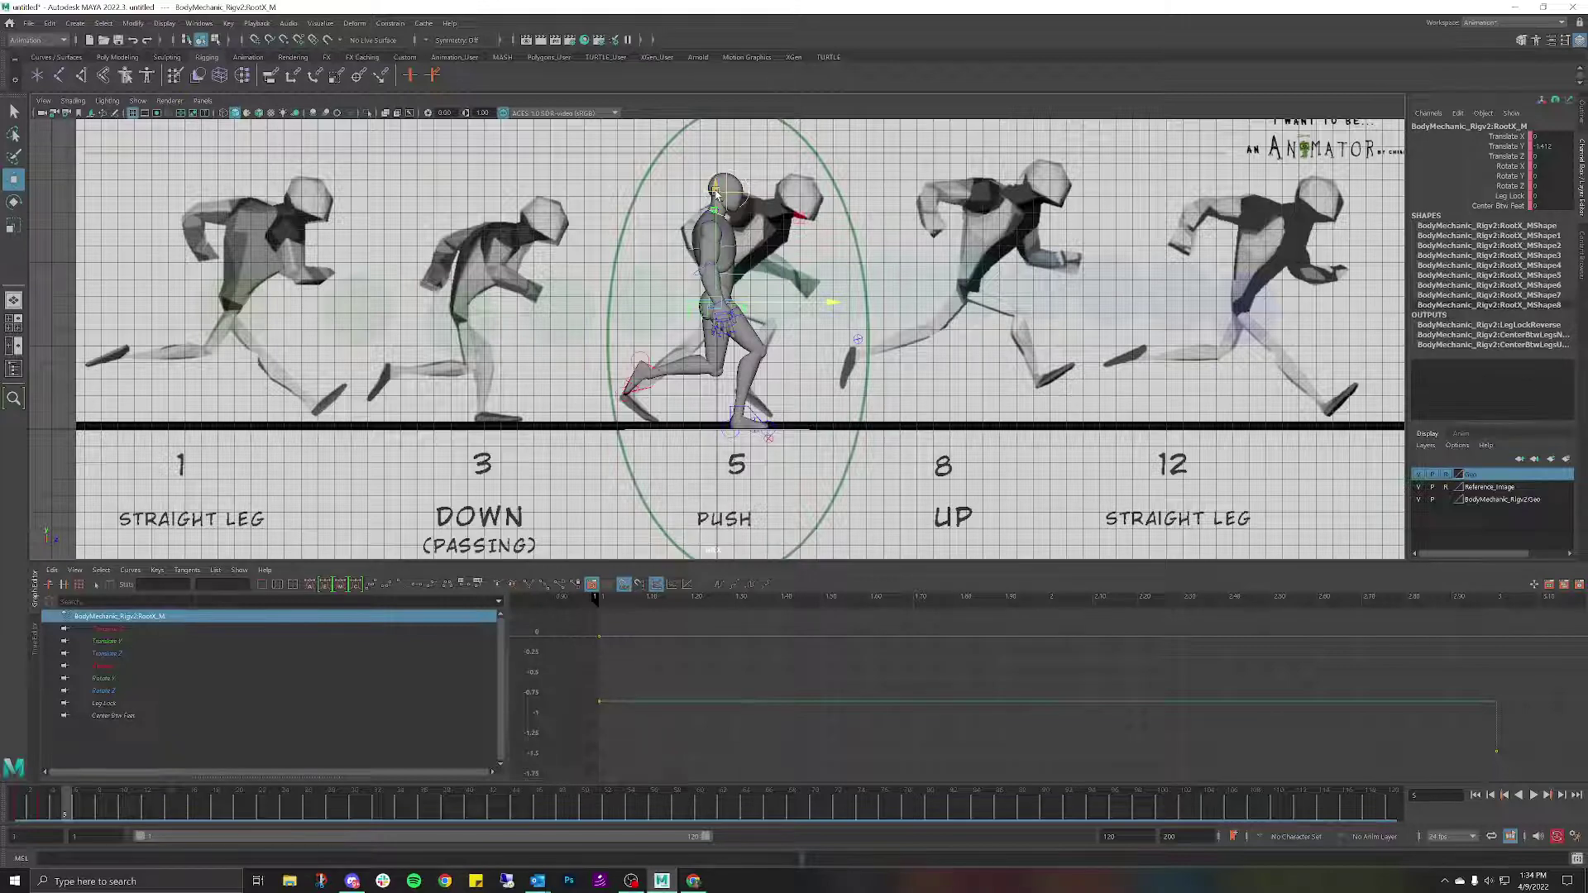
{"action": "left_click_drag", "start_coordinate": [719, 208], "coordinate": [715, 164]}
Flip between frames 1 and 5 to compare the hip height of the Straight Leg and Push poses.
{"action": "left_click", "coordinate": [17, 804]}
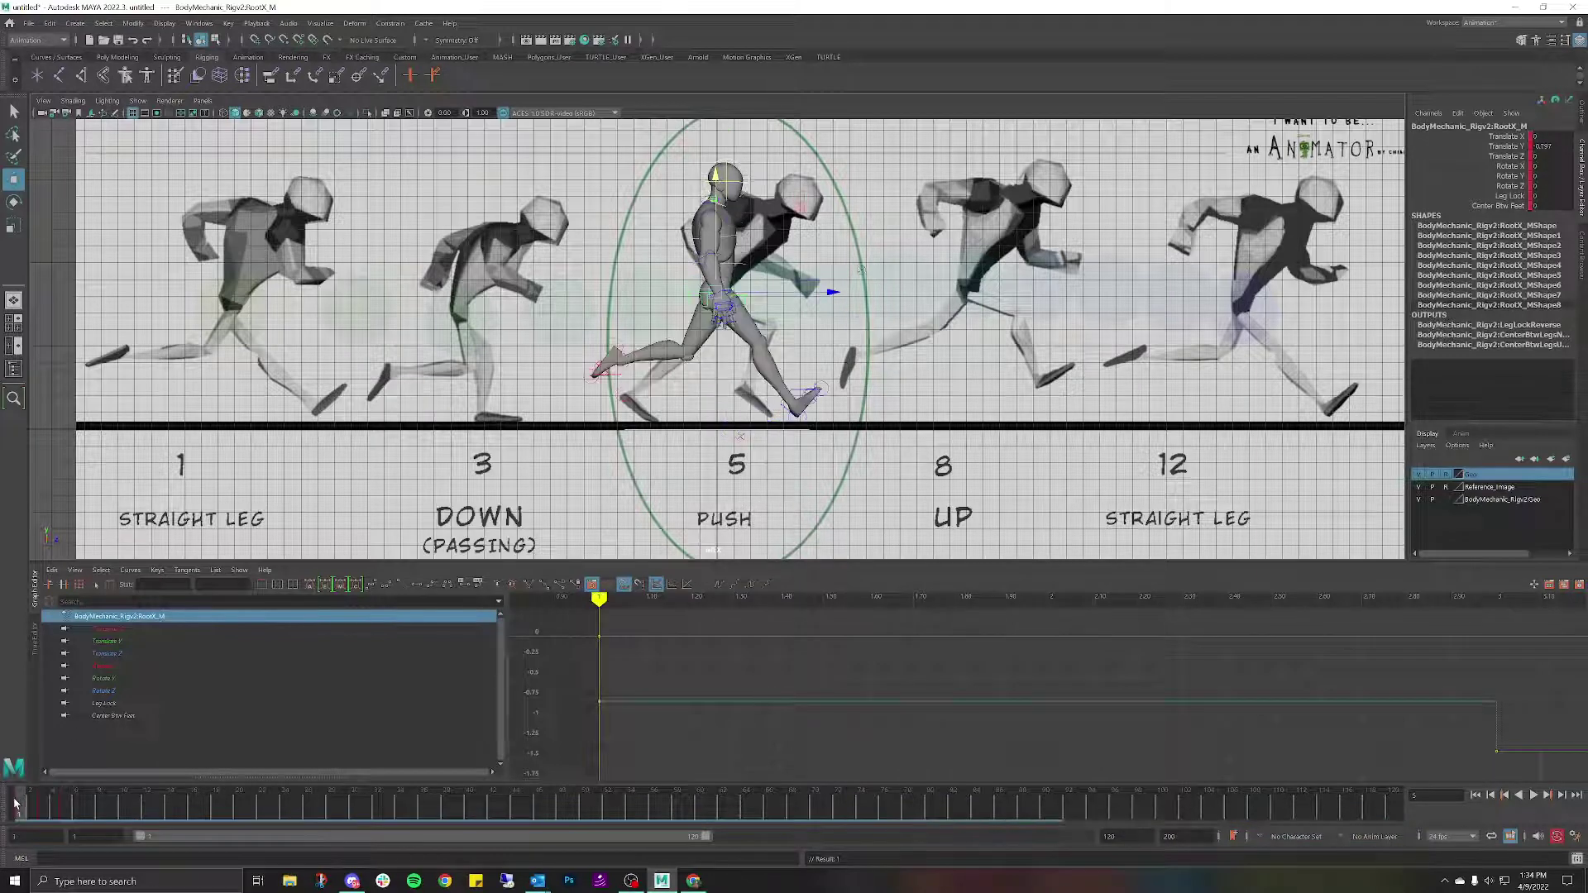
{"action": "left_click", "coordinate": [65, 811]}
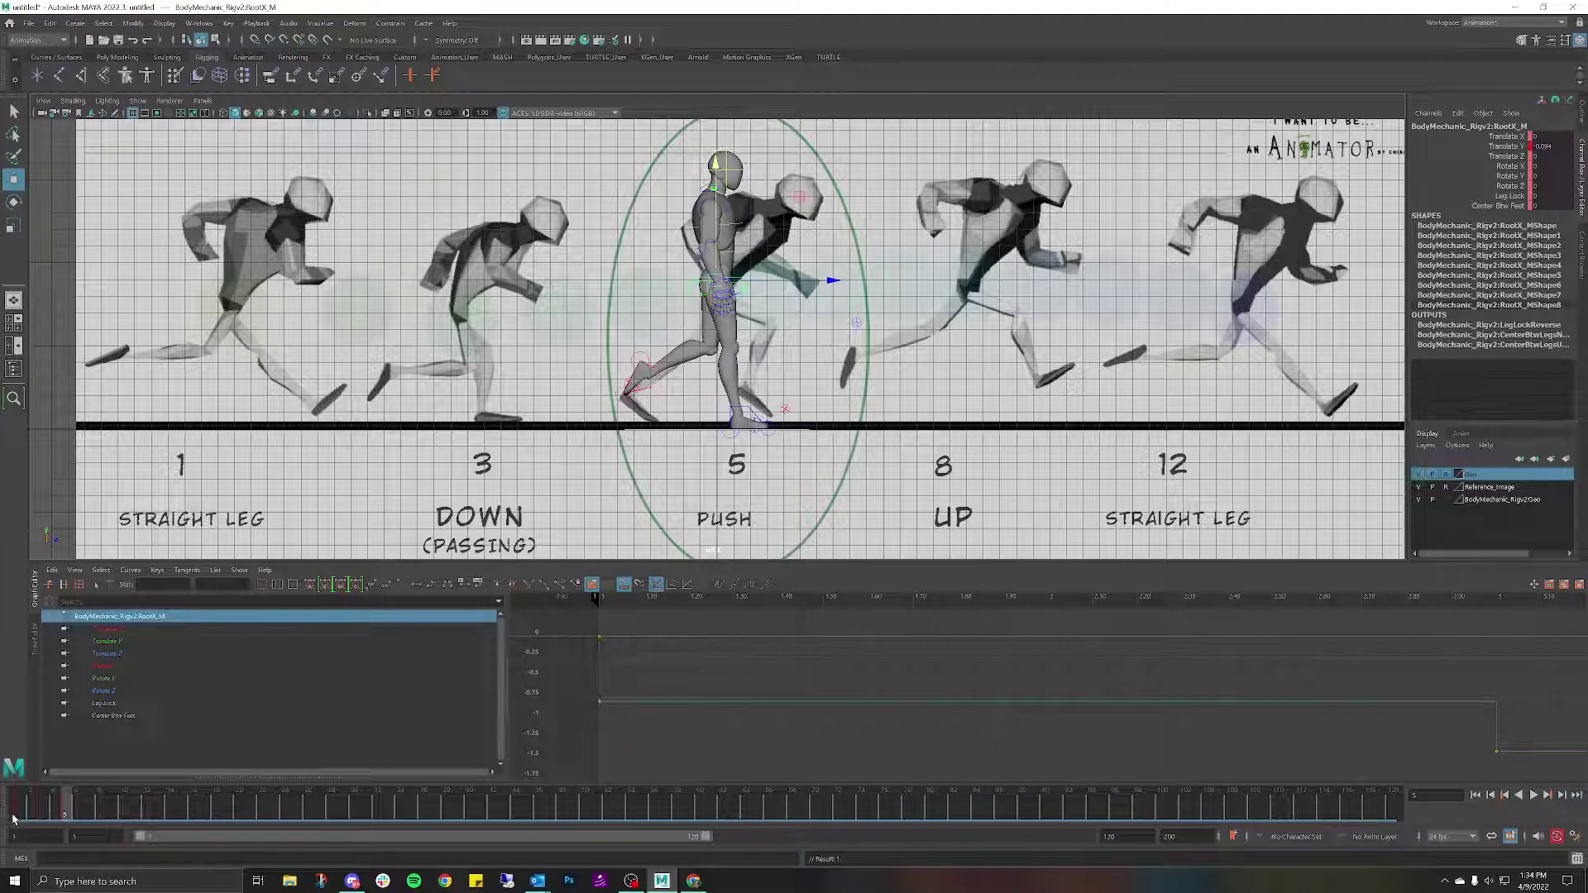
{"action": "left_click", "coordinate": [13, 815]}
{"action": "left_click", "coordinate": [66, 811]}
{"action": "left_click", "coordinate": [20, 808]}
{"action": "left_click", "coordinate": [68, 808]}
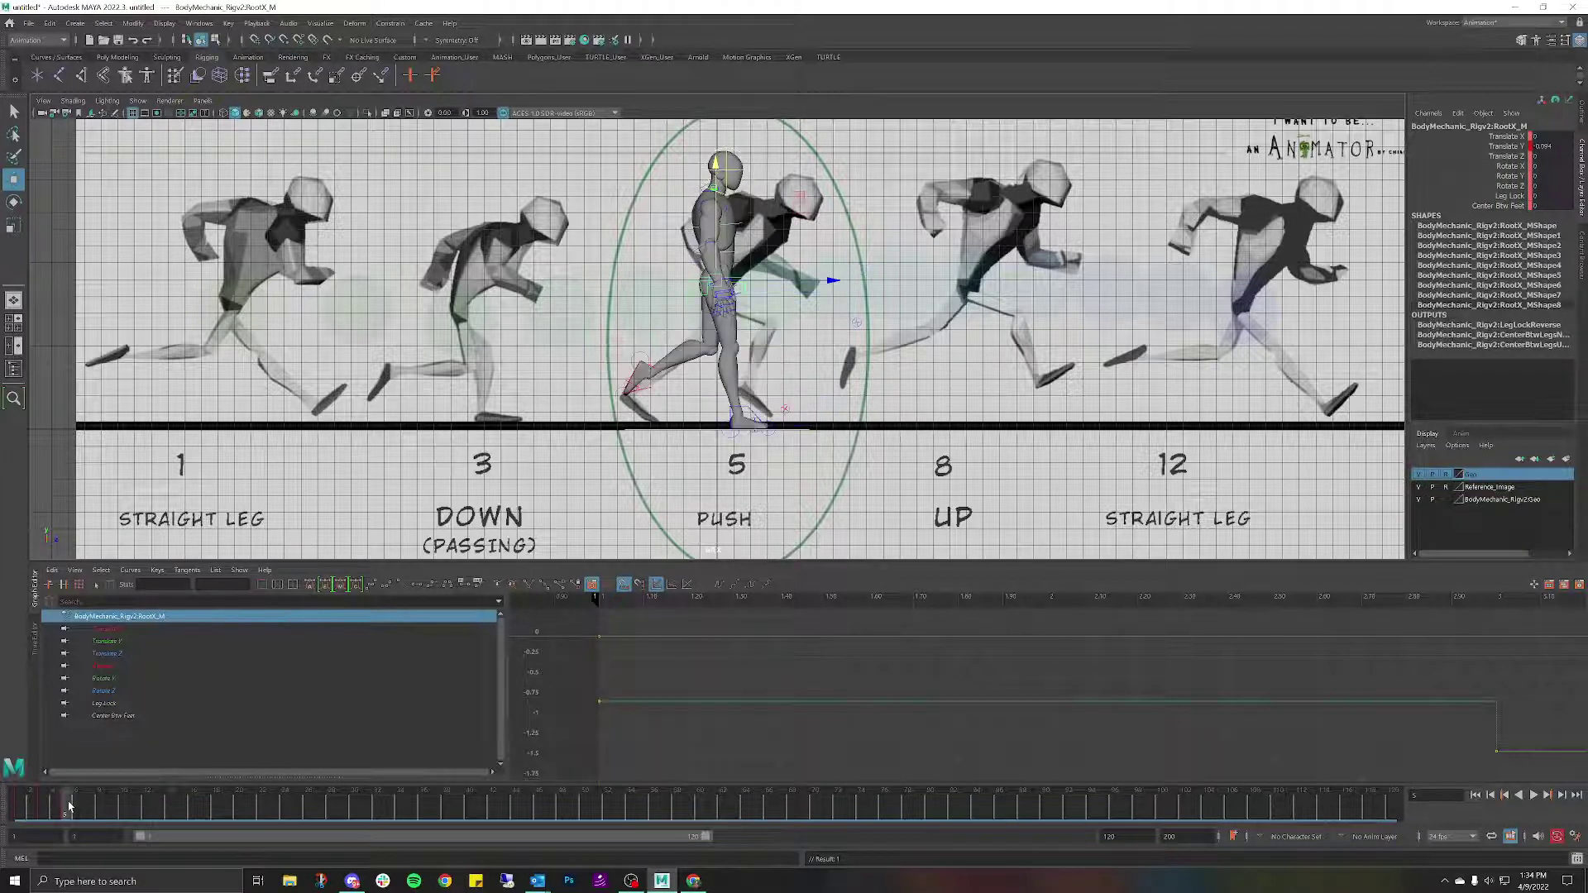
Lower the RootX_M Translate Y key at frame 5 to about -0.42 in the Graph Editor.
{"action": "left_click", "coordinate": [152, 641]}
{"action": "scroll", "coordinate": [1137, 735], "scroll_direction": "down", "scroll_amount": 8}
{"action": "mouse_move", "coordinate": [1243, 699]}
{"action": "middle_mouse_down", "text": "alt"}
{"action": "mouse_move", "coordinate": [1202, 687]}
{"action": "mouse_move", "coordinate": [1201, 661]}
{"action": "mouse_move", "coordinate": [1089, 672]}
{"action": "middle_mouse_up", "text": "alt"}
{"action": "scroll", "coordinate": [1200, 692], "scroll_direction": "up", "scroll_amount": 4}
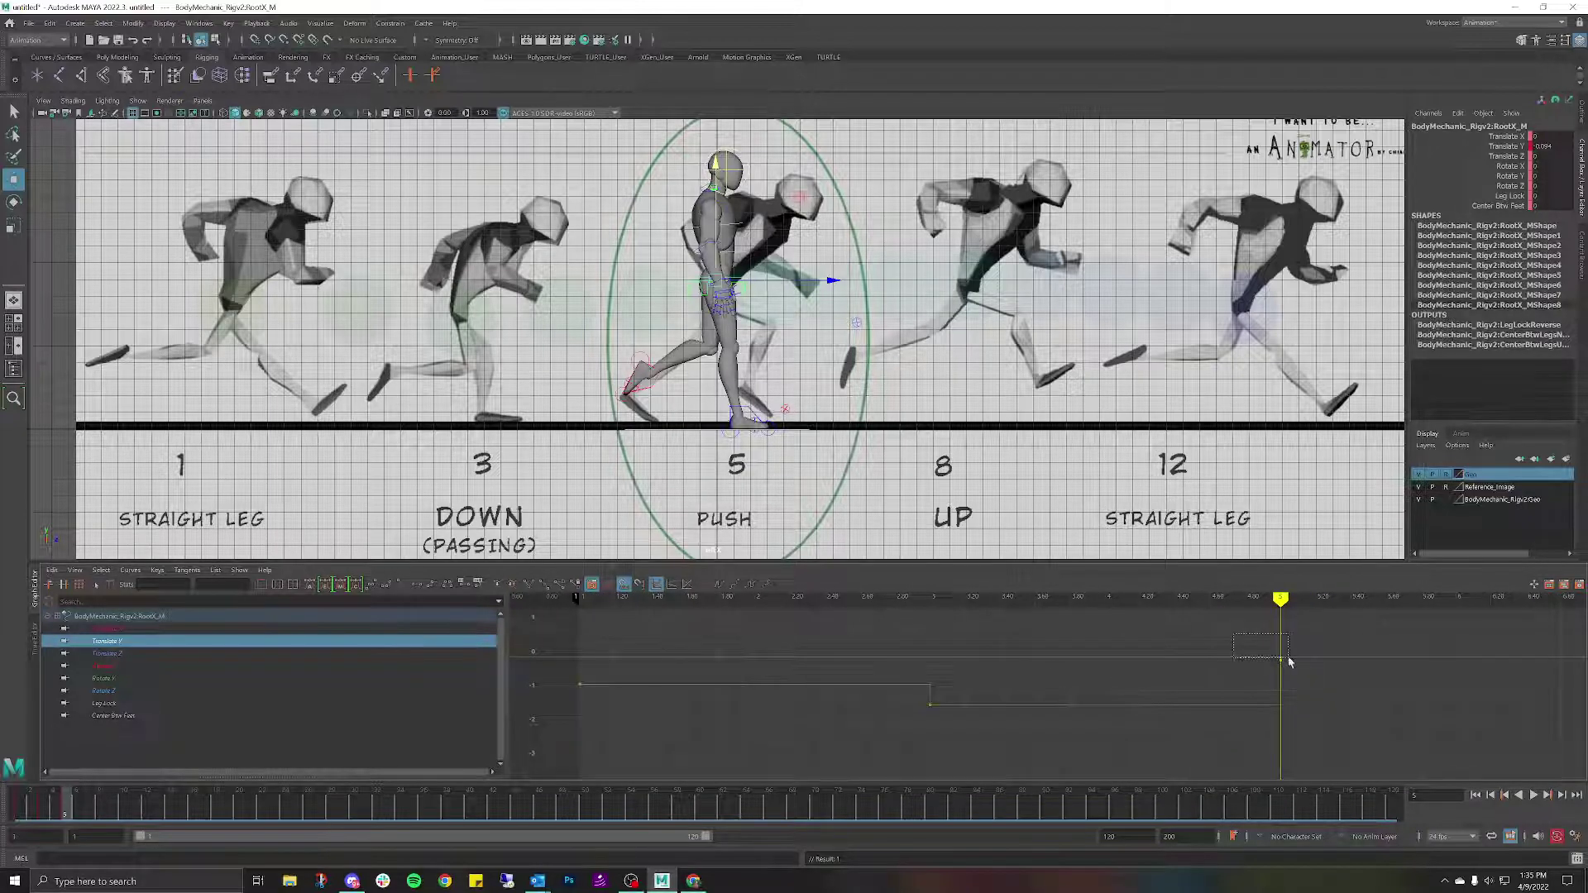
{"action": "left_click_drag", "start_coordinate": [1237, 651], "coordinate": [1293, 665]}
{"action": "left_click_drag", "start_coordinate": [1204, 643], "coordinate": [1315, 674]}
{"action": "middle_click_drag", "start_coordinate": [1281, 654], "coordinate": [1280, 674]}
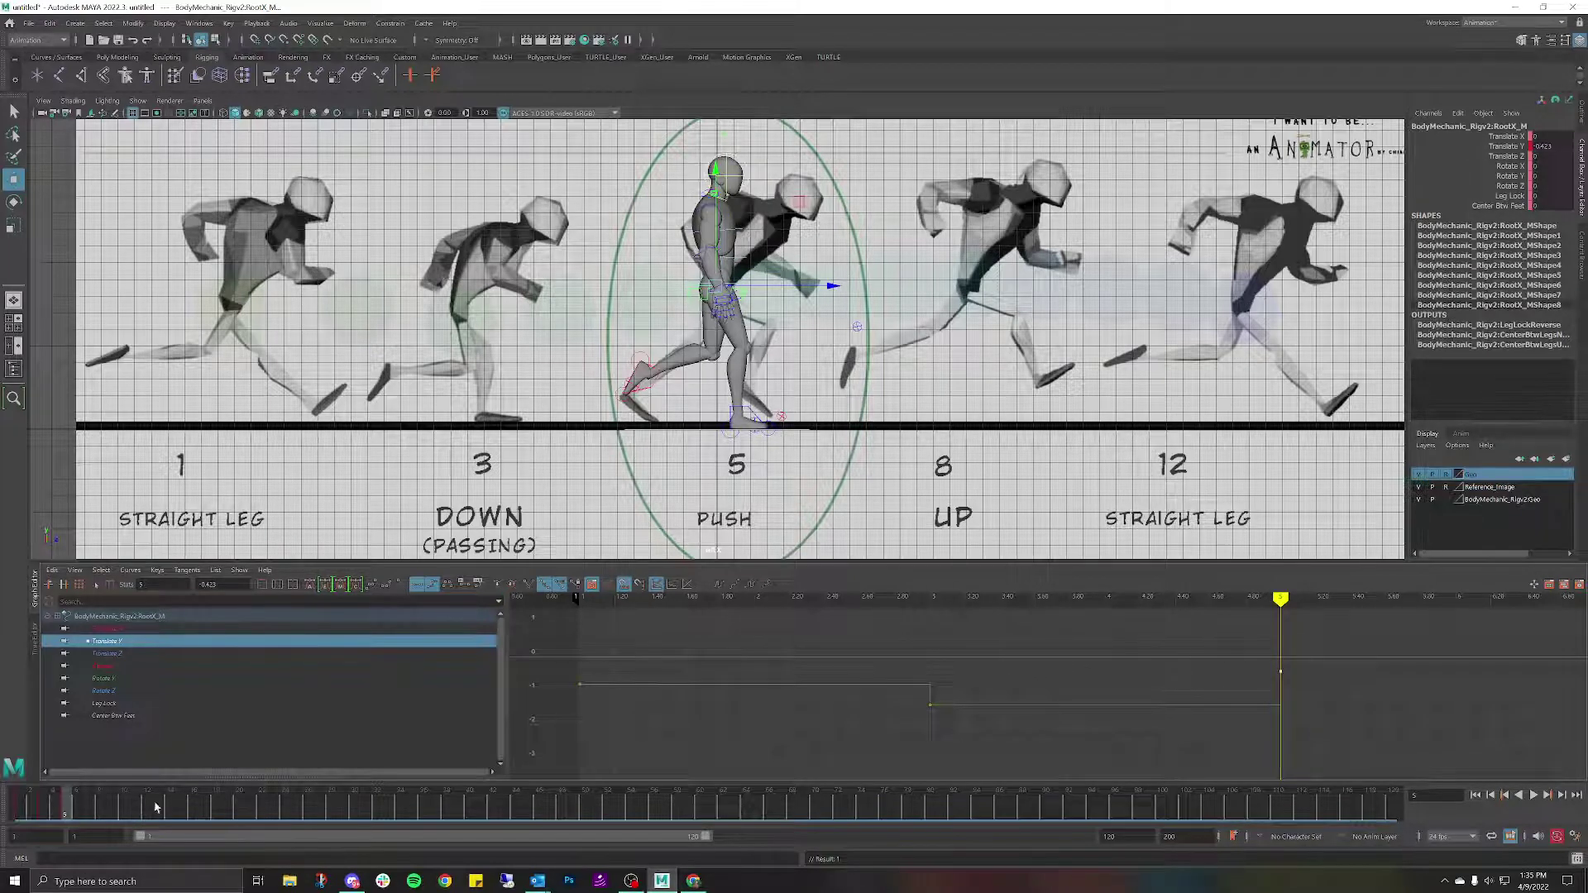
Scrub between frames 1 and 5 to check the adjusted hip height of the Push pose.
{"action": "left_click", "coordinate": [20, 809]}
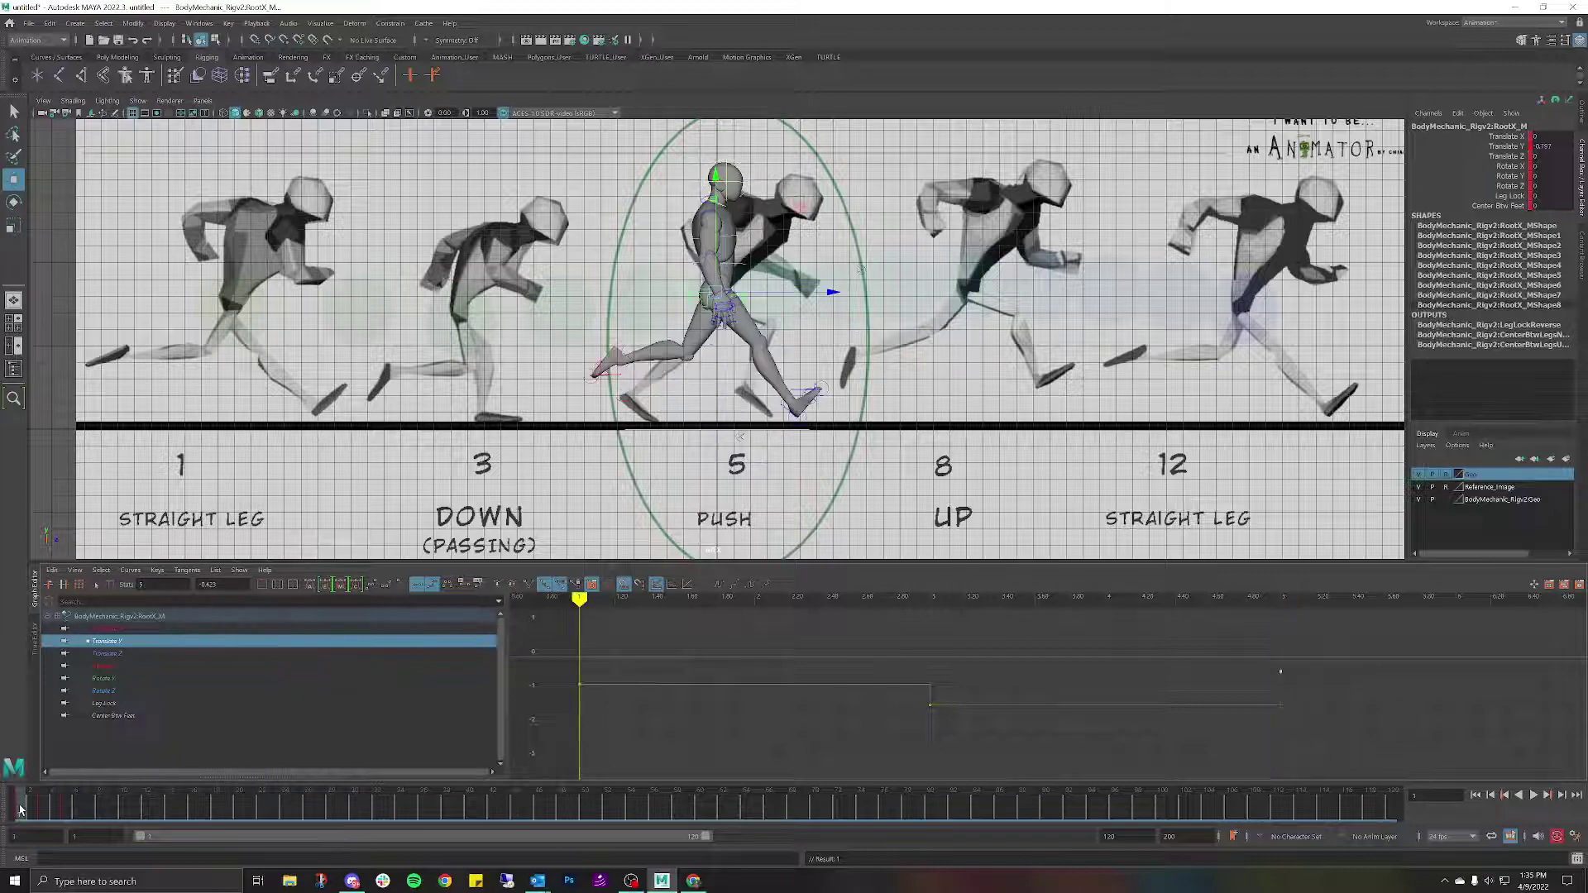
{"action": "left_click", "coordinate": [60, 812]}
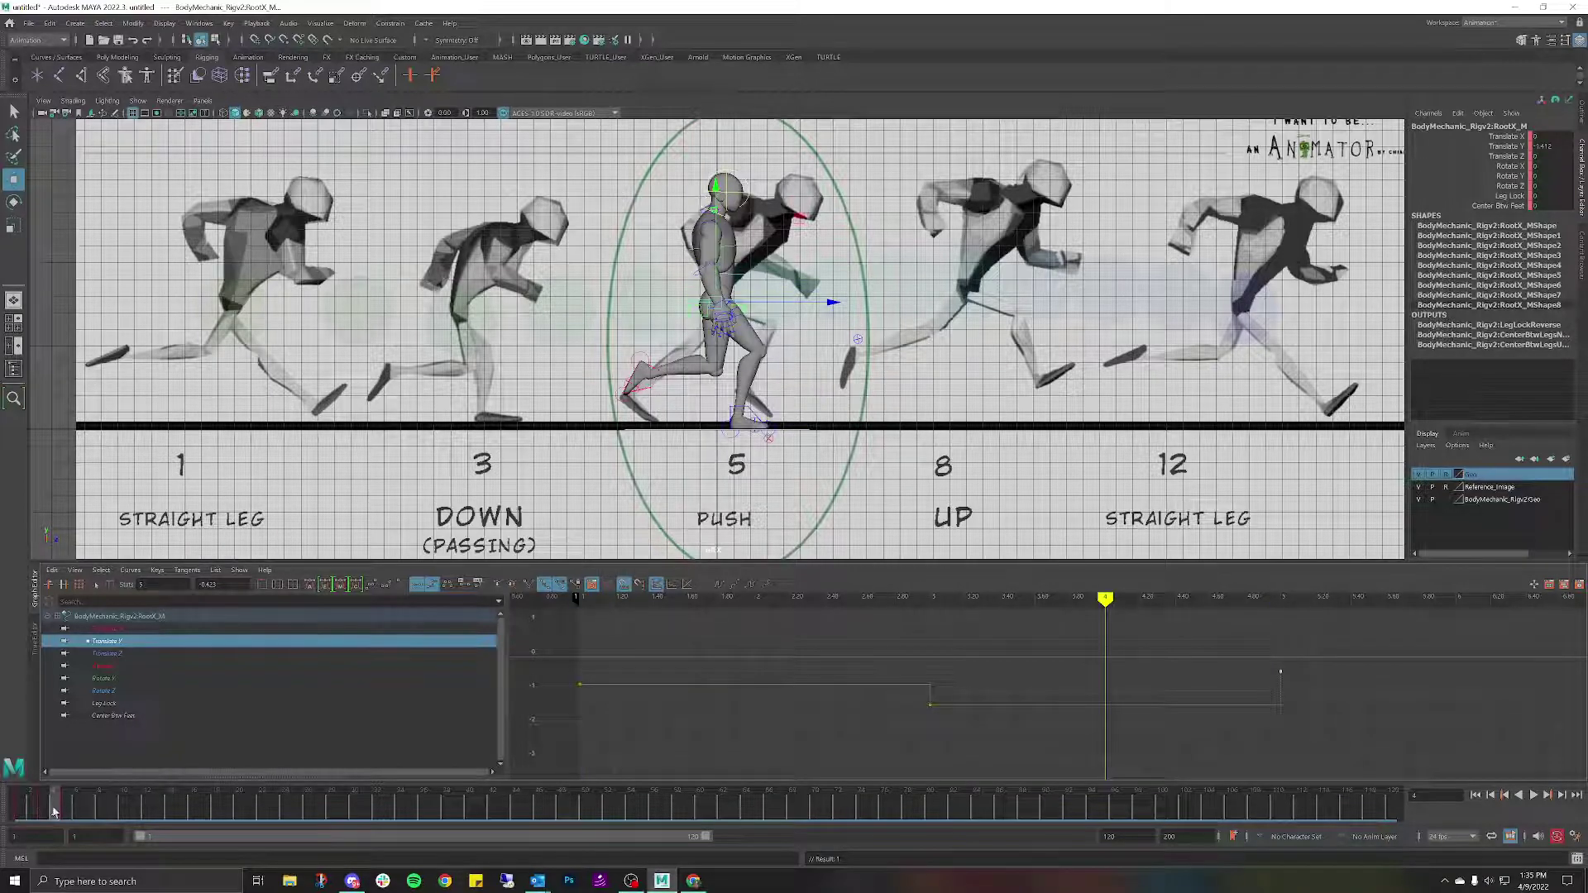
{"action": "left_click", "coordinate": [70, 810]}
{"action": "left_click", "coordinate": [20, 807]}
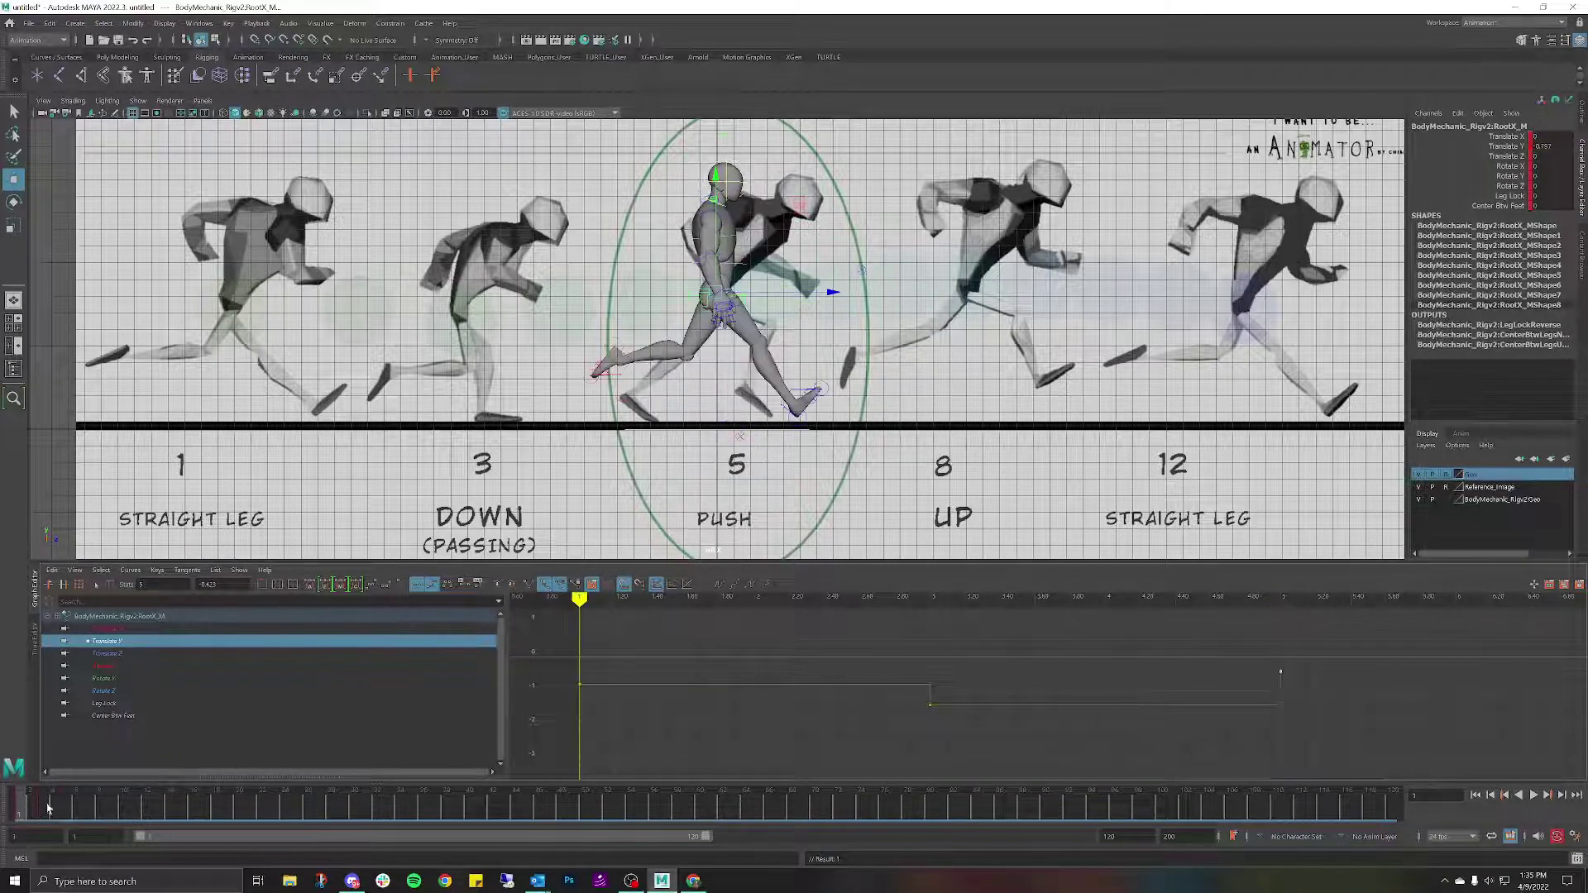
{"action": "left_click", "coordinate": [68, 809]}
{"action": "left_click", "coordinate": [21, 811]}
{"action": "left_click", "coordinate": [64, 808]}
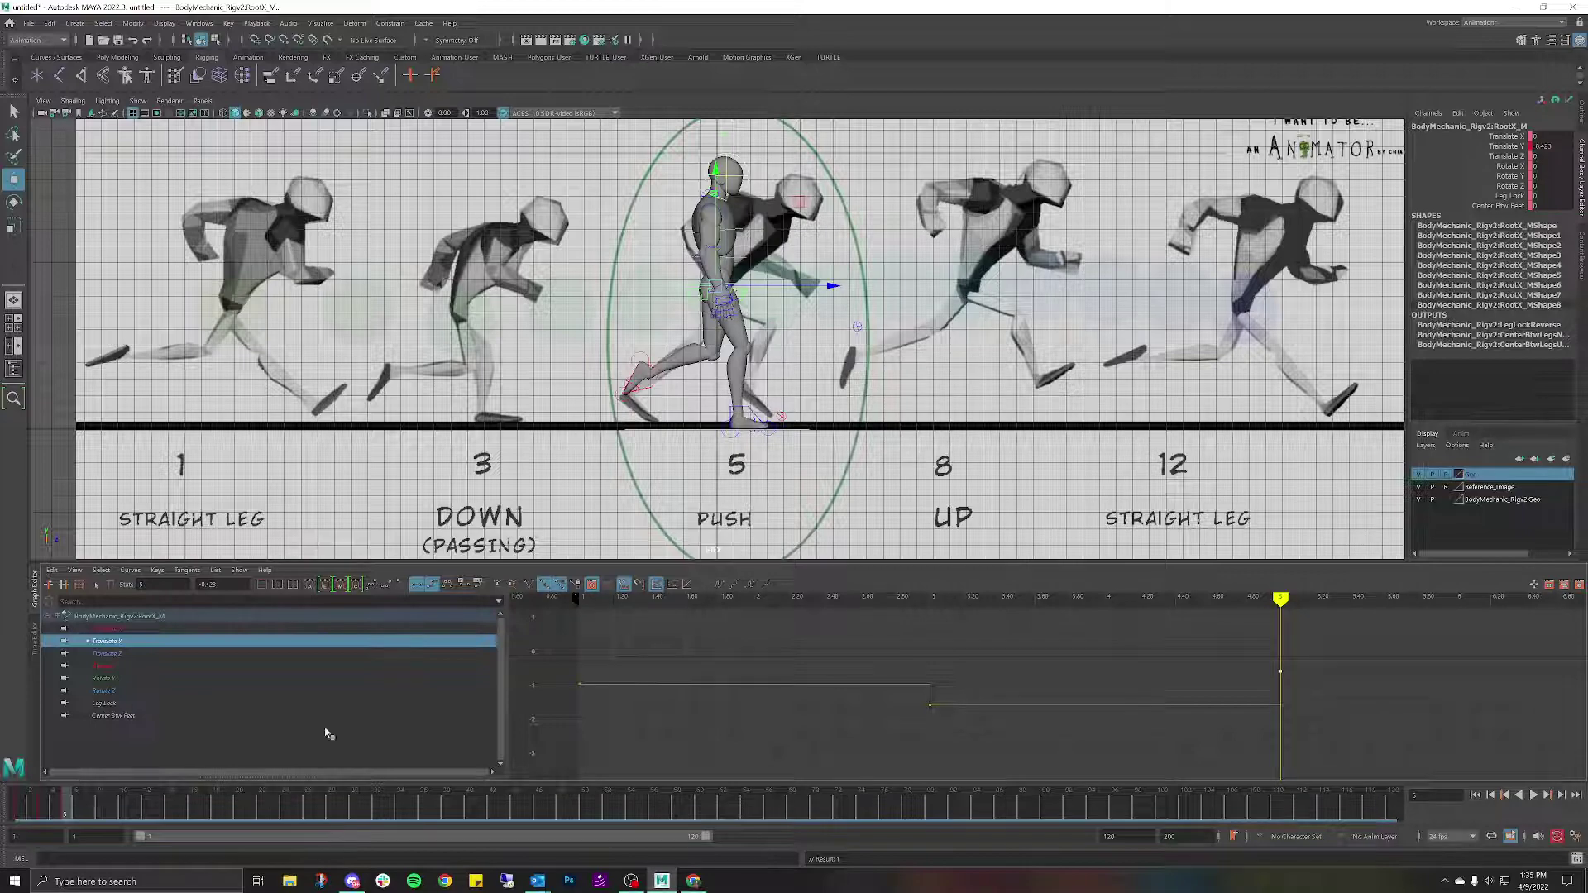
Move the IKLeg_R foot control back along Z at frame 5 to match the Push pose's rear foot.
{"action": "scroll", "coordinate": [738, 467], "scroll_direction": "up", "scroll_amount": 3}
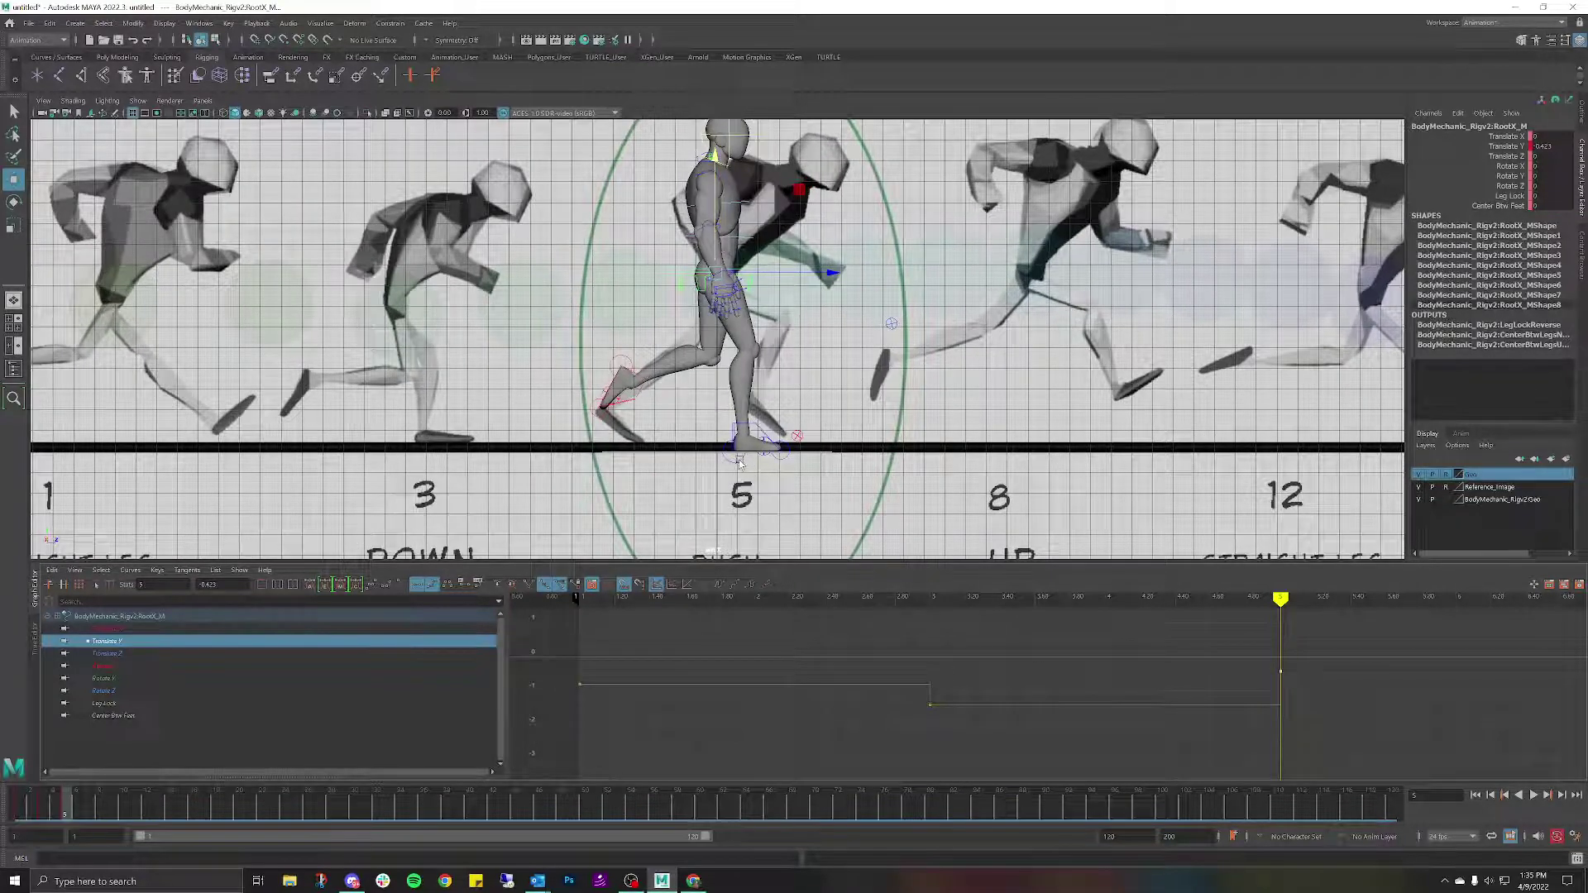
{"action": "left_click", "coordinate": [762, 426]}
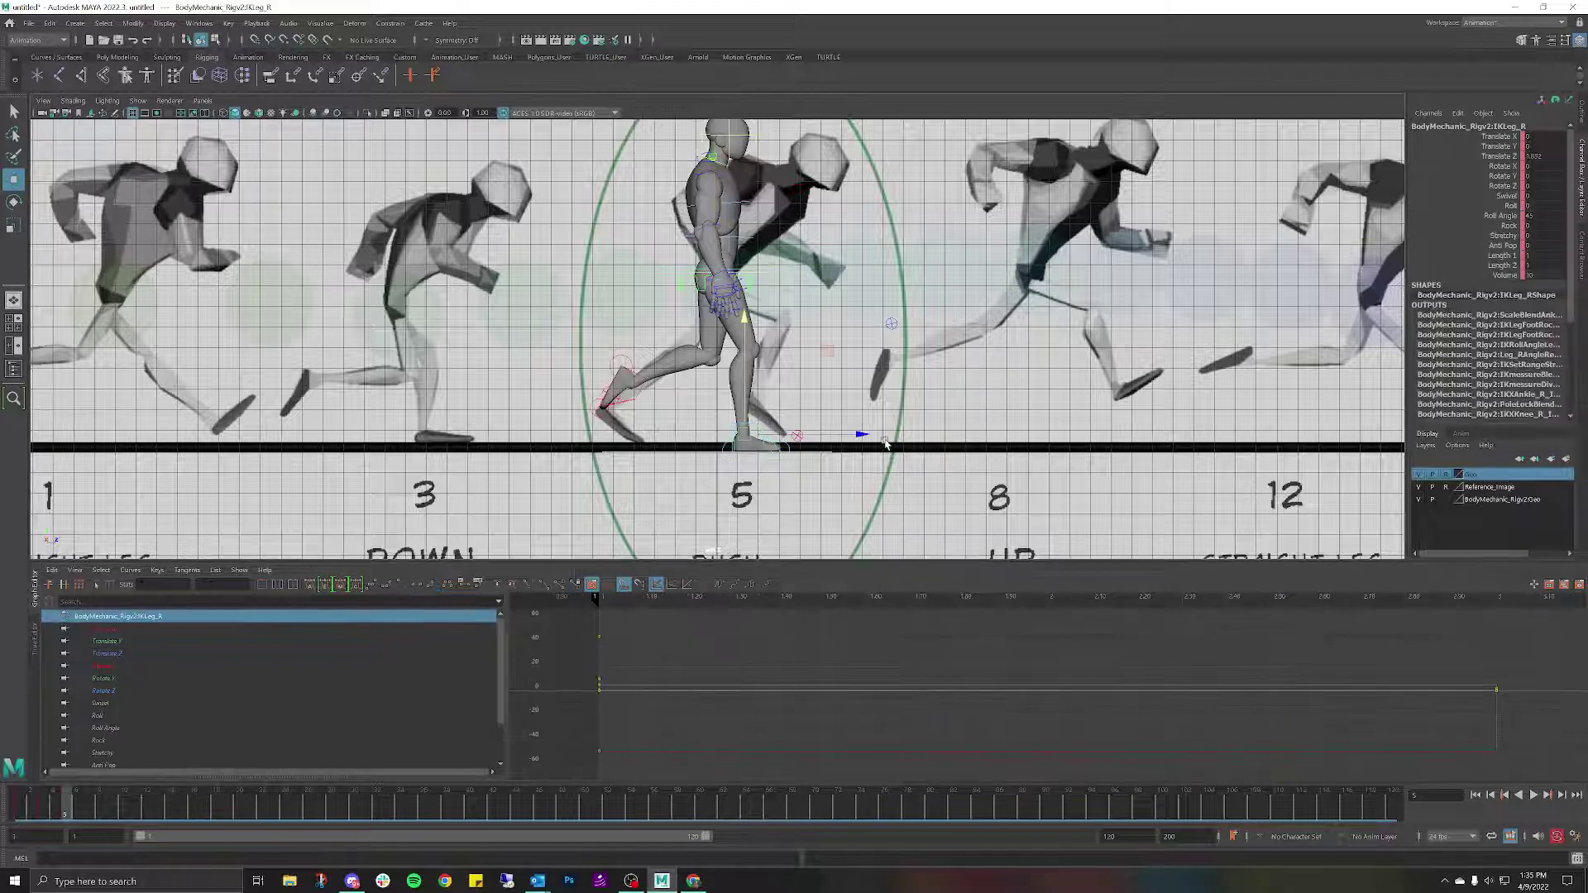
{"action": "middle_click_drag", "start_coordinate": [865, 440], "coordinate": [729, 443]}
{"action": "left_click_drag", "start_coordinate": [730, 440], "coordinate": [728, 440]}
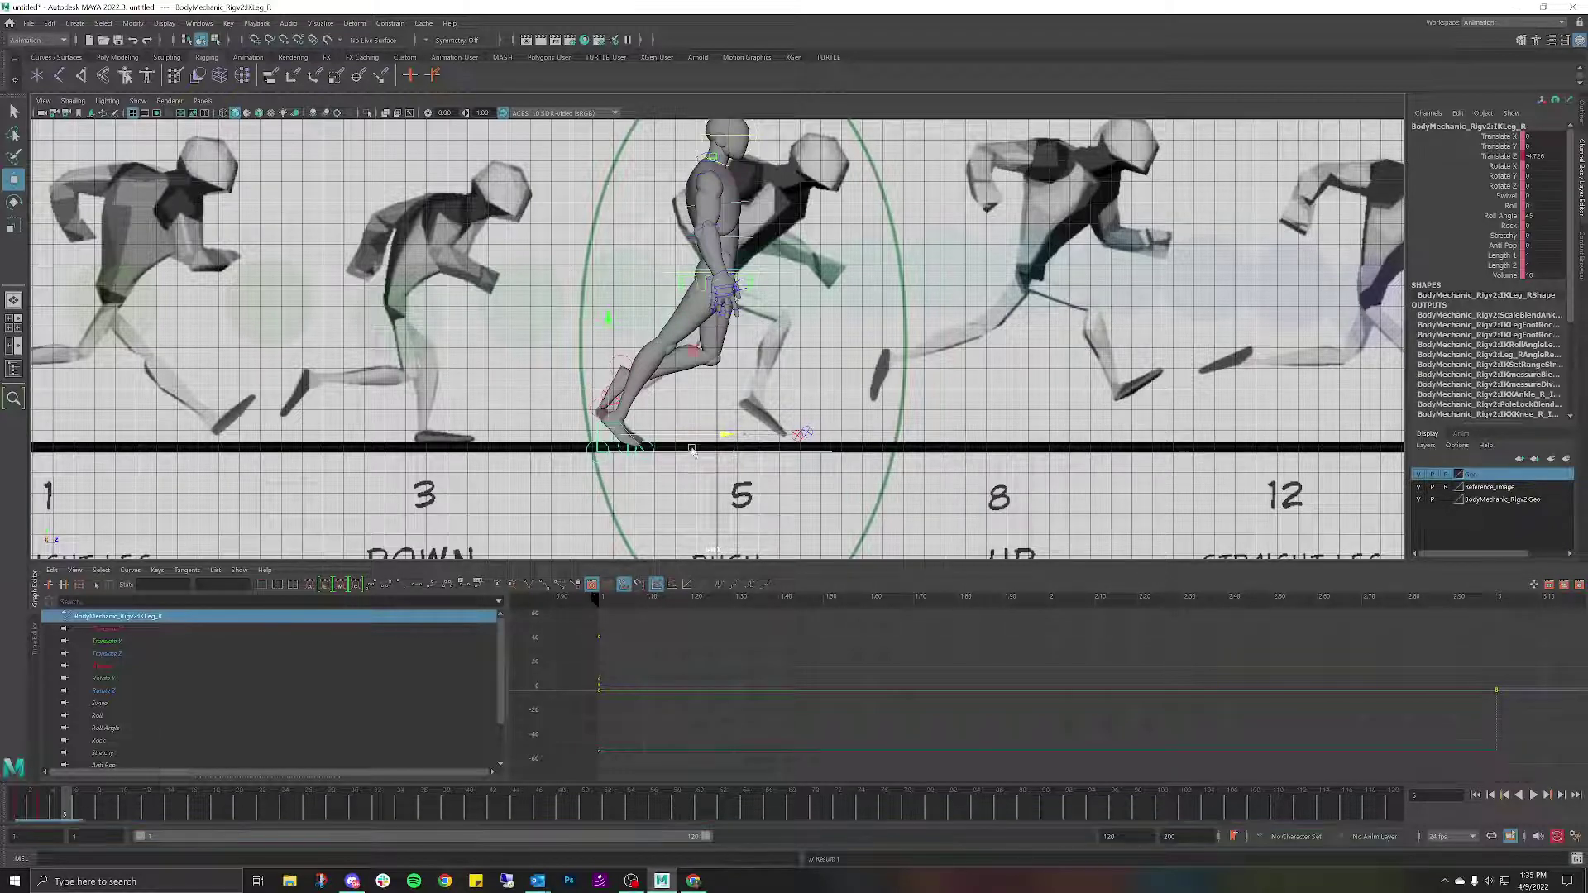
Select the right foot's RollToesEnd_R control in the perspective view.
{"action": "scroll", "coordinate": [730, 443], "scroll_direction": "up", "scroll_amount": 3}
{"action": "key", "text": "space"}
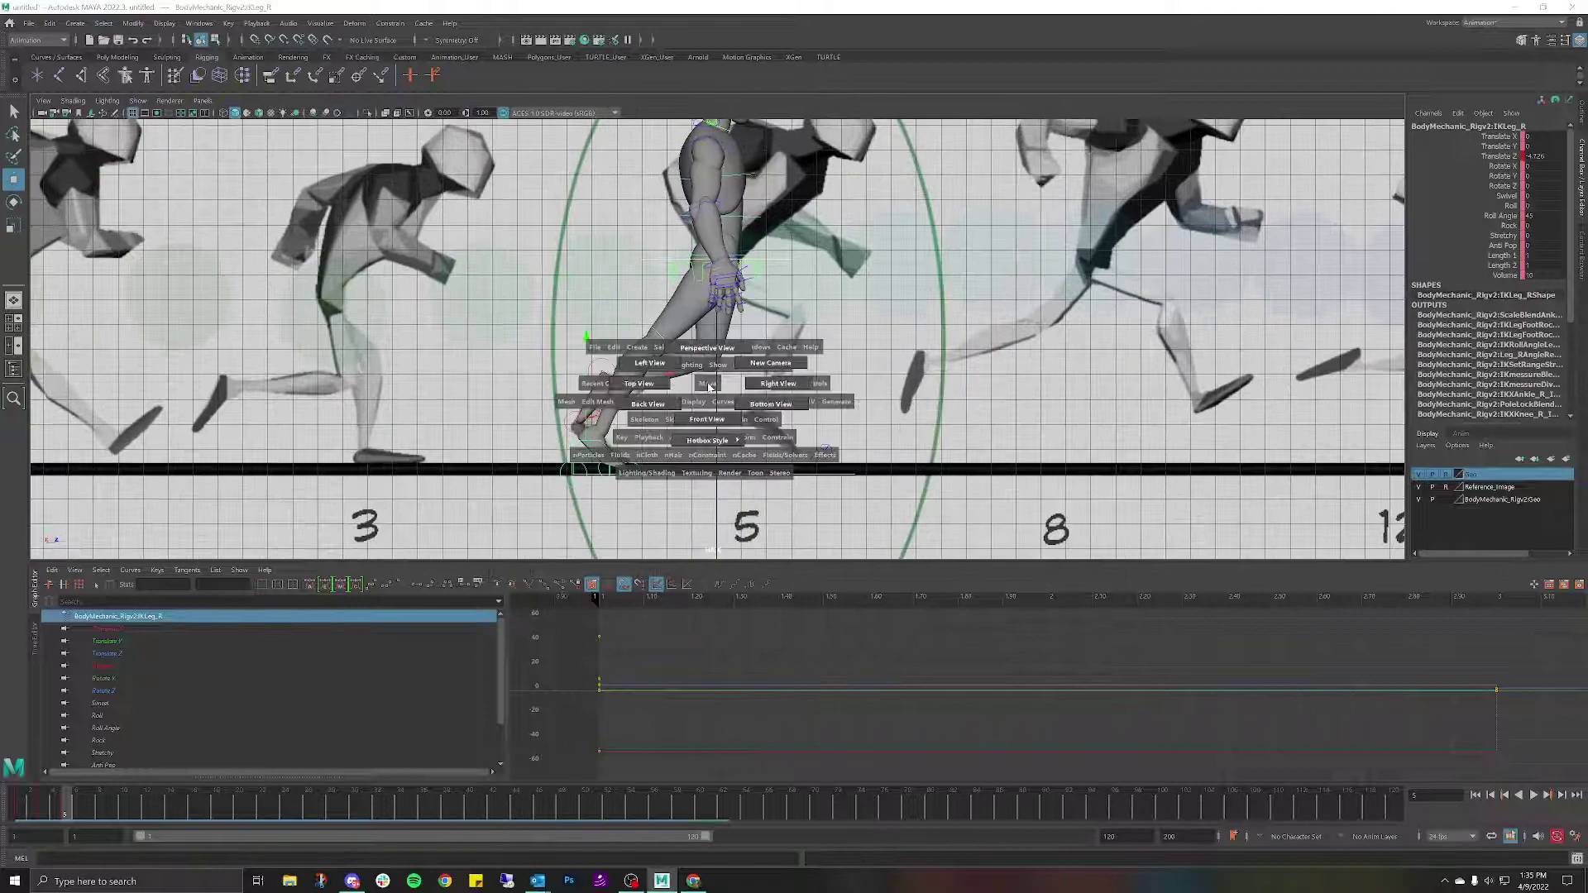
{"action": "left_click_drag", "start_coordinate": [708, 386], "coordinate": [705, 354]}
{"action": "left_click_drag", "start_coordinate": [614, 382], "coordinate": [610, 306], "text": "alt"}
{"action": "key", "text": "f"}
{"action": "left_click_drag", "start_coordinate": [741, 329], "coordinate": [776, 311], "text": "alt"}
{"action": "scroll", "coordinate": [778, 312], "scroll_direction": "down", "scroll_amount": 3}
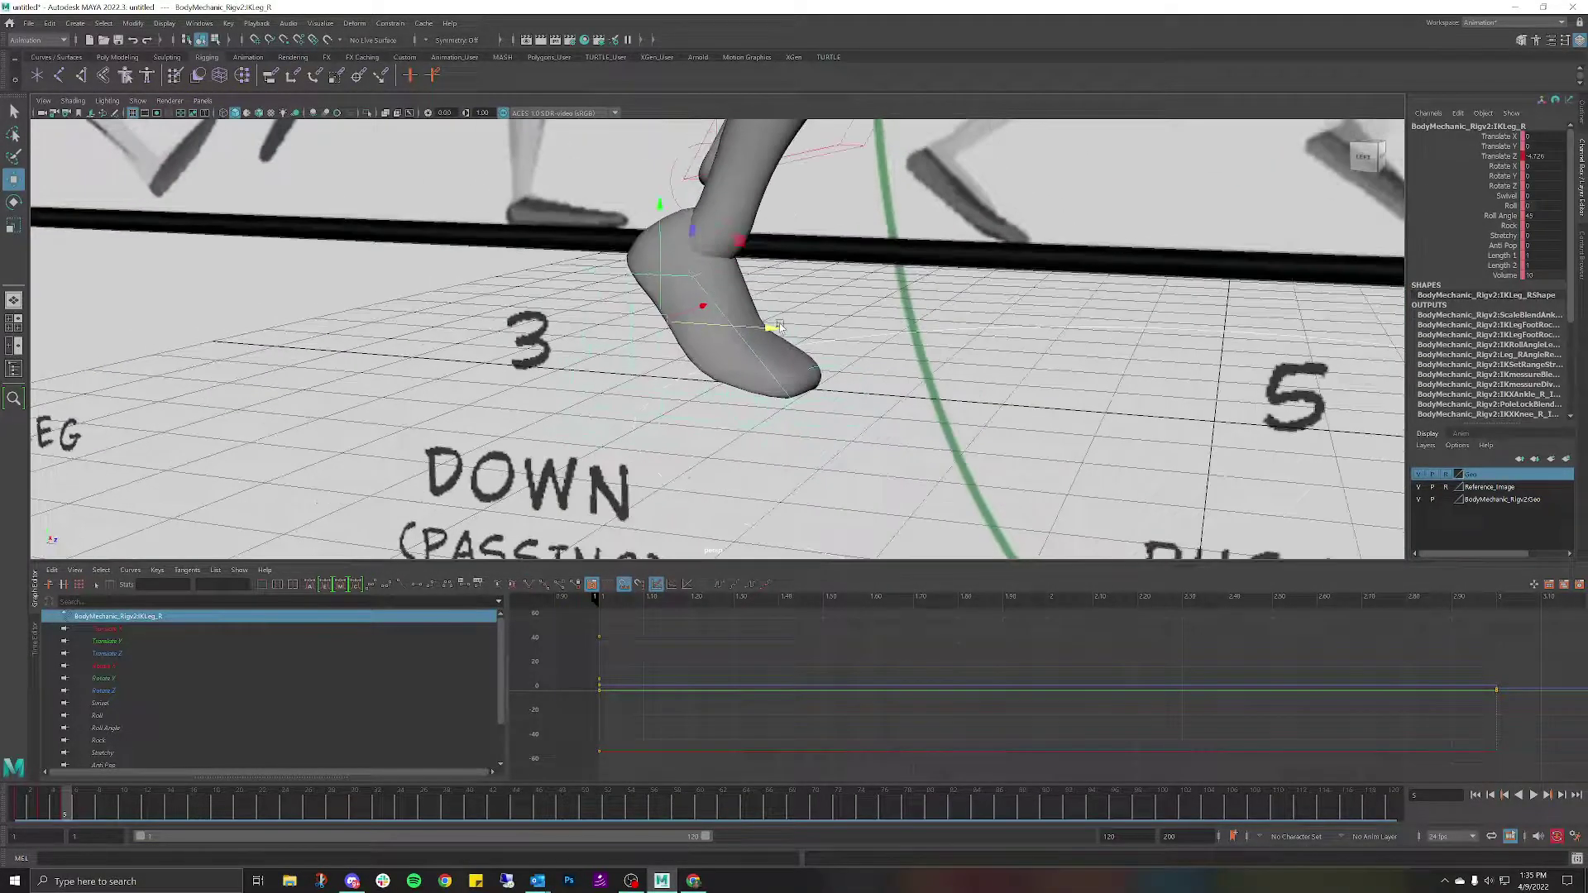
{"action": "left_click", "coordinate": [822, 370]}
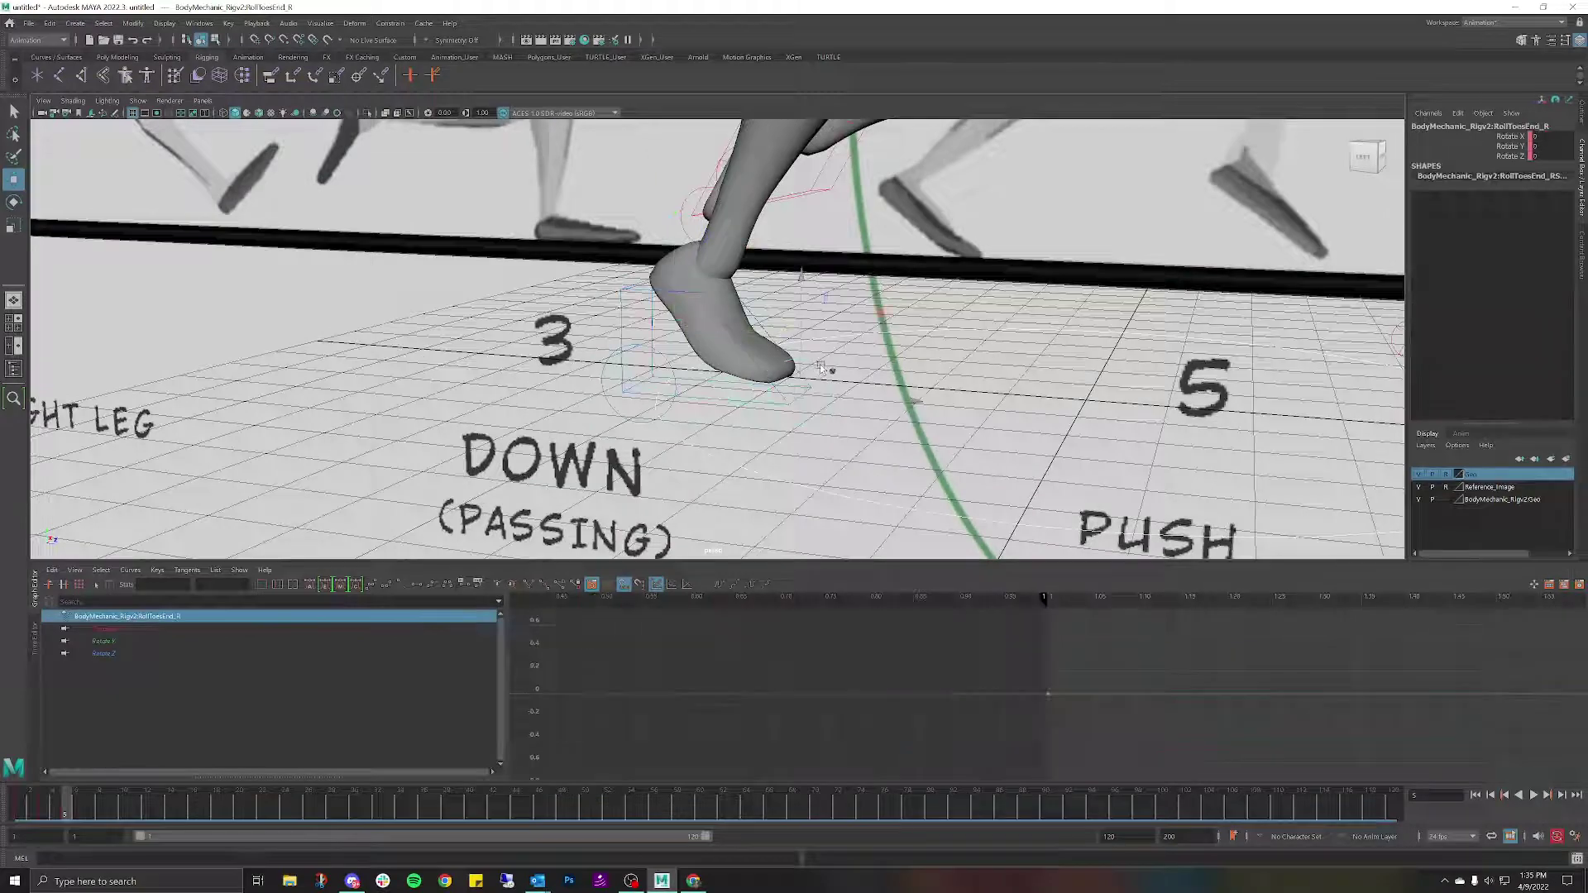
{"action": "scroll", "coordinate": [586, 250], "scroll_direction": "up", "scroll_amount": 3}
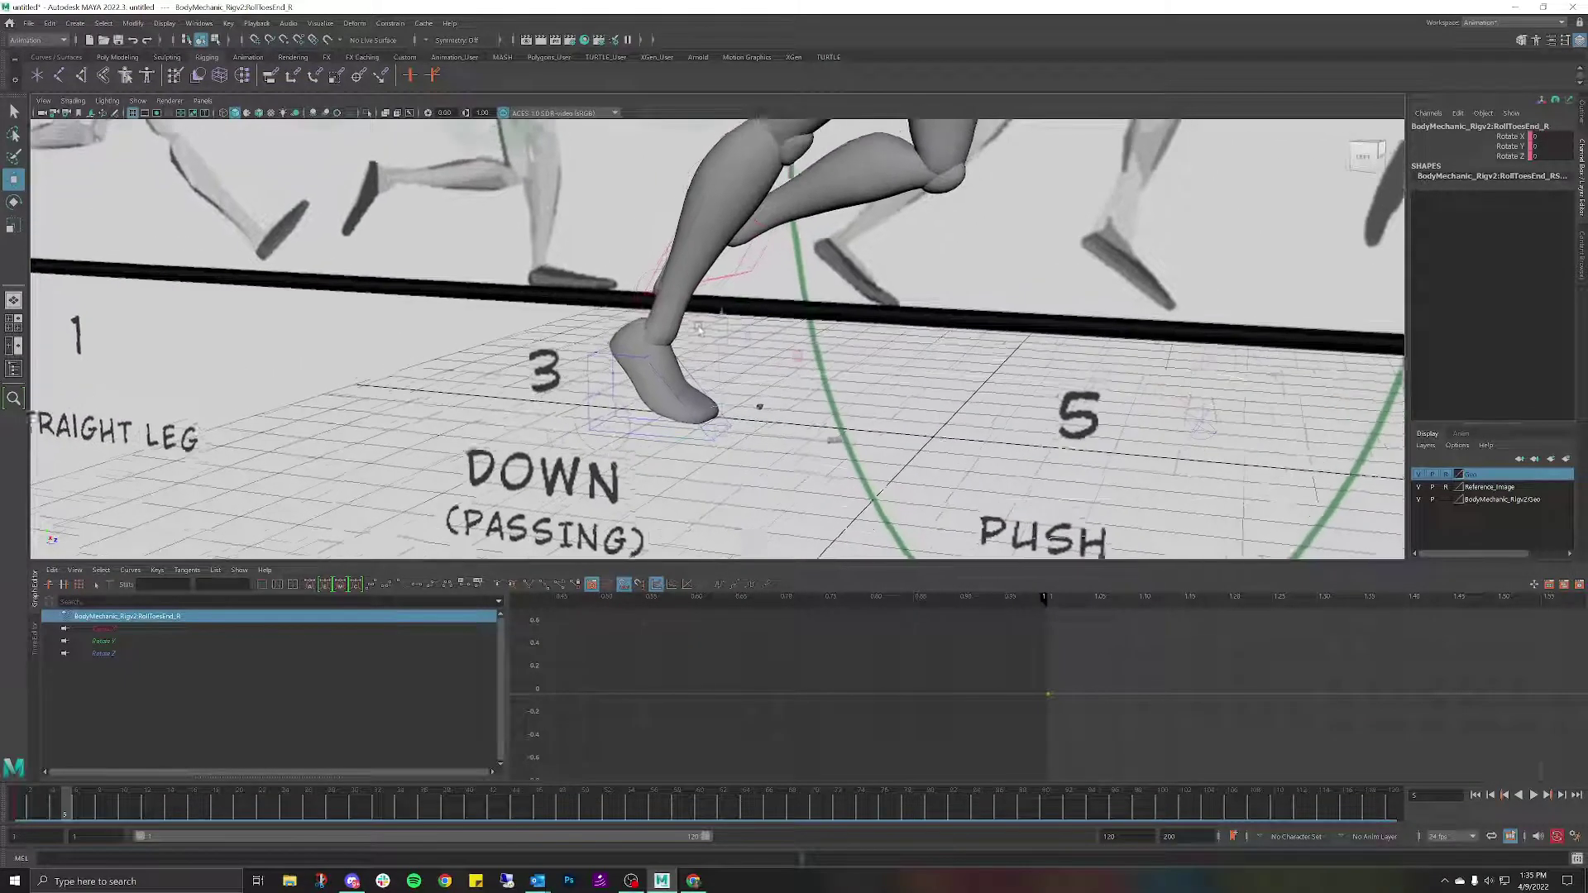
Begin saving the scene and browse to the Spring 2022 folder inside CSUF on the Work Storage drive.
{"action": "left_click", "coordinate": [50, 22]}
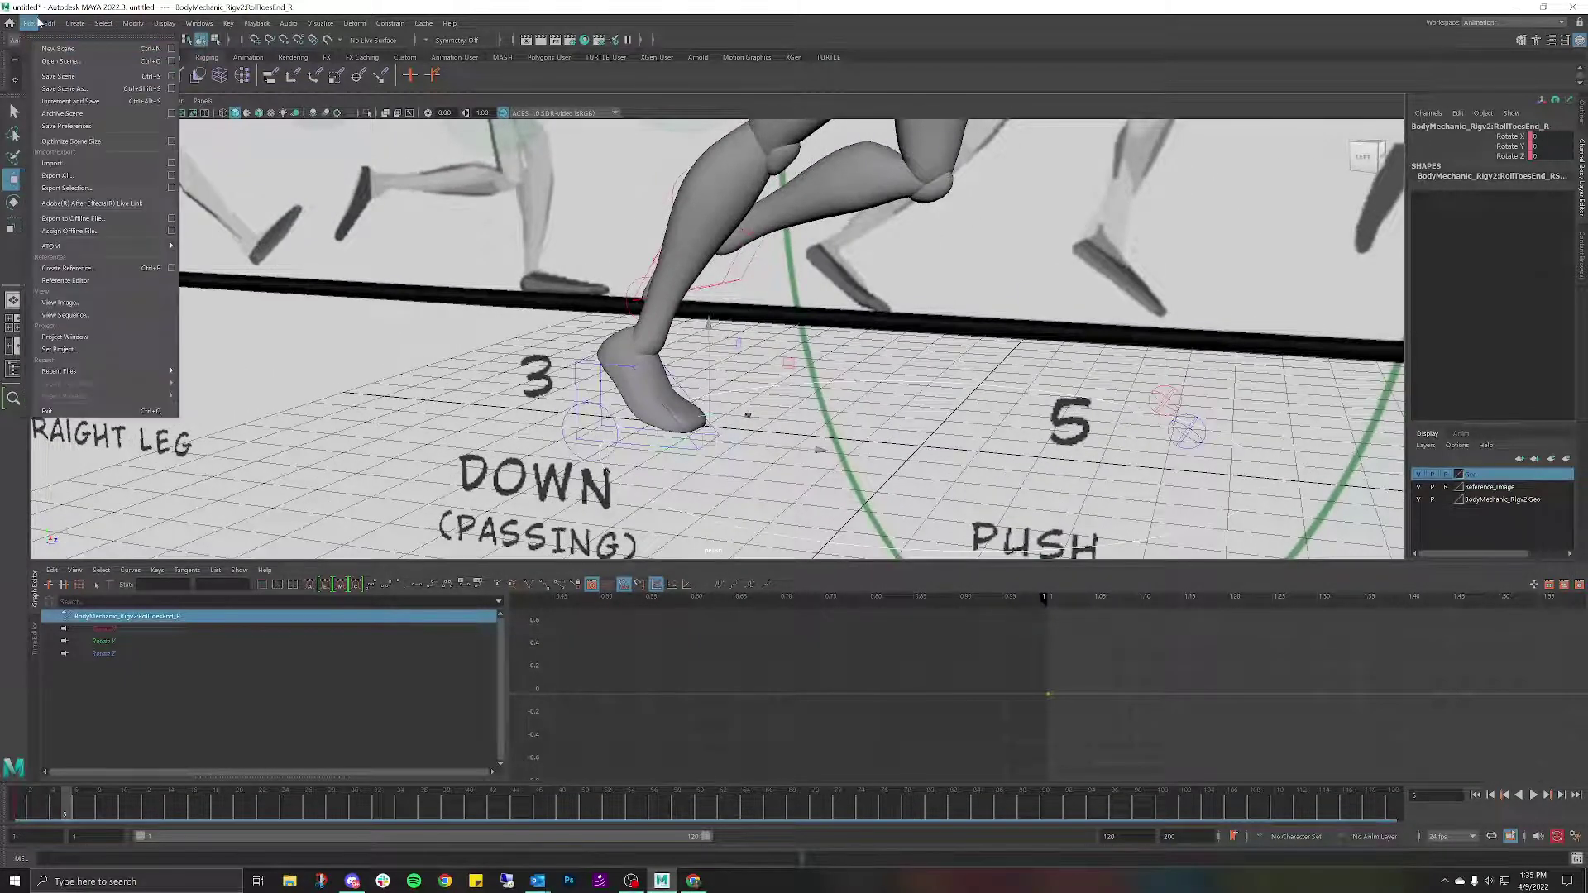
{"action": "left_click", "coordinate": [76, 86]}
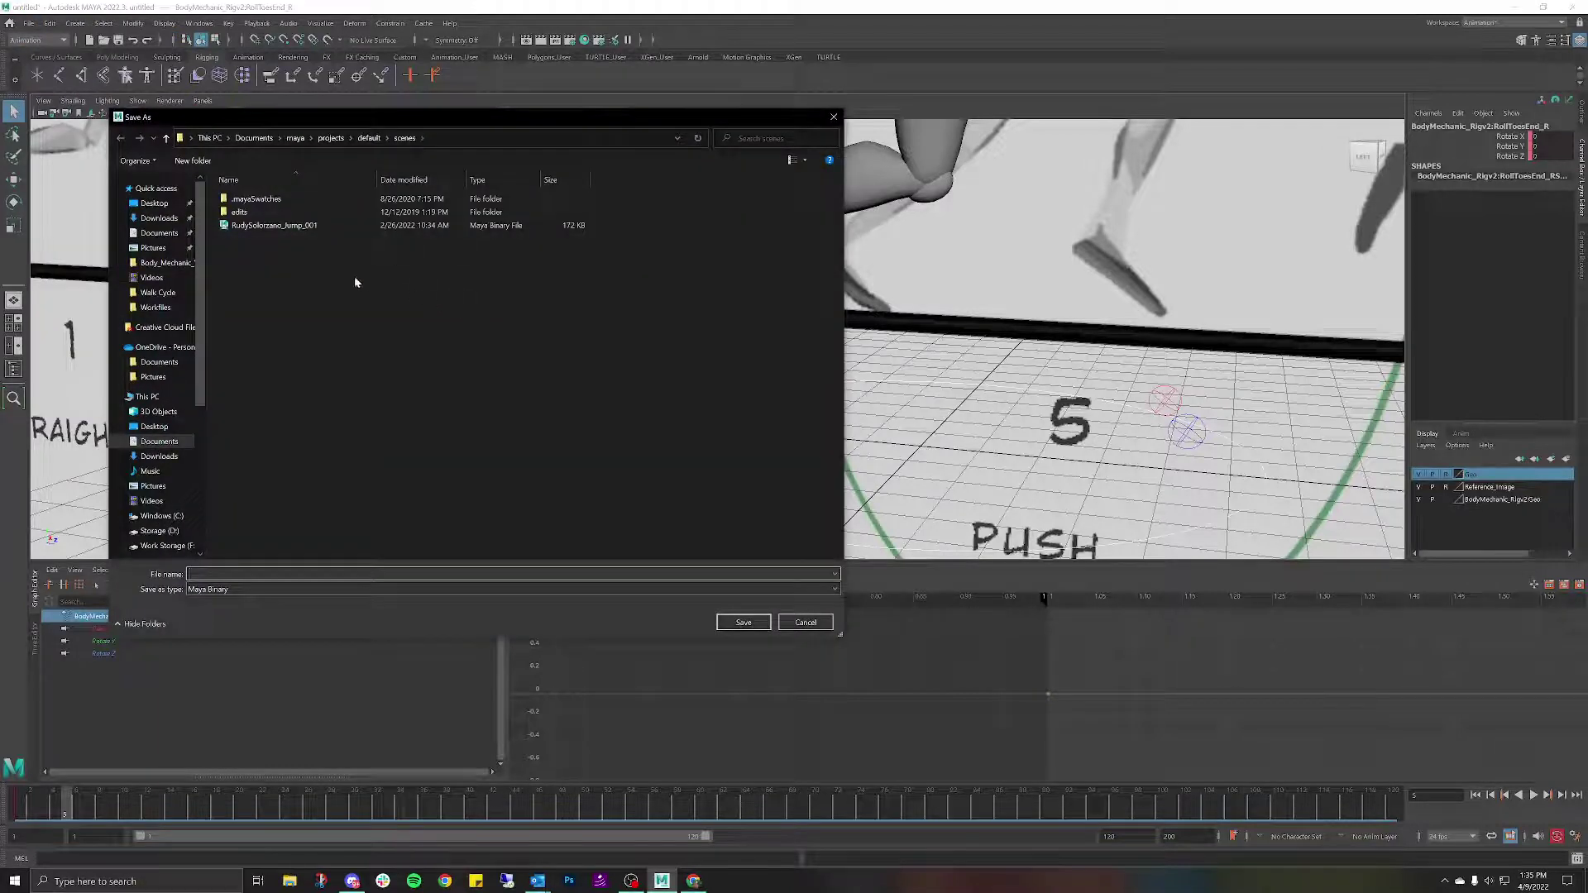
{"action": "scroll", "coordinate": [176, 331], "scroll_direction": "down", "scroll_amount": 3}
{"action": "scroll", "coordinate": [174, 347], "scroll_direction": "down", "scroll_amount": 2}
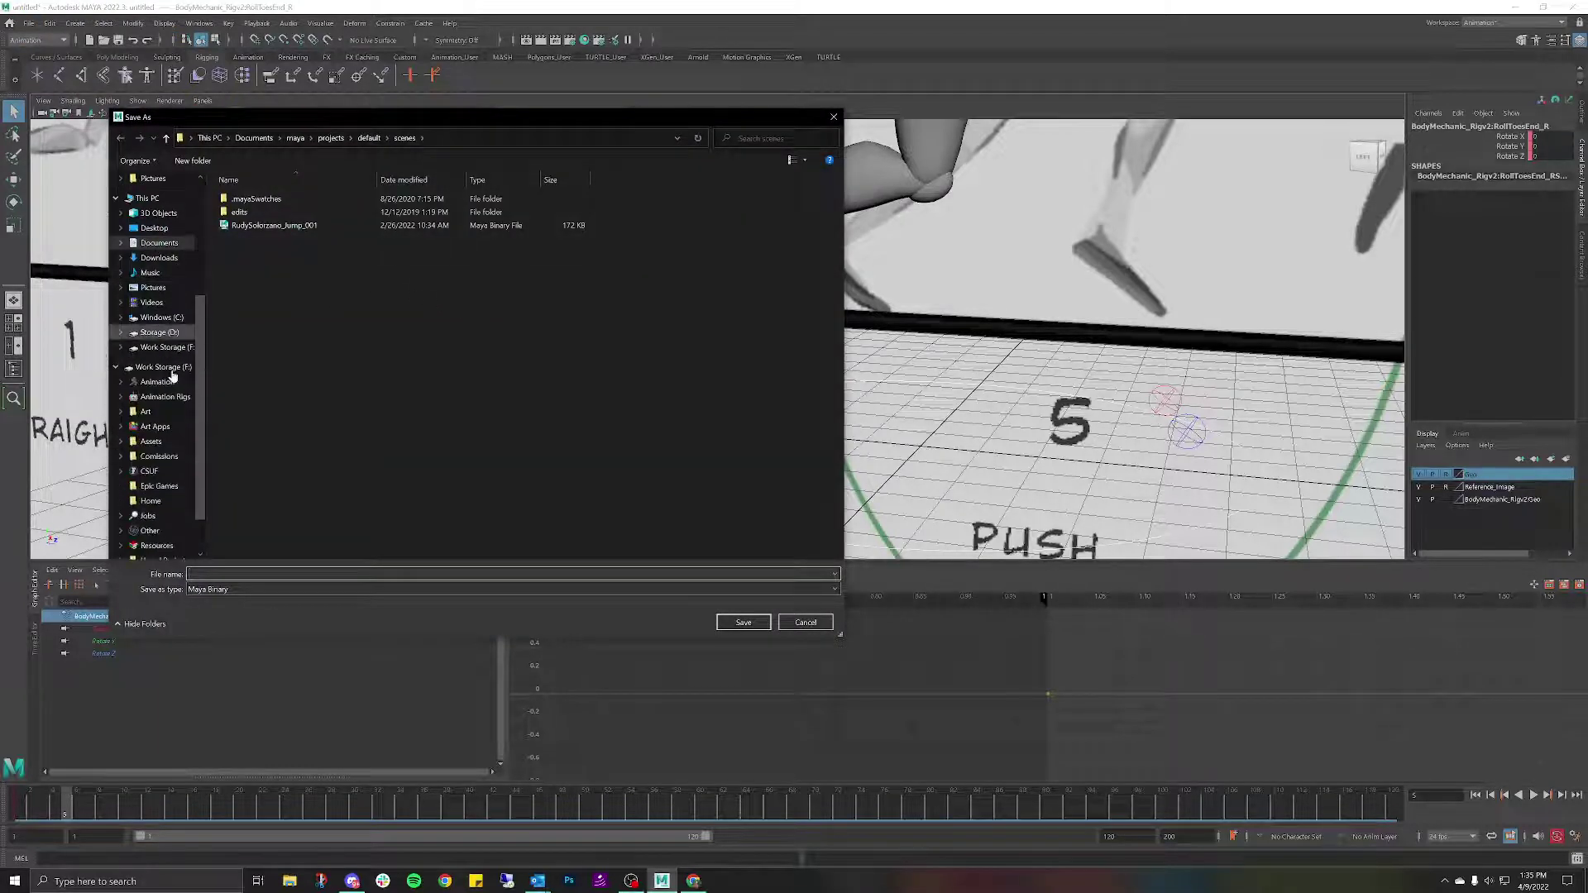
{"action": "scroll", "coordinate": [164, 380], "scroll_direction": "down", "scroll_amount": 1}
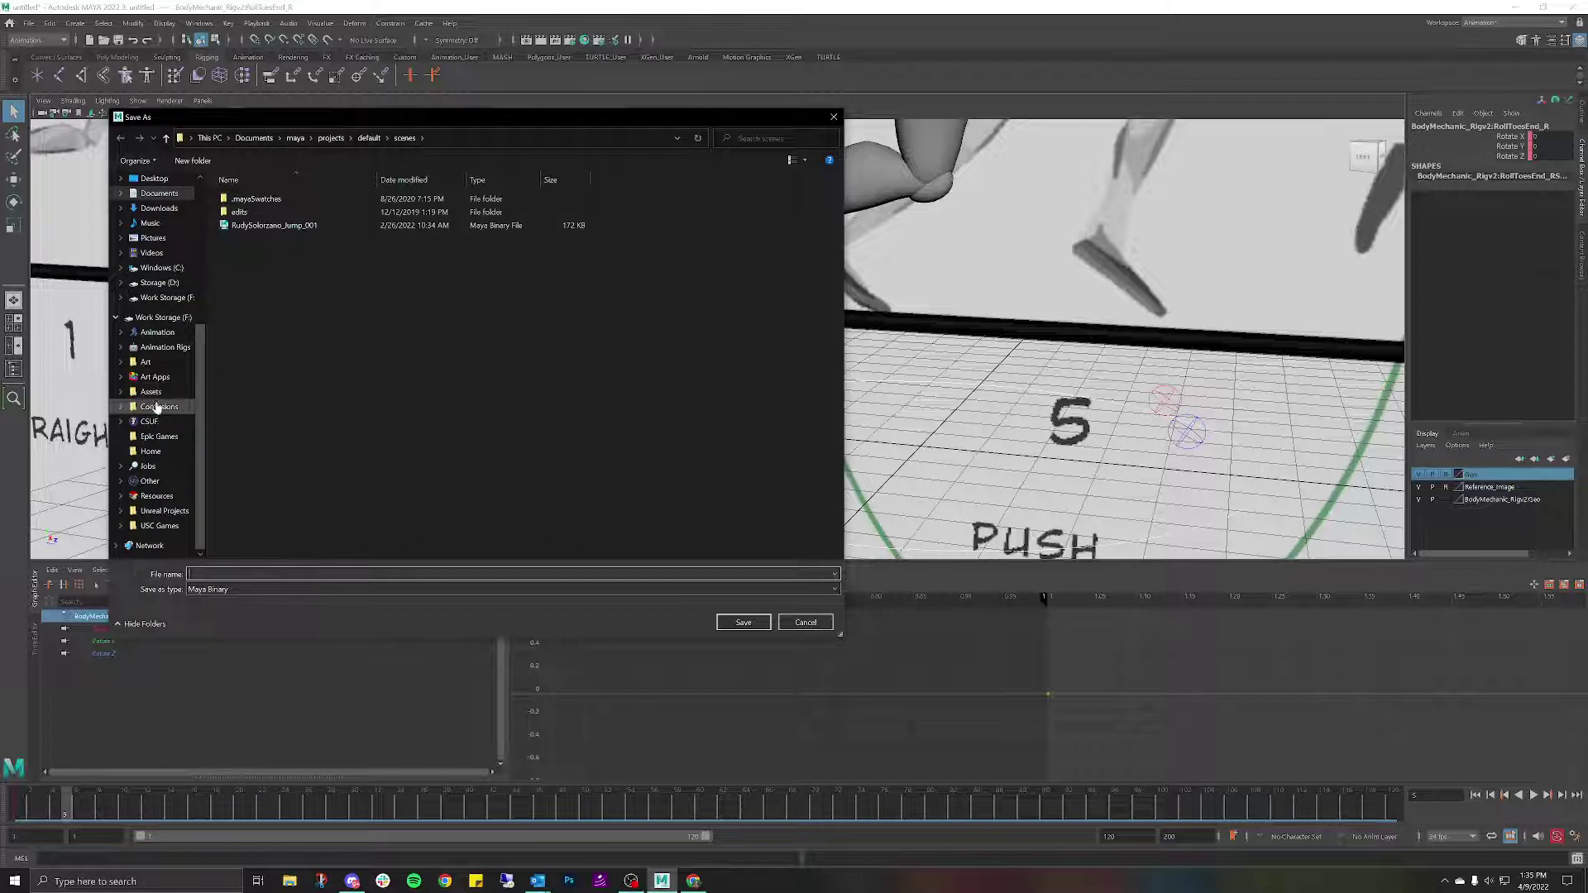
{"action": "left_click", "coordinate": [149, 421]}
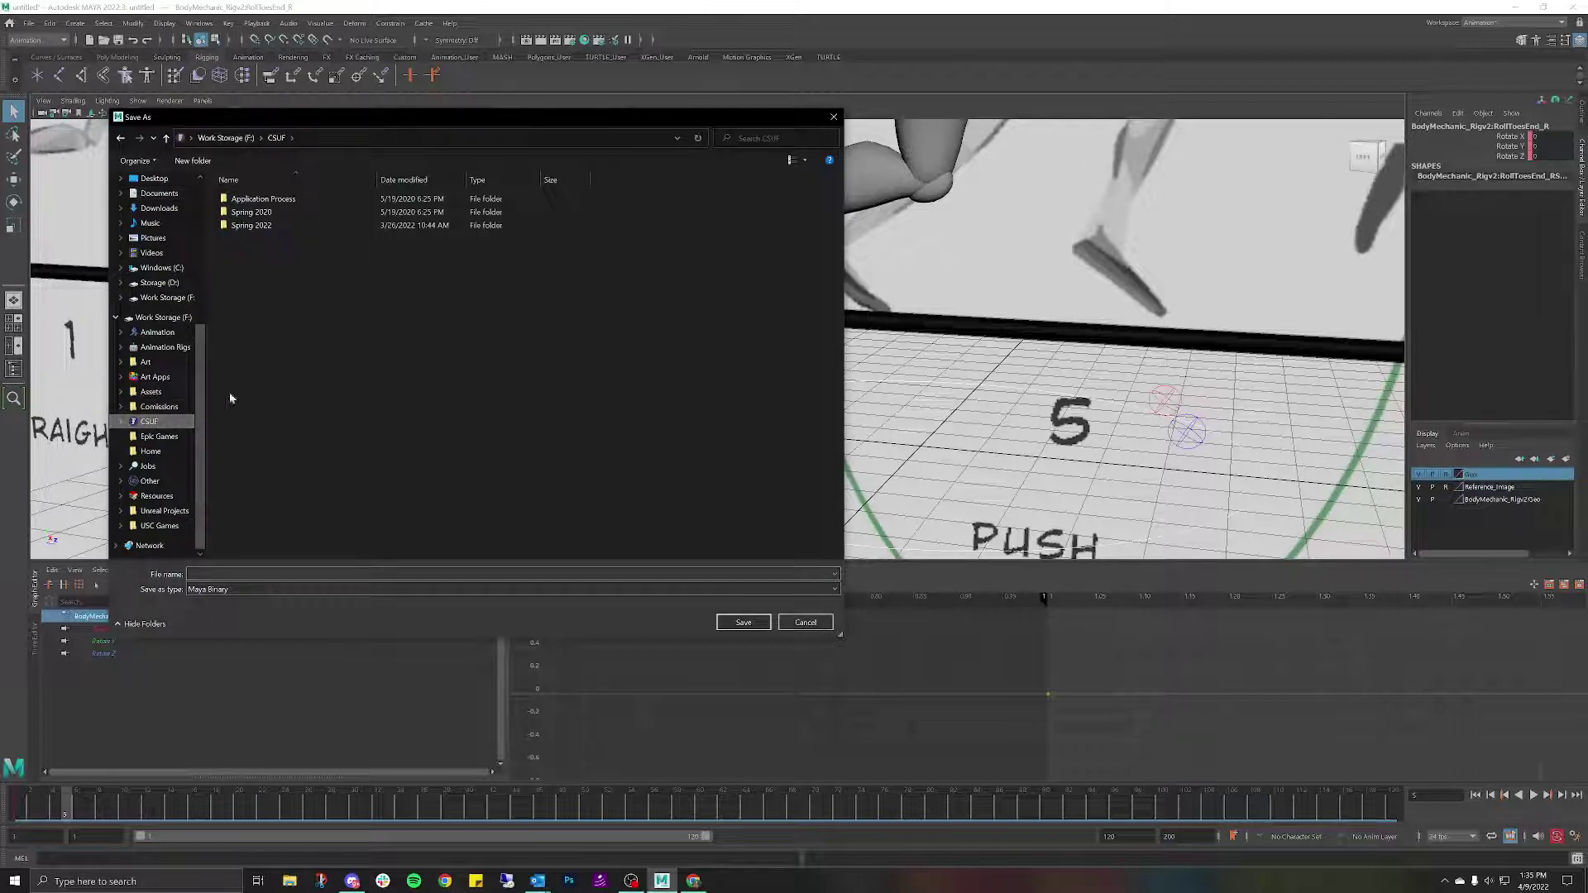
{"action": "double_click", "coordinate": [263, 225]}
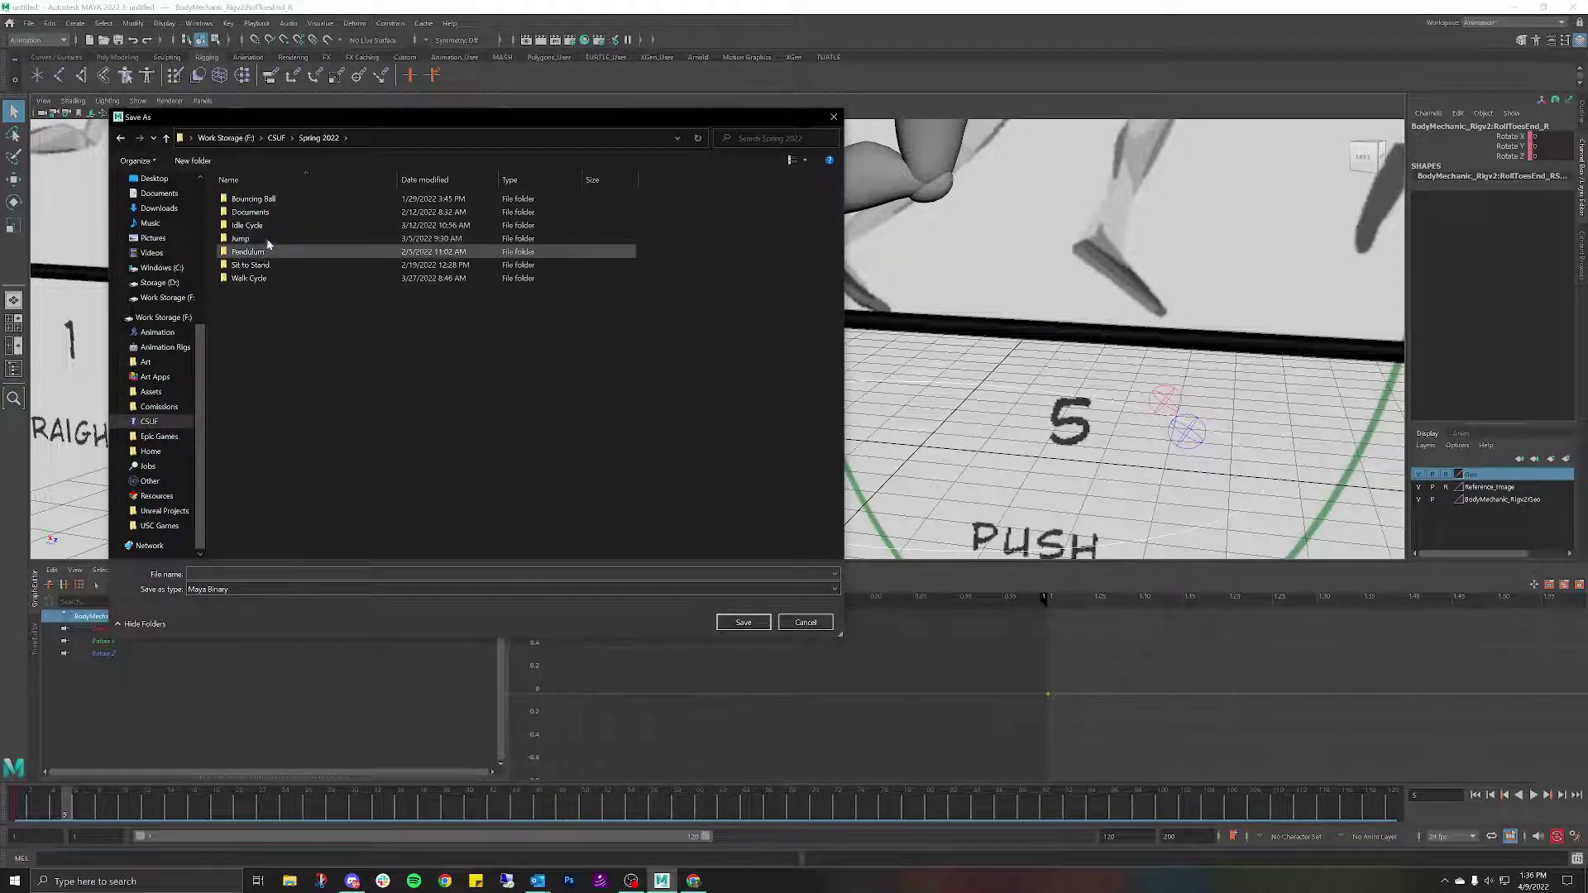
Create a new folder named Run Cycle inside the Spring 2022 folder.
{"action": "right_click", "coordinate": [258, 312]}
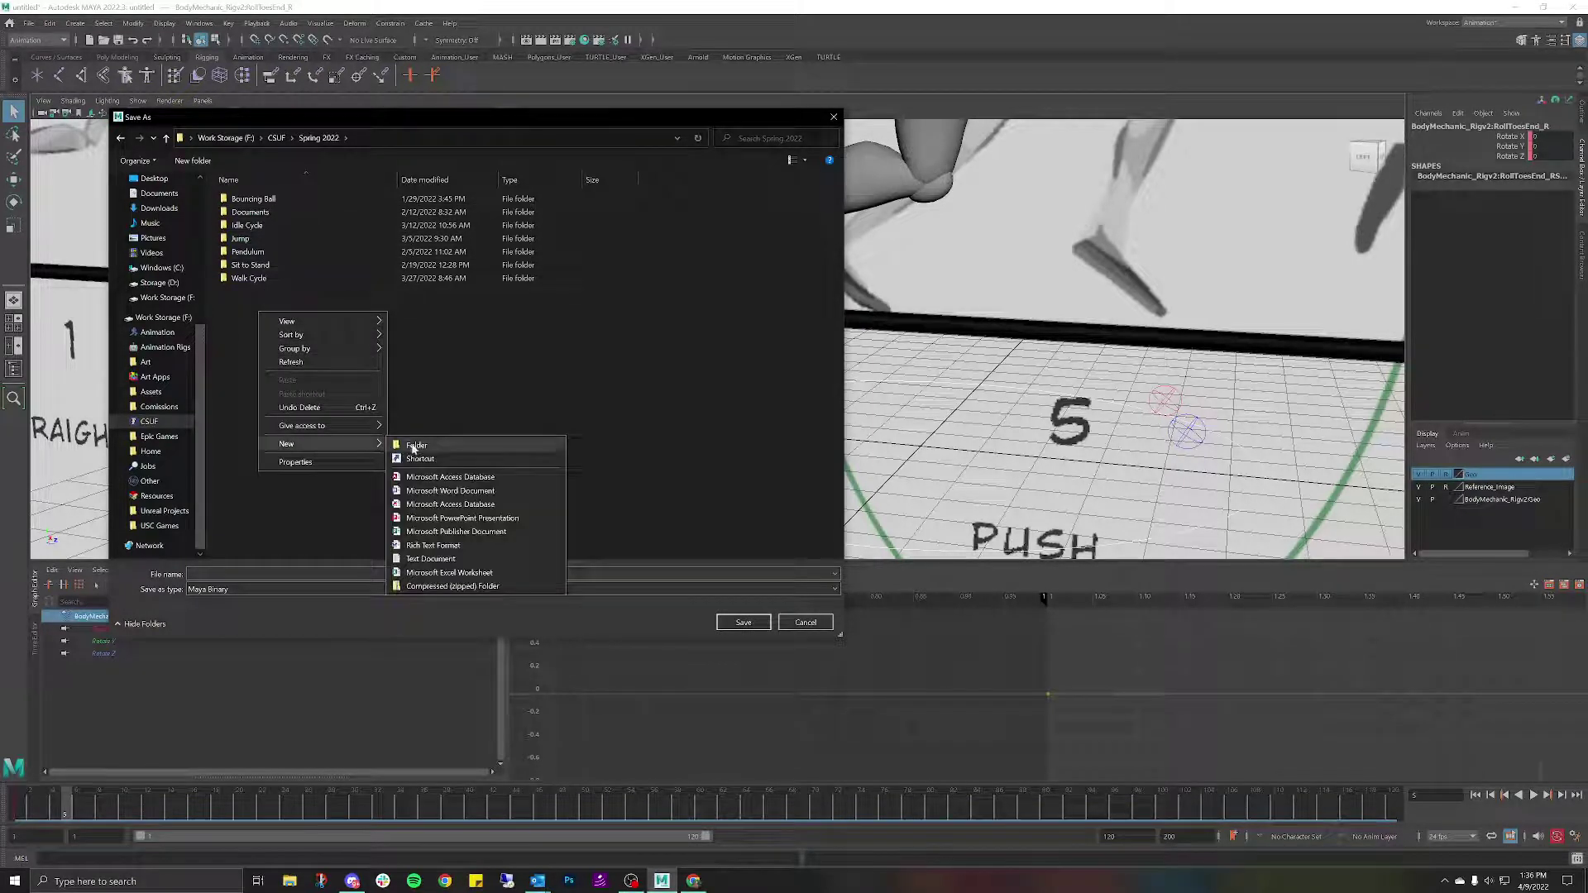
{"action": "left_click", "coordinate": [411, 445]}
{"action": "type", "text": "Runb"}
{"action": "key", "text": "BackSpace"}
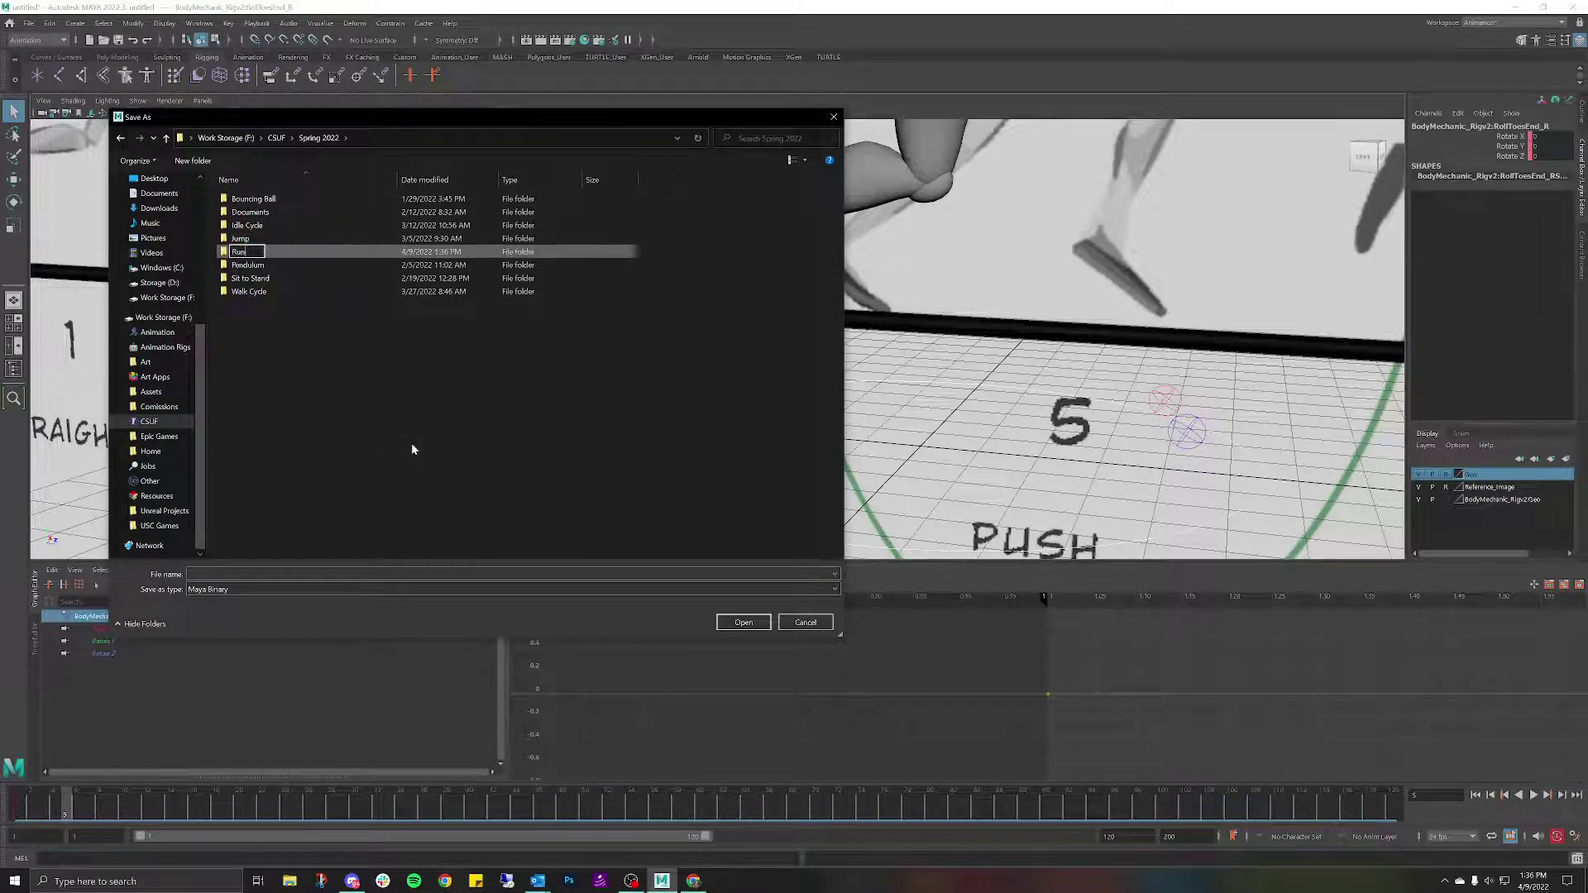
{"action": "type", "text": "Cycle"}
{"action": "key", "text": "Return"}
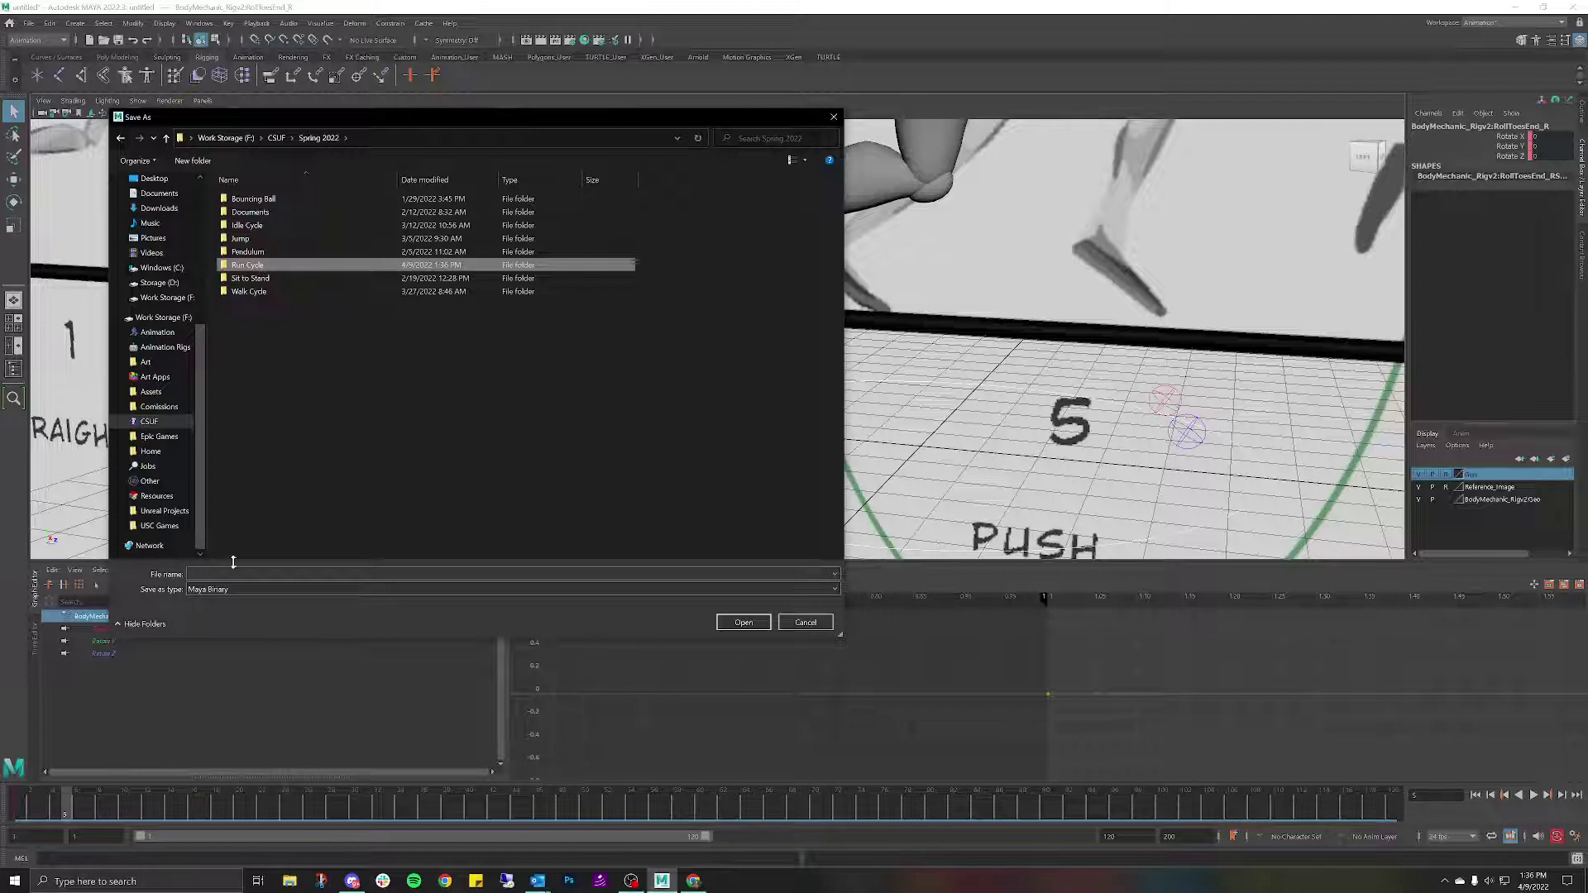
Save the scene in the Run Cycle folder as Maya ASCII, named with the animator's name followed by _RunCycle_001.
{"action": "double_click", "coordinate": [276, 264]}
{"action": "left_click", "coordinate": [248, 589]}
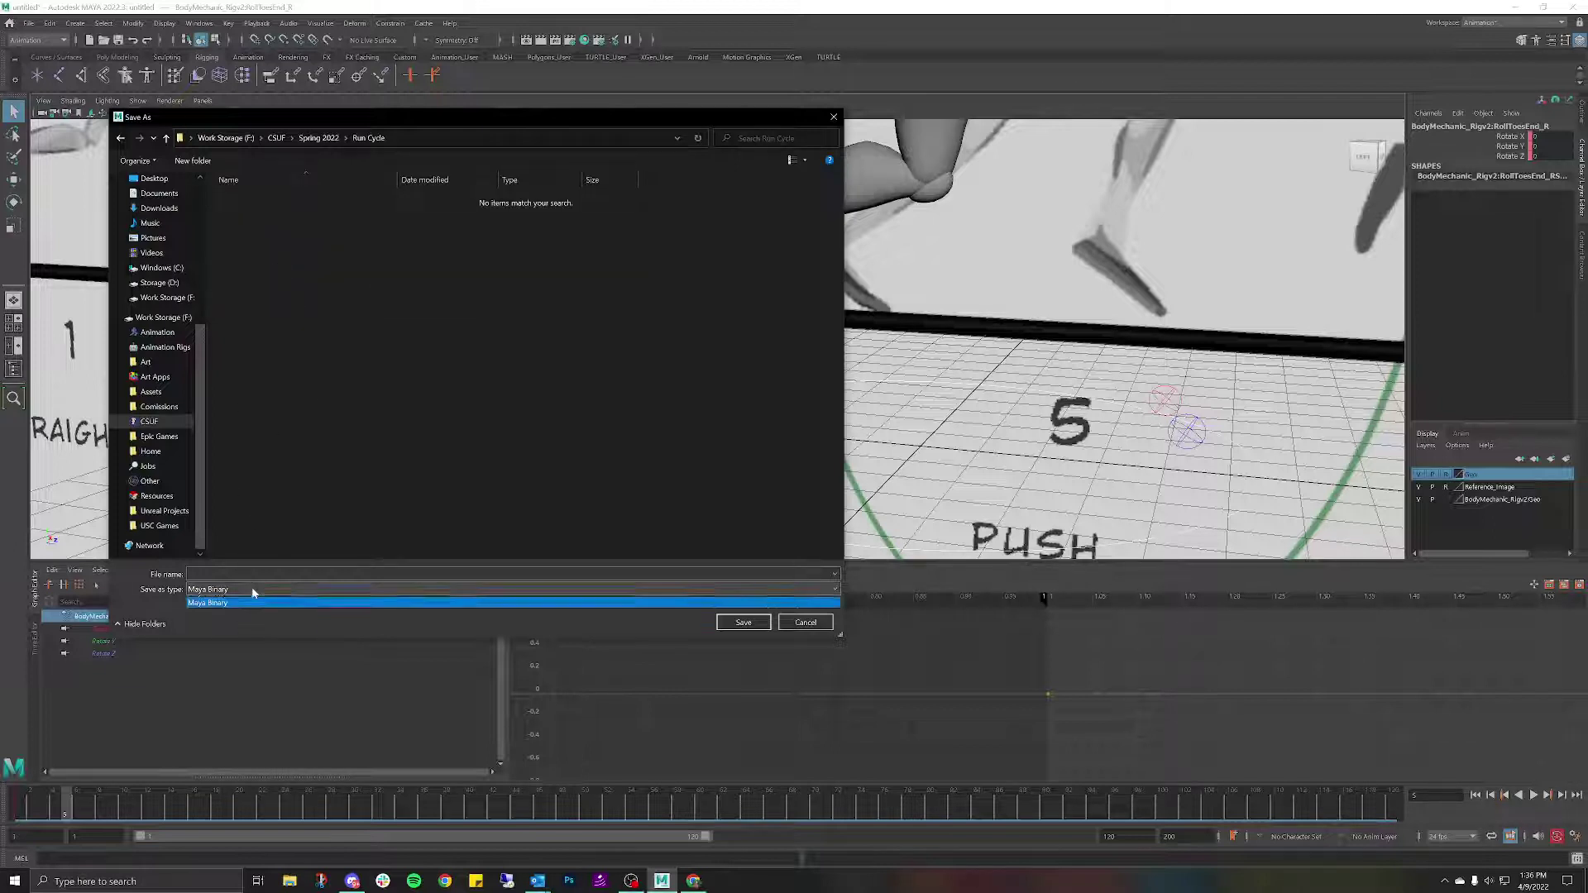
{"action": "left_click", "coordinate": [240, 598]}
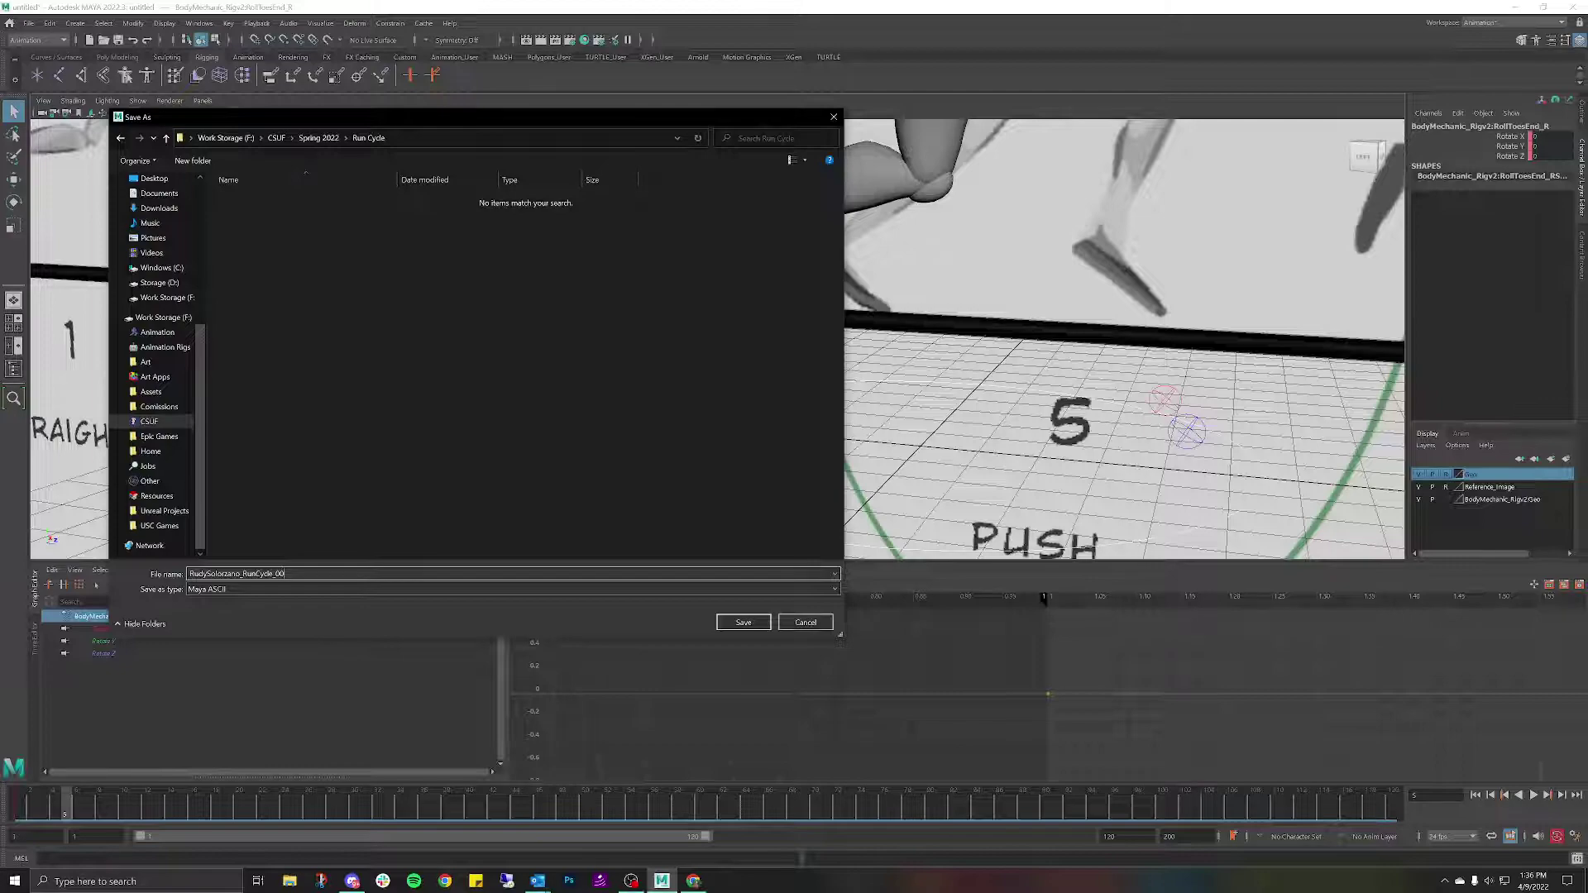
{"action": "left_click", "coordinate": [742, 622]}
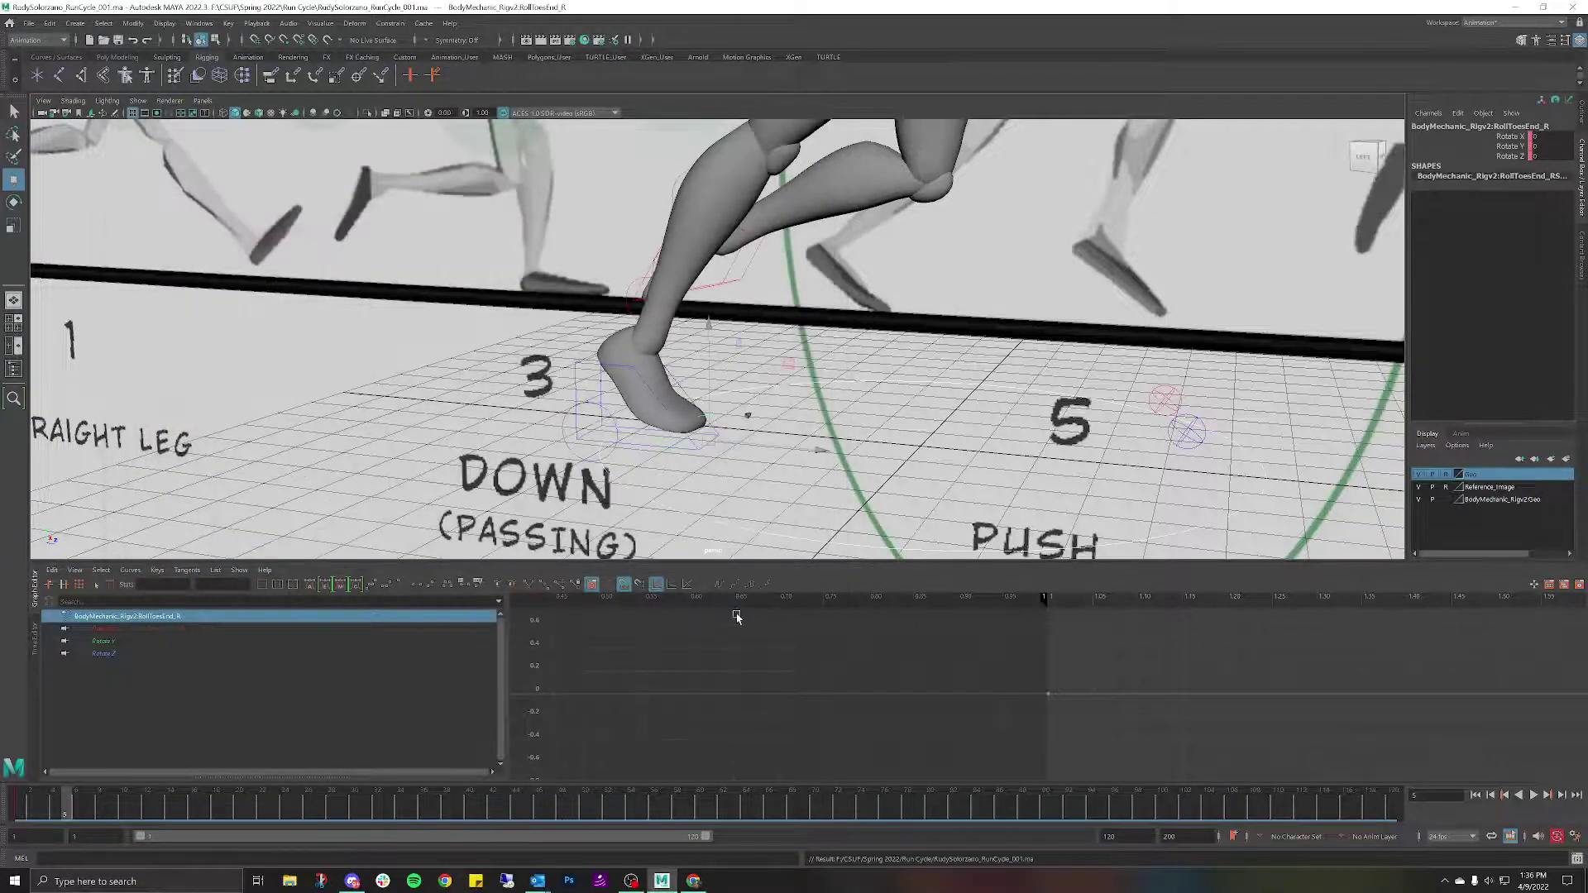
Try rolling the right foot onto its toes at frame 5 by rotating RollToesEnd_R about 41.6 degrees in X.
{"action": "scroll", "coordinate": [749, 379], "scroll_direction": "down", "scroll_amount": 5}
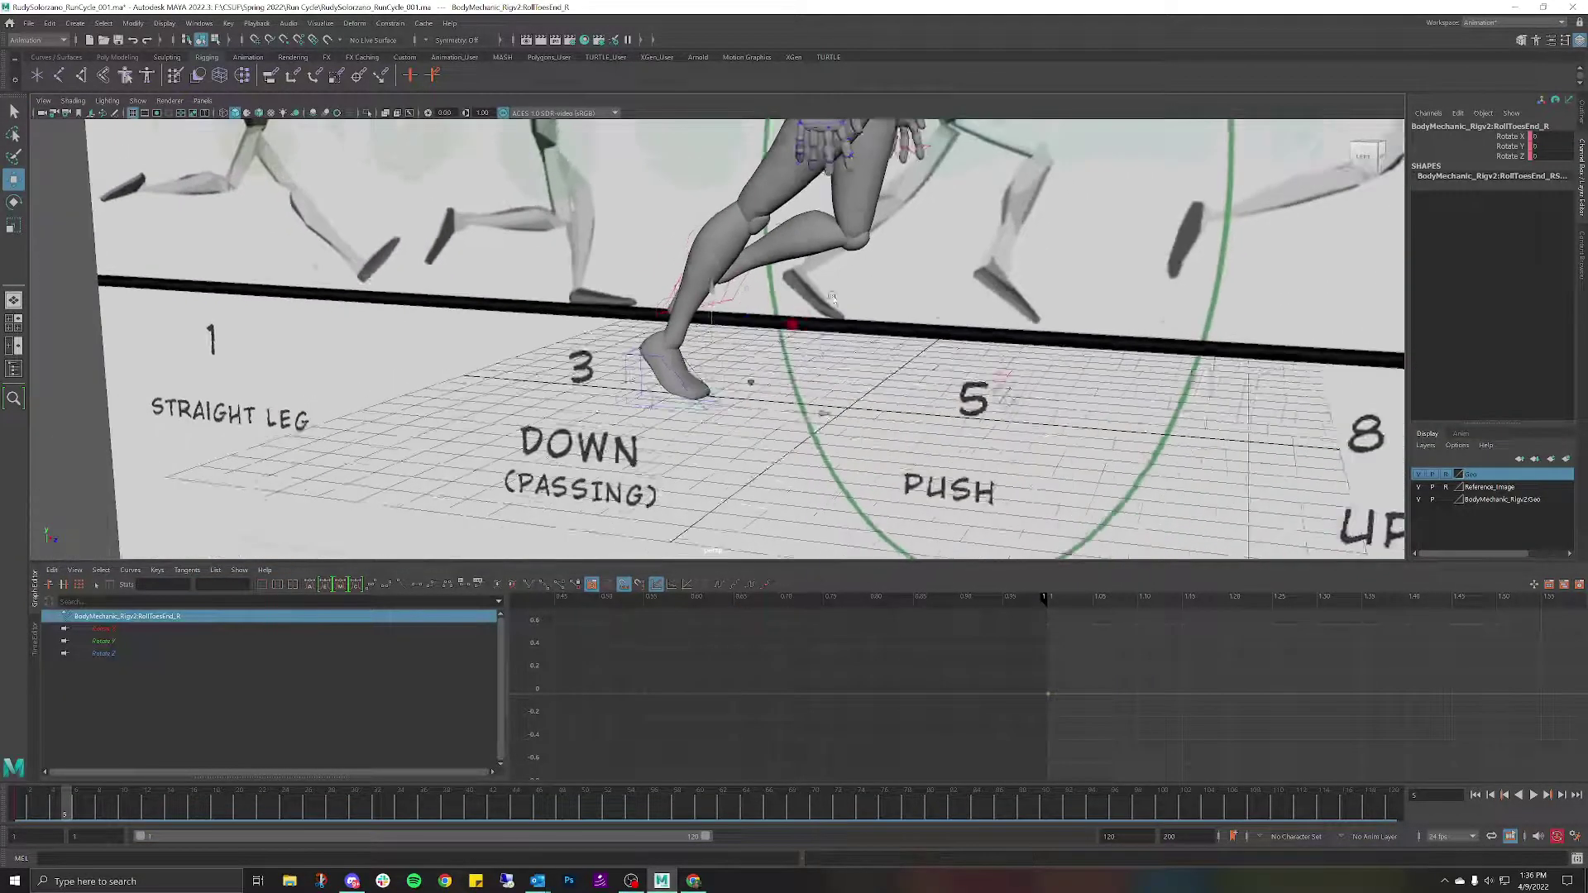
{"action": "scroll", "coordinate": [756, 400], "scroll_direction": "up", "scroll_amount": 6}
{"action": "middle_click_drag", "start_coordinate": [781, 354], "coordinate": [770, 320], "text": "alt"}
{"action": "left_click", "coordinate": [771, 321]}
{"action": "middle_click_drag", "start_coordinate": [760, 385], "coordinate": [764, 348], "text": "alt"}
{"action": "left_click", "coordinate": [724, 400]}
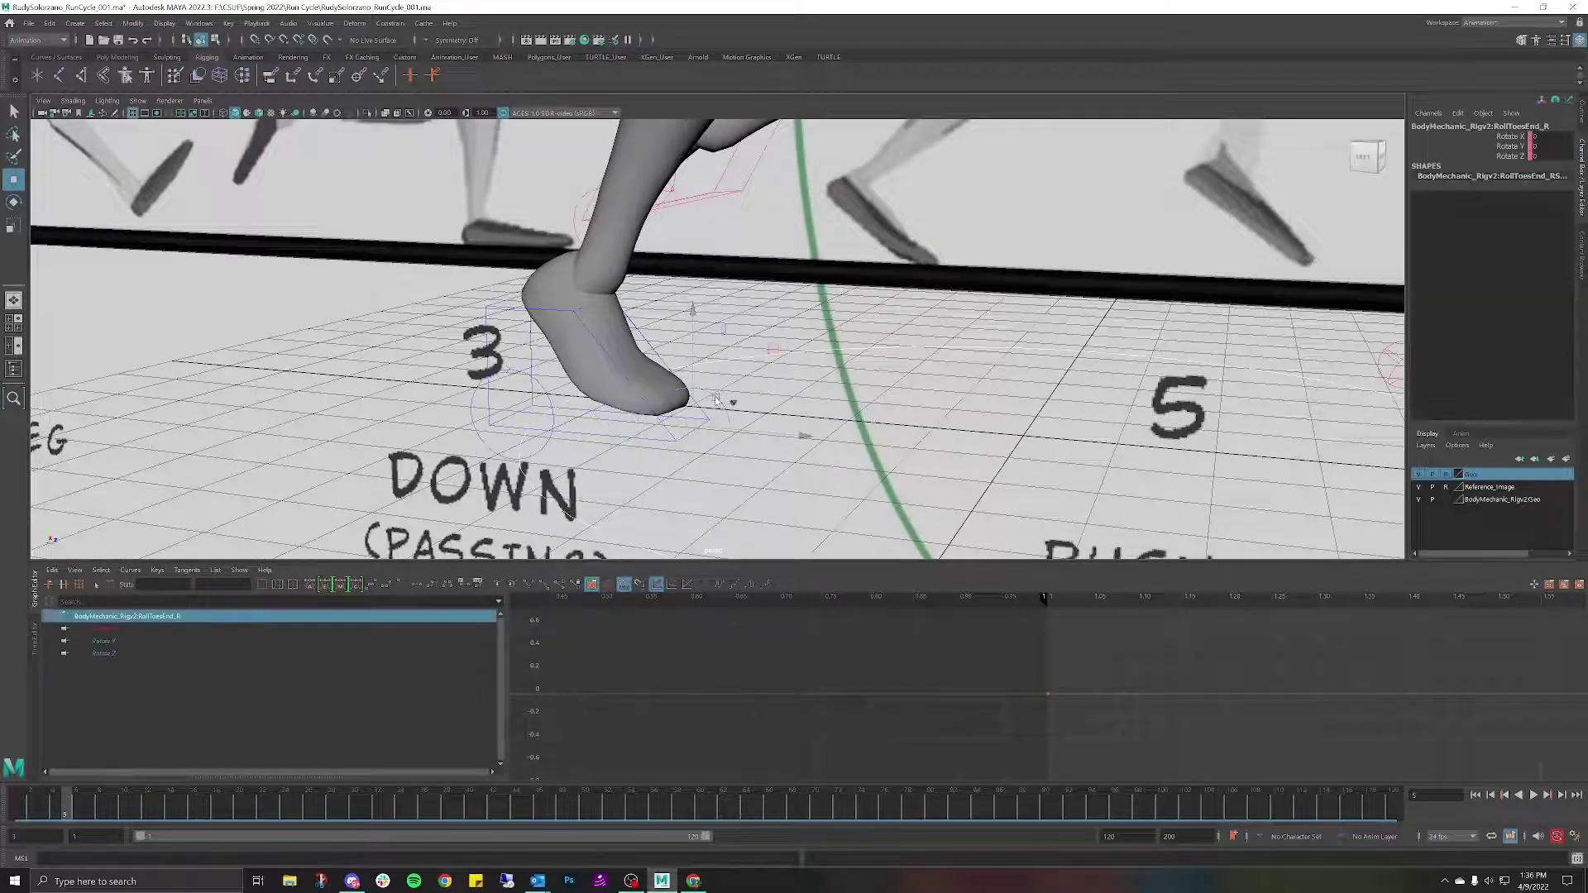
{"action": "key", "text": "e"}
{"action": "left_click_drag", "start_coordinate": [764, 348], "coordinate": [773, 411]}
{"action": "scroll", "coordinate": [773, 411], "scroll_direction": "down", "scroll_amount": 8}
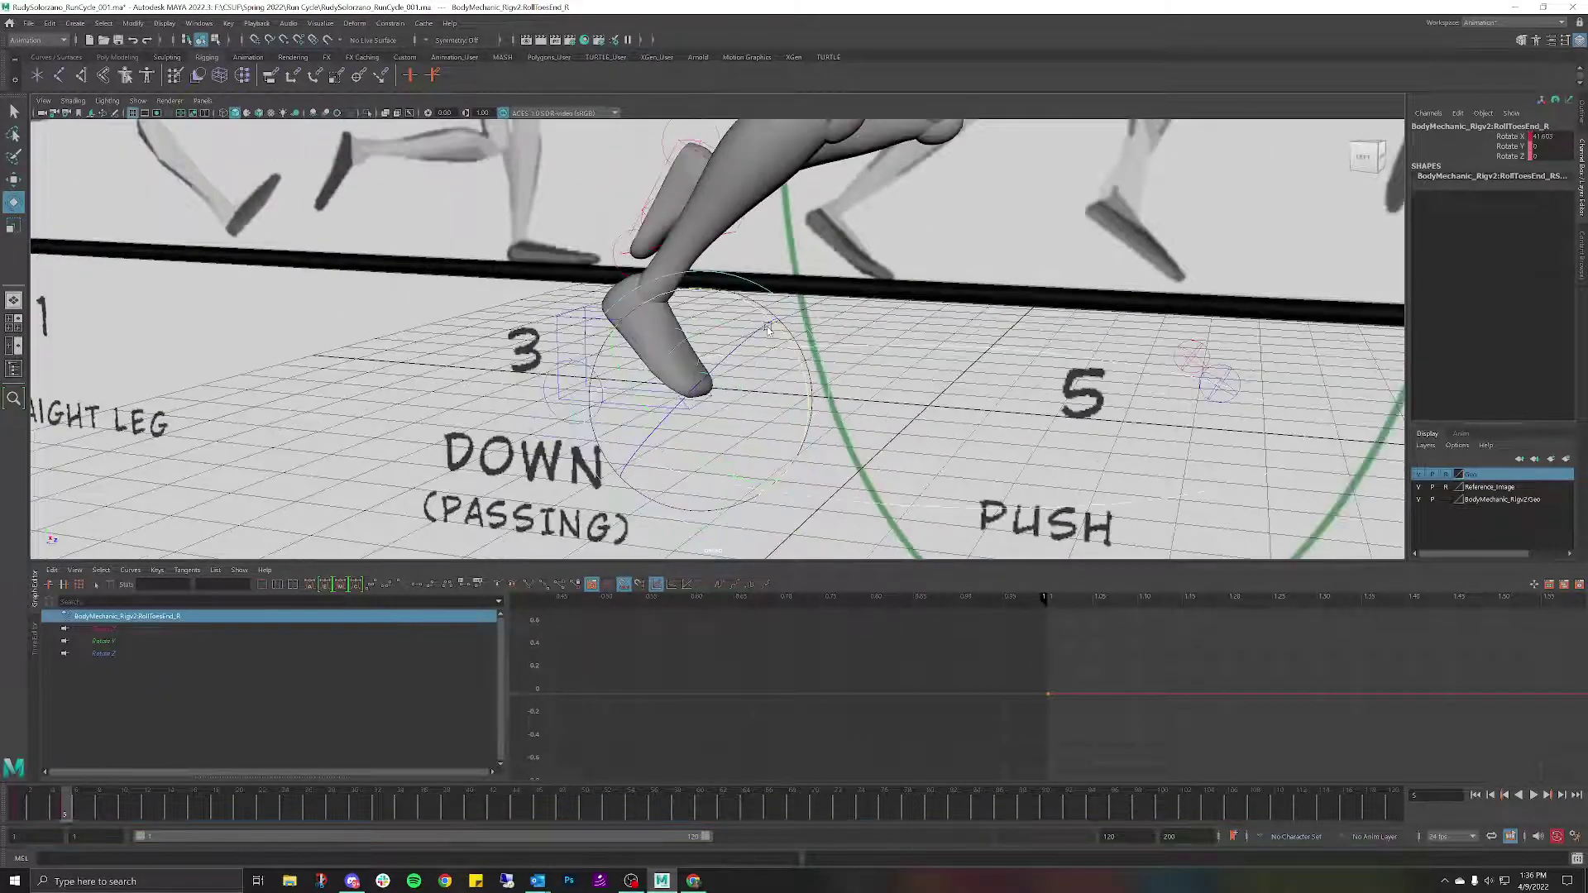
{"action": "left_click_drag", "start_coordinate": [768, 335], "coordinate": [802, 326], "text": "alt"}
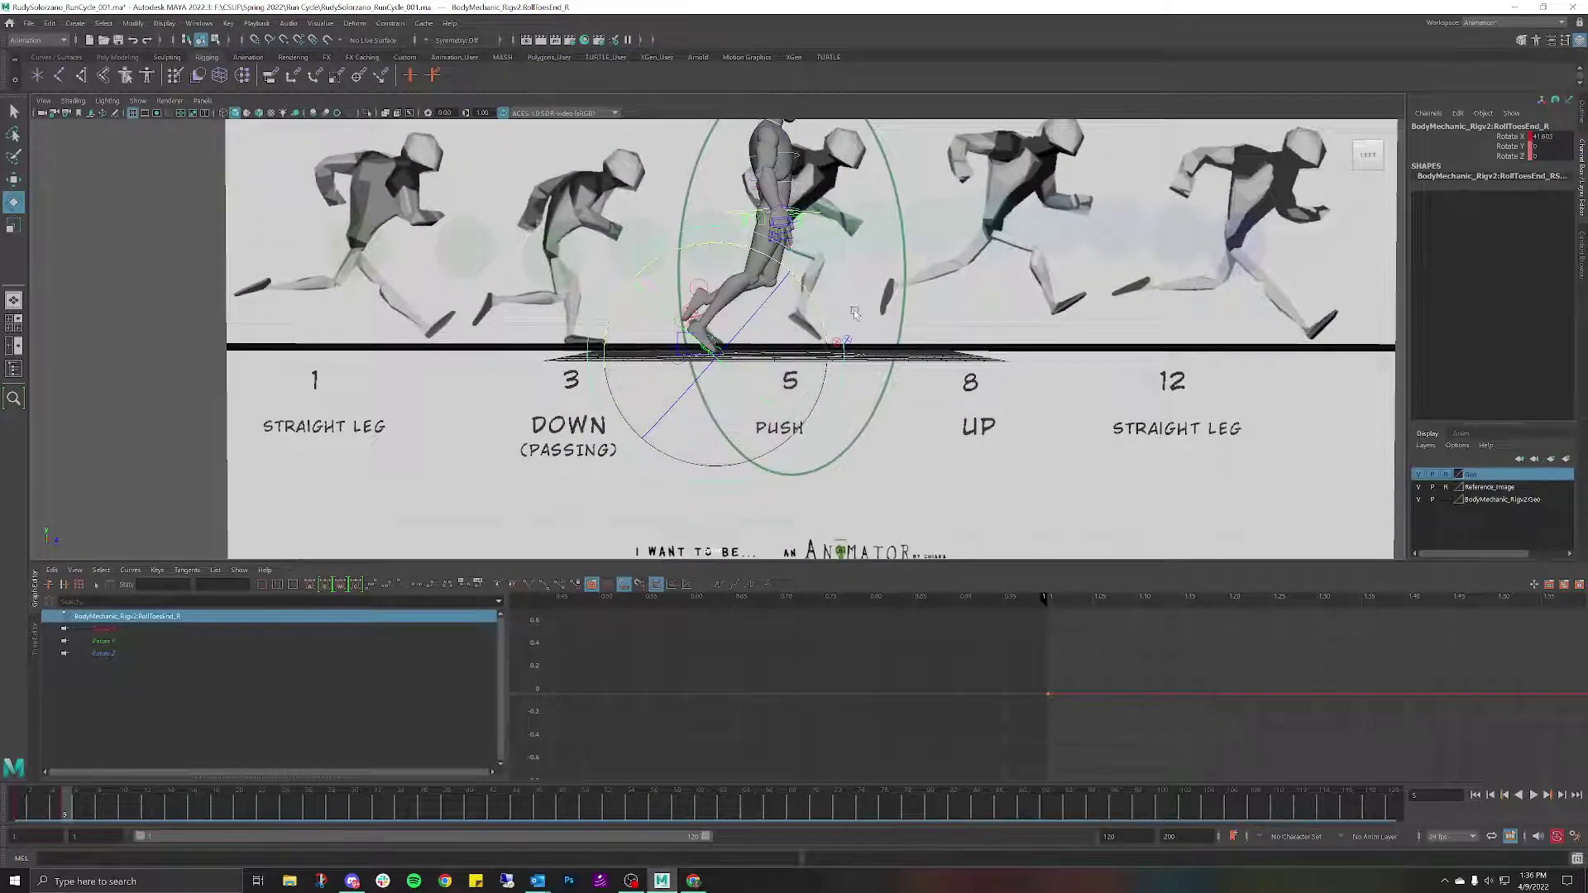
{"action": "scroll", "coordinate": [827, 347], "scroll_direction": "up", "scroll_amount": 8}
{"action": "scroll", "coordinate": [860, 372], "scroll_direction": "up", "scroll_amount": 5}
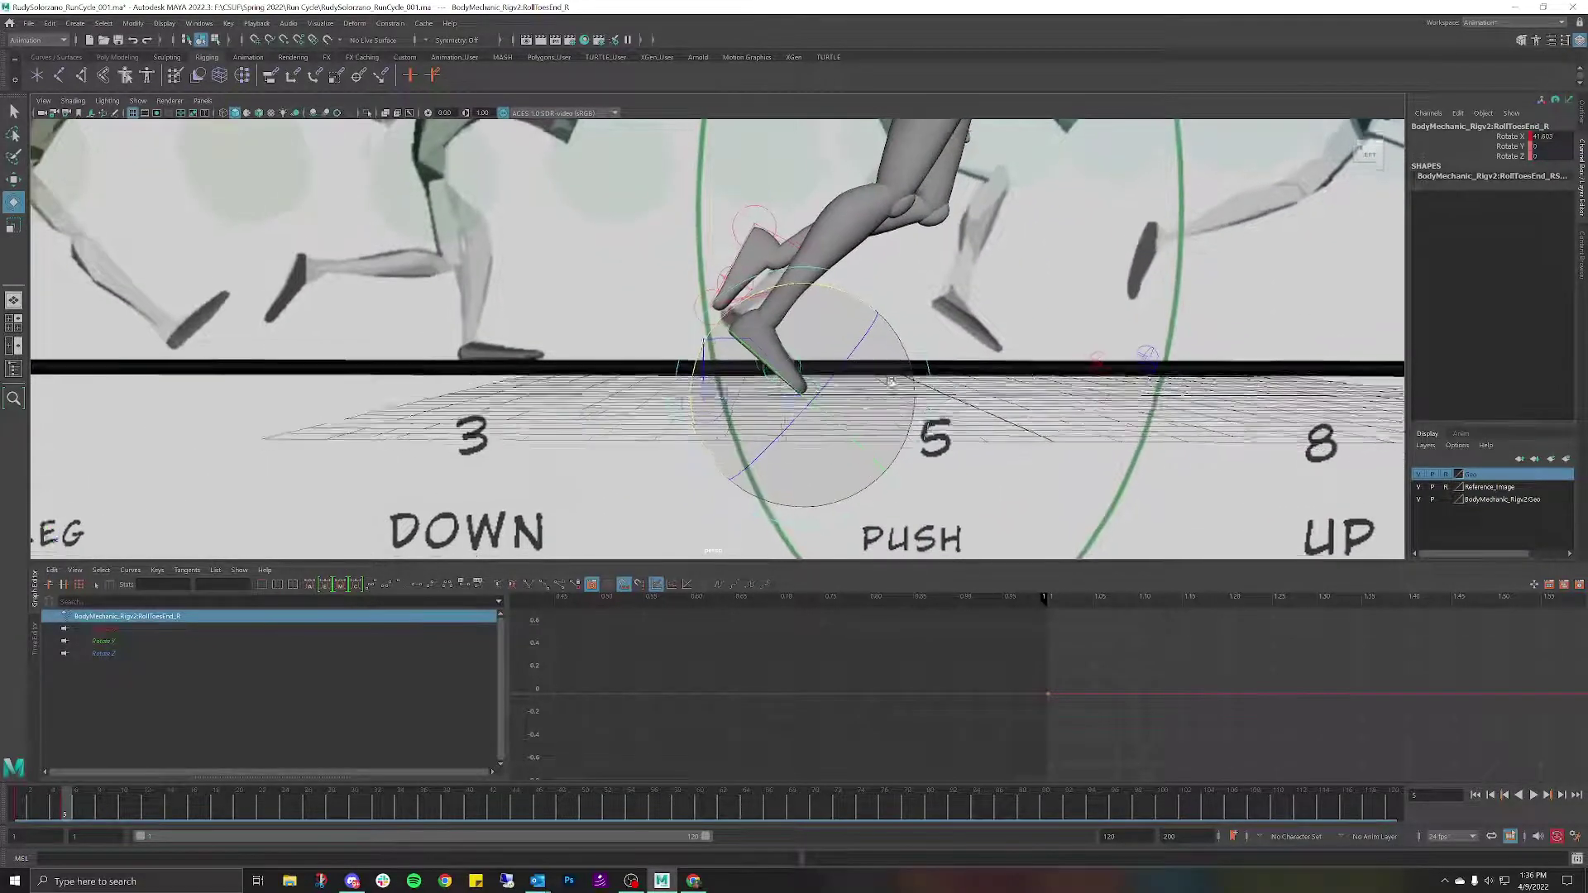
Try rotating the IKLeg_R foot control about 24 degrees in X at frame 5 and scrub the timeline to check it.
{"action": "left_click", "coordinate": [780, 307]}
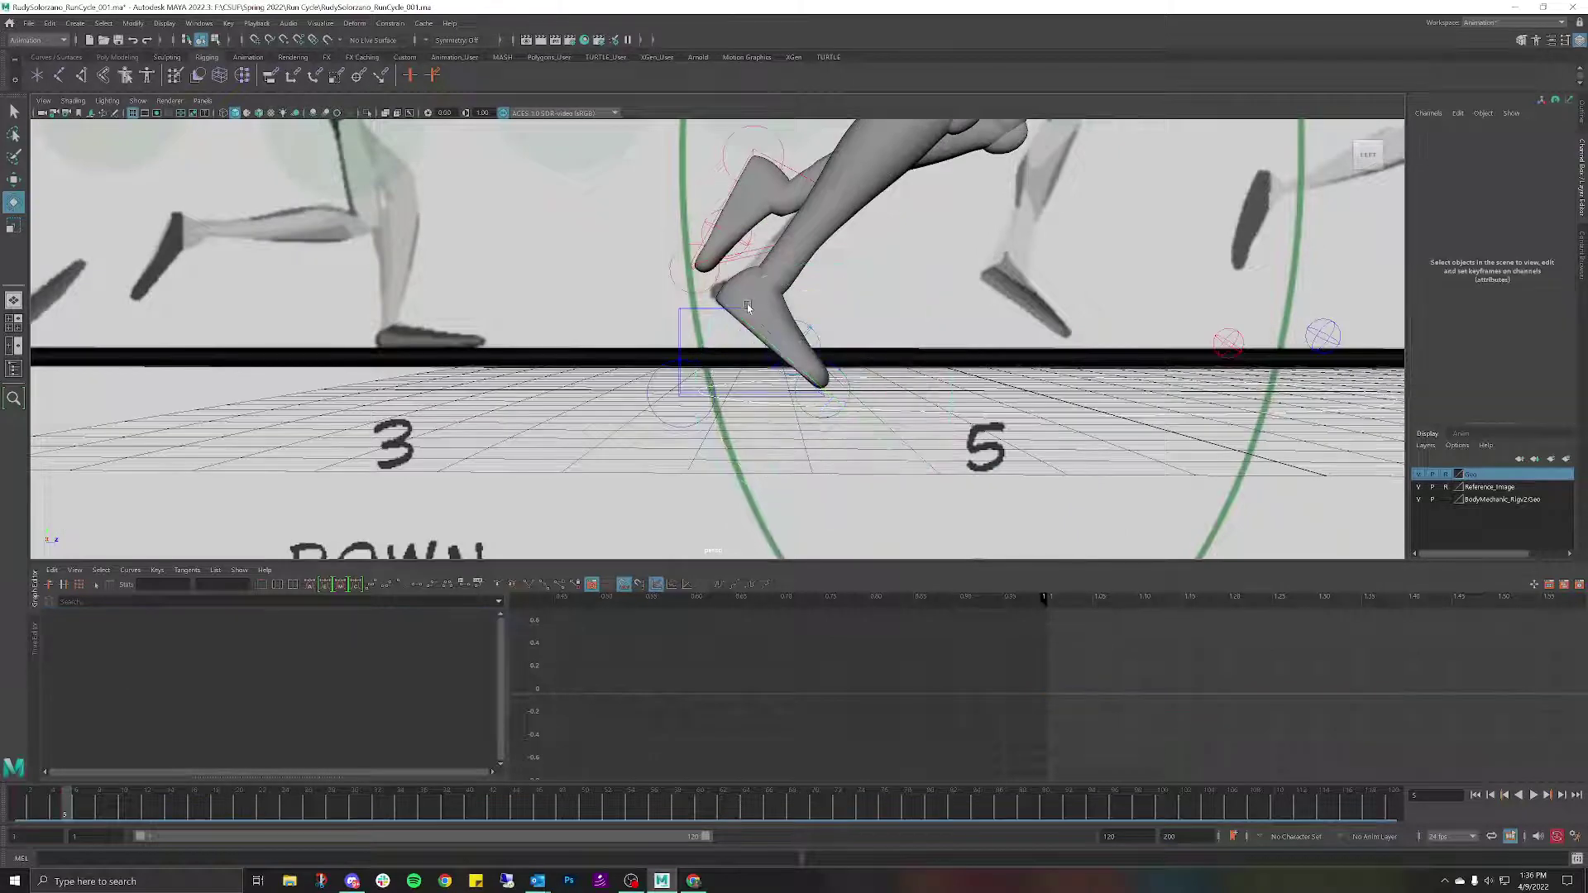
{"action": "key", "text": "ctrl+z"}
{"action": "left_click", "coordinate": [747, 306]}
{"action": "key", "text": "ctrl+z"}
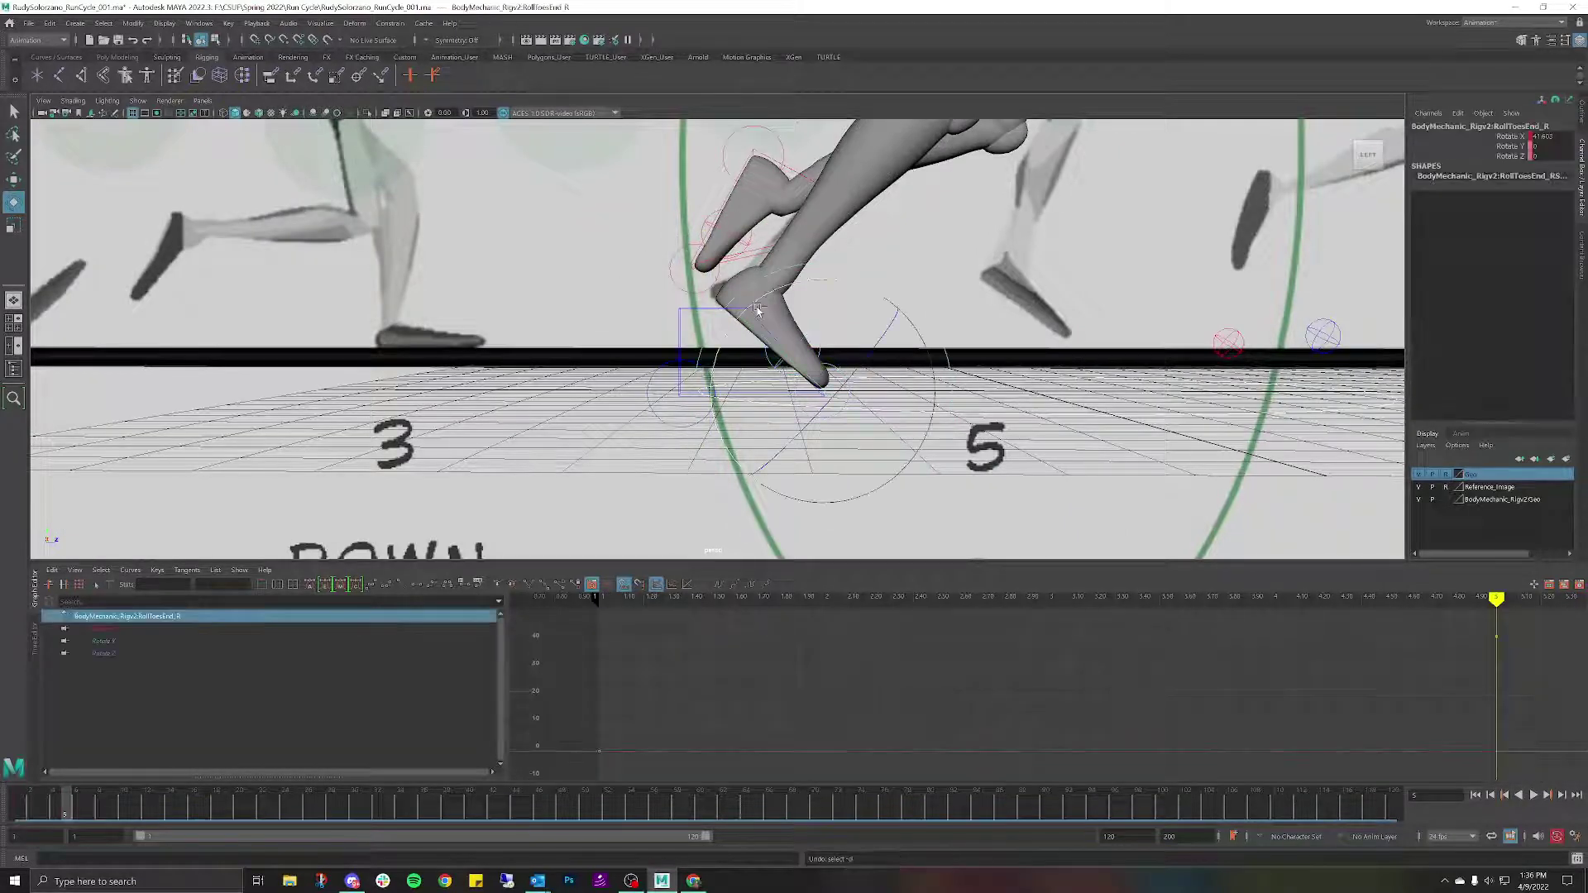
{"action": "key", "text": "r"}
{"action": "left_click", "coordinate": [757, 309]}
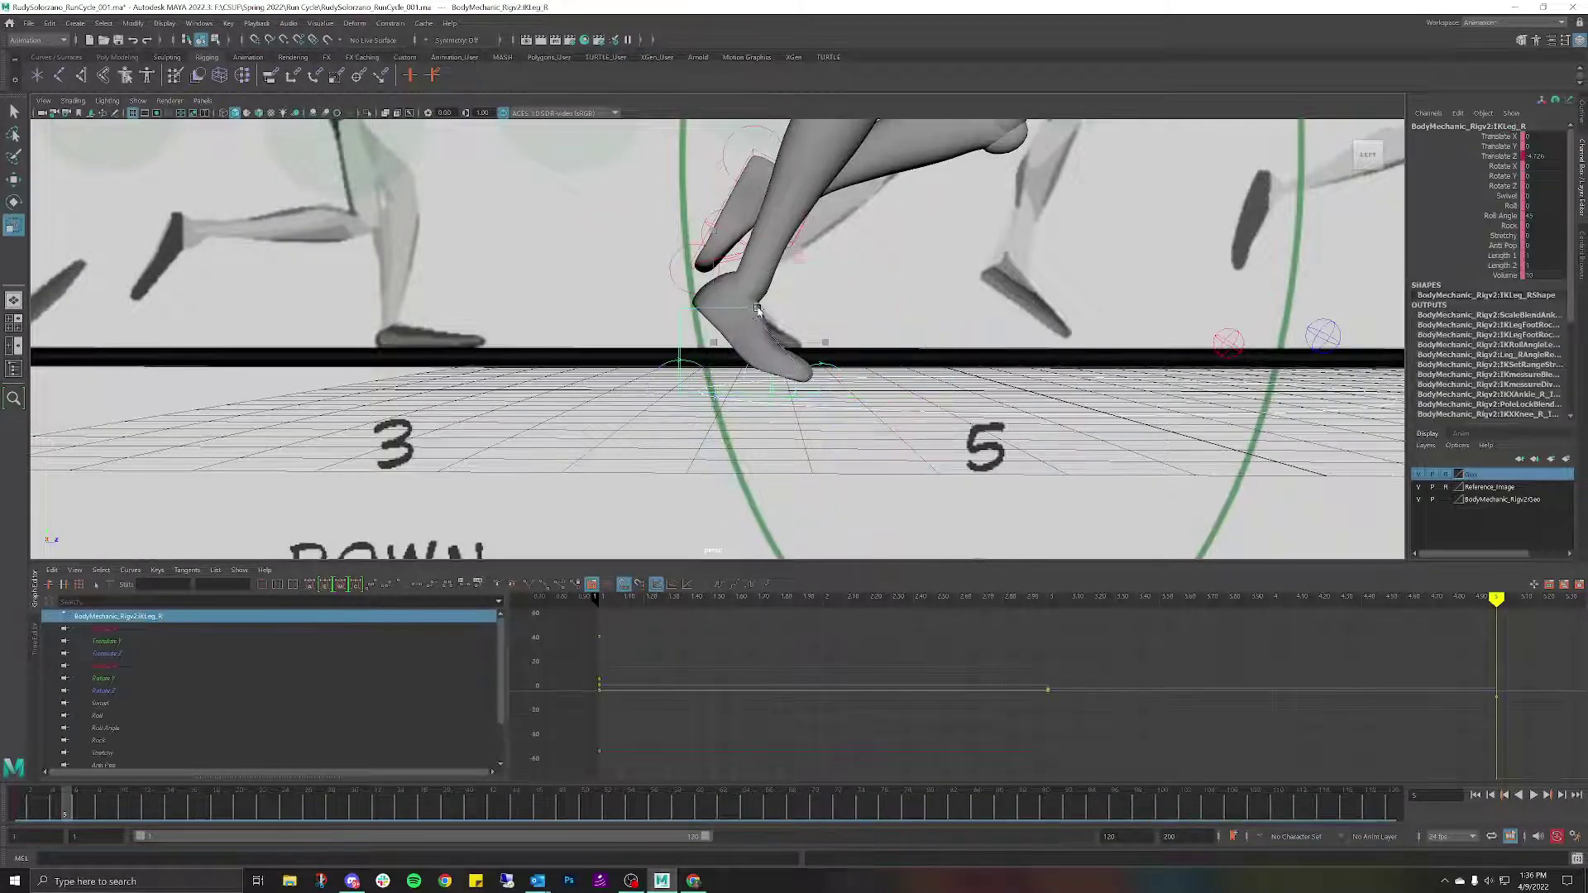
{"action": "key", "text": "e"}
{"action": "left_click_drag", "start_coordinate": [782, 296], "coordinate": [823, 322]}
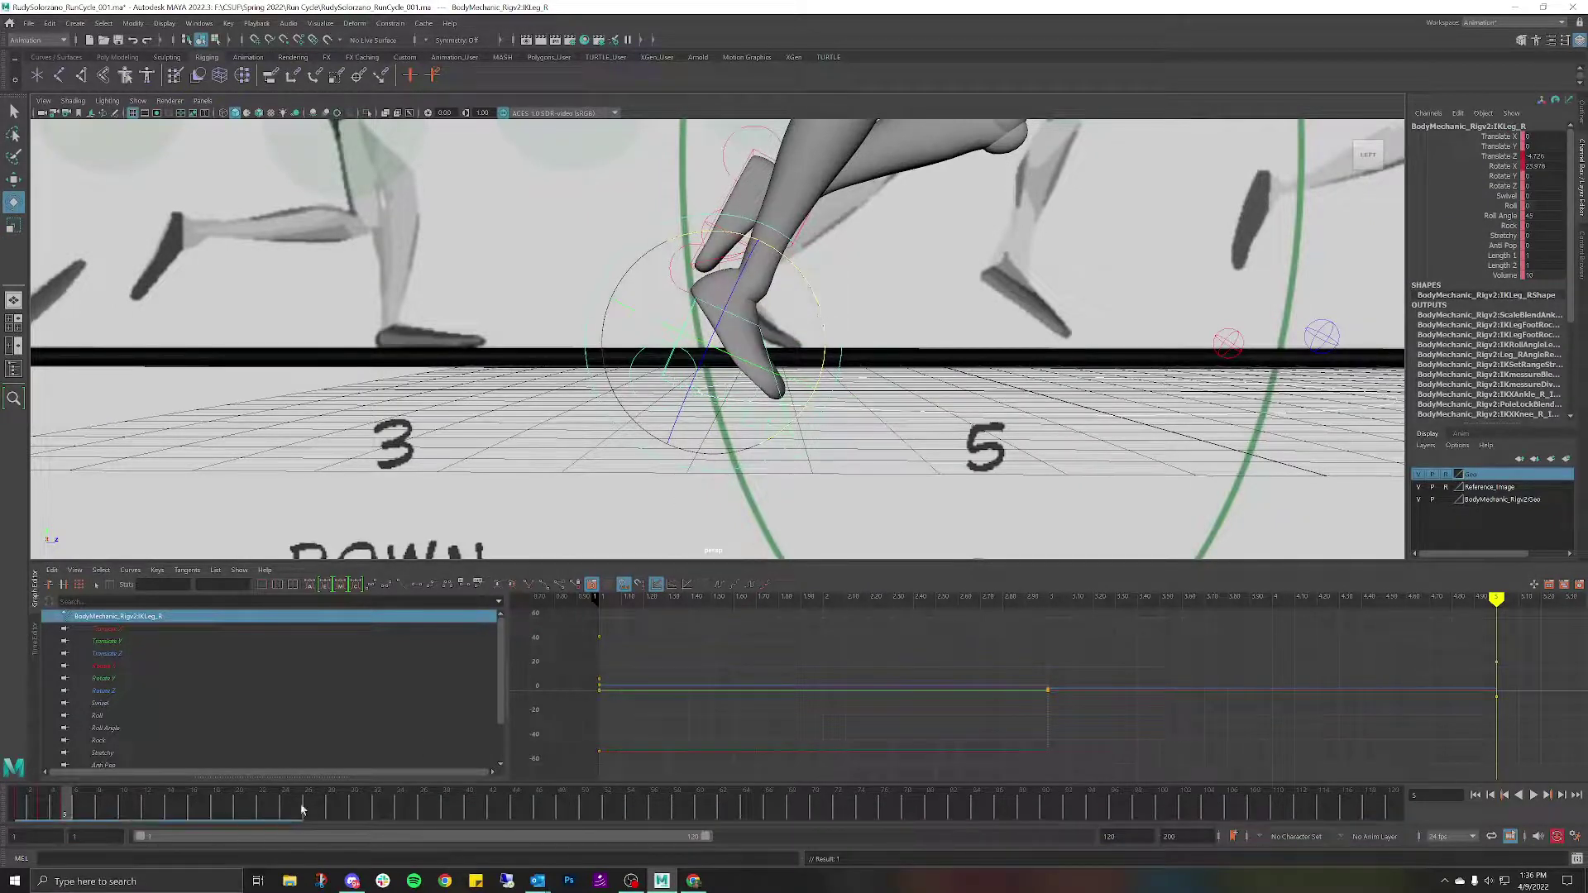
{"action": "mouse_move", "coordinate": [46, 815]}
{"action": "left_mouse_down"}
{"action": "mouse_move", "coordinate": [84, 810]}
{"action": "mouse_move", "coordinate": [66, 812]}
{"action": "left_mouse_up"}
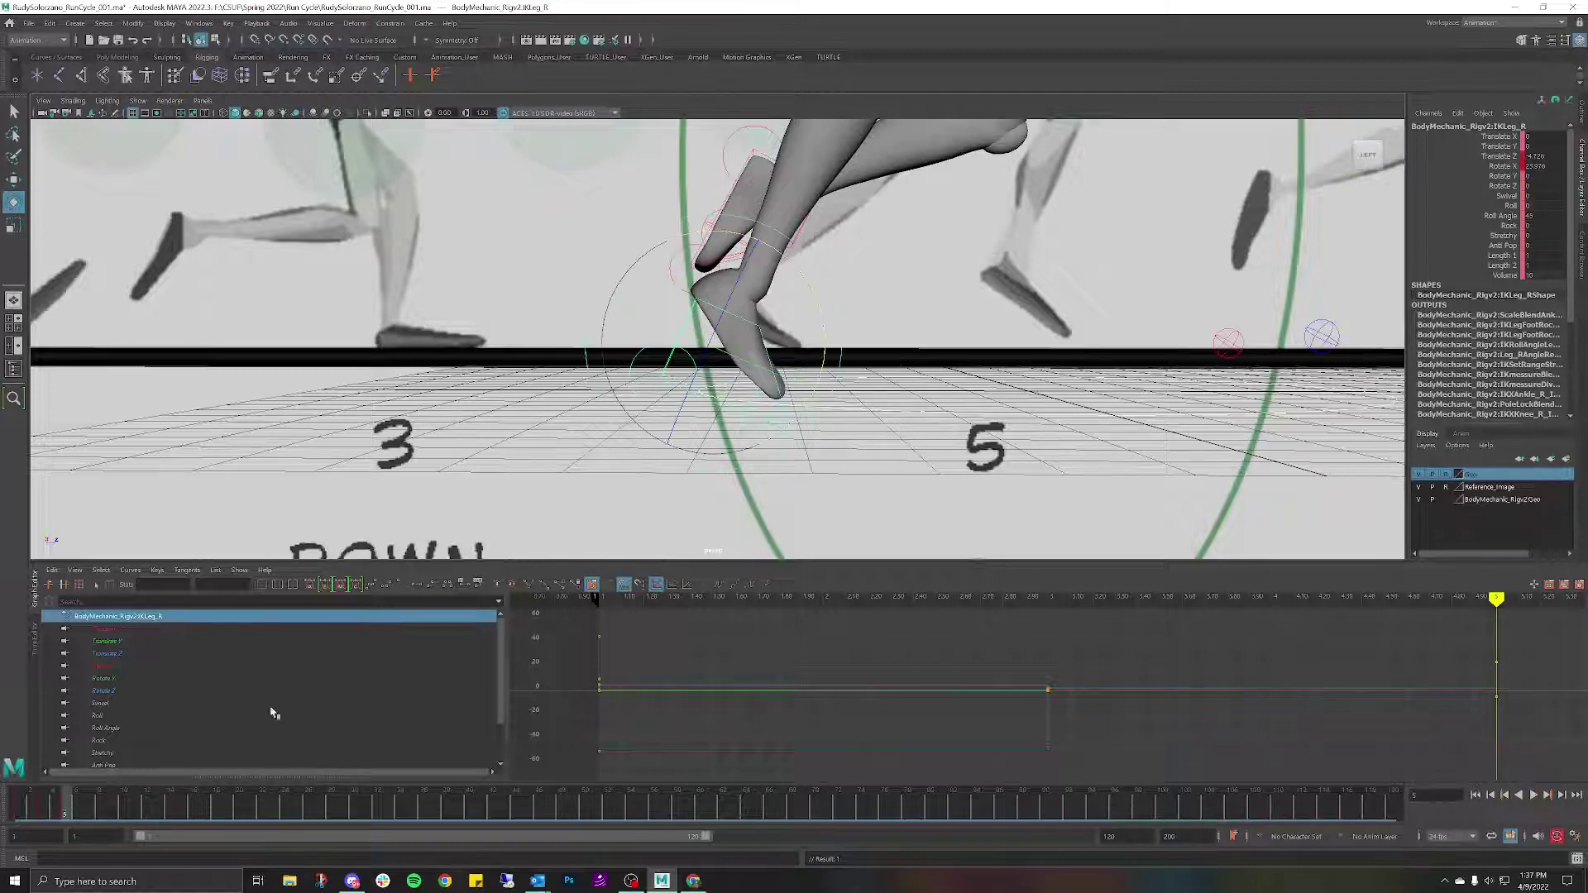
{"action": "left_click", "coordinate": [850, 307]}
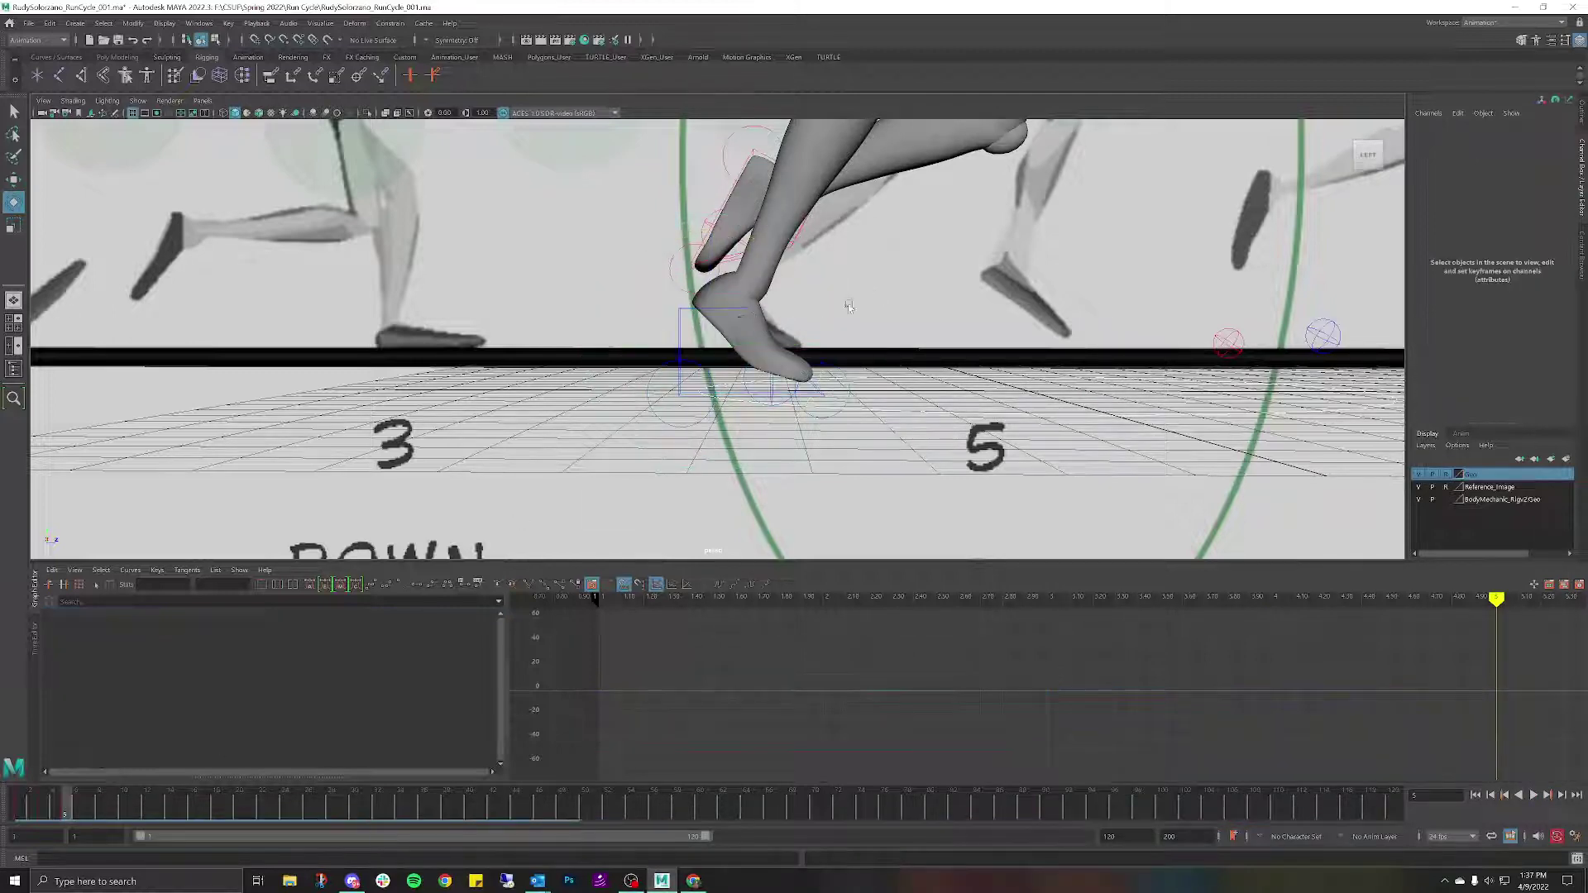
{"action": "left_click", "coordinate": [746, 306]}
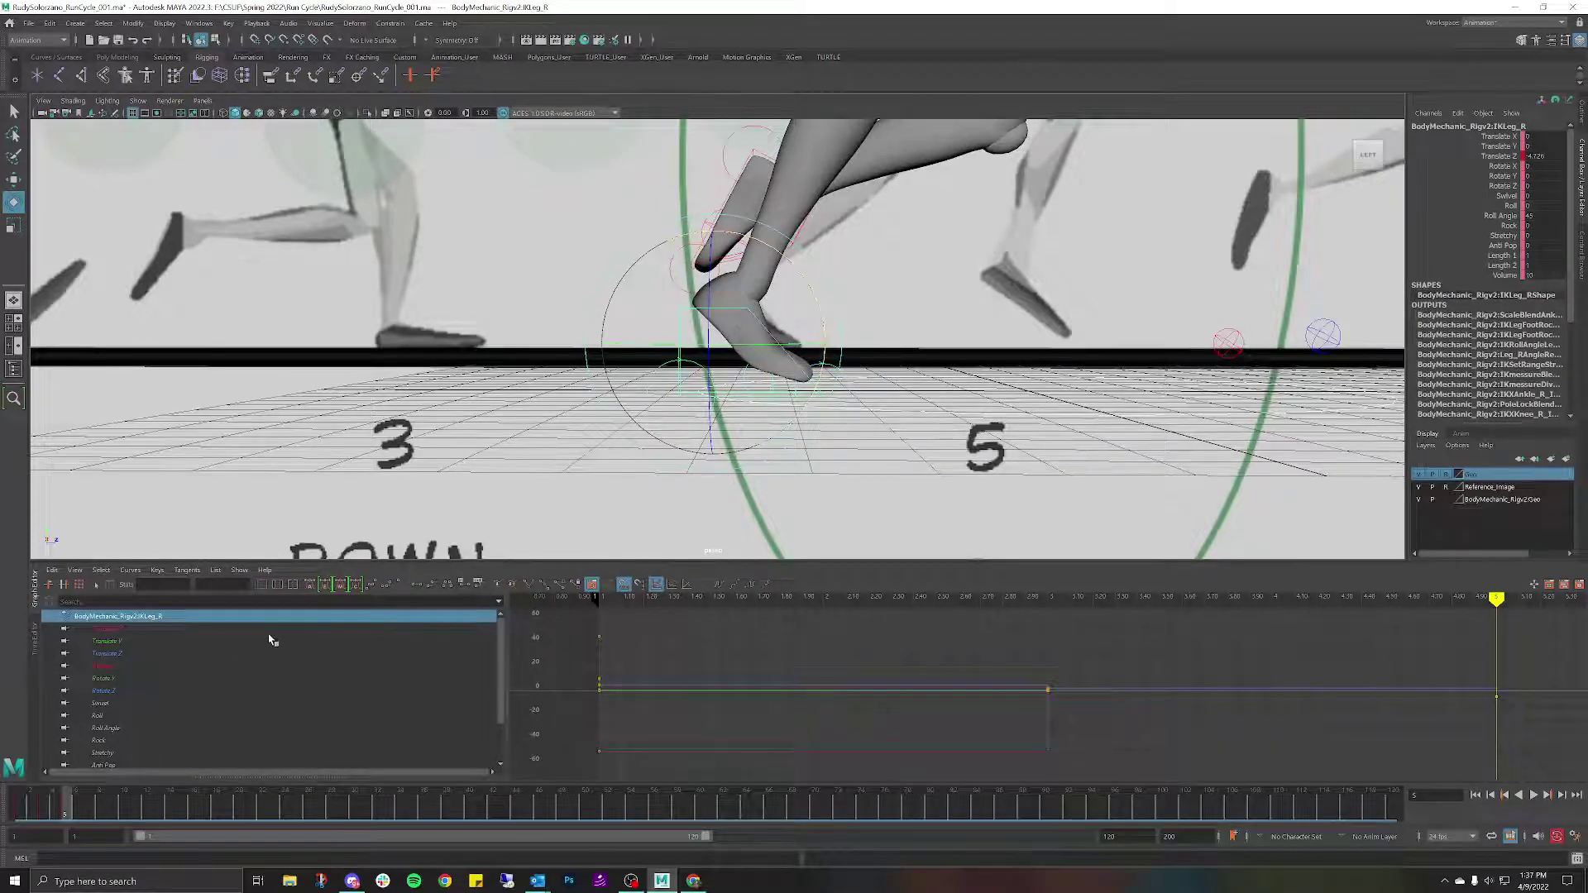
Rotate RollToesEnd_R about 43 degrees in X at frame 5 so the right foot pushes off its toes like the reference.
{"action": "left_click", "coordinate": [693, 486]}
{"action": "left_click", "coordinate": [827, 365]}
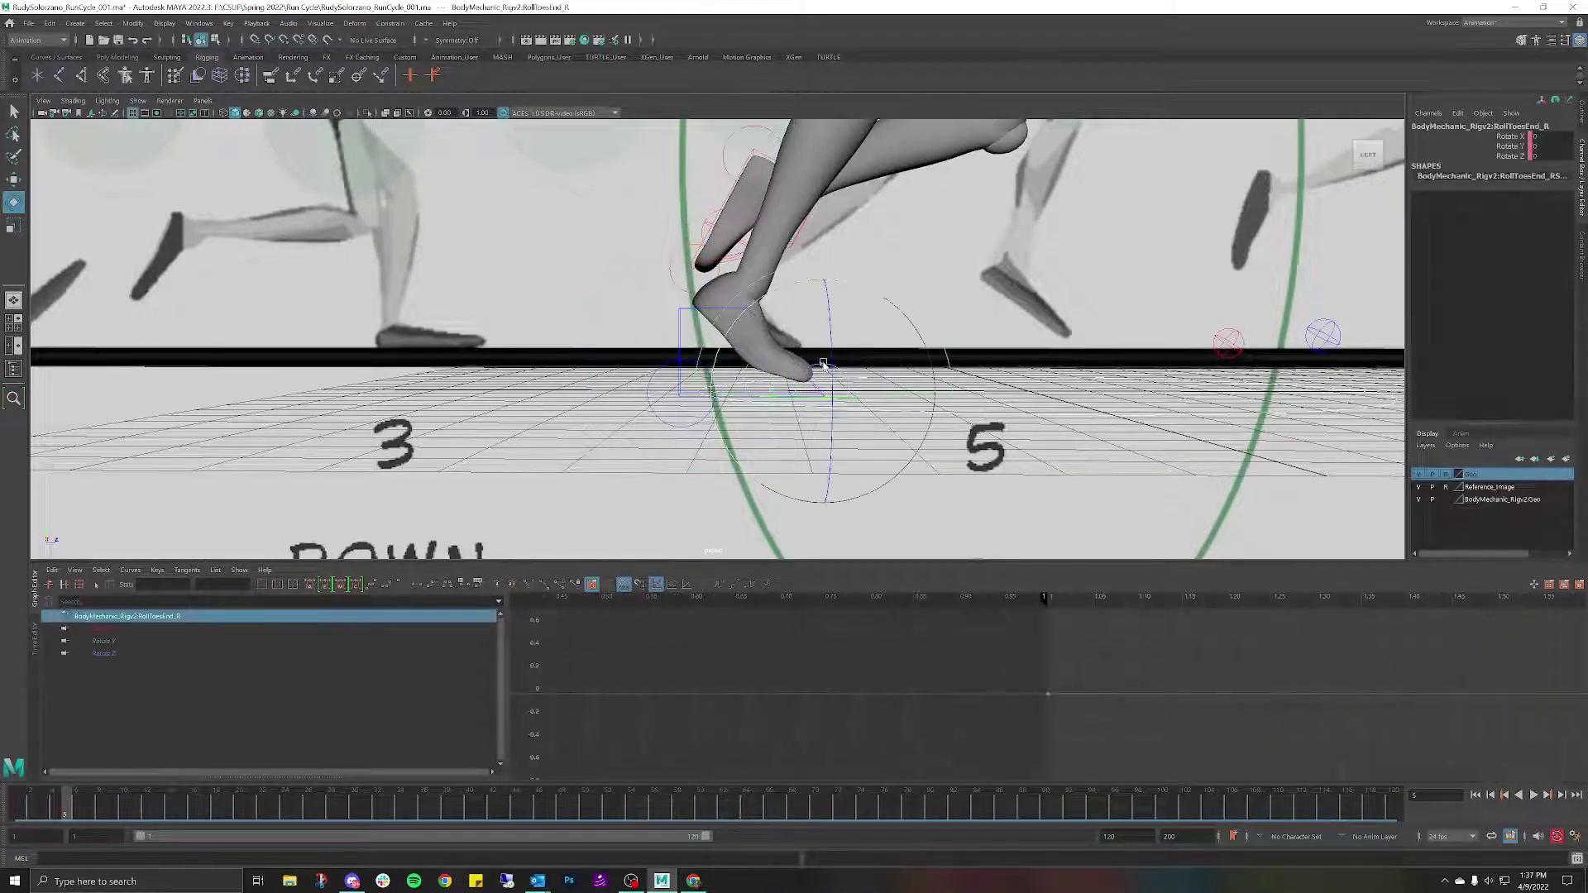
{"action": "left_click_drag", "start_coordinate": [793, 286], "coordinate": [851, 283]}
{"action": "scroll", "coordinate": [850, 283], "scroll_direction": "down", "scroll_amount": 10}
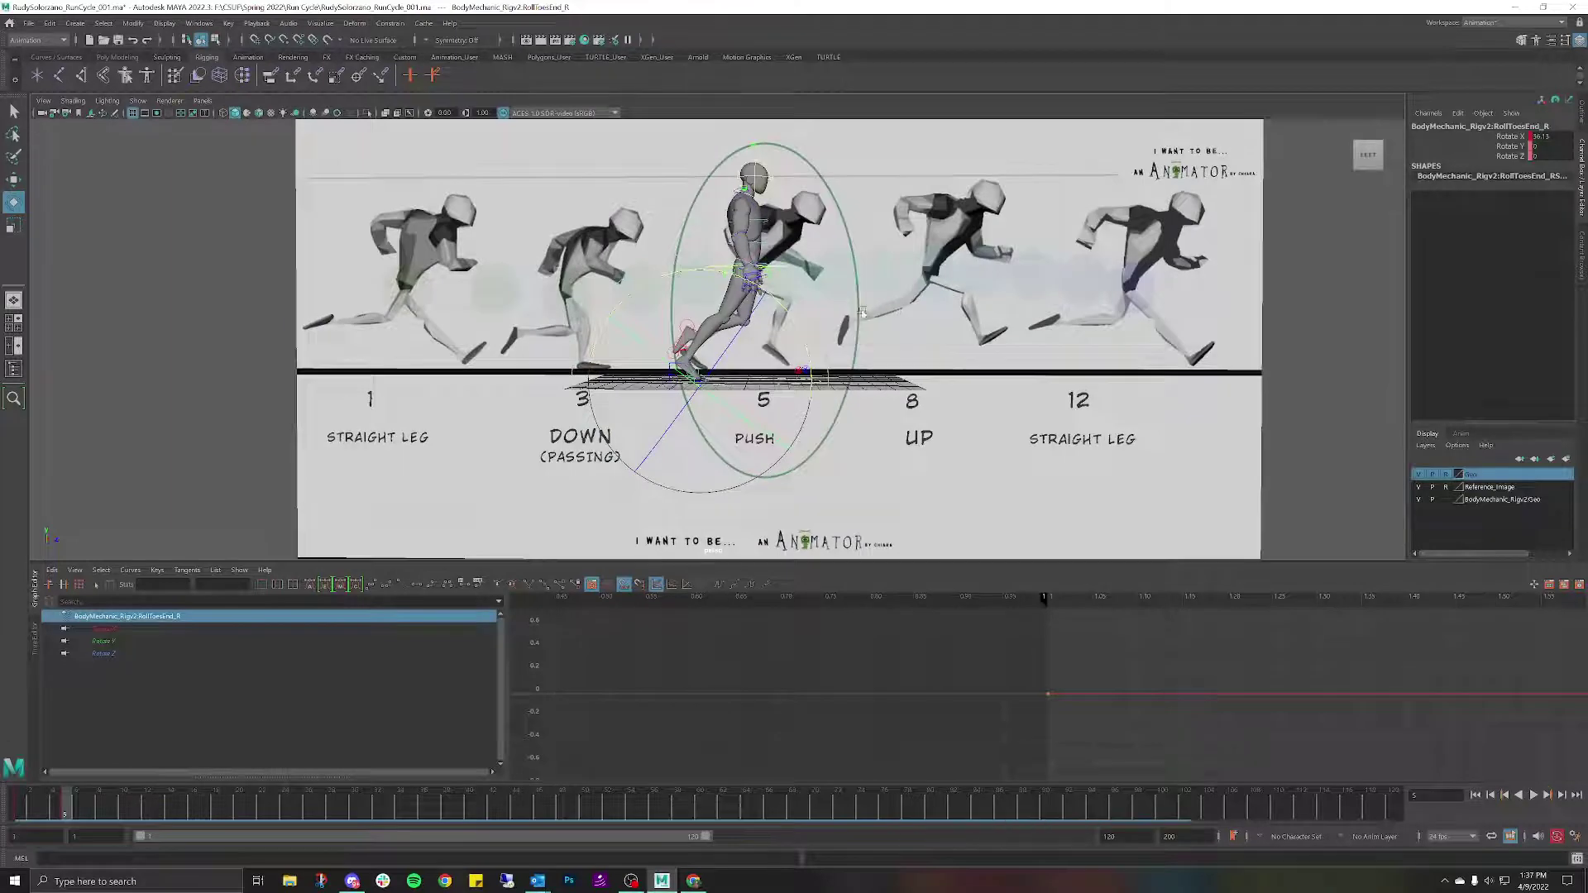
{"action": "key", "text": "space"}
{"action": "scroll", "coordinate": [829, 296], "scroll_direction": "up", "scroll_amount": 5}
{"action": "middle_click_drag", "start_coordinate": [794, 281], "coordinate": [800, 305], "text": "alt"}
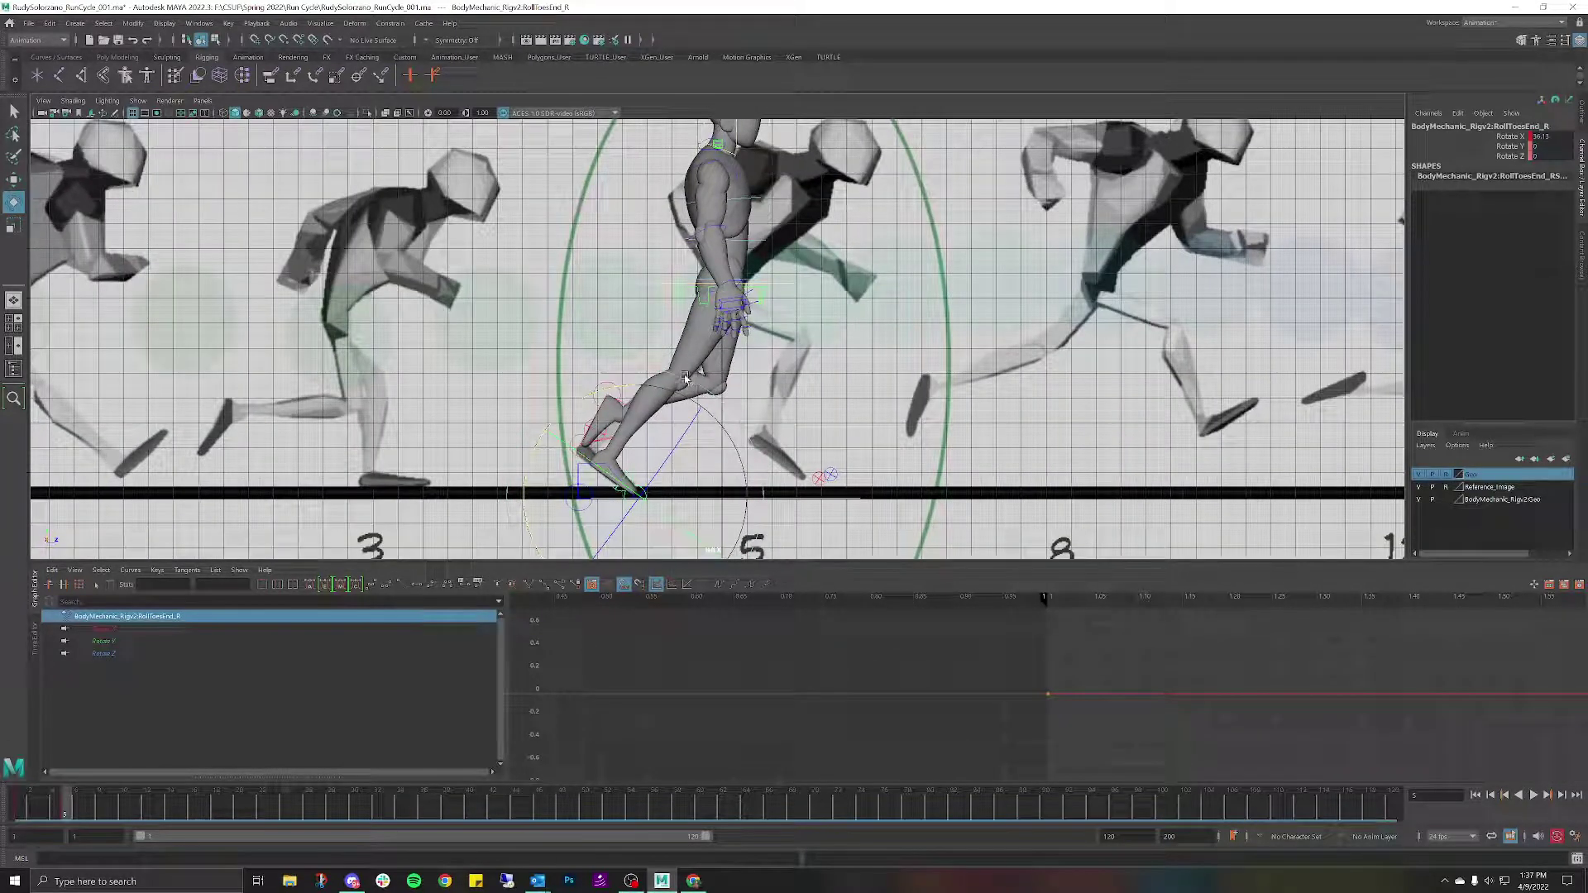
{"action": "left_click_drag", "start_coordinate": [690, 379], "coordinate": [701, 385]}
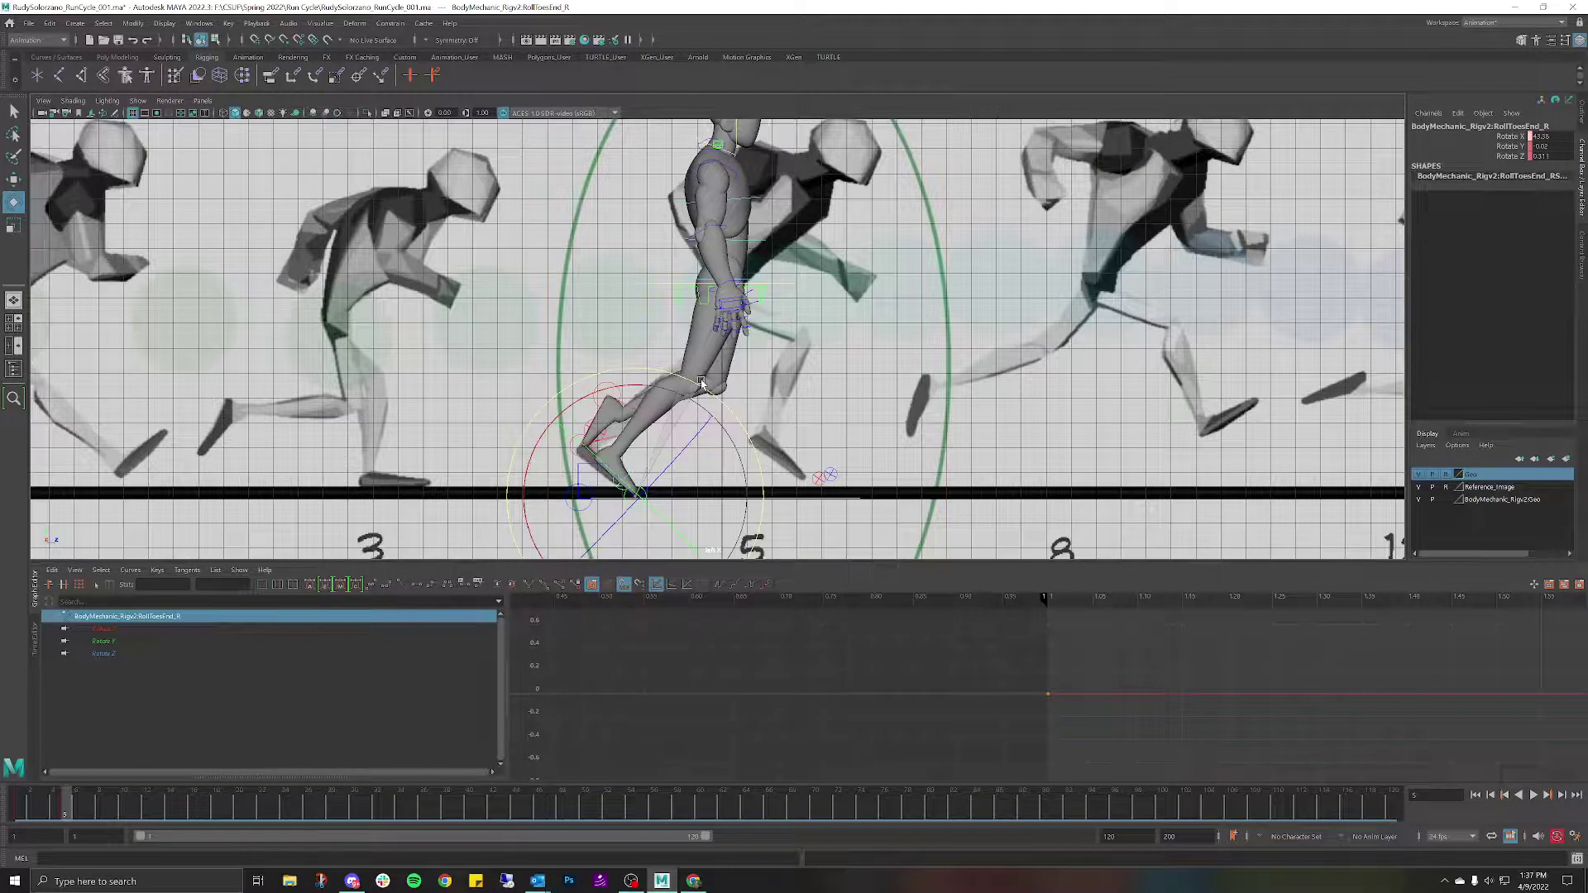
{"action": "left_click", "coordinate": [843, 339]}
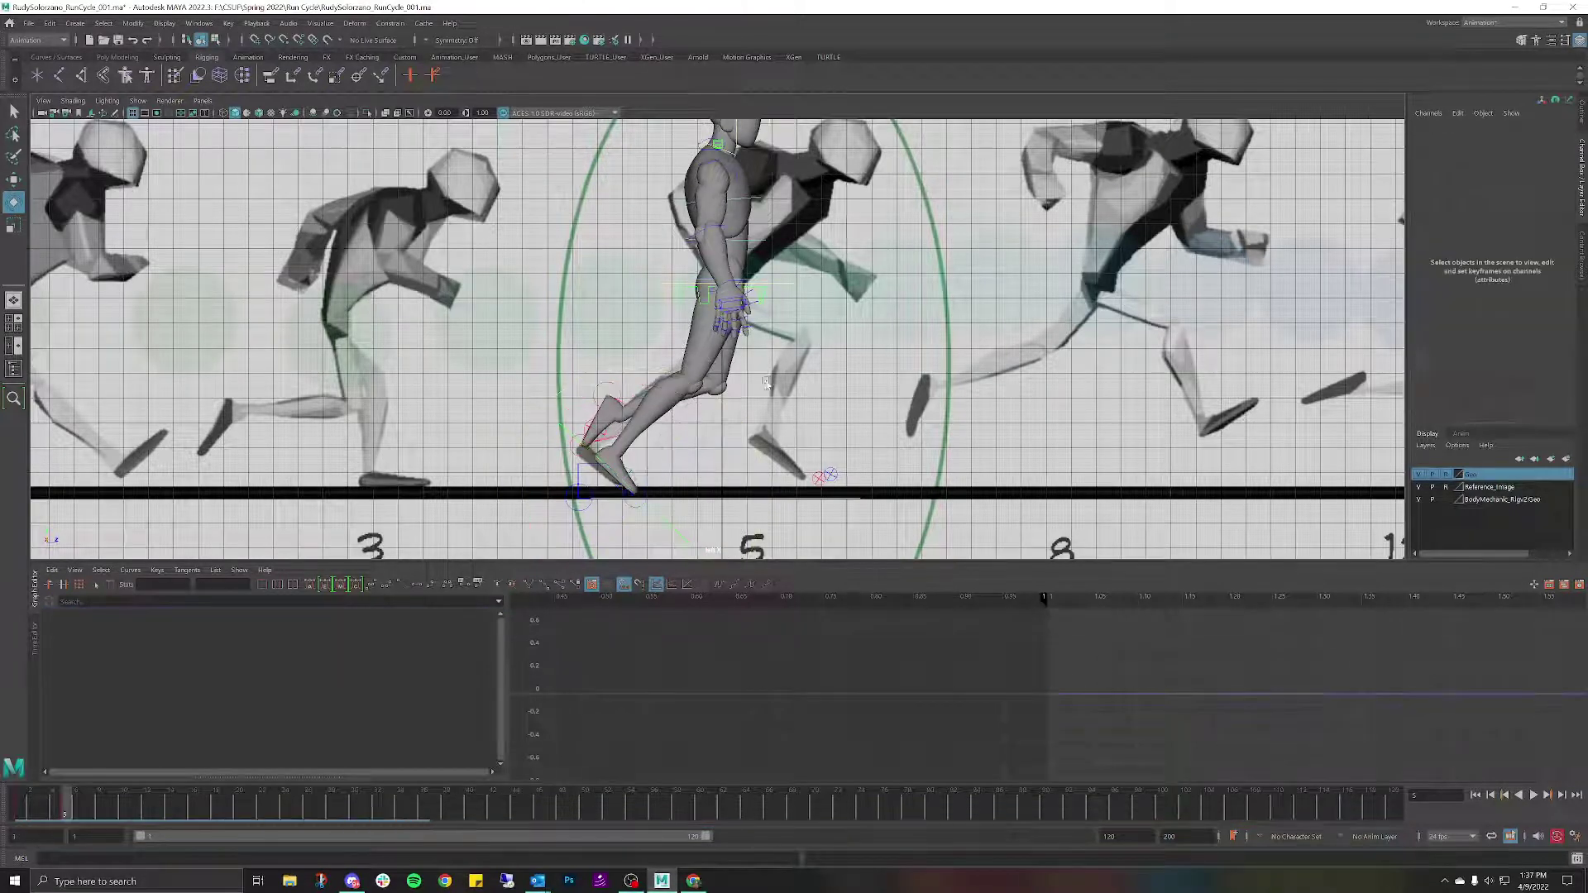
Inspect the IKLeg_R and IKLeg_L foot controls and compare both feet with the Push pose reference from the side.
{"action": "left_click", "coordinate": [604, 465]}
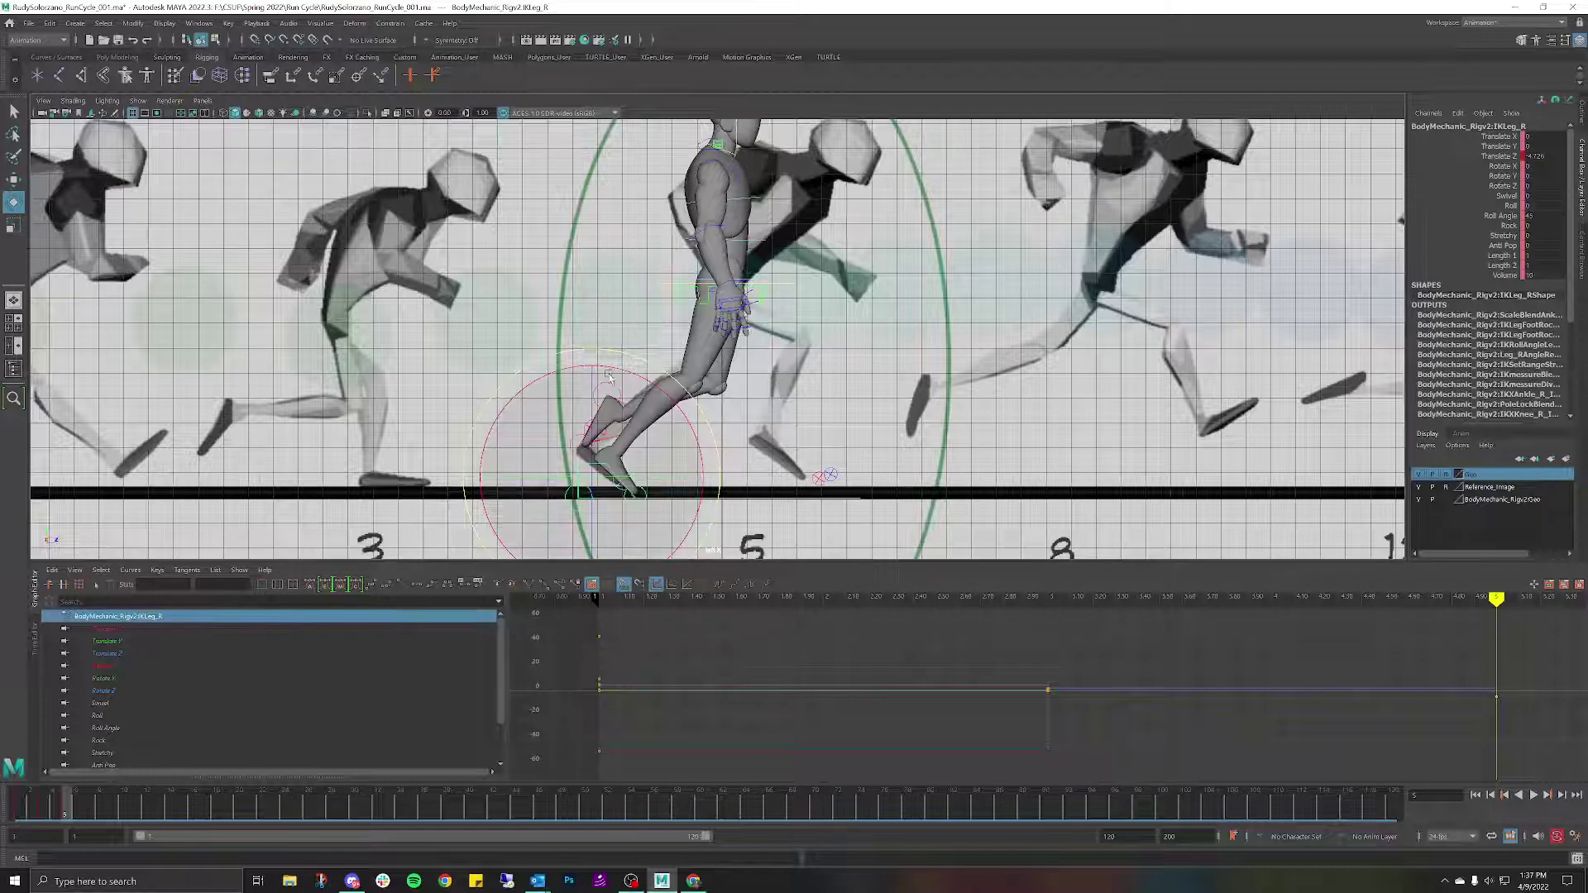
{"action": "left_click", "coordinate": [583, 314]}
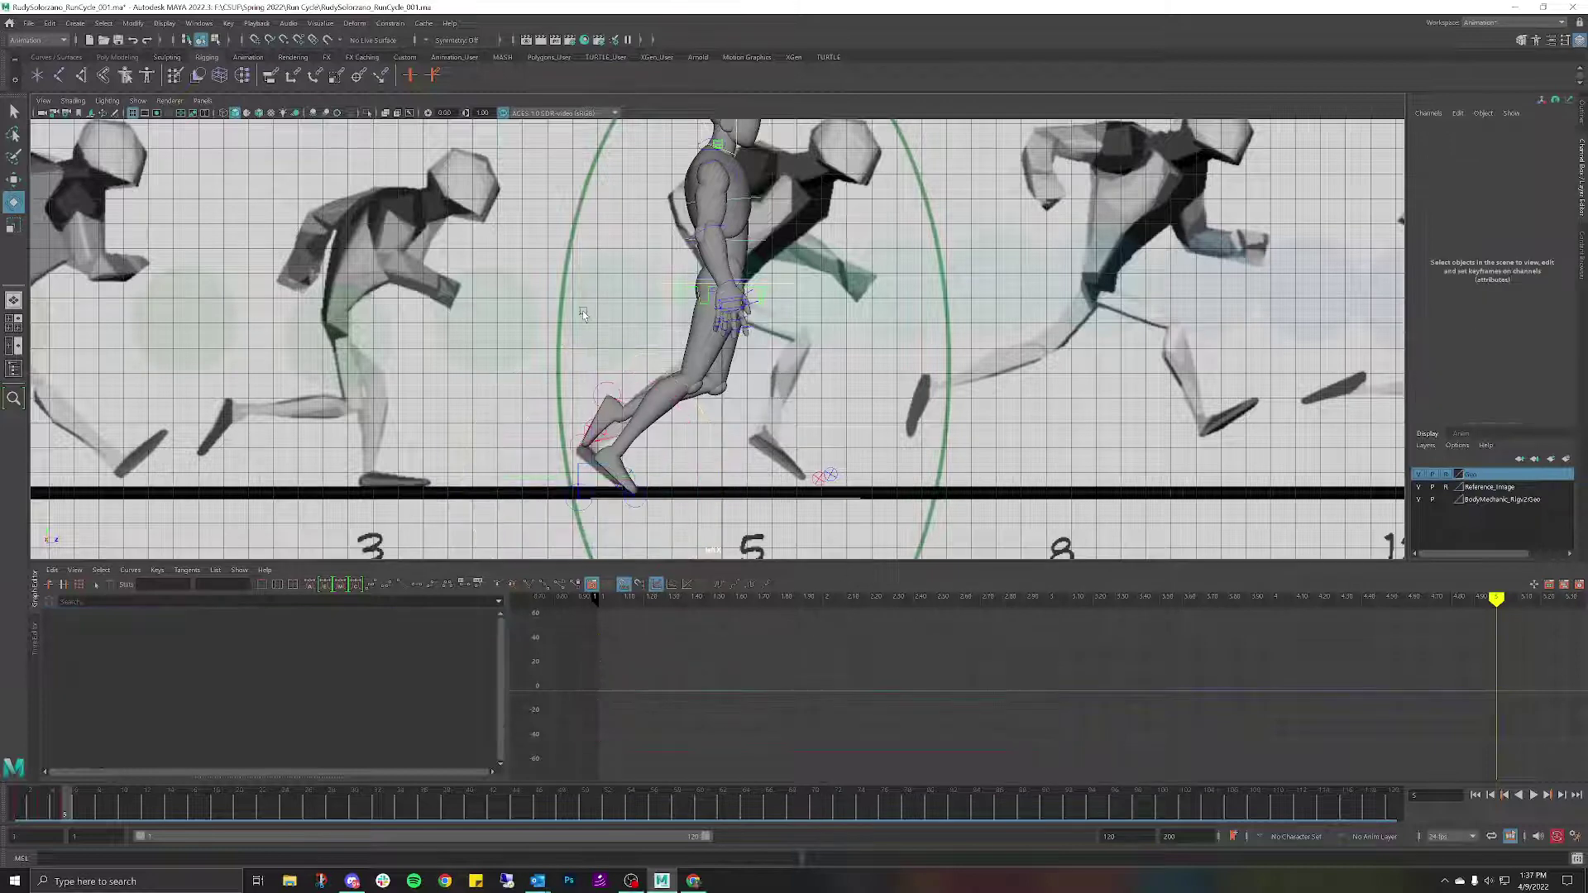
{"action": "left_click", "coordinate": [622, 405]}
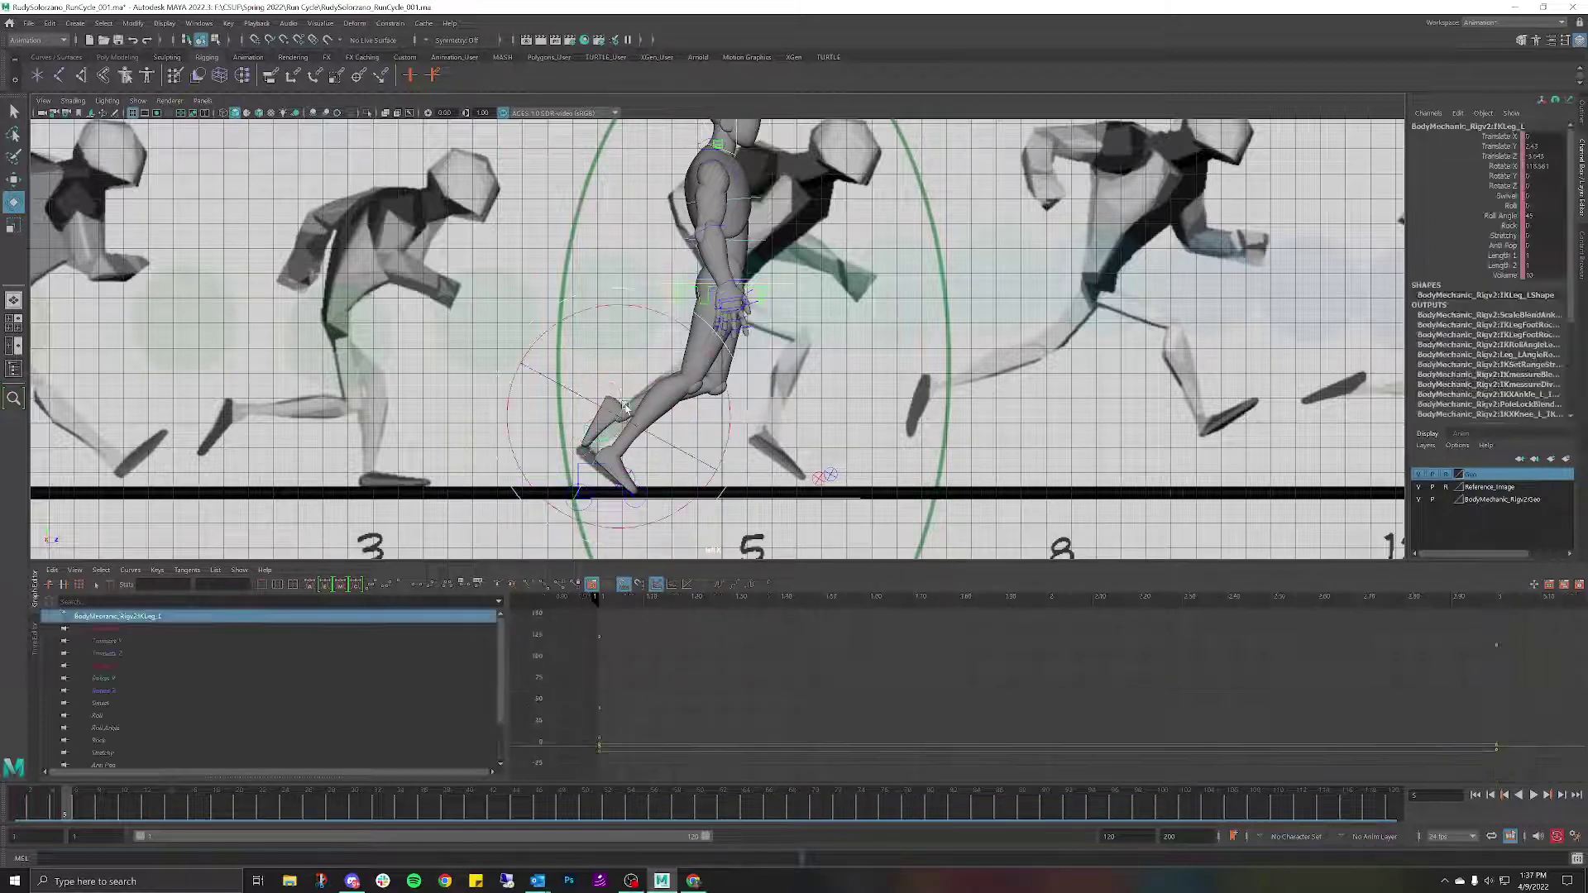
{"action": "left_click", "coordinate": [686, 446]}
{"action": "left_click", "coordinate": [608, 469]}
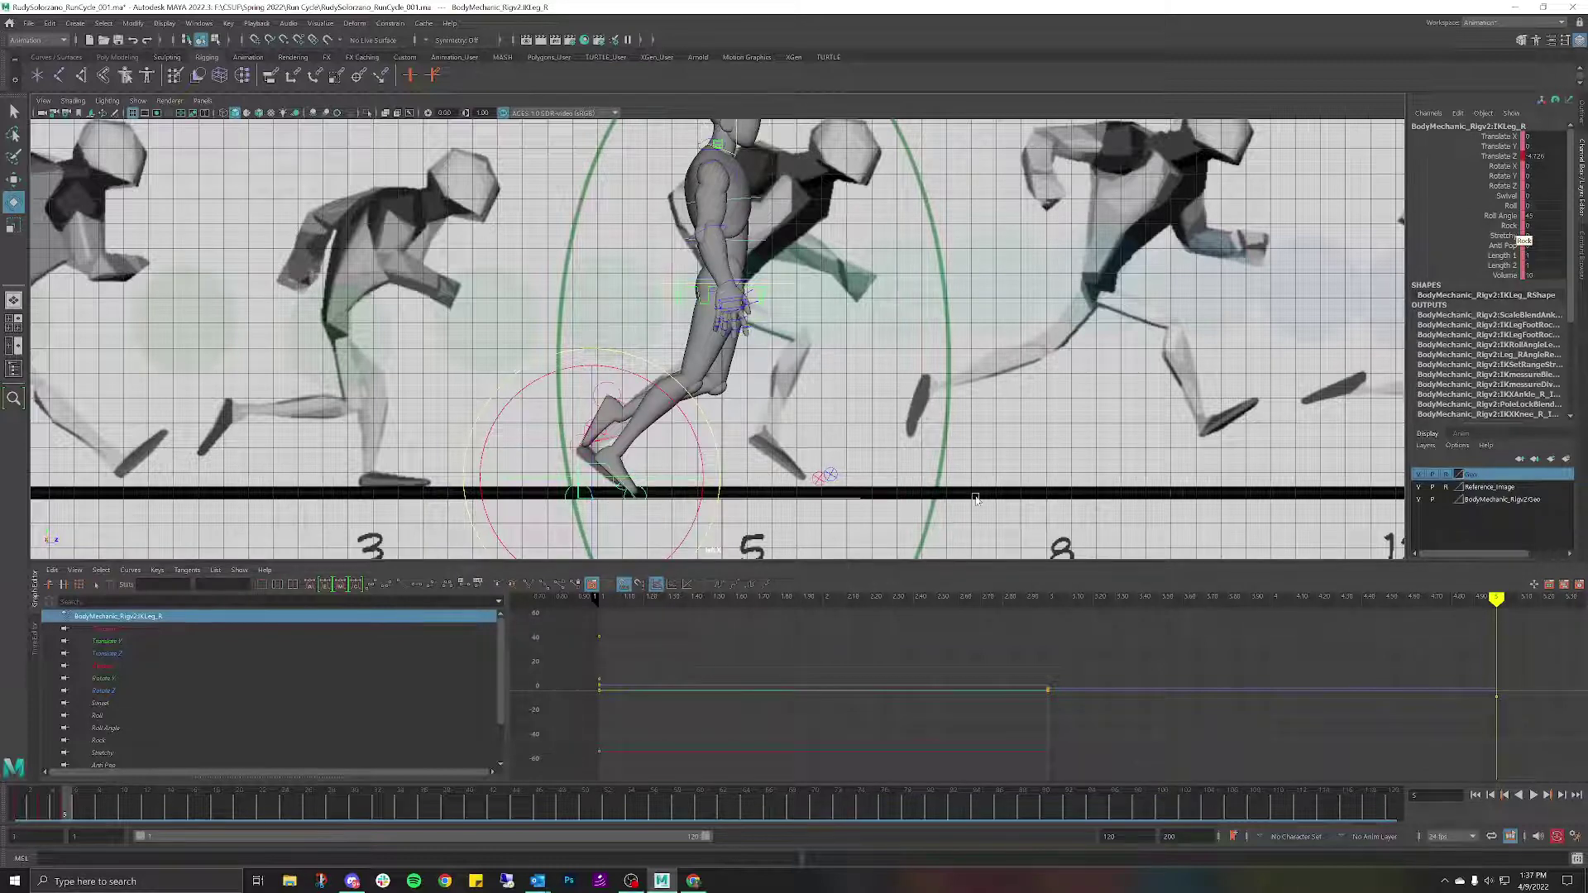
{"action": "left_click", "coordinate": [770, 474]}
{"action": "right_click_drag", "start_coordinate": [737, 456], "coordinate": [598, 424], "text": "alt"}
{"action": "middle_click_drag", "start_coordinate": [598, 425], "coordinate": [713, 391], "text": "alt"}
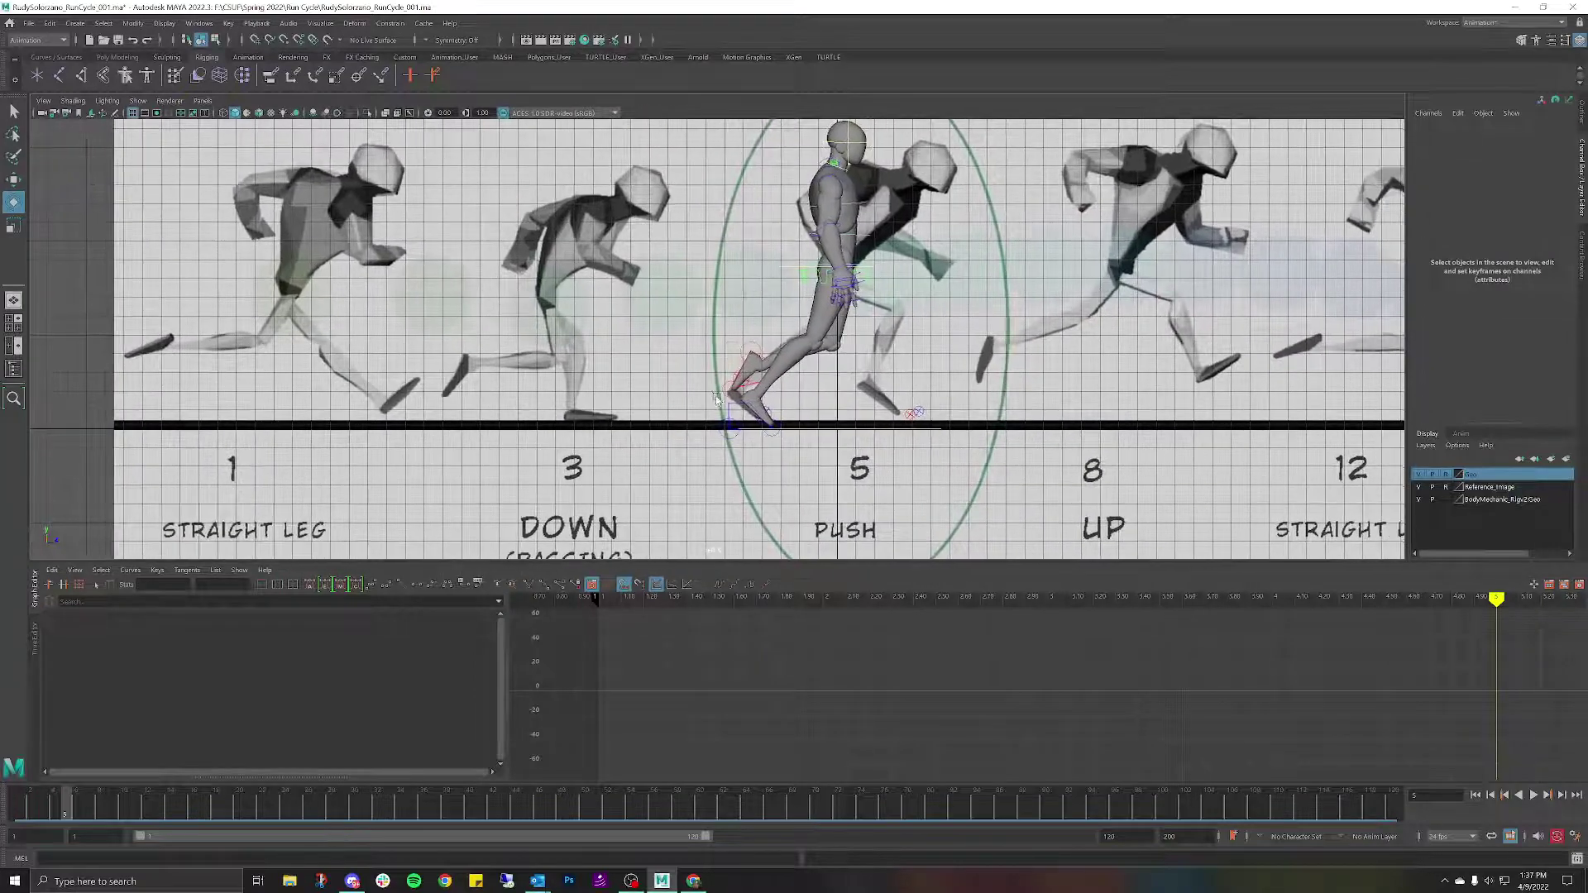
{"action": "scroll", "coordinate": [781, 434], "scroll_direction": "up", "scroll_amount": 1}
{"action": "scroll", "coordinate": [782, 434], "scroll_direction": "up", "scroll_amount": 4}
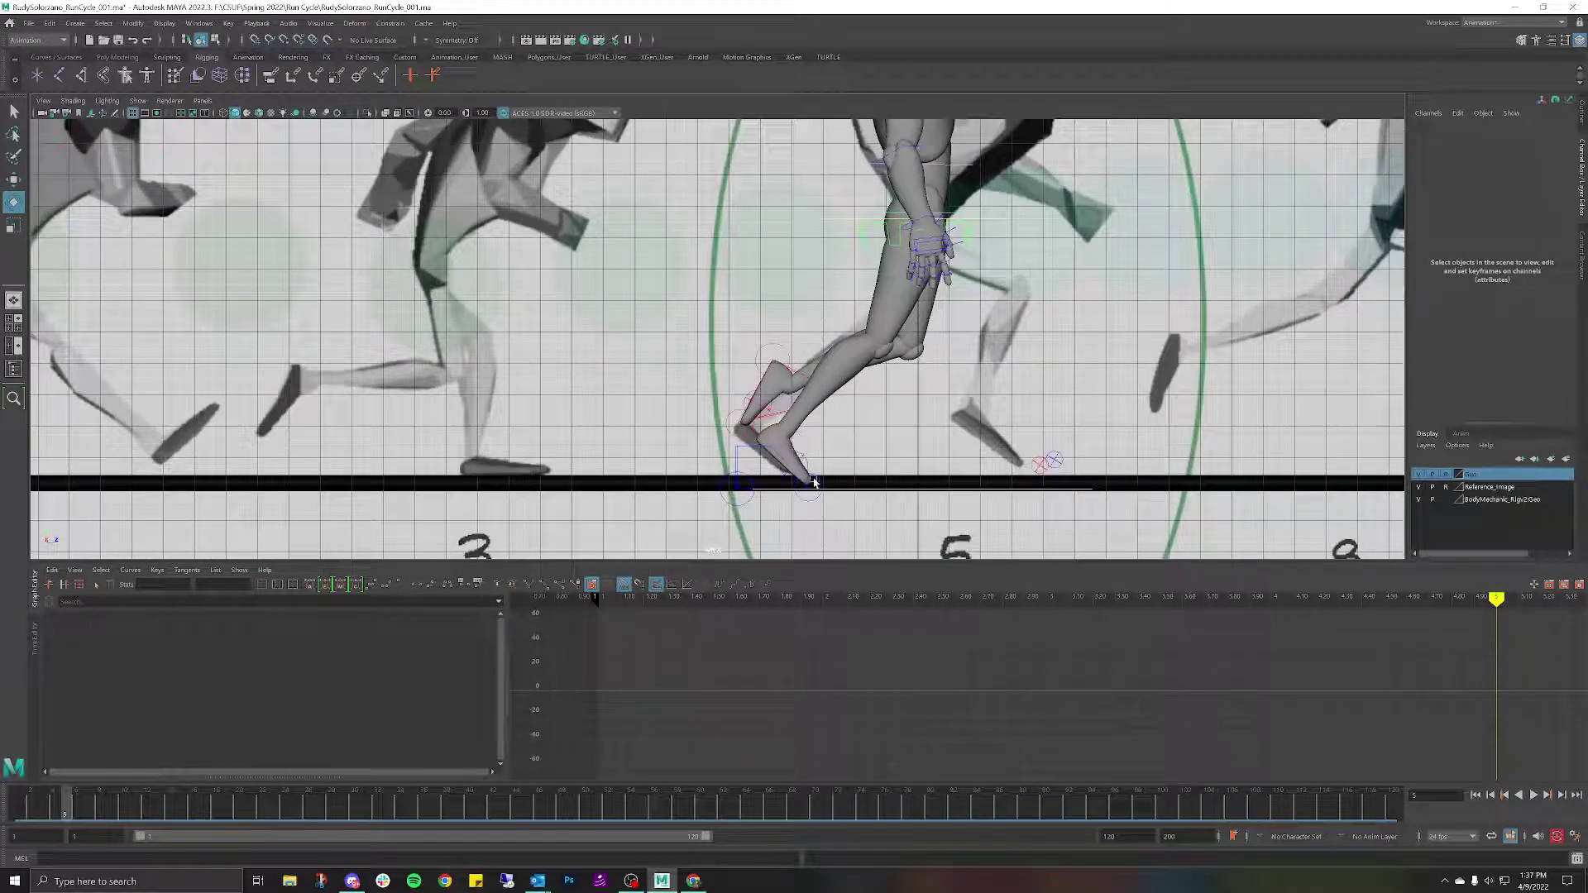
Move and rotate the IKLeg_L foot control at frame 5 to match the forward foot of the Push pose reference.
{"action": "left_click", "coordinate": [771, 446]}
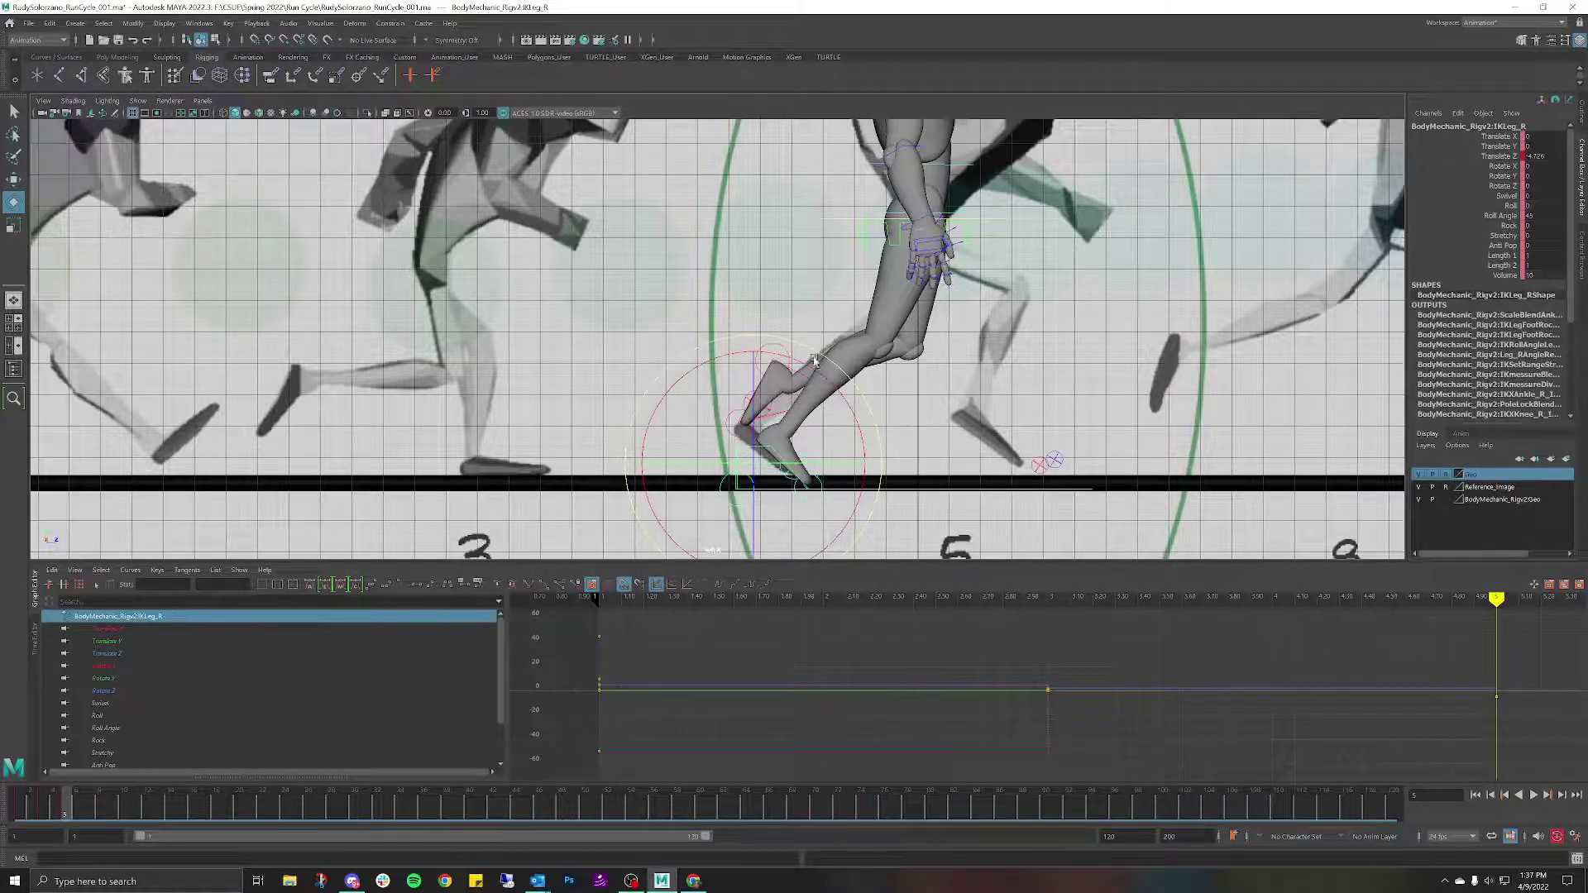
{"action": "left_click", "coordinate": [801, 321]}
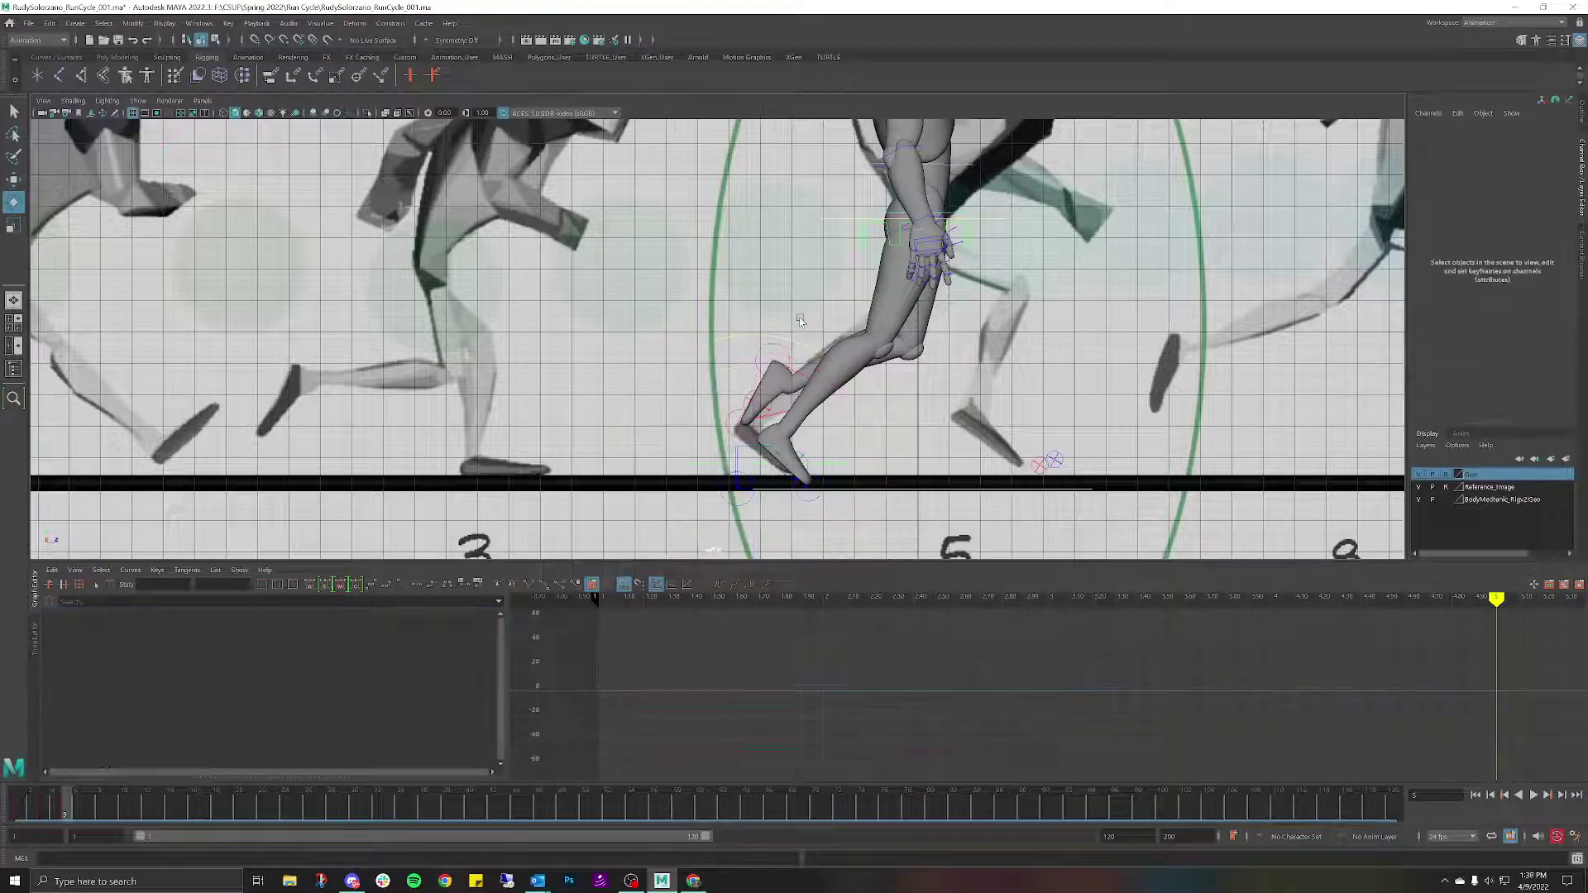
{"action": "left_click", "coordinate": [792, 374]}
{"action": "scroll", "coordinate": [802, 378], "scroll_direction": "down", "scroll_amount": 3}
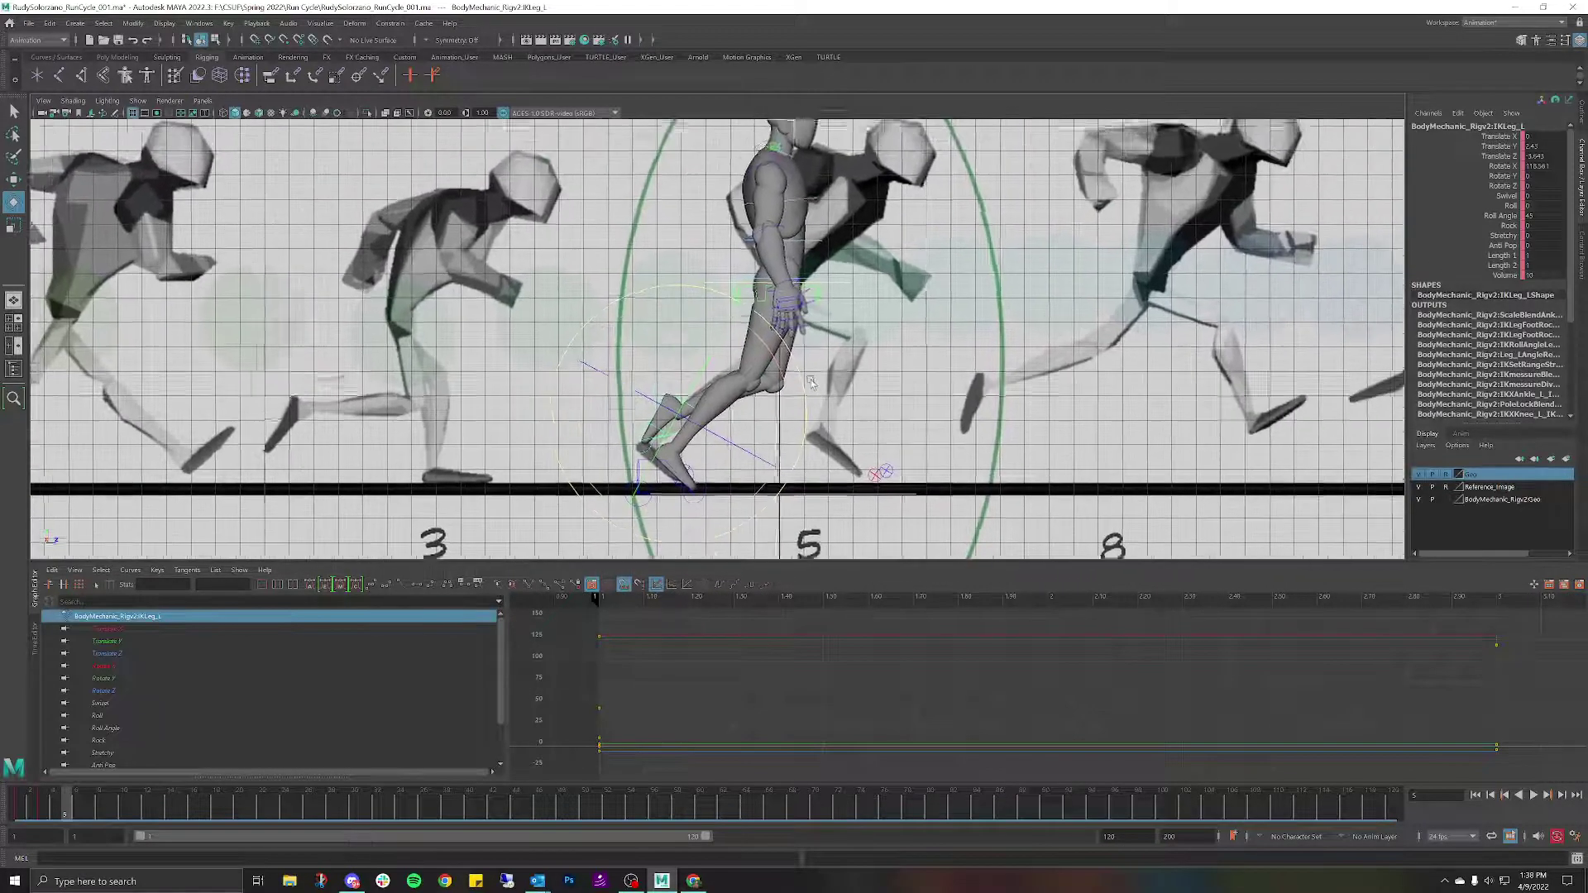
{"action": "scroll", "coordinate": [806, 382], "scroll_direction": "down", "scroll_amount": 4}
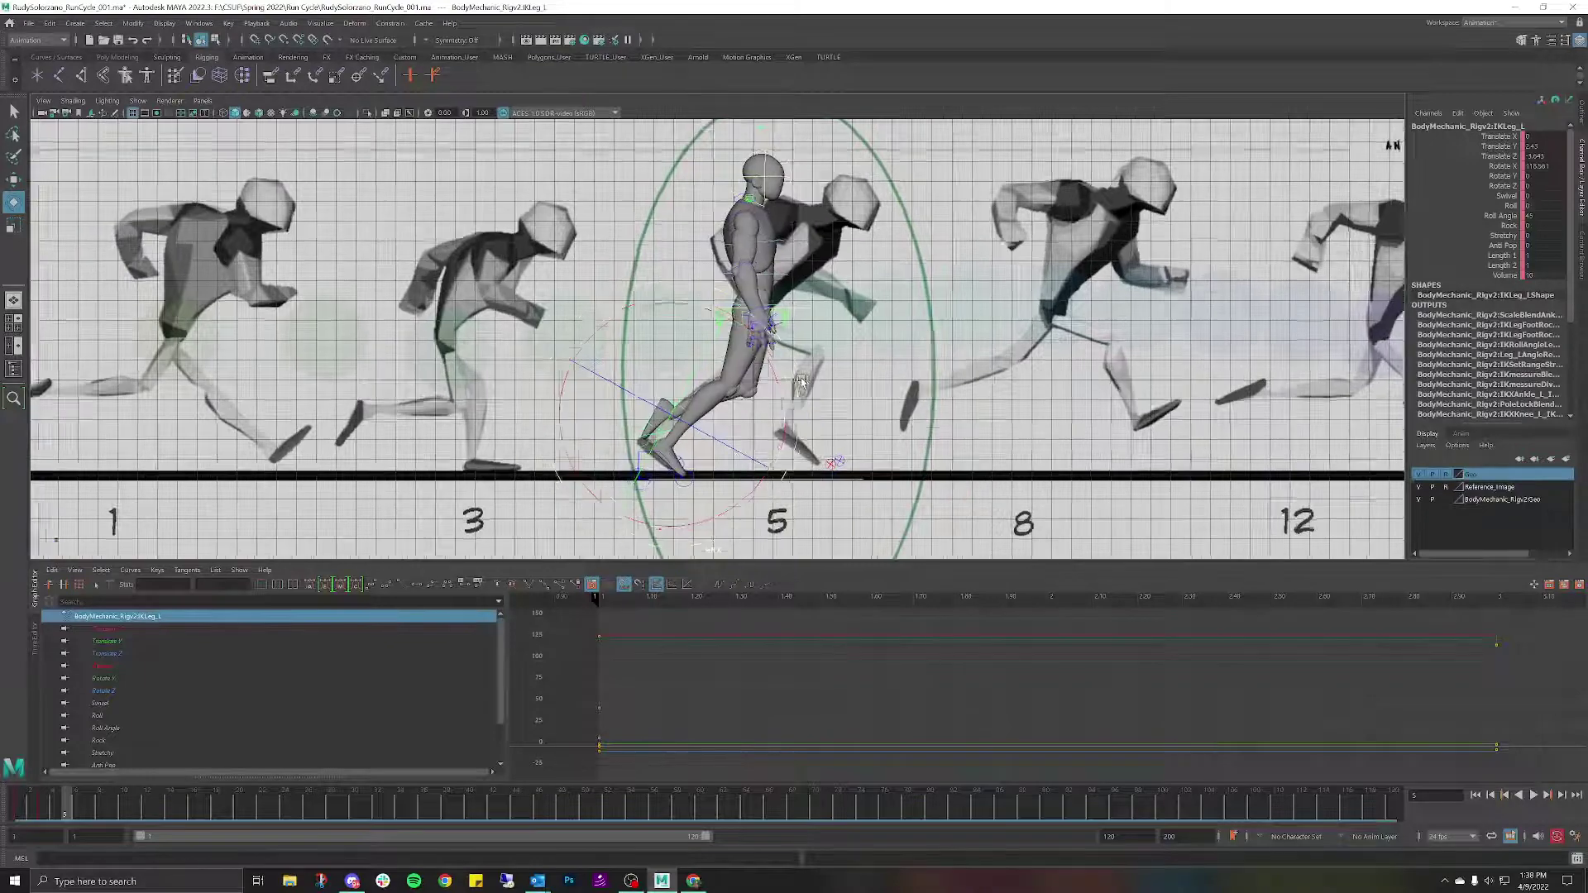
{"action": "scroll", "coordinate": [802, 381], "scroll_direction": "up", "scroll_amount": 2}
{"action": "key", "text": "w"}
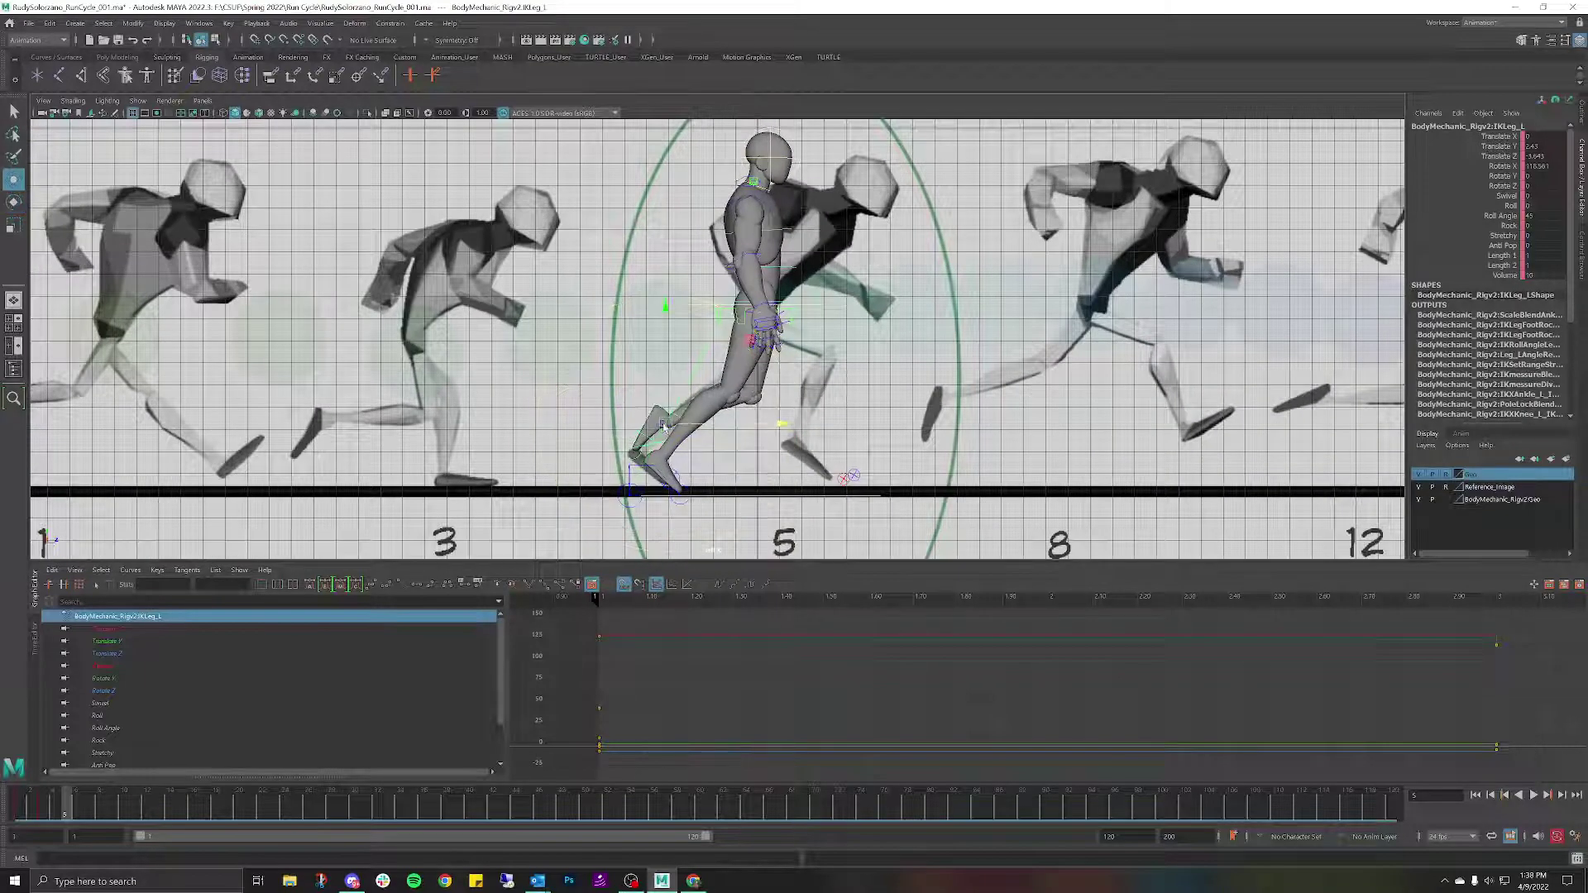
{"action": "left_click_drag", "start_coordinate": [664, 426], "coordinate": [734, 367]}
{"action": "key", "text": "e"}
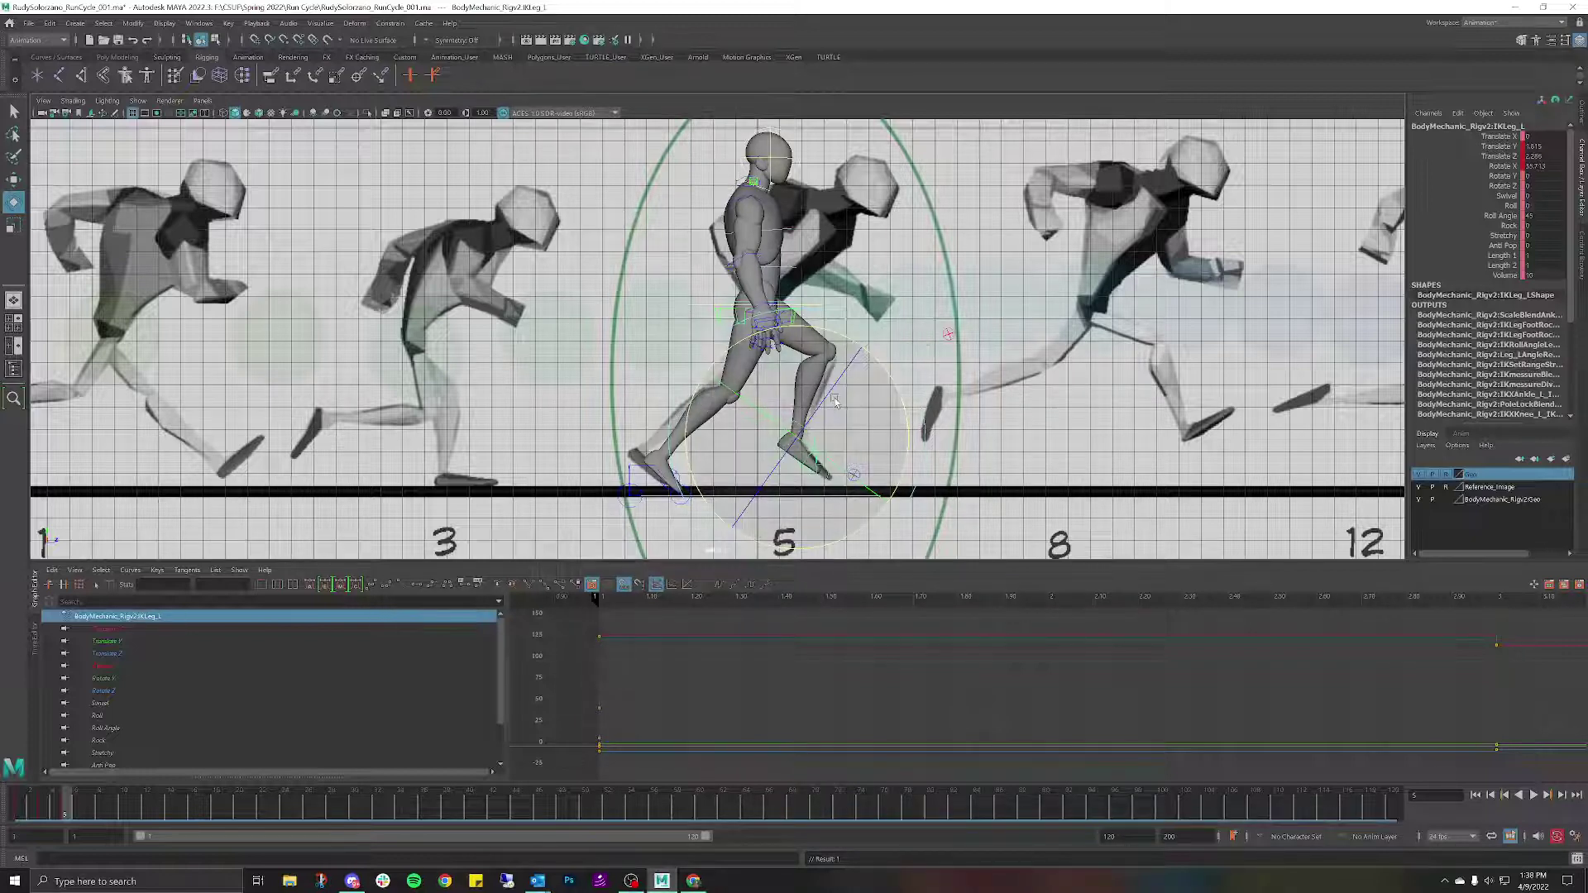
{"action": "key", "text": "w"}
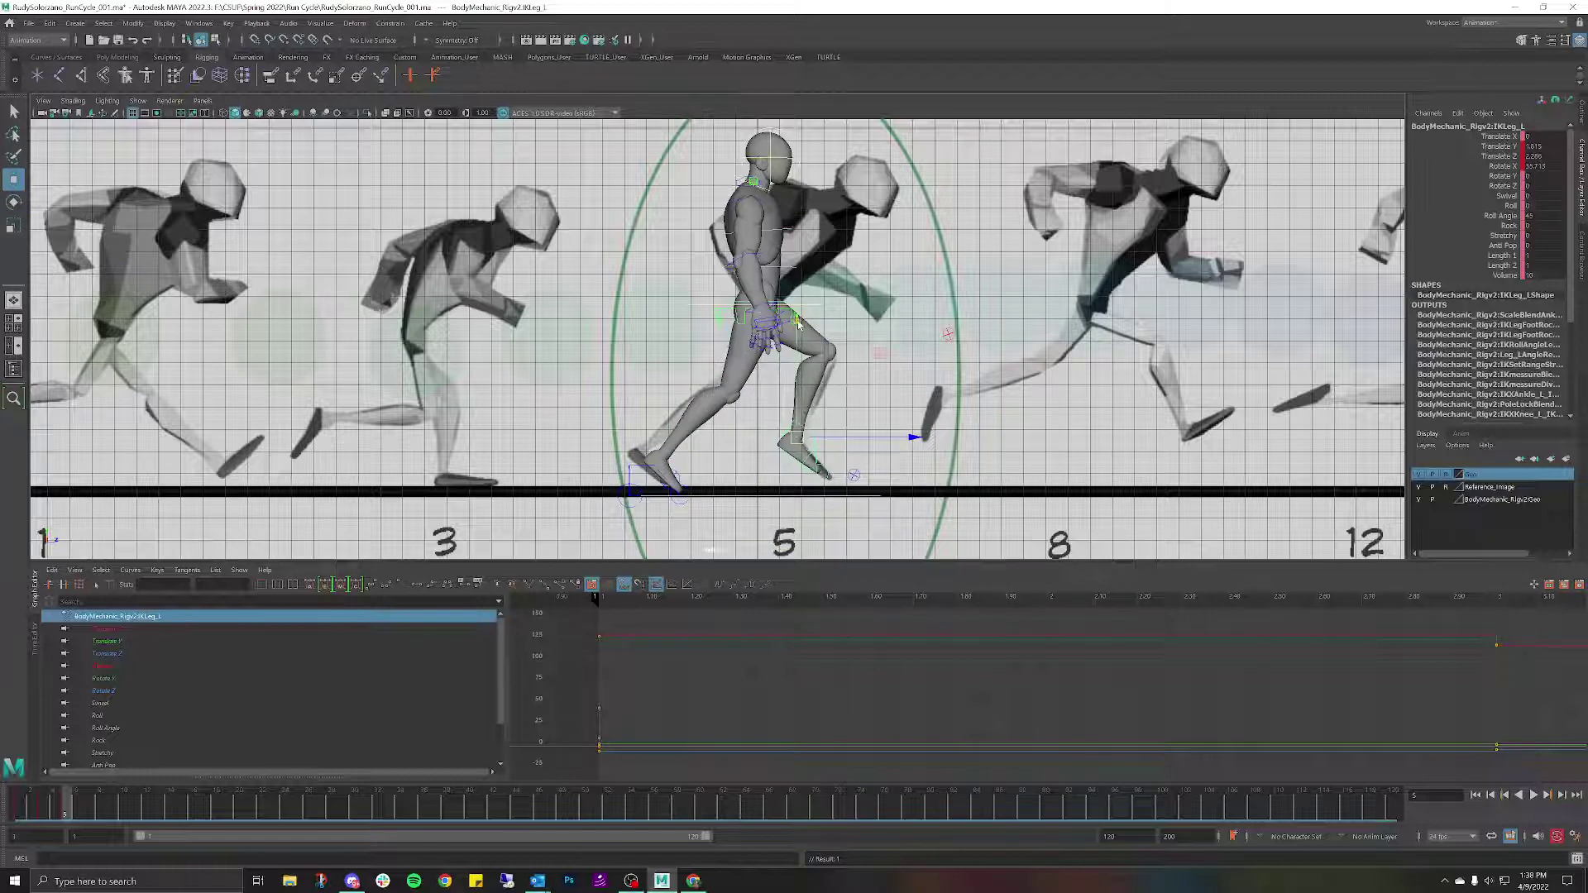
{"action": "left_click_drag", "start_coordinate": [798, 323], "coordinate": [797, 329]}
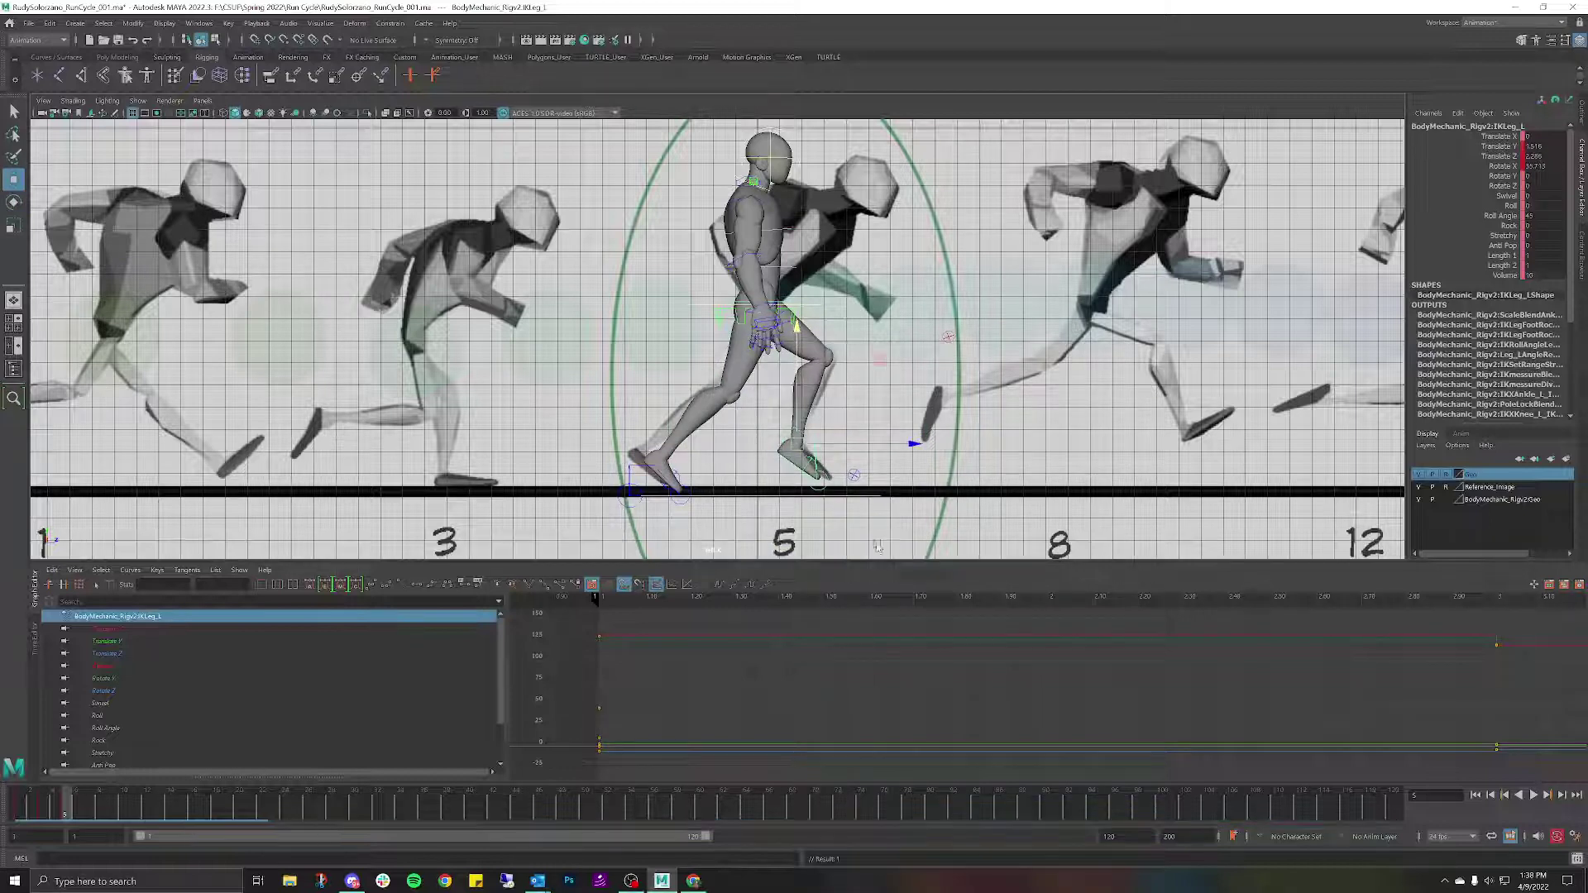
Play back the run cycle and scrub back to frame 1 to review the keyed poses.
{"action": "key", "text": "alt+v"}
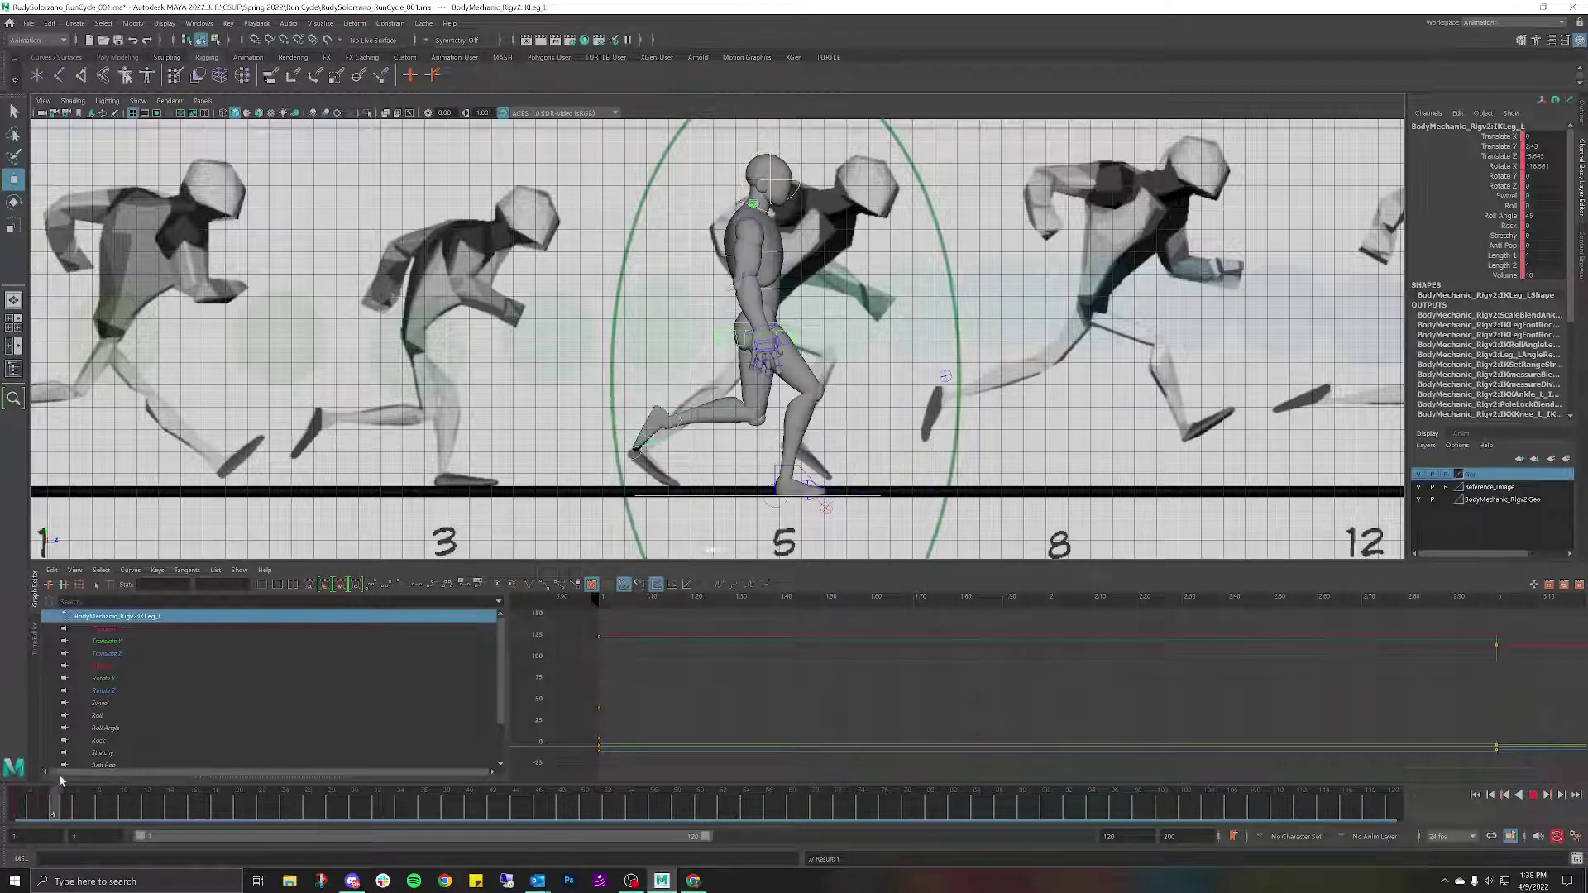
{"action": "left_click_drag", "start_coordinate": [77, 781], "coordinate": [16, 775]}
{"action": "left_click", "coordinate": [870, 376]}
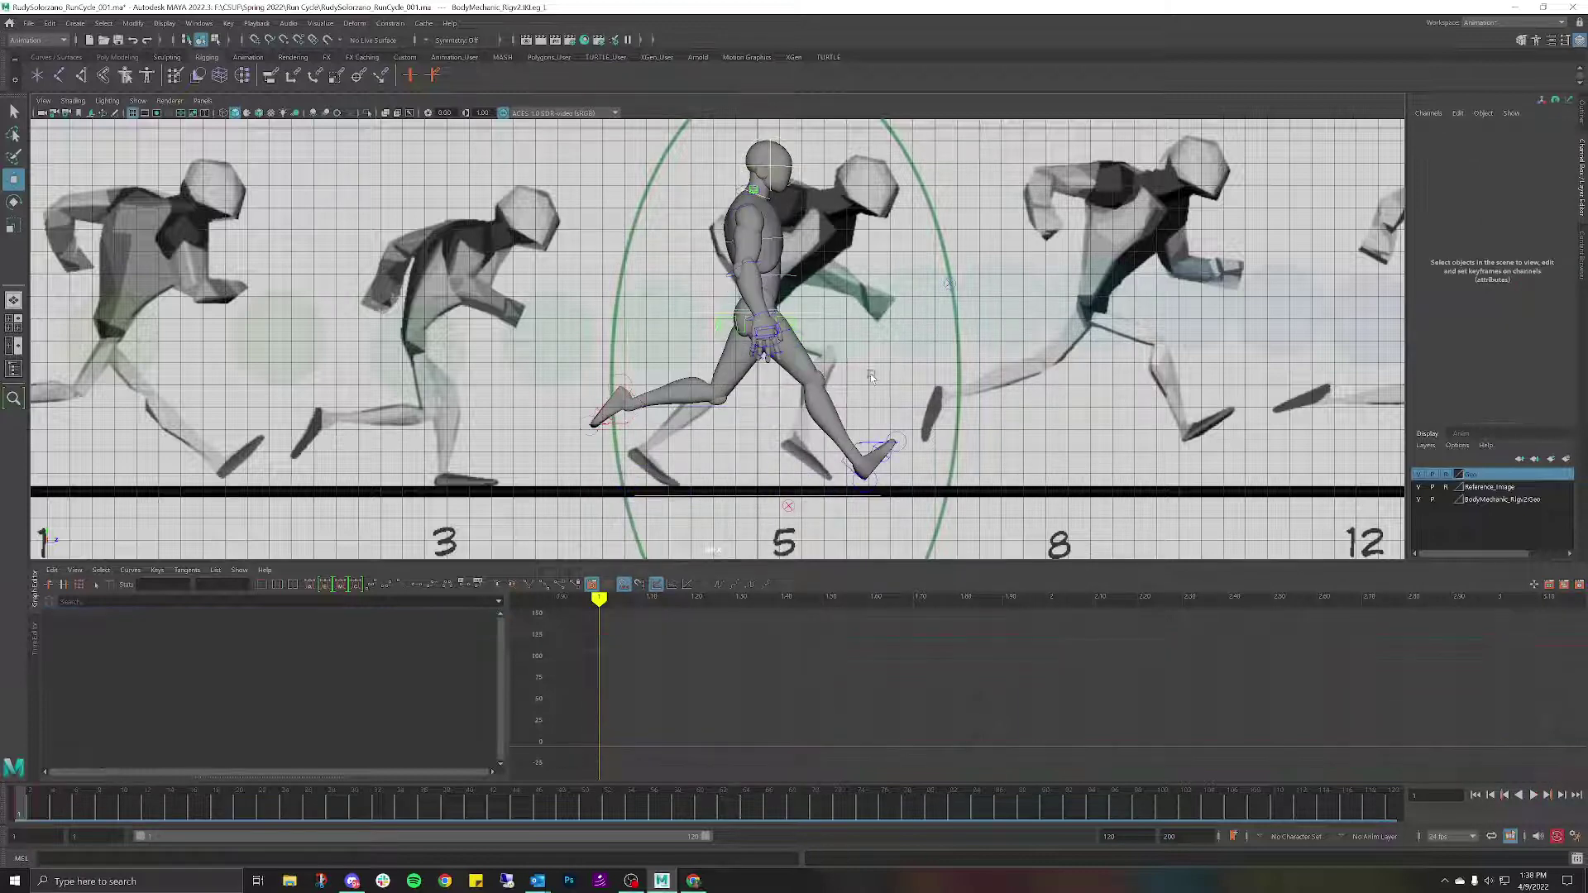
{"action": "left_click", "coordinate": [644, 405]}
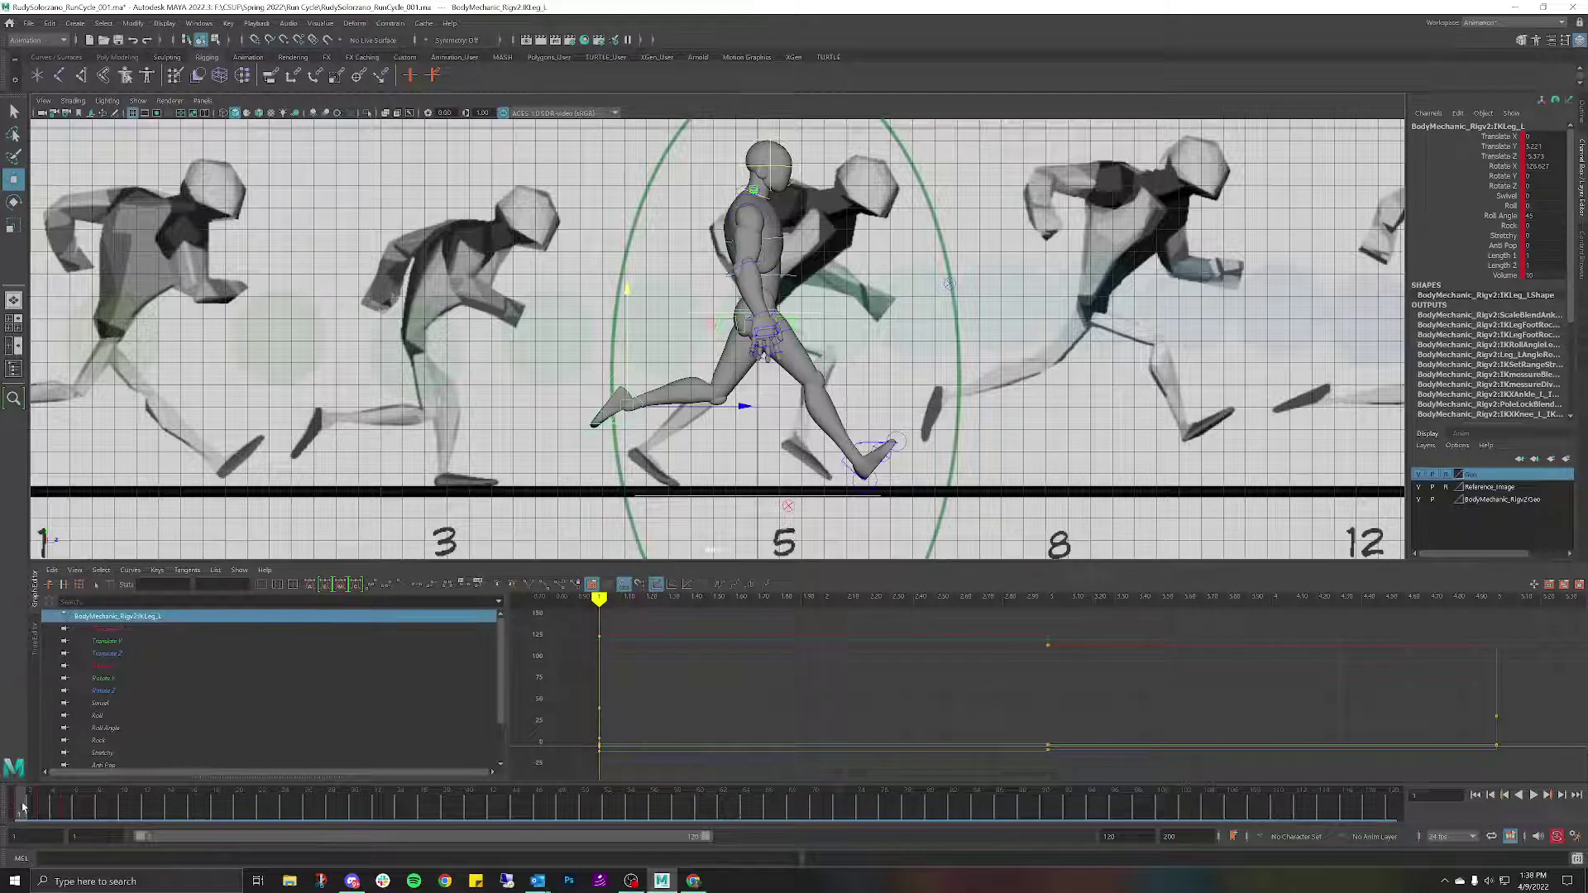
Go to frame 8, unlock the reference image layer, slide the image plane until the Up pose aligns with the rig, and lock the layer again.
{"action": "mouse_move", "coordinate": [23, 807]}
{"action": "left_mouse_down"}
{"action": "mouse_move", "coordinate": [145, 802]}
{"action": "mouse_move", "coordinate": [2, 773]}
{"action": "mouse_move", "coordinate": [145, 784]}
{"action": "mouse_move", "coordinate": [7, 781]}
{"action": "mouse_move", "coordinate": [123, 781]}
{"action": "mouse_move", "coordinate": [3, 800]}
{"action": "mouse_move", "coordinate": [102, 807]}
{"action": "left_mouse_up"}
{"action": "scroll", "coordinate": [938, 444], "scroll_direction": "down", "scroll_amount": 2}
{"action": "scroll", "coordinate": [938, 444], "scroll_direction": "down", "scroll_amount": 3}
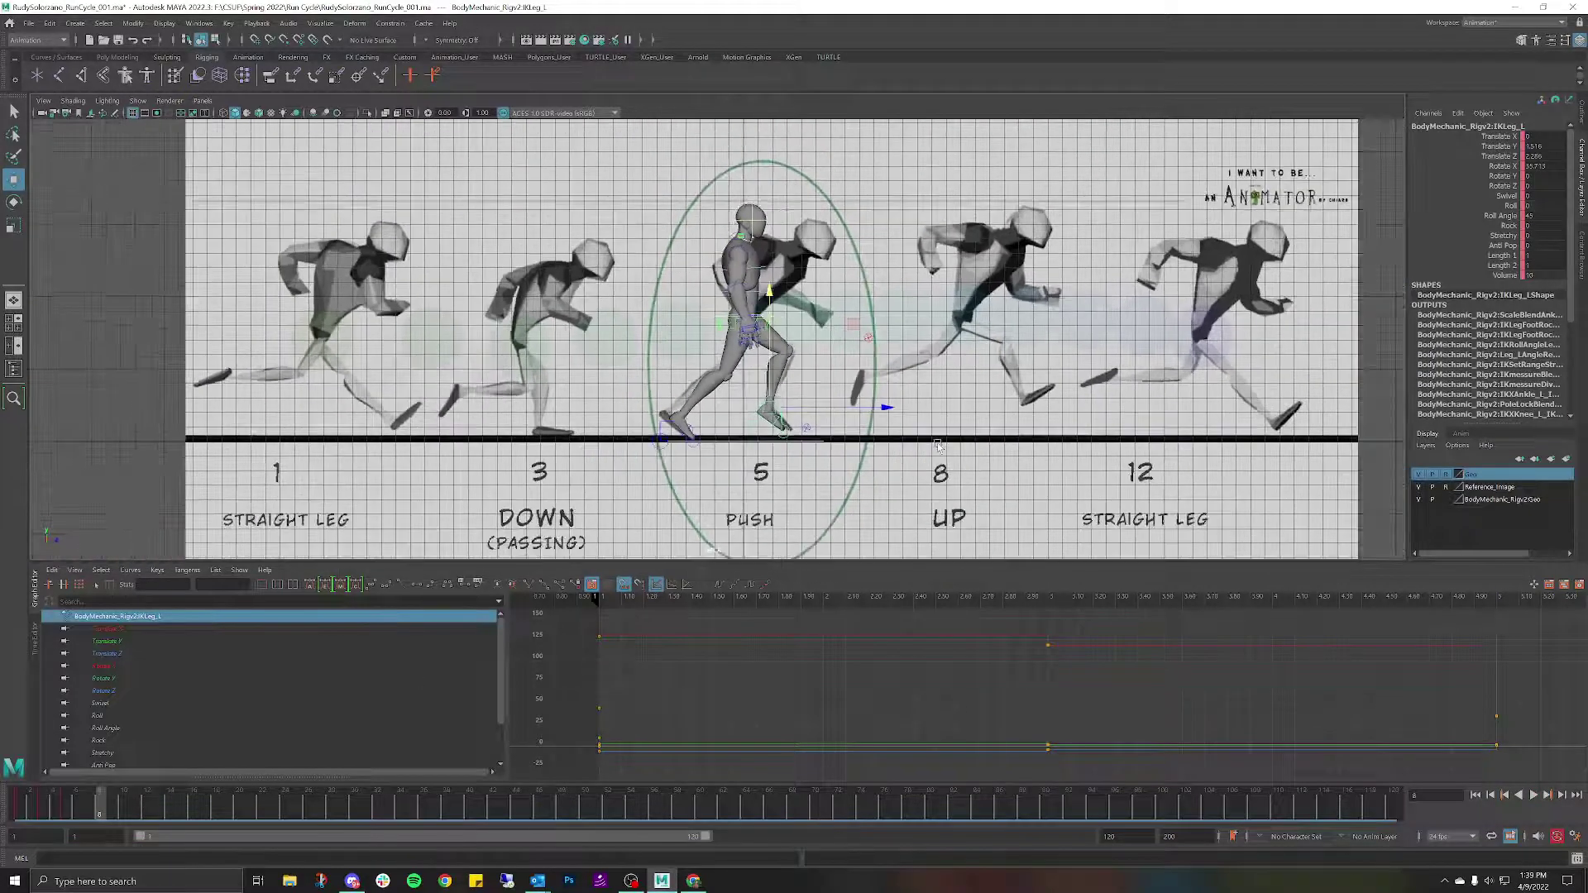
{"action": "left_click", "coordinate": [1005, 303]}
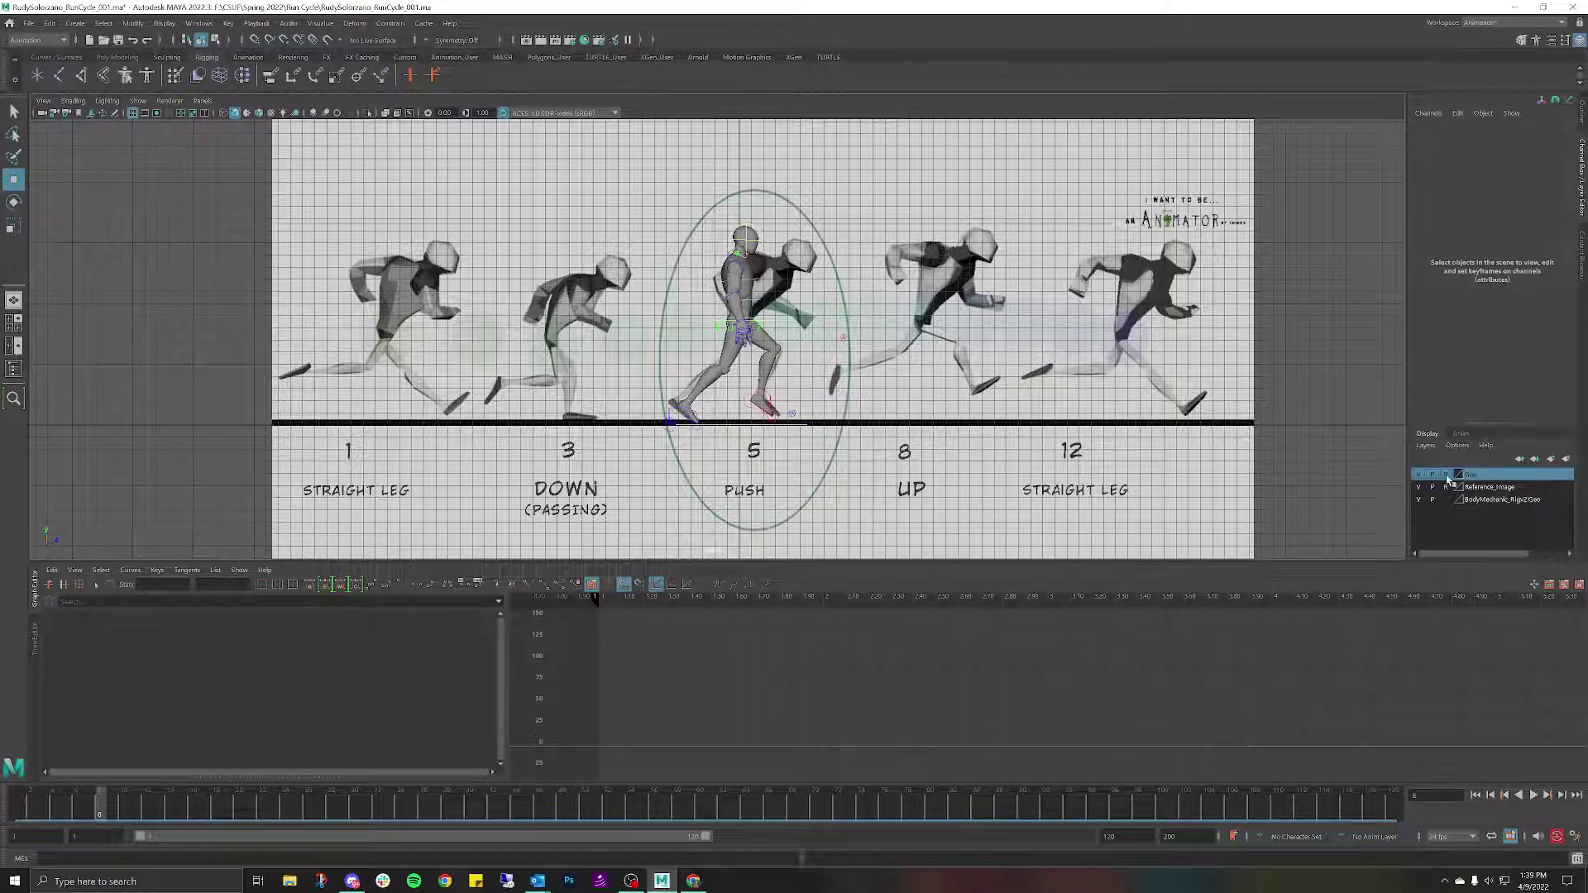
{"action": "left_click", "coordinate": [1172, 377]}
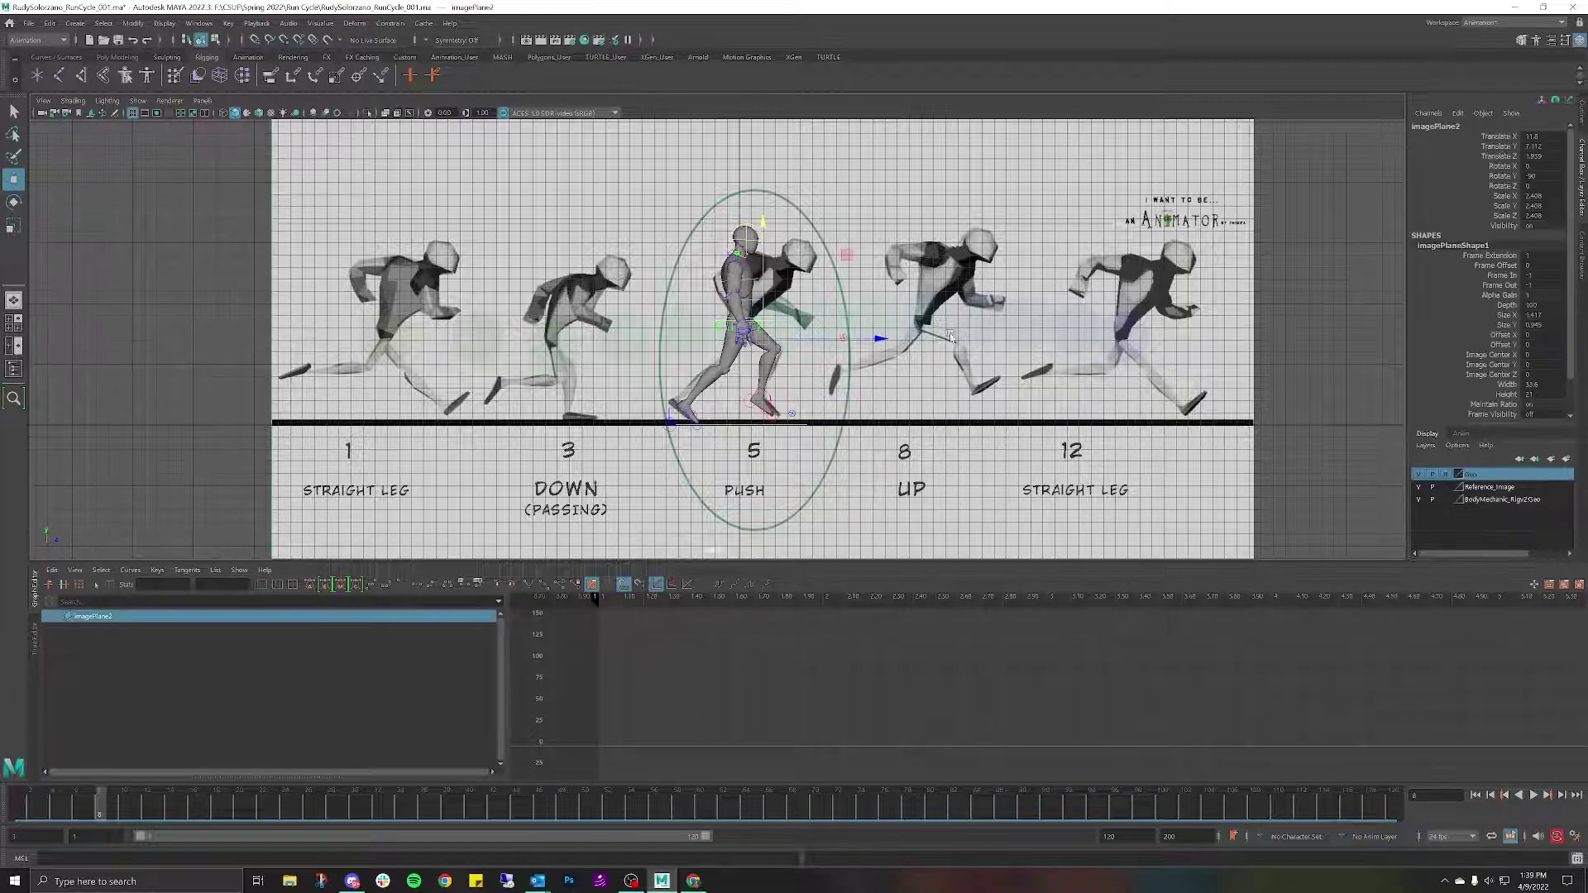
{"action": "left_click_drag", "start_coordinate": [883, 339], "coordinate": [782, 357]}
{"action": "middle_click_drag", "start_coordinate": [711, 374], "coordinate": [699, 378]}
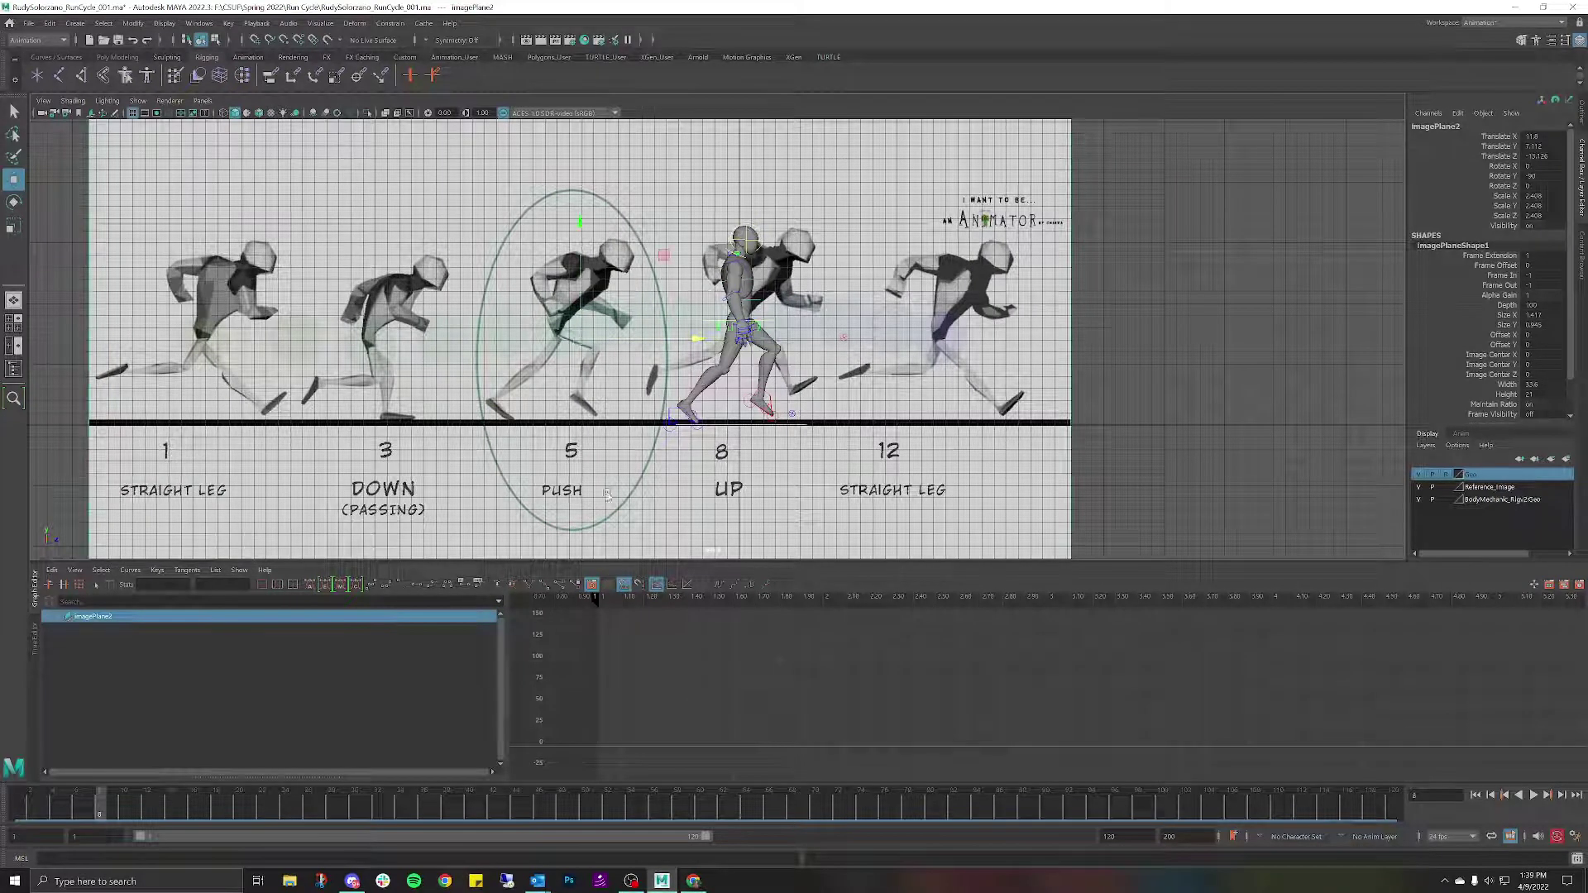
{"action": "left_click", "coordinate": [1446, 488]}
{"action": "left_click", "coordinate": [1446, 488]}
{"action": "left_click", "coordinate": [809, 303]}
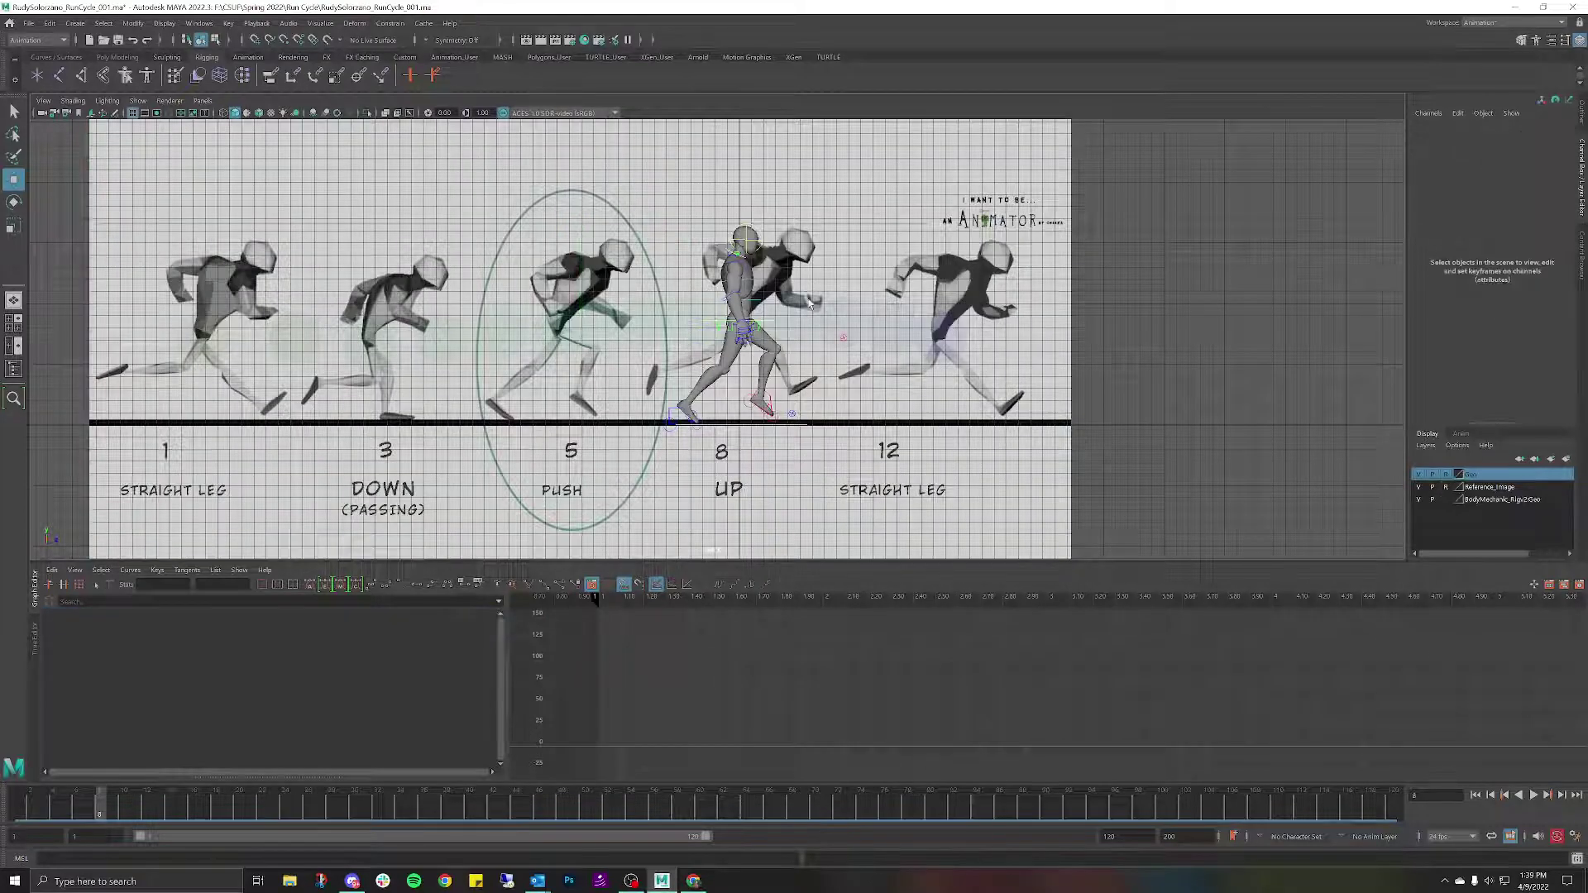
Key RootX_M at frame 8, raise its Translate Y key to about 0.07 on the curve, and play back the cycle.
{"action": "left_click", "coordinate": [769, 326]}
{"action": "left_click", "coordinate": [107, 642]}
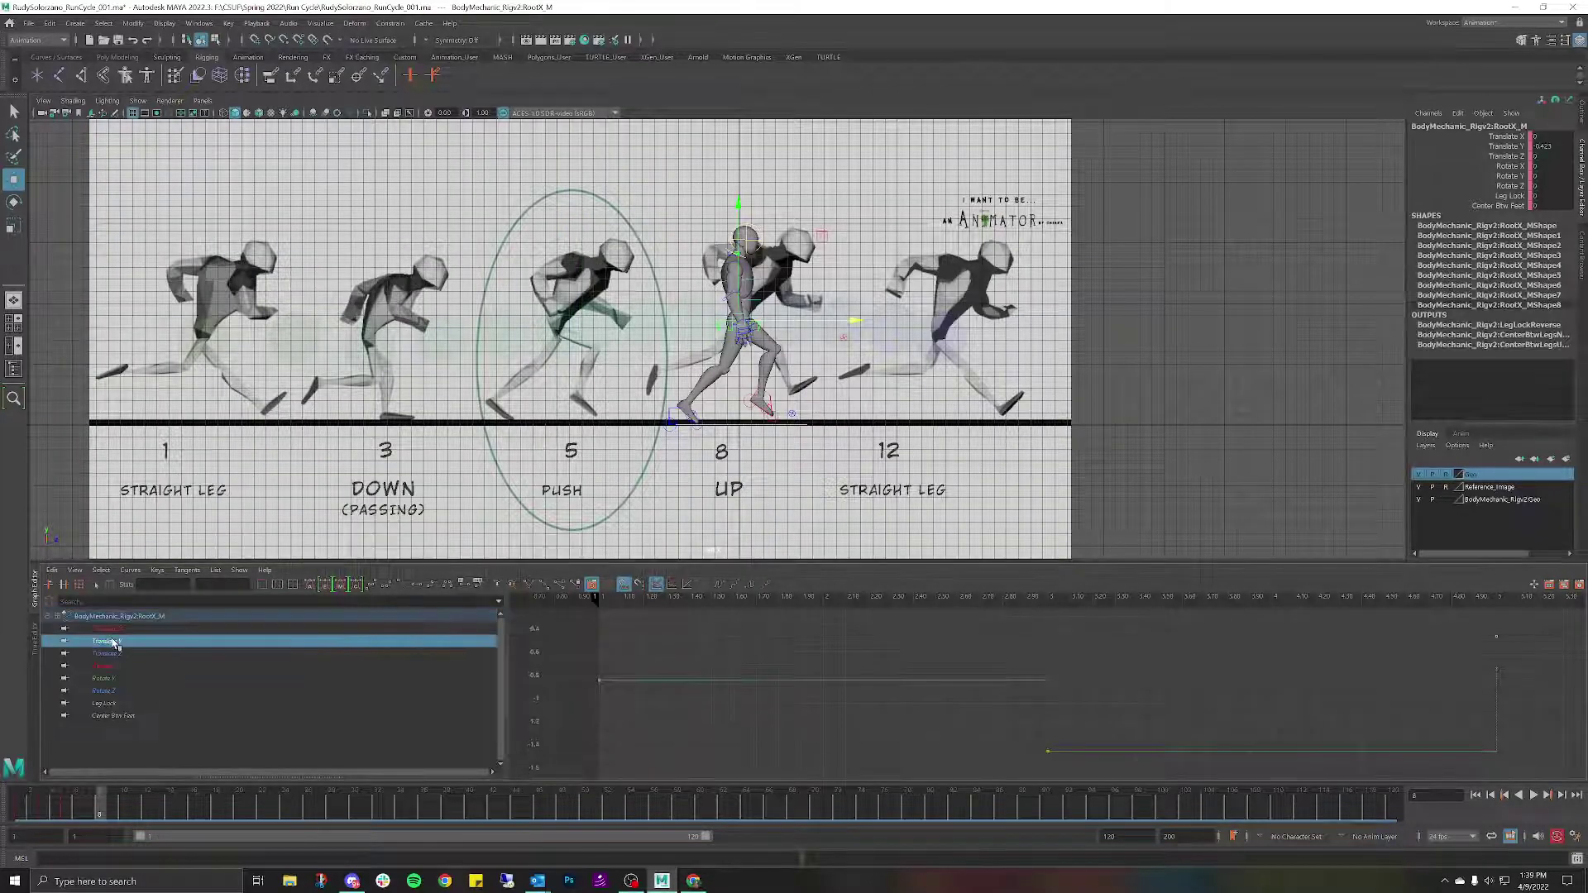
{"action": "key", "text": "f"}
{"action": "middle_click_drag", "start_coordinate": [1272, 690], "coordinate": [976, 676], "text": "alt"}
{"action": "key", "text": "s"}
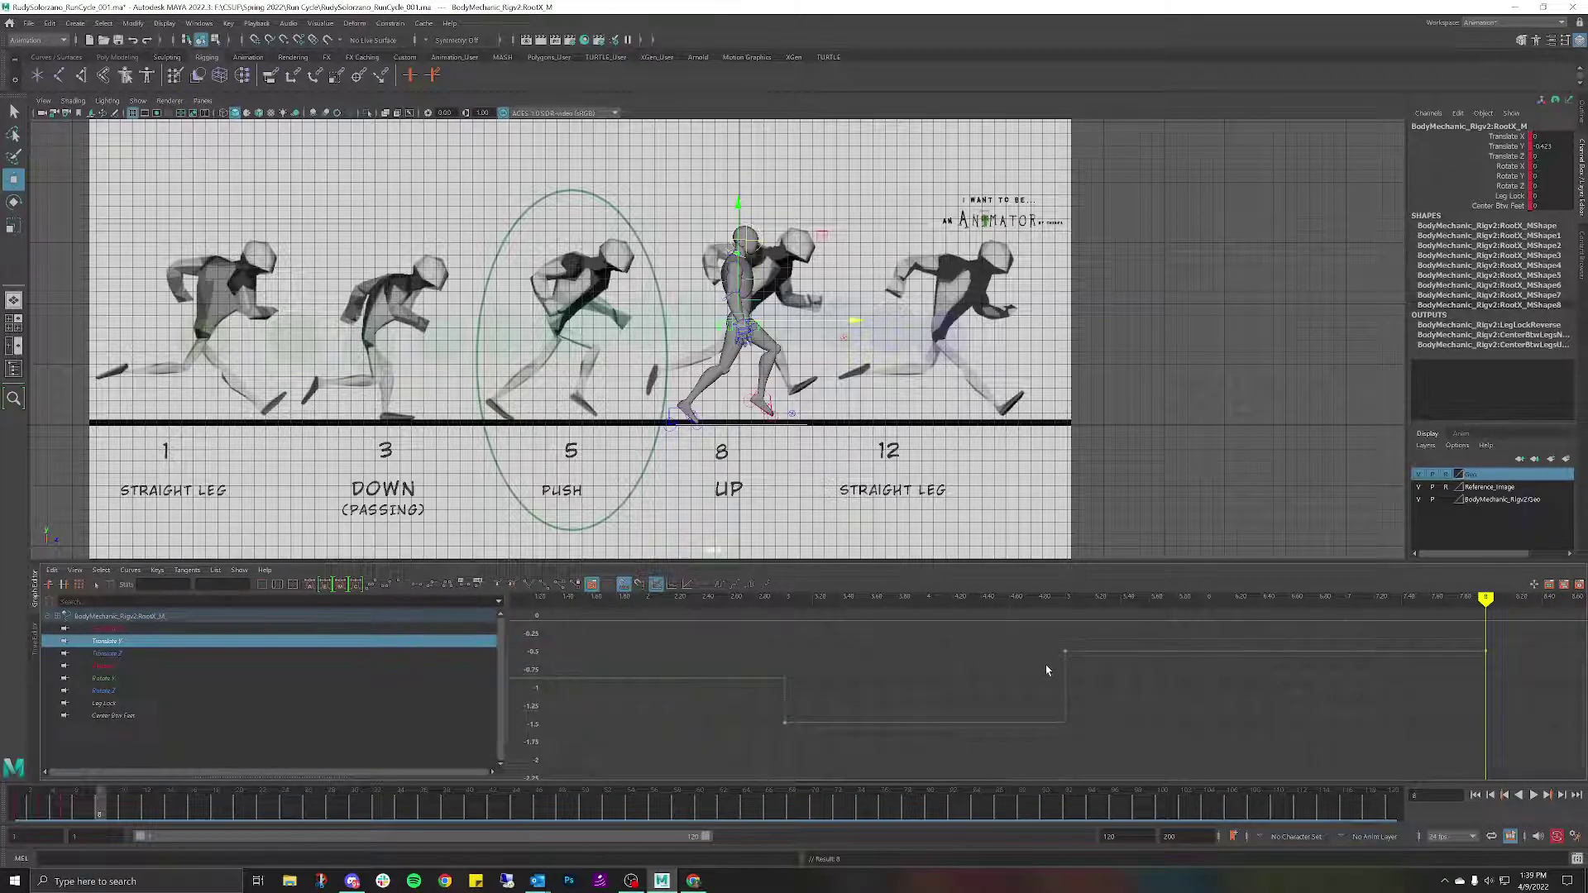
{"action": "left_click_drag", "start_coordinate": [1495, 655], "coordinate": [1493, 656]}
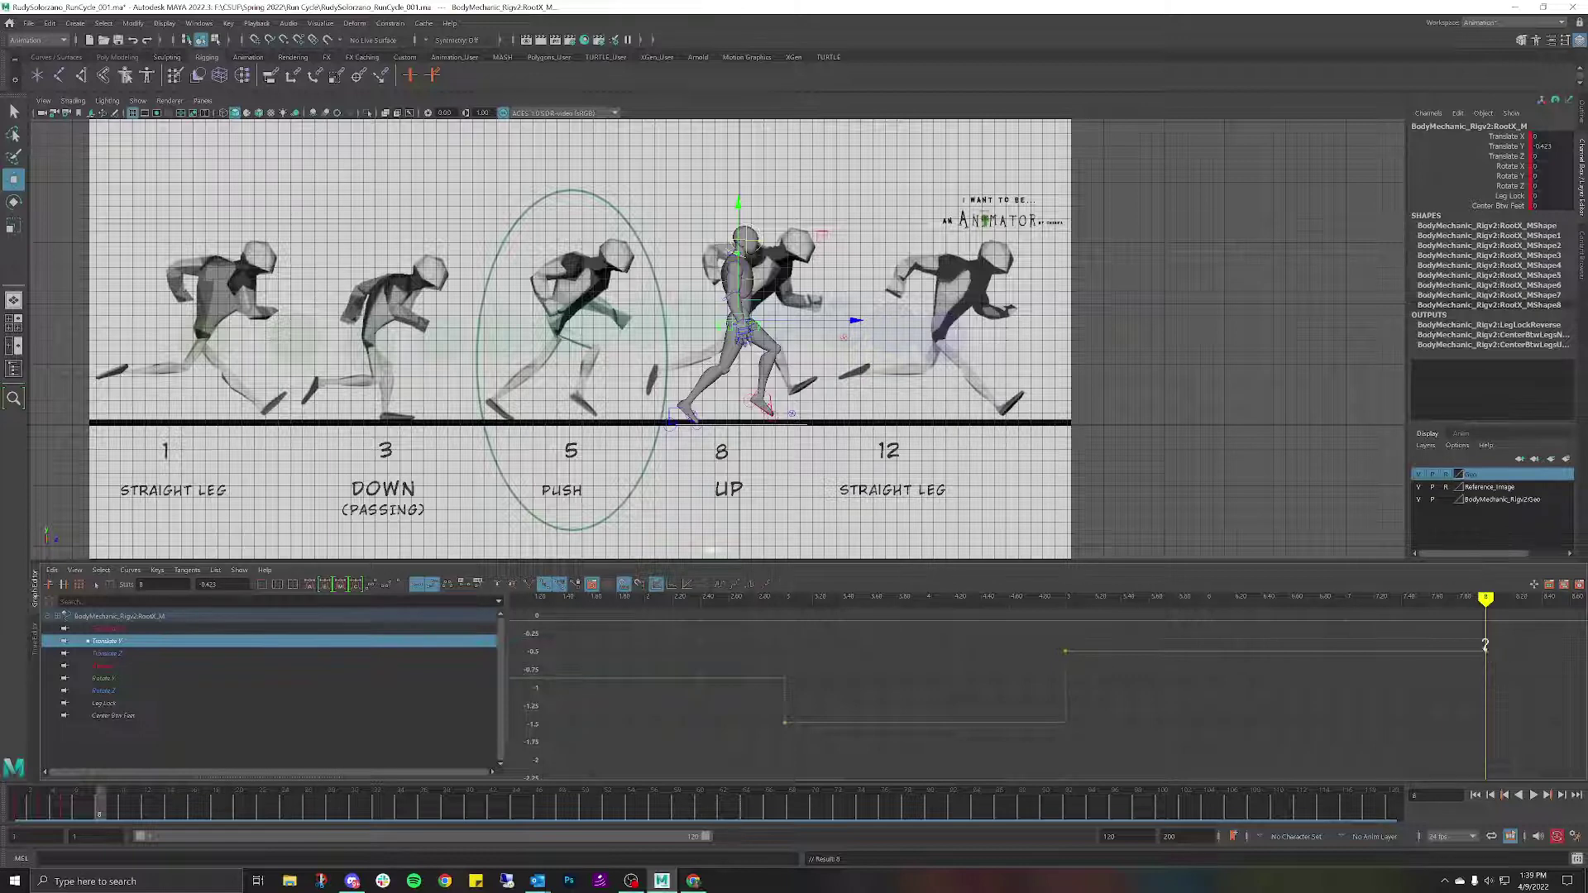
{"action": "middle_click_drag", "start_coordinate": [1484, 645], "coordinate": [1474, 613]}
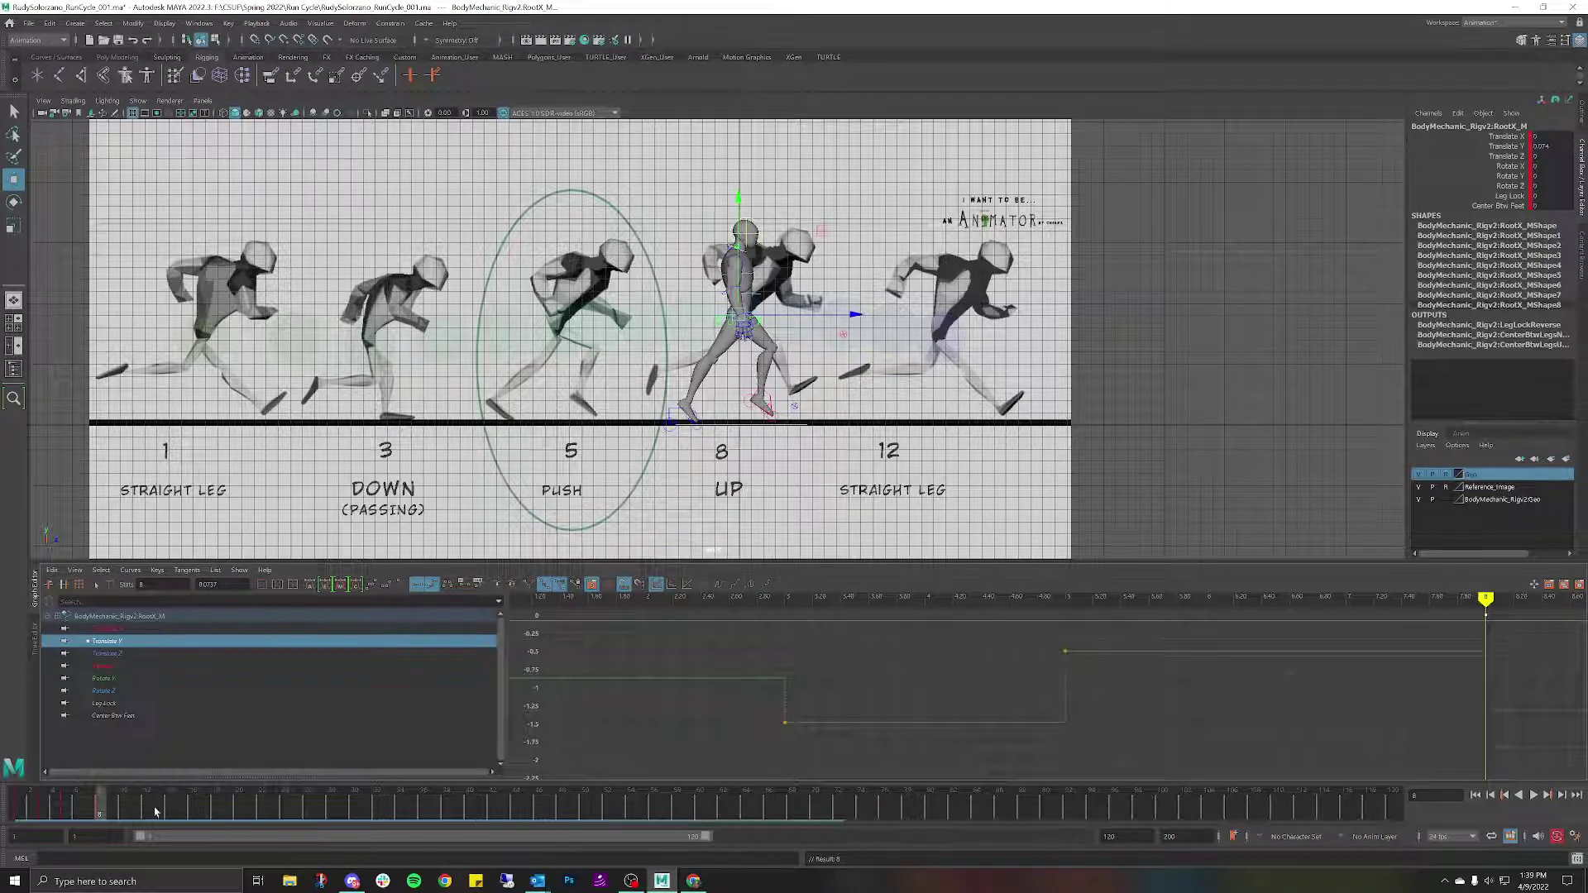
{"action": "key", "text": "alt+v"}
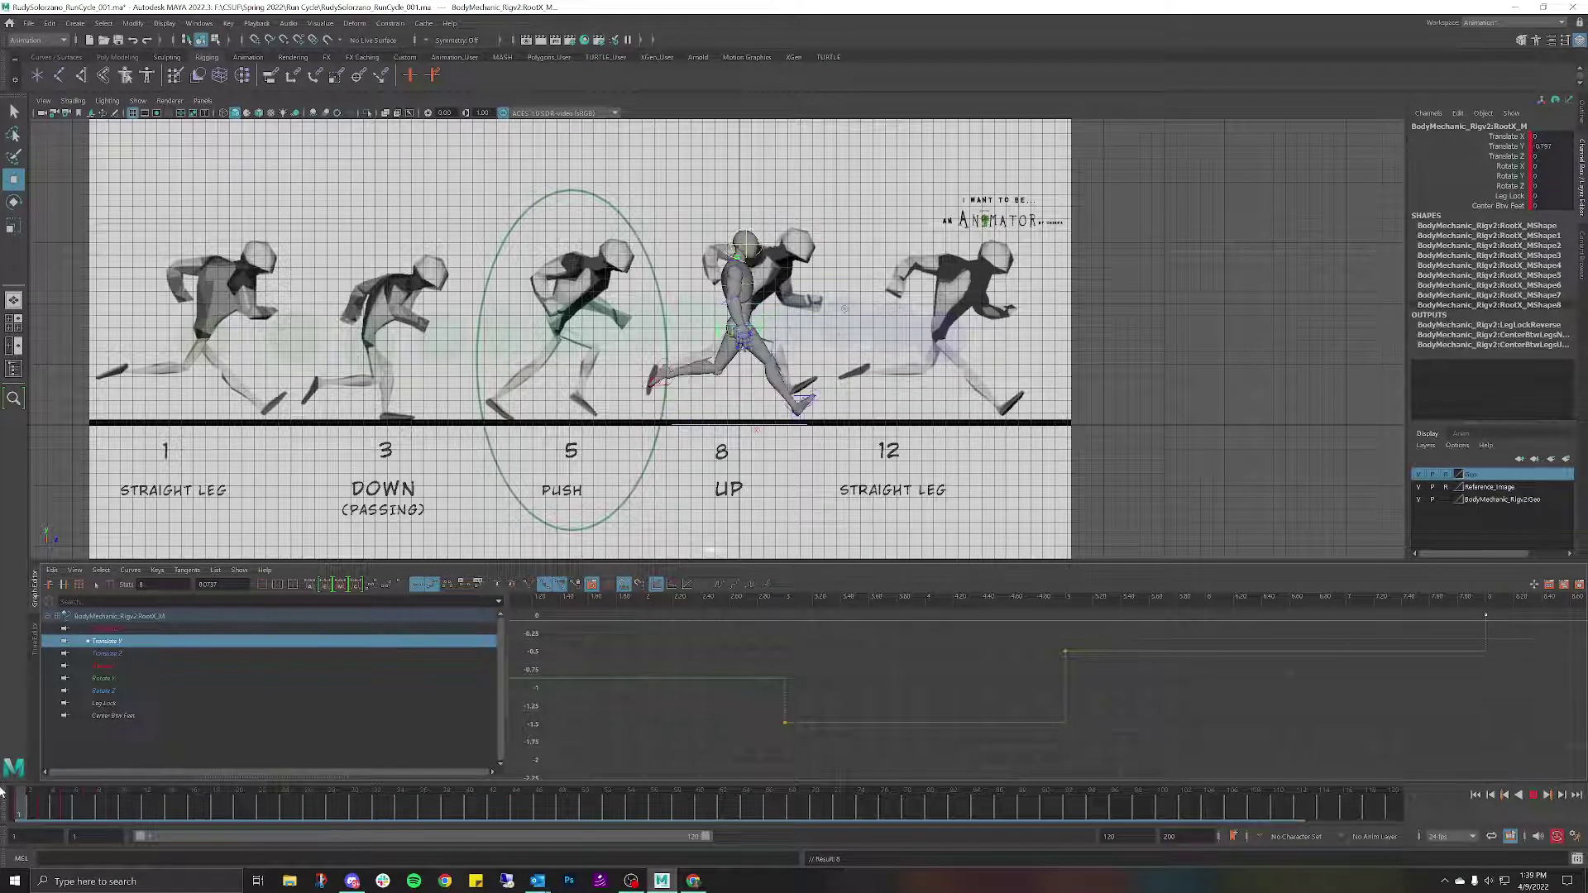
{"action": "left_click", "coordinate": [100, 817]}
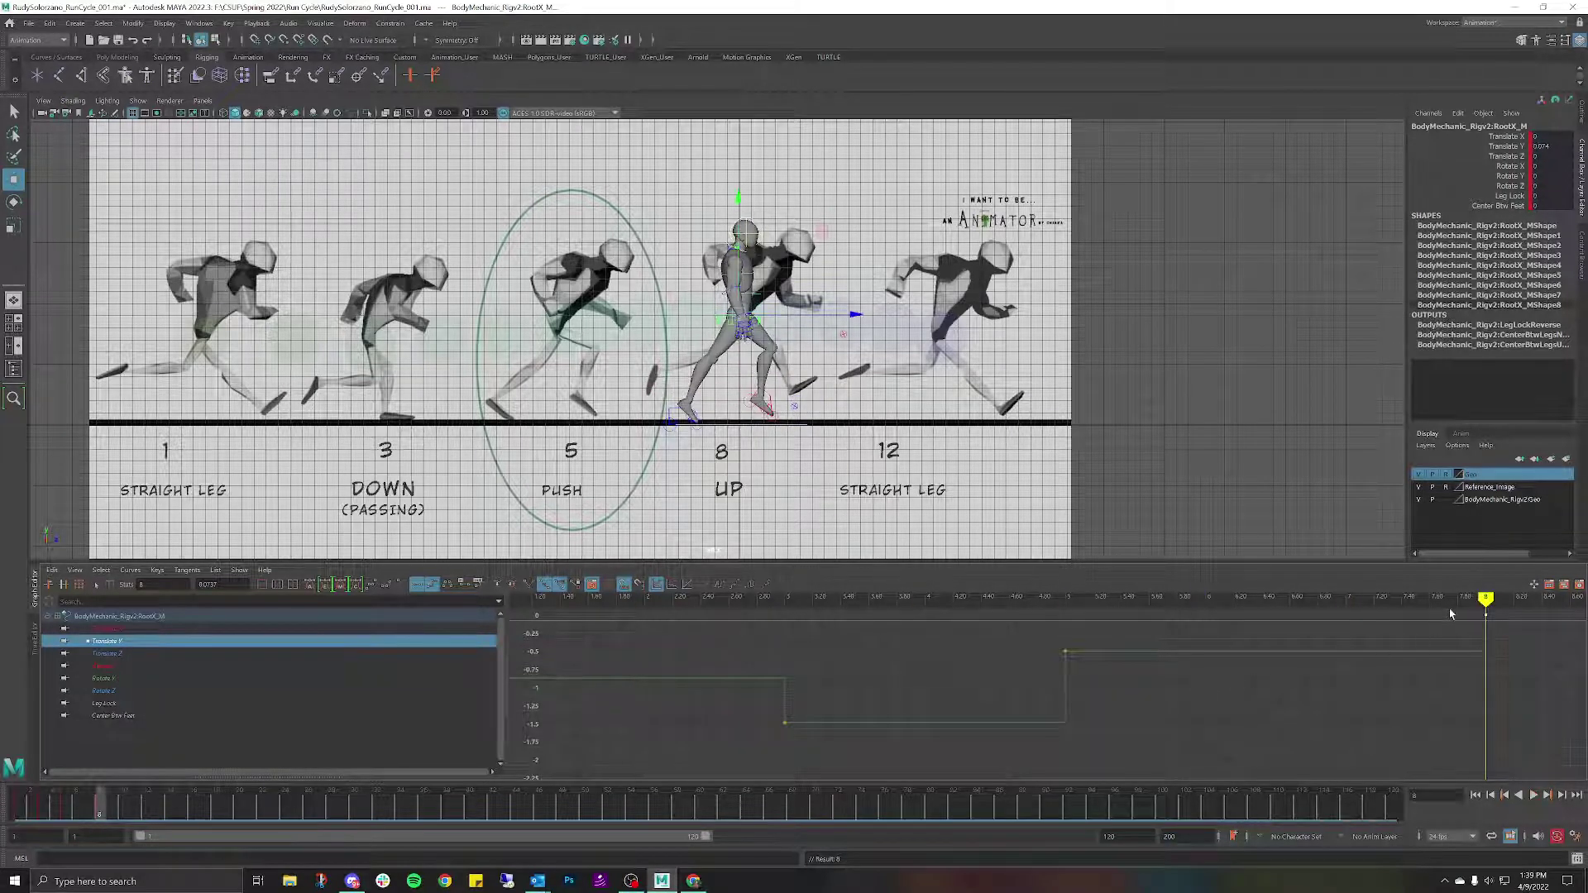
Lower the RootX_M Translate Y key at frame 8 to about -0.13 and check it in playback.
{"action": "left_click", "coordinate": [1486, 628]}
{"action": "left_click", "coordinate": [1489, 617]}
{"action": "middle_click_drag", "start_coordinate": [1486, 612], "coordinate": [1487, 627]}
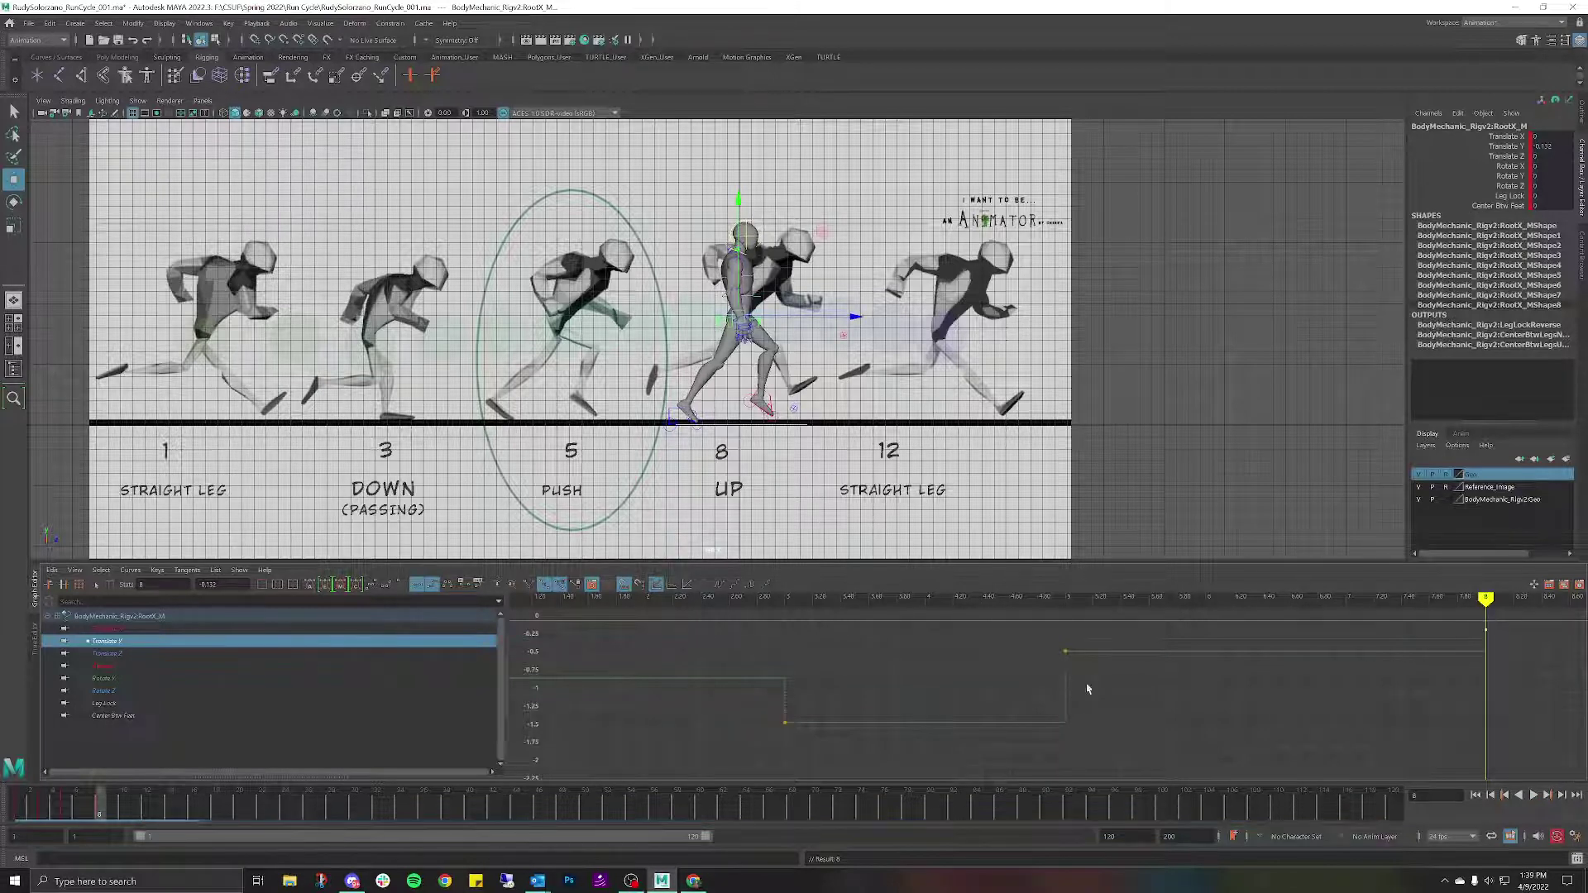
{"action": "key", "text": "alt+v"}
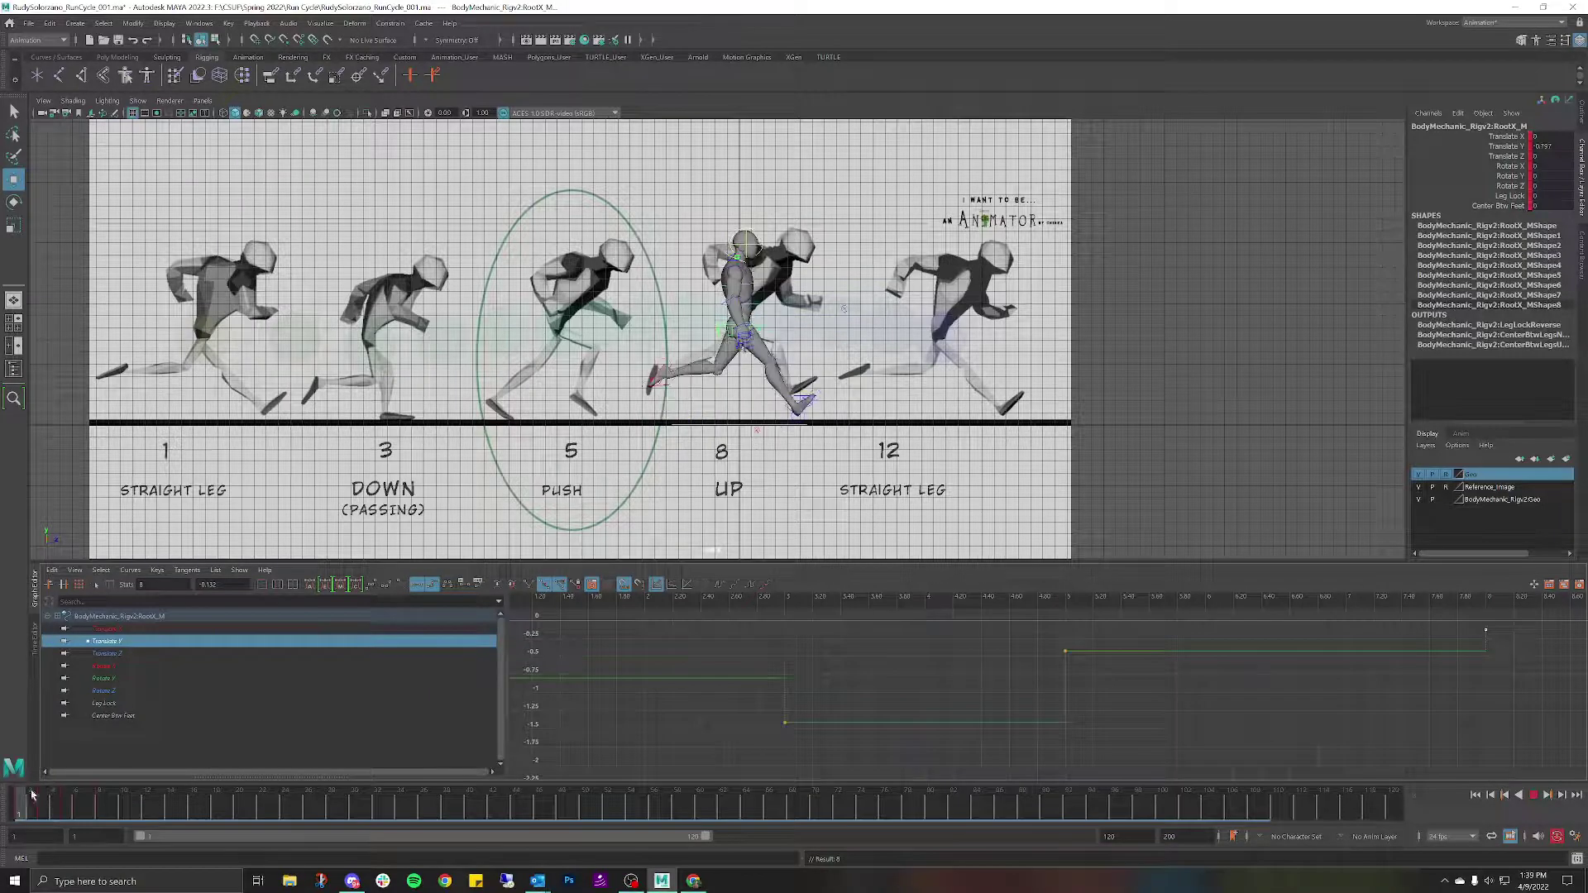
{"action": "left_click", "coordinate": [106, 817]}
Move the IKLeg_R foot control up and back at frame 8 to the trailing foot of the Up pose reference.
{"action": "scroll", "coordinate": [667, 506], "scroll_direction": "up", "scroll_amount": 5}
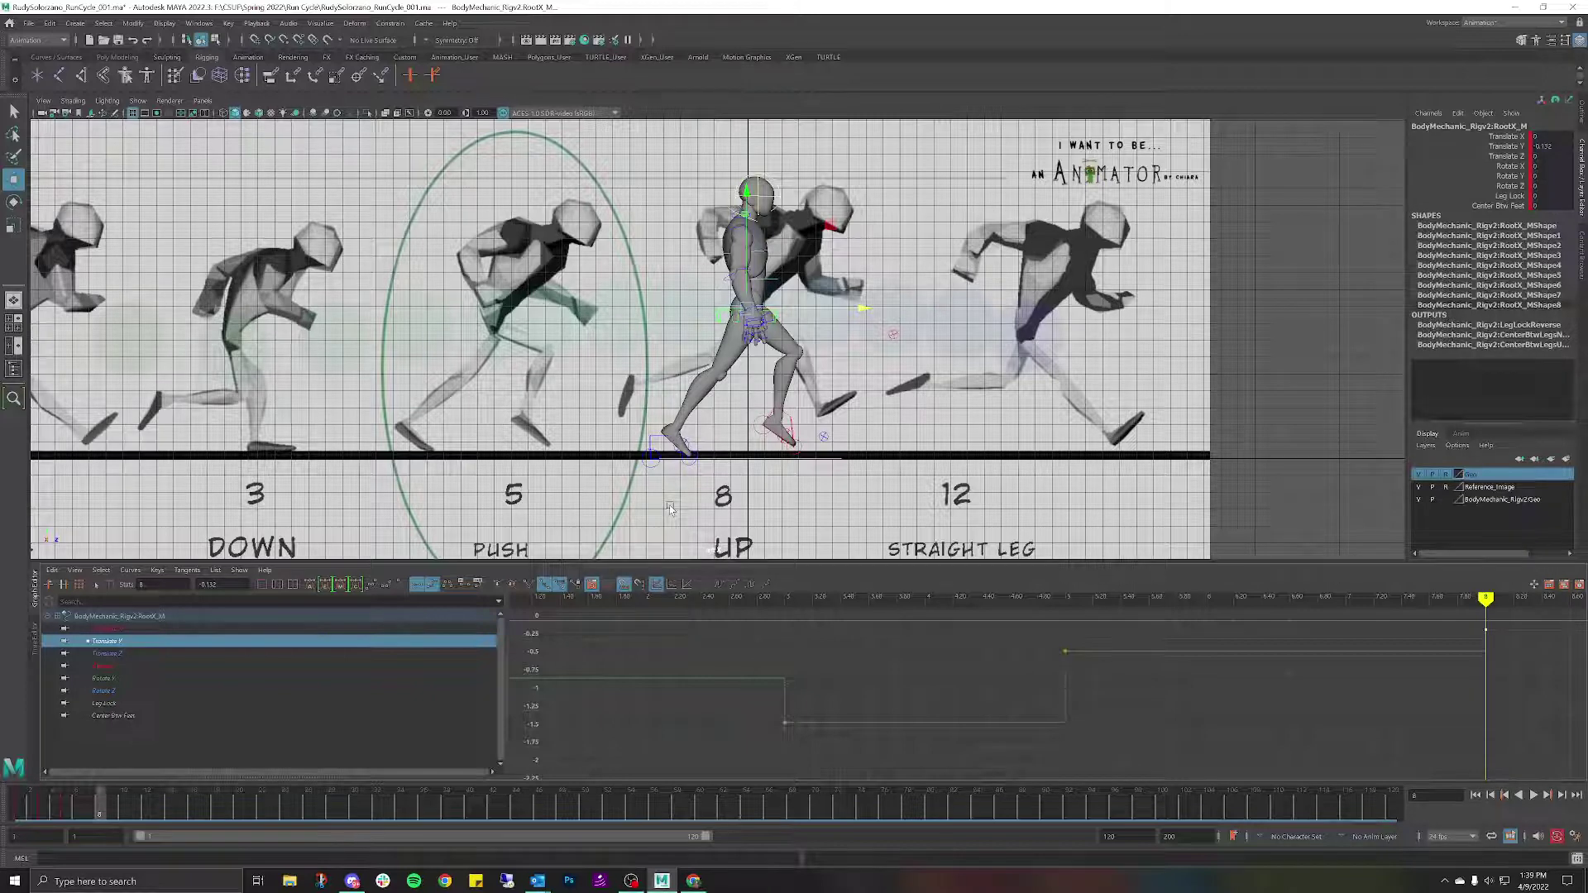
{"action": "left_click", "coordinate": [664, 439]}
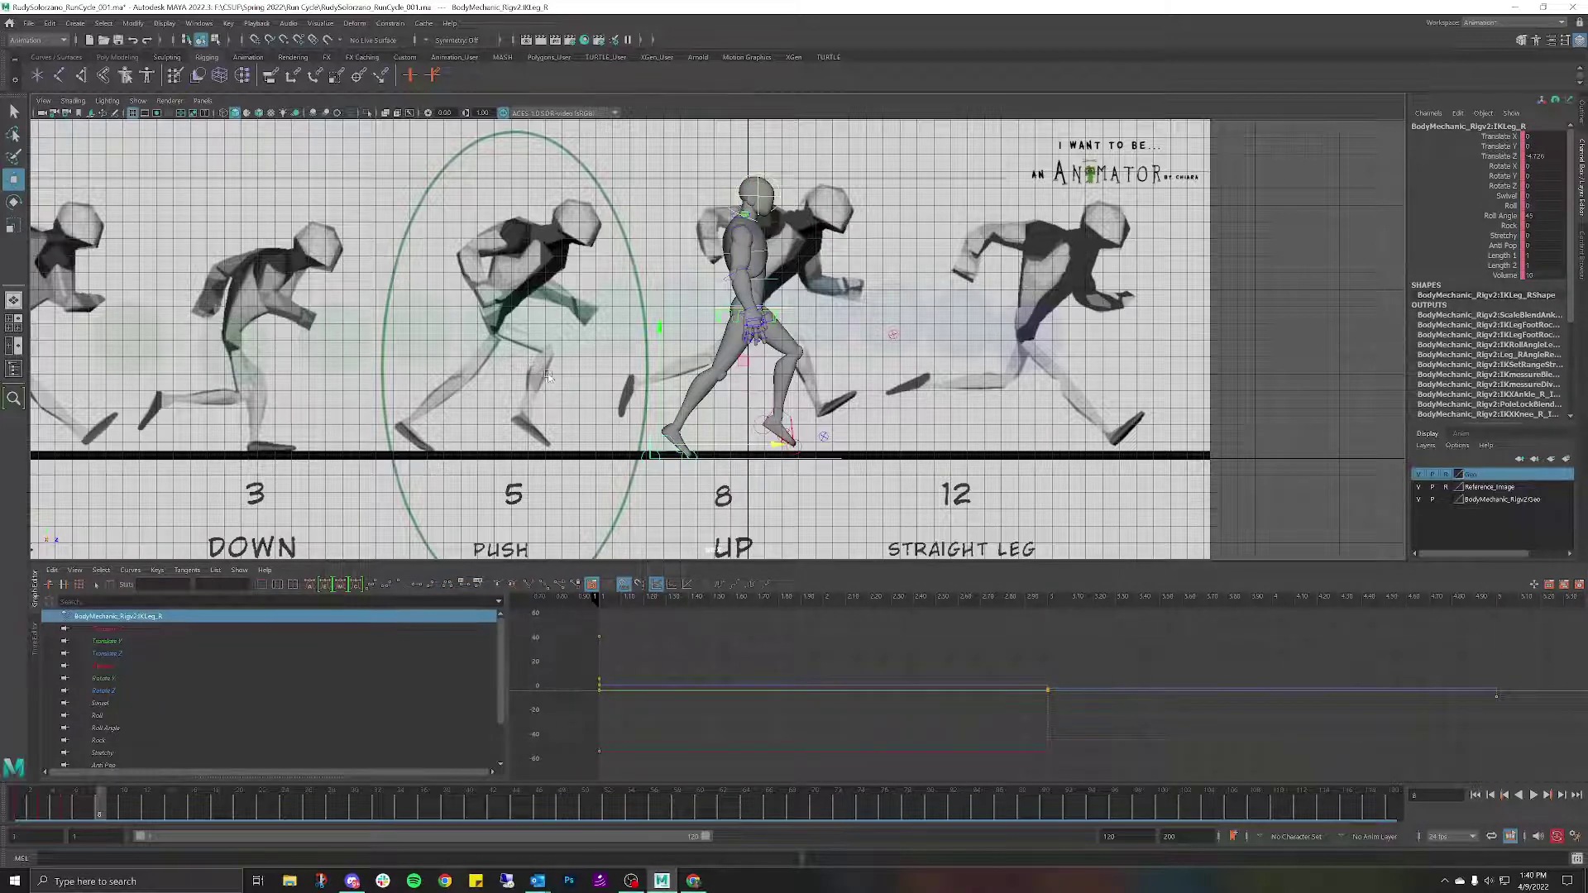
{"action": "scroll", "coordinate": [697, 413], "scroll_direction": "up", "scroll_amount": 3}
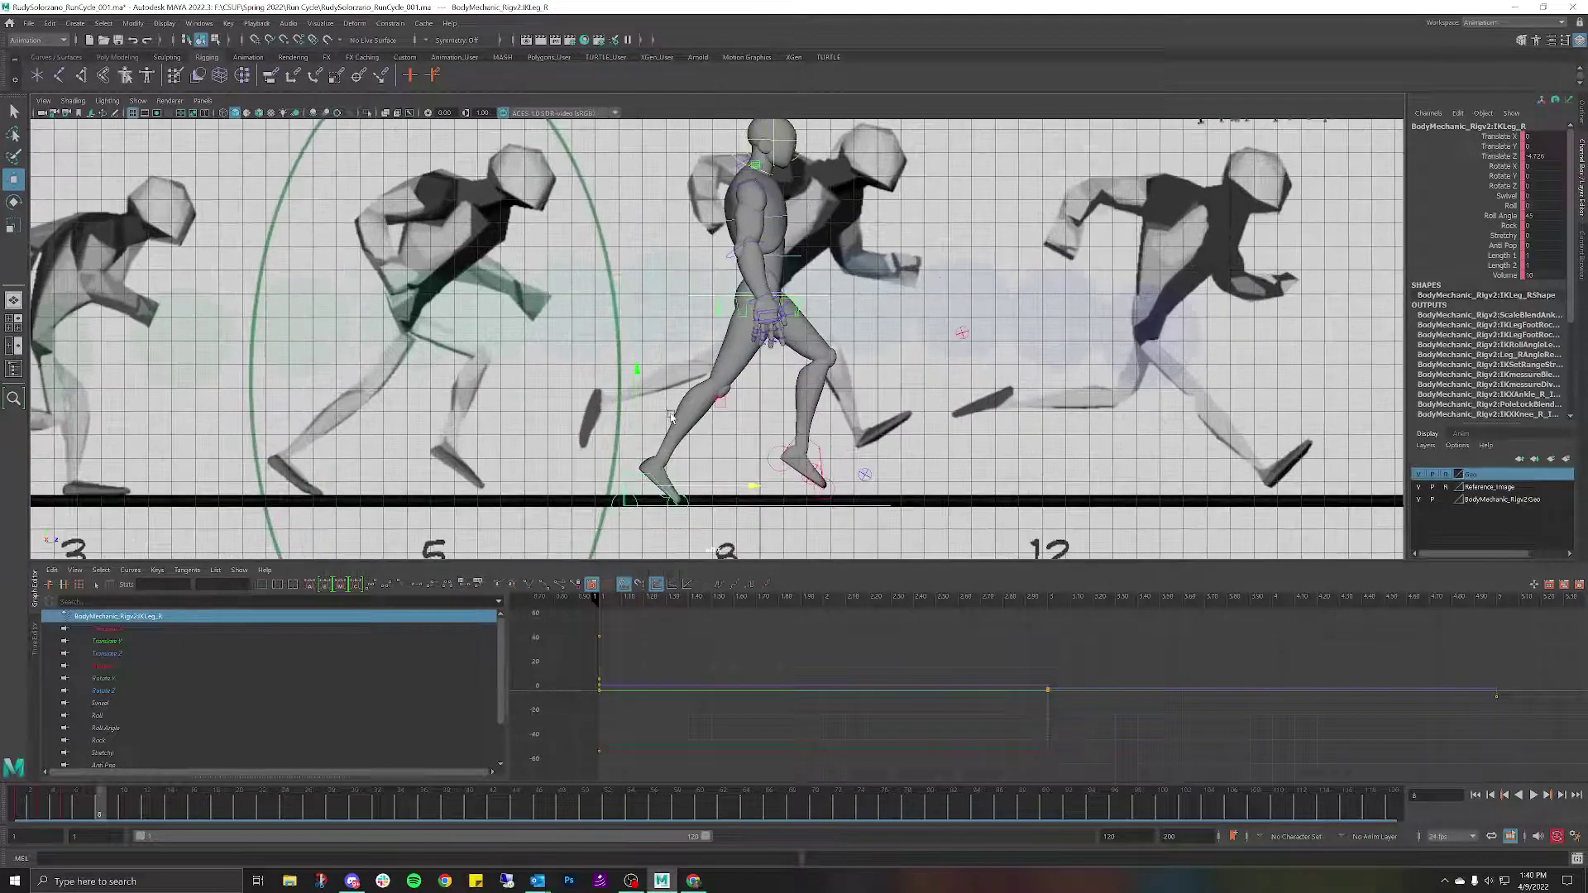
{"action": "key", "text": "e"}
{"action": "key", "text": "w"}
{"action": "left_click_drag", "start_coordinate": [636, 486], "coordinate": [586, 418]}
{"action": "key", "text": "e"}
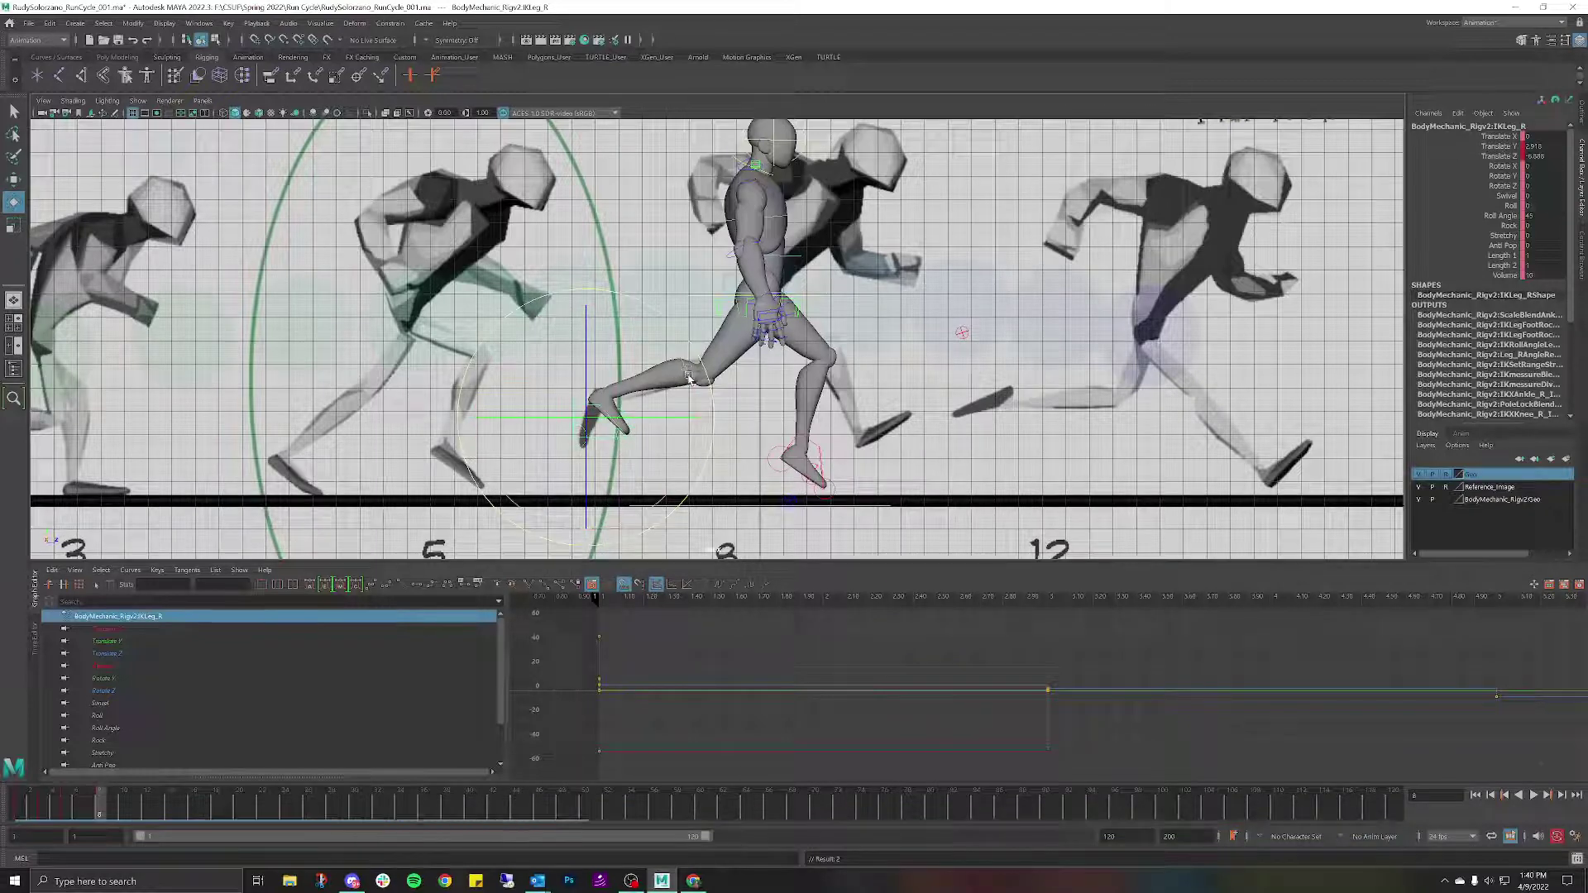
Try rotating IKLeg_R about 58 degrees in X and repositioning it at frame 8 to match the trailing foot, and undo both changes.
{"action": "left_click", "coordinate": [791, 395]}
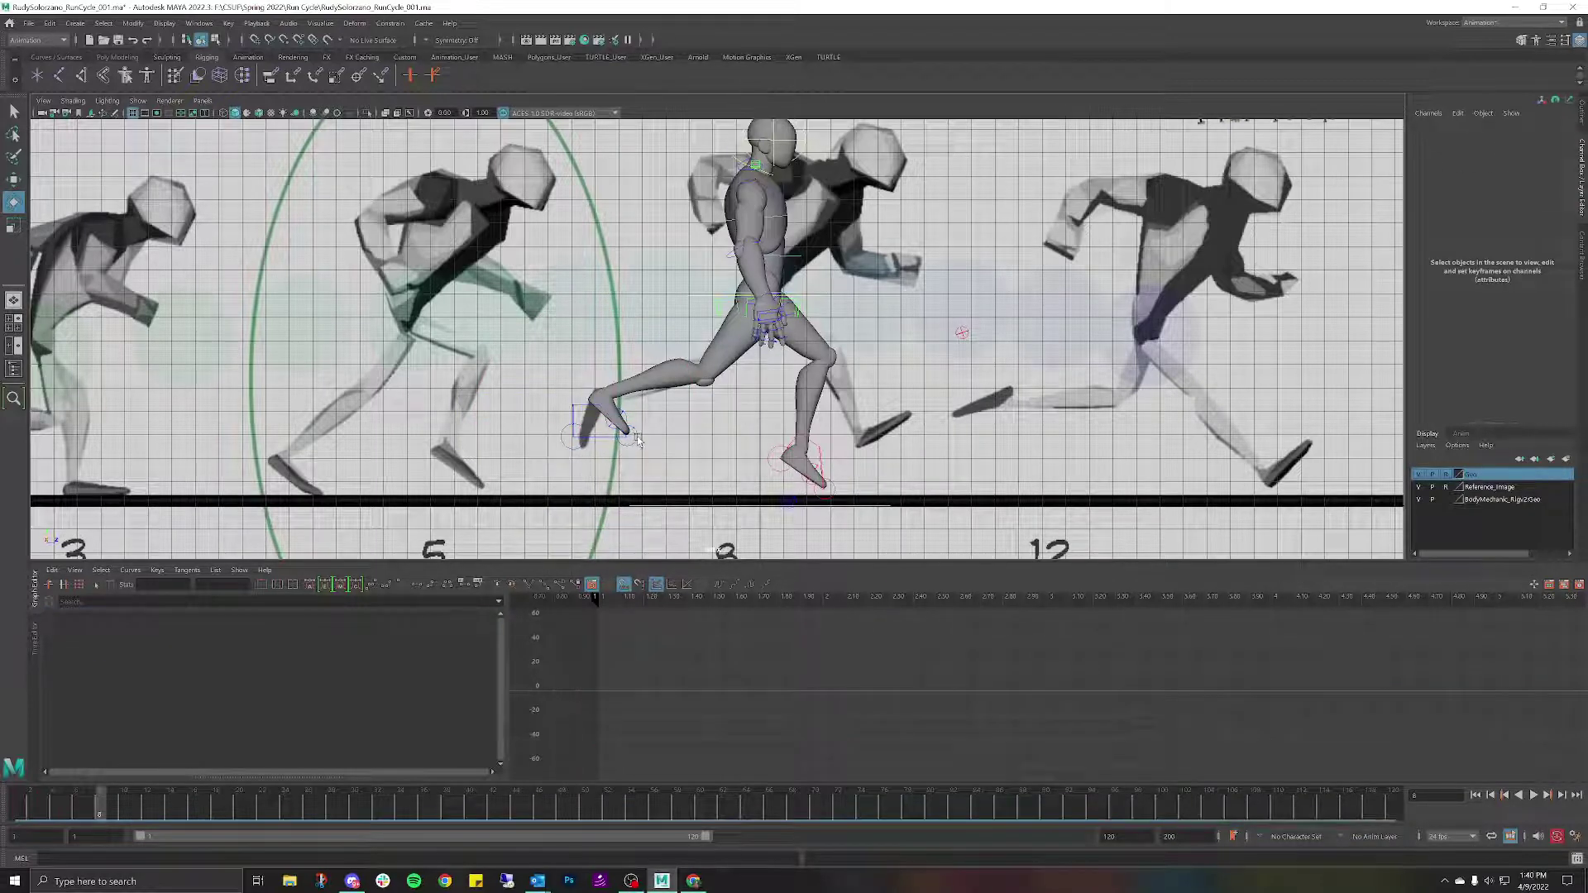
{"action": "left_click_drag", "start_coordinate": [637, 438], "coordinate": [638, 439]}
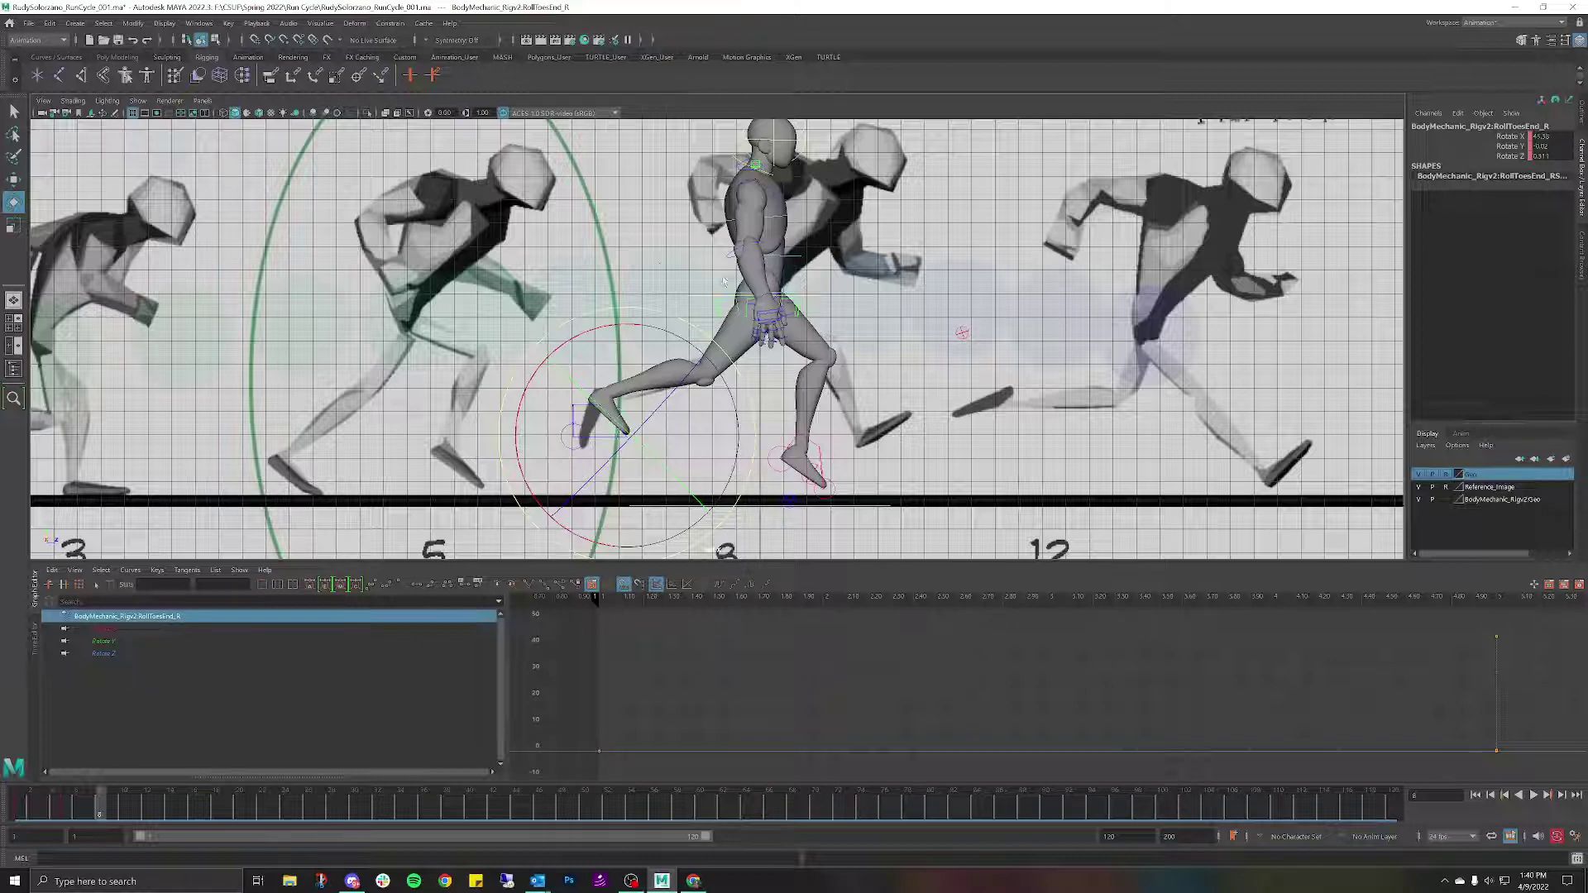
{"action": "left_click", "coordinate": [604, 378]}
{"action": "left_click", "coordinate": [588, 407]}
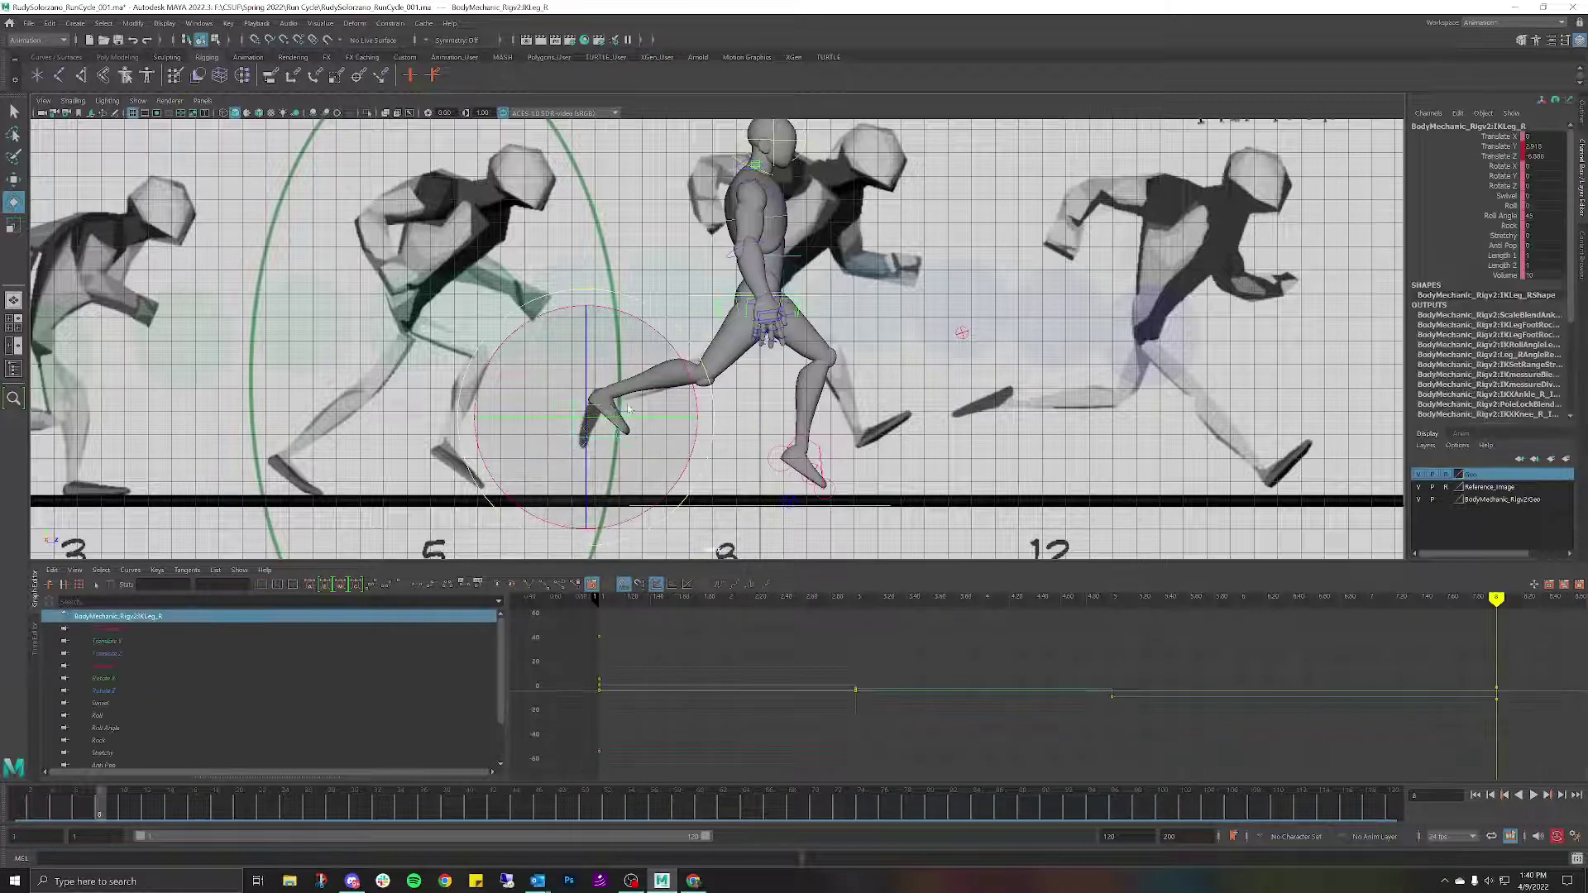
{"action": "left_click", "coordinate": [632, 382]}
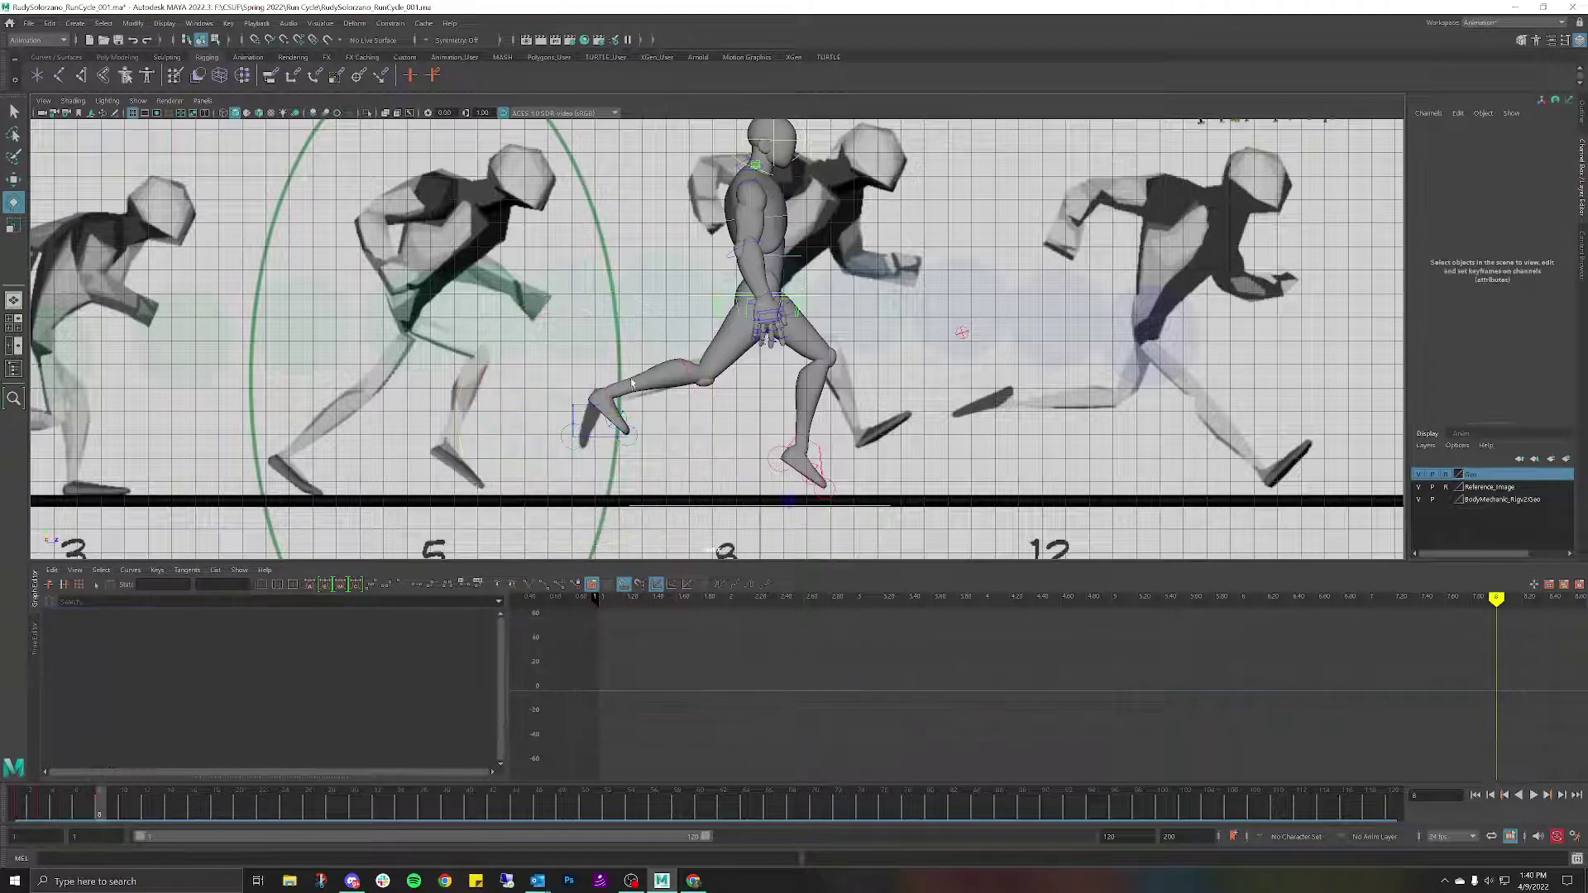
{"action": "left_click", "coordinate": [597, 409]}
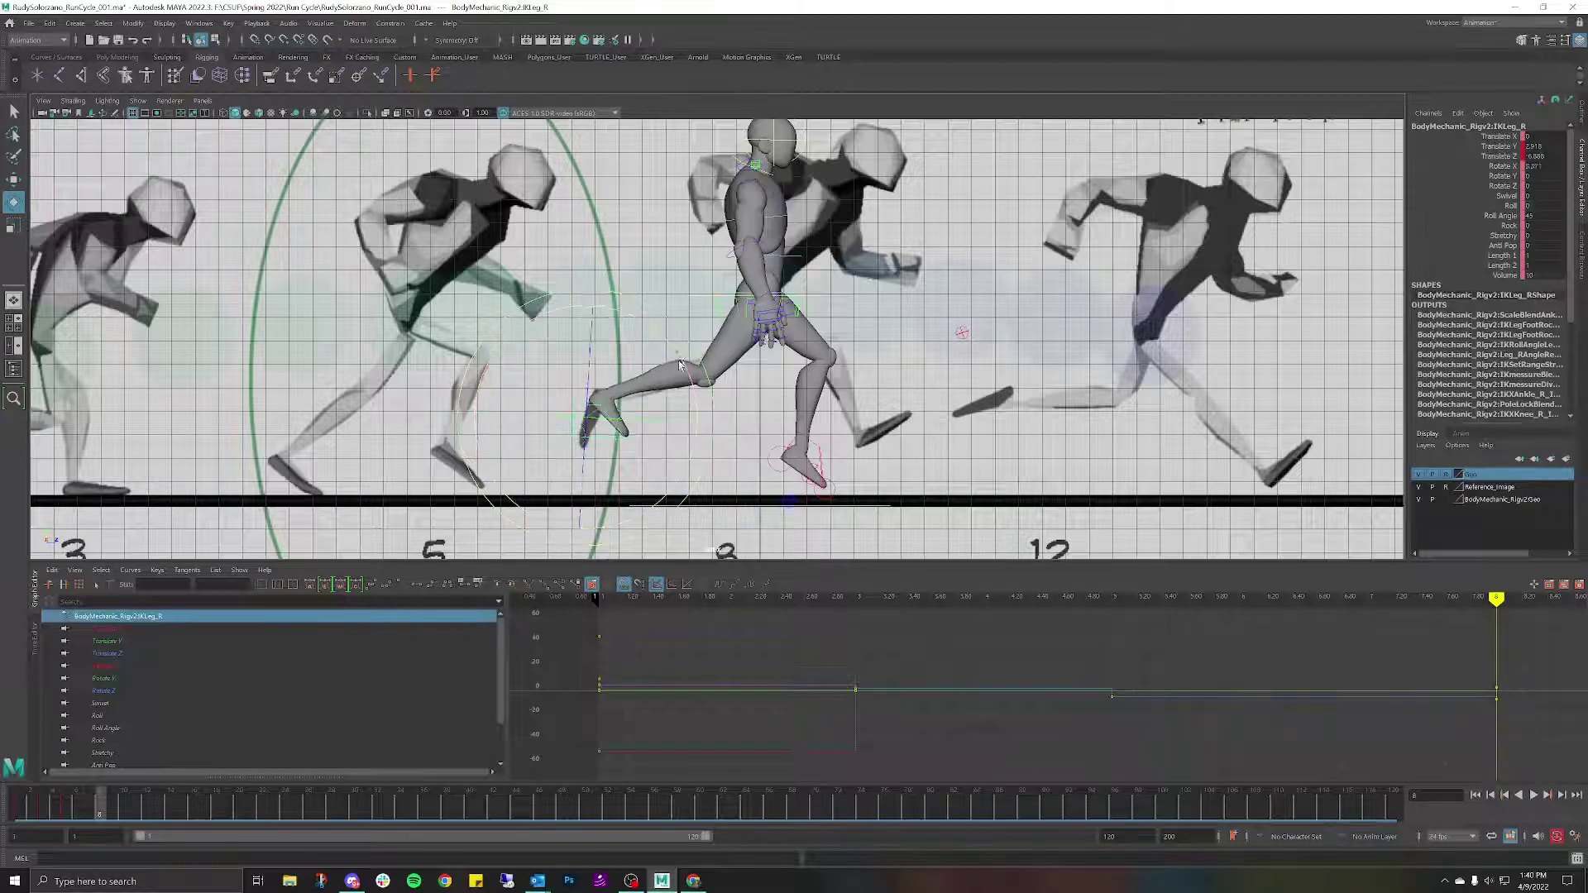
{"action": "left_click_drag", "start_coordinate": [676, 415], "coordinate": [577, 404]}
{"action": "key", "text": "w"}
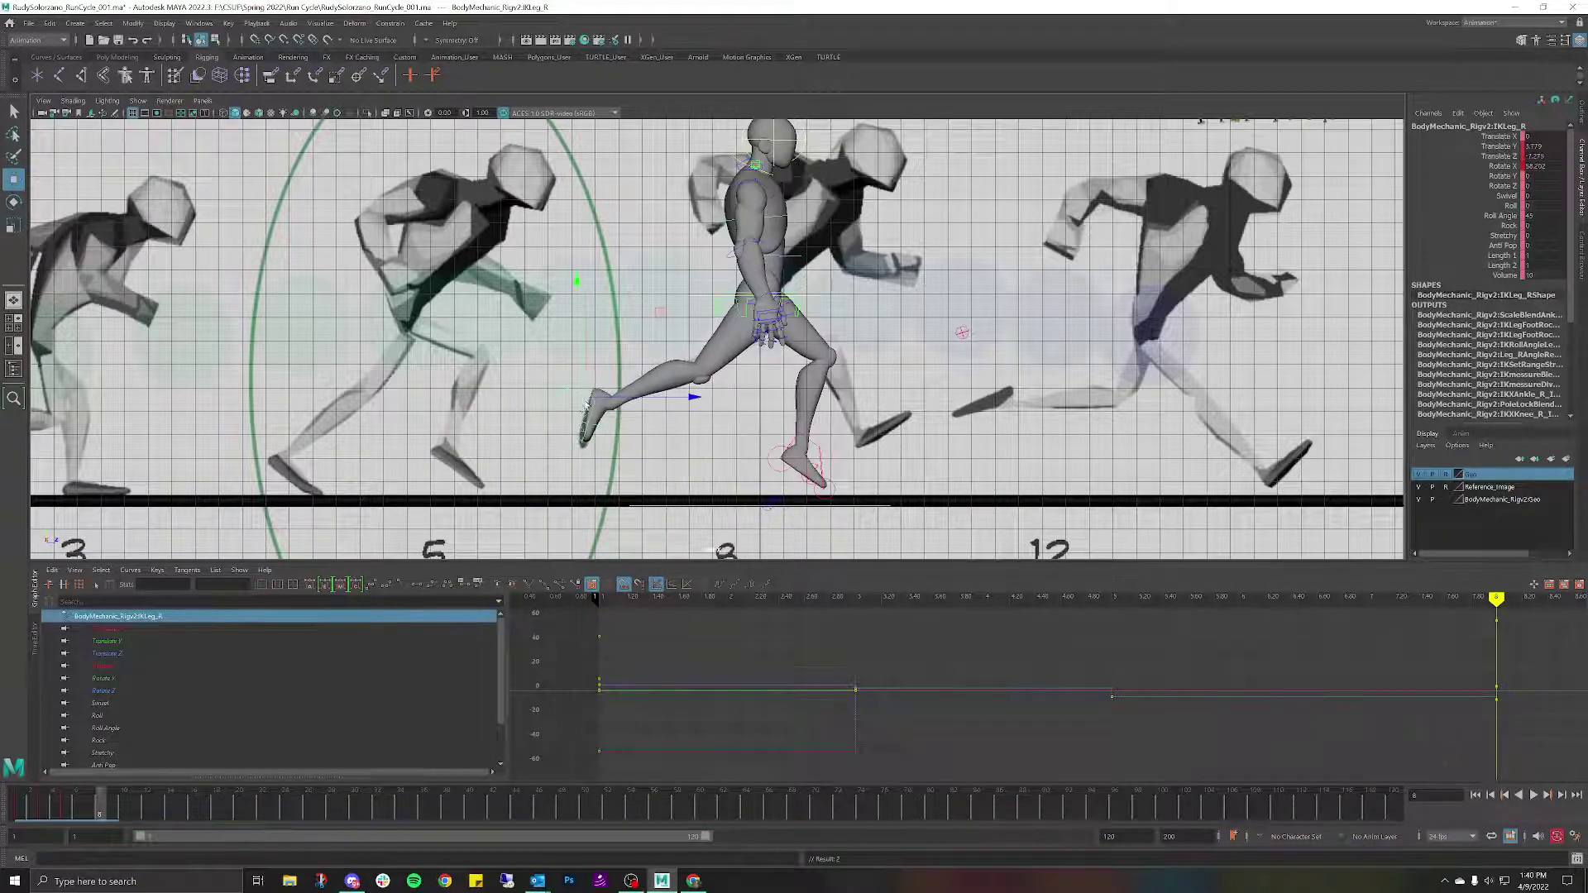
{"action": "key", "text": "s"}
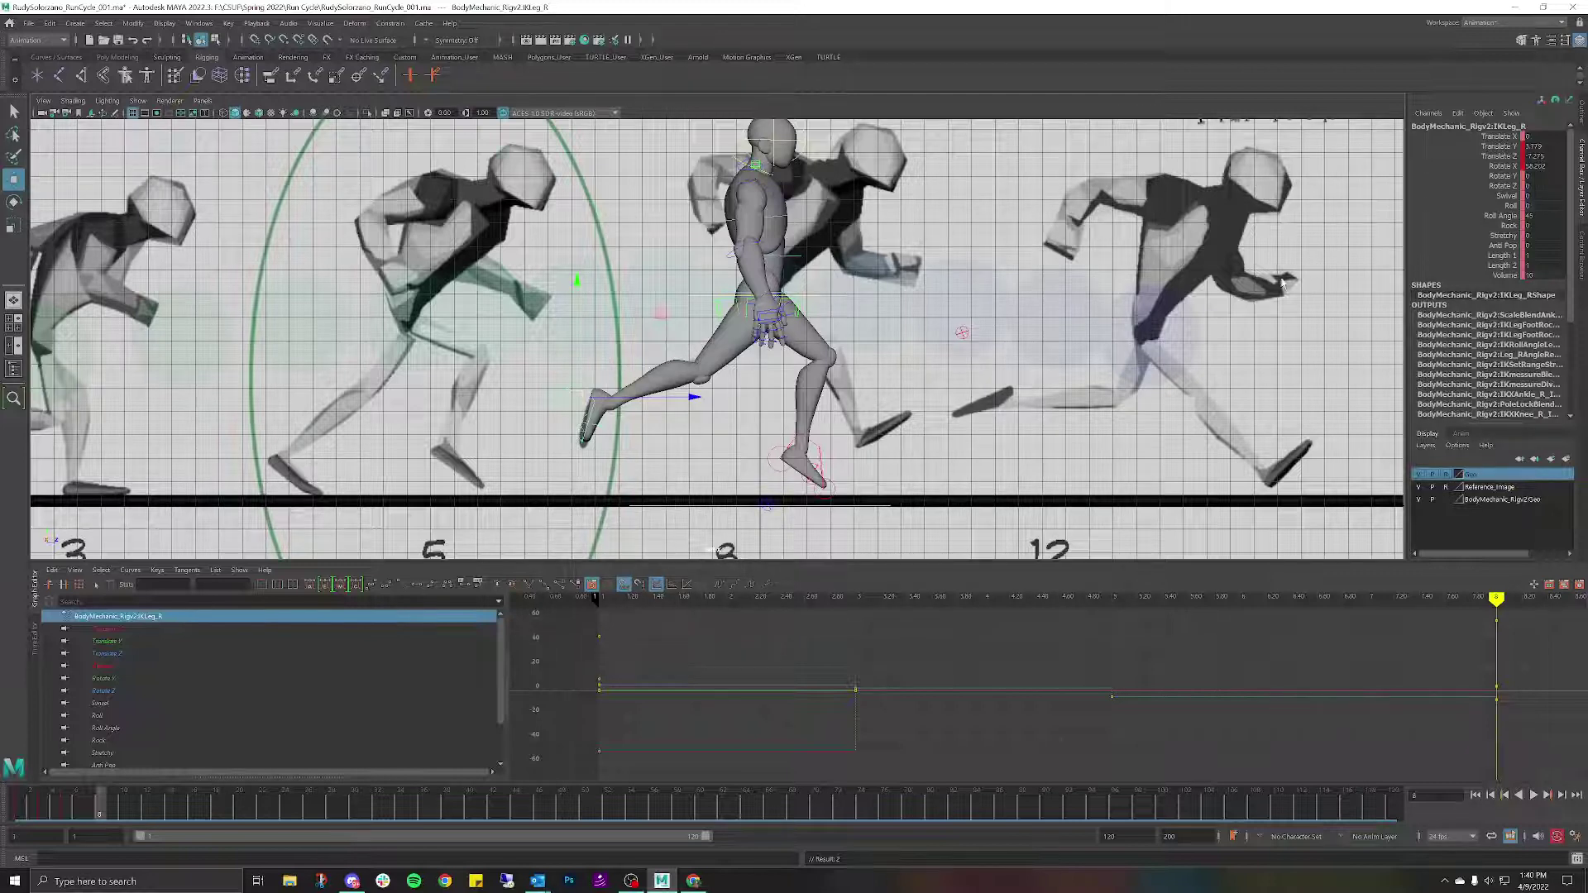
{"action": "key", "text": "ctrl+z"}
{"action": "key", "text": "ctrl+z"}
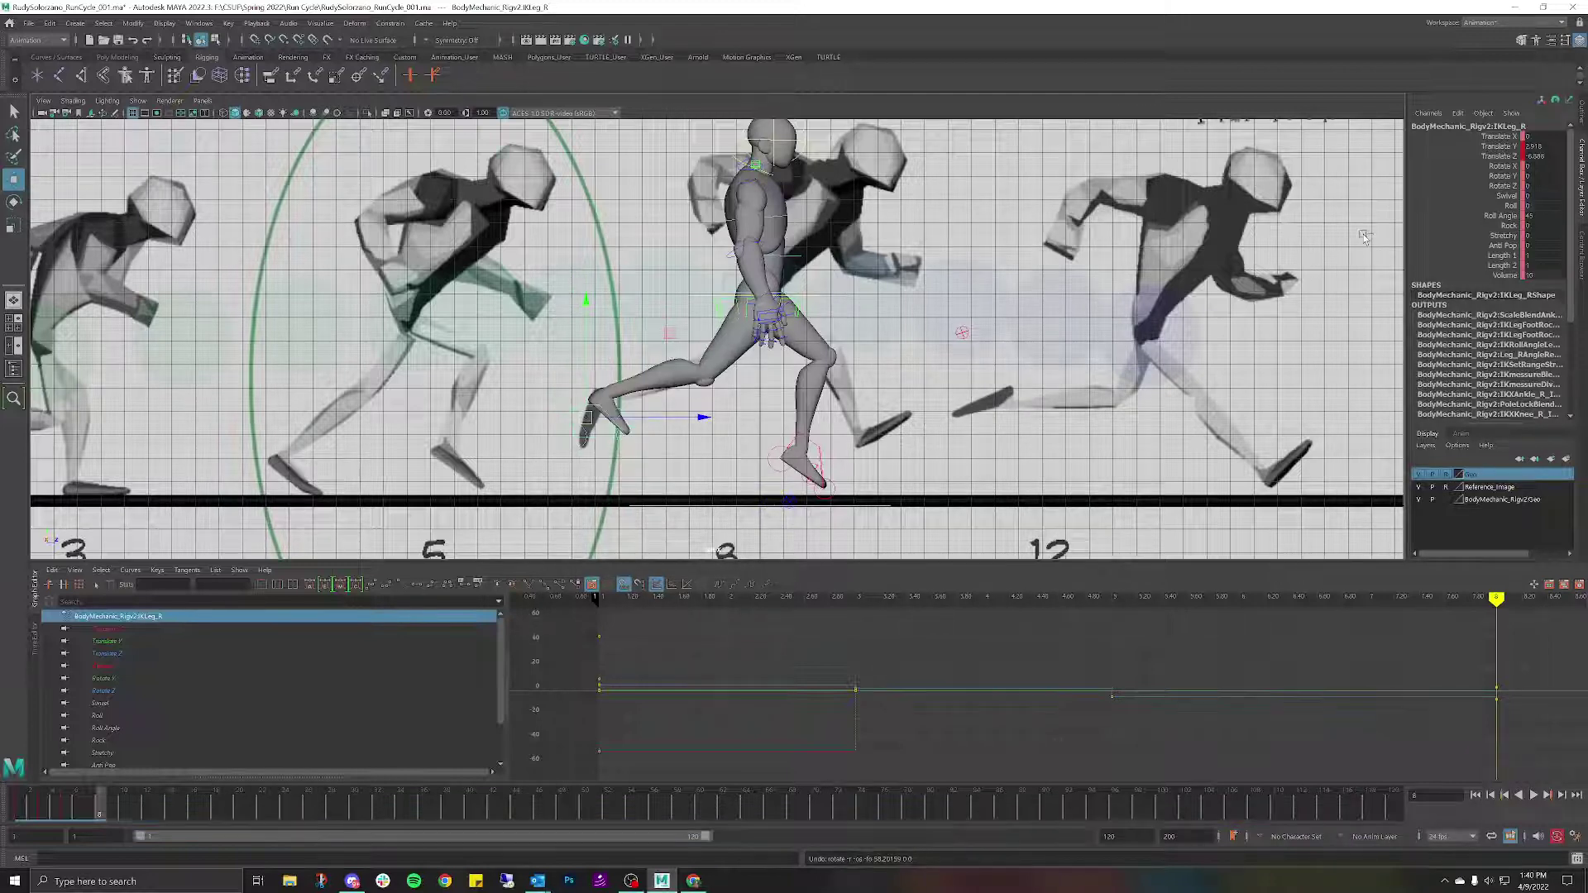
Reset the RollToesEnd_R control's Rotate X, Y and Z to 0 at frame 8.
{"action": "left_click", "coordinate": [694, 443]}
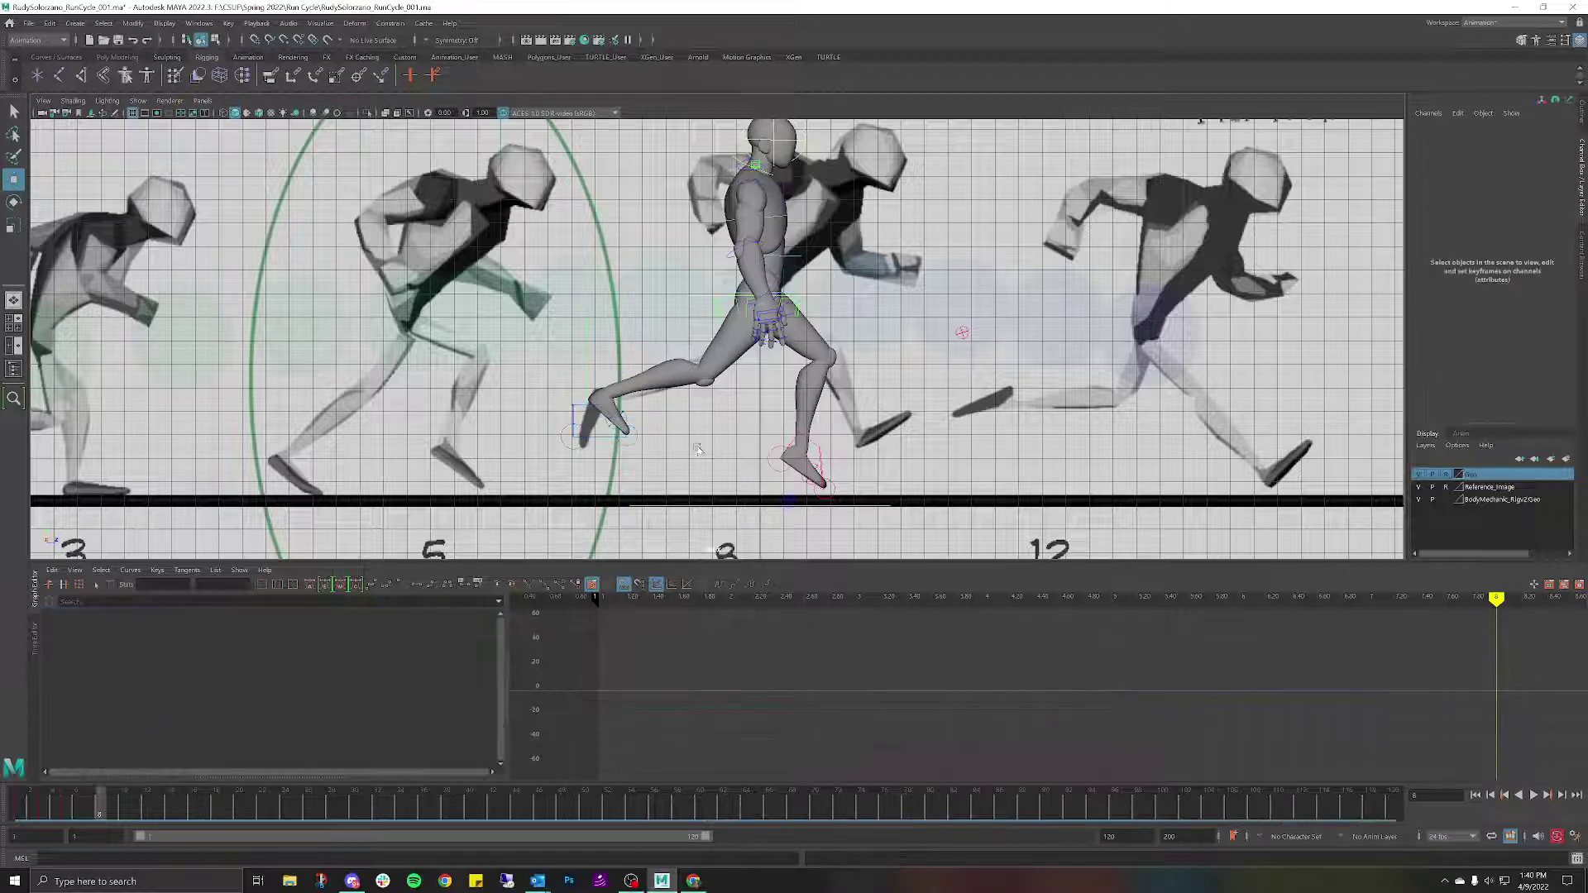
{"action": "left_click", "coordinate": [634, 435]}
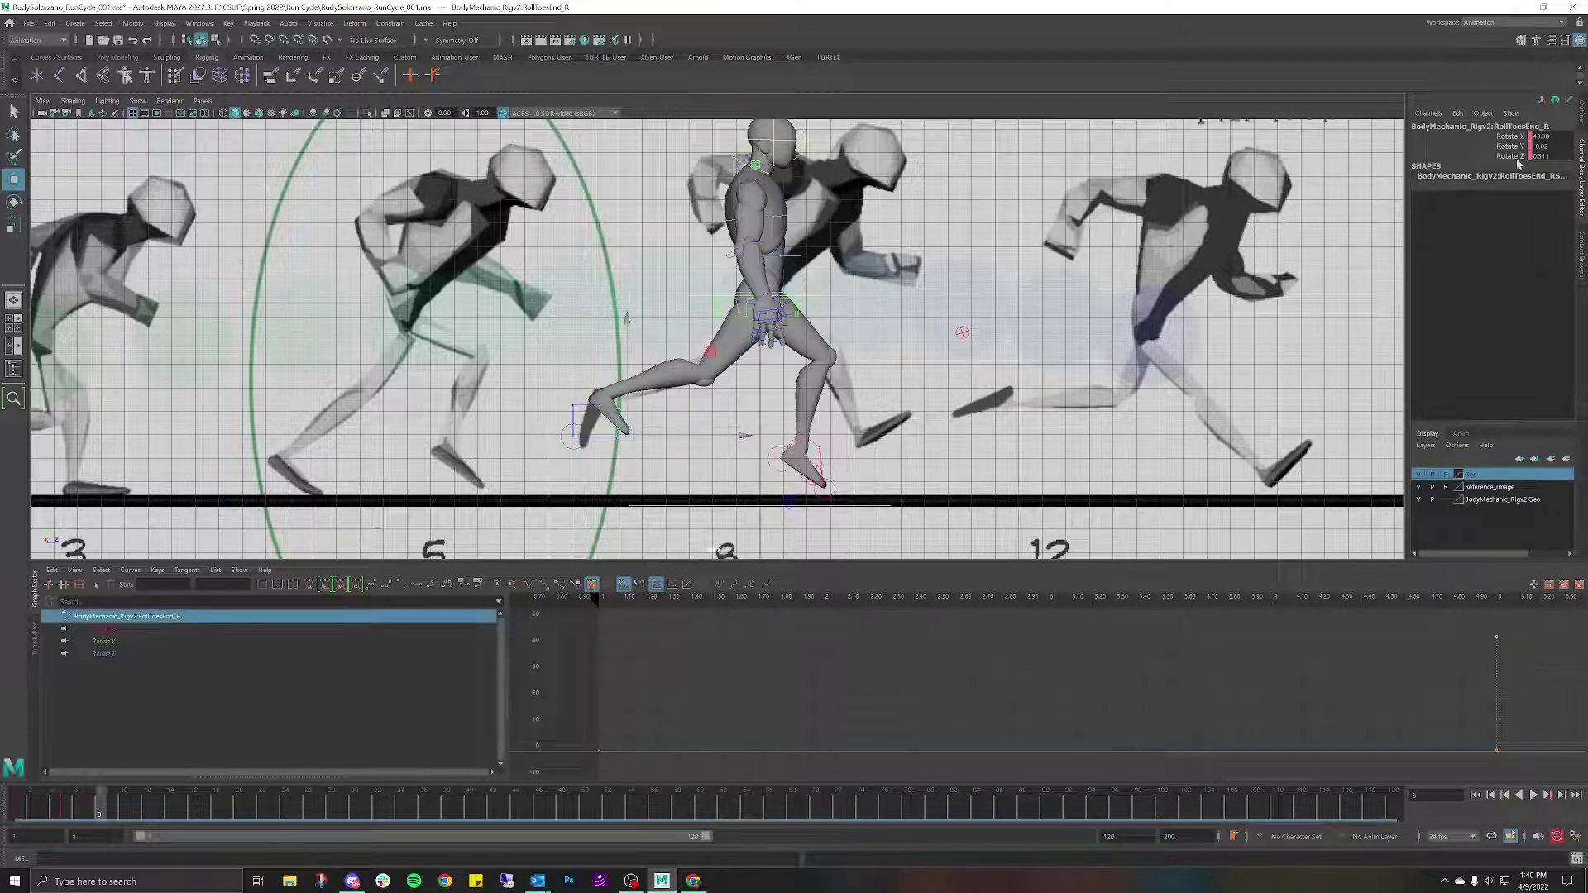
{"action": "left_click_drag", "start_coordinate": [1531, 136], "coordinate": [1532, 156]}
{"action": "type", "text": "0"}
{"action": "key", "text": "Return"}
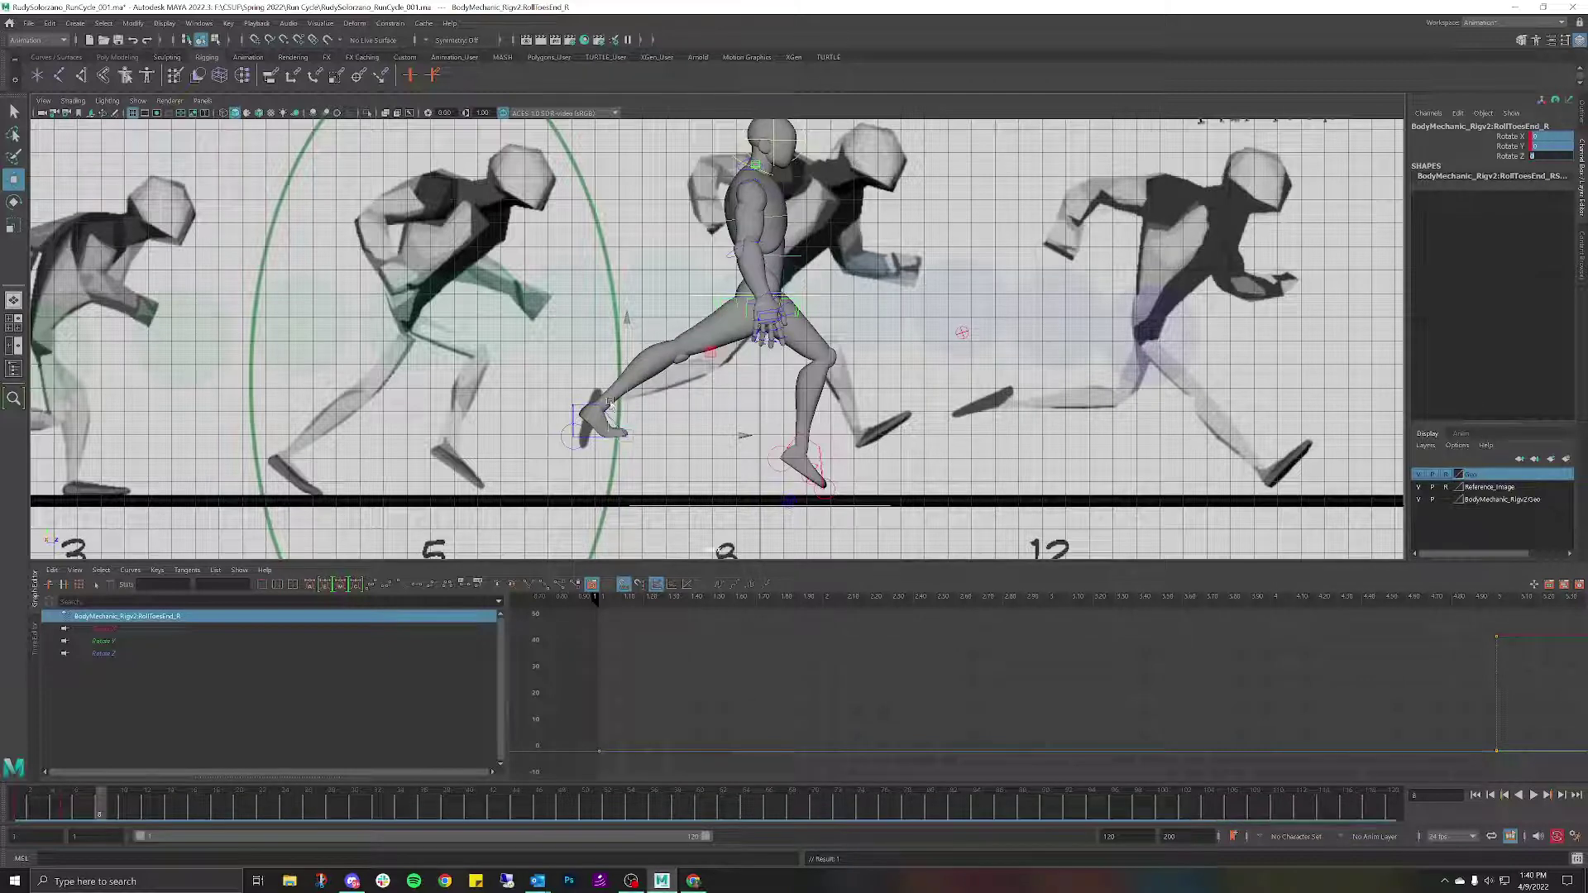
Rotate and move the IKLeg_R foot control at frame 8 to line up with the trailing foot of the Up pose reference.
{"action": "left_click", "coordinate": [596, 408]}
{"action": "key", "text": "e"}
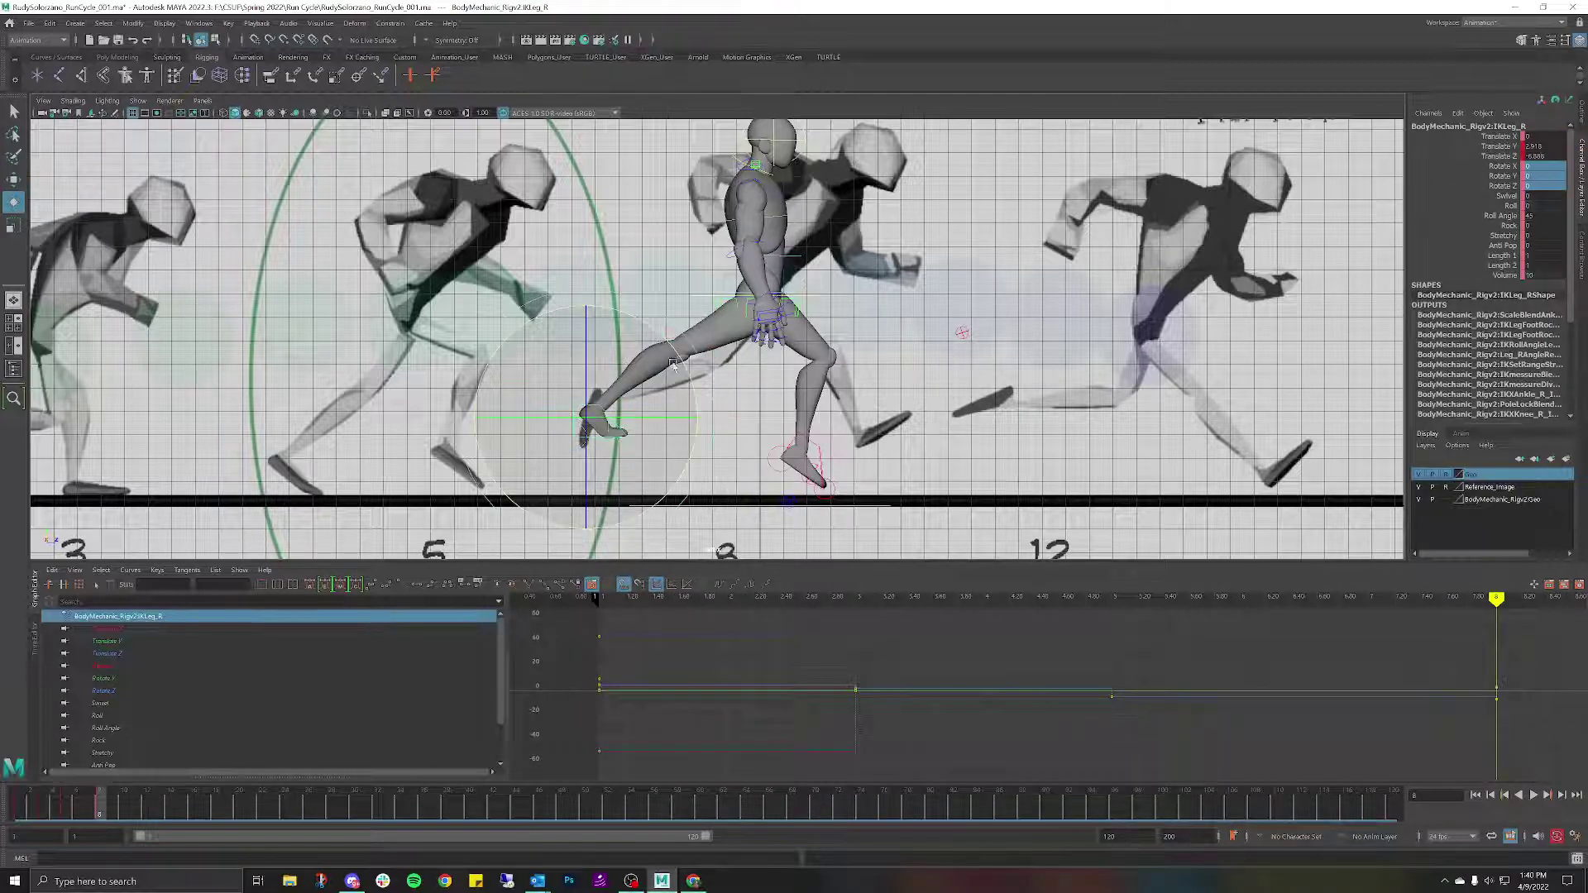
{"action": "left_click_drag", "start_coordinate": [673, 366], "coordinate": [632, 505]}
{"action": "key", "text": "w"}
{"action": "left_click_drag", "start_coordinate": [598, 421], "coordinate": [711, 380]}
{"action": "key", "text": "e"}
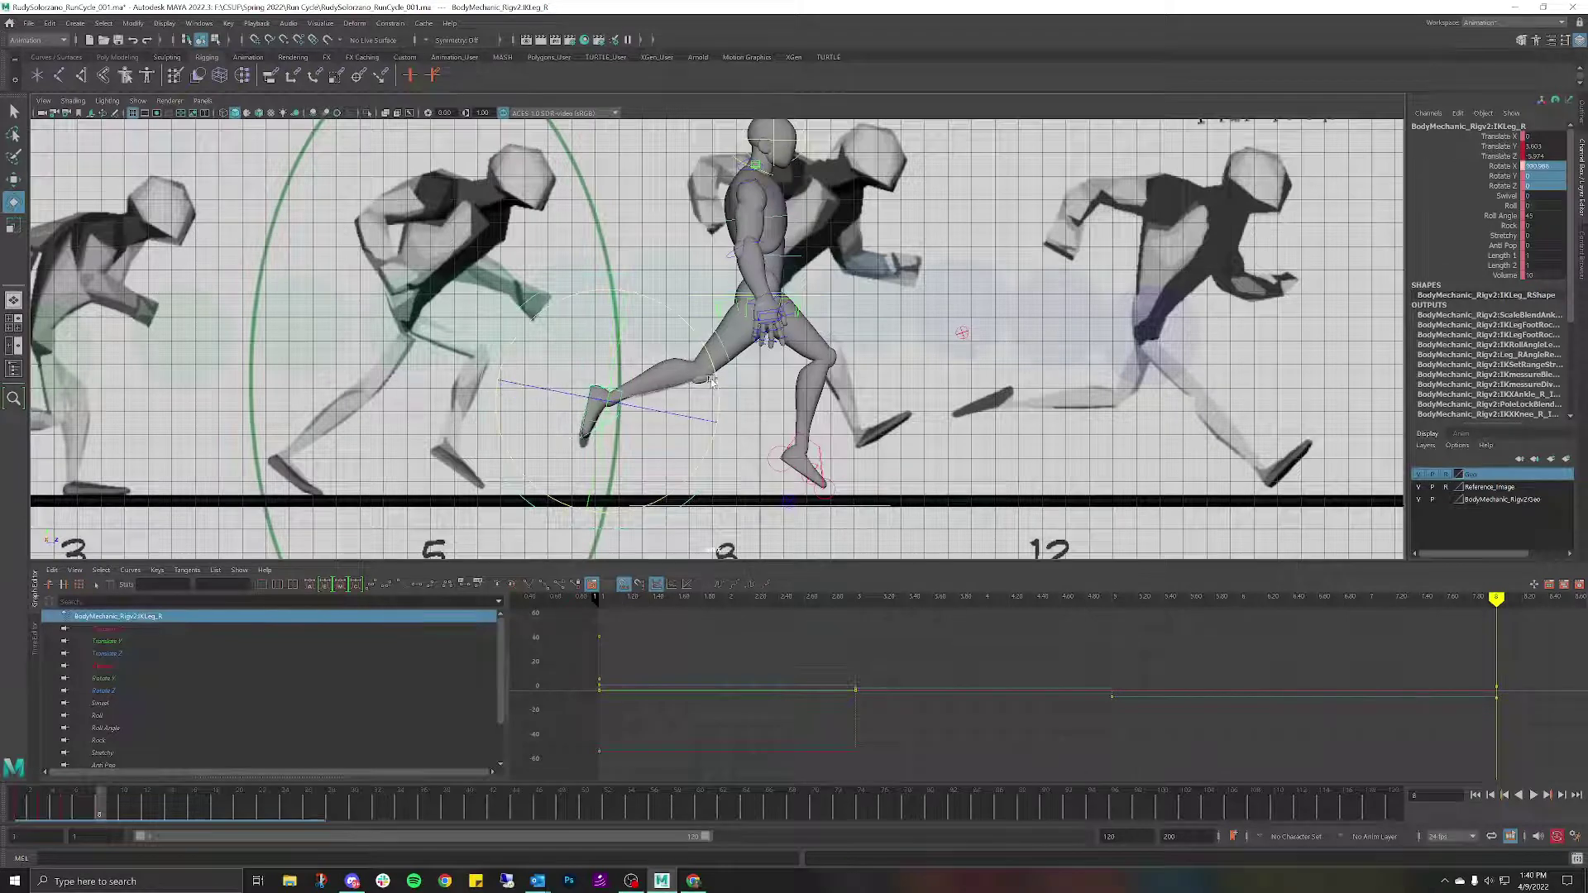
{"action": "left_click", "coordinate": [730, 364]}
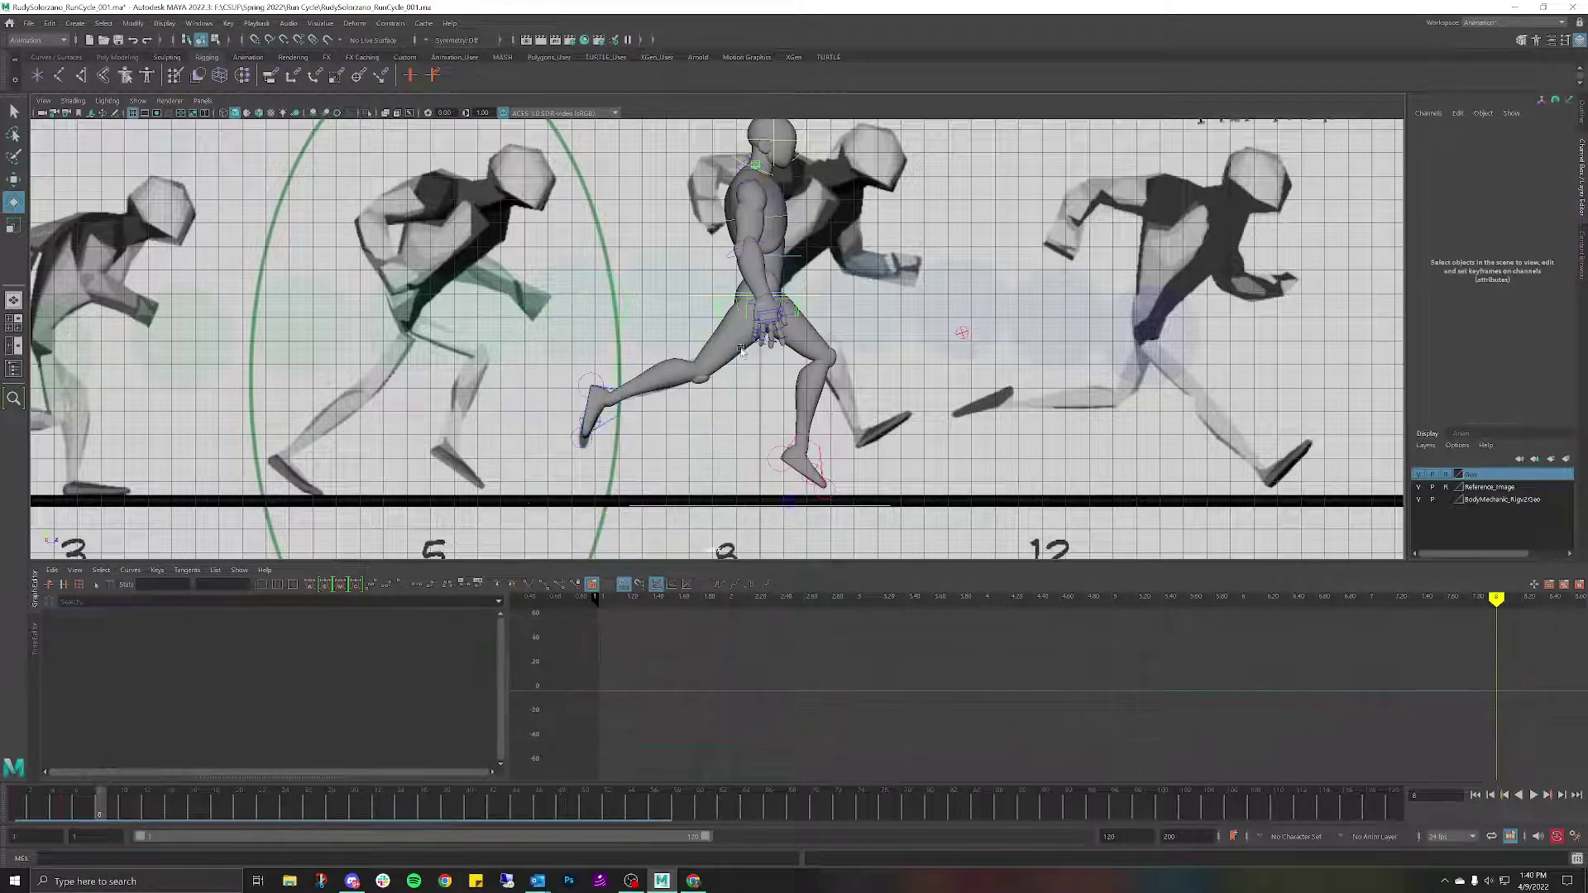
Rotate and move IKLeg_L at frame 8 to match the leading foot of the Up pose reference, and play back the cycle.
{"action": "left_click", "coordinate": [820, 452]}
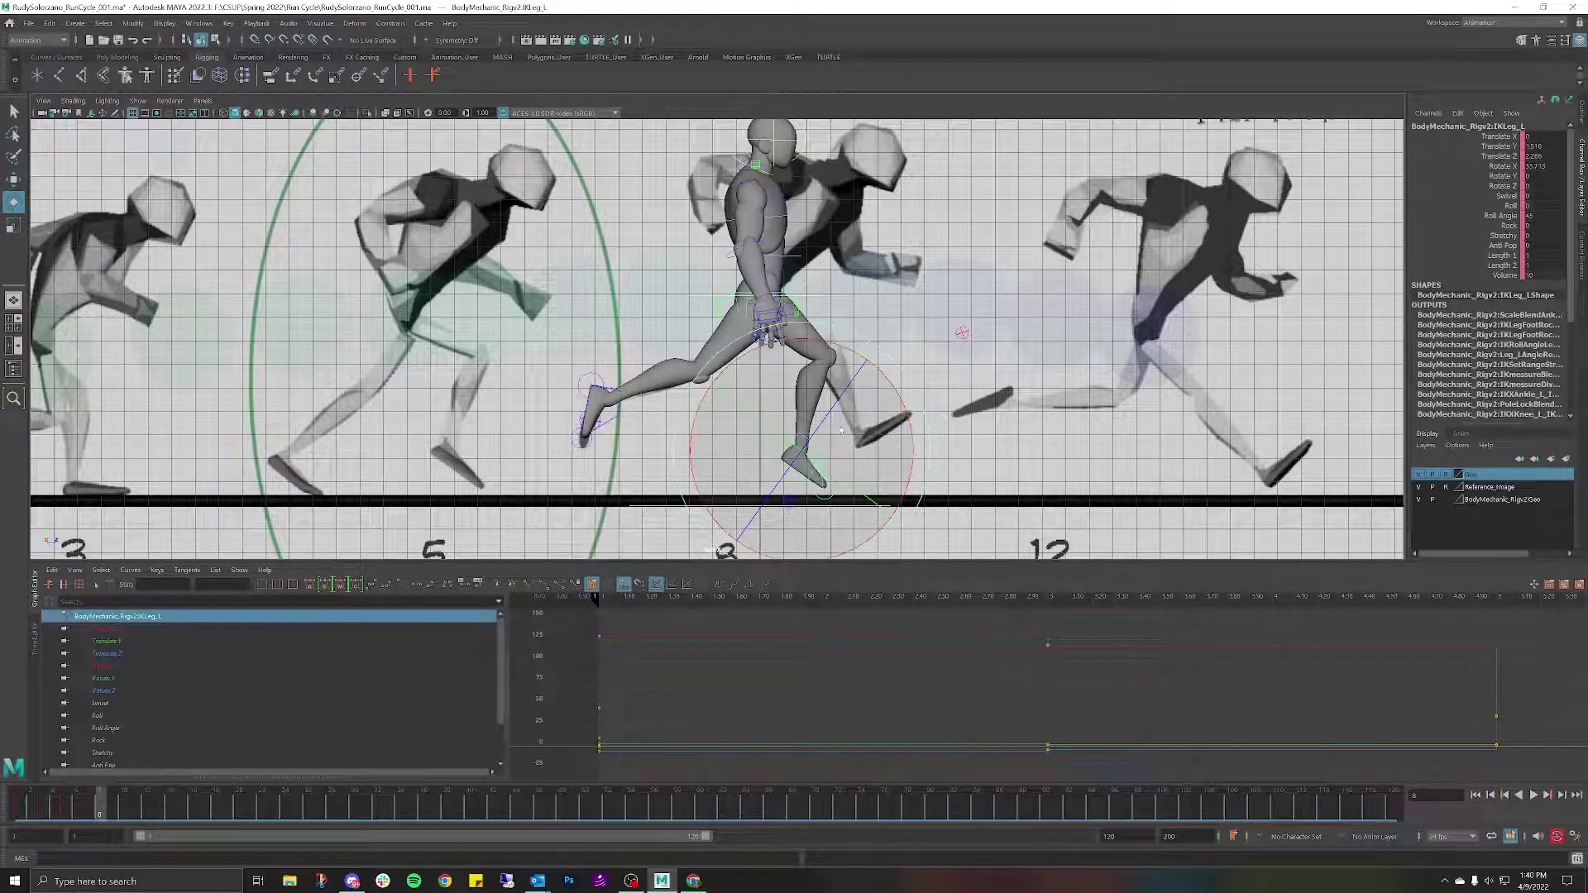
{"action": "key", "text": "w"}
{"action": "key", "text": "e"}
{"action": "left_click_drag", "start_coordinate": [898, 394], "coordinate": [765, 332]}
{"action": "key", "text": "w"}
{"action": "left_click_drag", "start_coordinate": [799, 452], "coordinate": [860, 435]}
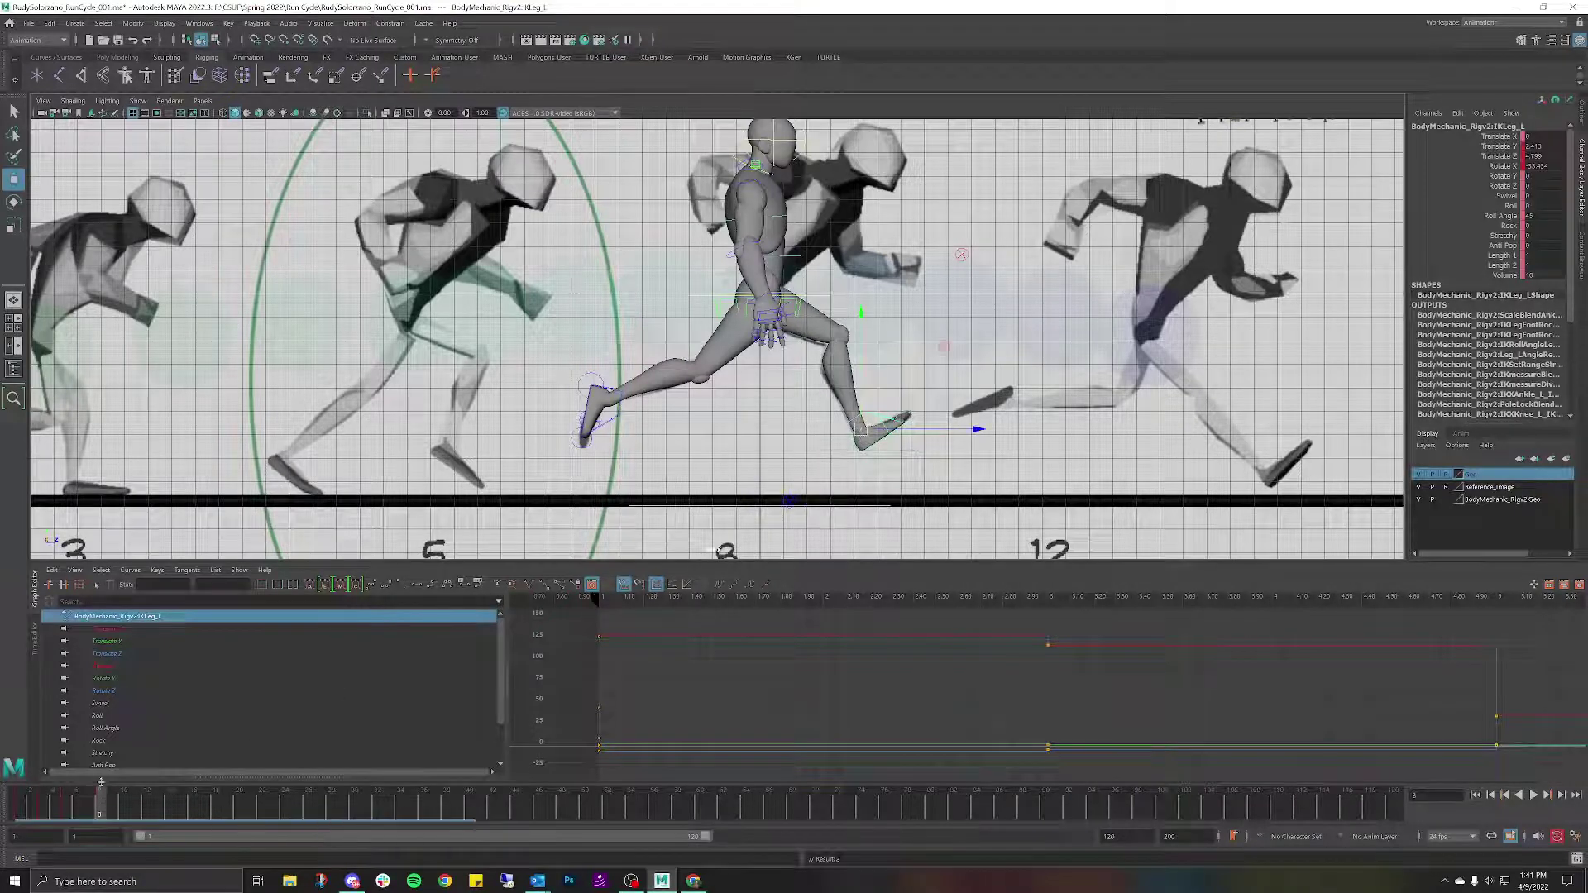
{"action": "key", "text": "alt+v"}
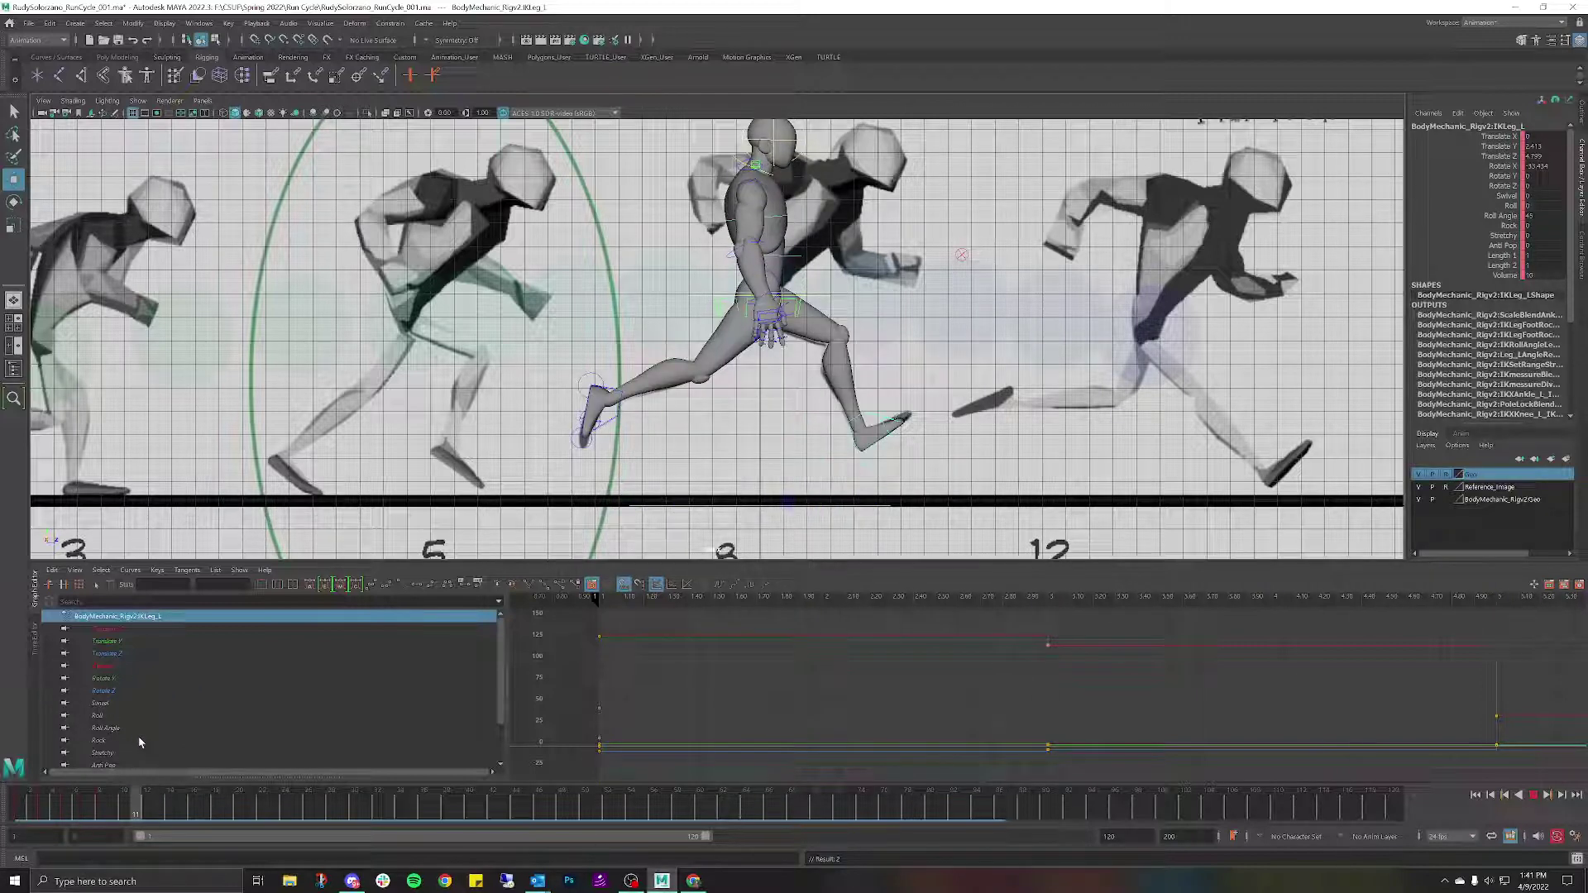
{"action": "key", "text": "alt+v"}
Try copying the IKLeg_L key from frame 1 to frame 12, and undo the paste.
{"action": "scroll", "coordinate": [841, 453], "scroll_direction": "down", "scroll_amount": 1}
{"action": "scroll", "coordinate": [841, 454], "scroll_direction": "down", "scroll_amount": 2}
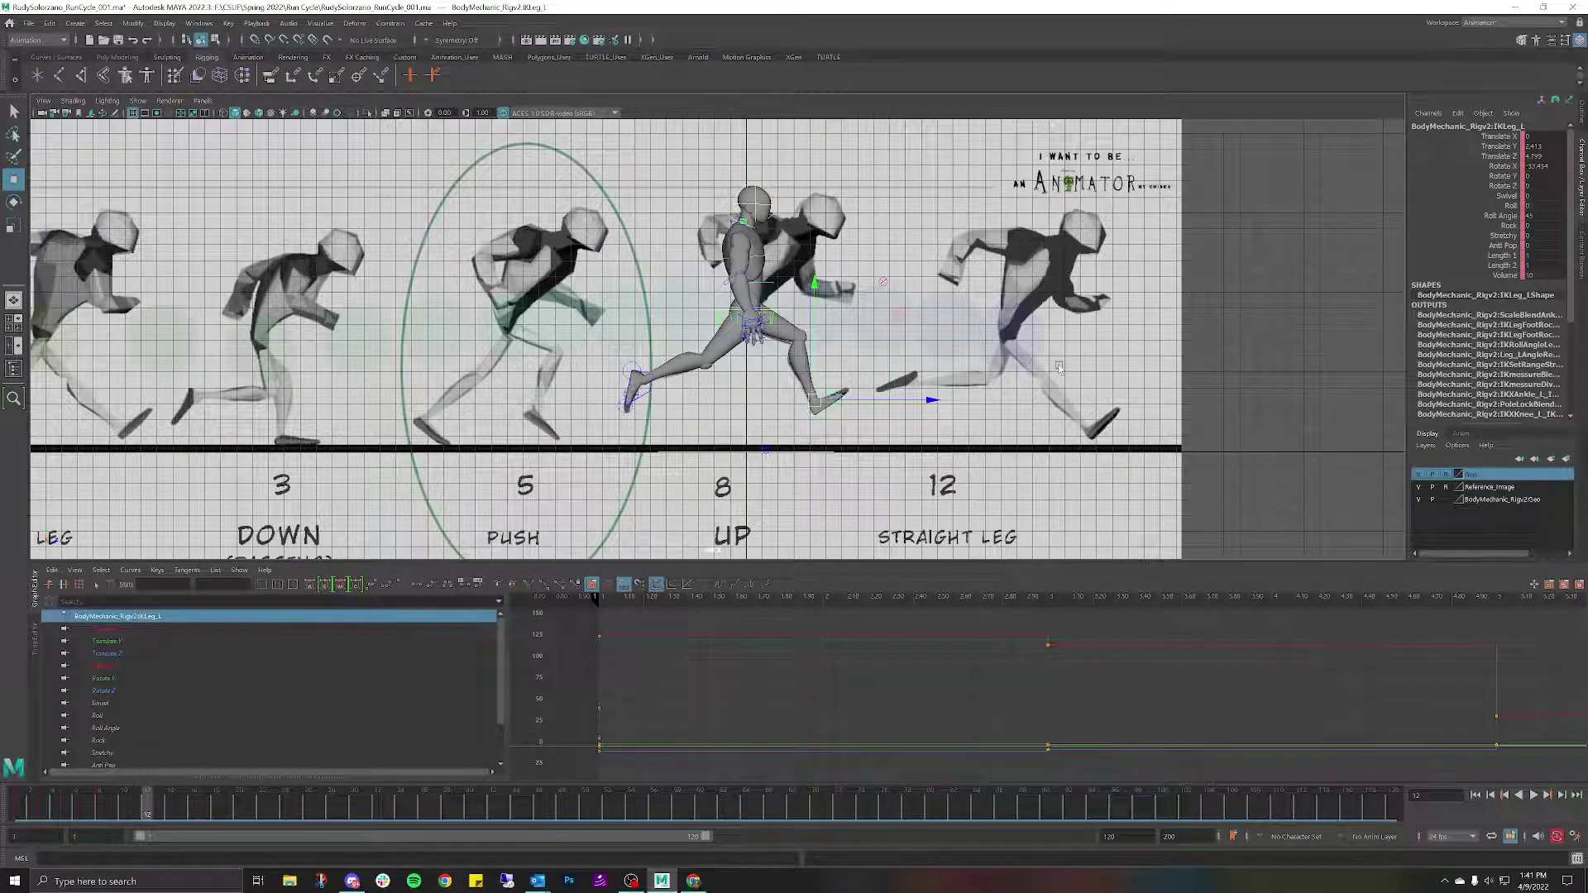
{"action": "scroll", "coordinate": [938, 371], "scroll_direction": "up", "scroll_amount": 4}
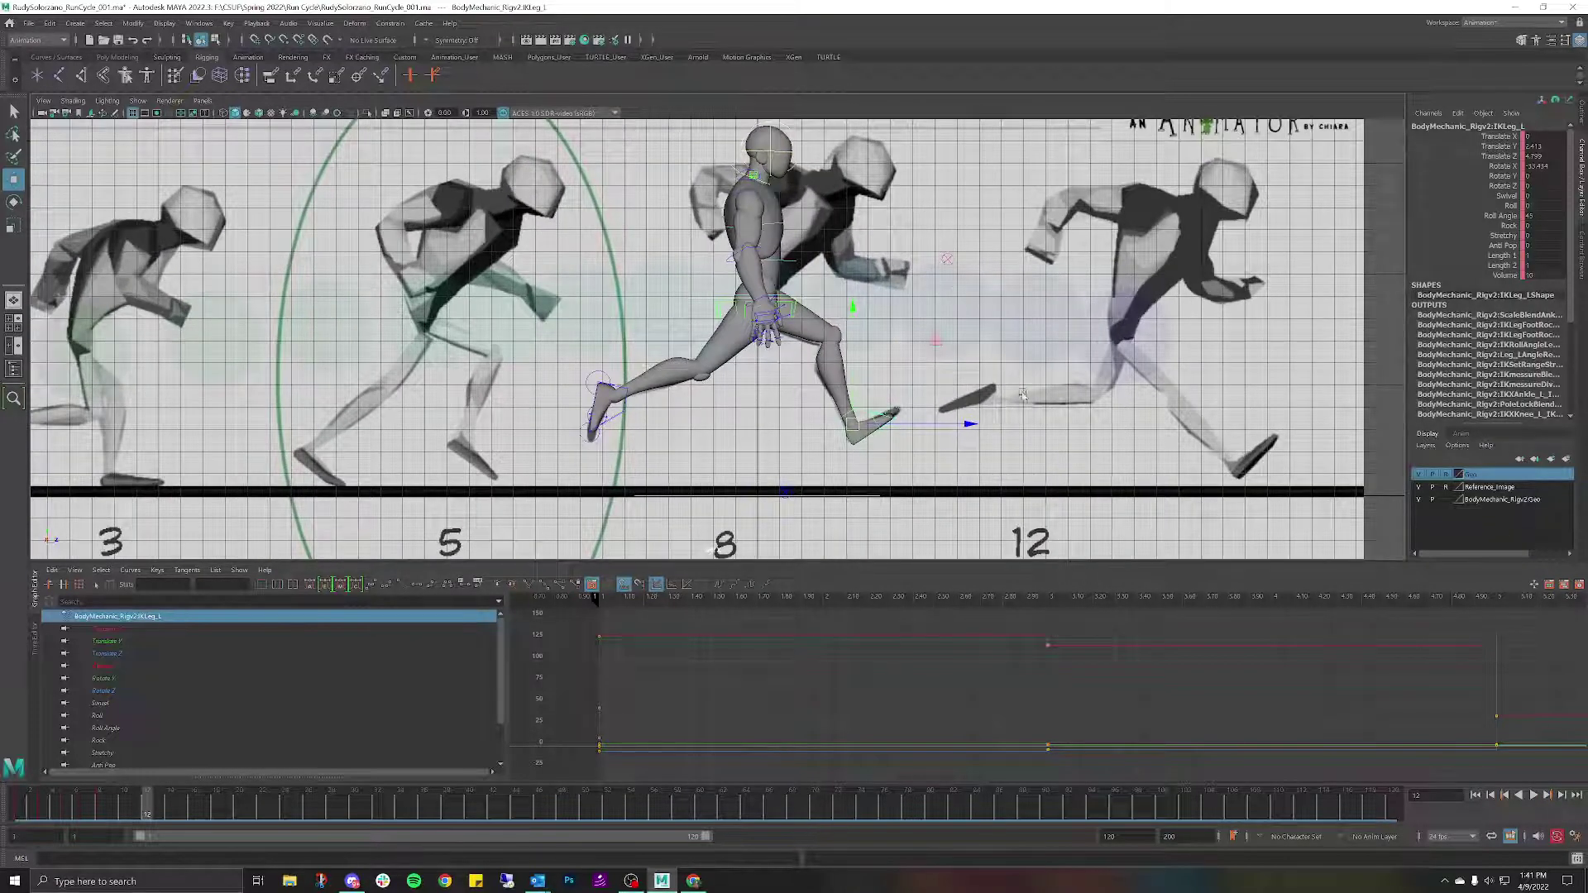
{"action": "left_click", "coordinate": [24, 811]}
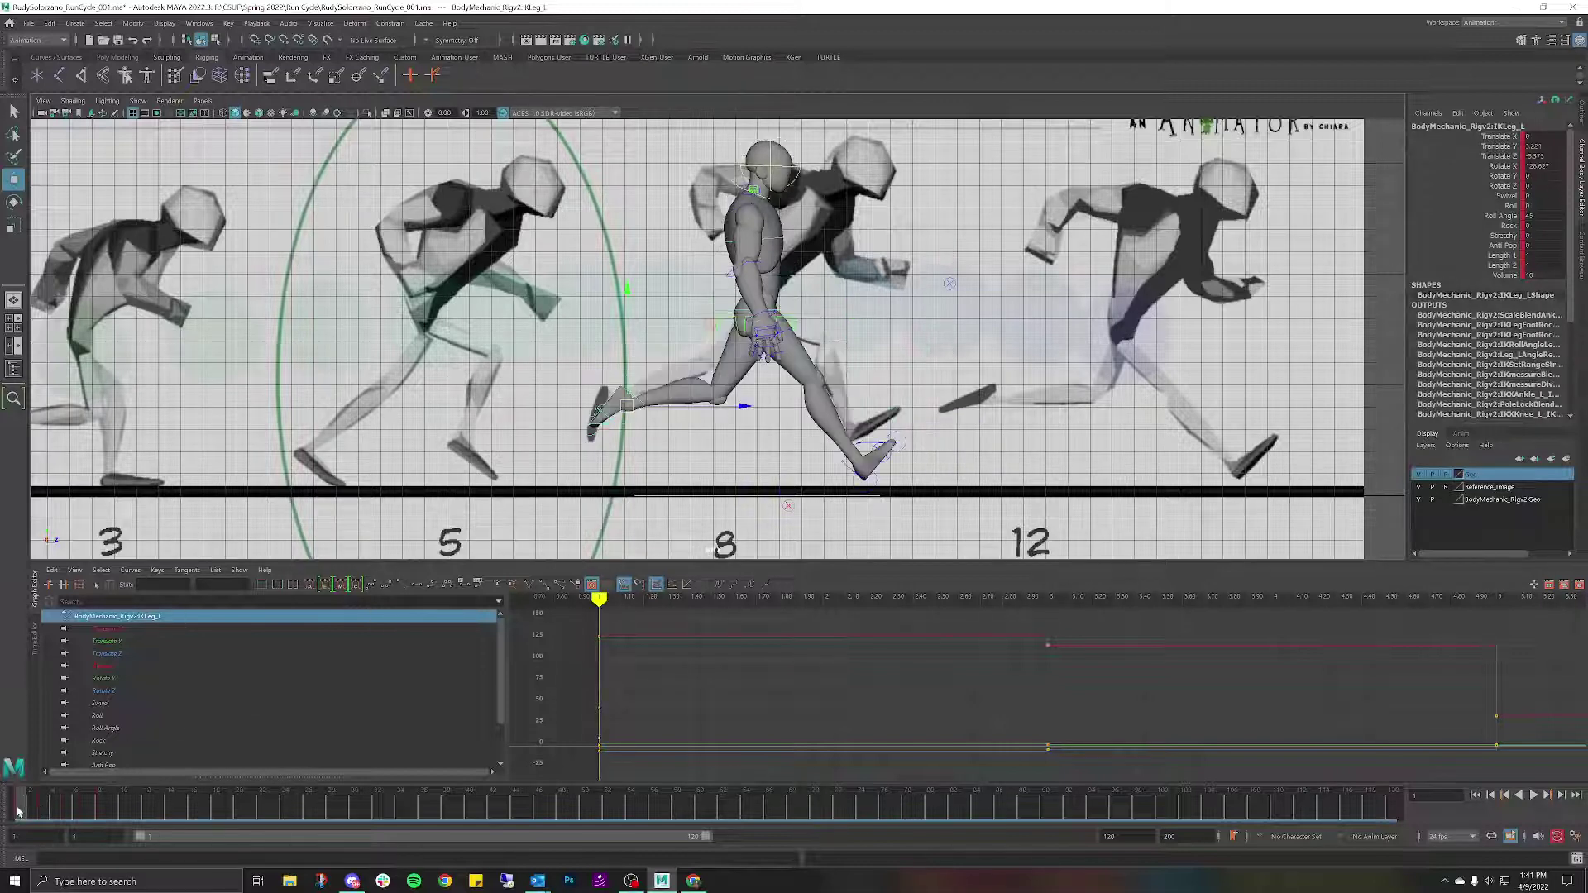
{"action": "right_click", "coordinate": [18, 810]}
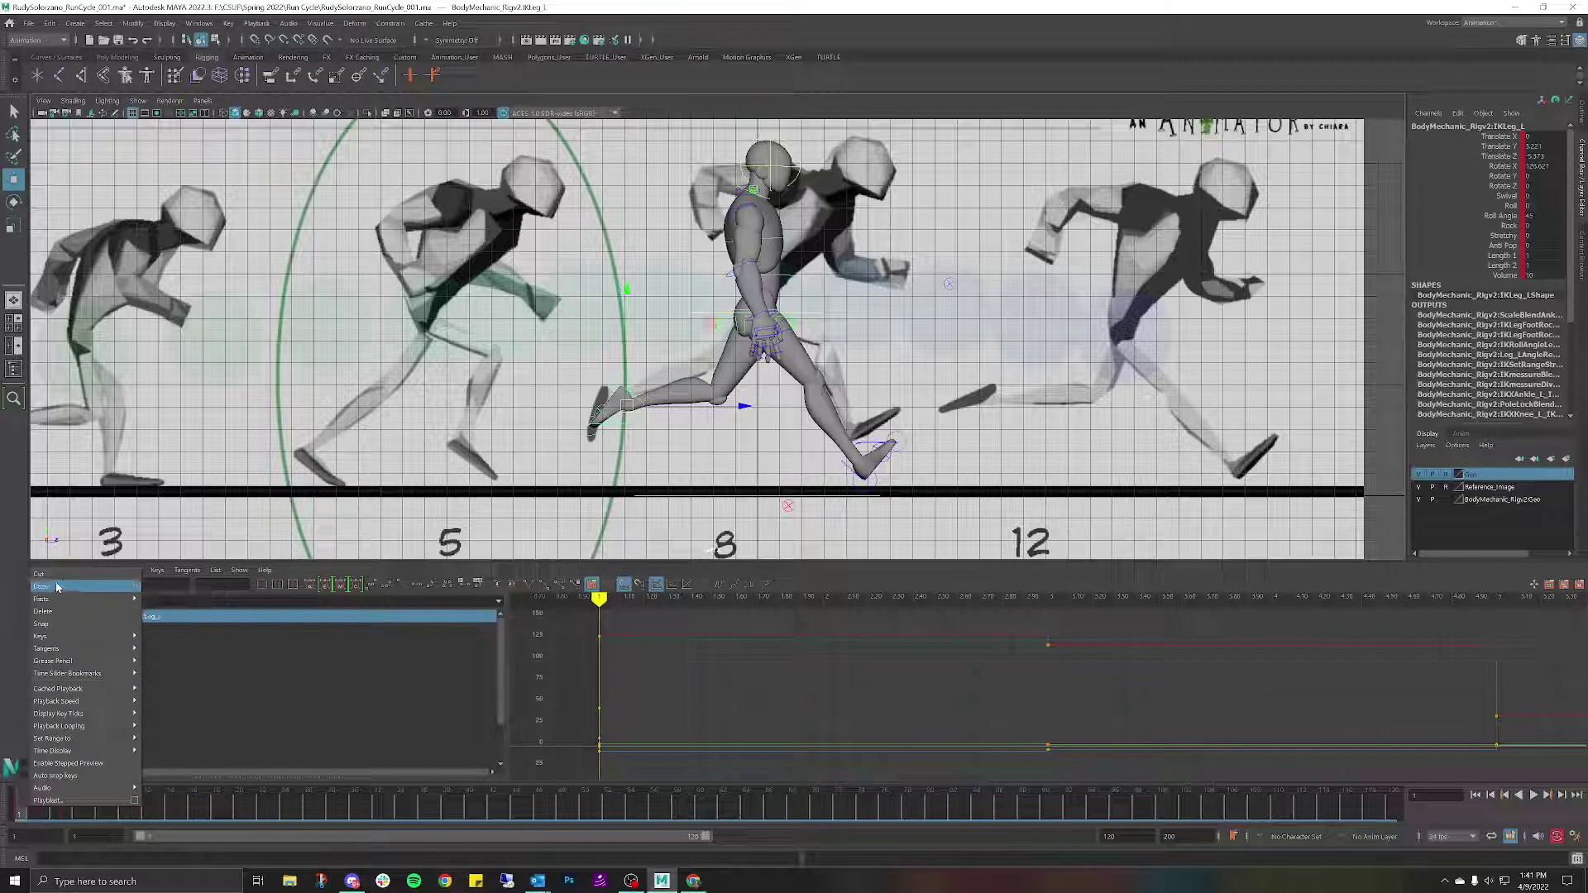
{"action": "left_click", "coordinate": [58, 586]}
{"action": "left_click", "coordinate": [148, 809]}
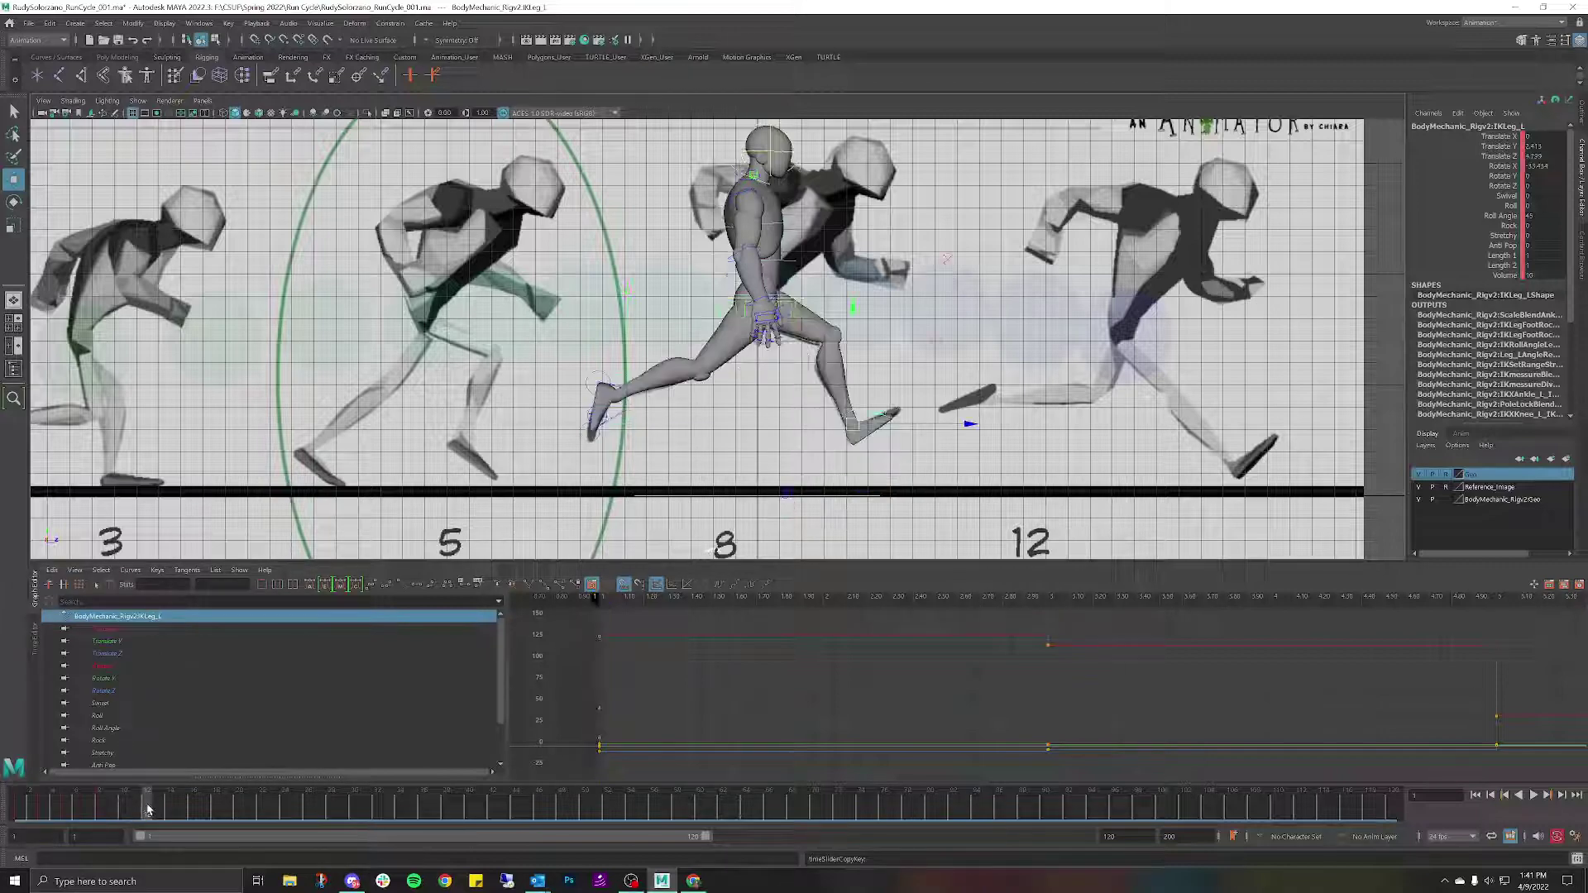
{"action": "scroll", "coordinate": [897, 505], "scroll_direction": "down", "scroll_amount": 4}
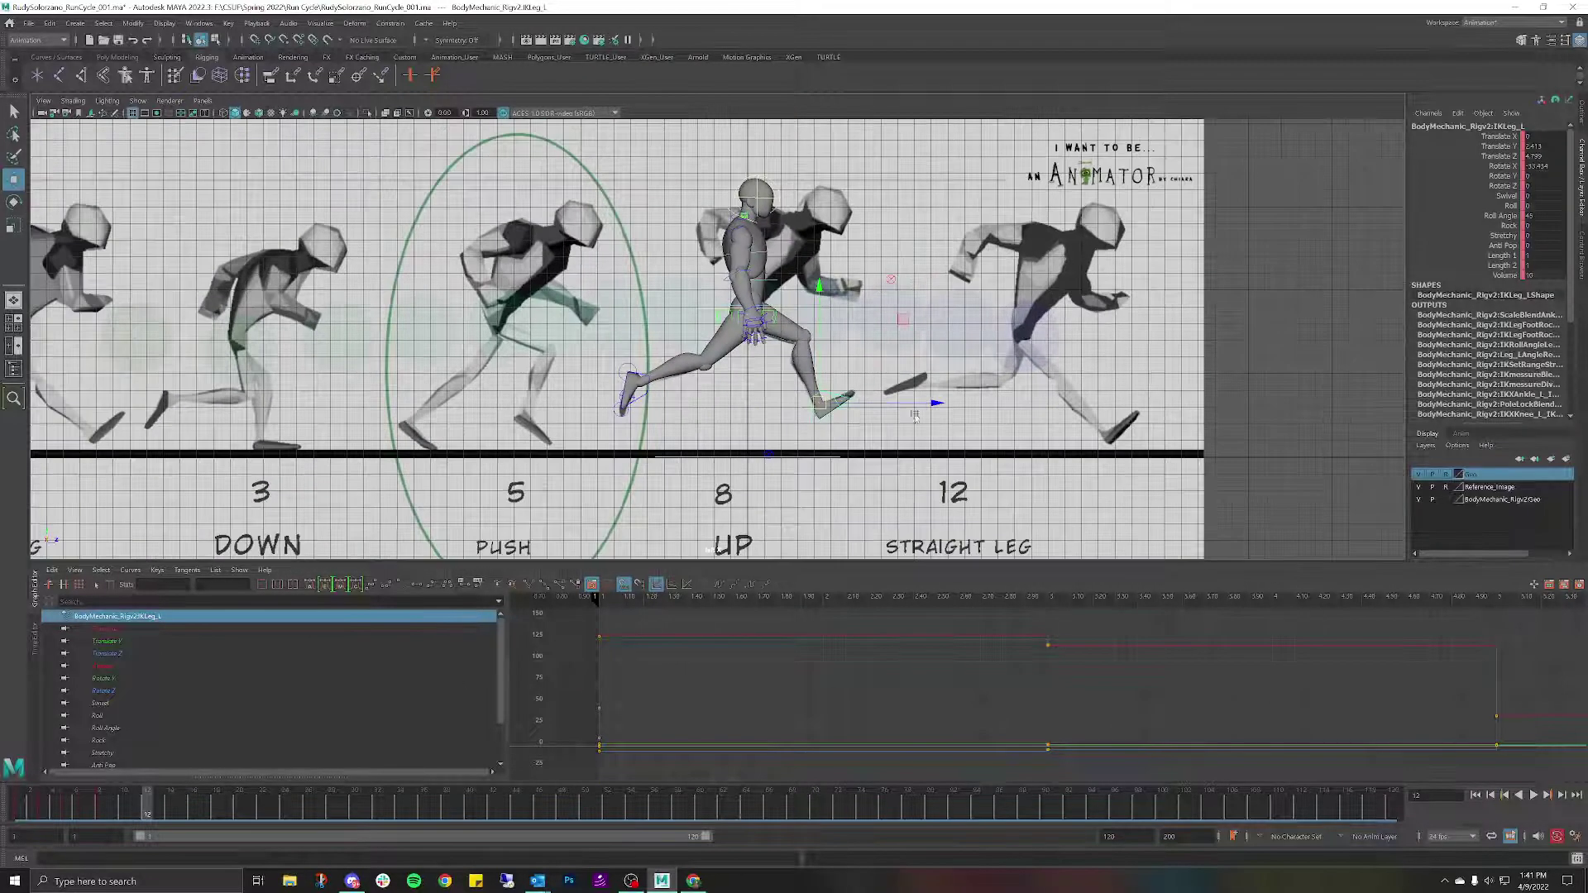
{"action": "scroll", "coordinate": [1019, 451], "scroll_direction": "down", "scroll_amount": 5}
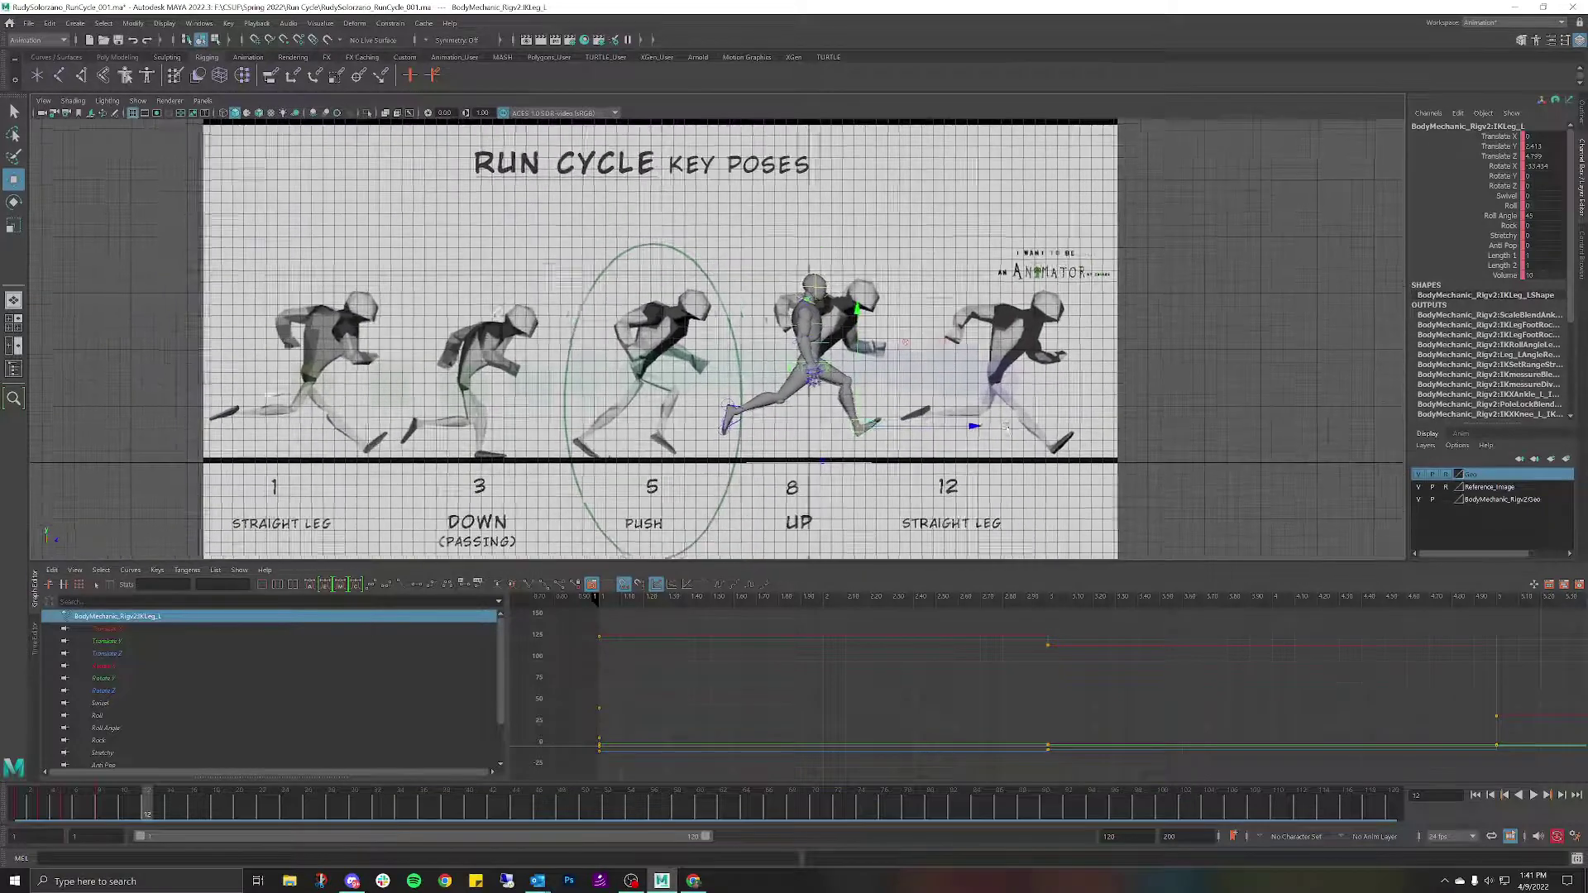
{"action": "middle_click_drag", "start_coordinate": [1015, 415], "coordinate": [1025, 419], "text": "alt"}
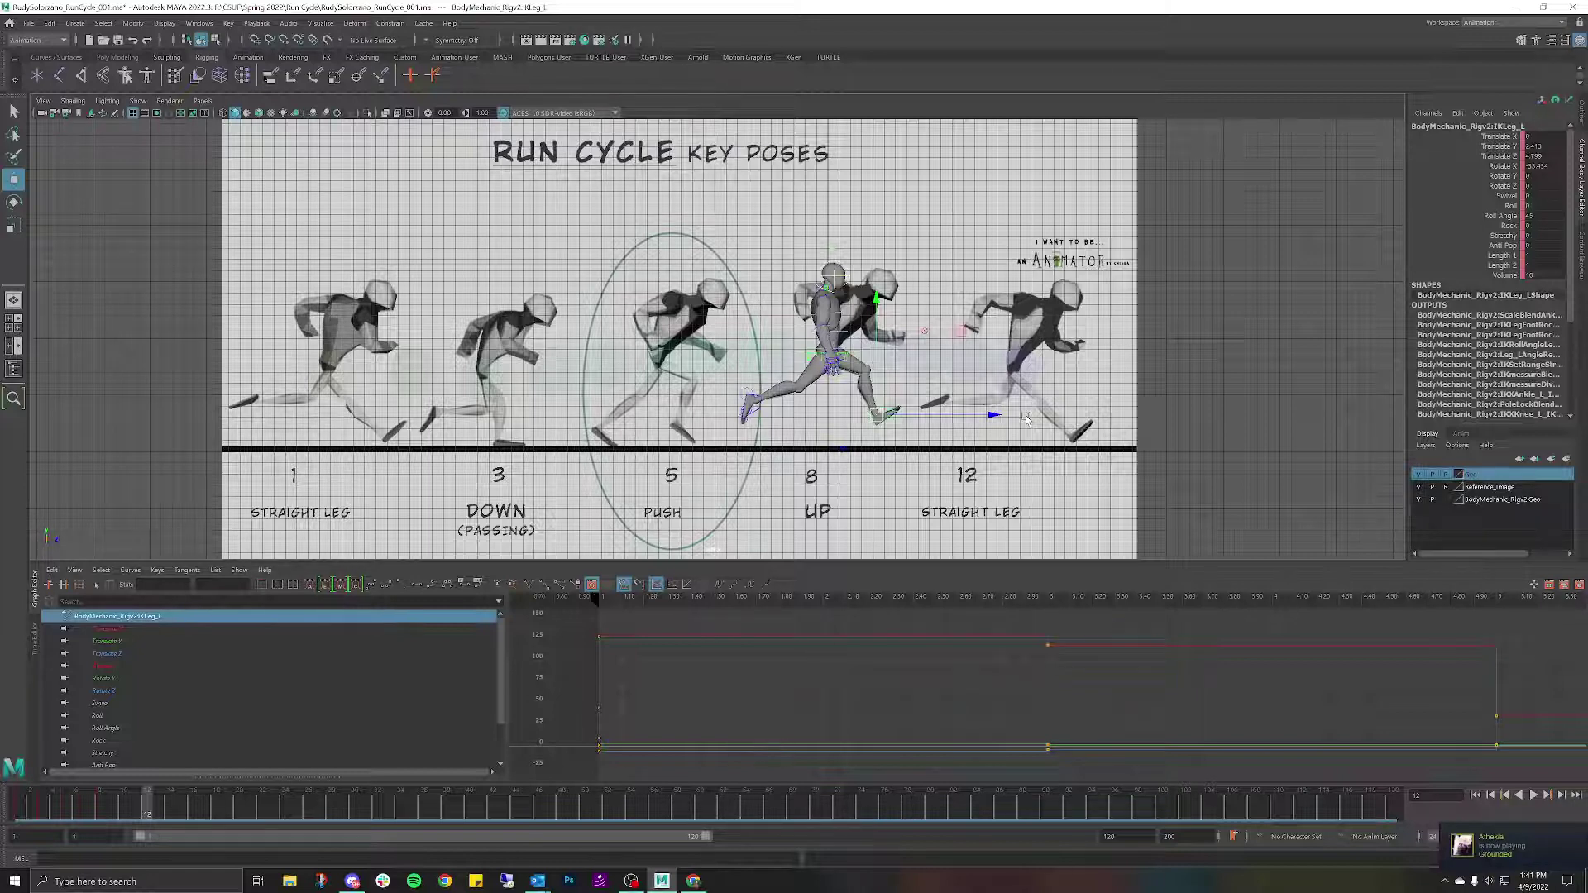
{"action": "right_click", "coordinate": [146, 810]}
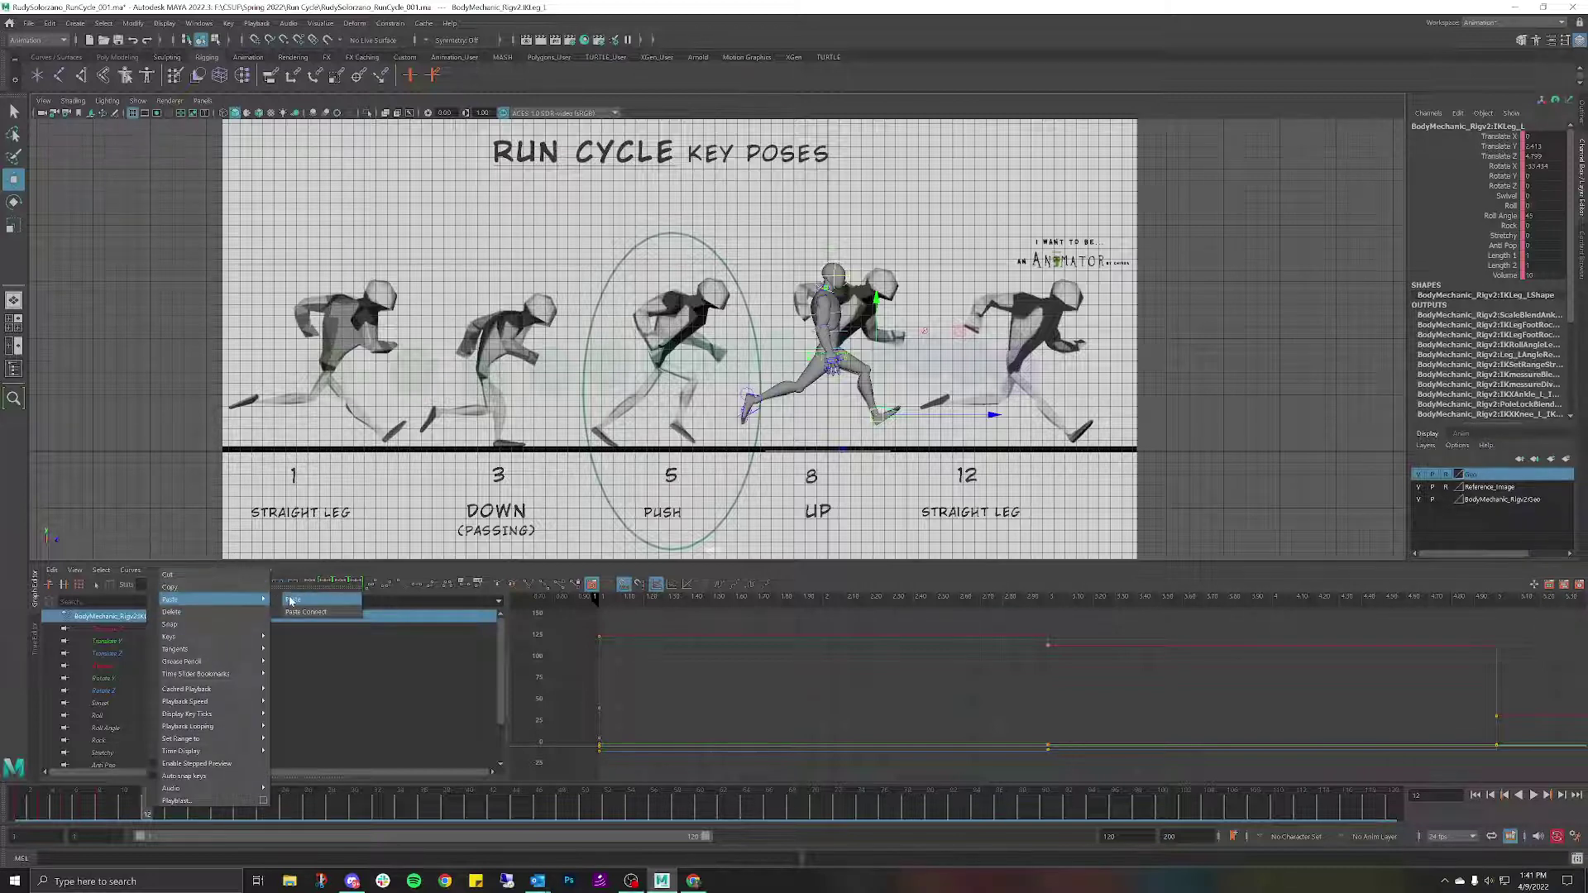
{"action": "left_click", "coordinate": [292, 600]}
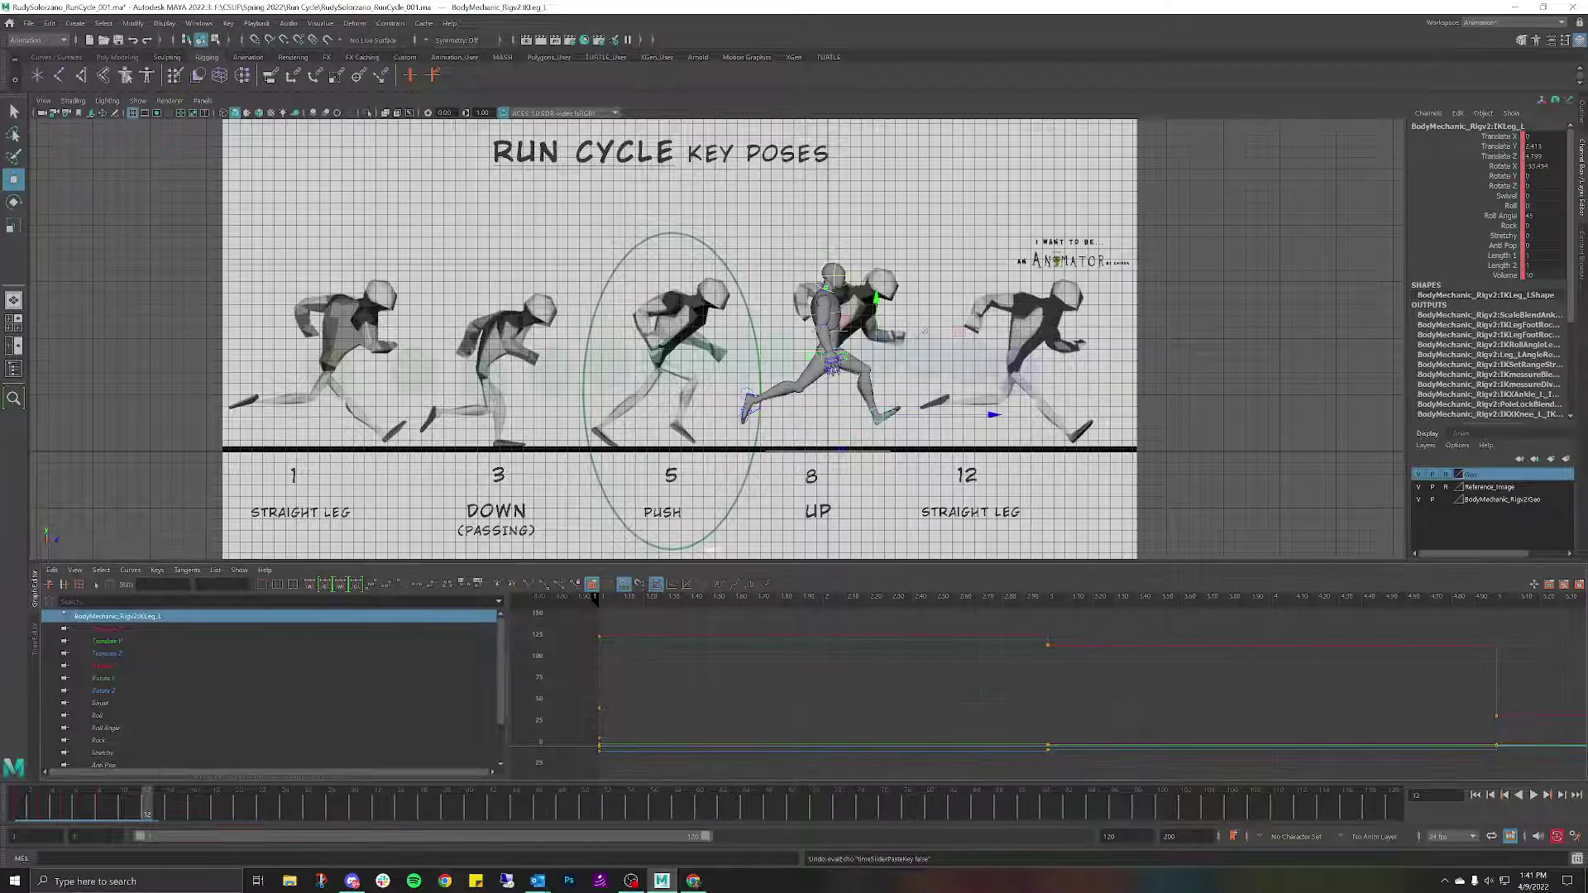
{"action": "key", "text": "ctrl+z"}
{"action": "key", "text": "ctrl+z"}
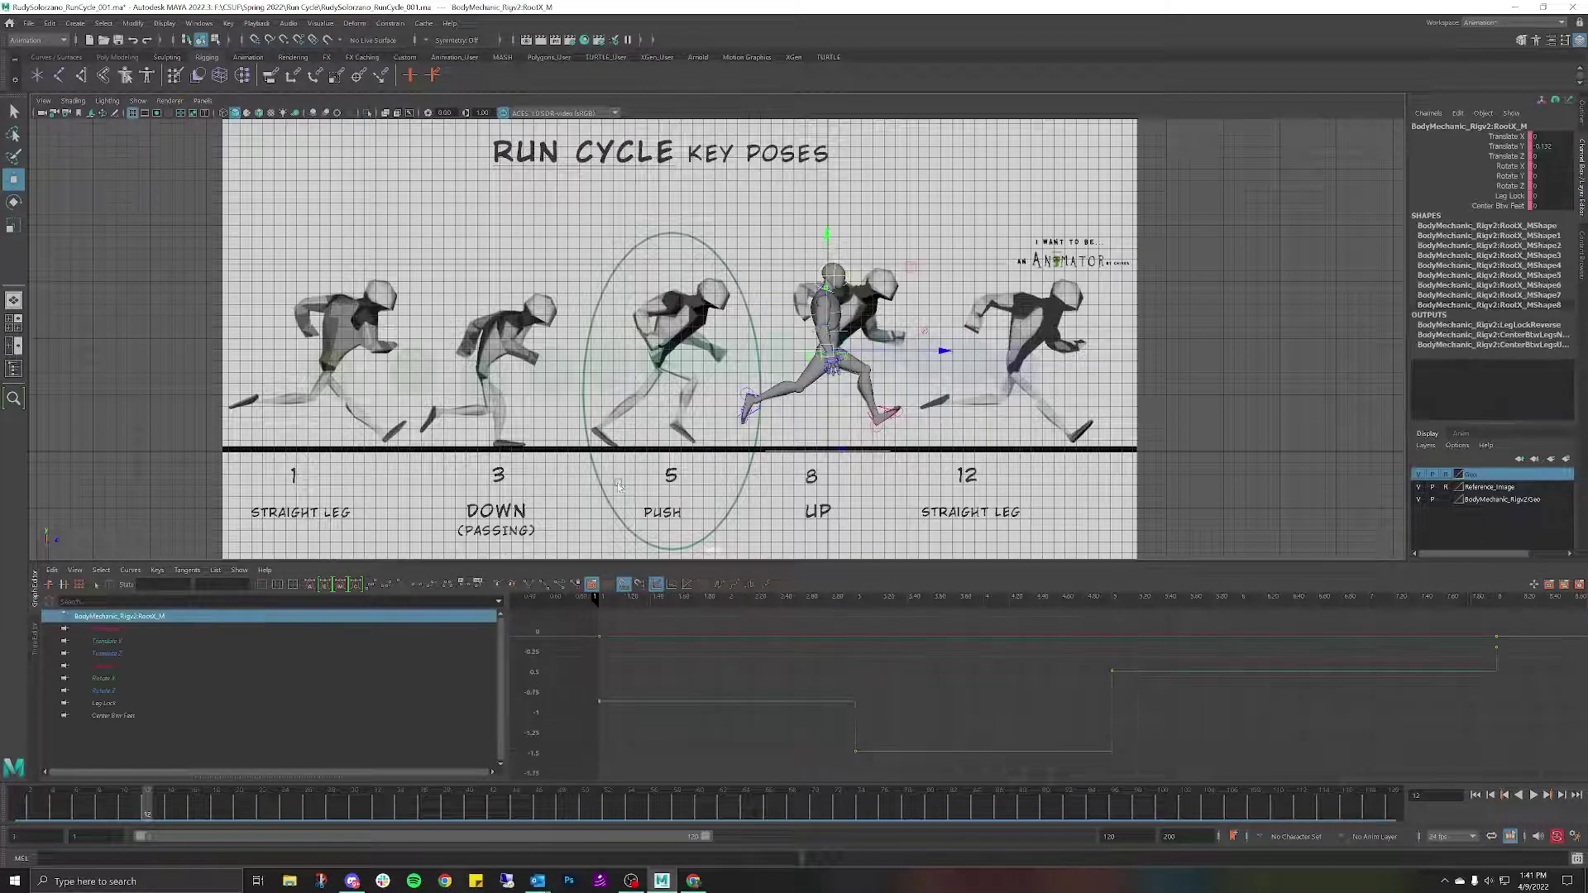
Copy the RootX_M key from frame 1 and paste it at frame 12.
{"action": "left_click", "coordinate": [14, 813]}
{"action": "right_click", "coordinate": [15, 813]}
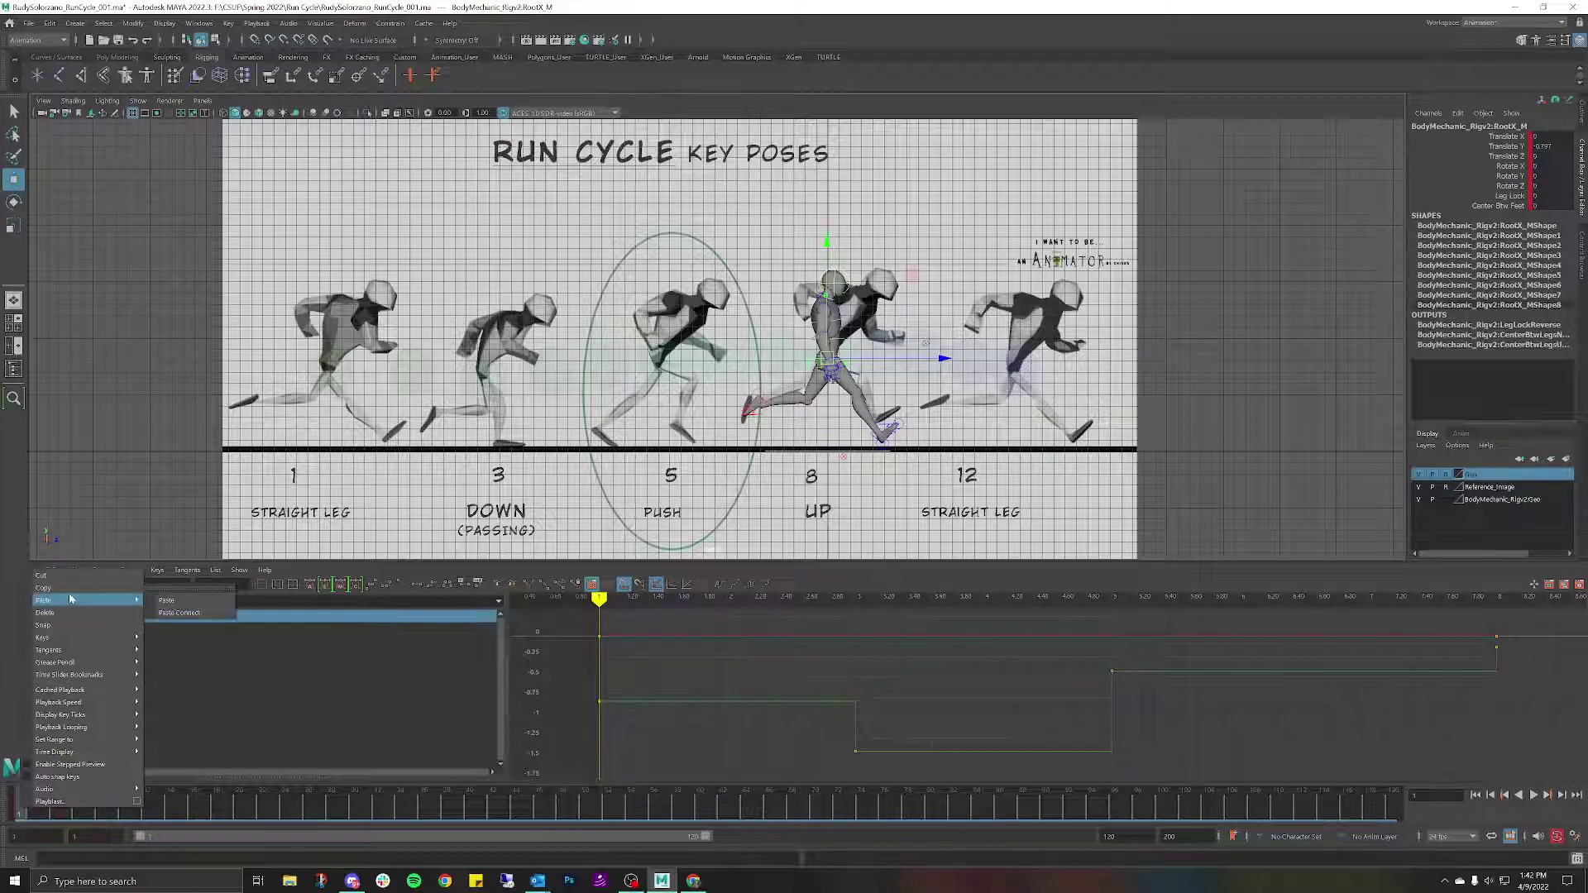
{"action": "left_click", "coordinate": [43, 587]}
{"action": "left_click", "coordinate": [125, 812]}
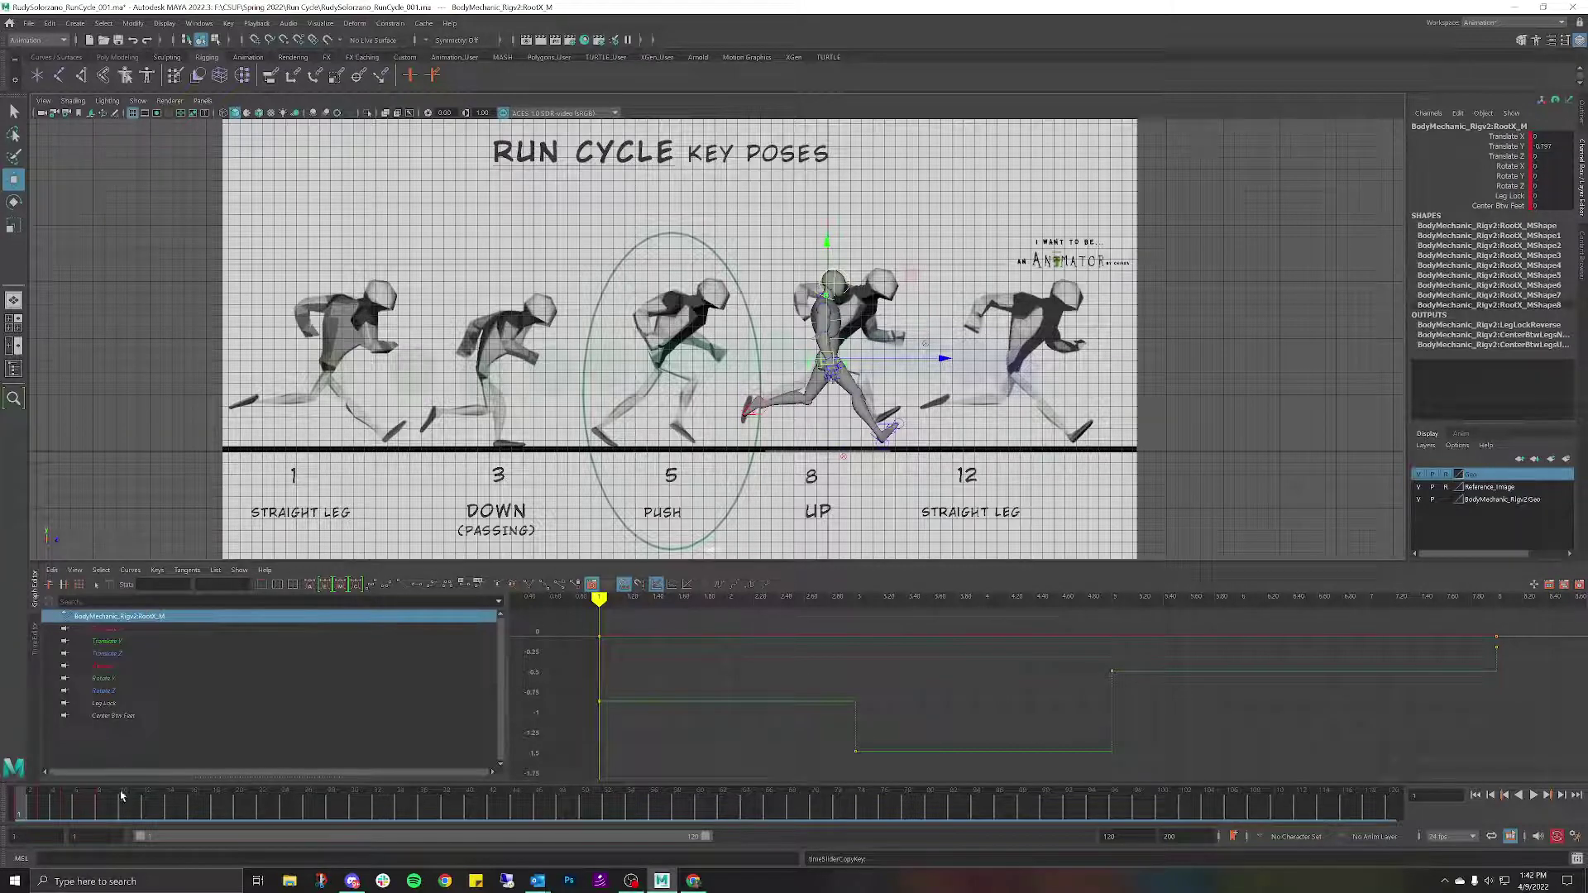
{"action": "left_click", "coordinate": [147, 812]}
{"action": "right_click", "coordinate": [146, 812]}
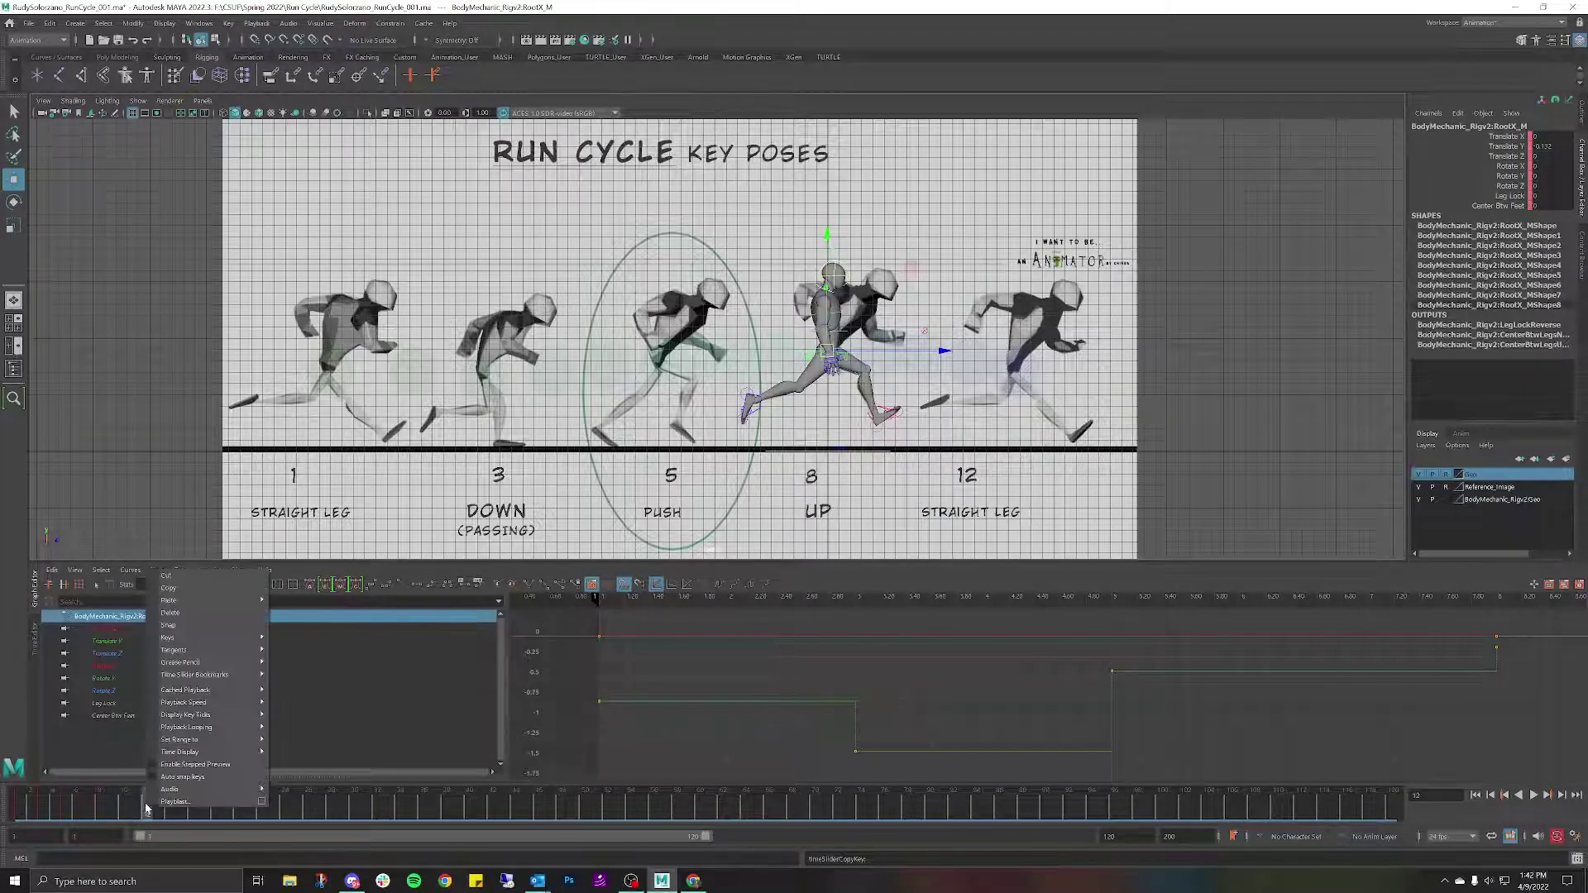
{"action": "mouse_move", "coordinate": [215, 599]}
{"action": "left_click", "coordinate": [289, 602]}
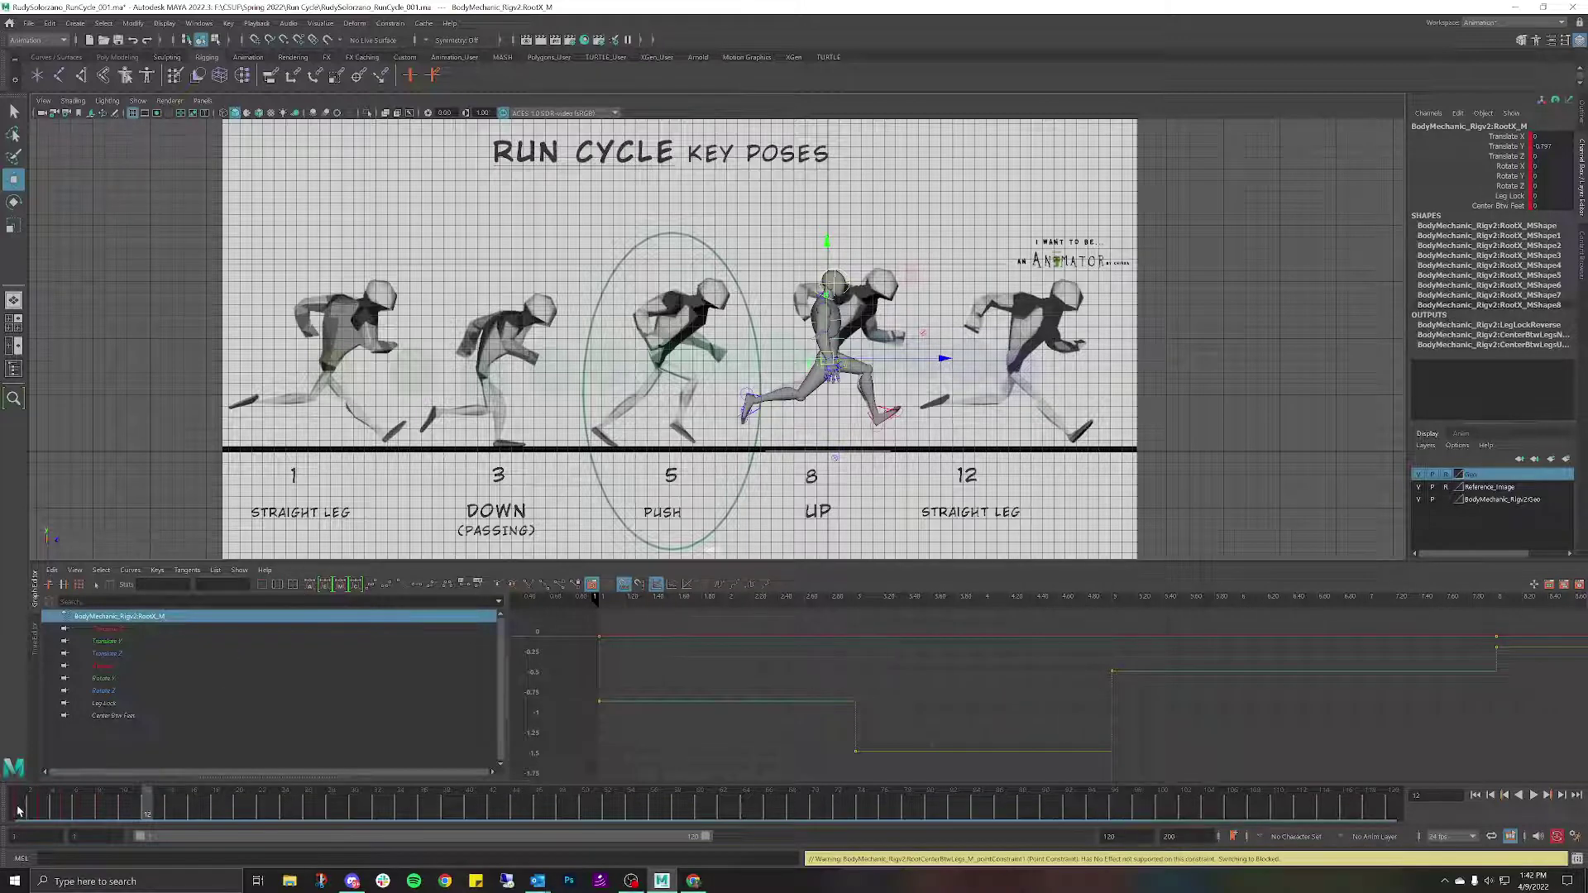
Lower the RootX_M Translate Y key at frame 12 slightly below its frame 1 height on the curve, and check it in playback.
{"action": "left_click", "coordinate": [18, 811]}
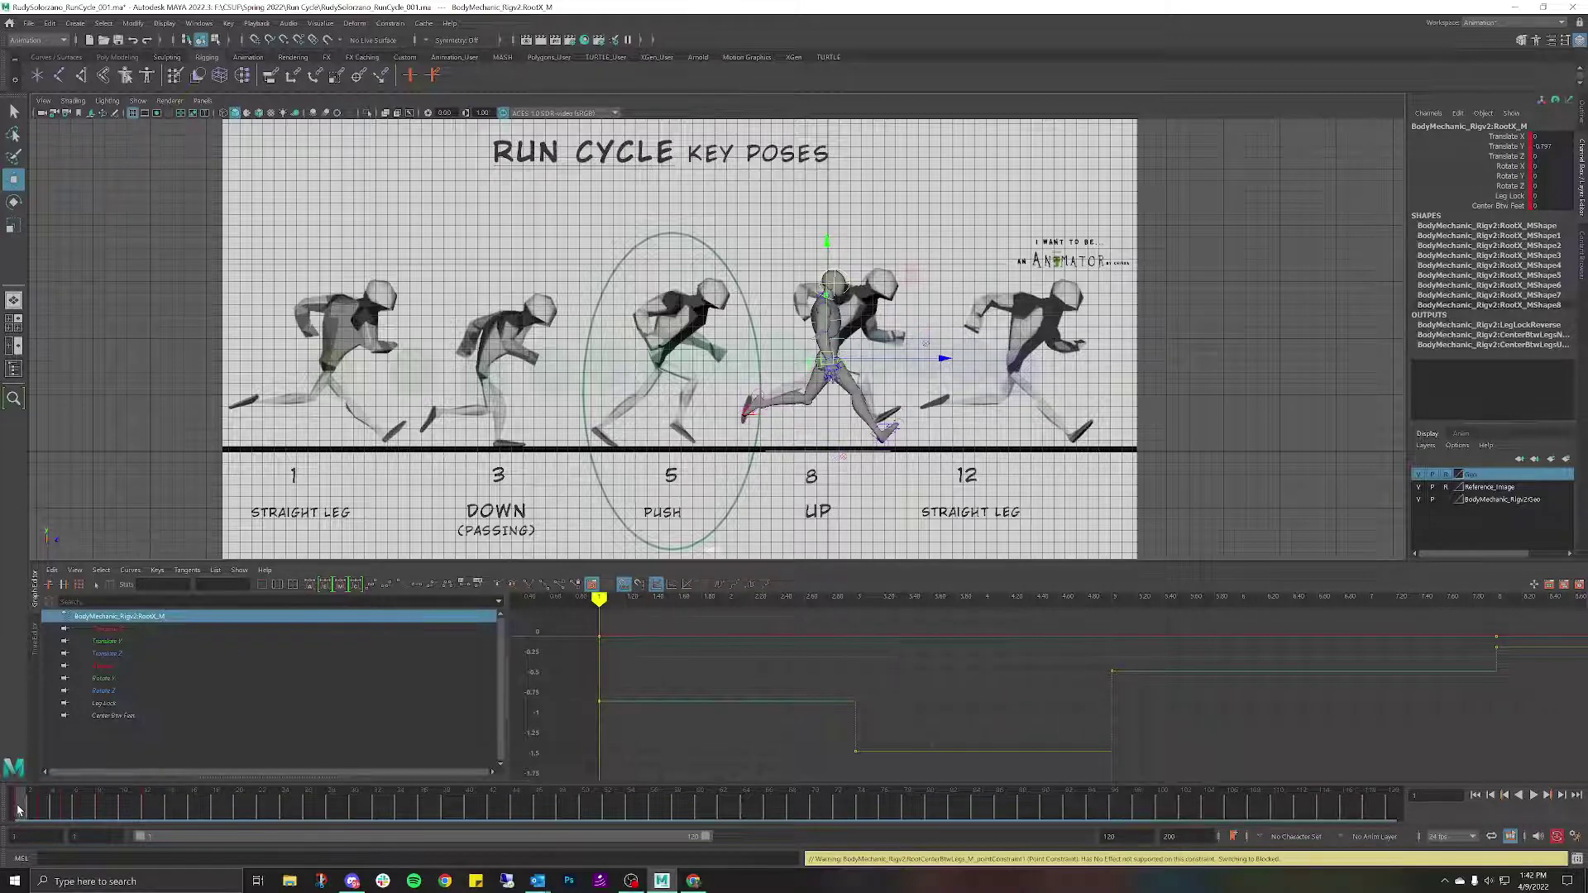
{"action": "left_click", "coordinate": [145, 812]}
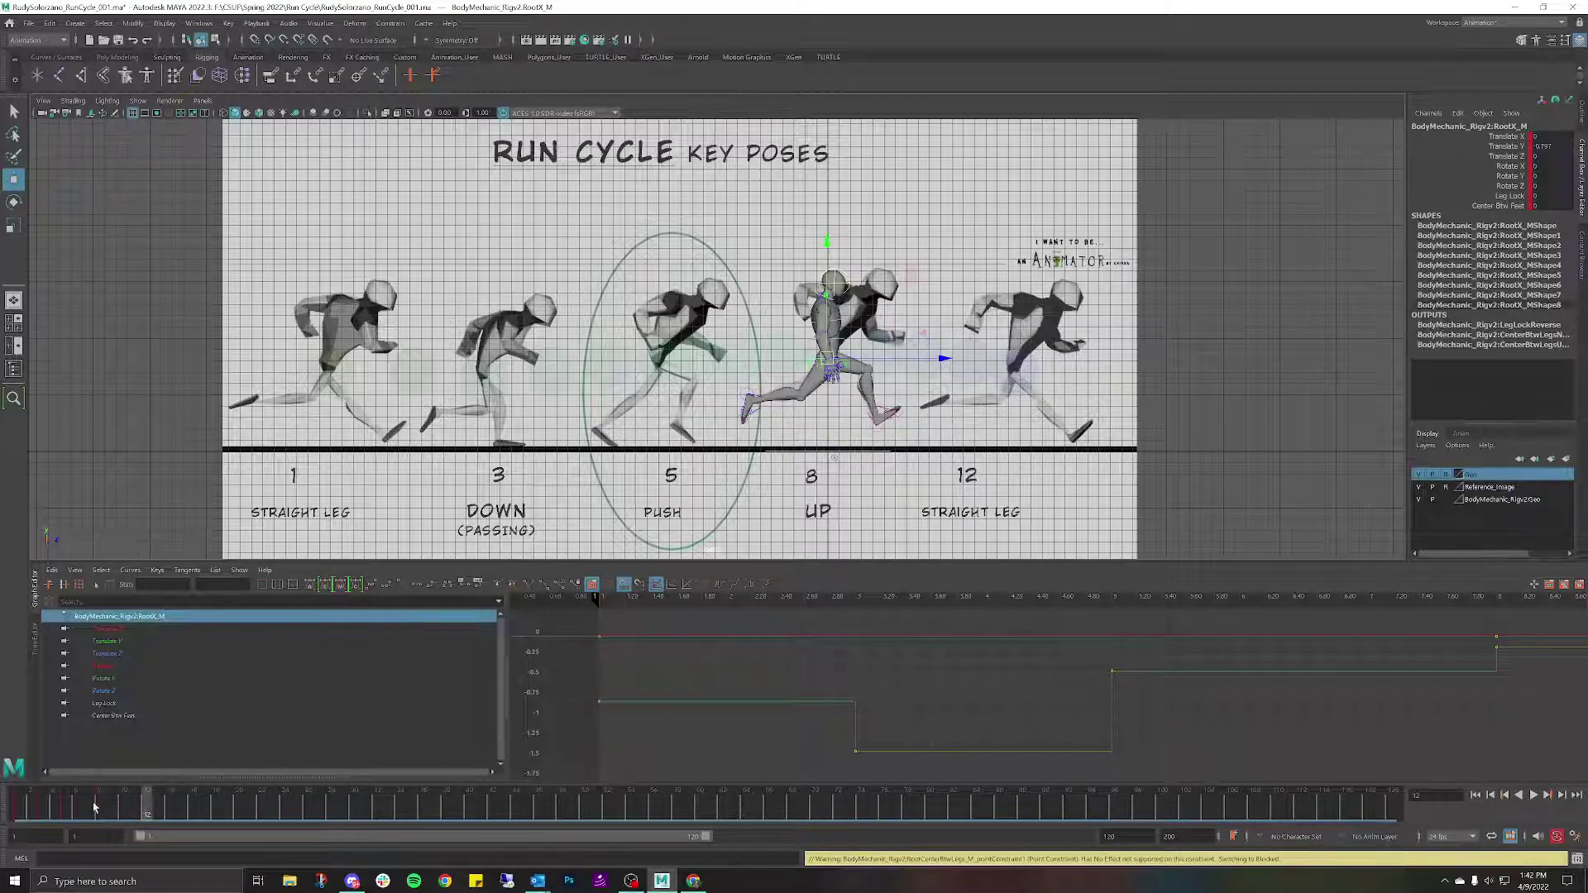
{"action": "left_click", "coordinate": [23, 806]}
{"action": "left_click", "coordinate": [144, 809]}
{"action": "left_click", "coordinate": [113, 643]}
{"action": "key", "text": "a"}
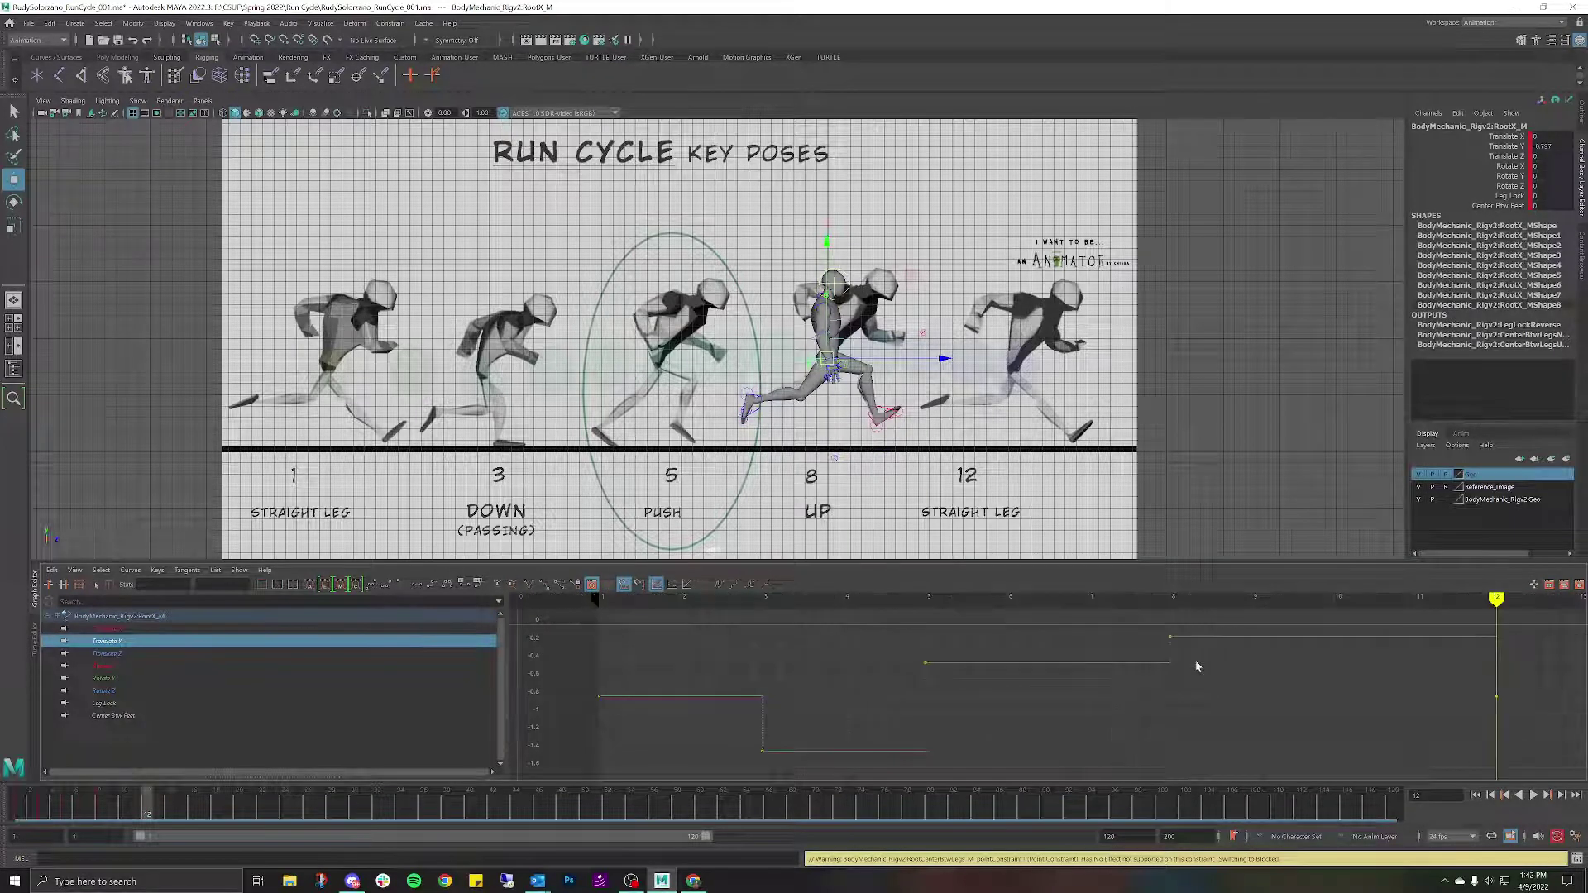
{"action": "left_click_drag", "start_coordinate": [1502, 706], "coordinate": [1503, 705]}
{"action": "middle_click_drag", "start_coordinate": [1496, 698], "coordinate": [1496, 700]}
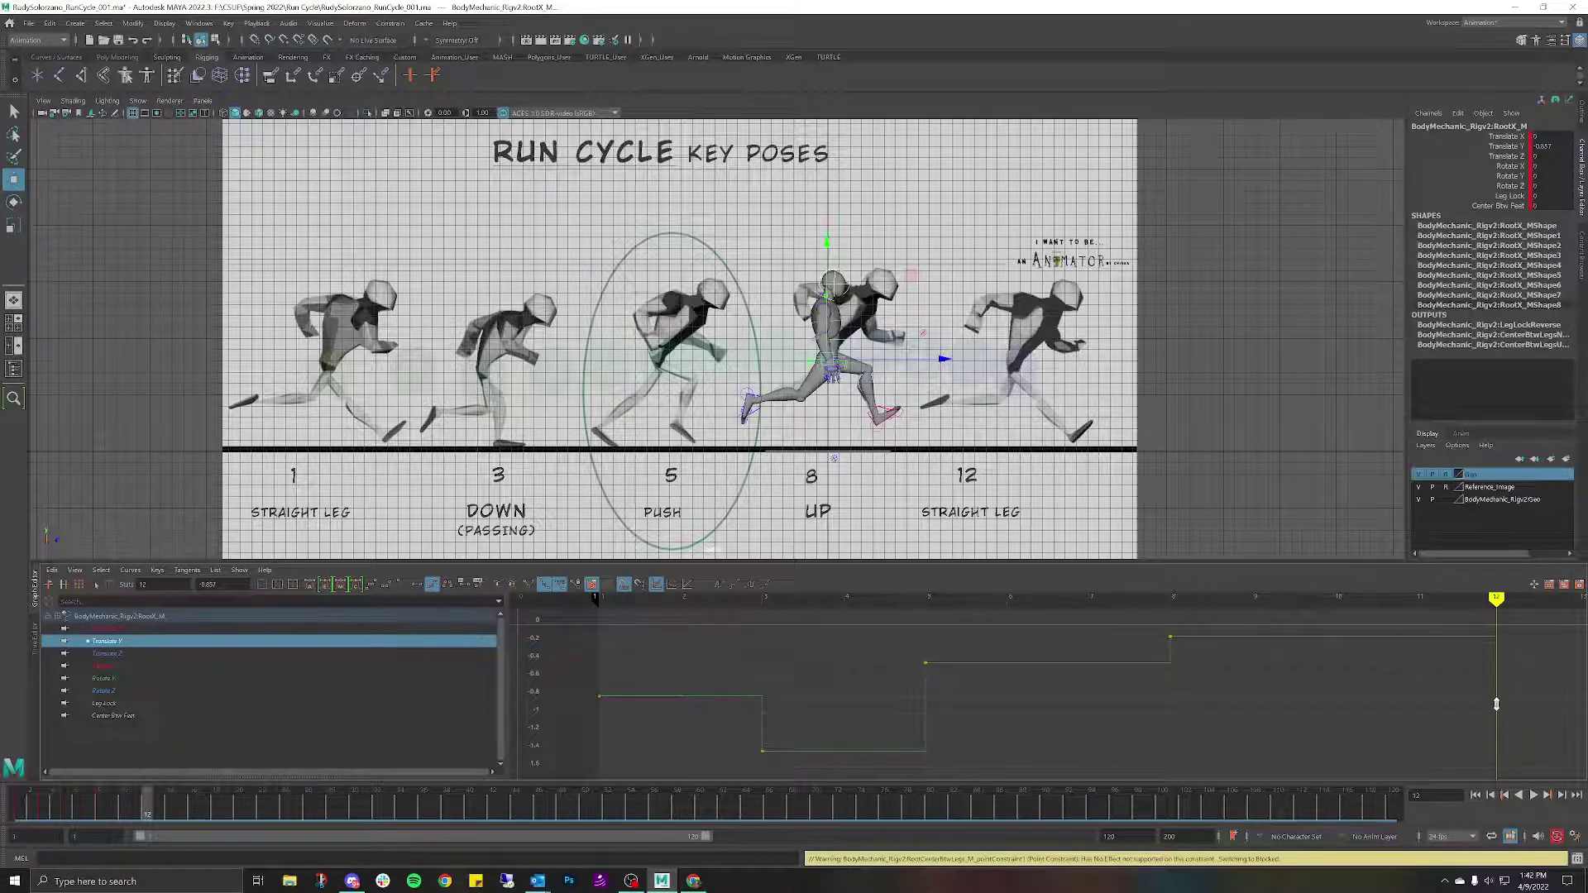
{"action": "key", "text": "alt+v"}
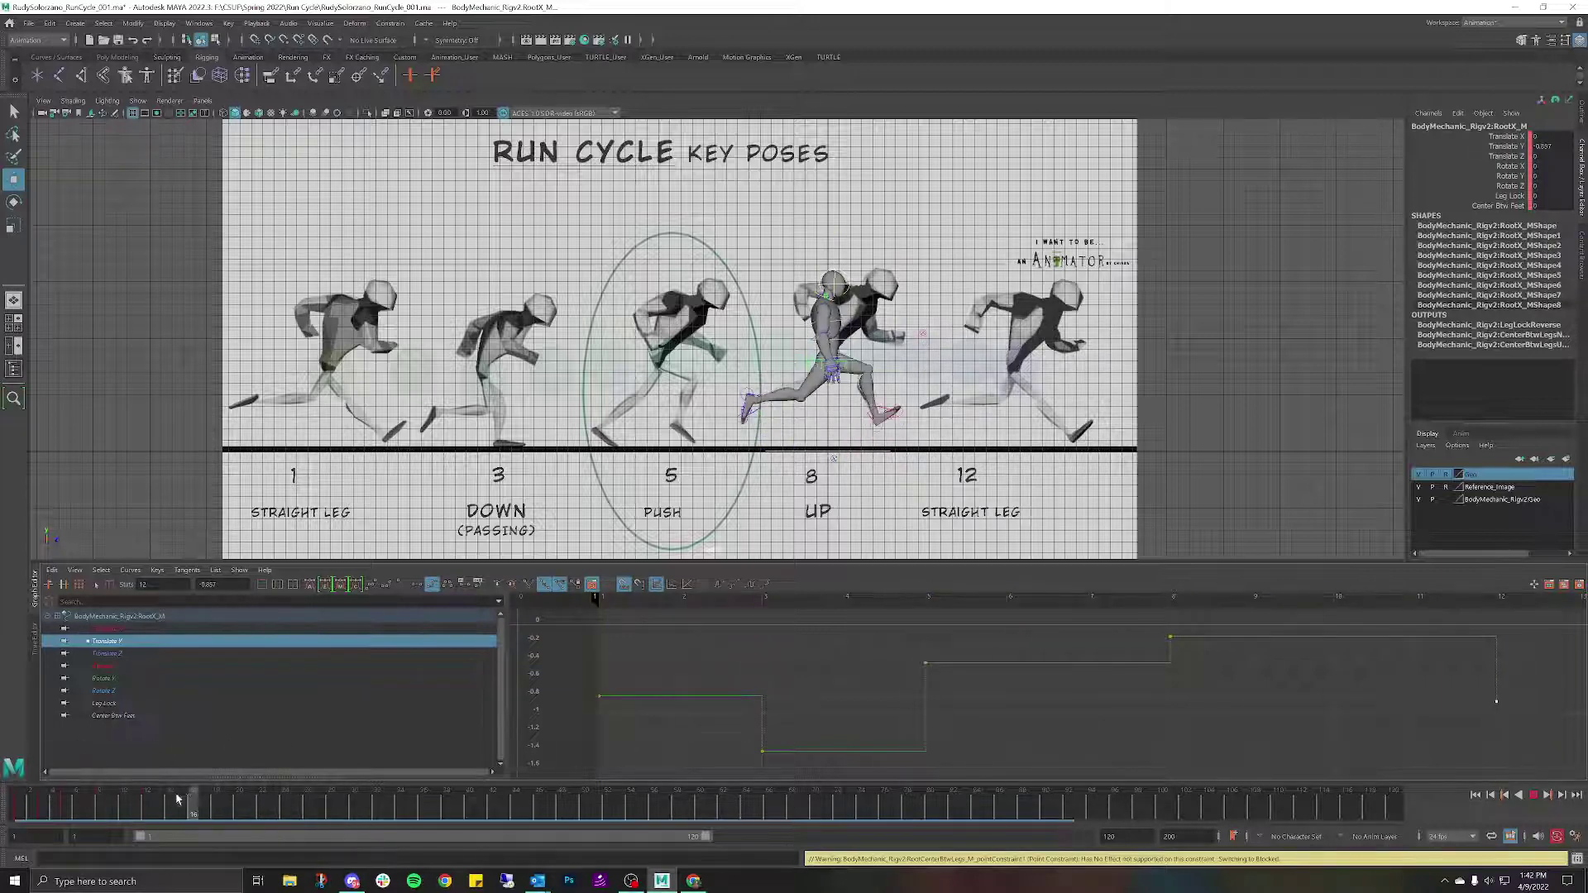
{"action": "left_click", "coordinate": [147, 800]}
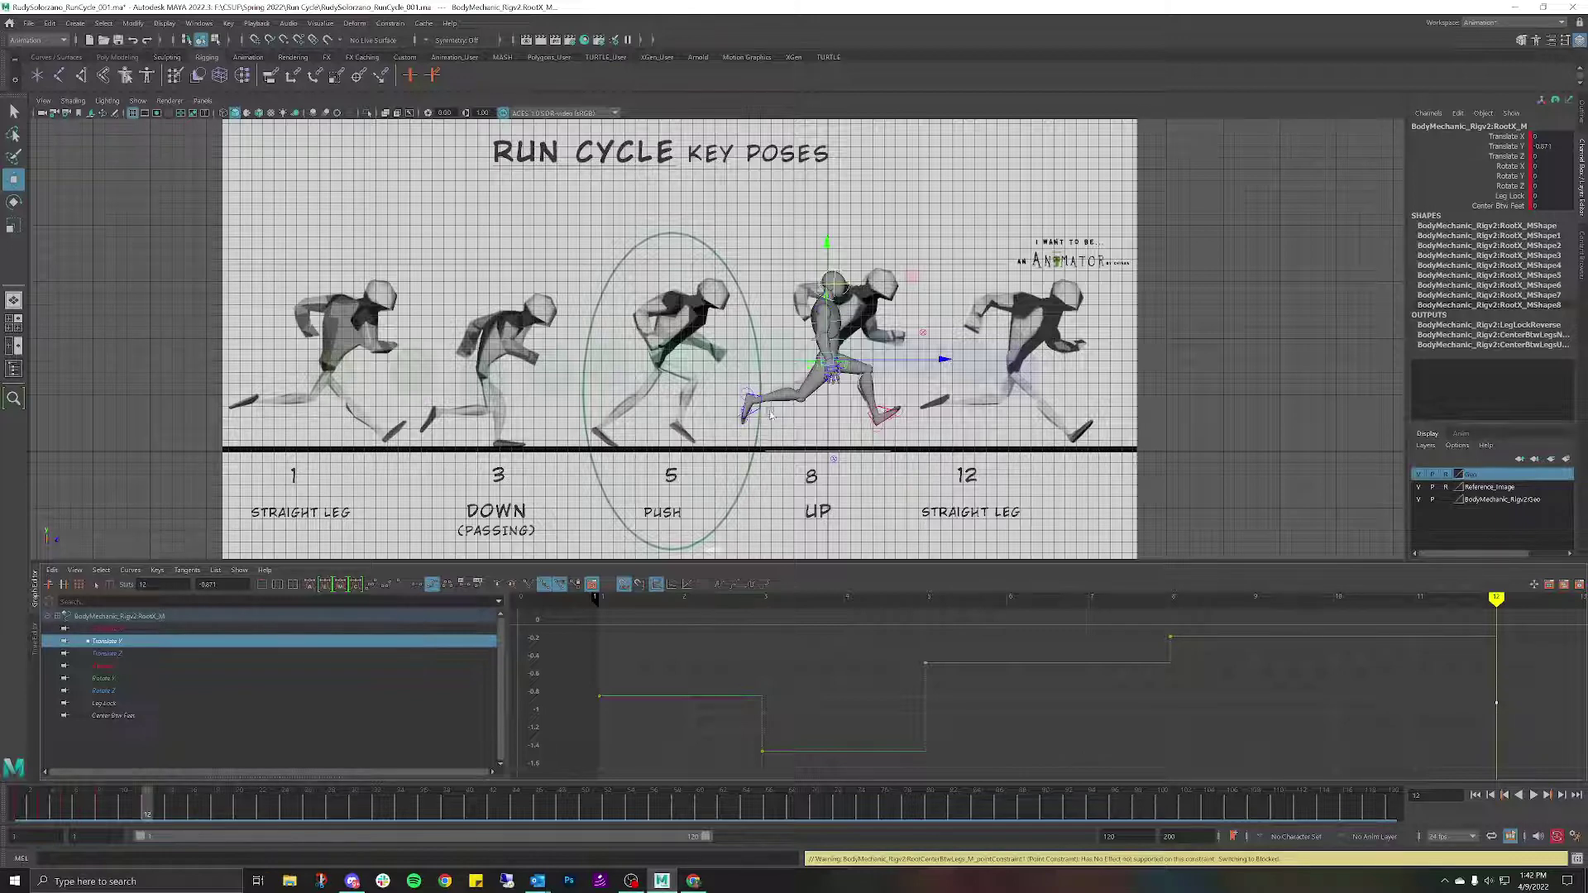
Compare the rig's Straight Leg poses by switching between frames 1 and 12.
{"action": "mouse_move", "coordinate": [149, 813]}
{"action": "left_mouse_down"}
{"action": "mouse_move", "coordinate": [33, 770]}
{"action": "mouse_move", "coordinate": [182, 774]}
{"action": "mouse_move", "coordinate": [135, 770]}
{"action": "mouse_move", "coordinate": [147, 794]}
{"action": "left_mouse_up"}
{"action": "left_click", "coordinate": [16, 810]}
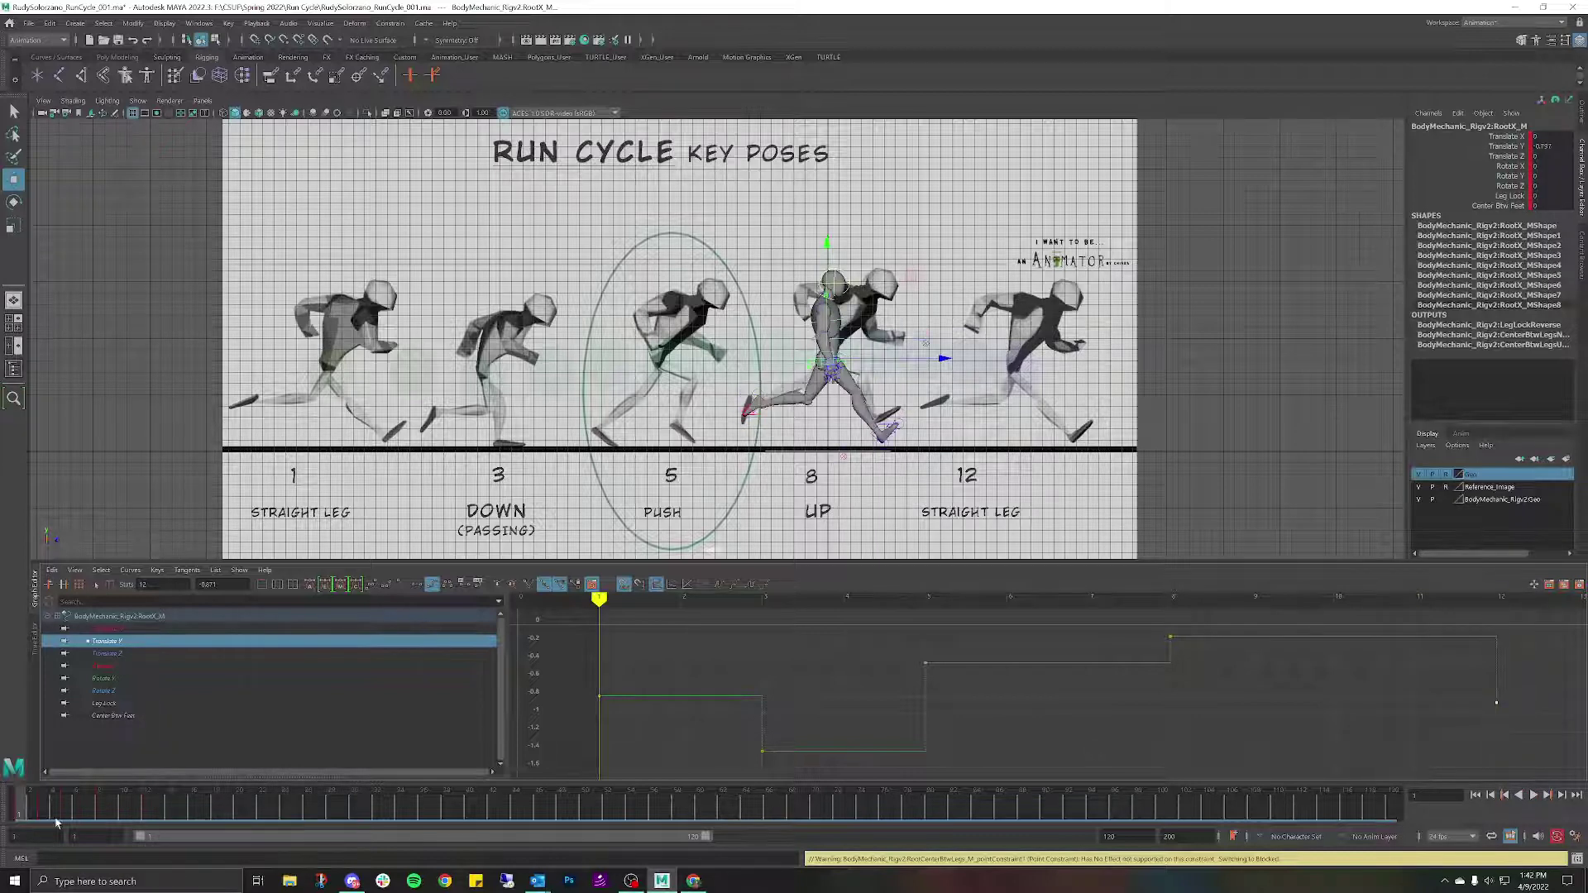
{"action": "left_click", "coordinate": [144, 817]}
{"action": "left_click", "coordinate": [17, 802]}
{"action": "left_click", "coordinate": [147, 810]}
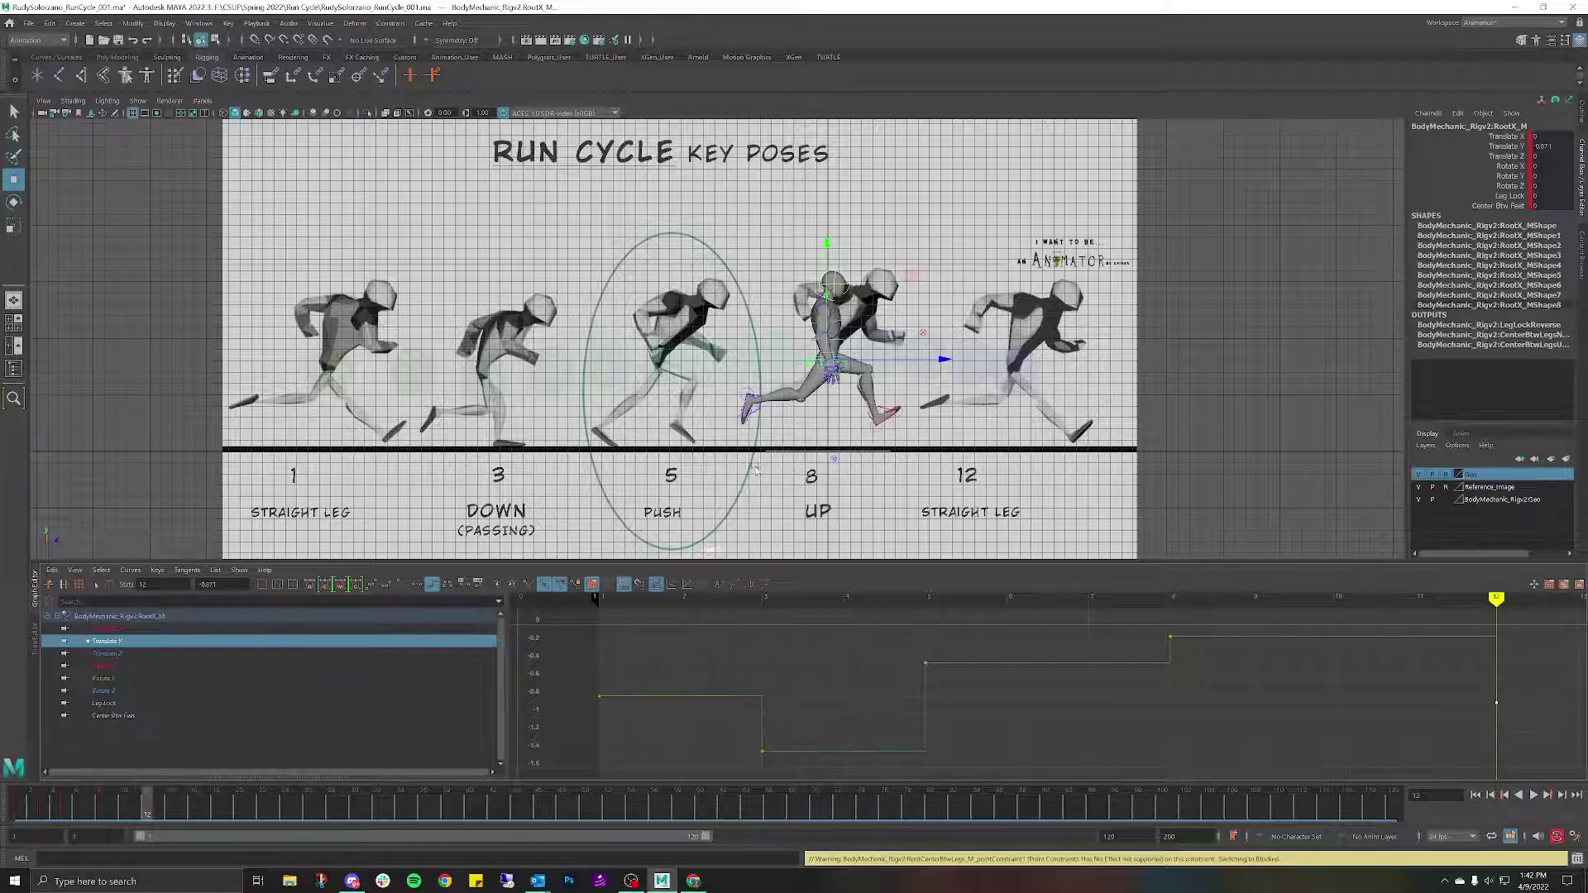
Copy the IKLeg_L key from frame 1, paste it onto IKLeg_R at frame 12, and compare the two frames.
{"action": "left_click", "coordinate": [754, 408]}
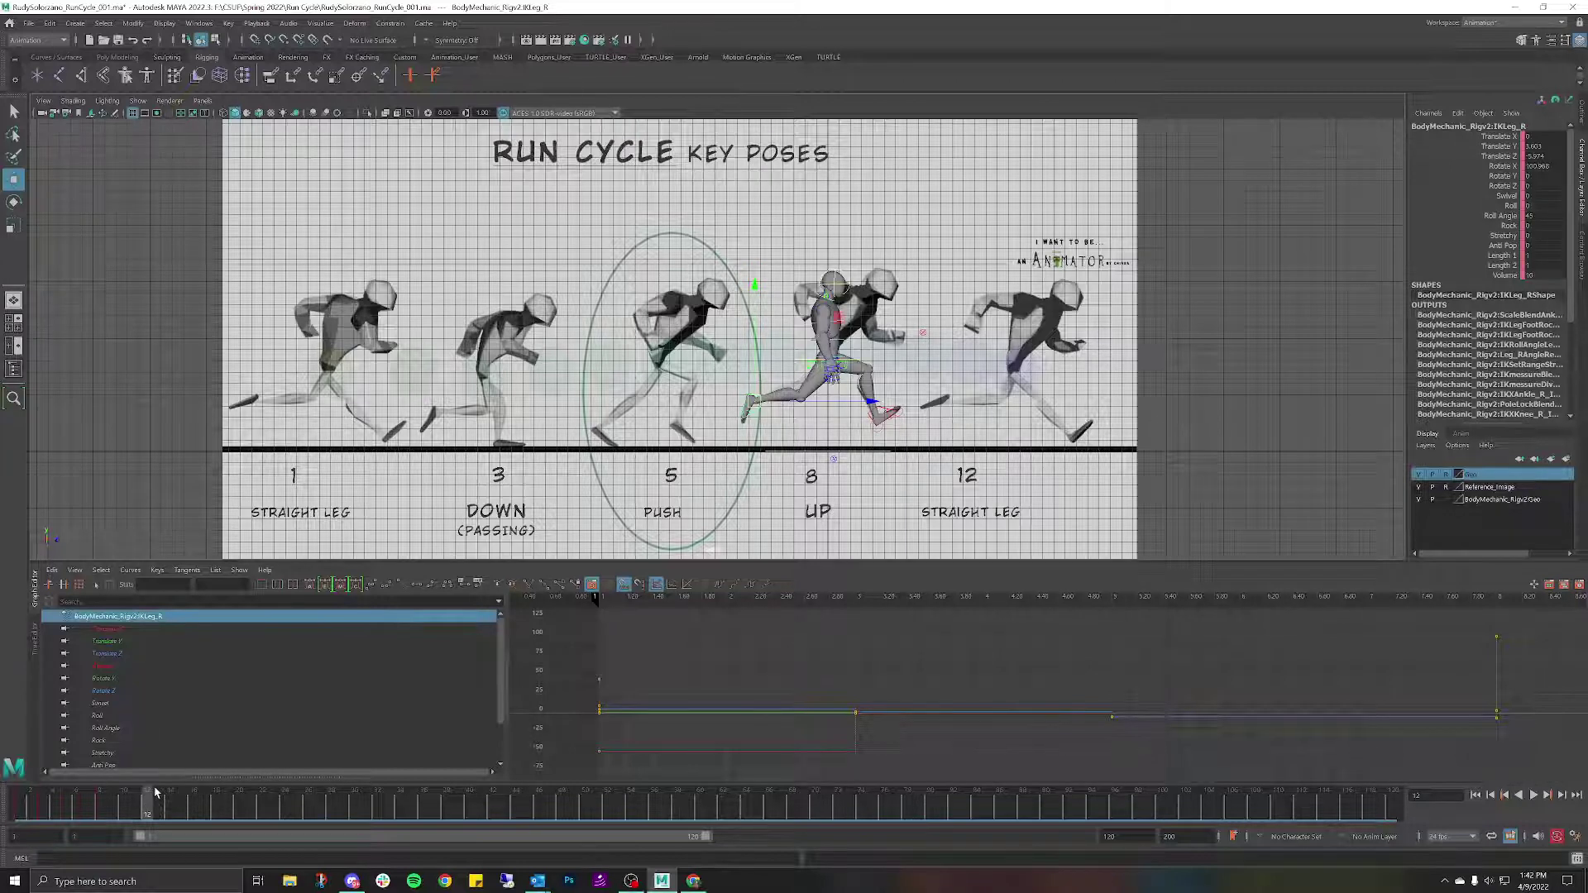
{"action": "left_click", "coordinate": [33, 820]}
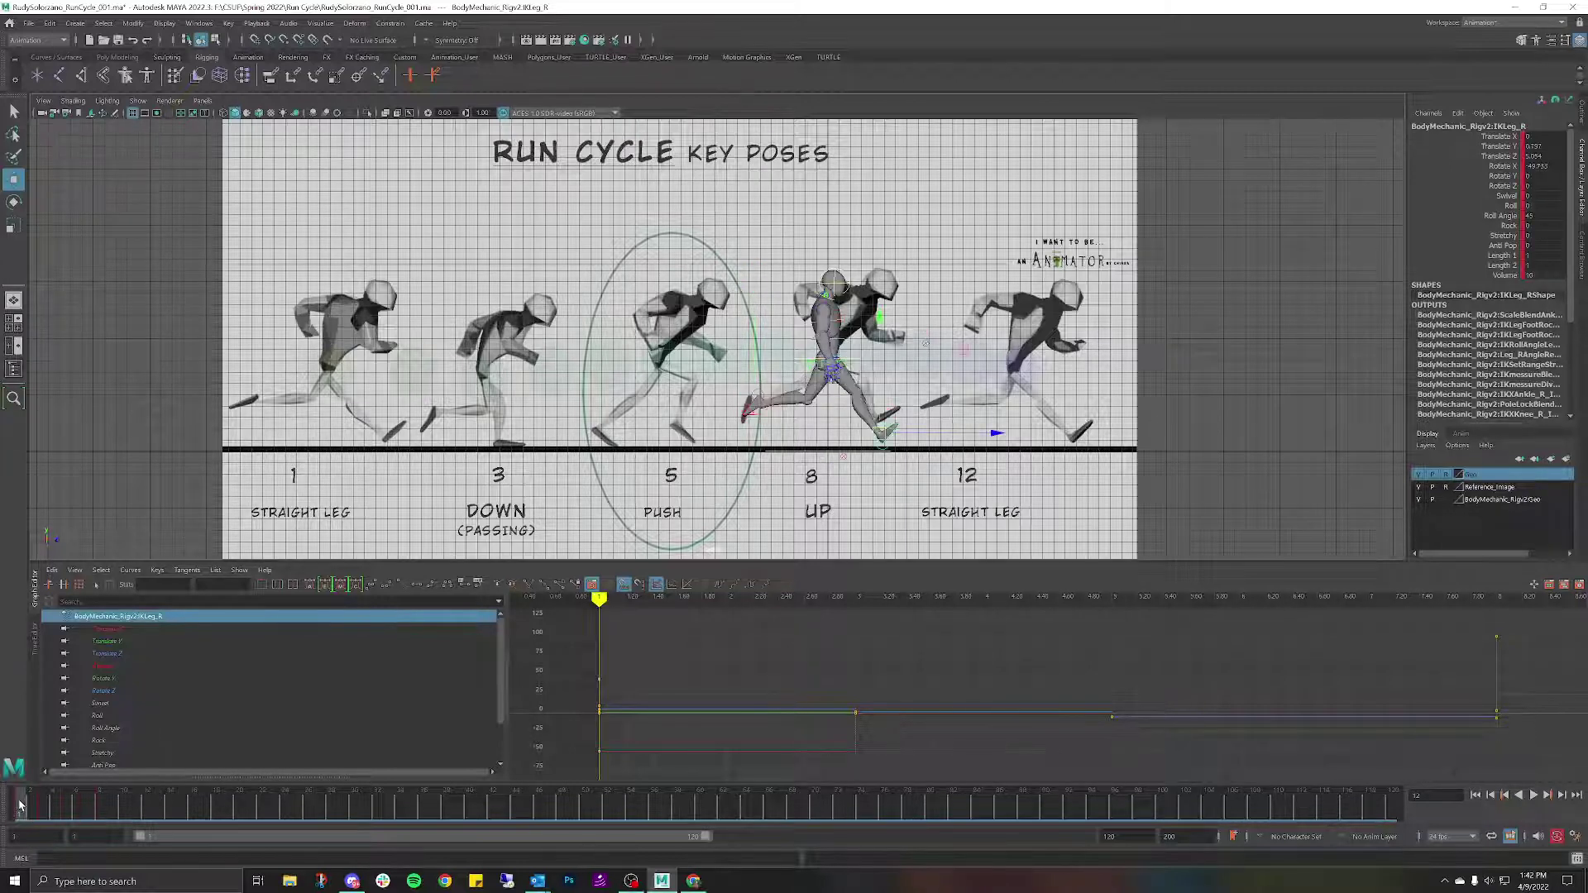
{"action": "left_click", "coordinate": [767, 407]}
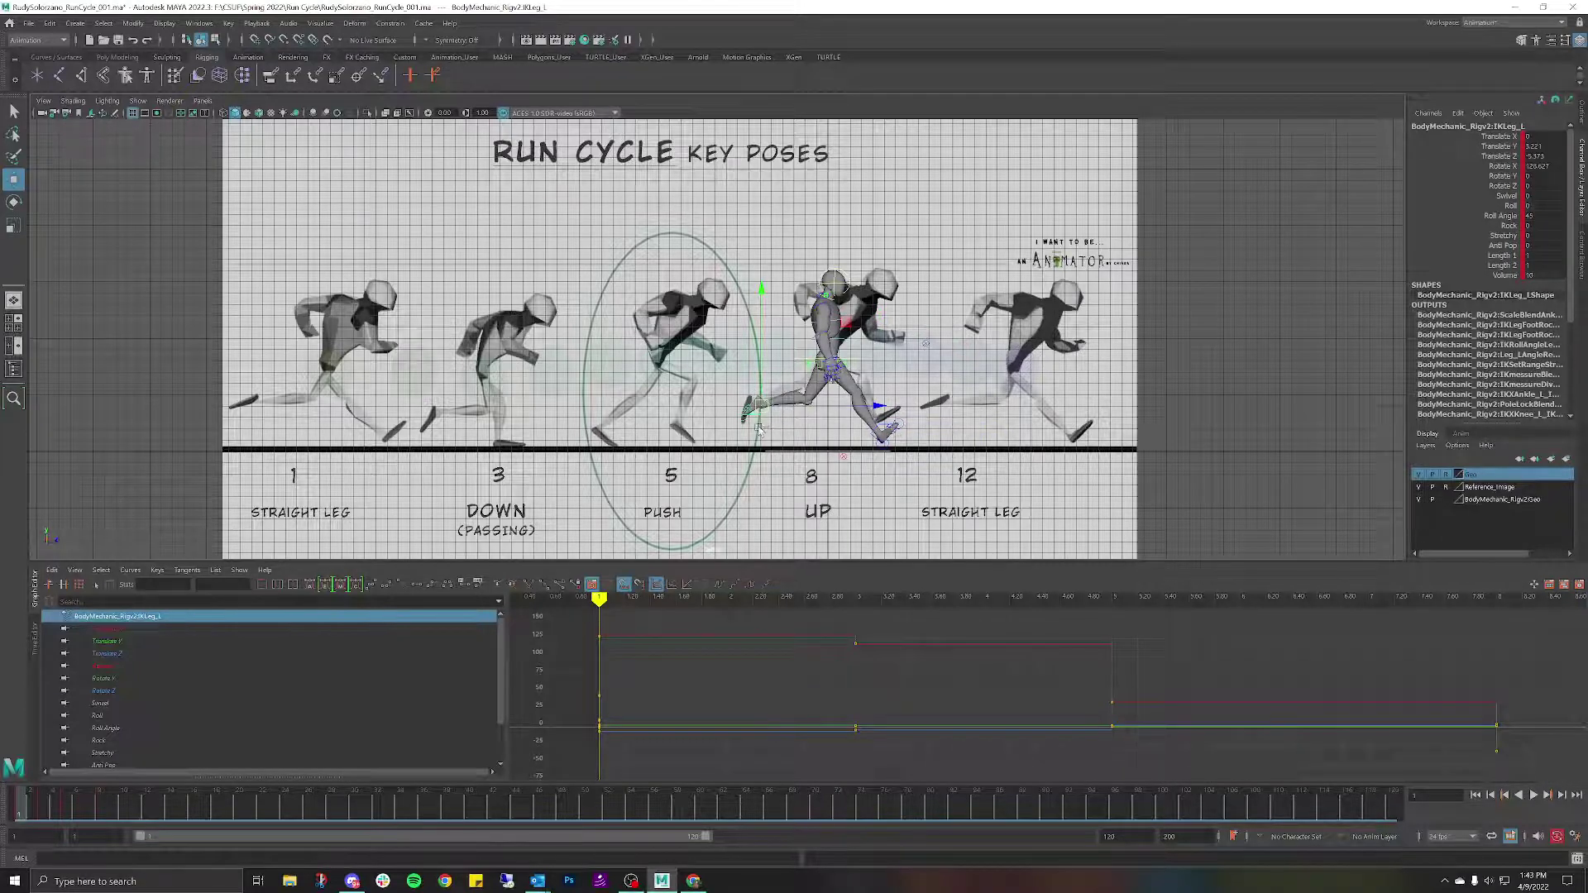
{"action": "right_click", "coordinate": [22, 810]}
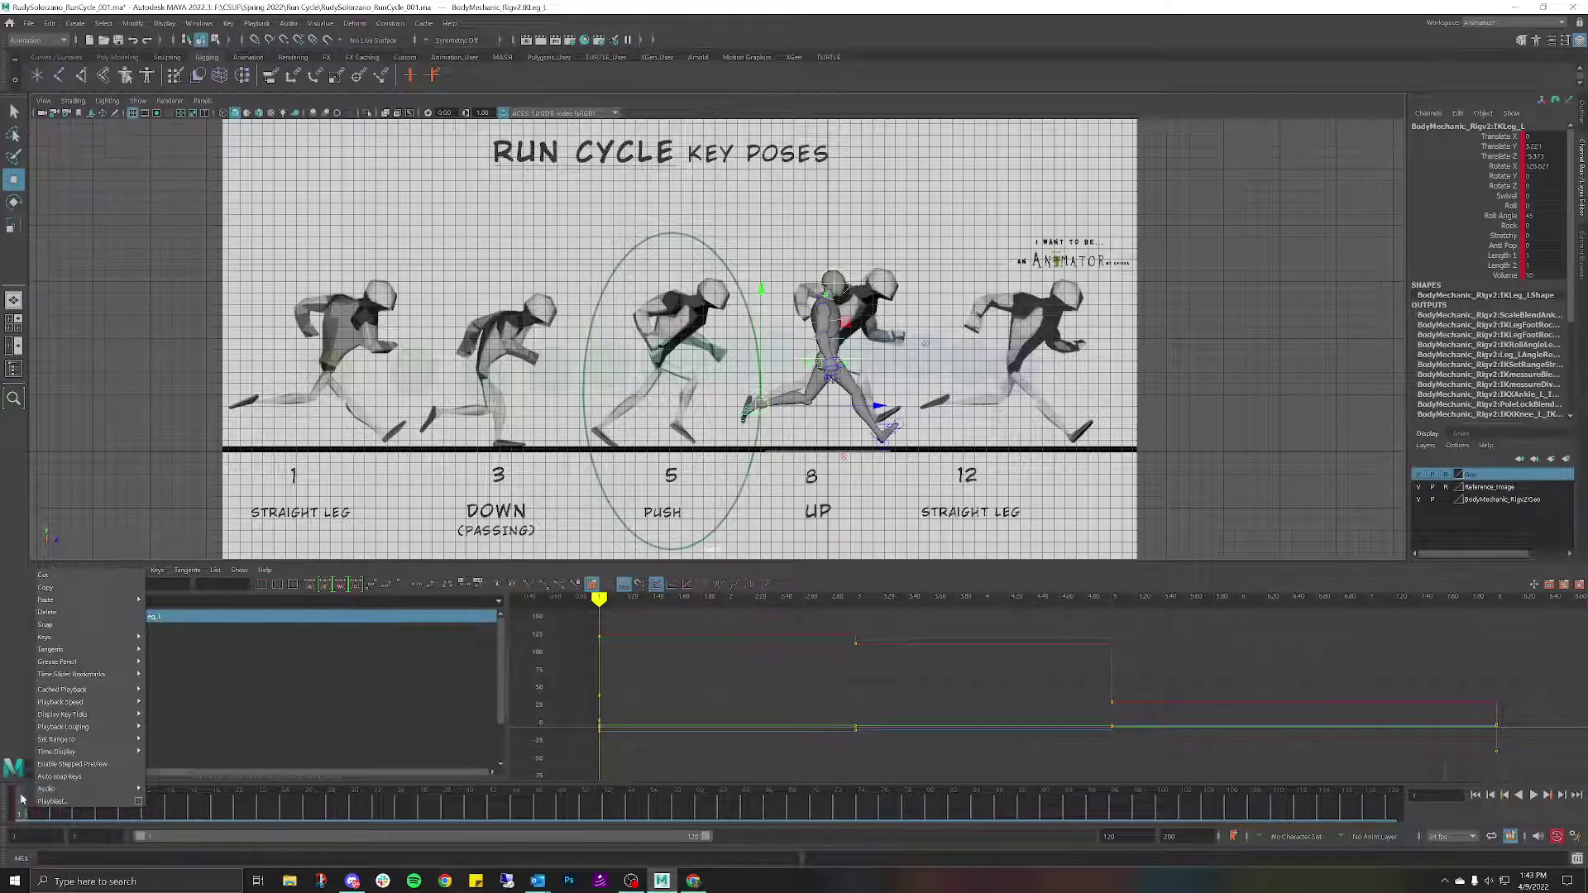
{"action": "left_click", "coordinate": [64, 594]}
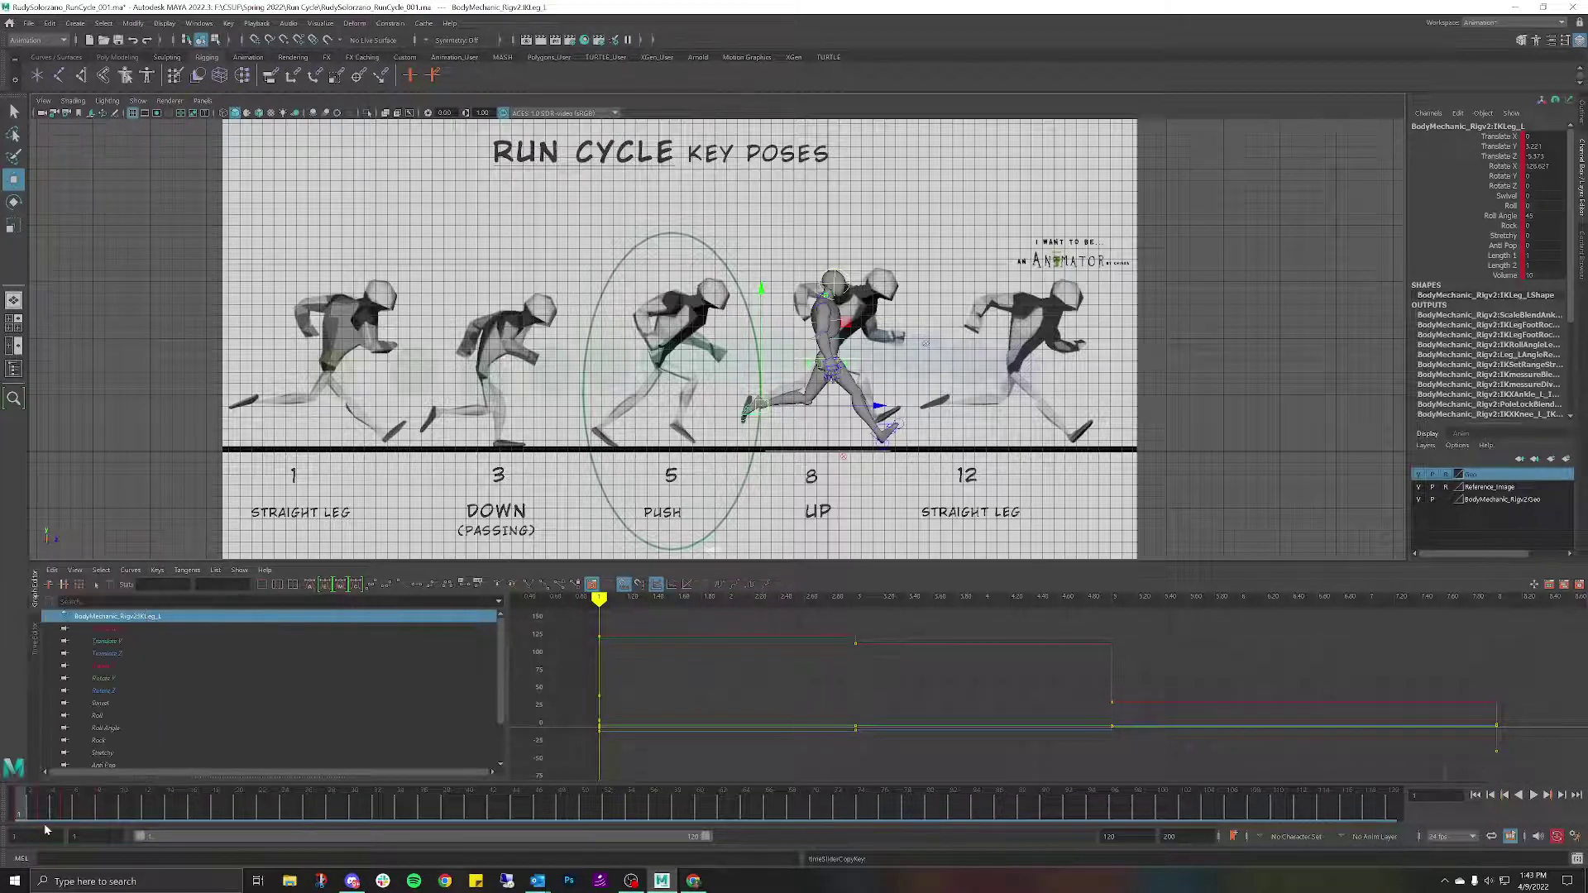
{"action": "left_click_drag", "start_coordinate": [33, 803], "coordinate": [149, 814]}
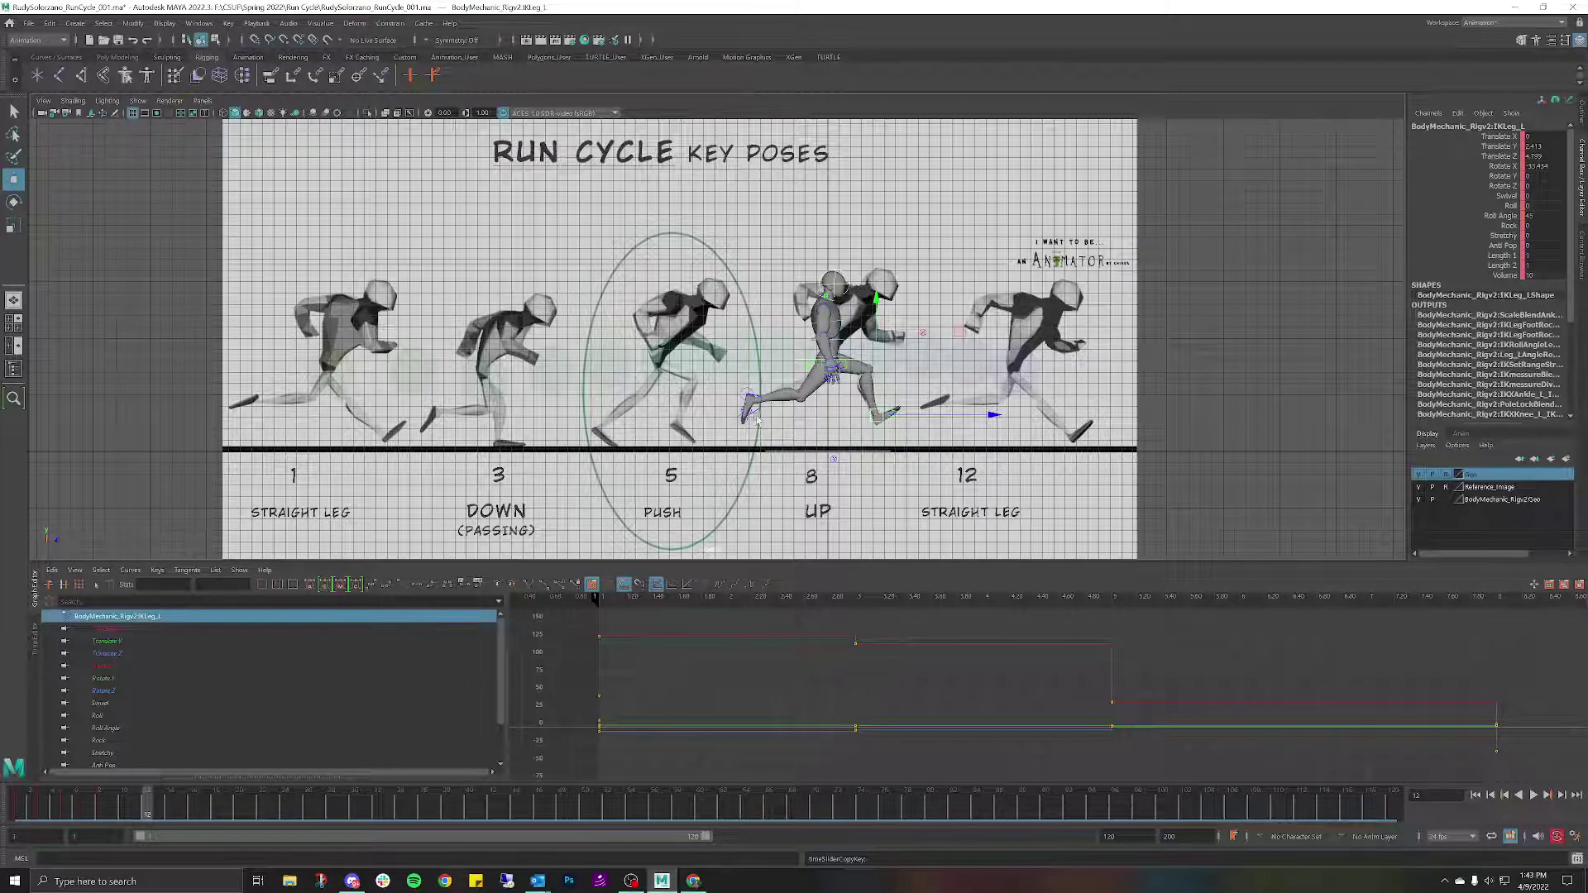
{"action": "left_click", "coordinate": [757, 411]}
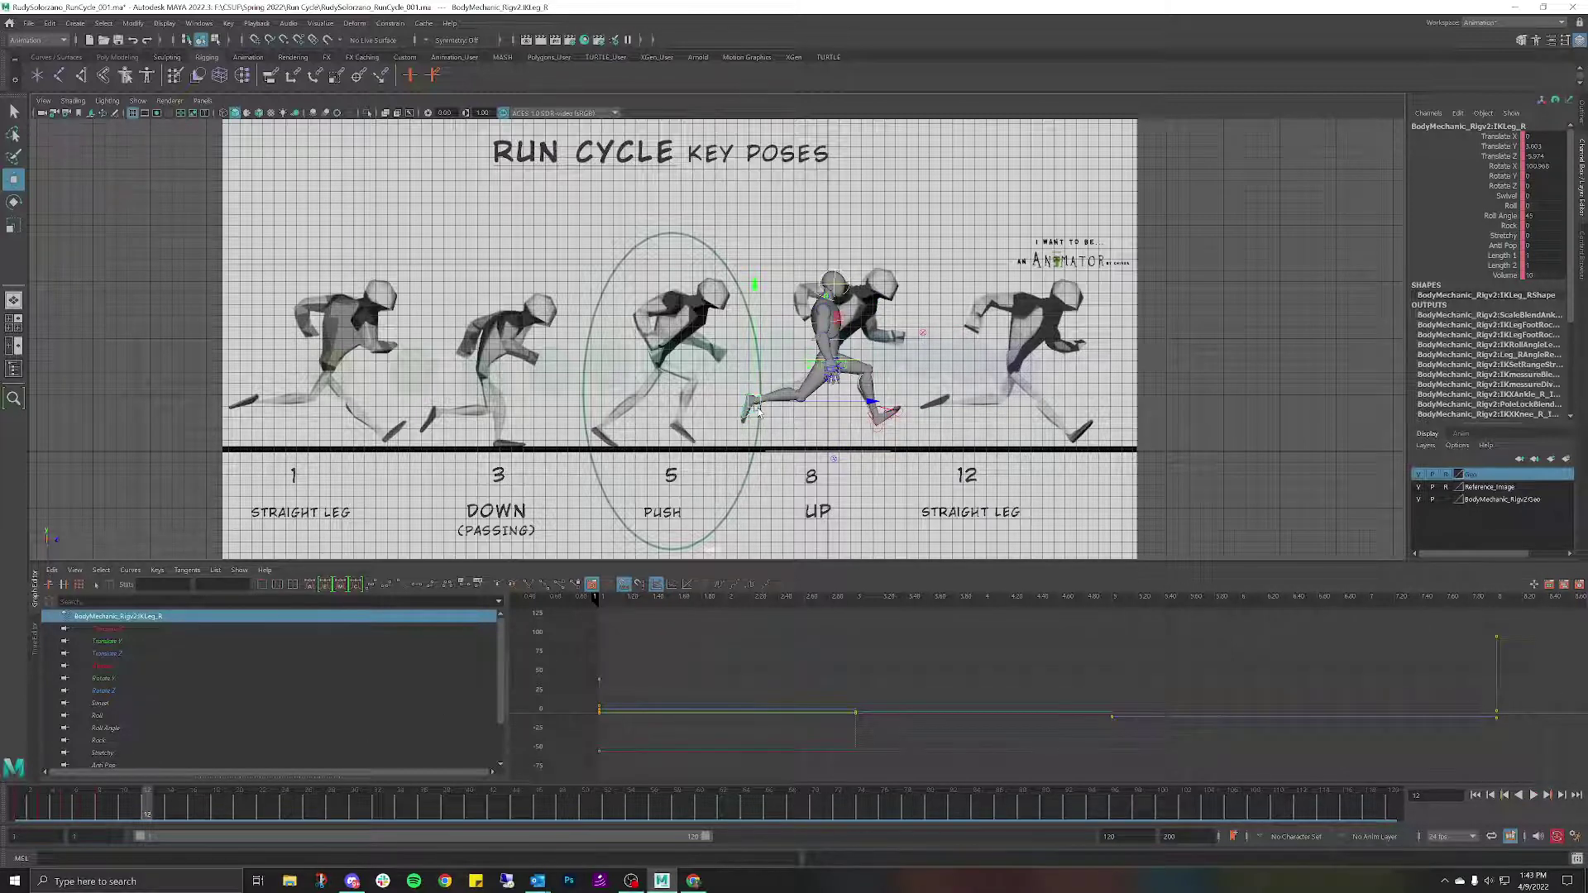
{"action": "right_click", "coordinate": [148, 804]}
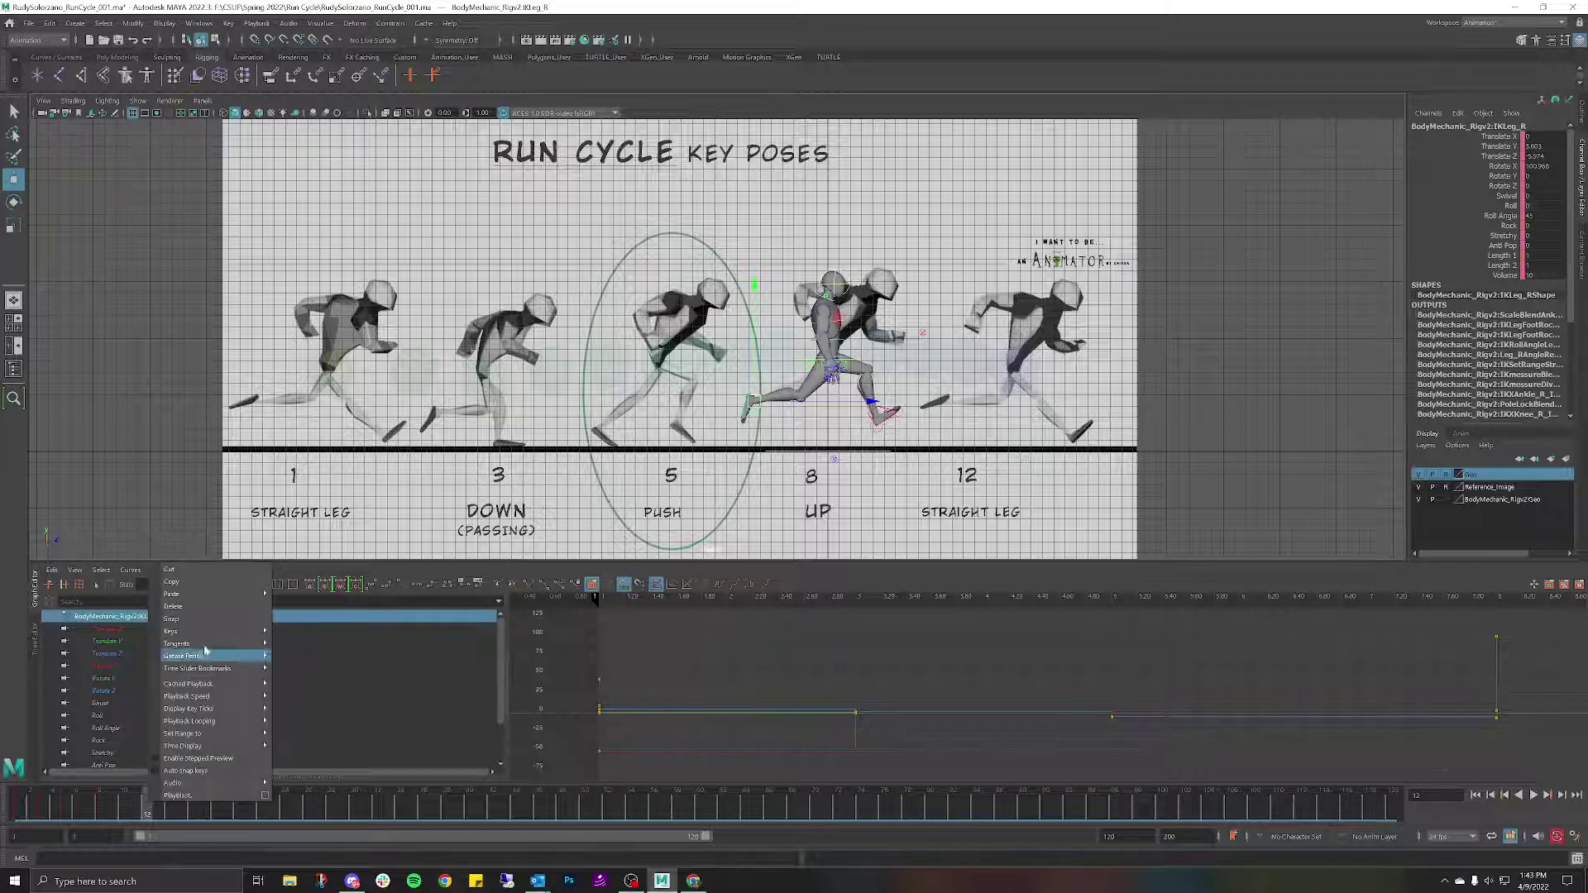
{"action": "mouse_move", "coordinate": [228, 595]}
{"action": "left_click", "coordinate": [291, 591]}
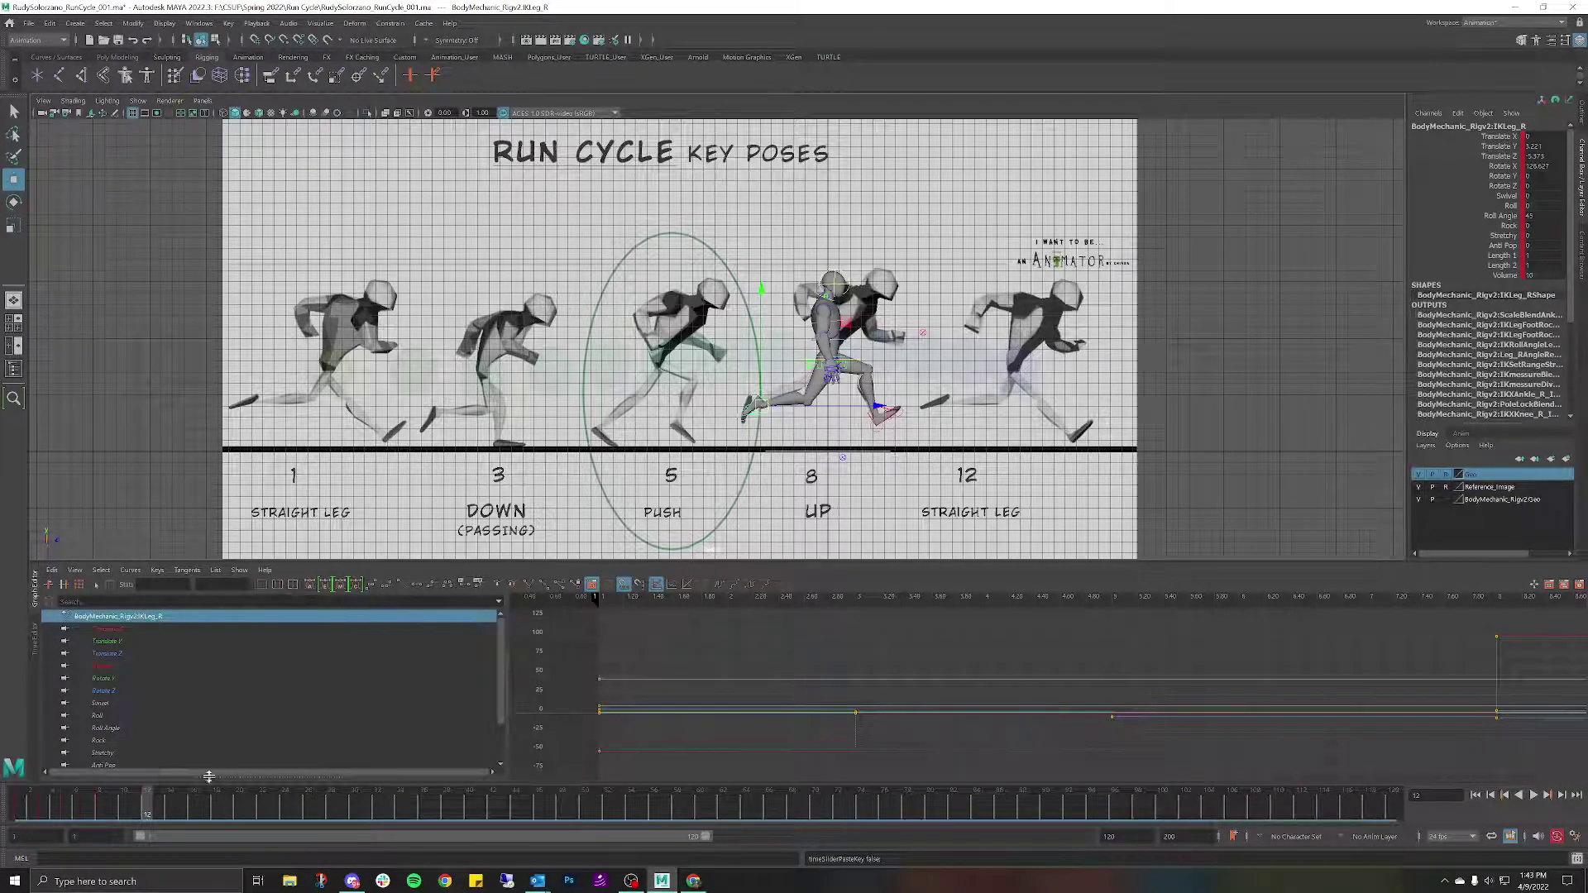
{"action": "left_click", "coordinate": [24, 809]}
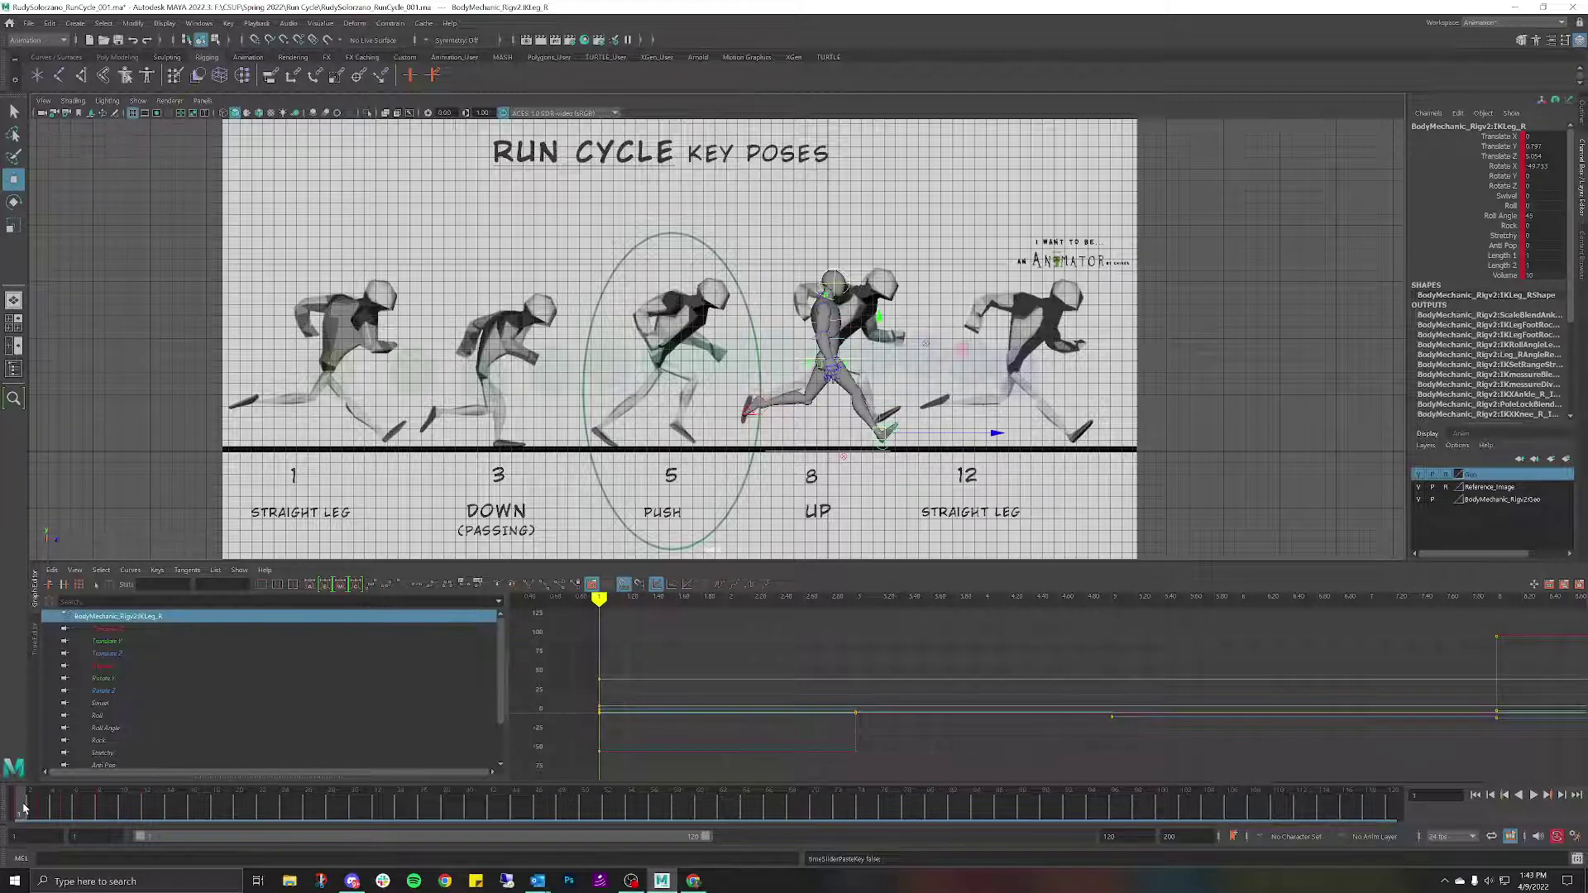
{"action": "left_click", "coordinate": [147, 804]}
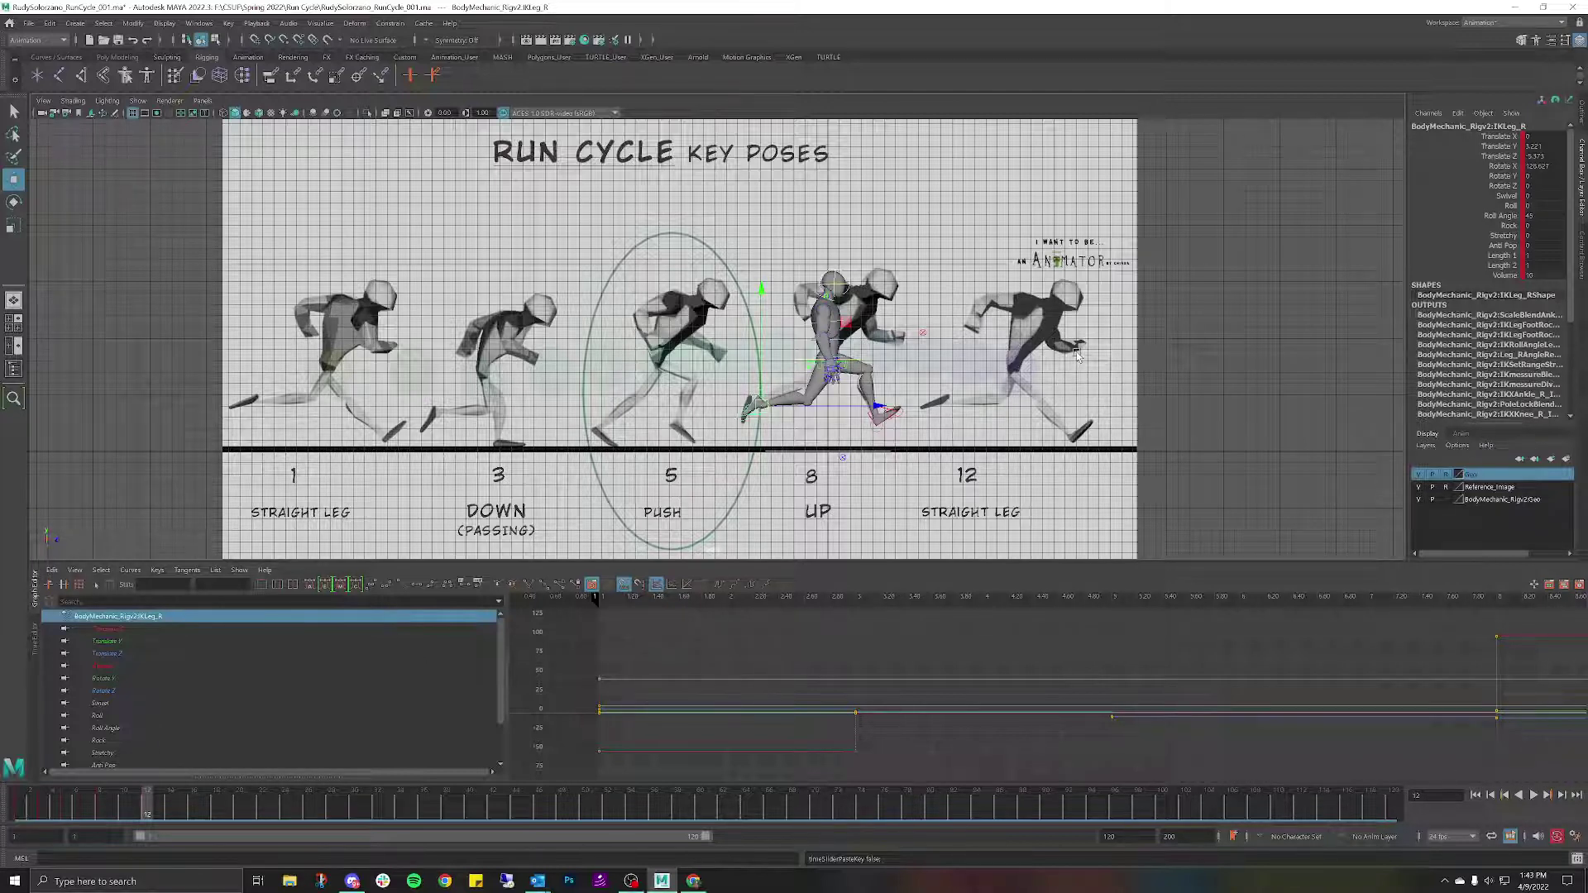
Make the Reference_Image layer selectable and slide the image plane sideways until the frame 12 Straight Leg drawing sits behind the rig.
{"action": "left_click", "coordinate": [1184, 377]}
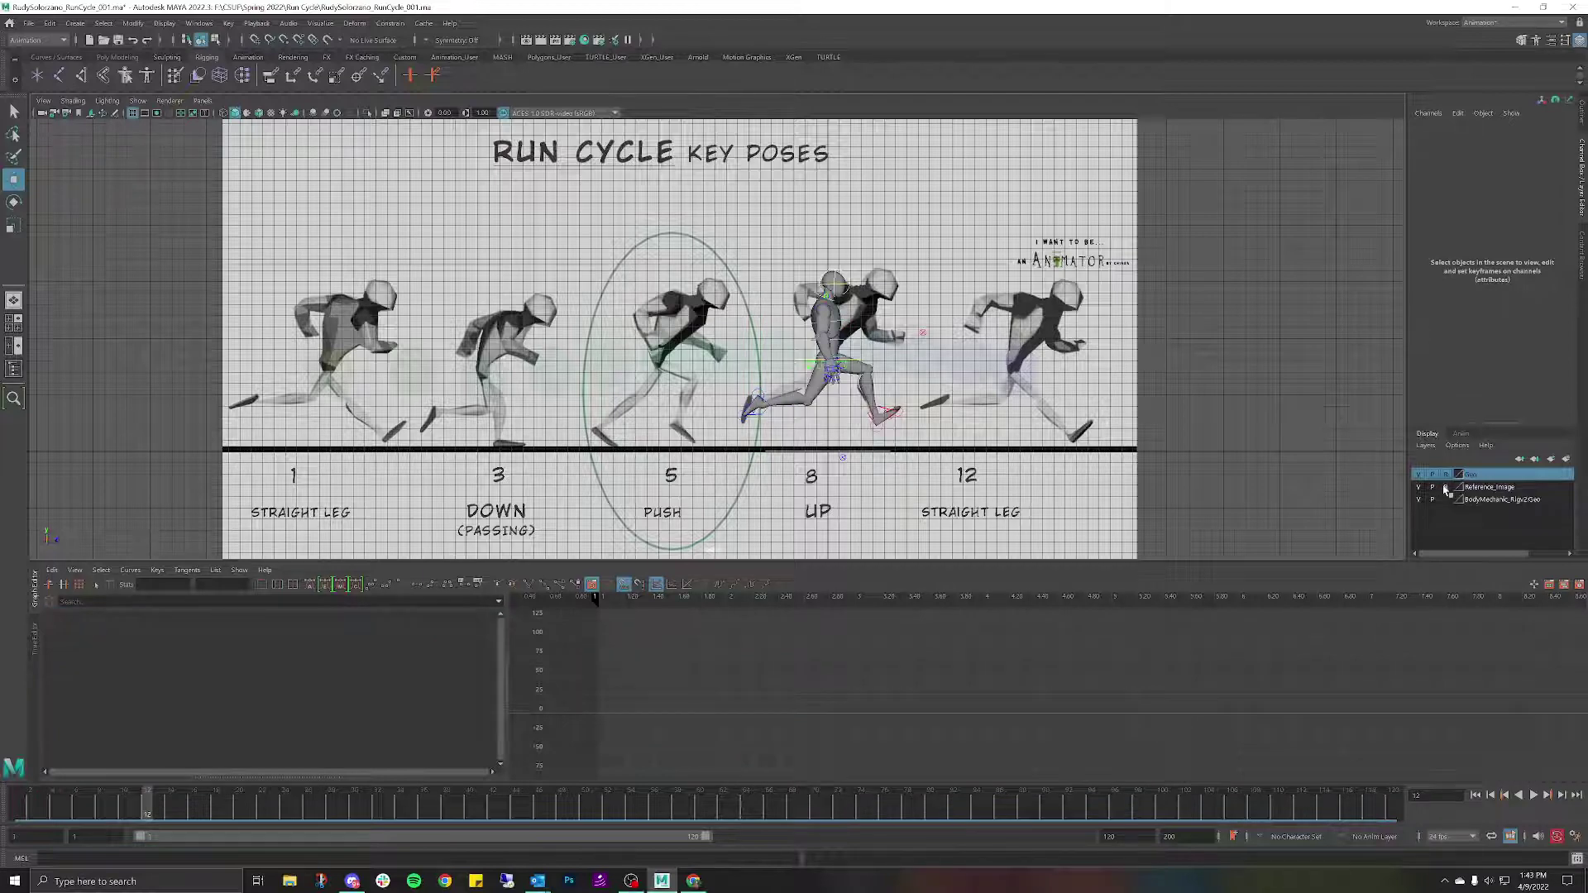
{"action": "left_click", "coordinate": [847, 361]}
{"action": "left_click_drag", "start_coordinate": [794, 375], "coordinate": [607, 373]}
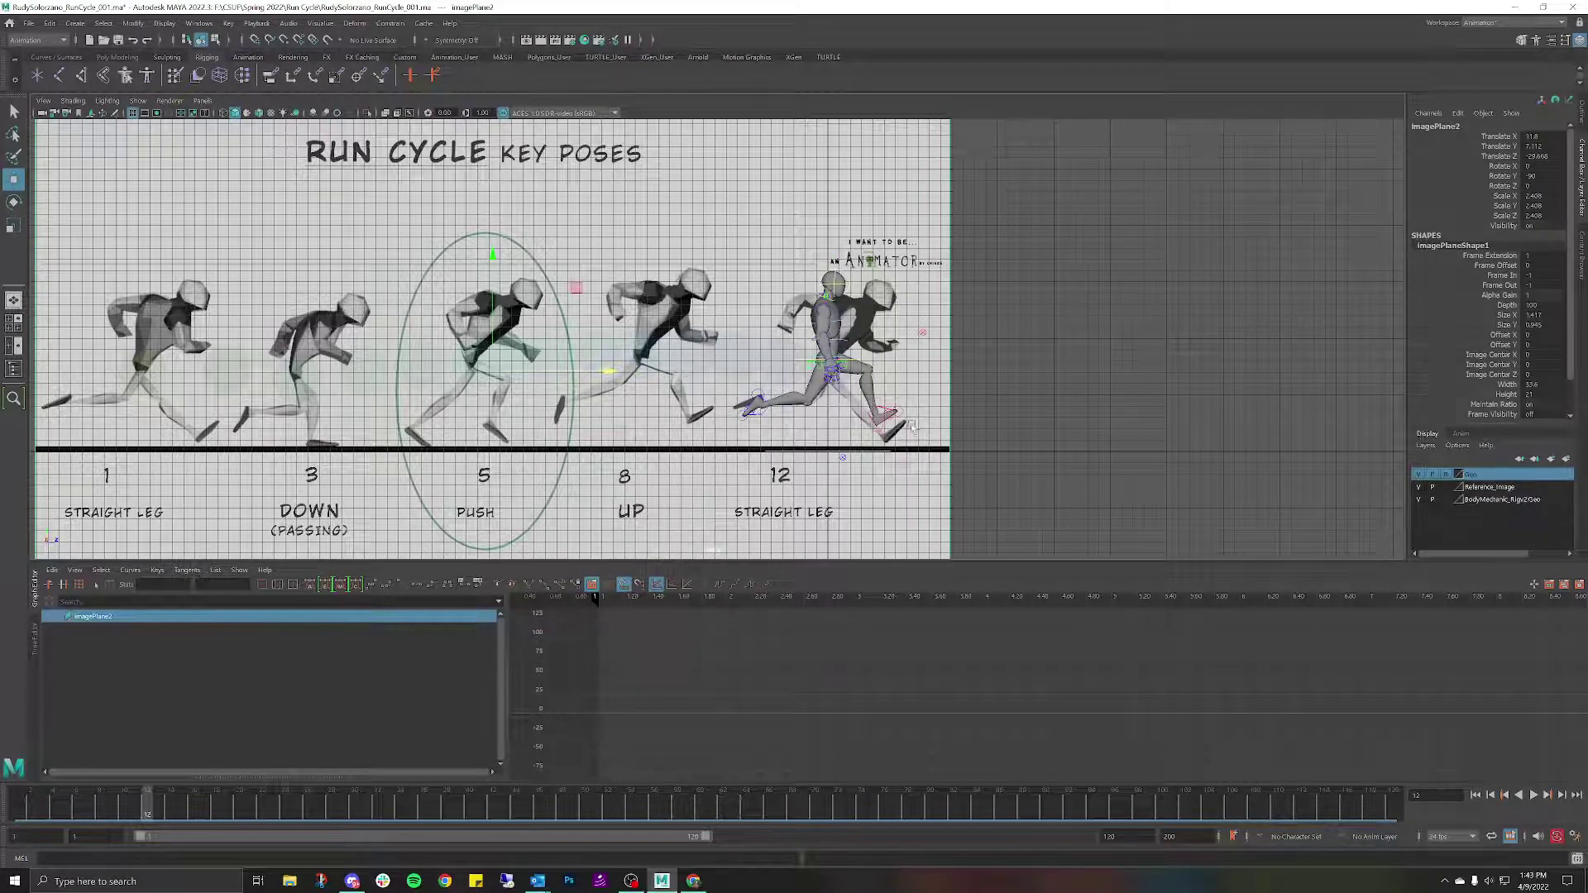
Raise IKLeg_R slightly at frame 12 to match the trailing foot of the Straight Leg reference.
{"action": "left_click", "coordinate": [878, 405]}
{"action": "scroll", "coordinate": [880, 407], "scroll_direction": "up", "scroll_amount": 3}
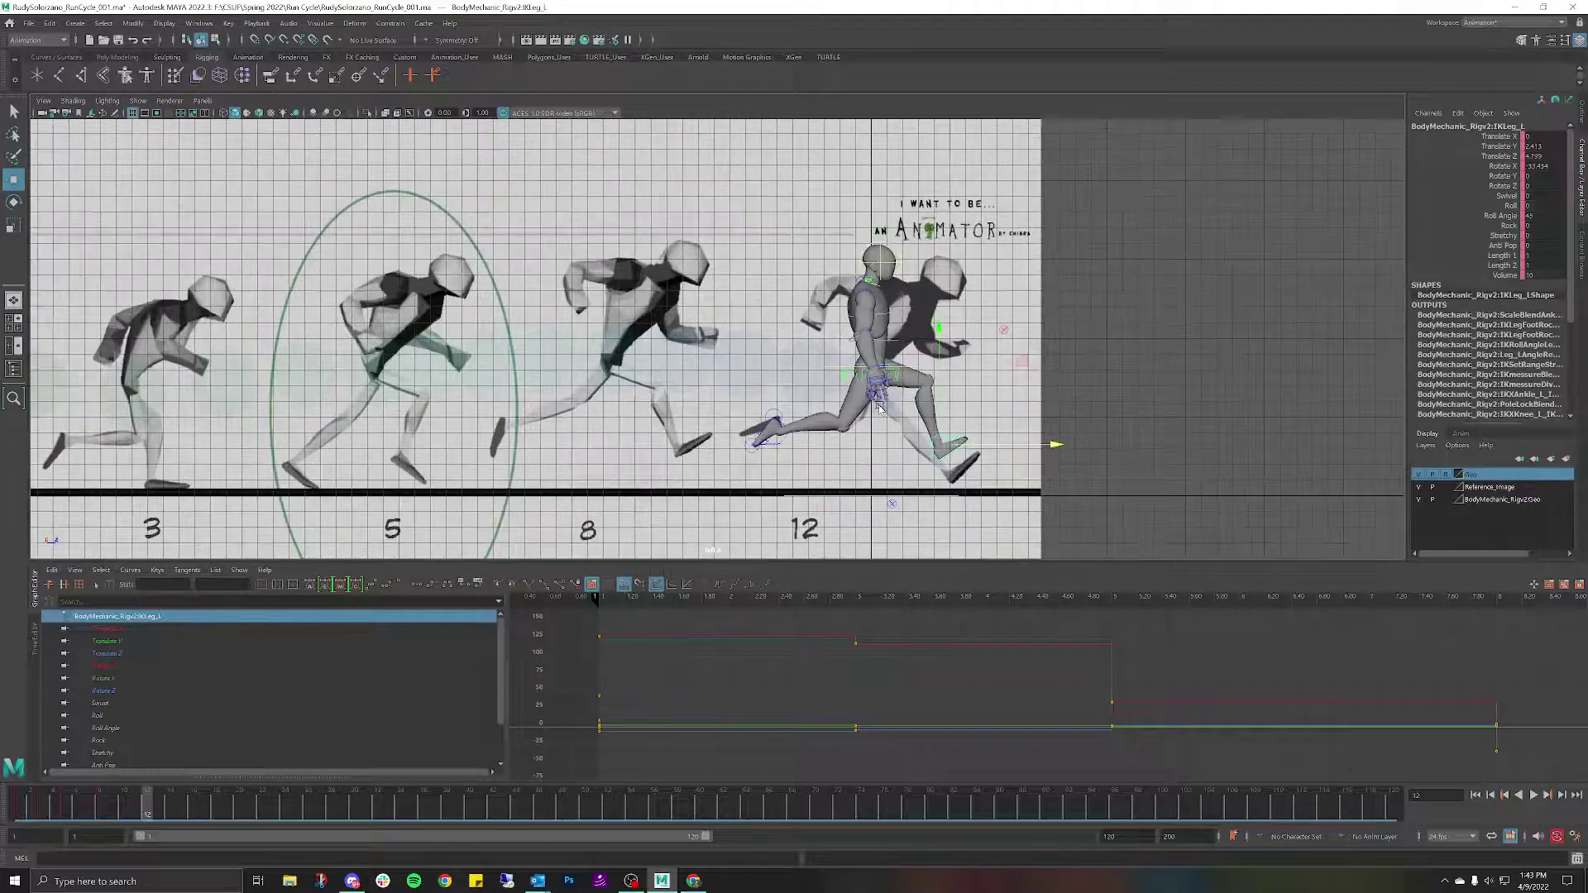
{"action": "scroll", "coordinate": [880, 408], "scroll_direction": "up", "scroll_amount": 1}
{"action": "left_click", "coordinate": [800, 449]}
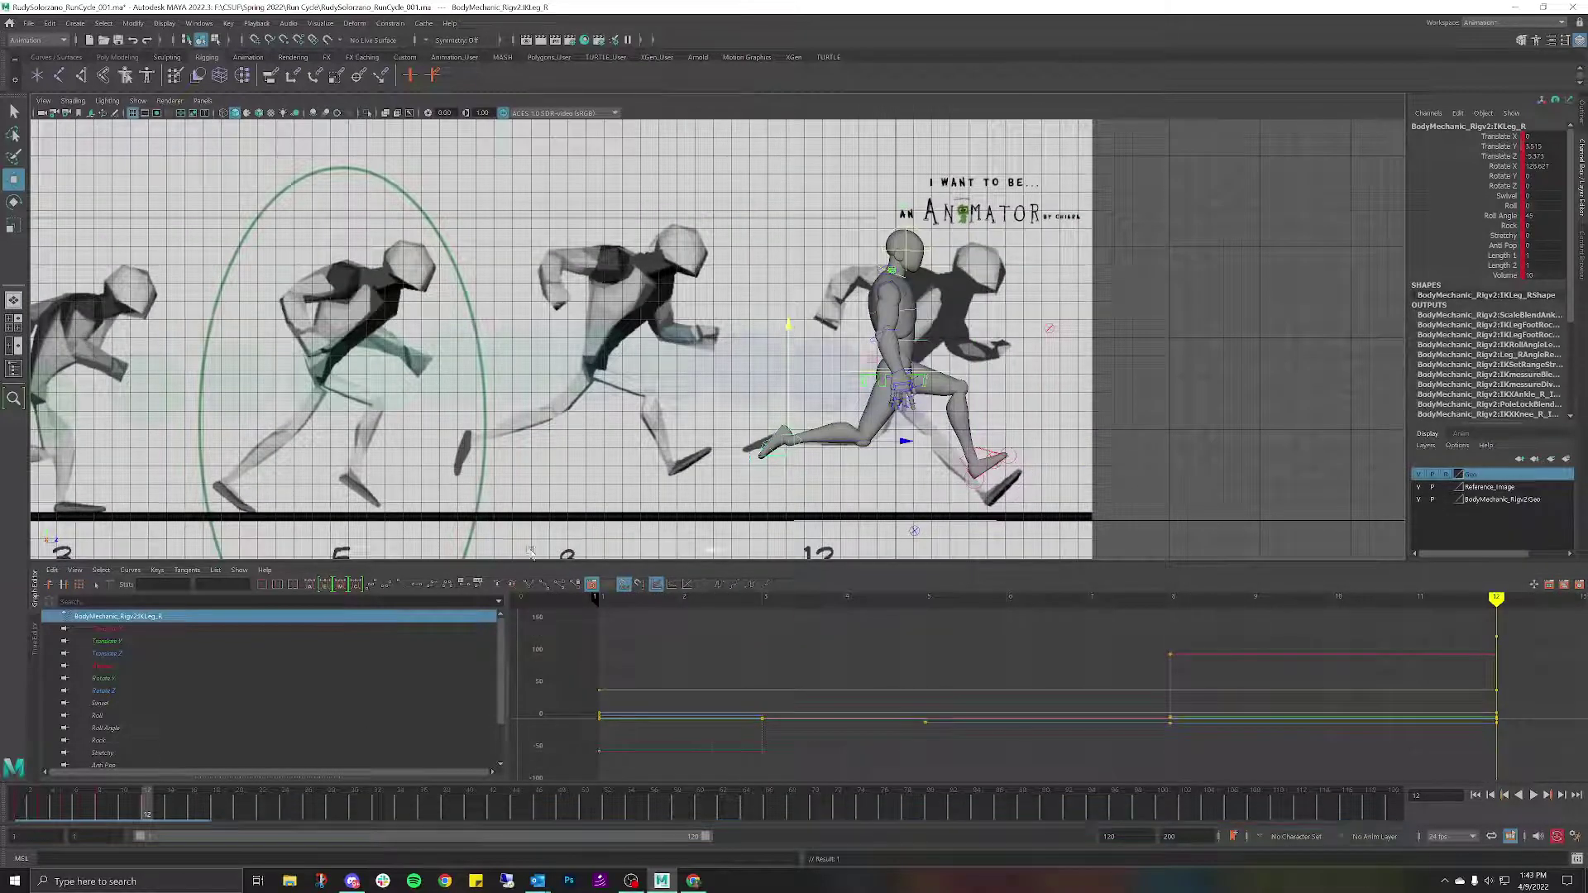
Try lowering and rotating IKLeg_L at frame 8 to match the leading foot of the Straight Leg reference.
{"action": "left_click", "coordinate": [981, 451]}
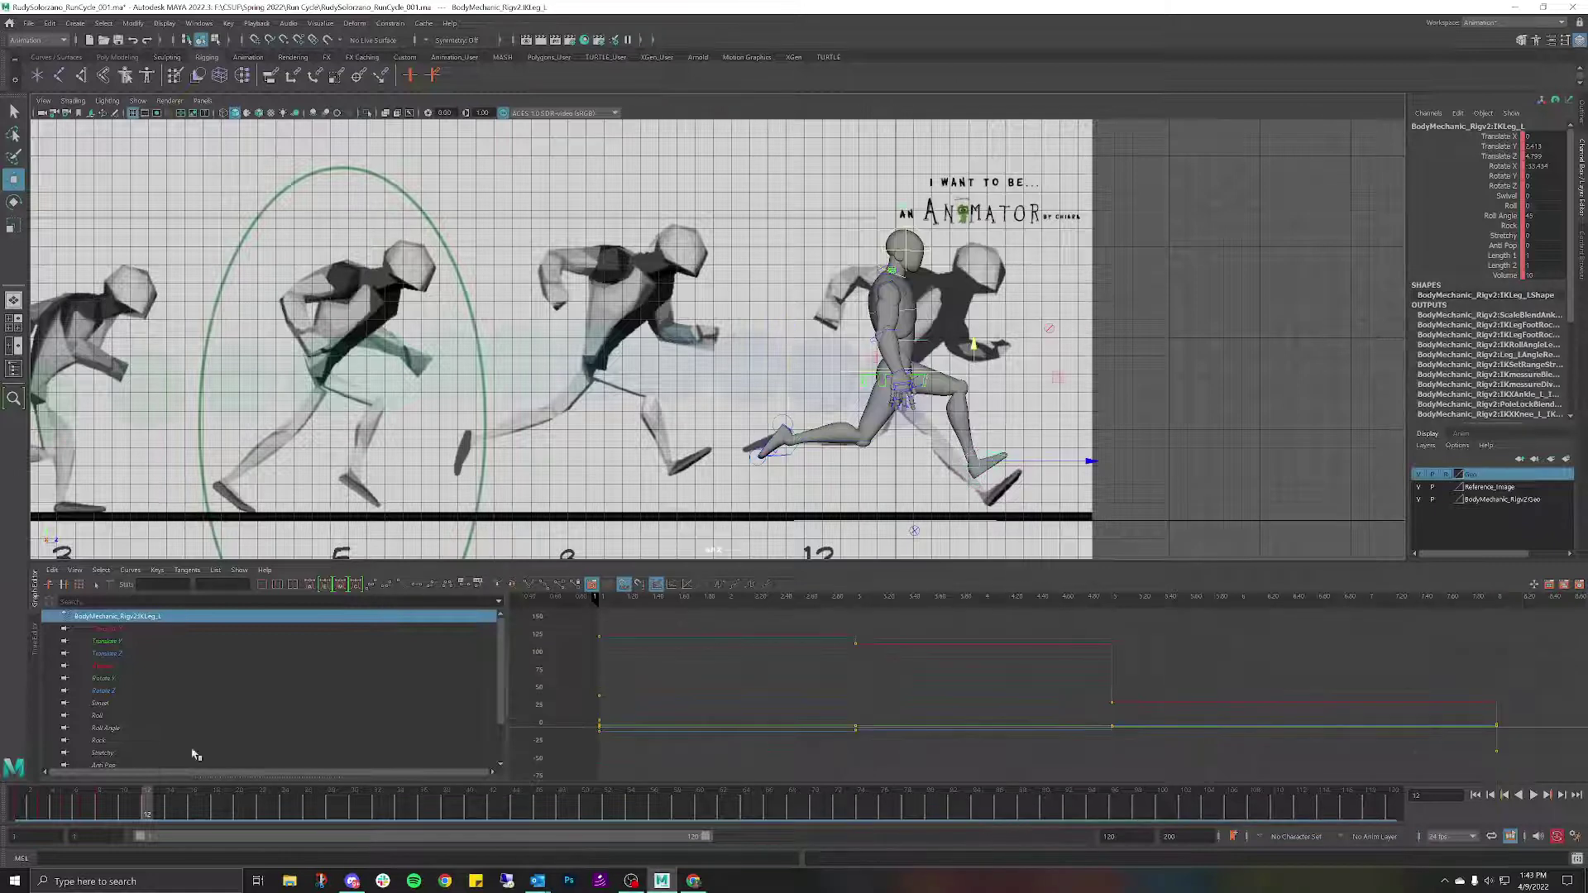
{"action": "left_click", "coordinate": [20, 810]}
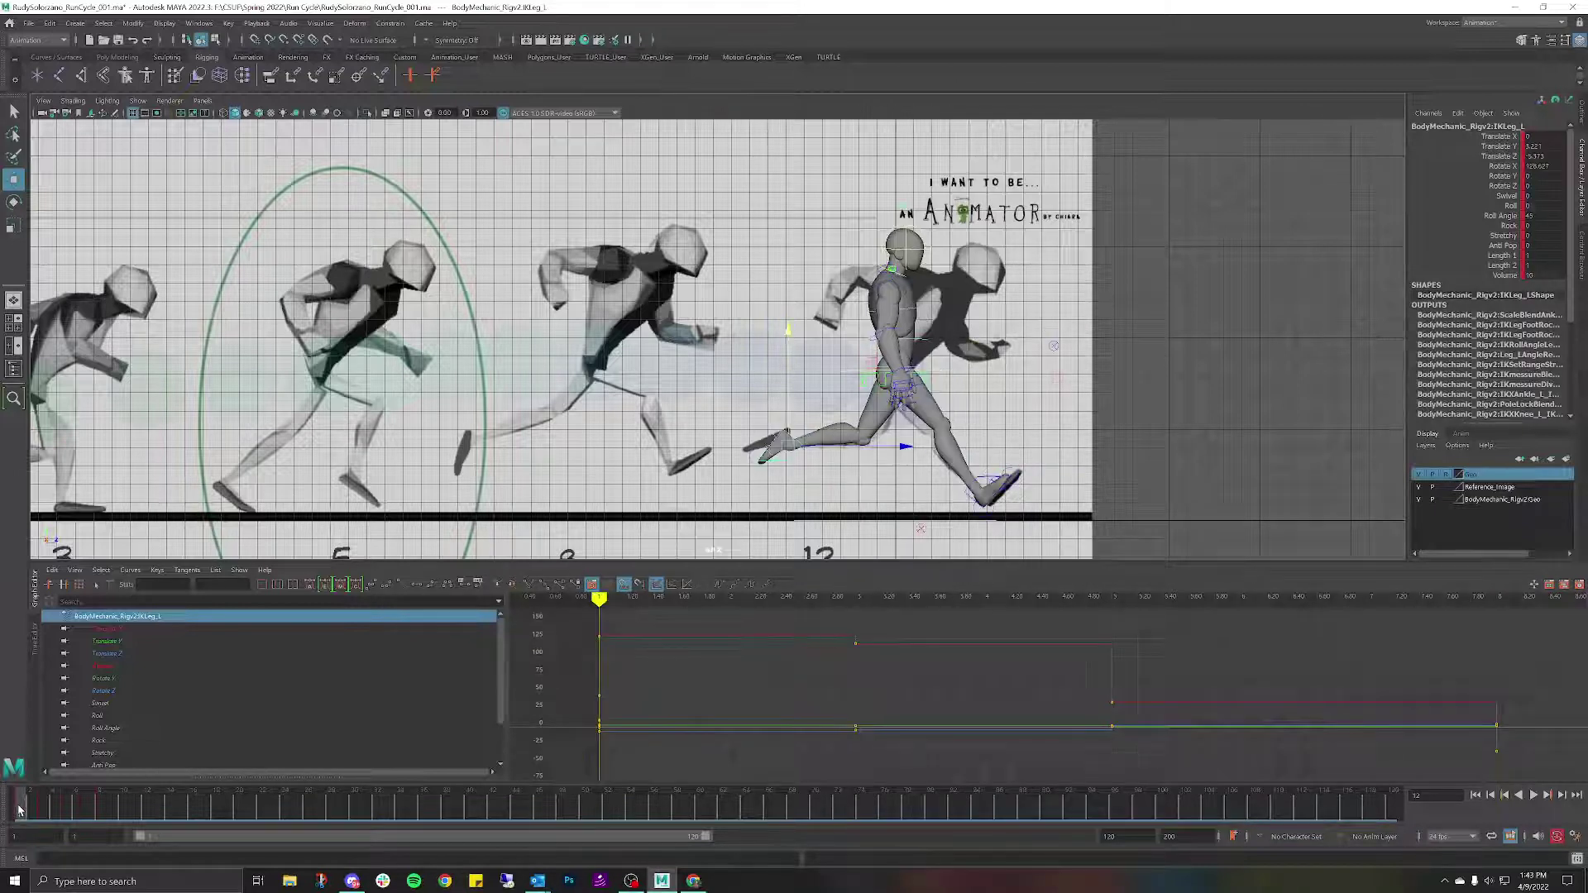
{"action": "left_click", "coordinate": [101, 815]}
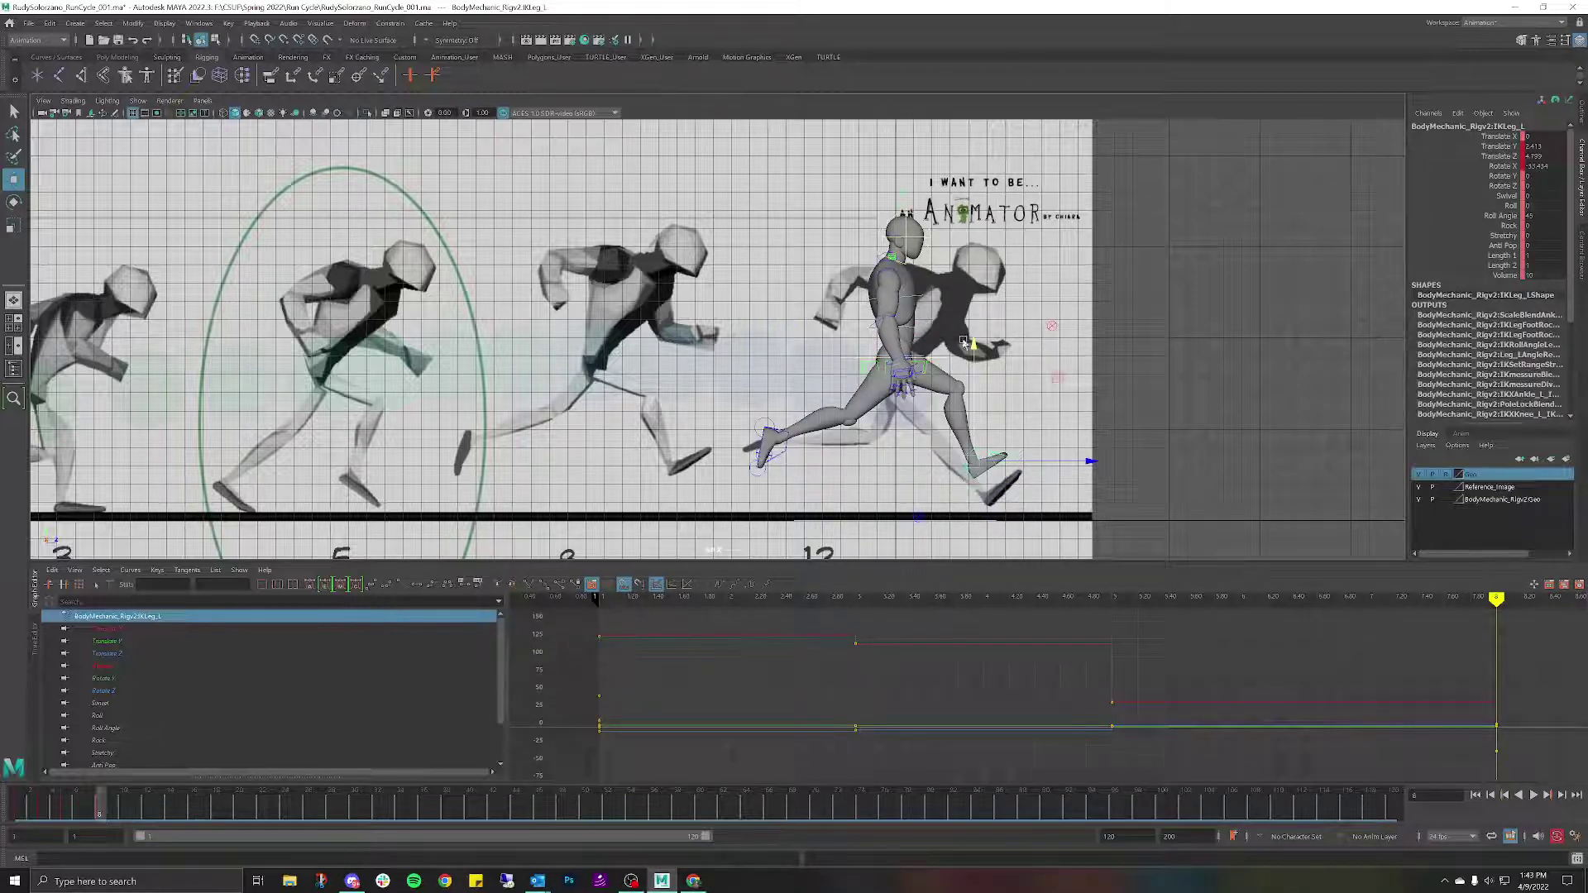
{"action": "left_click_drag", "start_coordinate": [964, 342], "coordinate": [973, 378]}
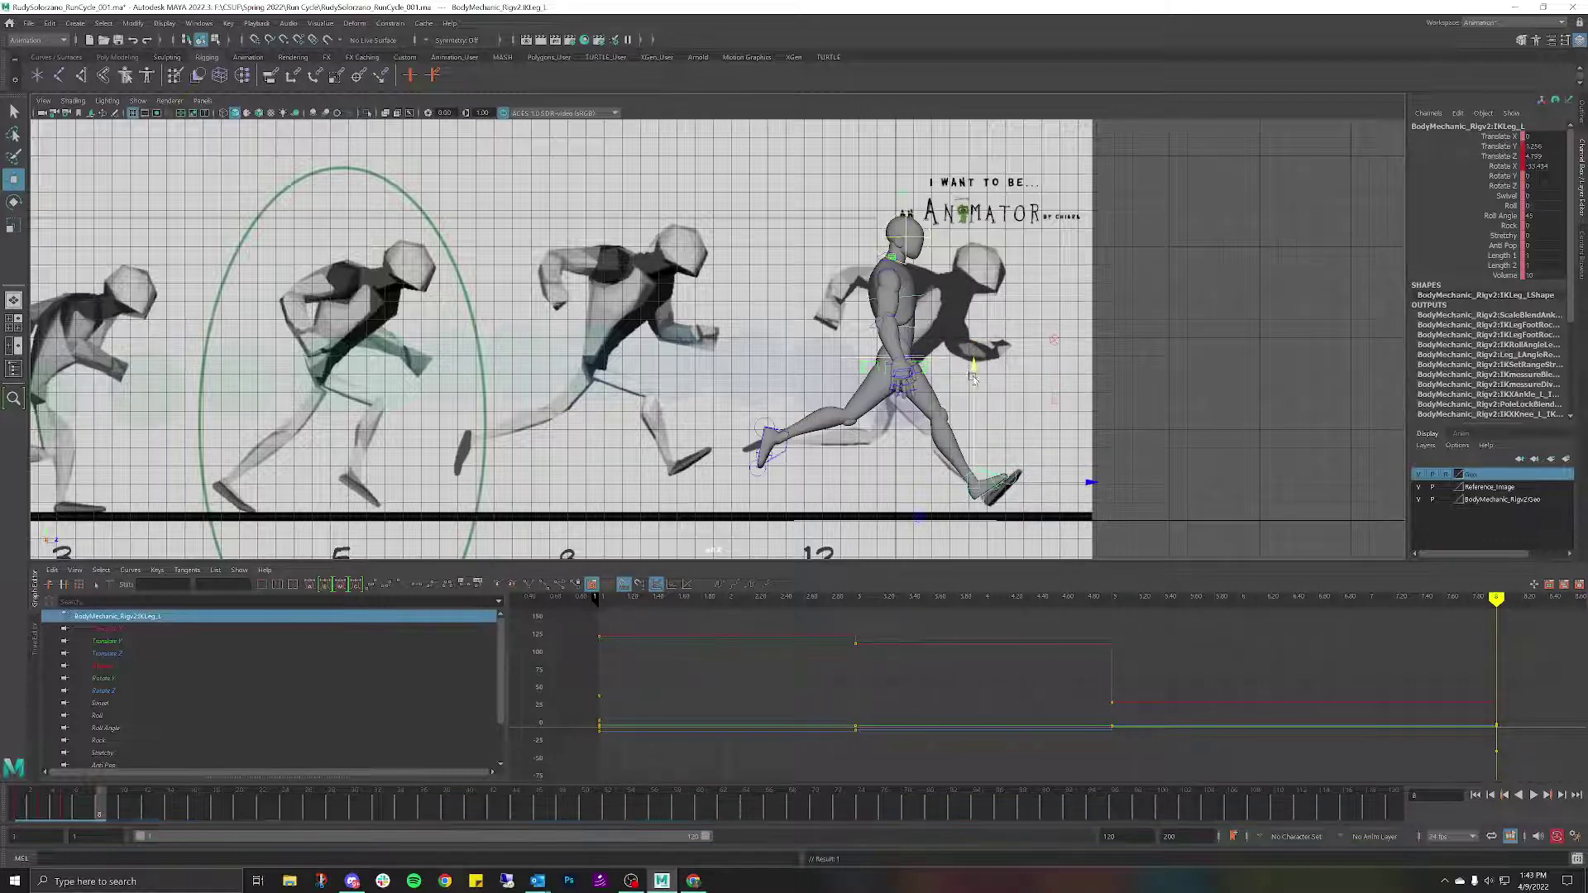
{"action": "key", "text": "e"}
{"action": "left_click_drag", "start_coordinate": [1068, 425], "coordinate": [1049, 414]}
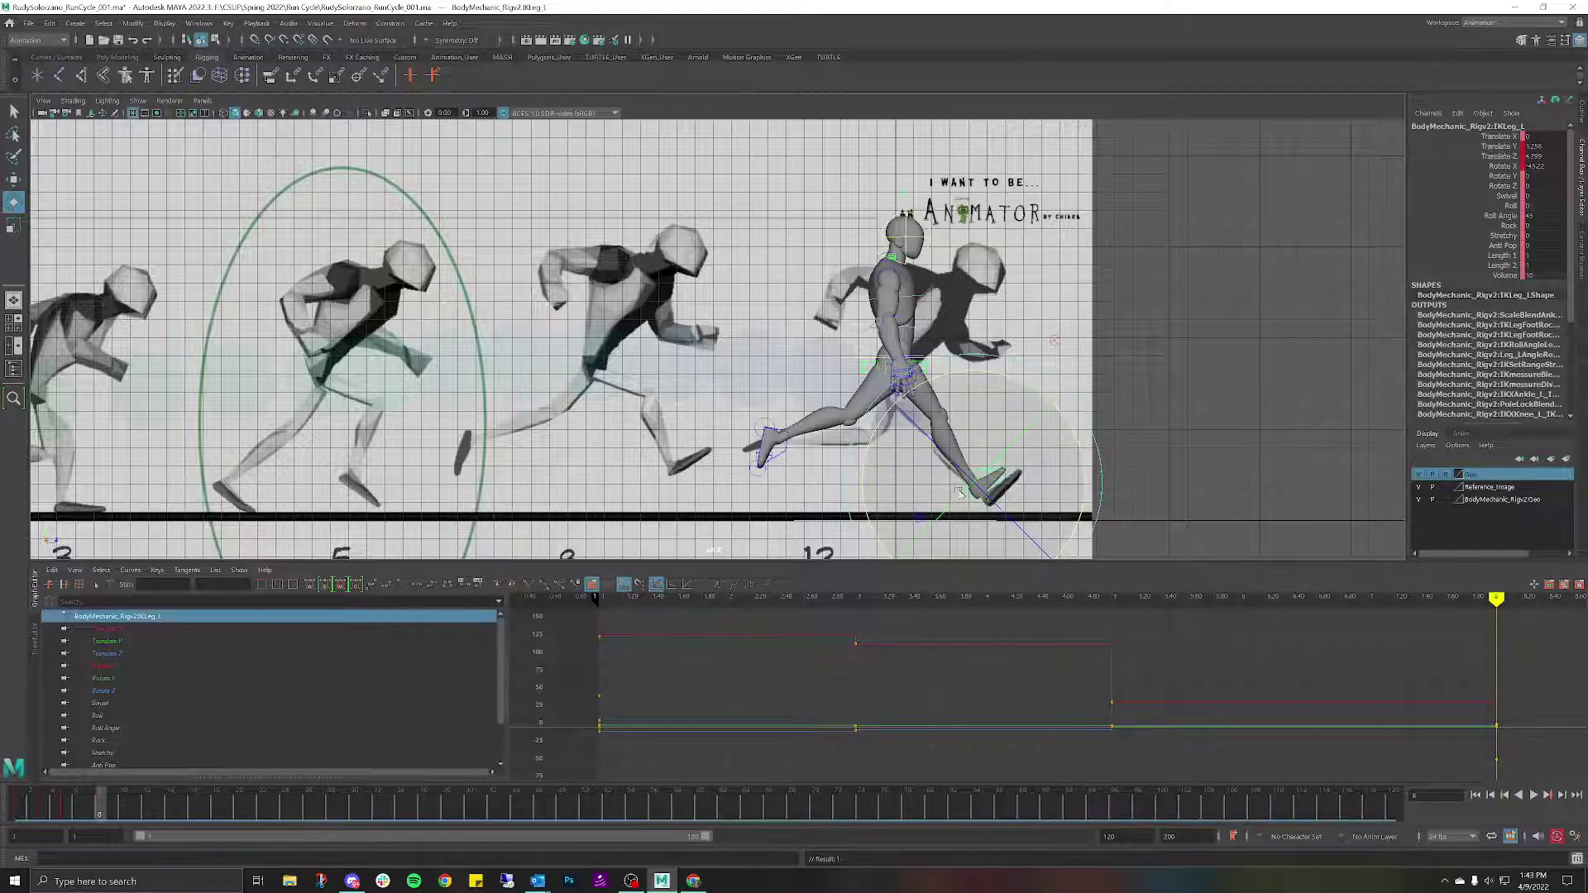
{"action": "key", "text": "w"}
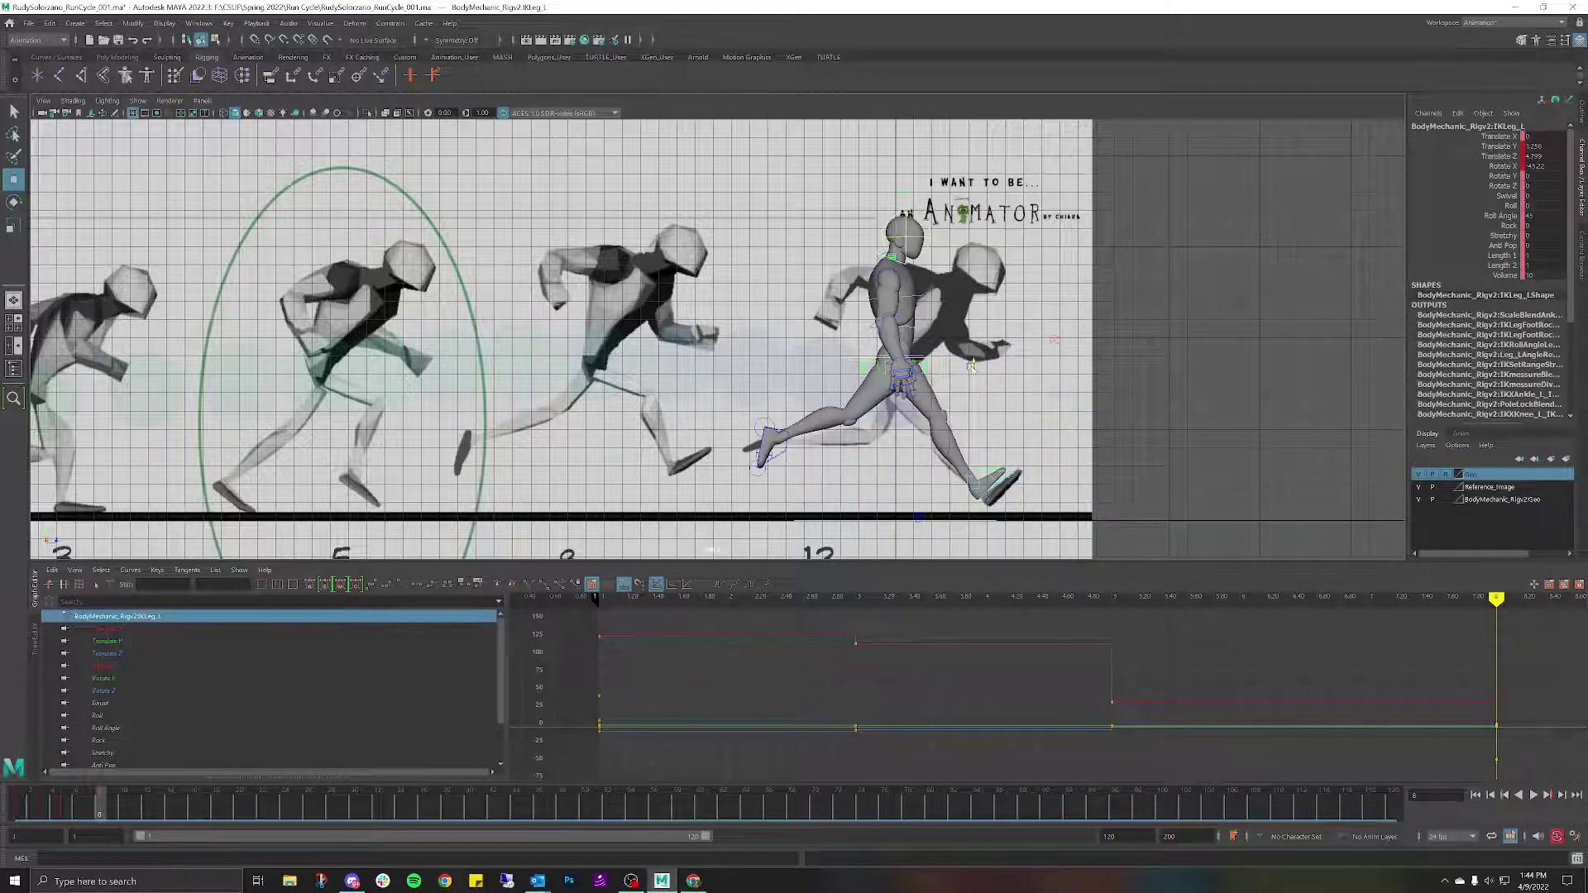
{"action": "left_click_drag", "start_coordinate": [972, 368], "coordinate": [966, 379]}
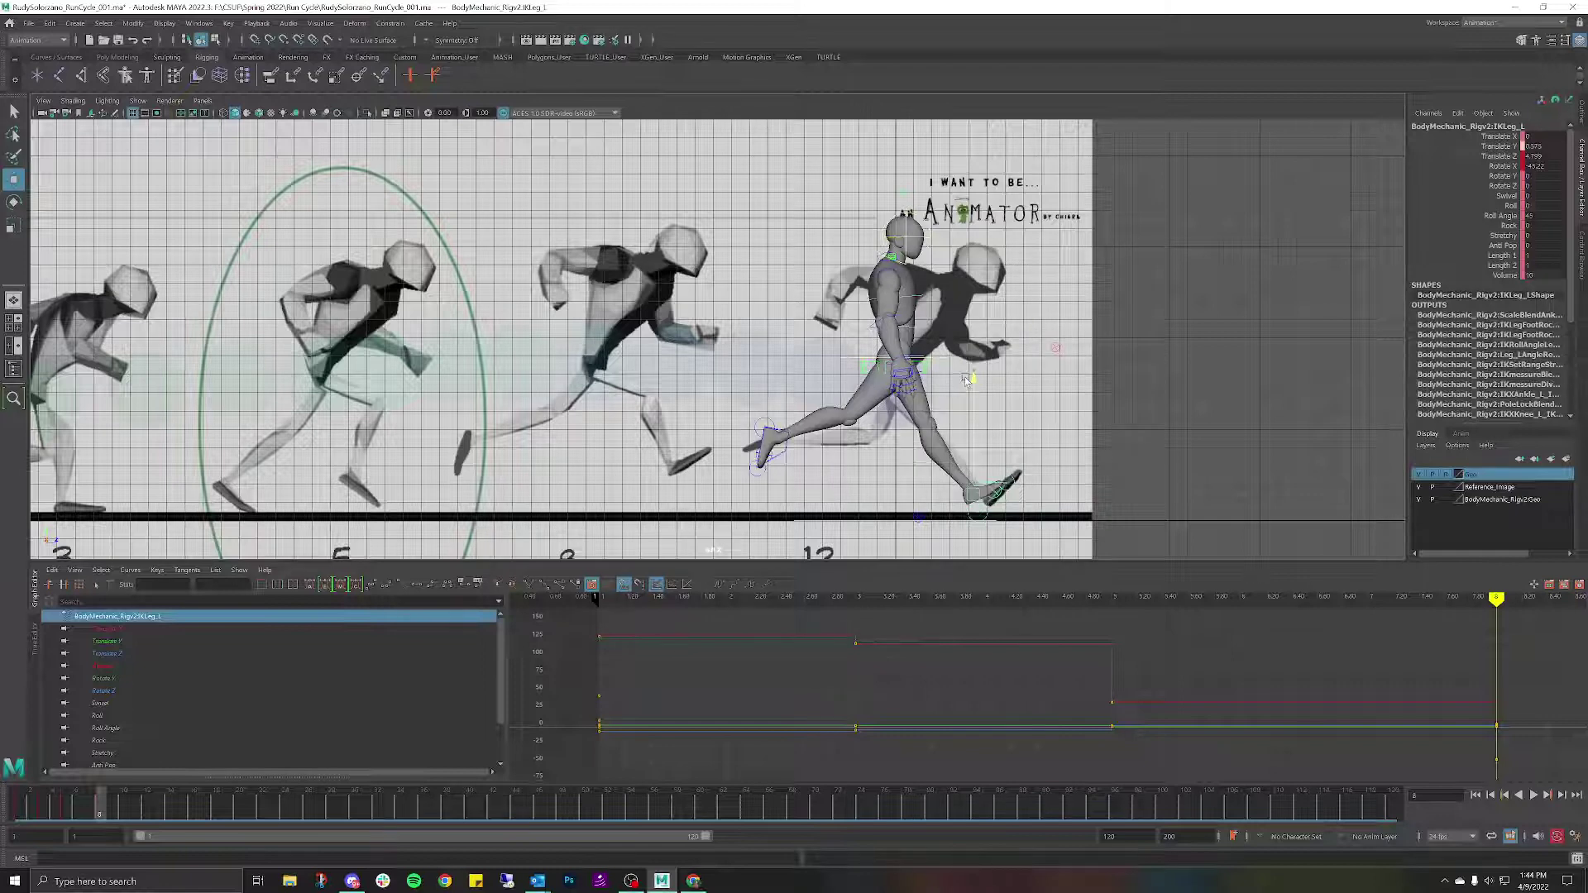
{"action": "key", "text": "ctrl+z"}
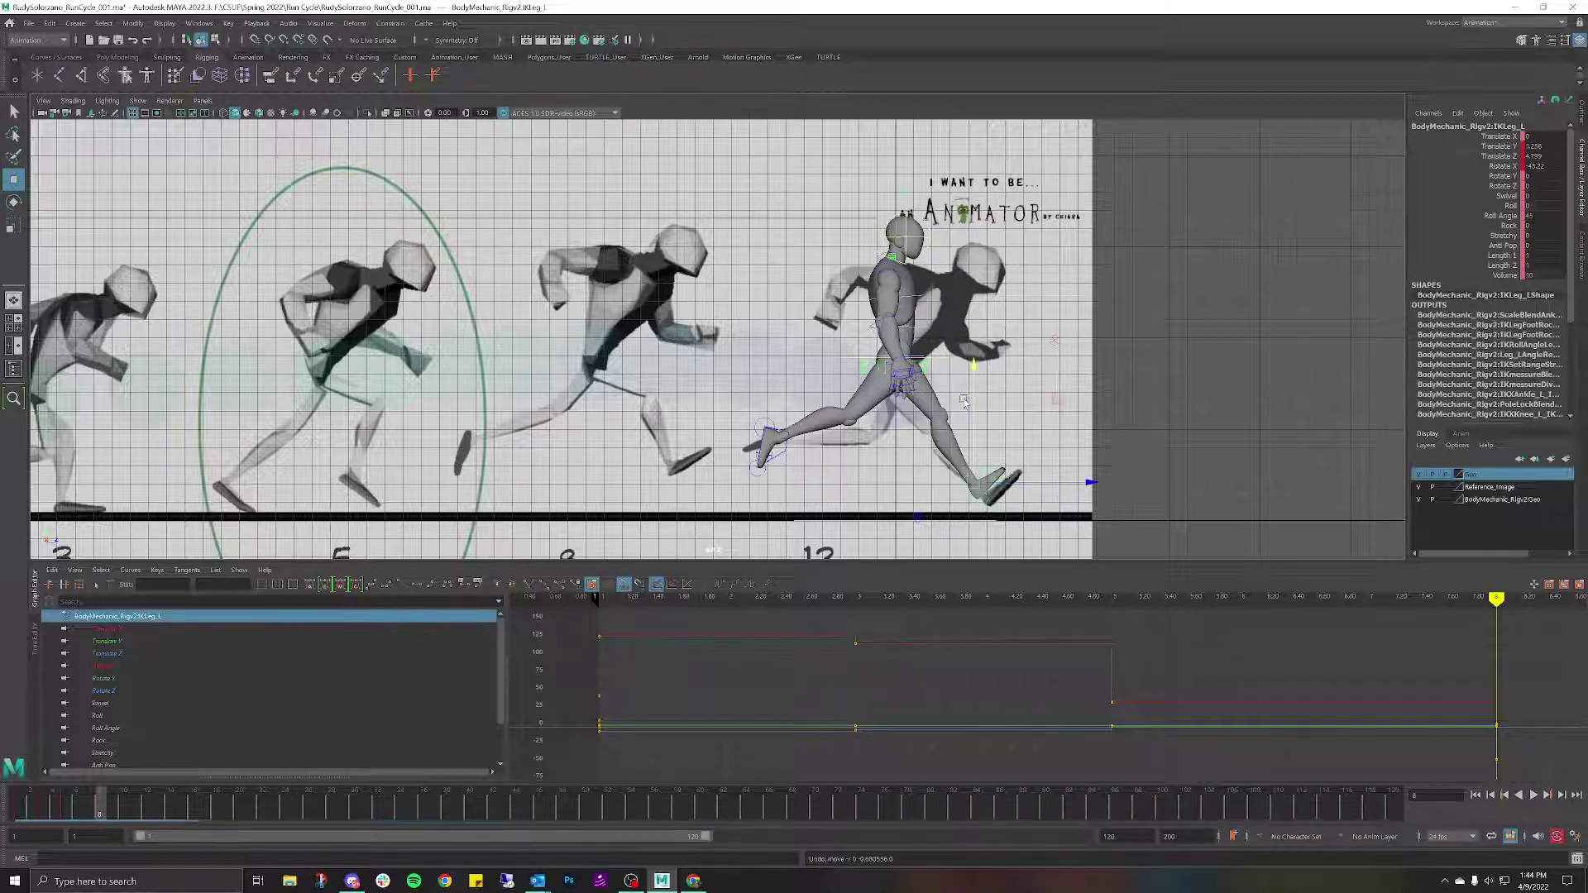
Nudge IKLeg_L slightly vertically at frame 8 and key it.
{"action": "left_click", "coordinate": [1080, 409]}
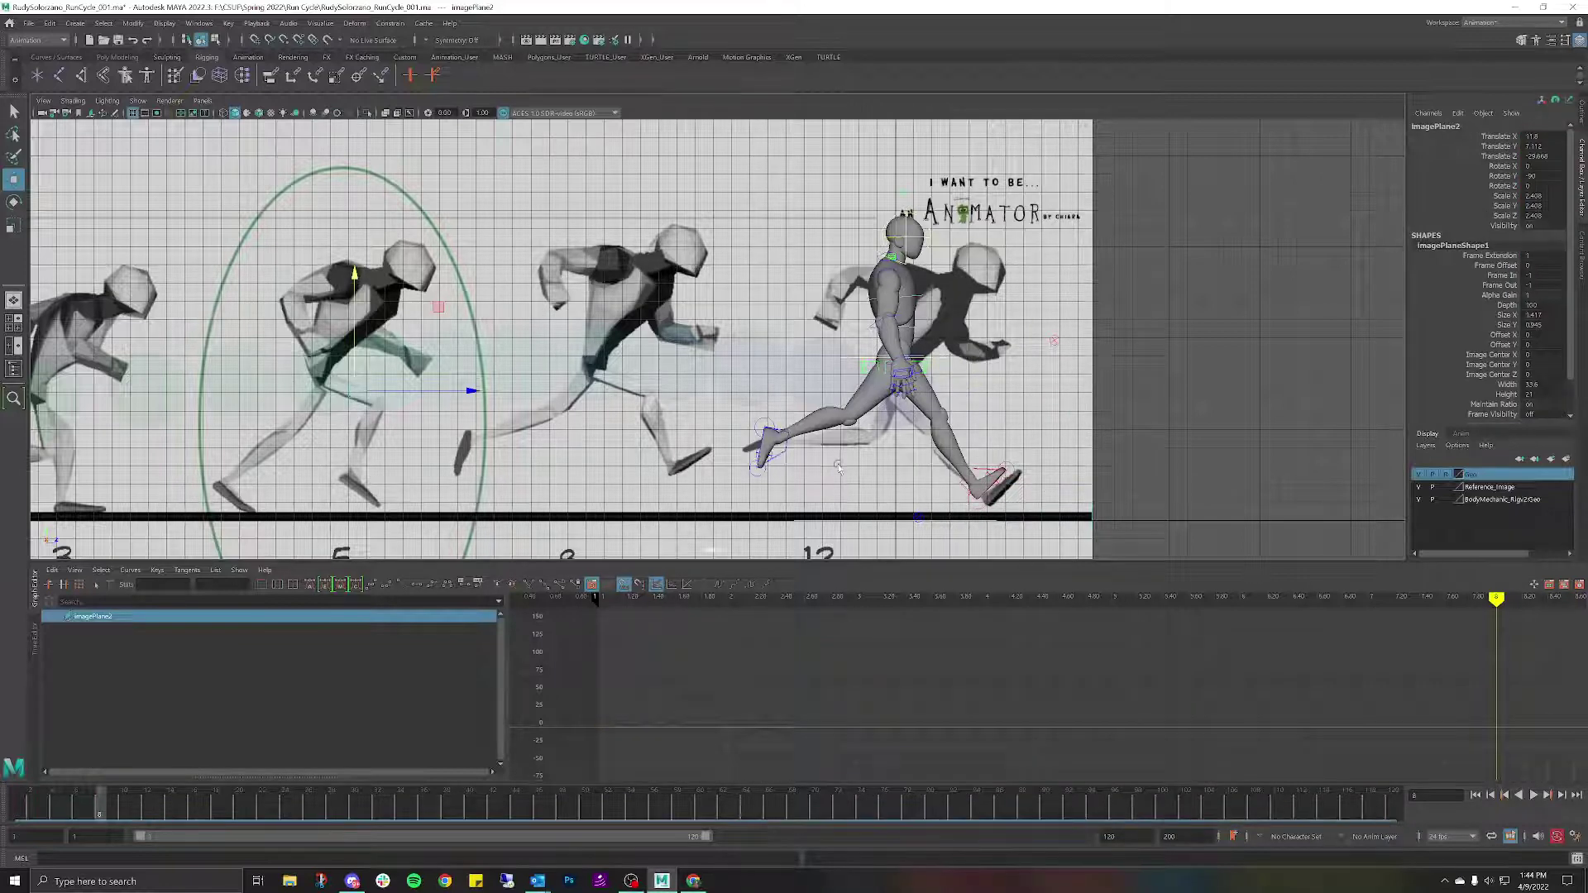
{"action": "scroll", "coordinate": [831, 457], "scroll_direction": "down", "scroll_amount": 1}
{"action": "scroll", "coordinate": [823, 451], "scroll_direction": "down", "scroll_amount": 3}
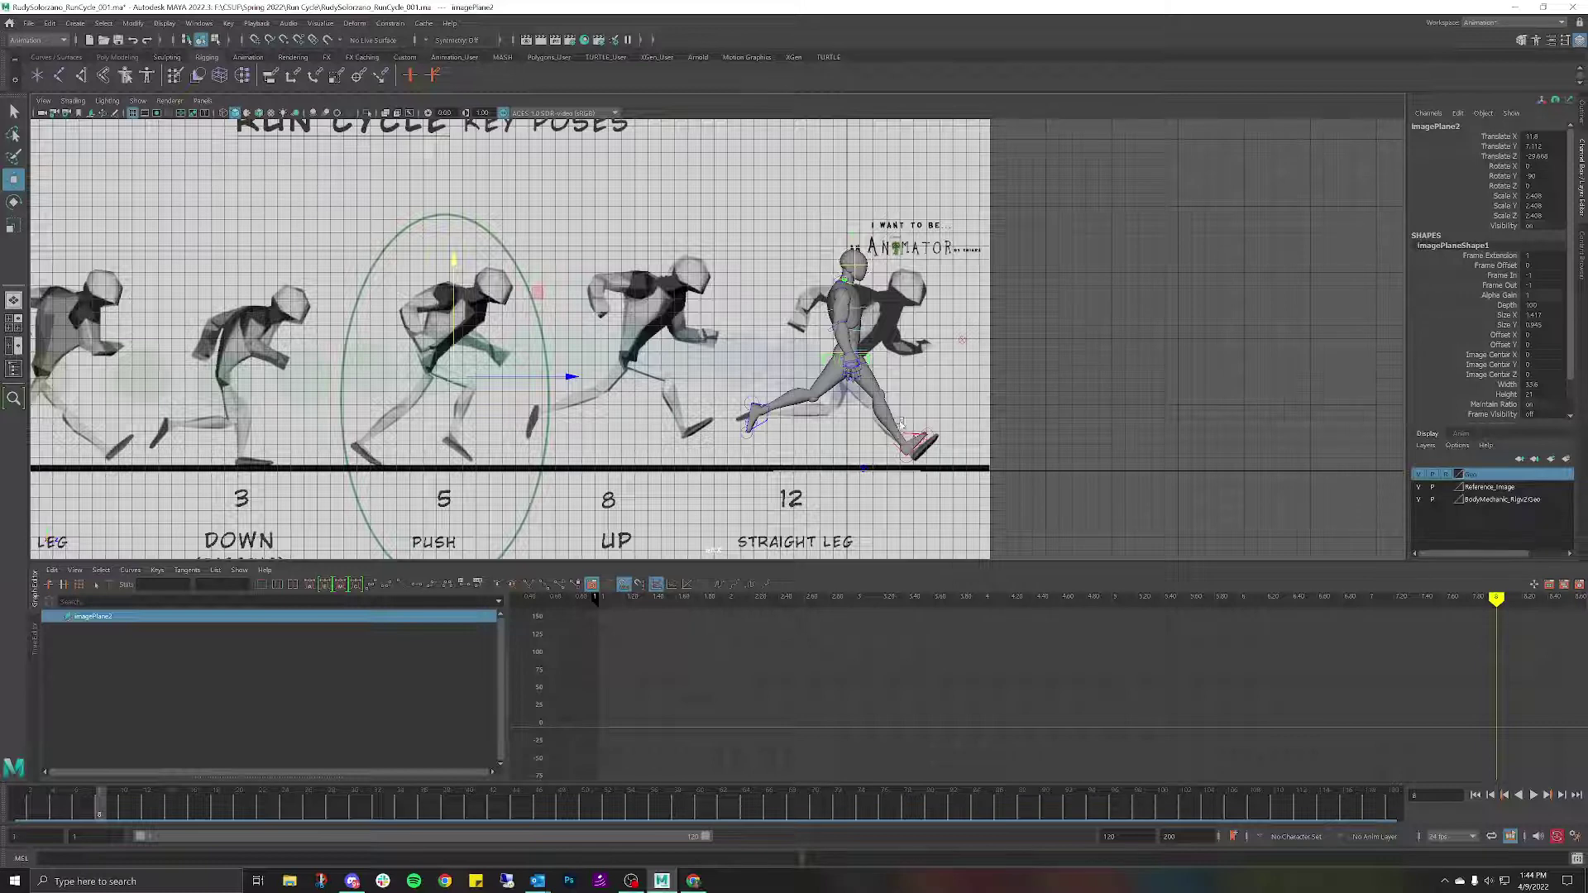
{"action": "left_click", "coordinate": [910, 440]}
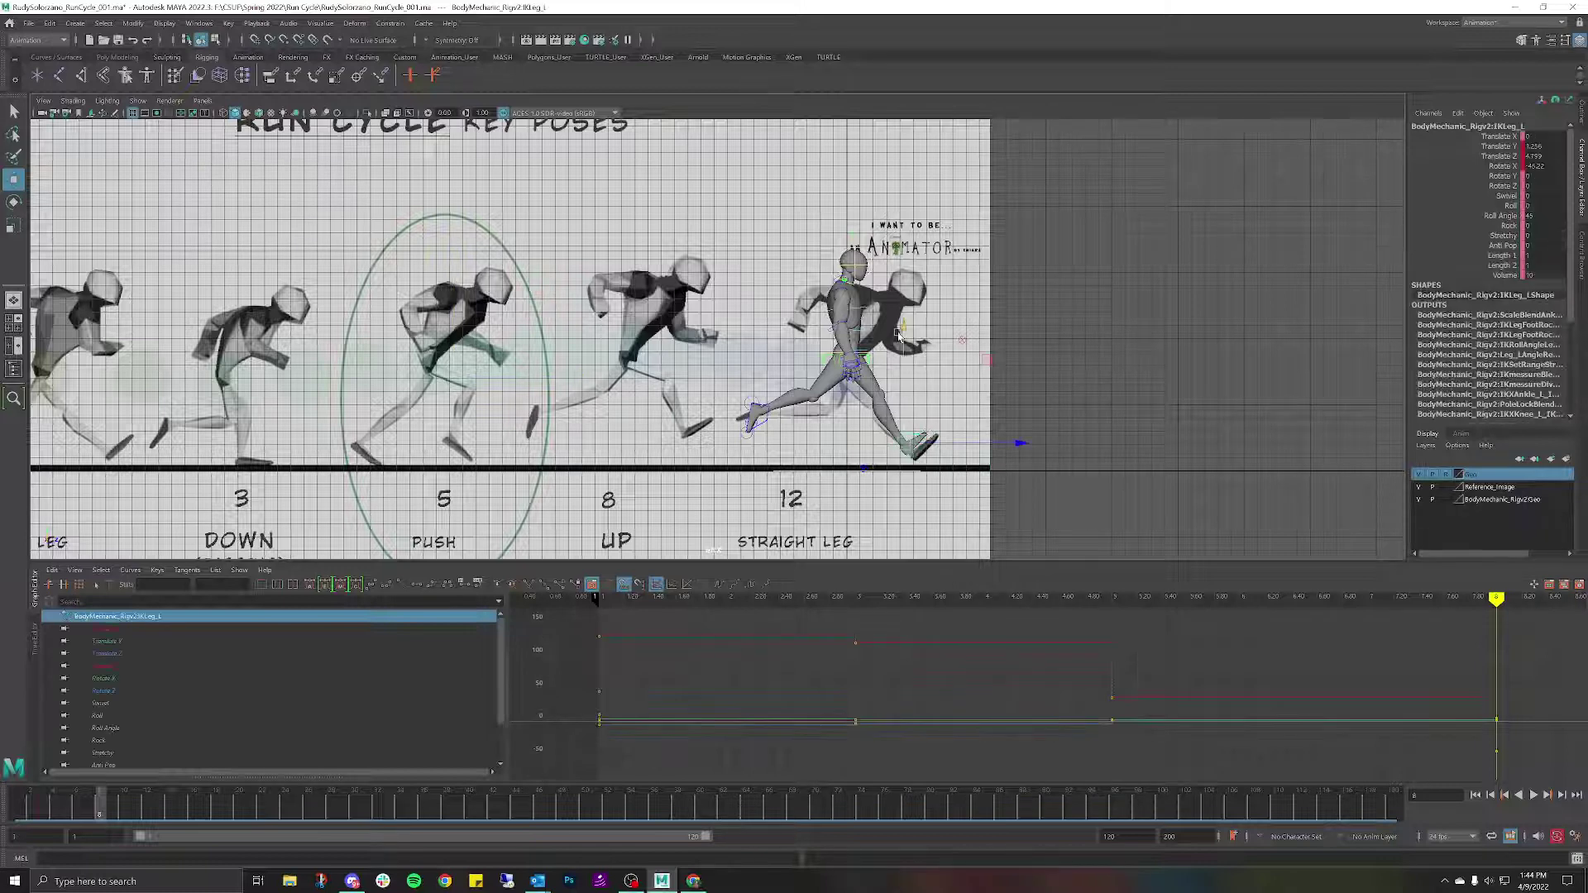
{"action": "left_click_drag", "start_coordinate": [898, 329], "coordinate": [898, 332]}
{"action": "key", "text": "s"}
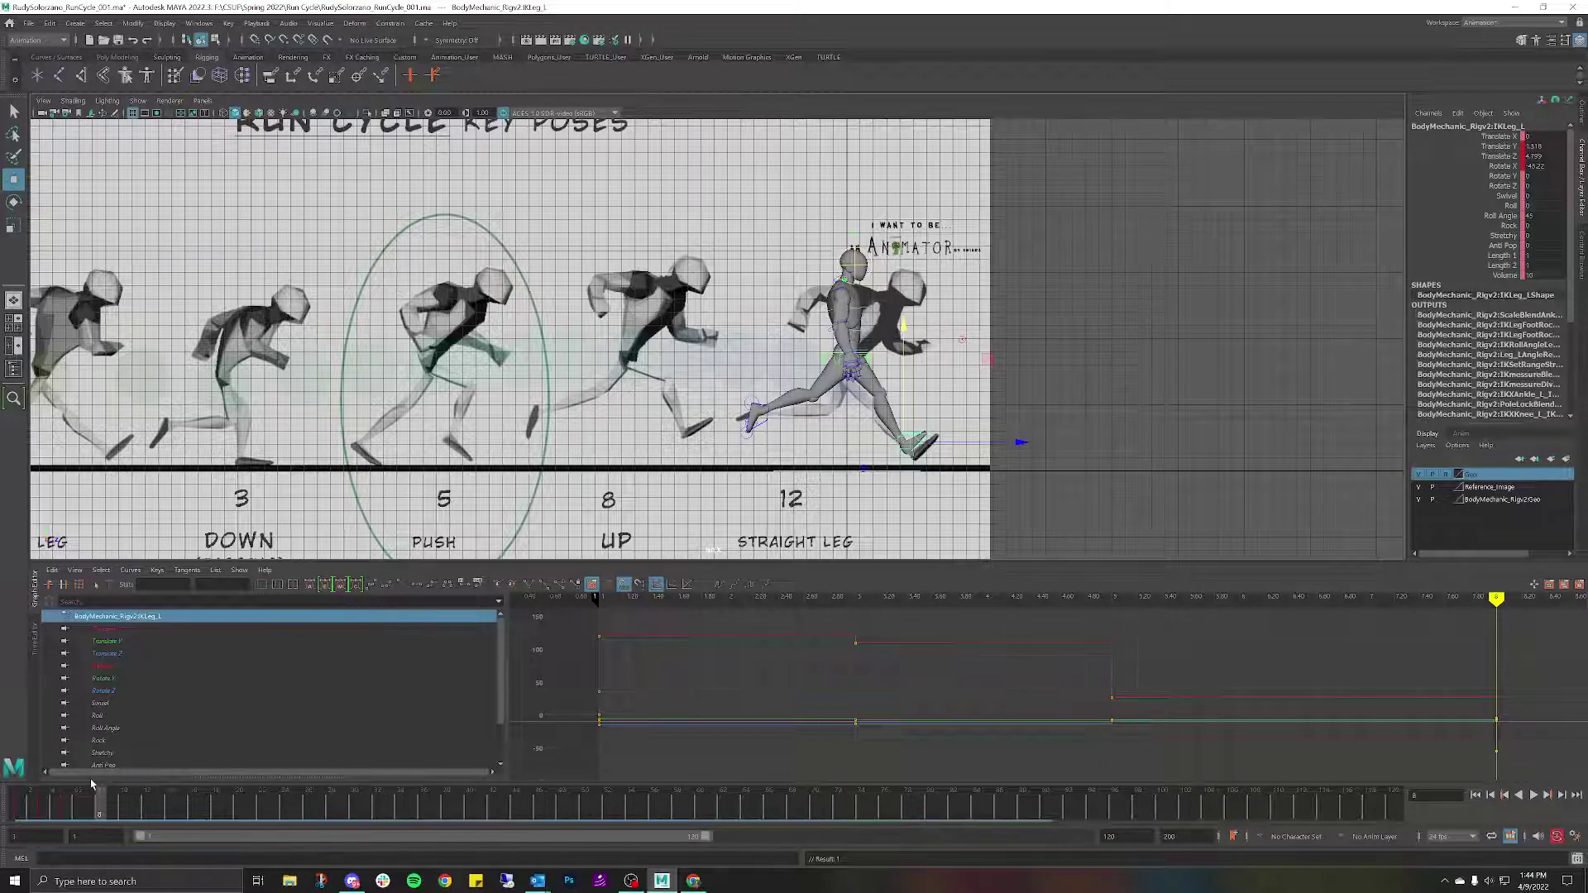
Undo the IKLeg_L edits made at frame 8 and return to frame 12, keeping the IKLeg_R adjustment.
{"action": "key", "text": "ctrl+z"}
{"action": "key", "text": "ctrl+z"}
{"action": "key", "text": "ctrl+z"}
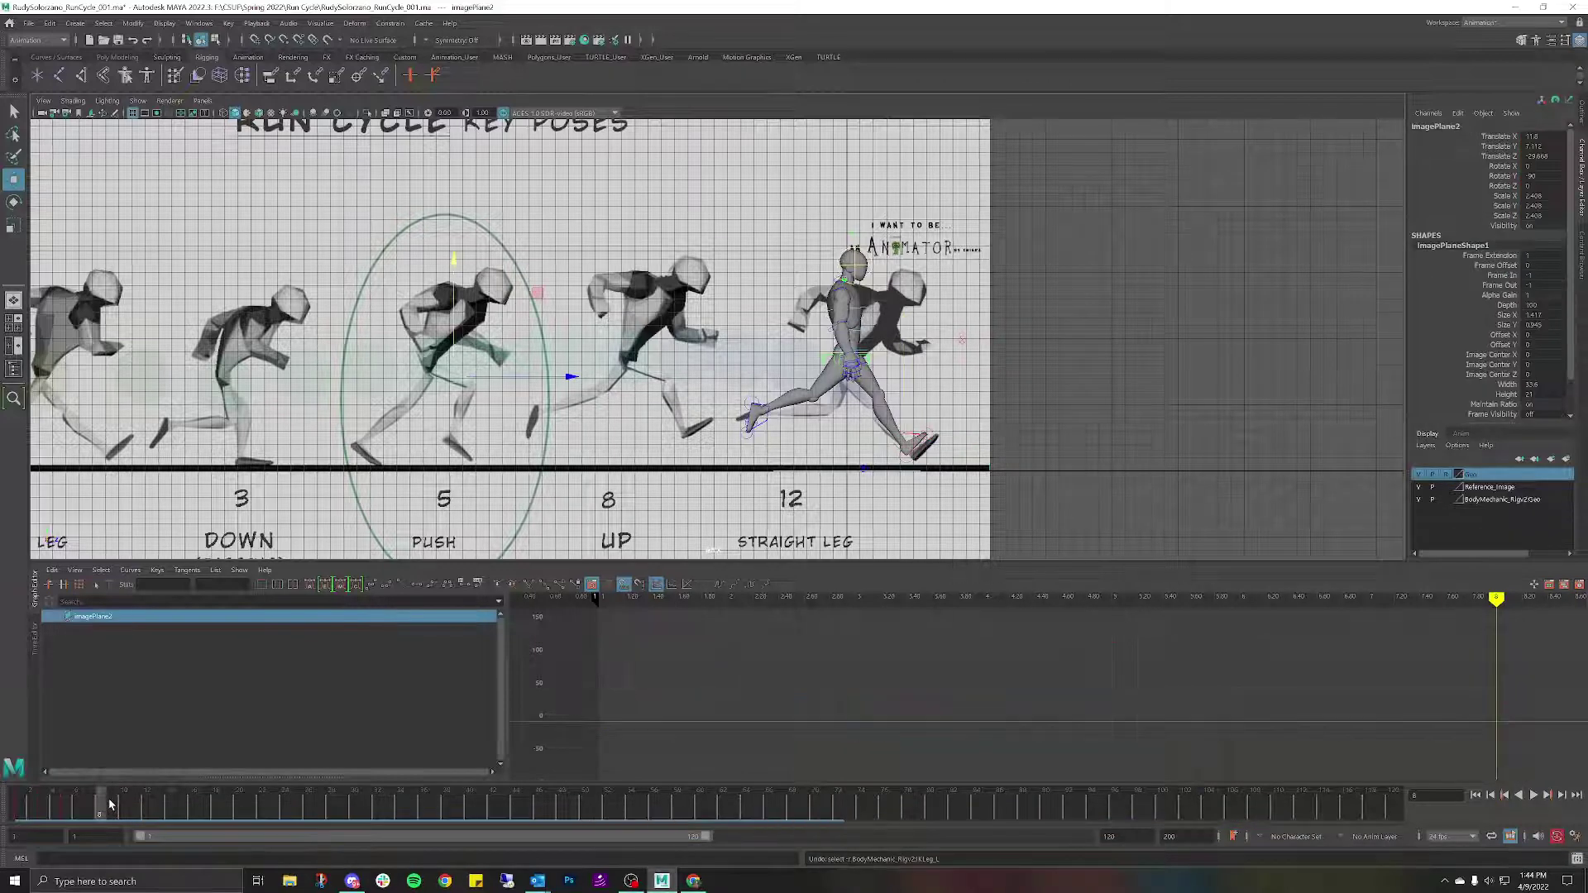
{"action": "key", "text": "ctrl+z"}
{"action": "key", "text": "ctrl+z"}
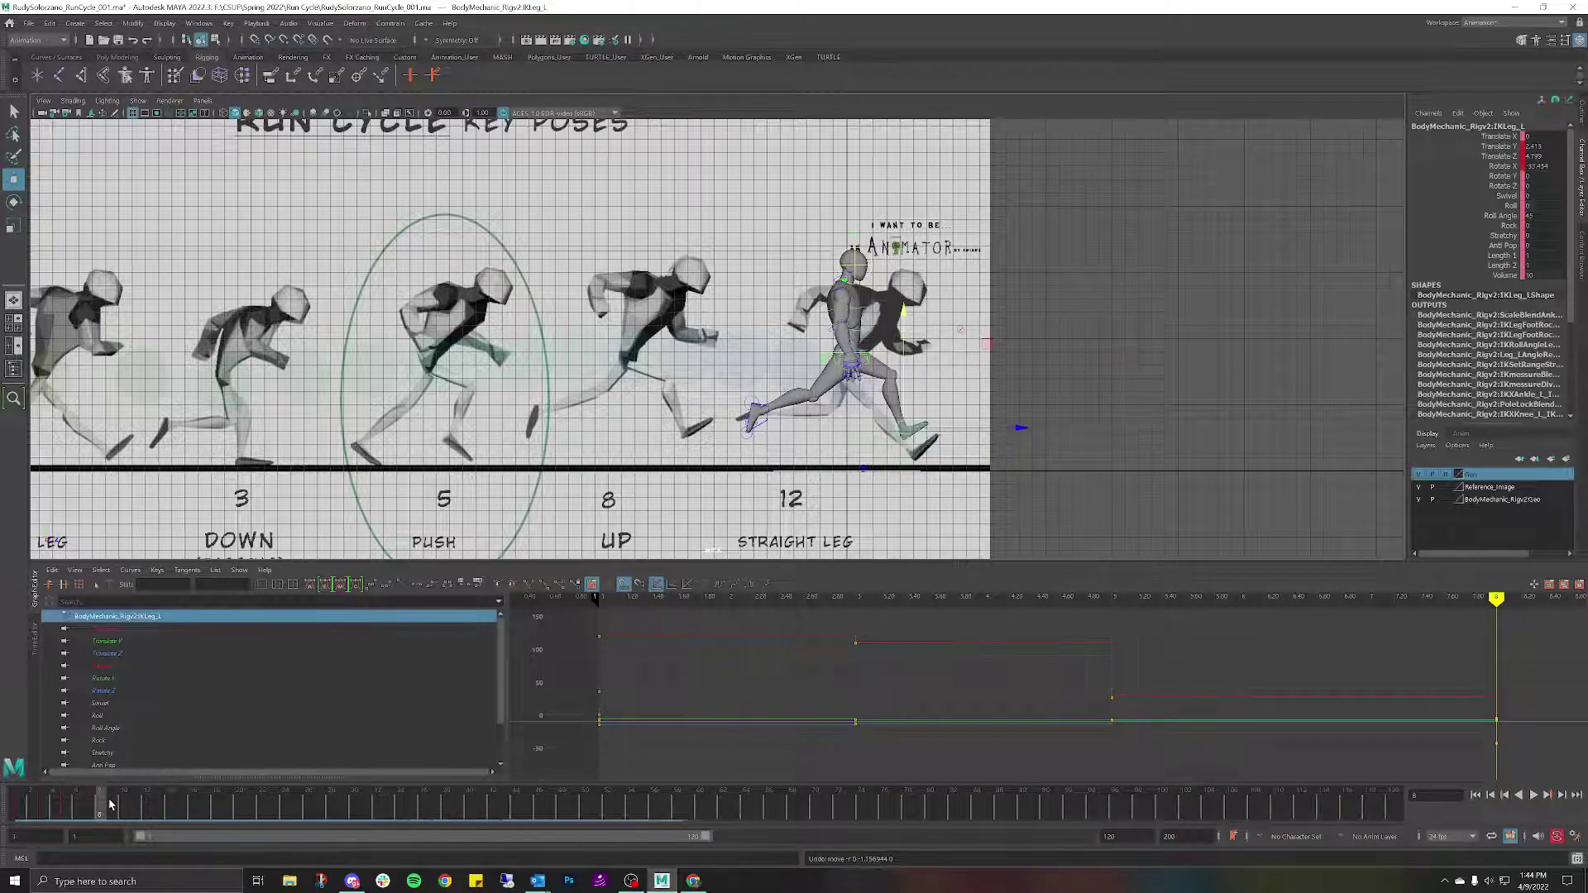
{"action": "key", "text": "ctrl+z"}
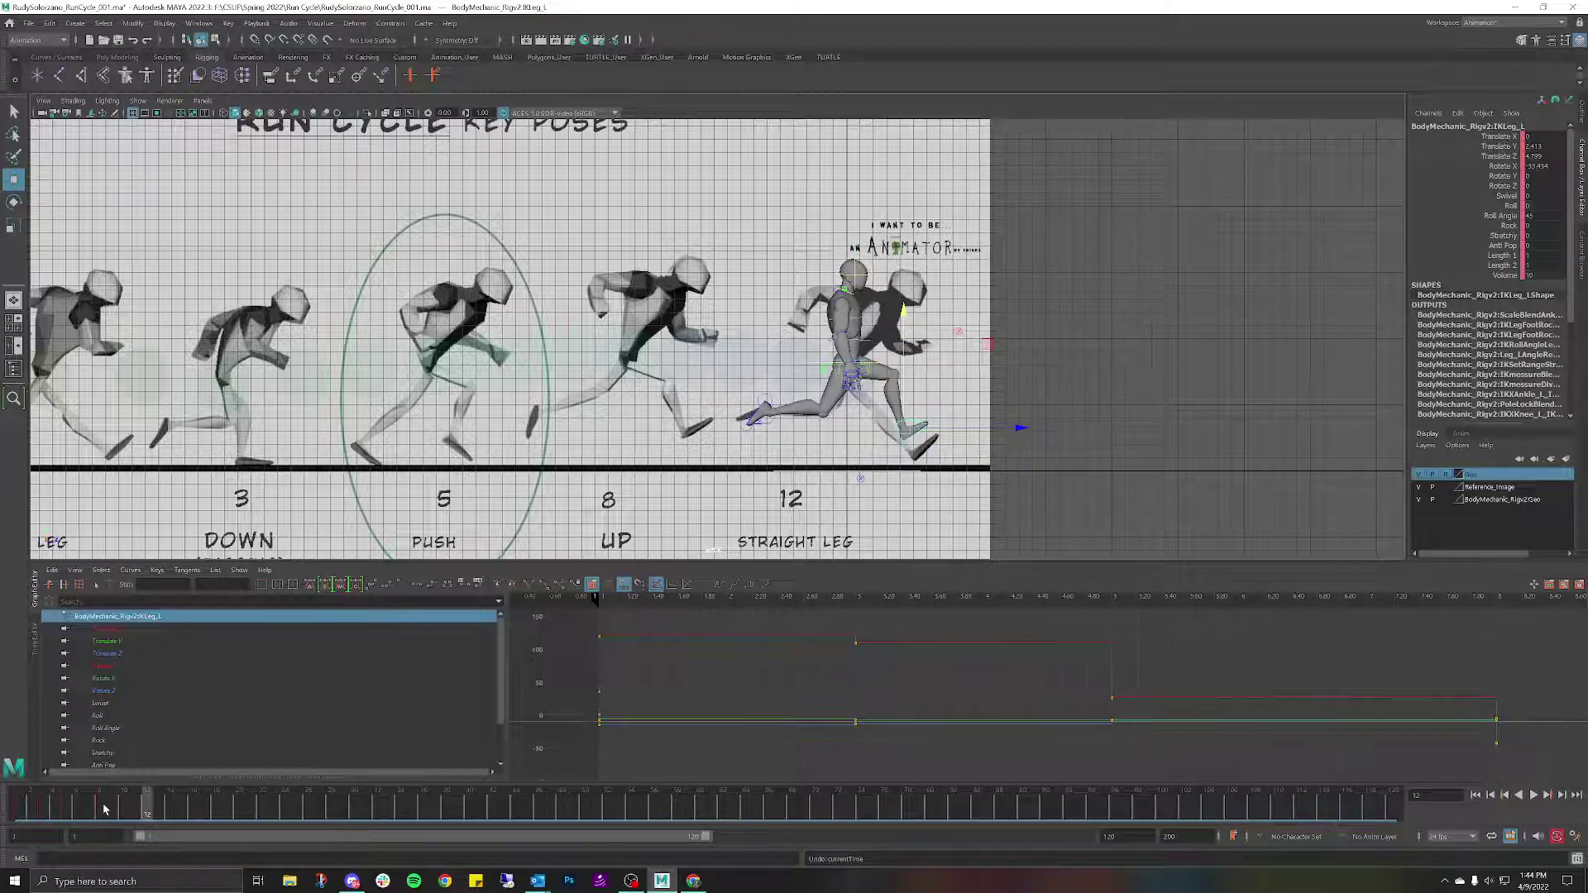
{"action": "left_click", "coordinate": [133, 41]}
{"action": "left_click", "coordinate": [133, 40]}
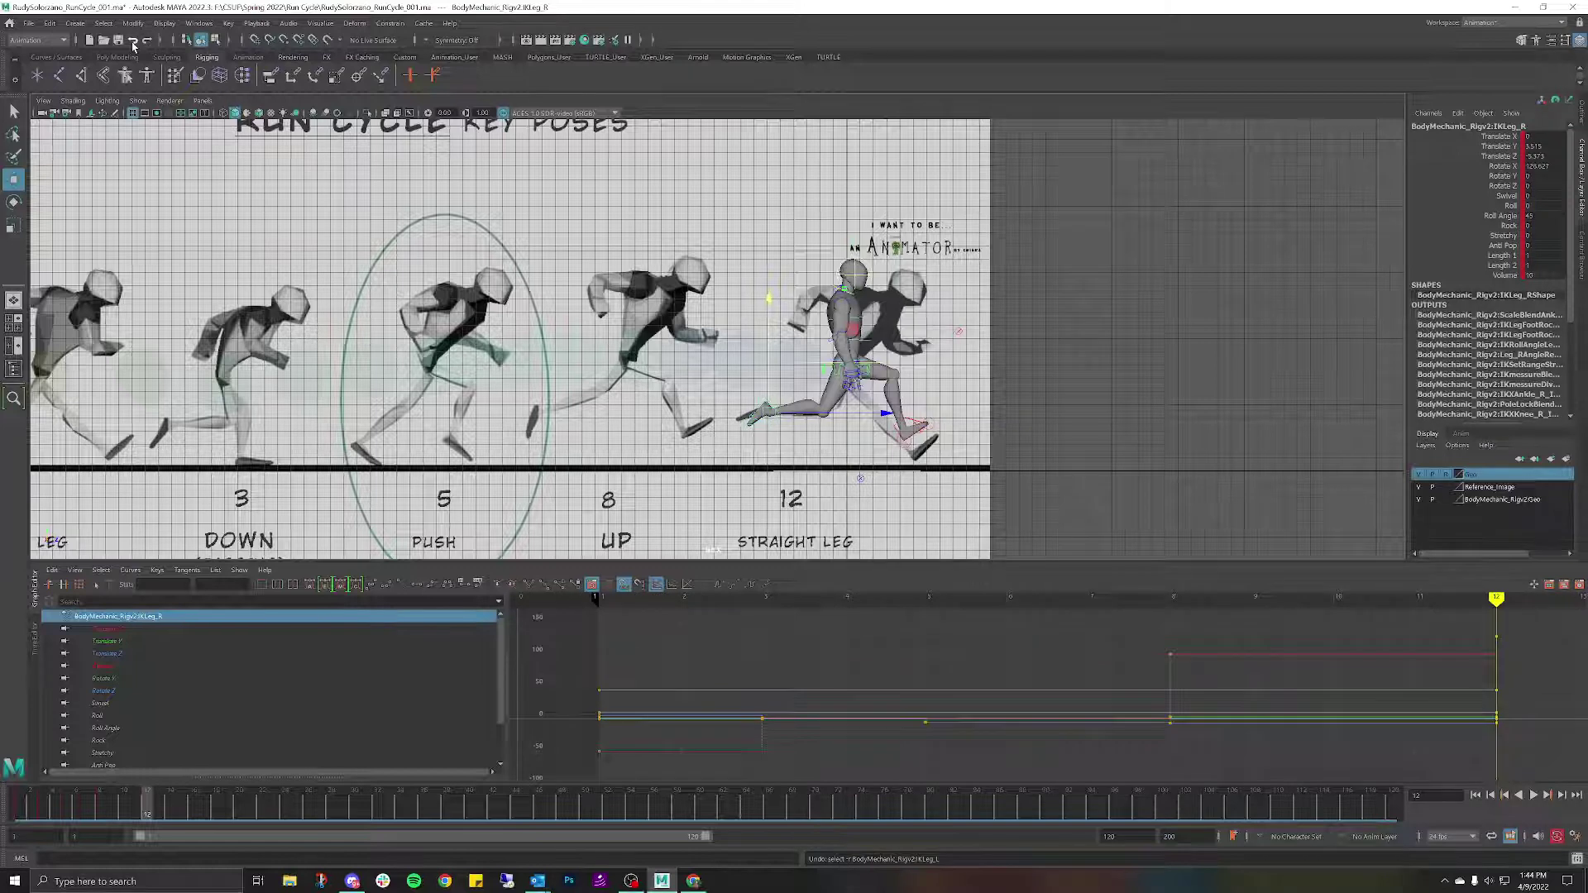
{"action": "left_click", "coordinate": [132, 40]}
{"action": "key", "text": "shift+z"}
Lower IKLeg_L at frame 12 toward the Straight Leg reference's leading foot and set its Translate Y to 0.
{"action": "left_click", "coordinate": [908, 422]}
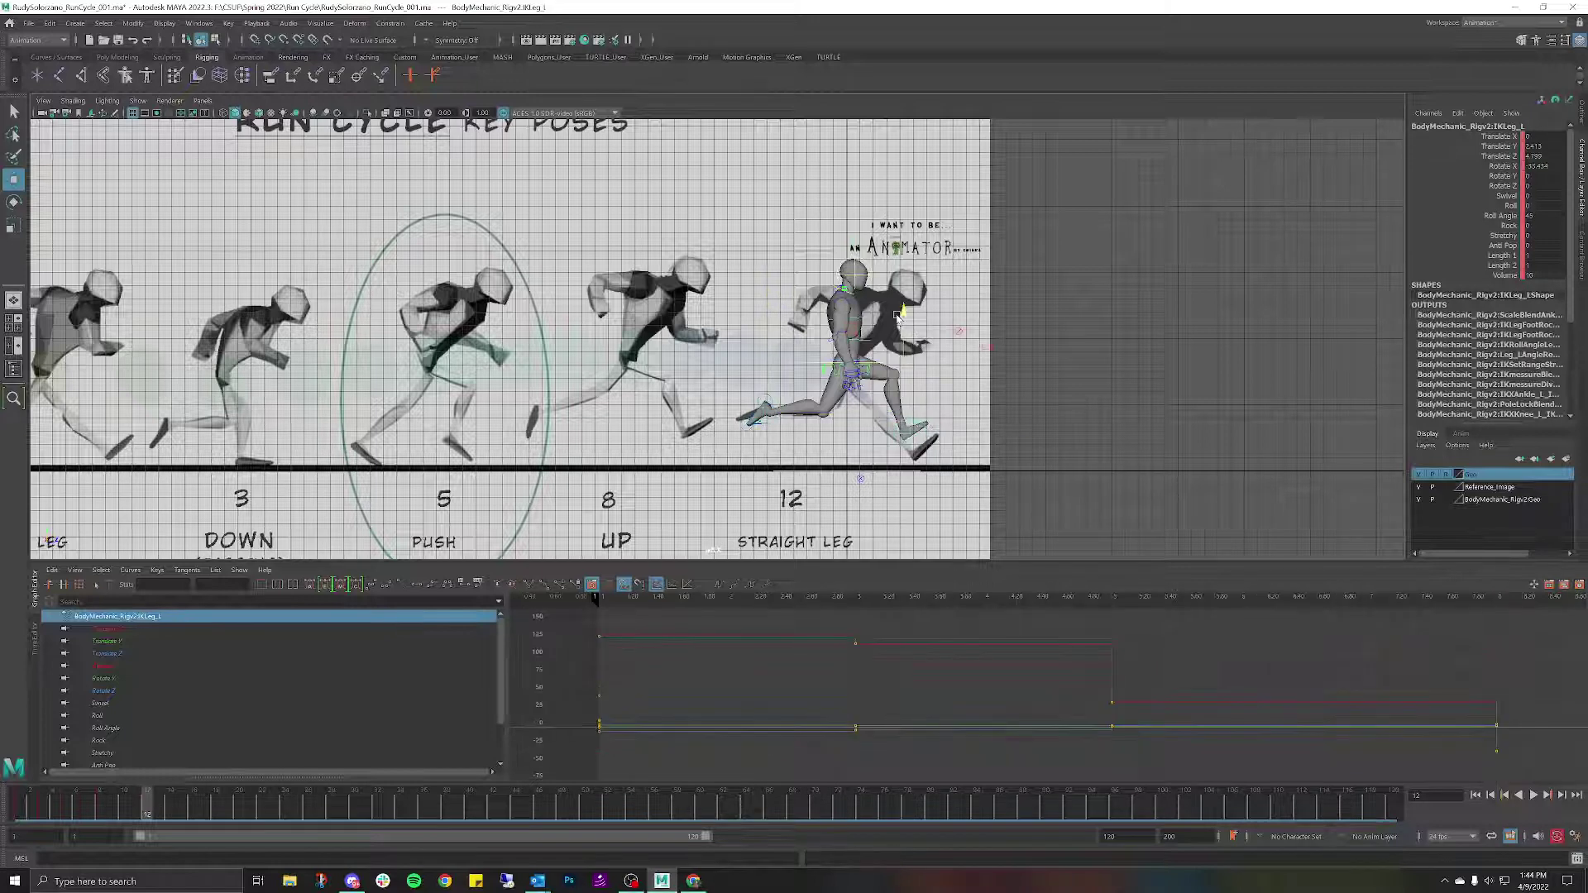
{"action": "left_click_drag", "start_coordinate": [899, 325], "coordinate": [893, 342]}
{"action": "left_click_drag", "start_coordinate": [1018, 454], "coordinate": [994, 441]}
{"action": "left_click_drag", "start_coordinate": [895, 343], "coordinate": [895, 351]}
{"action": "left_click_drag", "start_coordinate": [1015, 454], "coordinate": [1010, 454]}
{"action": "left_click_drag", "start_coordinate": [894, 347], "coordinate": [892, 352]}
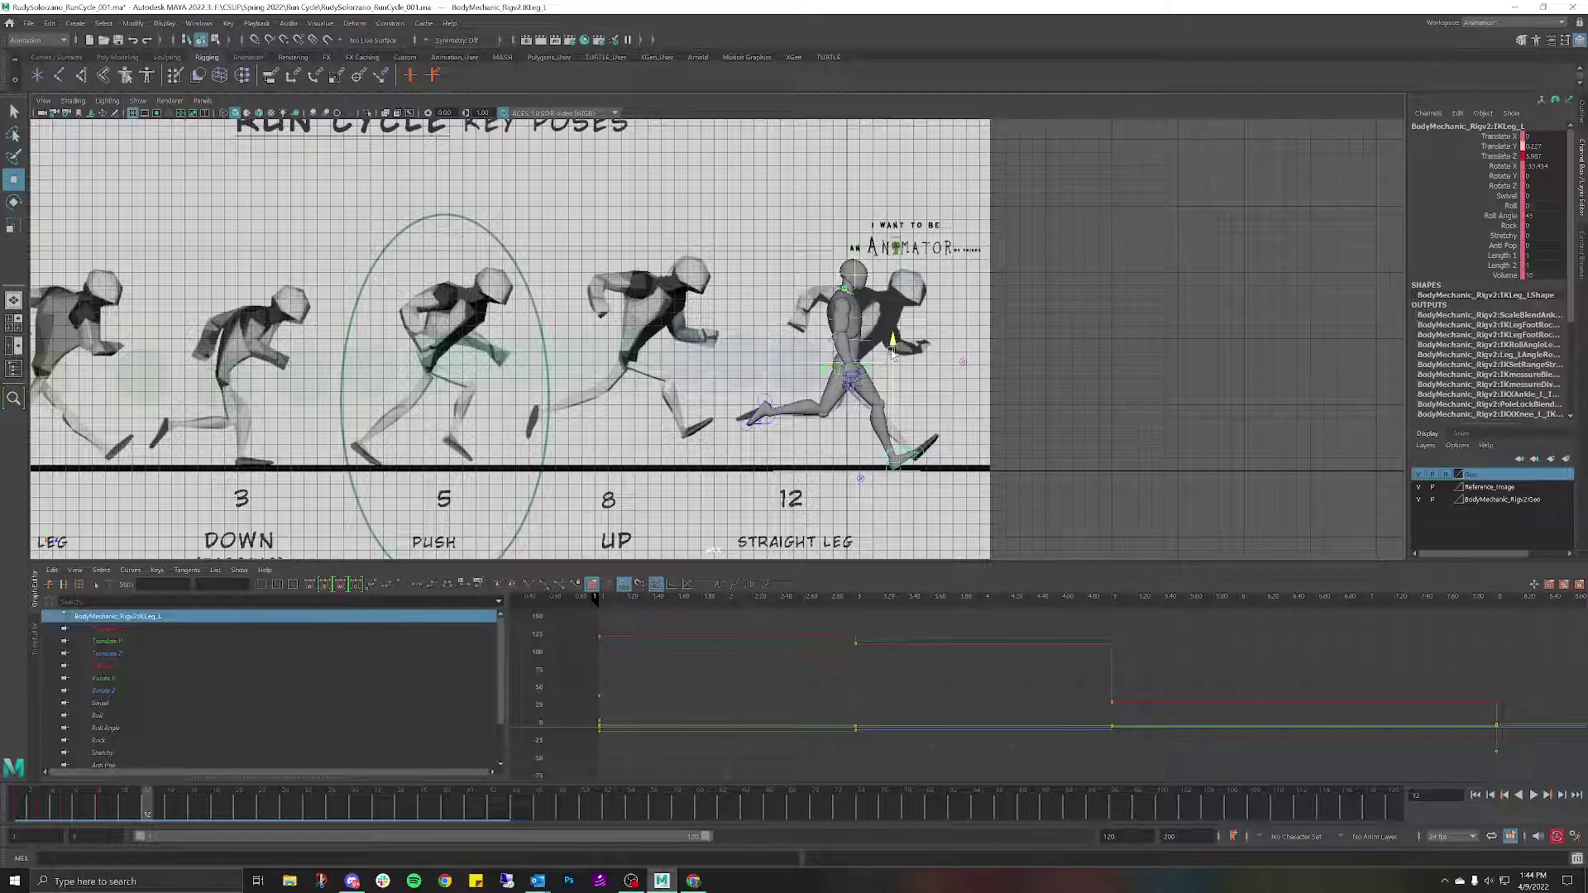
{"action": "left_click", "coordinate": [1542, 146]}
{"action": "type", "text": "0"}
{"action": "key", "text": "Return"}
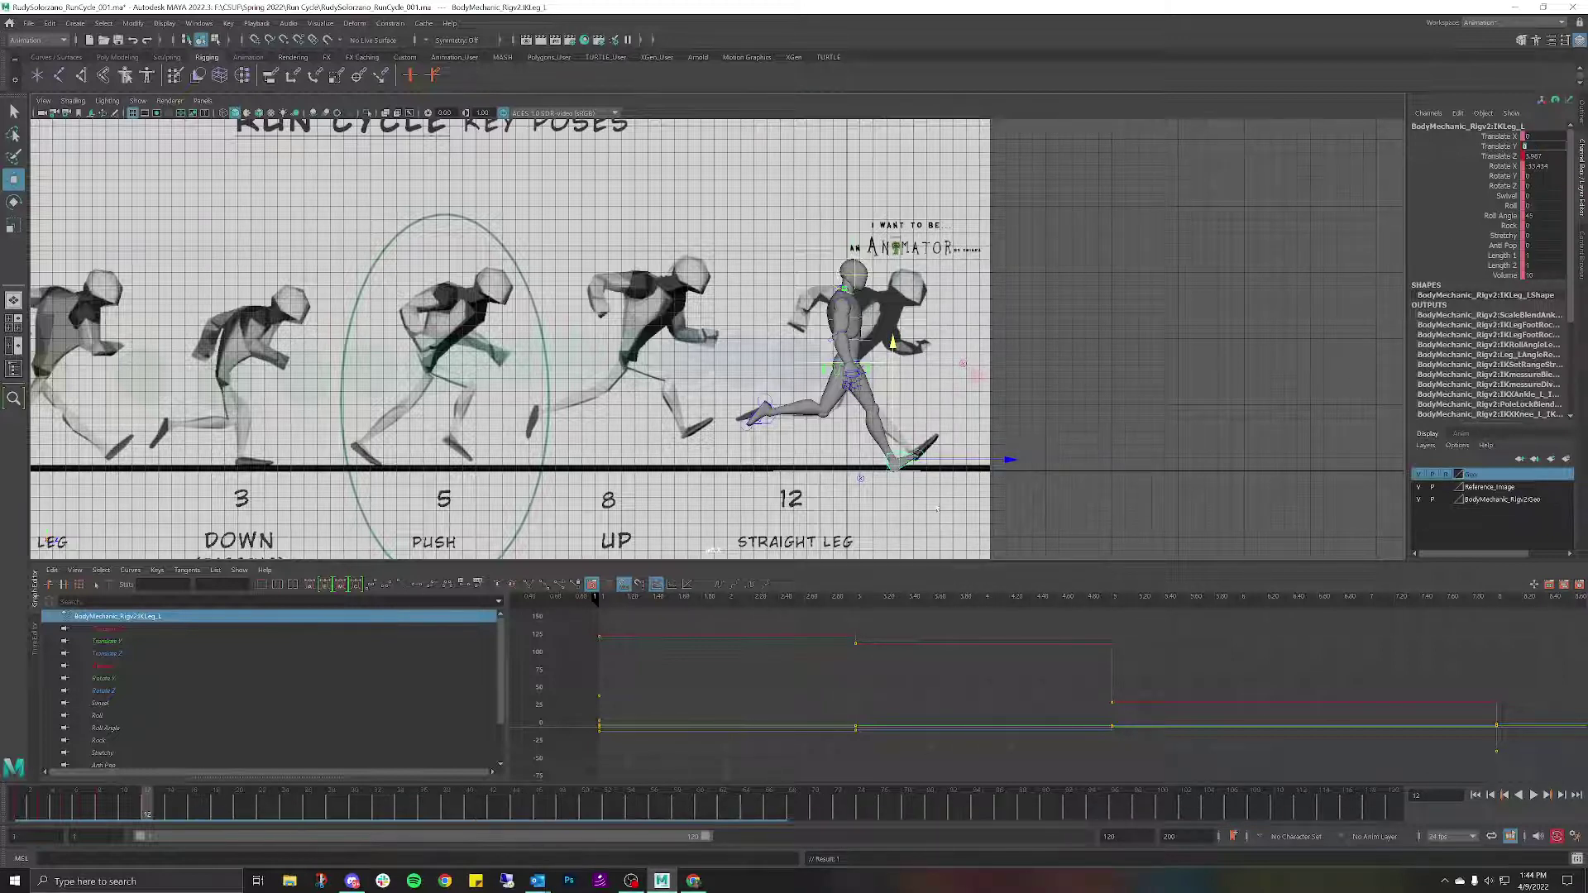
Rotate IKLeg_L at frame 12 so the toes tilt up like the reference foot, key it, and nudge it slightly back.
{"action": "scroll", "coordinate": [918, 414], "scroll_direction": "up", "scroll_amount": 6}
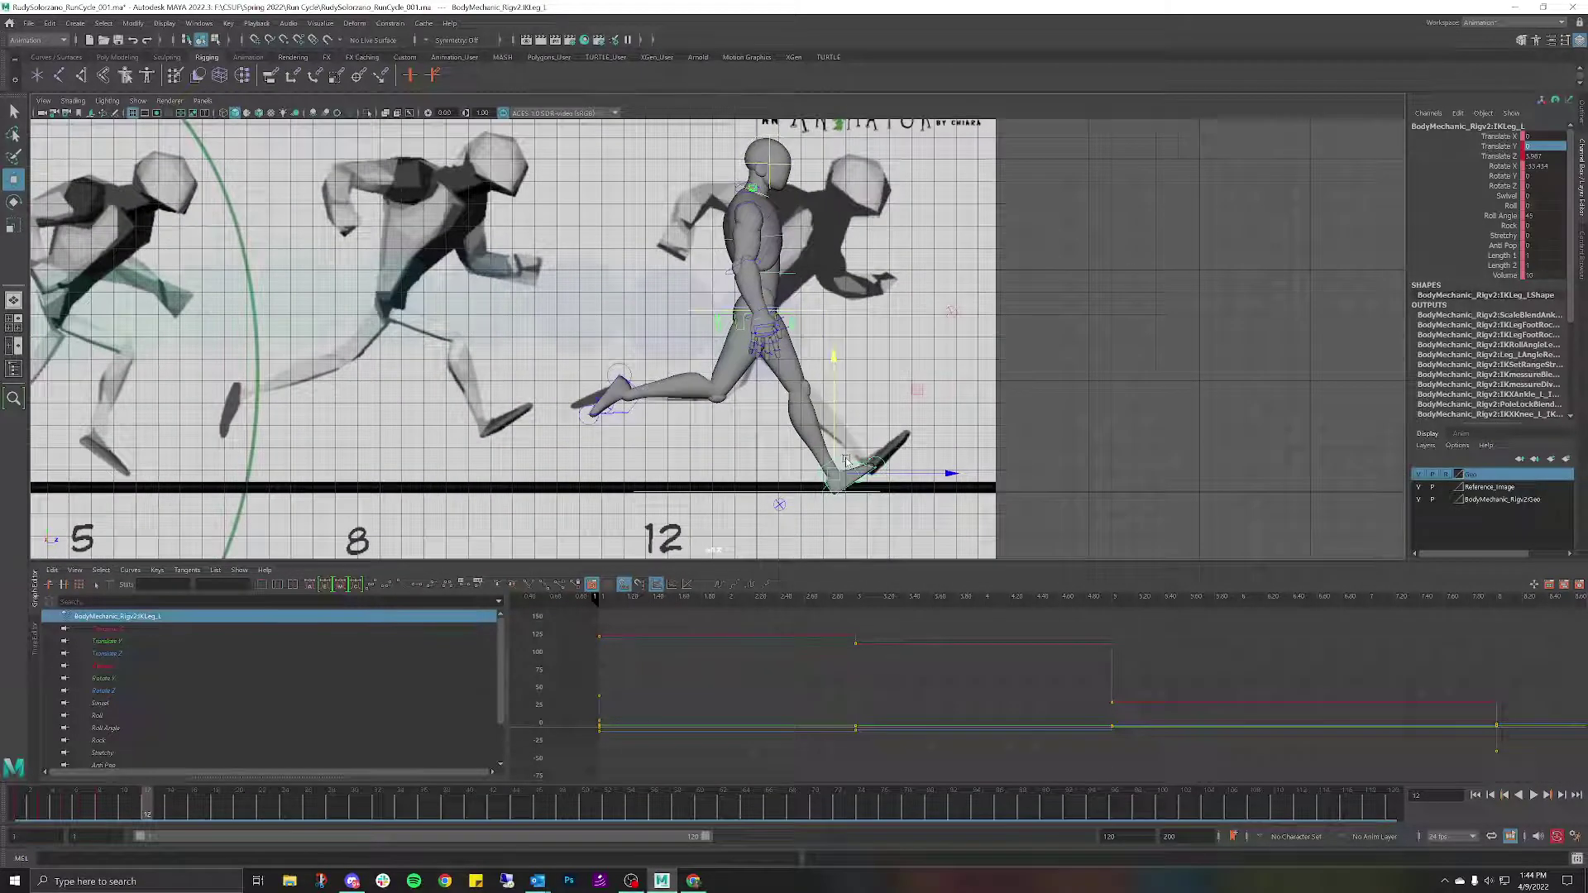
{"action": "key", "text": "e"}
{"action": "left_click_drag", "start_coordinate": [879, 373], "coordinate": [860, 370]}
{"action": "key", "text": "s"}
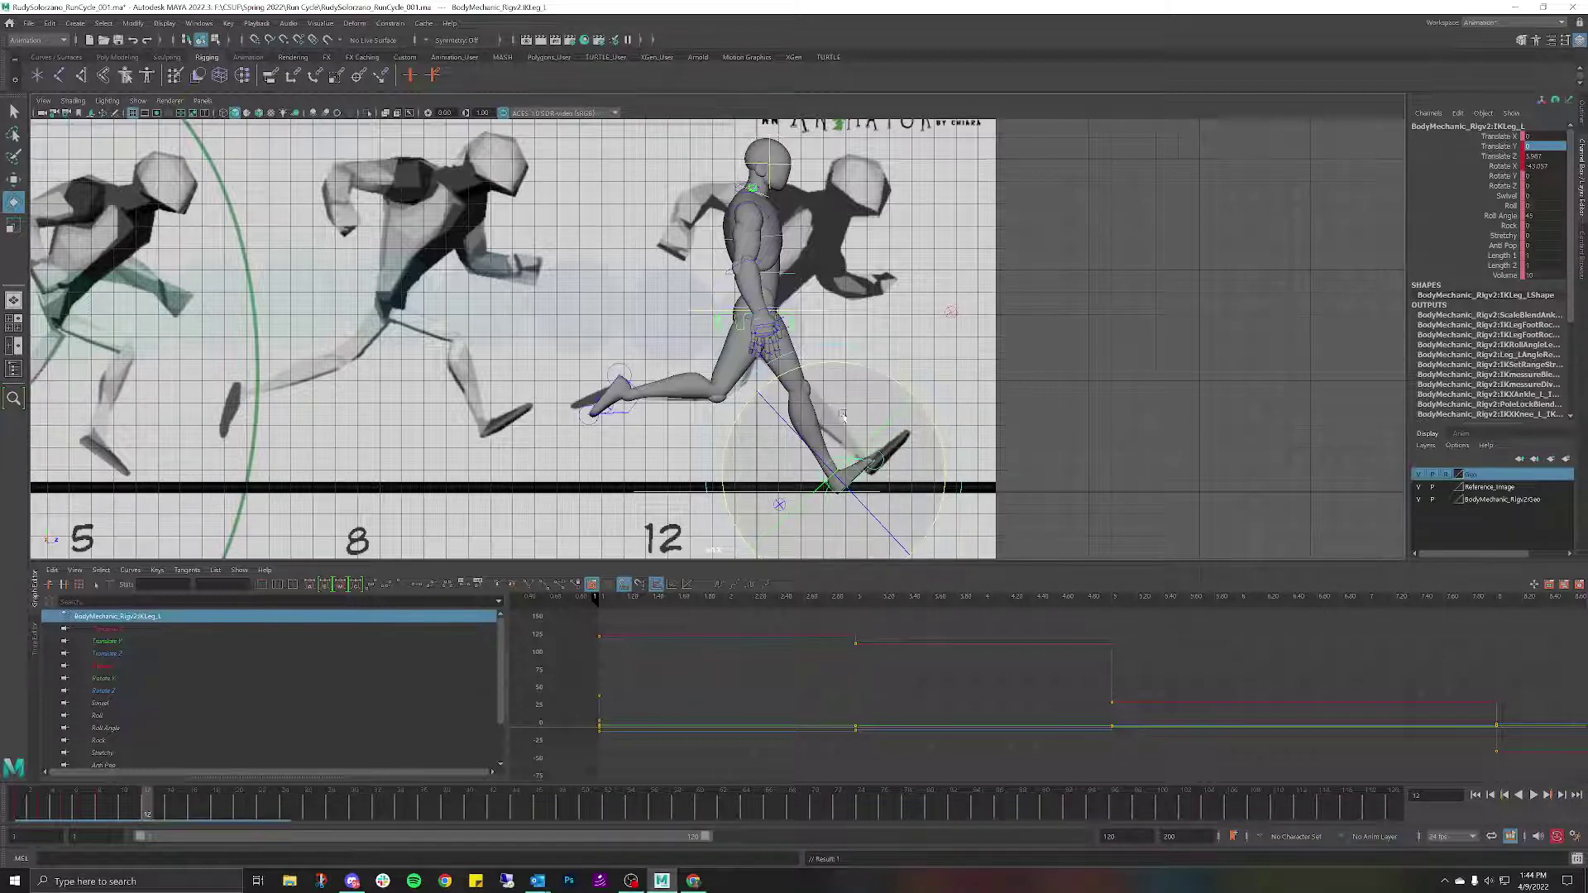
{"action": "key", "text": "w"}
{"action": "middle_click_drag", "start_coordinate": [947, 472], "coordinate": [942, 469]}
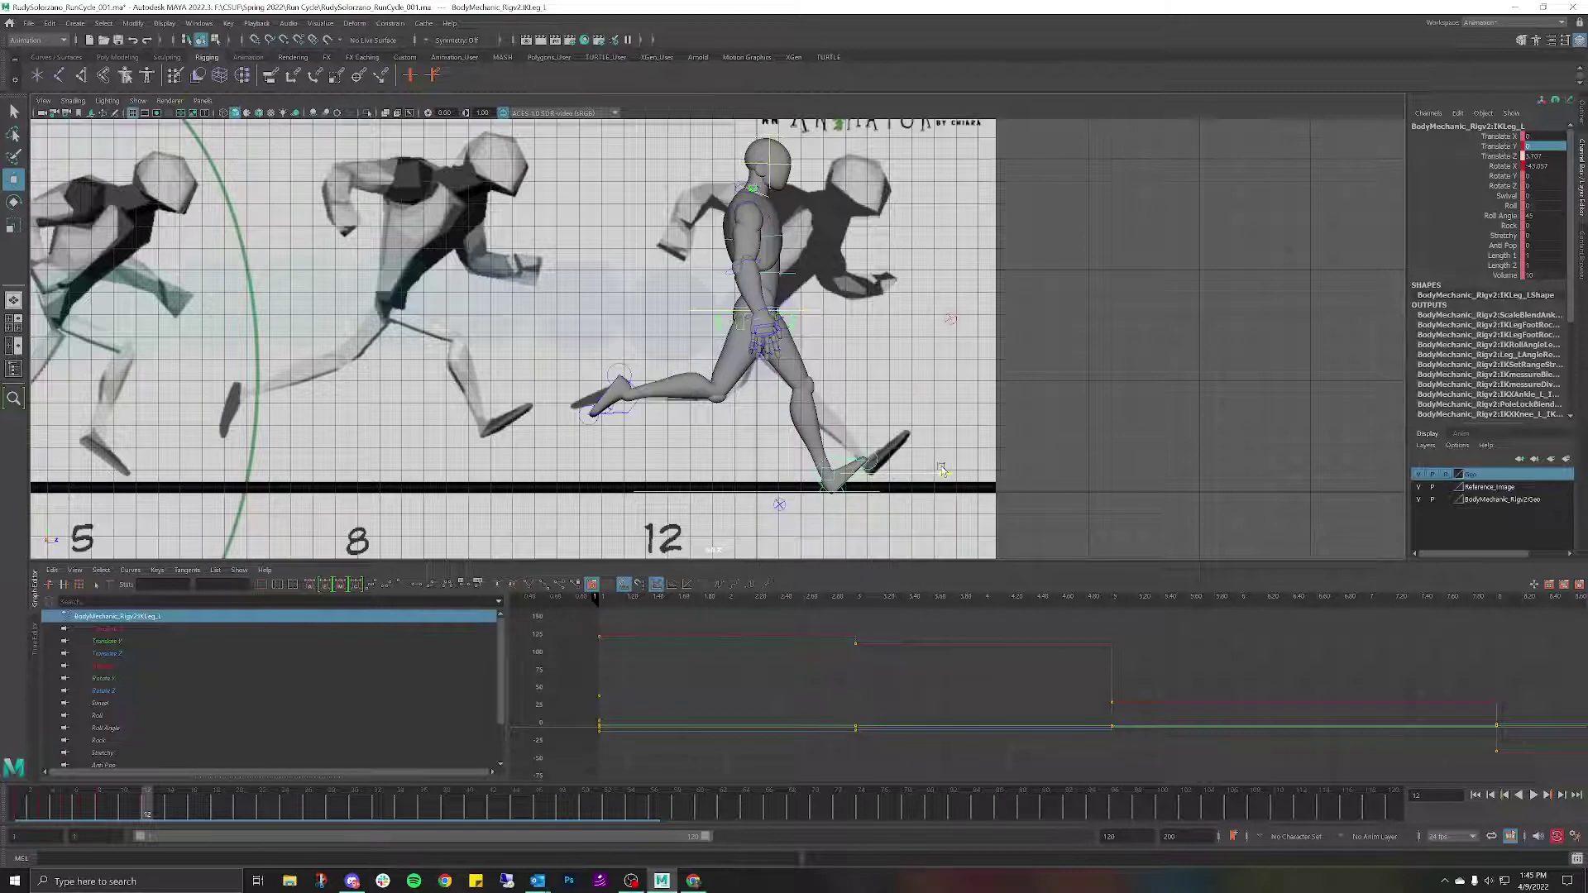
At frame 1, set IKLeg_R's Translate Y to 0 to plant the leading heel on the ground.
{"action": "scroll", "coordinate": [706, 443], "scroll_direction": "down", "scroll_amount": 5}
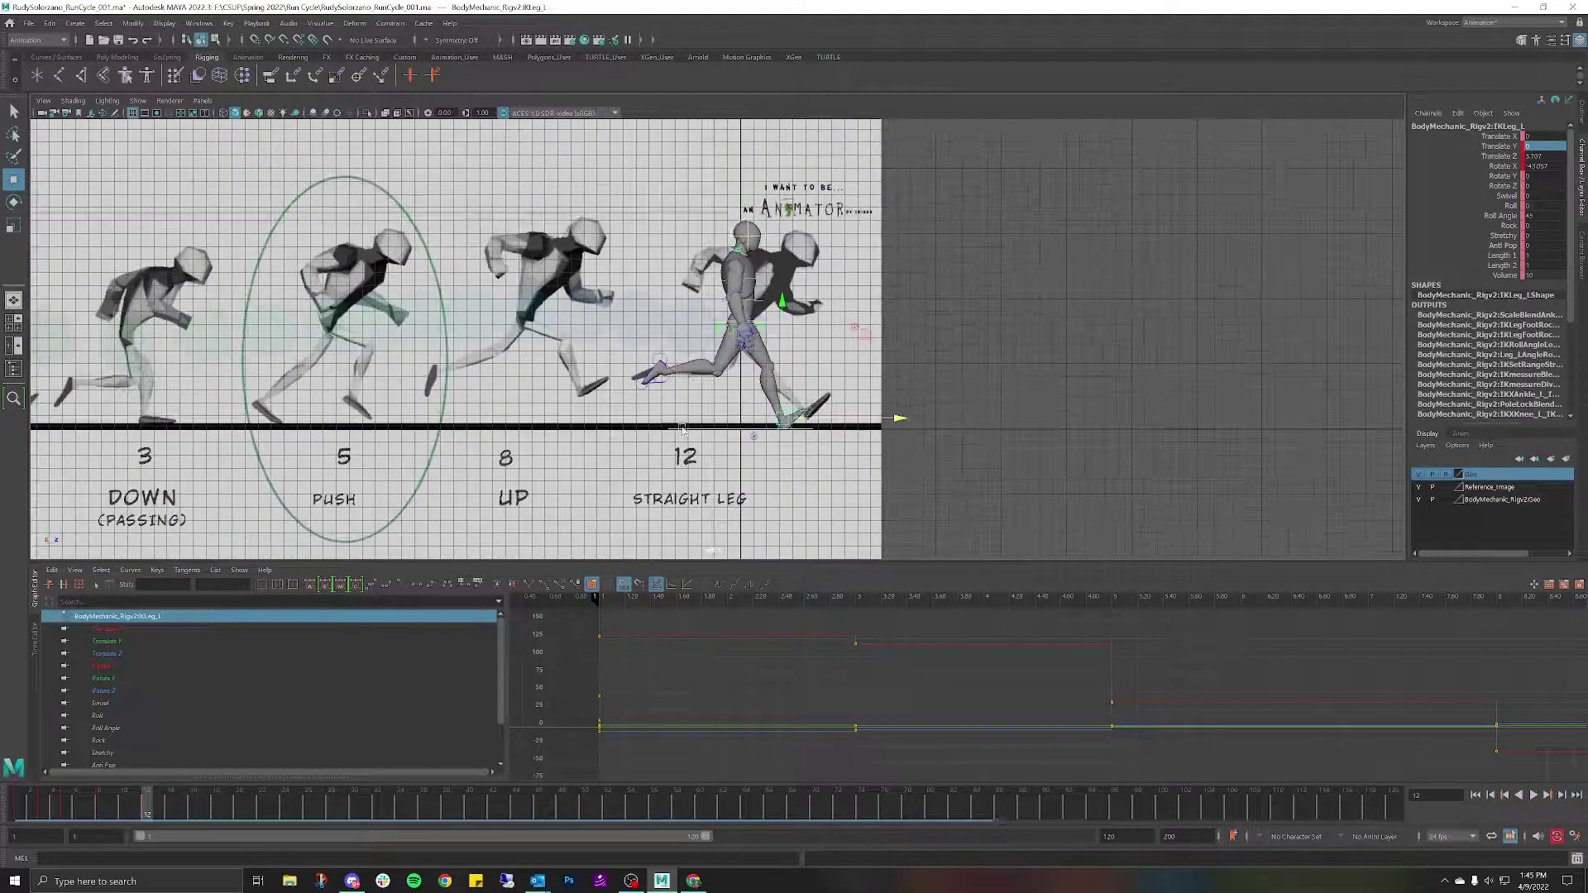
{"action": "middle_click_drag", "start_coordinate": [536, 358], "coordinate": [932, 356], "text": "alt"}
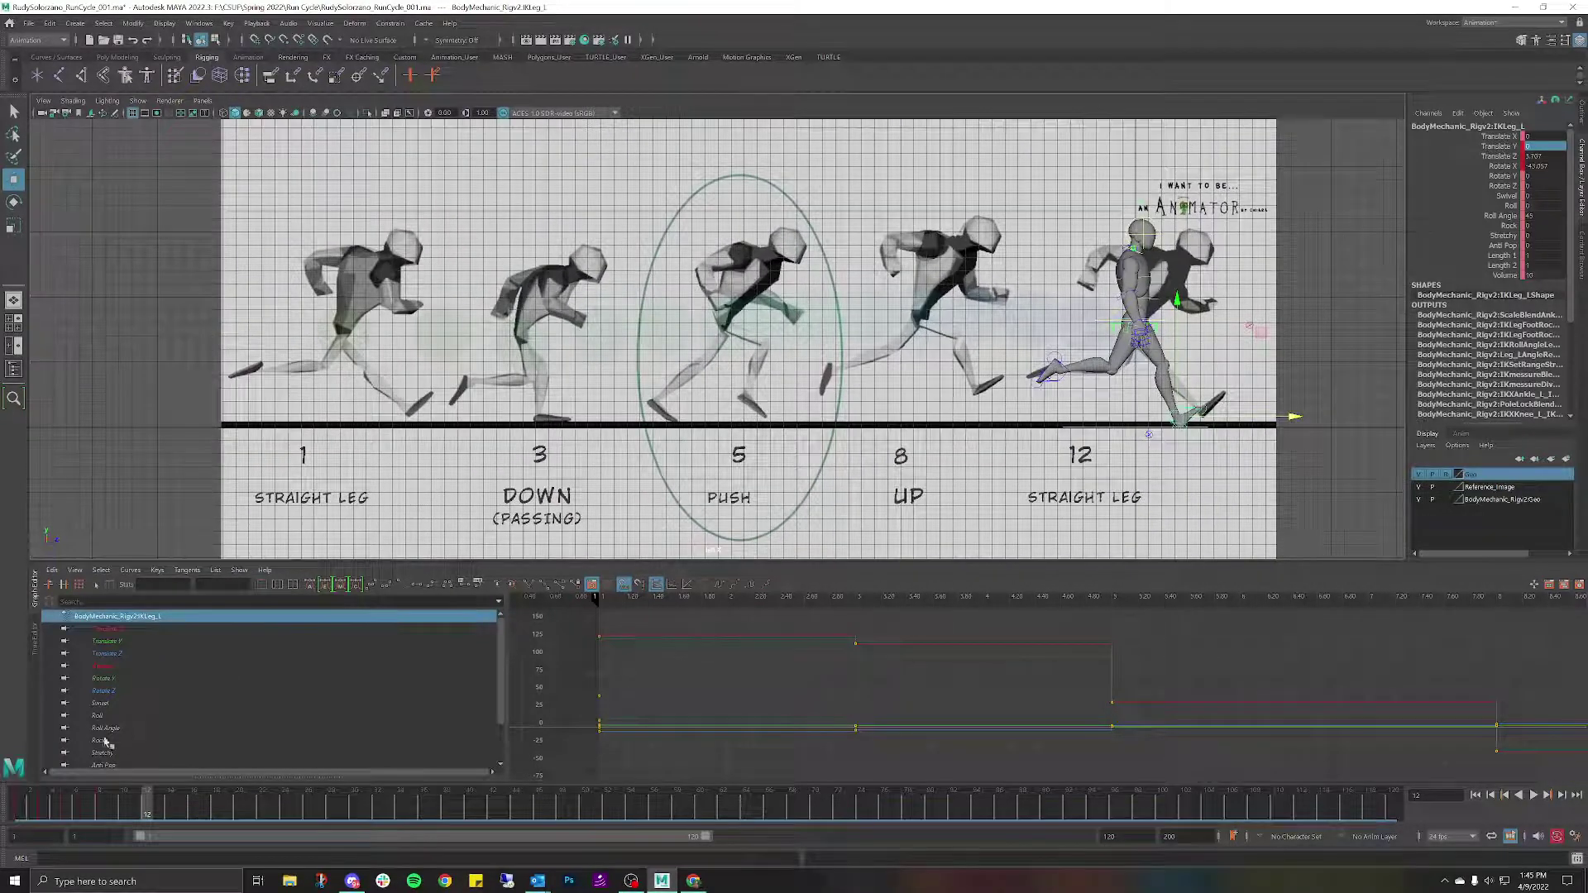
{"action": "left_click", "coordinate": [19, 802]}
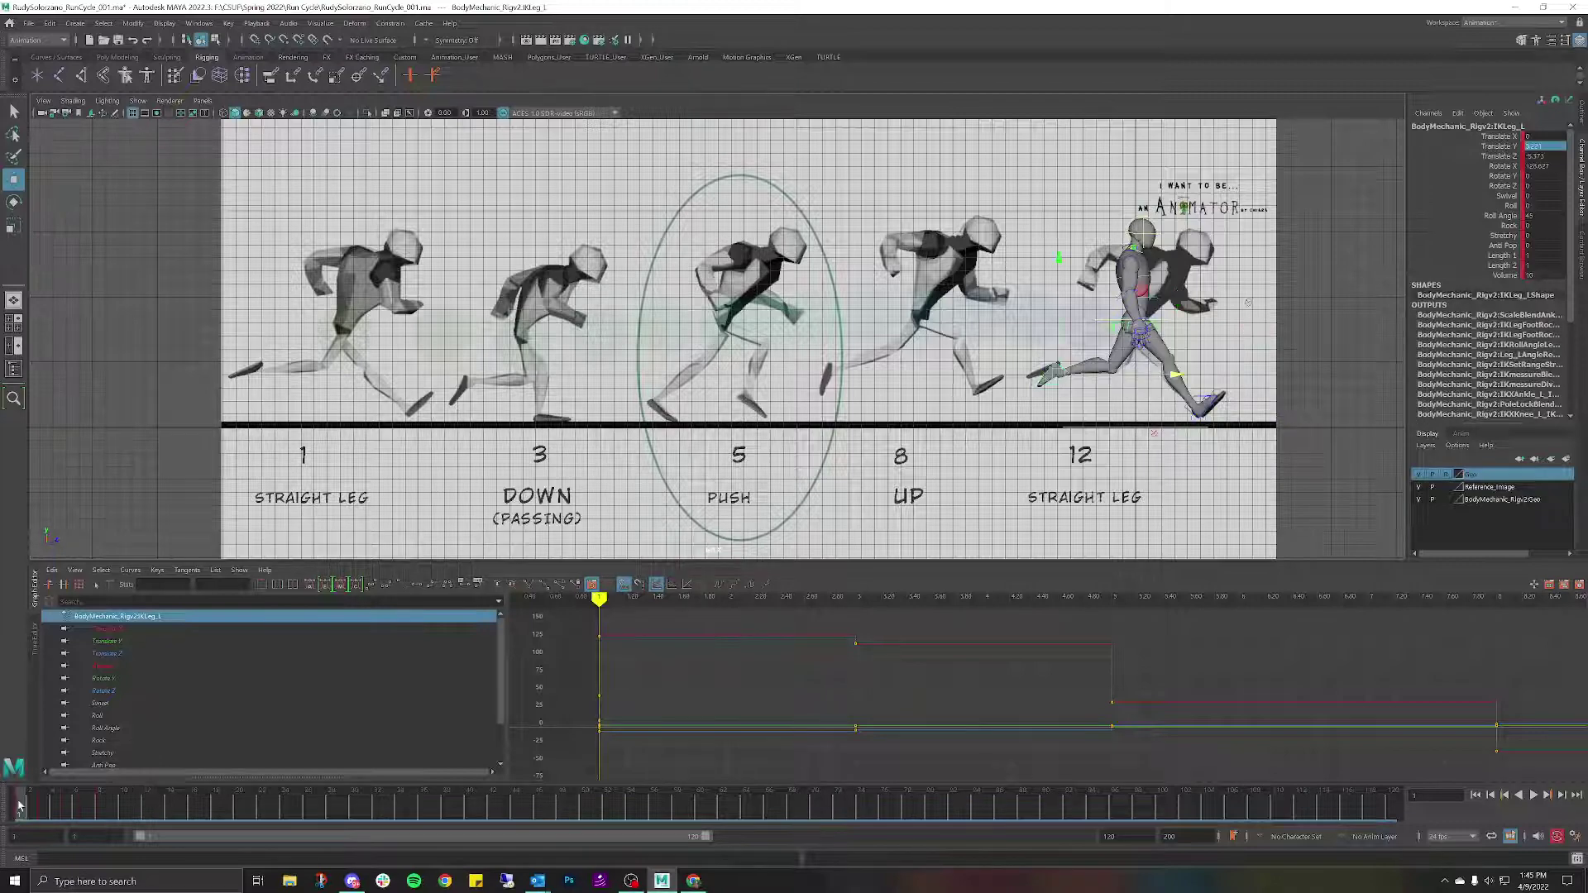
{"action": "middle_click_drag", "start_coordinate": [1138, 412], "coordinate": [846, 386], "text": "alt"}
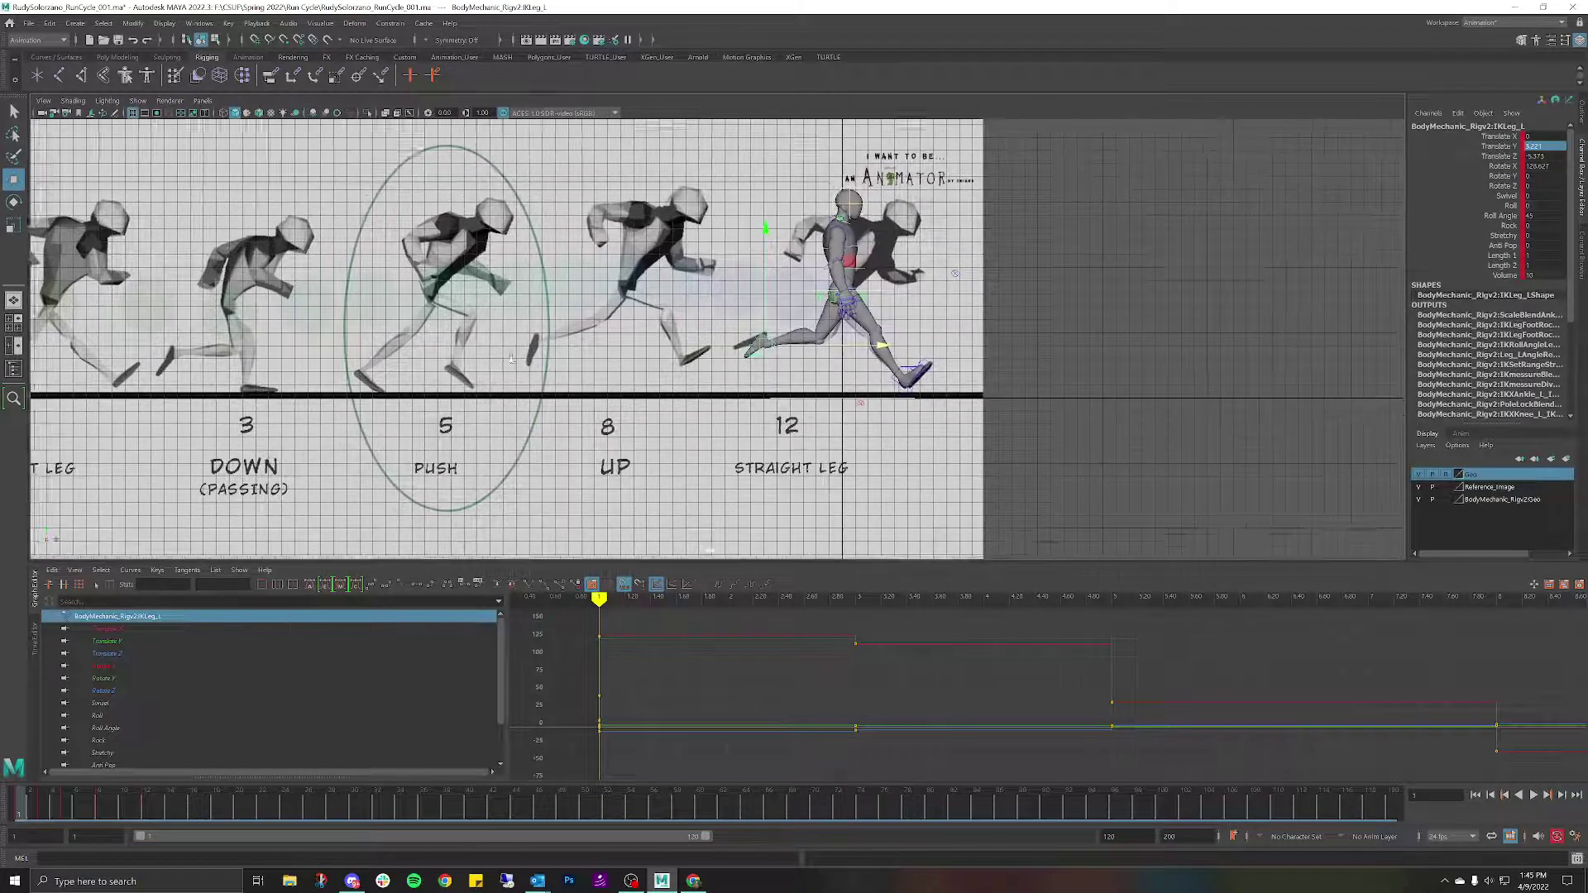
{"action": "scroll", "coordinate": [846, 385], "scroll_direction": "up", "scroll_amount": 2}
{"action": "scroll", "coordinate": [847, 387], "scroll_direction": "up", "scroll_amount": 5}
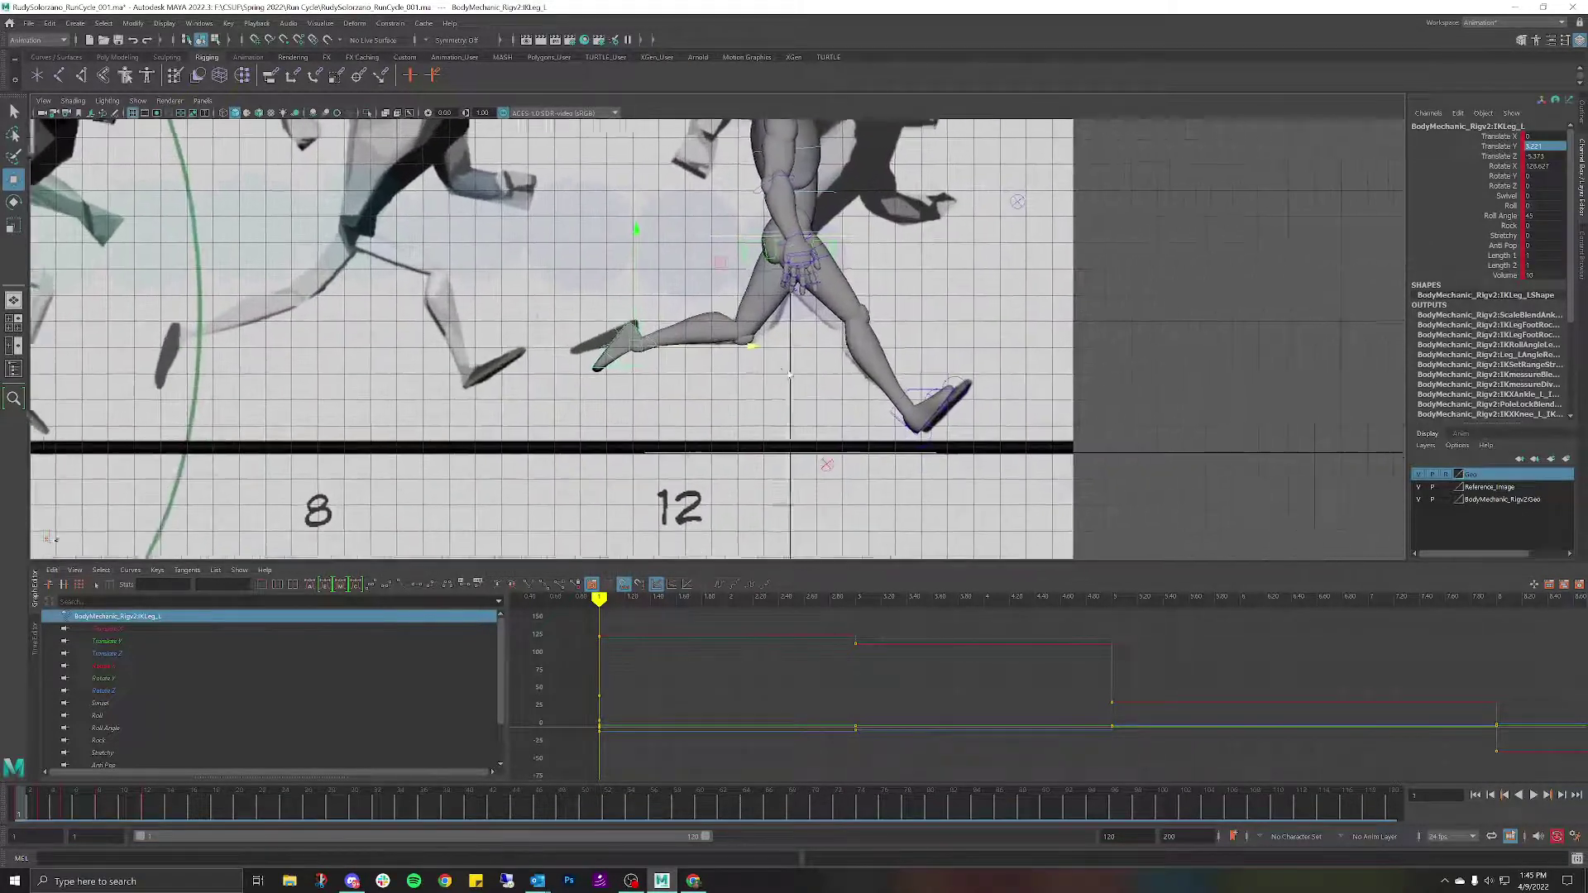
{"action": "scroll", "coordinate": [892, 422], "scroll_direction": "up", "scroll_amount": 1}
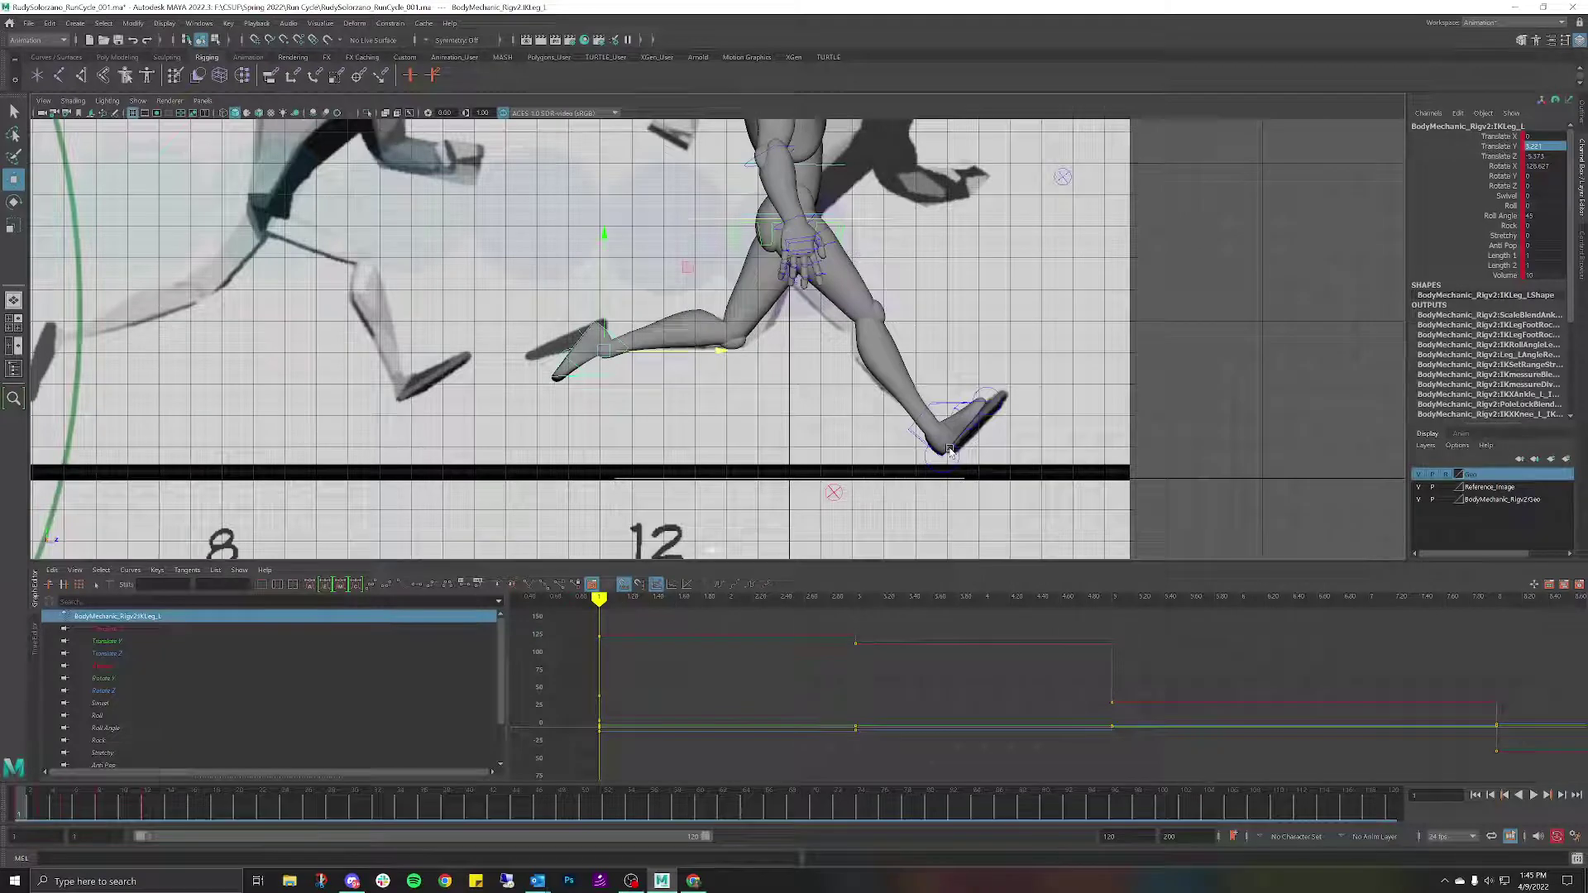
{"action": "left_click", "coordinate": [939, 407]}
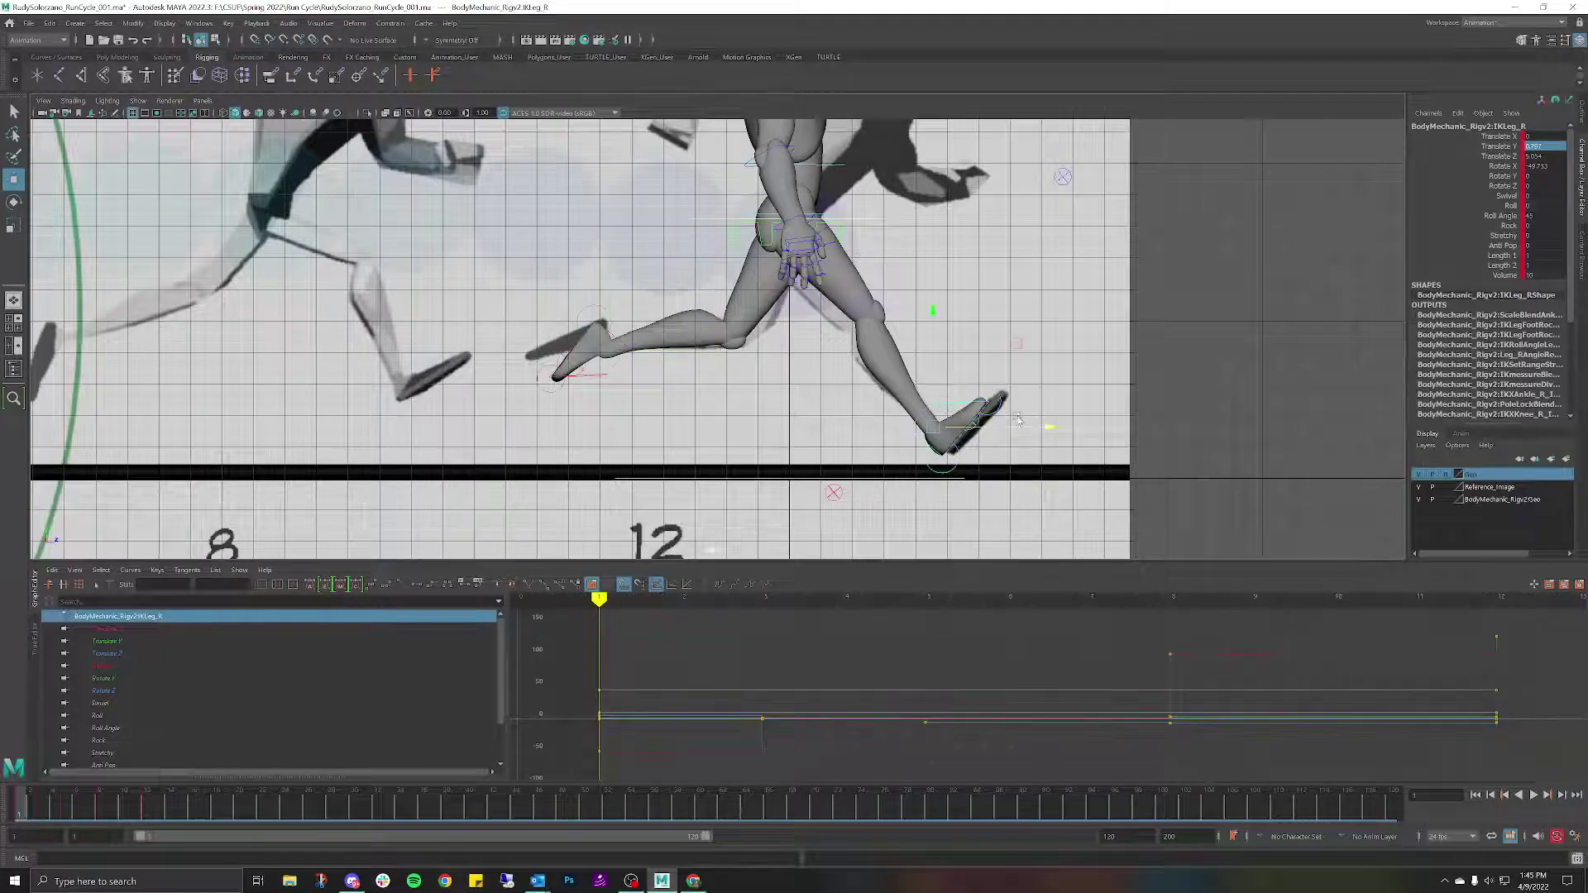
{"action": "type", "text": "0"}
{"action": "key", "text": "Return"}
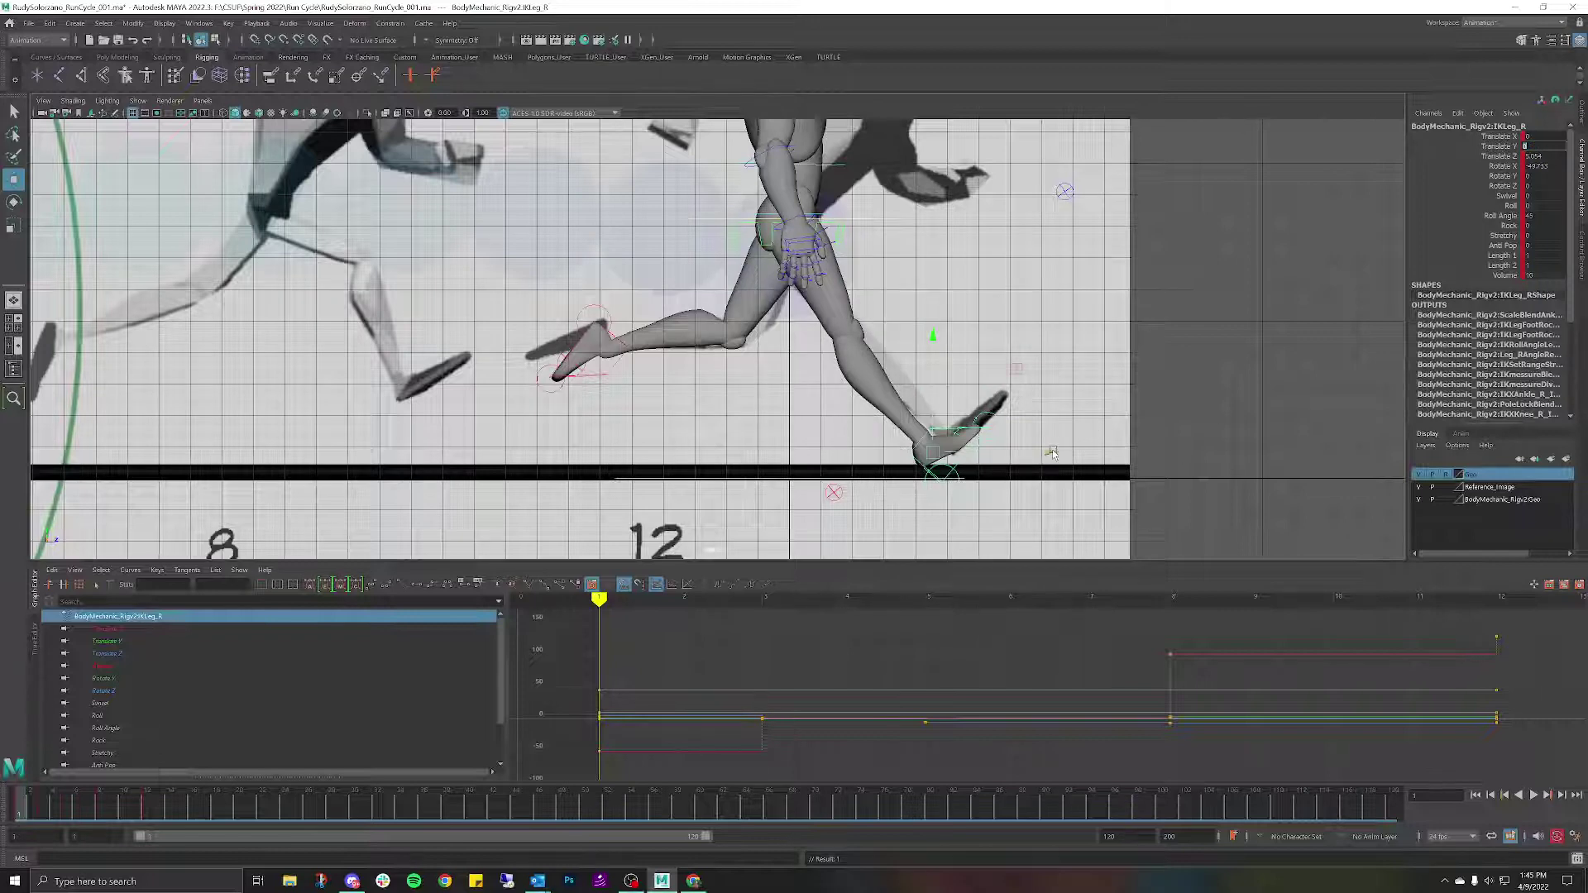
Slide IKLeg_R backward at frame 1 and adjust its foot rotation to match the frame 12 leading foot, leaving nothing selected.
{"action": "middle_click_drag", "start_coordinate": [1052, 449], "coordinate": [1016, 457]}
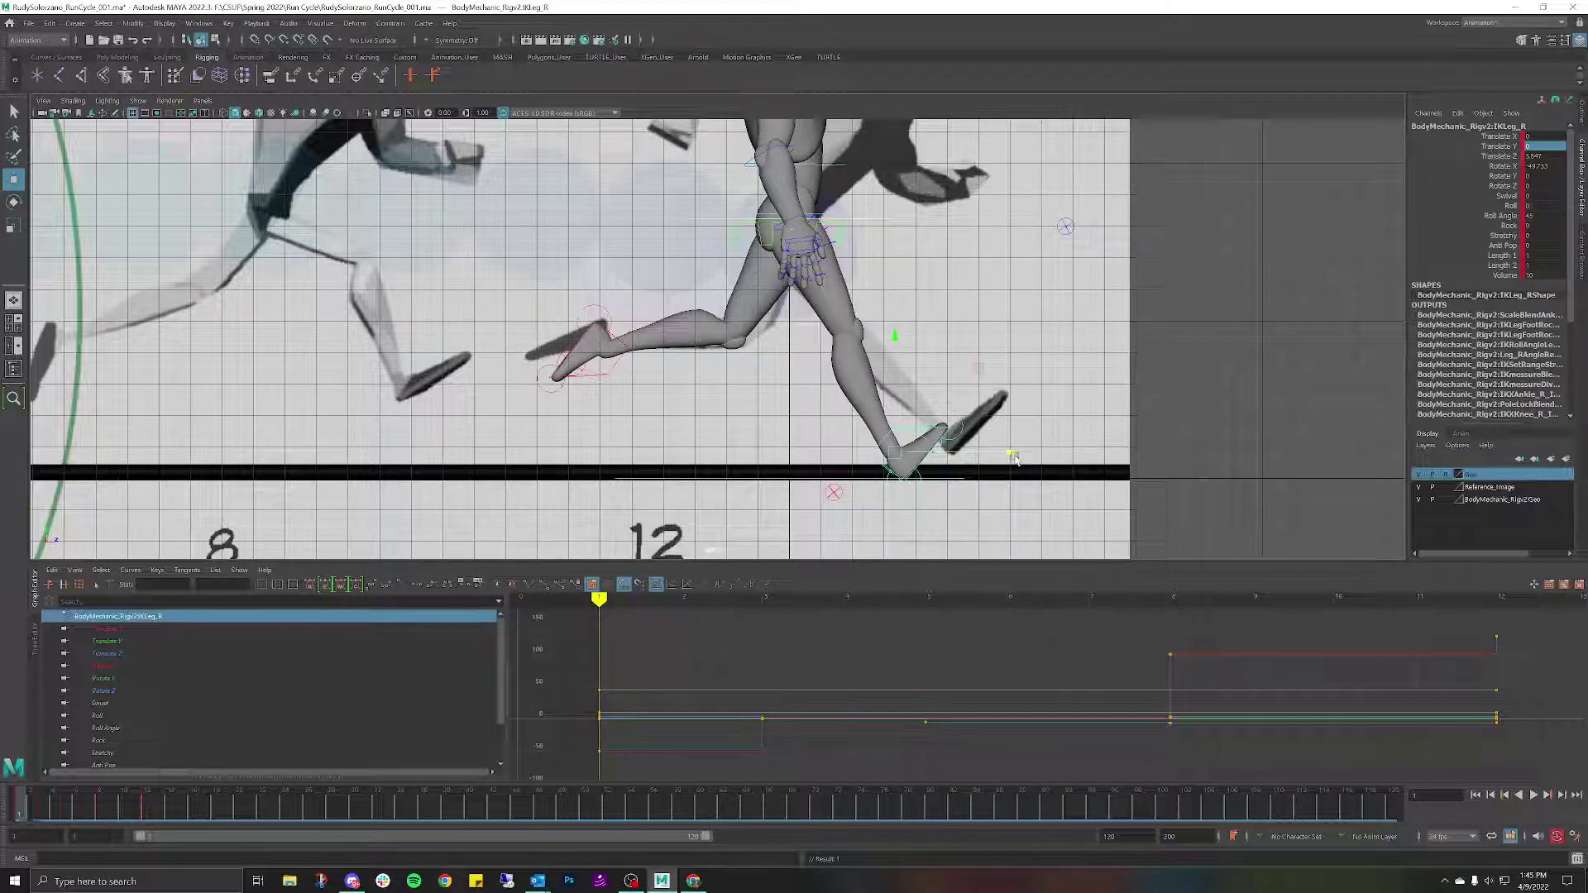
{"action": "key", "text": "e"}
{"action": "left_click_drag", "start_coordinate": [981, 393], "coordinate": [996, 411]}
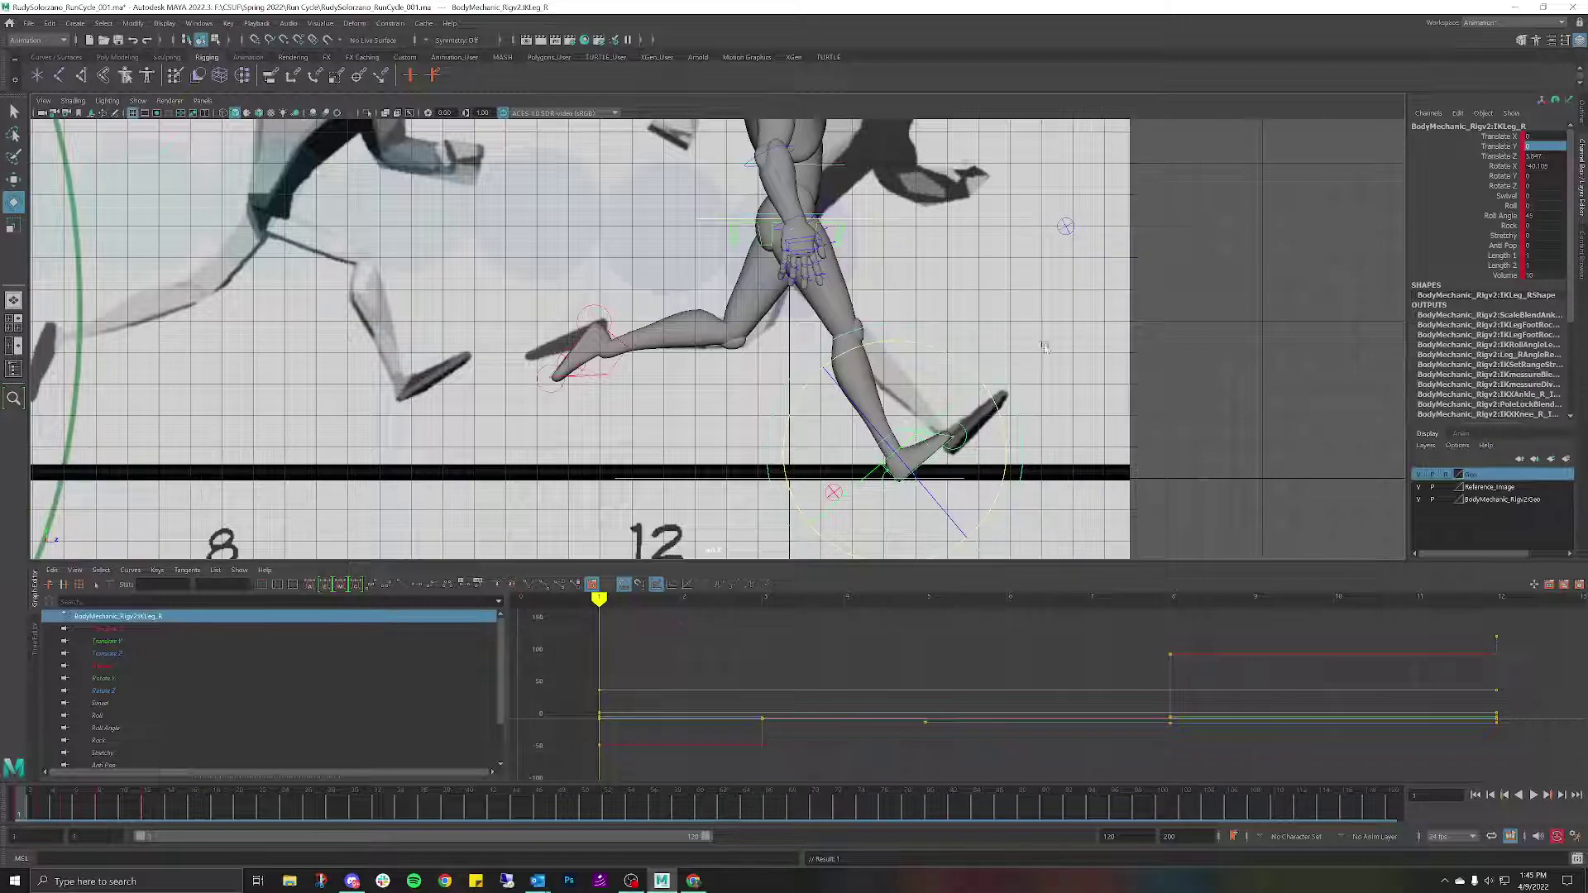
{"action": "left_click", "coordinate": [1208, 292]}
Scrub the timeline from frame 1 to review the leg poses, and return to frame 1.
{"action": "scroll", "coordinate": [823, 423], "scroll_direction": "down", "scroll_amount": 5}
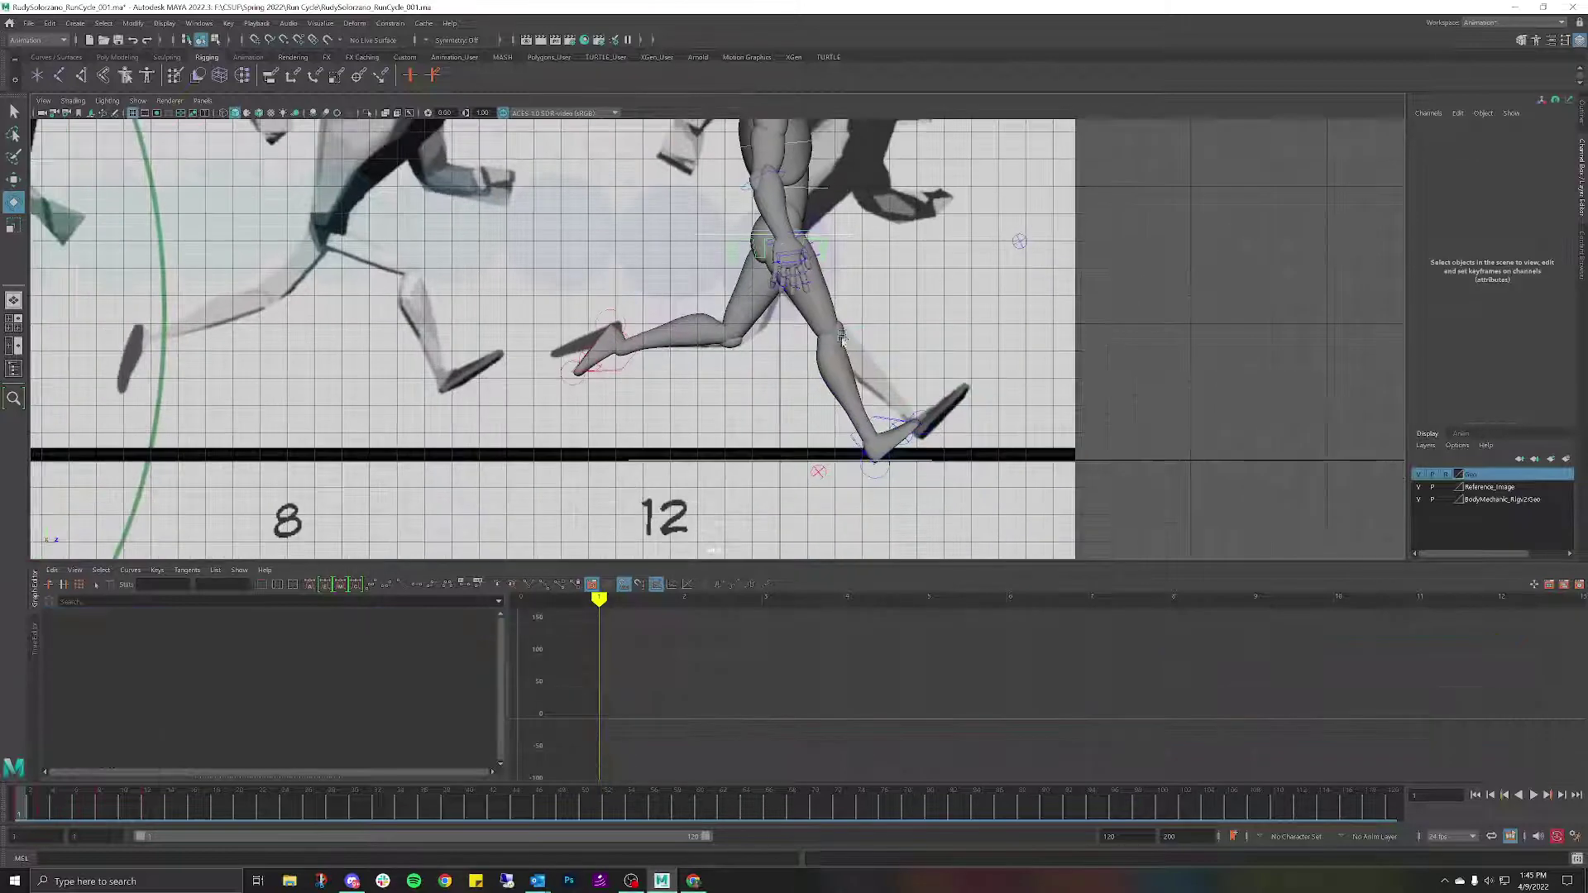
{"action": "scroll", "coordinate": [821, 420], "scroll_direction": "down", "scroll_amount": 2}
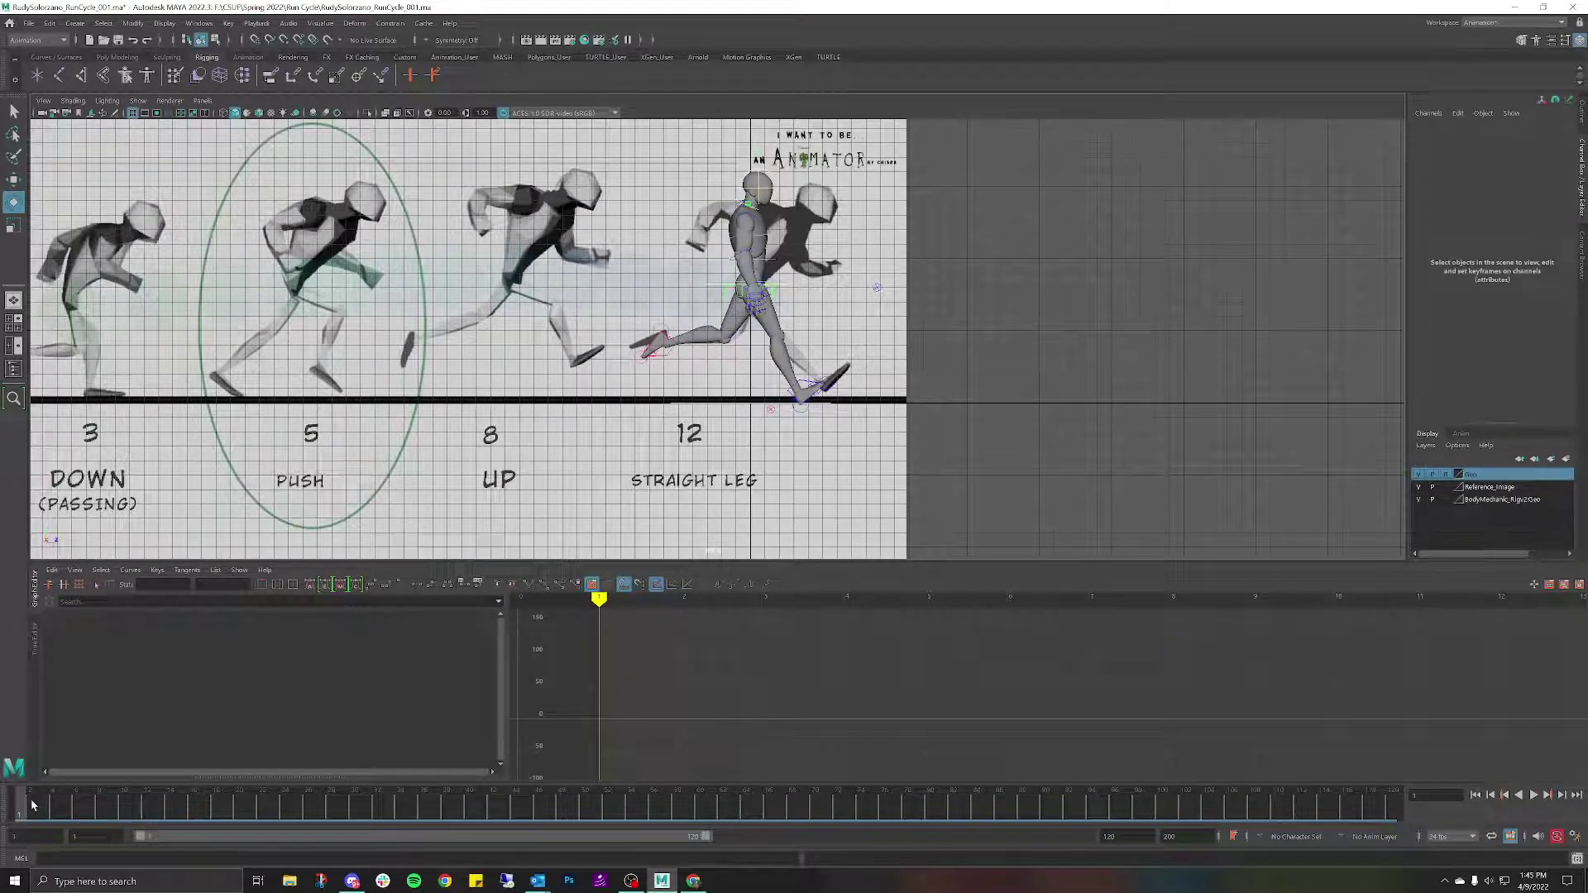
{"action": "left_click_drag", "start_coordinate": [29, 802], "coordinate": [219, 779]}
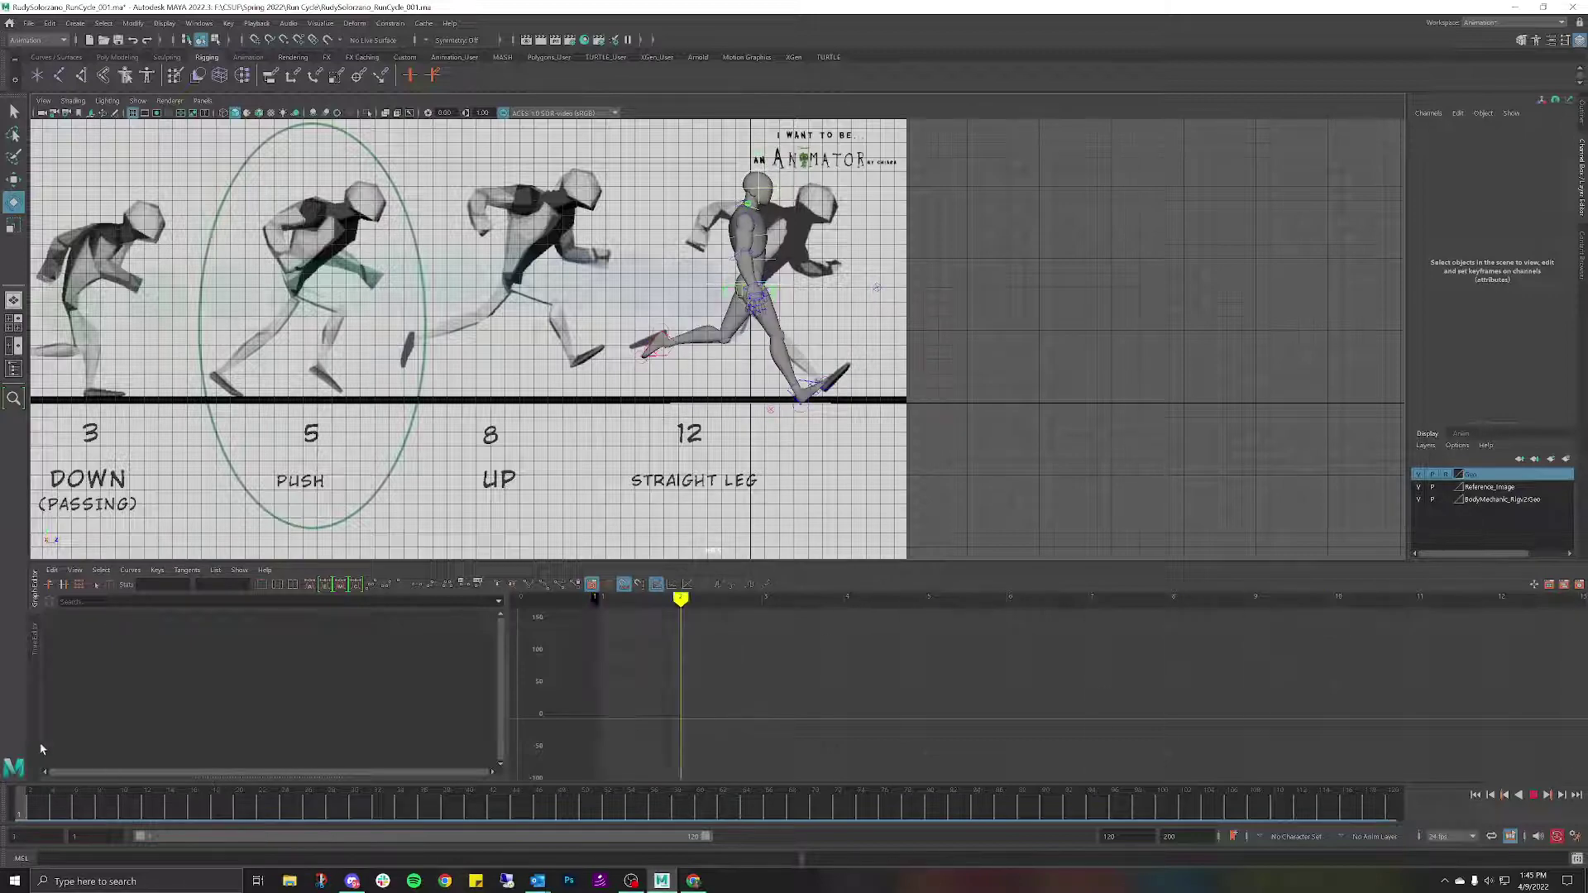
{"action": "left_click", "coordinate": [20, 802]}
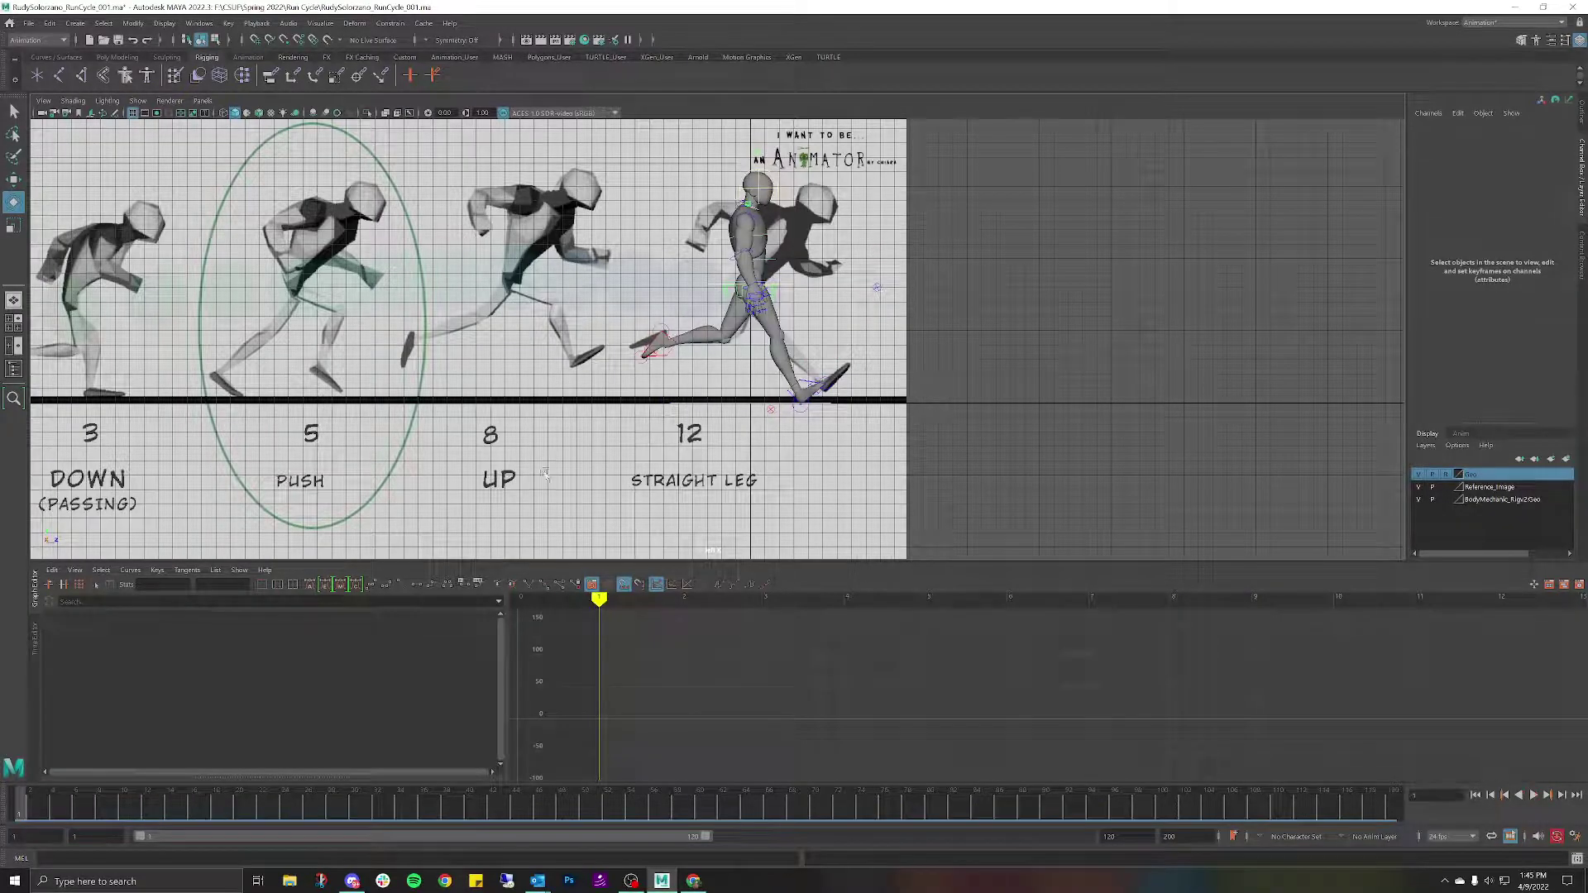
Hide the Reference_Image layer and turn off NURBS curves in the viewport so only the character mesh shows.
{"action": "scroll", "coordinate": [626, 322], "scroll_direction": "down", "scroll_amount": 4}
{"action": "middle_click_drag", "start_coordinate": [626, 322], "coordinate": [646, 401], "text": "alt"}
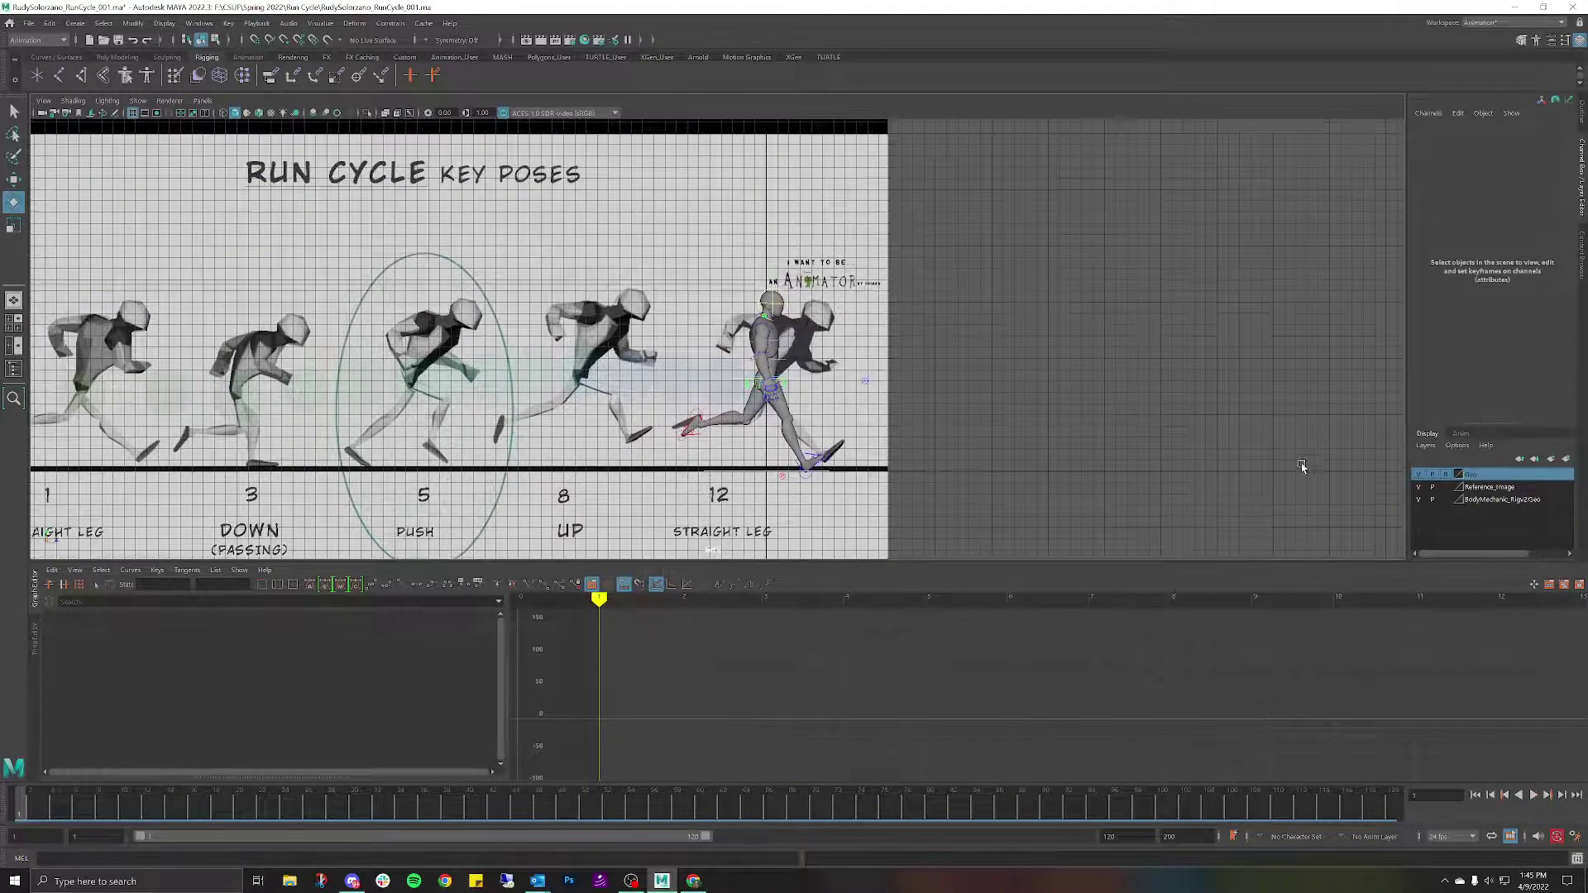
{"action": "left_click", "coordinate": [1420, 490]}
{"action": "scroll", "coordinate": [914, 305], "scroll_direction": "up", "scroll_amount": 4}
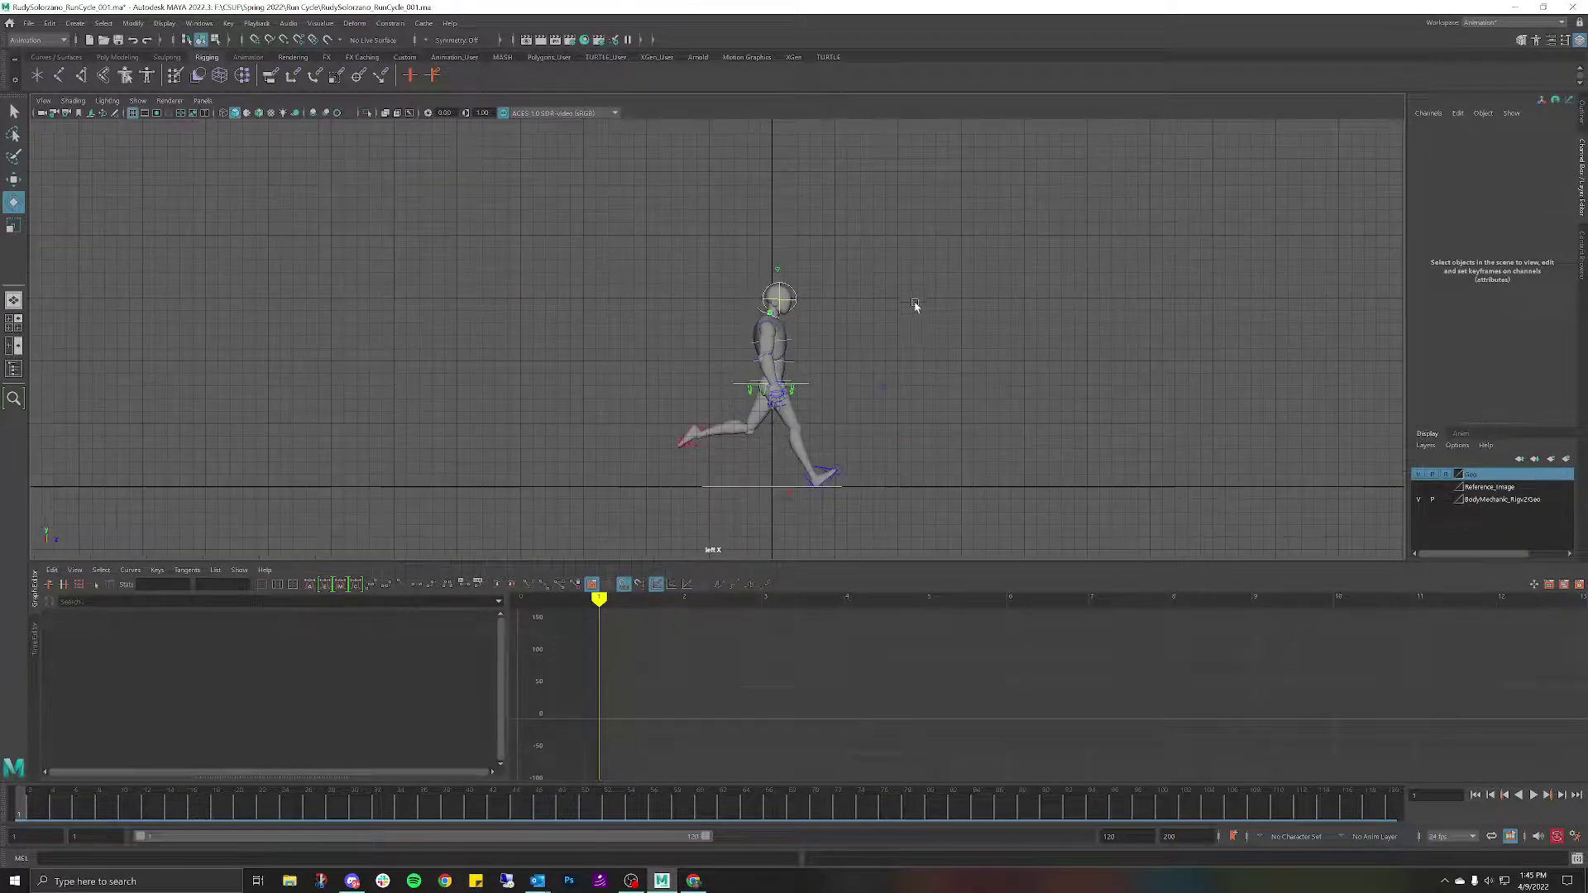
{"action": "scroll", "coordinate": [866, 248], "scroll_direction": "up", "scroll_amount": 2}
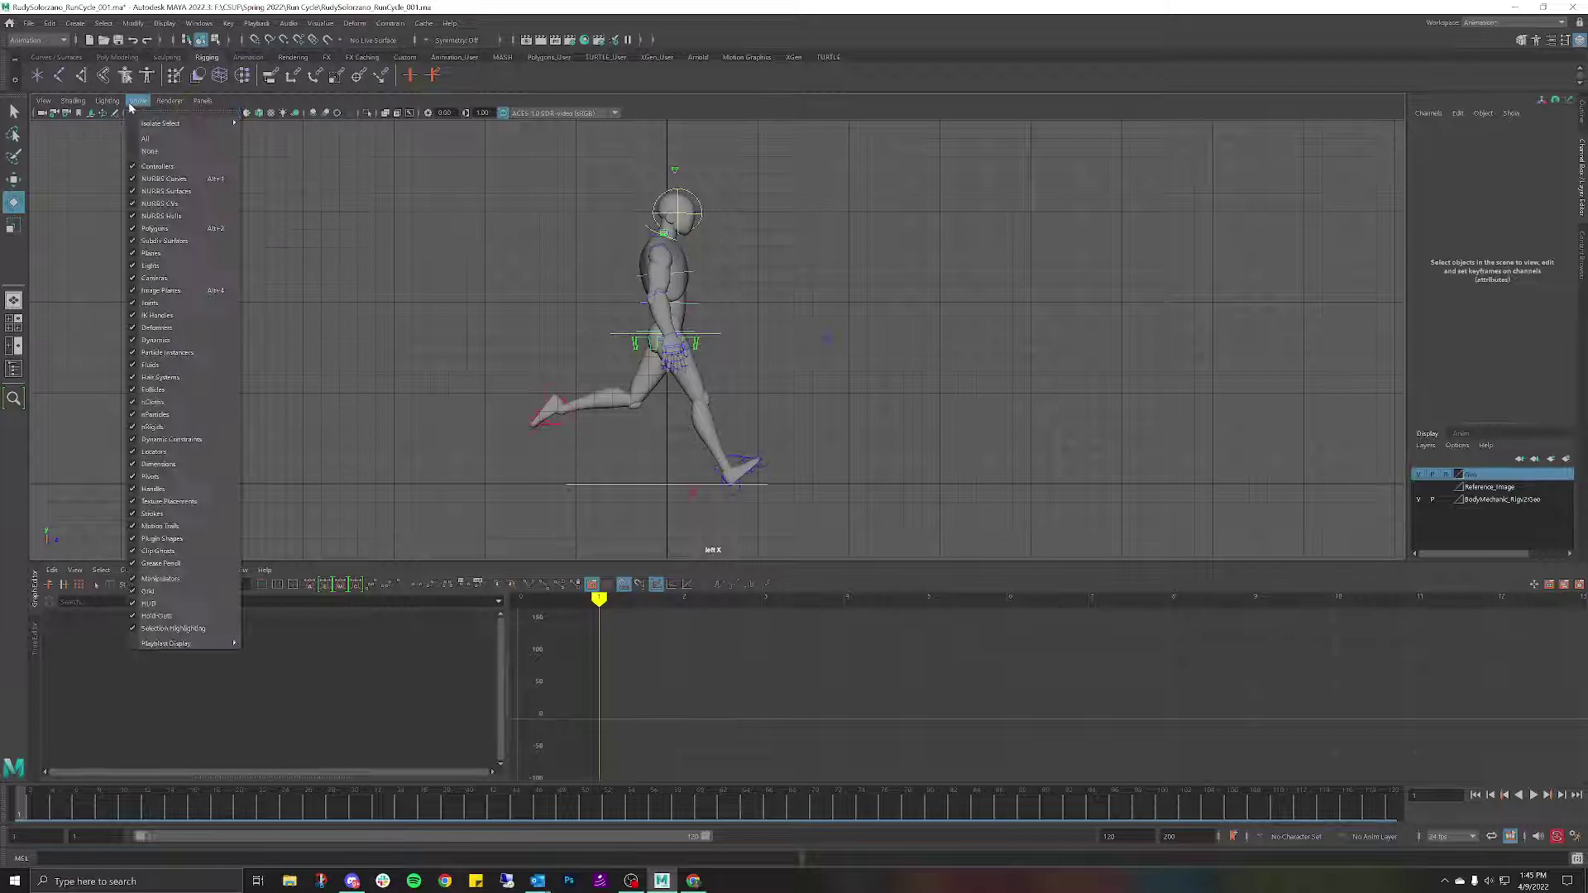
{"action": "left_click", "coordinate": [157, 179]}
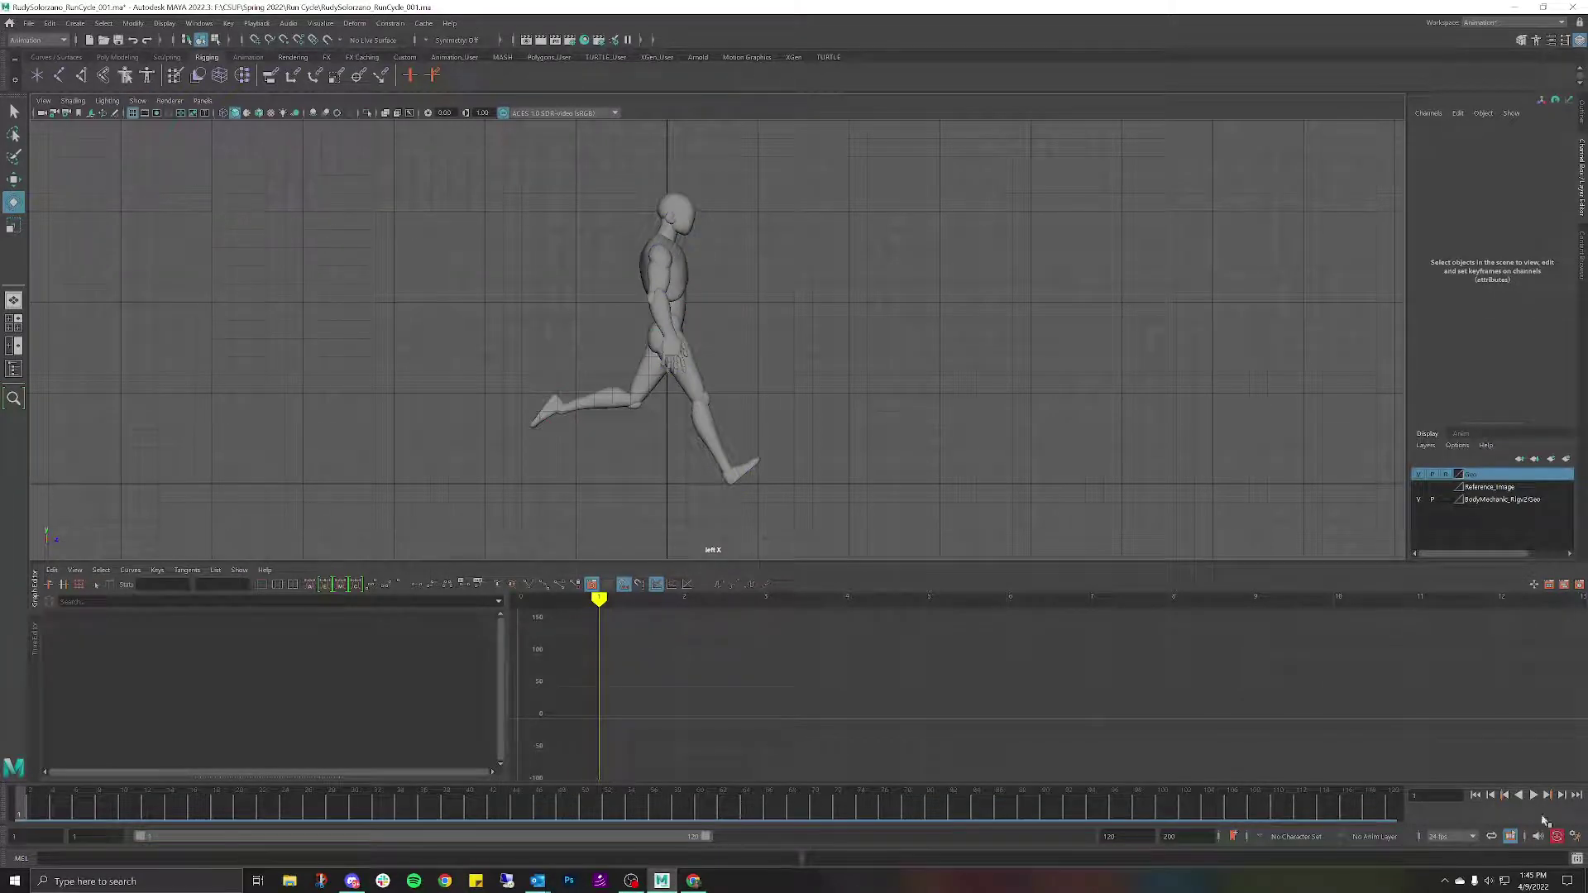
Set the playback end frame to 12 and play the run cycle loop to check the leg motion.
{"action": "left_click_drag", "start_coordinate": [27, 815], "coordinate": [155, 813]}
{"action": "double_click", "coordinate": [1113, 836]}
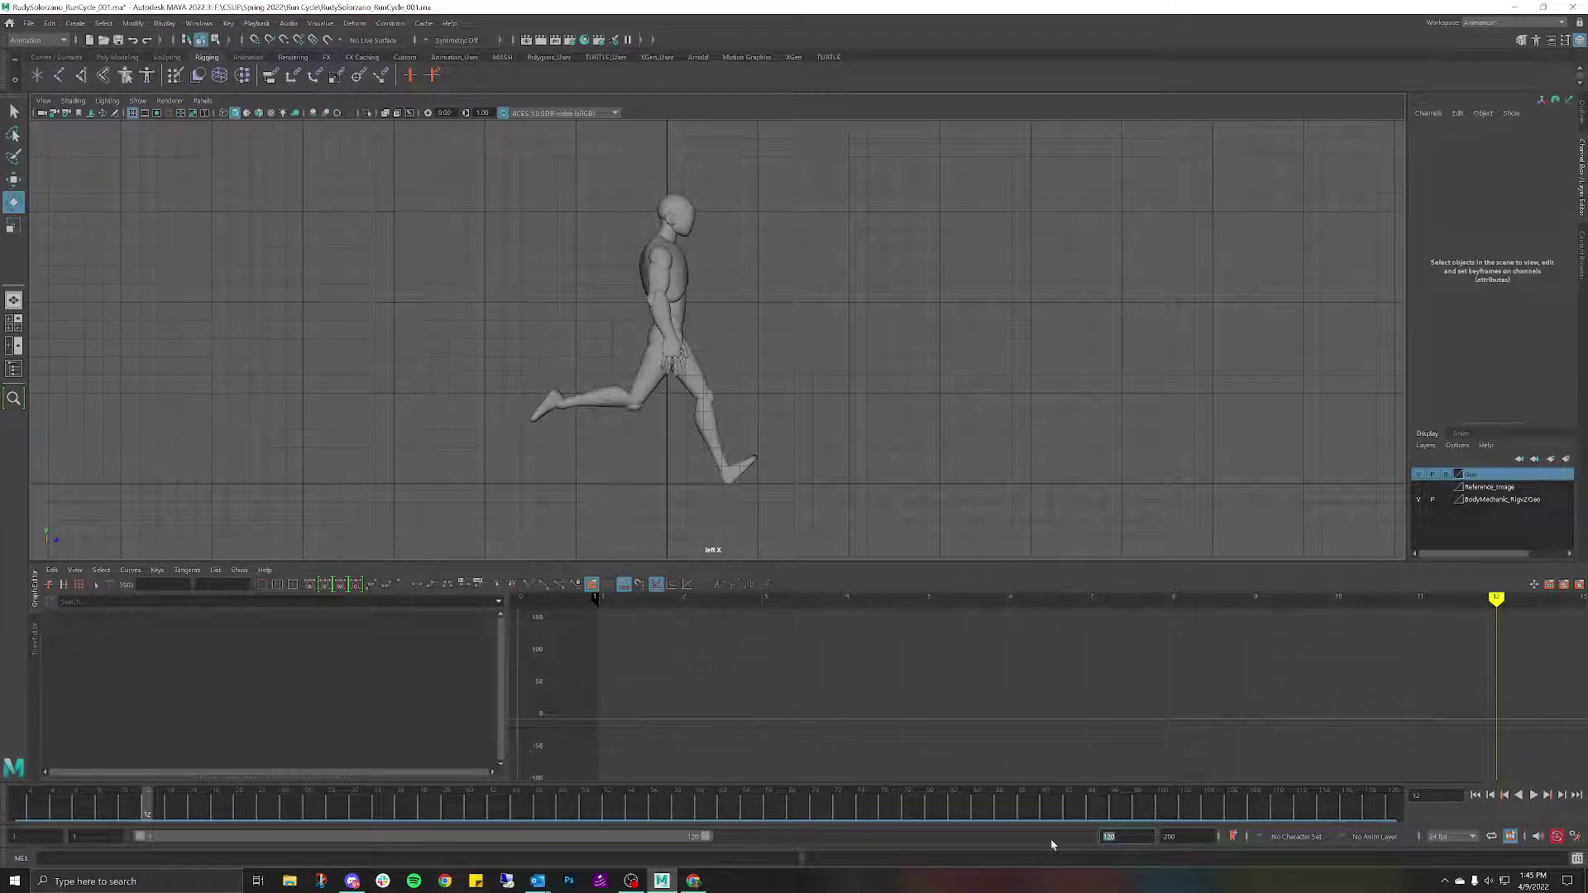
{"action": "type", "text": "12"}
{"action": "key", "text": "Return"}
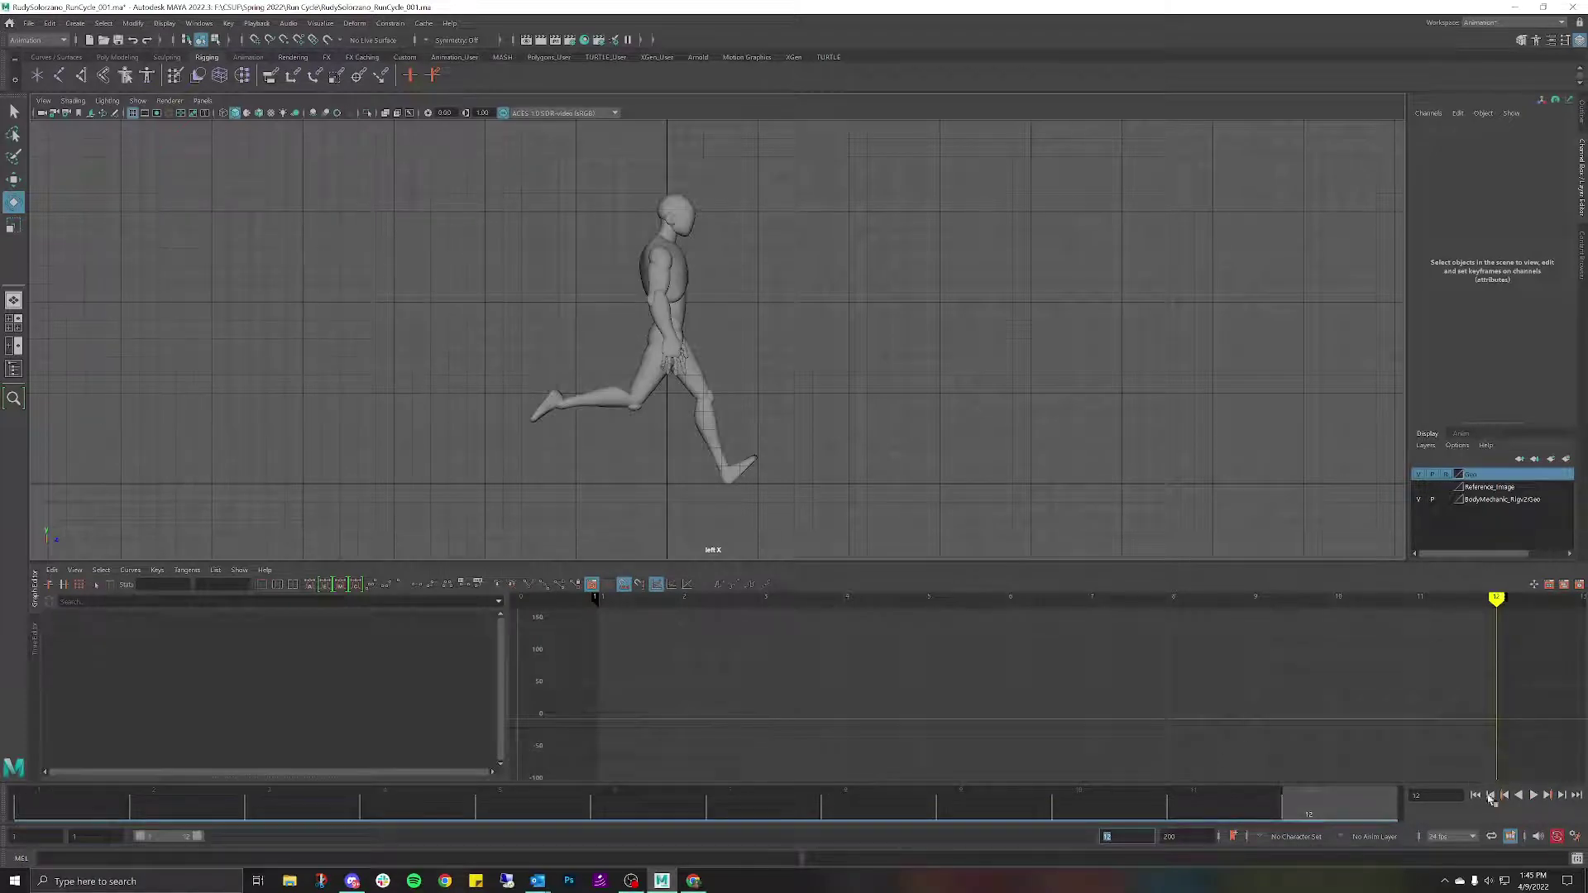
{"action": "left_click", "coordinate": [1534, 795]}
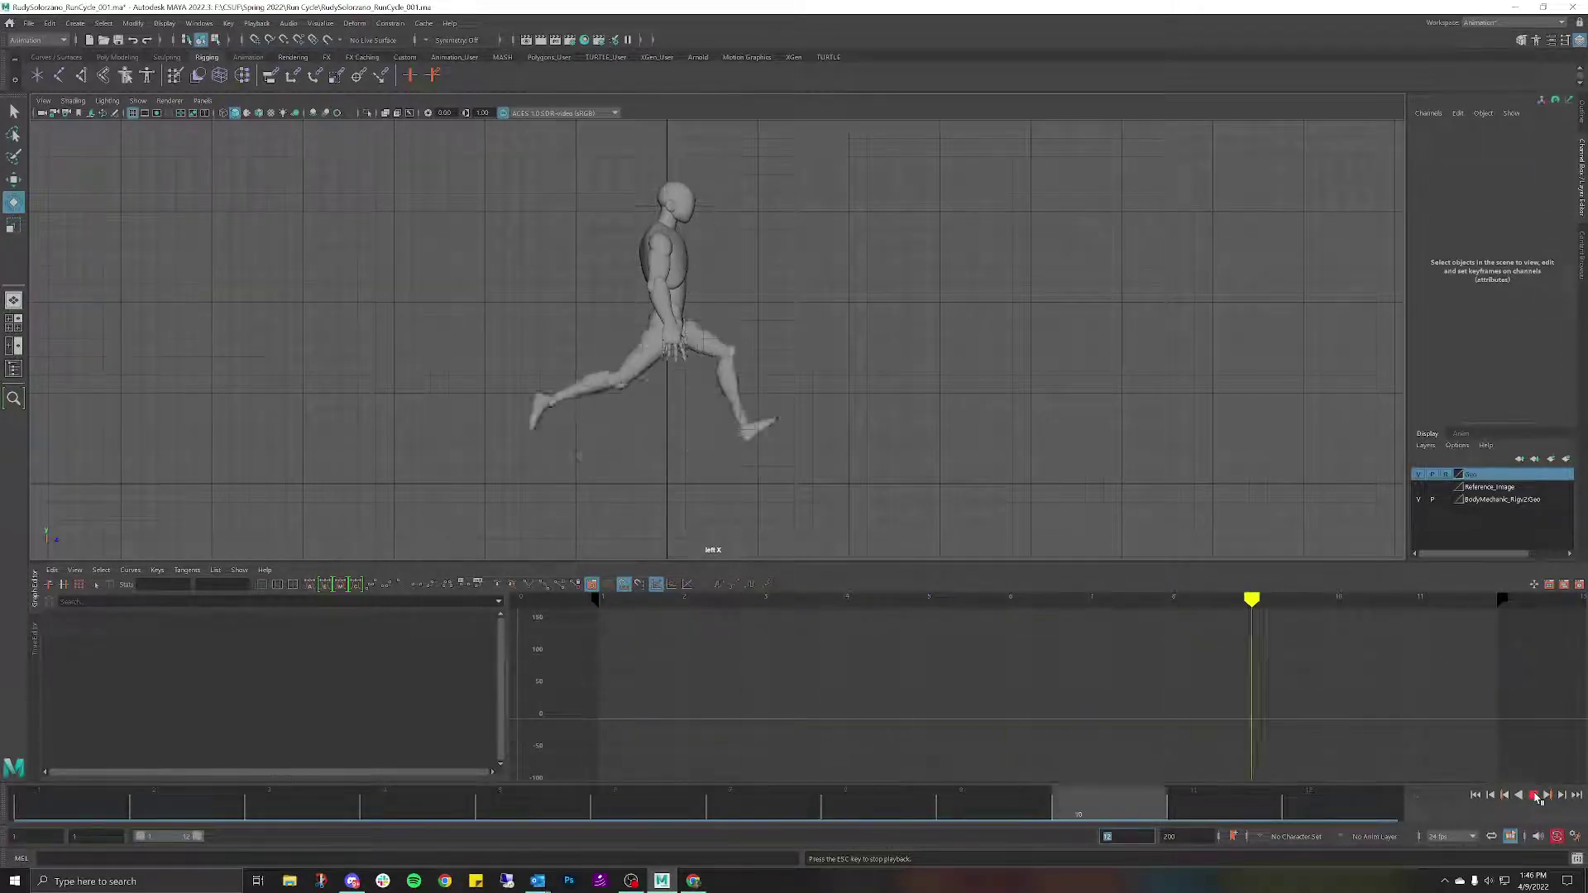
{"action": "left_click", "coordinate": [1534, 795]}
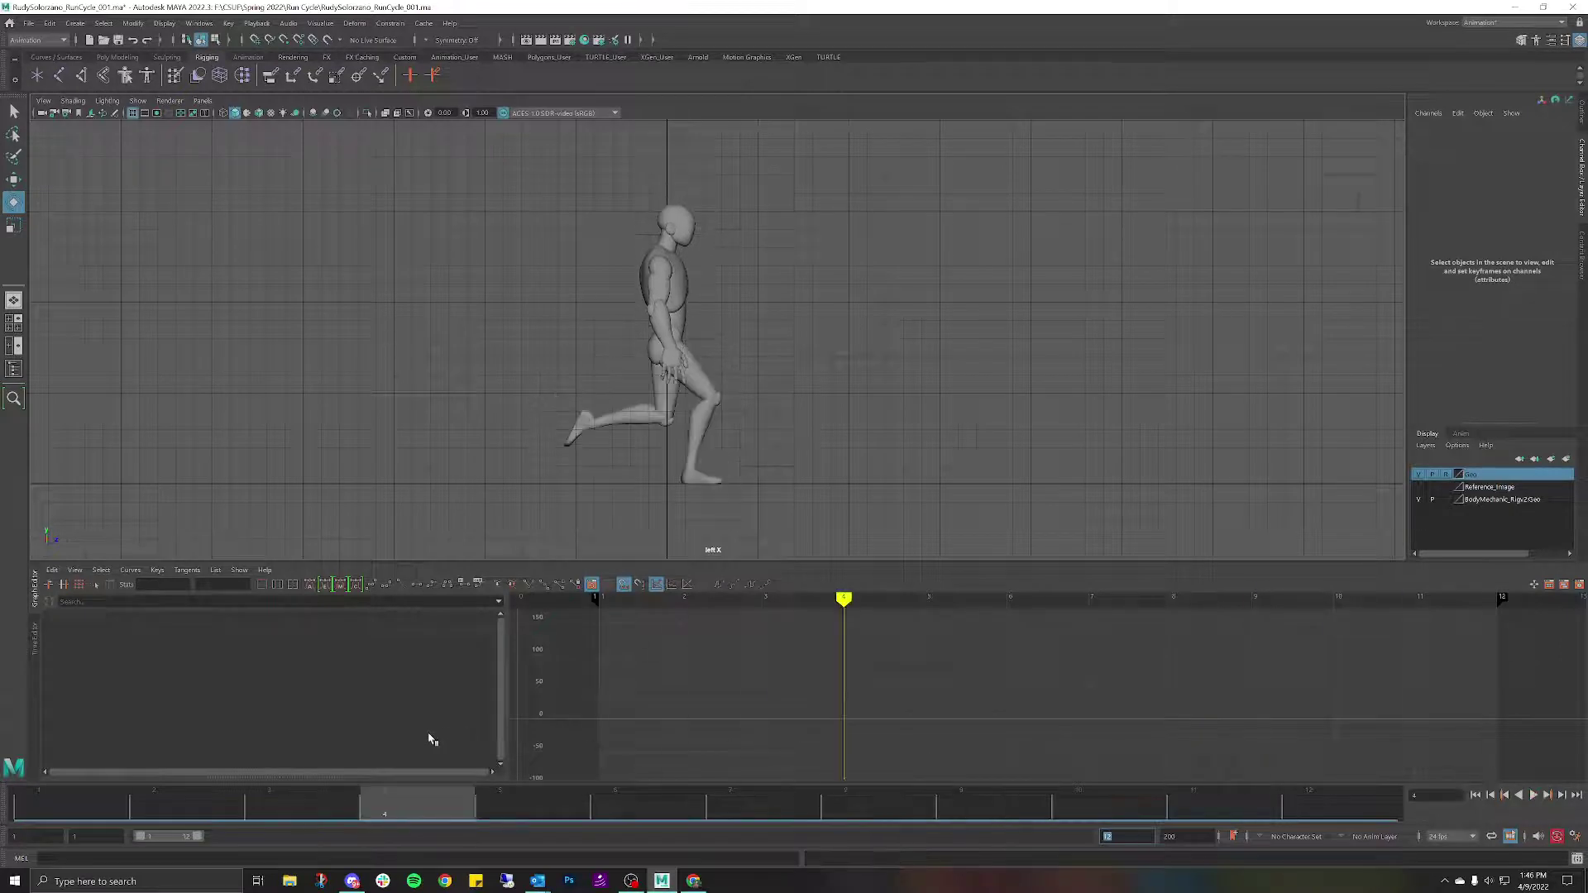
Set the playback end frame to 23 and go to frame 12.
{"action": "left_click_drag", "start_coordinate": [425, 812], "coordinate": [7, 813]}
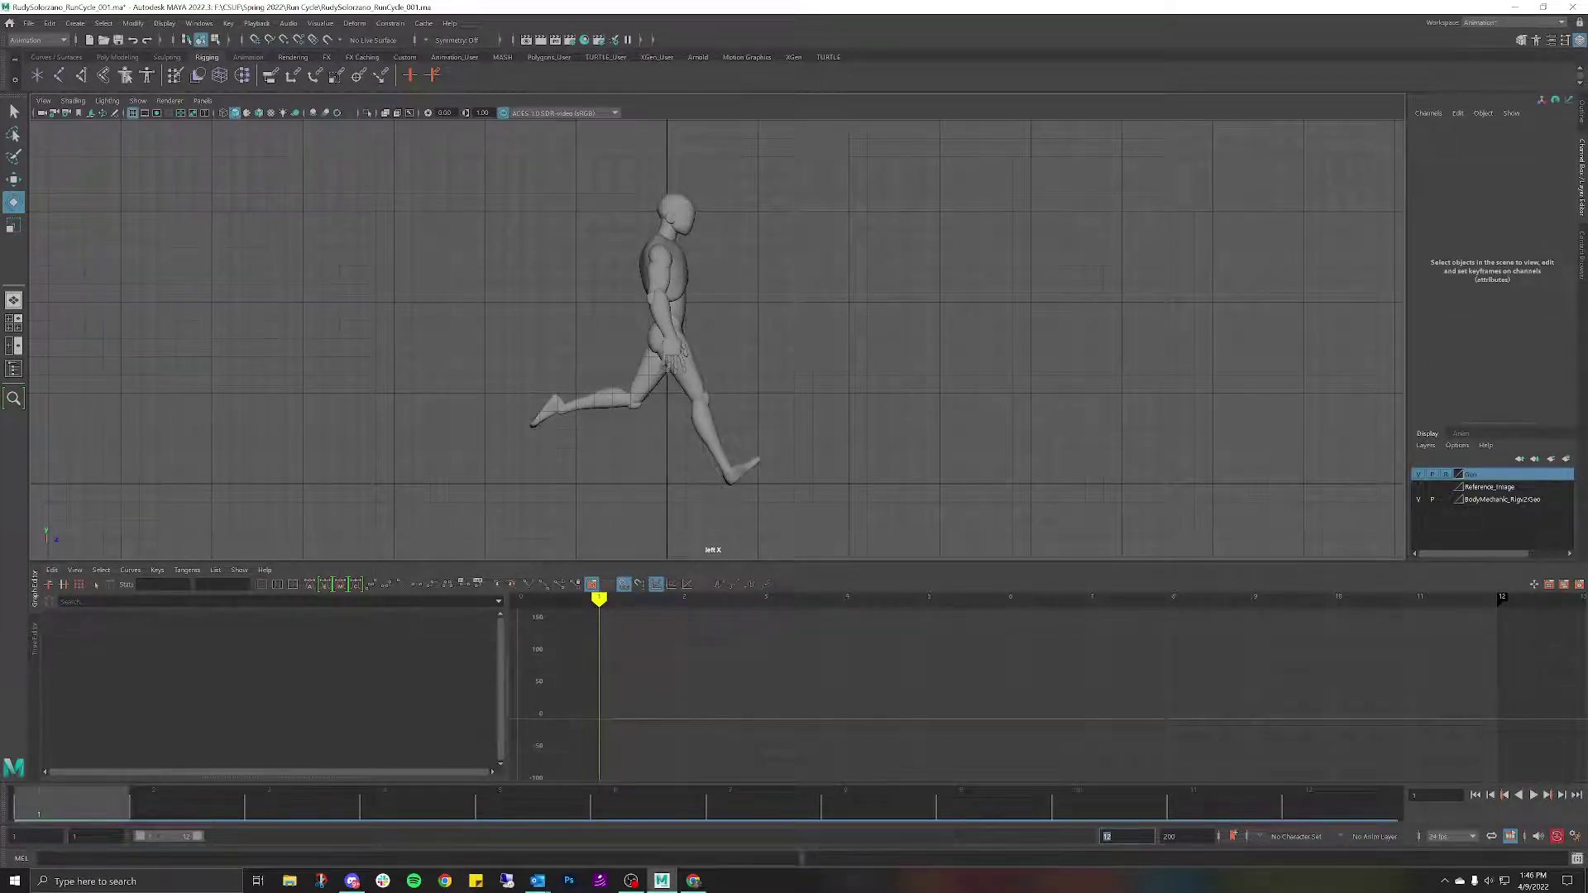
{"action": "type", "text": "23"}
{"action": "key", "text": "Return"}
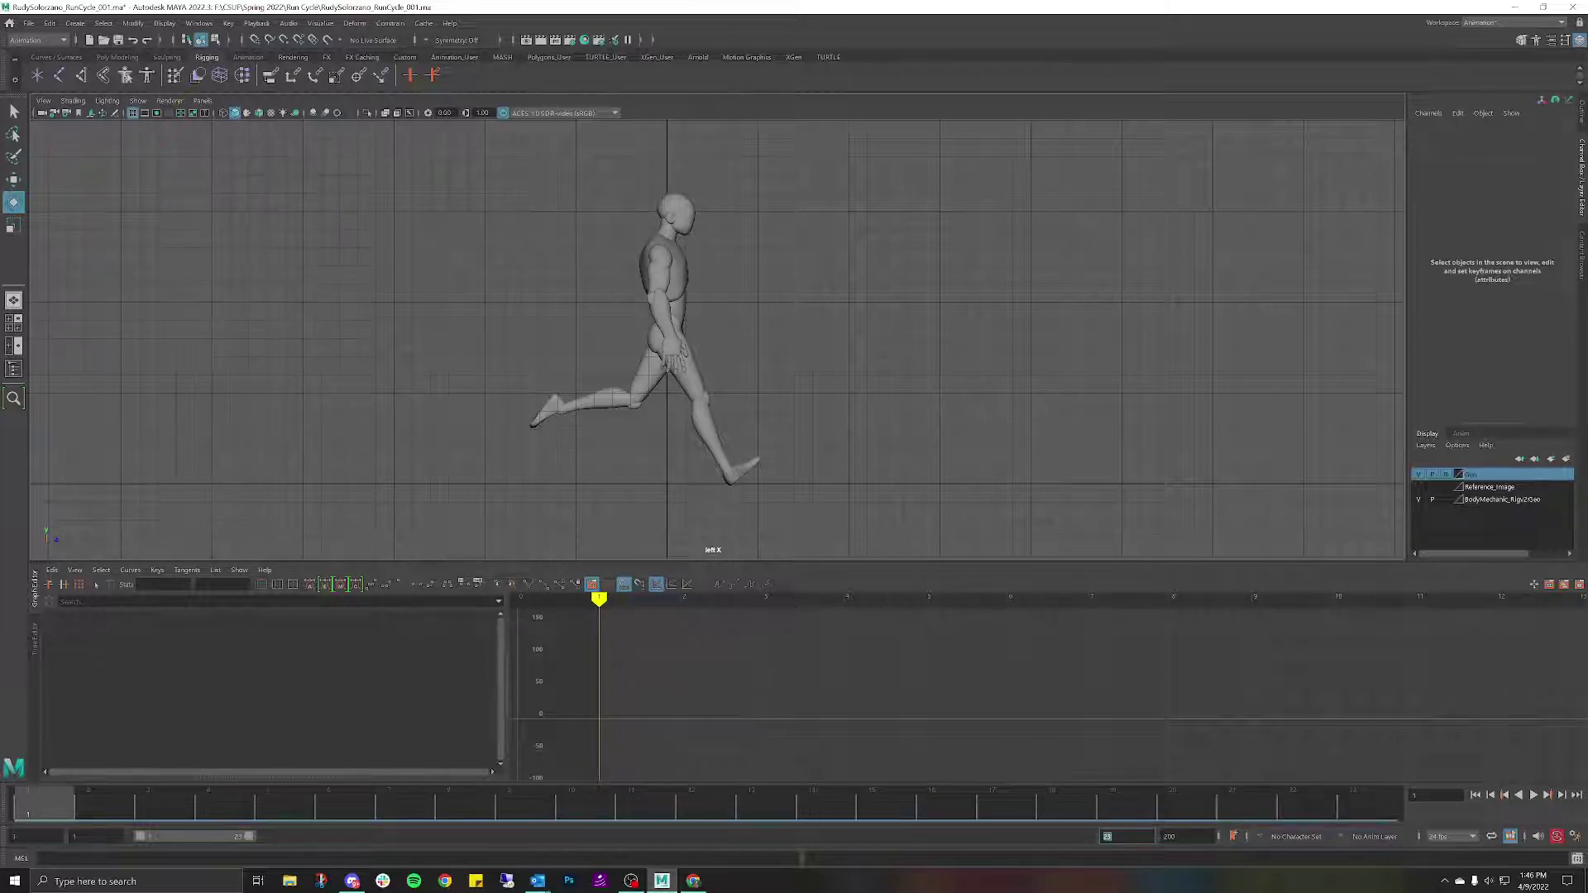
{"action": "left_click_drag", "start_coordinate": [383, 811], "coordinate": [698, 819]}
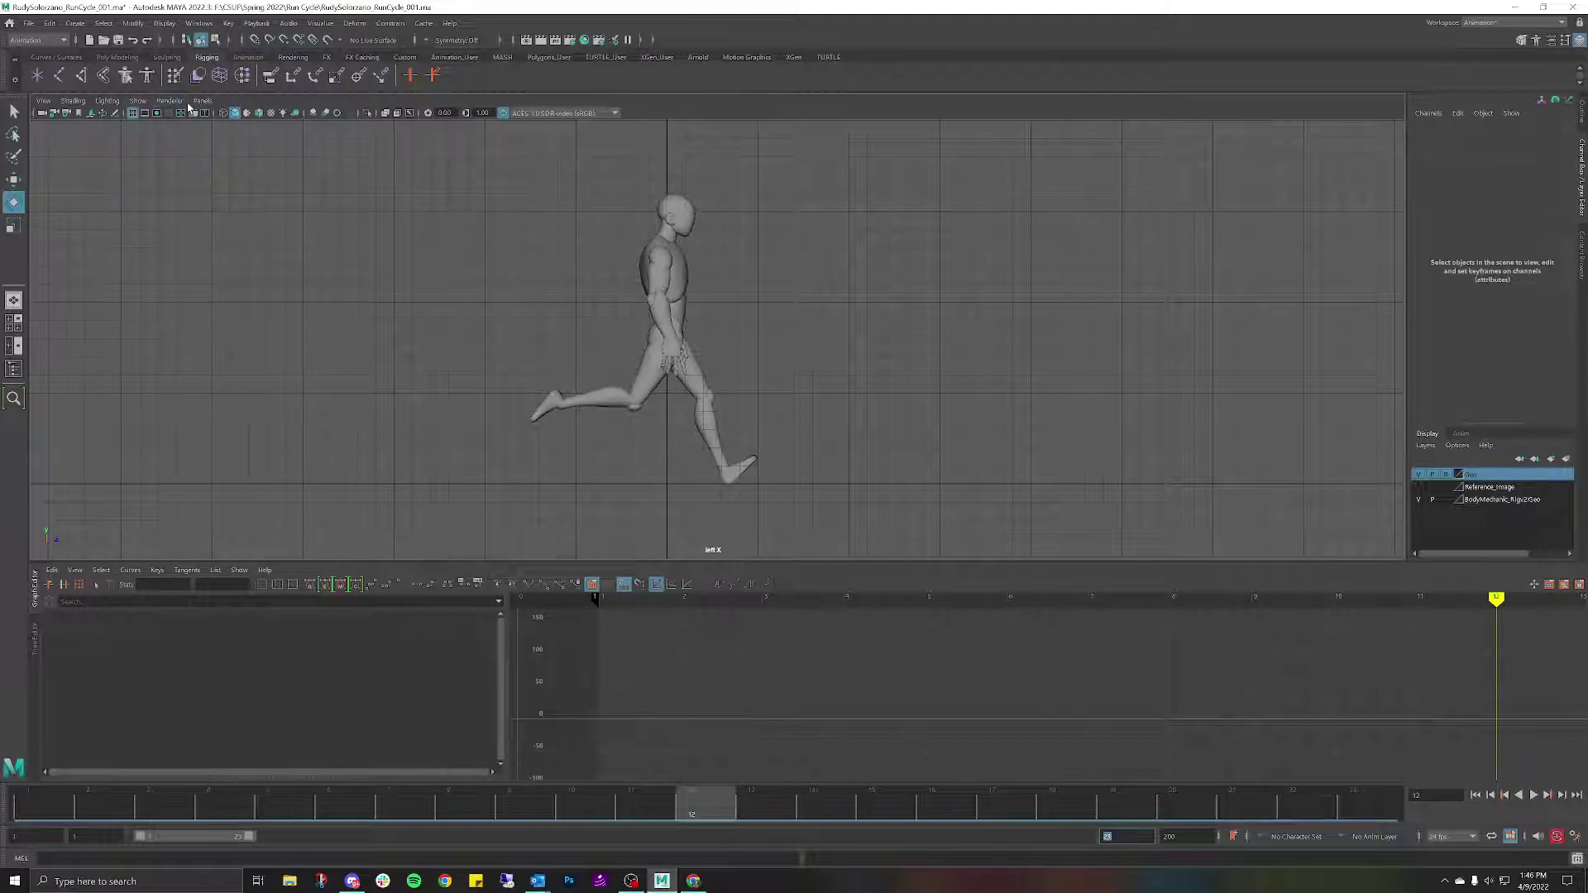
Show the Reference_Image layer again and select the run cycle image plane.
{"action": "left_click", "coordinate": [1419, 487]}
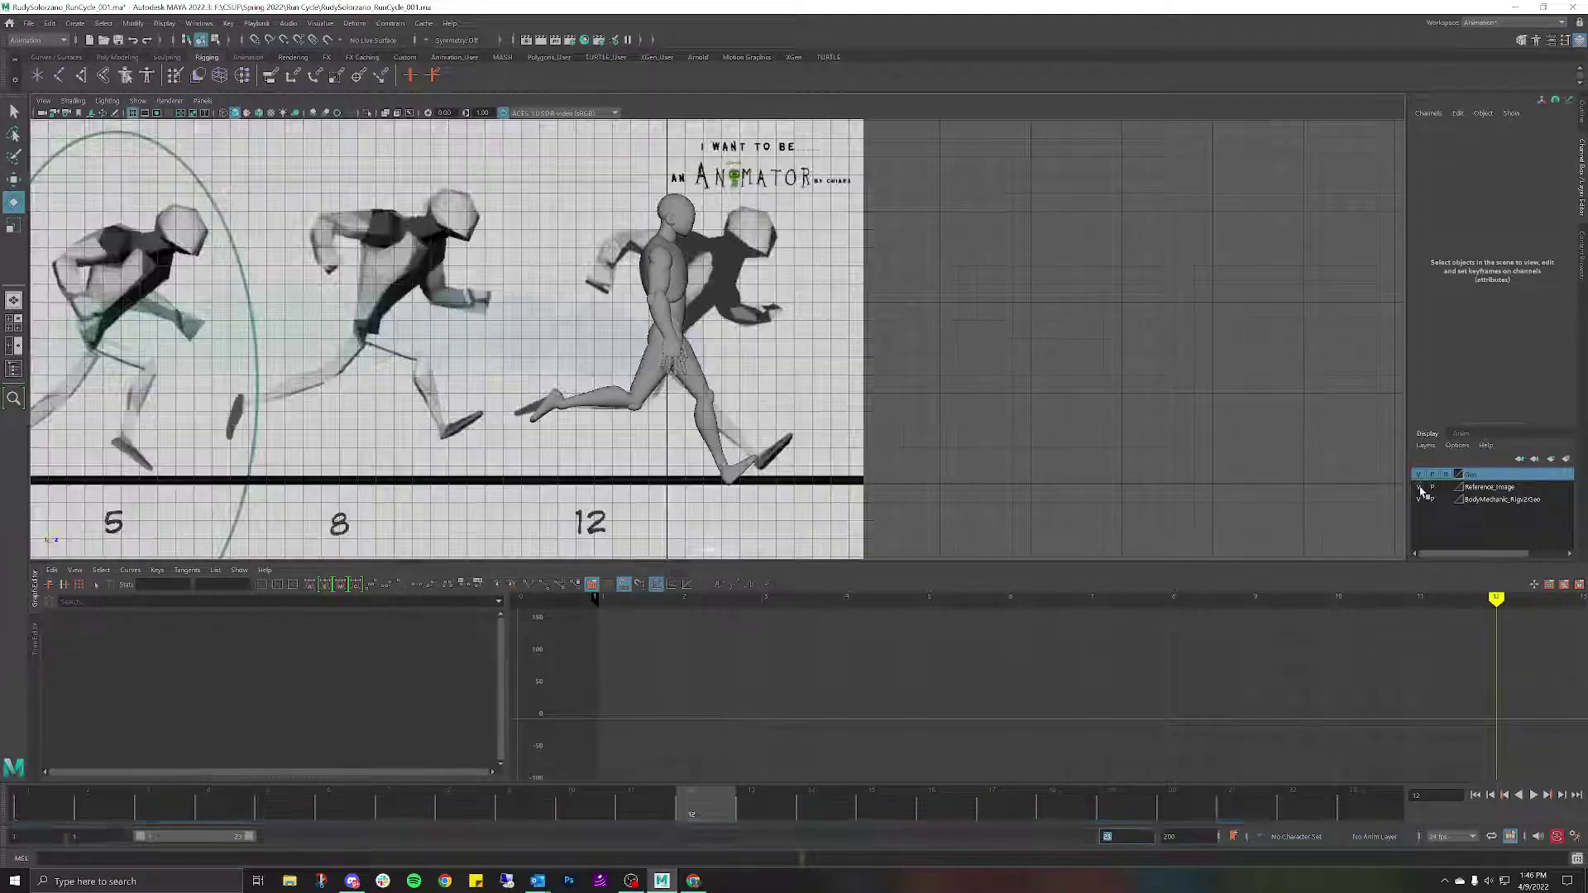
{"action": "scroll", "coordinate": [674, 318], "scroll_direction": "down", "scroll_amount": 8}
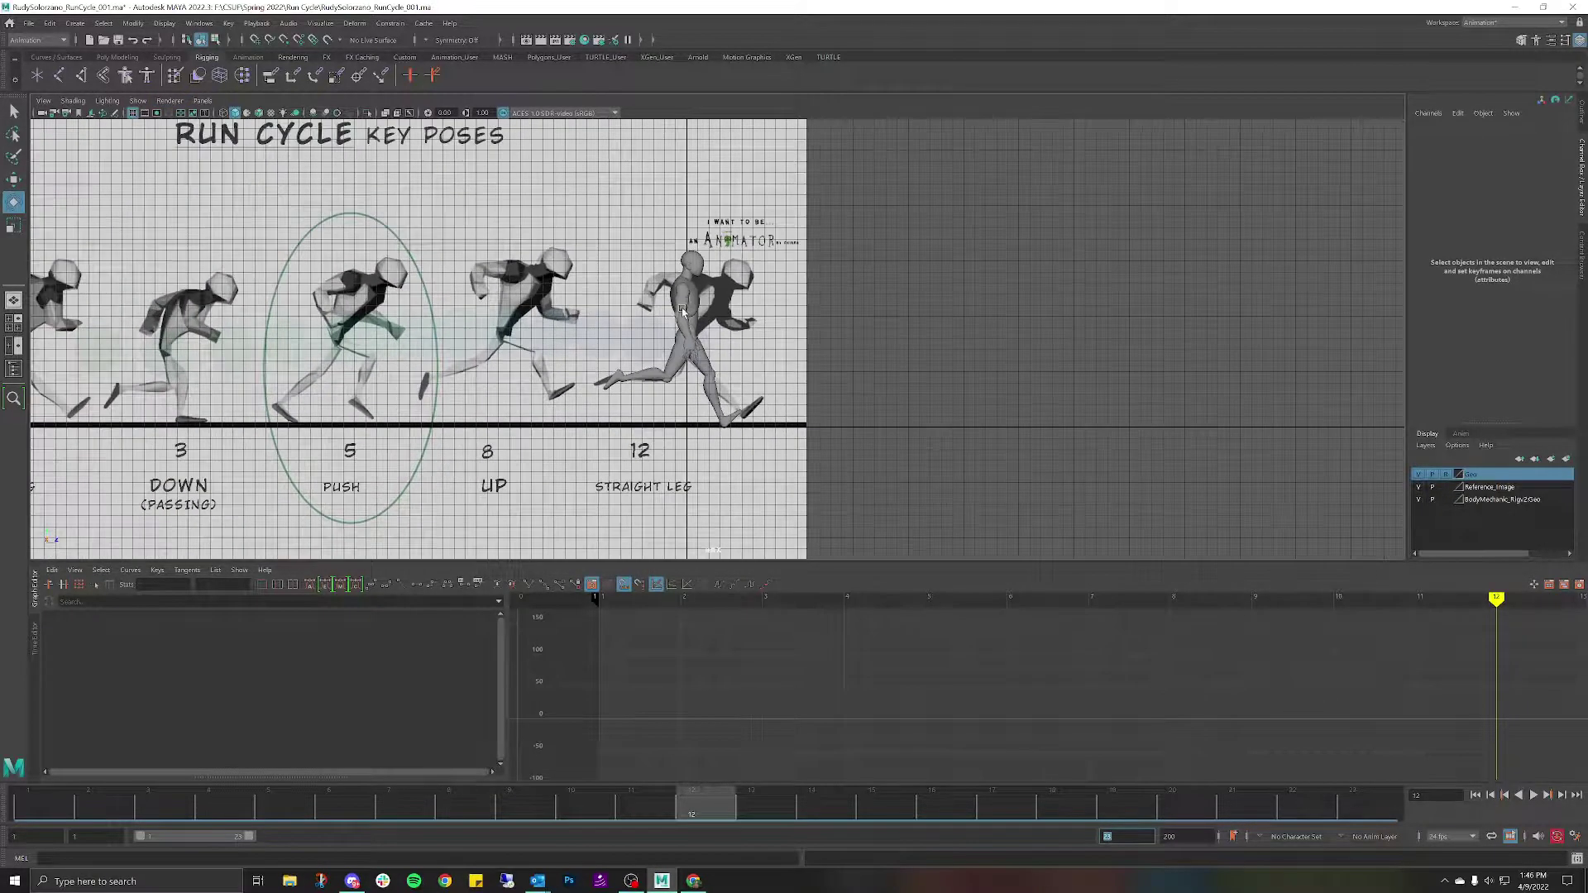
{"action": "scroll", "coordinate": [678, 322], "scroll_direction": "down", "scroll_amount": 4}
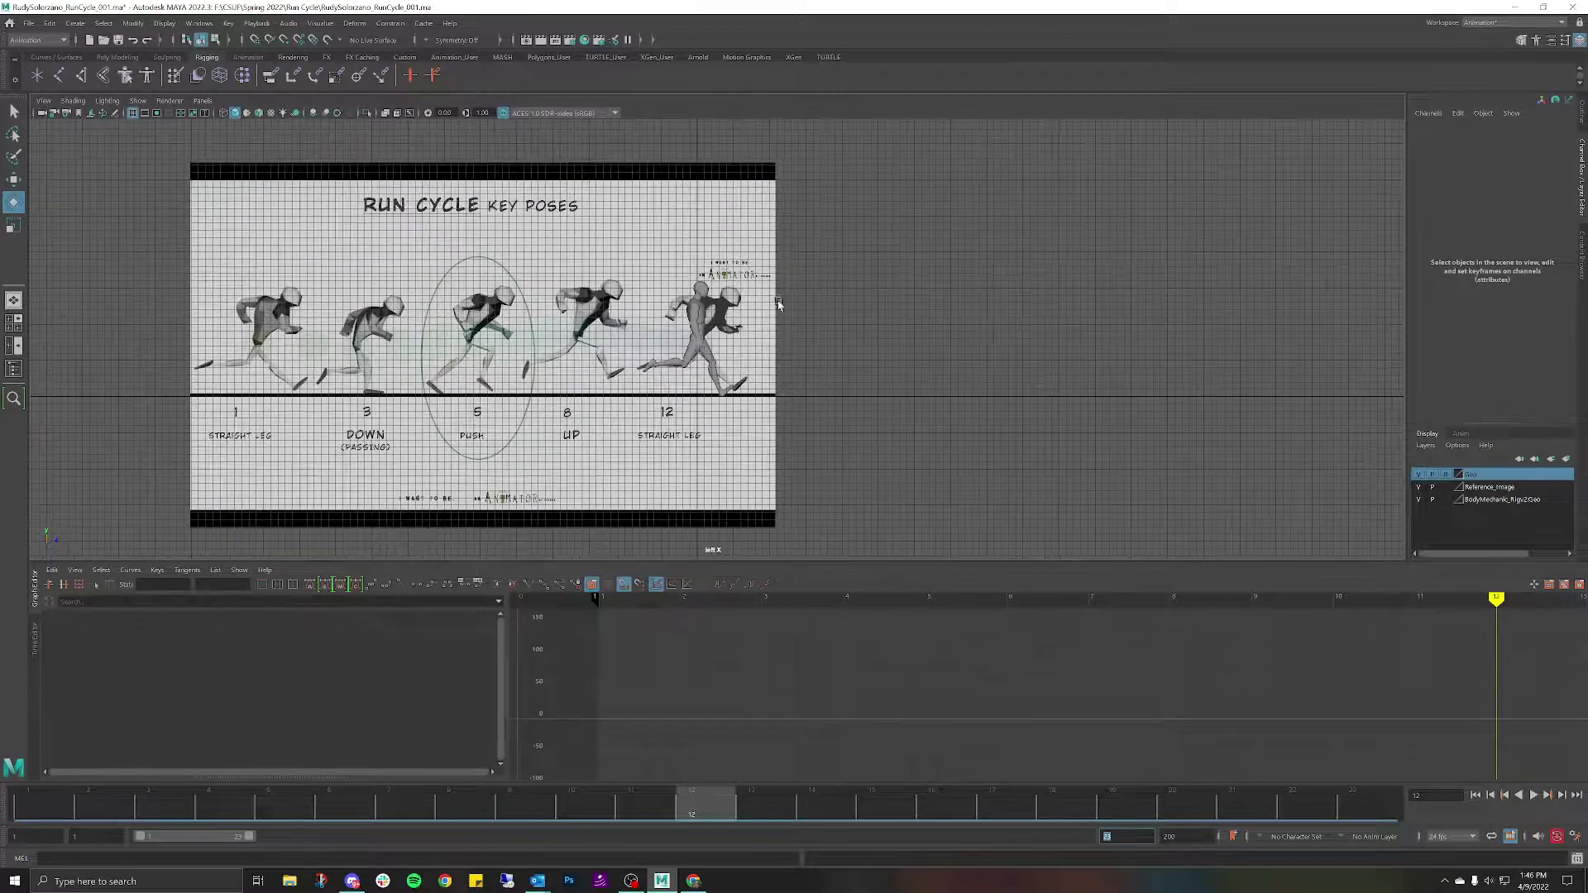
{"action": "left_click", "coordinate": [662, 252]}
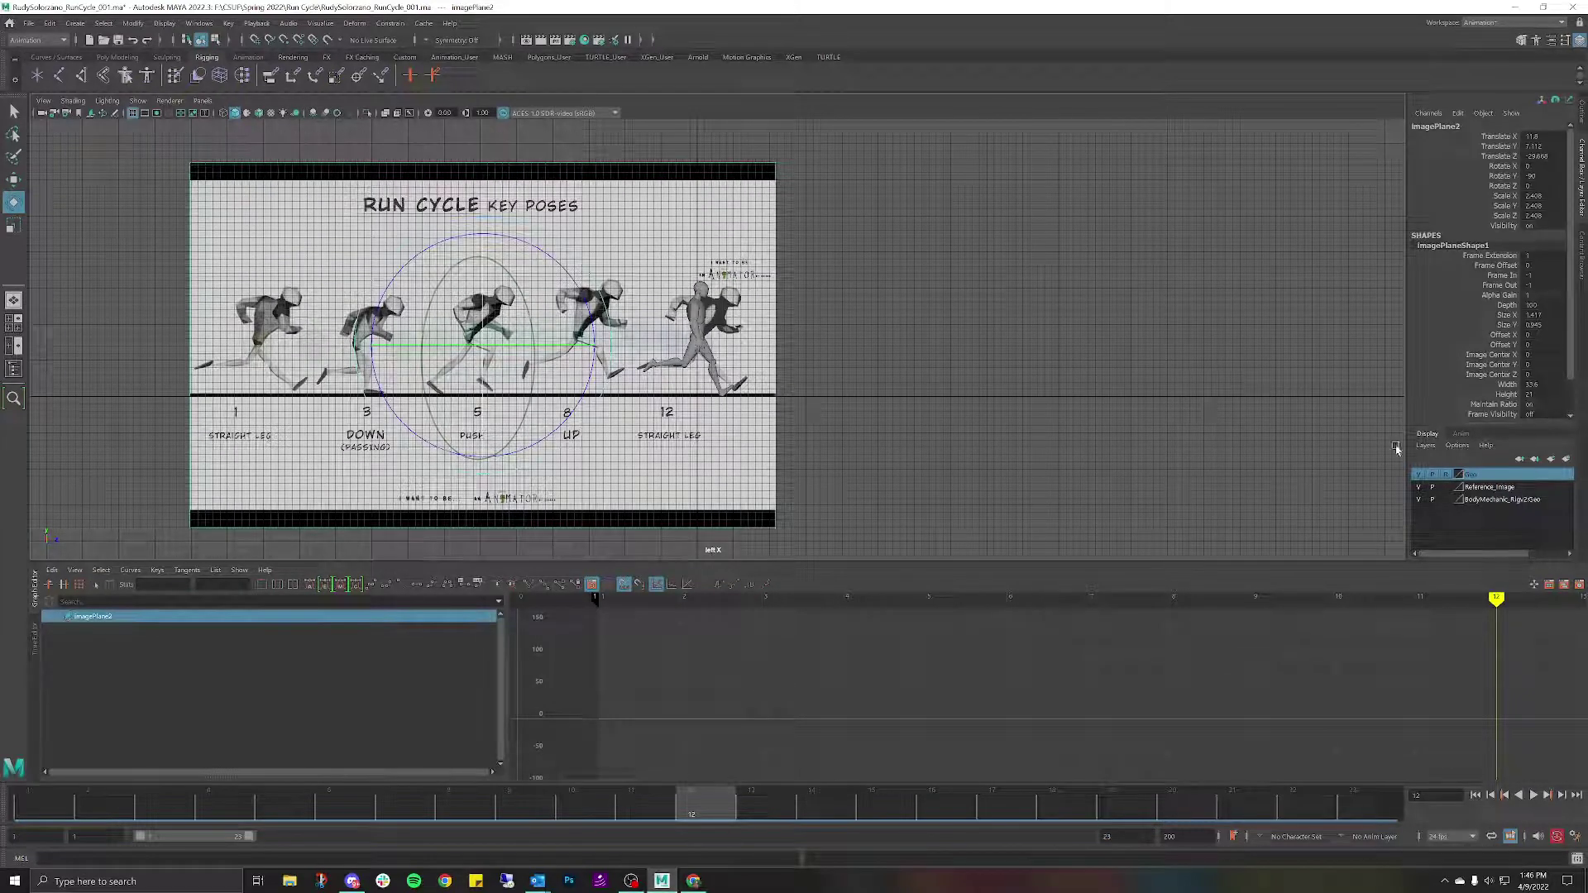
Keep the Reference_Image layer's display type normal and move the image plane along Z until the frame 3 Down (Passing) pose sits behind the character.
{"action": "left_click", "coordinate": [1448, 488]}
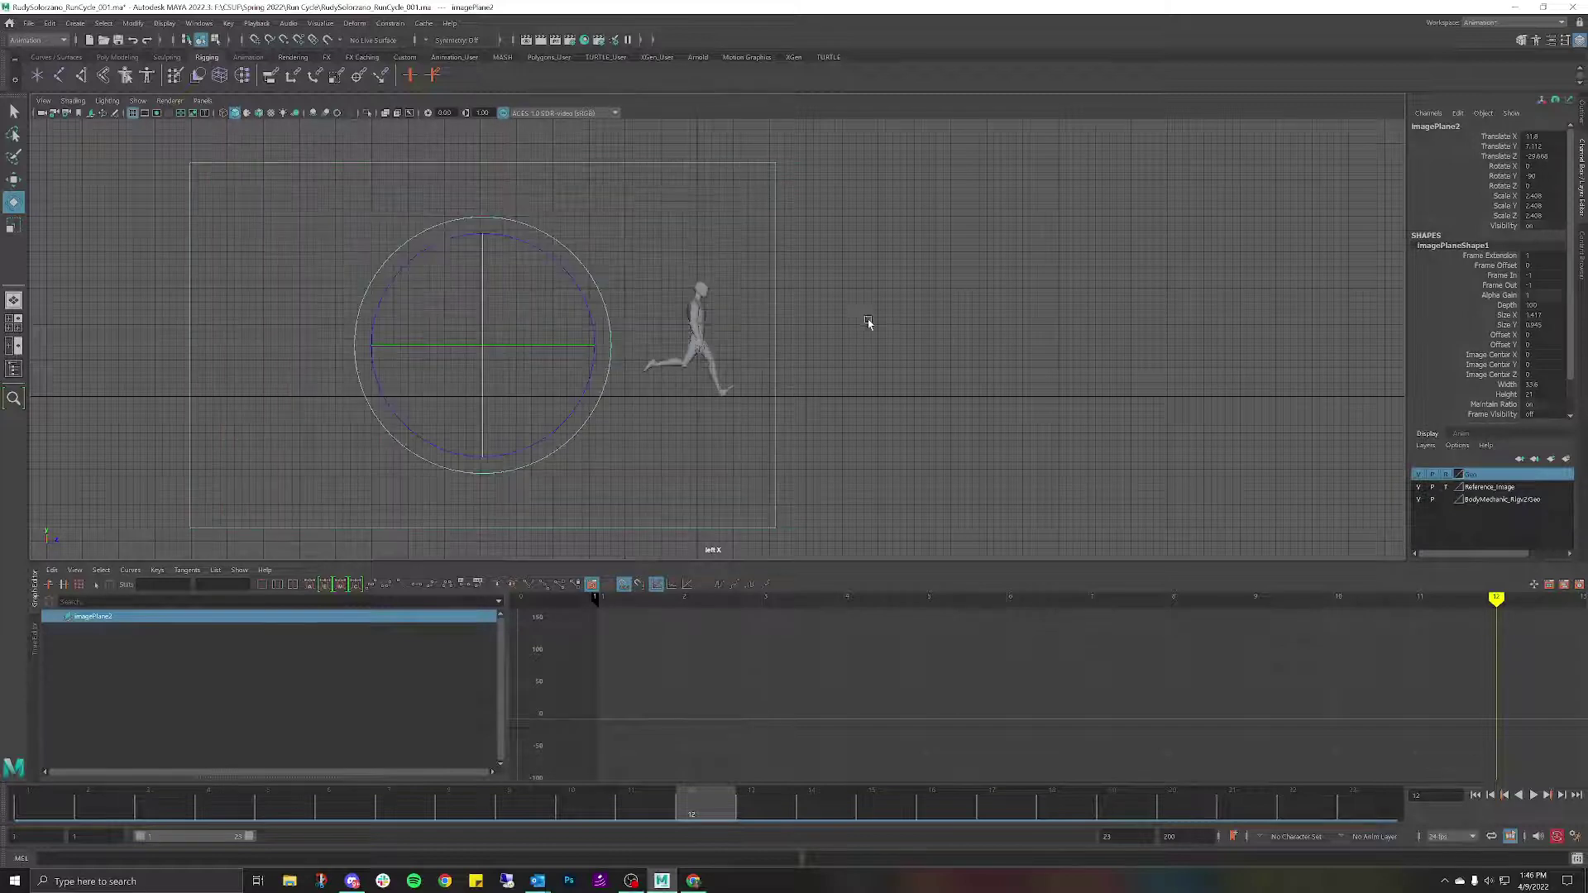
{"action": "left_click", "coordinate": [1448, 488]}
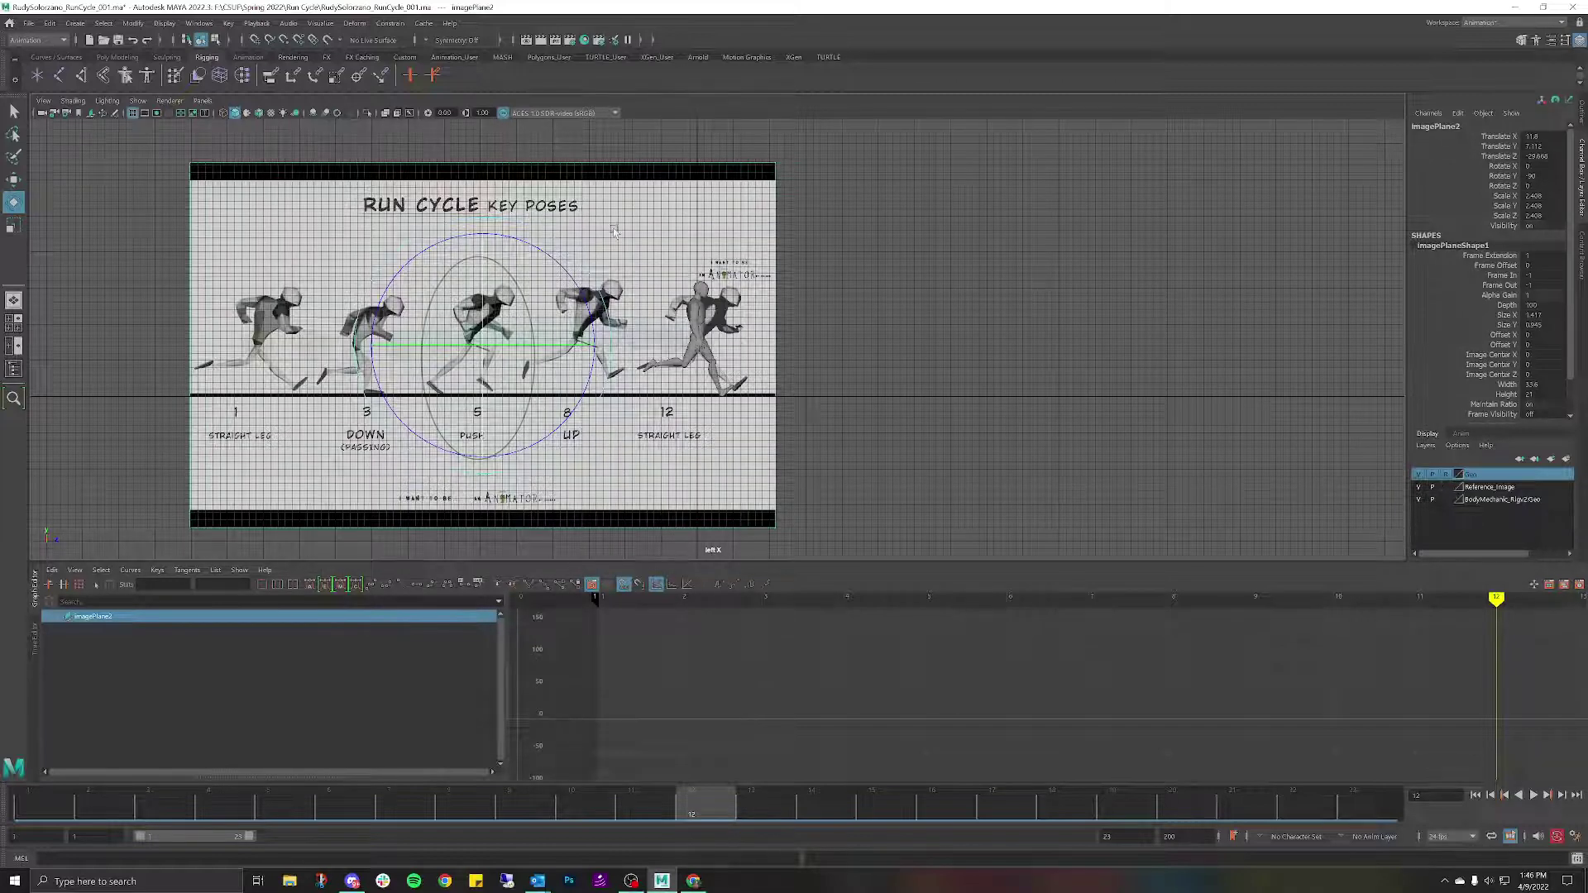
{"action": "key", "text": "w"}
{"action": "left_click_drag", "start_coordinate": [597, 345], "coordinate": [937, 396]}
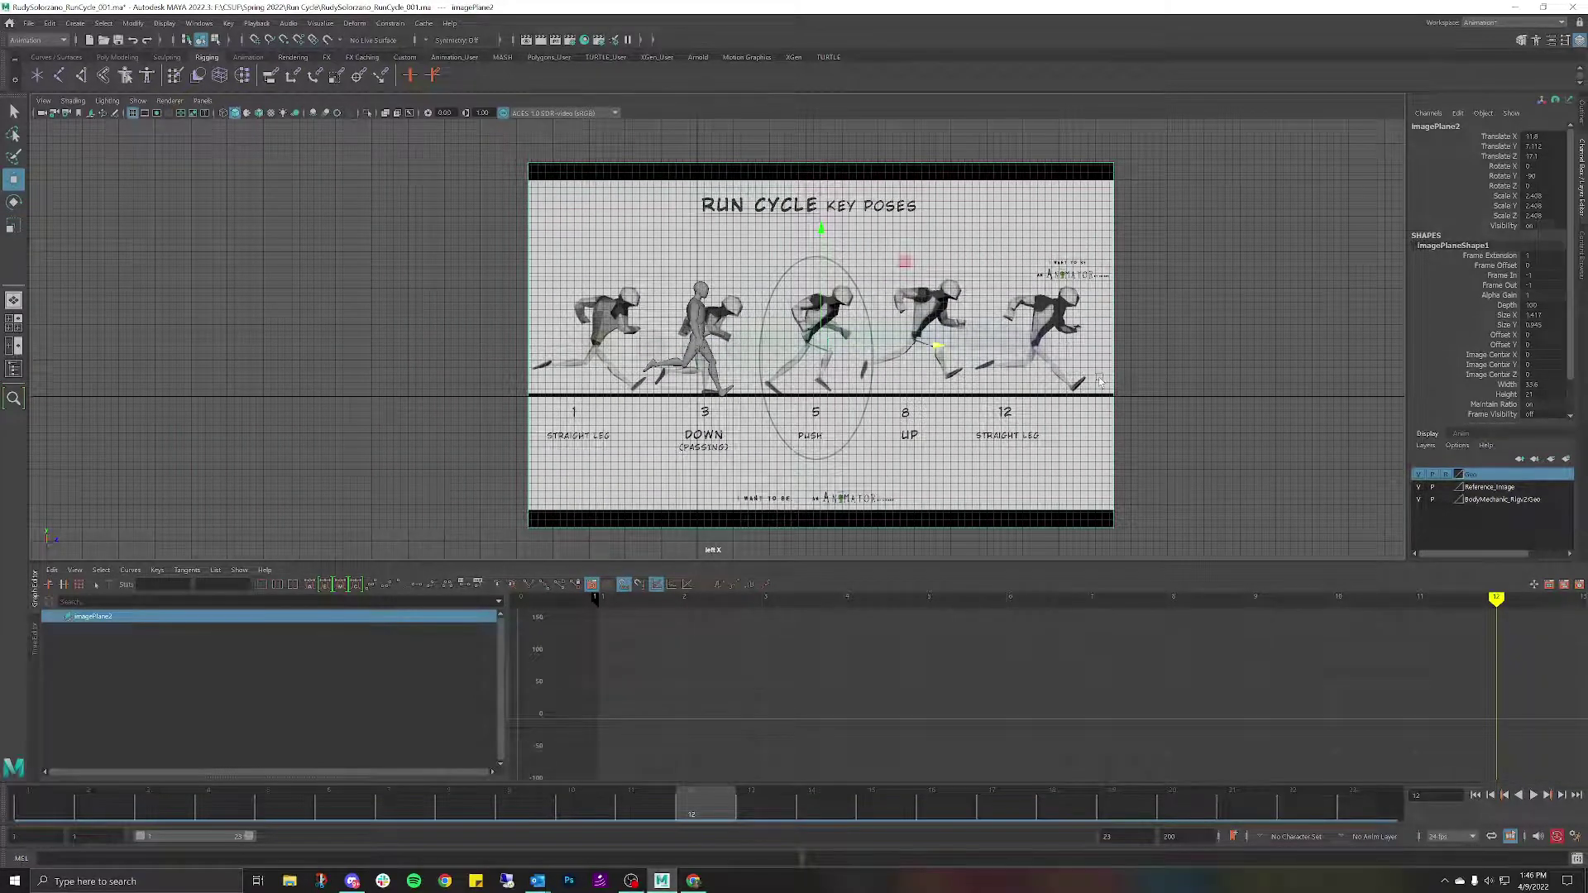
Nudge the image plane slightly further along Z to fine-tune the Down (Passing) pose's alignment with the character mesh.
{"action": "scroll", "coordinate": [707, 389], "scroll_direction": "up", "scroll_amount": 1}
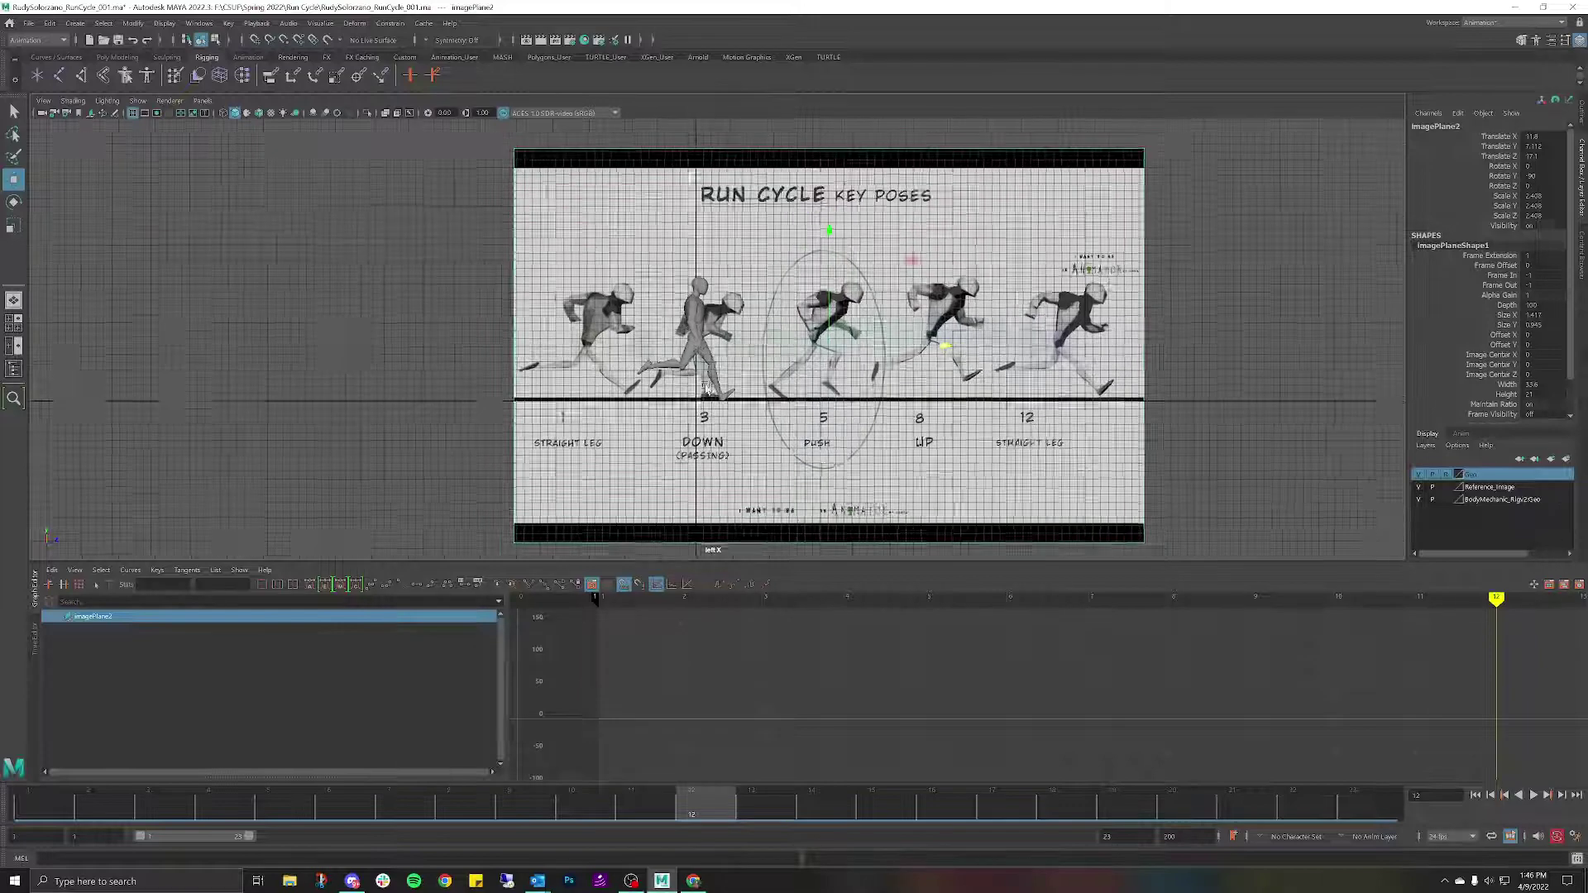
{"action": "scroll", "coordinate": [707, 389], "scroll_direction": "up", "scroll_amount": 6}
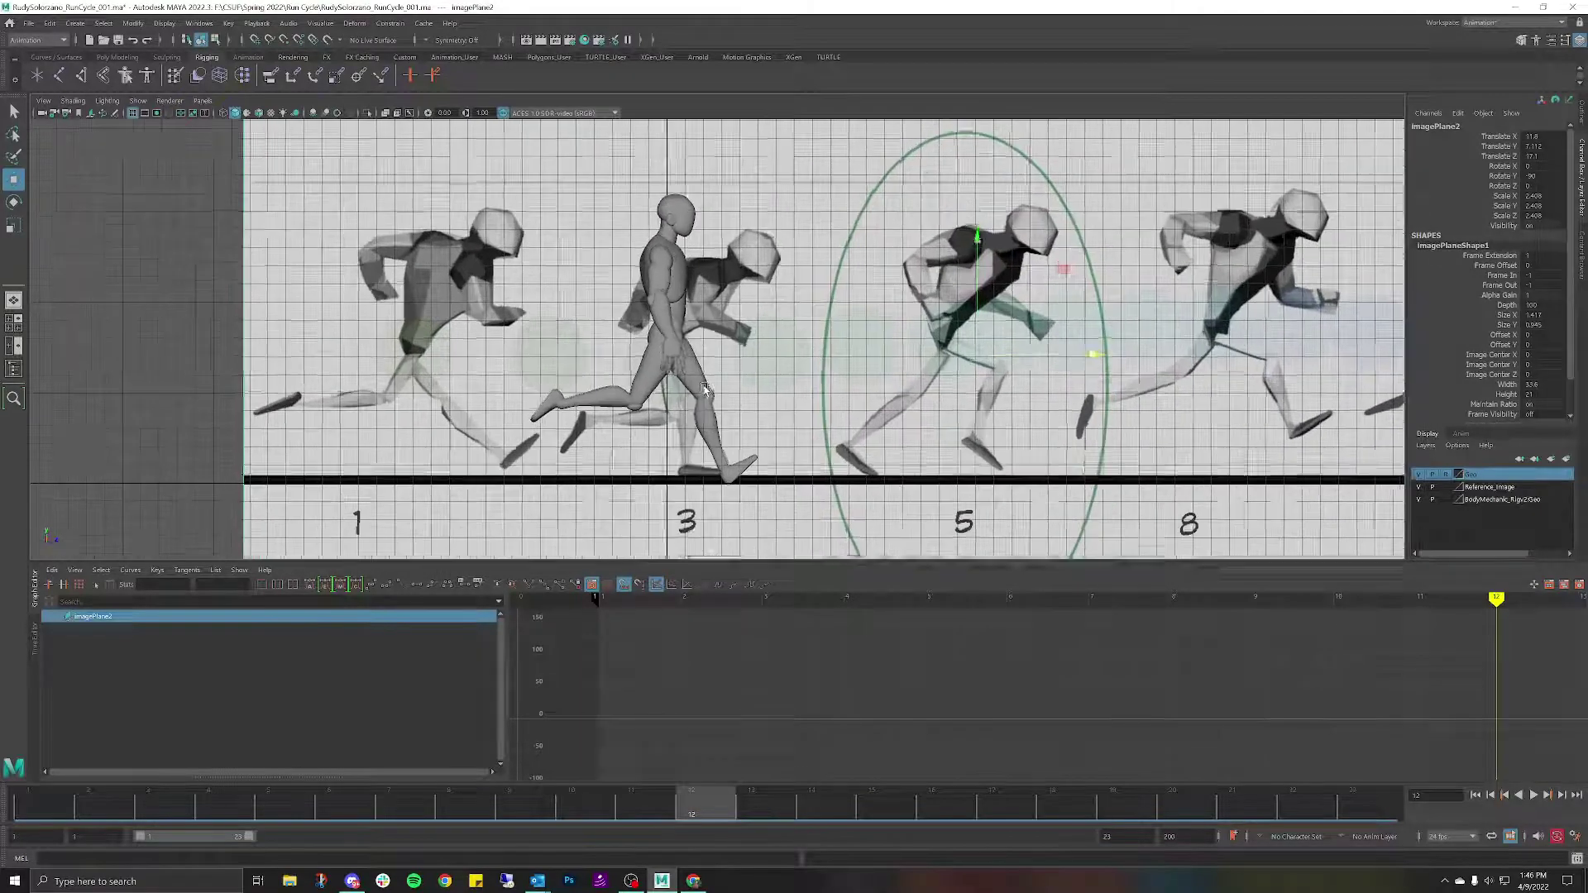
{"action": "scroll", "coordinate": [706, 389], "scroll_direction": "up", "scroll_amount": 3}
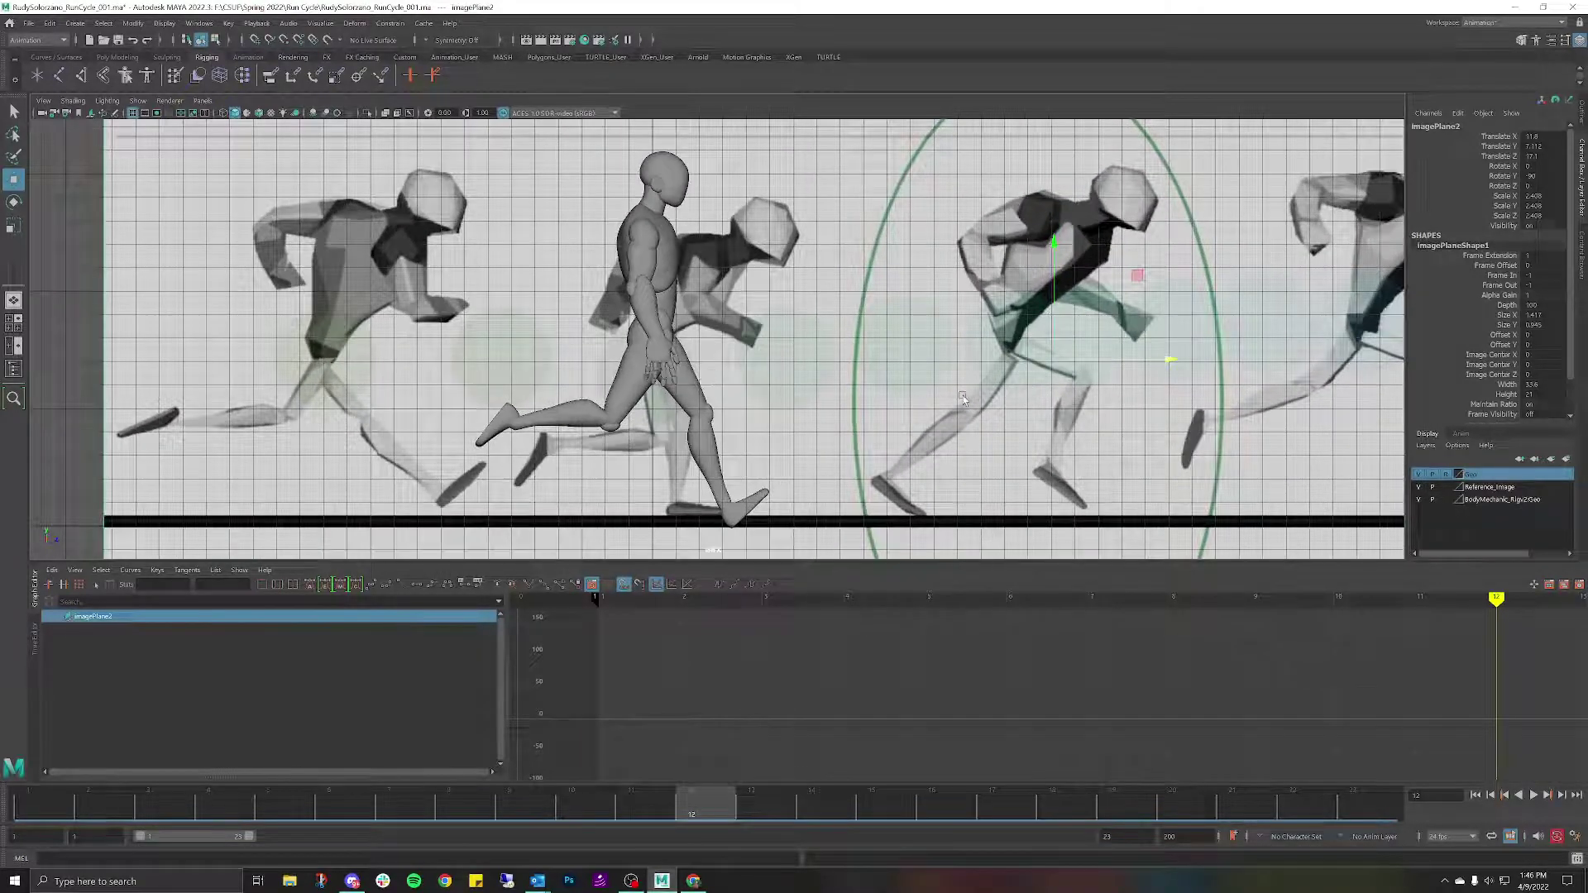
{"action": "left_click_drag", "start_coordinate": [1167, 361], "coordinate": [1178, 368]}
{"action": "scroll", "coordinate": [827, 309], "scroll_direction": "down", "scroll_amount": 3}
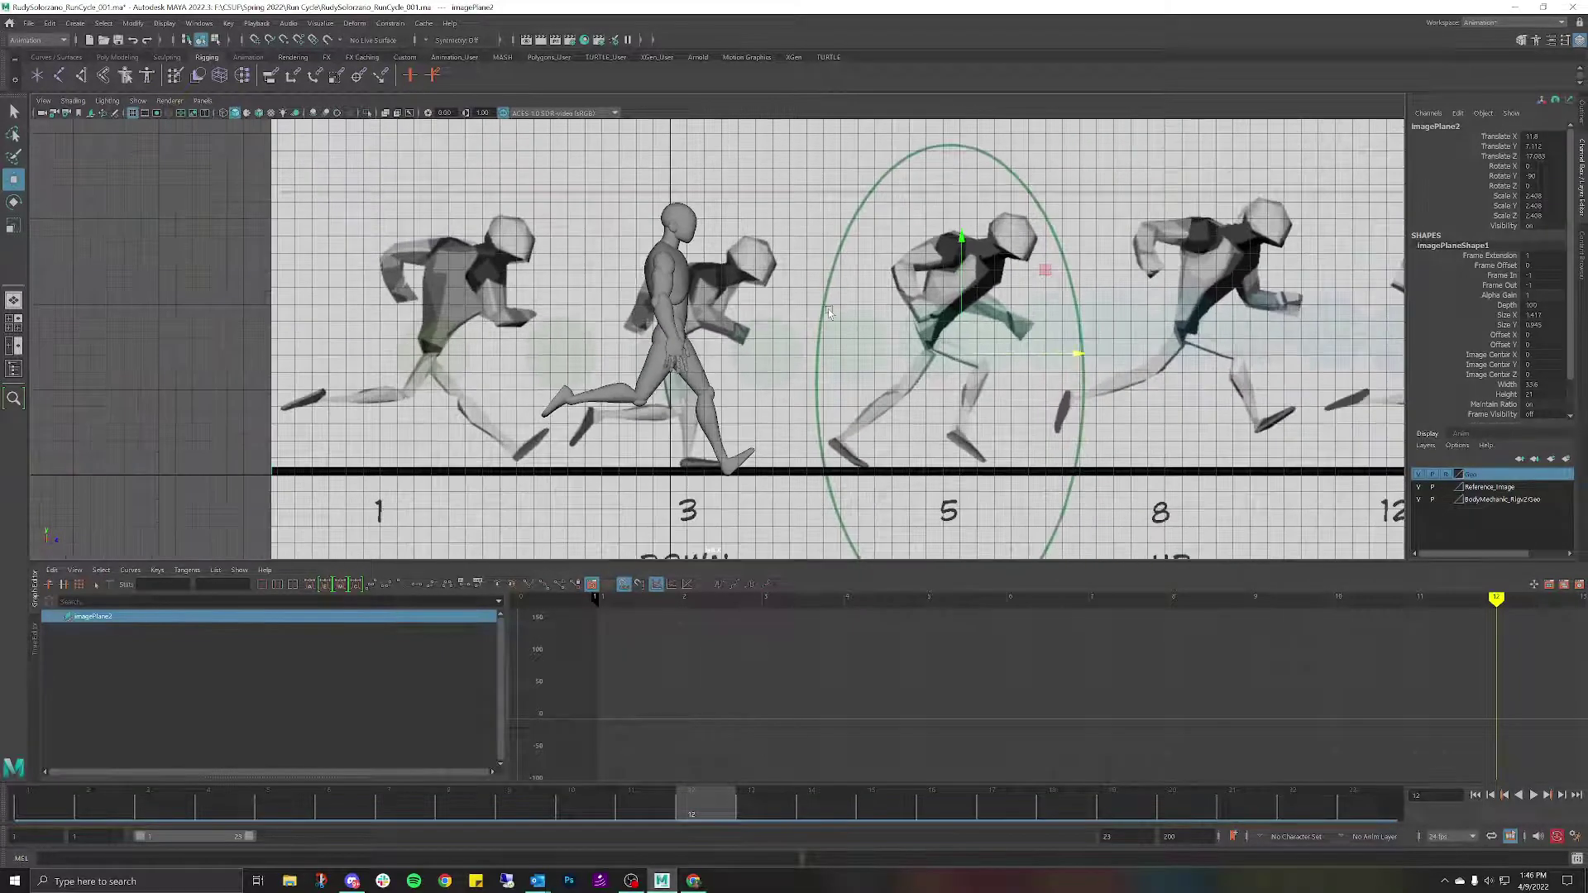
{"action": "scroll", "coordinate": [827, 309], "scroll_direction": "down", "scroll_amount": 3}
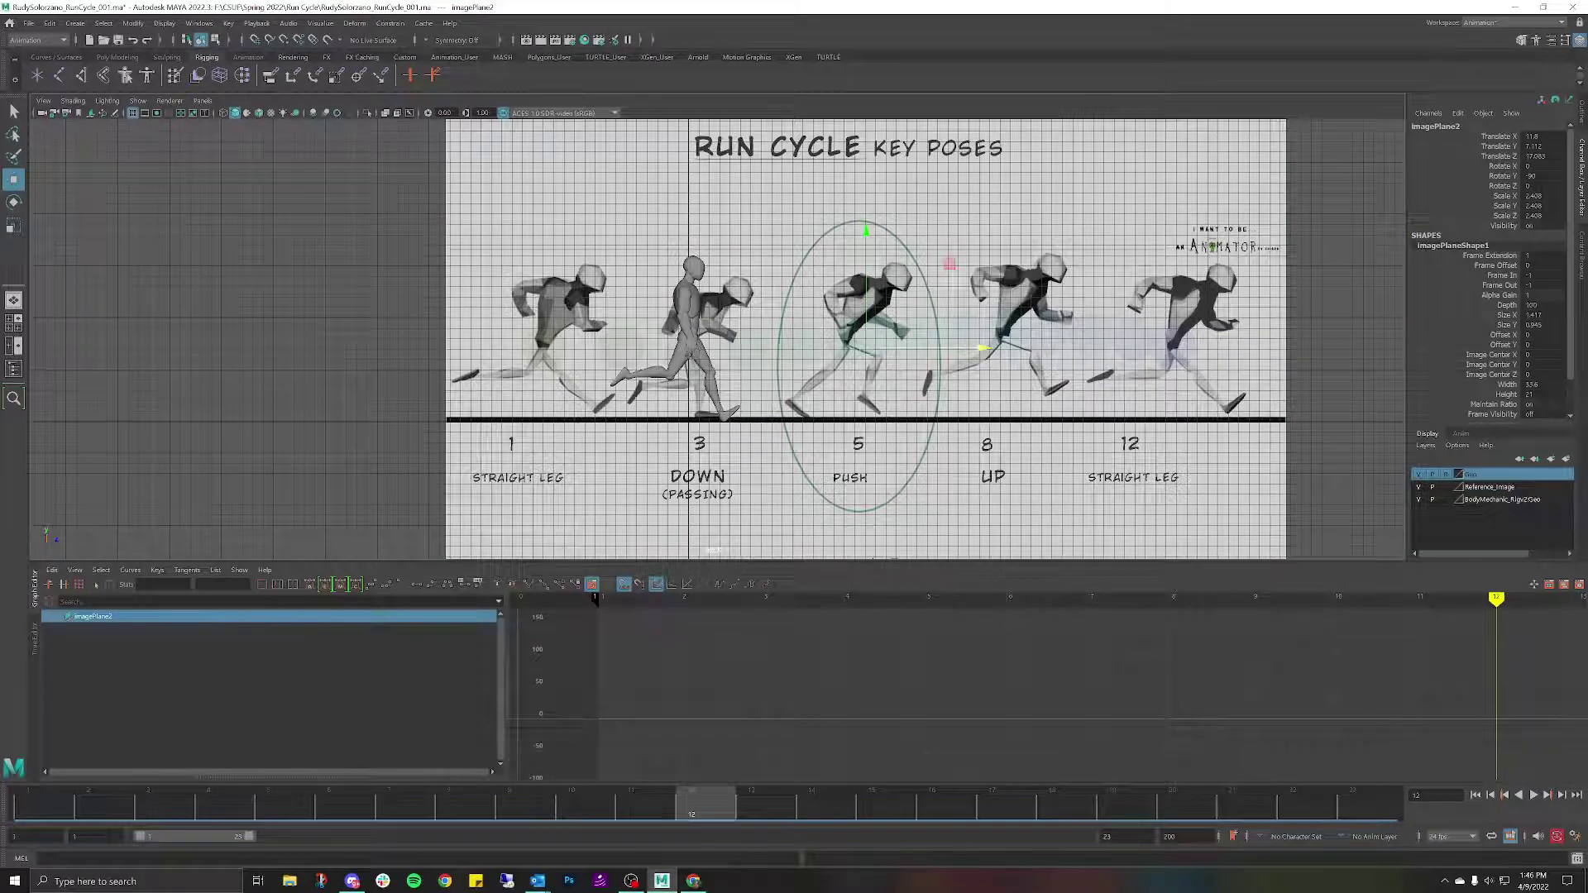
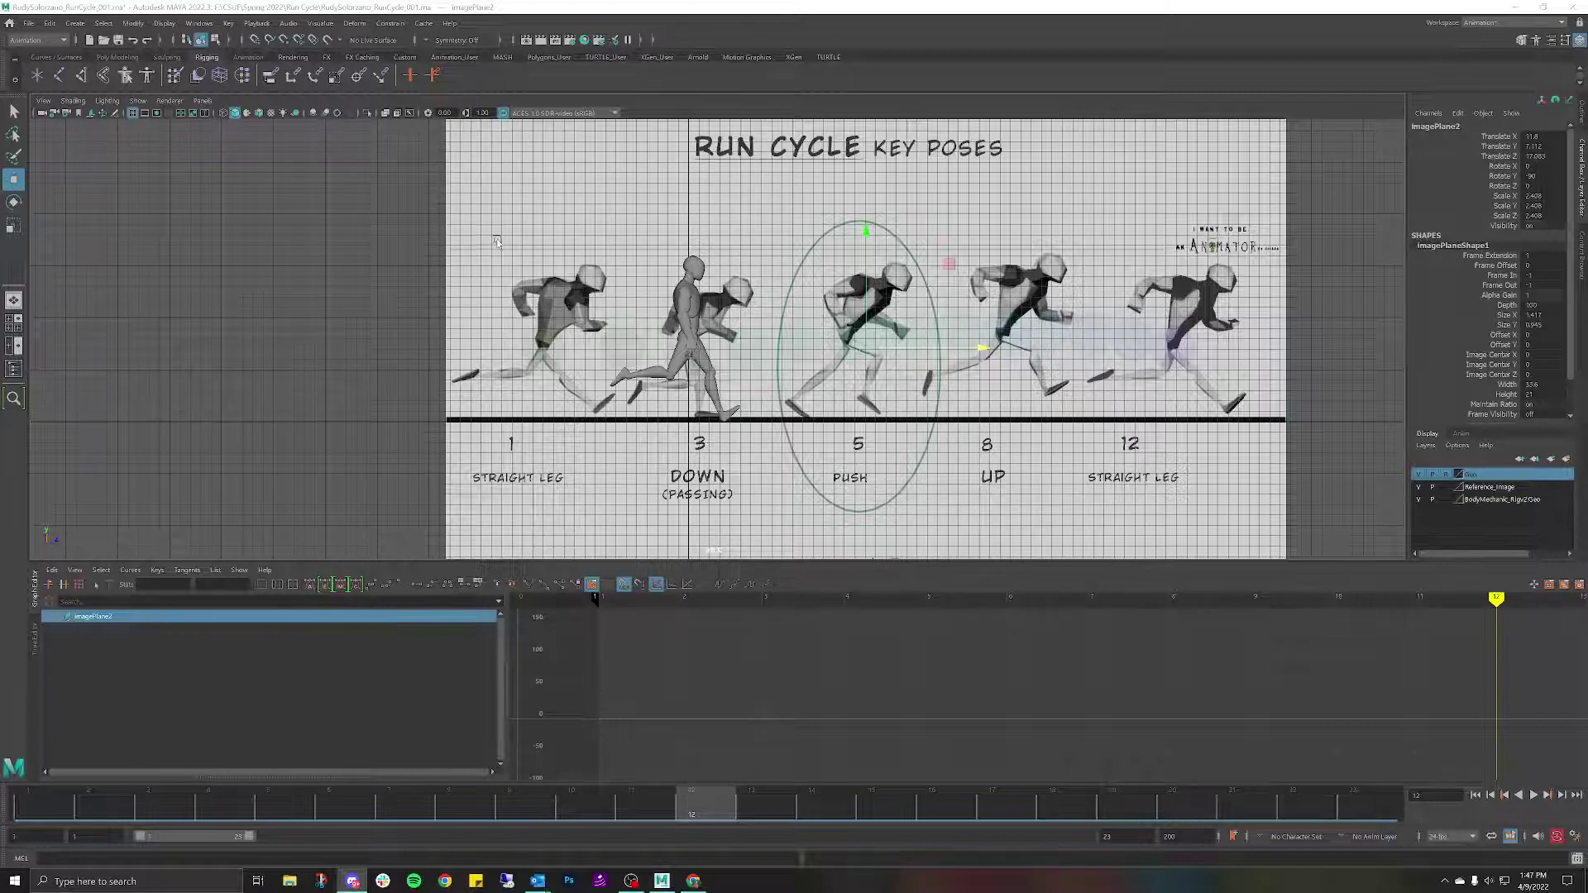
Display the rig's control curves in the side viewport over the reference's Down (Passing) pose.
{"action": "left_click", "coordinate": [139, 101]}
{"action": "left_click", "coordinate": [151, 177]}
{"action": "scroll", "coordinate": [632, 323], "scroll_direction": "up", "scroll_amount": 2}
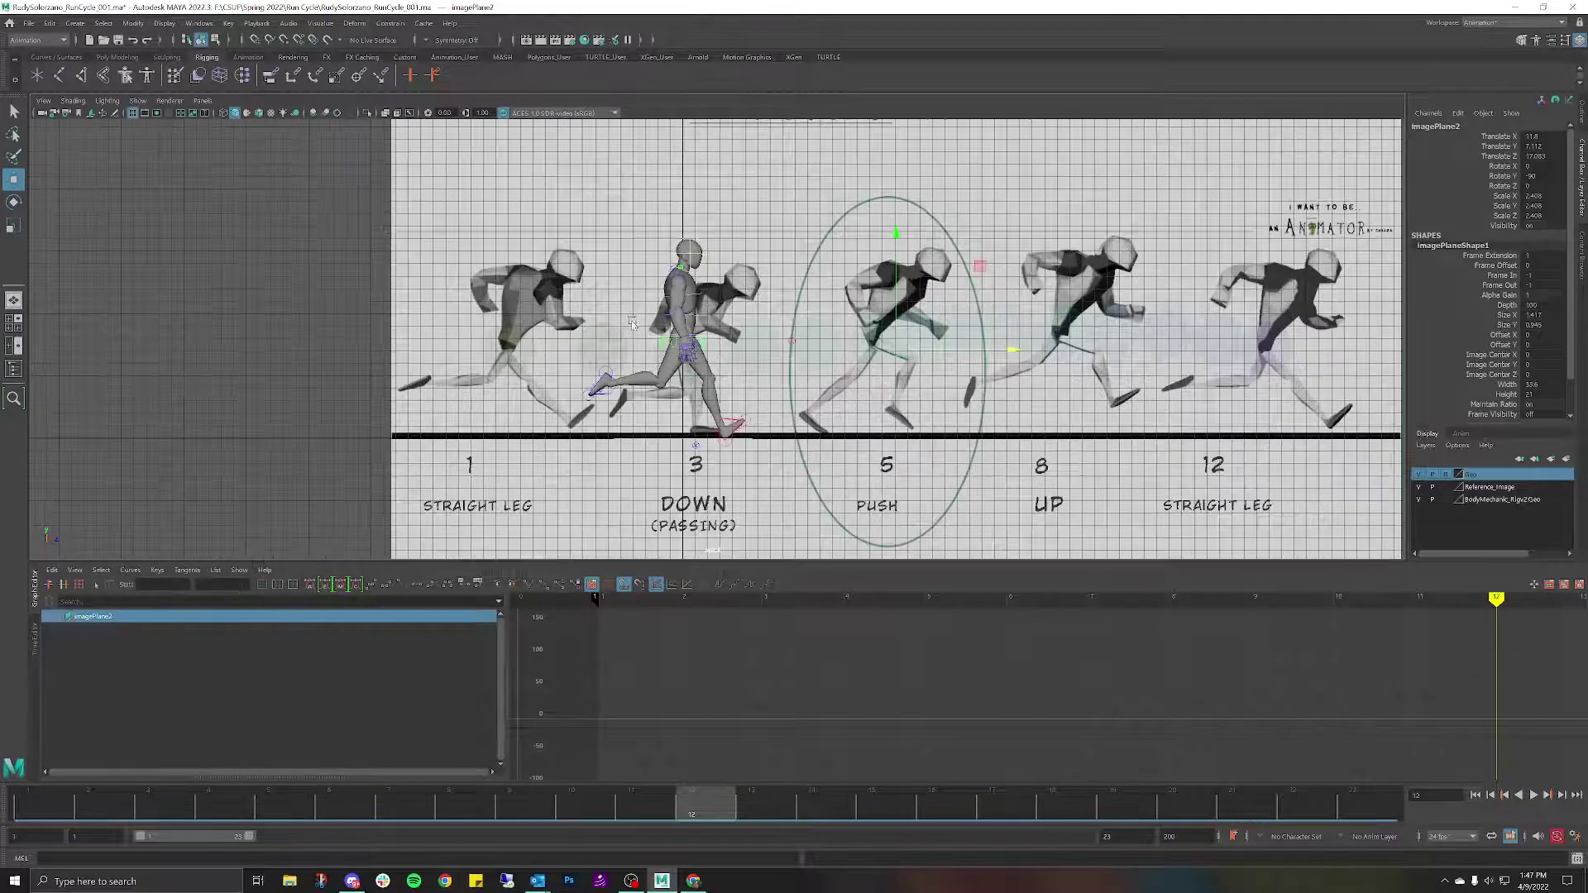
{"action": "scroll", "coordinate": [630, 322], "scroll_direction": "up", "scroll_amount": 3}
{"action": "middle_click_drag", "start_coordinate": [688, 382], "coordinate": [695, 336], "text": "alt"}
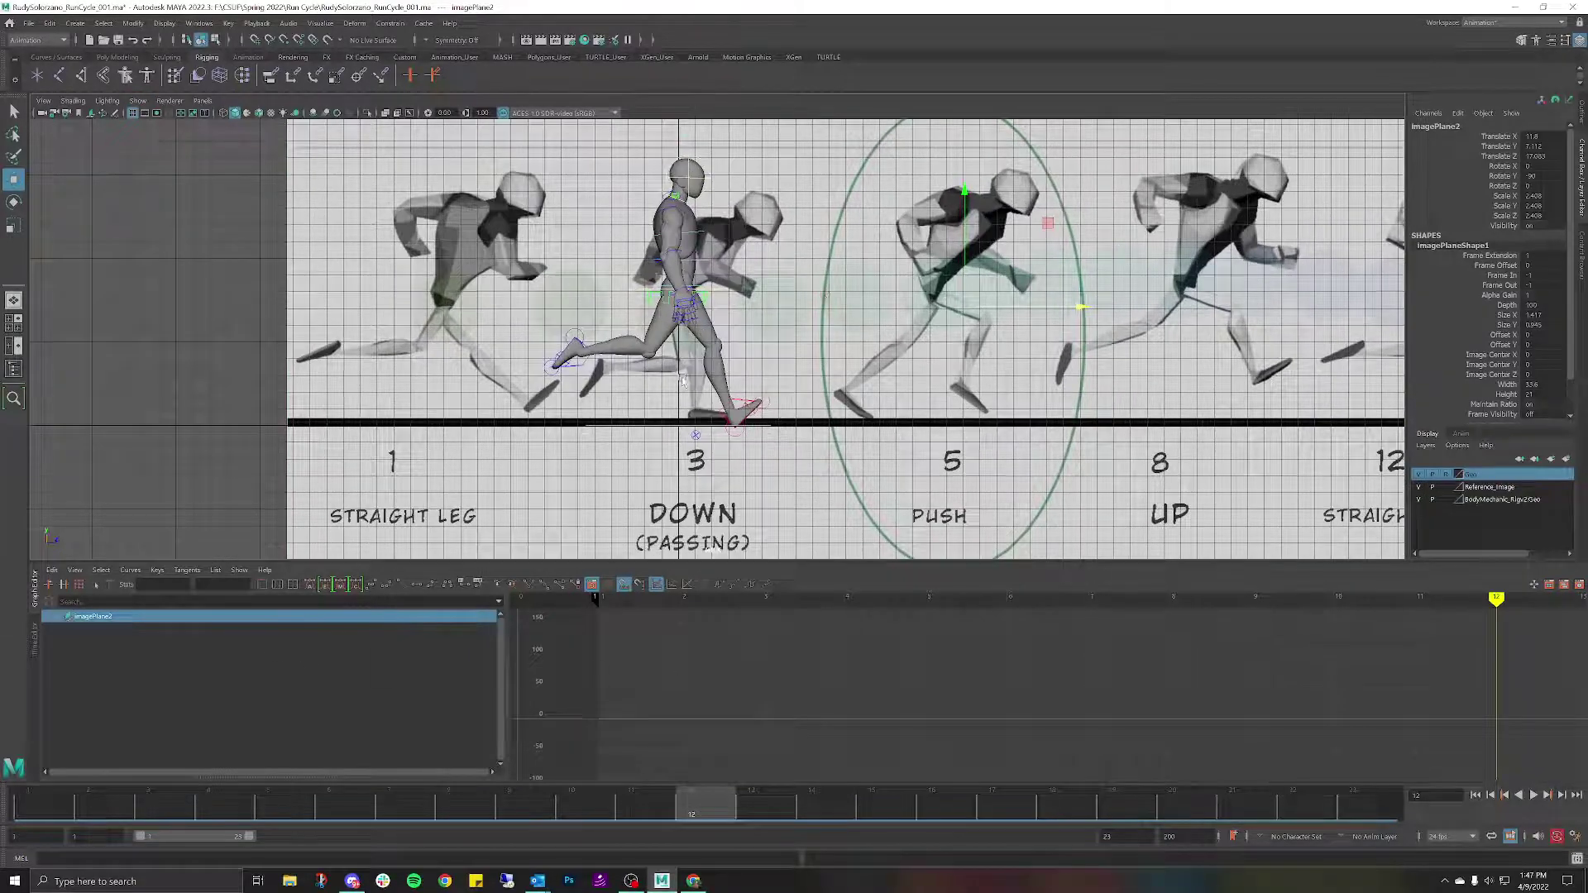
Copy the planted right leg IK control's key at frame 3.
{"action": "left_click", "coordinate": [743, 406]}
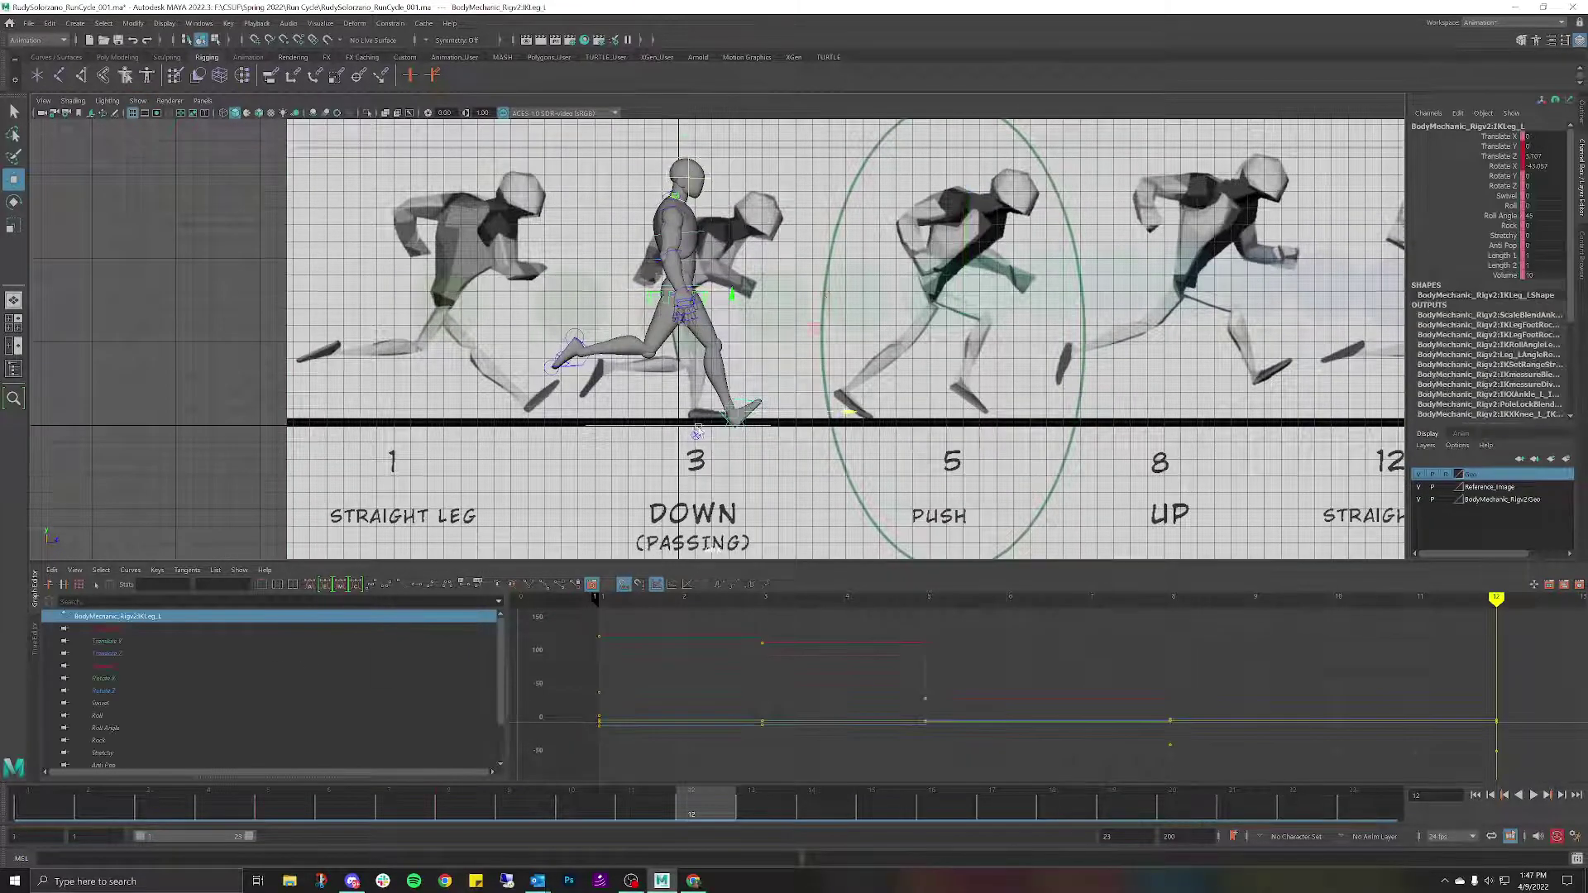
{"action": "left_click", "coordinate": [162, 806]}
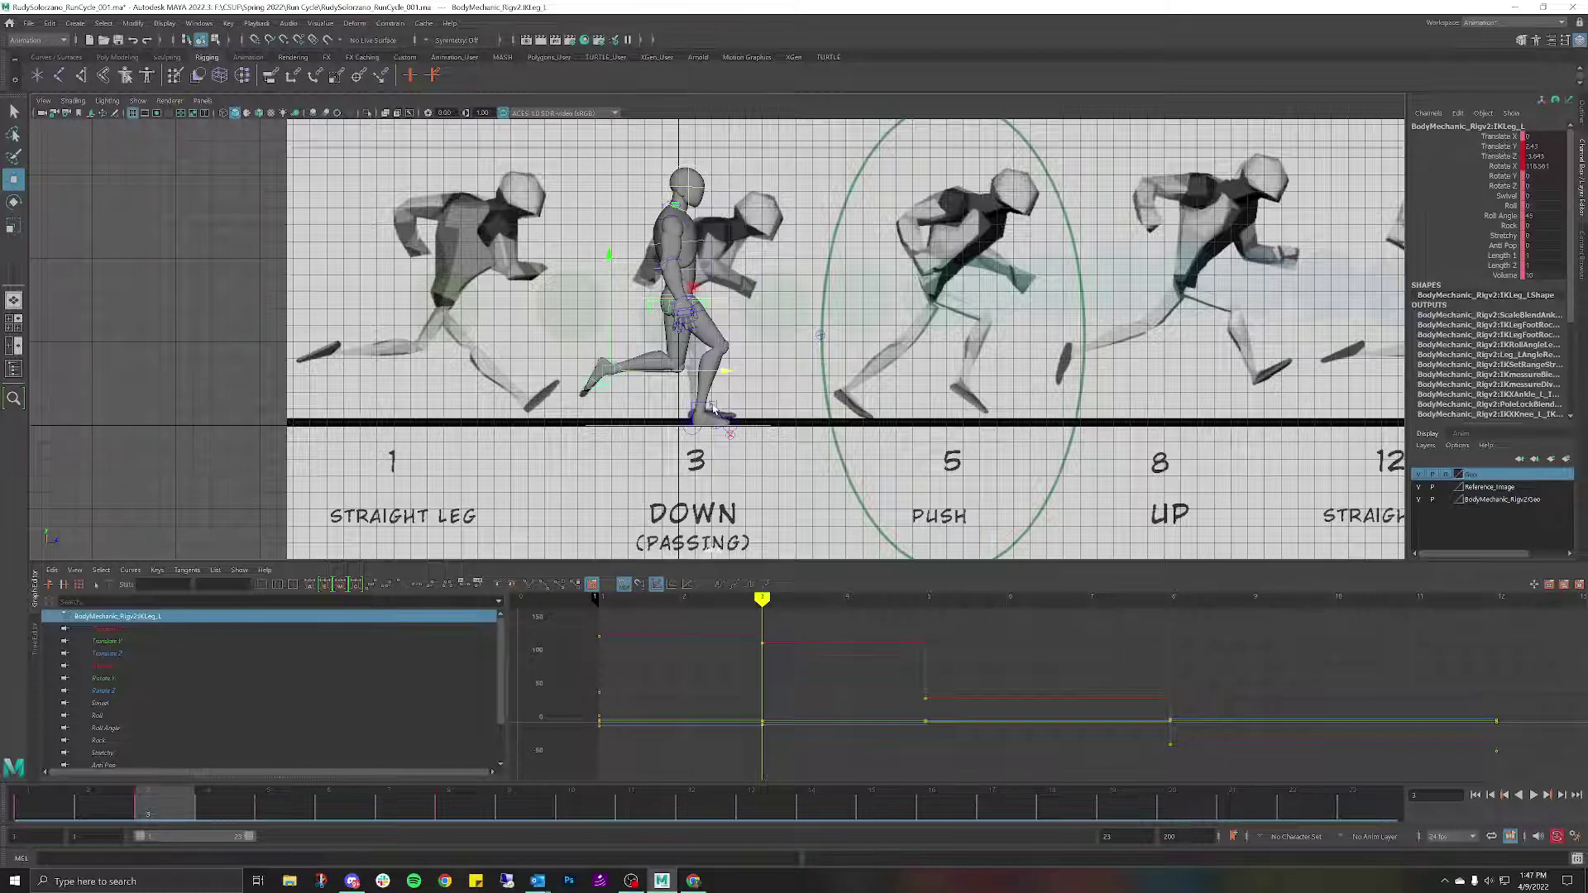
{"action": "left_click", "coordinate": [713, 408]}
{"action": "right_click", "coordinate": [245, 819]}
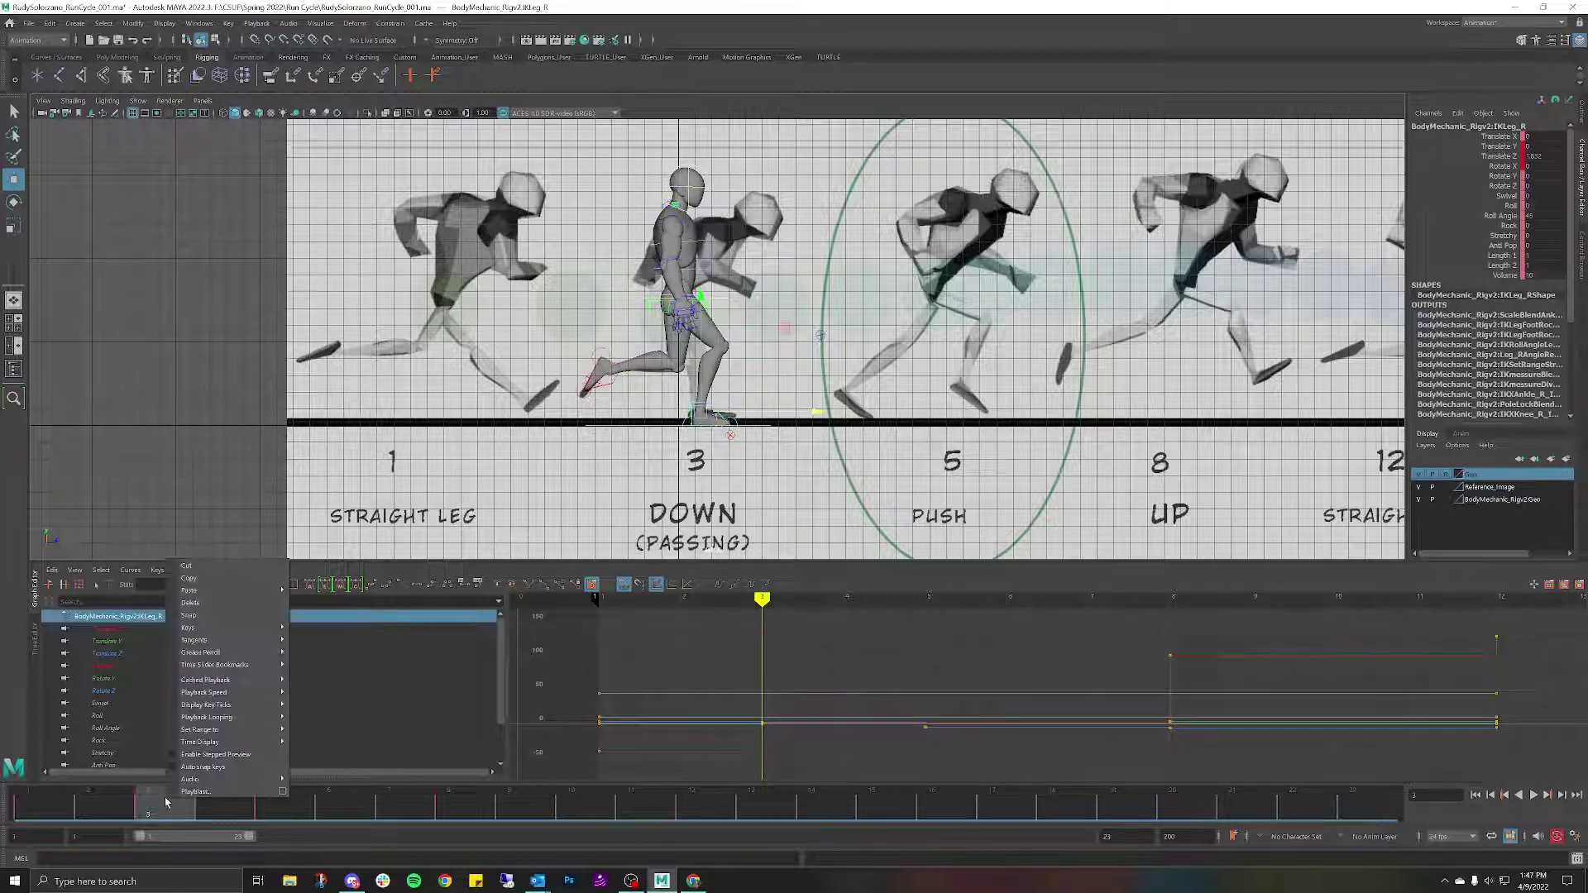
{"action": "left_click", "coordinate": [229, 581]}
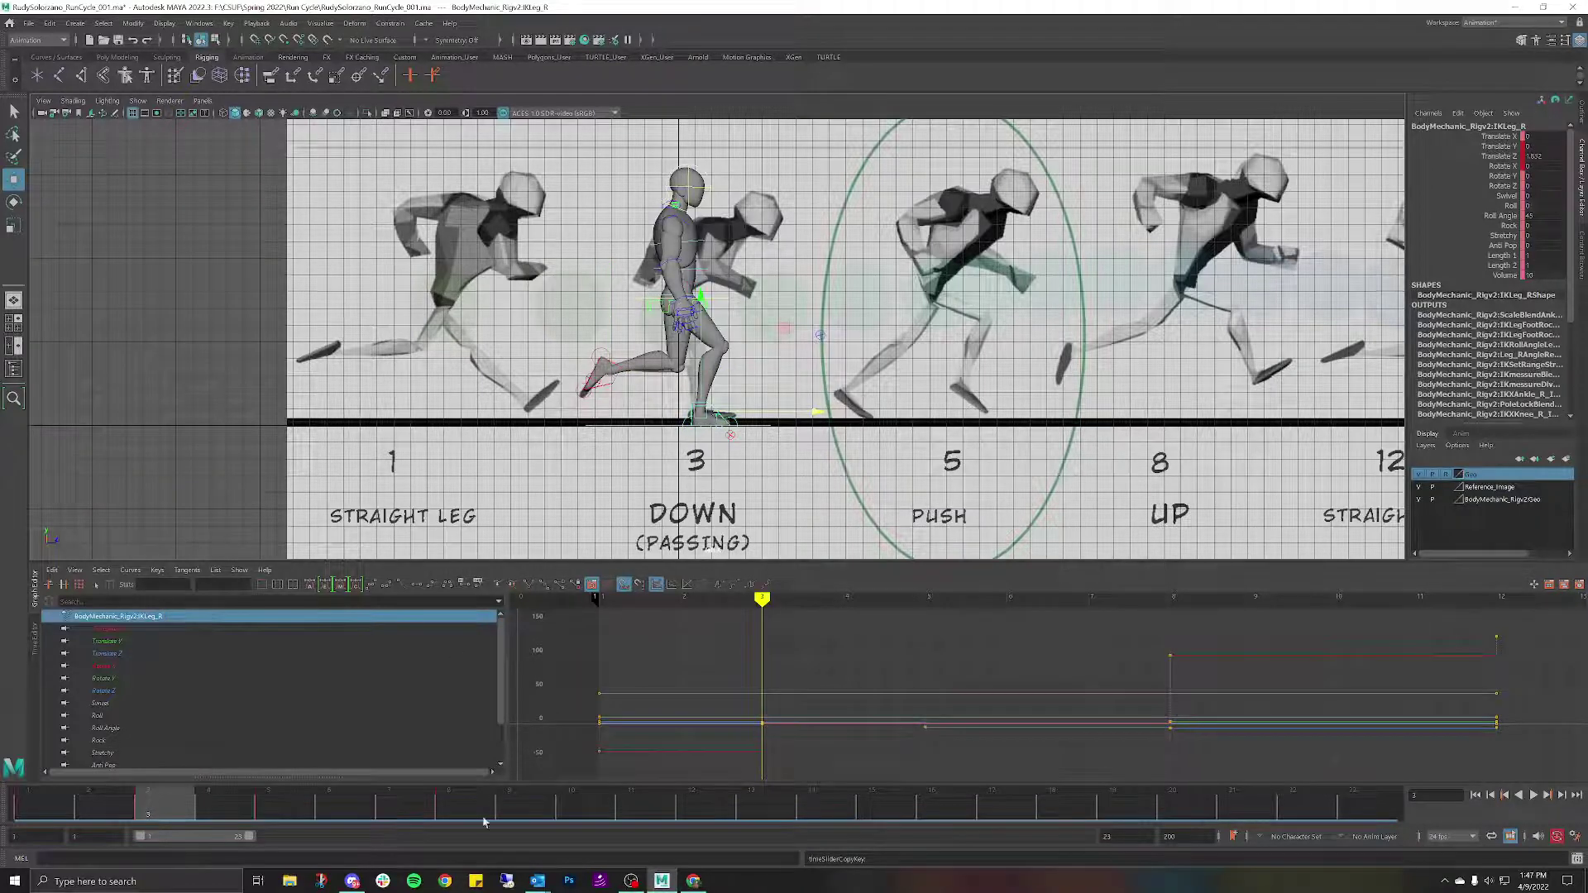
Paste the copied key onto the left leg IK control at frame 14 and shift the foot slightly back along Z.
{"action": "key", "text": "alt+v"}
{"action": "left_click", "coordinate": [693, 811]}
{"action": "left_click_drag", "start_coordinate": [693, 810], "coordinate": [821, 804]}
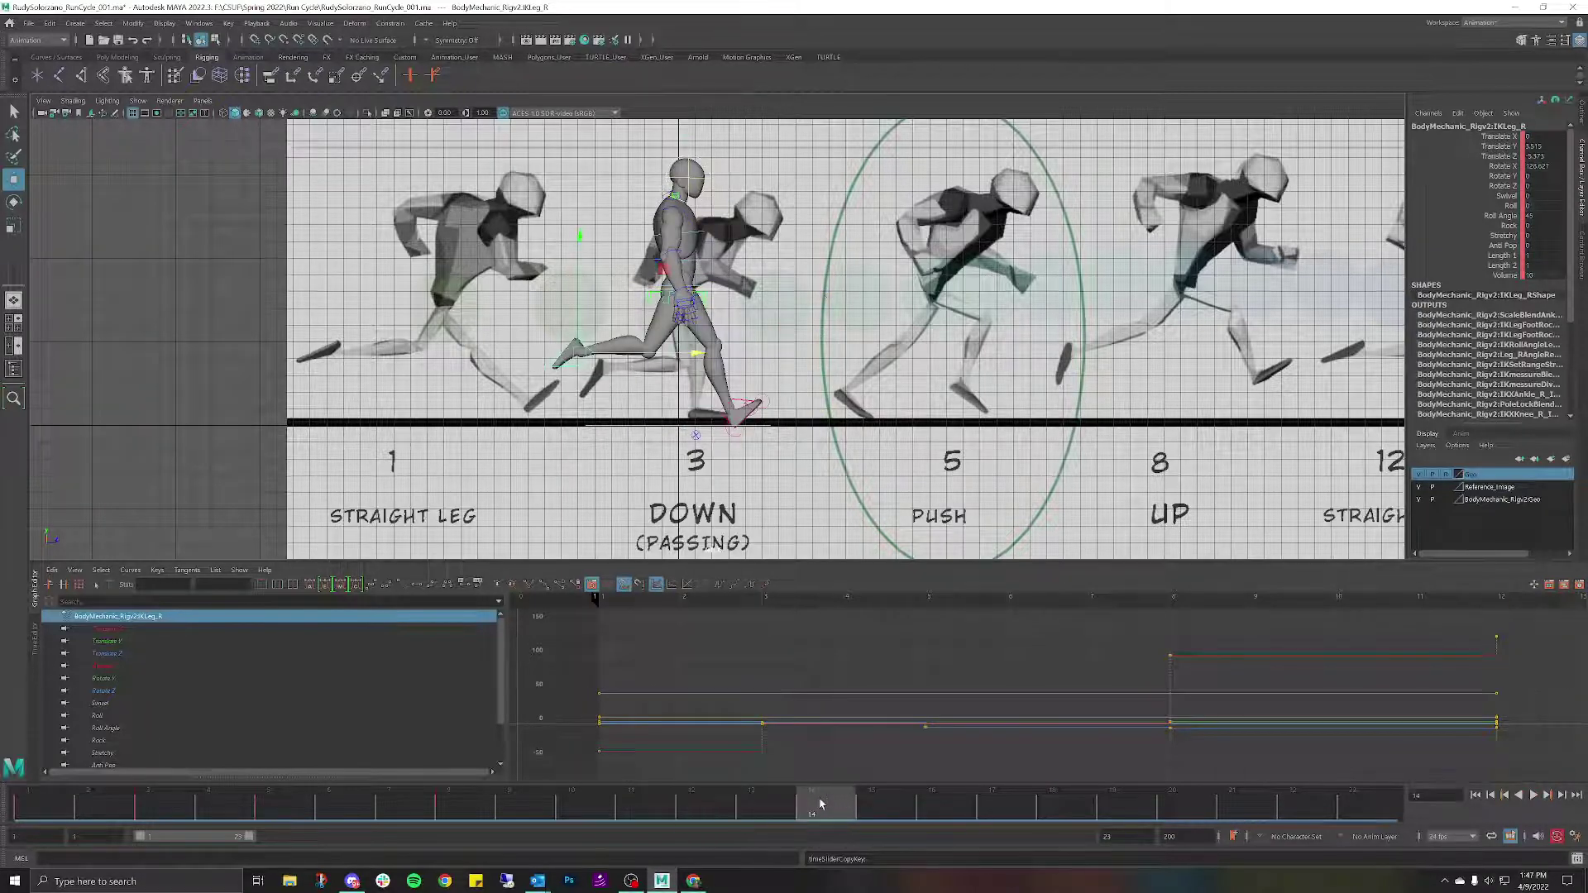
{"action": "left_click", "coordinate": [738, 404]}
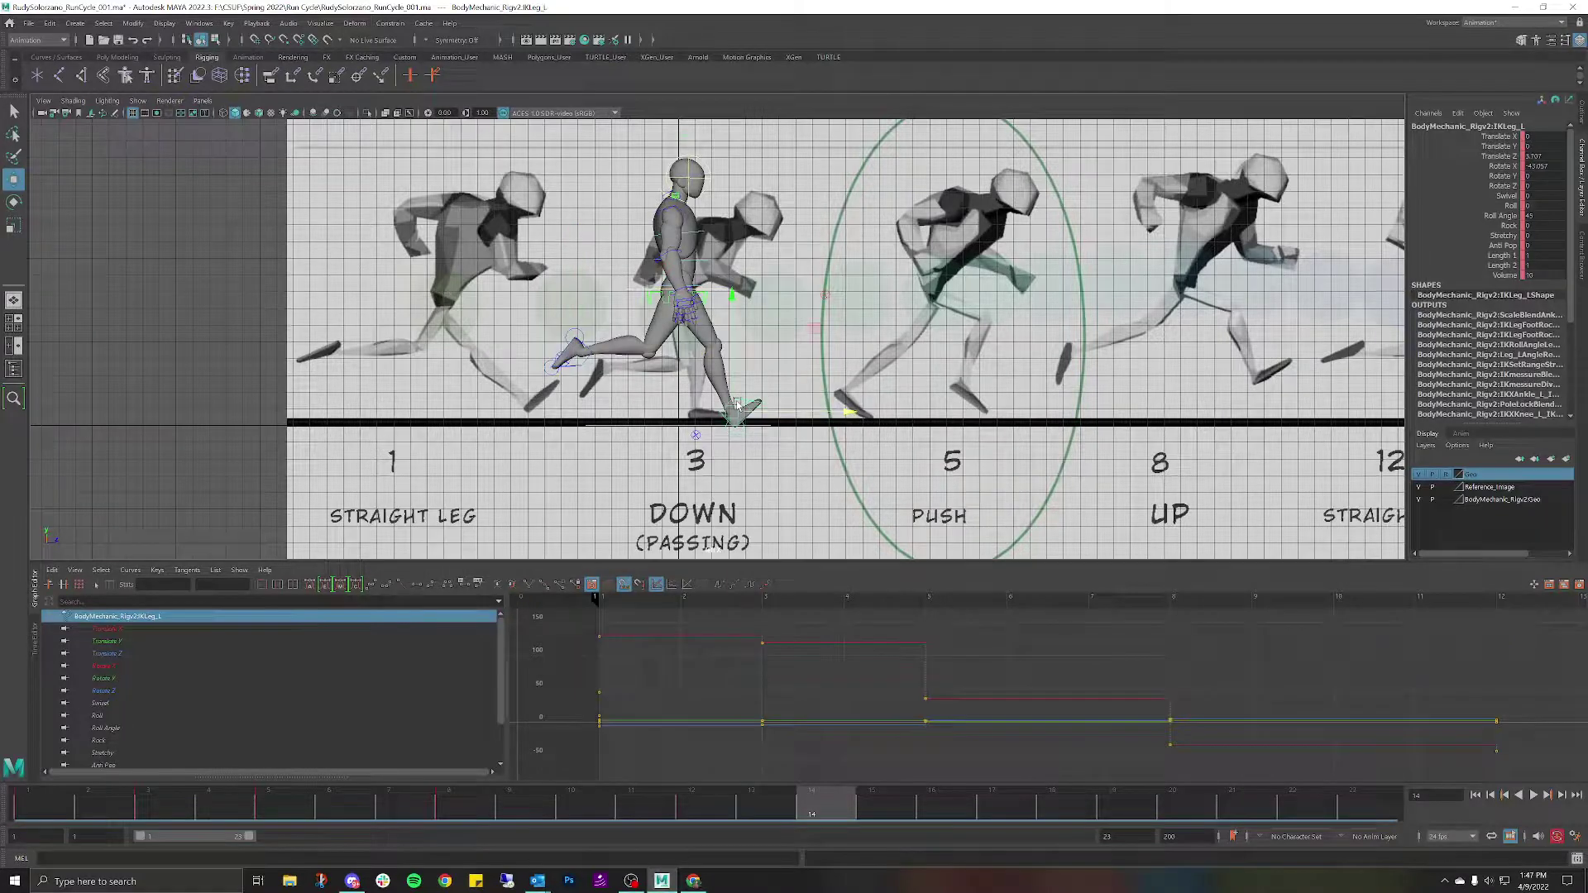
{"action": "right_click", "coordinate": [811, 786]}
{"action": "mouse_move", "coordinate": [877, 586]}
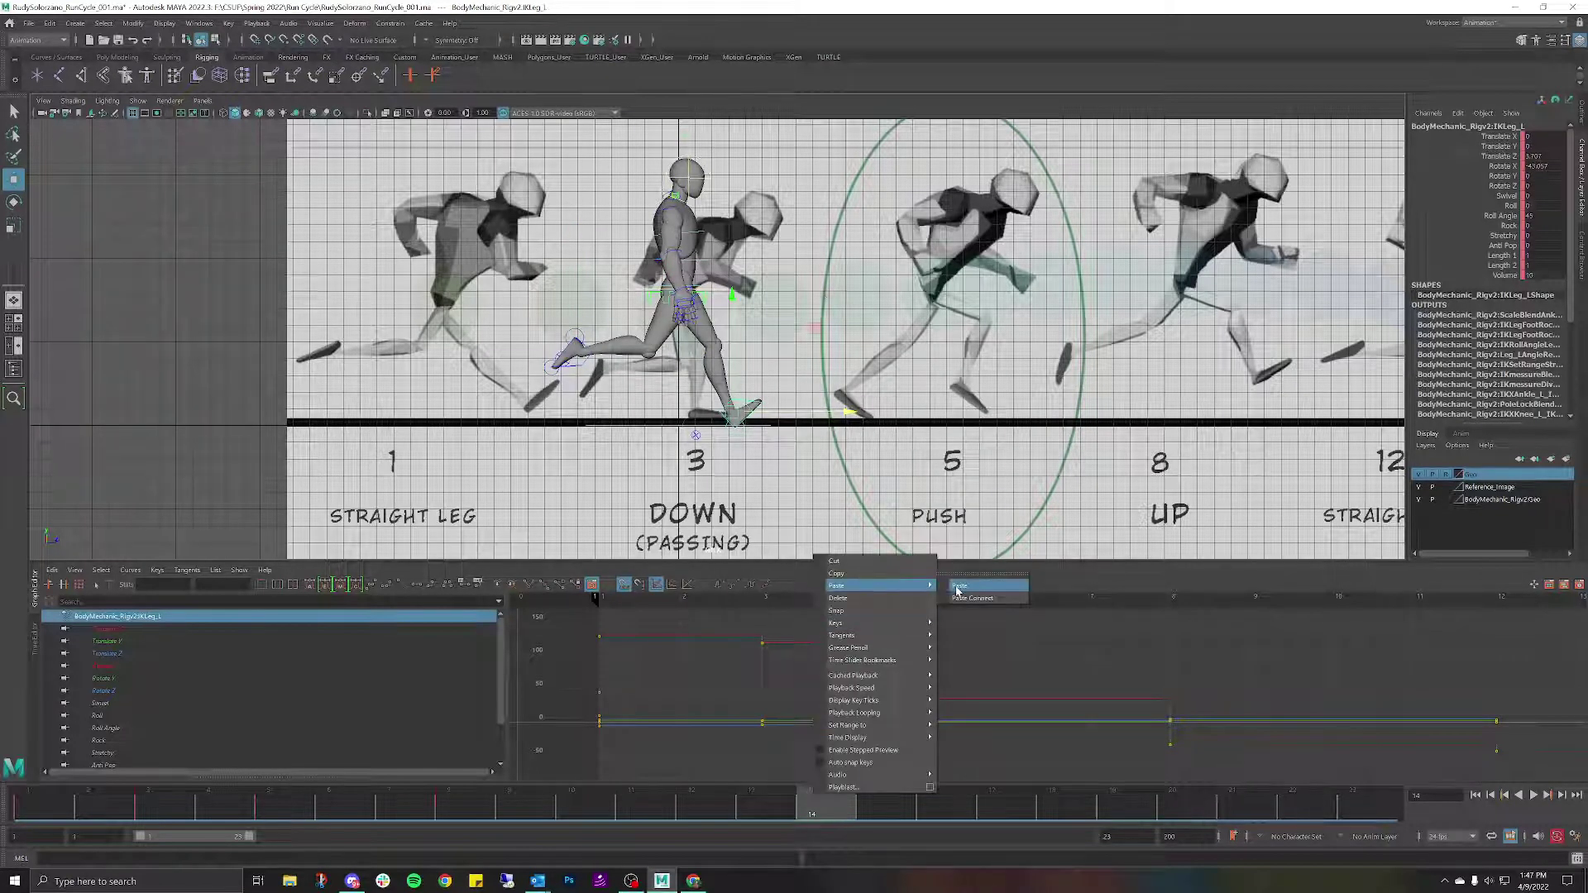
{"action": "left_click", "coordinate": [957, 587]}
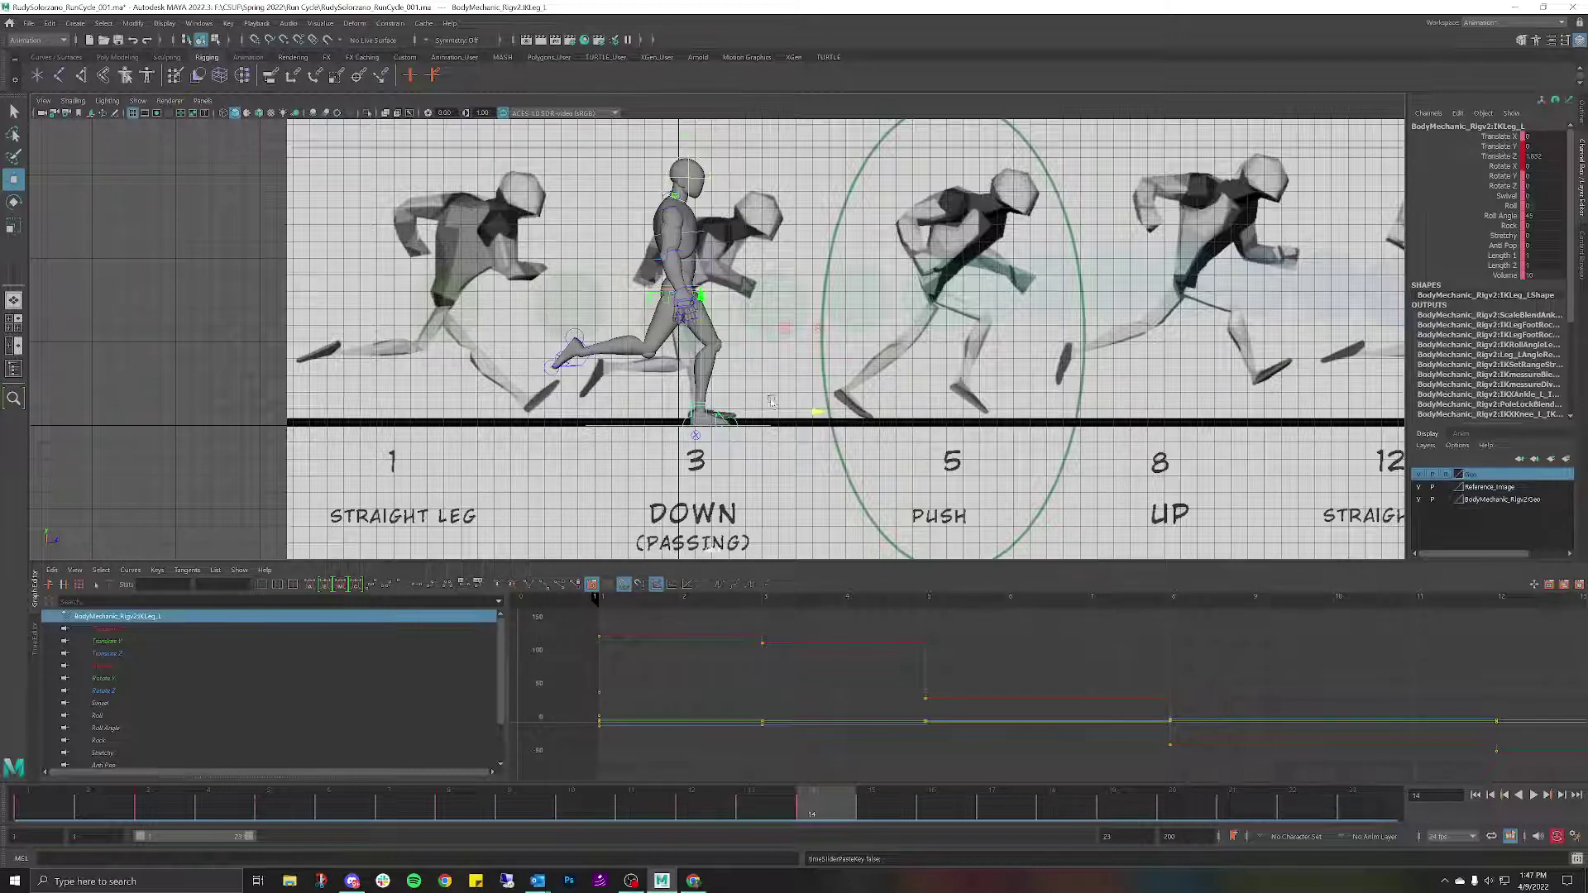
{"action": "left_click_drag", "start_coordinate": [821, 412], "coordinate": [810, 415]}
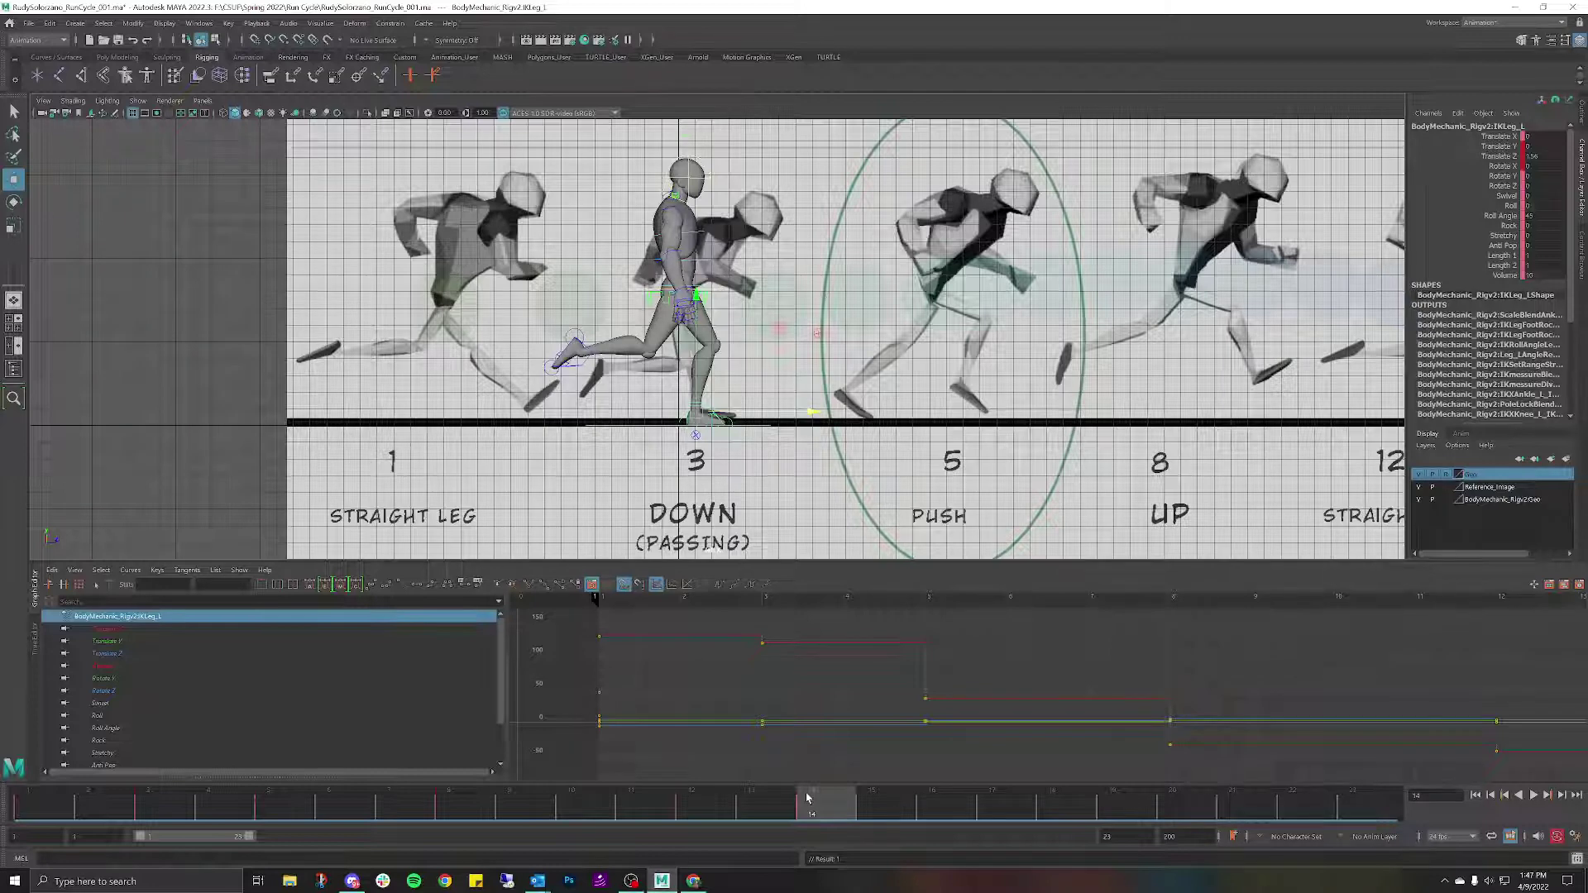
Compare the leg pose at frame 14 with the Down pose at frame 3 by playing and switching between them.
{"action": "key", "text": "alt+v"}
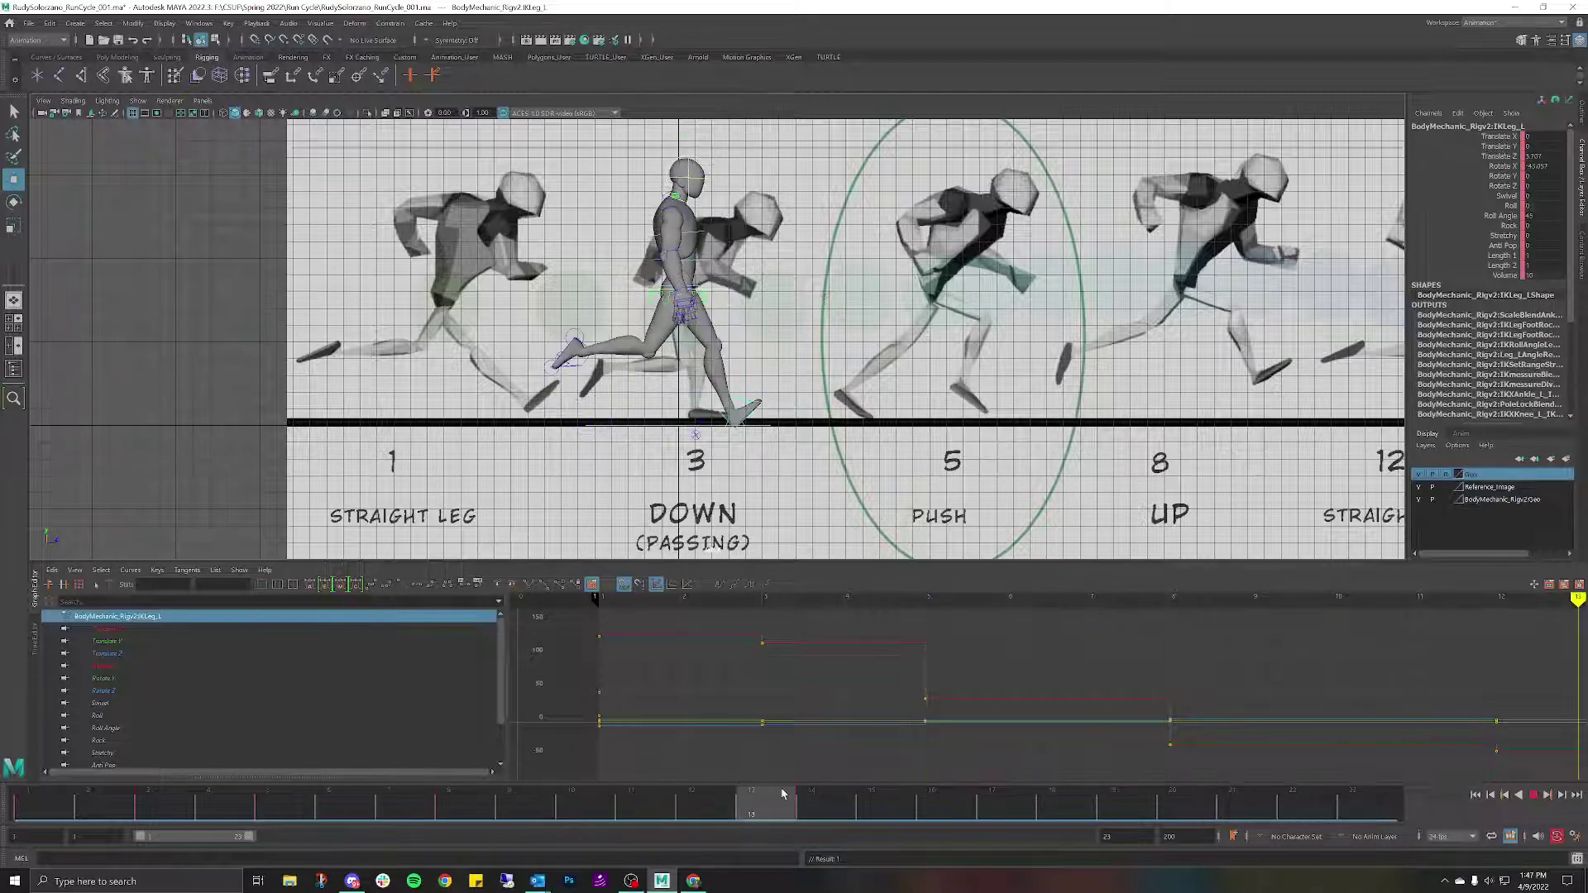
{"action": "key", "text": "alt+v"}
{"action": "left_click", "coordinate": [158, 809]}
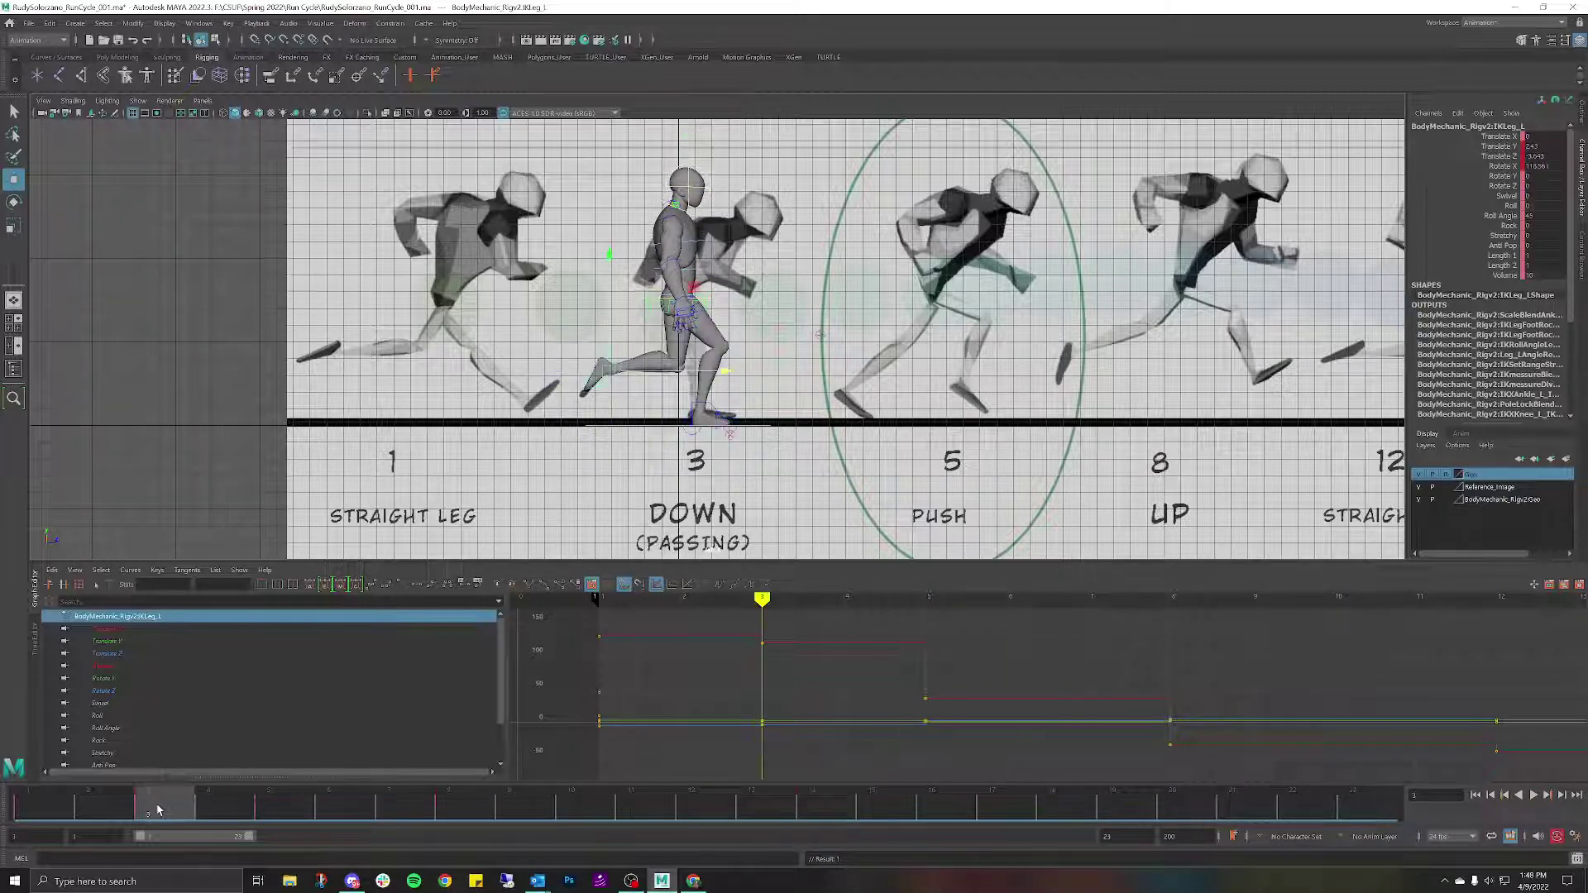
{"action": "left_click", "coordinate": [823, 799]}
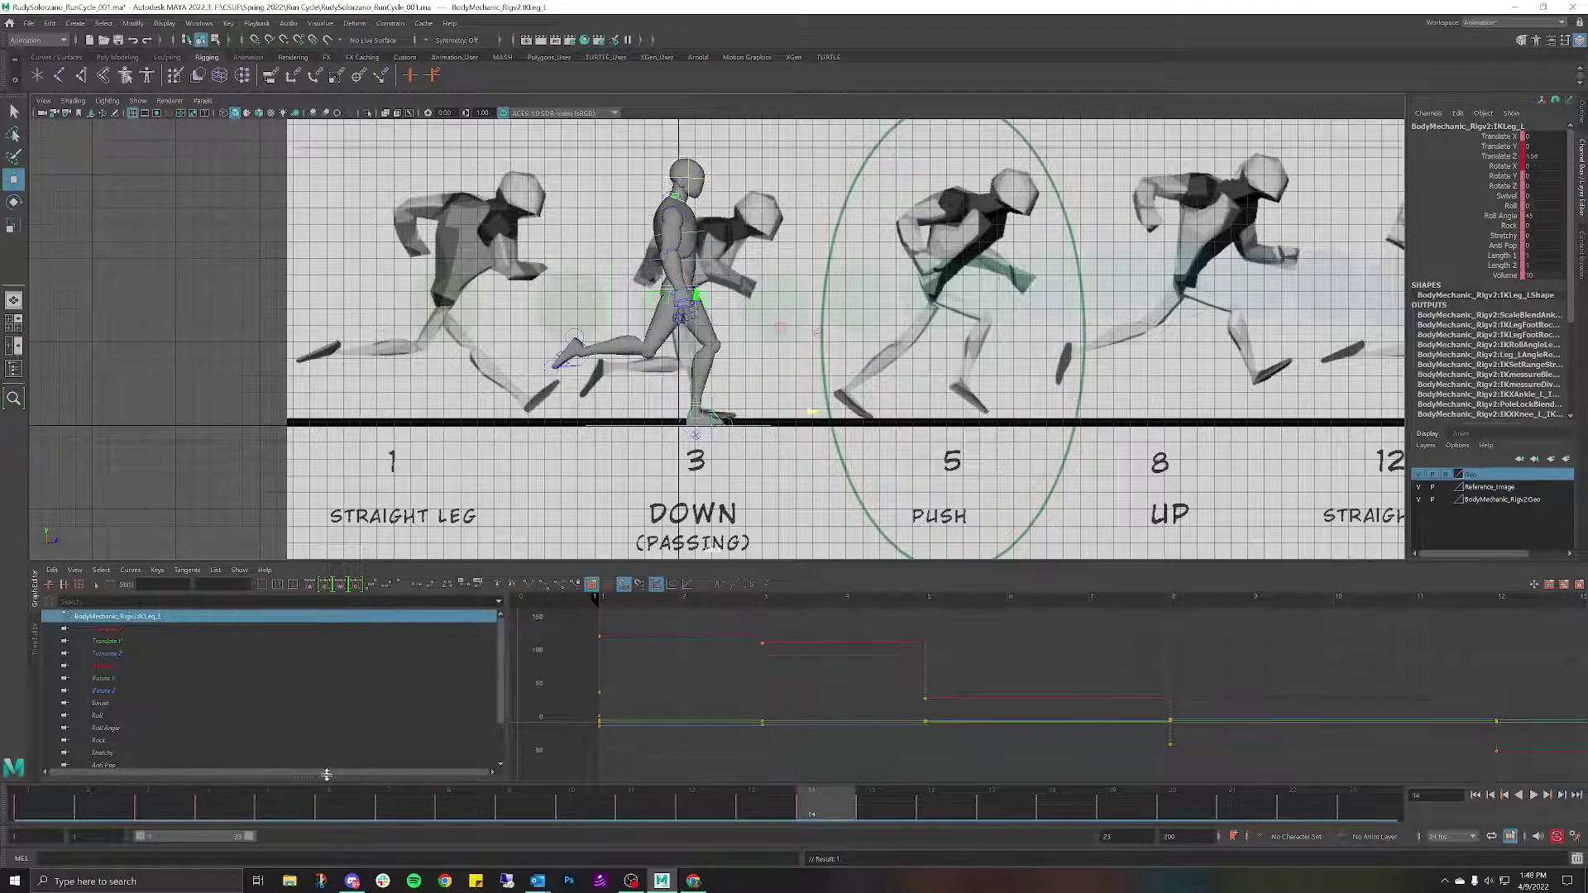
{"action": "left_click", "coordinate": [151, 811]}
{"action": "left_click", "coordinate": [811, 814]}
{"action": "key", "text": "alt+v"}
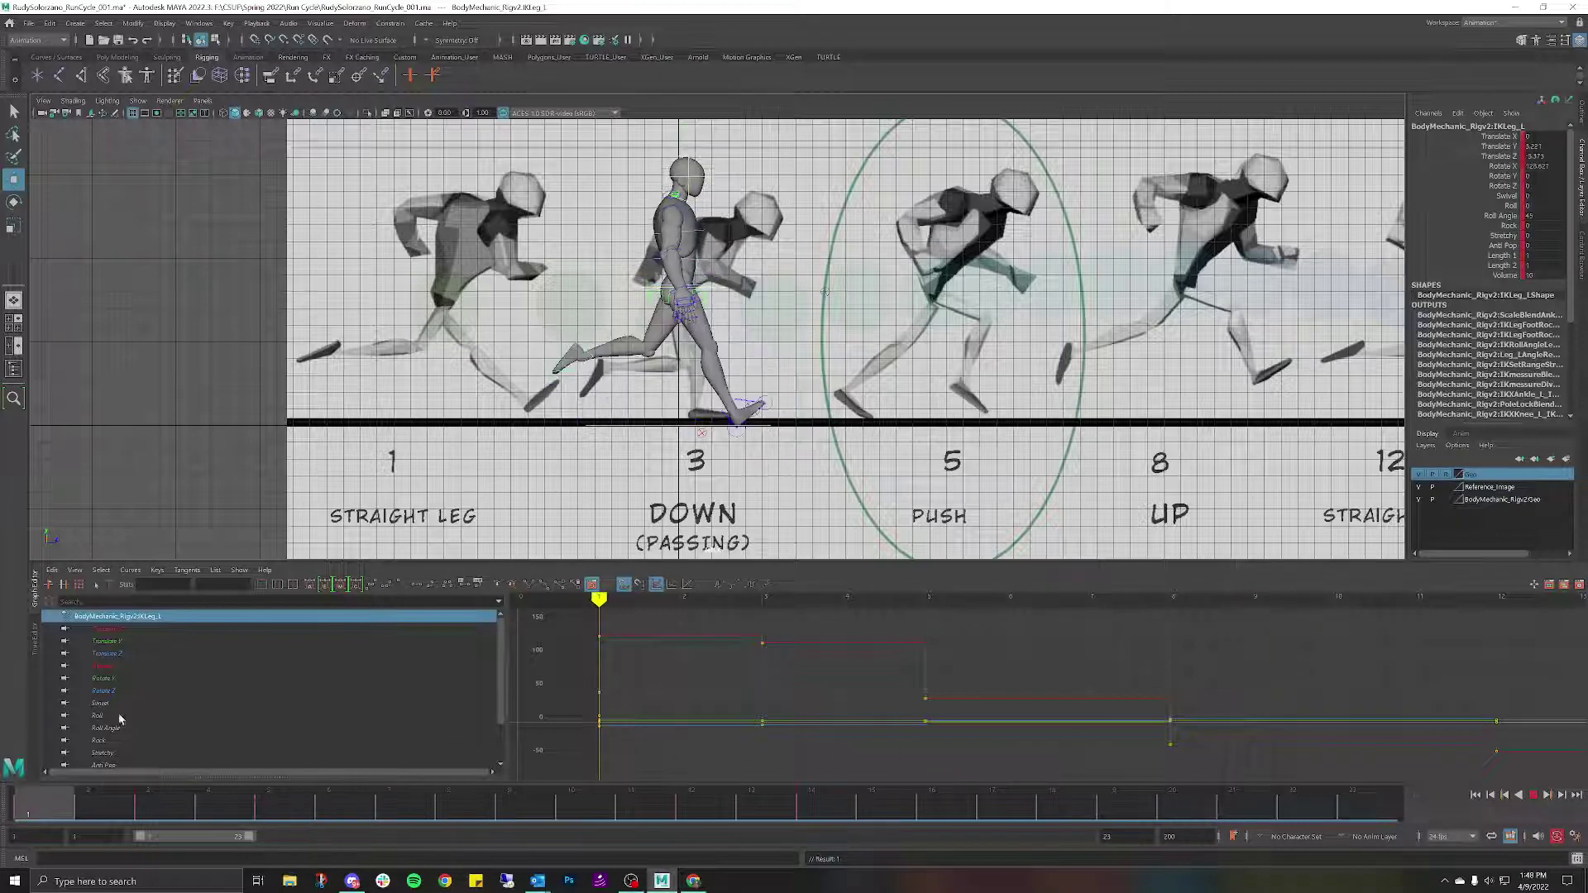
{"action": "left_click", "coordinate": [804, 791]}
Lower the root control at frame 14 to bring the hips down for the Down (Passing) pose, and check it in playback.
{"action": "left_click", "coordinate": [717, 293]}
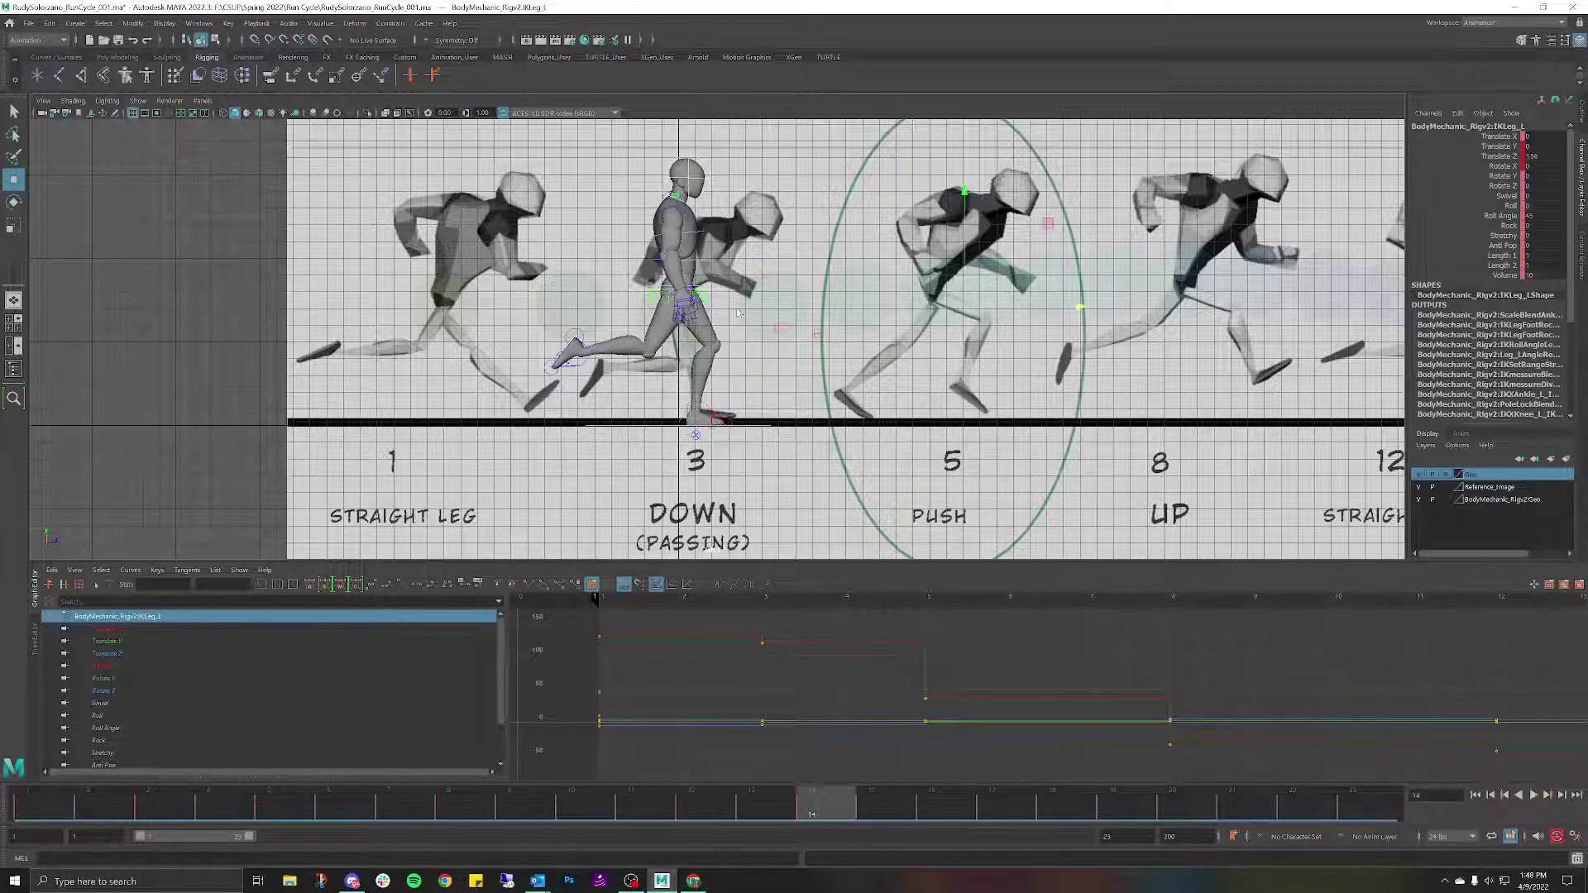
{"action": "left_click", "coordinate": [693, 246]}
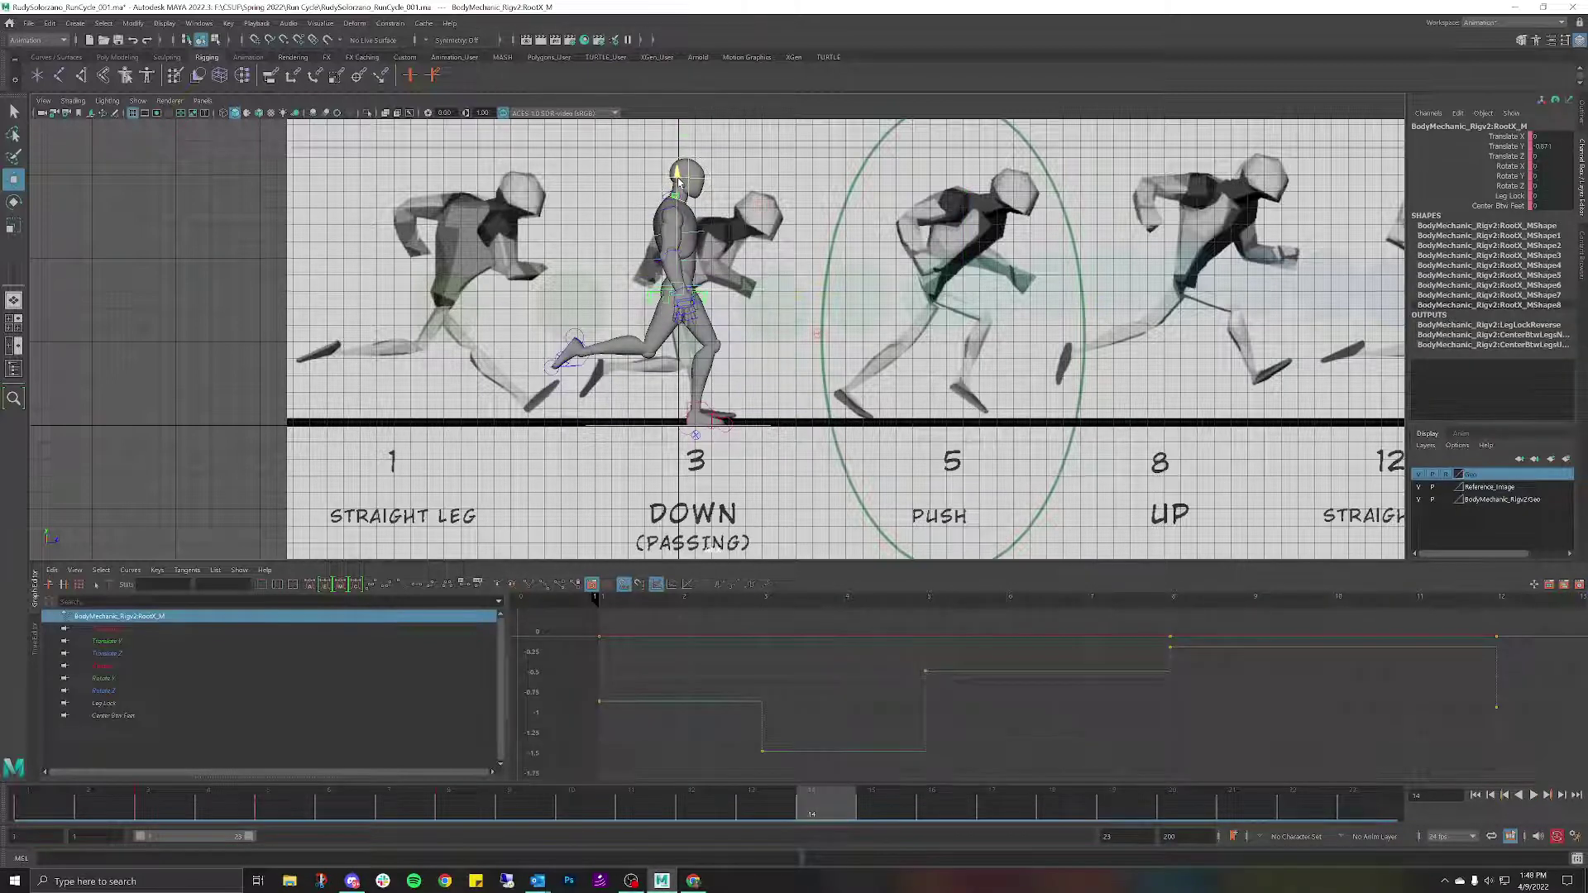
{"action": "middle_click_drag", "start_coordinate": [678, 182], "coordinate": [677, 189]}
{"action": "key", "text": "alt+v"}
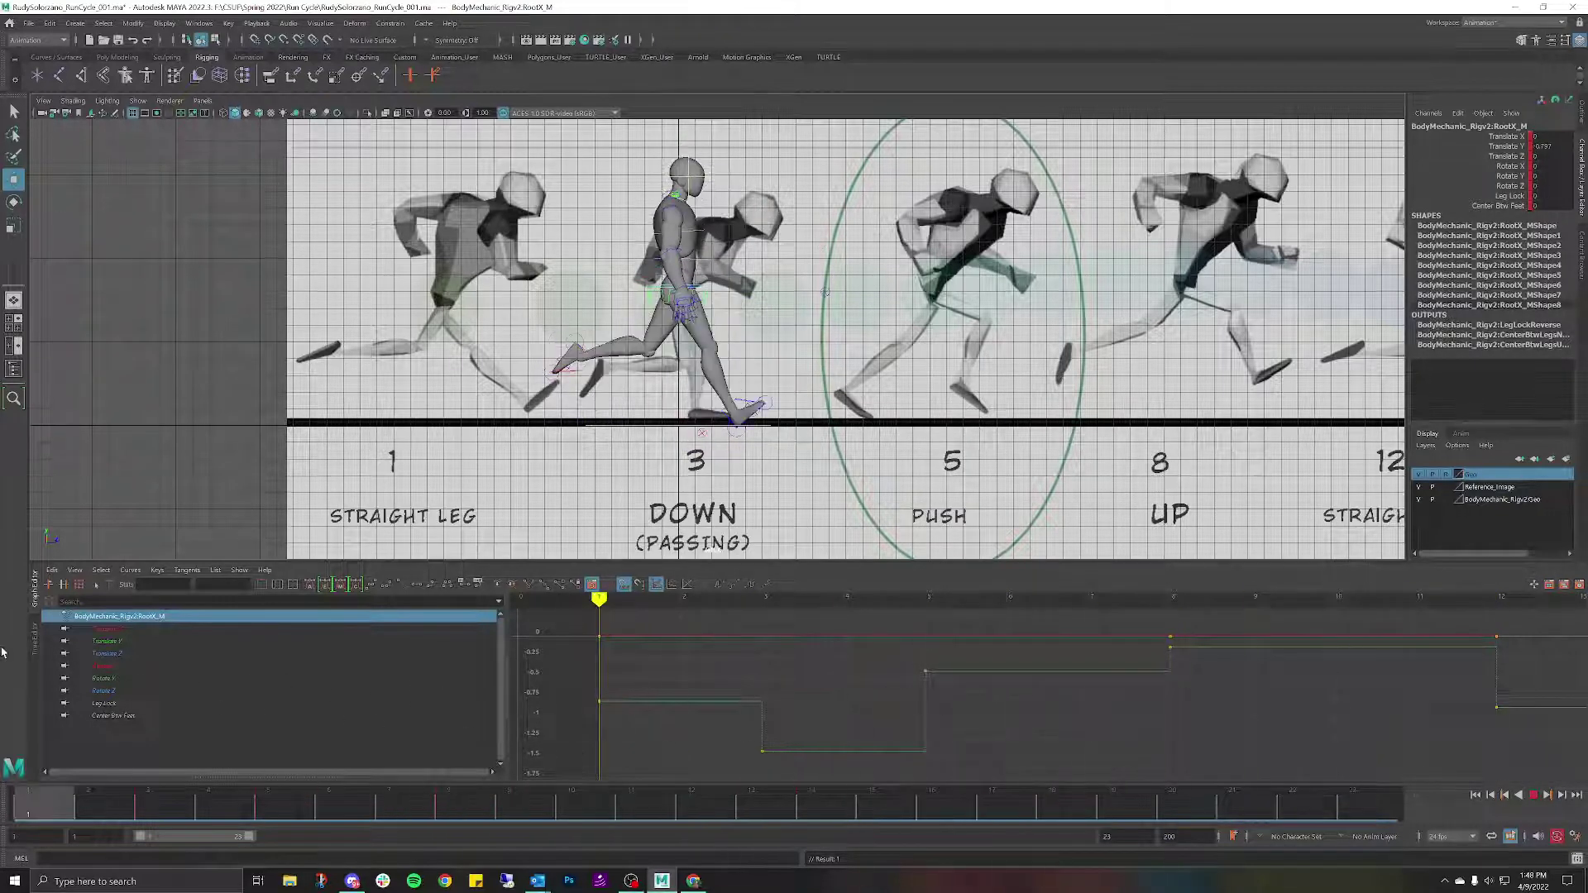
{"action": "key", "text": "Escape"}
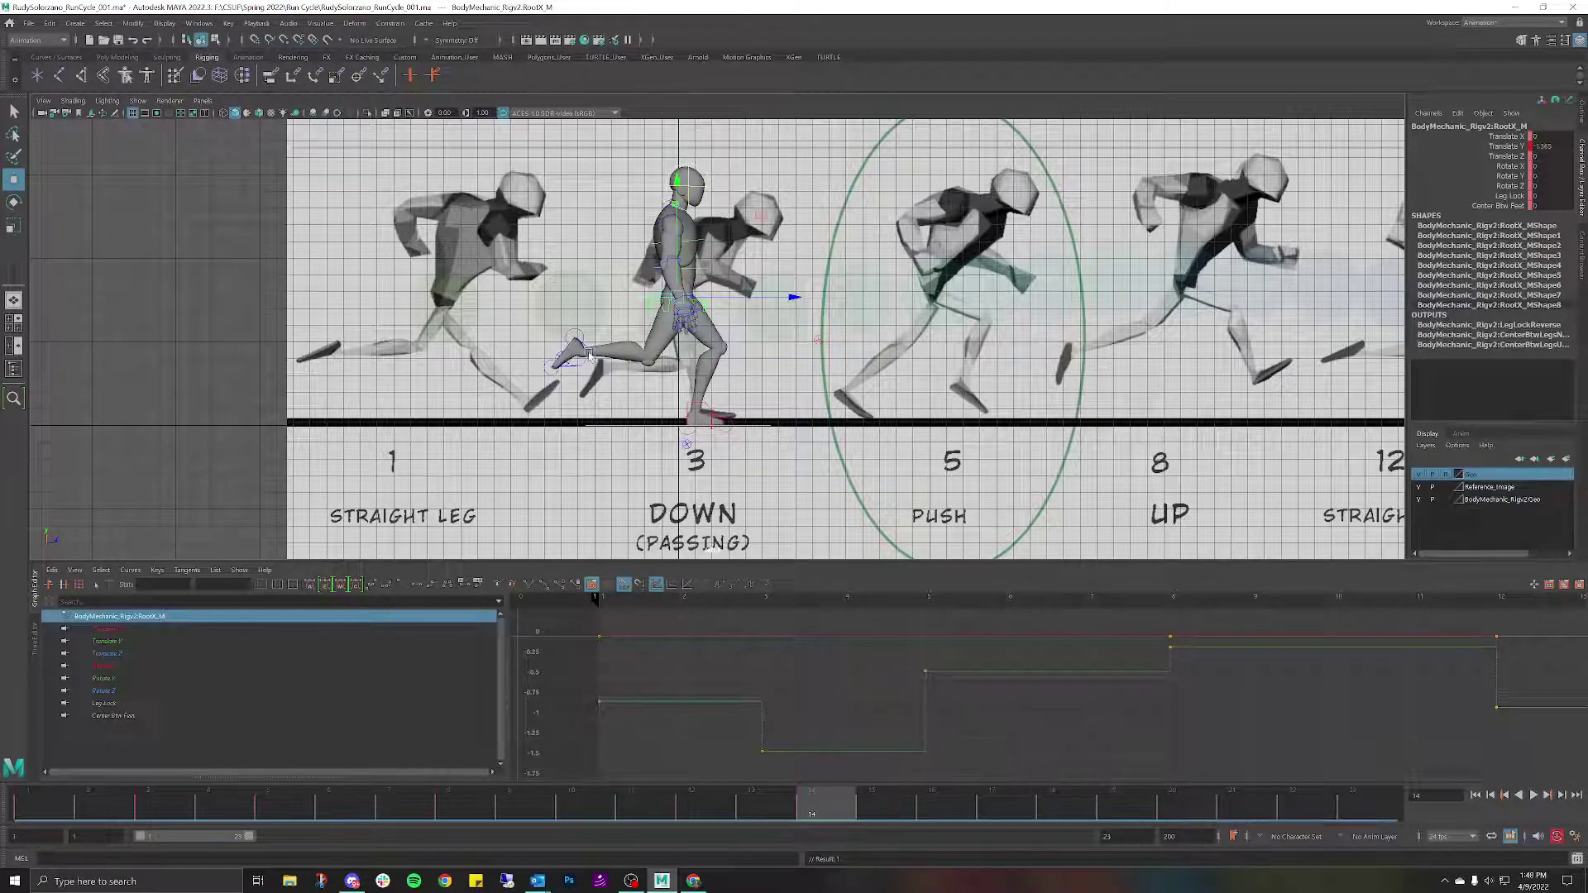
Move and rotate the right leg IK control at frame 14 to match the raised back foot of the Down pose, and key it.
{"action": "left_click", "coordinate": [589, 354]}
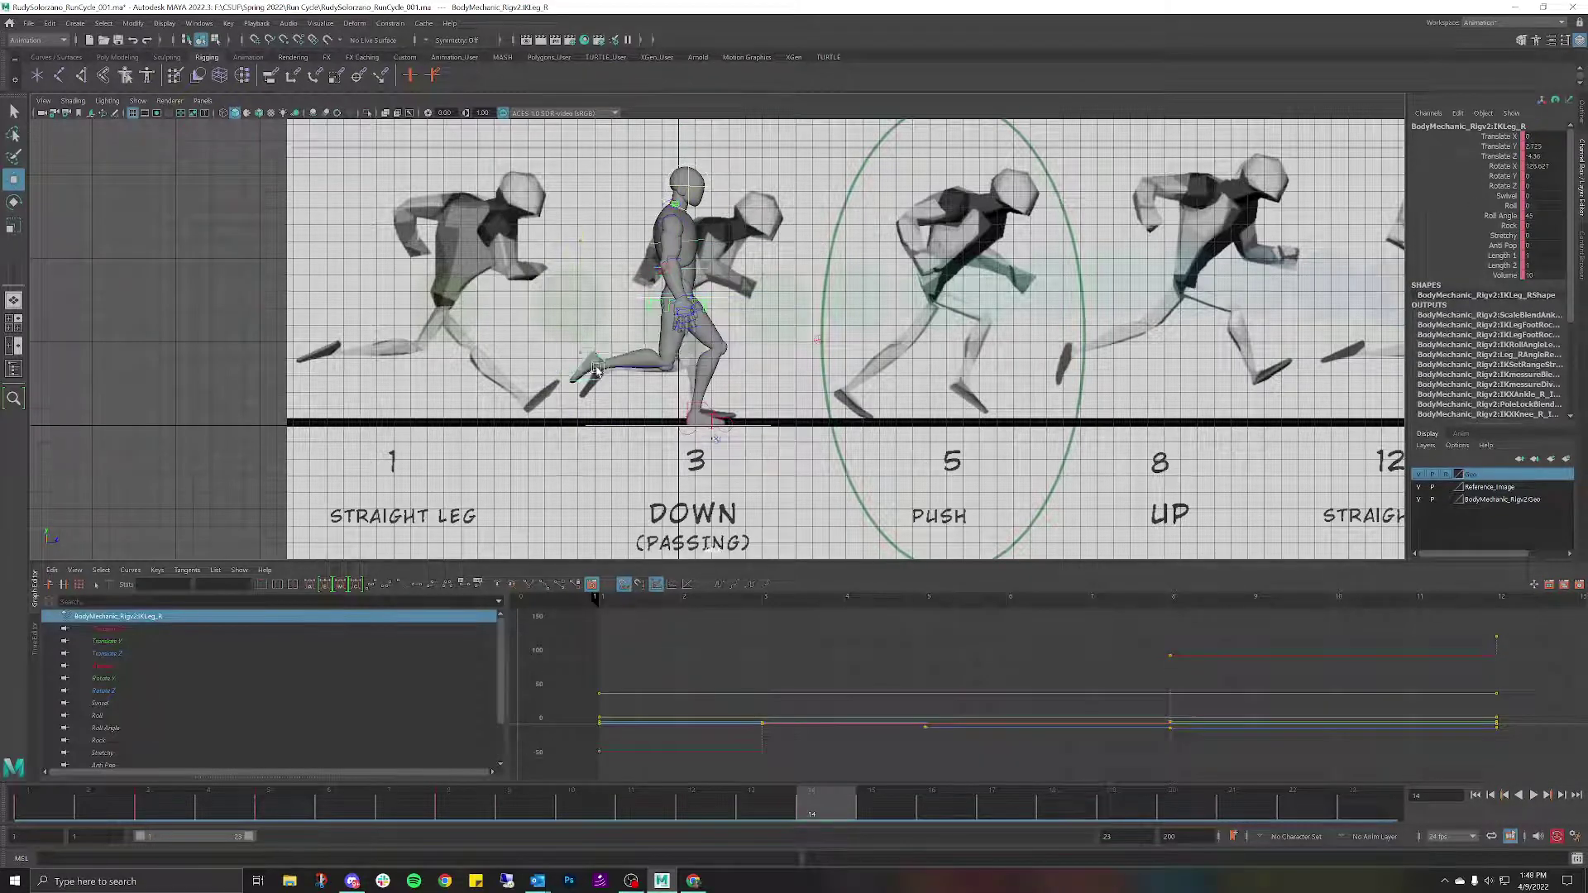
{"action": "left_click_drag", "start_coordinate": [597, 369], "coordinate": [607, 376]}
{"action": "key", "text": "e"}
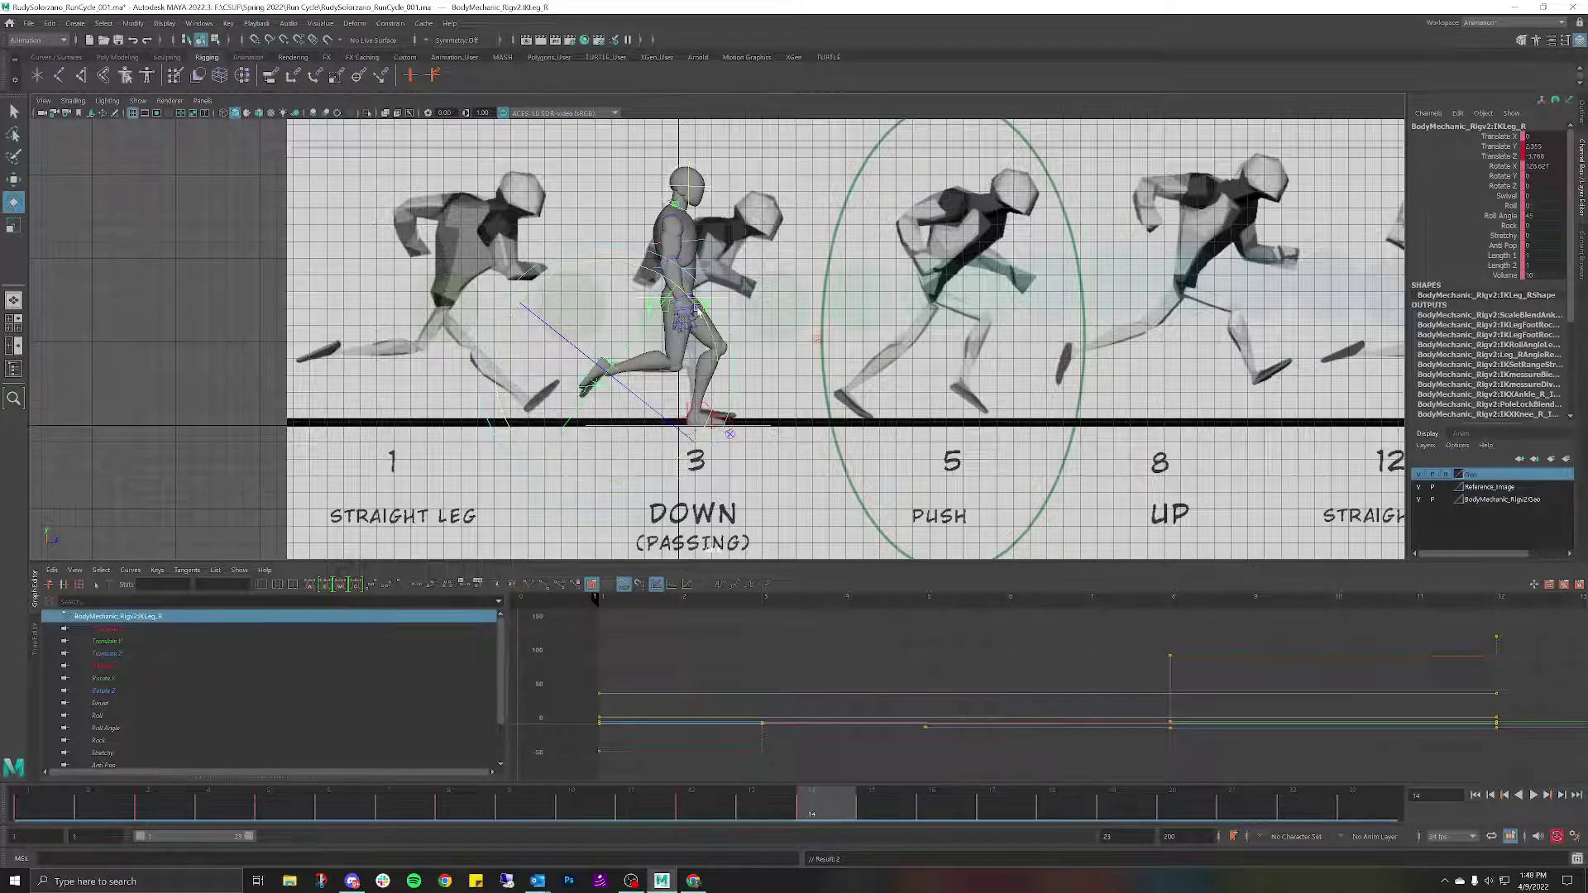
{"action": "key", "text": "s"}
Scrub and play through frames 1 to 14 to review the new Down pose against the earlier key poses.
{"action": "left_click_drag", "start_coordinate": [816, 803], "coordinate": [34, 802]}
{"action": "key", "text": "alt+v"}
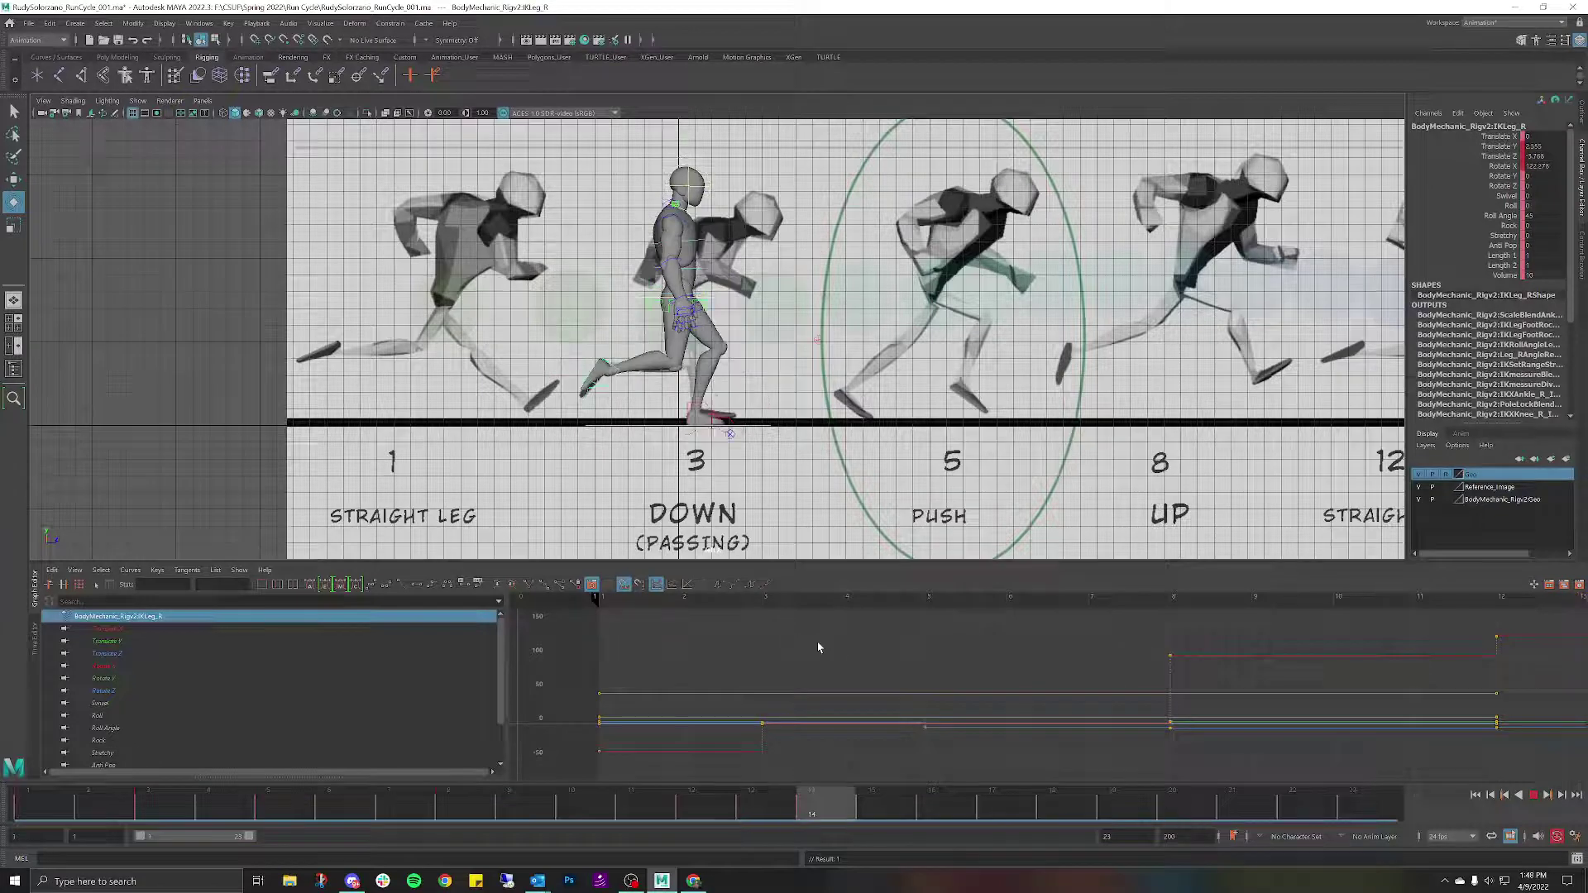
{"action": "key", "text": "Escape"}
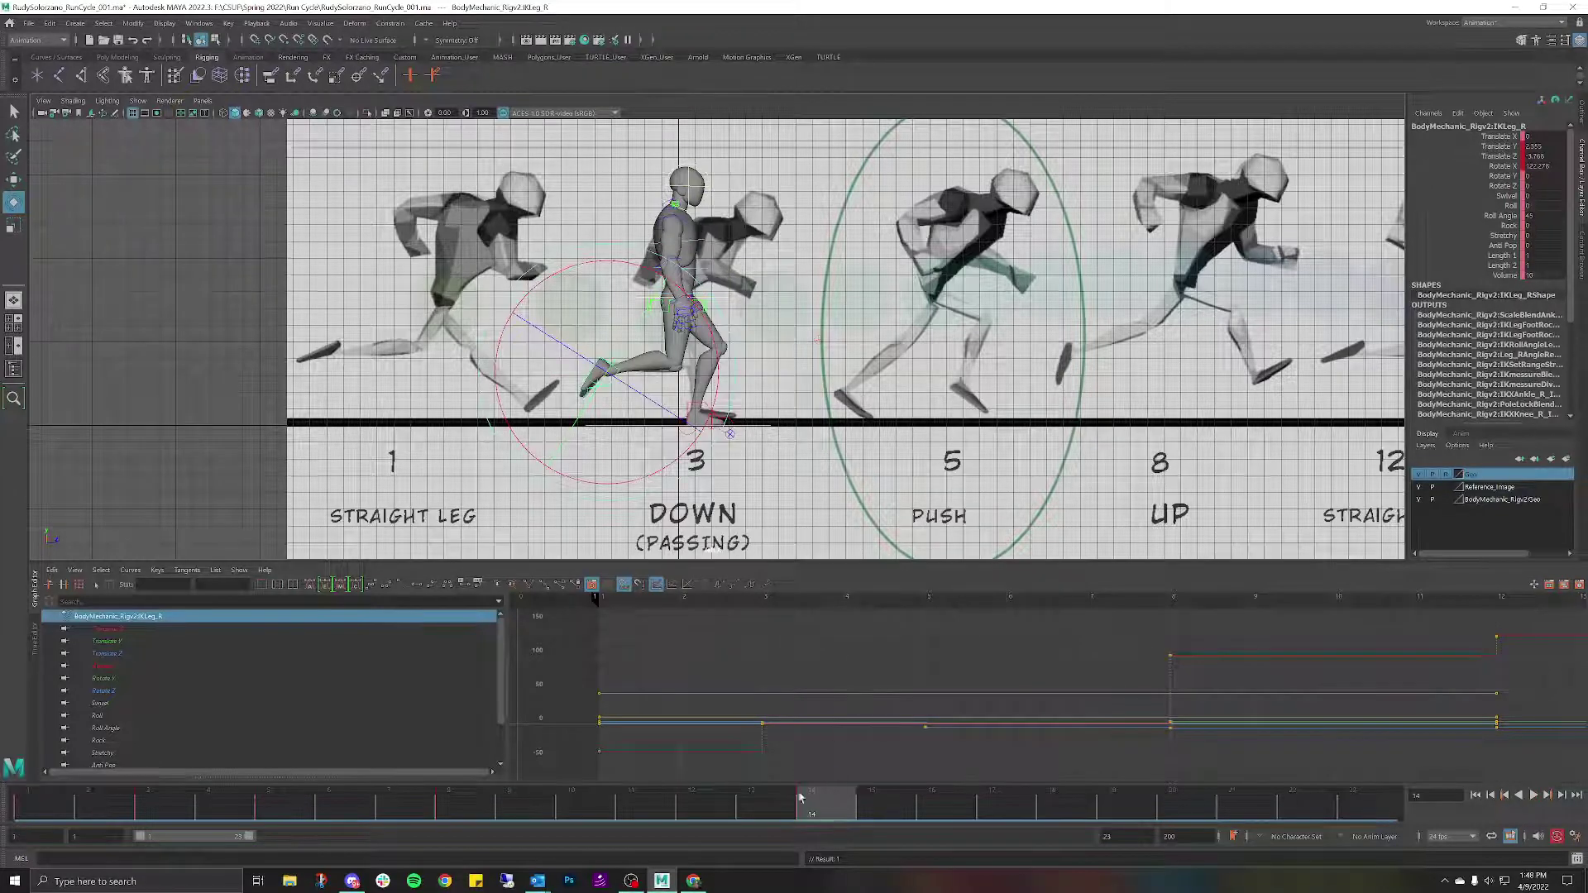
{"action": "left_click_drag", "start_coordinate": [799, 797], "coordinate": [18, 795]}
{"action": "key", "text": "alt+v"}
{"action": "key", "text": "Escape"}
{"action": "left_click", "coordinate": [278, 802]}
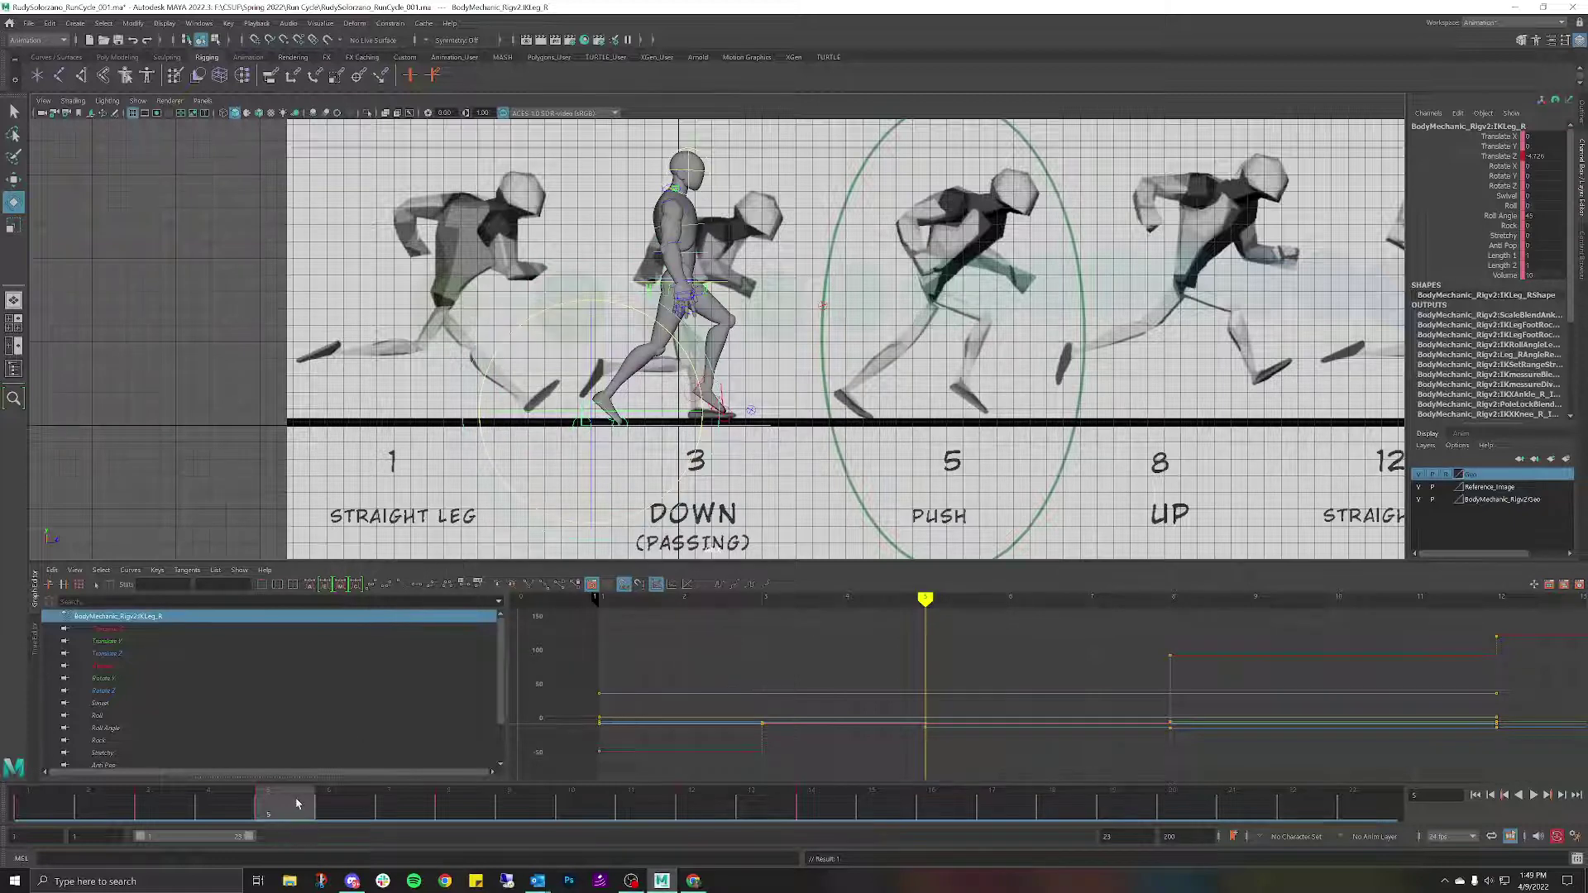
{"action": "left_click_drag", "start_coordinate": [296, 799], "coordinate": [140, 788]}
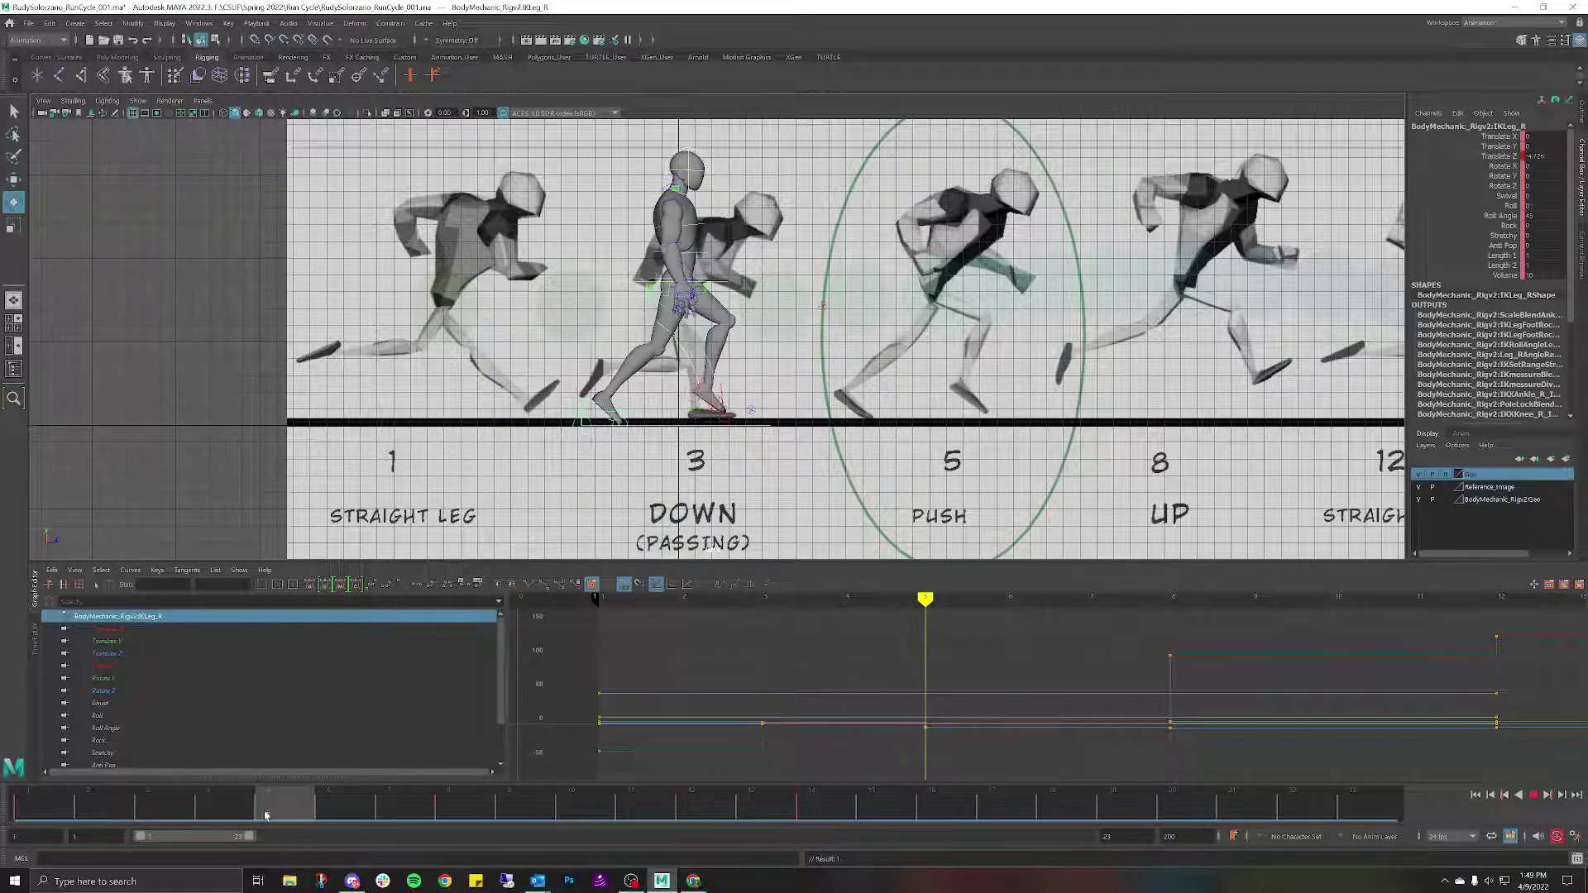
{"action": "double_click", "coordinate": [819, 810]}
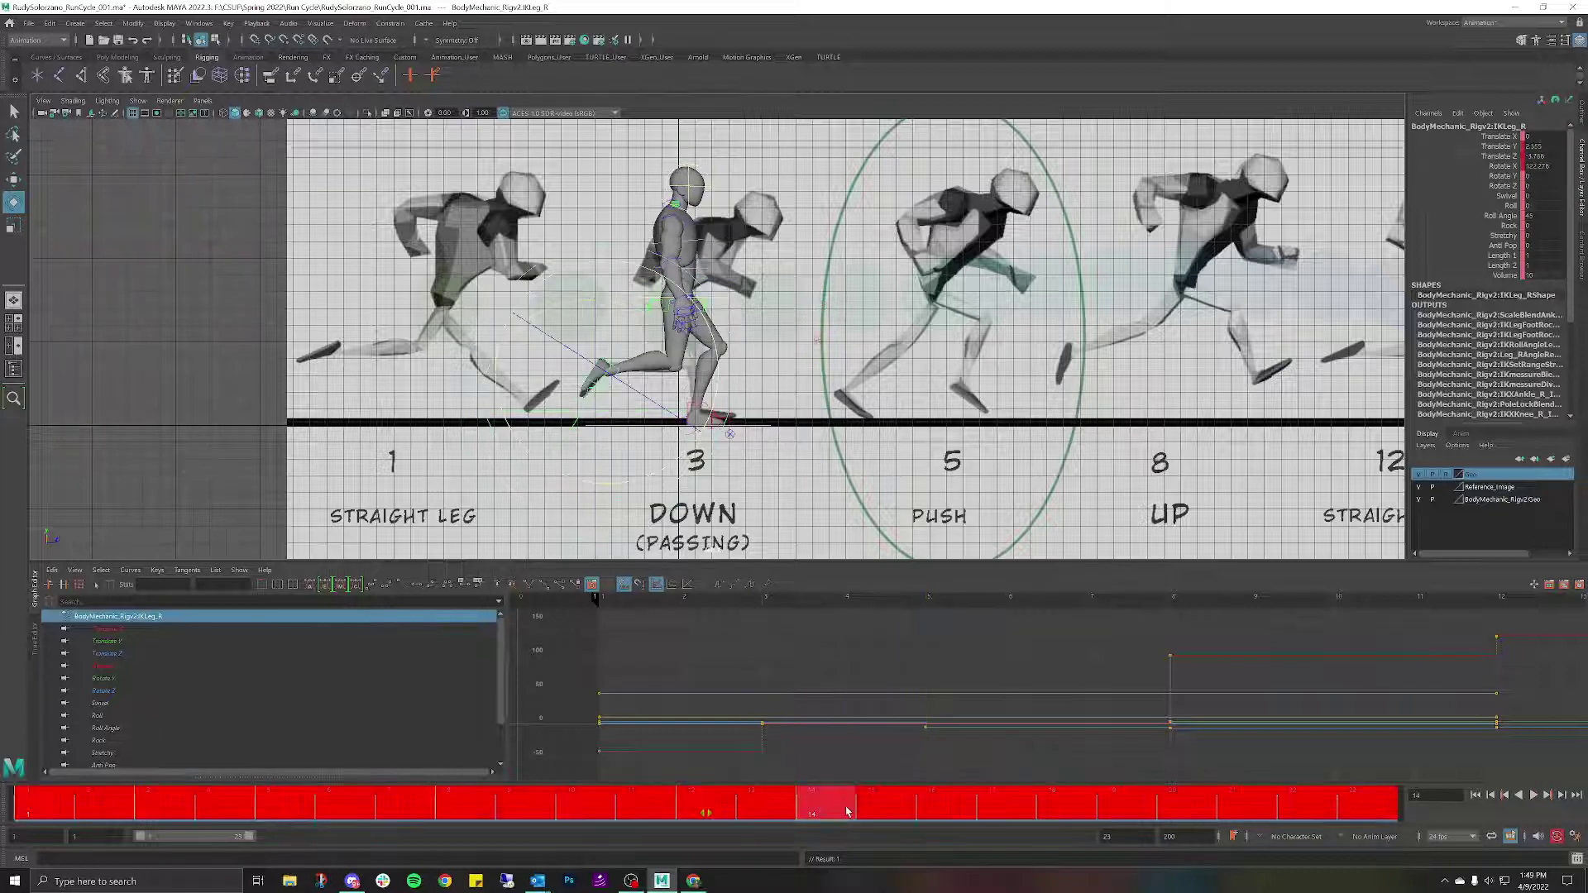
Go to frame 16 and move the image plane along Z until the frame 5 Push pose sits behind the character.
{"action": "left_click", "coordinate": [844, 811]}
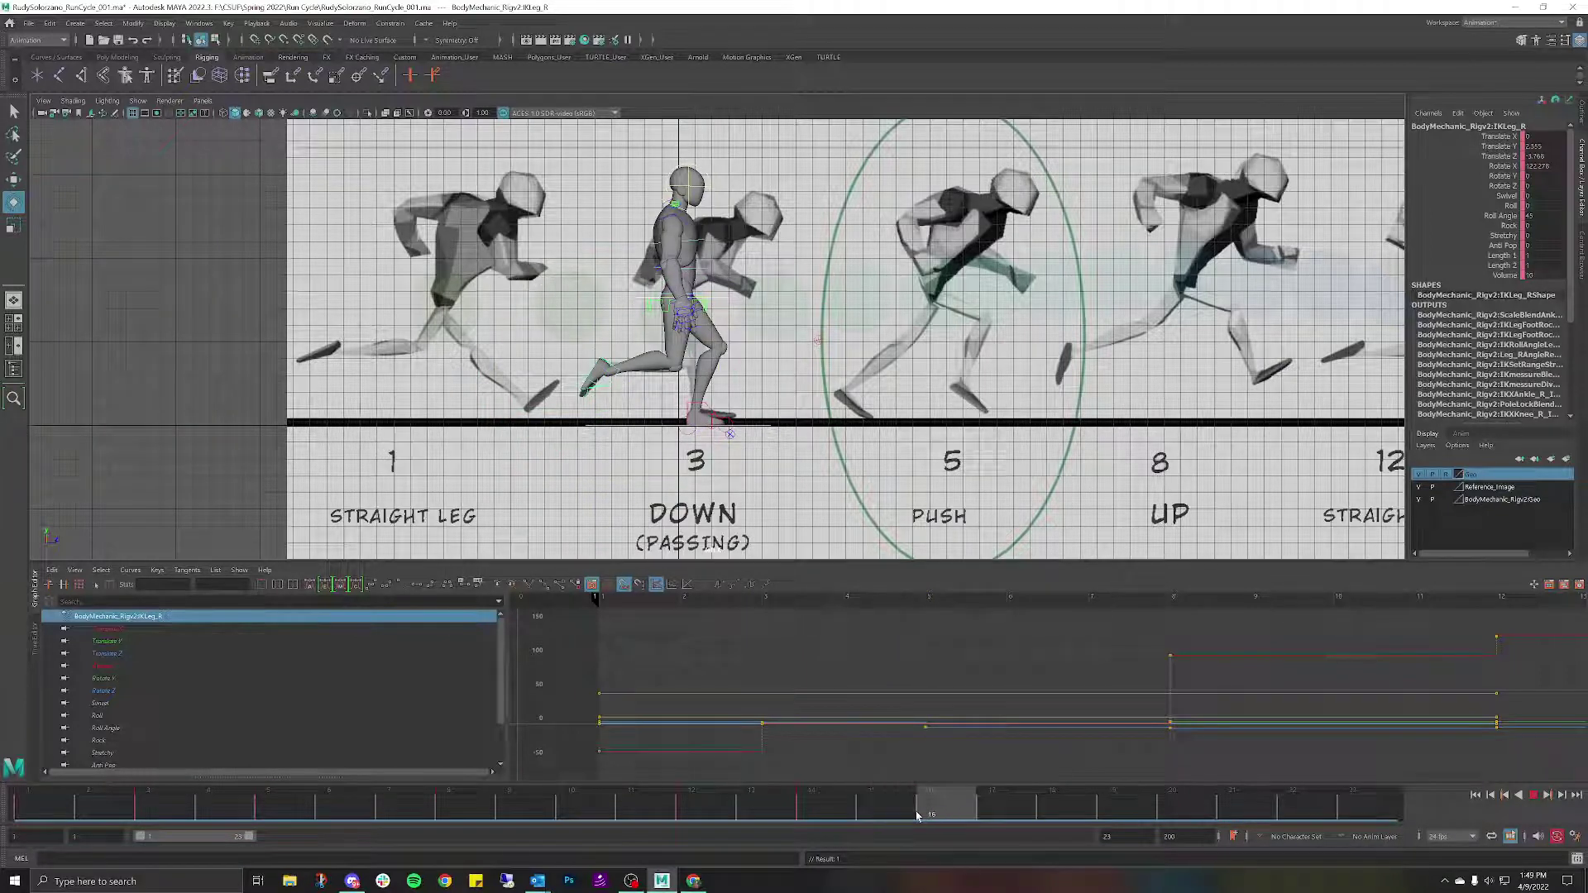
{"action": "key", "text": "Escape"}
{"action": "left_click", "coordinate": [790, 328]}
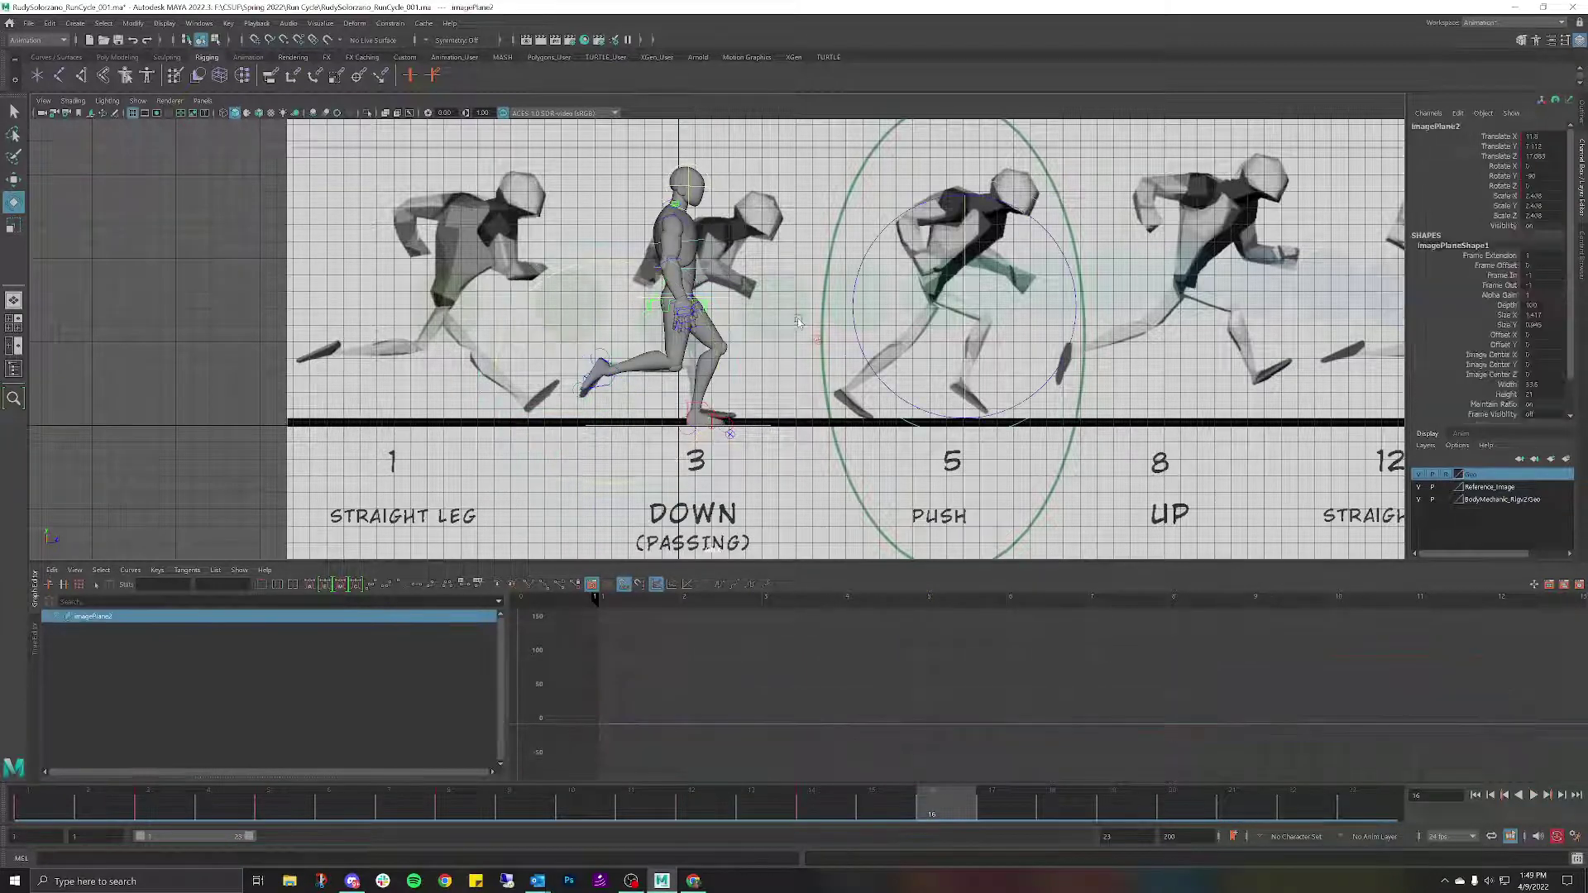
{"action": "key", "text": "w"}
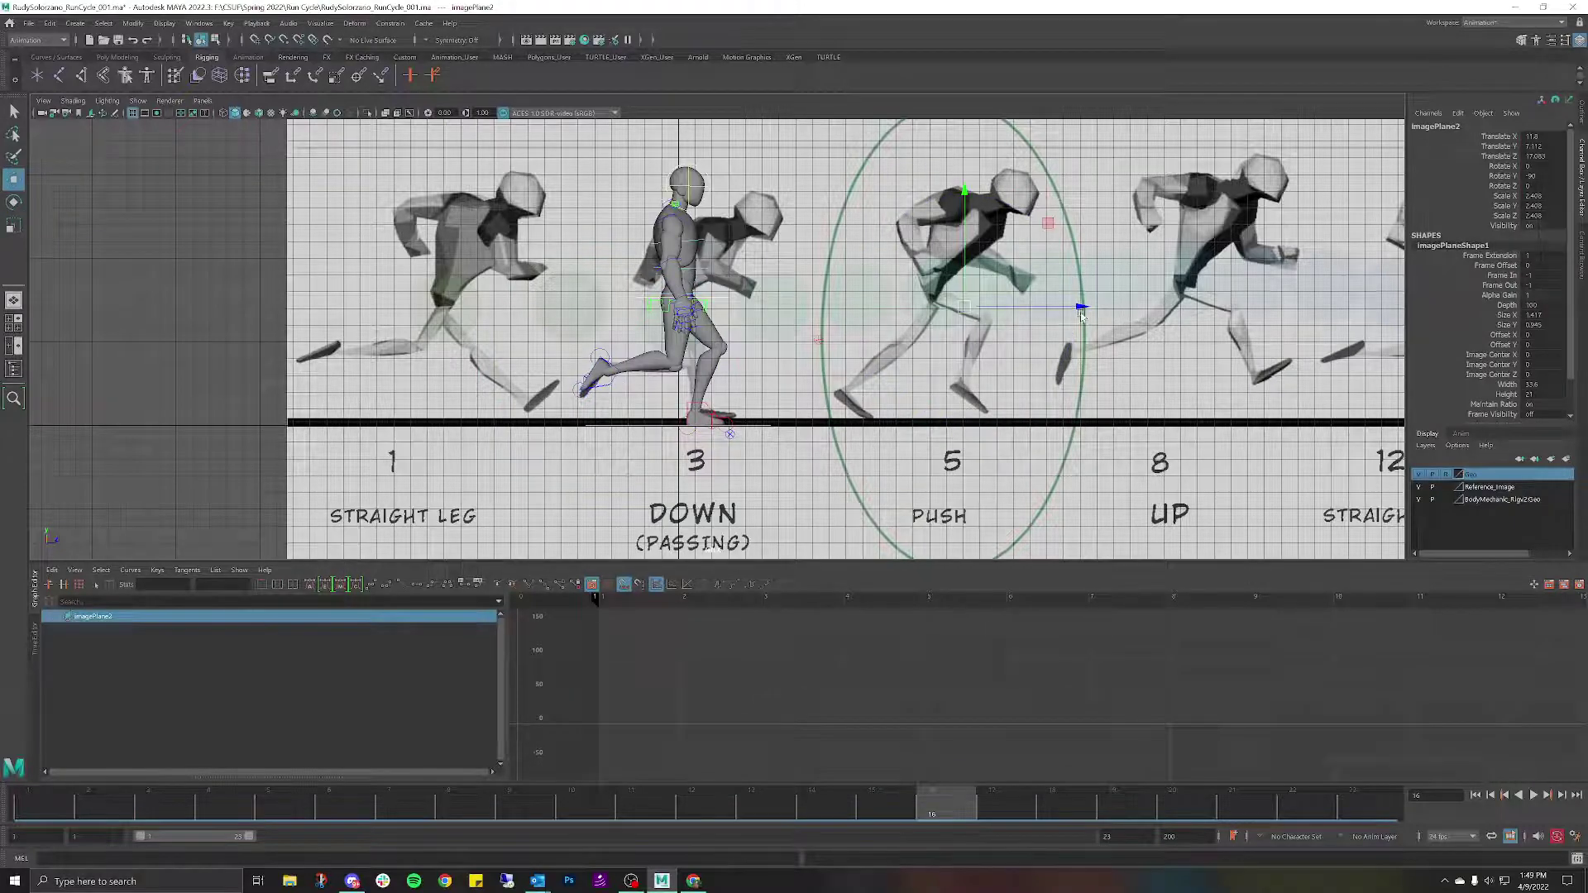
{"action": "left_click_drag", "start_coordinate": [1080, 321], "coordinate": [829, 322]}
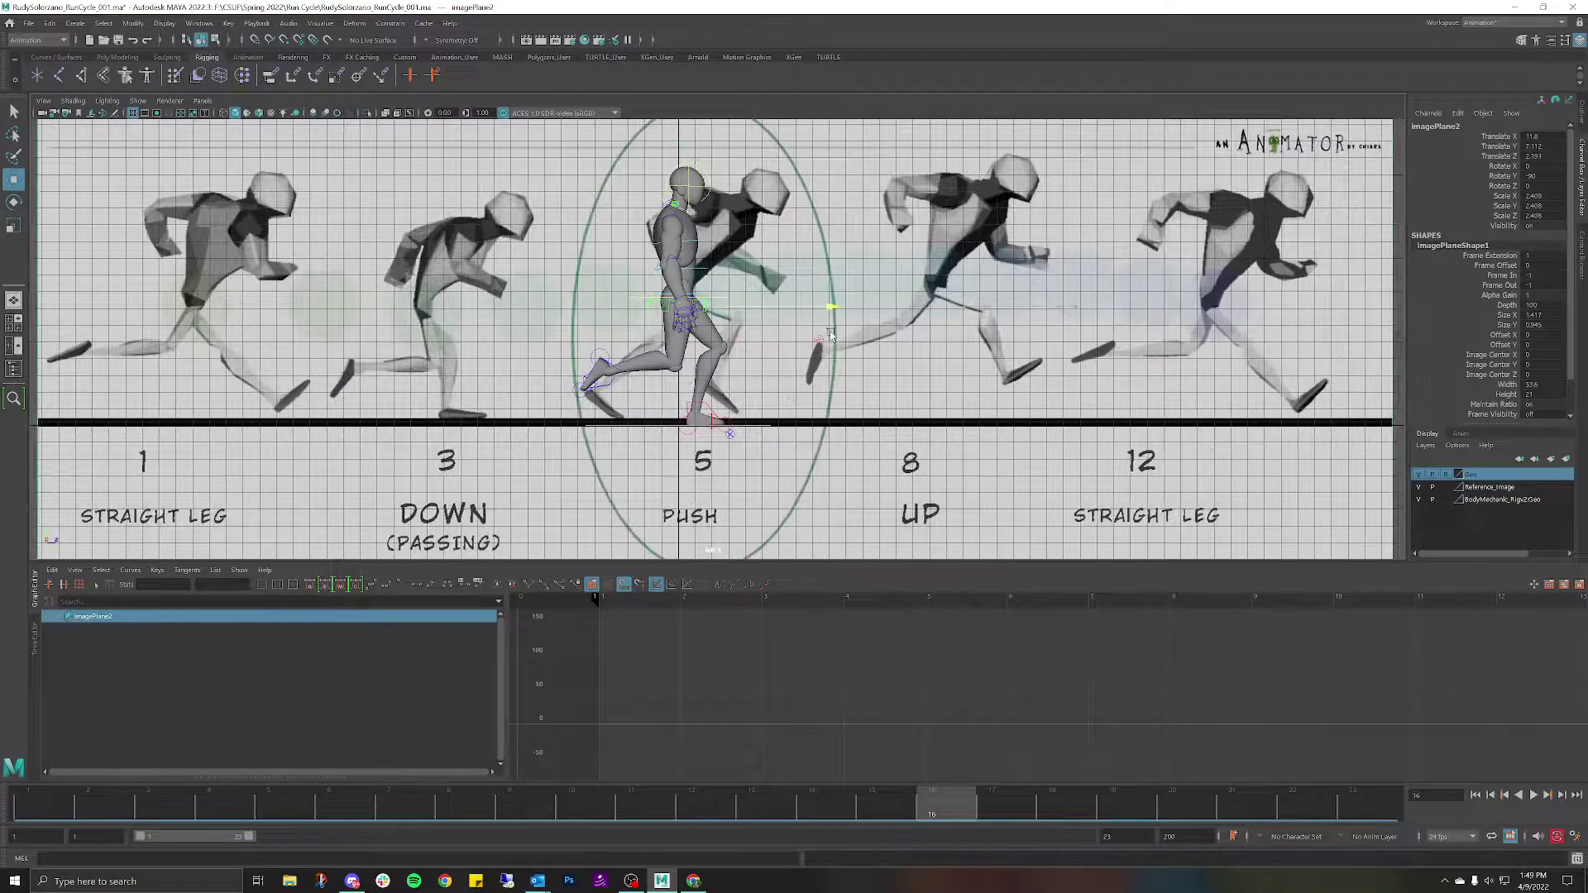
Copy the root control's key at frame 5.
{"action": "left_click", "coordinate": [627, 299]}
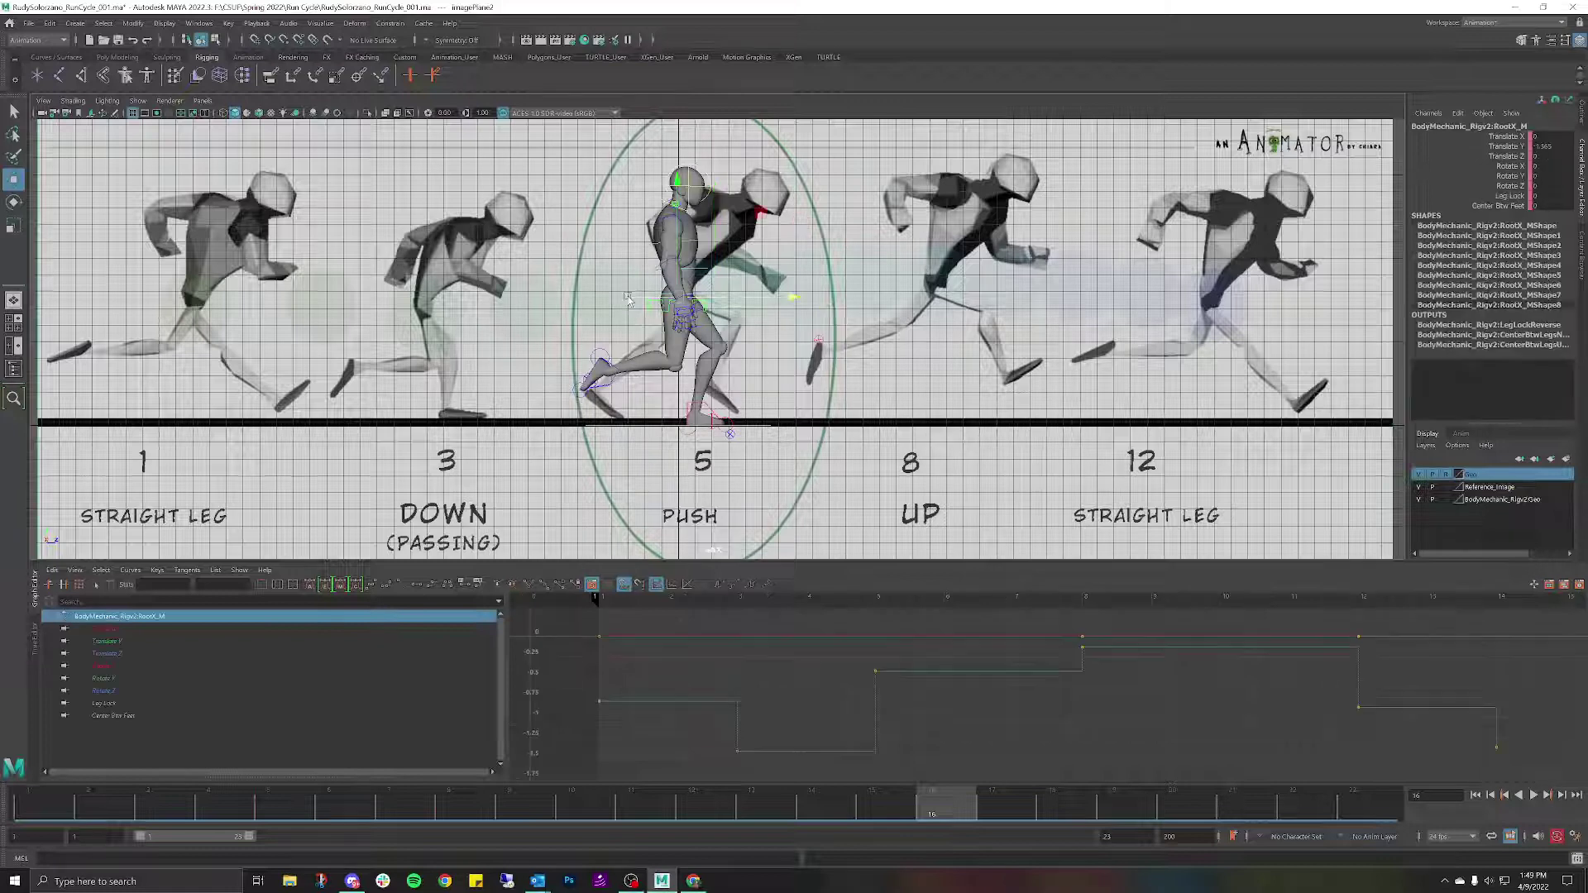
{"action": "left_click", "coordinate": [295, 801]}
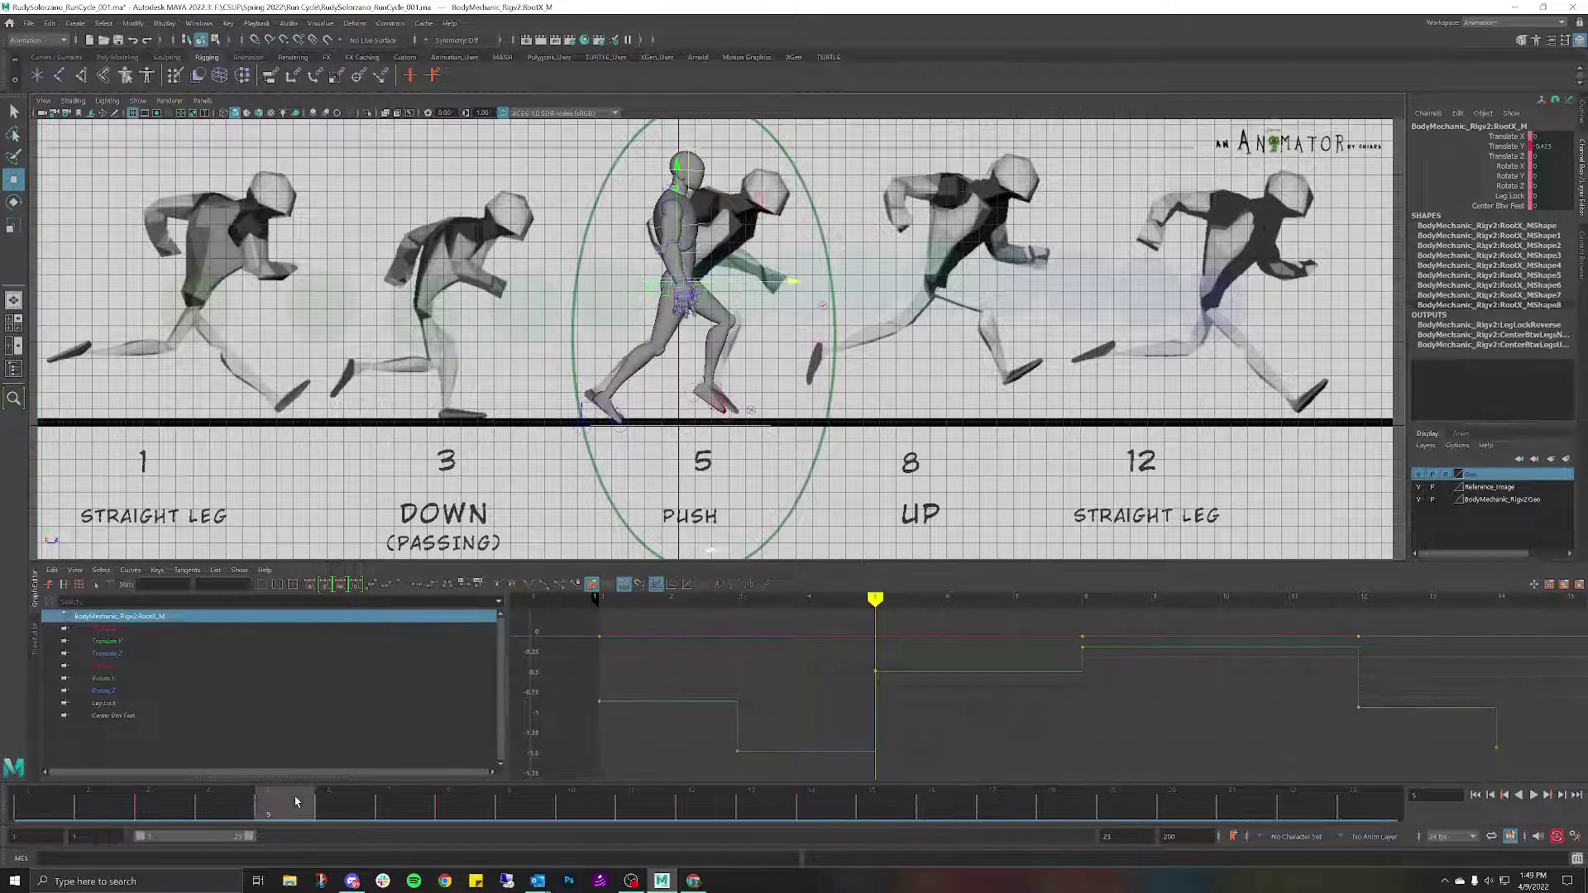
{"action": "right_click", "coordinate": [295, 802]}
{"action": "left_click", "coordinate": [348, 588]}
Paste the copied root key at frame 14, lower the root control slightly, and key it.
{"action": "left_click", "coordinate": [813, 801]}
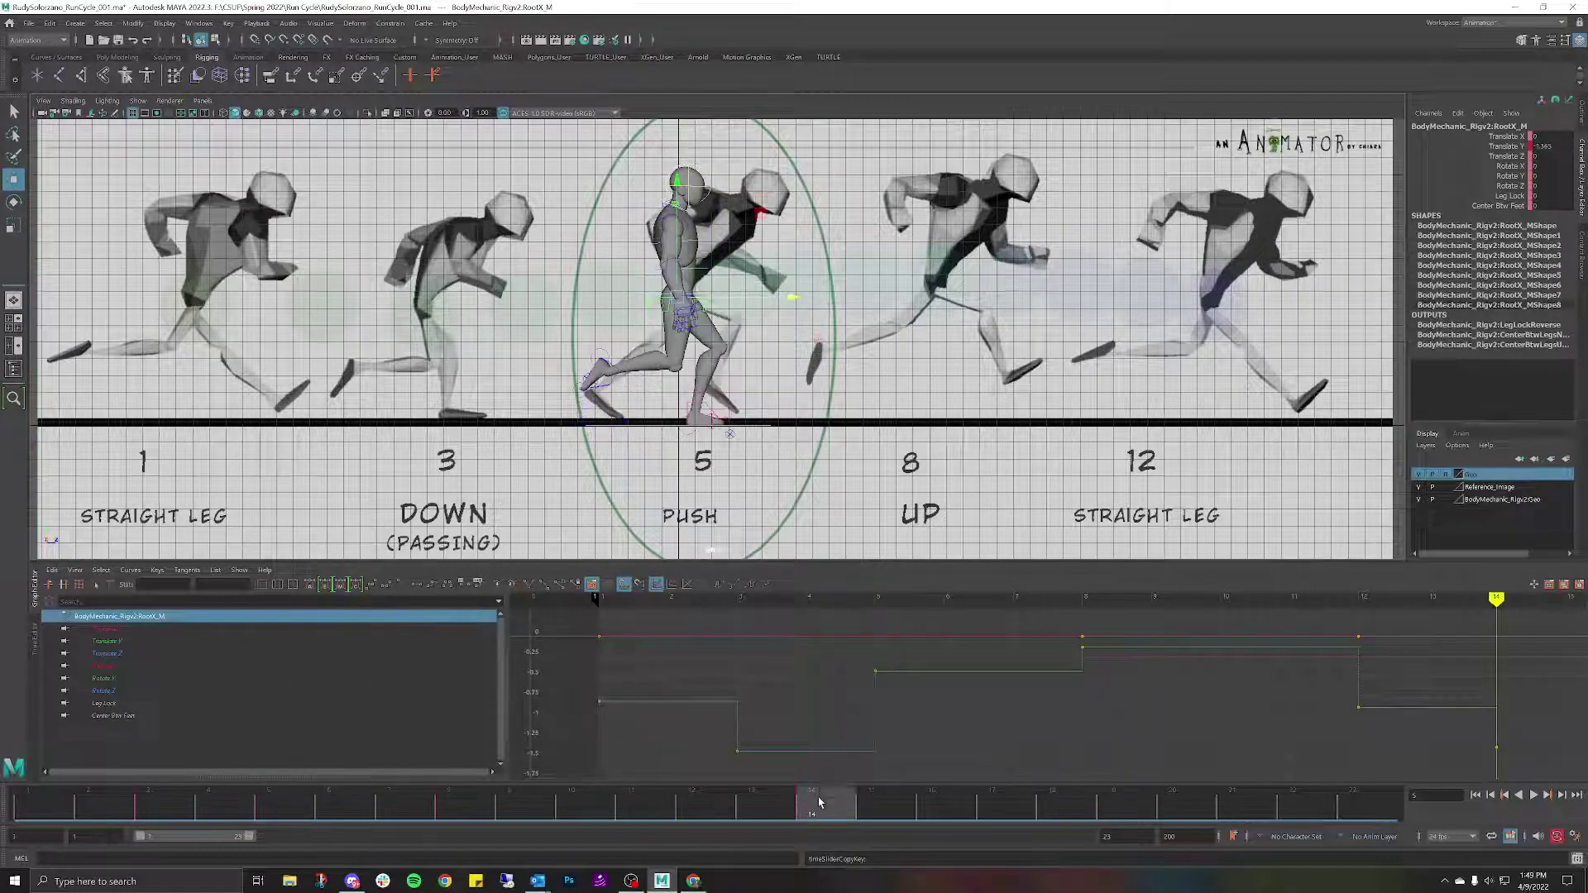
{"action": "right_click", "coordinate": [819, 799]}
{"action": "mouse_move", "coordinate": [910, 590]}
{"action": "left_click", "coordinate": [981, 592]}
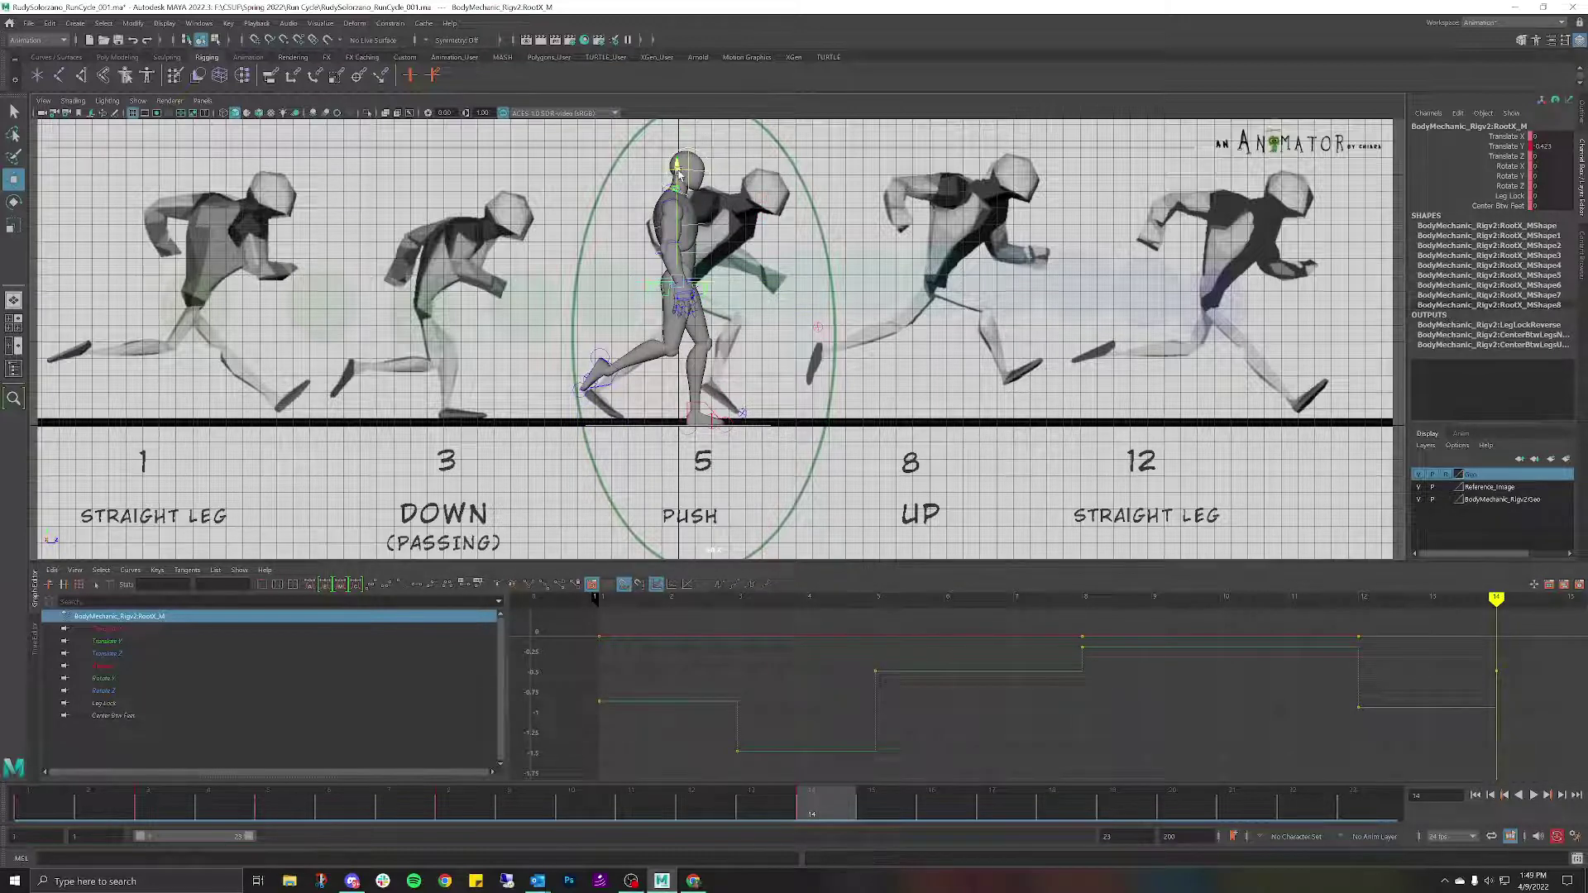
{"action": "left_click_drag", "start_coordinate": [677, 171], "coordinate": [678, 176]}
{"action": "key", "text": "s"}
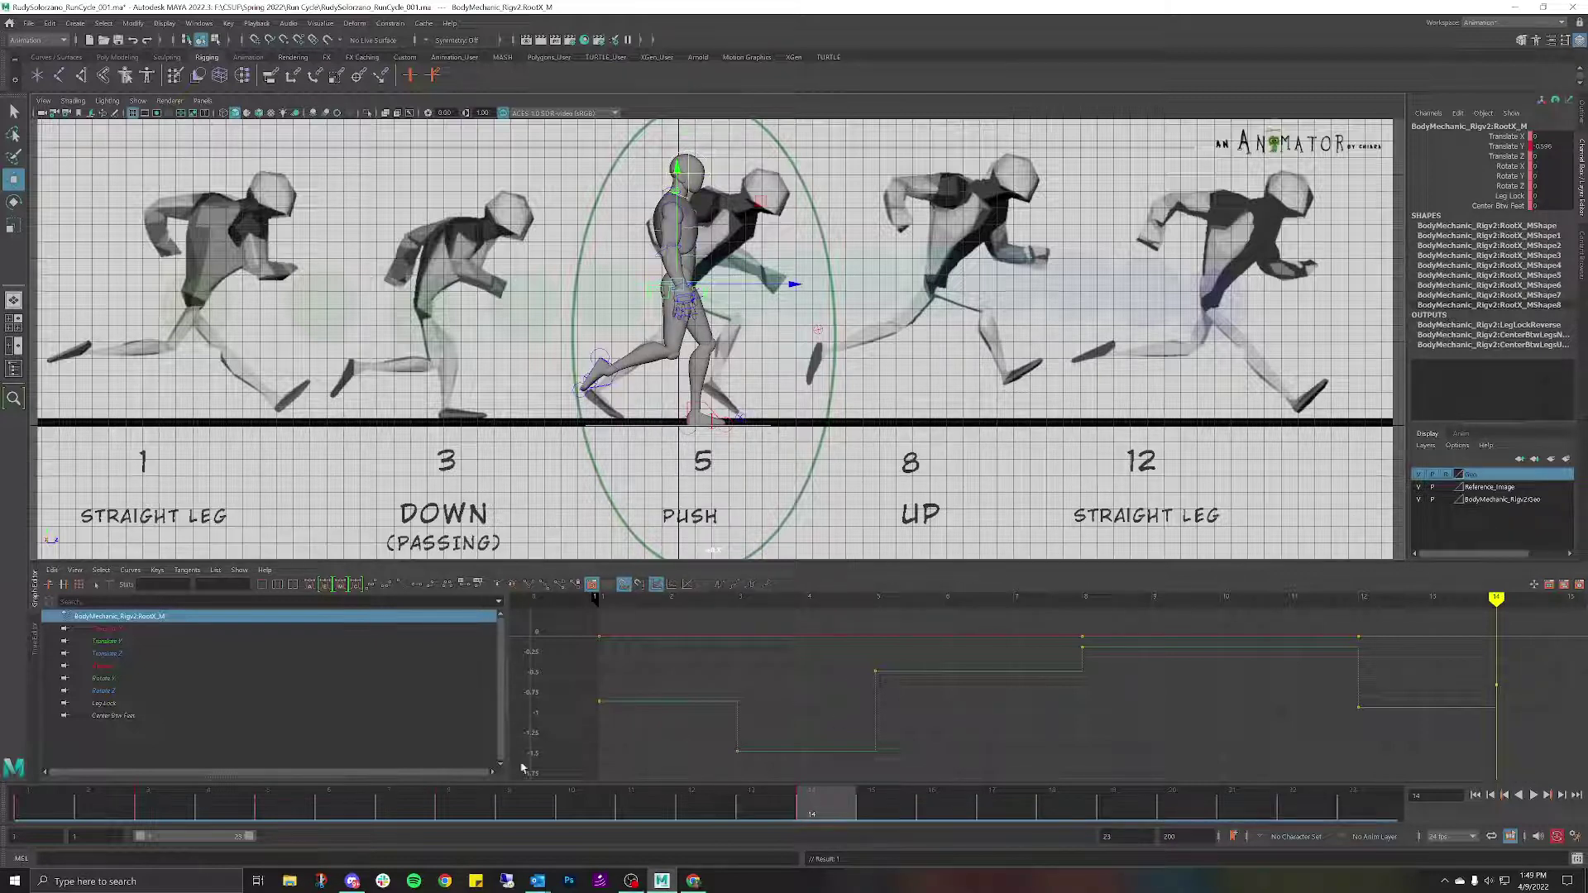
Compare the root control's height and pose between frames 5 and 14, keeping the root control selected.
{"action": "left_click", "coordinate": [276, 811]}
{"action": "left_click", "coordinate": [808, 811]}
{"action": "left_click", "coordinate": [278, 814]}
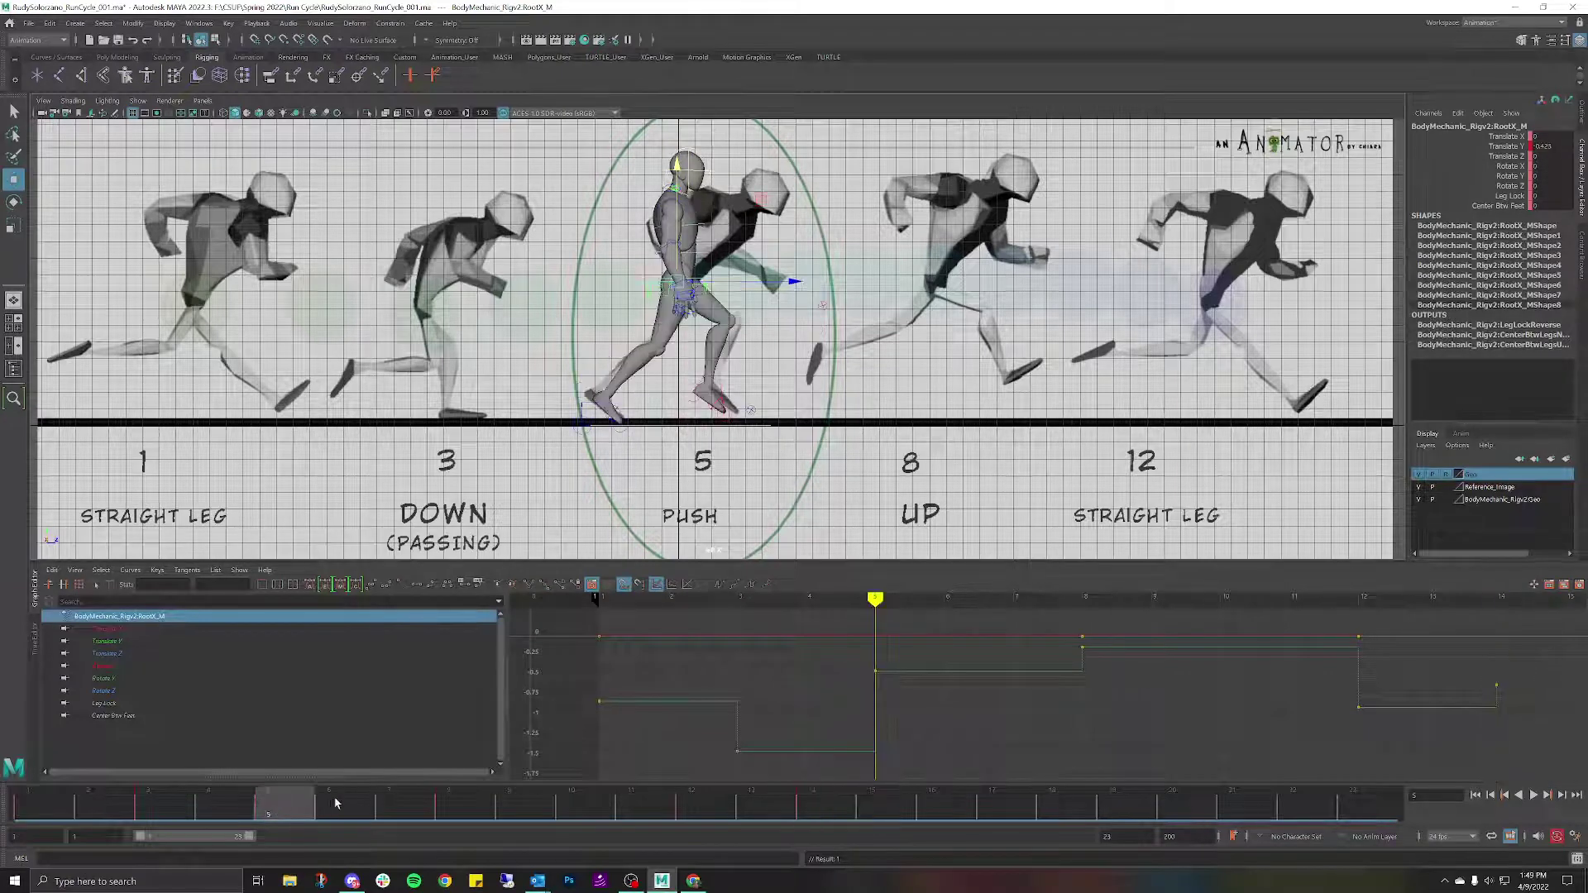
{"action": "left_click", "coordinate": [834, 817]}
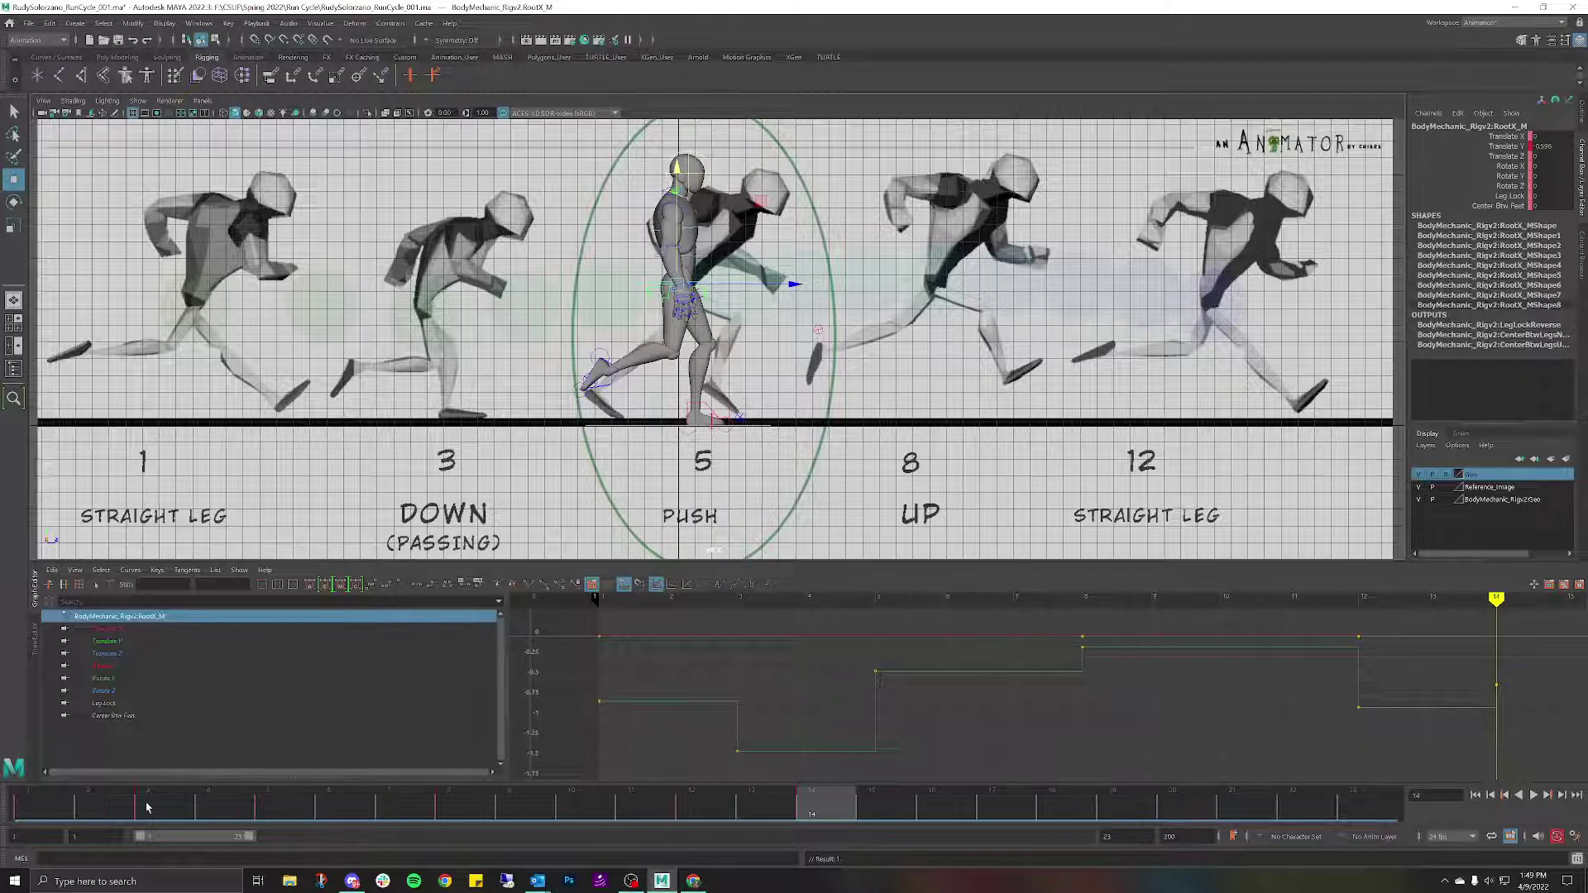
{"action": "left_click", "coordinate": [278, 814]}
{"action": "left_click", "coordinate": [828, 807]}
{"action": "left_click", "coordinate": [776, 393]}
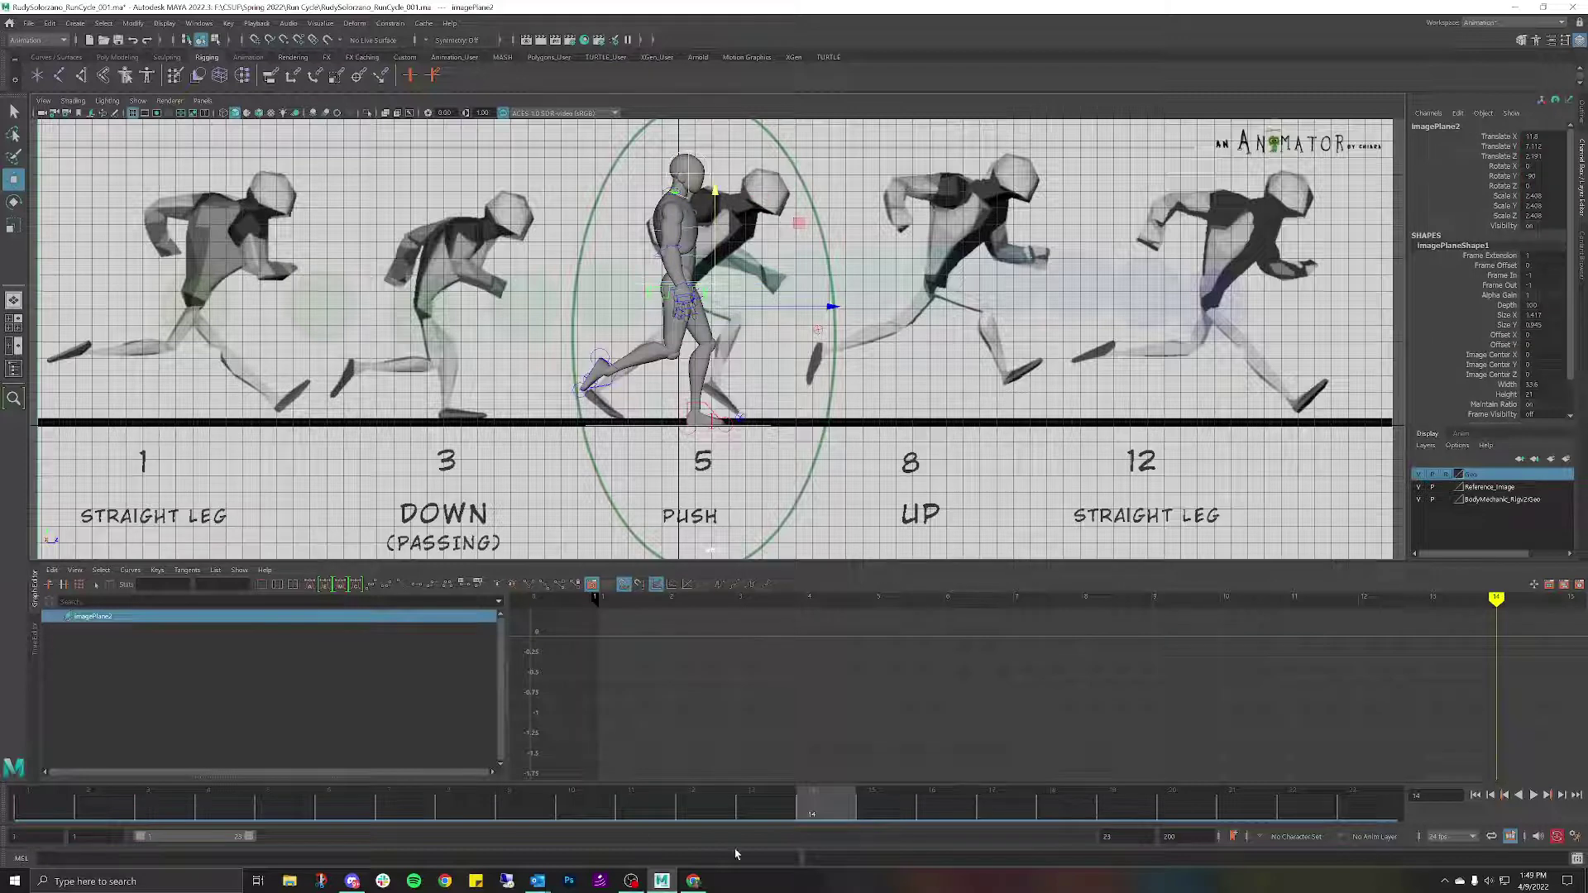
{"action": "mouse_move", "coordinate": [828, 810]}
{"action": "left_mouse_down"}
{"action": "mouse_move", "coordinate": [294, 794]}
{"action": "mouse_move", "coordinate": [498, 785]}
{"action": "mouse_move", "coordinate": [820, 805]}
{"action": "left_mouse_up"}
{"action": "left_click", "coordinate": [634, 287]}
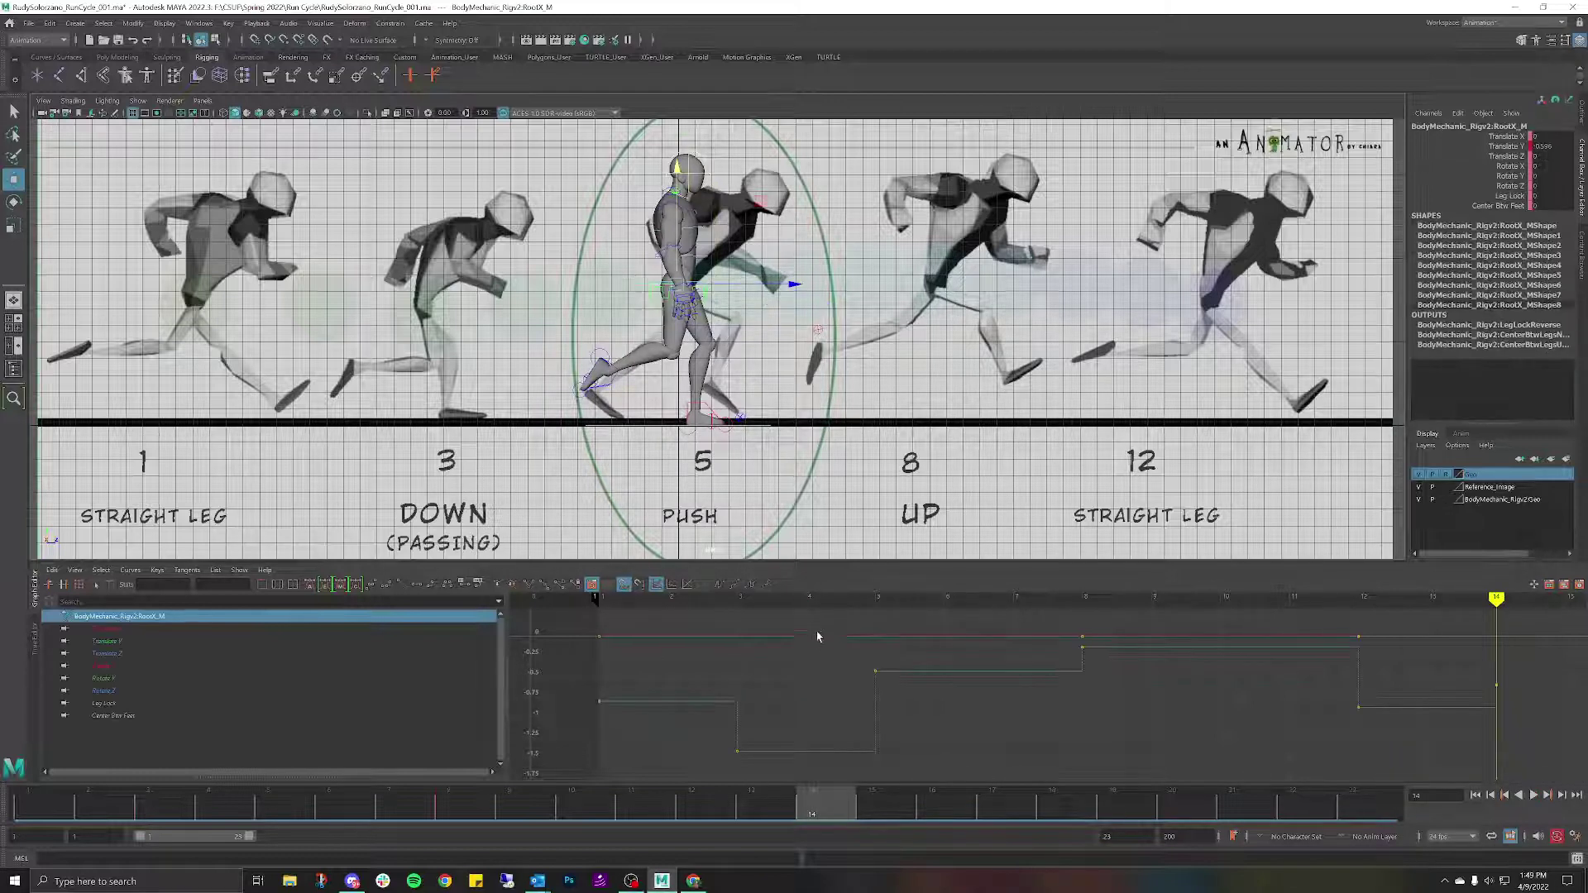
Inspect the frame 14 pose against the reference image, then scrub back to frame 10 to check the airborne pose.
{"action": "scroll", "coordinate": [903, 380], "scroll_direction": "down", "scroll_amount": 2}
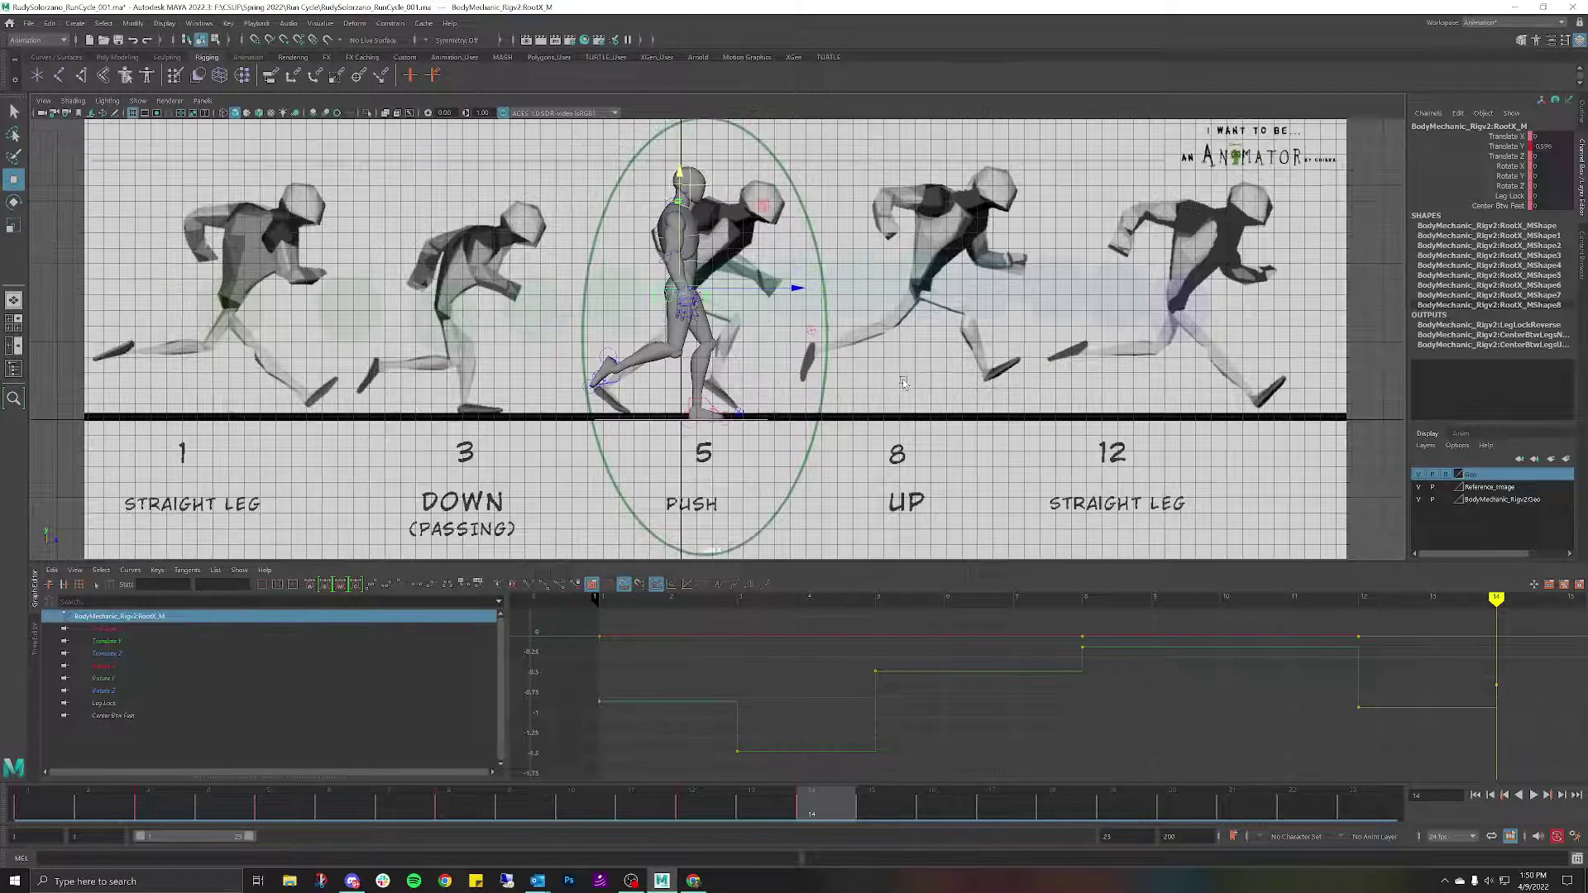
{"action": "scroll", "coordinate": [902, 378], "scroll_direction": "up", "scroll_amount": 2}
{"action": "scroll", "coordinate": [983, 391], "scroll_direction": "up", "scroll_amount": 2}
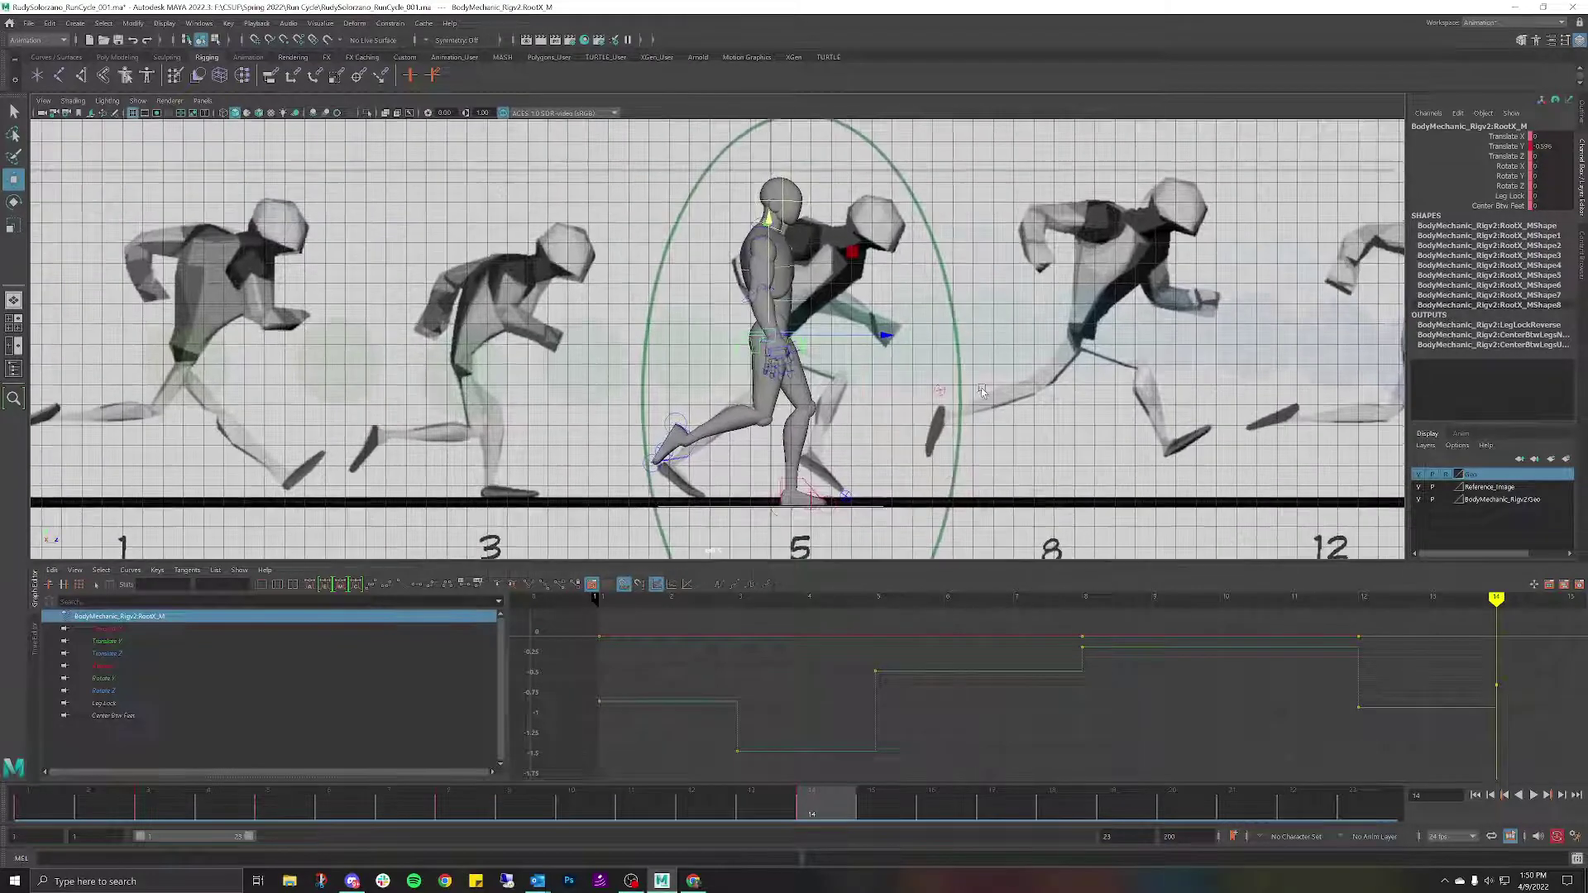
{"action": "middle_click_drag", "start_coordinate": [982, 392], "coordinate": [929, 328], "text": "alt"}
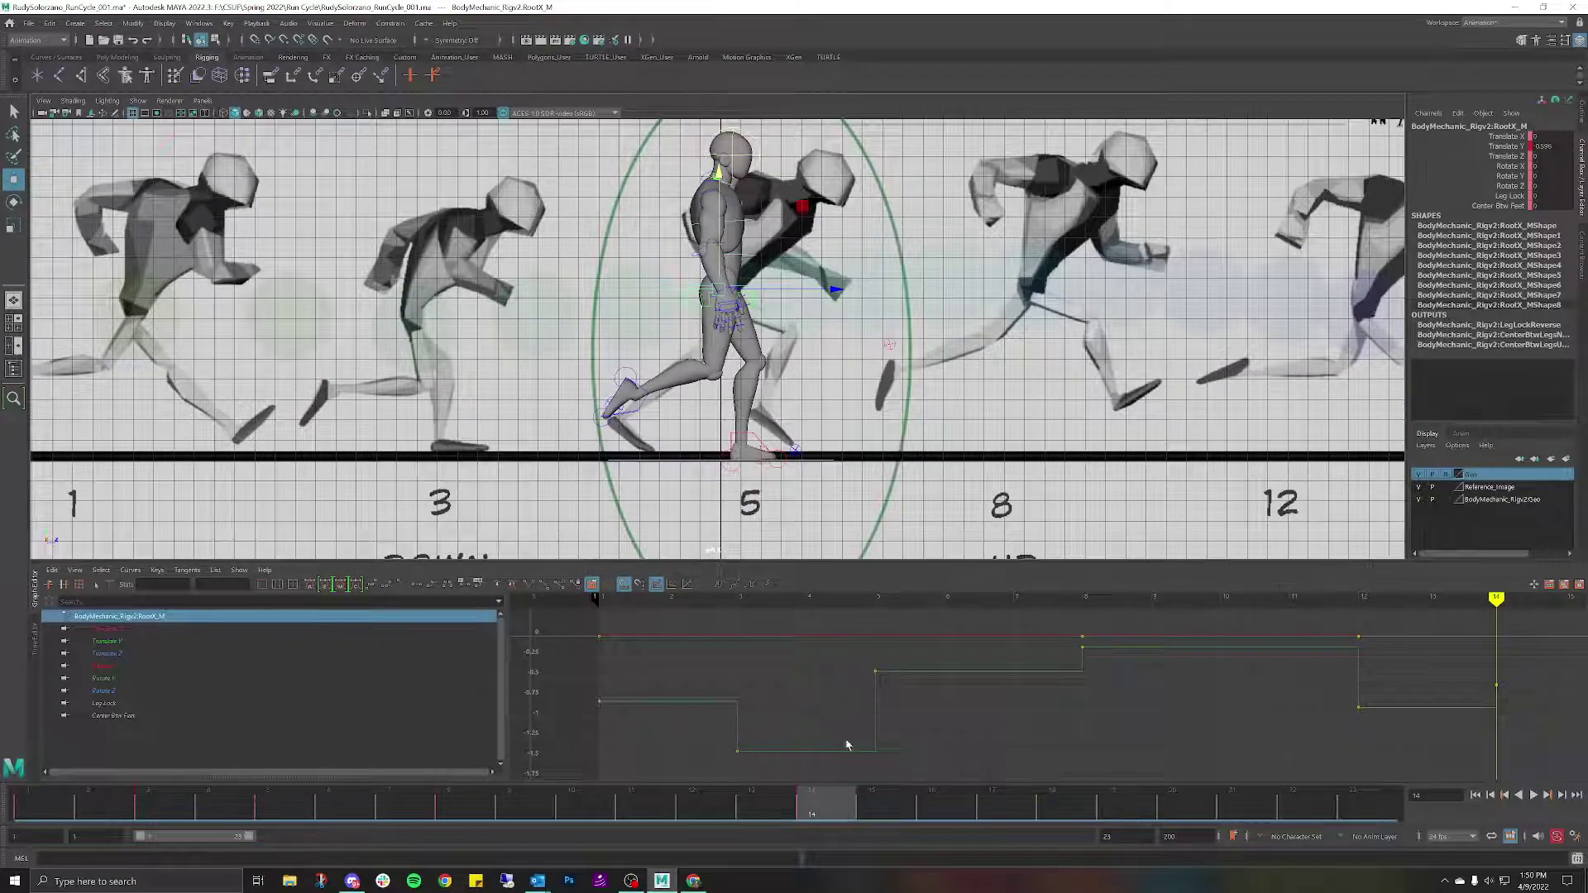
{"action": "scroll", "coordinate": [768, 474], "scroll_direction": "down", "scroll_amount": 2}
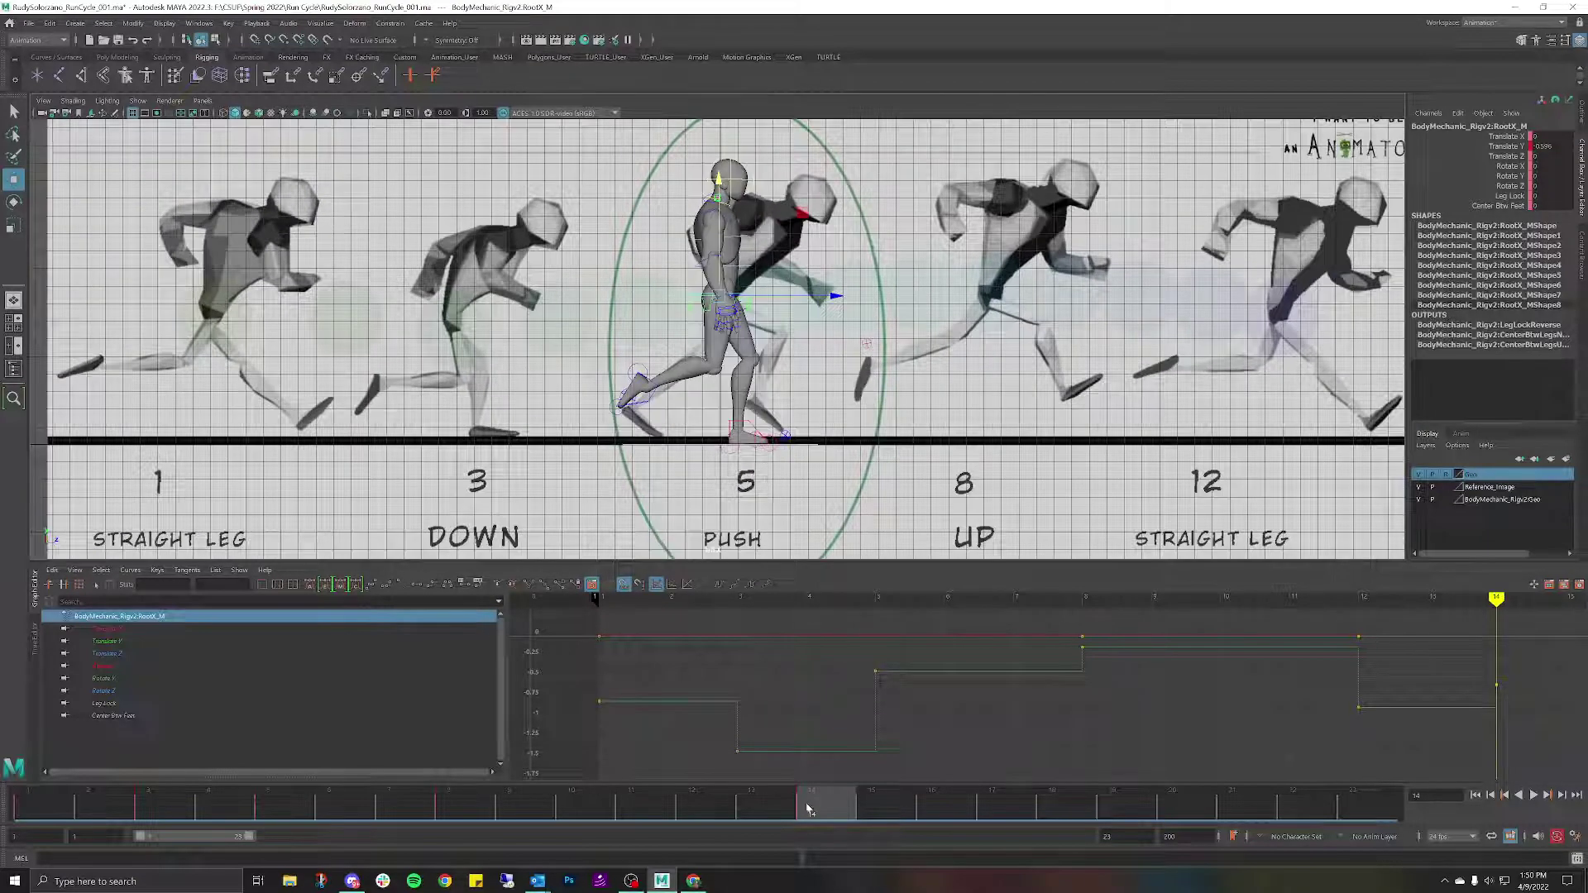
{"action": "left_click_drag", "start_coordinate": [807, 810], "coordinate": [571, 810]}
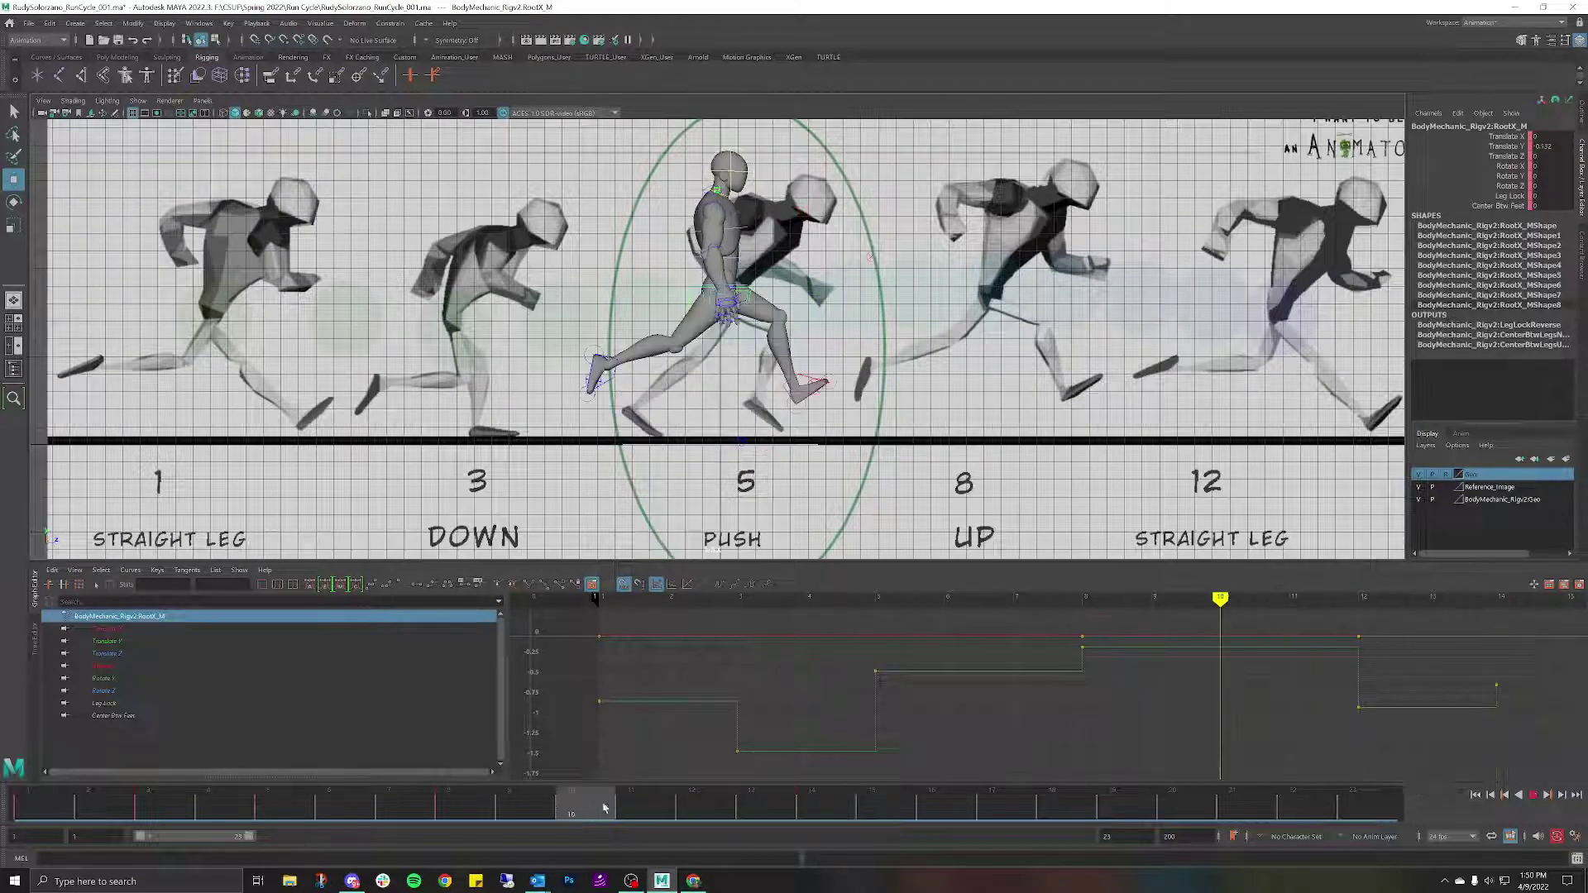
{"action": "left_click", "coordinate": [743, 256]}
{"action": "scroll", "coordinate": [743, 255], "scroll_direction": "down", "scroll_amount": 1}
{"action": "scroll", "coordinate": [743, 255], "scroll_direction": "down", "scroll_amount": 1}
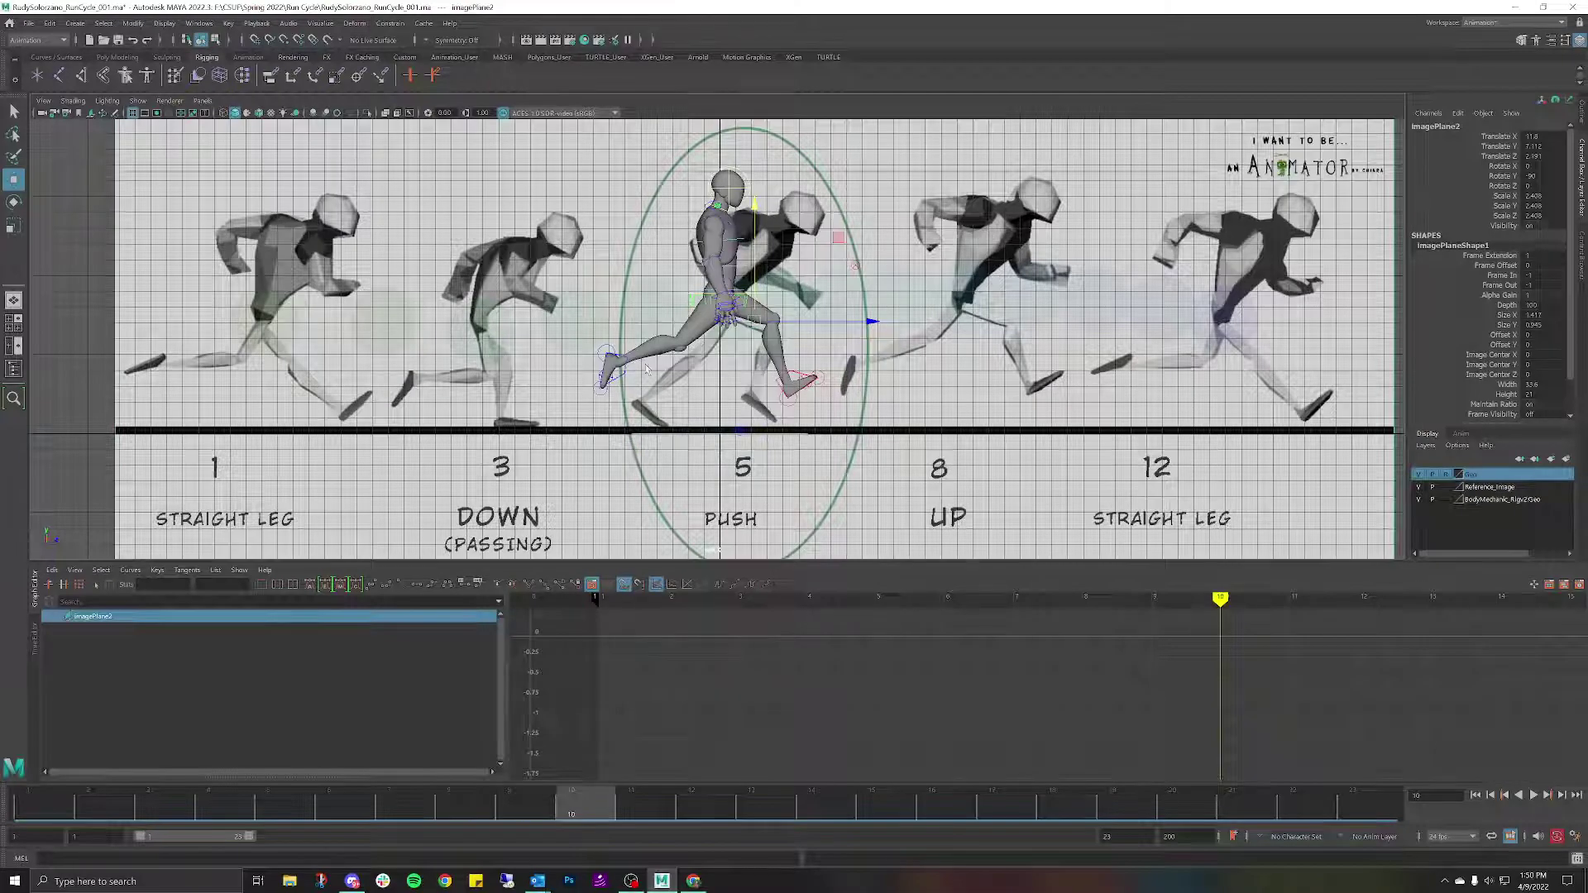
Select the left leg IK control and review its motion through frames 8 and 12, ending on frame 16.
{"action": "left_click", "coordinate": [795, 379]}
{"action": "key", "text": "alt+v"}
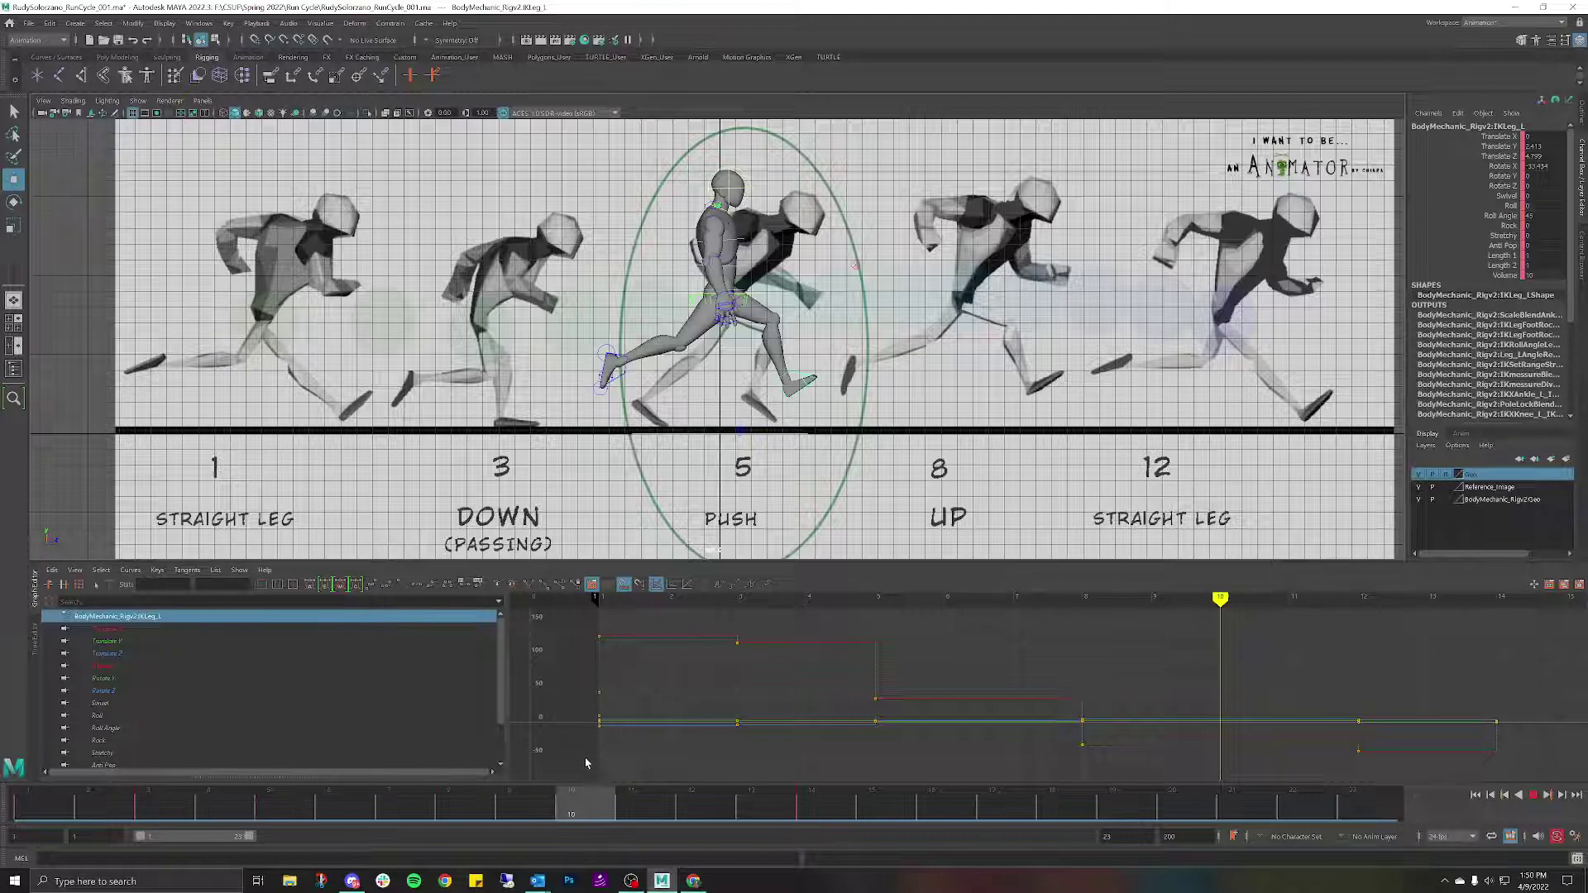
{"action": "key", "text": "alt+comma"}
{"action": "key", "text": "alt+comma"}
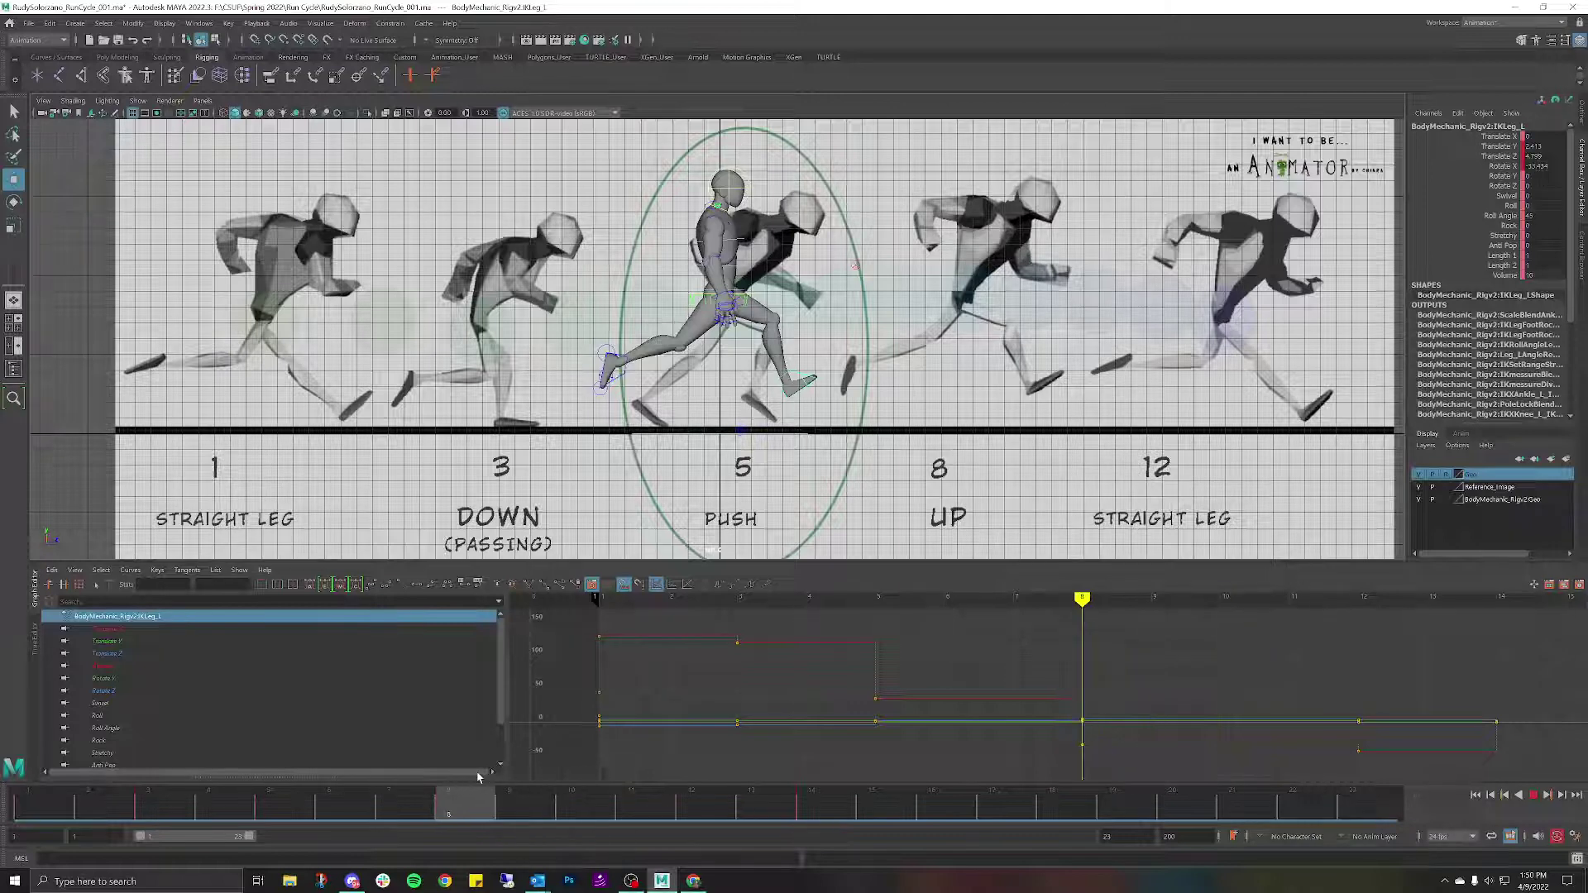
{"action": "mouse_move", "coordinate": [477, 776]}
{"action": "left_mouse_down"}
{"action": "mouse_move", "coordinate": [686, 794]}
{"action": "mouse_move", "coordinate": [609, 808]}
{"action": "mouse_move", "coordinate": [420, 775]}
{"action": "mouse_move", "coordinate": [827, 794]}
{"action": "mouse_move", "coordinate": [389, 789]}
{"action": "mouse_move", "coordinate": [574, 781]}
{"action": "mouse_move", "coordinate": [703, 798]}
{"action": "mouse_move", "coordinate": [525, 803]}
{"action": "mouse_move", "coordinate": [689, 810]}
{"action": "left_mouse_up"}
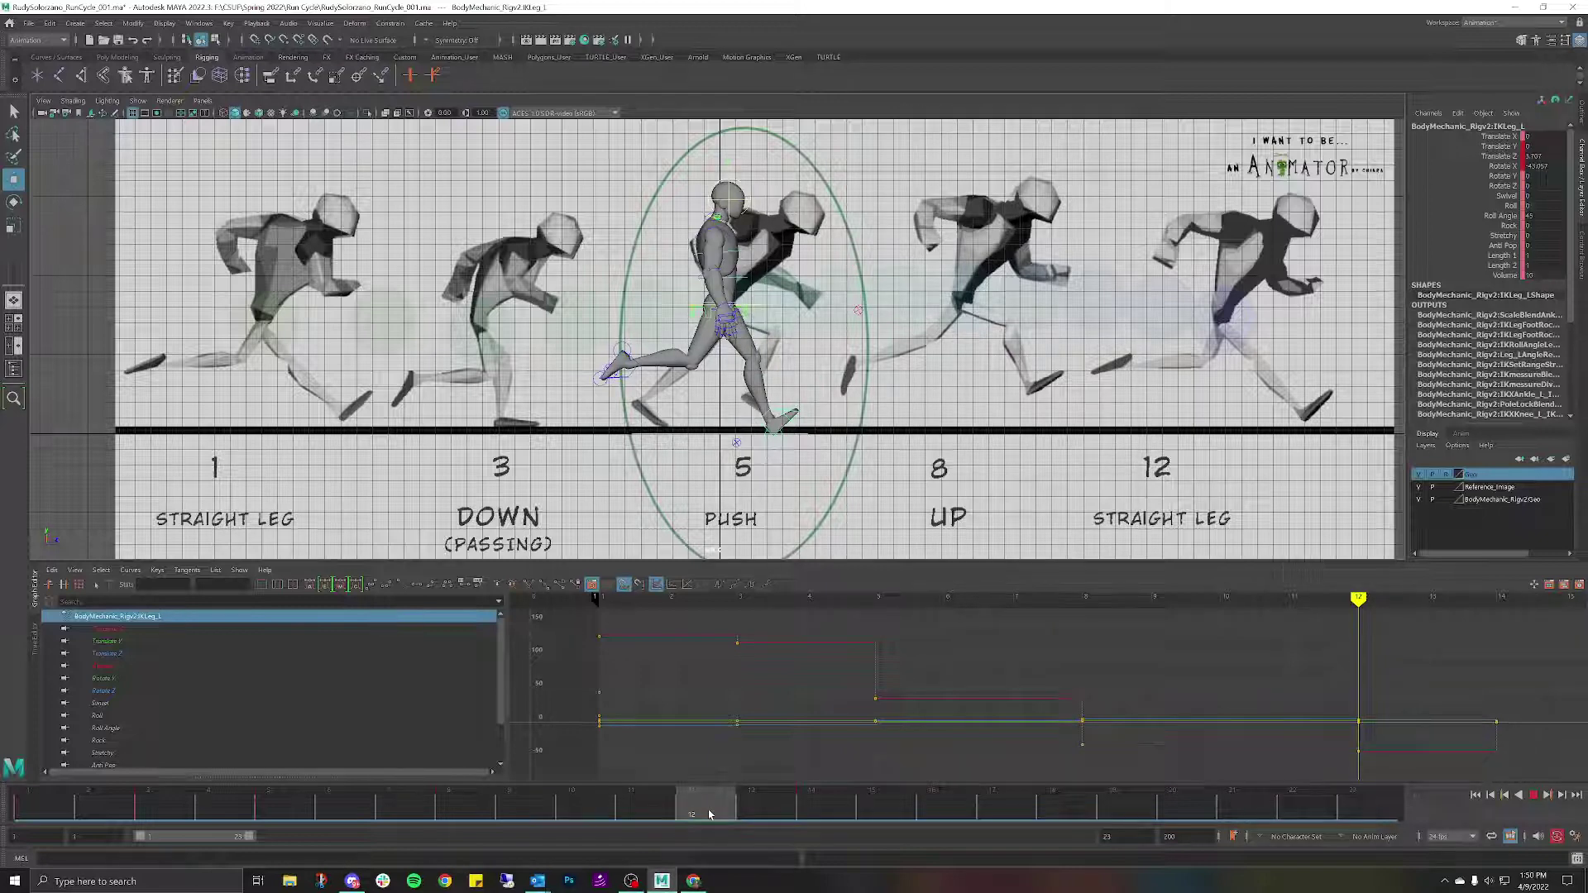
{"action": "mouse_move", "coordinate": [709, 814]}
{"action": "left_mouse_down"}
{"action": "mouse_move", "coordinate": [468, 807]}
{"action": "mouse_move", "coordinate": [703, 802]}
{"action": "mouse_move", "coordinate": [479, 781]}
{"action": "mouse_move", "coordinate": [647, 800]}
{"action": "mouse_move", "coordinate": [405, 802]}
{"action": "mouse_move", "coordinate": [929, 817]}
{"action": "left_mouse_up"}
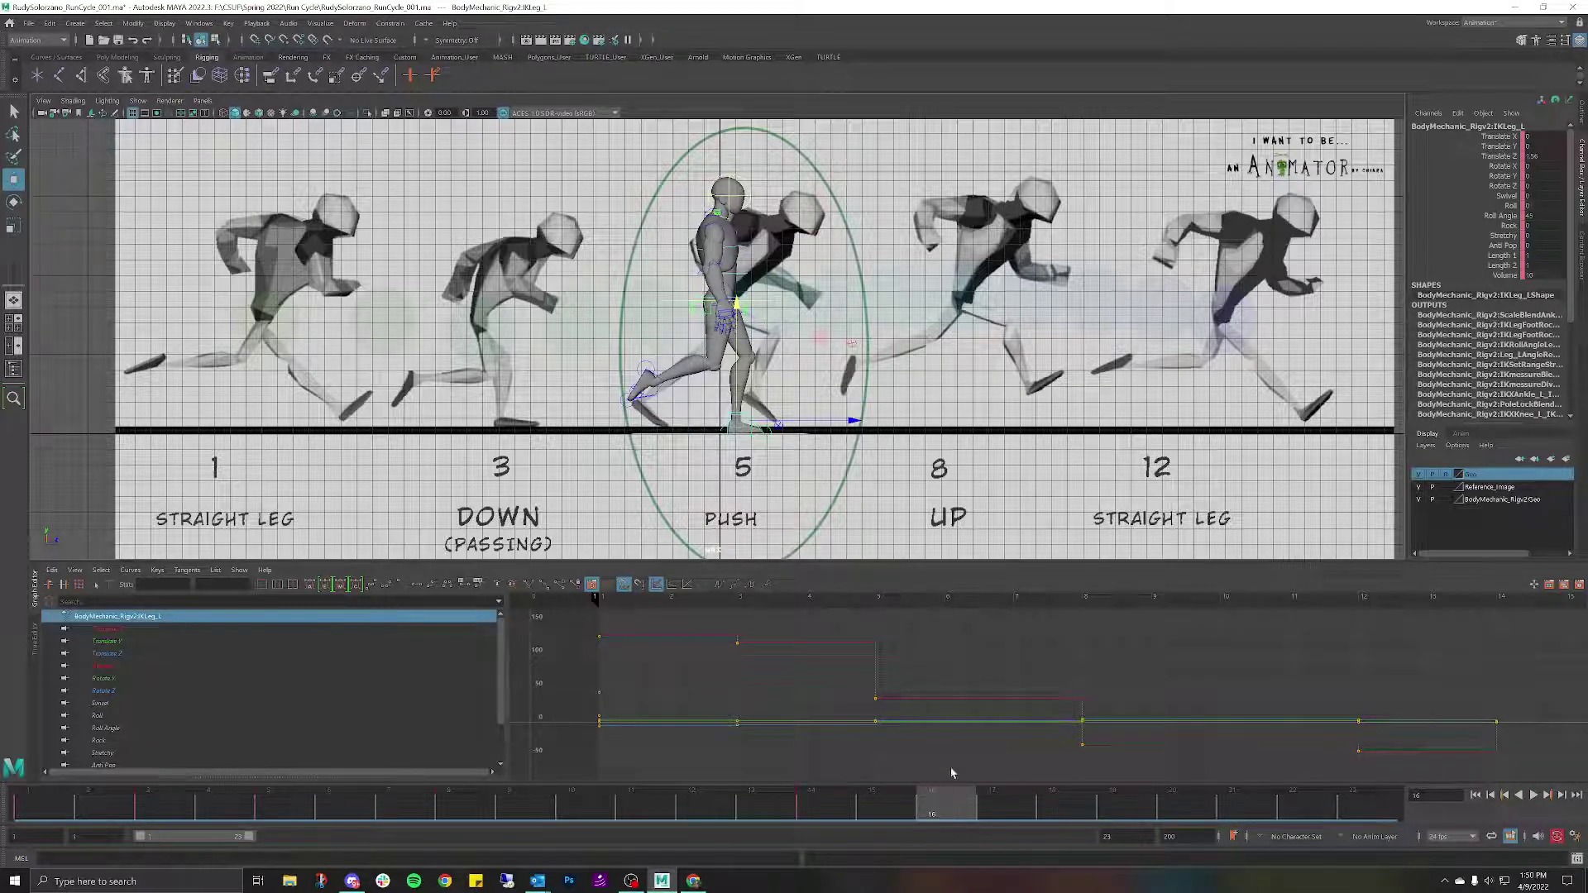
{"action": "mouse_move", "coordinate": [917, 804]}
{"action": "left_mouse_down"}
{"action": "mouse_move", "coordinate": [637, 795]}
{"action": "mouse_move", "coordinate": [712, 791]}
{"action": "left_mouse_up"}
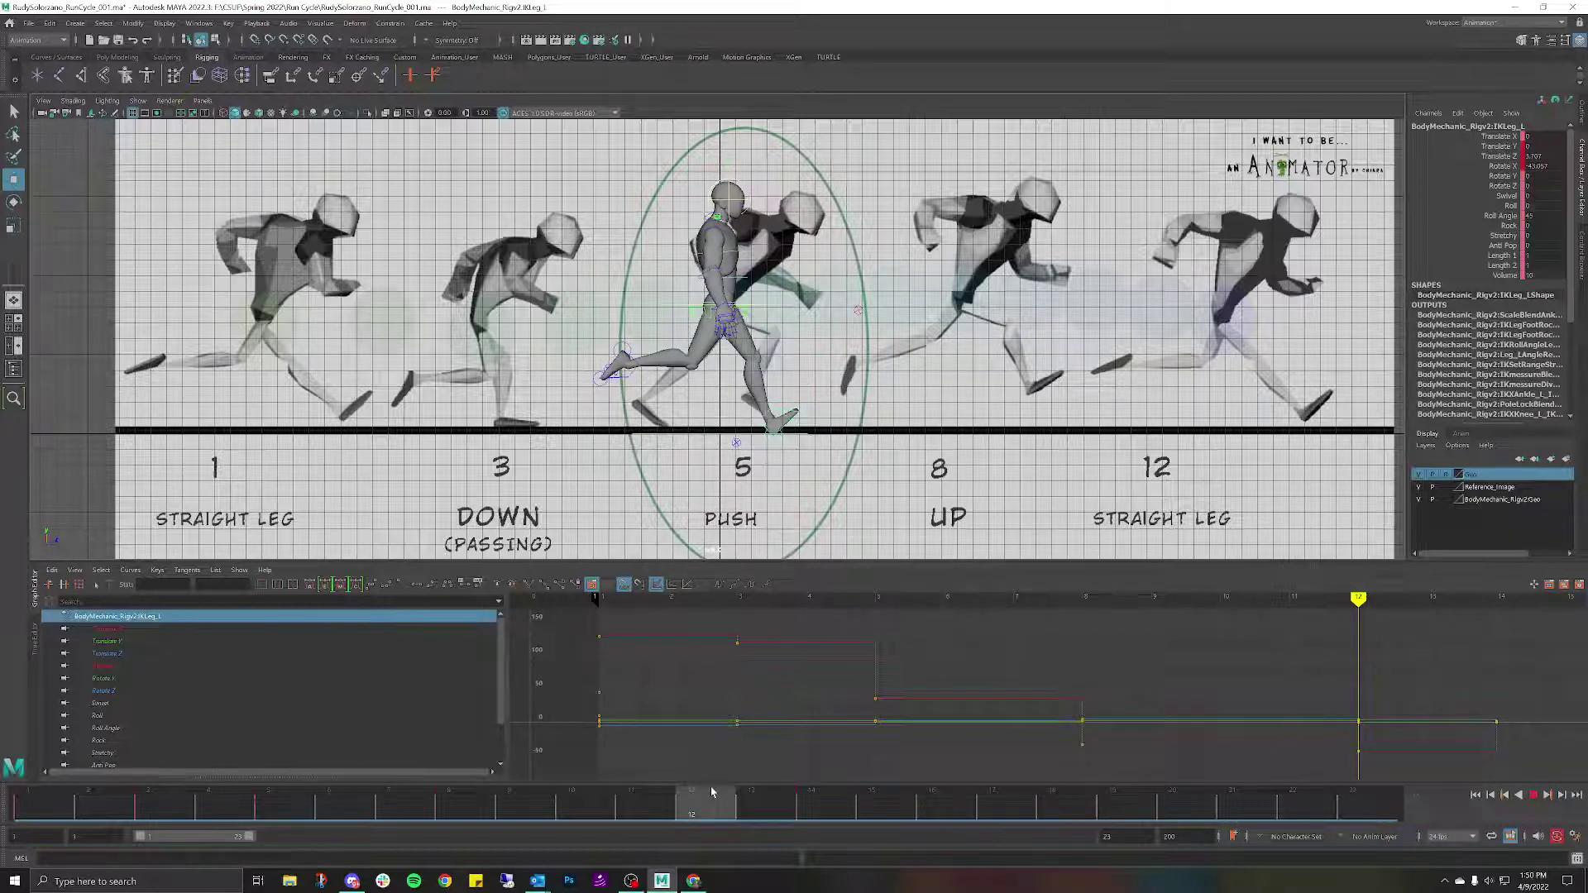
{"action": "left_click_drag", "start_coordinate": [720, 792], "coordinate": [931, 817]}
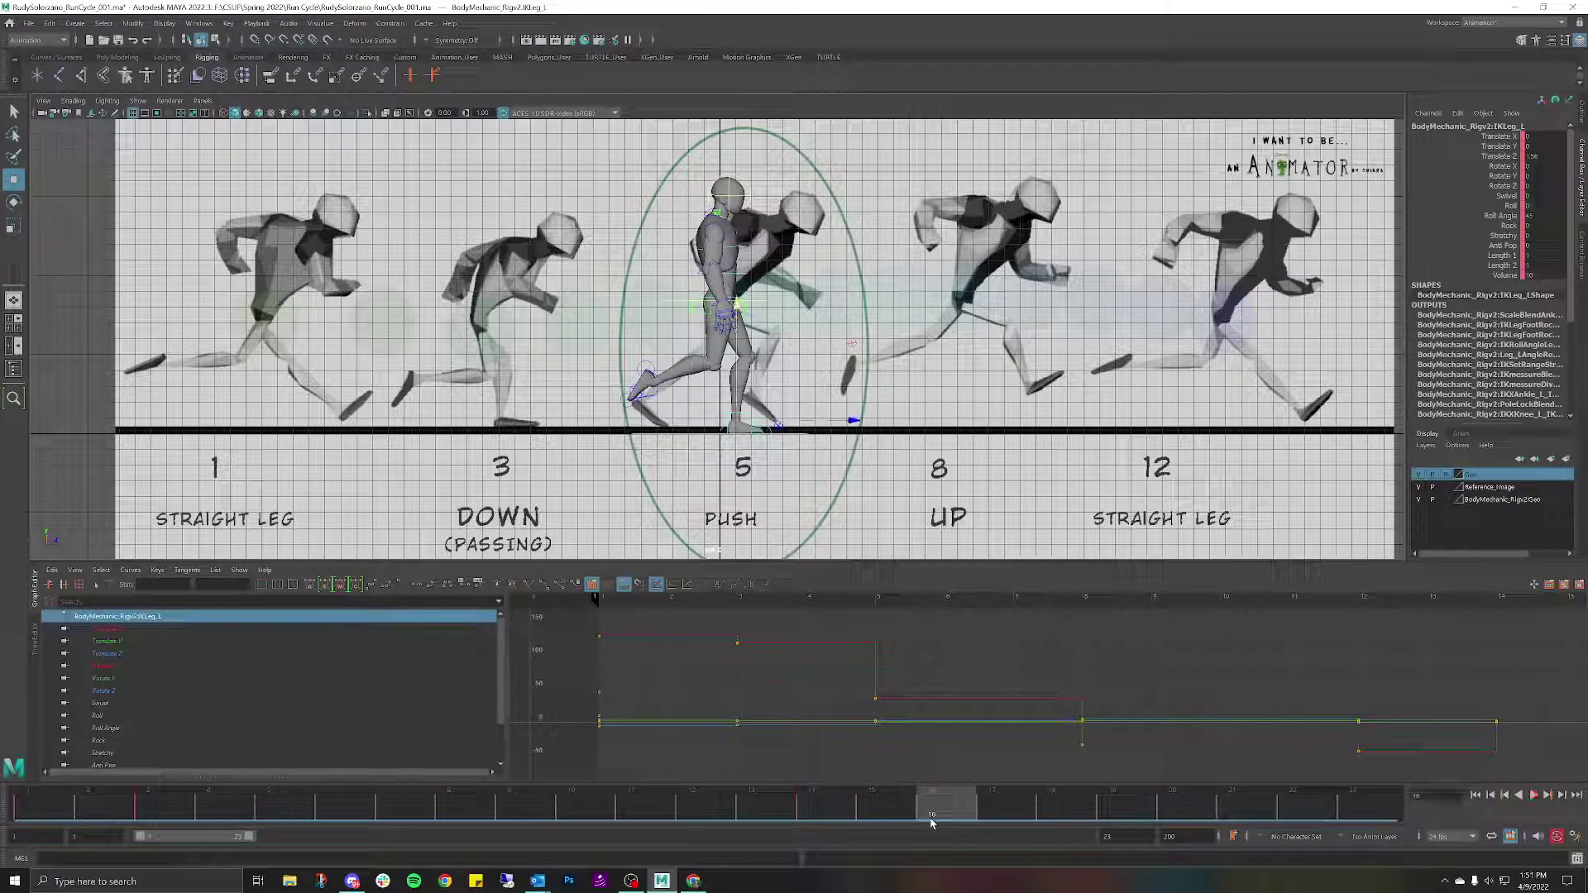
At frame 16, move the left foot IK back along Z to the Push reference and rotate its toe-end roll control to lift the heel.
{"action": "scroll", "coordinate": [837, 421], "scroll_direction": "up", "scroll_amount": 2}
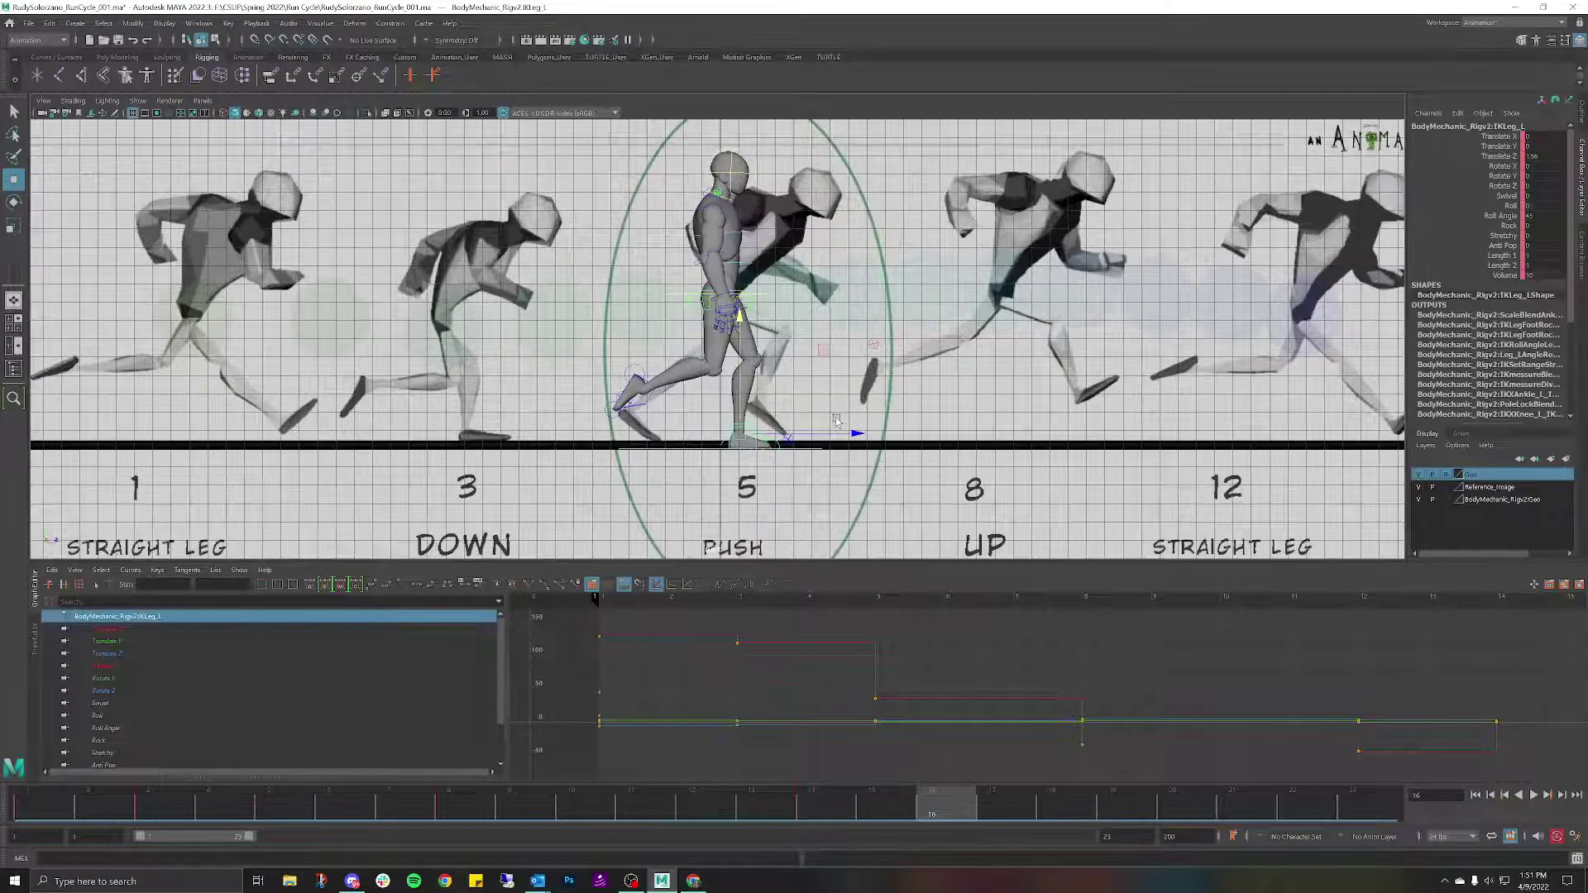
{"action": "scroll", "coordinate": [729, 407], "scroll_direction": "up", "scroll_amount": 3}
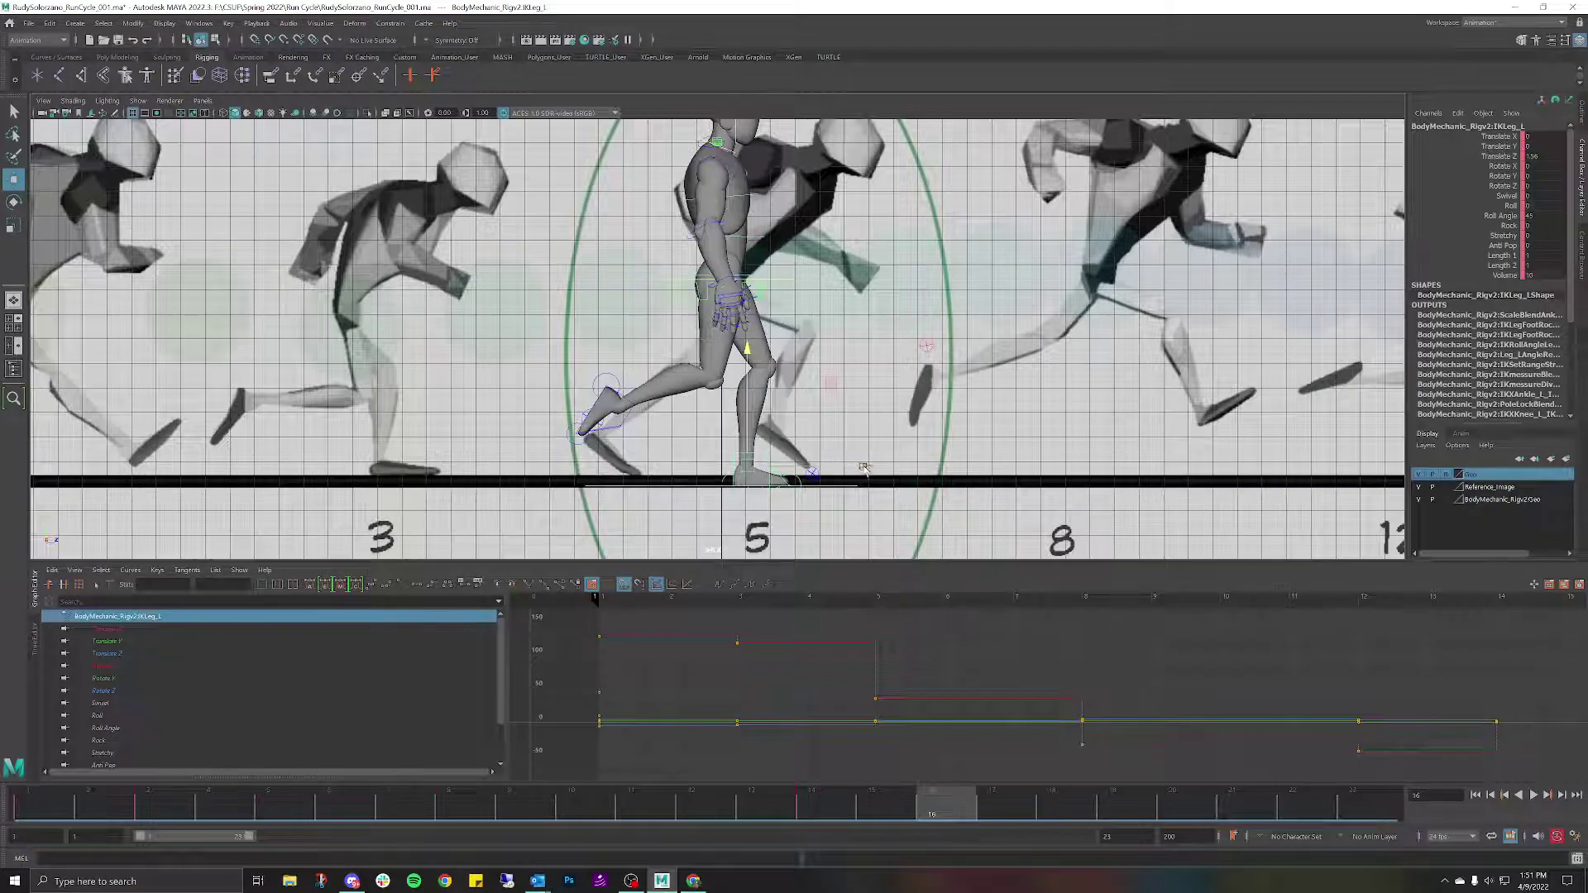
{"action": "left_click_drag", "start_coordinate": [863, 468], "coordinate": [717, 467]}
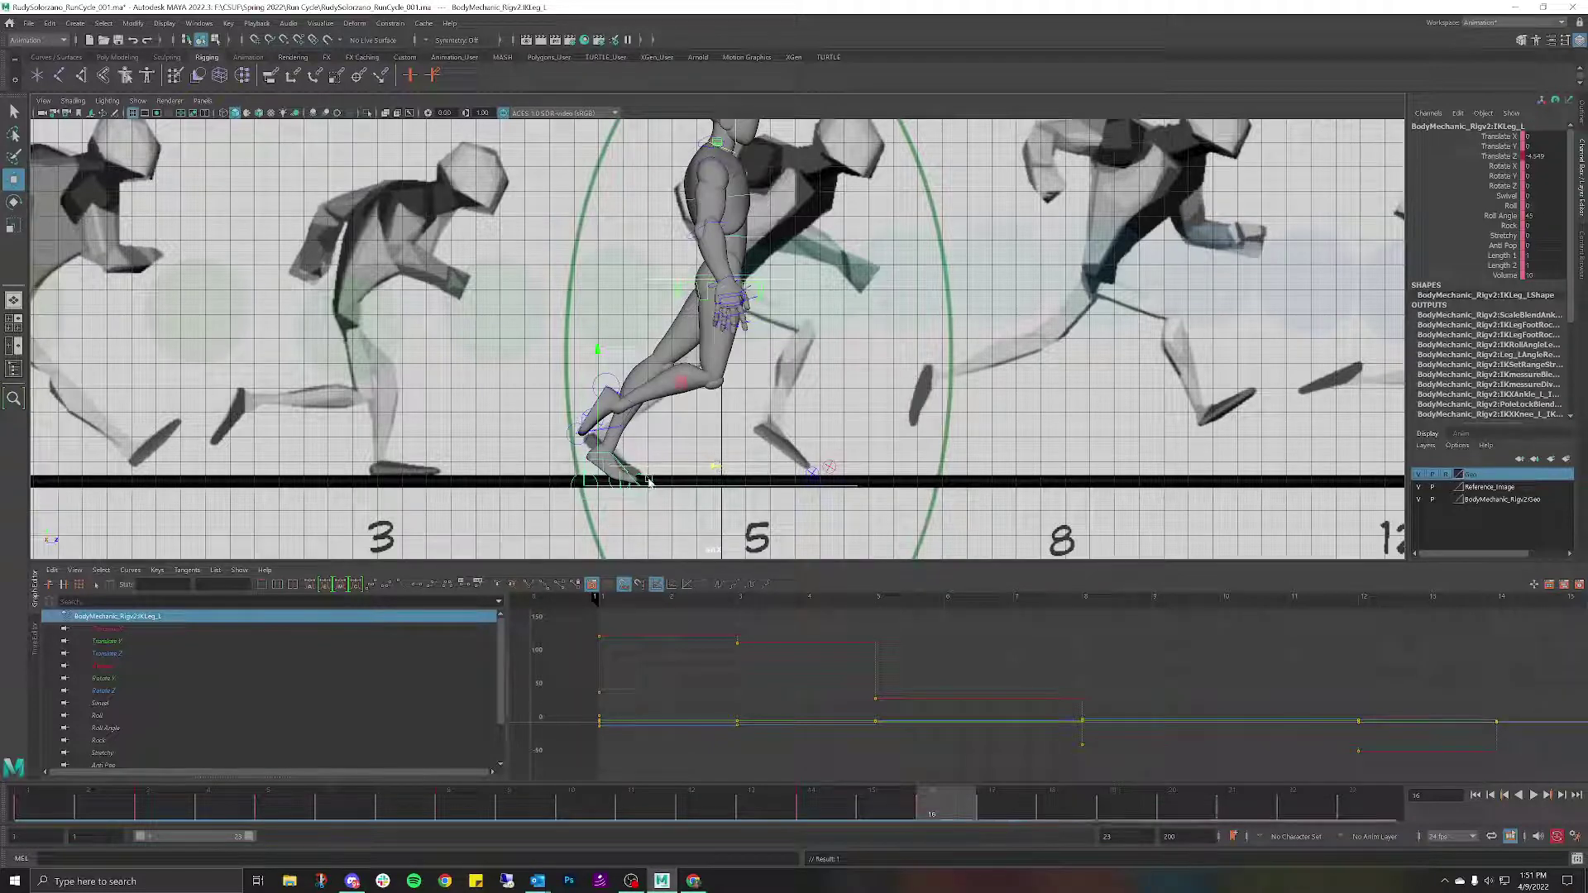
{"action": "left_click", "coordinate": [646, 479]}
{"action": "key", "text": "e"}
{"action": "left_click_drag", "start_coordinate": [701, 392], "coordinate": [740, 439]}
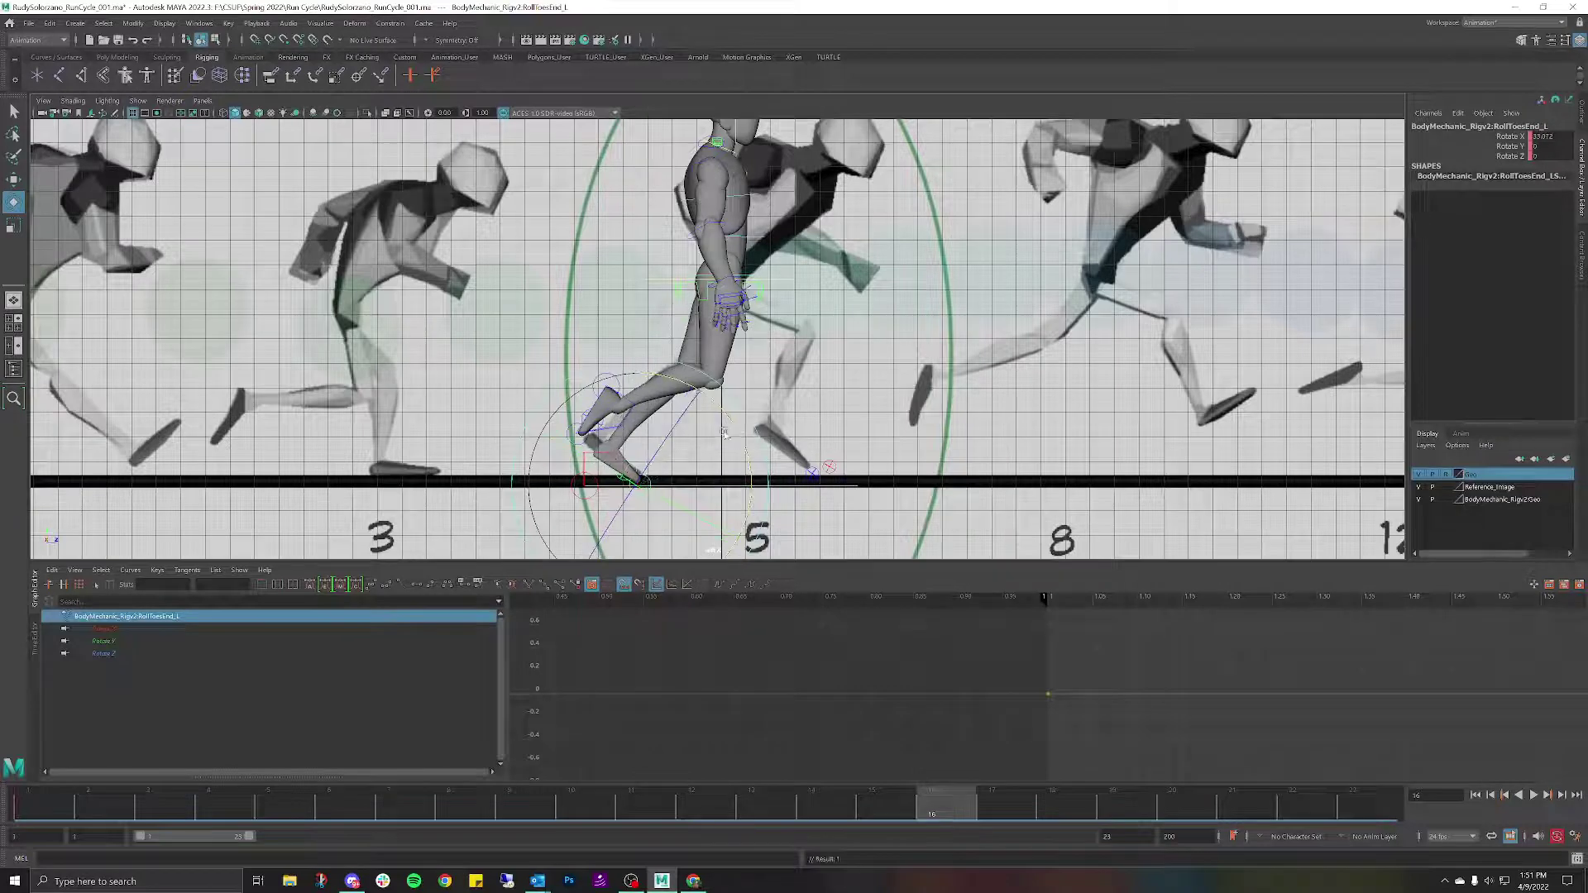
Move the right foot IK forward and rotate it with the toes angled down to match the Push reference's front foot.
{"action": "left_click", "coordinate": [634, 404]}
{"action": "key", "text": "w"}
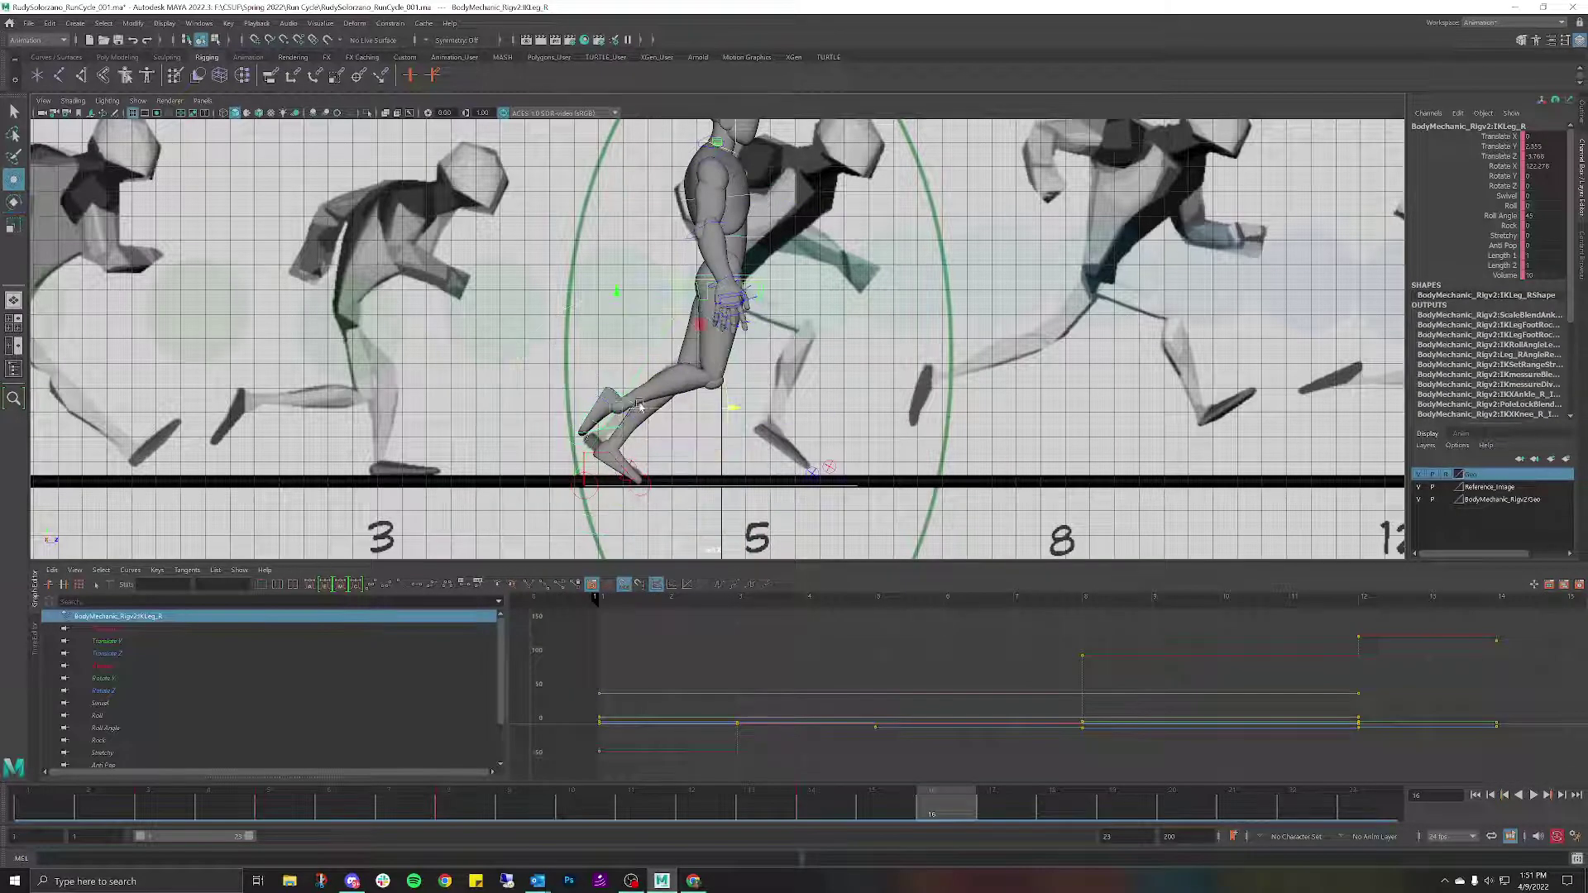
{"action": "left_click_drag", "start_coordinate": [636, 405], "coordinate": [778, 435]}
{"action": "key", "text": "e"}
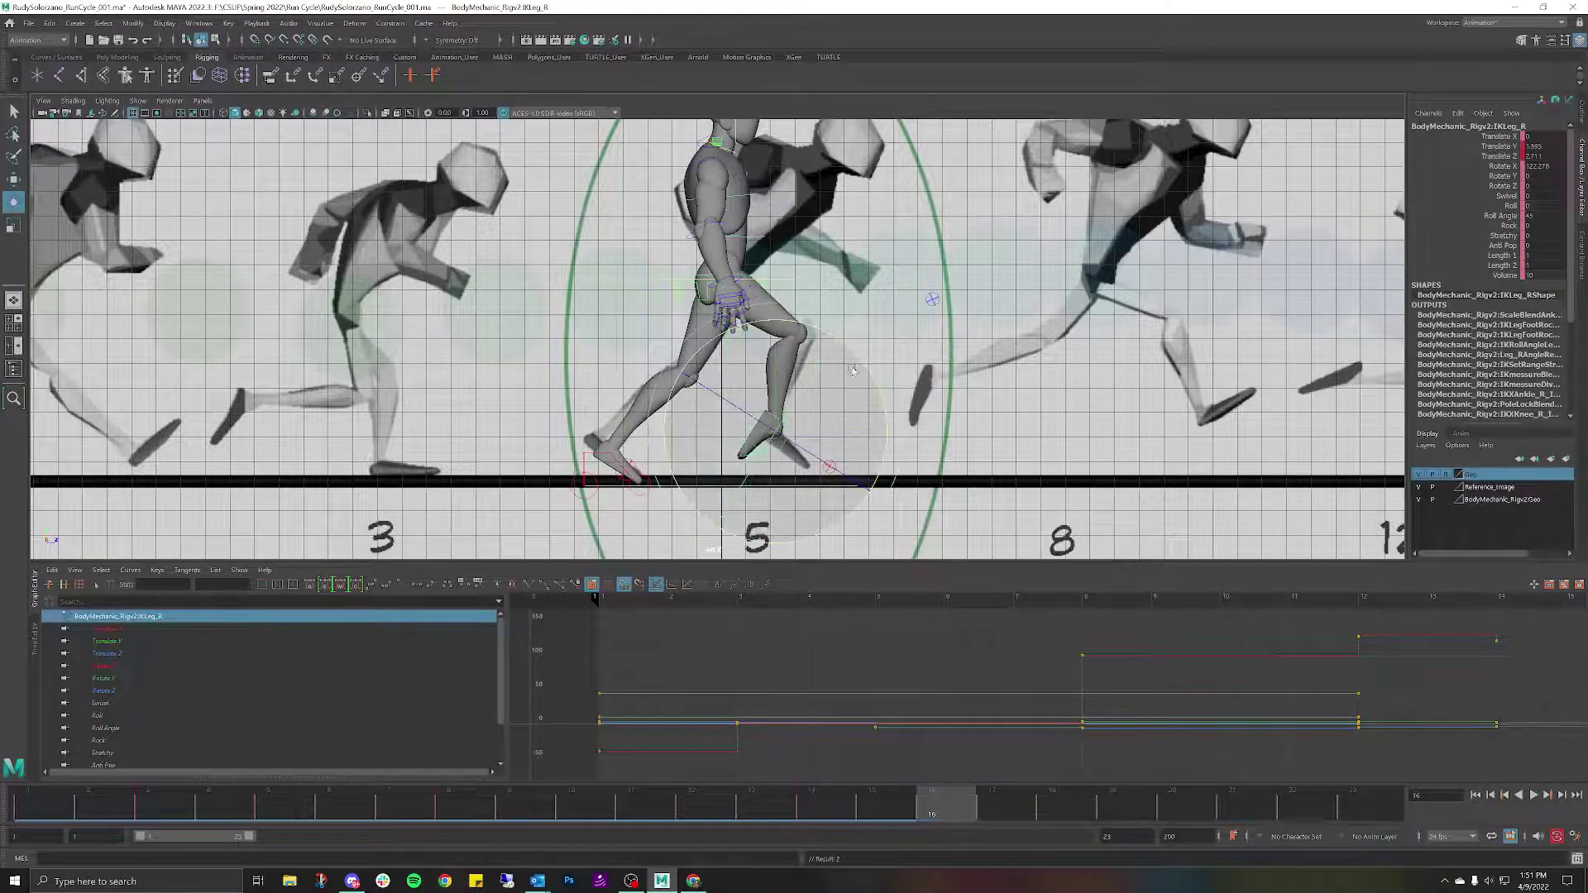
{"action": "left_click_drag", "start_coordinate": [871, 374], "coordinate": [775, 314]}
{"action": "key", "text": "w"}
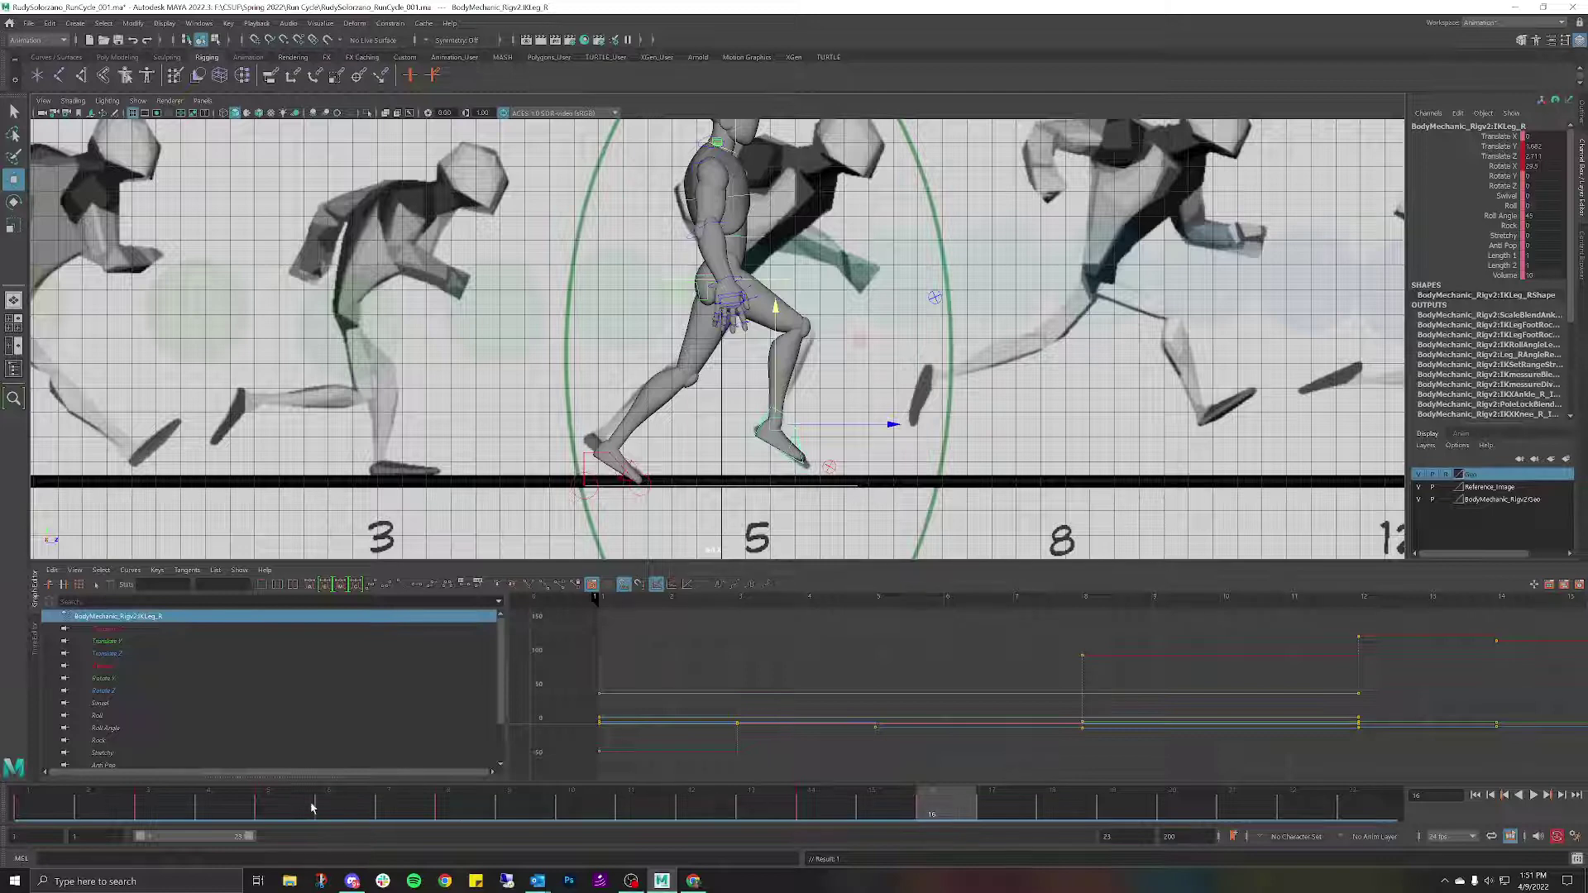
Compare the frame 16 Push pose with the frame 5 pose and play the cycle briefly.
{"action": "left_click", "coordinate": [303, 808]}
{"action": "left_click", "coordinate": [932, 805]}
{"action": "left_click", "coordinate": [287, 817]}
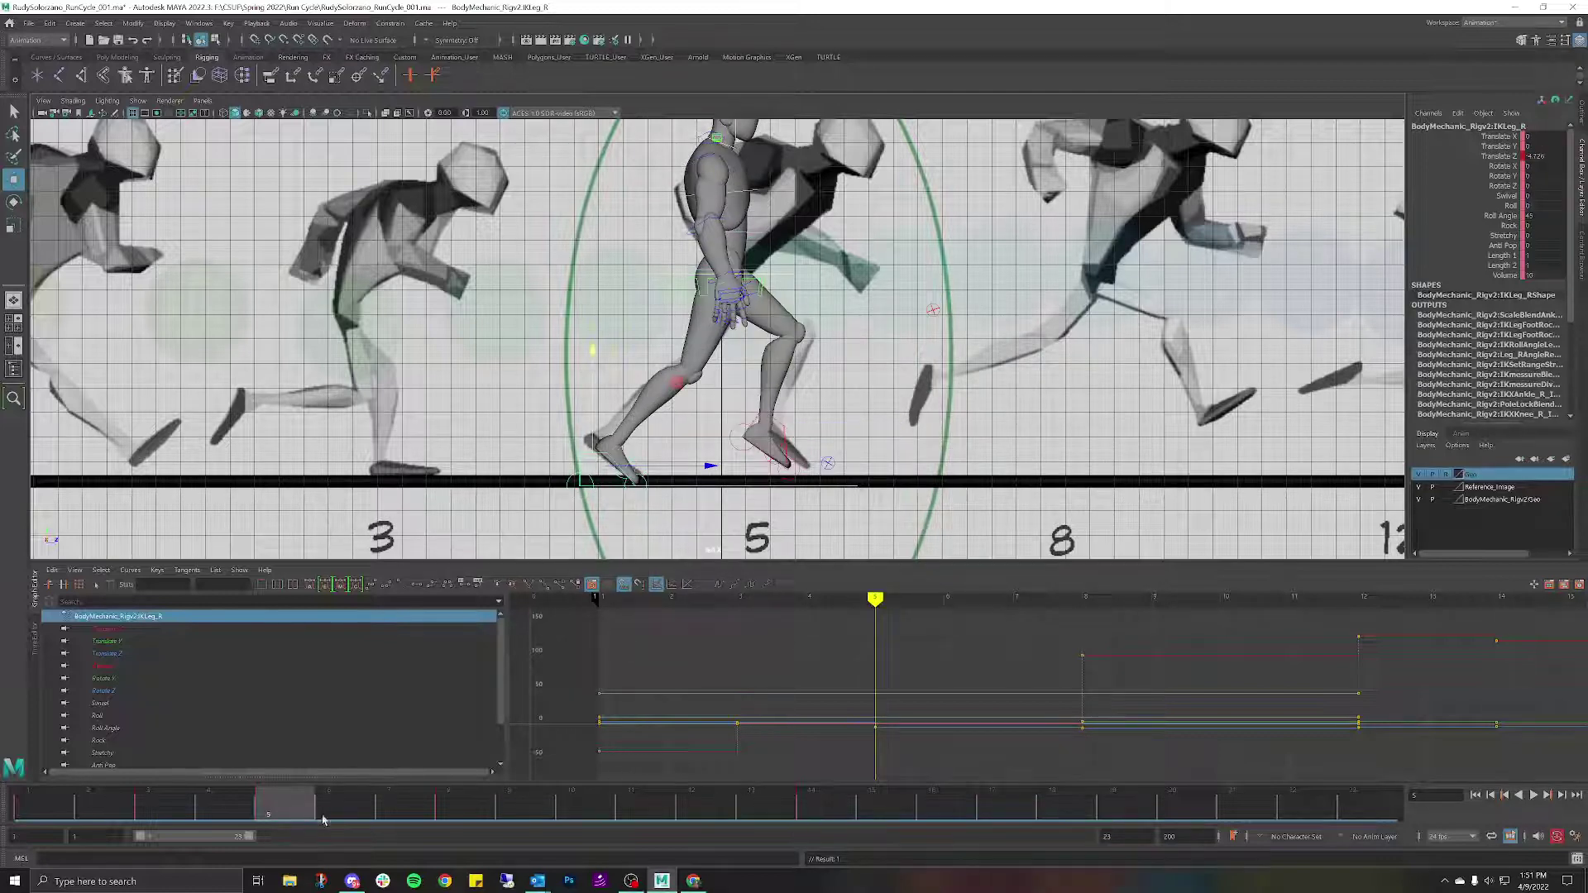
{"action": "left_click", "coordinate": [931, 808]}
{"action": "left_click", "coordinate": [299, 806]}
{"action": "left_click", "coordinate": [938, 797]}
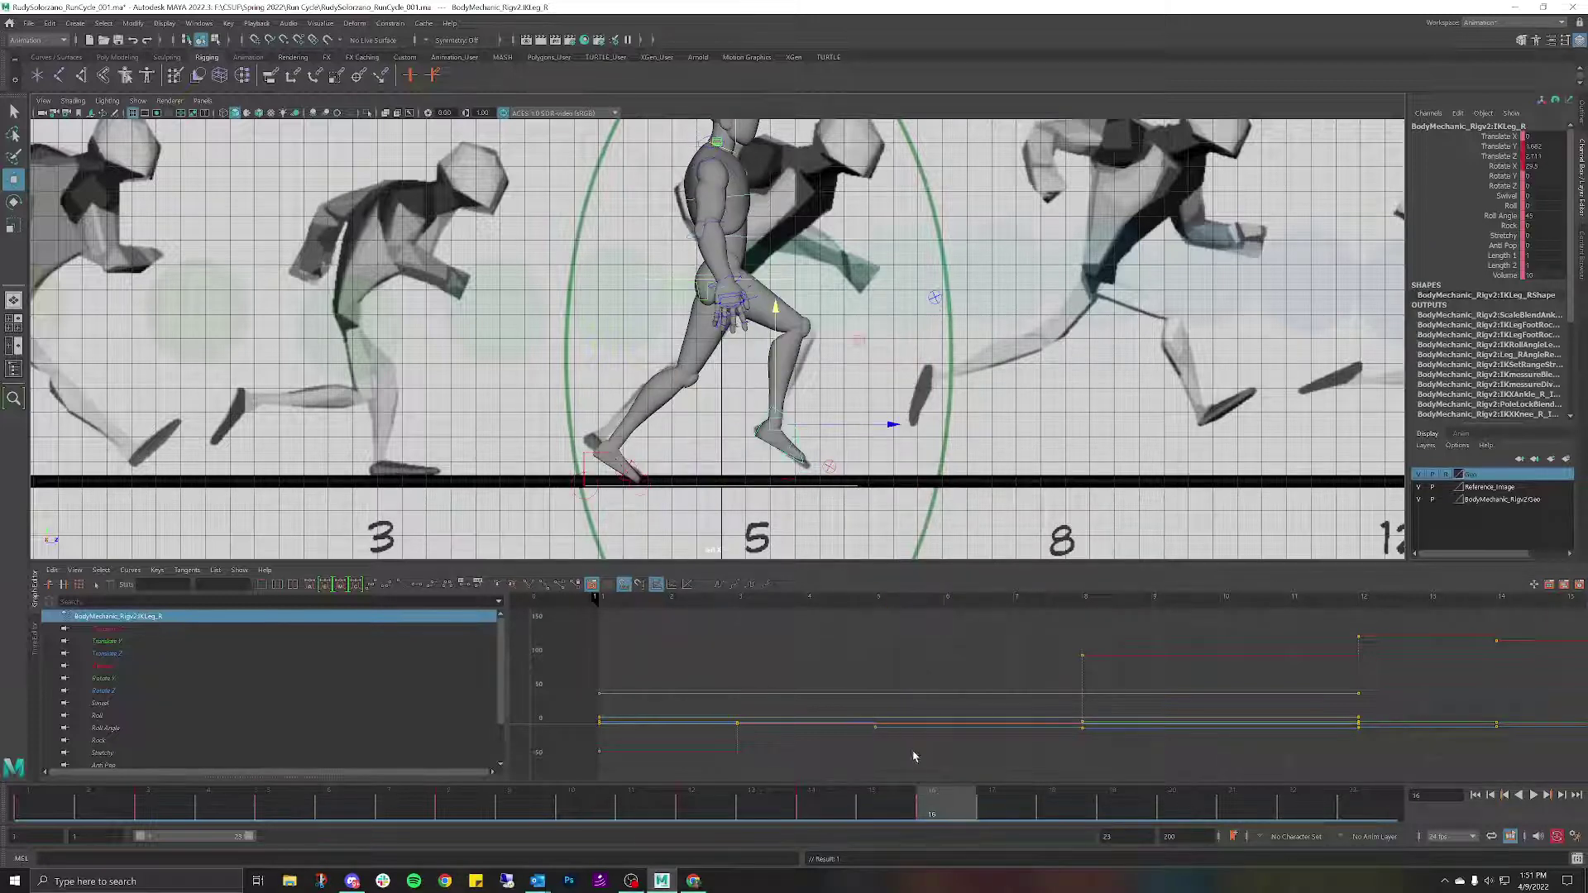
{"action": "key", "text": "alt+v"}
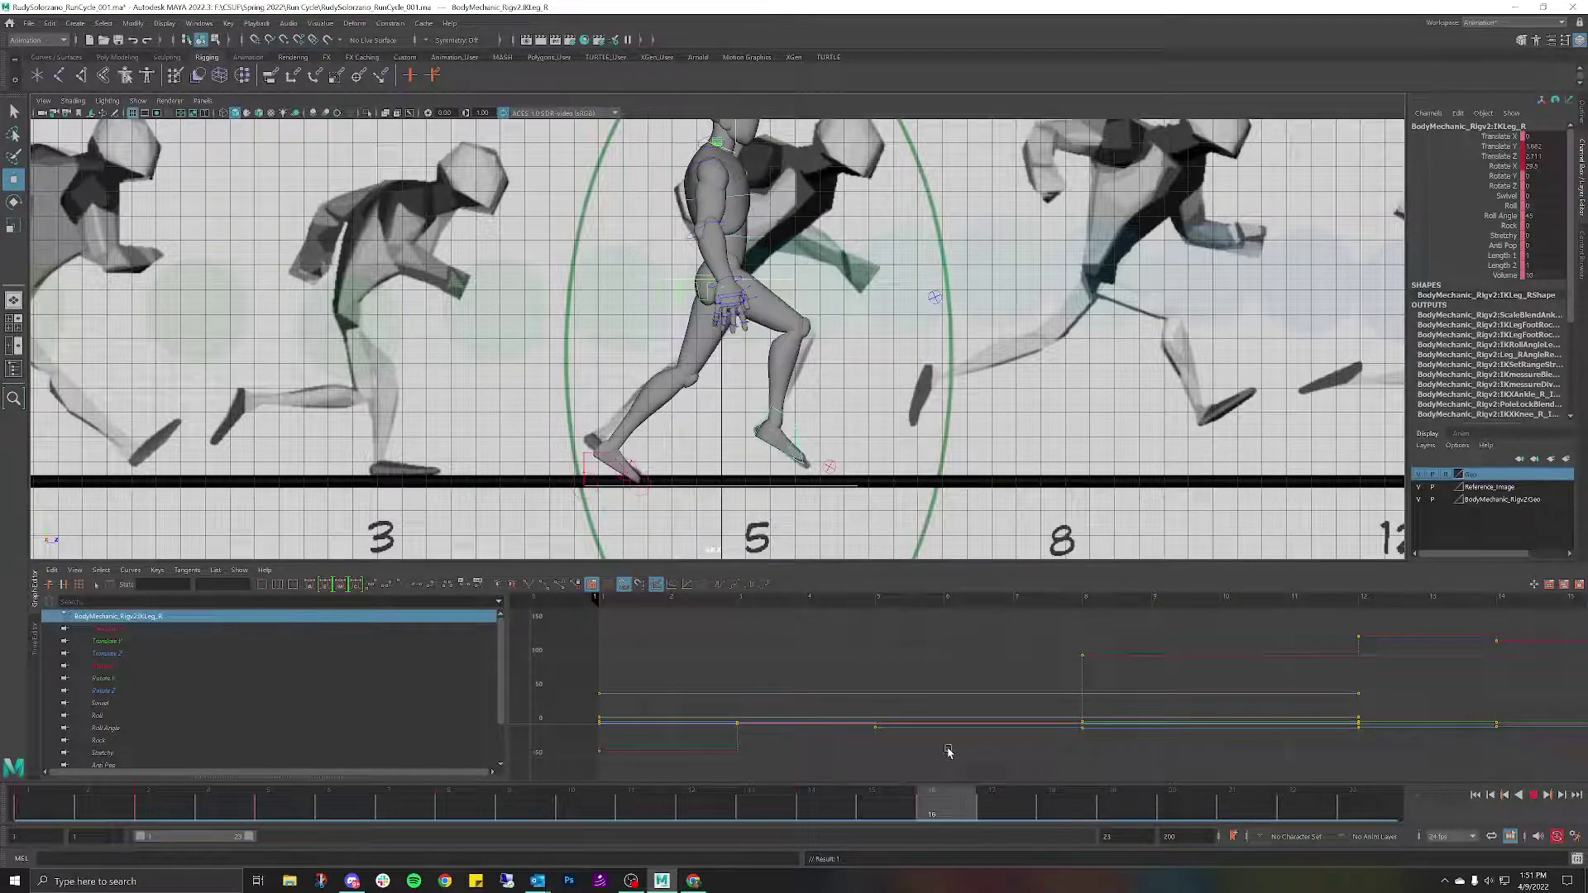
{"action": "key", "text": "alt+v"}
Isolate the root control's Translate Y curve and key the root at frame 16.
{"action": "scroll", "coordinate": [718, 340], "scroll_direction": "down", "scroll_amount": 6}
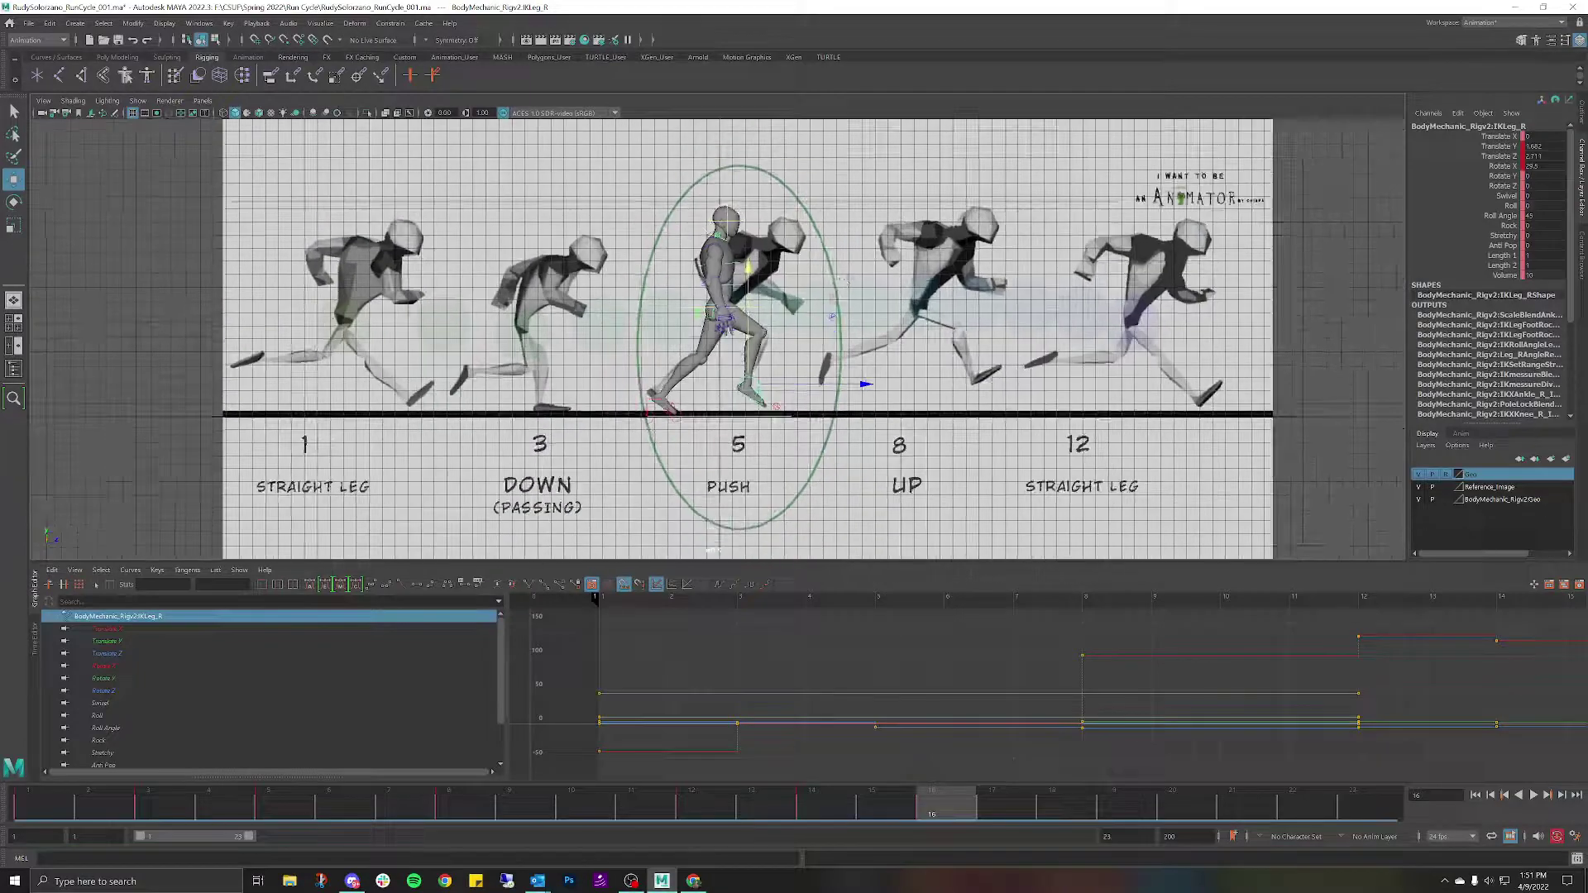
{"action": "left_click", "coordinate": [689, 308]}
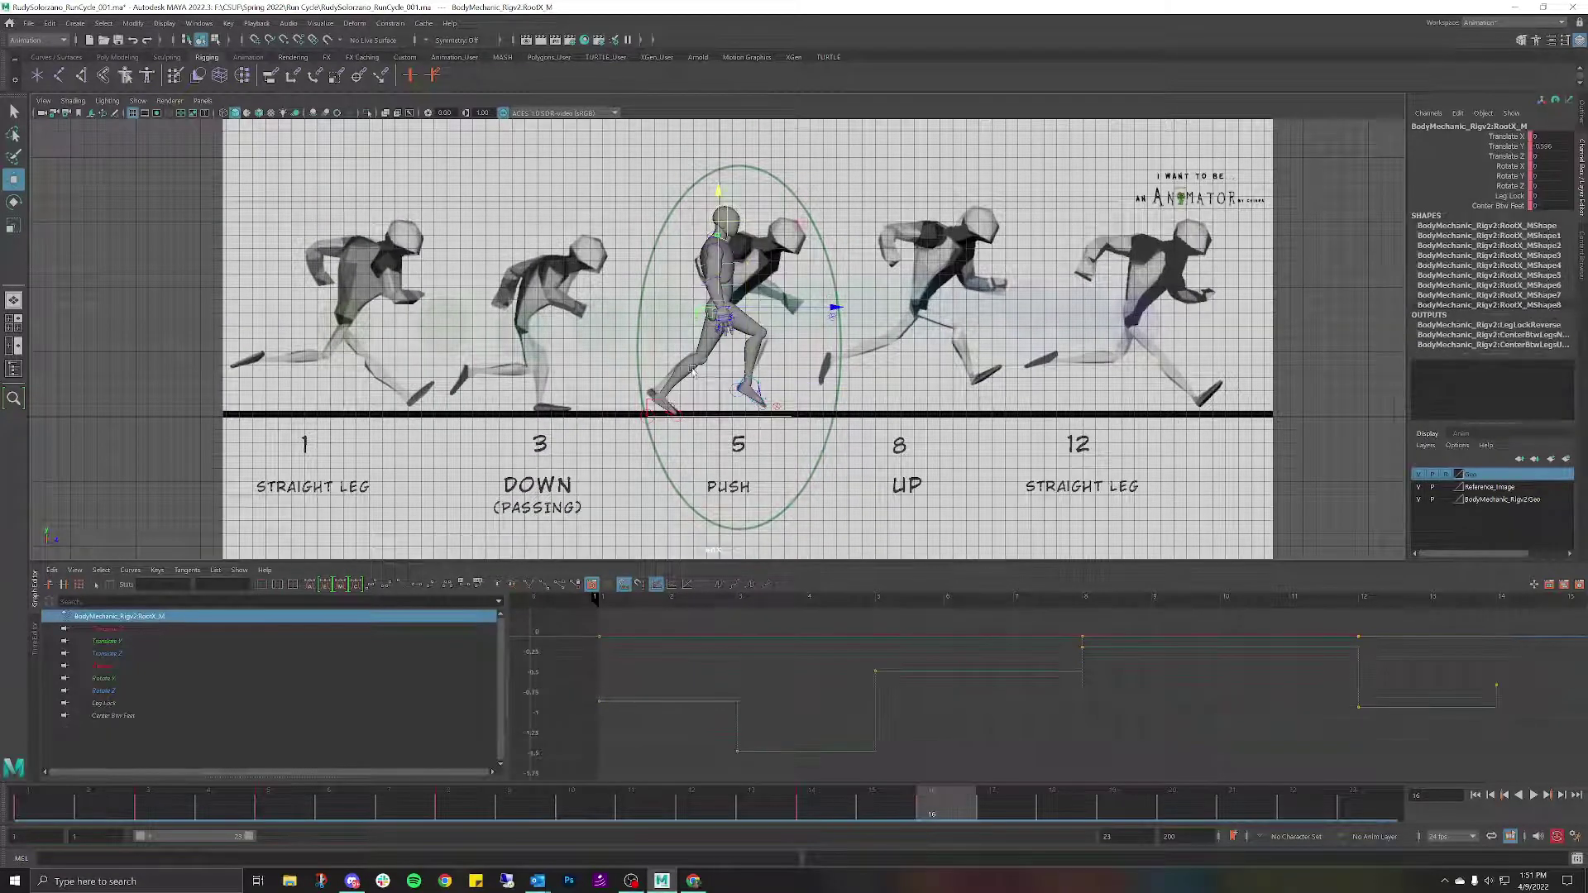
{"action": "left_click", "coordinate": [130, 644]}
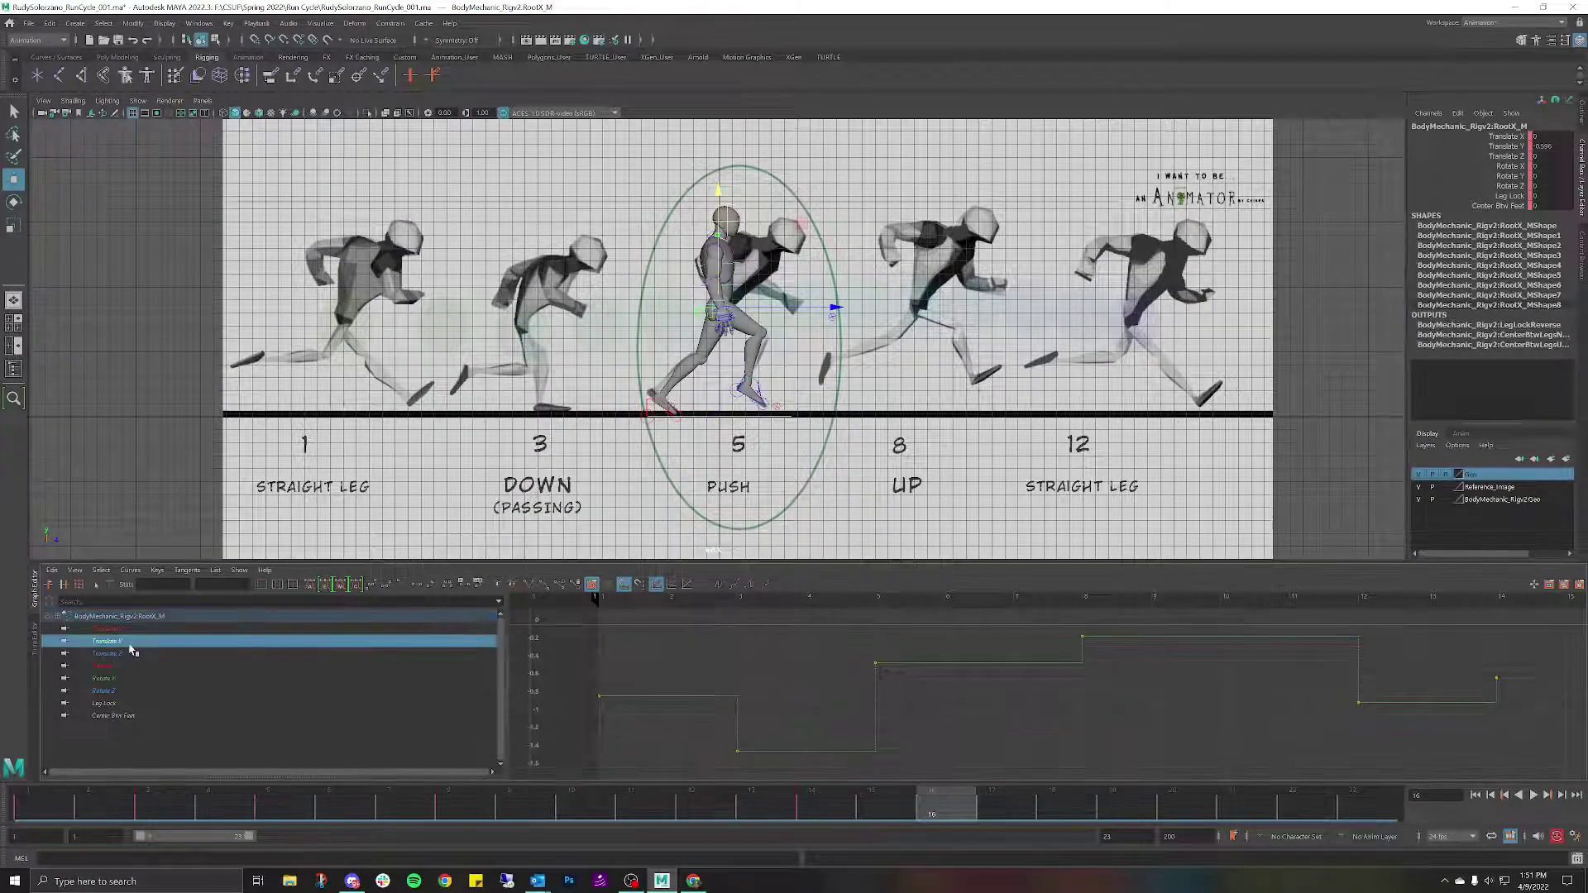
{"action": "scroll", "coordinate": [1379, 639], "scroll_direction": "down", "scroll_amount": 5}
{"action": "middle_click_drag", "start_coordinate": [1330, 642], "coordinate": [1233, 651], "text": "alt"}
{"action": "key", "text": "s"}
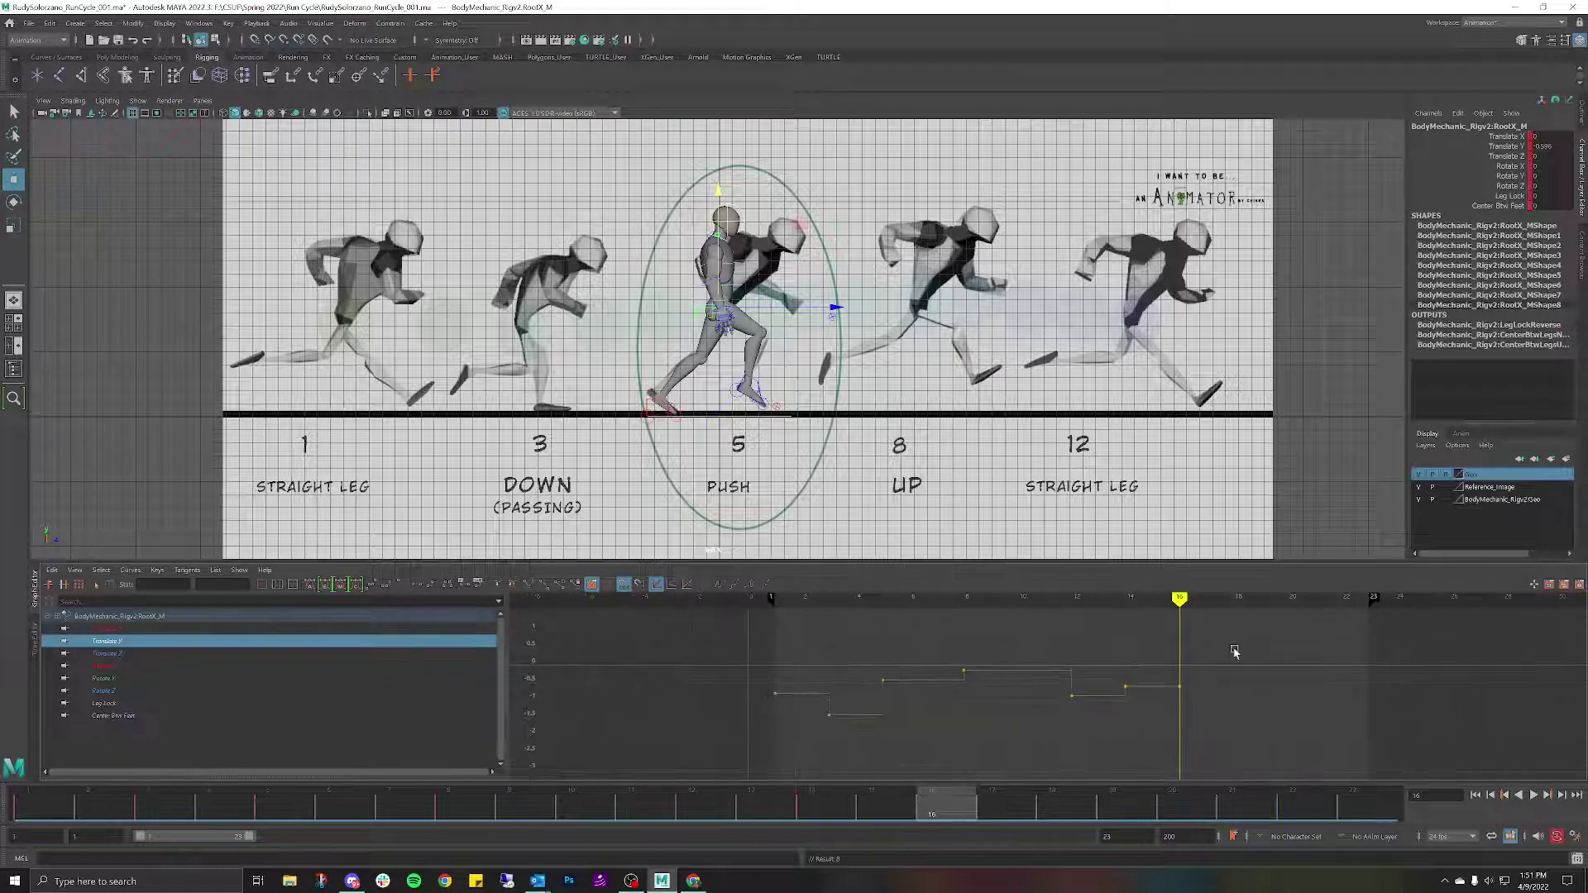
Raise the root's Translate Y key at frame 16 slightly on its curve.
{"action": "scroll", "coordinate": [1213, 678], "scroll_direction": "up", "scroll_amount": 6}
{"action": "key", "text": "f"}
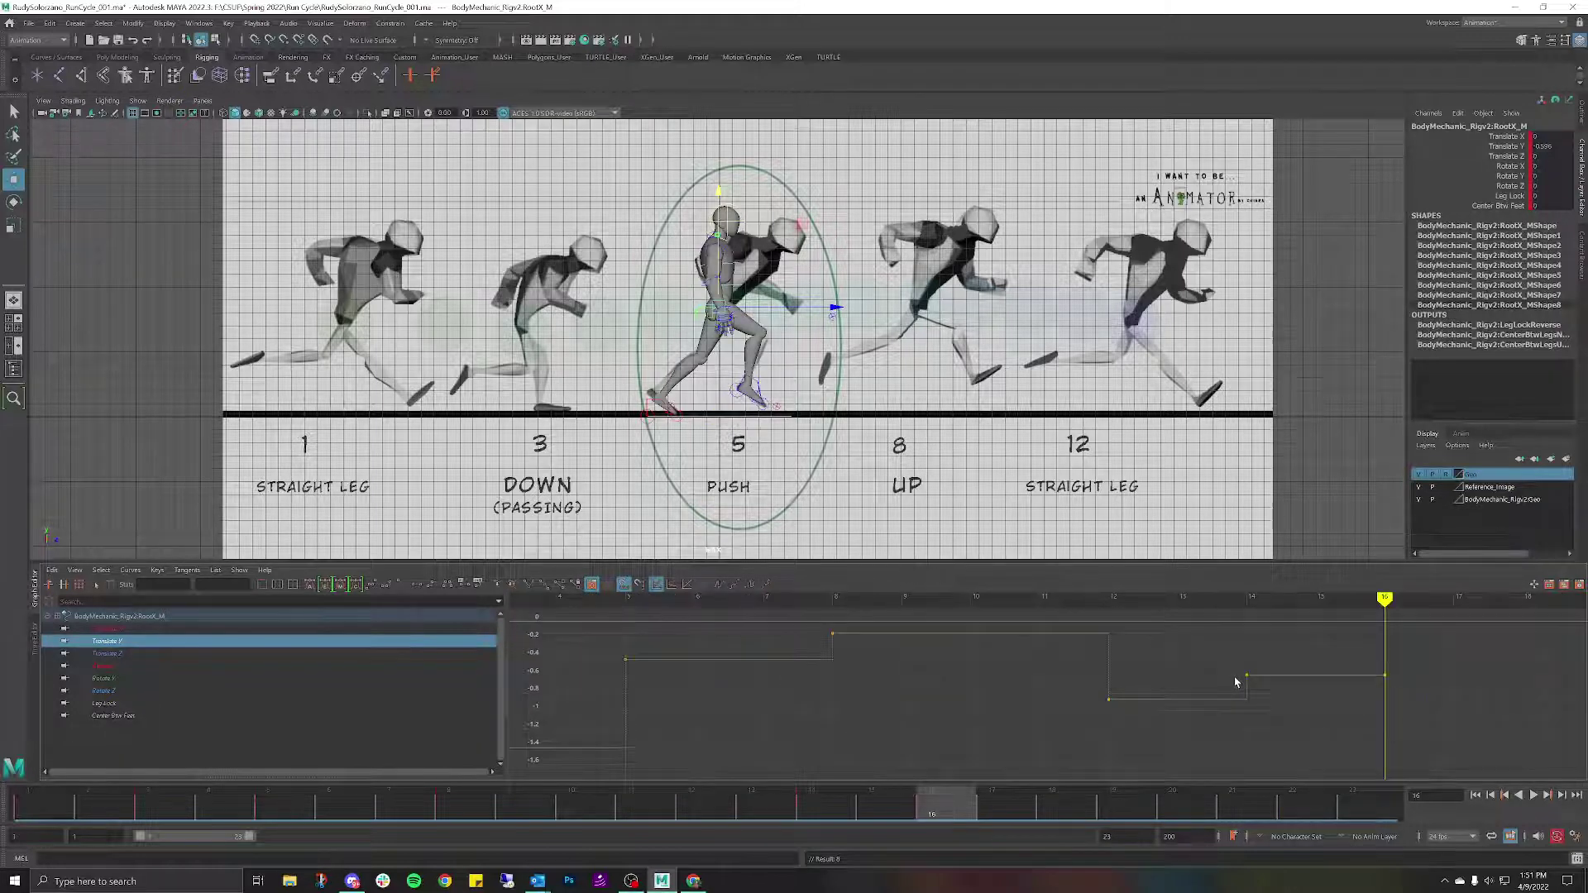
{"action": "left_click_drag", "start_coordinate": [1362, 659], "coordinate": [1388, 686]}
{"action": "middle_click_drag", "start_coordinate": [1386, 679], "coordinate": [1383, 659]}
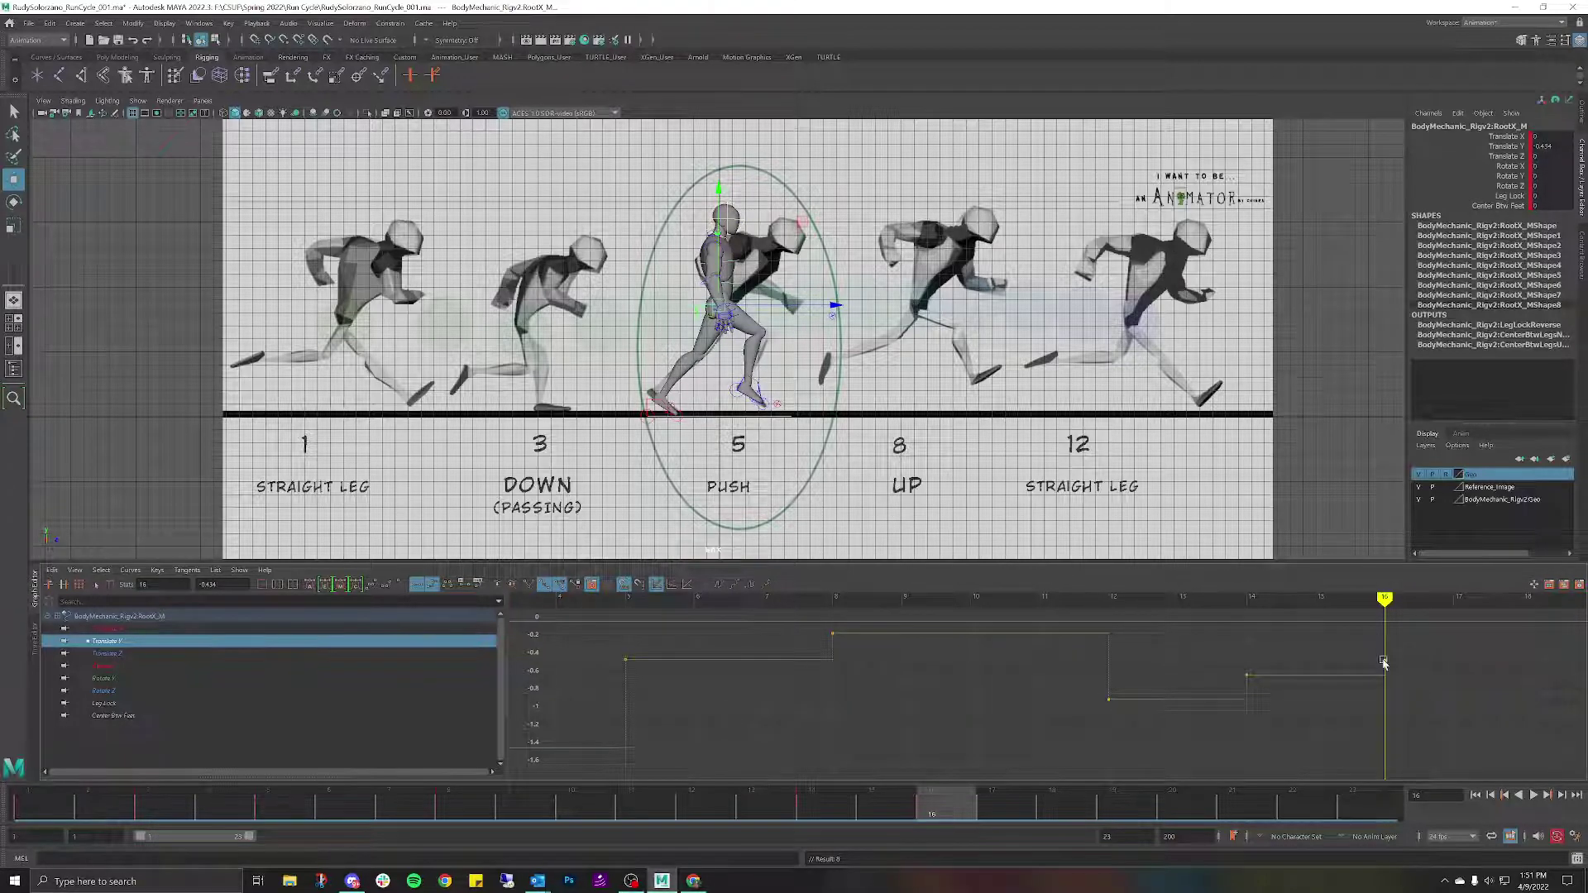
Play and scrub through the cycle to review the frame 16 Push pose, ending on frame 19.
{"action": "left_click_drag", "start_coordinate": [925, 799], "coordinate": [446, 785]}
{"action": "key", "text": "alt+v"}
{"action": "mouse_move", "coordinate": [808, 725]}
{"action": "left_mouse_down"}
{"action": "mouse_move", "coordinate": [1017, 723]}
{"action": "mouse_move", "coordinate": [529, 726]}
{"action": "mouse_move", "coordinate": [982, 759]}
{"action": "mouse_move", "coordinate": [936, 769]}
{"action": "left_mouse_up"}
{"action": "left_click_drag", "start_coordinate": [937, 783], "coordinate": [1041, 821]}
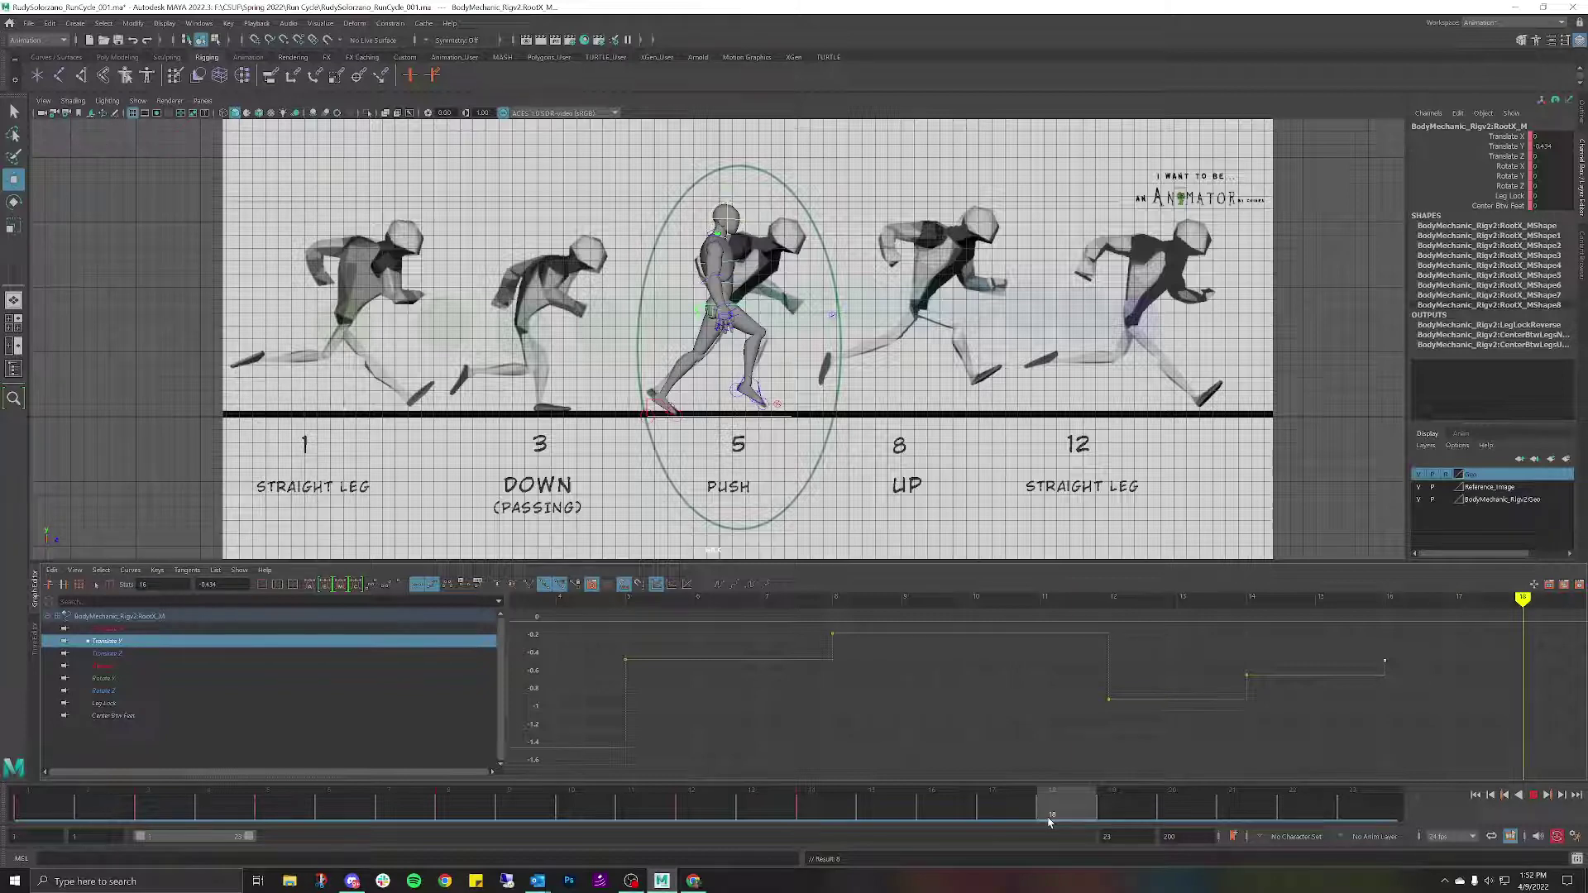
{"action": "left_click_drag", "start_coordinate": [1048, 818], "coordinate": [1121, 816]}
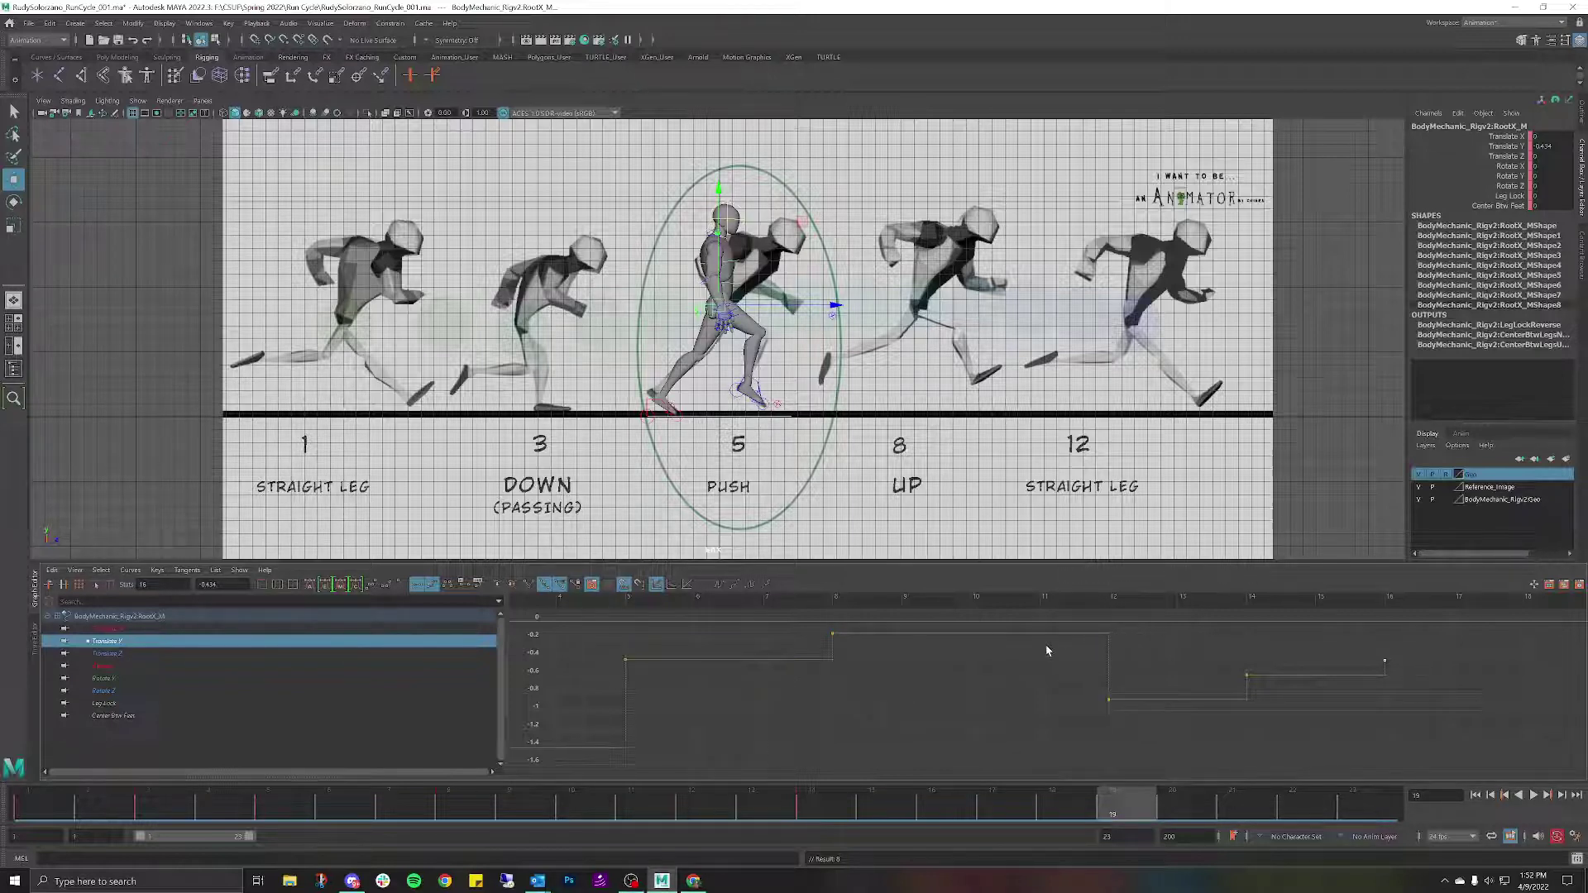
Slide the run cycle reference image along Translate Z until its frame 8 Up pose lines up with the character.
{"action": "left_click", "coordinate": [961, 317]}
{"action": "scroll", "coordinate": [959, 312], "scroll_direction": "down", "scroll_amount": 5}
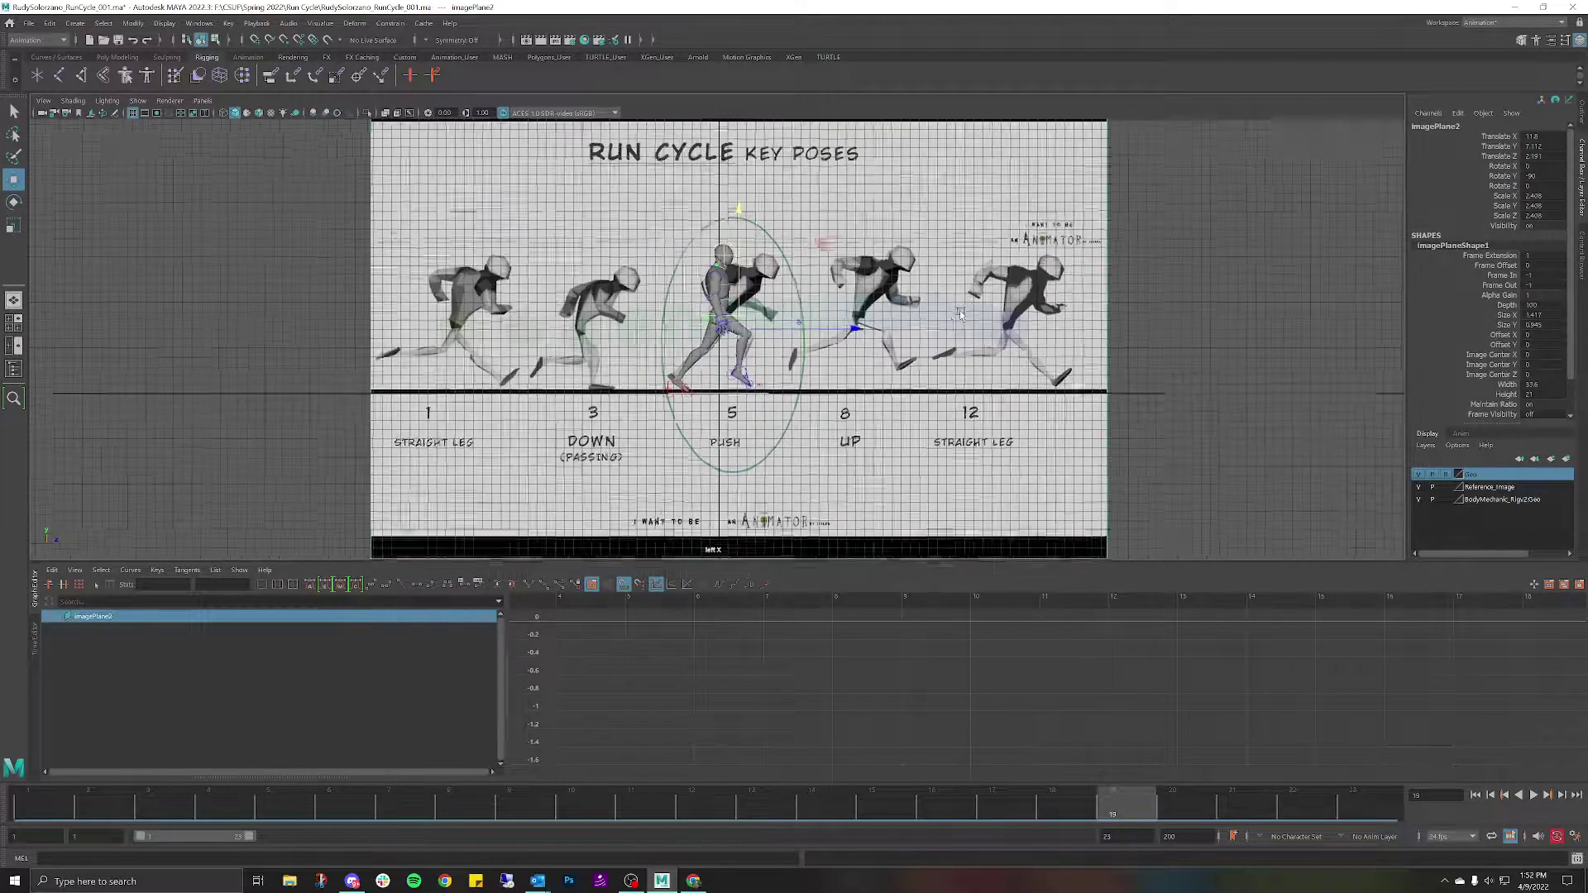
{"action": "middle_click_drag", "start_coordinate": [968, 300], "coordinate": [974, 311], "text": "alt"}
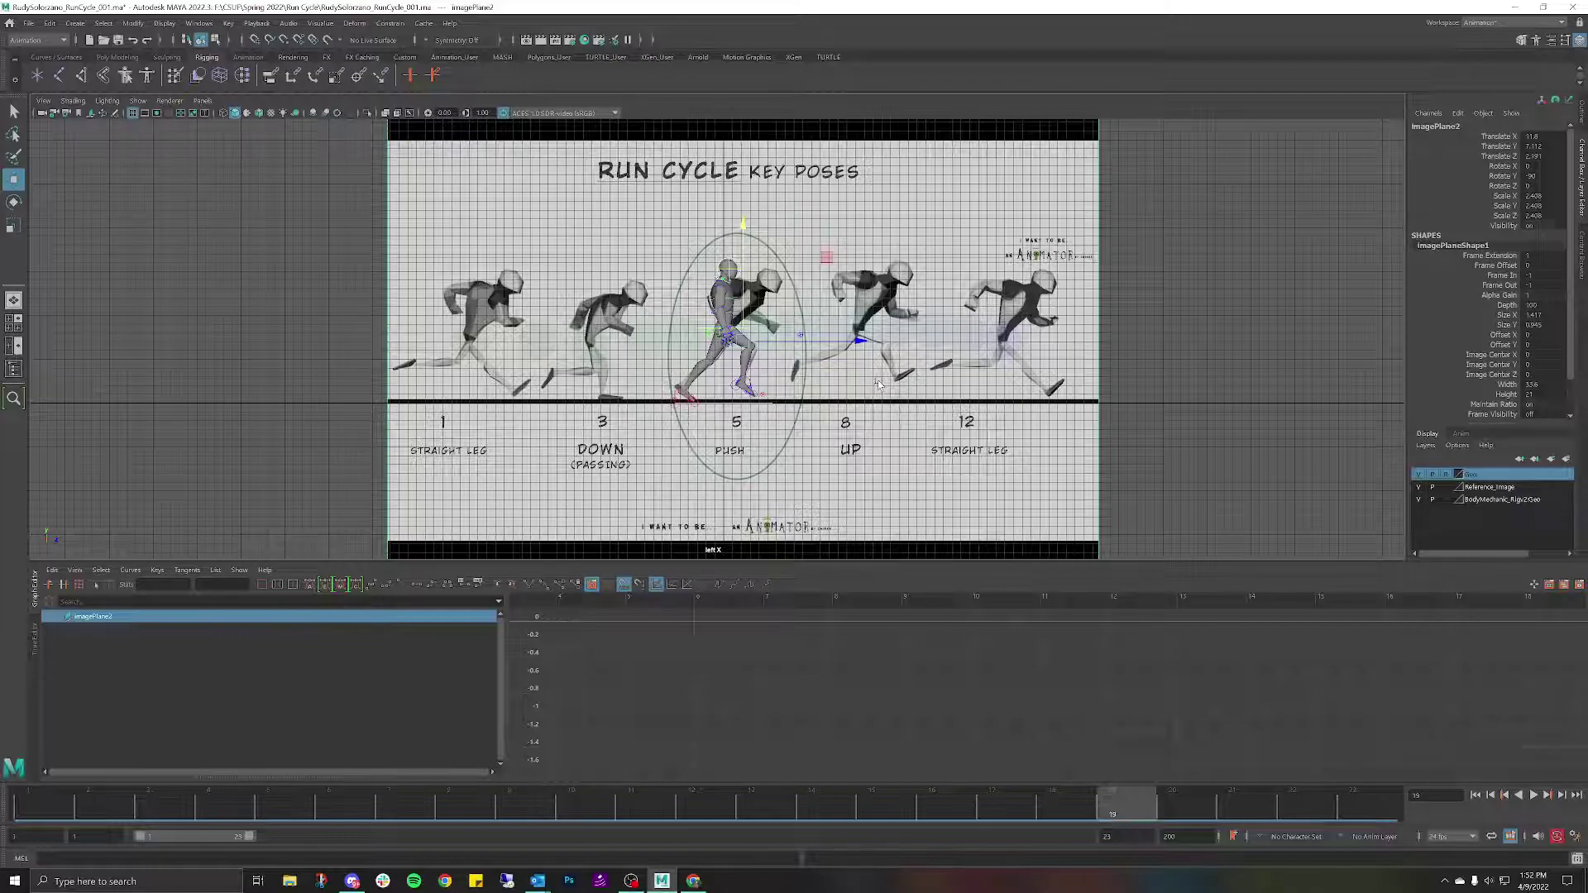
{"action": "scroll", "coordinate": [879, 384], "scroll_direction": "up", "scroll_amount": 5}
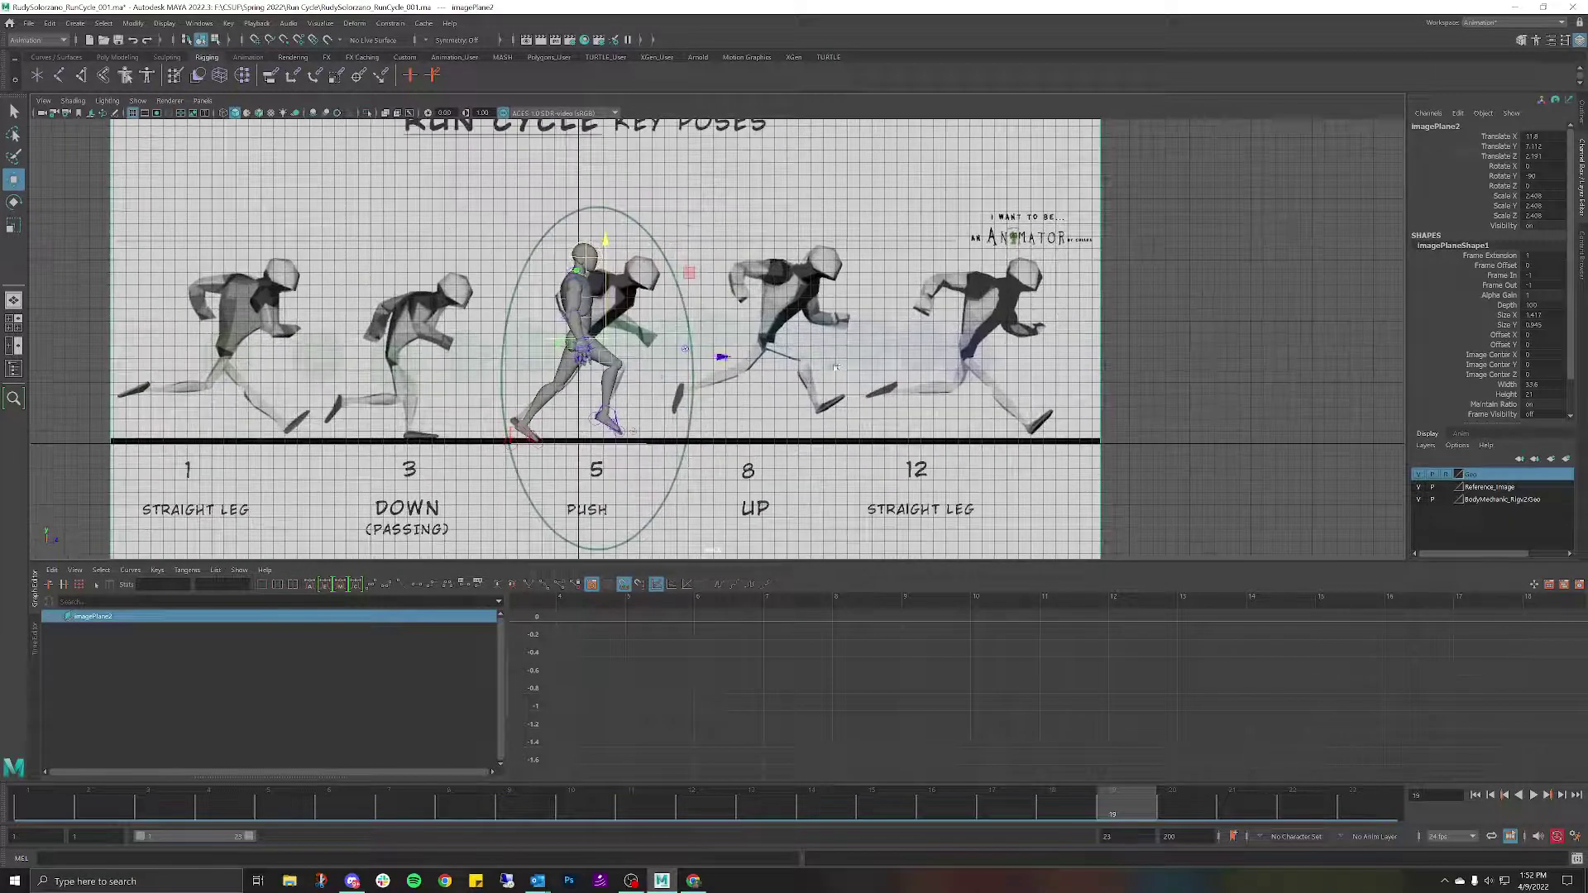
{"action": "scroll", "coordinate": [836, 367], "scroll_direction": "up", "scroll_amount": 3}
{"action": "middle_click_drag", "start_coordinate": [779, 350], "coordinate": [914, 320], "text": "alt"}
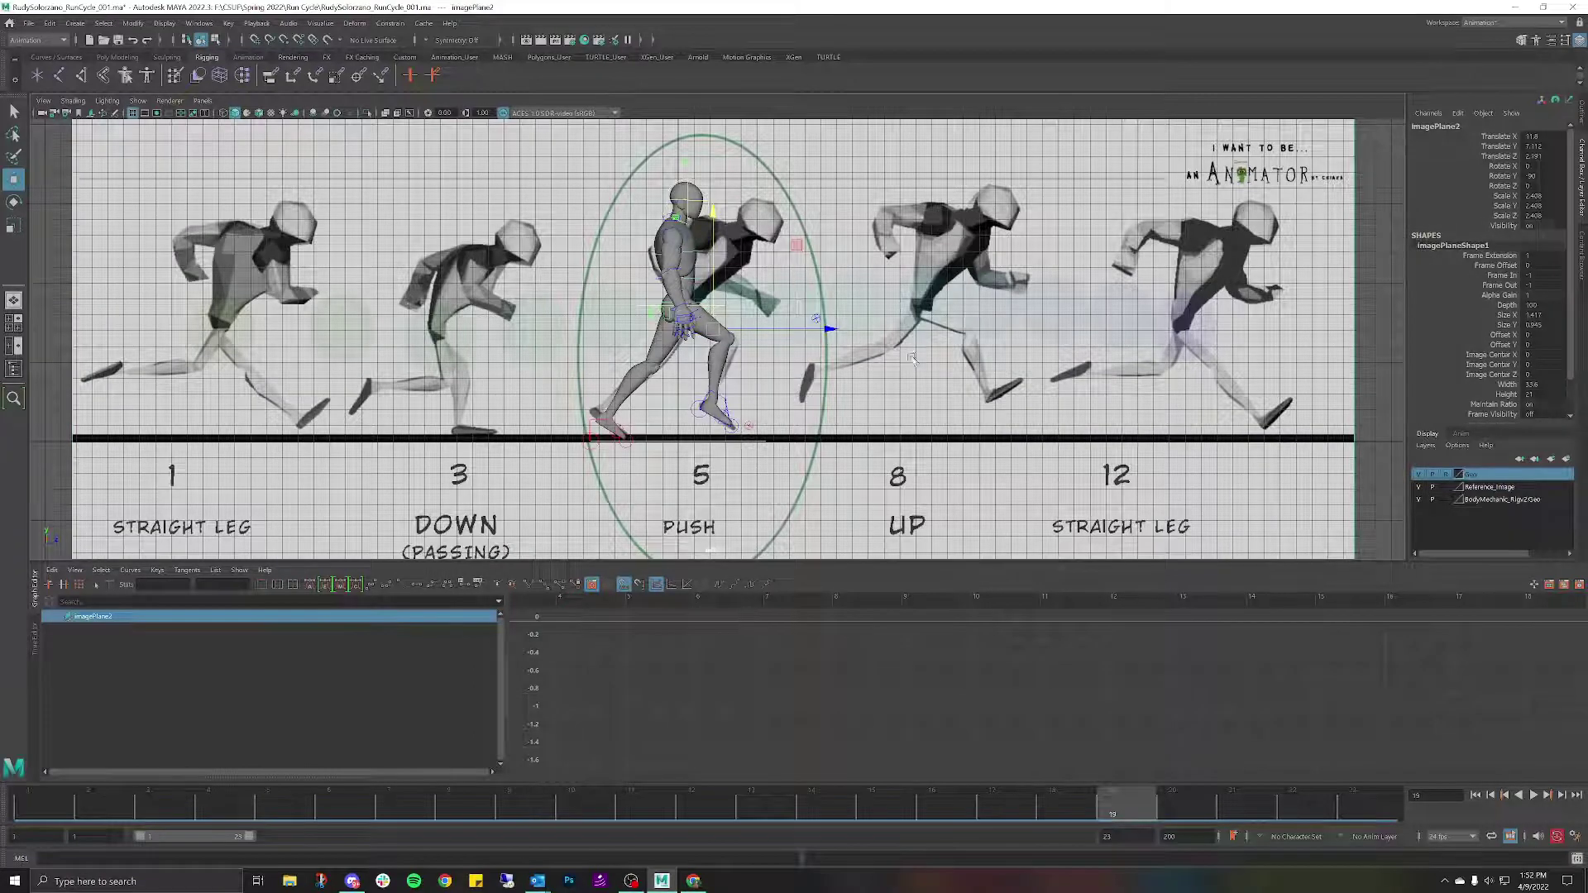
{"action": "scroll", "coordinate": [908, 364], "scroll_direction": "down", "scroll_amount": 2}
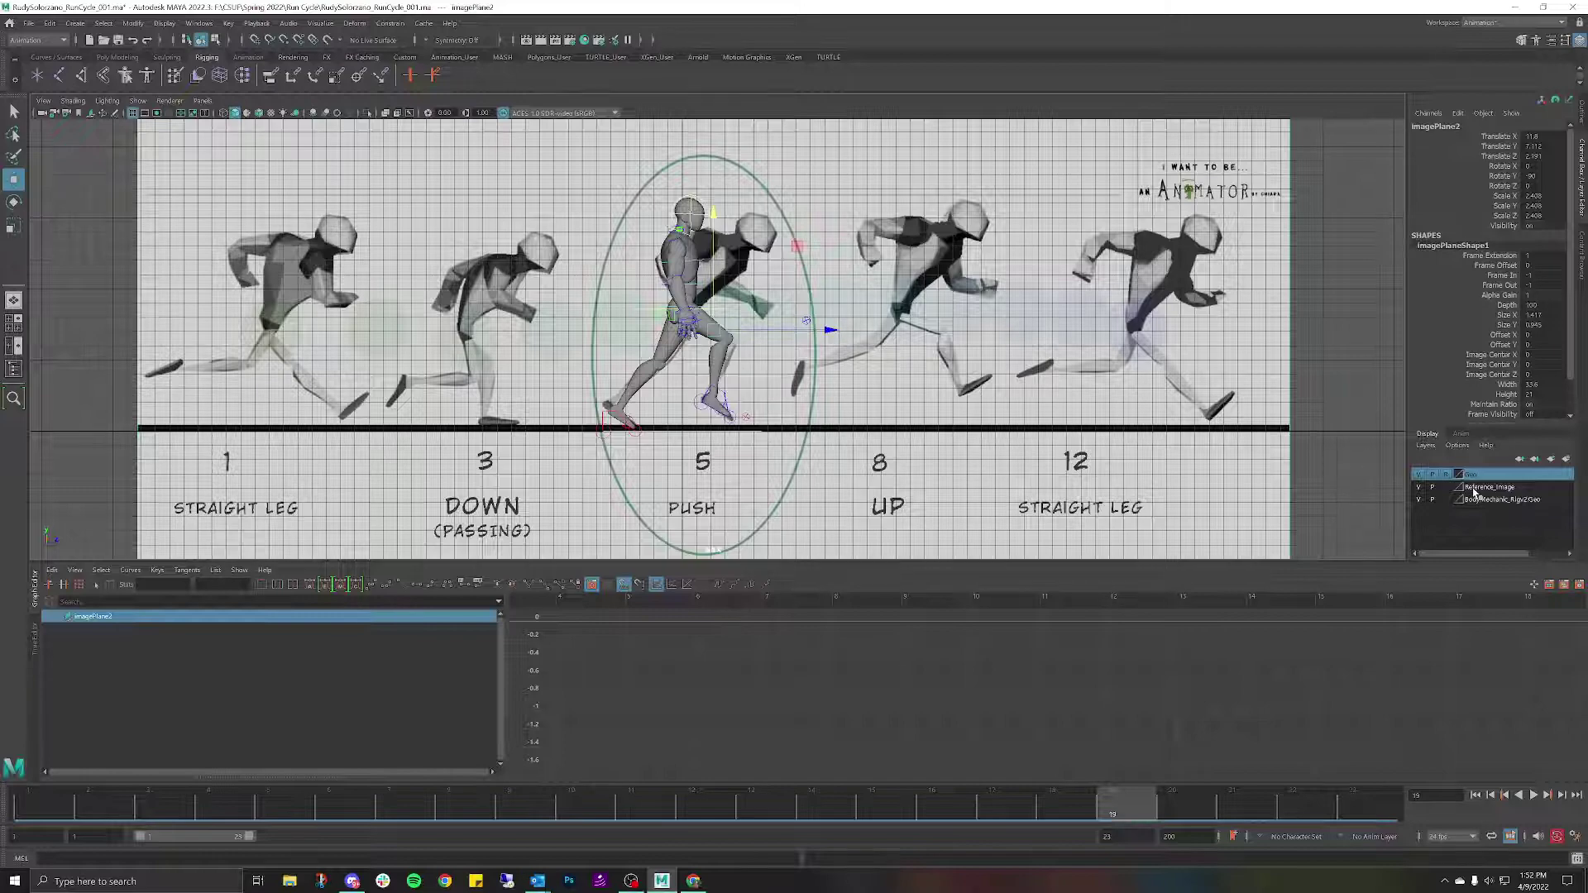
{"action": "left_click_drag", "start_coordinate": [831, 330], "coordinate": [612, 348]}
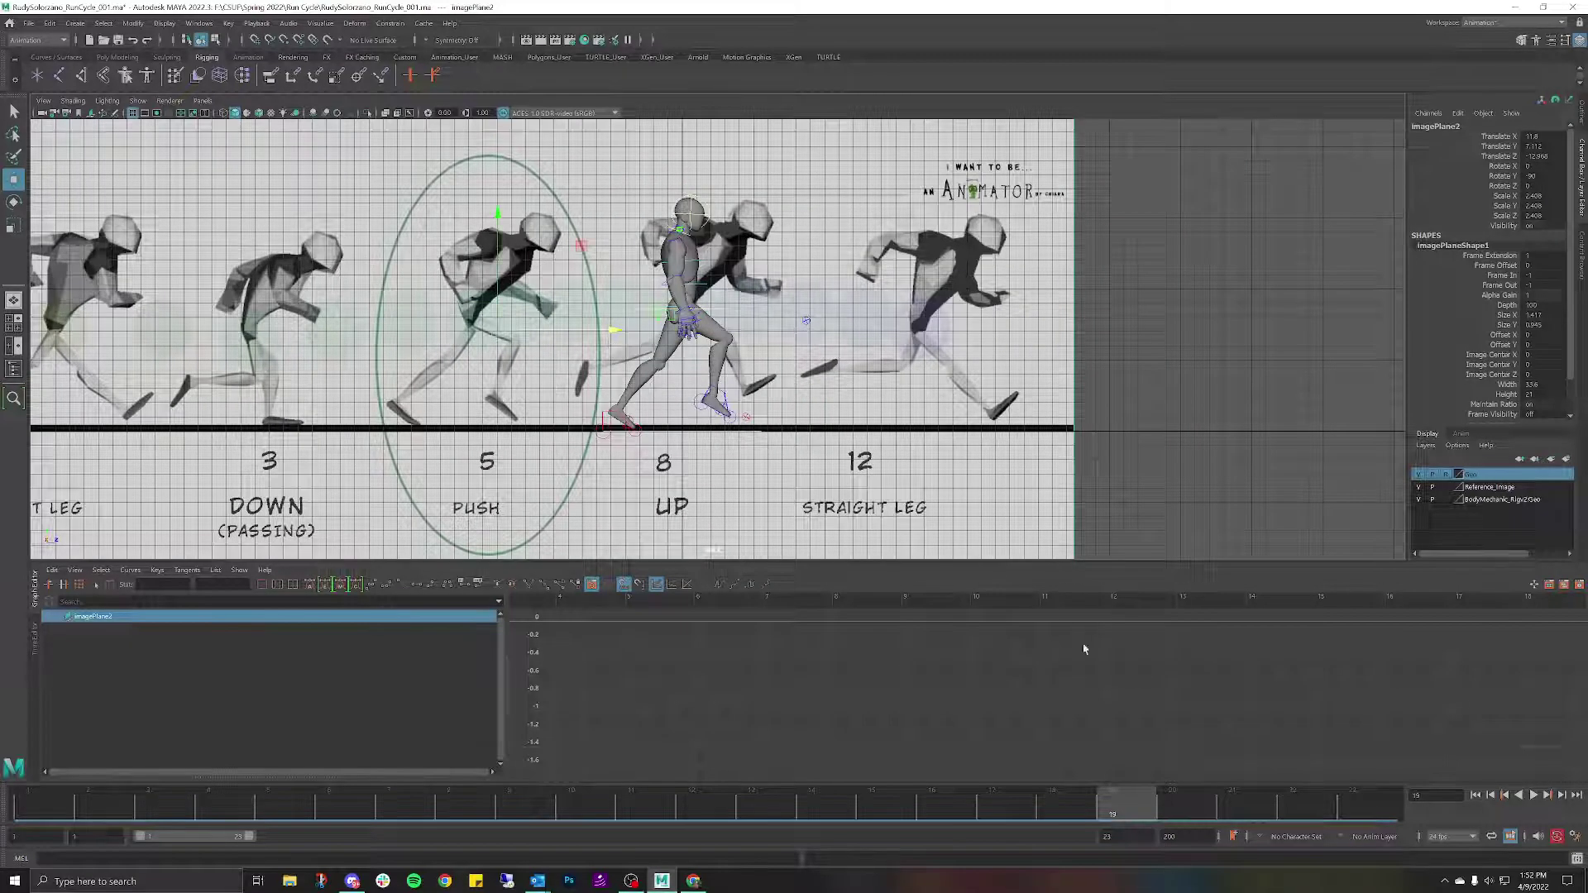
Copy the root control's key from frame 8 and paste it at frame 19, with its Translate Y curve isolated.
{"action": "left_click", "coordinate": [726, 313]}
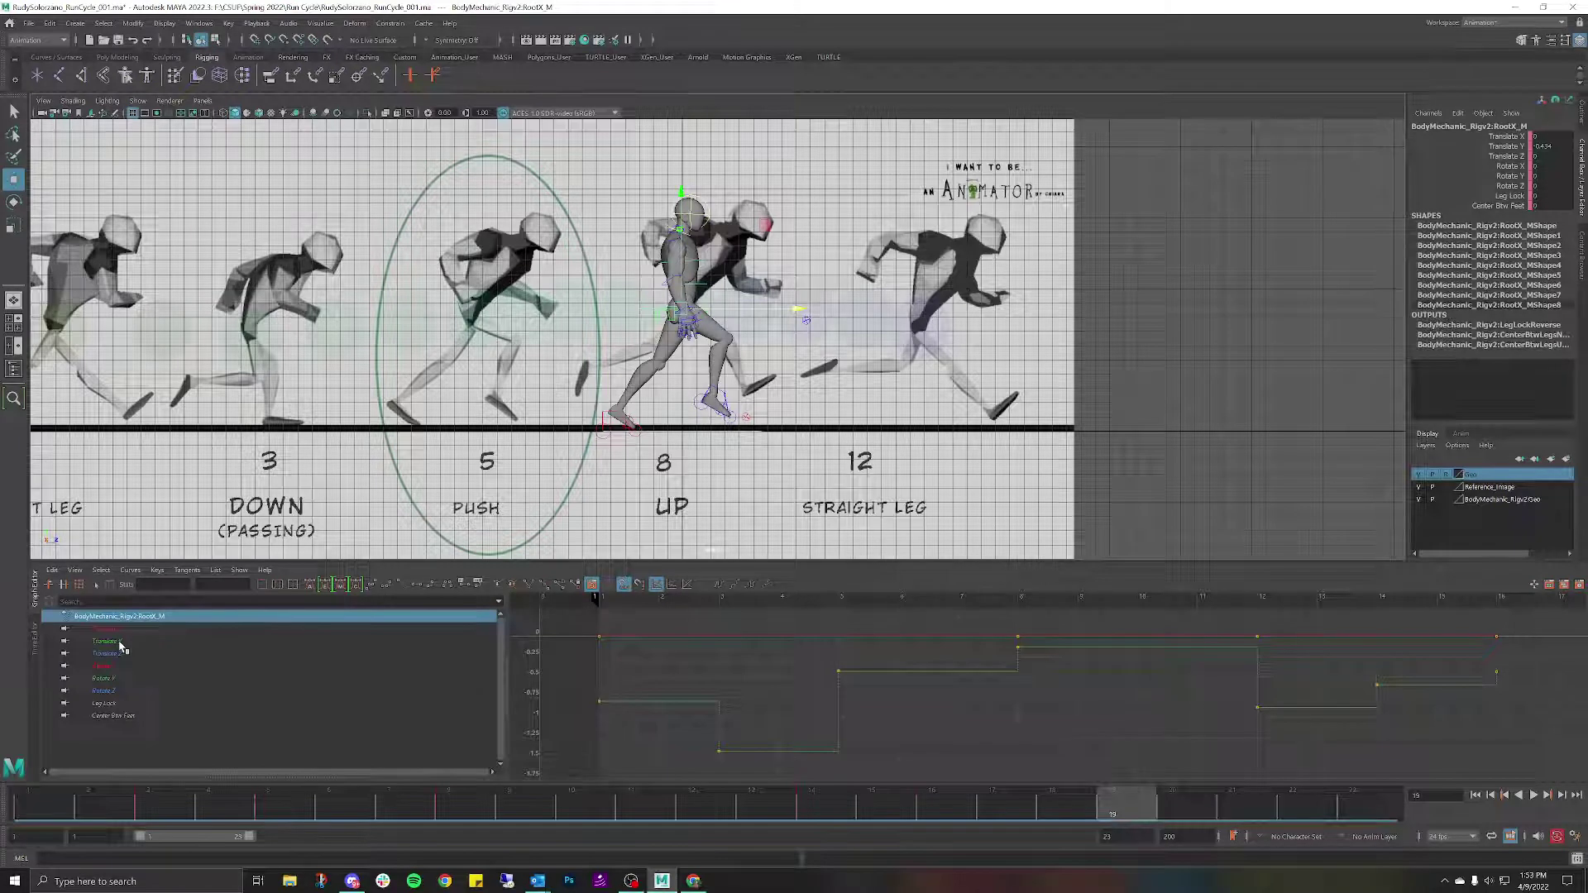
{"action": "left_click", "coordinate": [116, 642]}
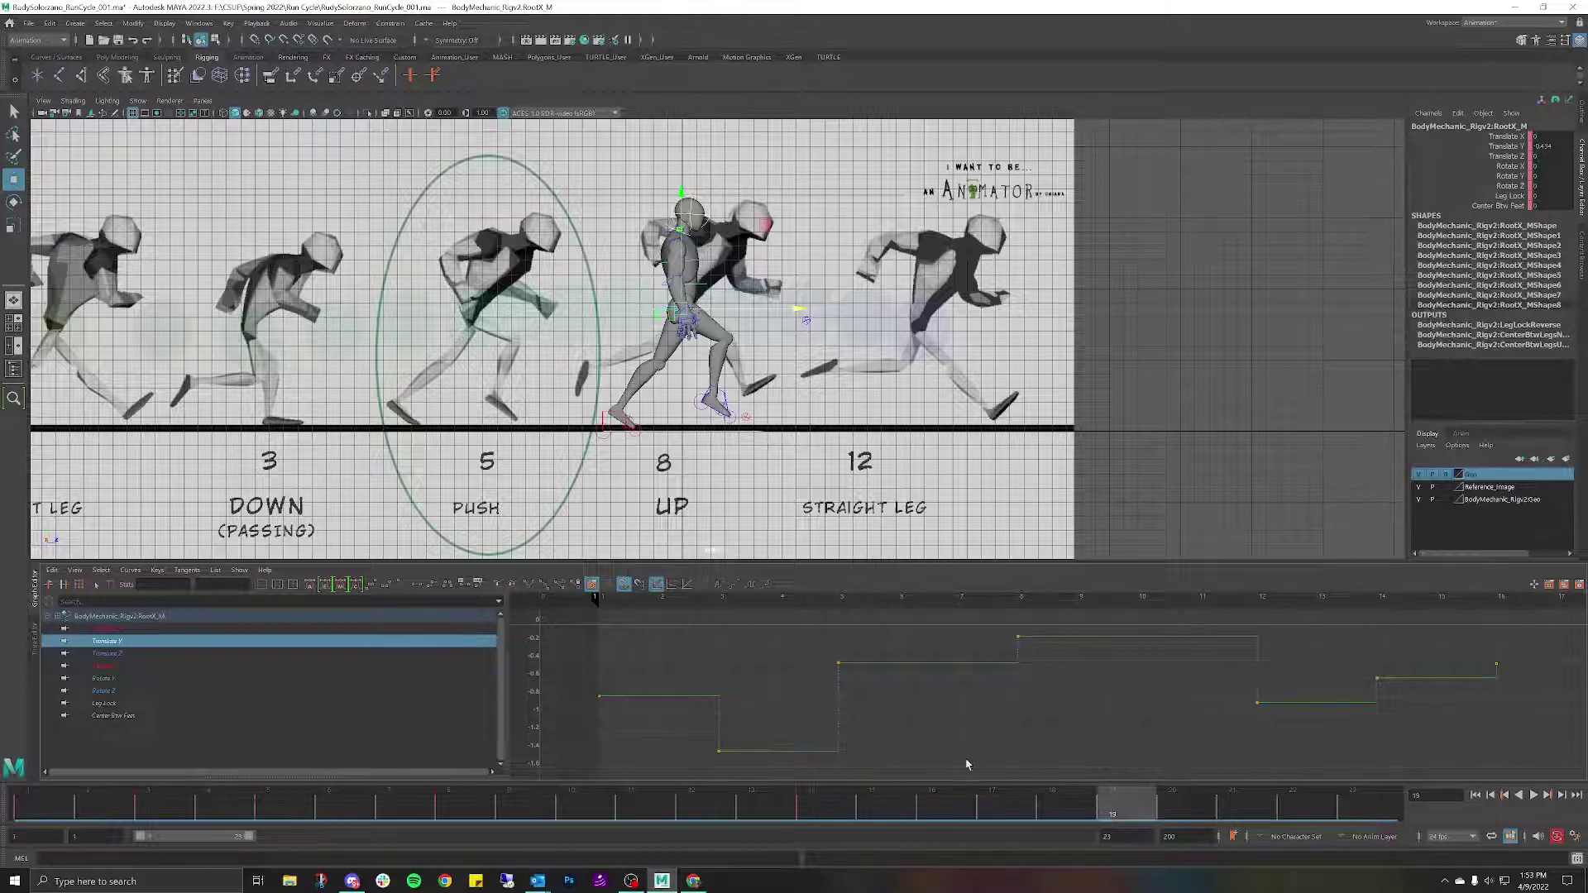
{"action": "left_click", "coordinate": [699, 810]}
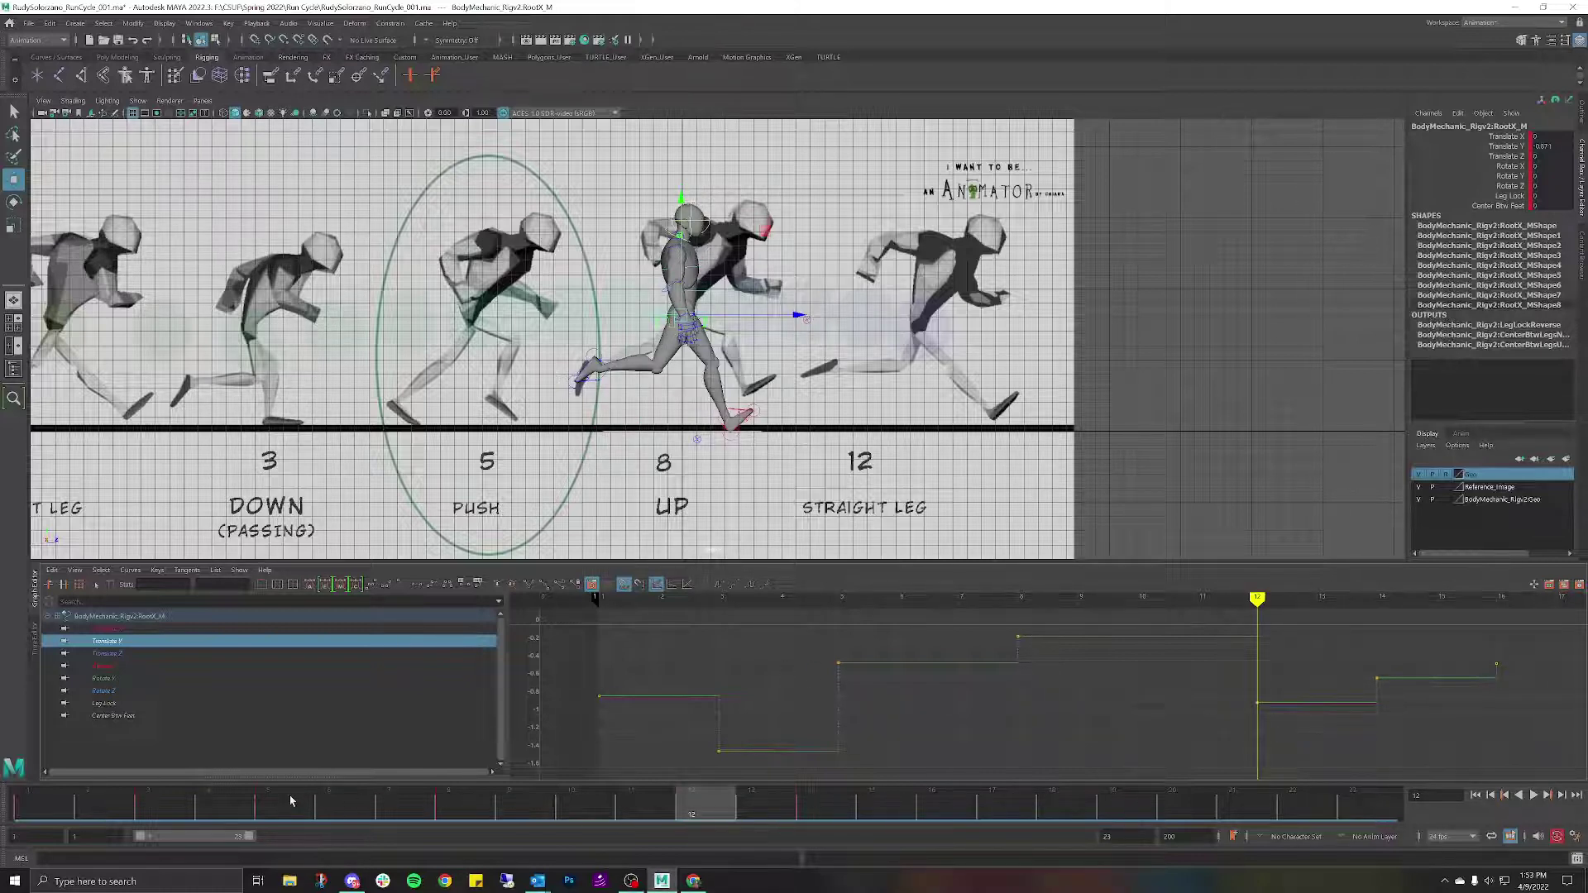
{"action": "left_click", "coordinate": [452, 808]}
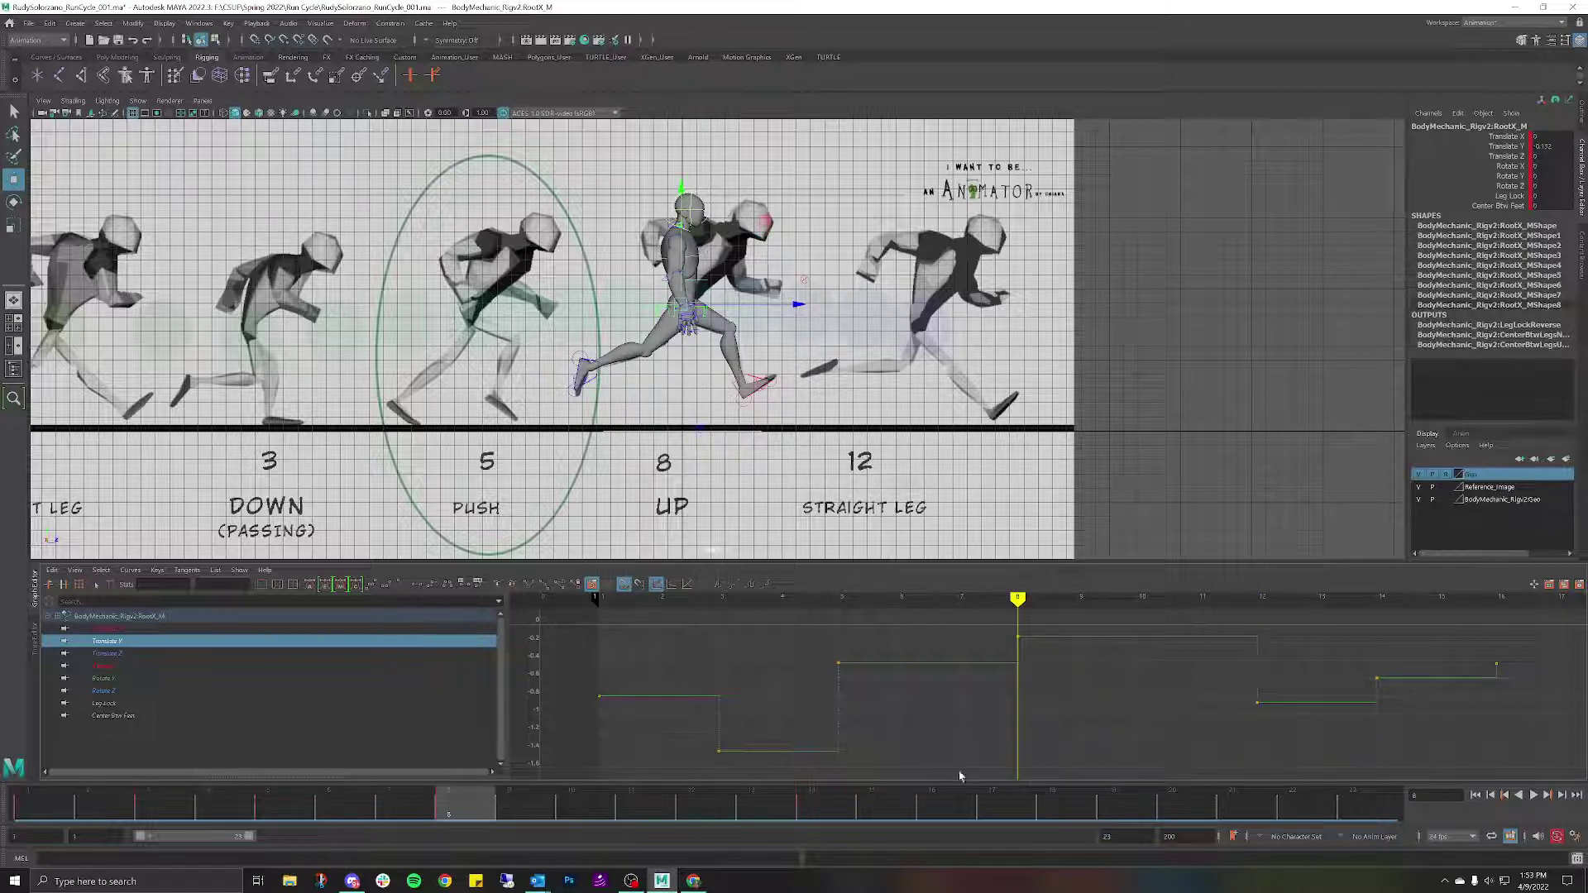
{"action": "right_click", "coordinate": [469, 806]}
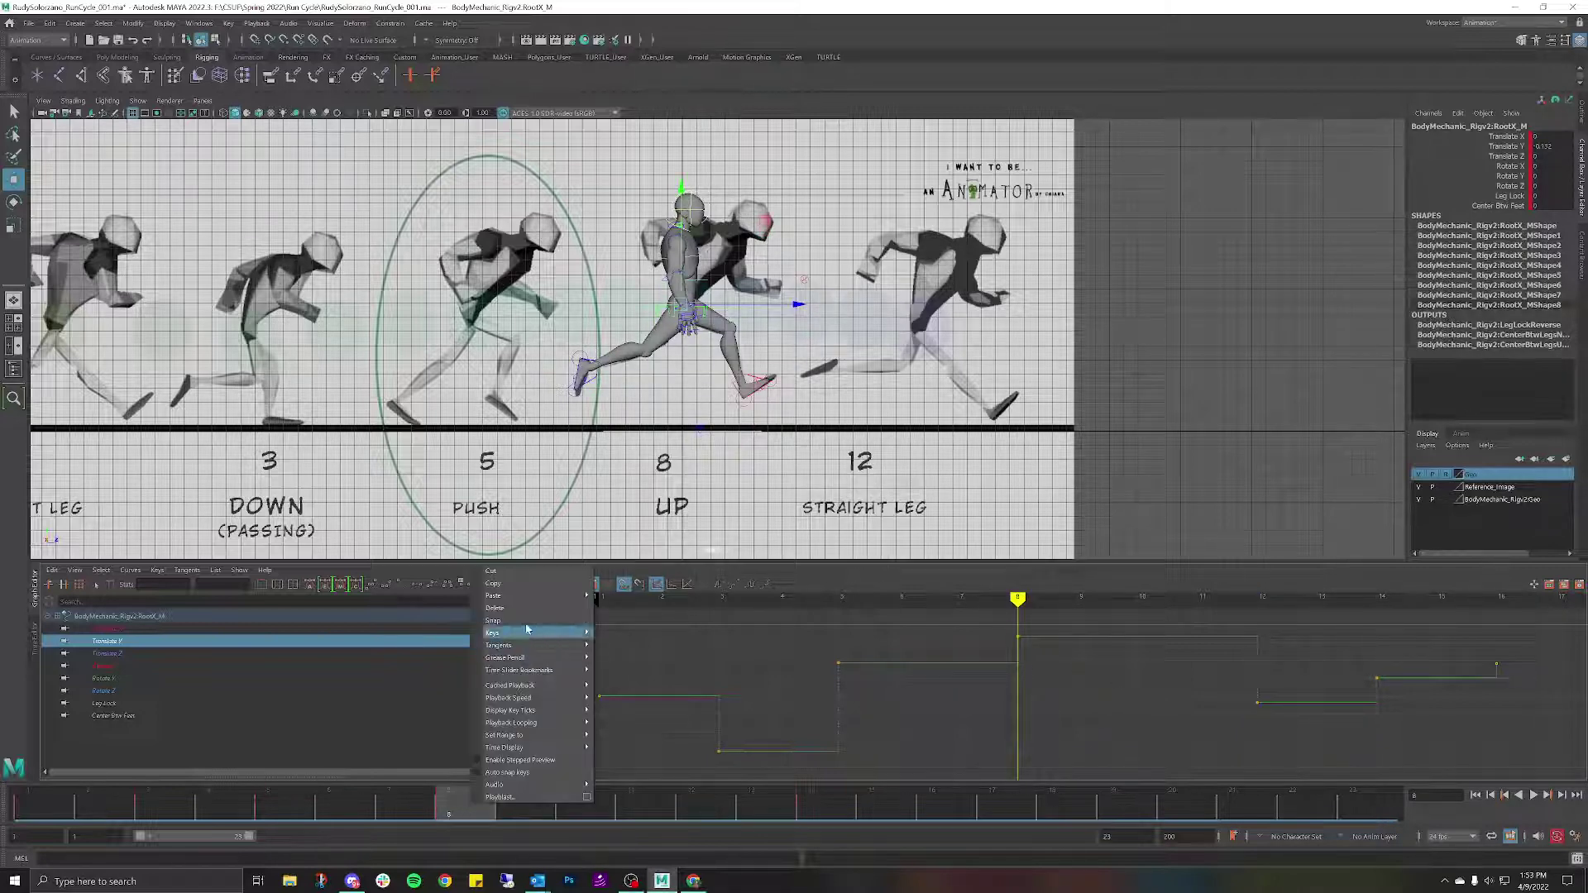
{"action": "left_click", "coordinate": [513, 597]}
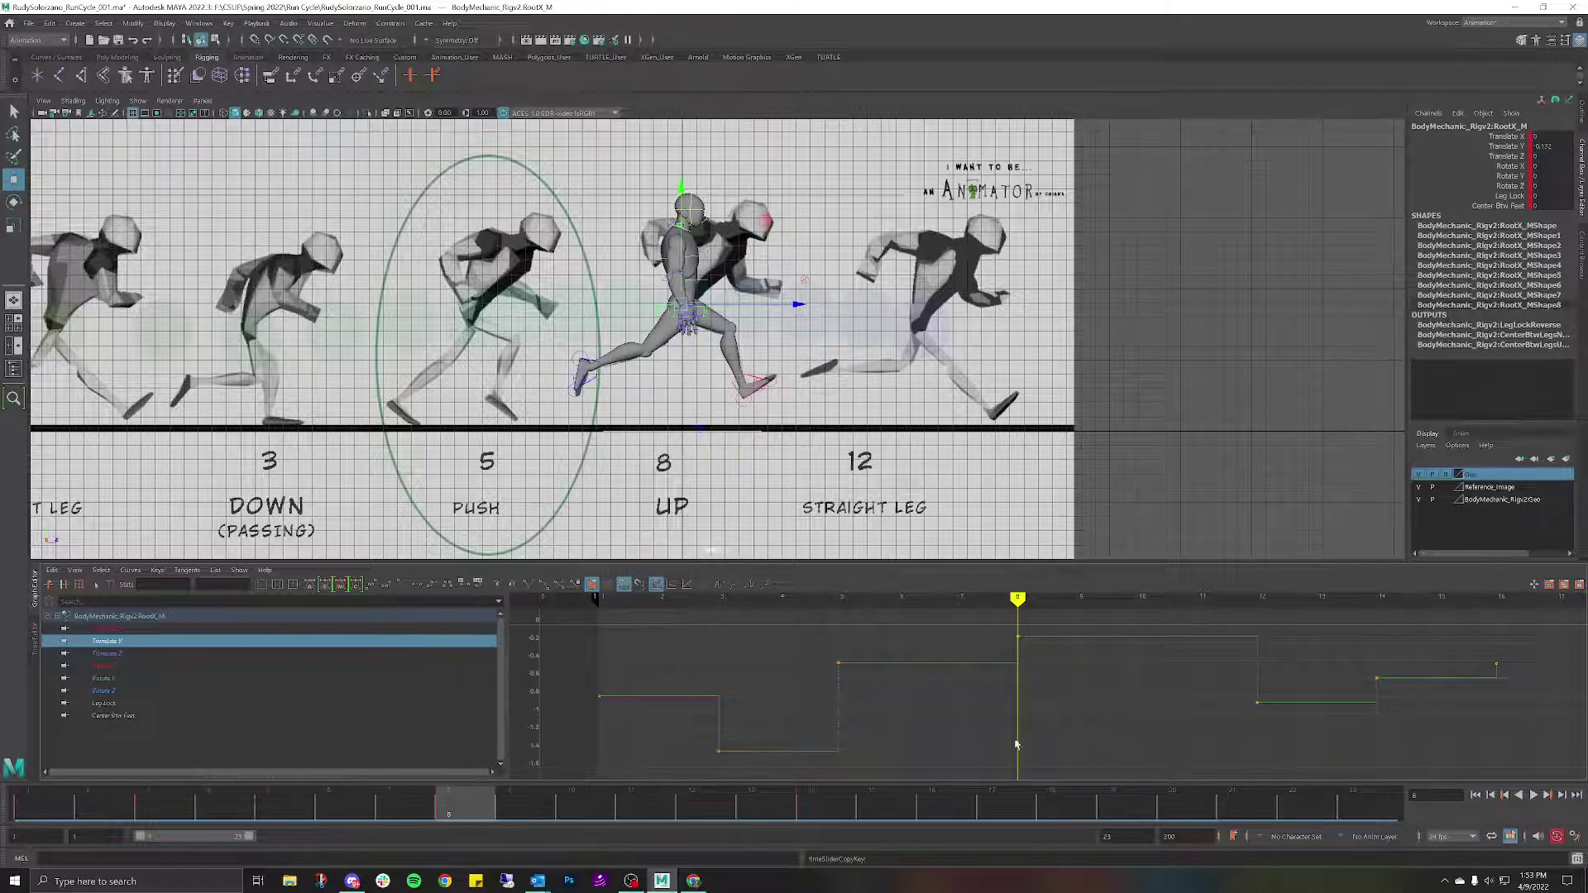
{"action": "left_click", "coordinate": [1118, 809]}
{"action": "right_click", "coordinate": [1118, 810]}
{"action": "mouse_move", "coordinate": [1181, 606]}
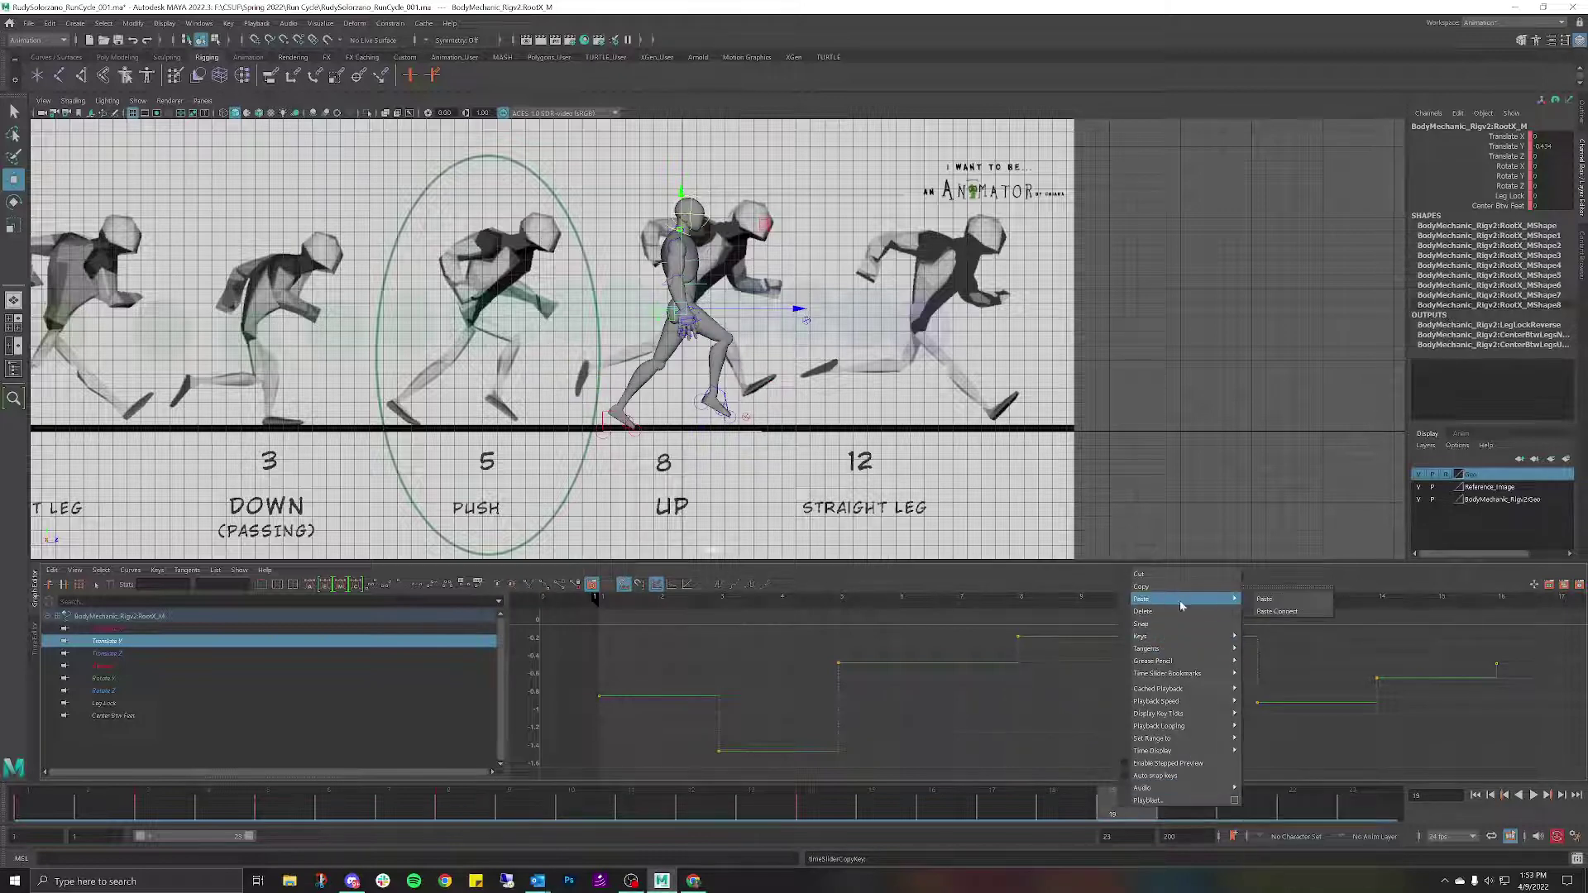
{"action": "left_click", "coordinate": [1283, 600]}
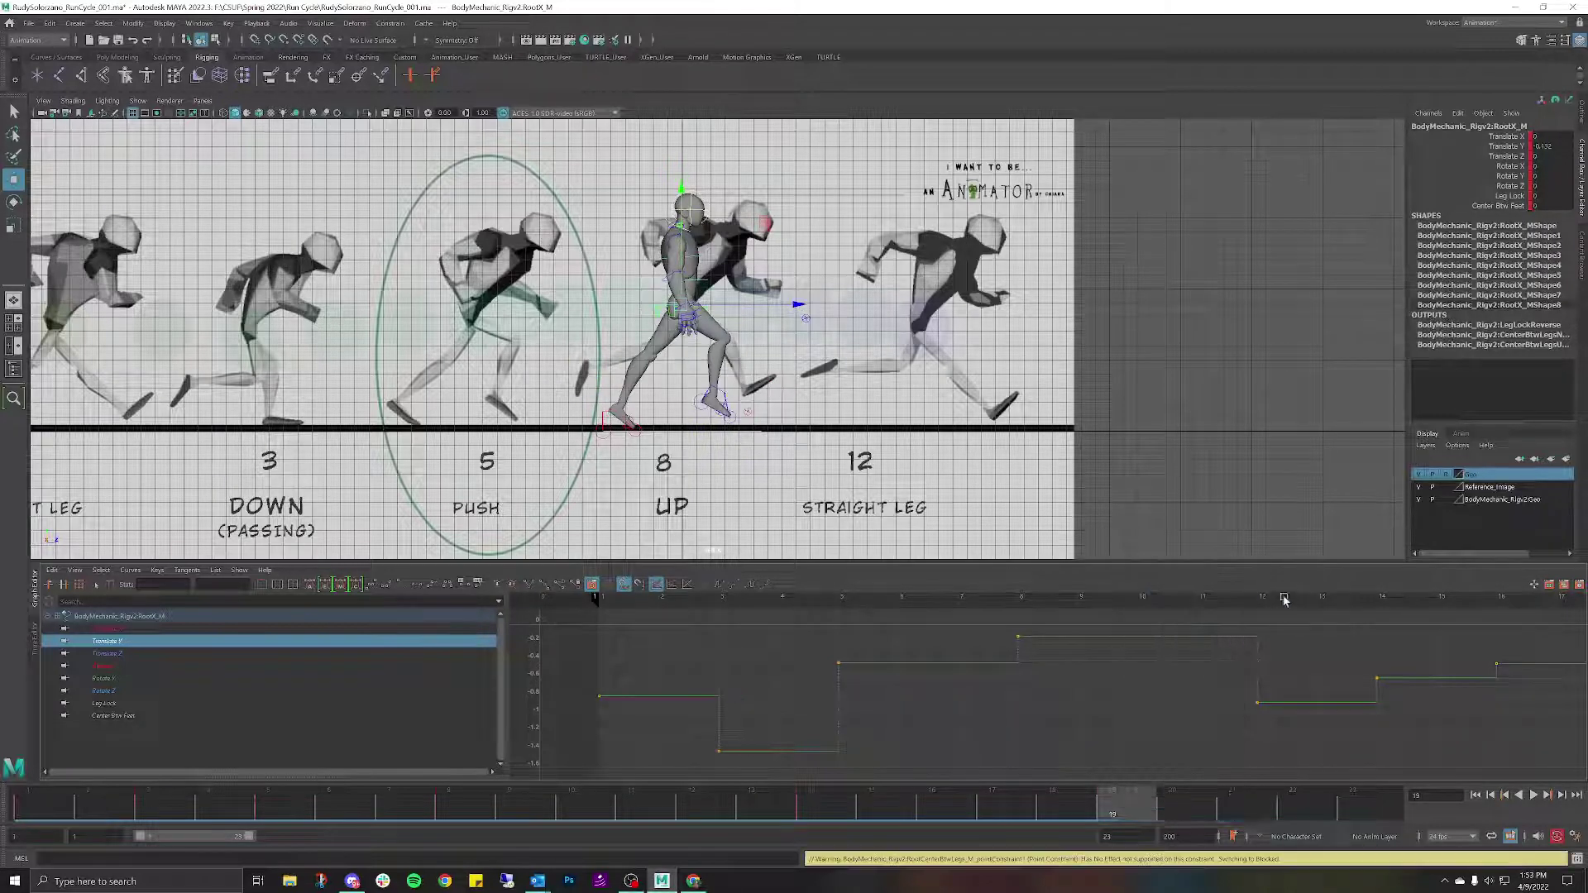
Lower the root slightly at frame 19 and compare its height with the frame 8 Up pose.
{"action": "left_click_drag", "start_coordinate": [1100, 804], "coordinate": [1121, 749]}
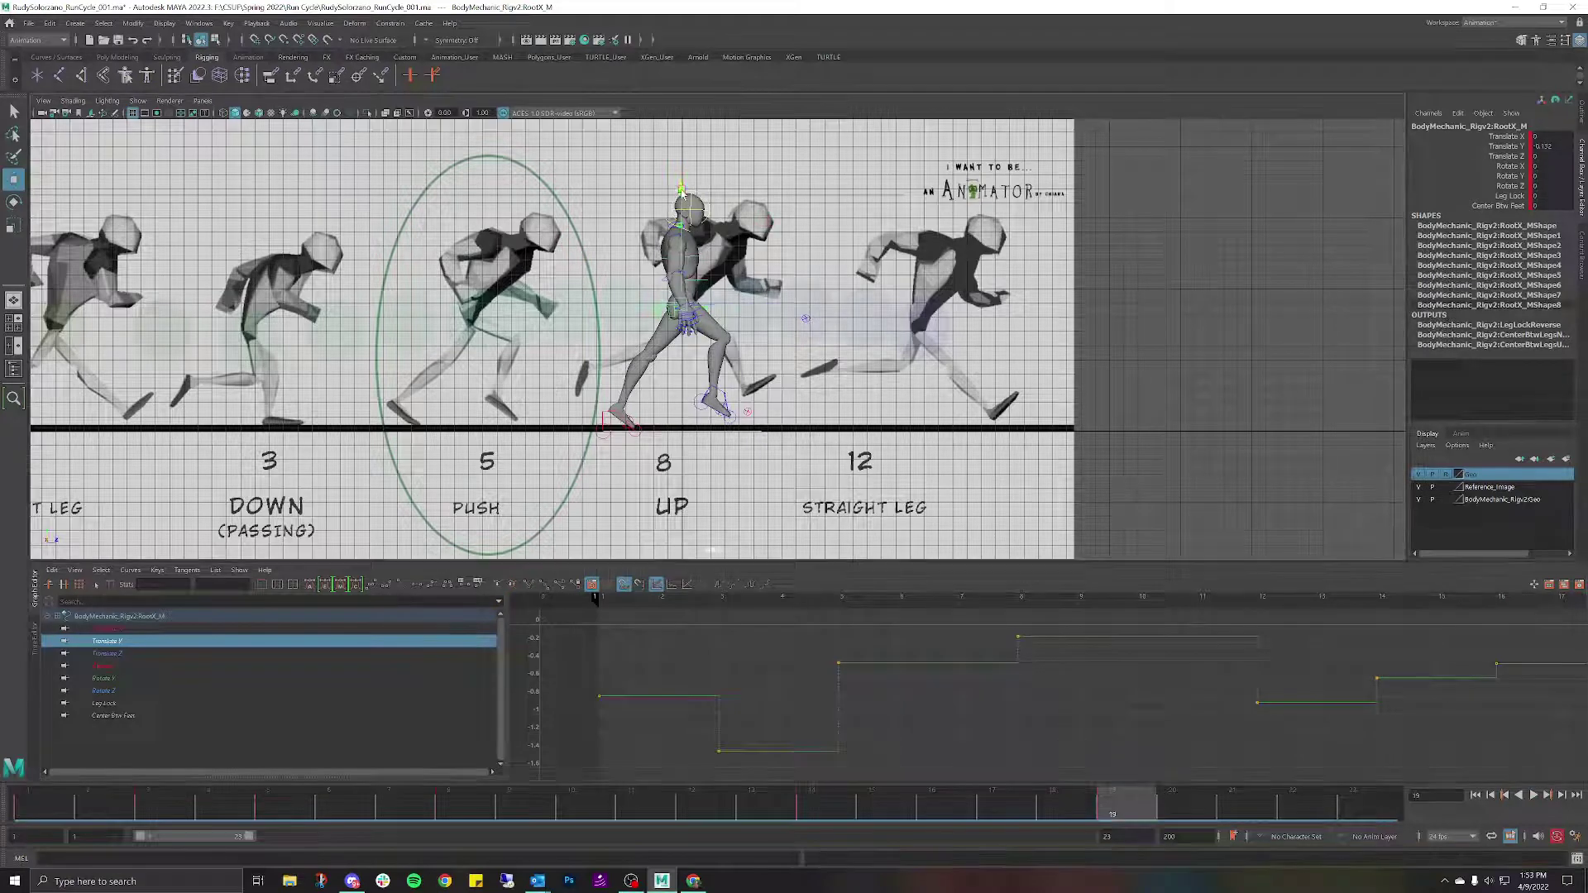
{"action": "left_click_drag", "start_coordinate": [681, 196], "coordinate": [717, 238]}
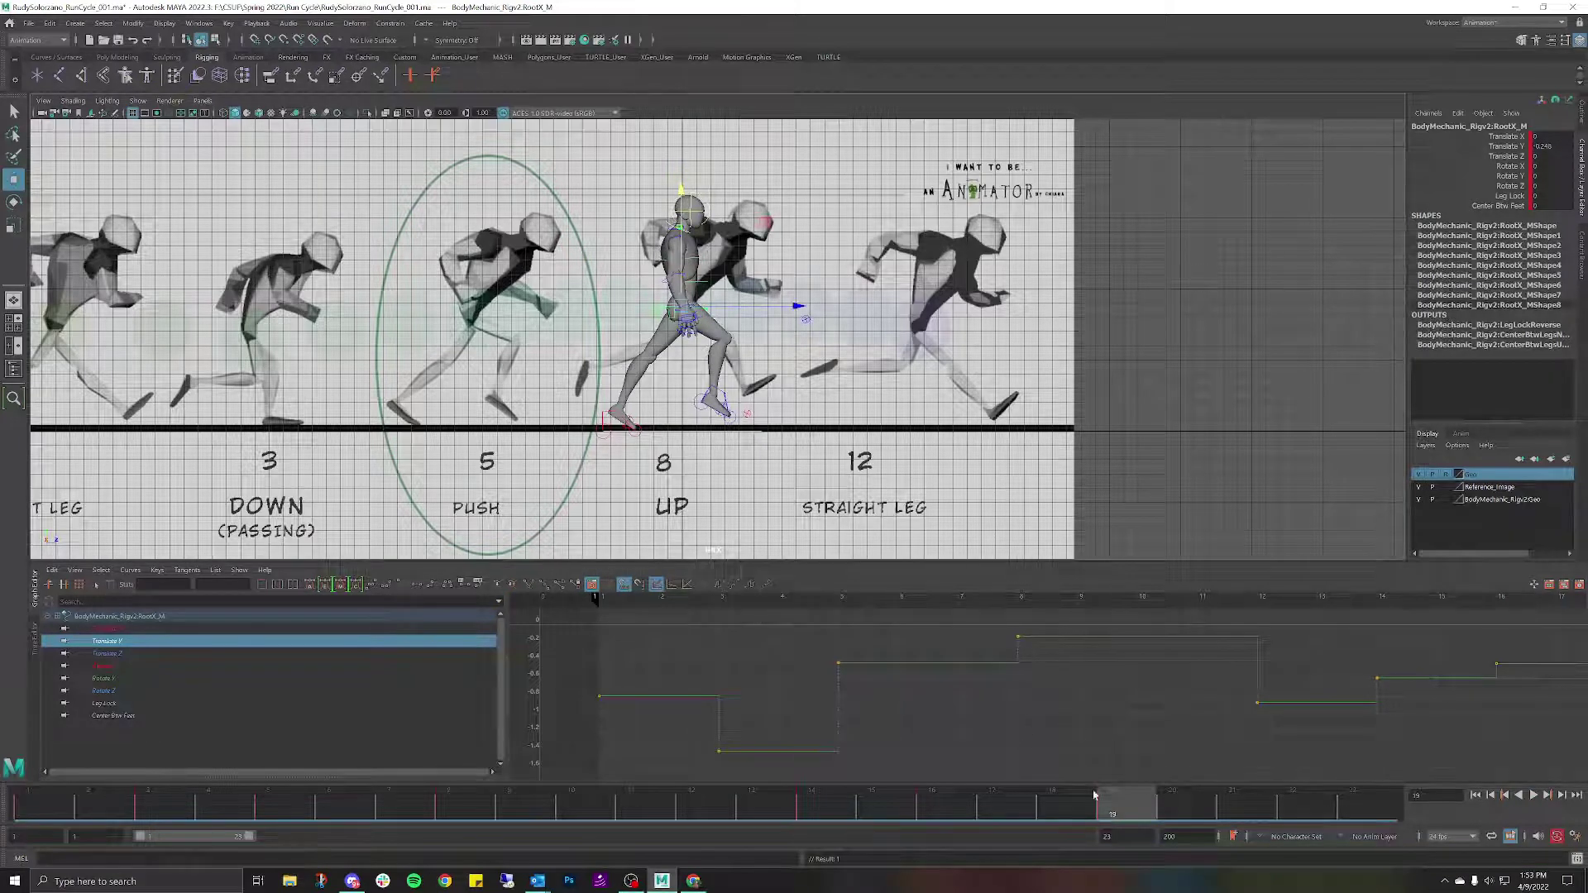
{"action": "left_click", "coordinate": [467, 812]}
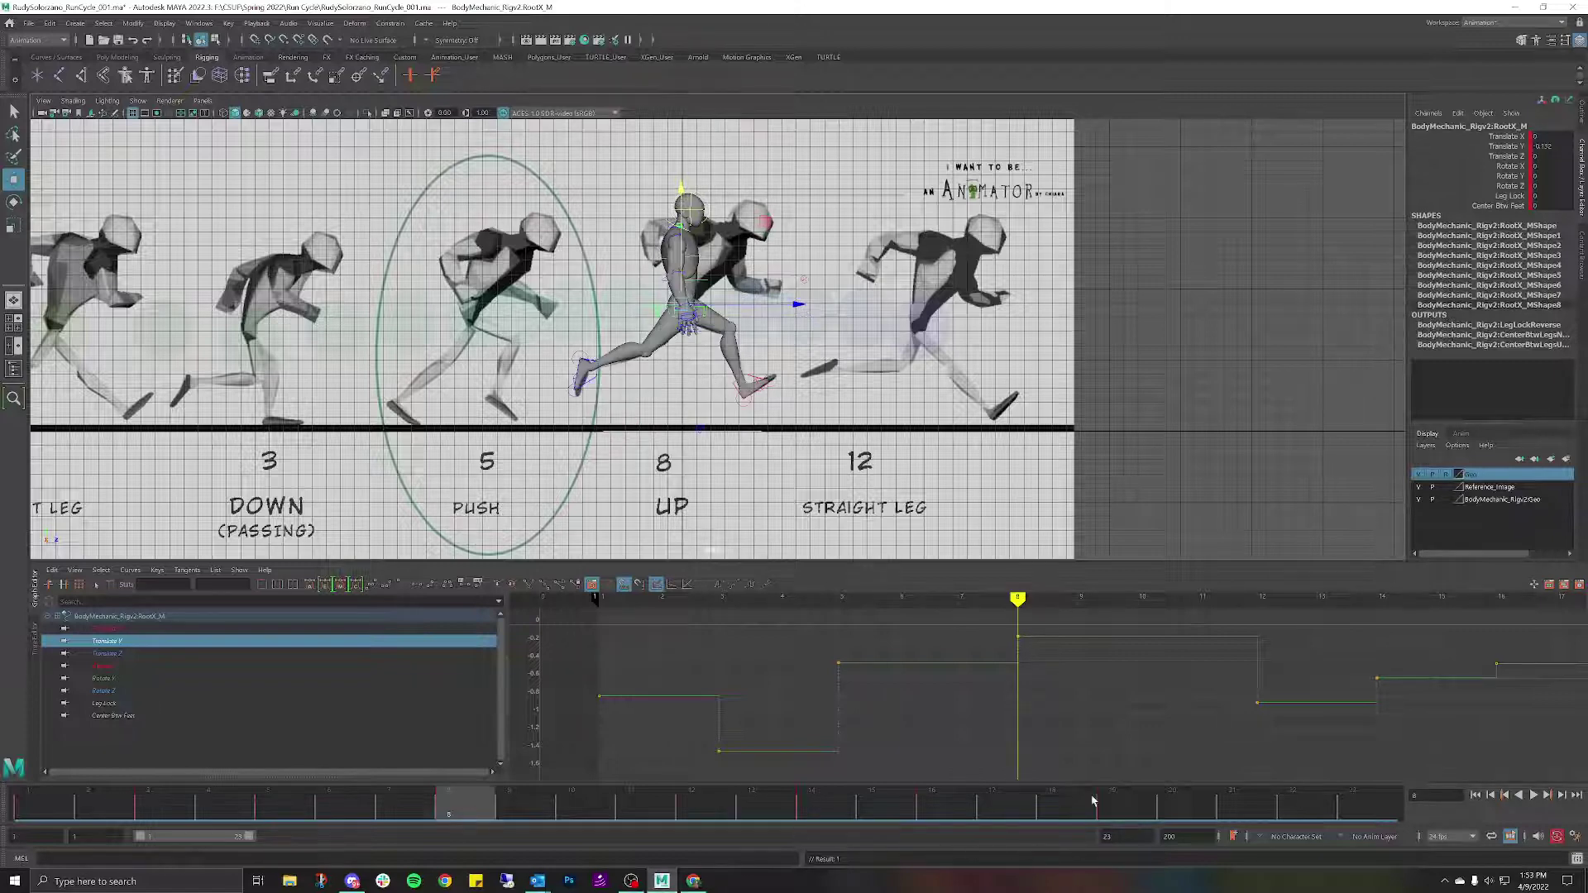
{"action": "left_click", "coordinate": [1125, 795]}
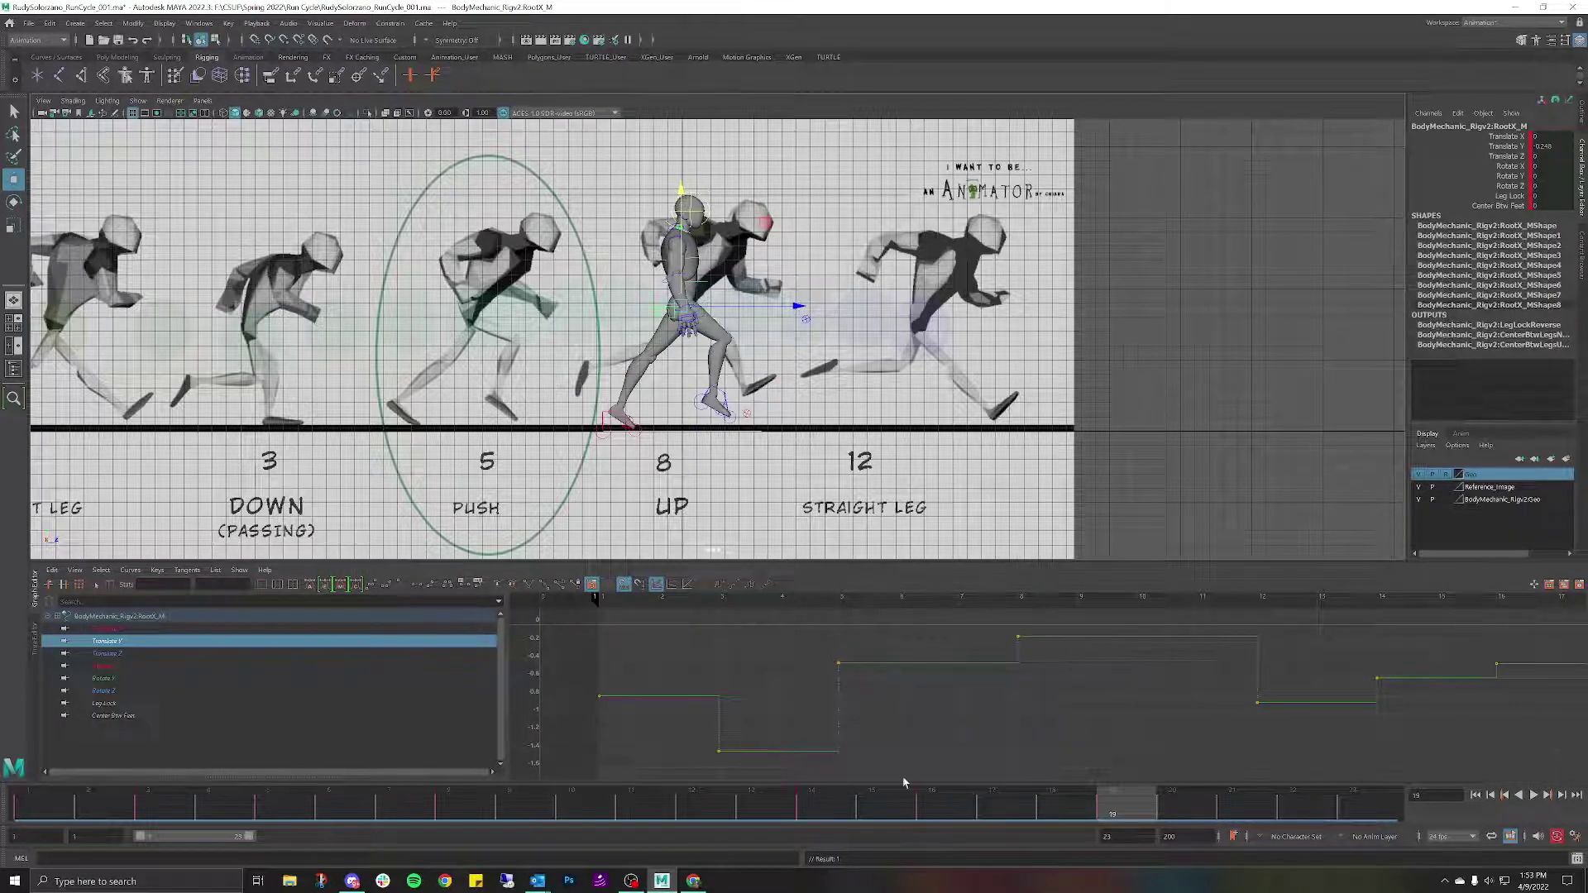
Raise the root's Translate Y key at frame 19 slightly on its curve, close to the frame 8 key's height.
{"action": "scroll", "coordinate": [1315, 680], "scroll_direction": "down", "scroll_amount": 6}
{"action": "scroll", "coordinate": [1286, 677], "scroll_direction": "up", "scroll_amount": 8}
{"action": "scroll", "coordinate": [1282, 686], "scroll_direction": "down", "scroll_amount": 5}
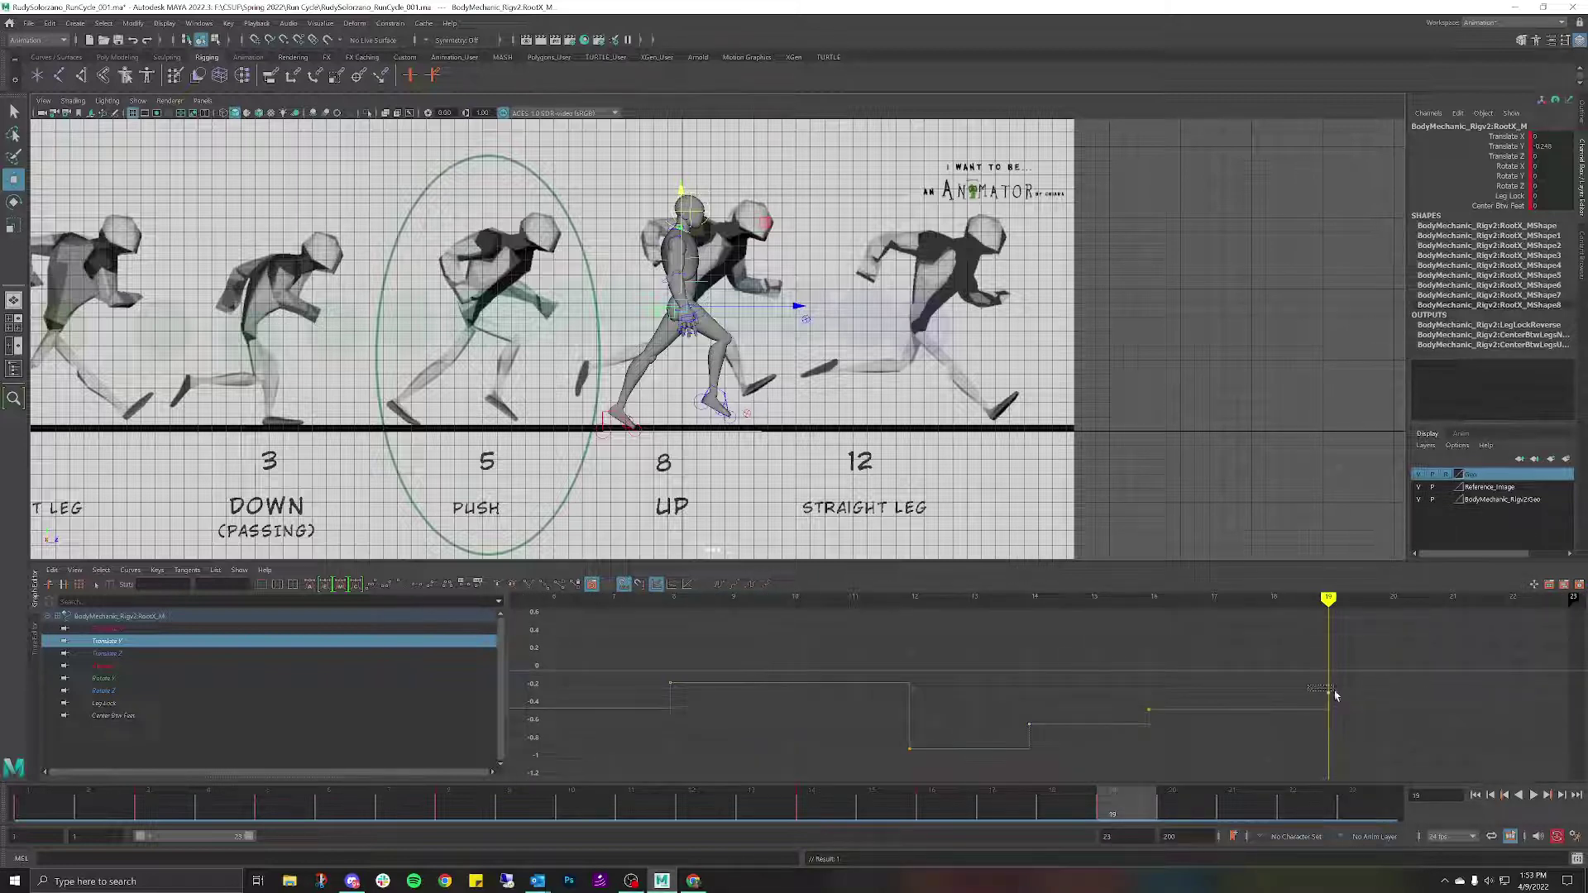
{"action": "left_click_drag", "start_coordinate": [1334, 694], "coordinate": [1333, 699]}
{"action": "middle_click_drag", "start_coordinate": [1327, 686], "coordinate": [1325, 684]}
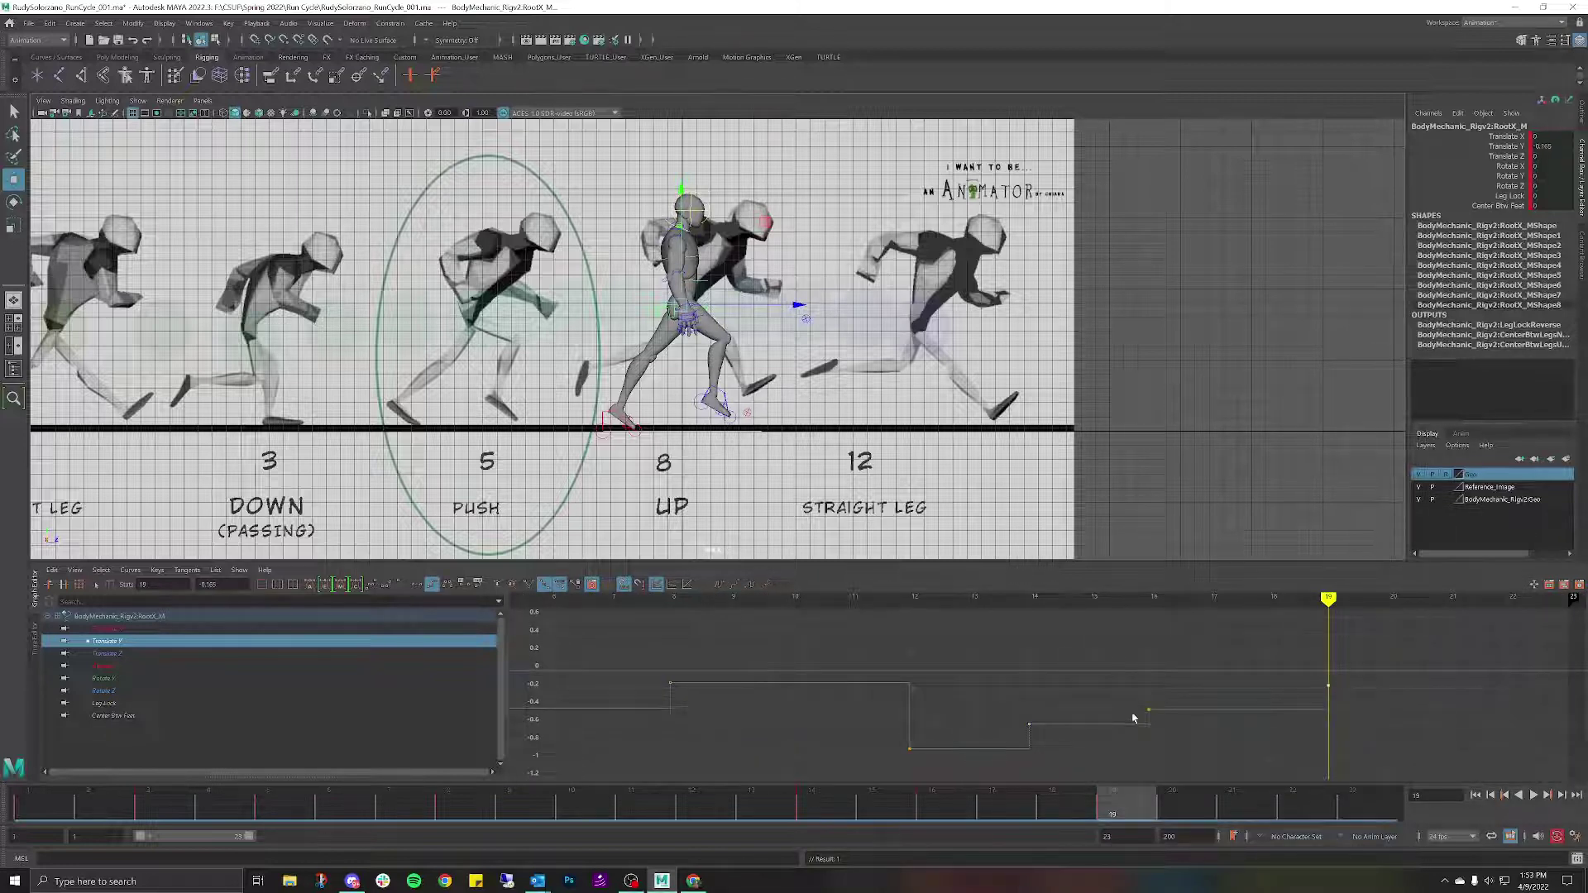
Play the run cycle several times to review the root's up-and-down motion, ending on frame 16.
{"action": "key", "text": "alt+v"}
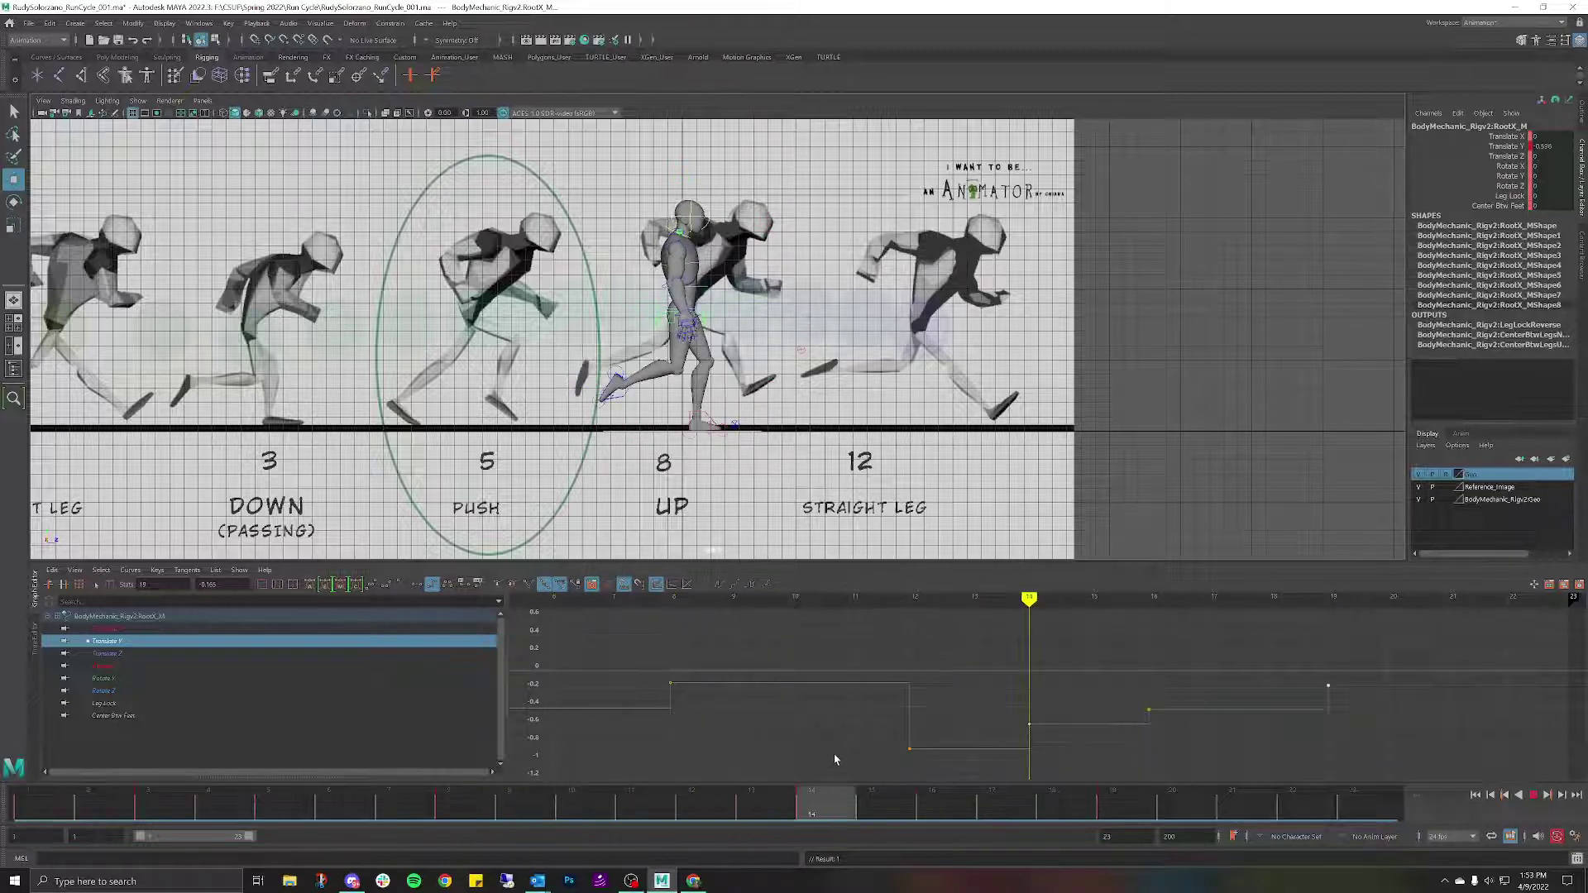
{"action": "key", "text": "alt+v"}
{"action": "scroll", "coordinate": [817, 474], "scroll_direction": "up", "scroll_amount": 5}
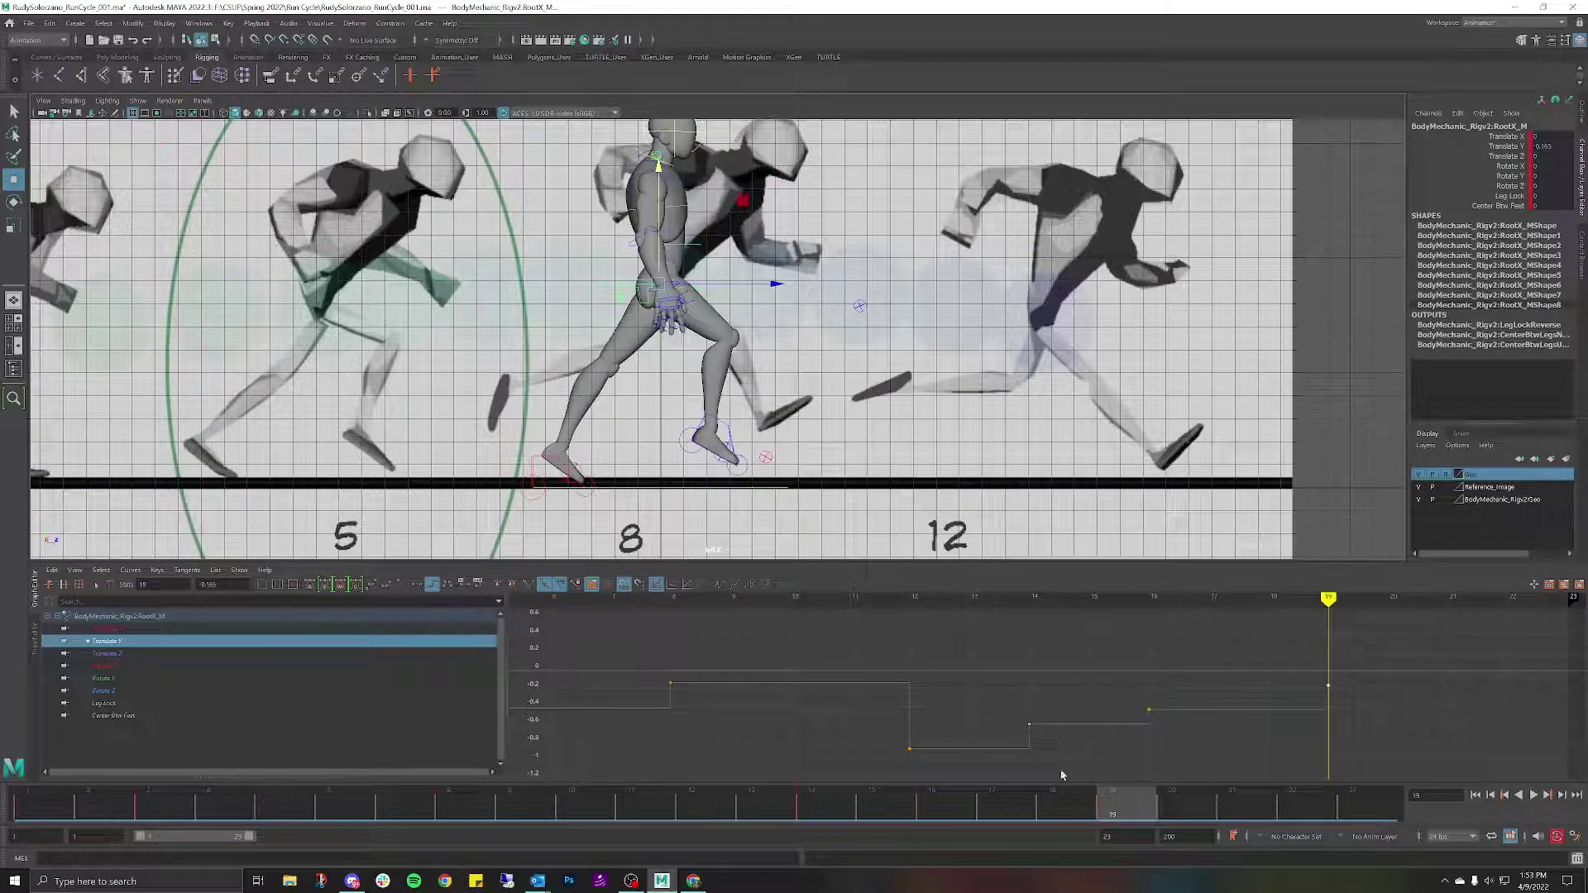
{"action": "key", "text": "alt+v"}
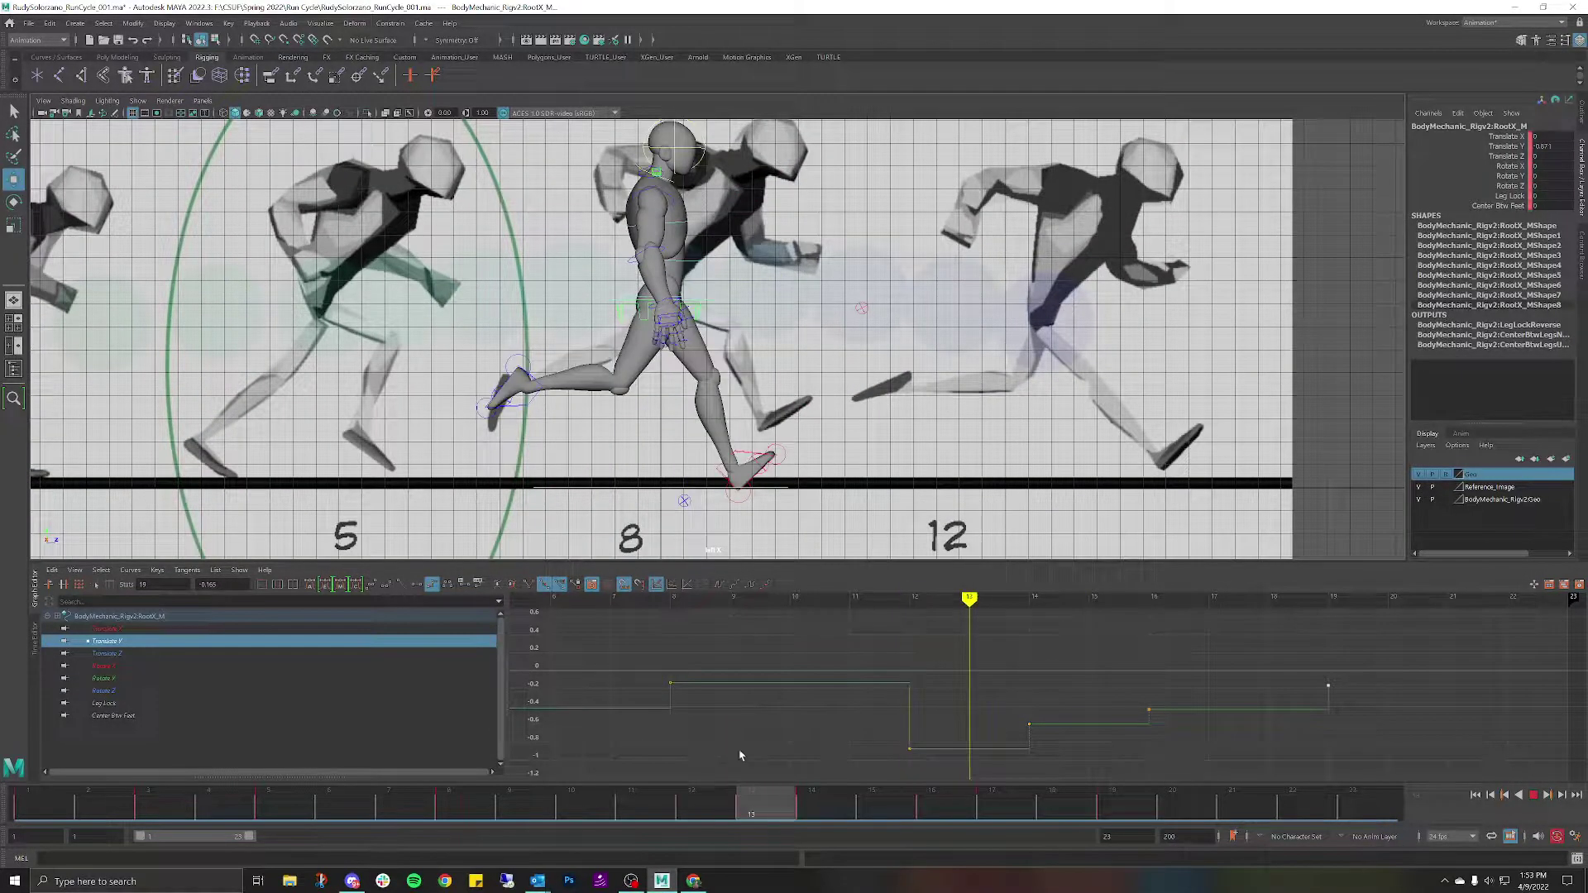
{"action": "key", "text": "alt+v"}
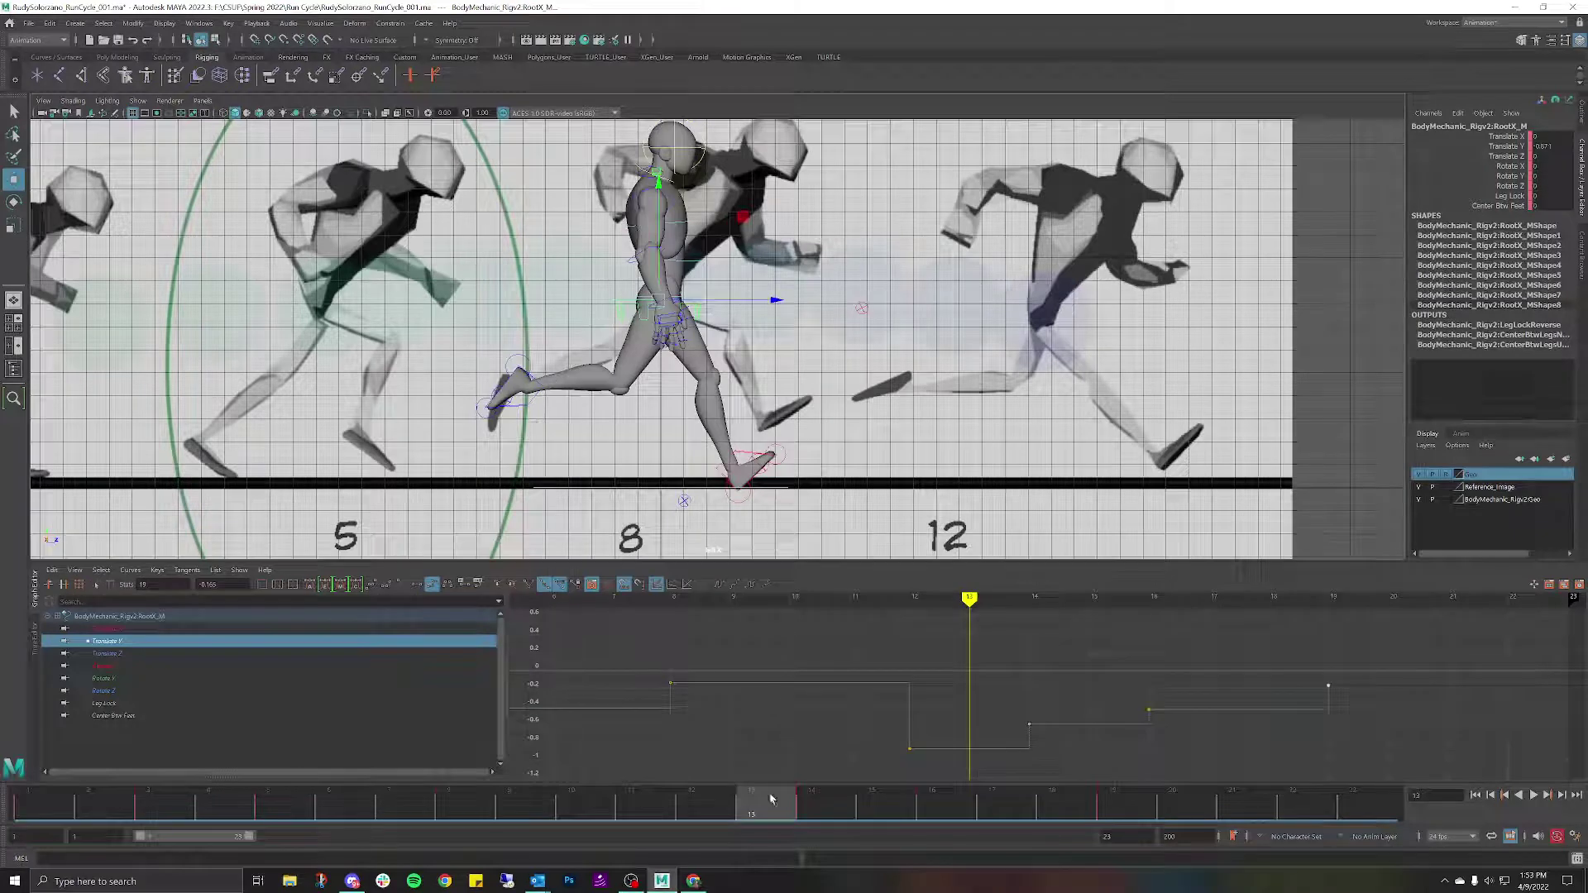
{"action": "key", "text": "alt+v"}
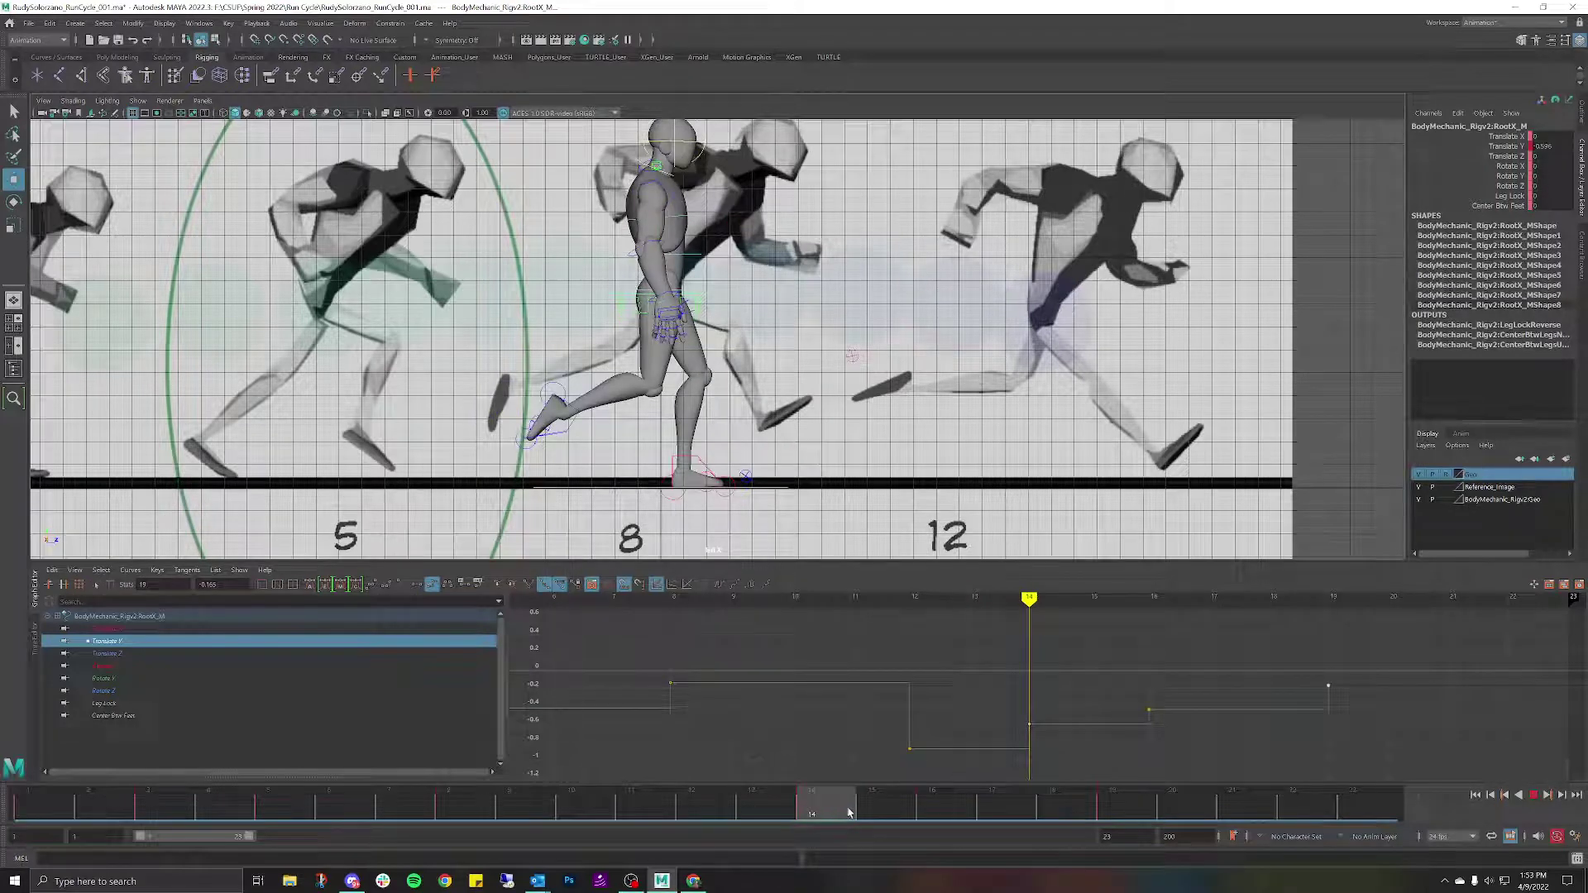
{"action": "key", "text": "alt+v"}
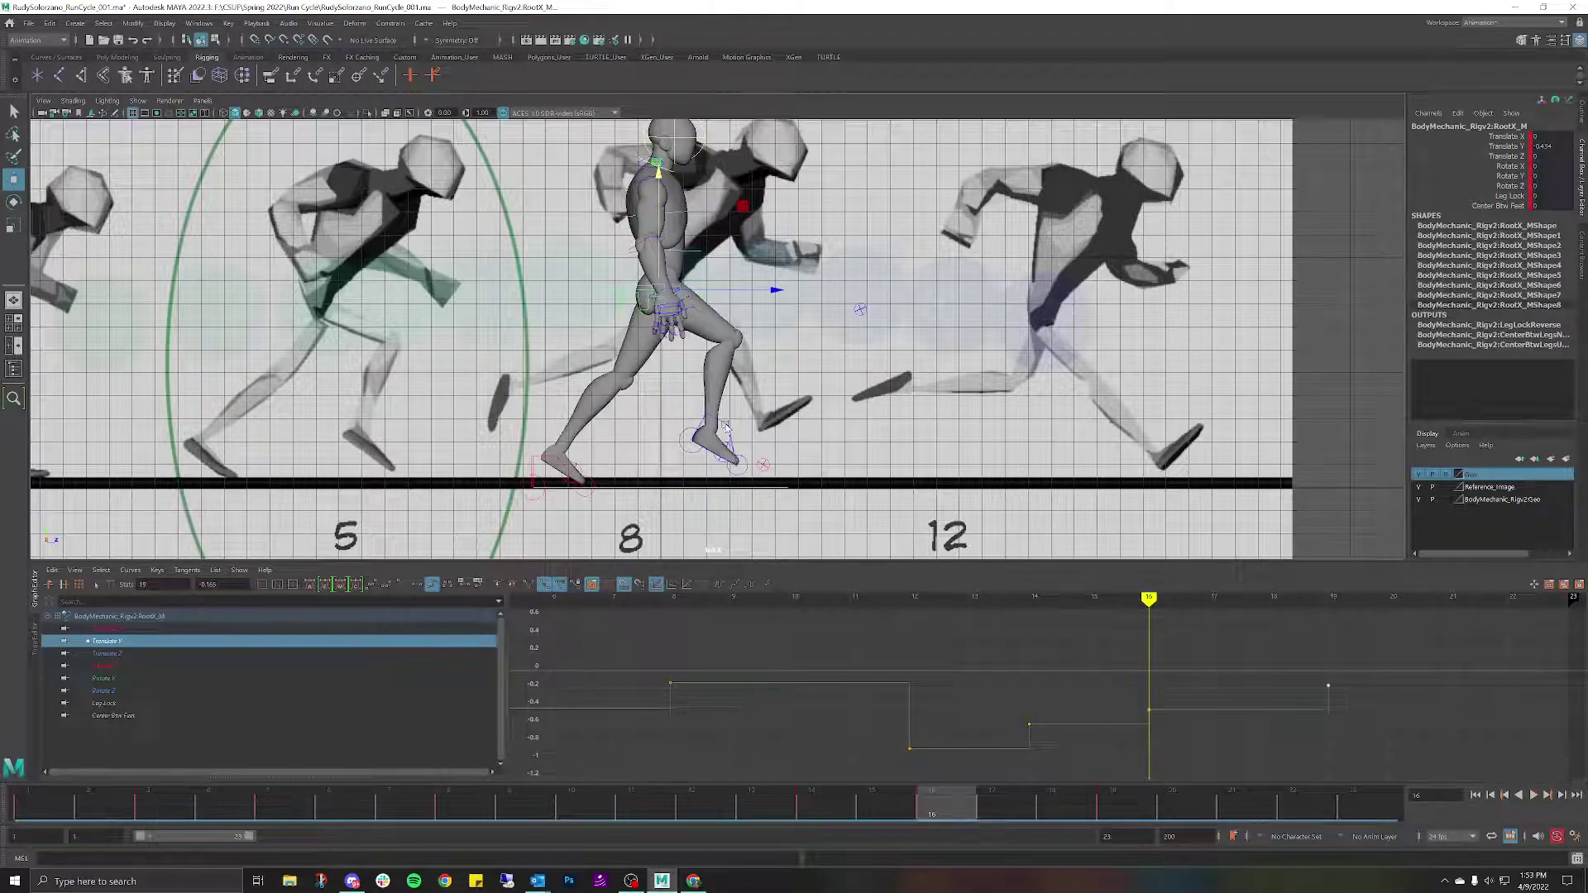
At frame 16, tilt the right foot's toes up and move it forward onto the Up reference's front foot, with a brief playback check.
{"action": "left_click", "coordinate": [722, 428]}
{"action": "key", "text": "e"}
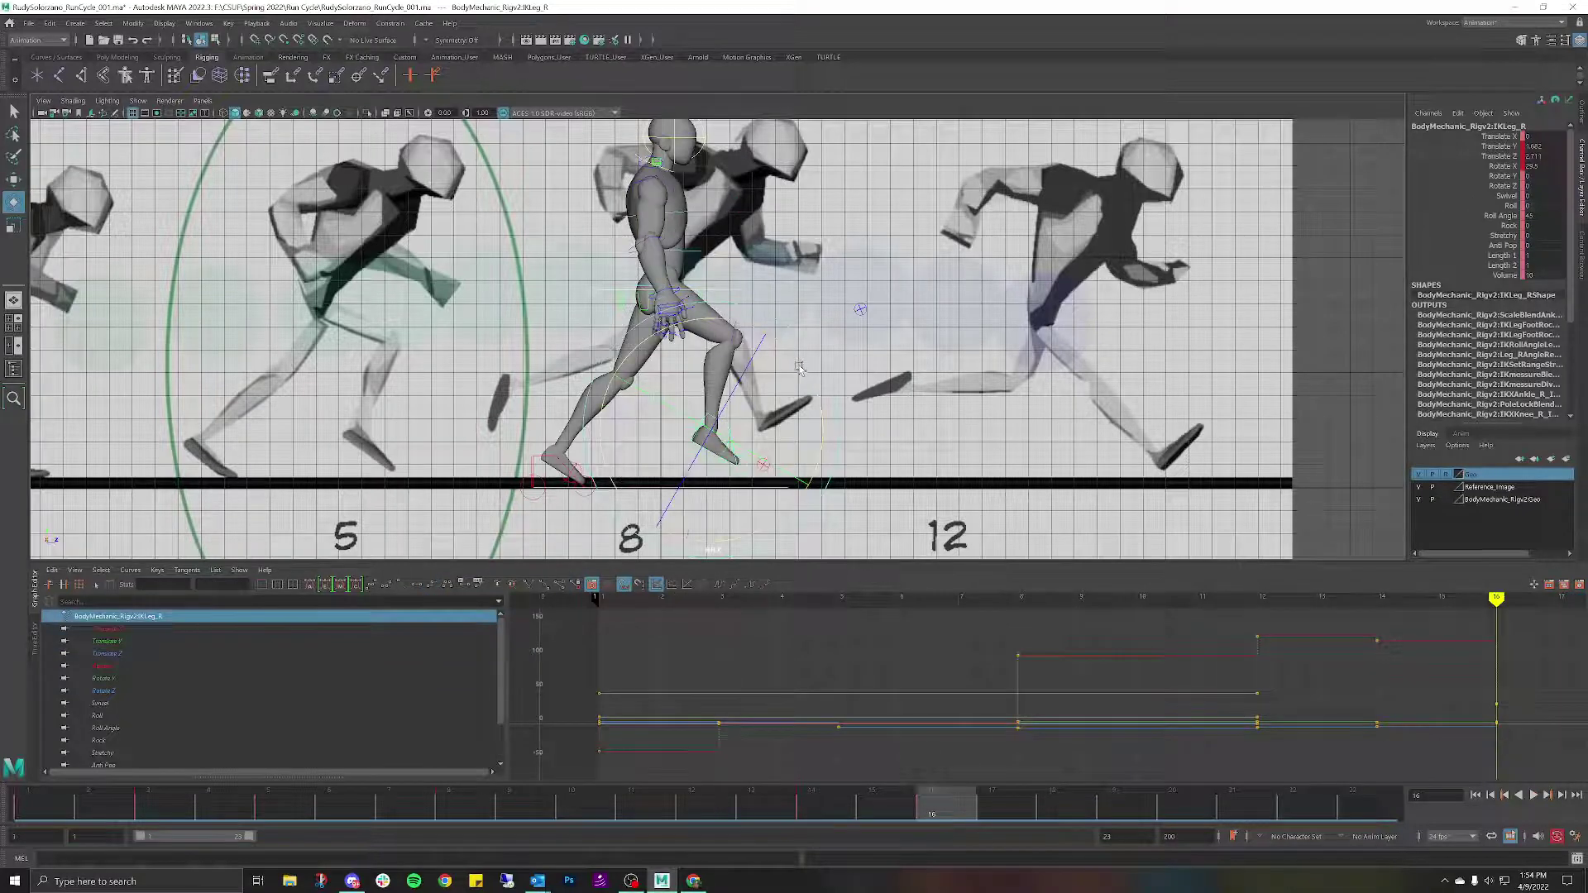
{"action": "left_click_drag", "start_coordinate": [799, 368], "coordinate": [683, 370]}
{"action": "key", "text": "w"}
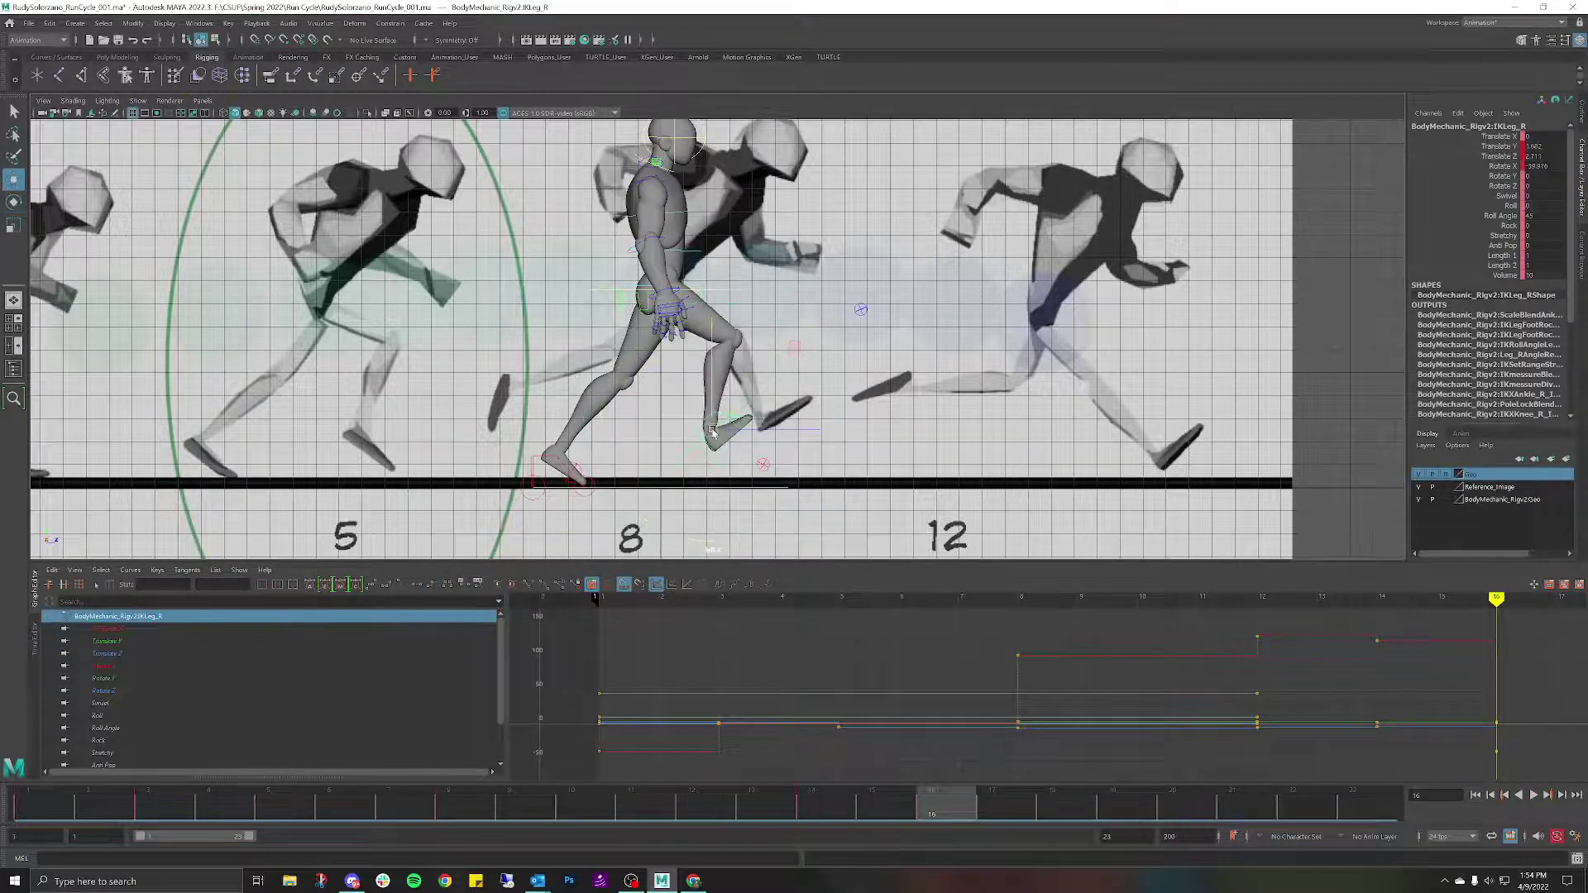
{"action": "left_click_drag", "start_coordinate": [713, 430], "coordinate": [769, 414]}
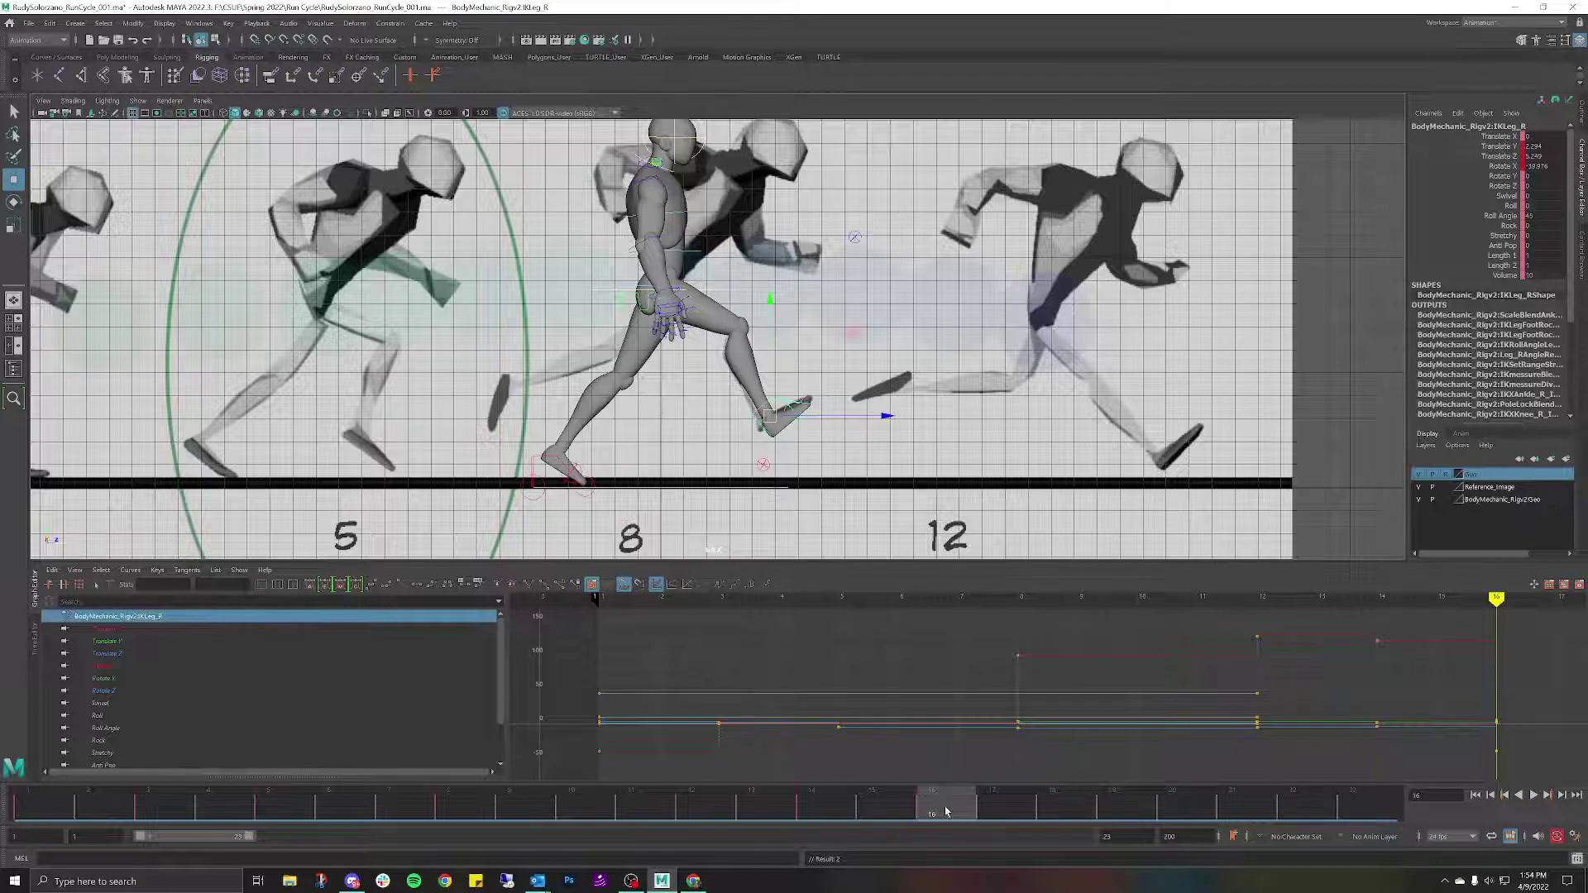
{"action": "key", "text": "alt+v"}
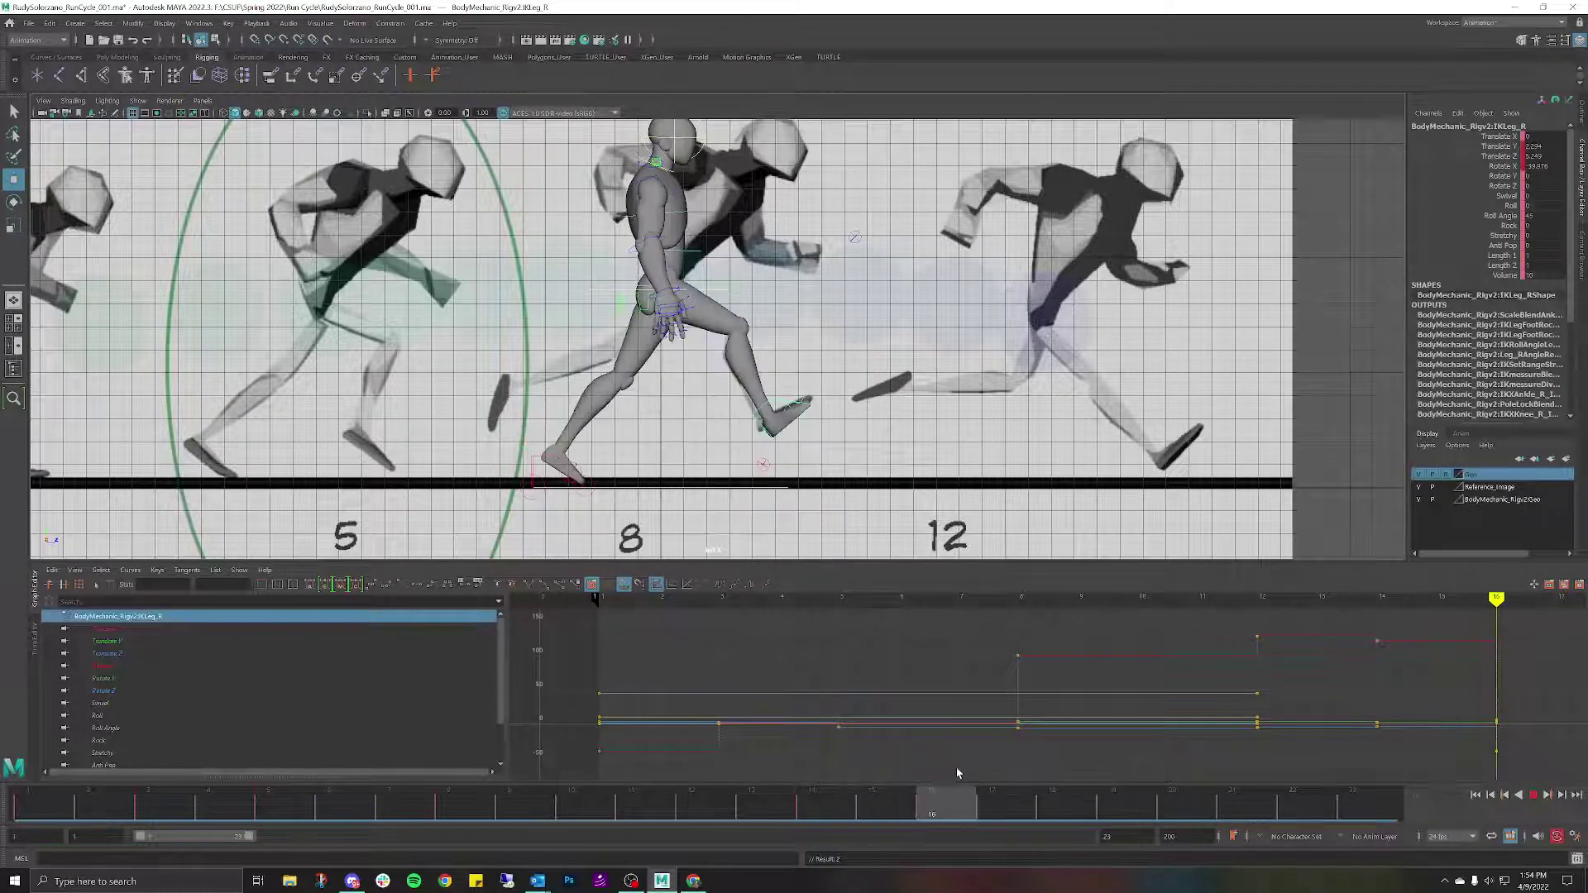
{"action": "key", "text": "Escape"}
Try resetting the left toe-roll control's rotation to 0 at frame 16.
{"action": "scroll", "coordinate": [686, 419], "scroll_direction": "down", "scroll_amount": 5}
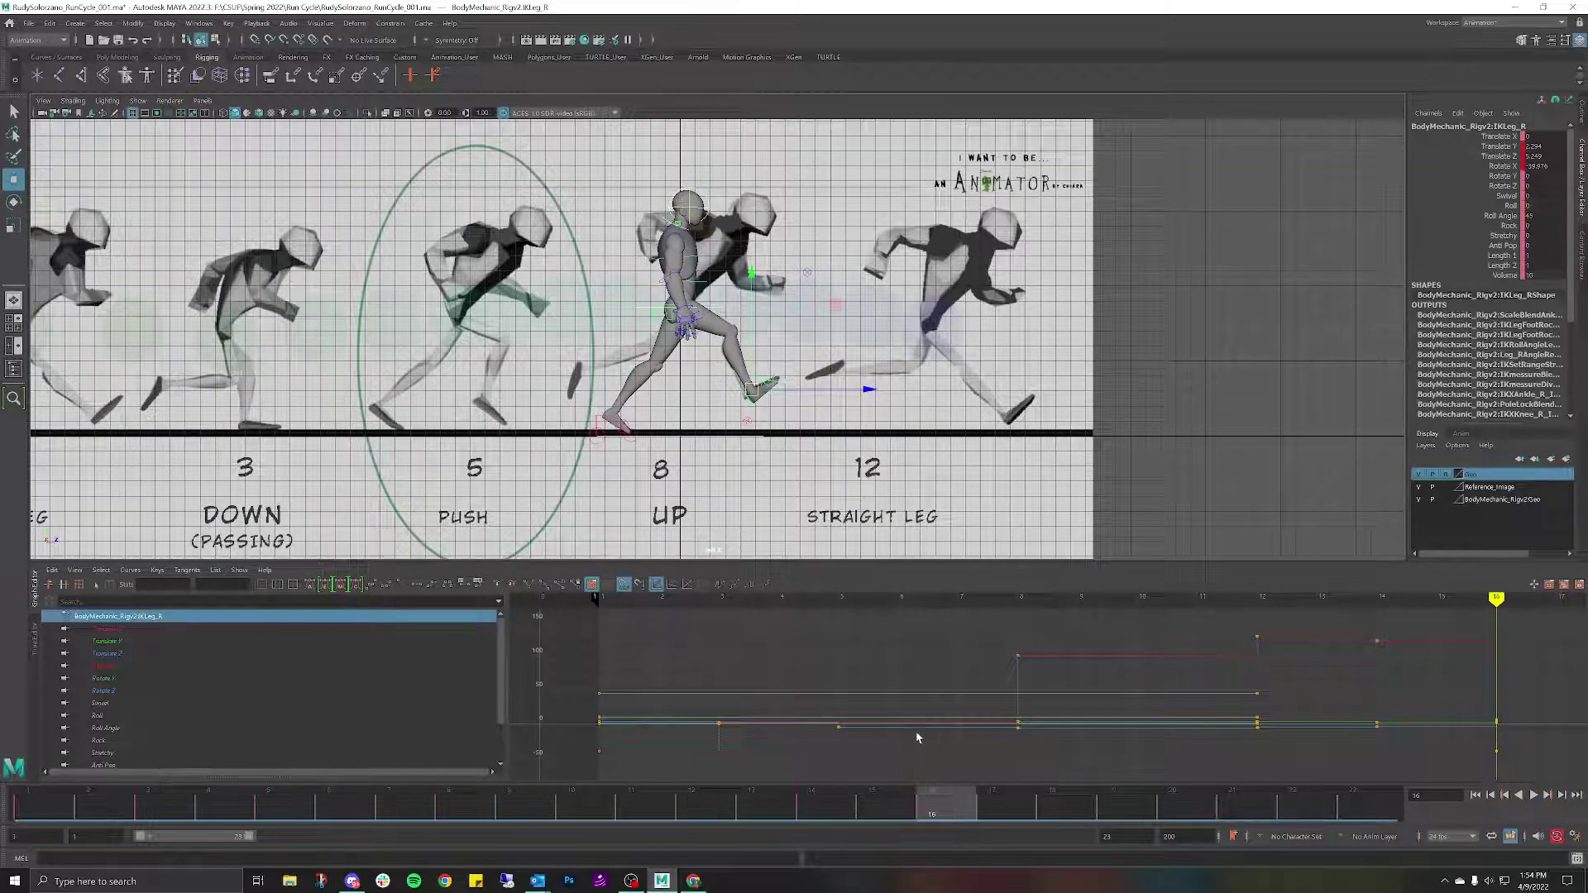
{"action": "left_click", "coordinate": [605, 421]}
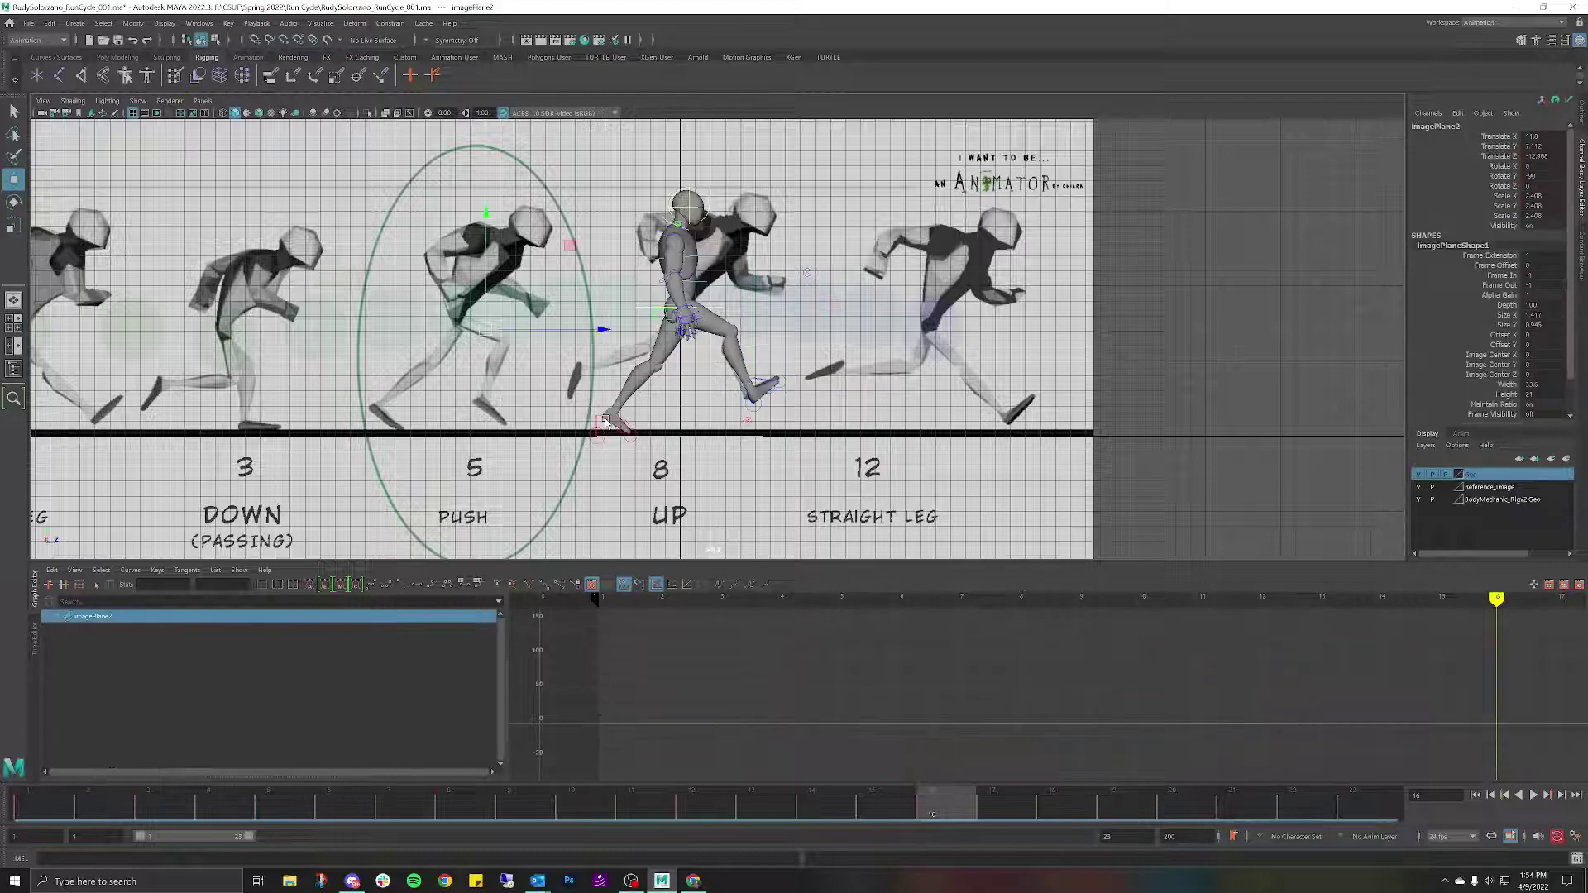
{"action": "left_click", "coordinate": [646, 309]}
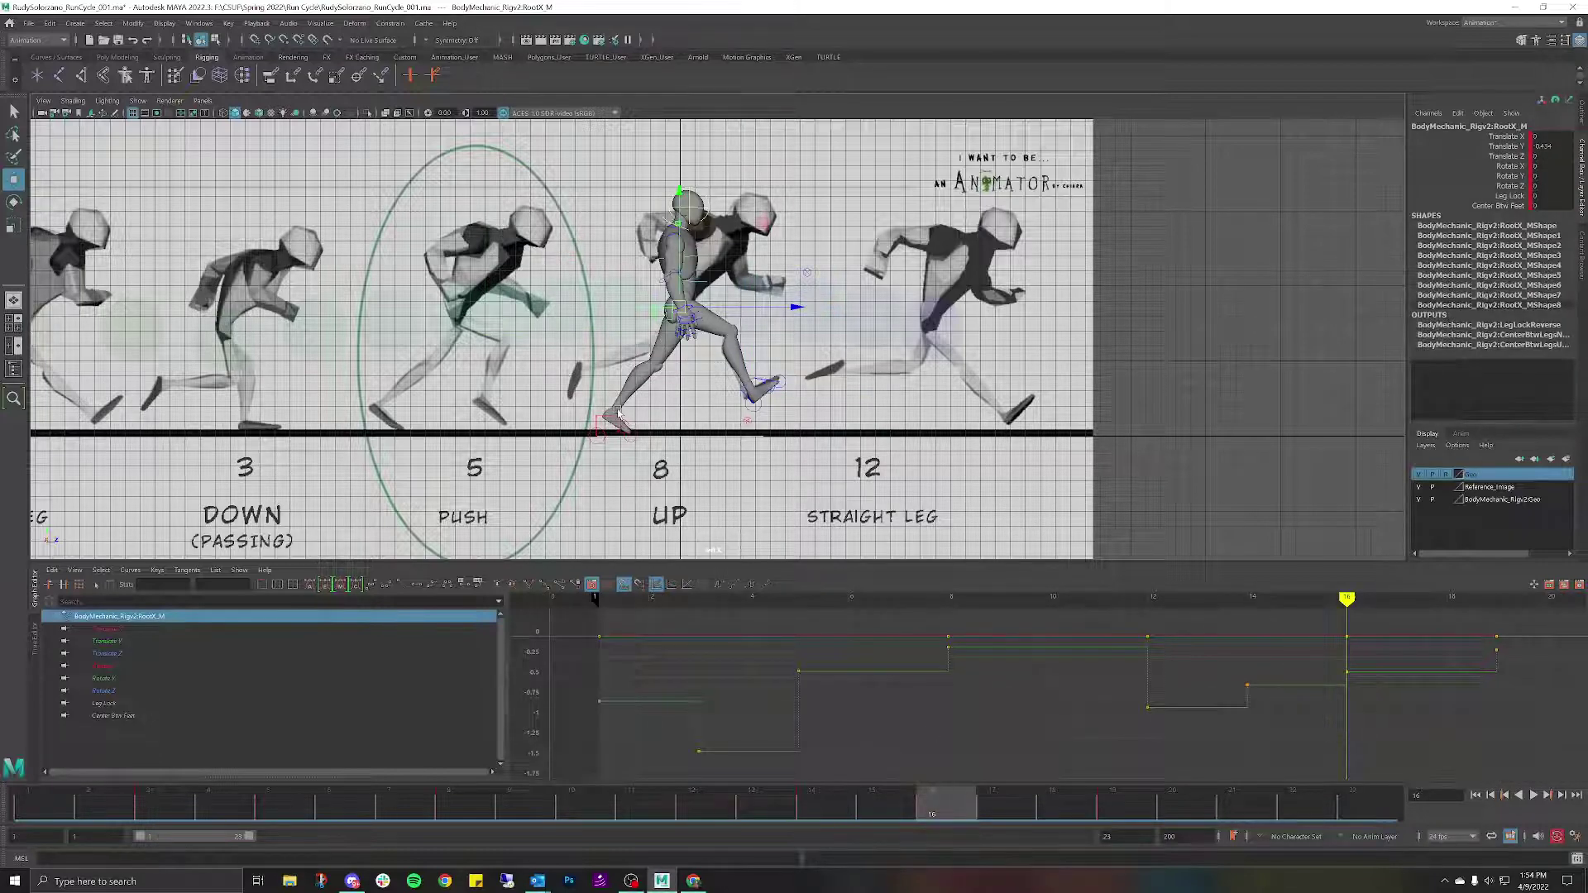
{"action": "scroll", "coordinate": [618, 413], "scroll_direction": "up", "scroll_amount": 3}
{"action": "middle_click_drag", "start_coordinate": [610, 428], "coordinate": [672, 378], "text": "alt"}
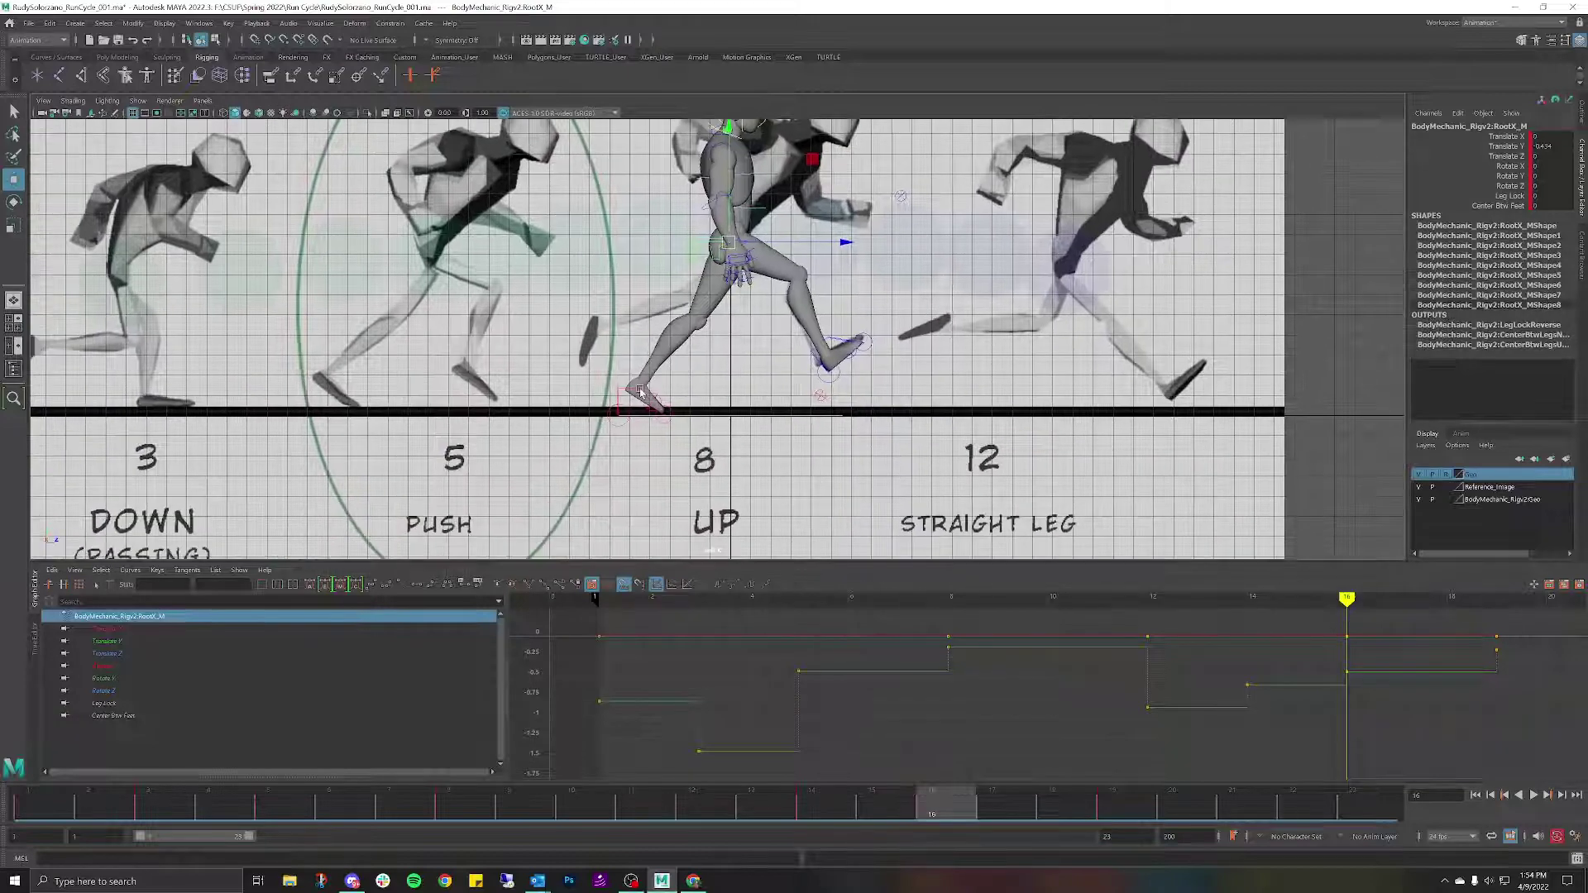
{"action": "left_click", "coordinate": [640, 391]}
{"action": "scroll", "coordinate": [662, 405], "scroll_direction": "down", "scroll_amount": 4}
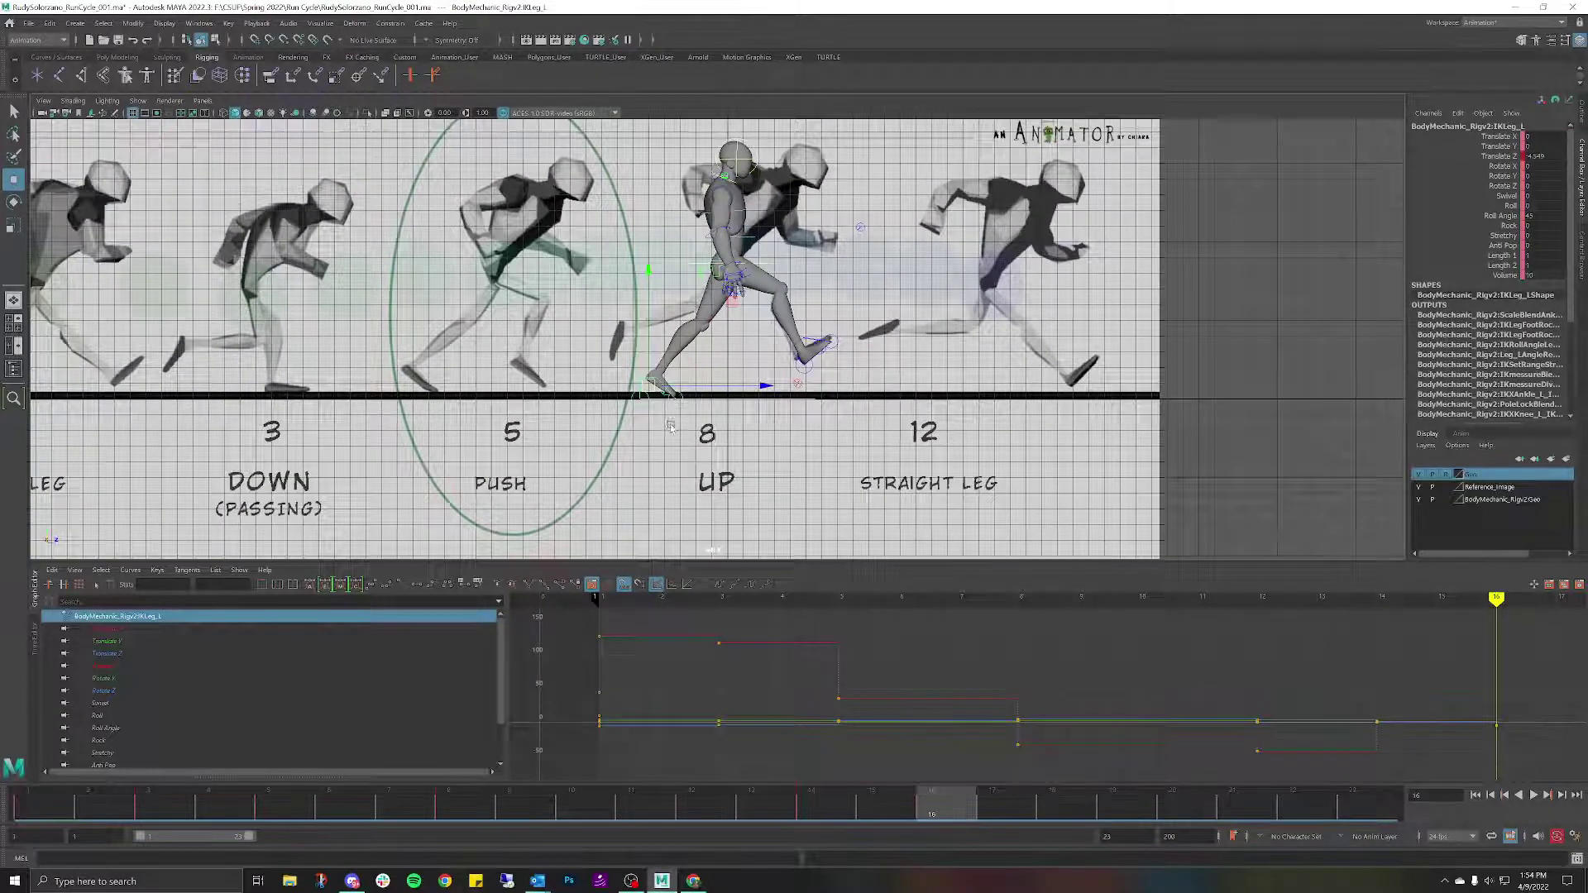
{"action": "scroll", "coordinate": [671, 426], "scroll_direction": "up", "scroll_amount": 5}
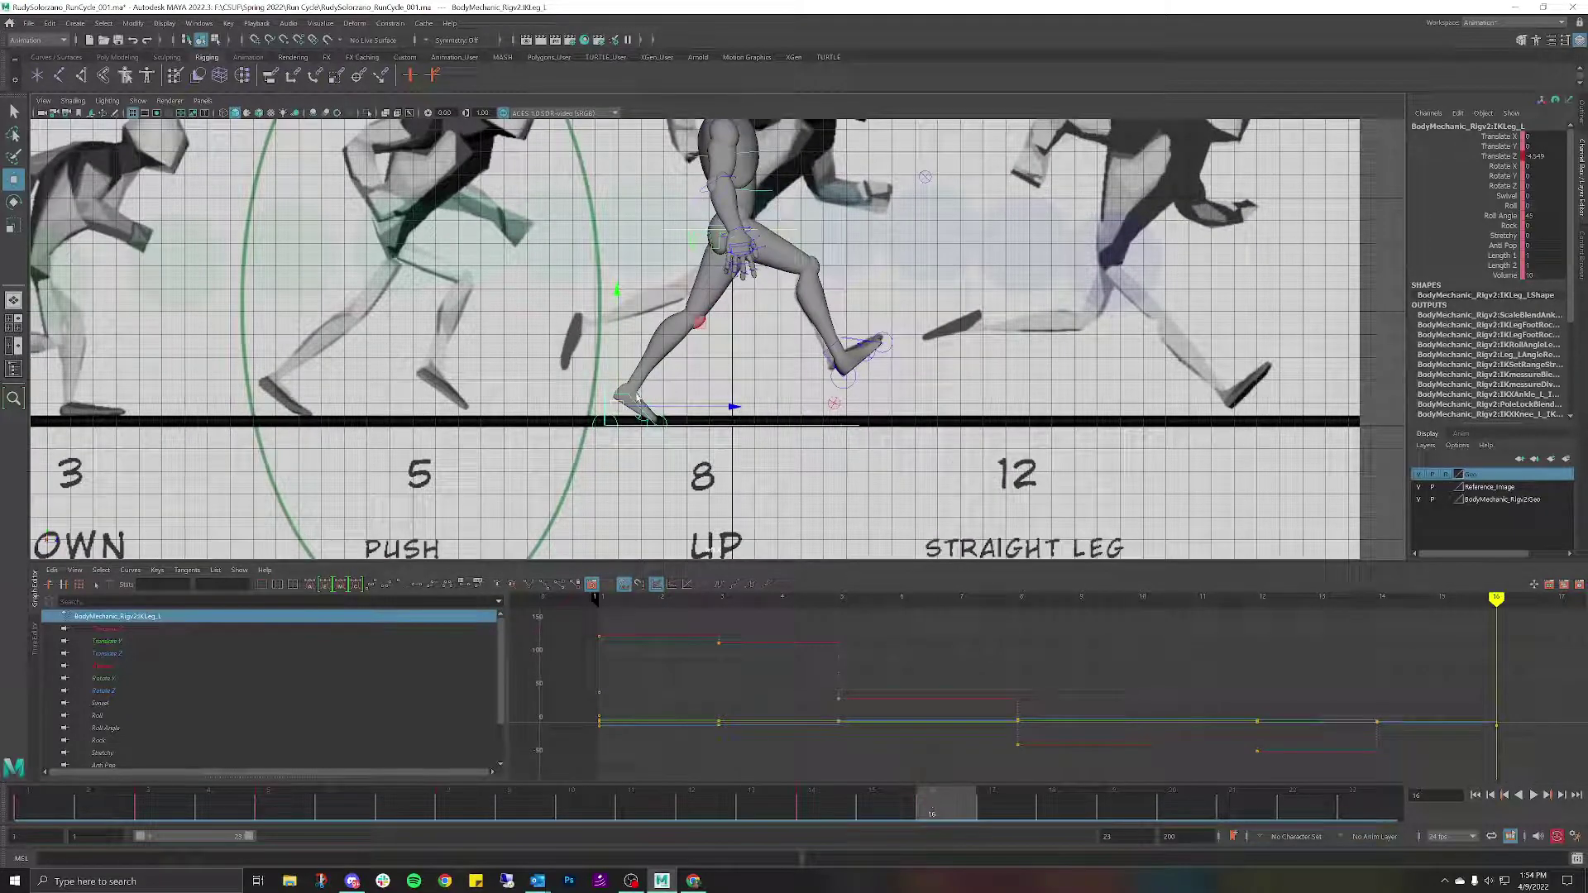
{"action": "key", "text": "e"}
{"action": "key", "text": "w"}
{"action": "left_click", "coordinate": [660, 420]}
{"action": "left_click_drag", "start_coordinate": [1540, 135], "coordinate": [1543, 156]}
{"action": "type", "text": "0"}
{"action": "key", "text": "Return"}
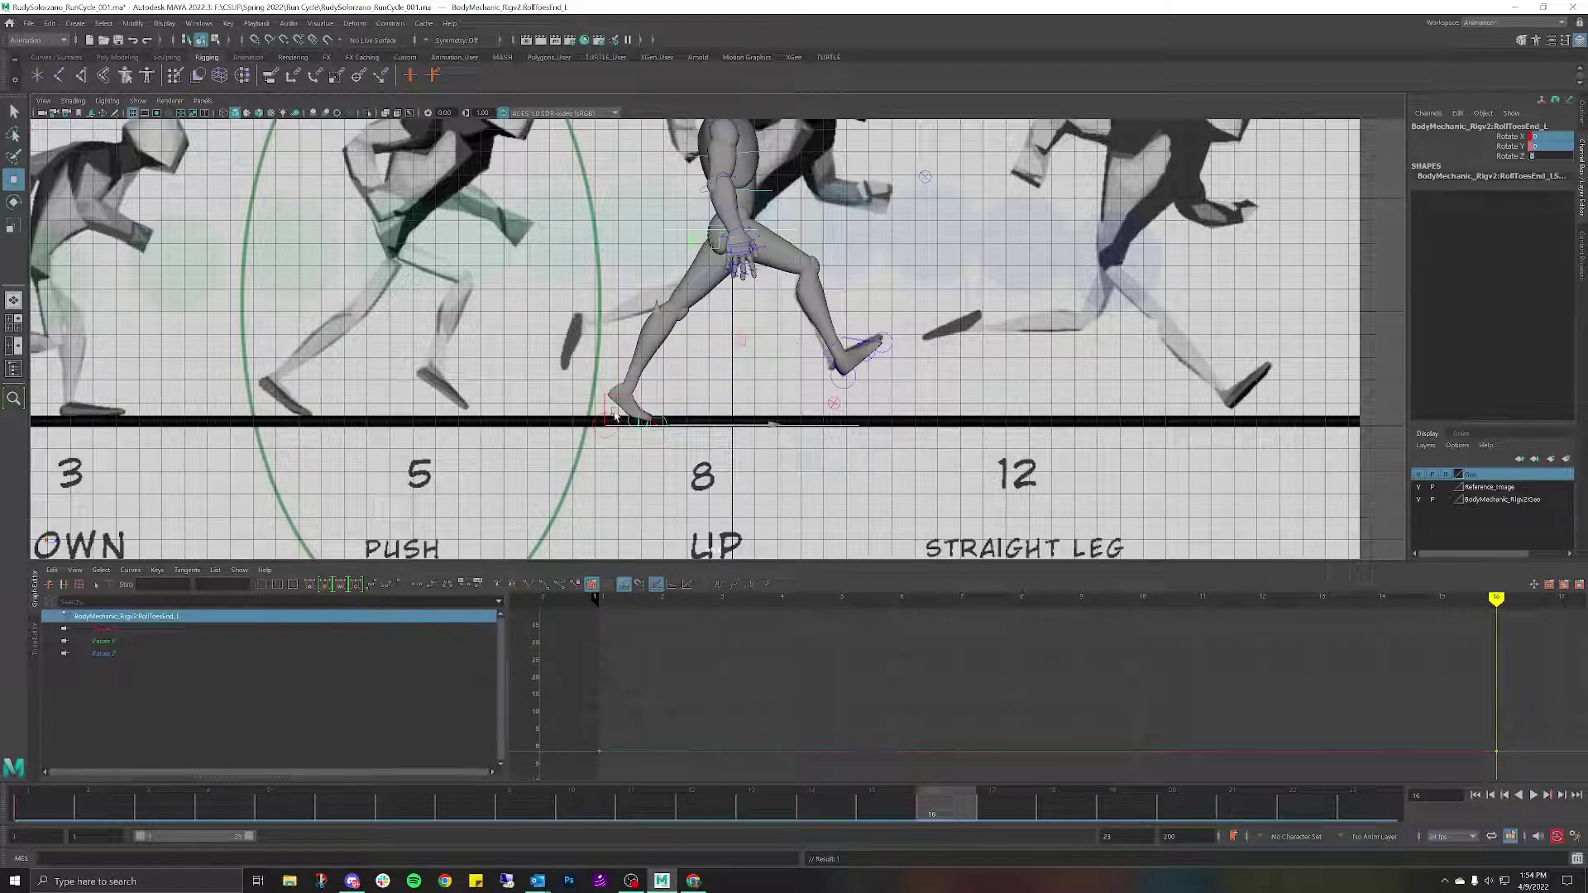
{"action": "left_click", "coordinate": [628, 400]}
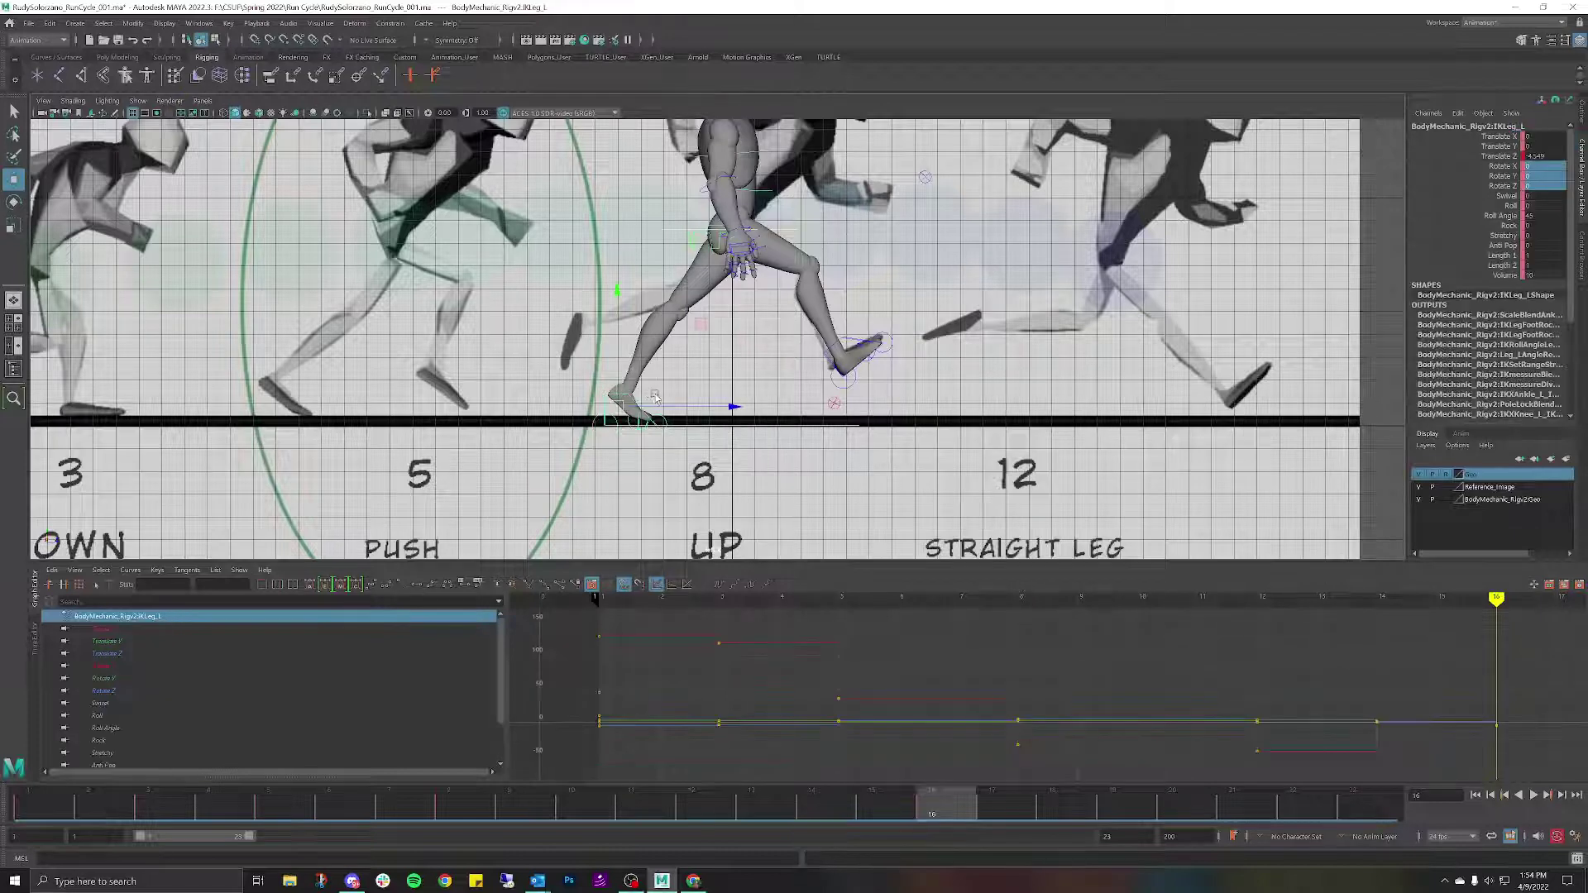
{"action": "key", "text": "ctrl+z"}
{"action": "key", "text": "ctrl+z"}
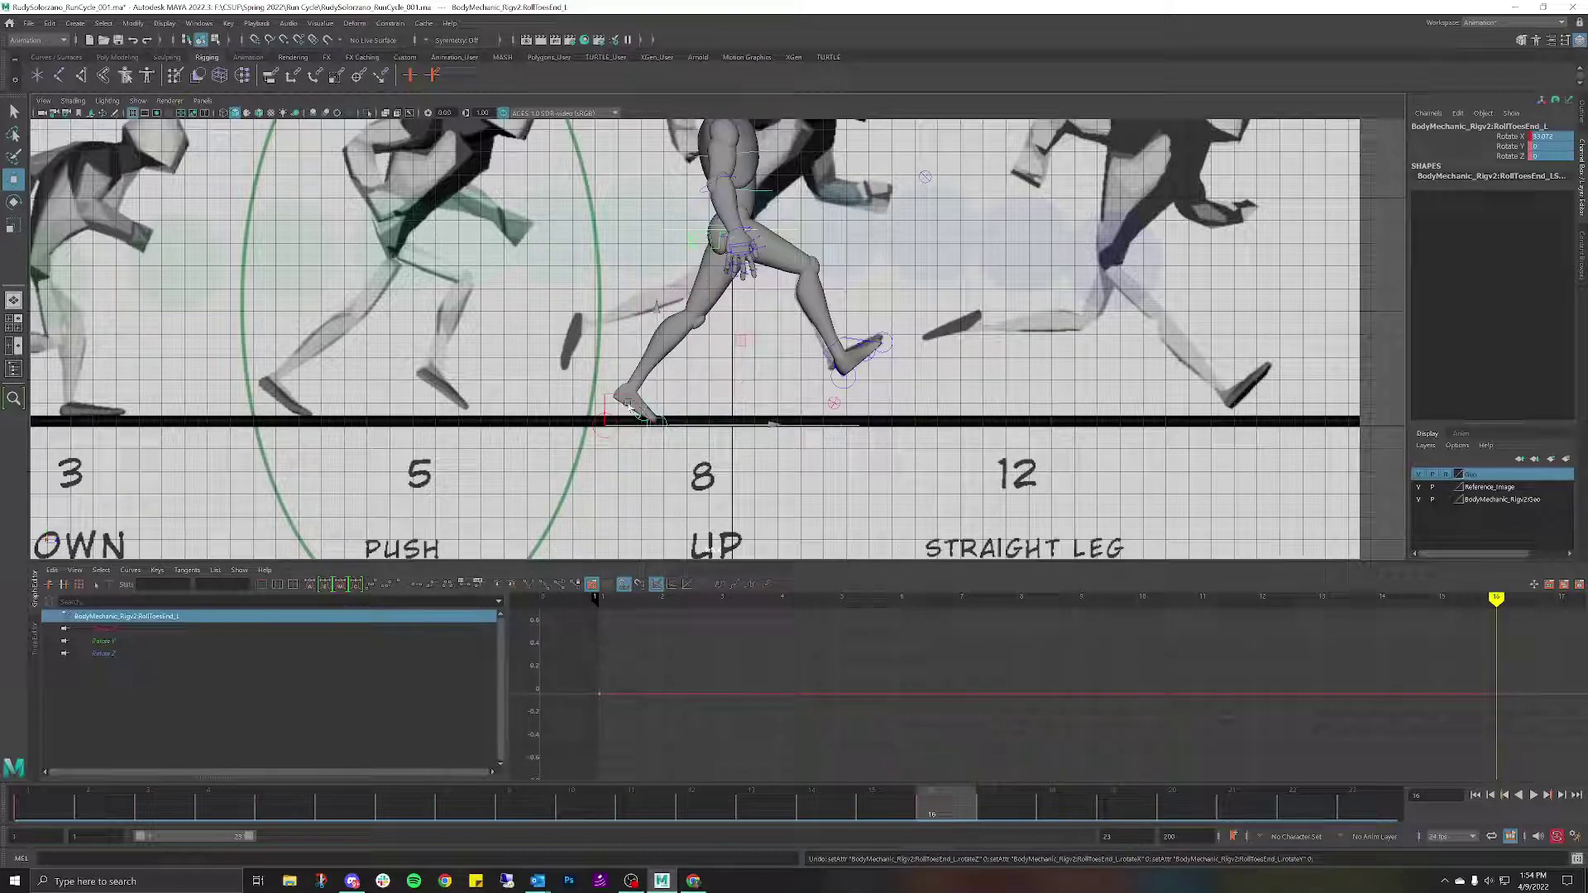
Try rotating and repositioning the left foot at frame 16 toward the Up reference's rear foot.
{"action": "left_click", "coordinate": [639, 401]}
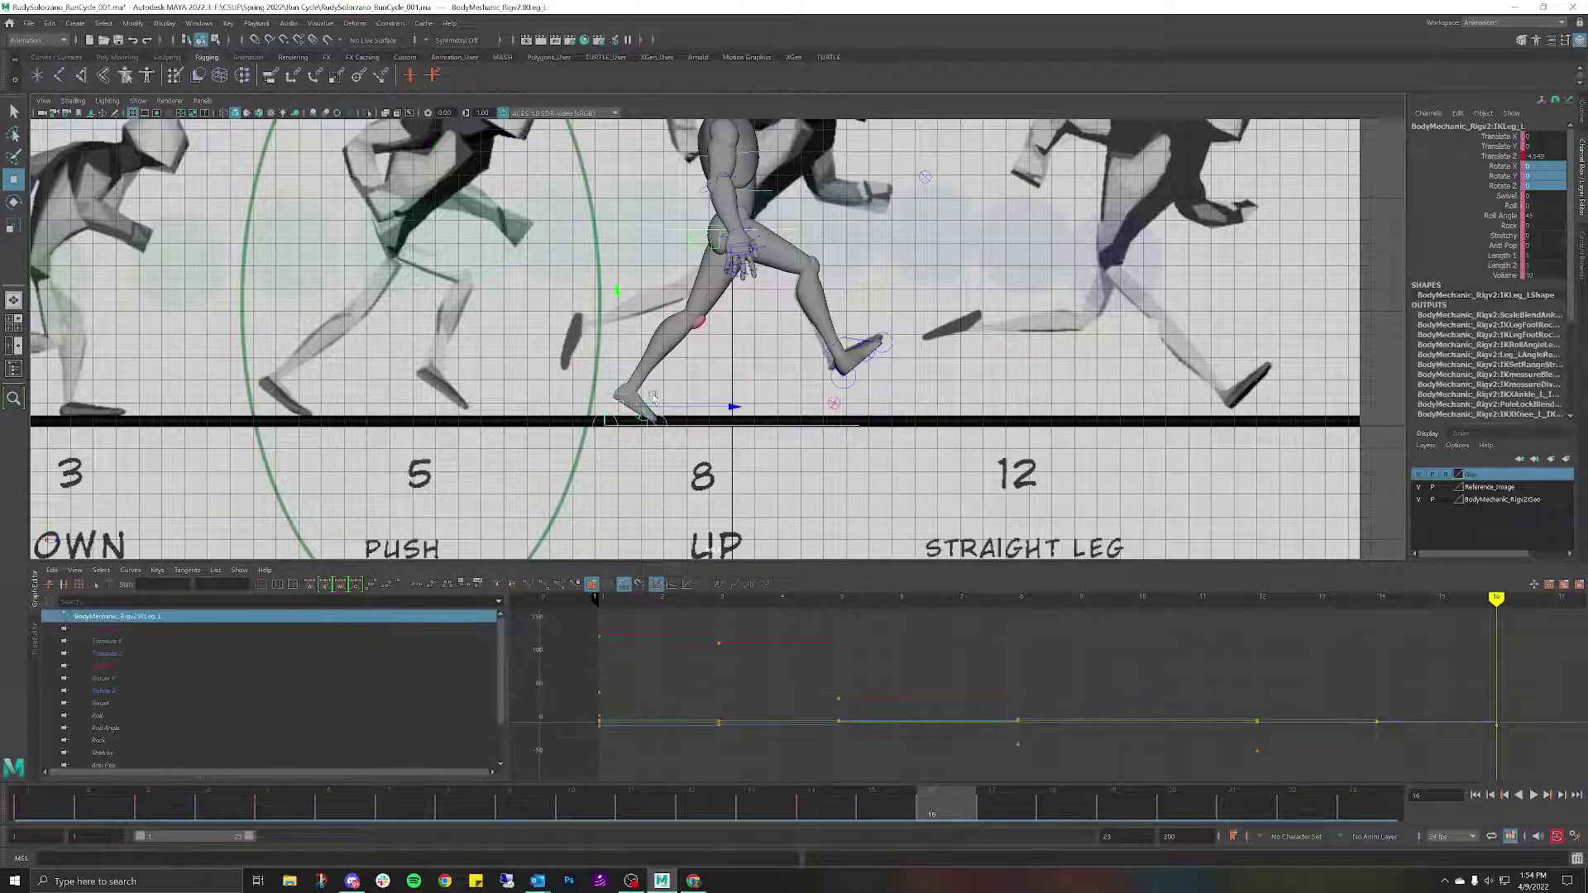
{"action": "key", "text": "e"}
{"action": "left_click_drag", "start_coordinate": [647, 410], "coordinate": [668, 513]}
{"action": "key", "text": "ctrl+z"}
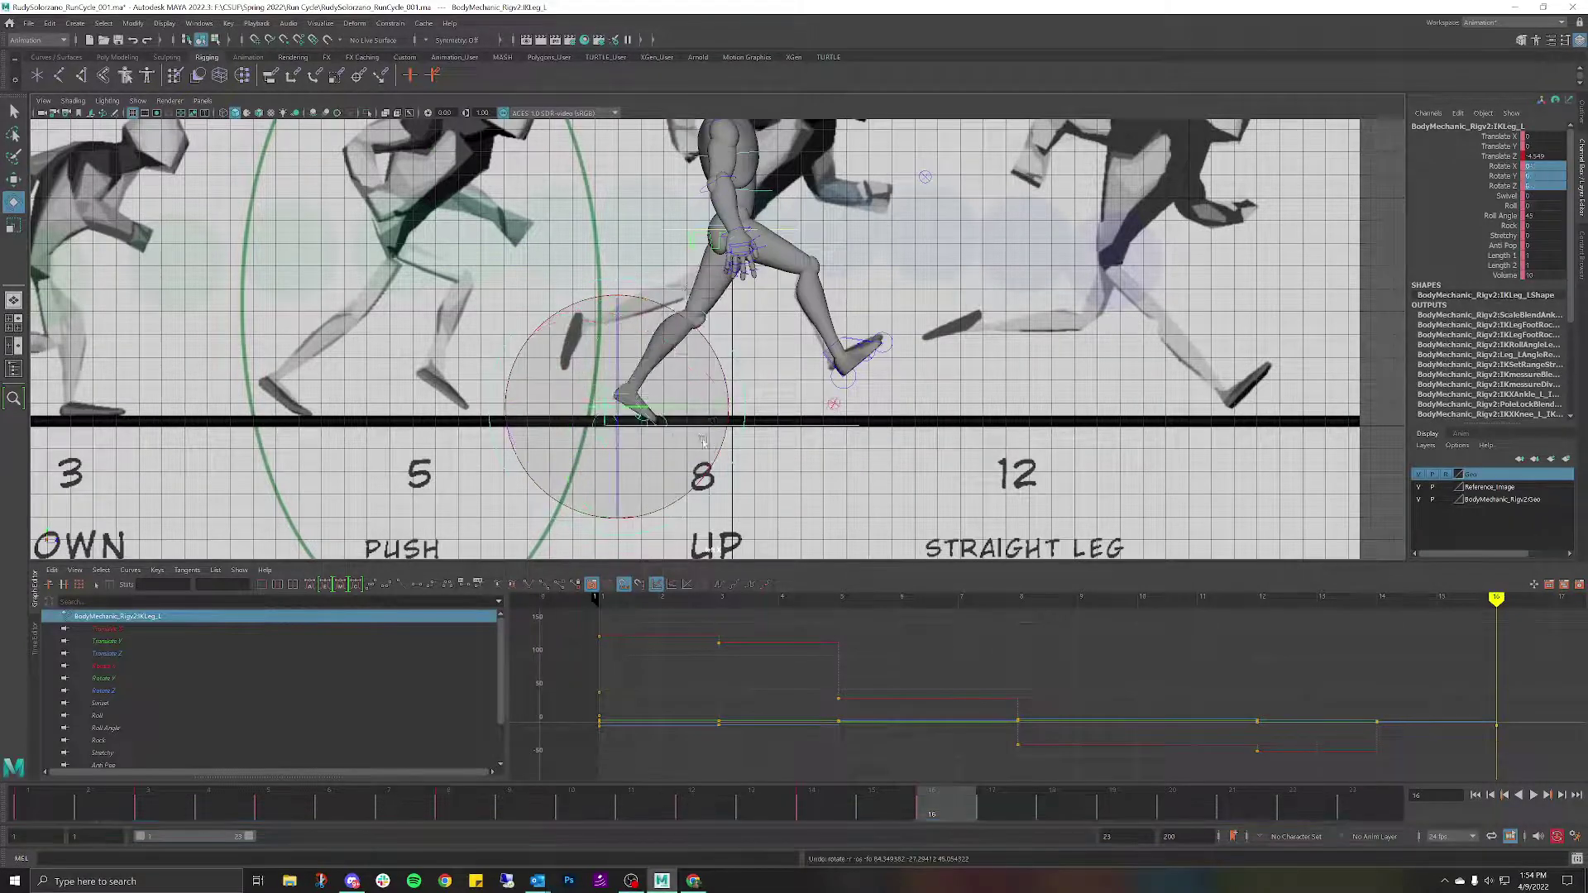
{"action": "left_click_drag", "start_coordinate": [678, 314], "coordinate": [570, 323]}
{"action": "key", "text": "w"}
{"action": "key", "text": "e"}
{"action": "key", "text": "w"}
{"action": "key", "text": "ctrl+z"}
{"action": "key", "text": "ctrl+z"}
{"action": "key", "text": "ctrl+z"}
{"action": "key", "text": "ctrl+z"}
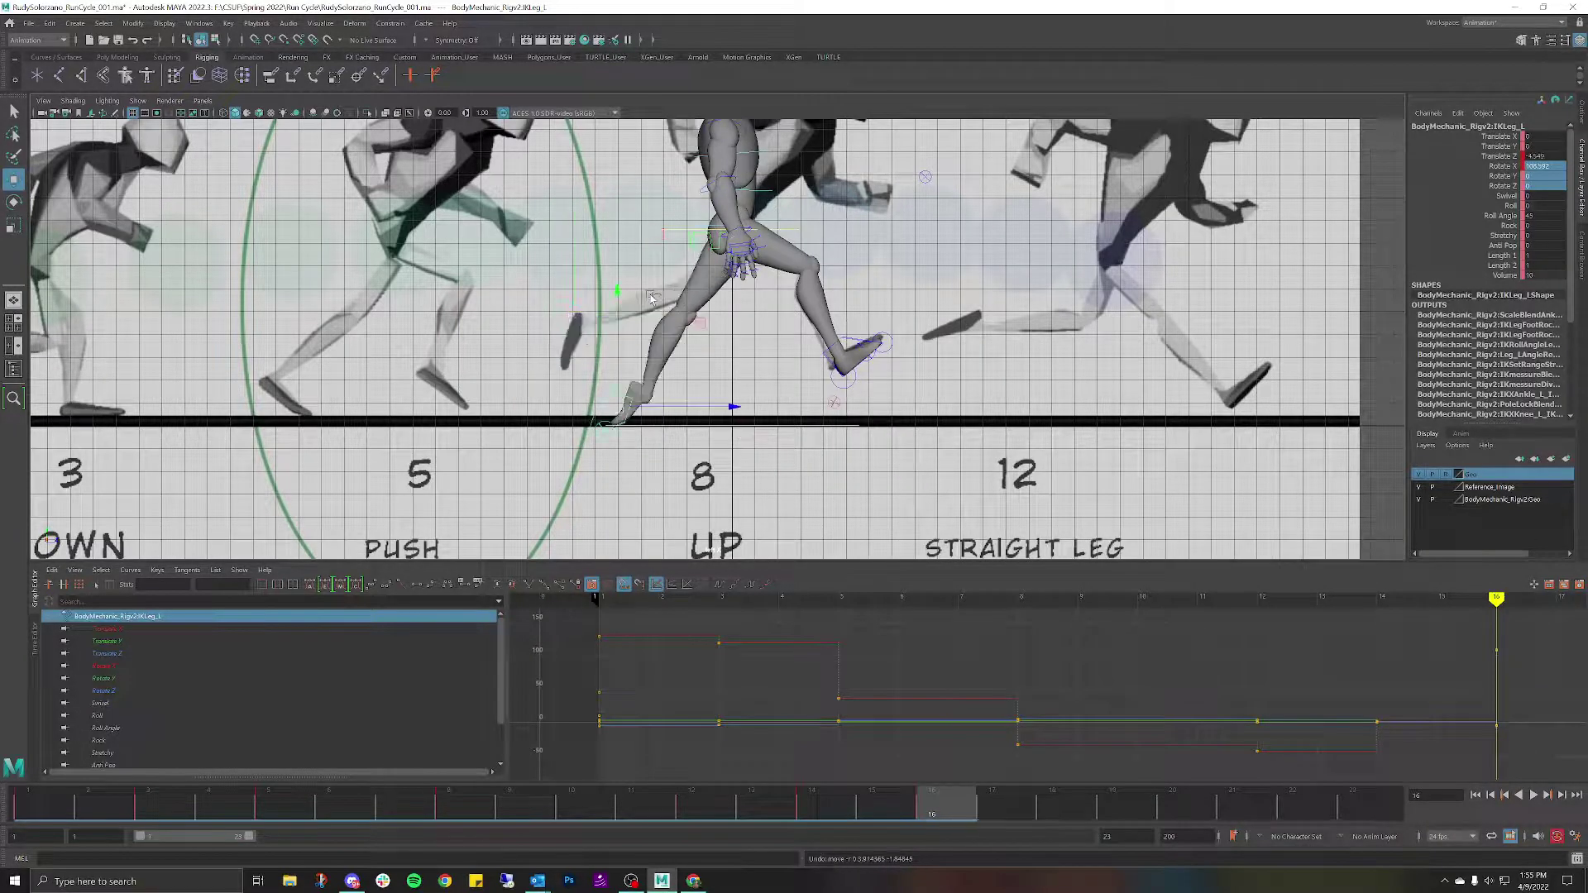
Set the left toe-roll control's rotation to 0 at frame 16.
{"action": "left_click", "coordinate": [678, 401]}
{"action": "type", "text": "0"}
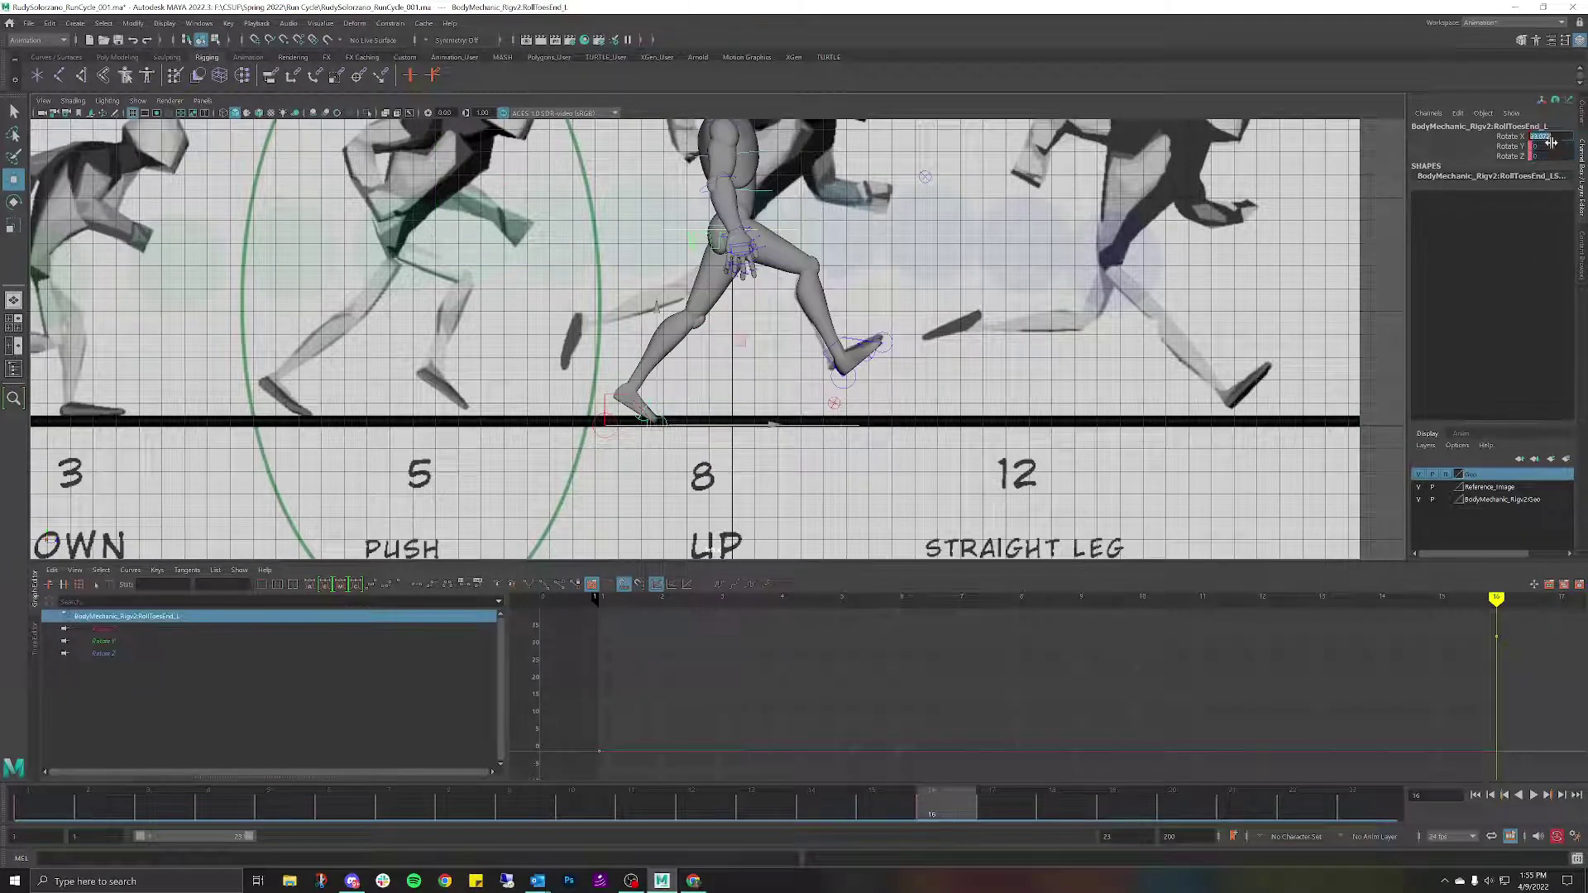
{"action": "key", "text": "Return"}
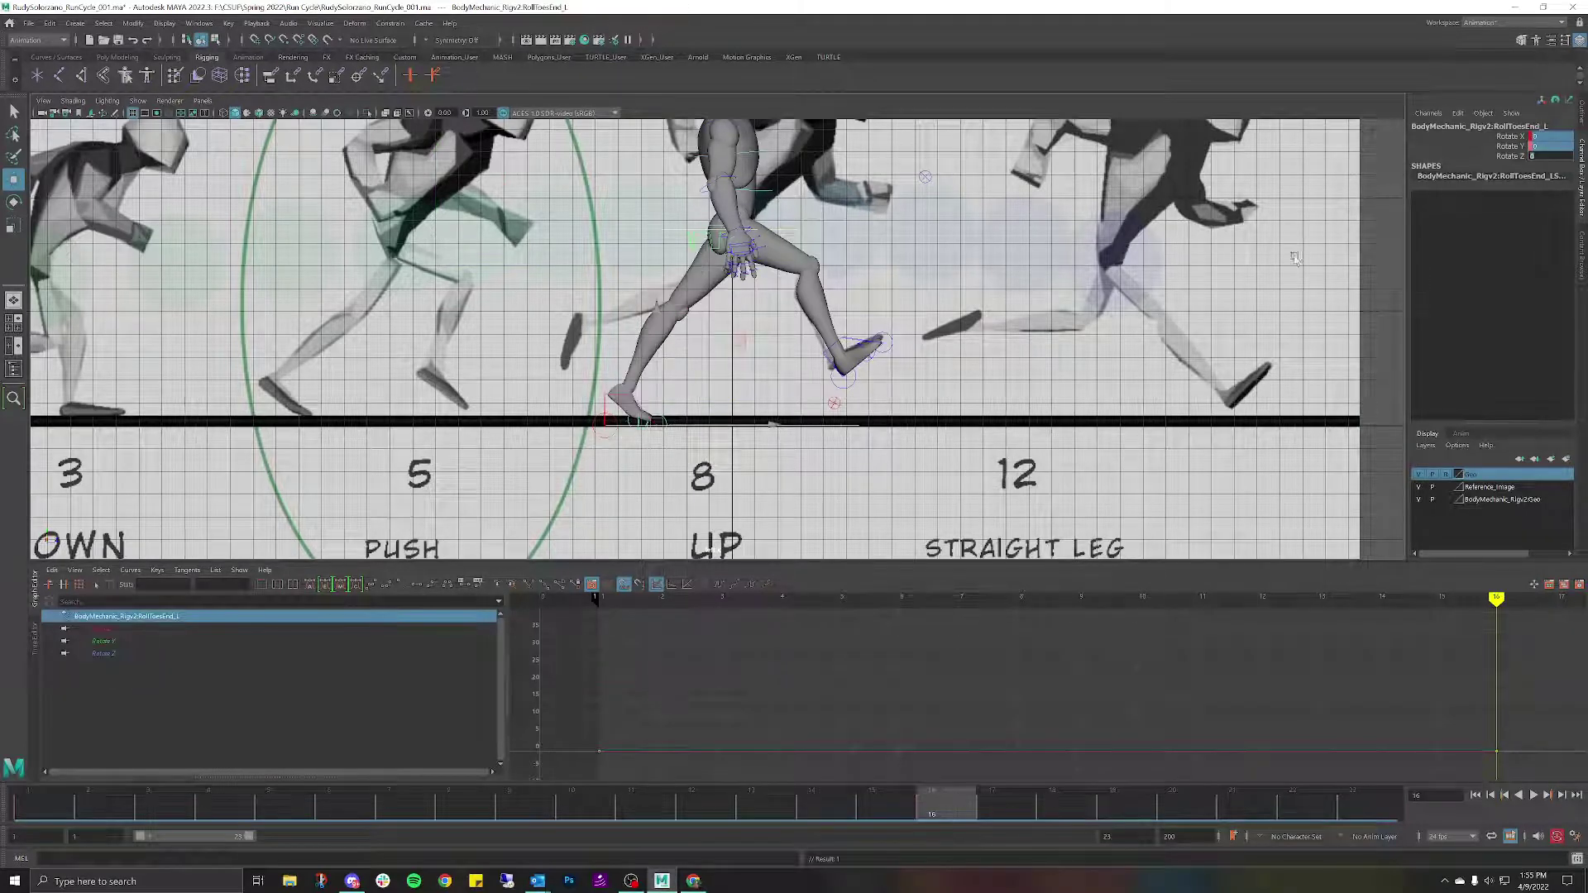
At frame 16, raise the left foot backward and rotate it toe-down onto the Up reference's rear foot.
{"action": "left_click", "coordinate": [683, 406]}
{"action": "left_click", "coordinate": [622, 390]}
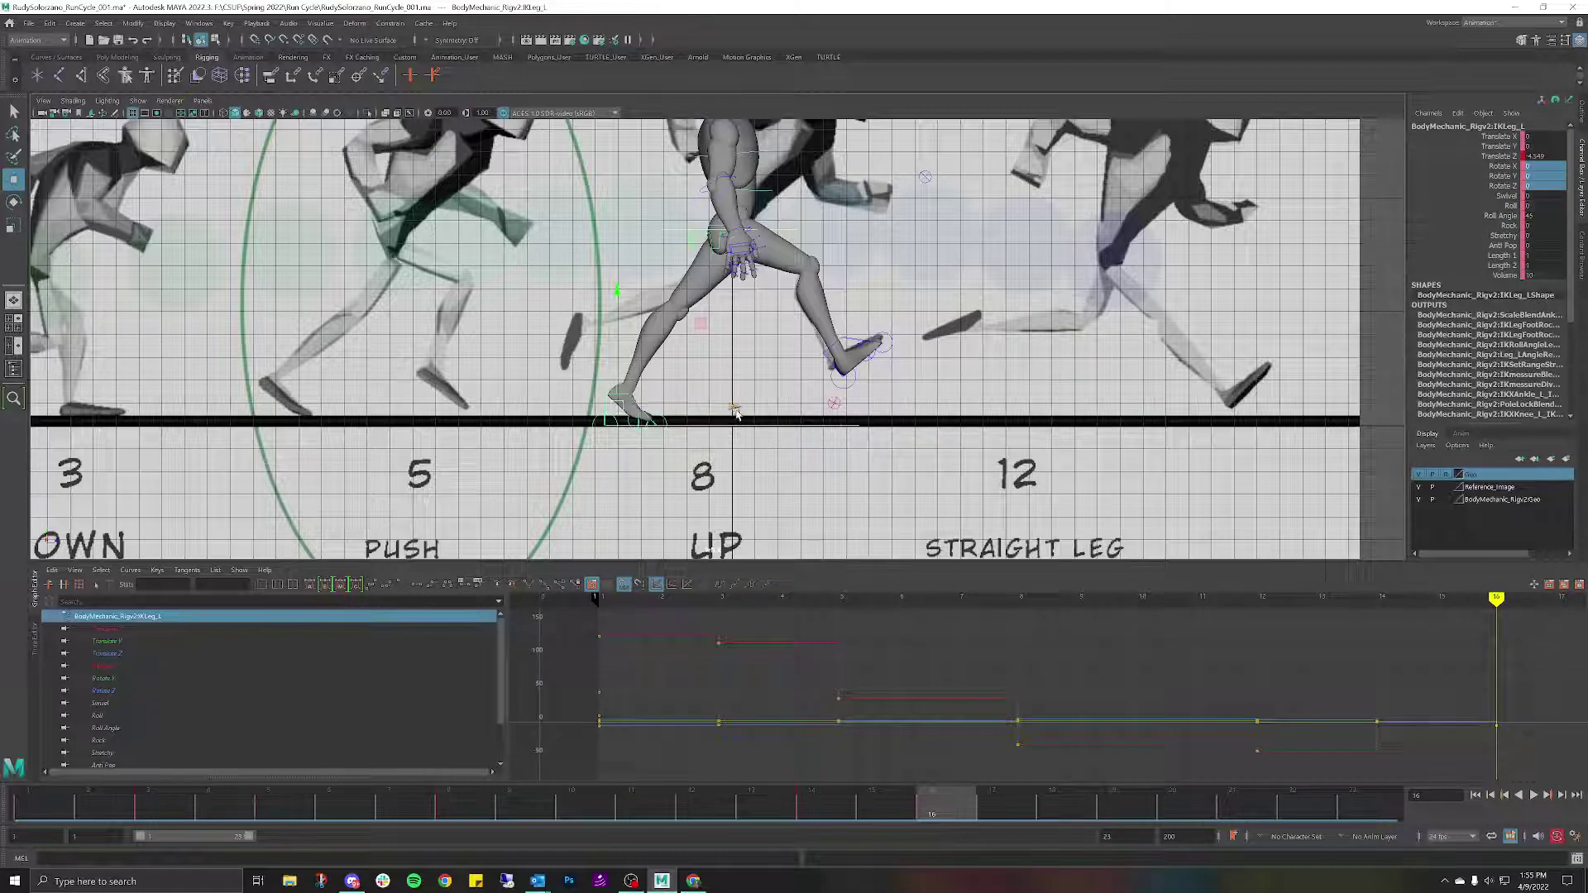
{"action": "left_click_drag", "start_coordinate": [736, 413], "coordinate": [598, 329]}
{"action": "key", "text": "e"}
{"action": "key", "text": "w"}
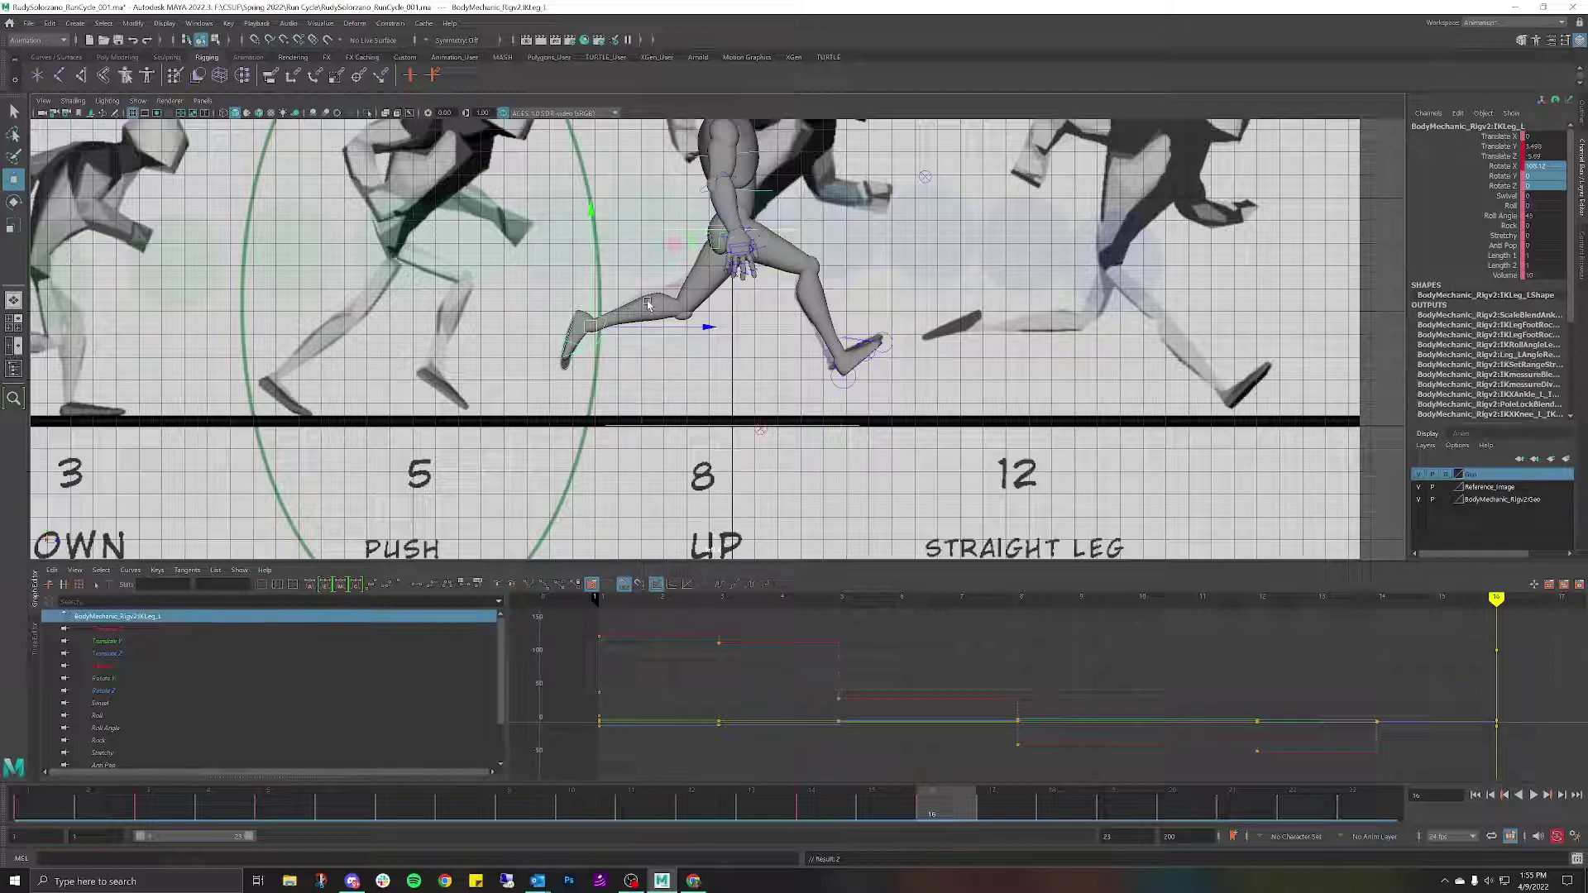
{"action": "scroll", "coordinate": [649, 304], "scroll_direction": "down", "scroll_amount": 5}
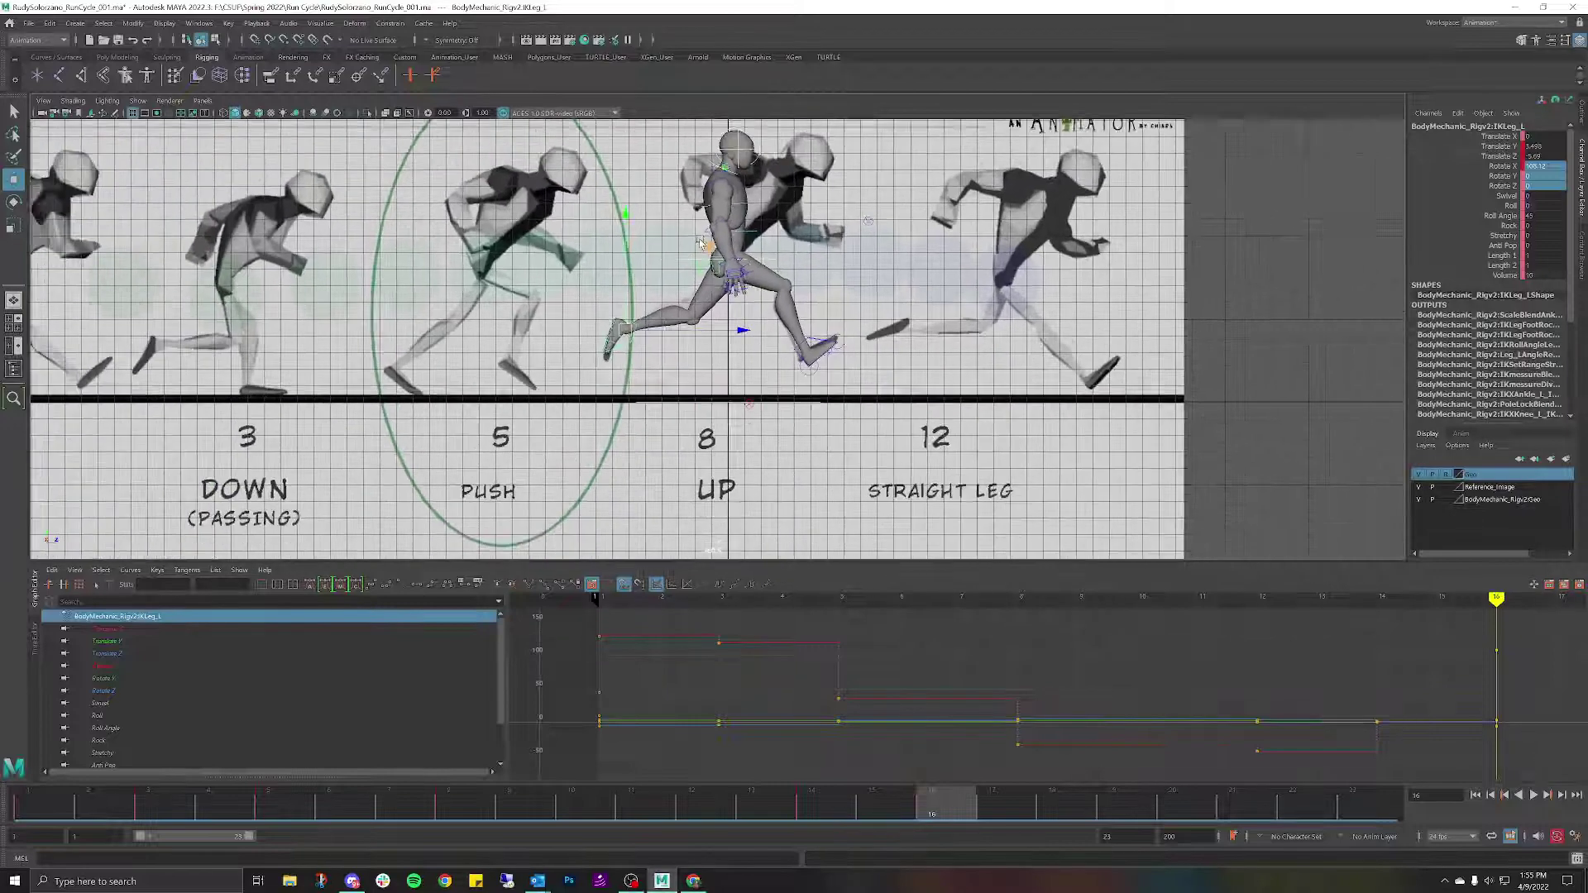
{"action": "middle_click_drag", "start_coordinate": [788, 248], "coordinate": [787, 276], "text": "alt"}
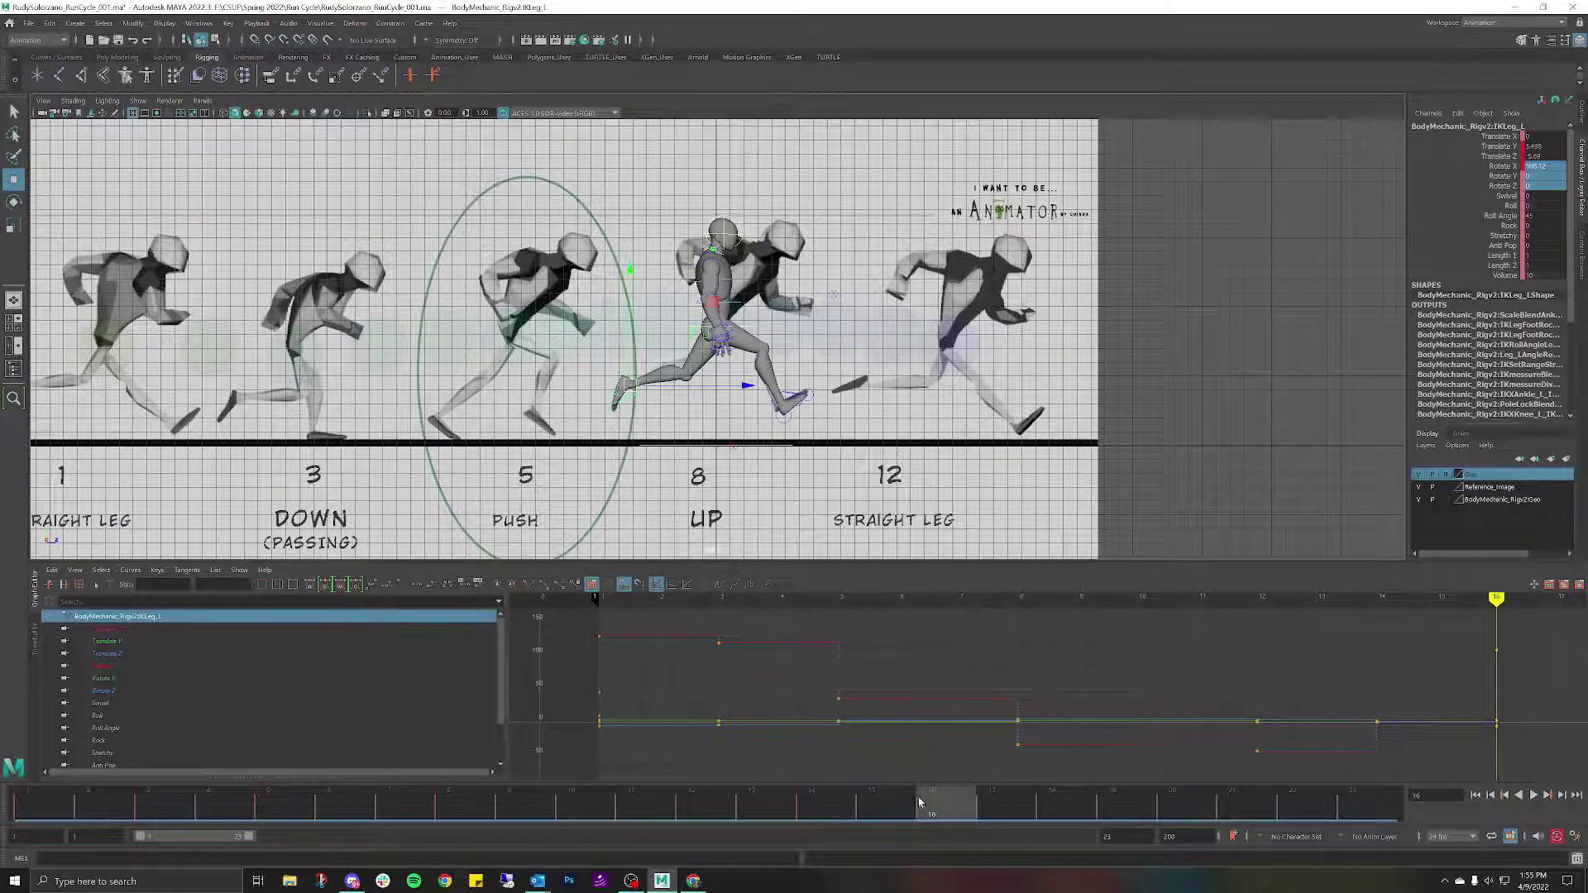
Play and scrub through the run cycle to compare the poses at frames 12, 14 and 16.
{"action": "left_click_drag", "start_coordinate": [923, 805], "coordinate": [1041, 604]}
{"action": "key", "text": "alt+v"}
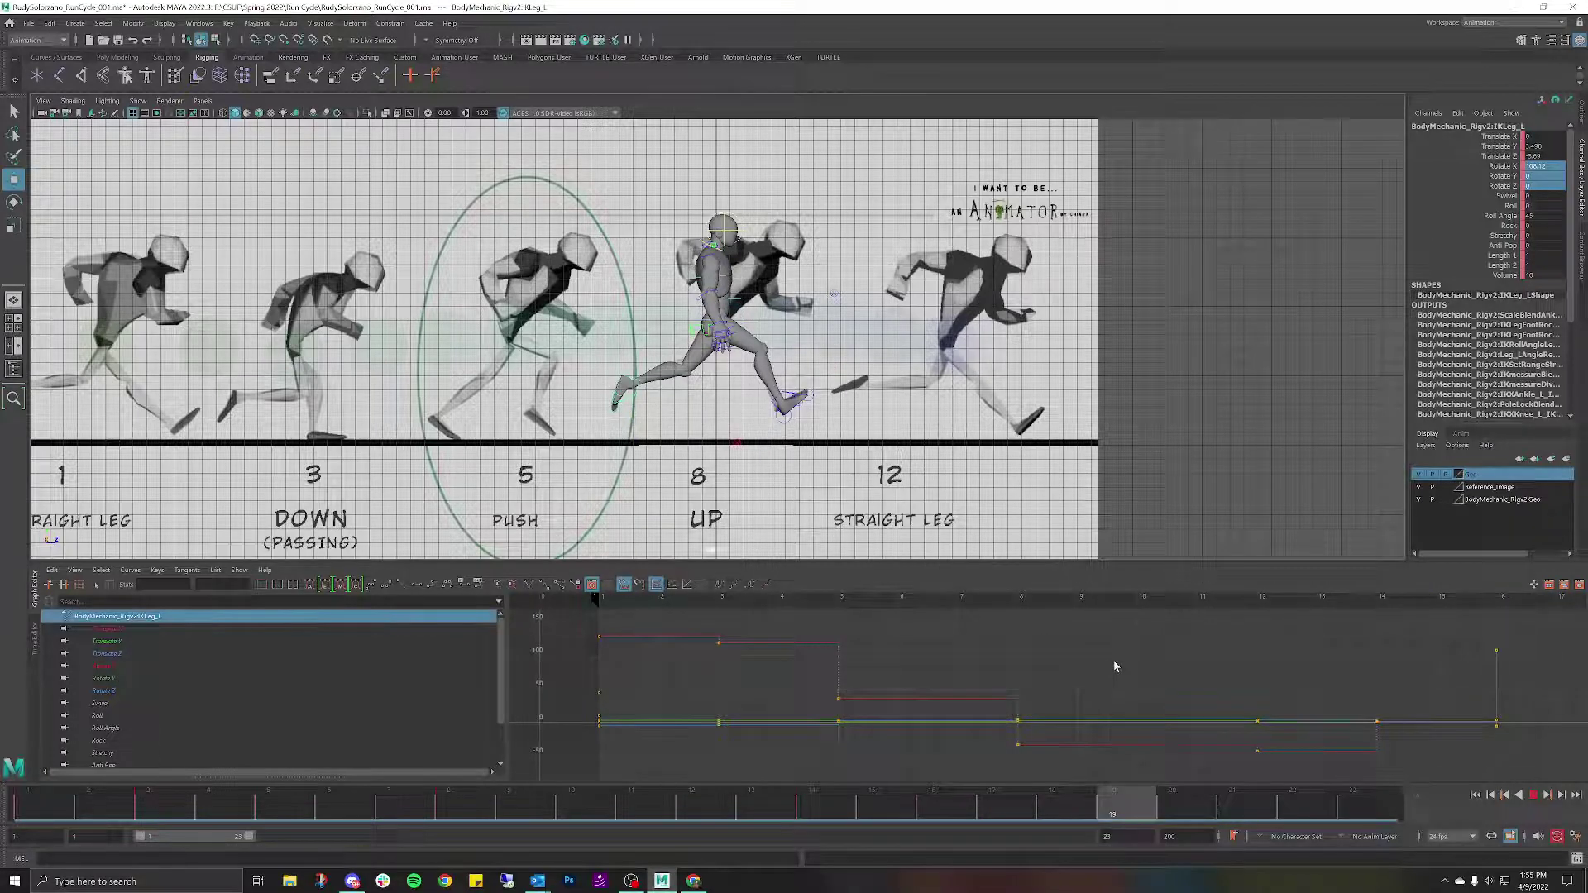
{"action": "key", "text": "alt+v"}
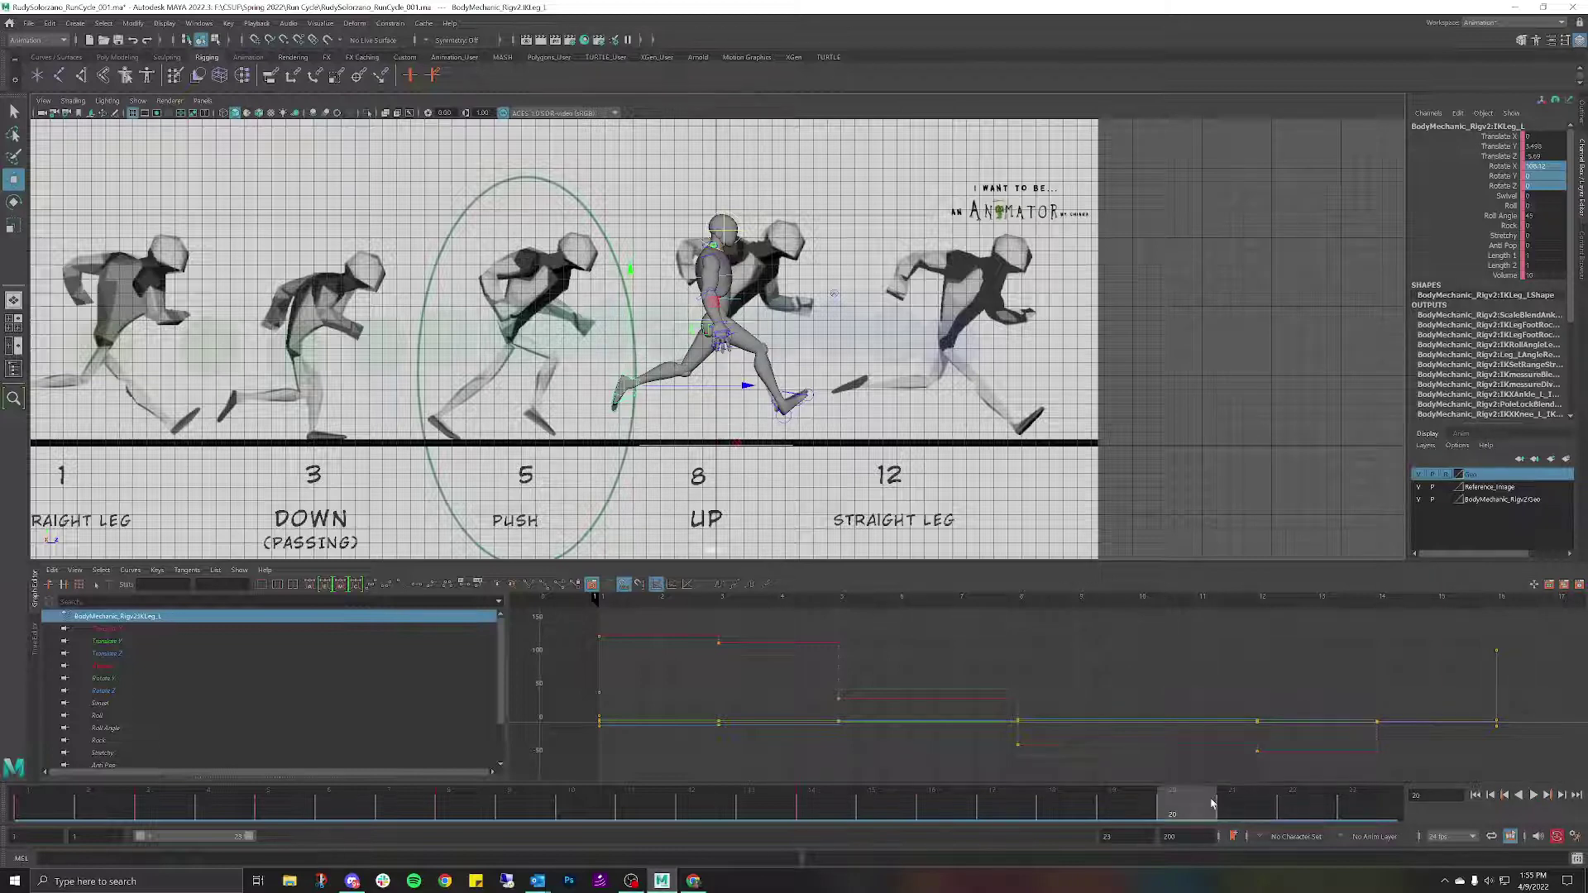
{"action": "mouse_move", "coordinate": [1197, 809]}
{"action": "left_mouse_down"}
{"action": "mouse_move", "coordinate": [165, 810]}
{"action": "mouse_move", "coordinate": [2, 831]}
{"action": "mouse_move", "coordinate": [153, 809]}
{"action": "mouse_move", "coordinate": [2, 809]}
{"action": "mouse_move", "coordinate": [277, 808]}
{"action": "mouse_move", "coordinate": [2, 792]}
{"action": "mouse_move", "coordinate": [813, 825]}
{"action": "left_mouse_up"}
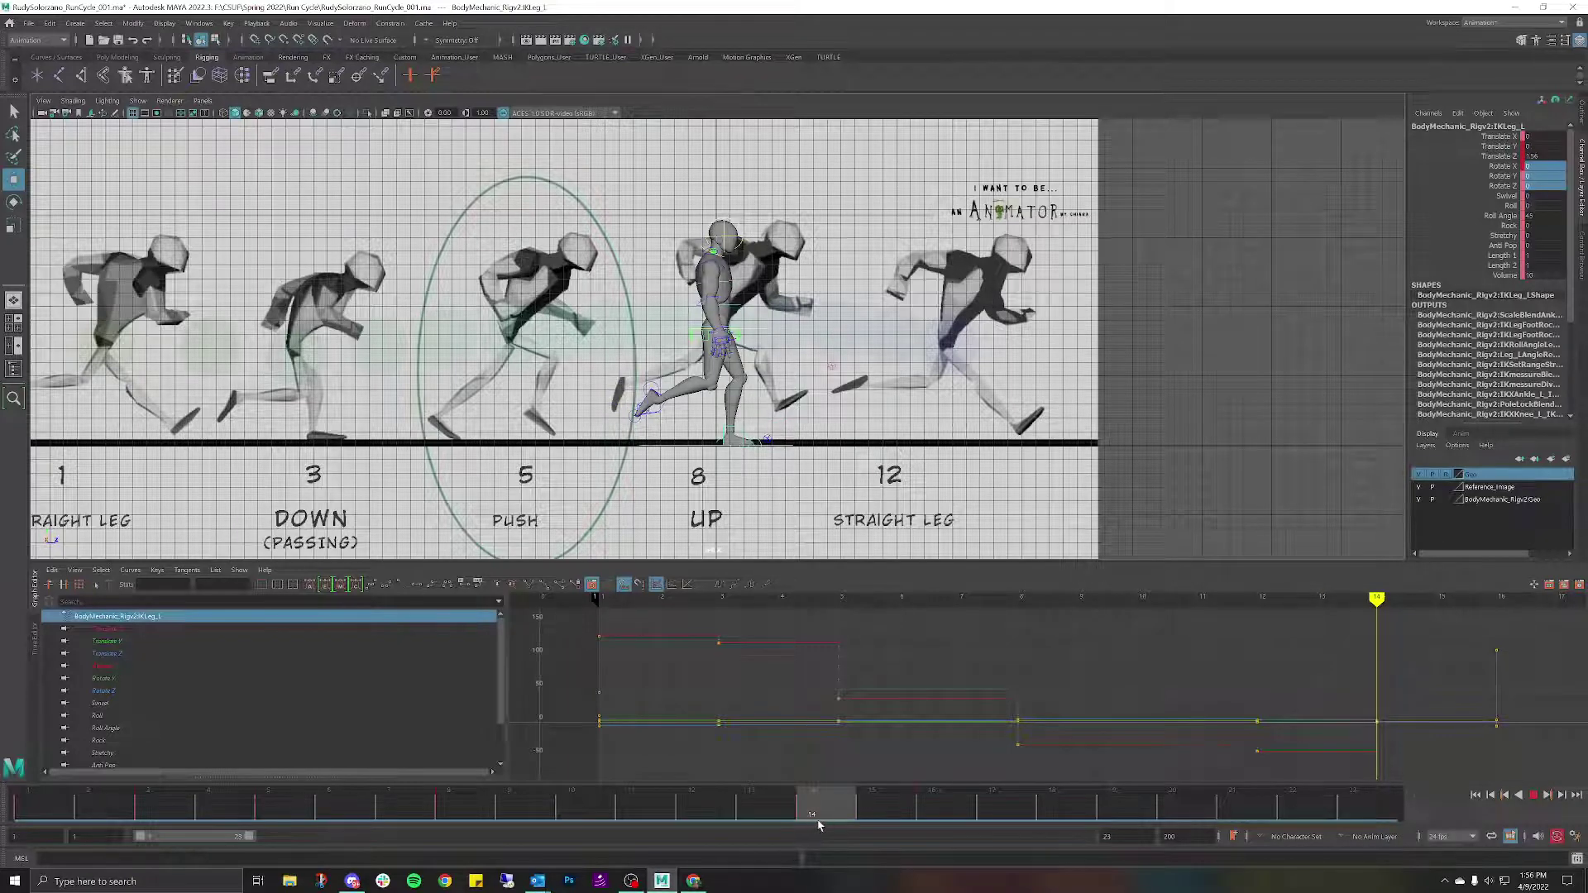
{"action": "mouse_move", "coordinate": [823, 824]}
{"action": "left_mouse_down"}
{"action": "mouse_move", "coordinate": [925, 809]}
{"action": "mouse_move", "coordinate": [3, 786]}
{"action": "mouse_move", "coordinate": [934, 796]}
{"action": "mouse_move", "coordinate": [74, 799]}
{"action": "mouse_move", "coordinate": [13, 813]}
{"action": "mouse_move", "coordinate": [299, 775]}
{"action": "mouse_move", "coordinate": [531, 787]}
{"action": "mouse_move", "coordinate": [83, 751]}
{"action": "mouse_move", "coordinate": [2, 765]}
{"action": "mouse_move", "coordinate": [99, 755]}
{"action": "mouse_move", "coordinate": [86, 784]}
{"action": "mouse_move", "coordinate": [24, 819]}
{"action": "mouse_move", "coordinate": [88, 802]}
{"action": "mouse_move", "coordinate": [1, 812]}
{"action": "mouse_move", "coordinate": [501, 788]}
{"action": "mouse_move", "coordinate": [693, 811]}
{"action": "left_mouse_up"}
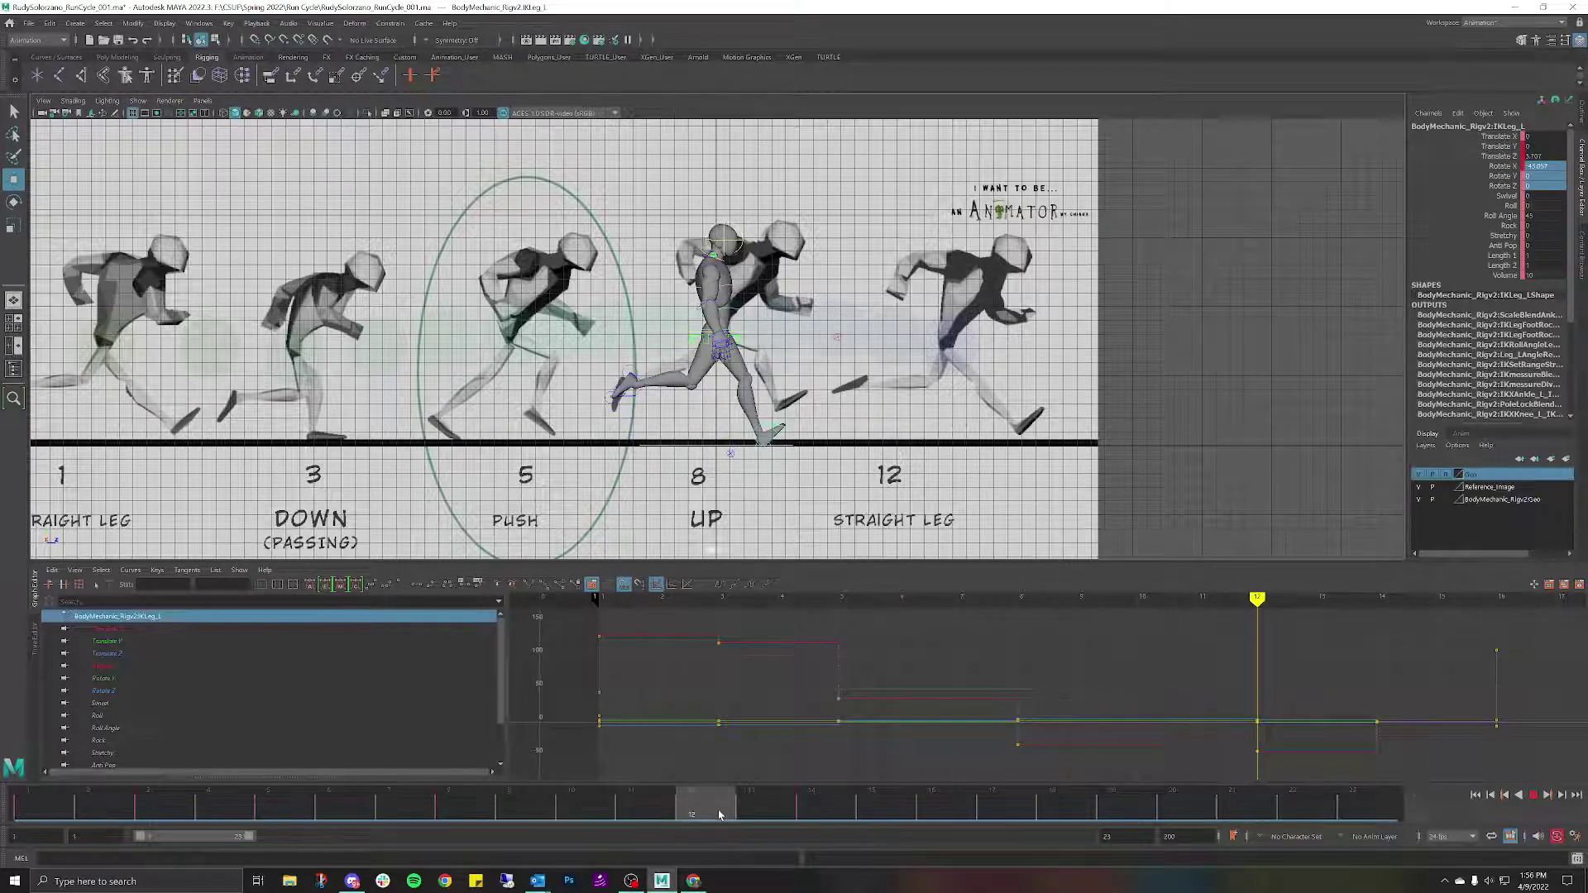
{"action": "left_click_drag", "start_coordinate": [732, 814], "coordinate": [809, 816]}
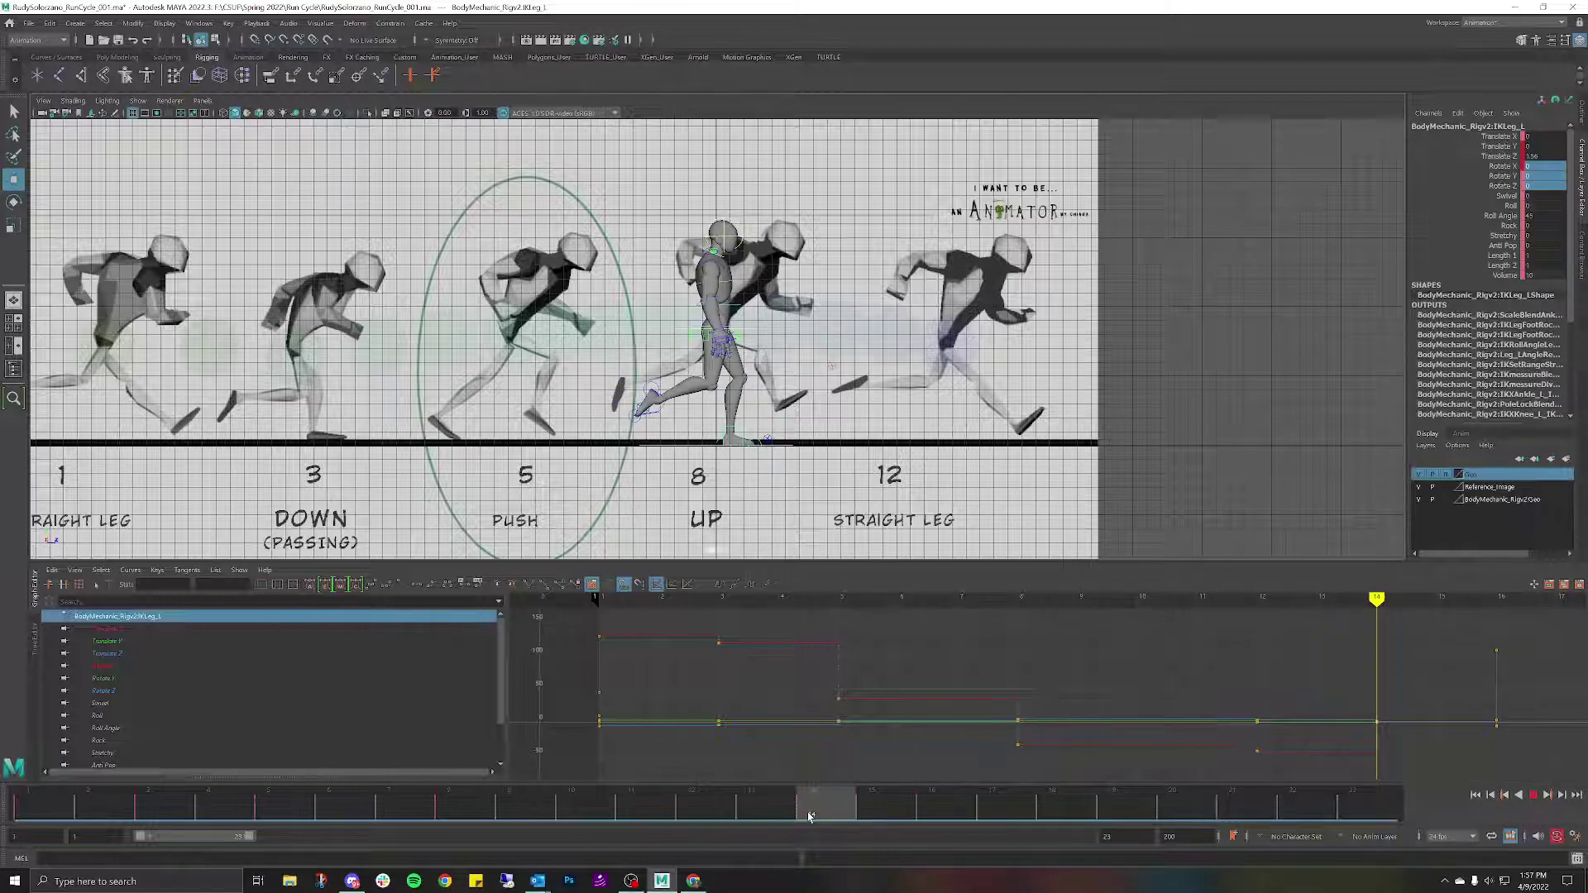
{"action": "left_click_drag", "start_coordinate": [837, 814], "coordinate": [930, 810]}
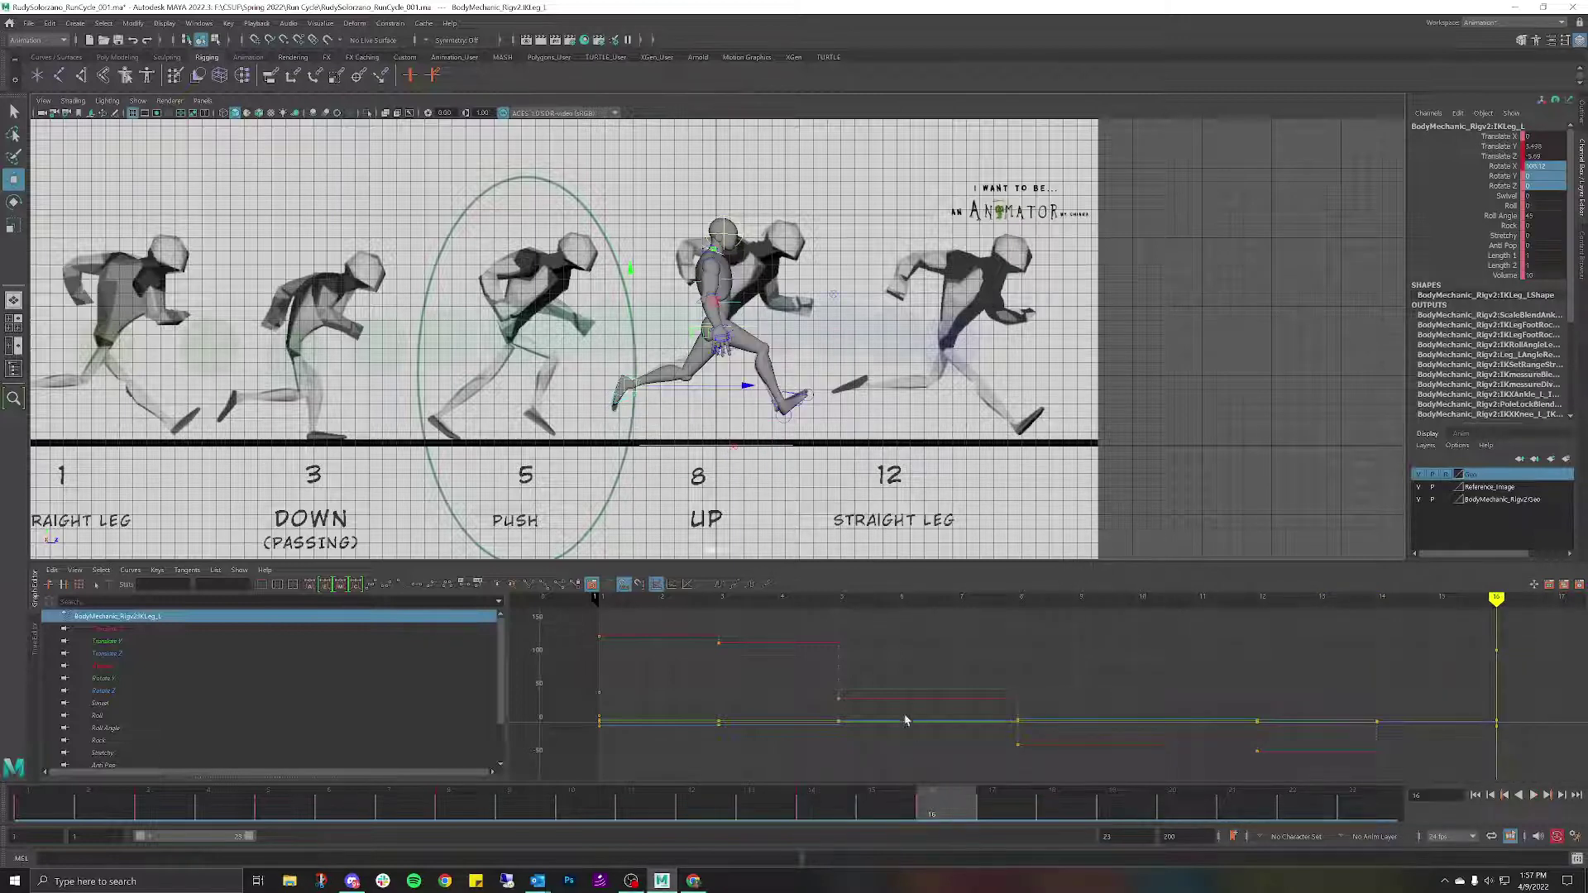
Set the Reference_Image layer's display type to Reference so the image plane cannot be selected, and clear the selection.
{"action": "left_click", "coordinate": [944, 387]}
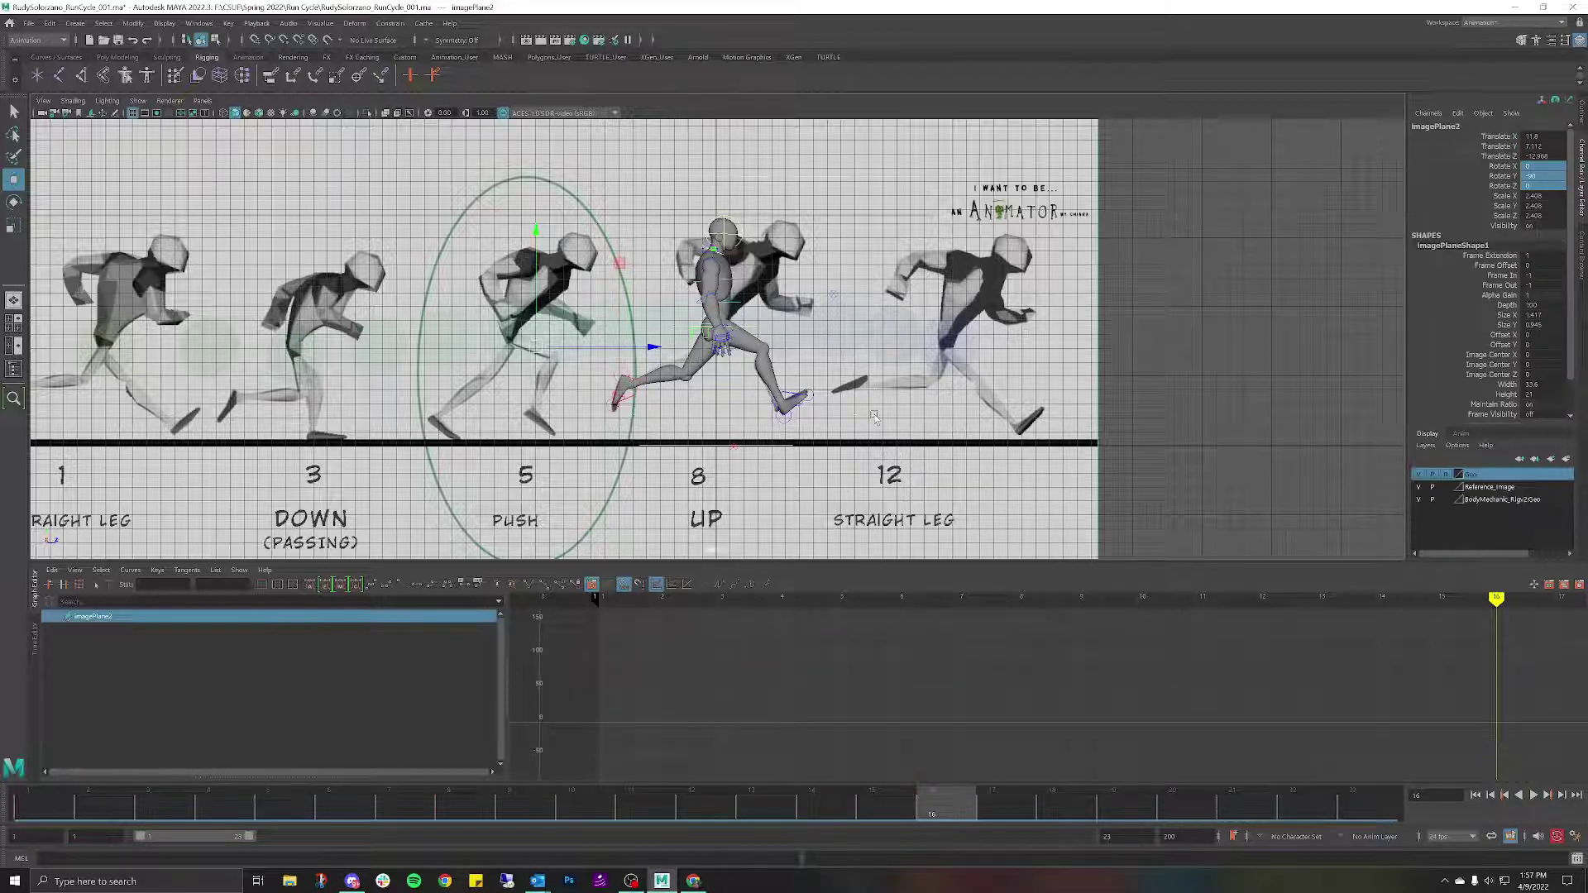
{"action": "key", "text": "ctrl+z"}
{"action": "left_click", "coordinate": [1446, 488]}
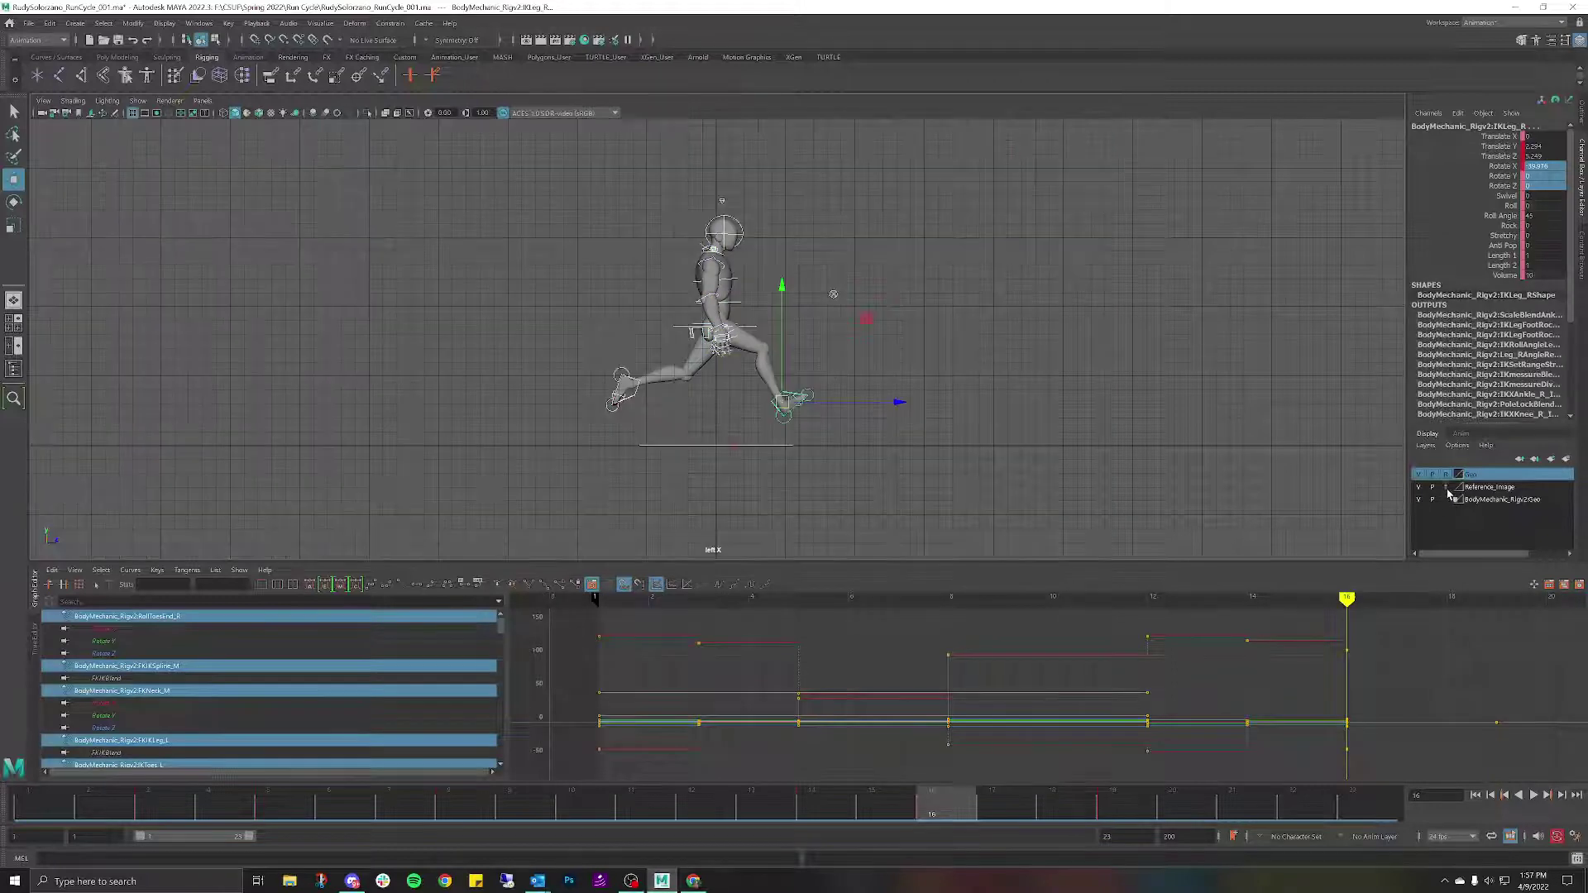
{"action": "left_click", "coordinate": [1446, 489]}
{"action": "left_click", "coordinate": [837, 245]}
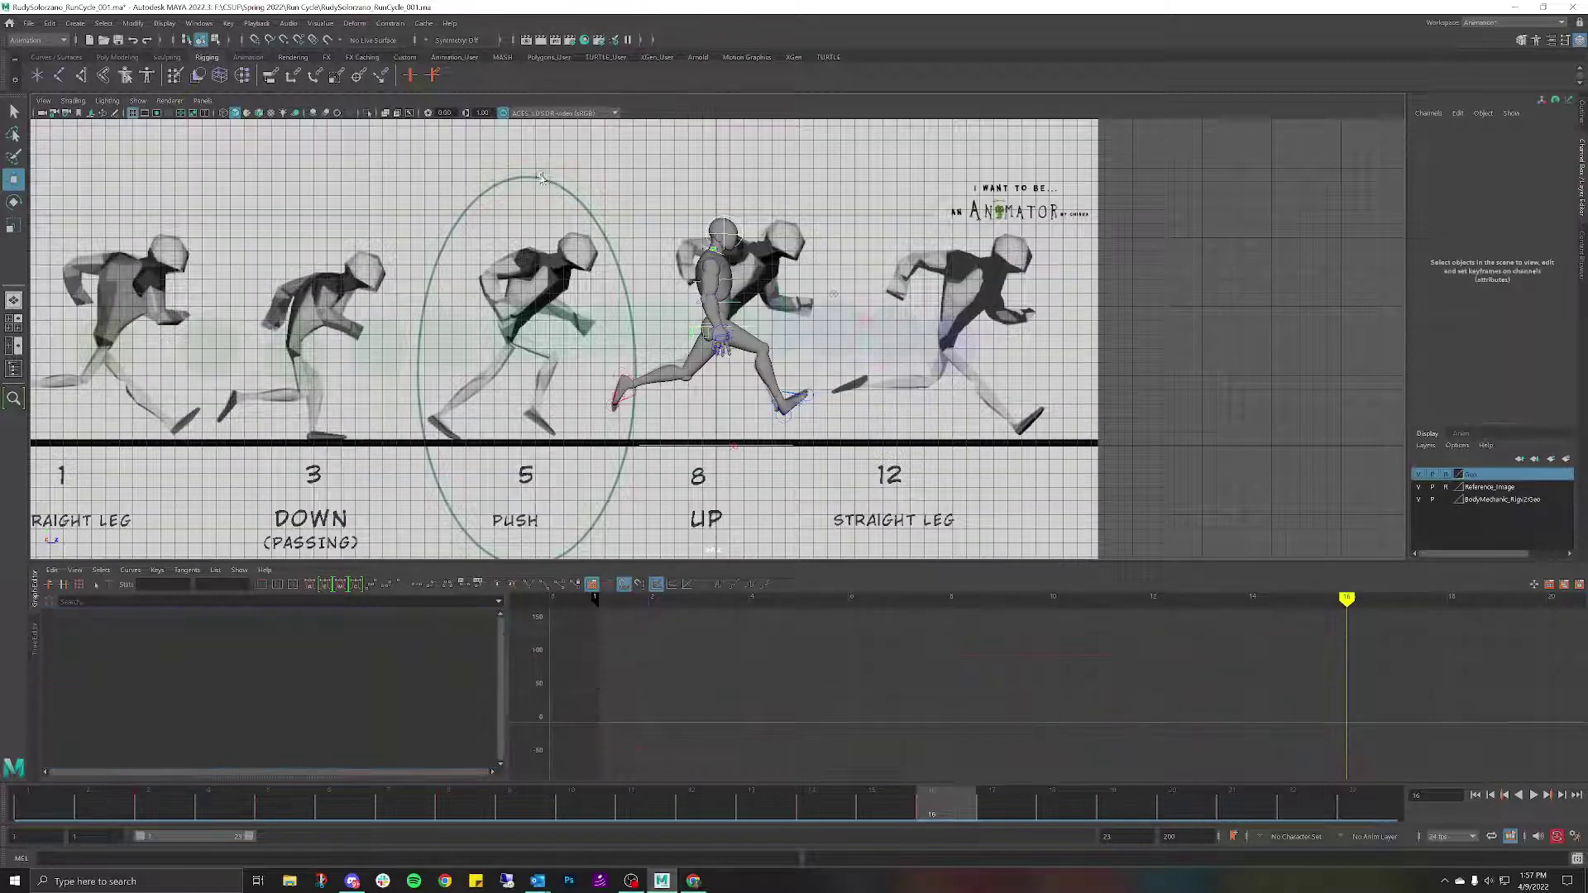
Copy all the rig controls' keys from frame 16, paste them at frame 19, and return to frame 16.
{"action": "left_click_drag", "start_coordinate": [918, 380], "coordinate": [951, 423]}
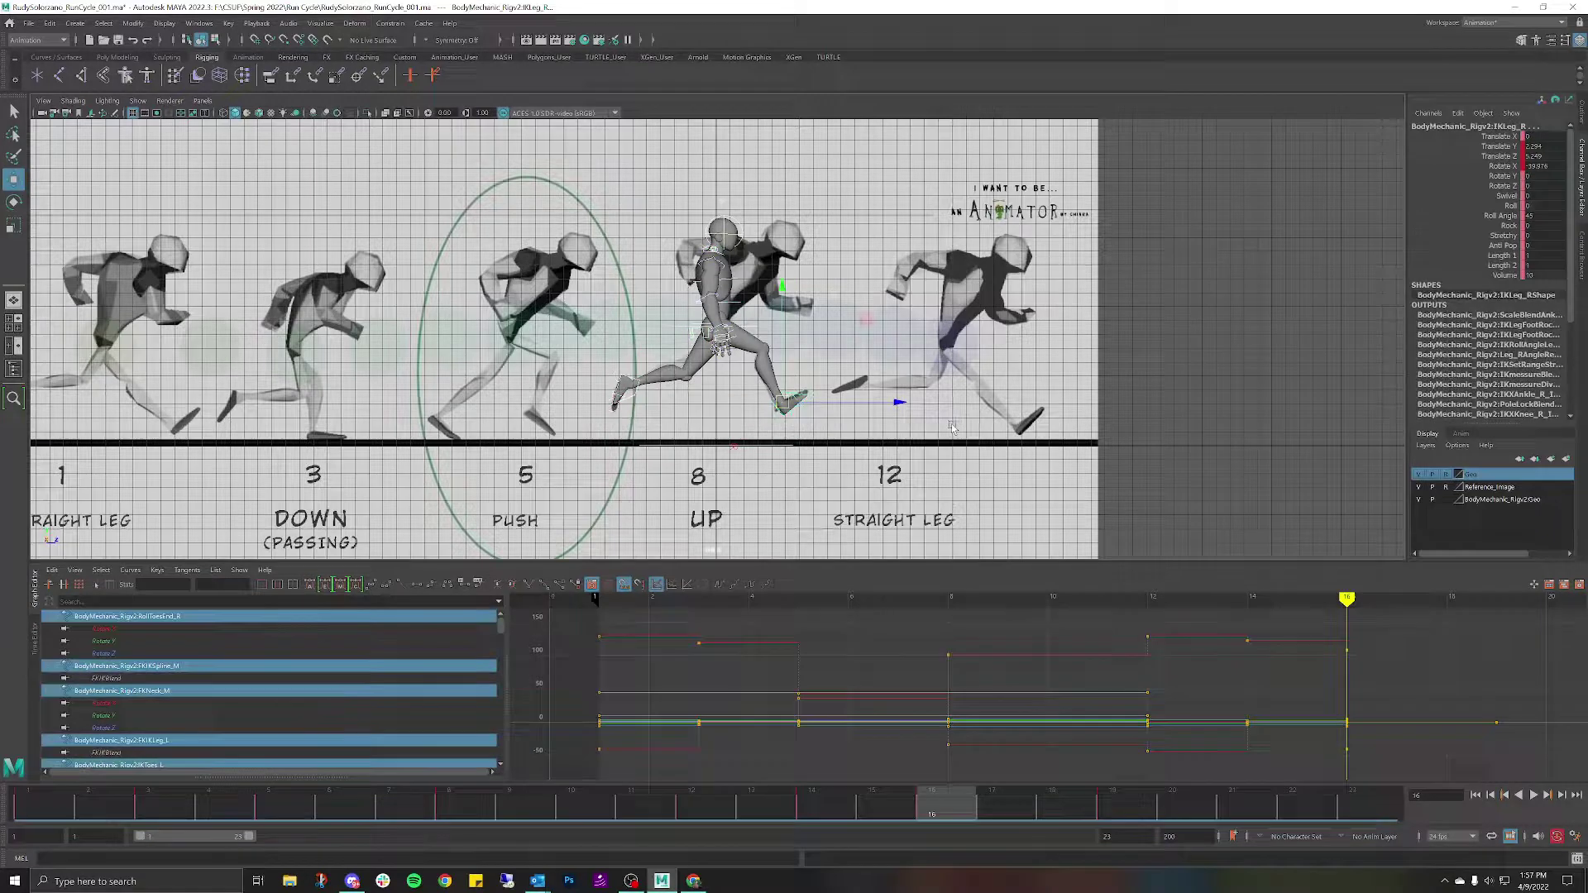
{"action": "right_click", "coordinate": [951, 806]}
{"action": "left_click", "coordinate": [988, 592]}
{"action": "left_click", "coordinate": [1106, 815]}
{"action": "right_click", "coordinate": [1108, 815]}
{"action": "mouse_move", "coordinate": [1158, 603]}
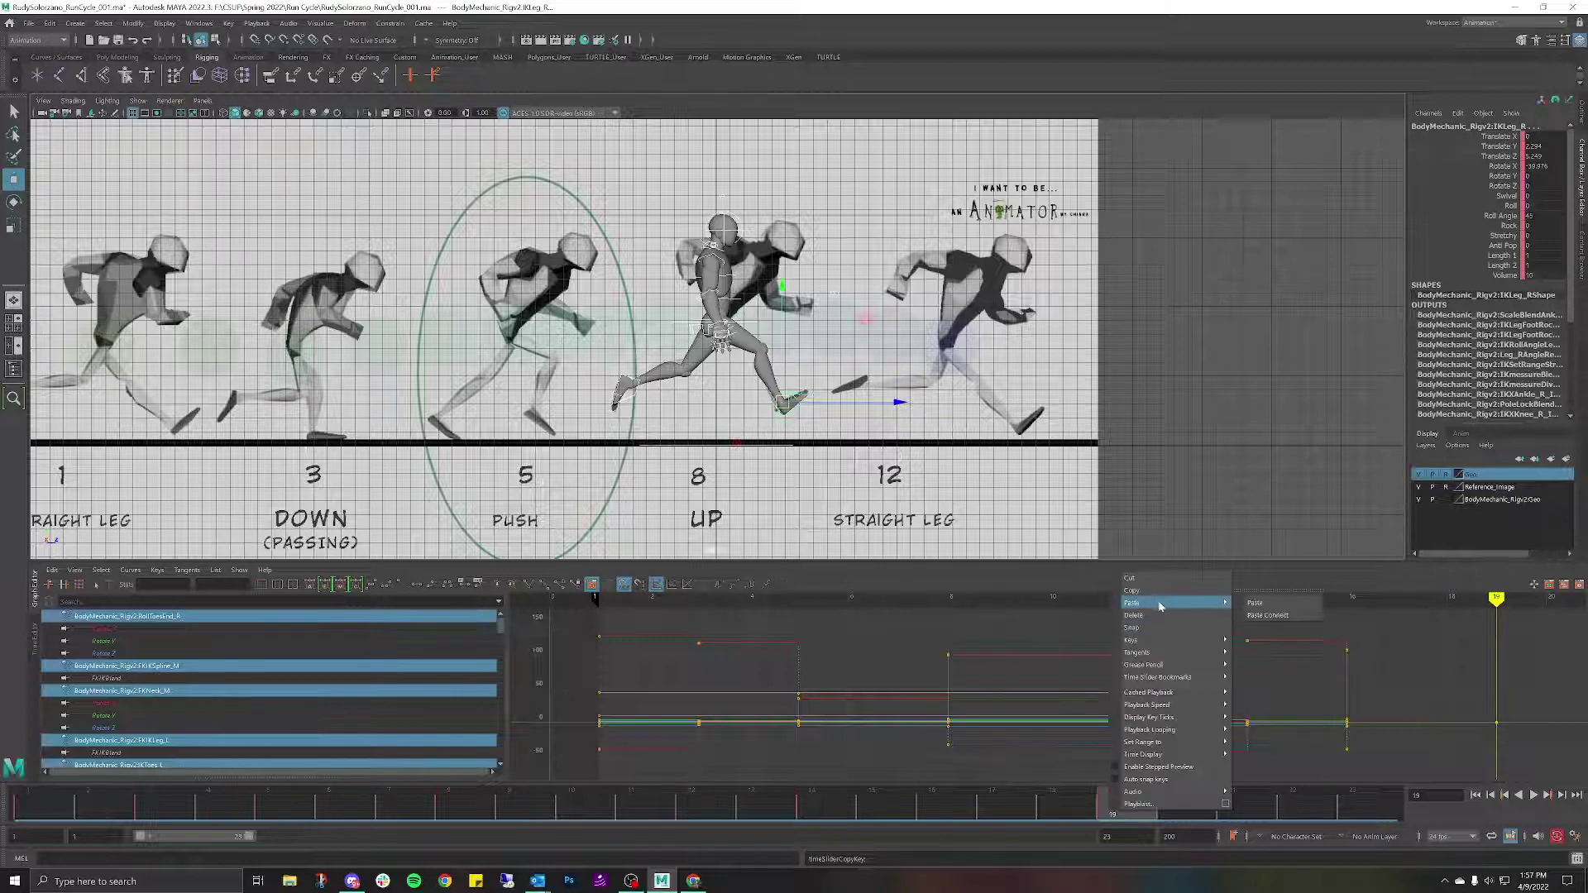
{"action": "left_click", "coordinate": [1253, 603]}
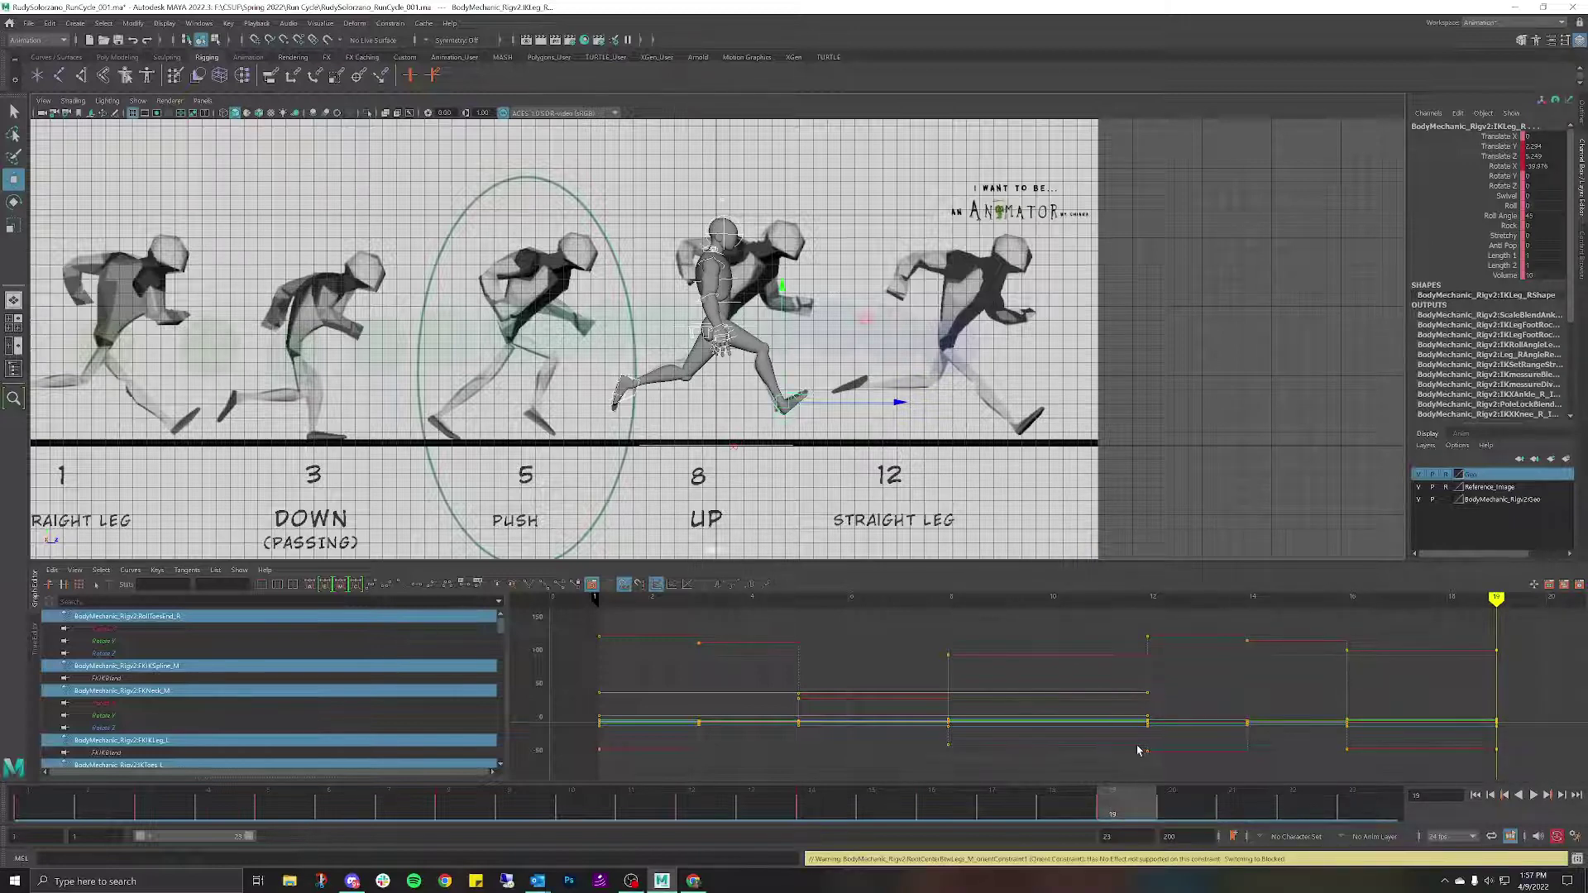
{"action": "mouse_move", "coordinate": [1120, 804]}
{"action": "left_mouse_down"}
{"action": "mouse_move", "coordinate": [889, 811]}
{"action": "mouse_move", "coordinate": [928, 822]}
{"action": "left_mouse_up"}
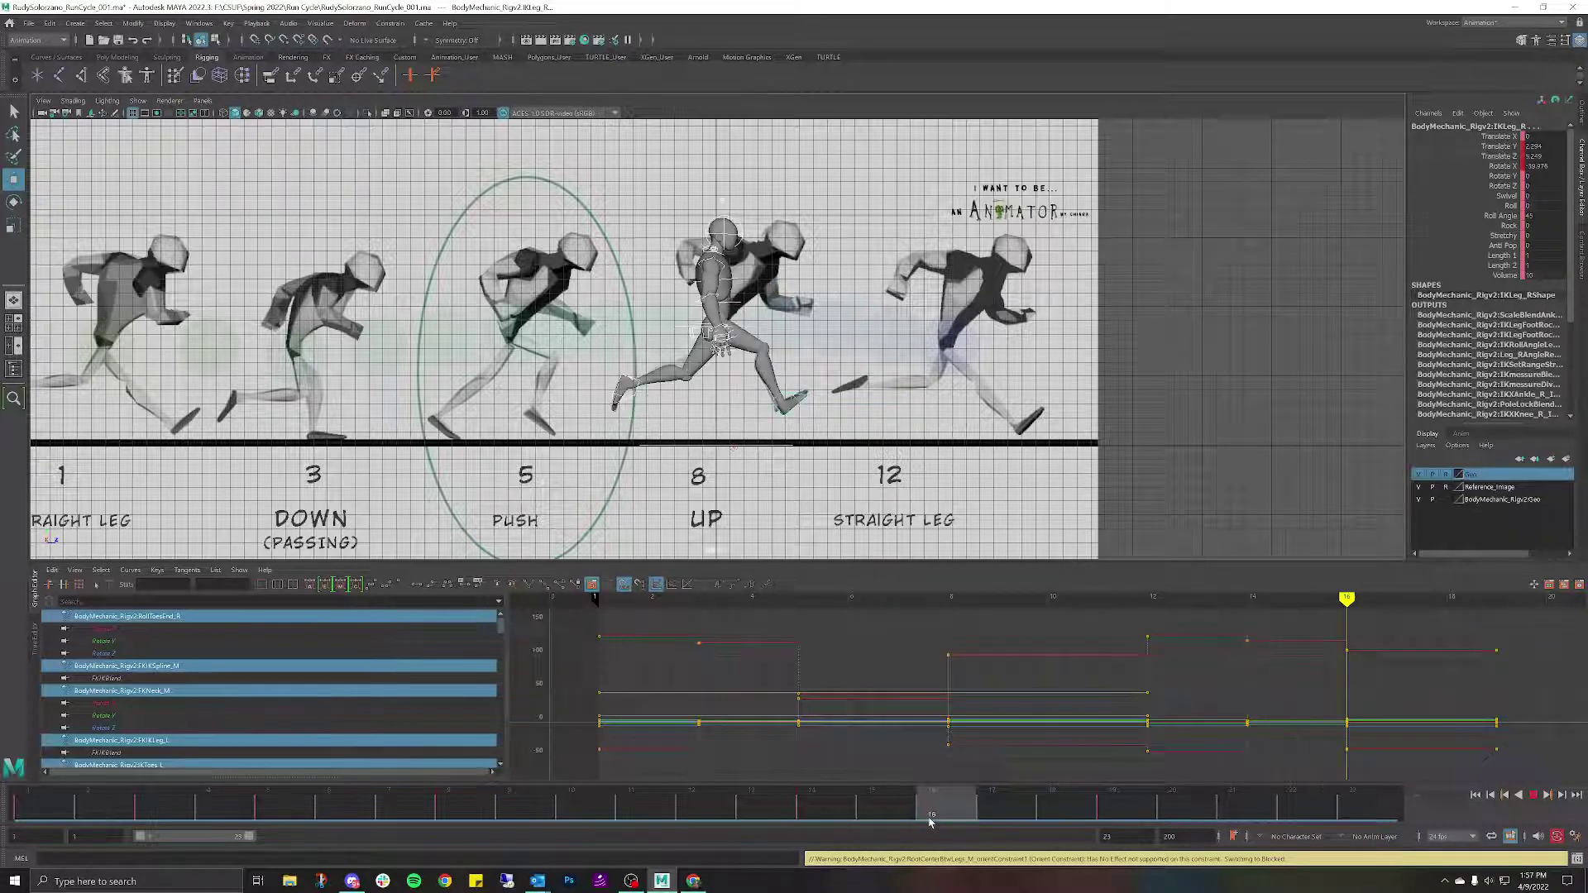
Make the Reference_Image layer selectable again and slide the image plane forward until the Push pose sits behind the rig.
{"action": "left_click", "coordinate": [948, 403]}
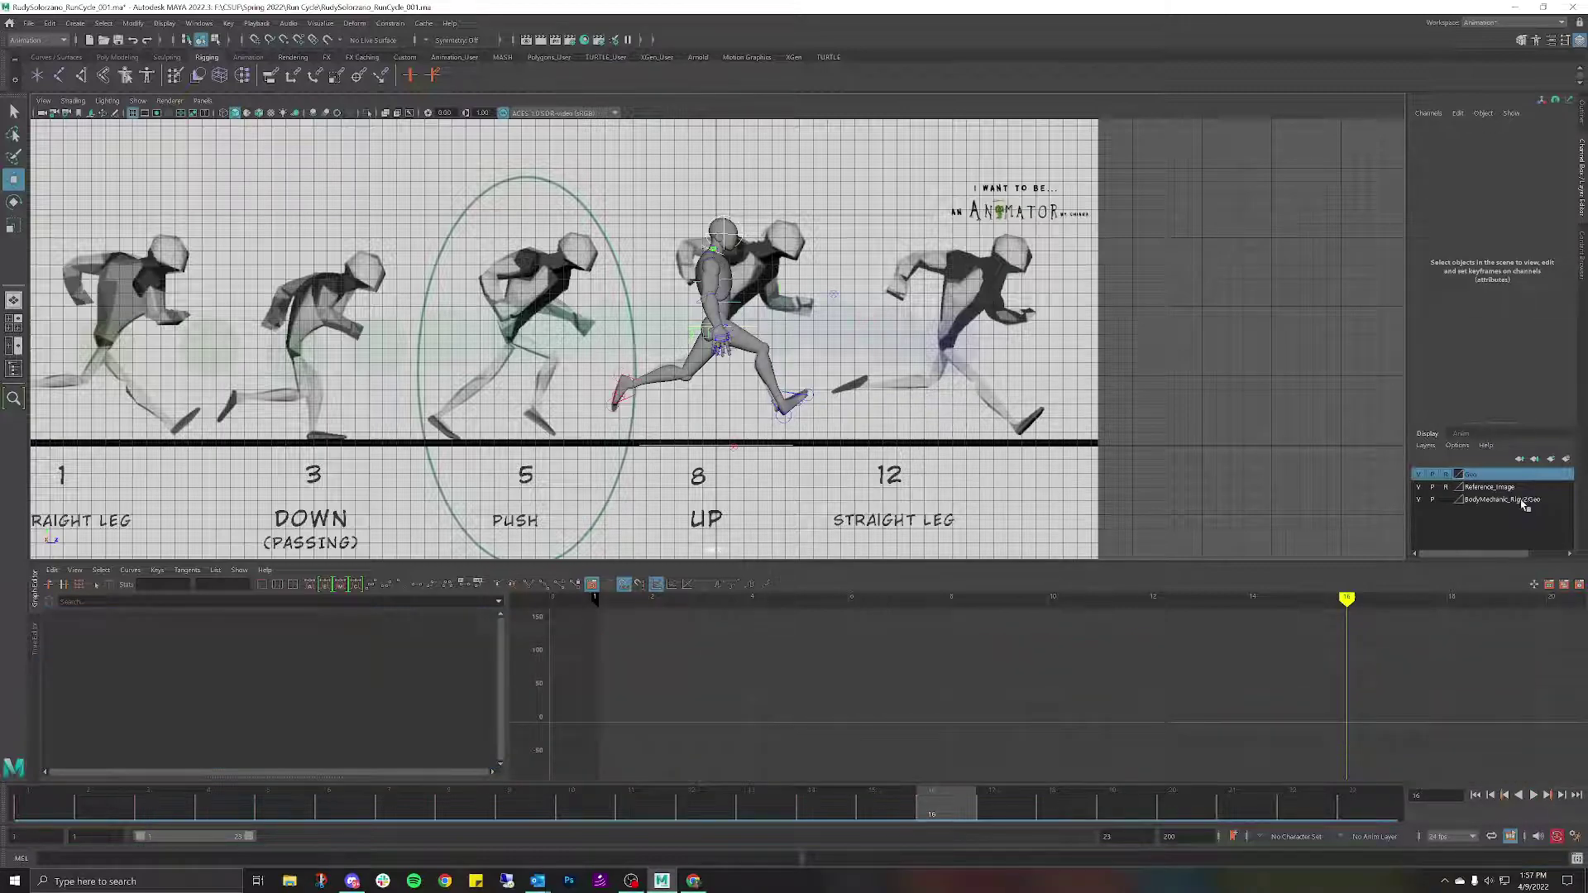
{"action": "left_click", "coordinate": [1489, 487]}
{"action": "scroll", "coordinate": [938, 356], "scroll_direction": "down", "scroll_amount": 1}
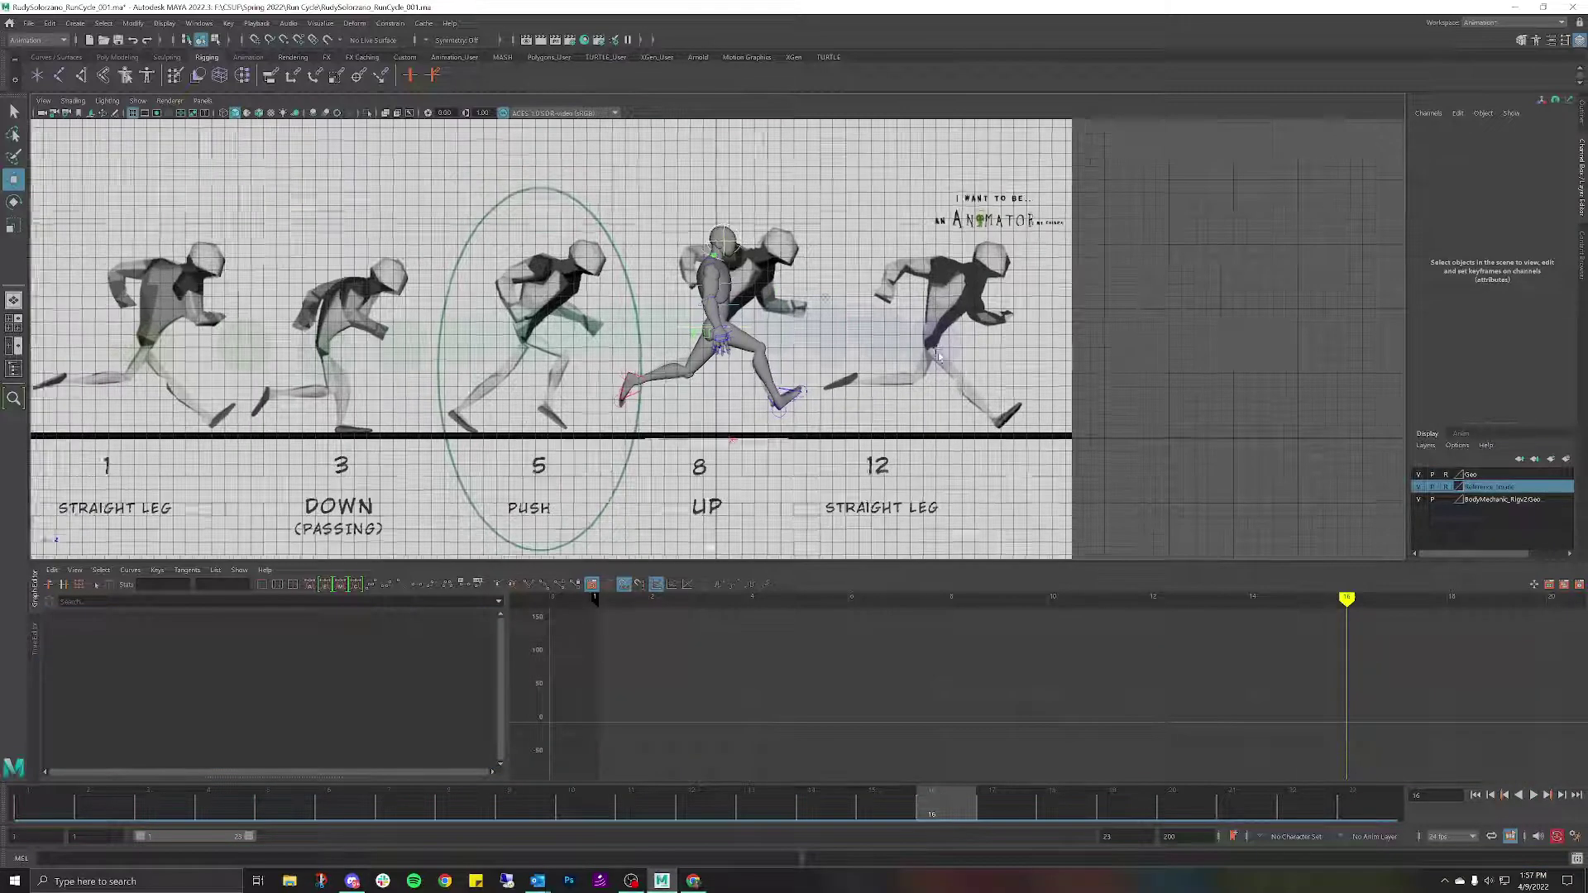
{"action": "scroll", "coordinate": [935, 351], "scroll_direction": "down", "scroll_amount": 1}
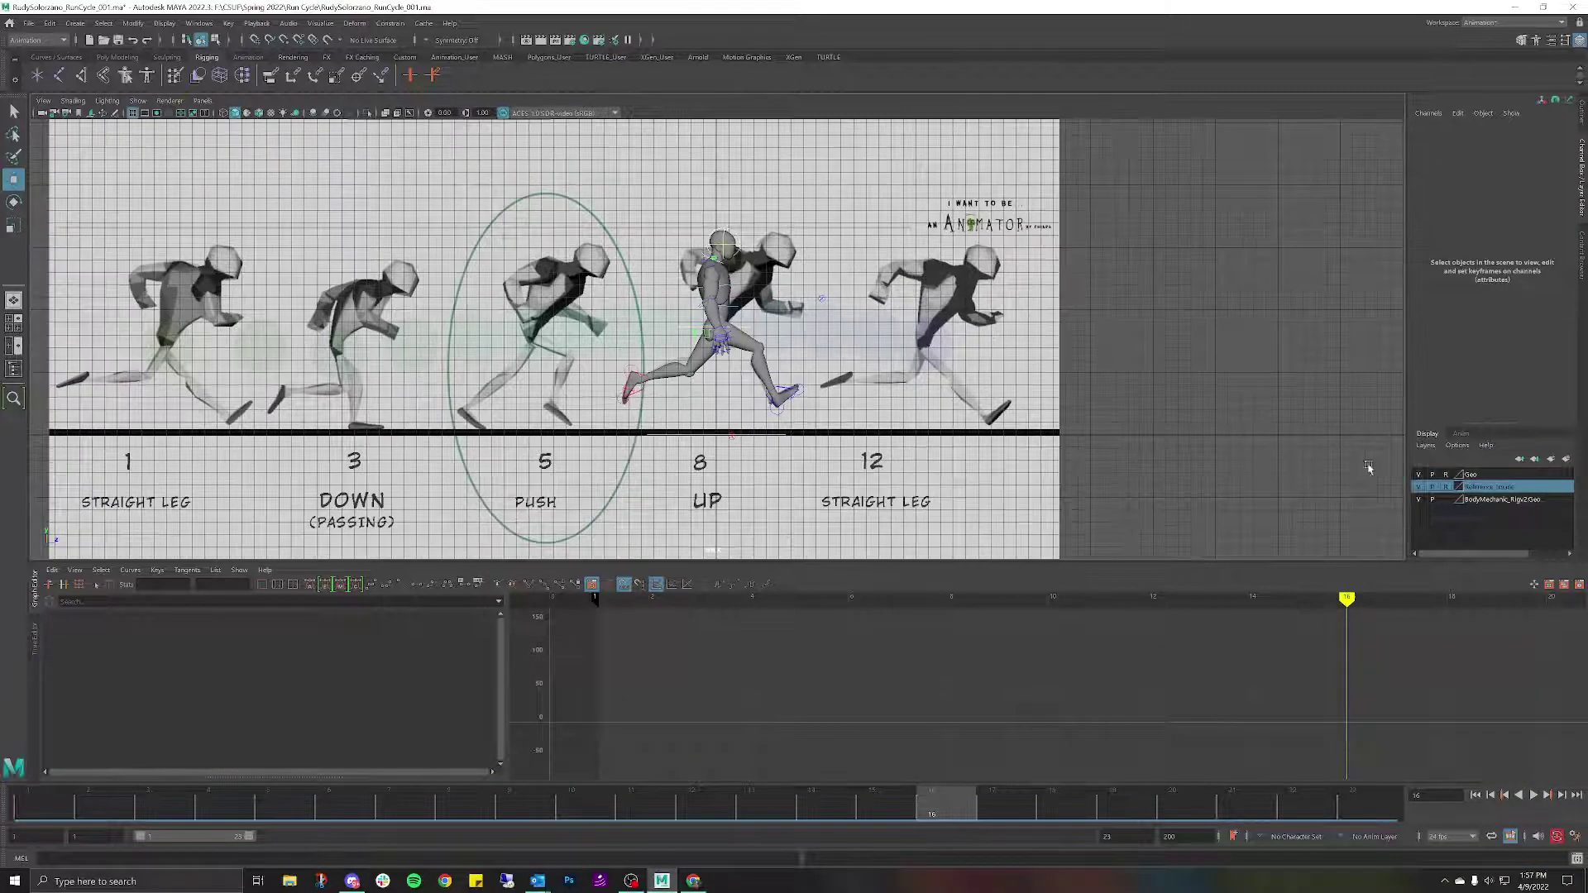
{"action": "left_click", "coordinate": [953, 357]}
{"action": "left_click_drag", "start_coordinate": [669, 345], "coordinate": [848, 344]}
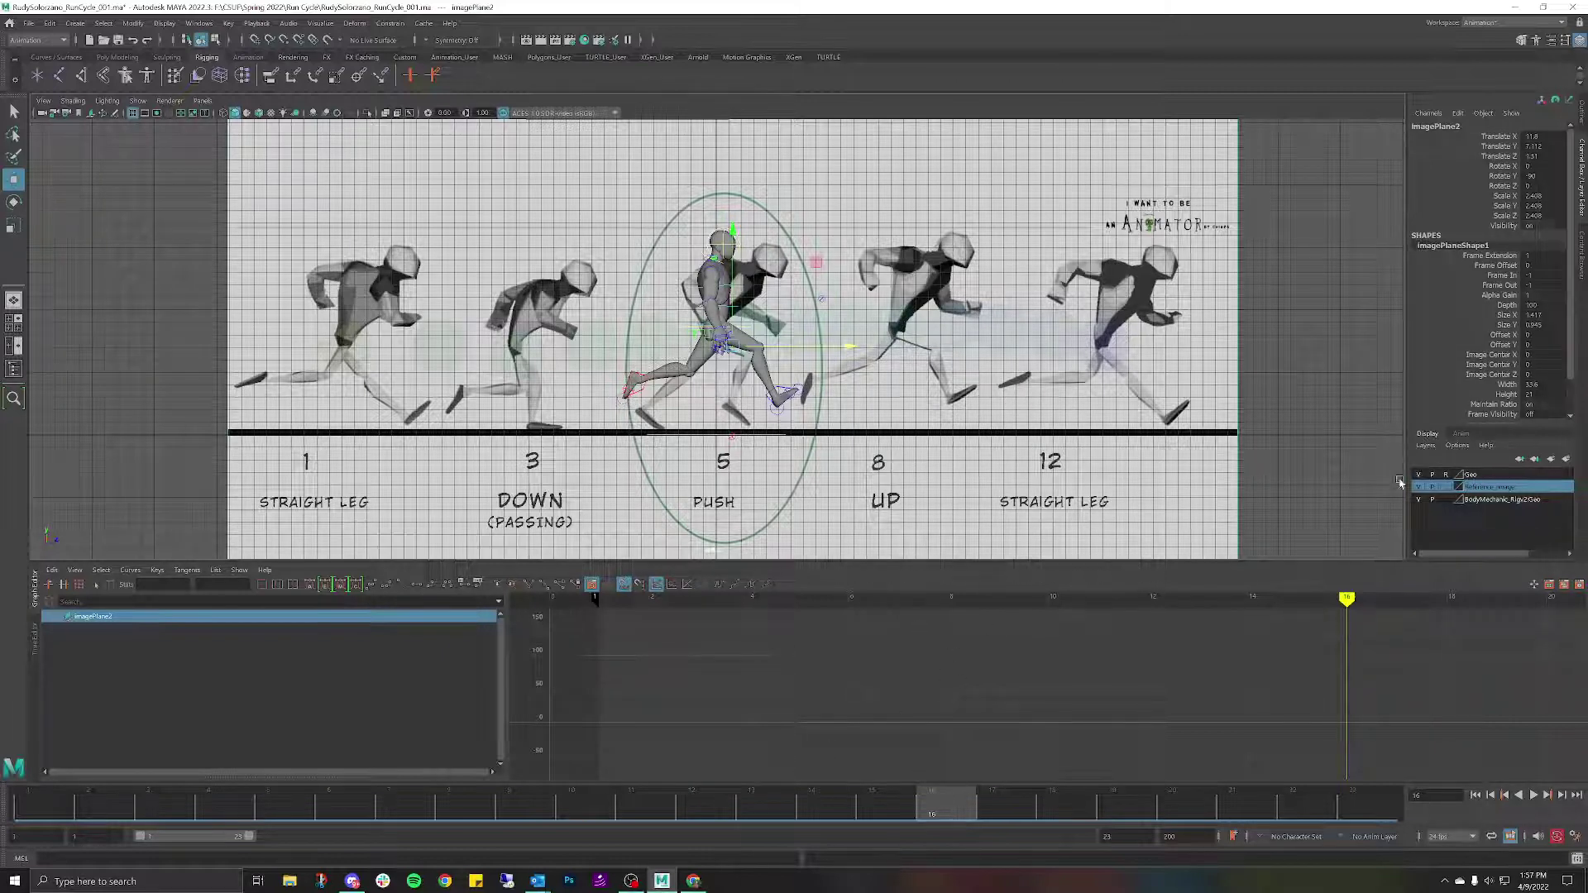
Select the rig's root control, play the run cycle, and return to frame 16.
{"action": "left_click", "coordinate": [749, 329]}
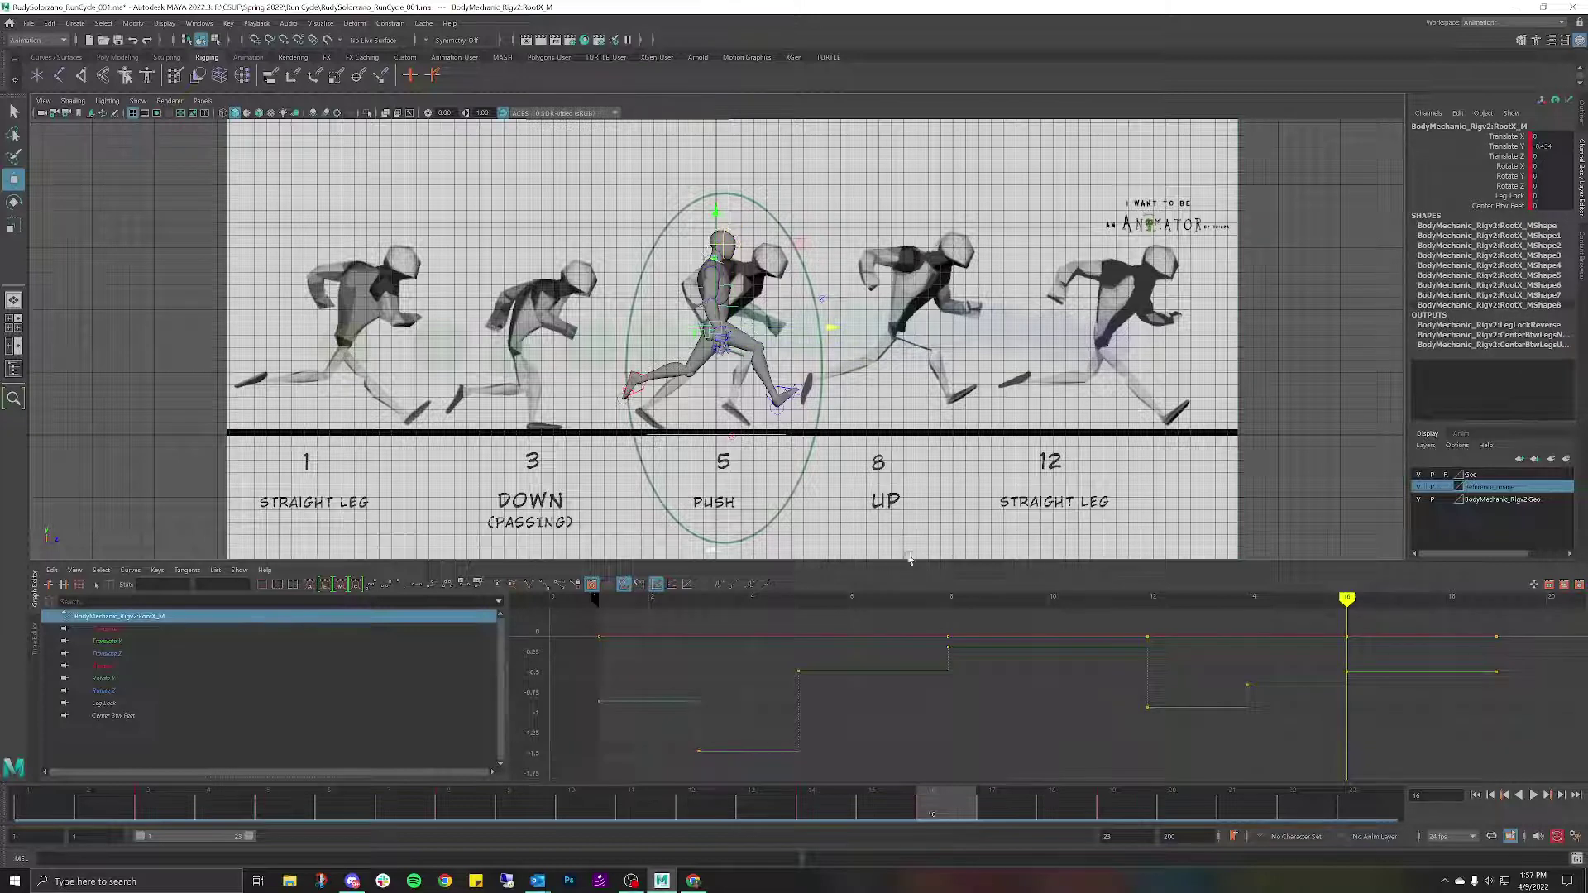
{"action": "key", "text": "alt+v"}
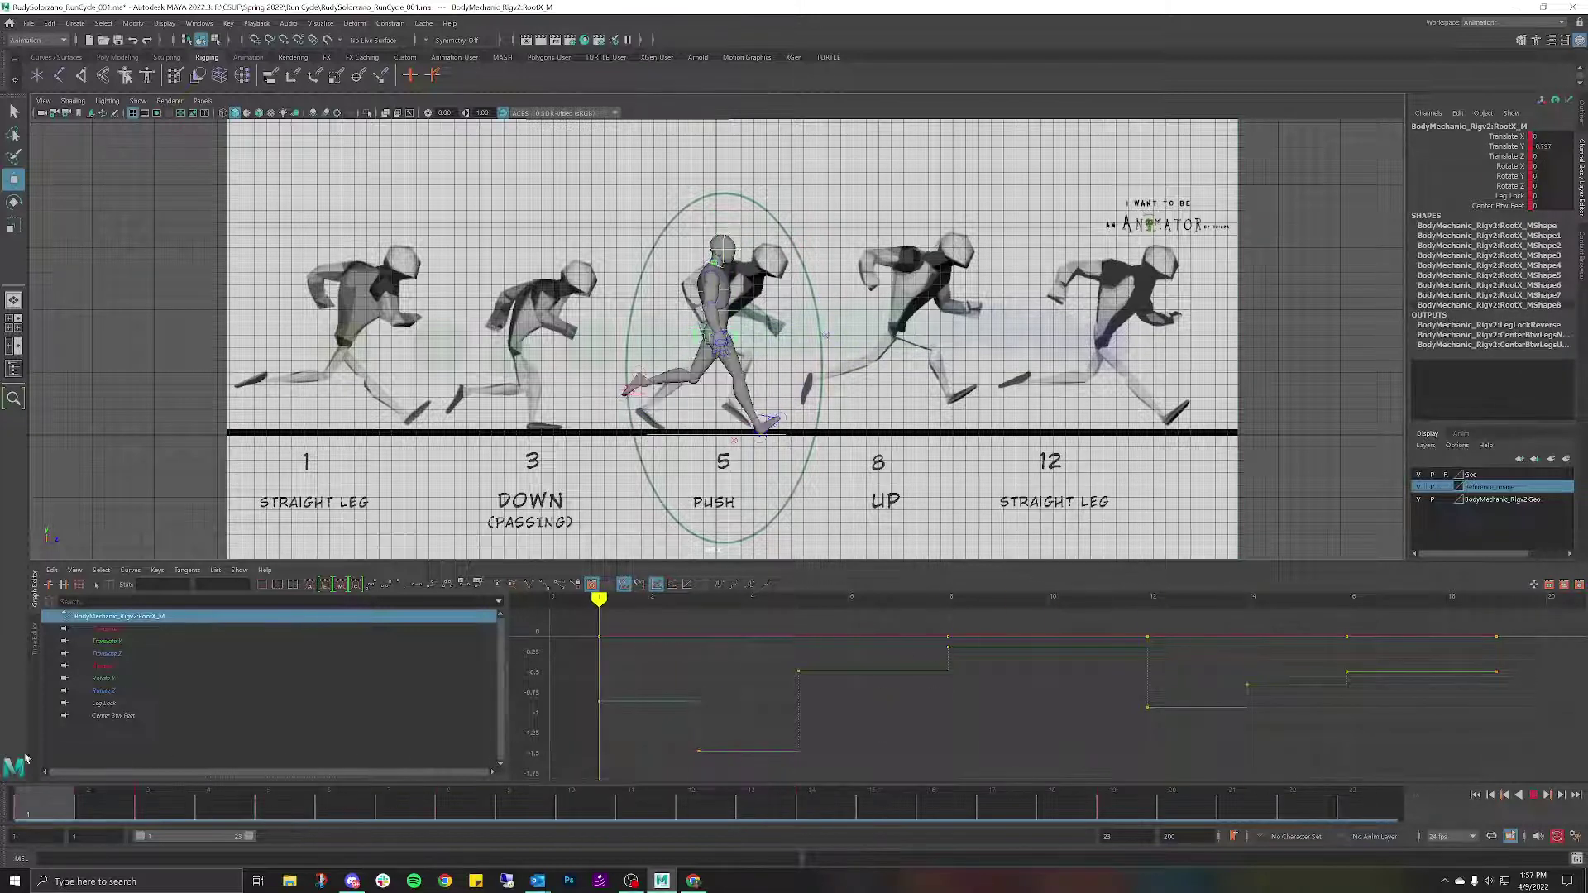
{"action": "left_click_drag", "start_coordinate": [24, 758], "coordinate": [928, 808]}
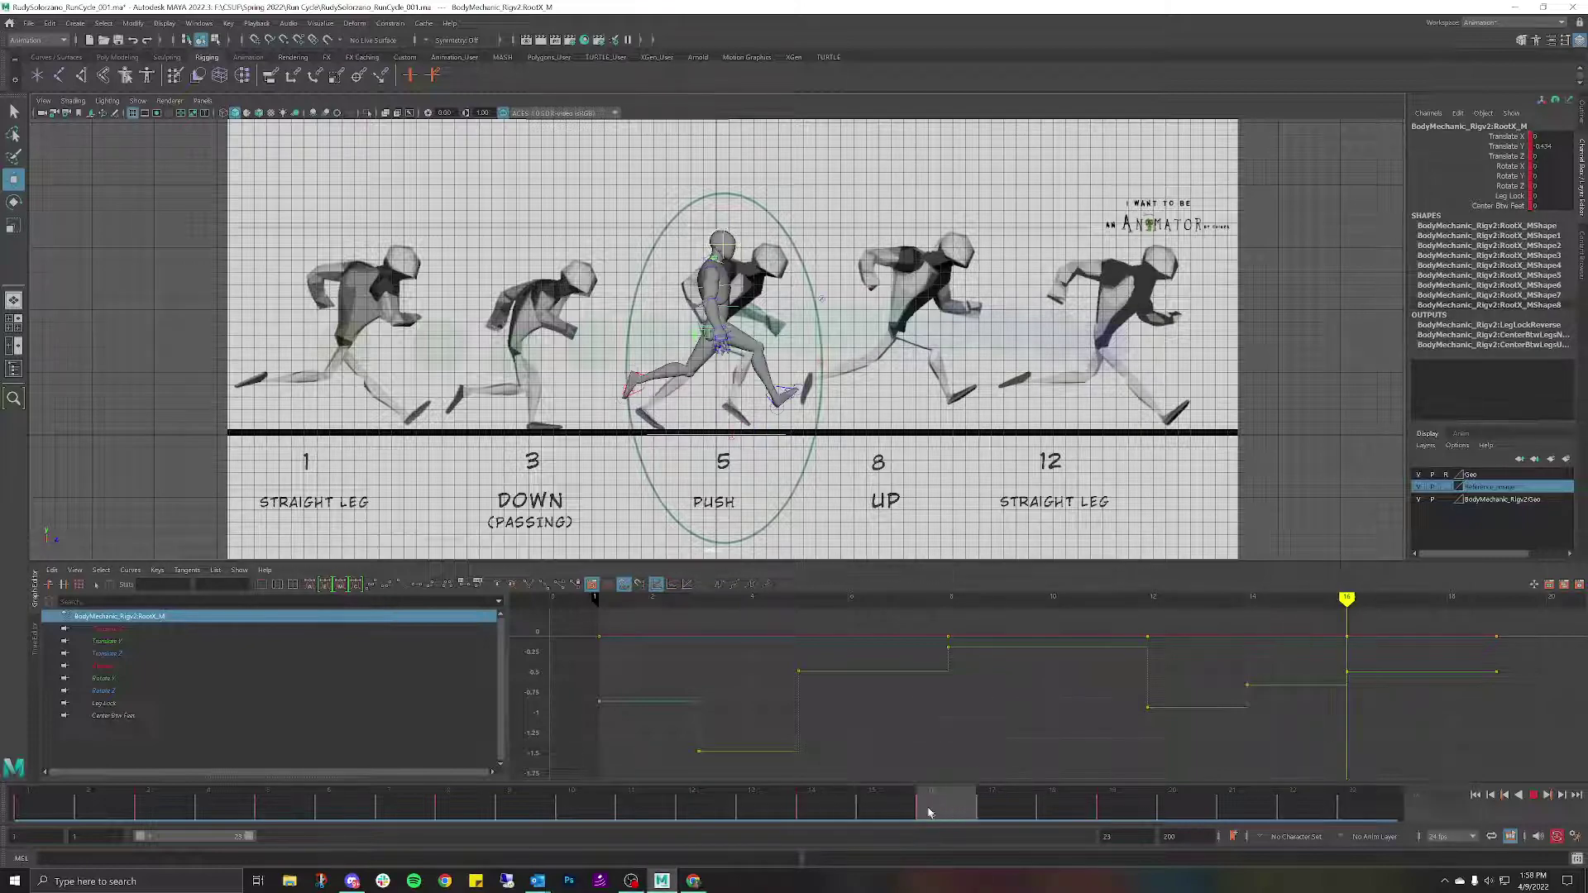
Flatten the left foot's IK control at frame 16 by setting its Rotate X to 0.
{"action": "scroll", "coordinate": [655, 329], "scroll_direction": "up", "scroll_amount": 3}
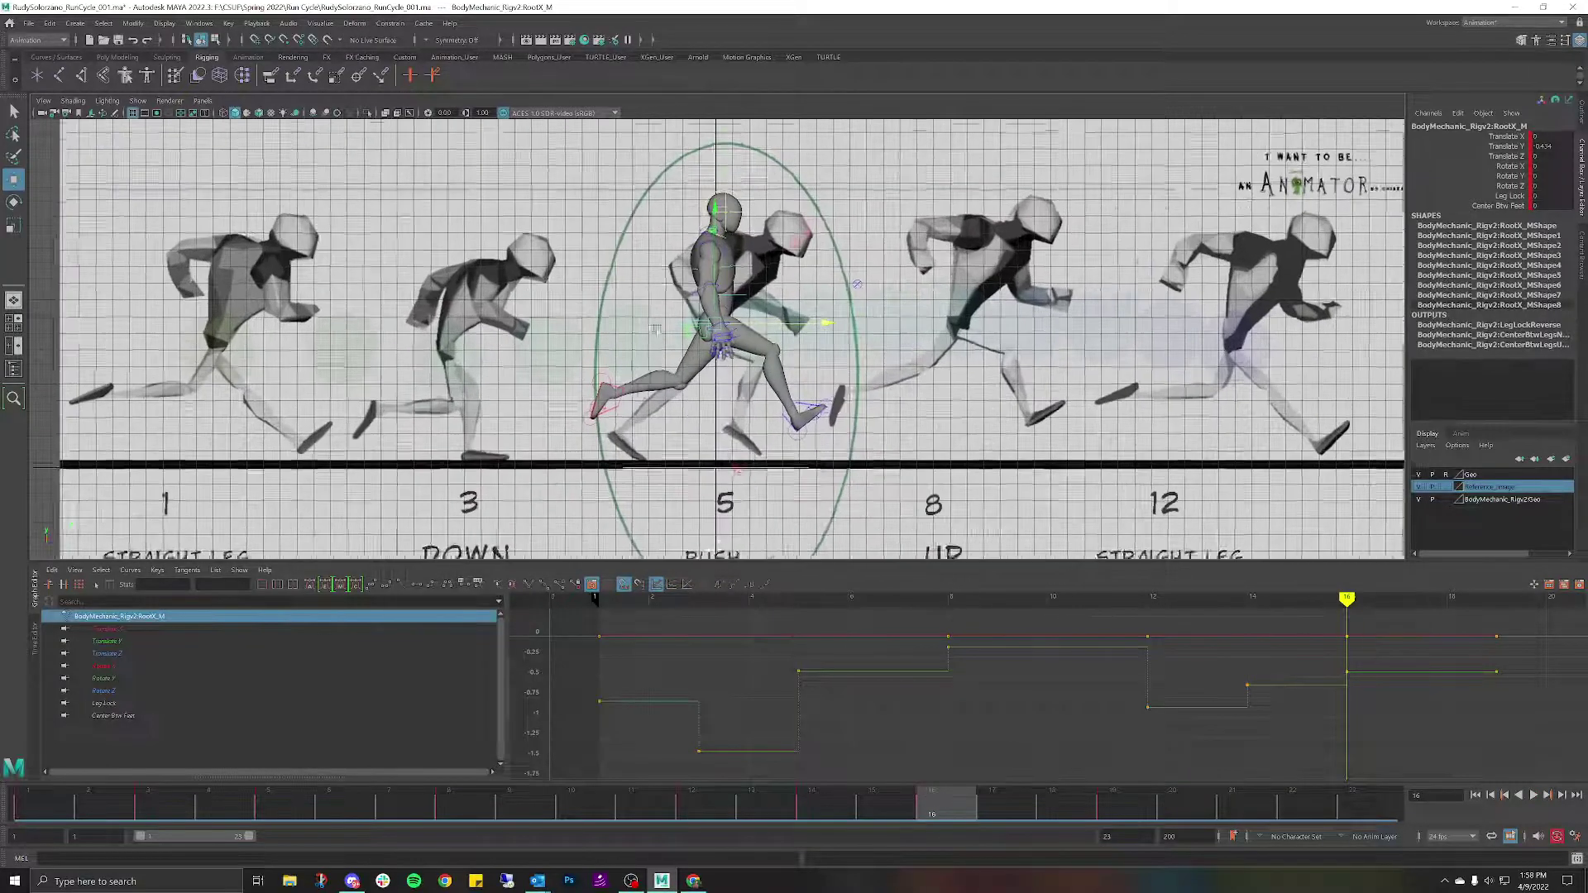
{"action": "scroll", "coordinate": [655, 329], "scroll_direction": "up", "scroll_amount": 1}
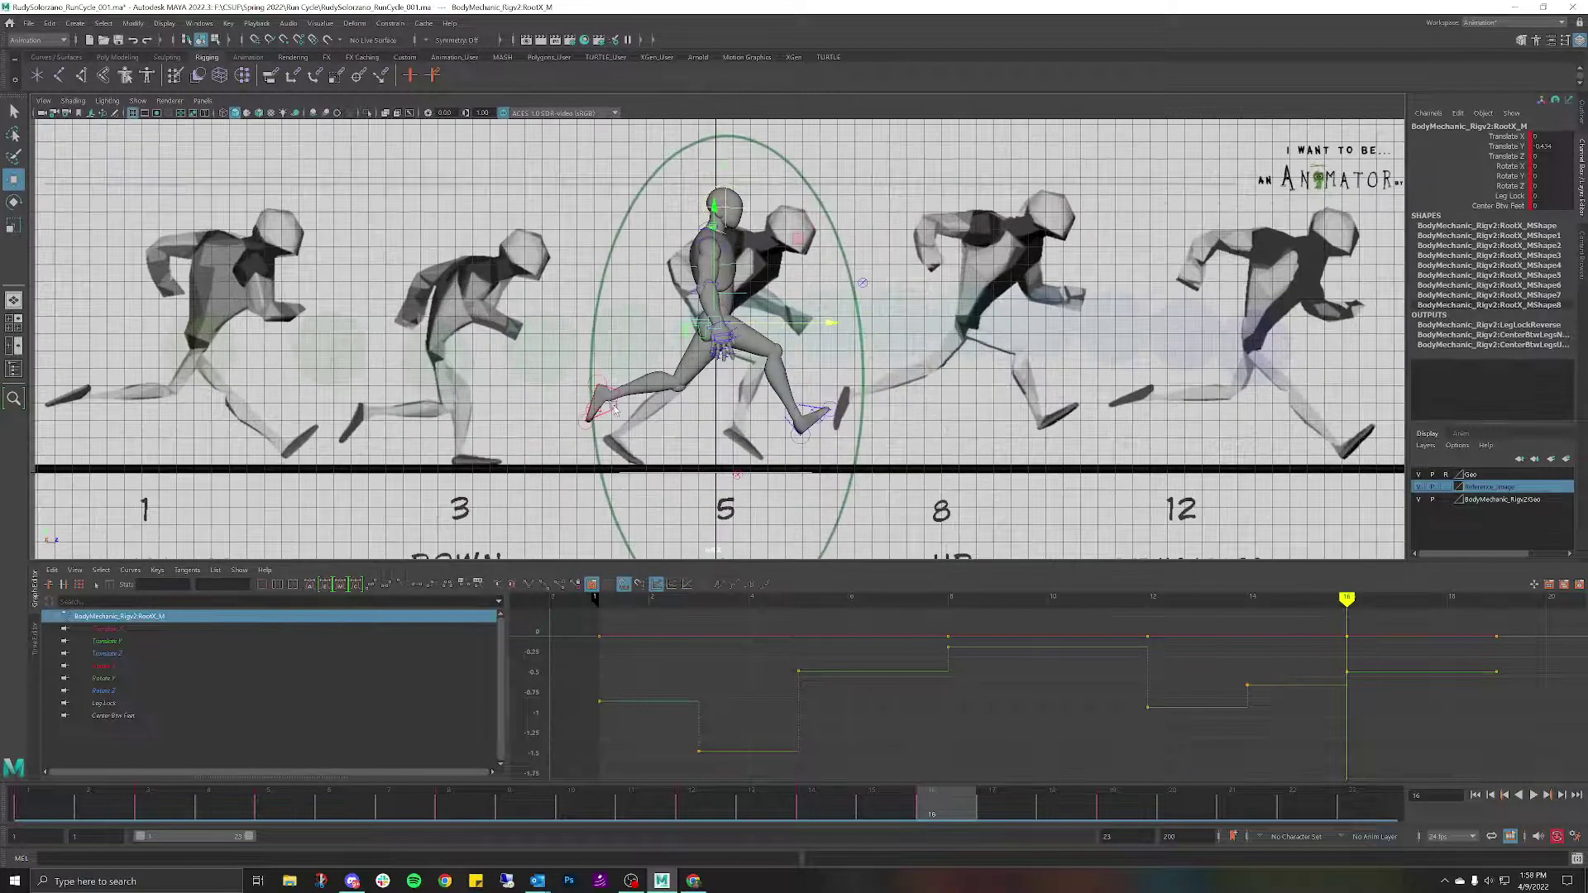
{"action": "left_click", "coordinate": [612, 397]}
{"action": "key", "text": "e"}
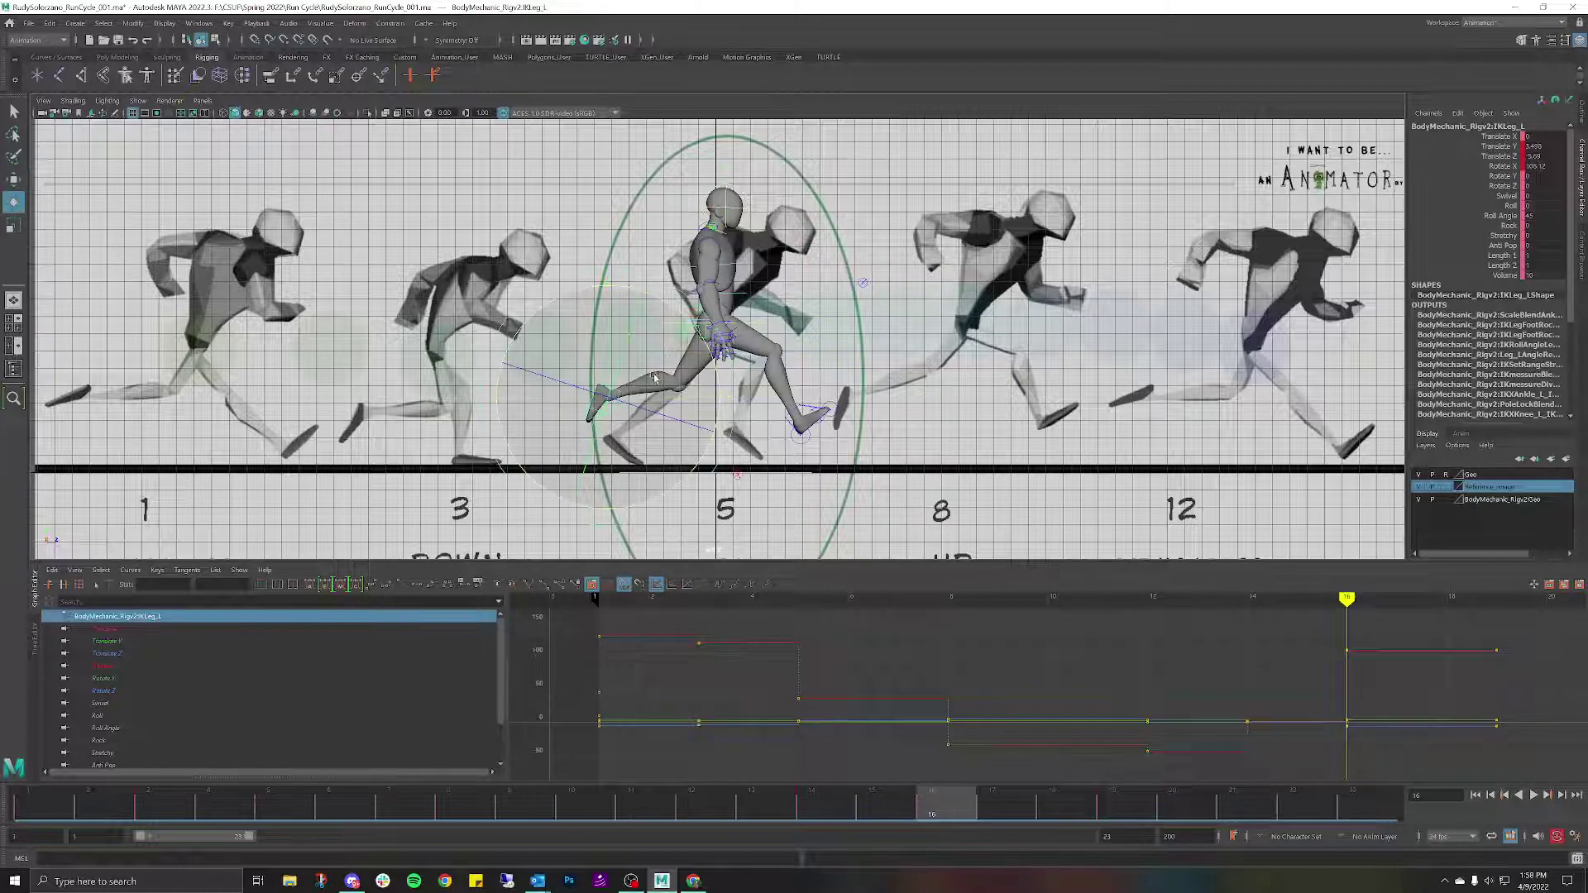
{"action": "left_click_drag", "start_coordinate": [688, 325], "coordinate": [567, 318]}
{"action": "left_click", "coordinate": [1546, 165]}
{"action": "double_click", "coordinate": [1545, 165]}
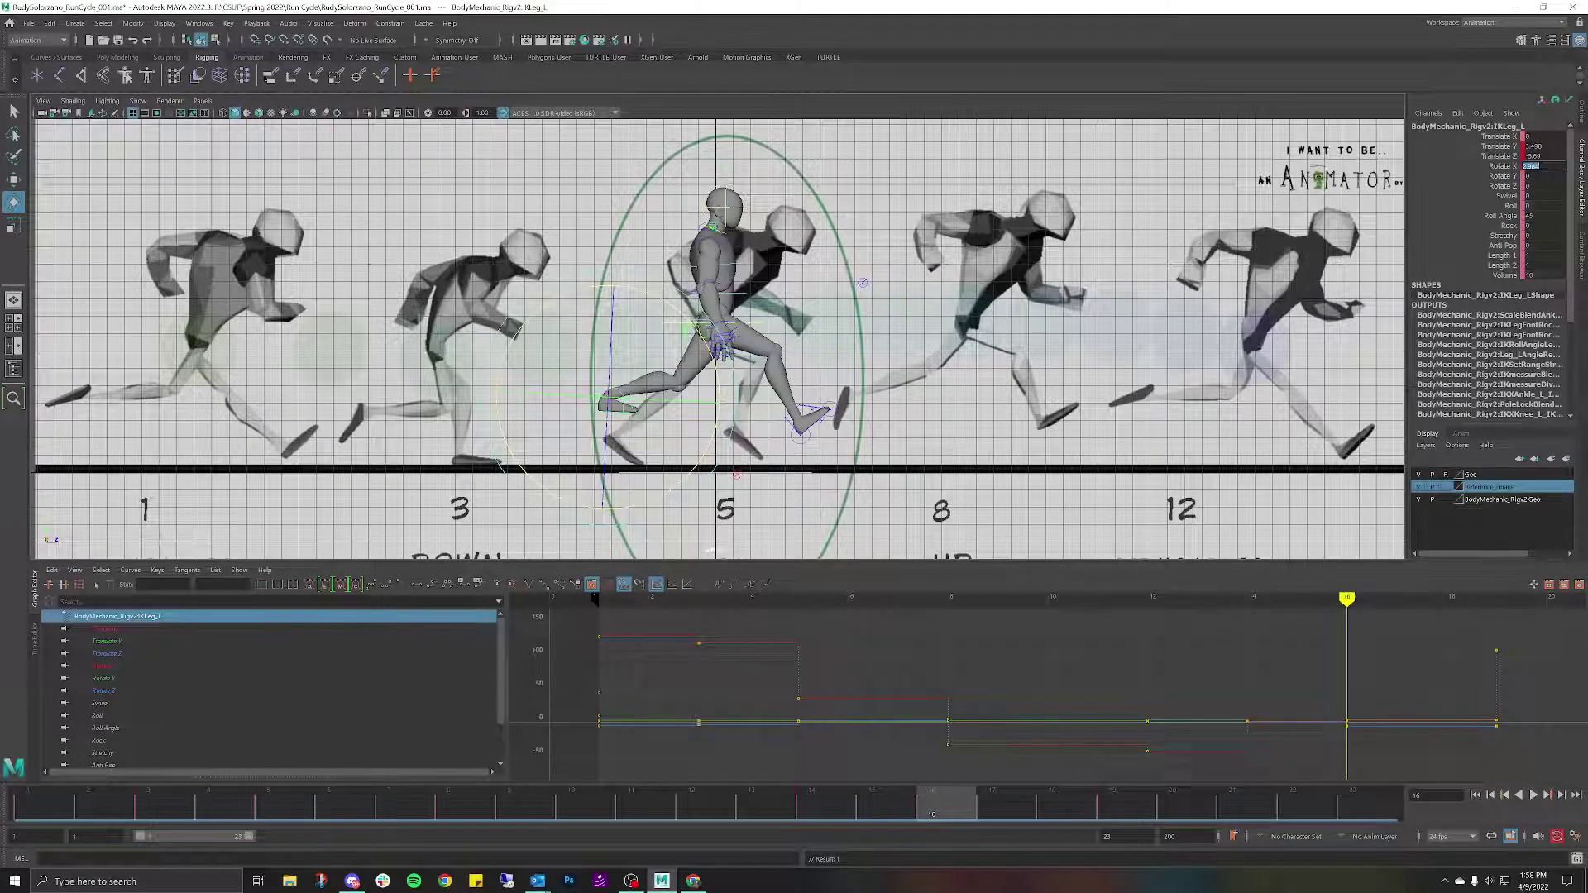
{"action": "type", "text": "0"}
{"action": "key", "text": "Return"}
{"action": "type", "text": "we"}
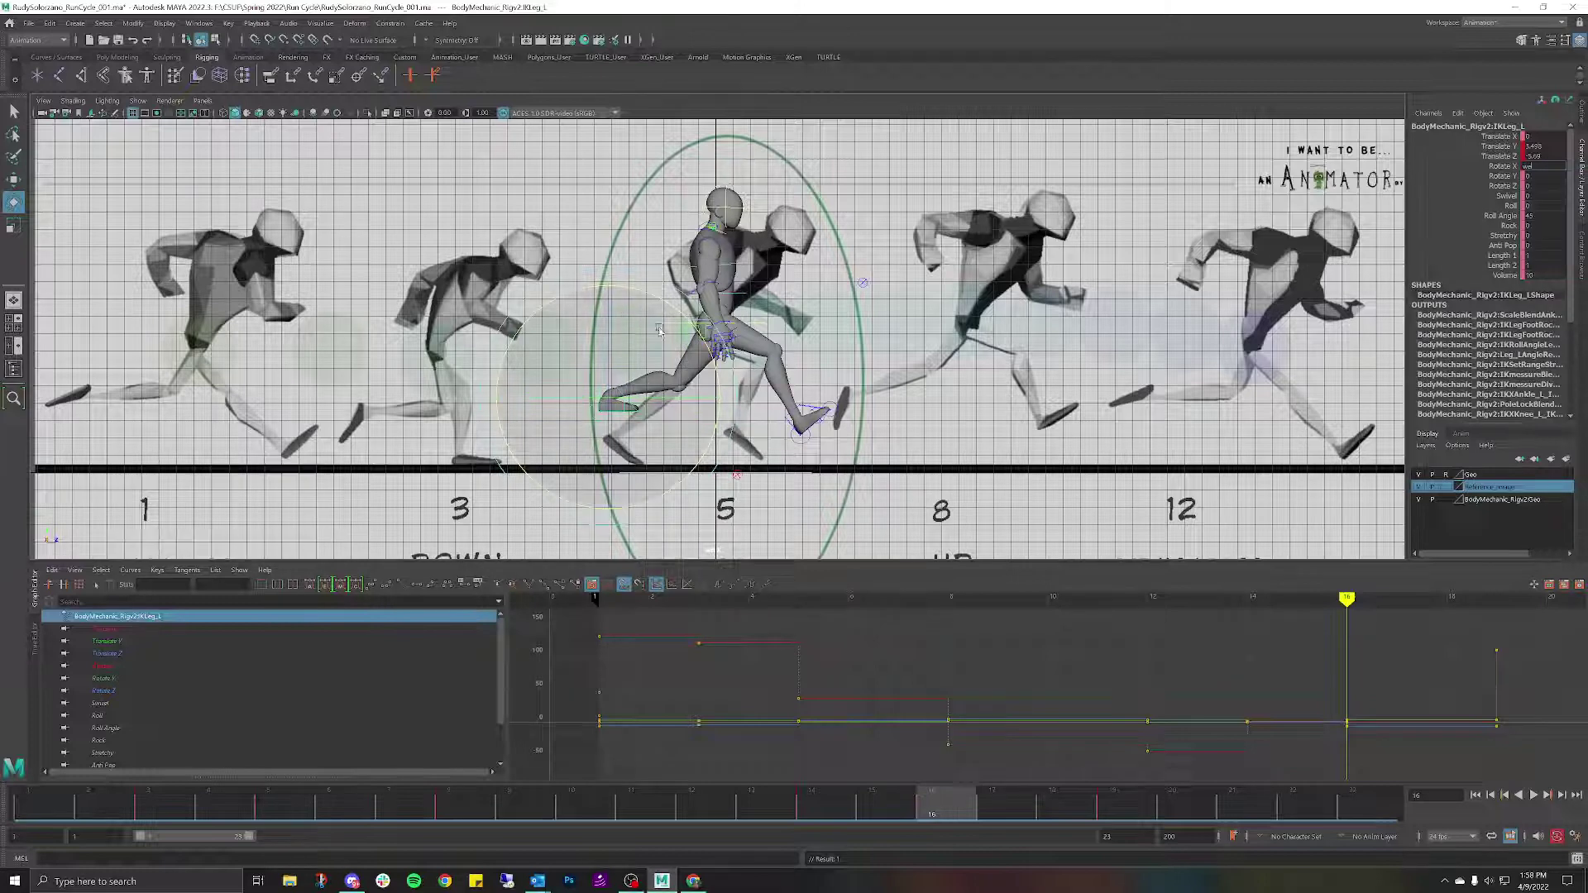
Lower the left foot's IK control to the ground at frame 16 with Translate Y 0 and key it.
{"action": "left_click", "coordinate": [622, 368]}
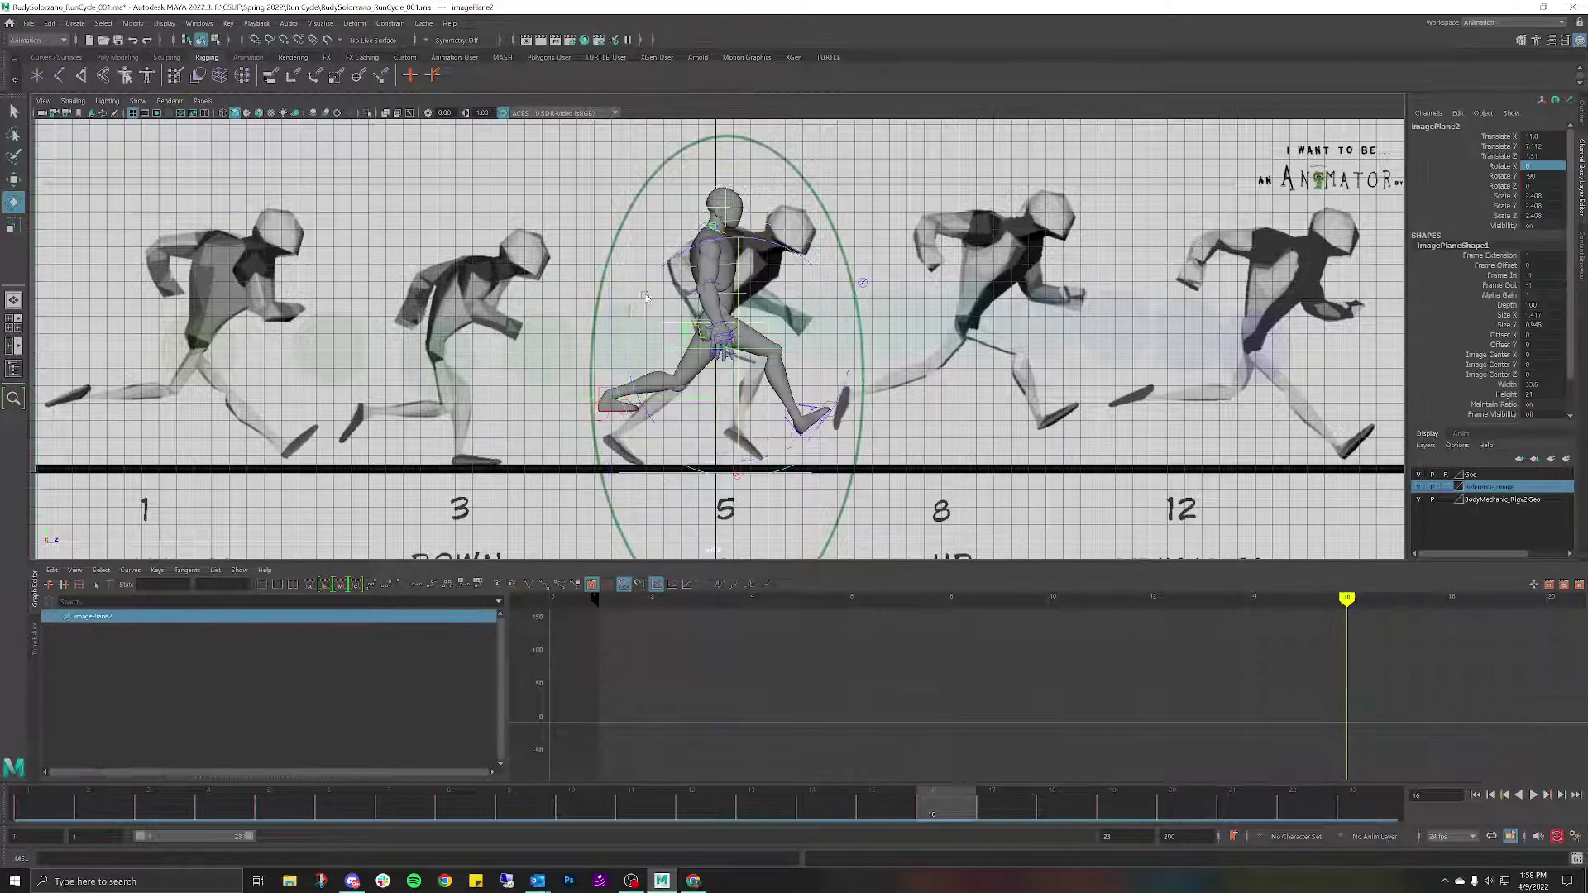
{"action": "left_click", "coordinate": [597, 395]}
{"action": "key", "text": "w"}
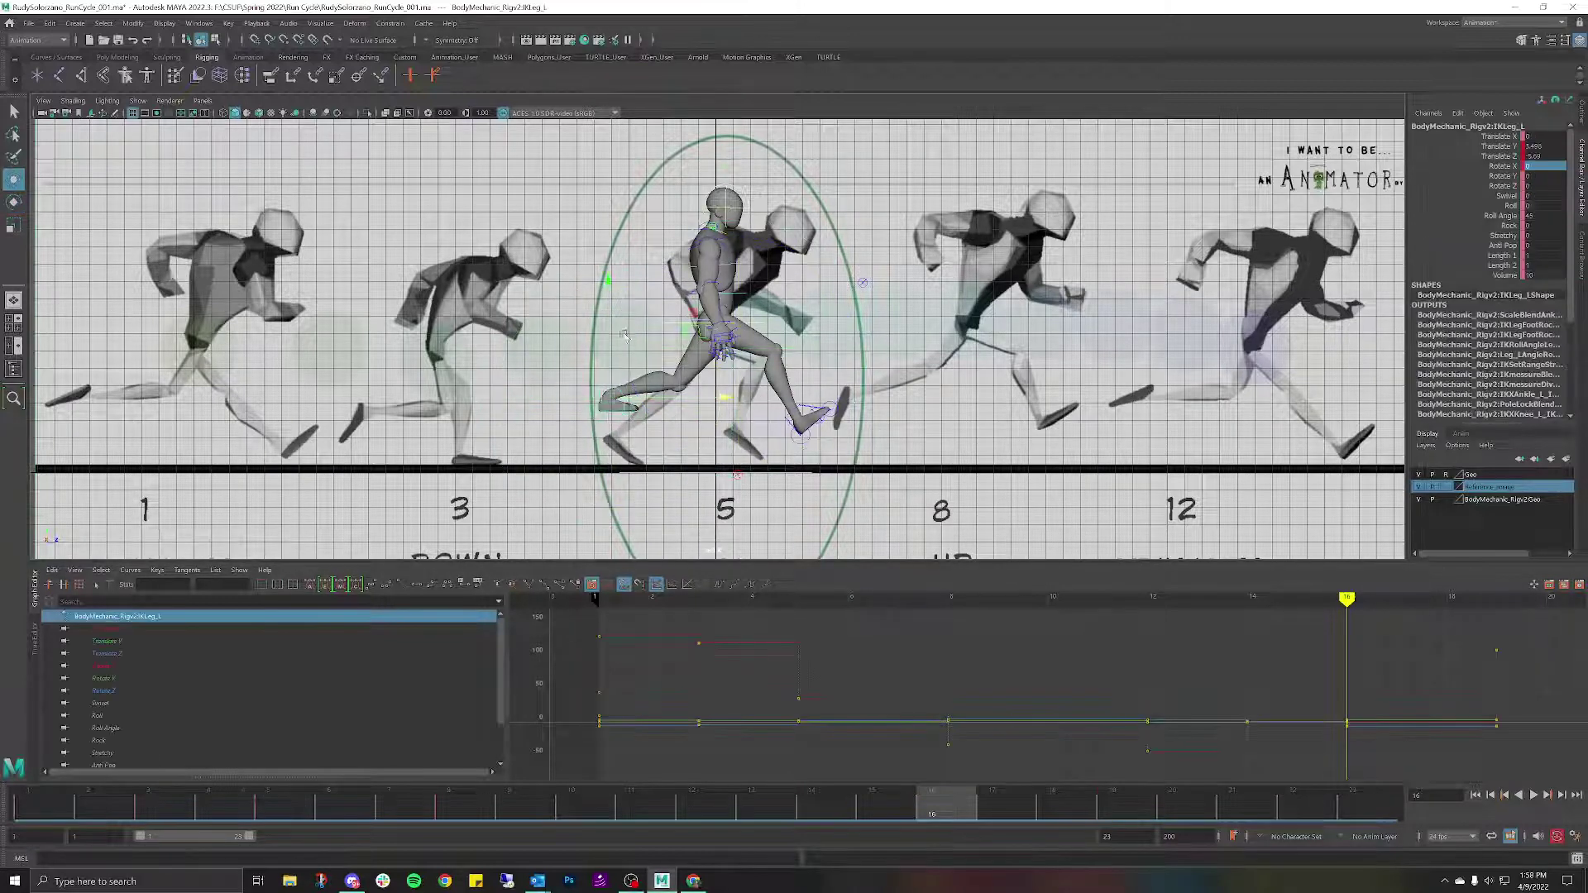
{"action": "left_click_drag", "start_coordinate": [608, 304], "coordinate": [628, 351]}
{"action": "key", "text": "s"}
{"action": "left_click", "coordinate": [1540, 145]}
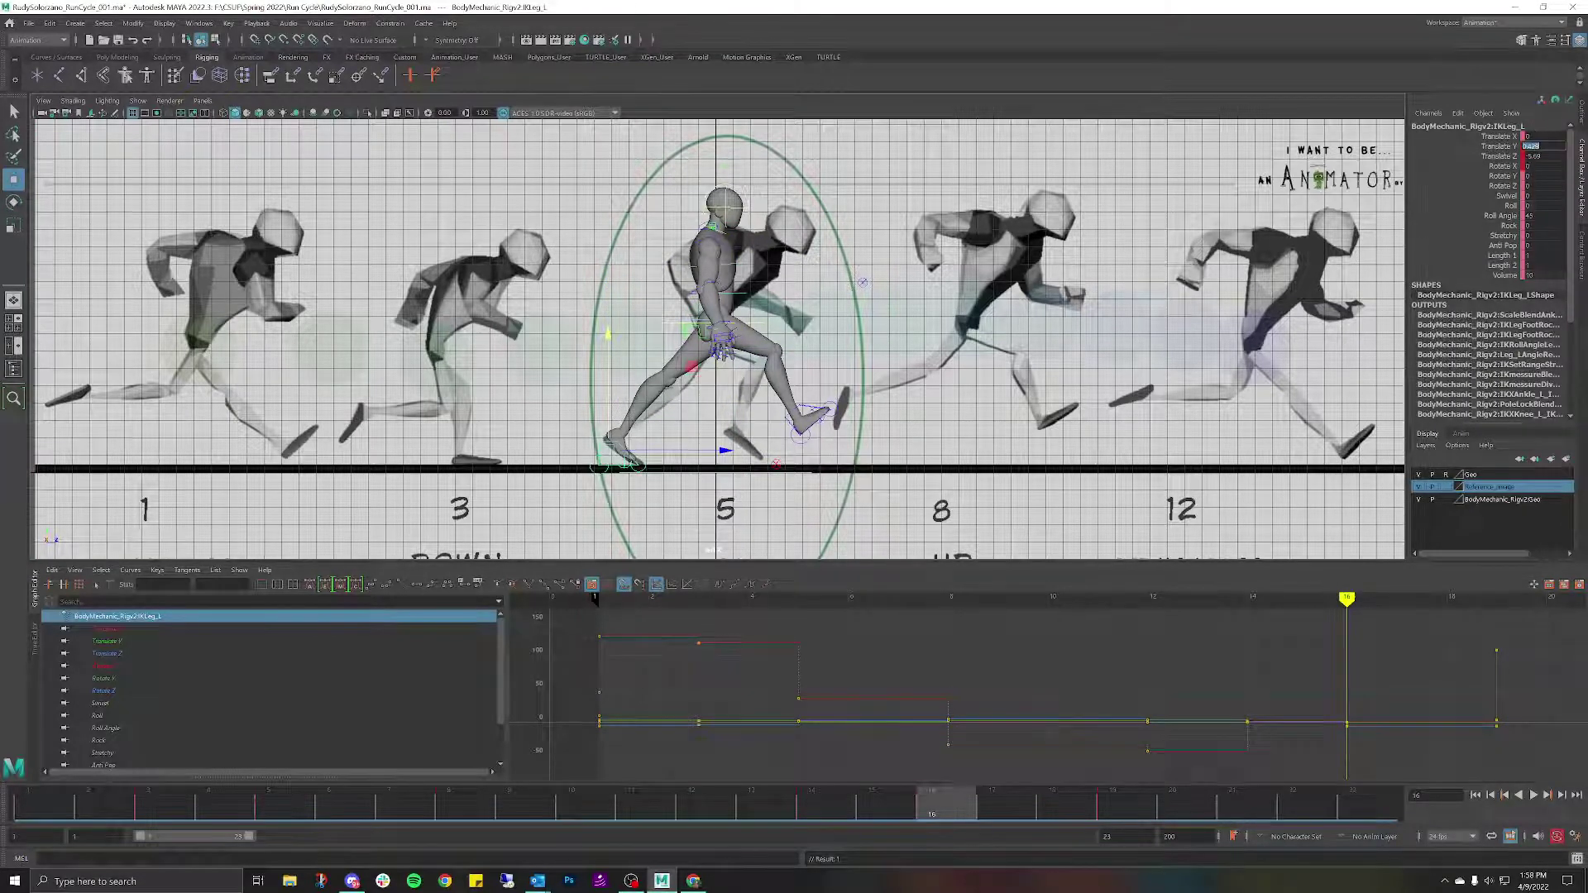
{"action": "type", "text": "0"}
{"action": "key", "text": "Return"}
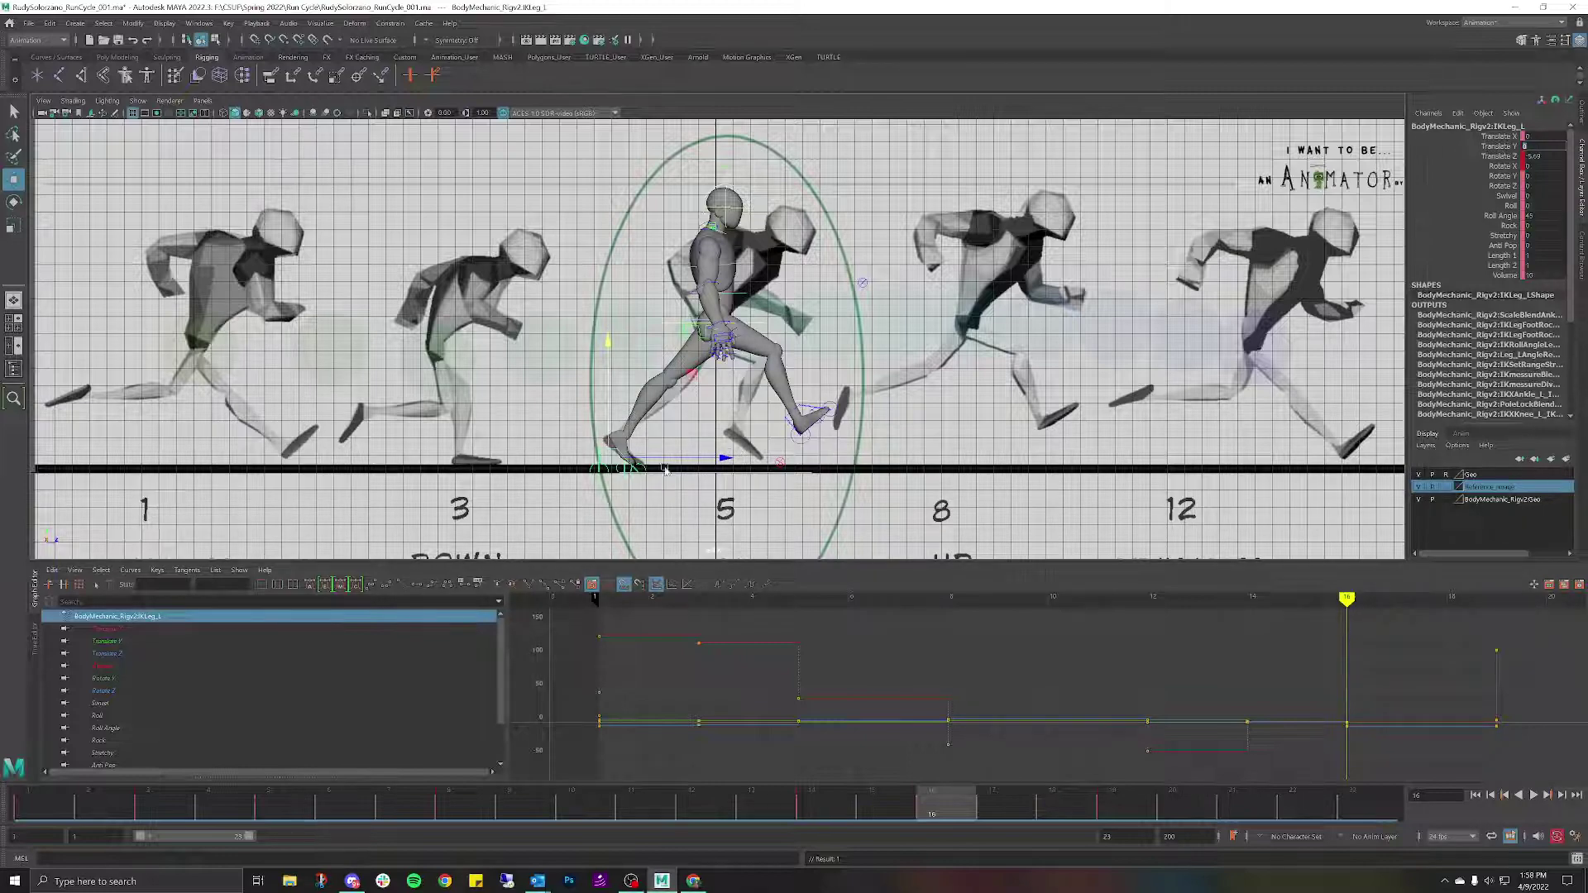
Rotate the left foot's RollToesEnd control about X to lift the heel into the push-off position.
{"action": "scroll", "coordinate": [709, 460], "scroll_direction": "up", "scroll_amount": 5}
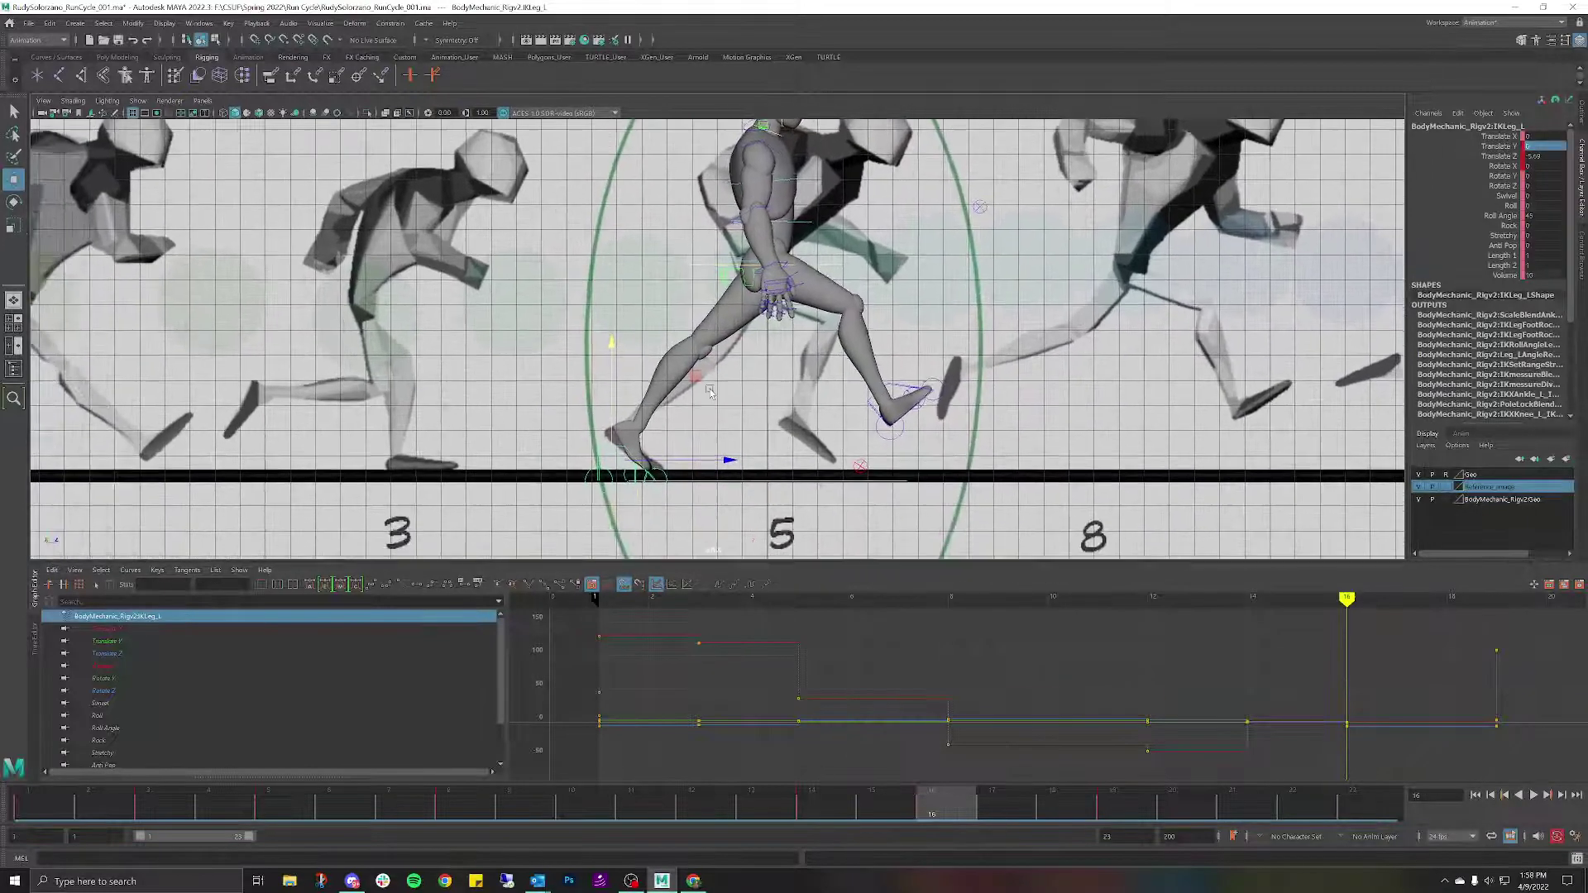
{"action": "scroll", "coordinate": [710, 392], "scroll_direction": "up", "scroll_amount": 3}
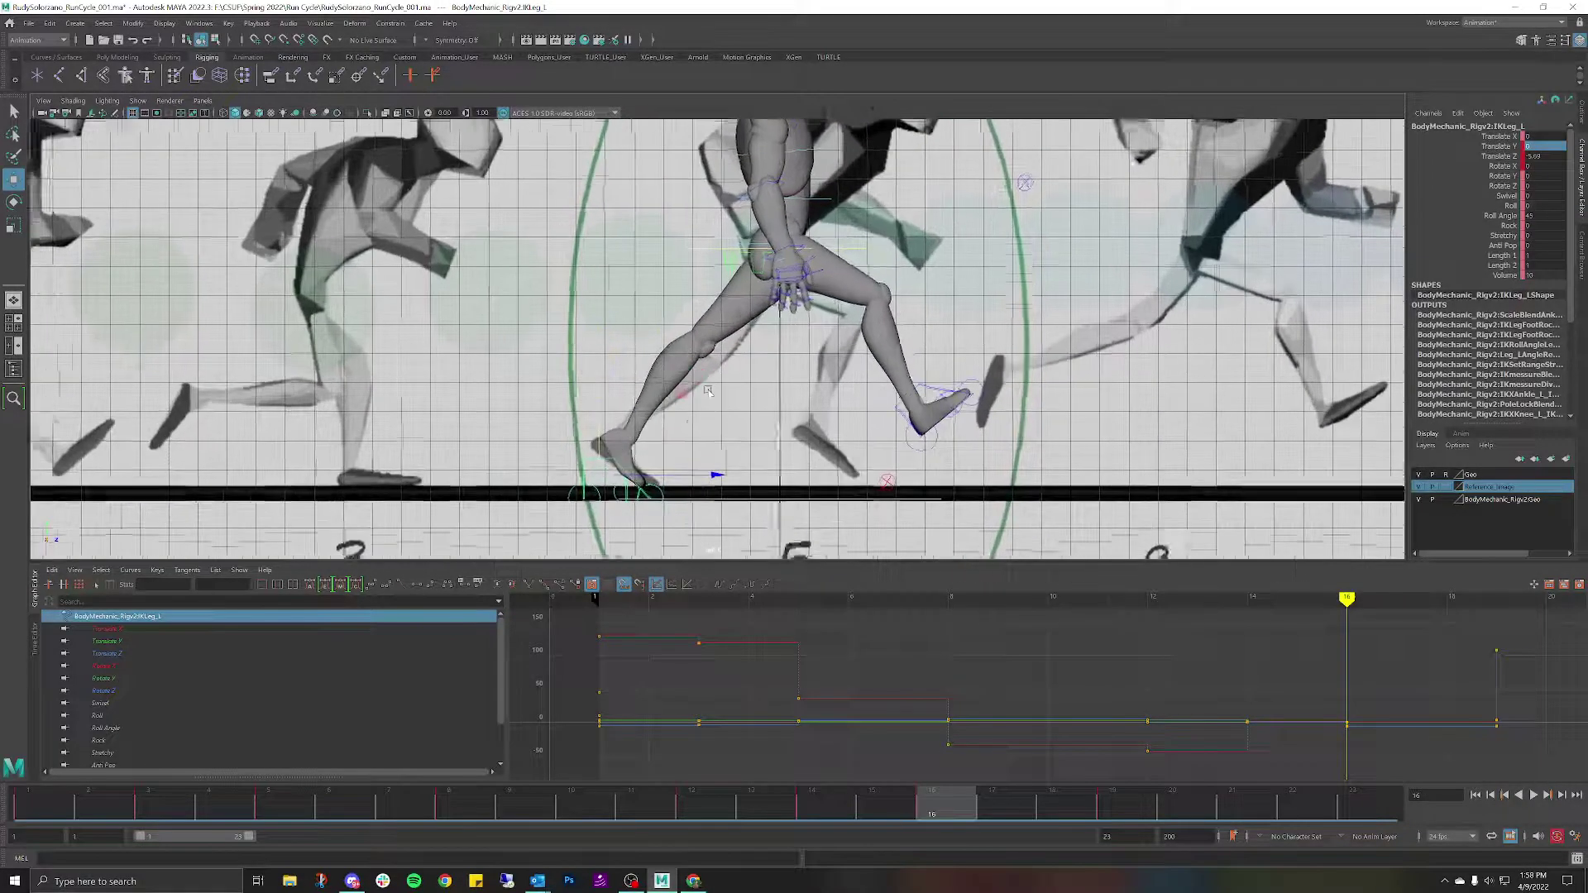
{"action": "left_click", "coordinate": [660, 504]}
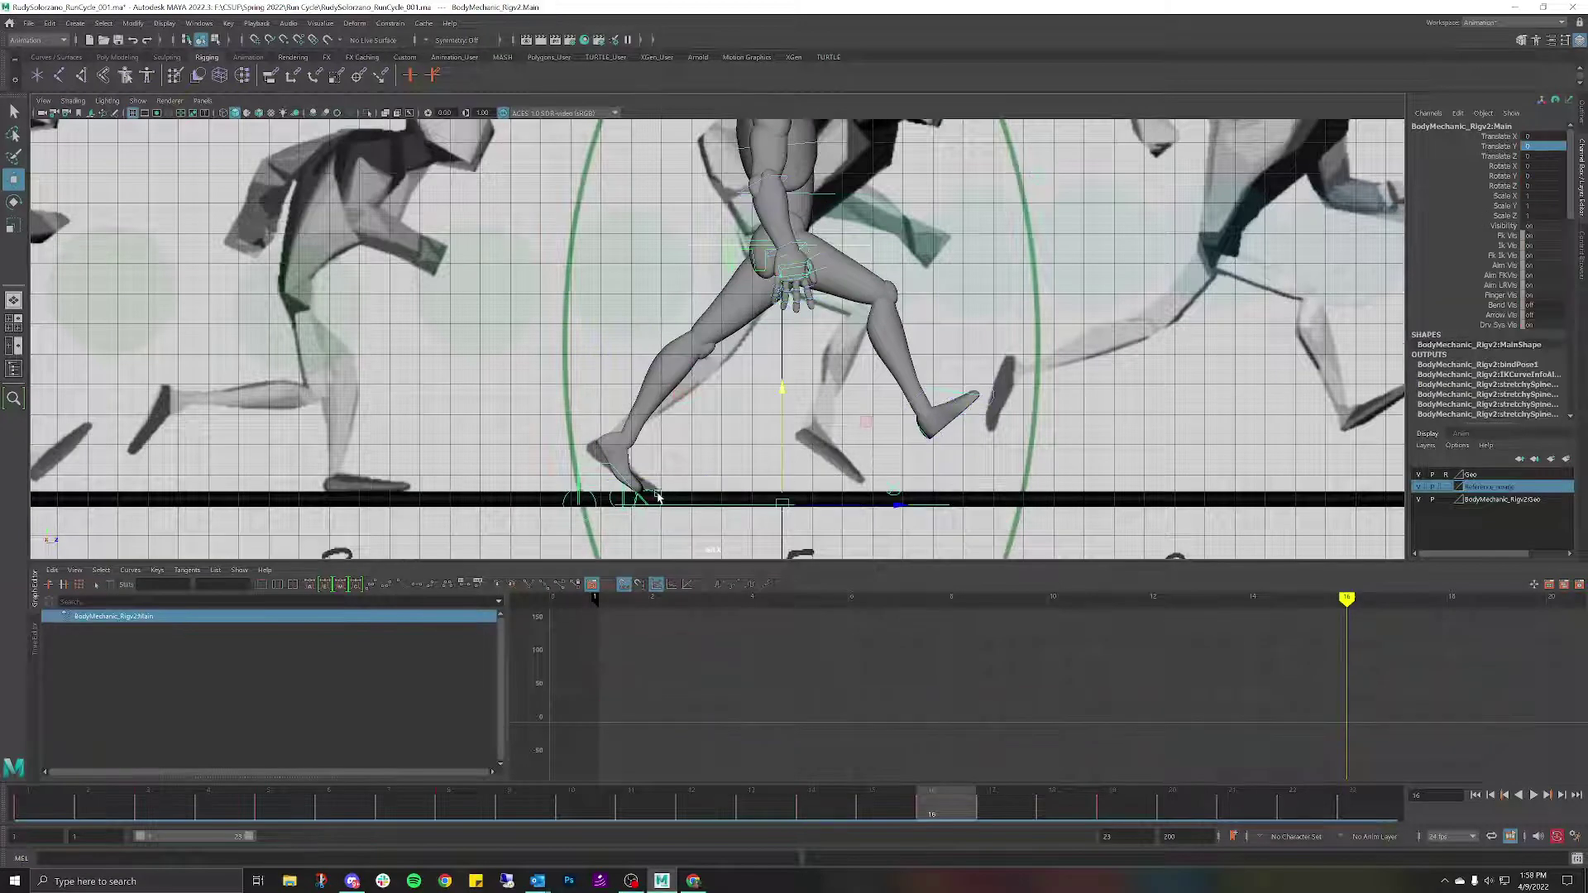
{"action": "left_click", "coordinate": [657, 499]}
{"action": "key", "text": "e"}
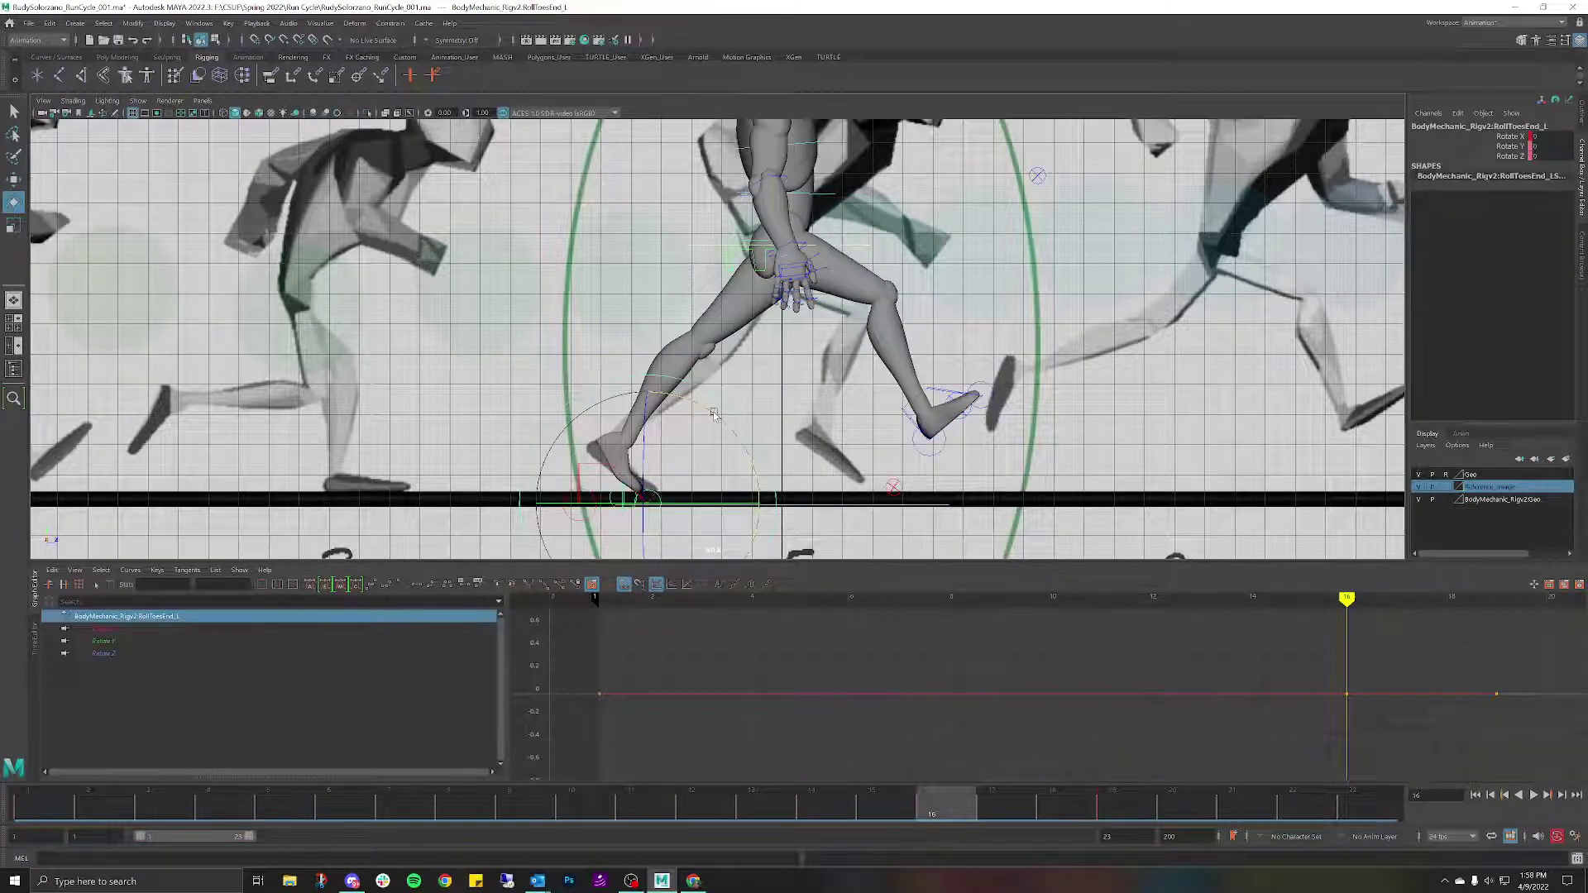
{"action": "left_click_drag", "start_coordinate": [721, 414], "coordinate": [796, 518]}
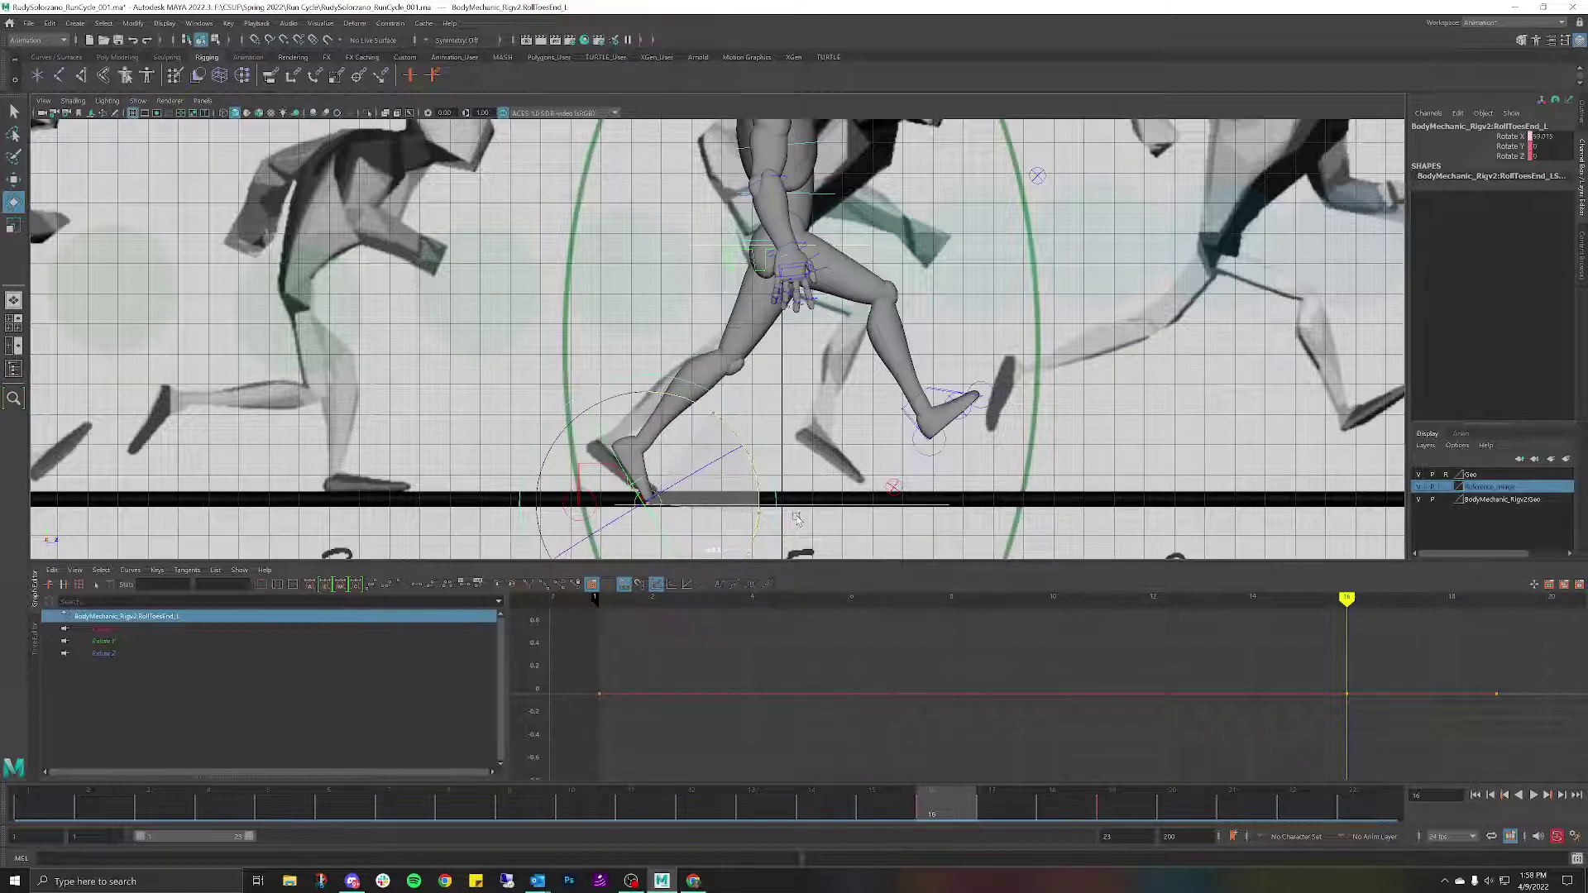
{"action": "key", "text": "w"}
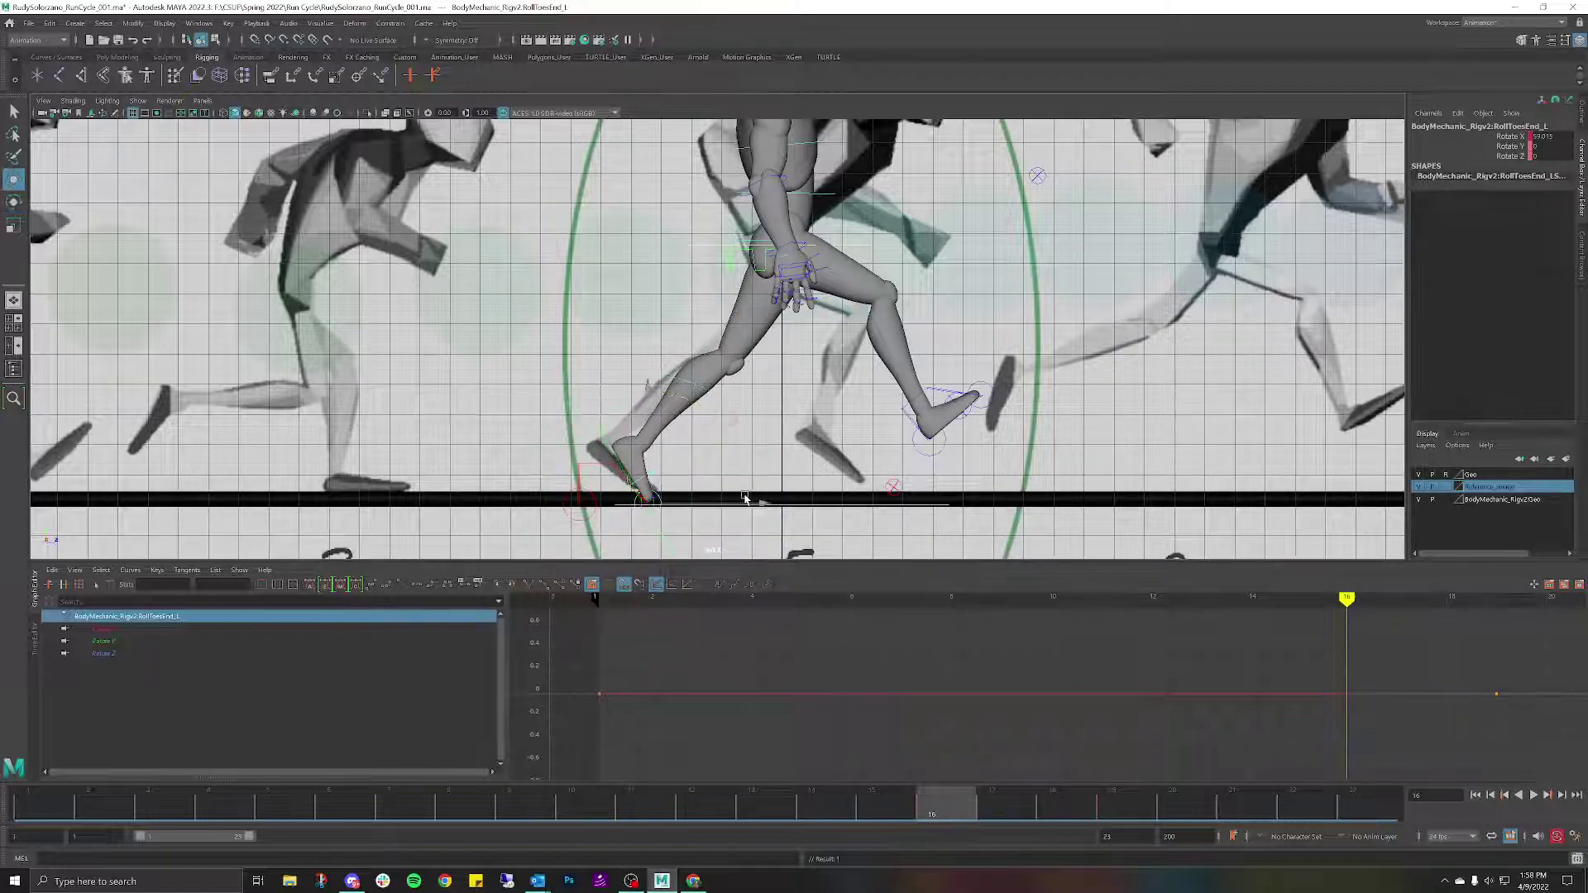
Nudge the left foot's IK control slightly forward and ease back its toe-end roll to fit the Push reference.
{"action": "left_click", "coordinate": [612, 467]}
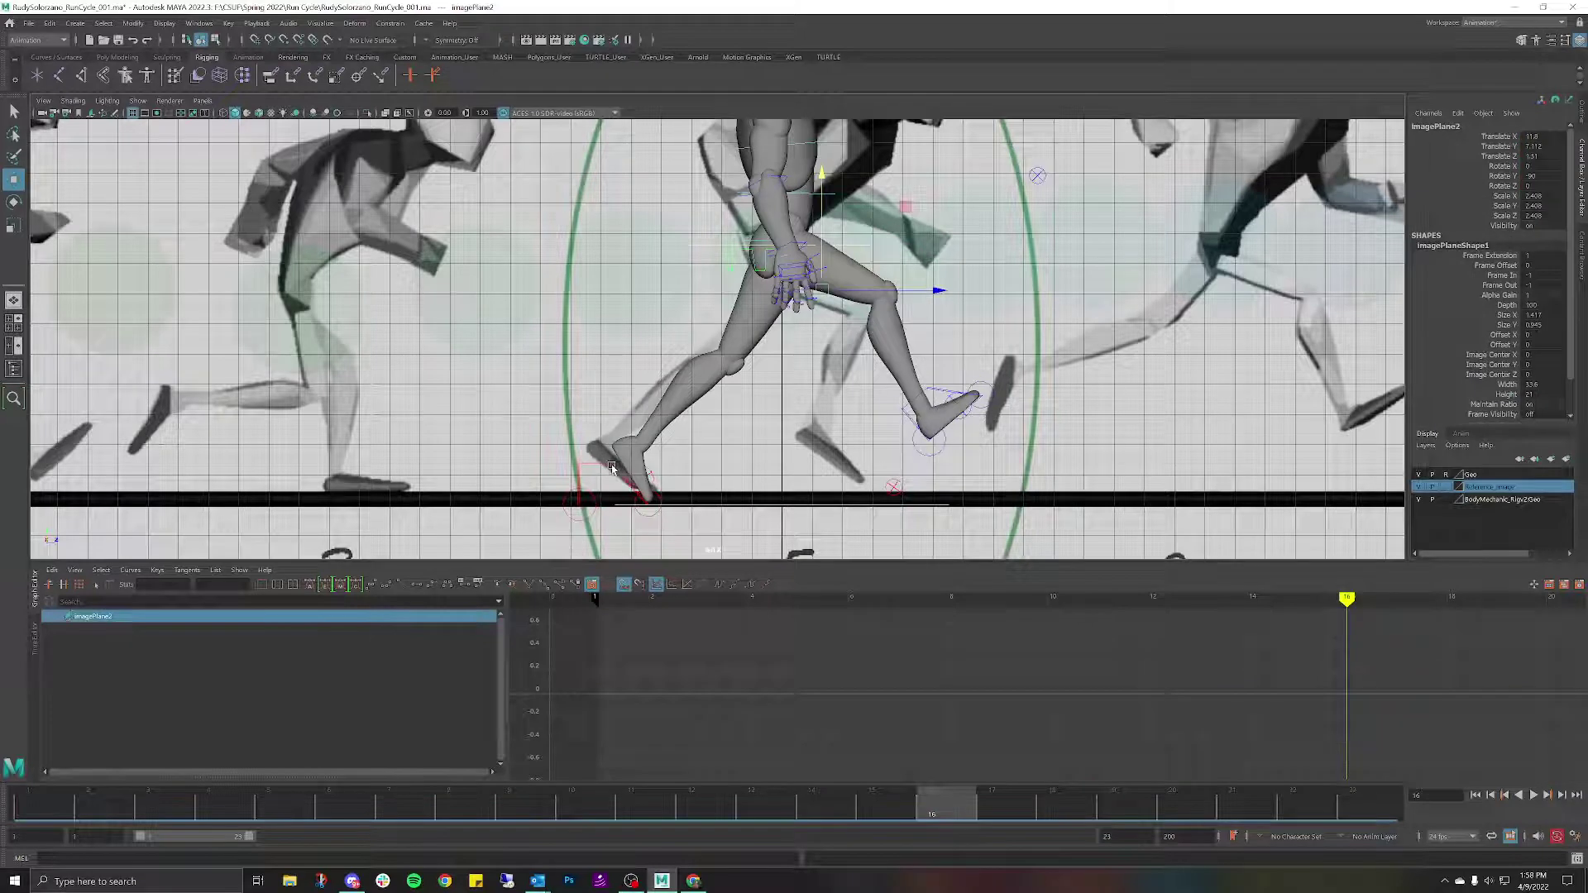
{"action": "left_click", "coordinate": [639, 489]}
{"action": "left_click_drag", "start_coordinate": [702, 483], "coordinate": [707, 481]}
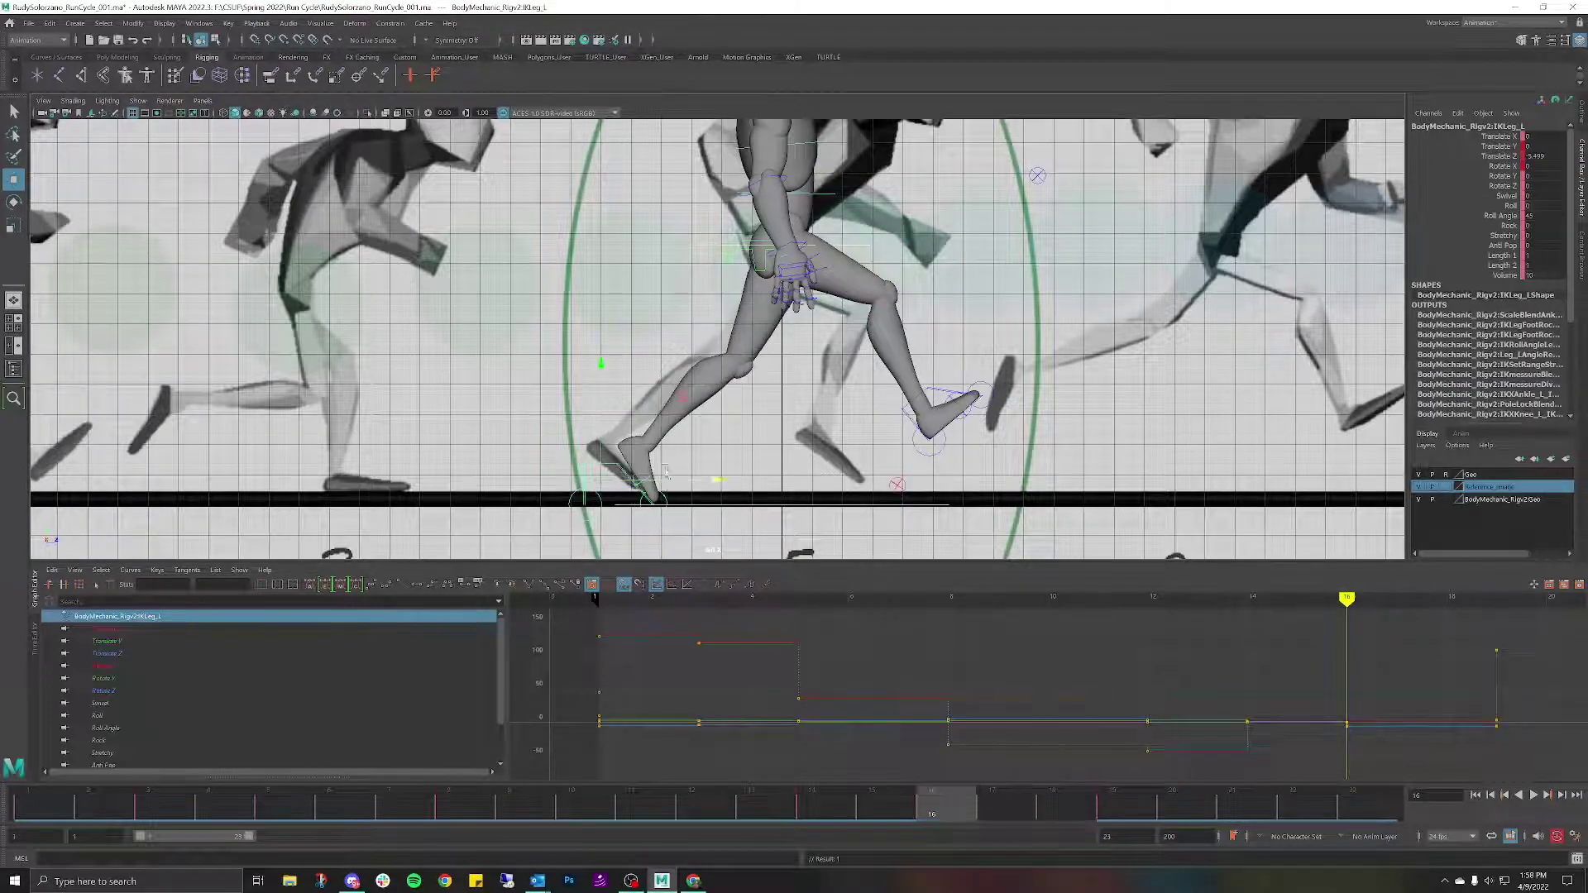
{"action": "left_click", "coordinate": [662, 498]}
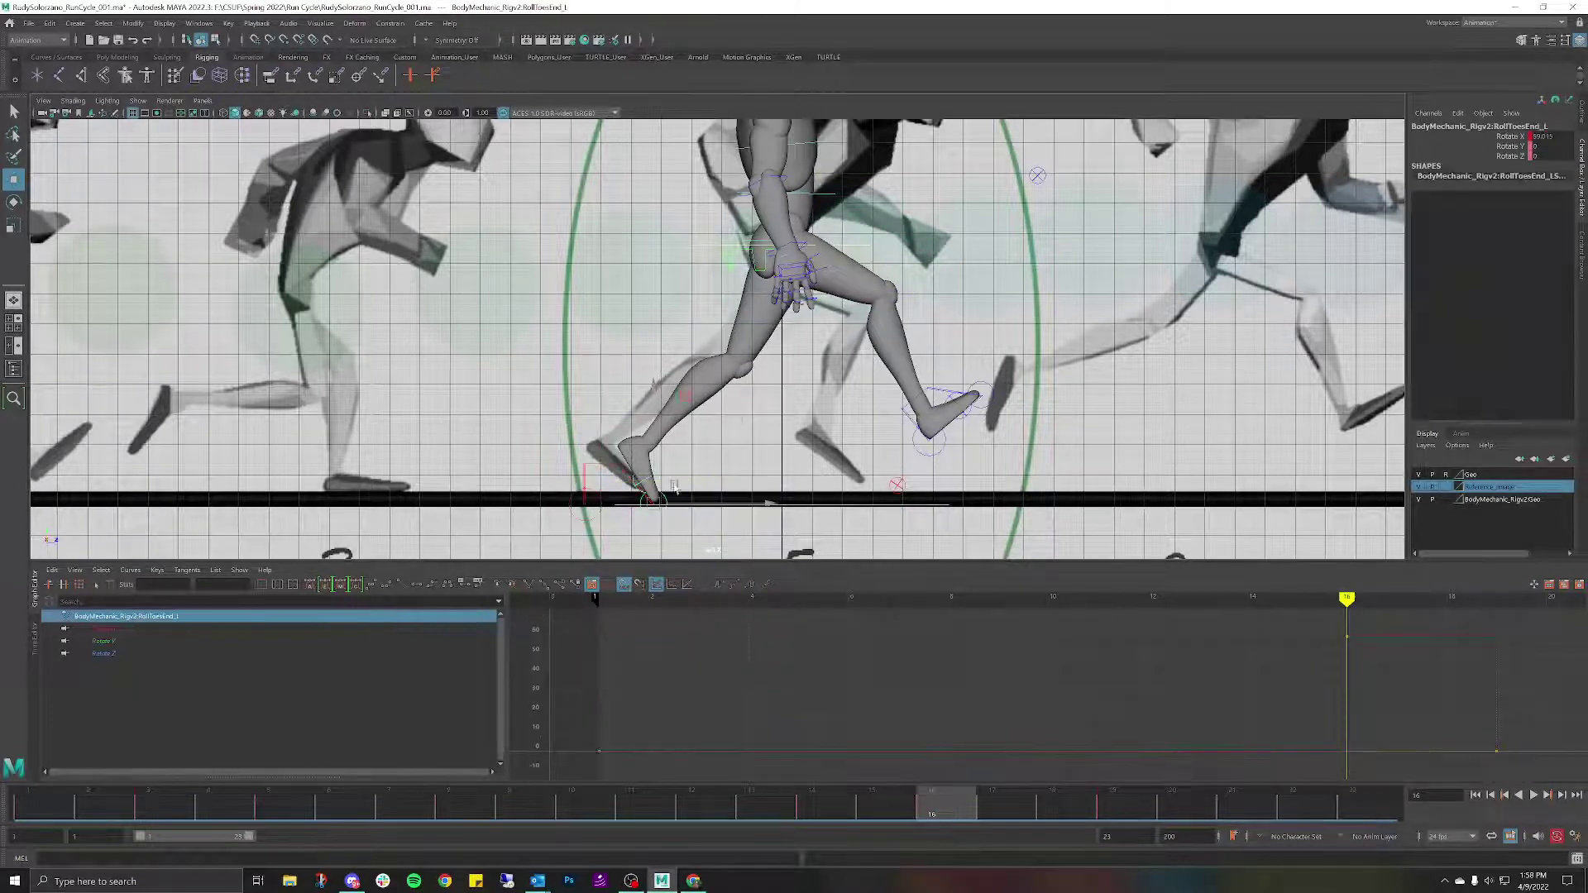
{"action": "key", "text": "e"}
{"action": "left_click_drag", "start_coordinate": [708, 423], "coordinate": [698, 408]}
{"action": "scroll", "coordinate": [831, 348], "scroll_direction": "down", "scroll_amount": 8}
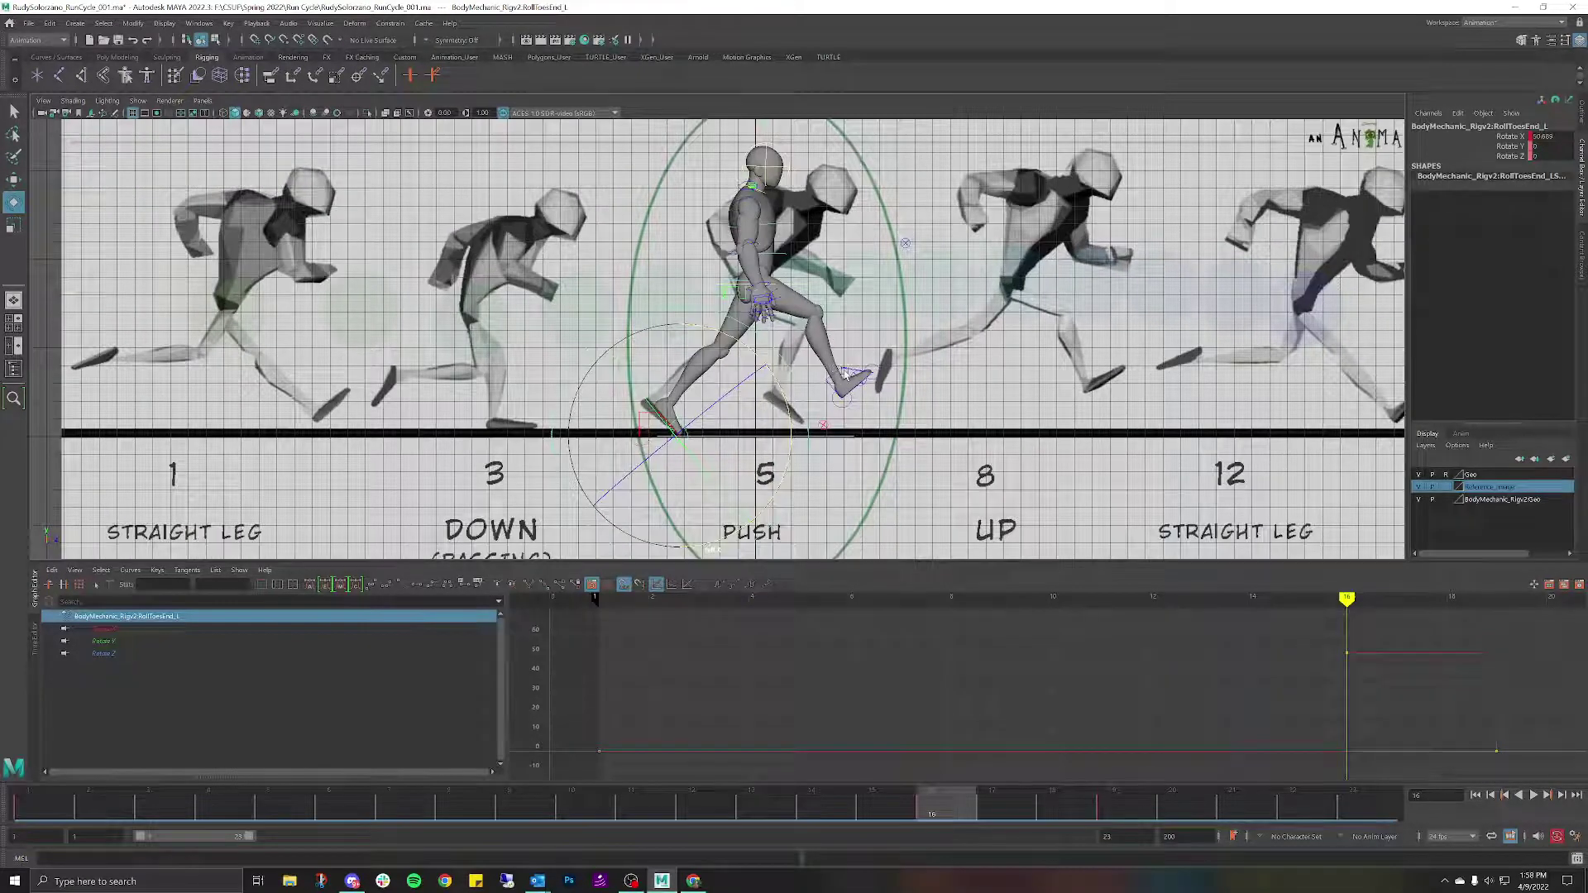
Rotate the right foot's IK control toes-down and move it back and down onto the Push reference's forward foot.
{"action": "left_click", "coordinate": [845, 372]}
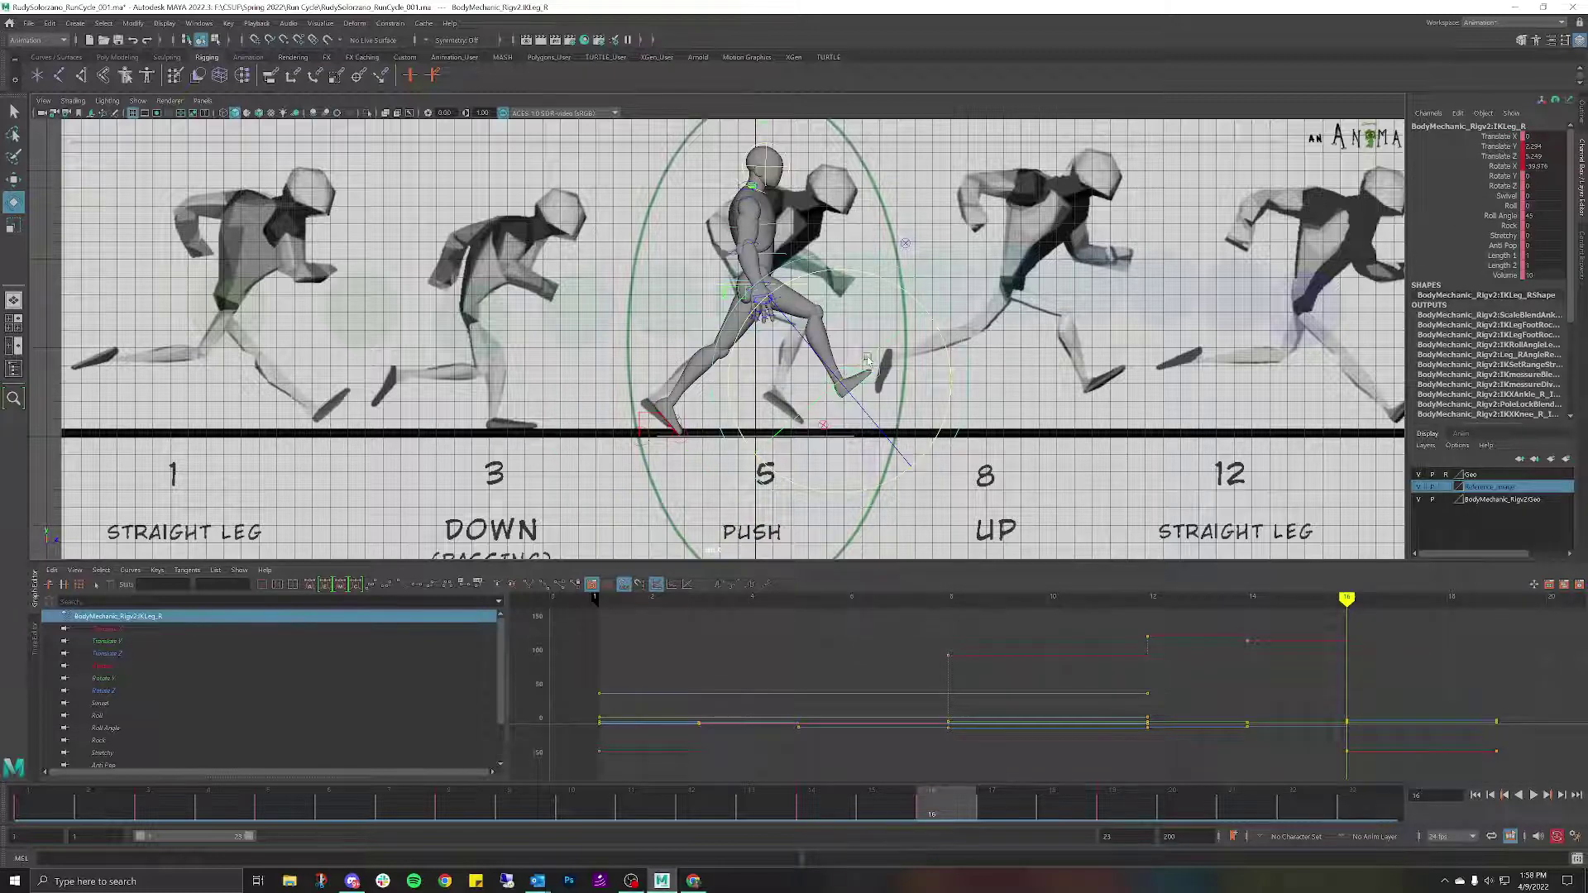
{"action": "left_click_drag", "start_coordinate": [939, 320], "coordinate": [901, 442]}
{"action": "key", "text": "w"}
{"action": "left_click_drag", "start_coordinate": [853, 389], "coordinate": [784, 395]}
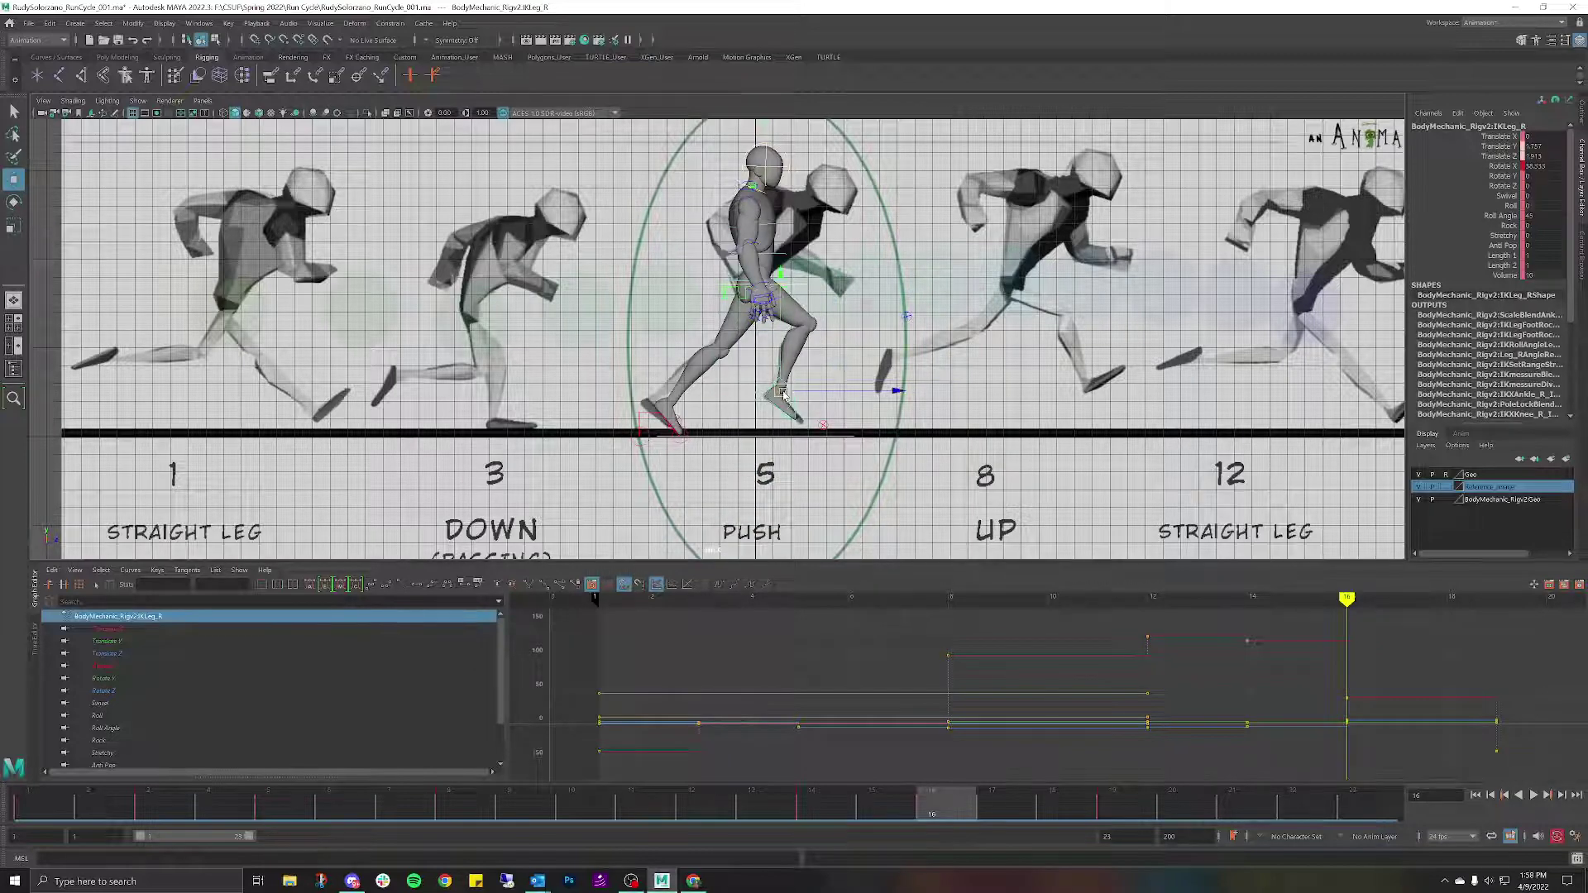
Bring the full reference sheet into view and play and scrub through the cycle to check the frame 16 Push pose.
{"action": "left_click", "coordinate": [690, 276]}
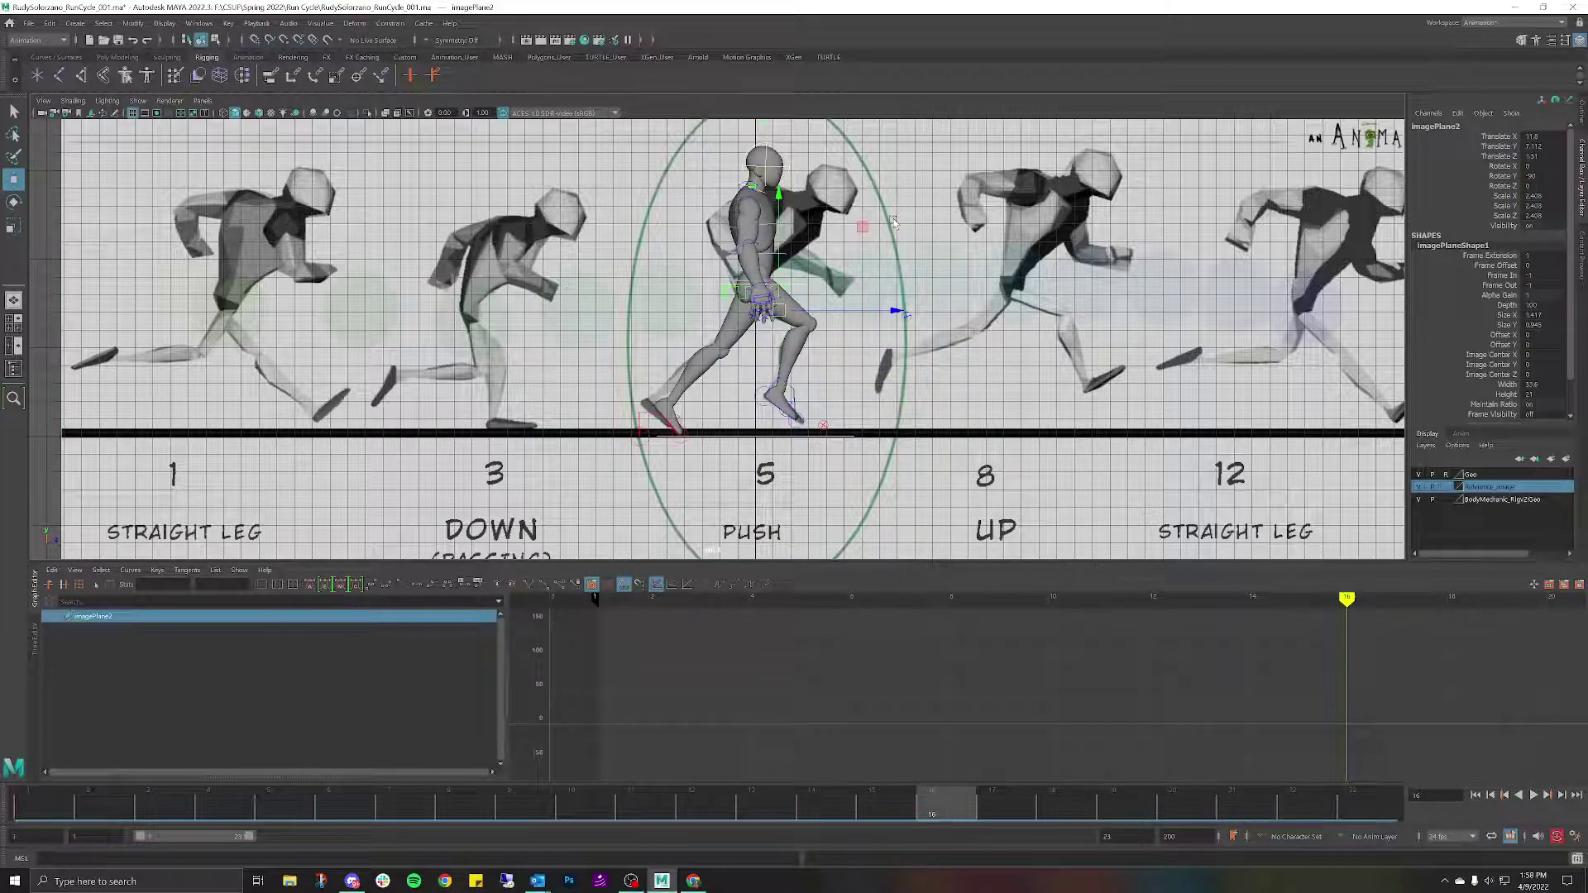
{"action": "scroll", "coordinate": [961, 246], "scroll_direction": "down", "scroll_amount": 5}
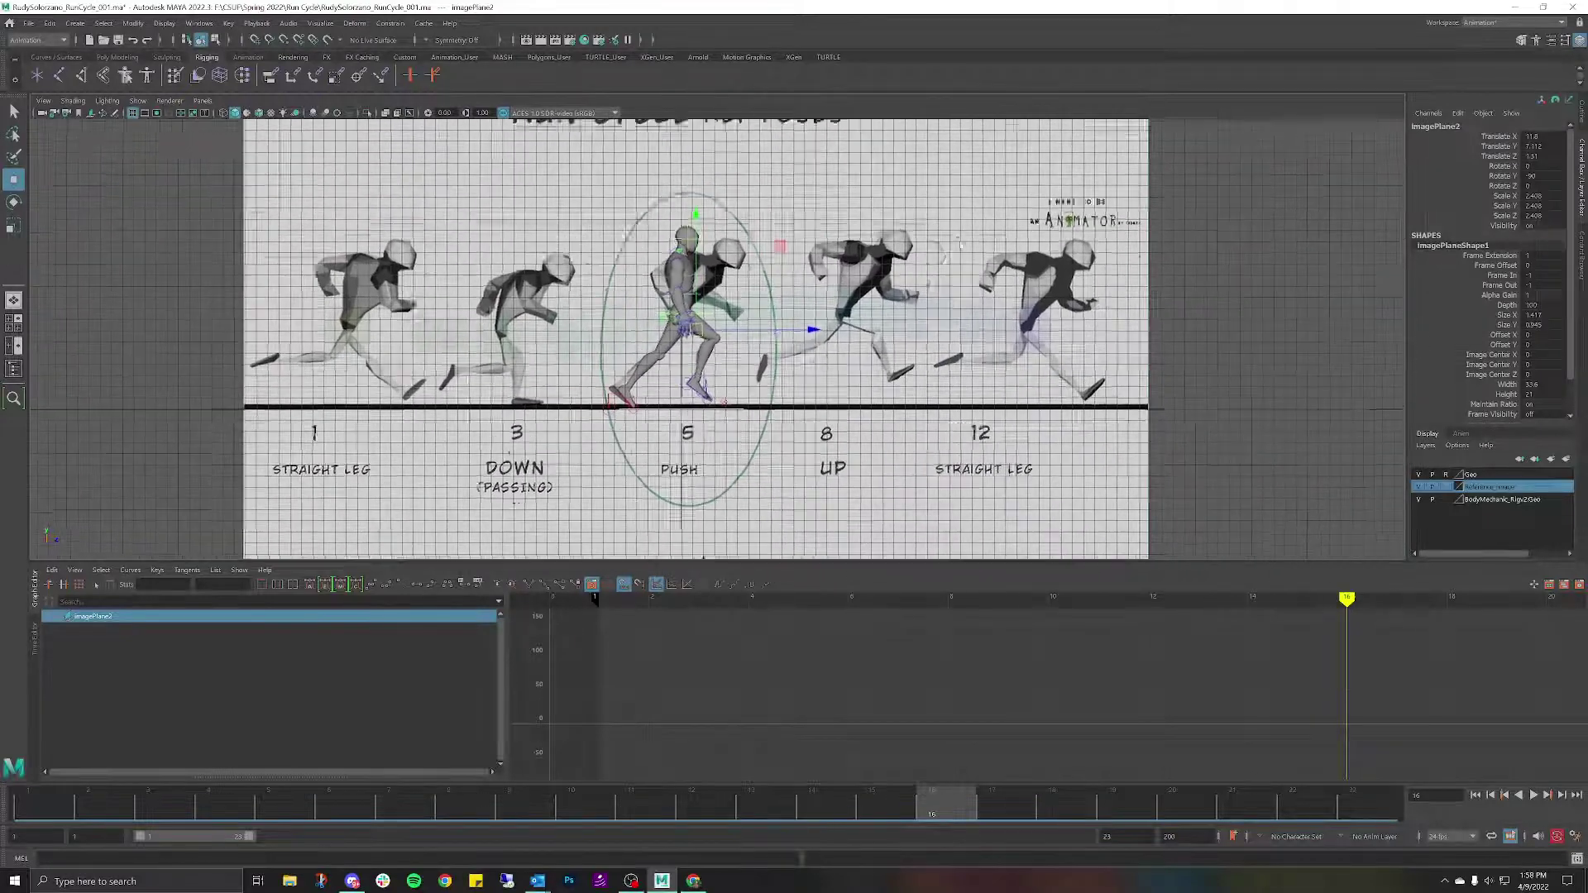
{"action": "middle_click_drag", "start_coordinate": [961, 246], "coordinate": [868, 272], "text": "alt"}
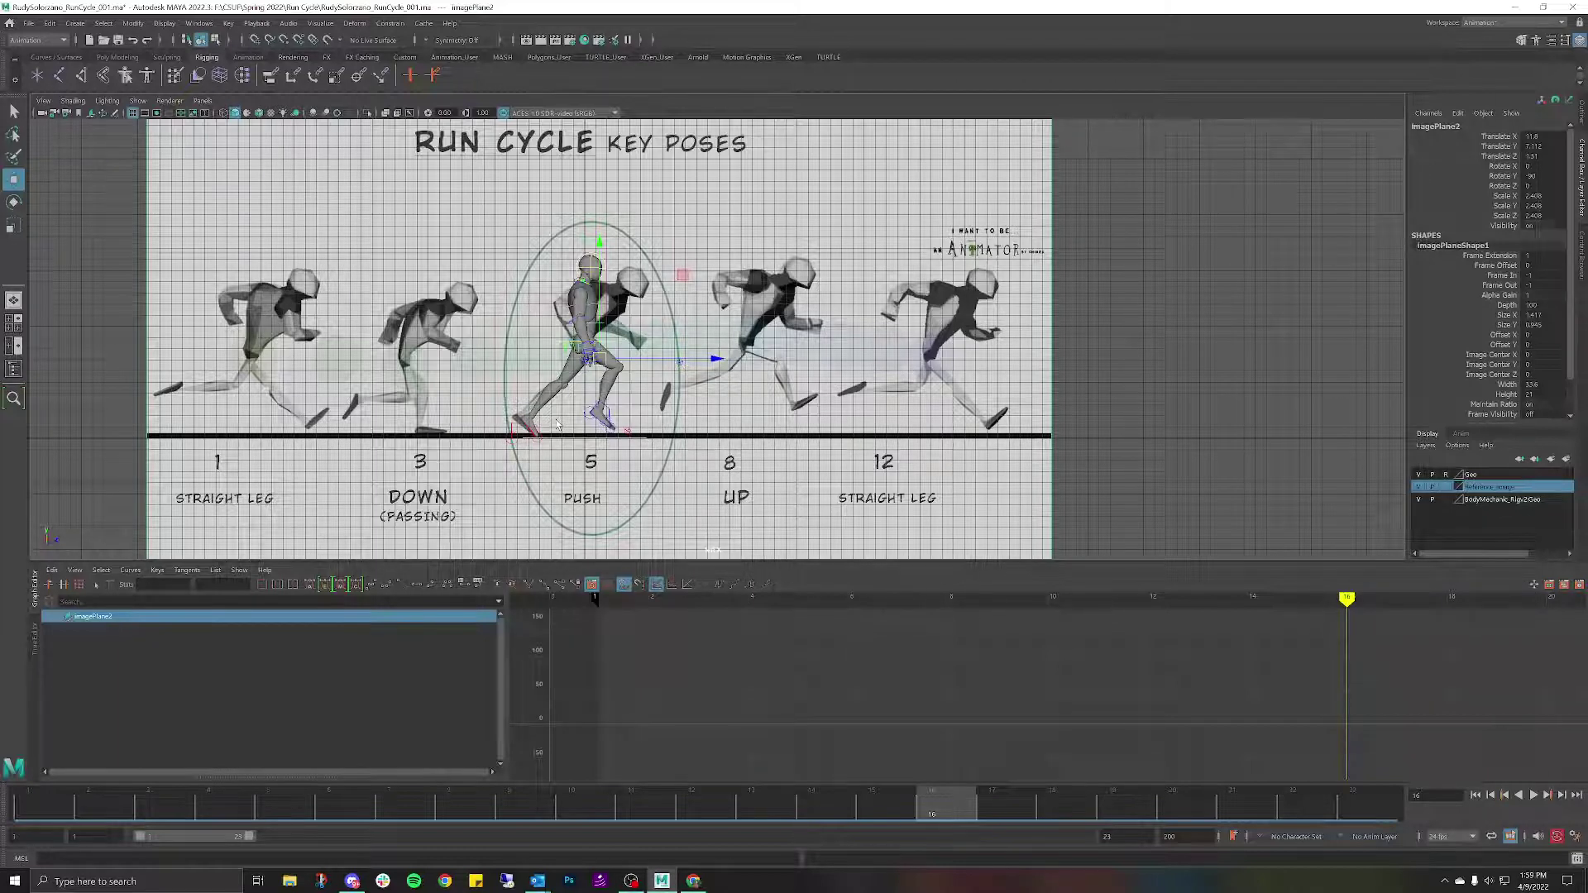
{"action": "left_click_drag", "start_coordinate": [940, 821], "coordinate": [495, 707]}
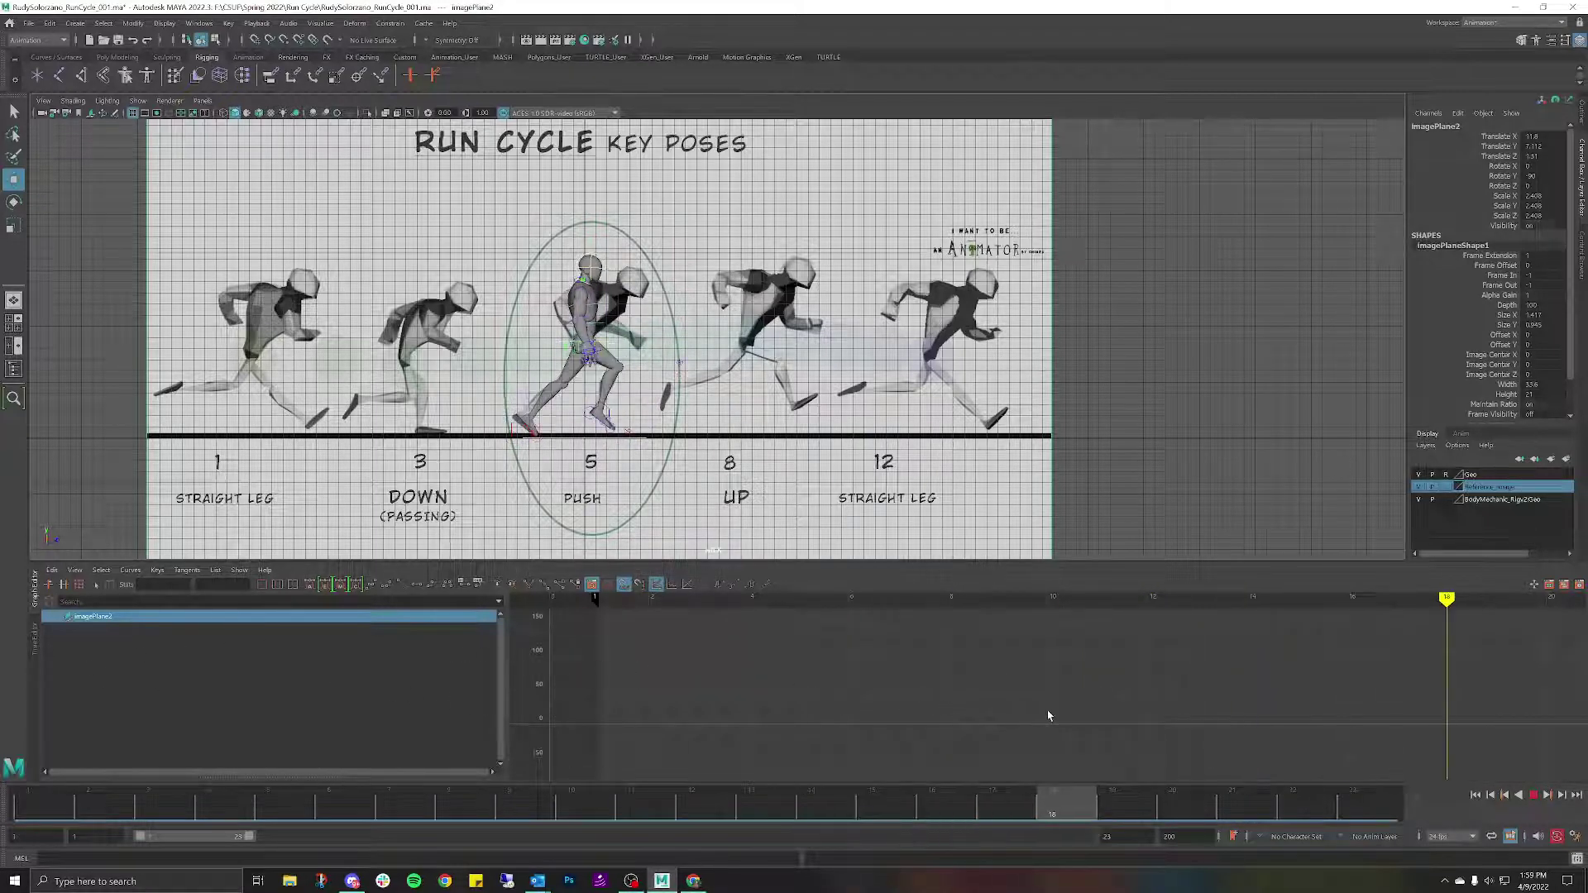
{"action": "key", "text": "Escape"}
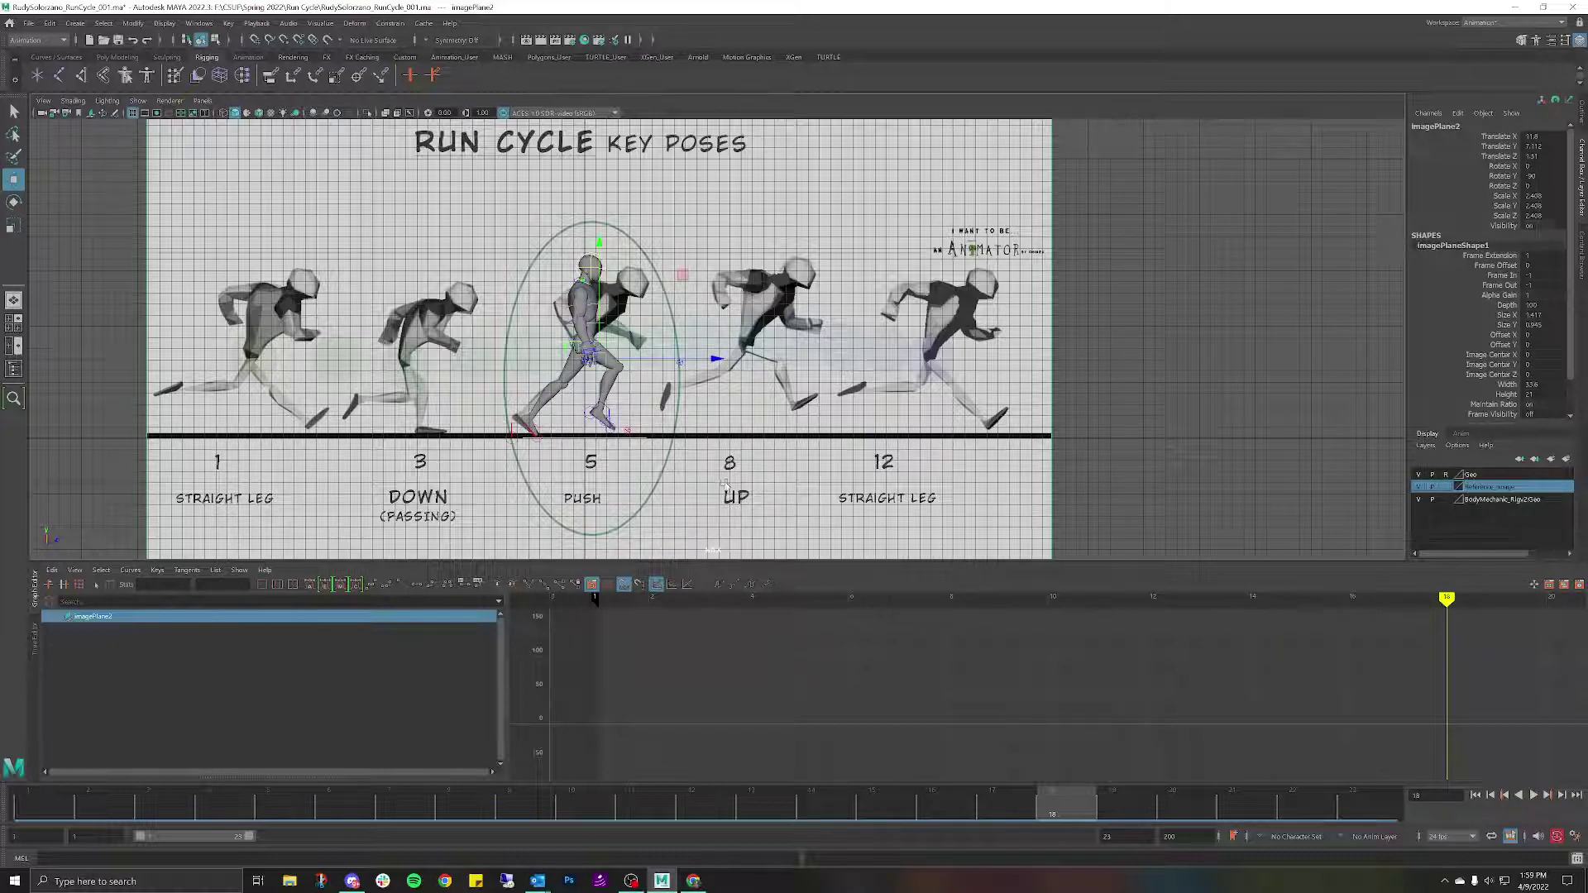
Raise the root control's Translate Y key at frame 19 to the height of the frame 8 key, and review the cycle.
{"action": "left_click", "coordinate": [622, 342]}
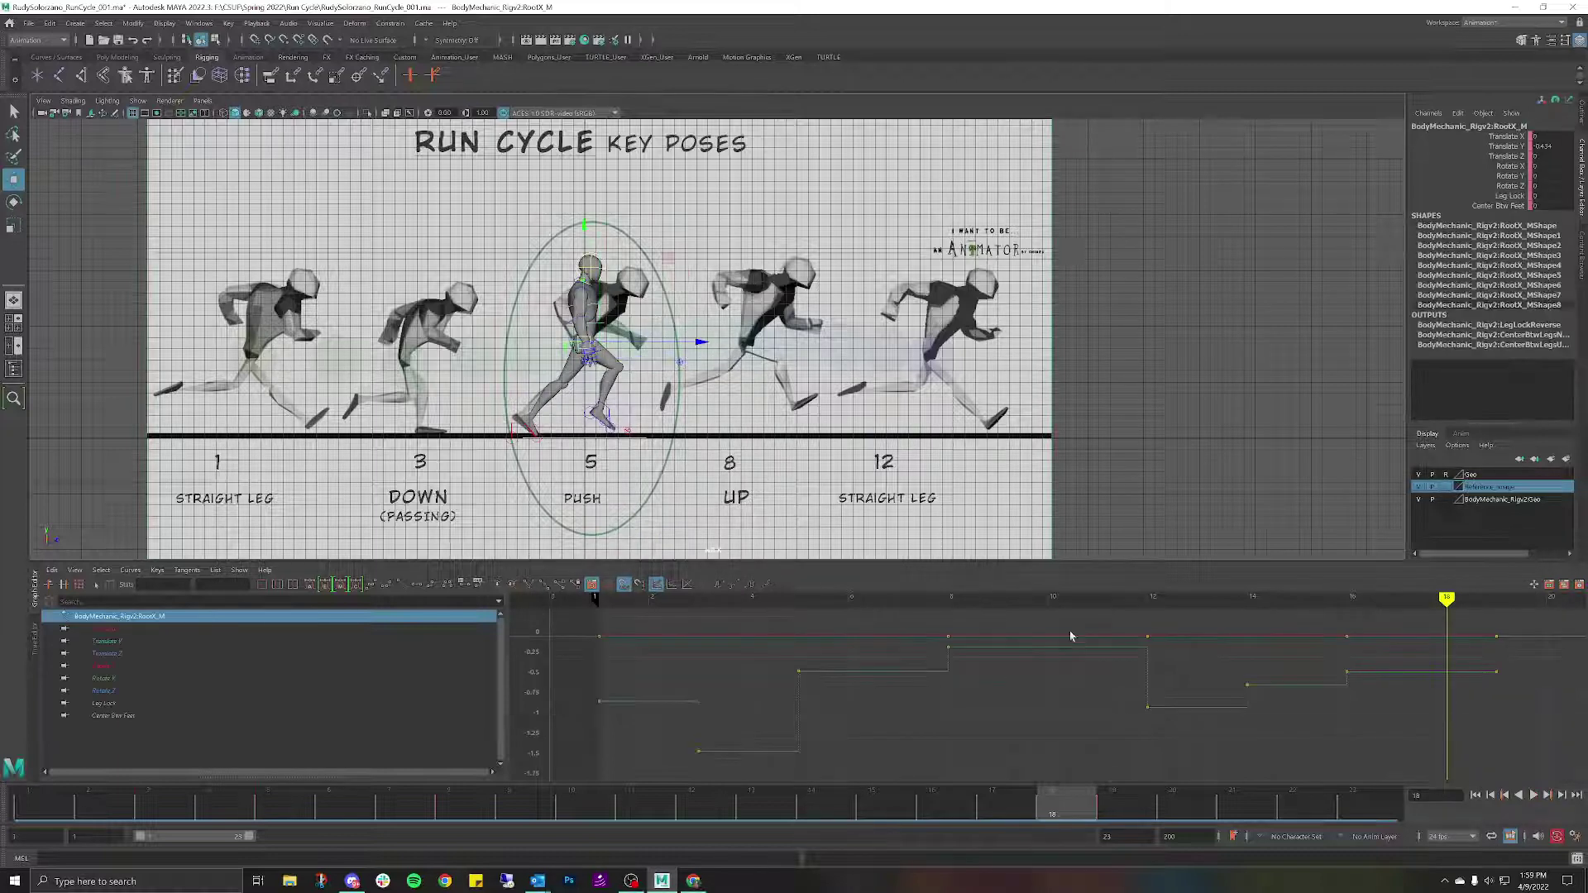
{"action": "key", "text": "alt+v"}
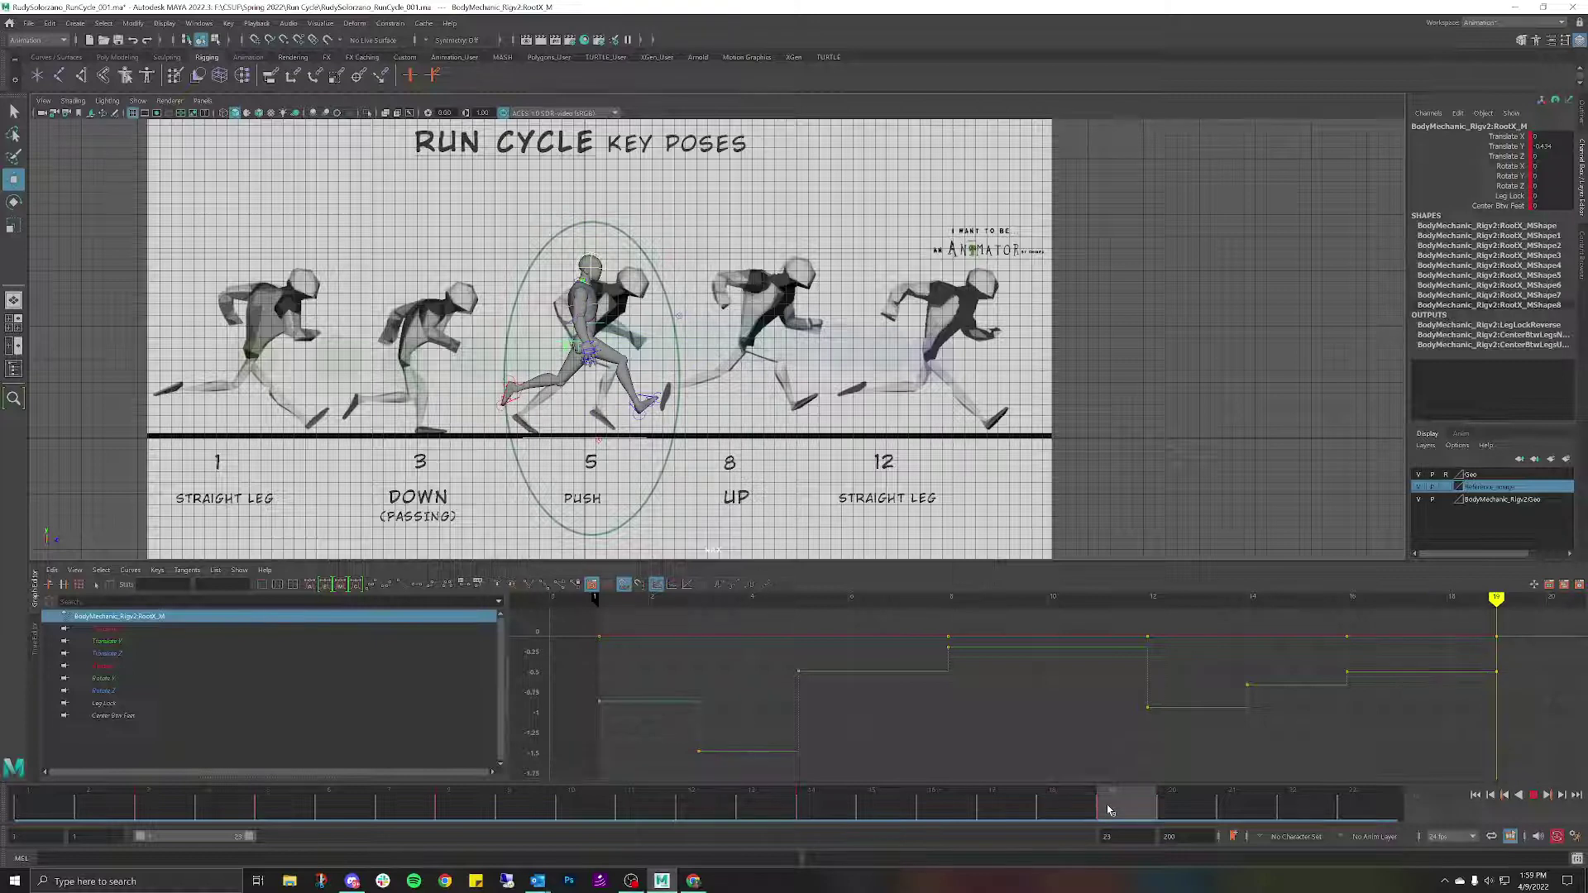
{"action": "key", "text": "Escape"}
{"action": "left_click", "coordinate": [1498, 671]}
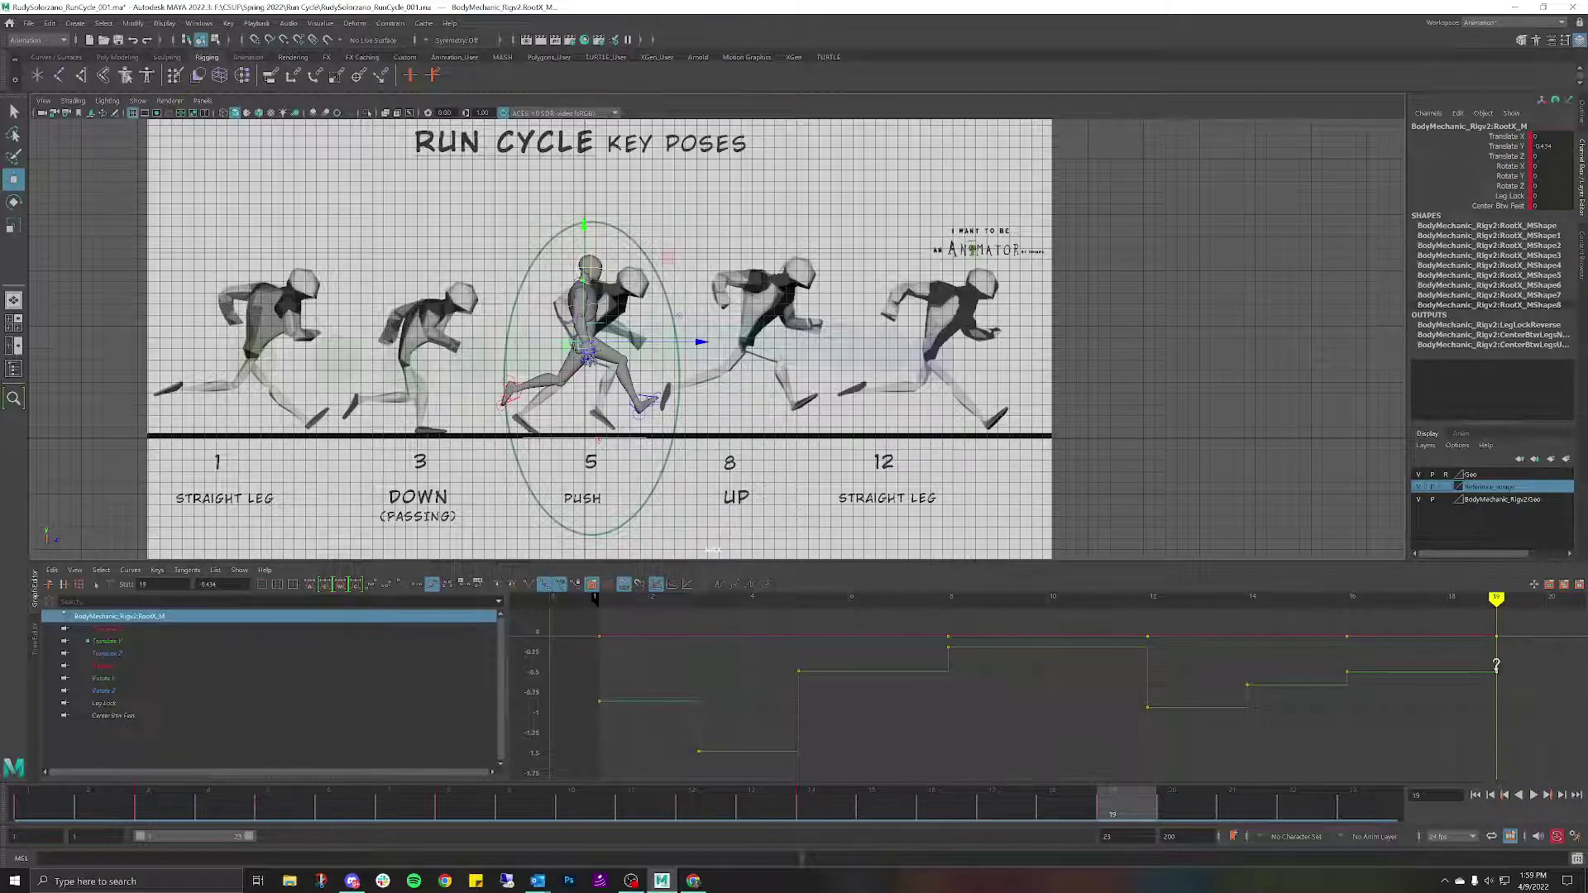
{"action": "middle_click_drag", "start_coordinate": [1496, 665], "coordinate": [1492, 644]}
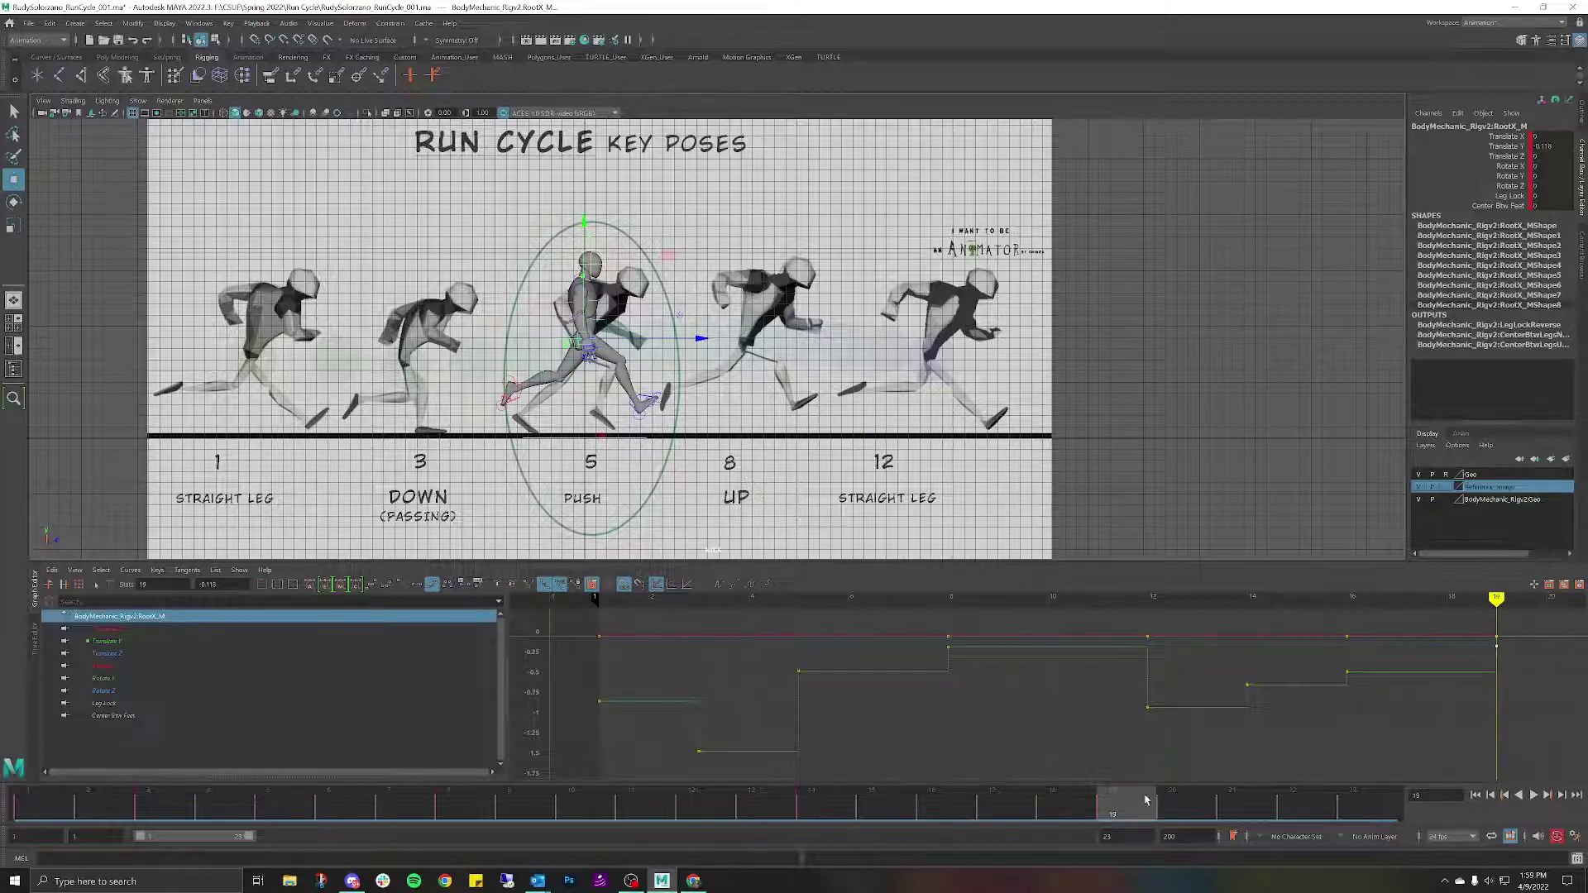
{"action": "key", "text": "alt+v"}
{"action": "left_click_drag", "start_coordinate": [571, 796], "coordinate": [688, 813]}
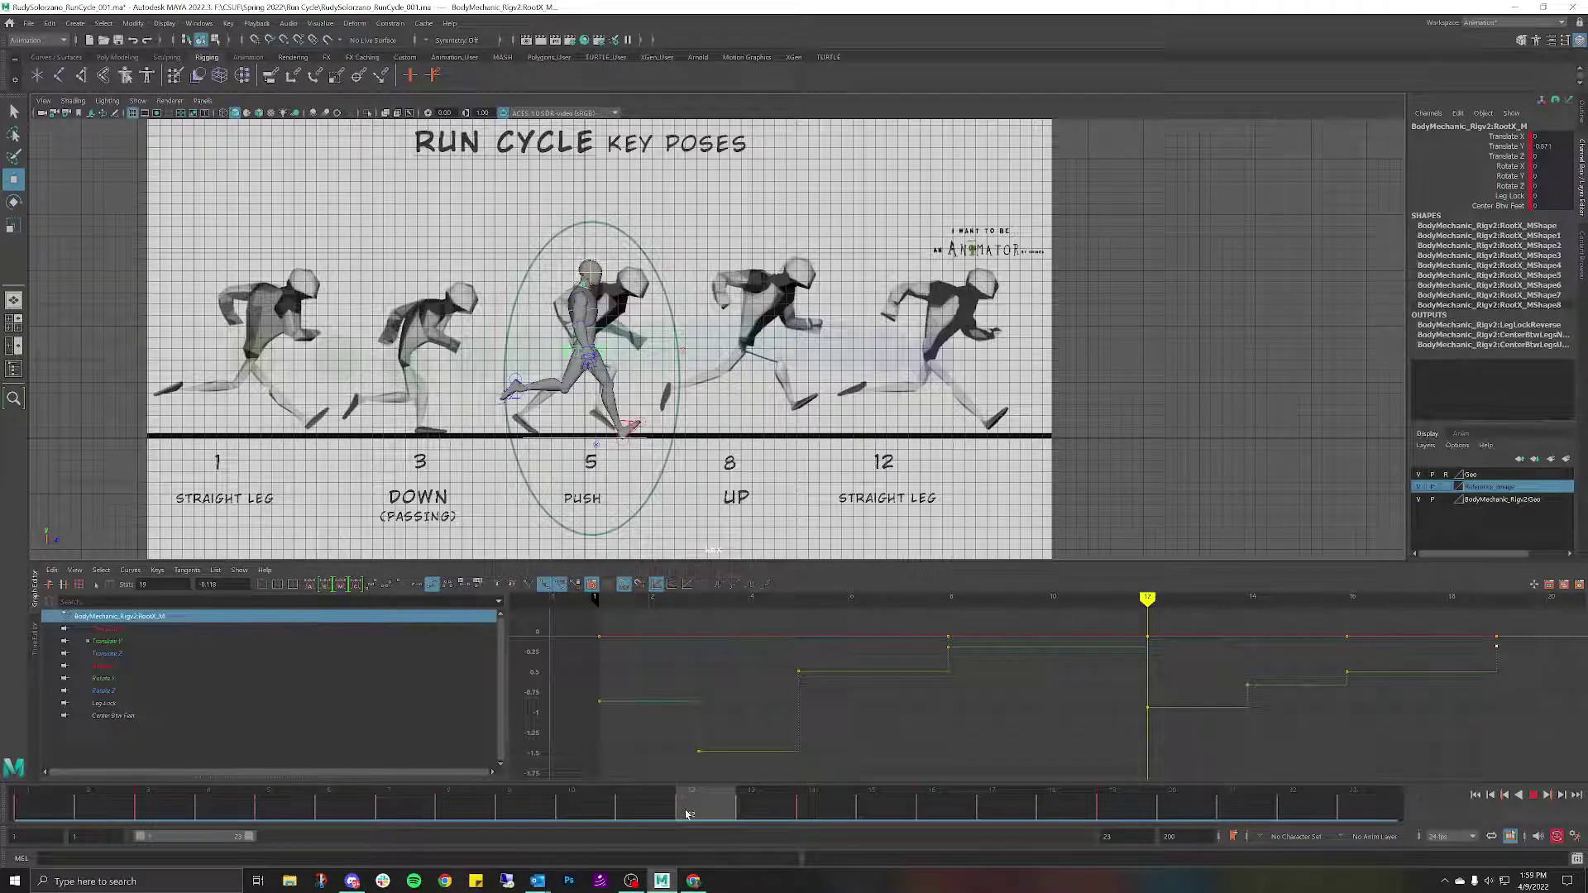
Try to copy the root control's frame 1 key and paste it at frame 23.
{"action": "left_click", "coordinate": [51, 808]}
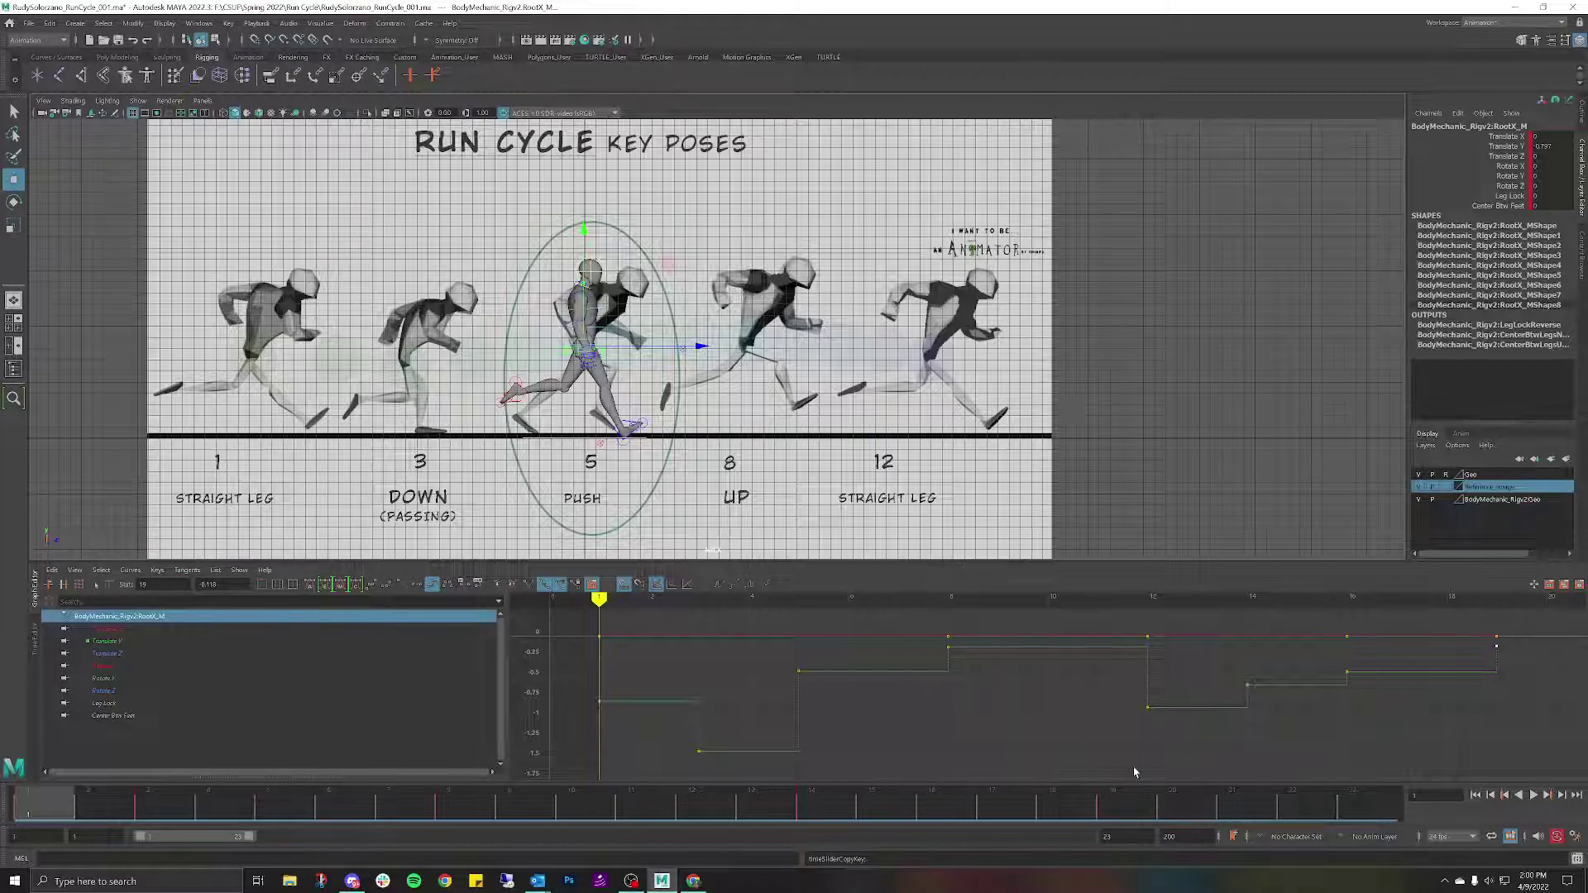
{"action": "left_click_drag", "start_coordinate": [1126, 798], "coordinate": [1356, 808]}
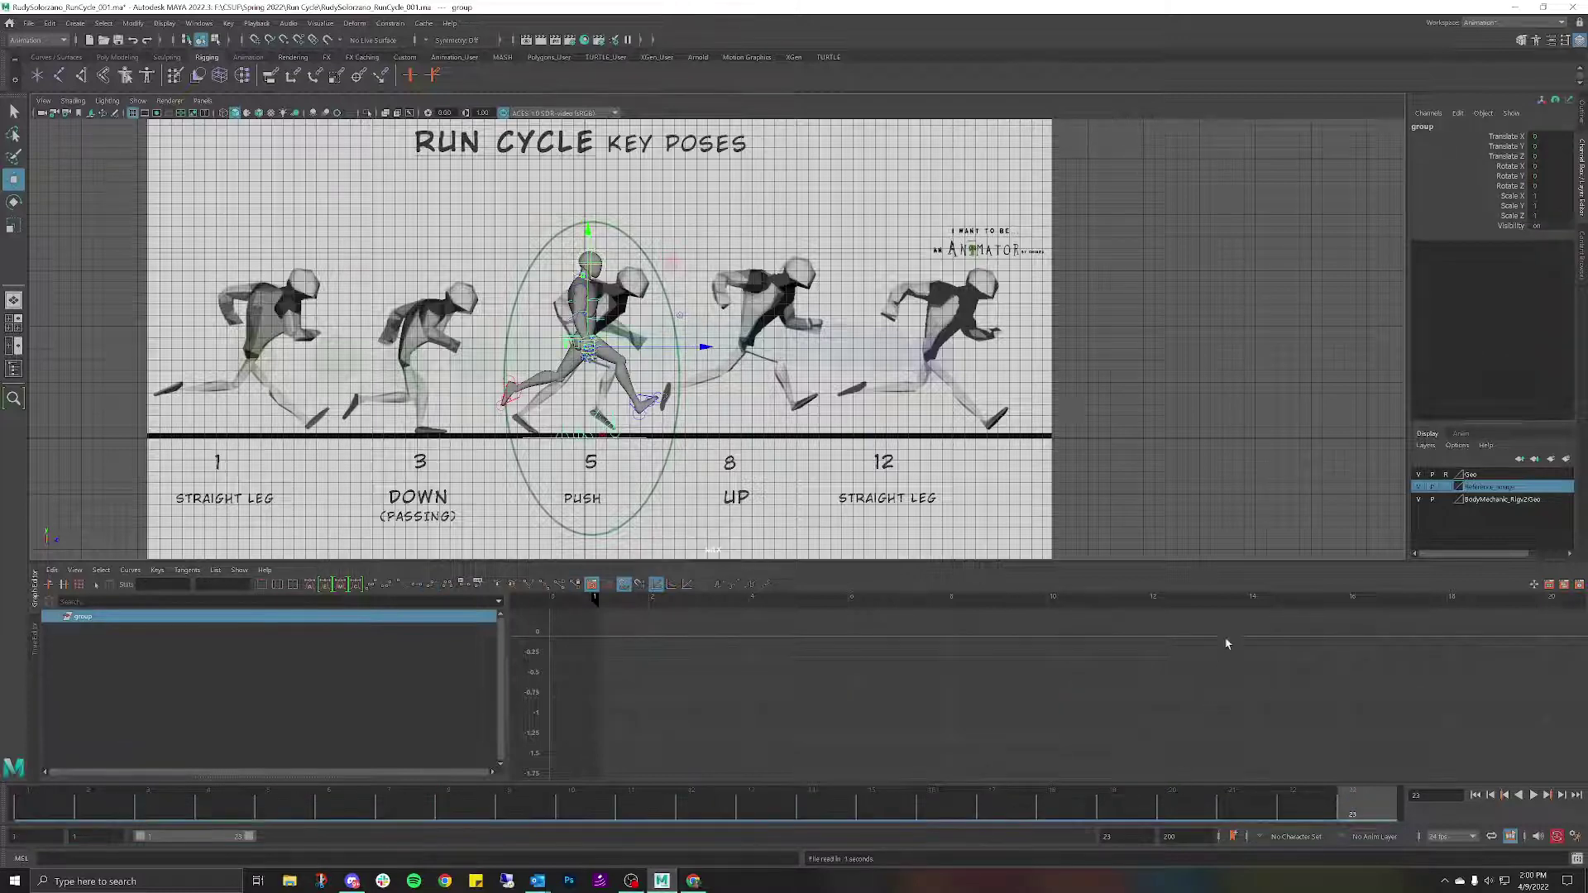
{"action": "left_click", "coordinate": [1122, 377]}
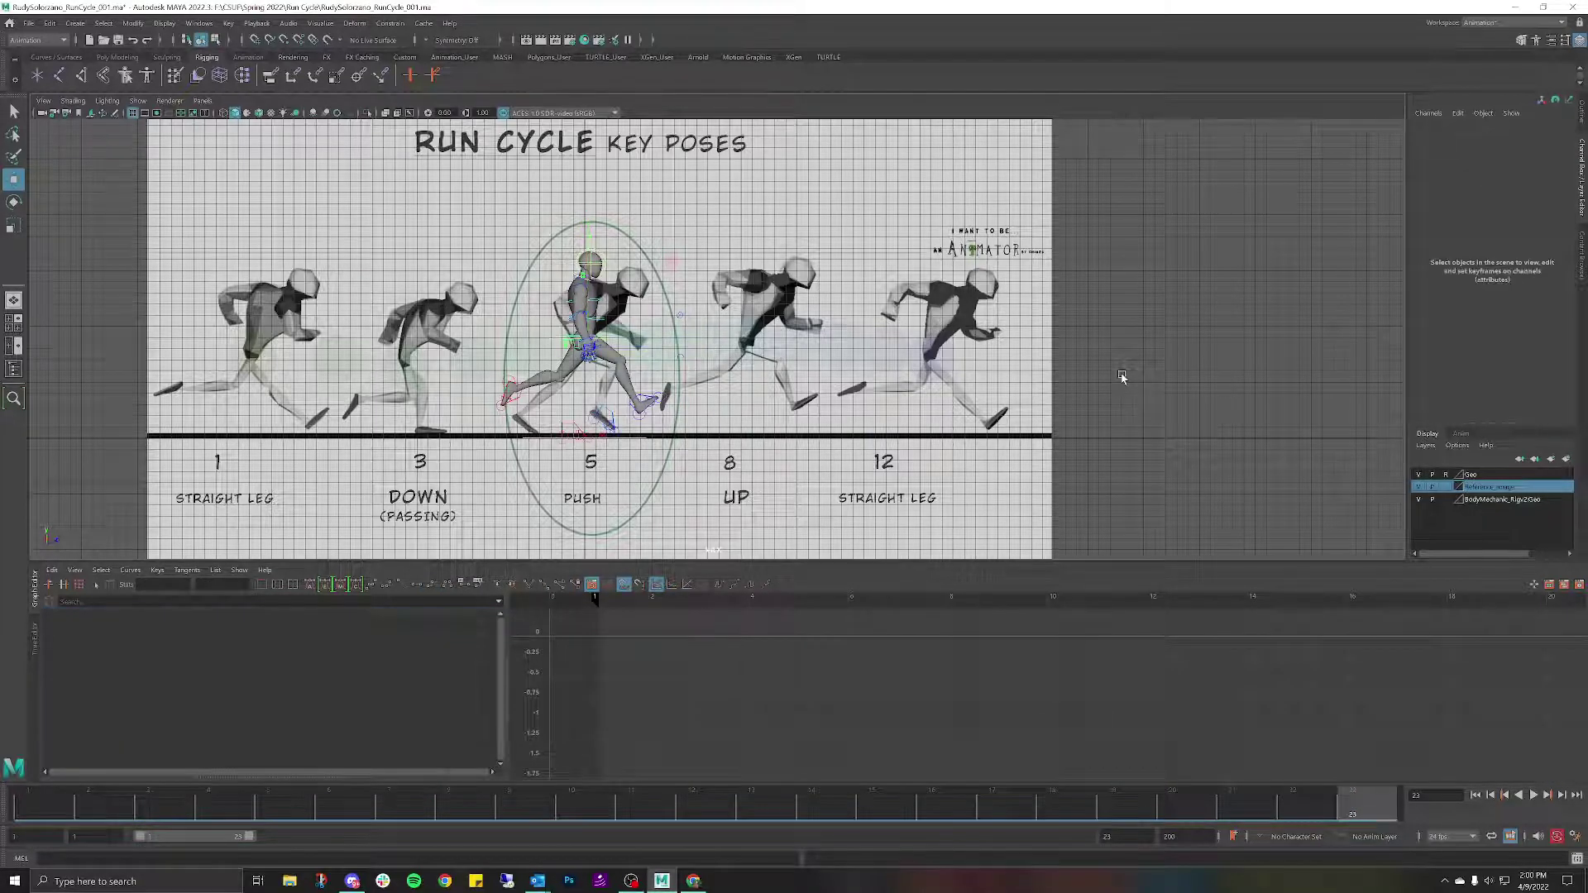
{"action": "key", "text": "ctrl+z"}
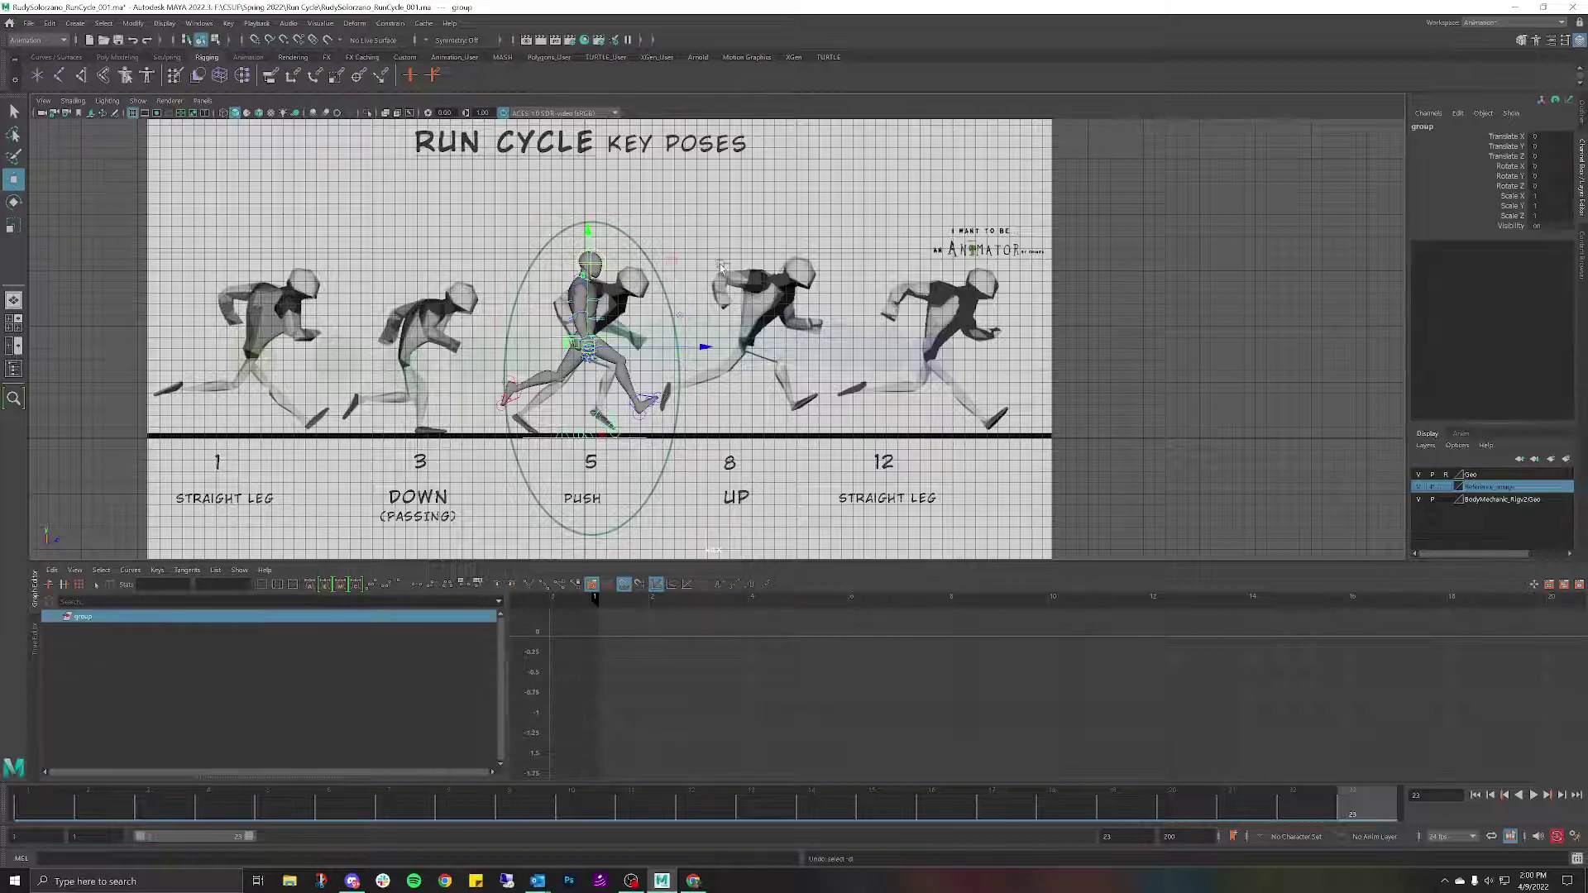
{"action": "key", "text": "ctrl+z"}
Find the stray node named group among the scene objects and delete it.
{"action": "left_click", "coordinate": [1583, 124]}
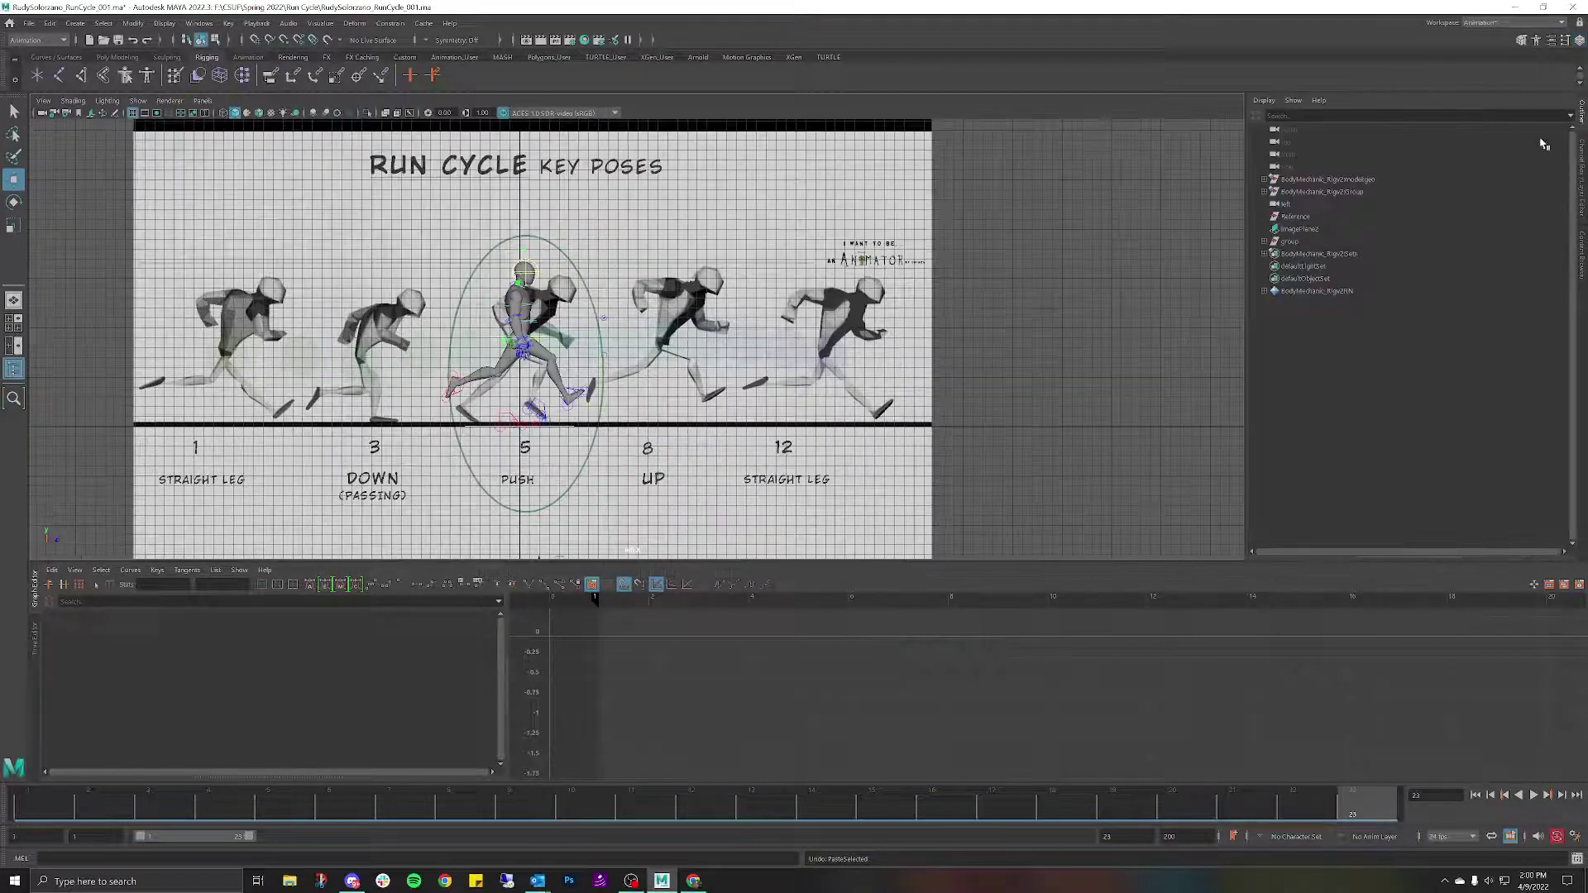
{"action": "left_click", "coordinate": [1337, 194]}
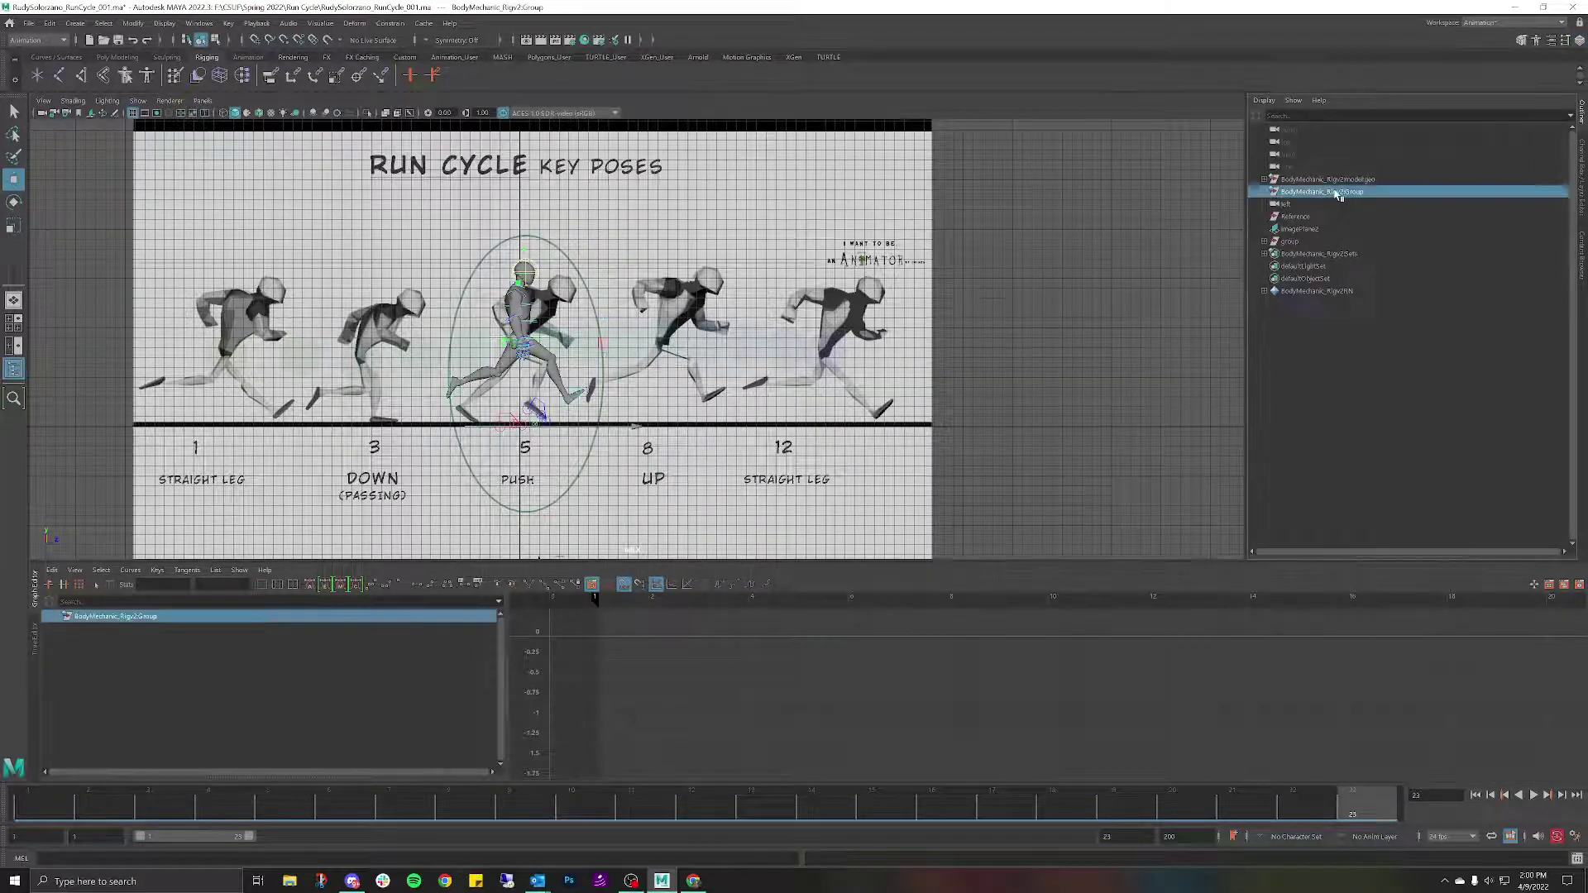
{"action": "left_click", "coordinate": [1337, 180]}
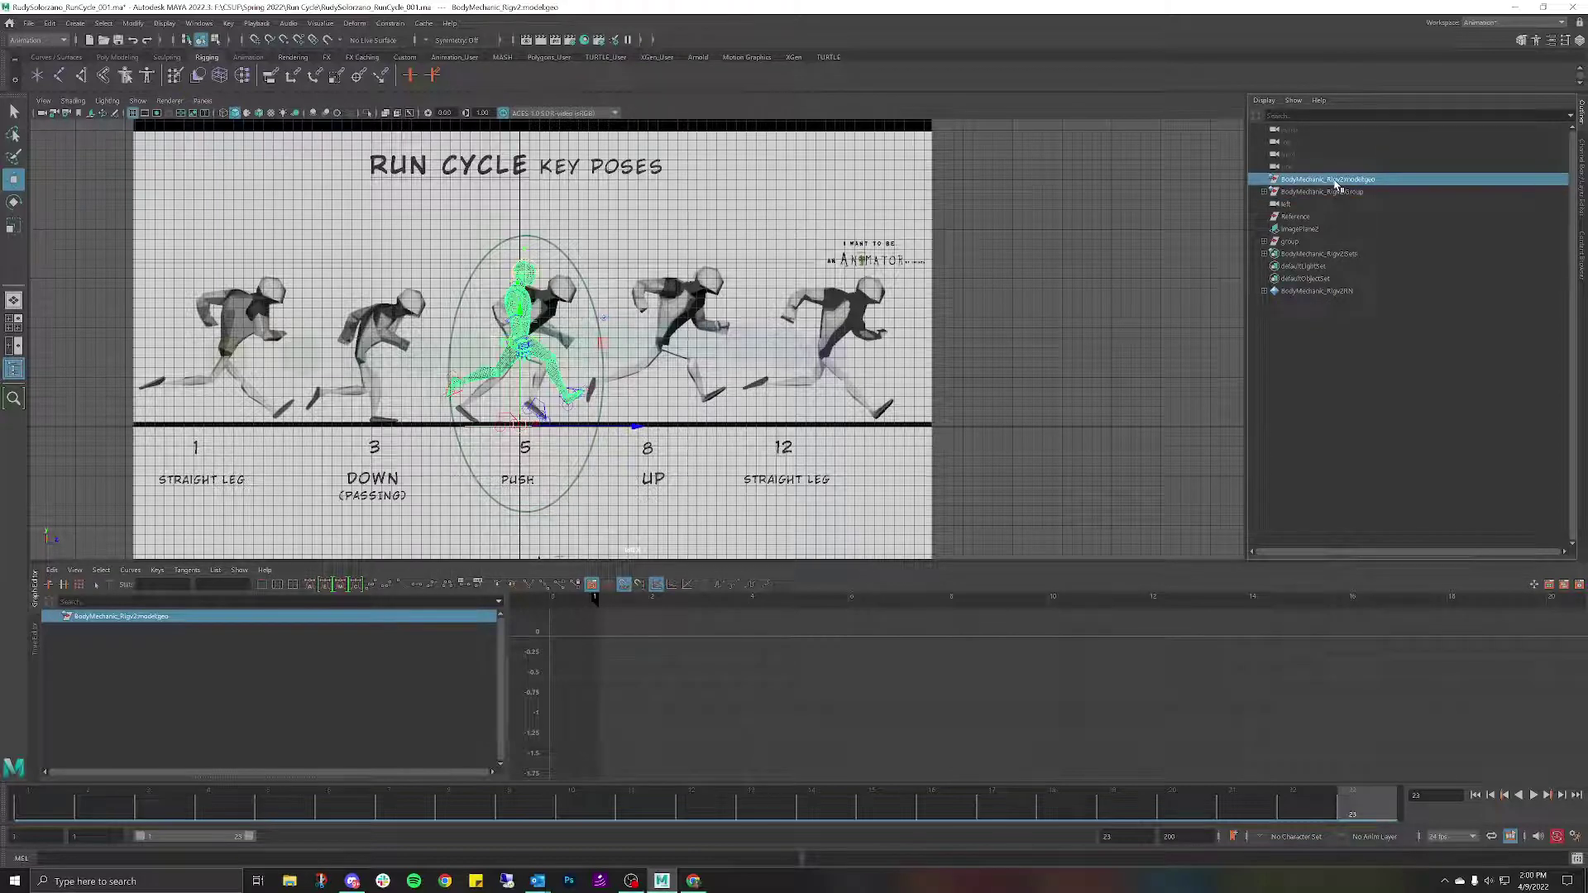
{"action": "left_click", "coordinate": [1310, 255]}
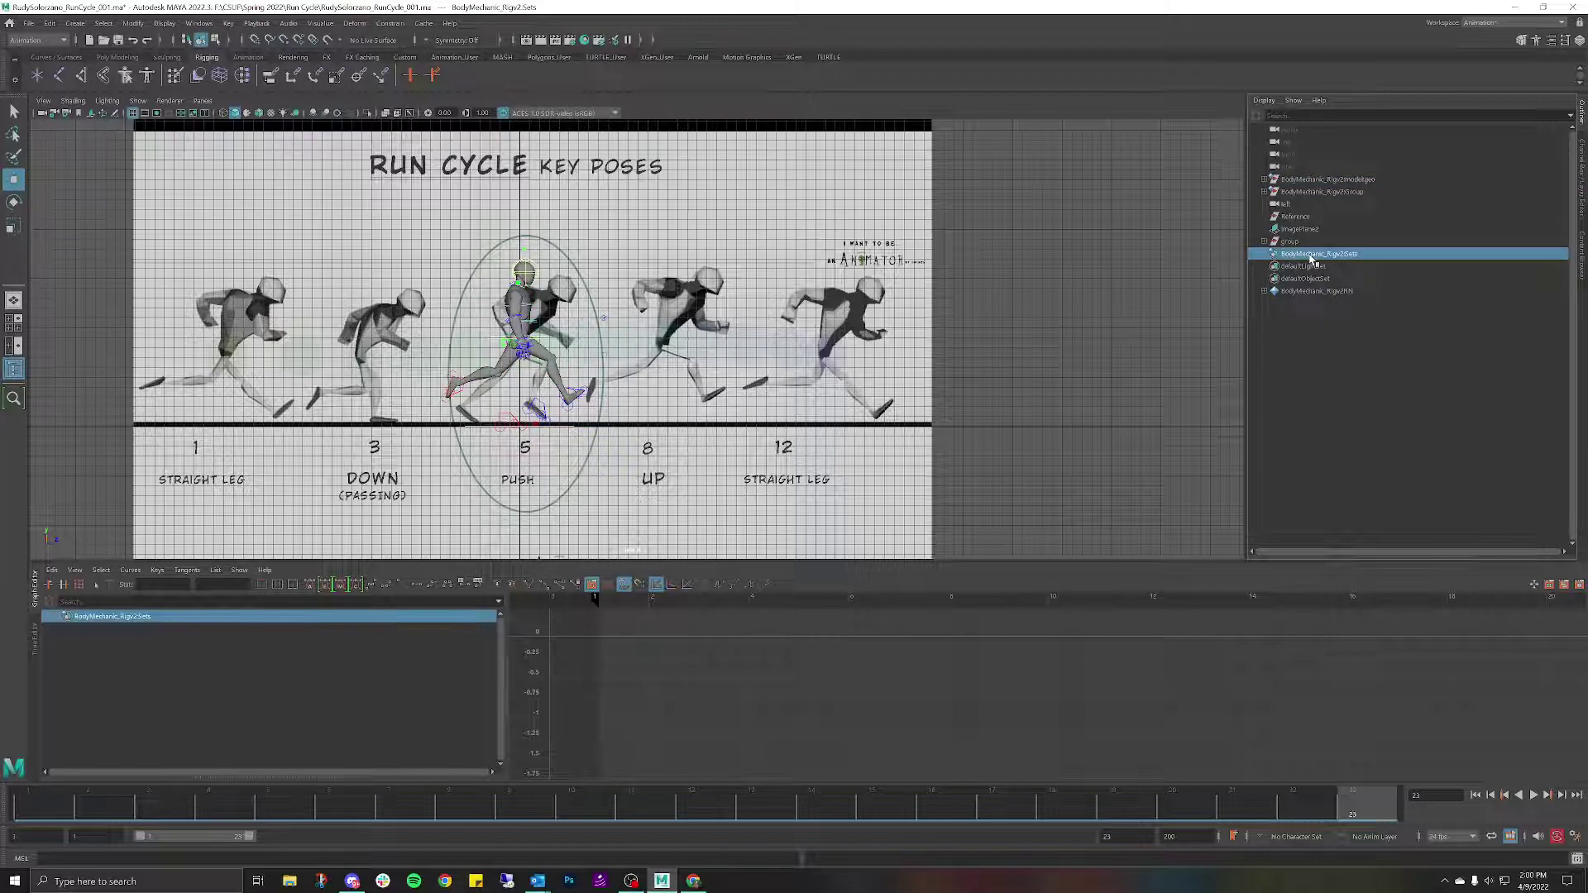
{"action": "key", "text": "ctrl+z"}
{"action": "left_click", "coordinate": [1295, 242]}
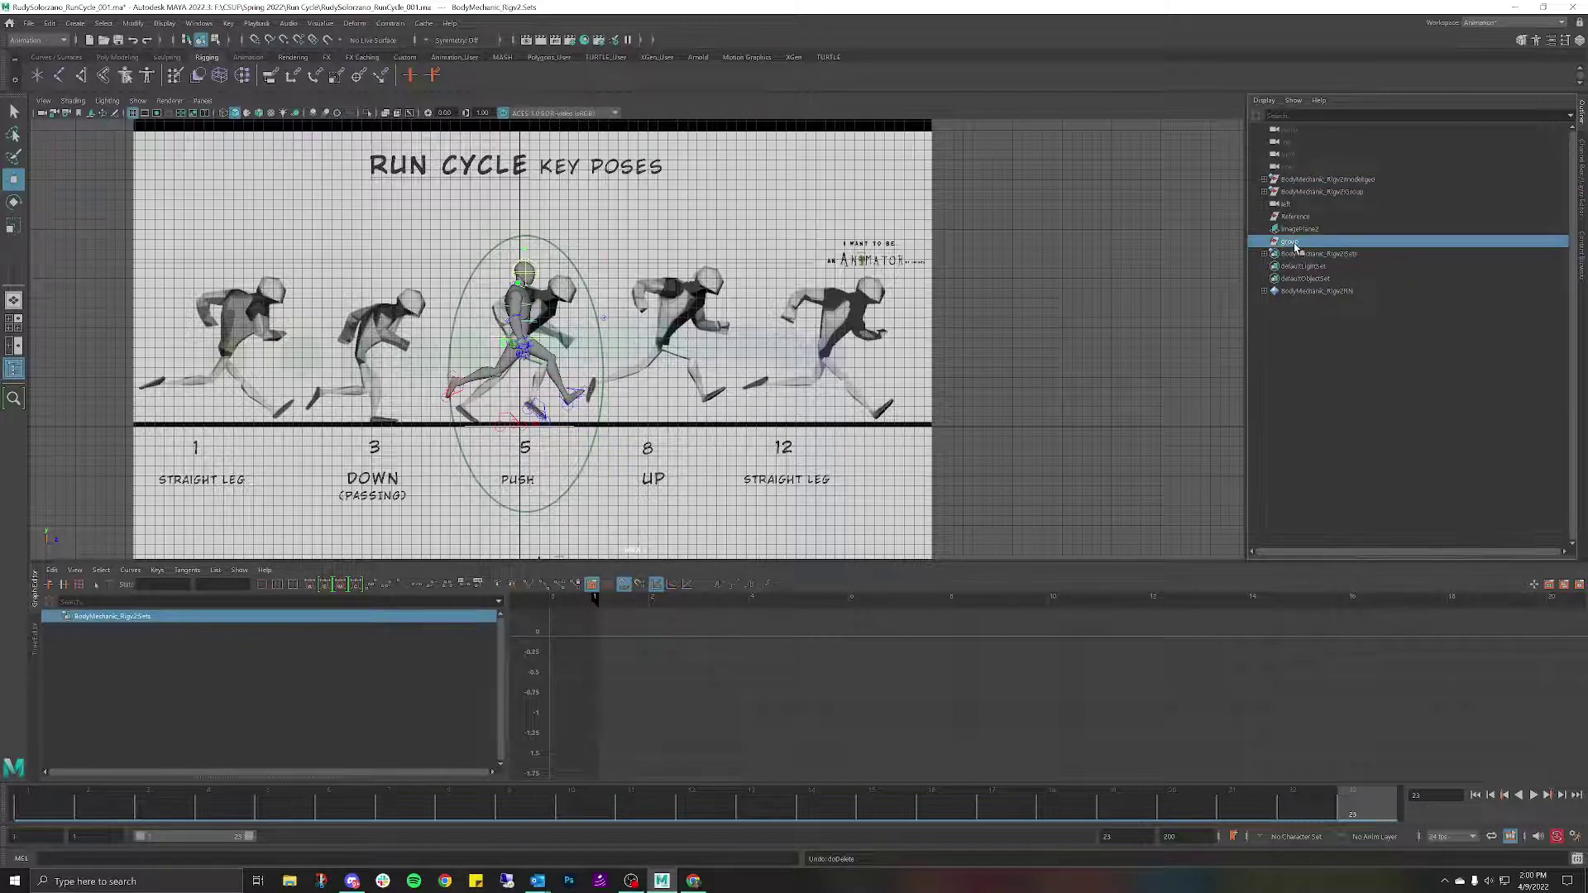
{"action": "key", "text": "Delete"}
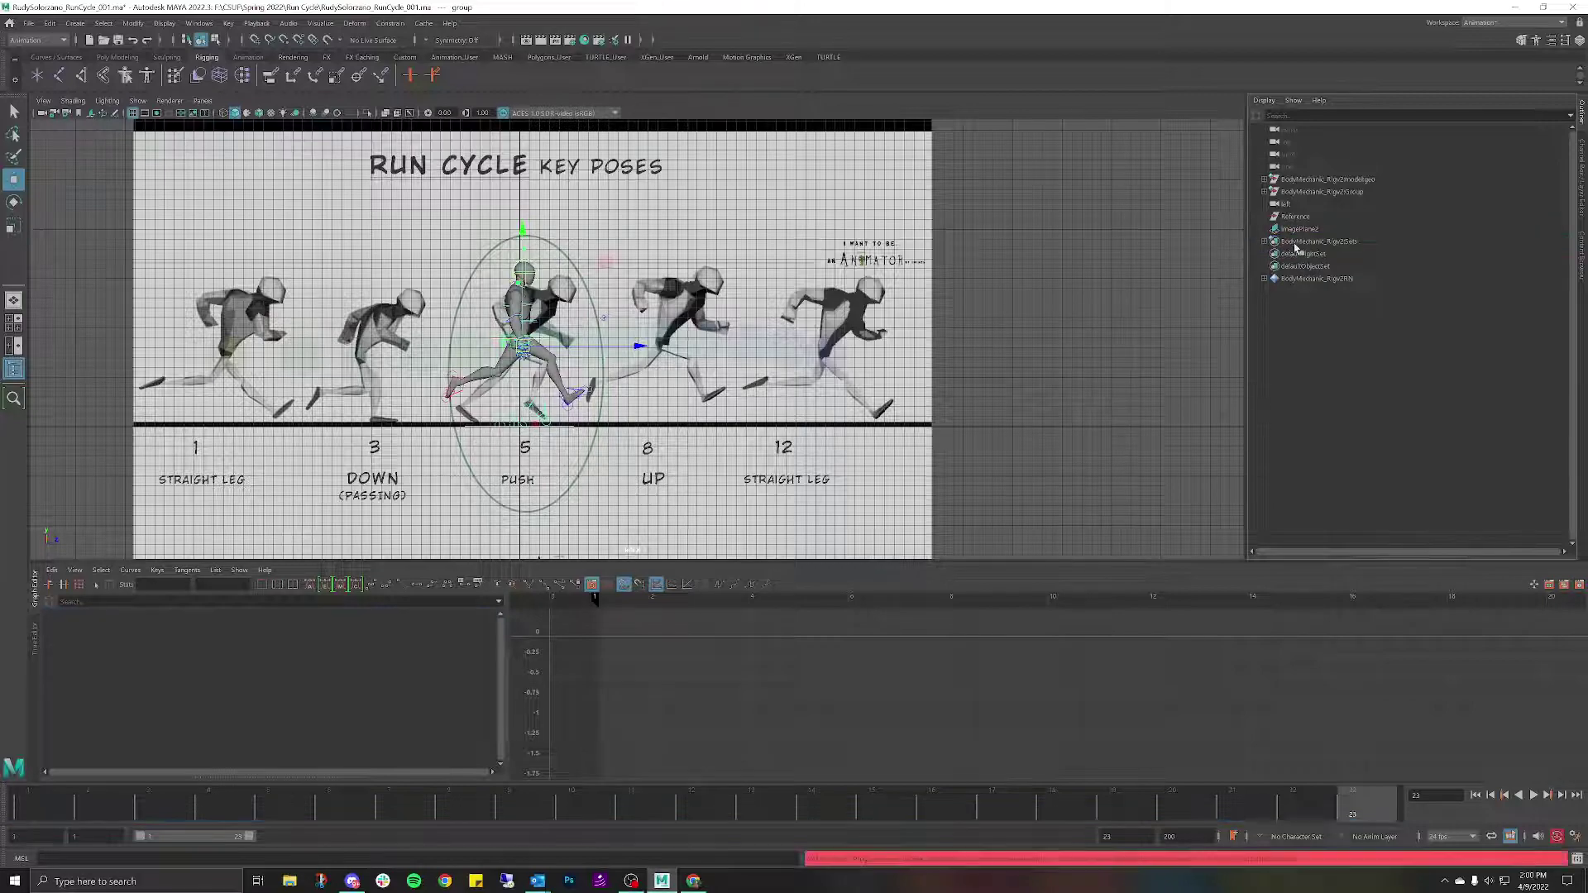
{"action": "left_click", "coordinate": [1307, 231]}
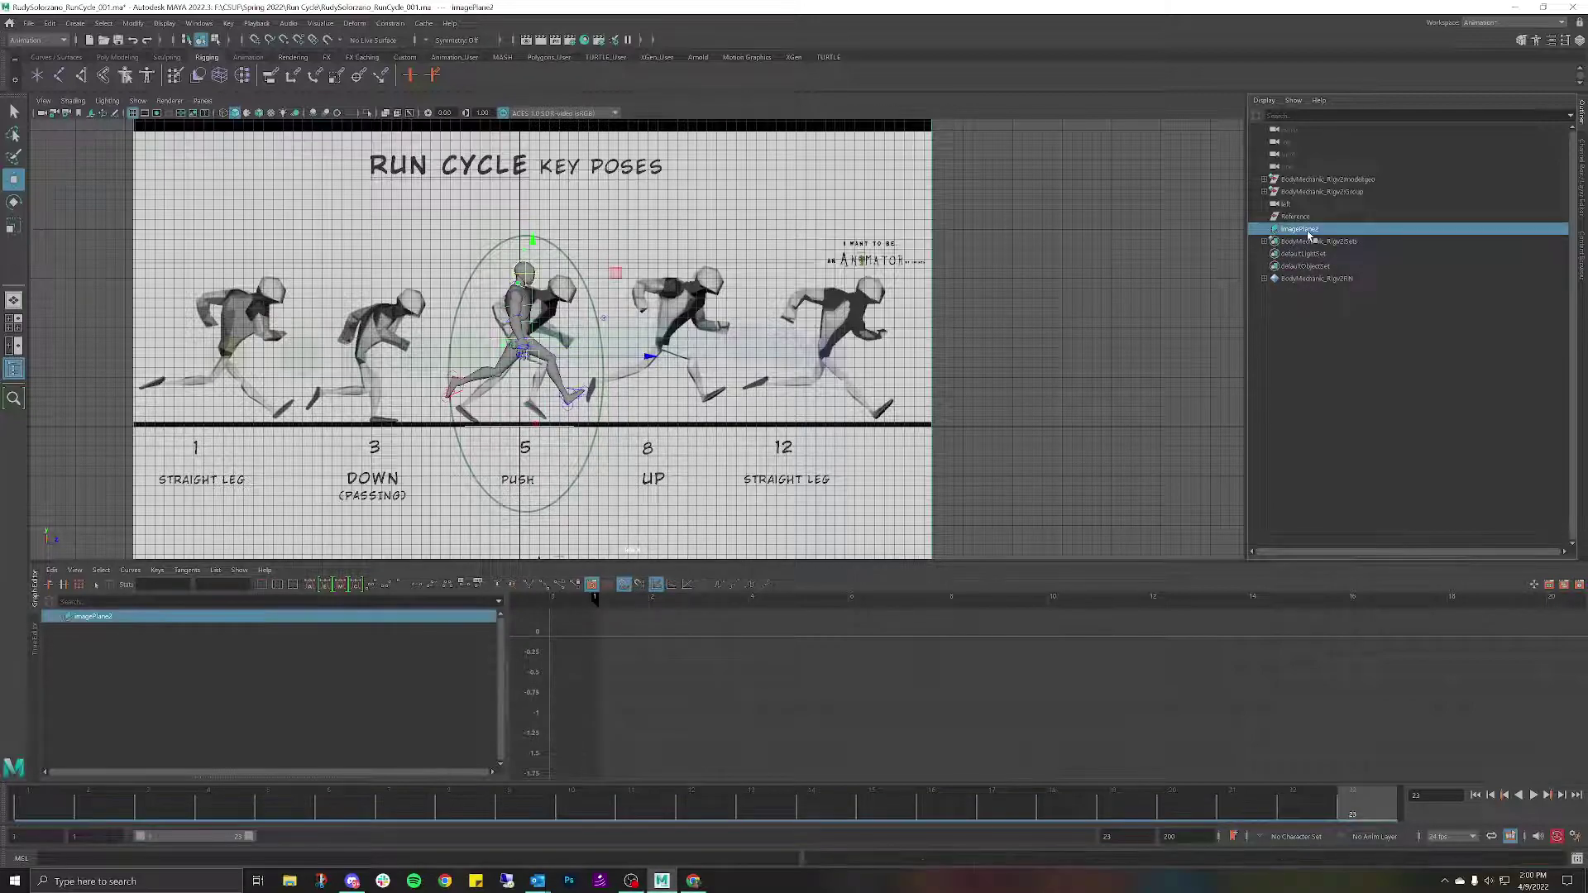
Copy the keys of all the rig's controls from frame 1 and paste them at frame 23, comparing the two poses.
{"action": "scroll", "coordinate": [751, 339], "scroll_direction": "up", "scroll_amount": 2}
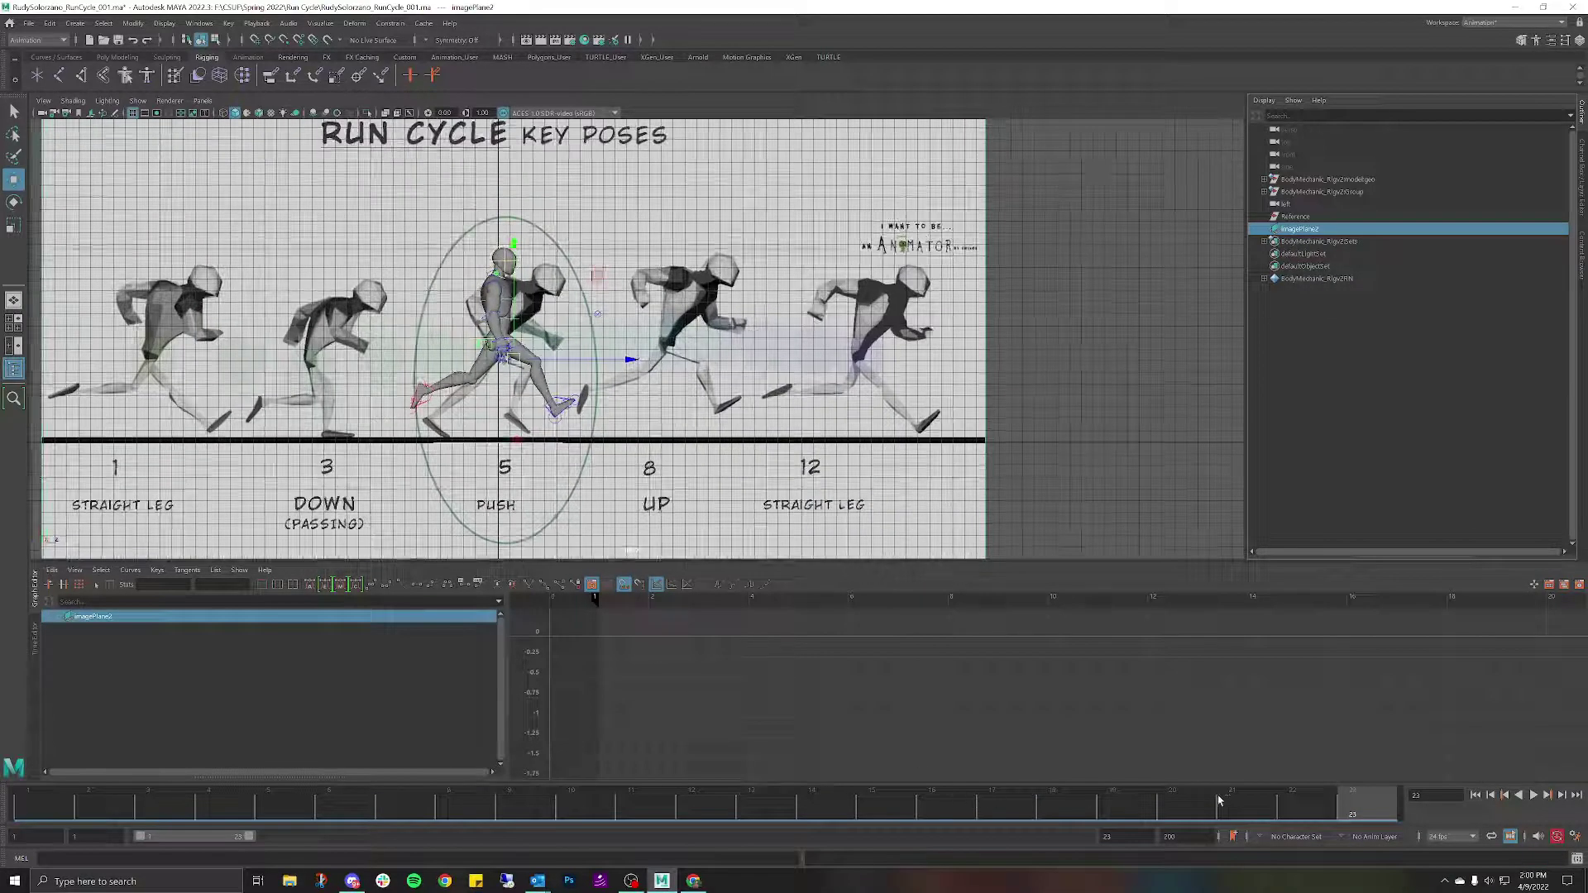
{"action": "key", "text": "alt+v"}
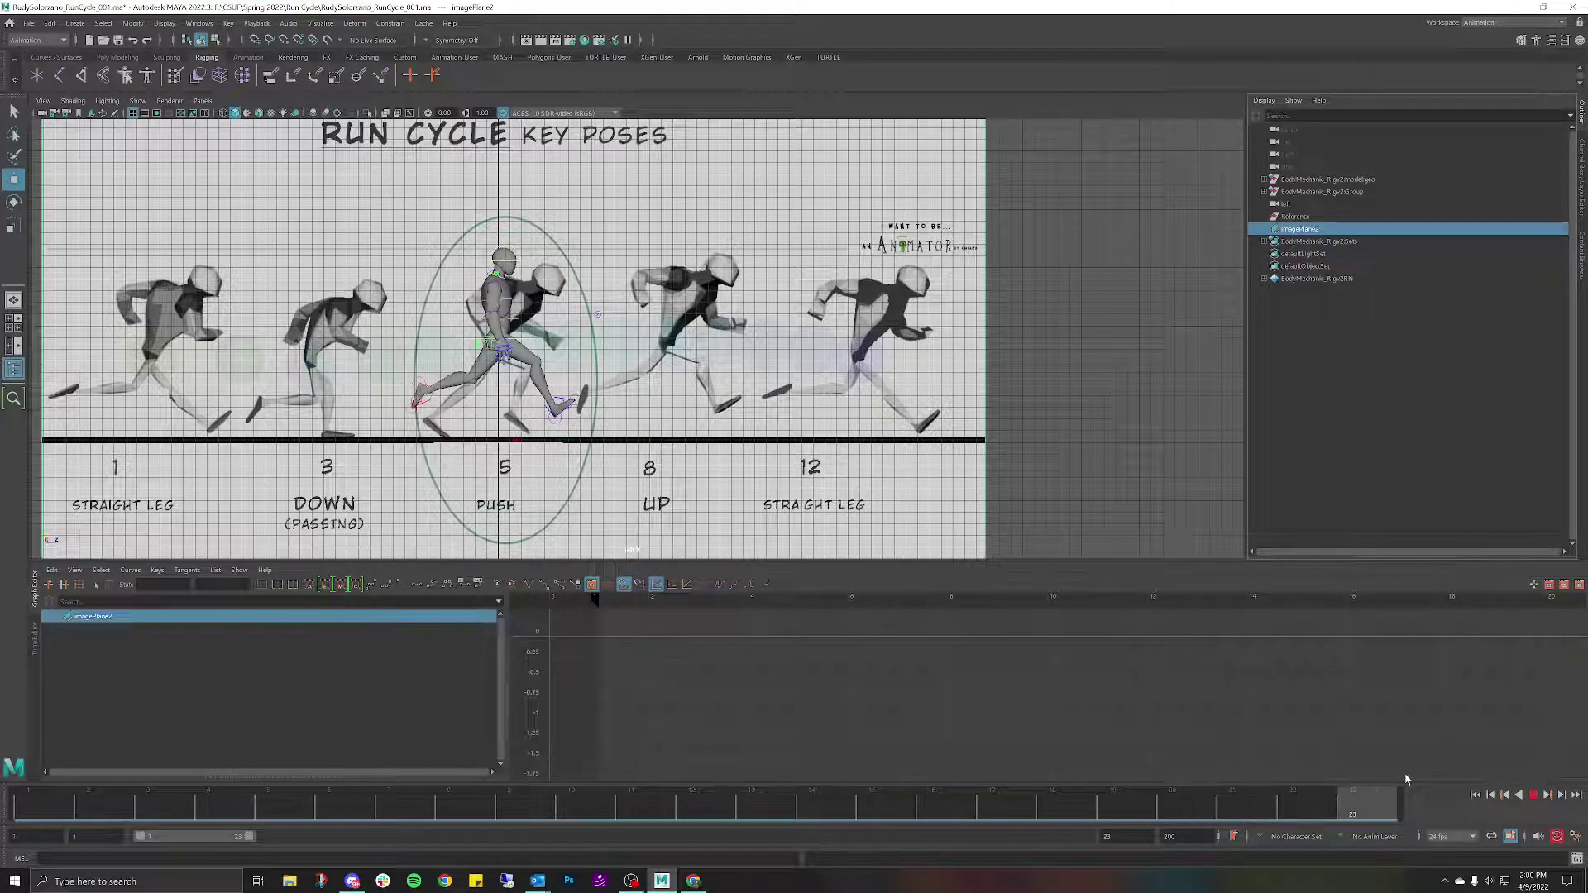
{"action": "key", "text": "alt+v"}
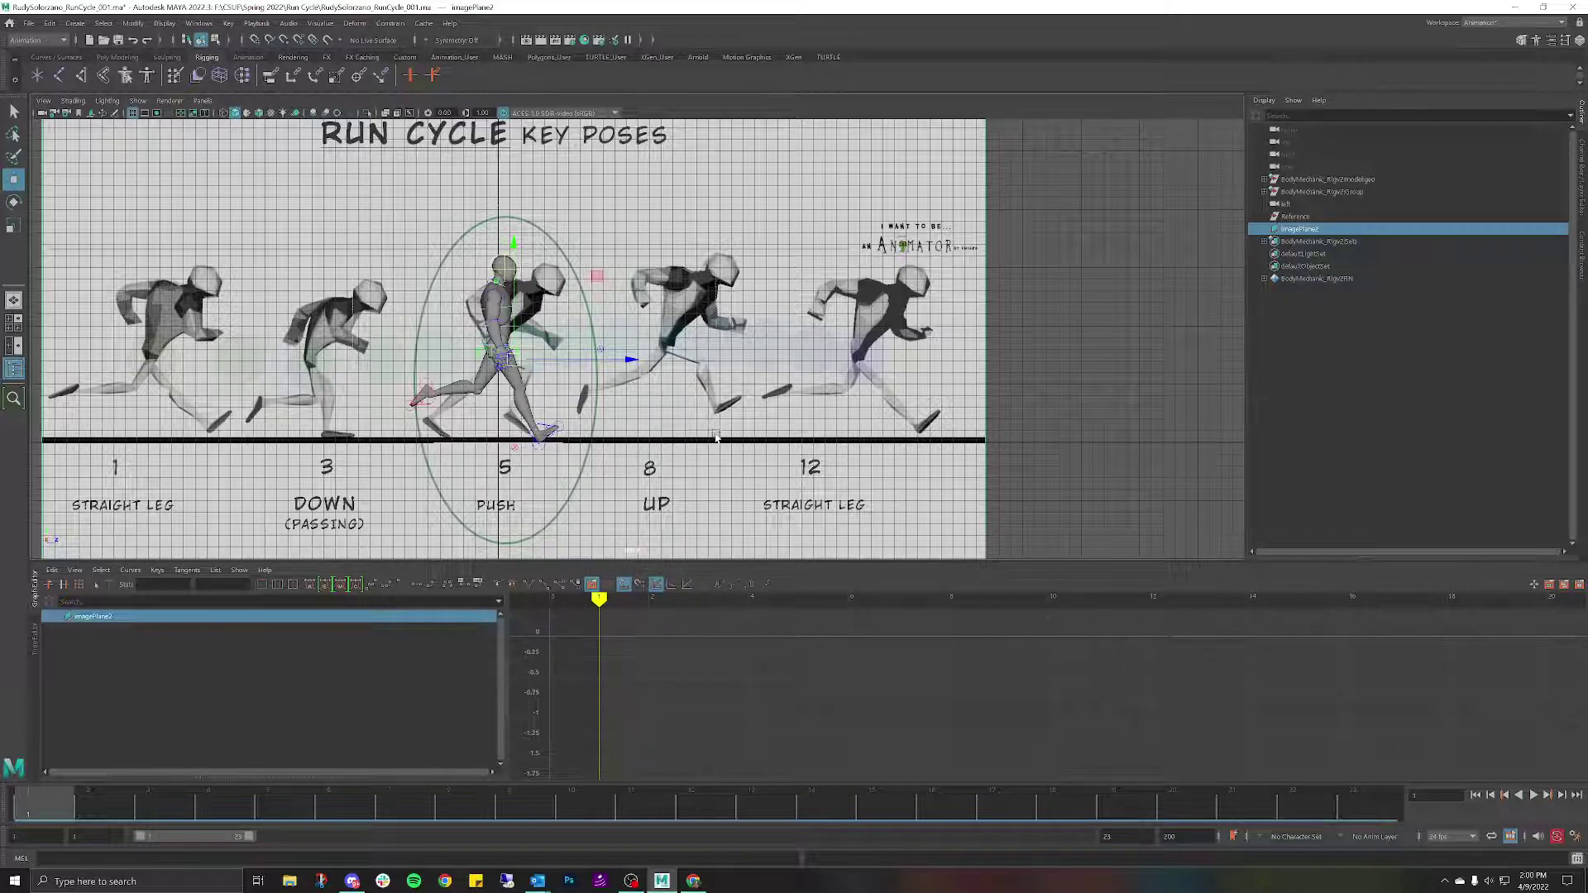
{"action": "left_click_drag", "start_coordinate": [716, 432], "coordinate": [339, 538]}
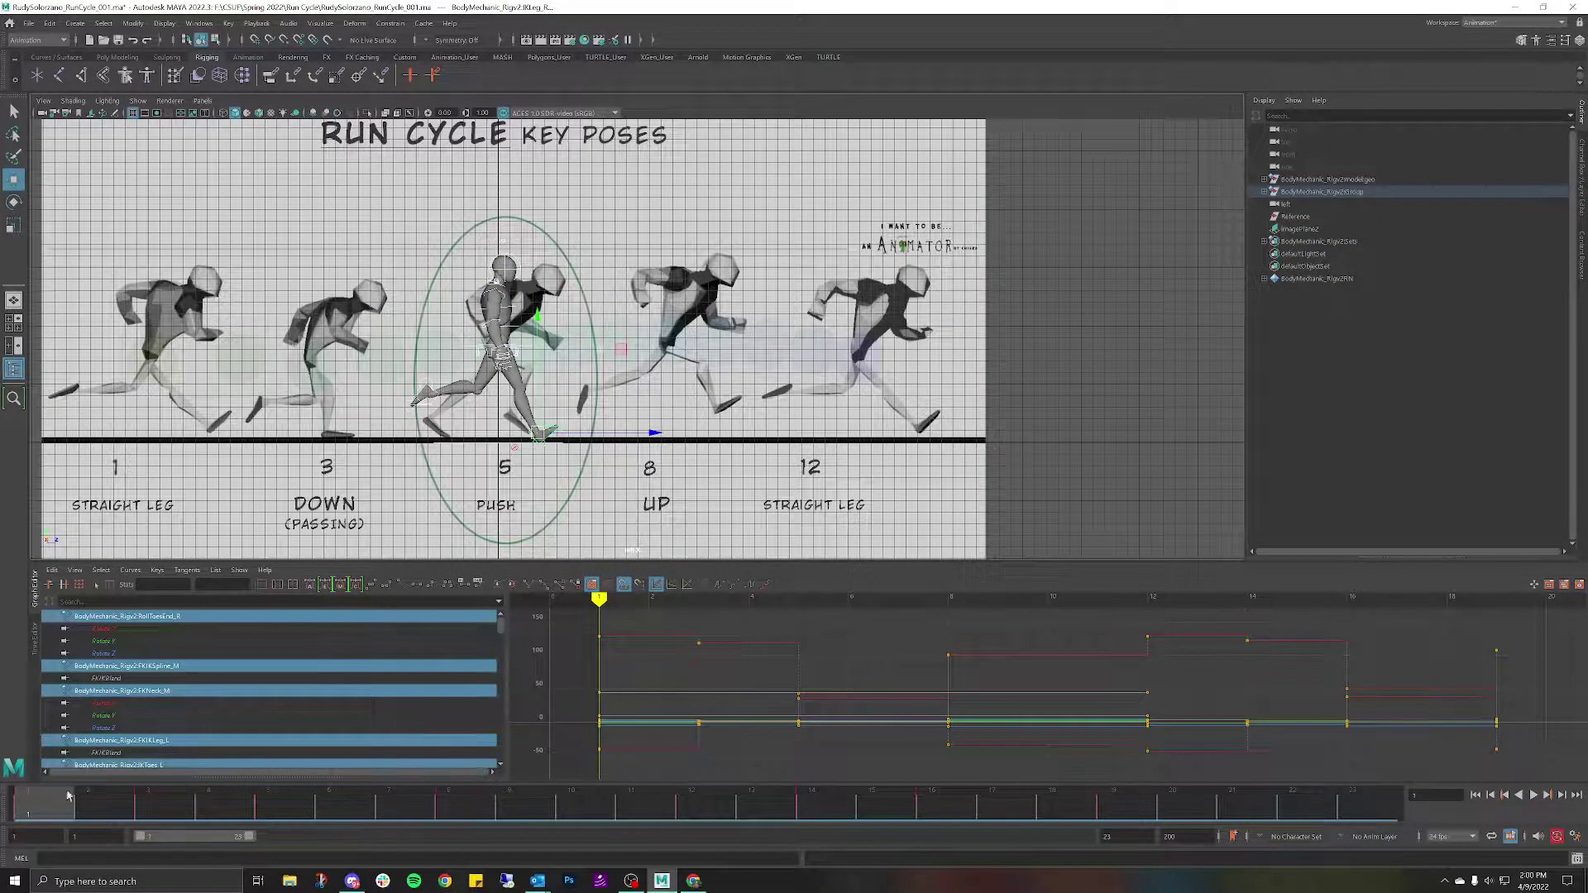
{"action": "right_click", "coordinate": [66, 809]}
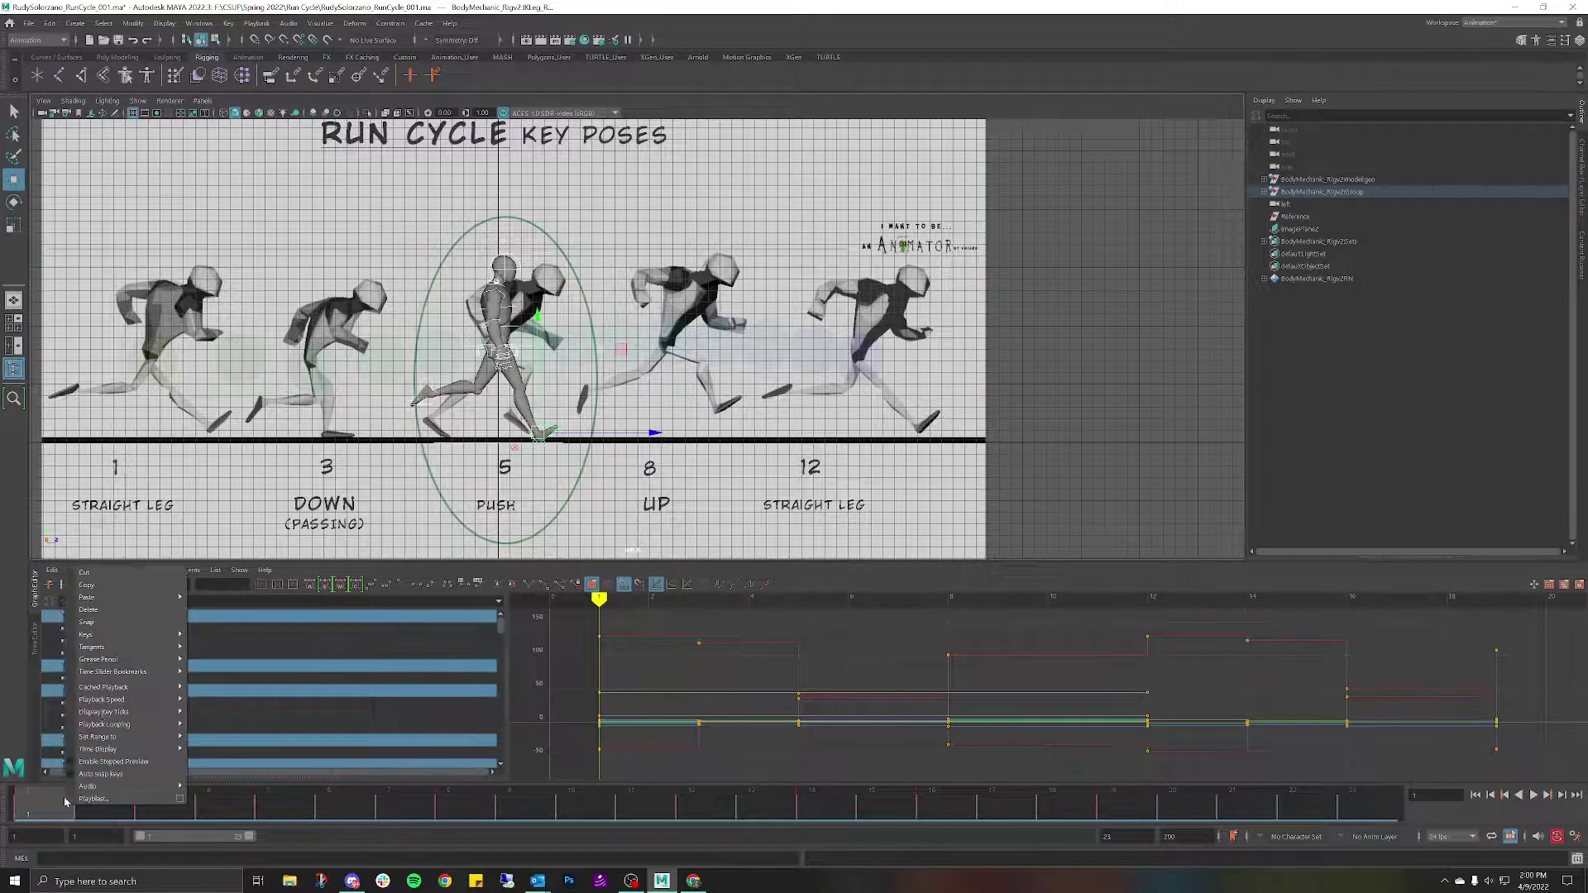
{"action": "left_click", "coordinate": [105, 588]}
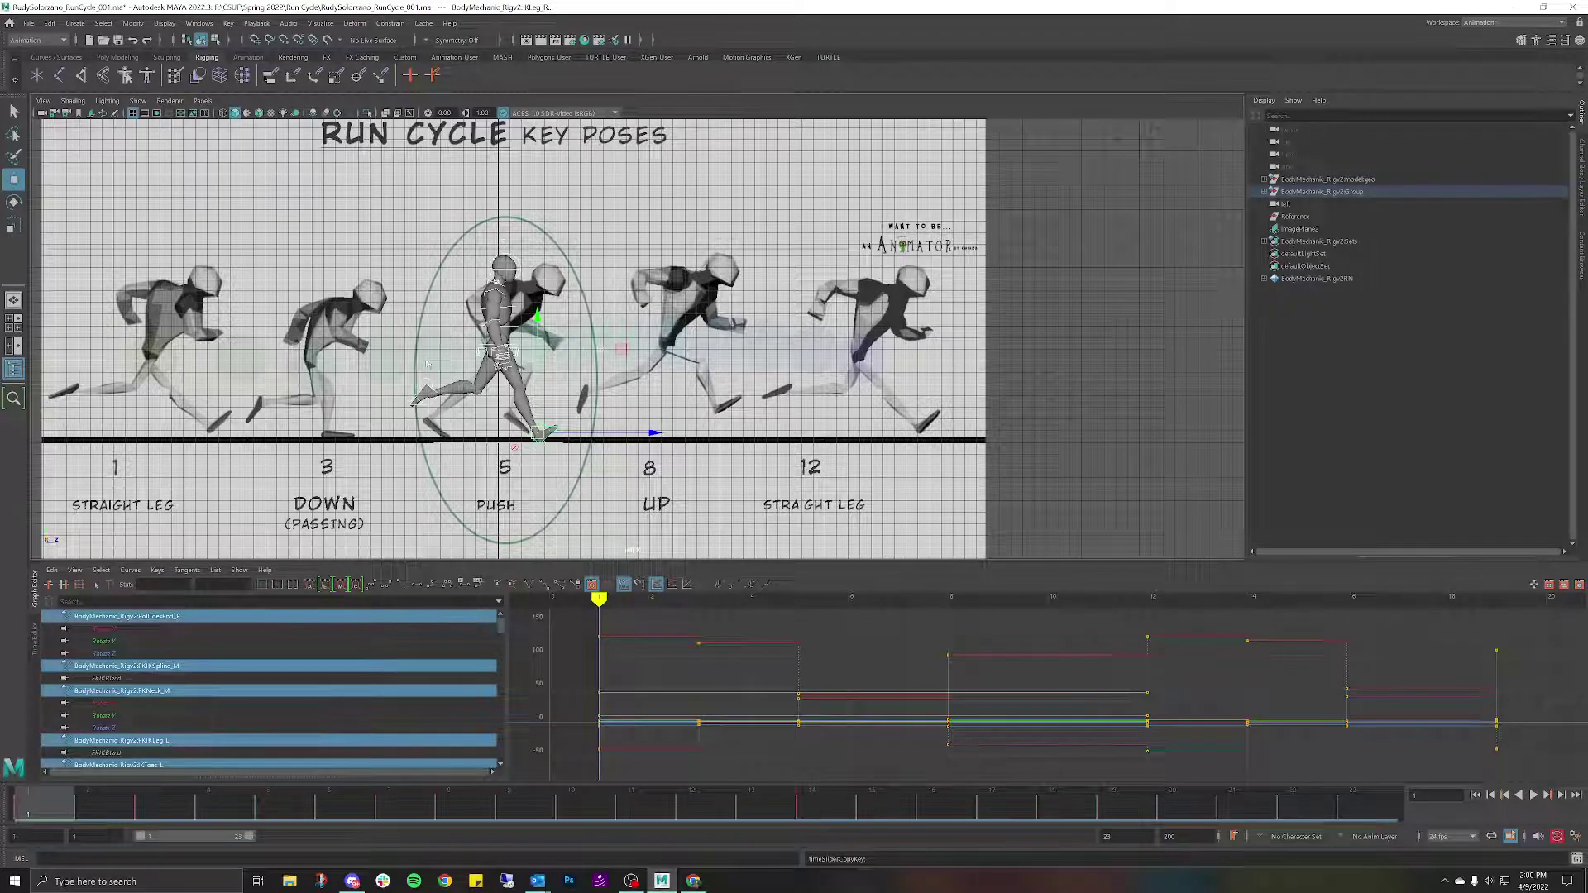
{"action": "left_click", "coordinate": [1374, 815]}
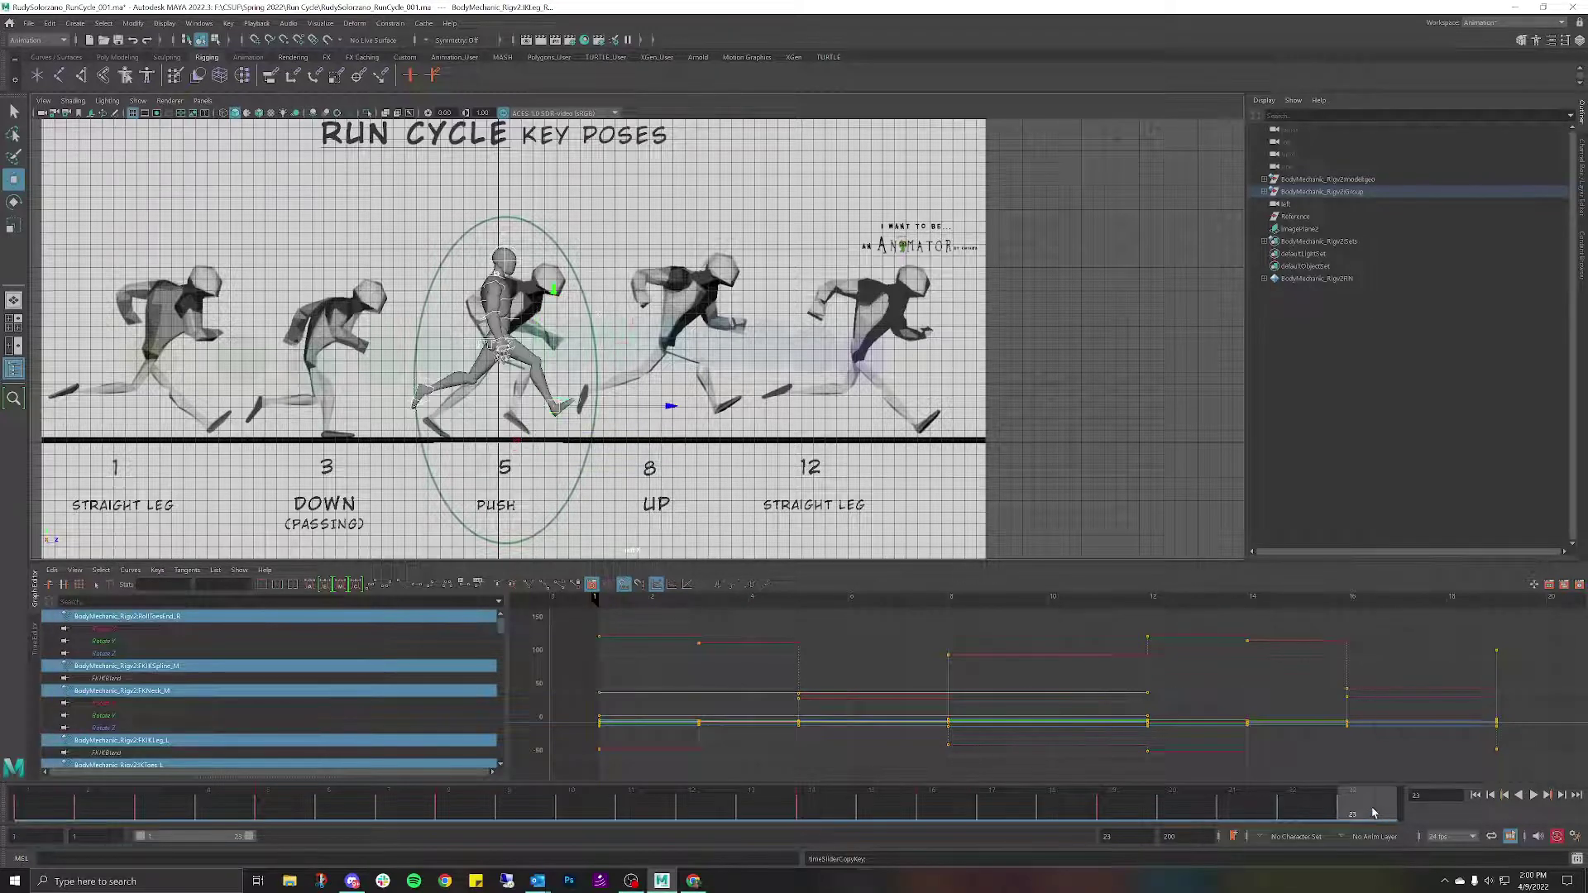
{"action": "right_click", "coordinate": [1375, 814]}
{"action": "mouse_move", "coordinate": [1431, 608]}
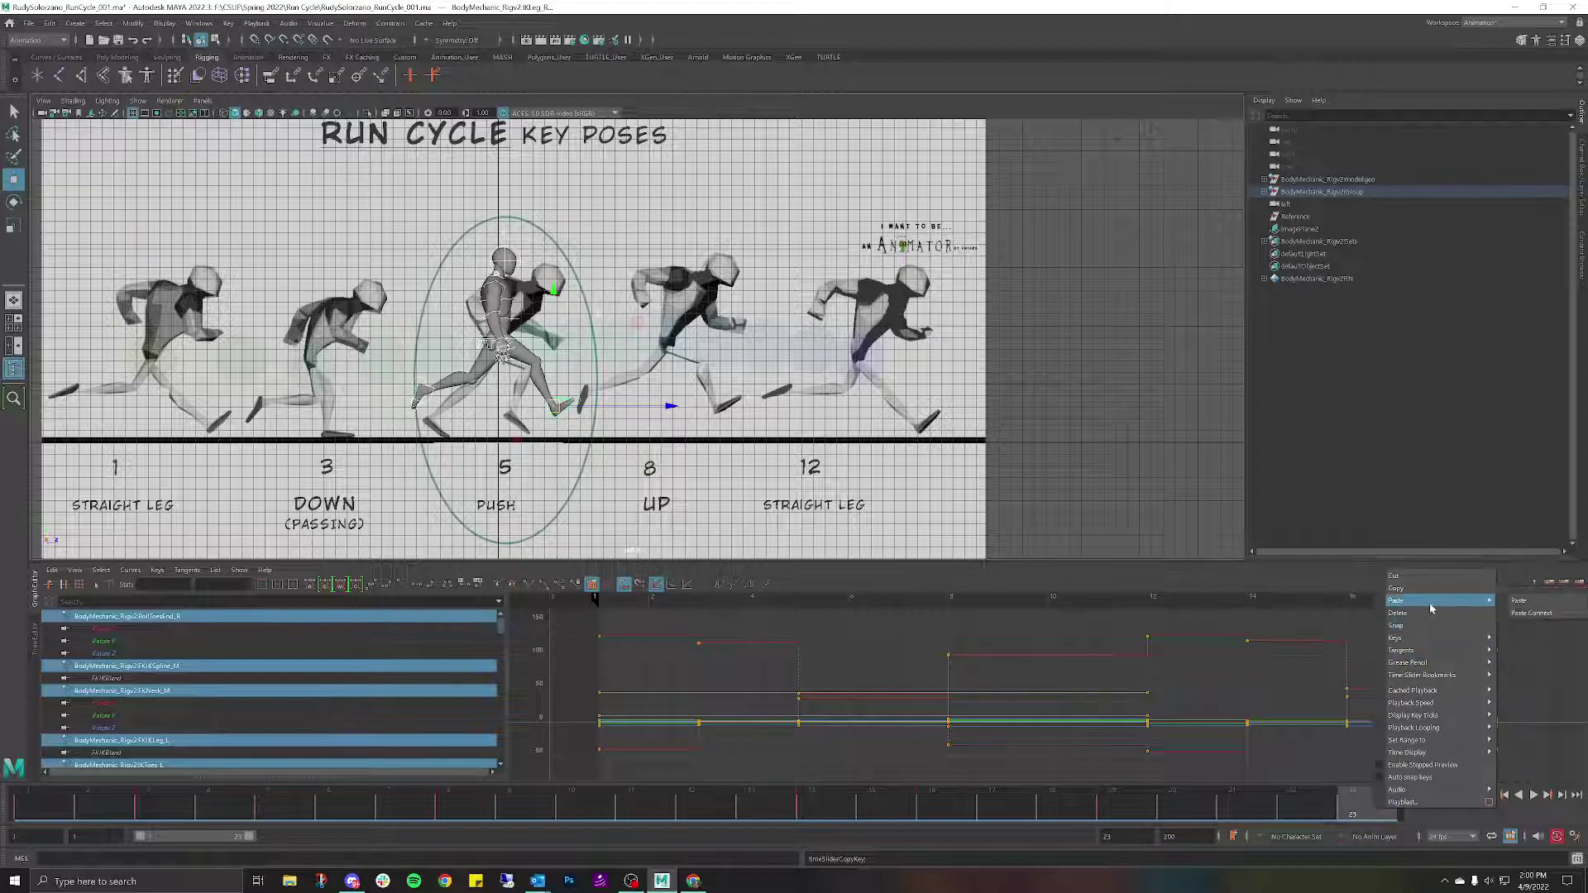
{"action": "left_click", "coordinate": [1520, 600]}
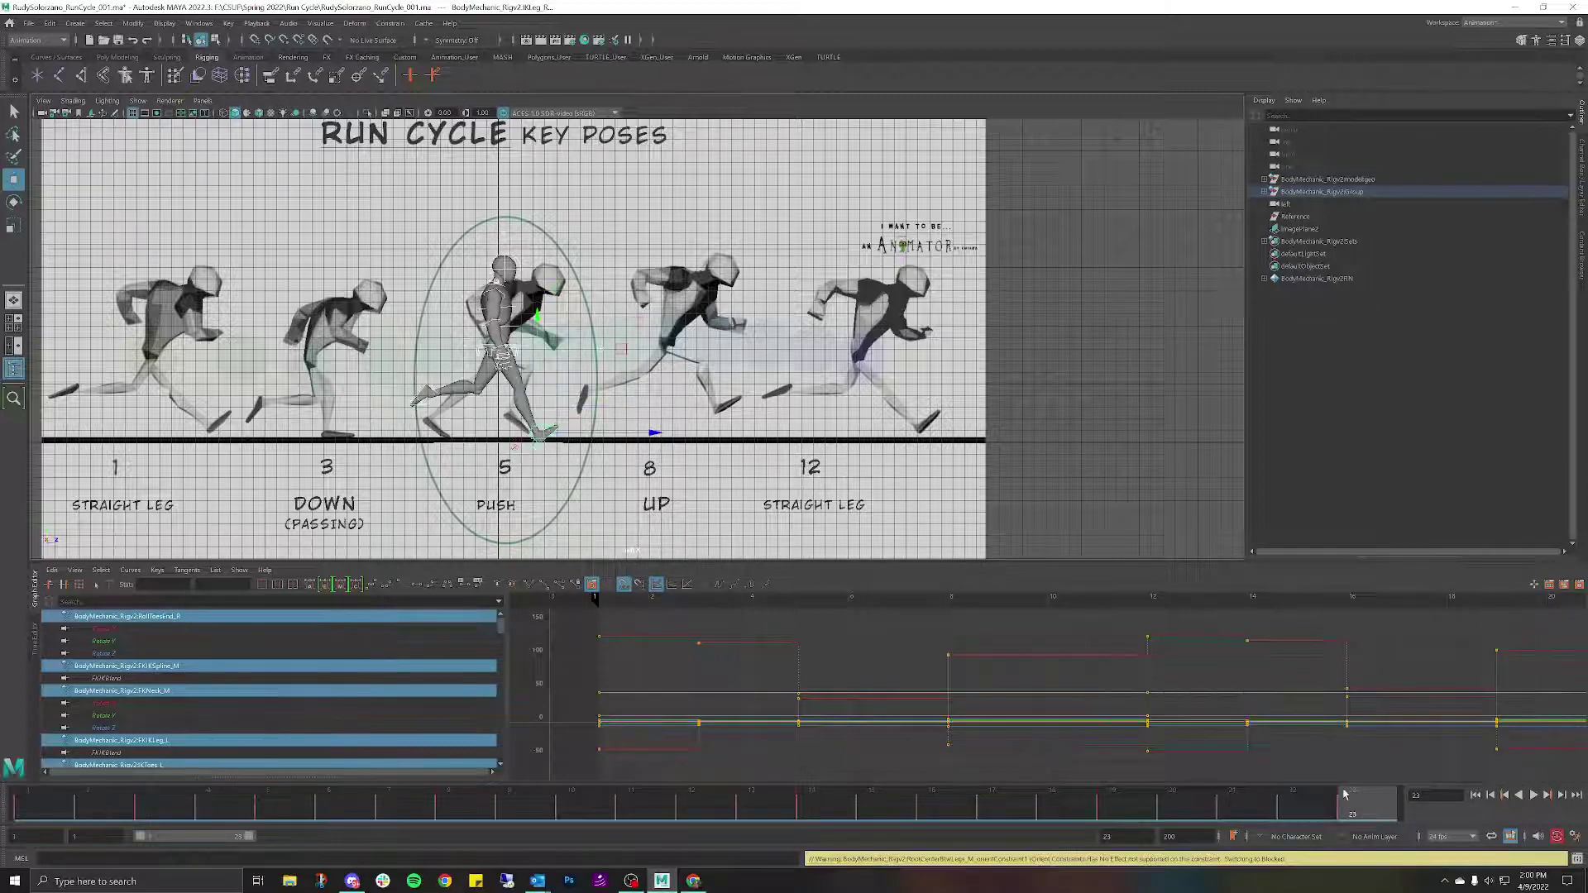
{"action": "left_click_drag", "start_coordinate": [1344, 794], "coordinate": [37, 798]}
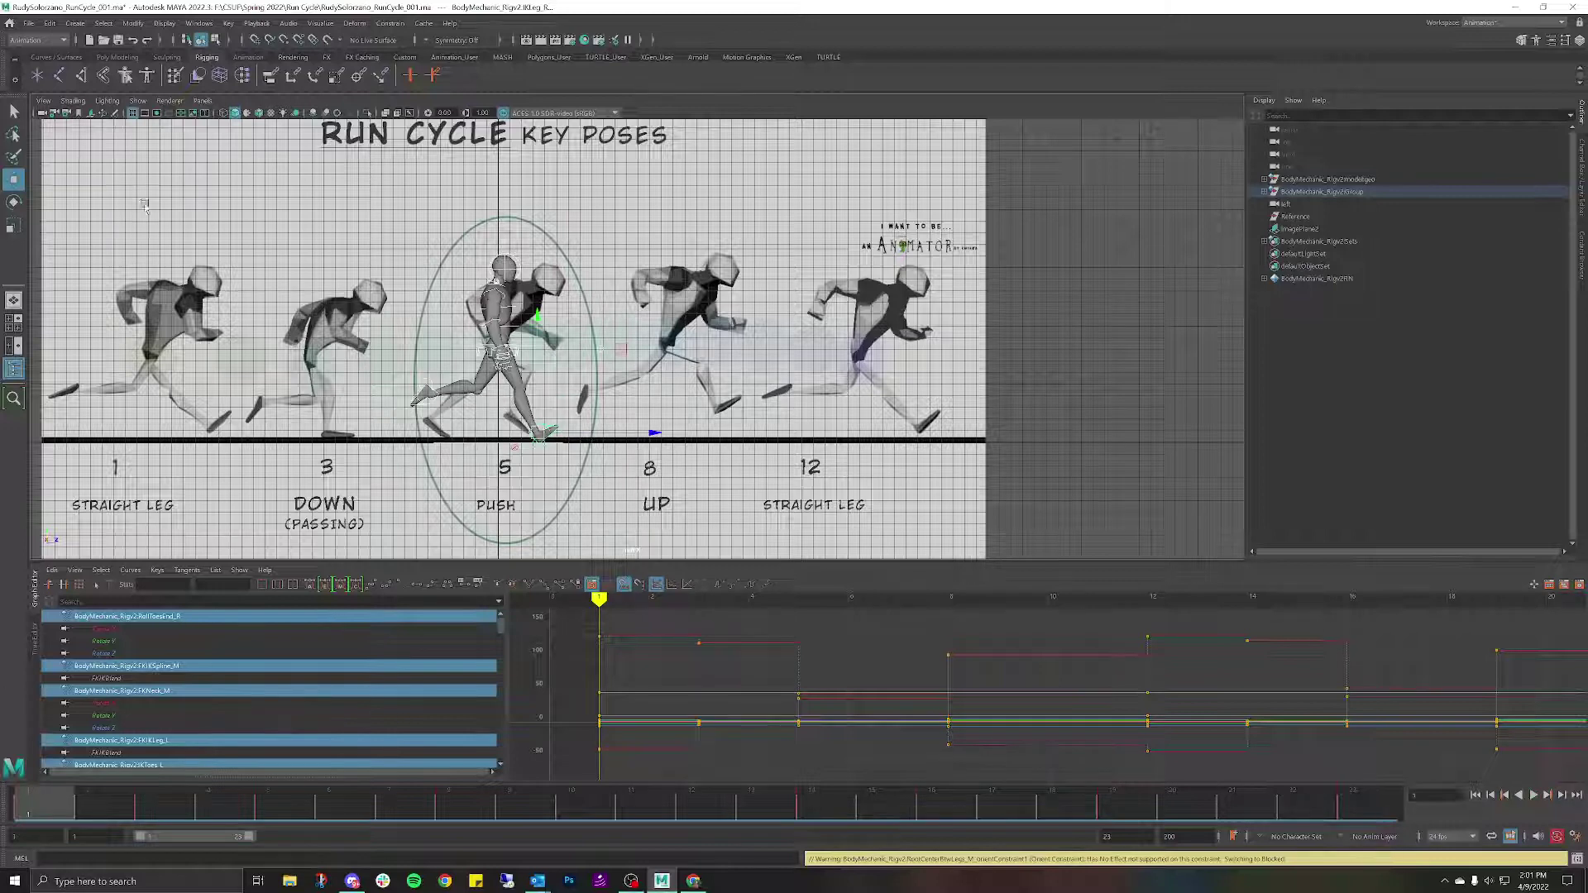
Hide the NURBS curves and the reference image layer, and deselect everything so only the character shows.
{"action": "left_click", "coordinate": [138, 100]}
{"action": "left_click", "coordinate": [197, 193]}
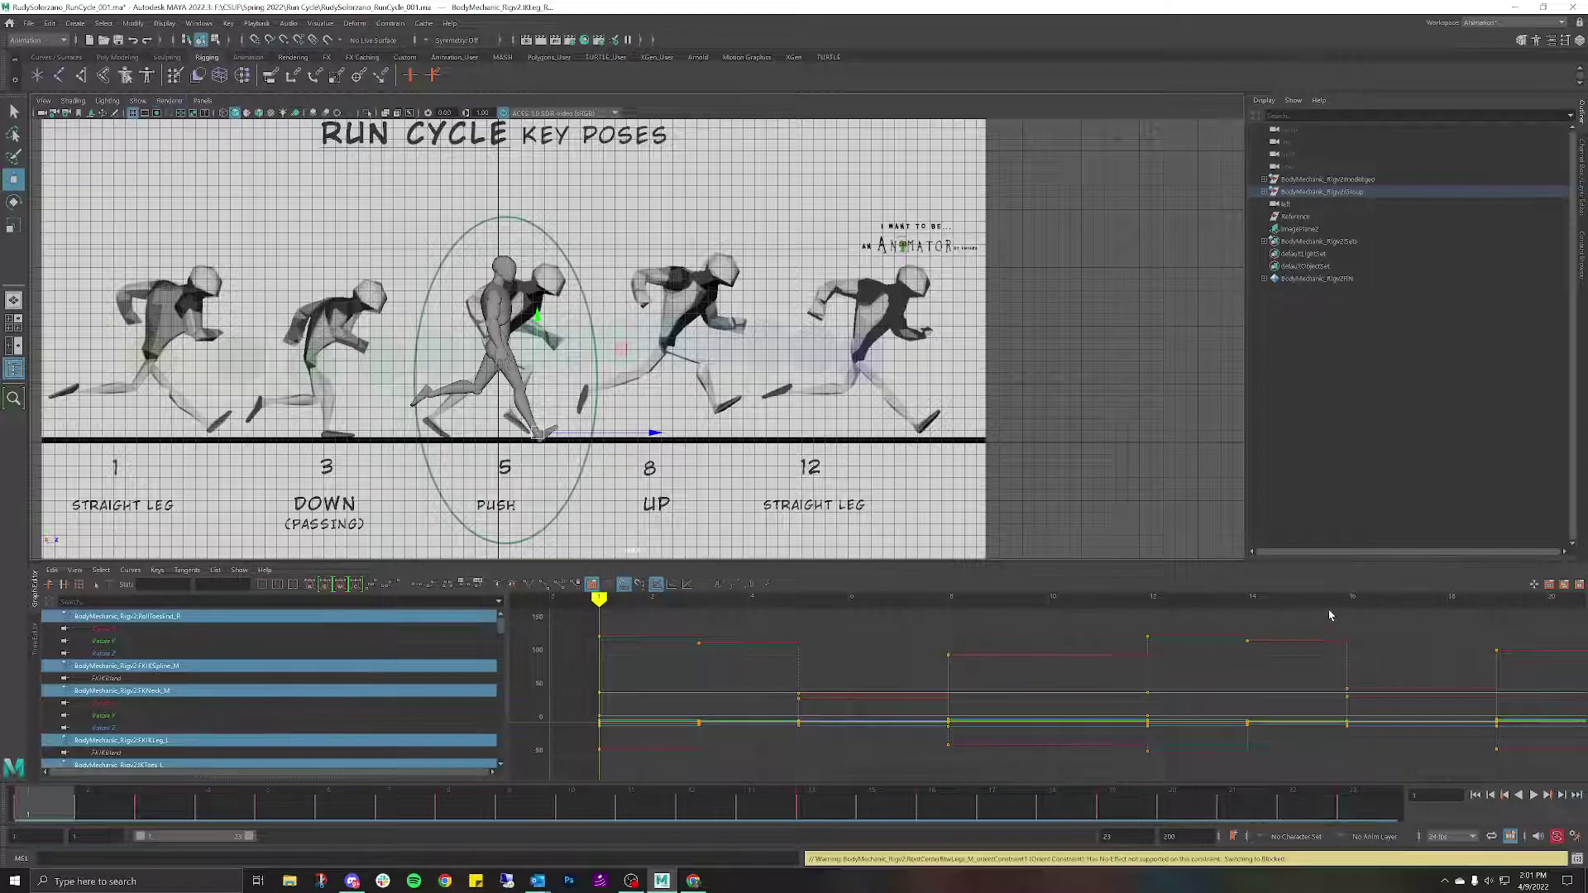
{"action": "left_click", "coordinate": [1580, 158]}
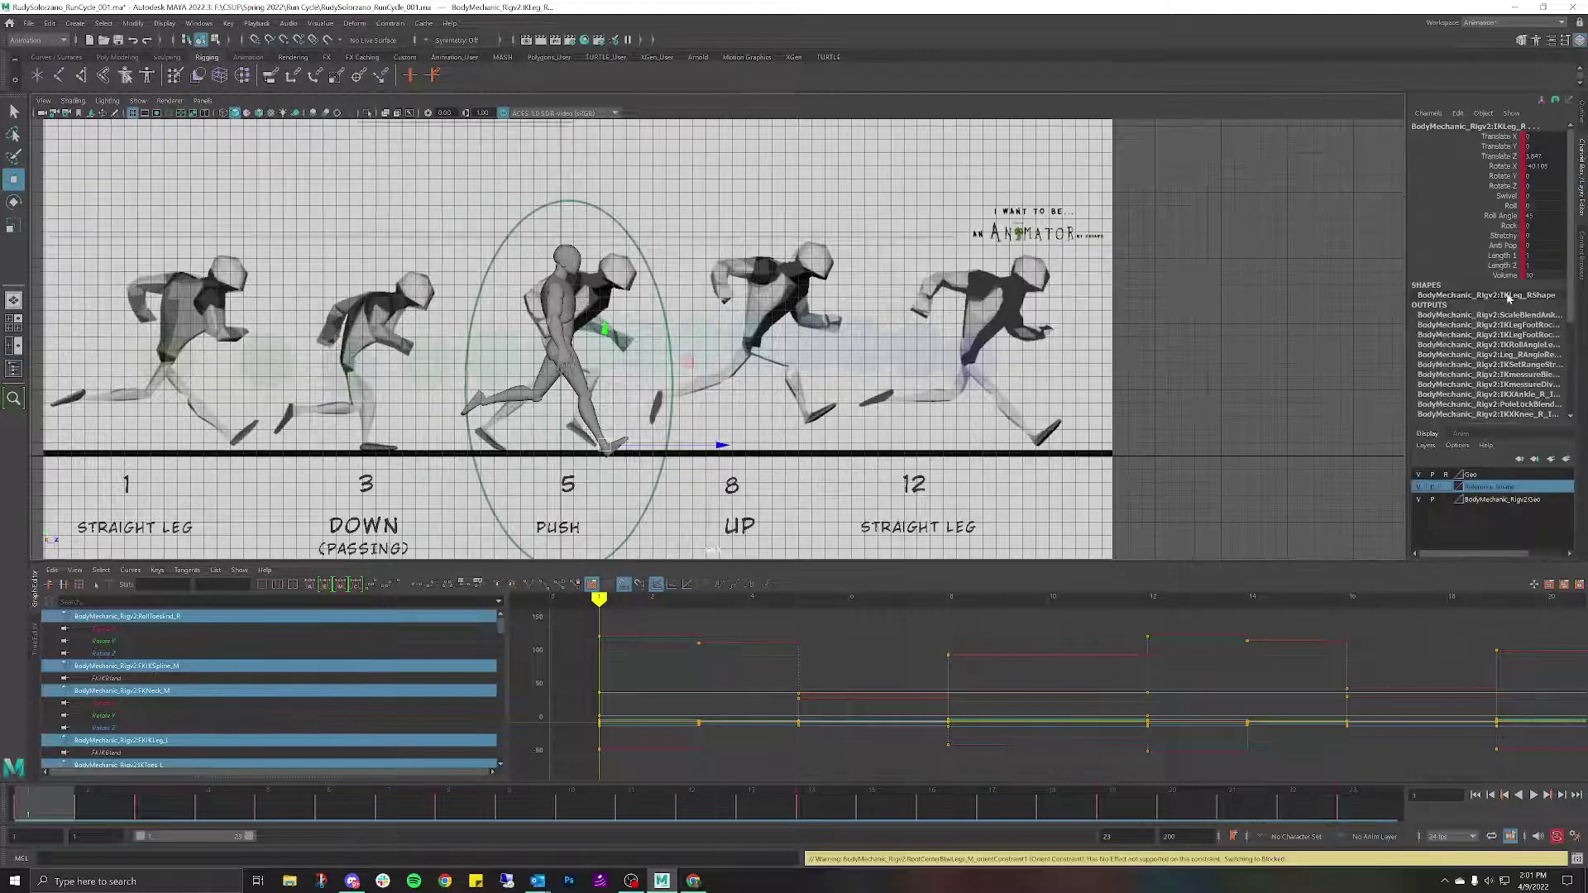
{"action": "left_click", "coordinate": [1425, 488]}
{"action": "left_click", "coordinate": [779, 285]}
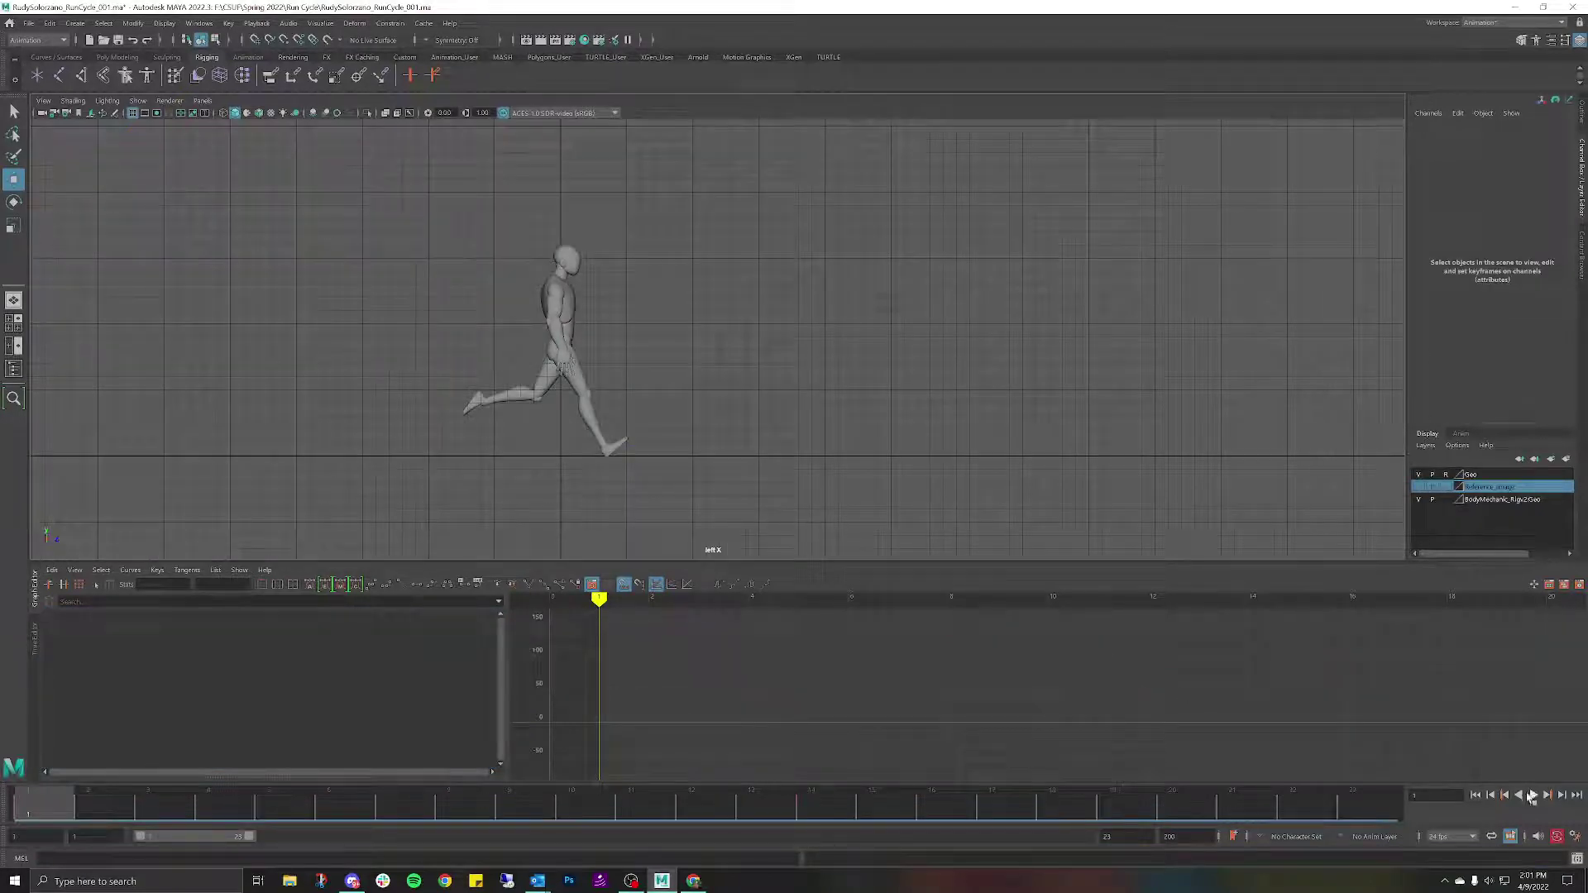
Play the cycle and set the playback range's end to frame 22.
{"action": "left_click", "coordinate": [1530, 795]}
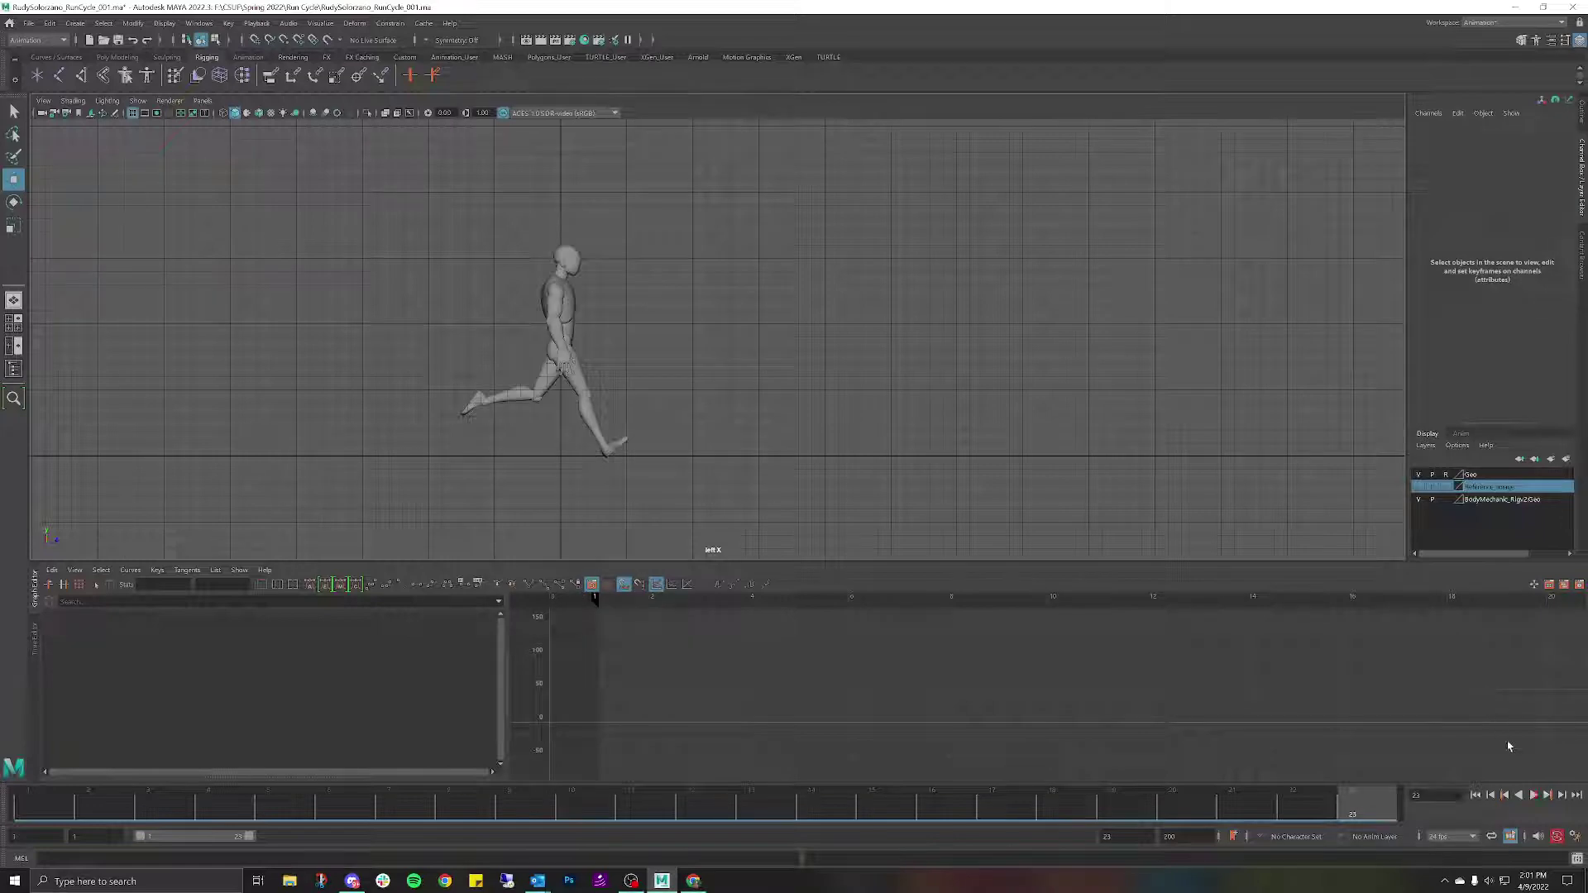
{"action": "left_click", "coordinate": [1308, 807]}
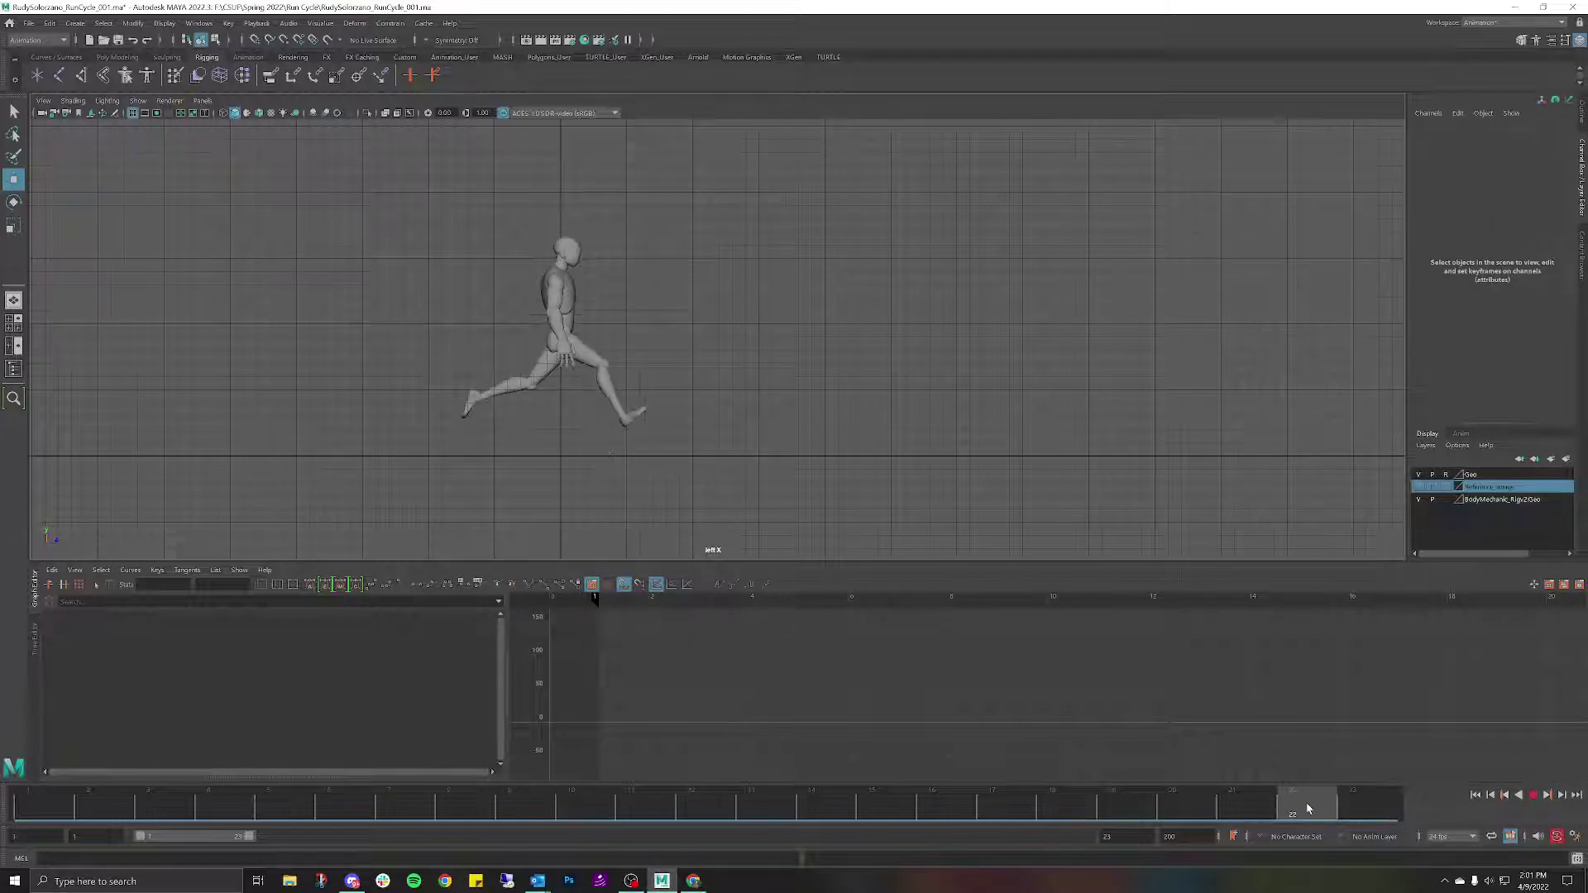
{"action": "left_click_drag", "start_coordinate": [1148, 836], "coordinate": [1067, 831]}
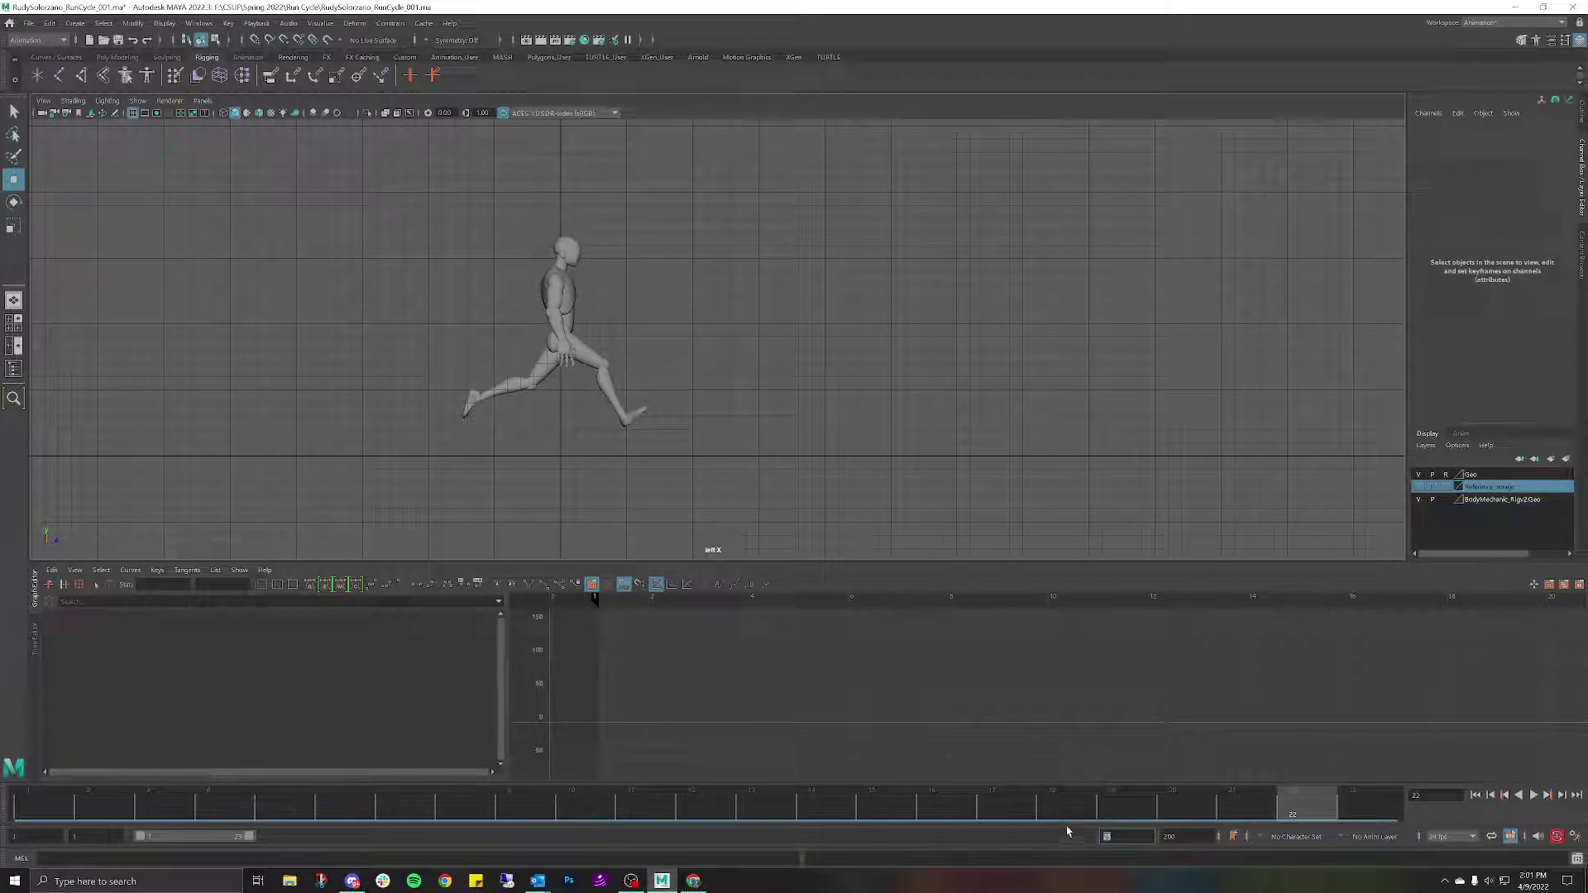
{"action": "type", "text": "22"}
{"action": "key", "text": "Return"}
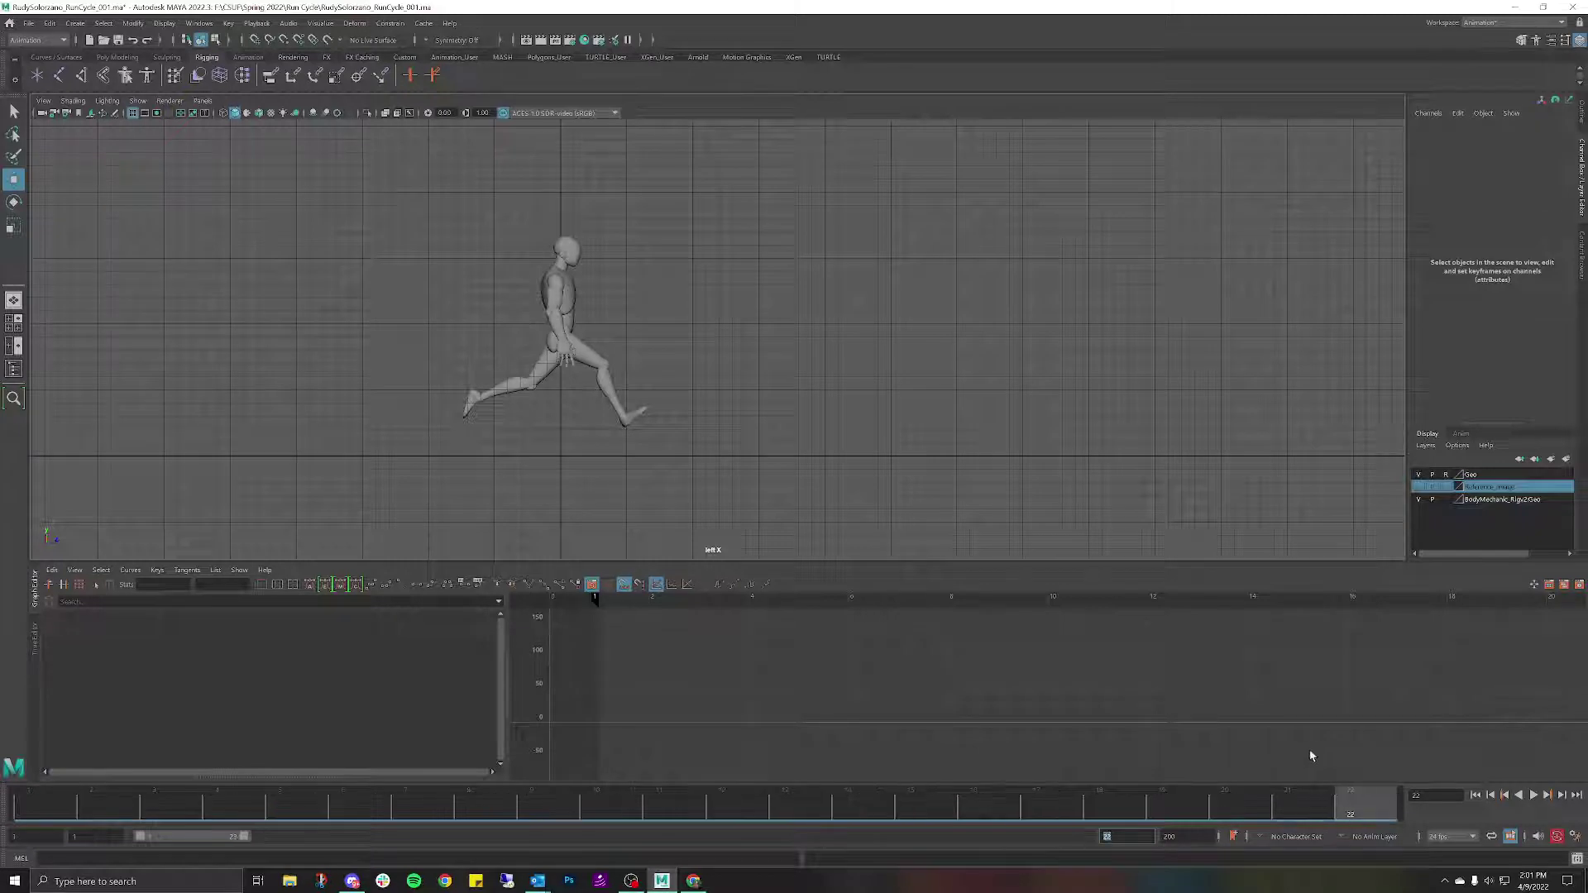
Play and scrub through the looping run cycle, and check the Time Slider playback preferences.
{"action": "key", "text": "alt+v"}
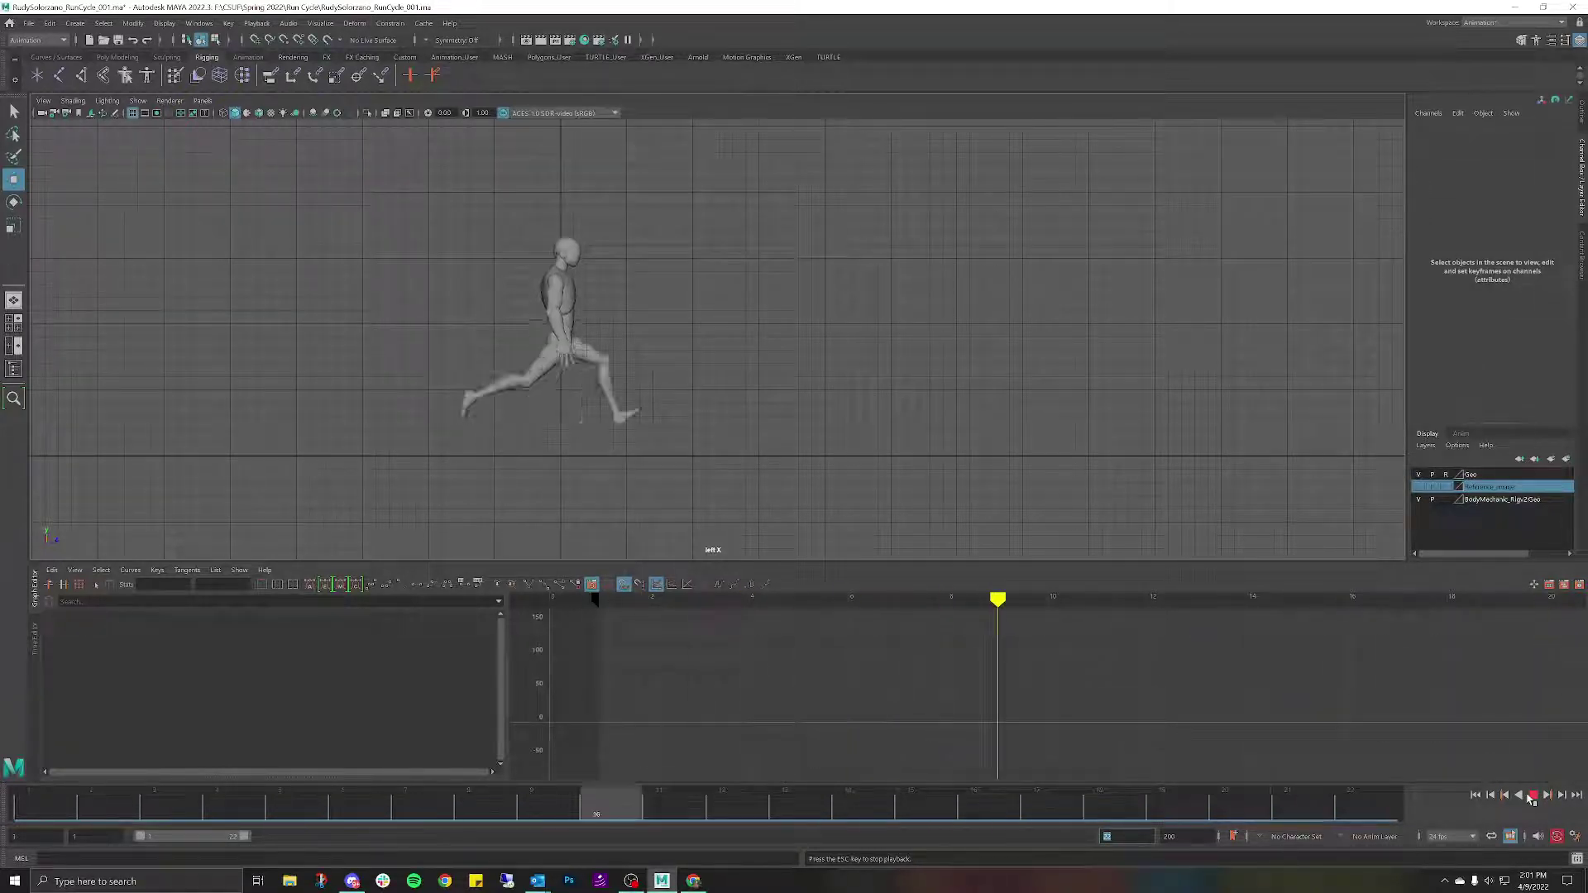
{"action": "left_click", "coordinate": [1532, 795]}
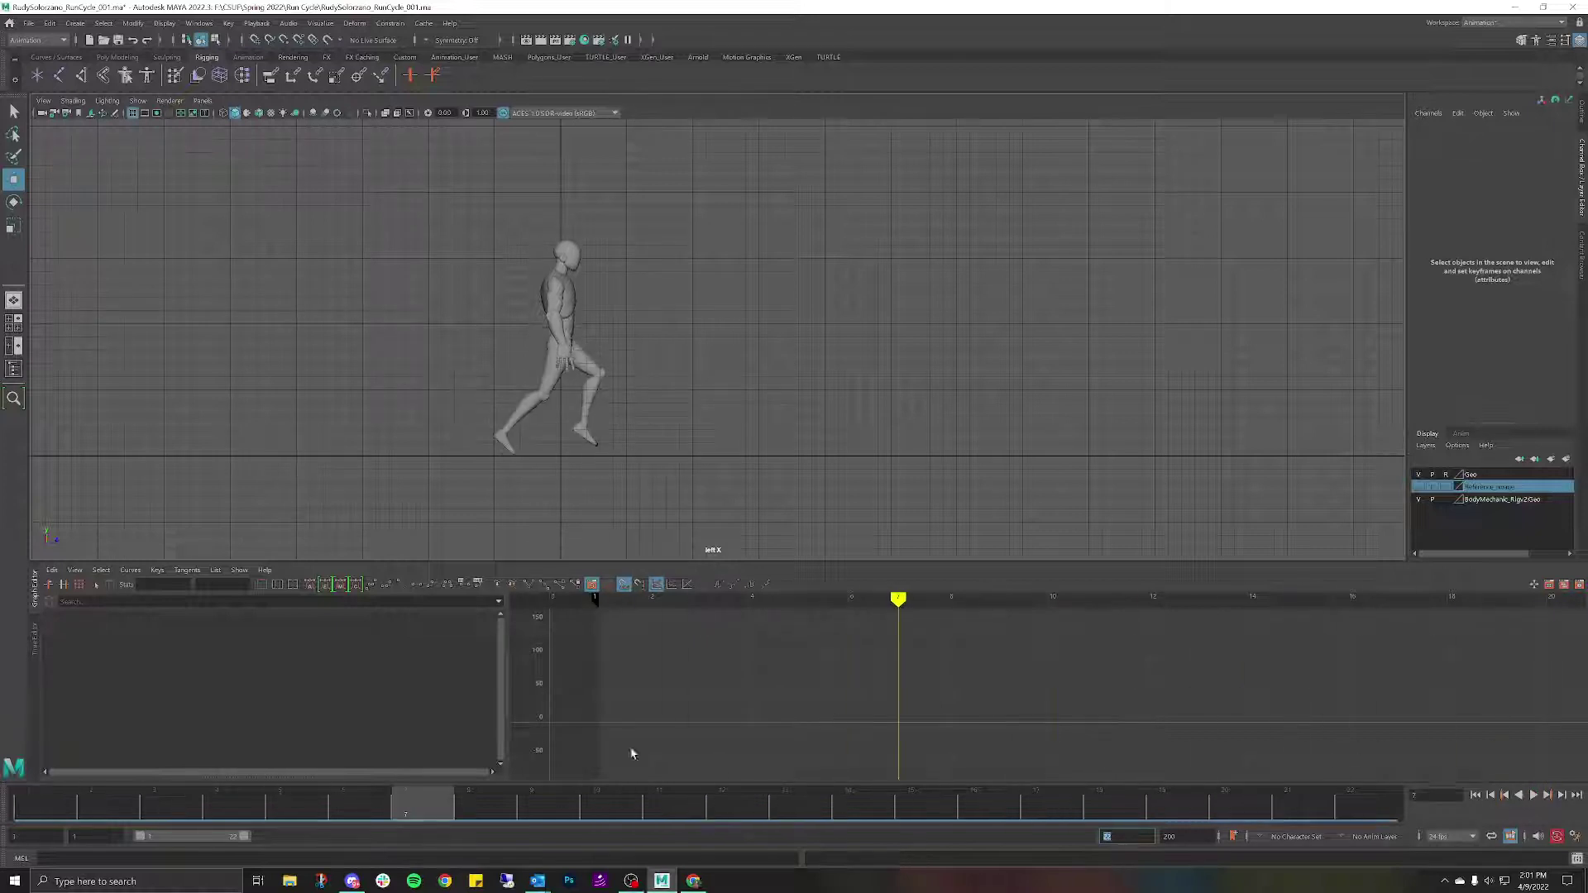
{"action": "left_click_drag", "start_coordinate": [425, 799], "coordinate": [2, 710]}
{"action": "key", "text": "alt+v"}
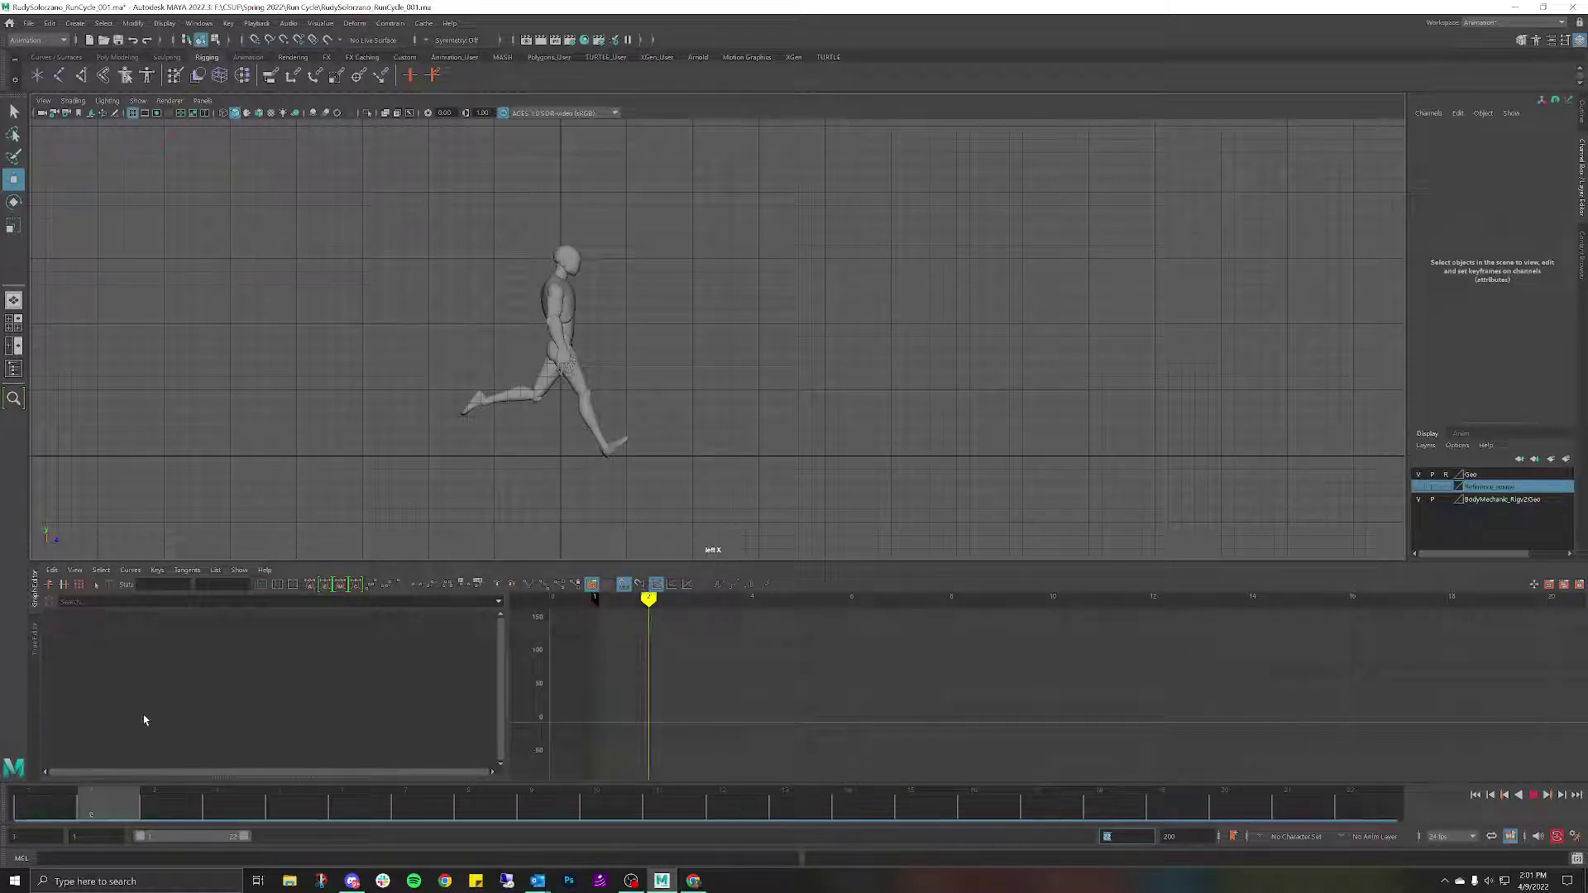
{"action": "left_click_drag", "start_coordinate": [143, 721], "coordinate": [308, 729]}
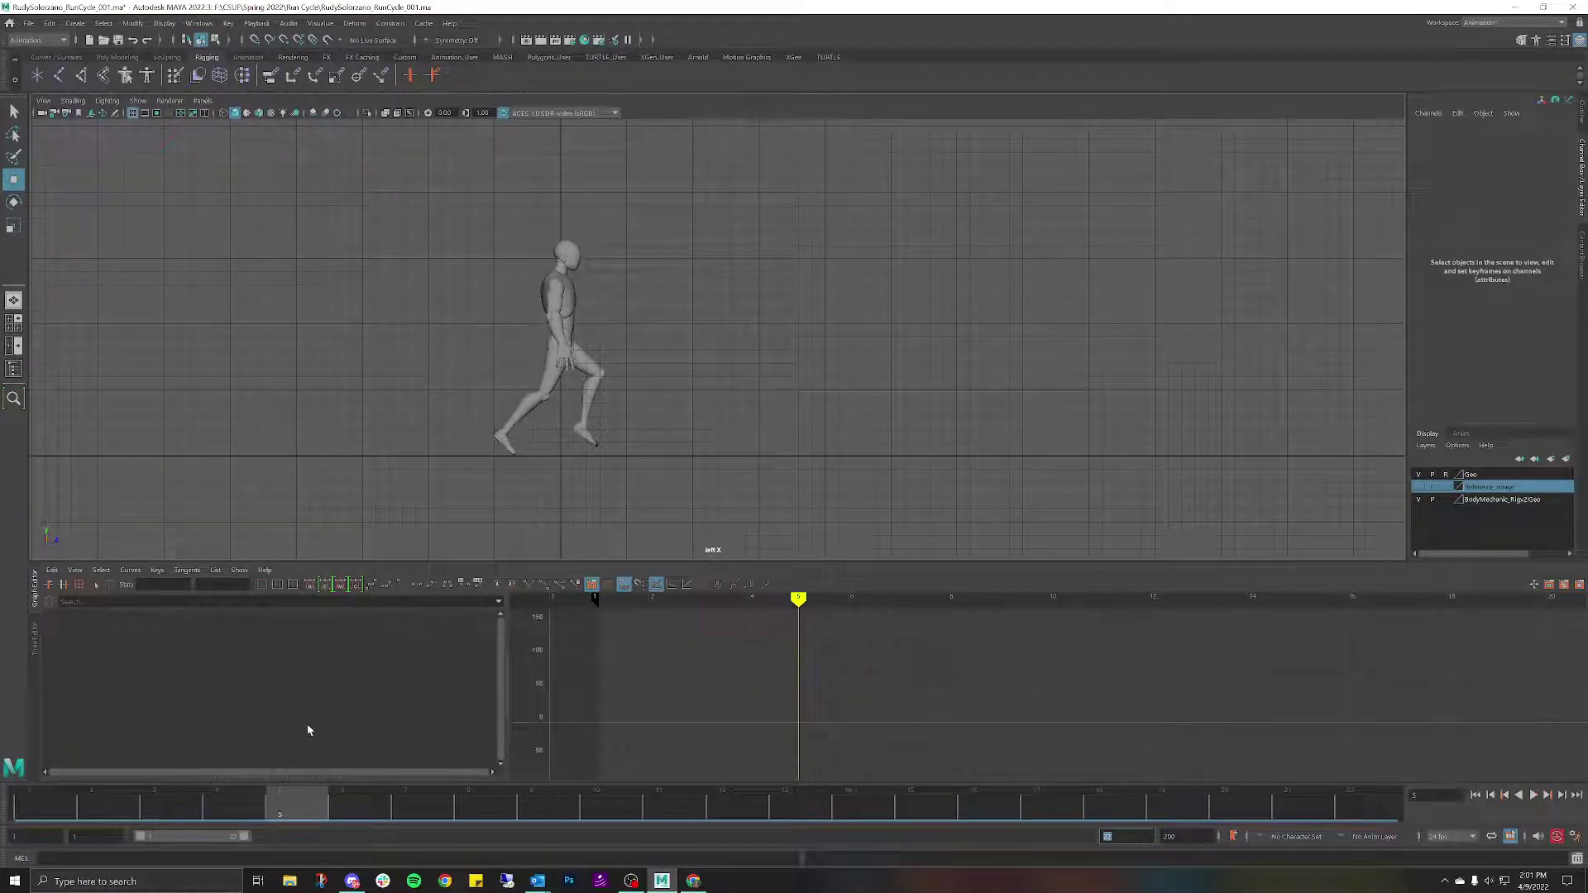
{"action": "left_click", "coordinate": [1510, 836]}
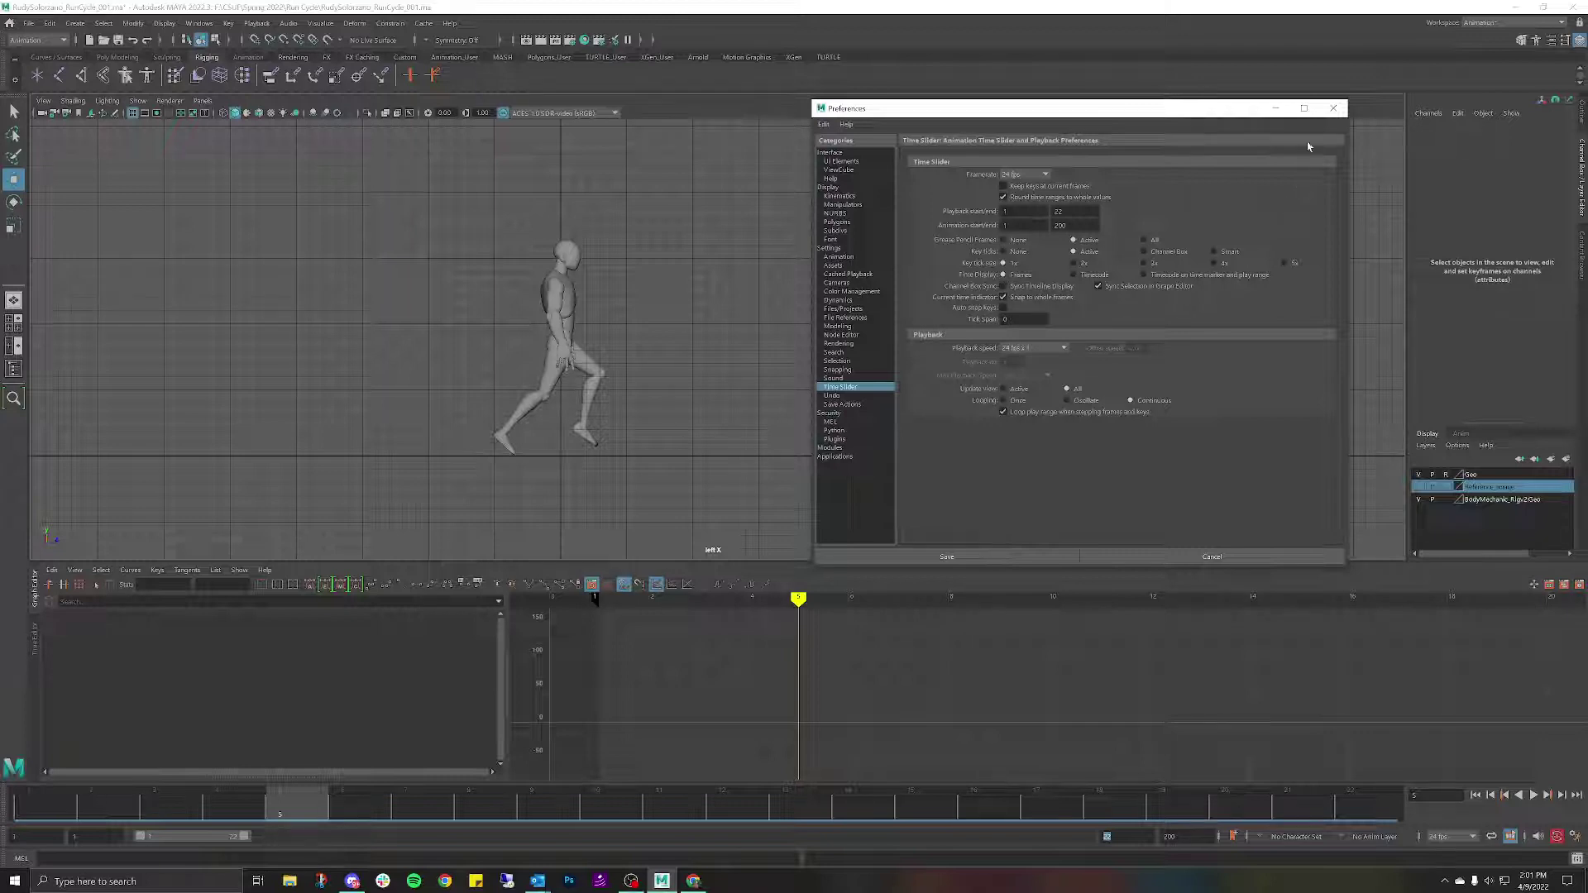
{"action": "left_click", "coordinate": [1333, 107]}
Show the NURBS curves in the viewport again and select all of the rig's controls.
{"action": "left_click", "coordinate": [138, 100]}
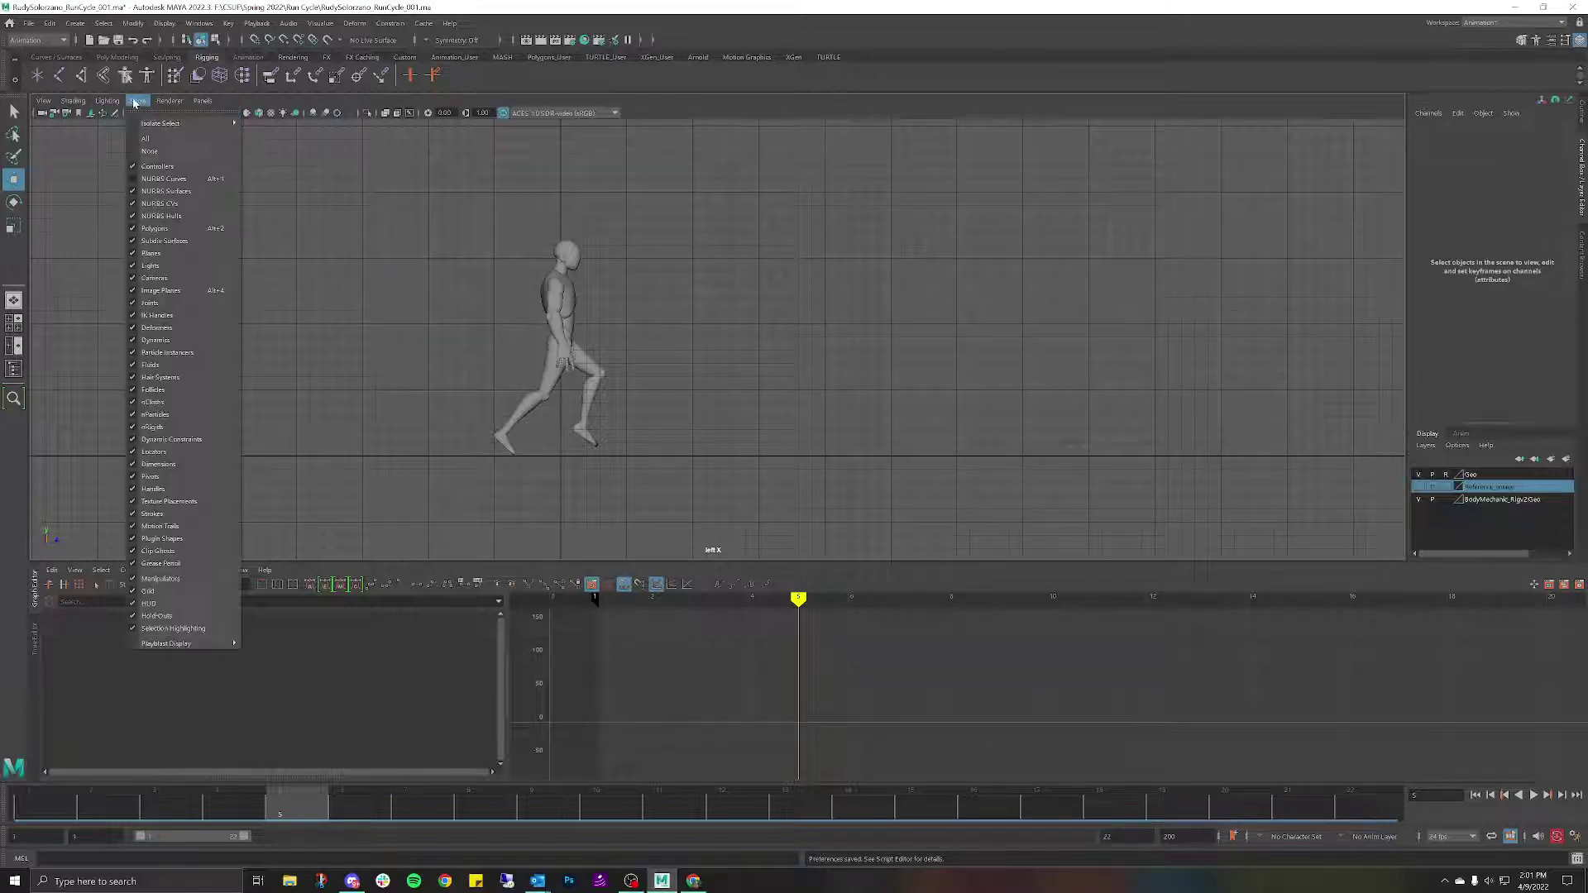
{"action": "left_click", "coordinate": [157, 180]}
{"action": "left_click_drag", "start_coordinate": [318, 196], "coordinate": [816, 454]}
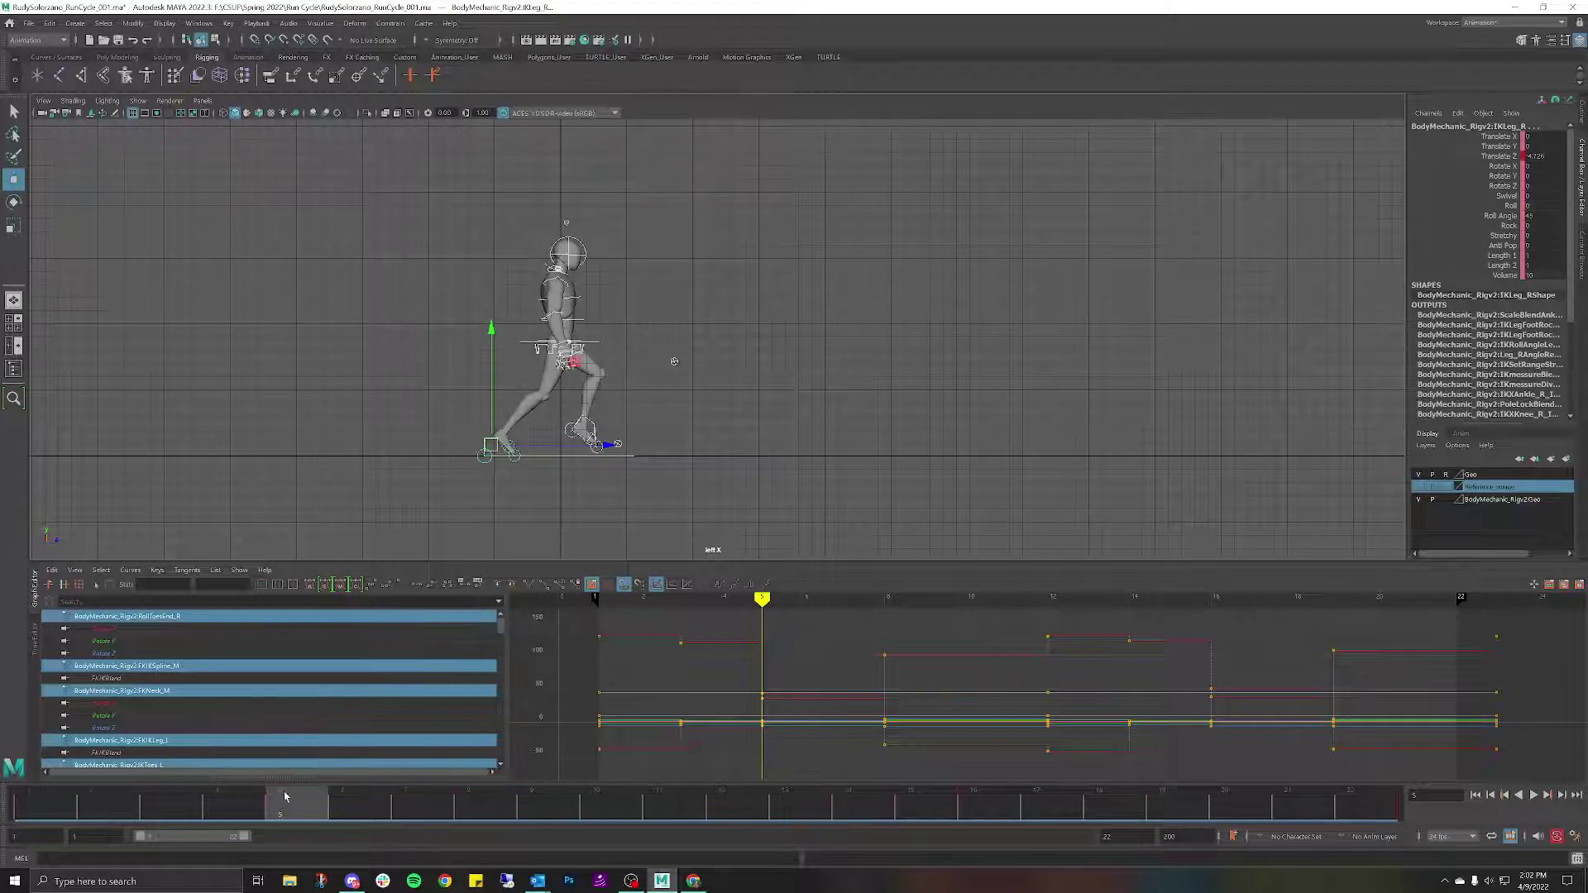
Set the playback range's end to frame 23 and go to frame 23.
{"action": "left_click_drag", "start_coordinate": [253, 809], "coordinate": [135, 812]}
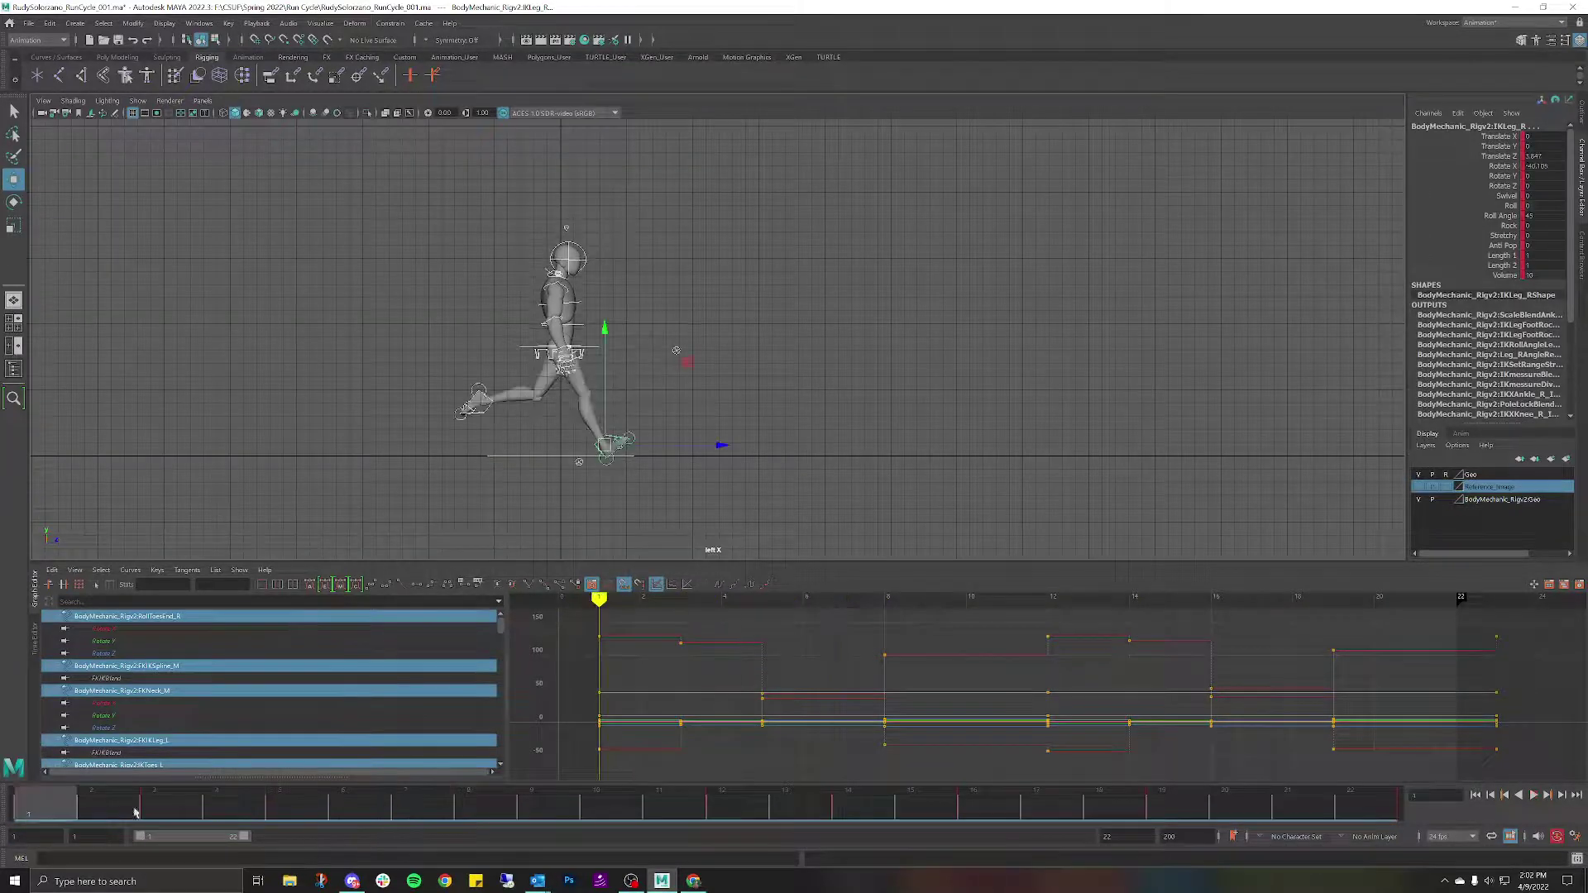
{"action": "left_click", "coordinate": [1110, 836]}
{"action": "key", "text": "Return"}
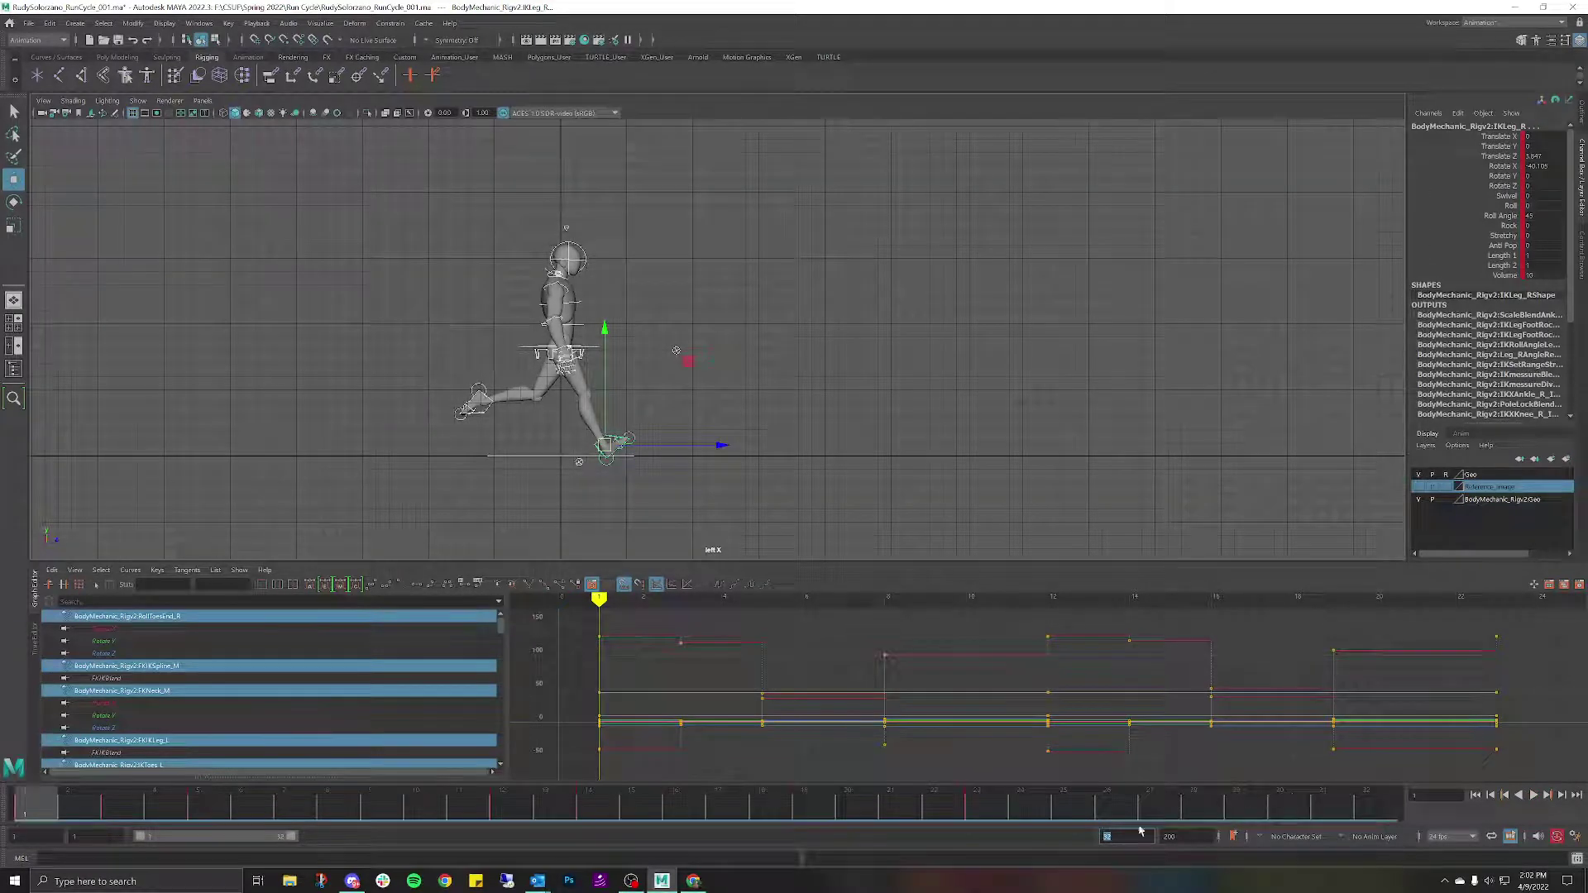
{"action": "left_click", "coordinate": [1109, 836]}
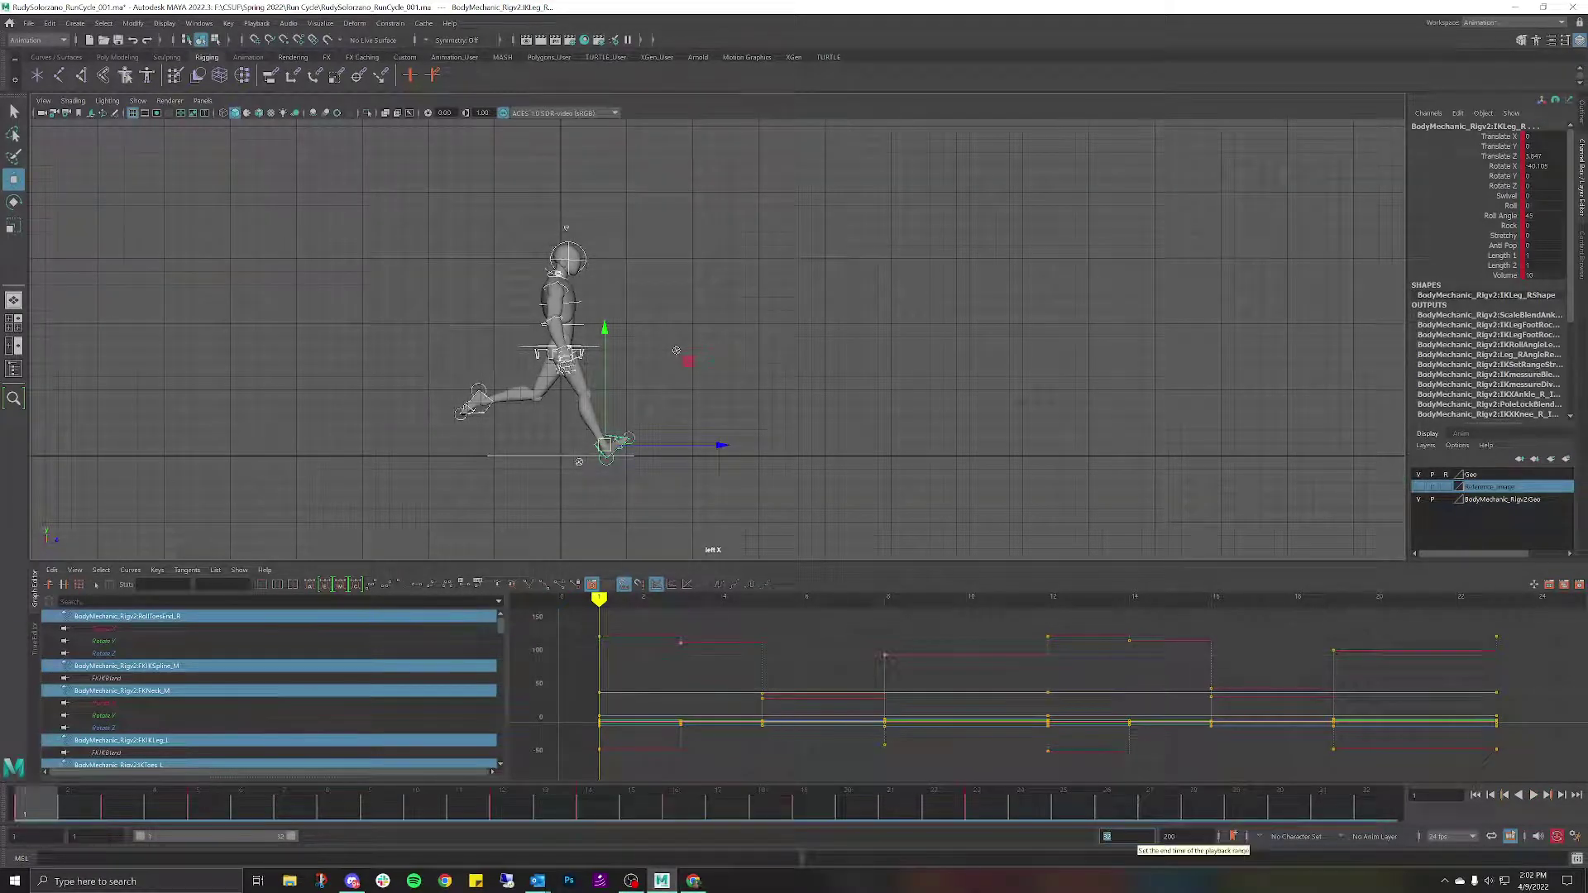
{"action": "key", "text": "BackSpace"}
{"action": "key", "text": "BackSpace"}
{"action": "type", "text": "23"}
{"action": "key", "text": "Return"}
{"action": "left_click", "coordinate": [1362, 811]}
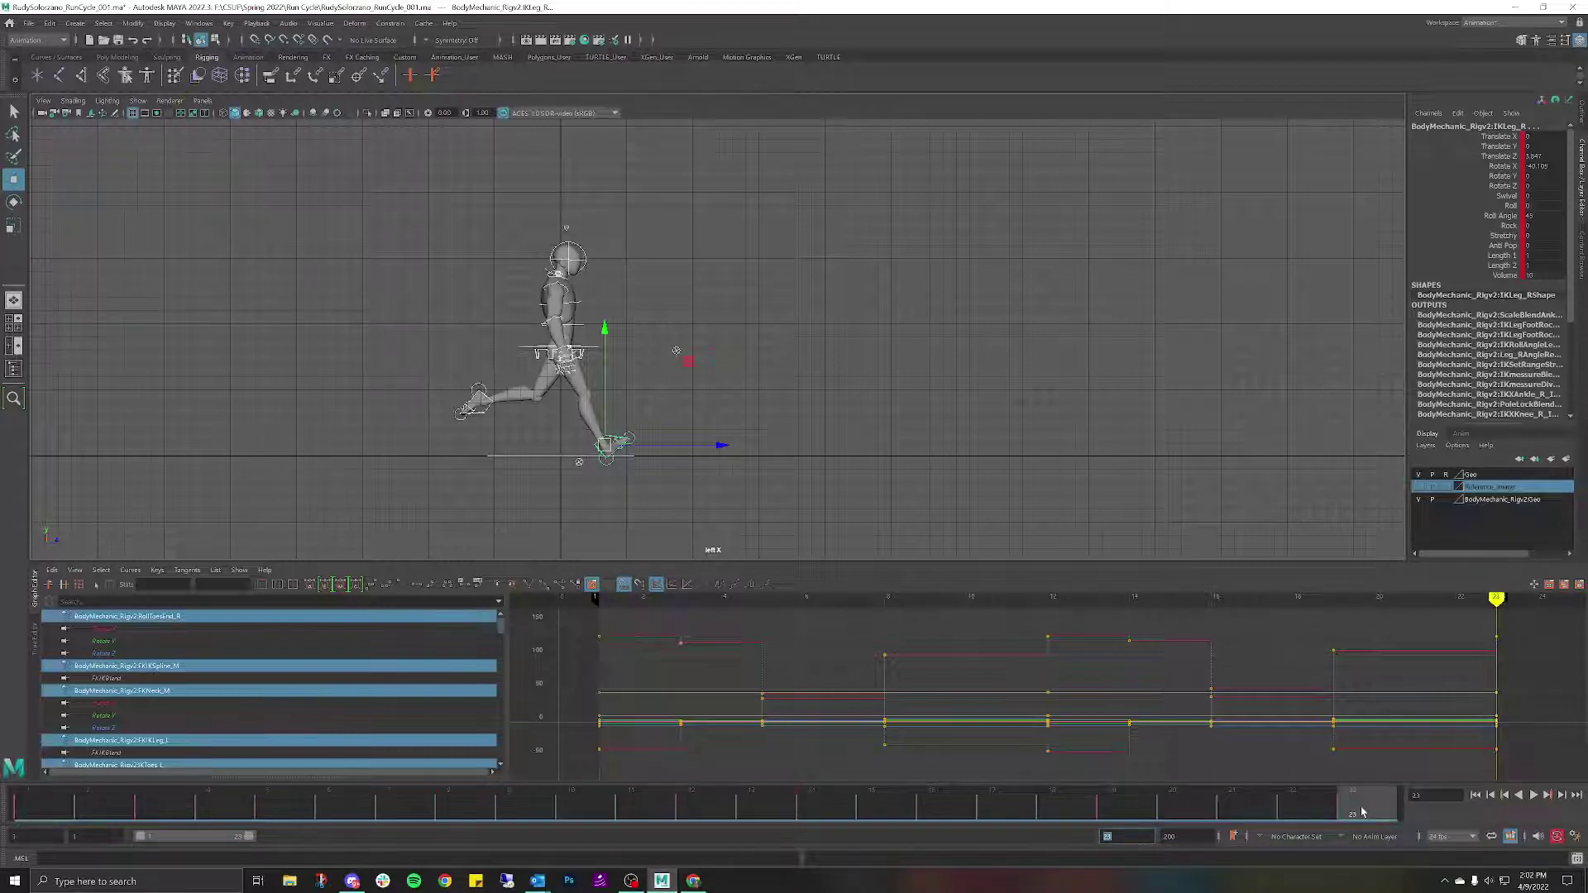
Convert all of the rig's keys across the run cycle from stepped to smooth automatic tangents, then deselect the controls.
{"action": "scroll", "coordinate": [921, 652], "scroll_direction": "down", "scroll_amount": 4}
{"action": "left_click_drag", "start_coordinate": [790, 641], "coordinate": [1249, 744]}
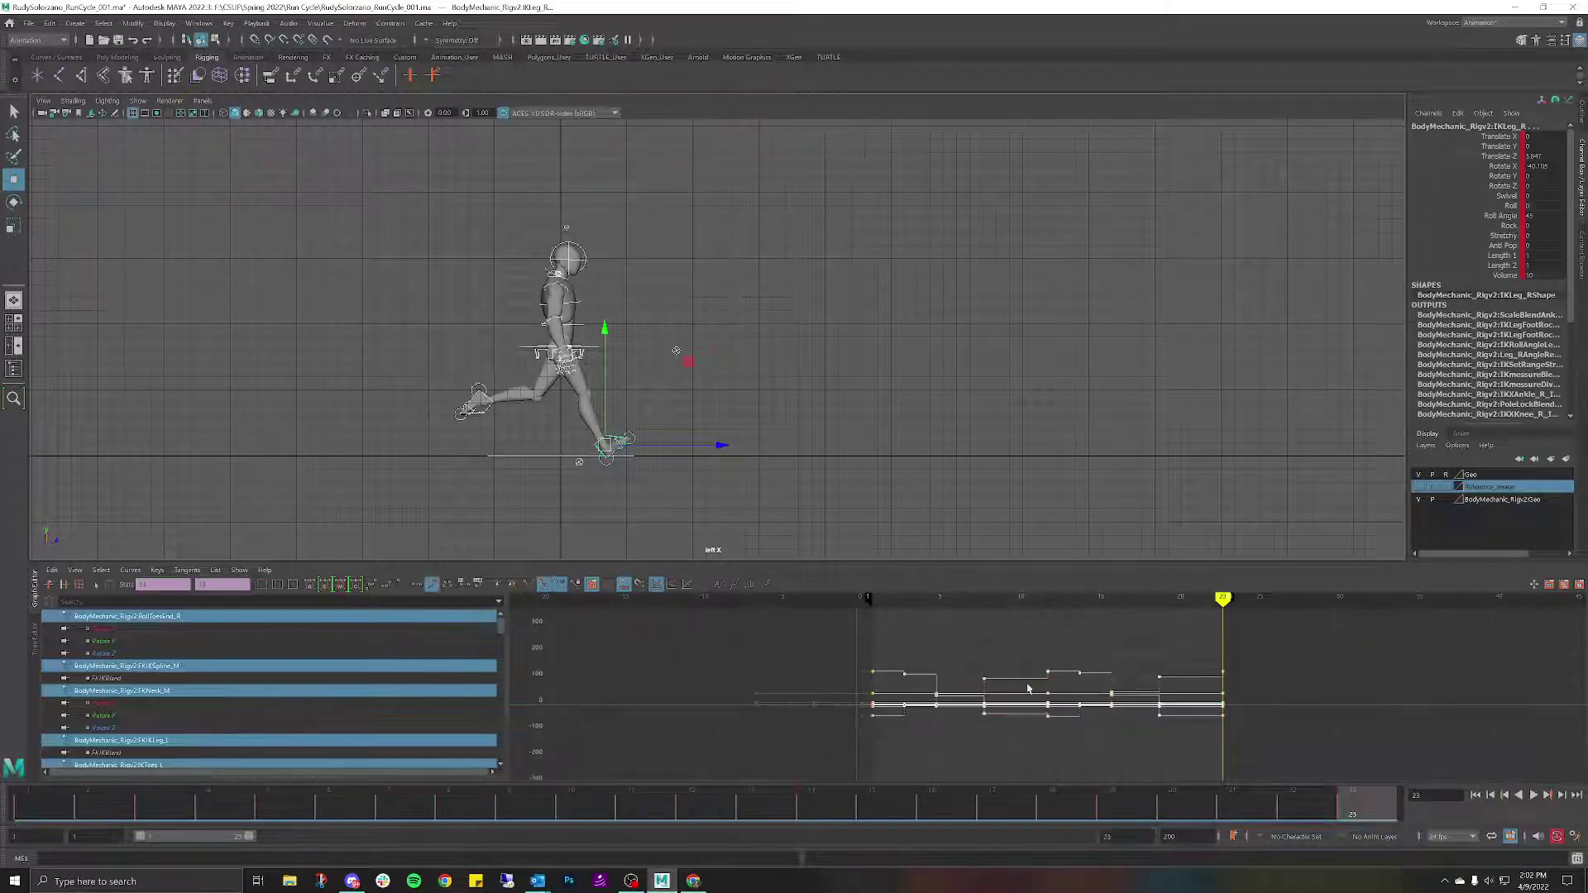
{"action": "left_click", "coordinate": [310, 585]}
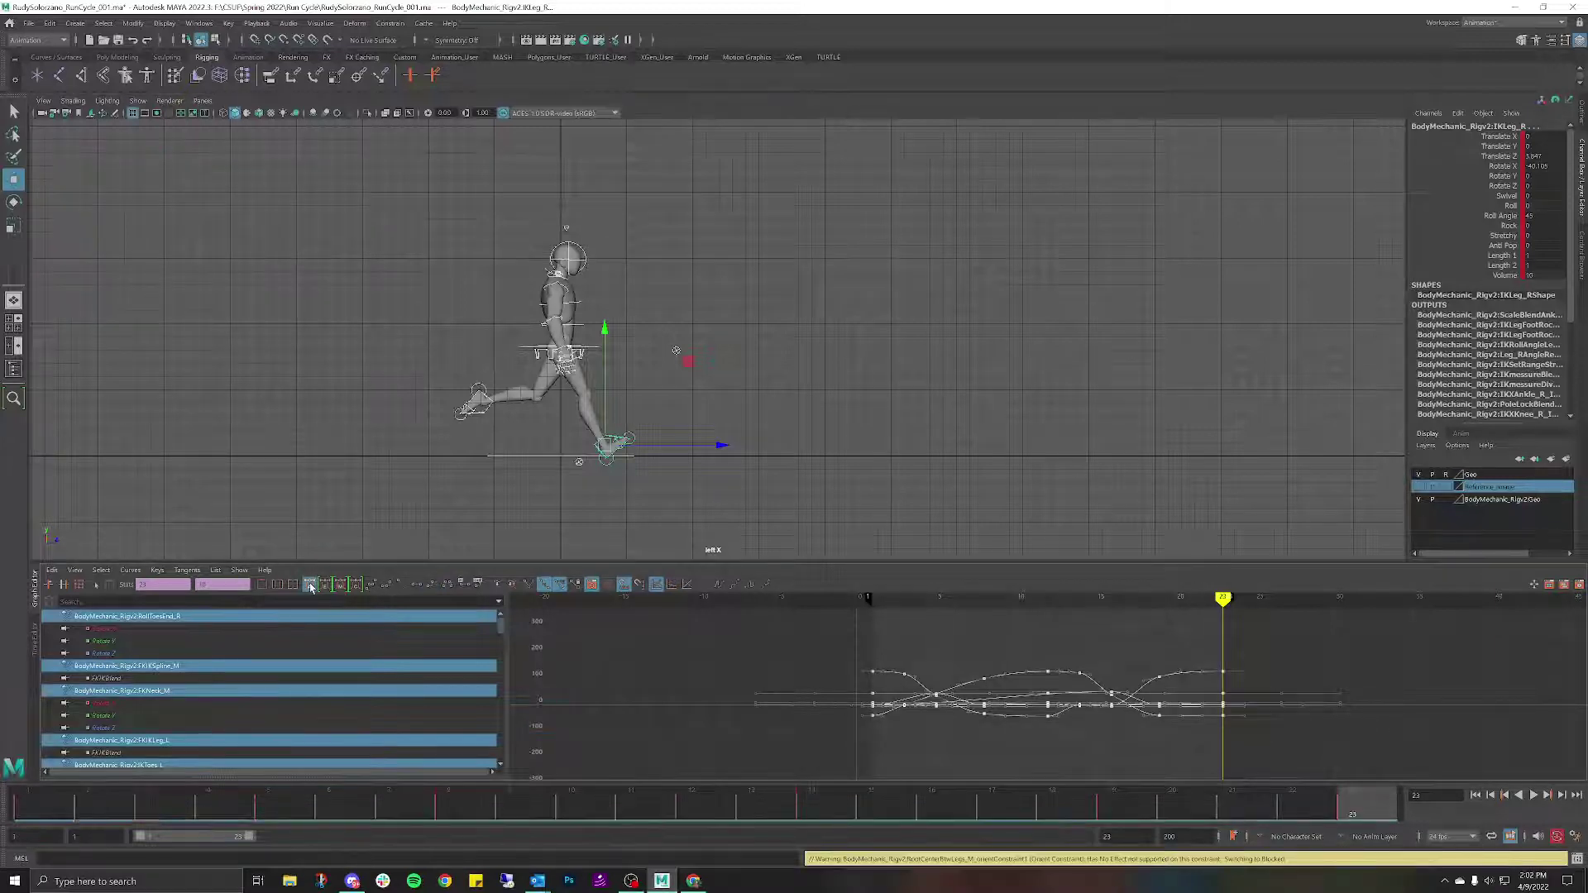
{"action": "left_click", "coordinate": [645, 524]}
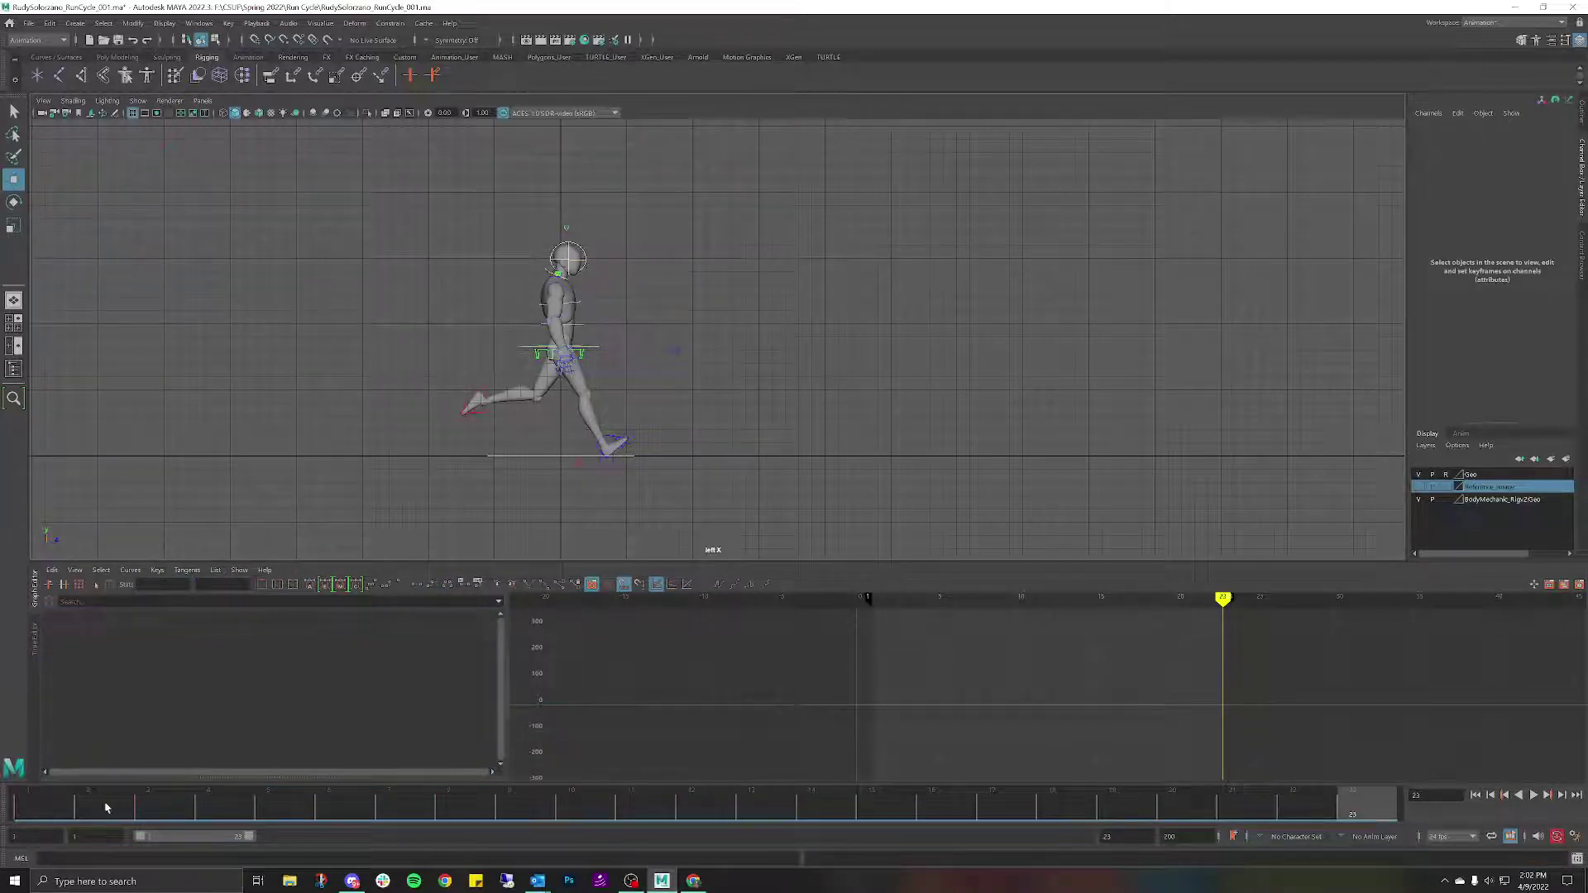
At frame 1, apply smooth automatic tangents to all keys of the right foot controls and to the left foot controls.
{"action": "mouse_move", "coordinate": [105, 808]}
{"action": "left_mouse_down"}
{"action": "mouse_move", "coordinate": [664, 845]}
{"action": "mouse_move", "coordinate": [245, 777]}
{"action": "left_mouse_up"}
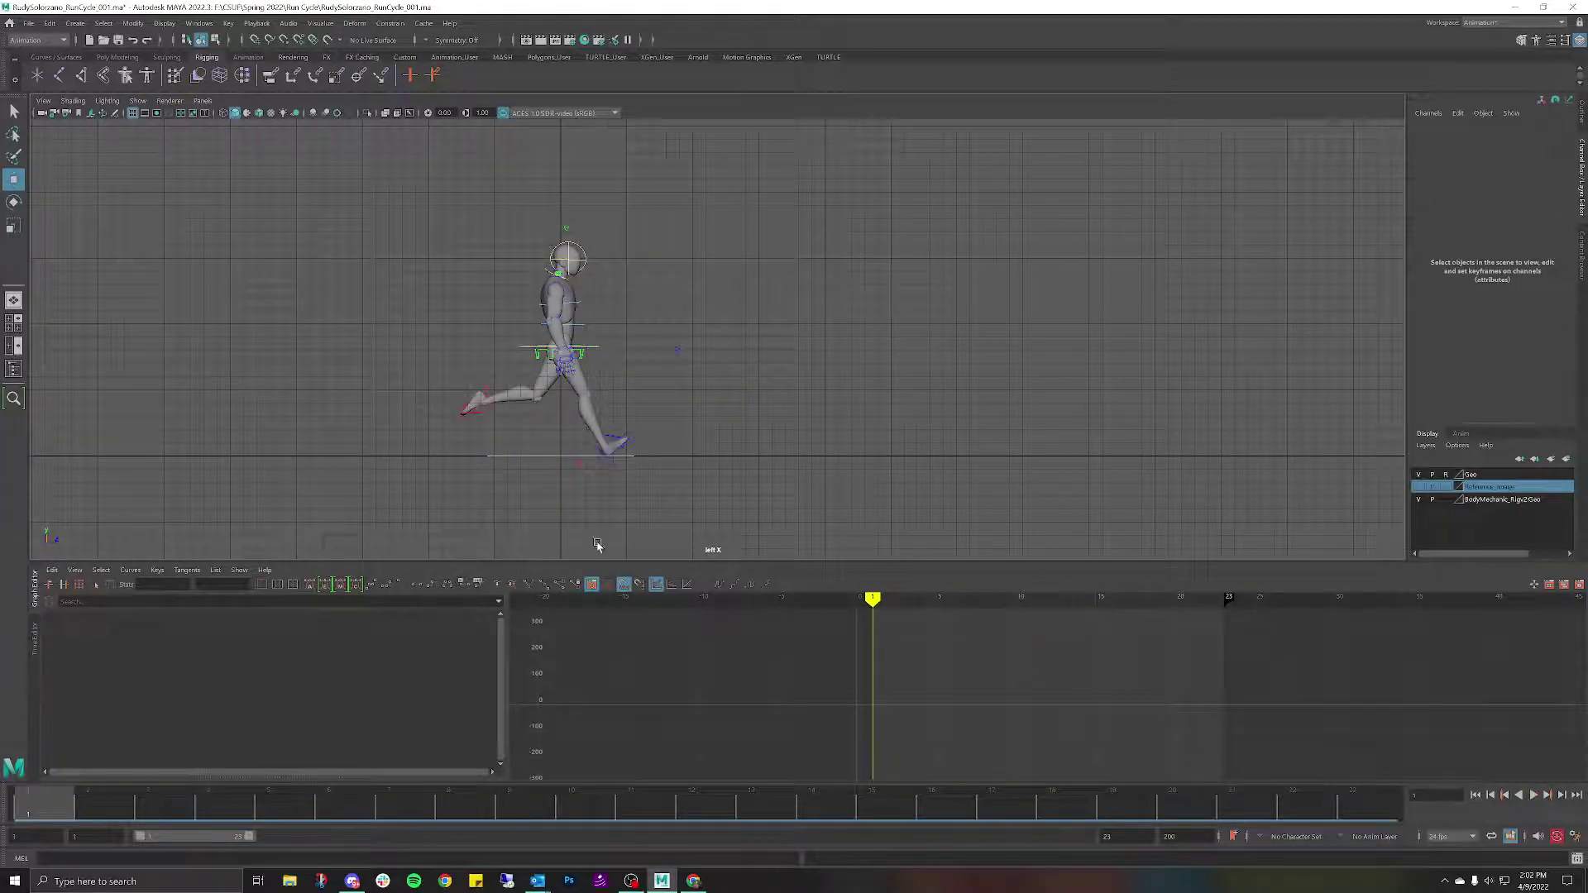
{"action": "scroll", "coordinate": [592, 546], "scroll_direction": "up", "scroll_amount": 4}
{"action": "middle_click_drag", "start_coordinate": [637, 471], "coordinate": [820, 397], "text": "alt"}
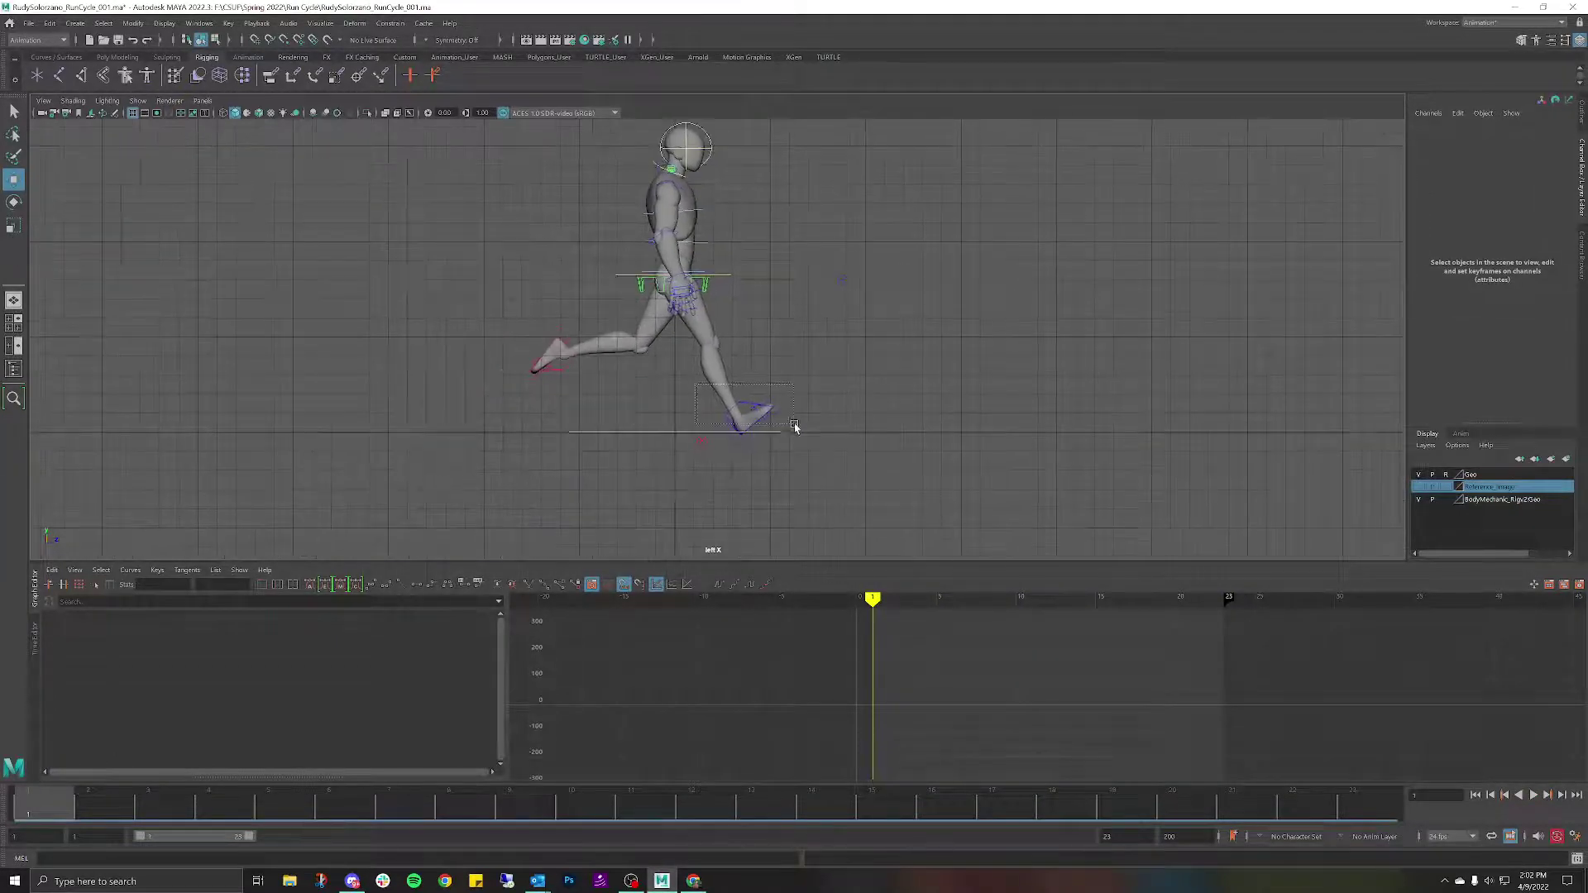
{"action": "left_click_drag", "start_coordinate": [794, 426], "coordinate": [807, 431]}
{"action": "key", "text": "a"}
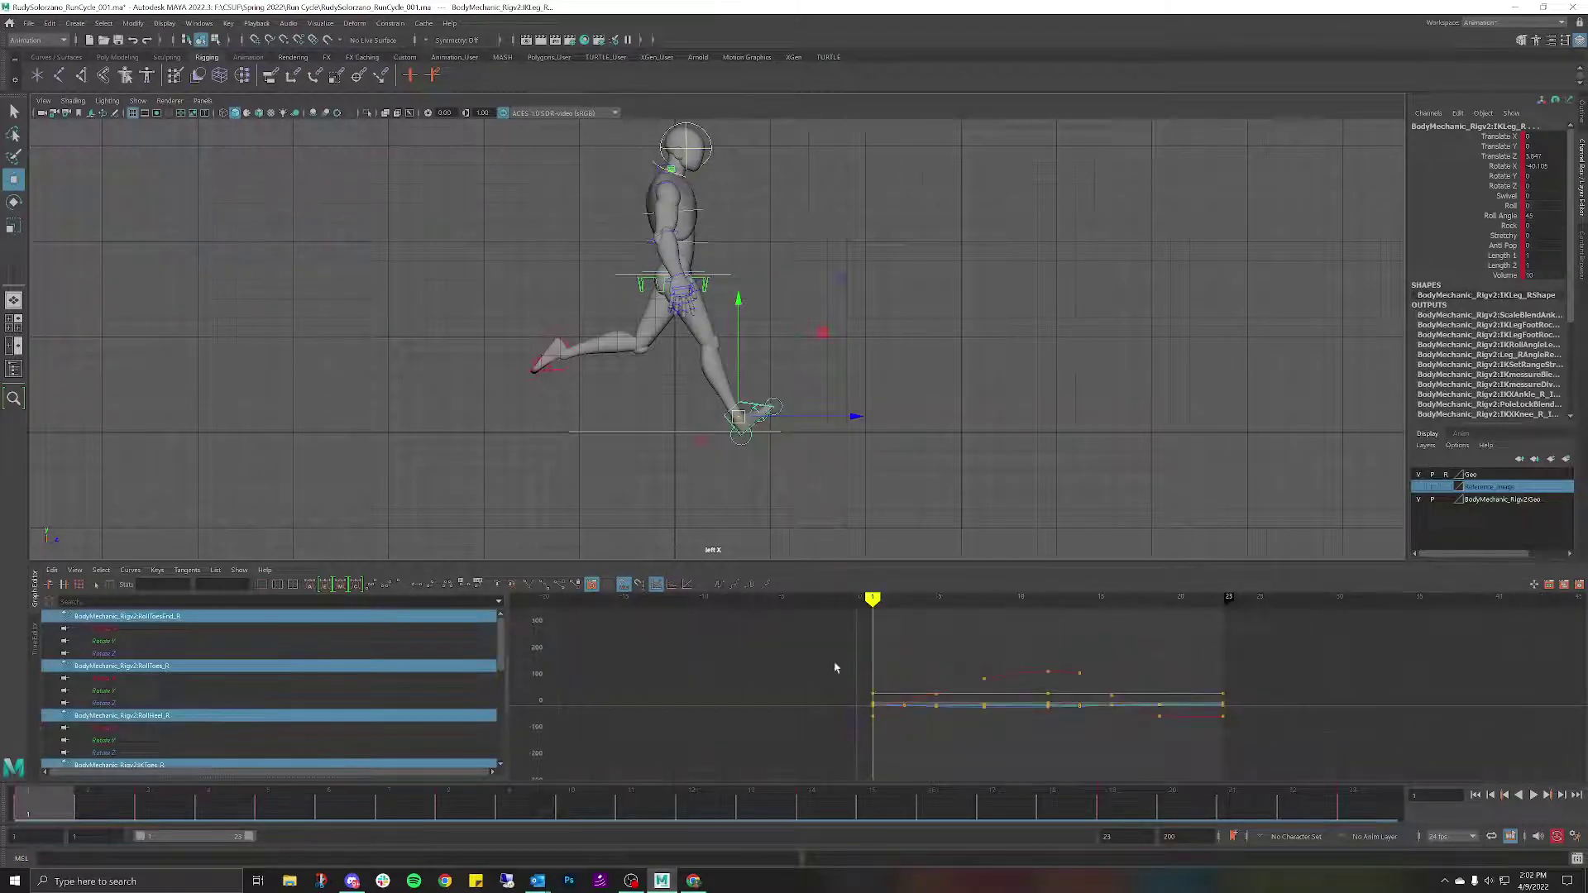
{"action": "left_click_drag", "start_coordinate": [808, 632], "coordinate": [1248, 762]}
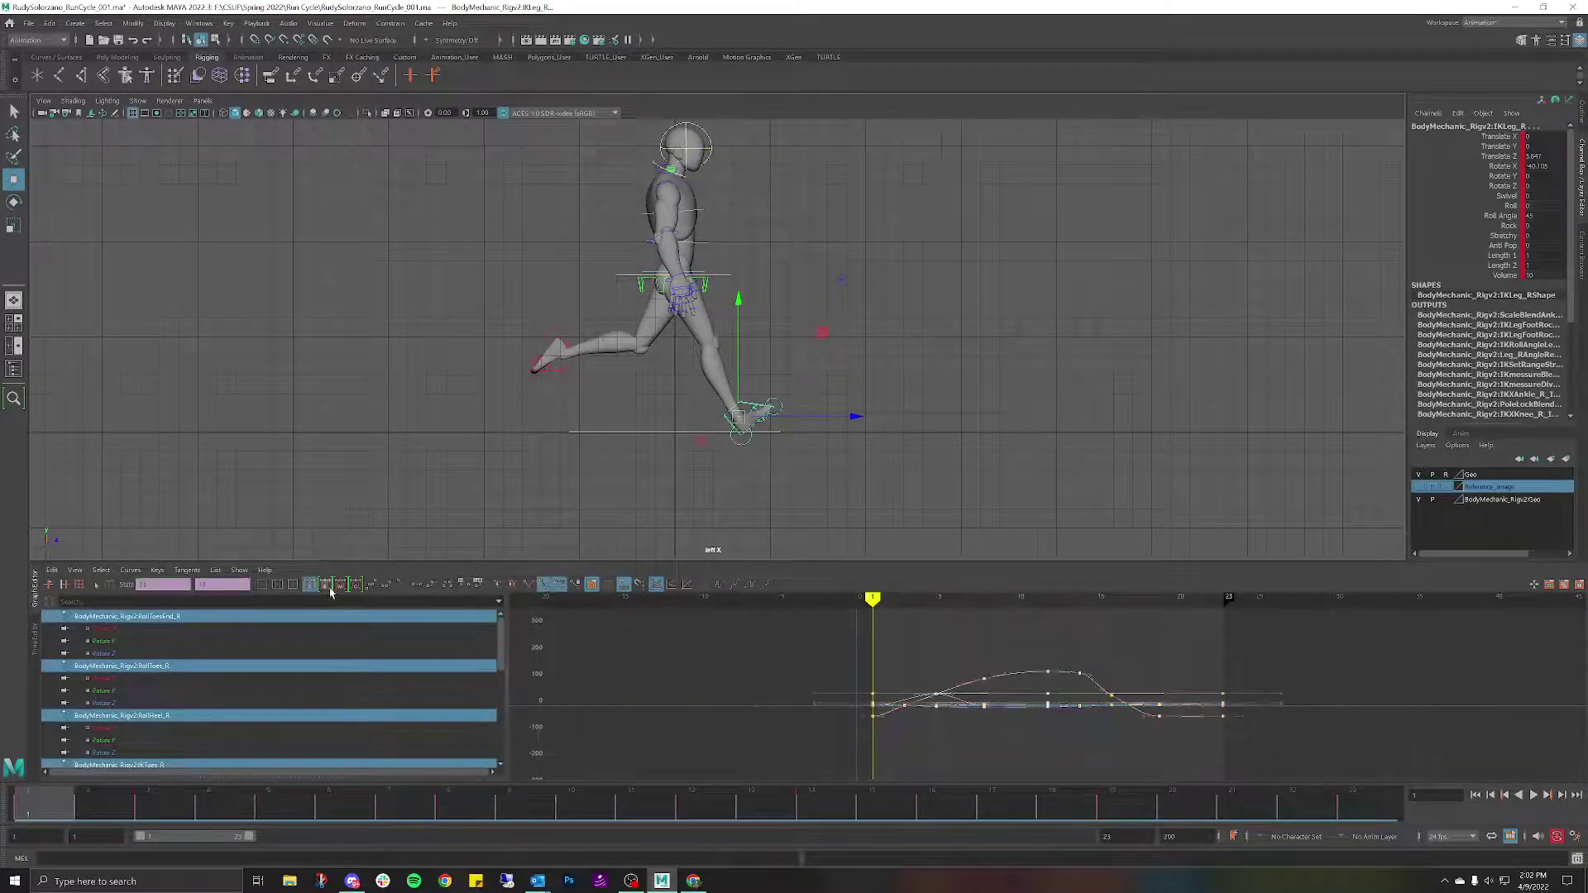
{"action": "left_click_drag", "start_coordinate": [481, 303], "coordinate": [582, 387]}
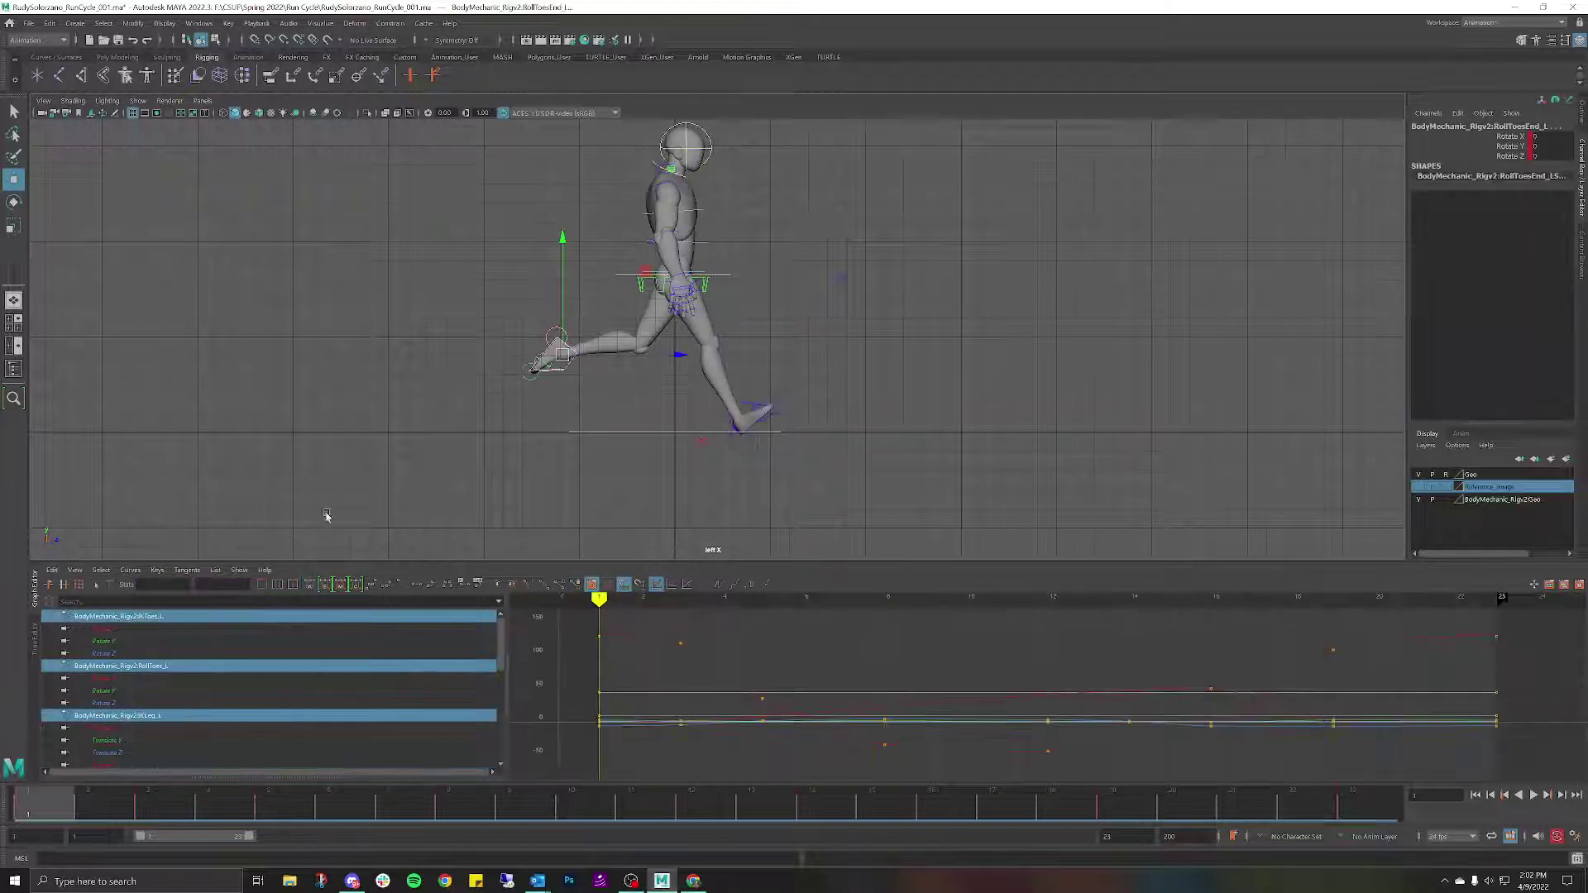
{"action": "left_click", "coordinate": [306, 584]}
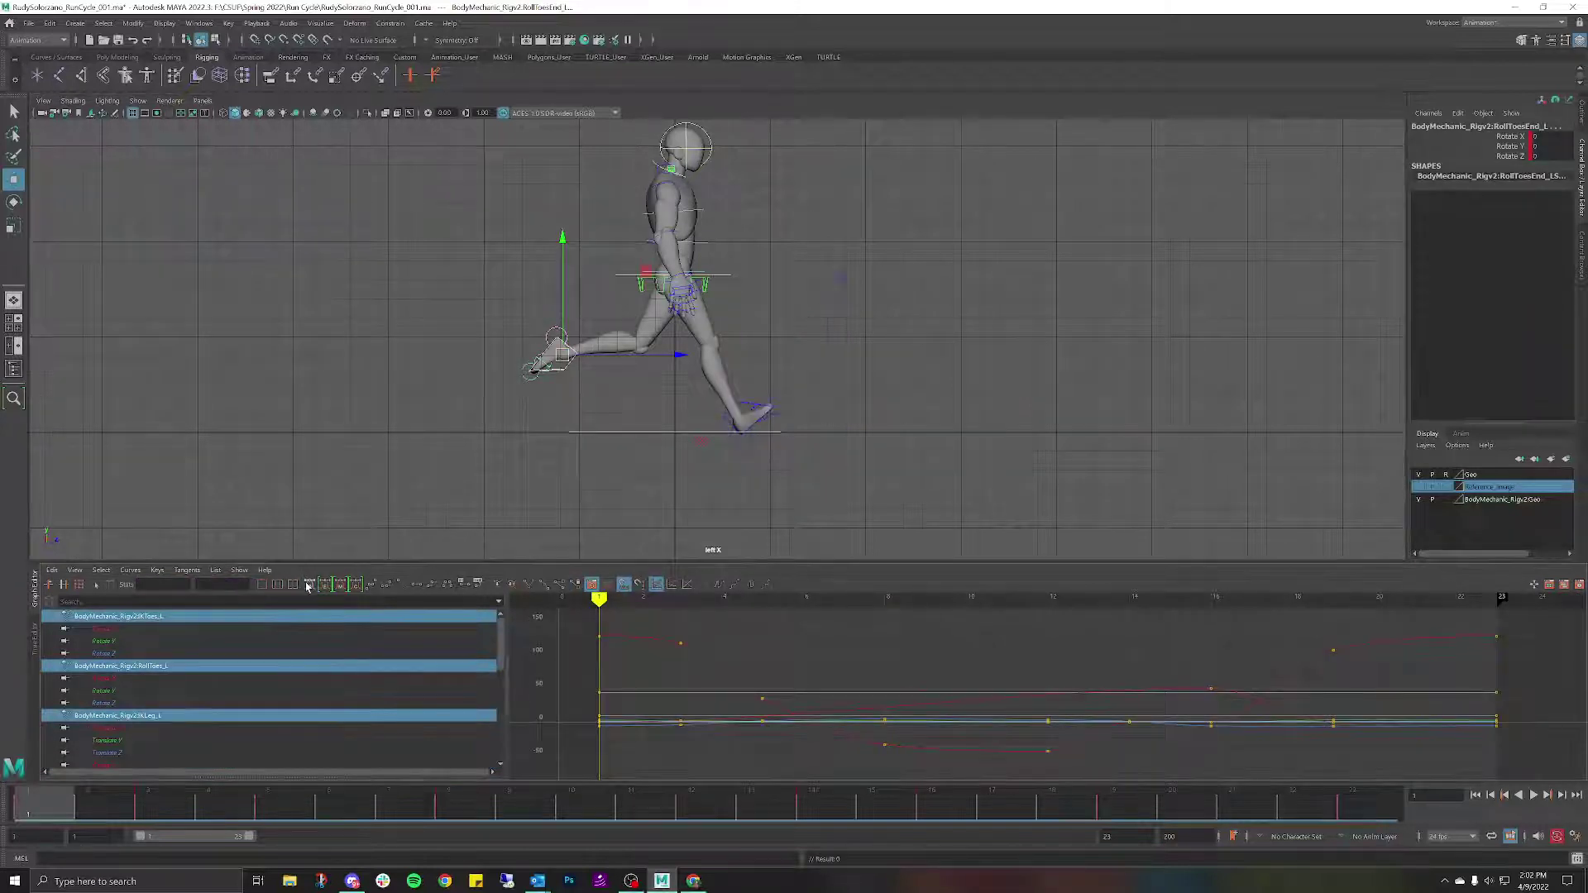
Deselect the foot controls and play the smoothed run cycle, stopping at frame 15.
{"action": "left_click", "coordinate": [472, 472]}
{"action": "key", "text": "alt+v"}
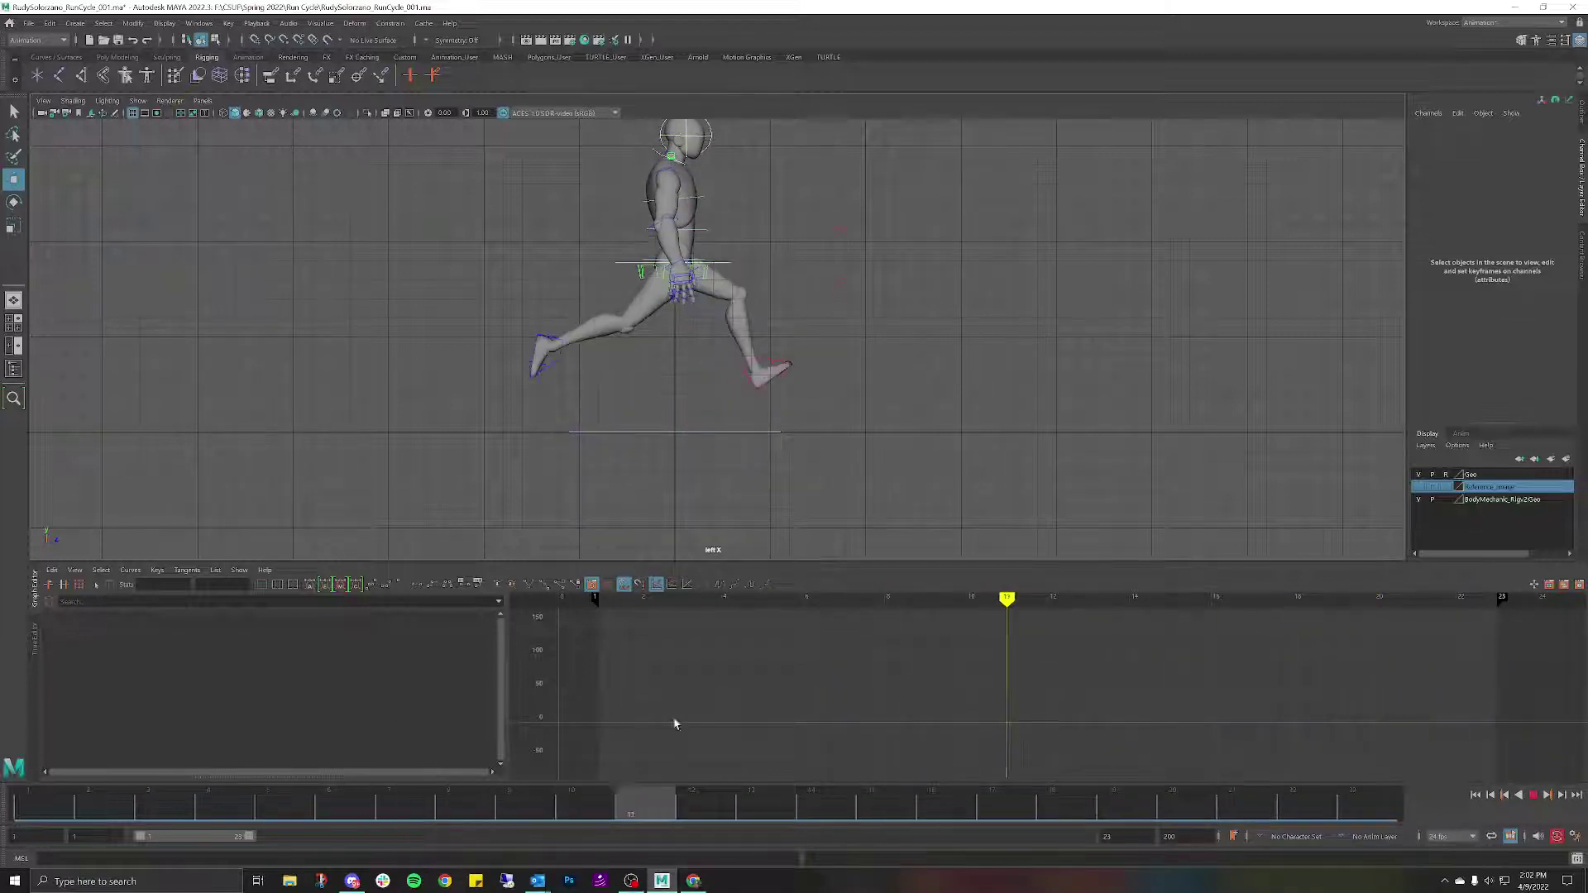
{"action": "key", "text": "alt+v"}
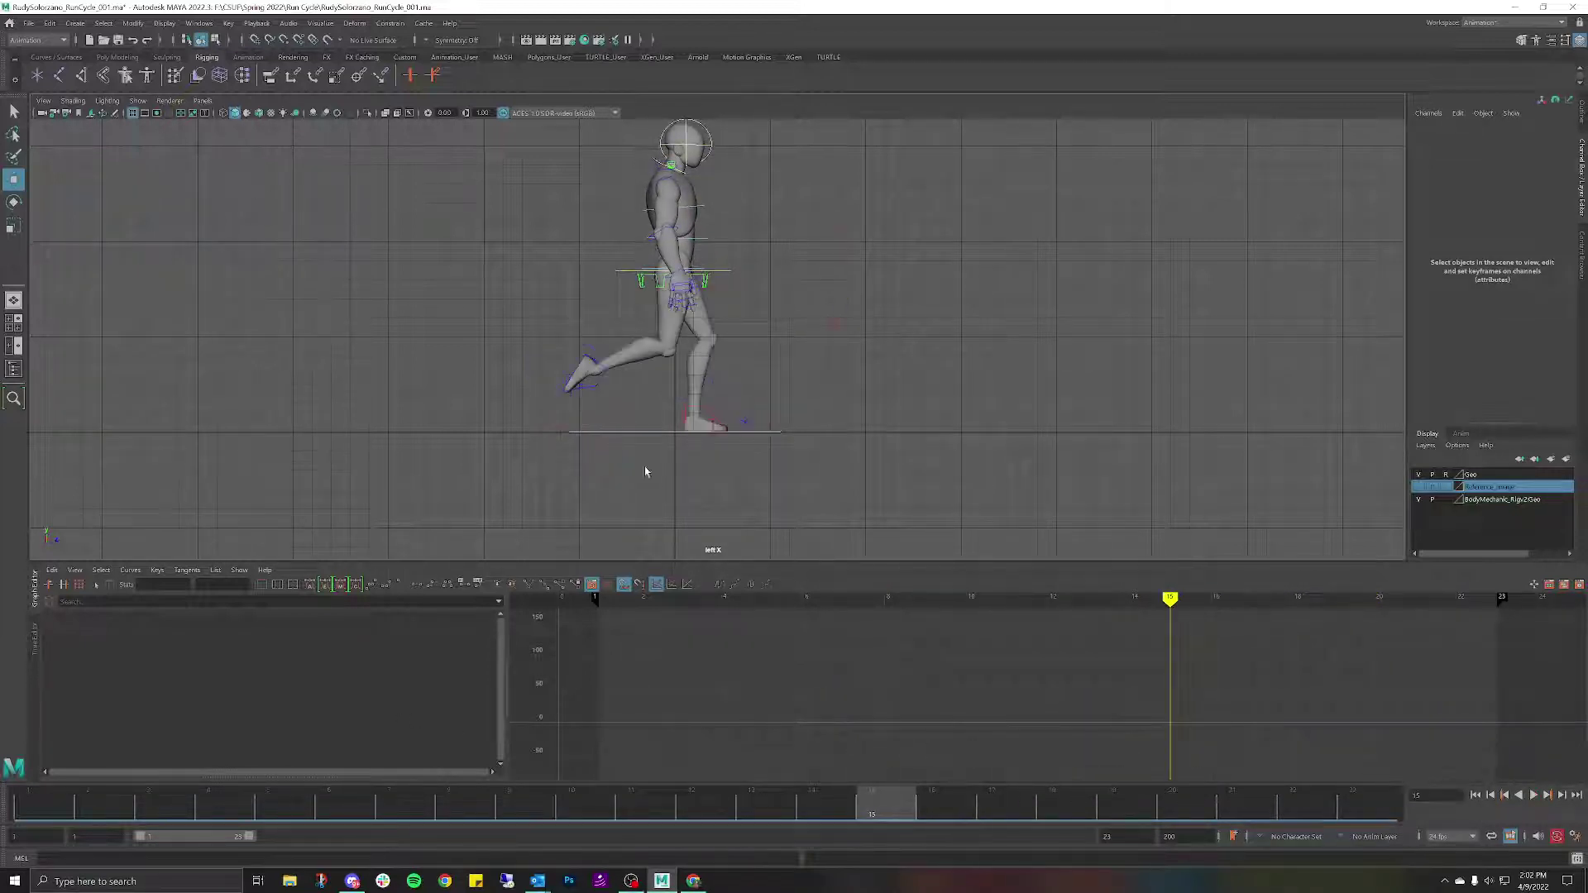
Apply smooth automatic tangents to all keys of the right IK leg control, then deselect it.
{"action": "left_click", "coordinate": [599, 386]}
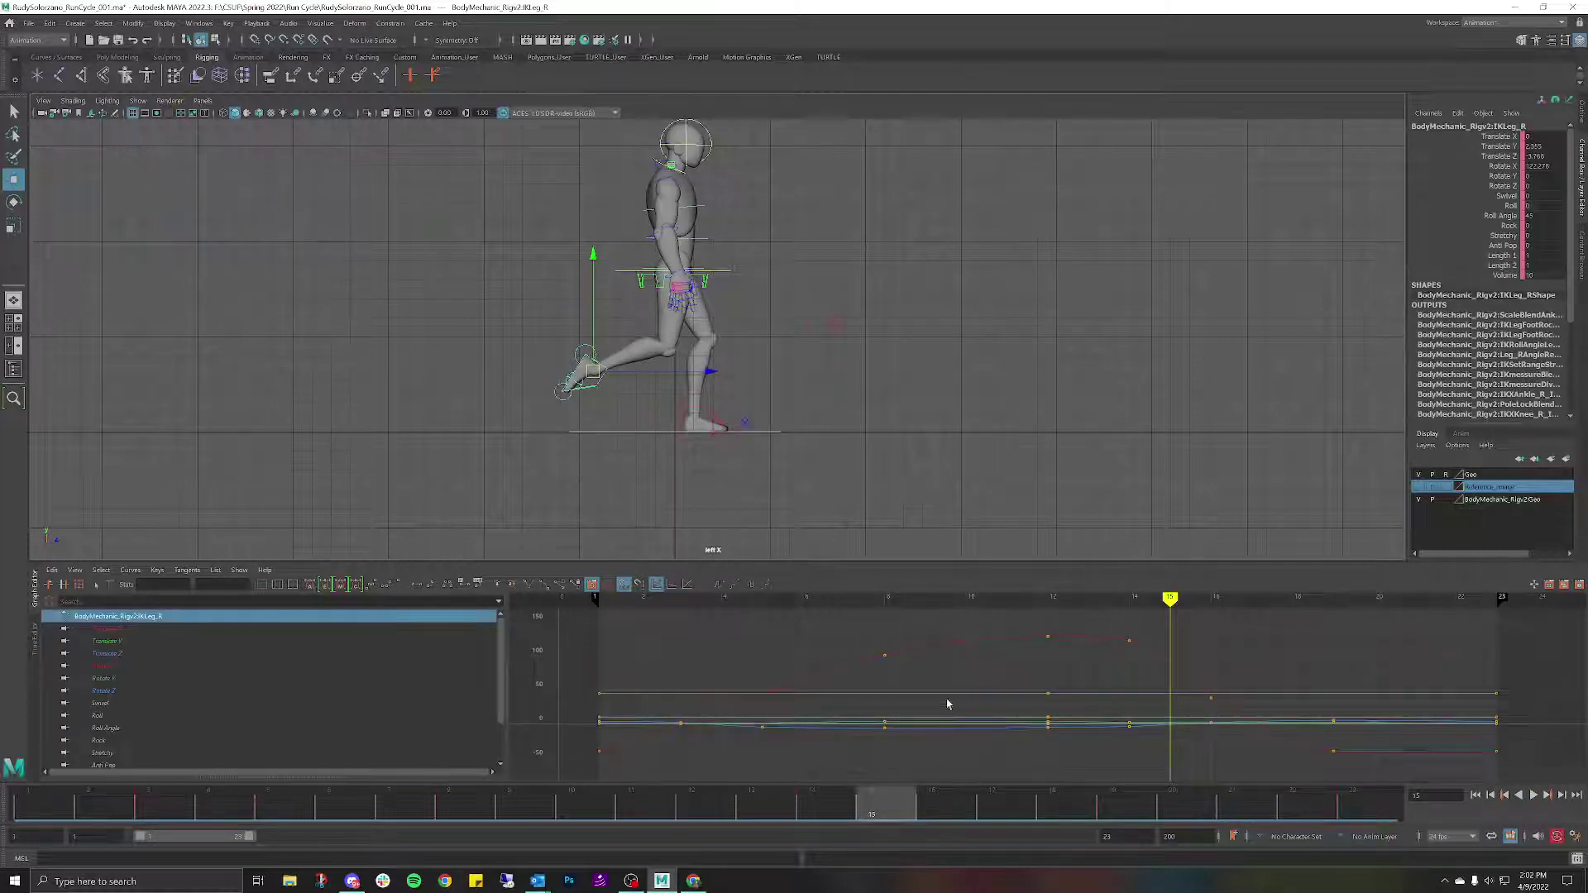
{"action": "scroll", "coordinate": [947, 704], "scroll_direction": "down", "scroll_amount": 5}
{"action": "left_click_drag", "start_coordinate": [846, 638], "coordinate": [1171, 751]}
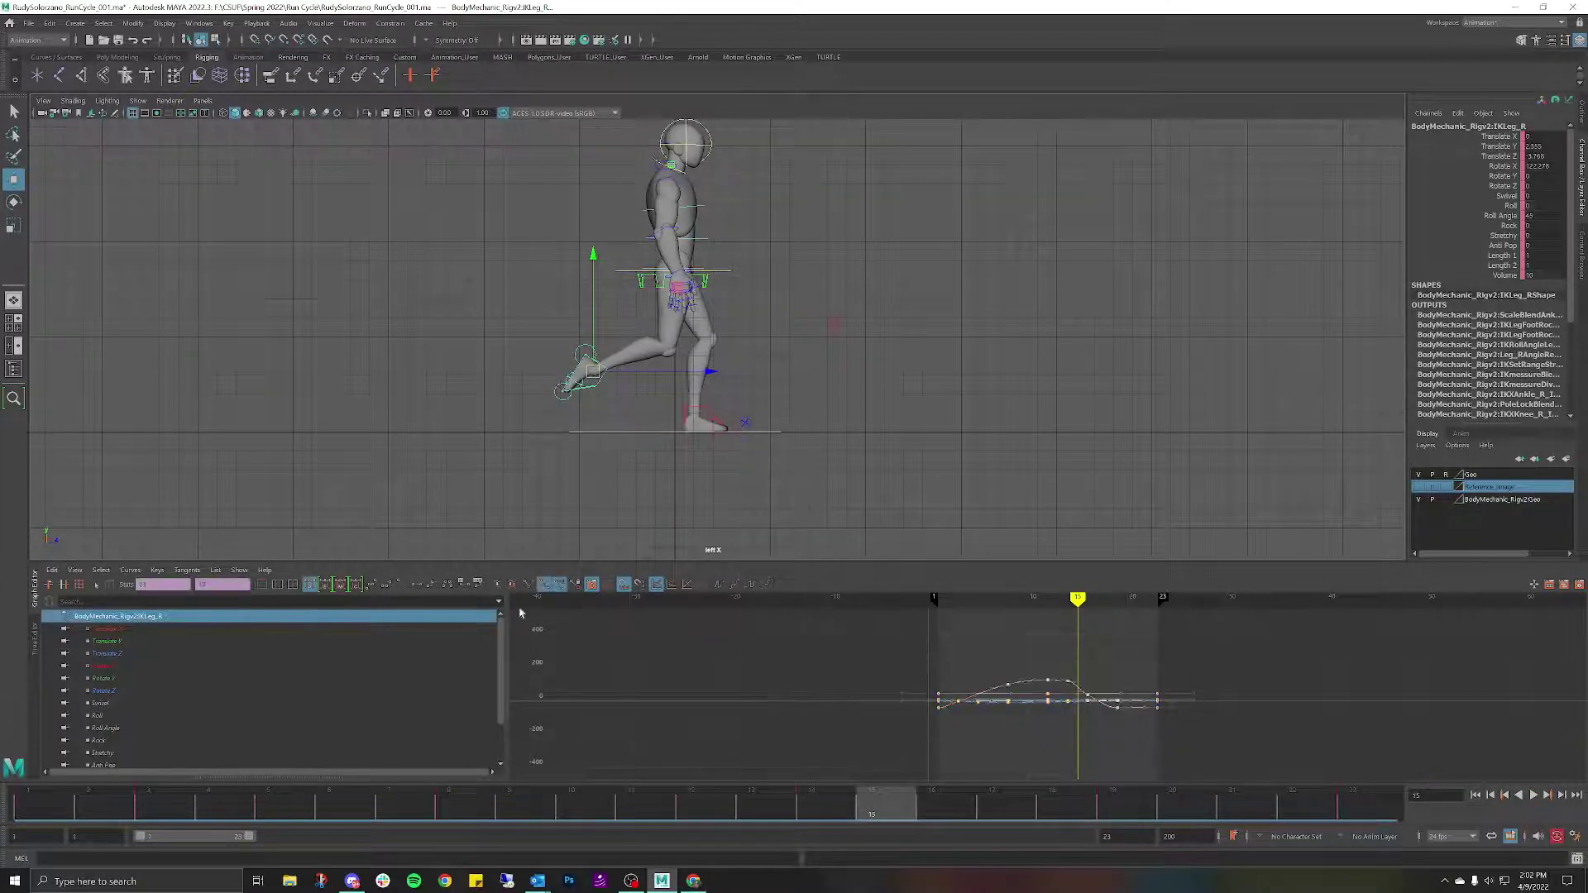
{"action": "left_click", "coordinate": [312, 585]}
{"action": "left_click", "coordinate": [609, 501]}
Examine the curves of all the rig's controls together, then play the cycle and stop it at frame 16.
{"action": "scroll", "coordinate": [658, 302], "scroll_direction": "down", "scroll_amount": 2}
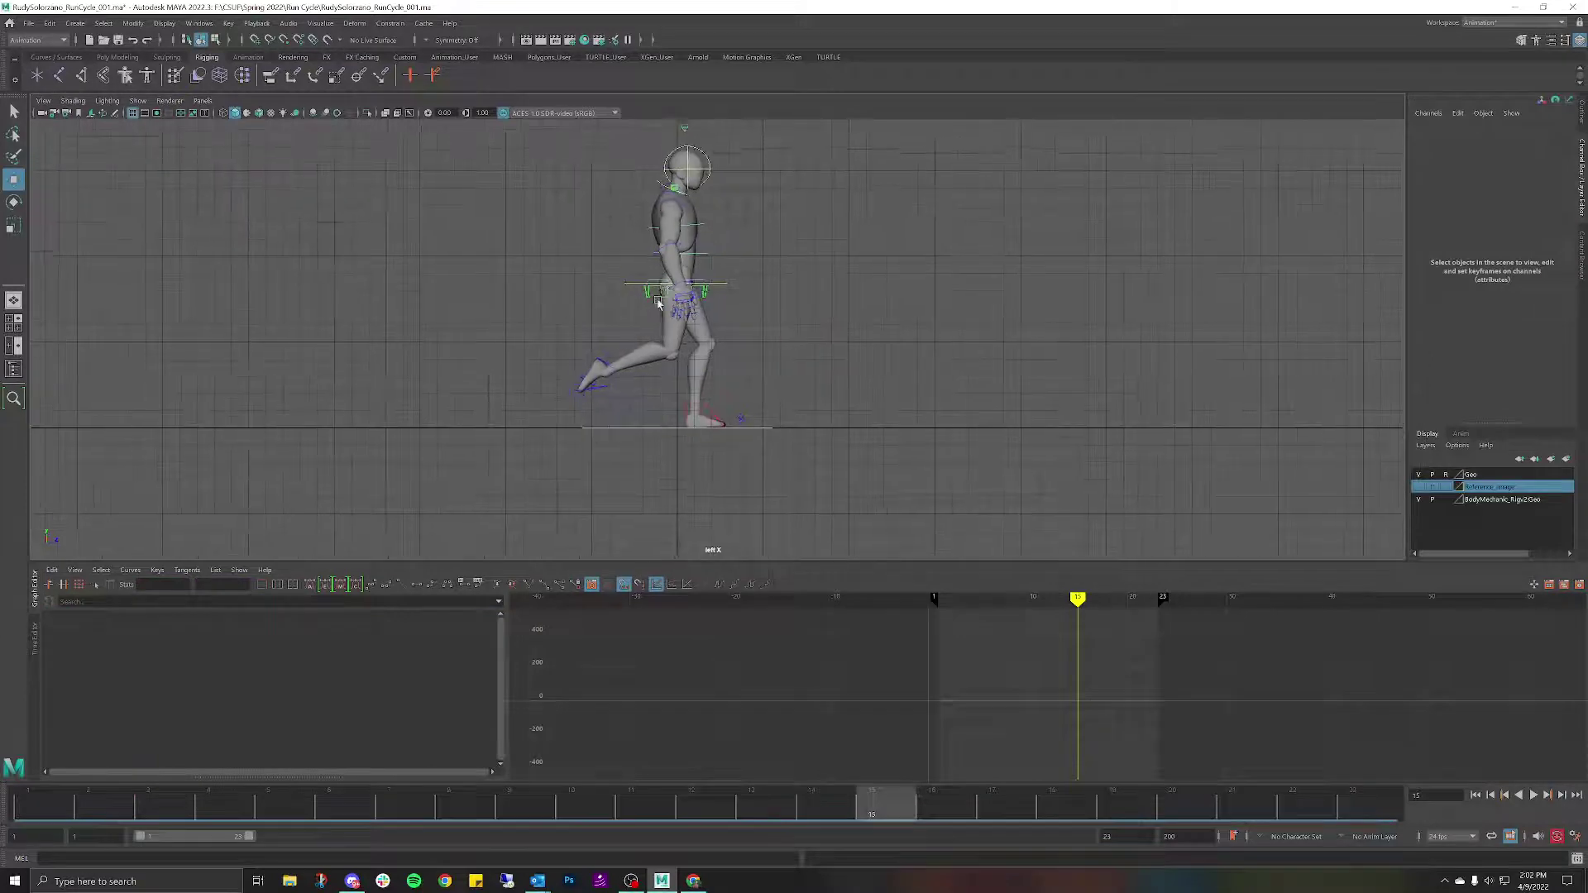
{"action": "middle_click_drag", "start_coordinate": [658, 303], "coordinate": [630, 337], "text": "alt"}
{"action": "middle_click_drag", "start_coordinate": [658, 449], "coordinate": [670, 383], "text": "alt"}
{"action": "scroll", "coordinate": [667, 378], "scroll_direction": "up", "scroll_amount": 2}
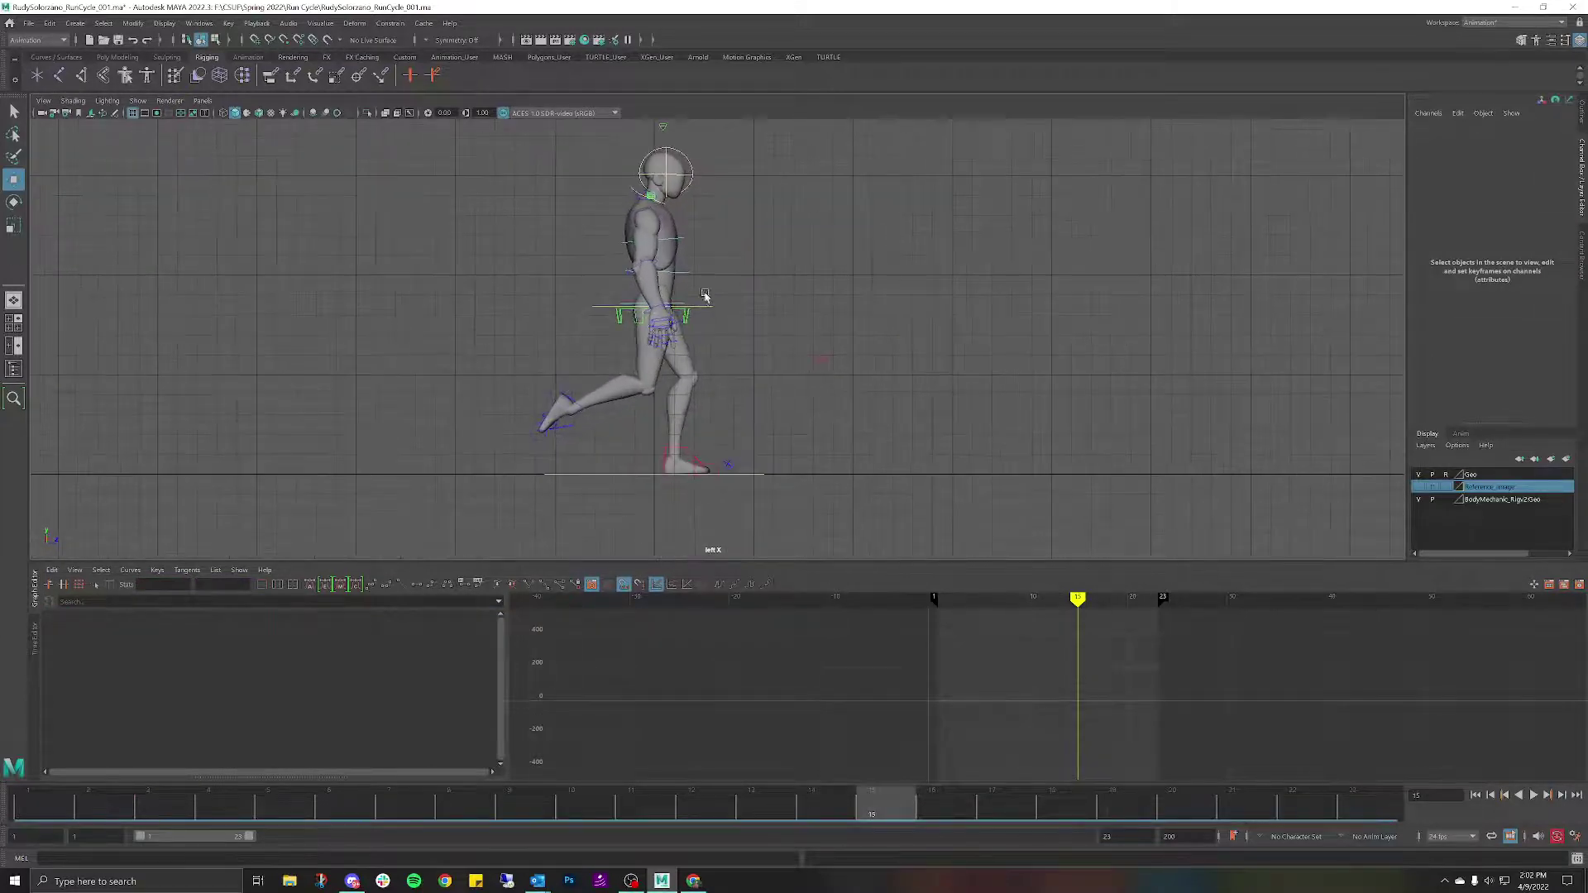
{"action": "middle_click_drag", "start_coordinate": [704, 293], "coordinate": [769, 369], "text": "alt"}
{"action": "scroll", "coordinate": [738, 363], "scroll_direction": "down", "scroll_amount": 3}
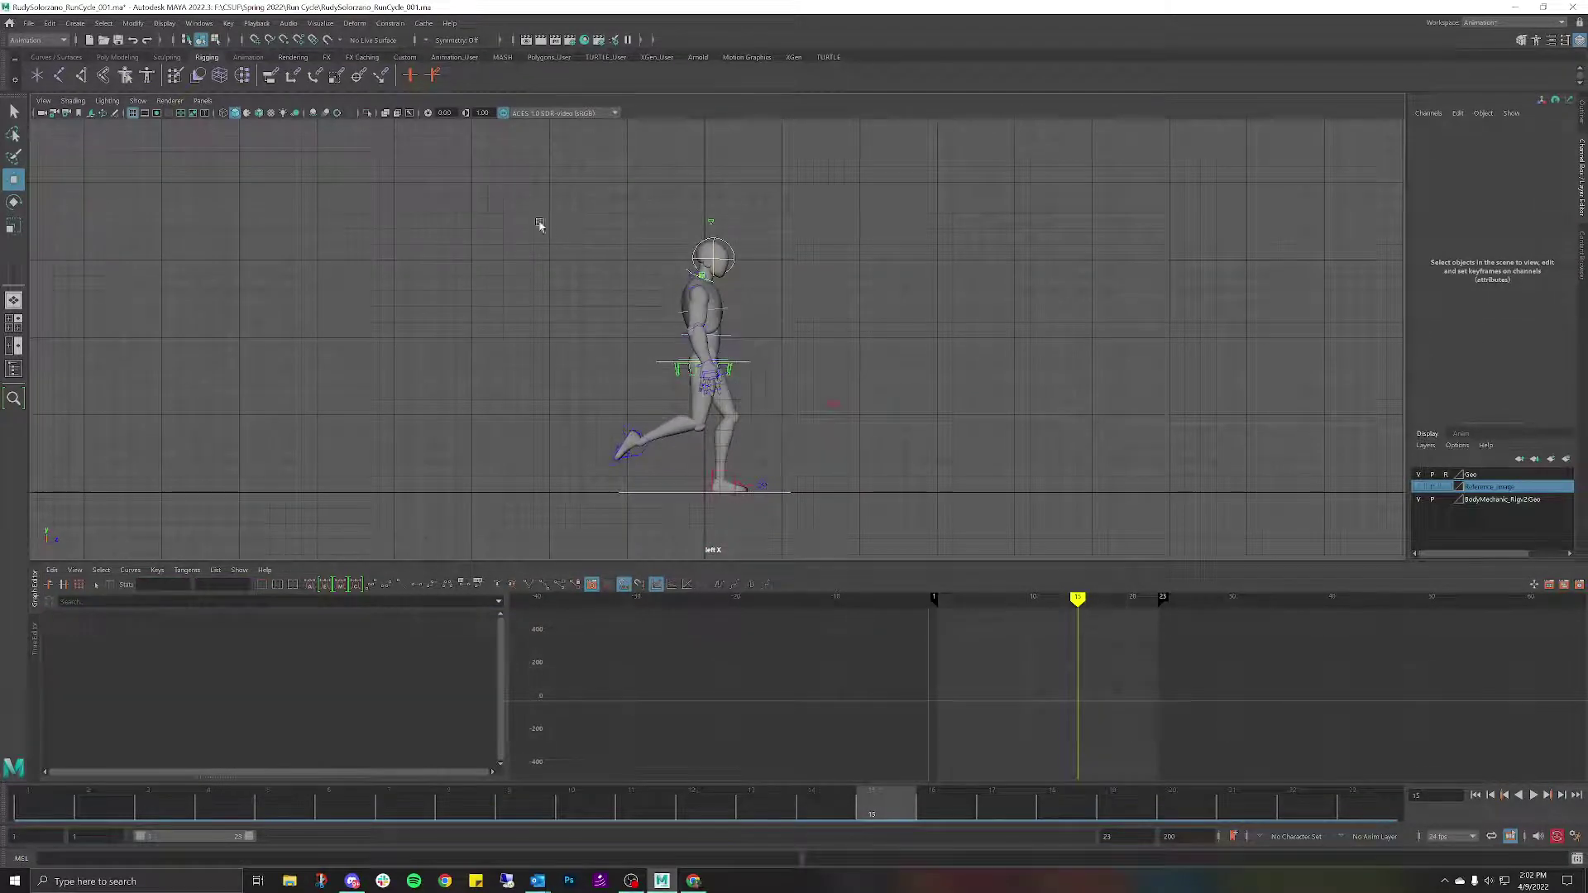
{"action": "left_click_drag", "start_coordinate": [538, 220], "coordinate": [937, 492]}
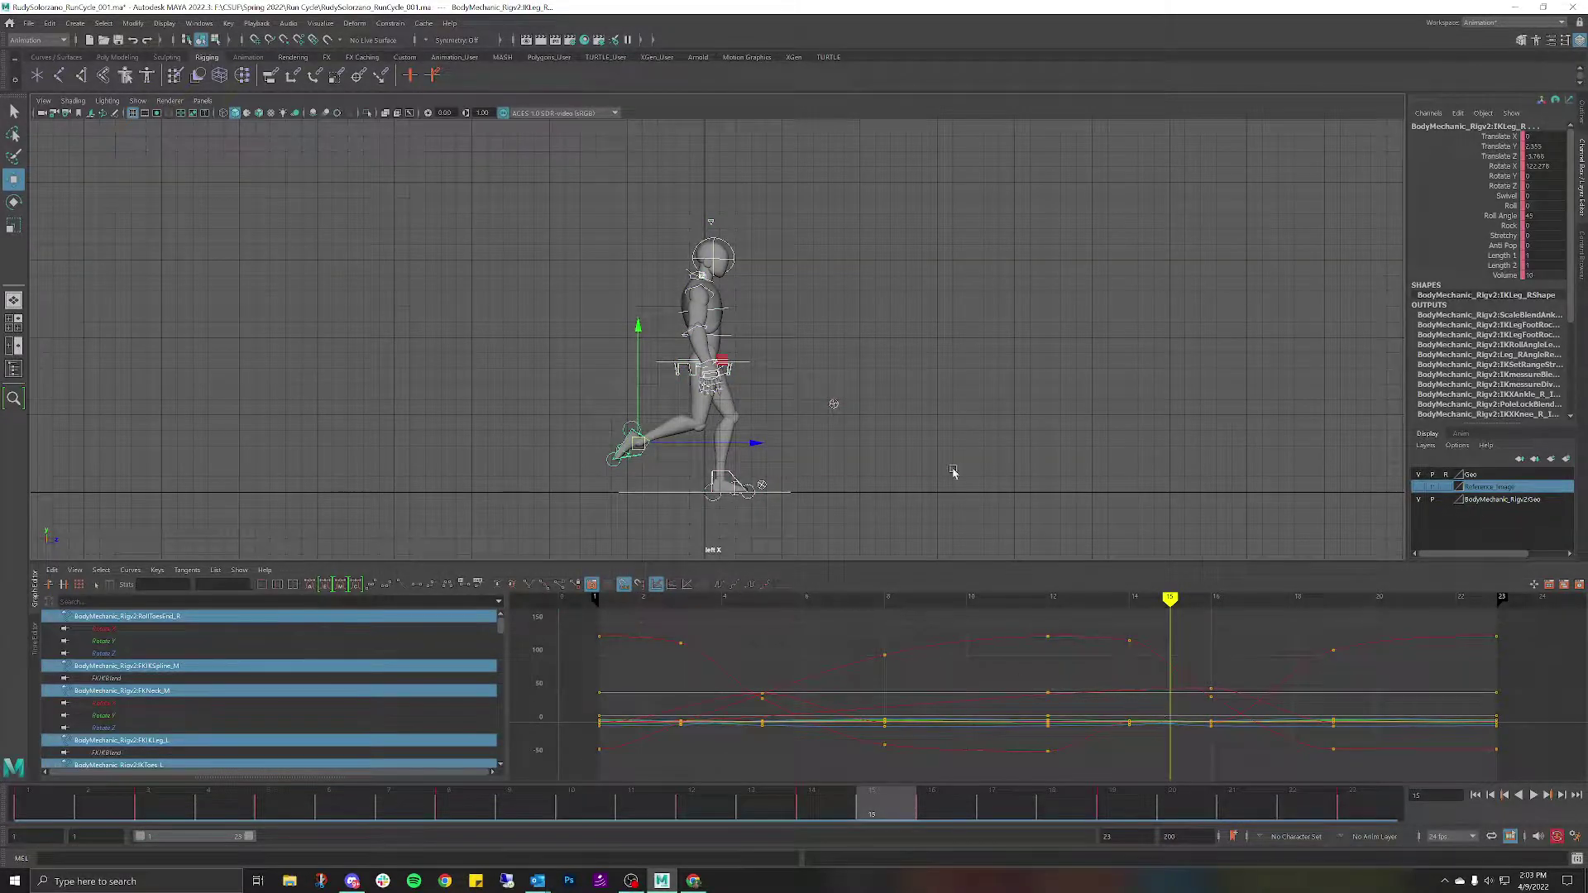
{"action": "left_click", "coordinate": [931, 420]}
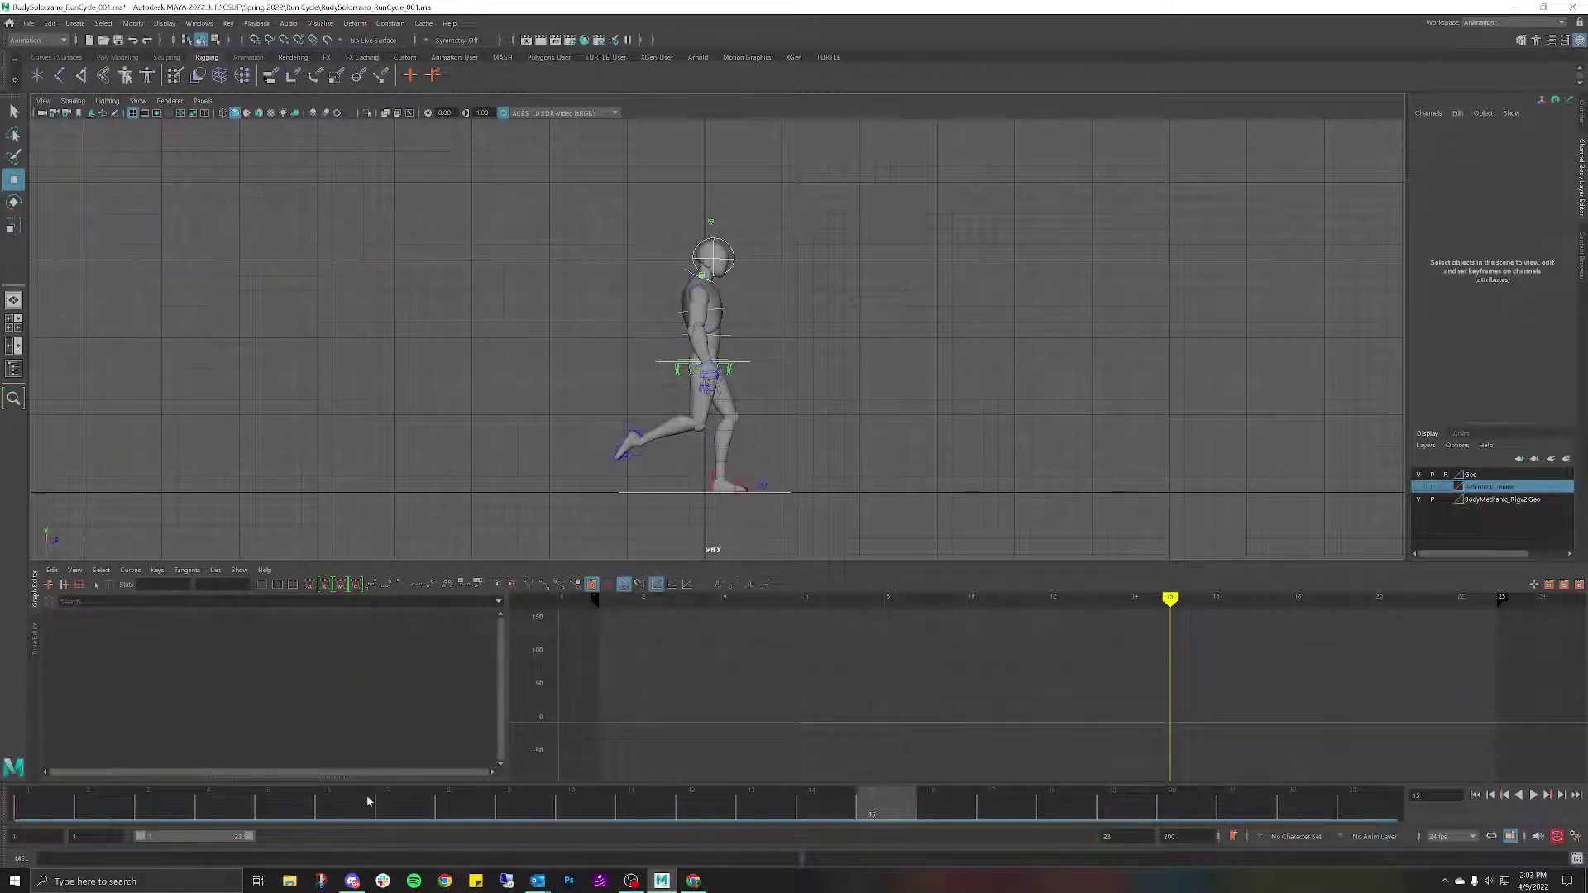
{"action": "key", "text": "alt+v"}
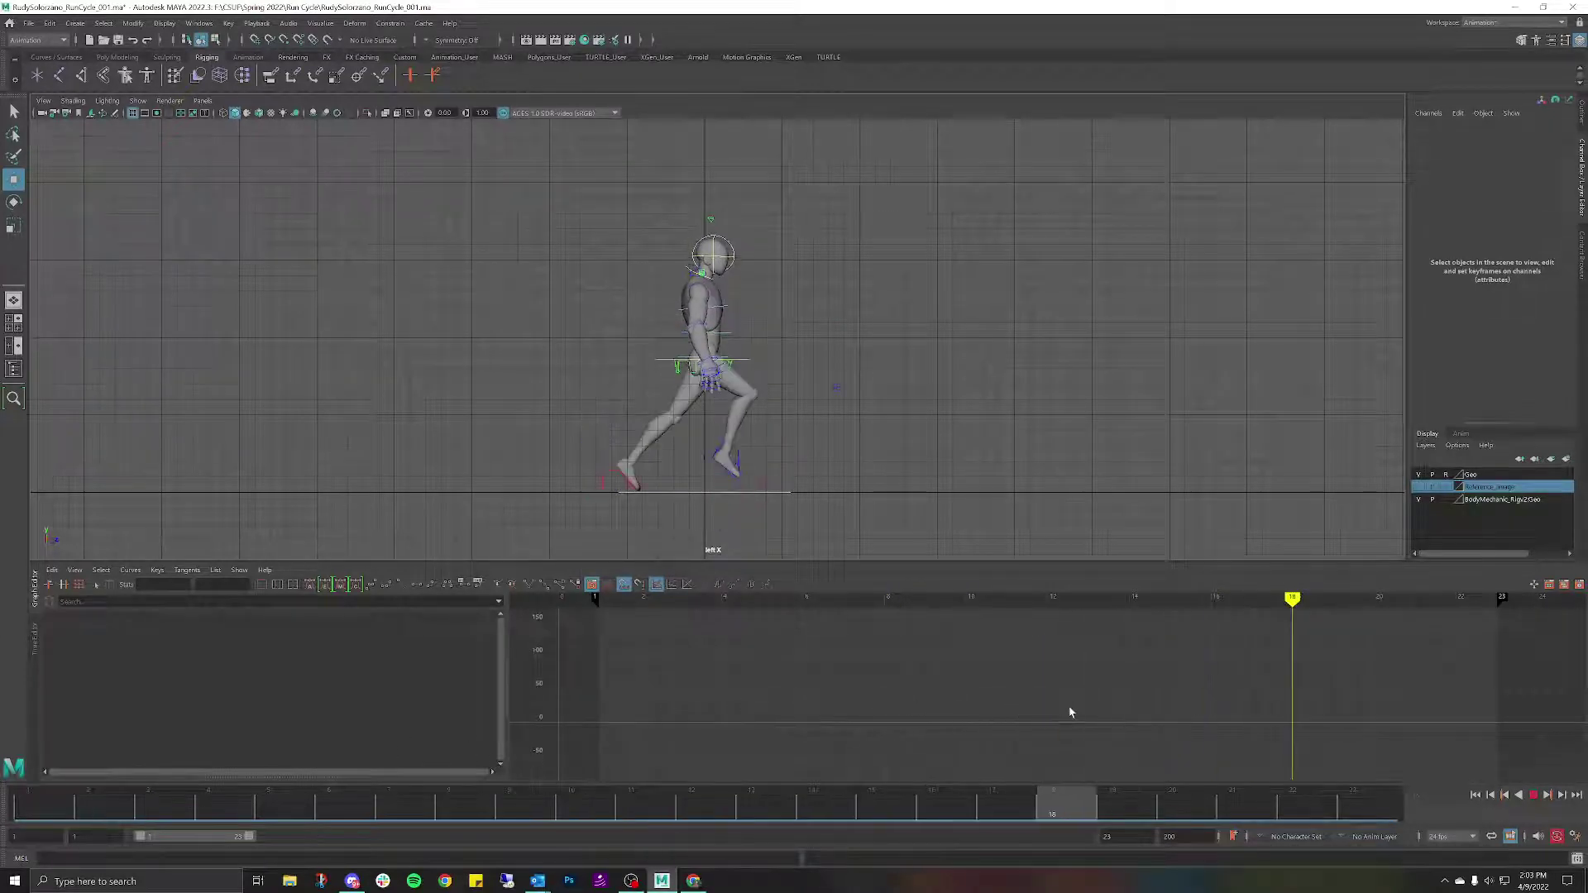
{"action": "key", "text": "alt+v"}
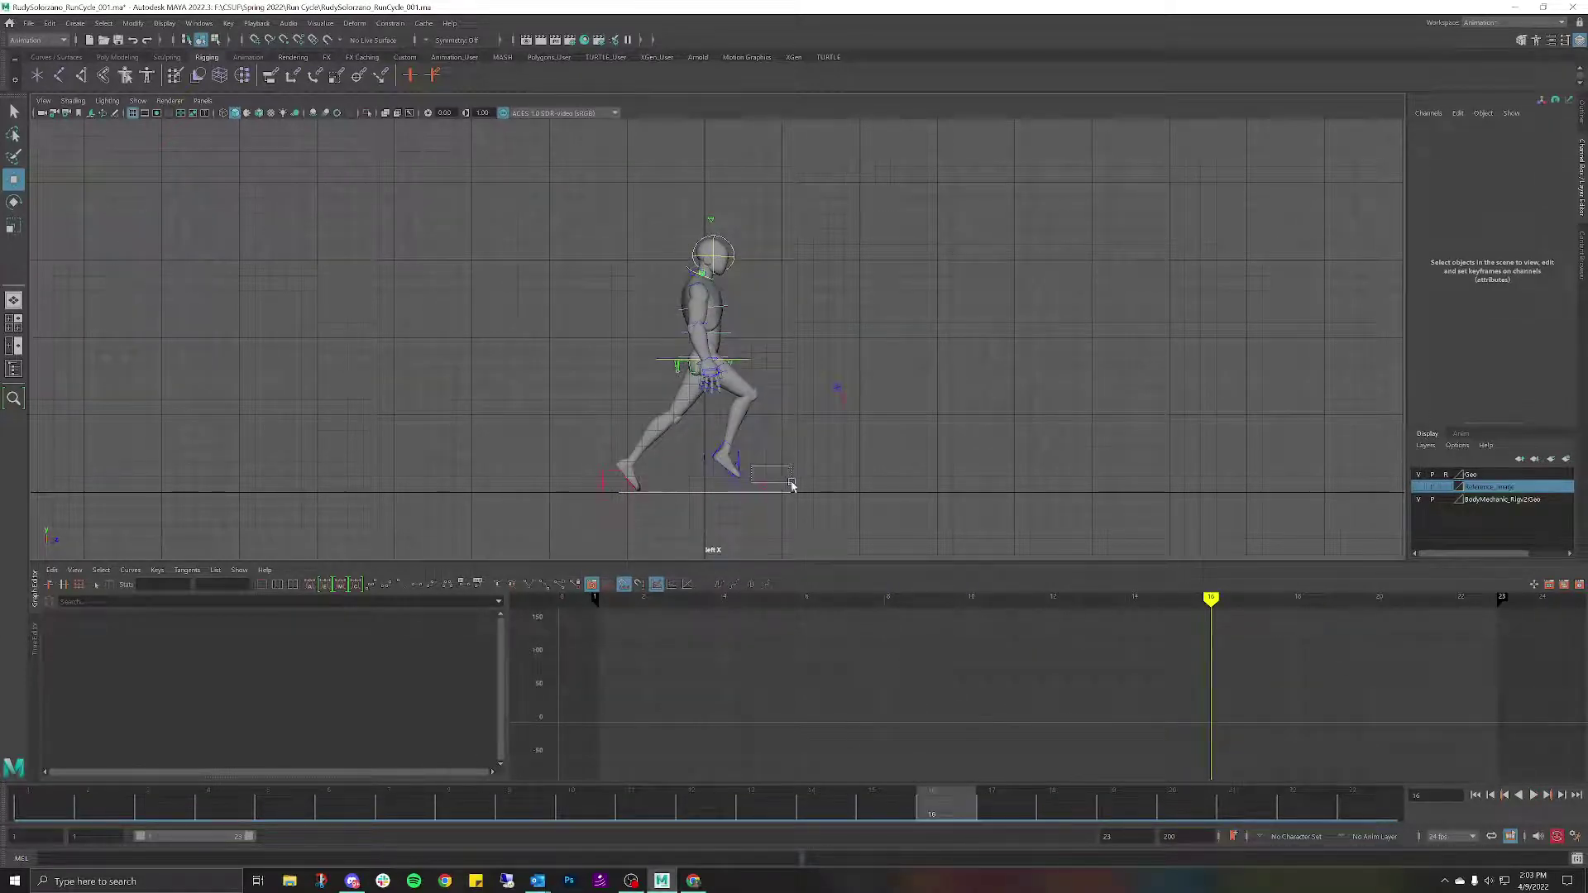
Inspect the animation curves of both leg pole controls and the RootX_M hip control at frame 16.
{"action": "left_click", "coordinate": [794, 486]}
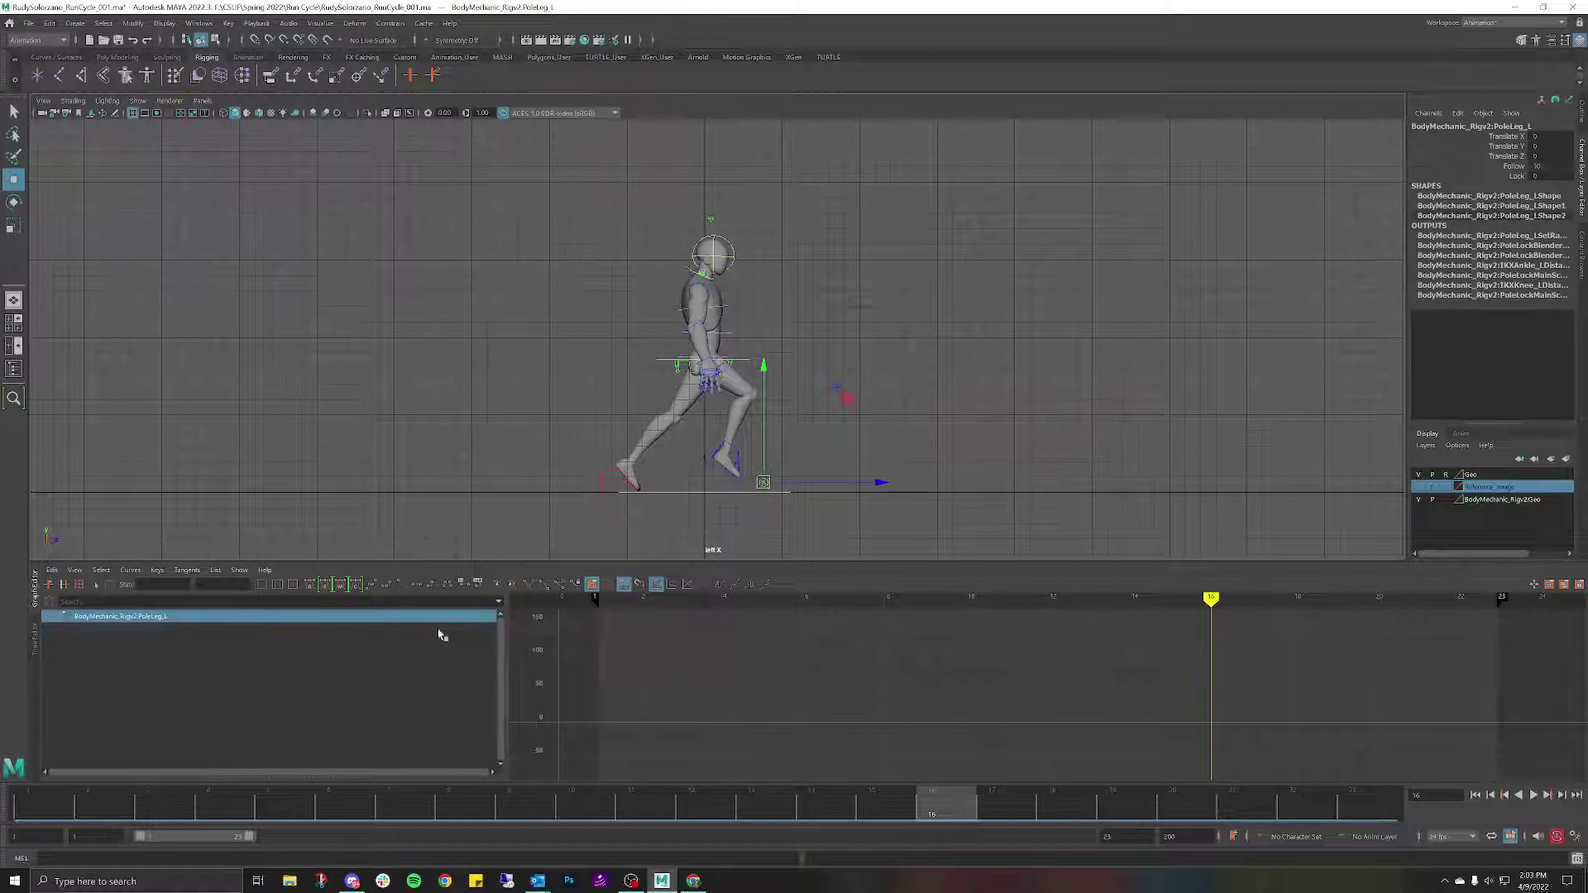
{"action": "left_click", "coordinate": [837, 389]}
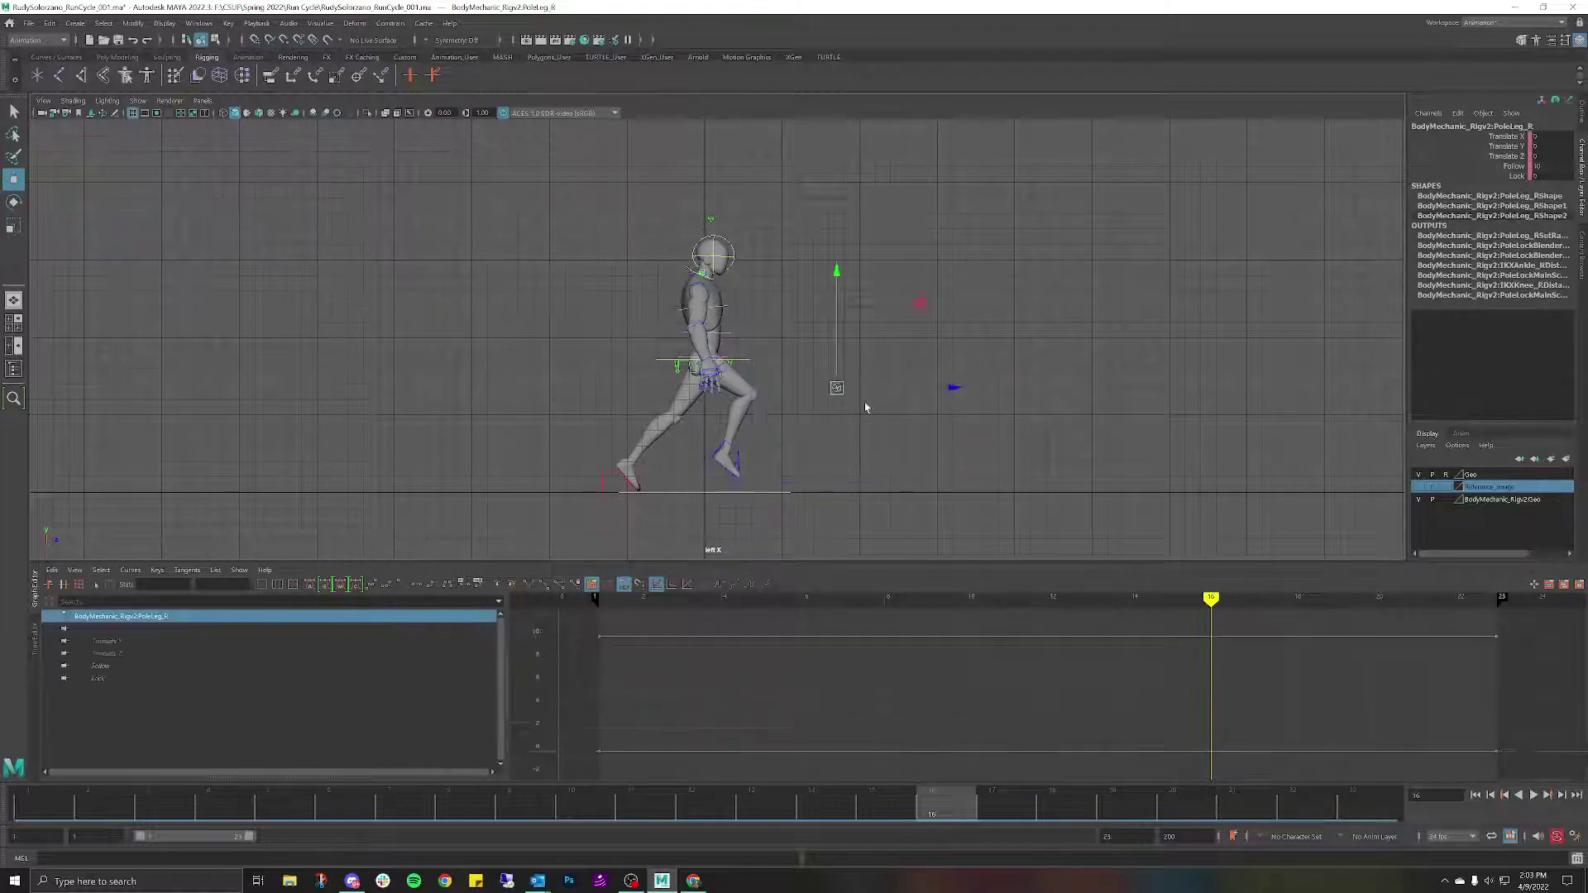
{"action": "left_click", "coordinate": [745, 361]}
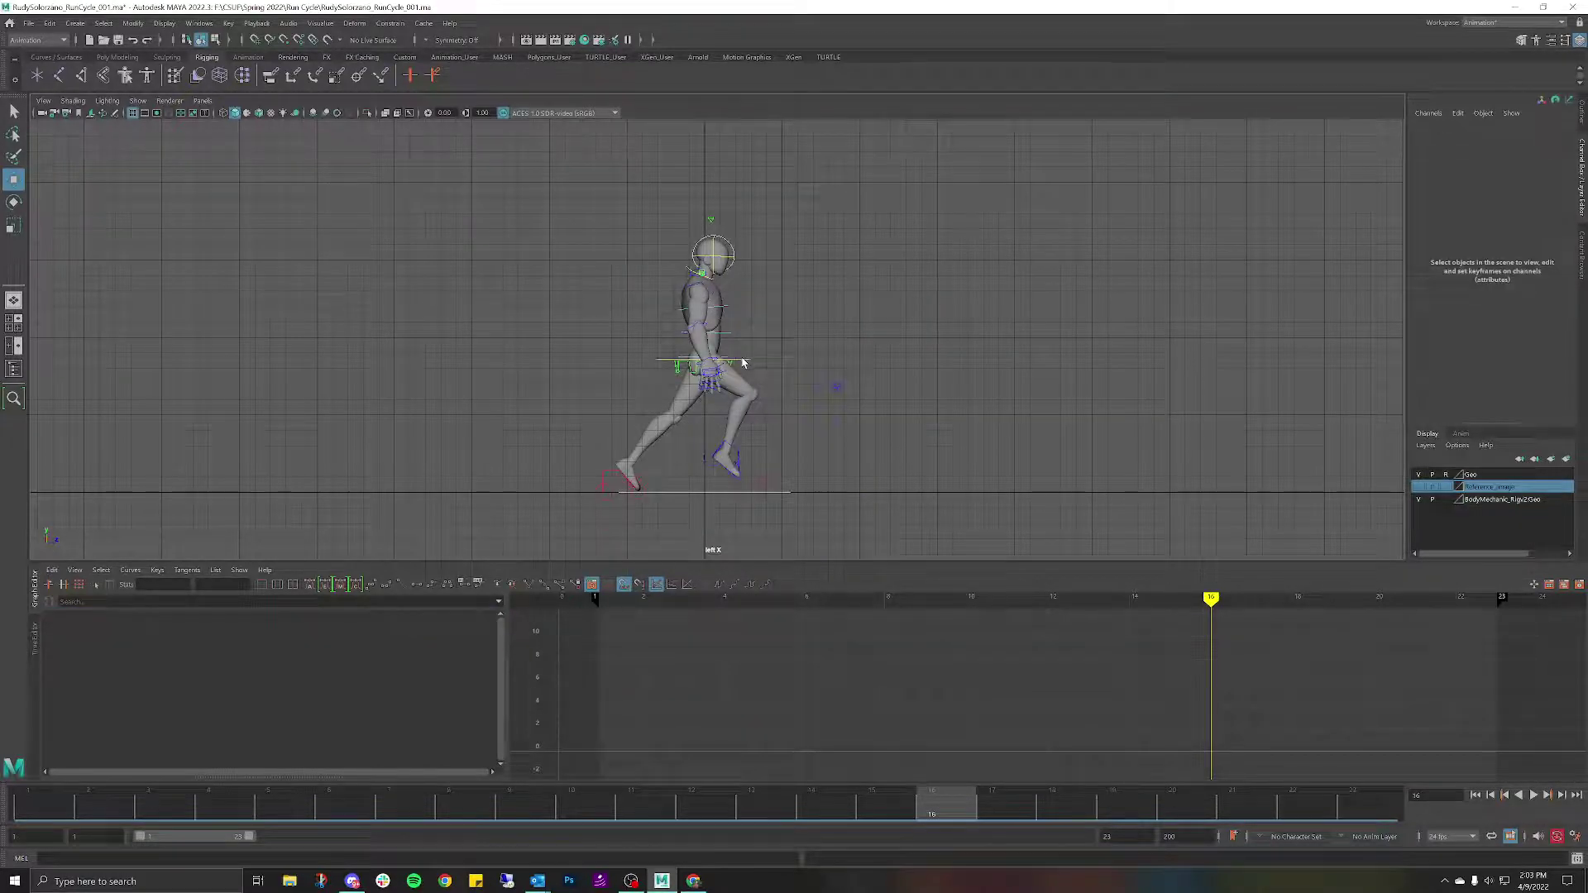
{"action": "left_click", "coordinate": [743, 362]}
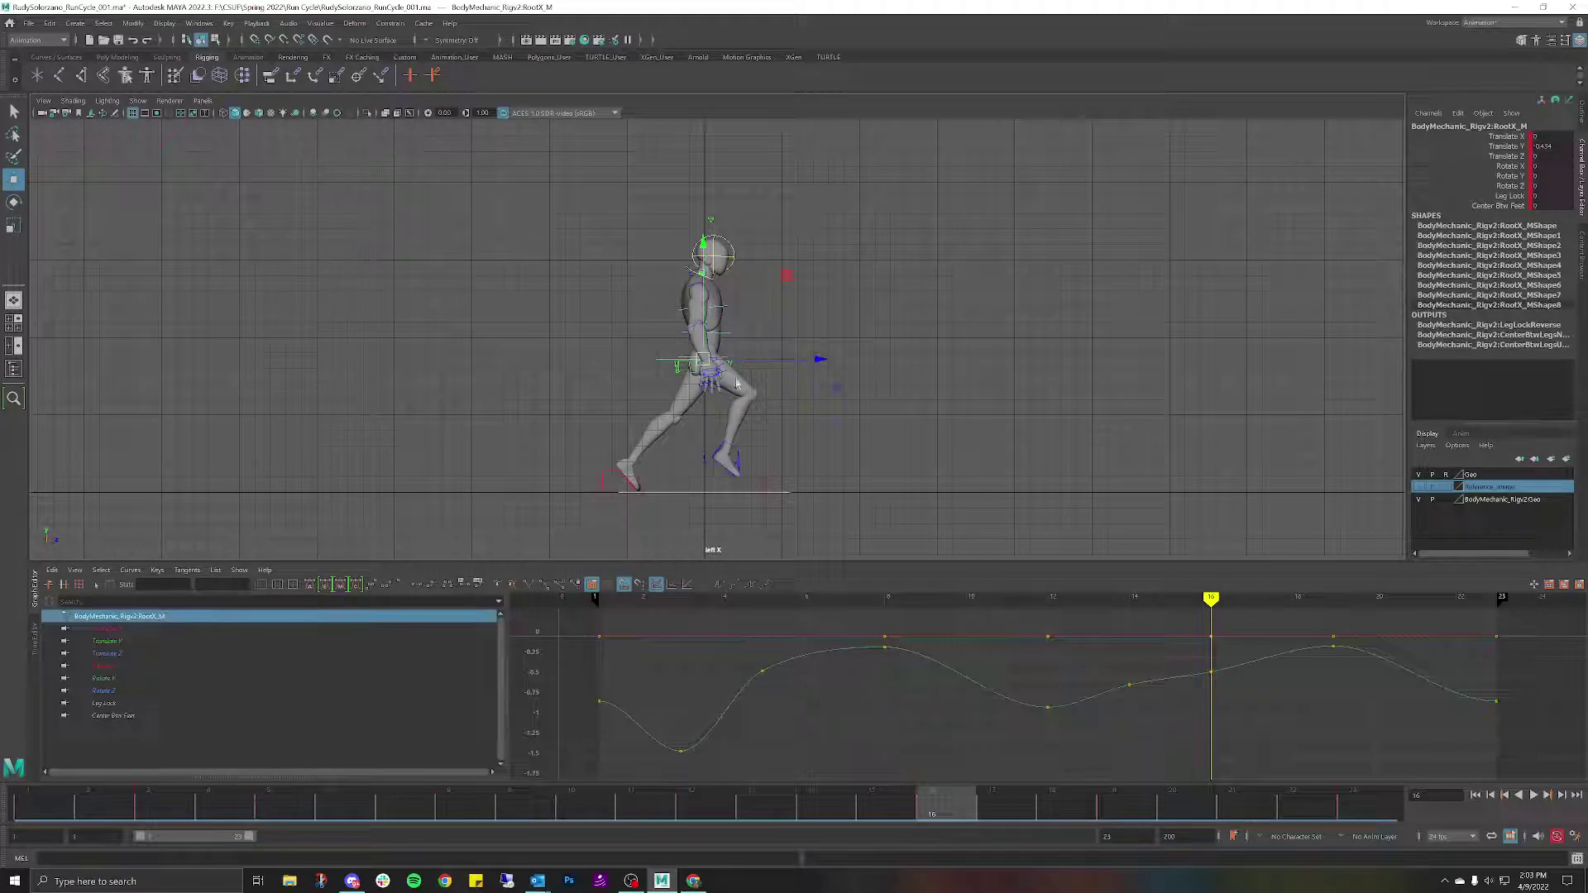
Check the left IK toe control and key the left RollToesEnd control at frame 16.
{"action": "left_click", "coordinate": [635, 481]}
{"action": "scroll", "coordinate": [653, 483], "scroll_direction": "up", "scroll_amount": 3}
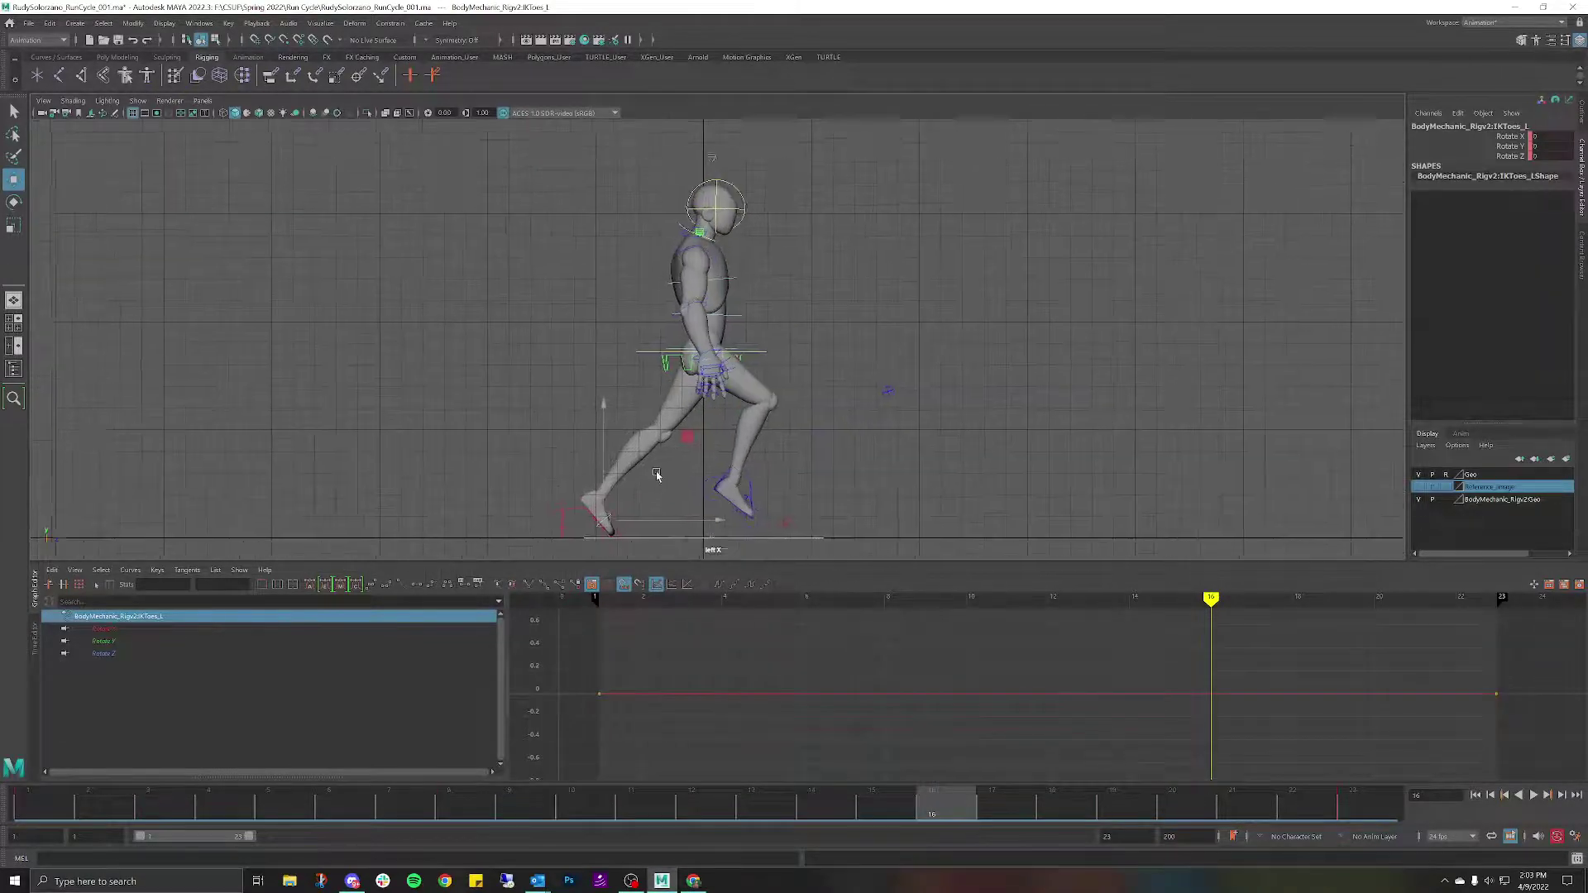
{"action": "scroll", "coordinate": [657, 475], "scroll_direction": "up", "scroll_amount": 5}
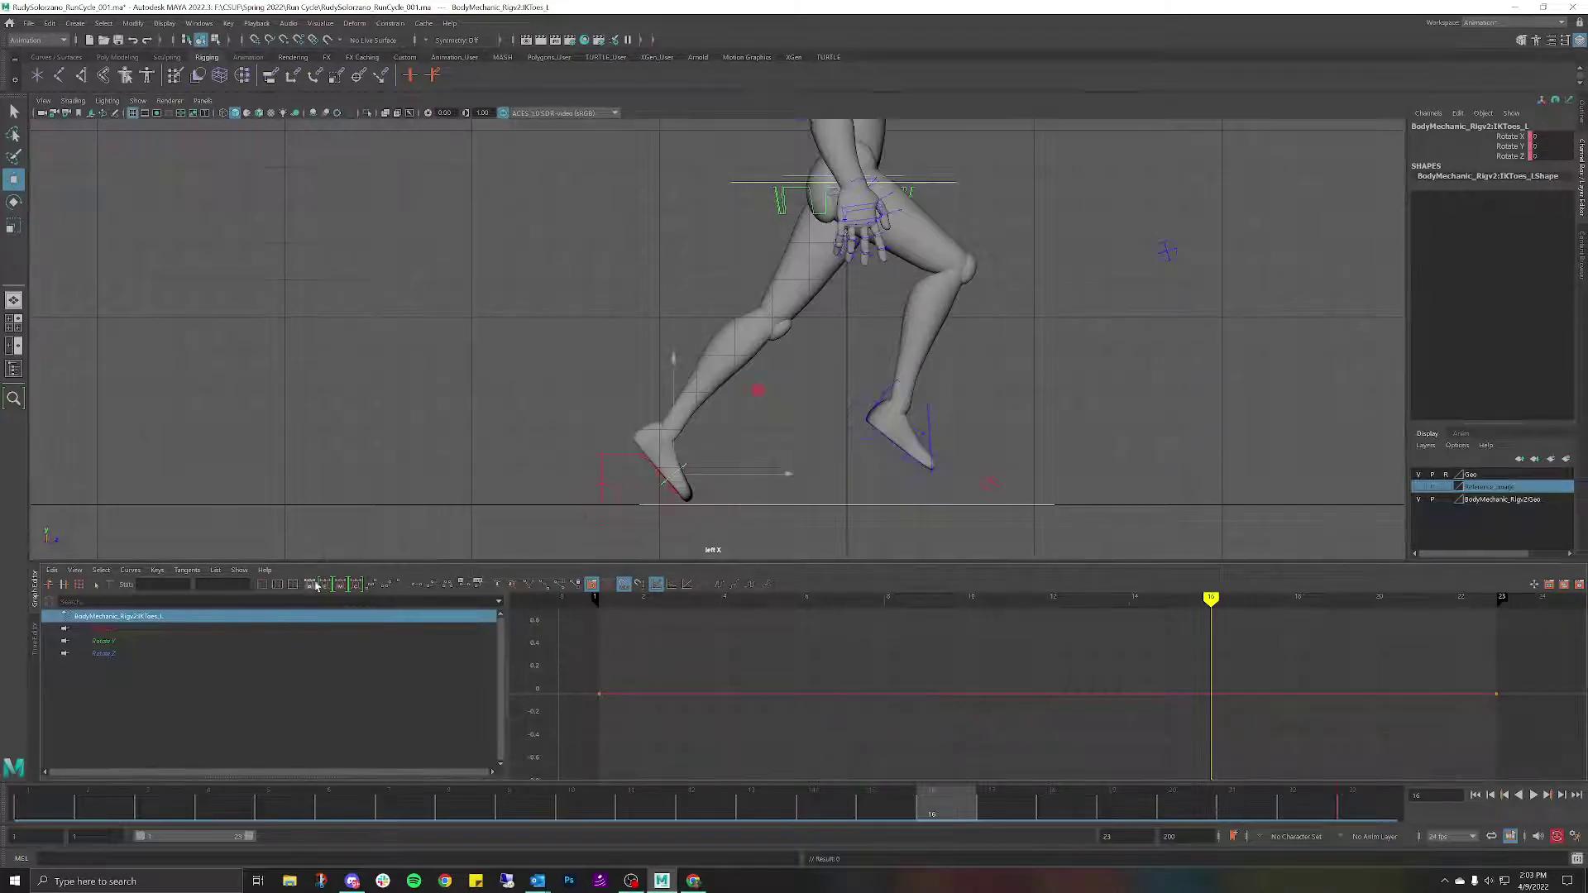
{"action": "left_click", "coordinate": [685, 494]}
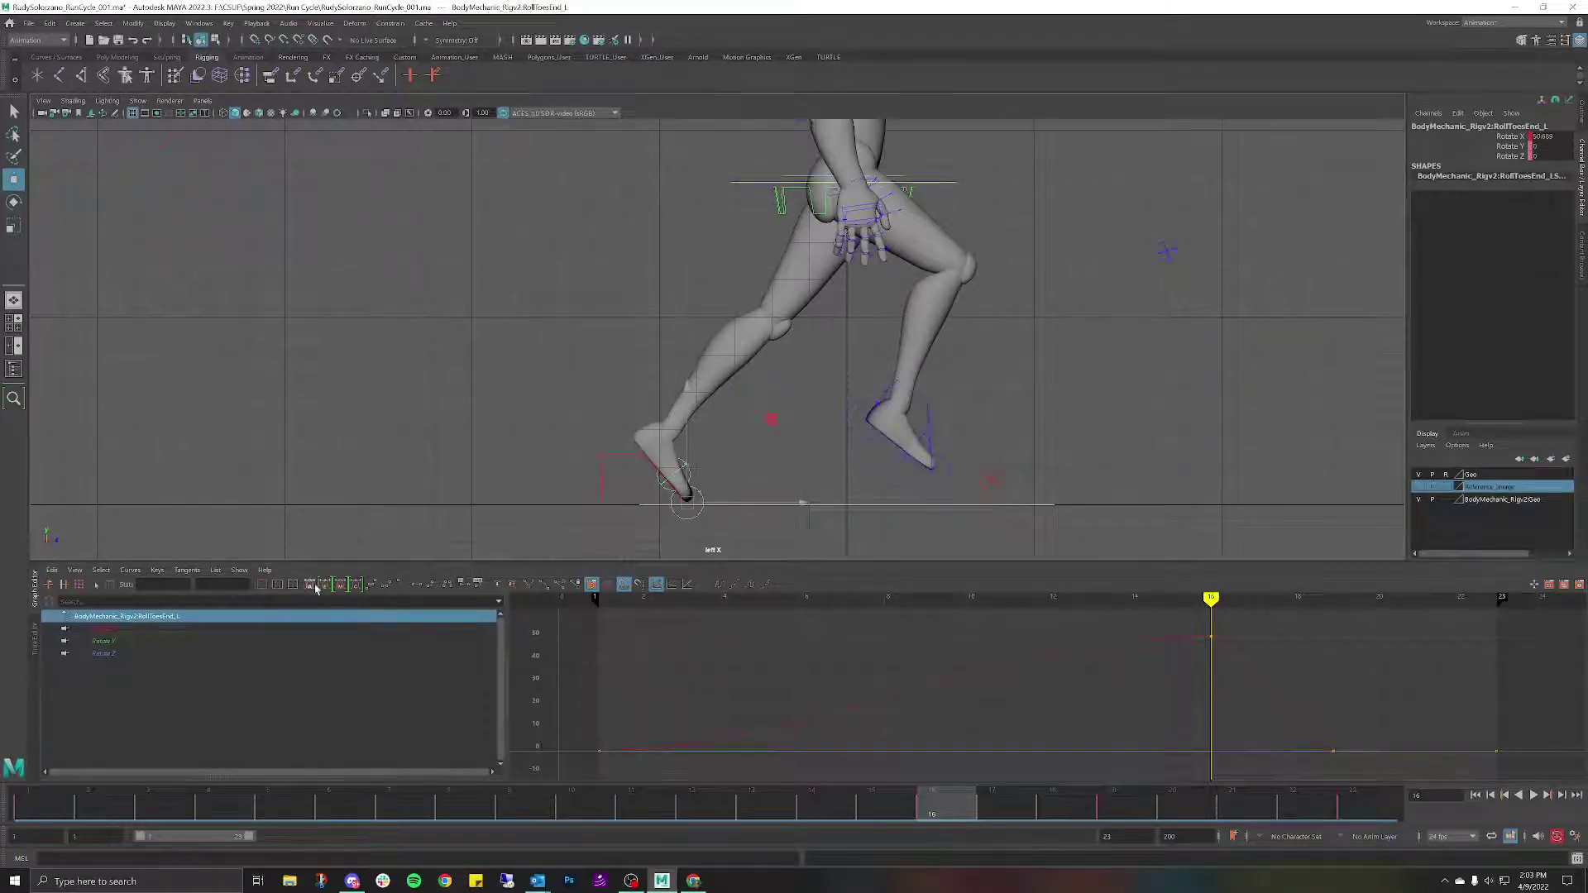
{"action": "key", "text": "s"}
{"action": "scroll", "coordinate": [848, 430], "scroll_direction": "down", "scroll_amount": 8}
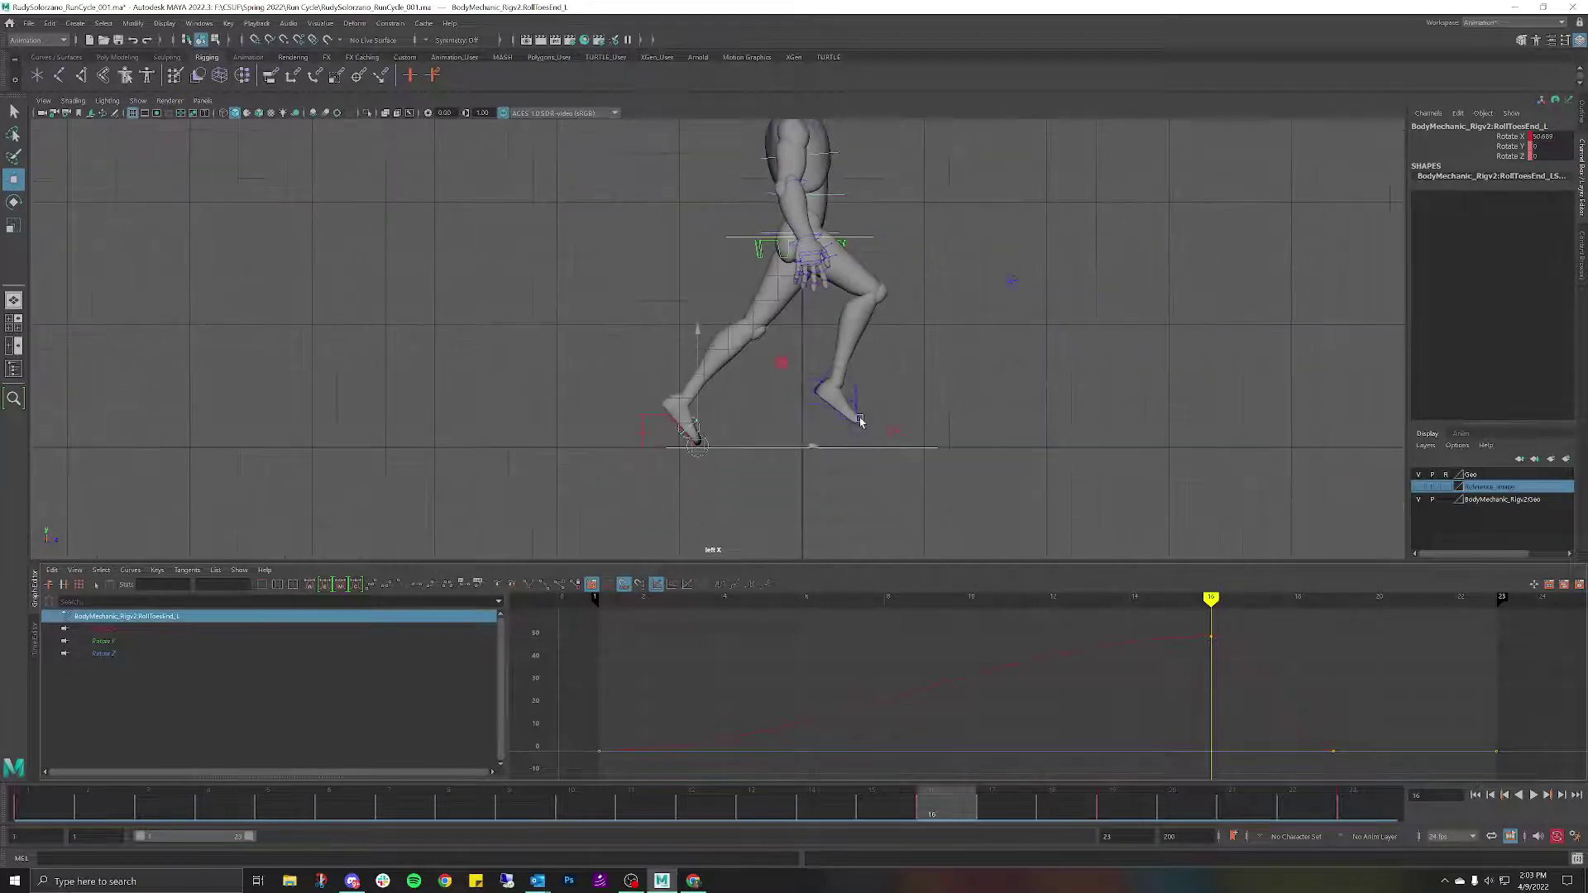
Select all of the rig's controls and key them while moving through the cycle's pose frames from 1 to 23.
{"action": "middle_click_drag", "start_coordinate": [893, 306], "coordinate": [872, 355], "text": "alt"}
{"action": "left_click", "coordinate": [626, 206]}
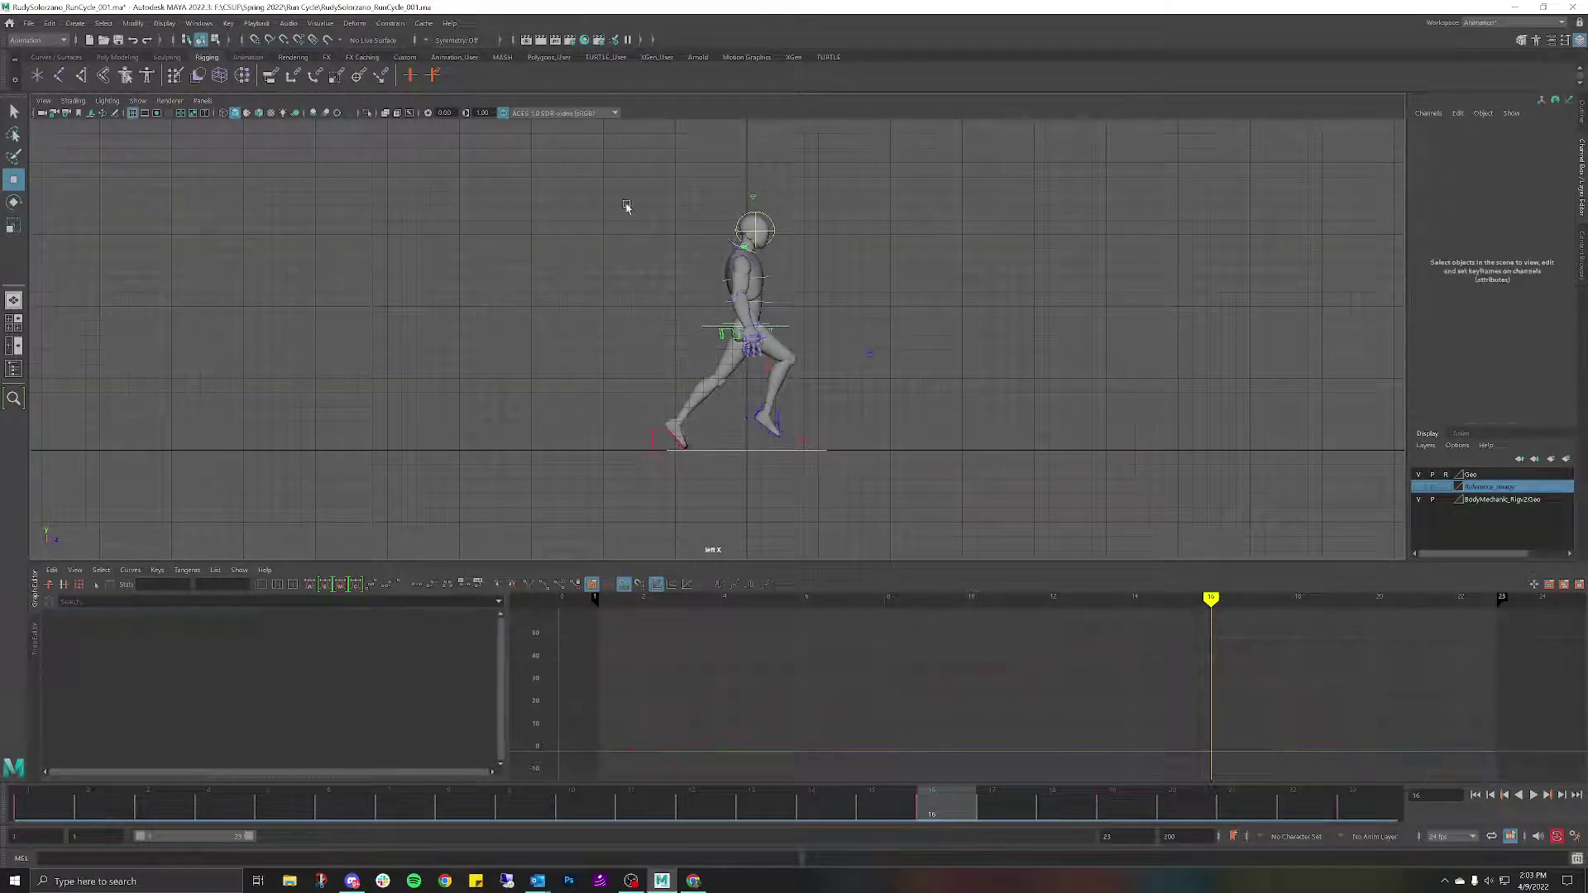
{"action": "left_click_drag", "start_coordinate": [572, 167], "coordinate": [924, 447]}
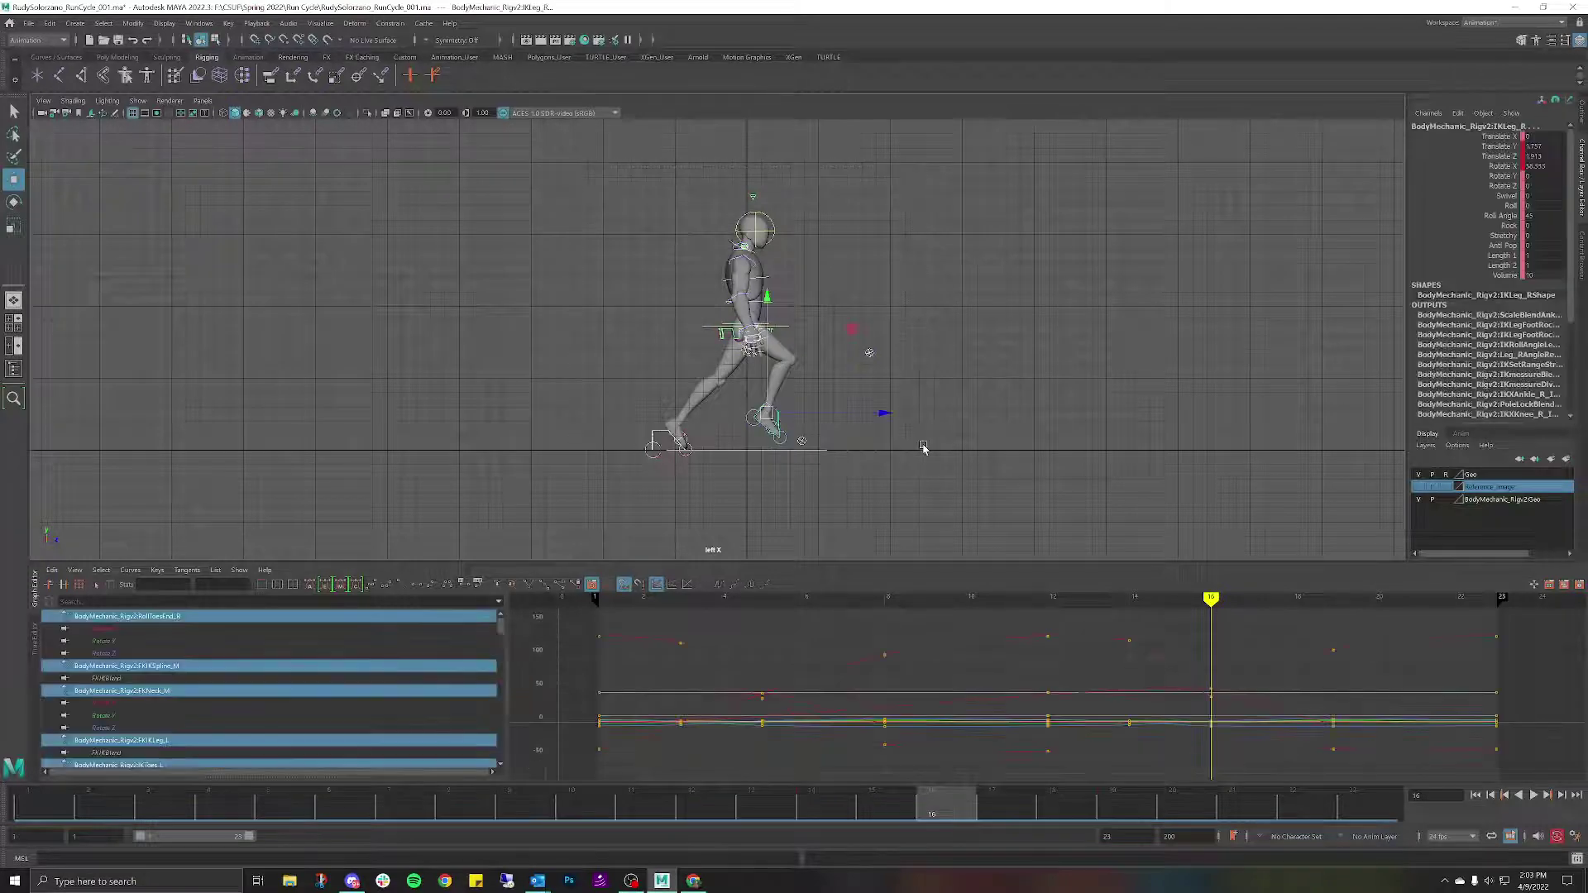
{"action": "left_click", "coordinate": [27, 810]}
{"action": "left_click_drag", "start_coordinate": [27, 810], "coordinate": [1369, 827]}
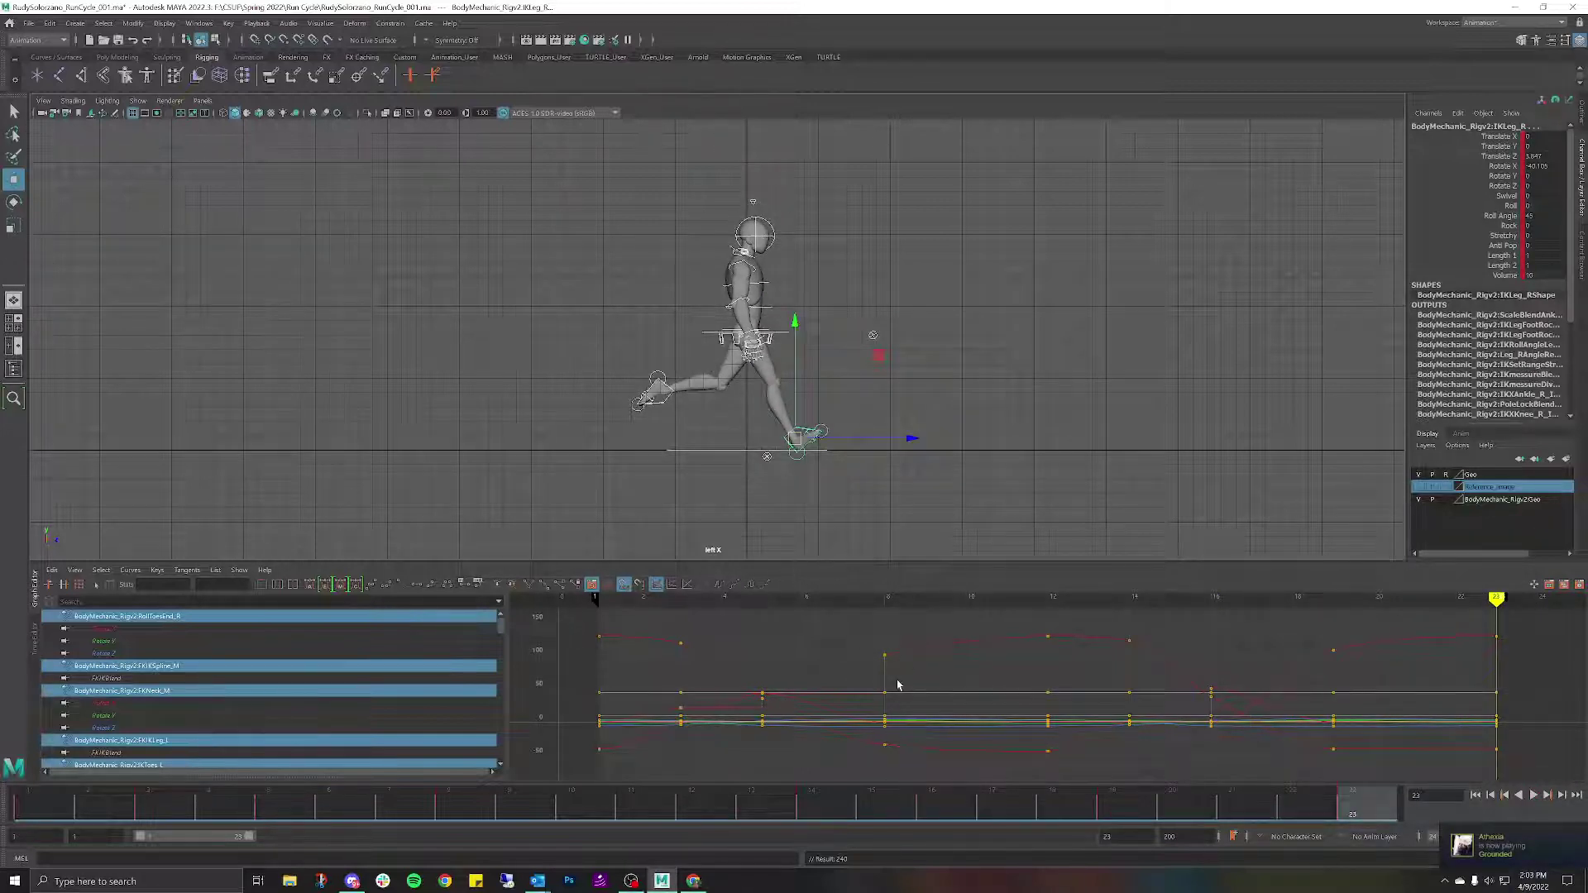
Select all of the rig's controls, including the leg pole controls, apply auto tangents to their curves, and play the cycle.
{"action": "left_click", "coordinate": [980, 345]}
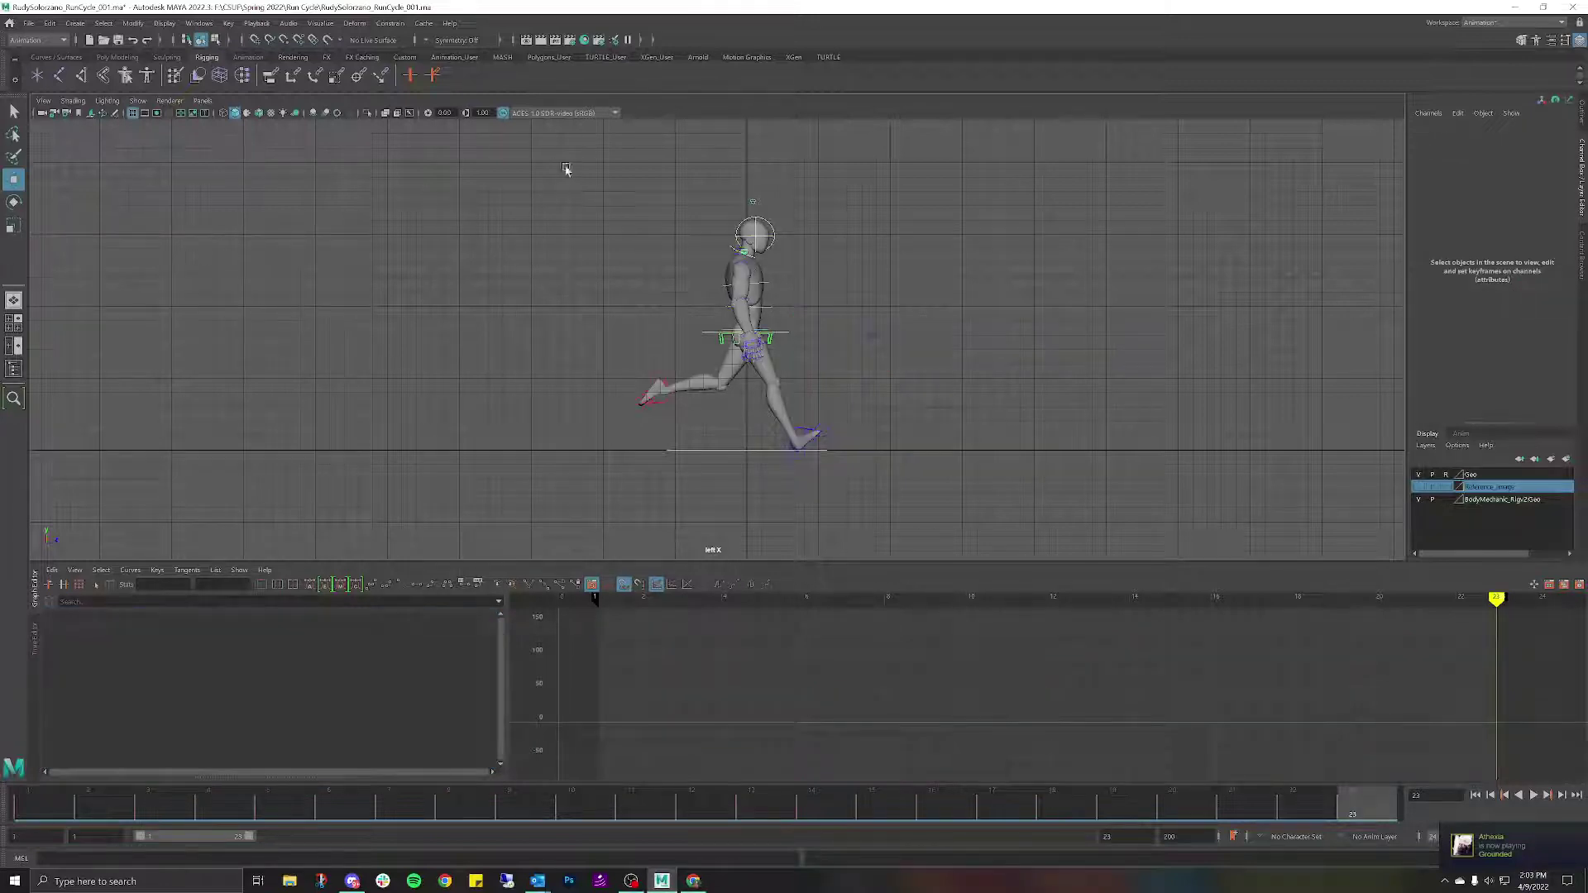
{"action": "left_click_drag", "start_coordinate": [909, 342], "coordinate": [985, 447]}
{"action": "left_click", "coordinate": [770, 460]}
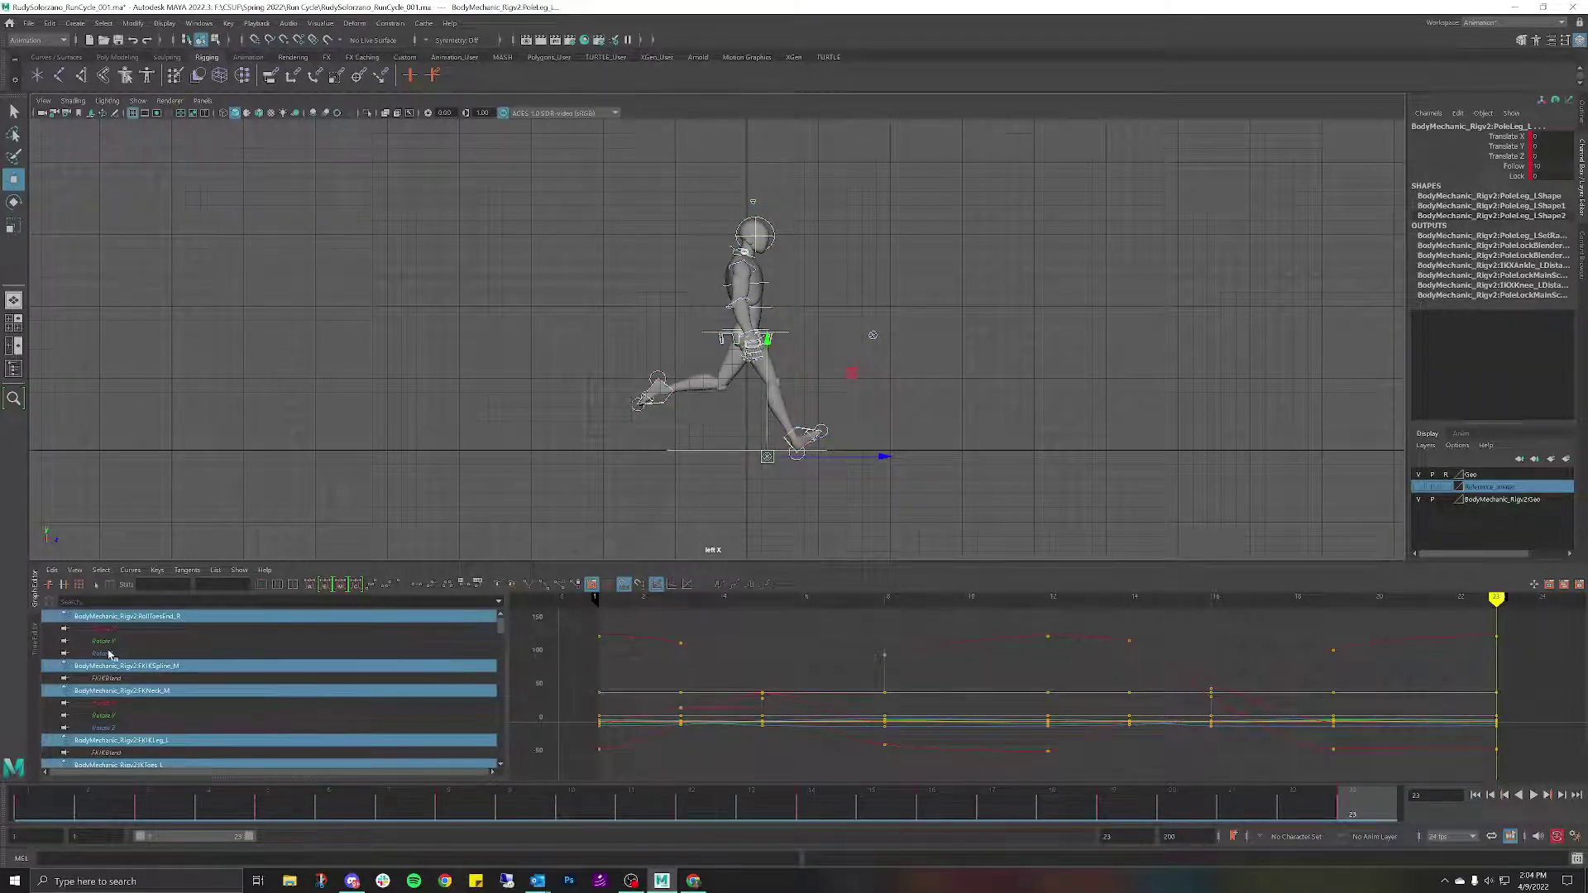
{"action": "left_click", "coordinate": [309, 586]}
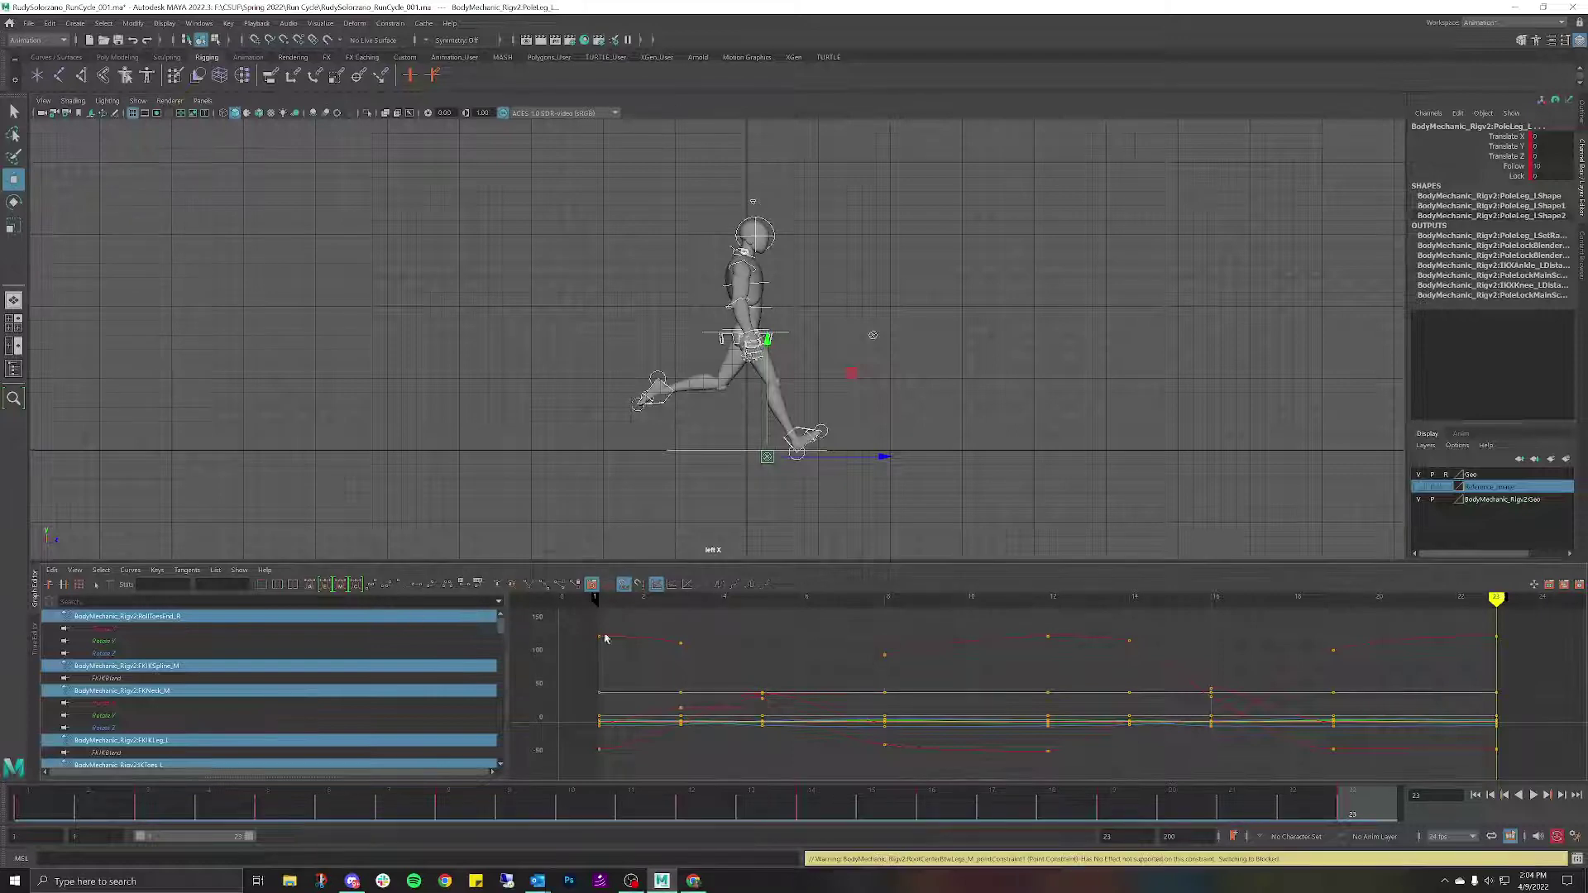
{"action": "key", "text": "alt+v"}
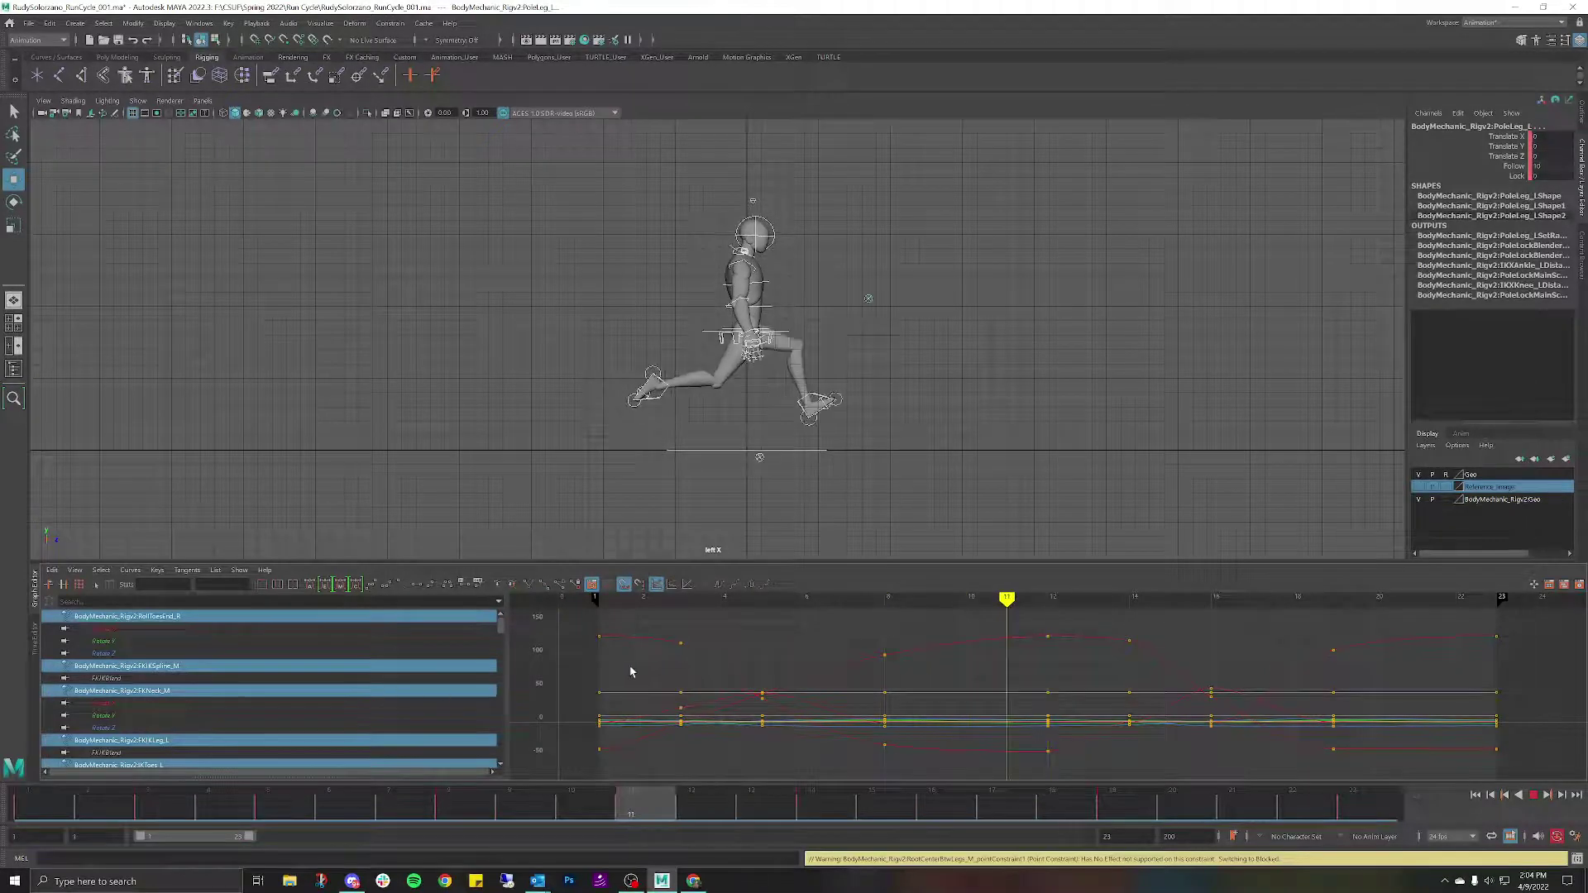
{"action": "key", "text": "alt+v"}
Inspect the left IK leg control's translate and Rotate X curves one at a time.
{"action": "left_click", "coordinate": [866, 452]}
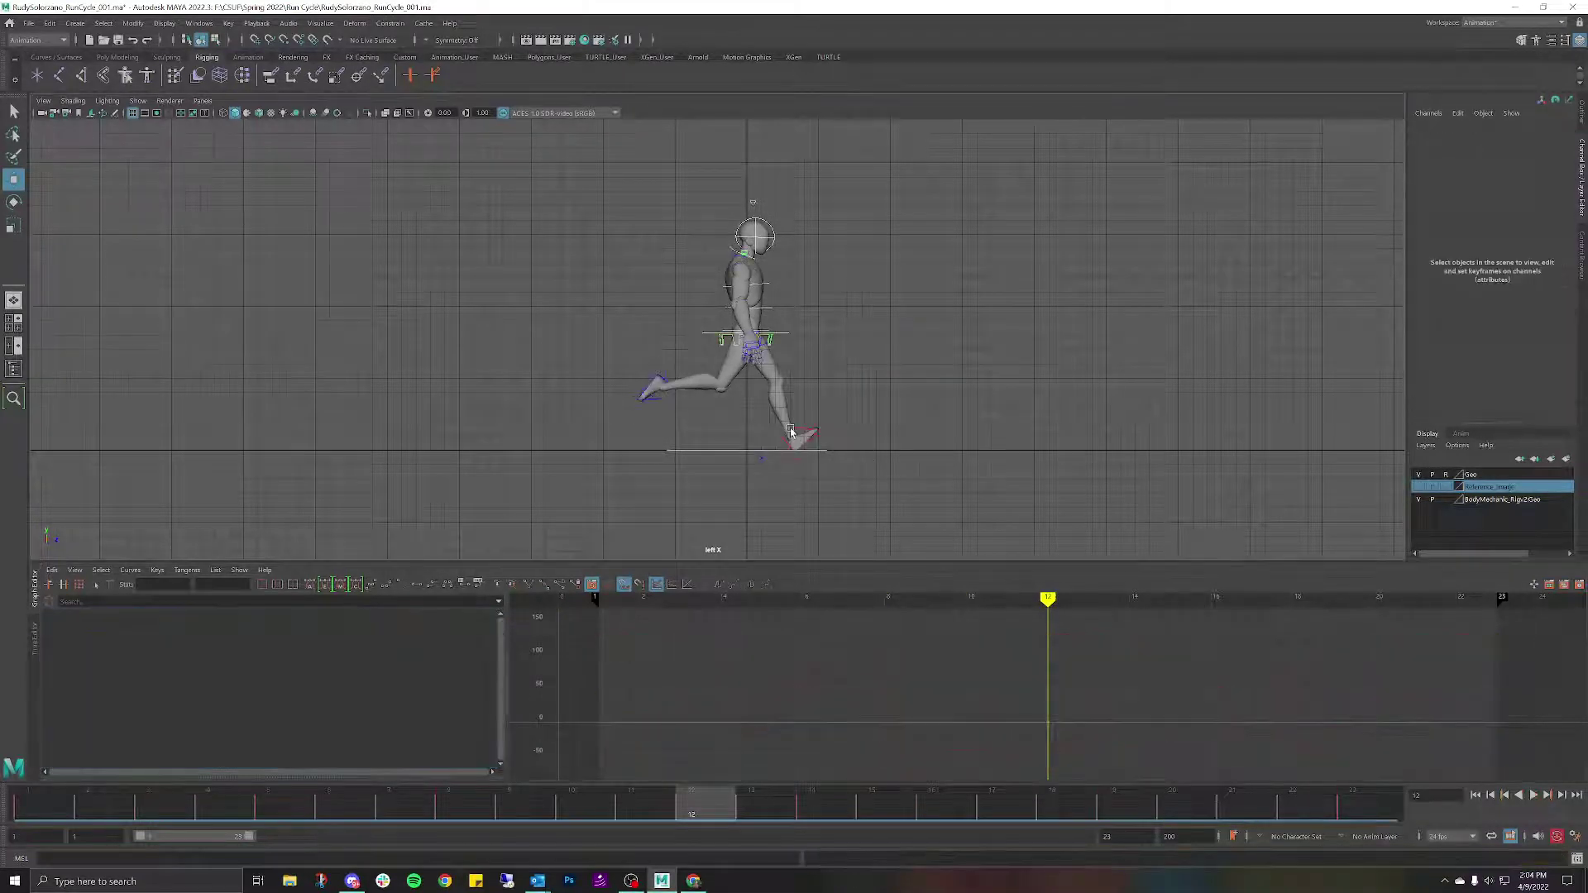
{"action": "left_click", "coordinate": [796, 453]}
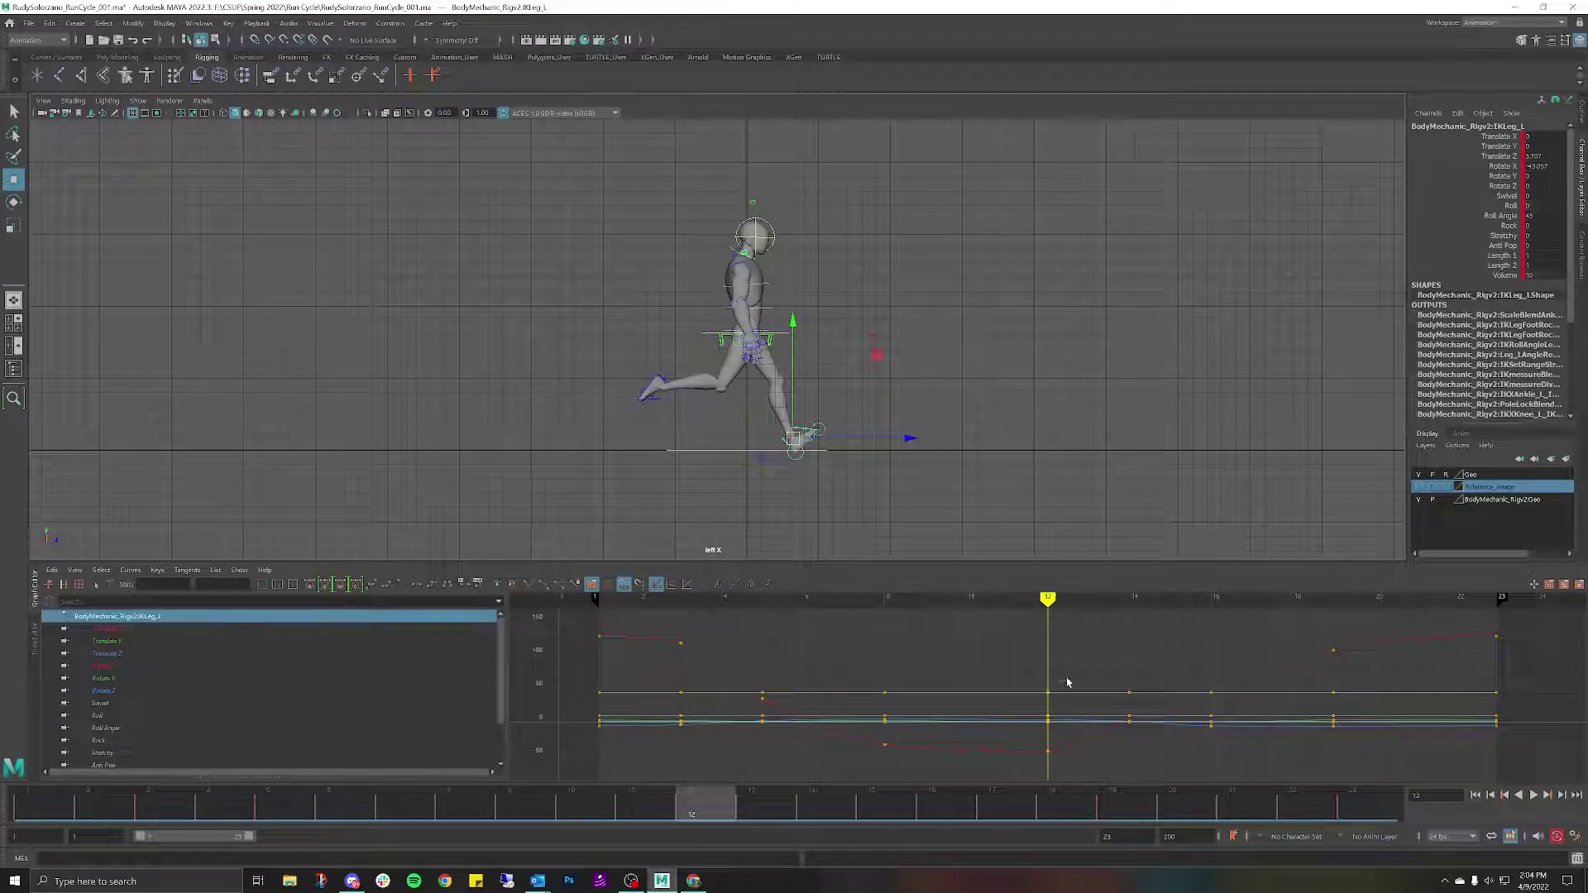
{"action": "left_click", "coordinate": [106, 629]}
{"action": "left_click", "coordinate": [118, 644]}
{"action": "left_click", "coordinate": [119, 654]}
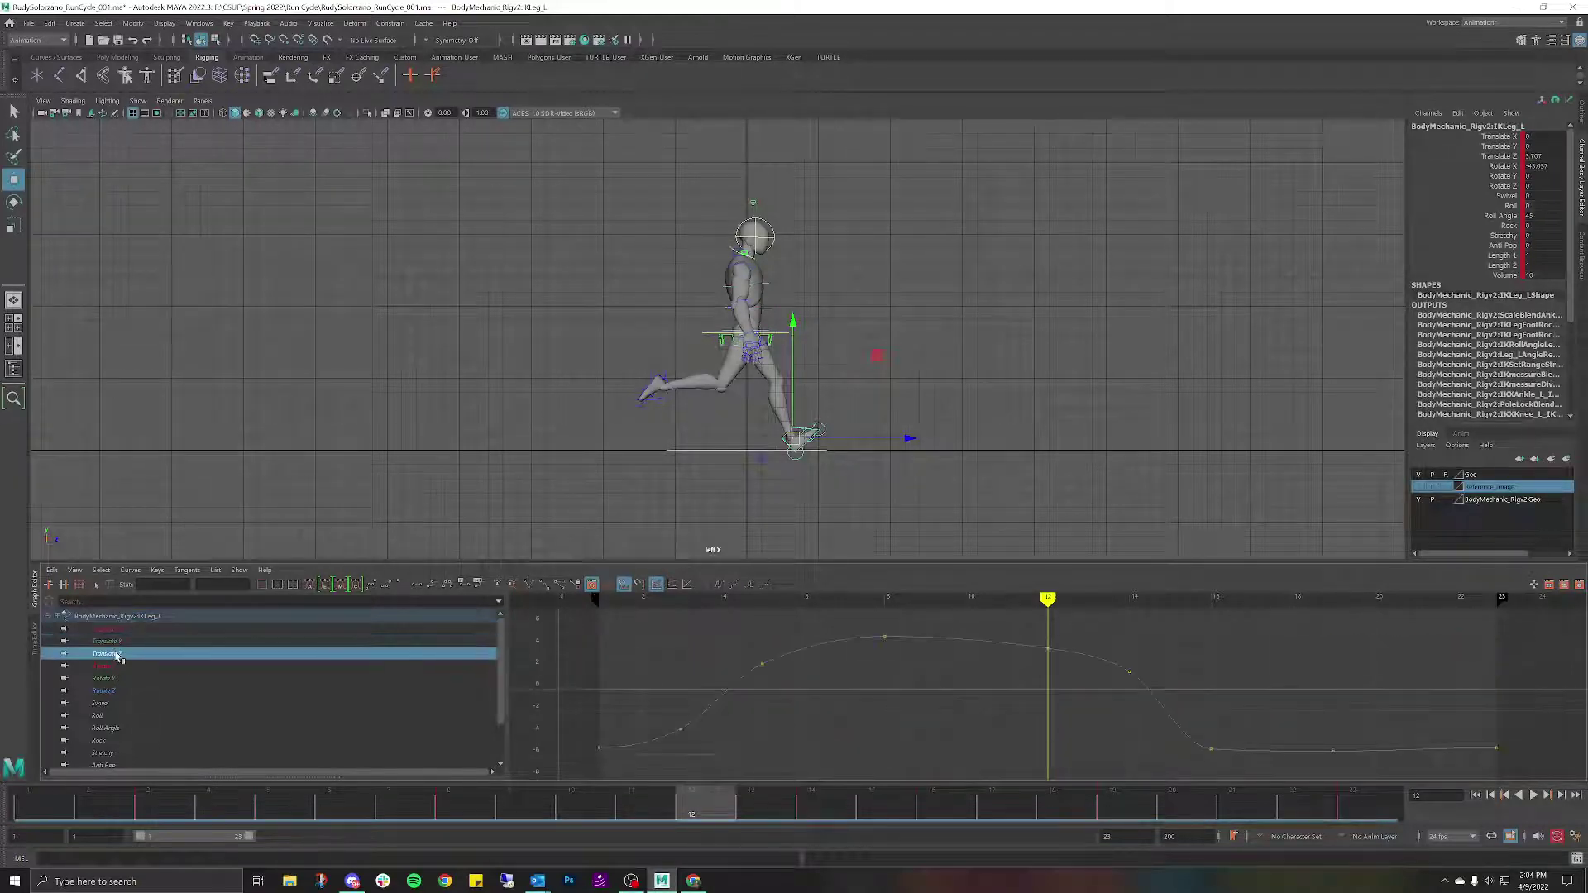
{"action": "left_click", "coordinate": [118, 641]}
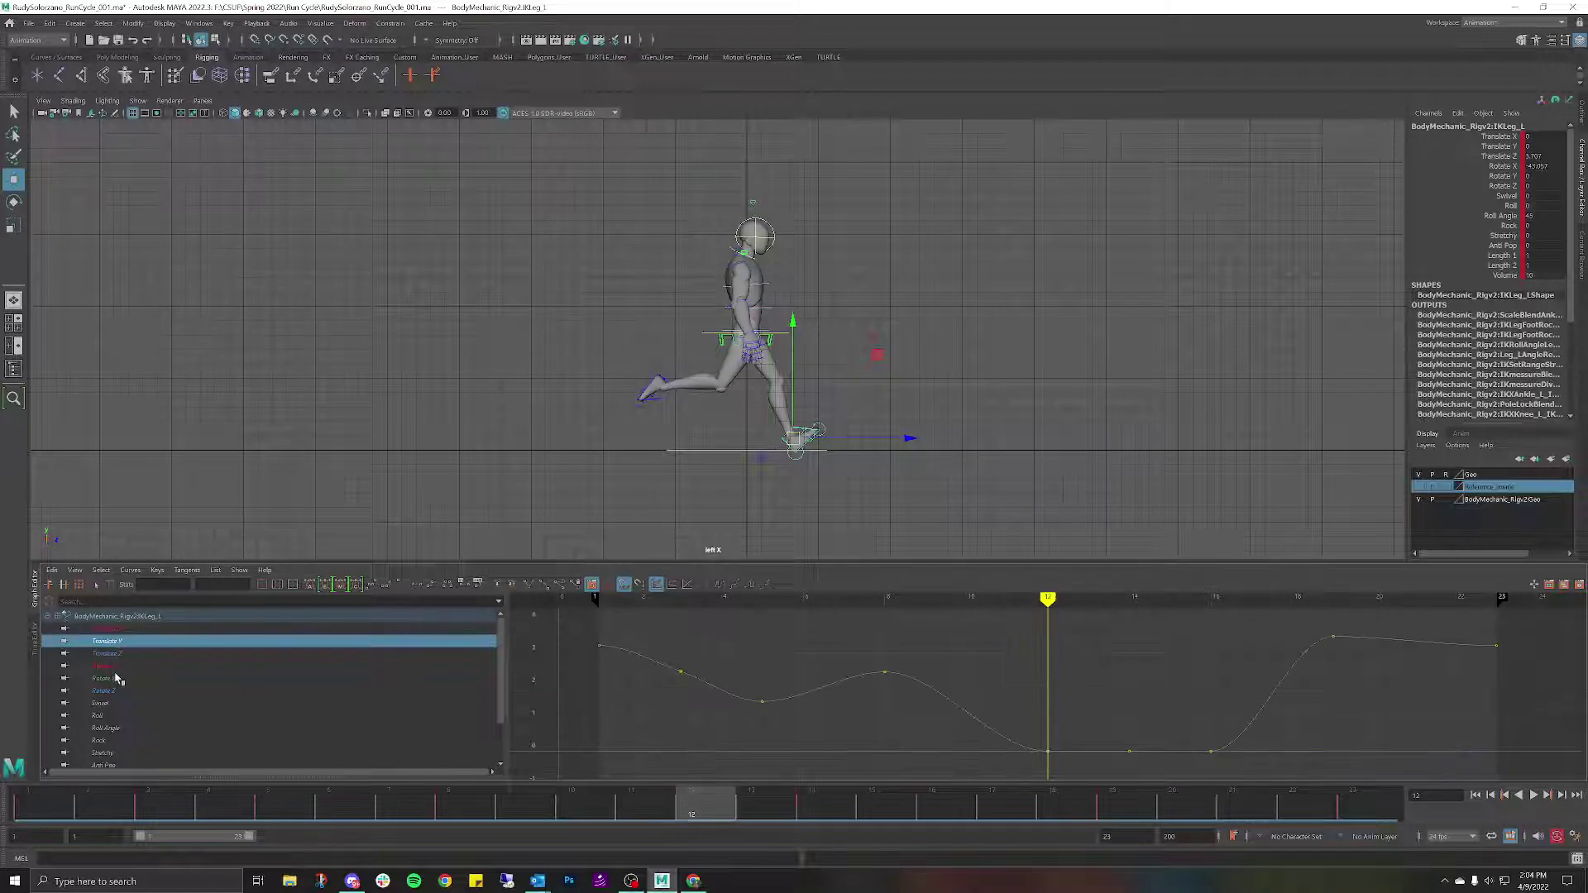
{"action": "left_click", "coordinate": [122, 654]}
{"action": "left_click", "coordinate": [121, 667]}
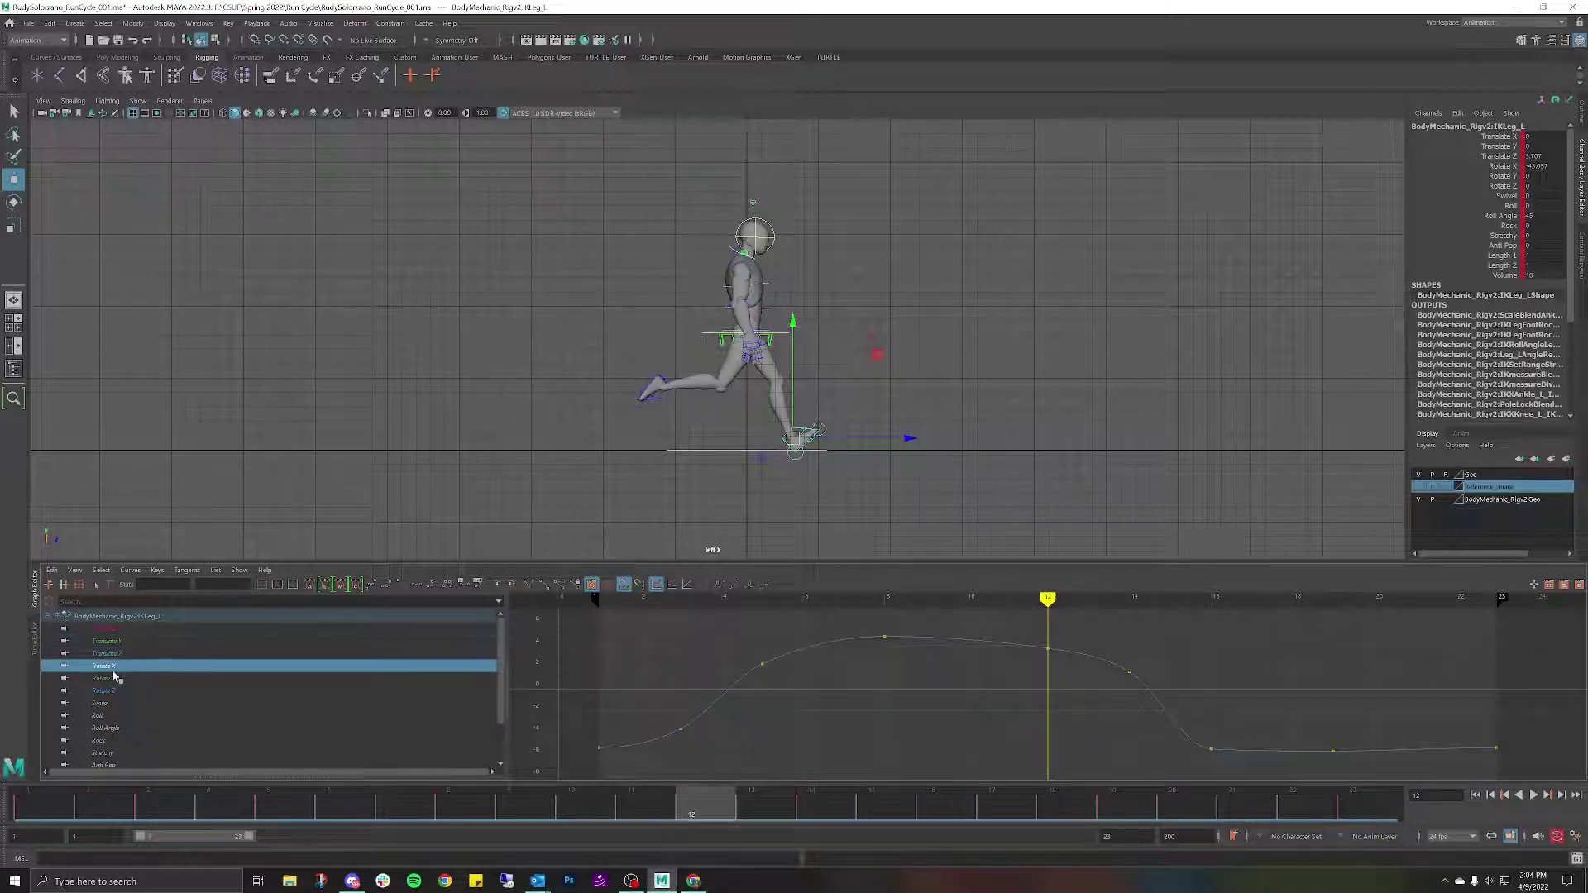
Try deleting the left IK leg's Rotate X key at frame 14, then undo the deletion.
{"action": "left_click_drag", "start_coordinate": [1048, 620], "coordinate": [1129, 624]}
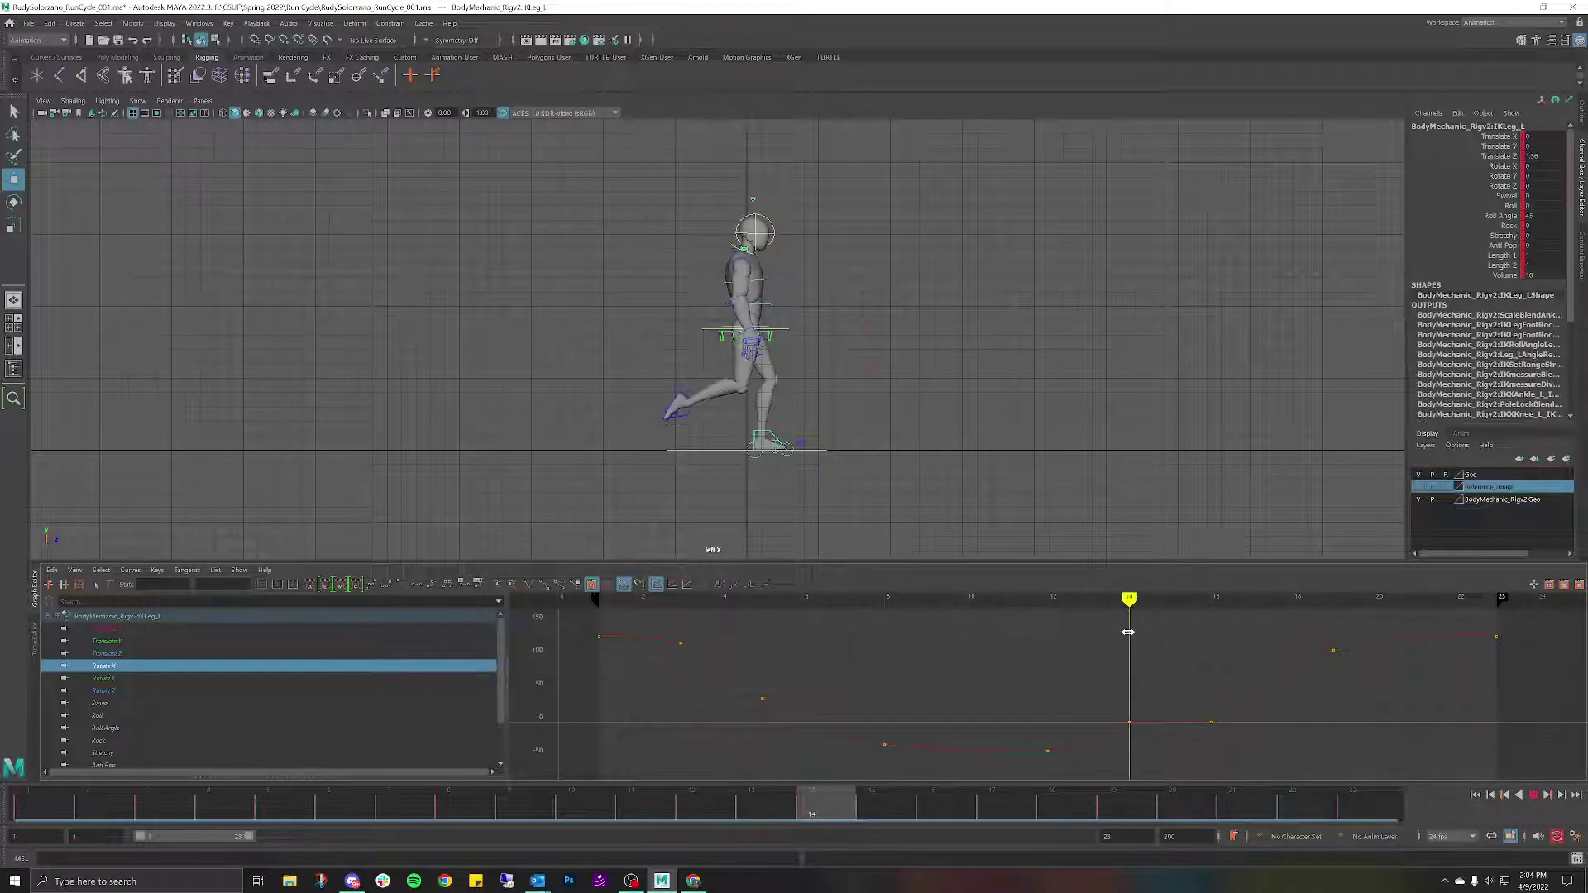
{"action": "left_click_drag", "start_coordinate": [1112, 708], "coordinate": [1143, 748]}
{"action": "key", "text": "Delete"}
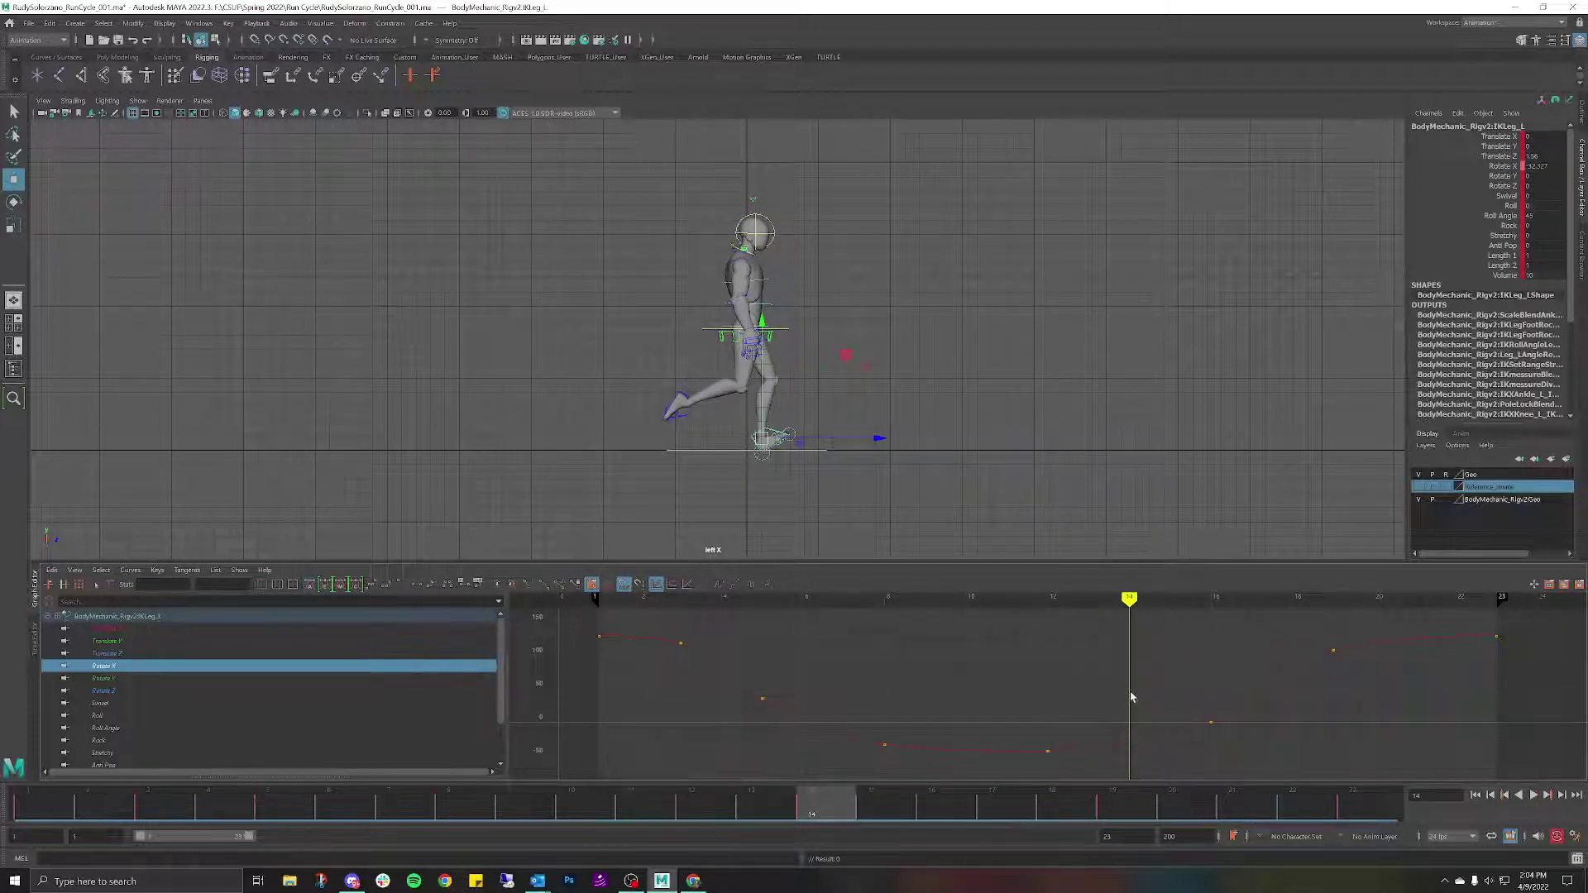
{"action": "key", "text": "ctrl+z"}
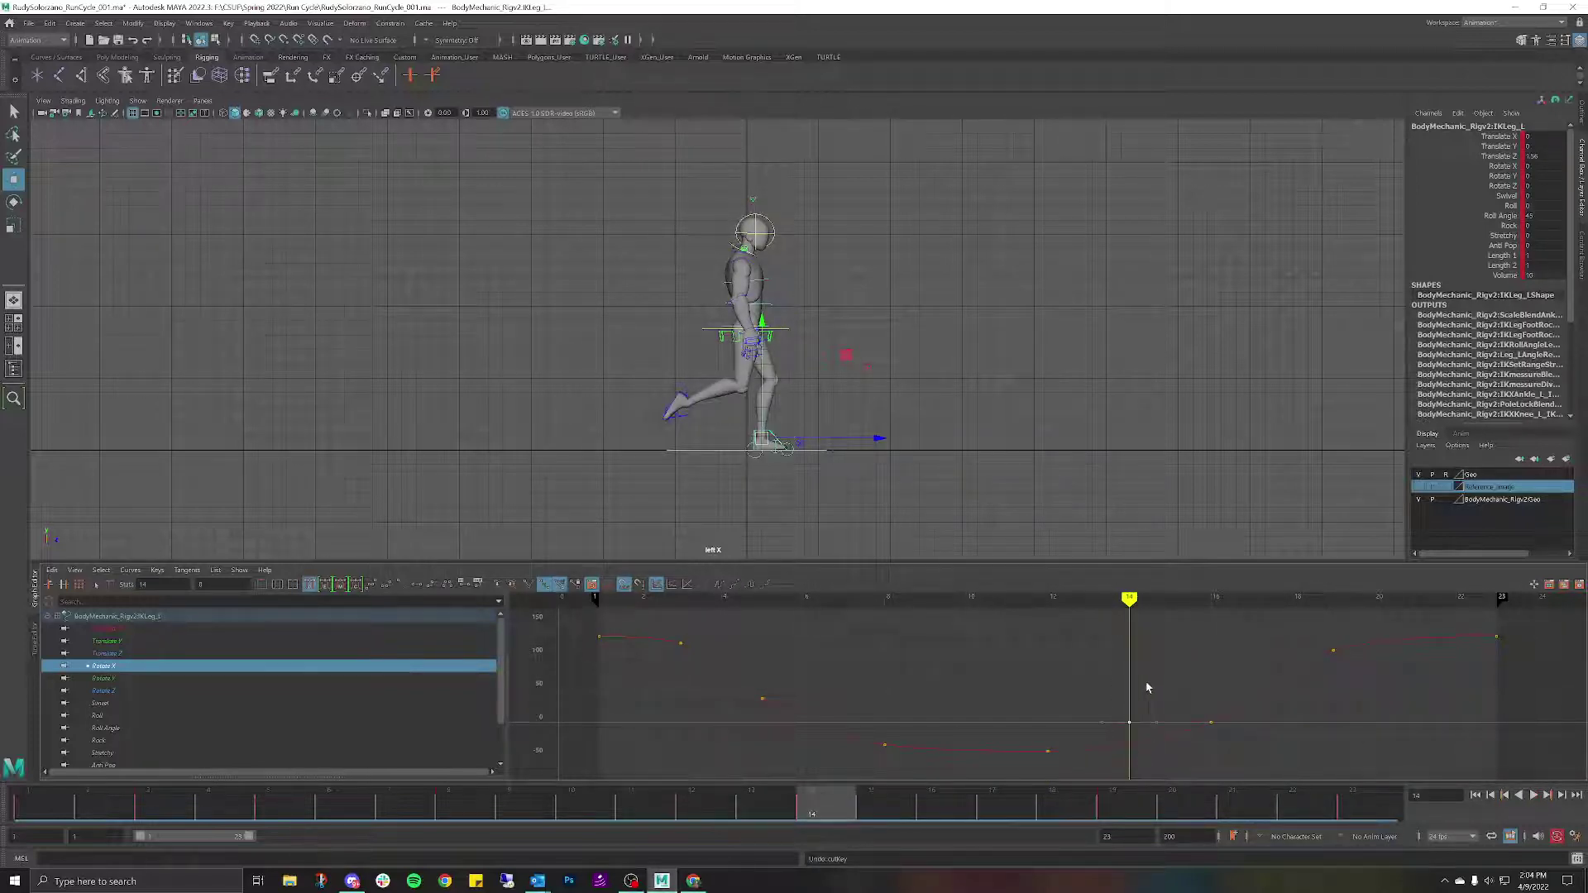
Check the left IK leg's Translate X and Translate Z curves while scrubbing from frame 14 back to frame 2.
{"action": "left_click", "coordinate": [126, 628]}
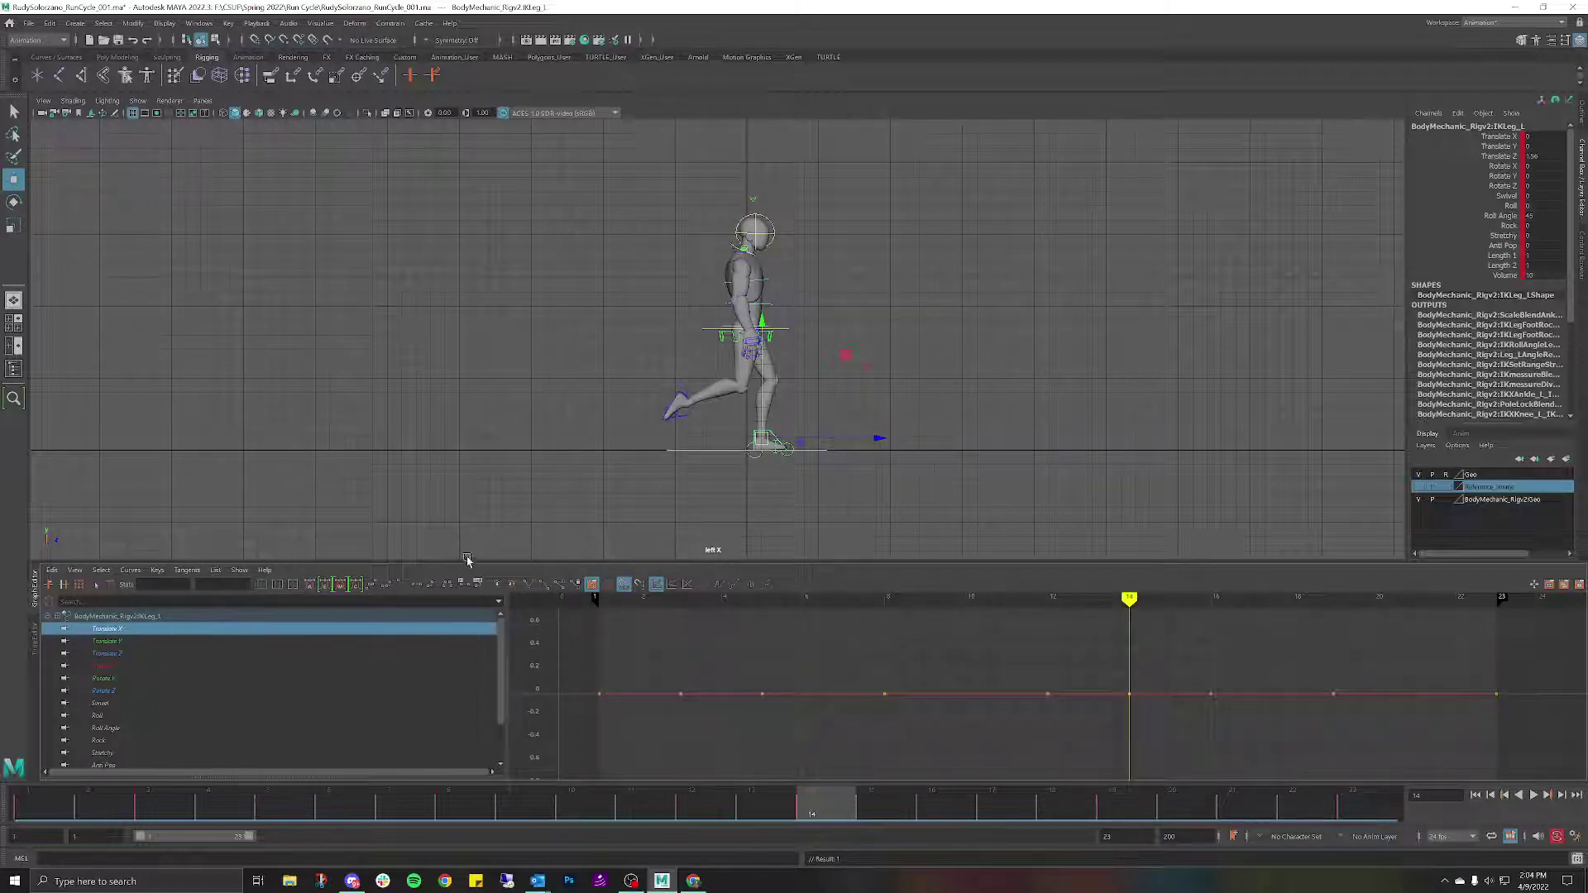
{"action": "left_click", "coordinate": [121, 654]}
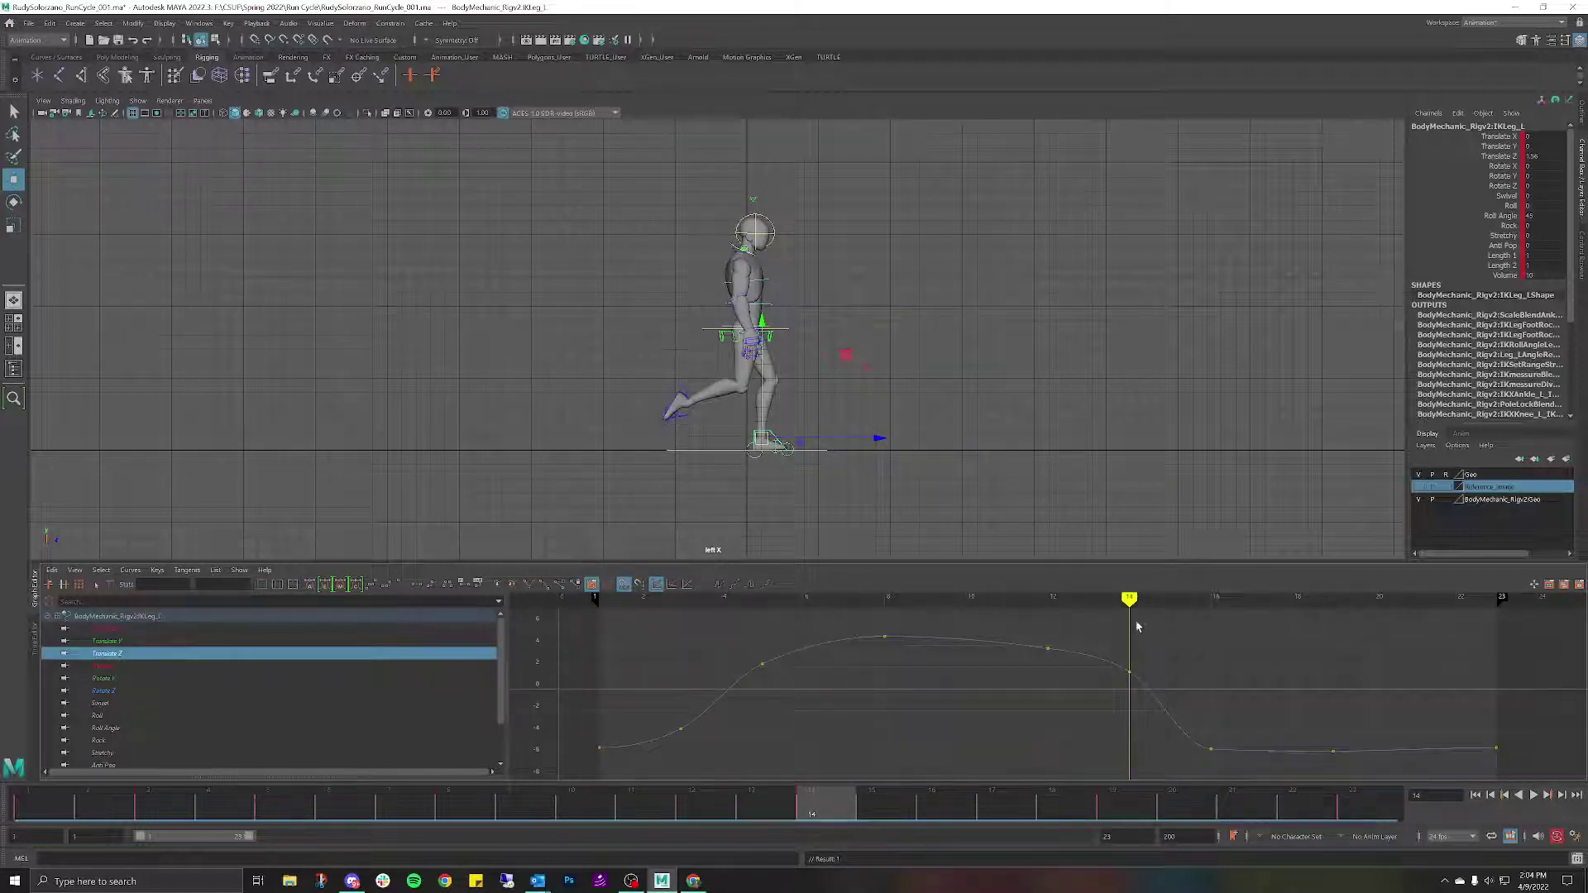
{"action": "mouse_move", "coordinate": [1130, 608]}
{"action": "left_mouse_down"}
{"action": "mouse_move", "coordinate": [1084, 616]}
{"action": "mouse_move", "coordinate": [1539, 691]}
{"action": "mouse_move", "coordinate": [1230, 702]}
{"action": "mouse_move", "coordinate": [387, 628]}
{"action": "mouse_move", "coordinate": [521, 584]}
{"action": "mouse_move", "coordinate": [1150, 599]}
{"action": "mouse_move", "coordinate": [1233, 631]}
{"action": "mouse_move", "coordinate": [571, 623]}
{"action": "mouse_move", "coordinate": [804, 620]}
{"action": "mouse_move", "coordinate": [721, 620]}
{"action": "mouse_move", "coordinate": [696, 594]}
{"action": "mouse_move", "coordinate": [624, 599]}
{"action": "left_mouse_up"}
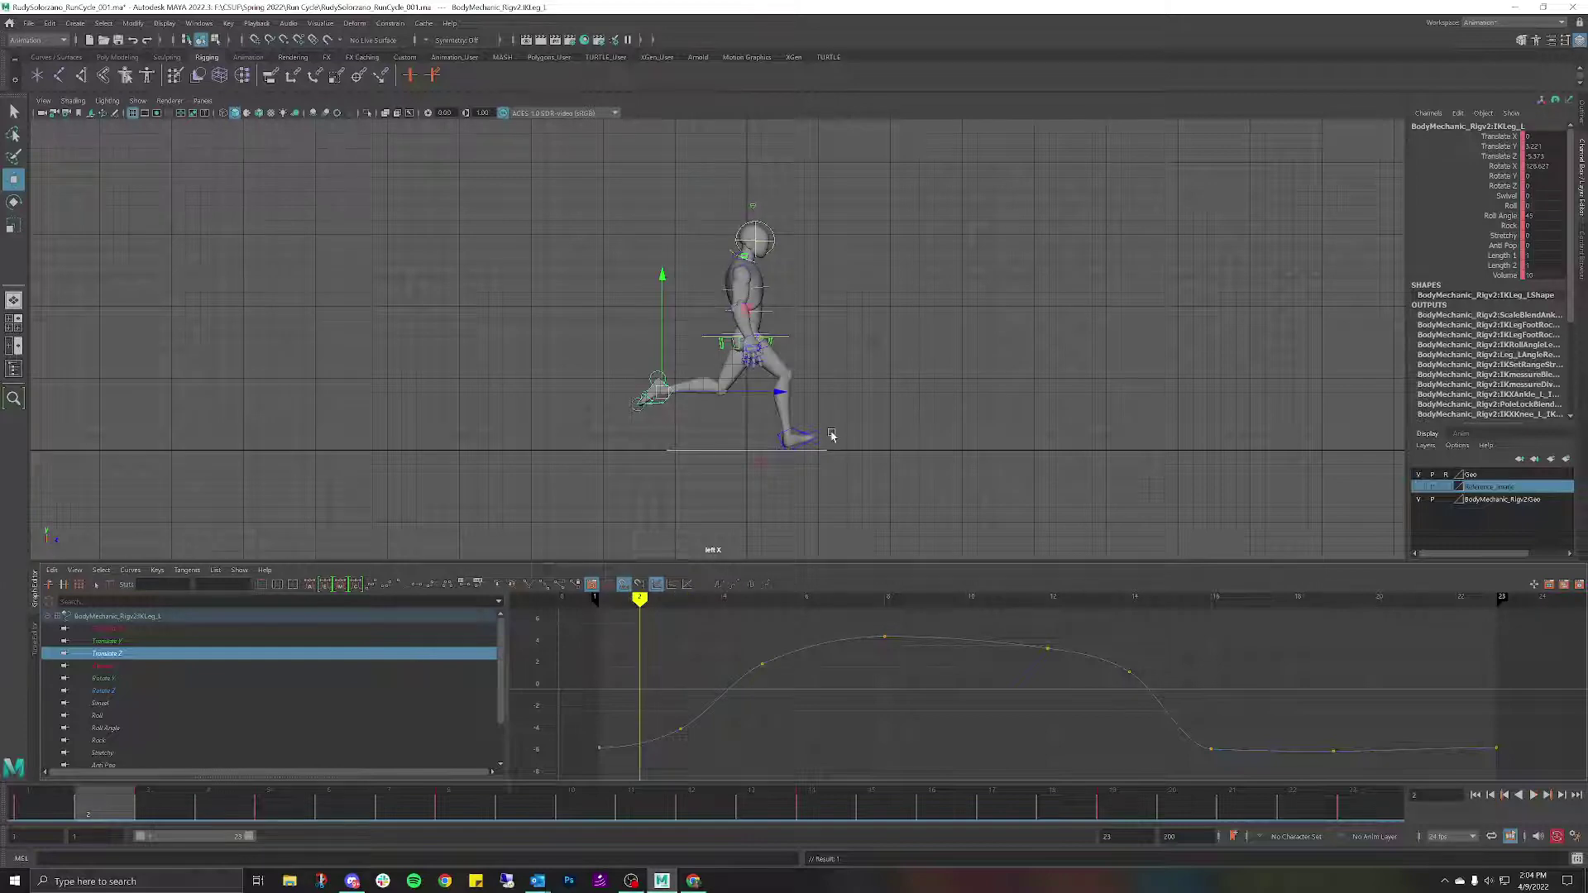
At frame 3, set the right RollToesEnd control's Rotate X, Y and Z to 0.
{"action": "scroll", "coordinate": [832, 436], "scroll_direction": "up", "scroll_amount": 4}
{"action": "left_click", "coordinate": [760, 424]}
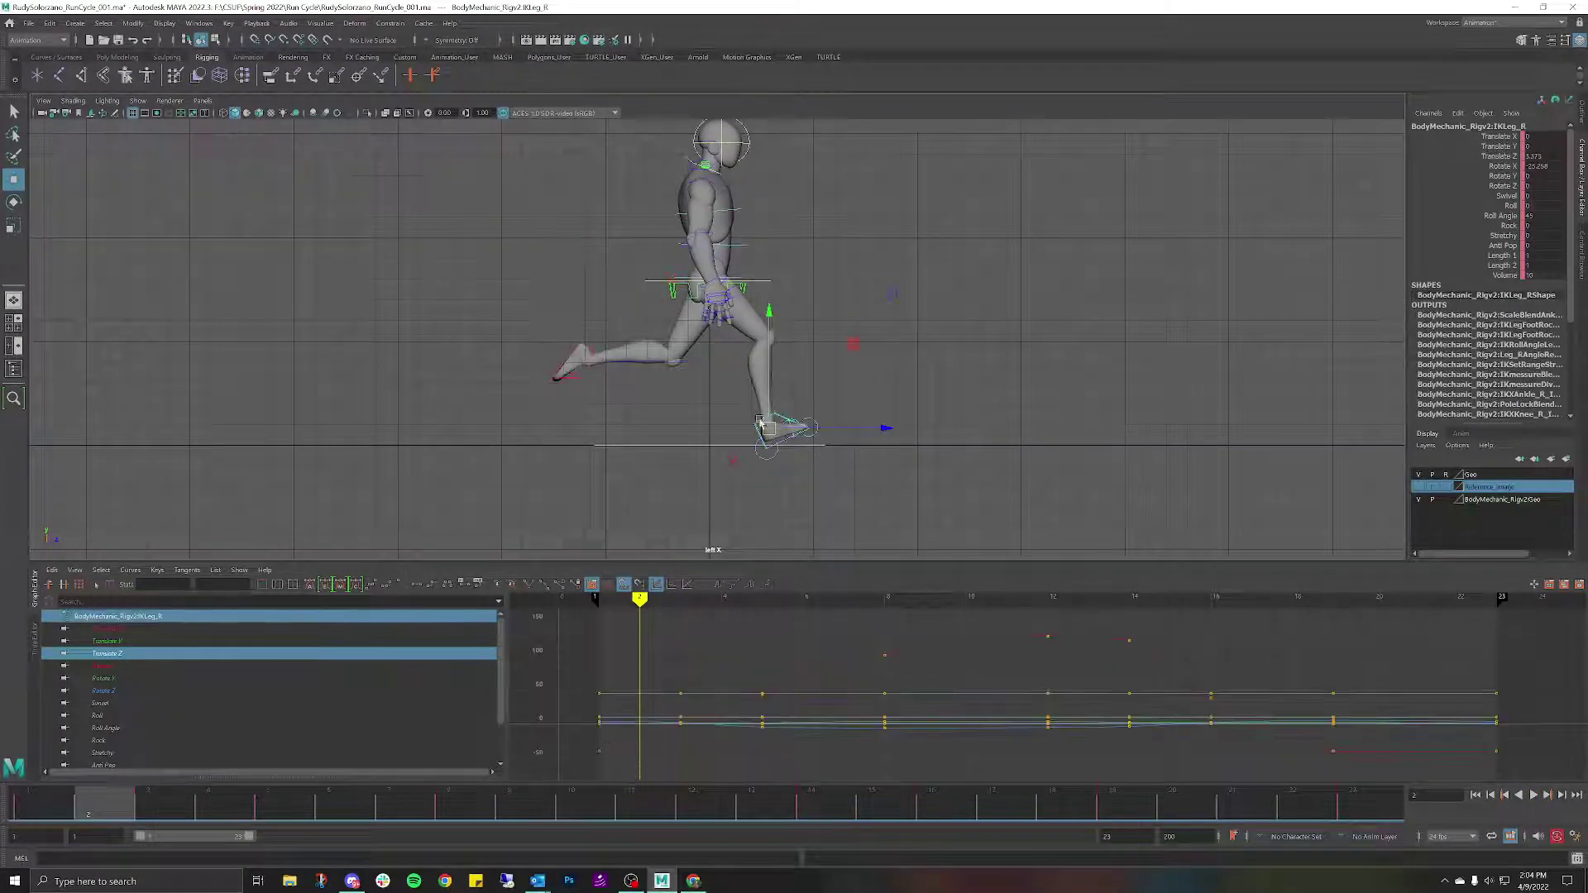
{"action": "left_click_drag", "start_coordinate": [105, 798], "coordinate": [148, 819]}
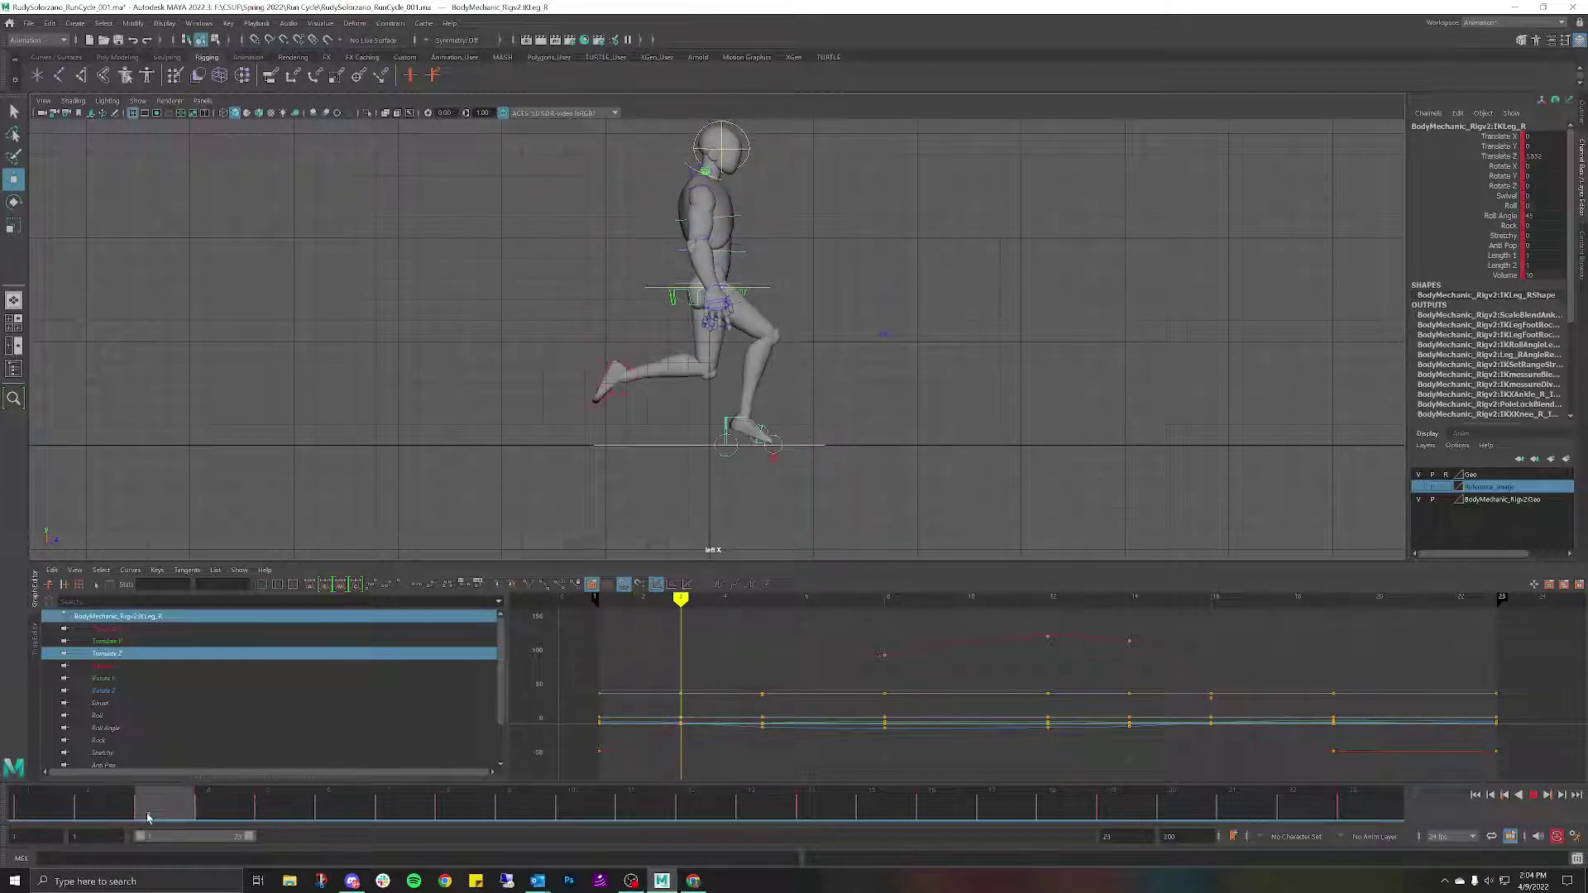
{"action": "scroll", "coordinate": [666, 471], "scroll_direction": "up", "scroll_amount": 4}
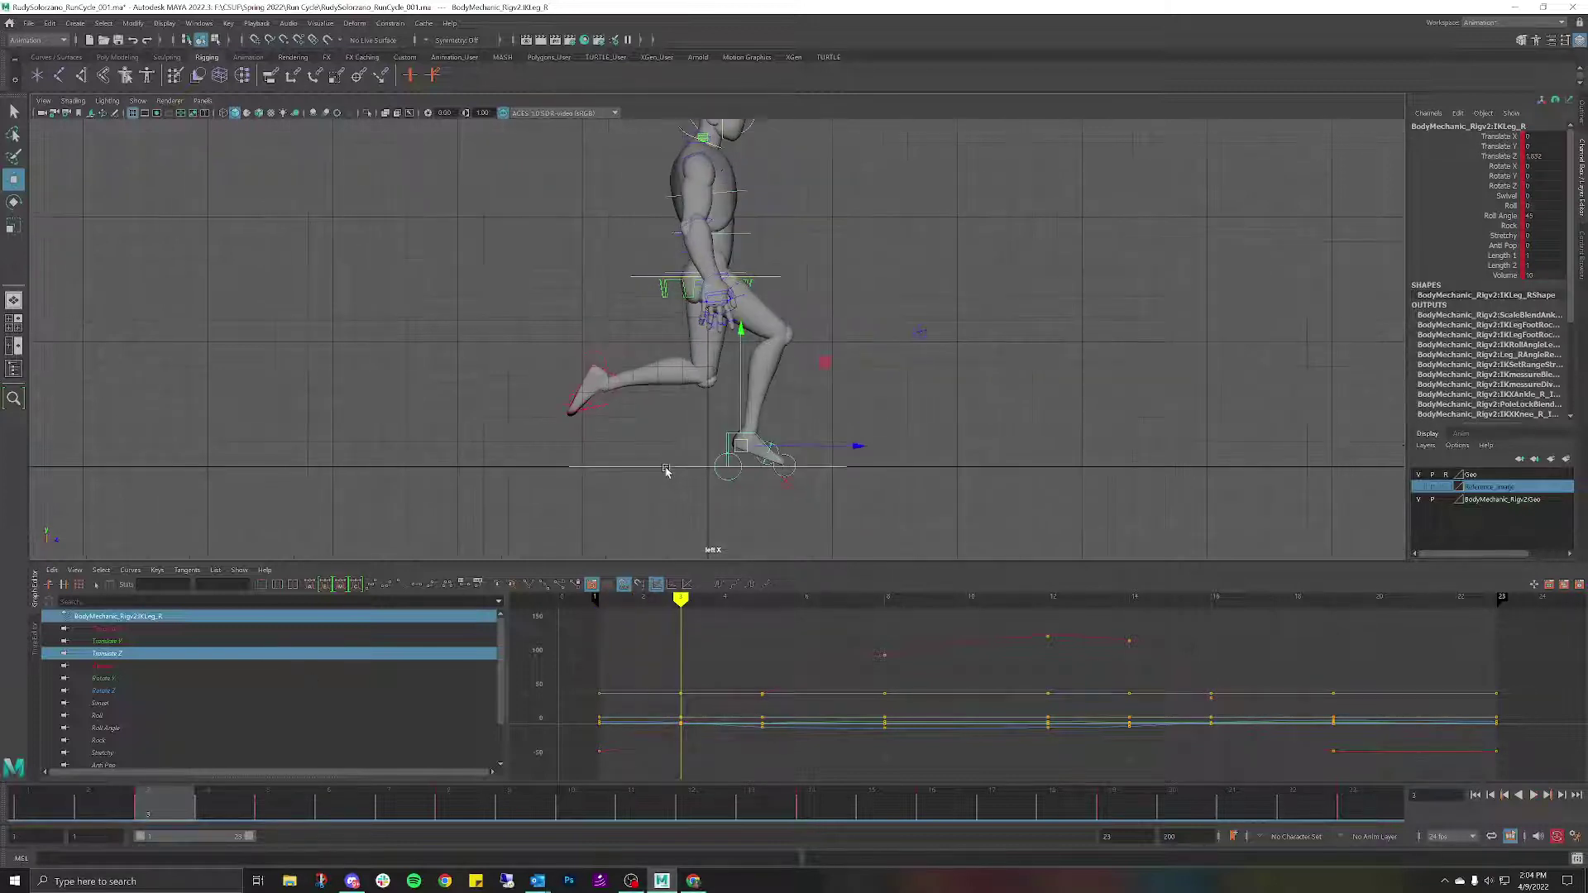
{"action": "middle_click_drag", "start_coordinate": [765, 422], "coordinate": [745, 352], "text": "alt"}
{"action": "left_click", "coordinate": [783, 411]}
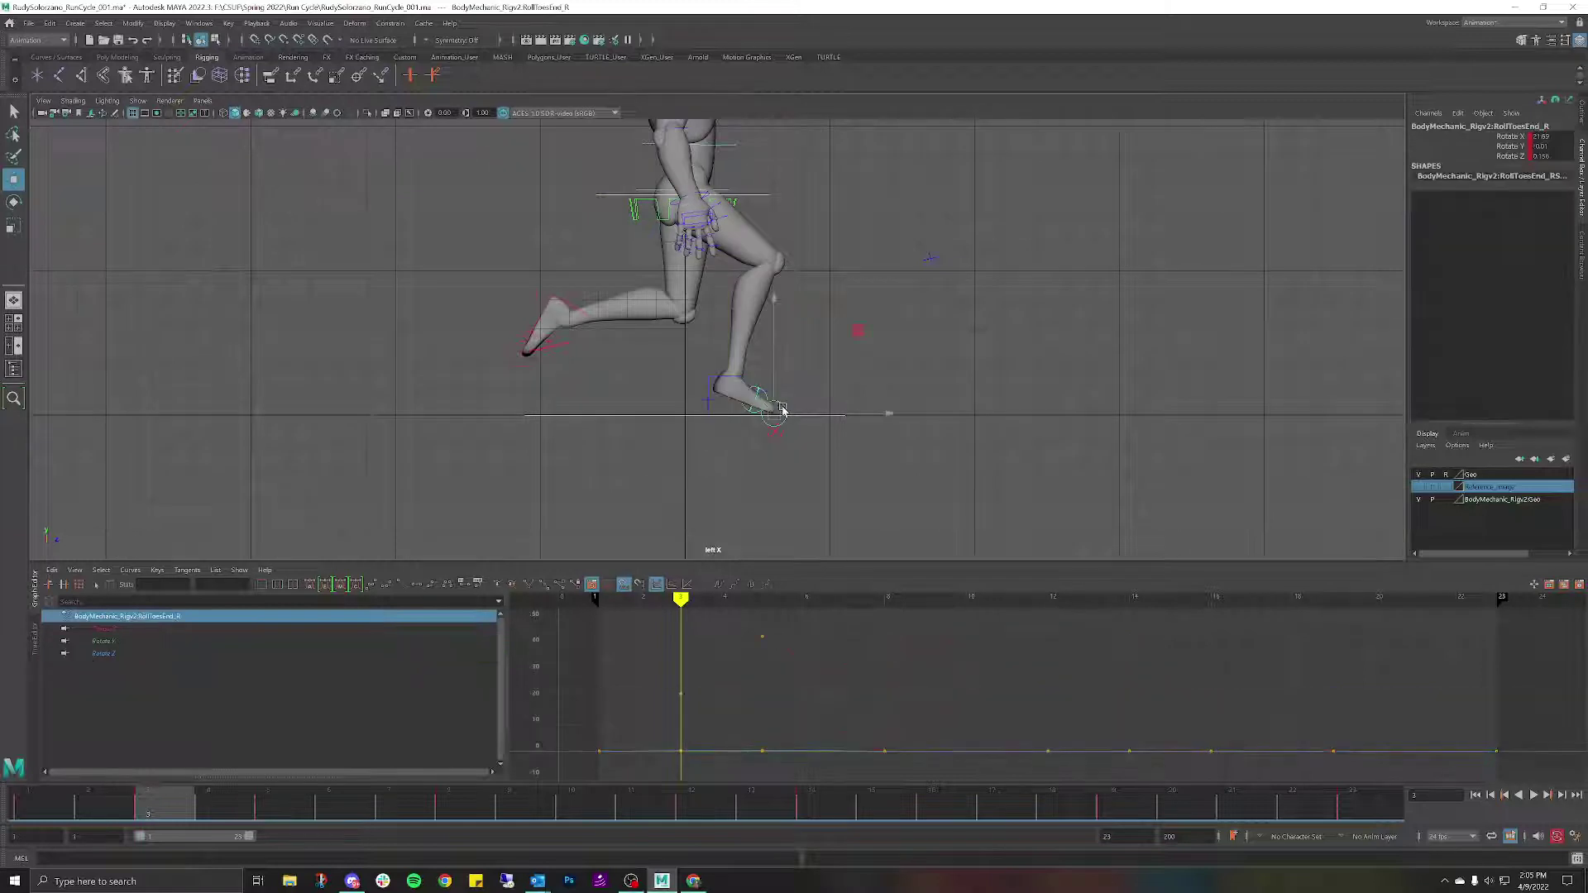
{"action": "double_click", "coordinate": [1540, 136]}
{"action": "left_click_drag", "start_coordinate": [1551, 151], "coordinate": [1551, 156]}
{"action": "type", "text": "0"}
{"action": "key", "text": "Return"}
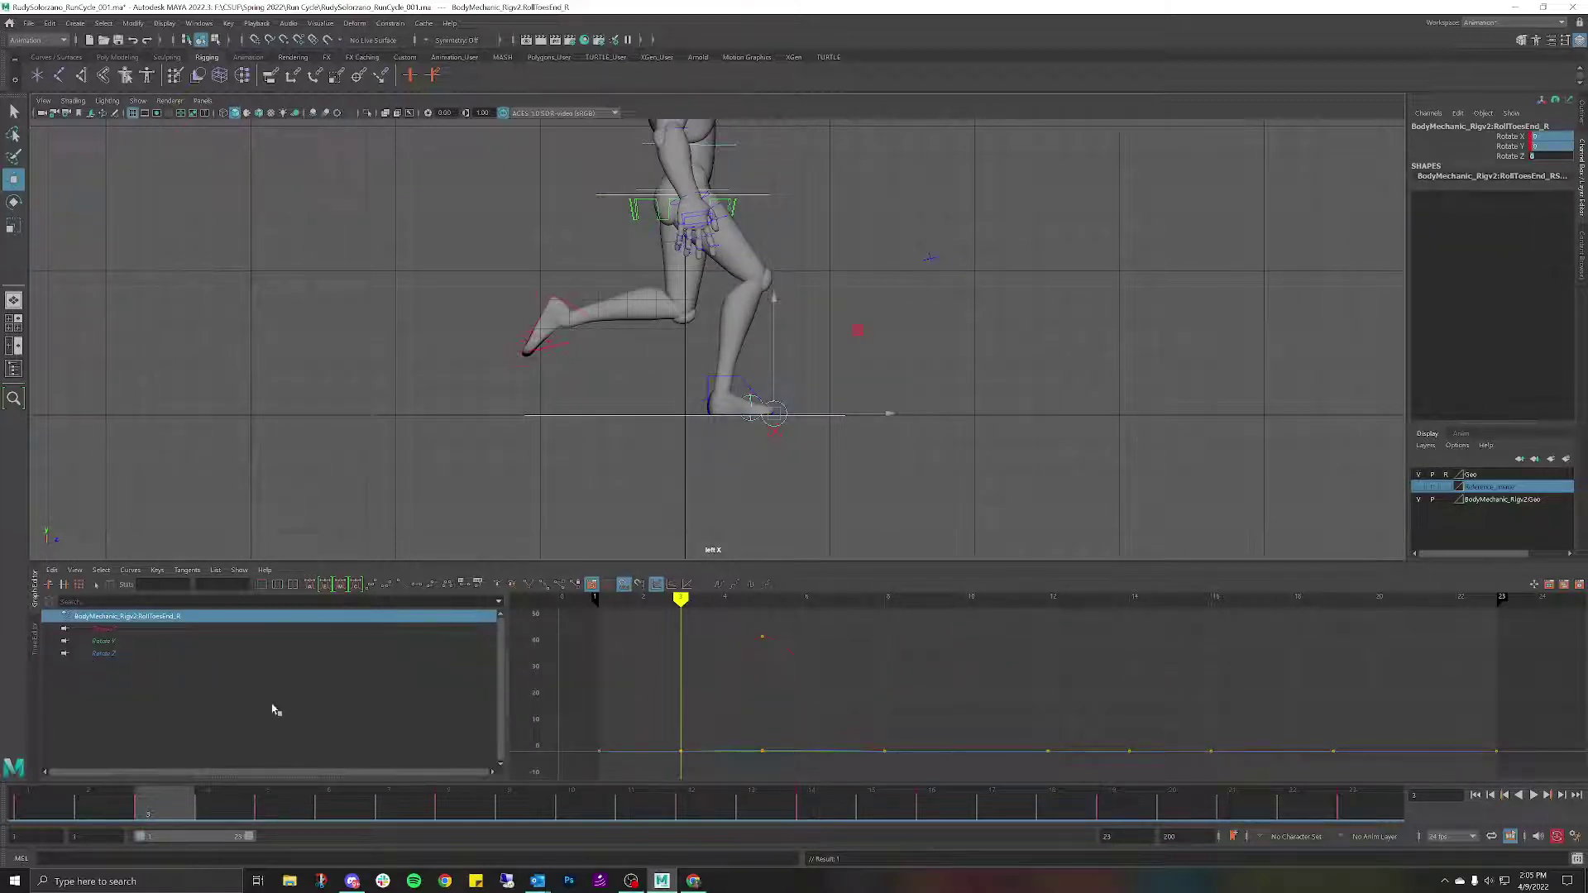
Play through to frame 5, select the right IK leg control, and show the reference image layer for comparison with the push pose.
{"action": "key", "text": "alt+v"}
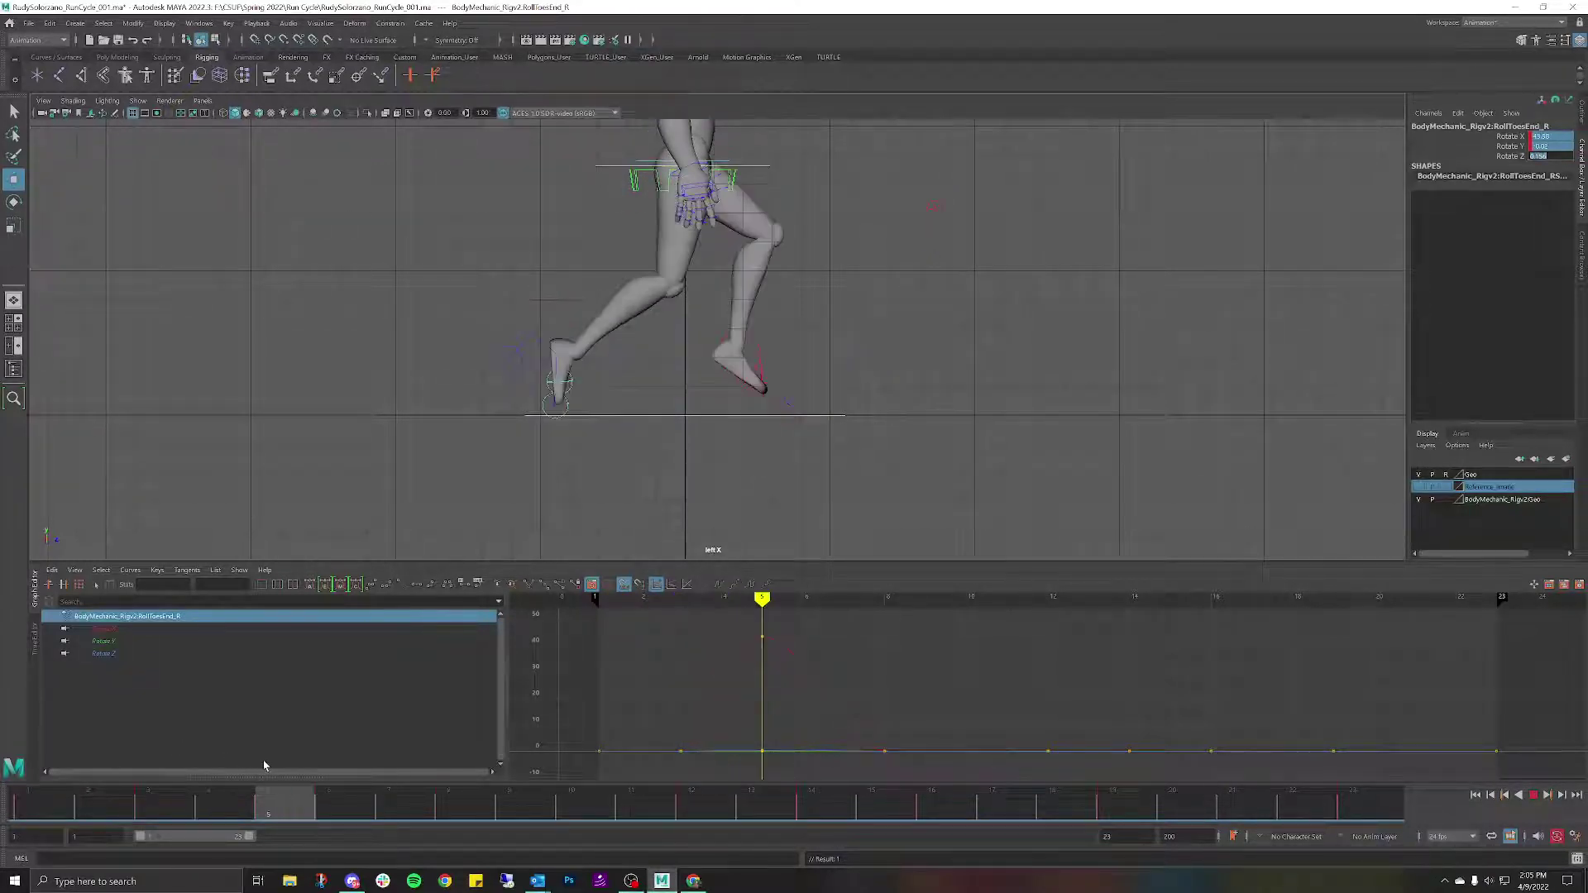
{"action": "key", "text": "alt+v"}
{"action": "mouse_move", "coordinate": [283, 803]}
{"action": "left_mouse_down"}
{"action": "mouse_move", "coordinate": [45, 782]}
{"action": "mouse_move", "coordinate": [268, 770]}
{"action": "left_mouse_up"}
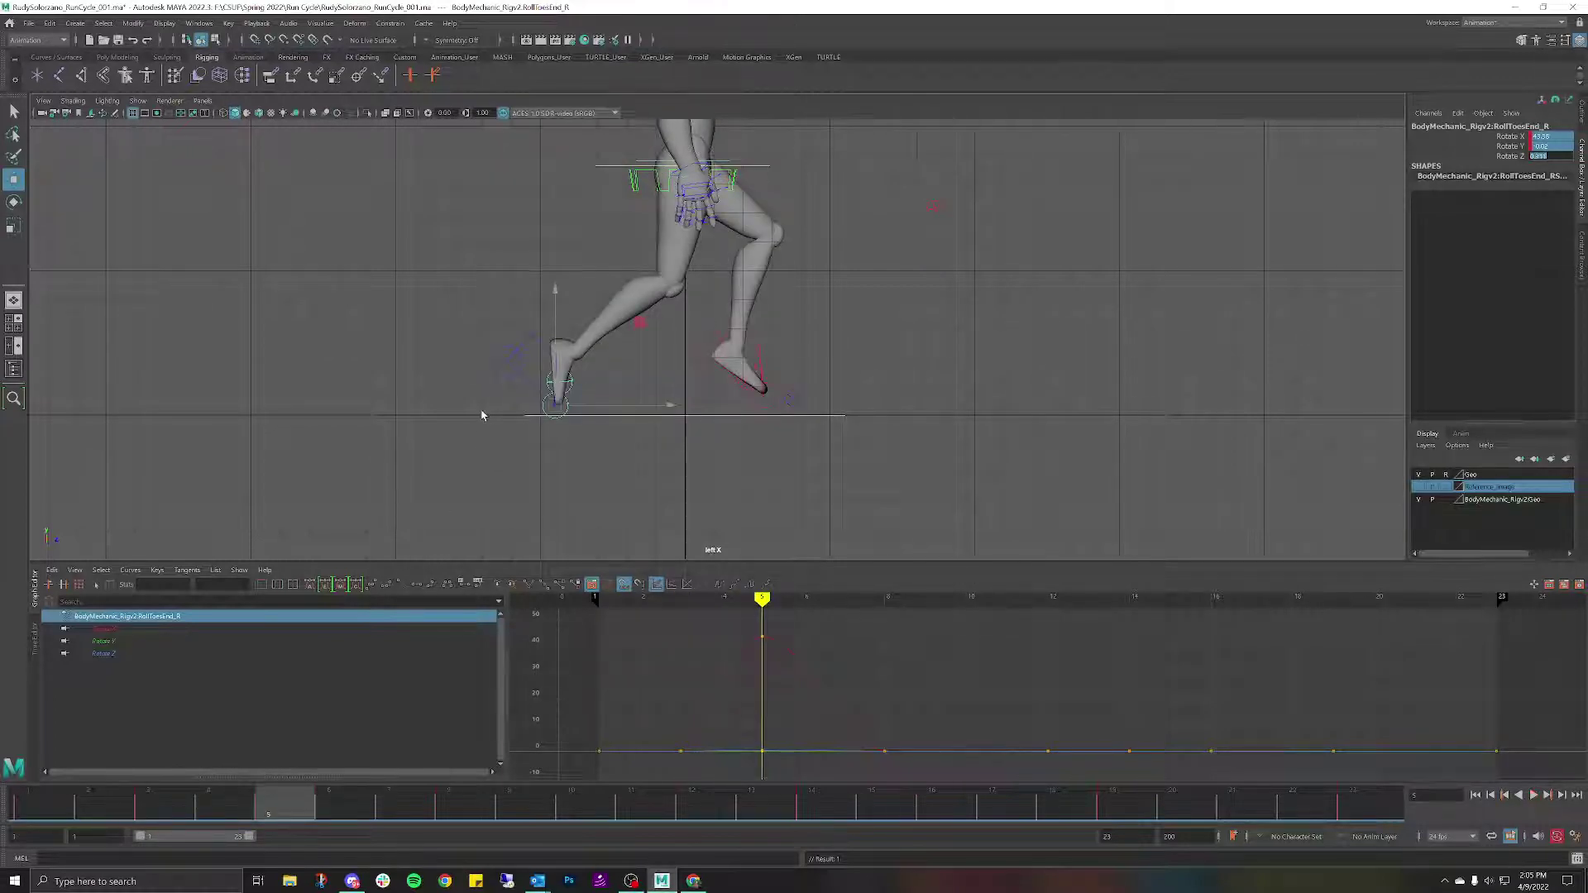
{"action": "left_click", "coordinate": [539, 343]}
{"action": "key", "text": "e"}
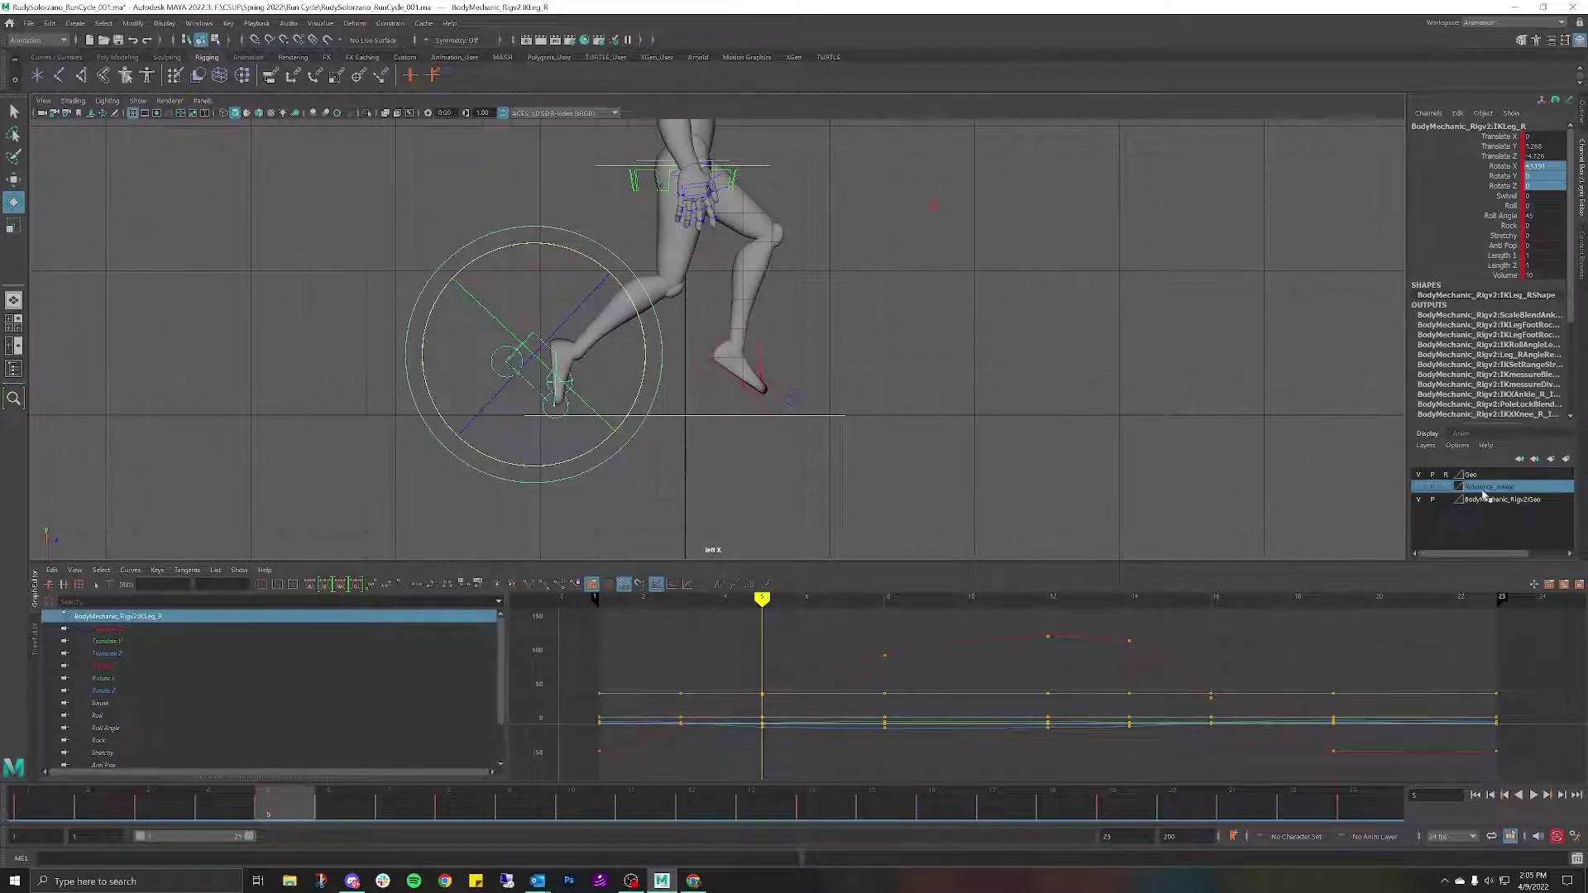
{"action": "left_click", "coordinate": [1418, 487]}
{"action": "scroll", "coordinate": [828, 298], "scroll_direction": "down", "scroll_amount": 5}
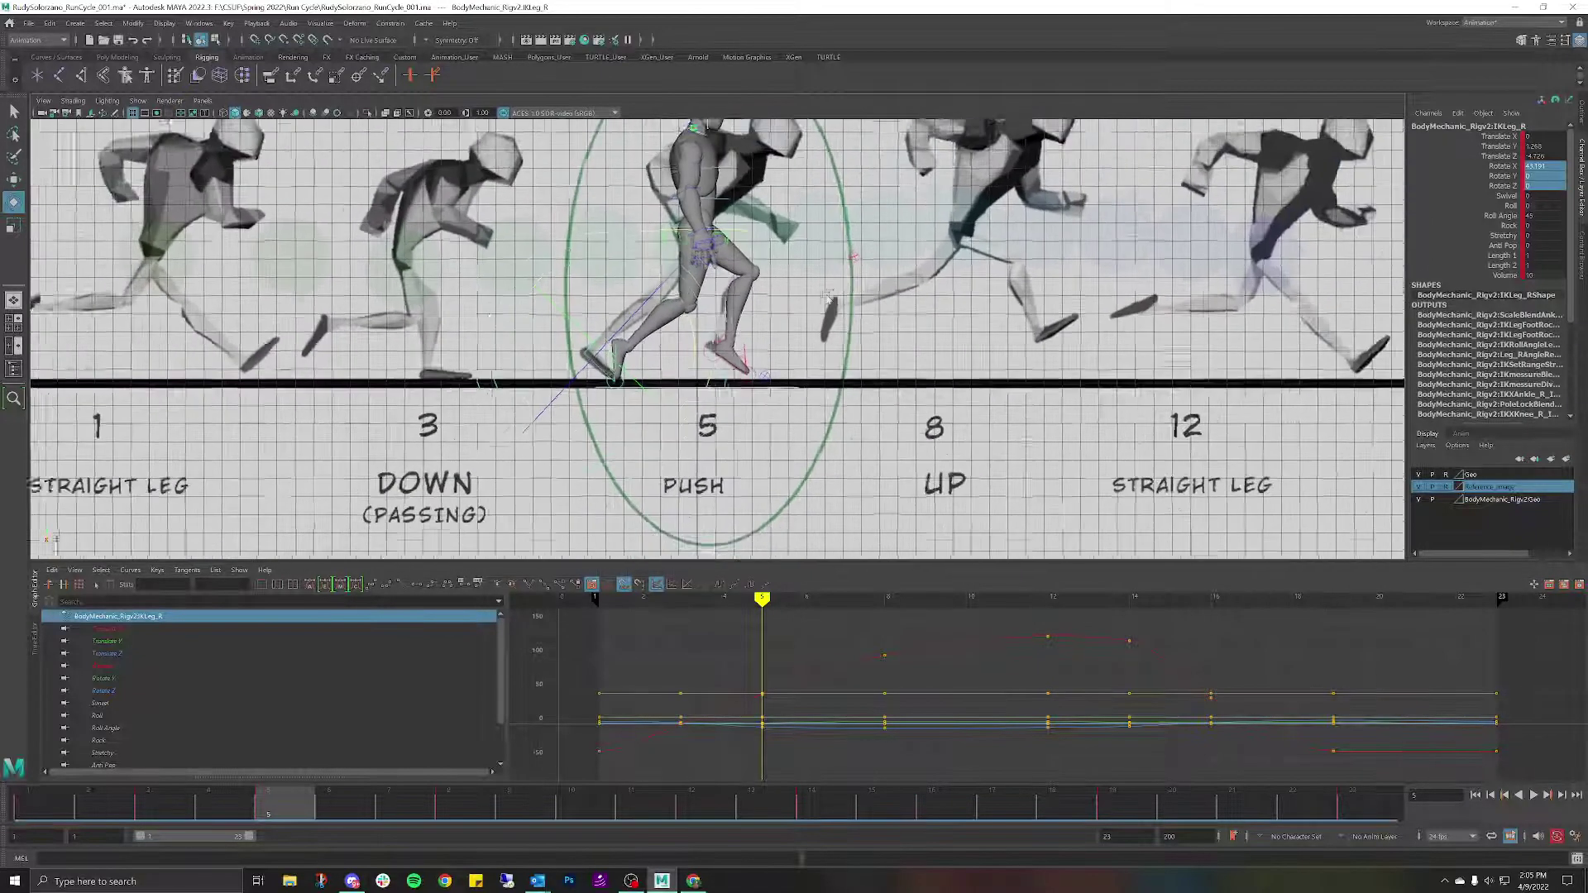
{"action": "scroll", "coordinate": [765, 386], "scroll_direction": "down", "scroll_amount": 2}
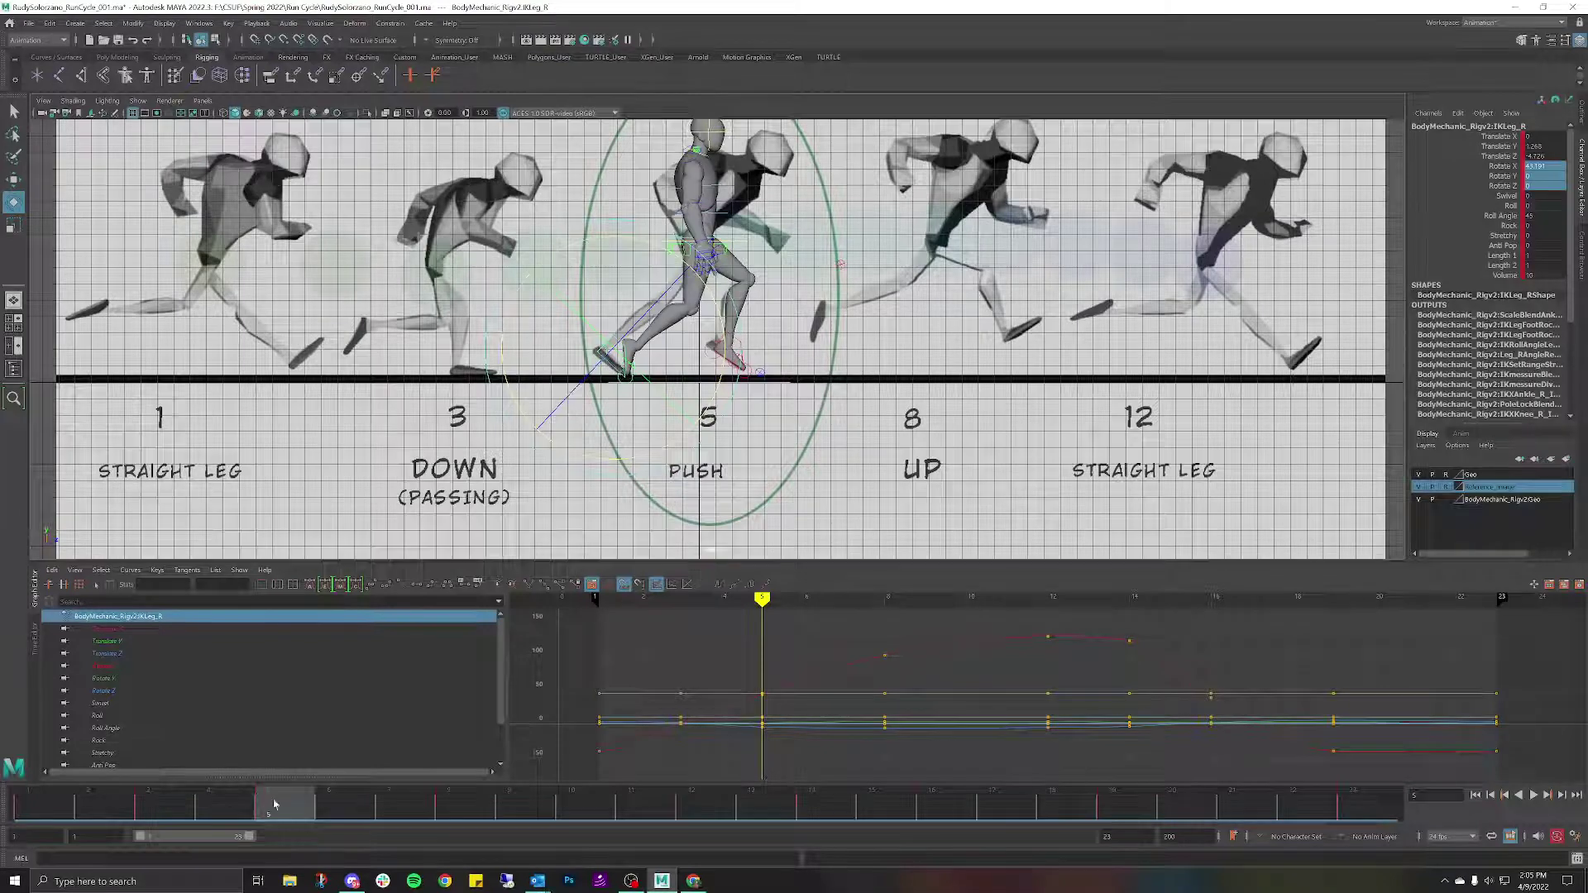
{"action": "key", "text": "alt+v"}
{"action": "key", "text": "alt+v"}
At frame 5, rotate the right RollToesEnd control to match the foot to the reference push pose and key it.
{"action": "scroll", "coordinate": [535, 431], "scroll_direction": "up", "scroll_amount": 4}
{"action": "right_click_drag", "start_coordinate": [538, 422], "coordinate": [827, 422], "text": "alt"}
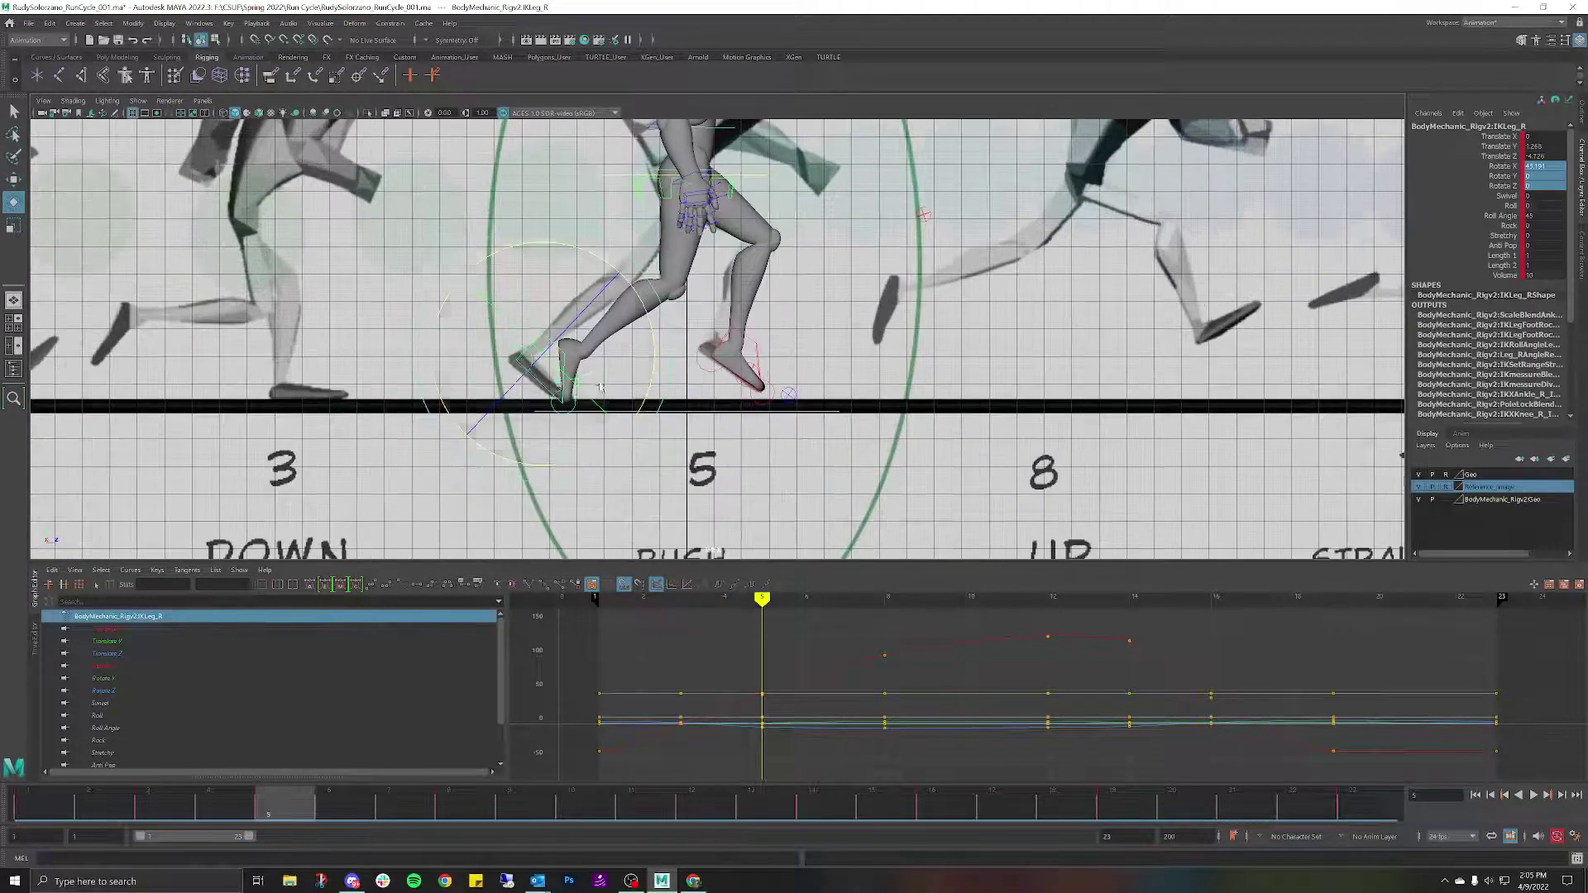
{"action": "middle_click_drag", "start_coordinate": [654, 346], "coordinate": [833, 317], "text": "alt"}
{"action": "right_click_drag", "start_coordinate": [834, 318], "coordinate": [1402, 493], "text": "alt"}
{"action": "scroll", "coordinate": [714, 380], "scroll_direction": "up", "scroll_amount": 2}
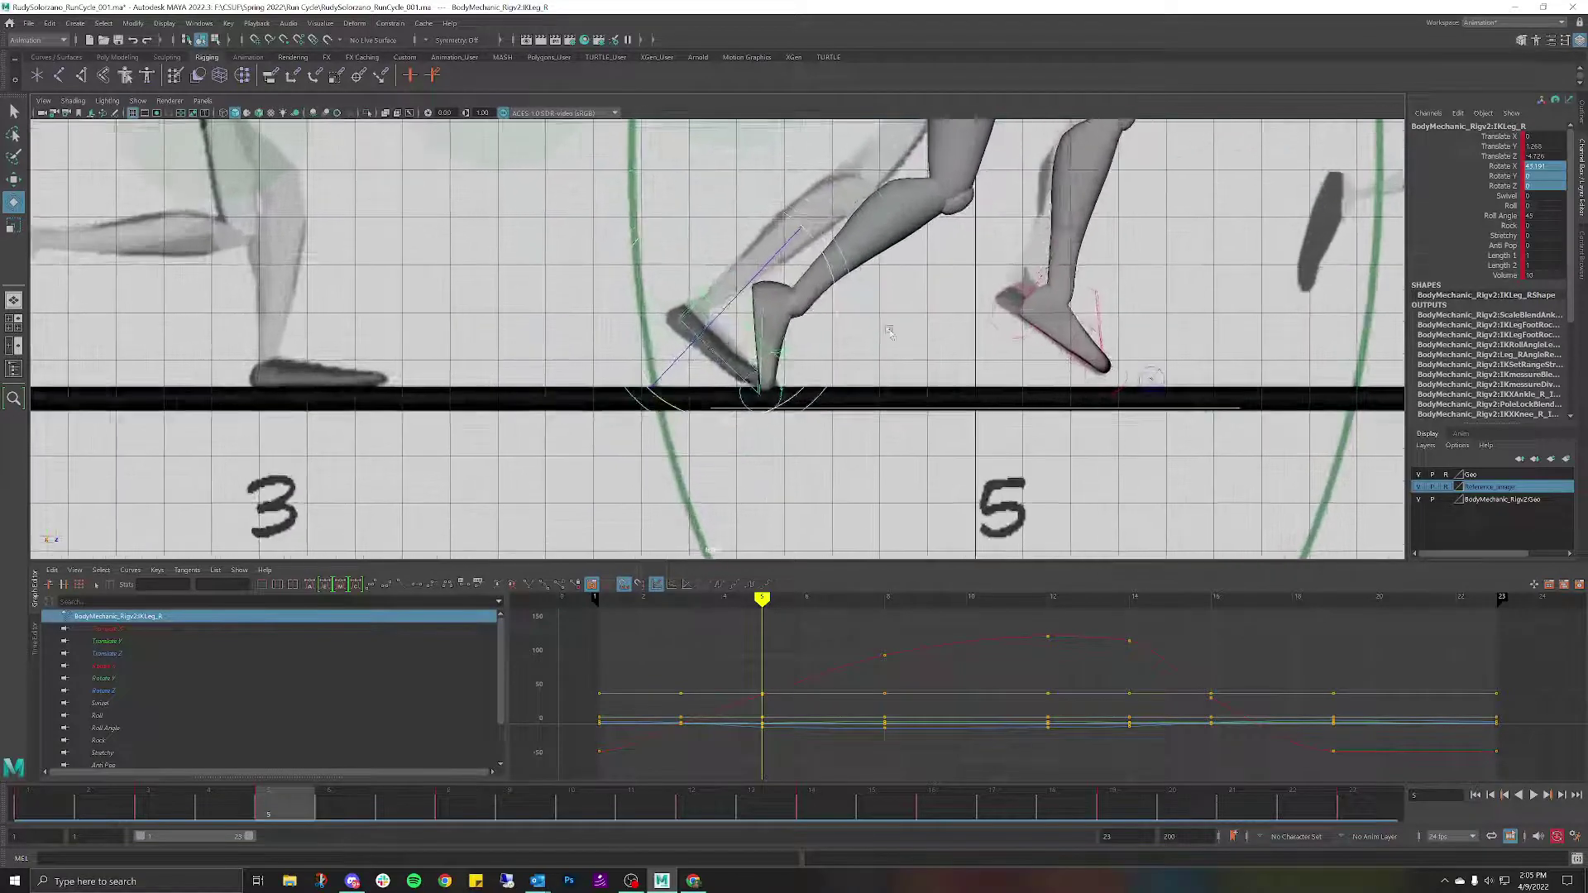
{"action": "left_click", "coordinate": [816, 387]}
{"action": "left_click", "coordinate": [787, 393]}
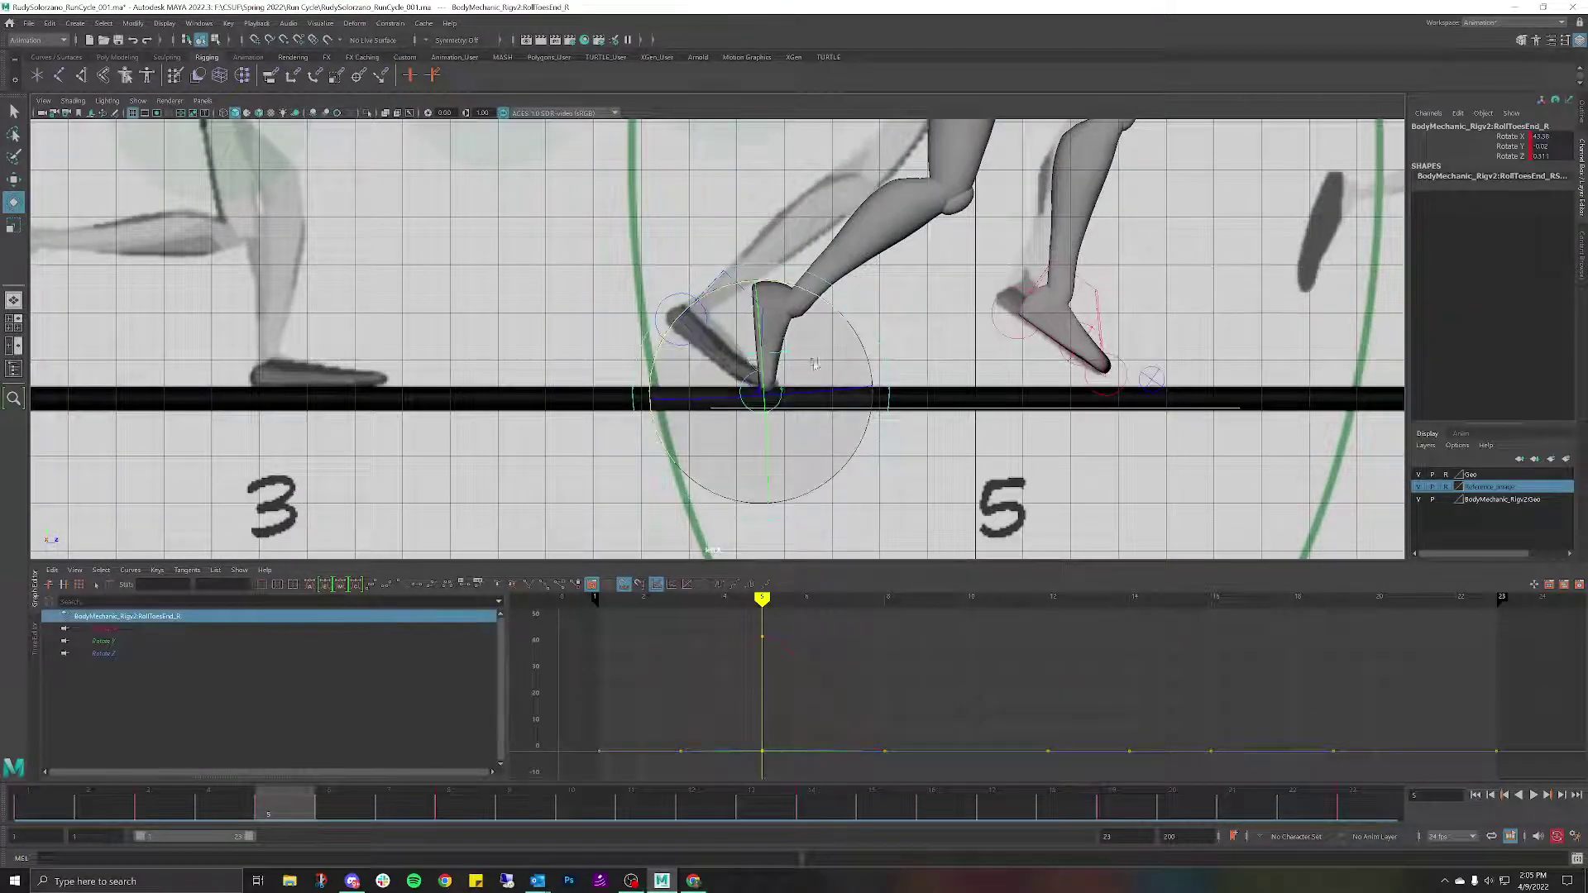
{"action": "left_click_drag", "start_coordinate": [833, 310], "coordinate": [770, 303]}
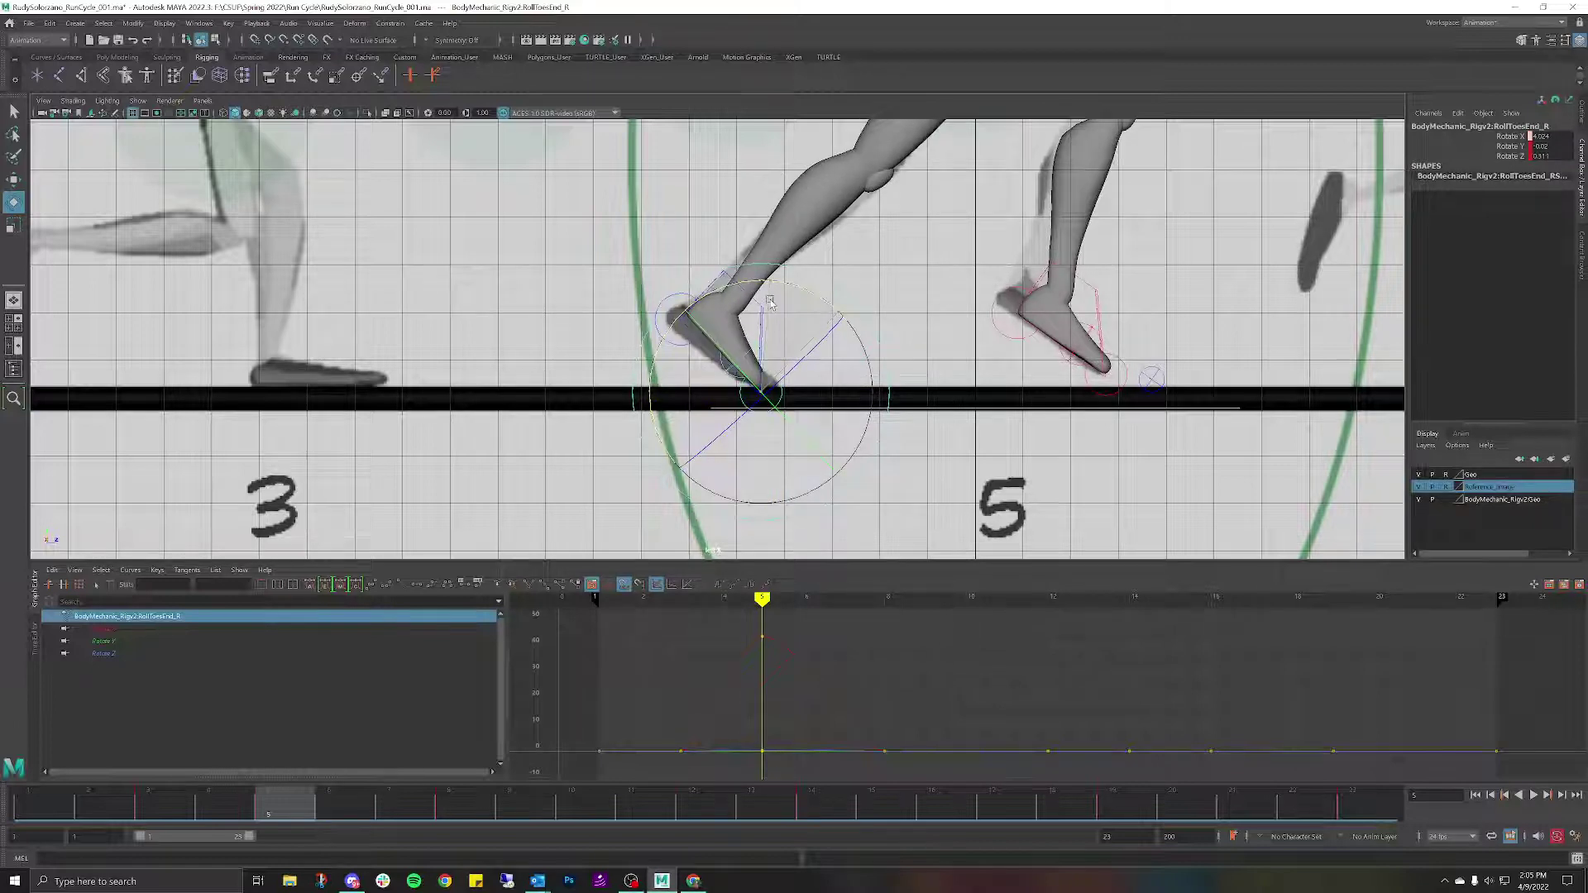
{"action": "key", "text": "s"}
Play and scrub the opening frames to check the right foot's push-off, stopping at frame 4.
{"action": "key", "text": "alt+v"}
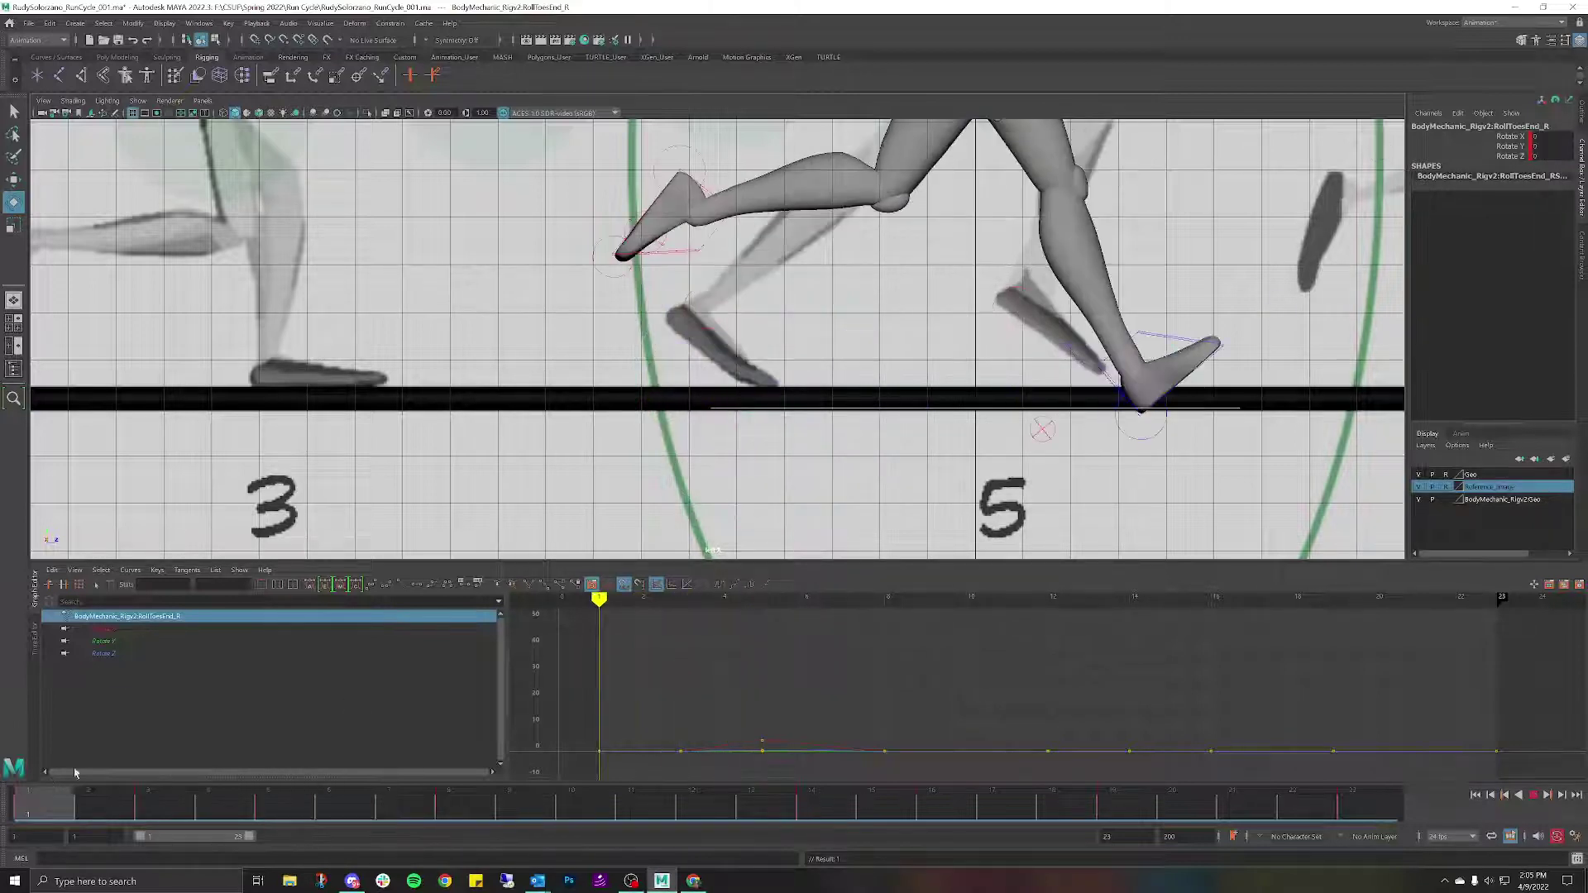
{"action": "left_click_drag", "start_coordinate": [194, 714], "coordinate": [262, 682]}
{"action": "key", "text": "alt+comma"}
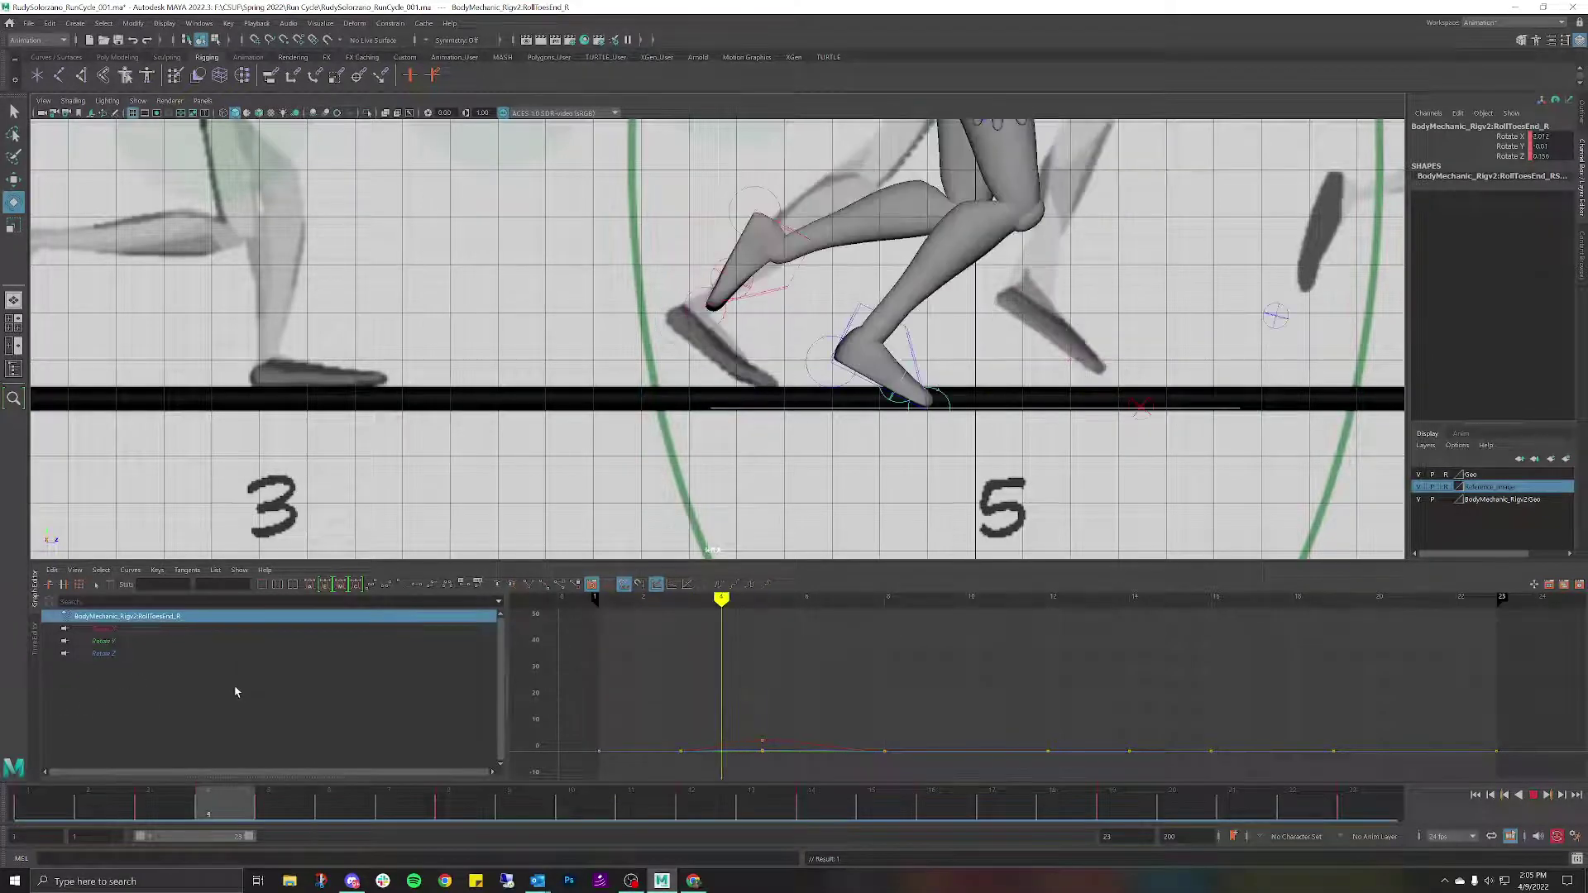
{"action": "key", "text": "alt+v"}
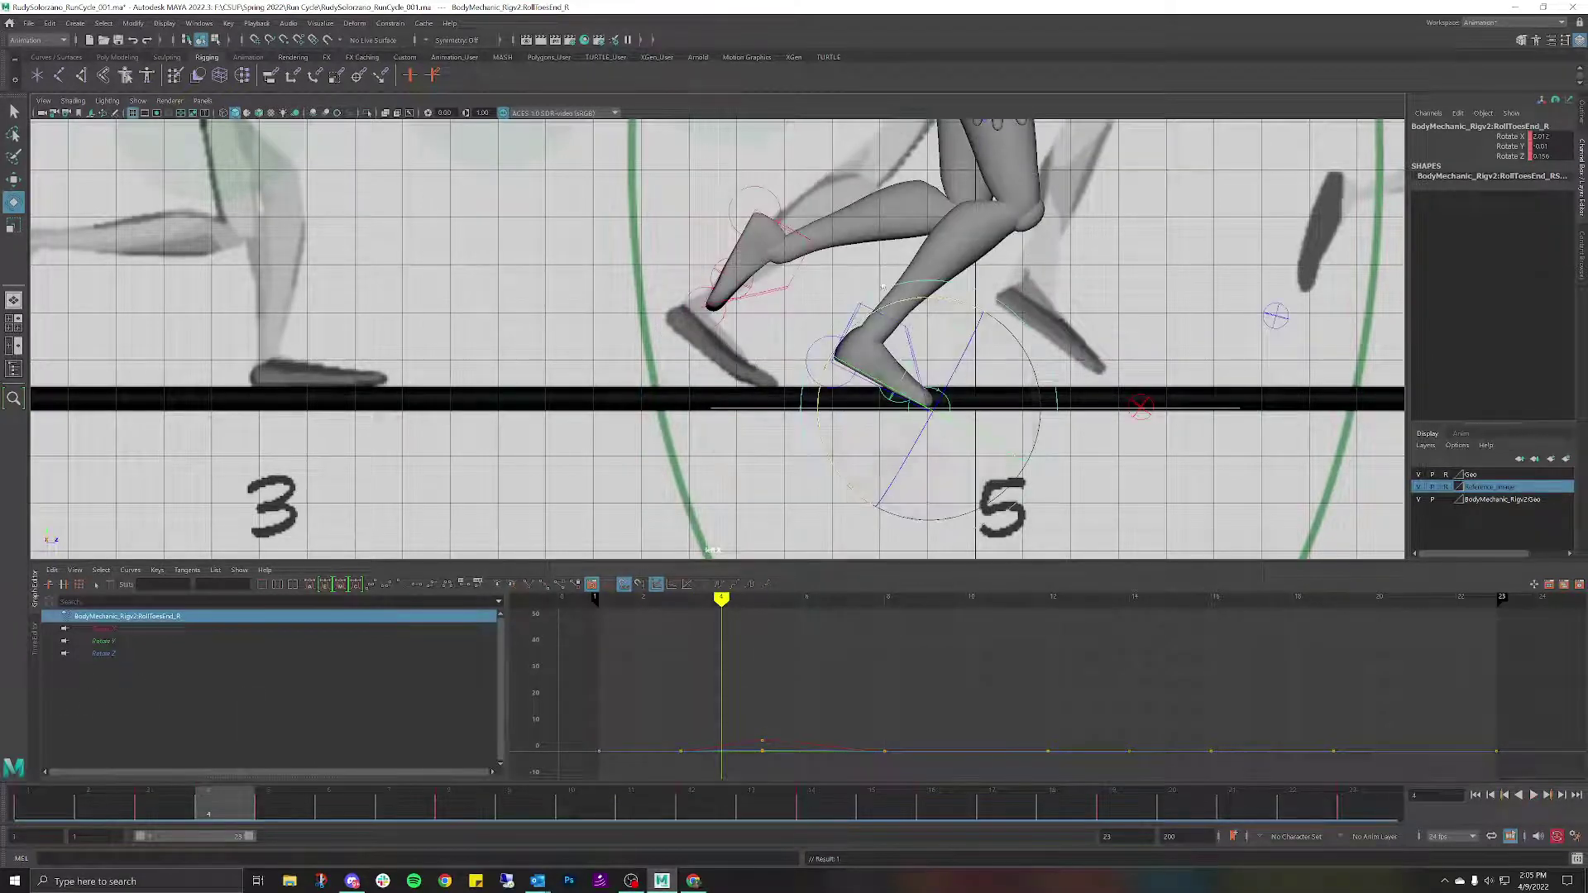
At frame 4, set the right IK leg control's Rotate X and Translate Y to 0, and play the cycle.
{"action": "left_click", "coordinate": [882, 287]}
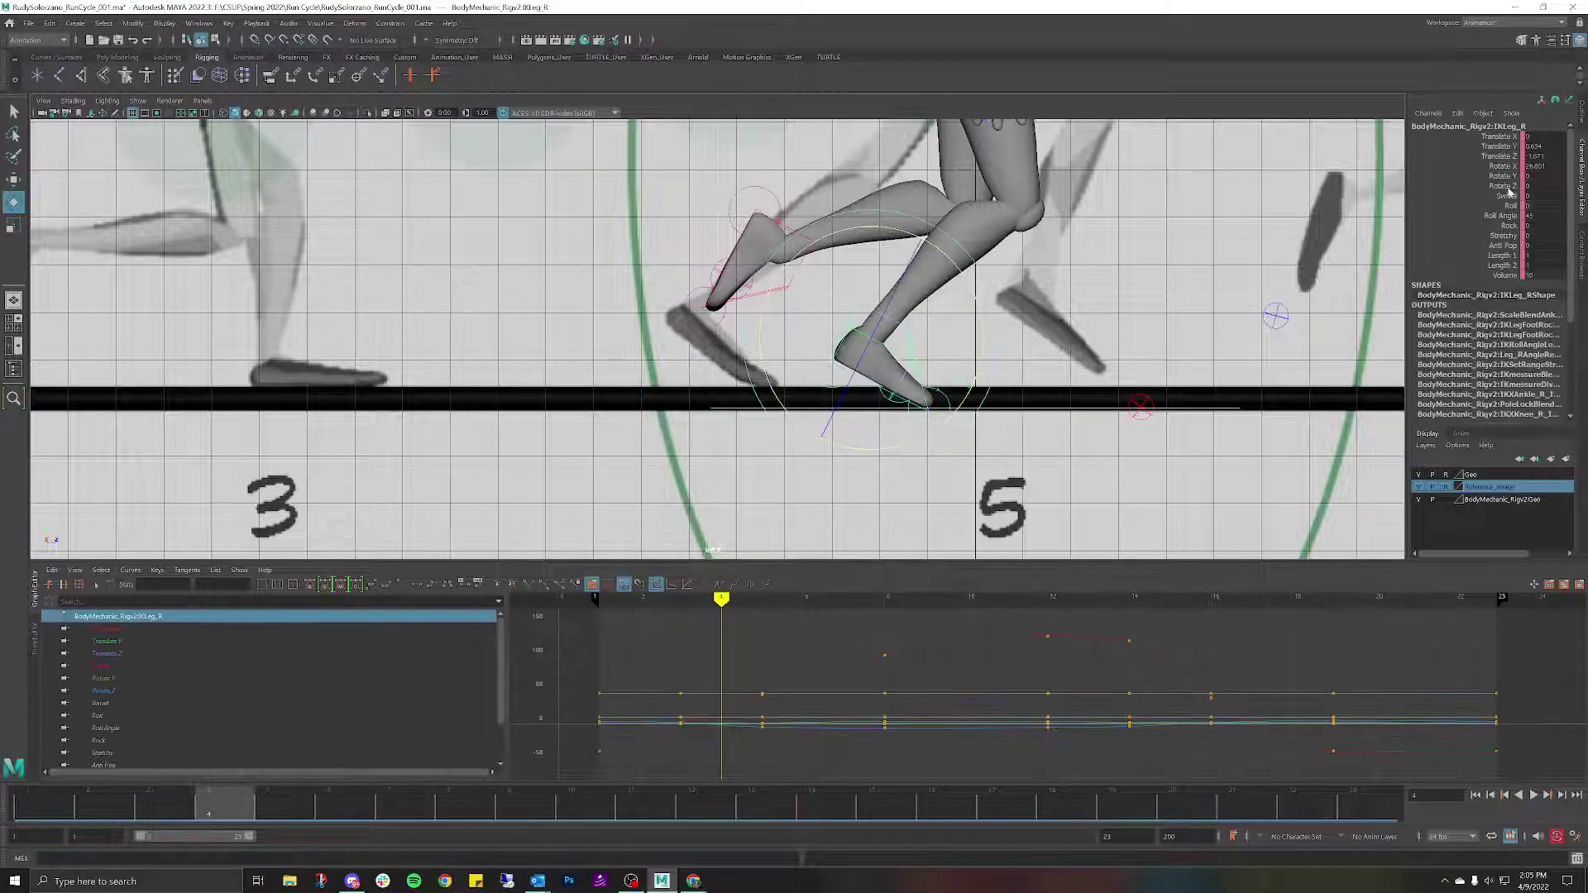
{"action": "left_click", "coordinate": [1536, 165]}
{"action": "type", "text": "0"}
{"action": "key", "text": "Return"}
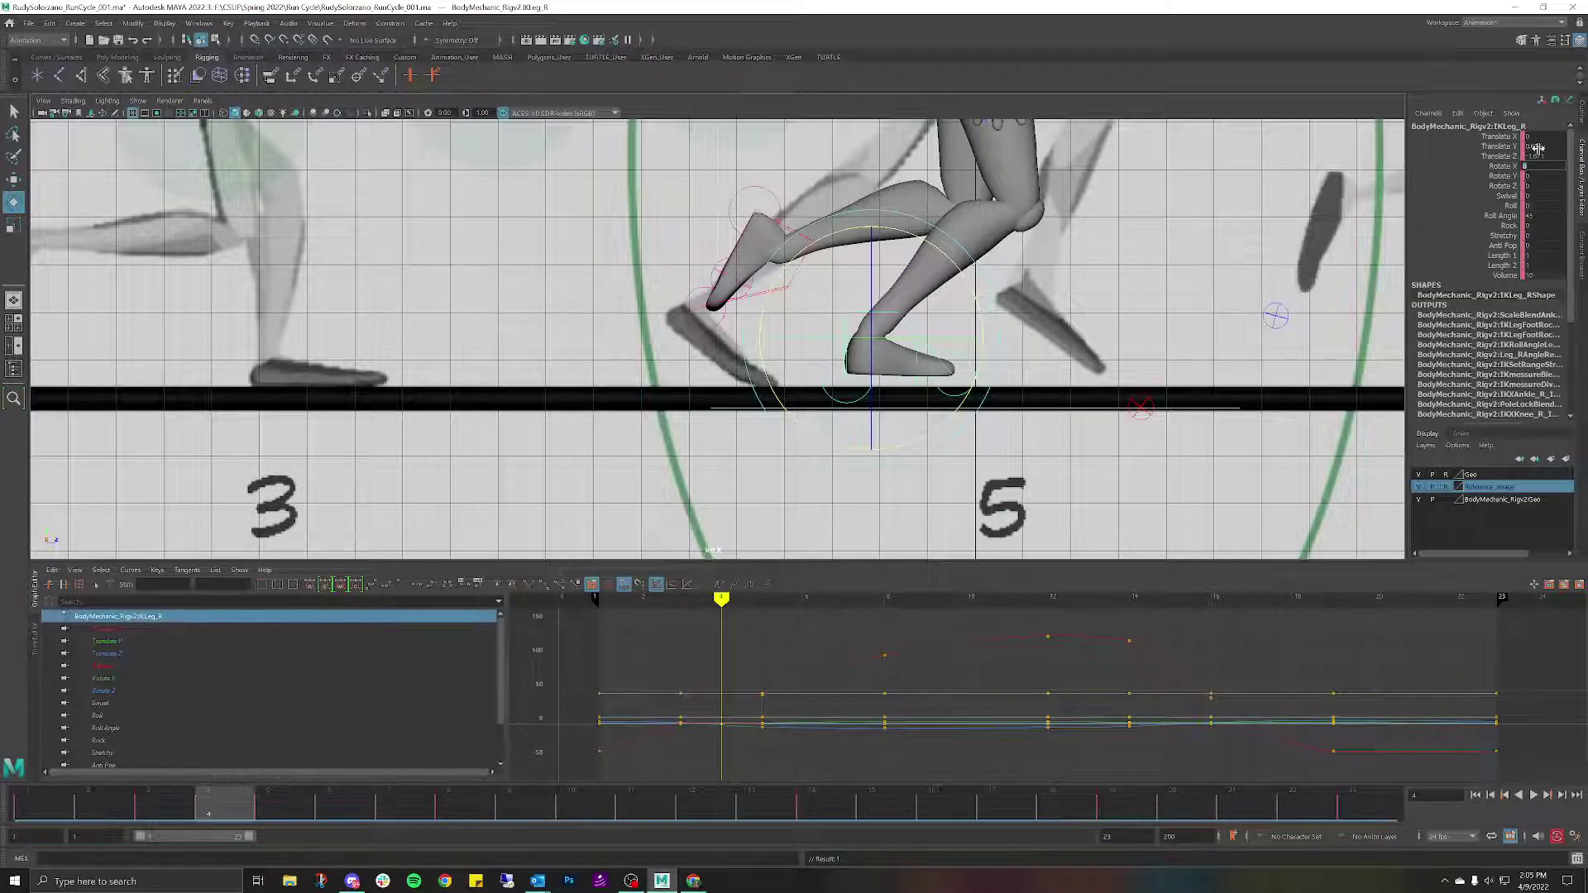
{"action": "left_click", "coordinate": [1536, 146]}
{"action": "type", "text": "0"}
{"action": "key", "text": "Return"}
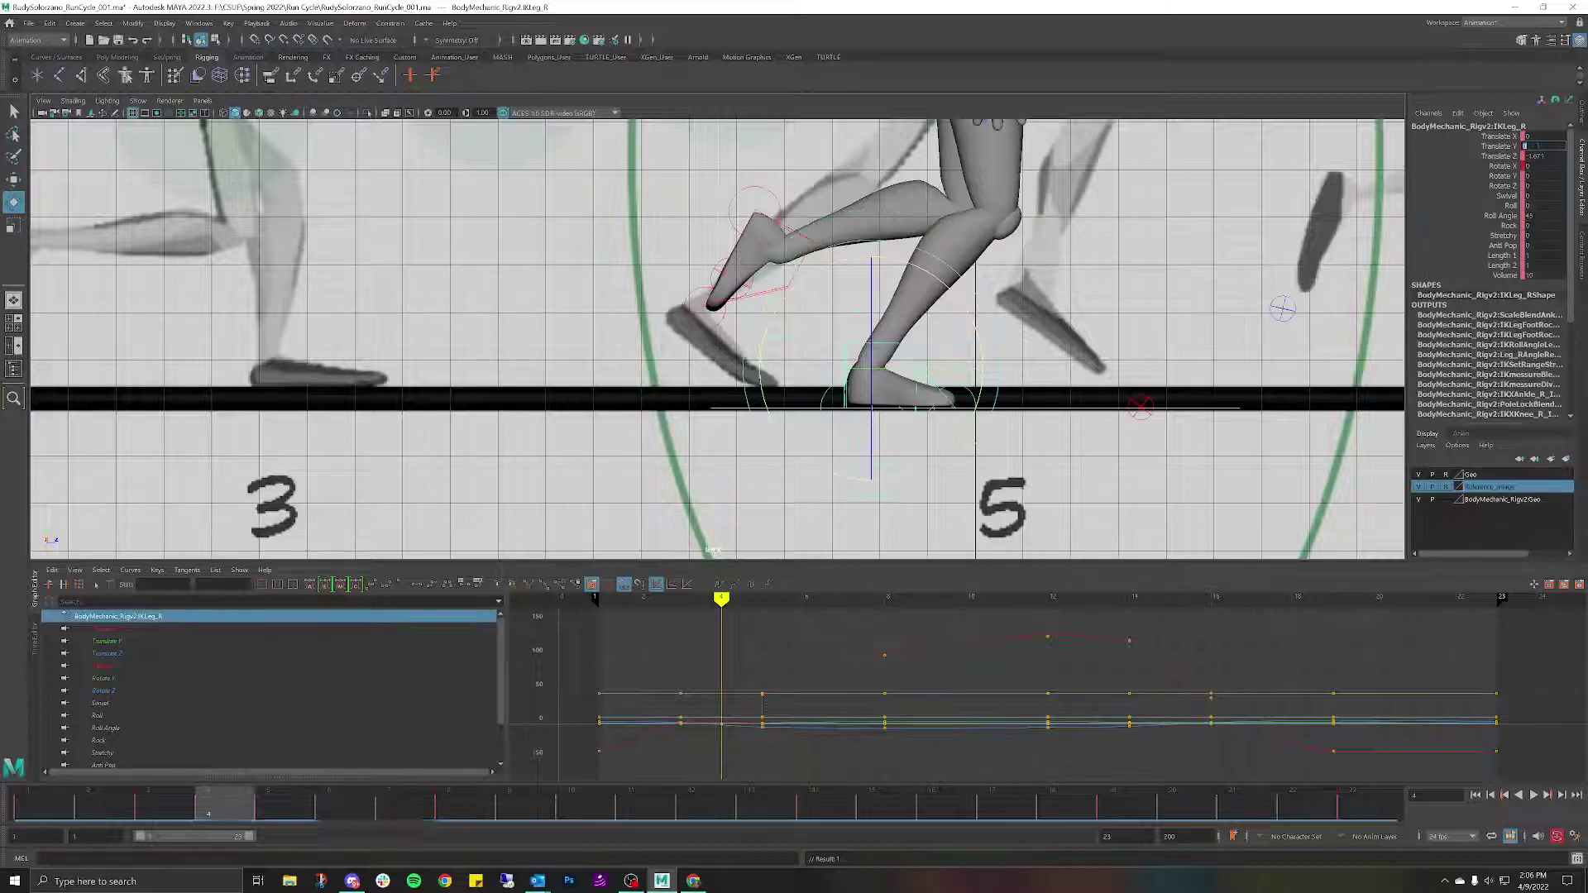
{"action": "key", "text": "alt+v"}
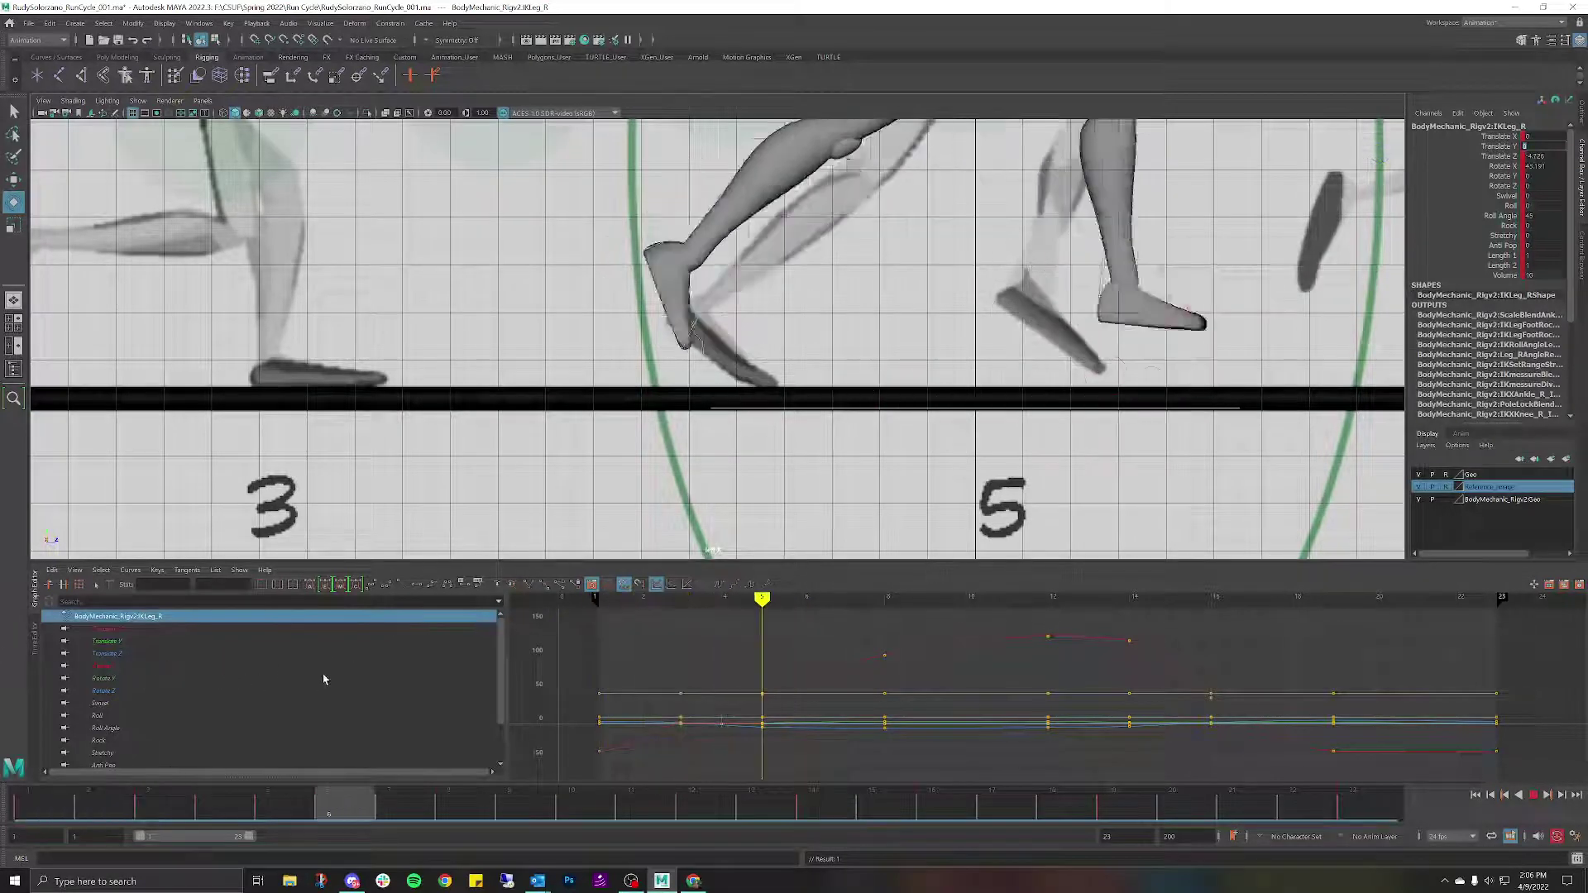
Stop playback at frame 4 to compare the right leg and foot with the reference run poses, and replay the cycle.
{"action": "key", "text": "alt+v"}
{"action": "scroll", "coordinate": [604, 408], "scroll_direction": "down", "scroll_amount": 5}
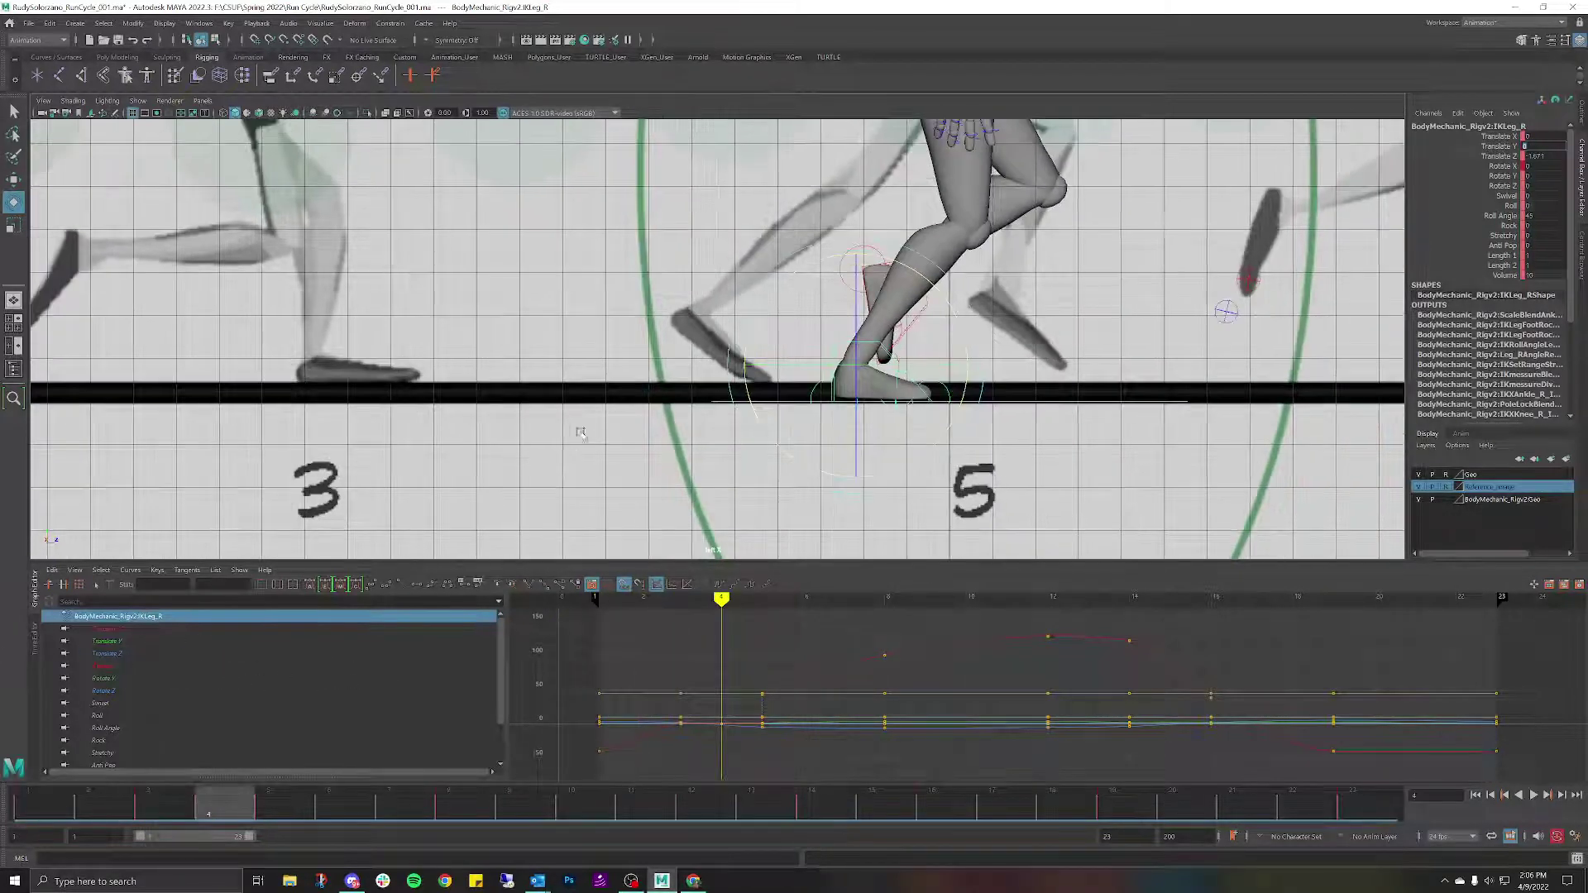
{"action": "scroll", "coordinate": [603, 408], "scroll_direction": "down", "scroll_amount": 6}
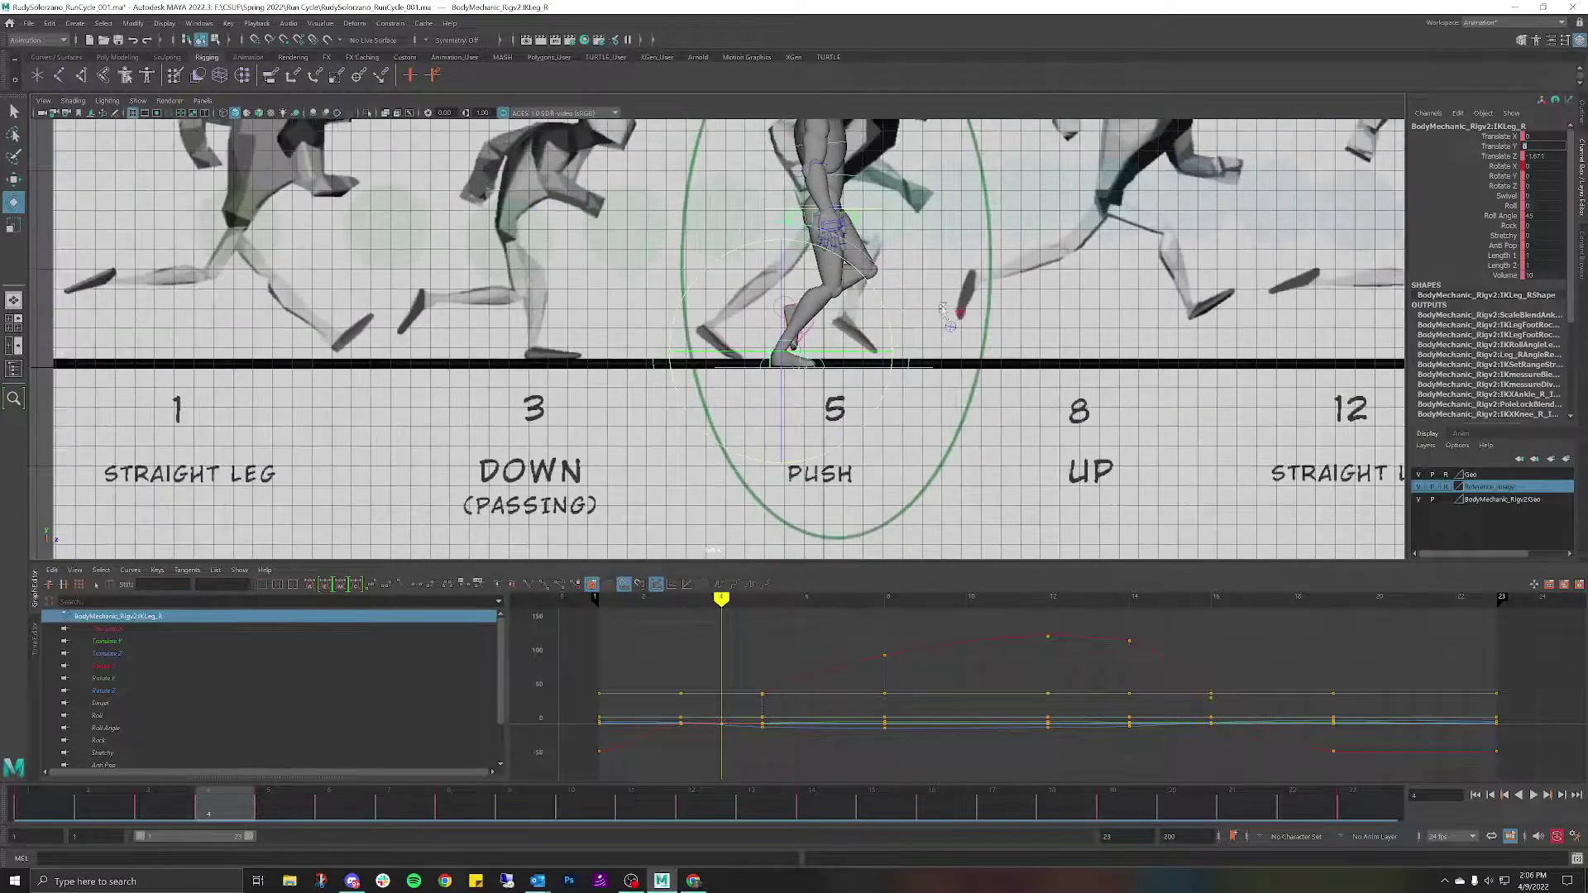
{"action": "middle_click_drag", "start_coordinate": [1039, 220], "coordinate": [928, 368], "text": "alt"}
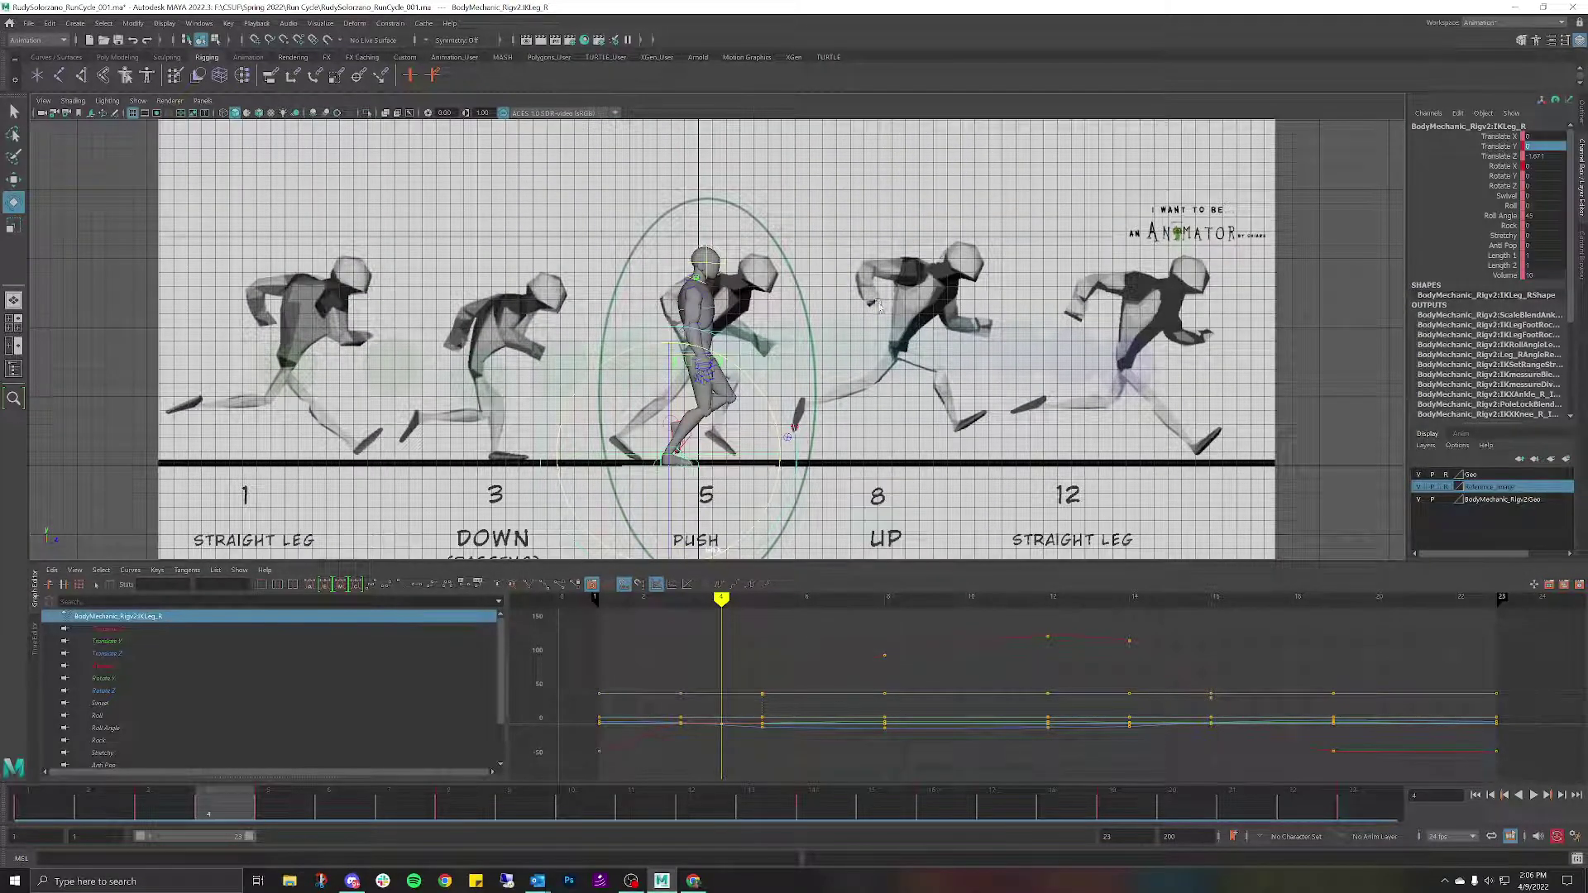
{"action": "scroll", "coordinate": [878, 306], "scroll_direction": "up", "scroll_amount": 8}
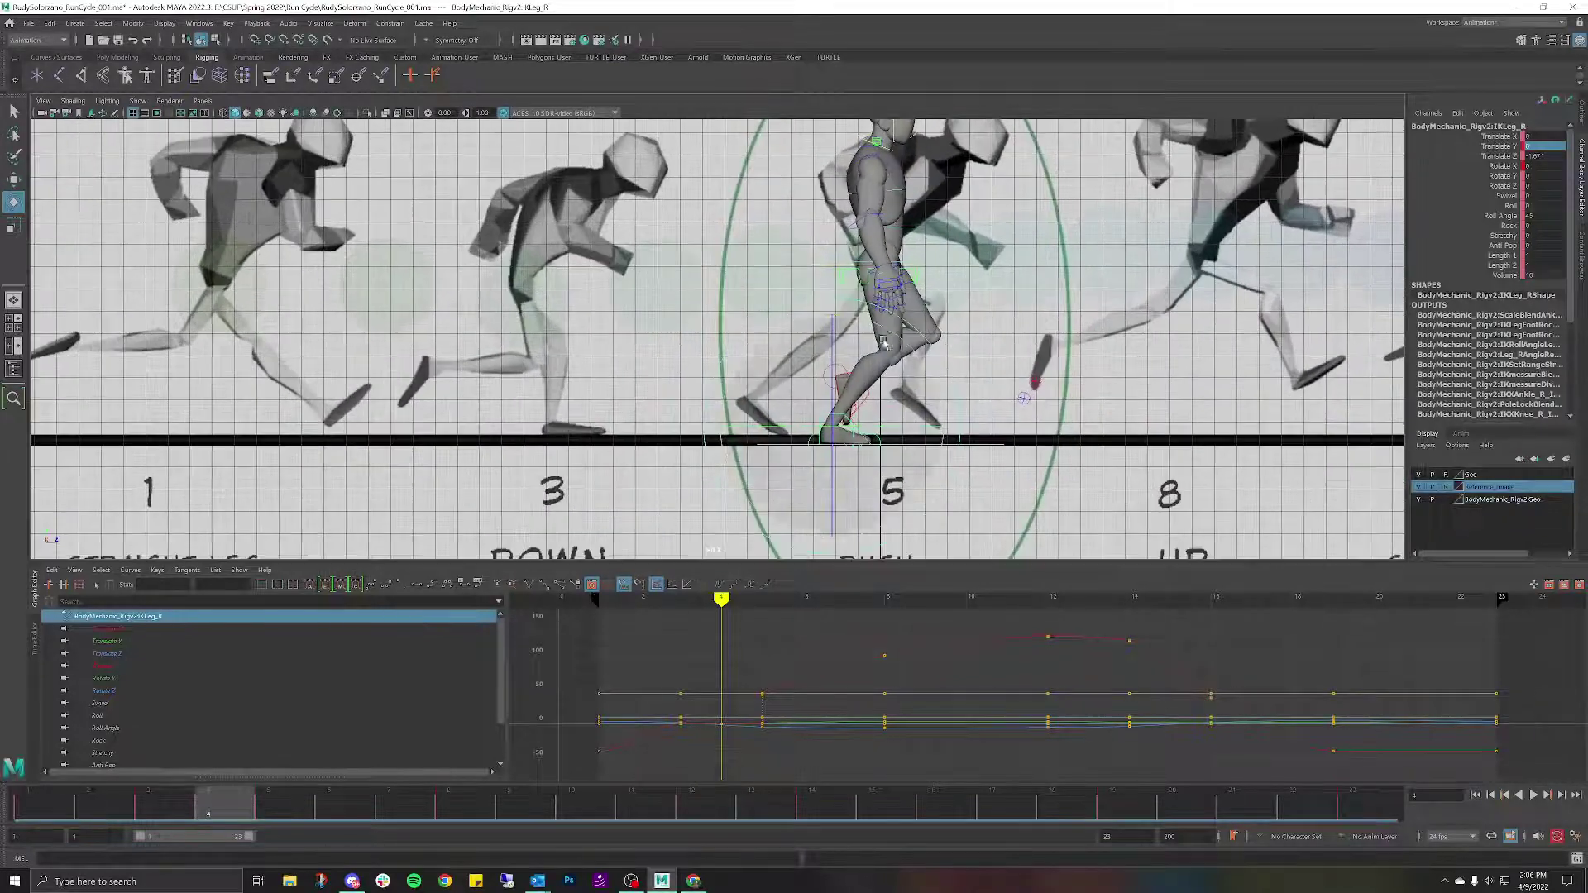
{"action": "scroll", "coordinate": [883, 344], "scroll_direction": "up", "scroll_amount": 6}
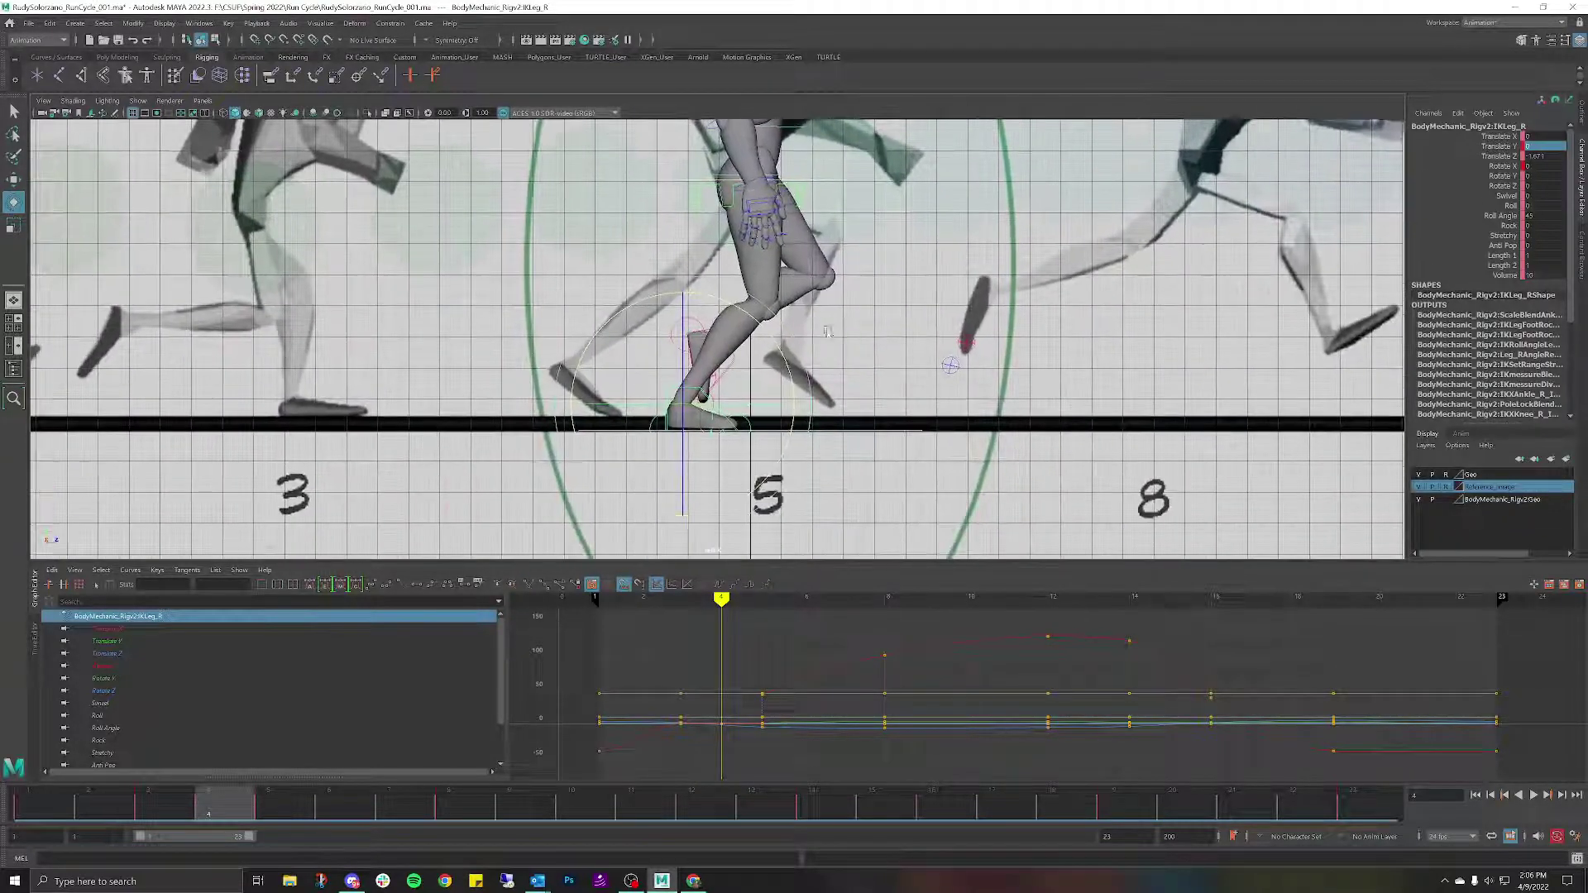
{"action": "scroll", "coordinate": [827, 332], "scroll_direction": "up", "scroll_amount": 4}
{"action": "key", "text": "alt+v"}
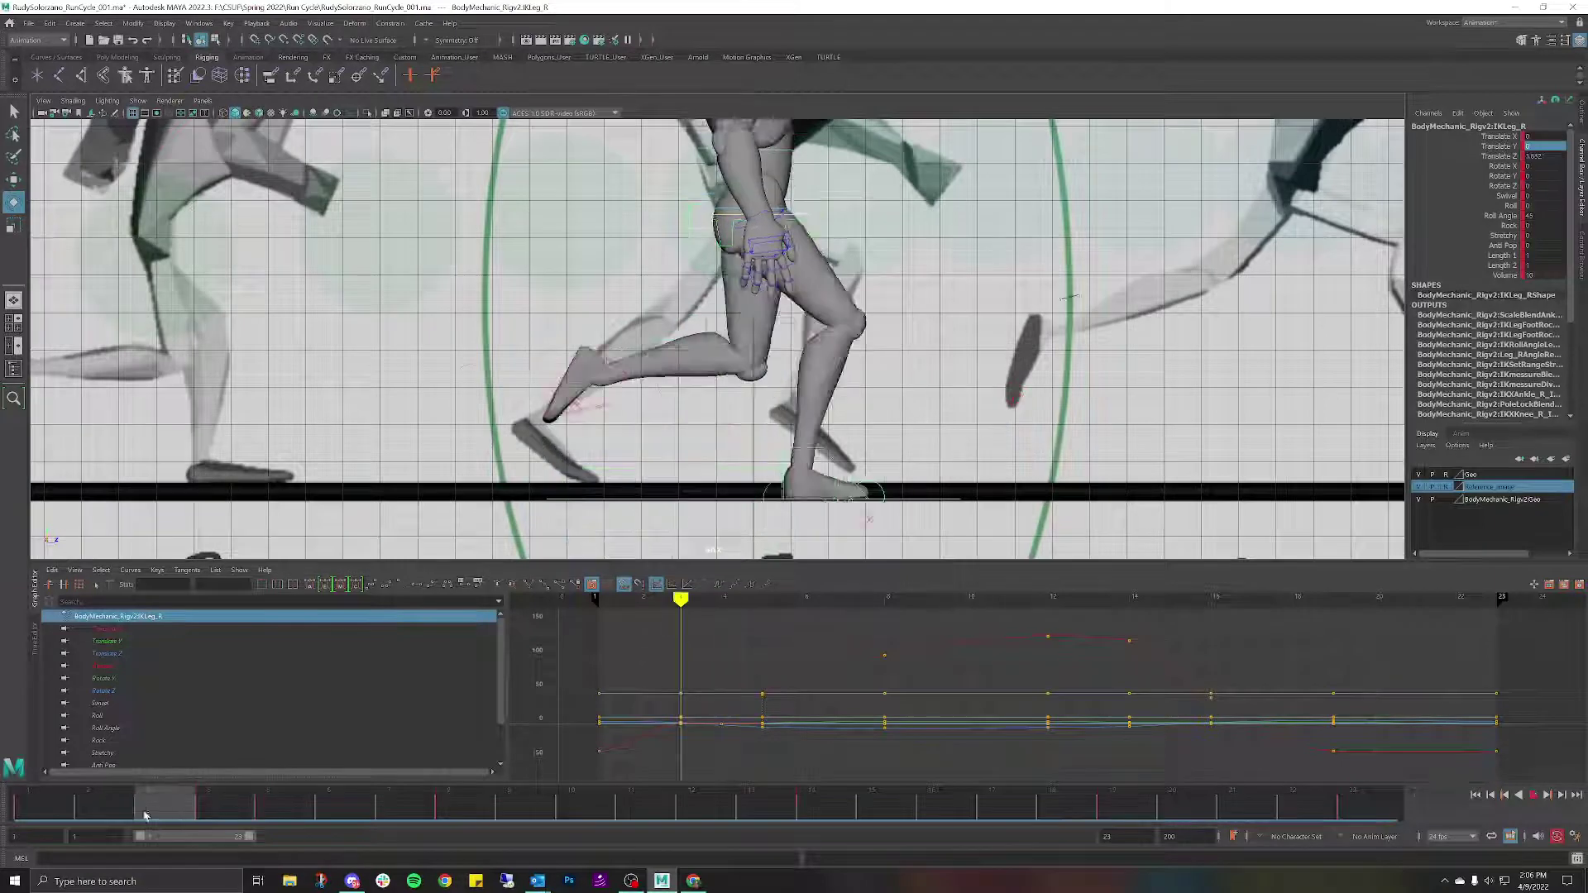
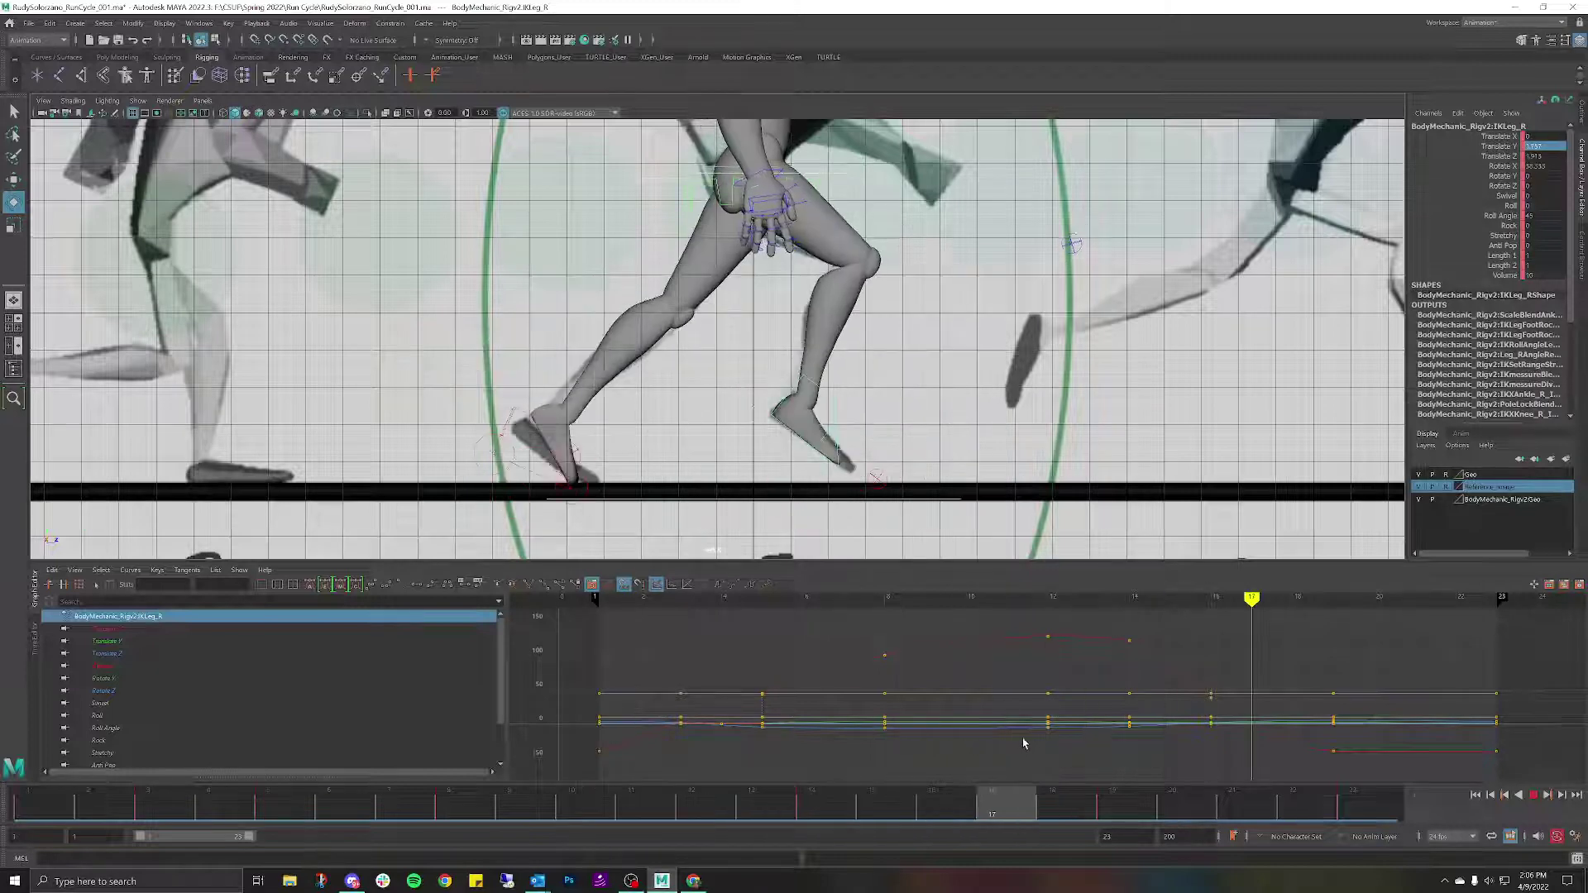
Stop the playback at frame 12 and select the right IK leg control.
{"action": "key", "text": "alt+v"}
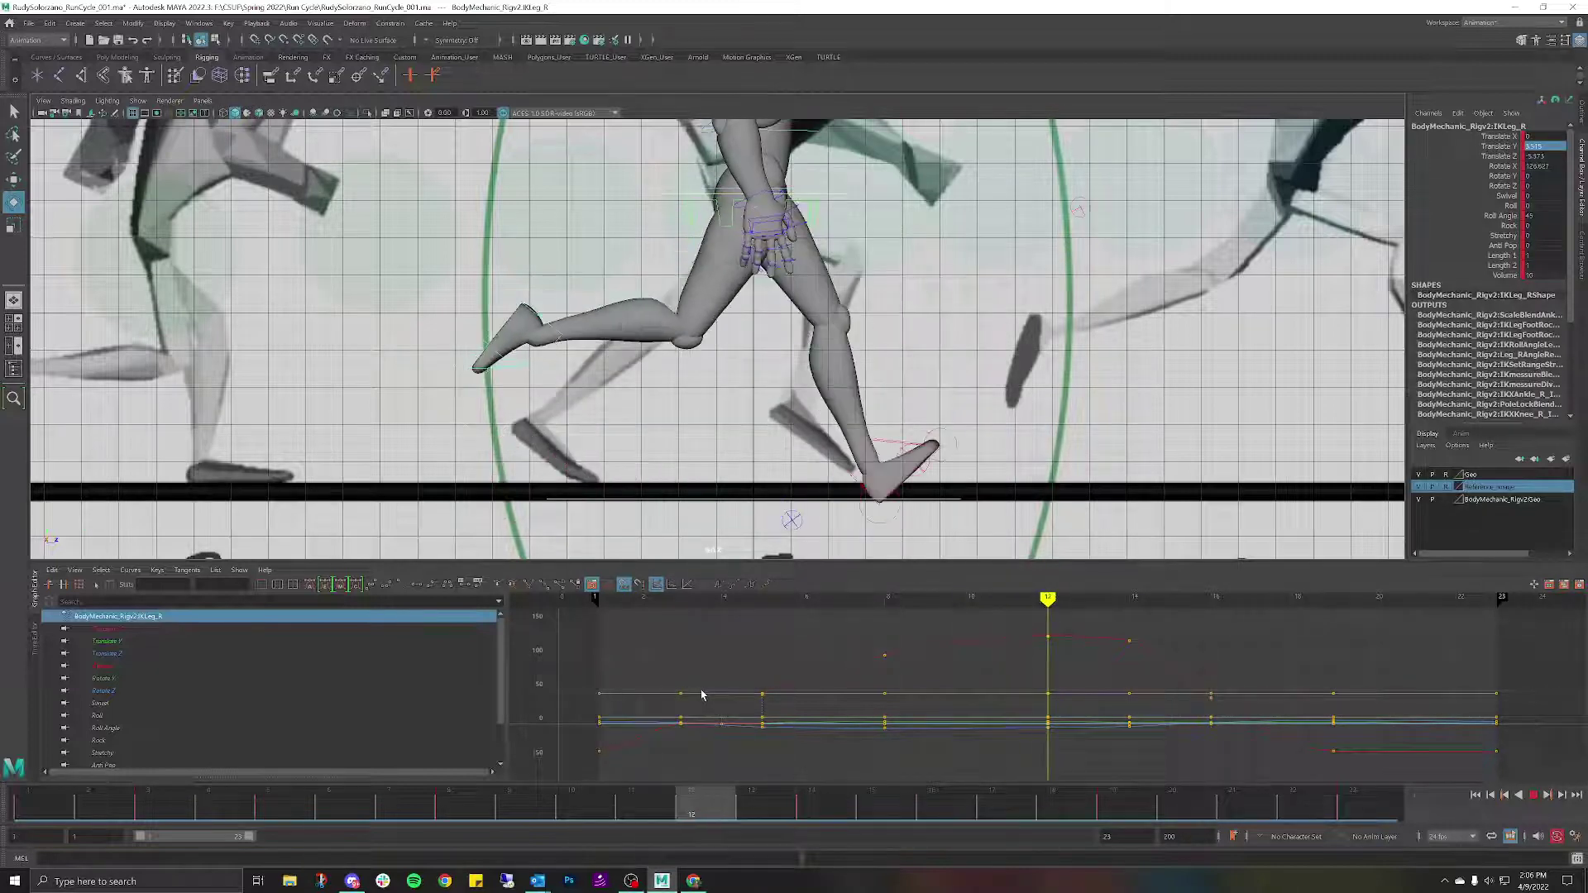
{"action": "left_click", "coordinate": [610, 175]}
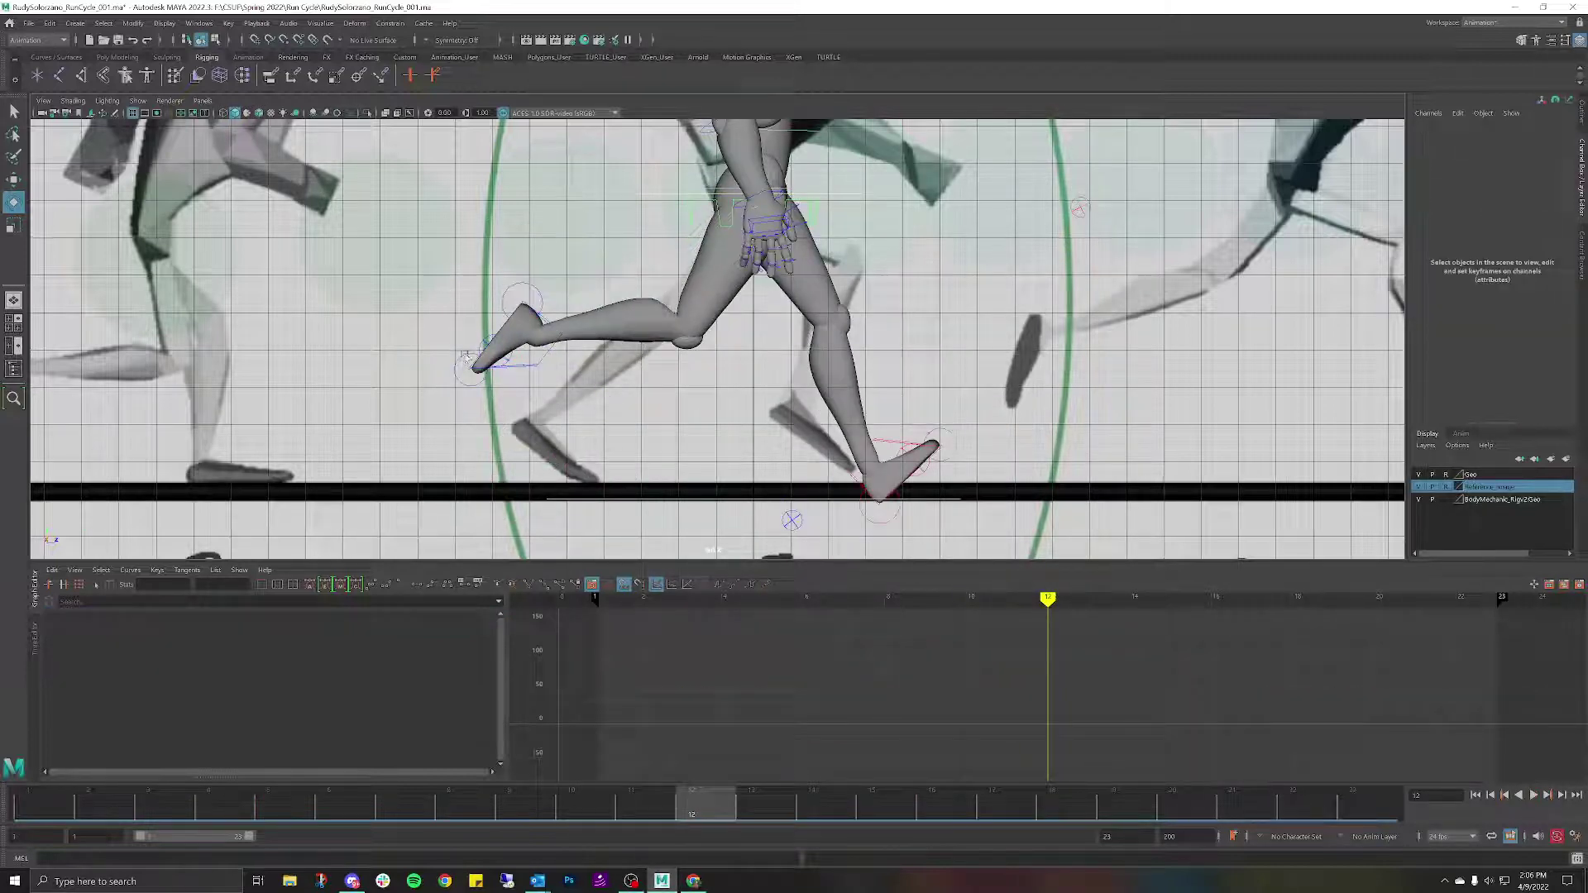
{"action": "left_click", "coordinate": [542, 364]}
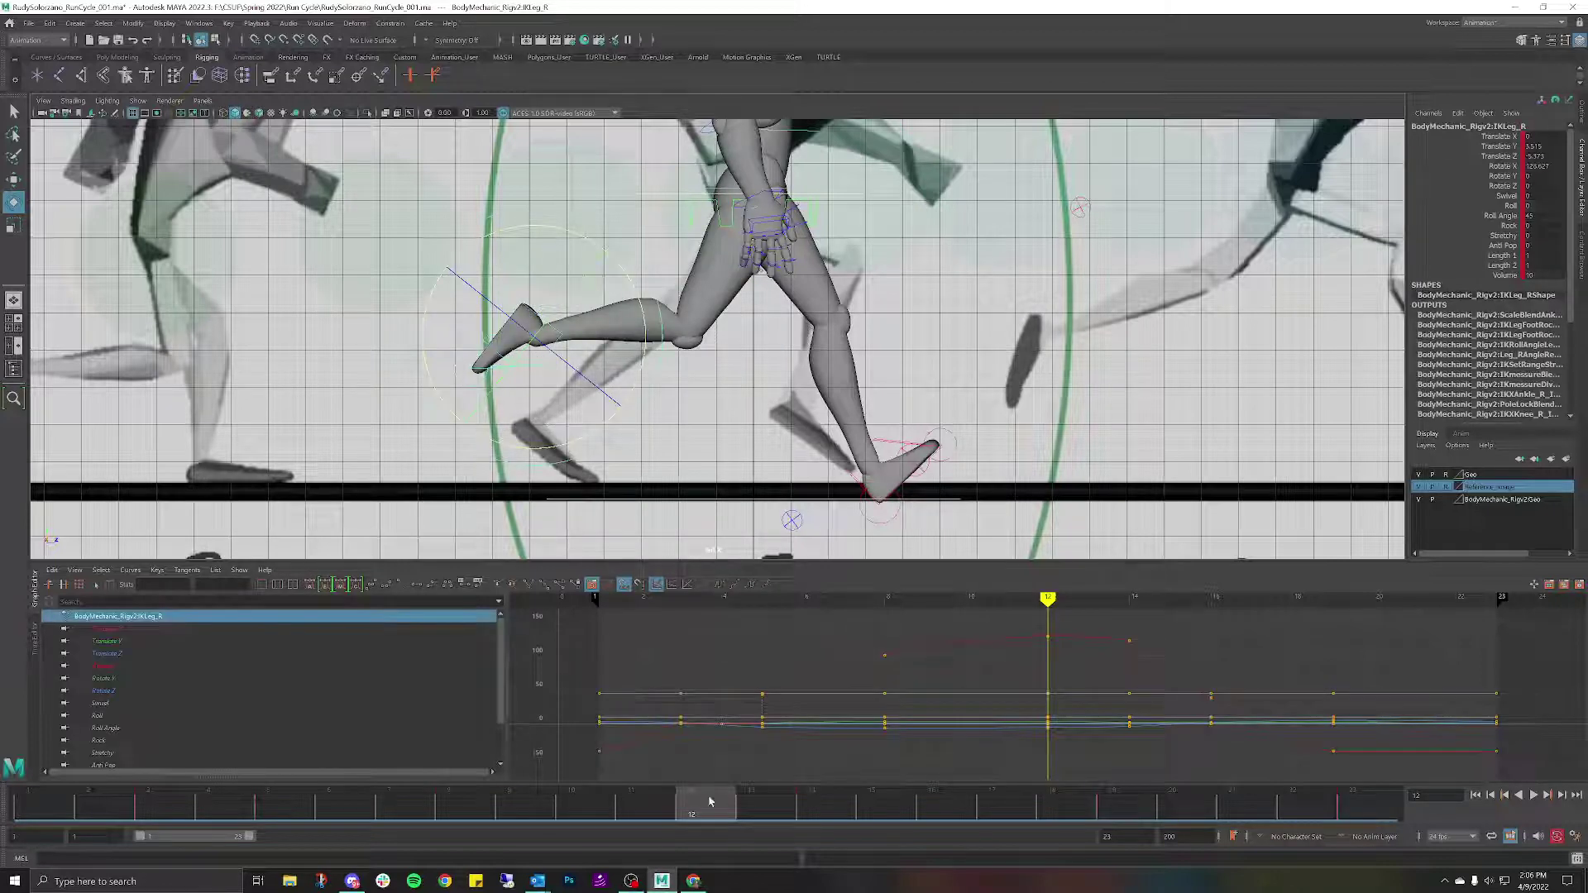
In the animation preferences, set both the default in and out tangents to the legacy Auto type and close the preferences.
{"action": "left_click", "coordinate": [1574, 837]}
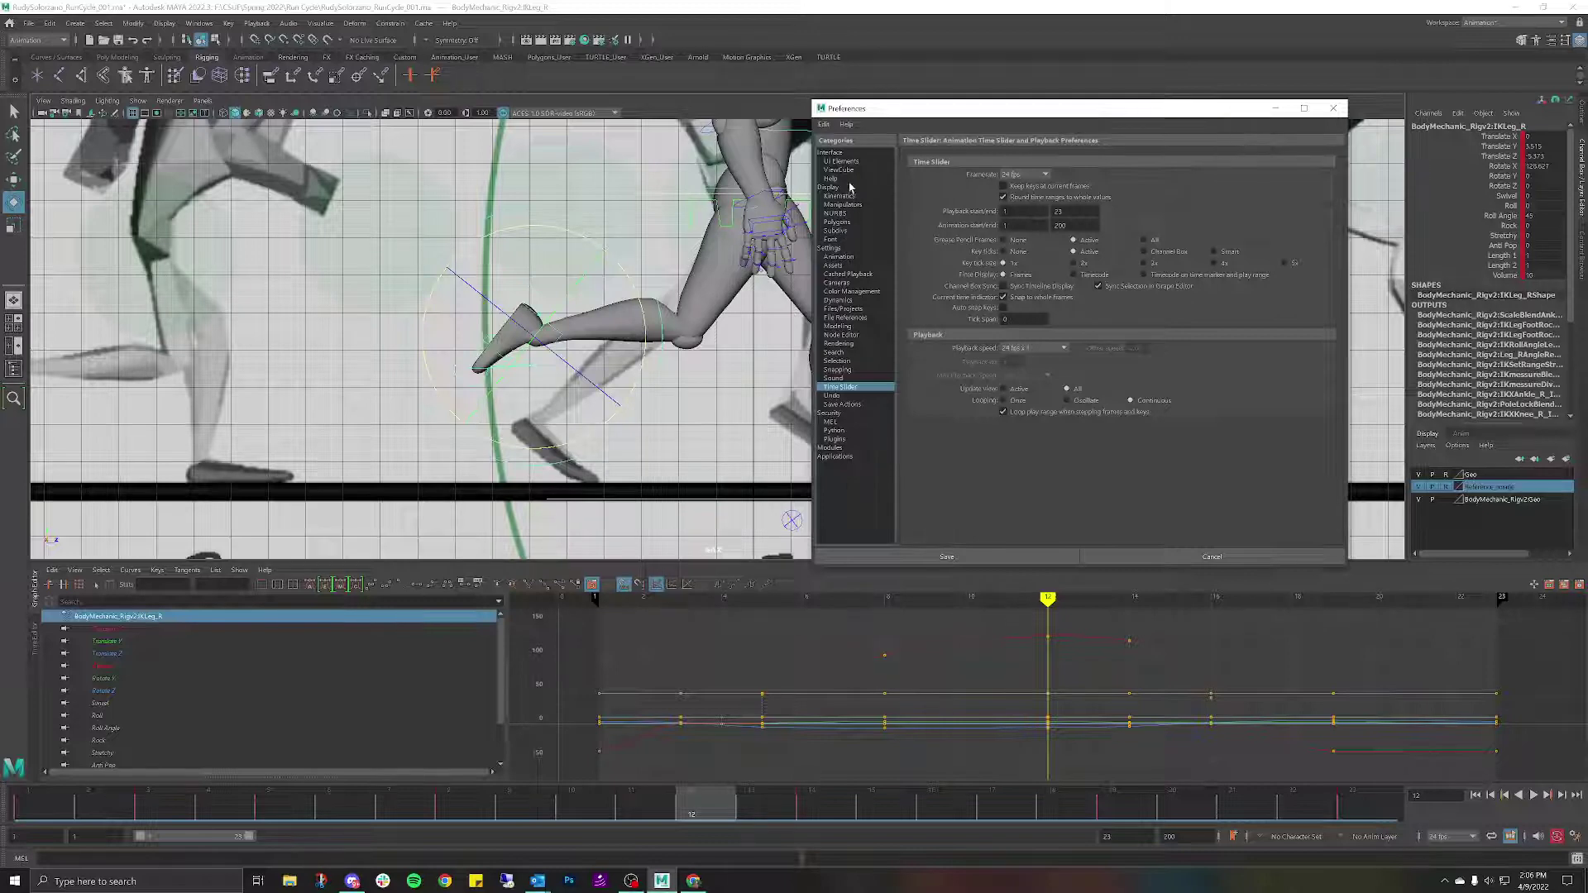
{"action": "left_click", "coordinate": [850, 257]}
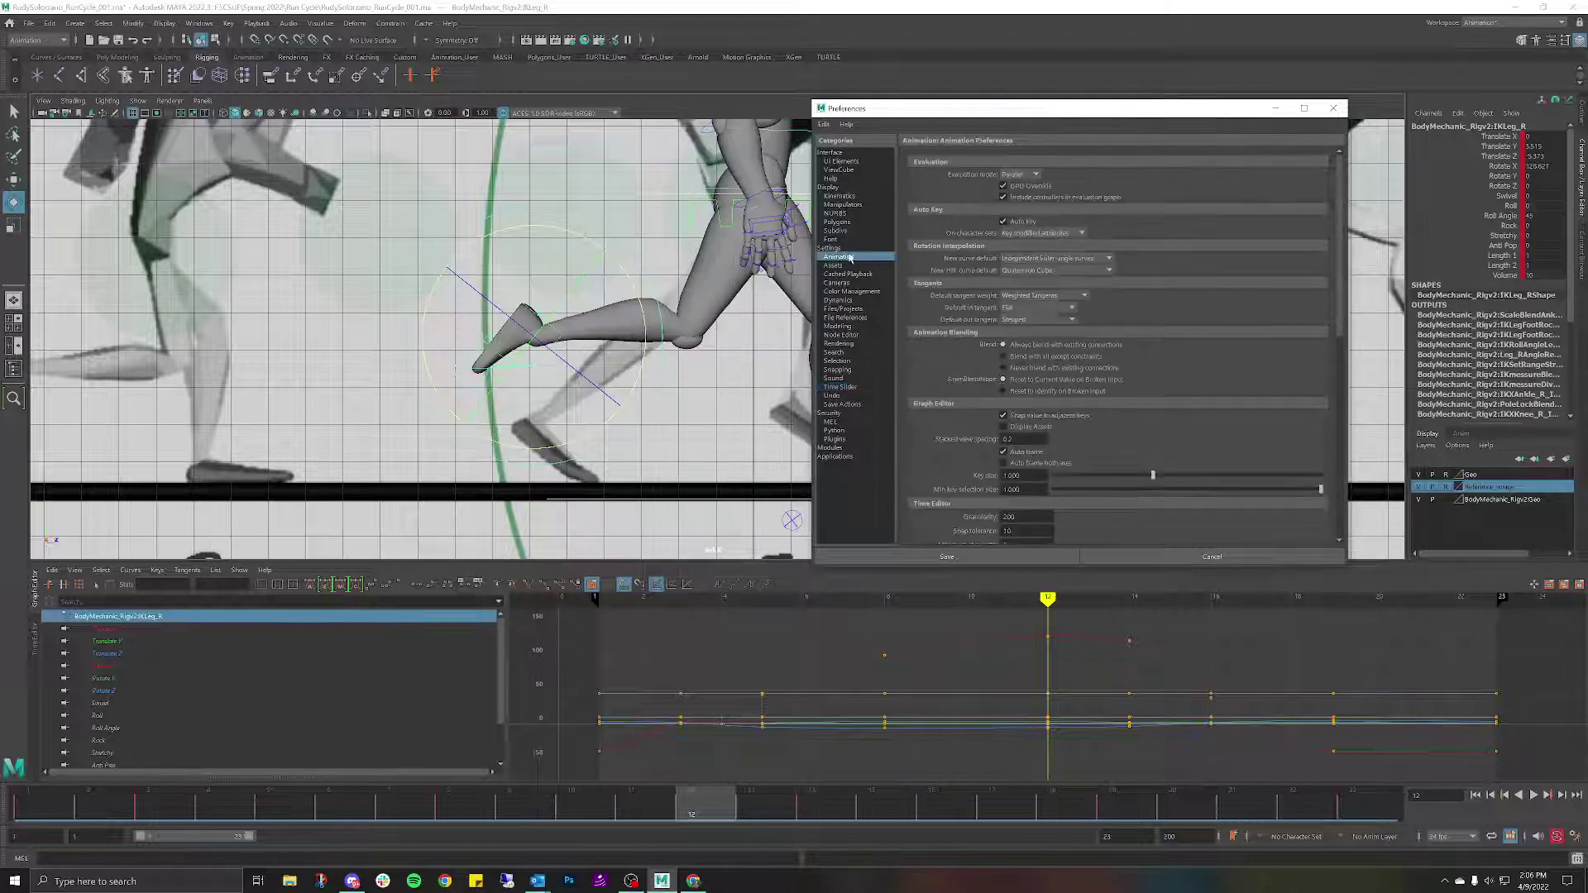
{"action": "left_click", "coordinate": [1073, 311]}
{"action": "left_click", "coordinate": [1029, 394]}
{"action": "left_click", "coordinate": [1069, 320]}
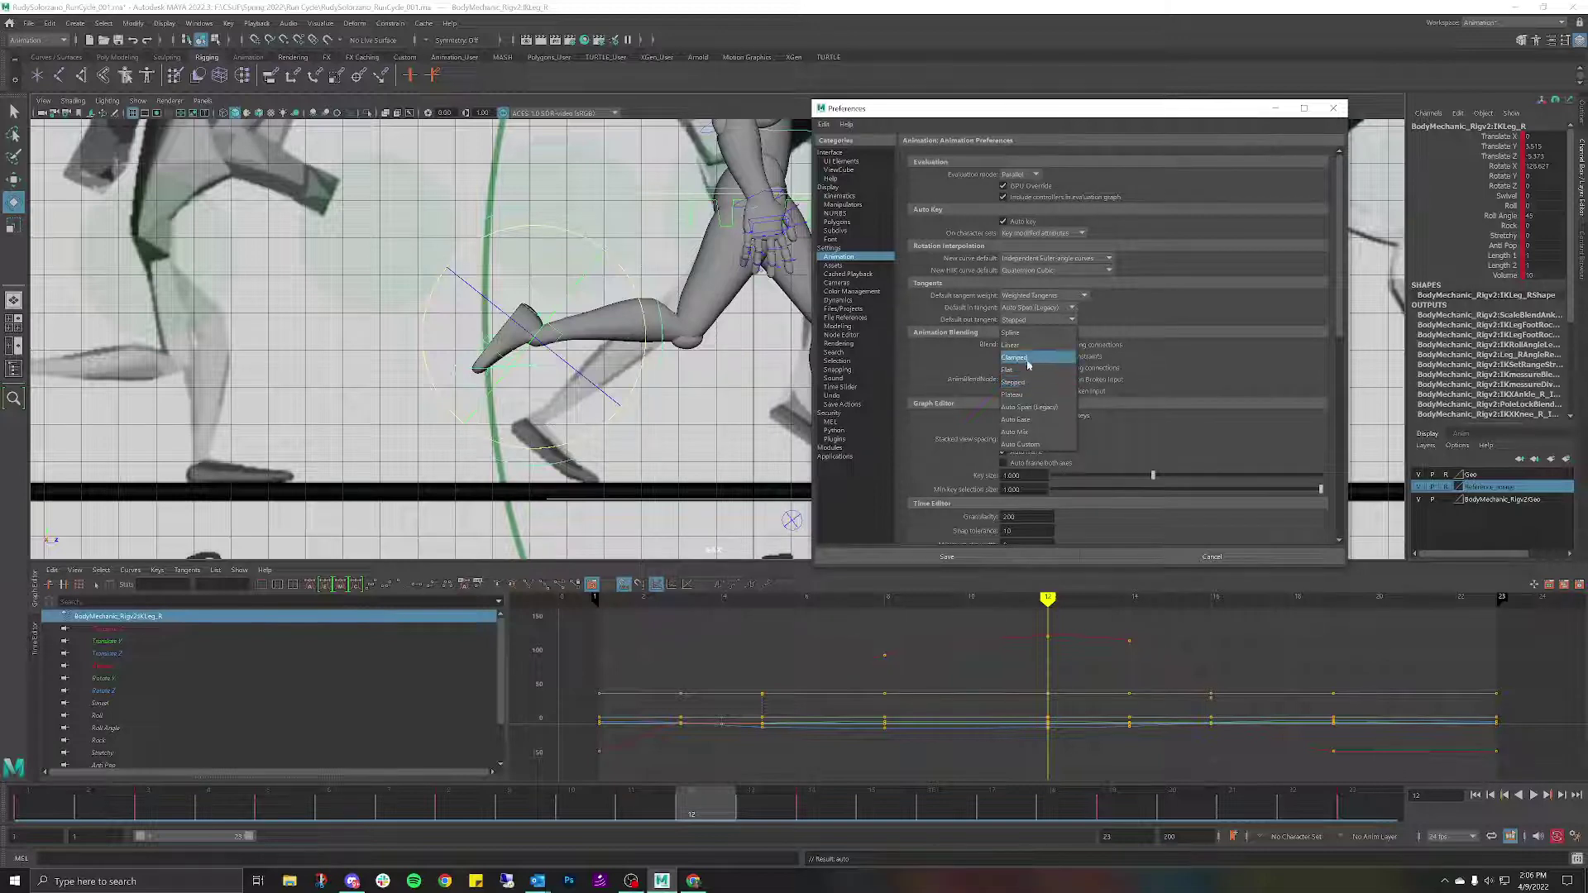
{"action": "left_click", "coordinate": [1029, 406]}
{"action": "left_click", "coordinate": [472, 217]}
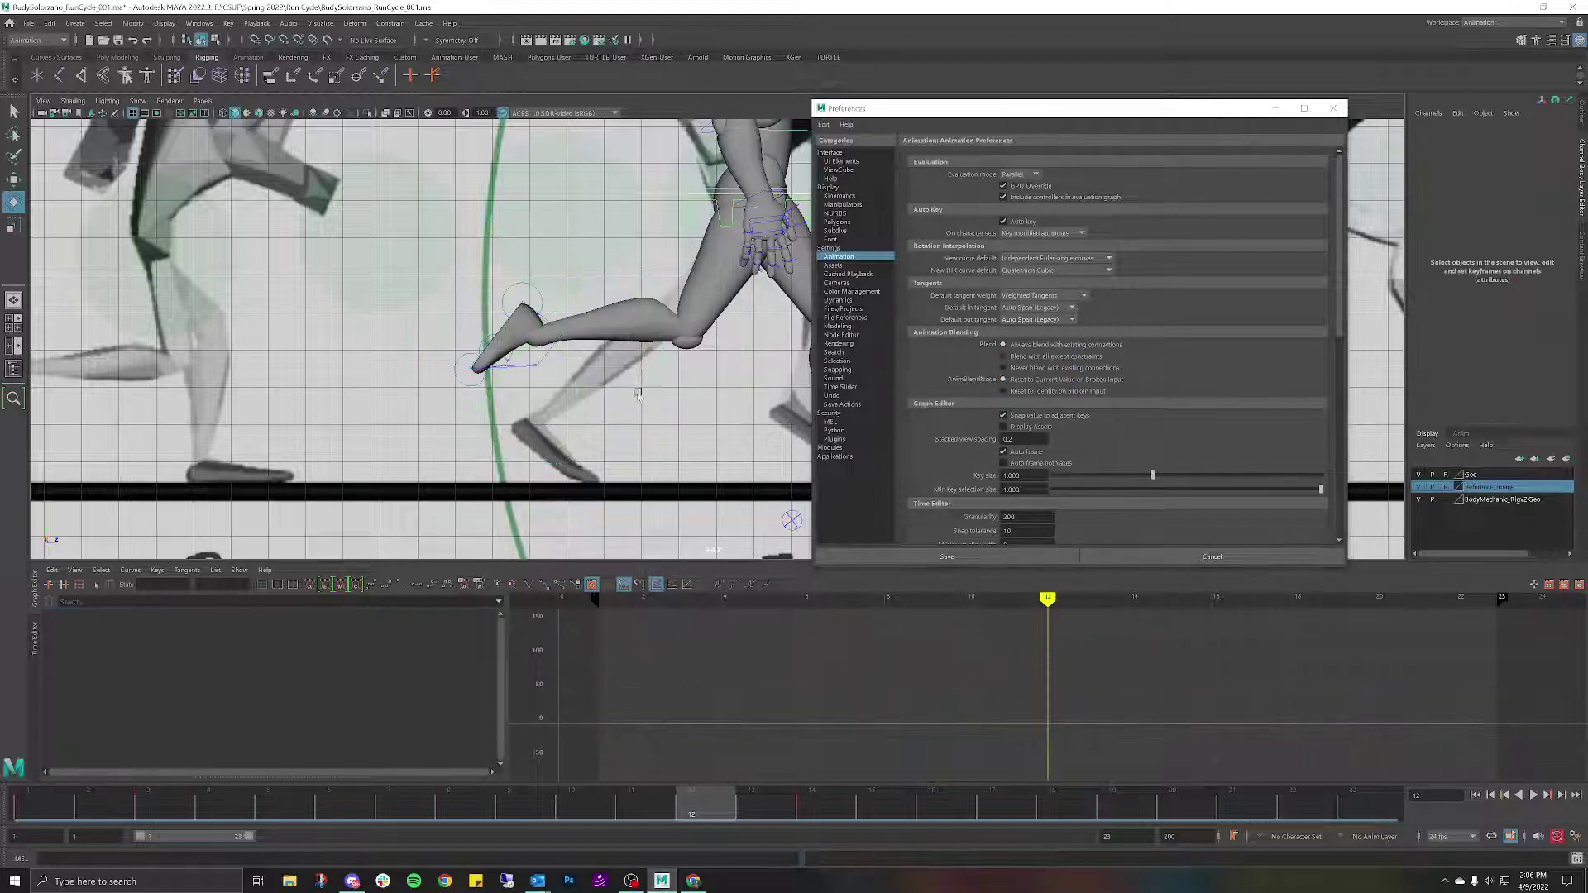
{"action": "scroll", "coordinate": [752, 295], "scroll_direction": "down", "scroll_amount": 2}
{"action": "left_click", "coordinate": [1332, 108]}
Select all of the rig's controls at frame 1 and apply legacy Auto tangents to all of their keys.
{"action": "scroll", "coordinate": [830, 245], "scroll_direction": "down", "scroll_amount": 5}
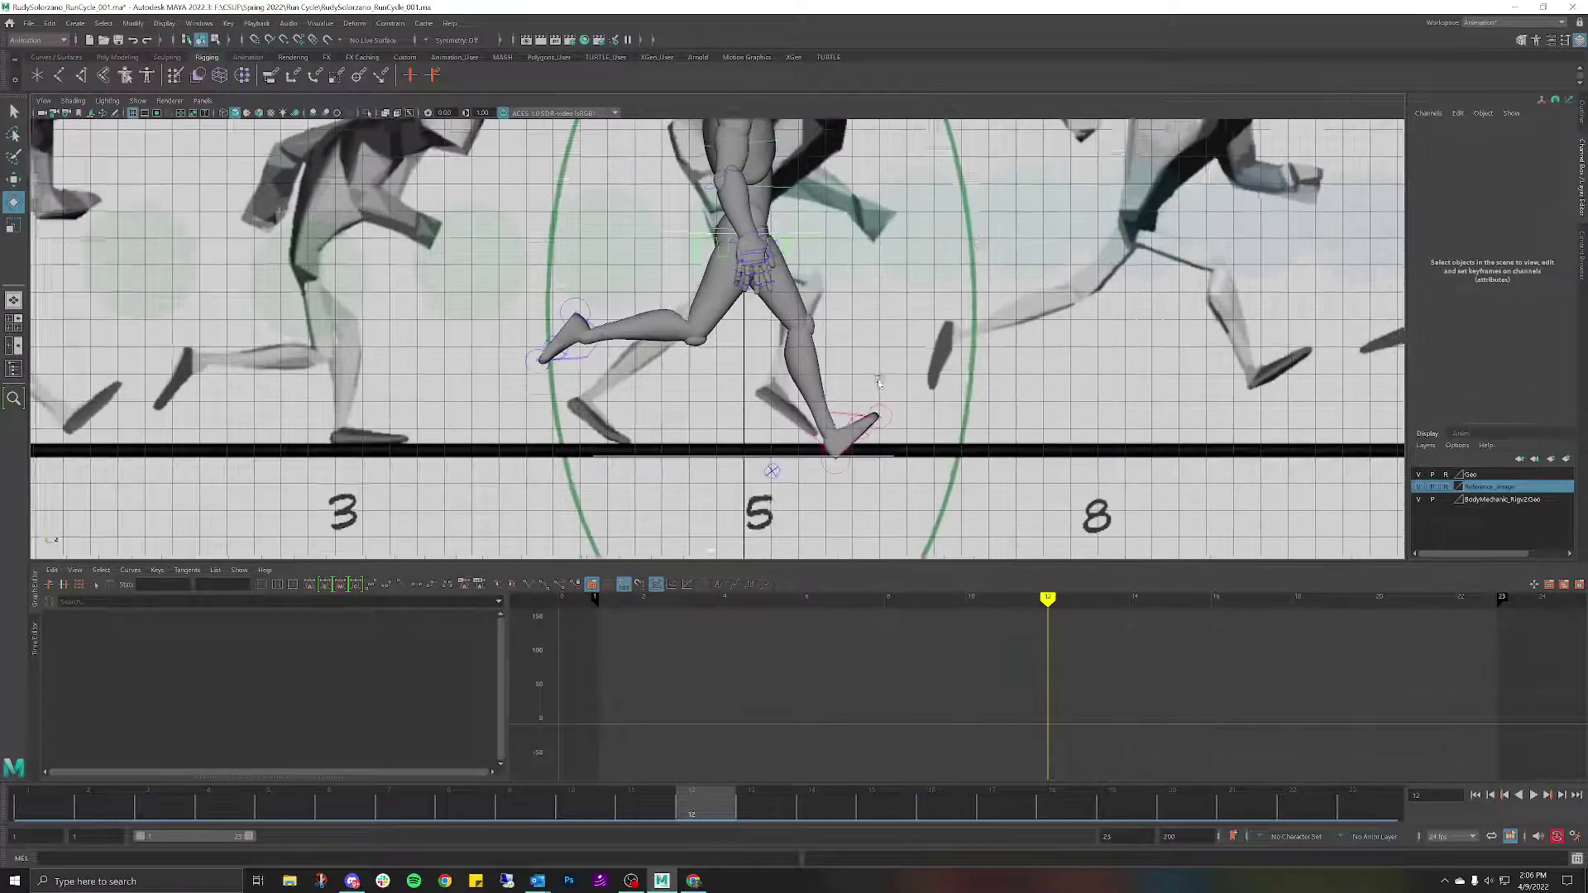
{"action": "middle_click_drag", "start_coordinate": [831, 245], "coordinate": [819, 350], "text": "alt"}
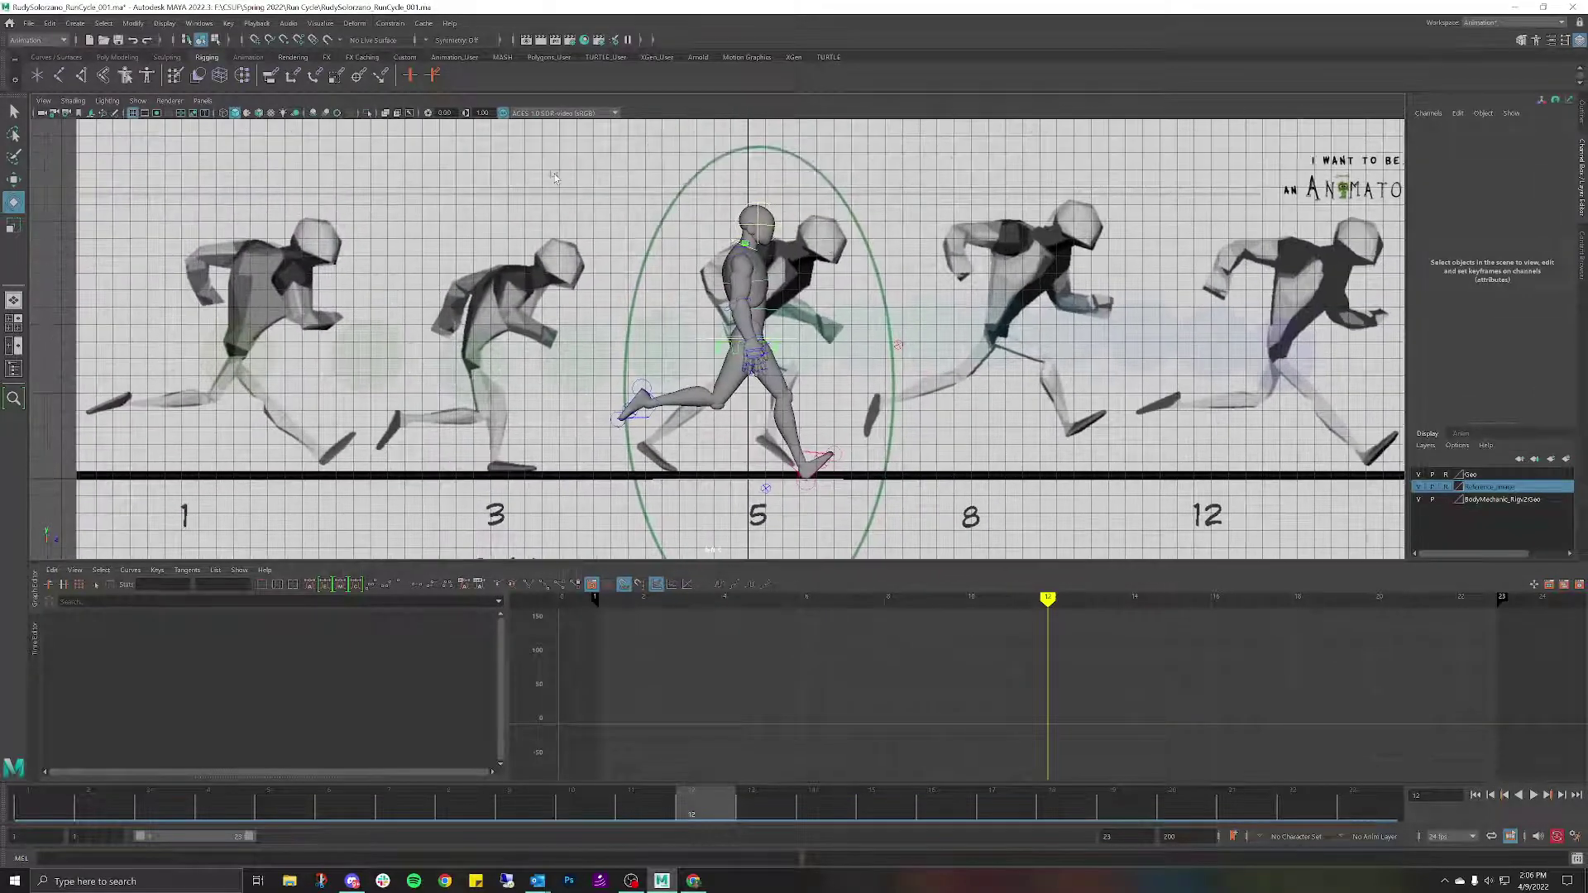
{"action": "left_click", "coordinate": [954, 472]}
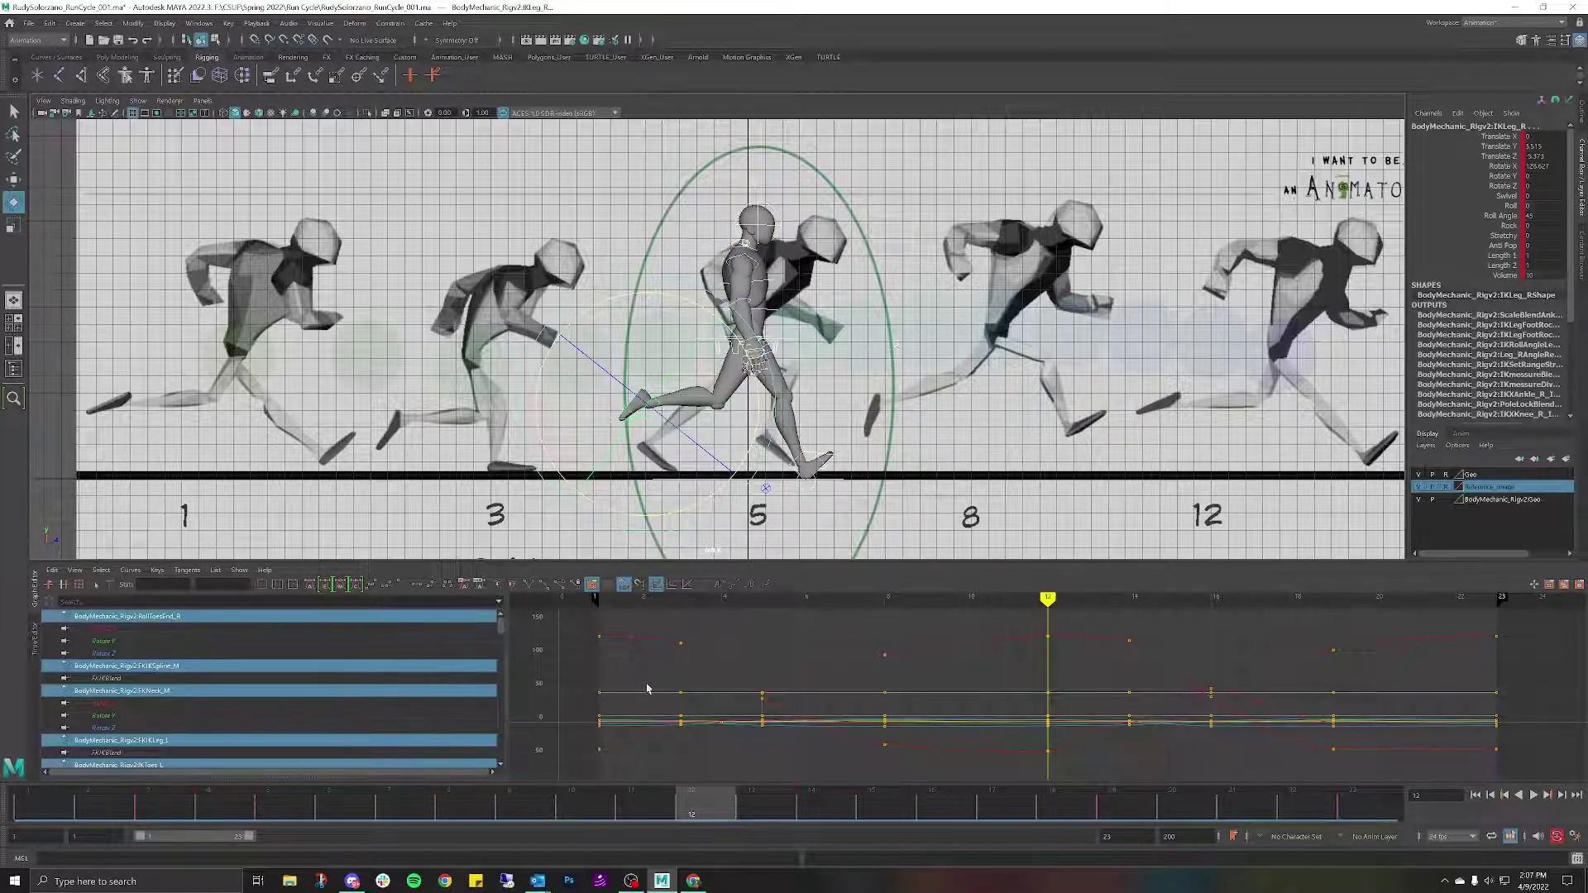
{"action": "left_click_drag", "start_coordinate": [714, 806], "coordinate": [33, 802]}
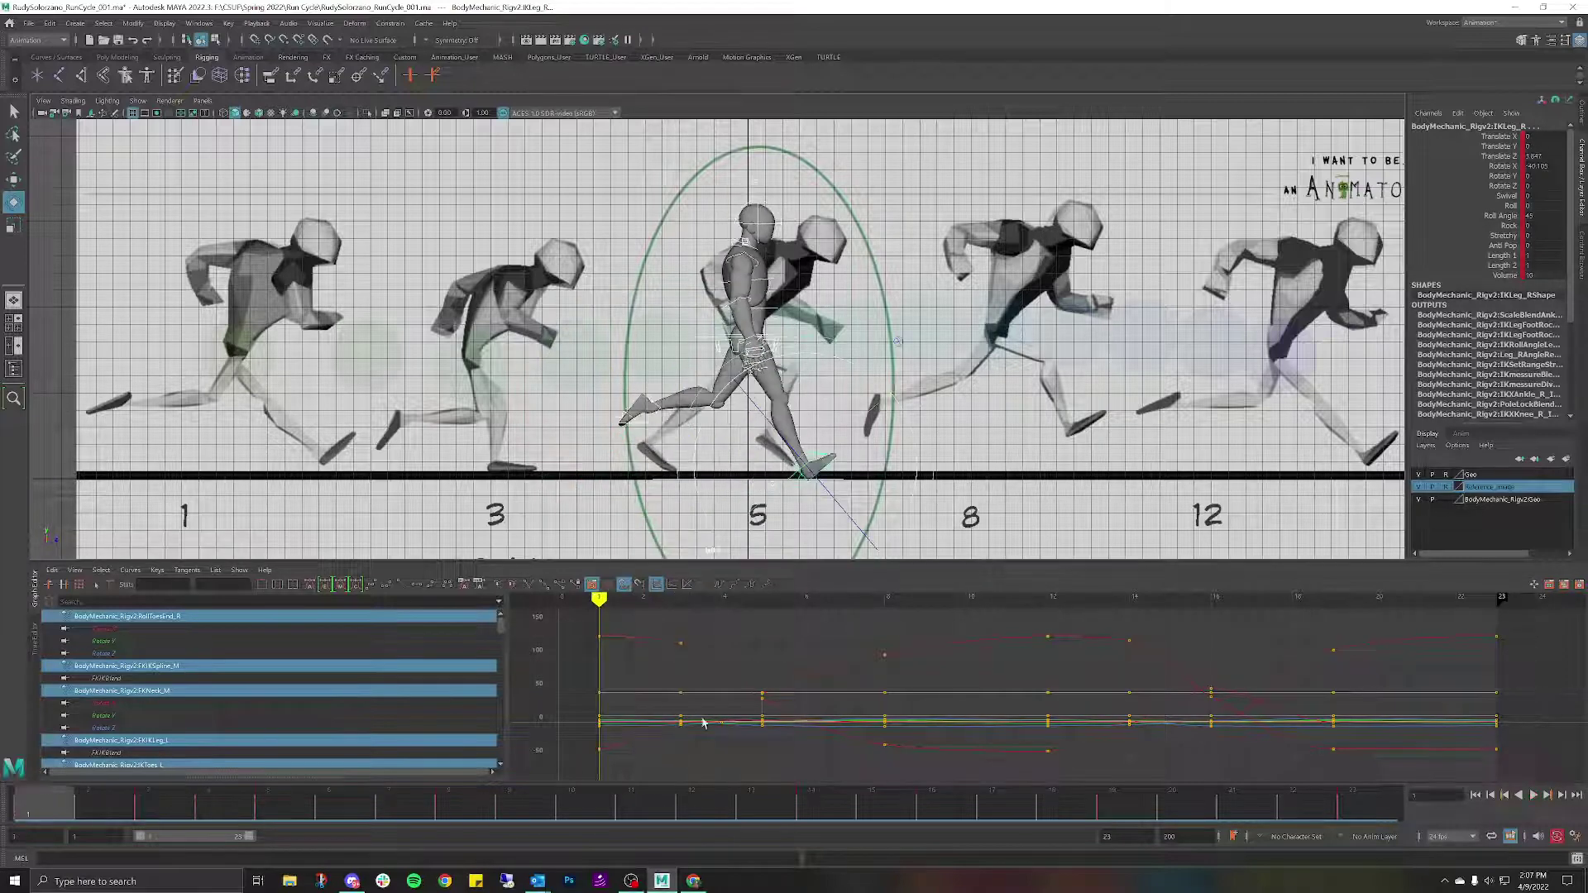
{"action": "scroll", "coordinate": [1034, 686], "scroll_direction": "down", "scroll_amount": 5}
{"action": "left_click_drag", "start_coordinate": [960, 699], "coordinate": [1173, 756]}
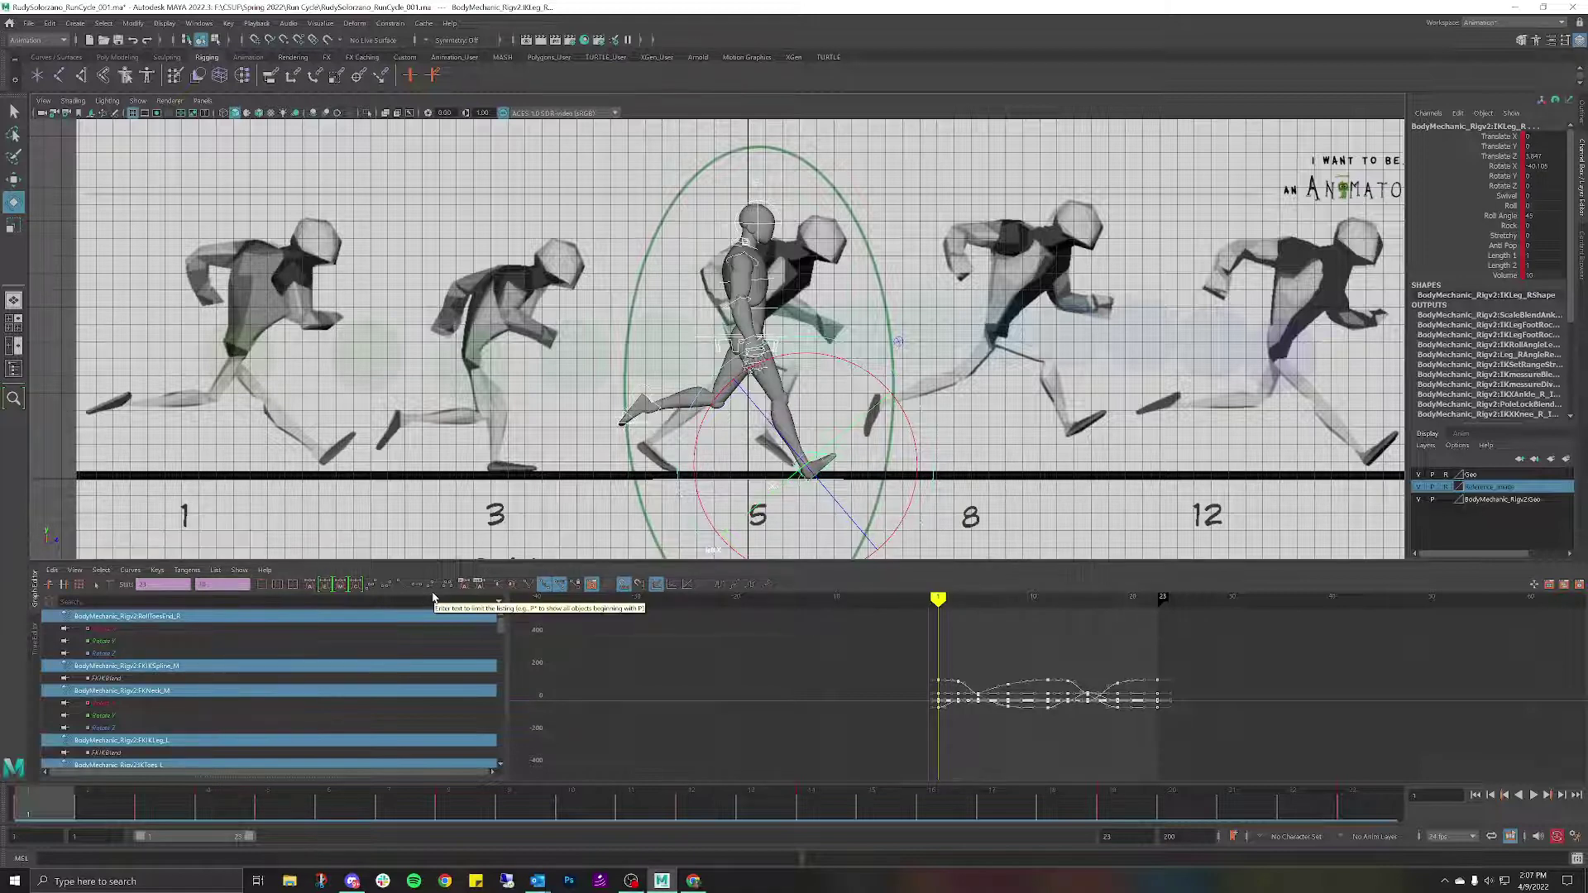
{"action": "left_click", "coordinate": [311, 584]}
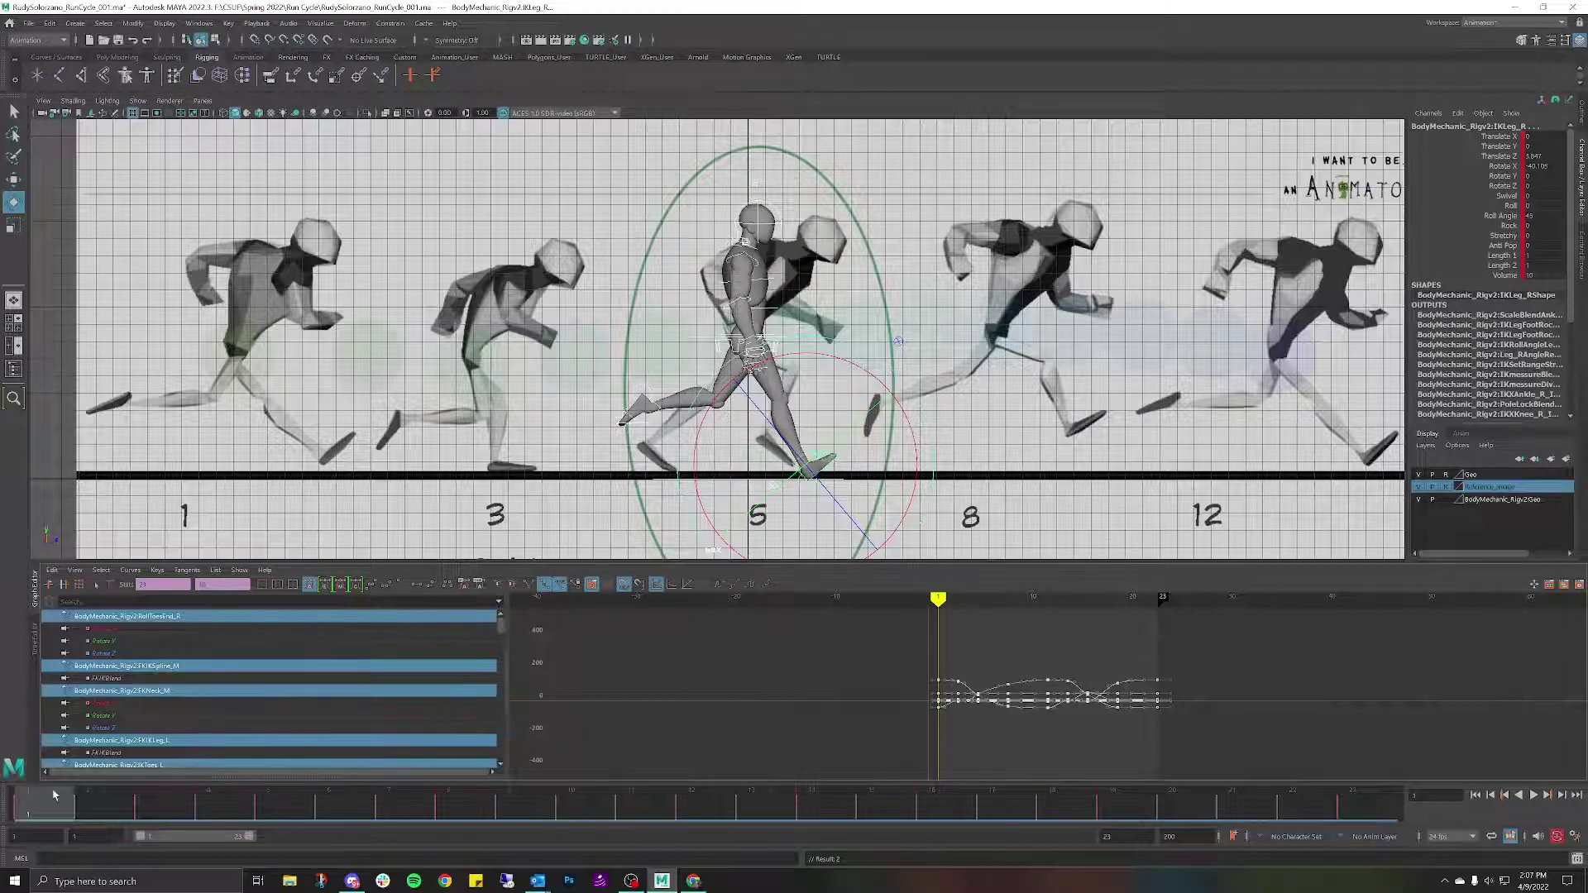
Play the smoothed run cycle, stop at frame 11 to check the legs up close, and clear the selection.
{"action": "mouse_move", "coordinate": [54, 795]}
{"action": "left_mouse_down"}
{"action": "mouse_move", "coordinate": [931, 803]}
{"action": "mouse_move", "coordinate": [633, 801]}
{"action": "left_mouse_up"}
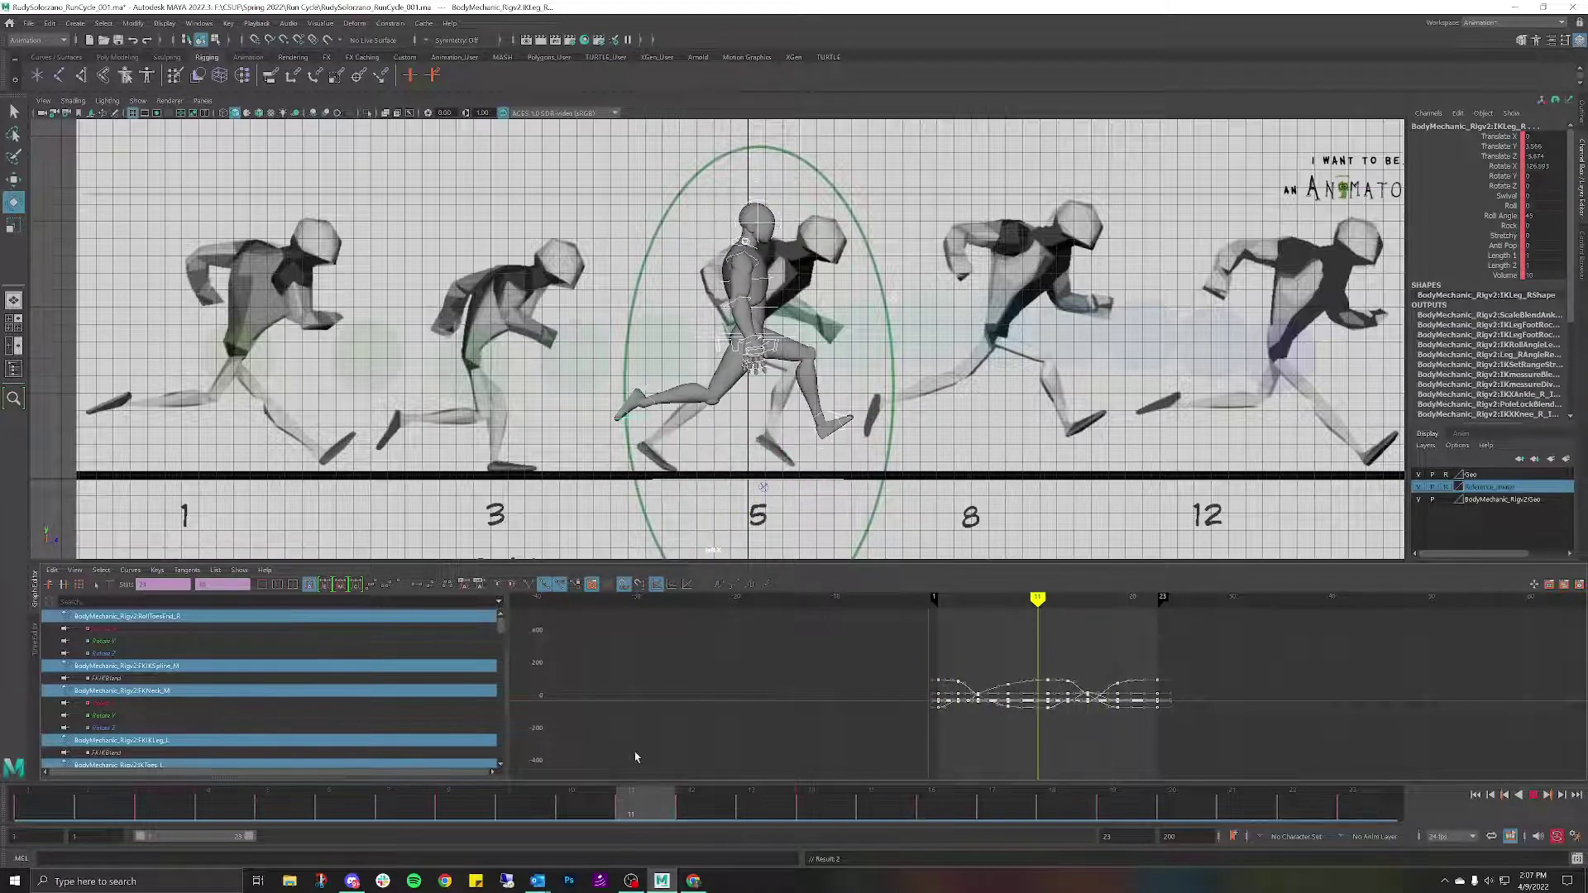
{"action": "scroll", "coordinate": [688, 432], "scroll_direction": "up", "scroll_amount": 3}
{"action": "middle_click_drag", "start_coordinate": [706, 370], "coordinate": [768, 290], "text": "alt"}
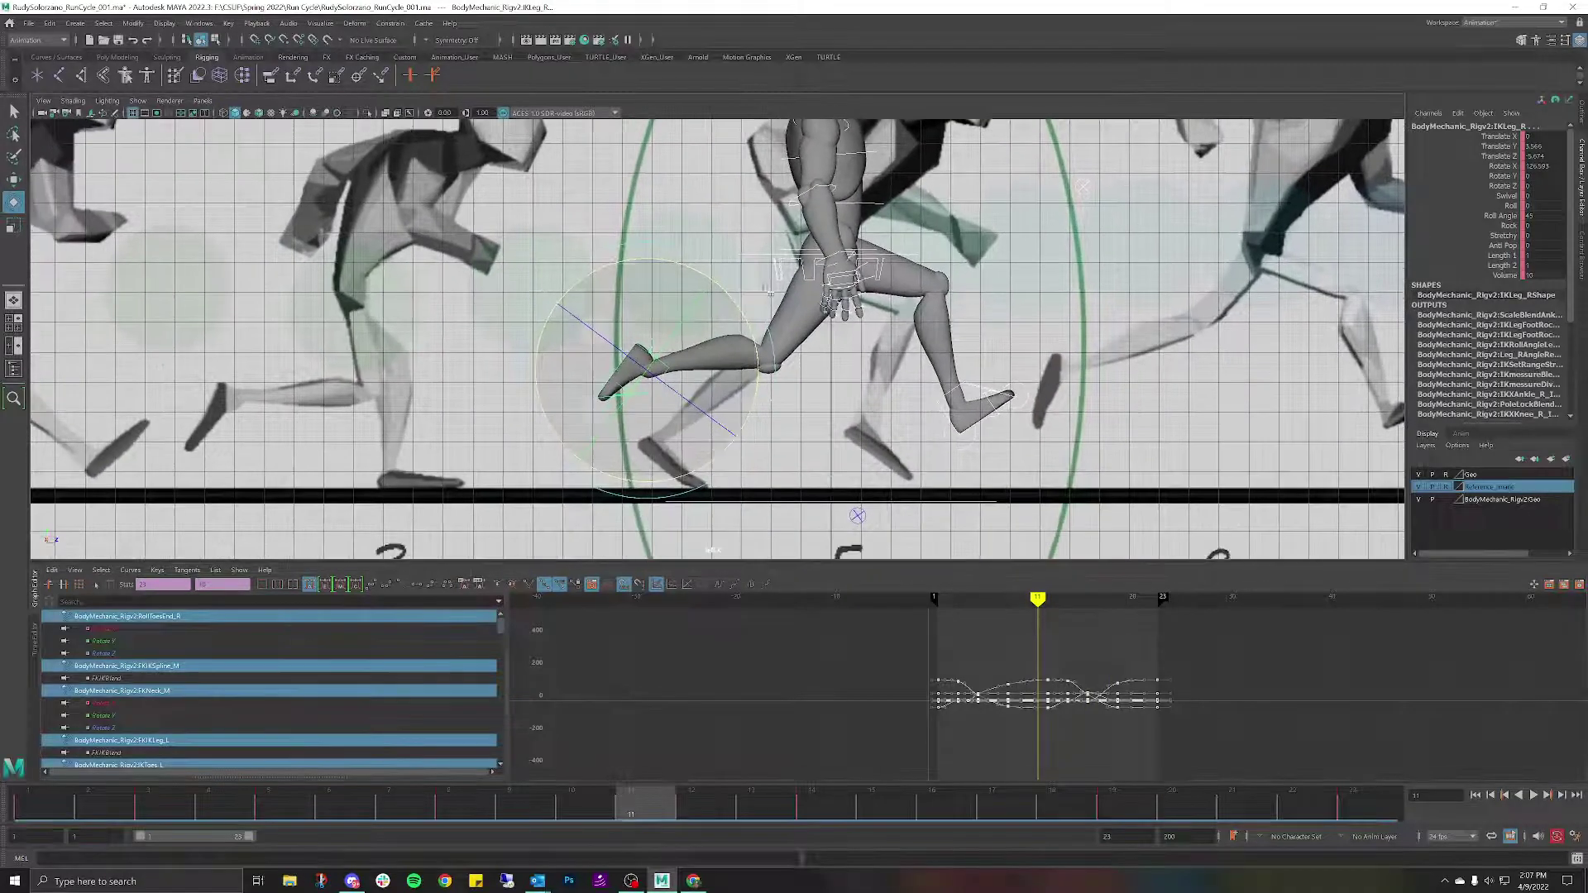
{"action": "left_click", "coordinate": [769, 291]}
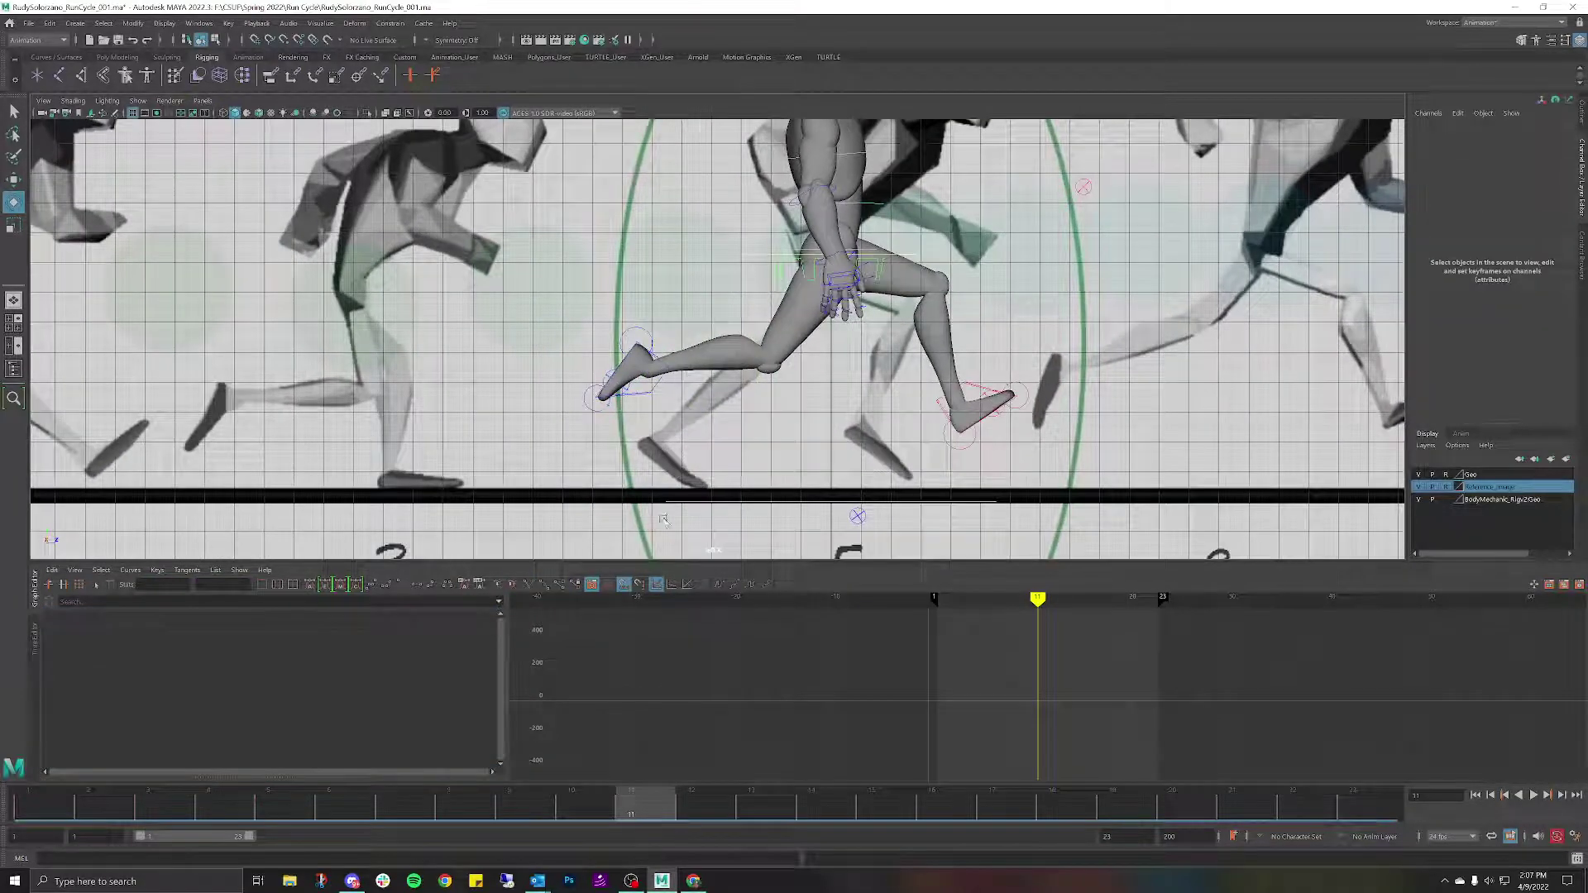
Select the right IK leg control and inspect its Translate Y, Rotate X and Translate Z curves at frame 3.
{"action": "left_click", "coordinate": [670, 372]}
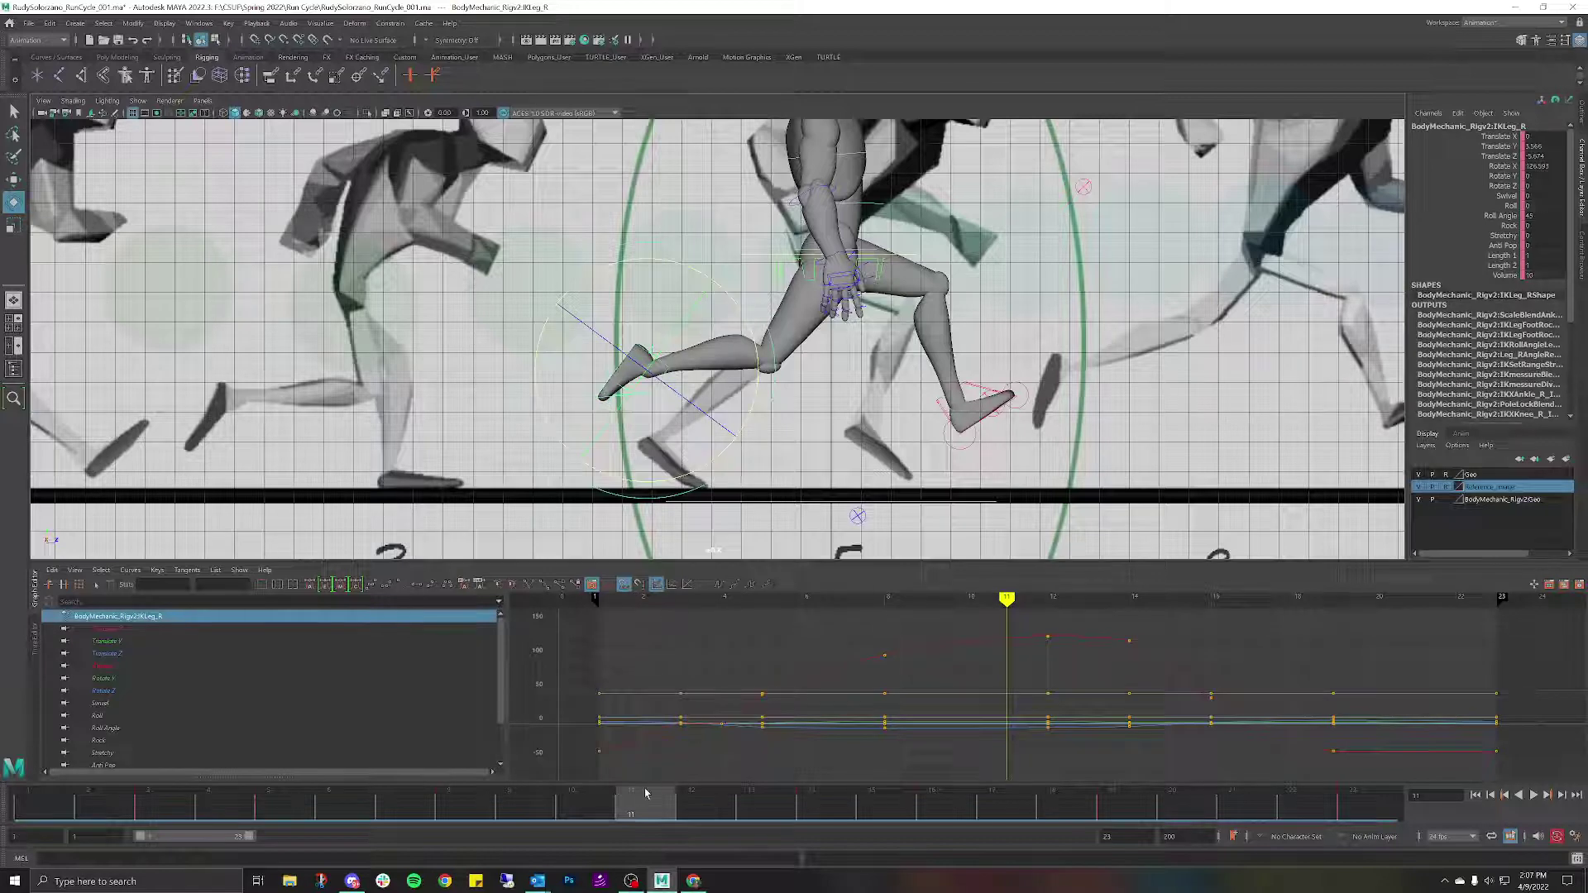
{"action": "left_click_drag", "start_coordinate": [646, 792], "coordinate": [185, 783]}
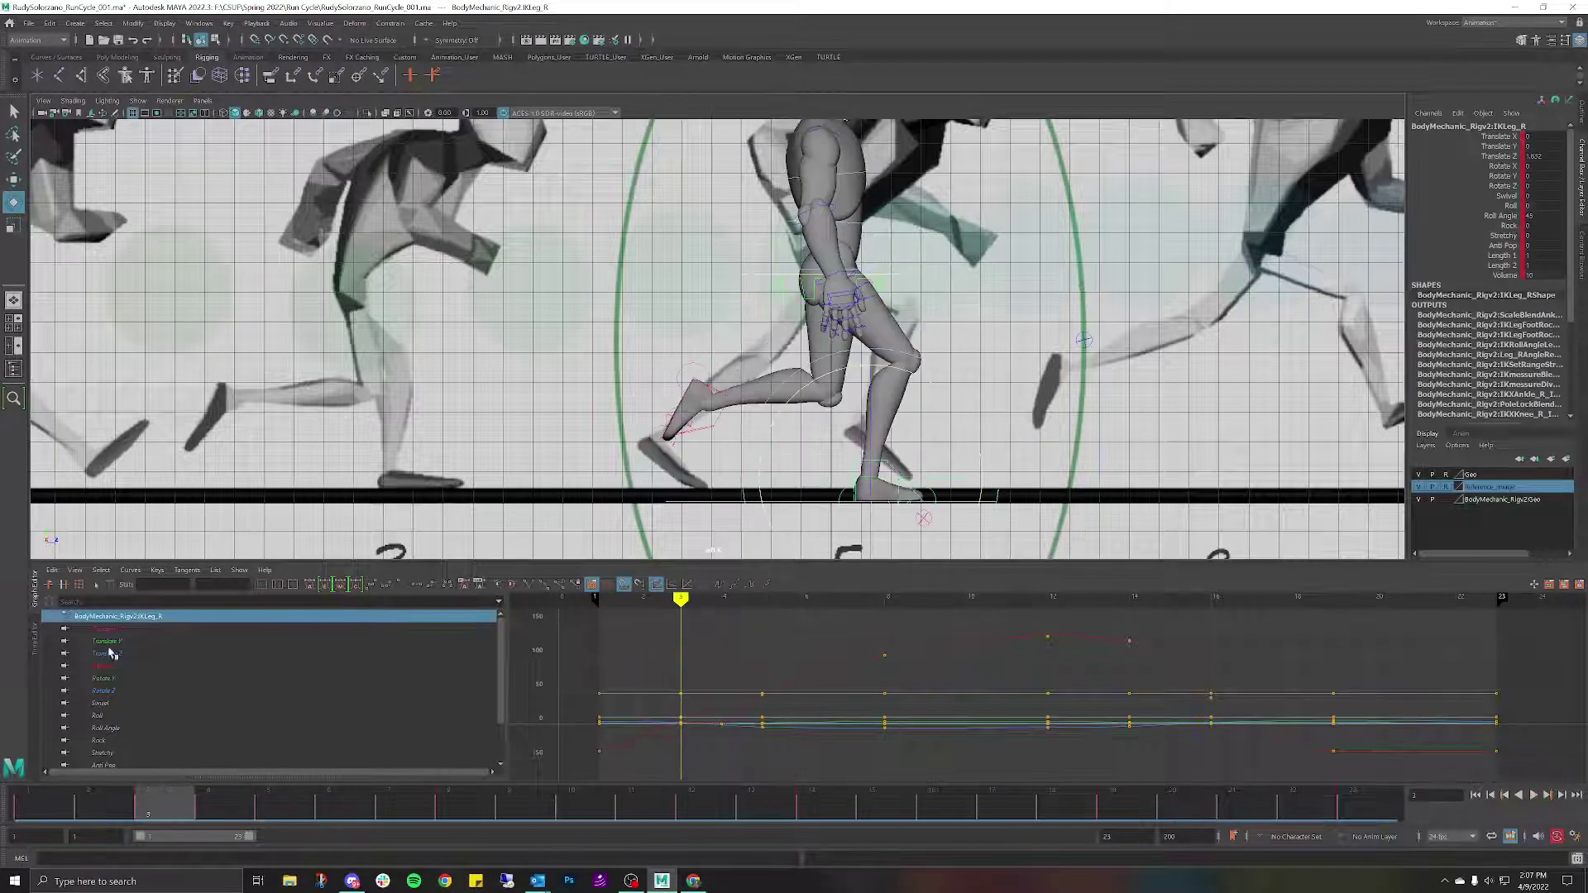
{"action": "left_click", "coordinate": [108, 630]}
{"action": "left_click", "coordinate": [108, 642]}
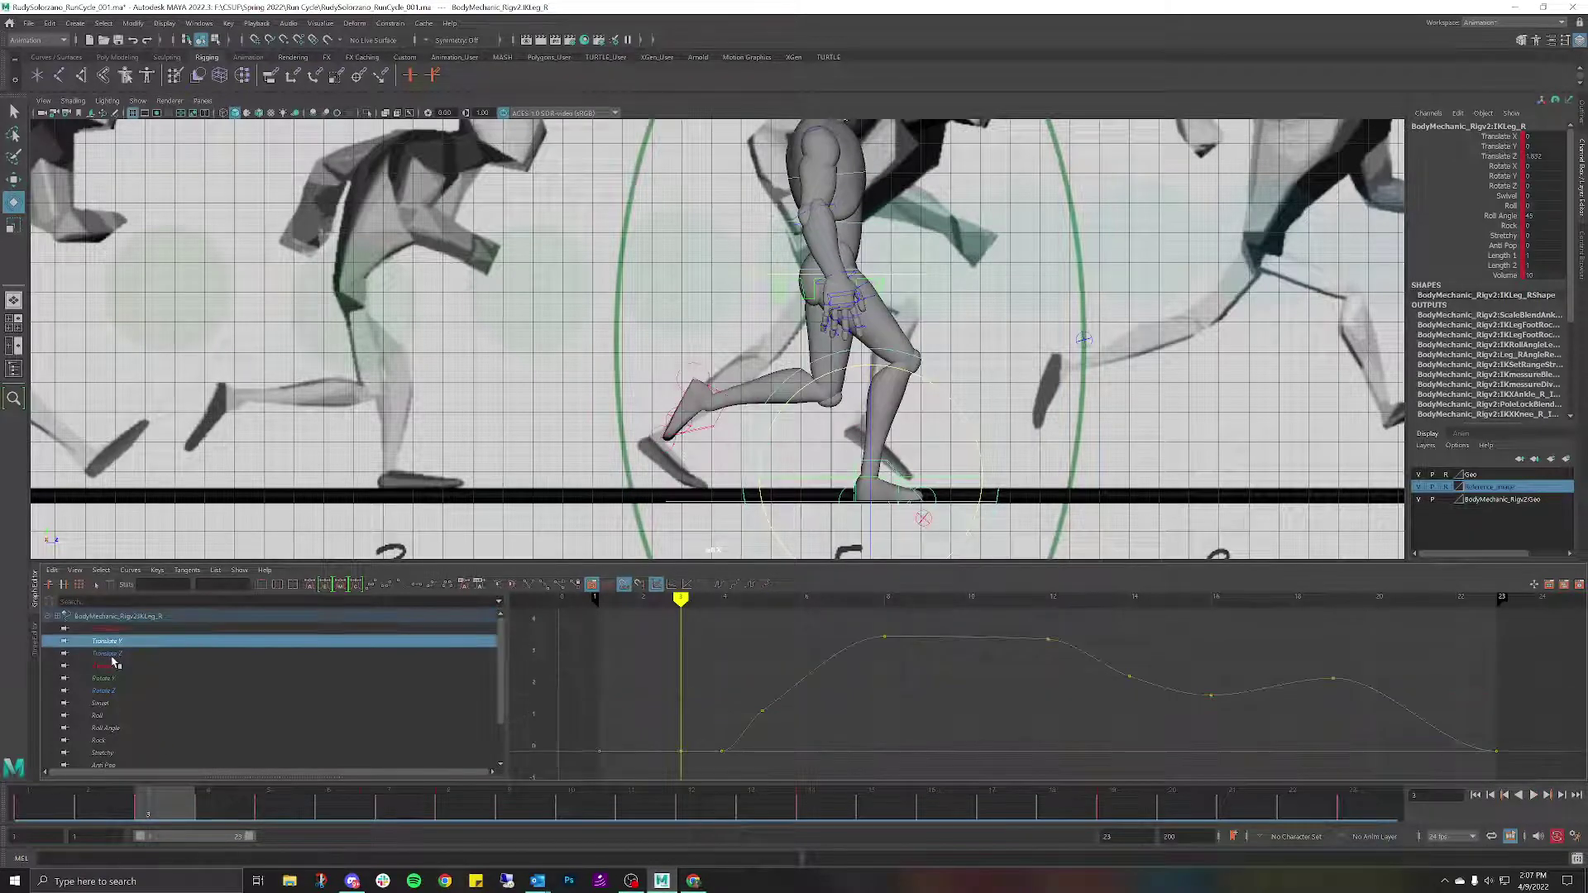
{"action": "left_click", "coordinate": [112, 654]}
{"action": "left_click", "coordinate": [117, 666]}
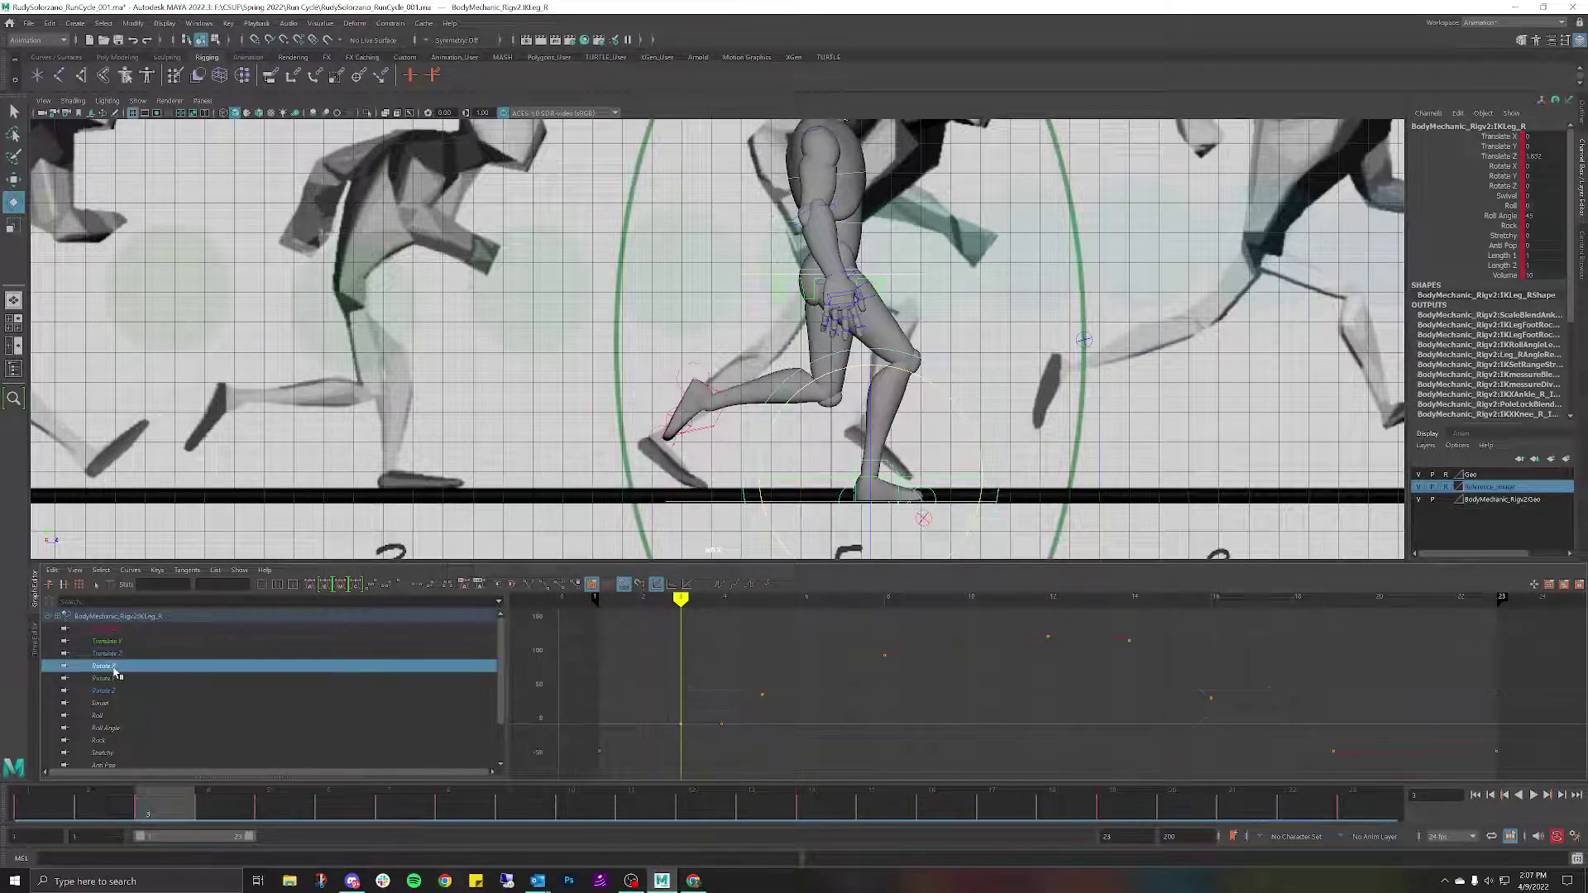
{"action": "left_click", "coordinate": [122, 655]}
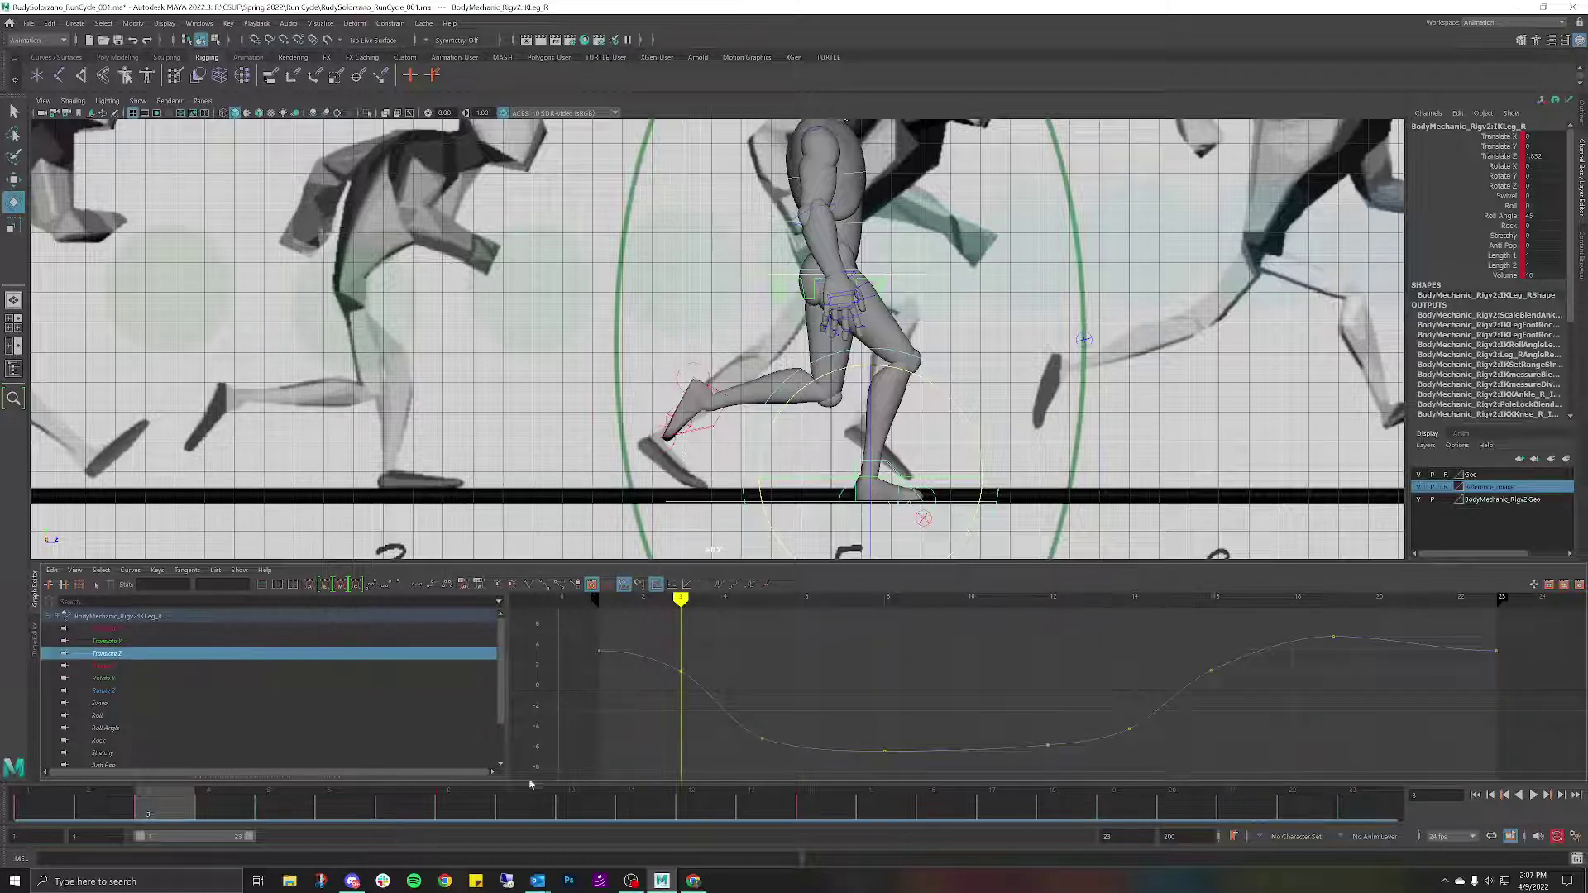
At frame 12, make the reference image selectable and slide it along Z until its straight-leg pose 12 sits behind the character.
{"action": "mouse_move", "coordinate": [192, 798]}
{"action": "left_mouse_down"}
{"action": "mouse_move", "coordinate": [780, 780]}
{"action": "mouse_move", "coordinate": [707, 792]}
{"action": "left_mouse_up"}
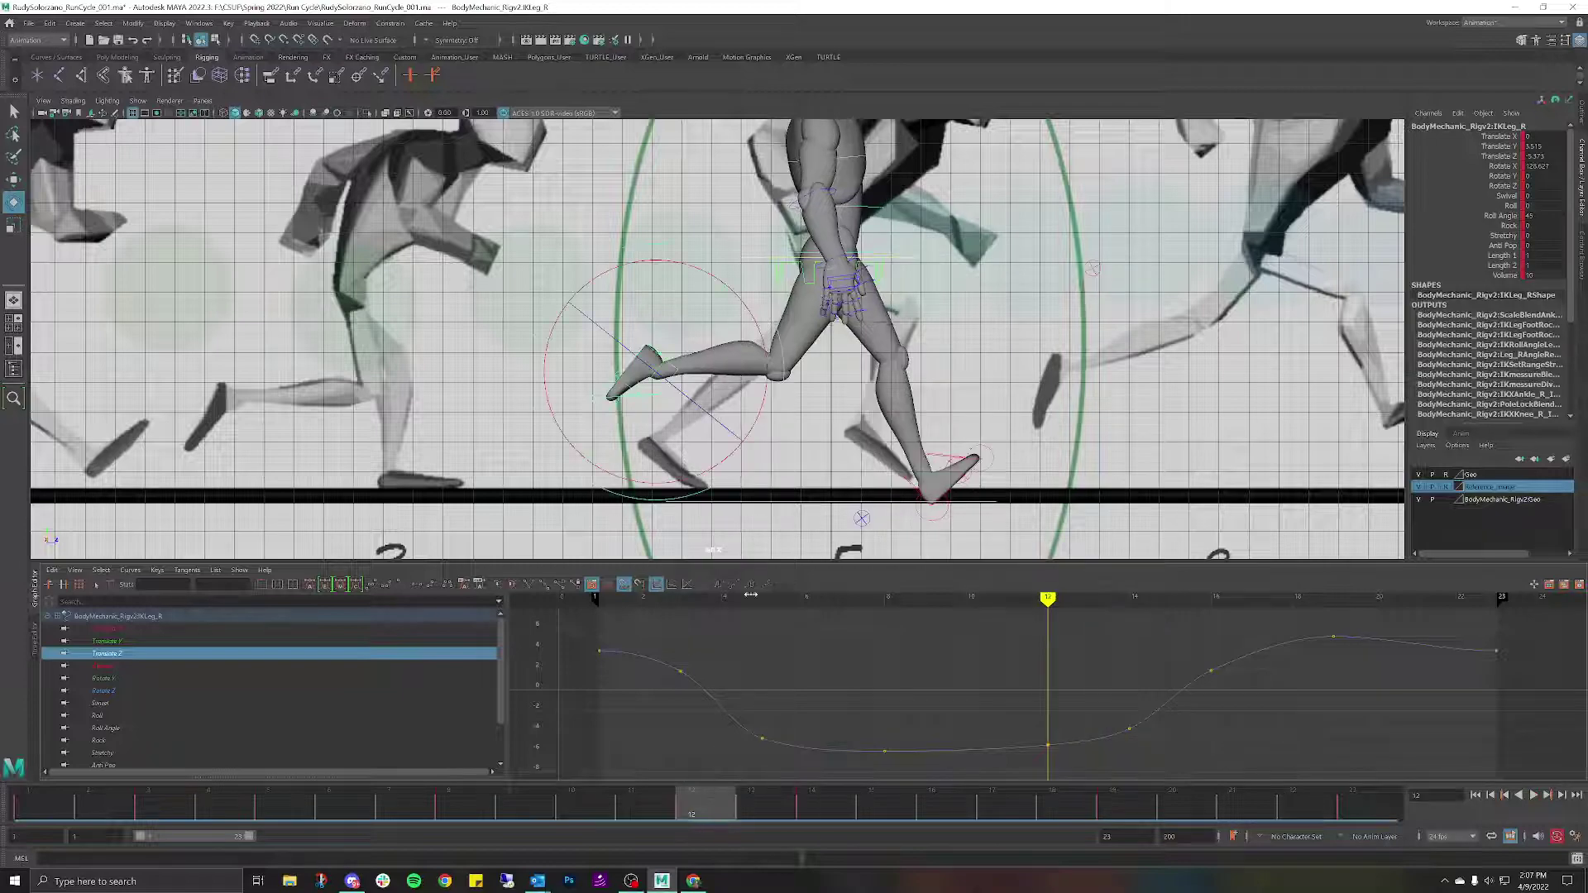
{"action": "scroll", "coordinate": [801, 446], "scroll_direction": "down", "scroll_amount": 3}
{"action": "scroll", "coordinate": [800, 446], "scroll_direction": "down", "scroll_amount": 3}
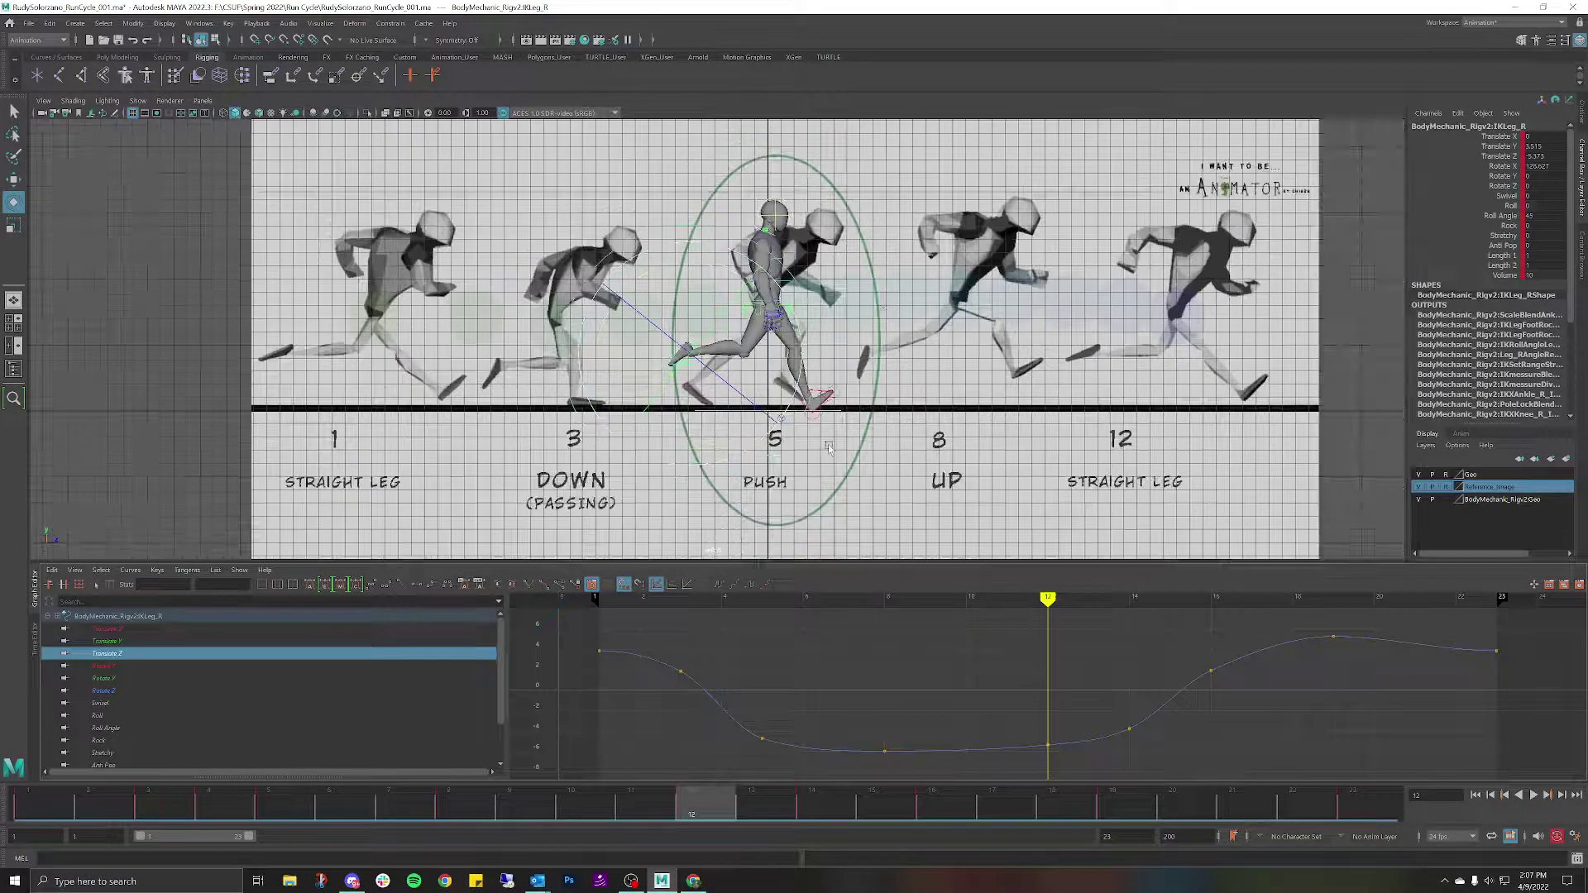
{"action": "left_click", "coordinate": [1081, 356]}
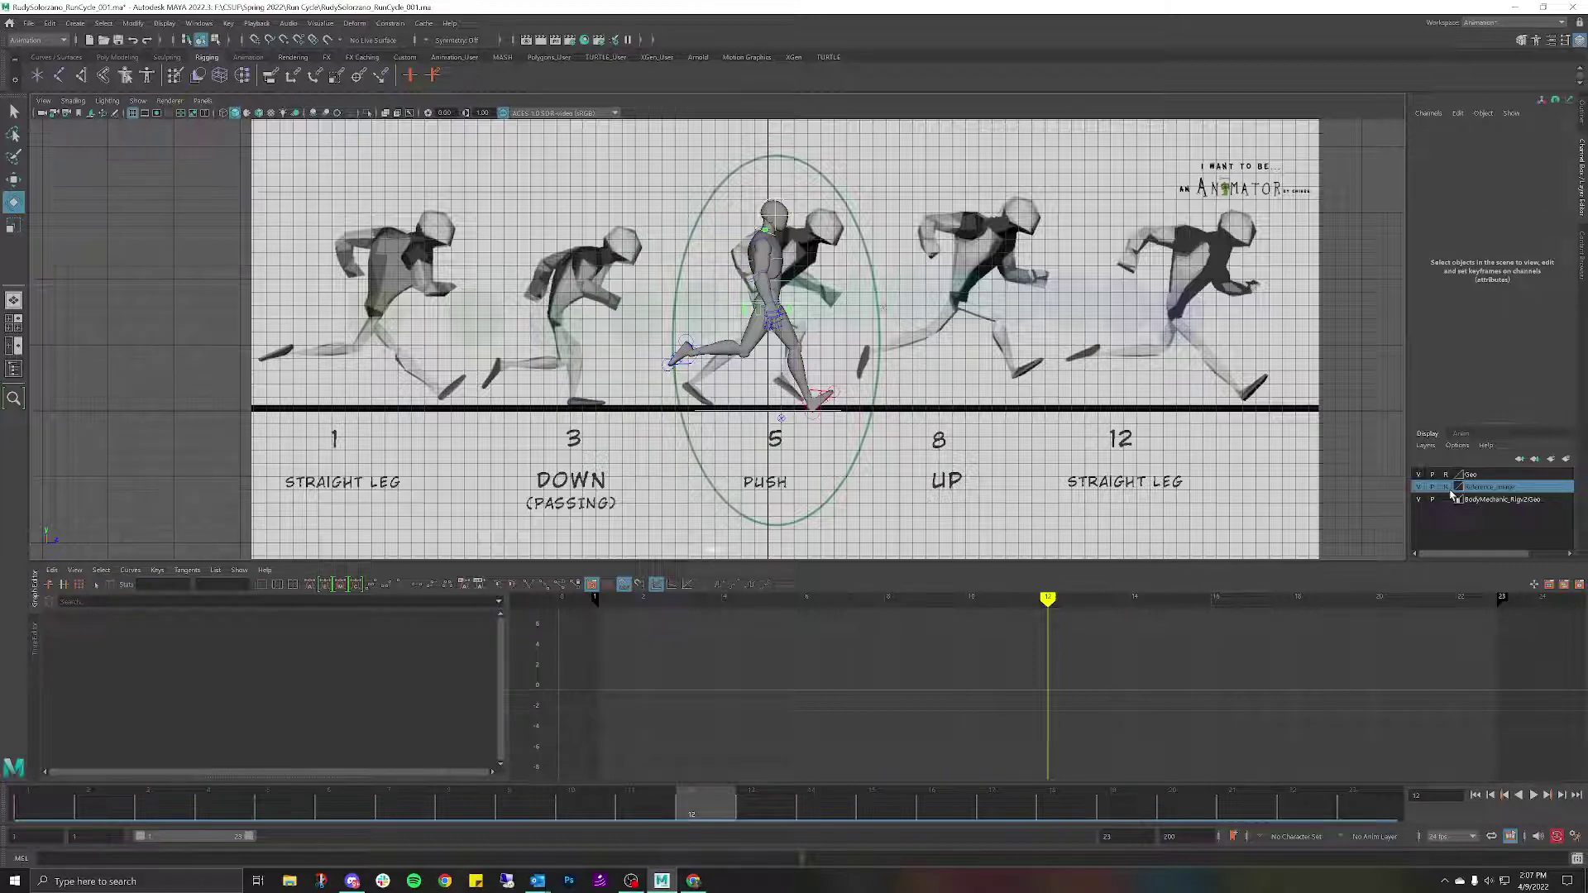
{"action": "left_click", "coordinate": [1161, 379]}
{"action": "key", "text": "w"}
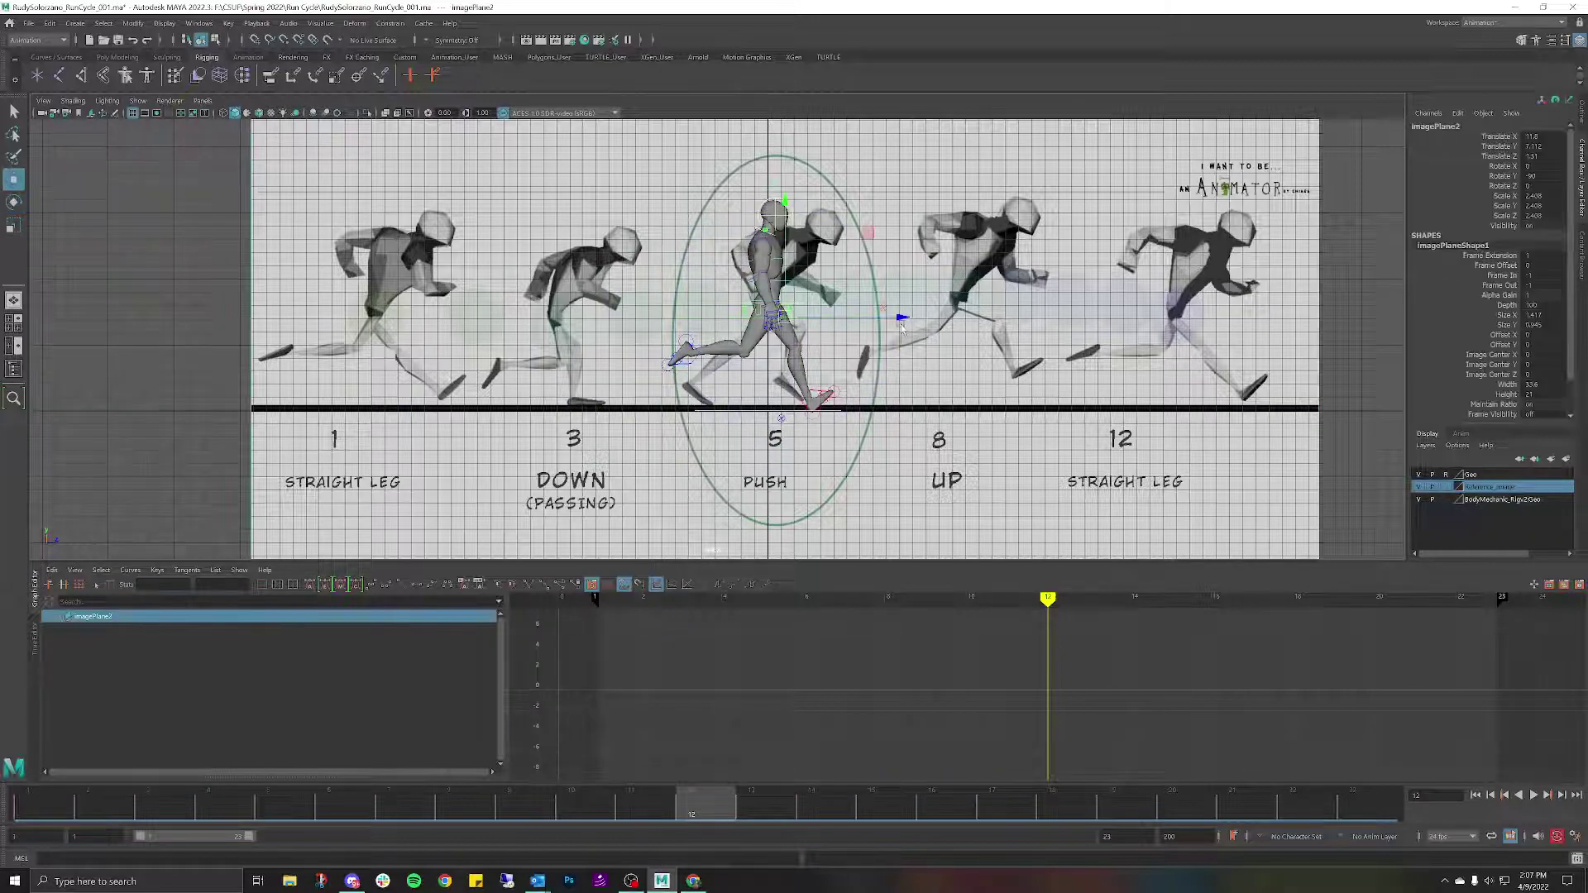
{"action": "left_click_drag", "start_coordinate": [903, 321], "coordinate": [490, 316]}
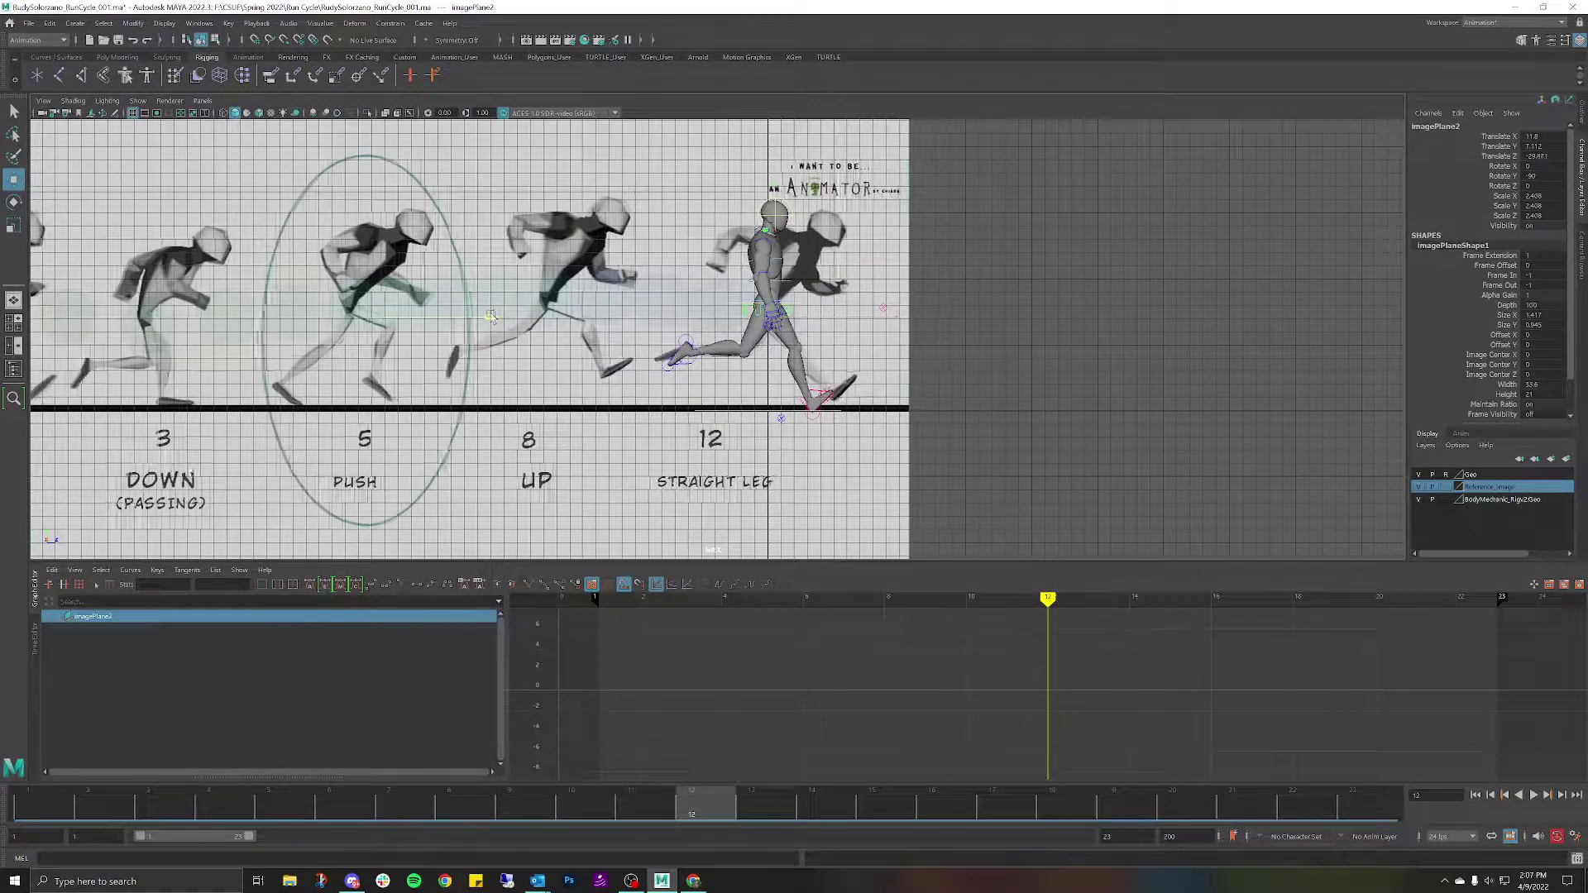
{"action": "middle_click_drag", "start_coordinate": [733, 345], "coordinate": [816, 317], "text": "alt"}
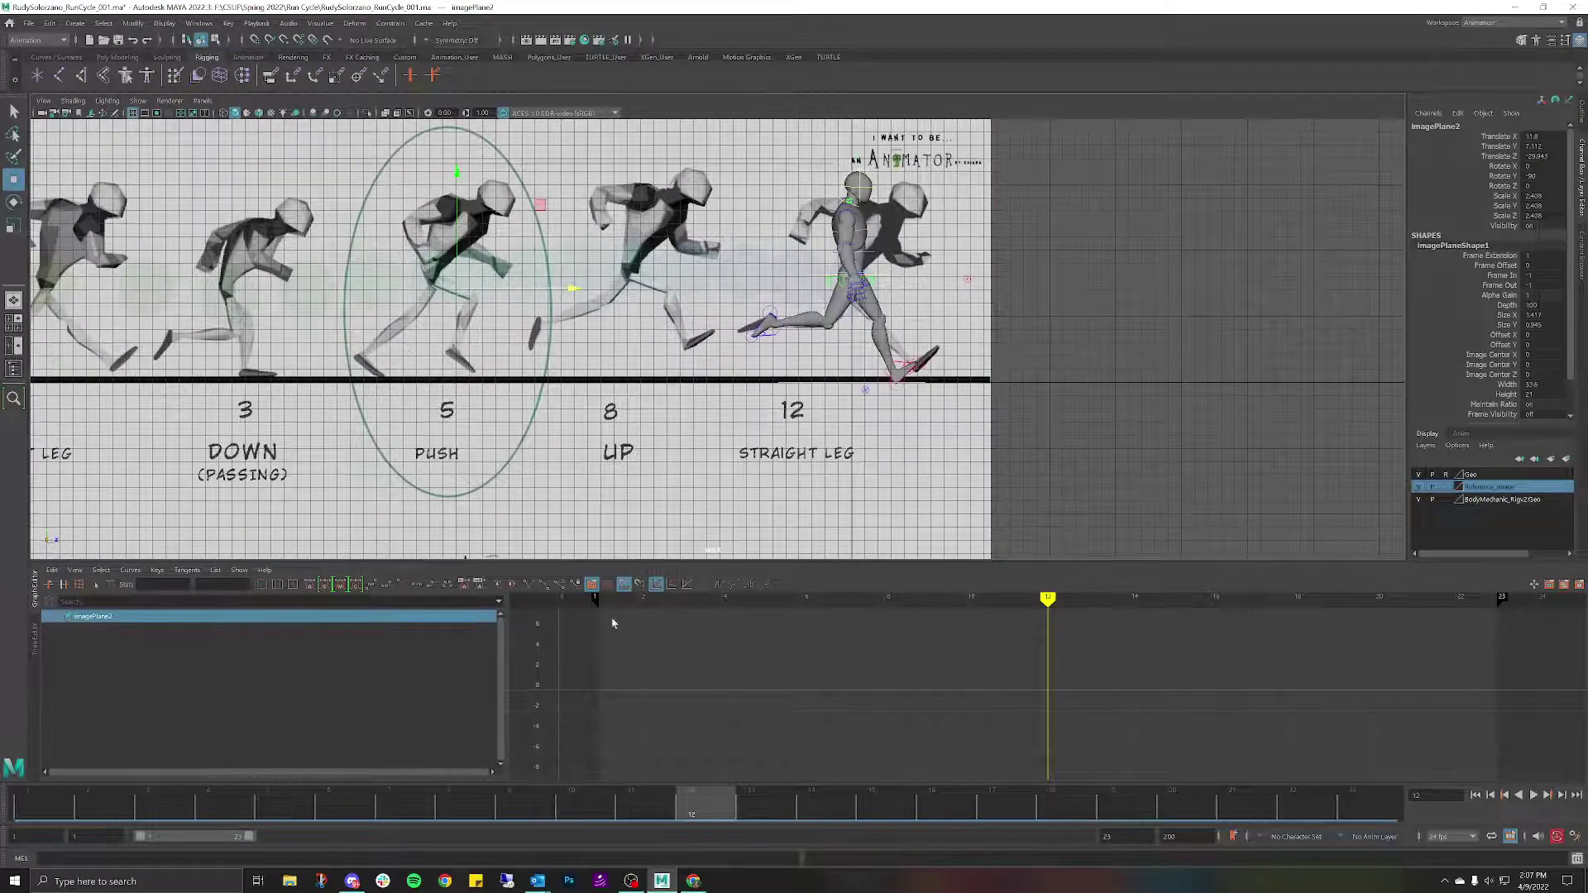
Play the cycle and inspect the right IK leg control's Translate Z curve around frames 13 and 14.
{"action": "key", "text": "alt+v"}
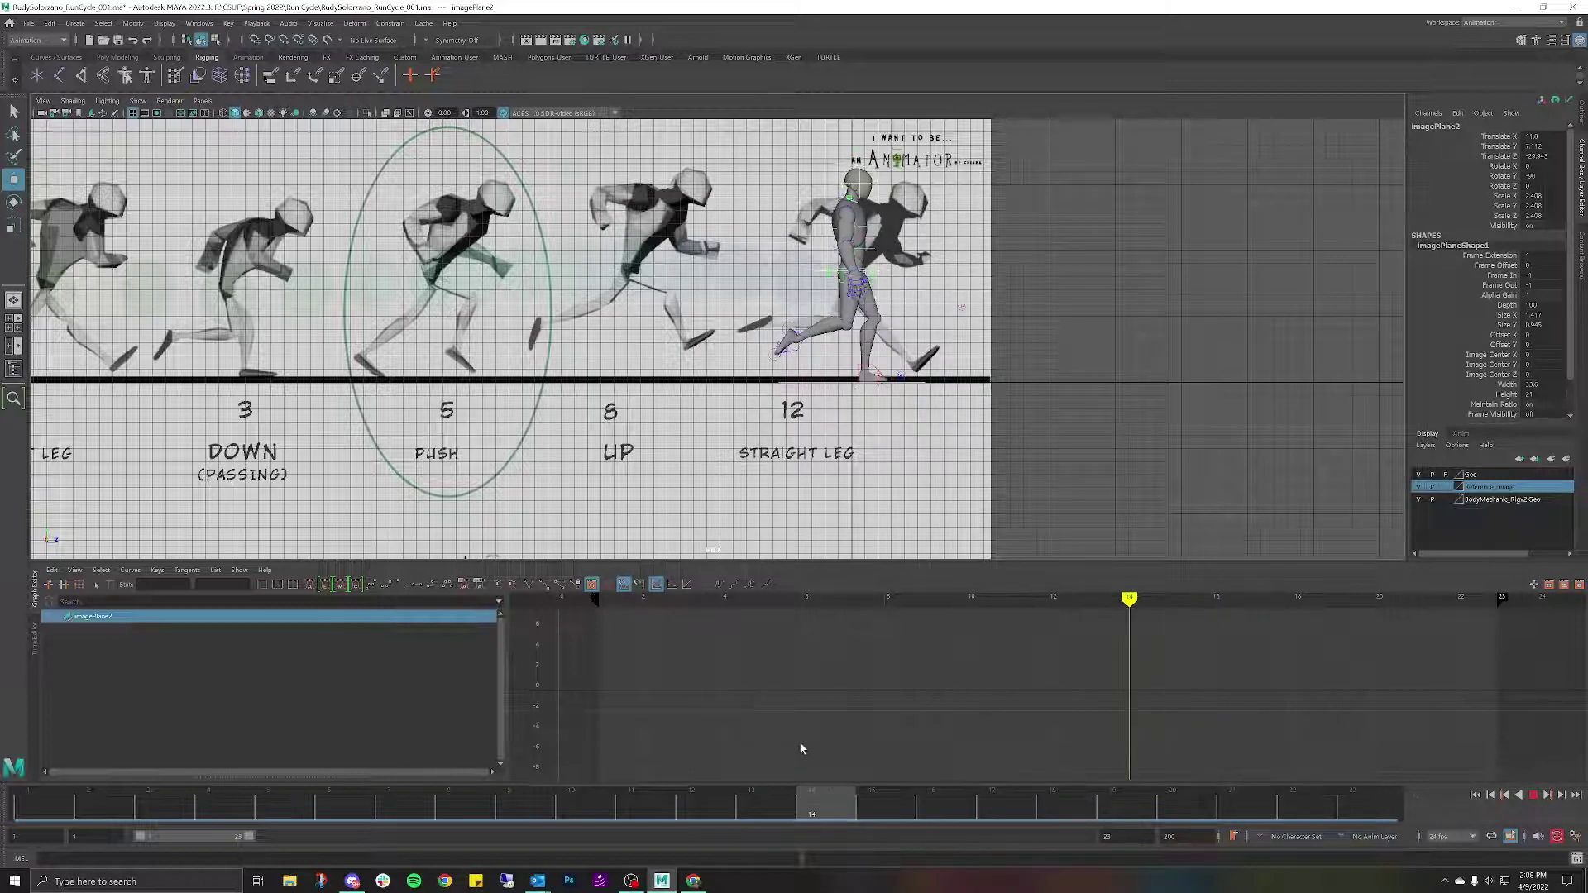
{"action": "key", "text": "Escape"}
{"action": "left_click", "coordinate": [797, 353]}
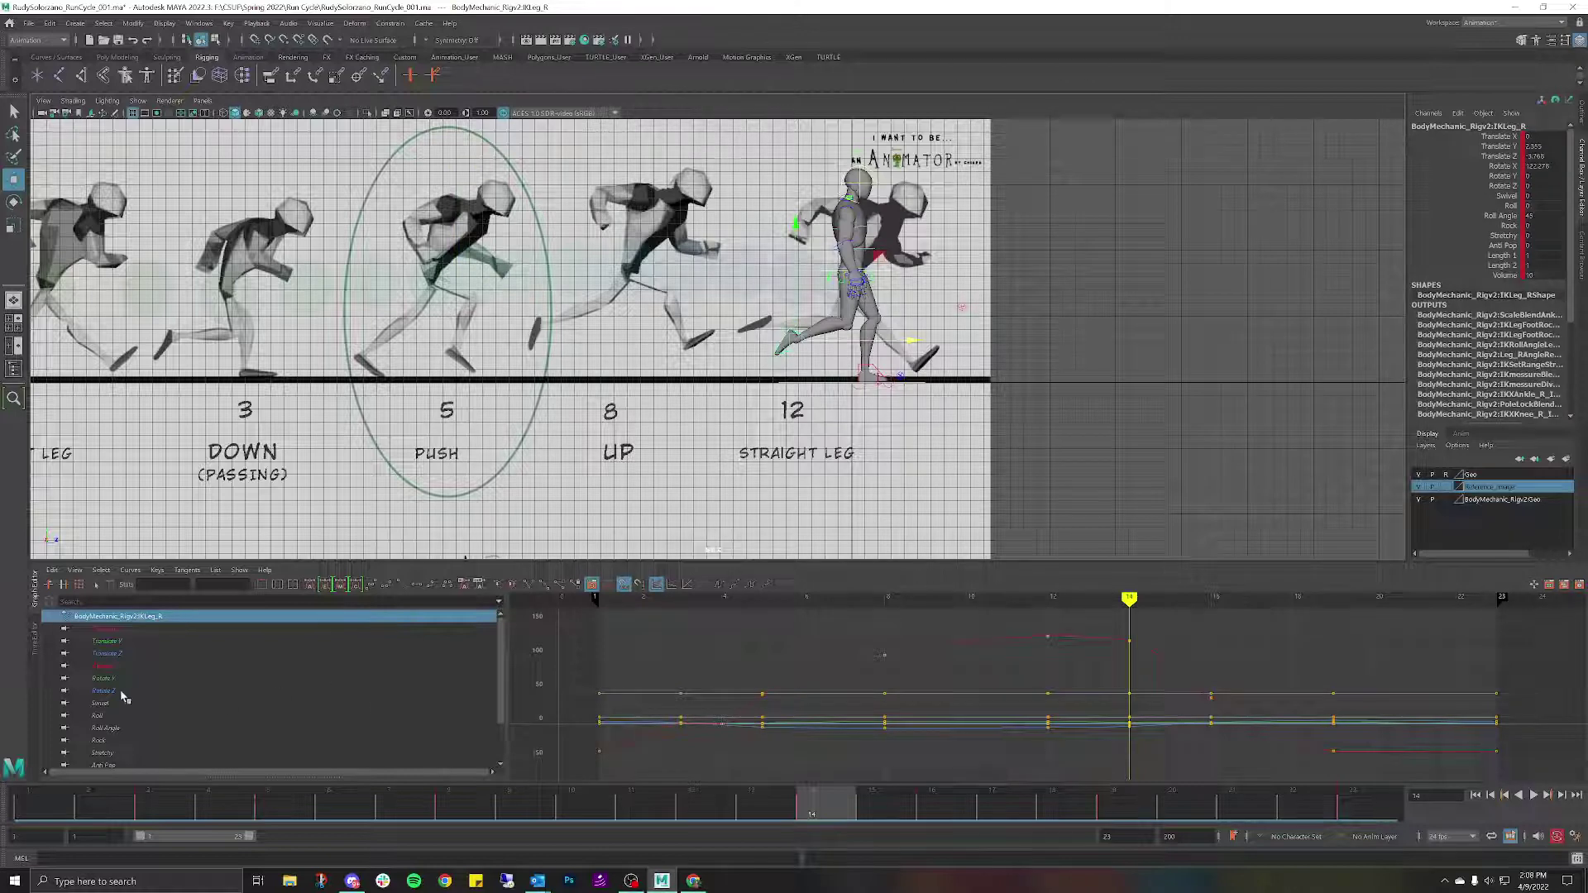
{"action": "left_click", "coordinate": [115, 653]}
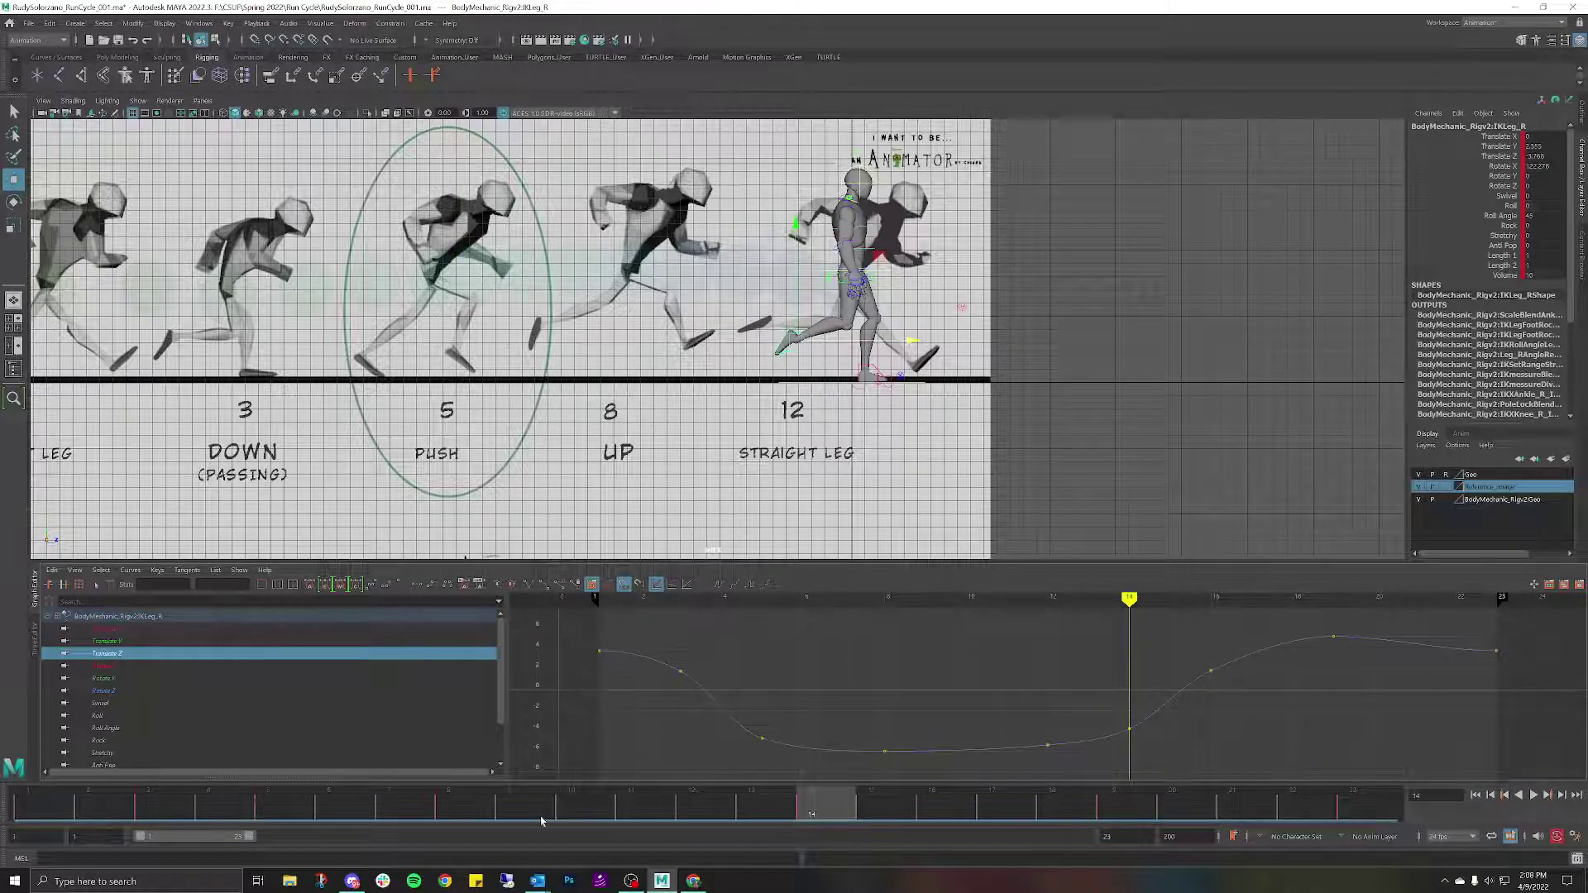
{"action": "mouse_move", "coordinate": [816, 802]}
{"action": "left_mouse_down"}
{"action": "mouse_move", "coordinate": [653, 810]}
{"action": "mouse_move", "coordinate": [800, 816]}
{"action": "mouse_move", "coordinate": [725, 814]}
{"action": "mouse_move", "coordinate": [765, 816]}
{"action": "left_mouse_up"}
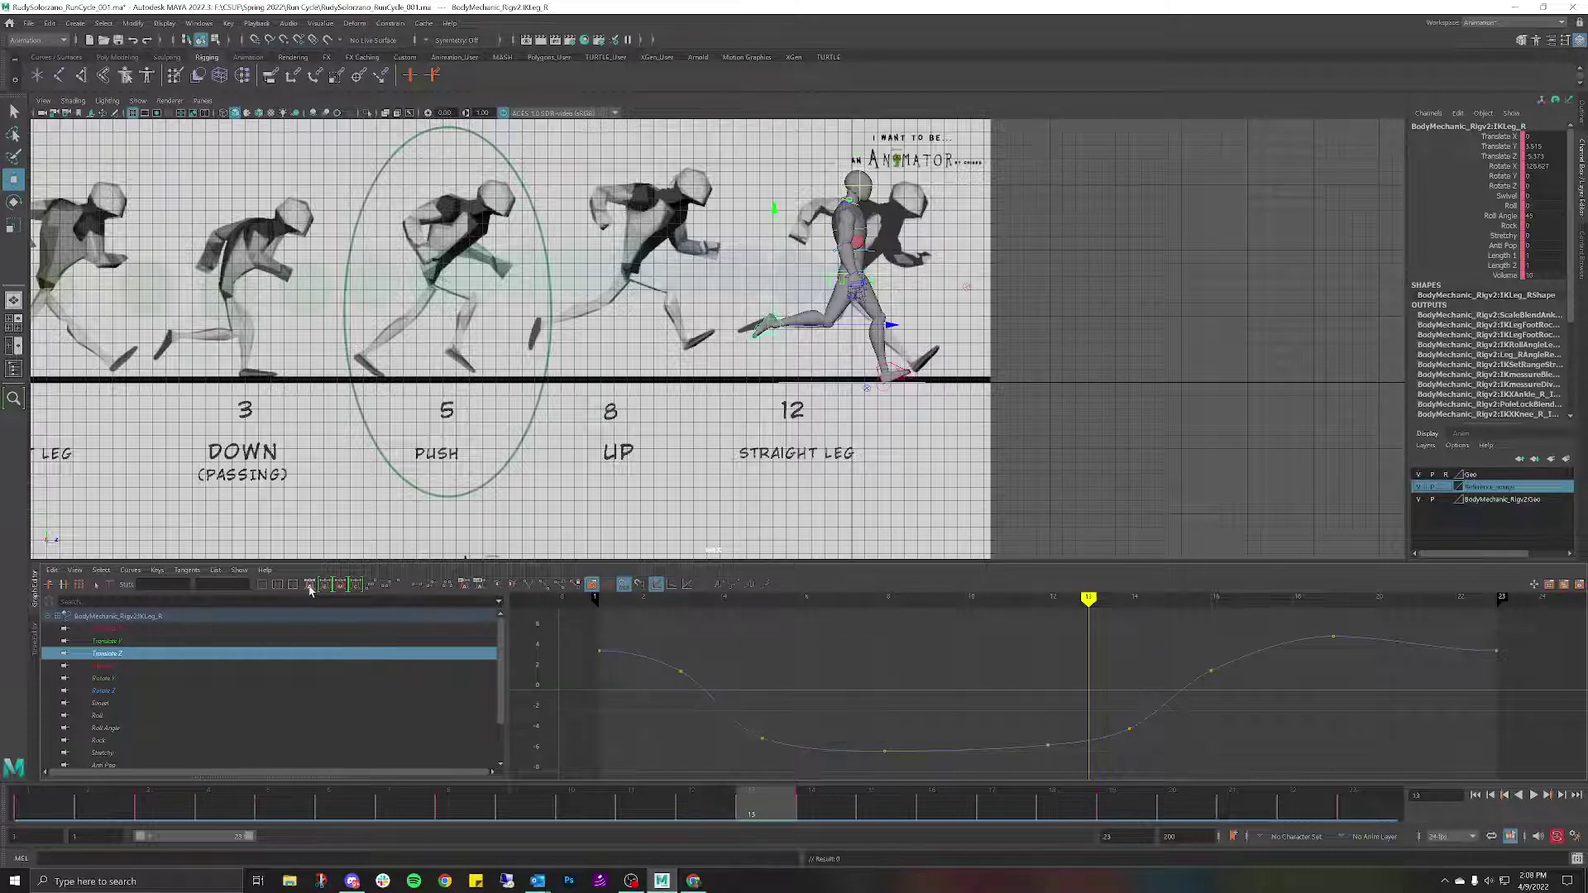
At frame 13, reposition the right IK leg control in height and depth to adjust the trailing foot's swing, and key it.
{"action": "mouse_move", "coordinate": [752, 797]}
{"action": "left_mouse_down"}
{"action": "mouse_move", "coordinate": [653, 798]}
{"action": "mouse_move", "coordinate": [815, 792]}
{"action": "mouse_move", "coordinate": [696, 799]}
{"action": "mouse_move", "coordinate": [753, 799]}
{"action": "left_mouse_up"}
{"action": "scroll", "coordinate": [827, 422], "scroll_direction": "up", "scroll_amount": 3}
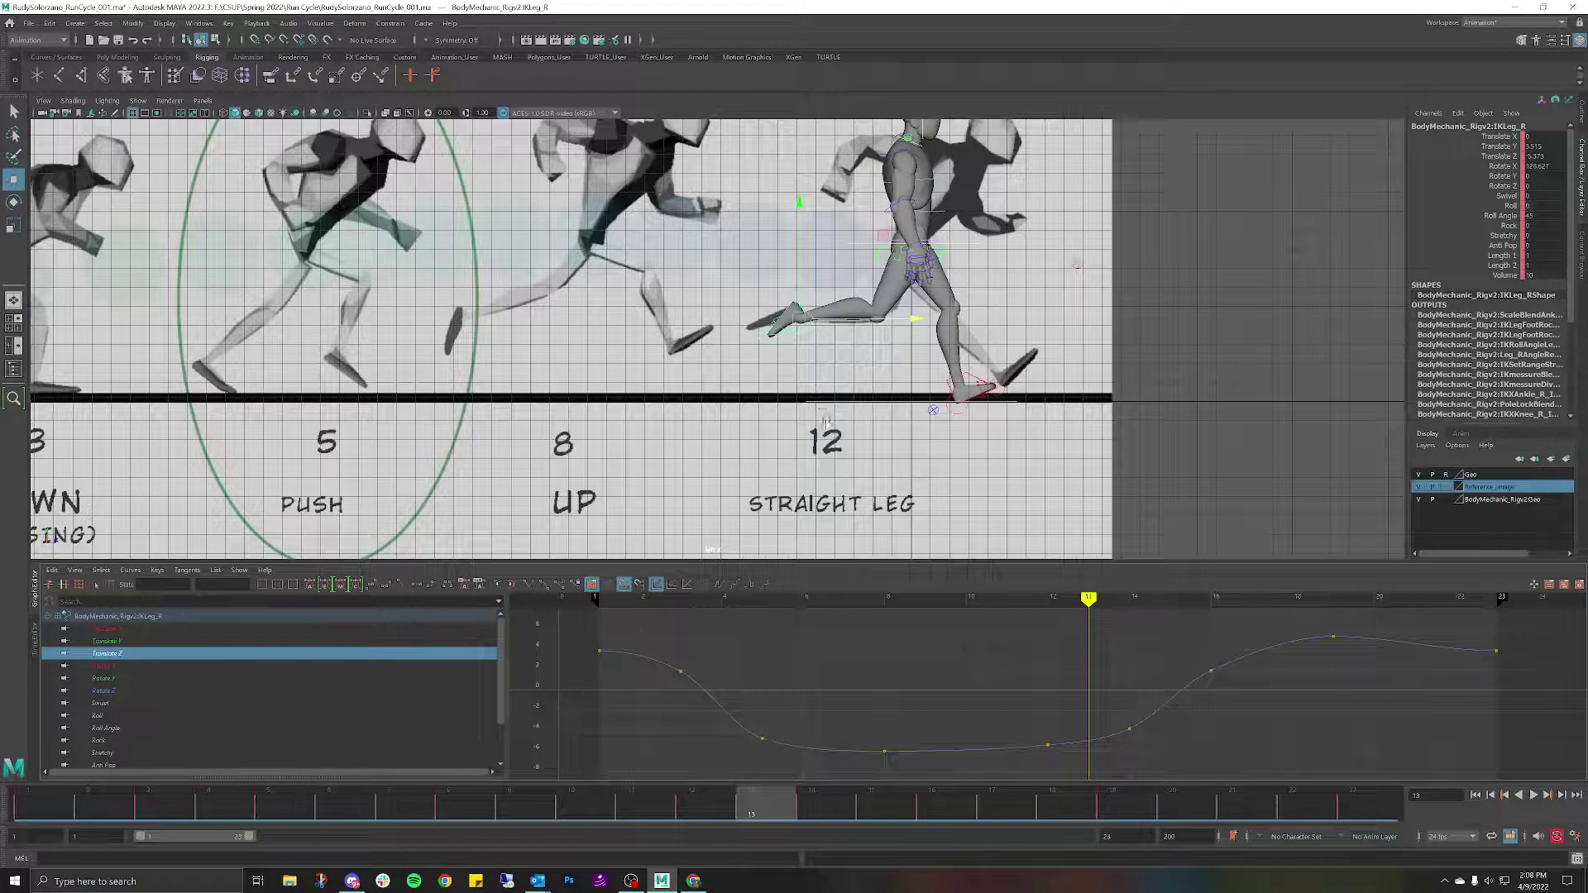
{"action": "scroll", "coordinate": [825, 422], "scroll_direction": "up", "scroll_amount": 3}
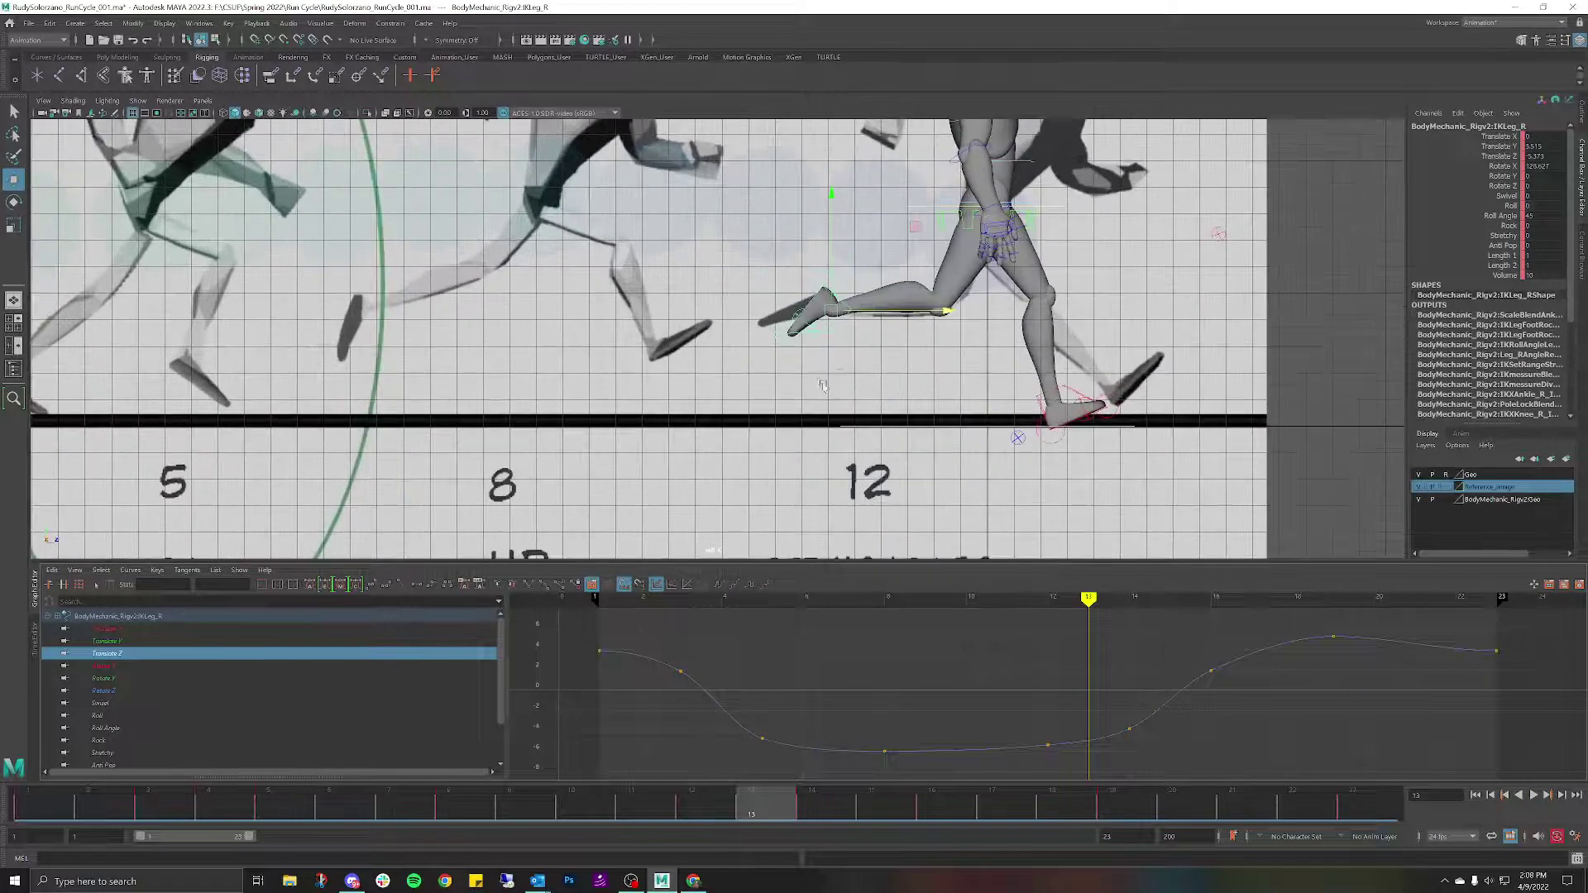
{"action": "left_click_drag", "start_coordinate": [948, 314], "coordinate": [957, 313]}
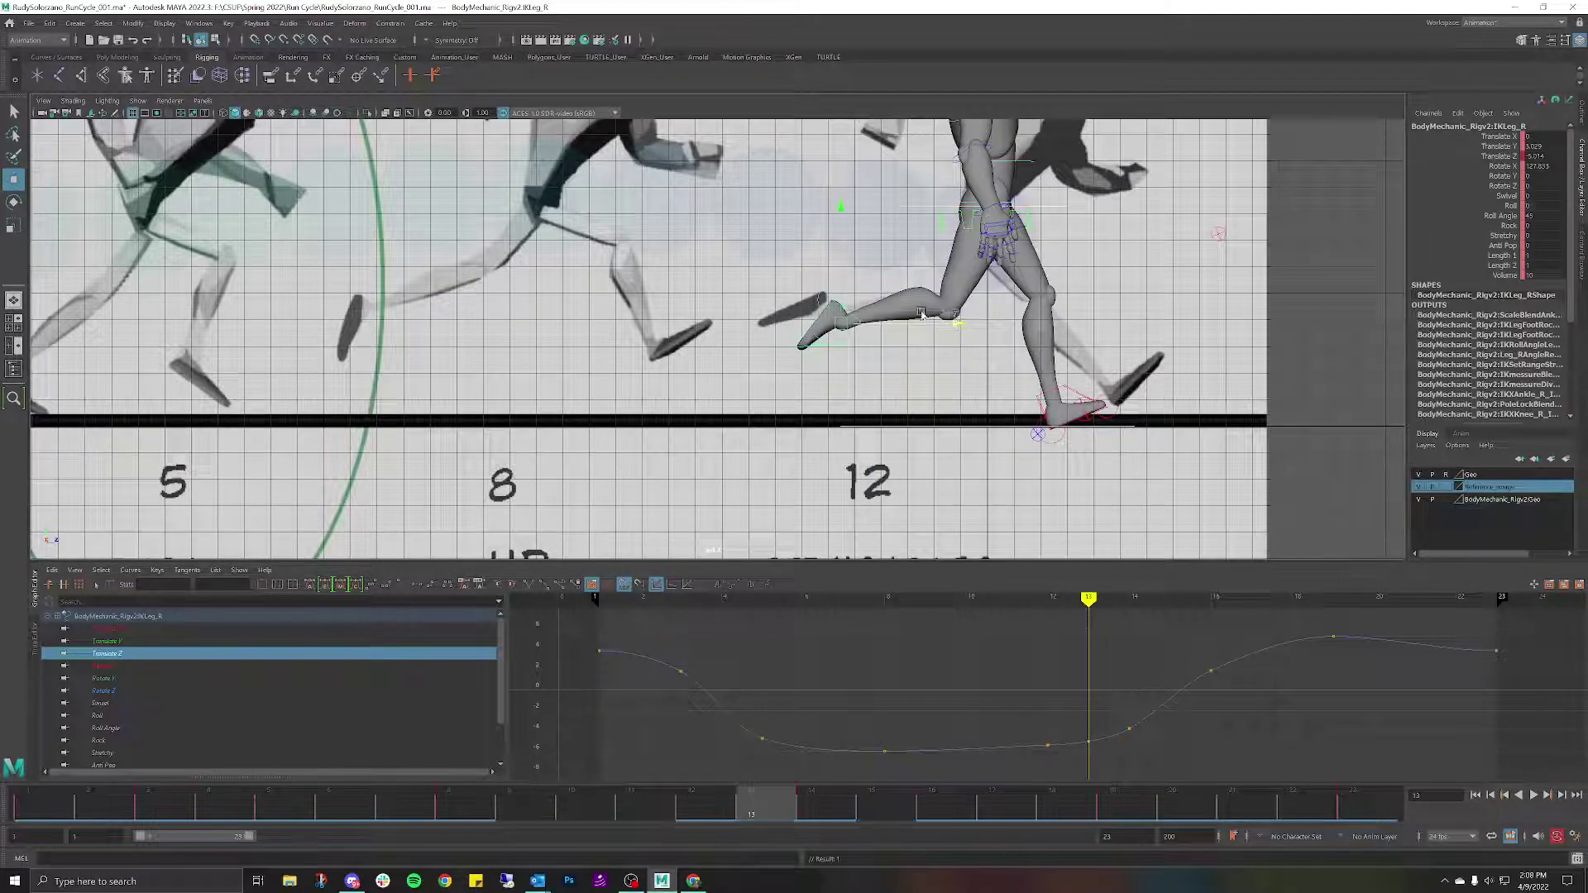
{"action": "mouse_move", "coordinate": [840, 245]}
{"action": "left_mouse_down"}
{"action": "mouse_move", "coordinate": [835, 263]}
{"action": "mouse_move", "coordinate": [832, 245]}
{"action": "left_mouse_up"}
At frame 17, move the right IK leg control forward, tilt the foot's toes up and key the pose, checking it in playback.
{"action": "key", "text": "alt+v"}
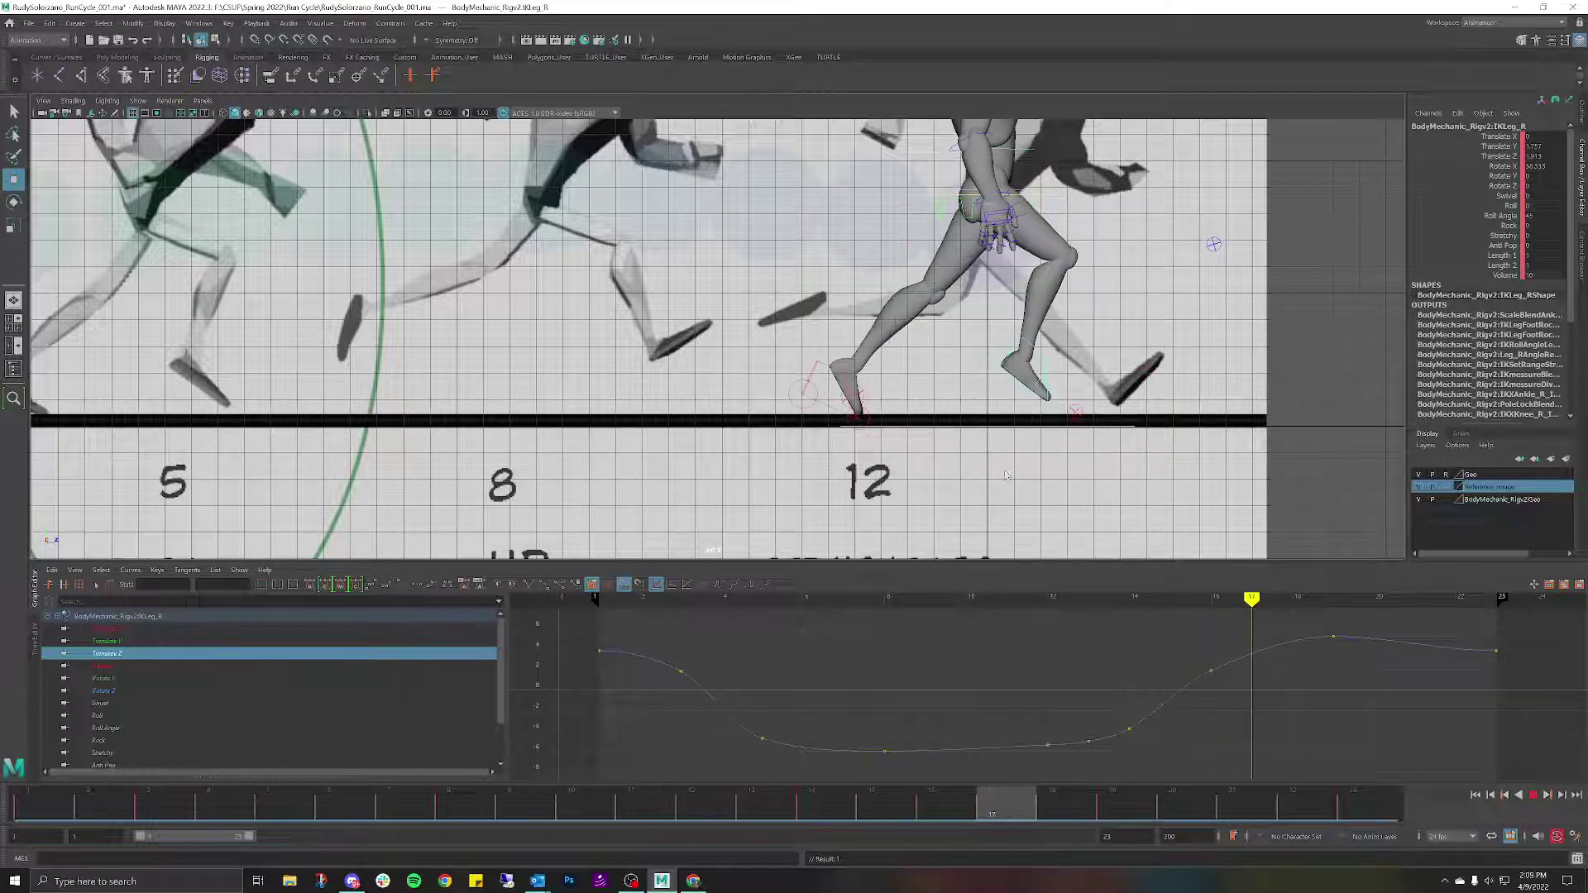
{"action": "left_click_drag", "start_coordinate": [1141, 357], "coordinate": [1113, 383]}
{"action": "key", "text": "e"}
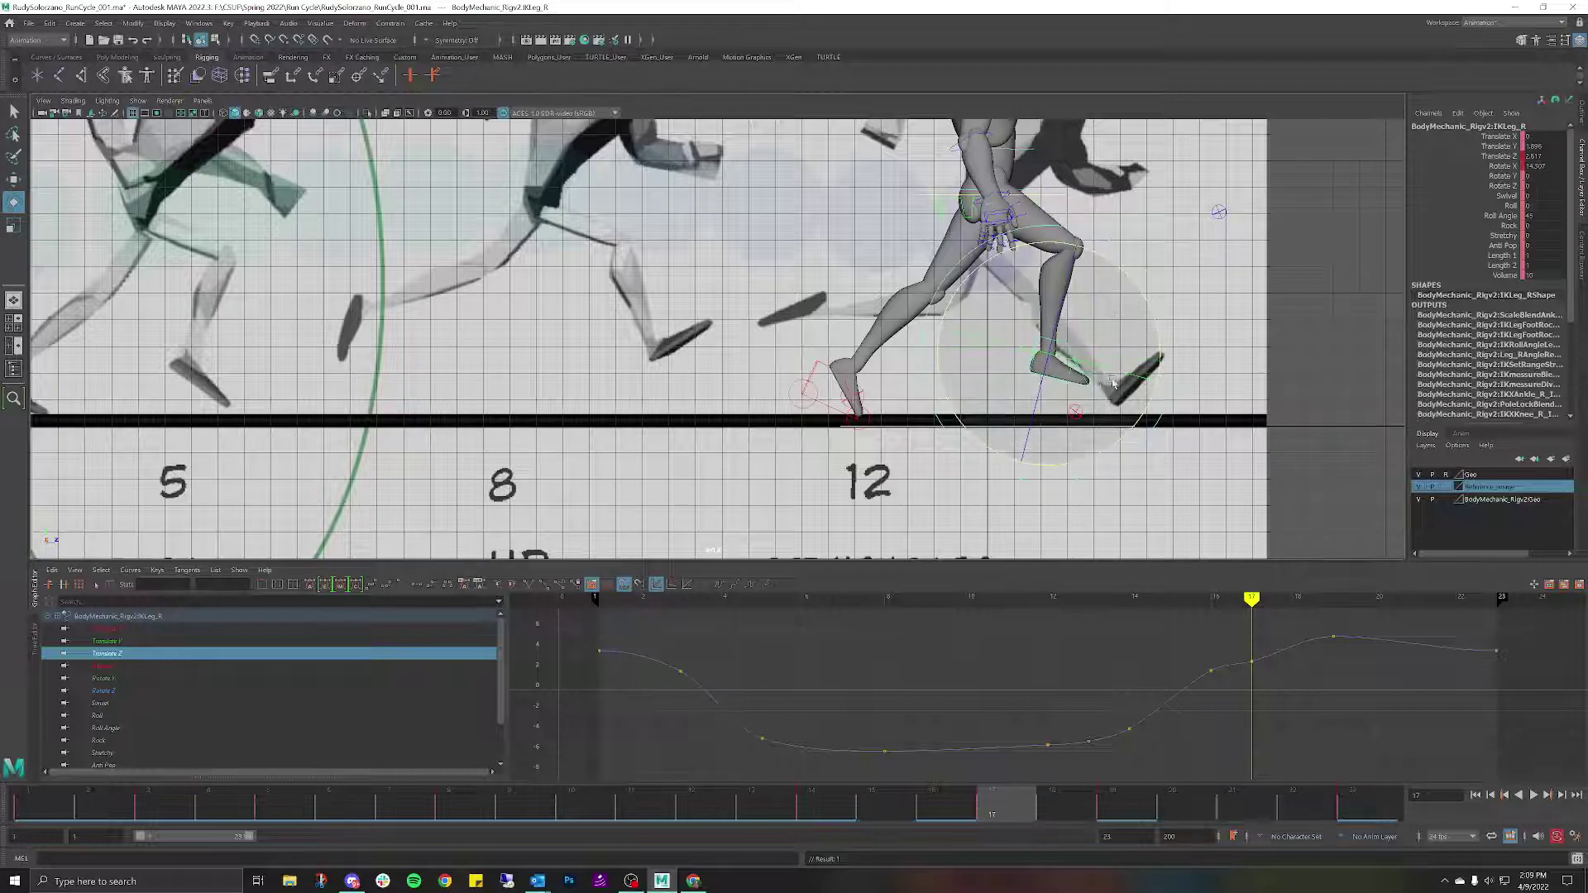
{"action": "left_click", "coordinate": [1040, 819]}
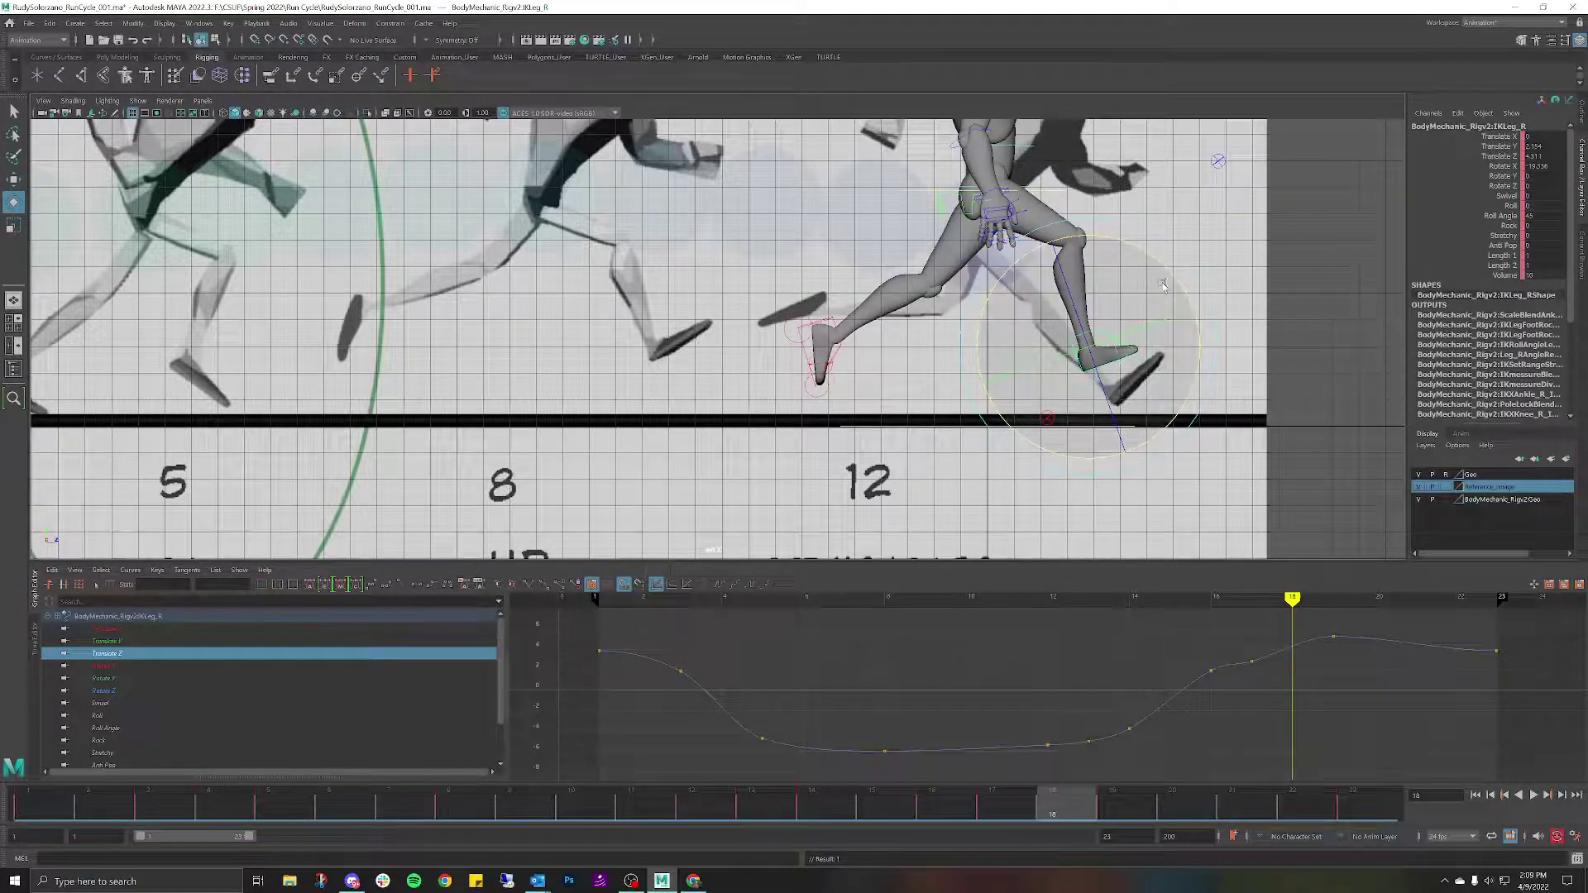
{"action": "key", "text": "alt+v"}
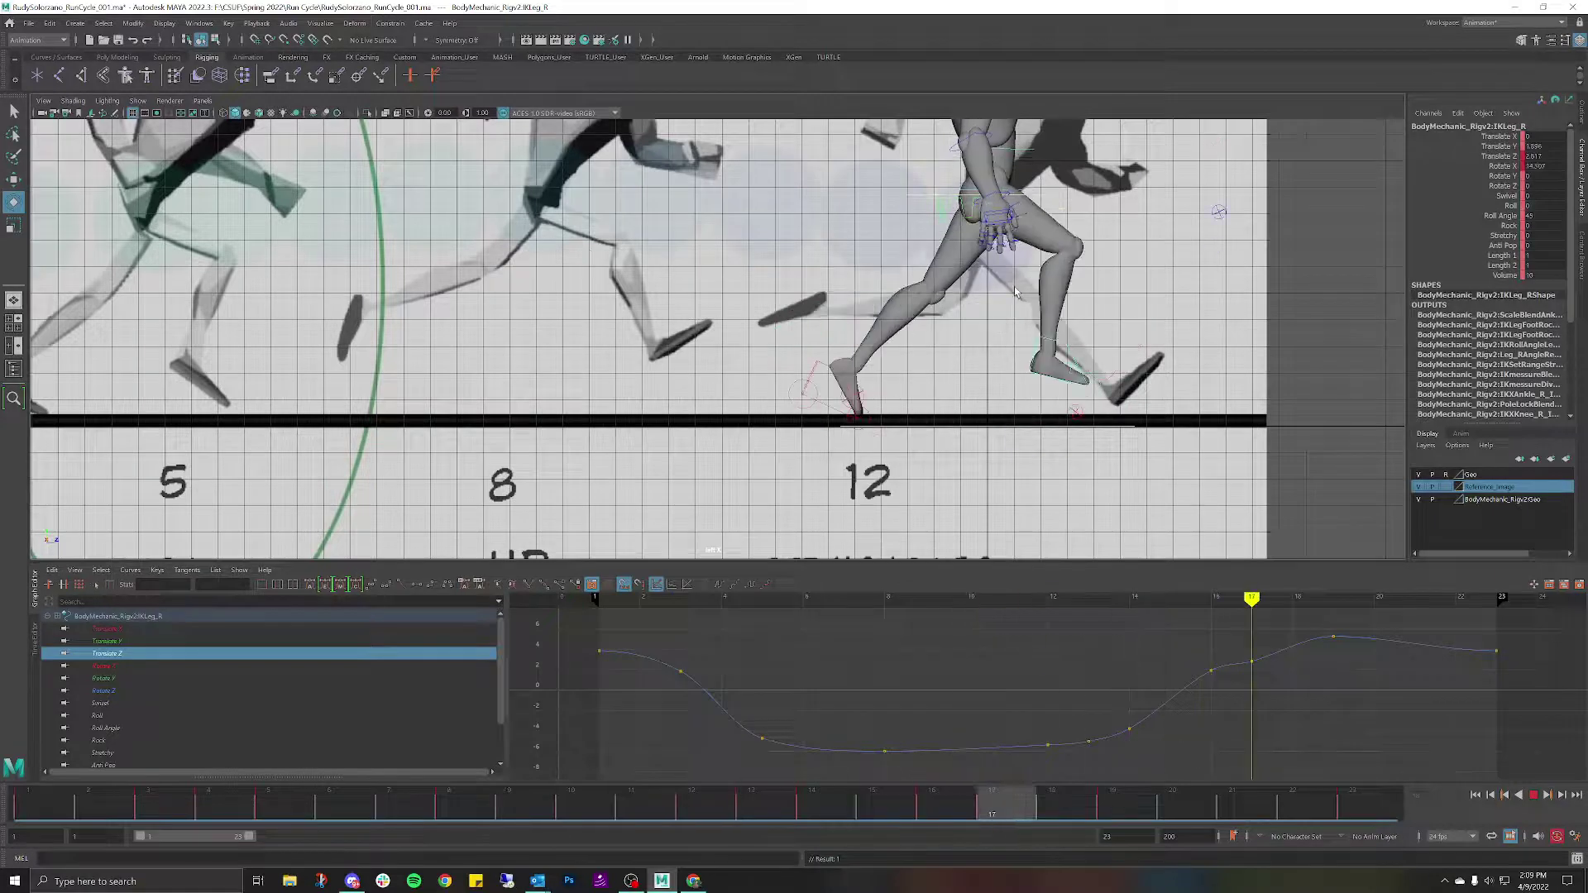
Select the left IK leg control and compare its trailing-foot pose between frames 1 and 2.
{"action": "left_click", "coordinate": [823, 360]}
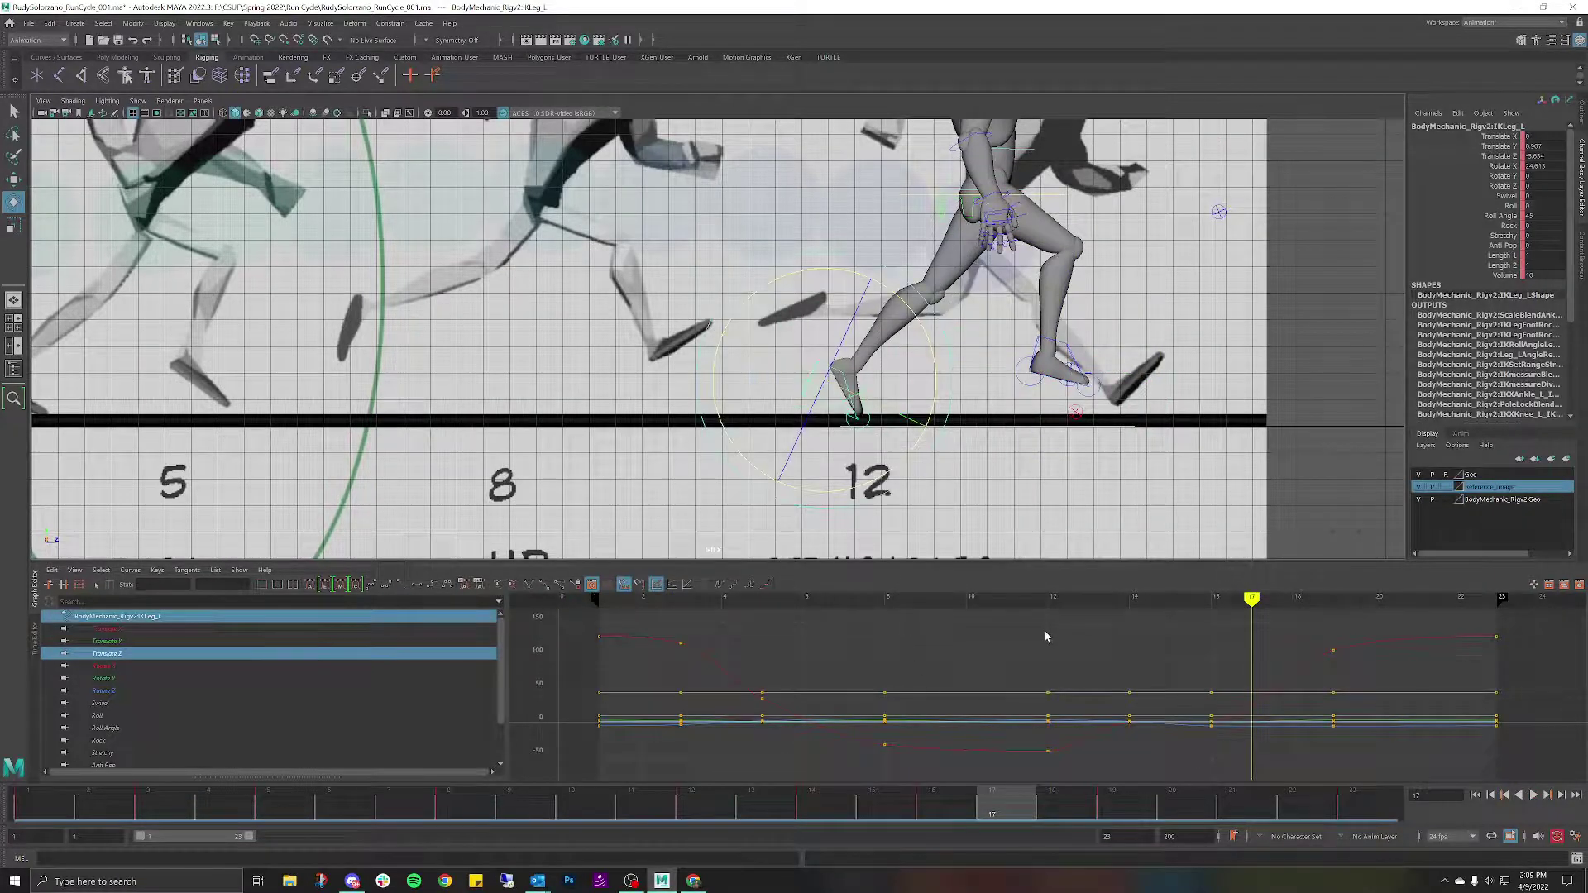
{"action": "left_click_drag", "start_coordinate": [999, 794], "coordinate": [3, 651]}
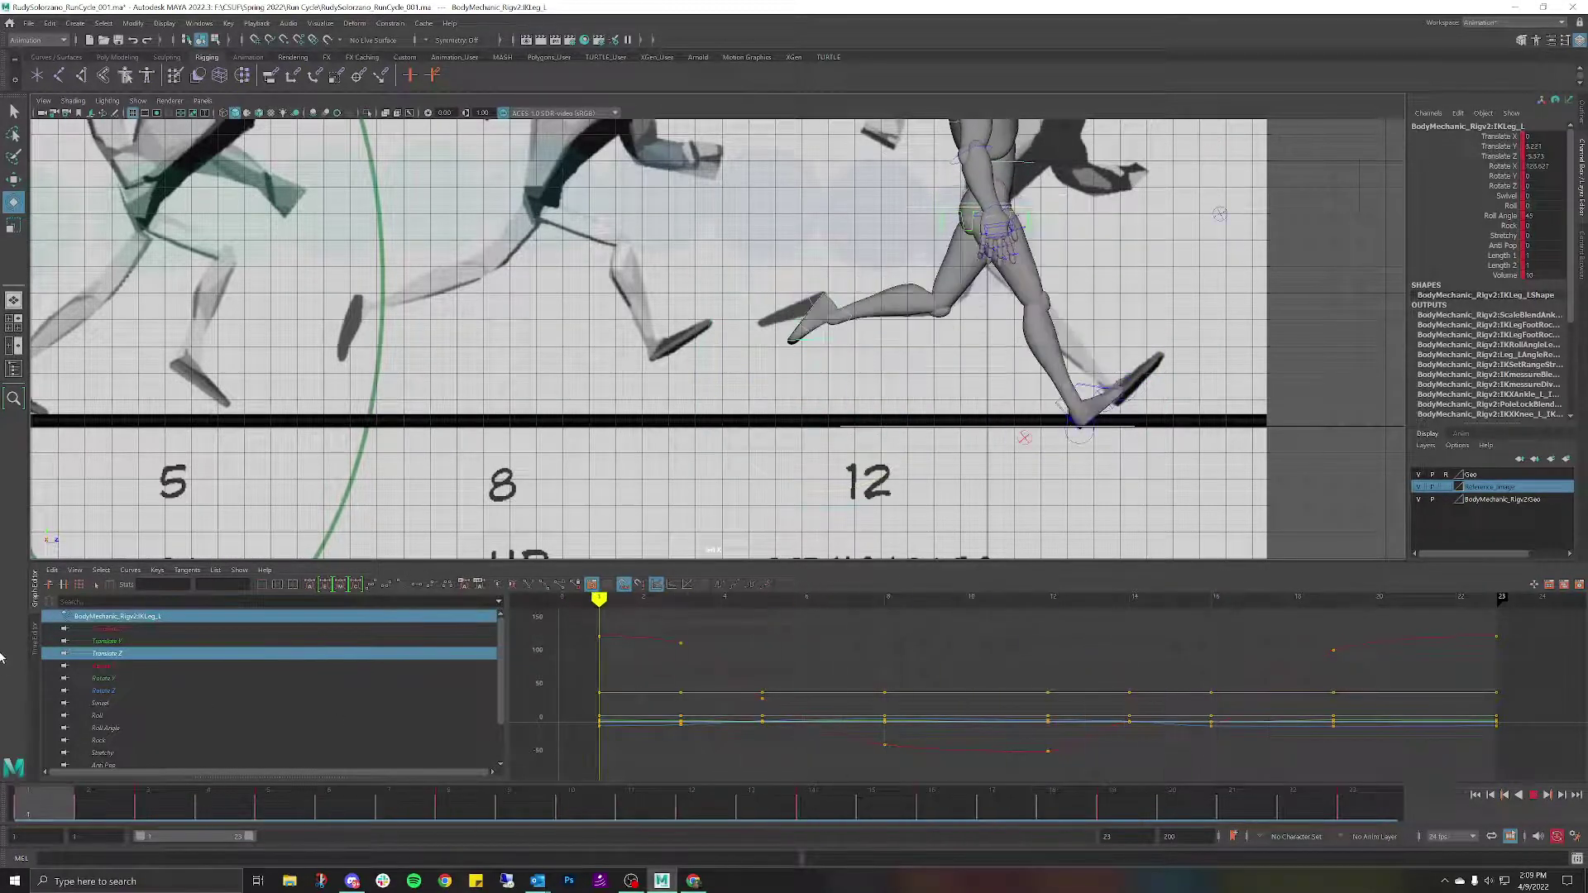
{"action": "key", "text": "alt+v"}
{"action": "left_click_drag", "start_coordinate": [106, 665], "coordinate": [48, 666]}
{"action": "key", "text": "alt+period"}
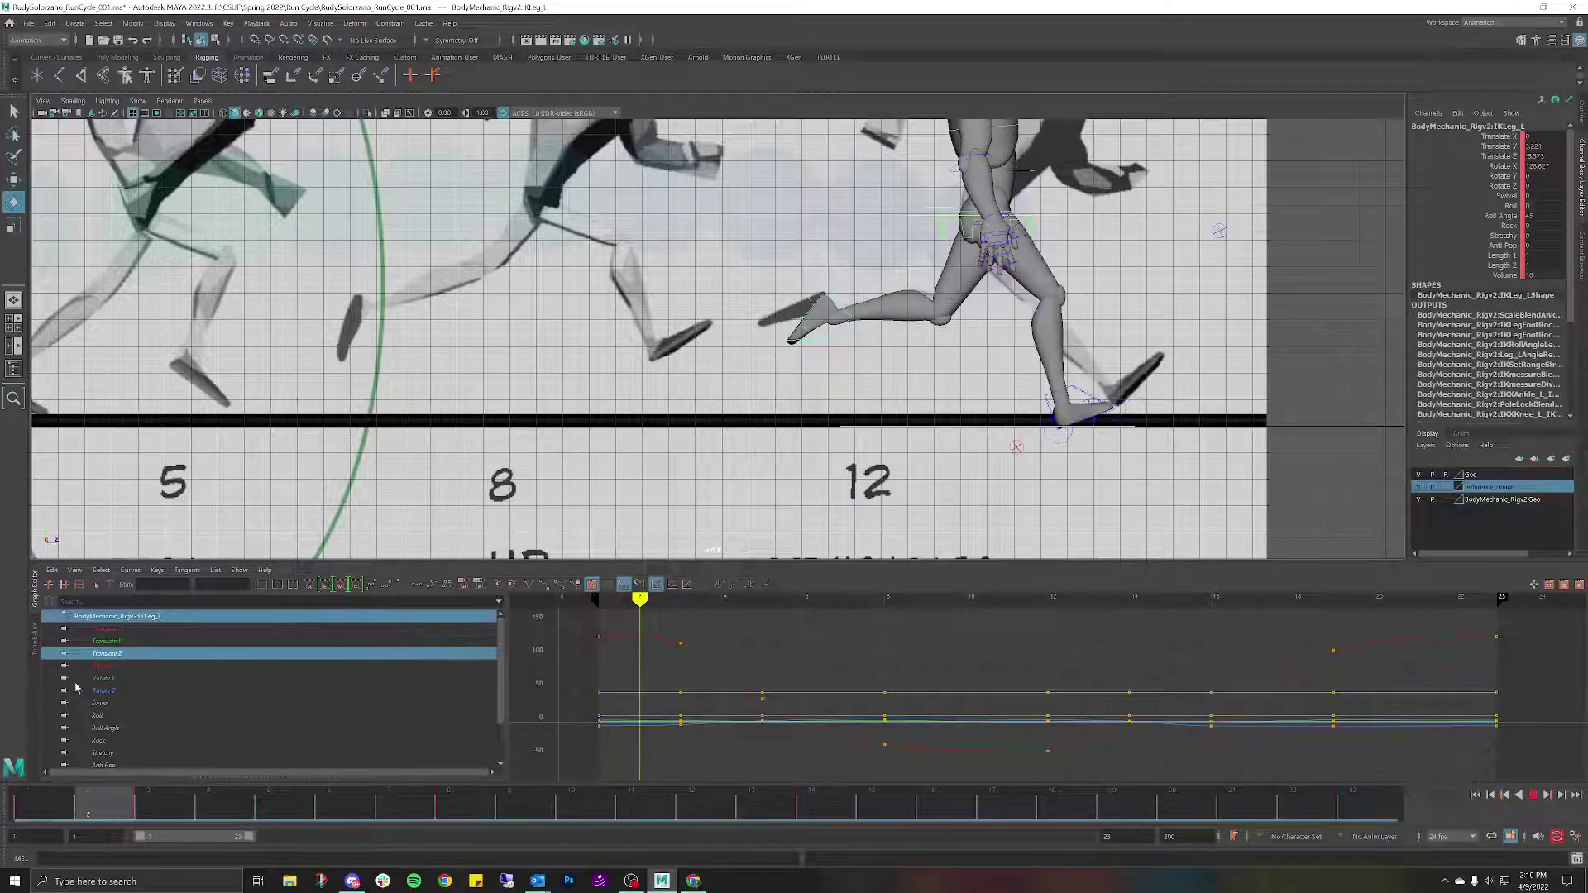
{"action": "key", "text": "alt+comma"}
{"action": "key", "text": "alt+period"}
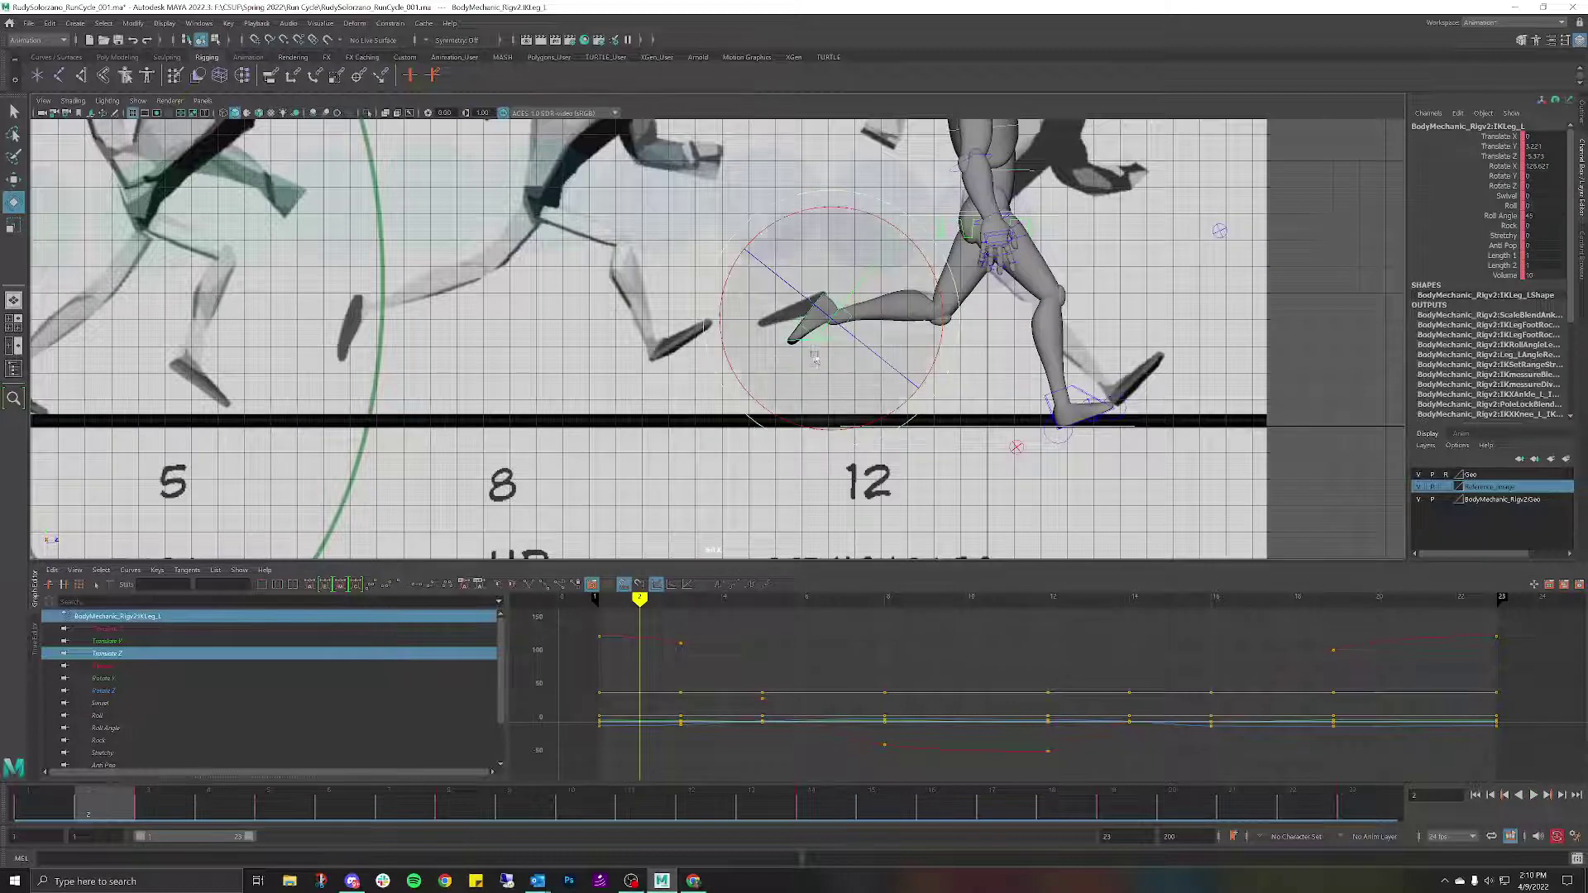
Try a lowered, keyed position for the left IK leg control at frame 2.
{"action": "key", "text": "w"}
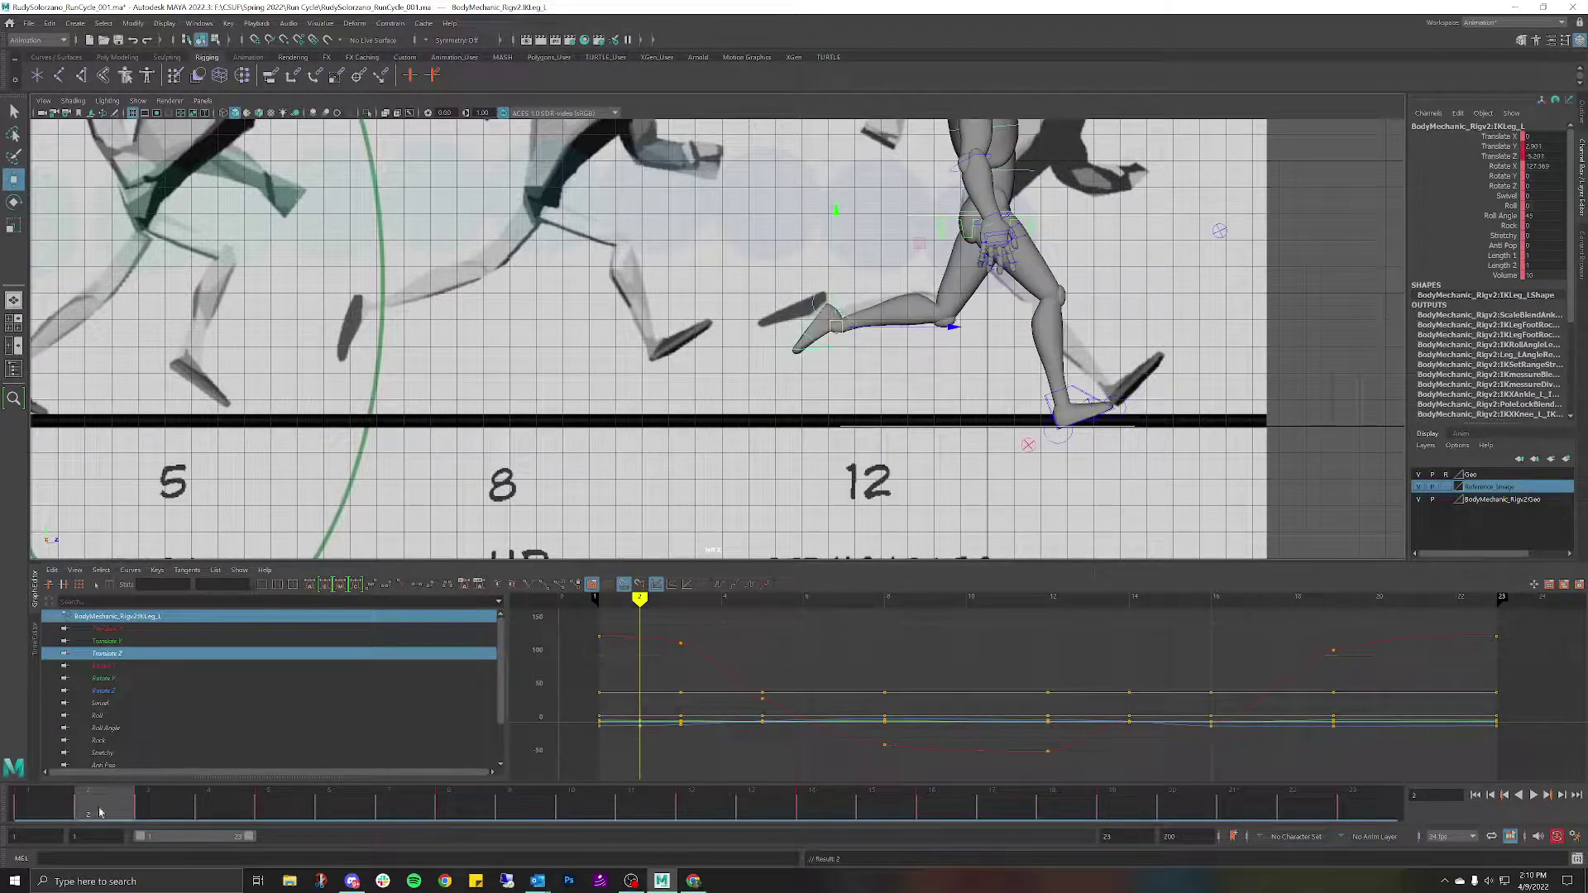
{"action": "left_click_drag", "start_coordinate": [99, 812], "coordinate": [1, 670]}
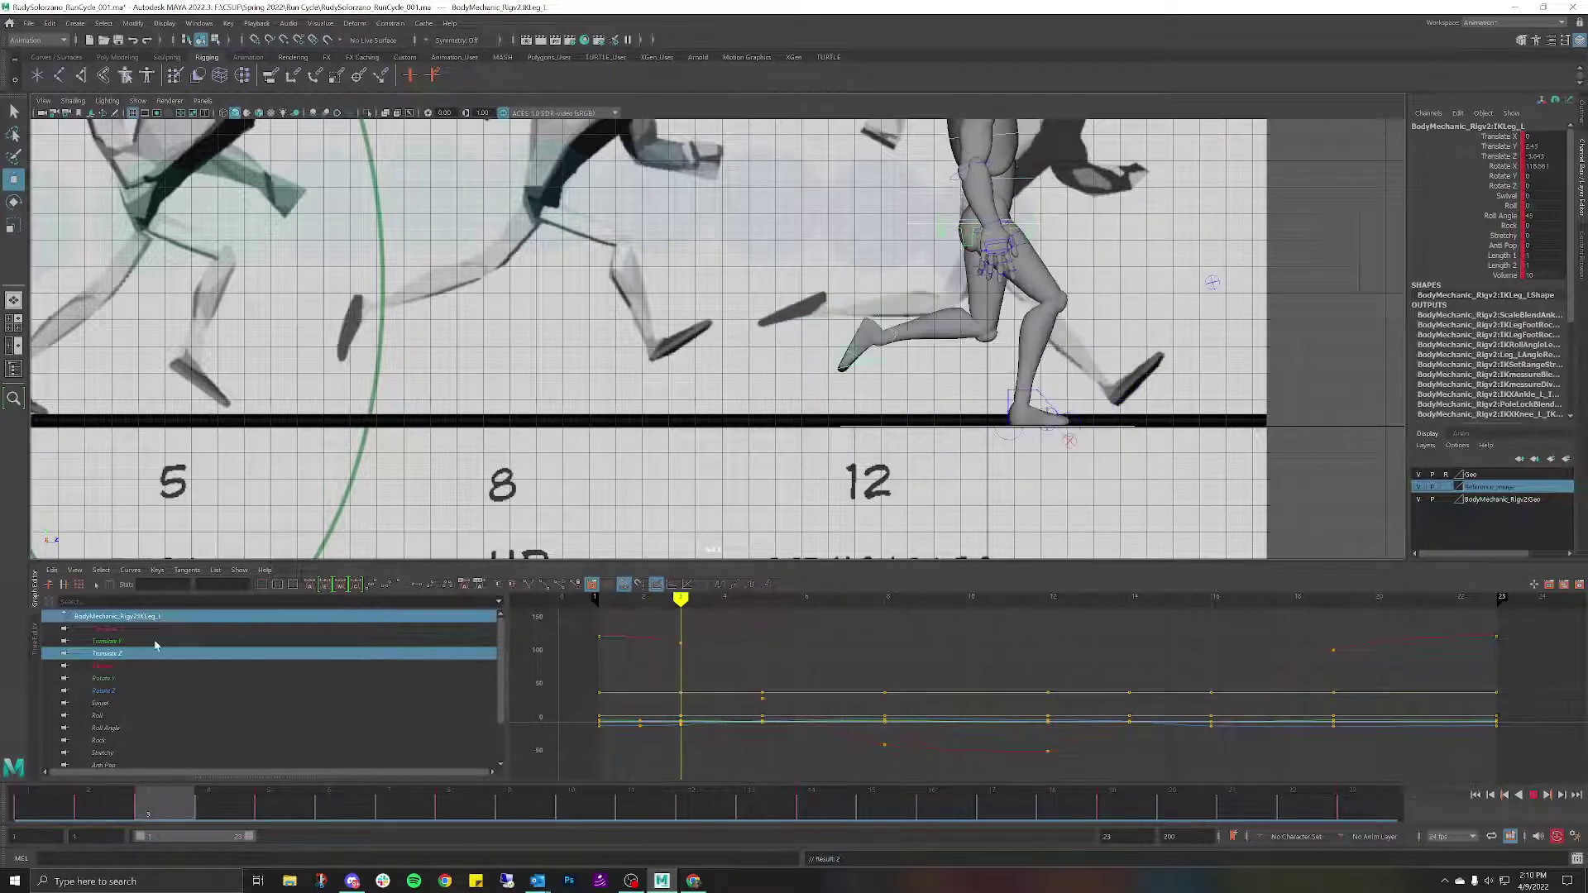
{"action": "right_click", "coordinate": [107, 794]}
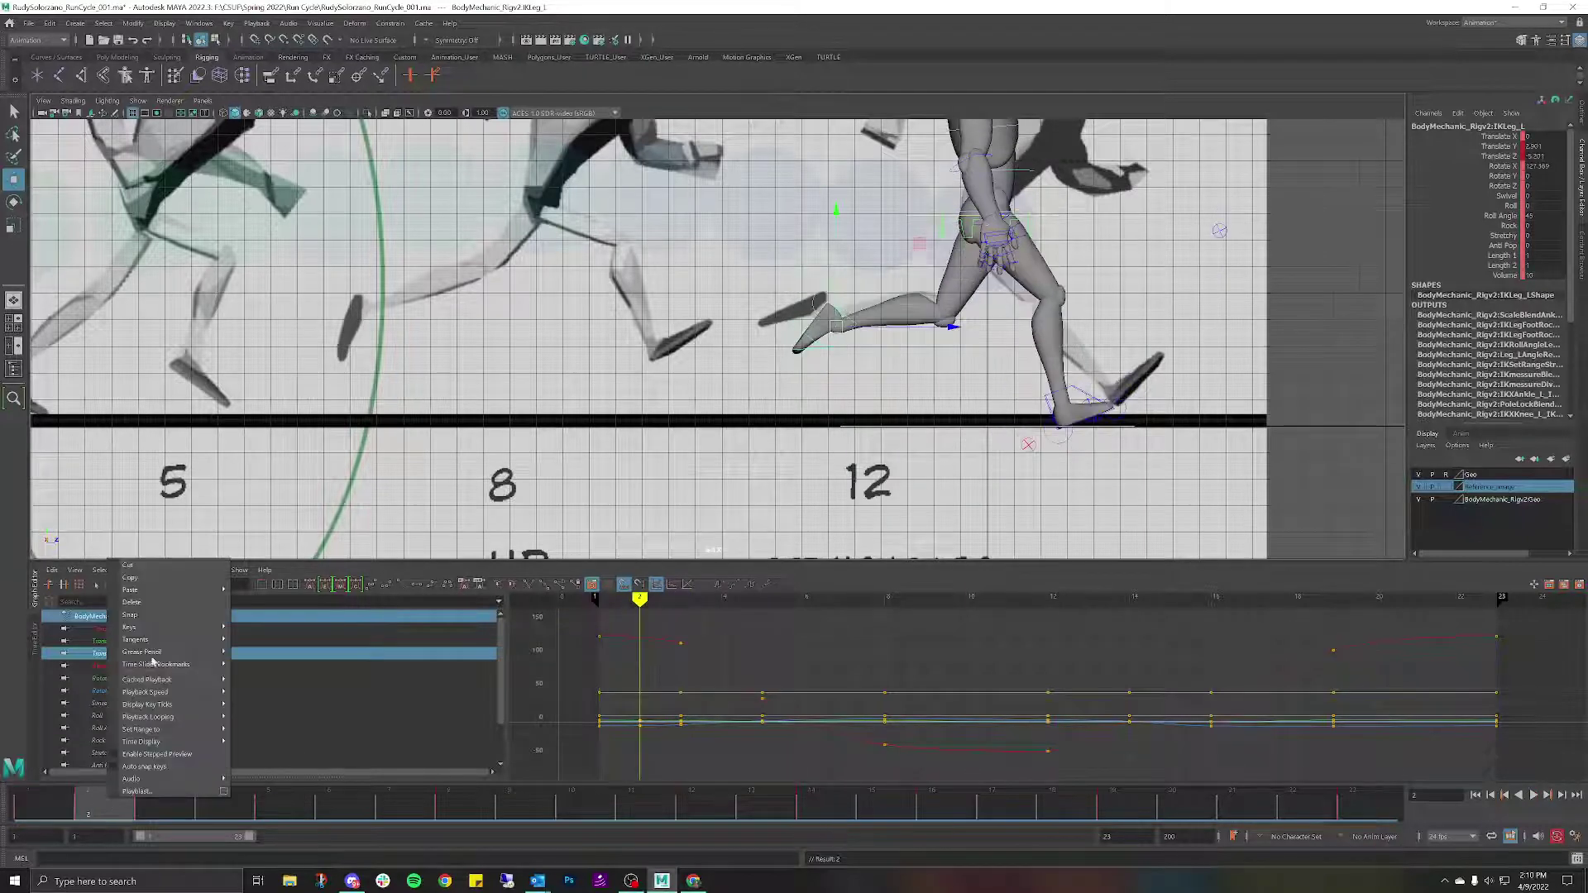
{"action": "left_click", "coordinate": [152, 569]}
{"action": "mouse_move", "coordinate": [80, 810]}
{"action": "left_mouse_down"}
{"action": "mouse_move", "coordinate": [69, 781]}
{"action": "mouse_move", "coordinate": [106, 754]}
{"action": "mouse_move", "coordinate": [234, 740]}
{"action": "left_mouse_up"}
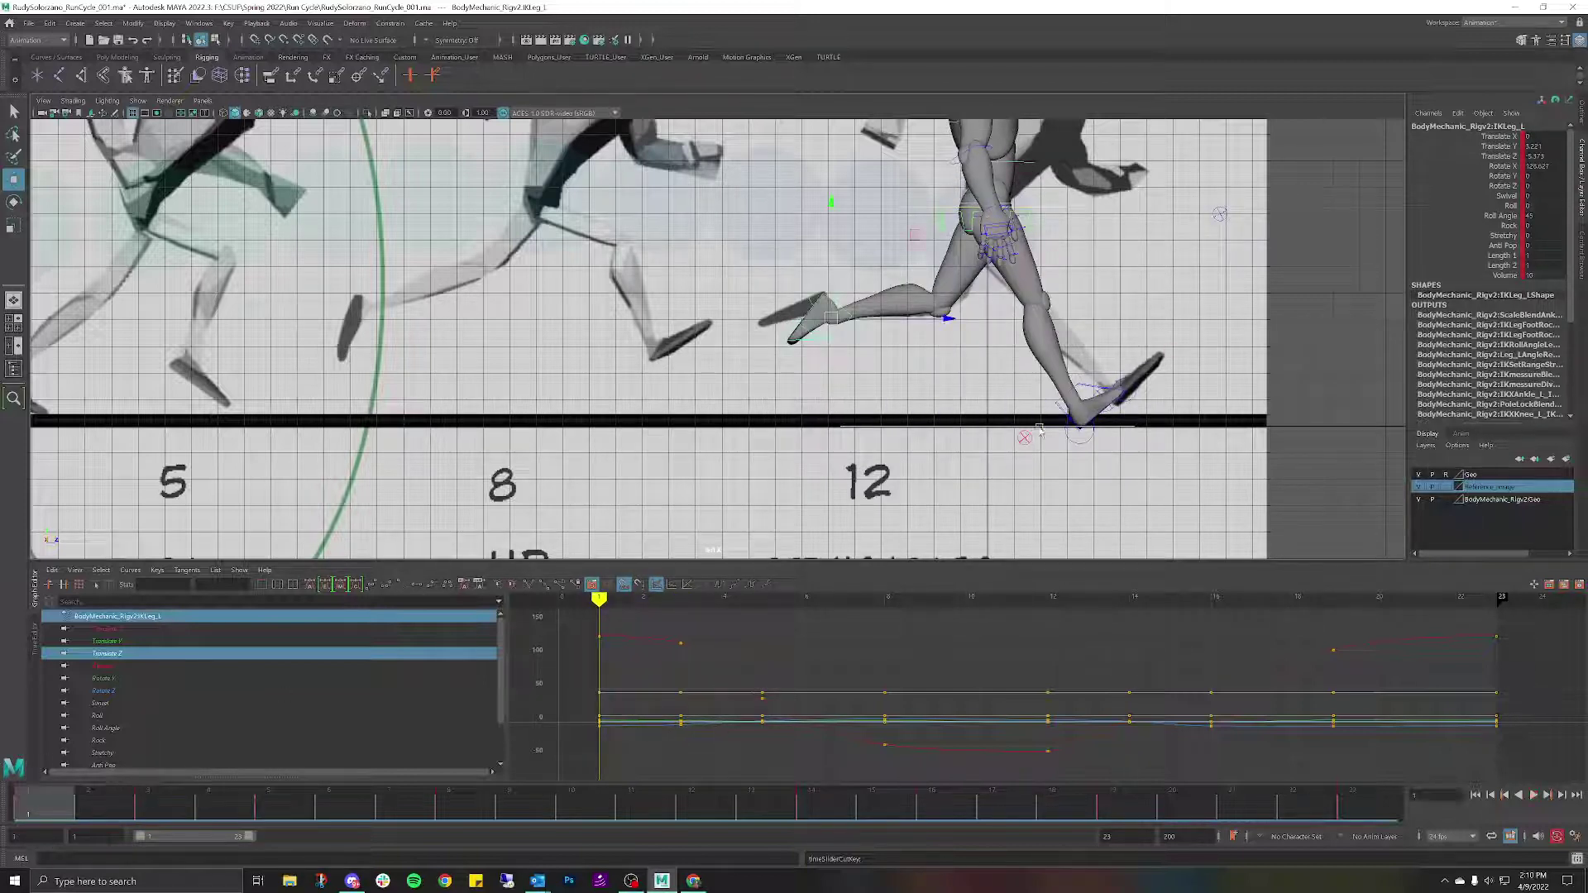
Cut the right IK leg control's key at frame 13 and check the motion into frame 14.
{"action": "left_click", "coordinate": [1079, 386]}
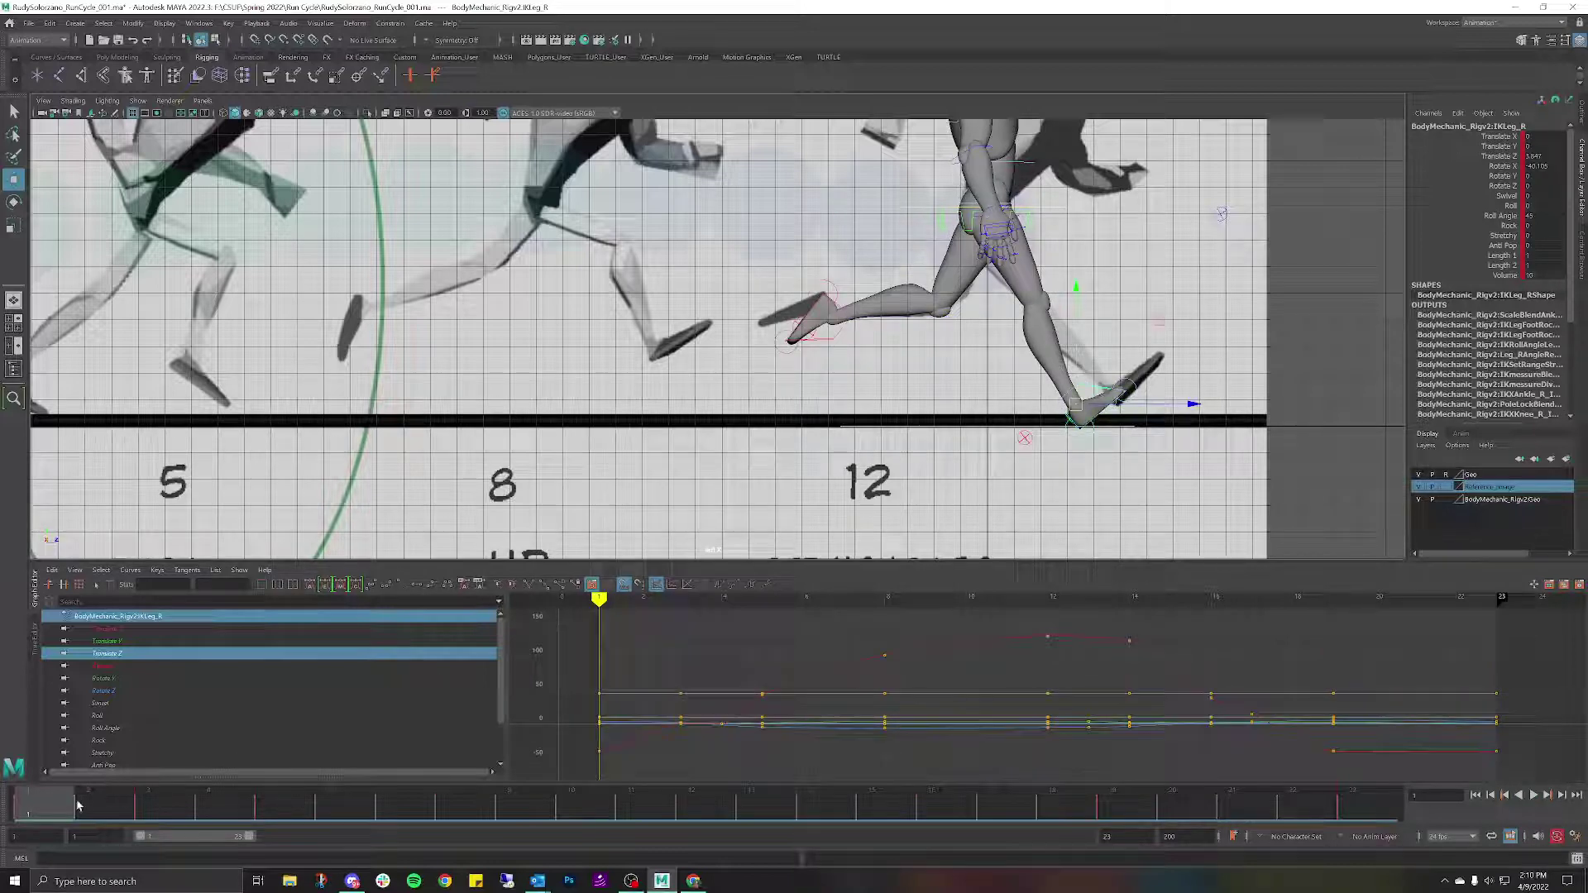
{"action": "left_click_drag", "start_coordinate": [77, 805], "coordinate": [740, 816]}
{"action": "right_click", "coordinate": [744, 814]}
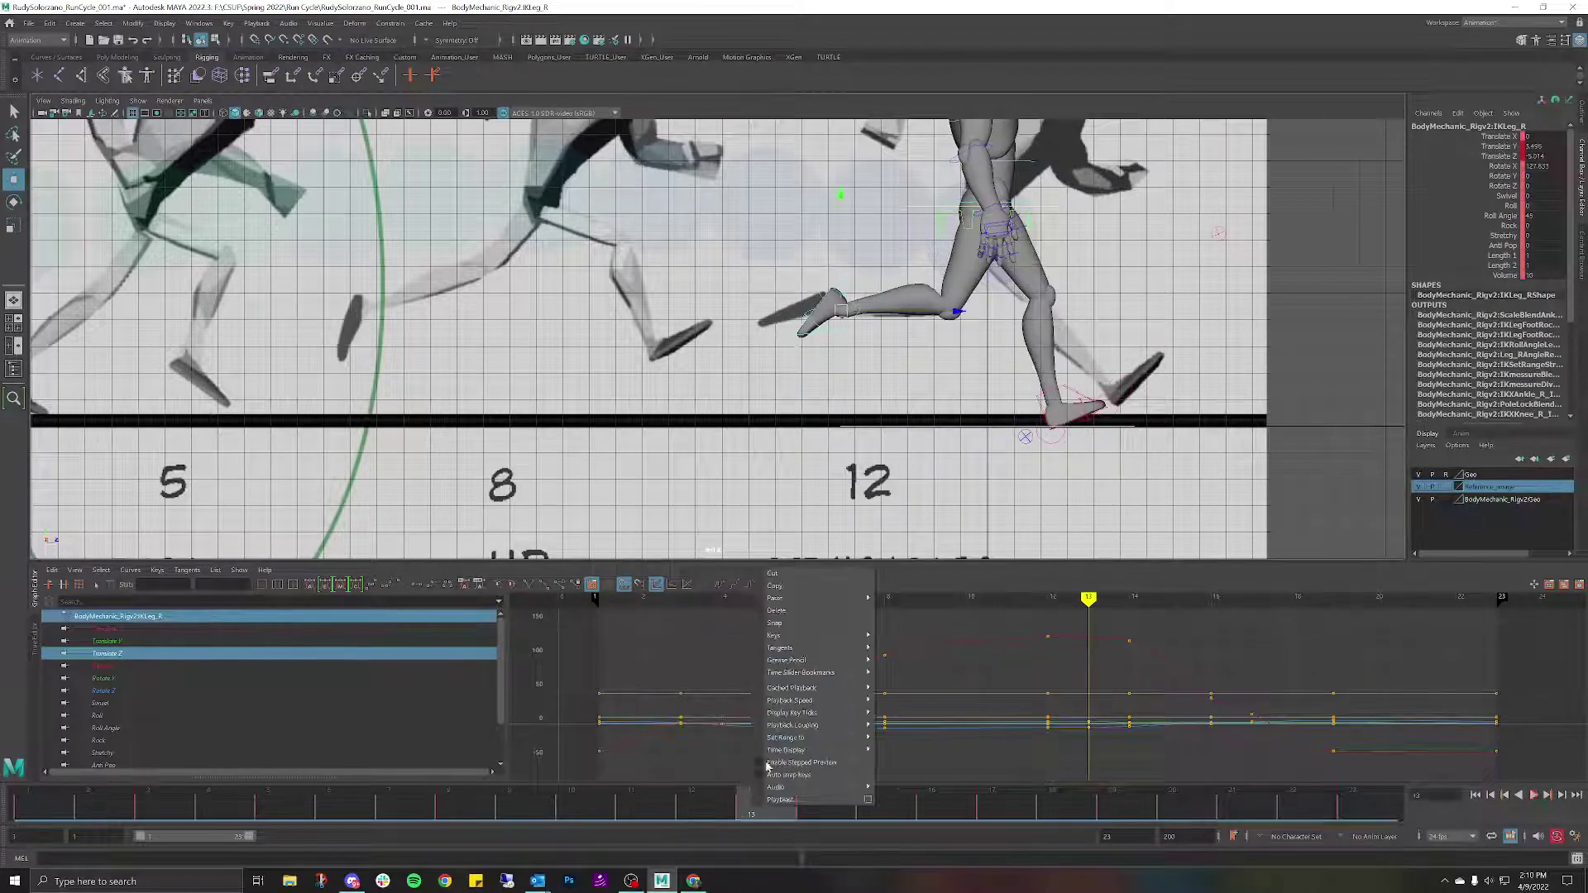
{"action": "left_click", "coordinate": [790, 573]}
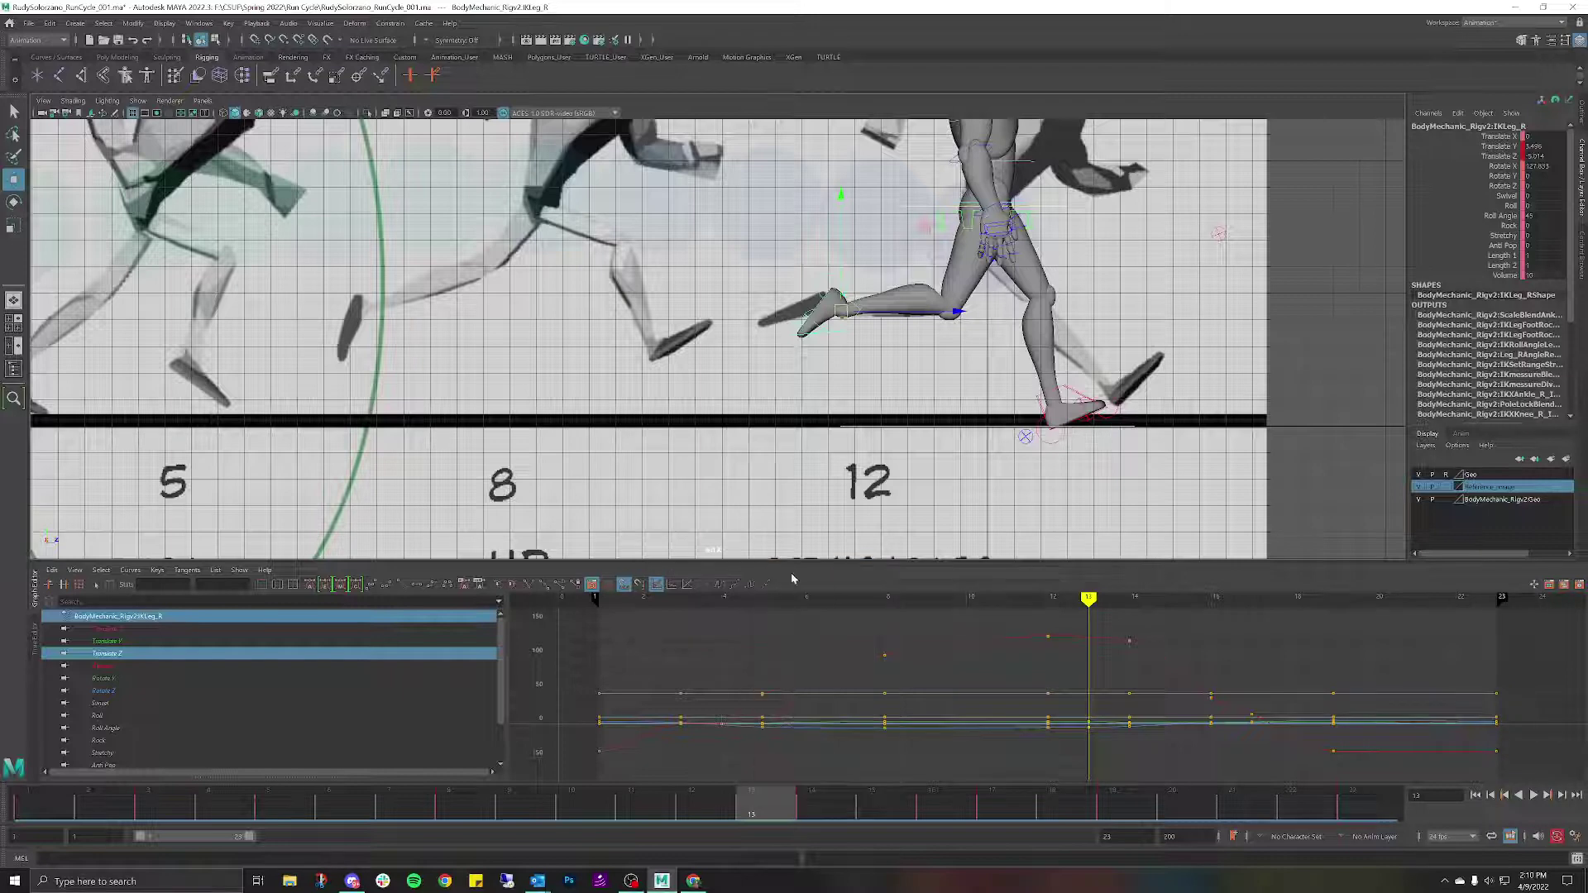
{"action": "left_click", "coordinate": [734, 804]}
{"action": "mouse_move", "coordinate": [734, 804]}
{"action": "left_mouse_down"}
{"action": "mouse_move", "coordinate": [819, 793]}
{"action": "mouse_move", "coordinate": [577, 756]}
{"action": "mouse_move", "coordinate": [943, 794]}
{"action": "mouse_move", "coordinate": [830, 801]}
{"action": "left_mouse_up"}
At frame 8, adjust the left IK leg control's height for the leading foot, key it and check the cycle in playback.
{"action": "right_click_drag", "start_coordinate": [770, 514], "coordinate": [699, 517], "text": "alt"}
{"action": "scroll", "coordinate": [700, 519], "scroll_direction": "down", "scroll_amount": 3}
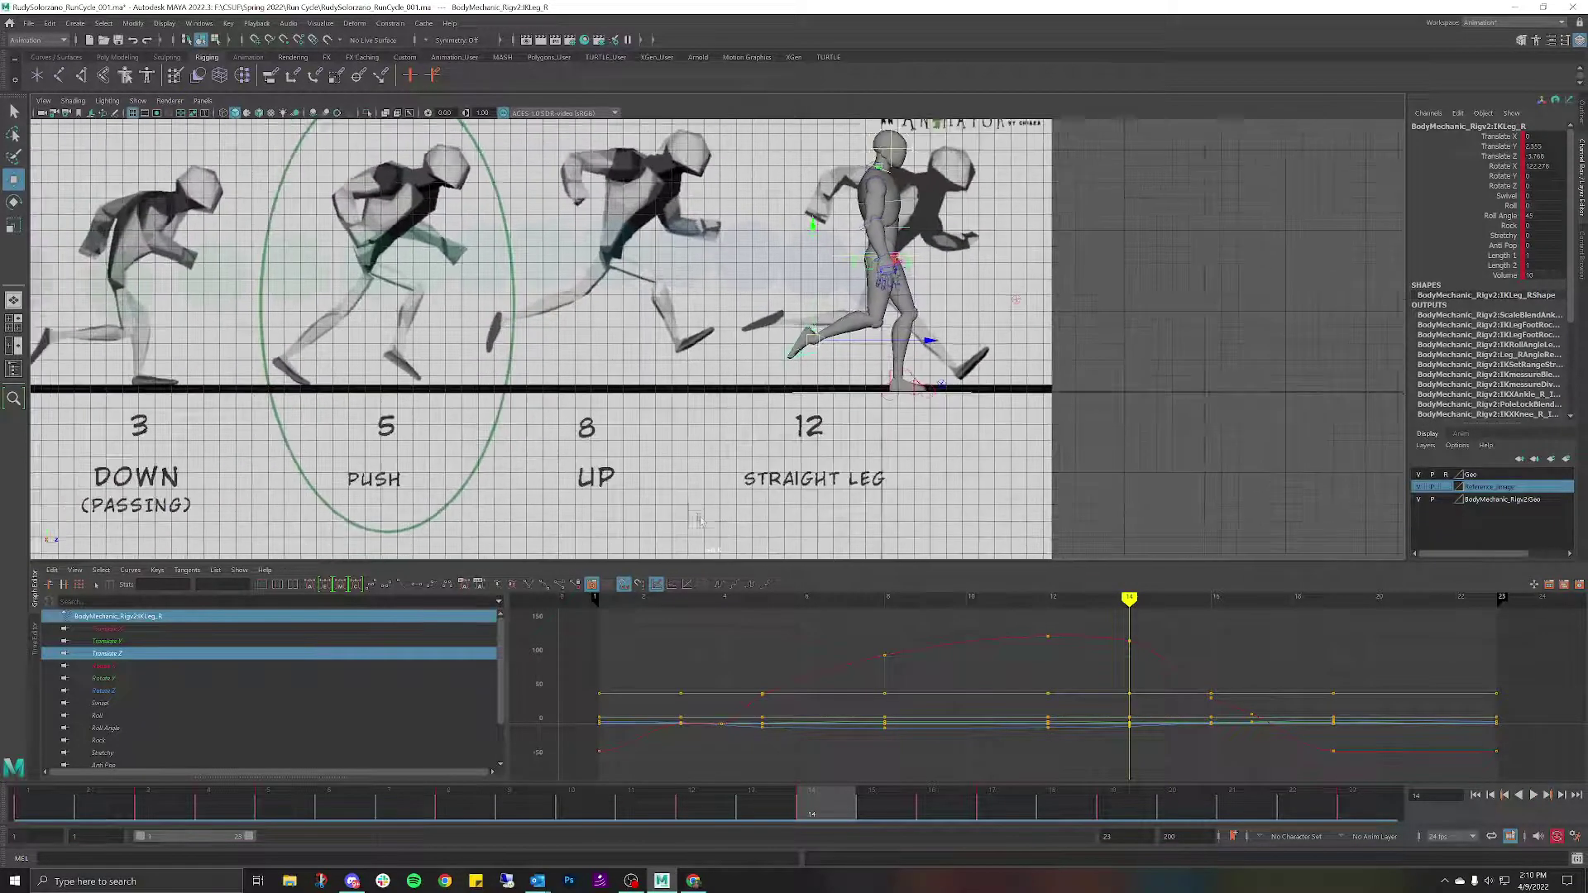
{"action": "left_click_drag", "start_coordinate": [858, 797], "coordinate": [985, 813]}
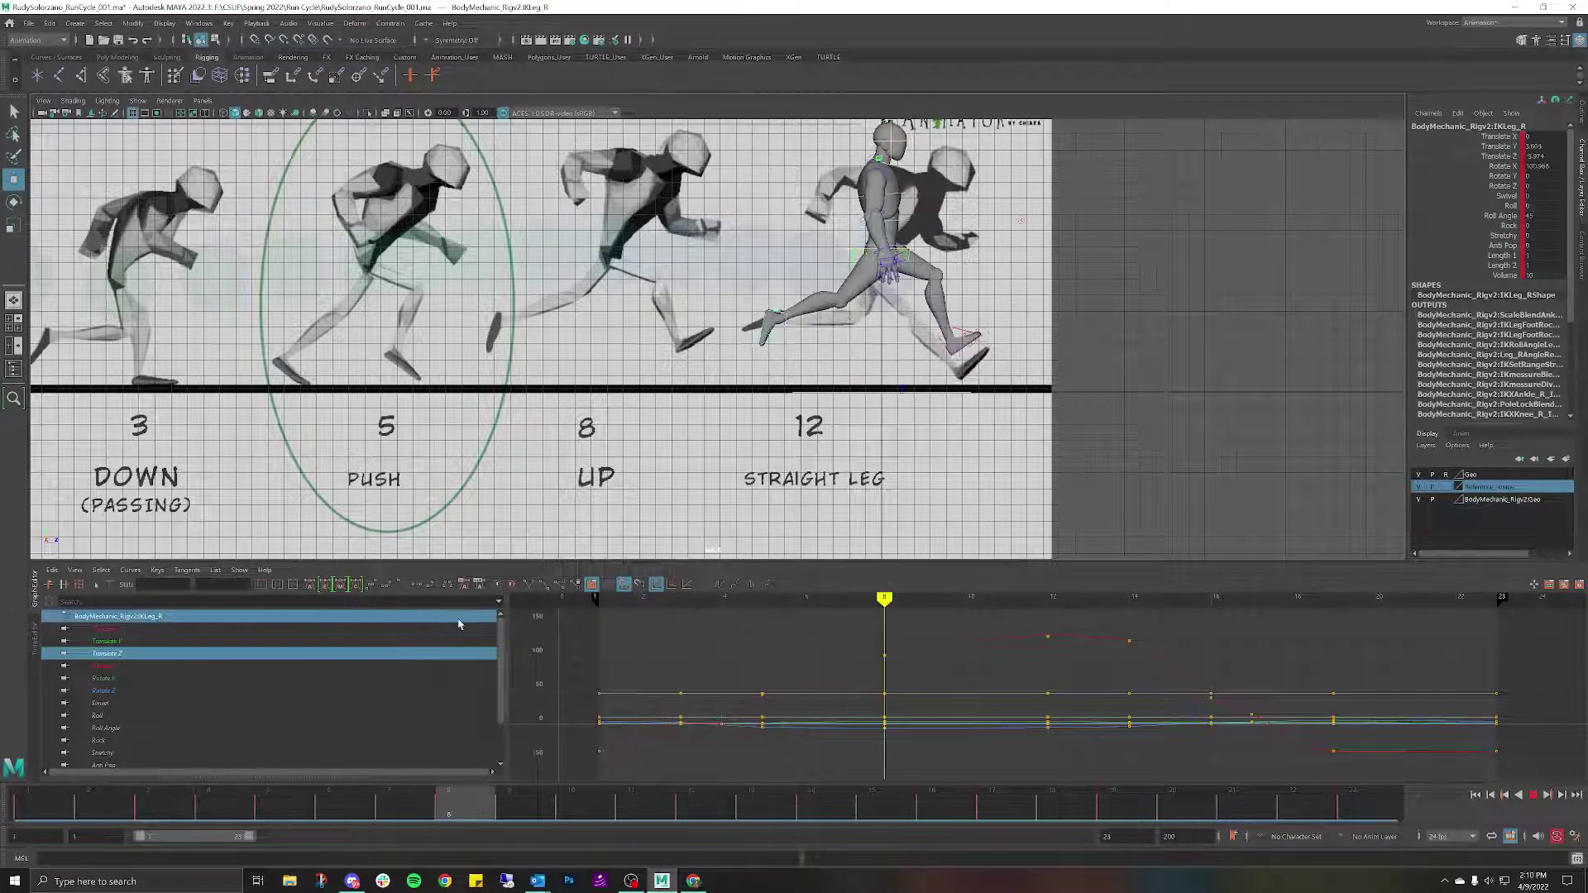
{"action": "left_click", "coordinate": [956, 331]}
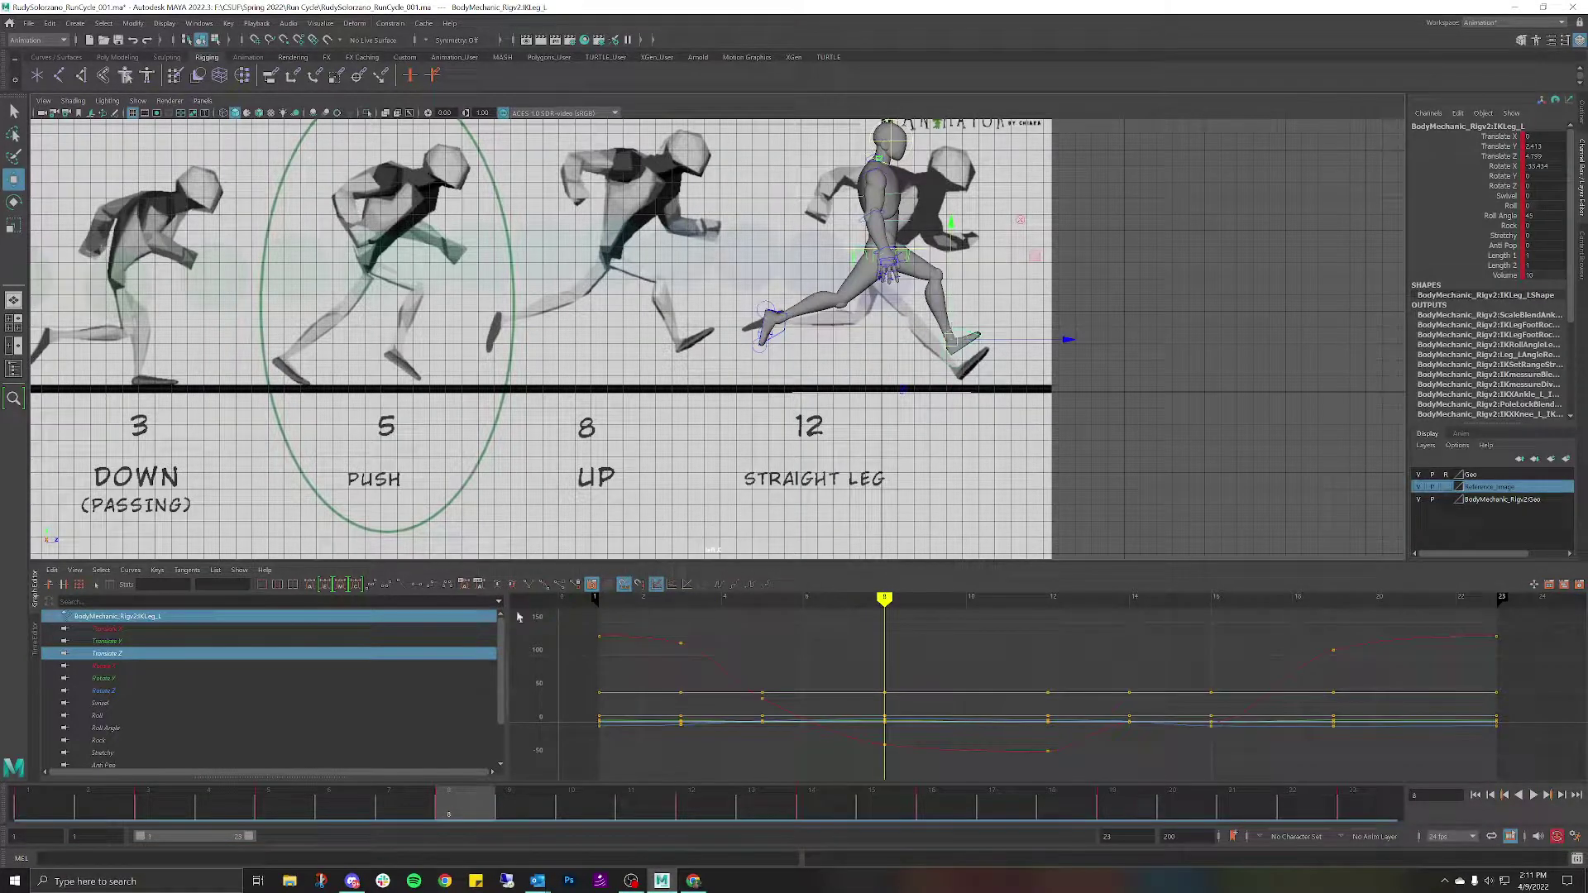
{"action": "mouse_move", "coordinate": [486, 794]}
{"action": "left_mouse_down"}
{"action": "mouse_move", "coordinate": [663, 792]}
{"action": "mouse_move", "coordinate": [238, 789]}
{"action": "mouse_move", "coordinate": [1, 716]}
{"action": "mouse_move", "coordinate": [439, 645]}
{"action": "mouse_move", "coordinate": [585, 655]}
{"action": "mouse_move", "coordinate": [116, 663]}
{"action": "mouse_move", "coordinate": [531, 636]}
{"action": "mouse_move", "coordinate": [507, 663]}
{"action": "mouse_move", "coordinate": [457, 667]}
{"action": "left_mouse_up"}
{"action": "right_click_drag", "start_coordinate": [868, 338], "coordinate": [966, 333], "text": "alt"}
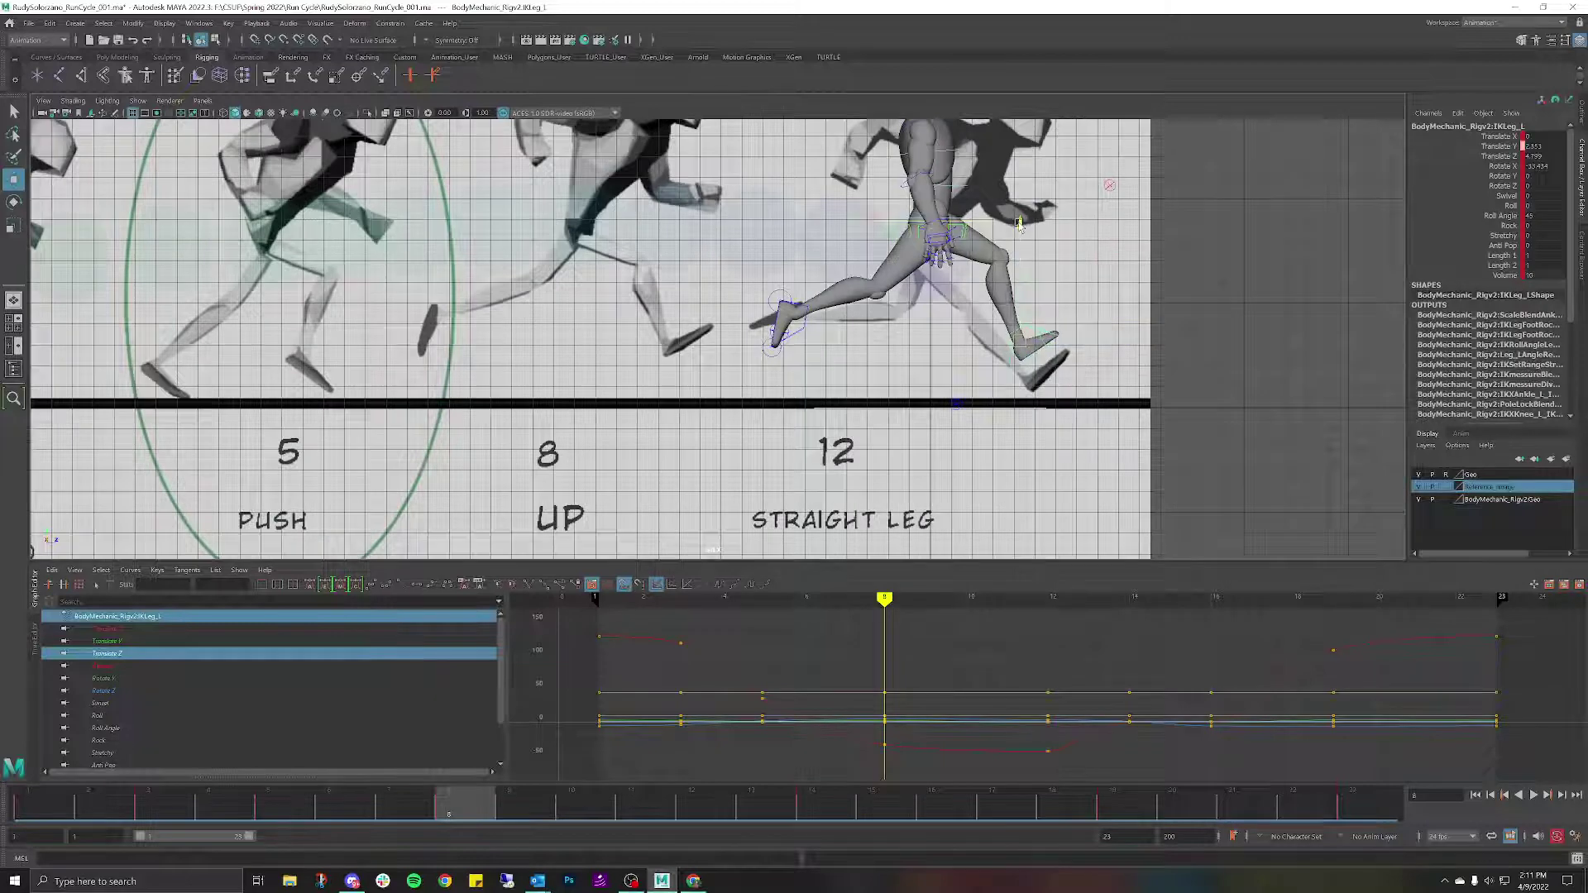
{"action": "key", "text": "alt+v"}
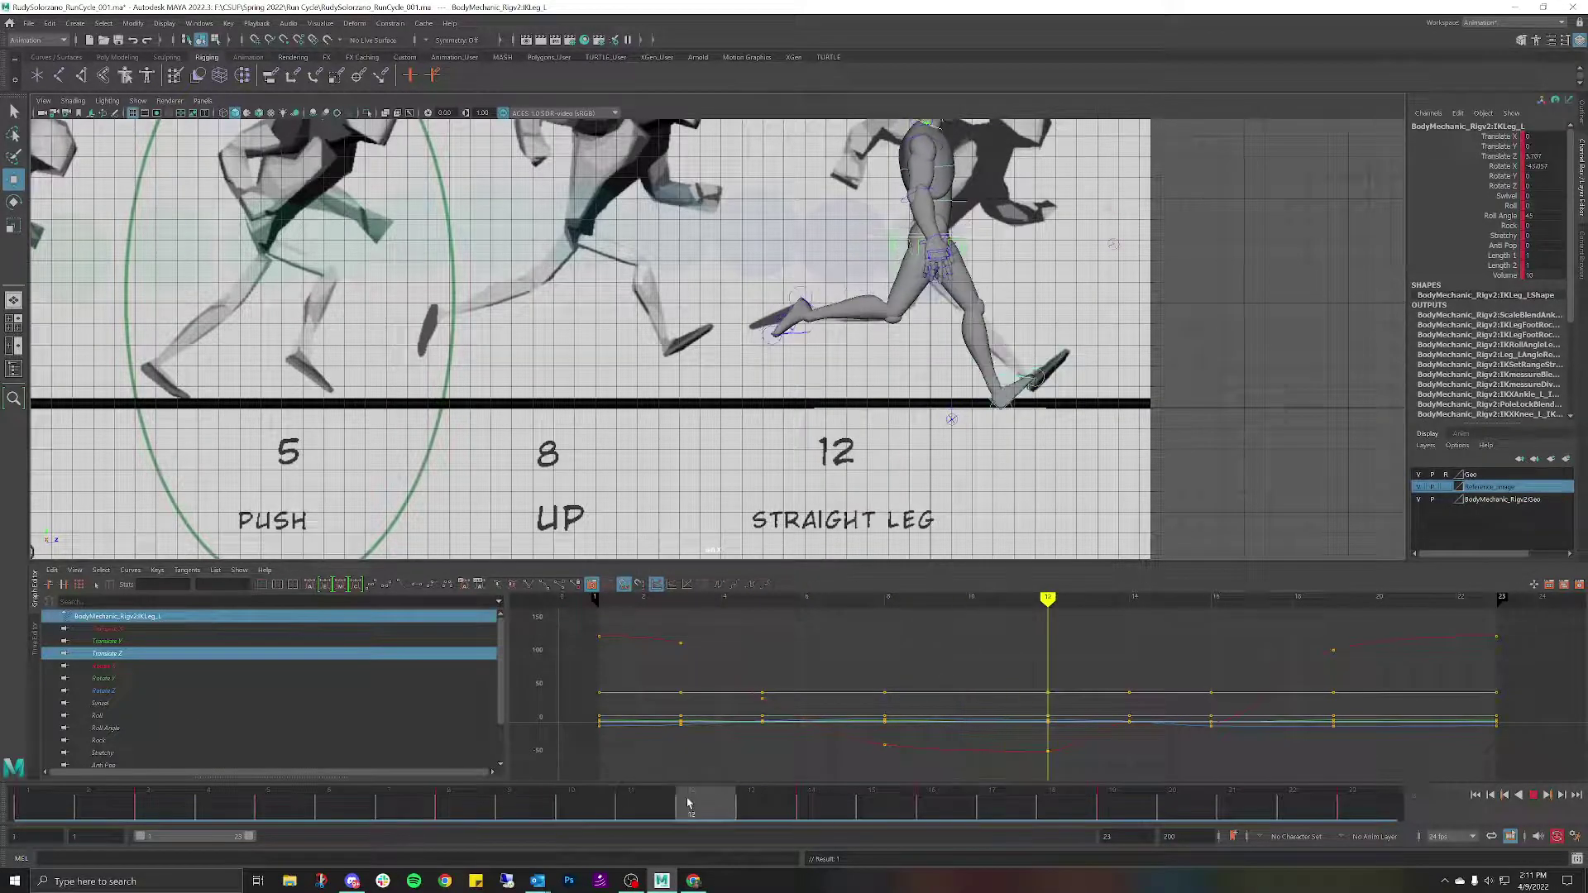
{"action": "mouse_move", "coordinate": [687, 802]}
{"action": "left_mouse_down"}
{"action": "mouse_move", "coordinate": [393, 797]}
{"action": "mouse_move", "coordinate": [443, 808]}
{"action": "left_mouse_up"}
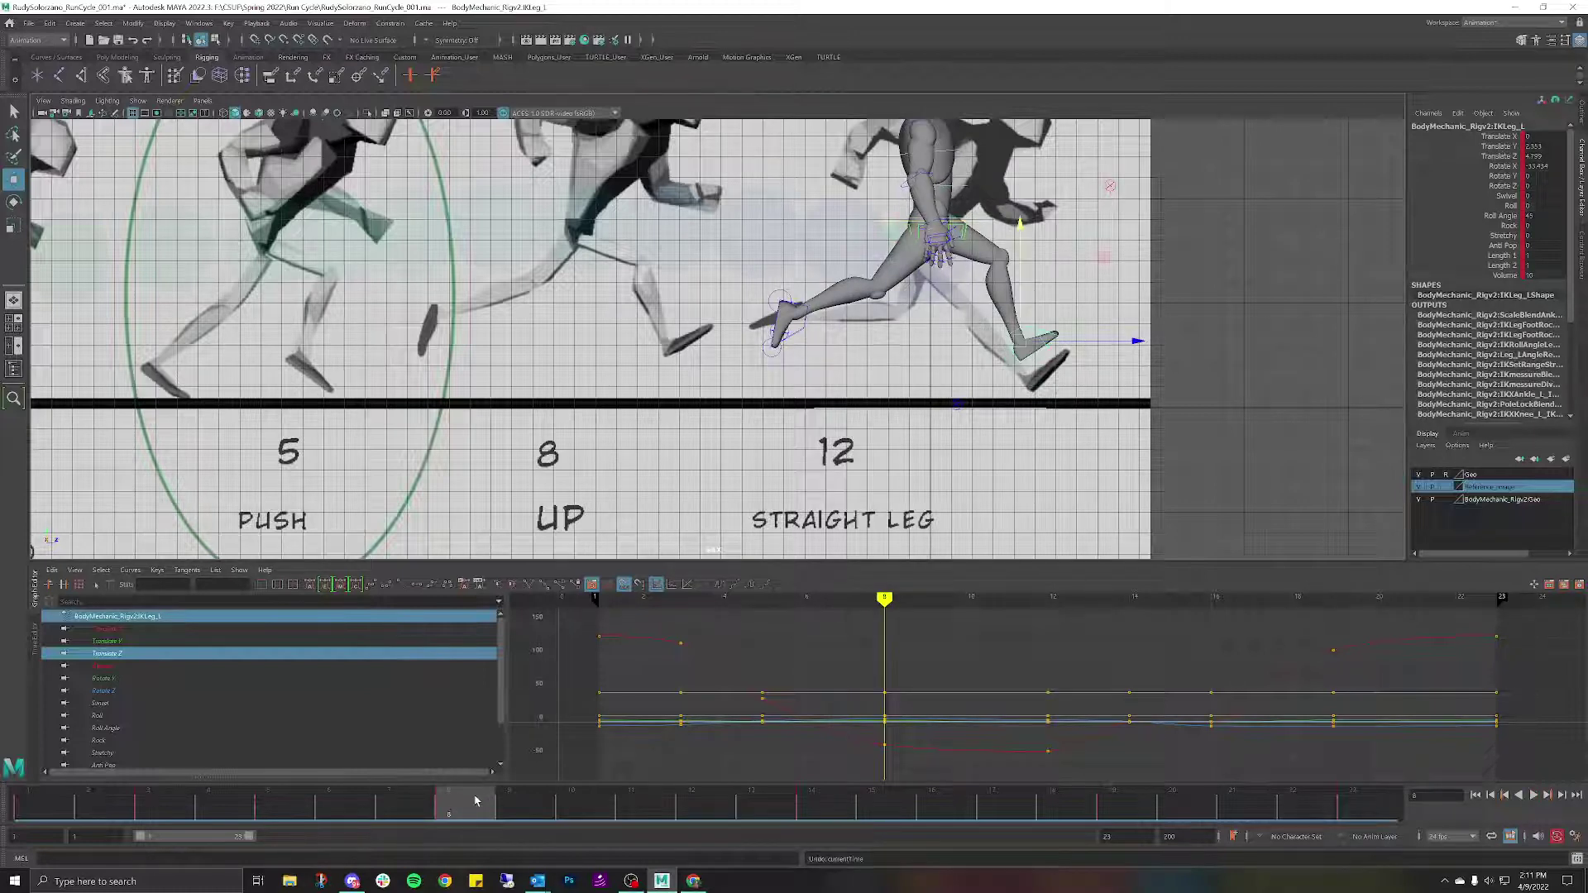
At frame 19, adjust the height of the left IK leg control for the trailing foot and key it.
{"action": "mouse_move", "coordinate": [510, 810]}
{"action": "left_mouse_down"}
{"action": "mouse_move", "coordinate": [579, 807]}
{"action": "mouse_move", "coordinate": [401, 806]}
{"action": "mouse_move", "coordinate": [1247, 802]}
{"action": "mouse_move", "coordinate": [1463, 780]}
{"action": "left_mouse_up"}
{"action": "mouse_move", "coordinate": [1345, 781]}
{"action": "left_mouse_down"}
{"action": "mouse_move", "coordinate": [1058, 800]}
{"action": "mouse_move", "coordinate": [1244, 806]}
{"action": "mouse_move", "coordinate": [1125, 802]}
{"action": "left_mouse_up"}
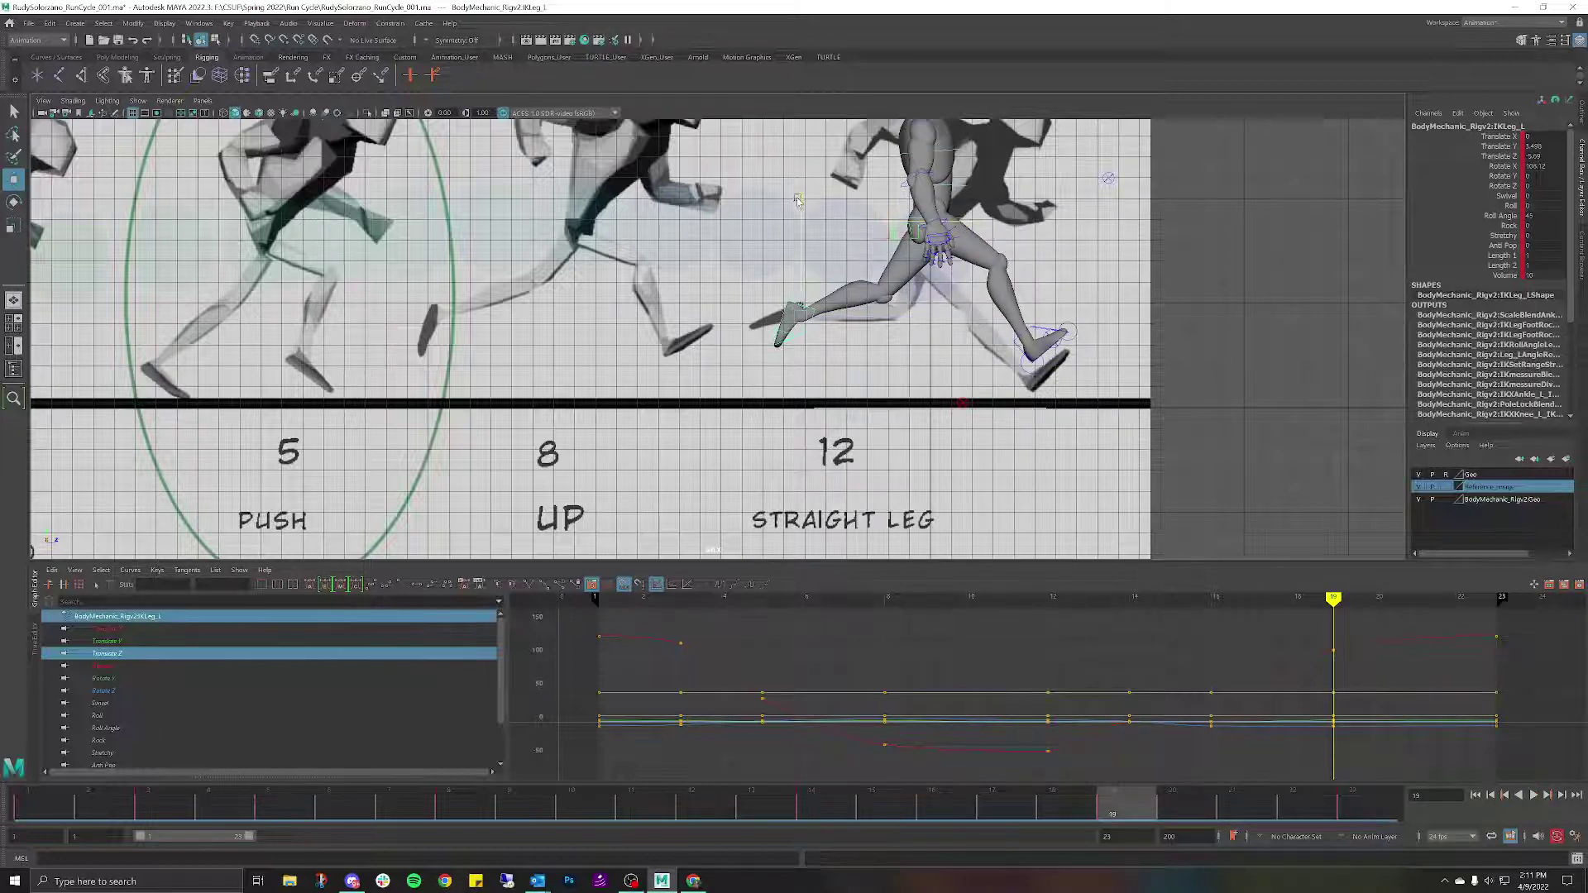
{"action": "key", "text": "e"}
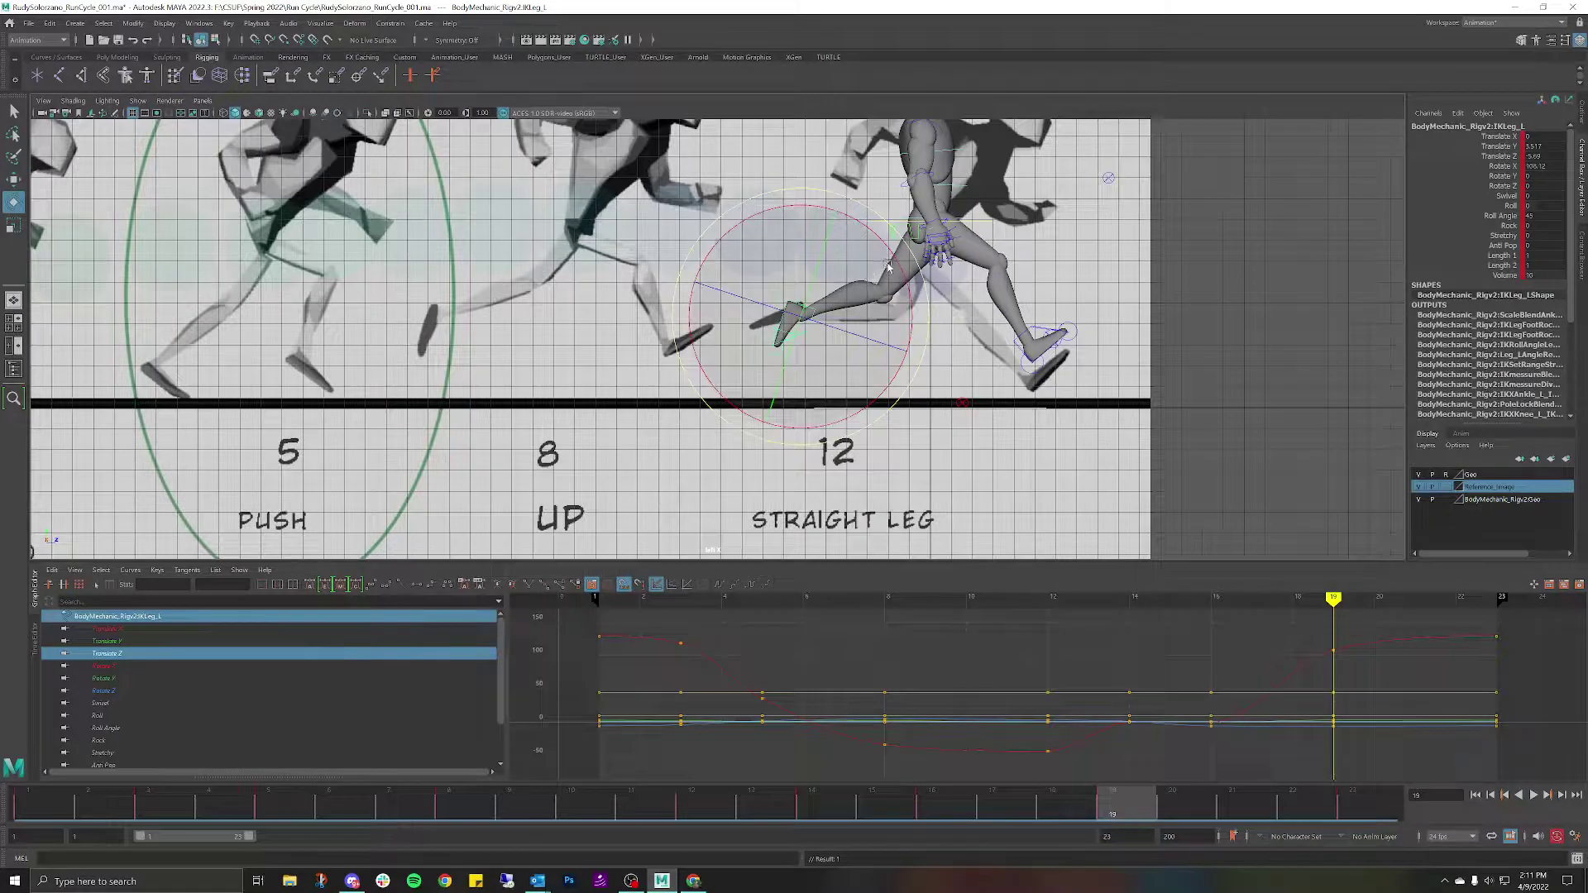
Compare the cycle's first and last frames, set the playback range to end at frame 22, and play the loop.
{"action": "left_click_drag", "start_coordinate": [1123, 792], "coordinate": [1462, 790]}
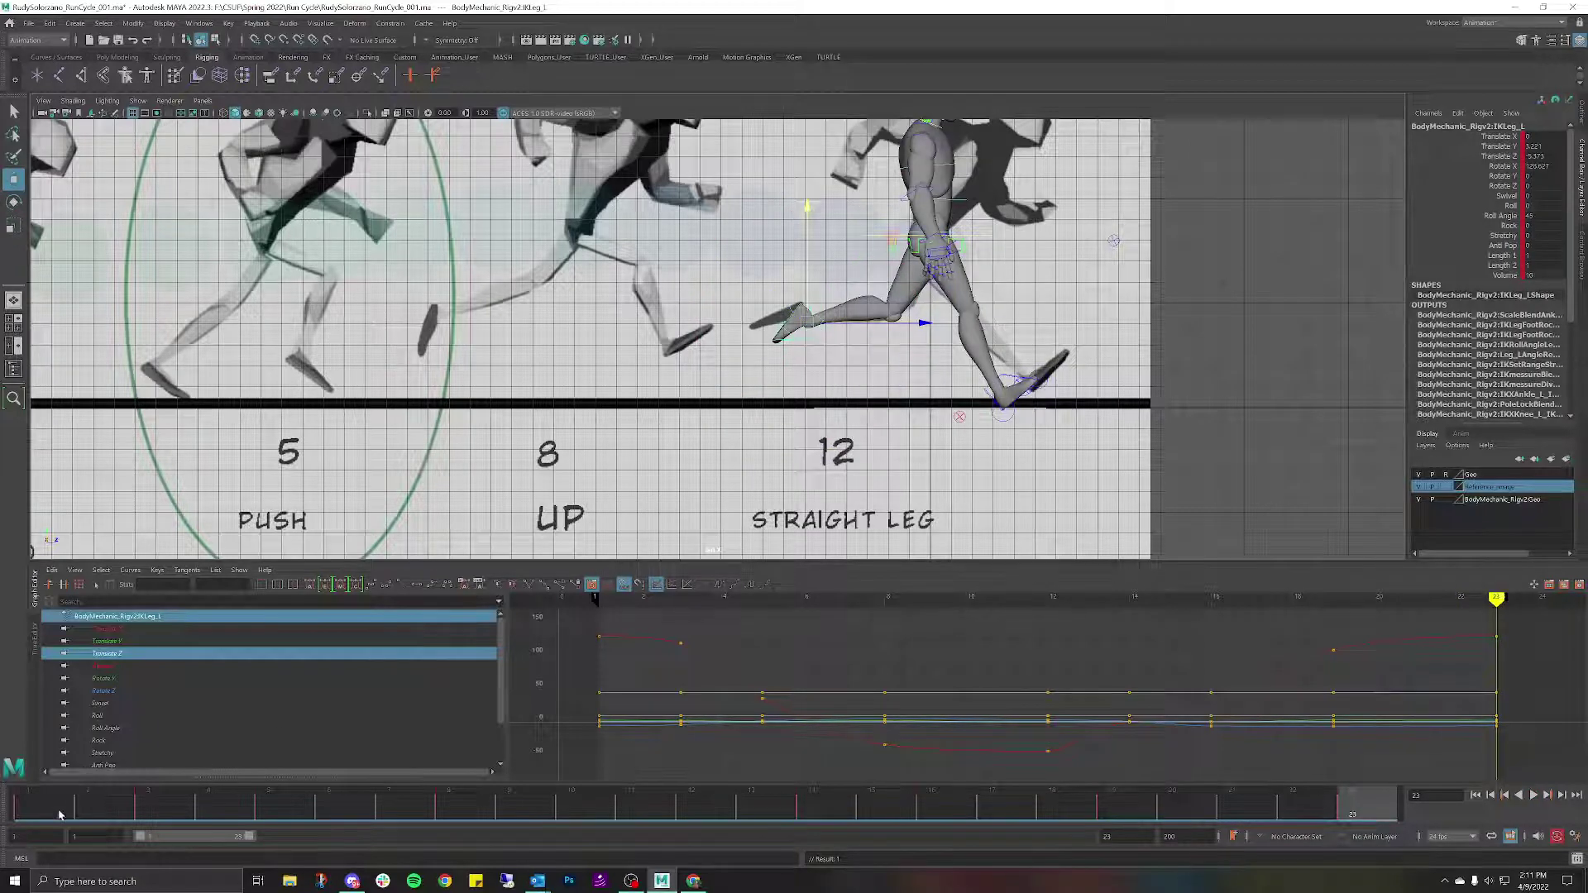
{"action": "mouse_move", "coordinate": [58, 814]}
{"action": "left_mouse_down"}
{"action": "mouse_move", "coordinate": [161, 794]}
{"action": "mouse_move", "coordinate": [1307, 794]}
{"action": "left_mouse_up"}
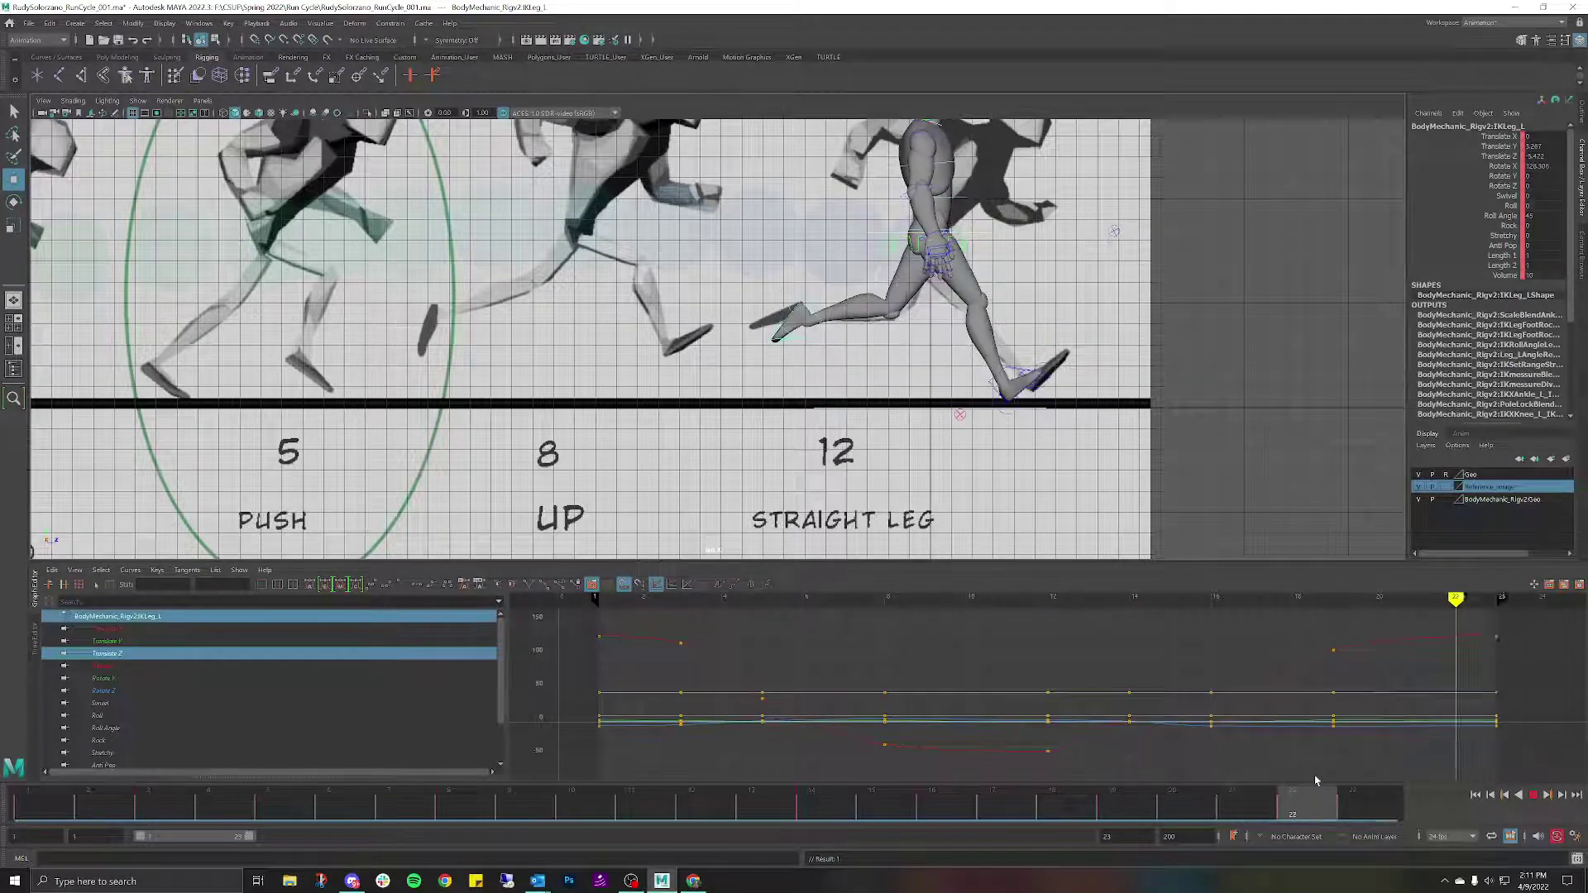
{"action": "left_click", "coordinate": [1373, 801]}
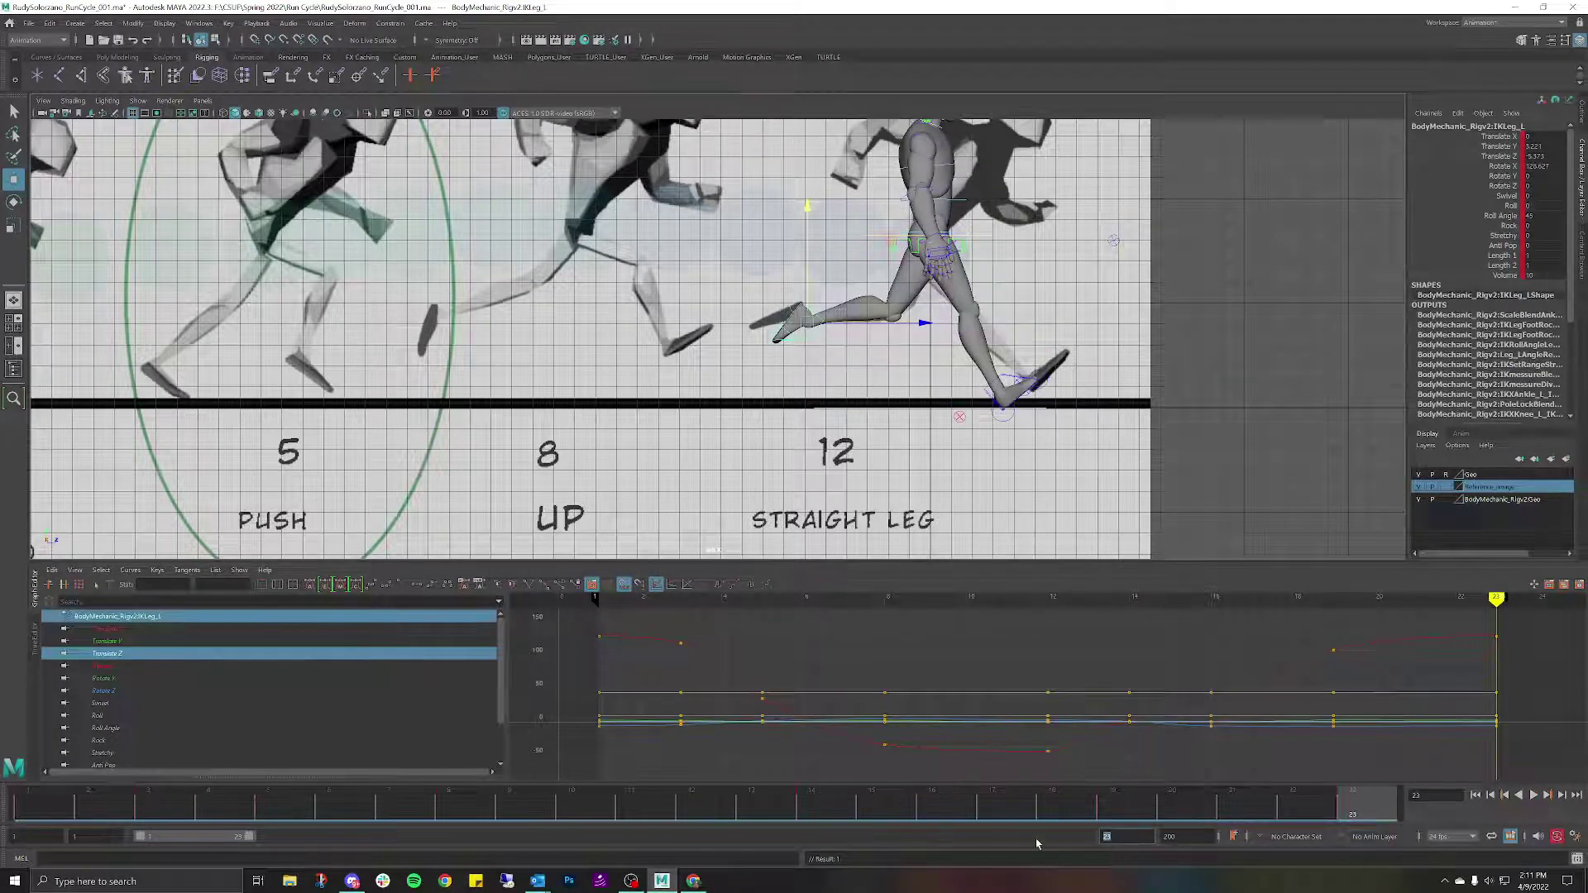
{"action": "type", "text": "22"}
{"action": "key", "text": "Return"}
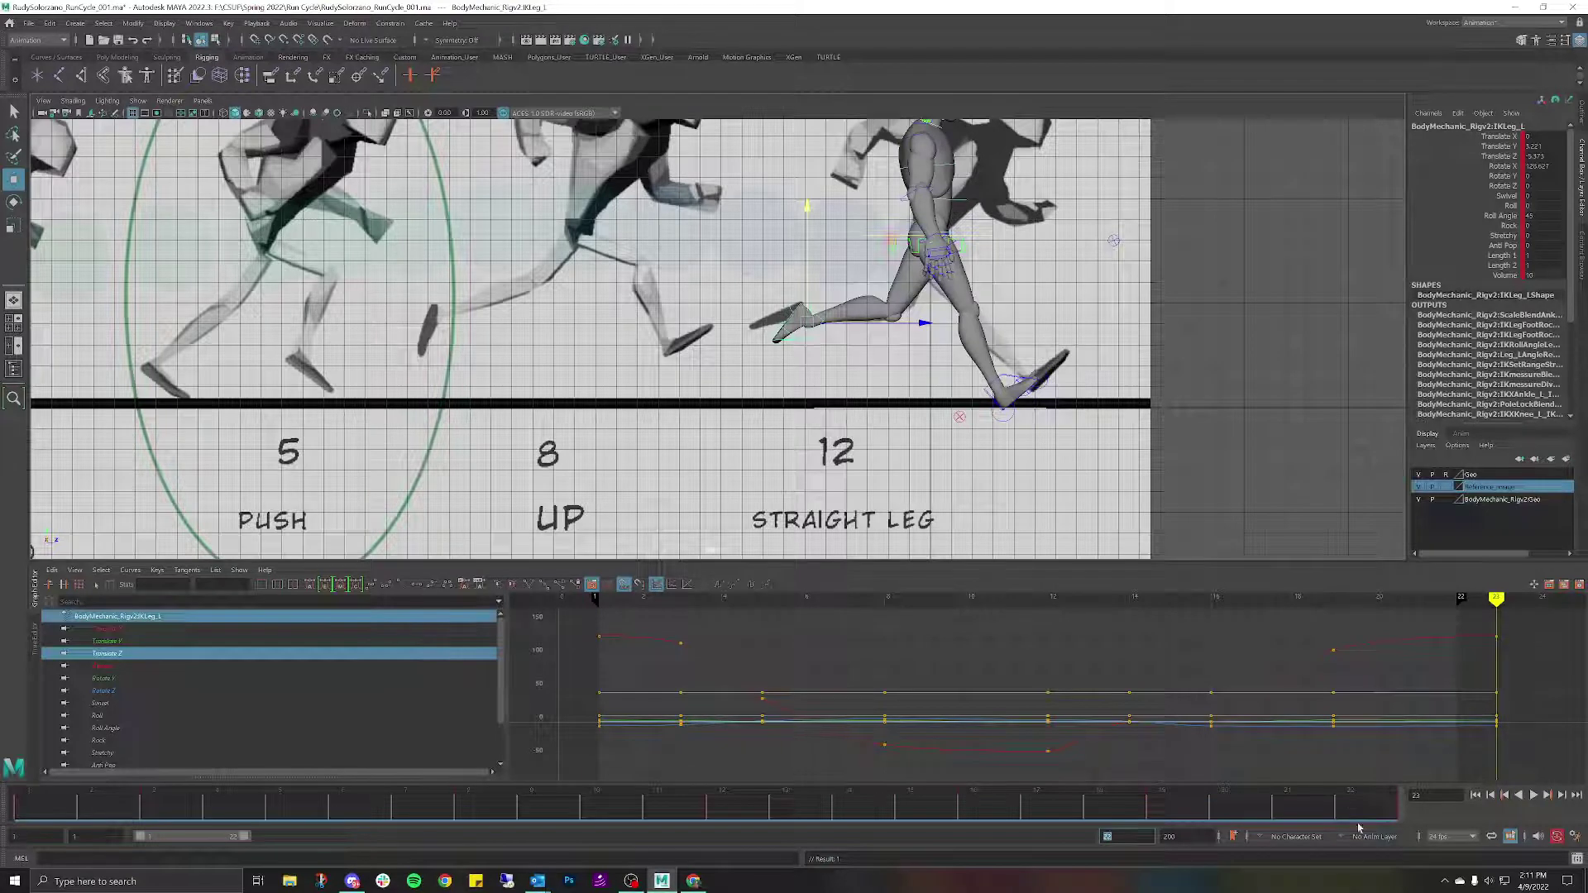
{"action": "key", "text": "alt+v"}
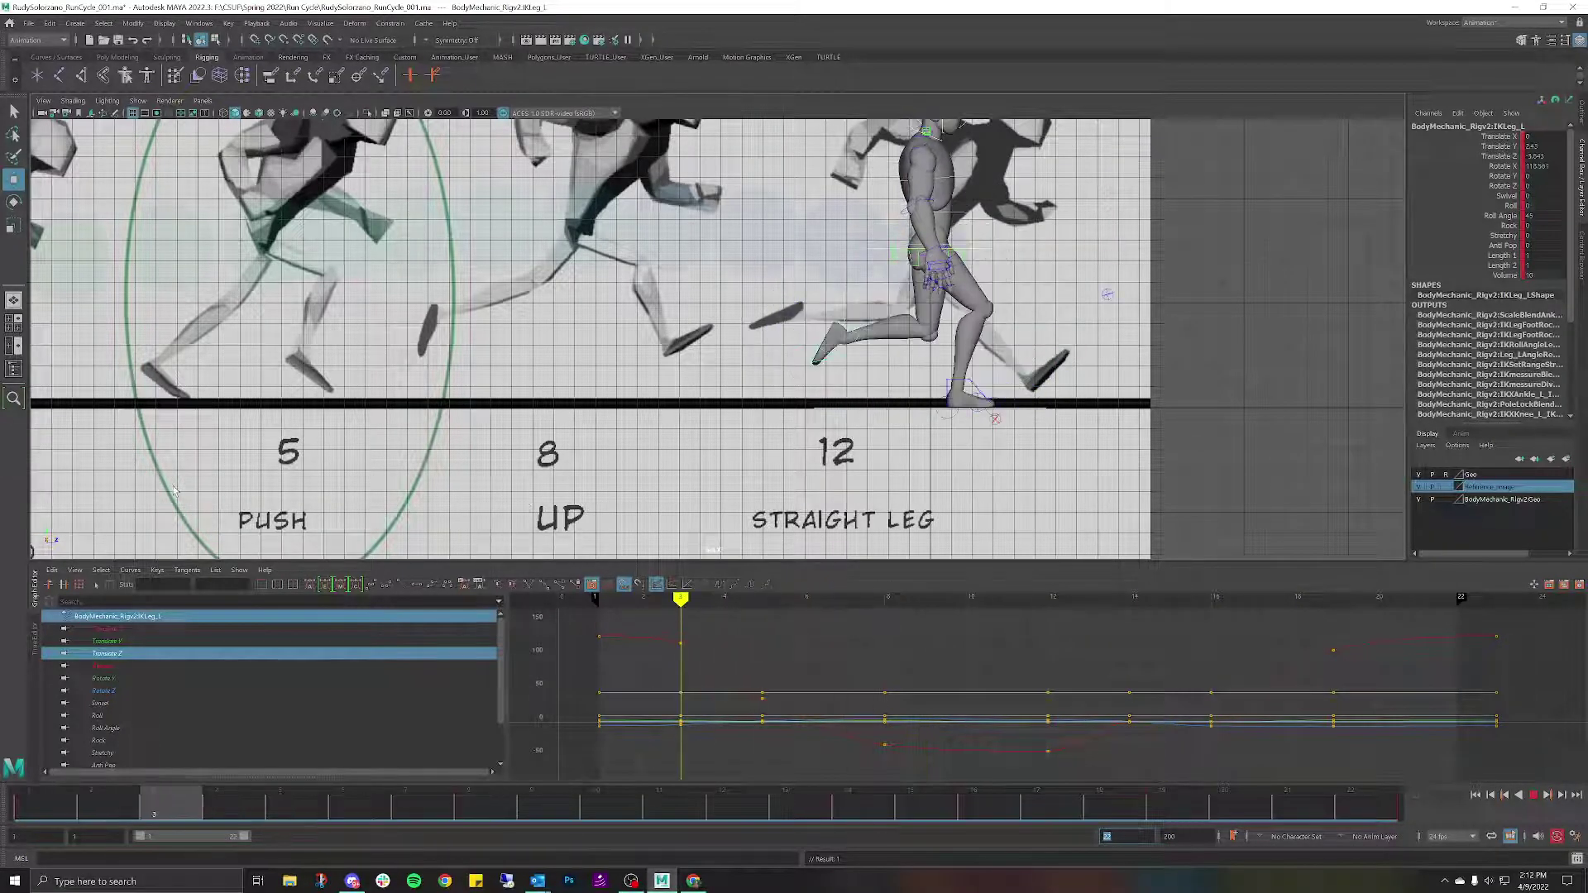
Try repositioning the left leg pole control at frame 3, and cut both leg pole controls' keys at frames 3 and 1.
{"action": "left_click", "coordinate": [996, 417]}
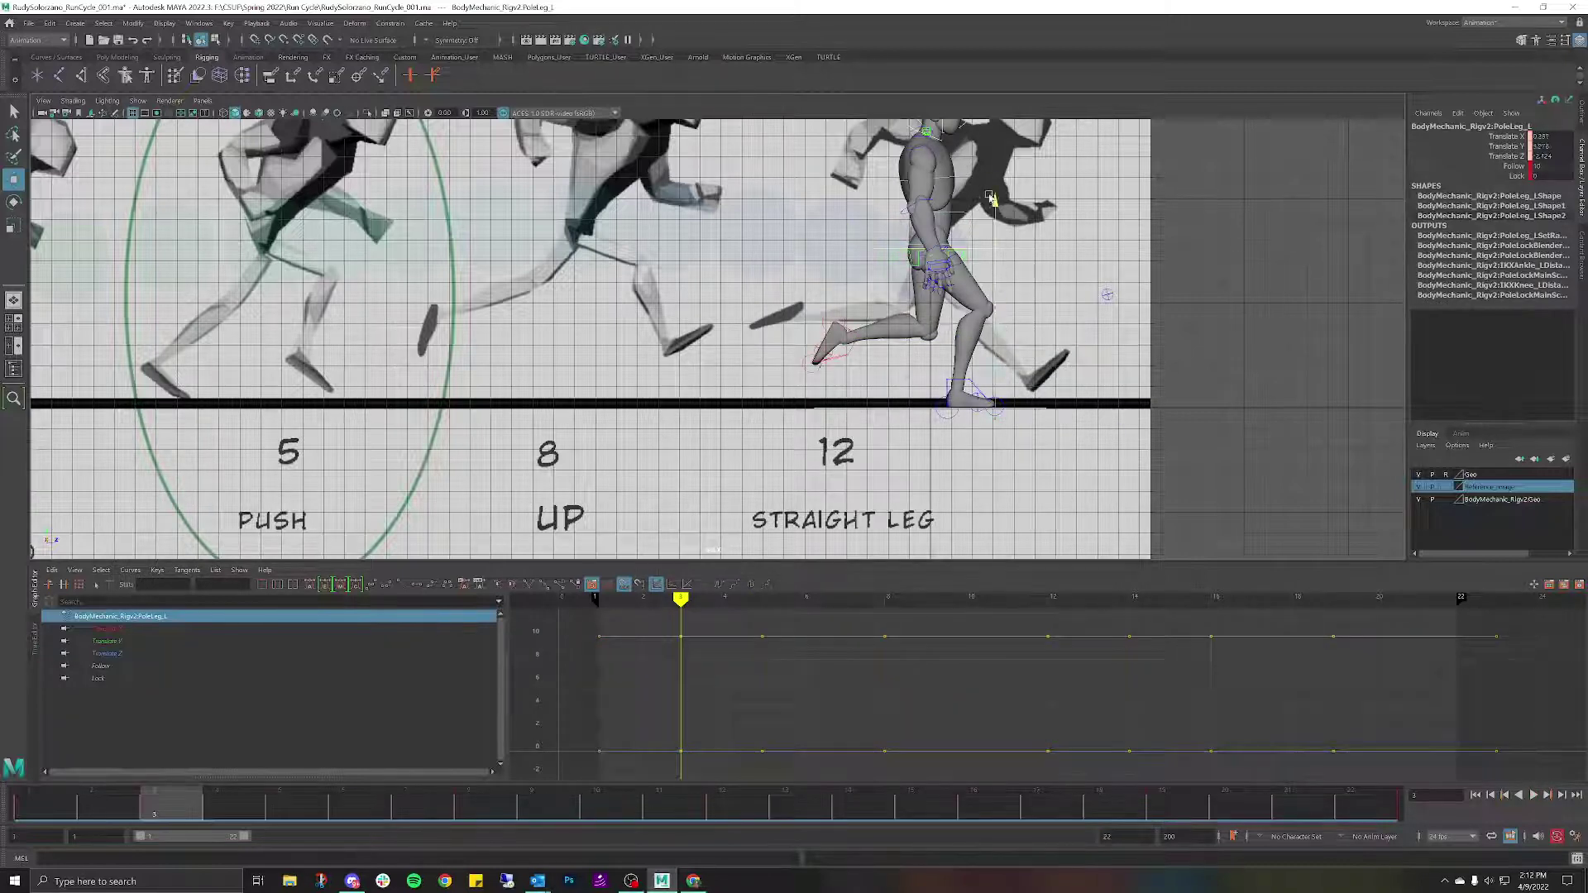
{"action": "left_click_drag", "start_coordinate": [982, 172], "coordinate": [1111, 286]}
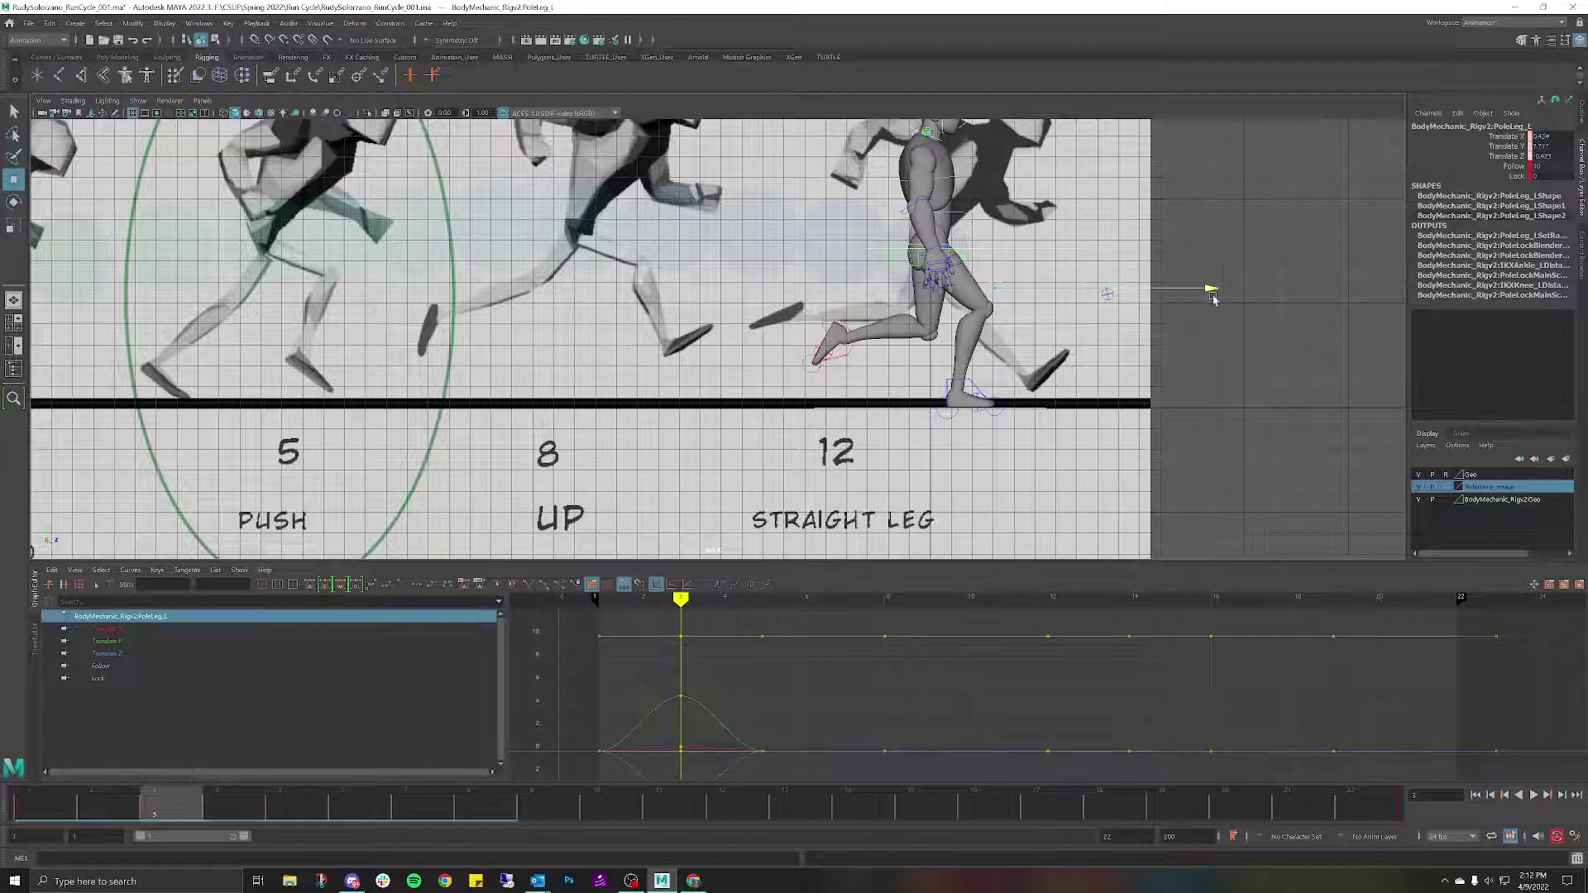
{"action": "left_click", "coordinate": [1132, 303], "text": "shift"}
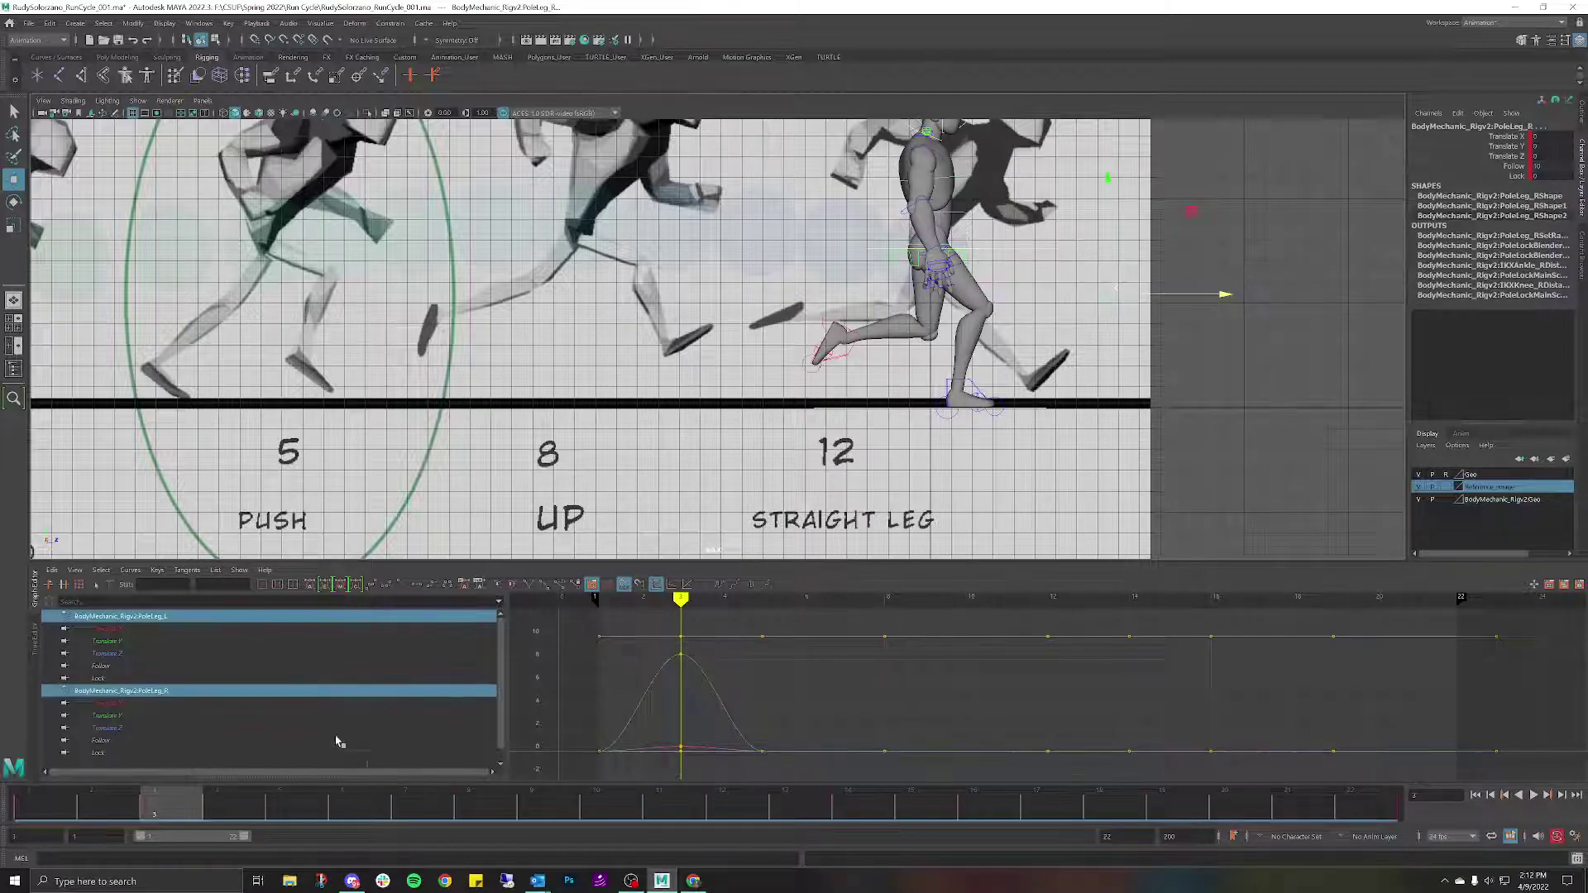
{"action": "right_click", "coordinate": [178, 800]}
{"action": "left_click", "coordinate": [209, 573]}
{"action": "left_click", "coordinate": [29, 808]}
{"action": "right_click", "coordinate": [47, 791]}
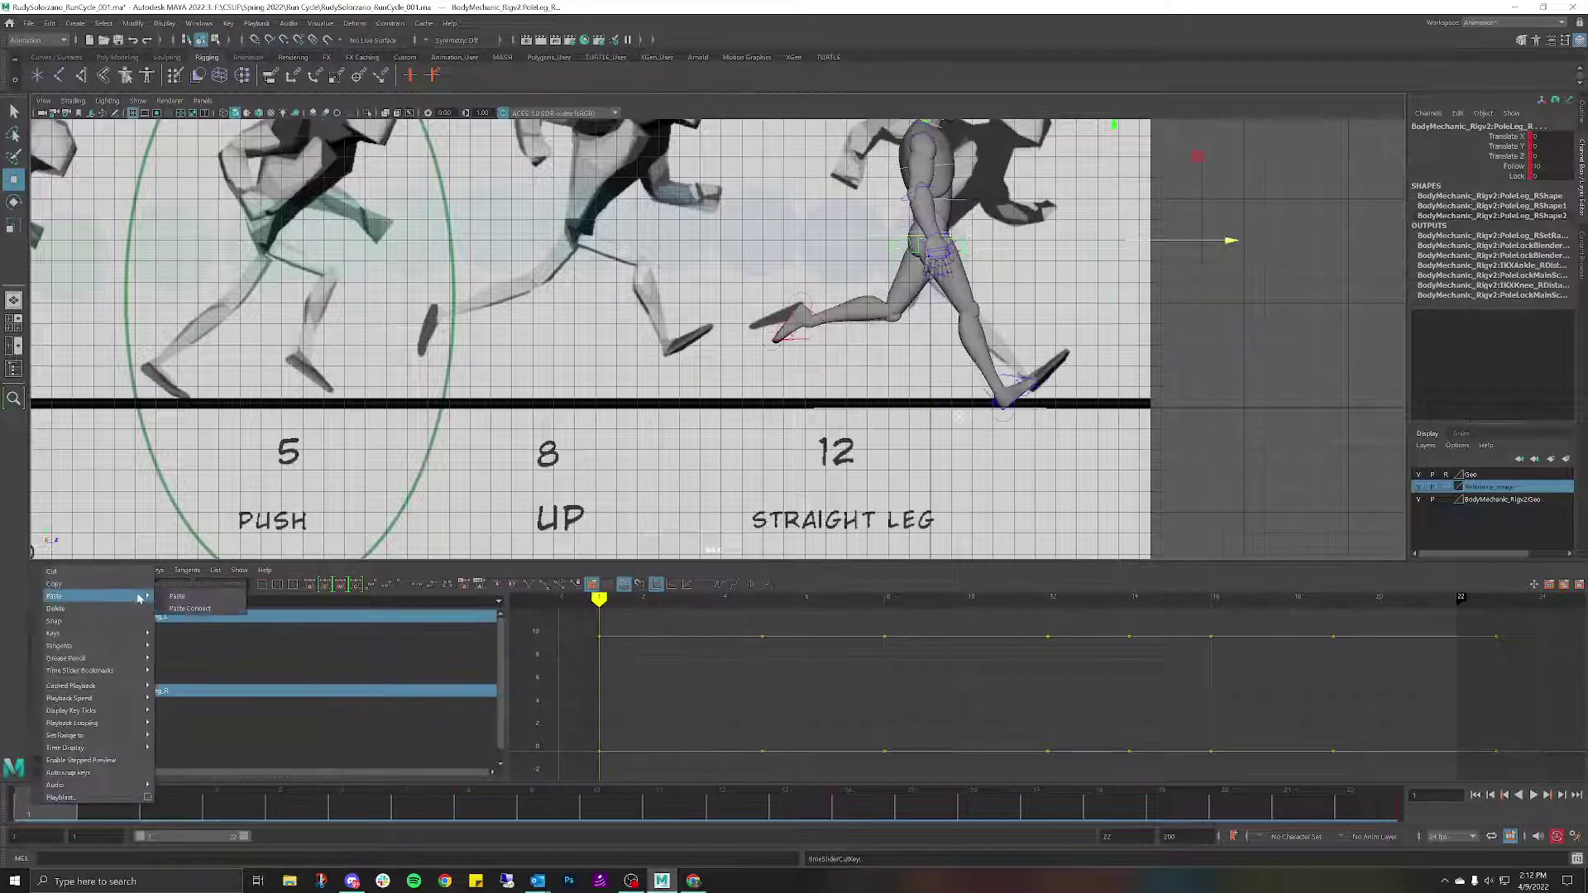
{"action": "left_click", "coordinate": [98, 572]}
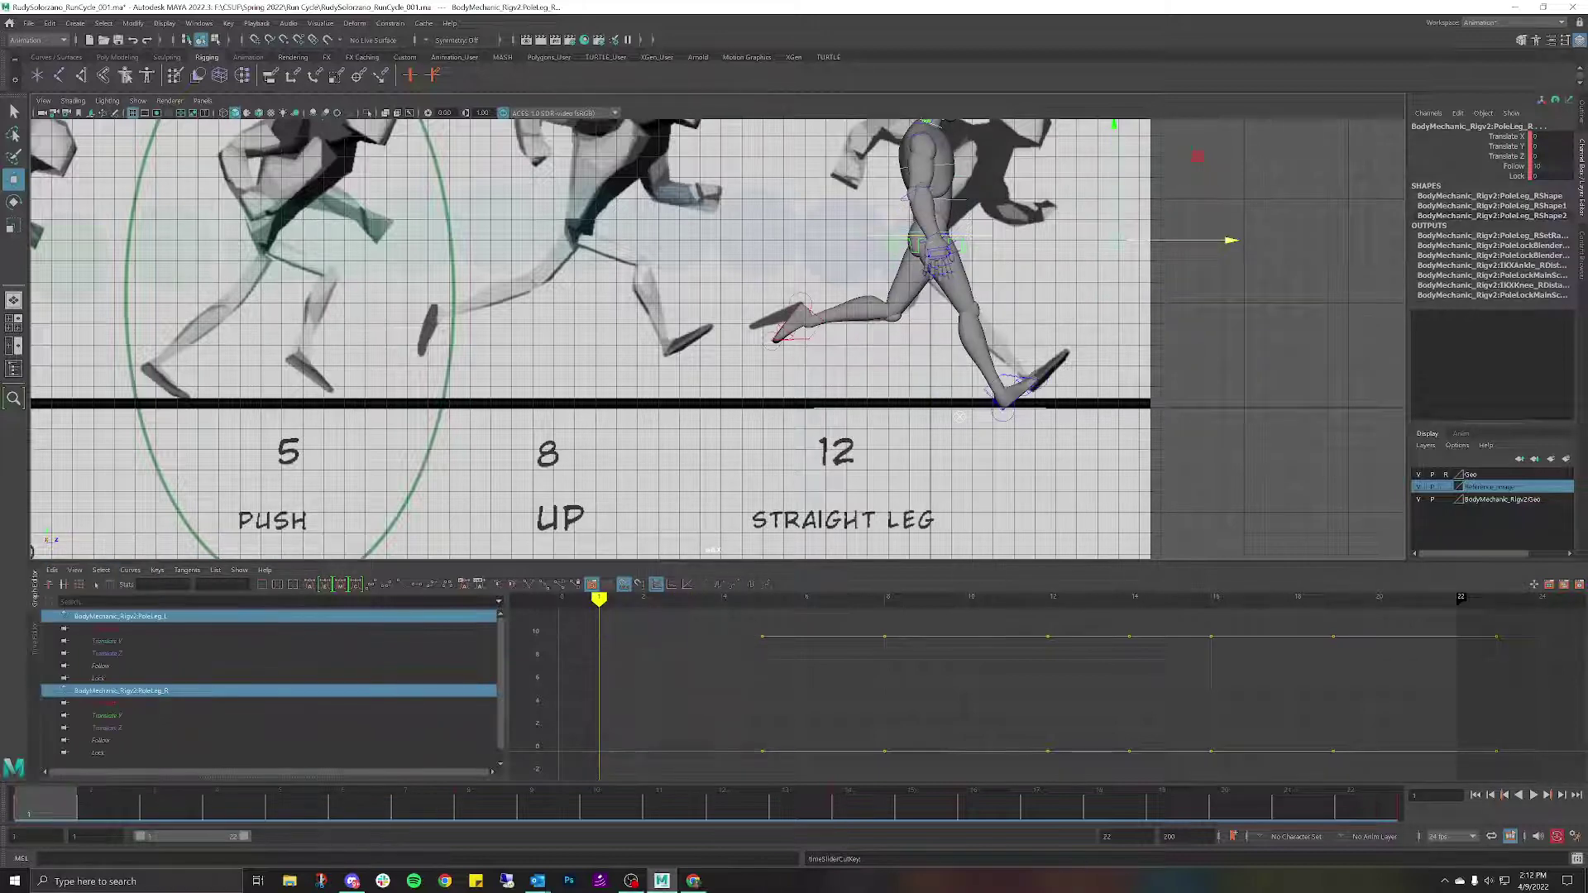
Cut both leg pole controls' keys at frames 5, 8 and 12.
{"action": "right_click", "coordinate": [265, 811]}
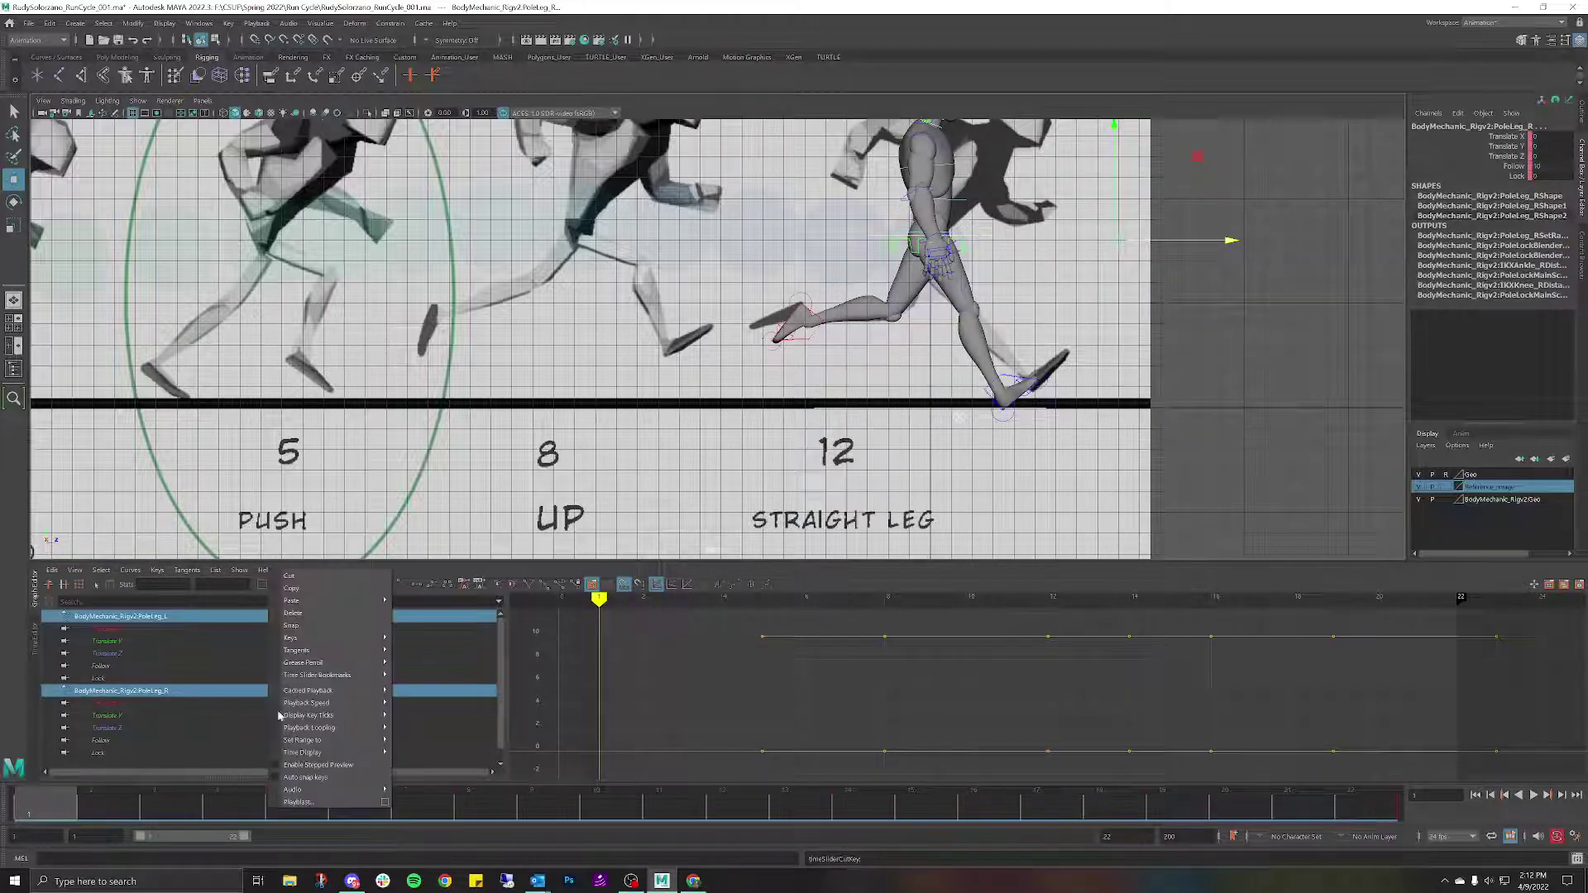
{"action": "left_click", "coordinate": [309, 814]}
{"action": "right_click", "coordinate": [306, 814]}
{"action": "left_click", "coordinate": [347, 579]}
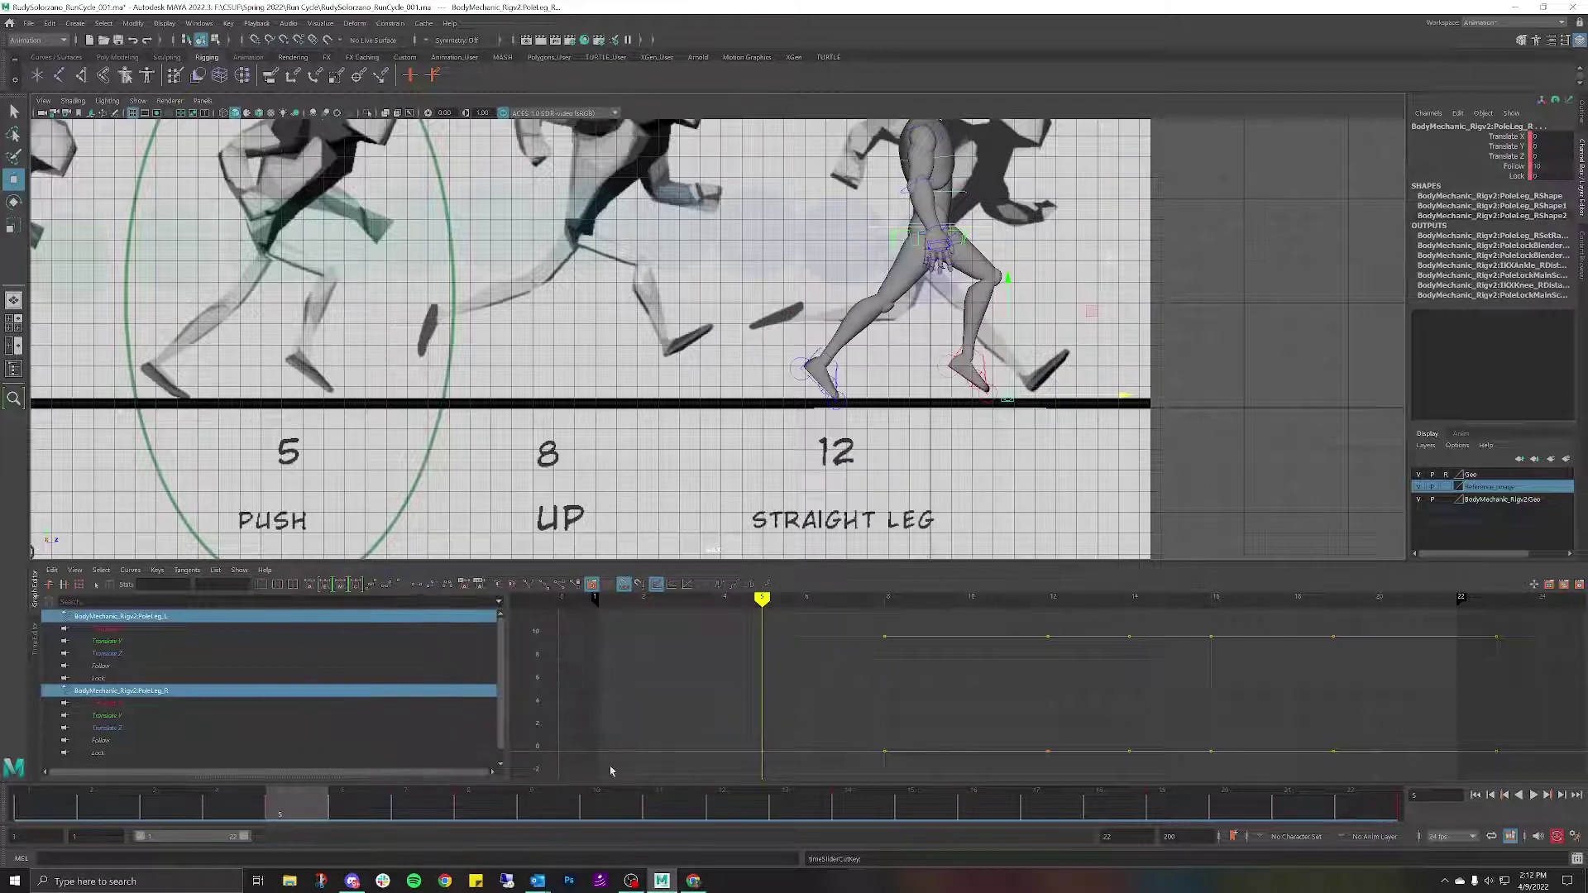
{"action": "right_click", "coordinate": [492, 813]}
{"action": "left_click", "coordinate": [471, 814]}
{"action": "right_click", "coordinate": [482, 814]}
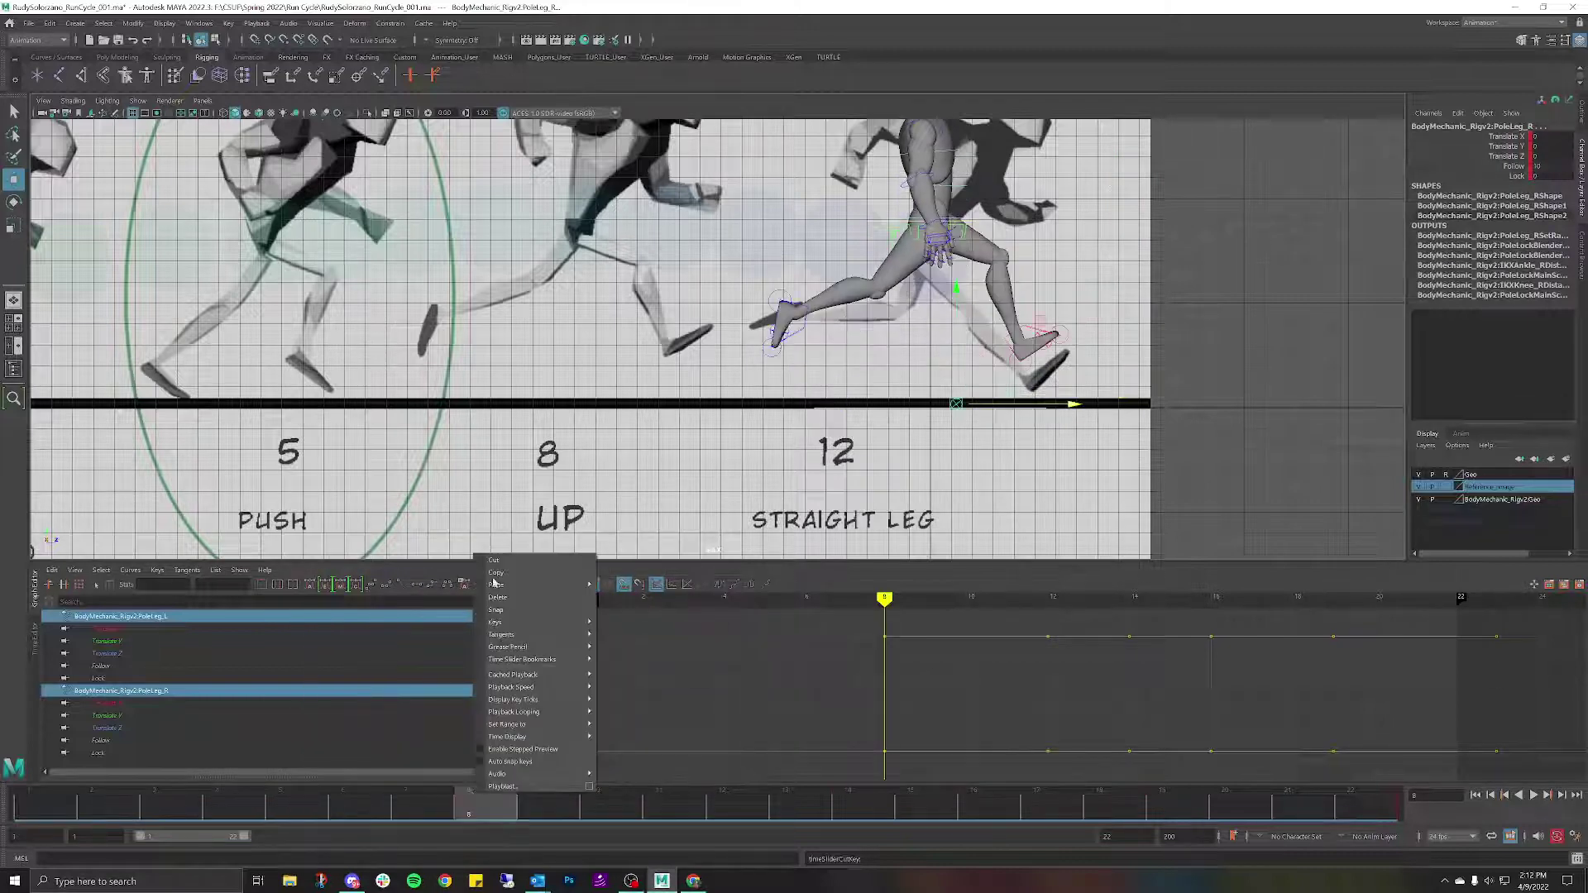
{"action": "left_click", "coordinate": [518, 562]}
{"action": "left_click", "coordinate": [710, 807]}
{"action": "right_click", "coordinate": [709, 807]}
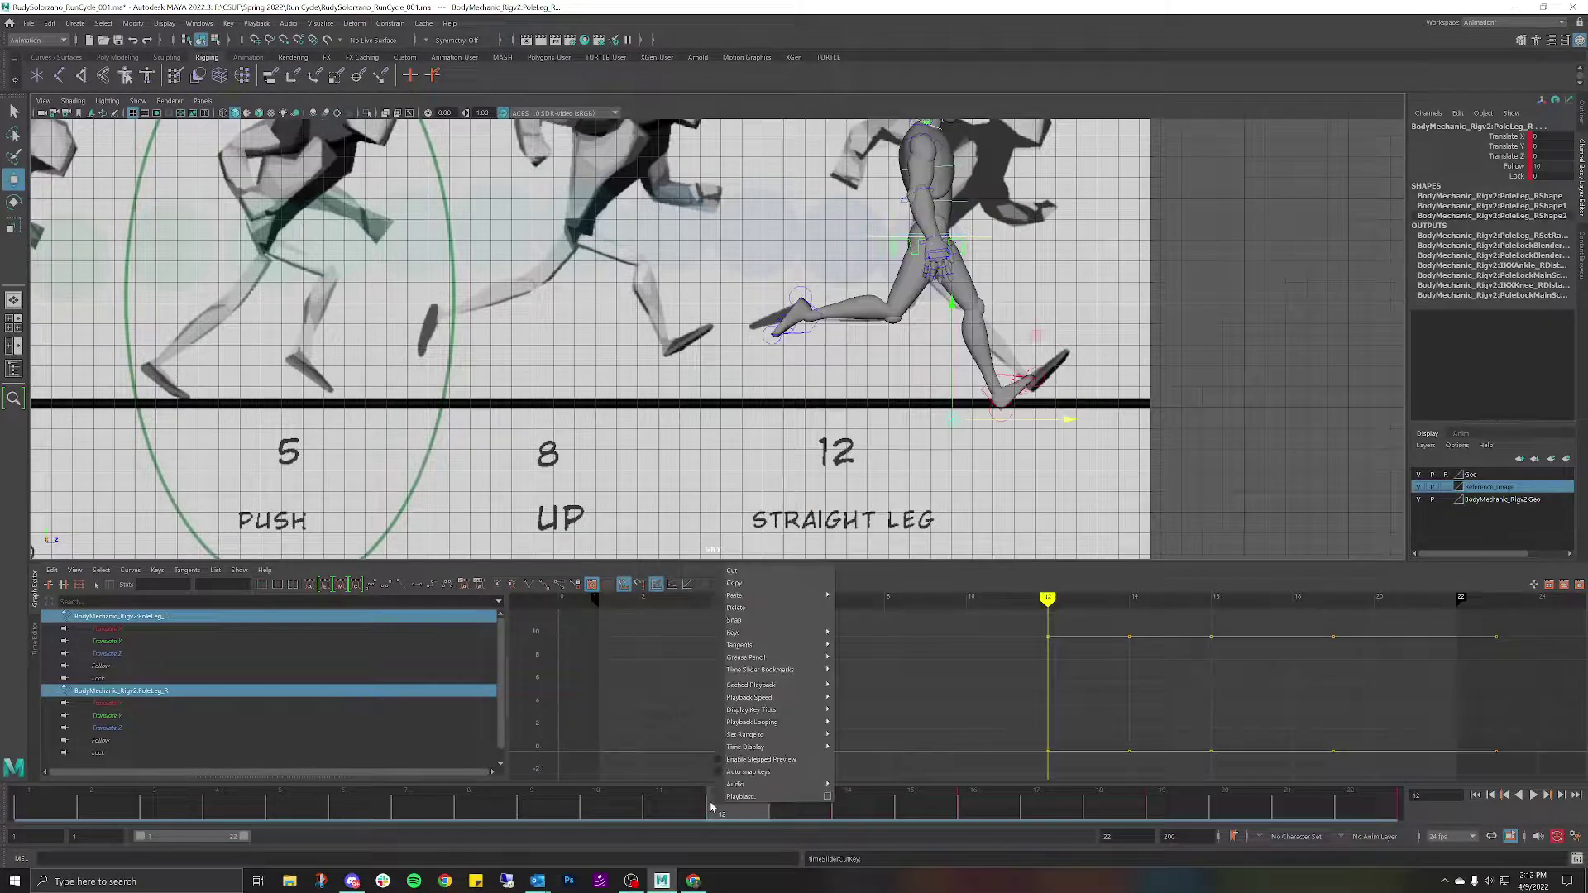
{"action": "left_click", "coordinate": [754, 579]}
Cut both leg pole controls' keys at frames 14, 16 and 19.
{"action": "left_click", "coordinate": [869, 813]}
{"action": "right_click", "coordinate": [869, 813]}
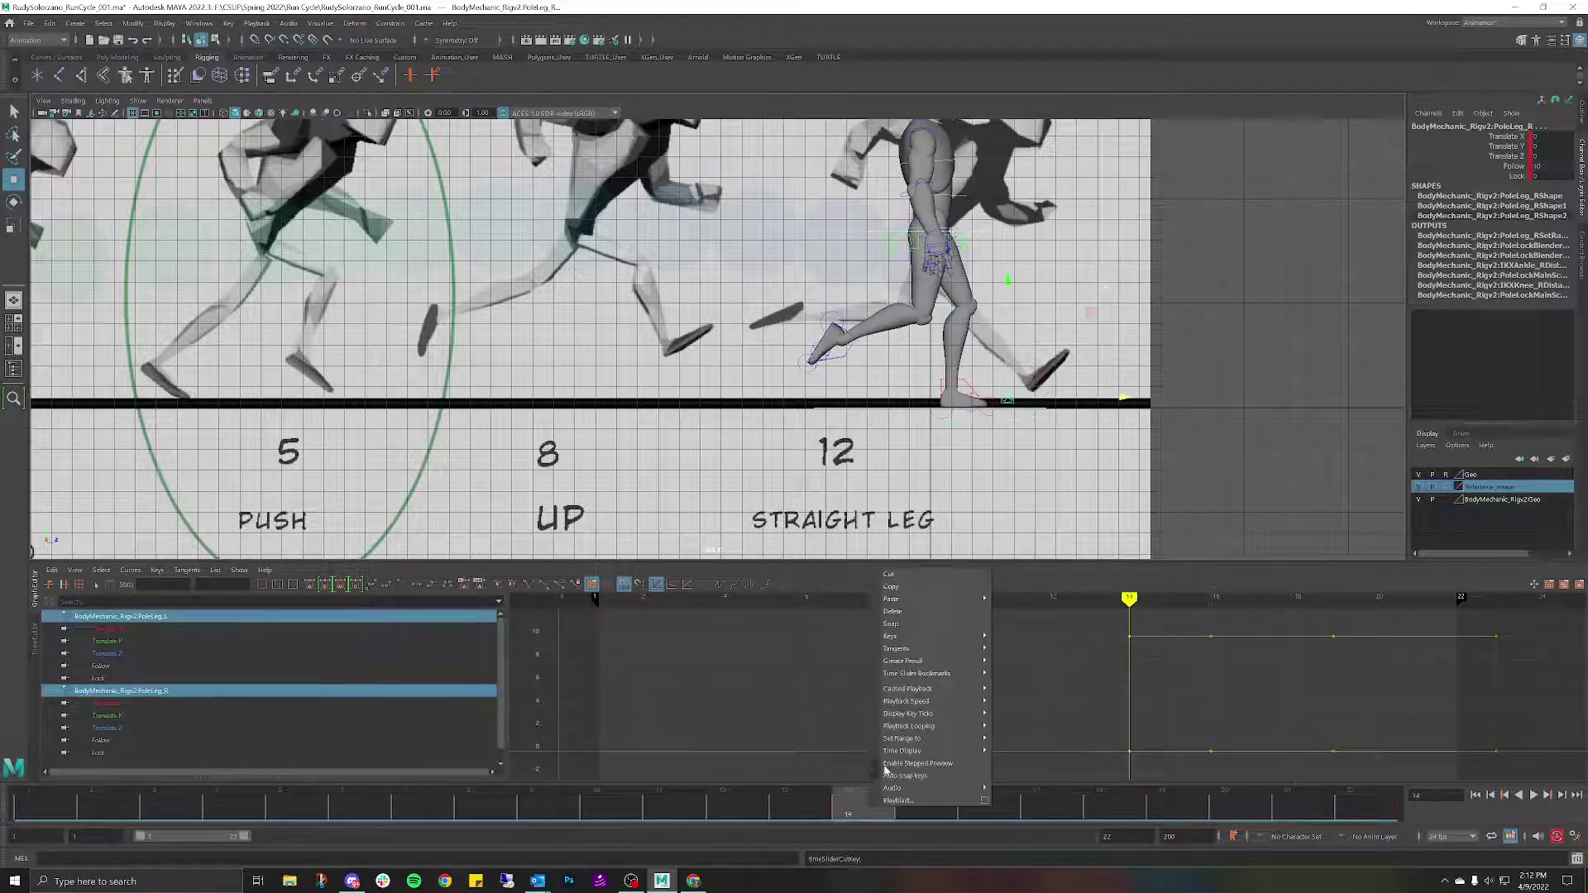
{"action": "left_click", "coordinate": [920, 578]}
{"action": "left_click", "coordinate": [972, 815]}
{"action": "right_click", "coordinate": [972, 814]}
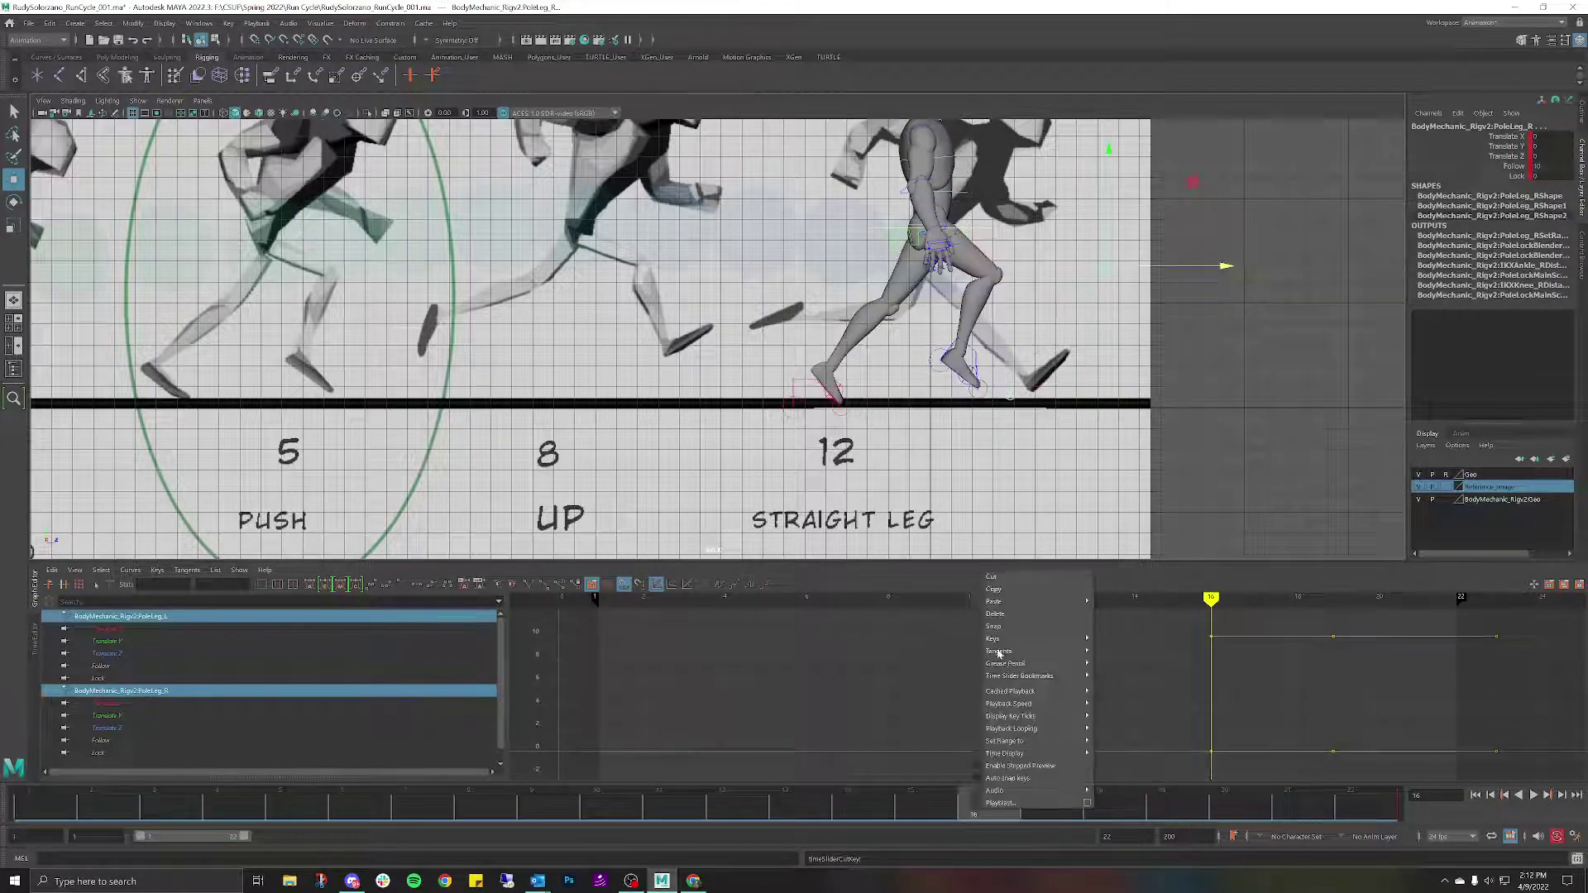
{"action": "left_click", "coordinate": [1005, 578]}
{"action": "right_click", "coordinate": [1160, 796]}
{"action": "left_click", "coordinate": [1160, 796]}
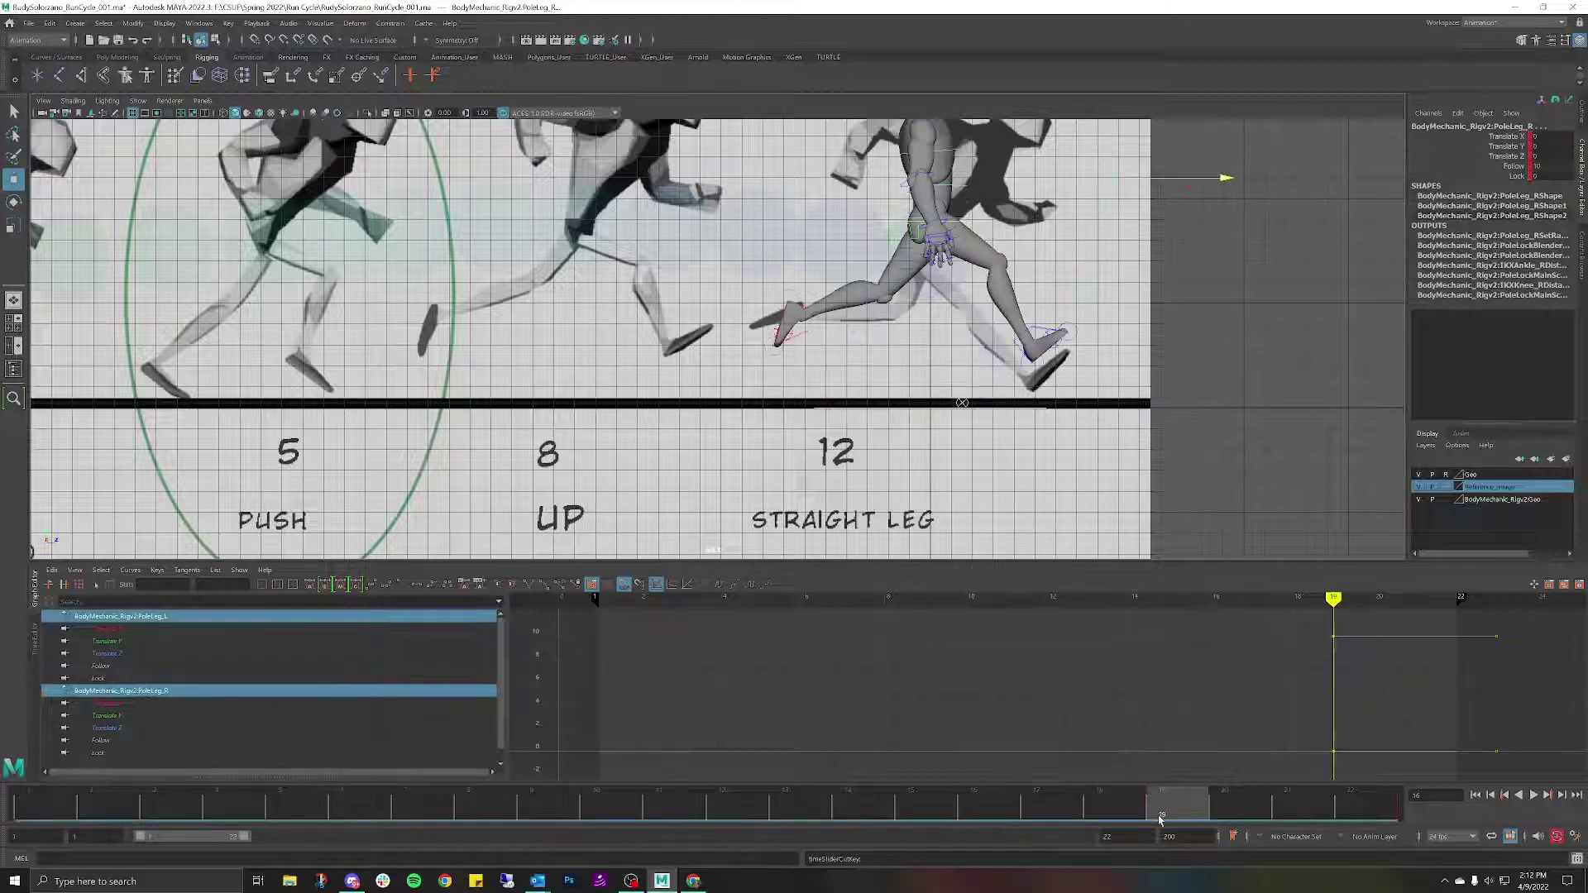
{"action": "right_click", "coordinate": [1161, 794]}
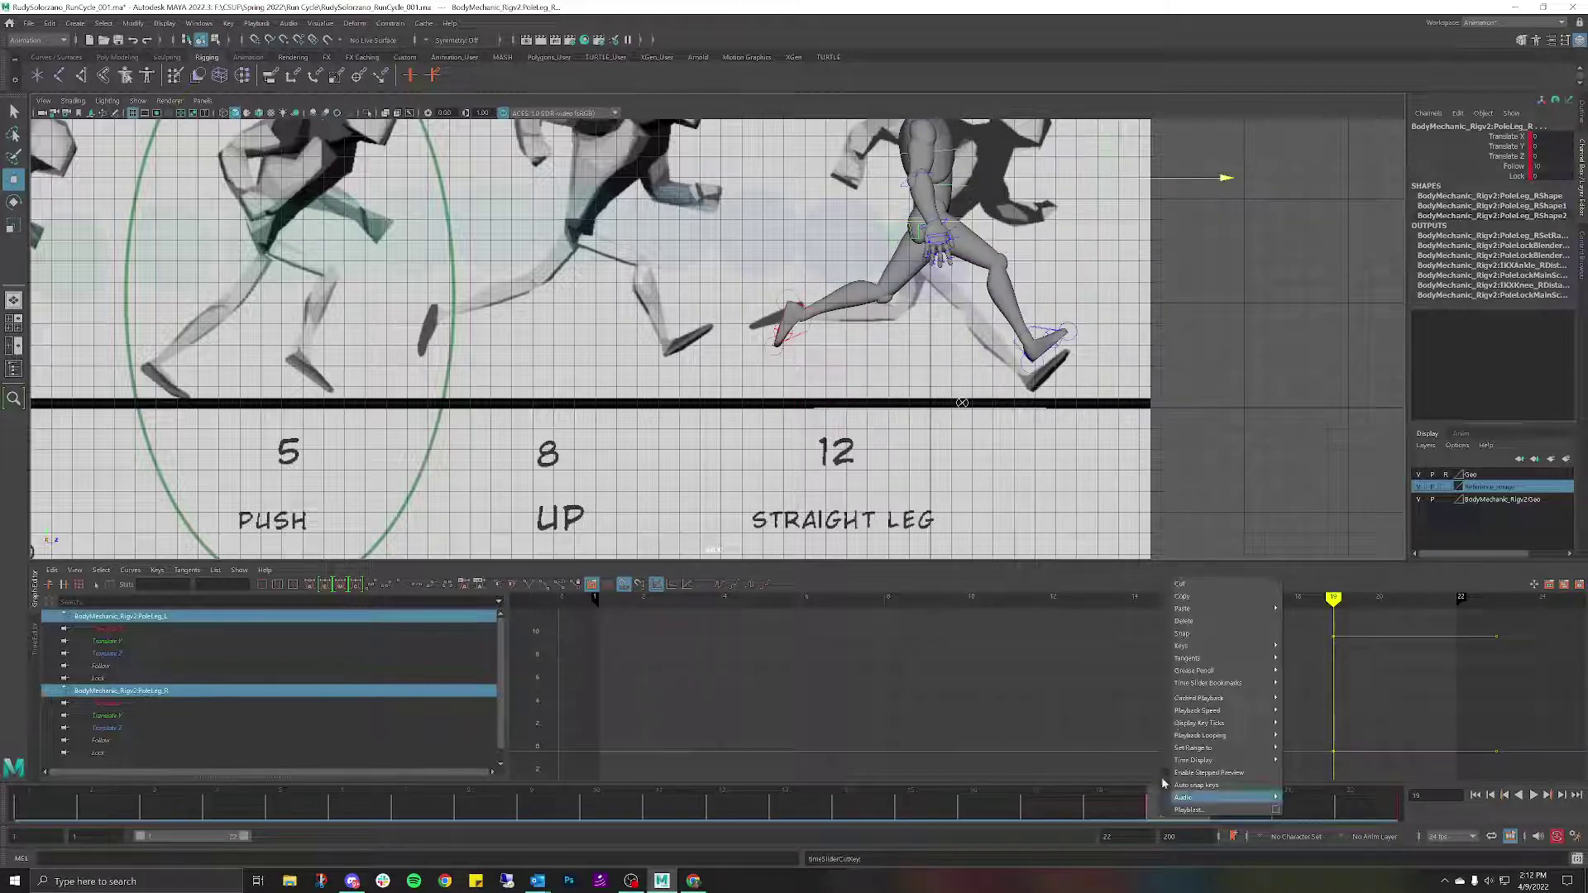
{"action": "left_click", "coordinate": [1204, 585]}
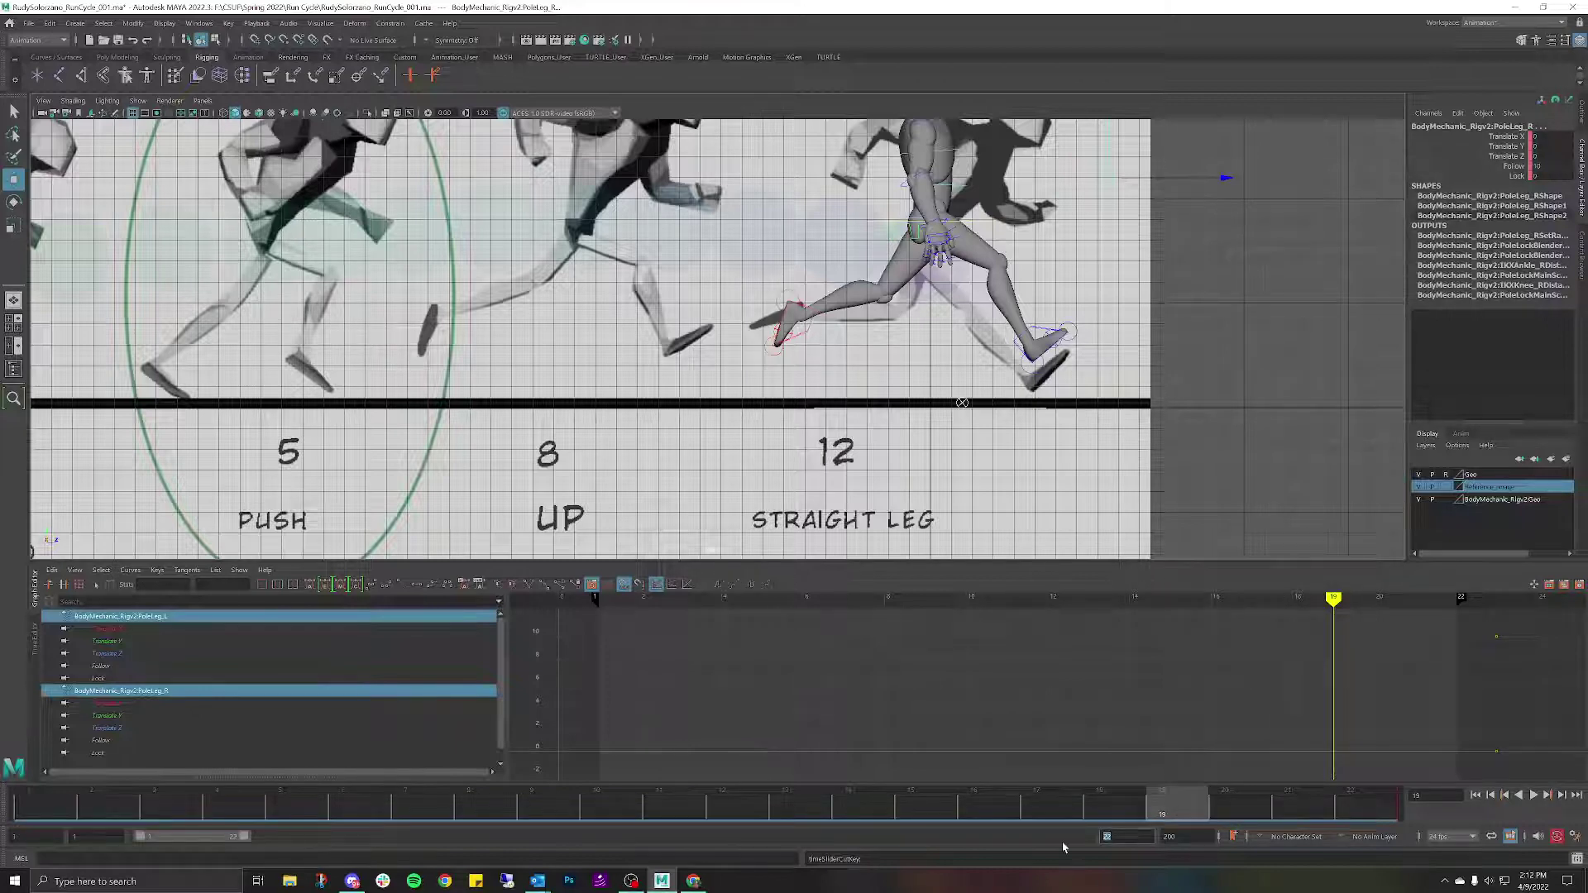
Extend the playback range to end at frame 23 and cut both leg pole controls' keys at that frame.
{"action": "type", "text": "23"}
{"action": "key", "text": "Return"}
{"action": "left_click", "coordinate": [1370, 801]}
{"action": "right_click", "coordinate": [1372, 800]}
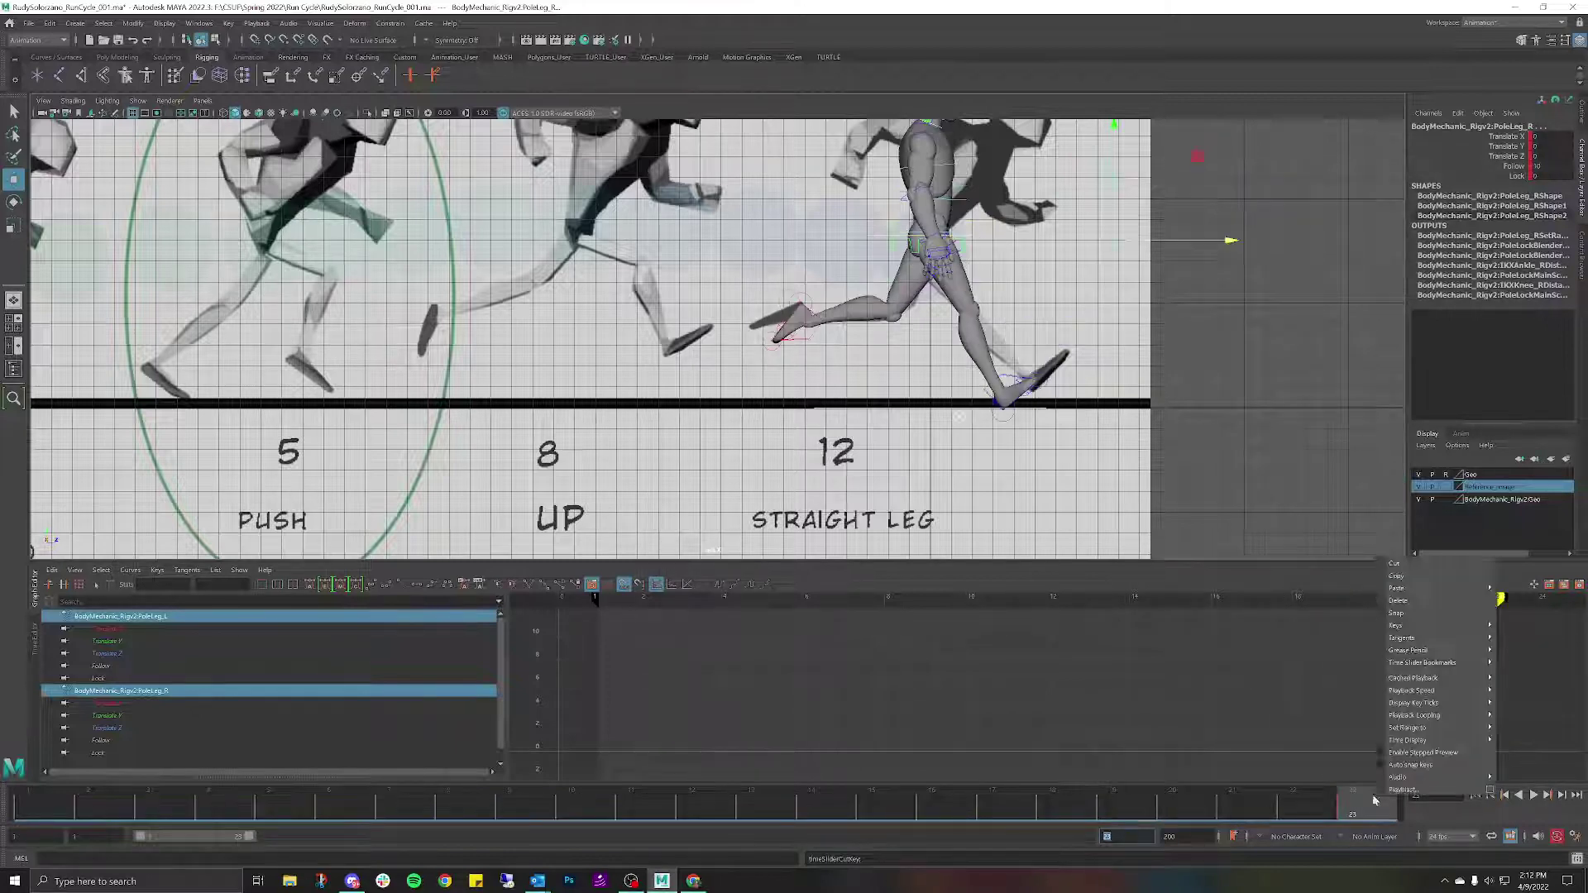
{"action": "left_click", "coordinate": [1420, 568]}
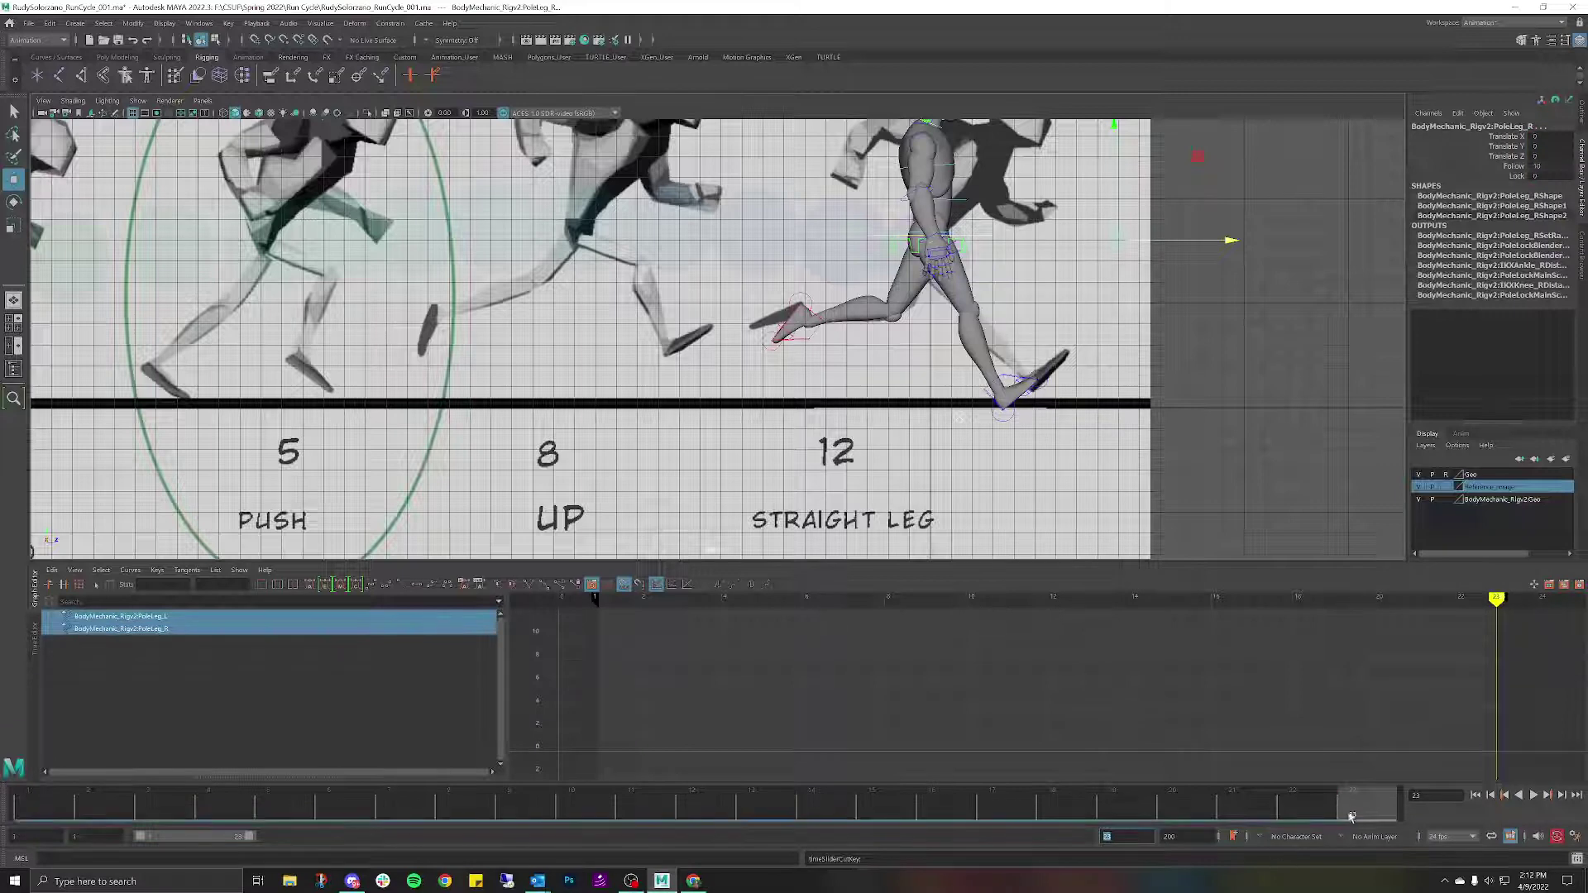
At frame 1, raise the left leg pole control and move it forward to line up with the right pole control.
{"action": "left_click_drag", "start_coordinate": [1351, 817], "coordinate": [904, 694]}
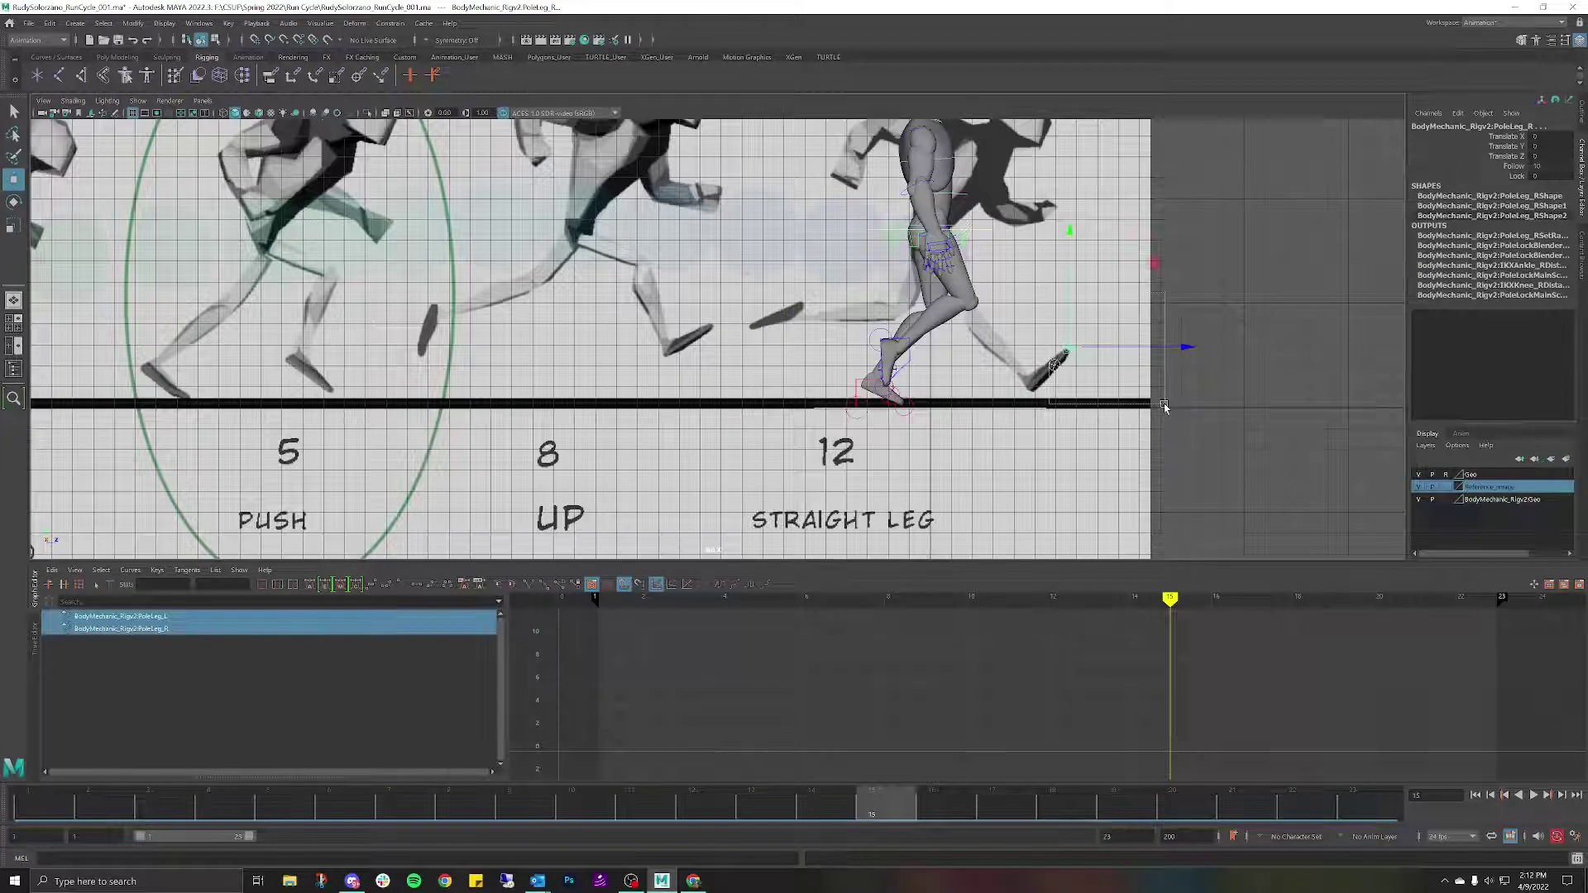
{"action": "left_click", "coordinate": [48, 817]}
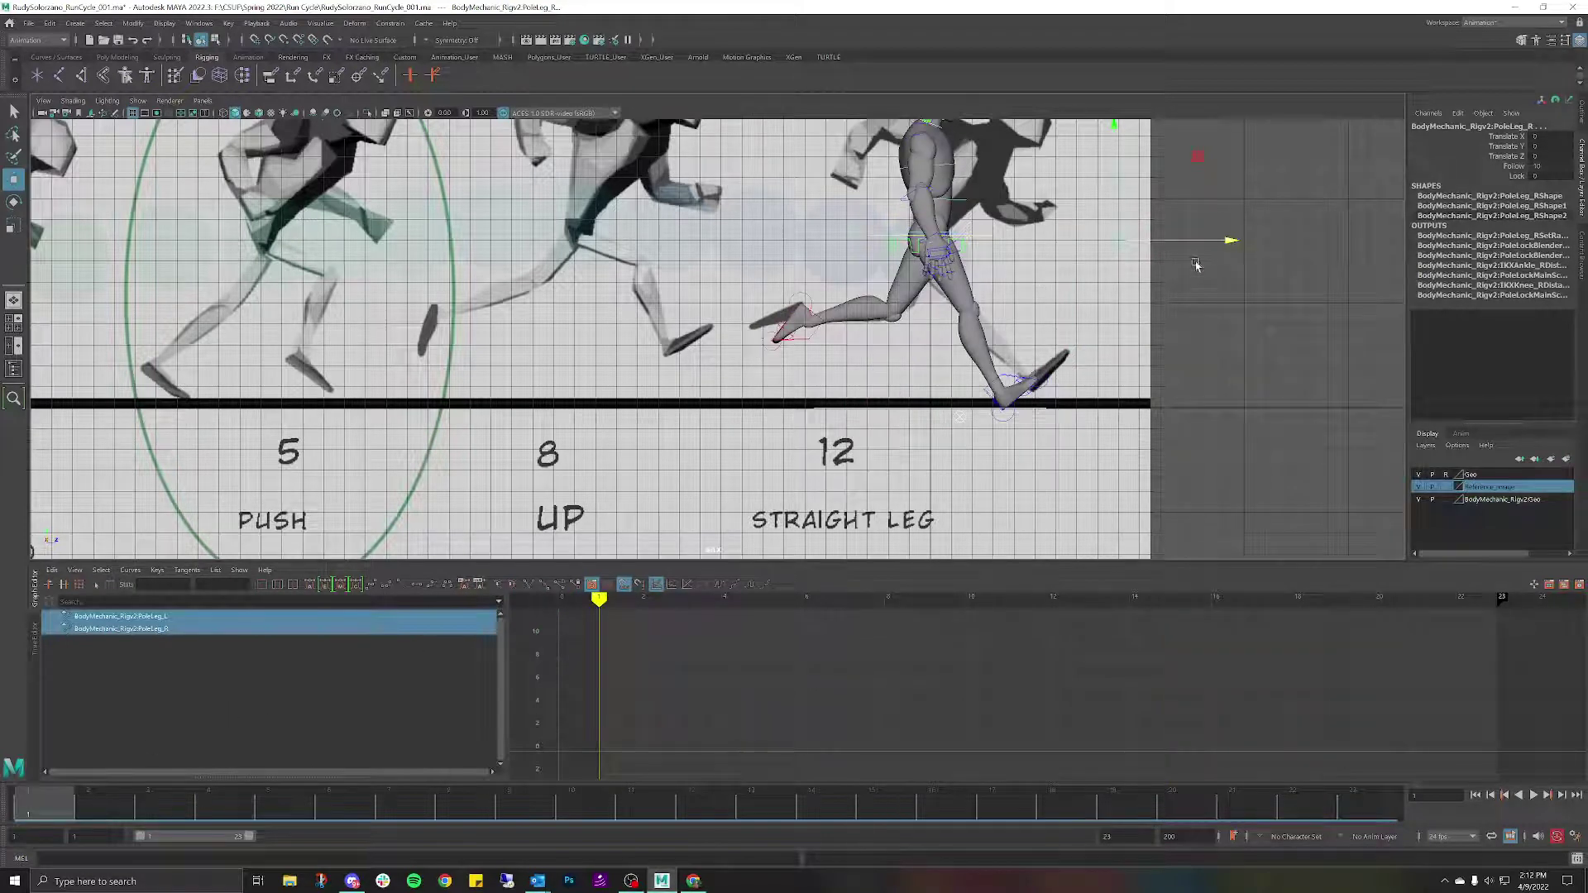
{"action": "left_click", "coordinate": [961, 418]}
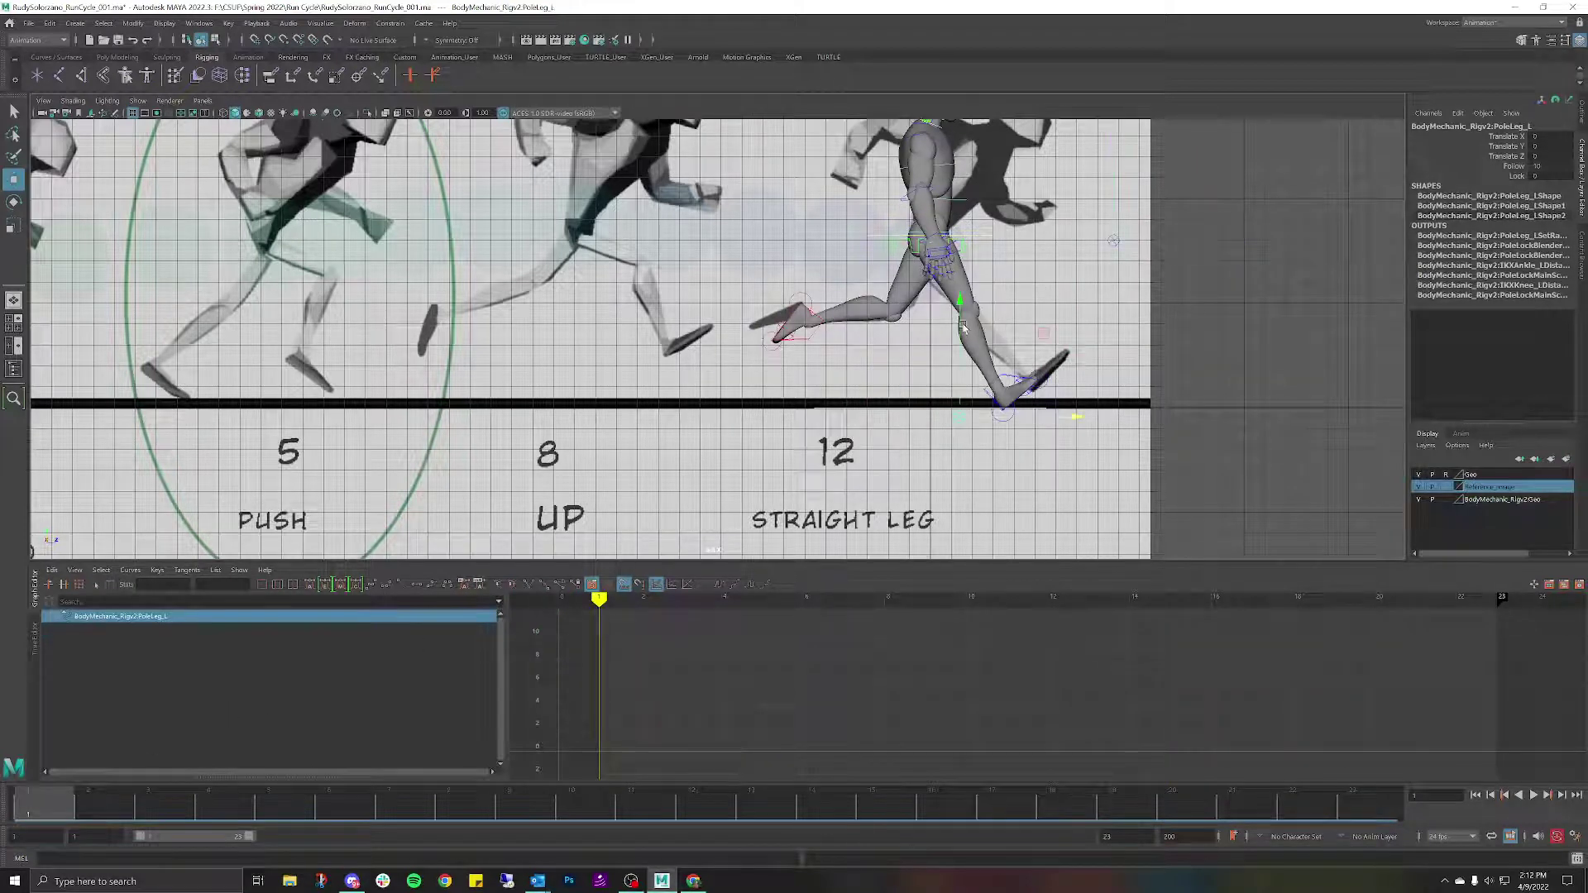
{"action": "left_click_drag", "start_coordinate": [959, 300], "coordinate": [984, 137]}
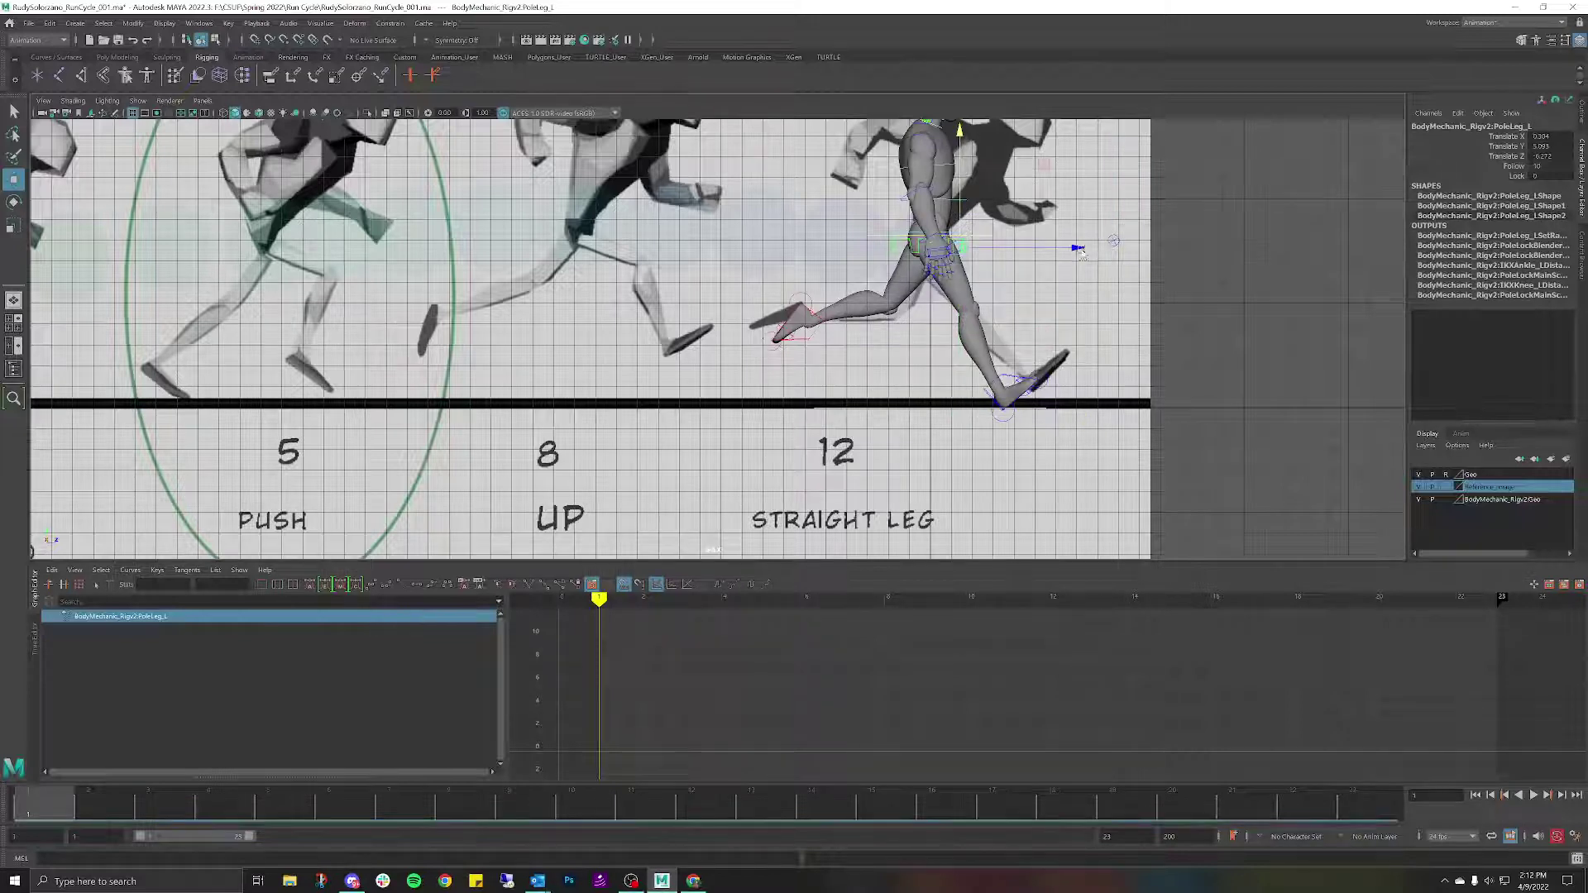
{"action": "left_click_drag", "start_coordinate": [1076, 248], "coordinate": [1230, 252]}
{"action": "left_click_drag", "start_coordinate": [1115, 132], "coordinate": [1116, 165]}
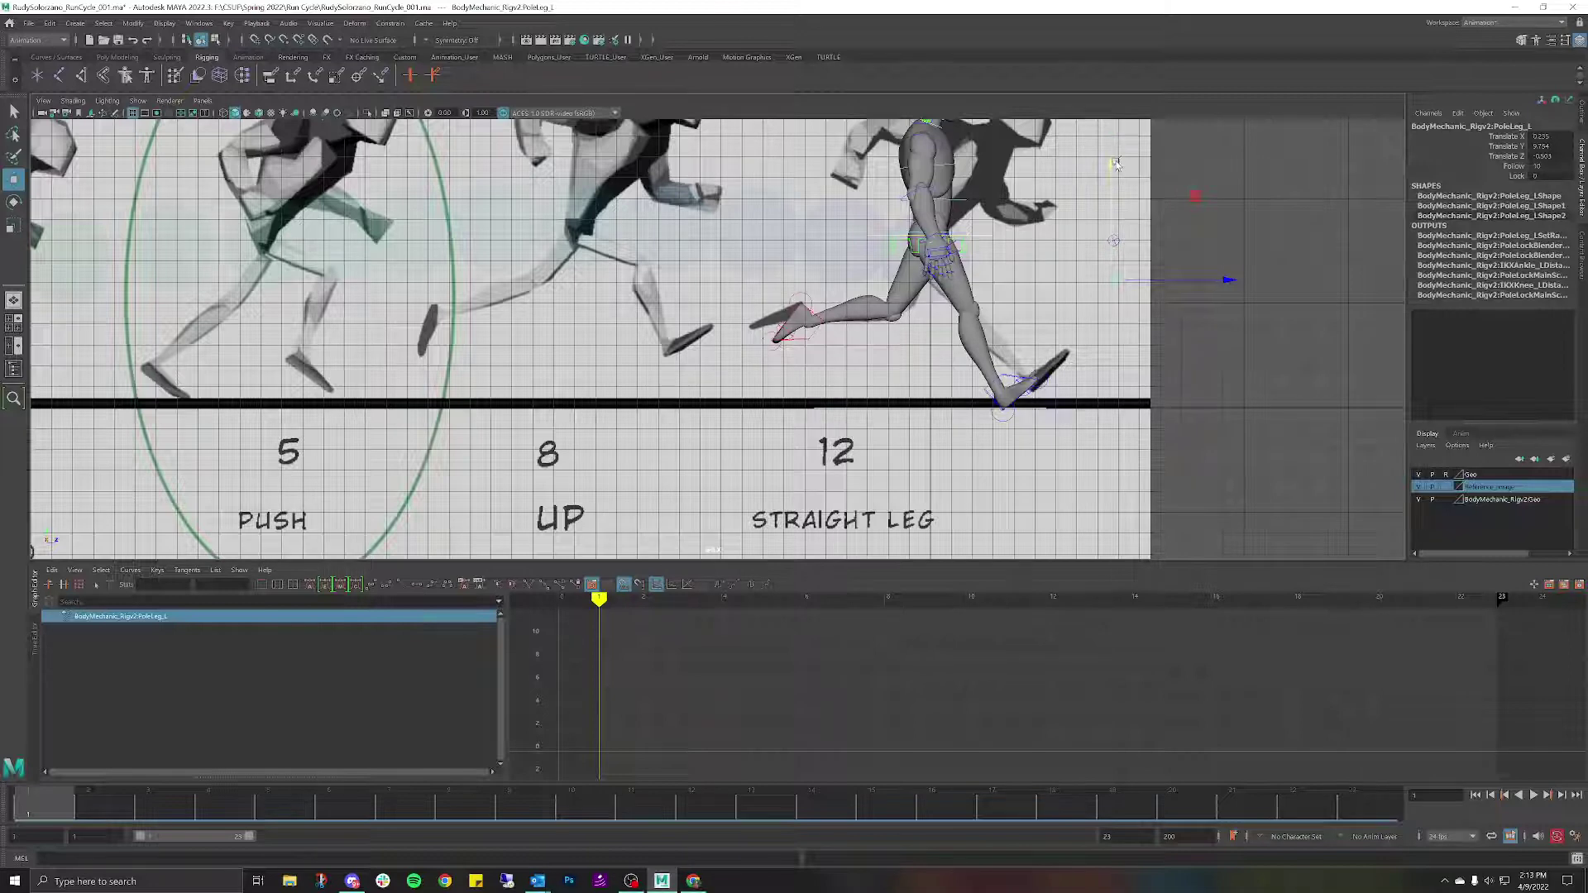
{"action": "left_click", "coordinate": [1112, 192]}
{"action": "left_click", "coordinate": [1110, 285]}
{"action": "left_click_drag", "start_coordinate": [1113, 176], "coordinate": [1114, 137]}
Key both leg pole controls at frame 1, and cut those keys again.
{"action": "left_click_drag", "start_coordinate": [1063, 208], "coordinate": [1129, 256]}
{"action": "key", "text": "s"}
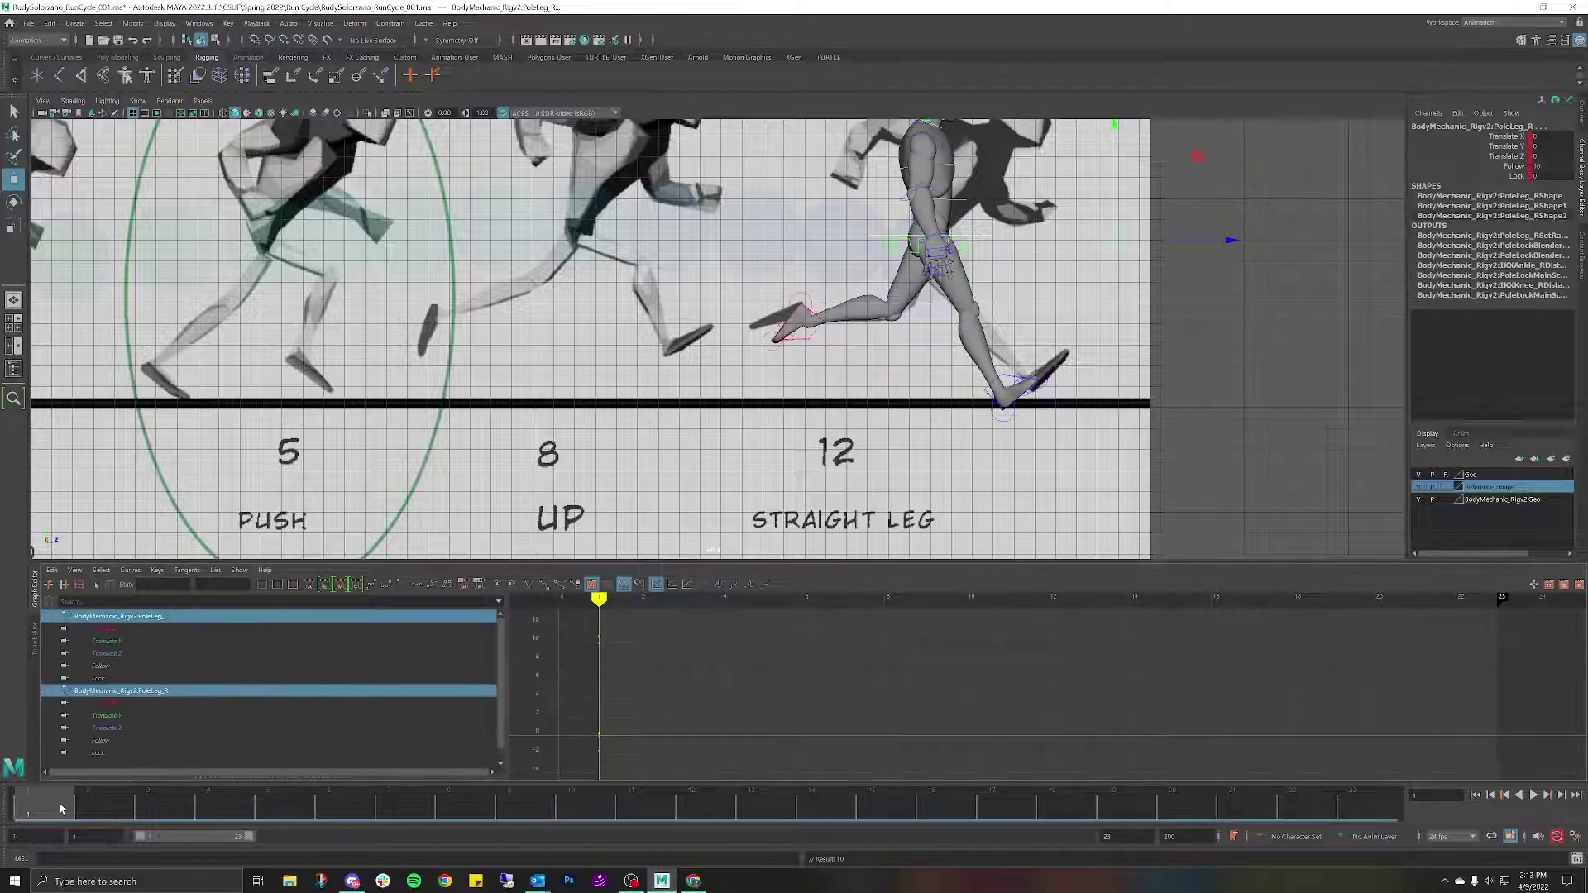
{"action": "mouse_move", "coordinate": [65, 810]}
{"action": "left_mouse_down"}
{"action": "mouse_move", "coordinate": [281, 823]}
{"action": "mouse_move", "coordinate": [265, 826]}
{"action": "mouse_move", "coordinate": [46, 823]}
{"action": "mouse_move", "coordinate": [463, 803]}
{"action": "mouse_move", "coordinate": [632, 758]}
{"action": "mouse_move", "coordinate": [996, 780]}
{"action": "mouse_move", "coordinate": [157, 718]}
{"action": "mouse_move", "coordinate": [202, 709]}
{"action": "mouse_move", "coordinate": [47, 803]}
{"action": "left_mouse_up"}
{"action": "right_click", "coordinate": [47, 804]}
{"action": "left_click", "coordinate": [70, 587]}
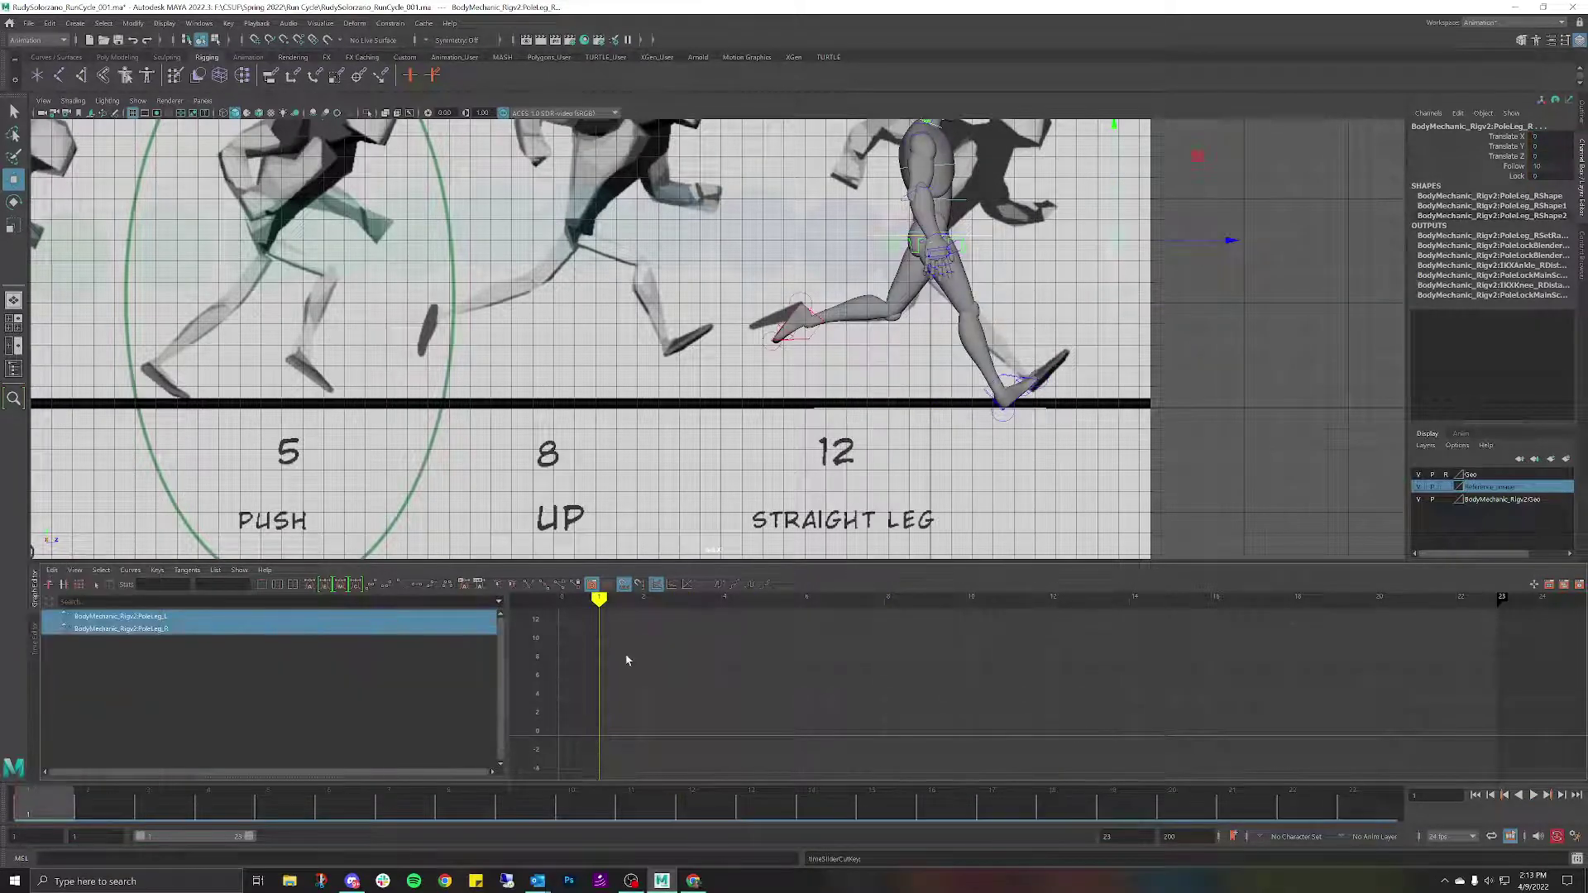
Play the run cycle with the whole figure in view, and return to frame 1.
{"action": "scroll", "coordinate": [546, 331], "scroll_direction": "down", "scroll_amount": 2}
{"action": "middle_click_drag", "start_coordinate": [960, 370], "coordinate": [855, 427], "text": "alt"}
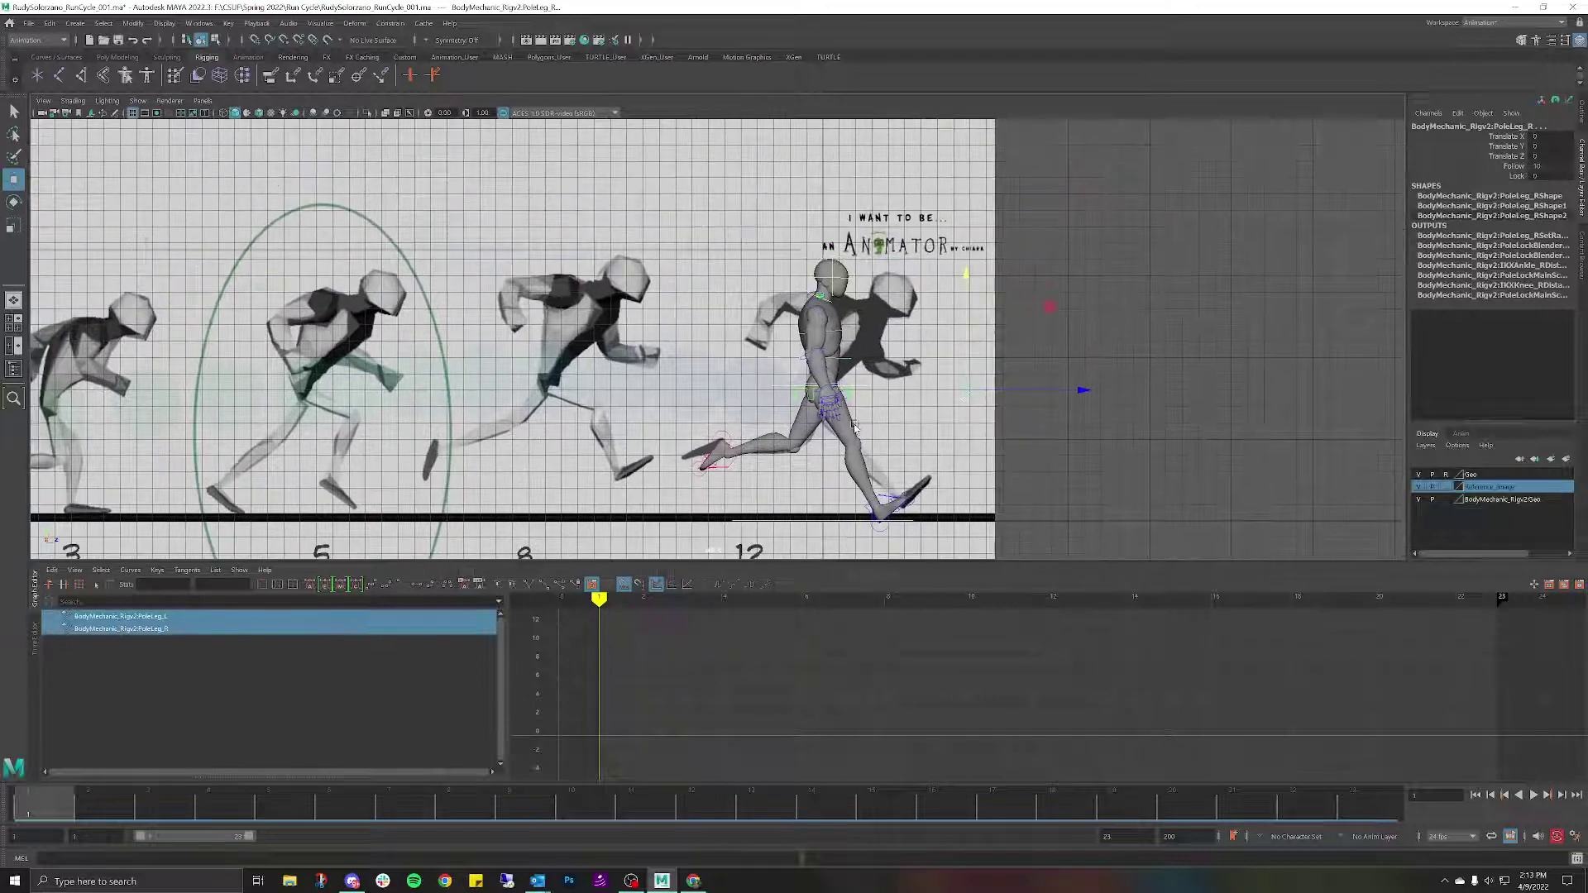
{"action": "key", "text": "alt+v"}
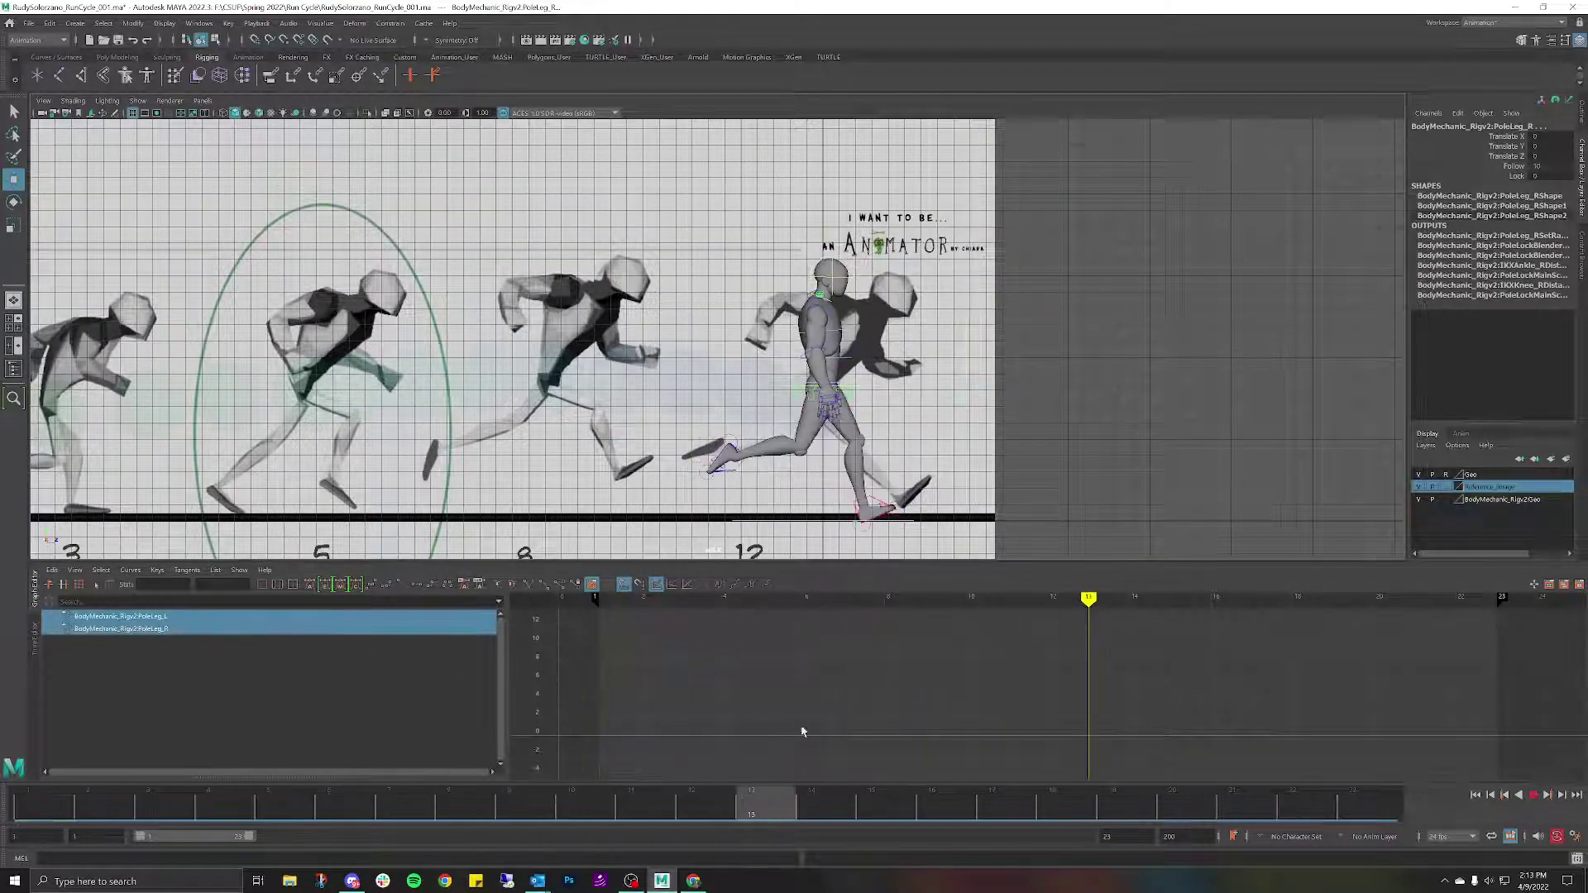
{"action": "left_click_drag", "start_coordinate": [1164, 795], "coordinate": [18, 756]}
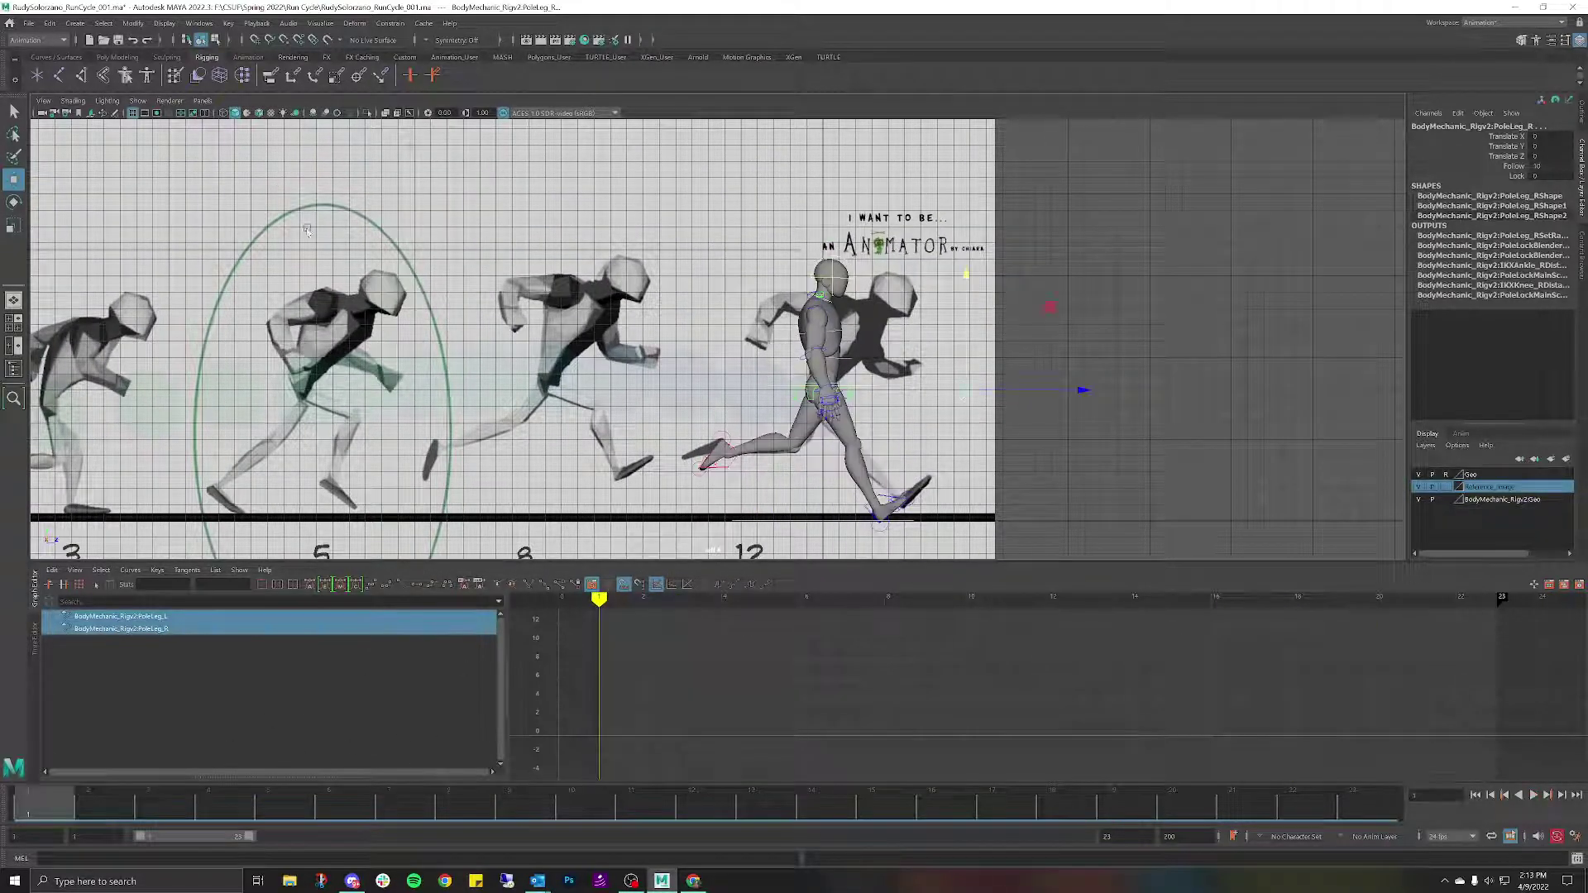
Hide the viewport's NURBS curves and the reference image layer, and clear the selection.
{"action": "left_click", "coordinate": [162, 115]}
{"action": "left_click", "coordinate": [165, 179]}
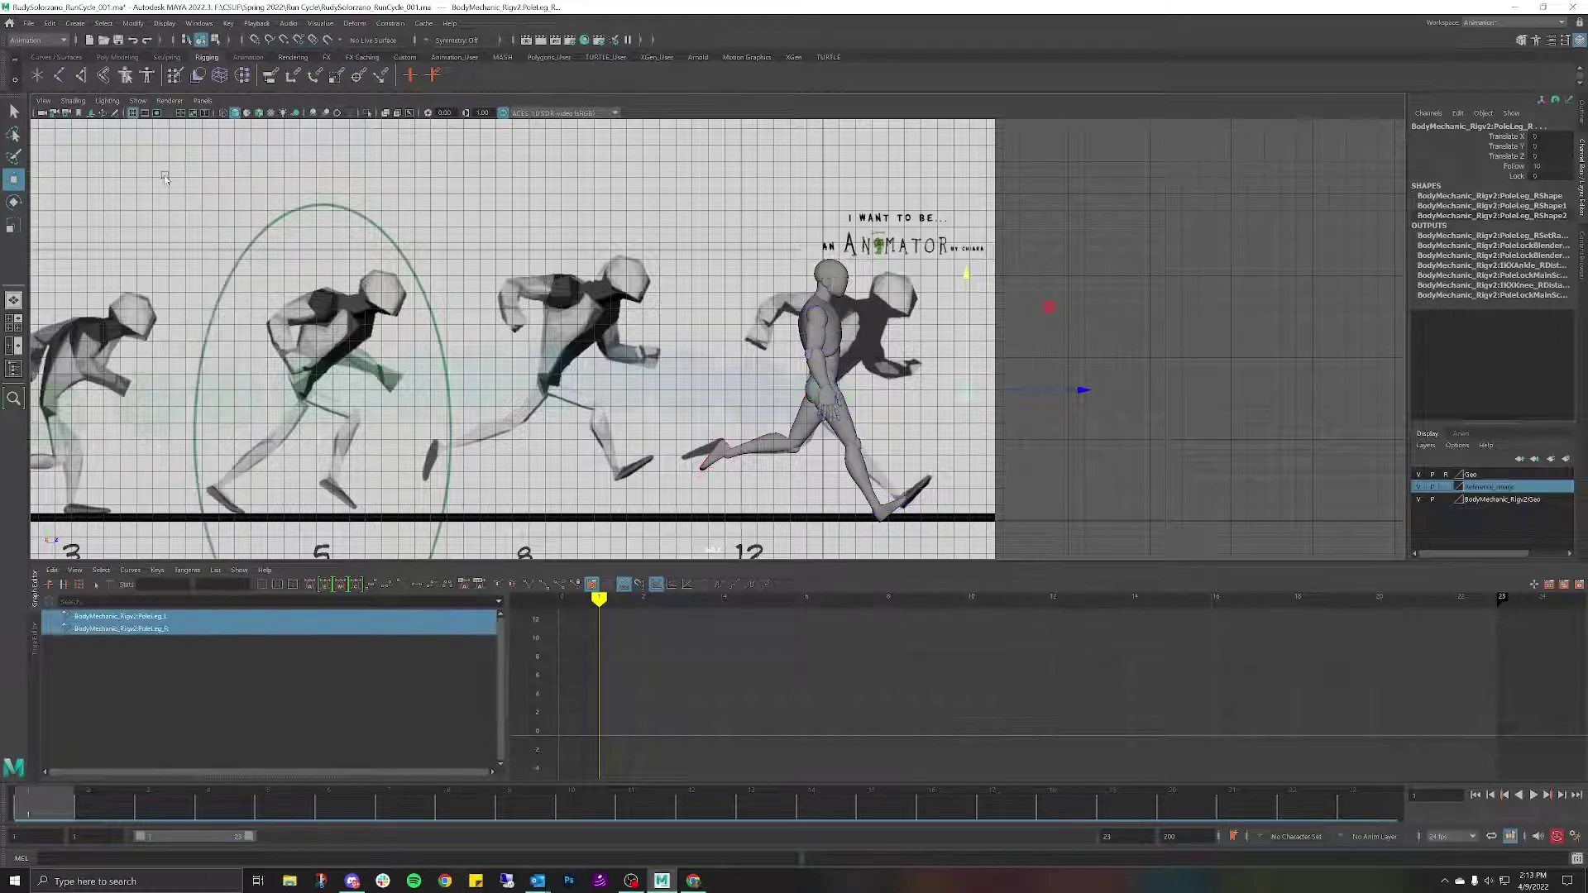
{"action": "left_click", "coordinate": [1448, 491]}
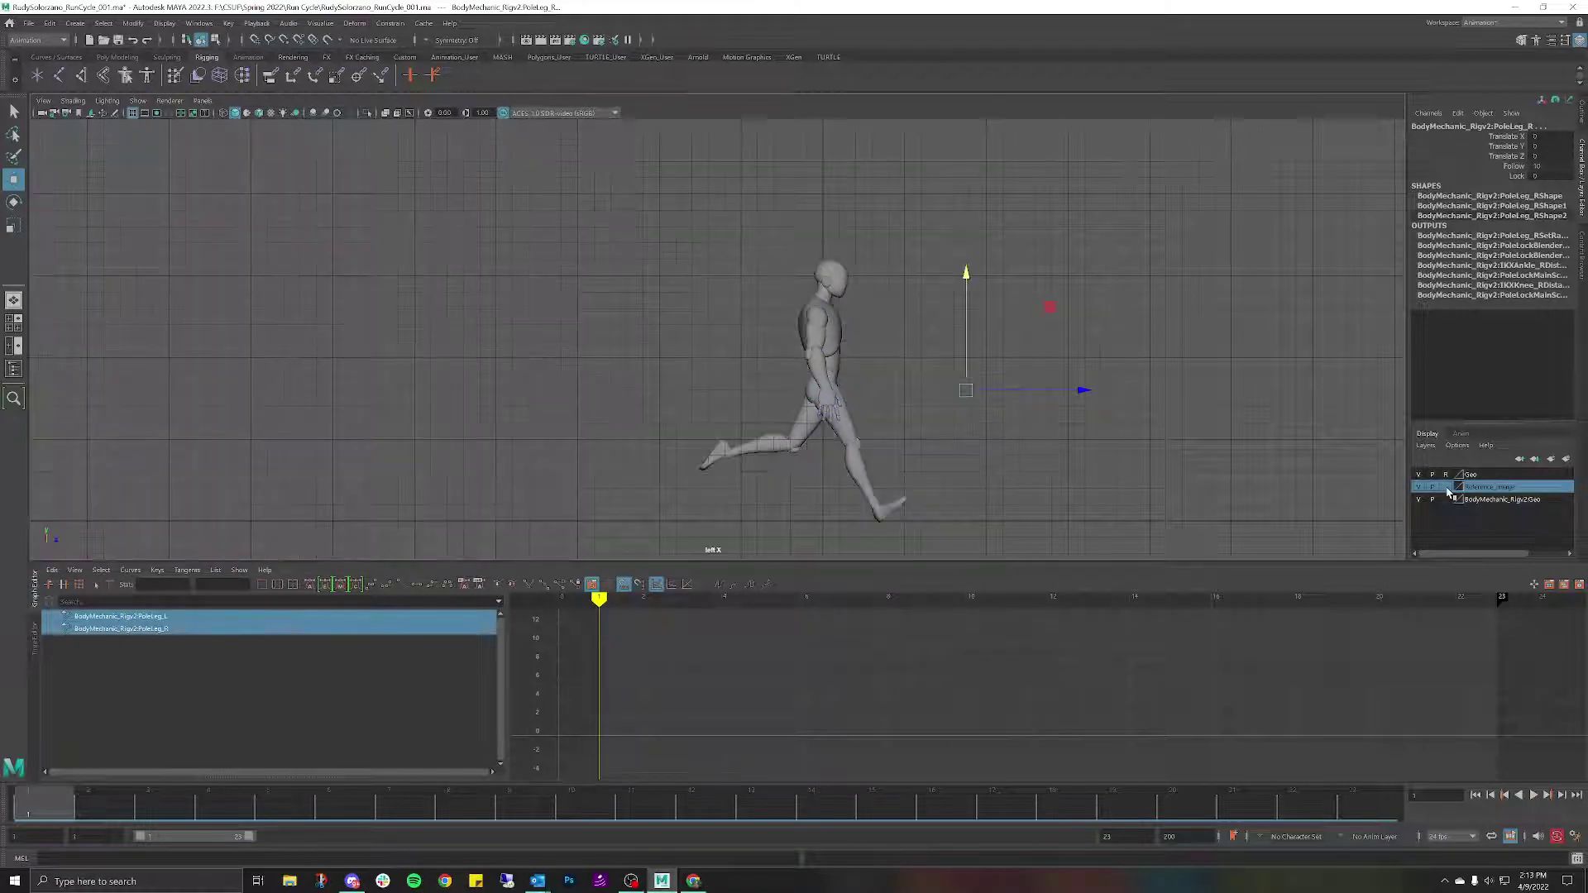
{"action": "left_click", "coordinate": [1206, 310]}
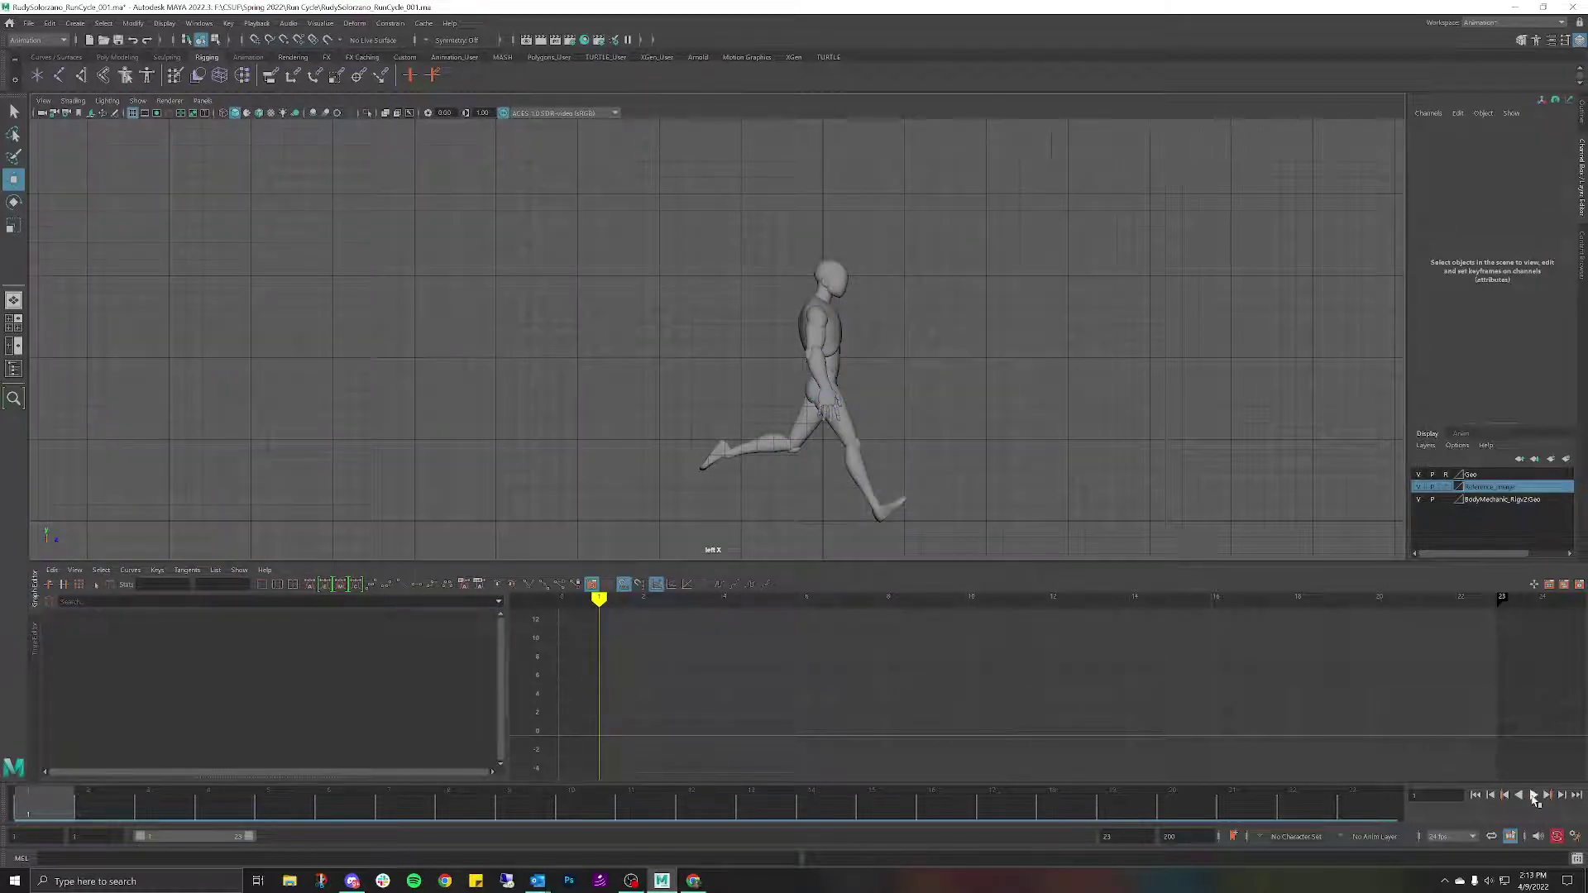
Play the looping run cycle without the reference or controls, and check the pose at frame 23.
{"action": "left_click", "coordinate": [1534, 796]}
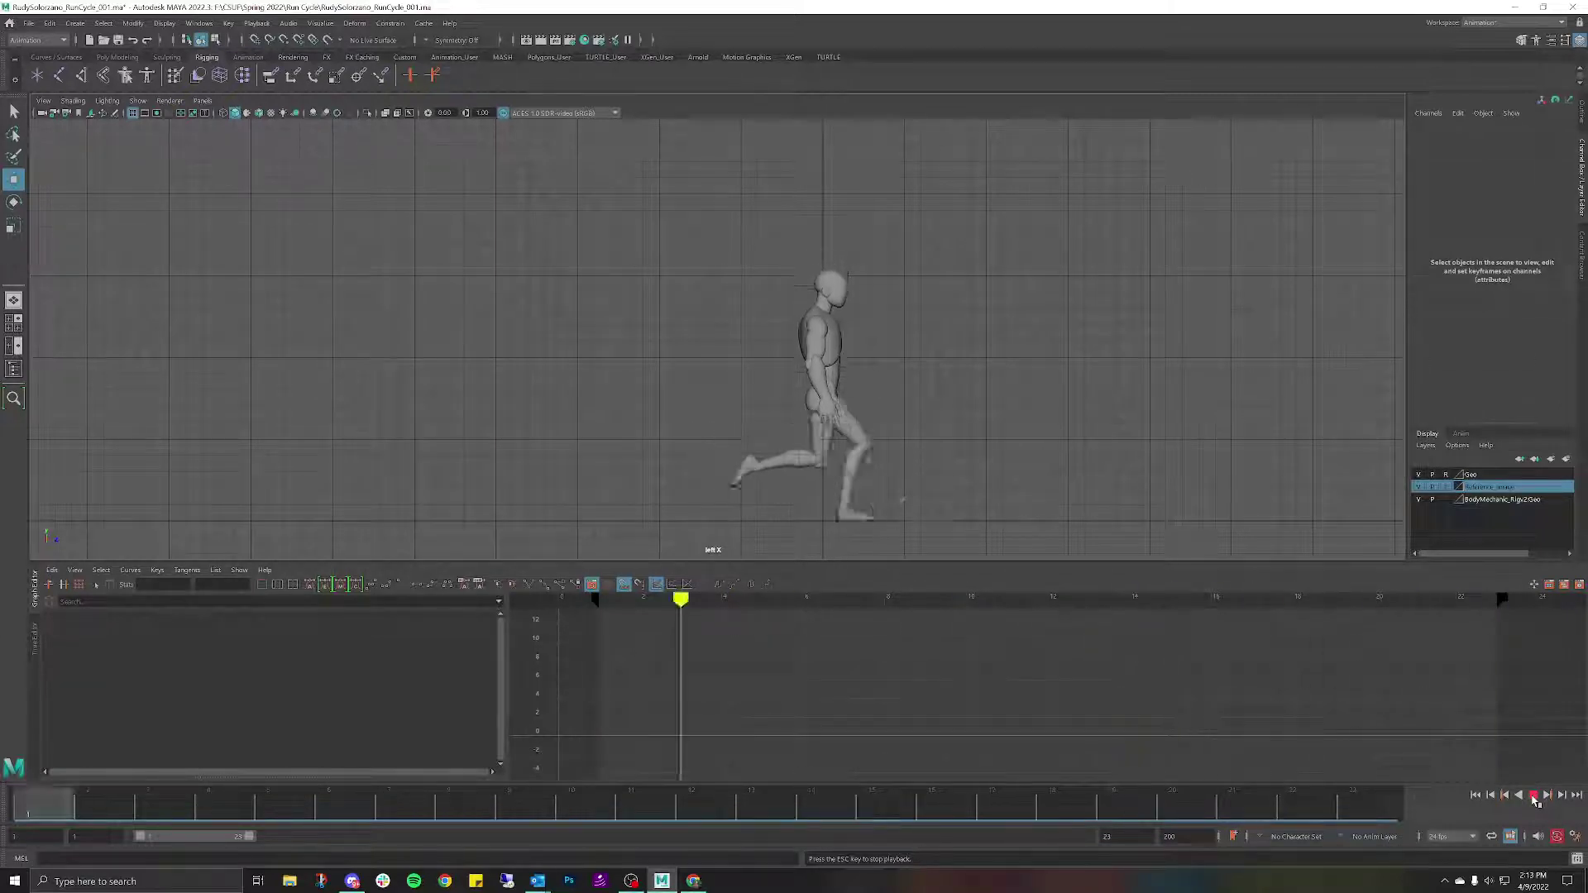
{"action": "left_click", "coordinate": [1534, 795]}
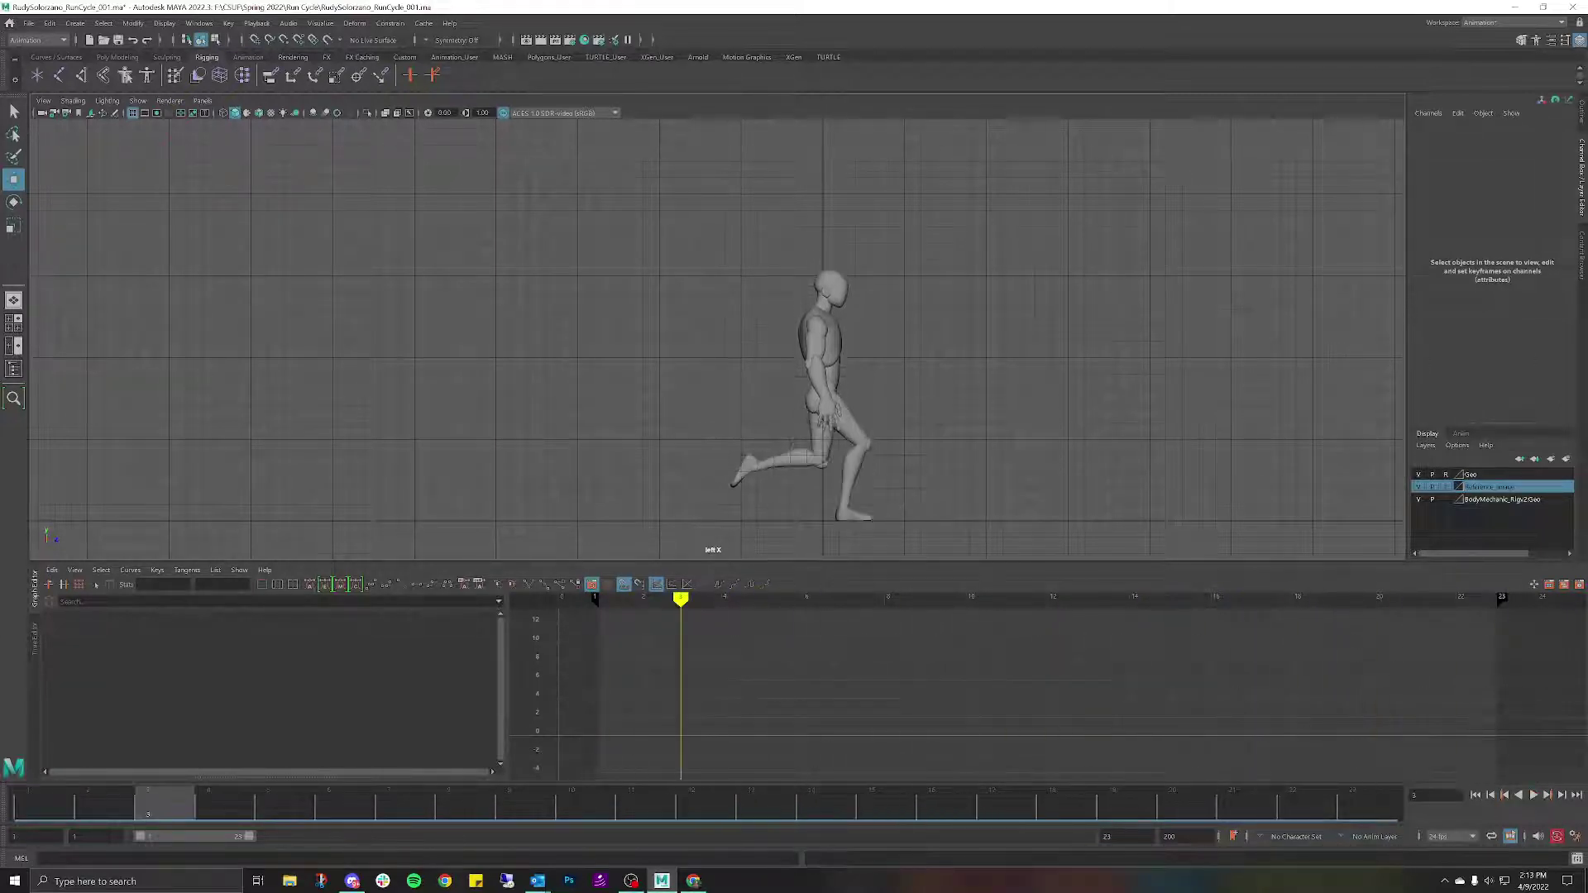
{"action": "left_click", "coordinate": [1372, 815]}
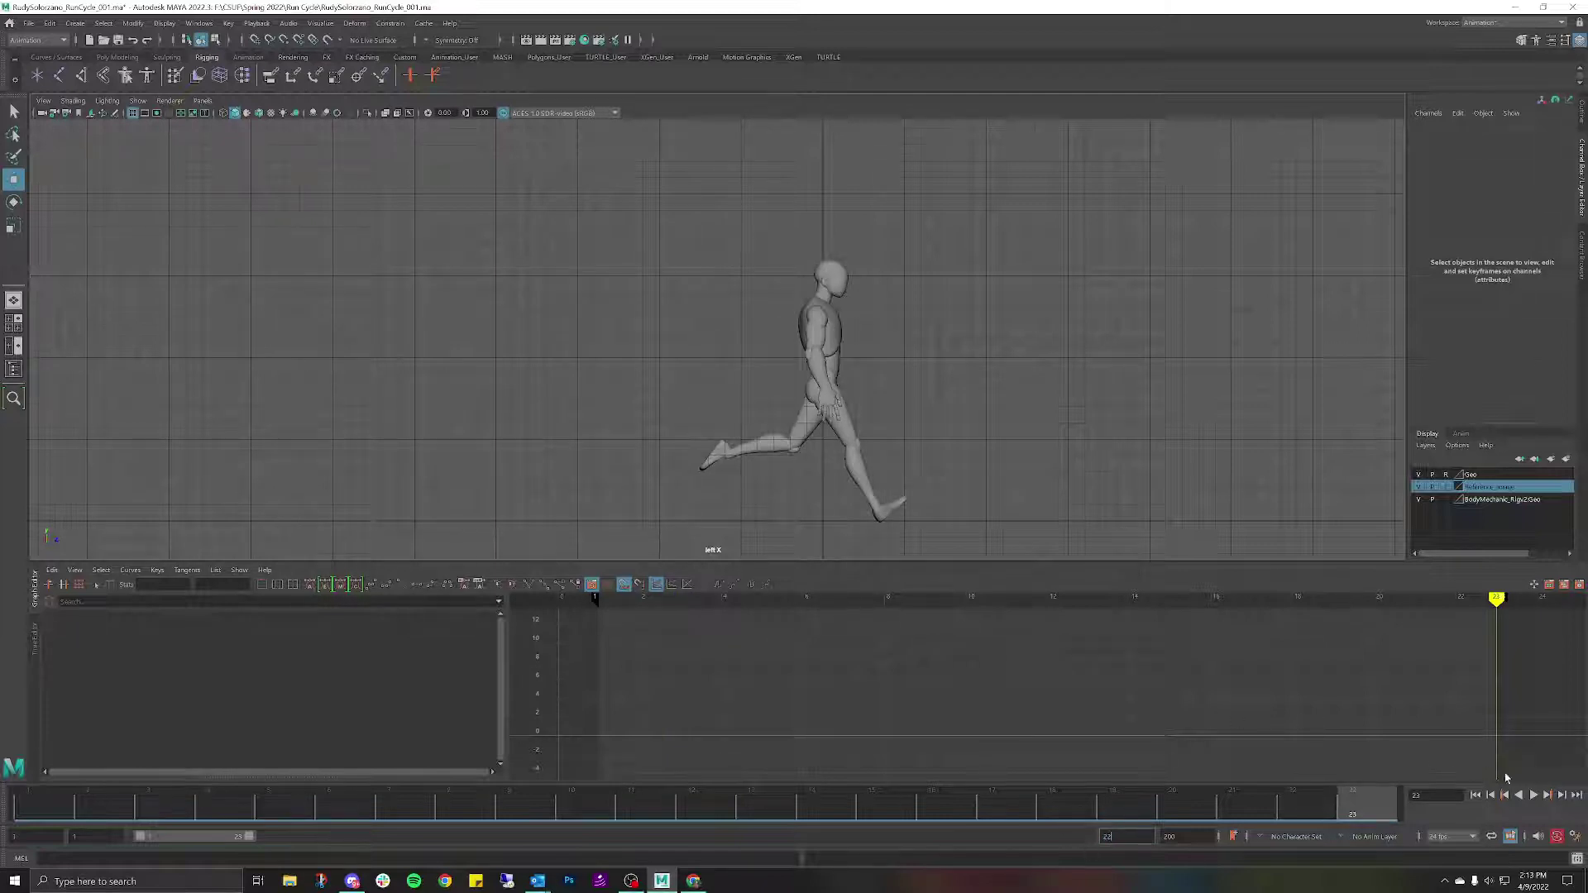
{"action": "left_click", "coordinate": [1534, 796]}
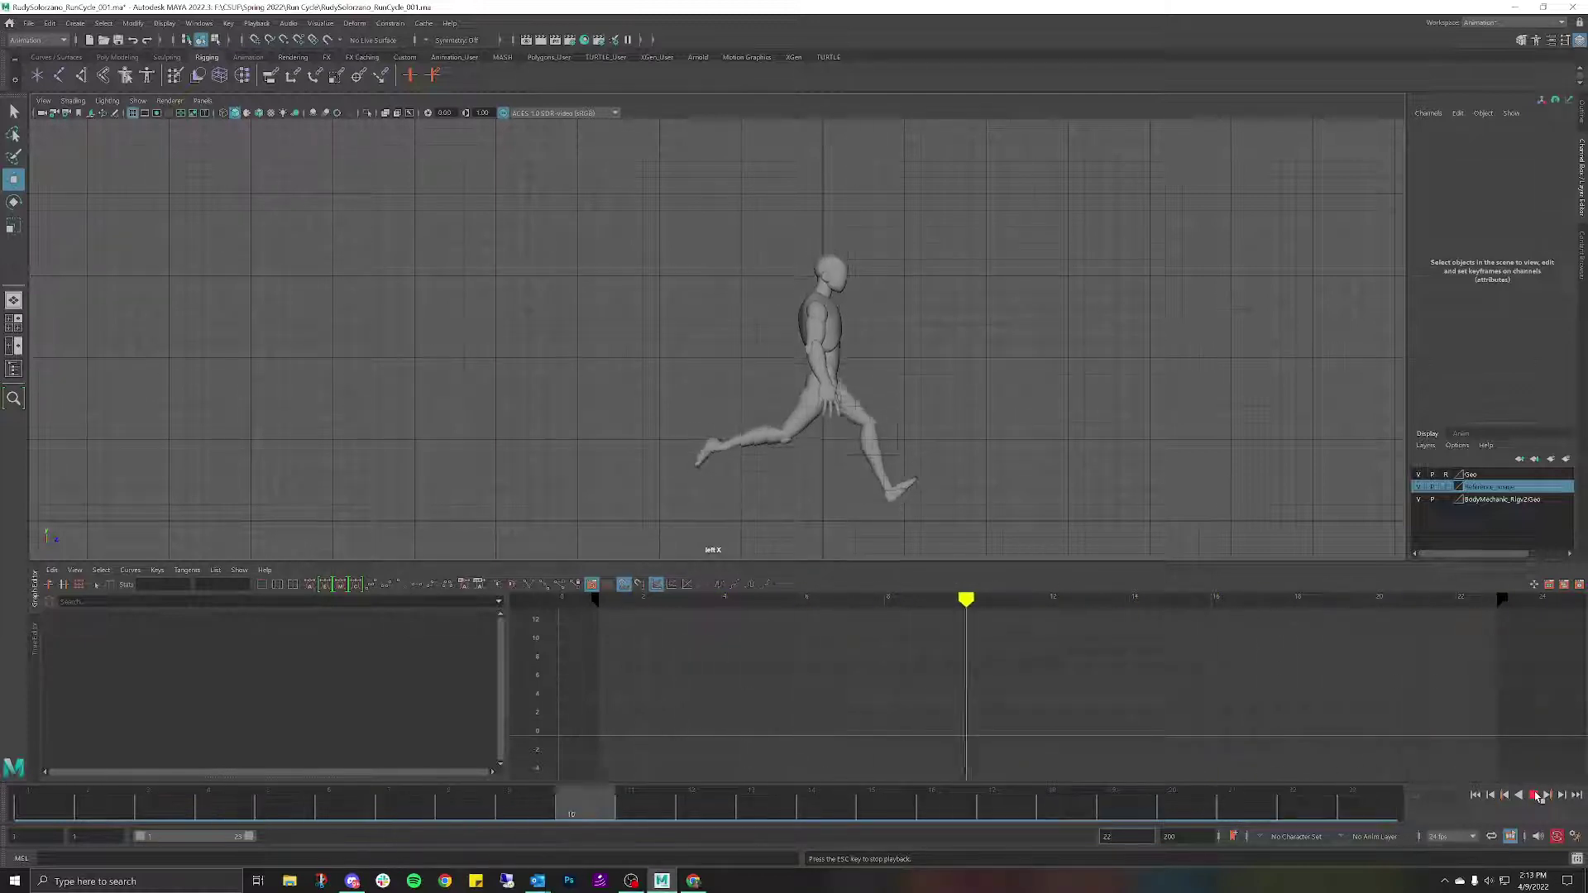
{"action": "left_click", "coordinate": [1535, 796]}
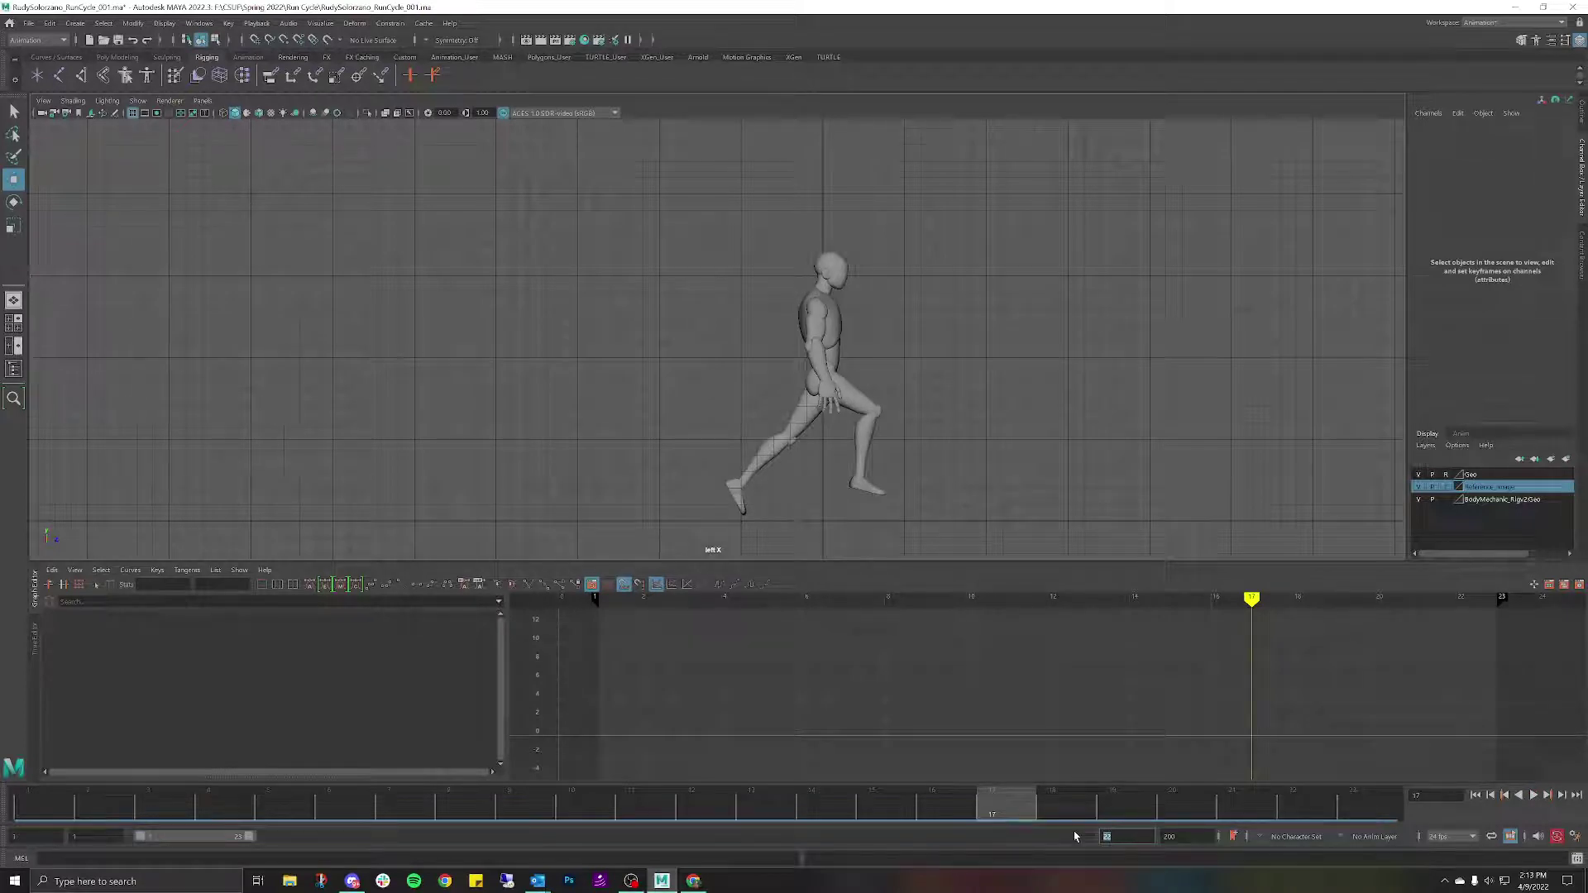
{"action": "left_click", "coordinate": [1342, 801]}
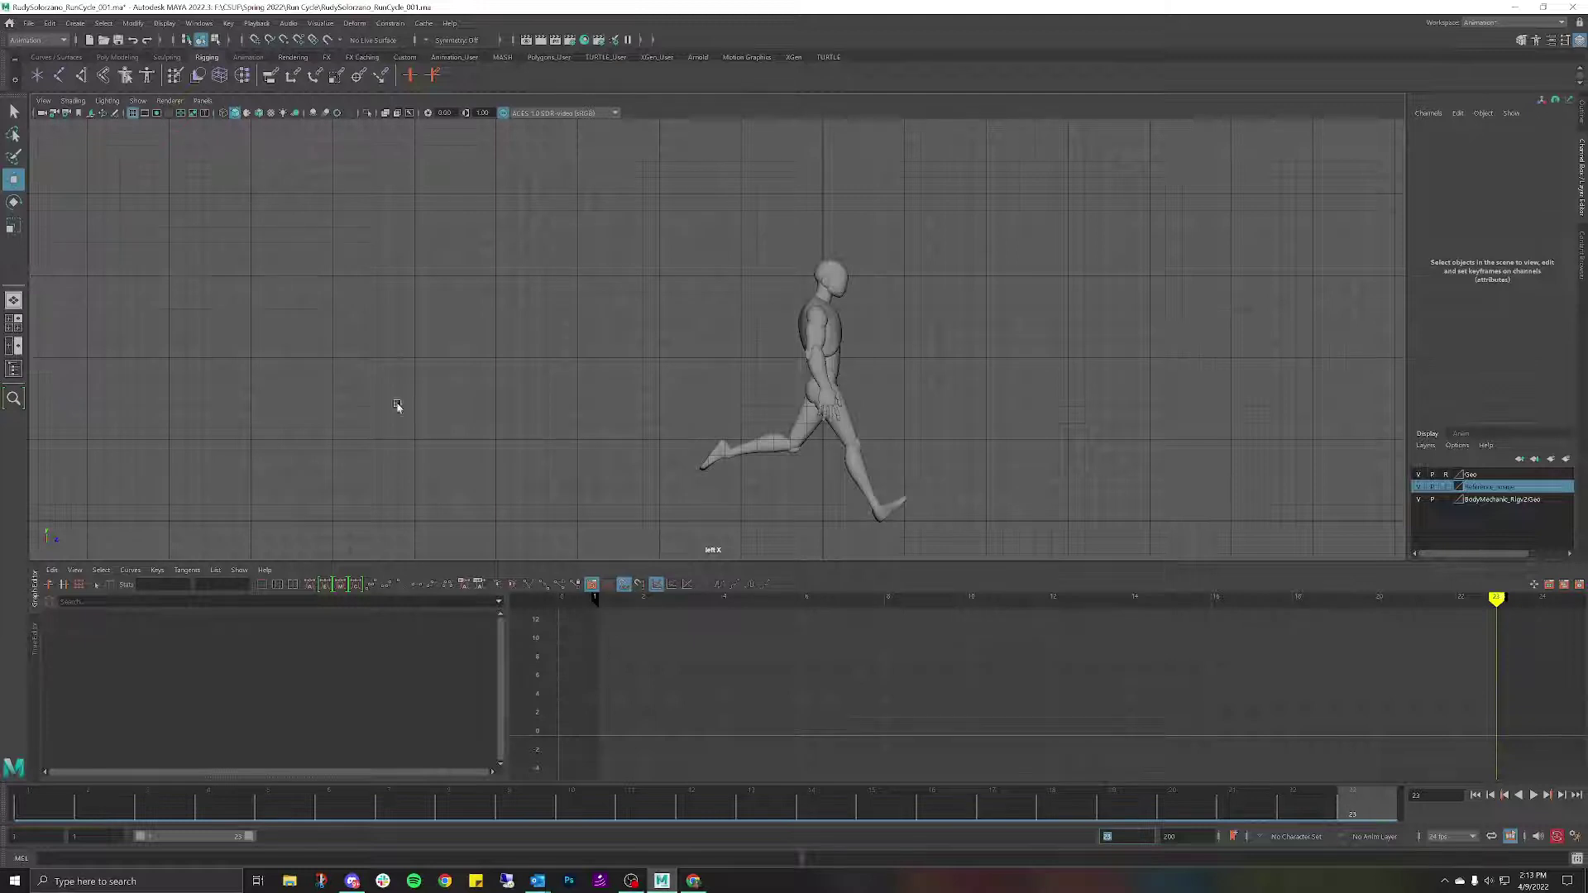
Show the viewport's NURBS curves again and select the RootX_M root control.
{"action": "left_click", "coordinate": [137, 100]}
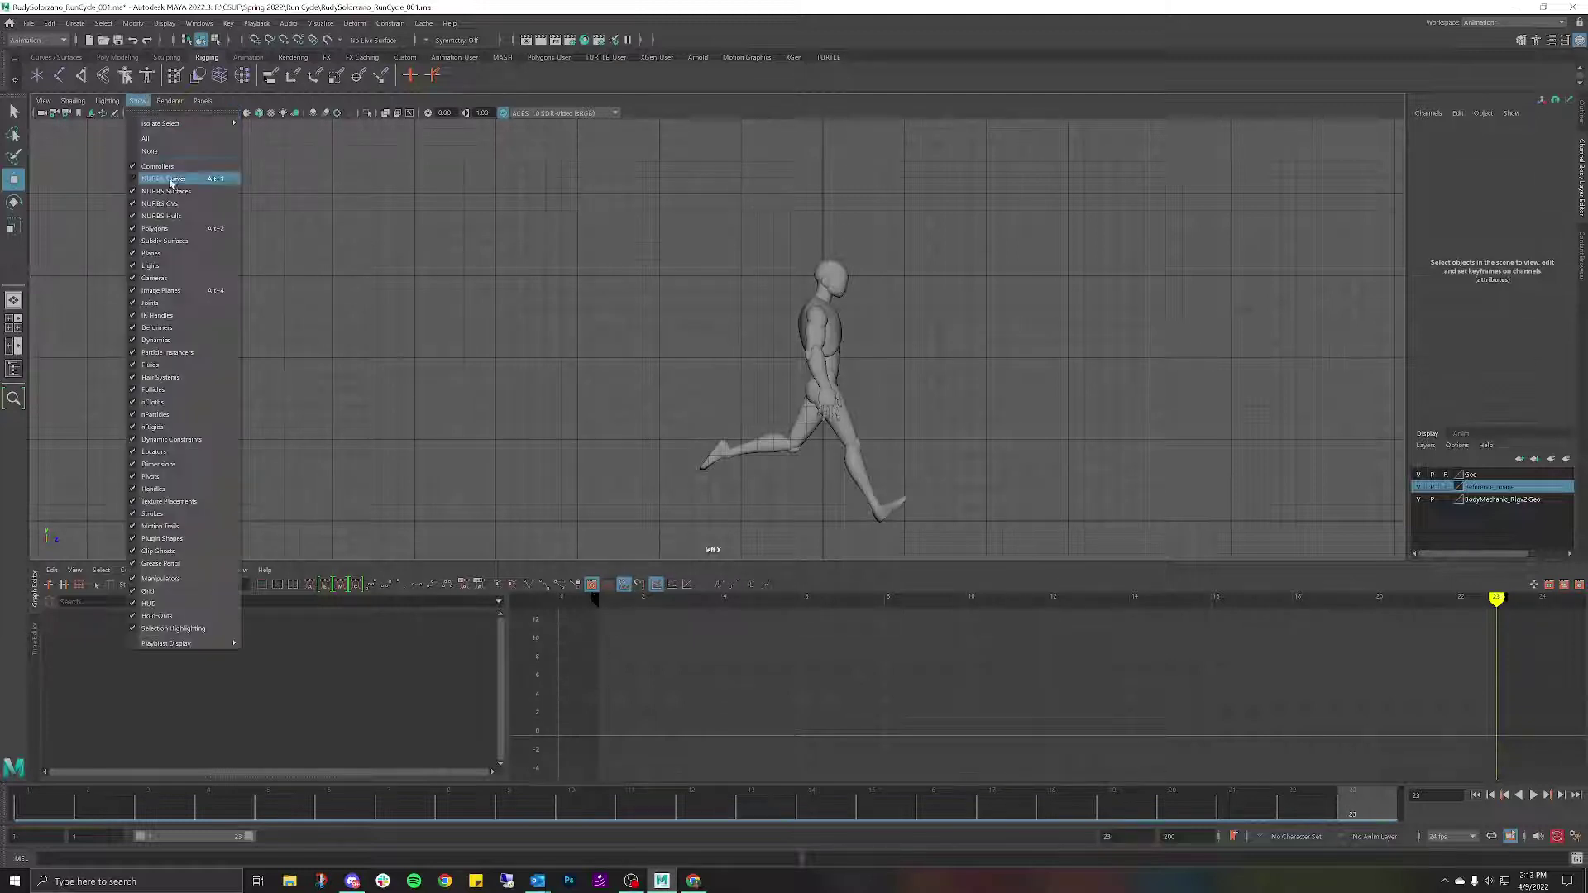
{"action": "left_click", "coordinate": [186, 182]}
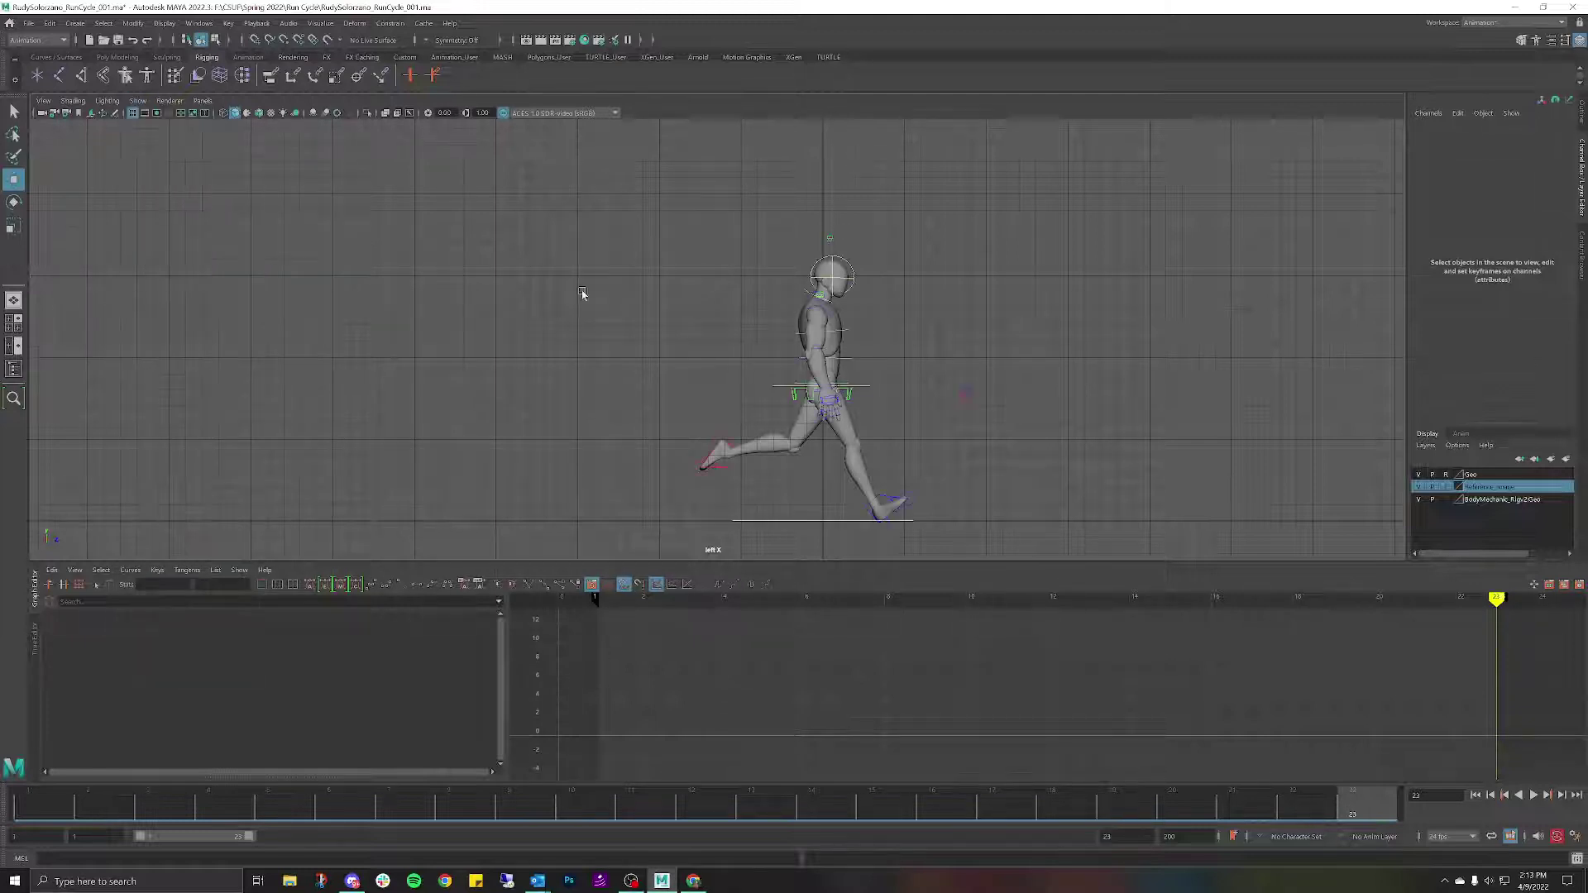
{"action": "left_click", "coordinate": [866, 388]}
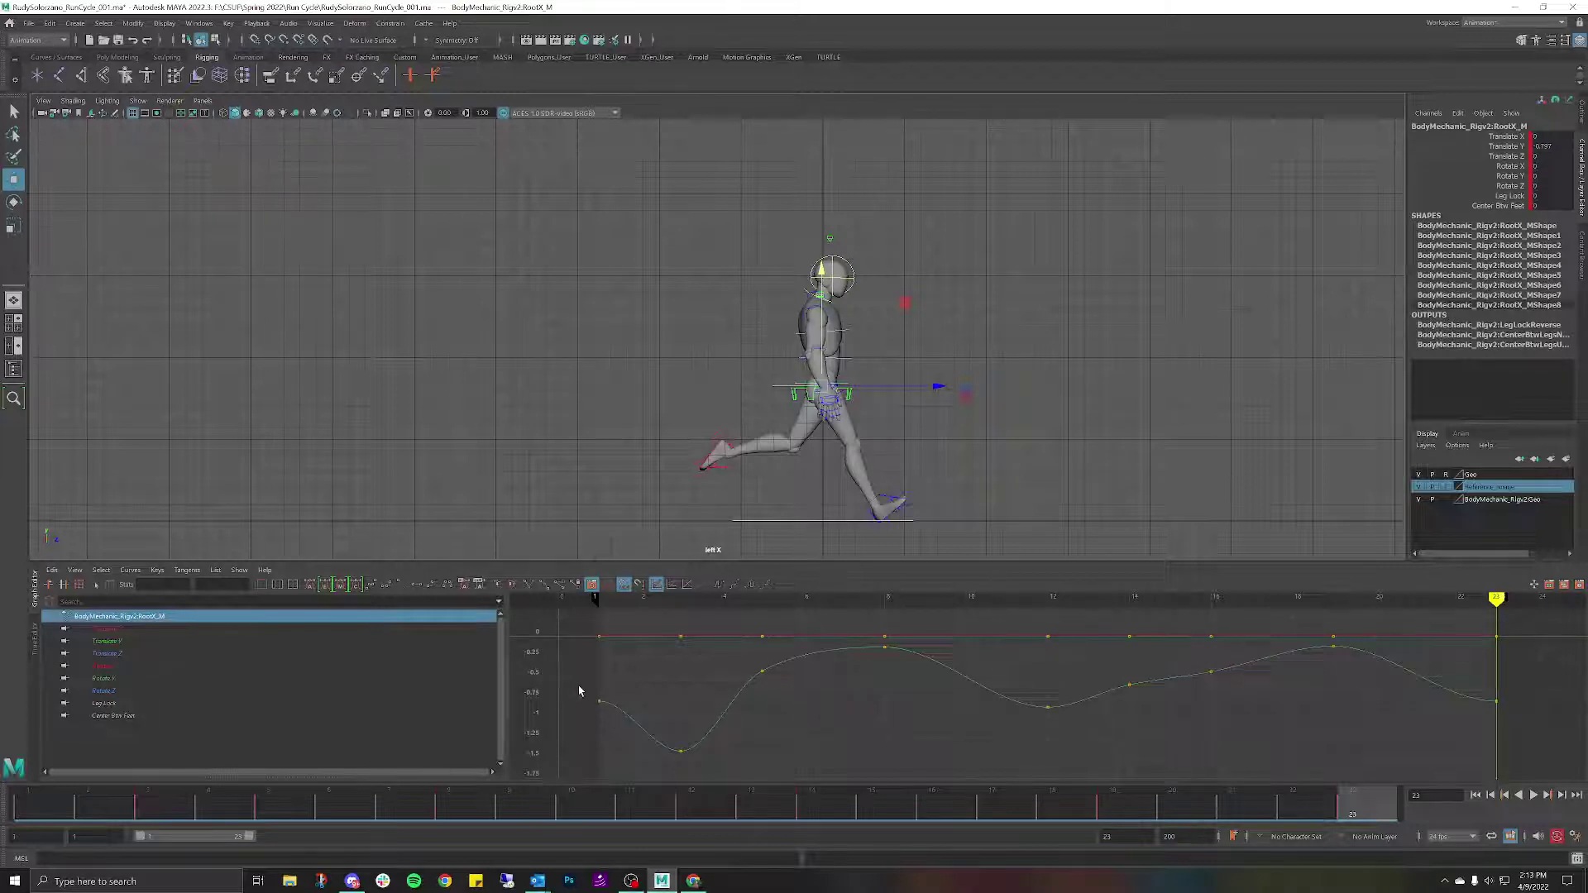
Set both the pre-infinity and post-infinity of the root's Translate Y curve to Cycle, using its frame 1 and frame 23 keys.
{"action": "left_click_drag", "start_coordinate": [578, 690], "coordinate": [678, 715]}
{"action": "left_click_drag", "start_coordinate": [1471, 682], "coordinate": [1543, 730], "text": "shift"}
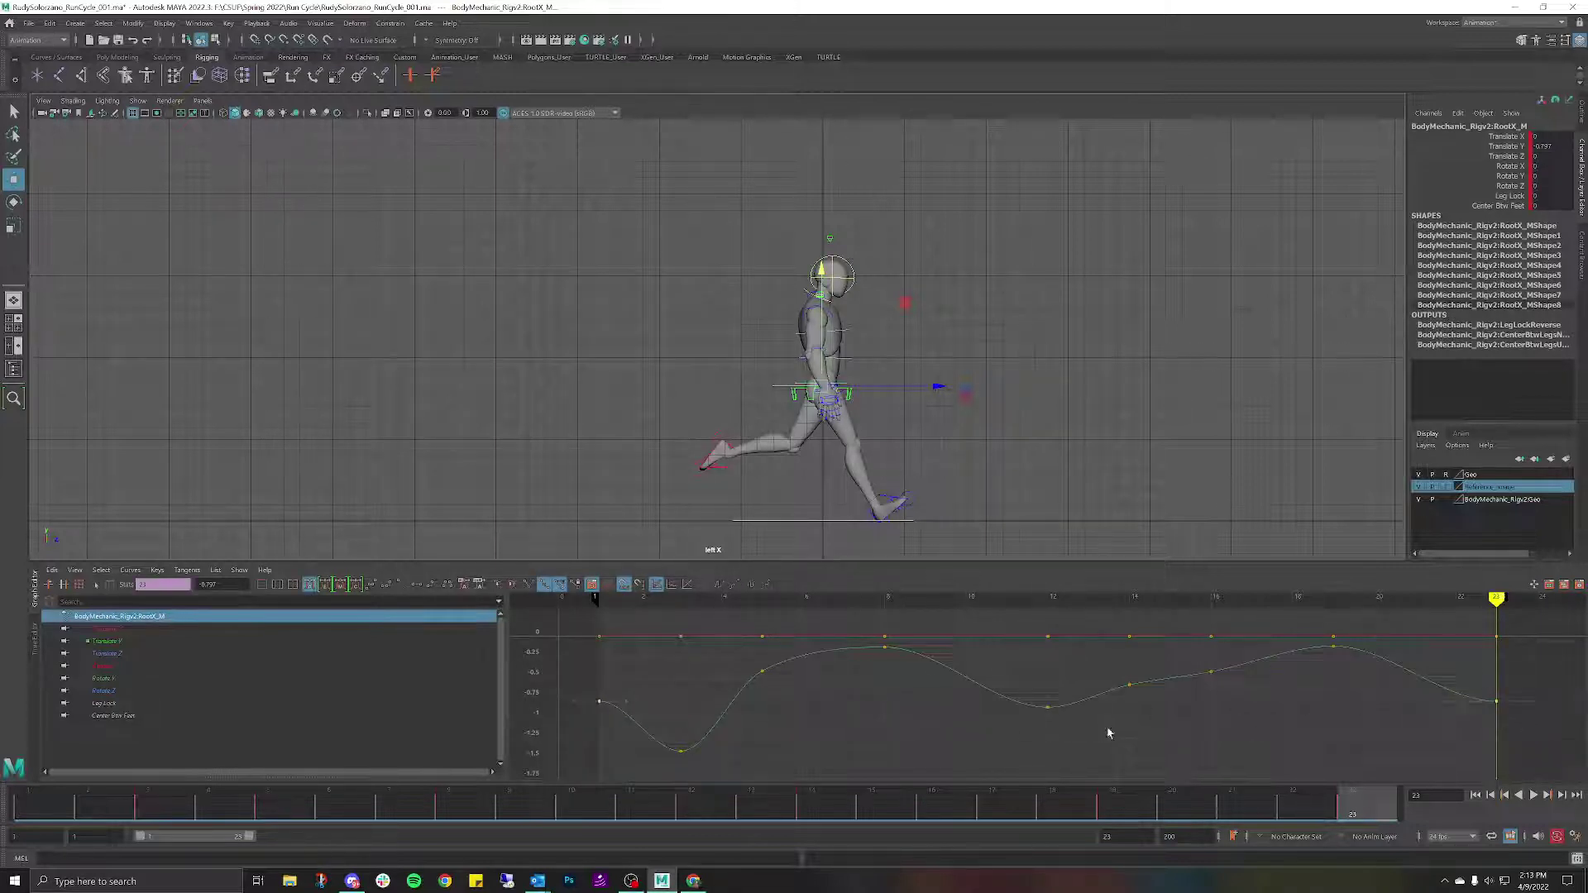
{"action": "left_click", "coordinate": [61, 807]}
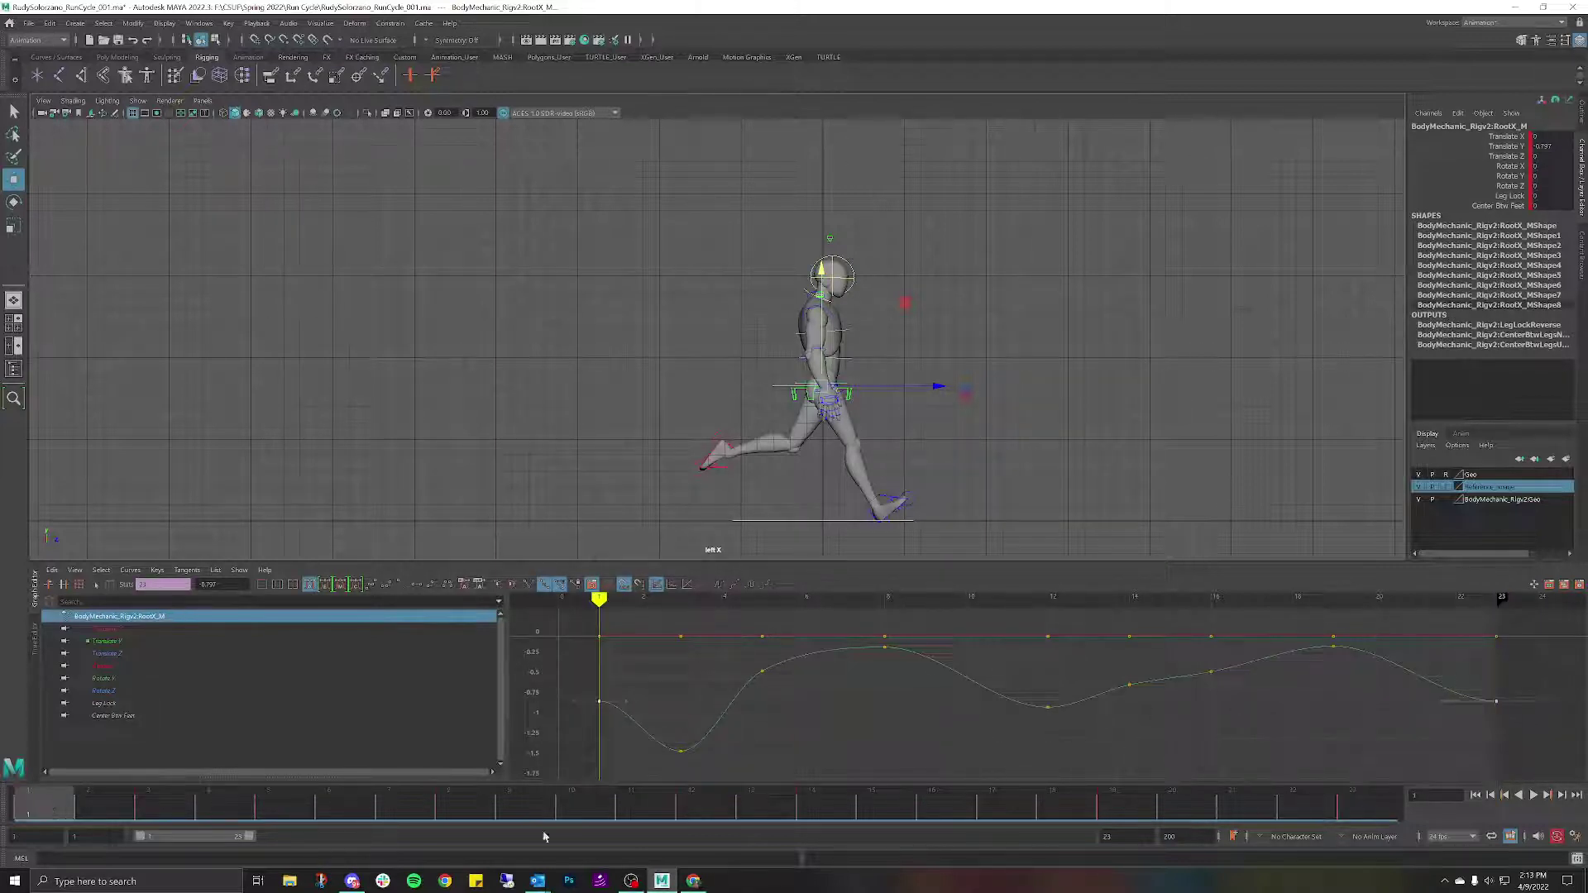
{"action": "left_click", "coordinate": [1365, 797]}
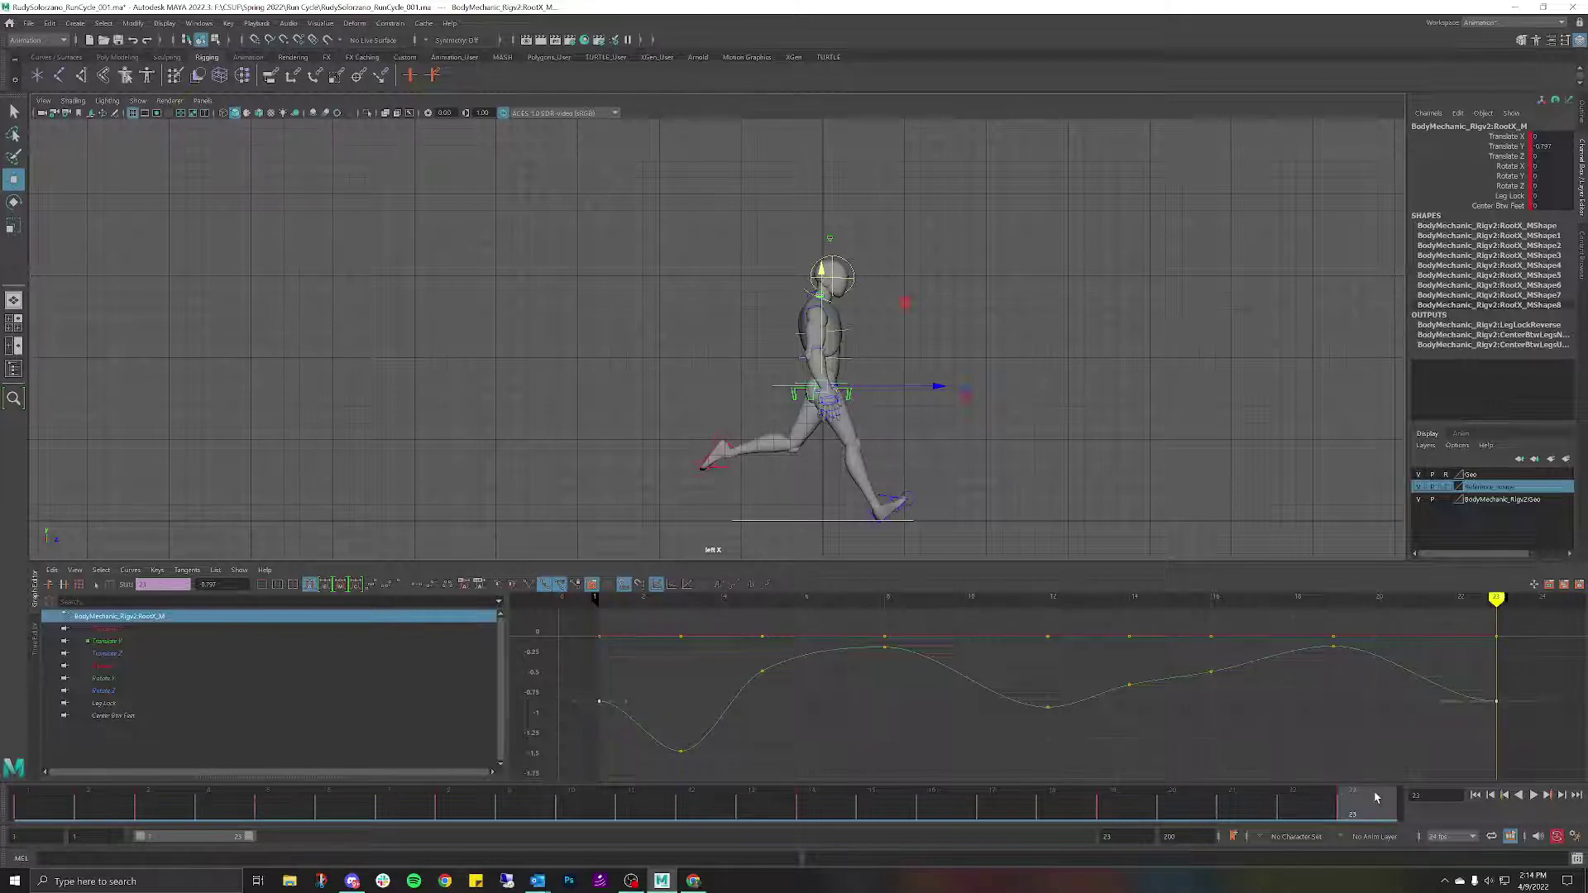
{"action": "left_click", "coordinate": [132, 572]}
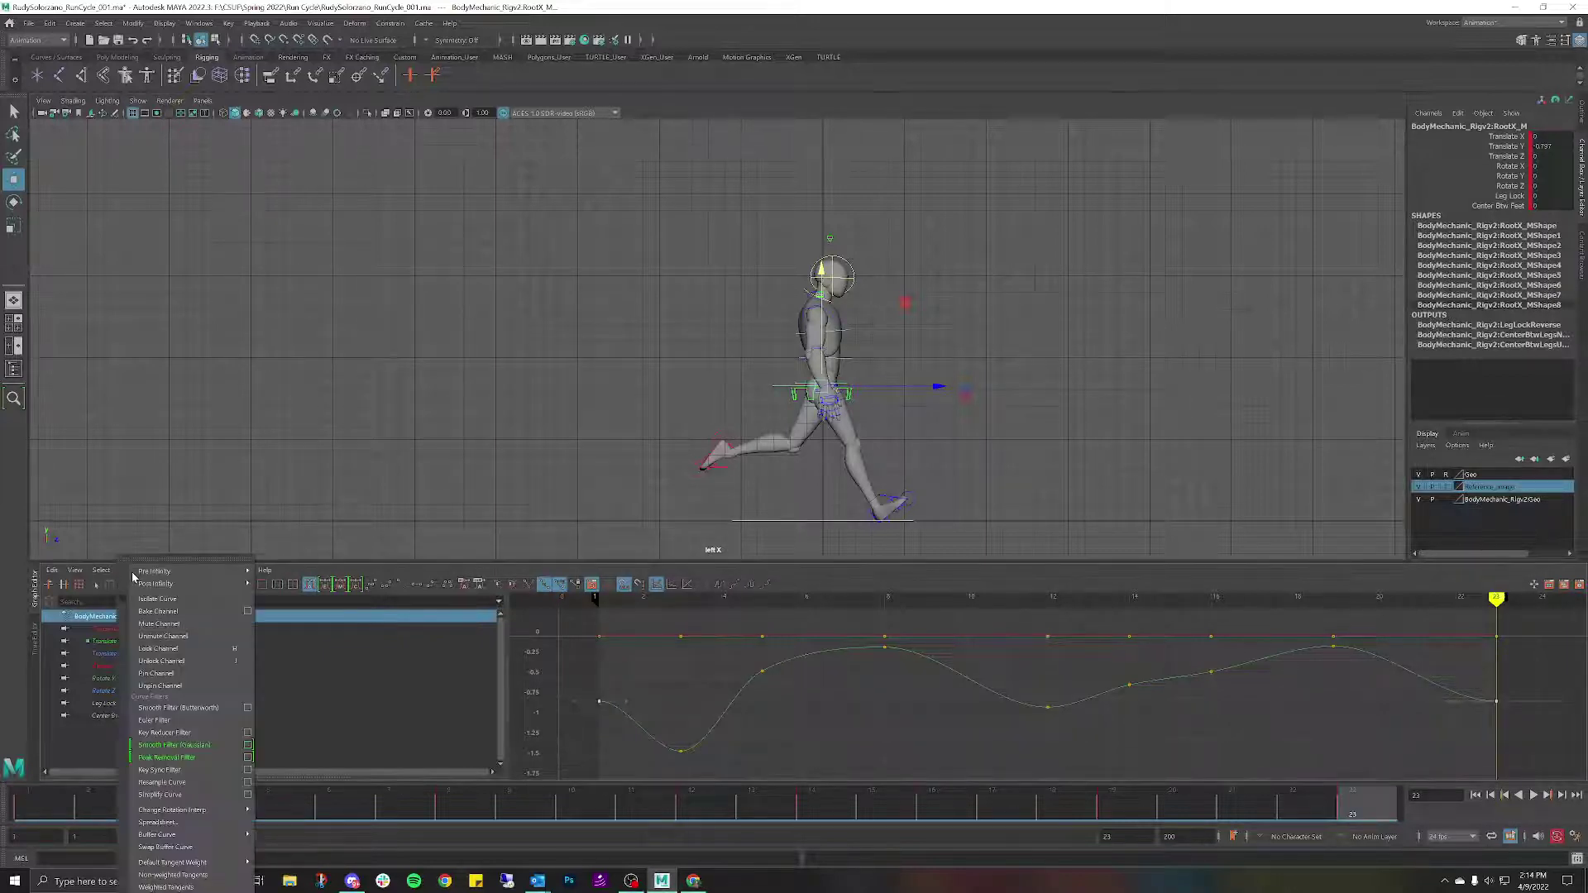
{"action": "mouse_move", "coordinate": [247, 585]}
{"action": "left_click", "coordinate": [278, 563]}
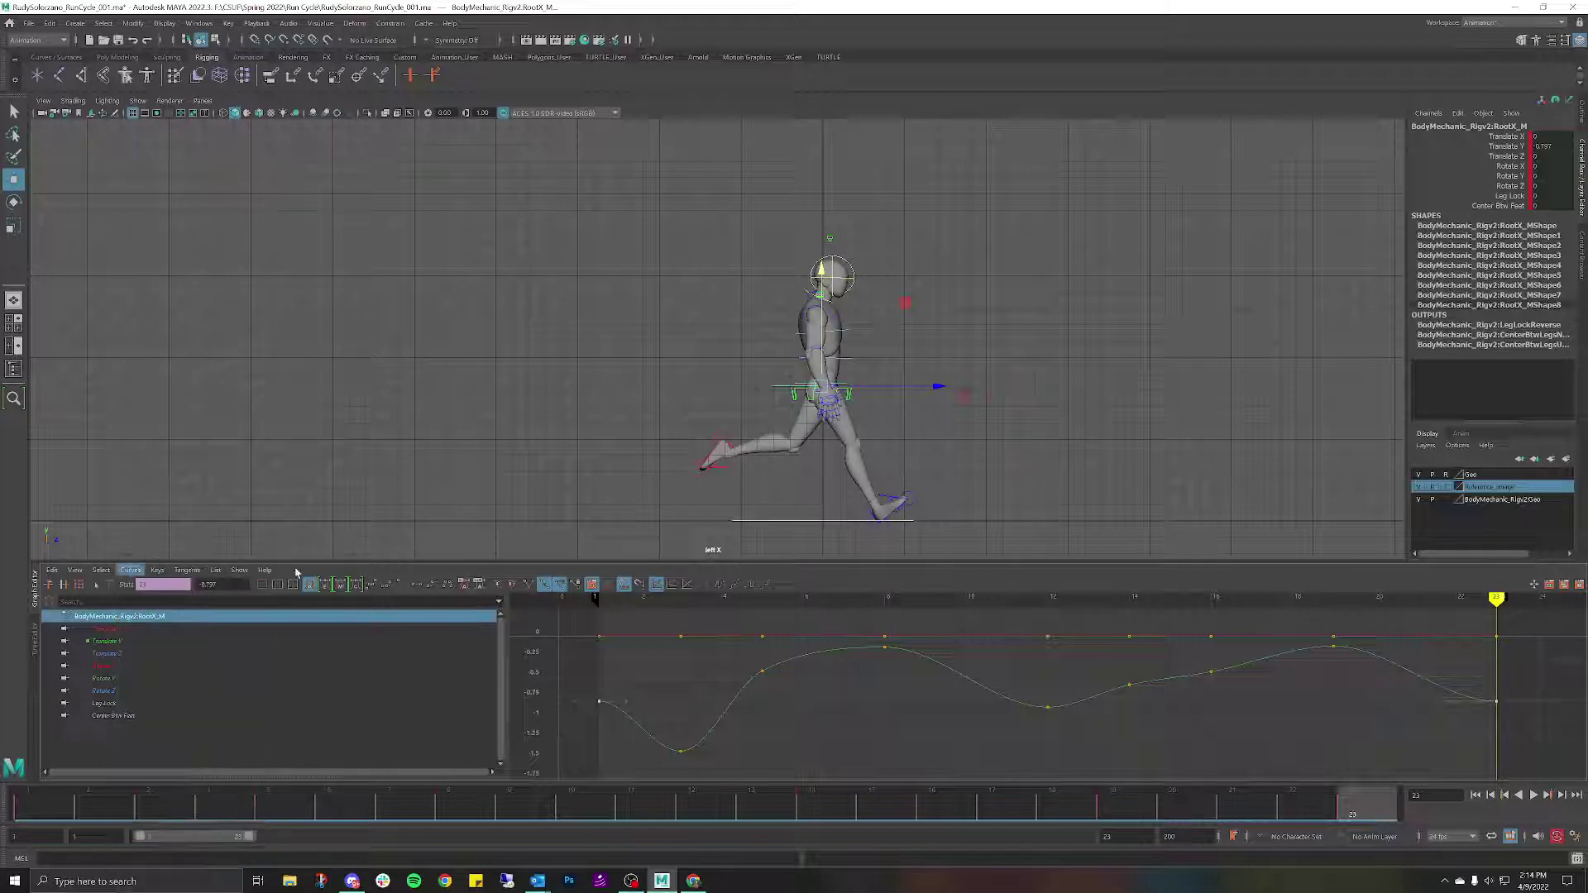
{"action": "left_click", "coordinate": [156, 566]}
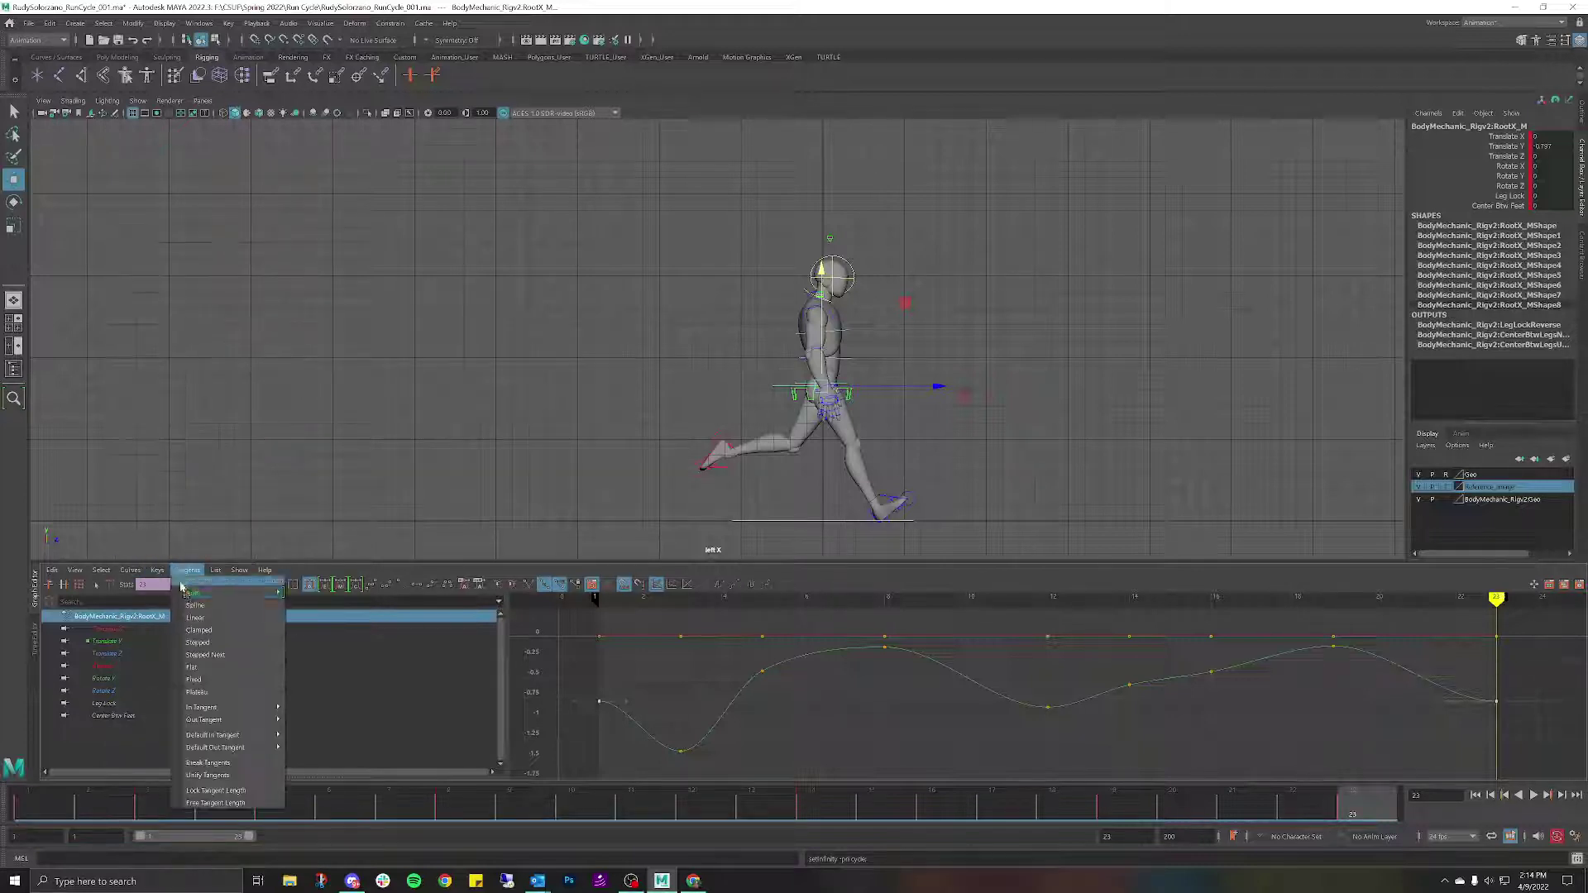
{"action": "mouse_move", "coordinate": [134, 572]}
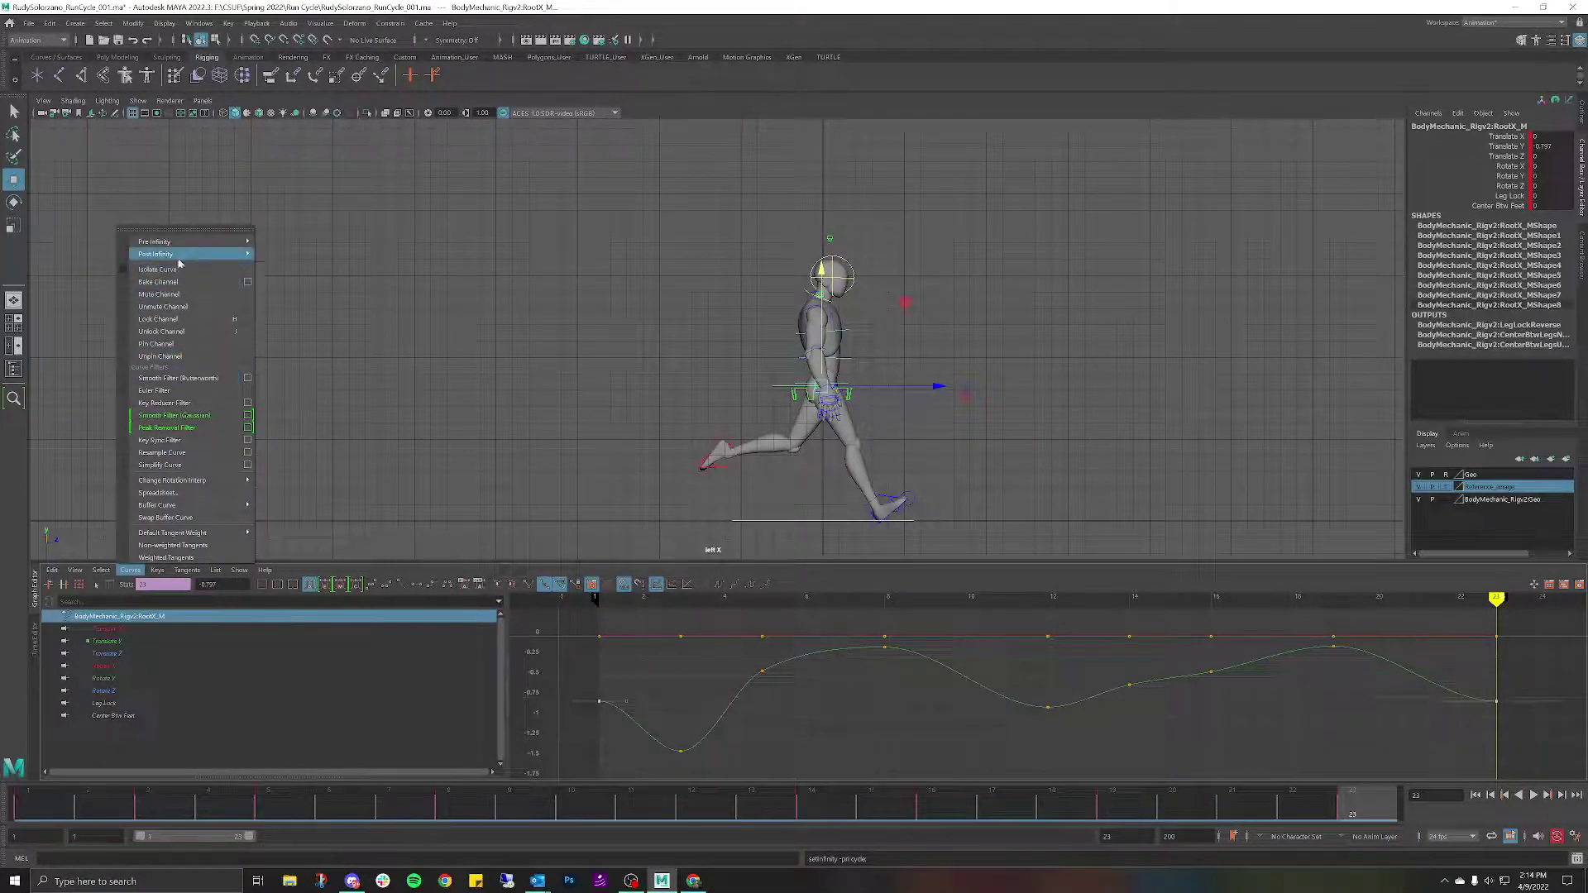
{"action": "left_click", "coordinate": [277, 242]}
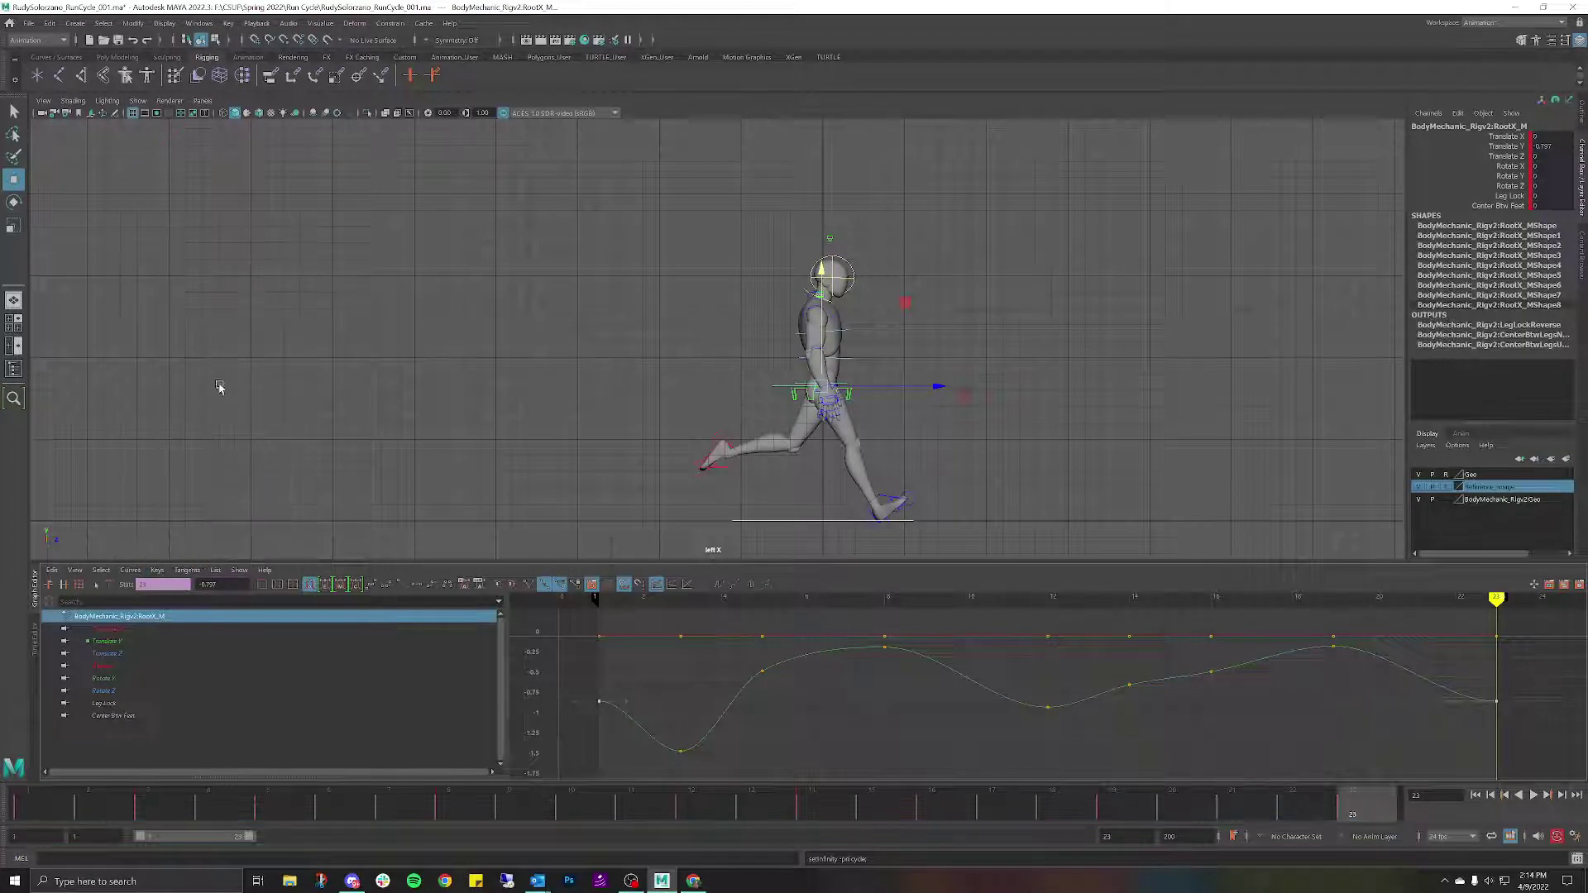
{"action": "left_click", "coordinate": [131, 570]}
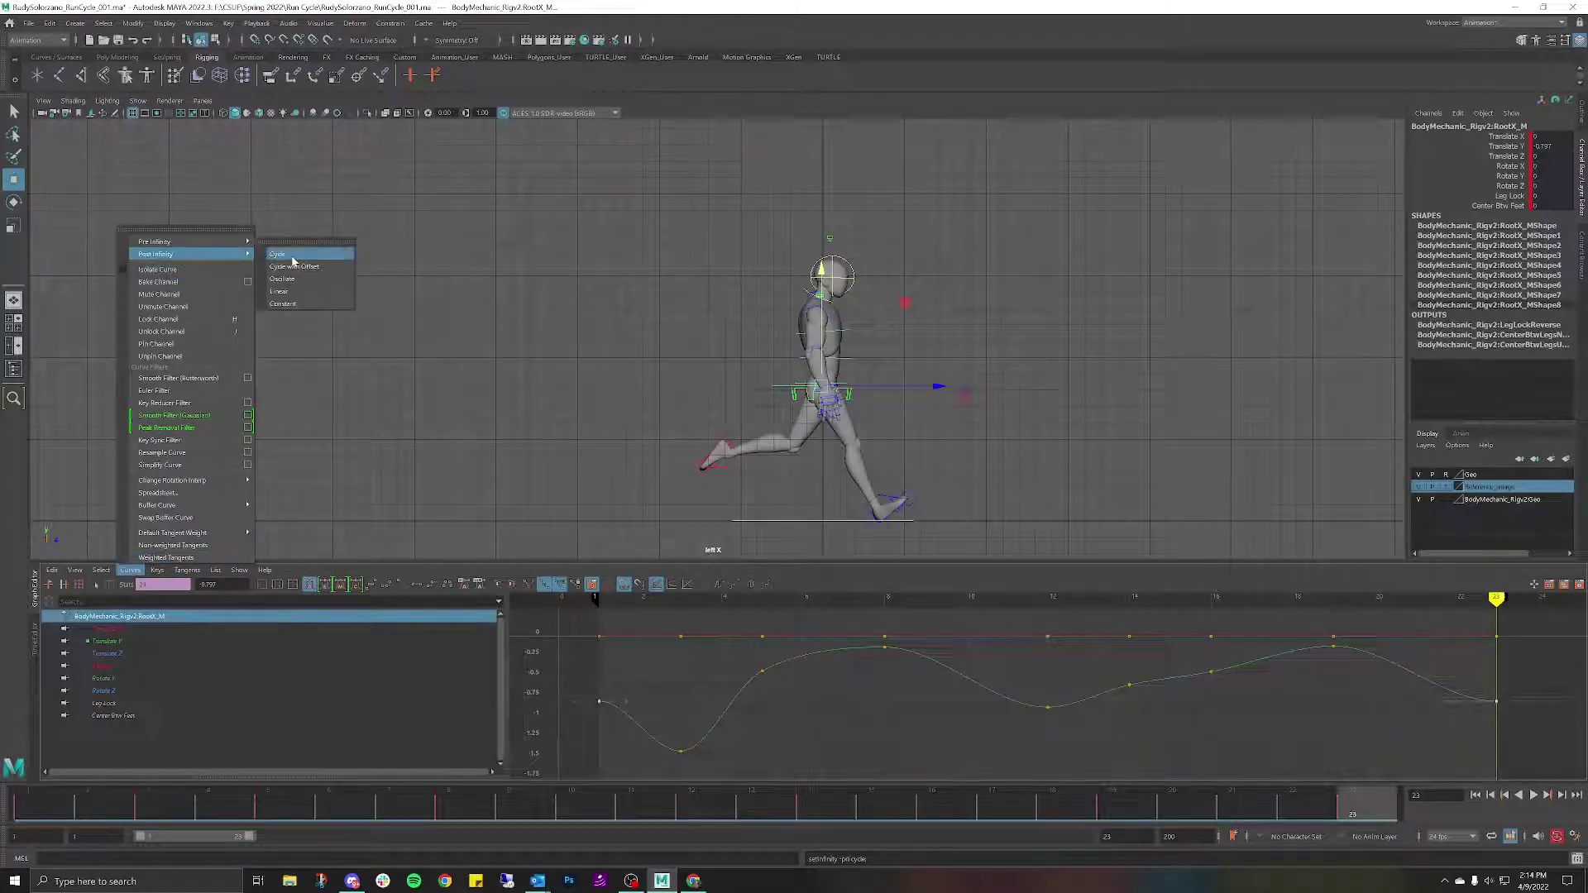
{"action": "left_click", "coordinate": [299, 256]}
Display the infinity curves beyond the keyed range in the Graph Editor.
{"action": "left_click", "coordinate": [130, 570]}
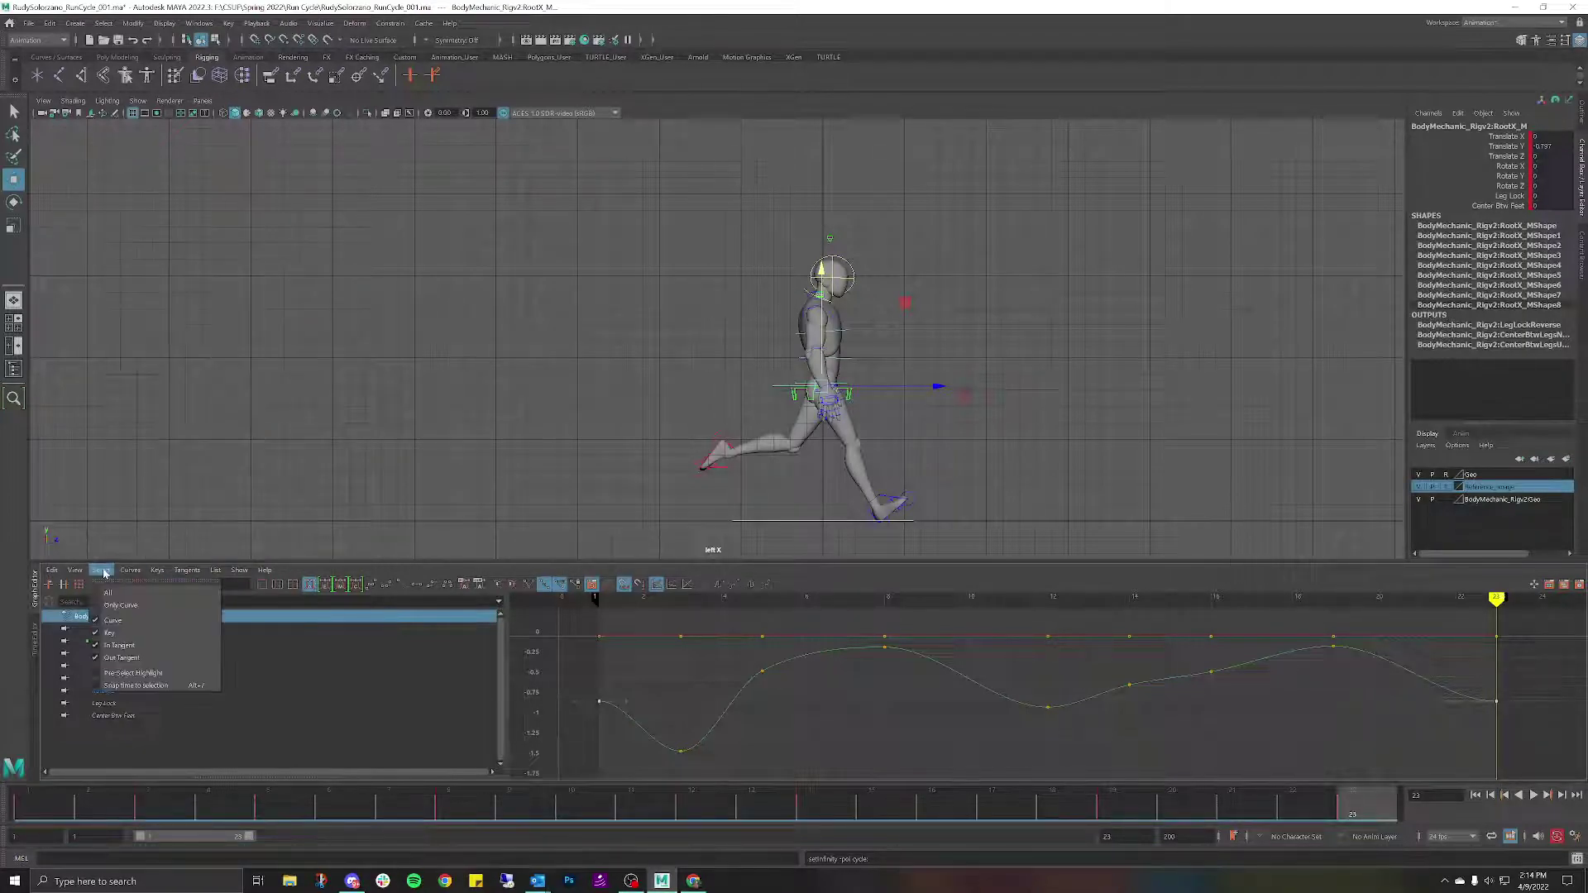
{"action": "mouse_move", "coordinate": [72, 574]}
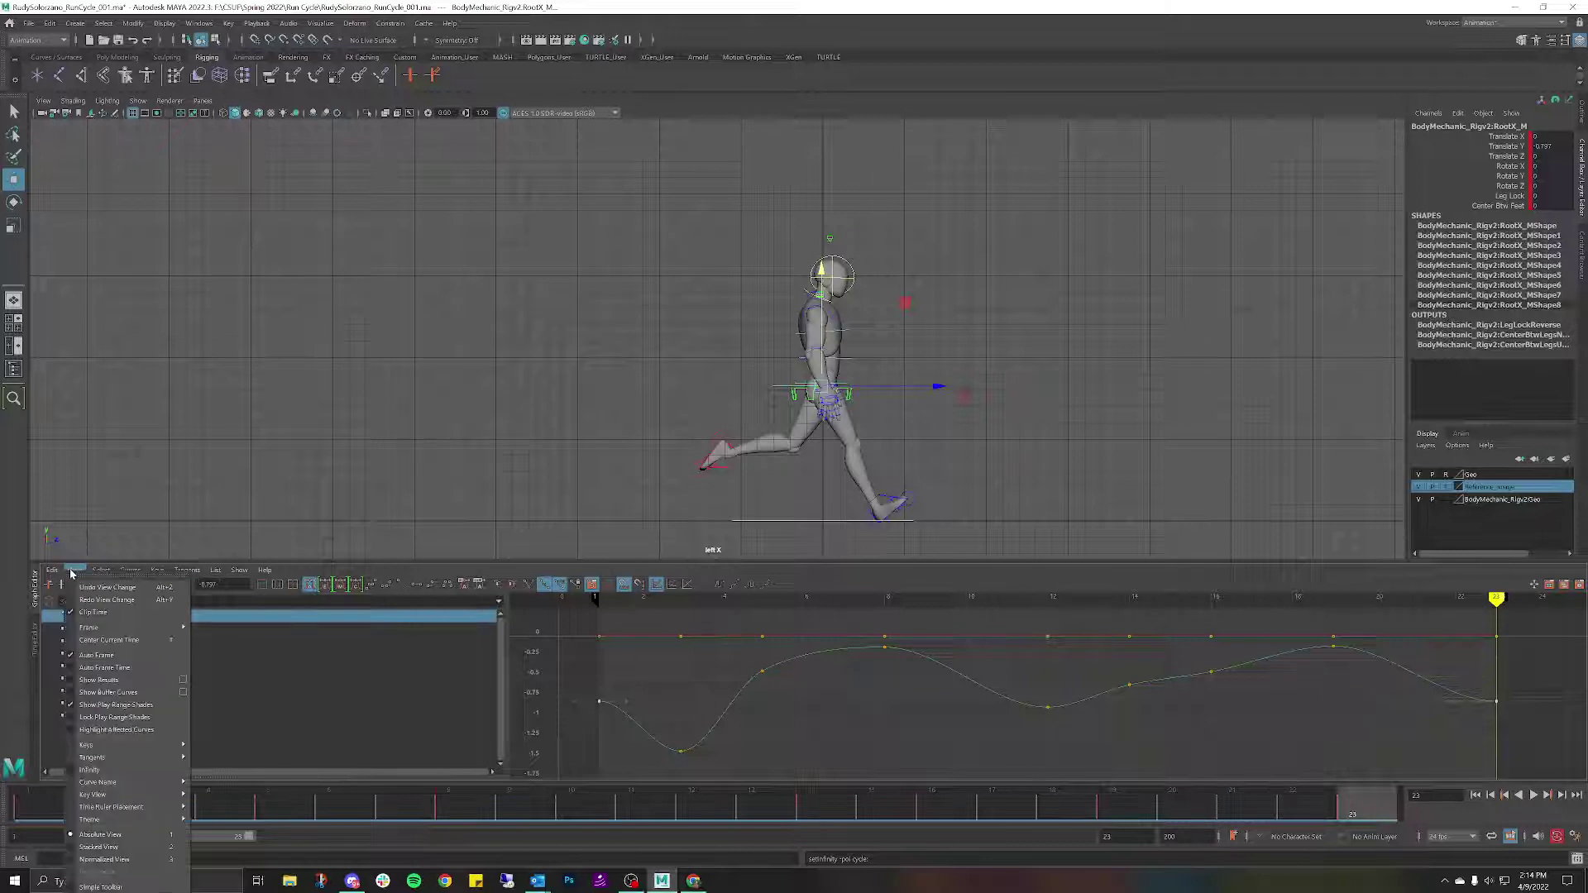
{"action": "left_click", "coordinate": [110, 771]}
{"action": "scroll", "coordinate": [950, 695], "scroll_direction": "down", "scroll_amount": 3}
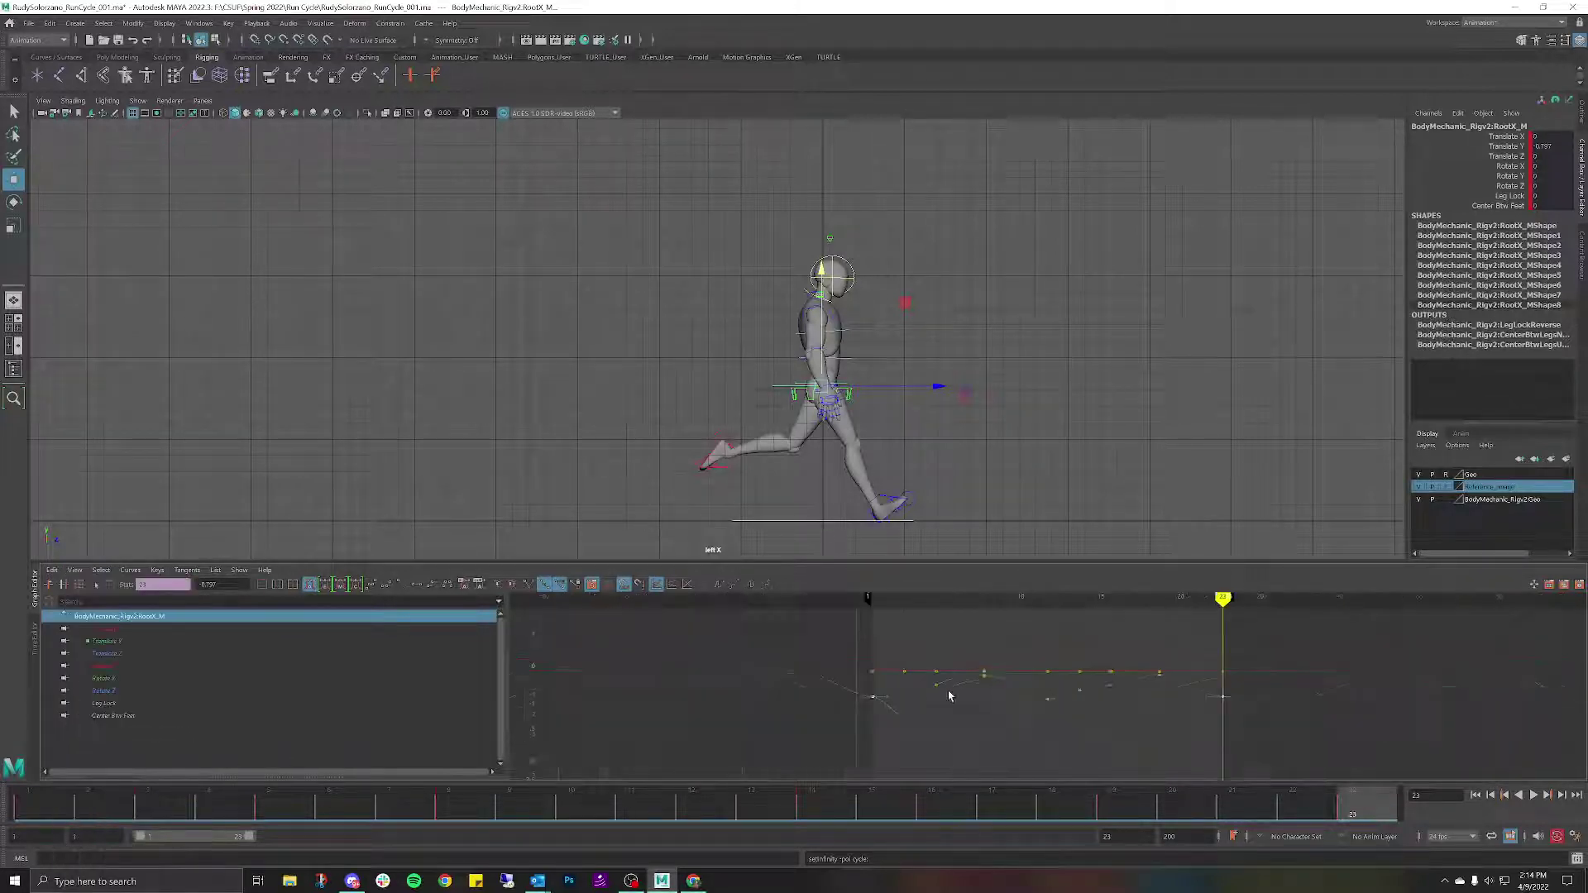
Angle the root's Translate Y tangent at frame 23 downward so the curve flows into the repeated cycle.
{"action": "scroll", "coordinate": [1073, 678], "scroll_direction": "up", "scroll_amount": 2}
{"action": "middle_click_drag", "start_coordinate": [1262, 698], "coordinate": [1072, 650], "text": "alt"}
{"action": "scroll", "coordinate": [1104, 626], "scroll_direction": "up", "scroll_amount": 4}
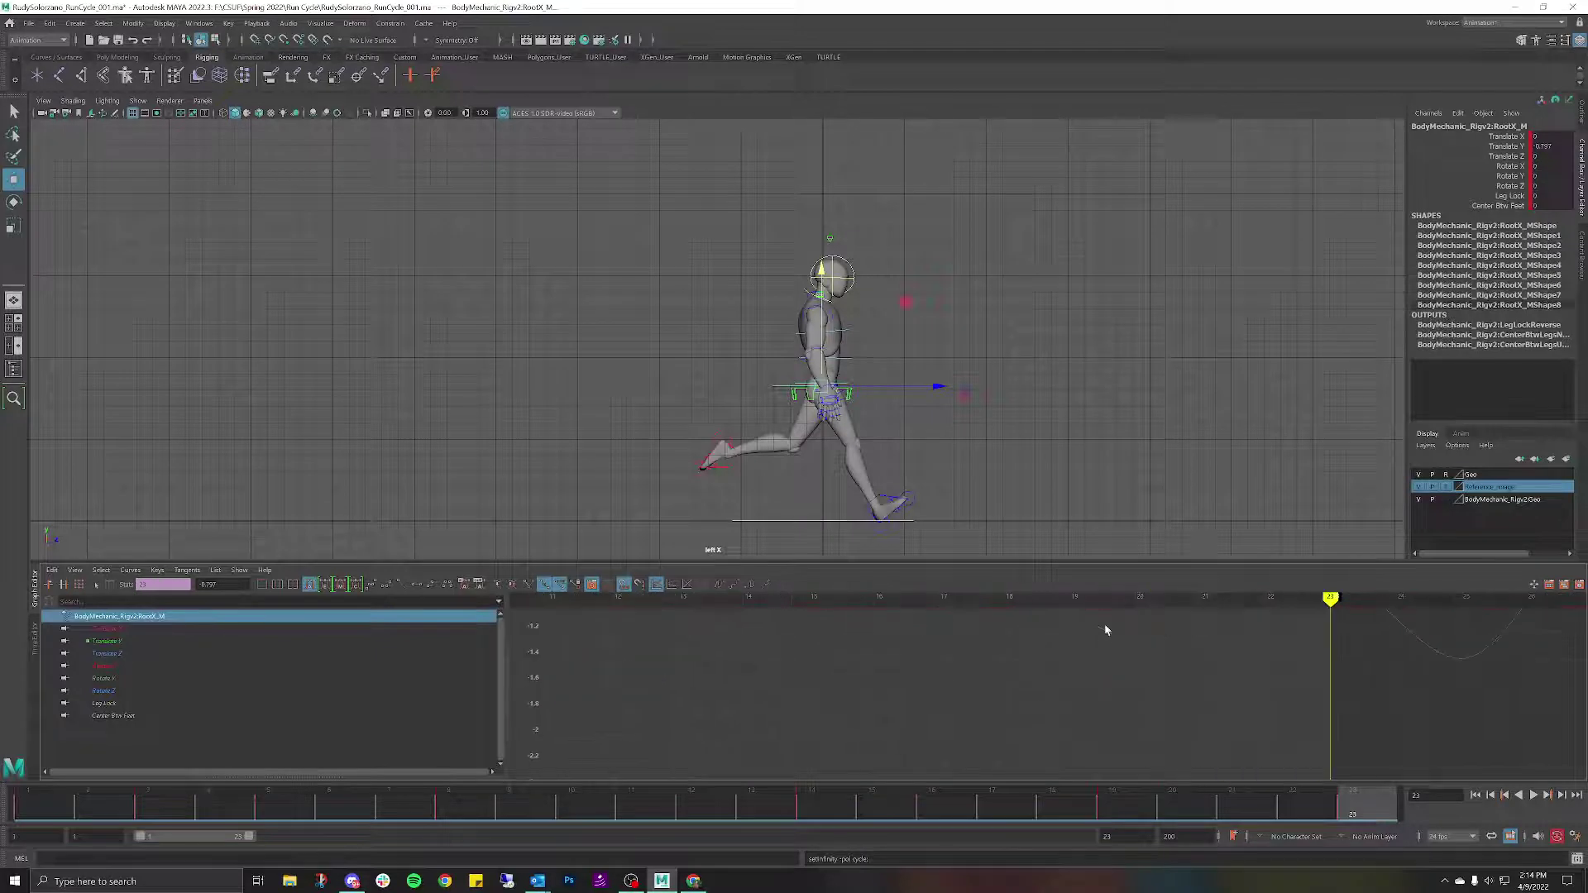
{"action": "middle_click_drag", "start_coordinate": [1214, 641], "coordinate": [986, 753], "text": "alt"}
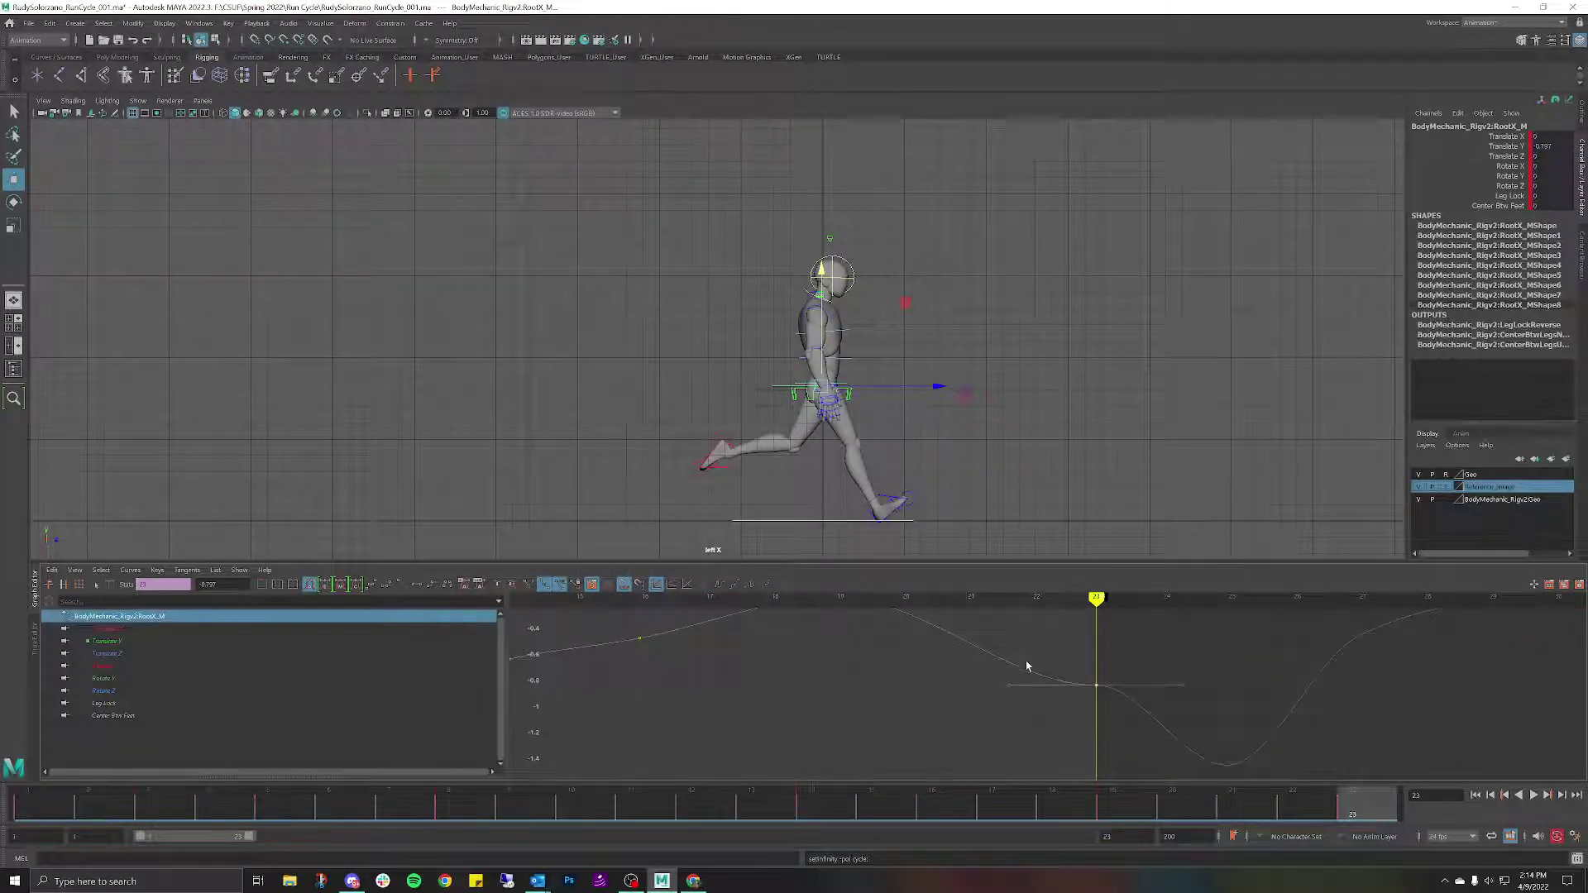
{"action": "left_click_drag", "start_coordinate": [985, 654], "coordinate": [1128, 712]}
{"action": "left_click_drag", "start_coordinate": [1007, 682], "coordinate": [999, 641]}
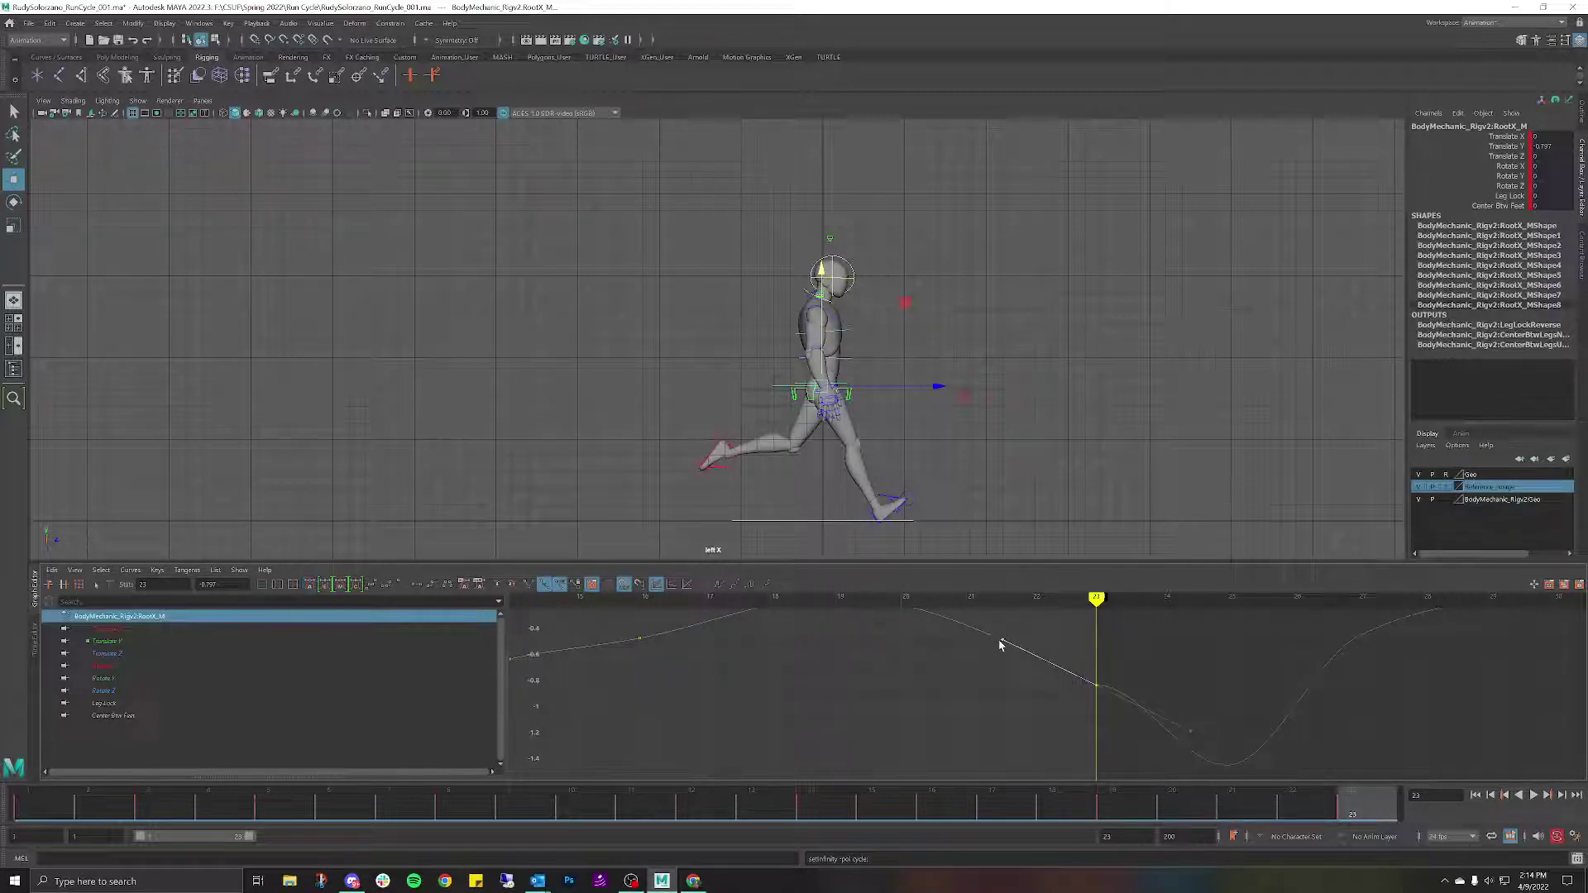
Angle the root's Translate Y tangent at frame 1 downward to continue the preceding cycle's slope.
{"action": "scroll", "coordinate": [1000, 650], "scroll_direction": "down", "scroll_amount": 5}
{"action": "middle_click_drag", "start_coordinate": [838, 676], "coordinate": [1045, 665], "text": "alt"}
{"action": "scroll", "coordinate": [1034, 672], "scroll_direction": "up", "scroll_amount": 5}
{"action": "middle_click_drag", "start_coordinate": [940, 659], "coordinate": [978, 703], "text": "alt"}
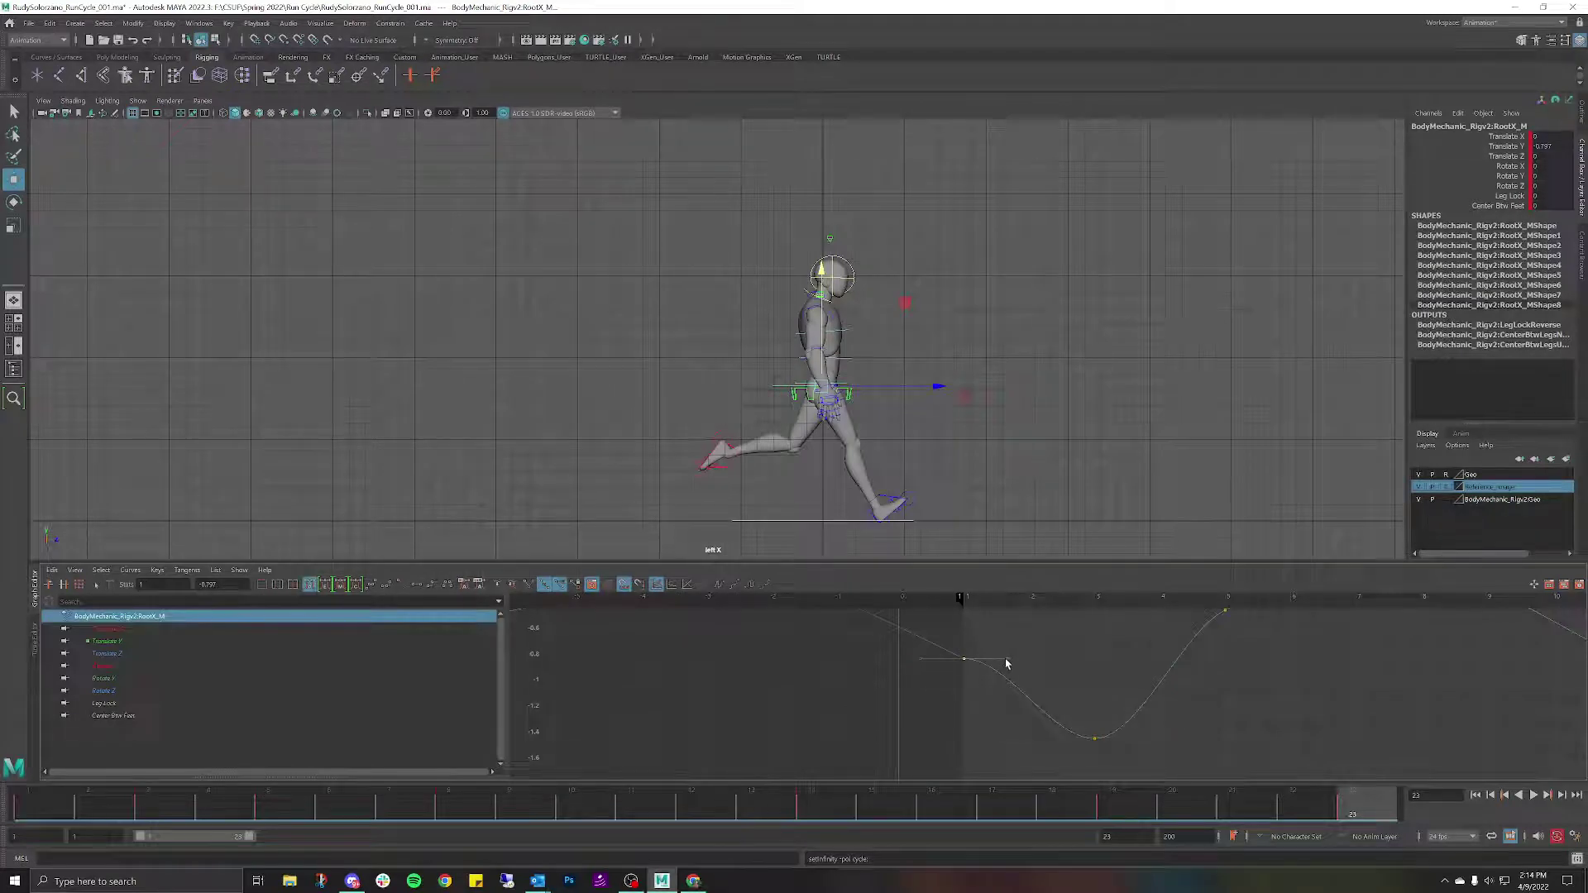
{"action": "left_click_drag", "start_coordinate": [1005, 657], "coordinate": [1006, 688]}
{"action": "left_click", "coordinate": [1021, 663]}
Compare the frame 1 tangent of the root's Translate Y curve with frame 23, and refine the frame 23 tangent to match its slope.
{"action": "scroll", "coordinate": [1042, 671], "scroll_direction": "down", "scroll_amount": 6}
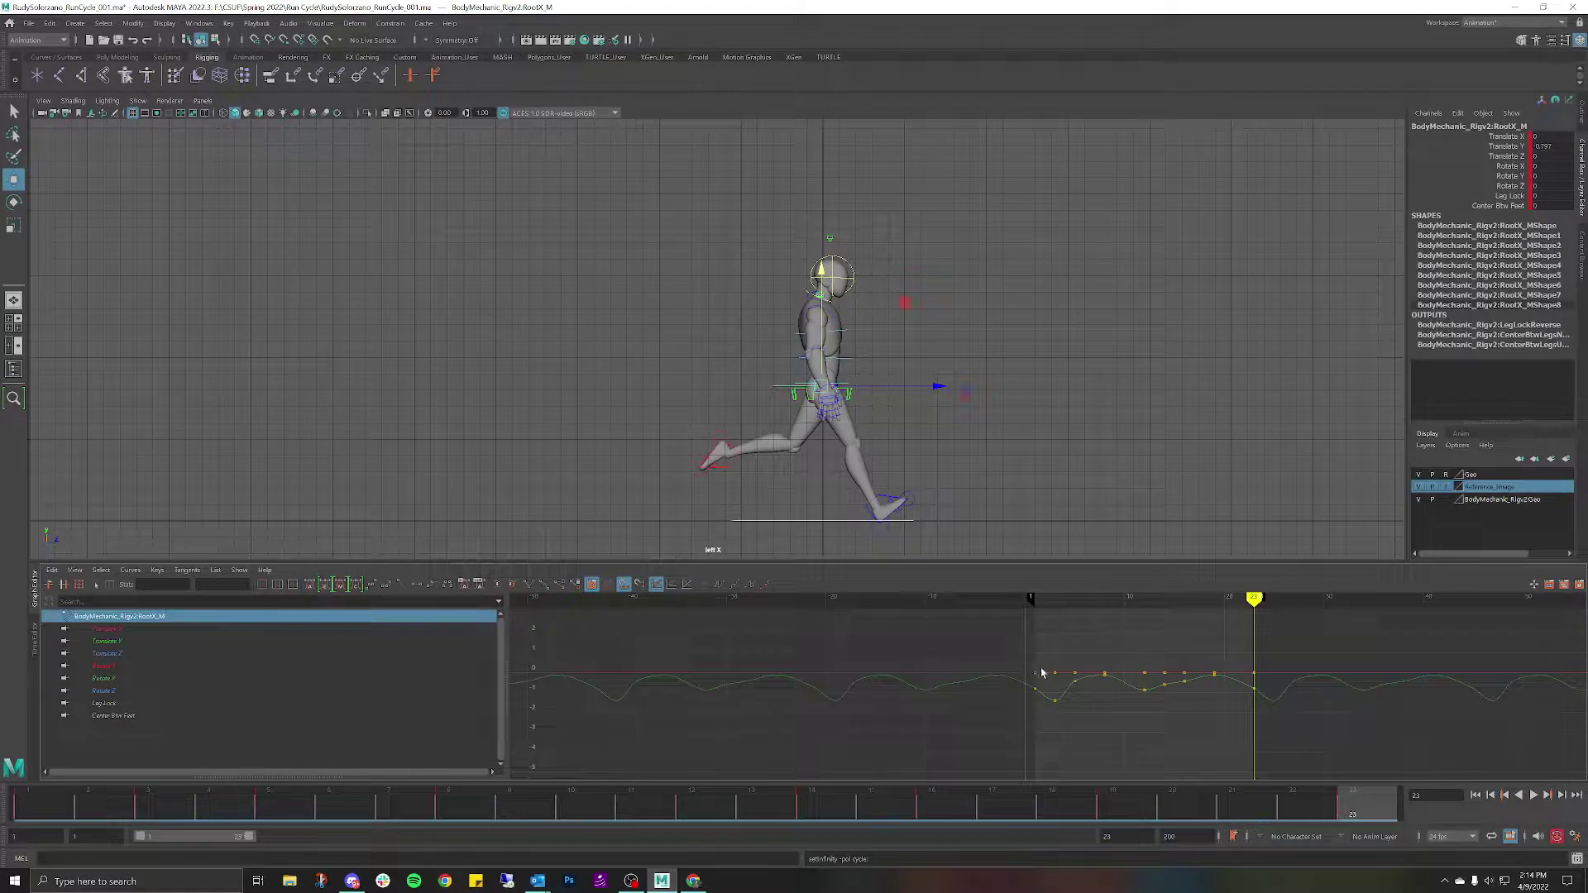
{"action": "scroll", "coordinate": [1044, 672], "scroll_direction": "up", "scroll_amount": 5}
{"action": "left_click_drag", "start_coordinate": [1010, 676], "coordinate": [1011, 678]}
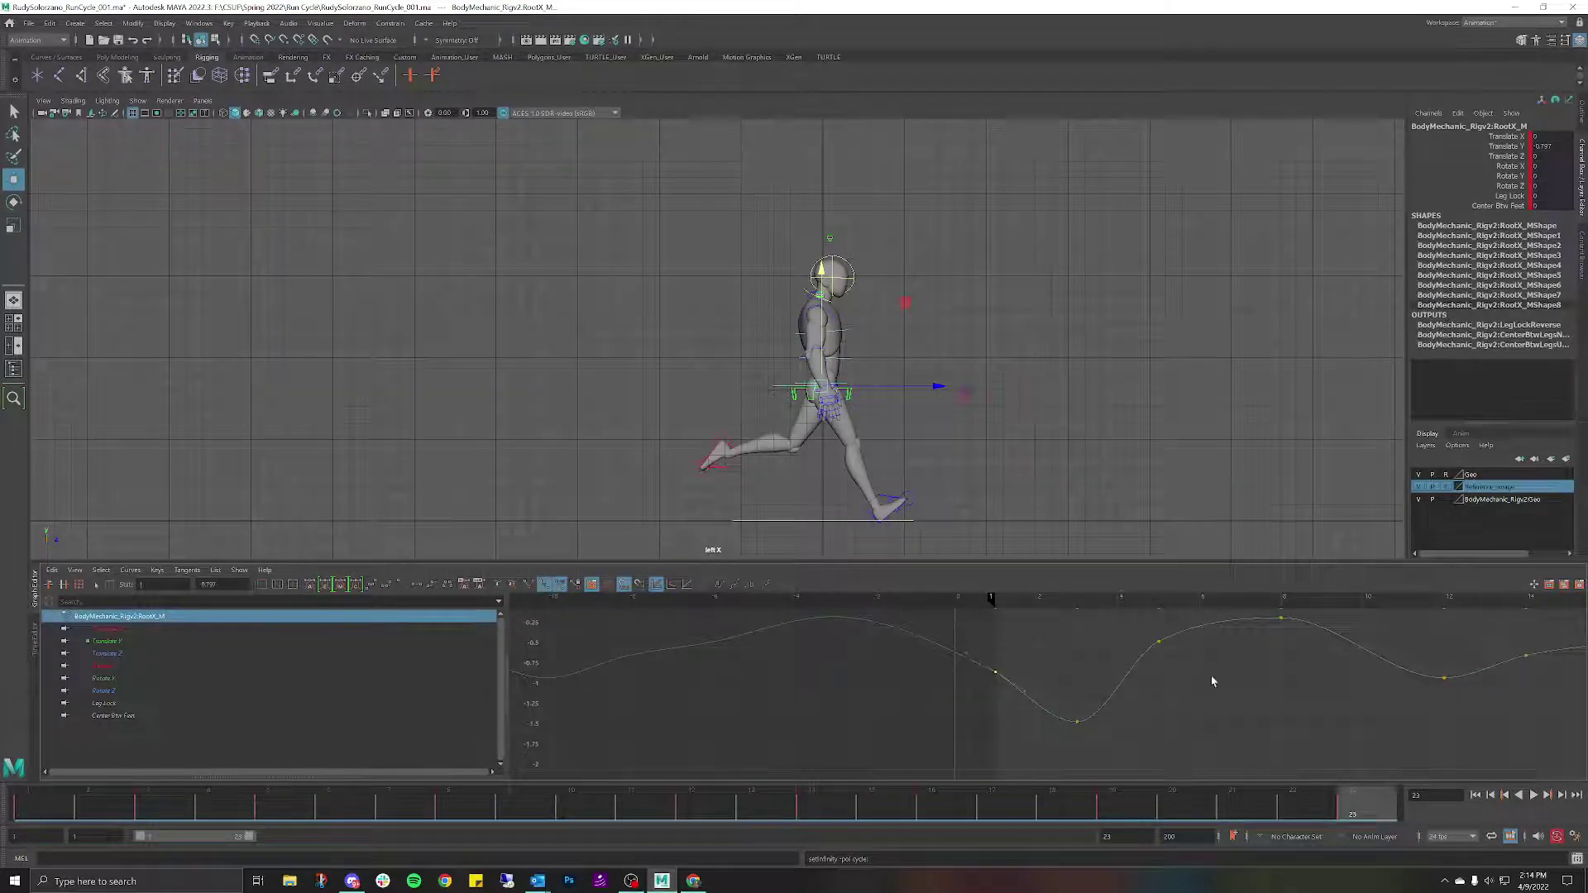
{"action": "middle_click_drag", "start_coordinate": [1267, 669], "coordinate": [771, 687], "text": "alt"}
{"action": "middle_click_drag", "start_coordinate": [1417, 702], "coordinate": [1220, 669], "text": "alt"}
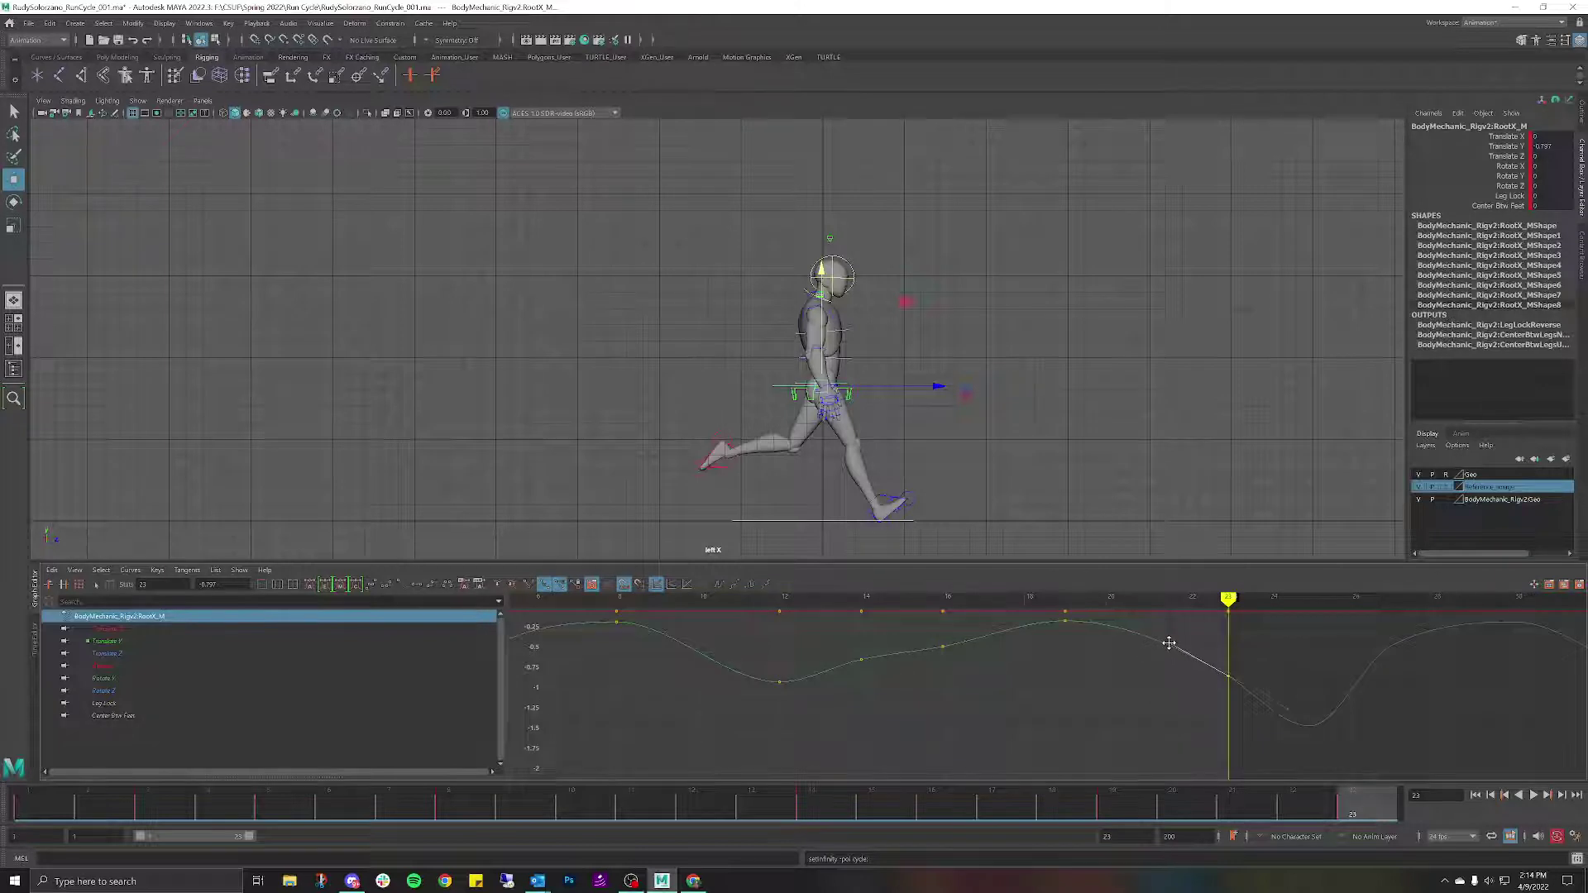
{"action": "left_click", "coordinate": [1249, 652]}
{"action": "right_click_drag", "start_coordinate": [1296, 709], "coordinate": [1155, 684], "text": "alt"}
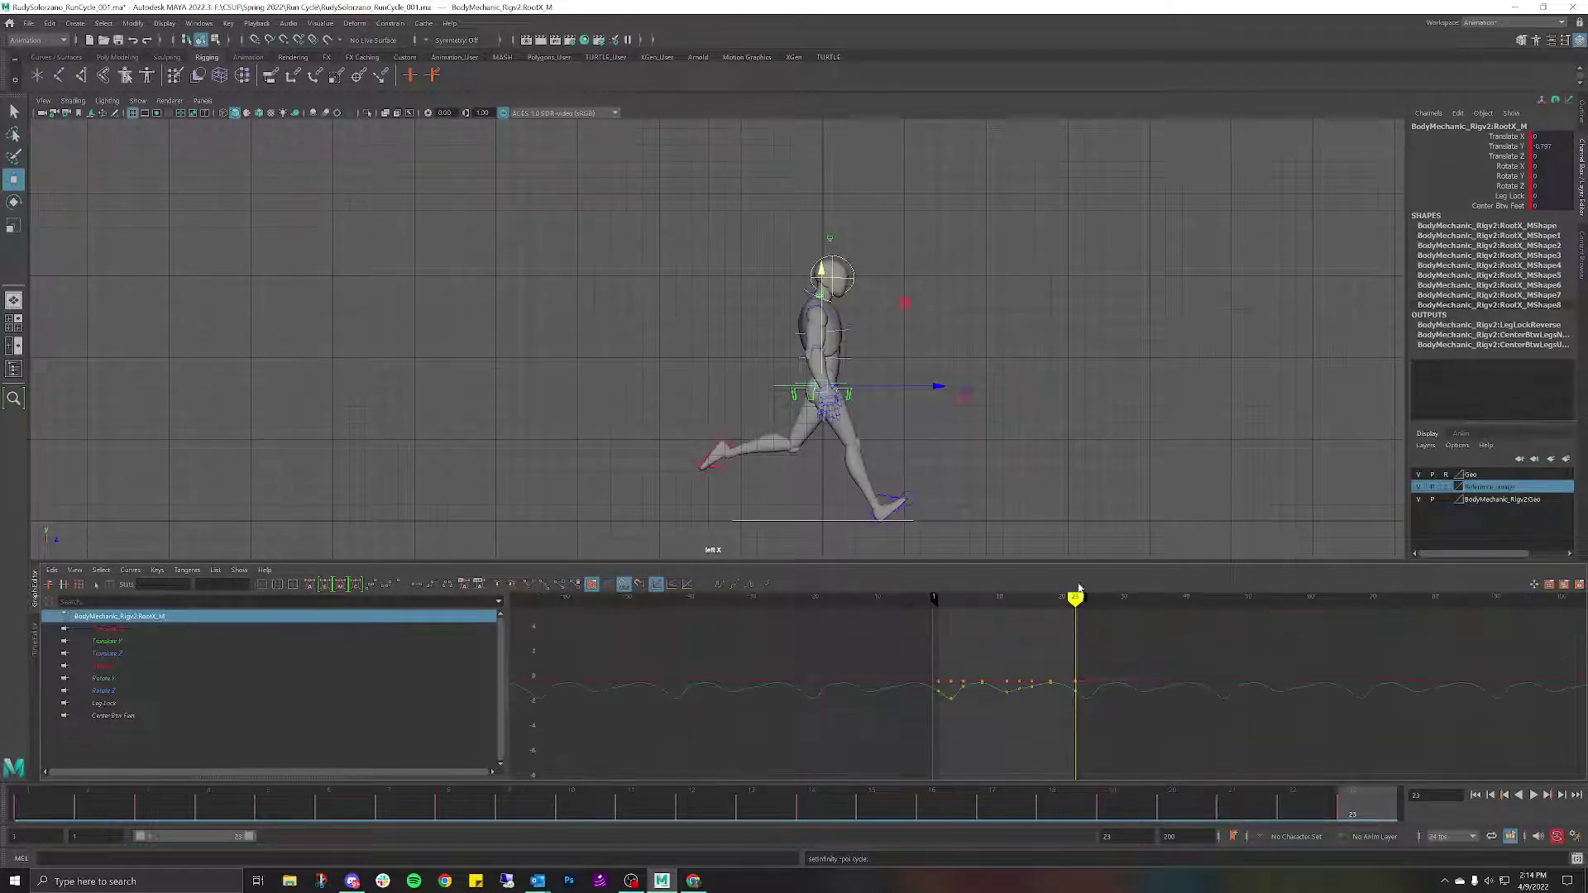
Play the looping run cycle to check the root's smoothed vertical motion, and stop playback.
{"action": "key", "text": "alt+v"}
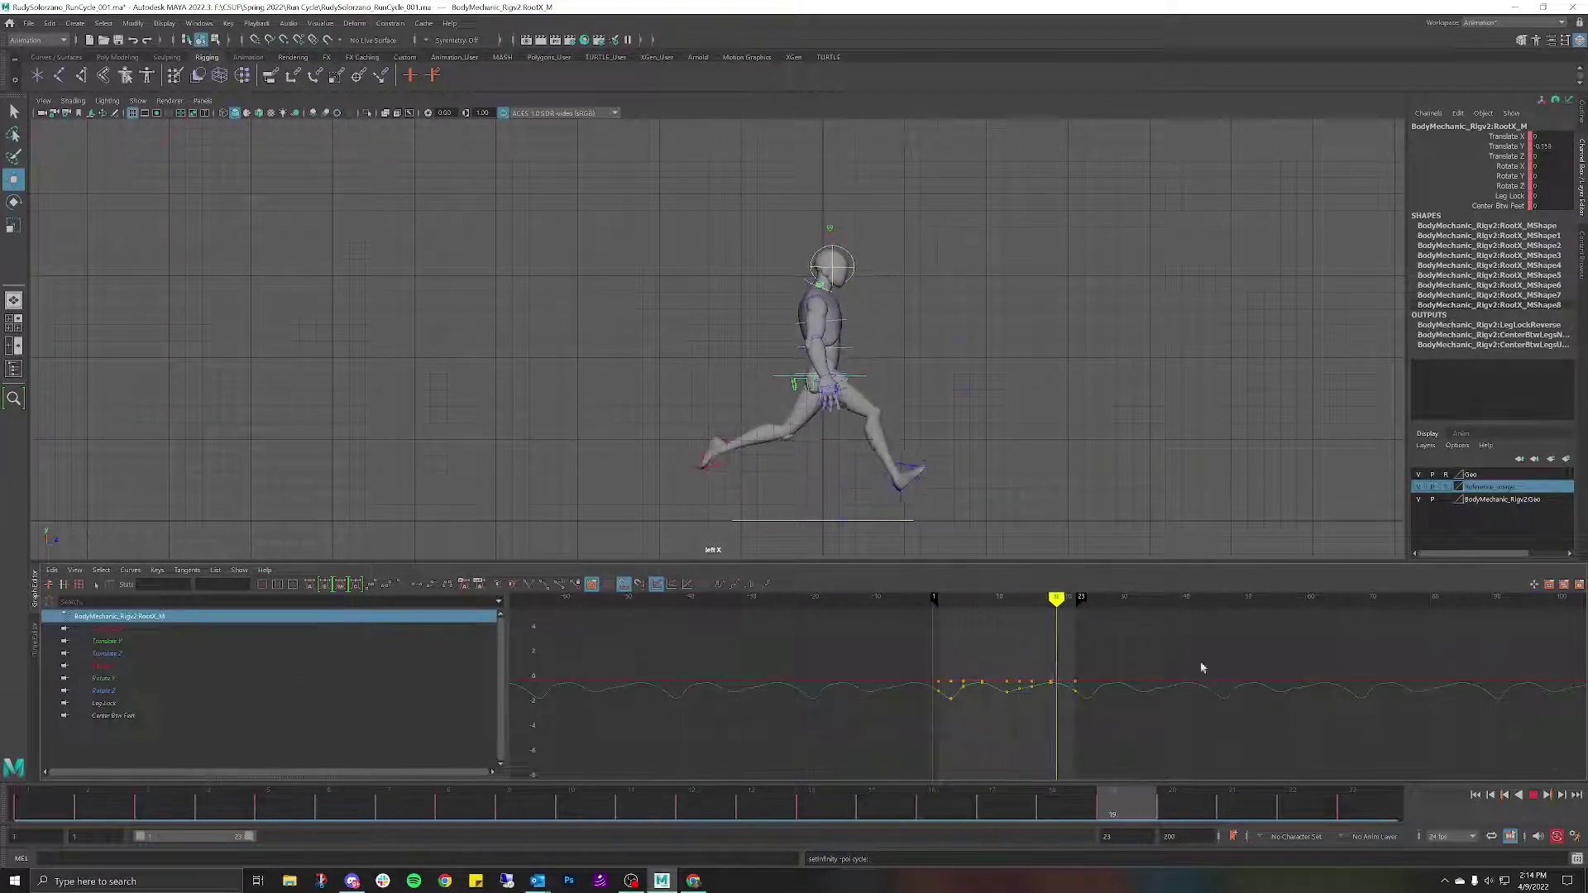
{"action": "key", "text": "alt+v"}
{"action": "left_click", "coordinate": [1532, 795]}
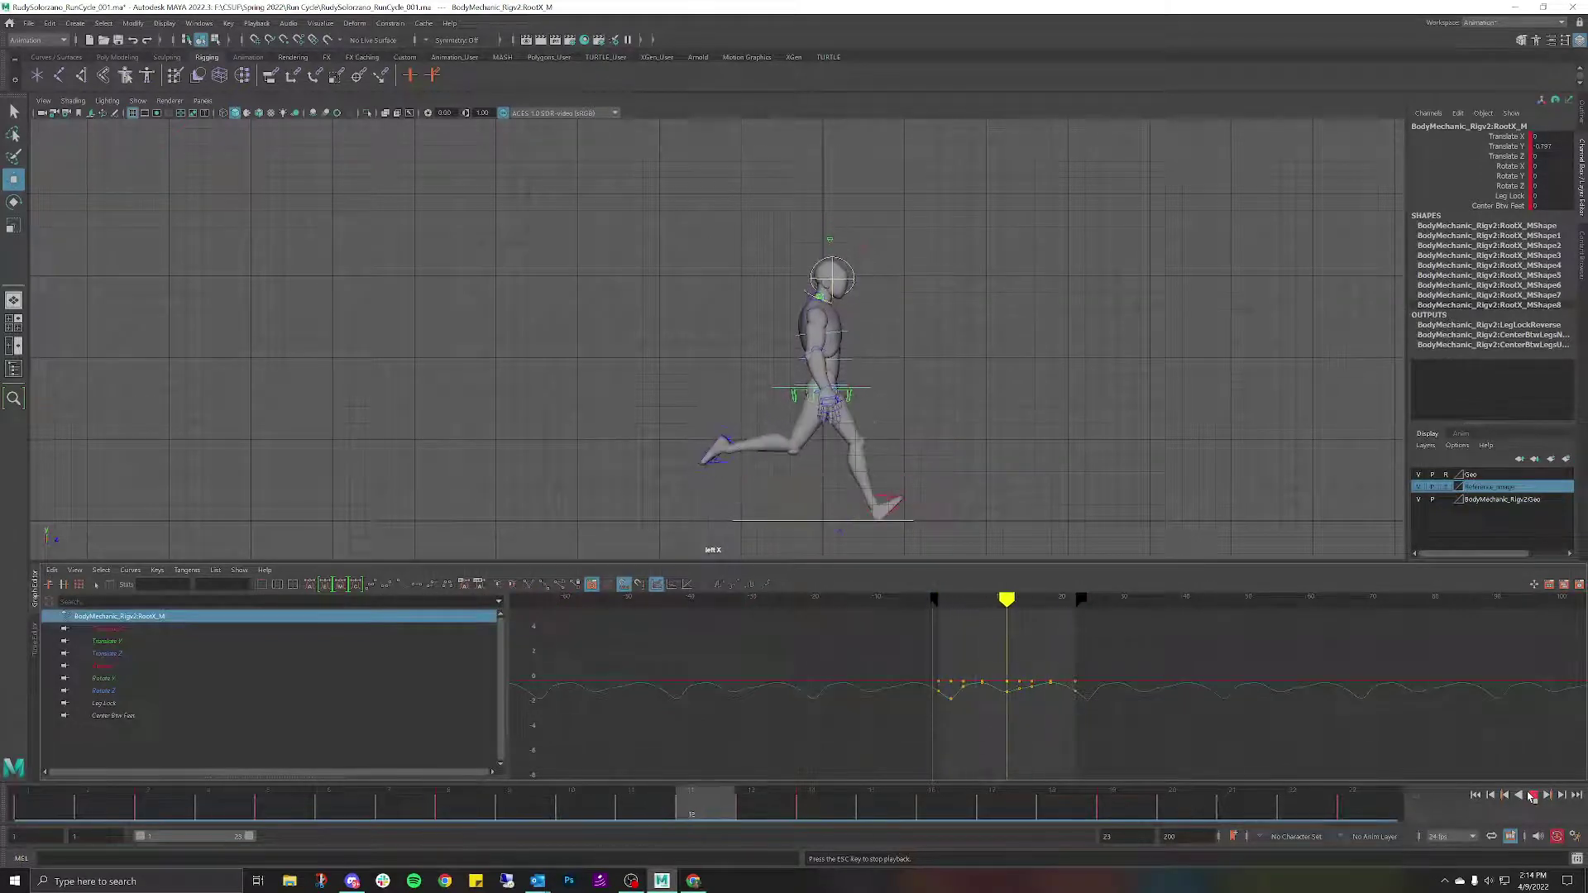
{"action": "key", "text": "Escape"}
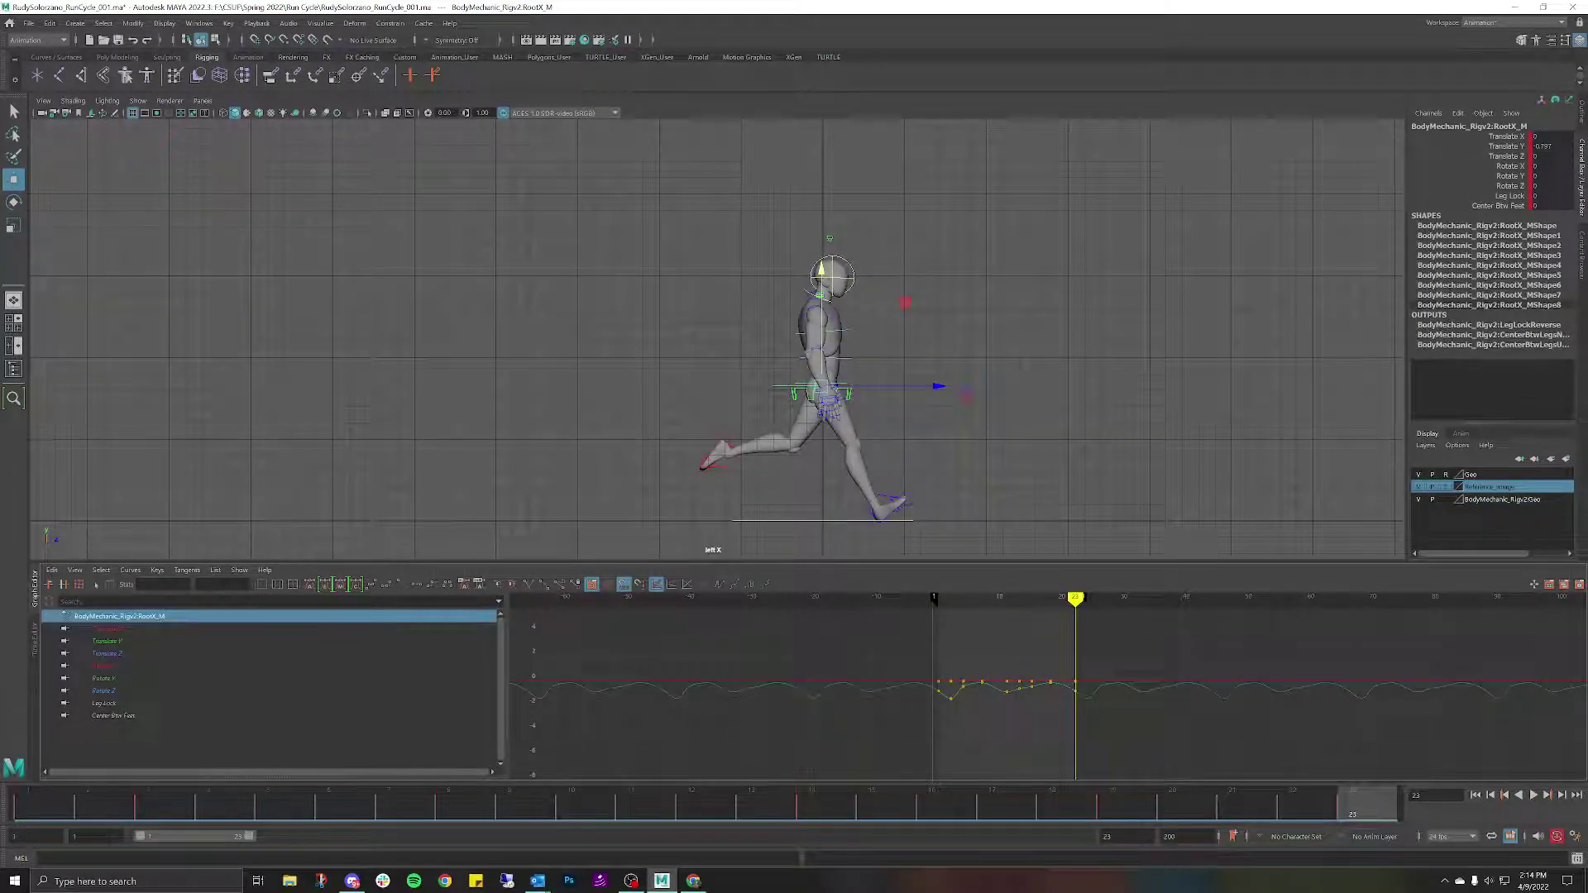
Set the playback end to frame 22 and play the shortened run cycle.
{"action": "left_click_drag", "start_coordinate": [1127, 836], "coordinate": [1084, 839]}
{"action": "type", "text": "22"}
{"action": "key", "text": "Return"}
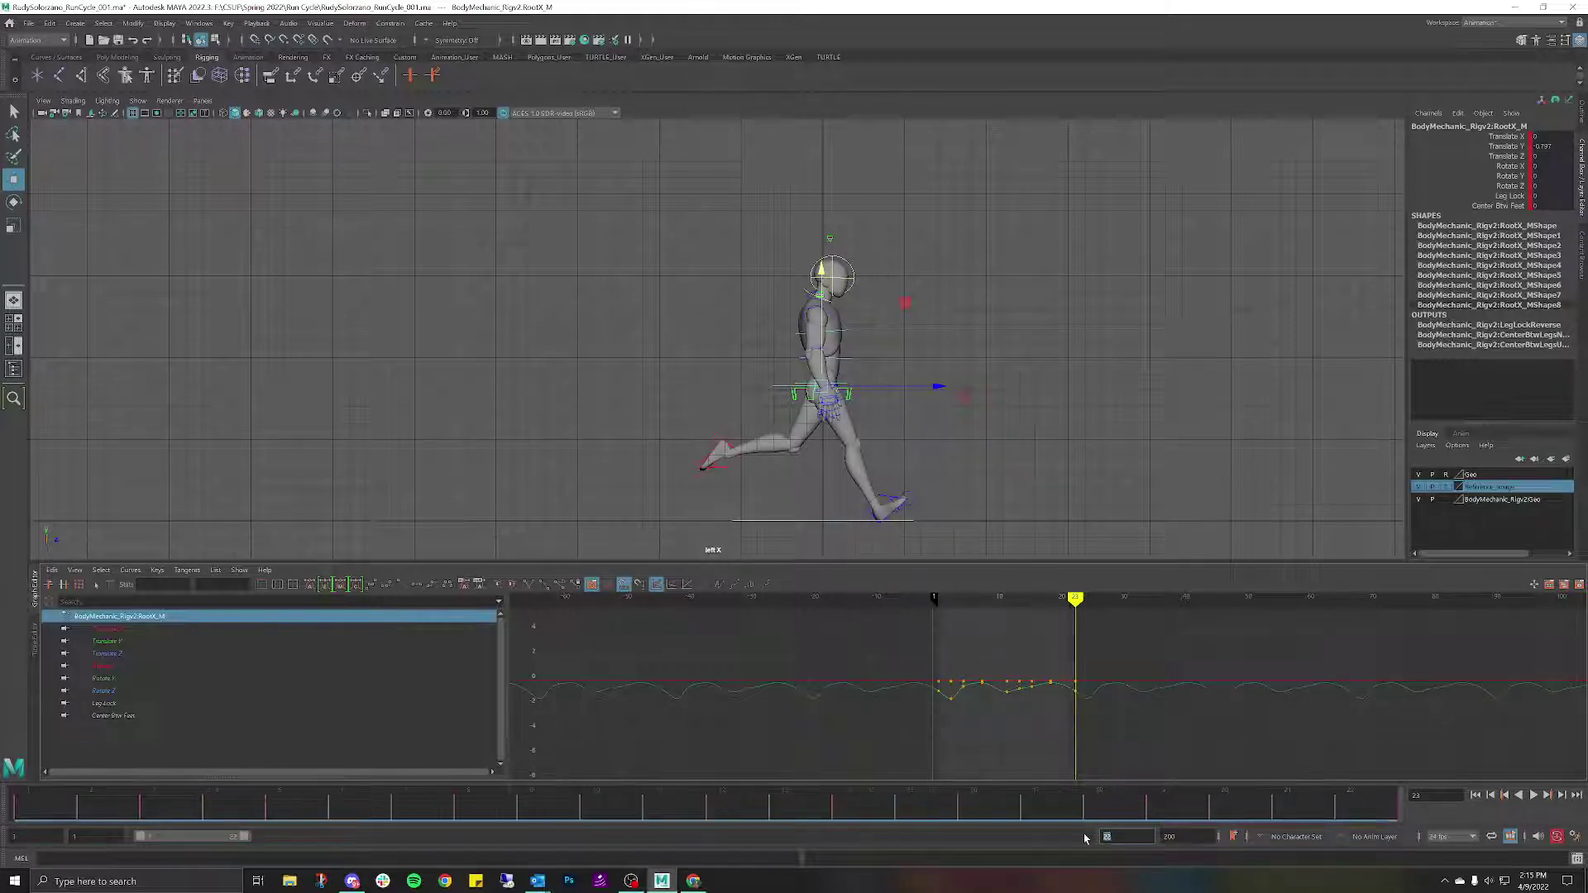
{"action": "left_click", "coordinate": [1533, 795]}
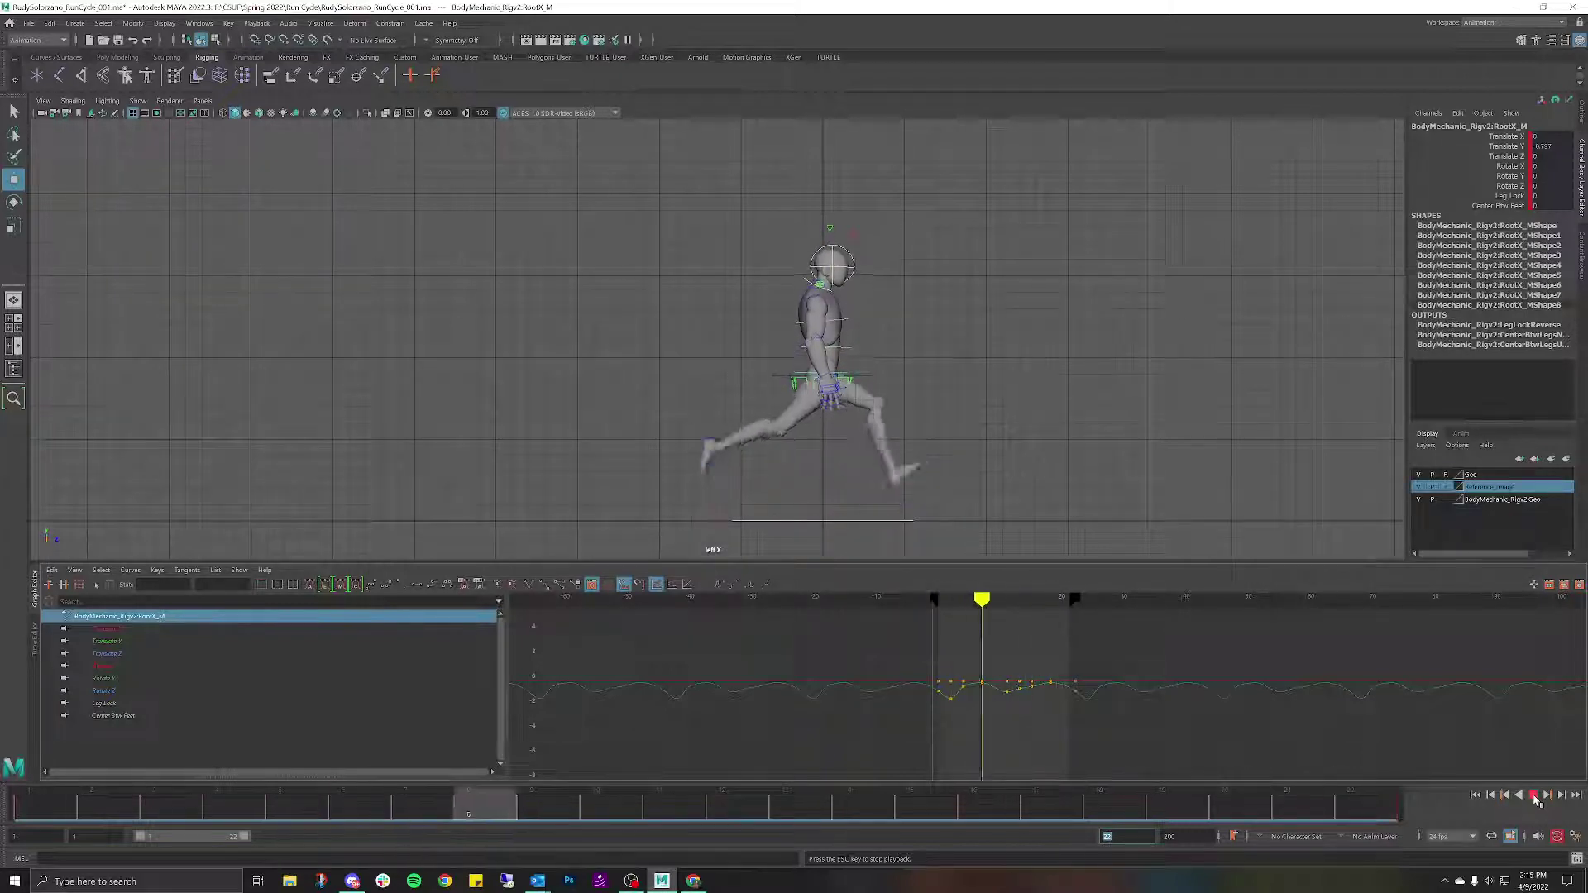
{"action": "left_click", "coordinate": [1534, 796]}
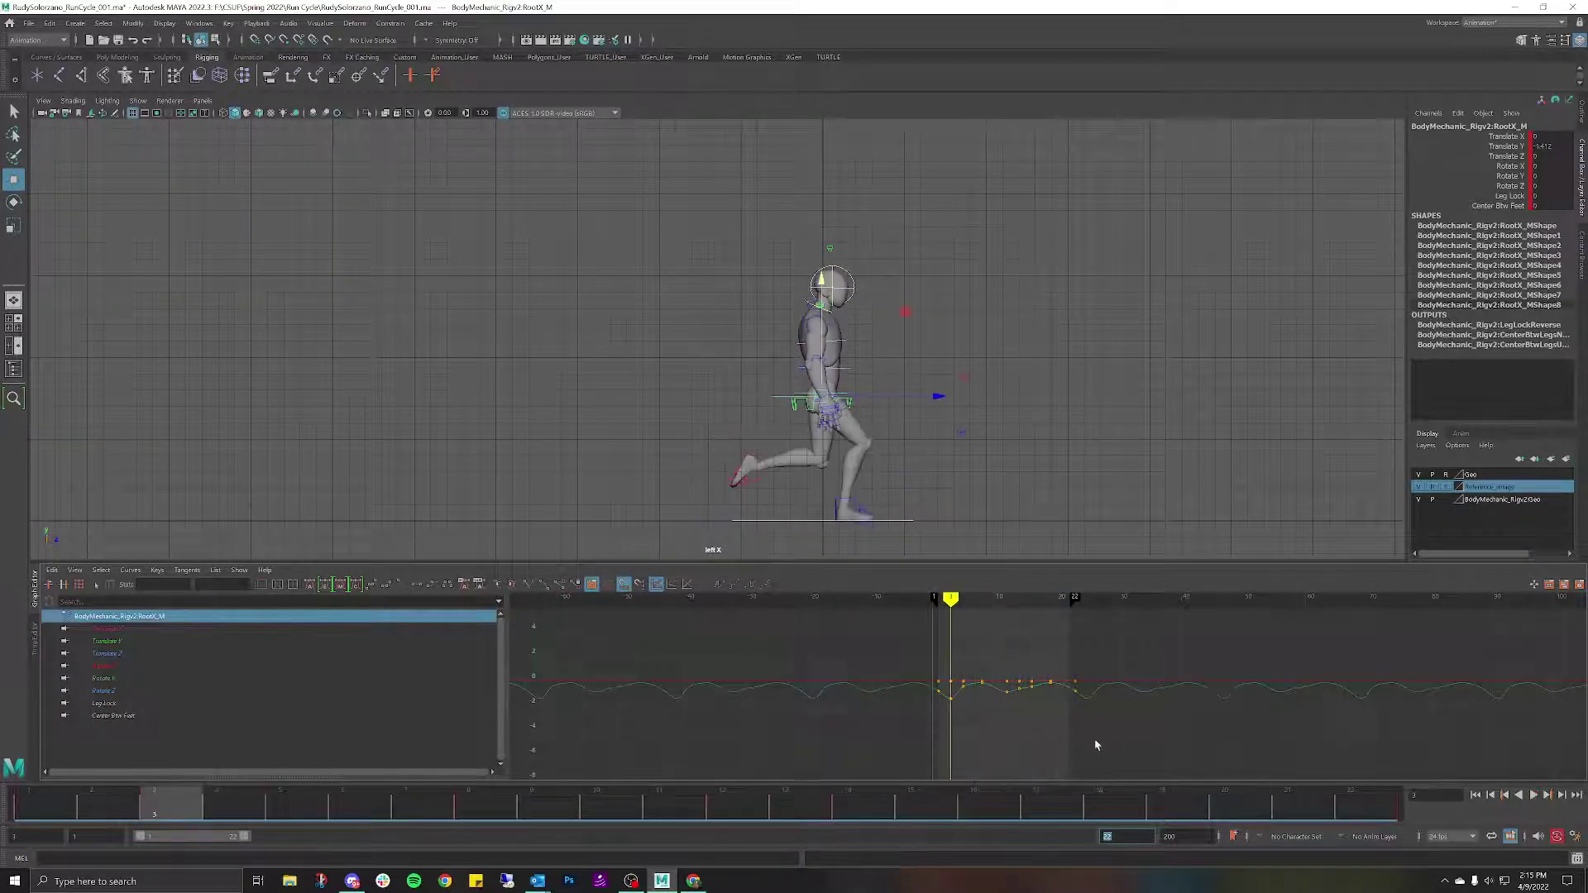
{"action": "key", "text": "alt+v"}
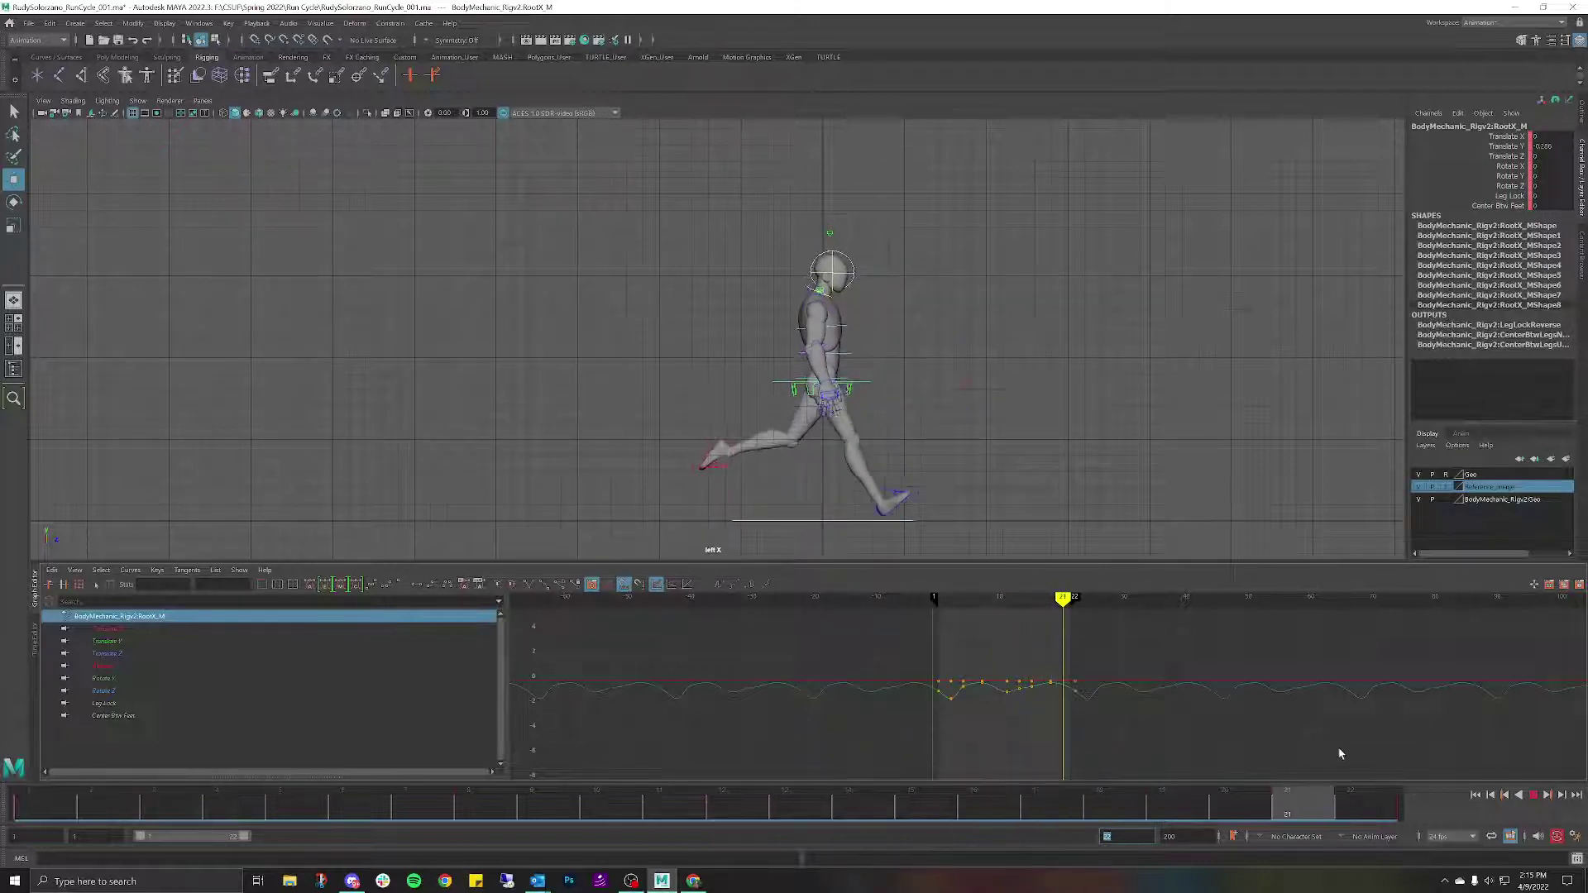
{"action": "key", "text": "alt+v"}
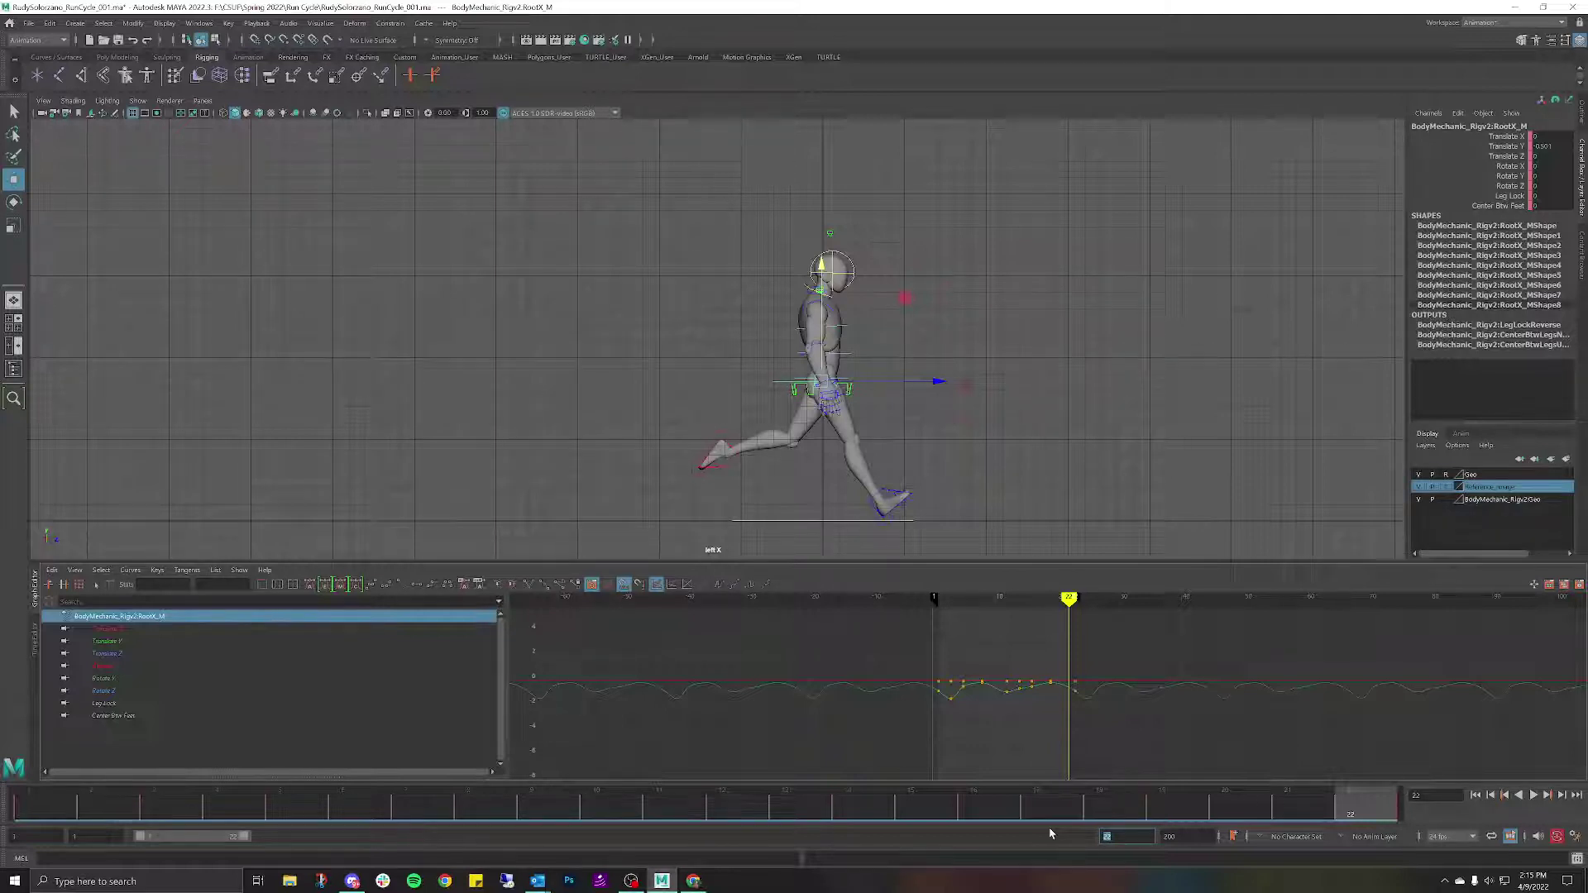
Set the playback end back to frame 23 and play the loop.
{"action": "type", "text": "23"}
{"action": "key", "text": "Return"}
{"action": "key", "text": "alt+v"}
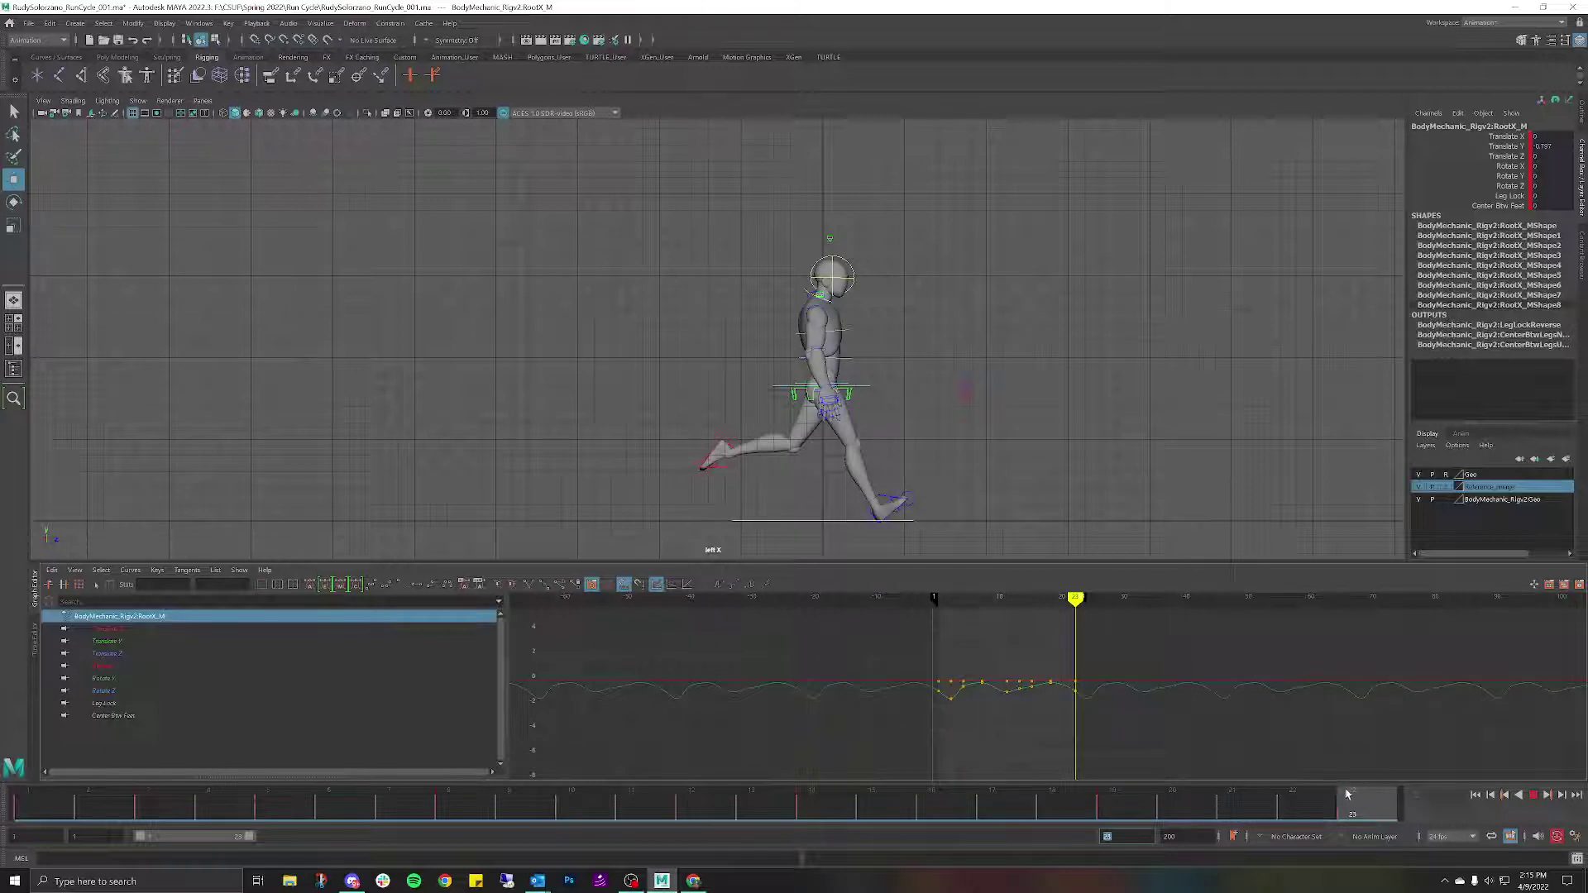
Move the right foot's IK control slightly backward at frame 23, and play the loop from frame 1.
{"action": "mouse_move", "coordinate": [1345, 794]}
{"action": "left_mouse_down"}
{"action": "mouse_move", "coordinate": [1323, 794]}
{"action": "mouse_move", "coordinate": [1359, 802]}
{"action": "left_mouse_up"}
{"action": "left_click", "coordinate": [882, 497]}
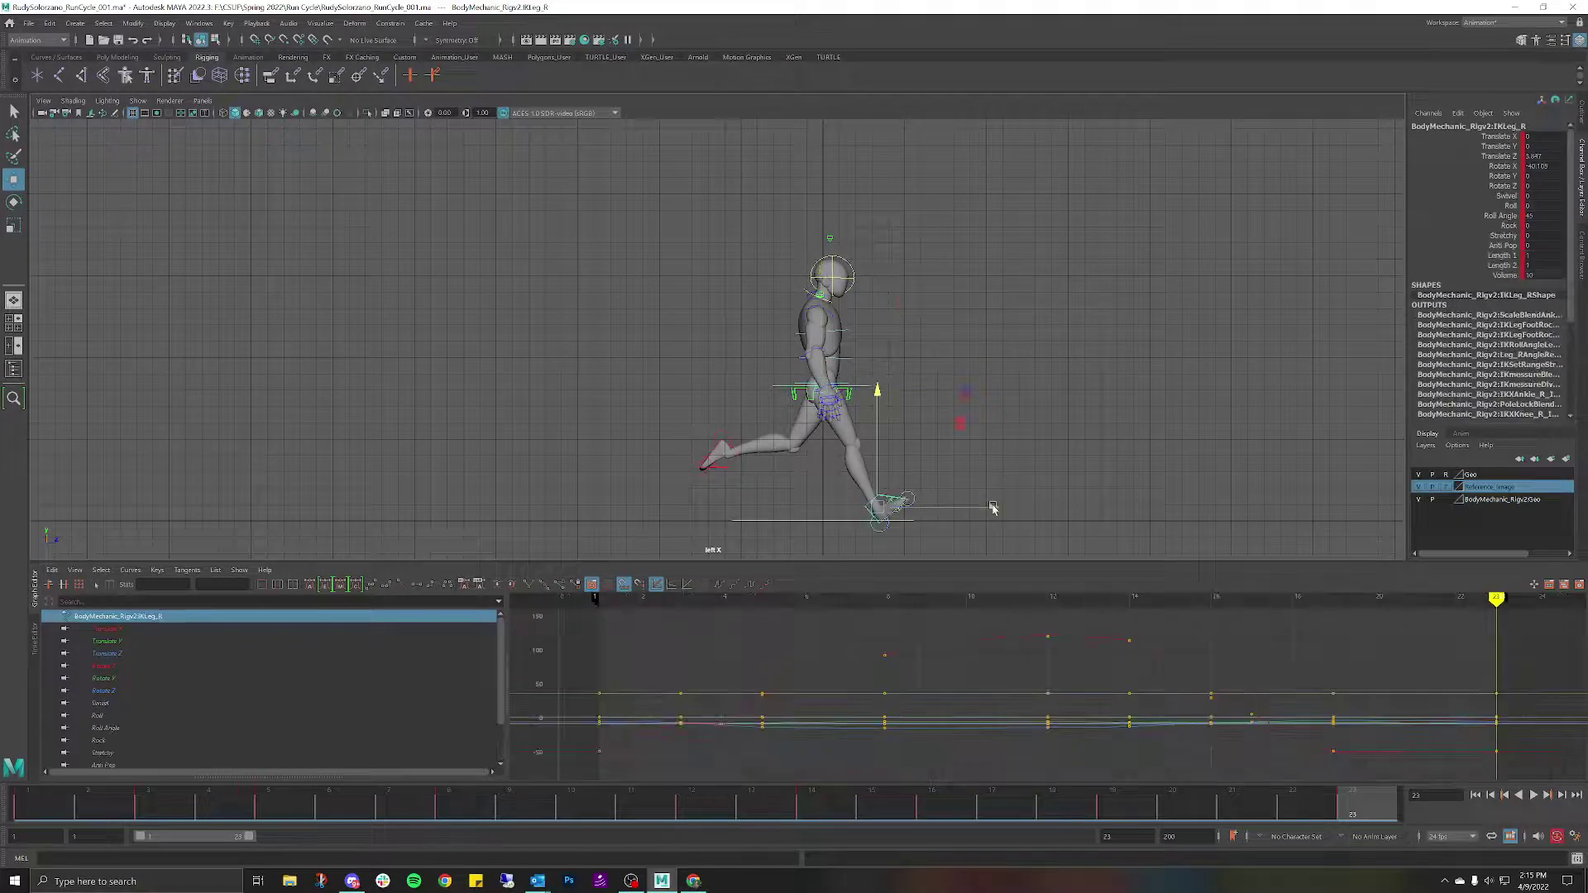
{"action": "left_click_drag", "start_coordinate": [994, 507], "coordinate": [988, 508]}
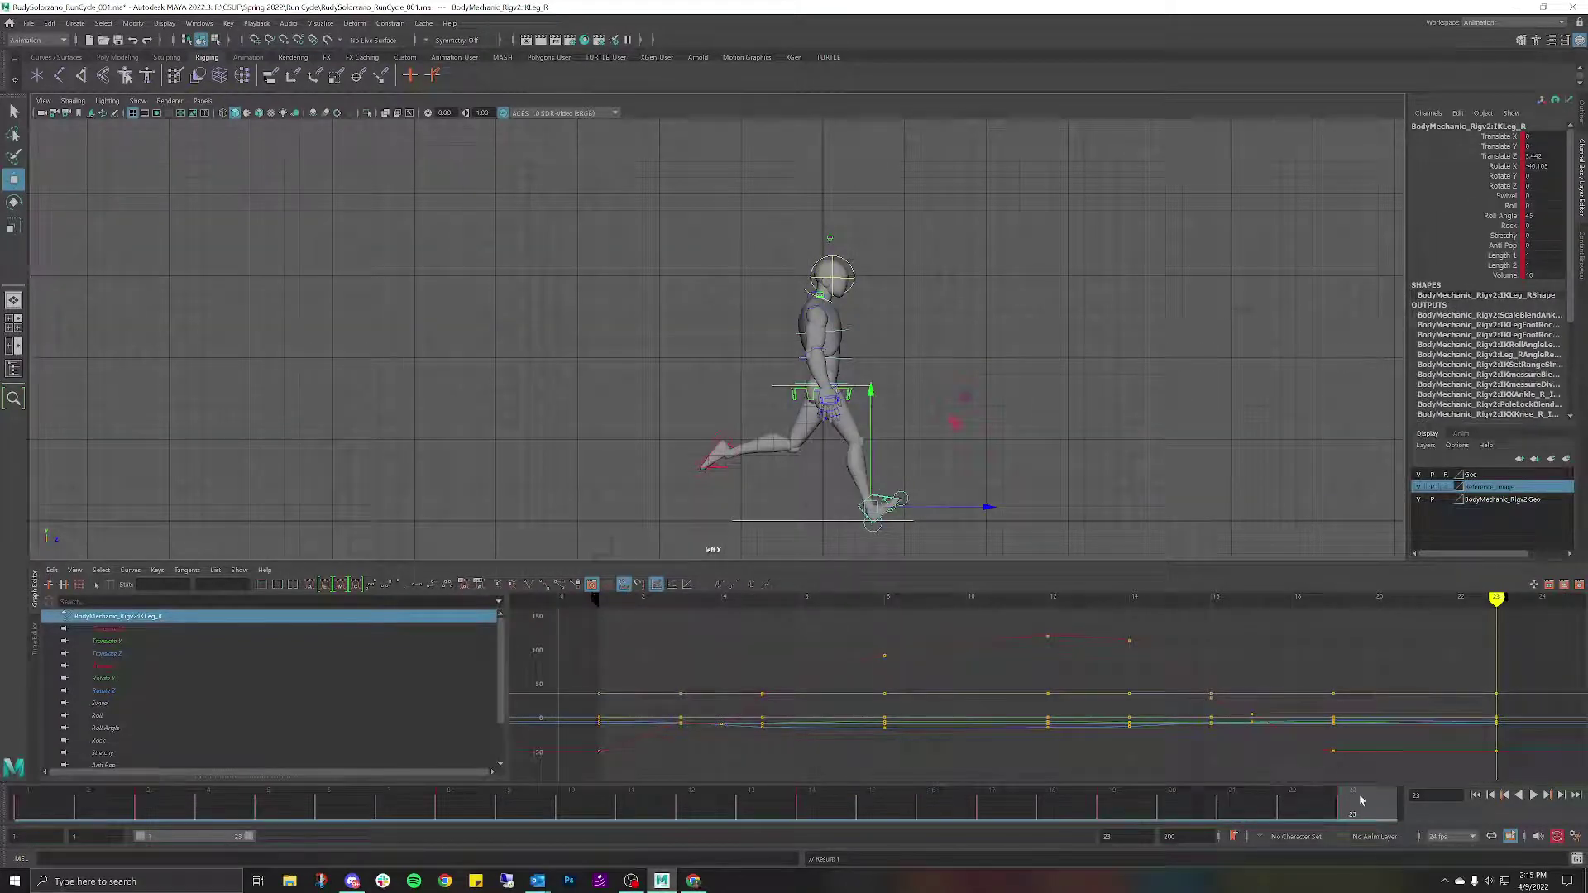
{"action": "mouse_move", "coordinate": [1344, 795]}
{"action": "left_mouse_down"}
{"action": "mouse_move", "coordinate": [1239, 787]}
{"action": "mouse_move", "coordinate": [1366, 785]}
{"action": "left_mouse_up"}
{"action": "left_click", "coordinate": [1518, 797]}
{"action": "left_click", "coordinate": [37, 815]}
{"action": "key", "text": "alt+v"}
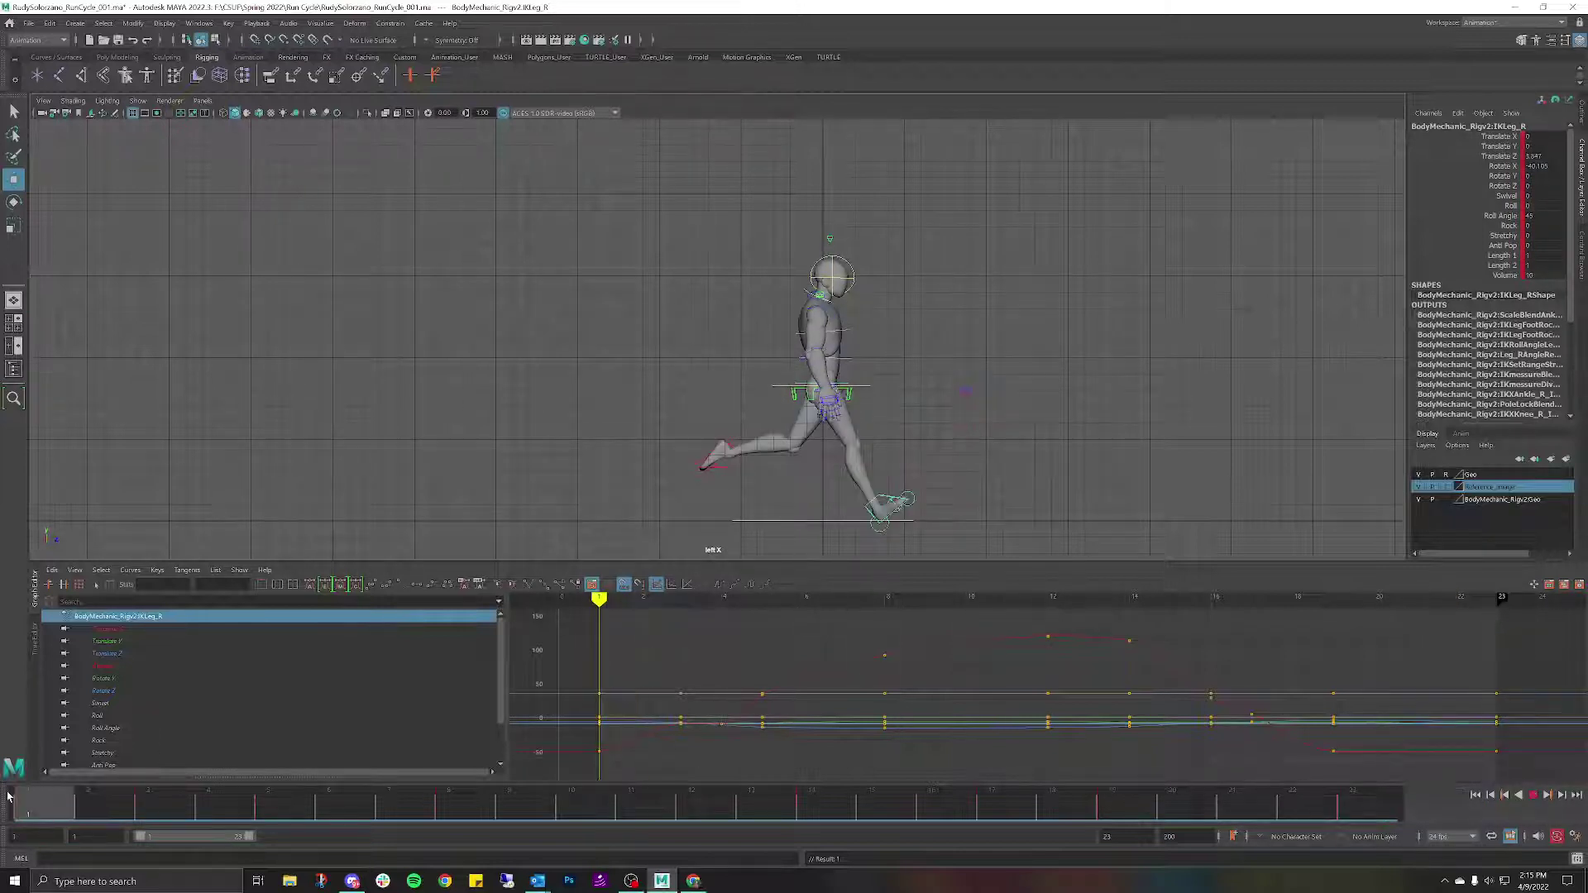
Copy the right foot IK control's key from frame 23, paste it onto frame 1, and play the loop.
{"action": "key", "text": "alt+v"}
{"action": "left_click", "coordinate": [1376, 809]}
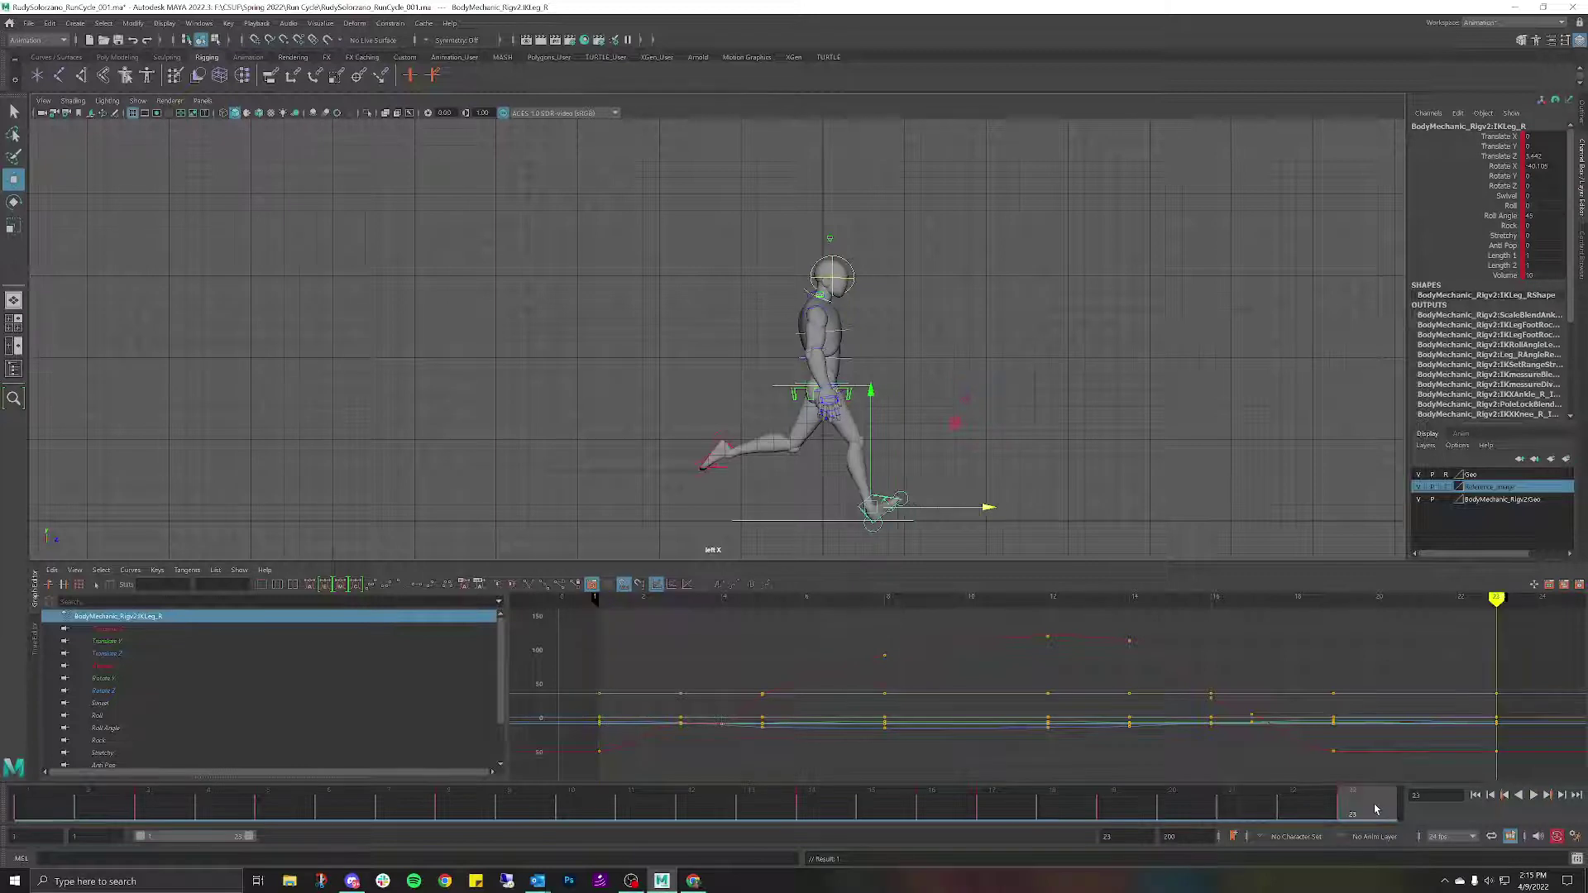
{"action": "right_click", "coordinate": [1356, 804]}
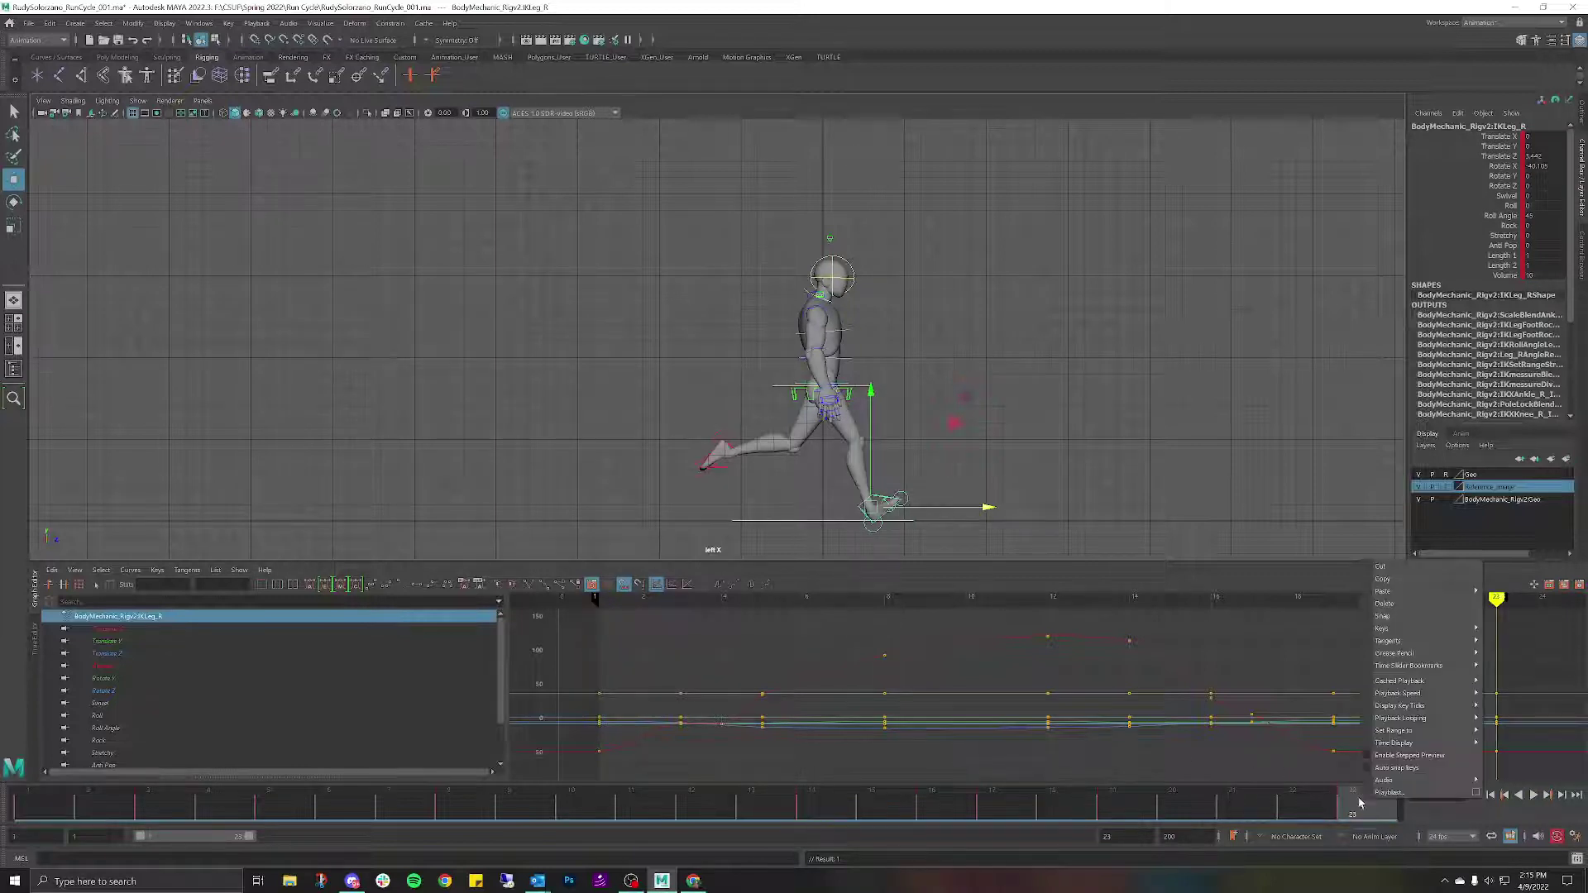
{"action": "left_click", "coordinate": [1405, 589]}
{"action": "left_click", "coordinate": [47, 812]}
{"action": "right_click", "coordinate": [47, 812]}
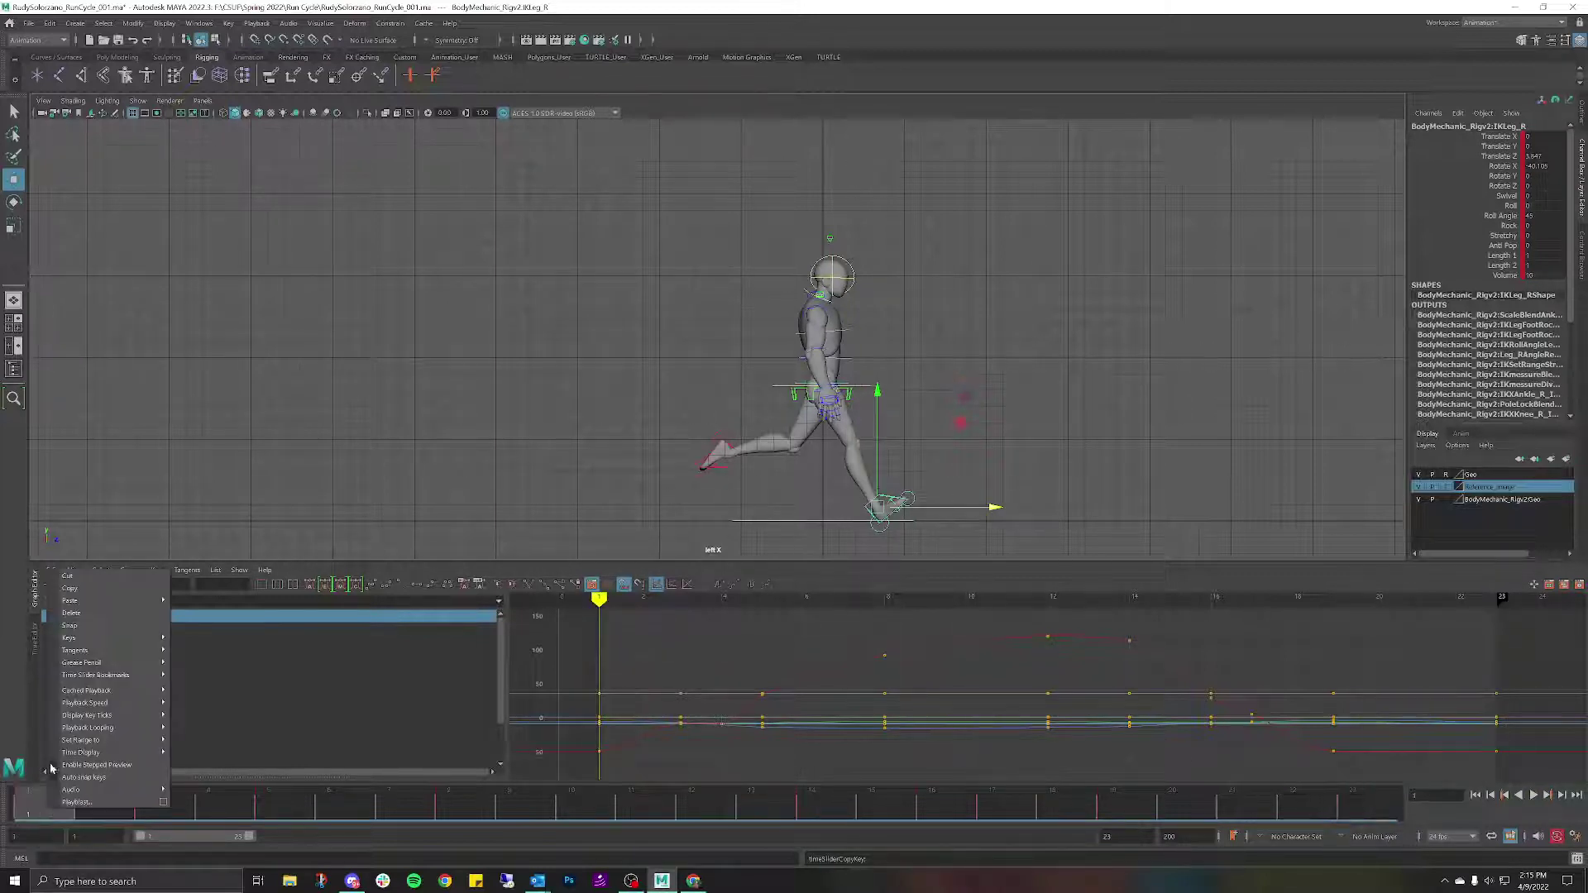
{"action": "mouse_move", "coordinate": [124, 623]}
{"action": "left_click", "coordinate": [219, 602]}
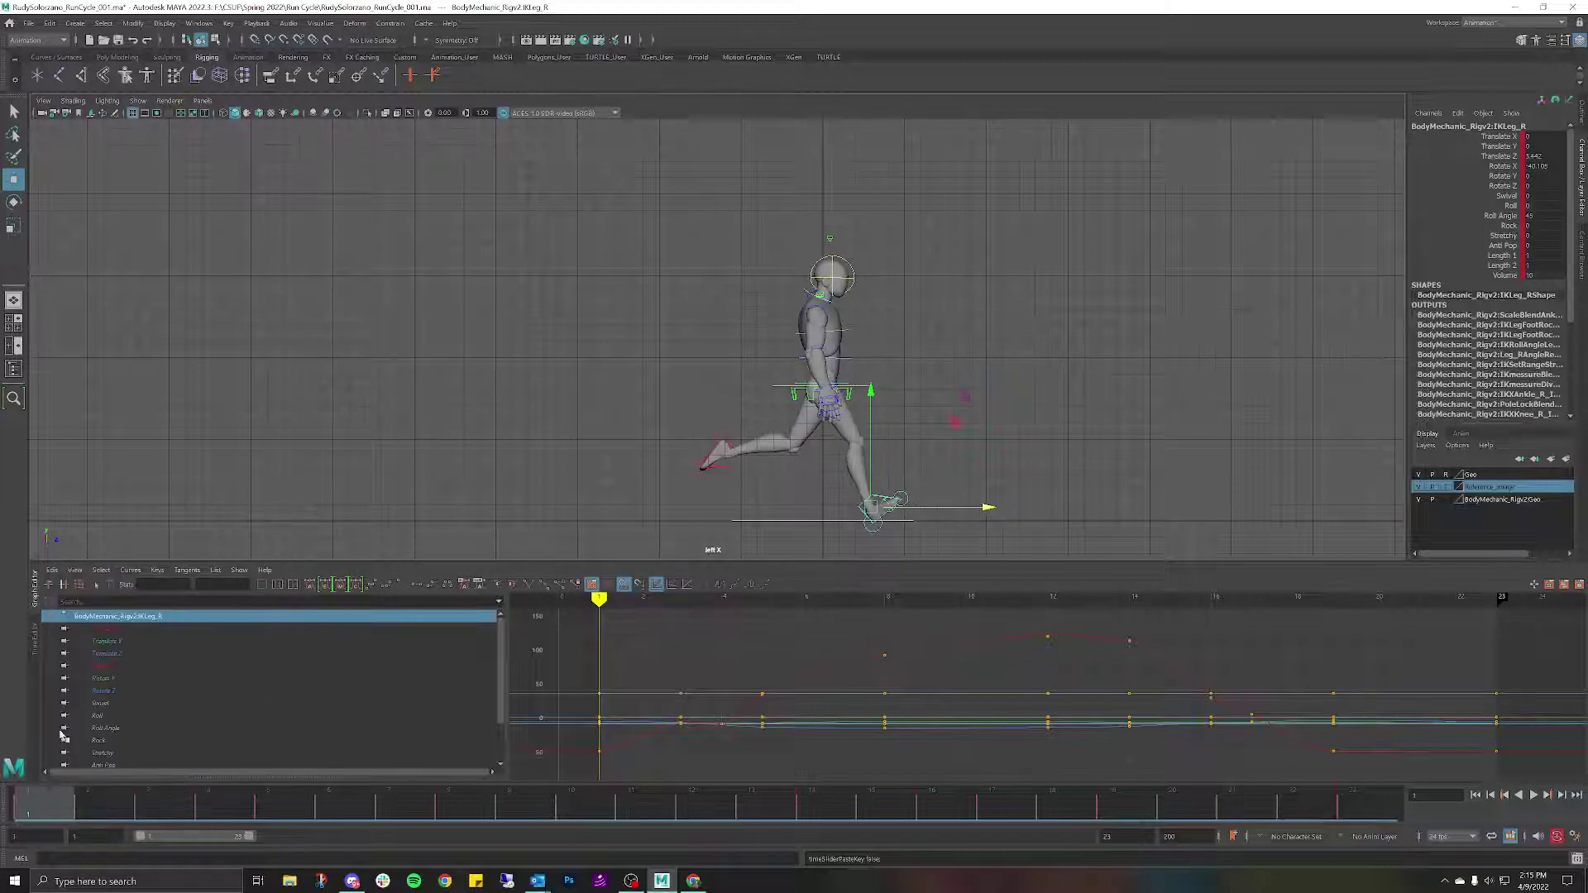
{"action": "key", "text": "alt+v"}
{"action": "left_click_drag", "start_coordinate": [210, 784], "coordinate": [2, 748]}
Set the playback end to frame 22, and play the shortened cycle to check the loop point.
{"action": "left_click", "coordinate": [1108, 836]}
{"action": "type", "text": "22"}
{"action": "key", "text": "Return"}
{"action": "left_click", "coordinate": [1532, 796]}
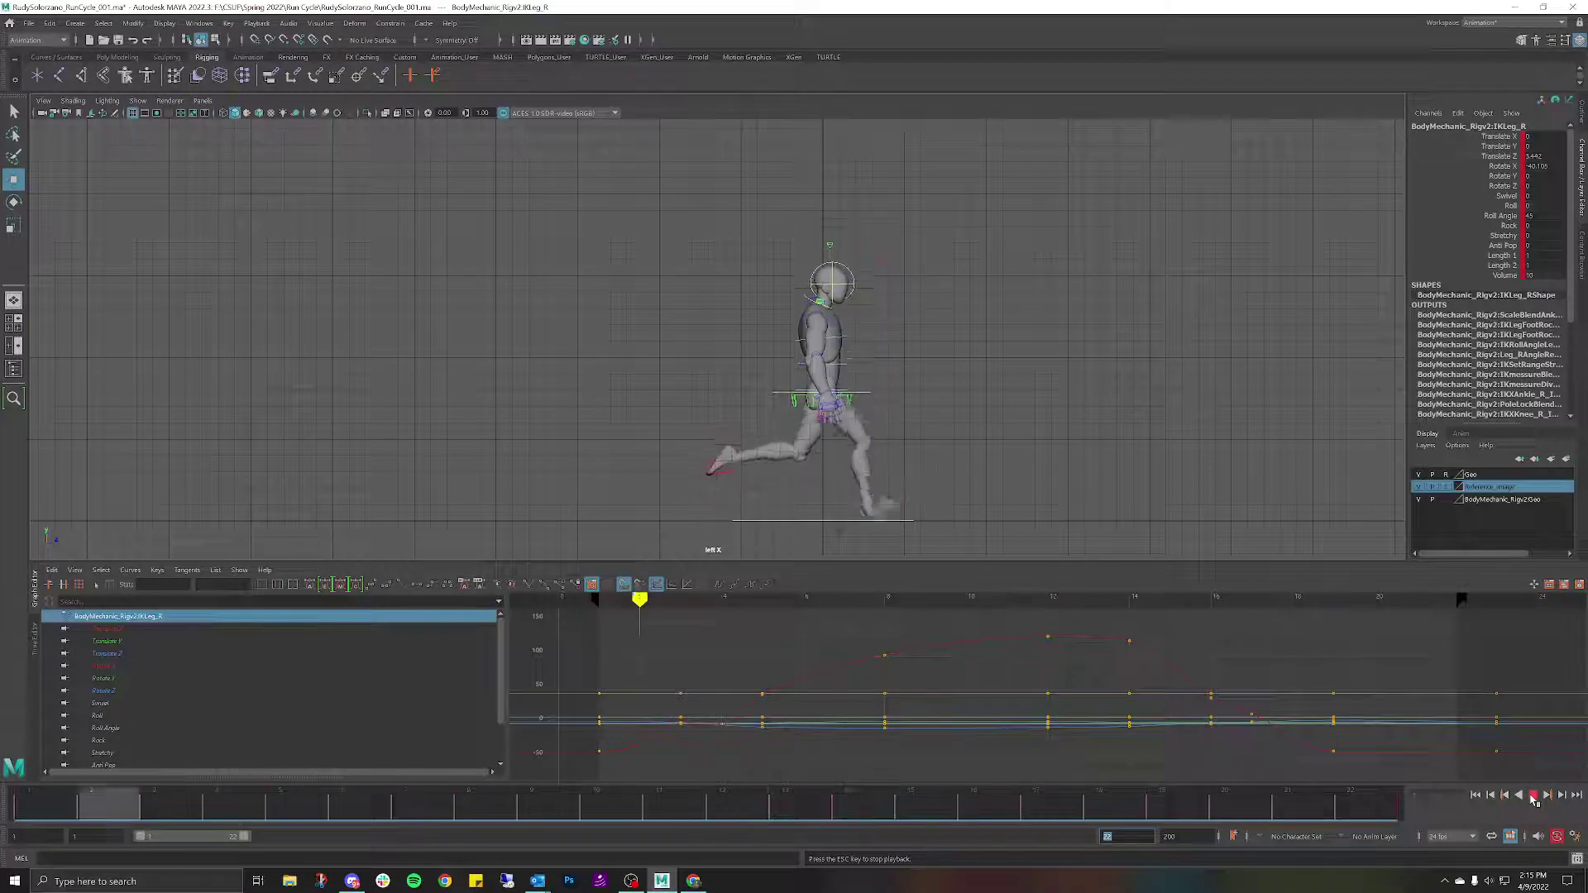
{"action": "left_click", "coordinate": [1533, 795]}
Compare the poses around the seam between frames 22 and 1, and restore the playback end to frame 23.
{"action": "left_click", "coordinate": [1185, 808]}
{"action": "left_click_drag", "start_coordinate": [1184, 808], "coordinate": [1366, 808]}
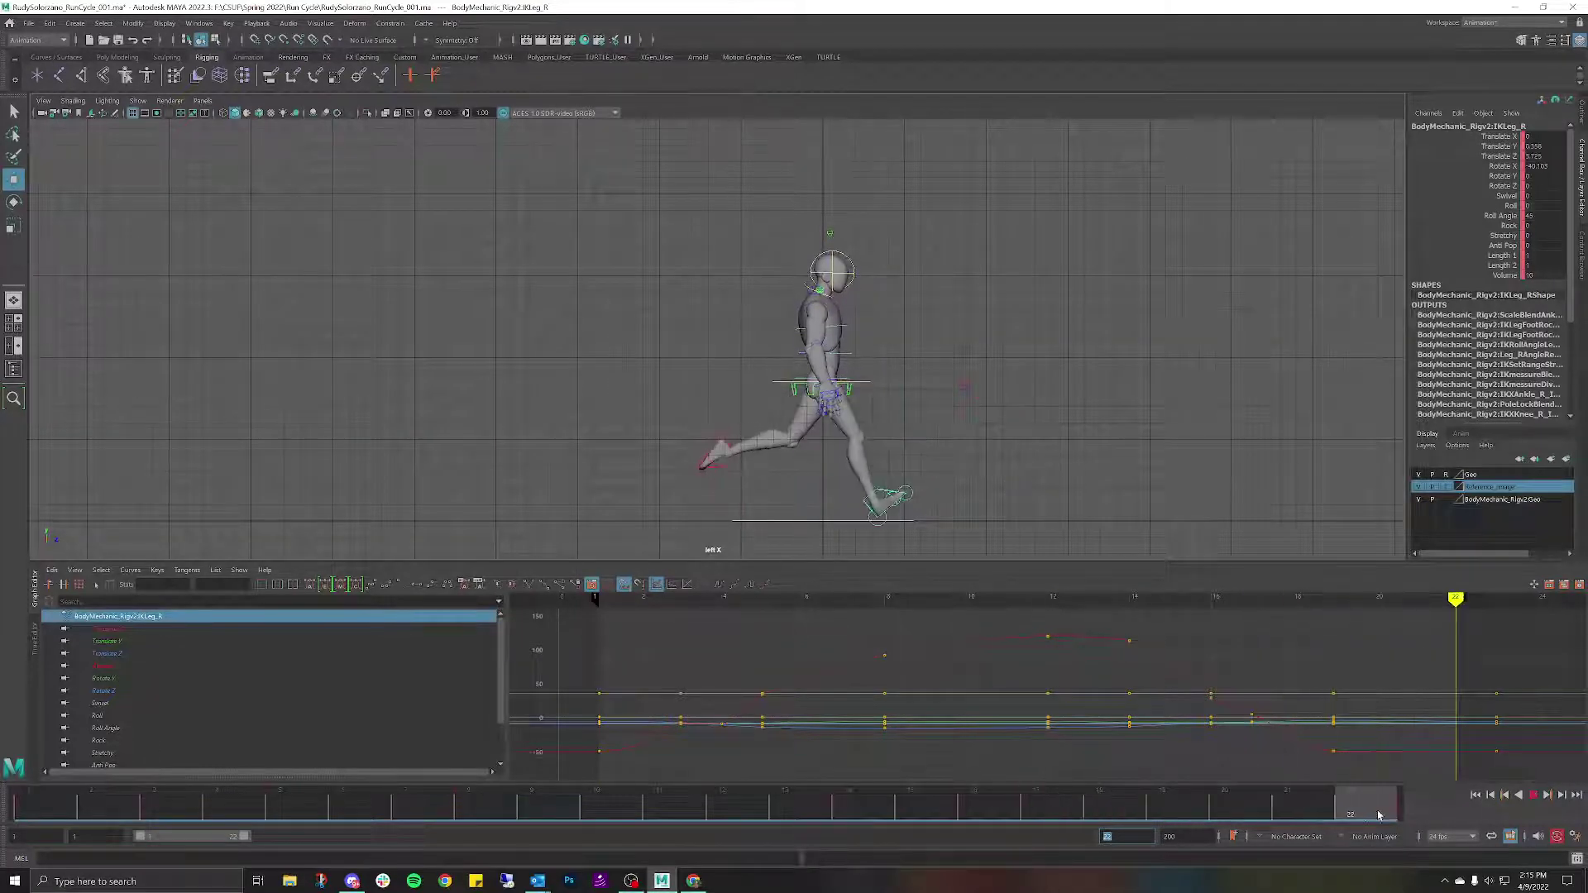
{"action": "left_click_drag", "start_coordinate": [59, 816], "coordinate": [96, 800]}
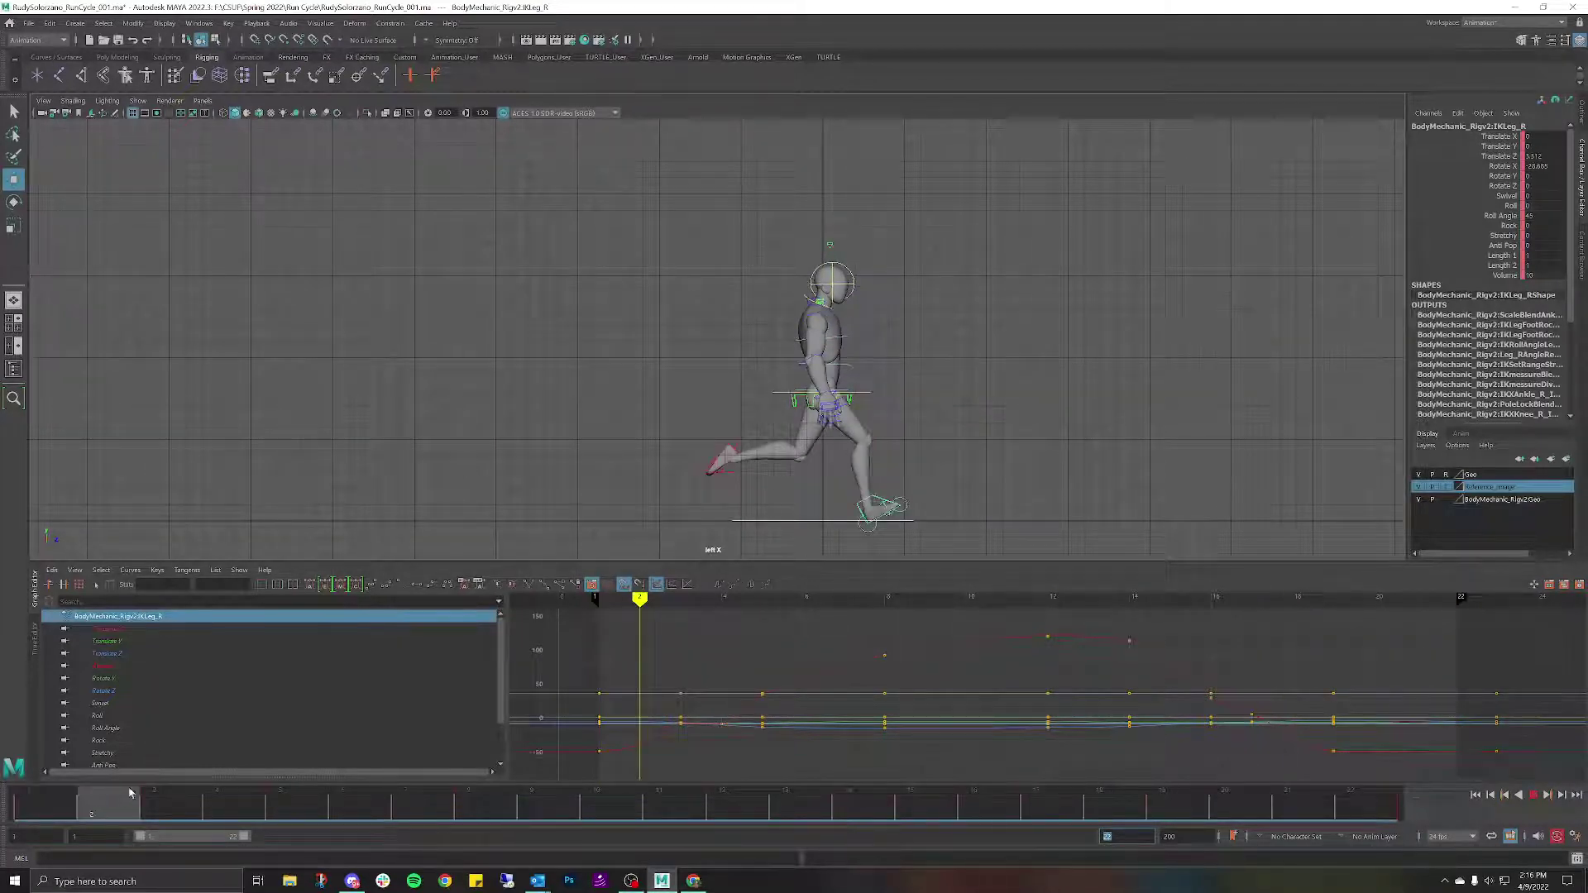
{"action": "key", "text": "alt+v"}
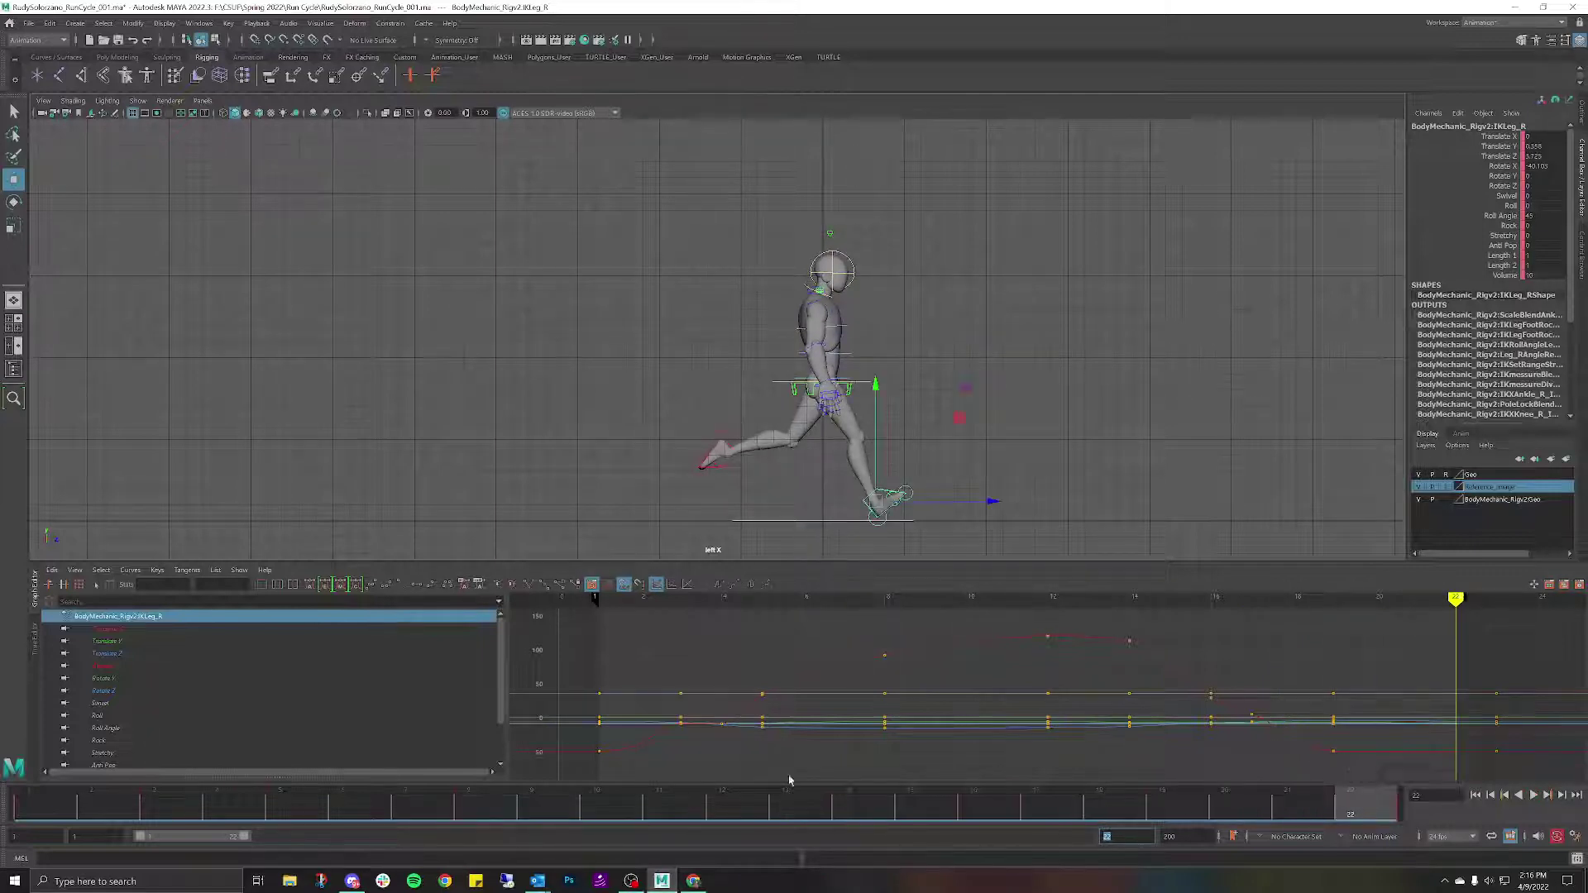
{"action": "left_click_drag", "start_coordinate": [61, 799], "coordinate": [19, 792]}
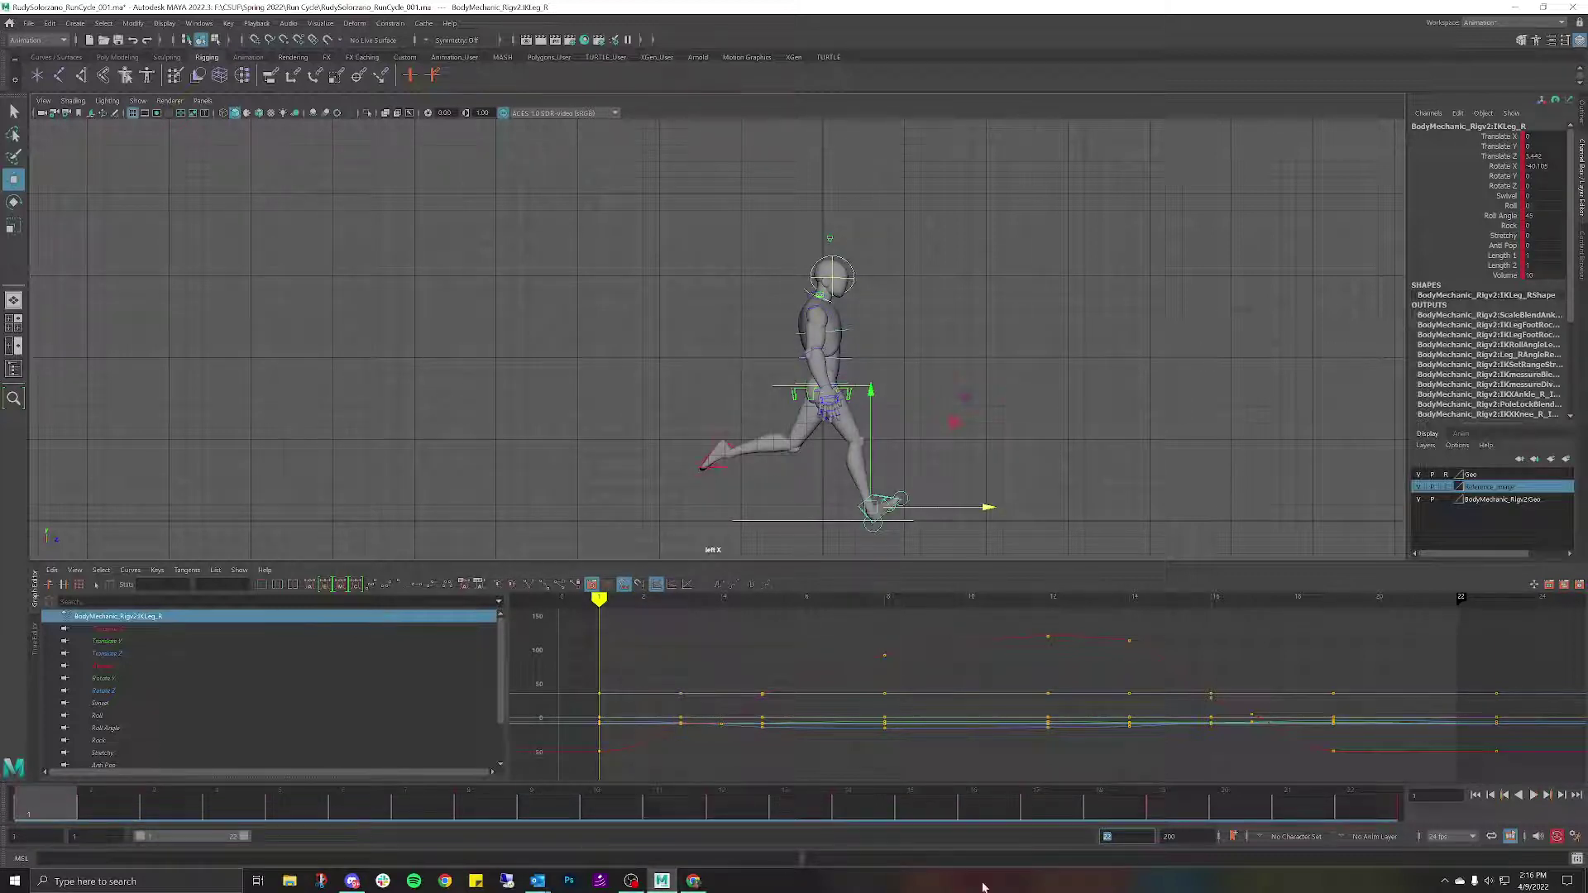
{"action": "type", "text": "23"}
{"action": "key", "text": "Return"}
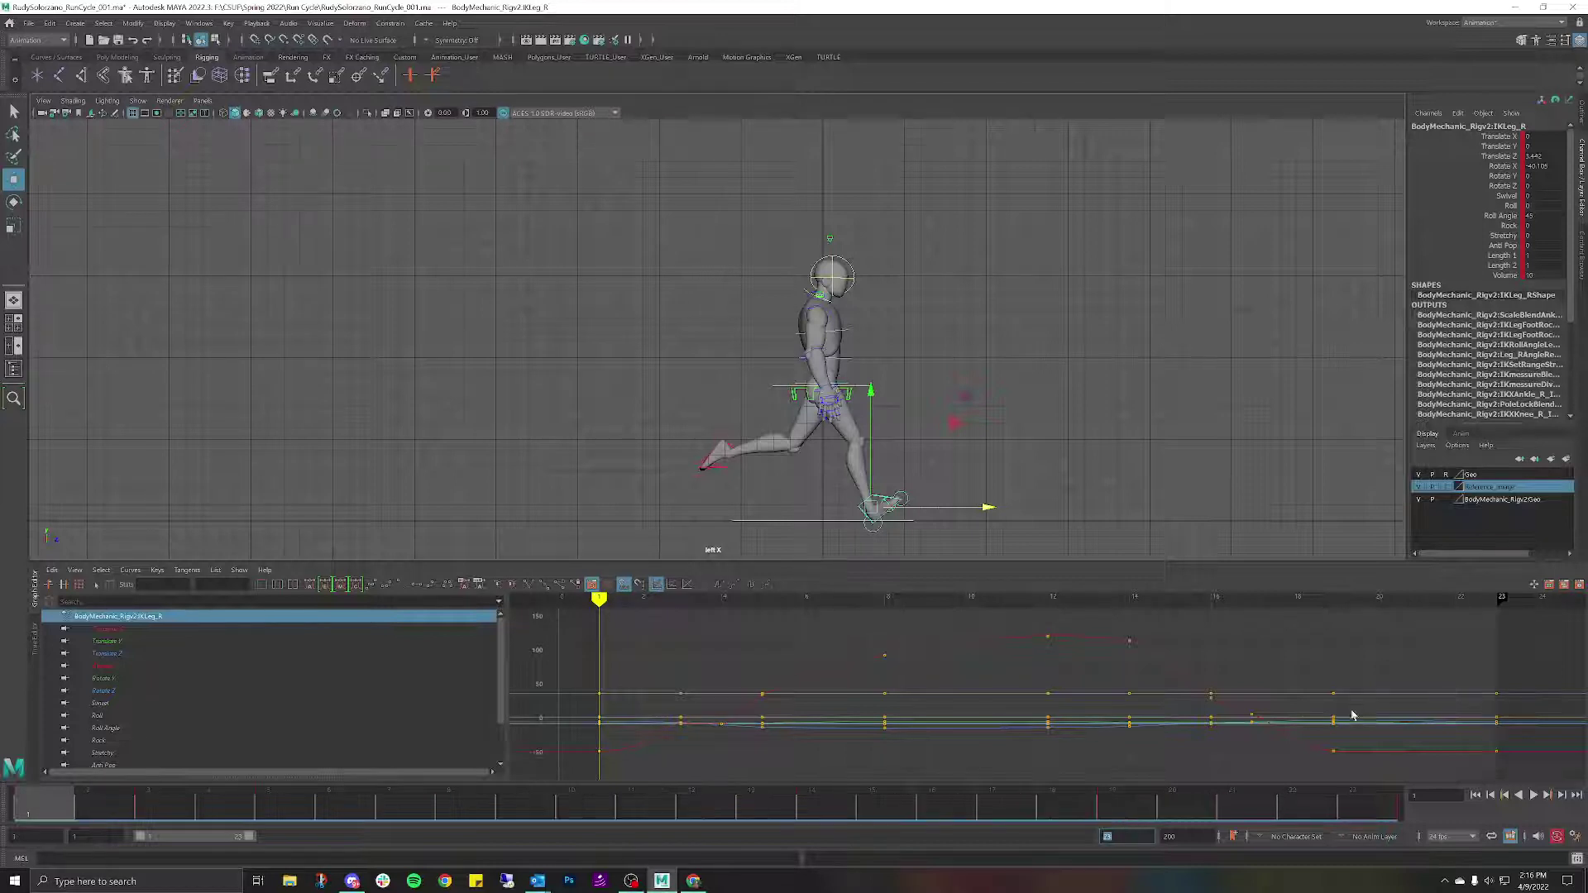
Rotate the right foot's IK control slightly at frame 23, and review the foot contact through the opening frames.
{"action": "left_click", "coordinate": [1358, 814]}
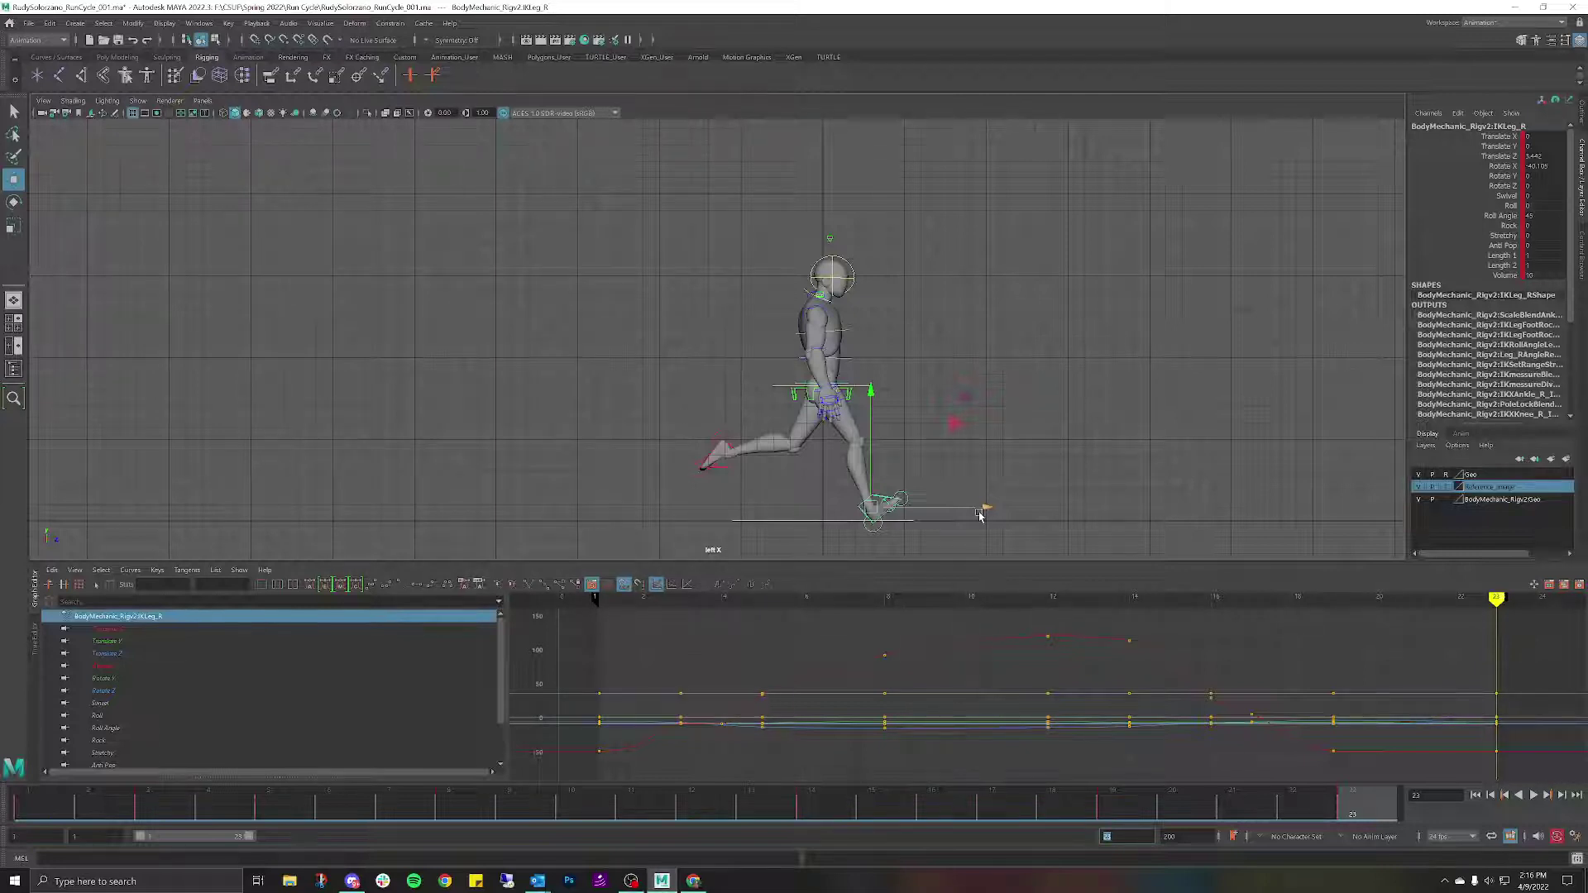
{"action": "left_click", "coordinate": [979, 515]}
{"action": "left_click", "coordinate": [953, 456]}
{"action": "left_click", "coordinate": [878, 493]}
{"action": "key", "text": "e"}
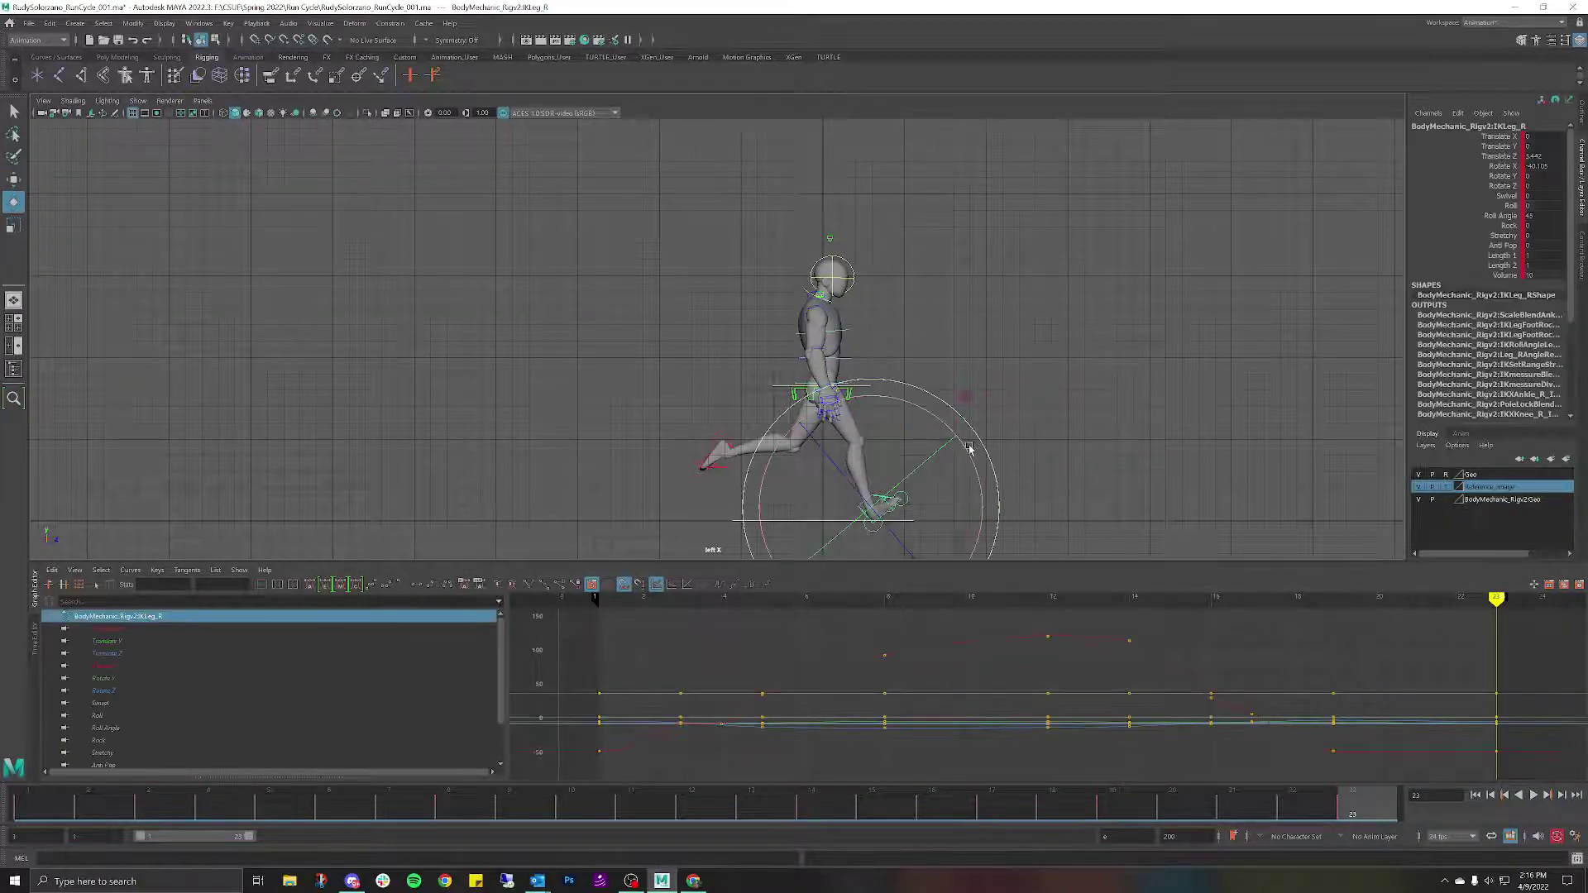
{"action": "left_click_drag", "start_coordinate": [970, 451], "coordinate": [979, 465]}
{"action": "mouse_move", "coordinate": [1349, 801]}
{"action": "left_mouse_down"}
{"action": "mouse_move", "coordinate": [1310, 805]}
{"action": "mouse_move", "coordinate": [1357, 804]}
{"action": "left_mouse_up"}
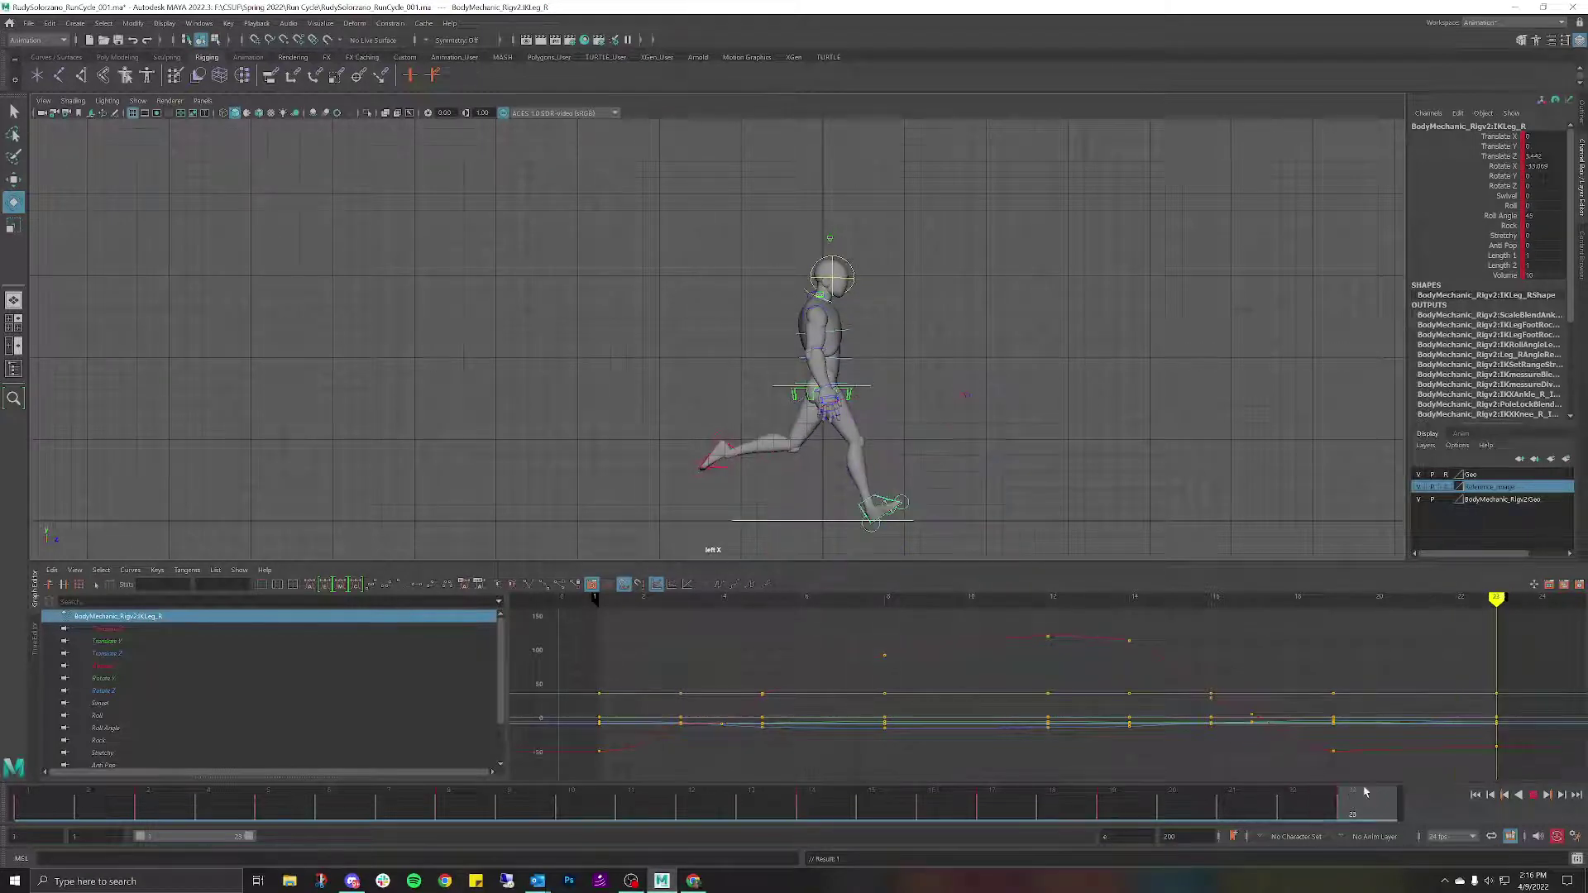
{"action": "mouse_move", "coordinate": [66, 817]}
{"action": "left_mouse_down"}
{"action": "mouse_move", "coordinate": [157, 803]}
{"action": "mouse_move", "coordinate": [39, 783]}
{"action": "mouse_move", "coordinate": [242, 790]}
{"action": "mouse_move", "coordinate": [774, 734]}
{"action": "left_mouse_up"}
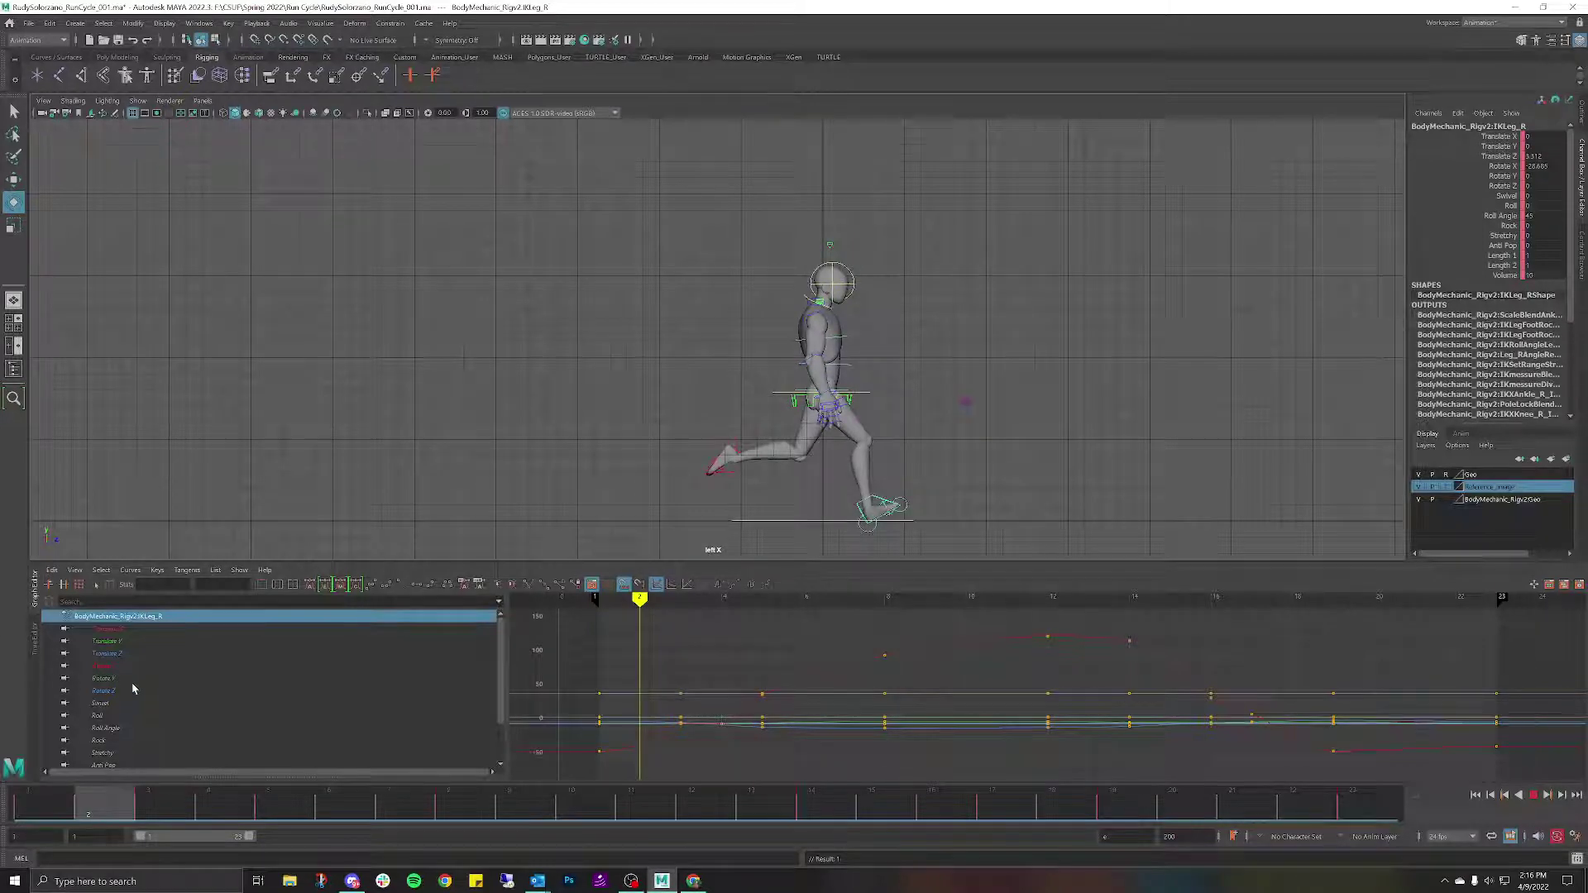
{"action": "key", "text": "Escape"}
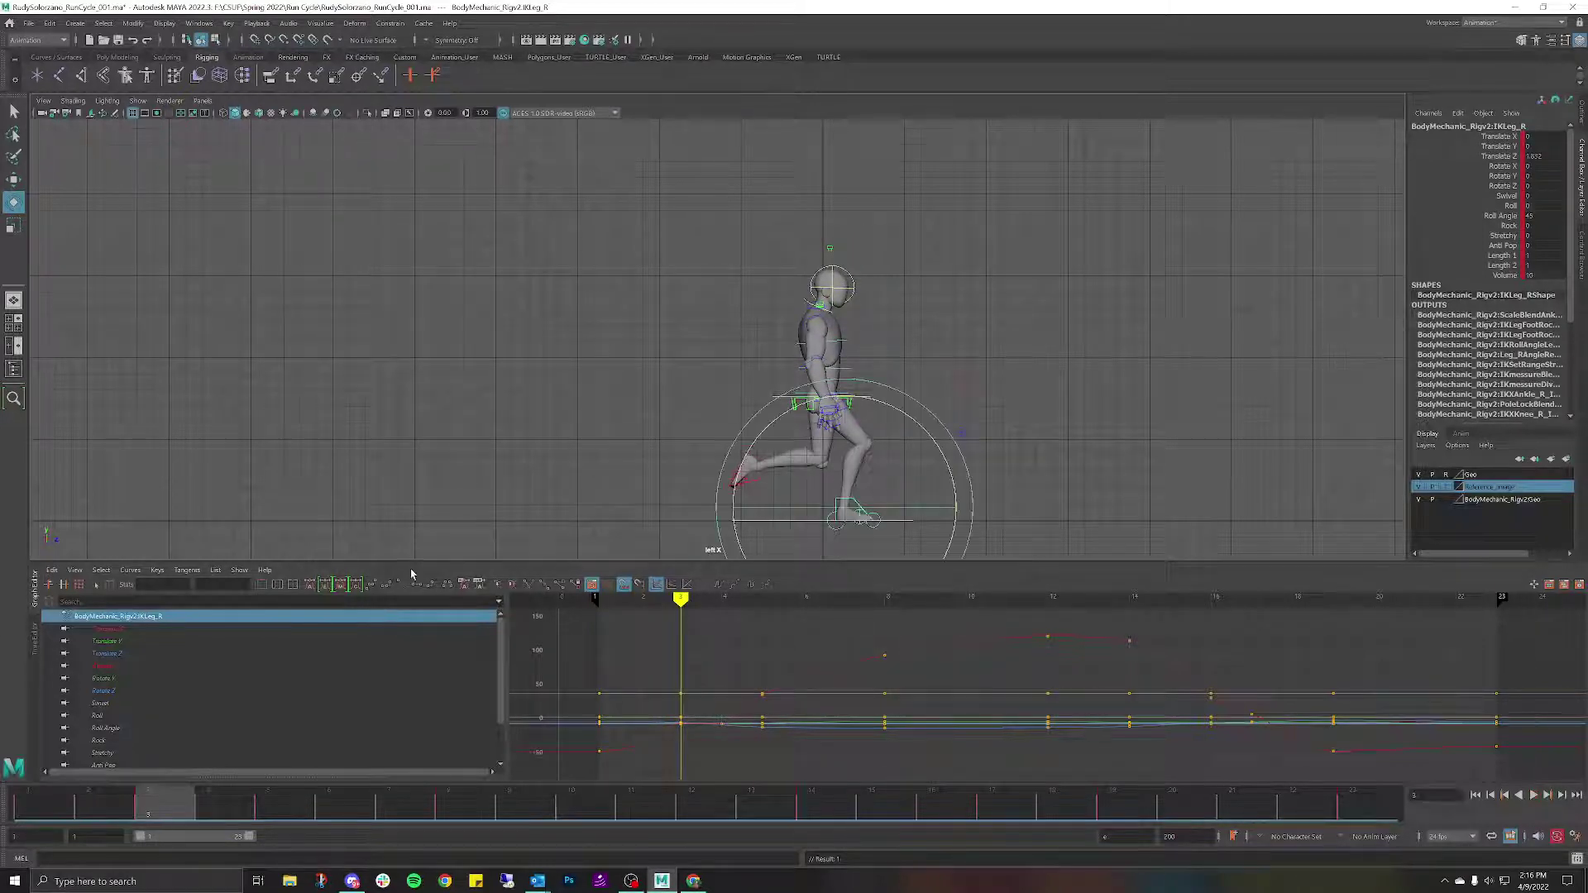
Raise the root control slightly at frame 3 to soften the body's drop, and play the loop.
{"action": "left_click", "coordinate": [974, 358]}
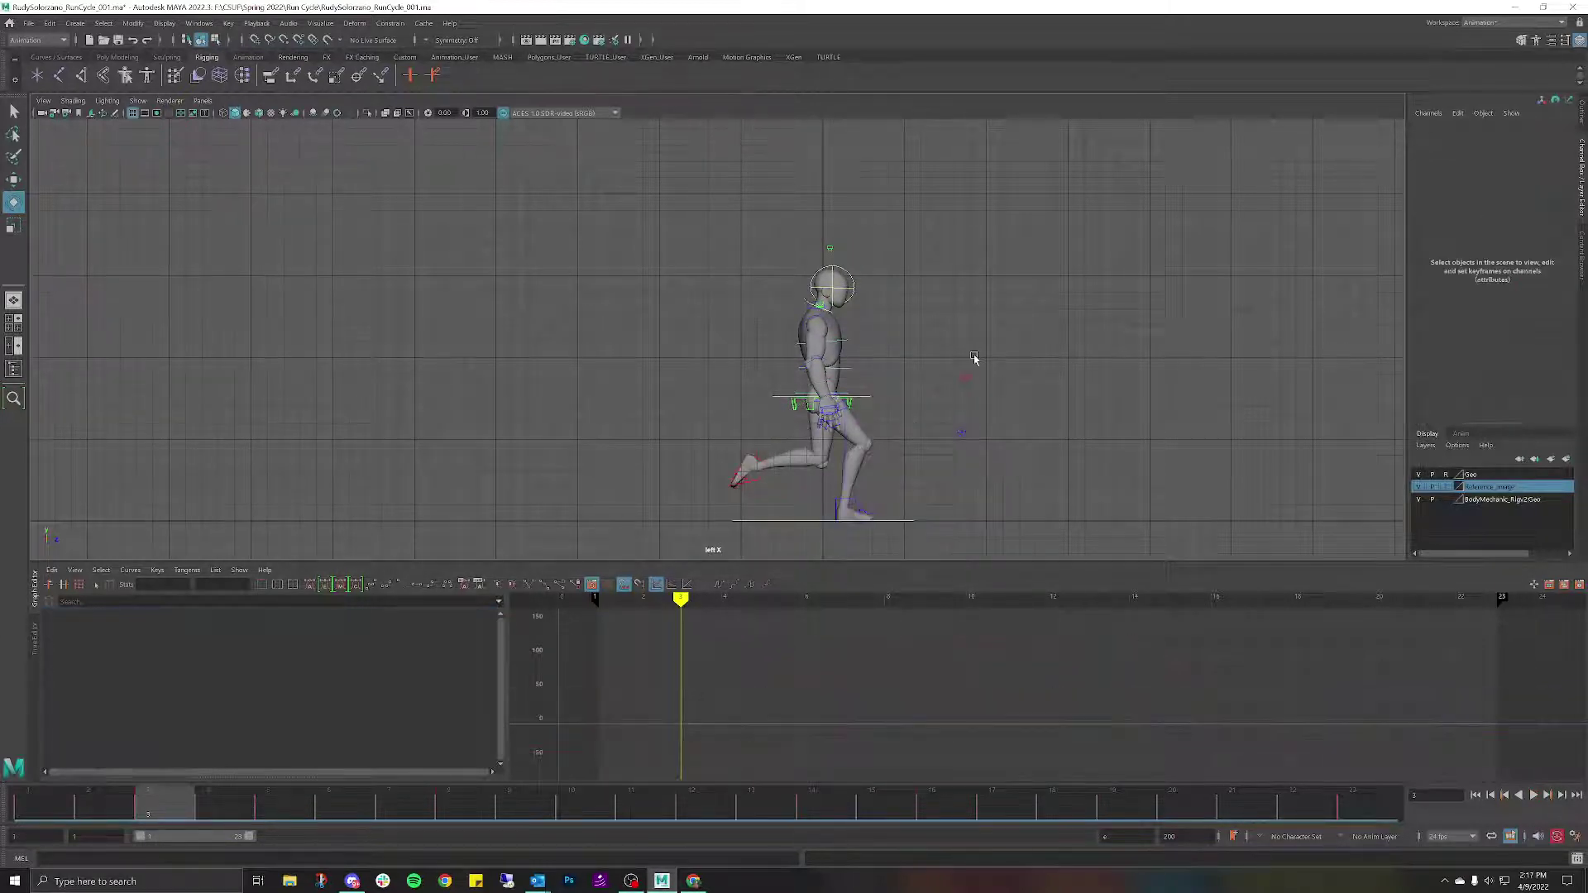
{"action": "left_click", "coordinate": [866, 400]}
{"action": "key", "text": "w"}
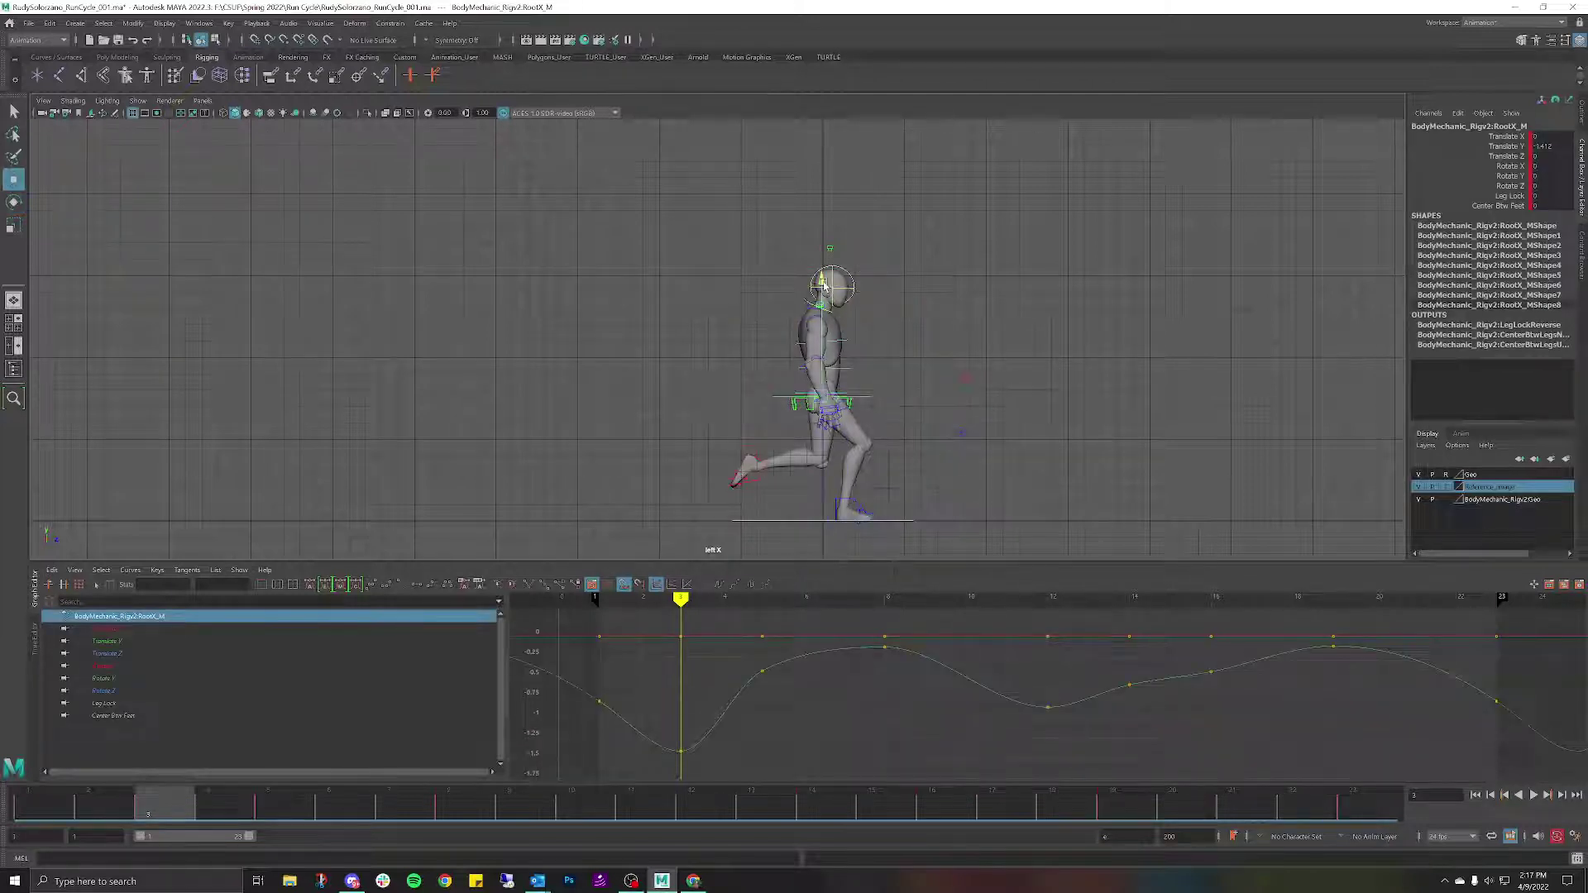
{"action": "left_click_drag", "start_coordinate": [822, 285], "coordinate": [823, 279]}
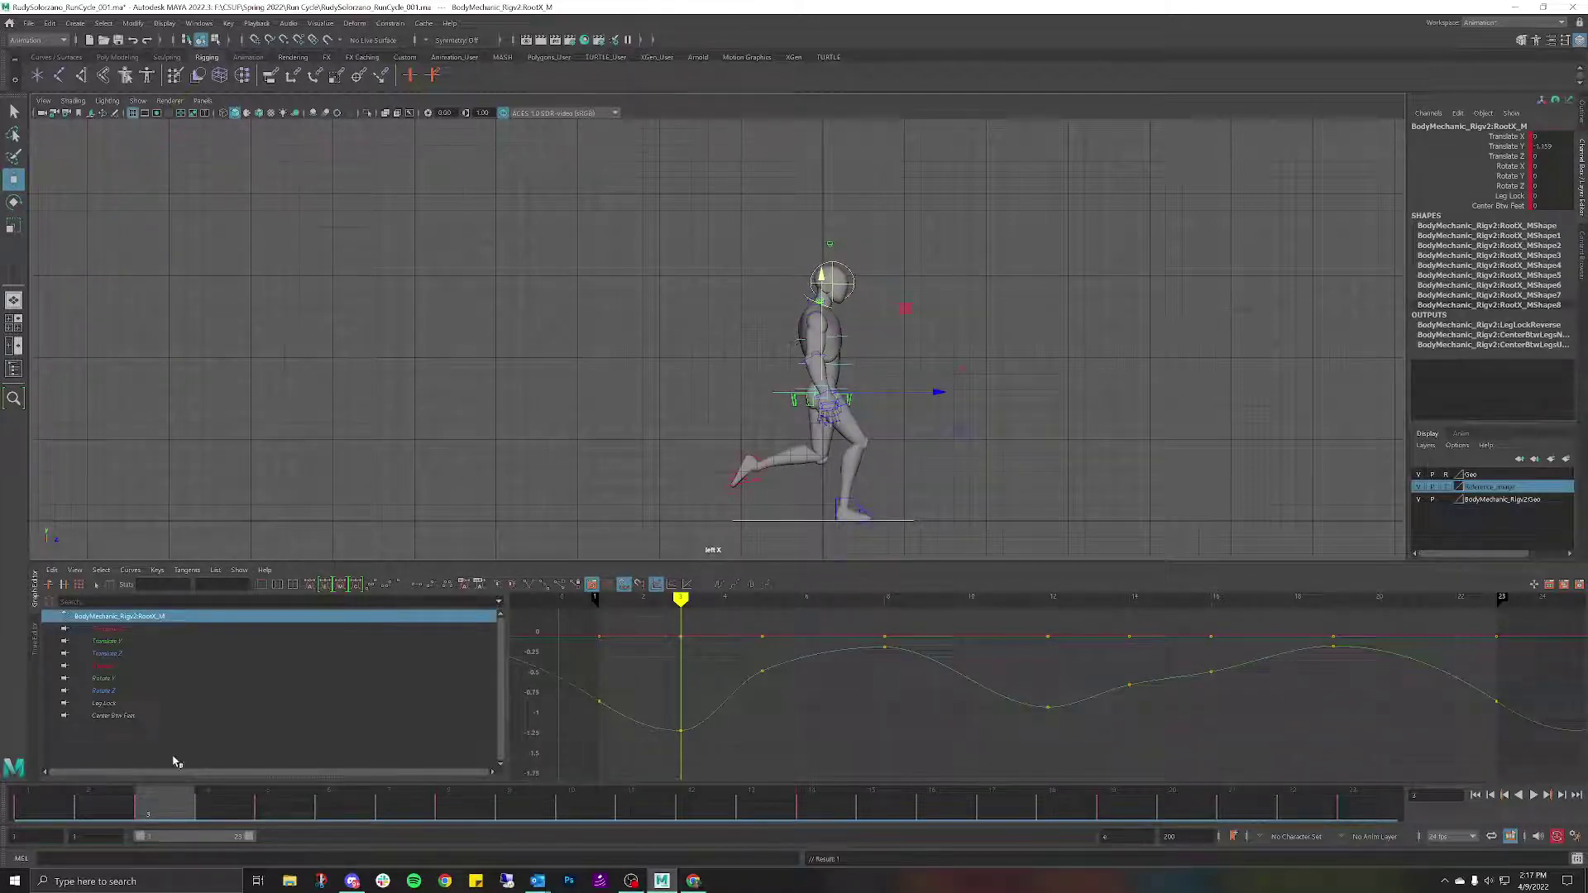
{"action": "key", "text": "alt+v"}
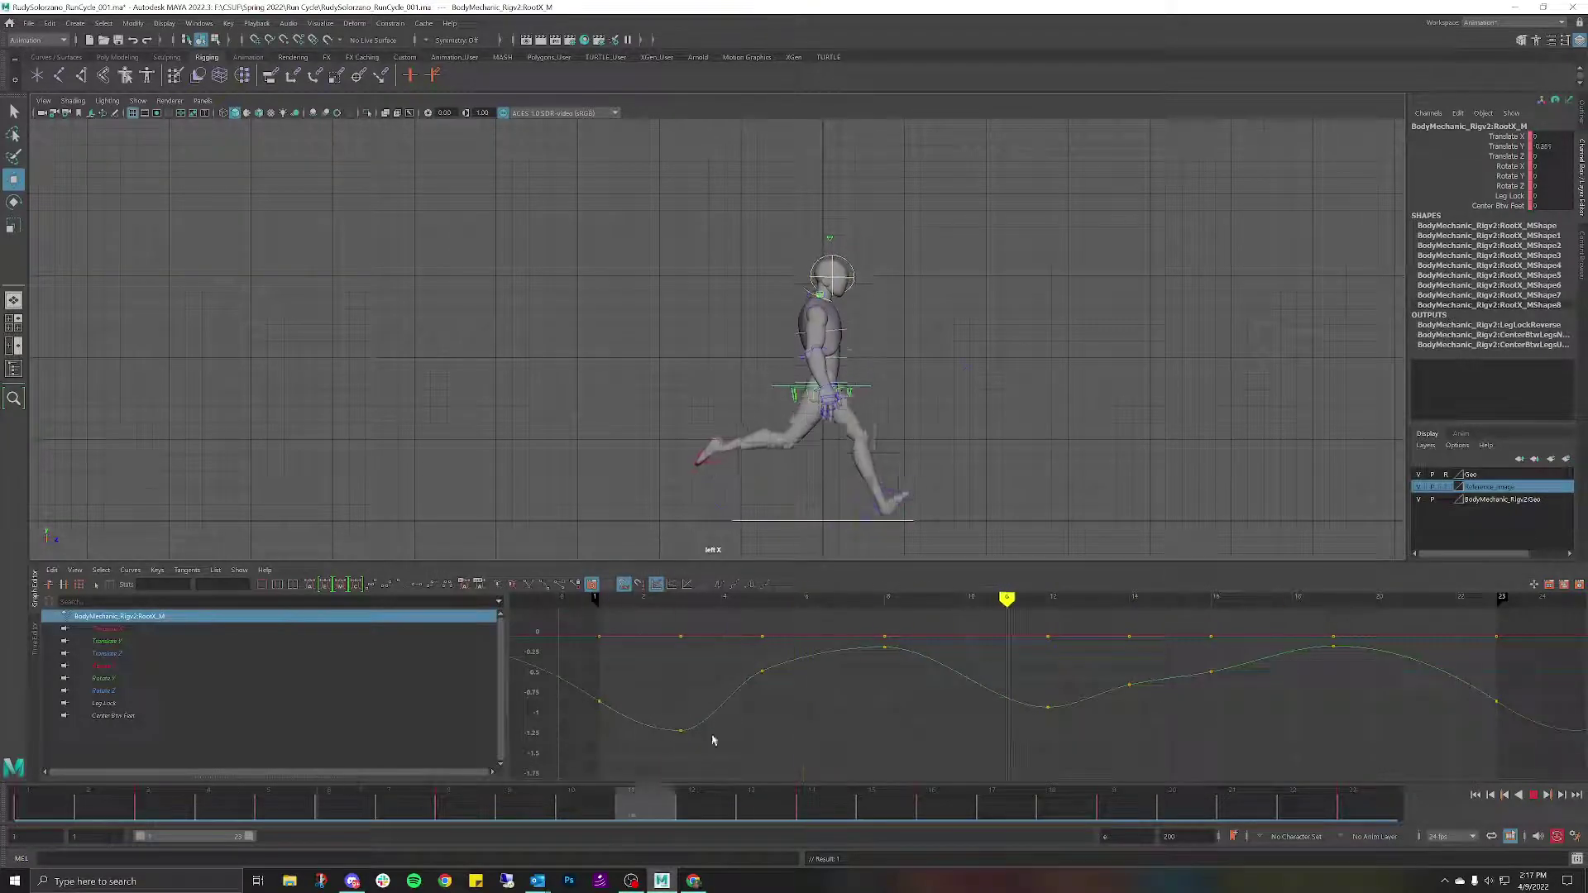
{"action": "key", "text": "Escape"}
{"action": "left_click", "coordinate": [52, 814]}
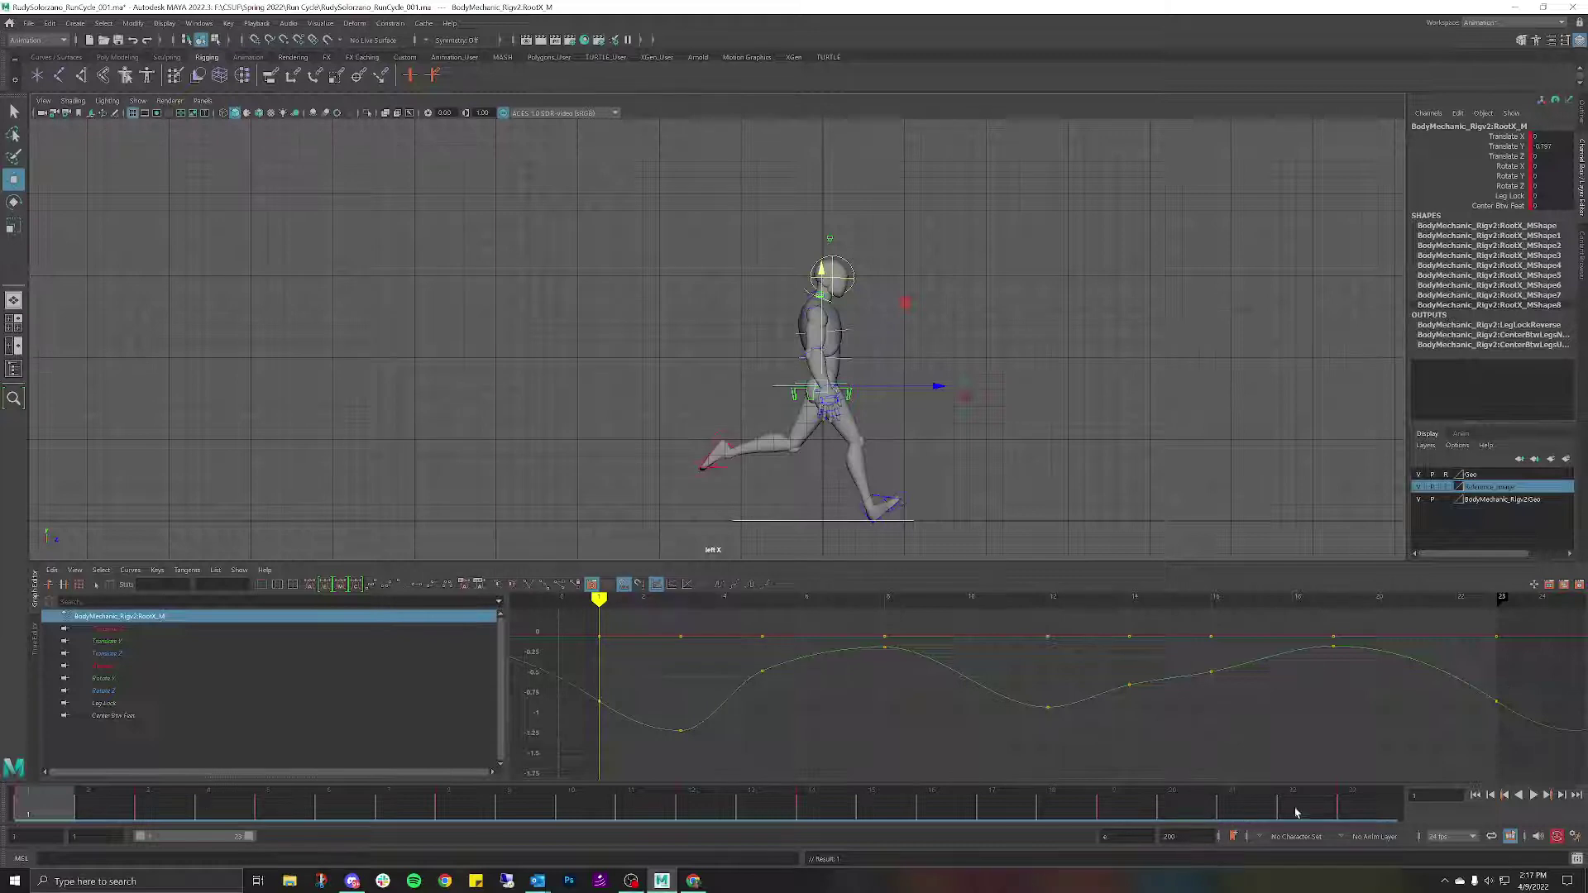
{"action": "right_click", "coordinate": [47, 804]}
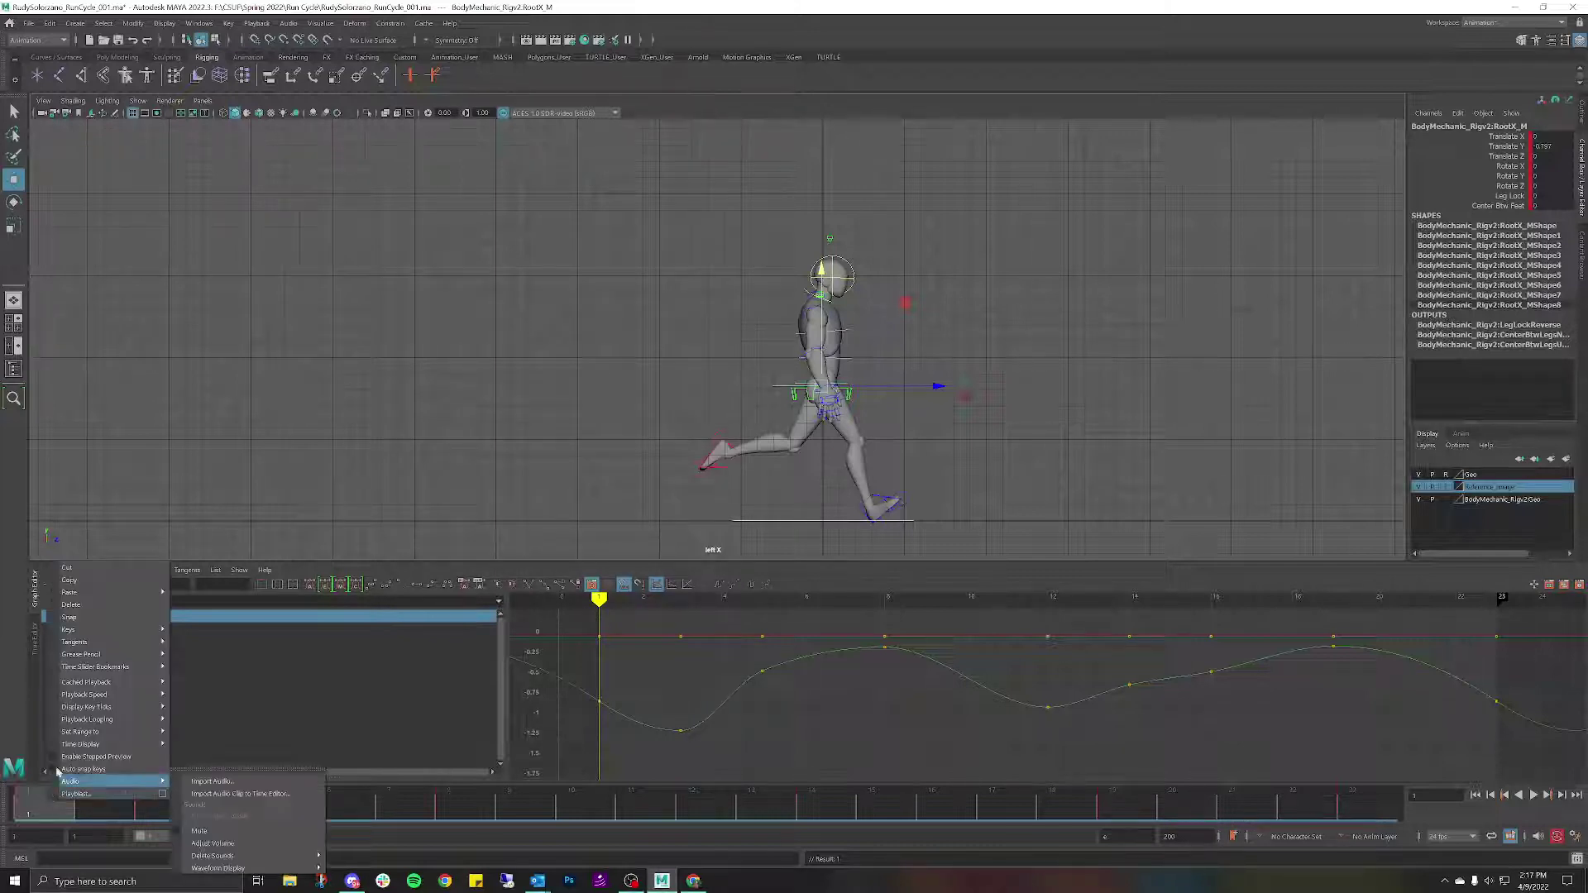
{"action": "left_click", "coordinate": [67, 568]}
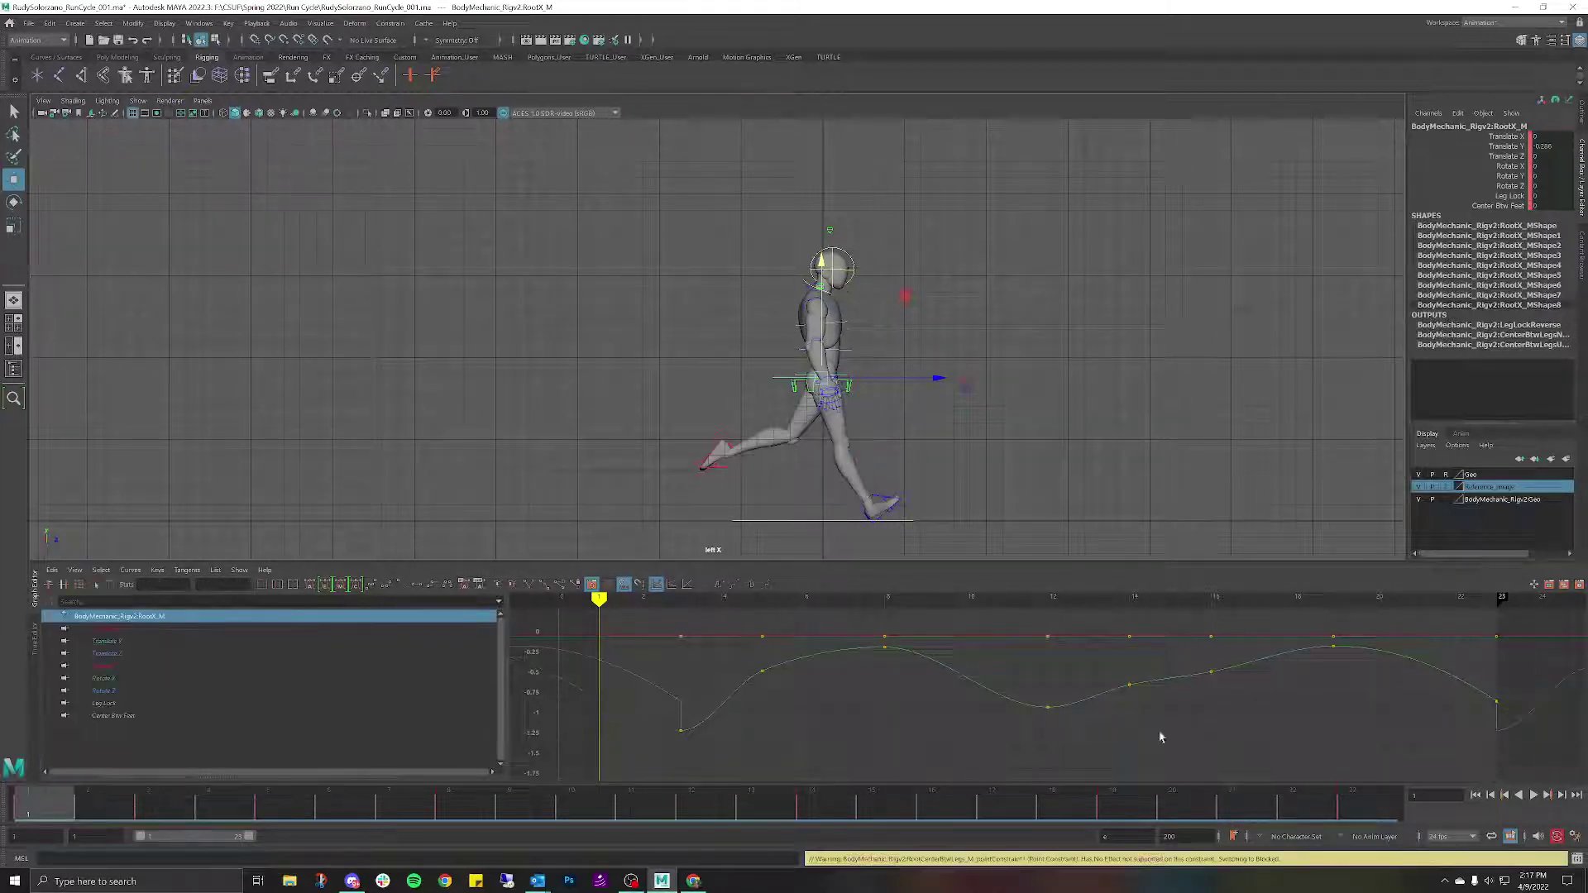
{"action": "key", "text": "ctrl+z"}
Copy the root control's key from frame 1 and paste it onto frame 23.
{"action": "right_click", "coordinate": [31, 786]}
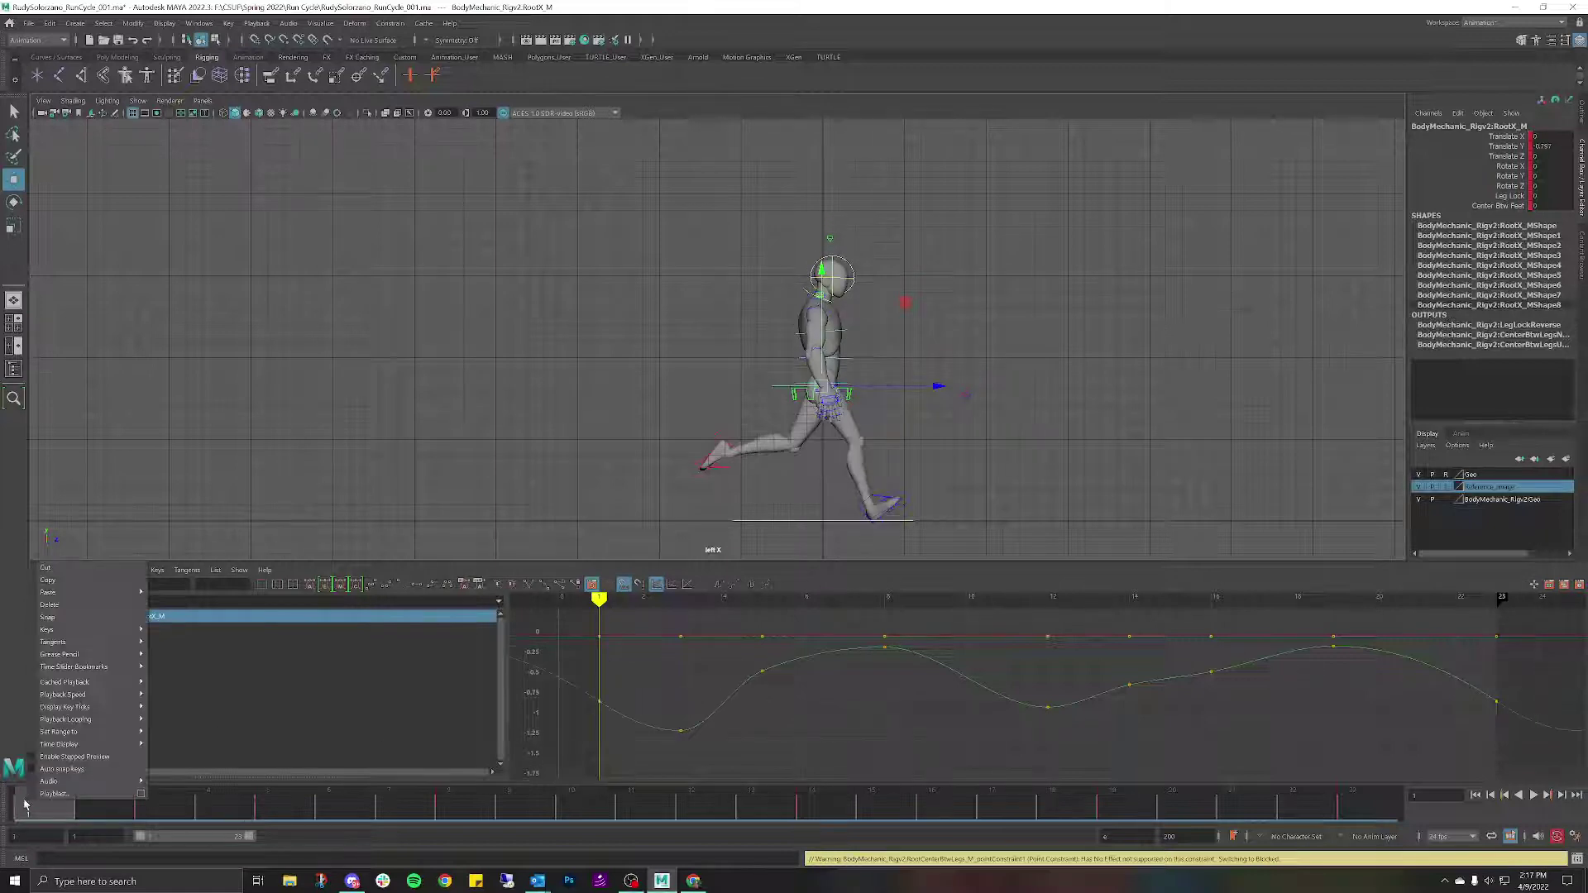
{"action": "left_click", "coordinate": [86, 591]}
{"action": "left_click", "coordinate": [1390, 806]}
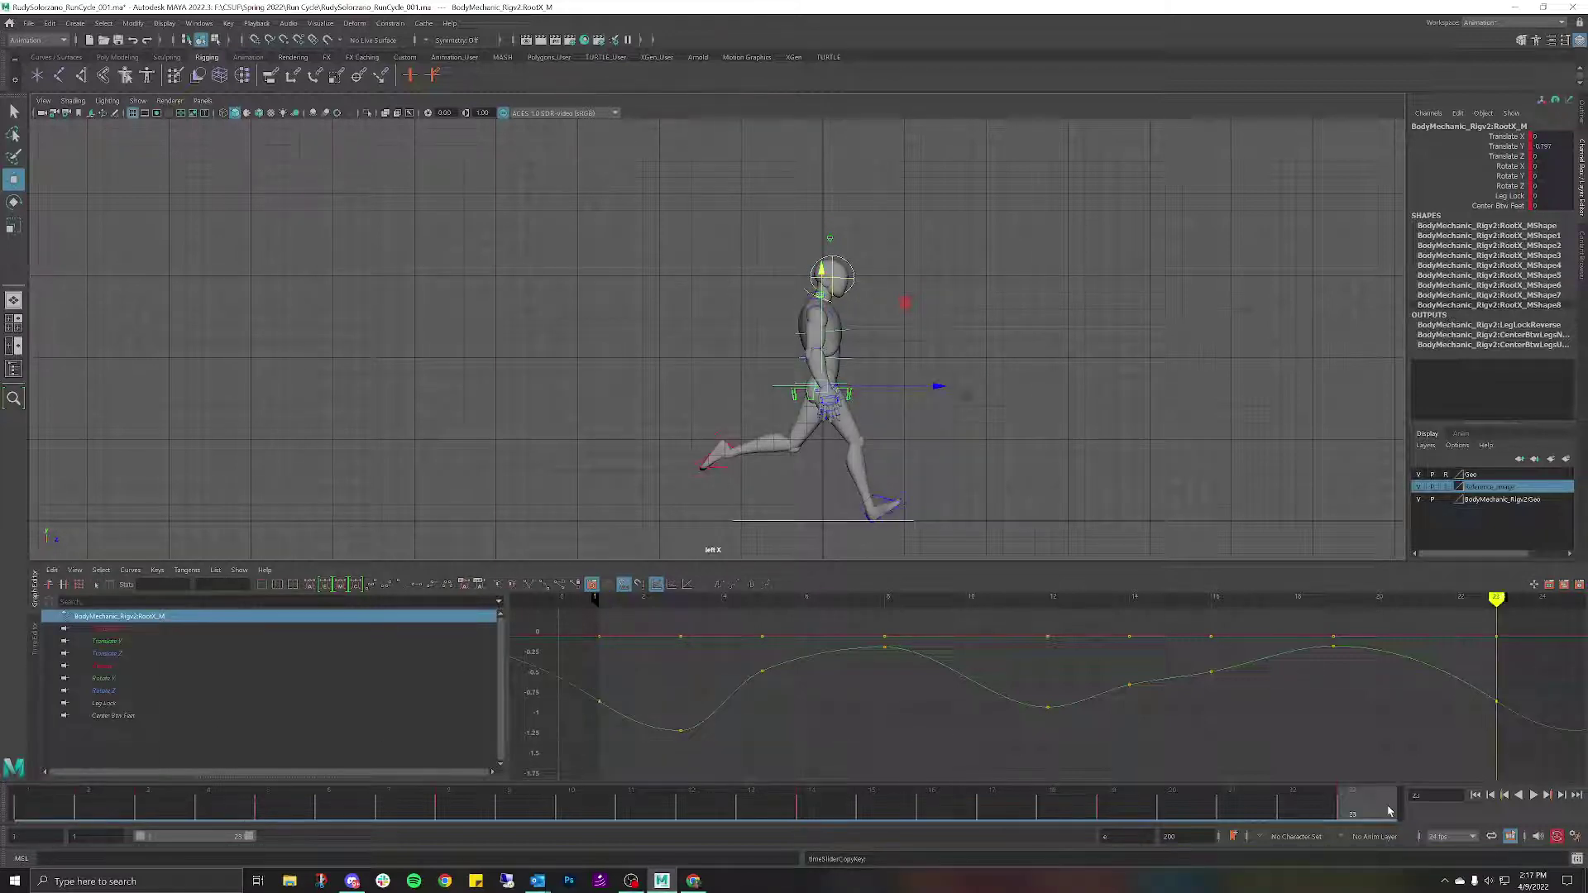
{"action": "right_click", "coordinate": [1396, 806]}
{"action": "mouse_move", "coordinate": [1443, 601]}
{"action": "left_click", "coordinate": [1348, 602]}
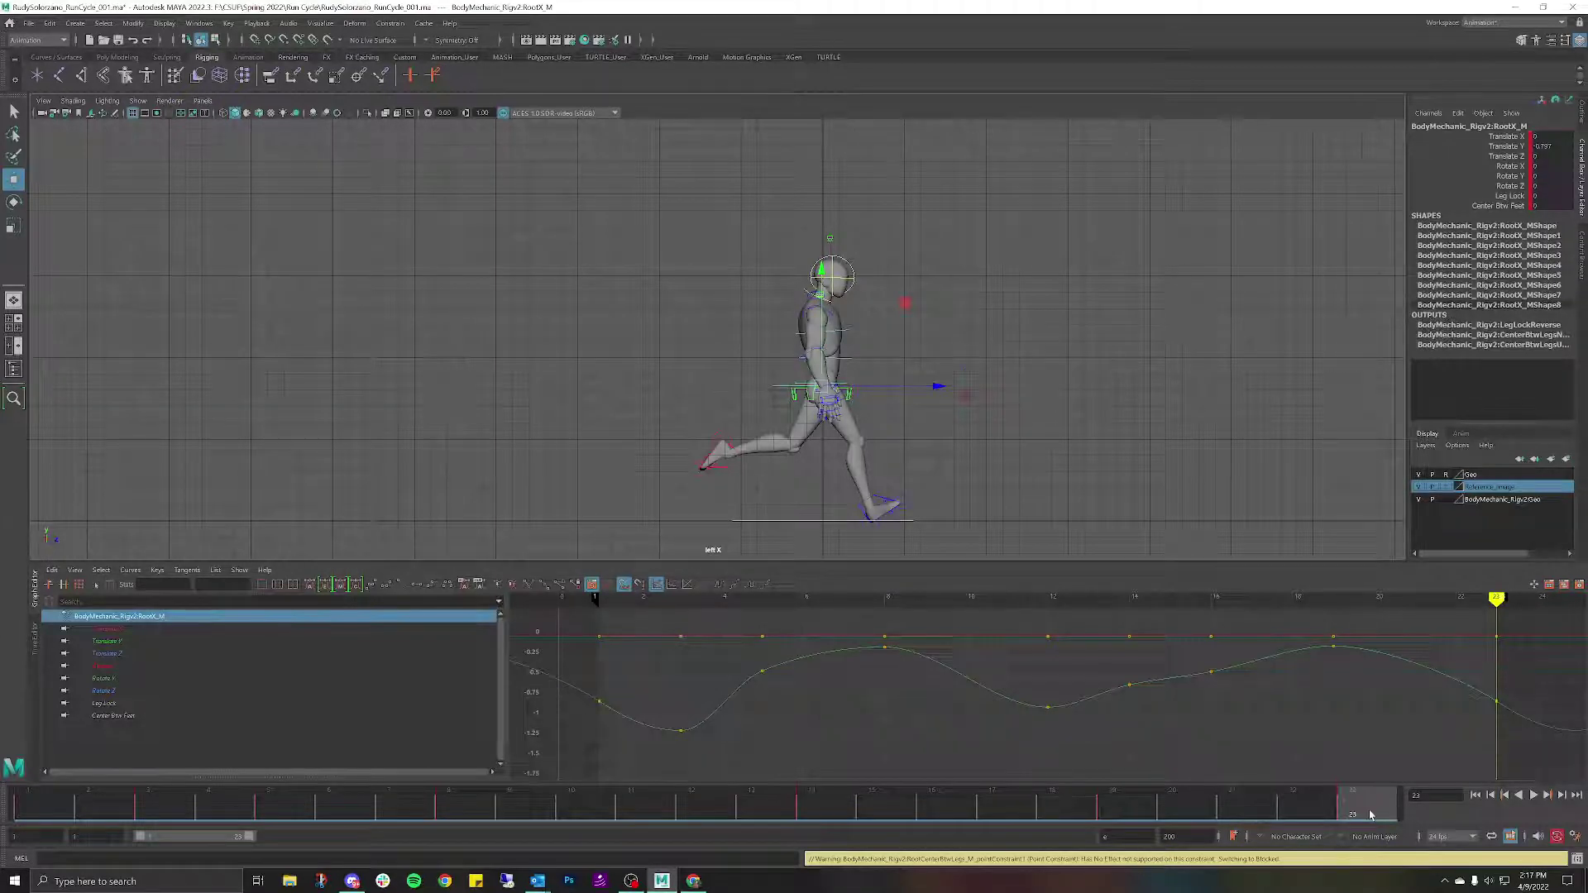
{"action": "mouse_move", "coordinate": [1364, 814]}
{"action": "left_mouse_down"}
{"action": "mouse_move", "coordinate": [1326, 808]}
{"action": "mouse_move", "coordinate": [1347, 805]}
{"action": "left_mouse_up"}
{"action": "left_click", "coordinate": [29, 806]}
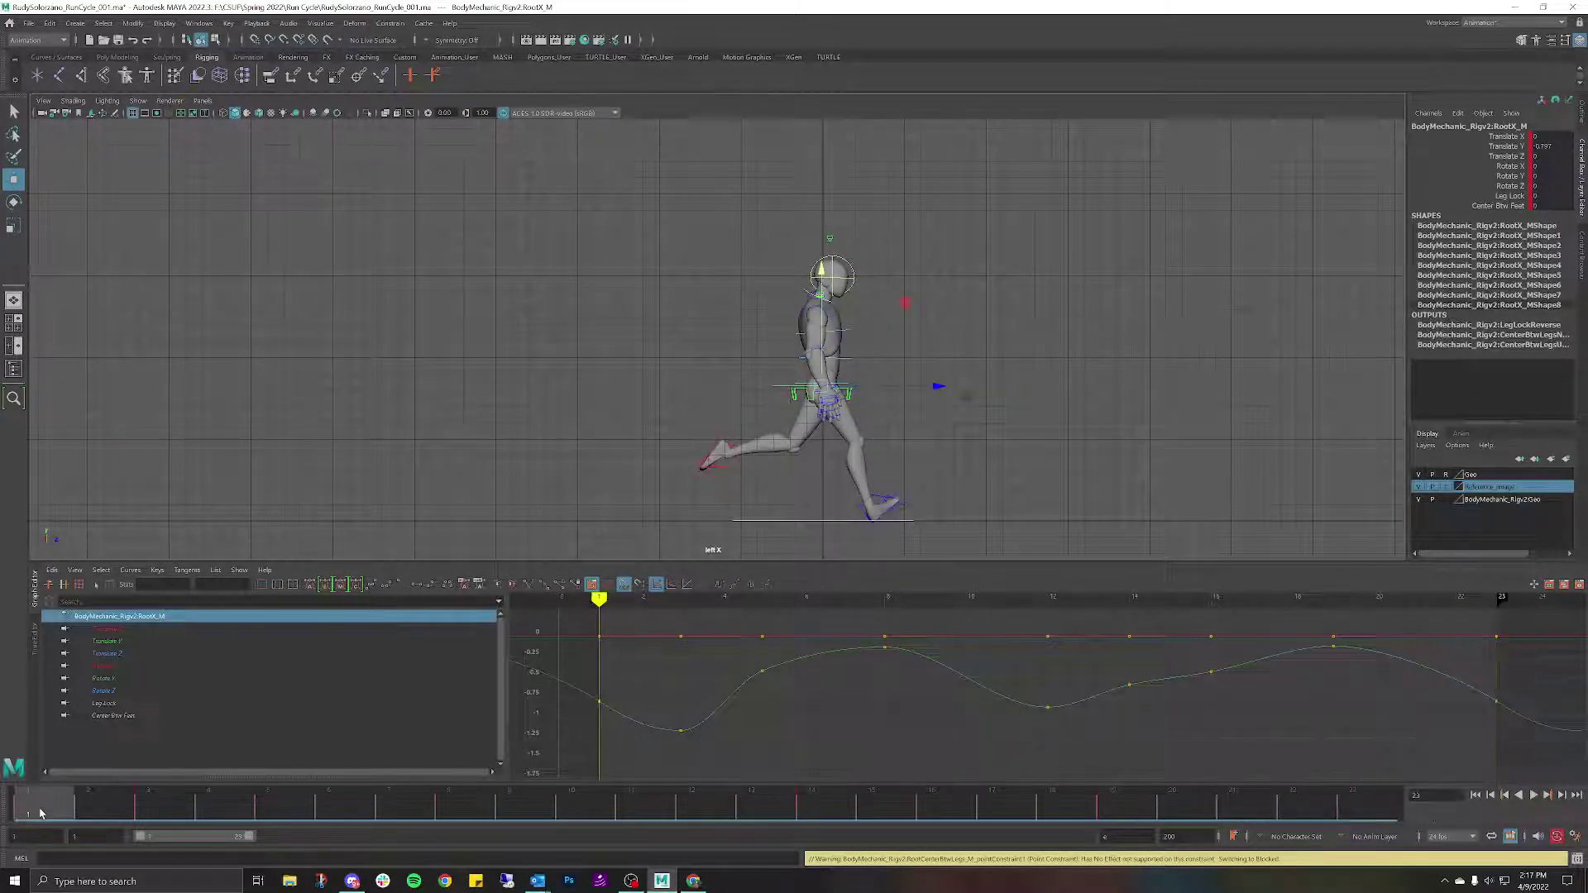
{"action": "right_click", "coordinate": [28, 806]}
{"action": "left_click", "coordinate": [64, 587]}
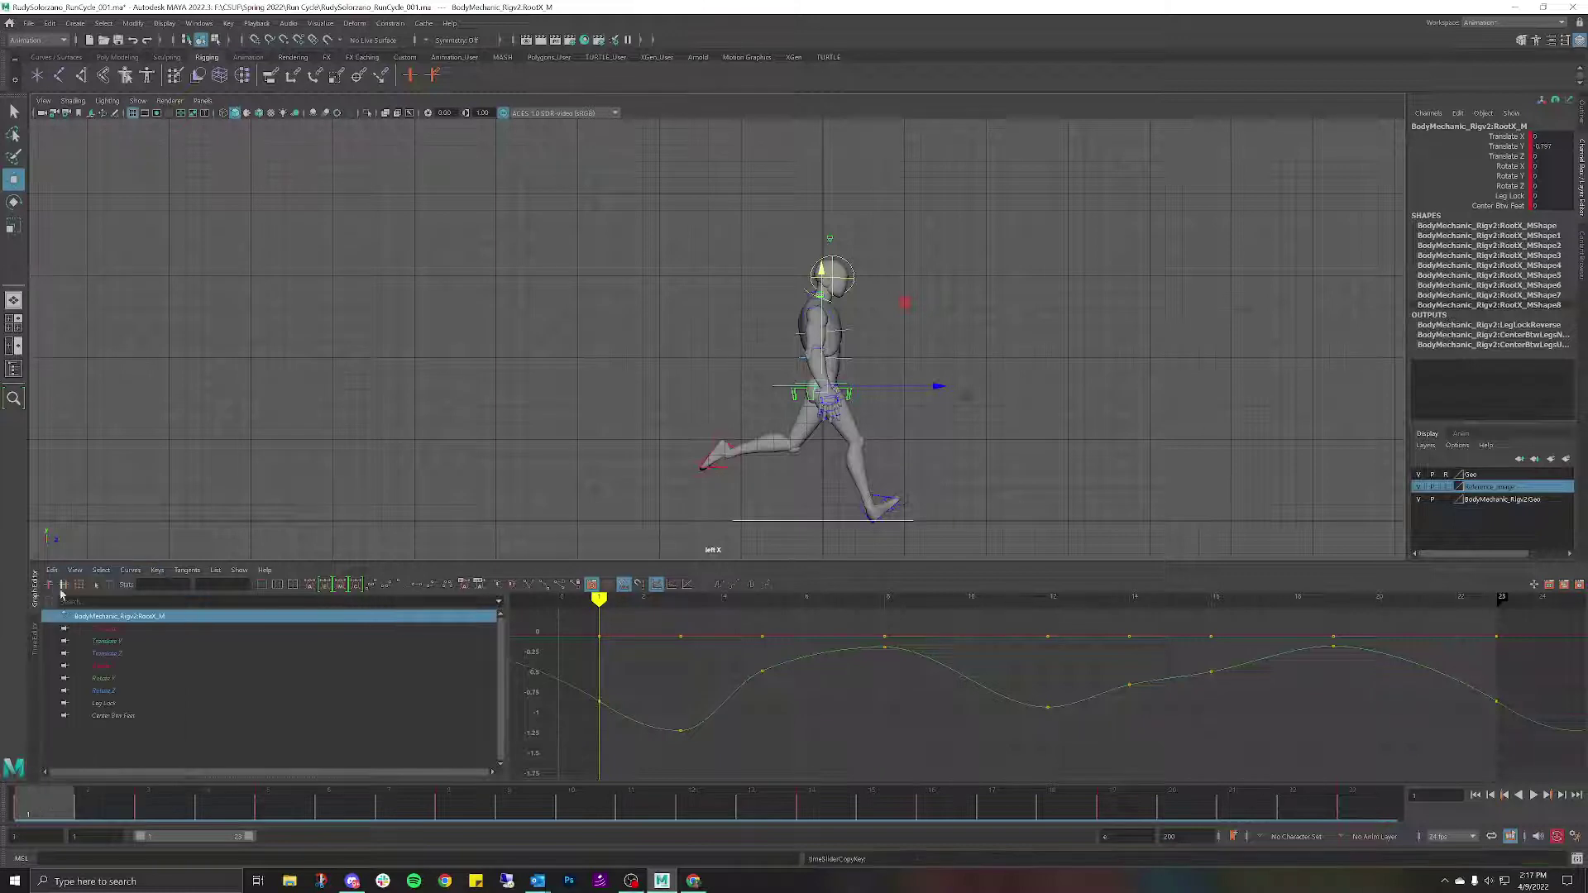
{"action": "key", "text": "comma"}
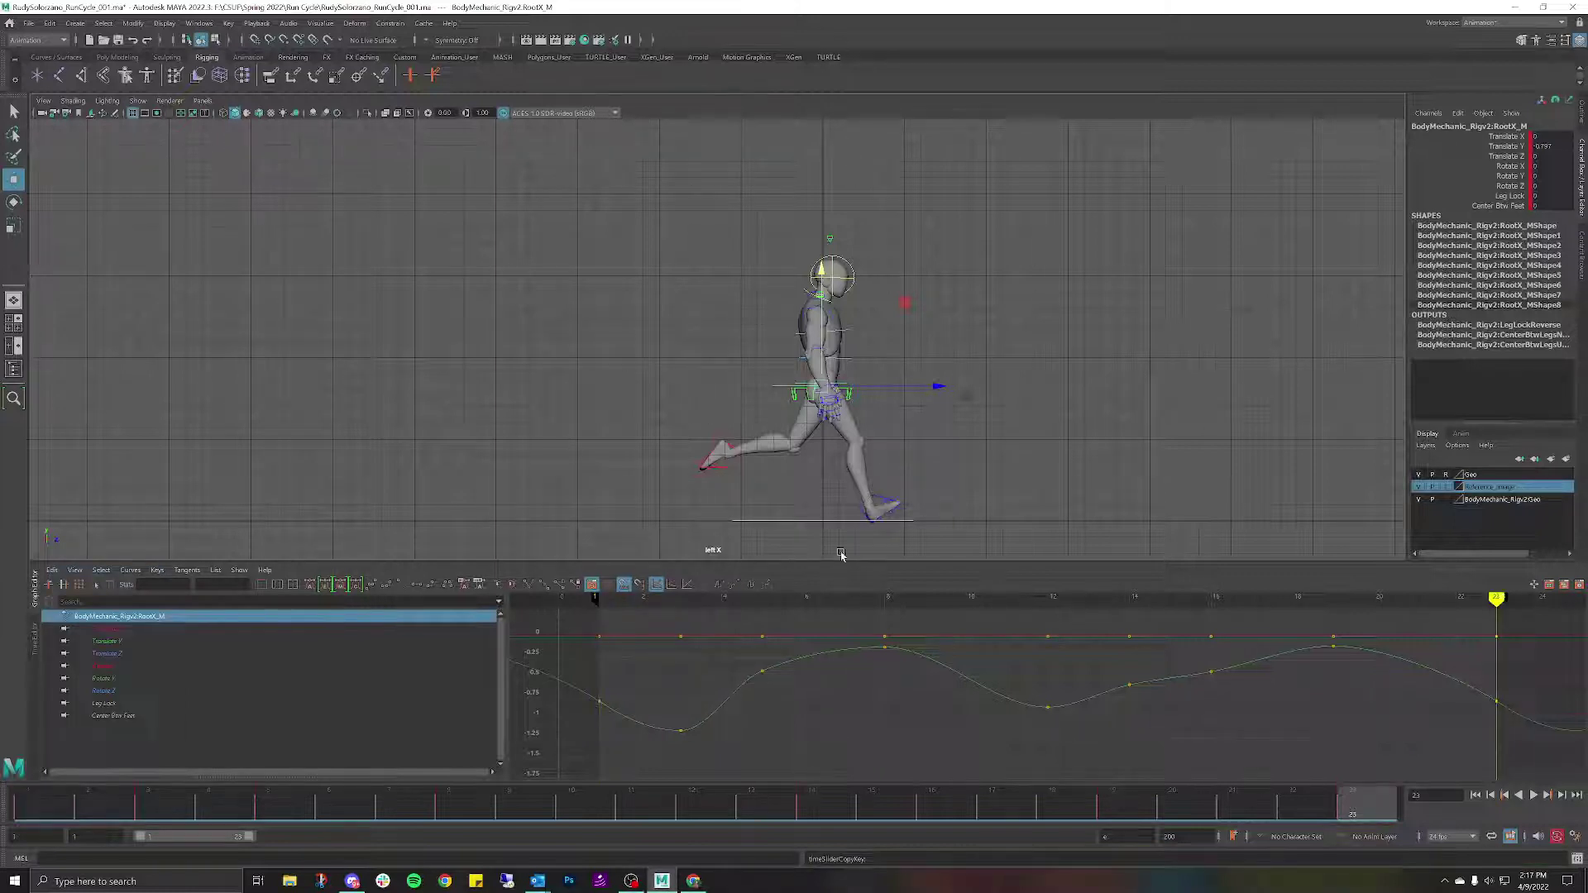
Copy the right foot IK control's key from frame 1 and paste it onto frame 23.
{"action": "left_click", "coordinate": [879, 497]}
{"action": "left_click", "coordinate": [23, 806]}
{"action": "right_click", "coordinate": [23, 807]}
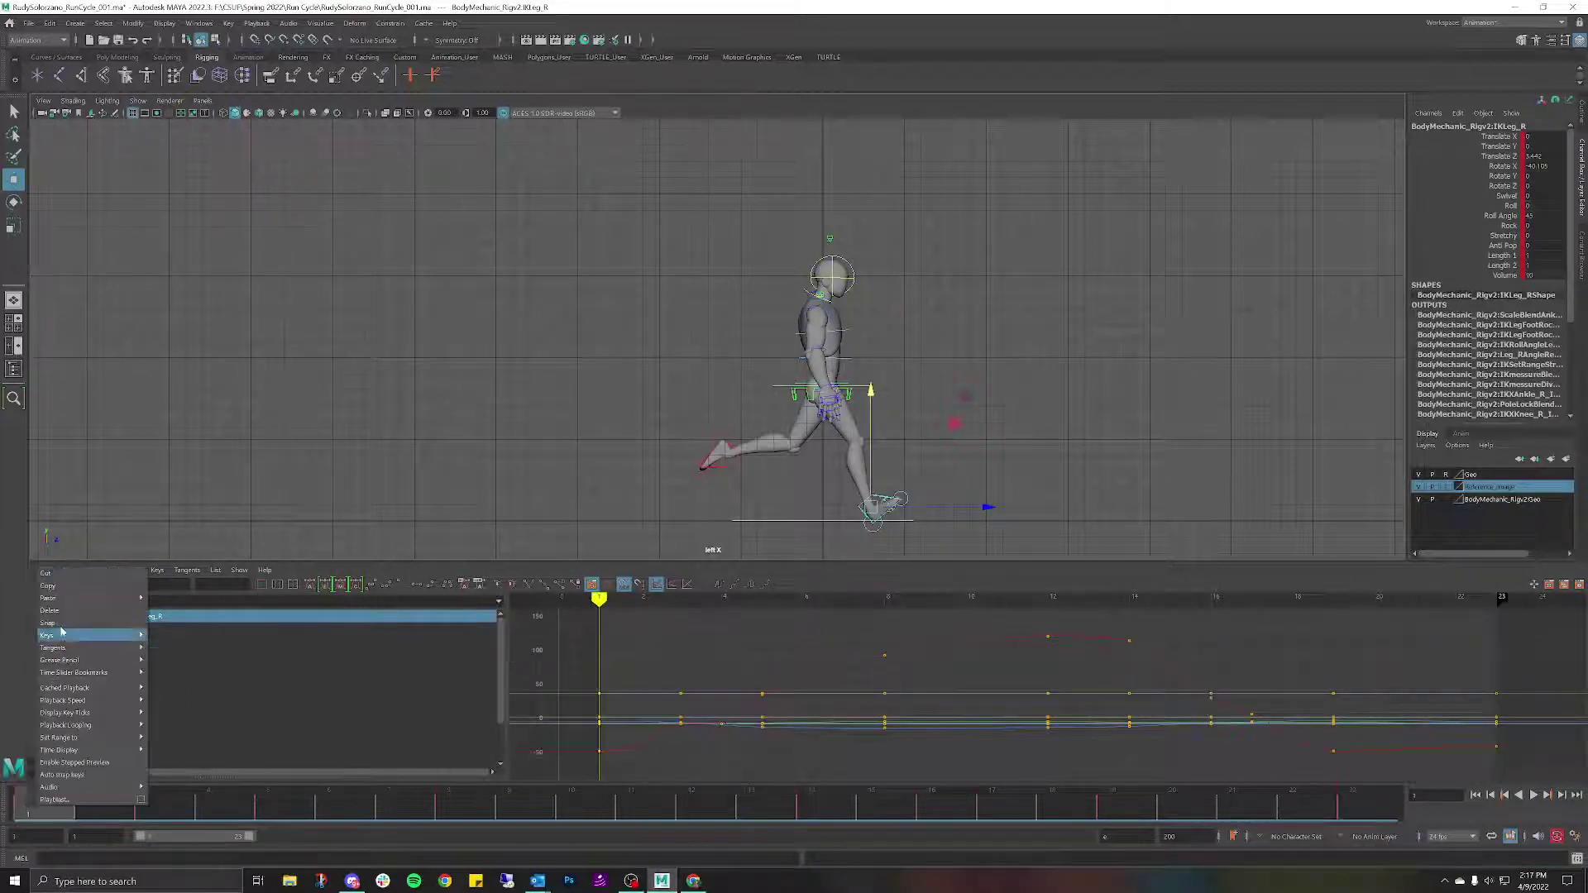
{"action": "left_click", "coordinate": [67, 586]}
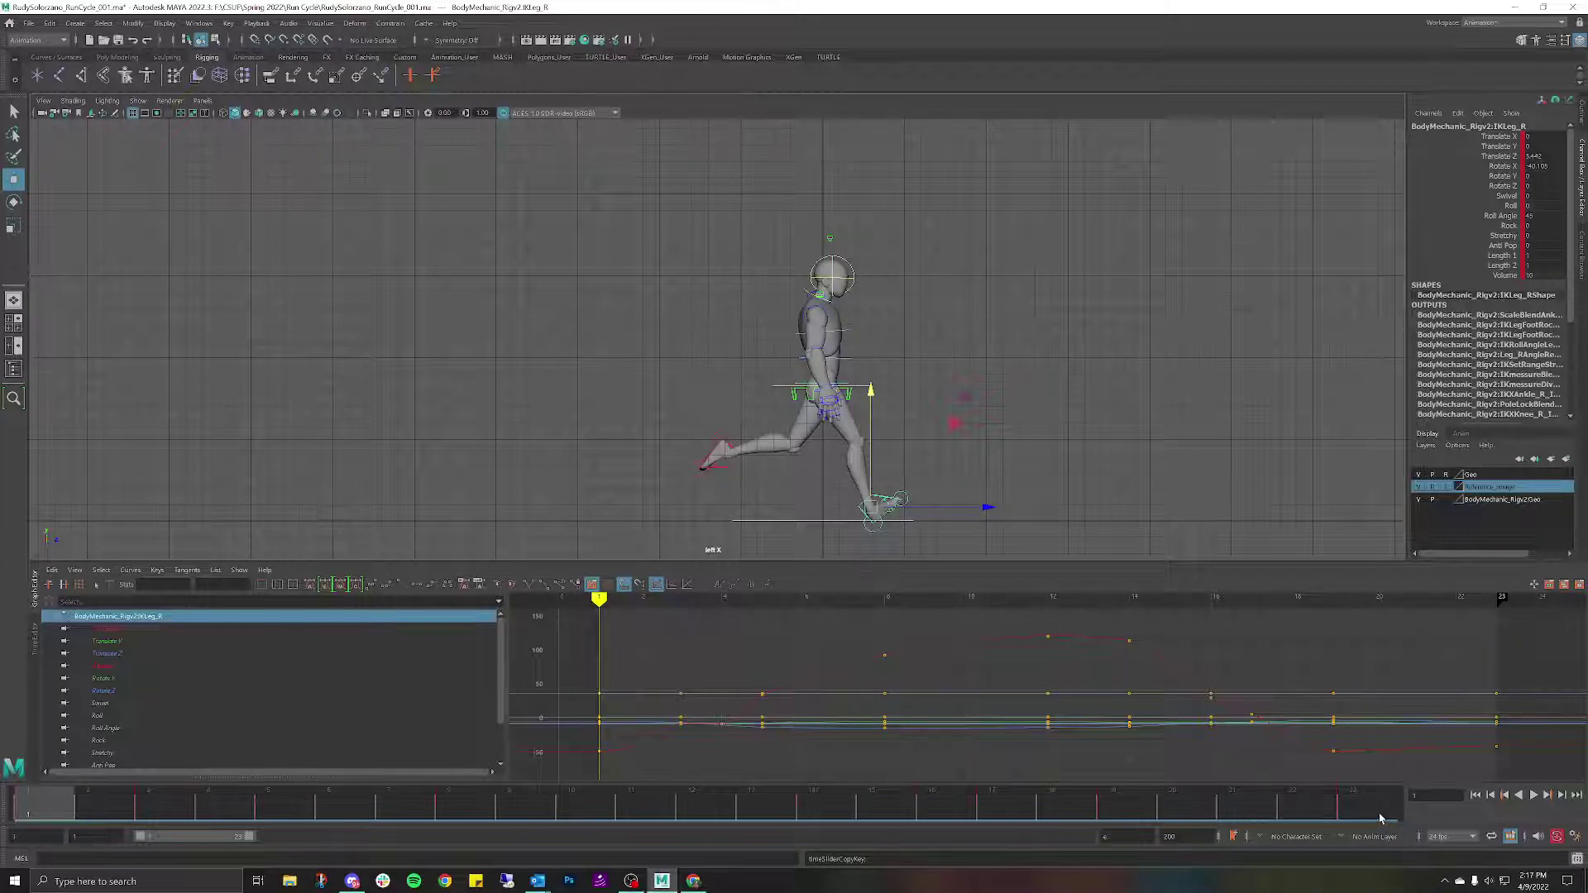
{"action": "left_click", "coordinate": [1379, 819]}
{"action": "right_click", "coordinate": [1380, 819]}
{"action": "mouse_move", "coordinate": [1406, 607]}
{"action": "left_click", "coordinate": [1327, 610]}
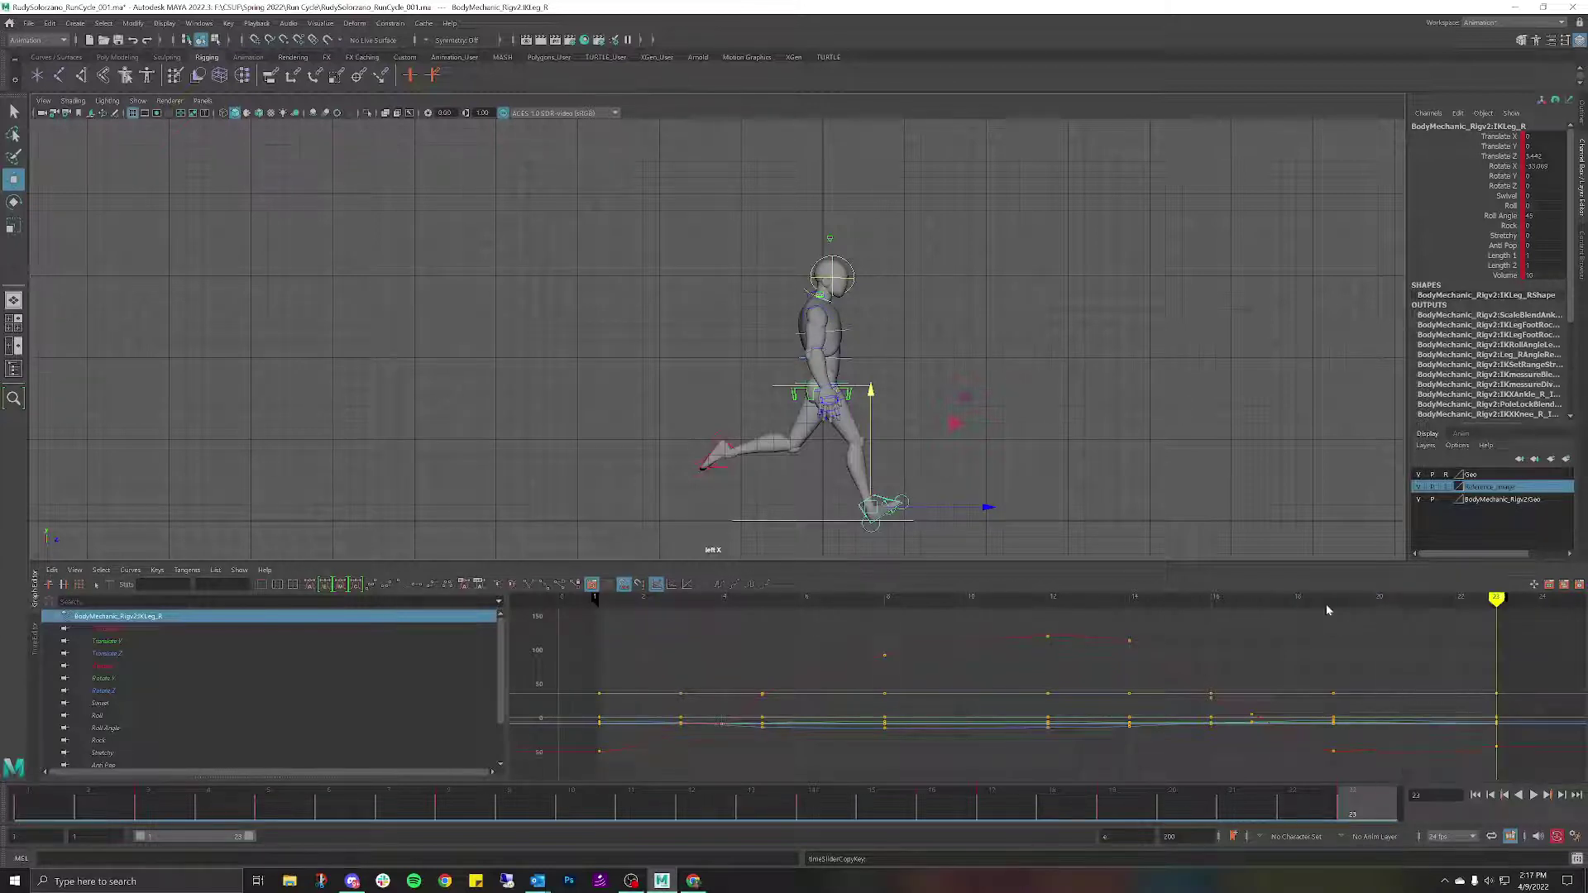
Play and scrub the run cycle between frames 1 and 23 to check the loop's seam and foot contact.
{"action": "key", "text": "alt+v"}
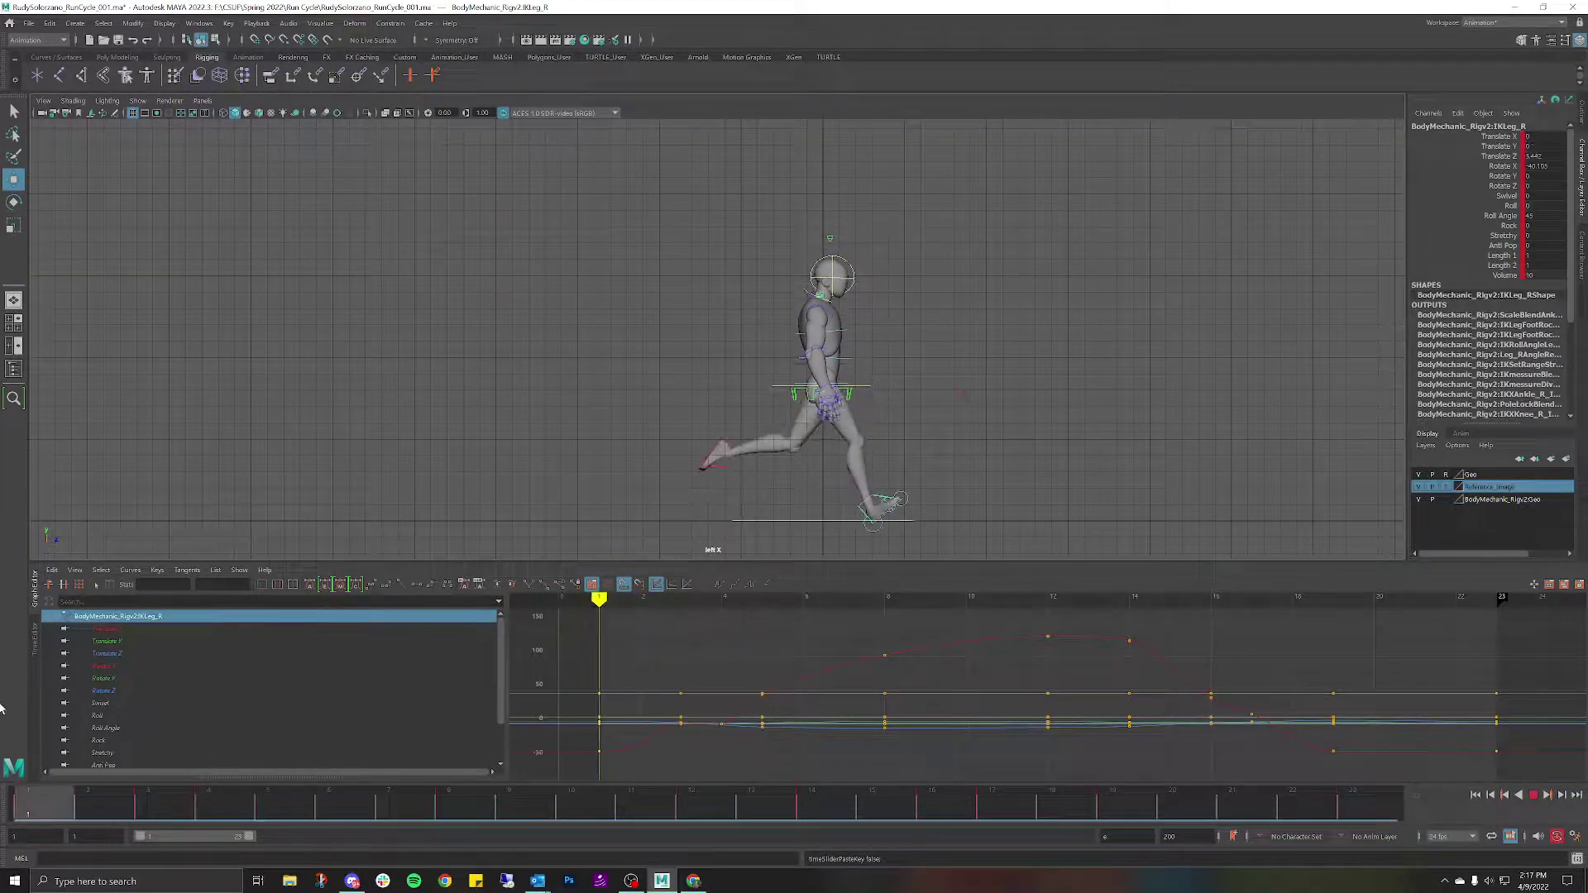
{"action": "key", "text": "alt+v"}
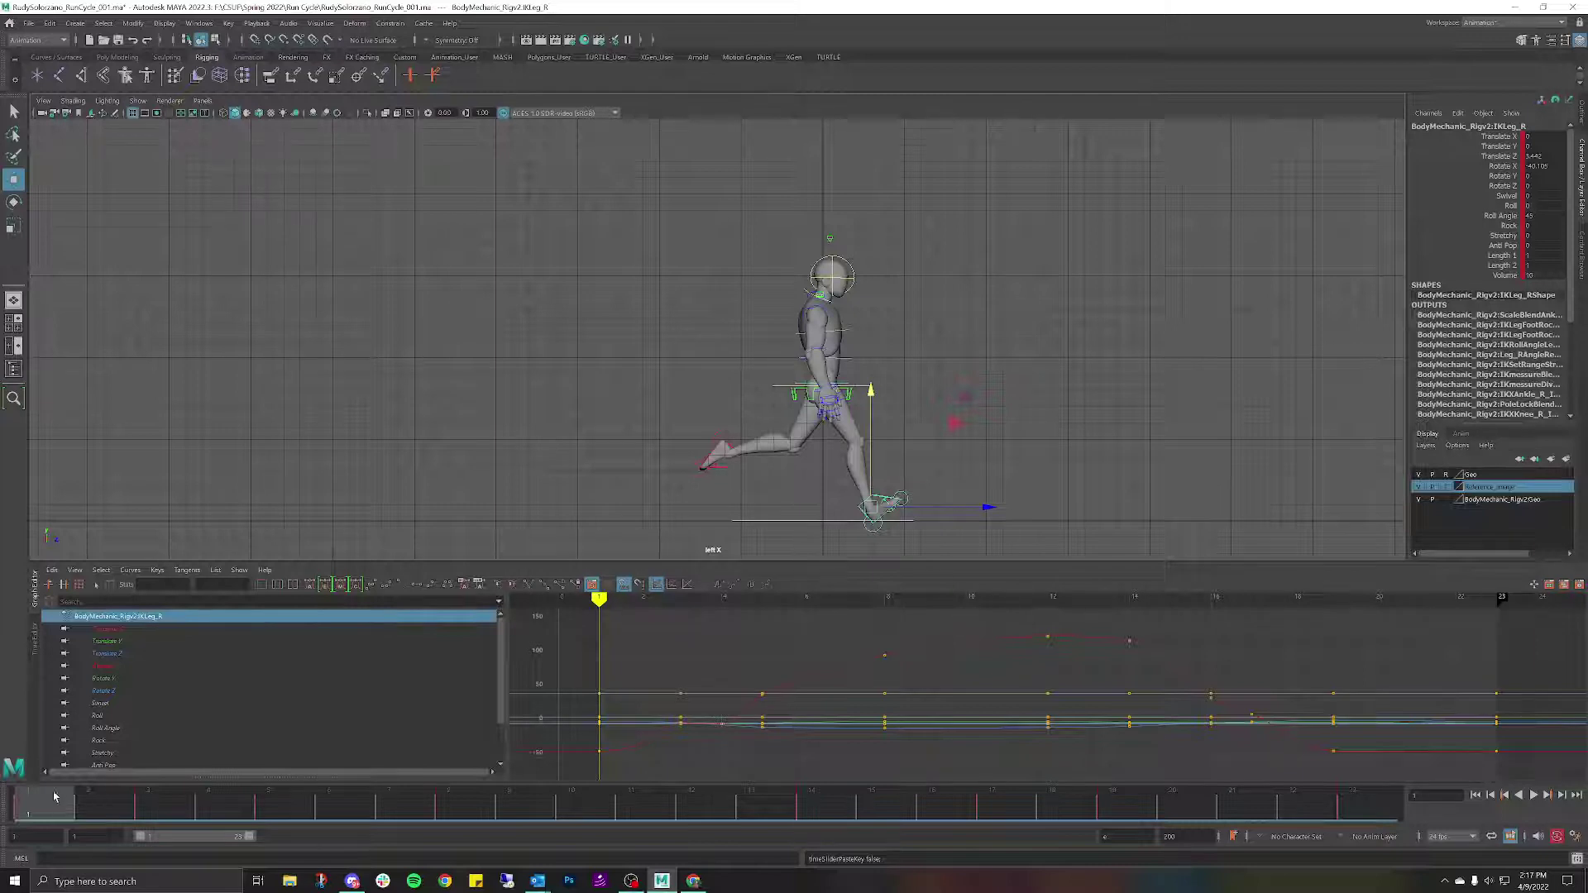
{"action": "left_click_drag", "start_coordinate": [33, 806], "coordinate": [28, 742]}
{"action": "key", "text": "alt+v"}
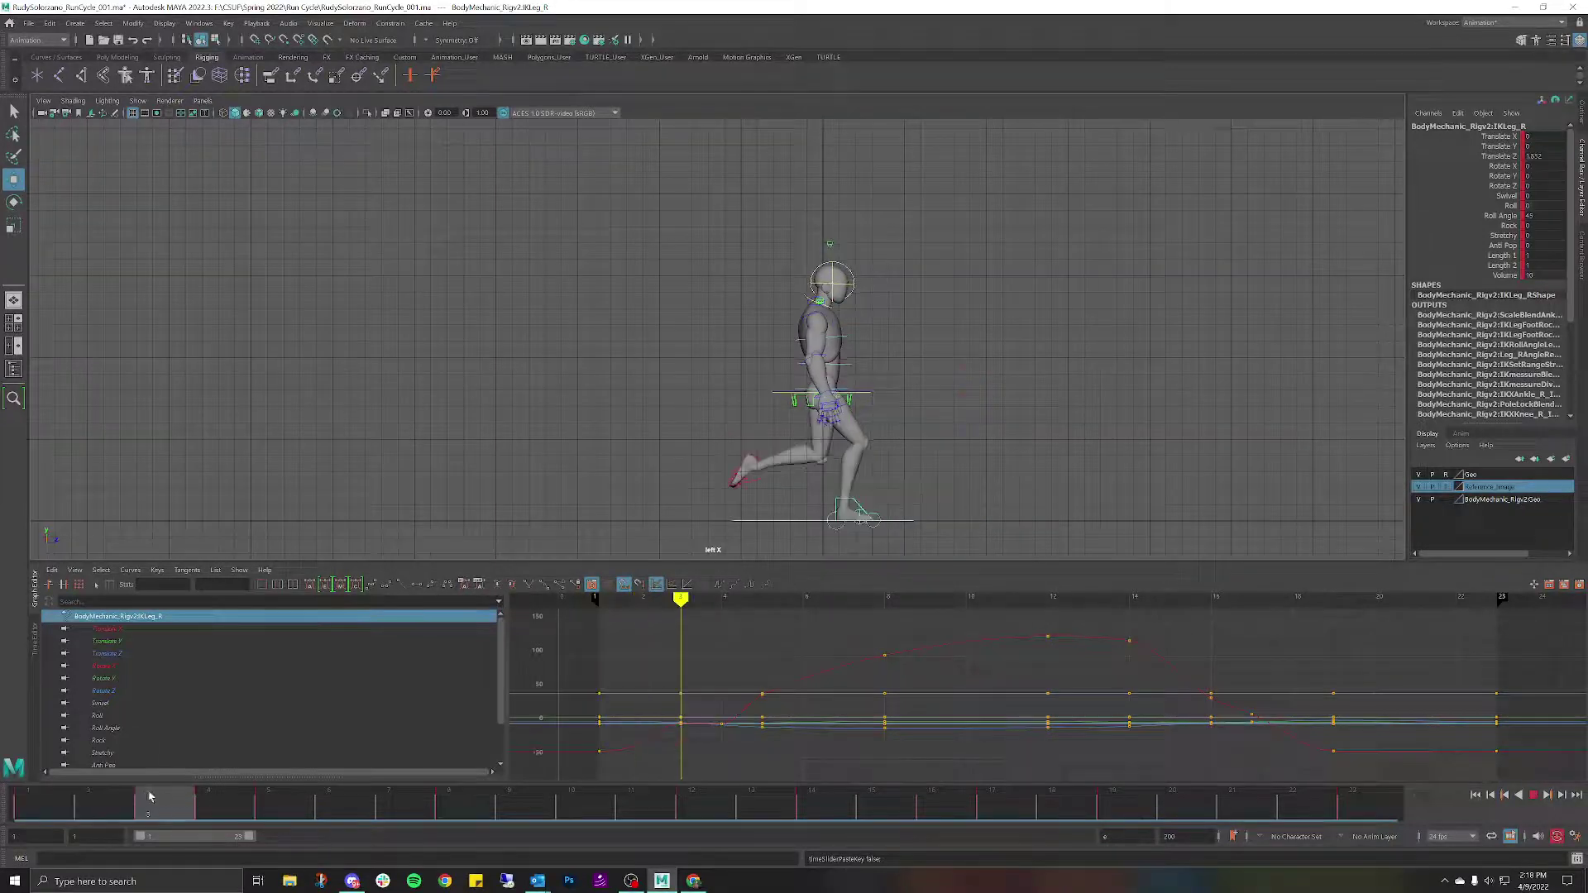
{"action": "key", "text": "Escape"}
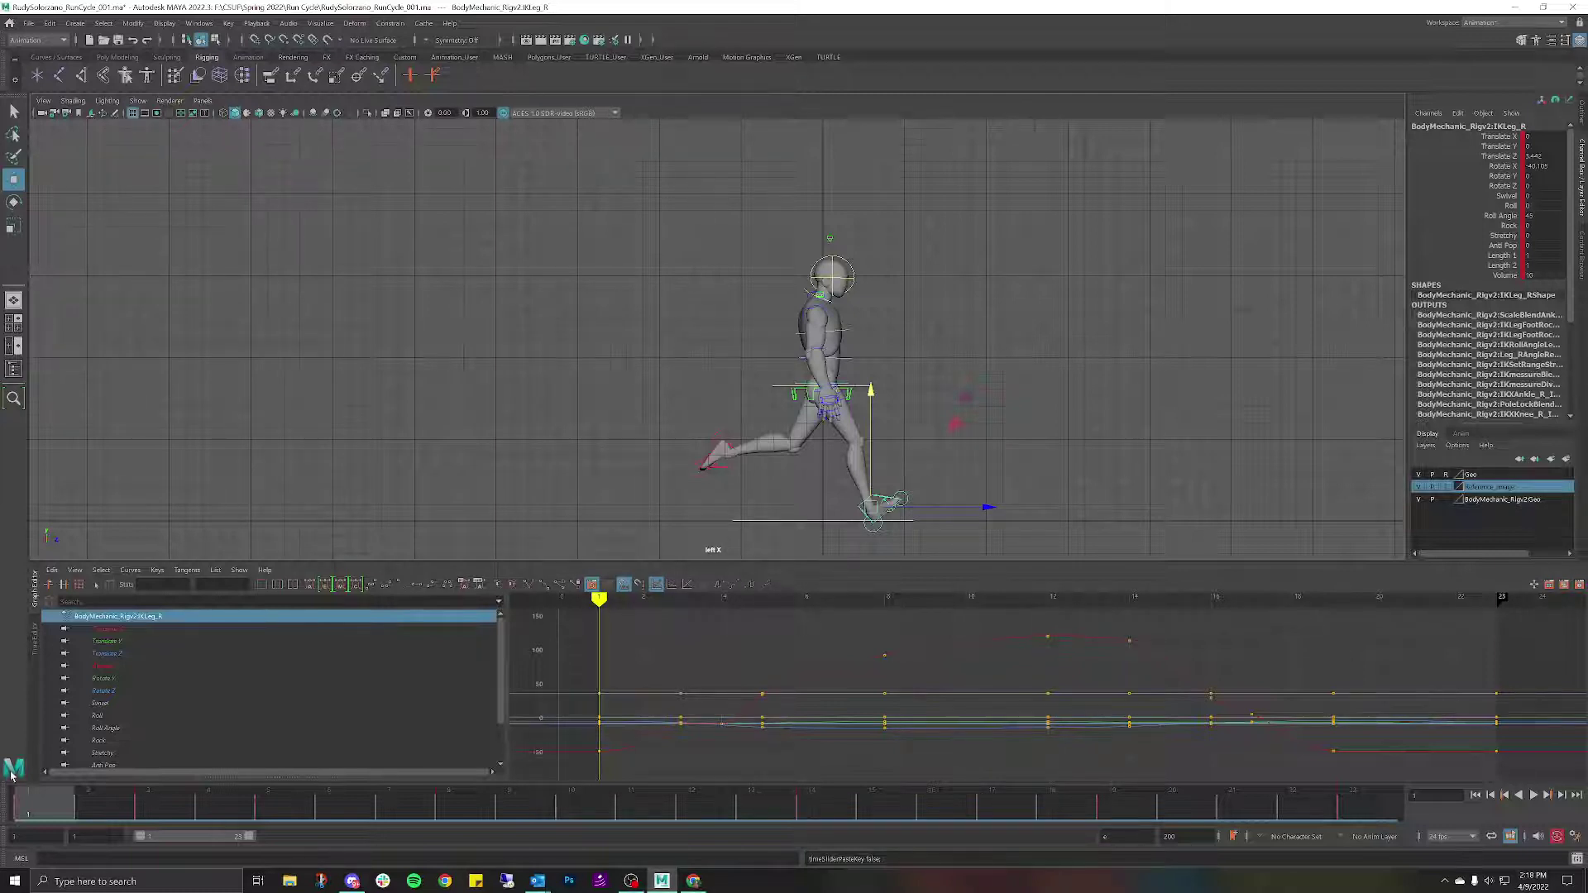
{"action": "key", "text": "alt+v"}
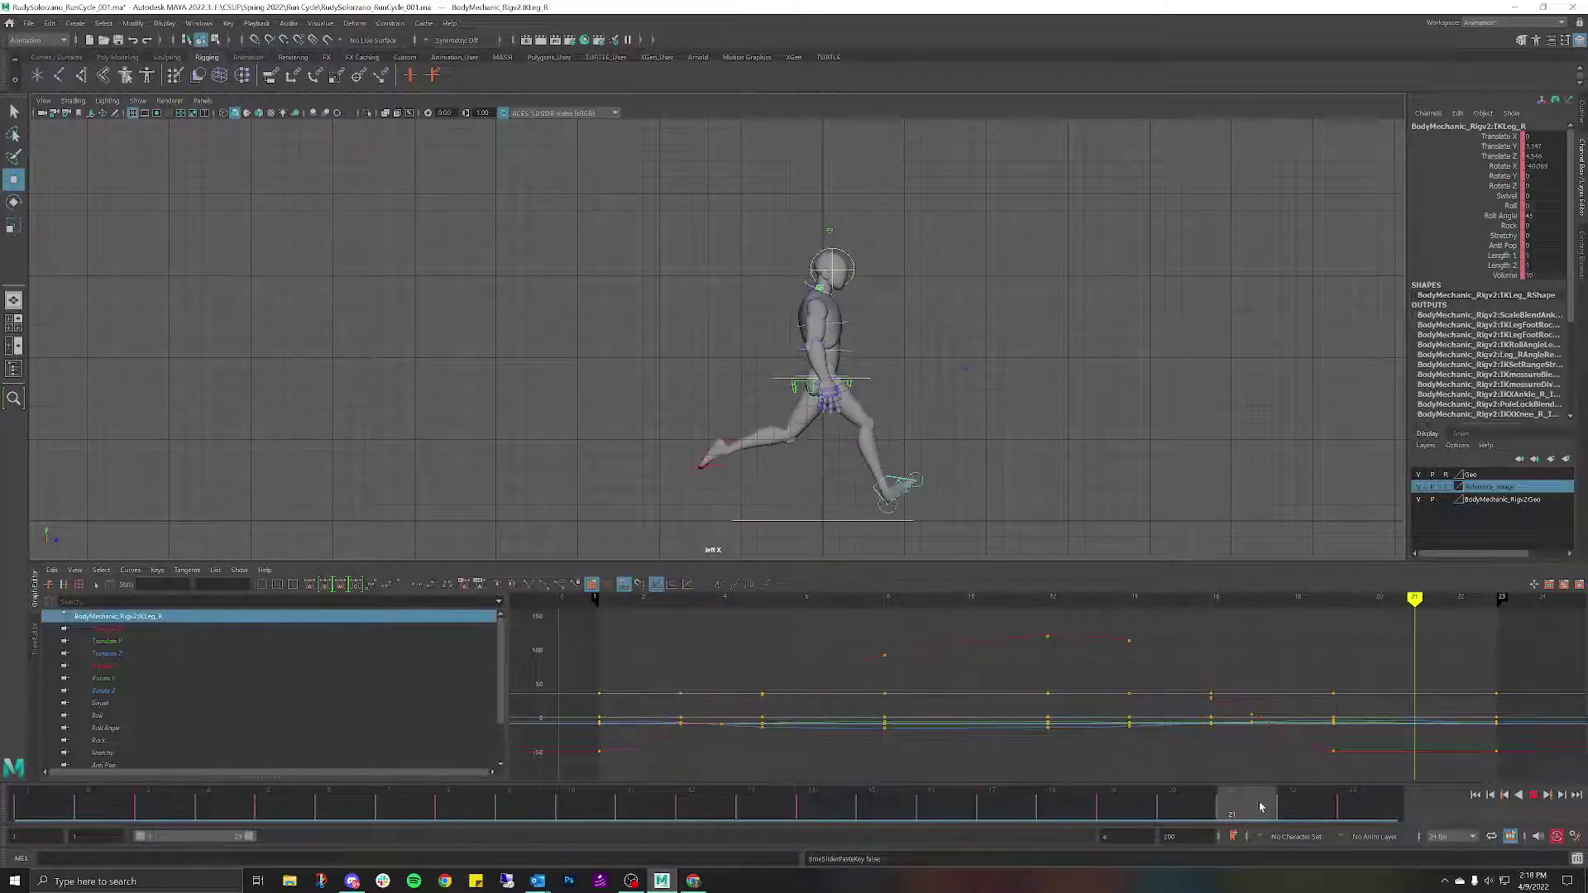
{"action": "left_click_drag", "start_coordinate": [1389, 825], "coordinate": [29, 765]}
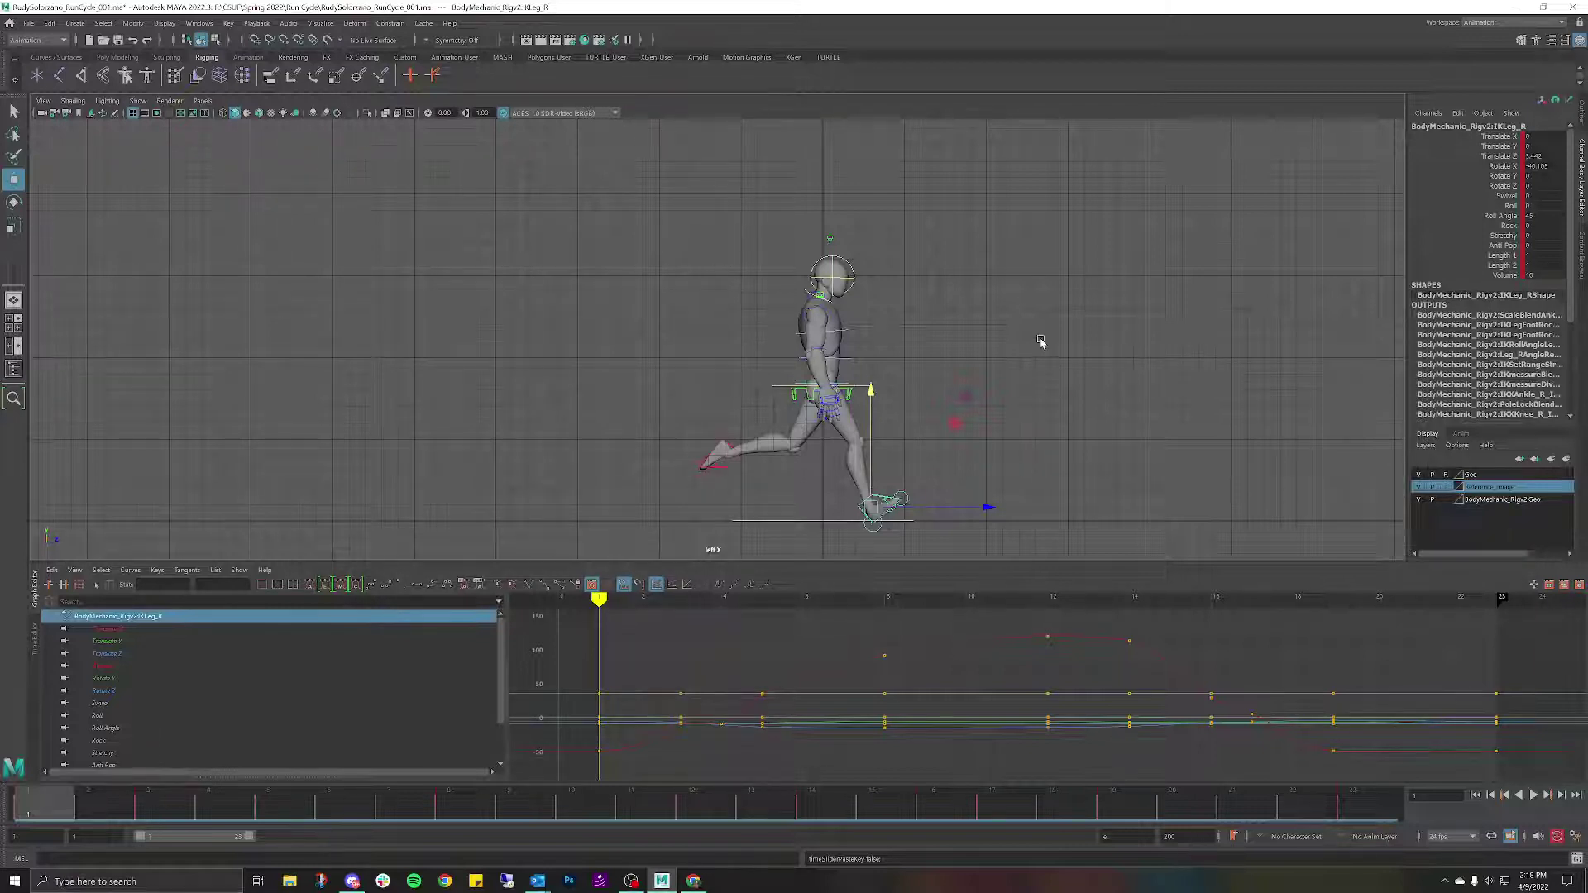
{"action": "middle_click_drag", "start_coordinate": [1039, 348], "coordinate": [855, 283], "text": "alt"}
{"action": "scroll", "coordinate": [938, 323], "scroll_direction": "down", "scroll_amount": 1}
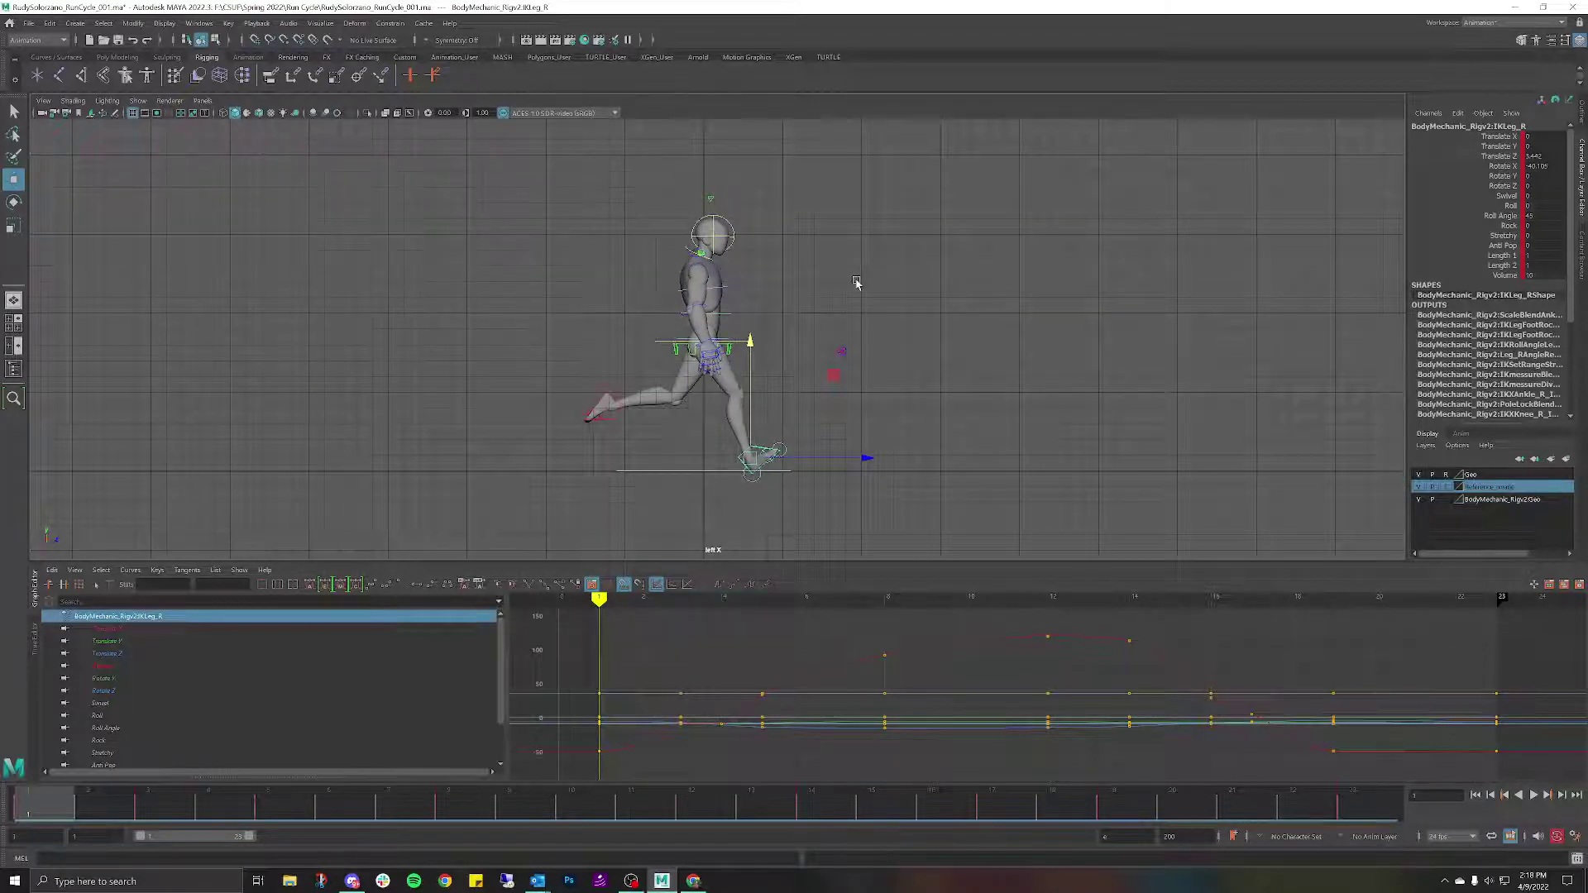
{"action": "scroll", "coordinate": [856, 283], "scroll_direction": "up", "scroll_amount": 1}
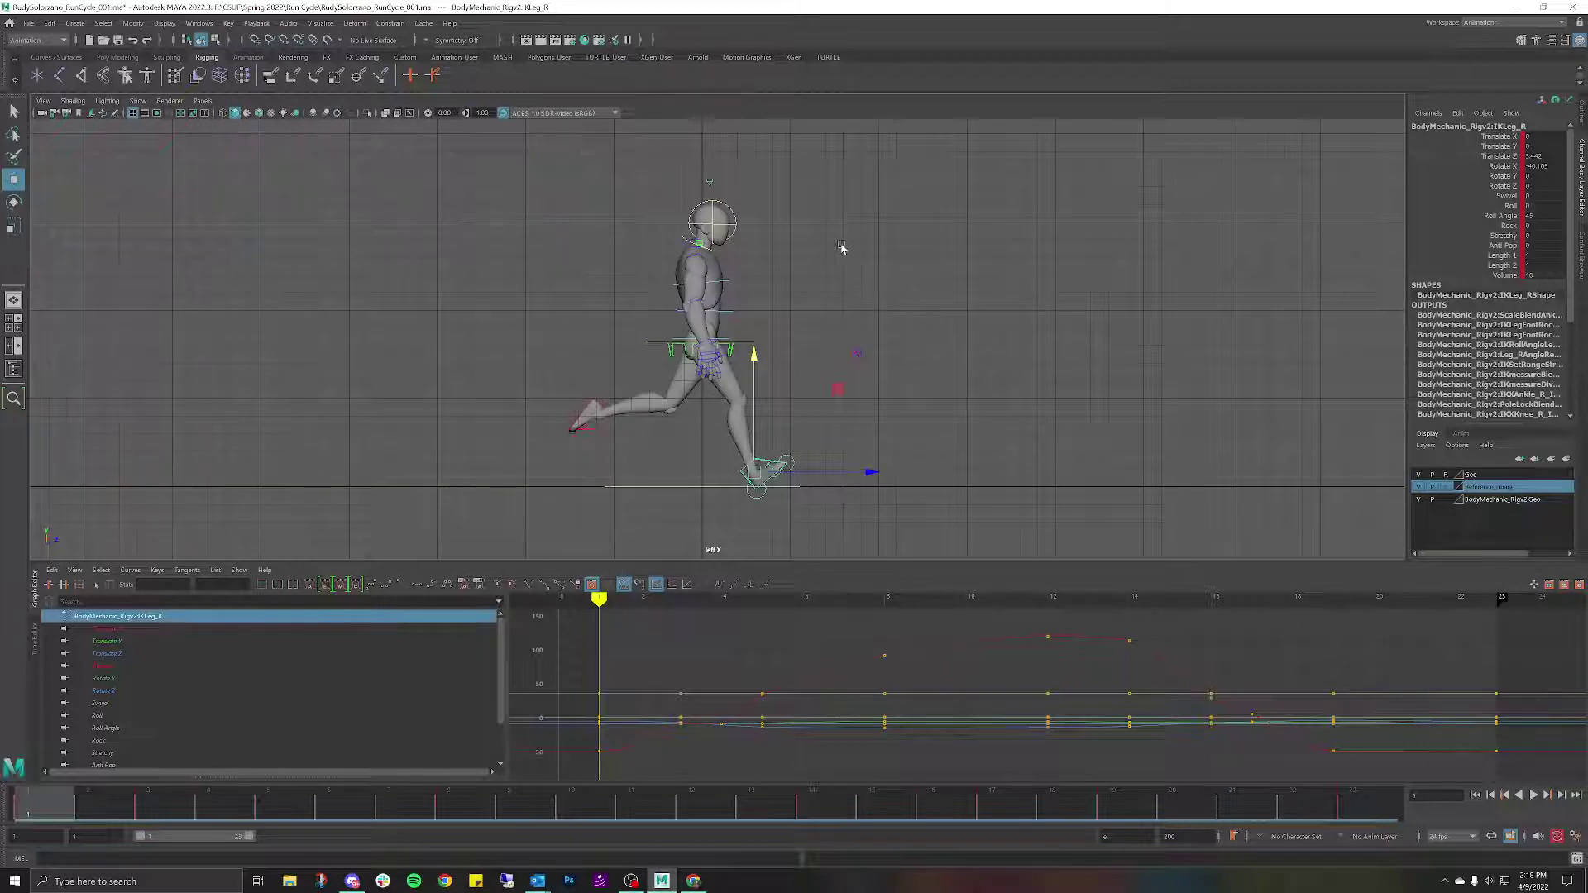
{"action": "middle_click_drag", "start_coordinate": [842, 248], "coordinate": [894, 248], "text": "alt"}
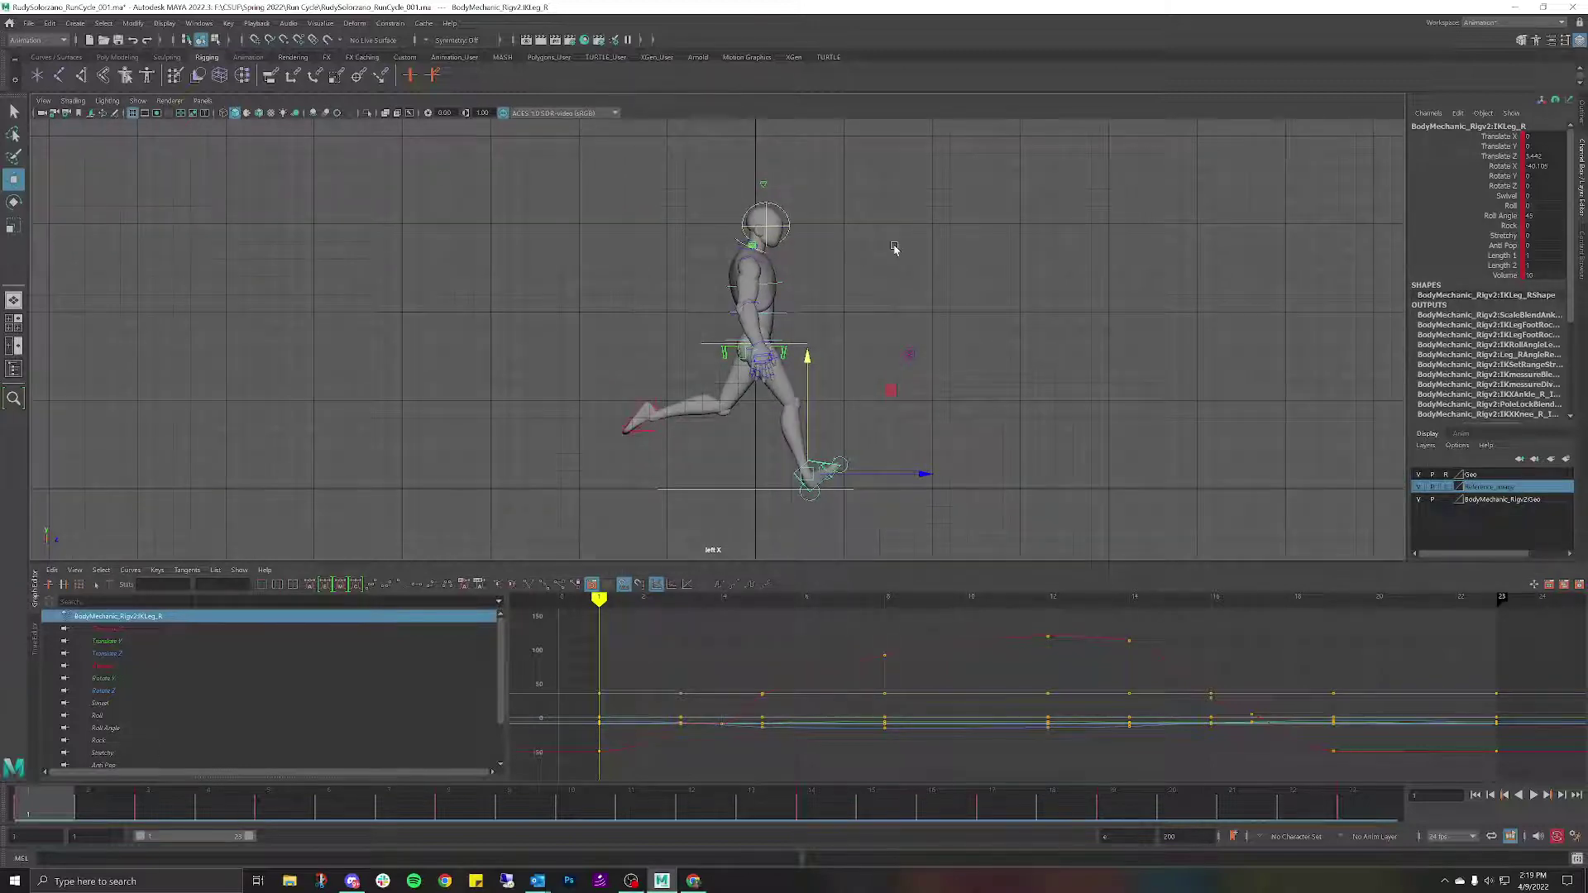